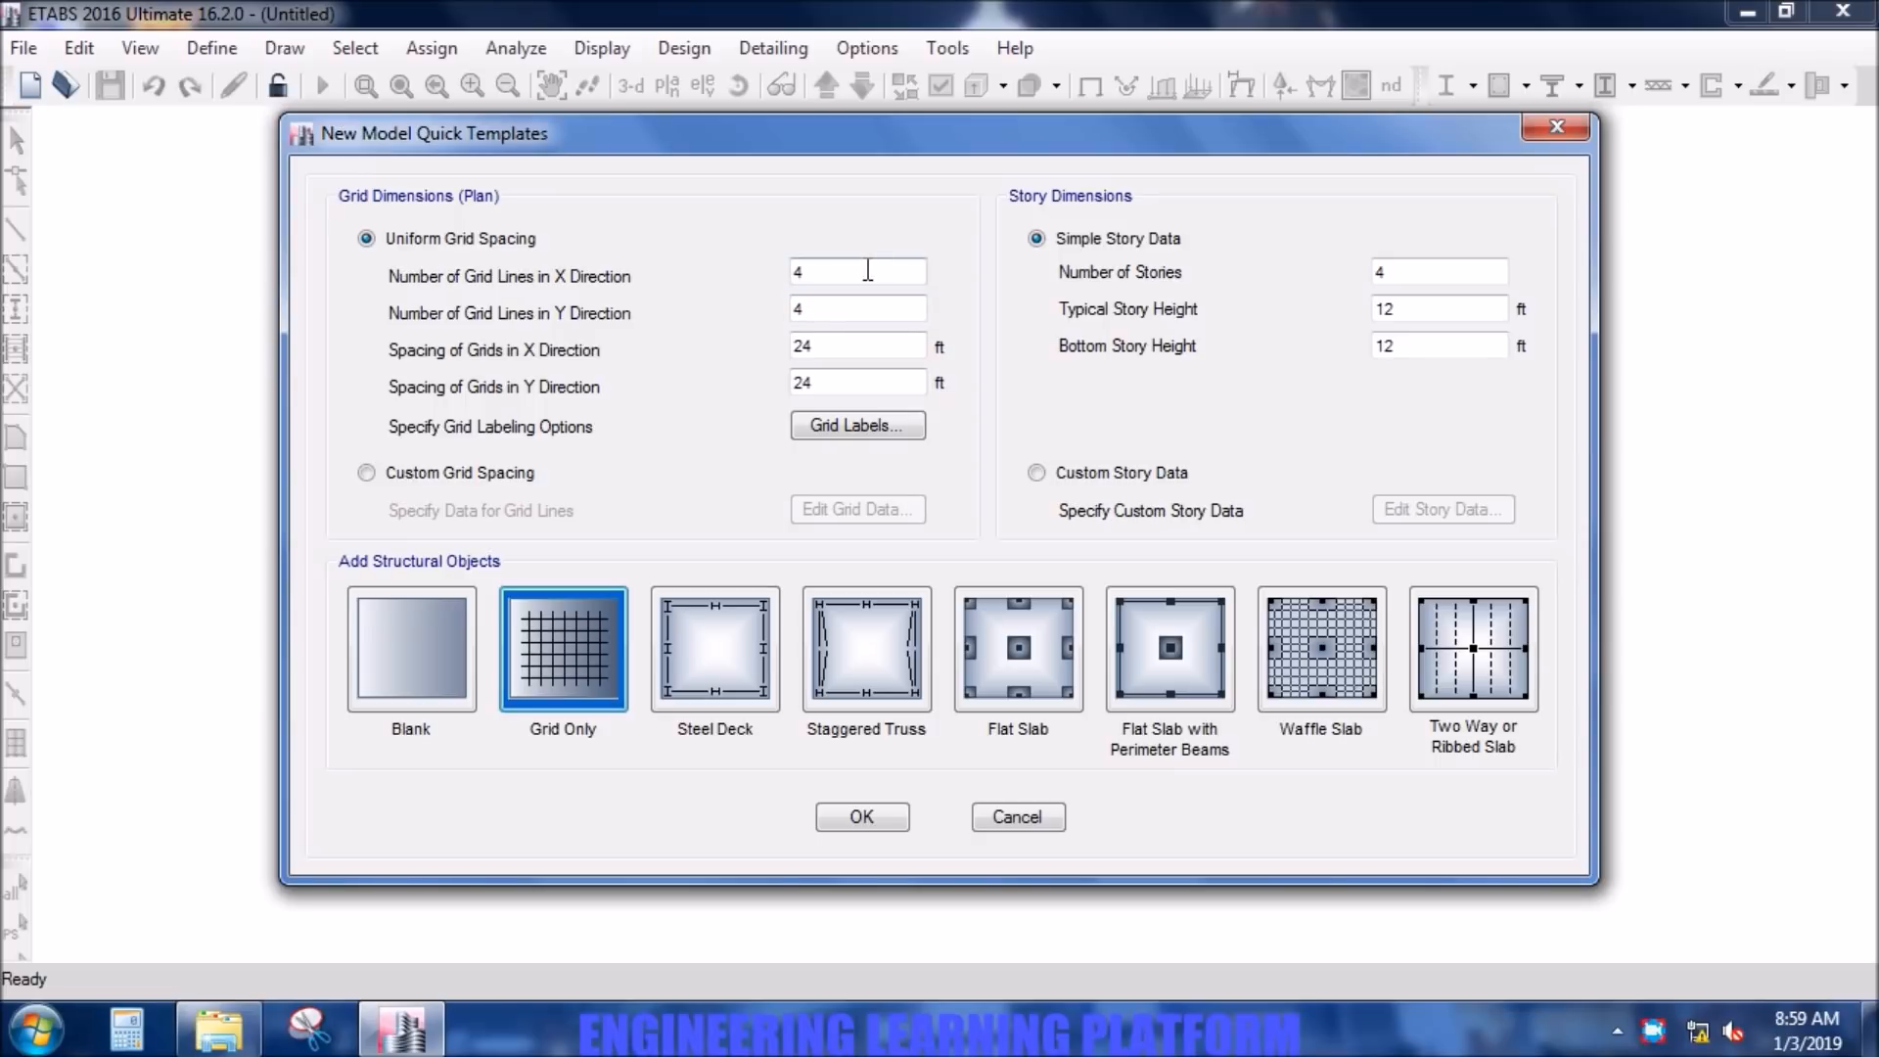
- Set the uniform plan grid to 6 grid lines in the Y direction, with 20 ft spacing in both X and Y
{"action": "left_click", "coordinate": [843, 308]}
{"action": "double_click", "coordinate": [843, 308]}
{"action": "type", "text": "6"}
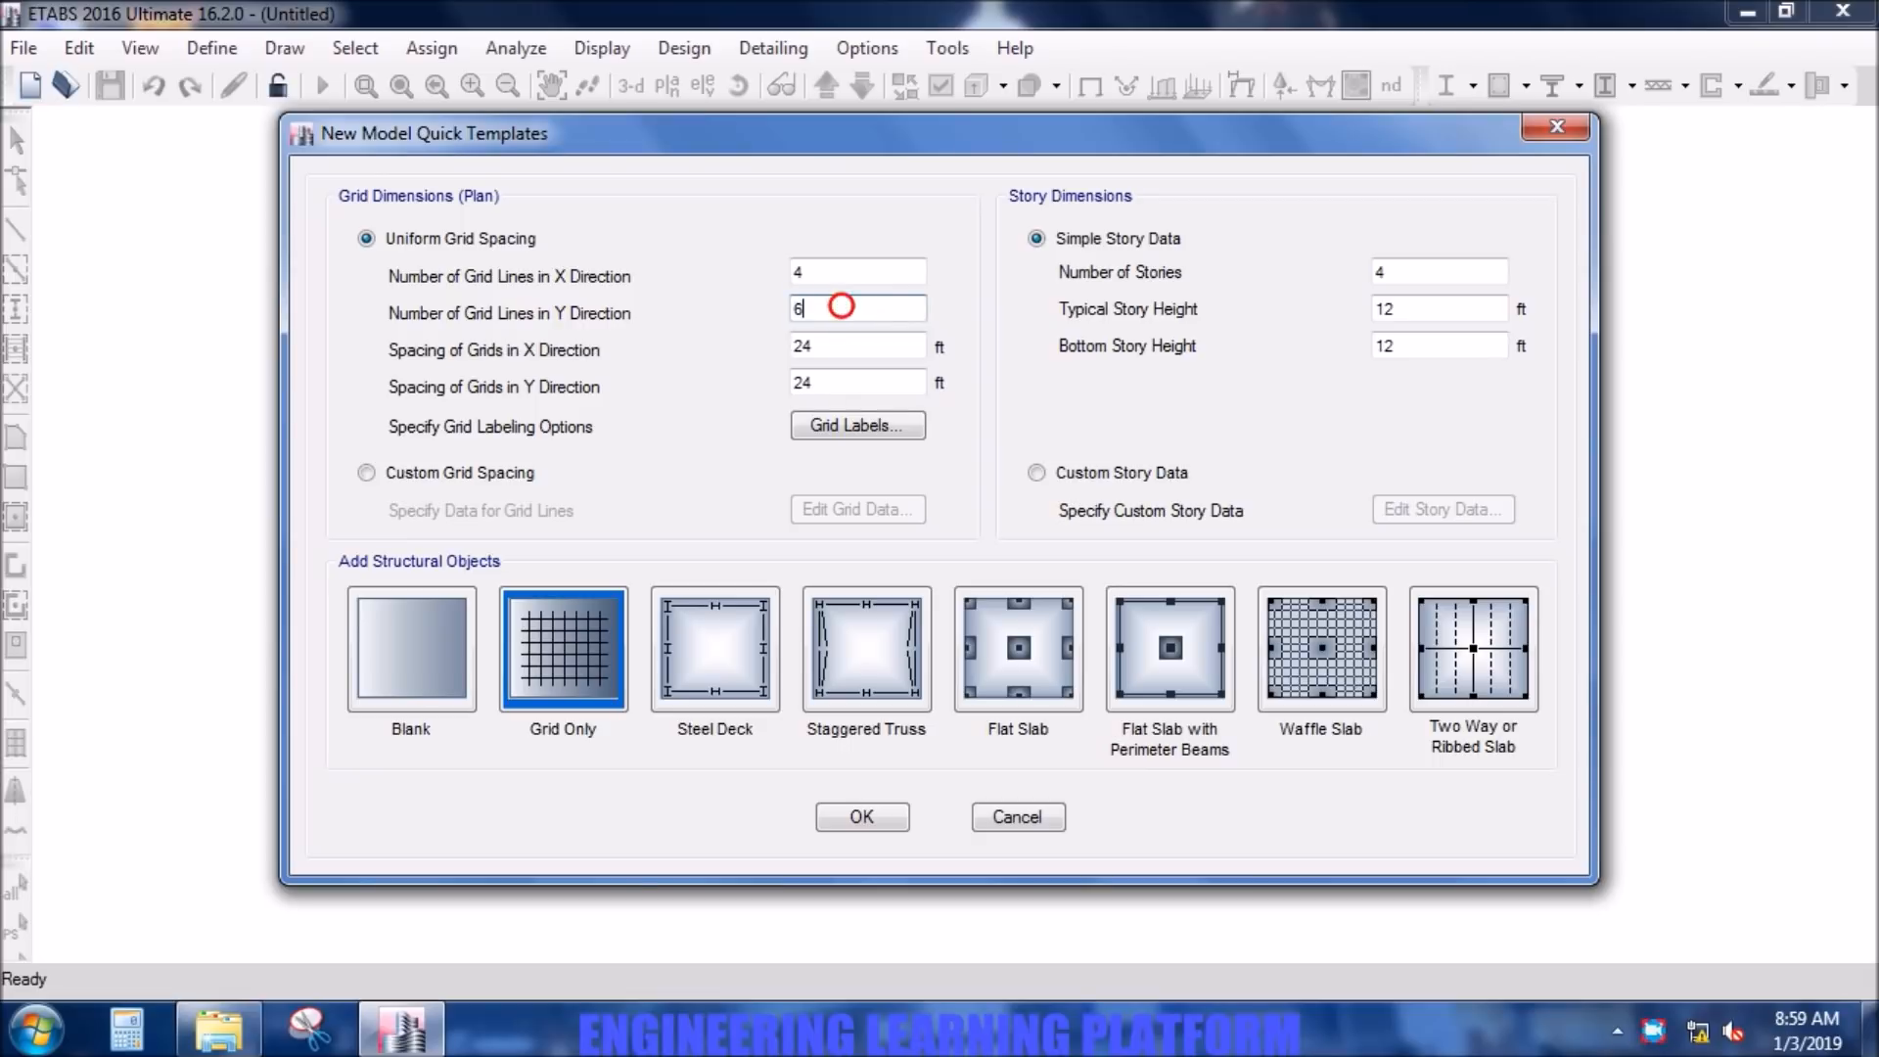
{"action": "double_click", "coordinate": [835, 342]}
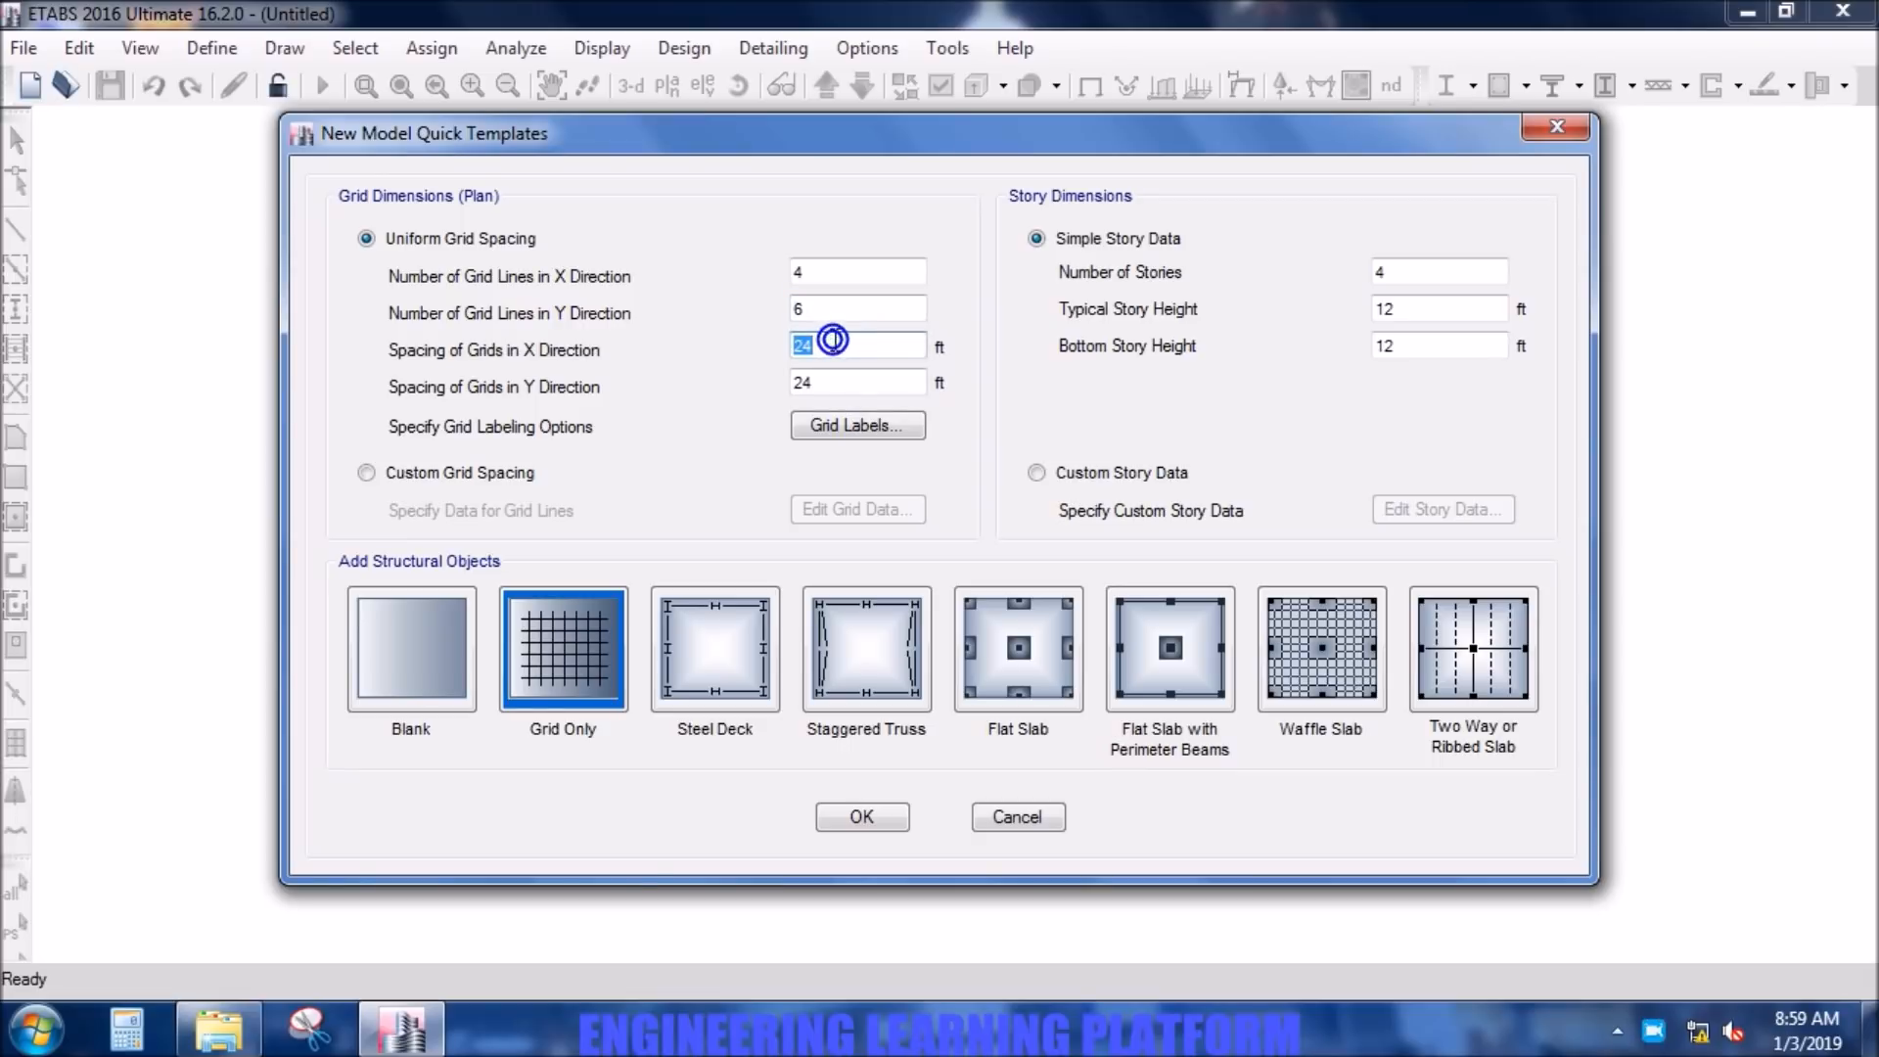
{"action": "type", "text": "20"}
{"action": "double_click", "coordinate": [851, 383]}
{"action": "type", "text": "20"}
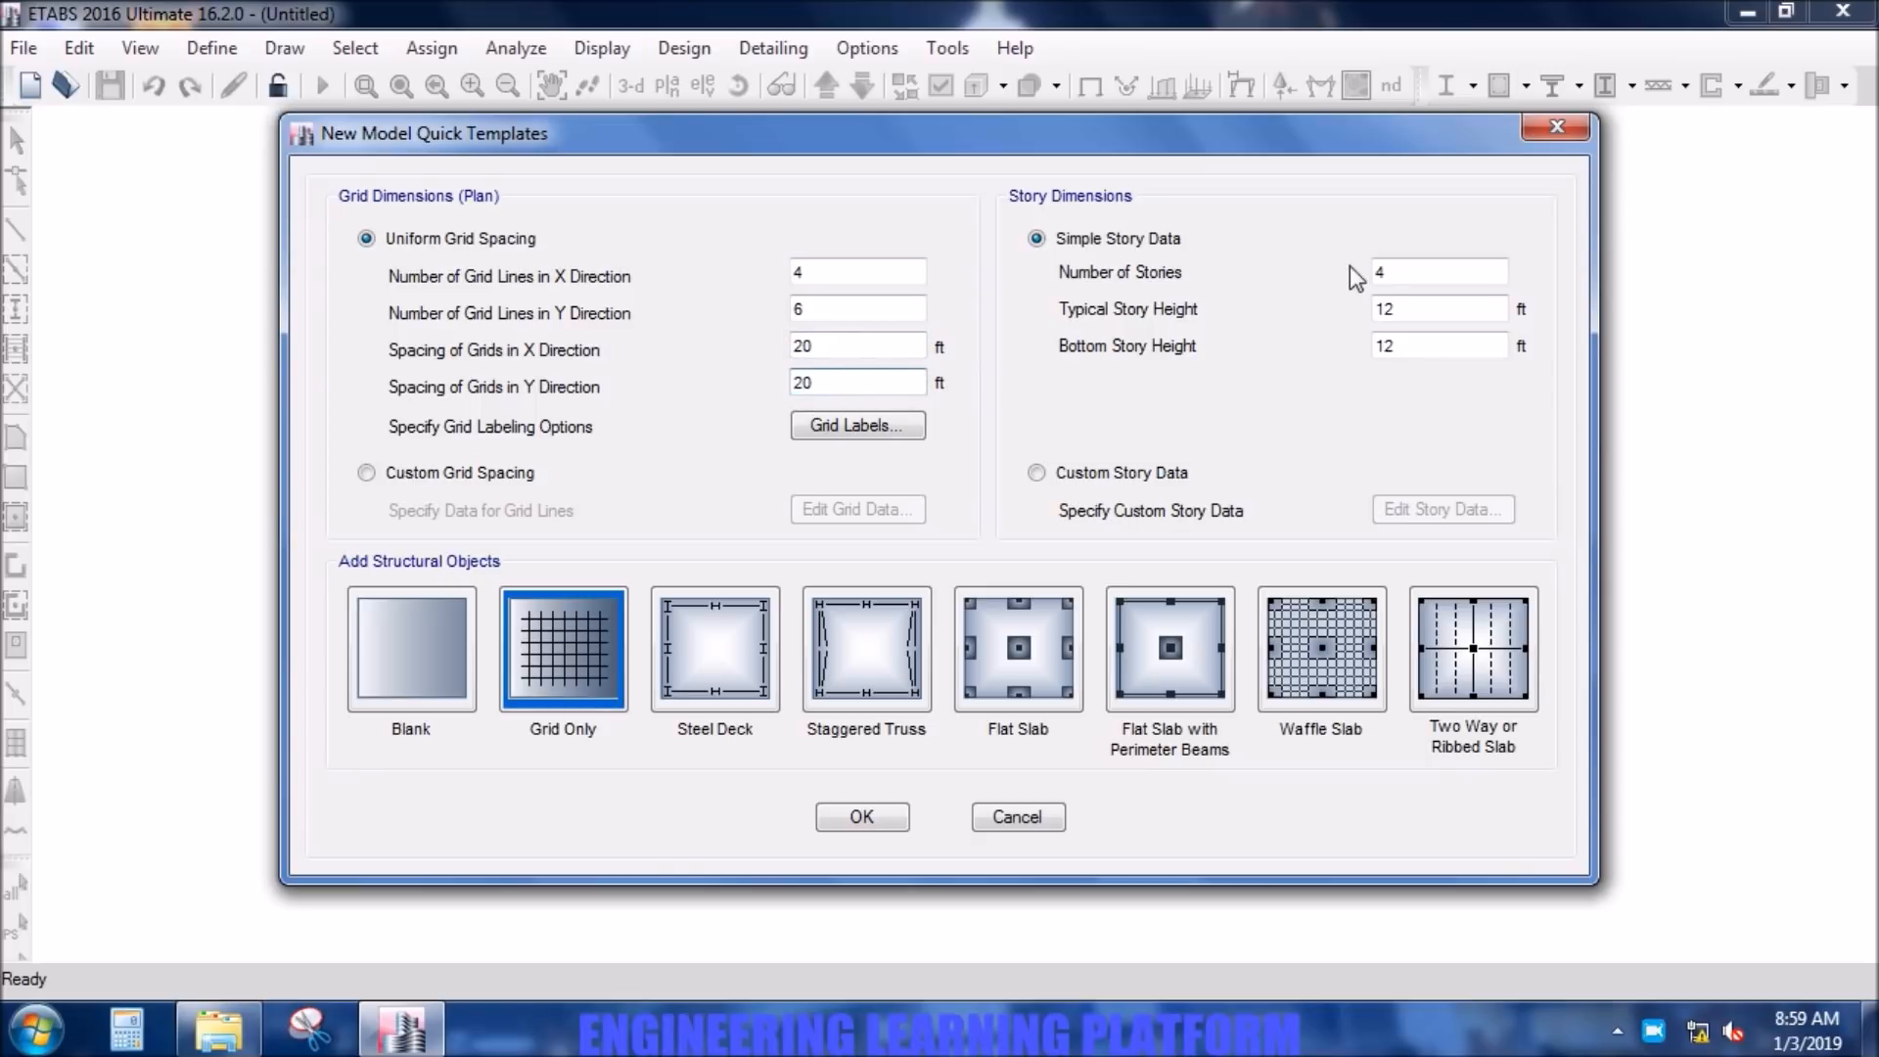
- Set the simple story data to 2 stories with typical and bottom story heights of 10 ft
{"action": "left_click", "coordinate": [1471, 272]}
{"action": "double_click", "coordinate": [1471, 272]}
{"action": "type", "text": "2"}
{"action": "left_click", "coordinate": [1473, 300]}
{"action": "double_click", "coordinate": [1474, 303]}
{"action": "type", "text": "10"}
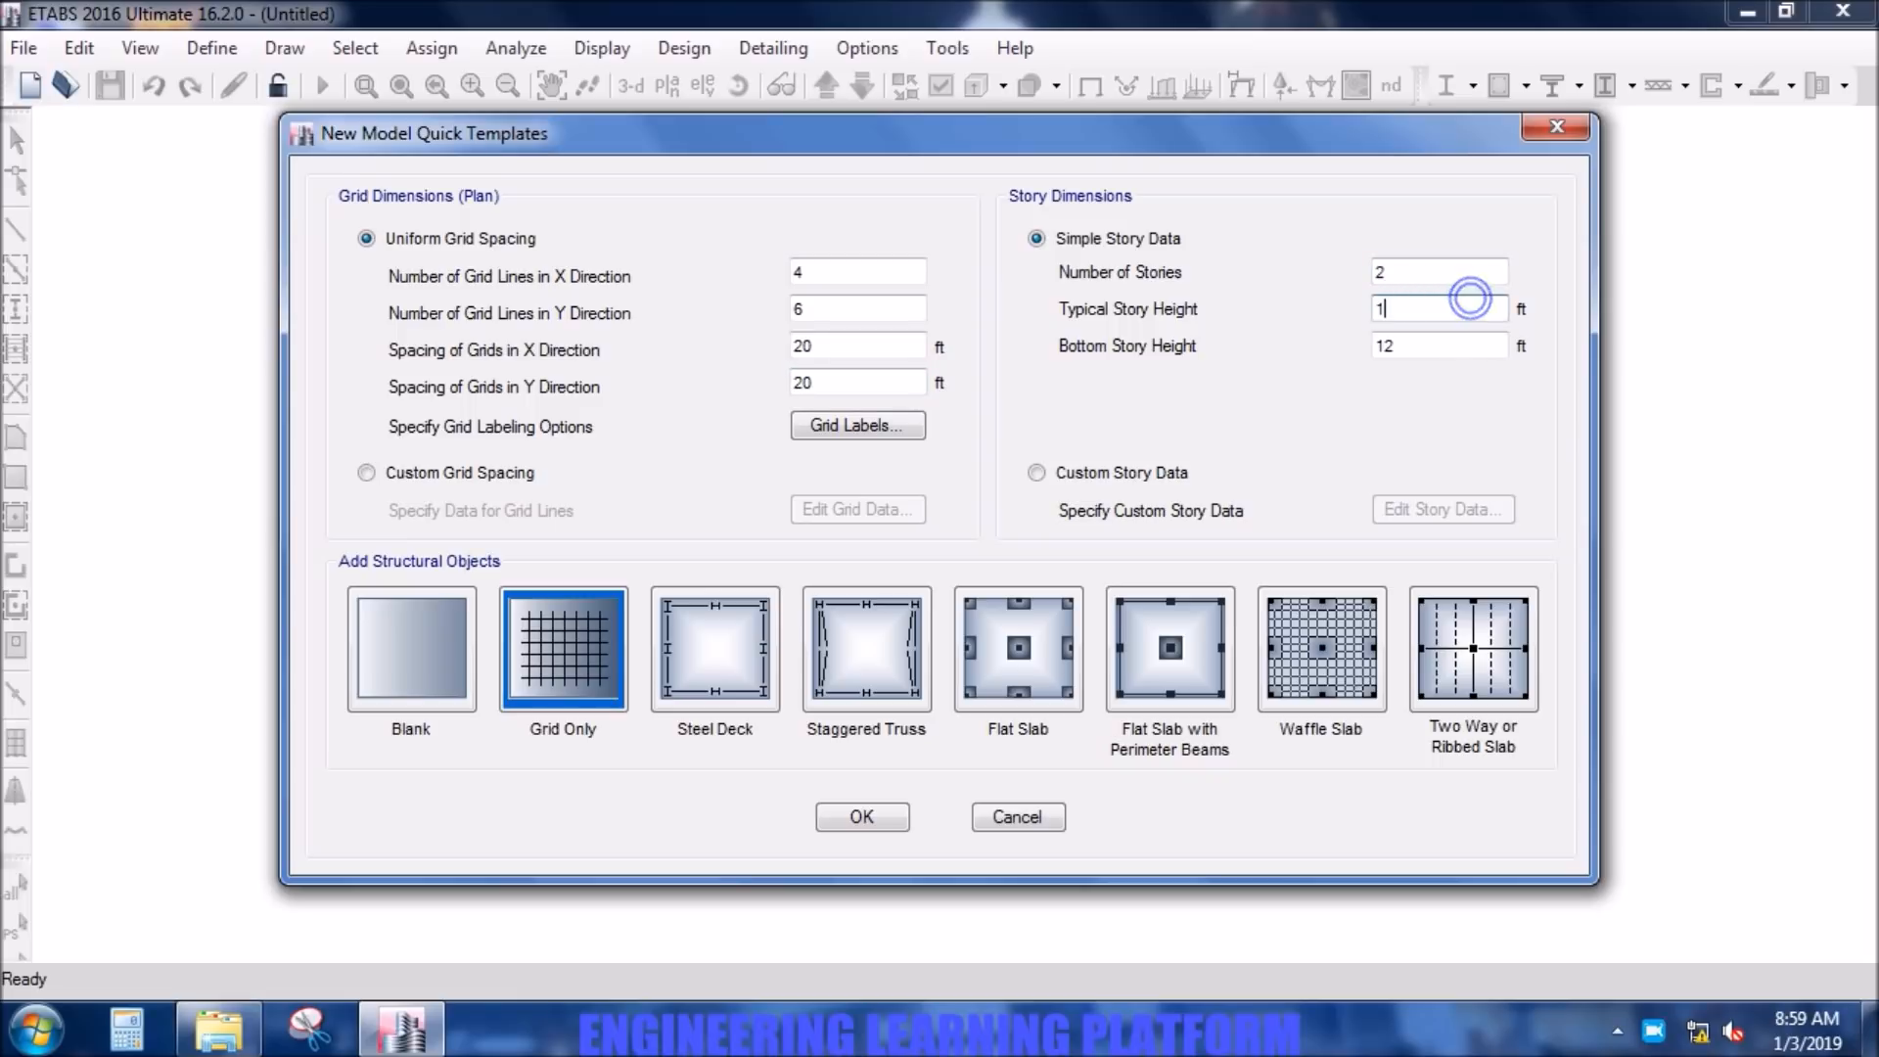
{"action": "double_click", "coordinate": [1449, 345]}
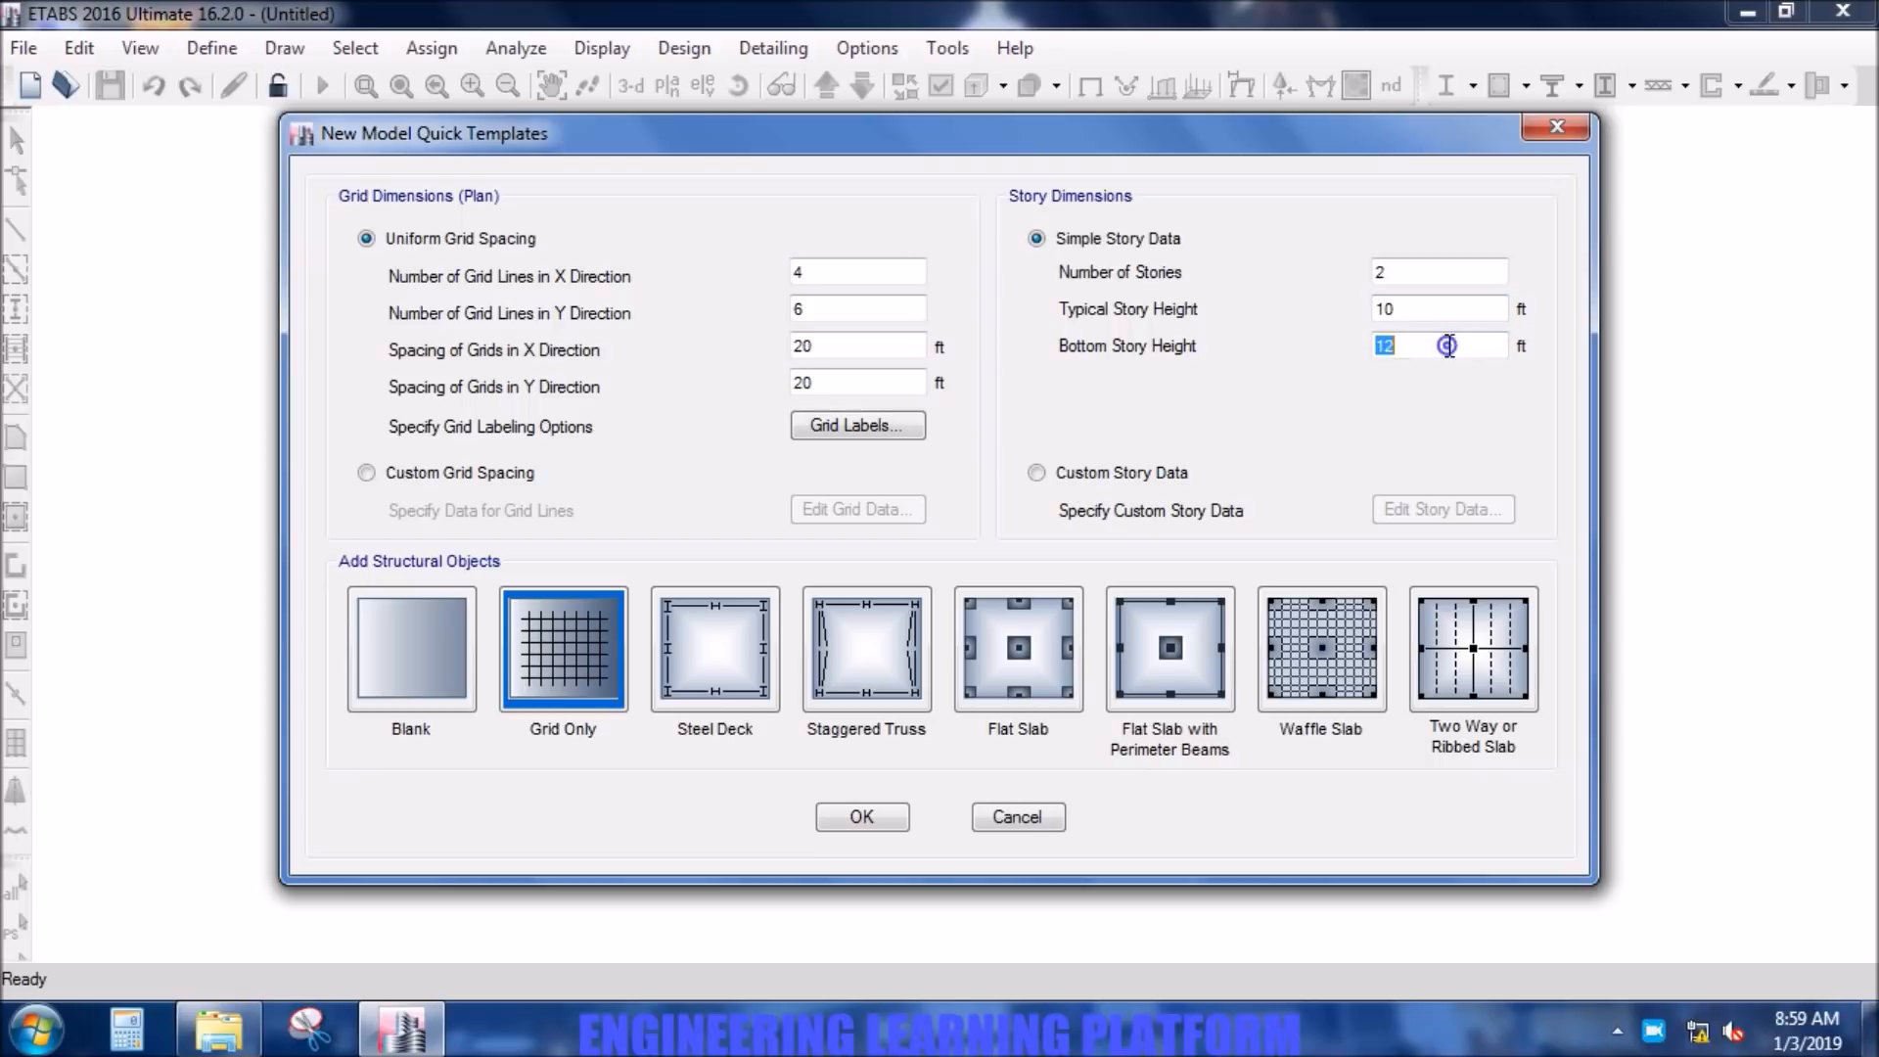
{"action": "type", "text": "10"}
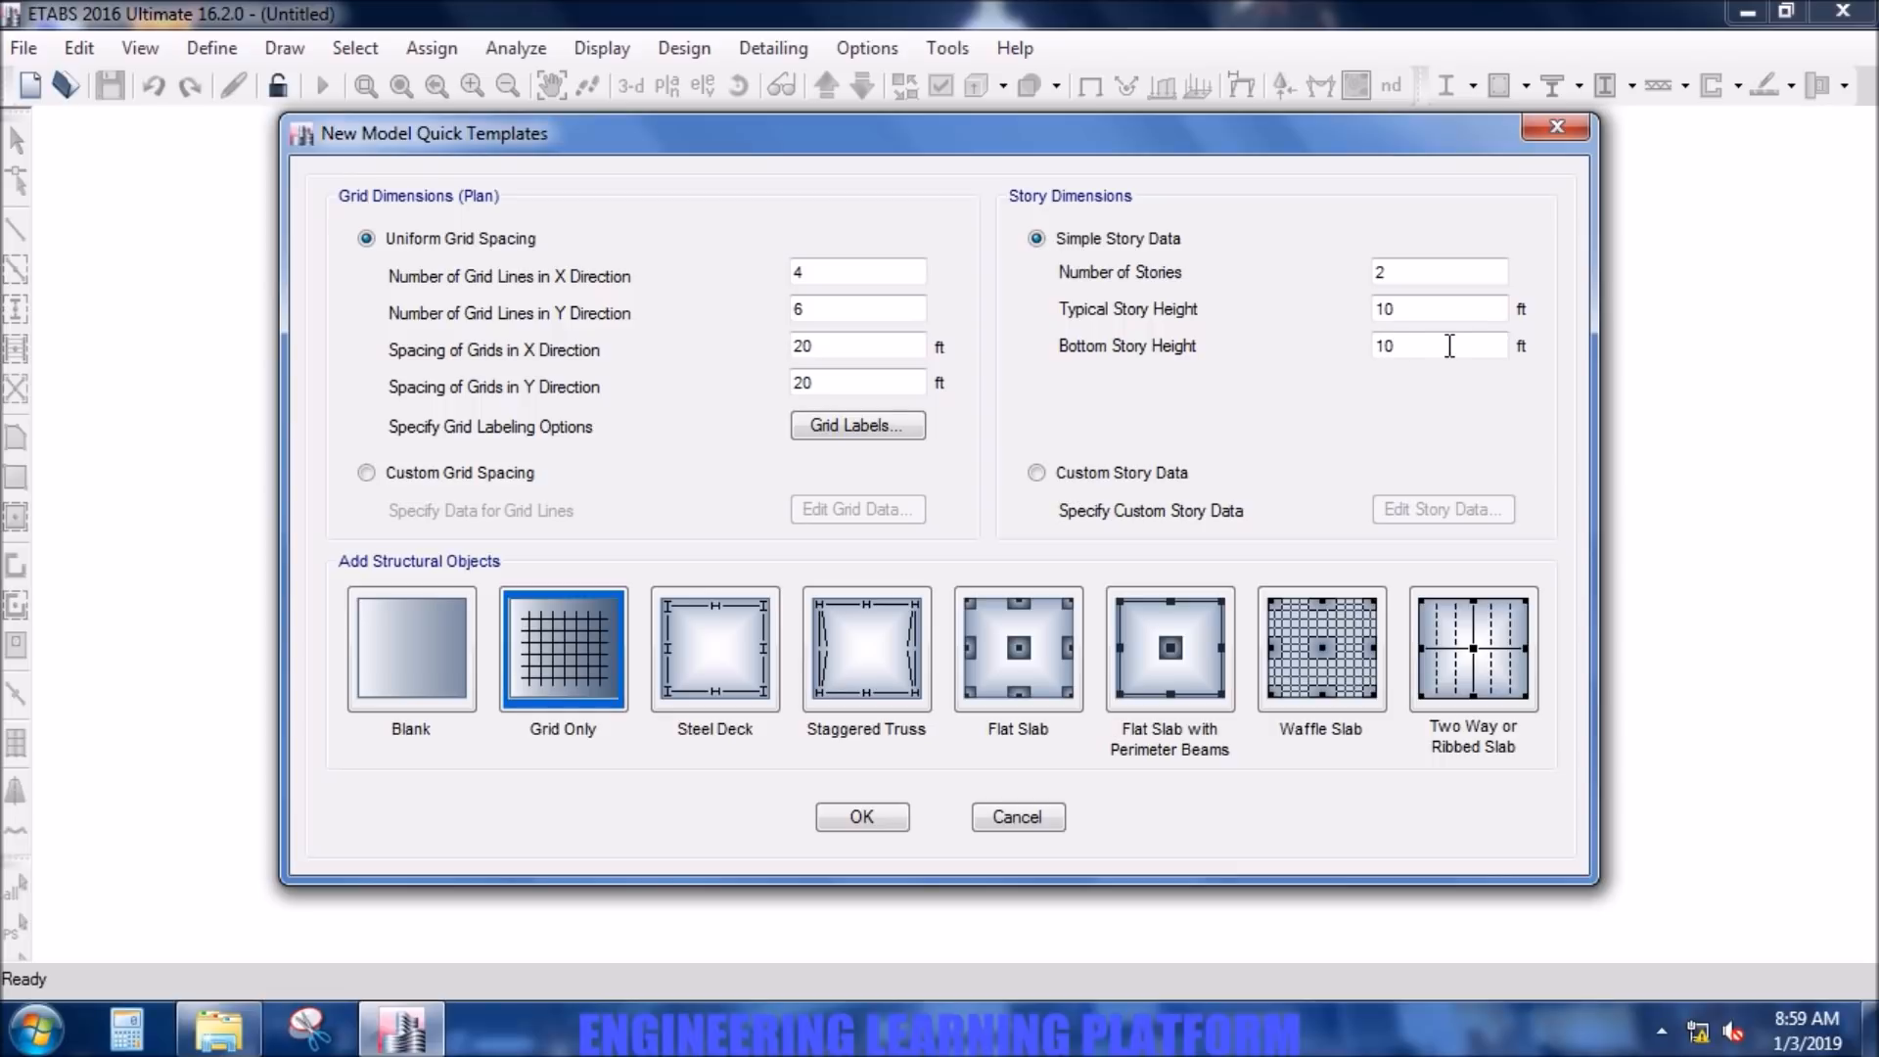
- Create the grid-only model from the template and close the 3-D view, keeping the plan view
{"action": "left_click", "coordinate": [1216, 421]}
{"action": "left_click", "coordinate": [857, 818]}
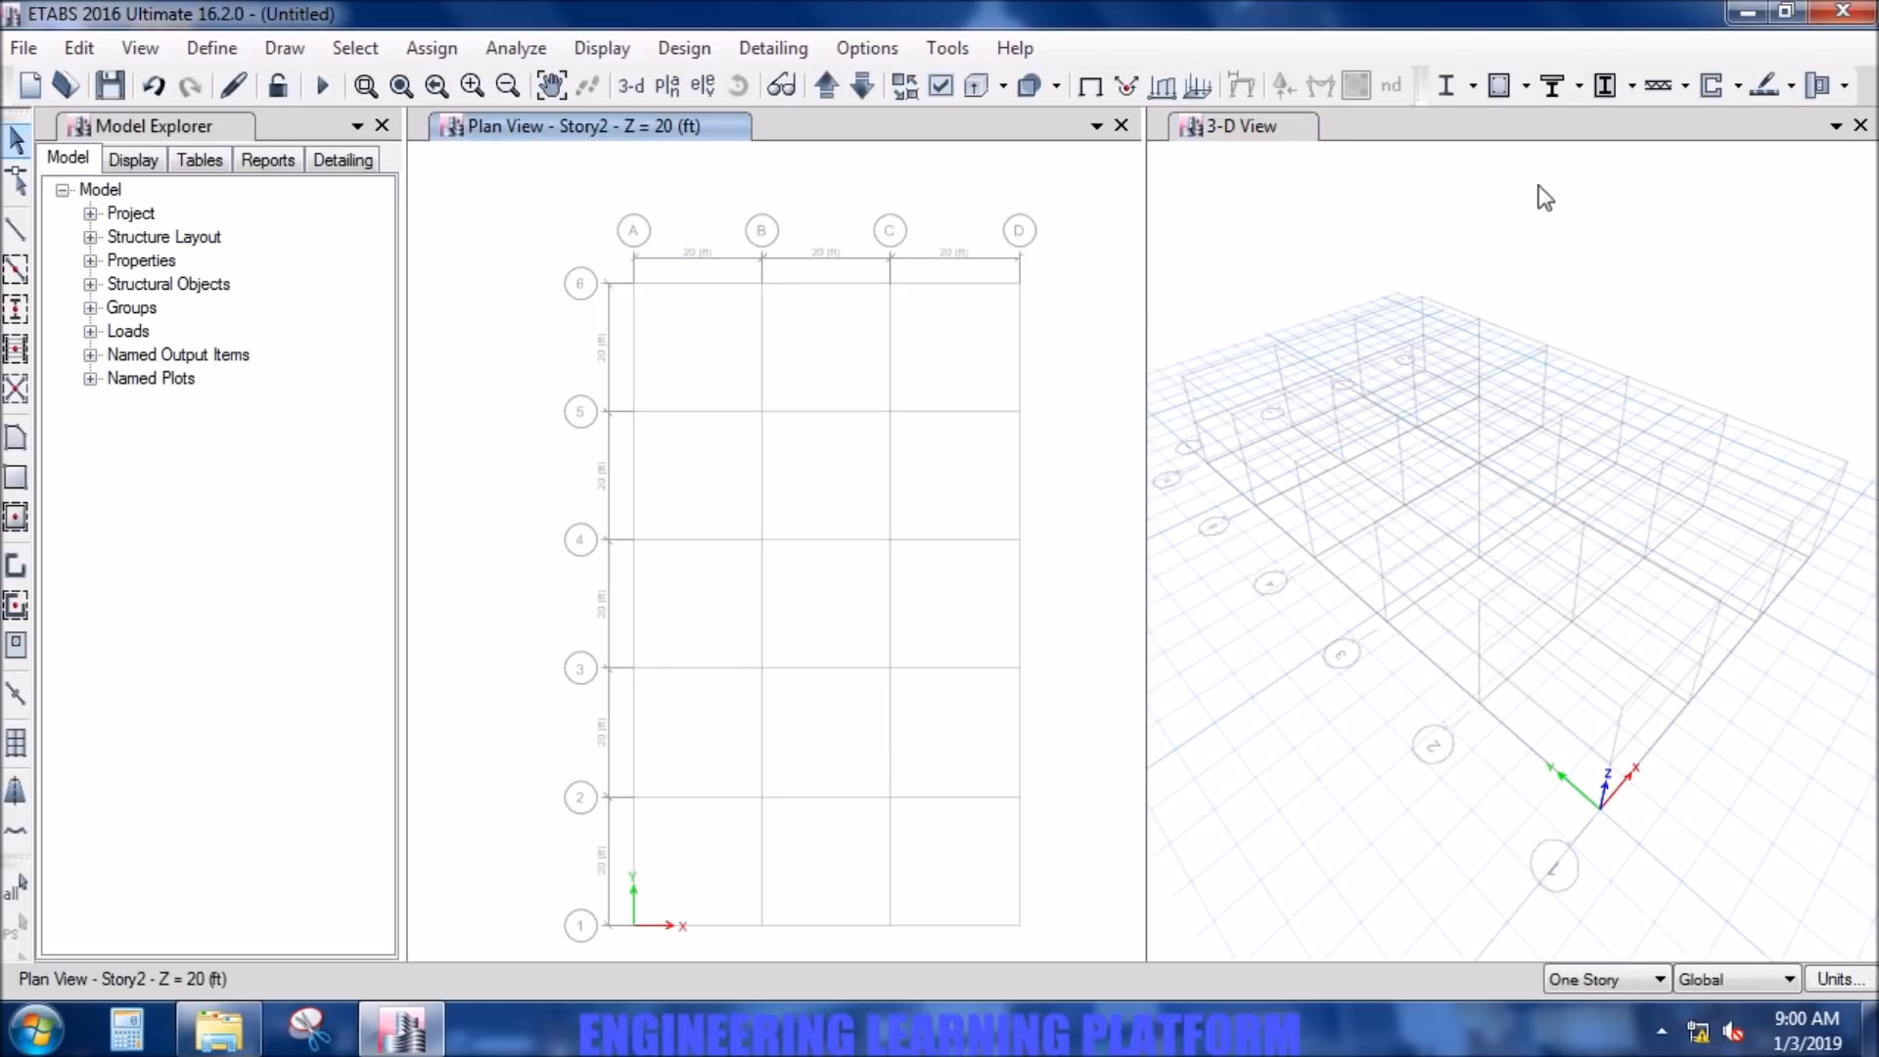
{"action": "left_click", "coordinate": [1860, 127]}
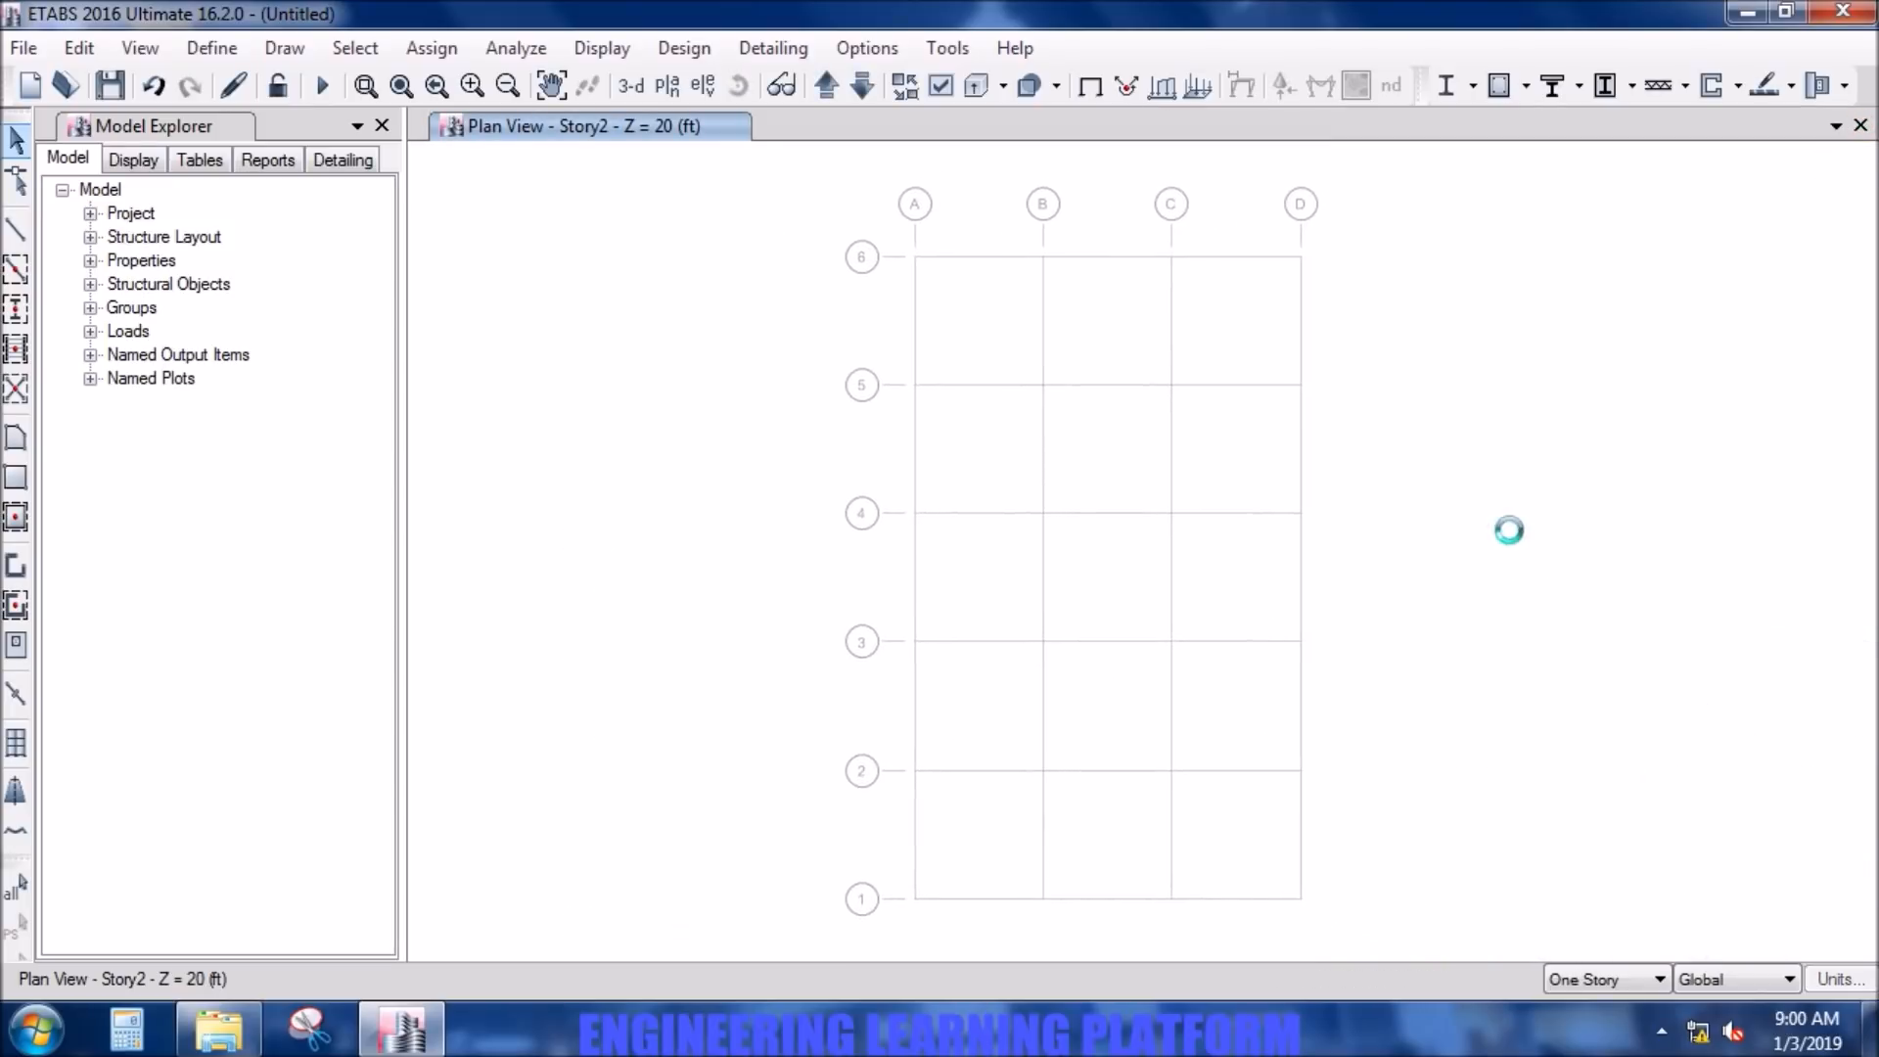
- Add a United States customary concrete material of grade f'c 5000 psi, checking its design property data
{"action": "left_click", "coordinate": [210, 48]}
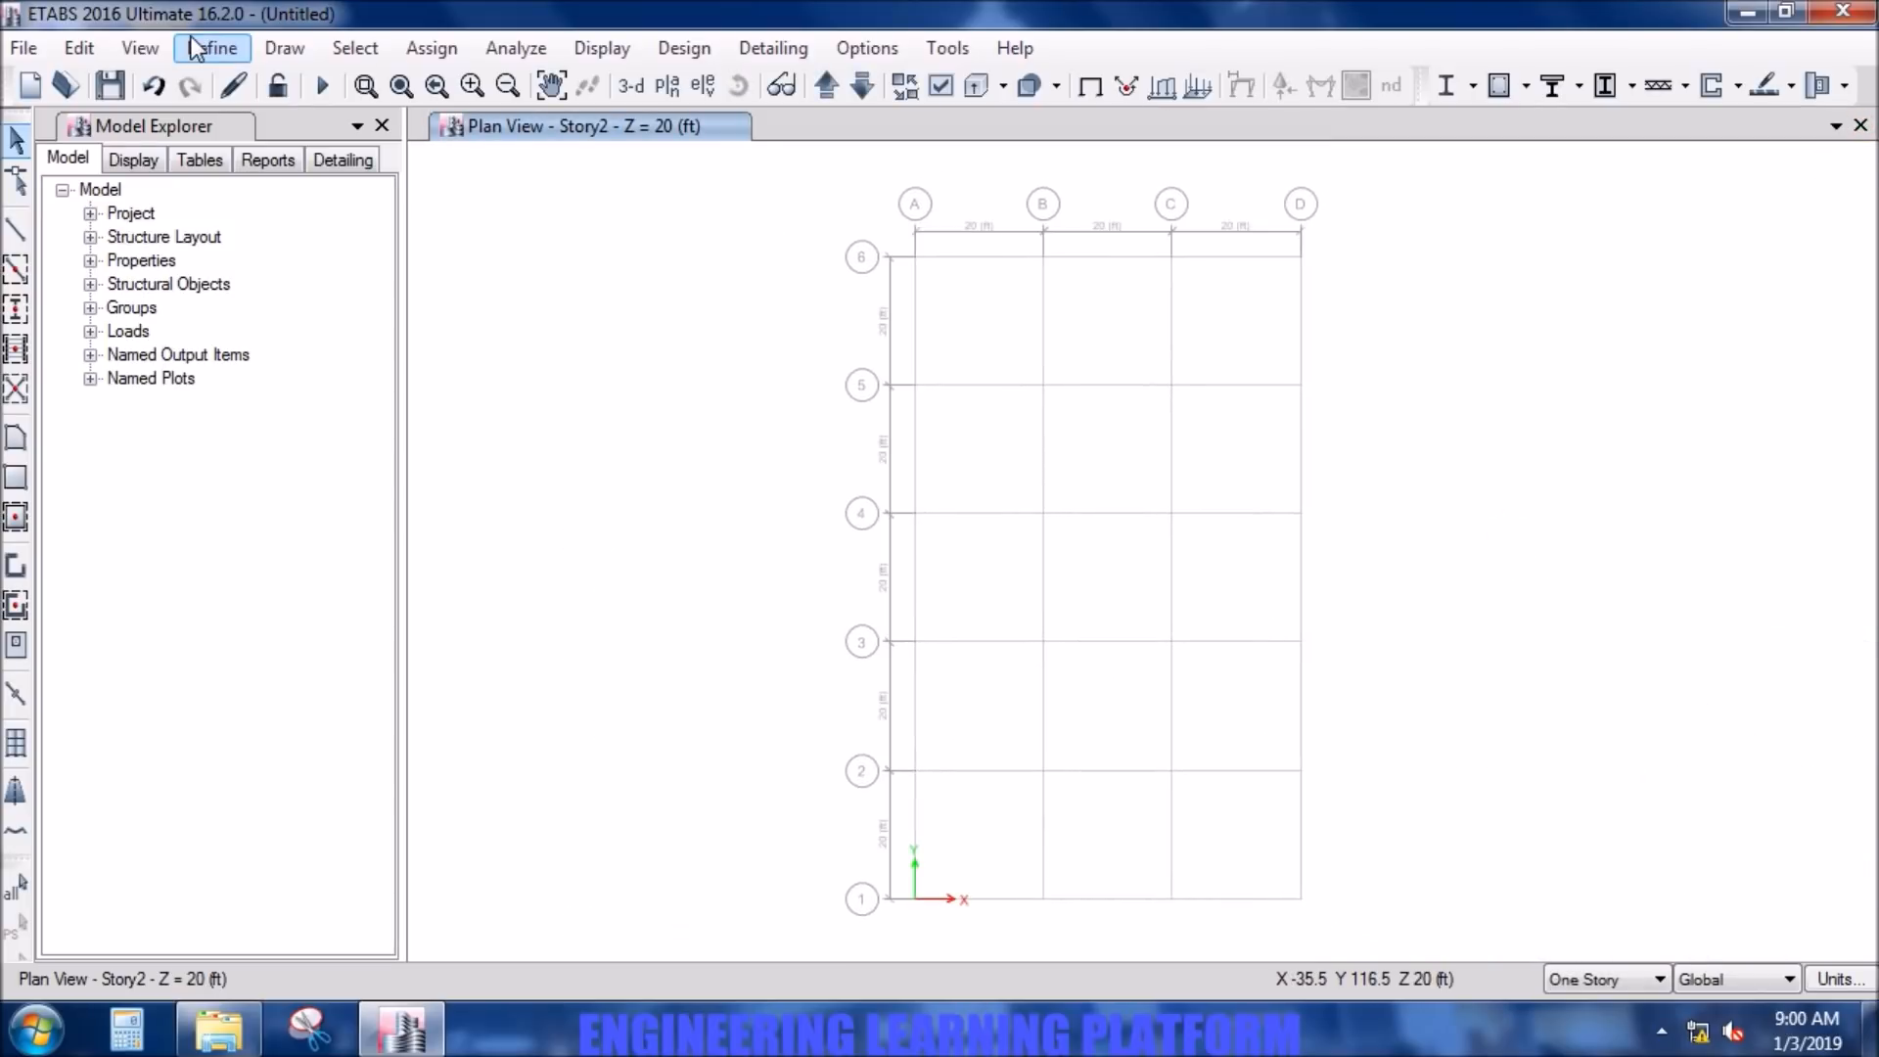
{"action": "left_click", "coordinate": [294, 83]}
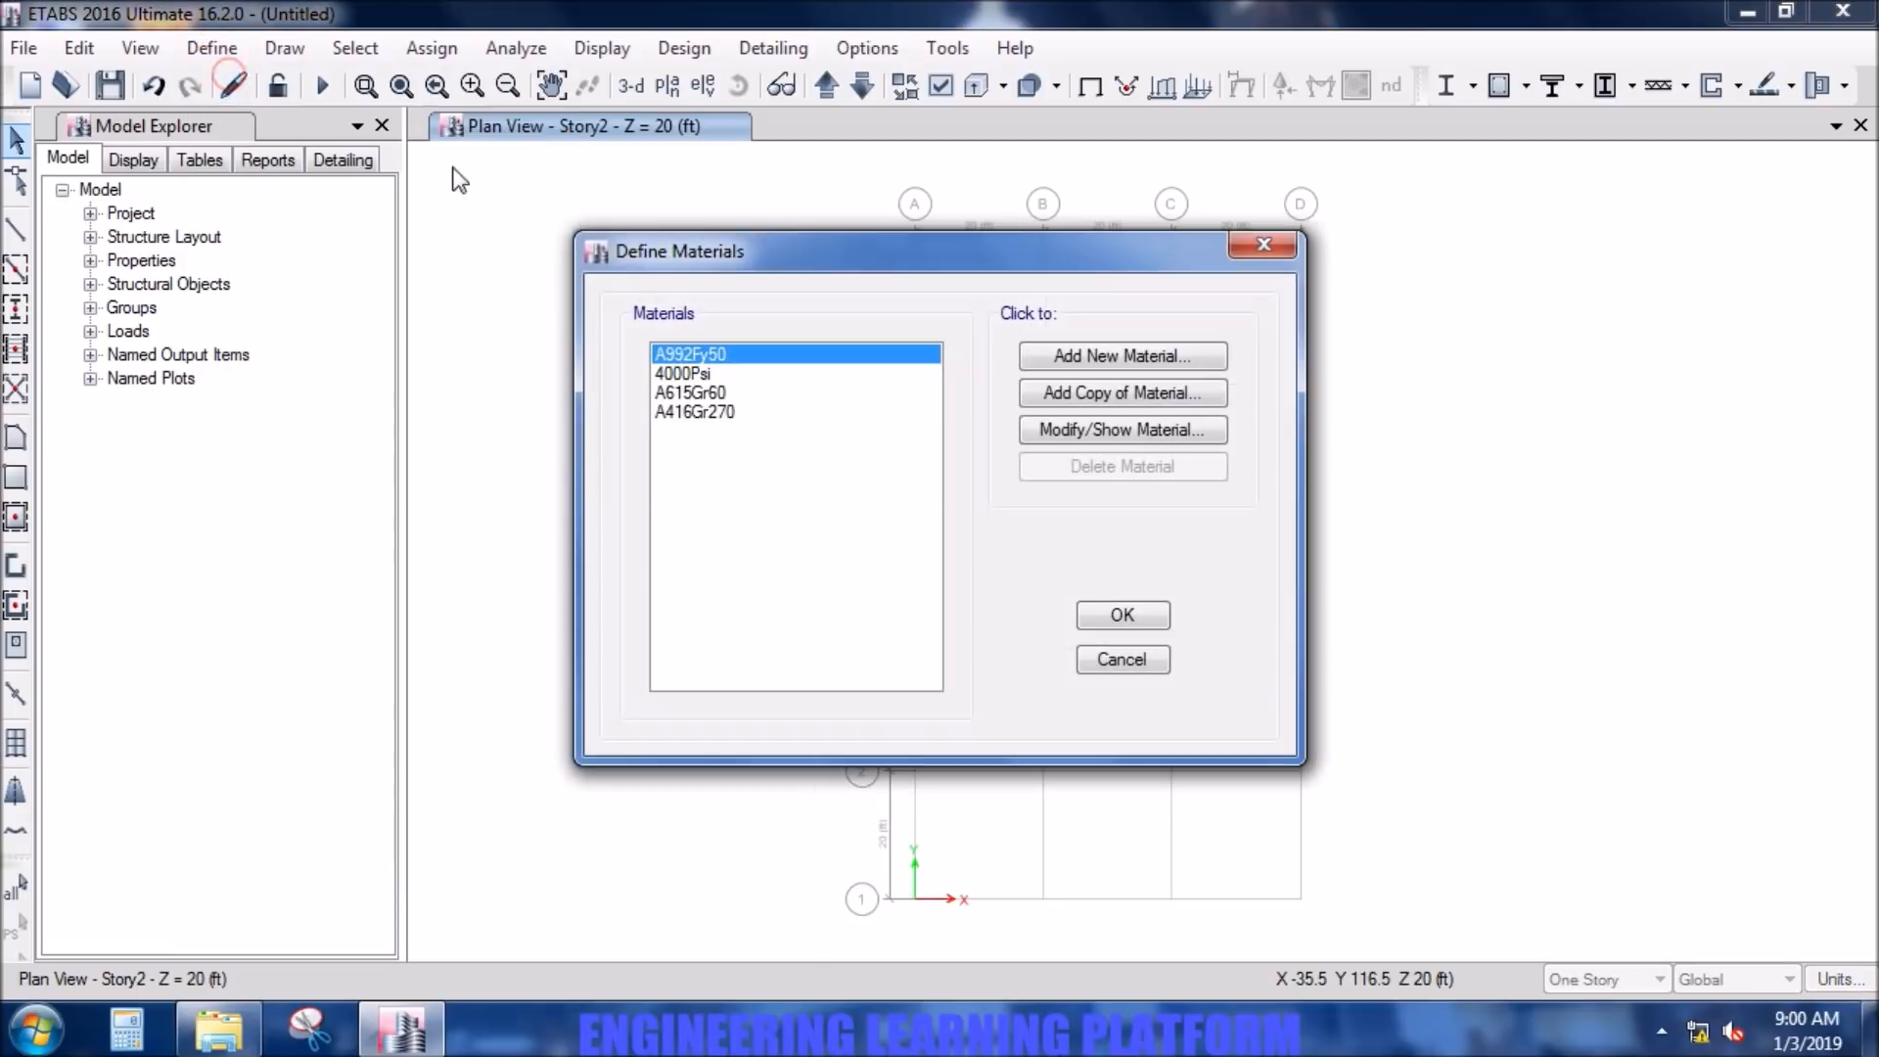
{"action": "left_click", "coordinate": [1104, 354]}
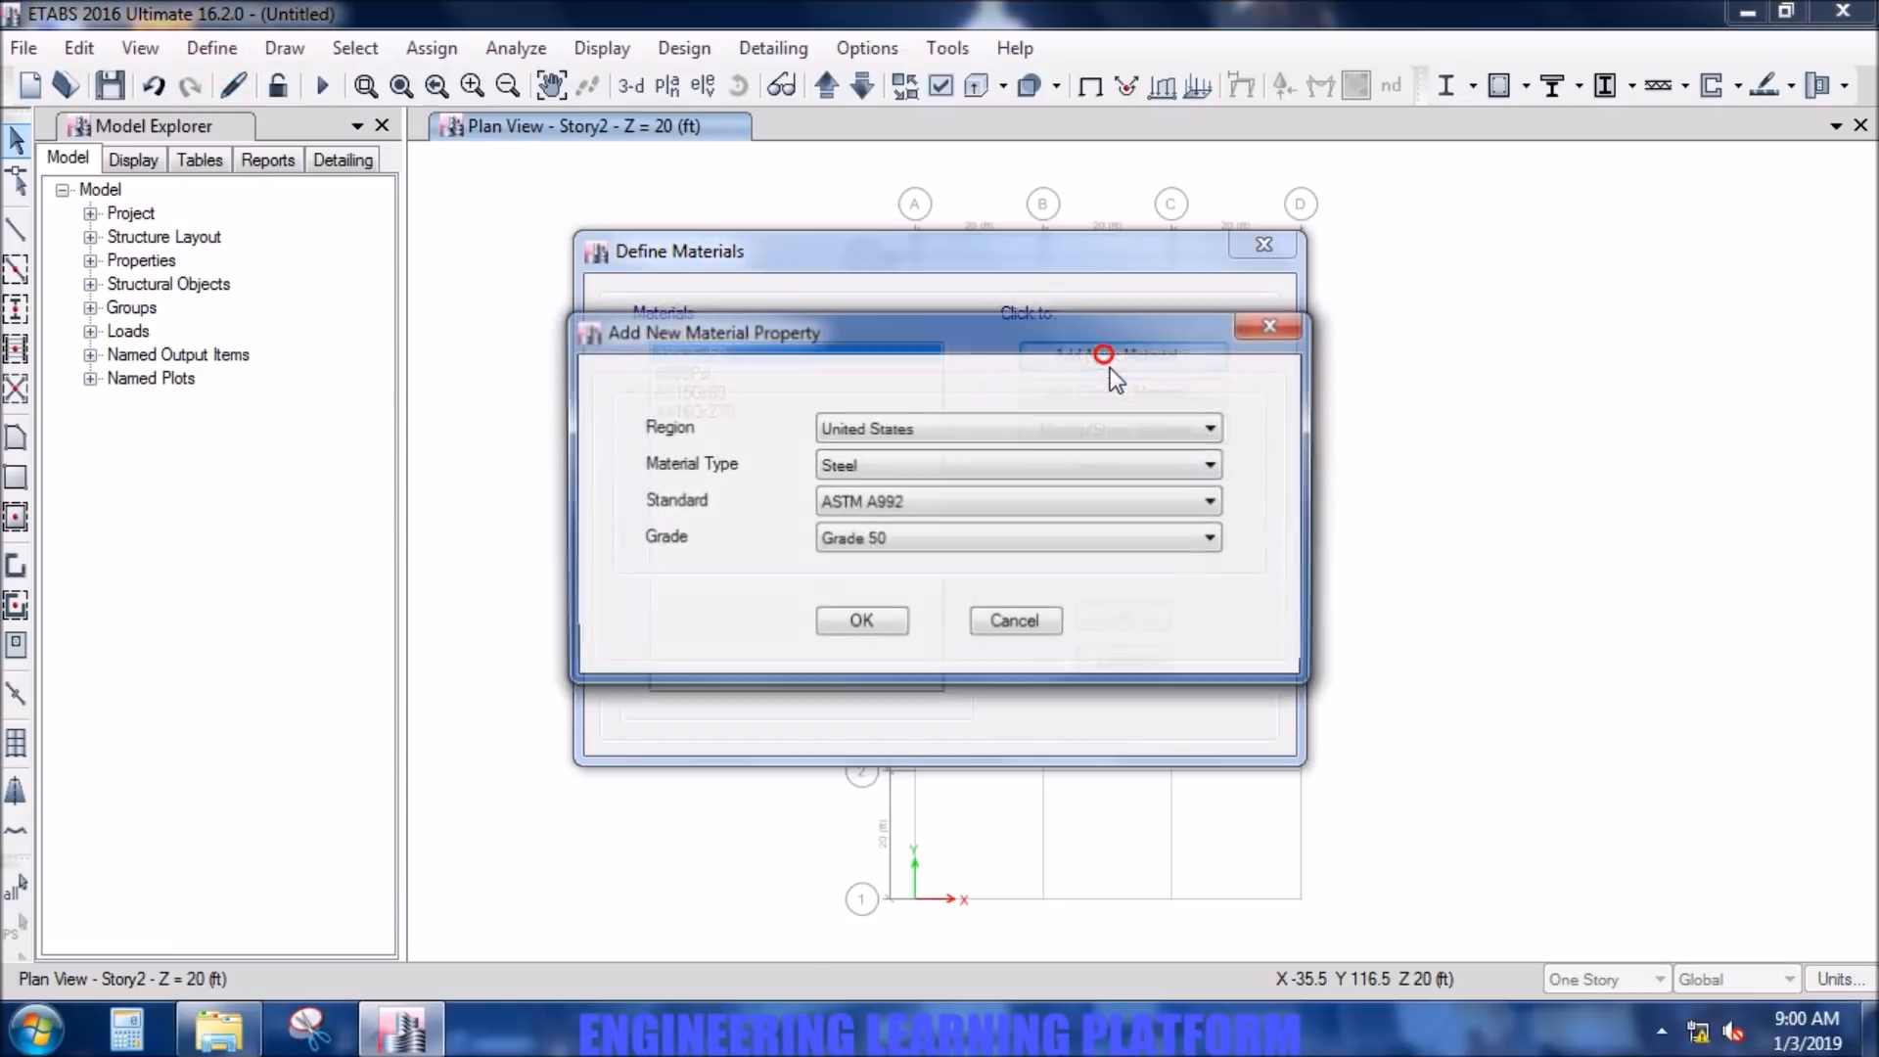
{"action": "left_click", "coordinate": [988, 466]}
{"action": "left_click", "coordinate": [987, 507]}
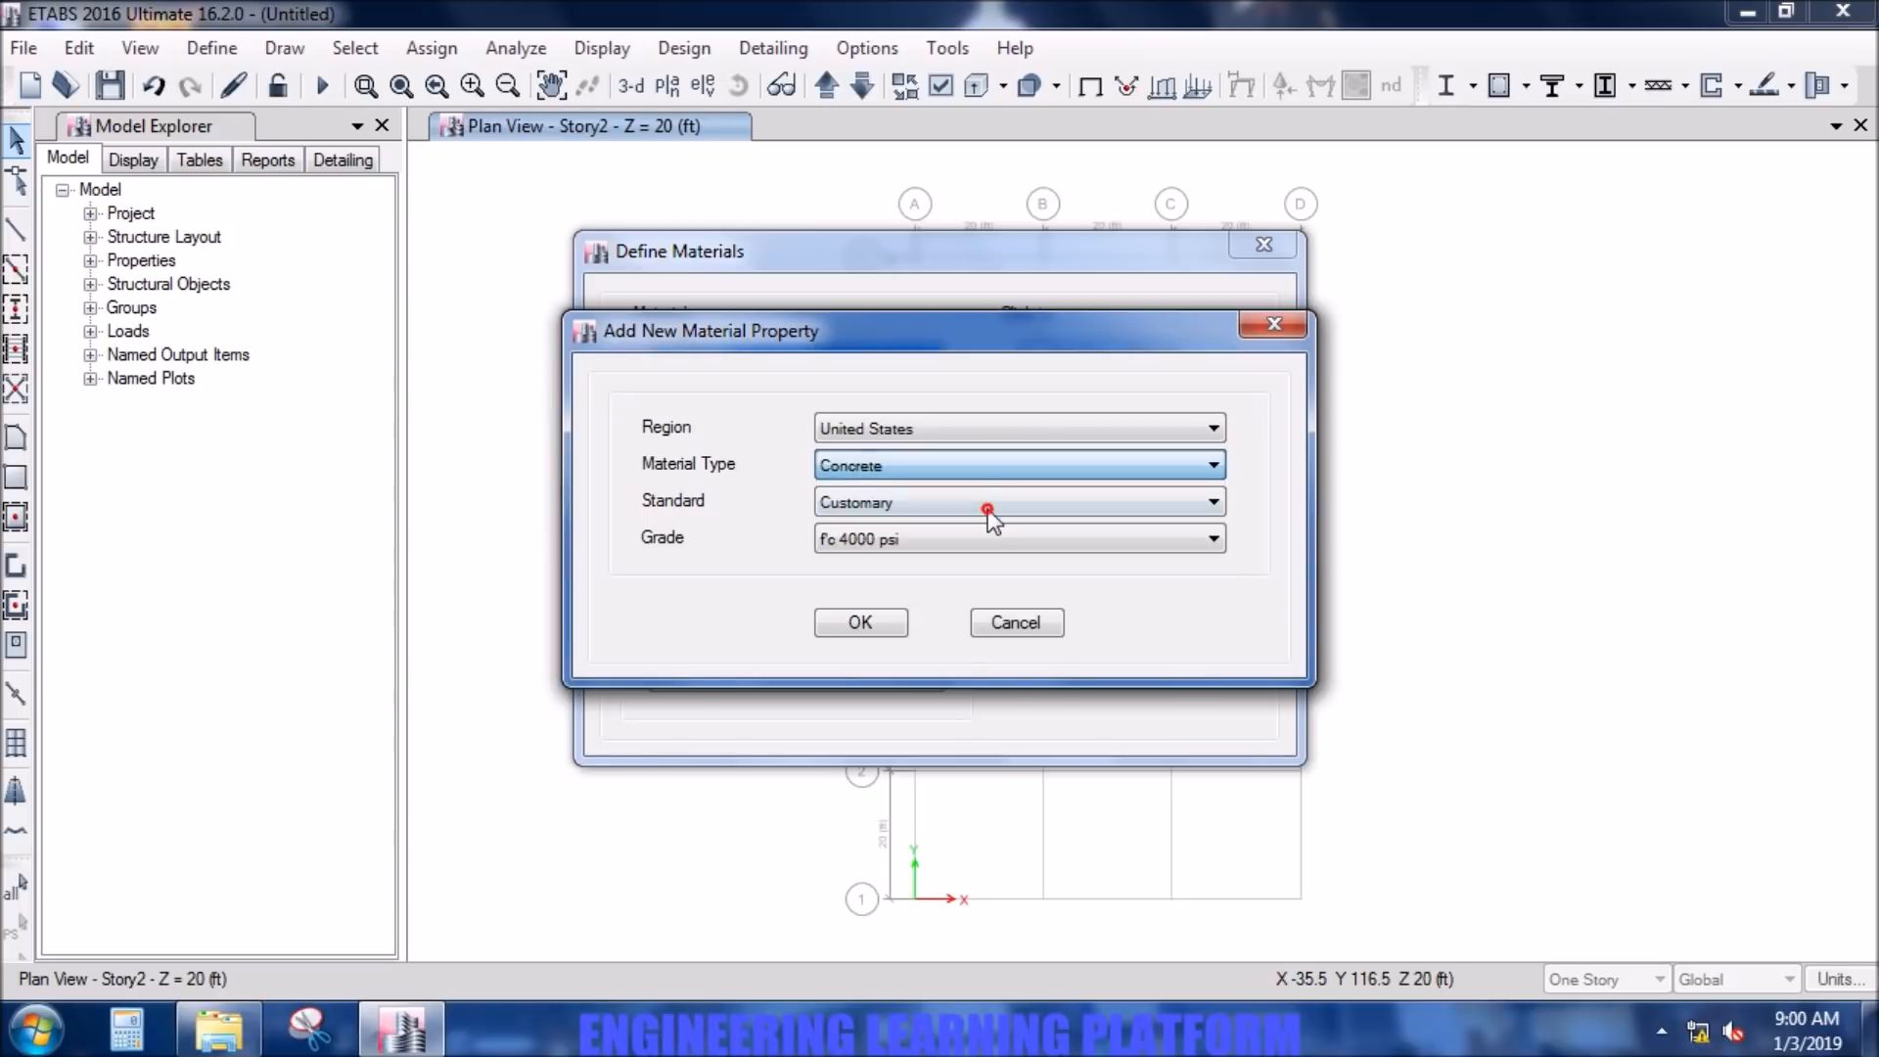
{"action": "left_click", "coordinate": [1002, 548]}
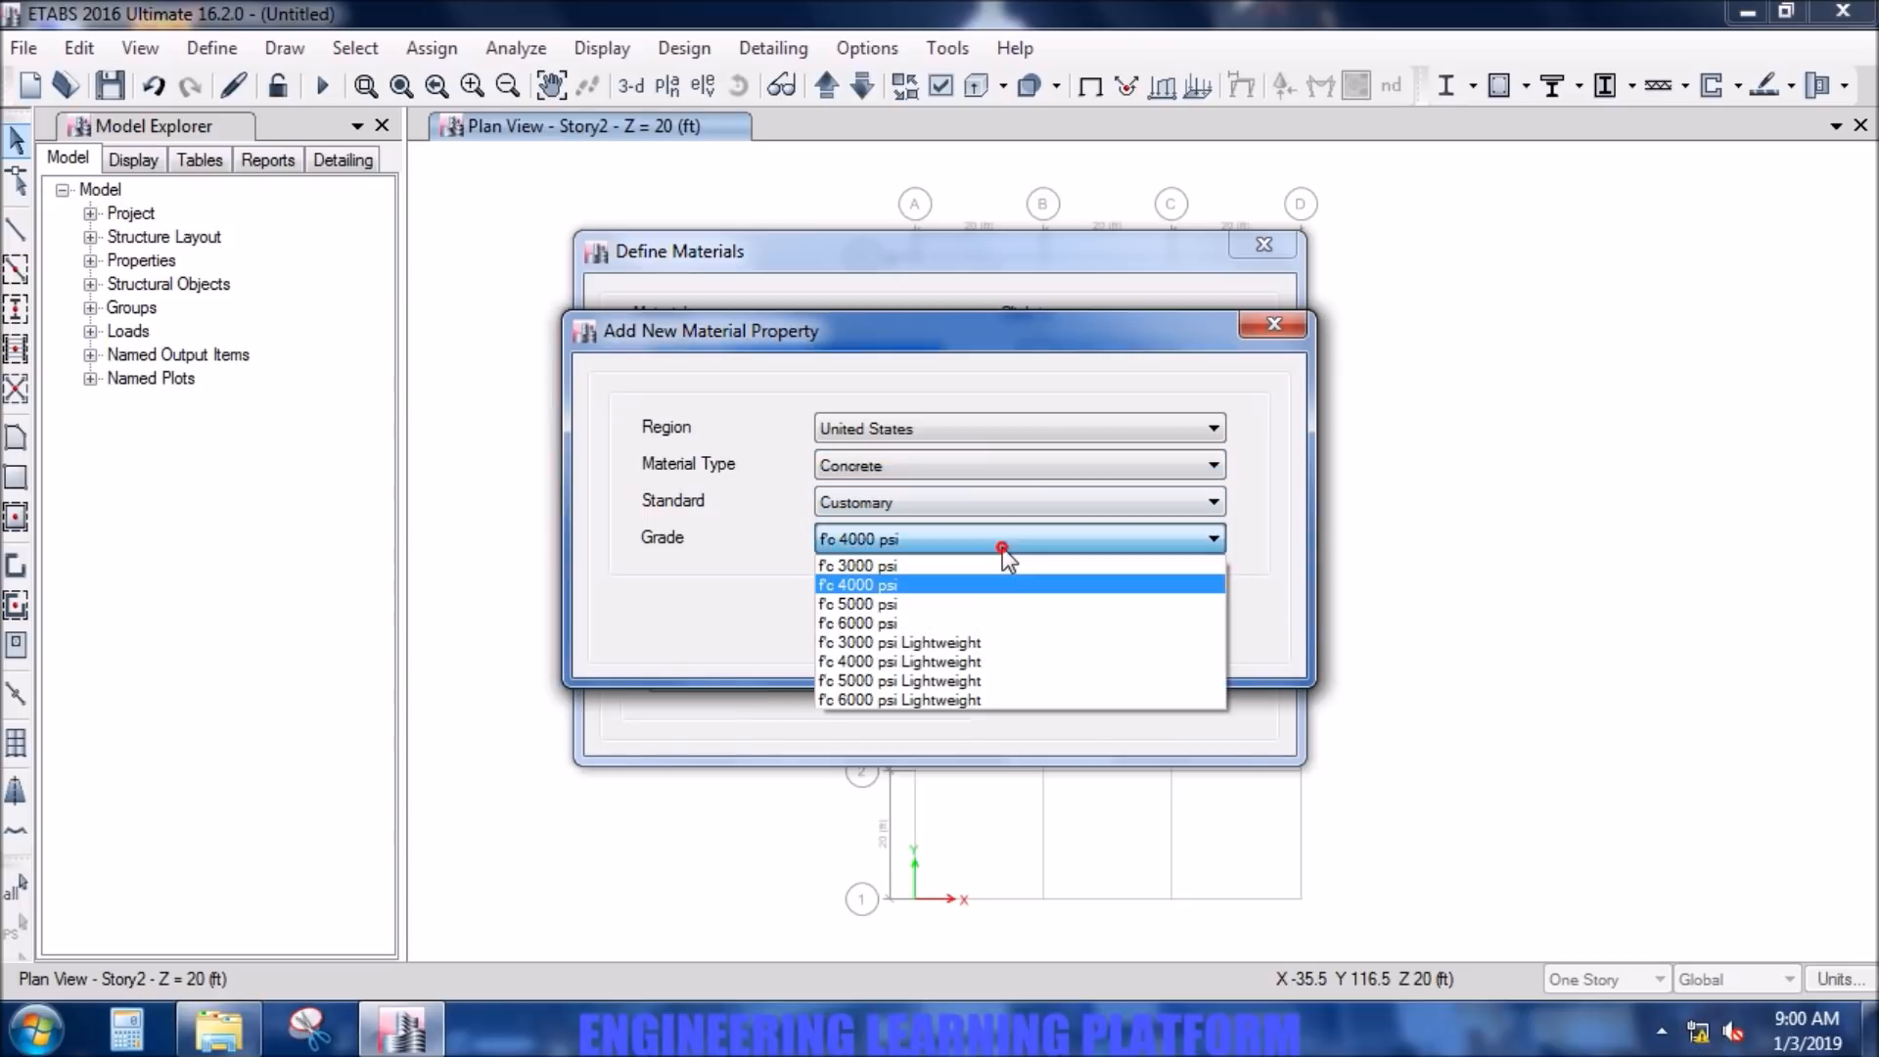
{"action": "left_click", "coordinate": [972, 607]}
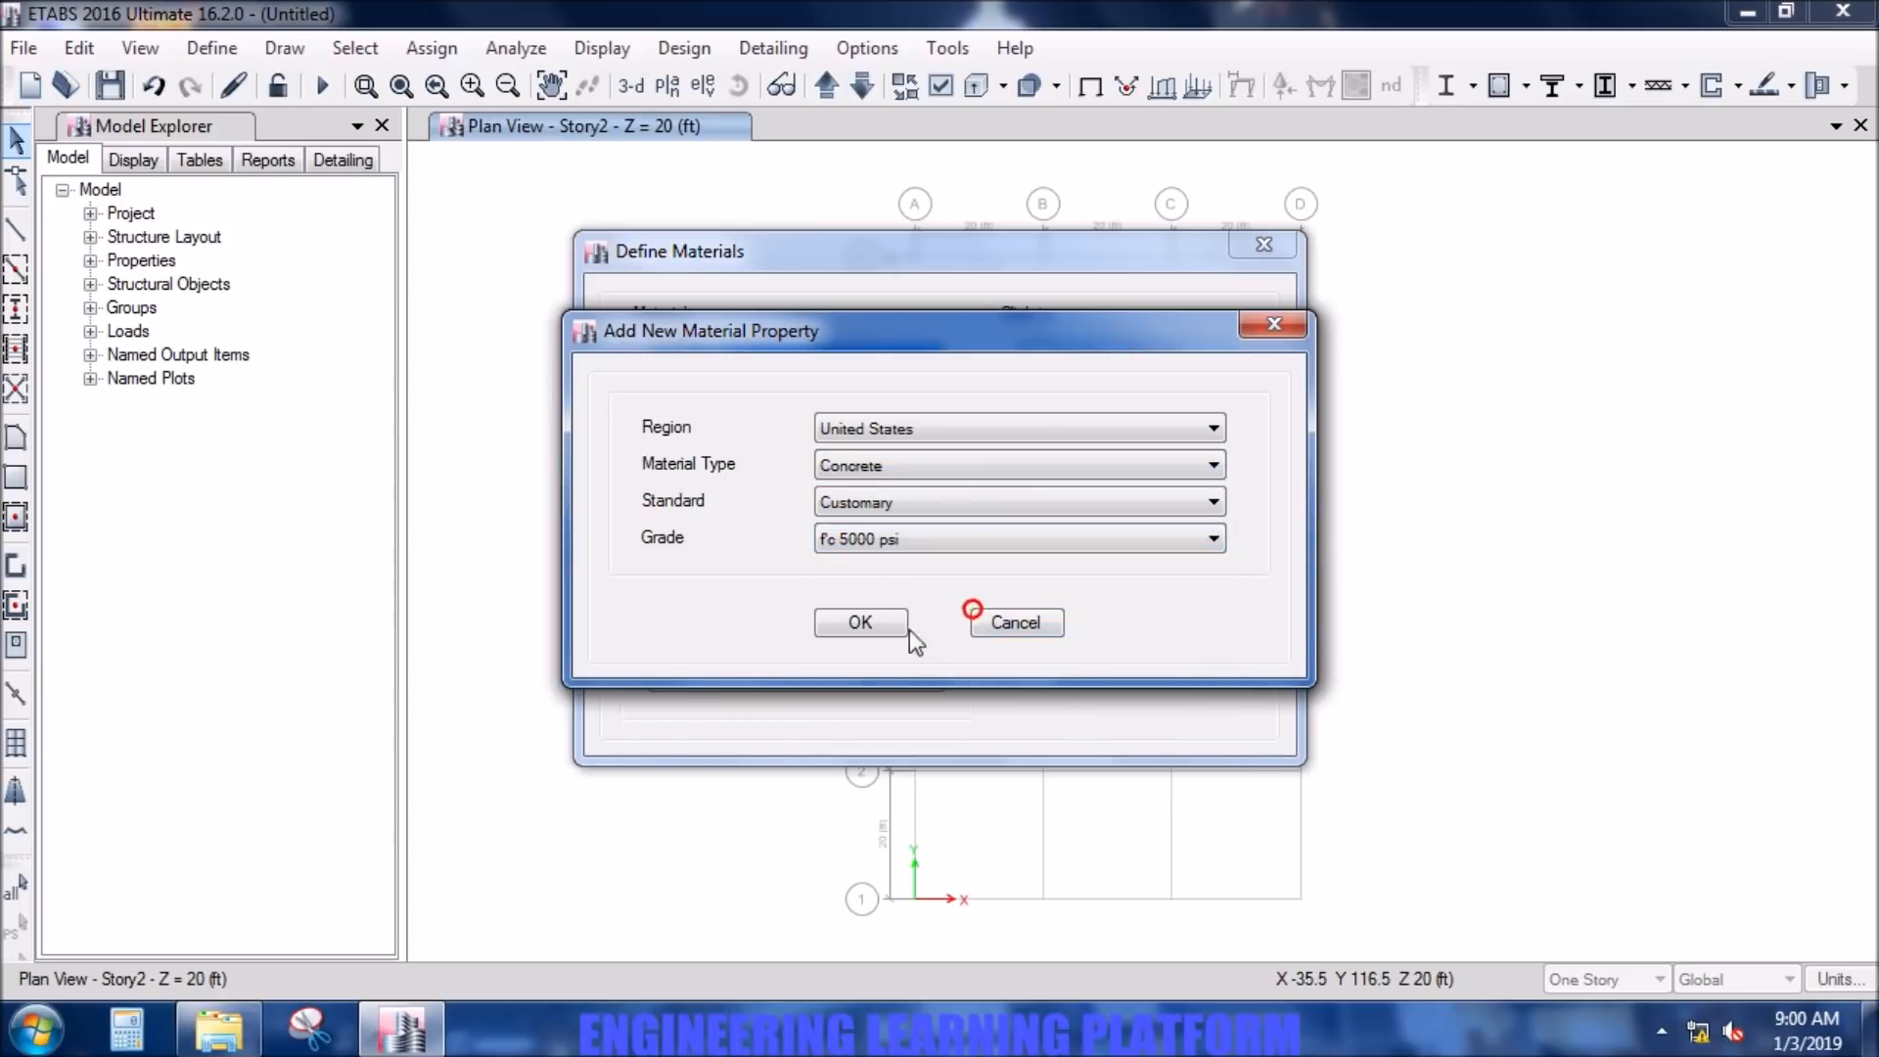
{"action": "left_click", "coordinate": [851, 624]}
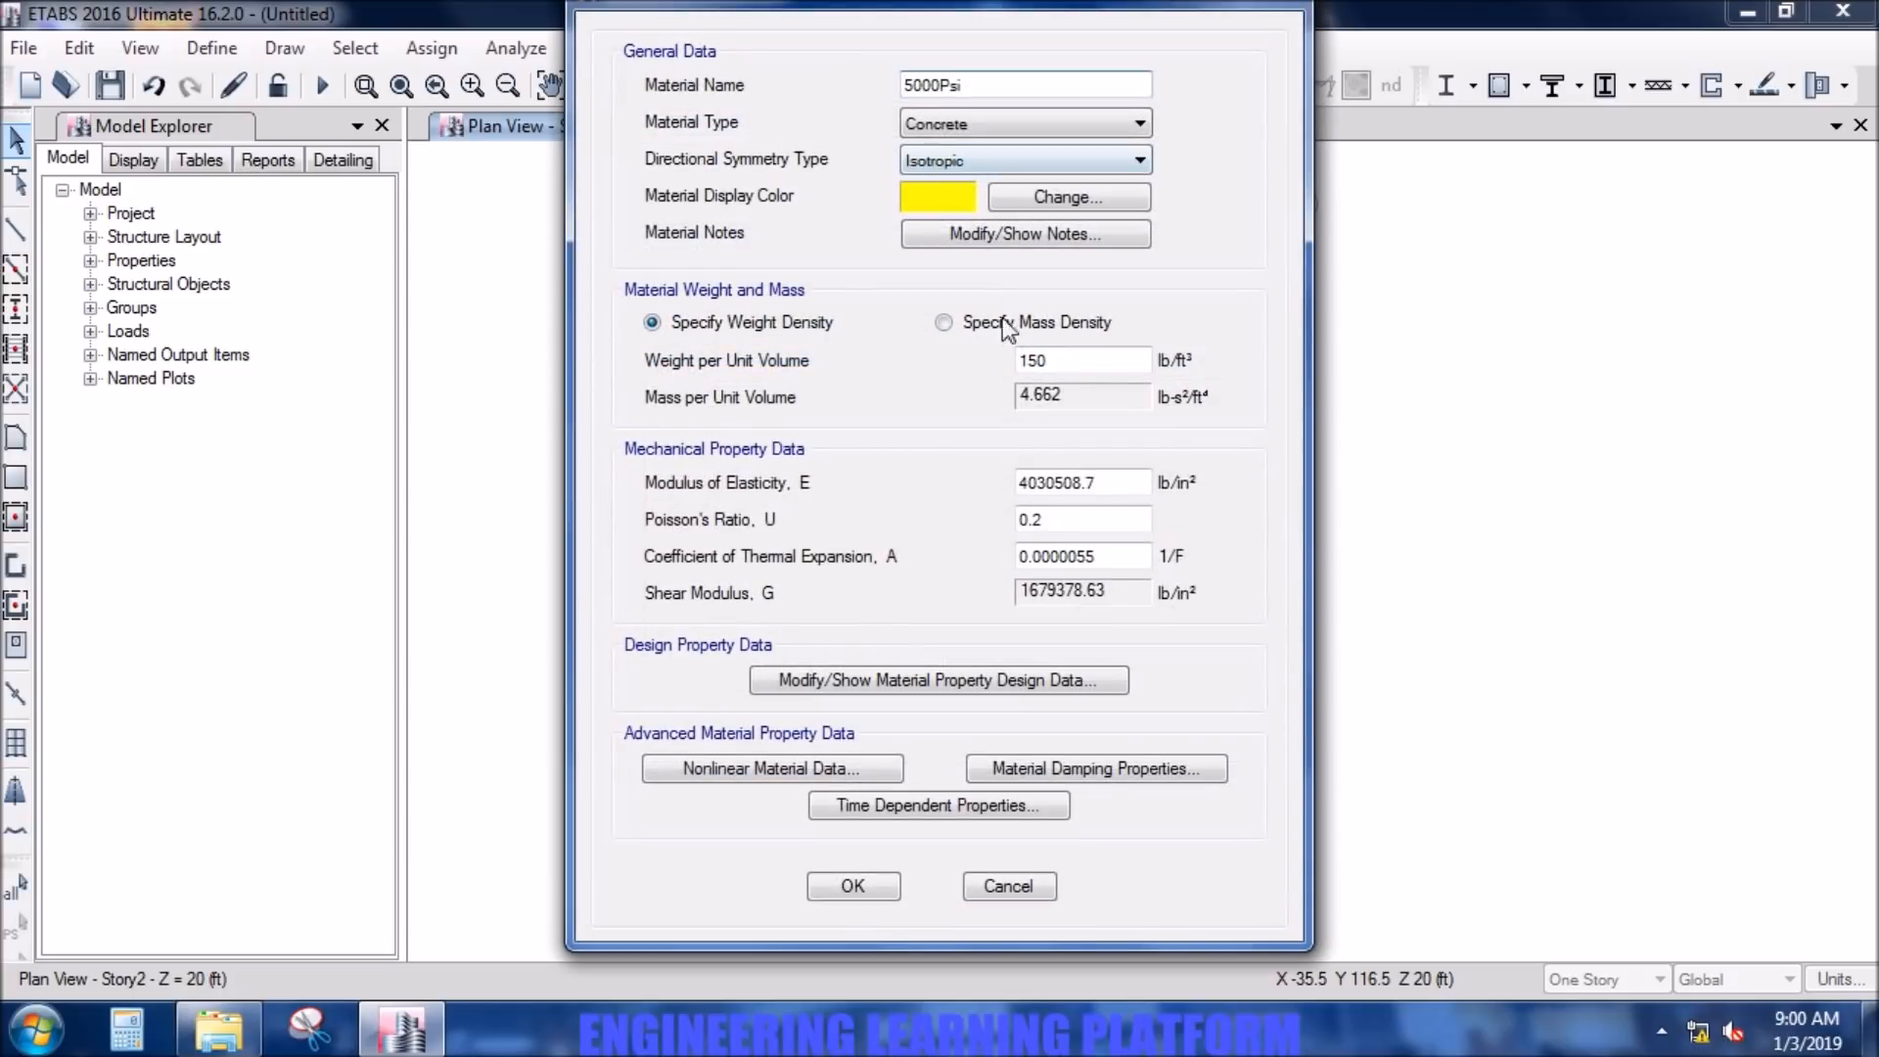
{"action": "left_click", "coordinate": [959, 677]}
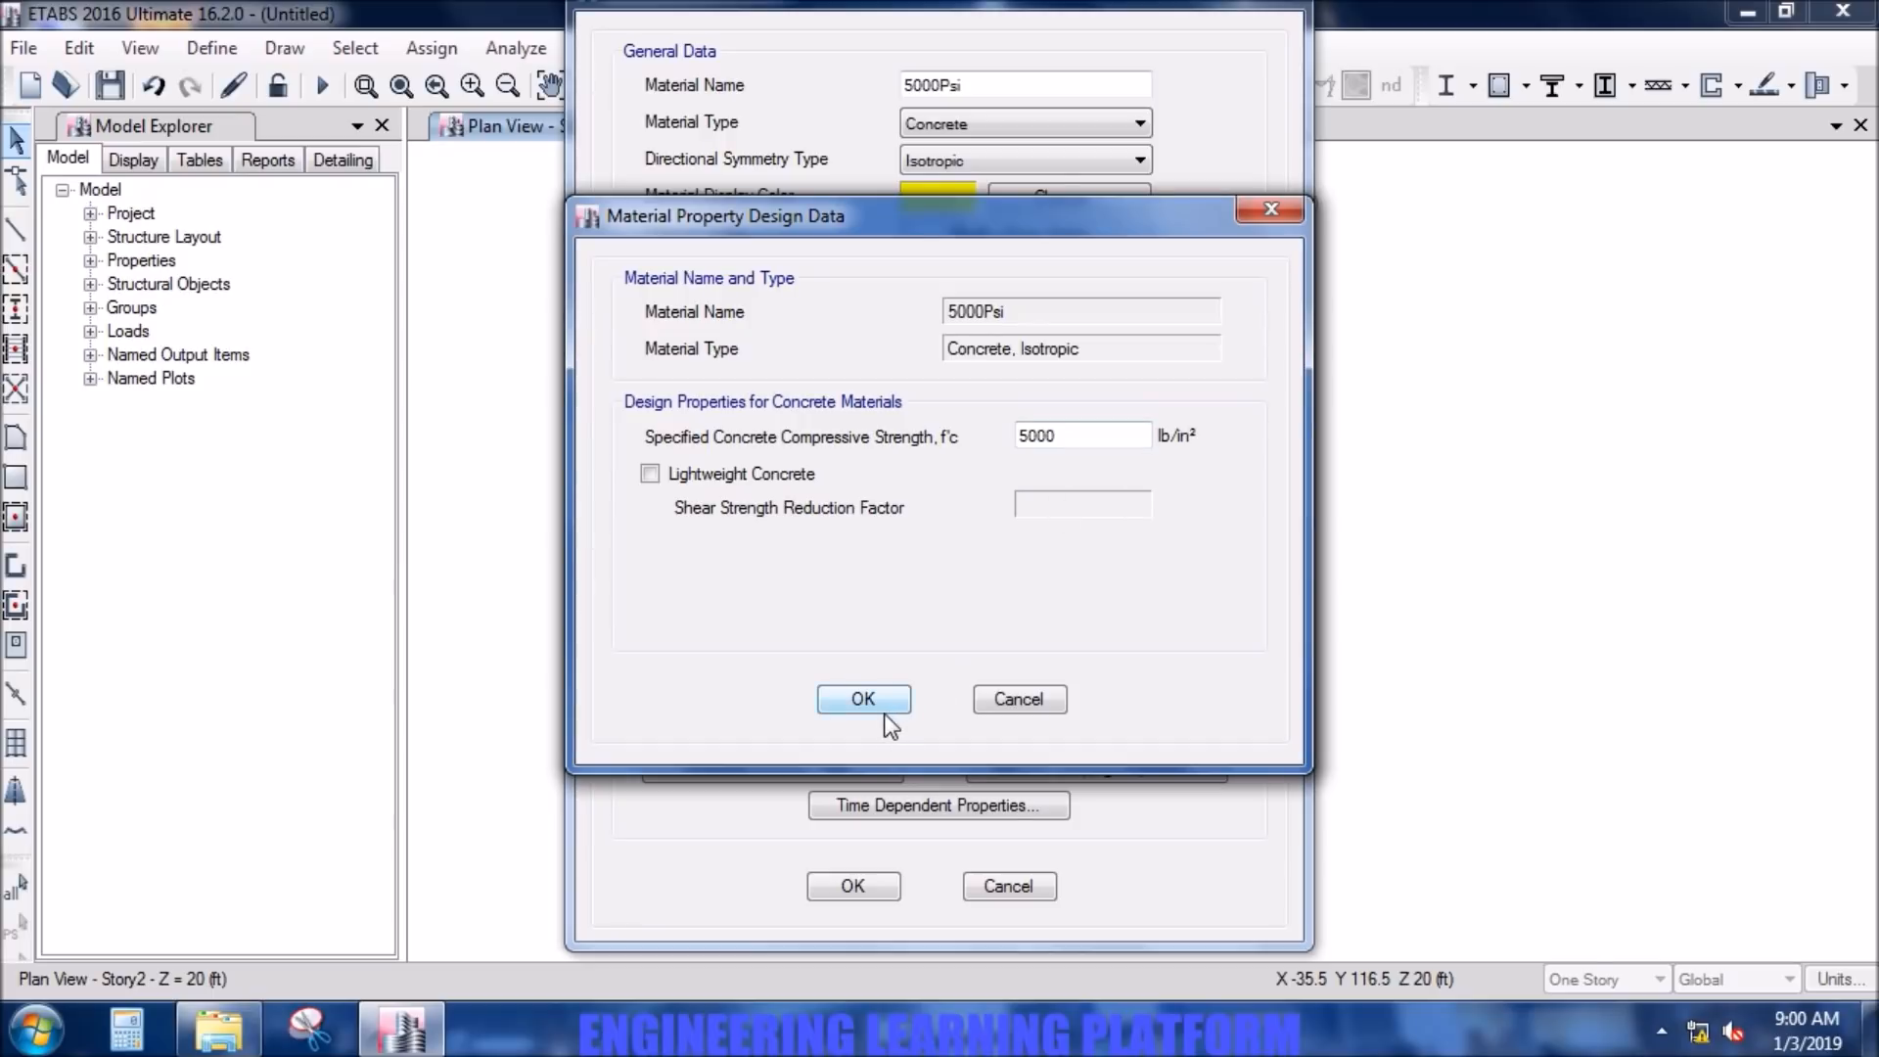
{"action": "left_click", "coordinate": [863, 699]}
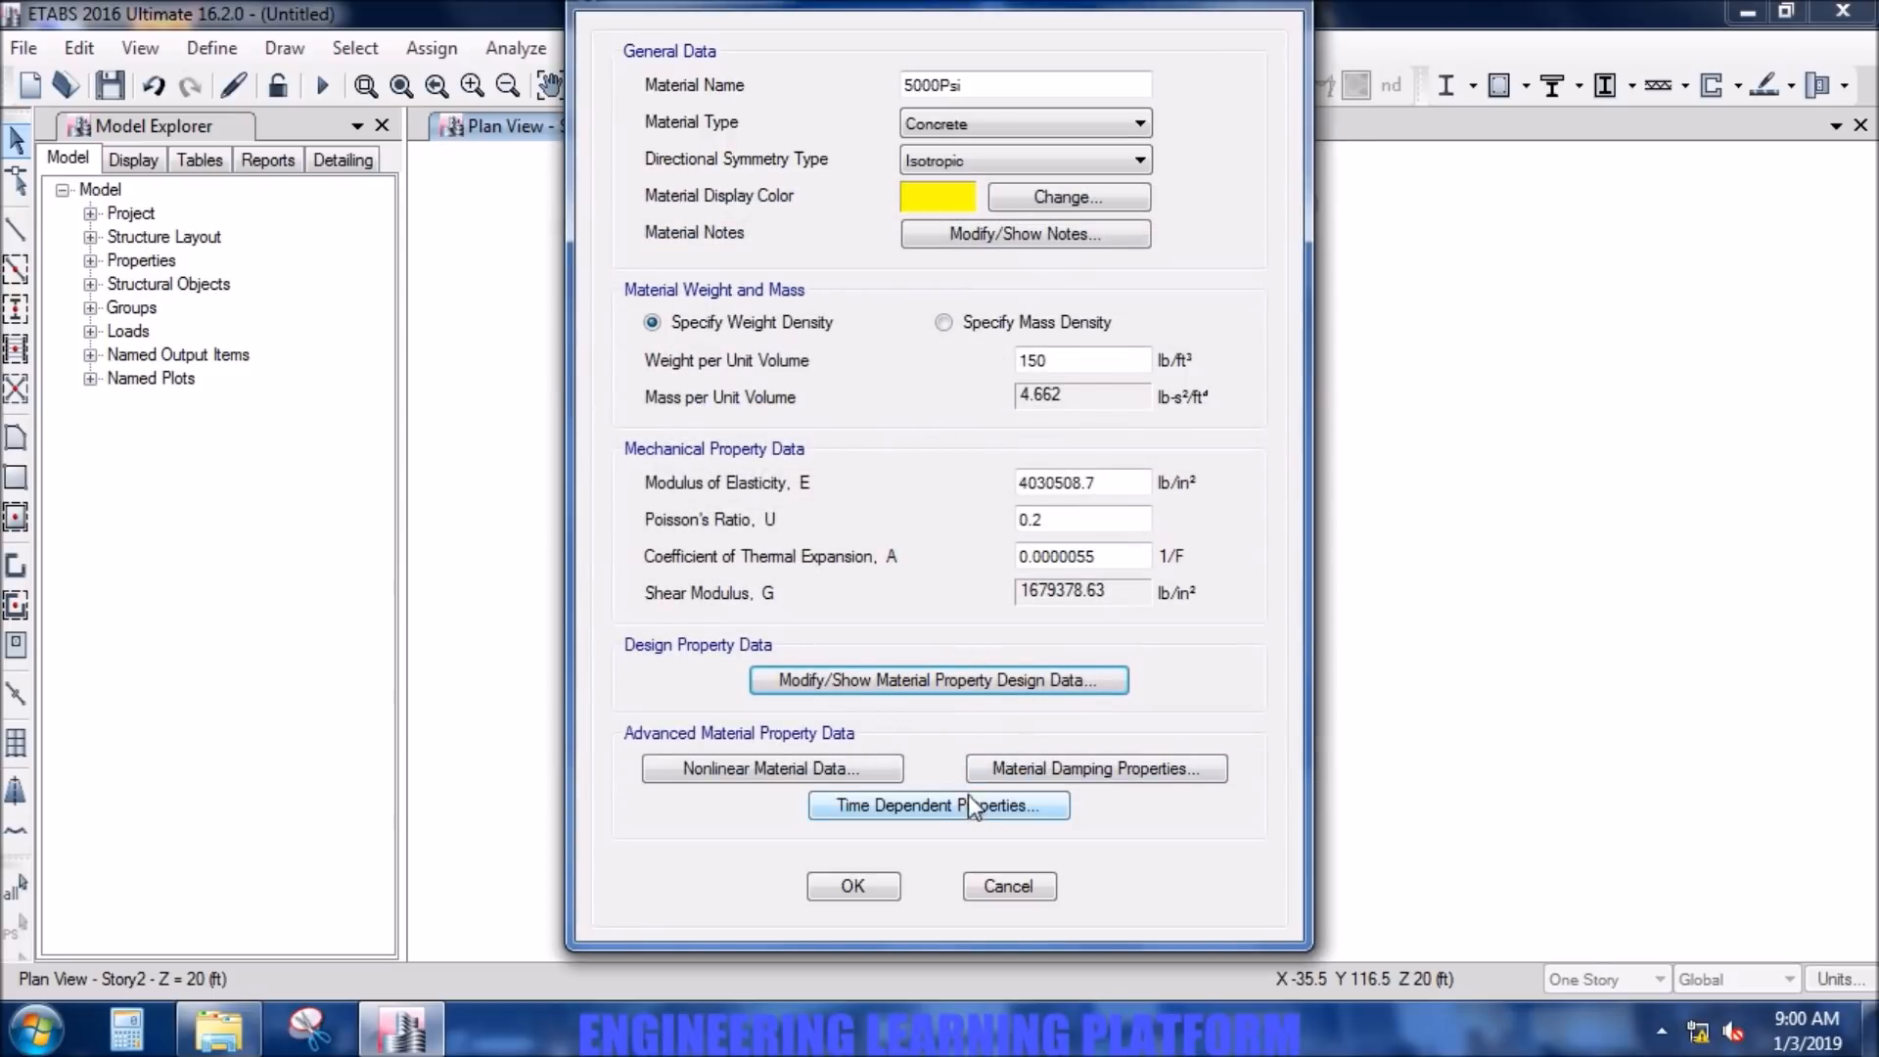
{"action": "left_click", "coordinate": [879, 883]}
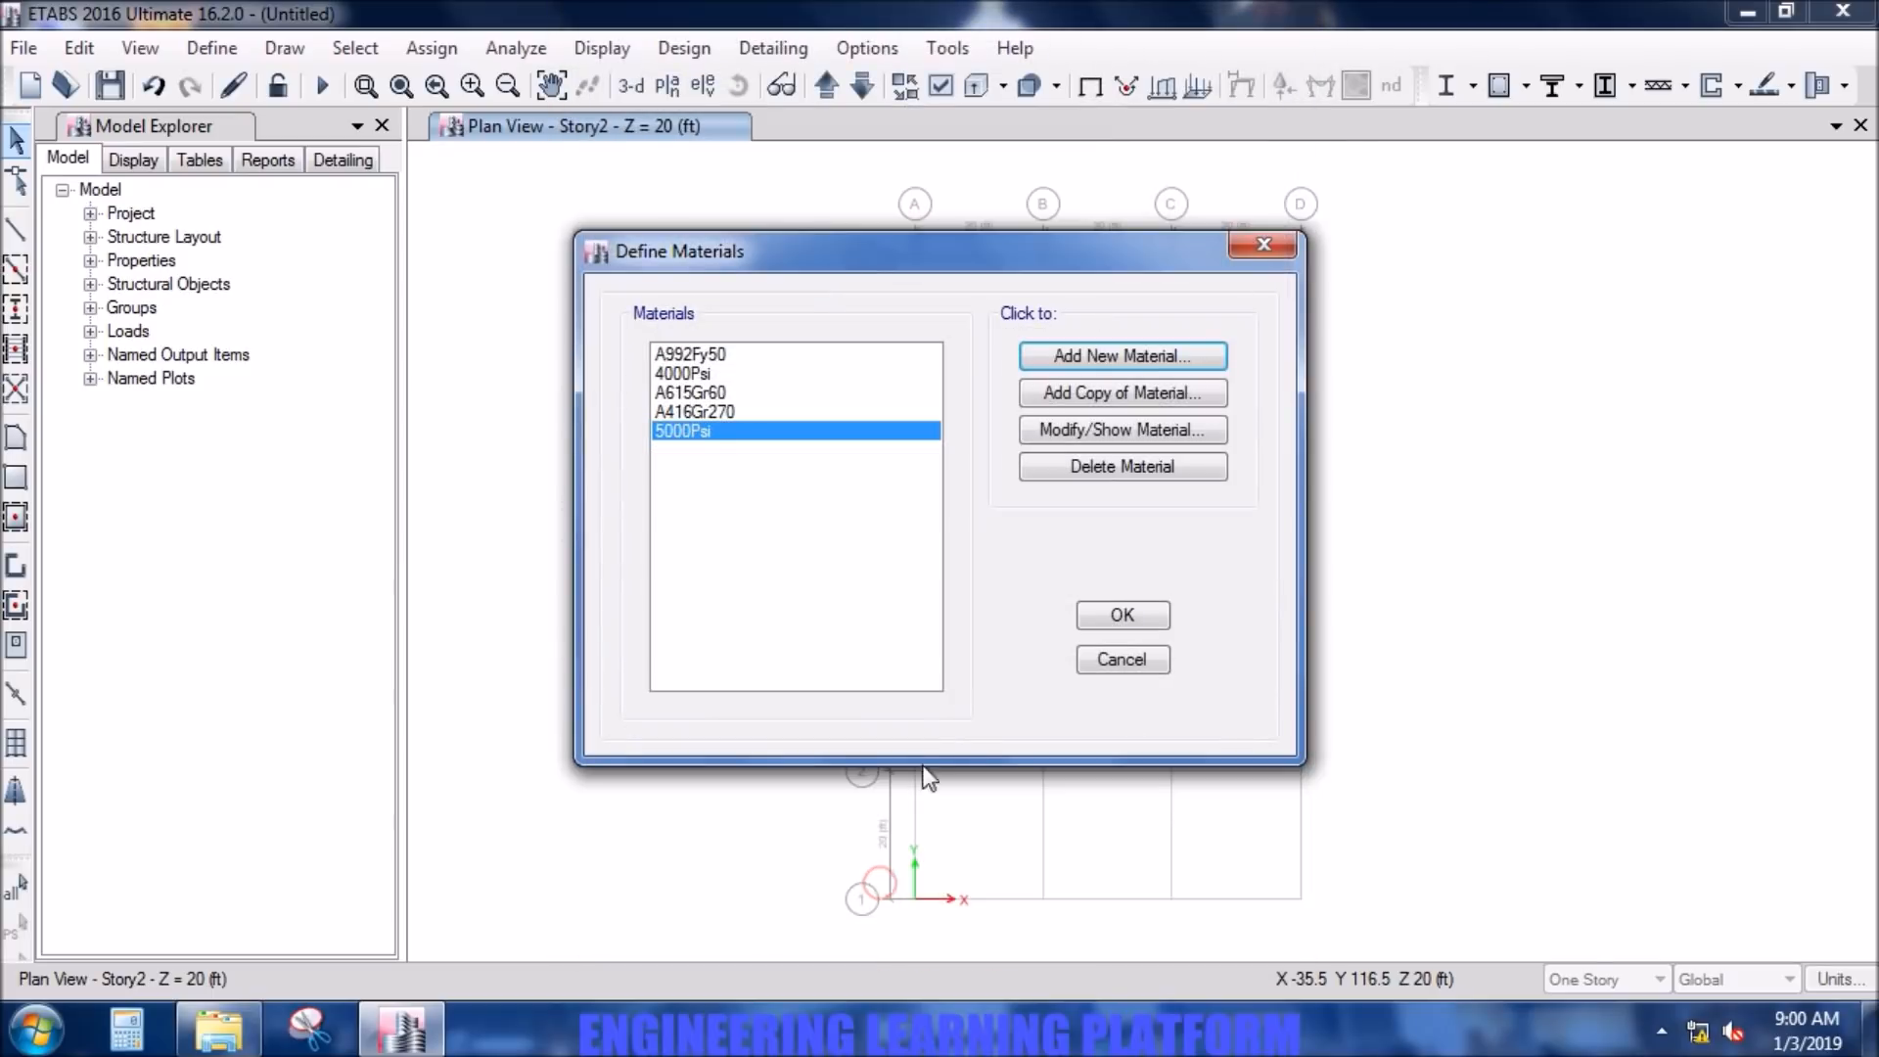
- Add a United States rebar material, ASTM A615 Grade 60, checking its design strengths
{"action": "left_click", "coordinate": [1166, 360]}
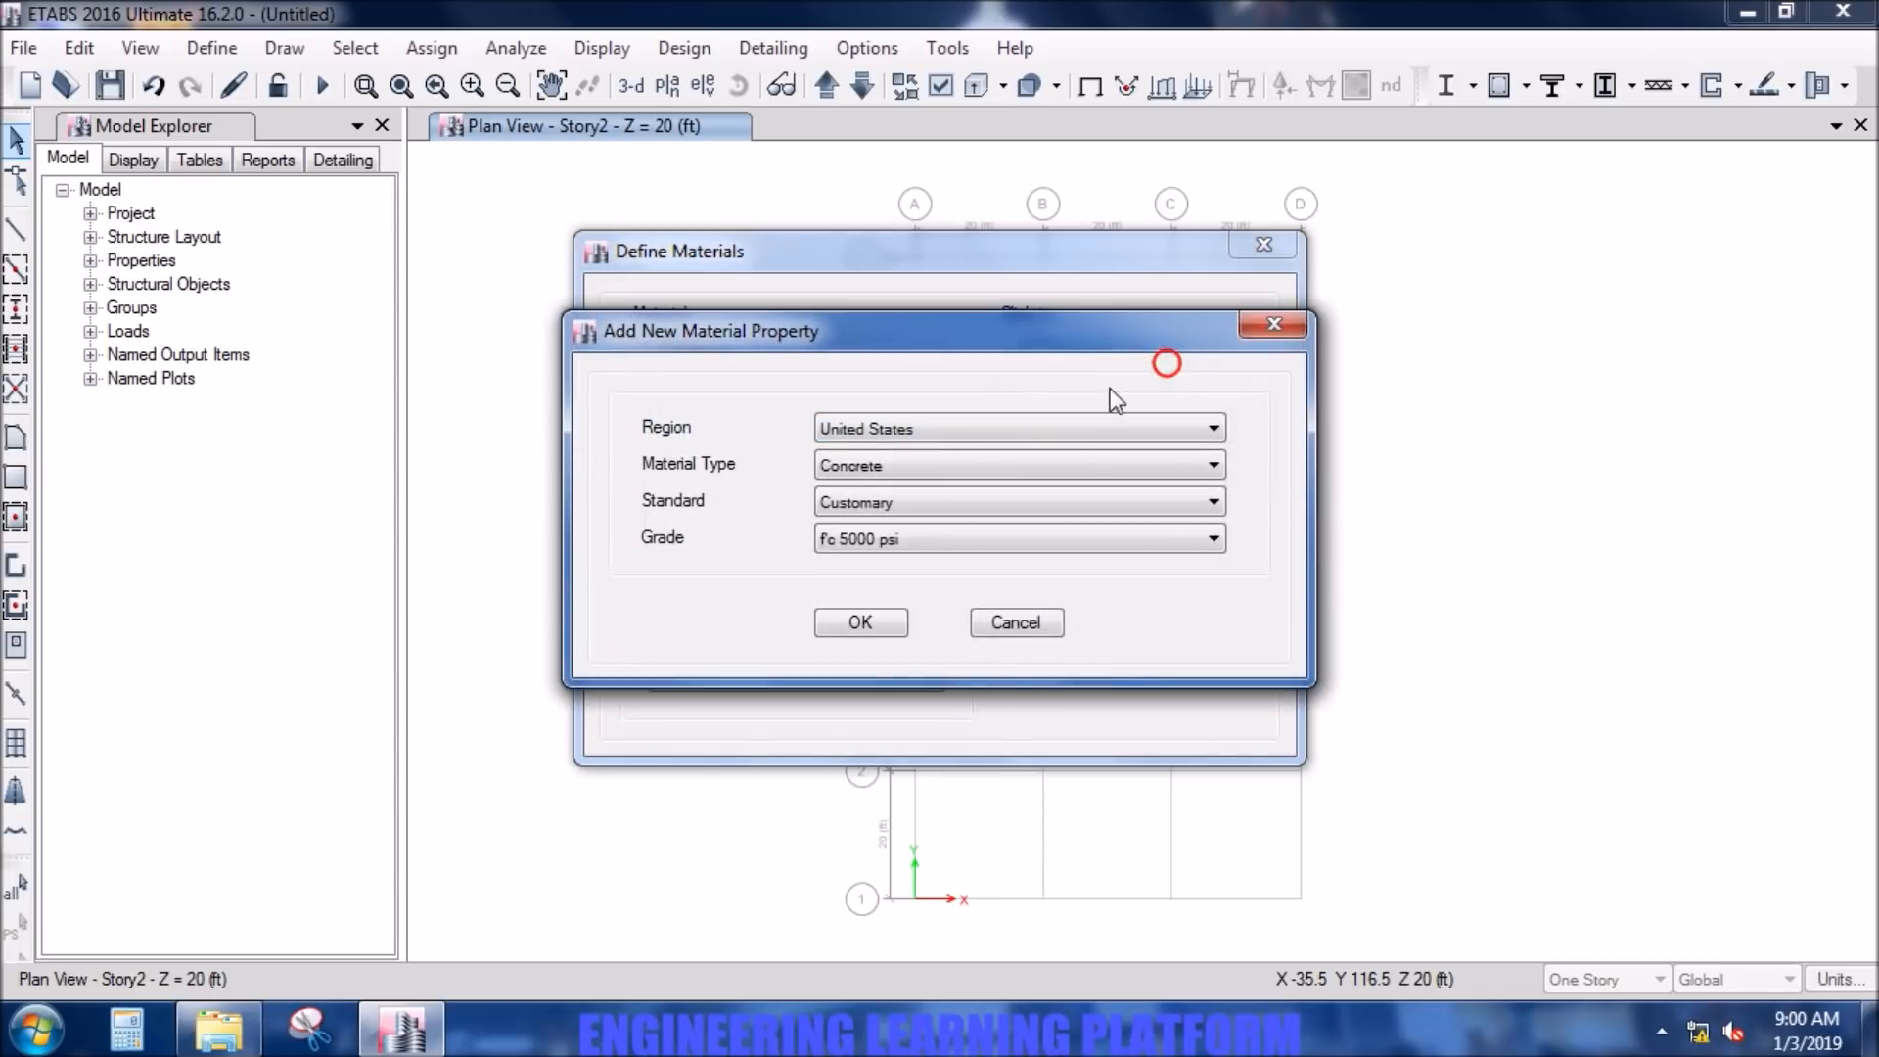
{"action": "left_click", "coordinate": [1061, 466]}
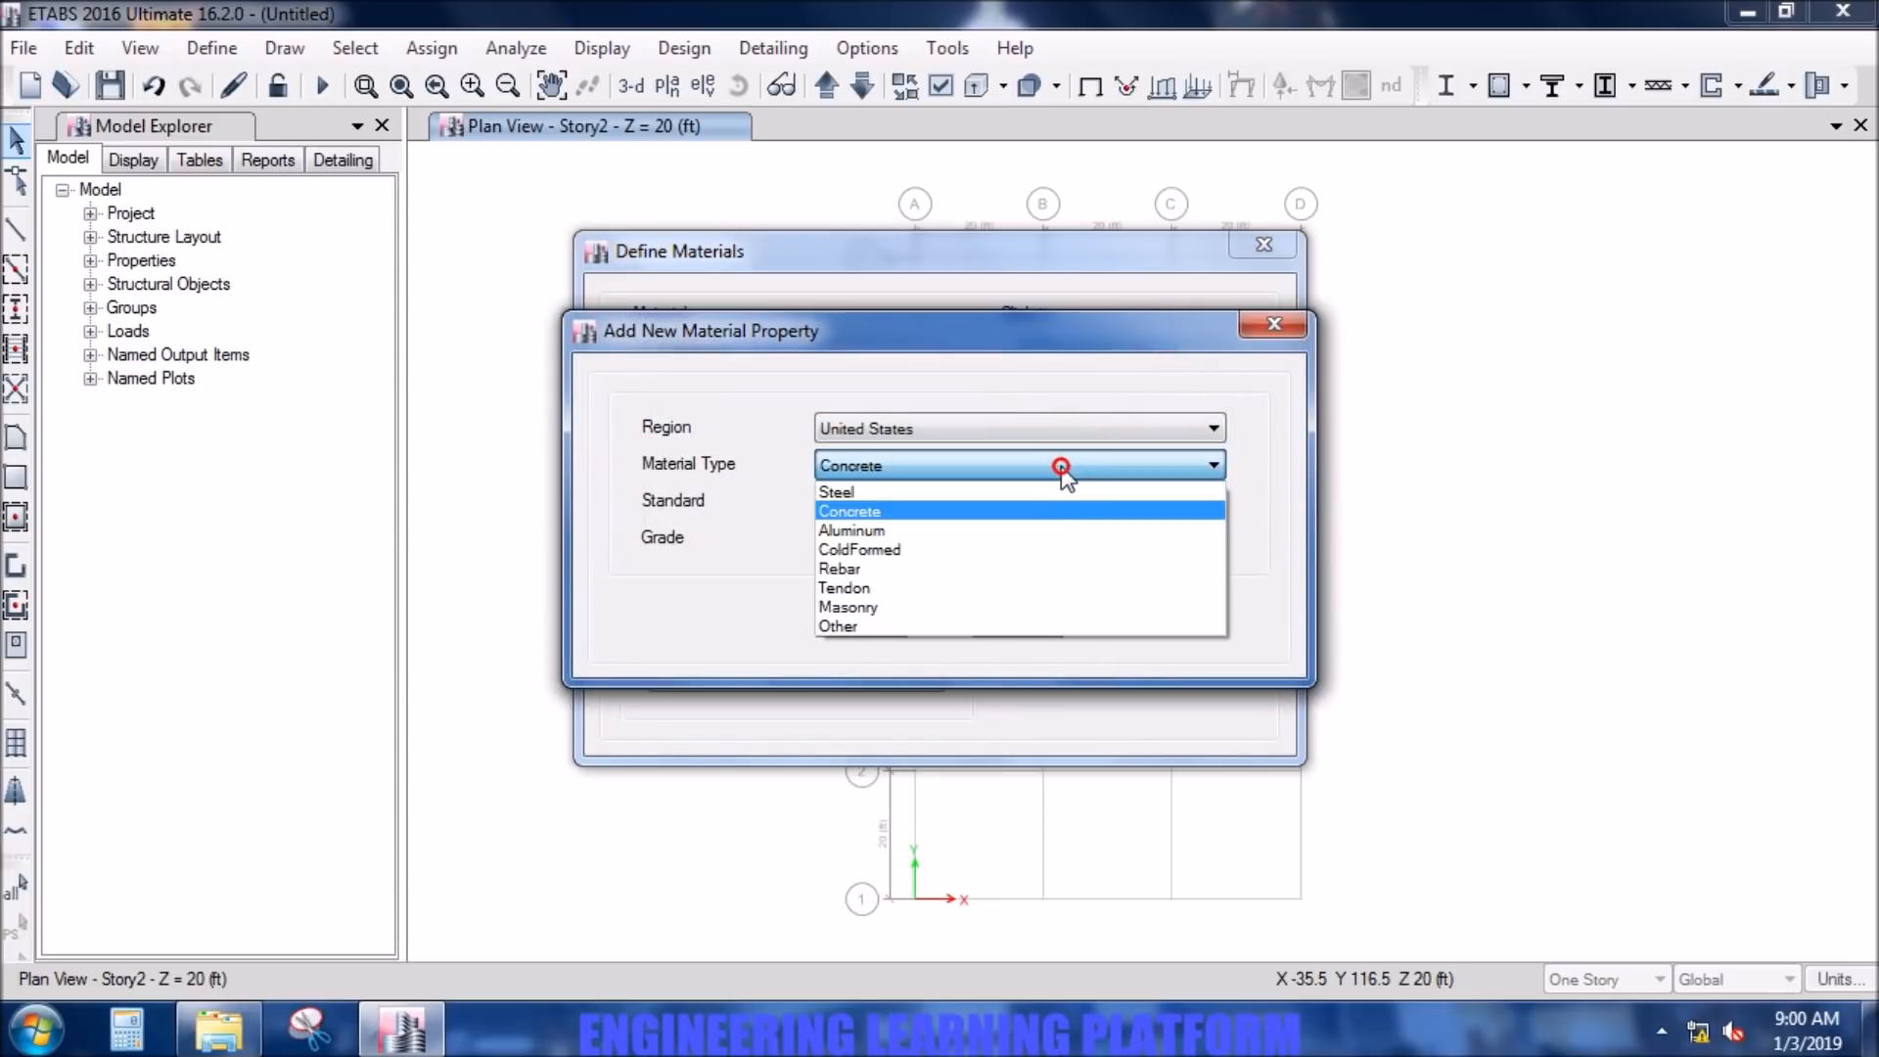
{"action": "left_click", "coordinate": [1050, 569]}
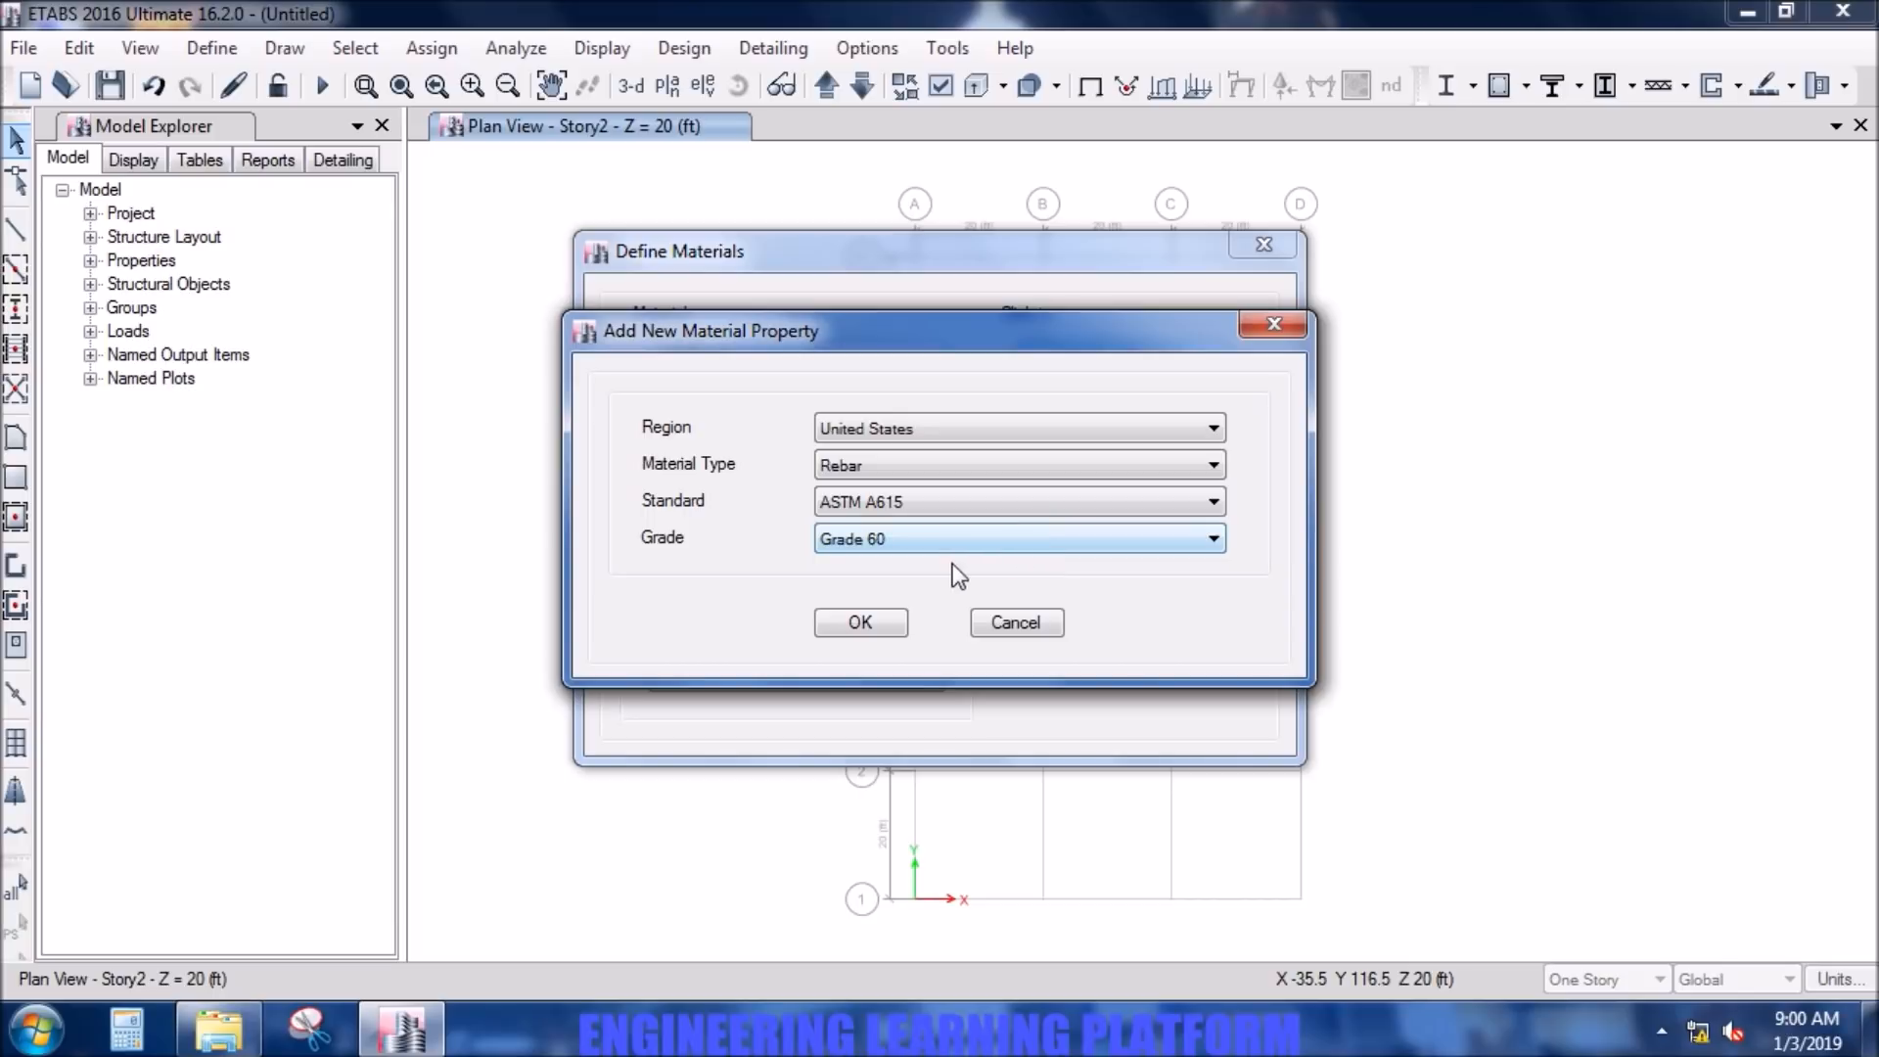
{"action": "left_click", "coordinate": [859, 623]}
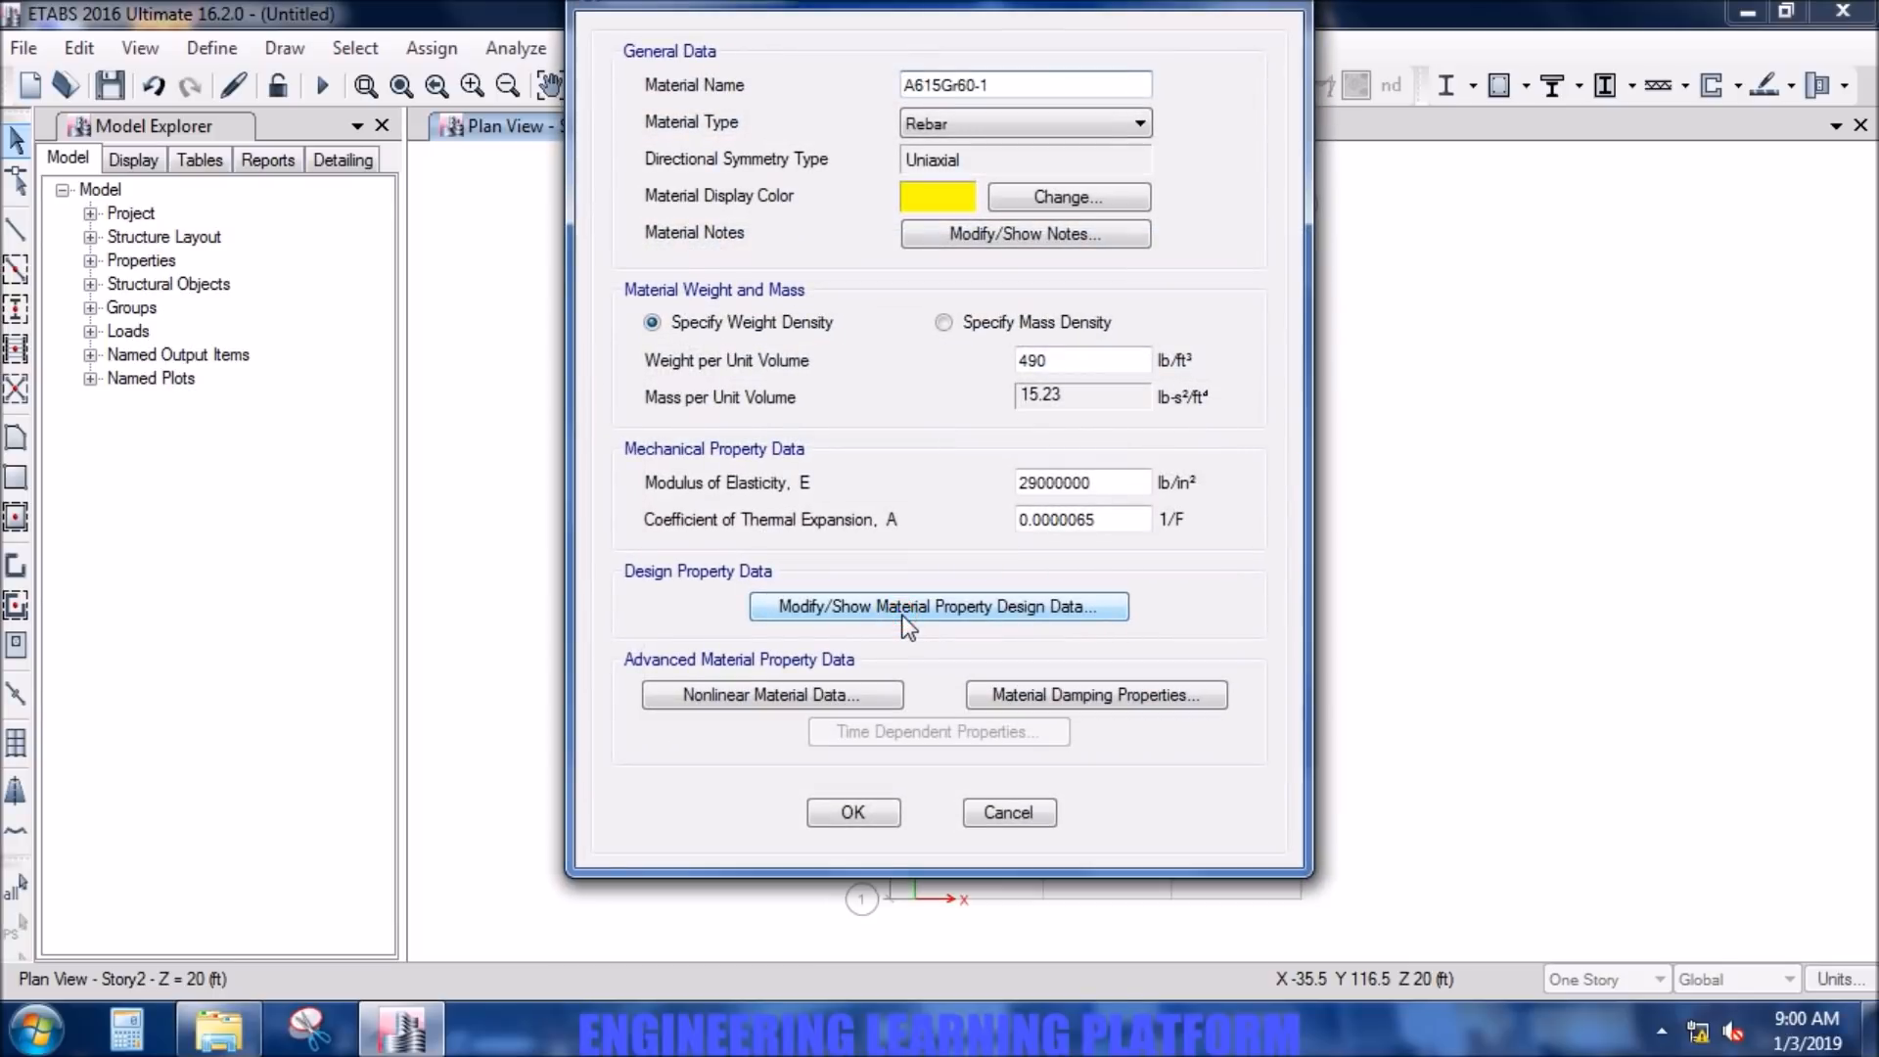
{"action": "left_click", "coordinate": [908, 608]}
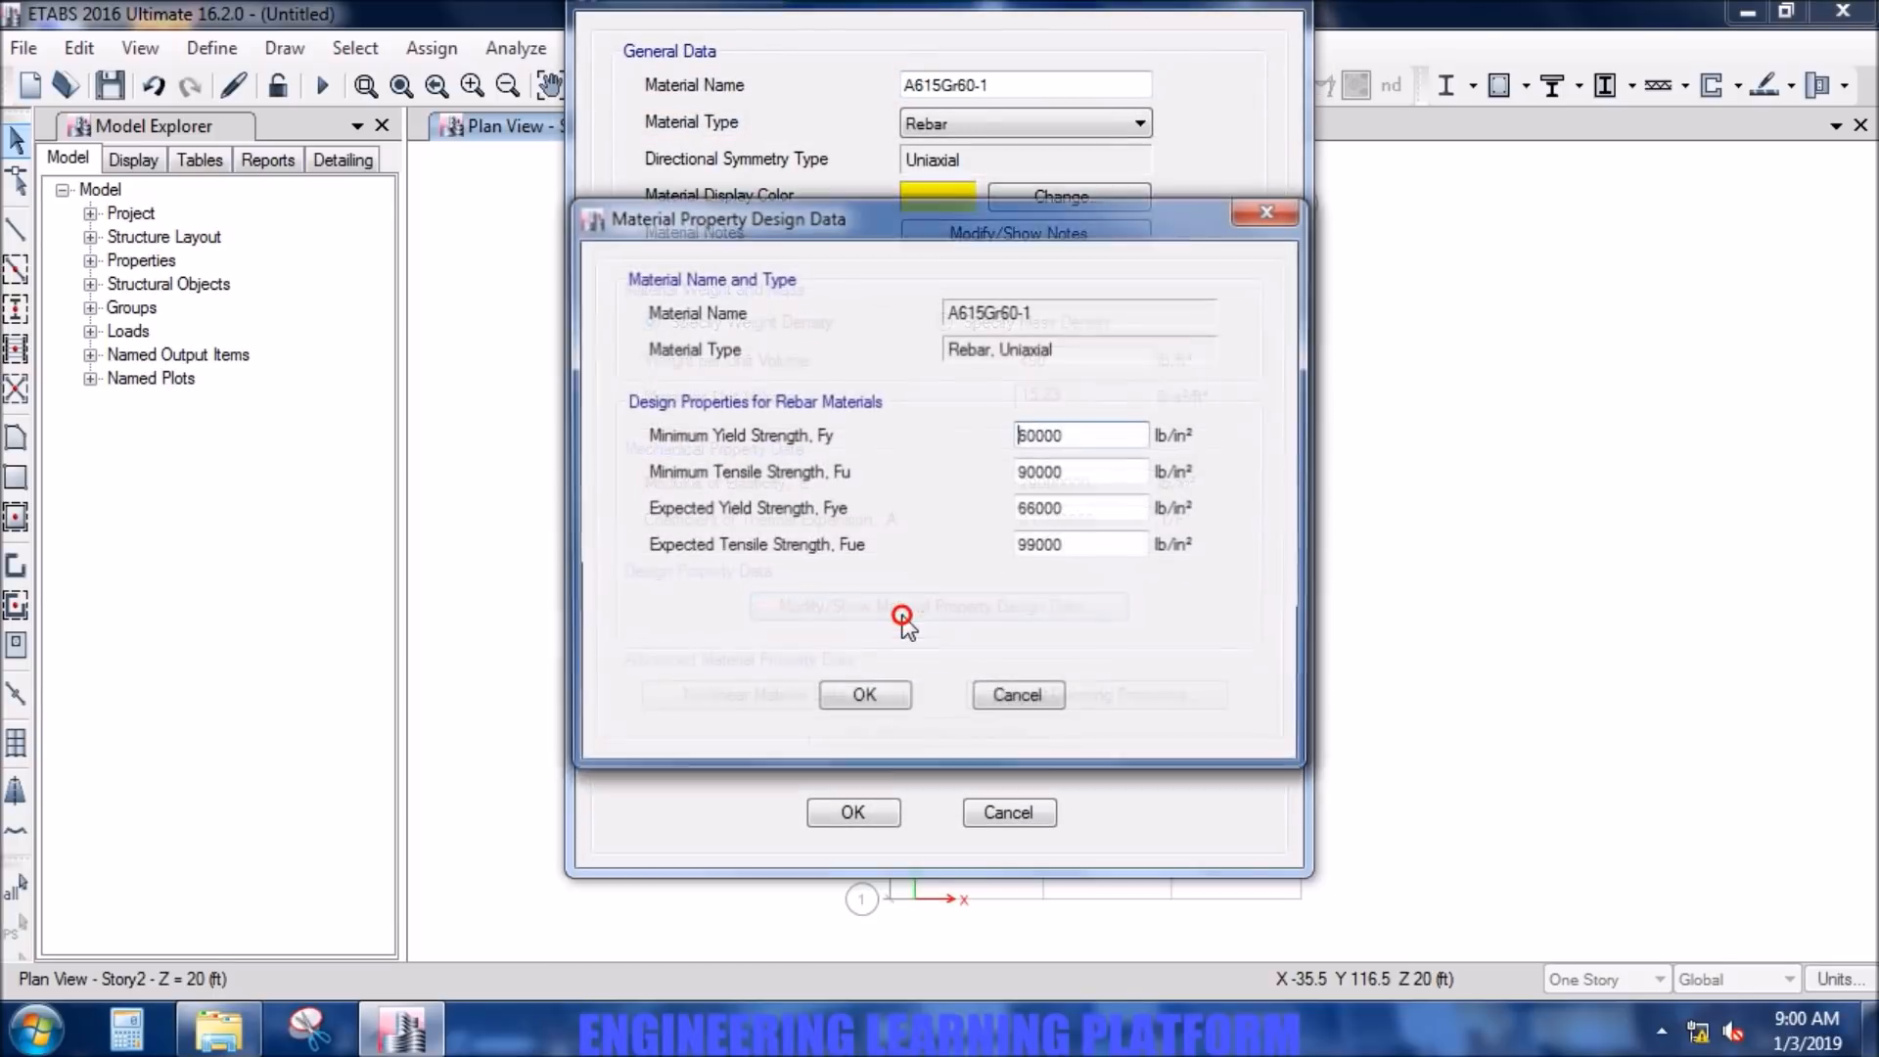
{"action": "left_click_drag", "start_coordinate": [1124, 436], "coordinate": [1028, 438]}
{"action": "left_click", "coordinate": [891, 707]}
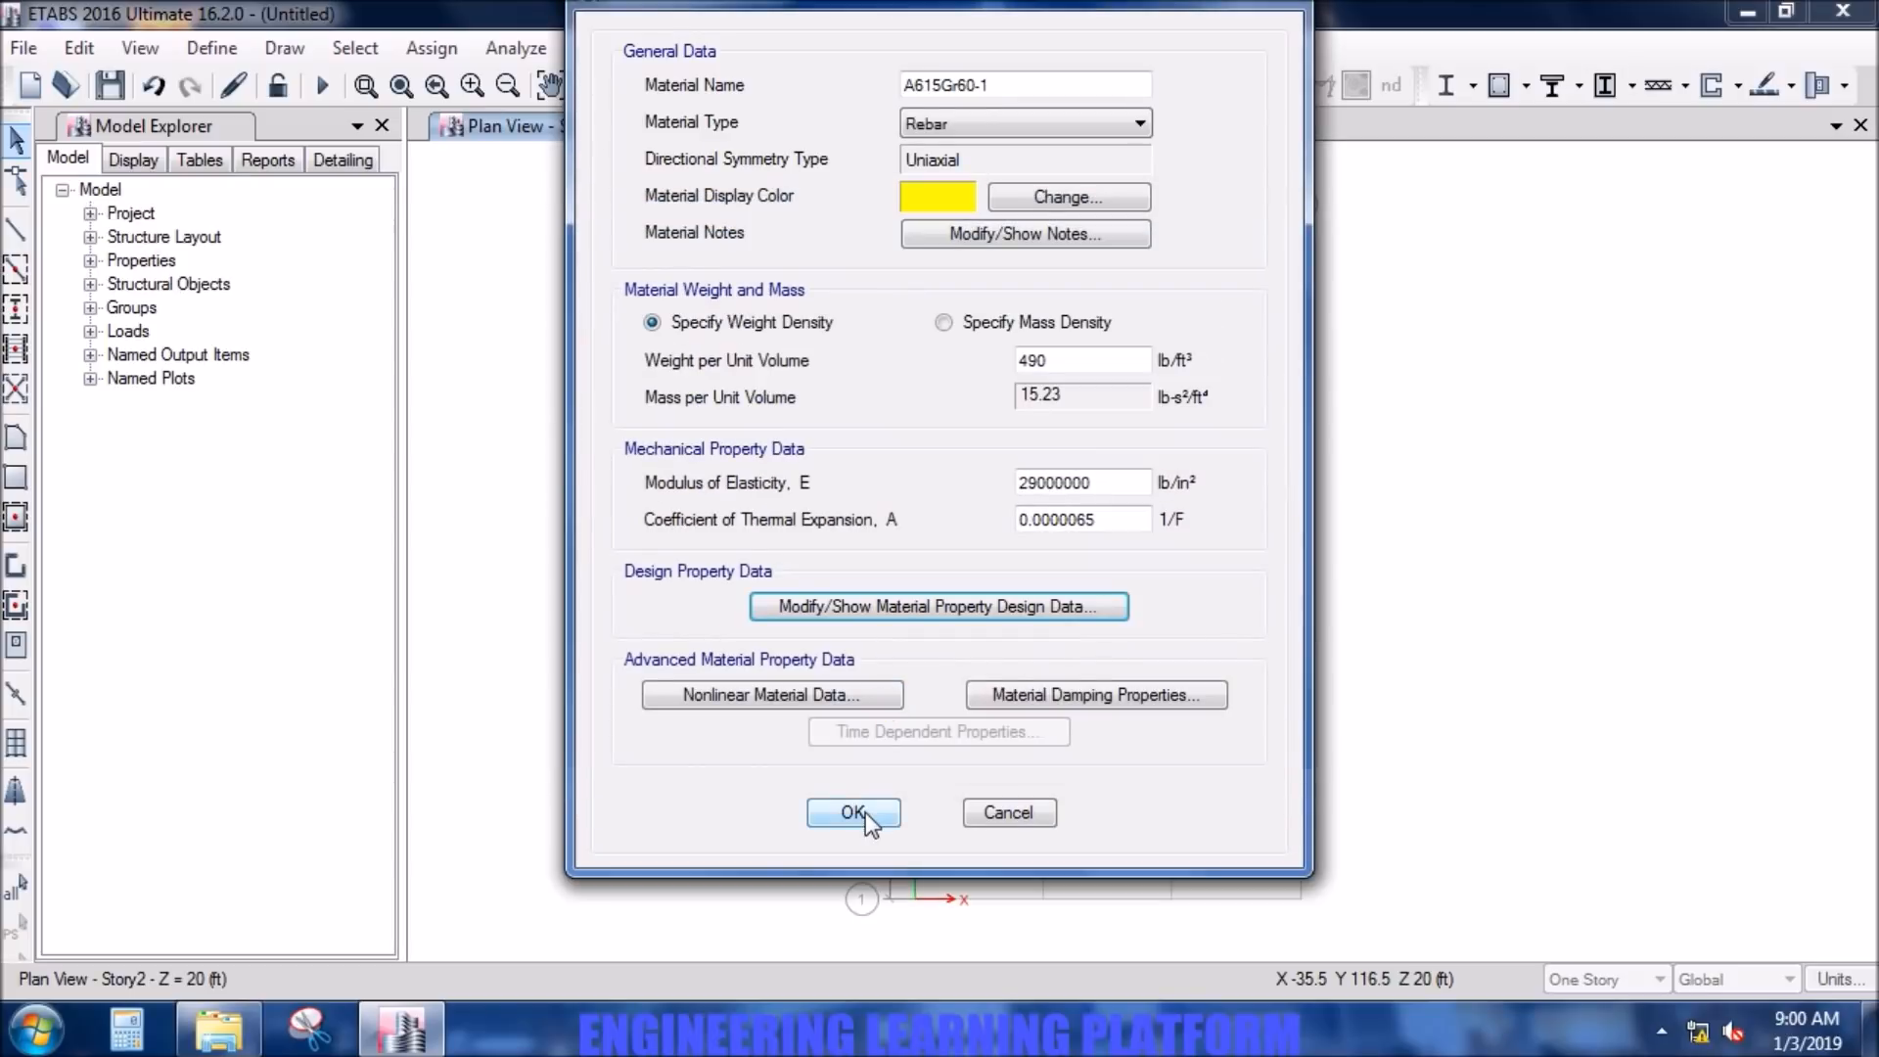
{"action": "left_click", "coordinate": [857, 813]}
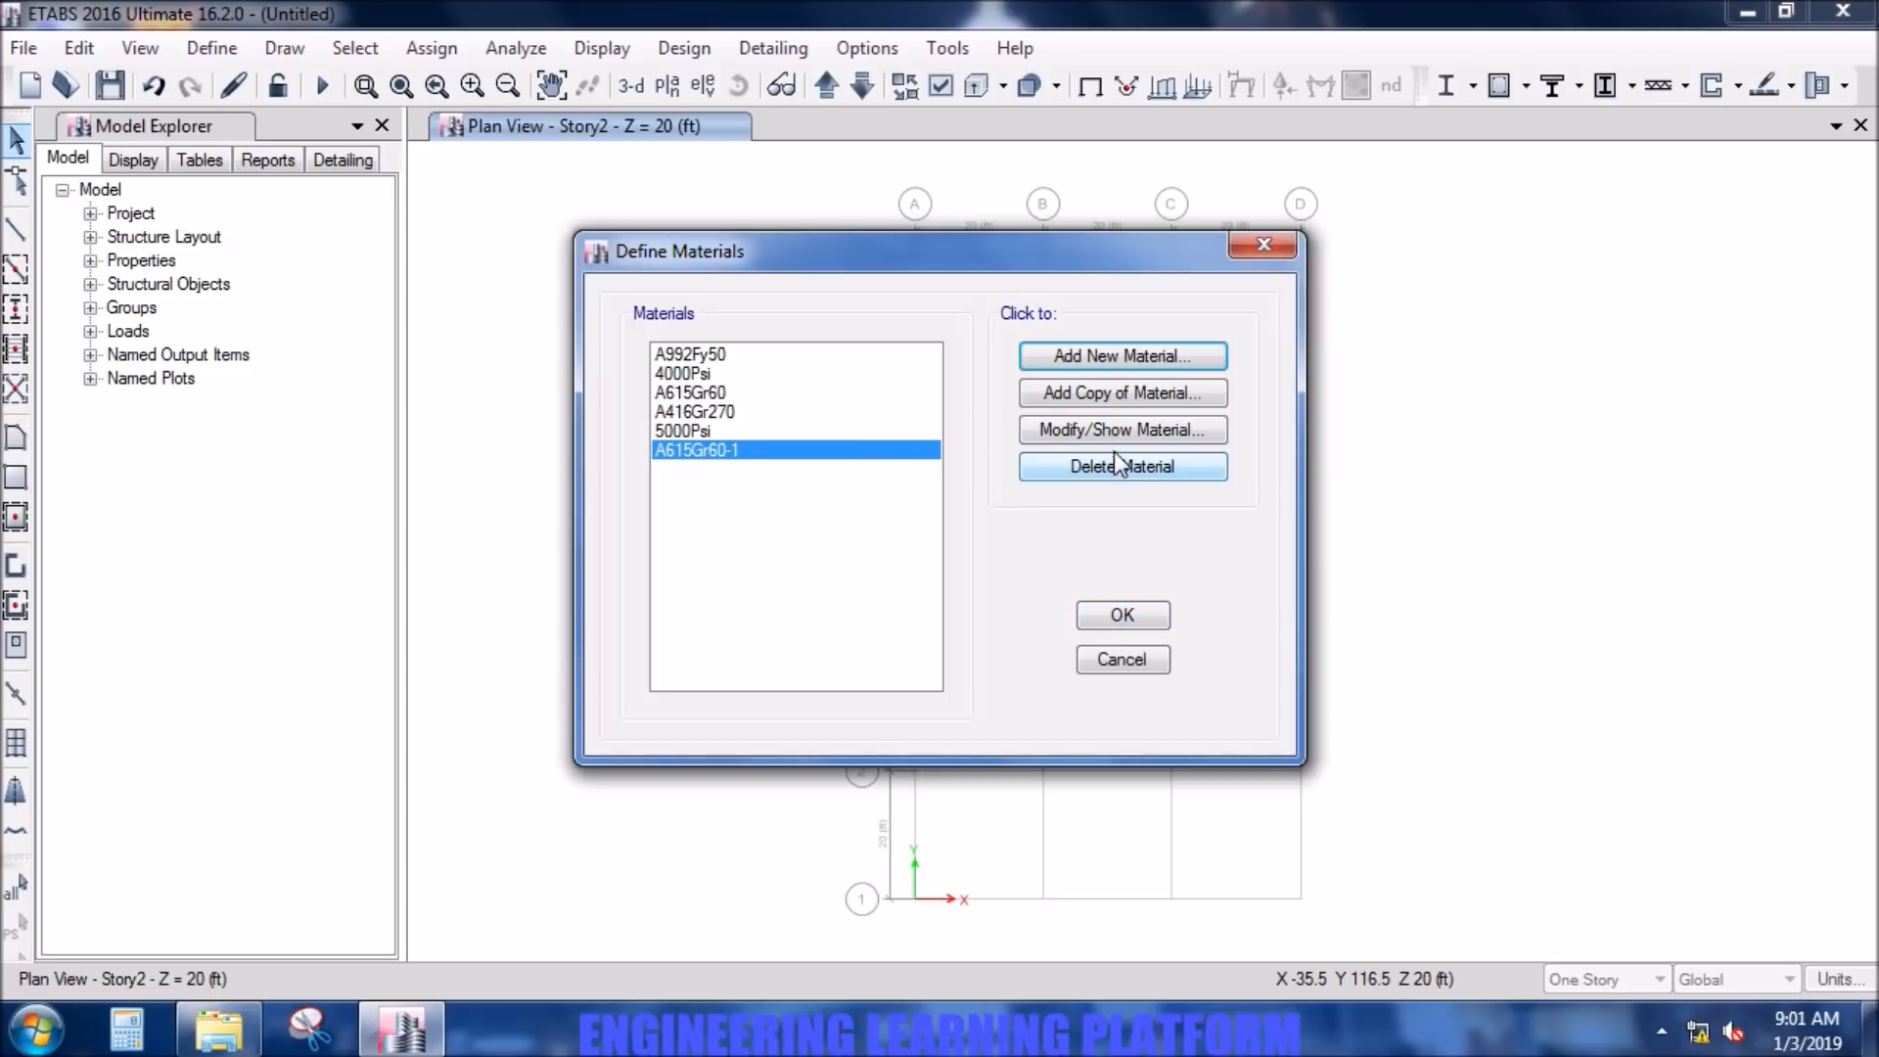
- Rename the newly added Grade 60 rebar material as G60 DEFORMED and accept the material definitions
{"action": "left_click", "coordinate": [1091, 429]}
{"action": "left_click_drag", "start_coordinate": [992, 91], "coordinate": [810, 86]}
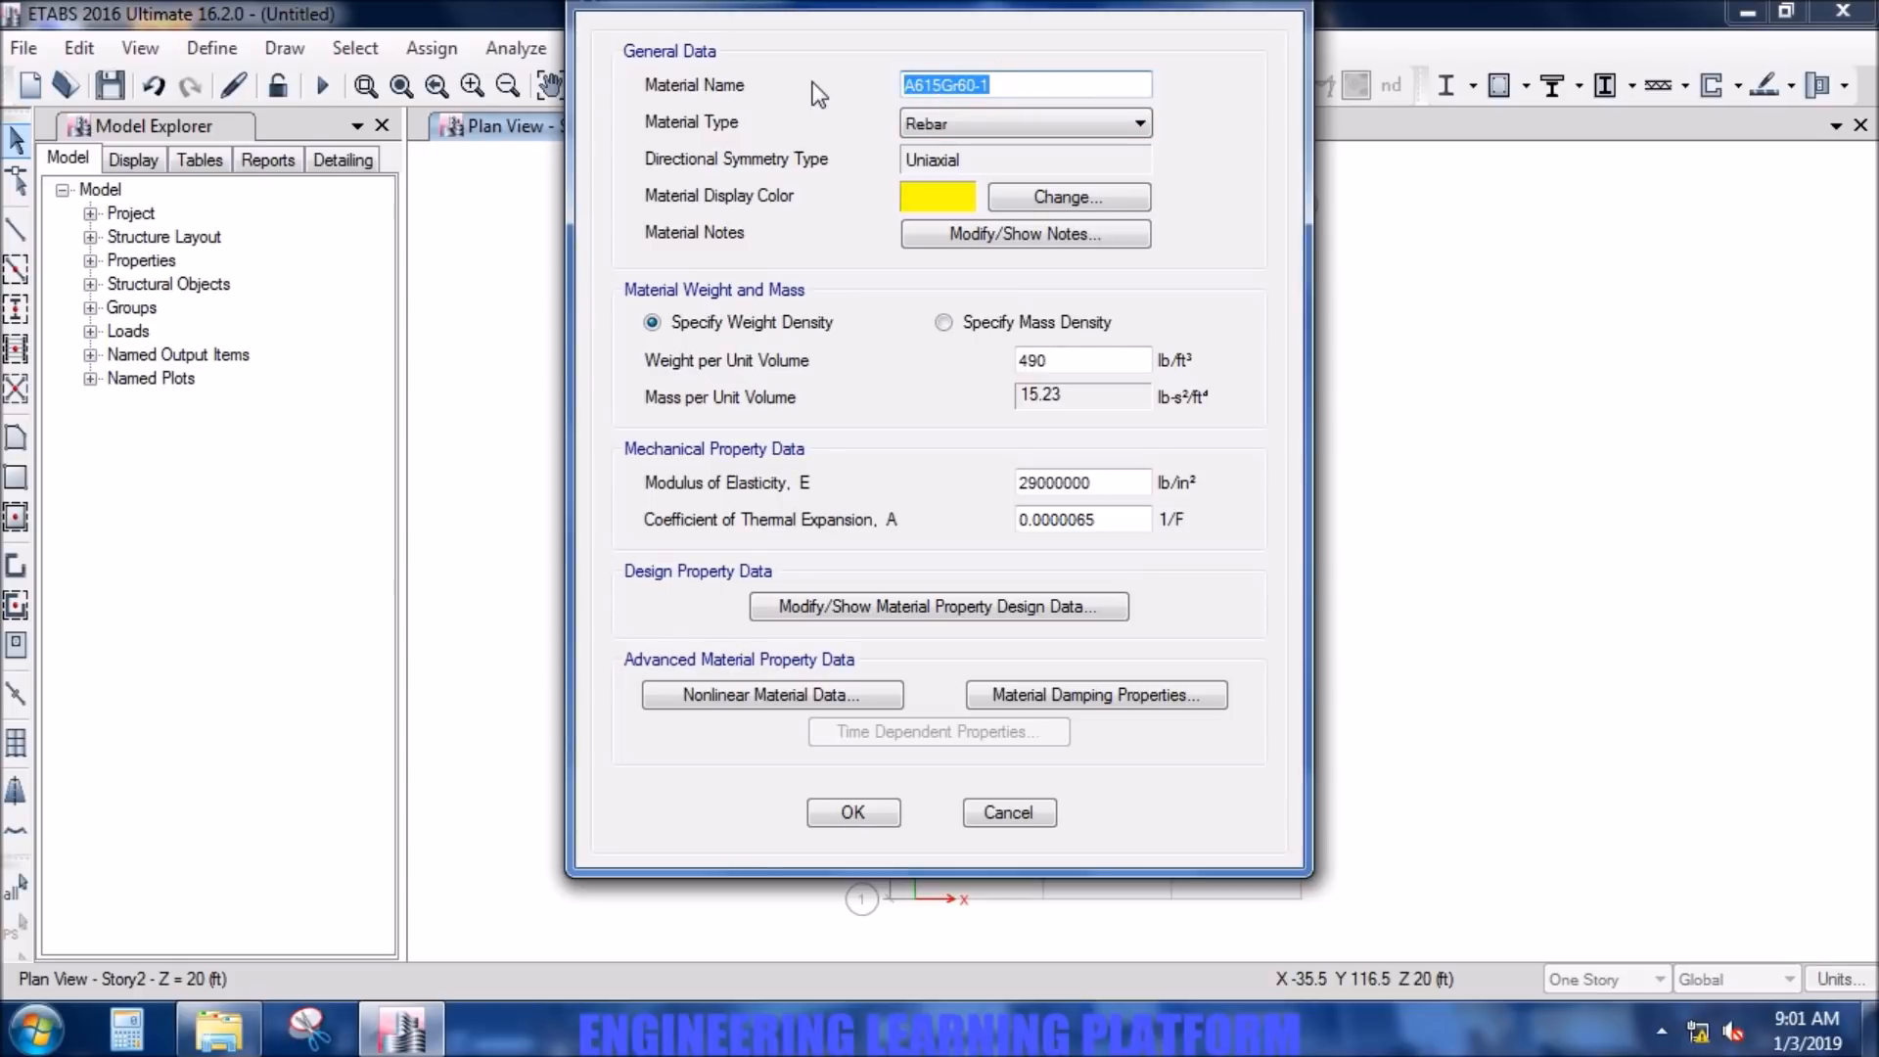
{"action": "type", "text": "G60 DEFORMED"}
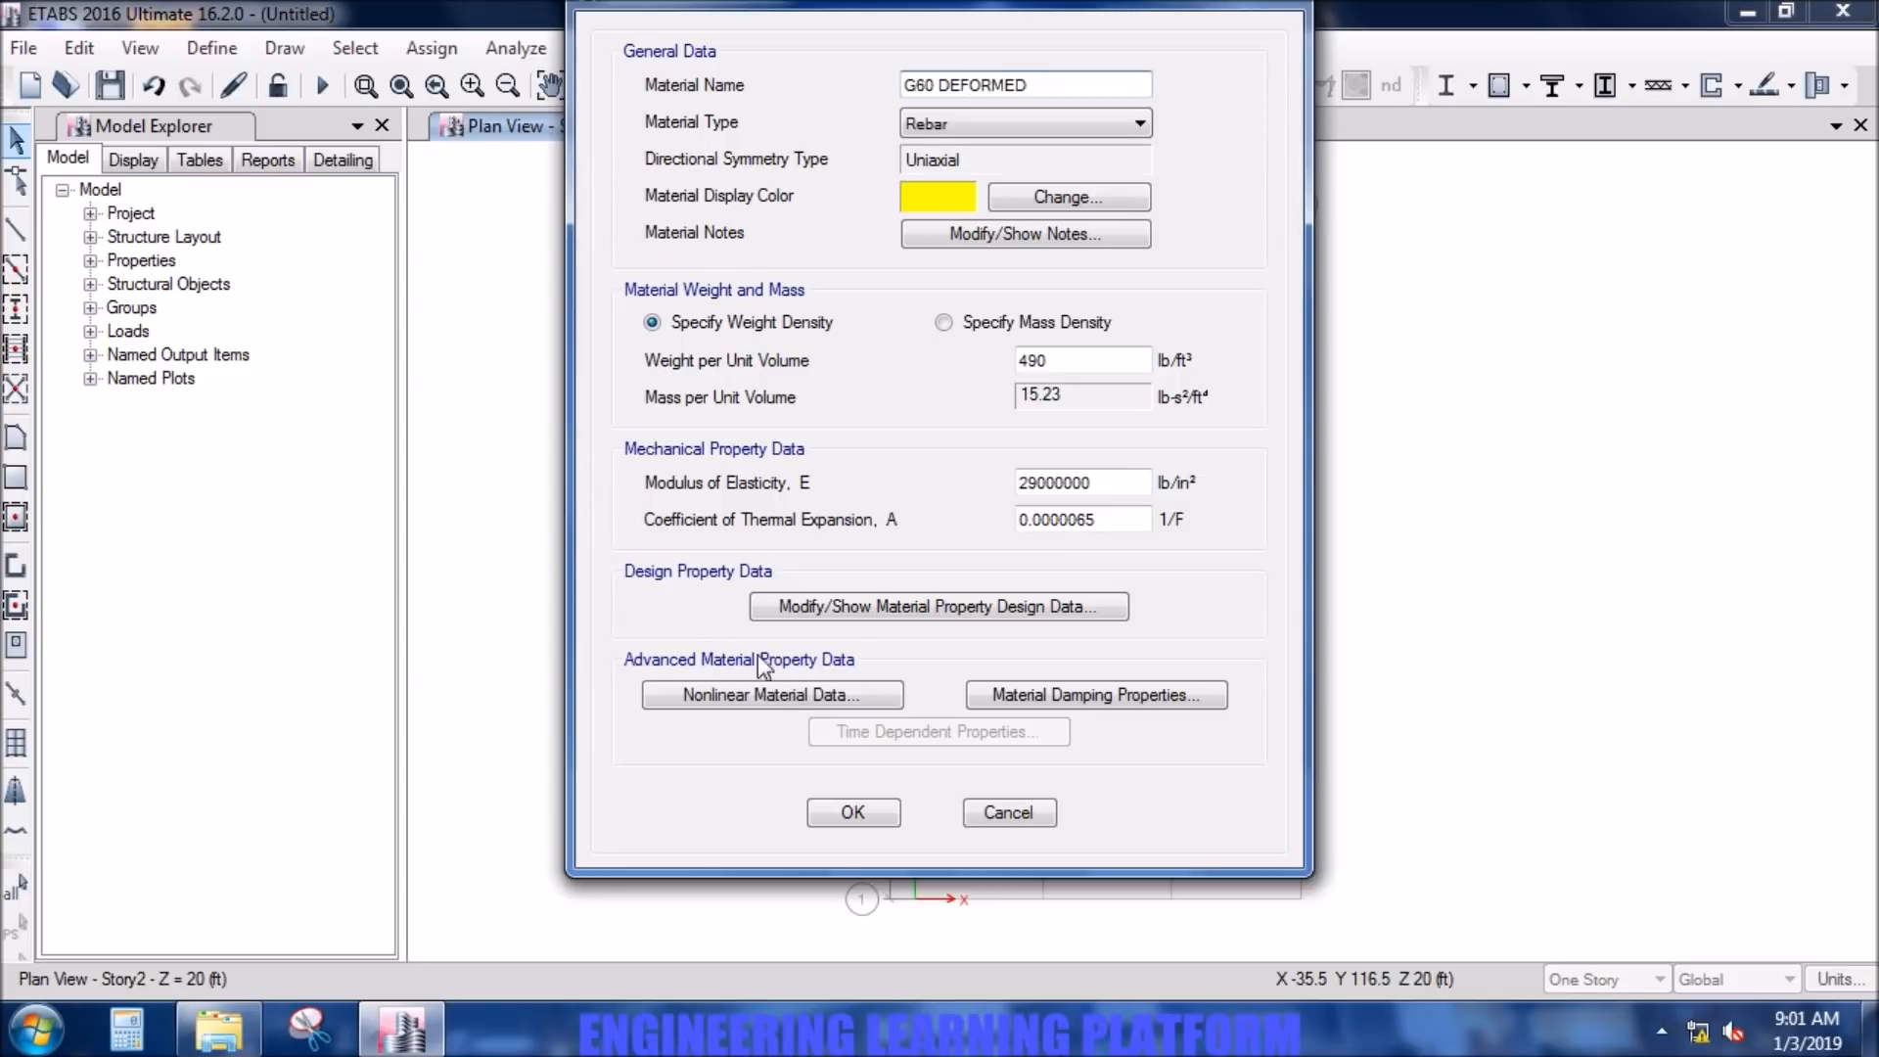
{"action": "left_click", "coordinate": [854, 813]}
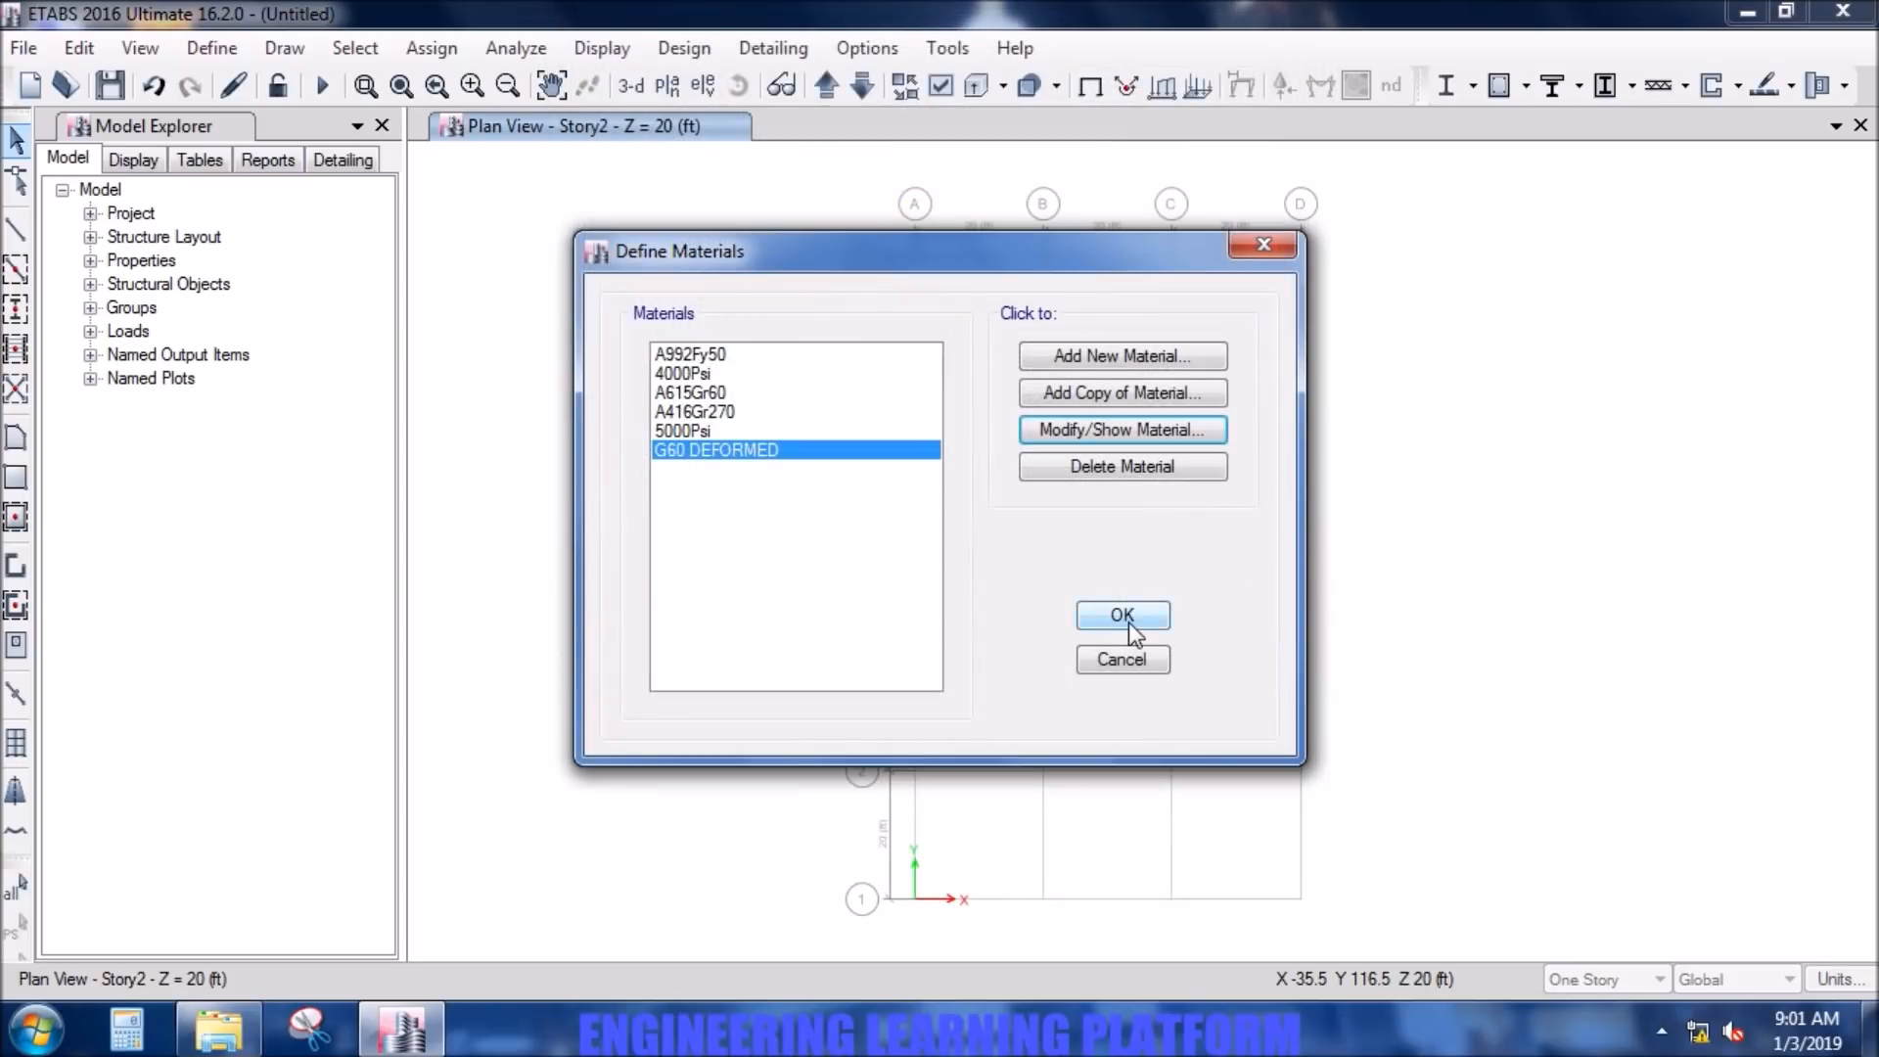
{"action": "left_click", "coordinate": [1126, 621]}
- Add a new concrete rectangular frame section property and name it B 10X12
{"action": "left_click", "coordinate": [228, 49]}
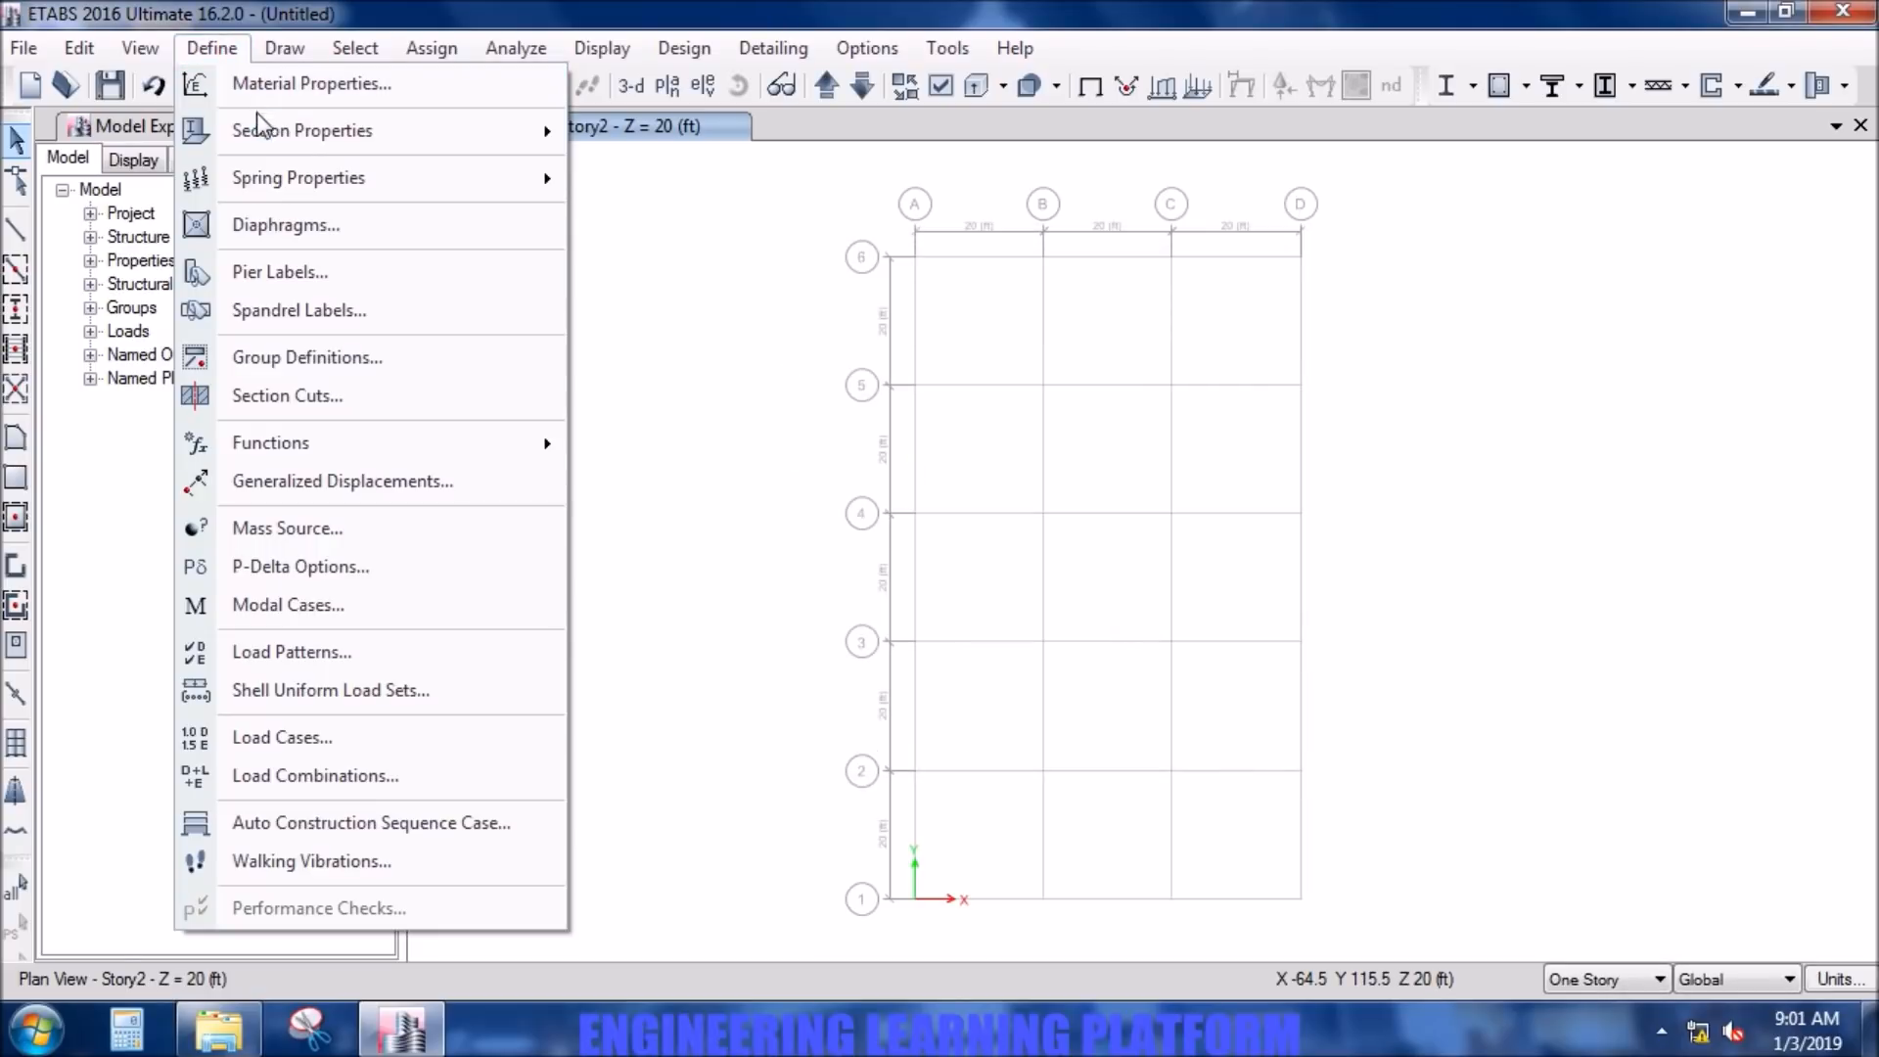
{"action": "mouse_move", "coordinate": [545, 130]}
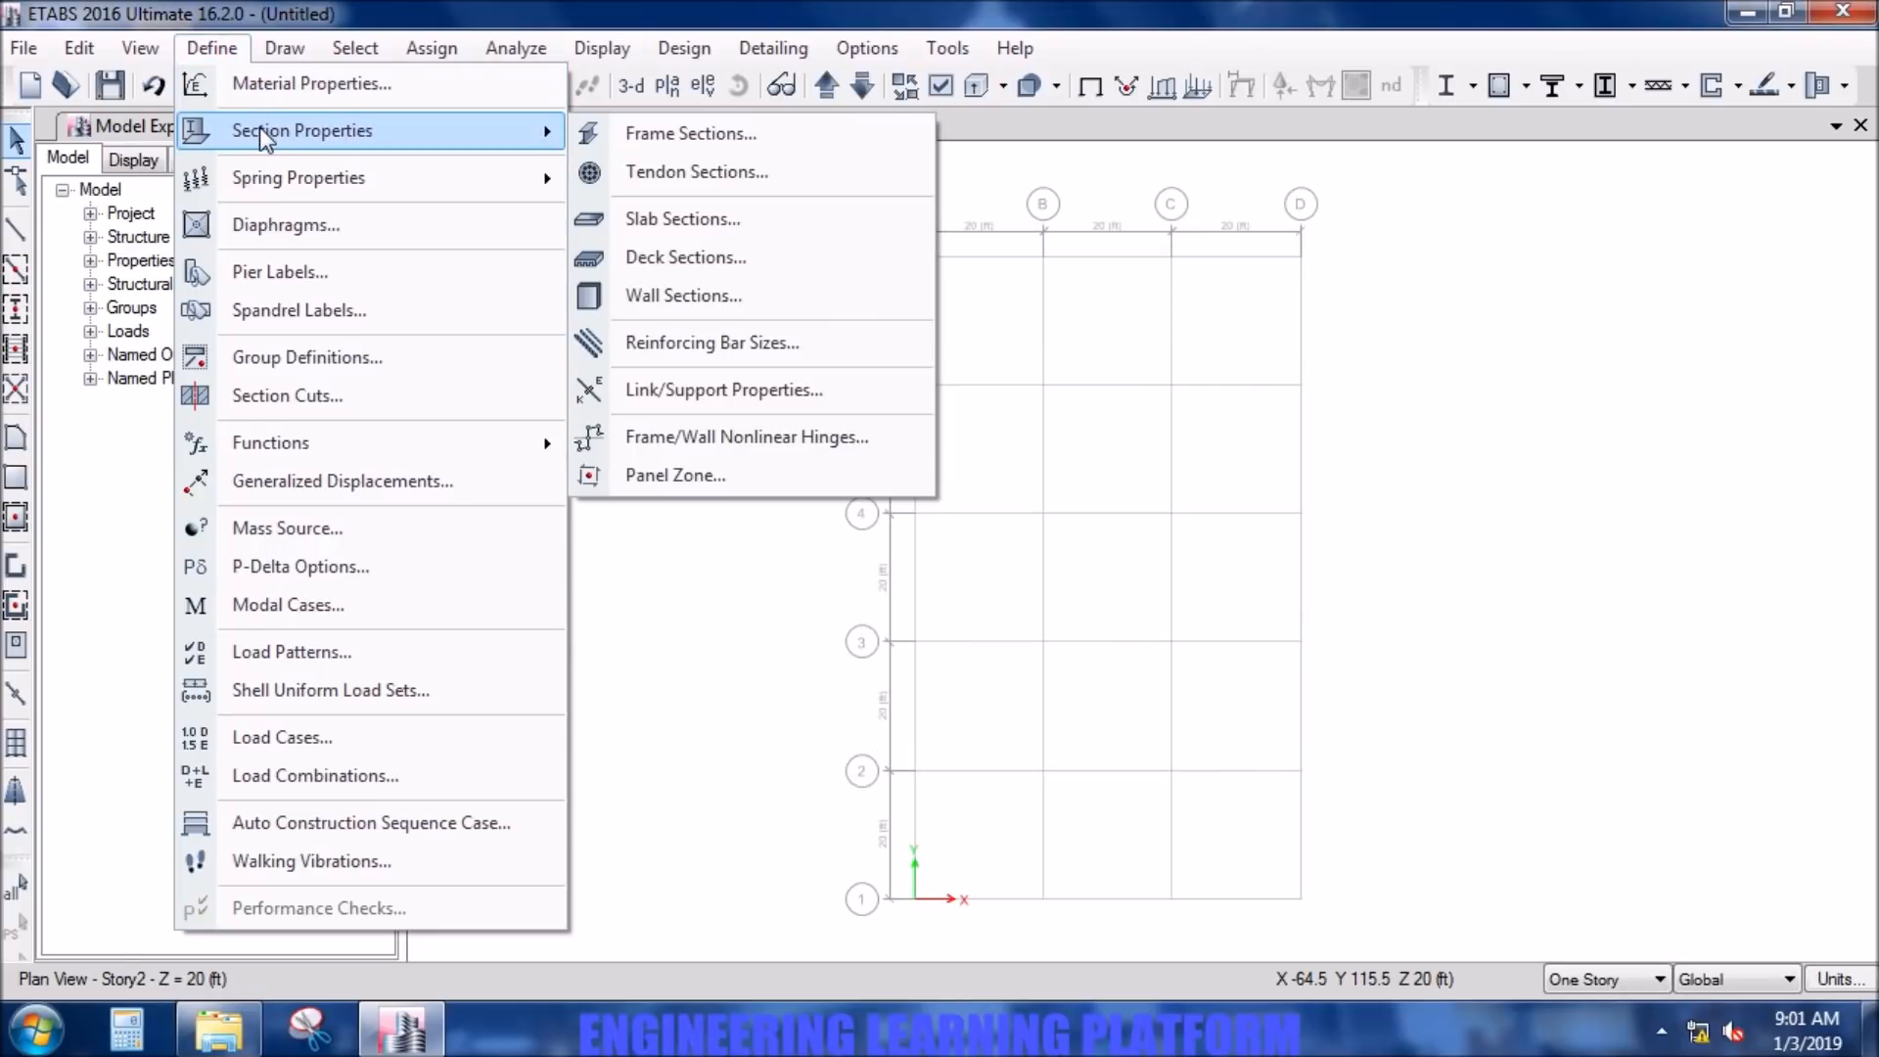
{"action": "left_click", "coordinate": [672, 146]}
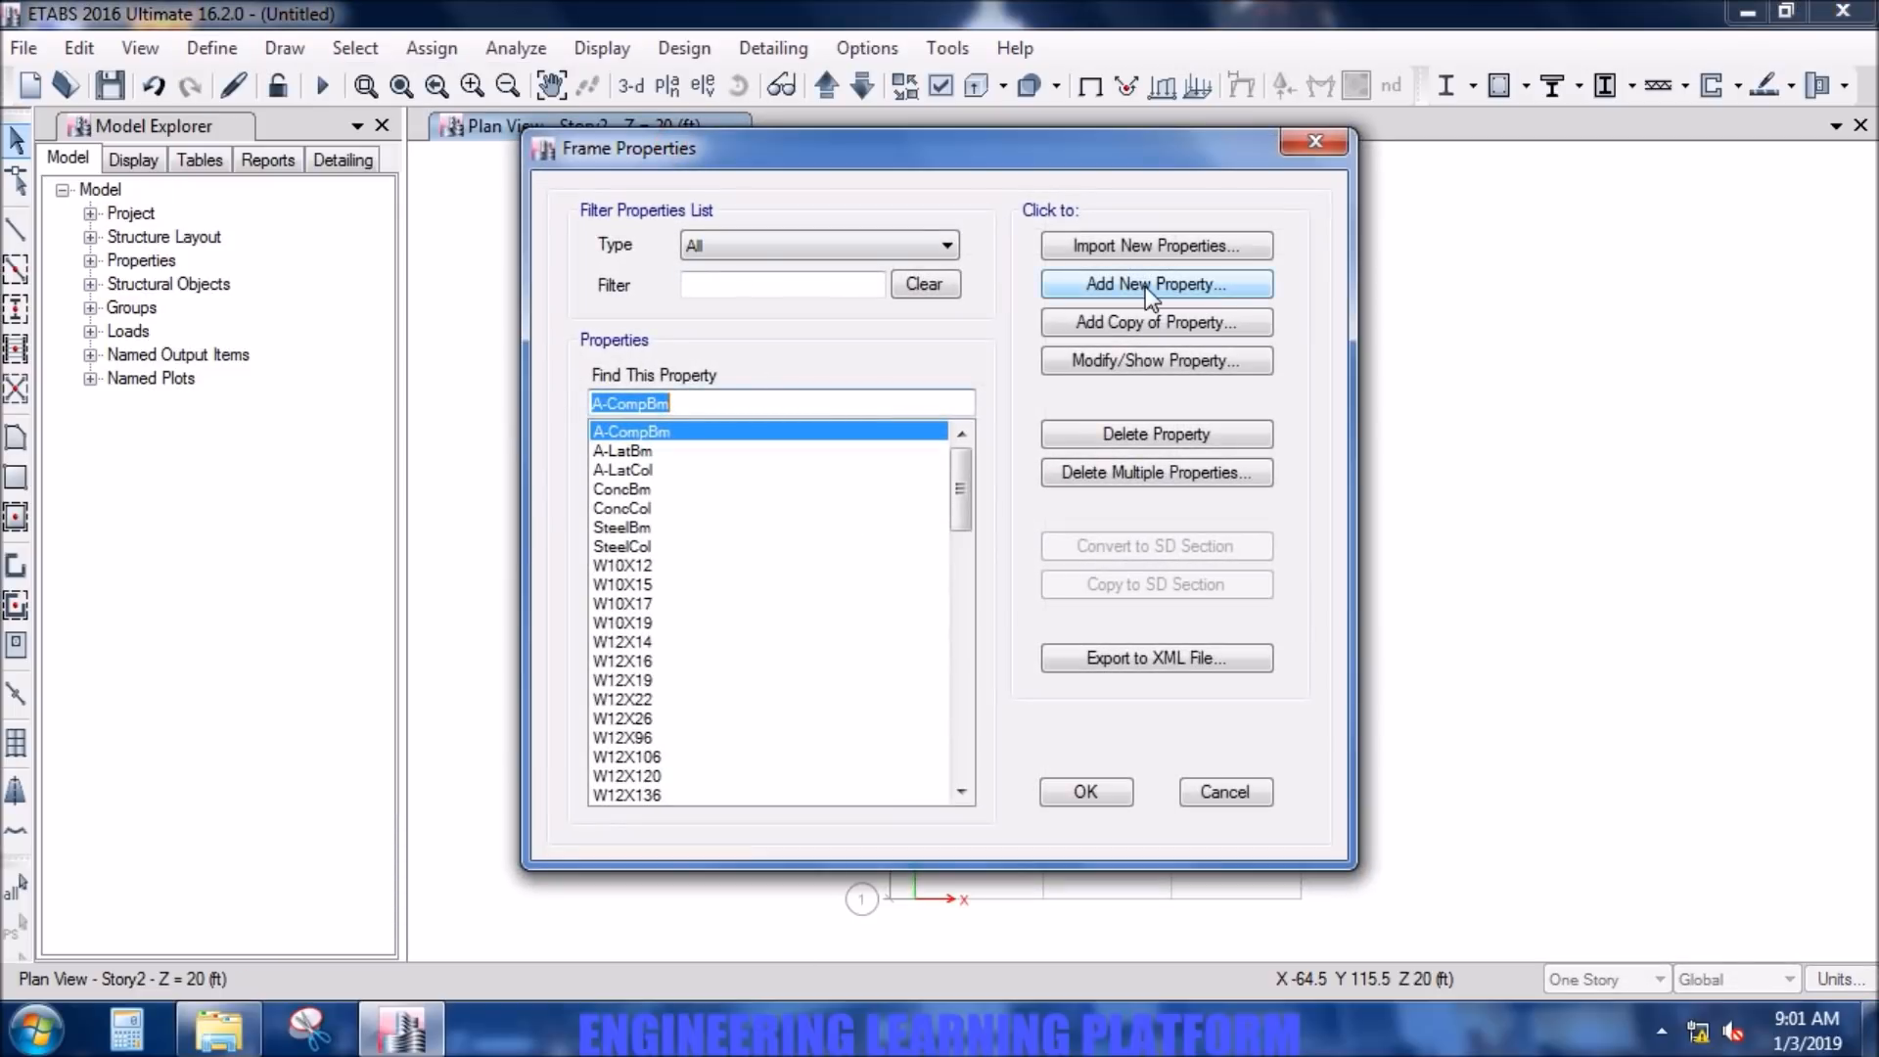
{"action": "left_click", "coordinate": [1150, 285]}
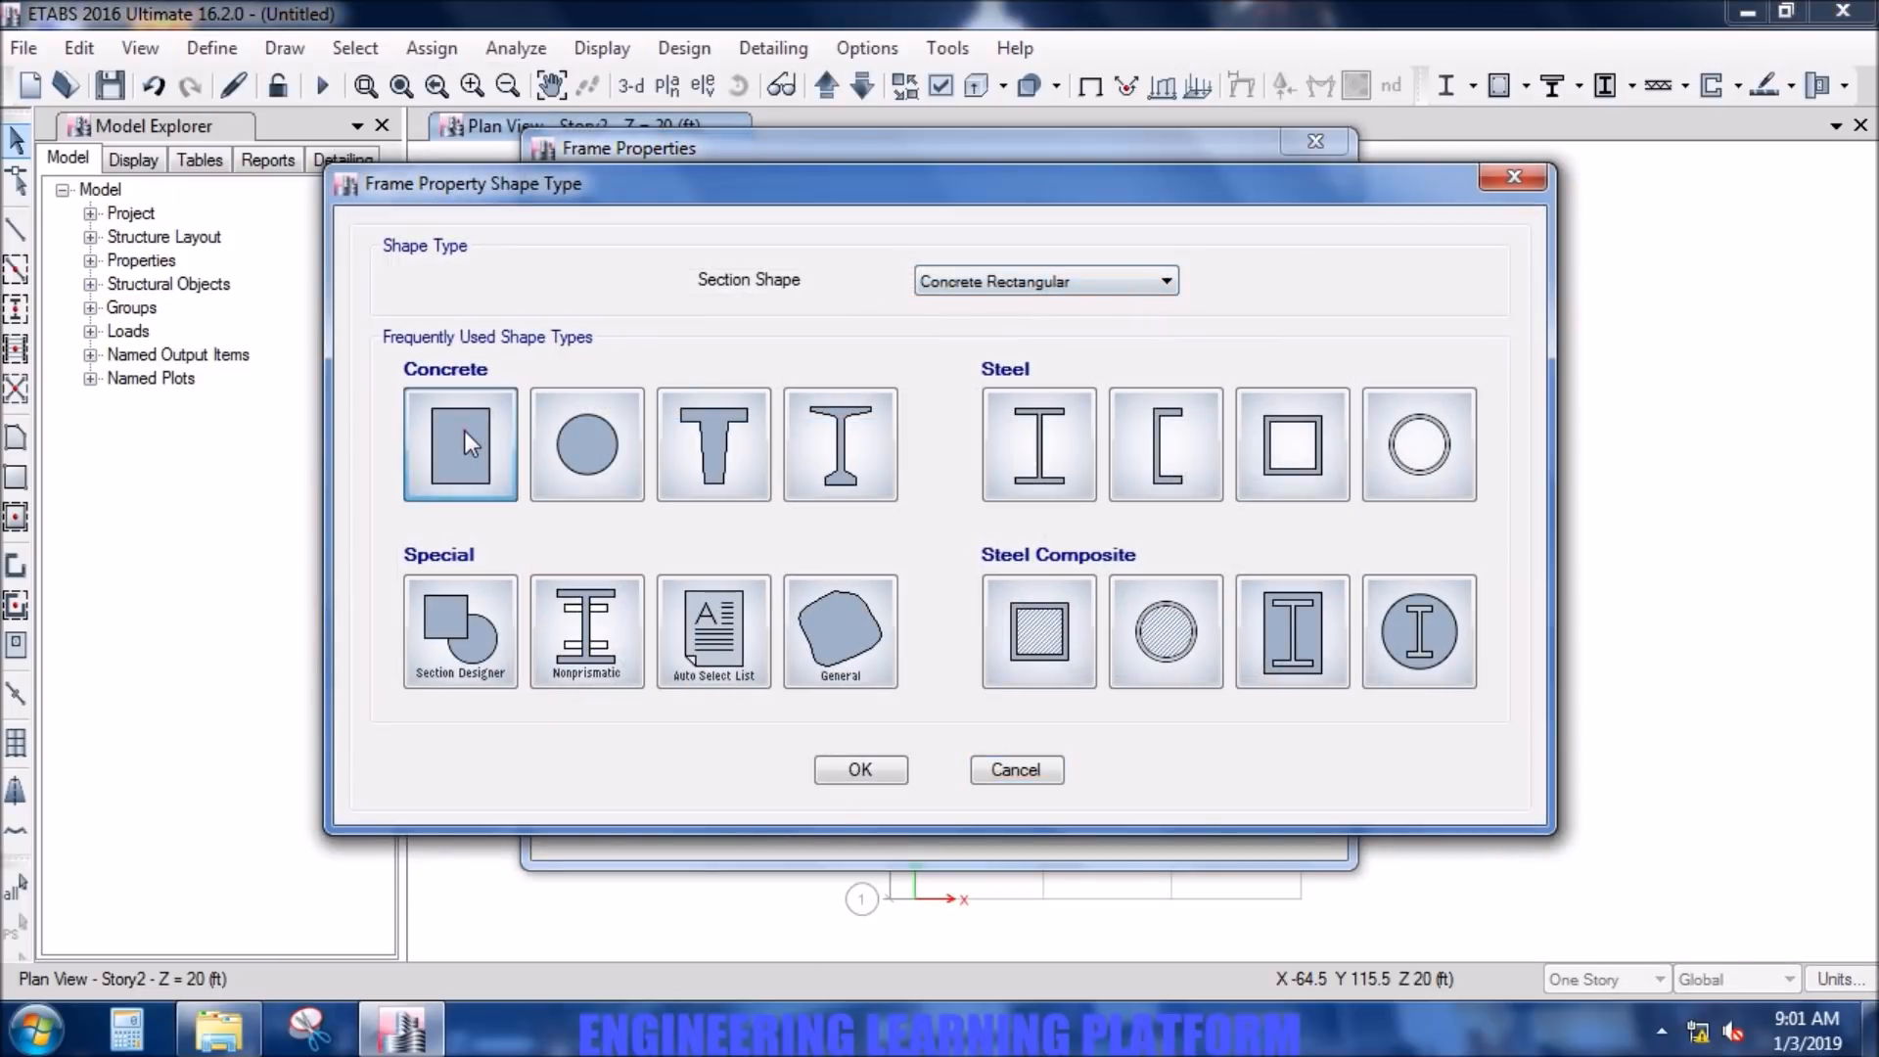
{"action": "left_click", "coordinate": [464, 431]}
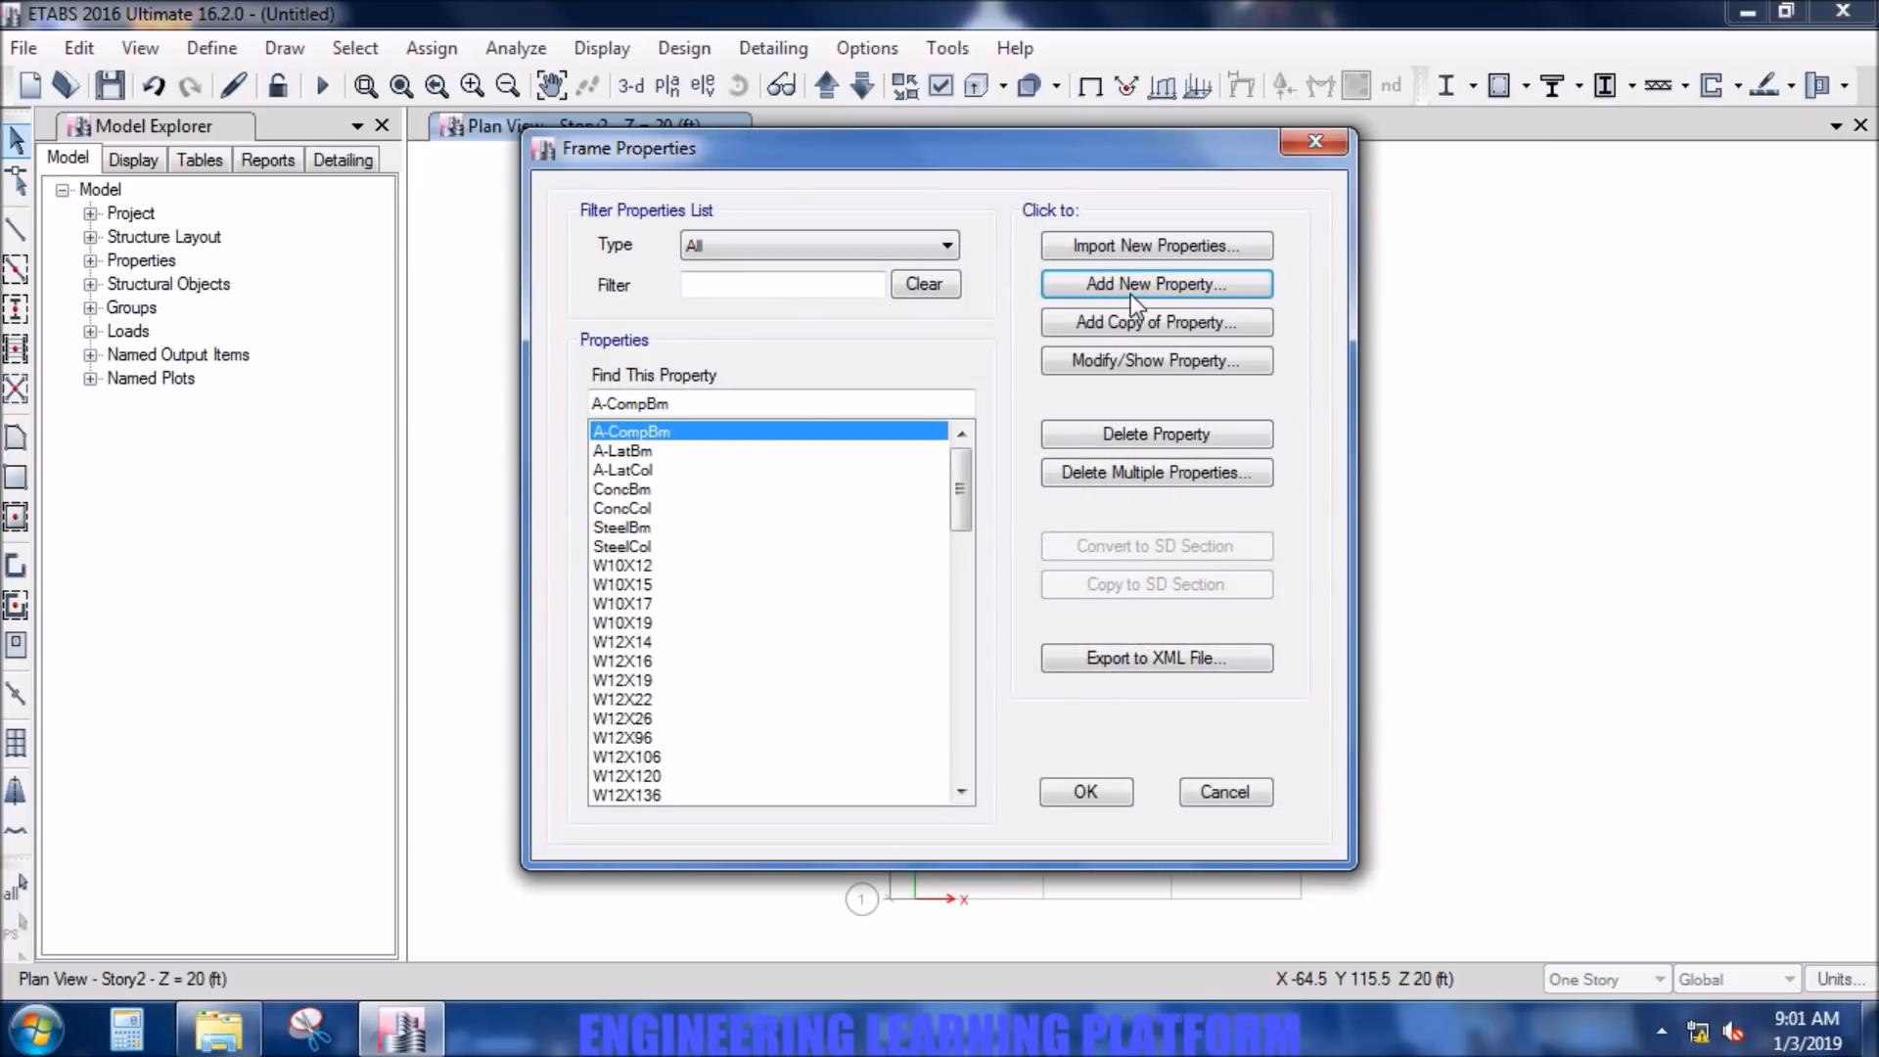
{"action": "type", "text": "B"}
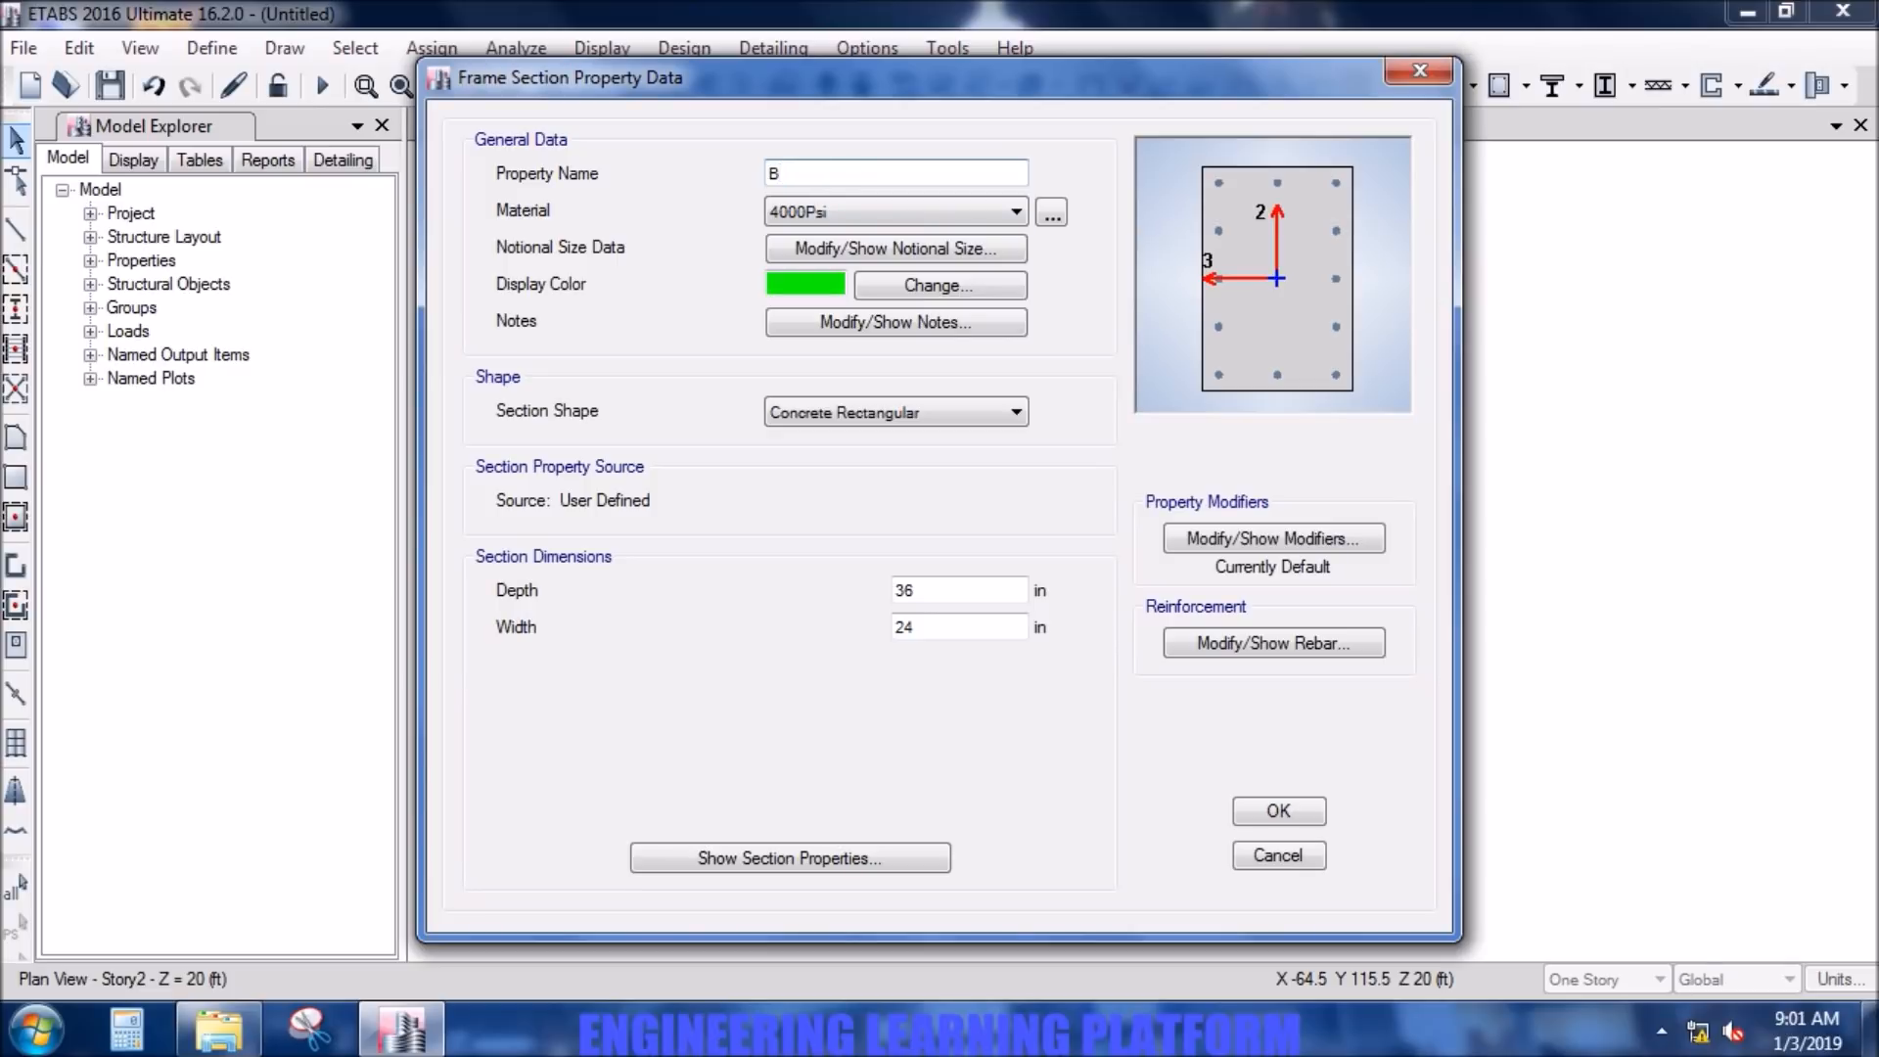
{"action": "type", "text": " 10"}
- Set the B 10X12 section's depth to 12 in and width to 10 in
{"action": "double_click", "coordinate": [943, 588]}
{"action": "type", "text": "12"}
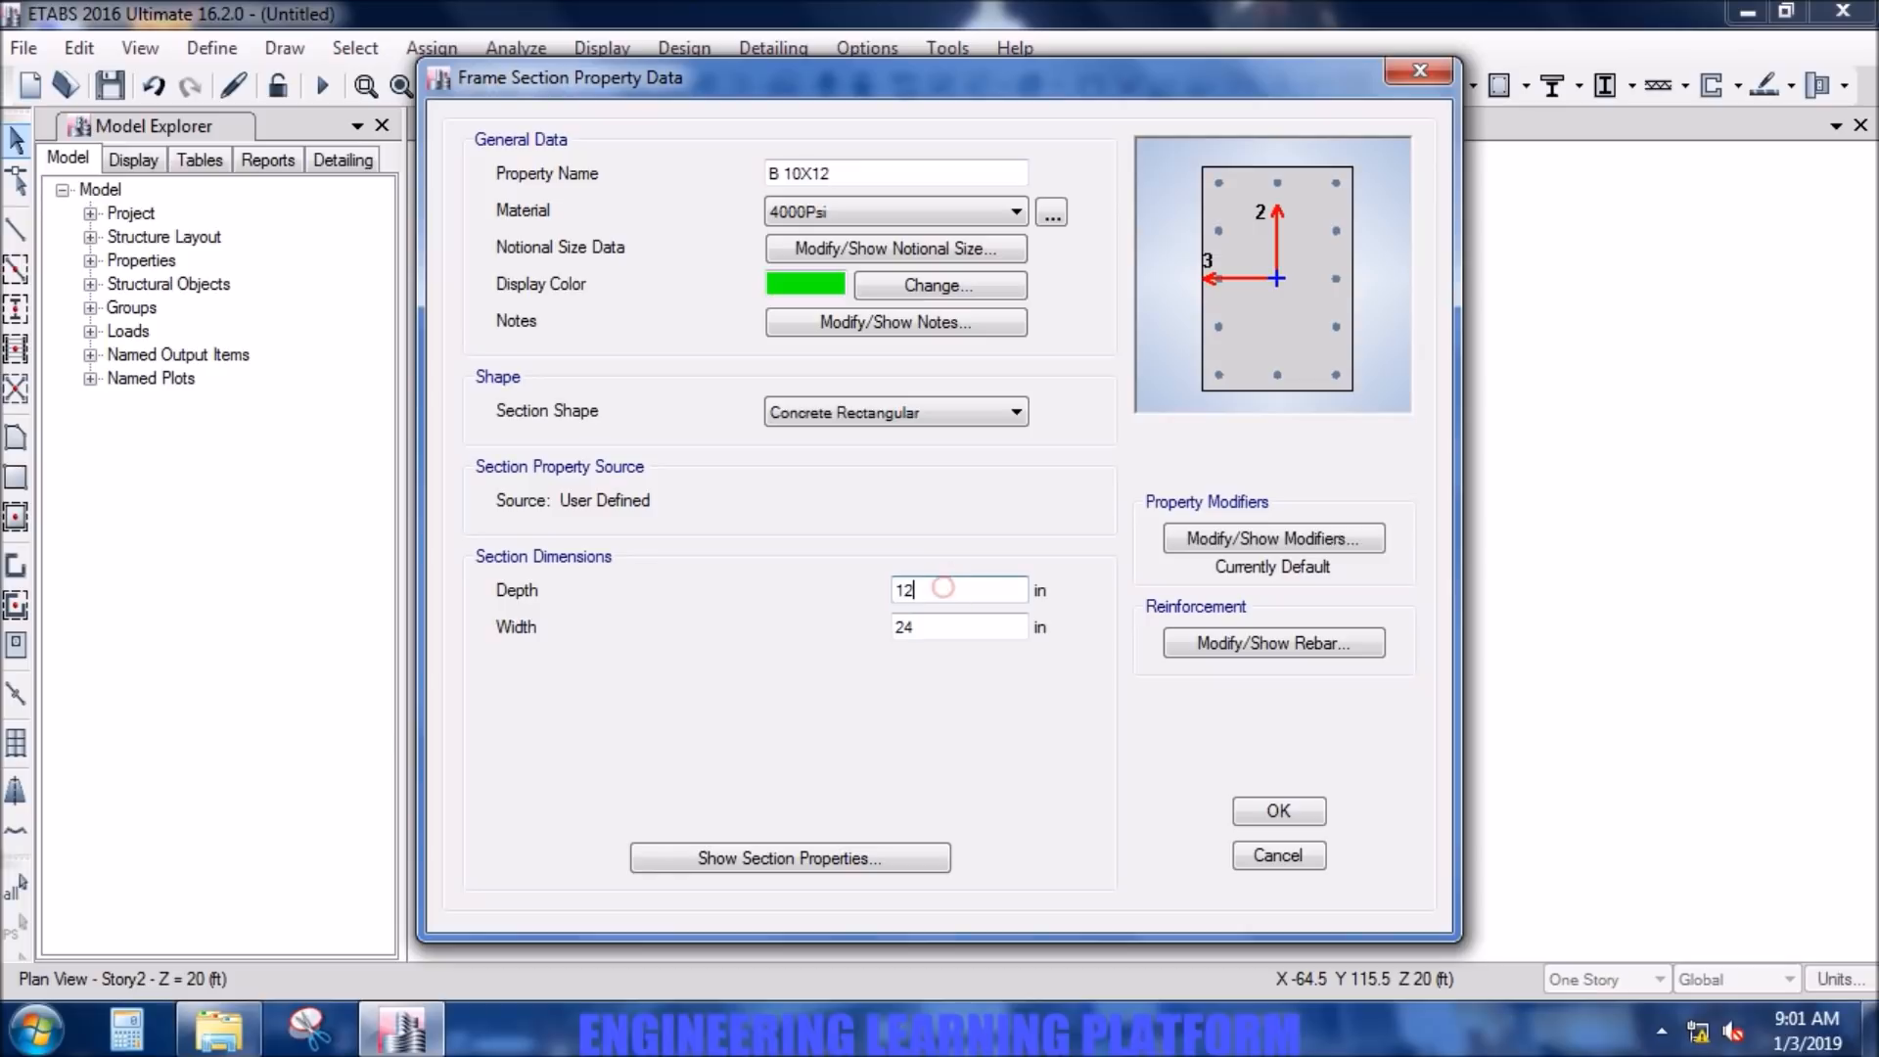
{"action": "left_click", "coordinate": [932, 631]}
{"action": "double_click", "coordinate": [932, 632]}
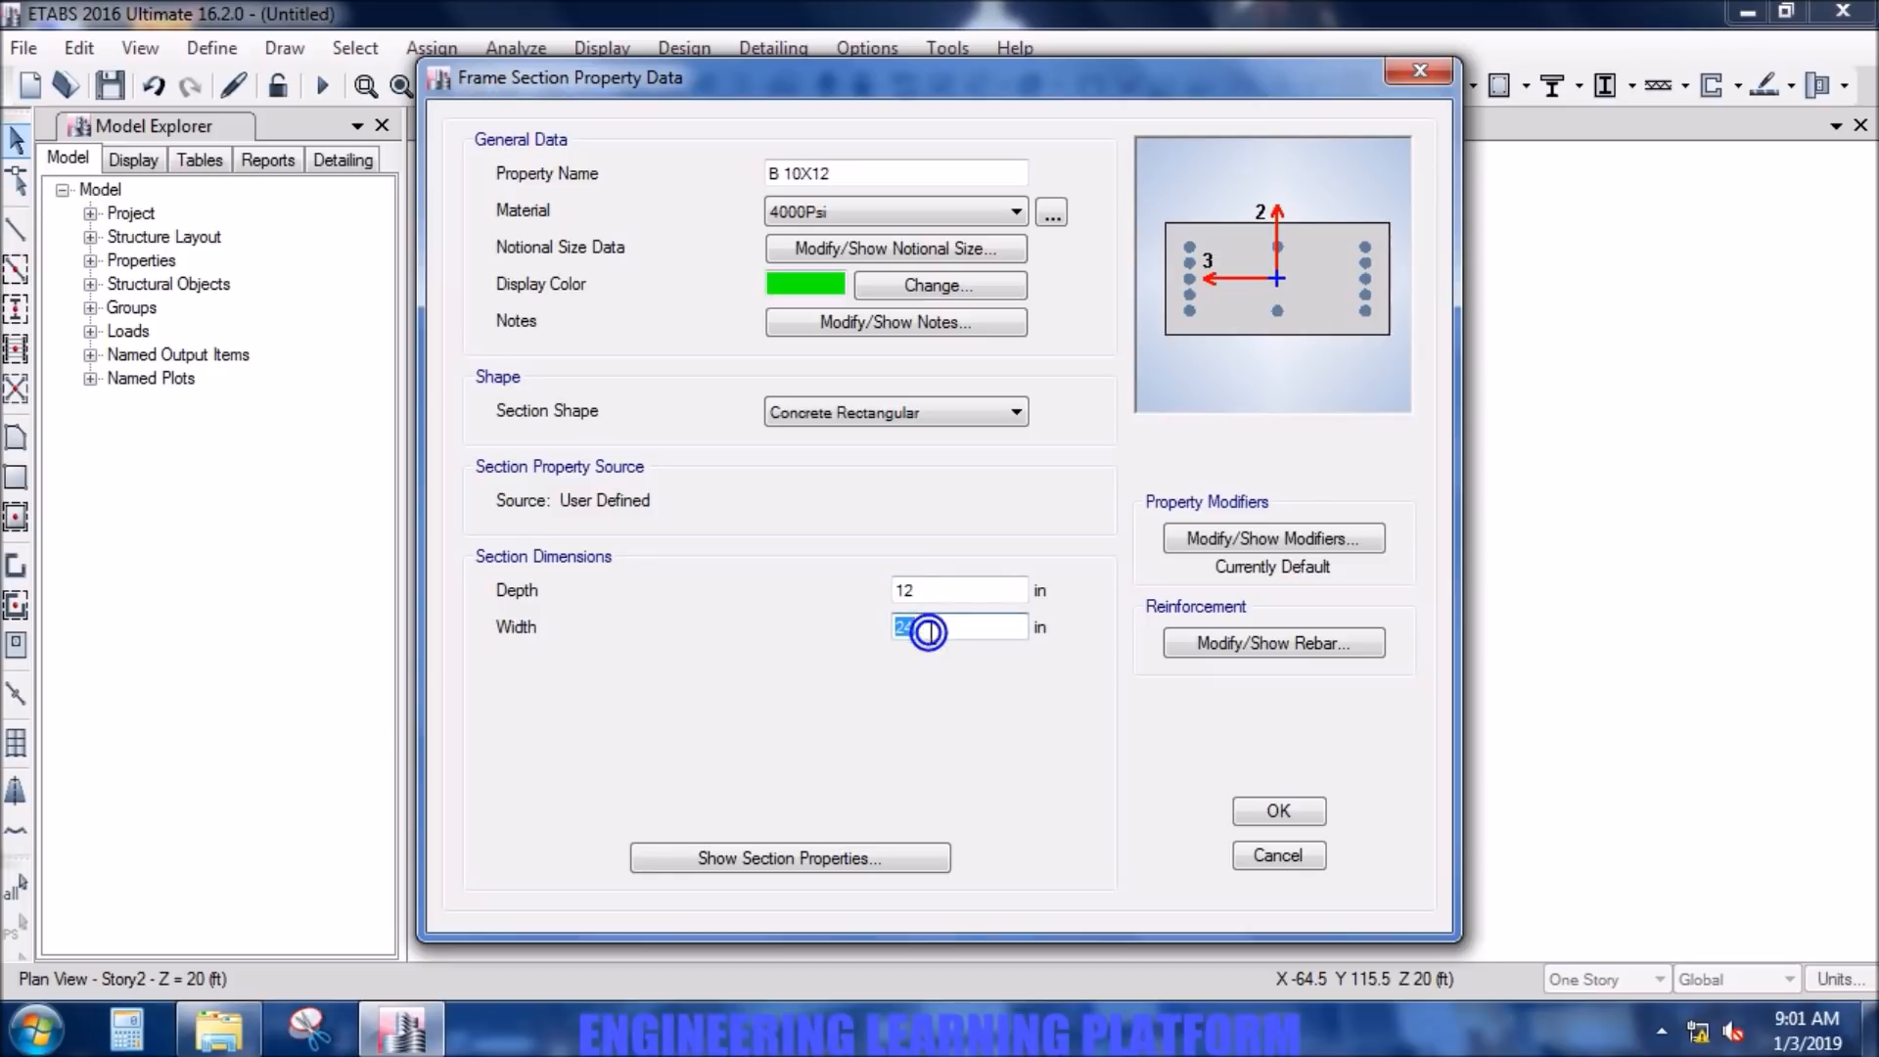
{"action": "type", "text": "10"}
{"action": "left_click", "coordinate": [967, 587]}
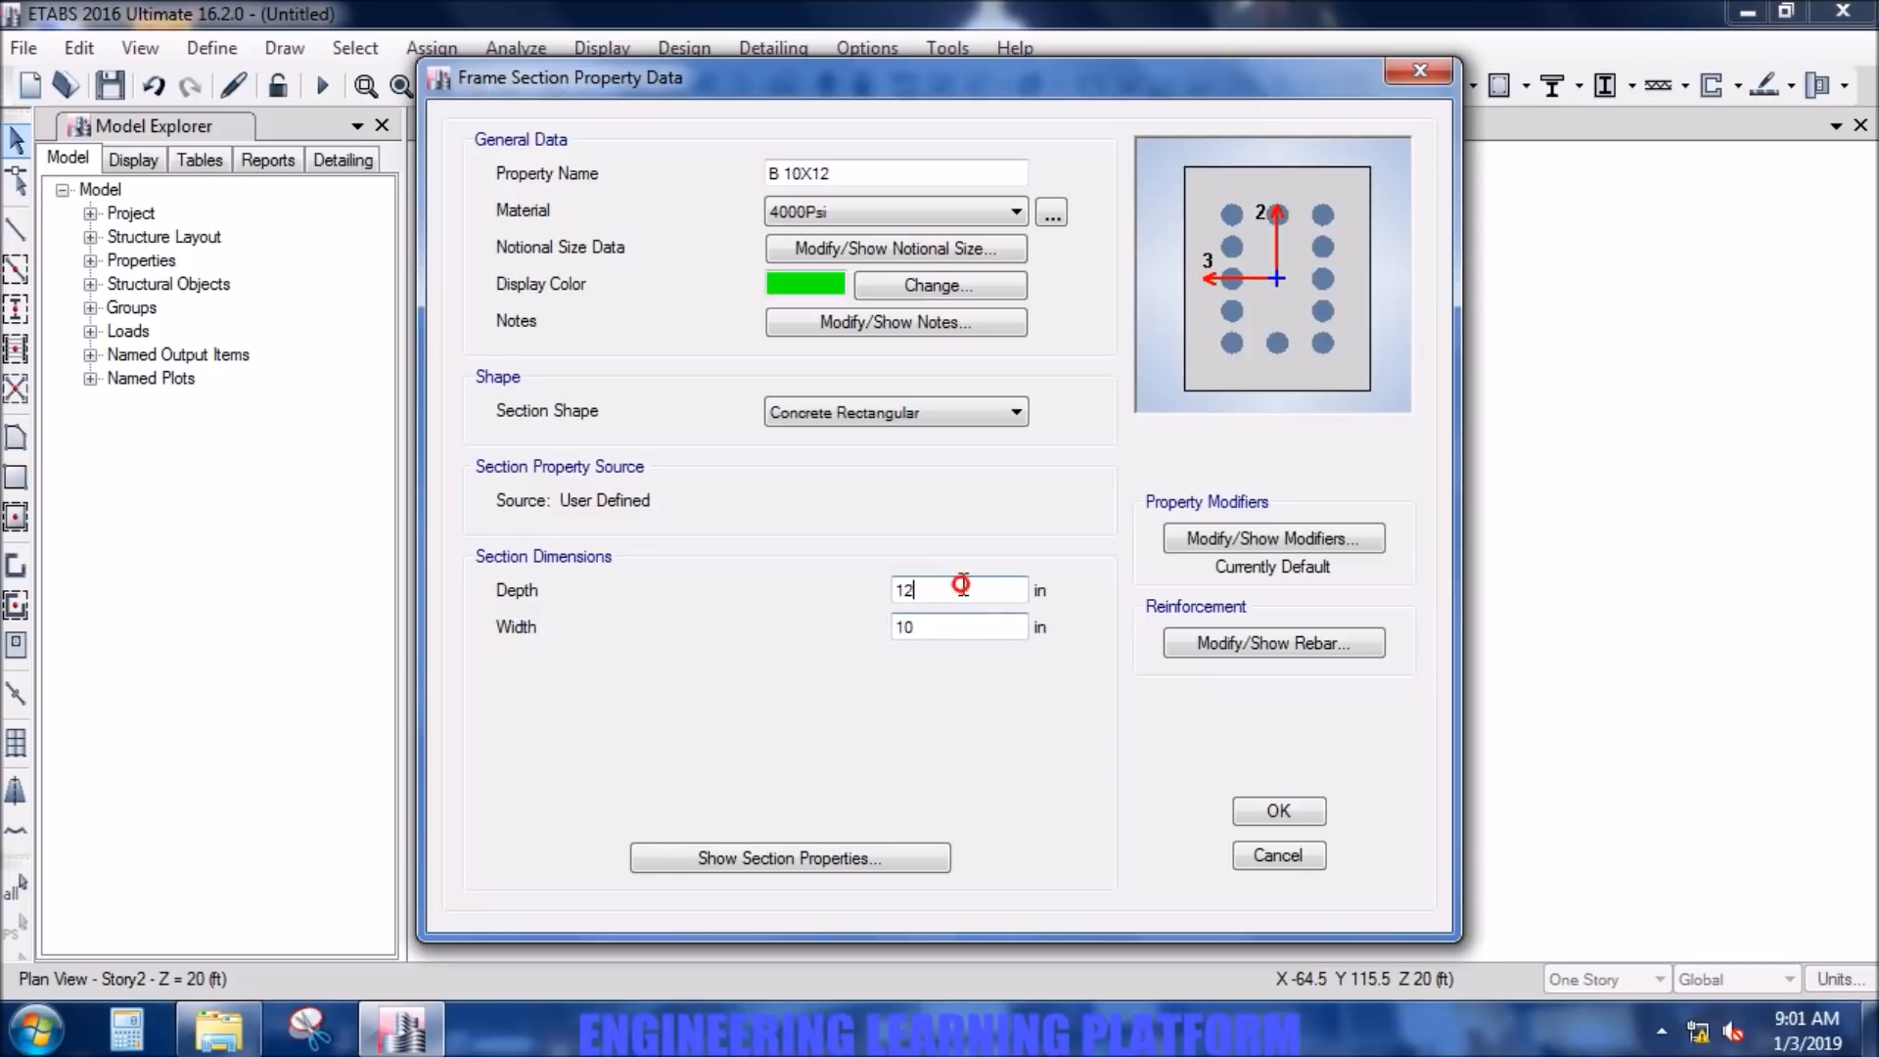
- Set the beam section's stiffness modifiers to 0.001 for the torsional constant and 0.35 for moment of inertia about the 2 and 3 axes
{"action": "left_click", "coordinate": [1232, 546]}
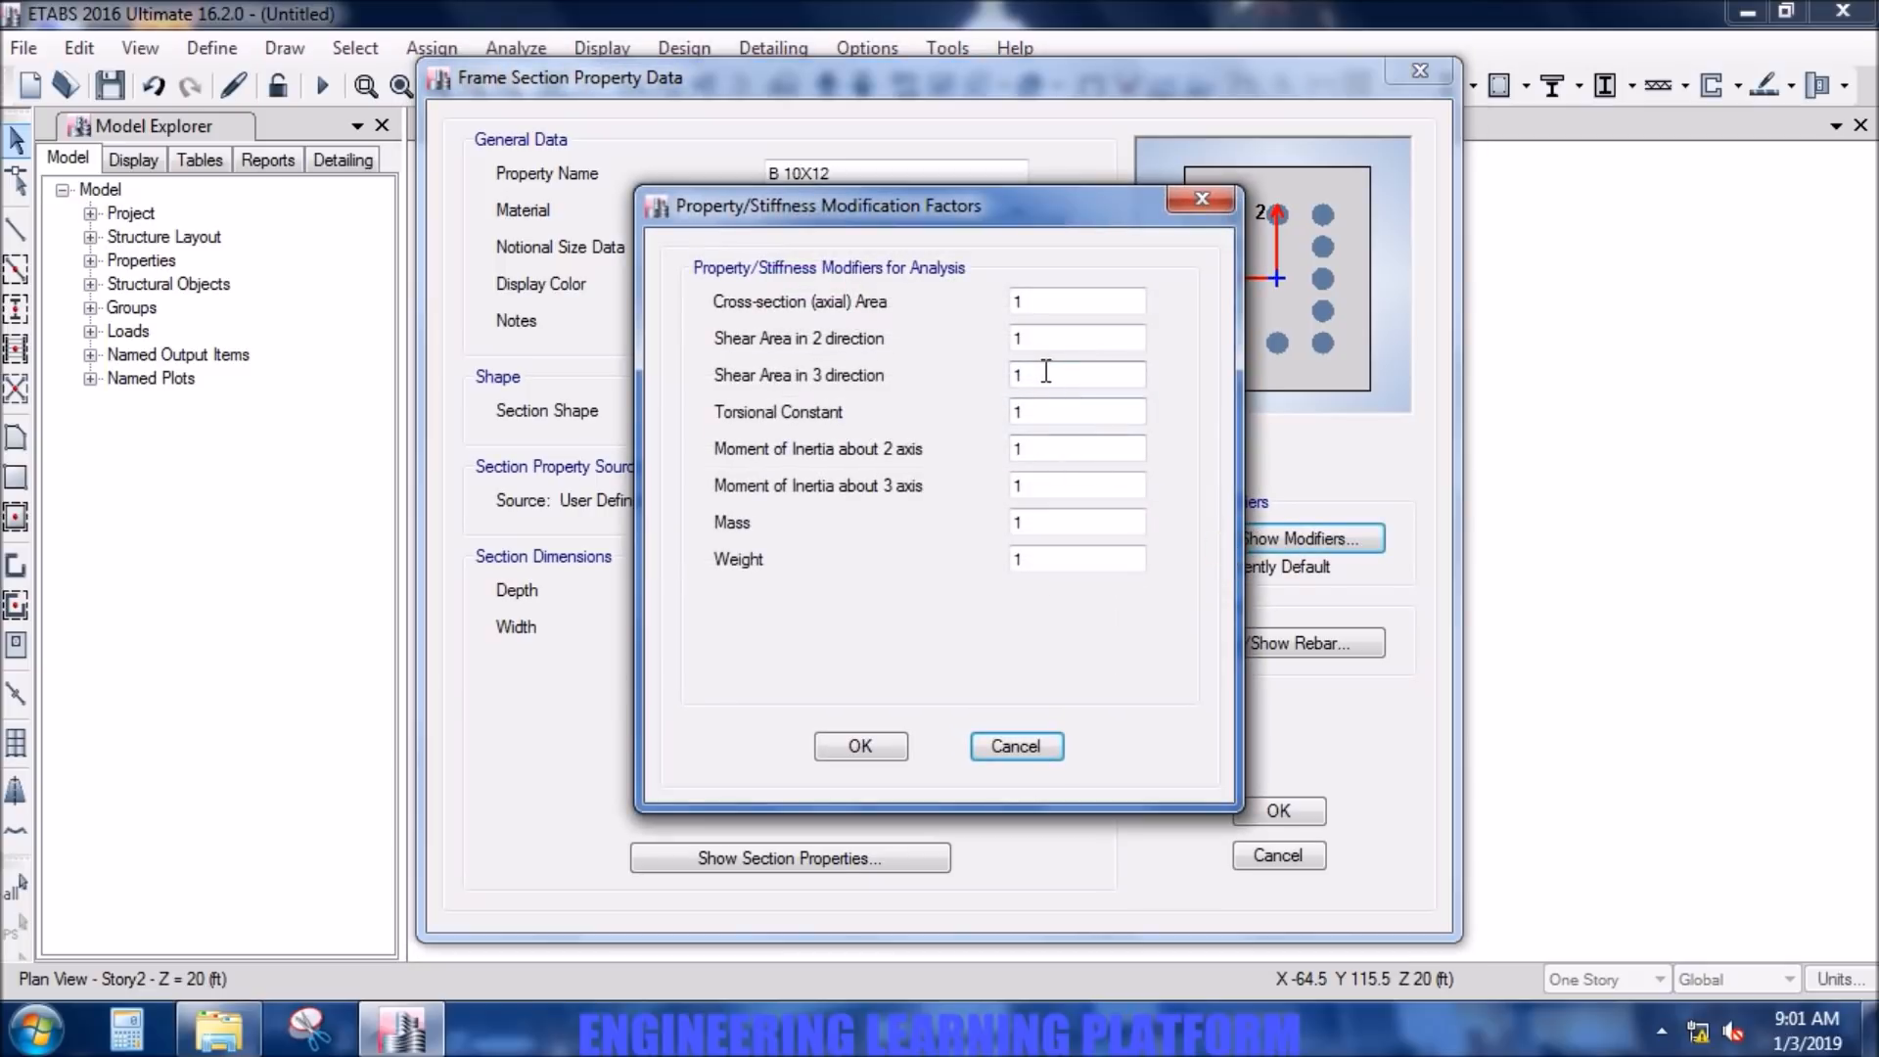
{"action": "double_click", "coordinate": [1051, 405]}
{"action": "type", "text": "0.001"}
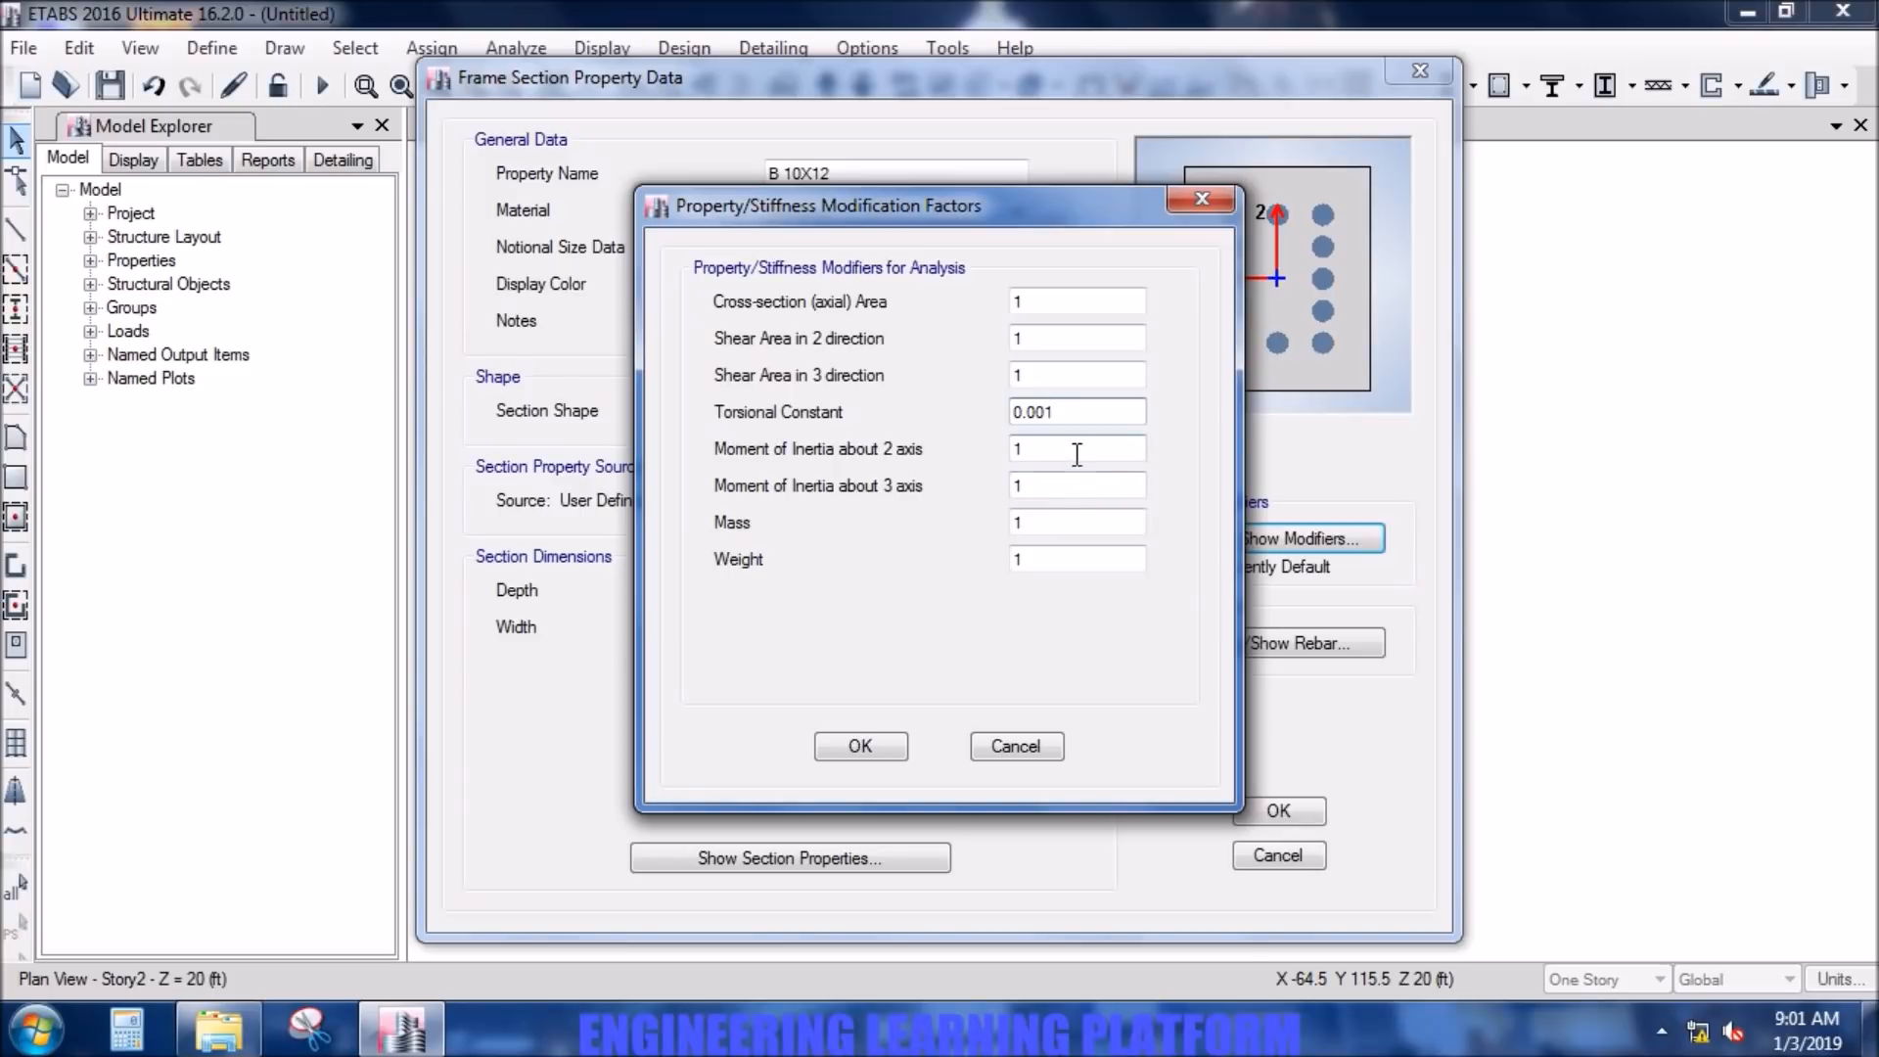
{"action": "left_click", "coordinate": [1074, 452]}
{"action": "type", "text": "0.35"}
{"action": "left_click", "coordinate": [1080, 484]}
{"action": "type", "text": "0.35"}
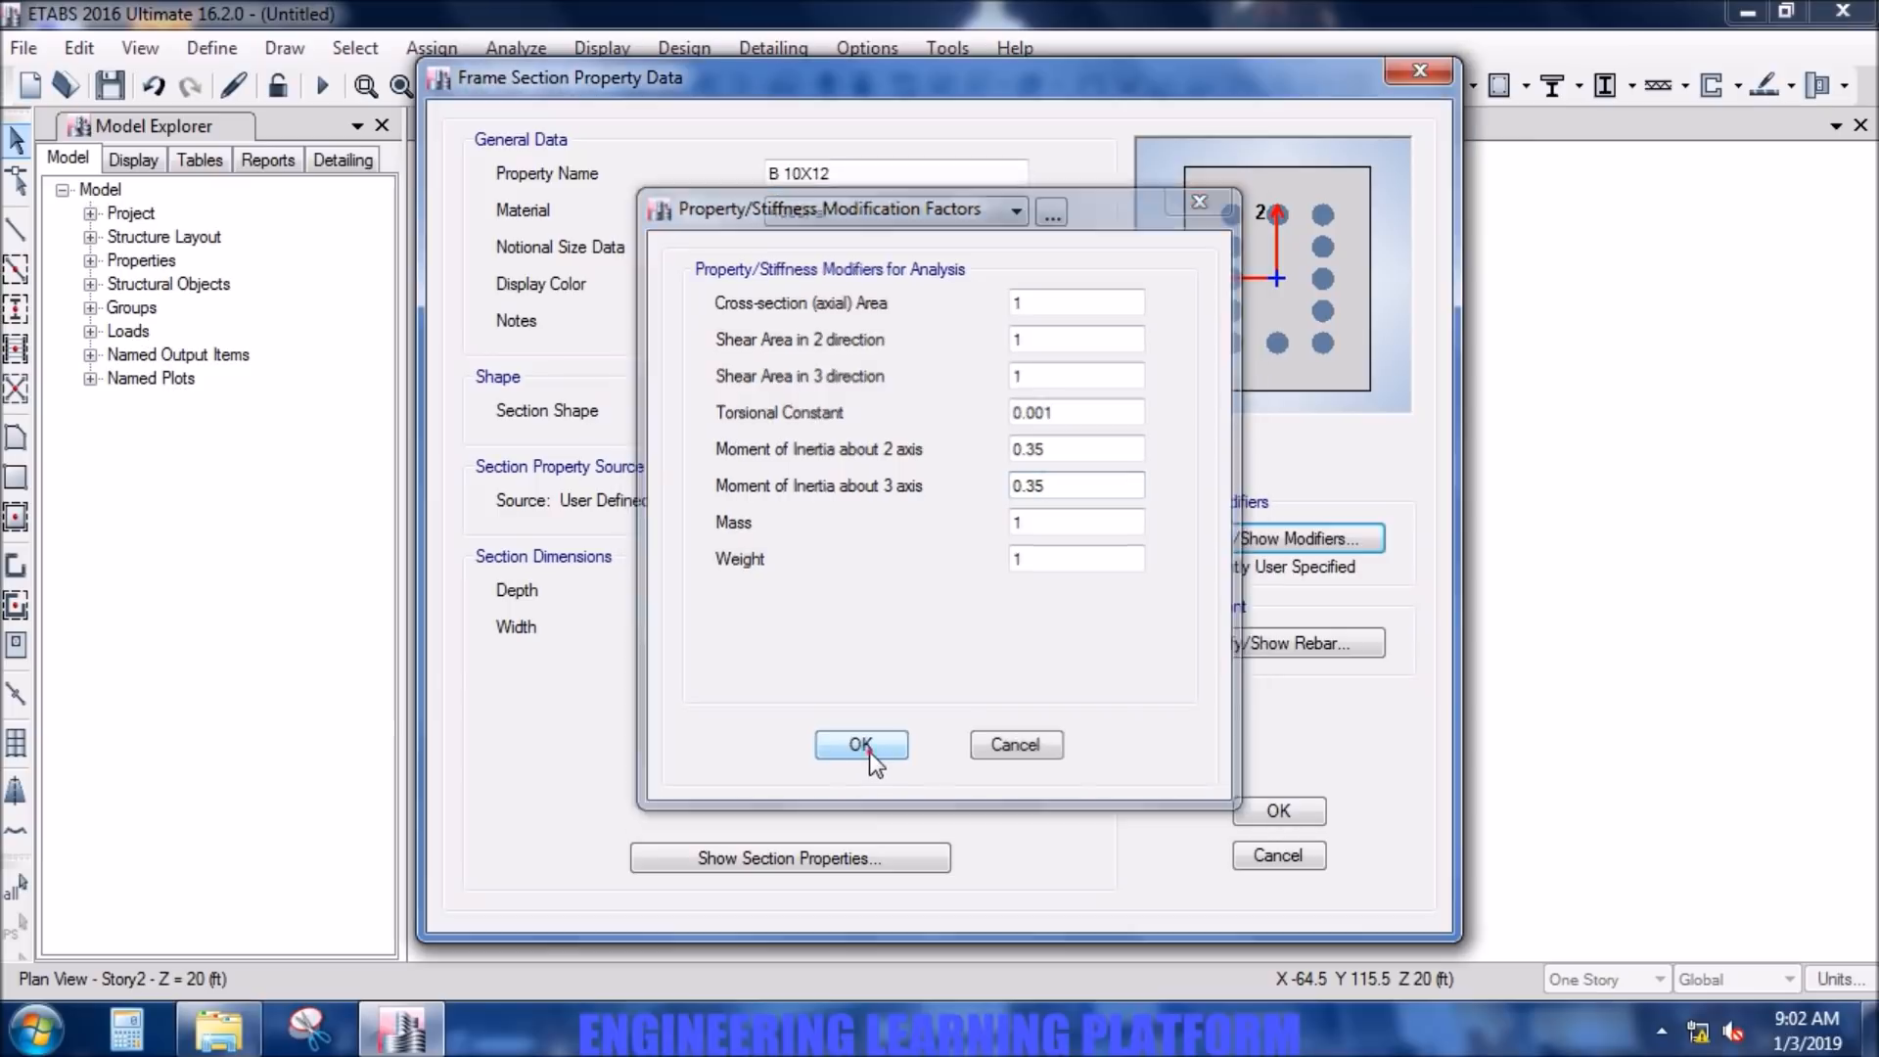
{"action": "left_click", "coordinate": [870, 747]}
- Set the section's reinforcement to M3 Design Only (Beam), with G60 DEFORMED for both longitudinal and confinement bars
{"action": "left_click", "coordinate": [1283, 642]}
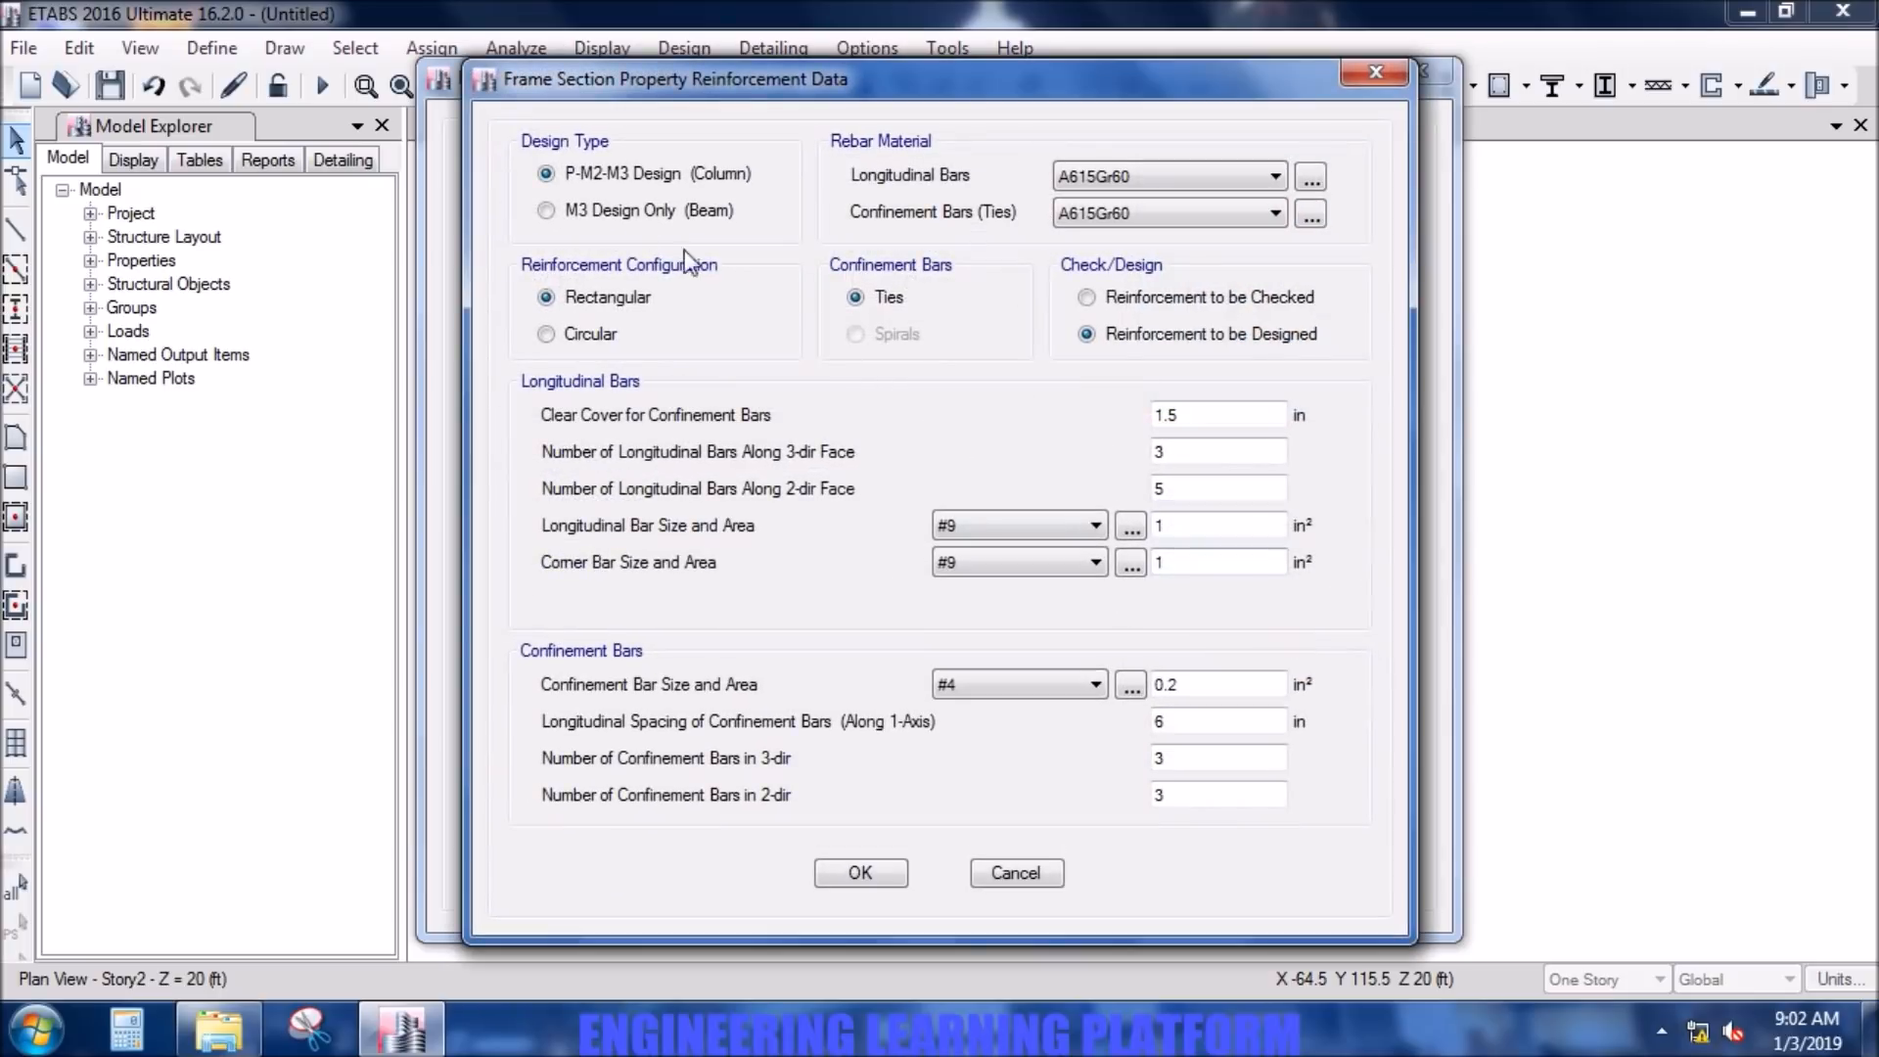
{"action": "left_click", "coordinate": [626, 210]}
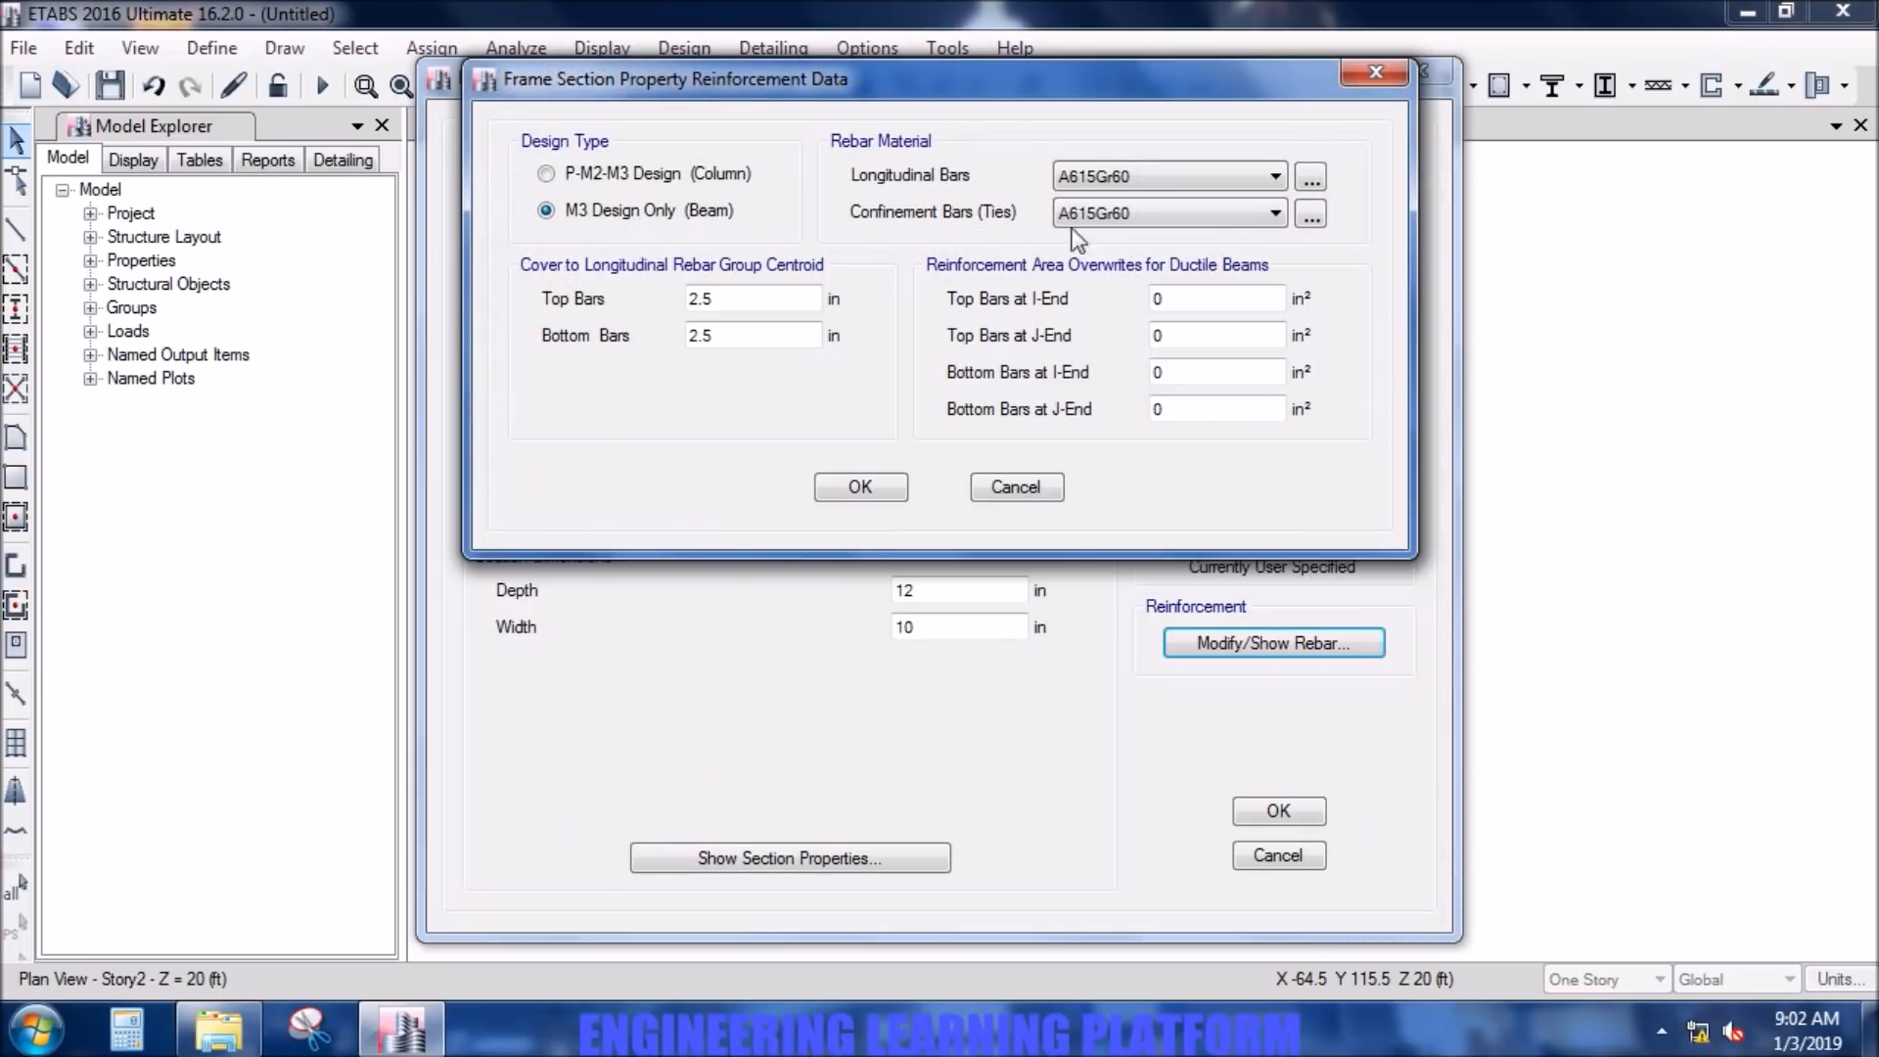
{"action": "left_click", "coordinate": [1273, 176]}
{"action": "left_click", "coordinate": [1245, 222]}
{"action": "left_click", "coordinate": [1242, 213]}
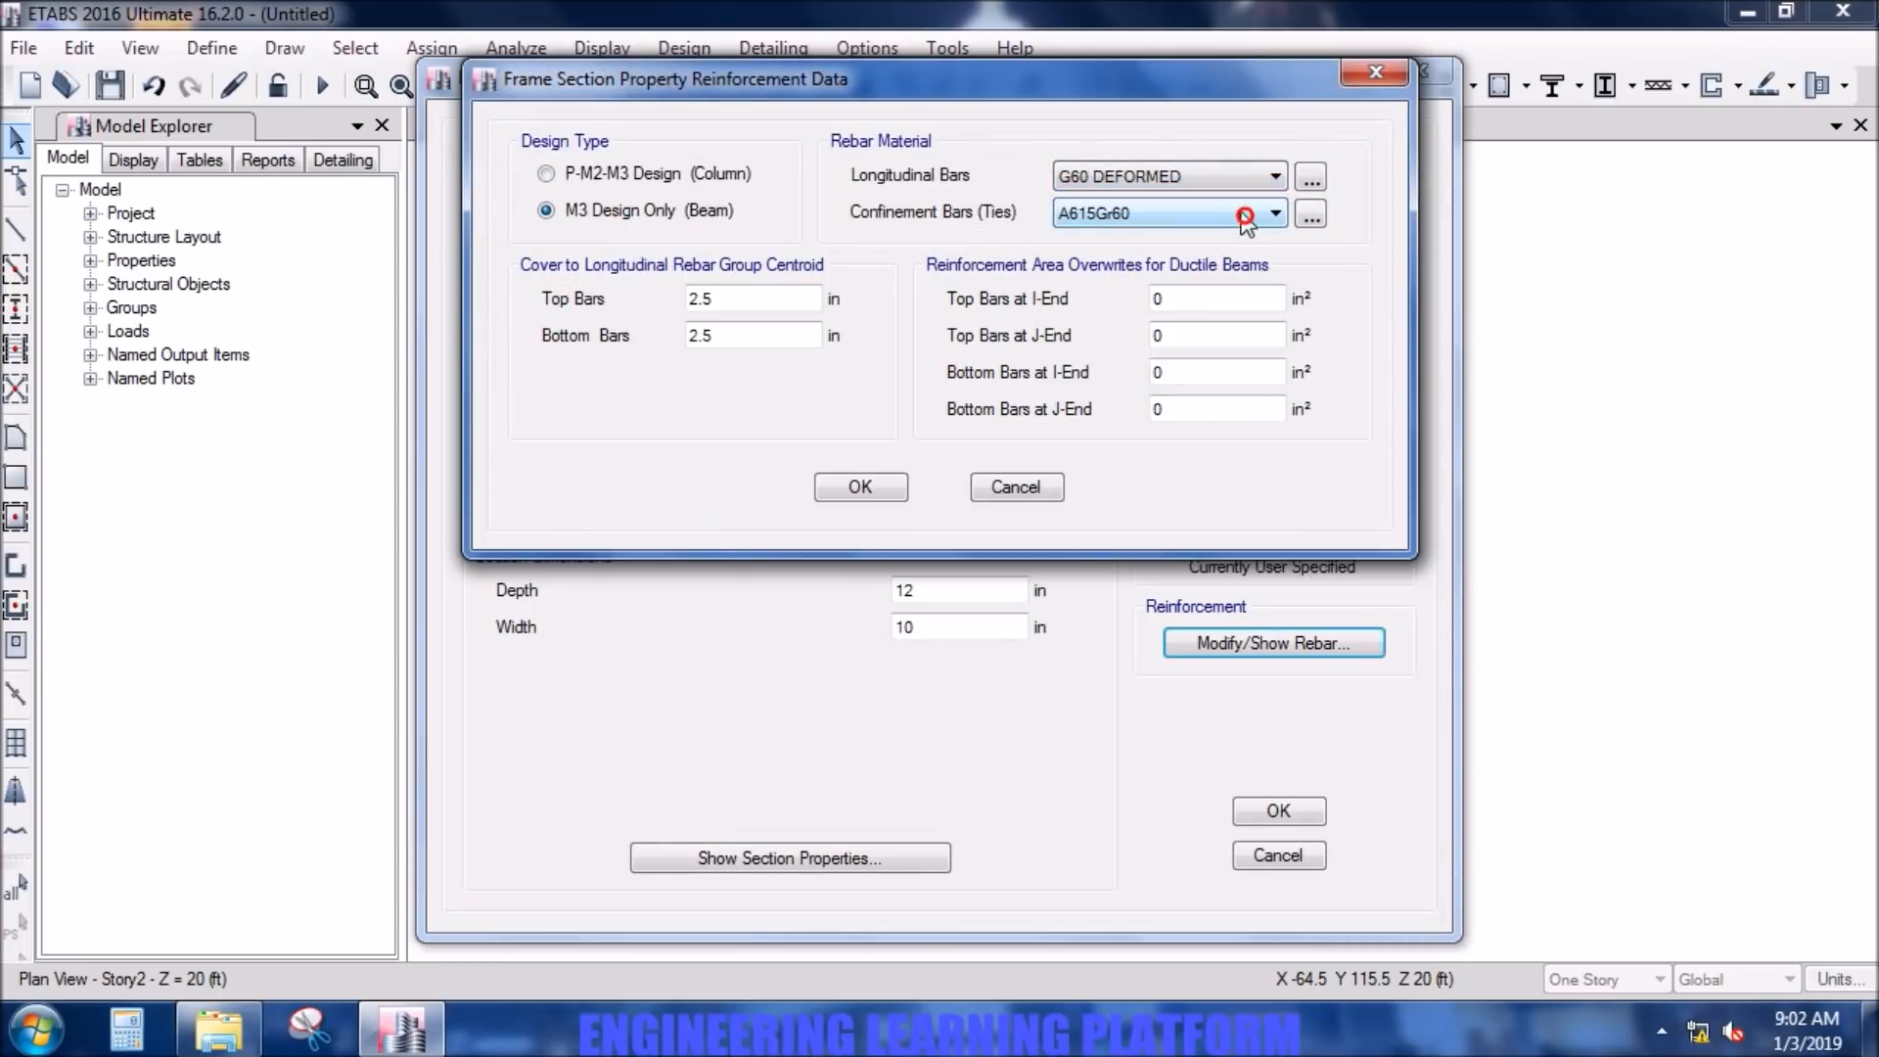
{"action": "left_click", "coordinate": [1228, 255]}
{"action": "left_click", "coordinate": [861, 487]}
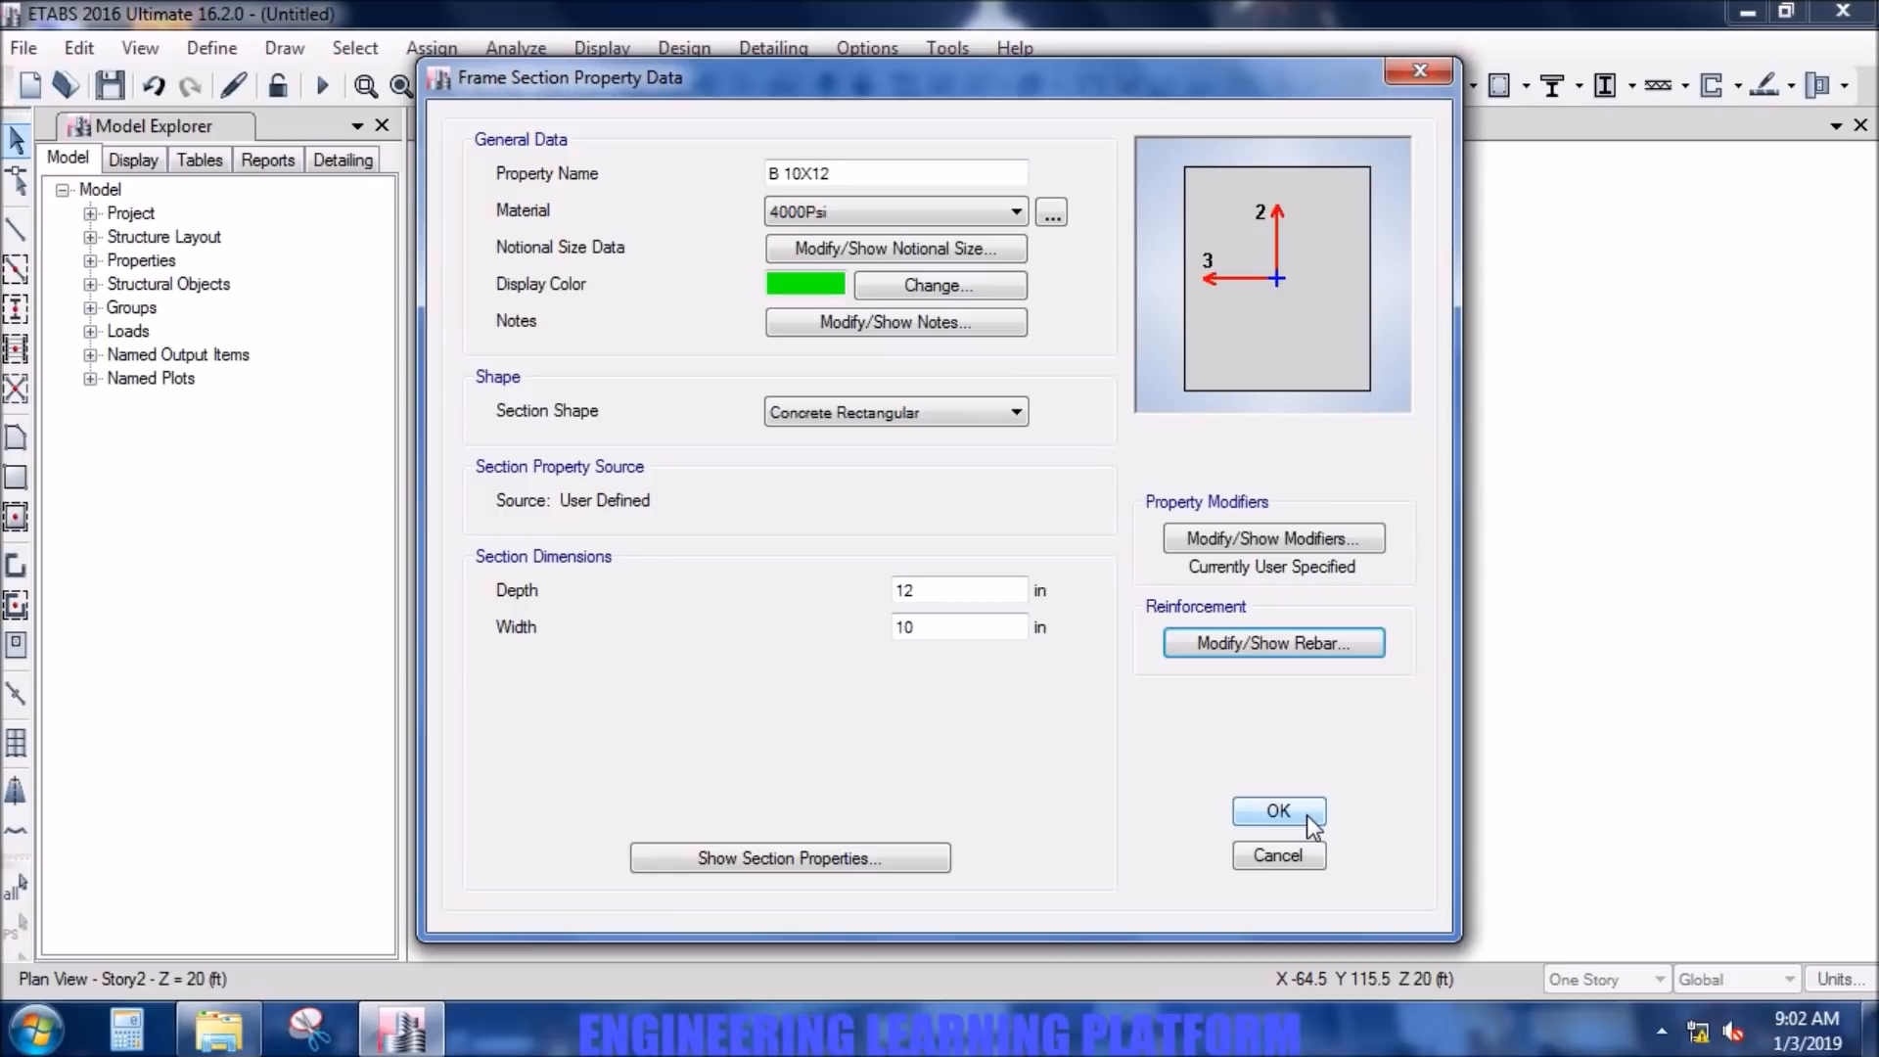
- Assign the 5000Psi material to the B 10X12 section and accept its definition
{"action": "left_click", "coordinate": [892, 206]}
{"action": "left_click", "coordinate": [886, 306]}
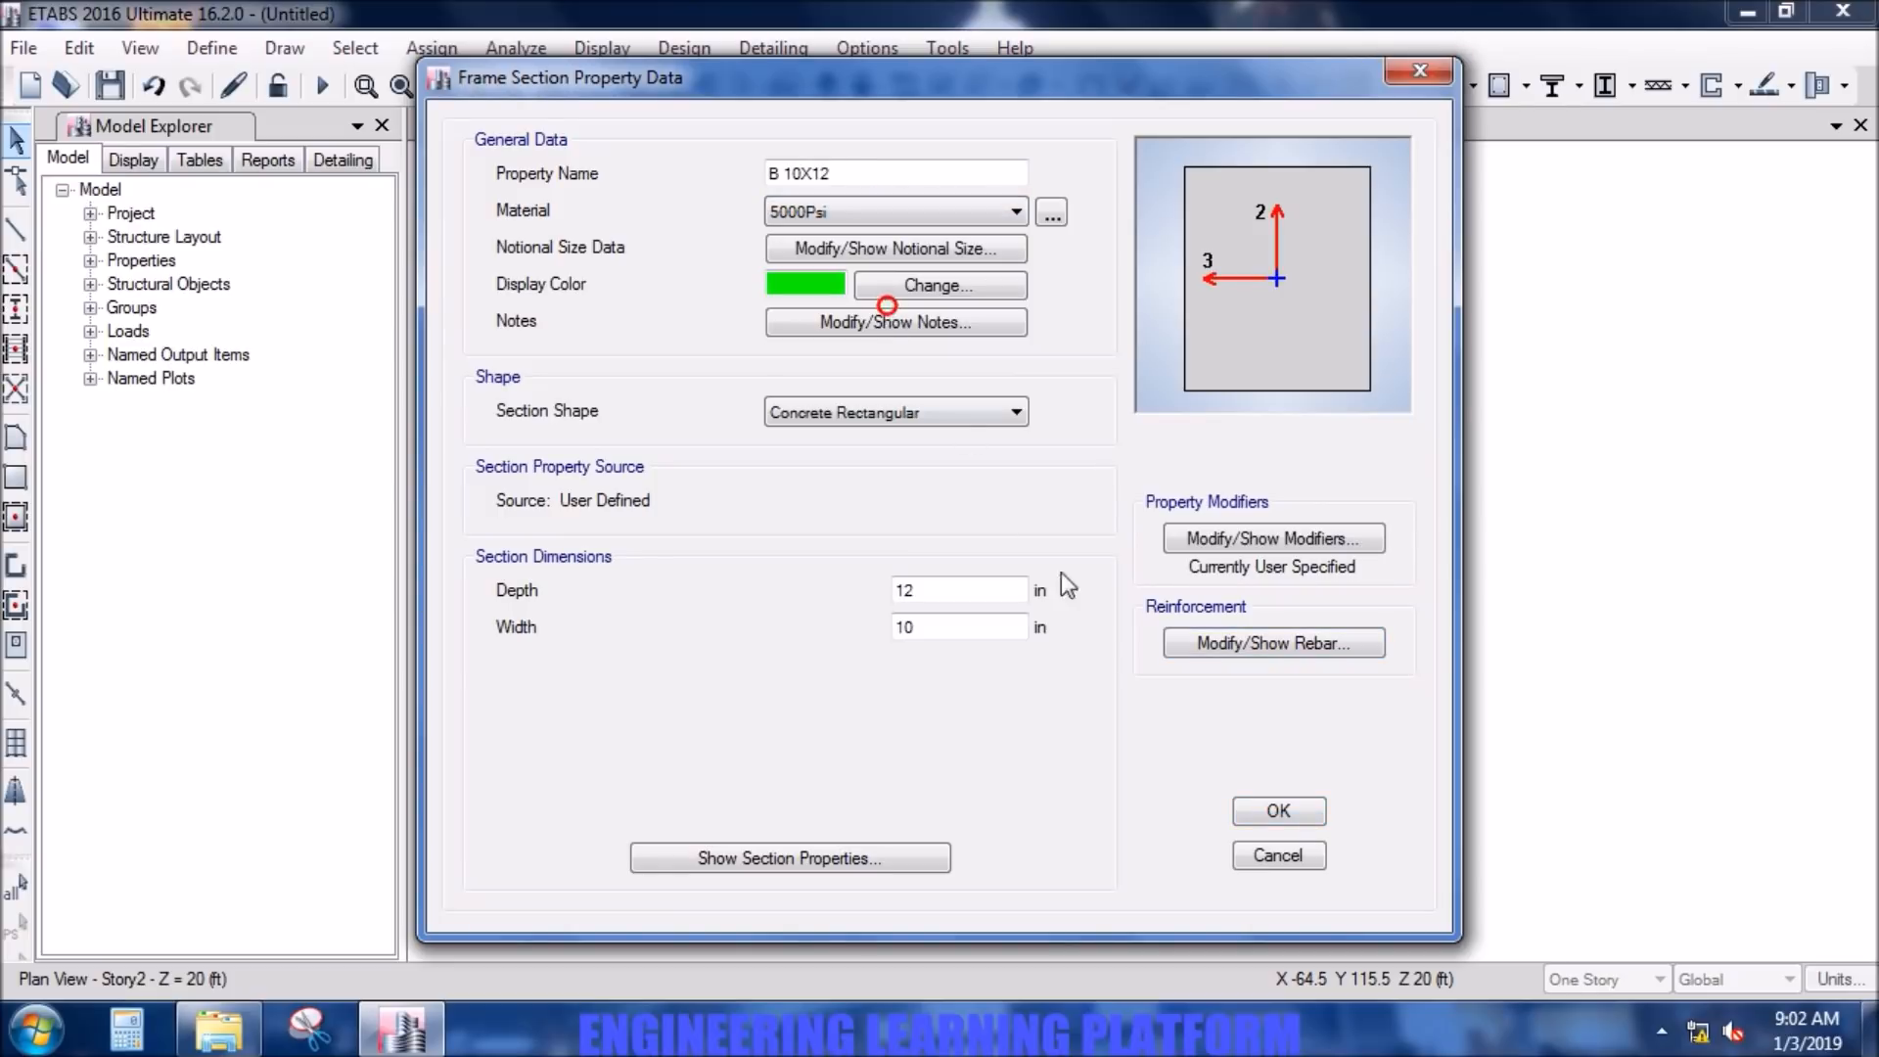
{"action": "left_click", "coordinate": [1257, 805]}
- Add another concrete rectangular frame section named C 12X36 with the 5000Psi material
{"action": "left_click", "coordinate": [1067, 284]}
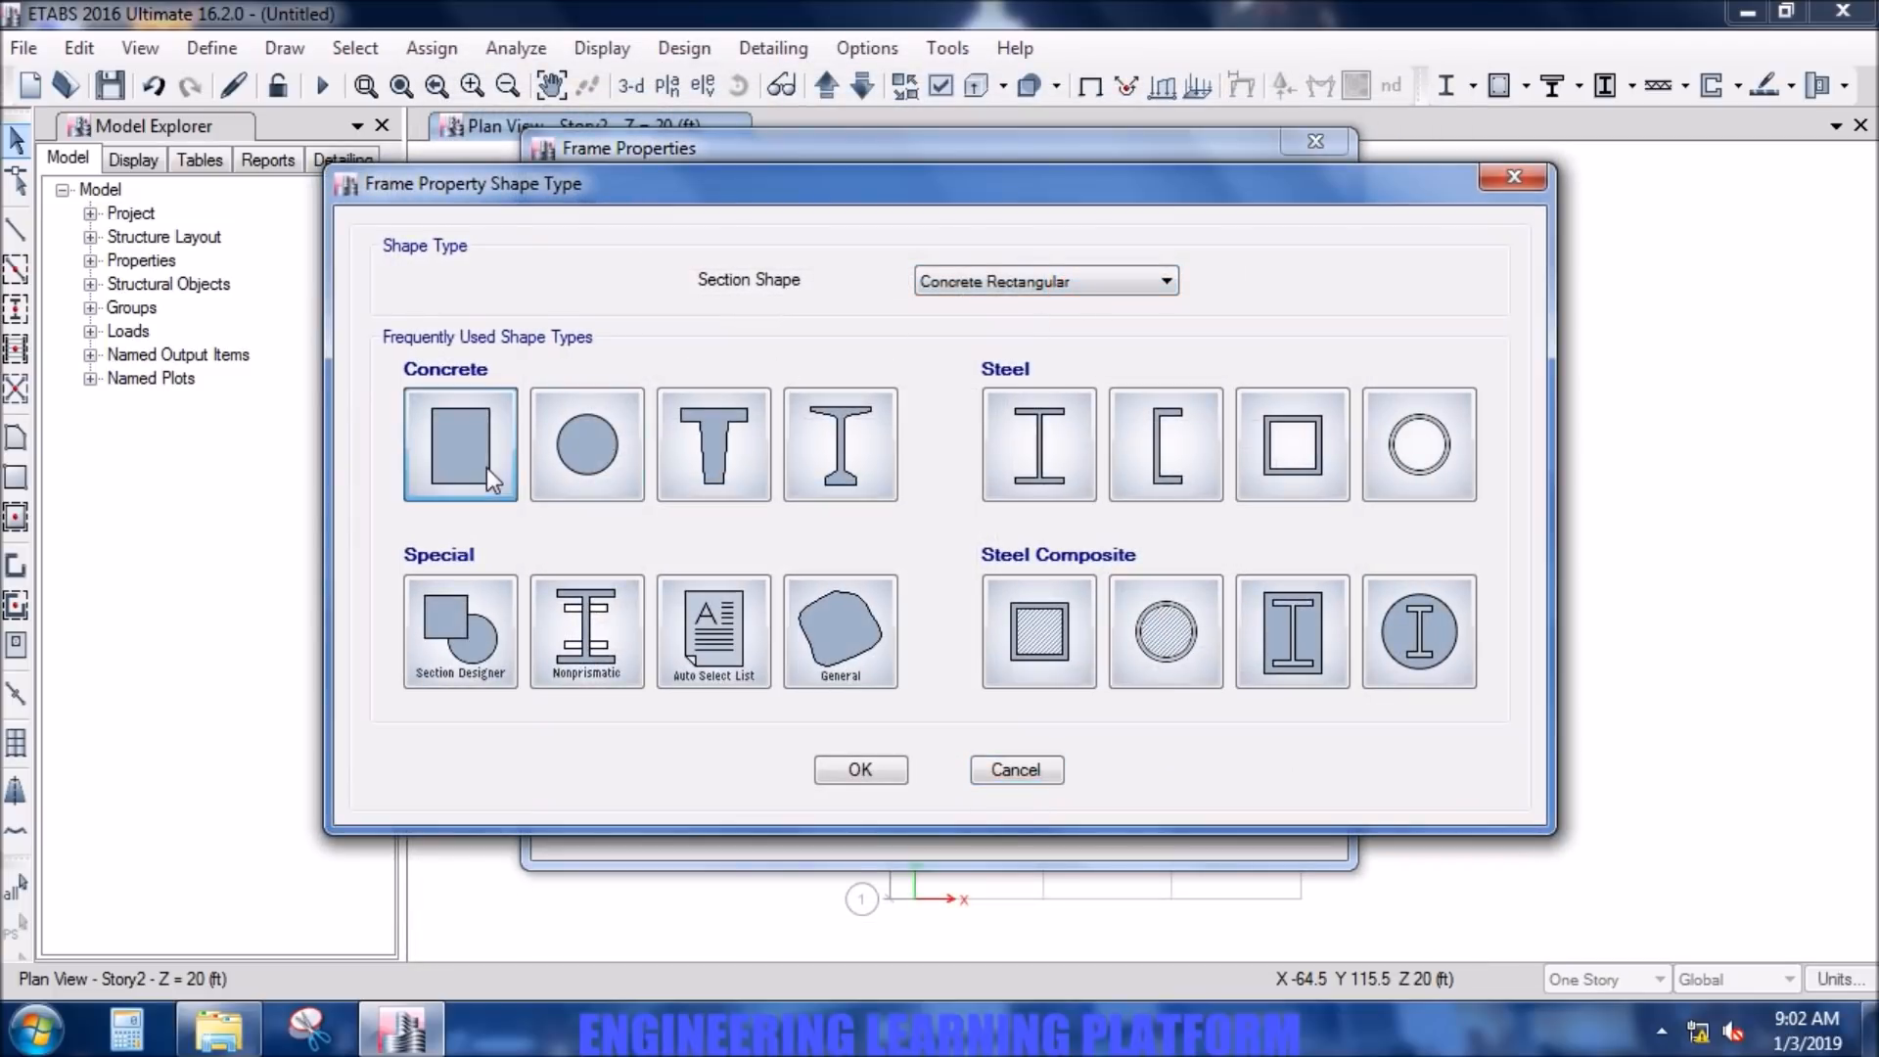
{"action": "left_click", "coordinate": [486, 468]}
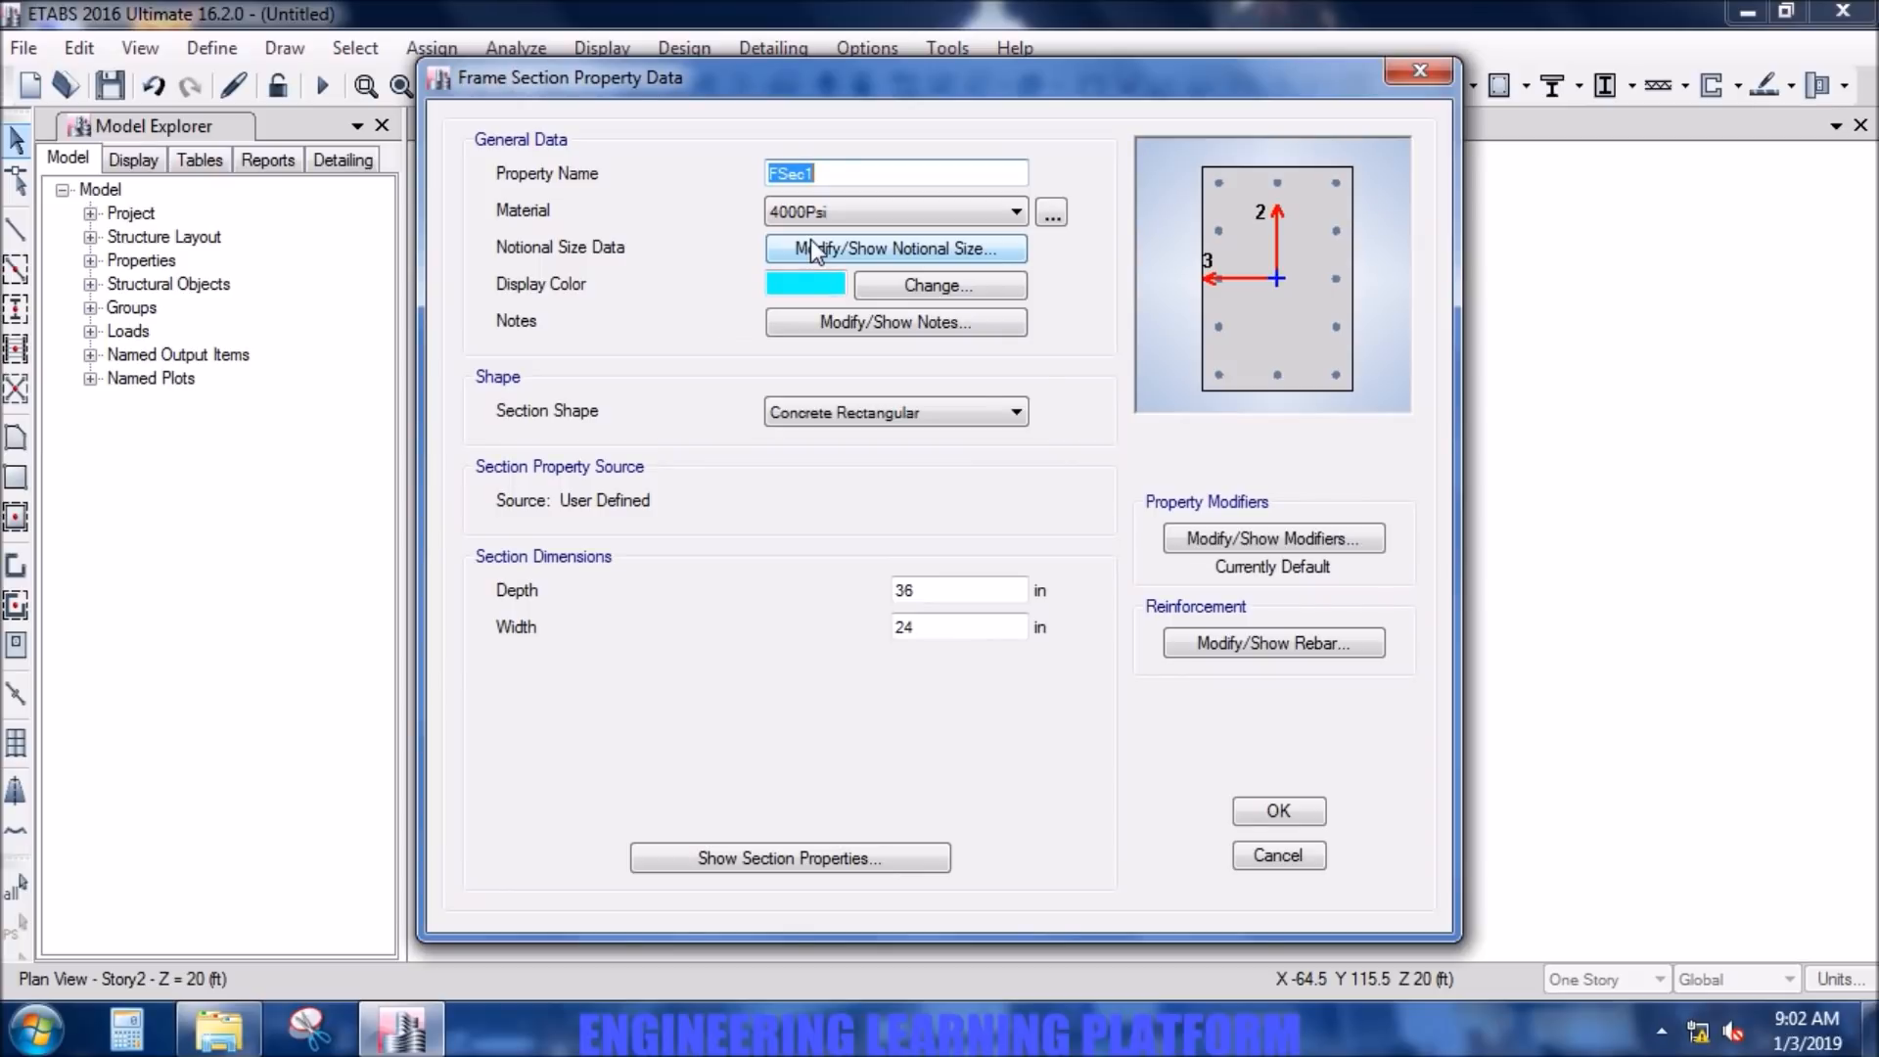
{"action": "type", "text": "C 12X36"}
{"action": "left_click", "coordinate": [961, 214]}
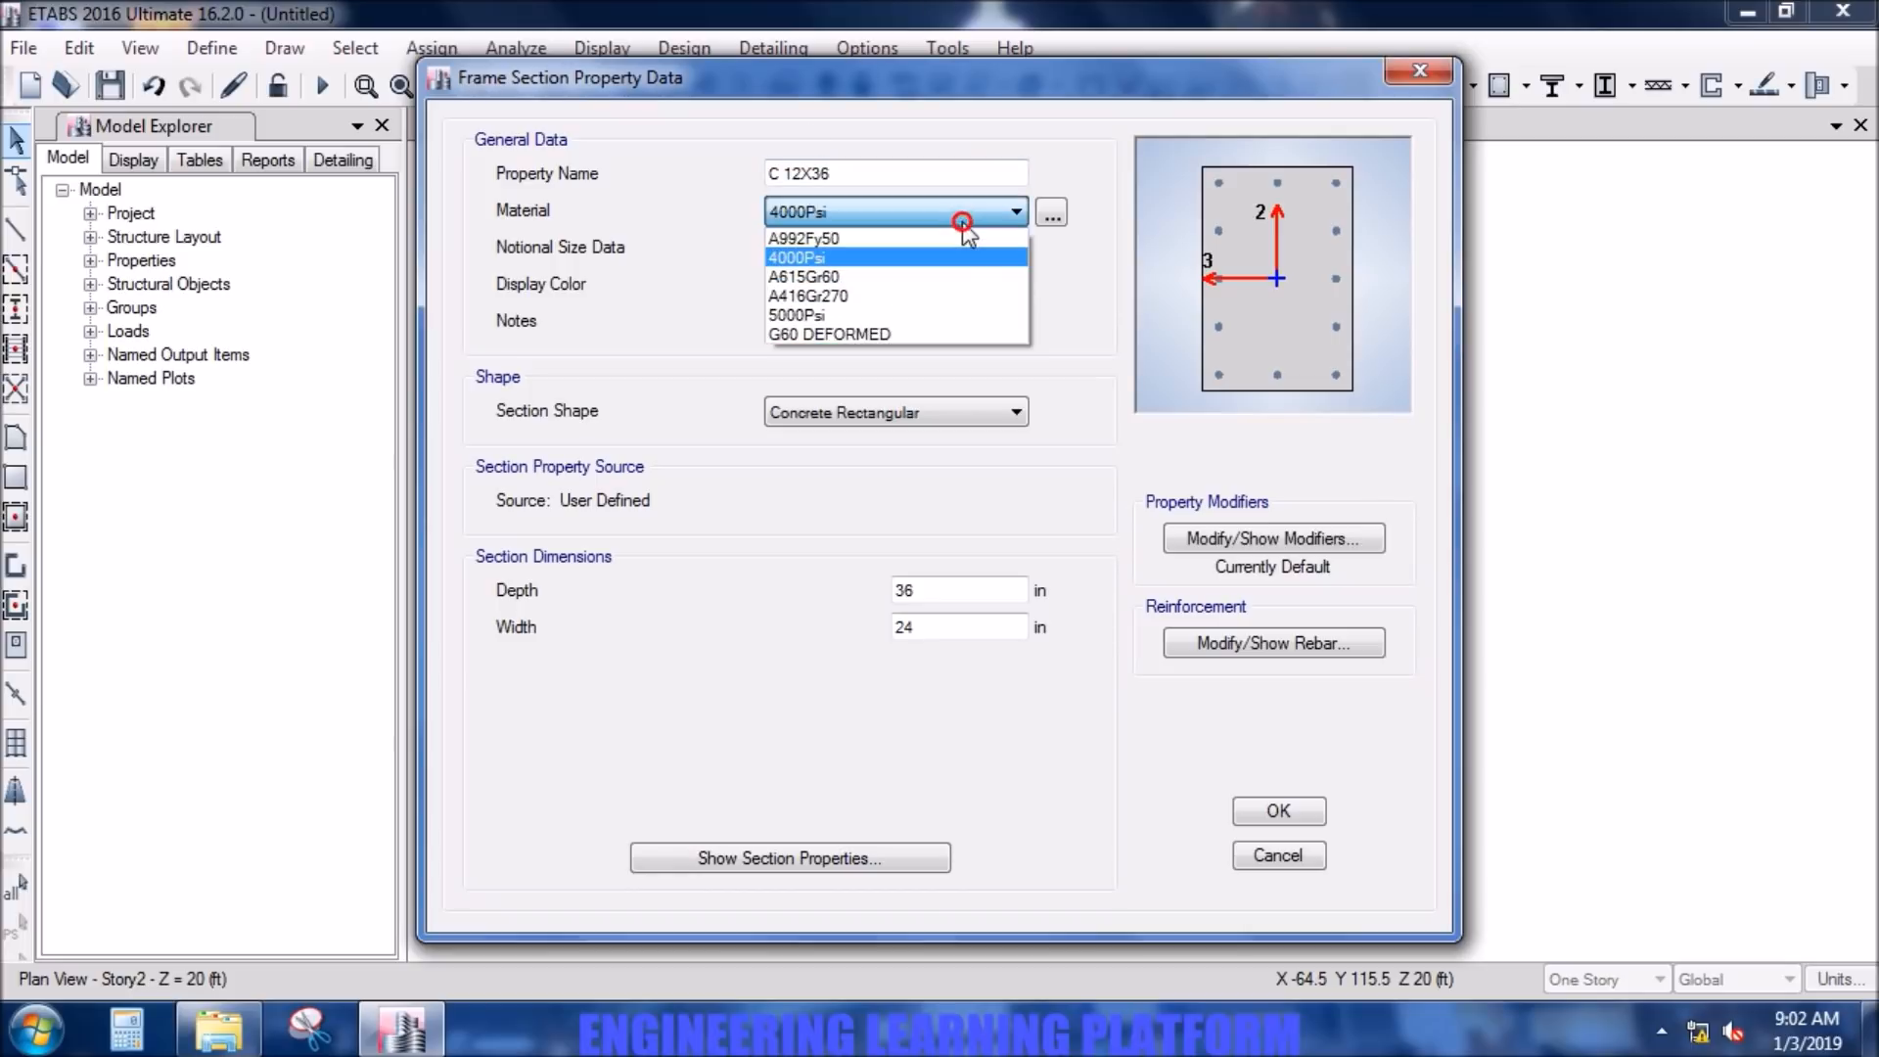
{"action": "left_click", "coordinate": [955, 314]}
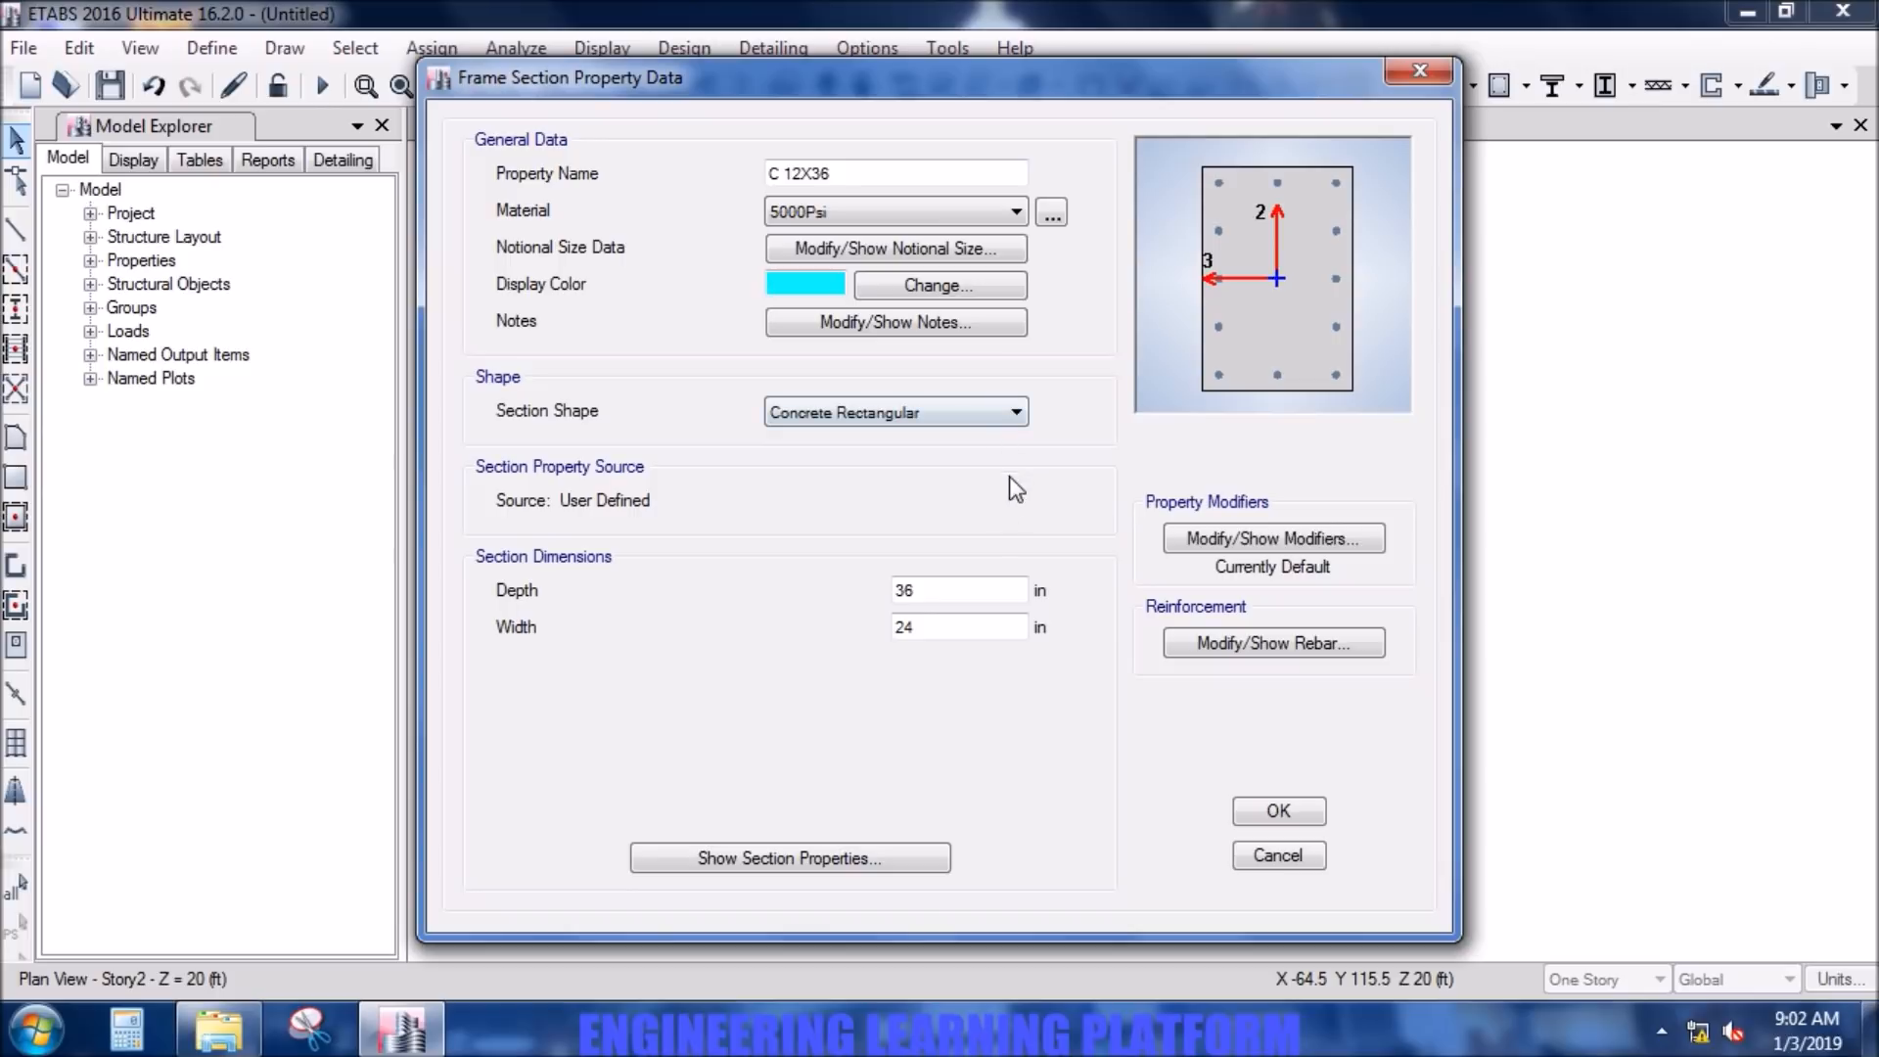
- Set the C 12X36 section's depth to 36 in and width to 12 in
{"action": "double_click", "coordinate": [977, 590]}
{"action": "type", "text": "36"}
{"action": "double_click", "coordinate": [972, 623]}
{"action": "type", "text": "12"}
{"action": "left_click", "coordinate": [983, 588]}
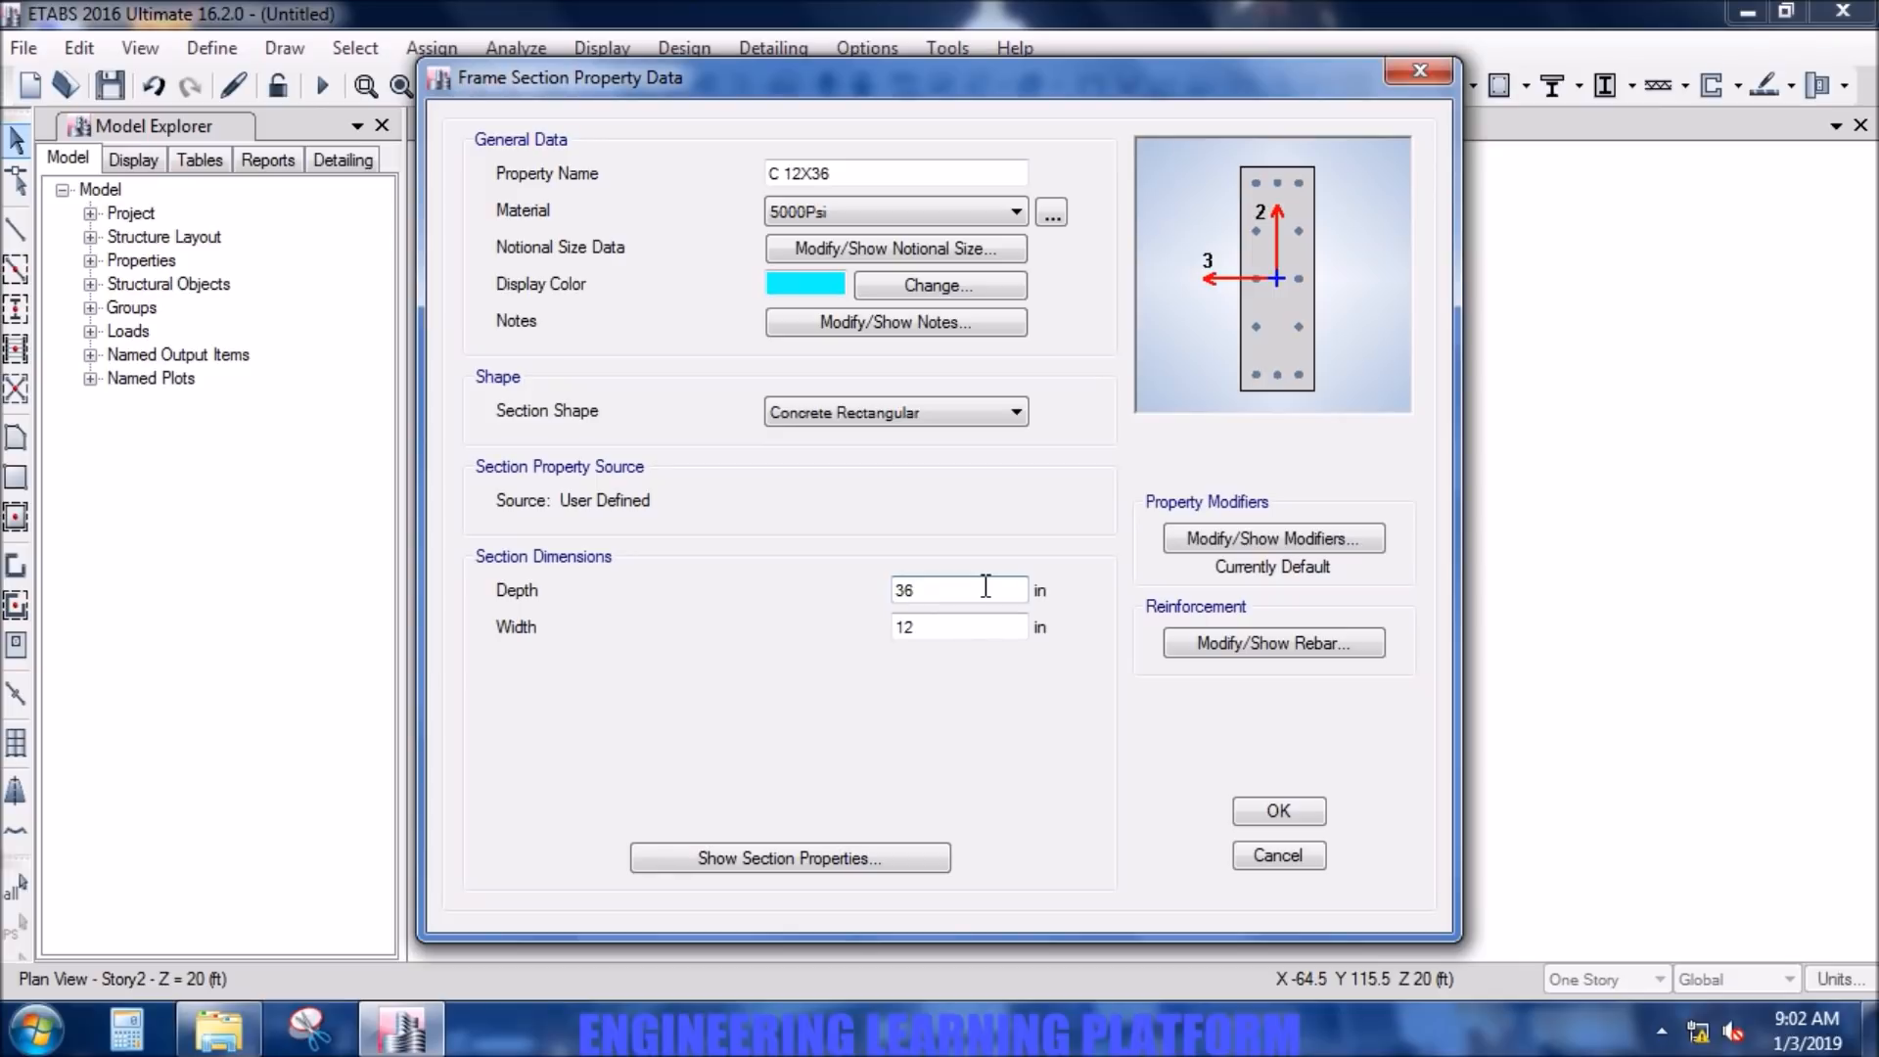
- Set the column section's moment of inertia modifiers about the 2 and 3 axes to 0.7
{"action": "left_click", "coordinate": [1285, 538]}
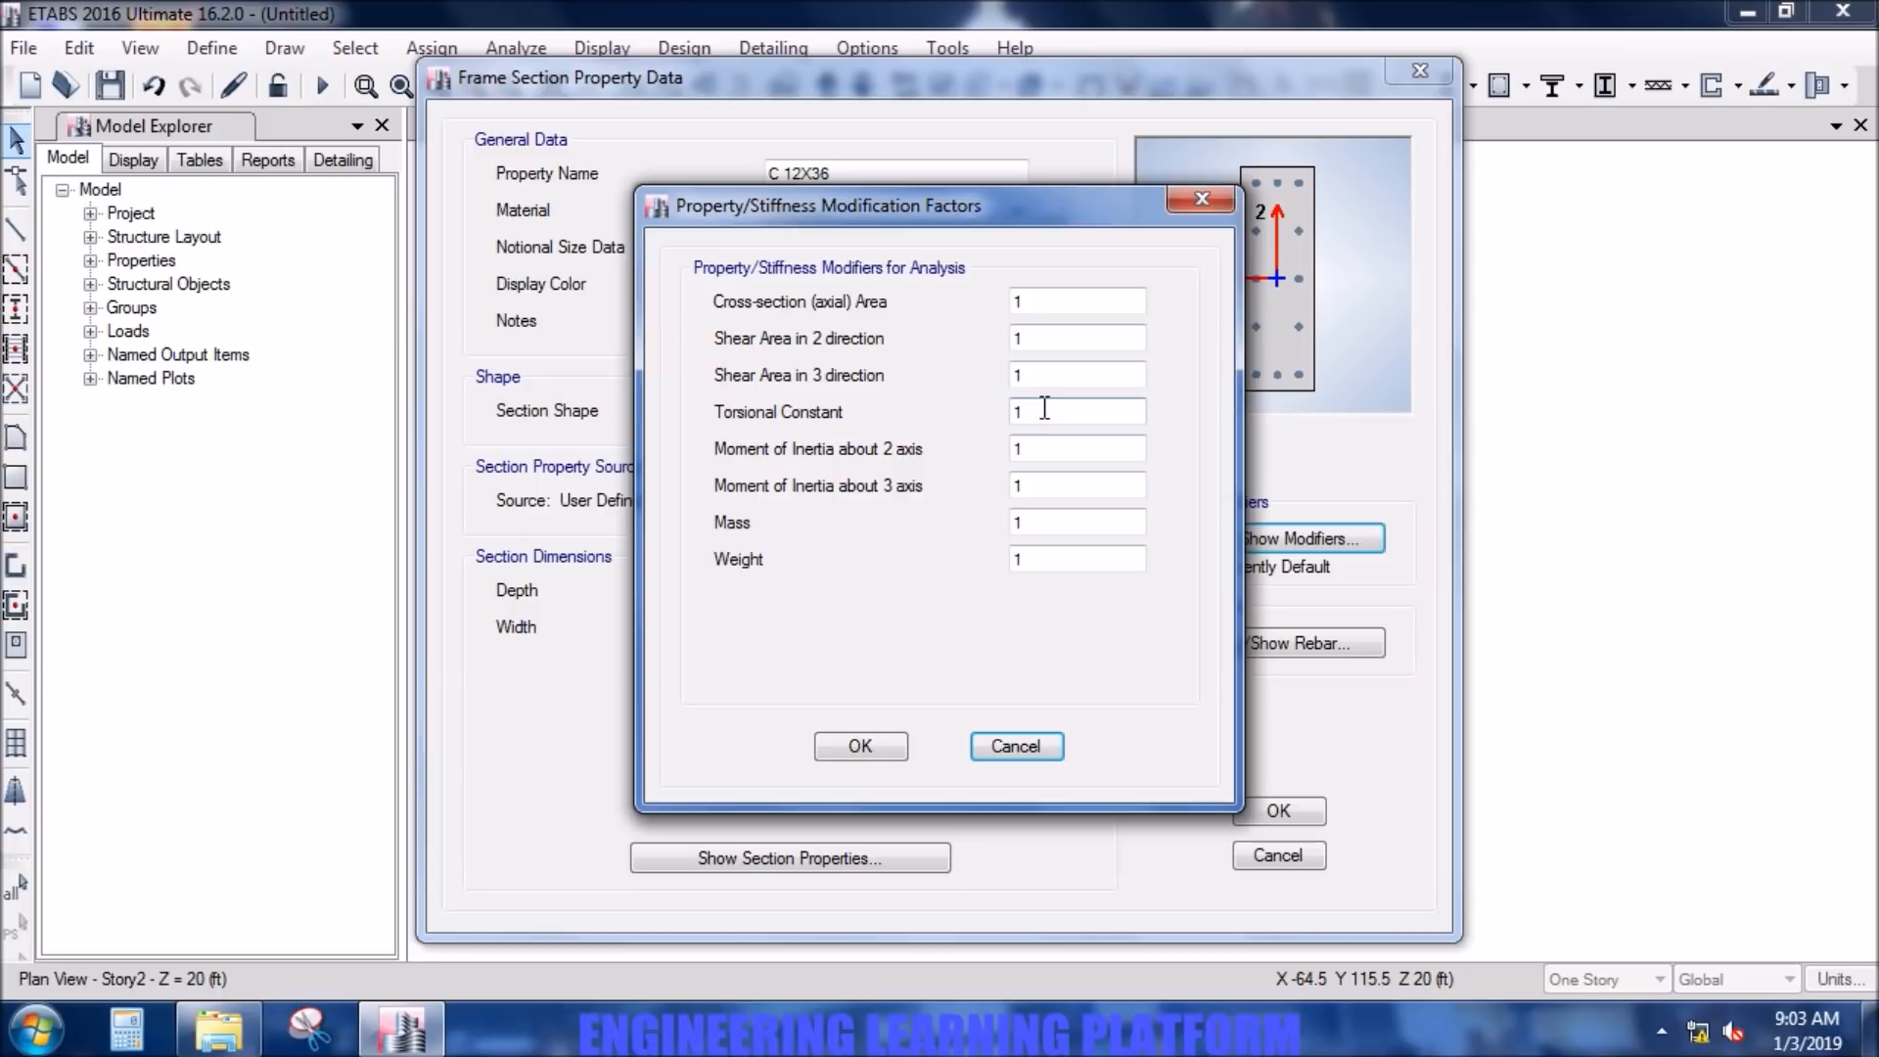
{"action": "double_click", "coordinate": [1041, 450]}
{"action": "type", "text": "0.7"}
{"action": "double_click", "coordinate": [1016, 484]}
{"action": "type", "text": "0.7"}
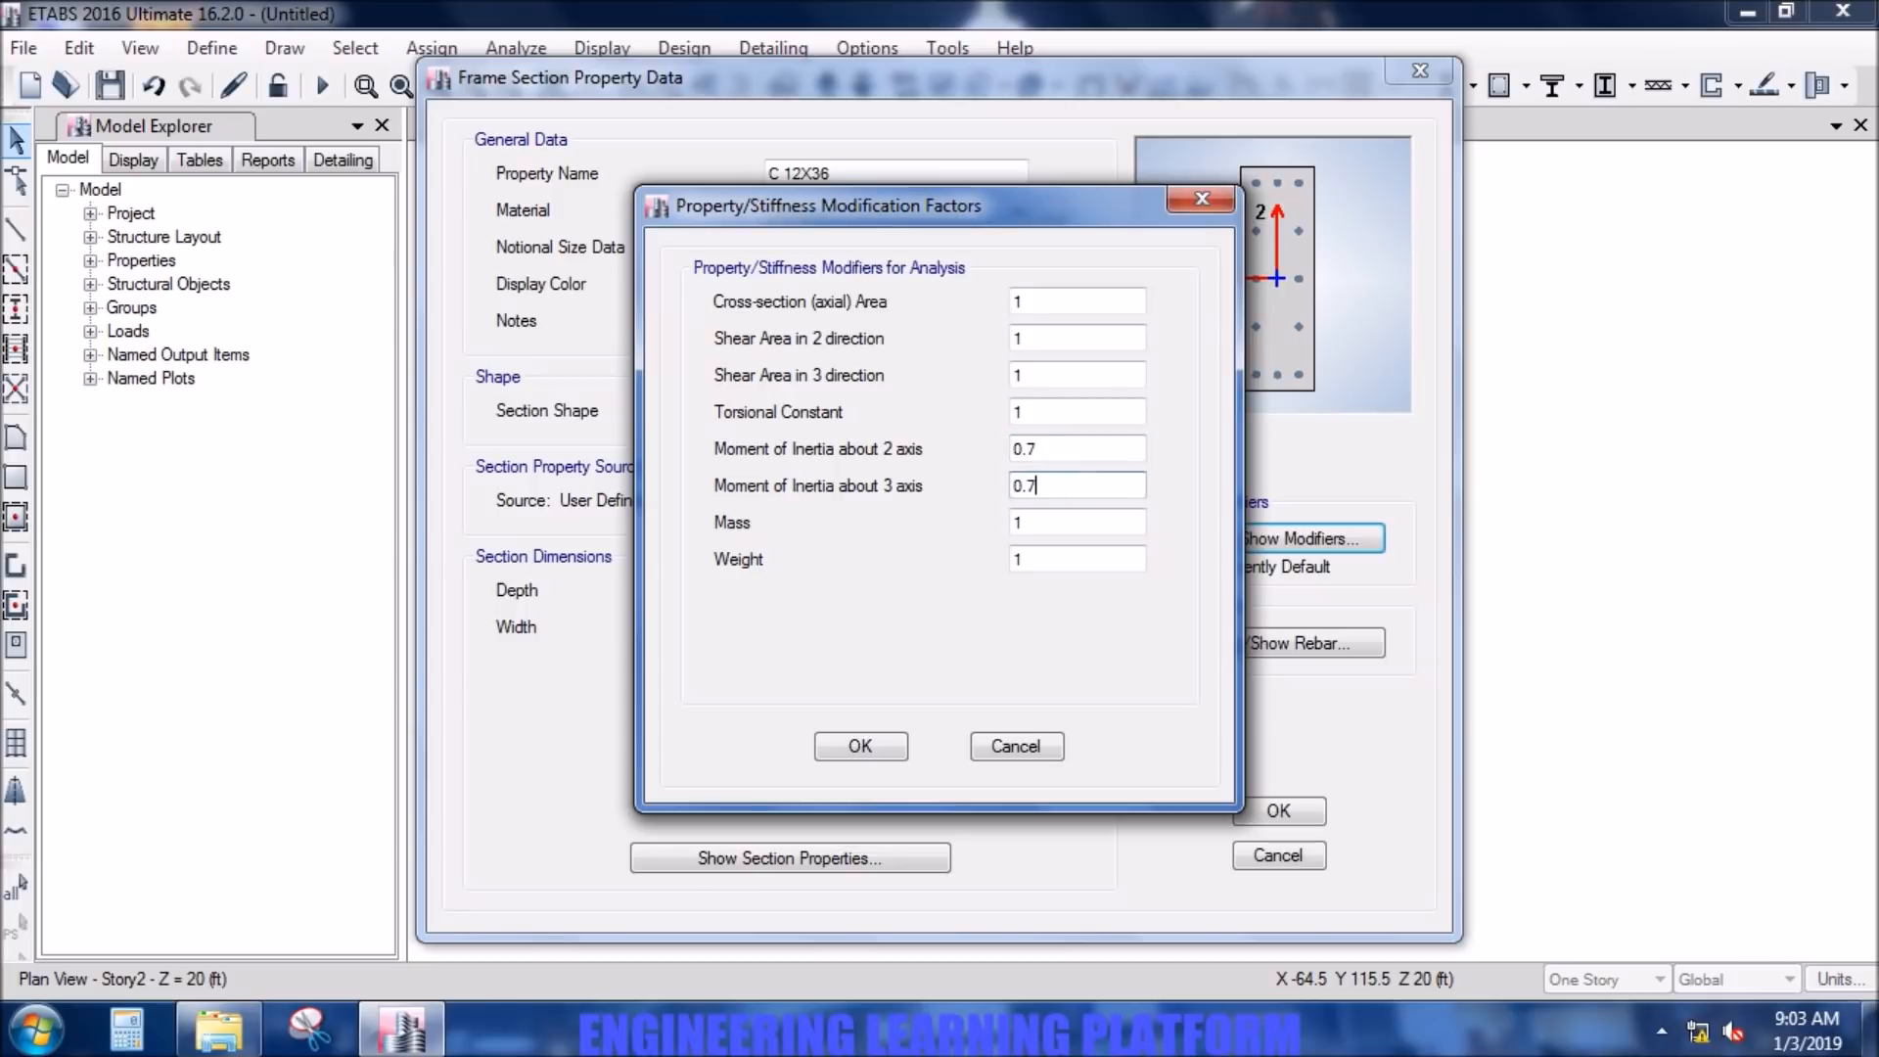
{"action": "left_click", "coordinate": [889, 746]}
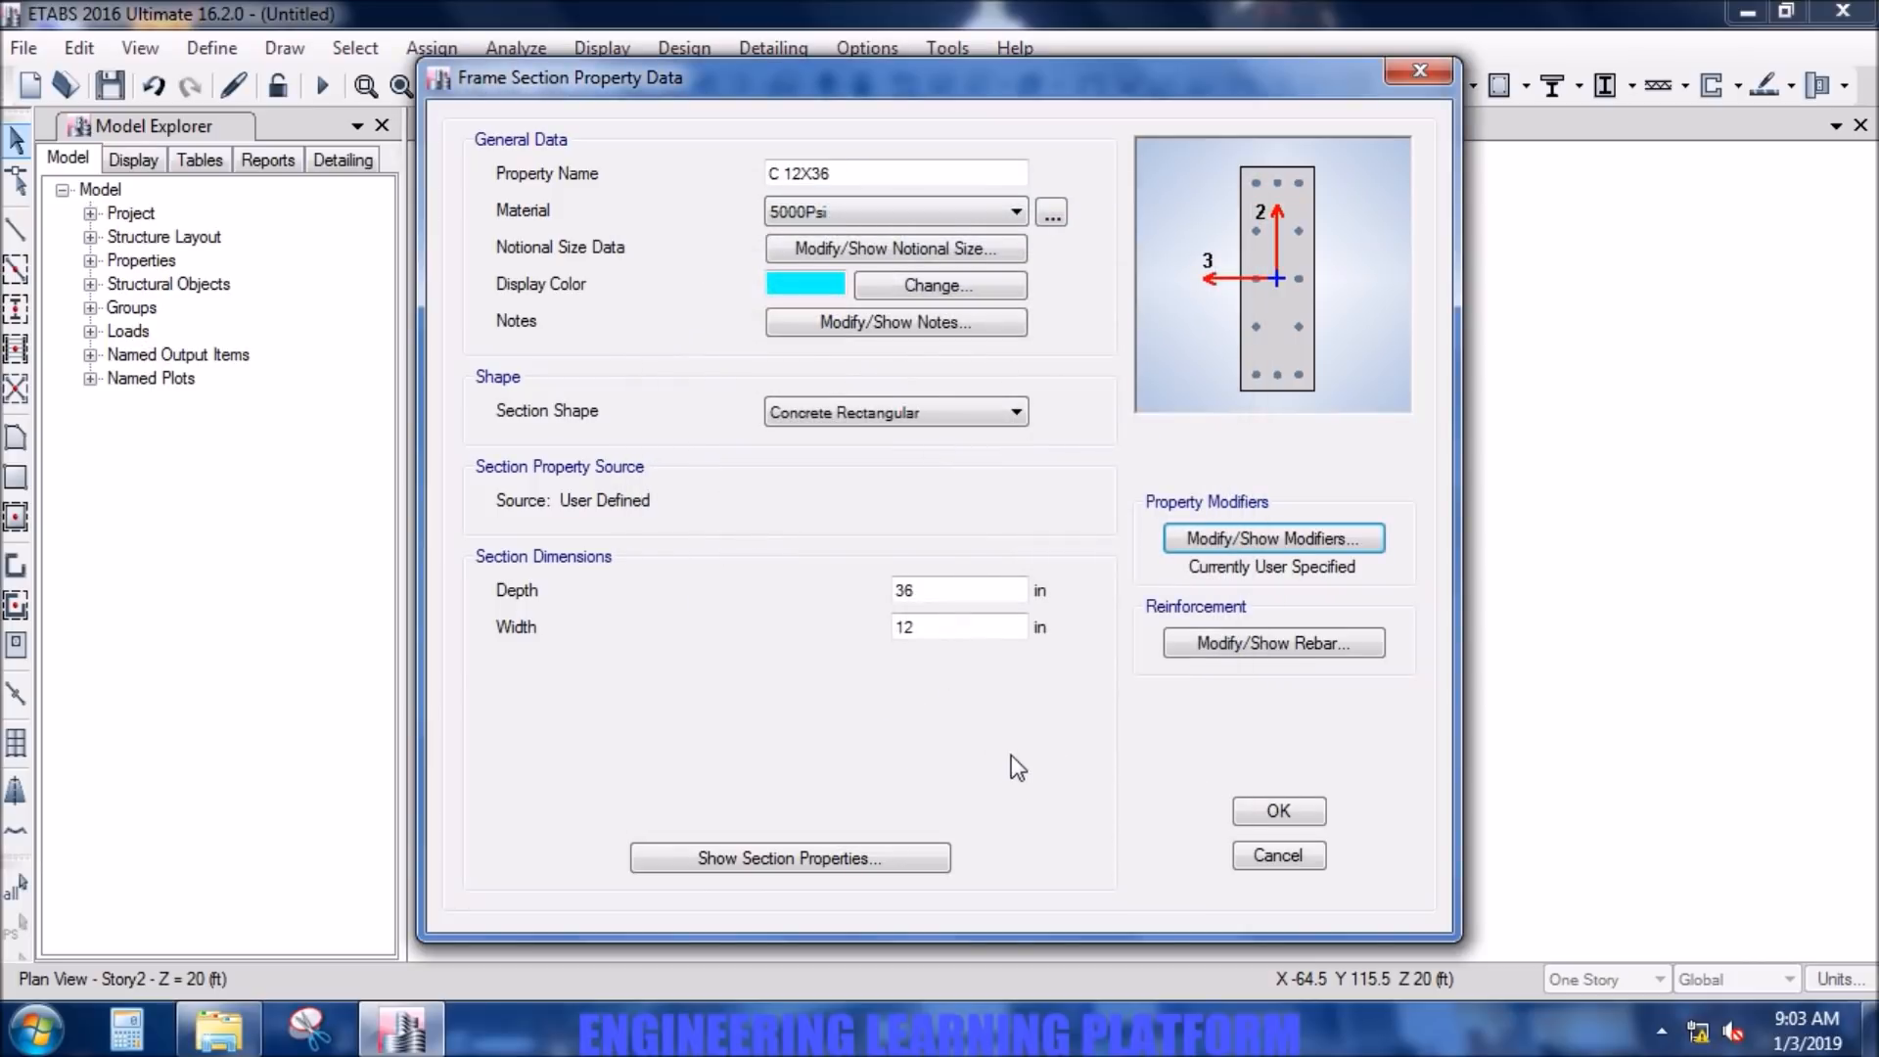
- Use G60 DEFORMED for the column section's longitudinal bars and ties, keeping P-M2-M3 Design (Column) and Reinforcement to be Designed
{"action": "left_click", "coordinate": [1289, 648]}
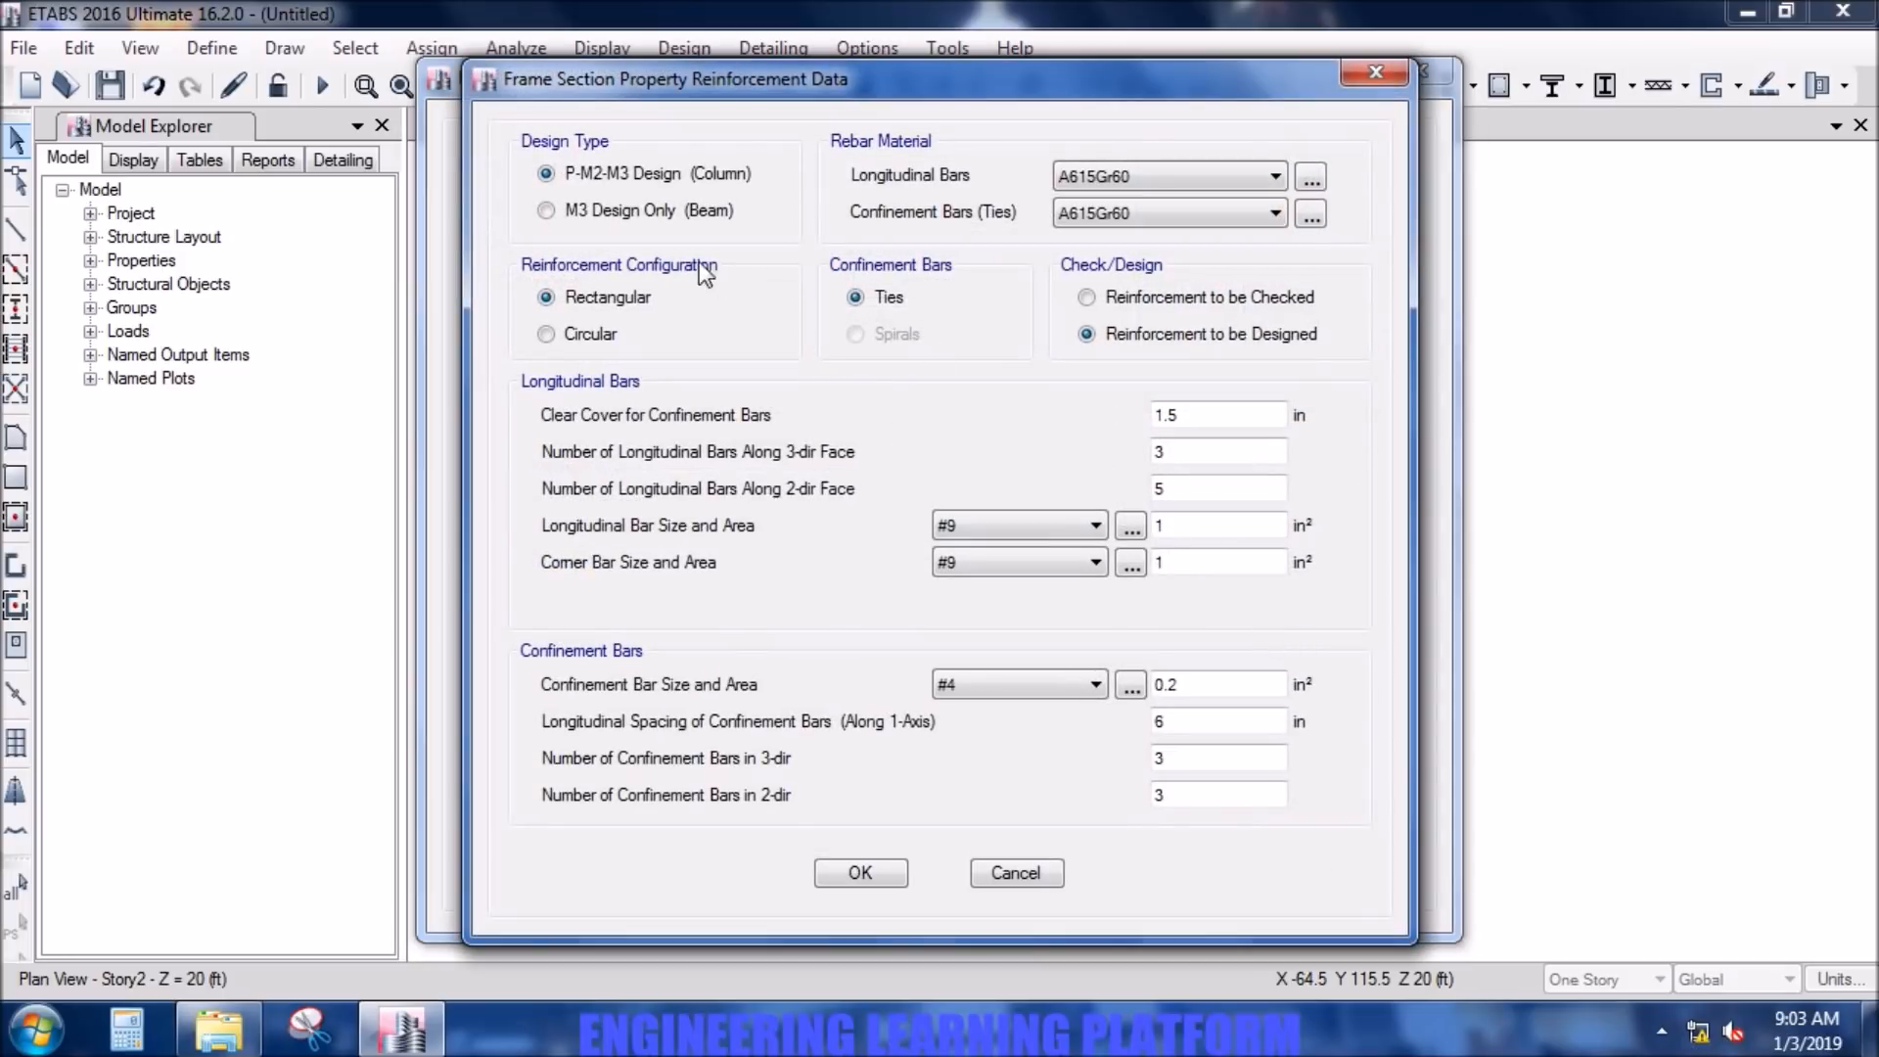
{"action": "left_click", "coordinate": [1136, 174]}
{"action": "left_click", "coordinate": [1134, 214]}
{"action": "left_click", "coordinate": [1141, 210]}
{"action": "left_click", "coordinate": [1149, 261]}
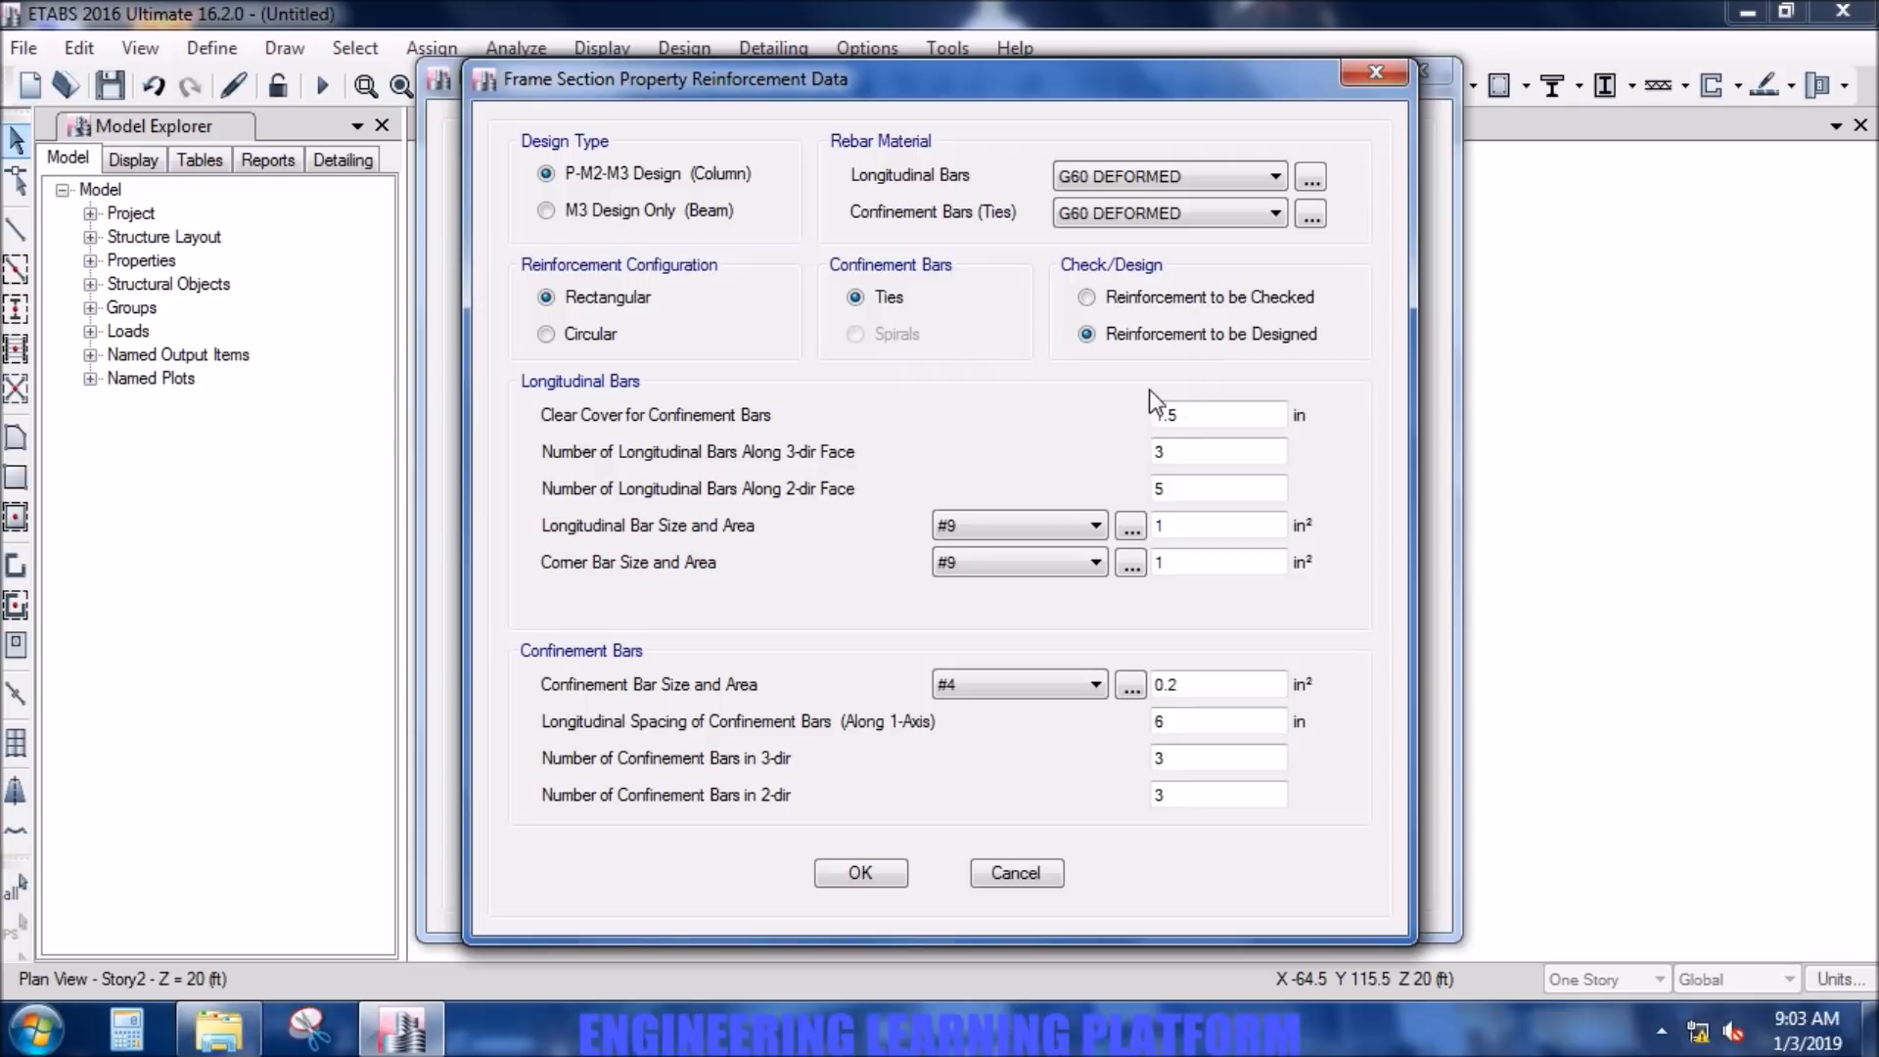
{"action": "left_click", "coordinate": [1118, 331]}
{"action": "left_click", "coordinate": [866, 871]}
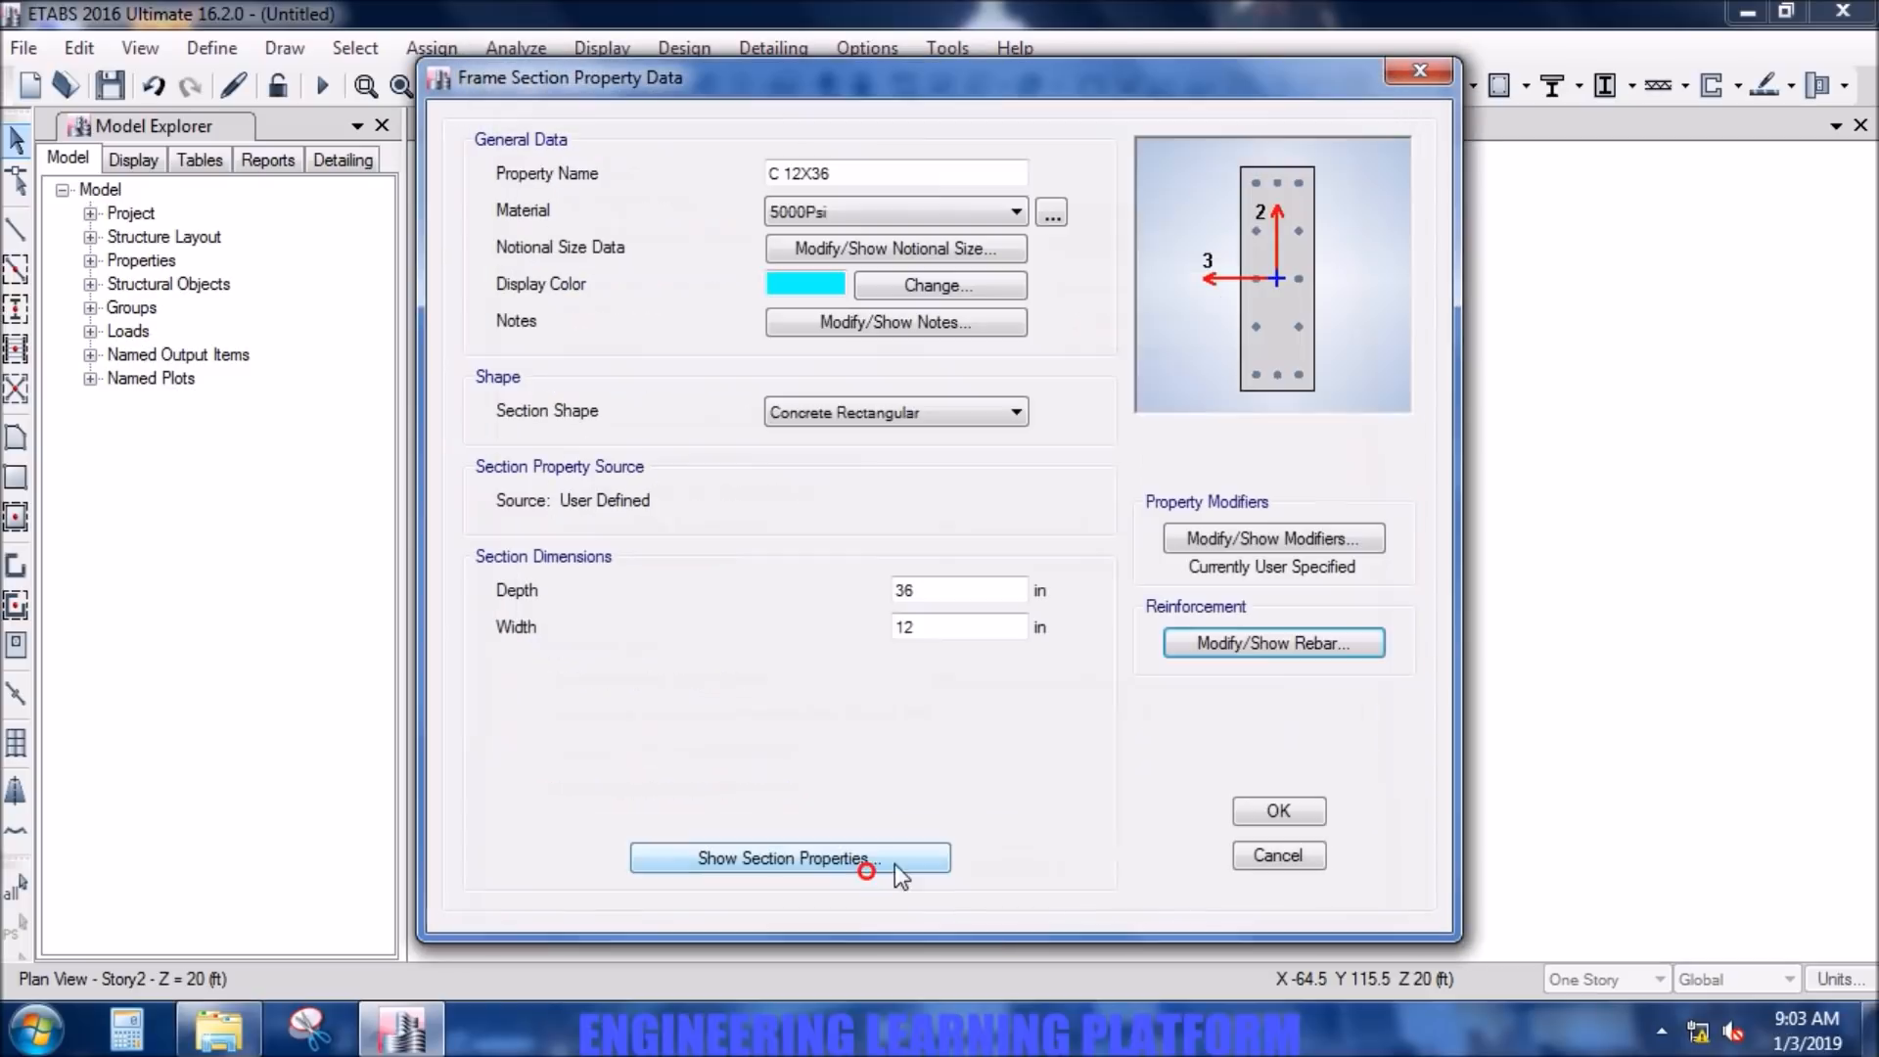
- Recheck the C 12X36 section's reinforcement data and stiffness modifiers, and accept the frame section definitions
{"action": "left_click", "coordinate": [1008, 726]}
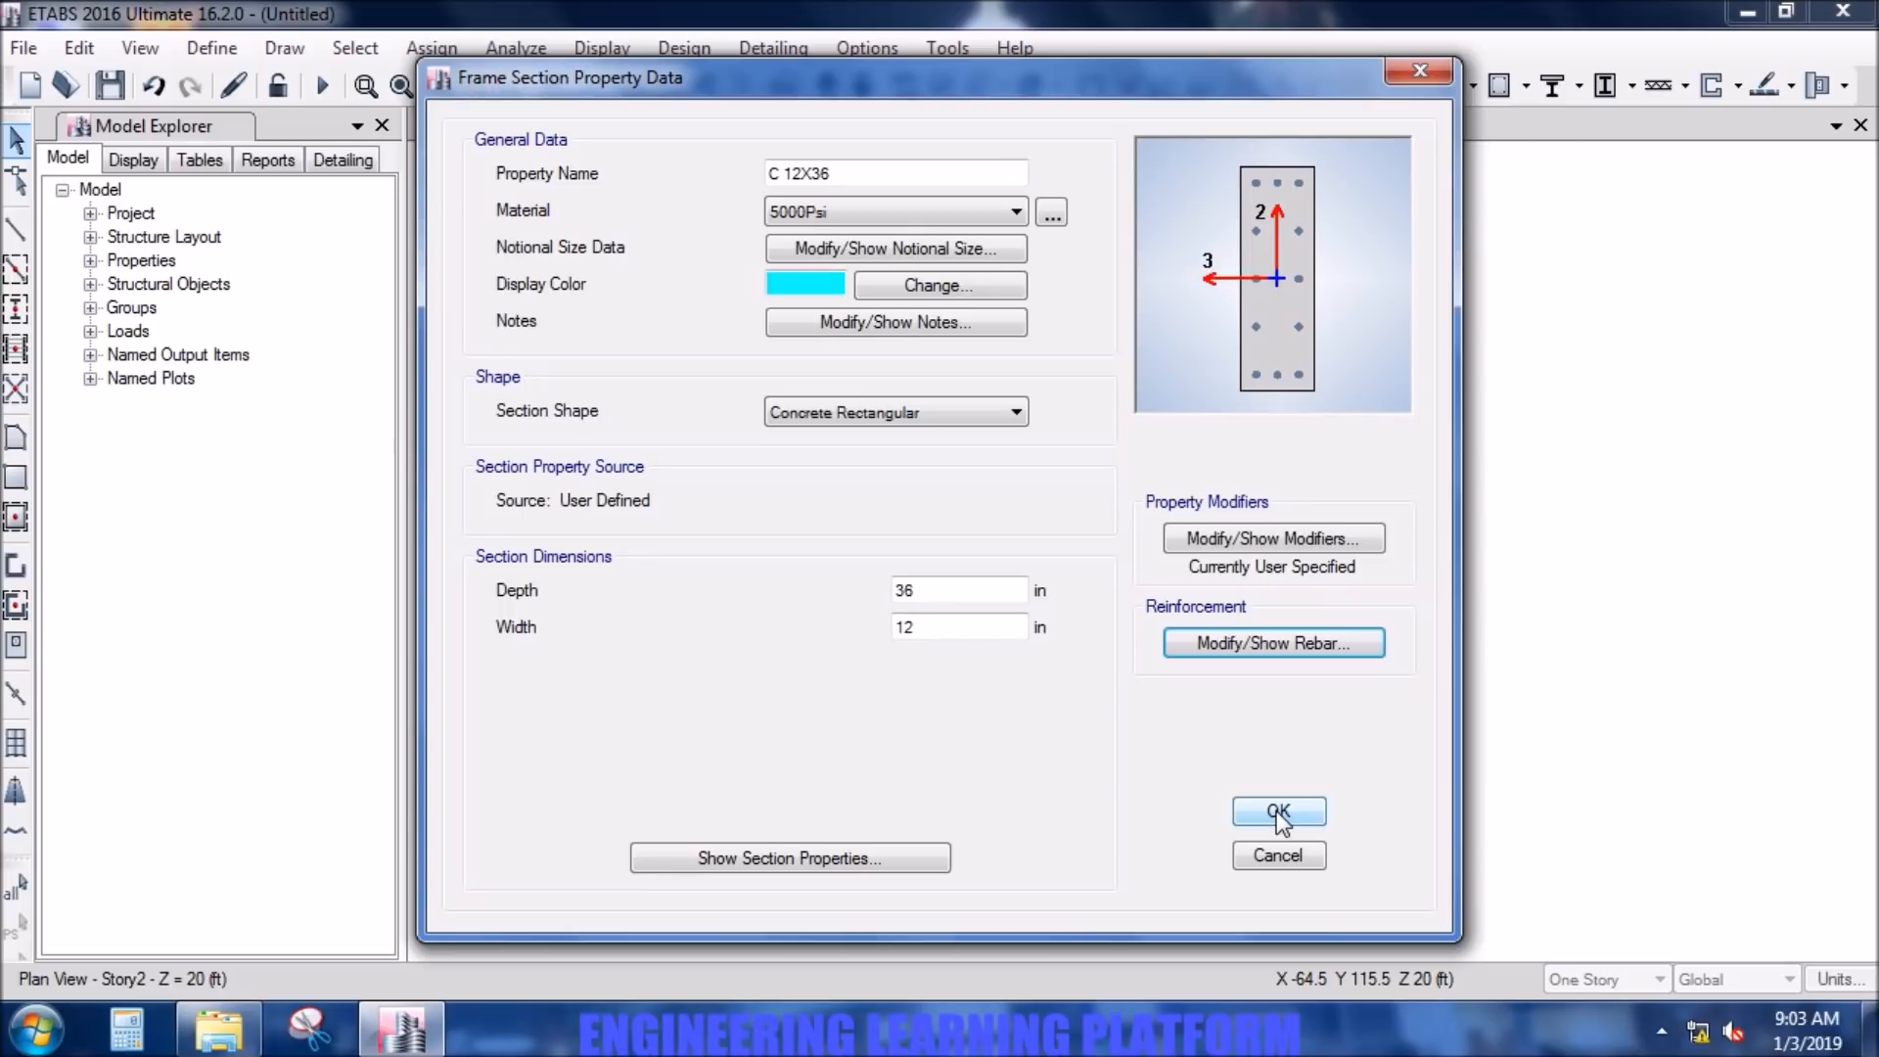
{"action": "left_click", "coordinate": [1251, 643]}
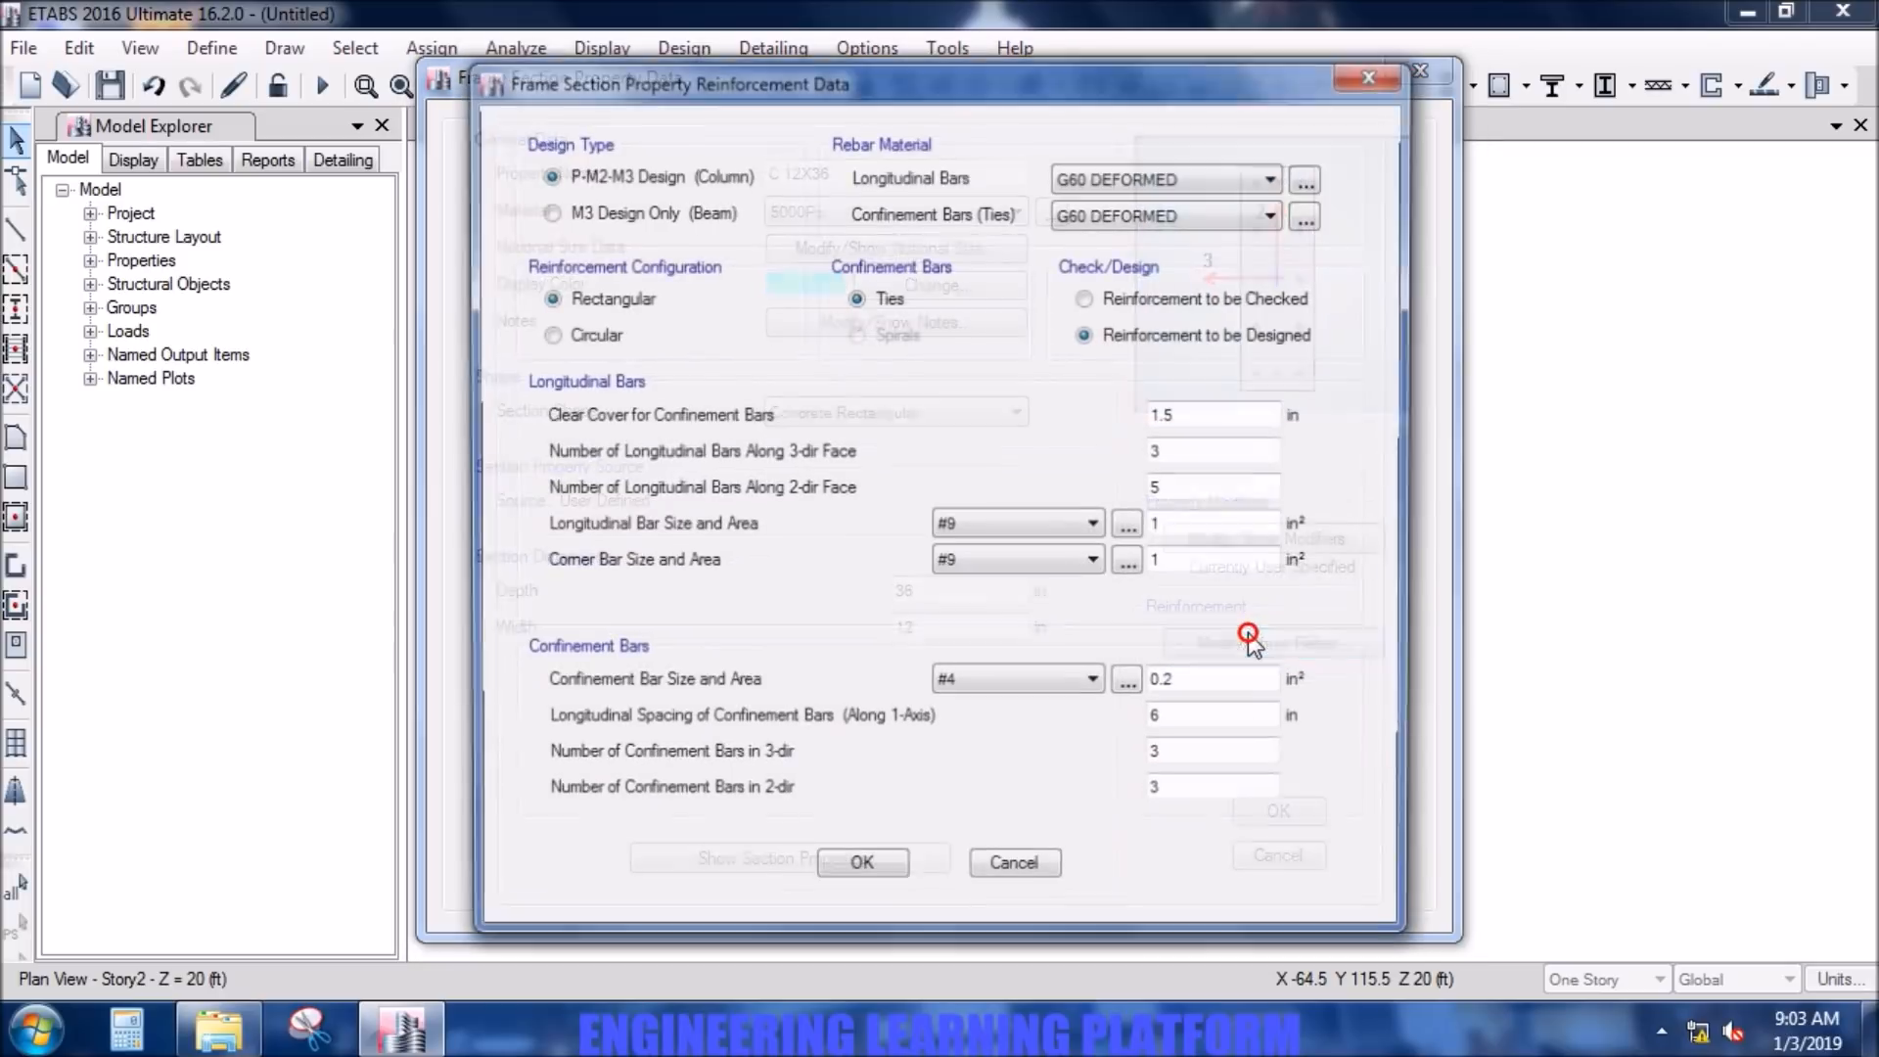
{"action": "left_click", "coordinate": [861, 874]}
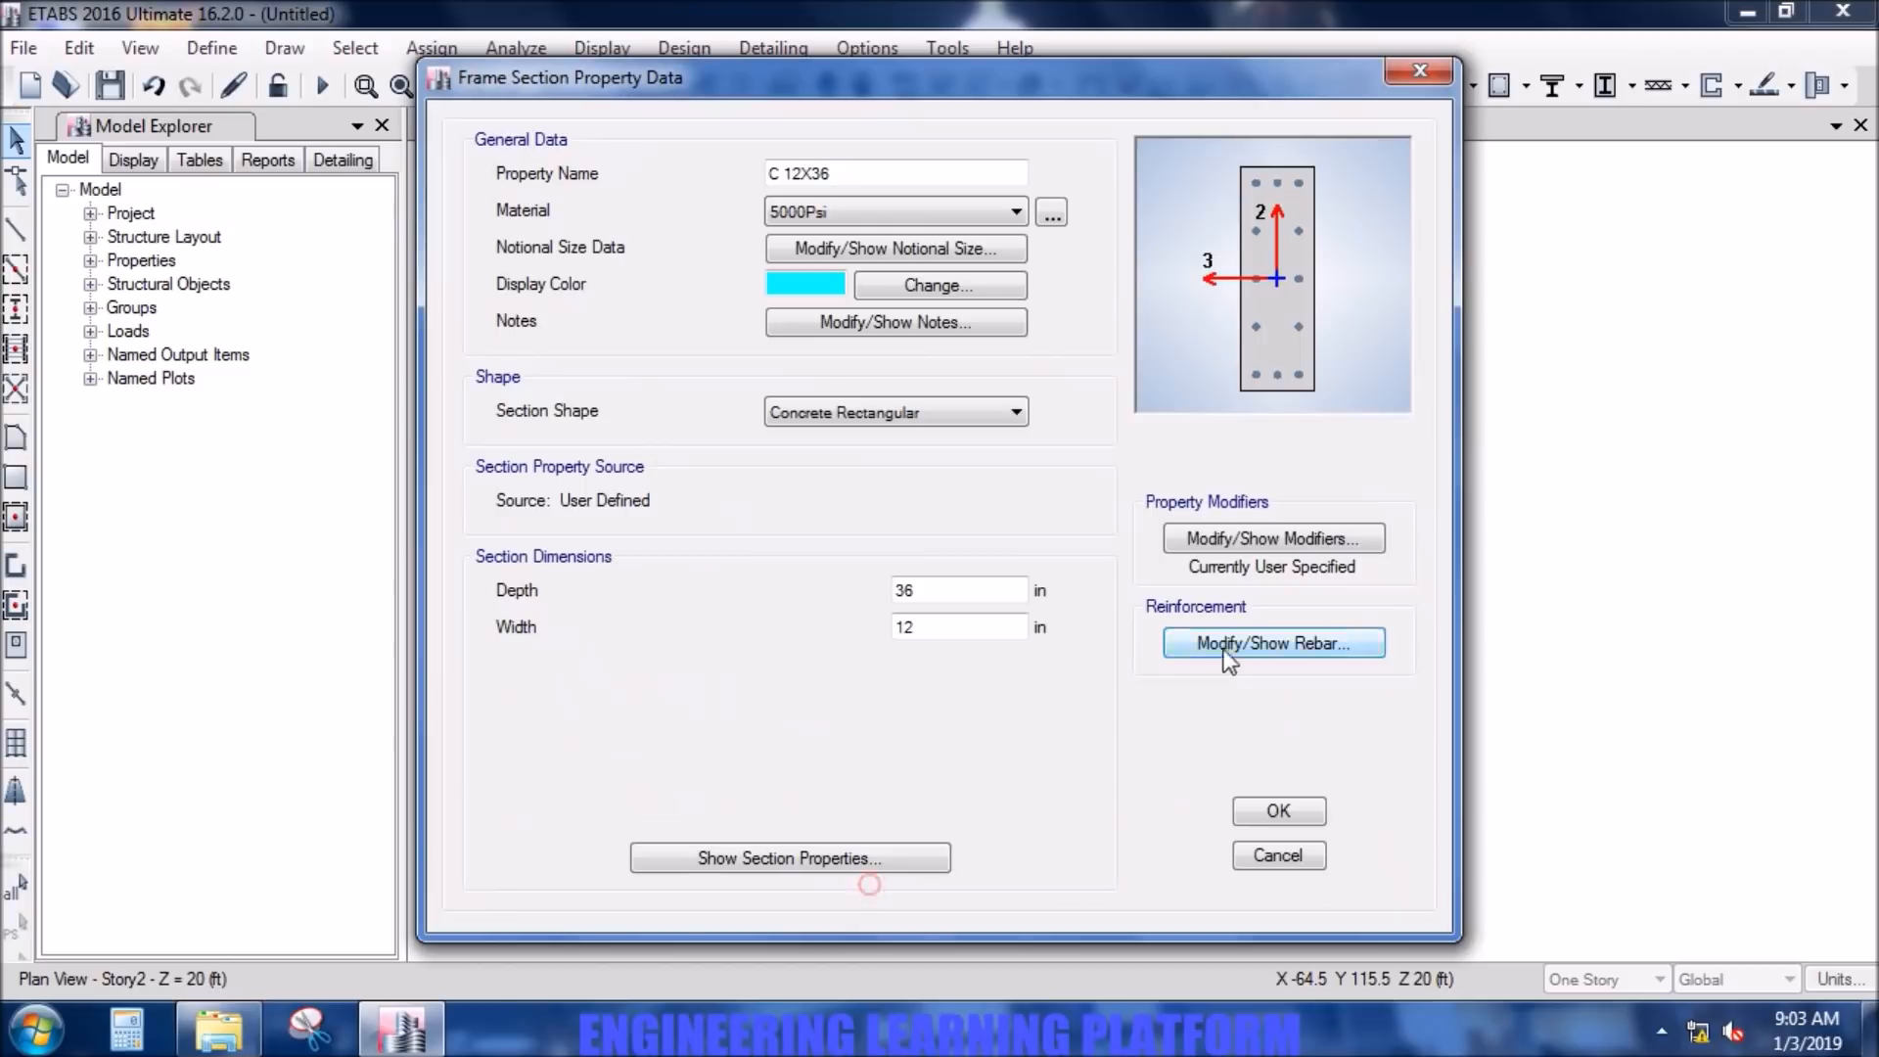
{"action": "left_click", "coordinate": [1253, 536]}
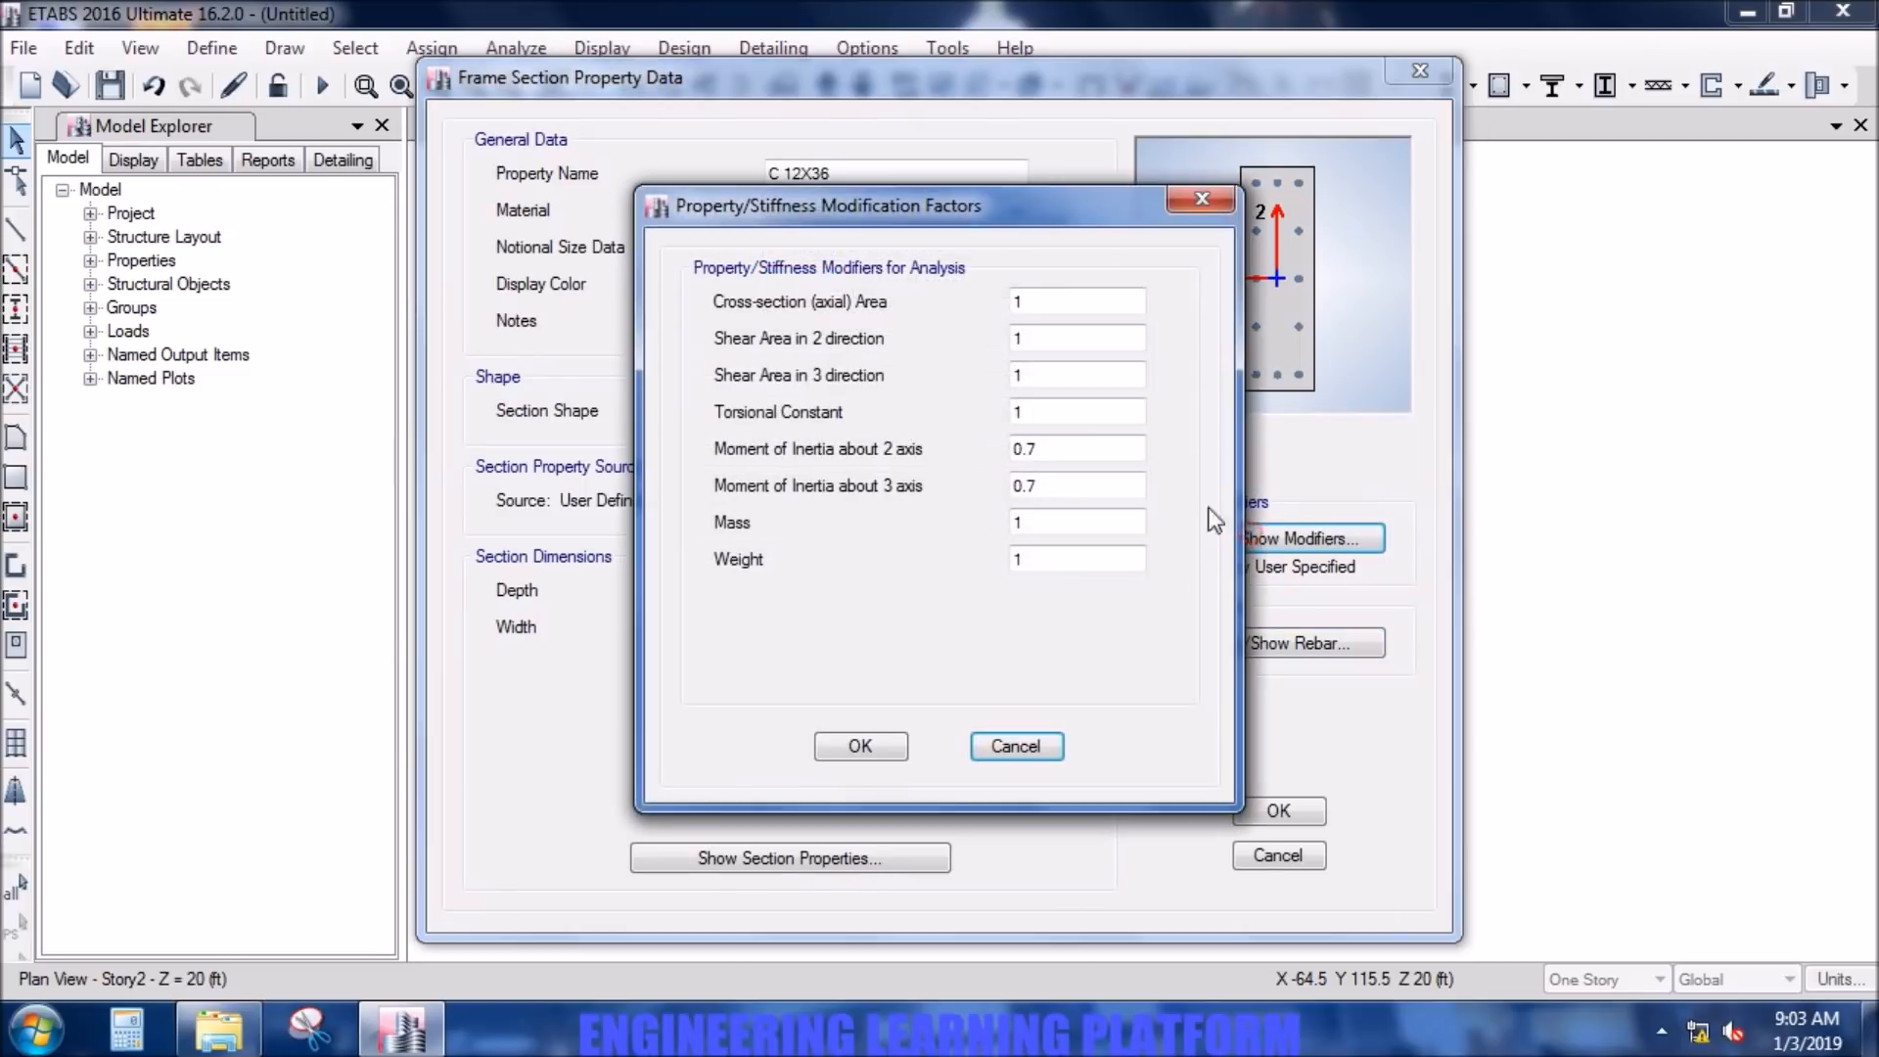
{"action": "left_click", "coordinate": [860, 746]}
{"action": "left_click", "coordinate": [1245, 814]}
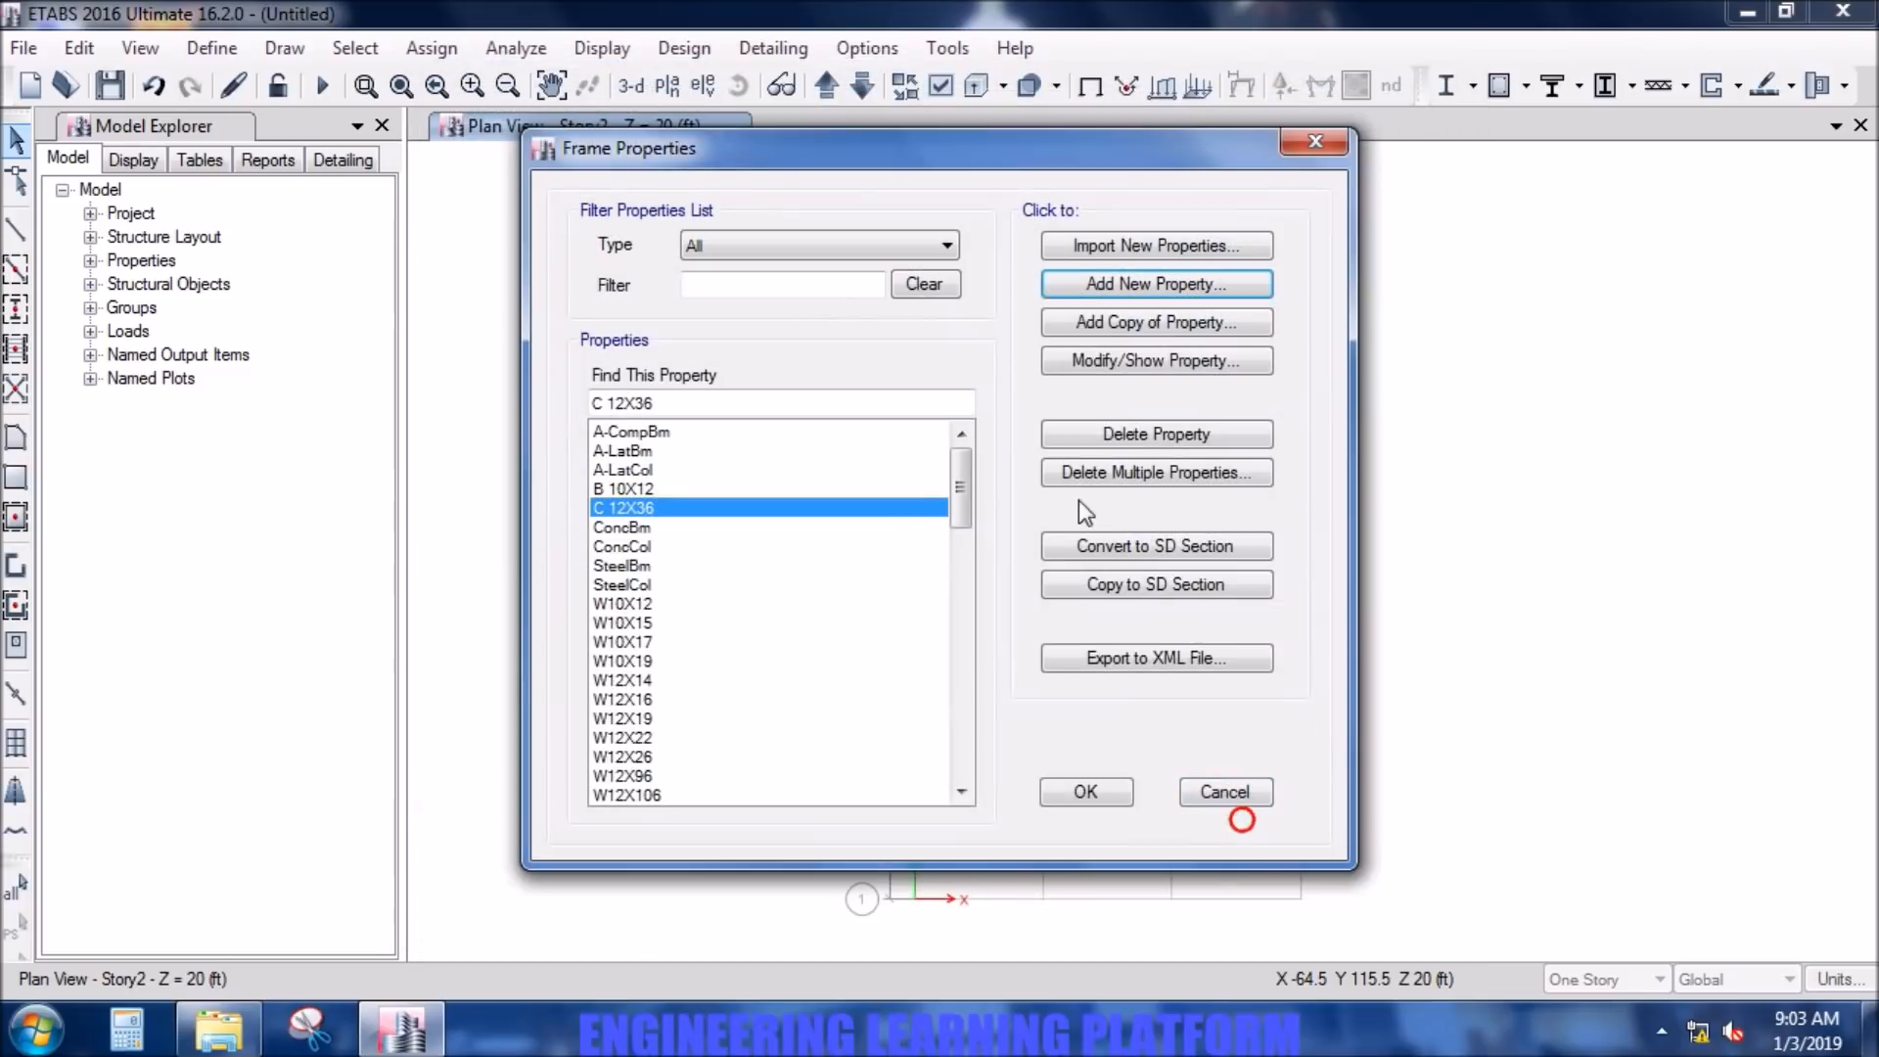
{"action": "left_click", "coordinate": [1087, 791]}
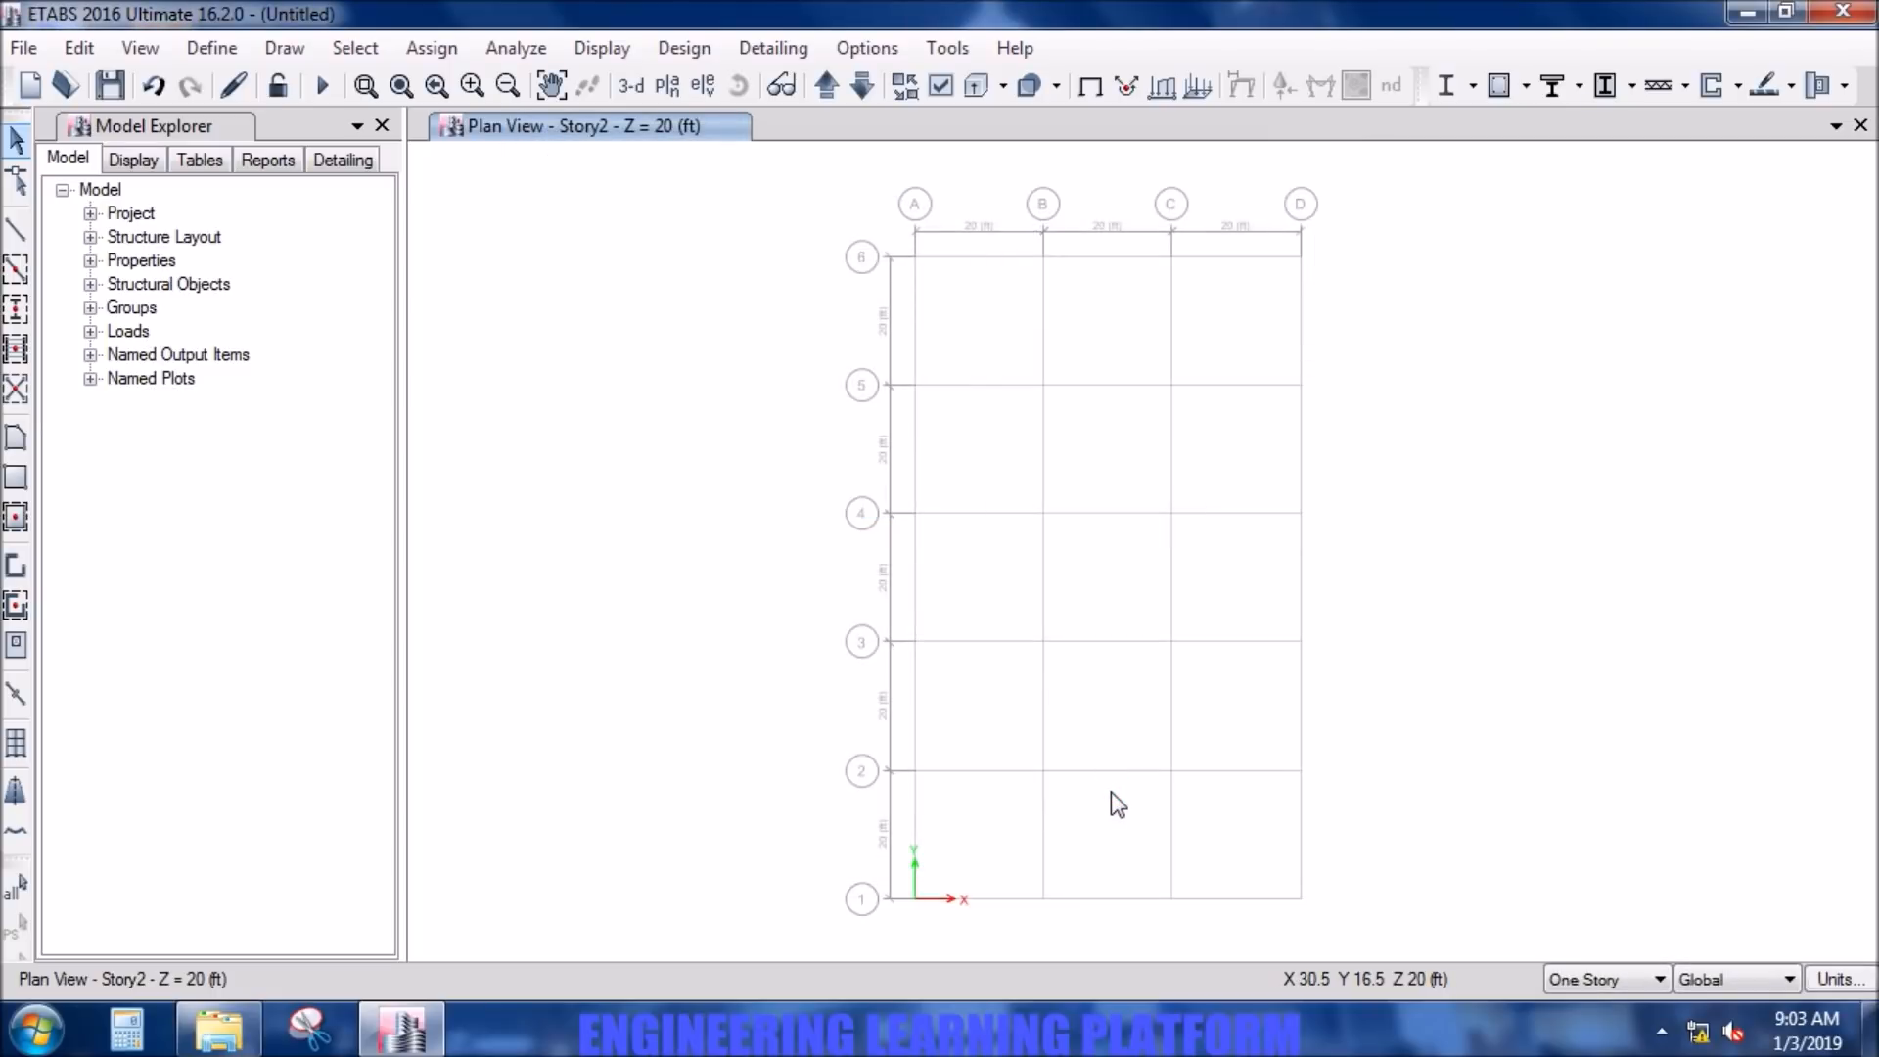
- Add a new wall property named W12 with 5000Psi as its material, keeping the 12 in thickness
{"action": "left_click", "coordinate": [209, 49]}
{"action": "mouse_move", "coordinate": [391, 130]}
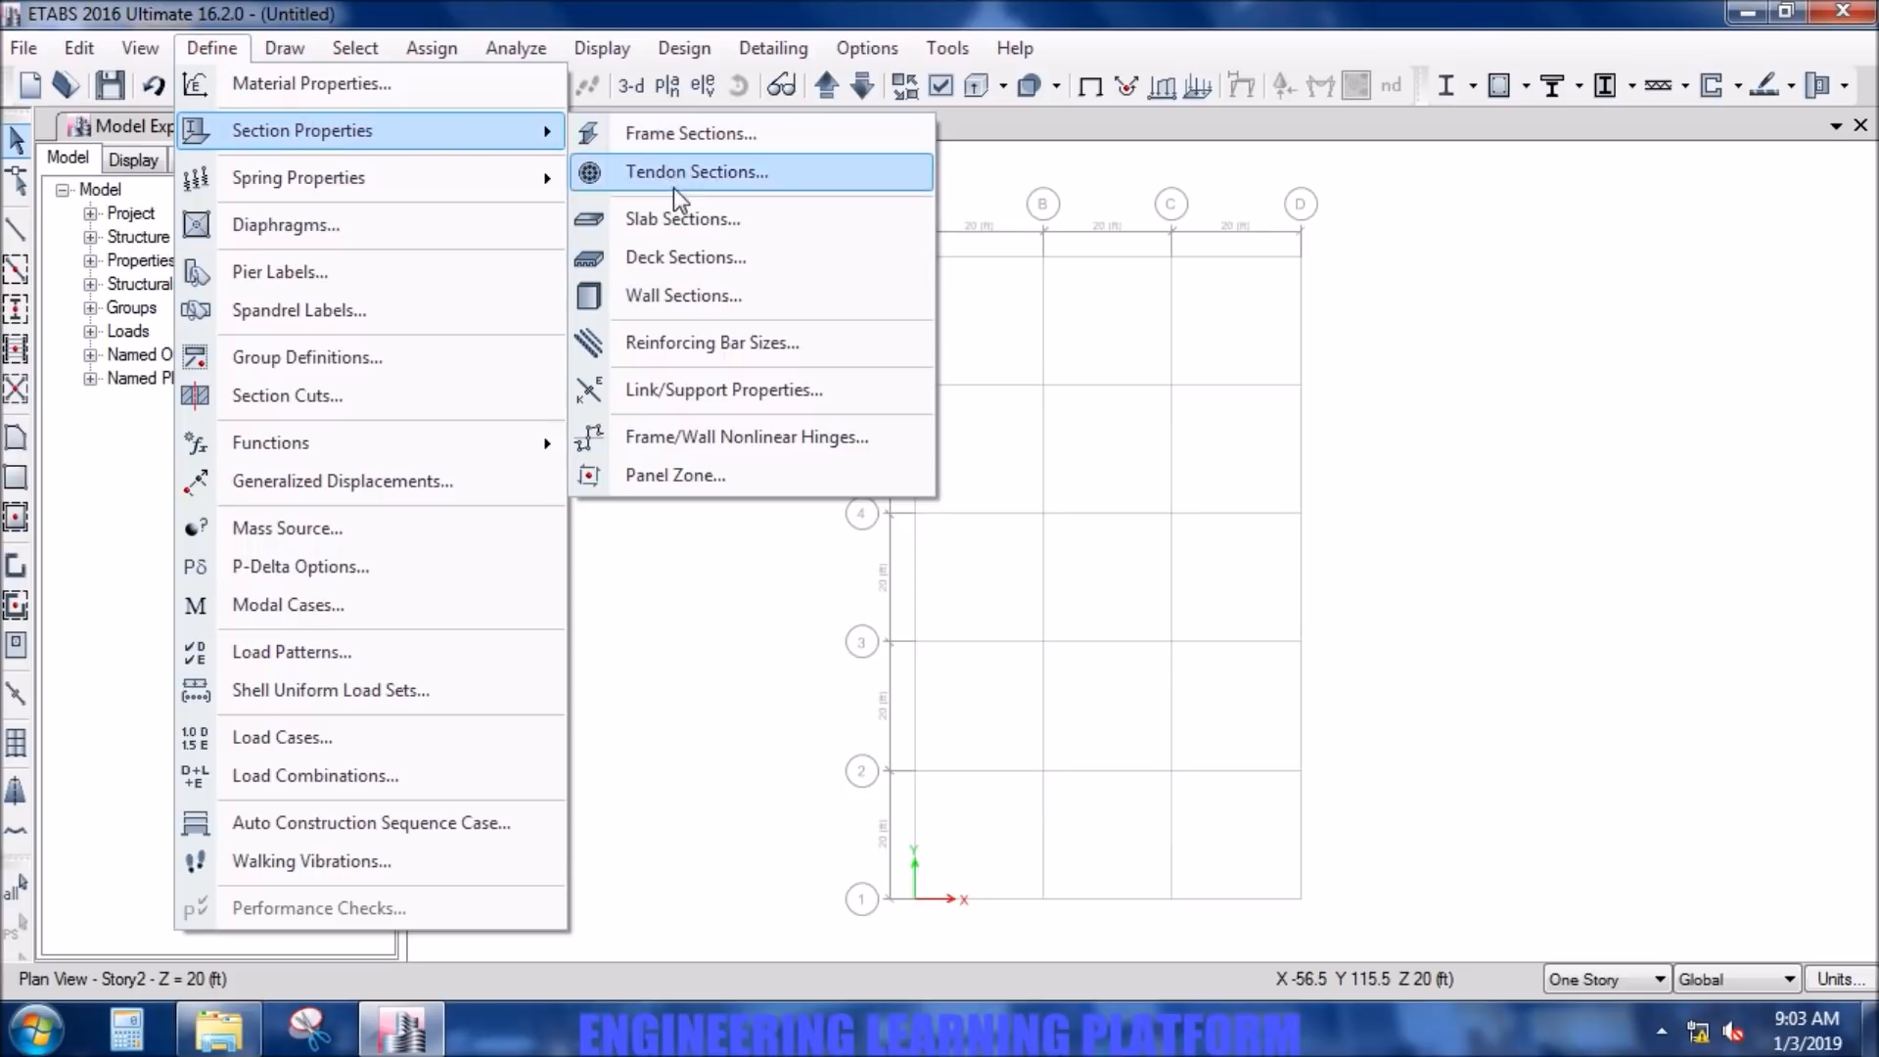
{"action": "left_click", "coordinate": [690, 295]}
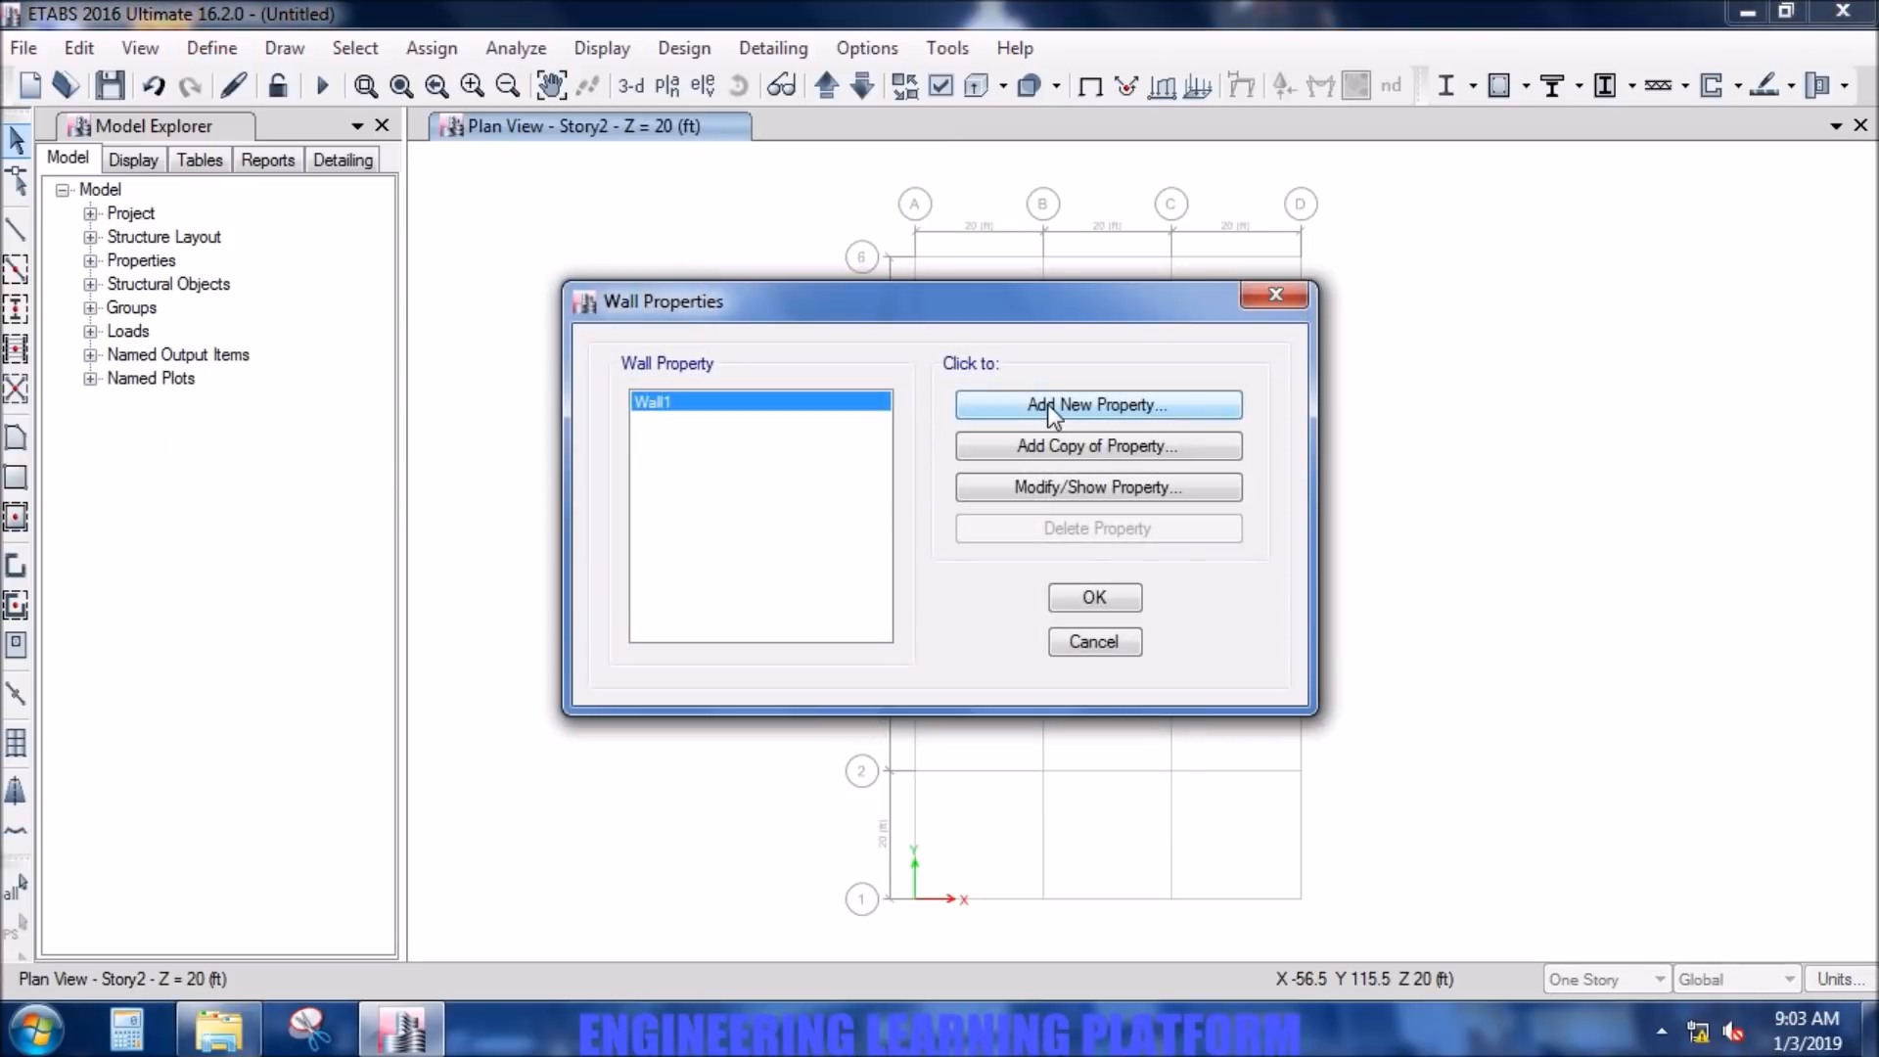
{"action": "left_click", "coordinate": [1048, 403]}
{"action": "double_click", "coordinate": [1007, 282]}
{"action": "type", "text": "12"}
{"action": "left_click", "coordinate": [1006, 285]}
{"action": "key", "text": "Left"}
{"action": "key", "text": "Left"}
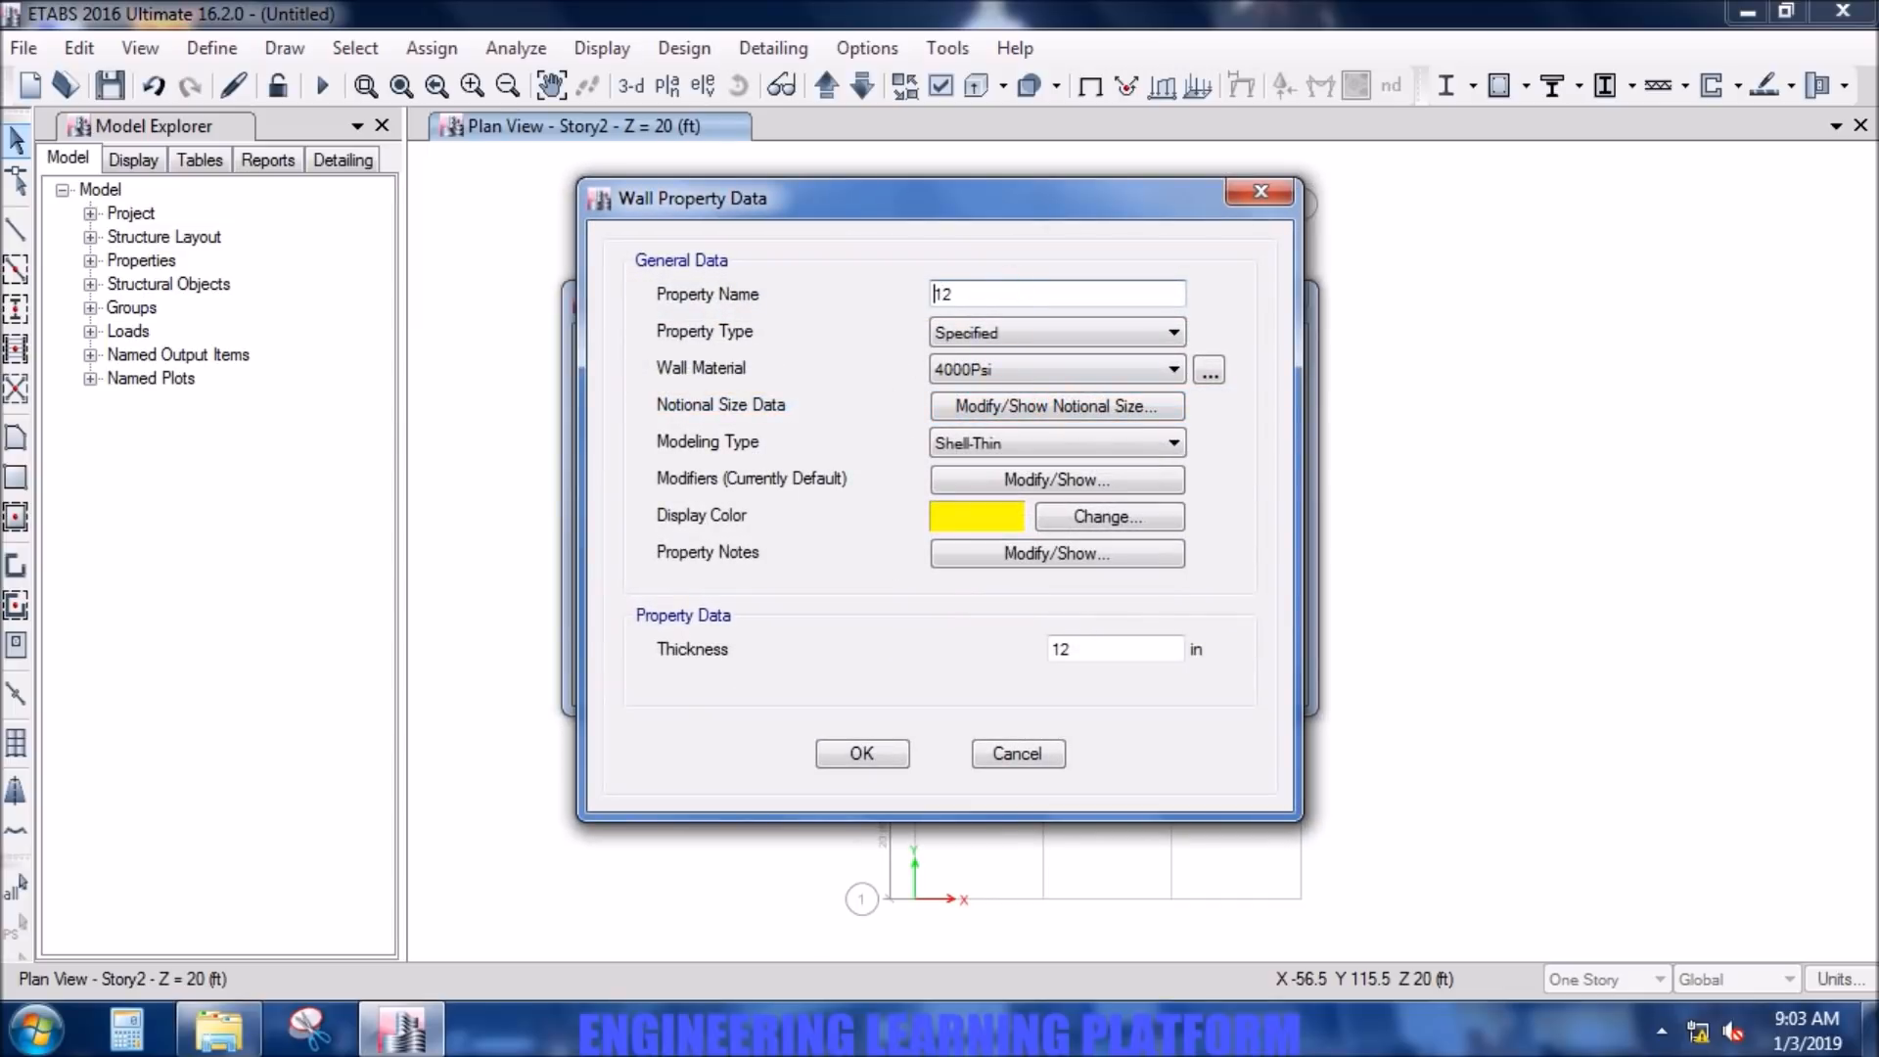
{"action": "type", "text": "W"}
{"action": "left_click", "coordinate": [1078, 362]}
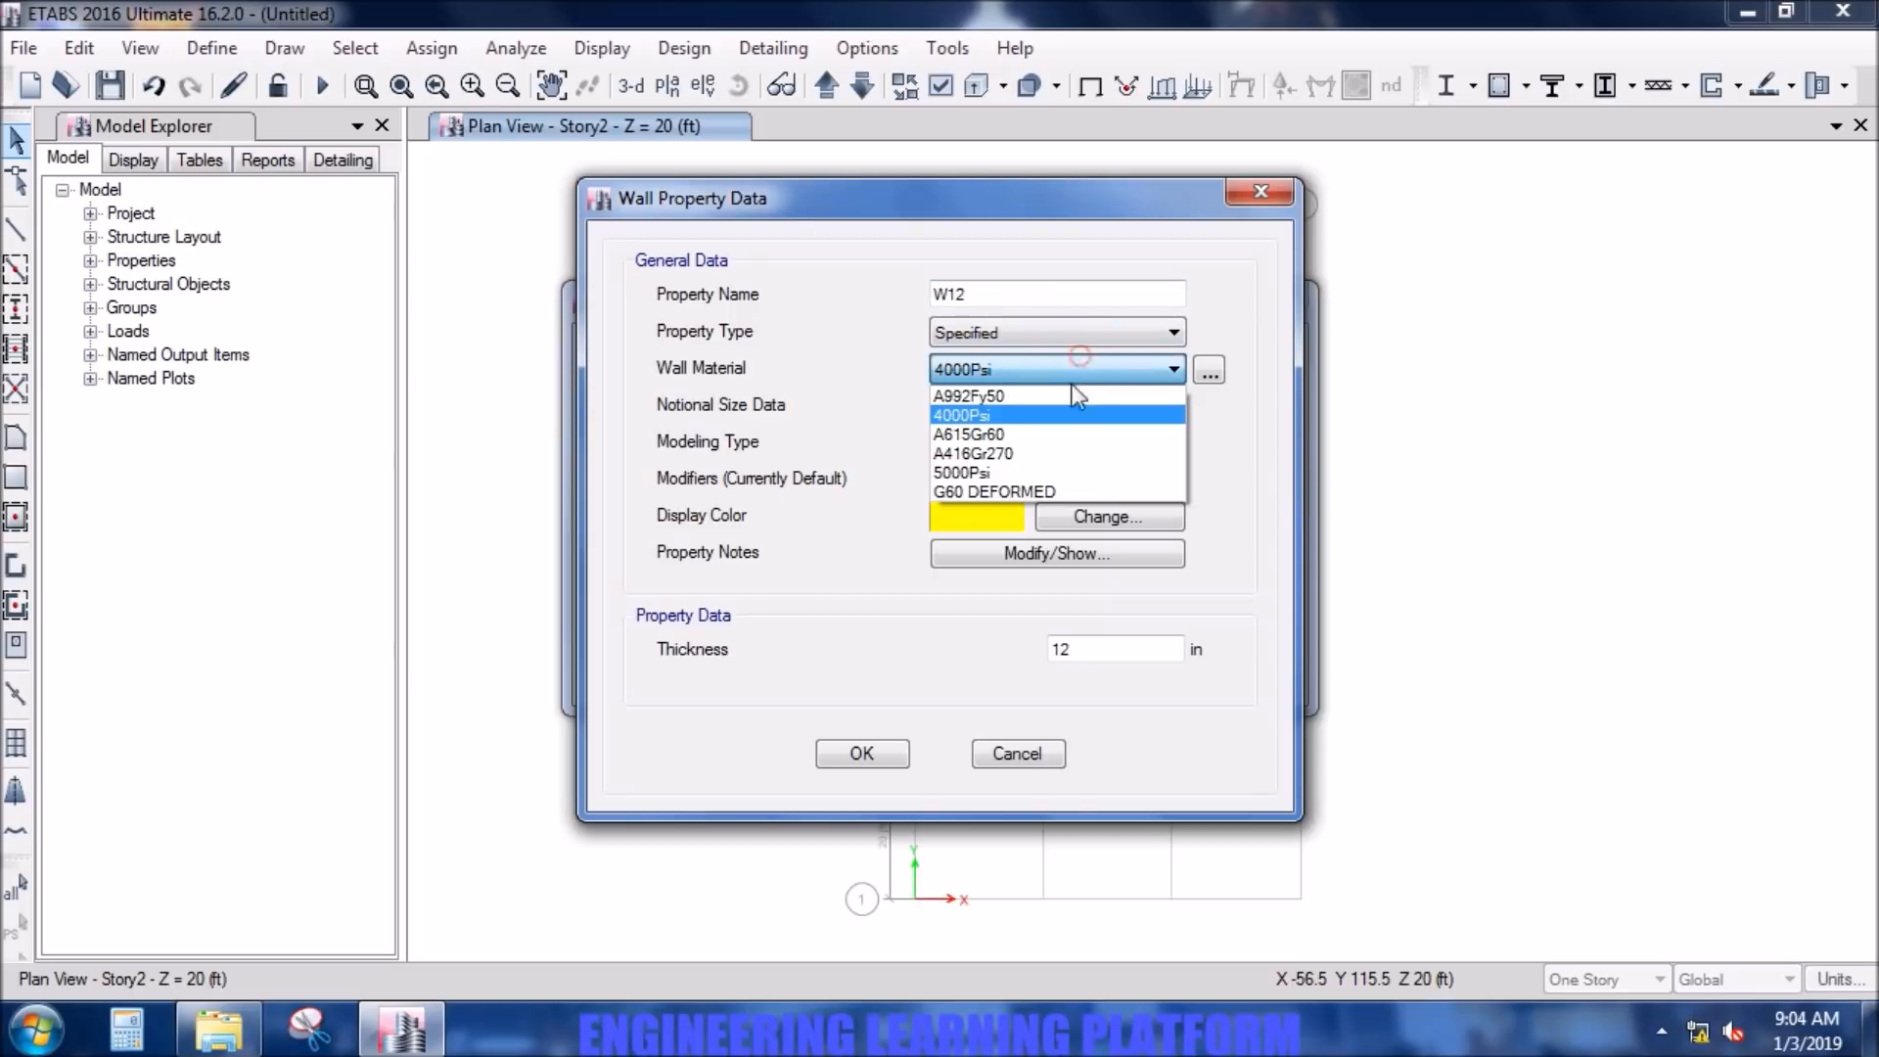
{"action": "left_click", "coordinate": [1053, 473]}
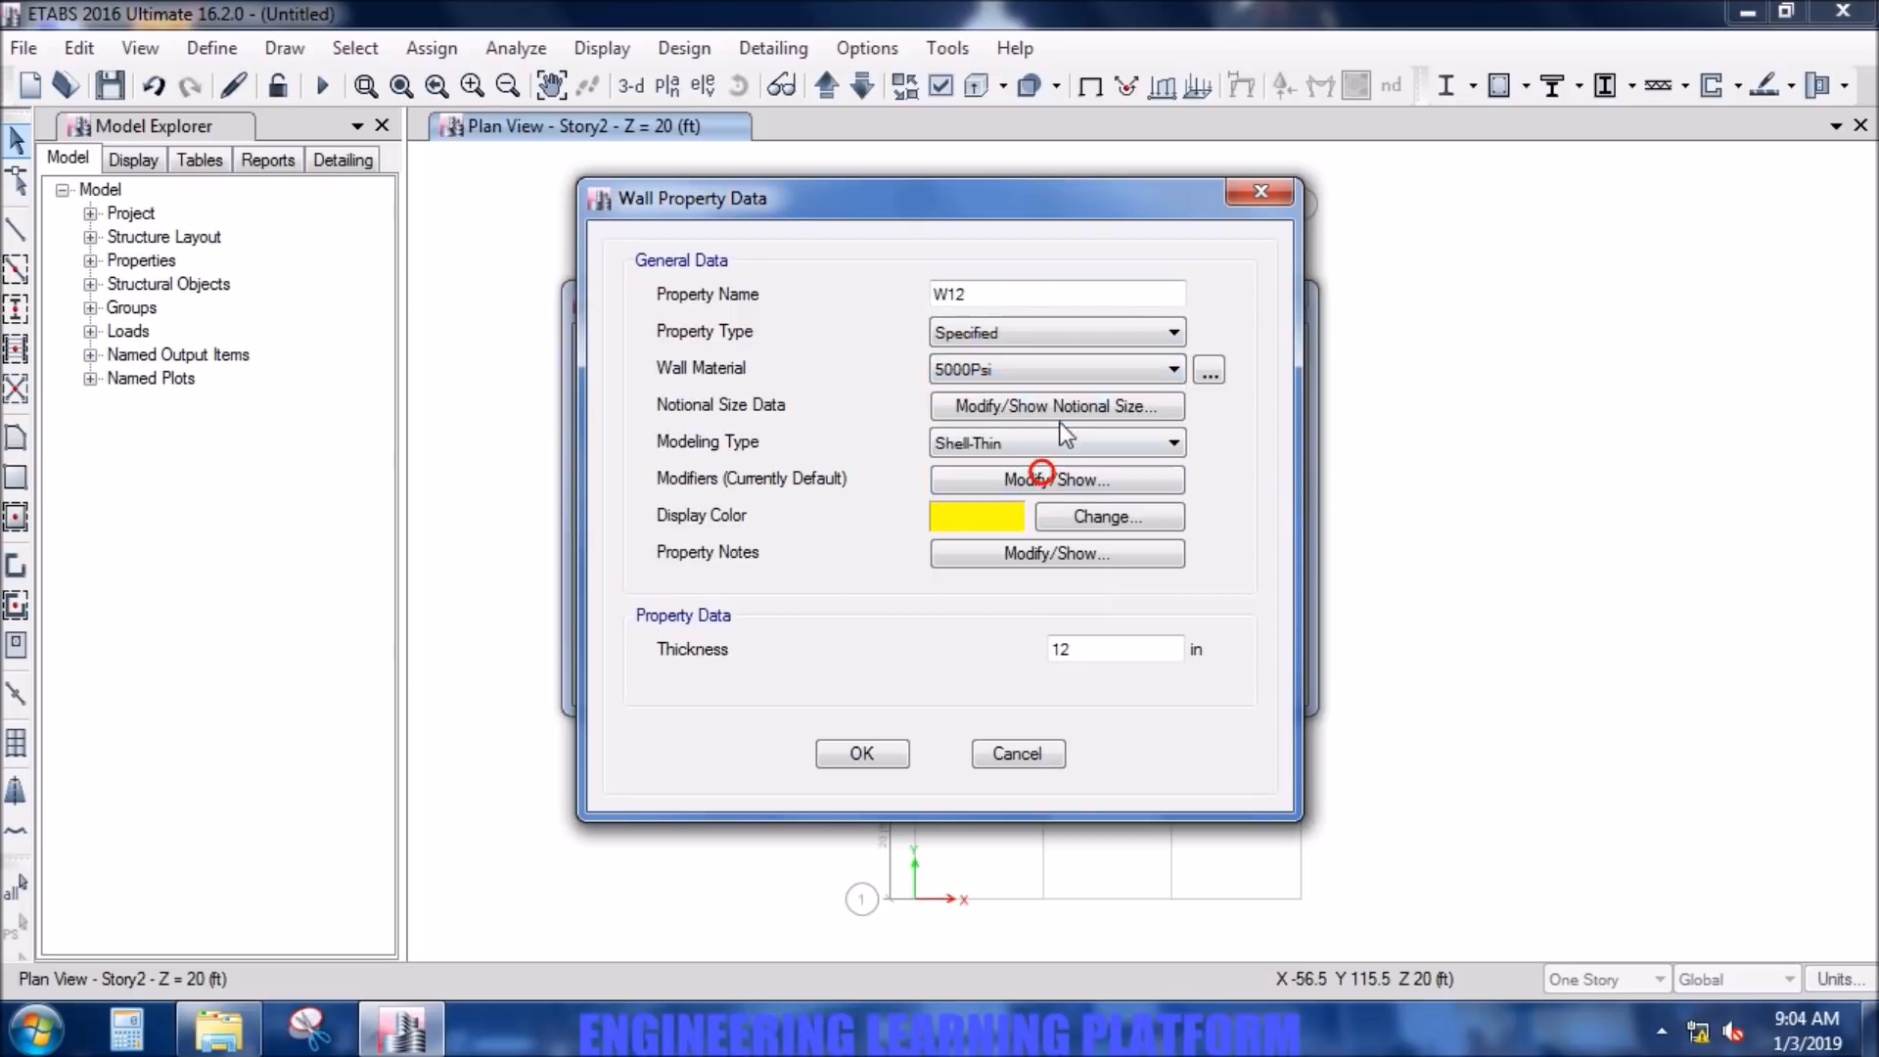
- Set the W12 wall's bending m11, m22 and m12 stiffness modifiers to 0.7 and accept the wall property
{"action": "left_click", "coordinate": [1070, 490]}
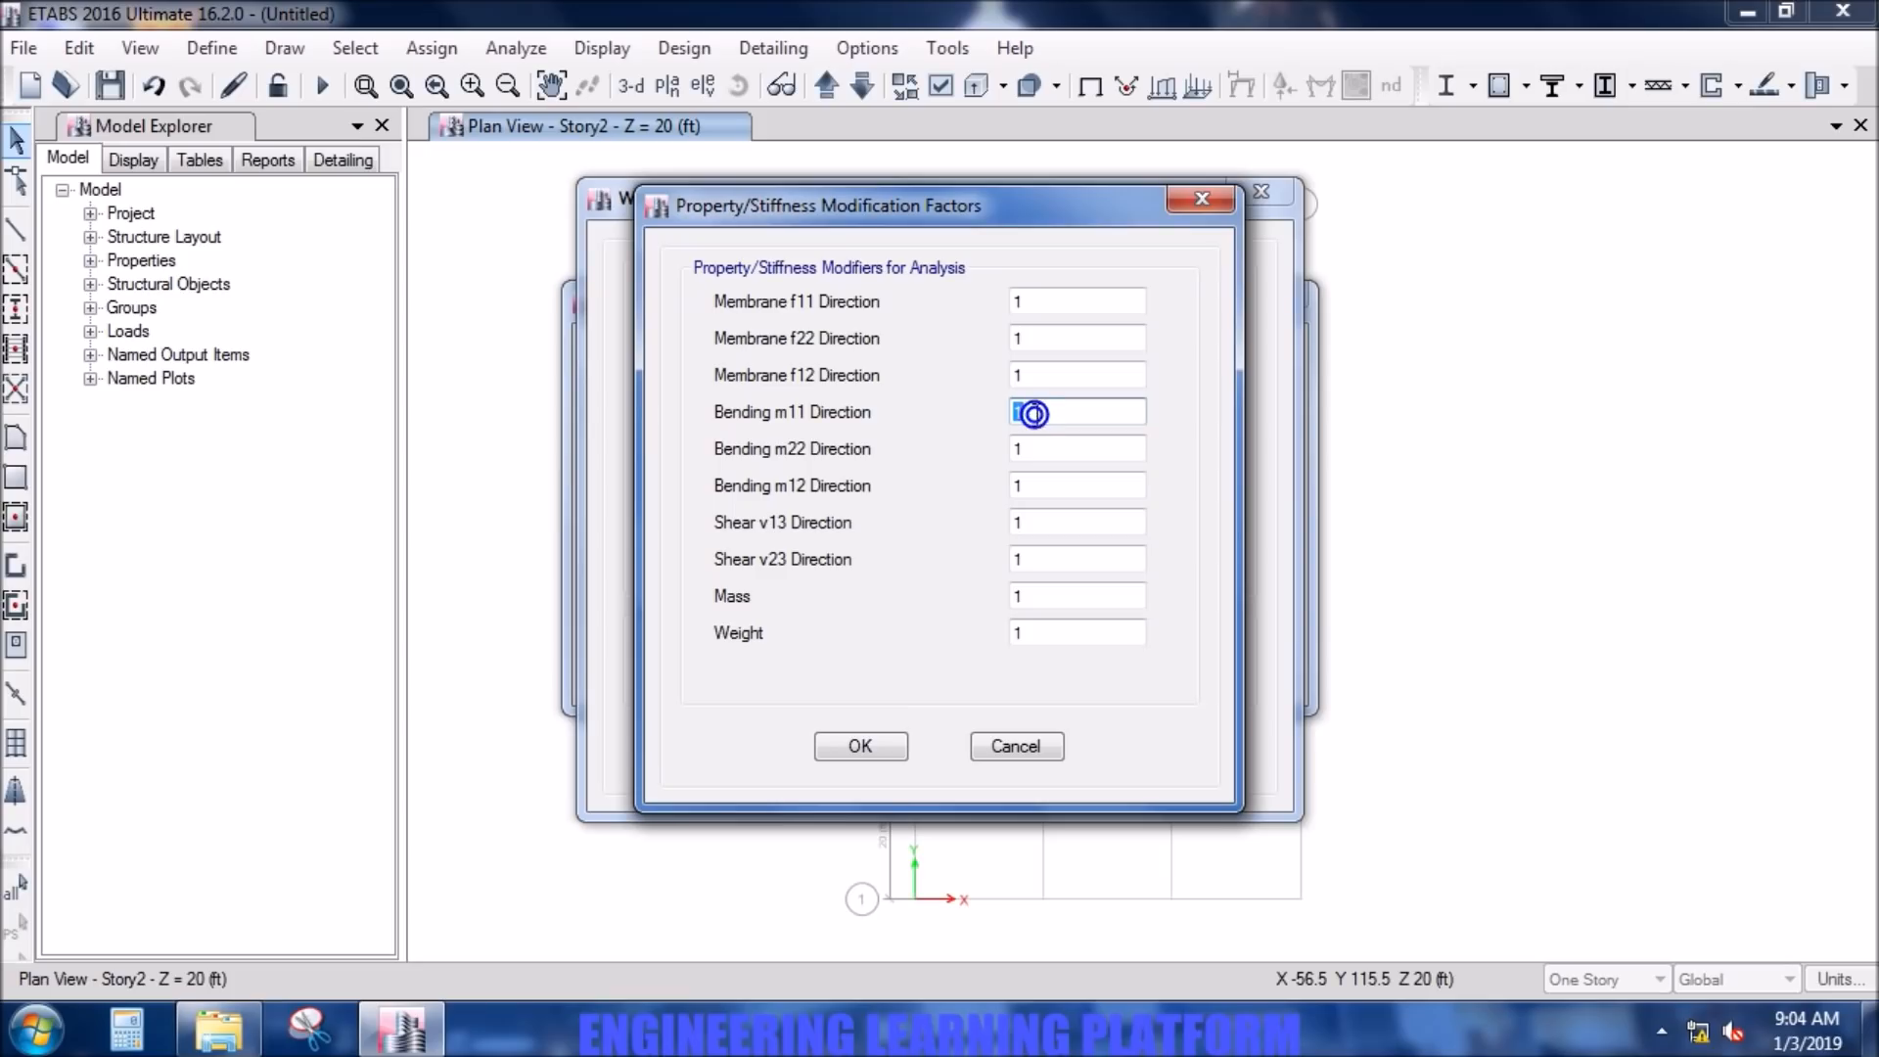
{"action": "type", "text": "0.7"}
{"action": "double_click", "coordinate": [1028, 448]}
{"action": "type", "text": "0.7"}
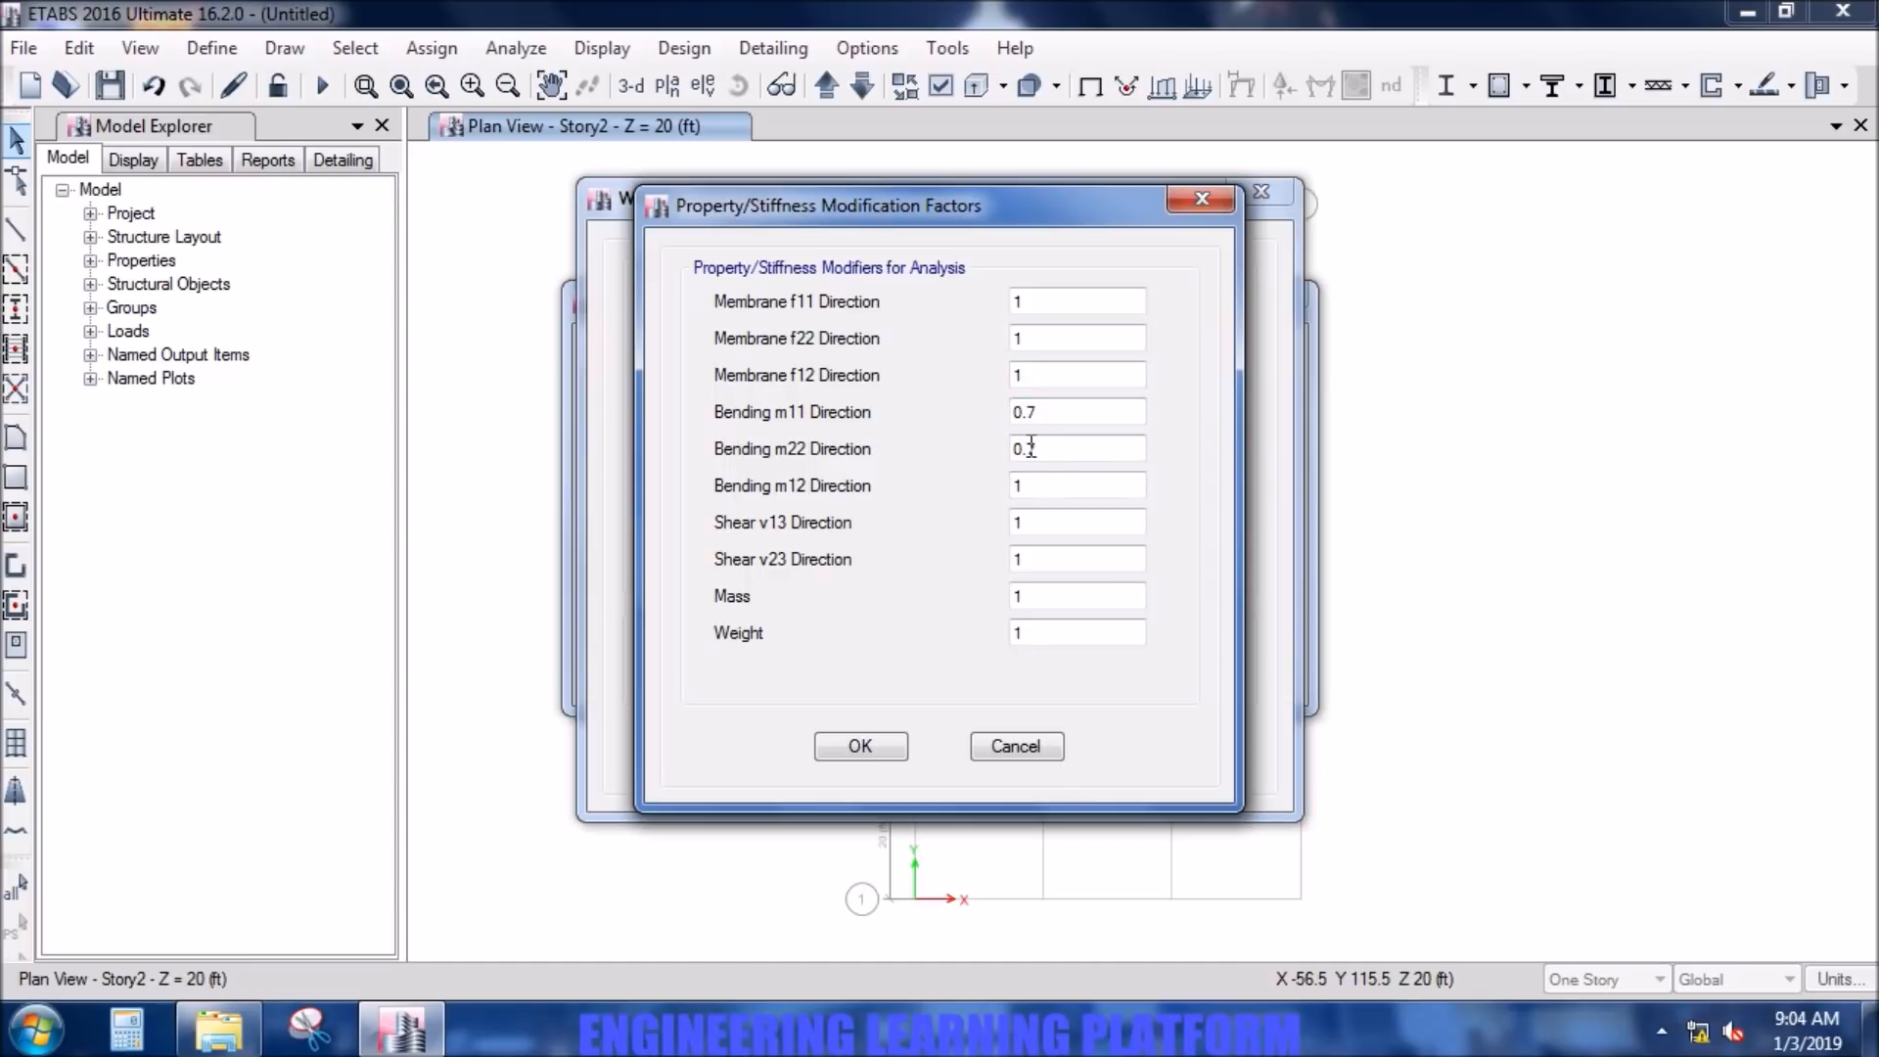
{"action": "double_click", "coordinate": [1030, 487]}
{"action": "type", "text": "0.7"}
{"action": "left_click", "coordinate": [898, 746]}
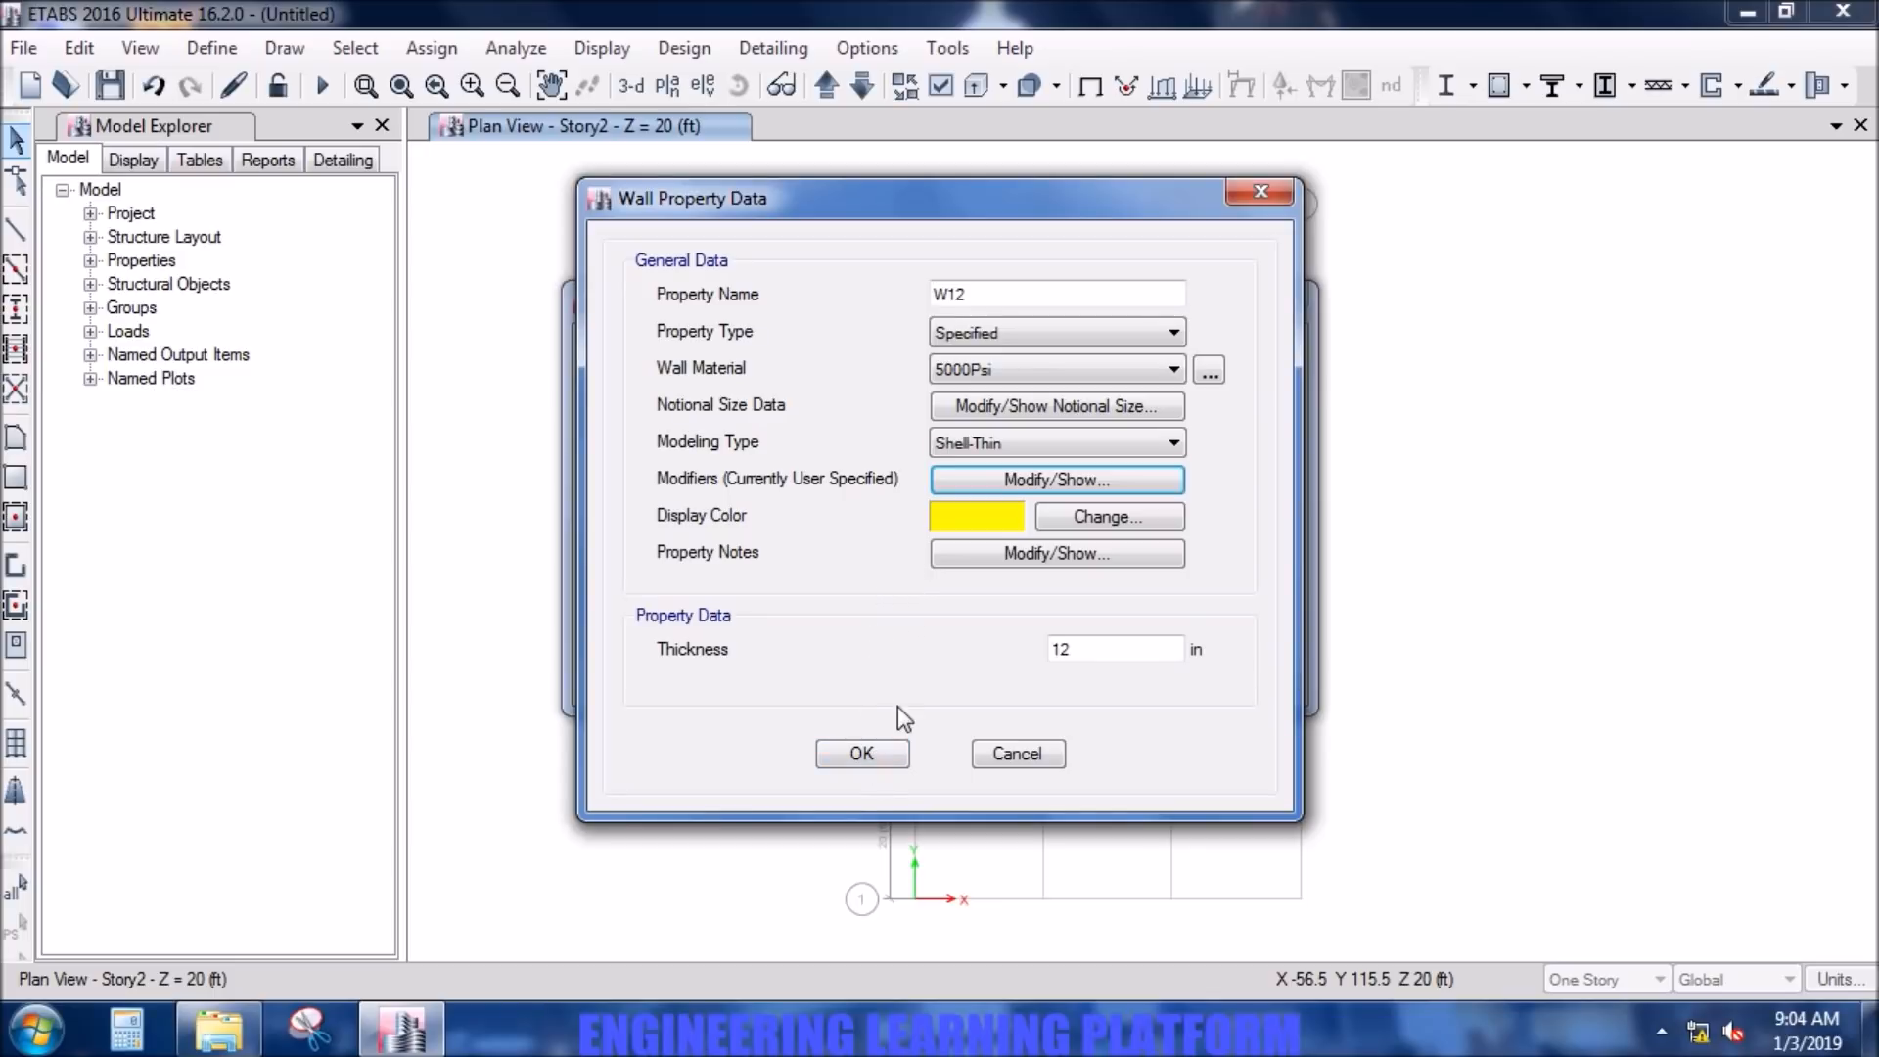
{"action": "left_click", "coordinate": [862, 756]}
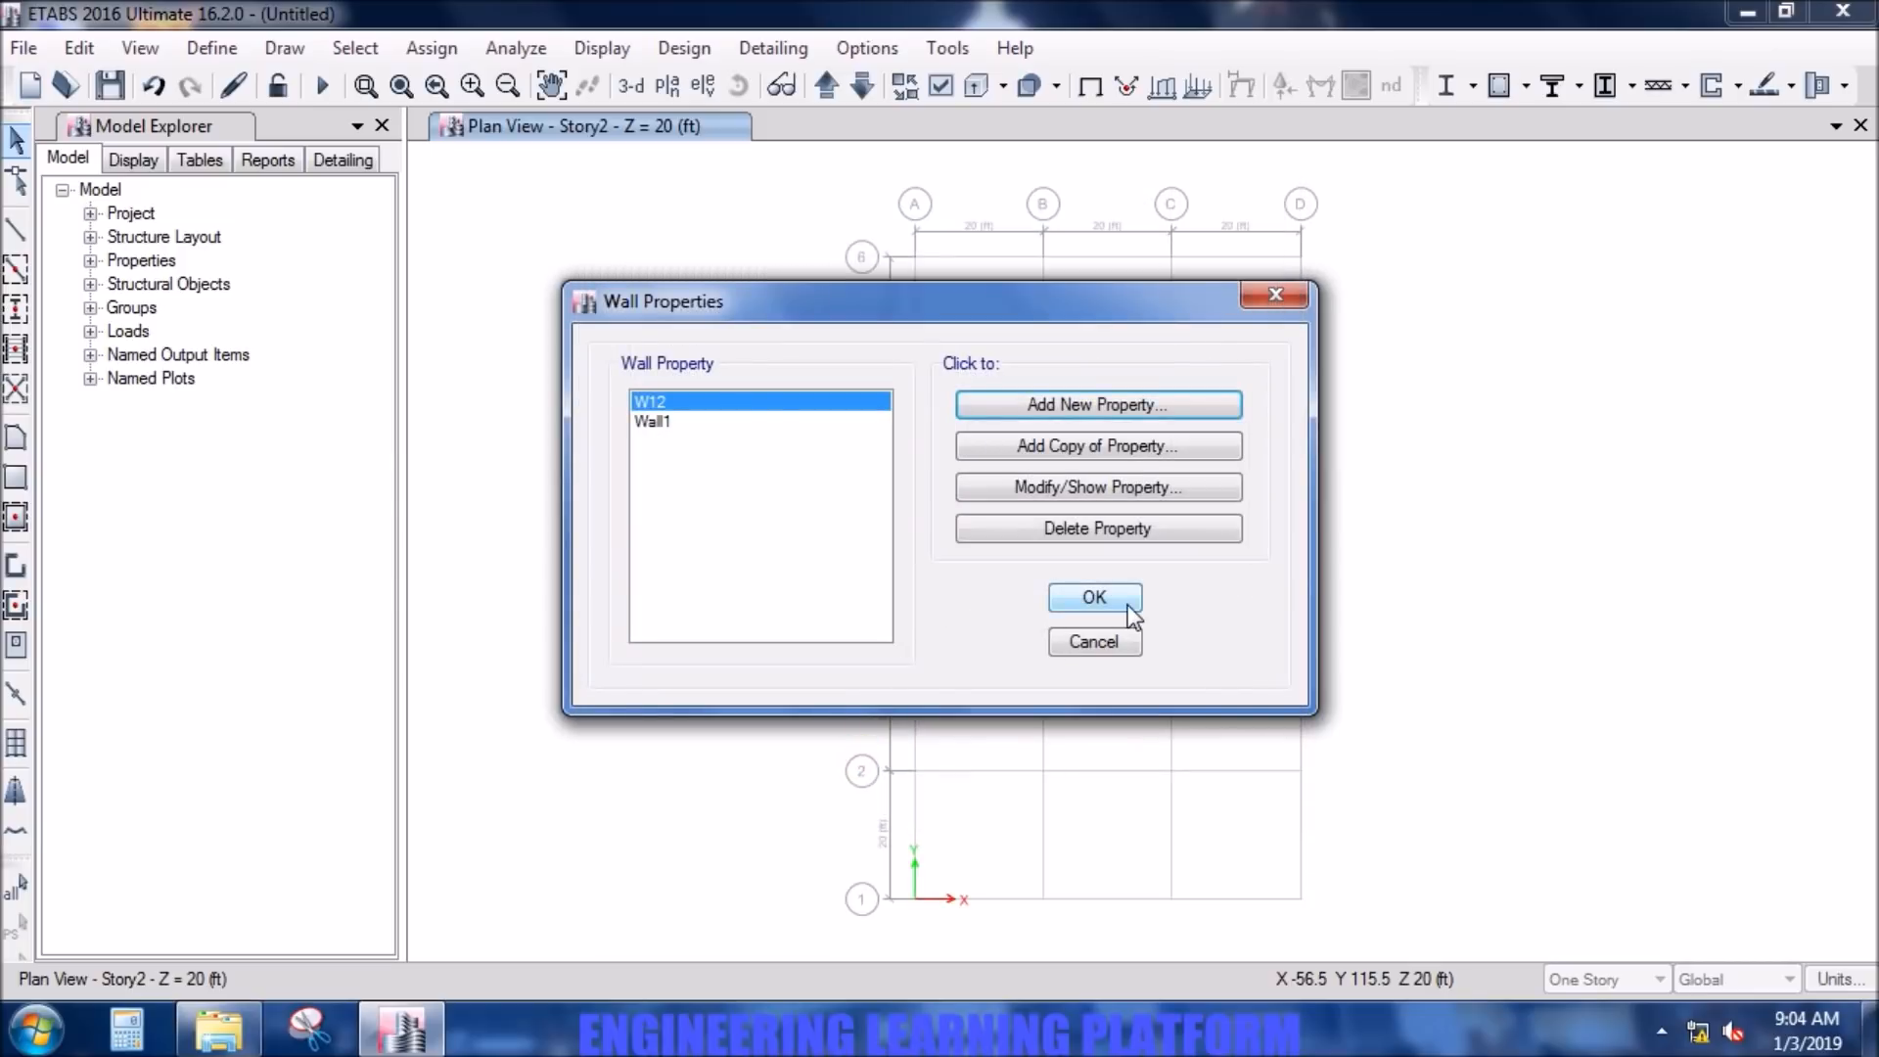
- Delete the Wall1 property and accept the wall property definitions
{"action": "left_click", "coordinate": [725, 421]}
{"action": "left_click", "coordinate": [1042, 528]}
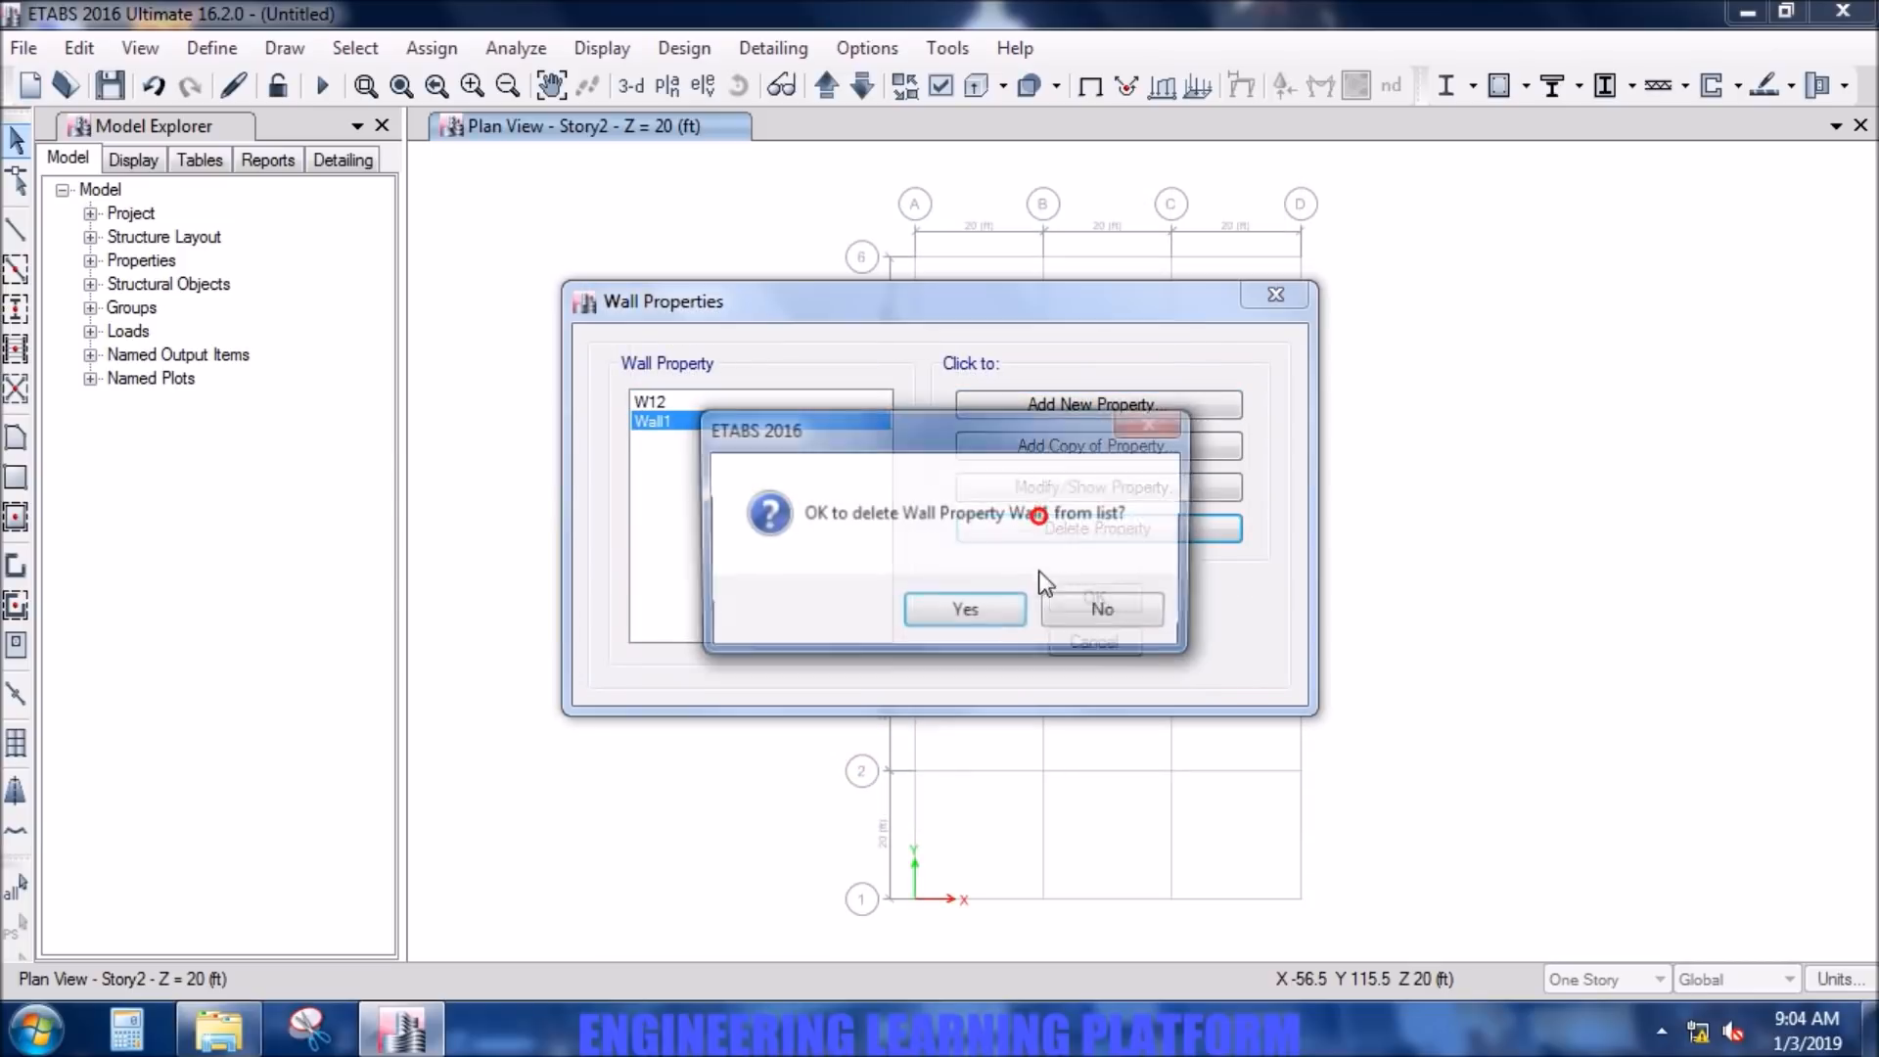
{"action": "left_click", "coordinate": [983, 605]}
{"action": "left_click", "coordinate": [1071, 601]}
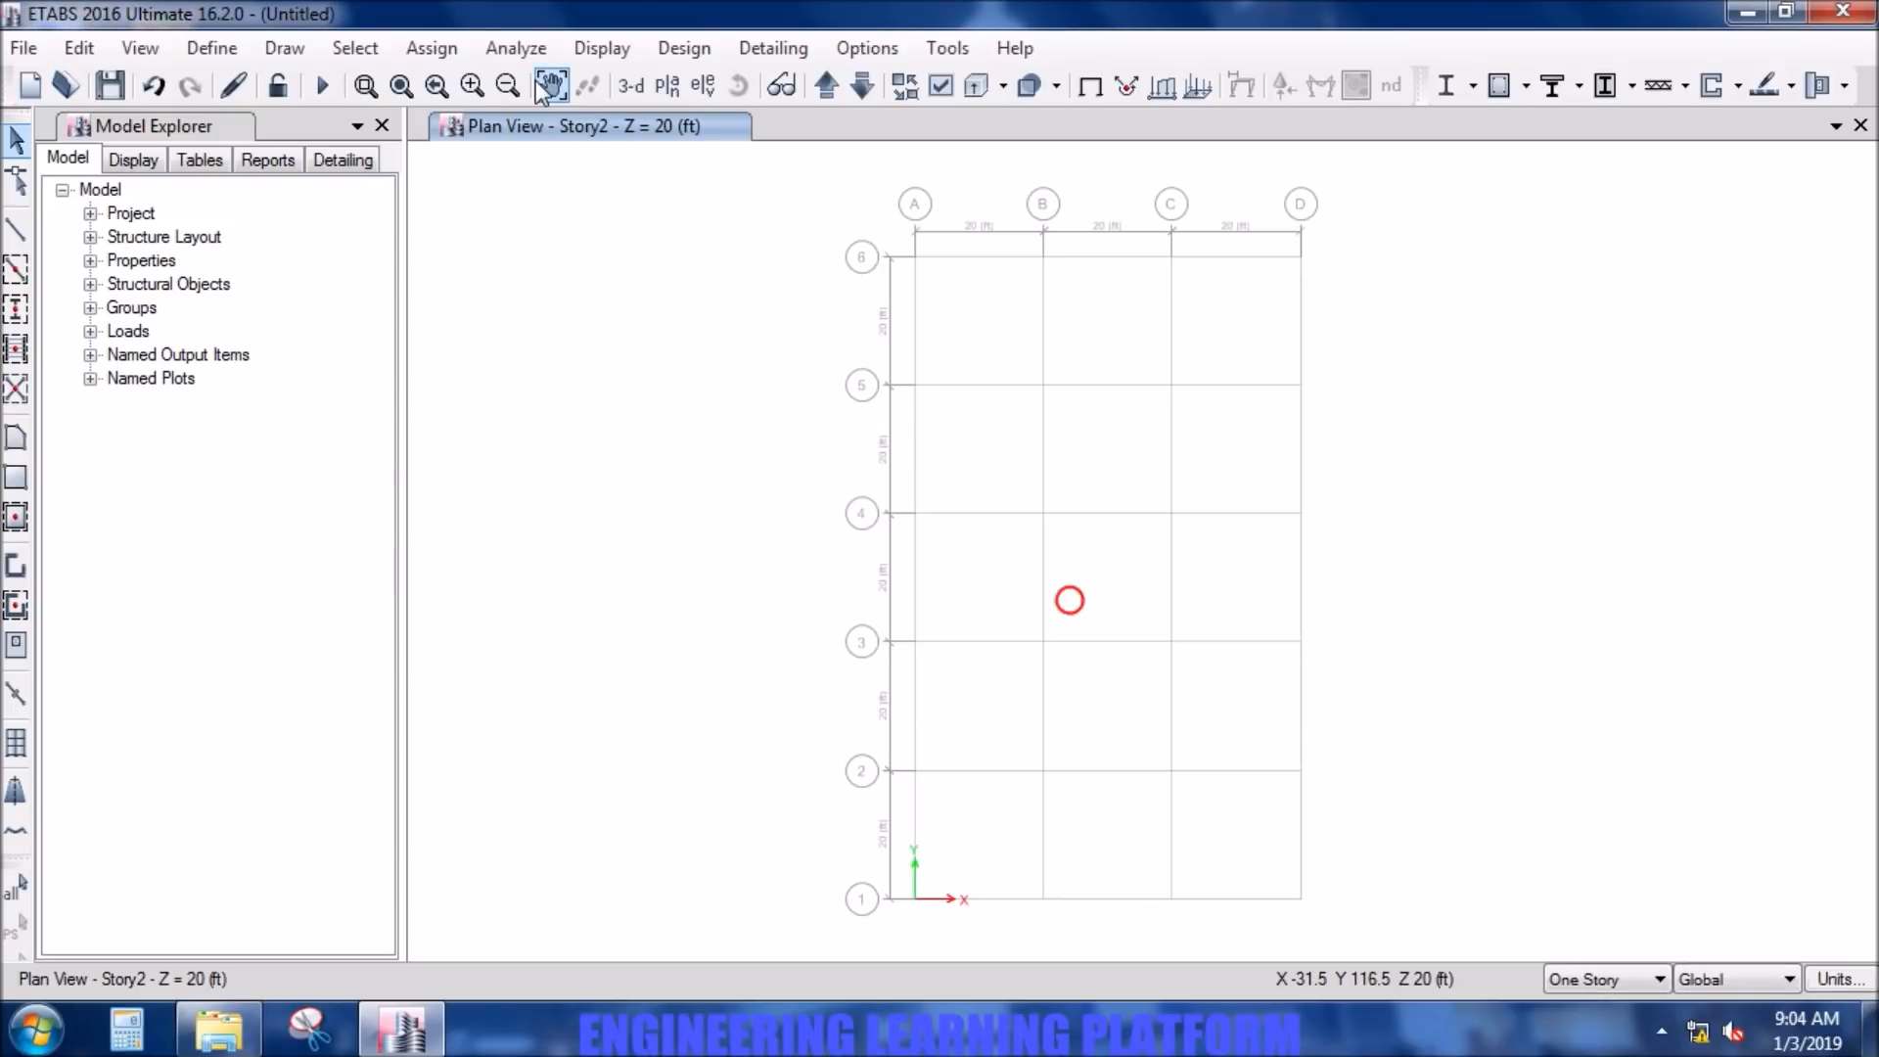
- Add a new slab property named SLAB 10INCH
{"action": "left_click", "coordinate": [211, 48]}
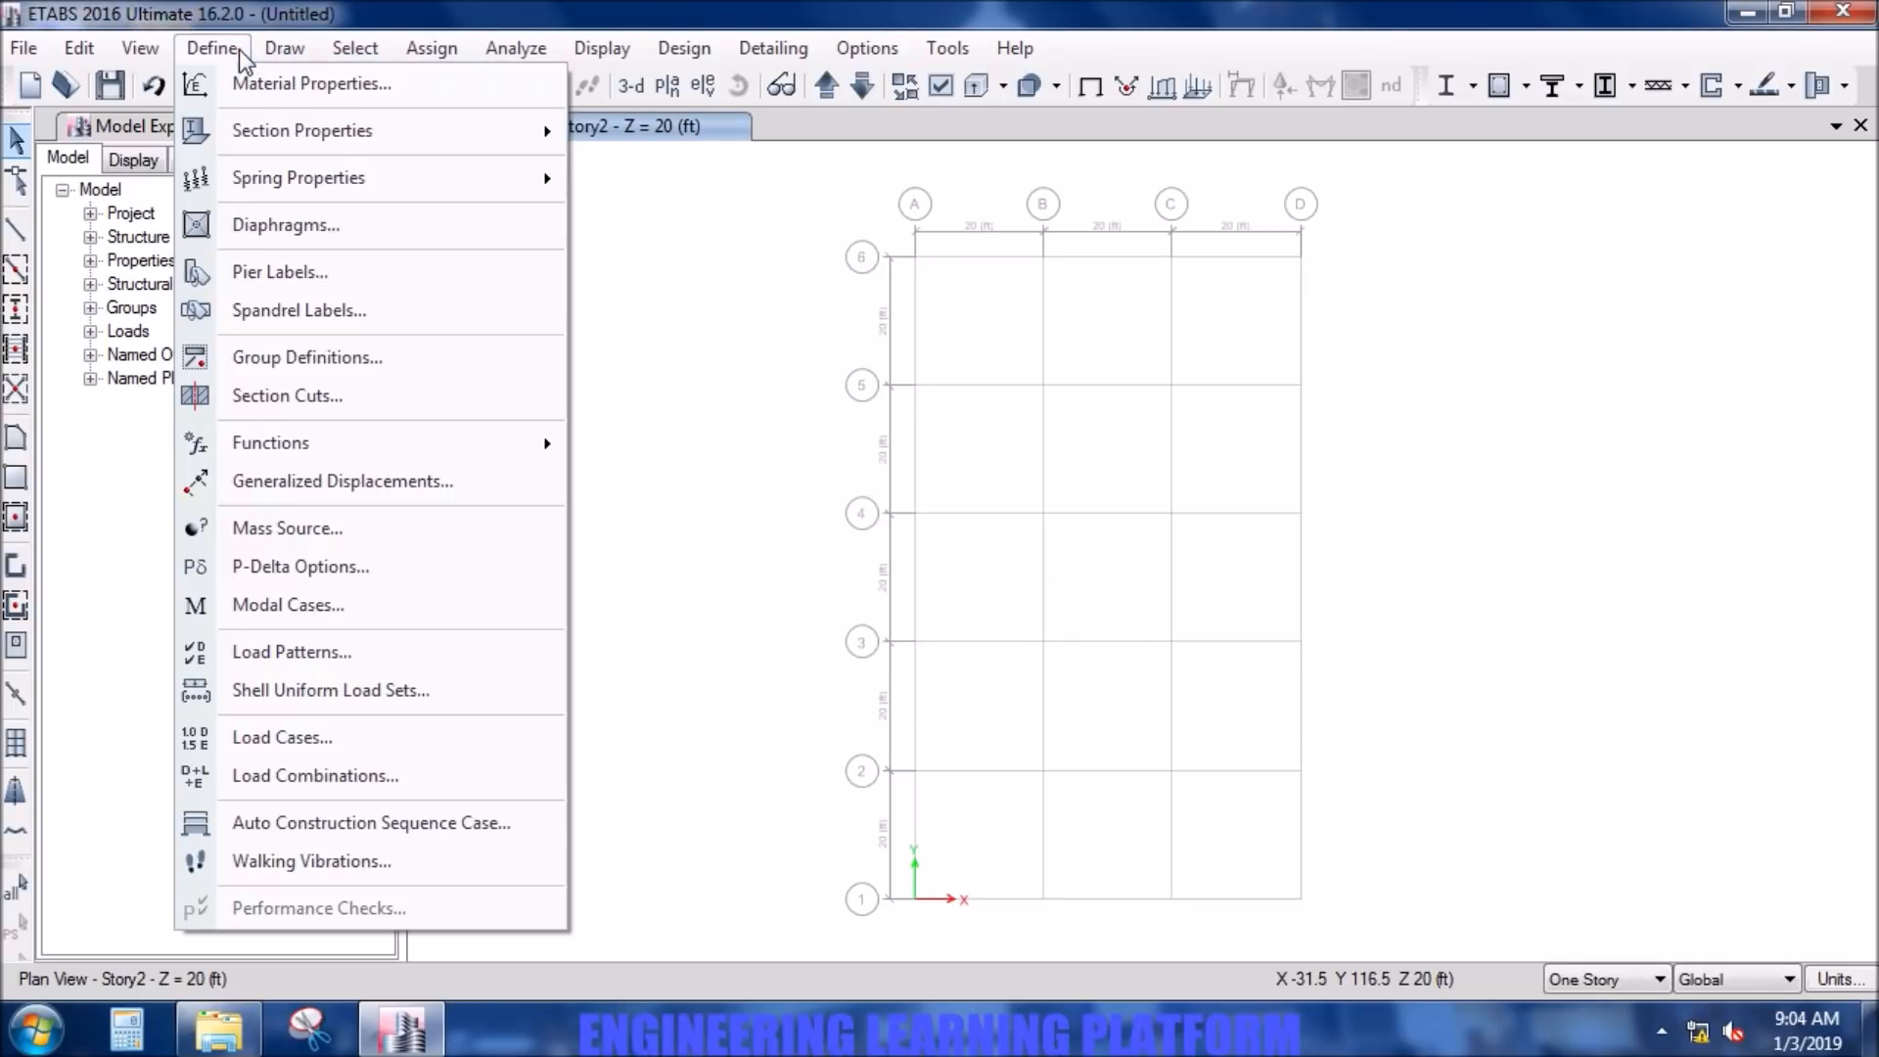
{"action": "mouse_move", "coordinate": [566, 137]}
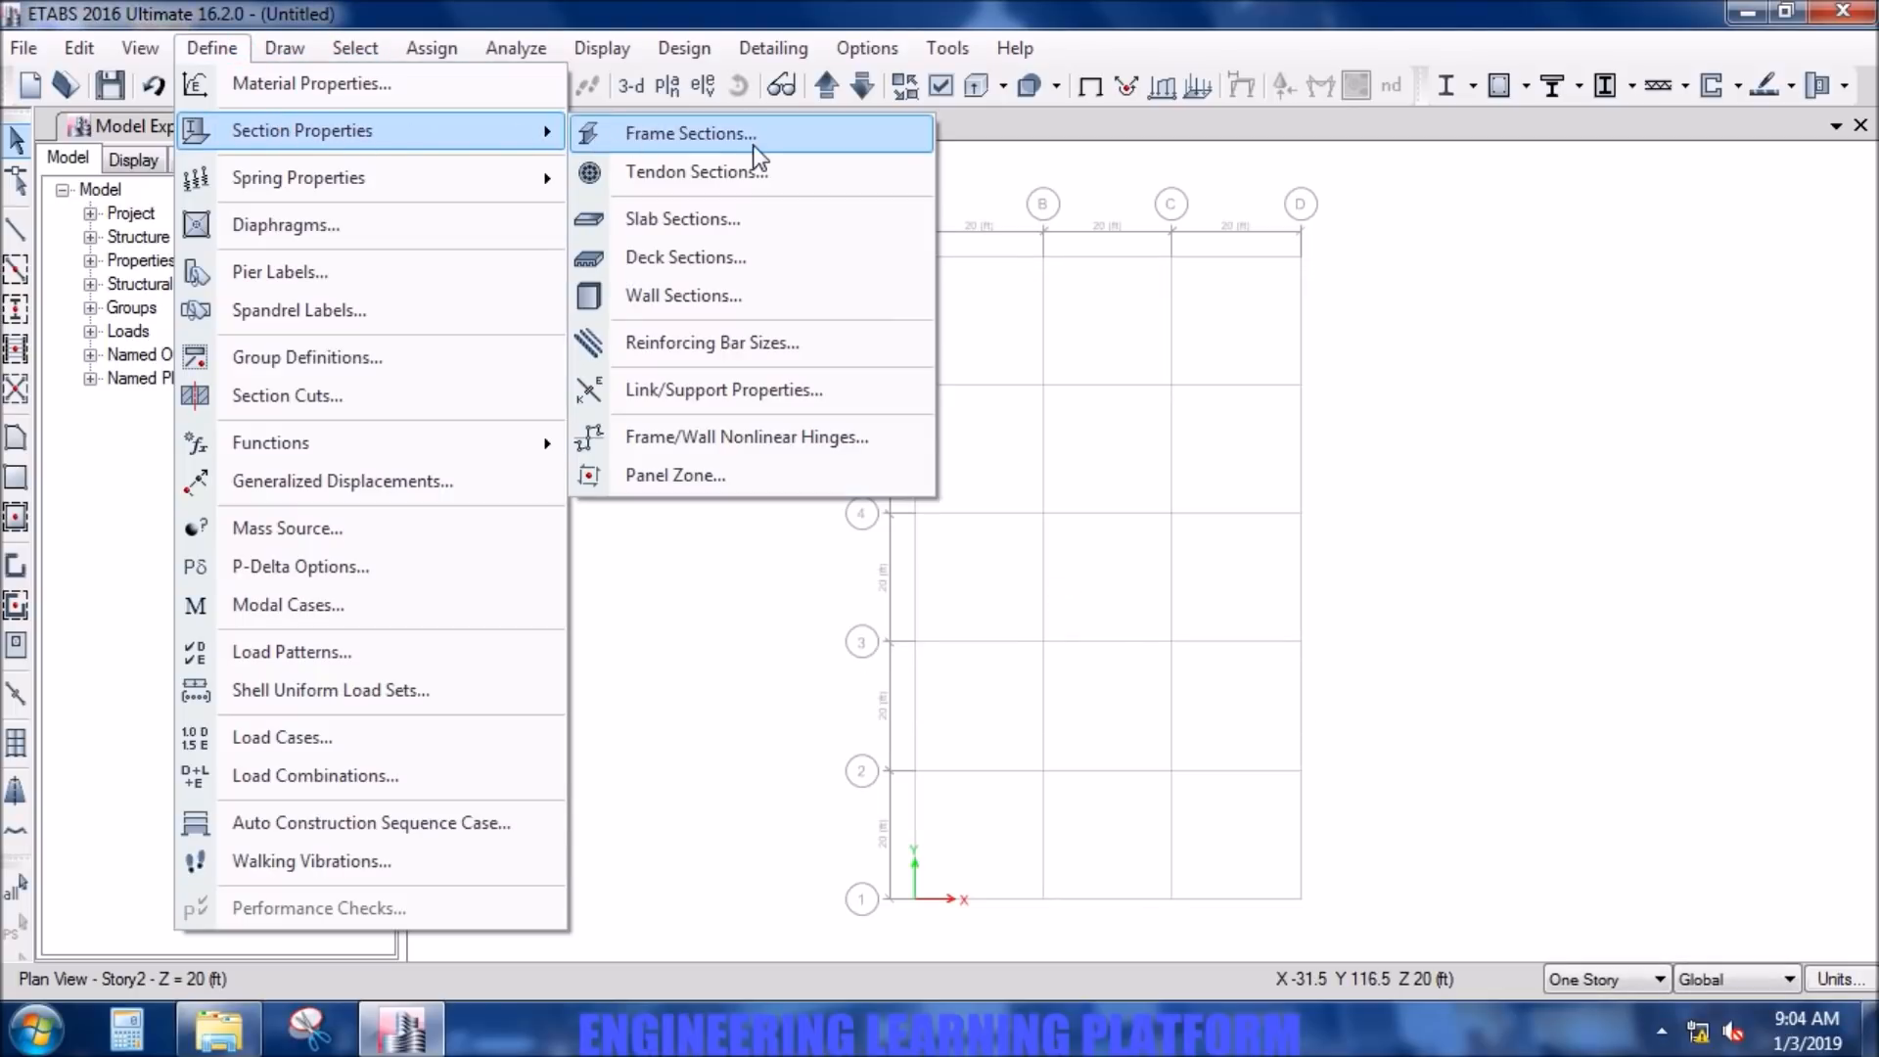
{"action": "left_click", "coordinate": [740, 235]}
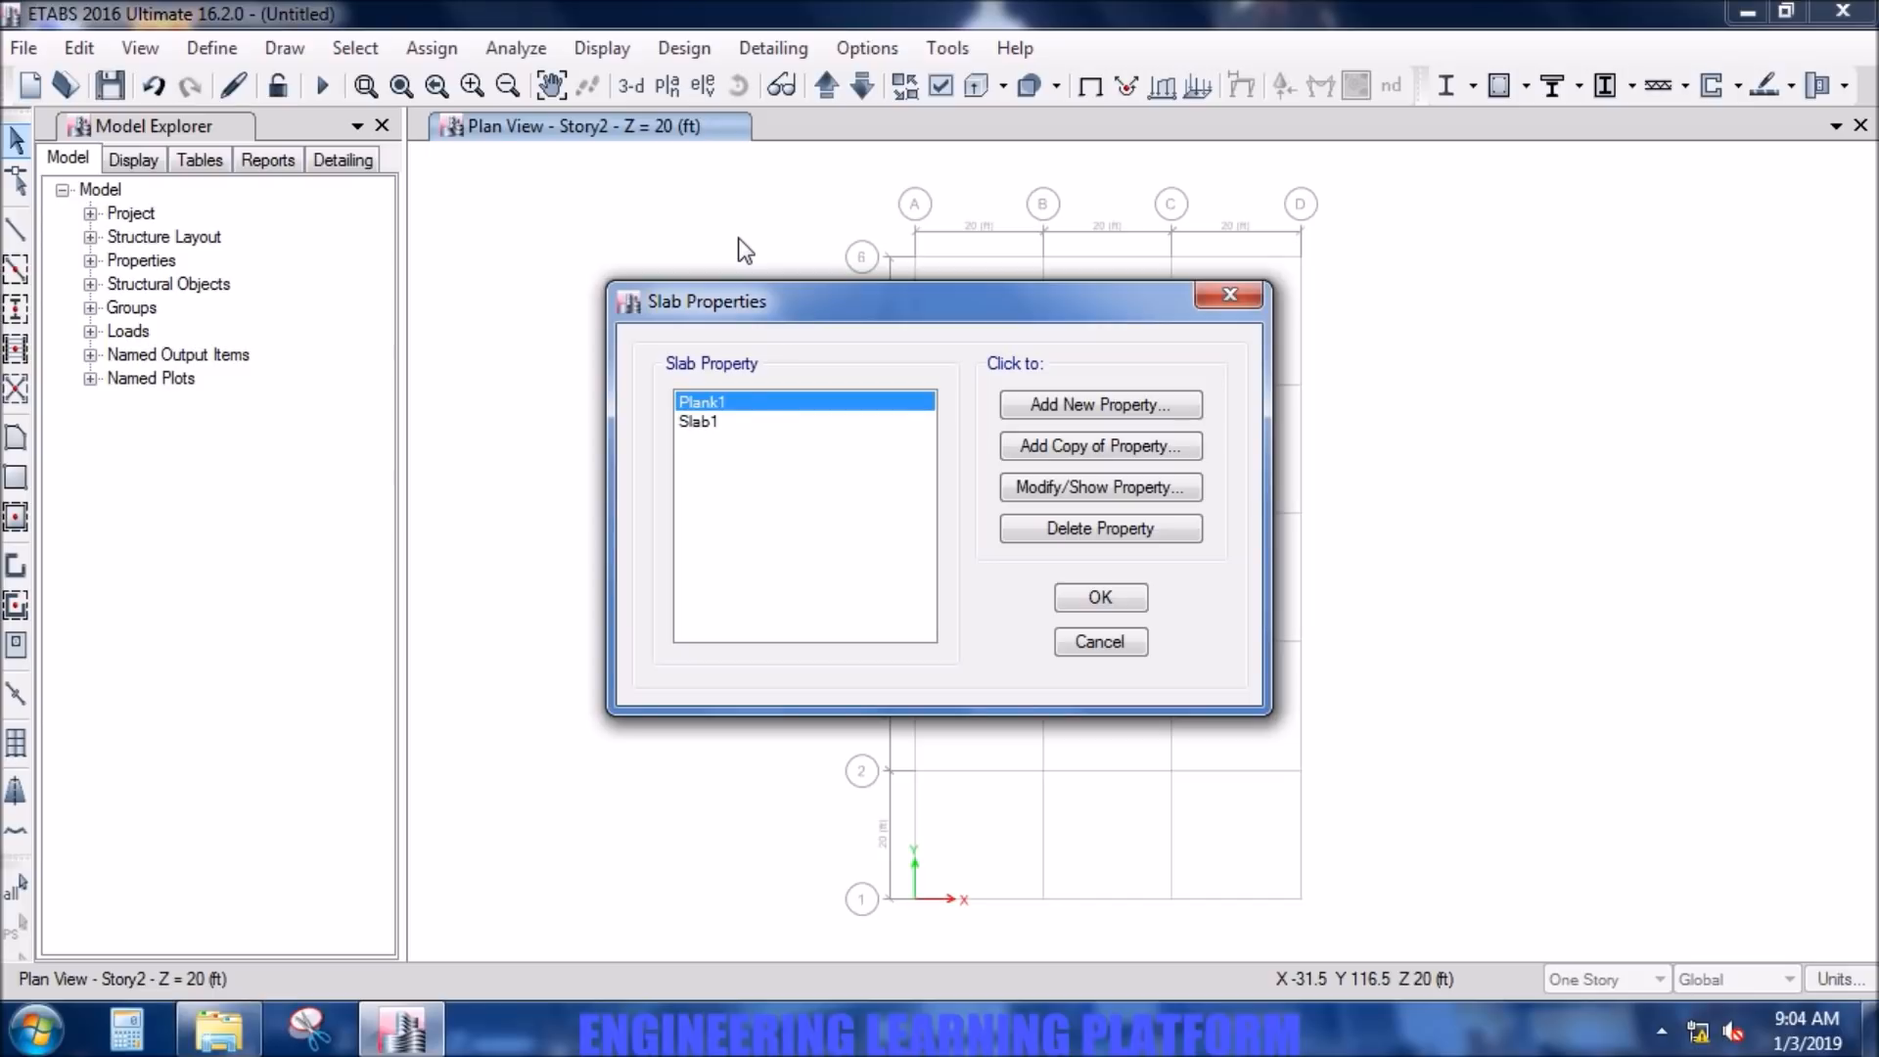
{"action": "left_click", "coordinate": [1096, 411]}
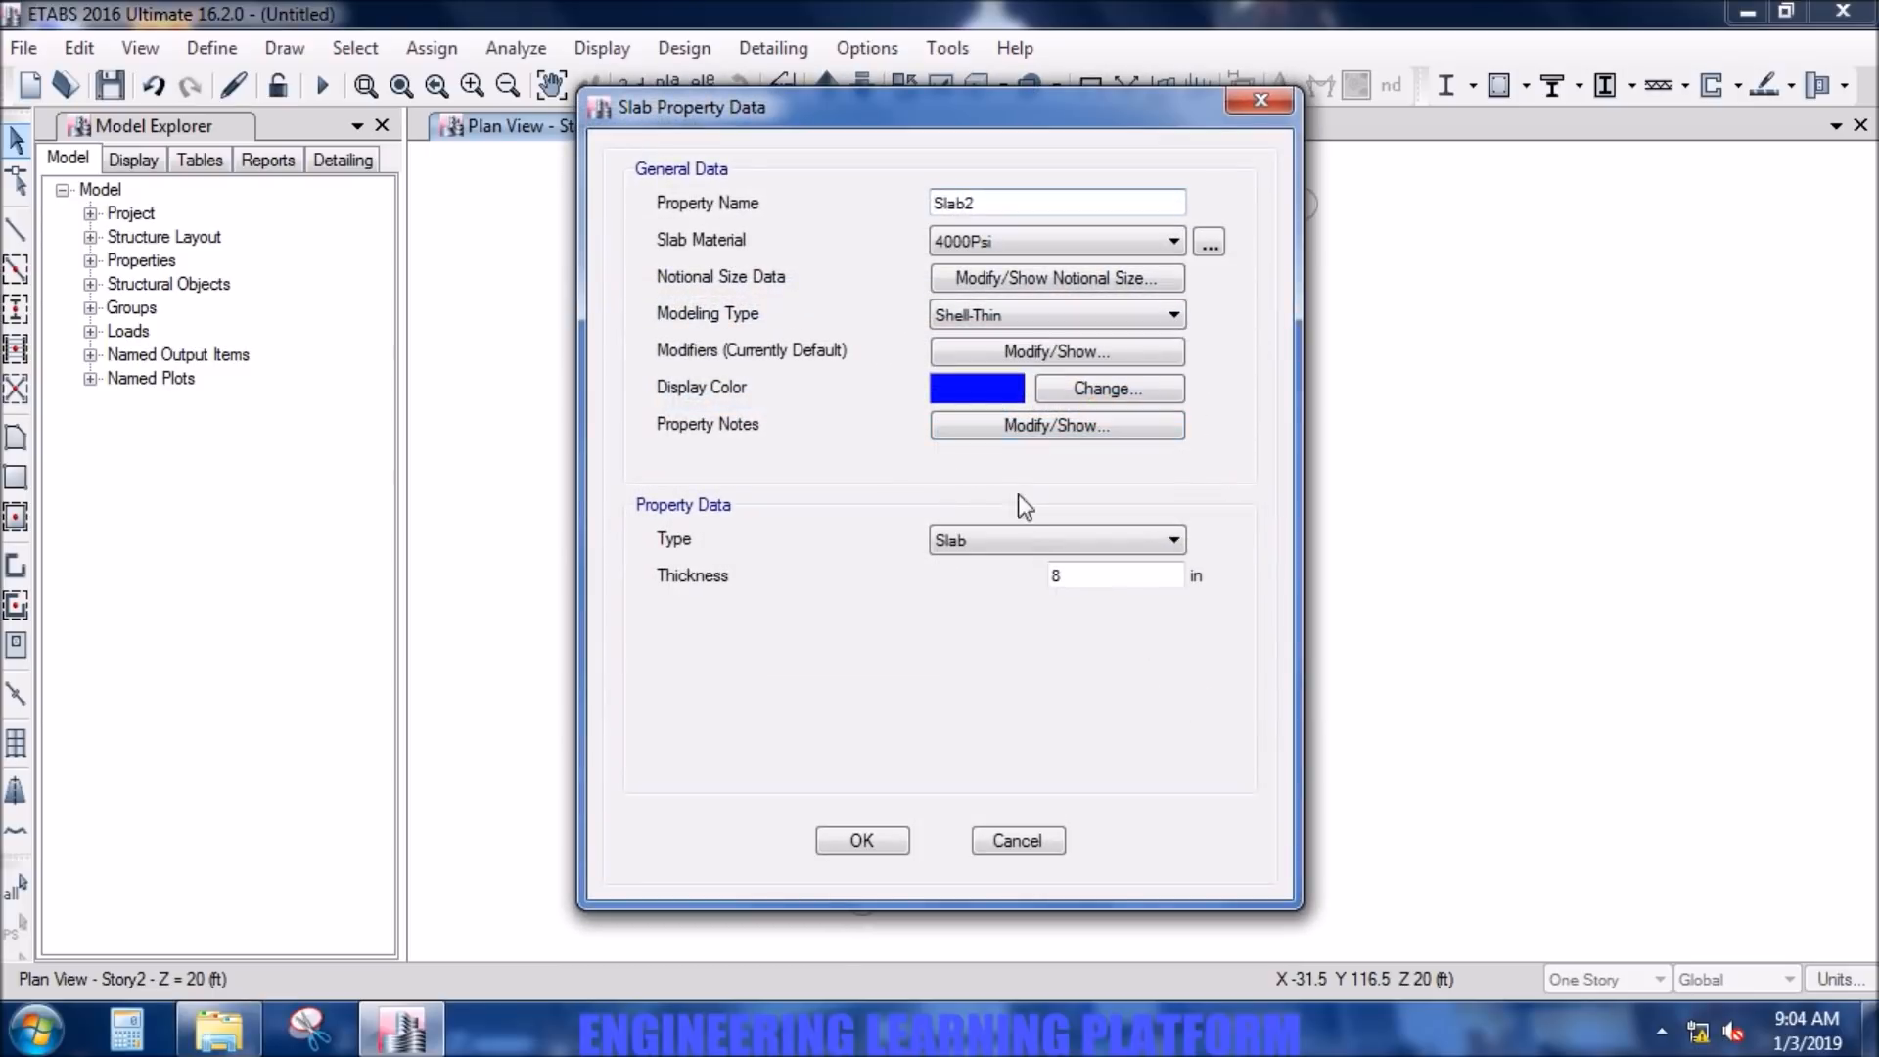
{"action": "left_click", "coordinate": [998, 201]}
{"action": "double_click", "coordinate": [997, 199]}
{"action": "type", "text": "SLAB 10INCH"}
- Set the slab's material to 5000Psi and its thickness to 10 in, keeping Shell-Thin as the modeling type
{"action": "left_click", "coordinate": [1067, 245]}
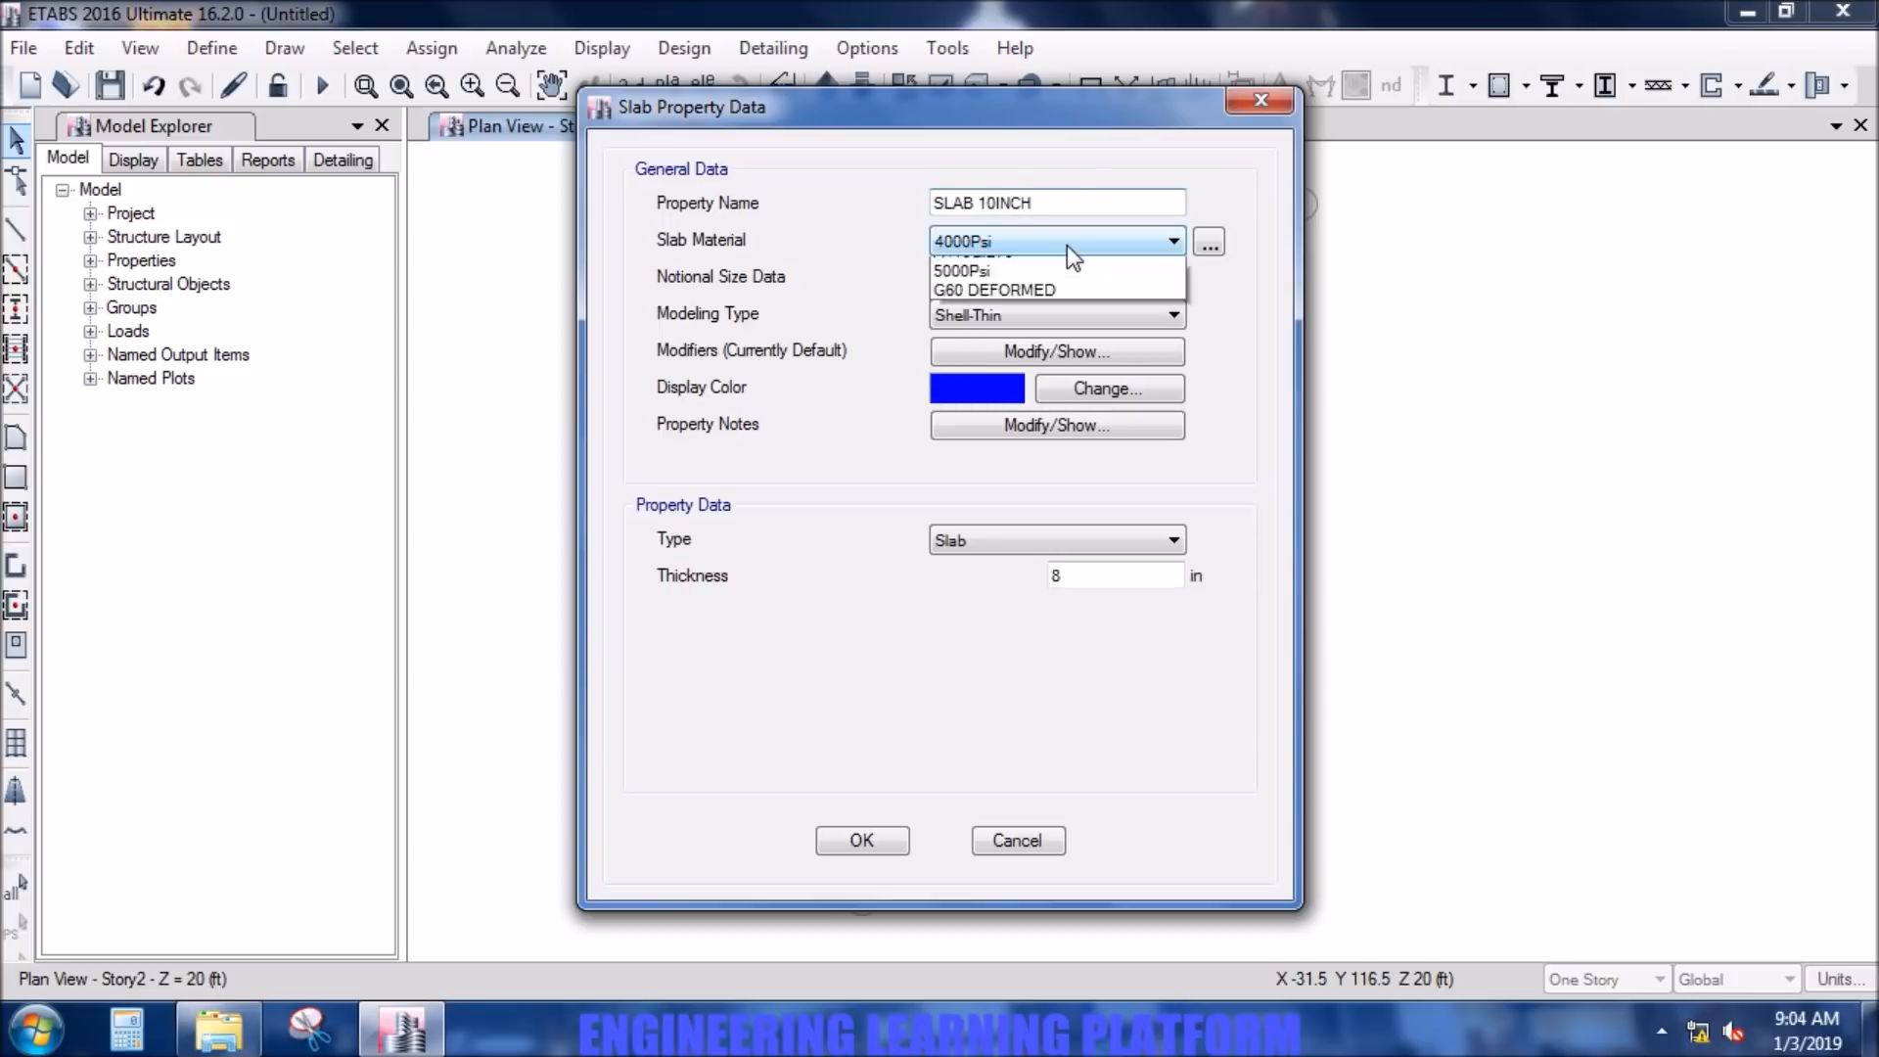
{"action": "left_click", "coordinate": [1076, 344]}
{"action": "double_click", "coordinate": [1077, 573]}
{"action": "type", "text": "10"}
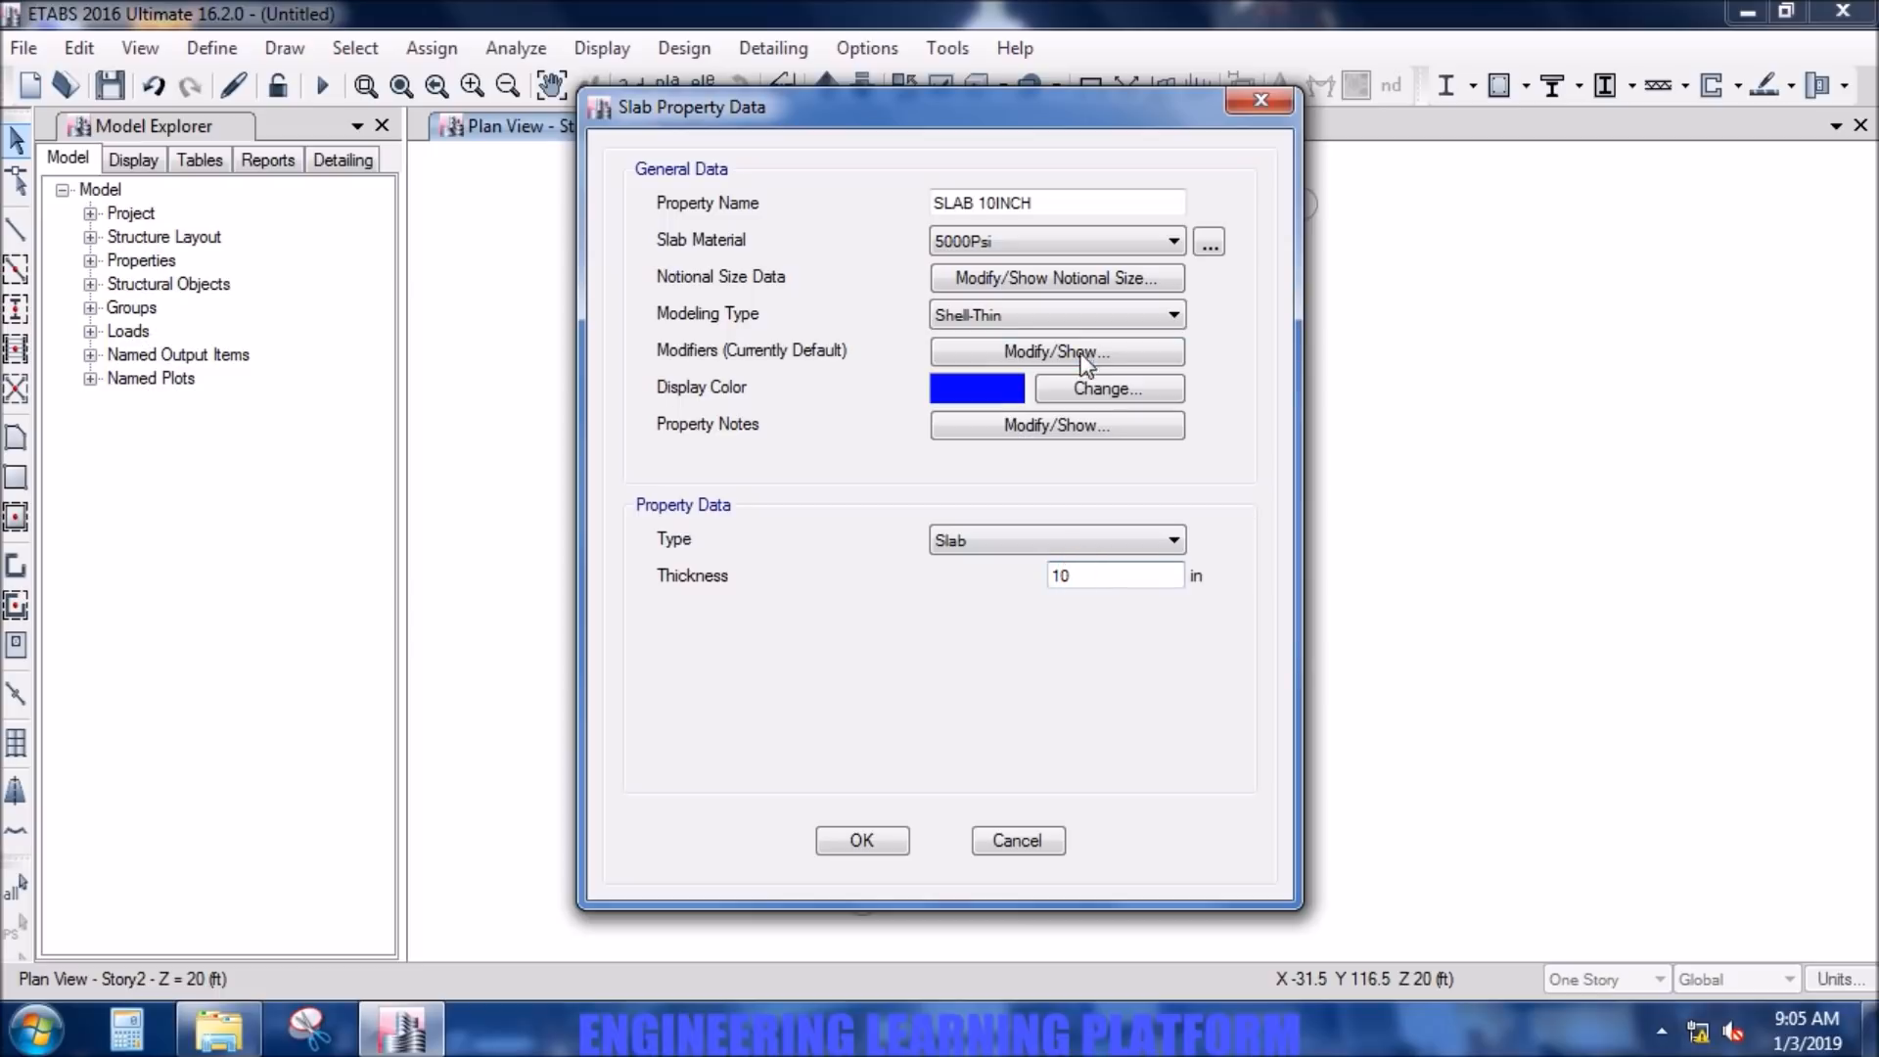
{"action": "left_click", "coordinate": [1084, 314]}
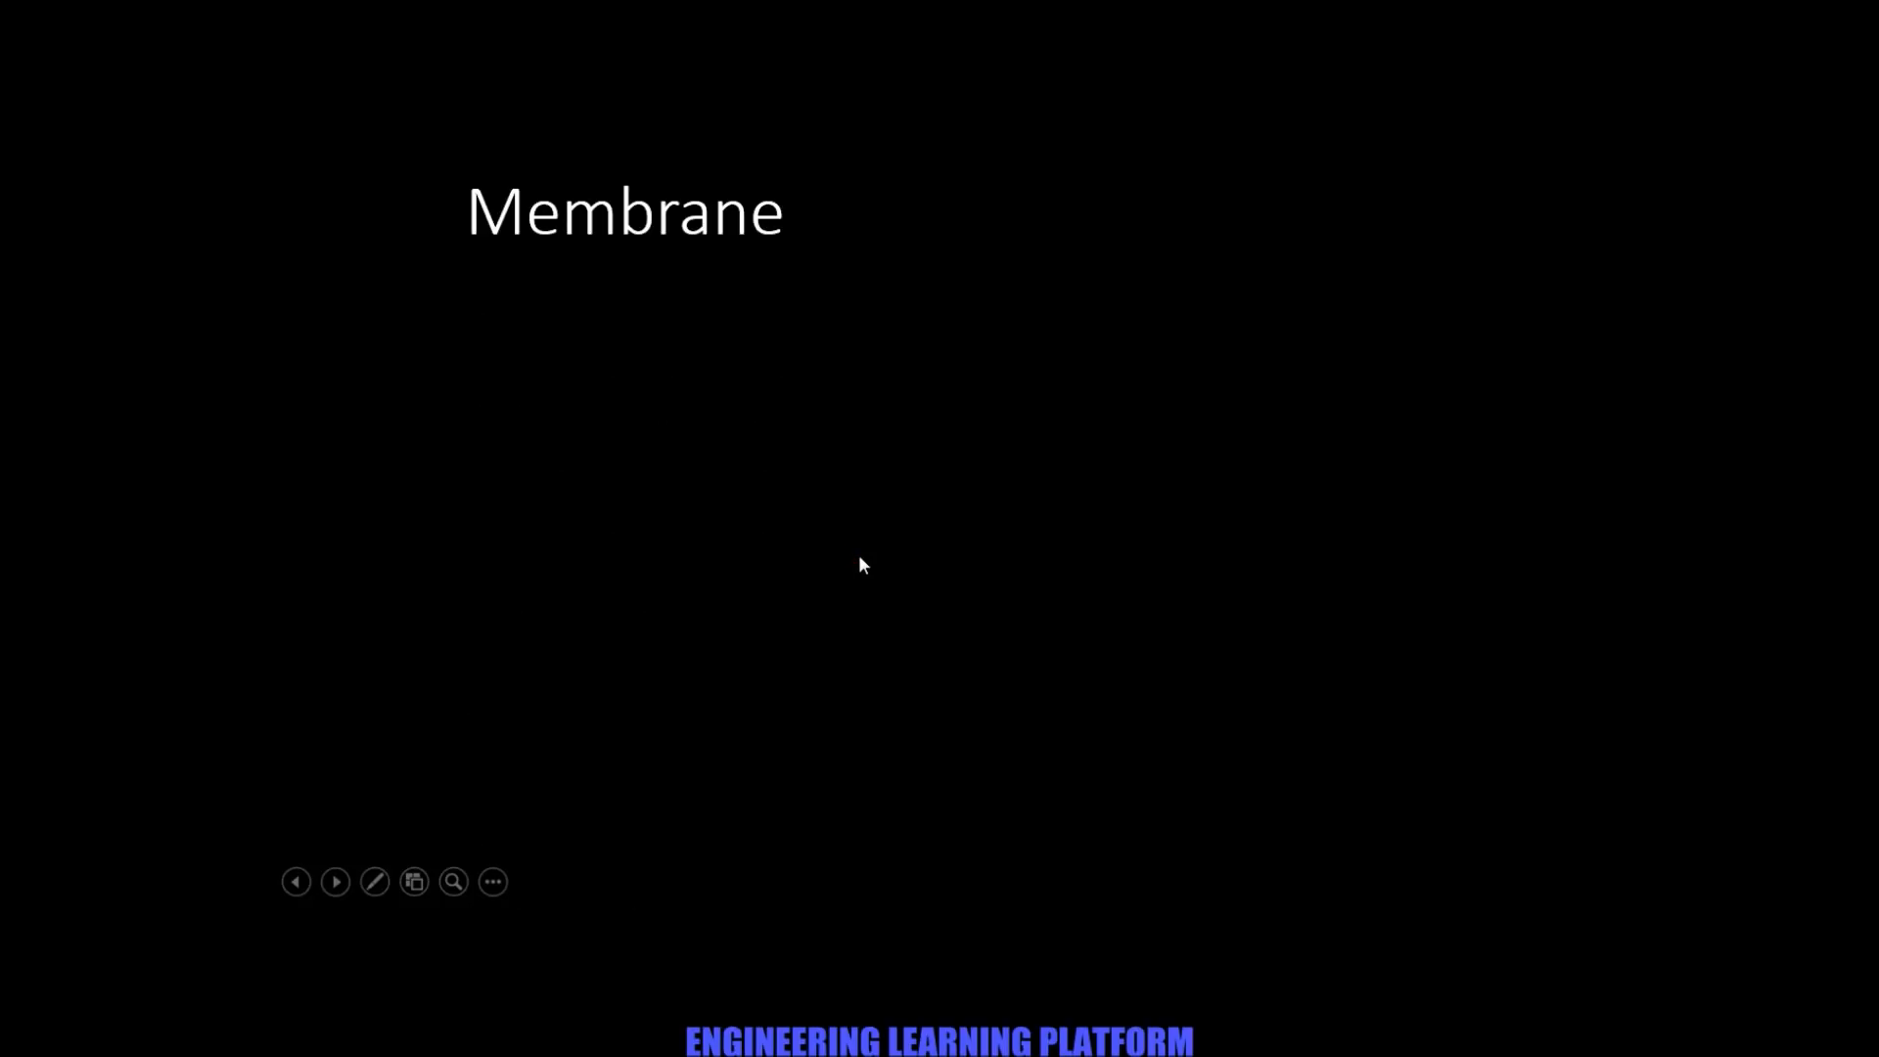
{"action": "left_click", "coordinate": [859, 554]}
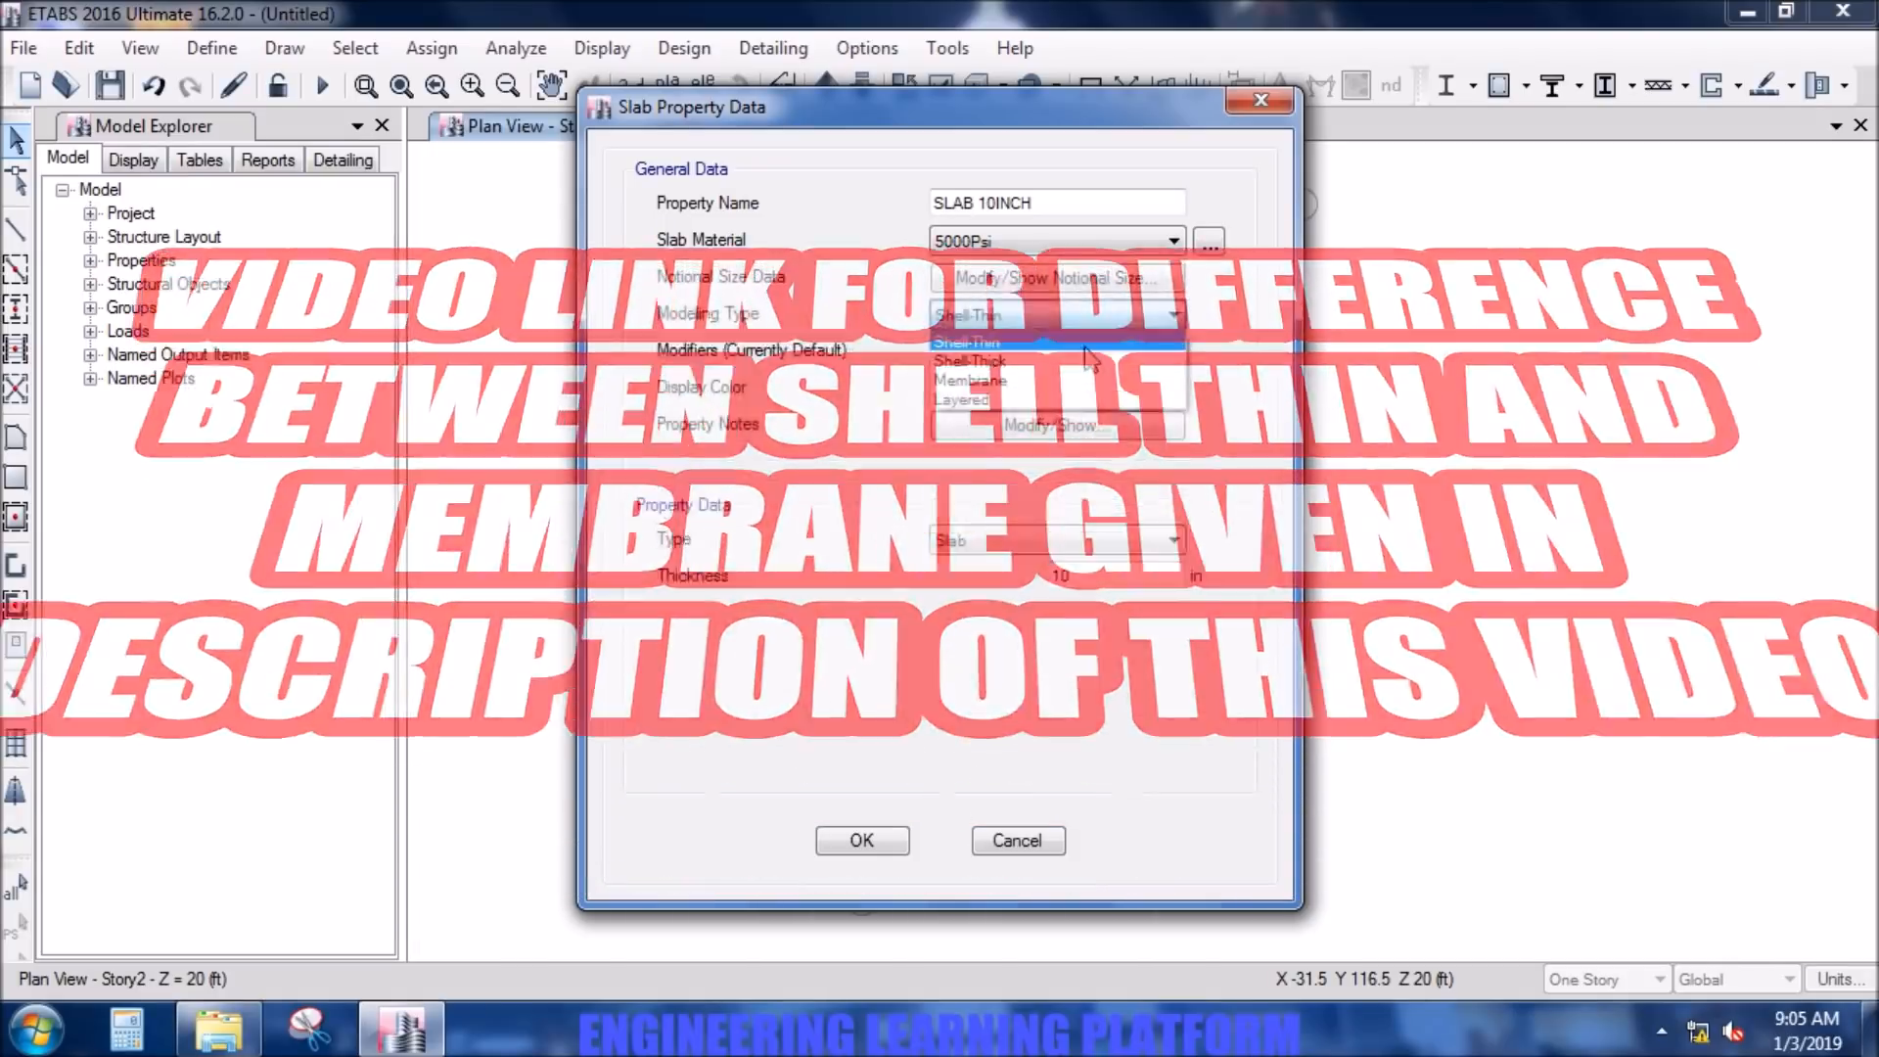
{"action": "left_click", "coordinate": [1082, 314]}
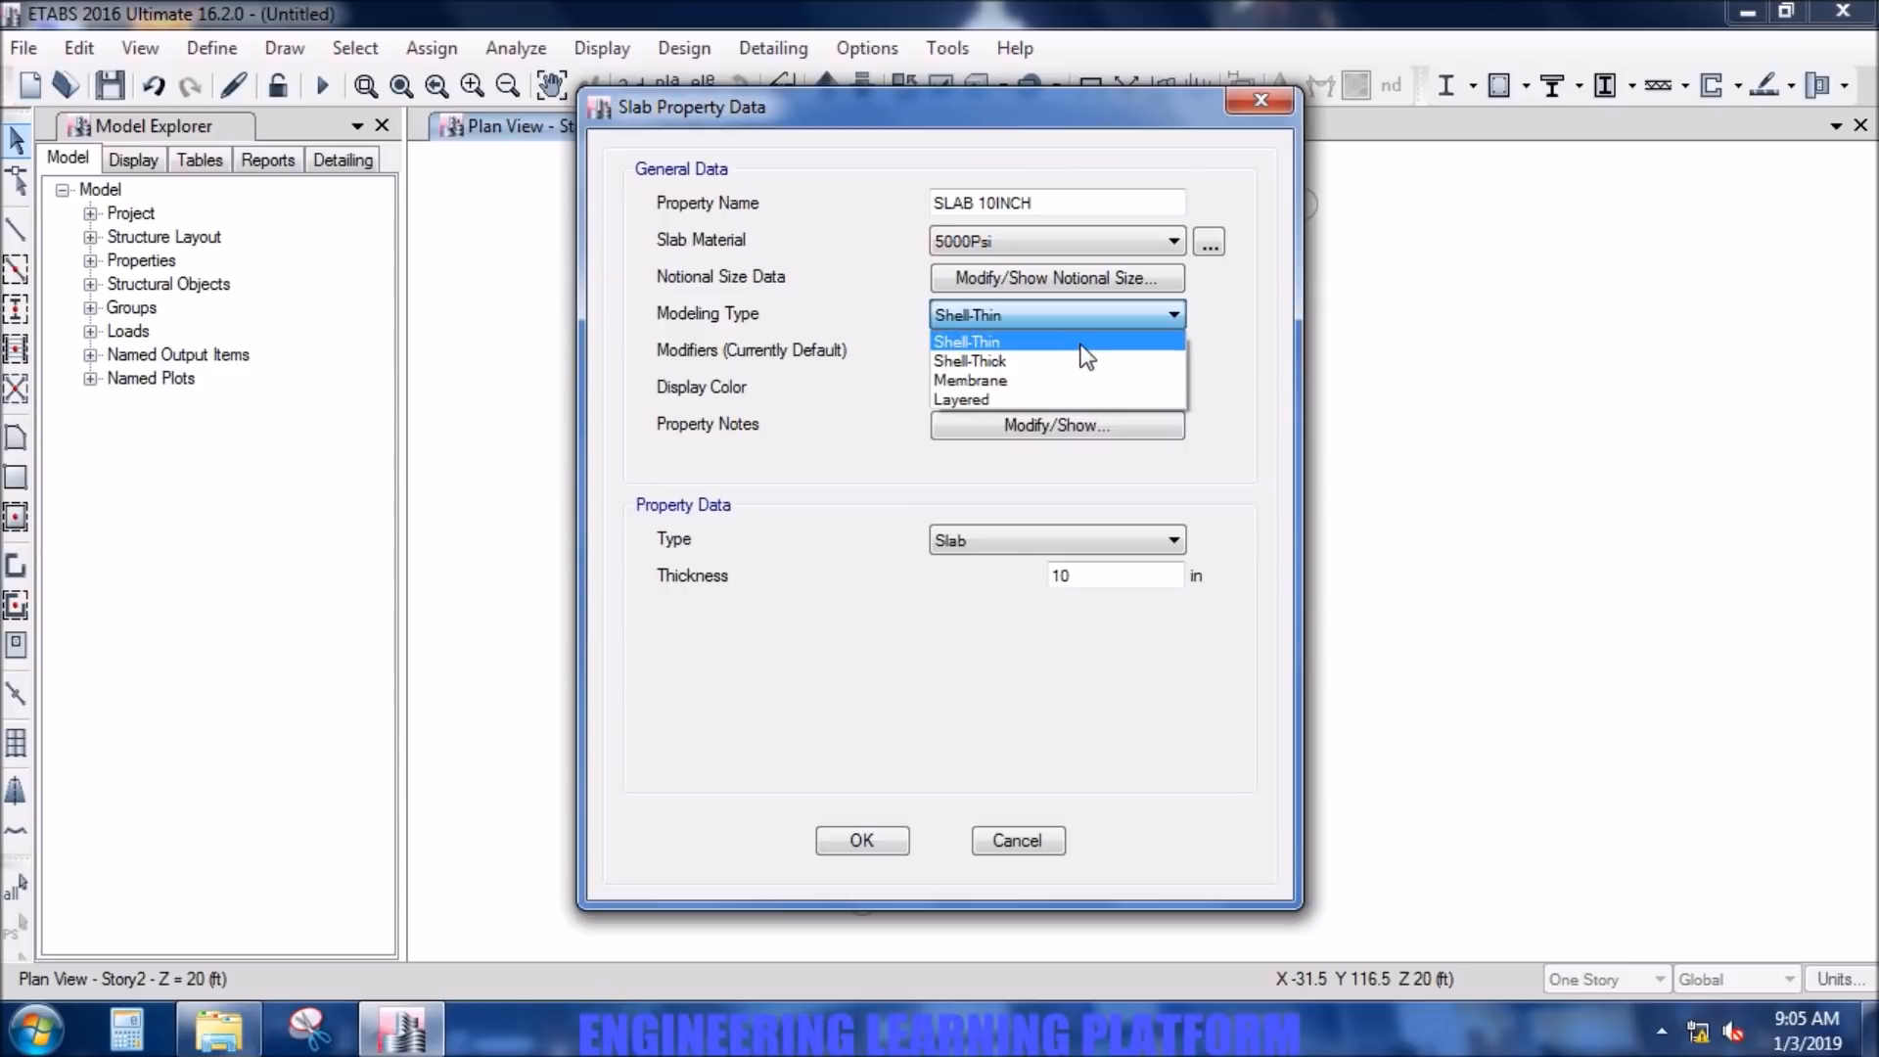
{"action": "left_click", "coordinate": [1080, 345]}
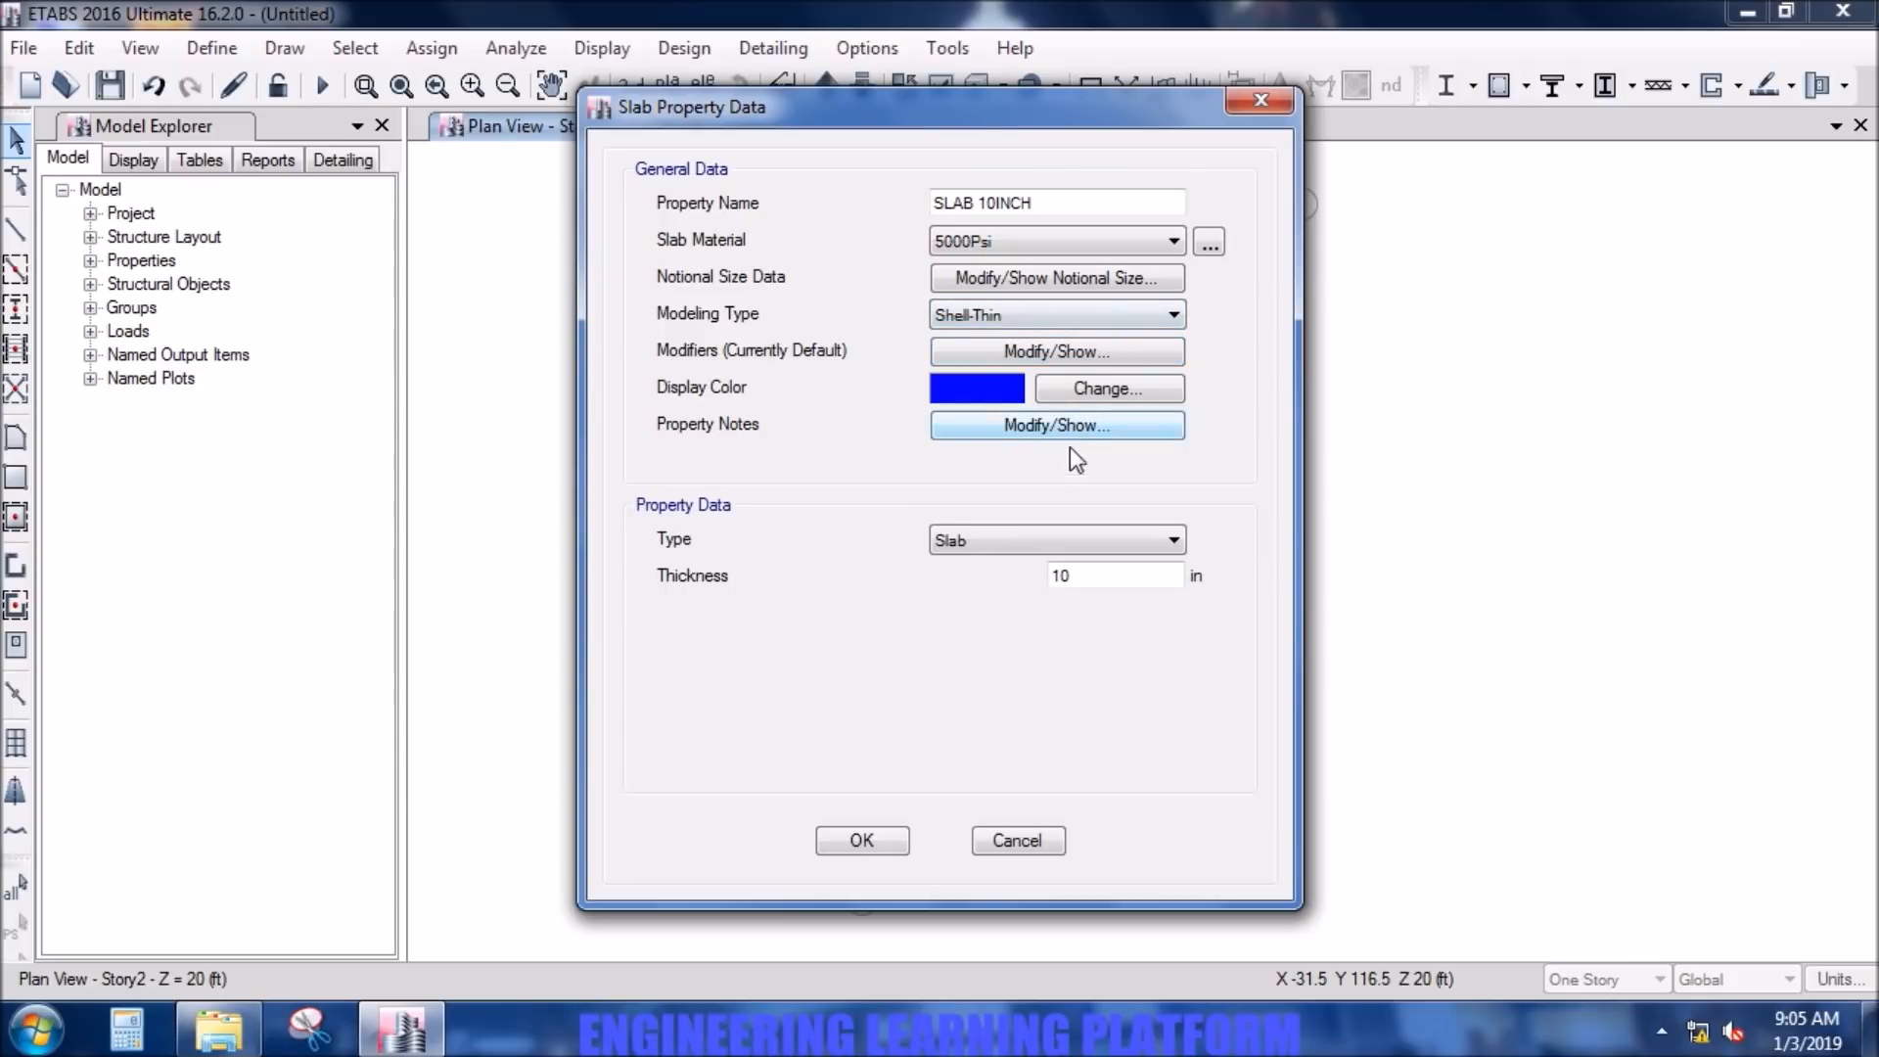
- Set the slab's bending m11, m22 and m12 stiffness modifiers to 0.25 and accept the slab property definitions
{"action": "left_click", "coordinate": [1014, 352]}
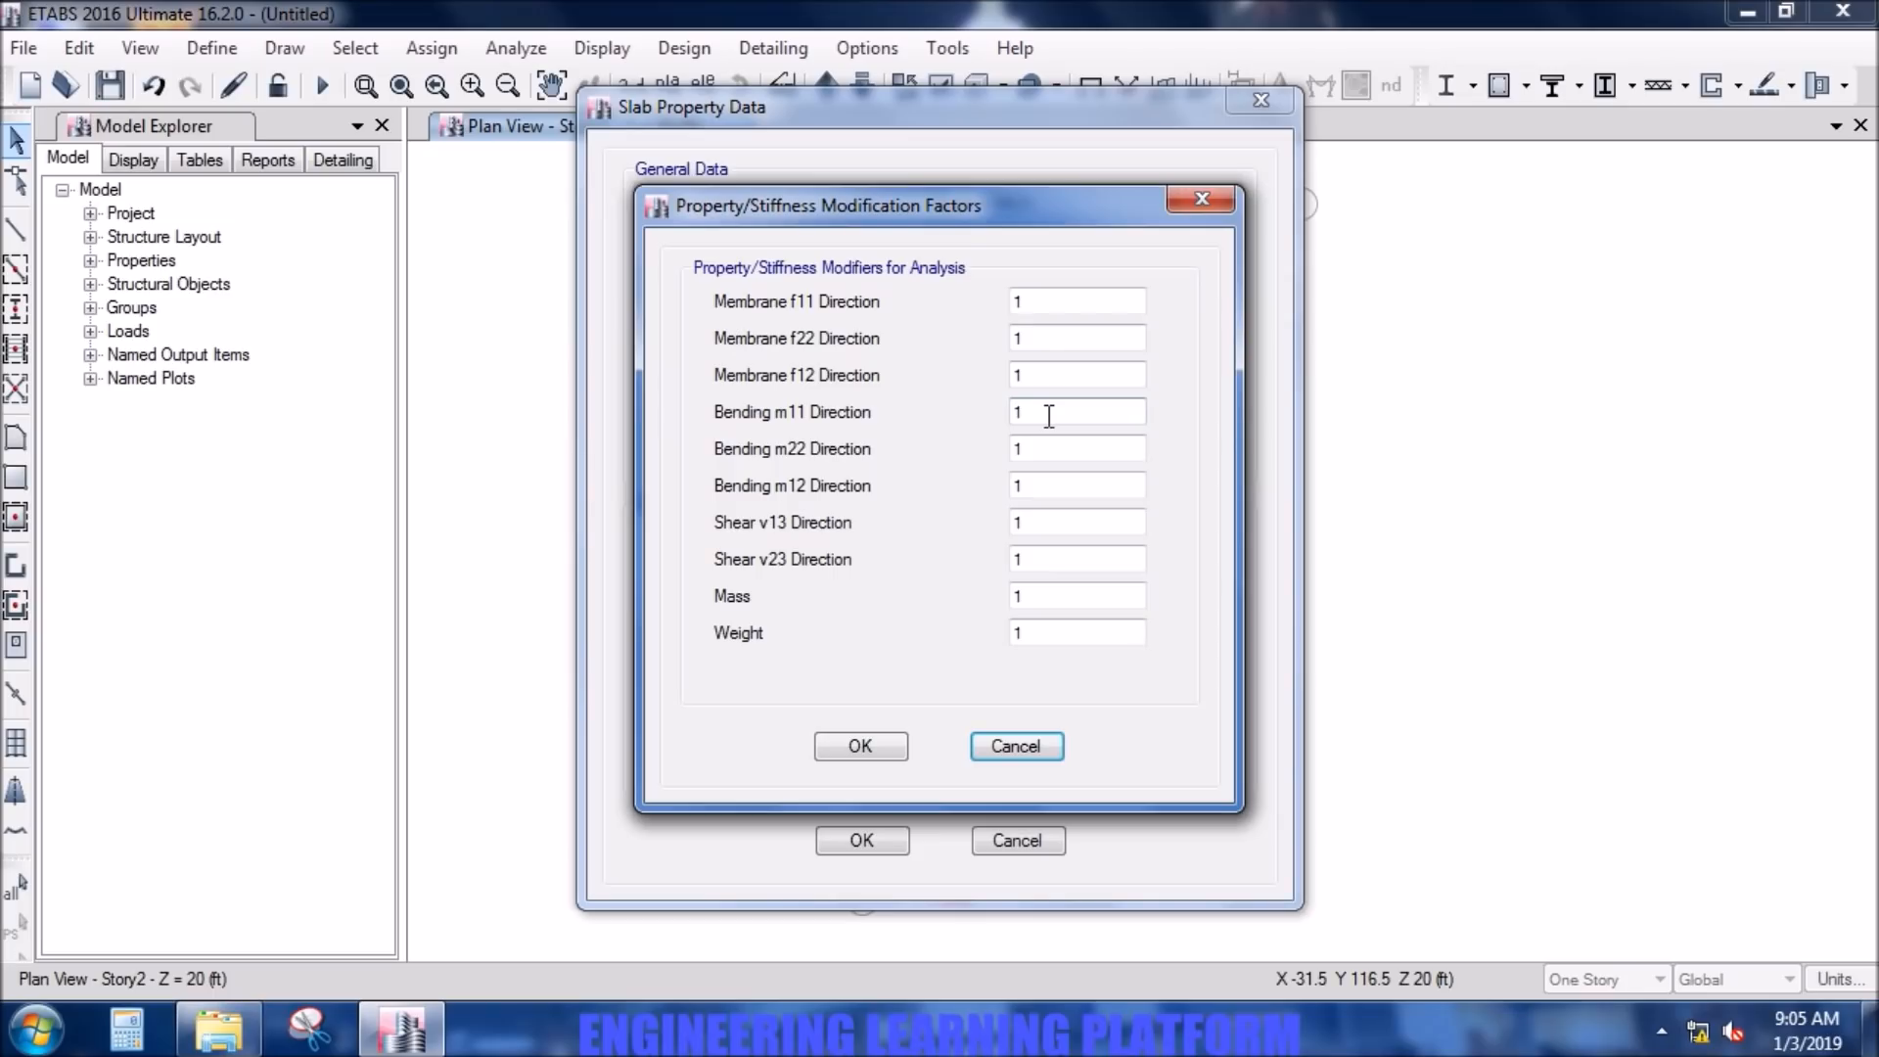
{"action": "double_click", "coordinate": [1046, 415]}
{"action": "type", "text": "0.25"}
{"action": "double_click", "coordinate": [1023, 448]}
{"action": "type", "text": "0.25"}
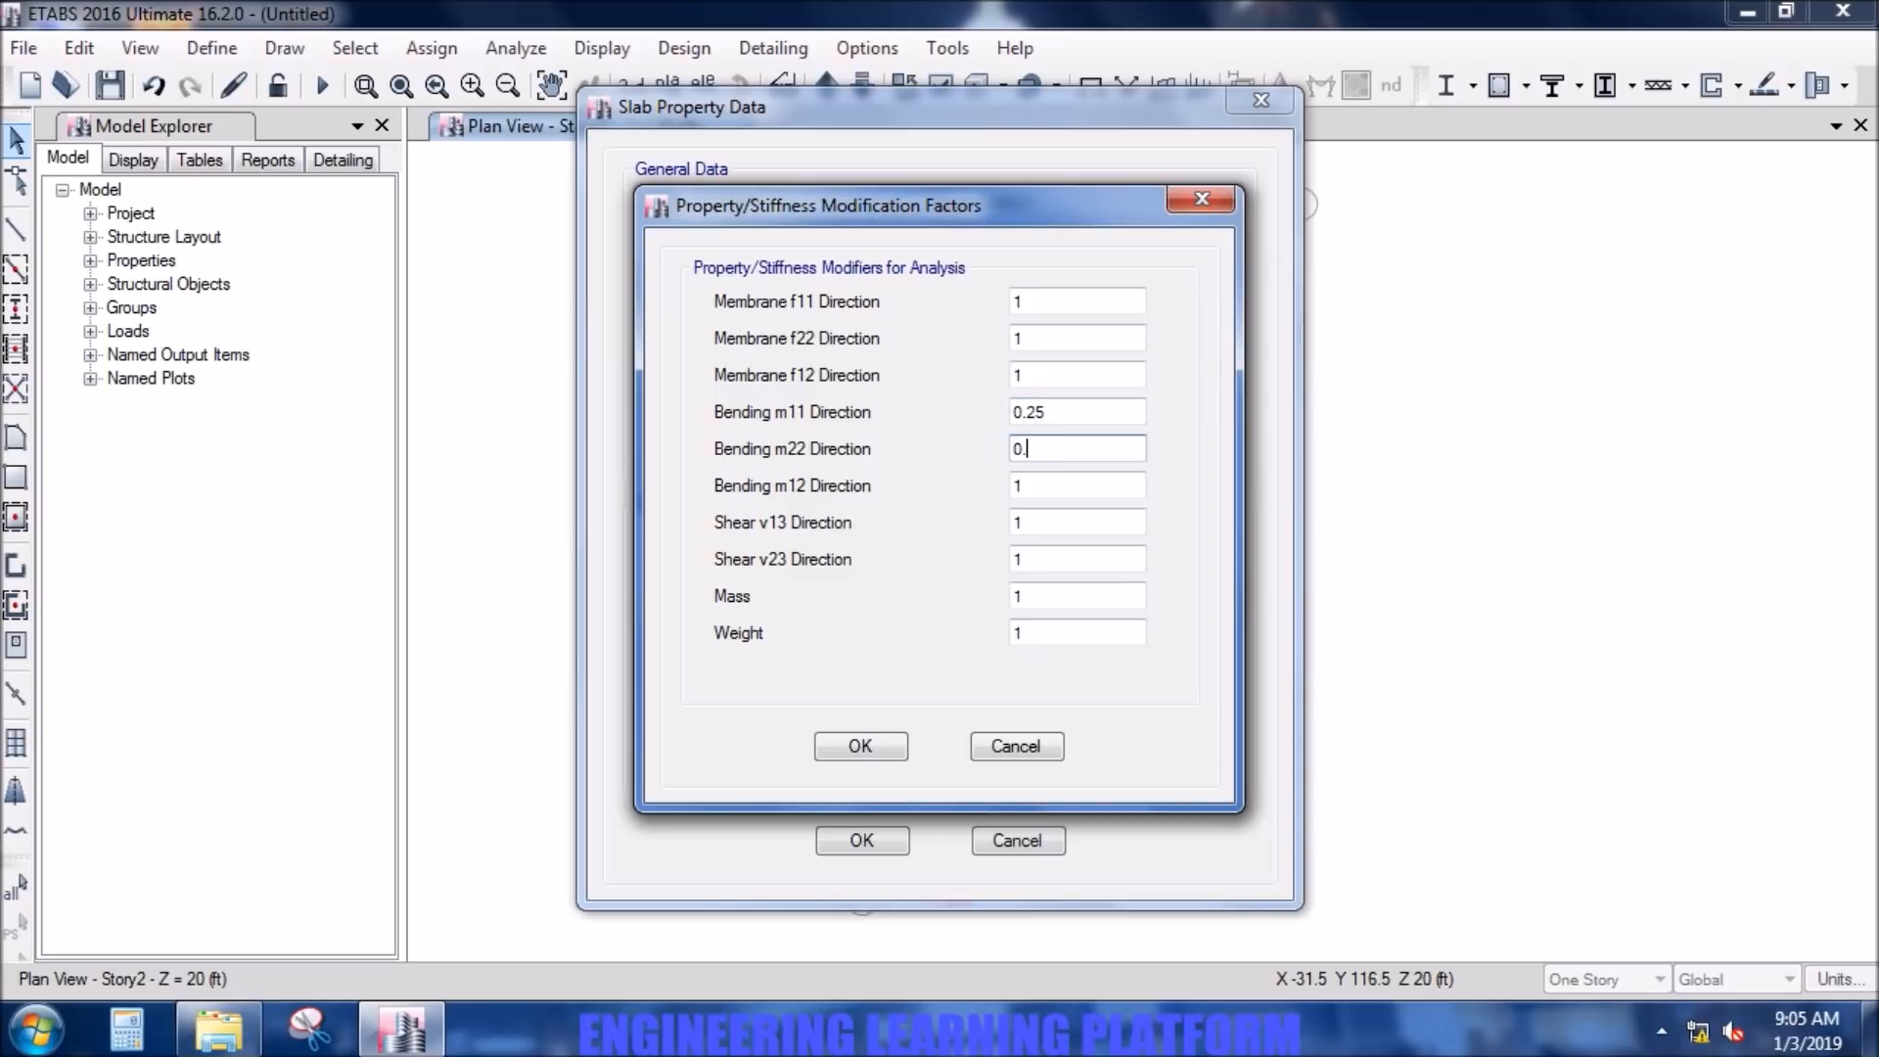
{"action": "double_click", "coordinate": [1046, 484]}
{"action": "type", "text": "0.25"}
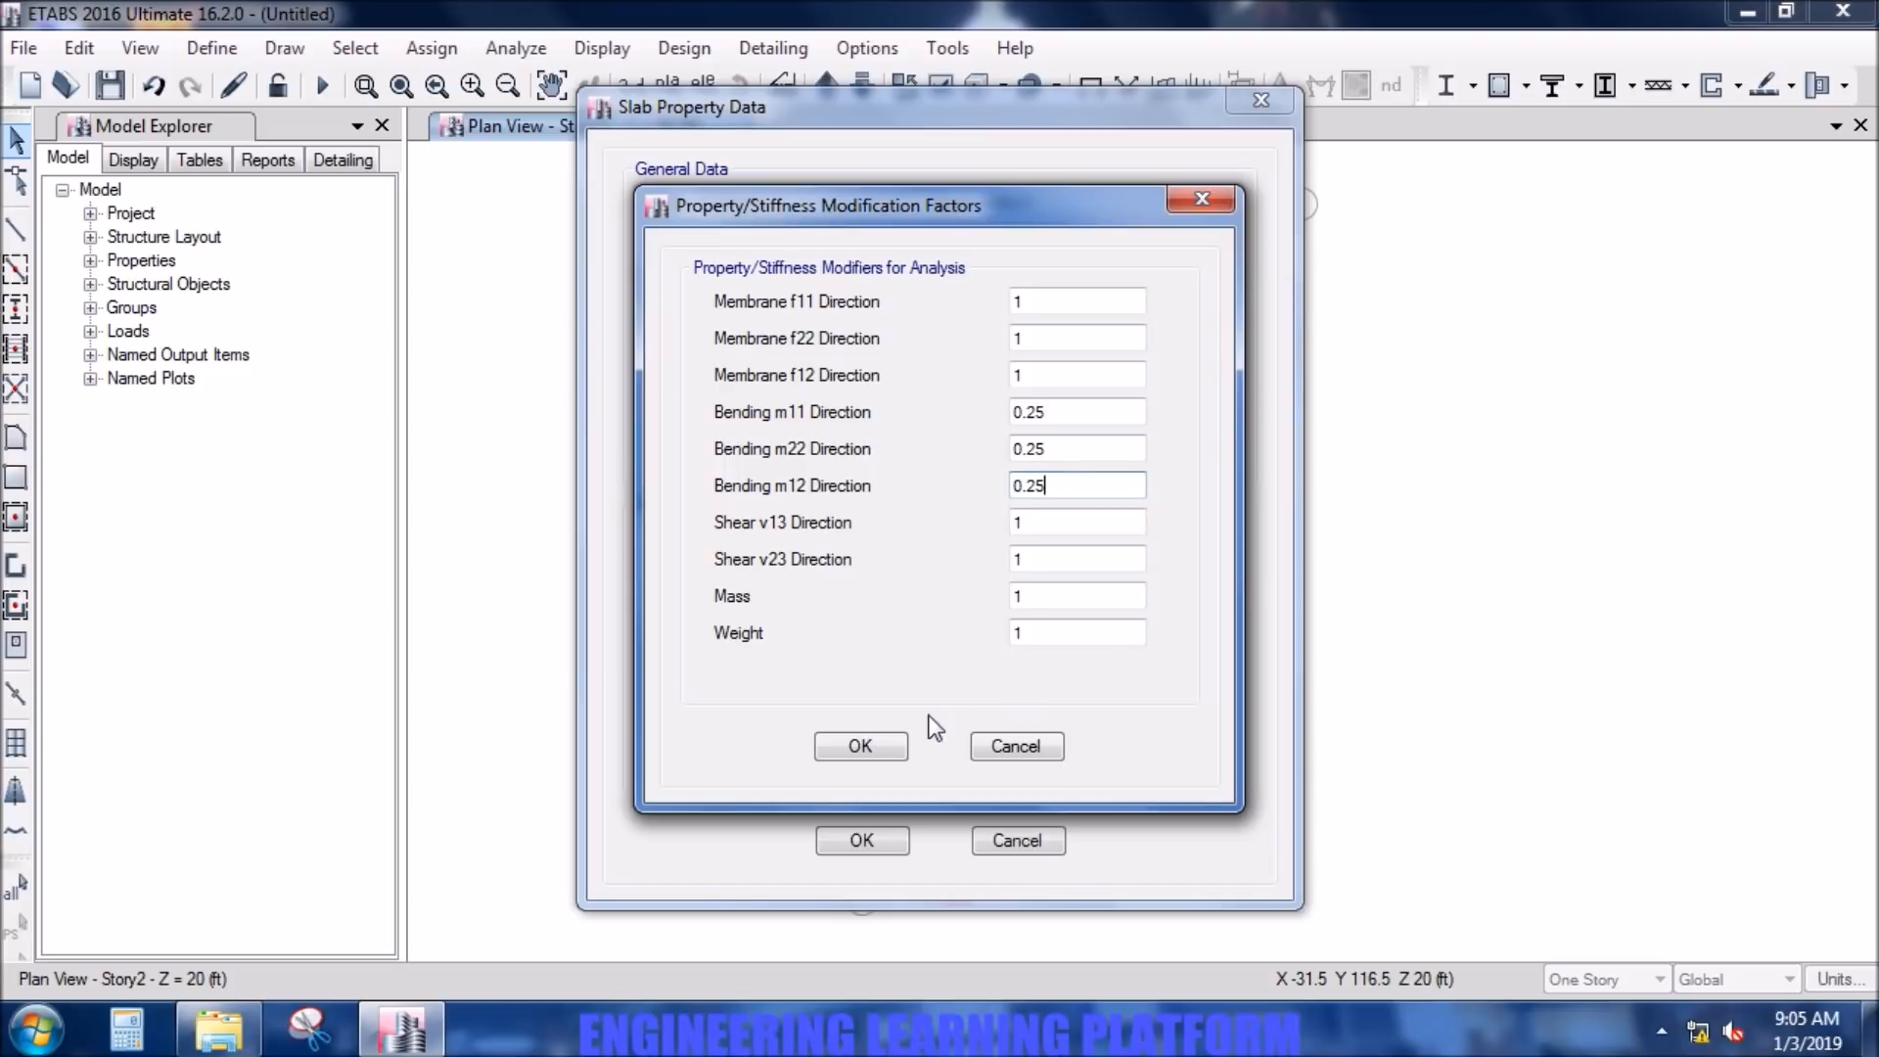
{"action": "left_click", "coordinate": [893, 750]}
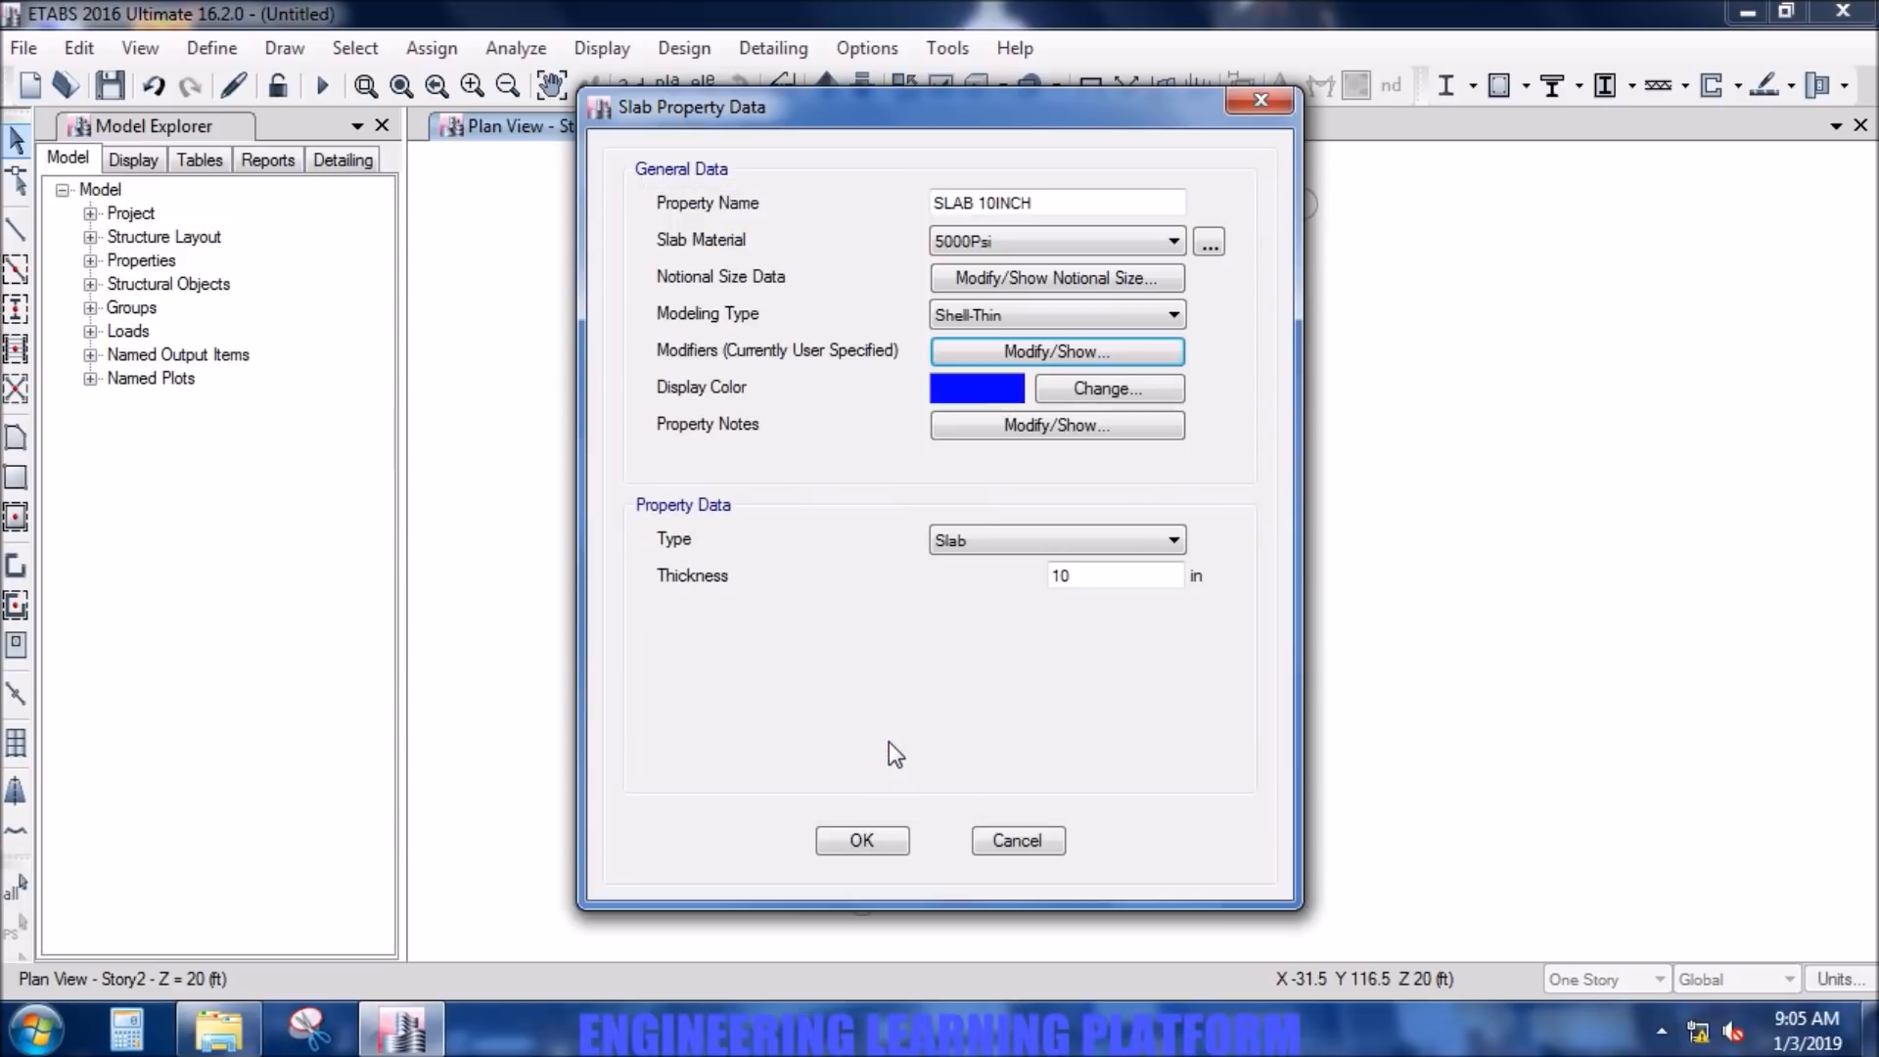
{"action": "left_click", "coordinate": [893, 844]}
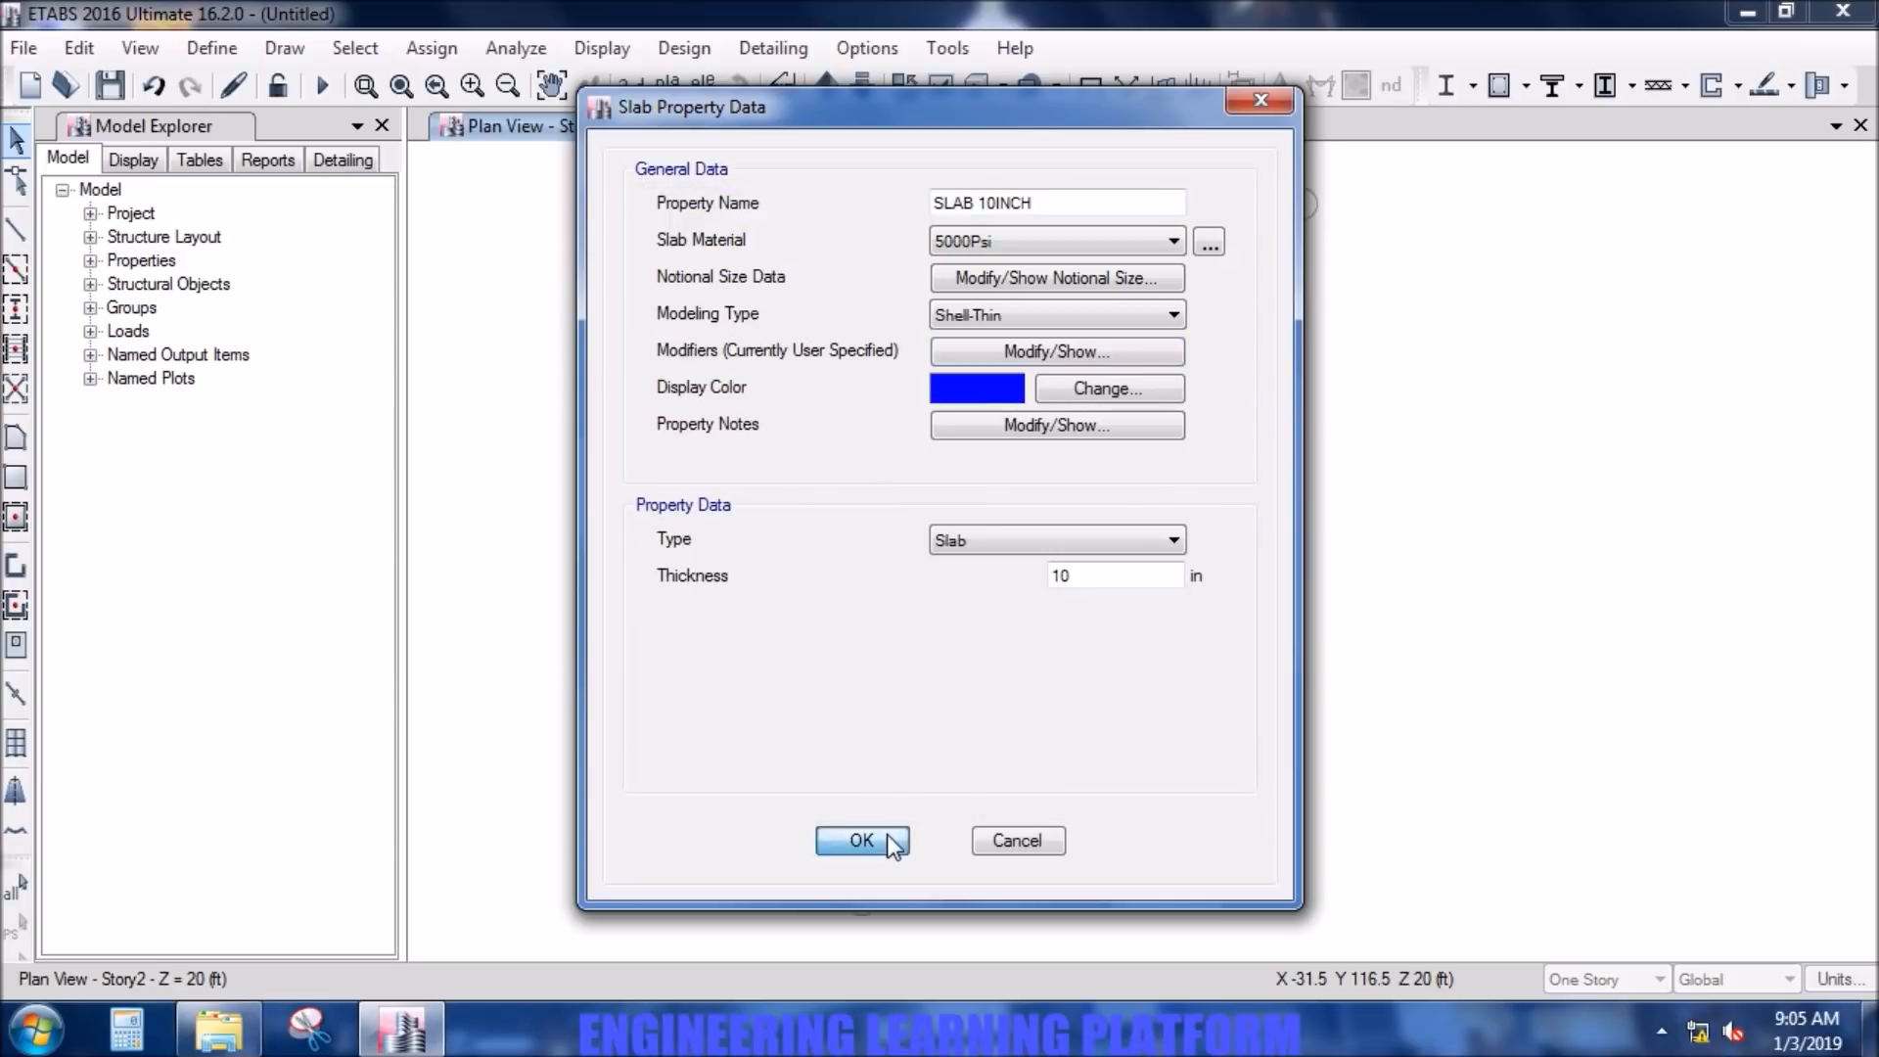
{"action": "left_click", "coordinate": [1122, 594]}
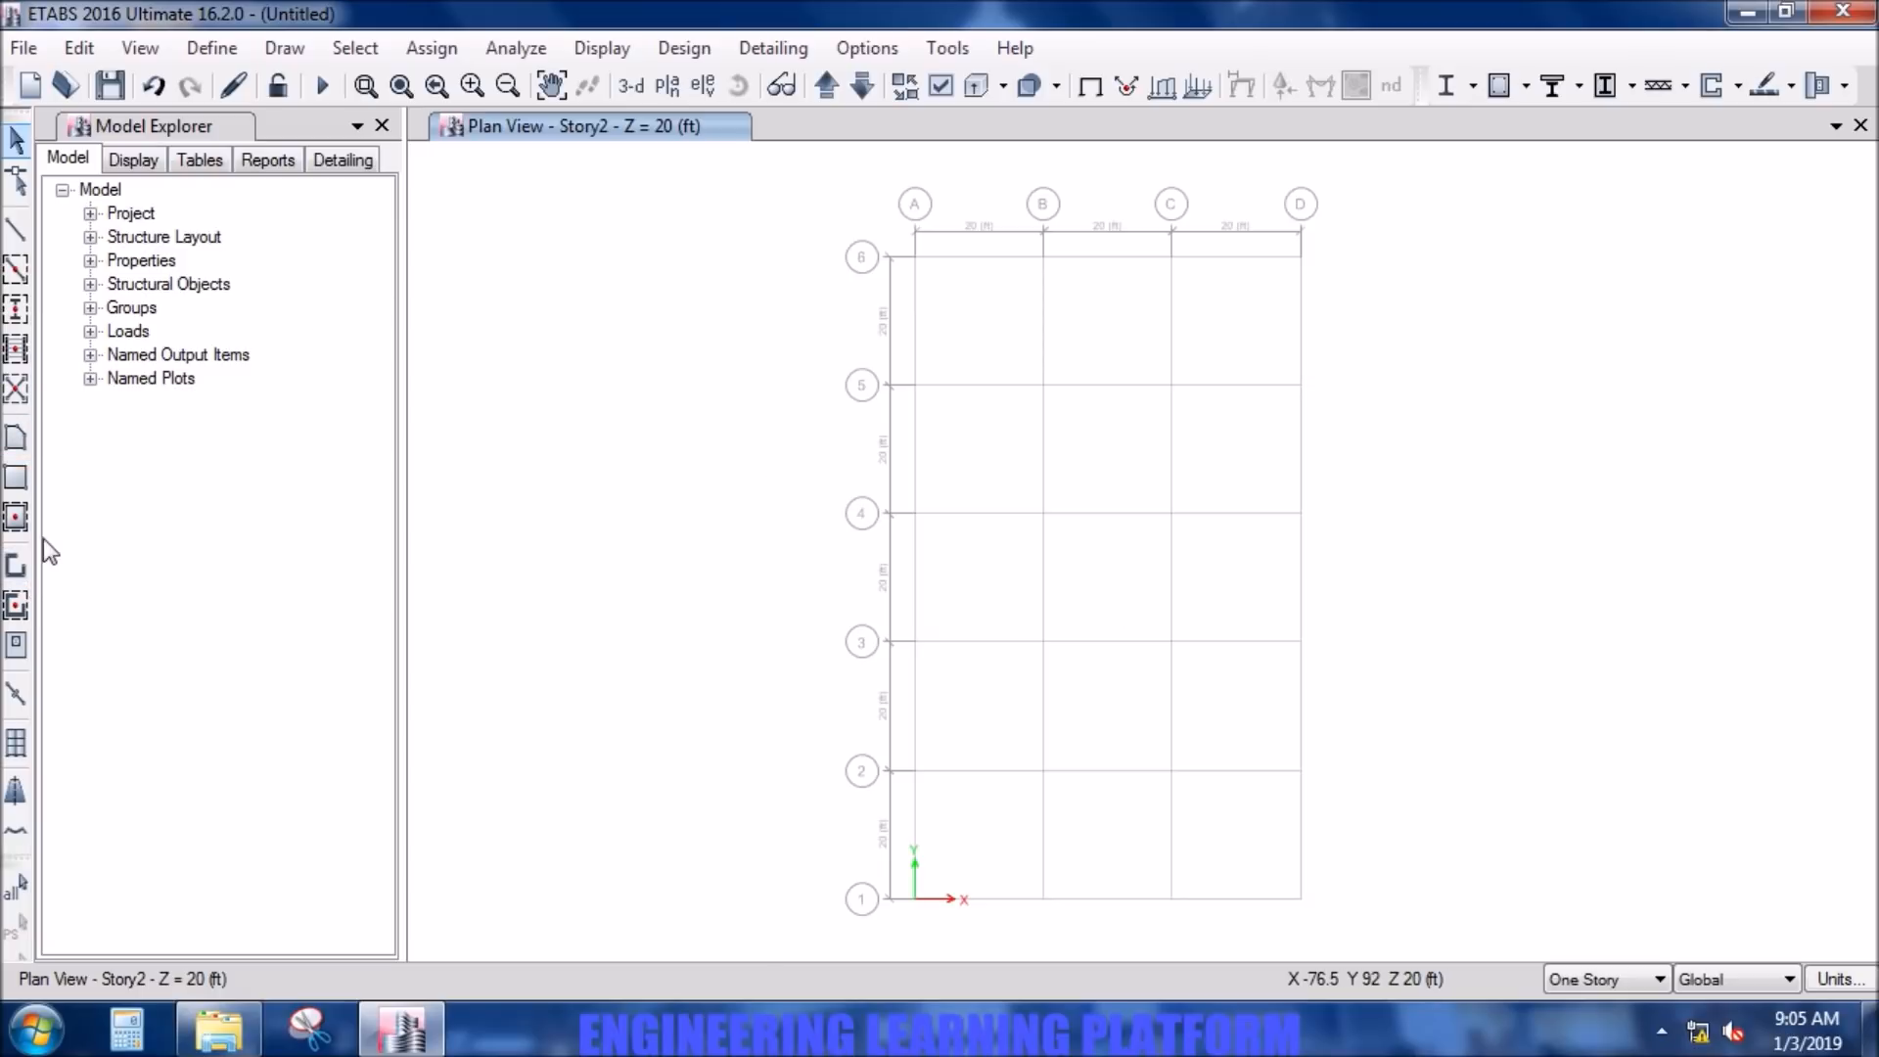
- Place C 12X36 columns with Quick Draw Columns at every intersection along grid line A, from A-6 to A-1
{"action": "left_click", "coordinate": [17, 311]}
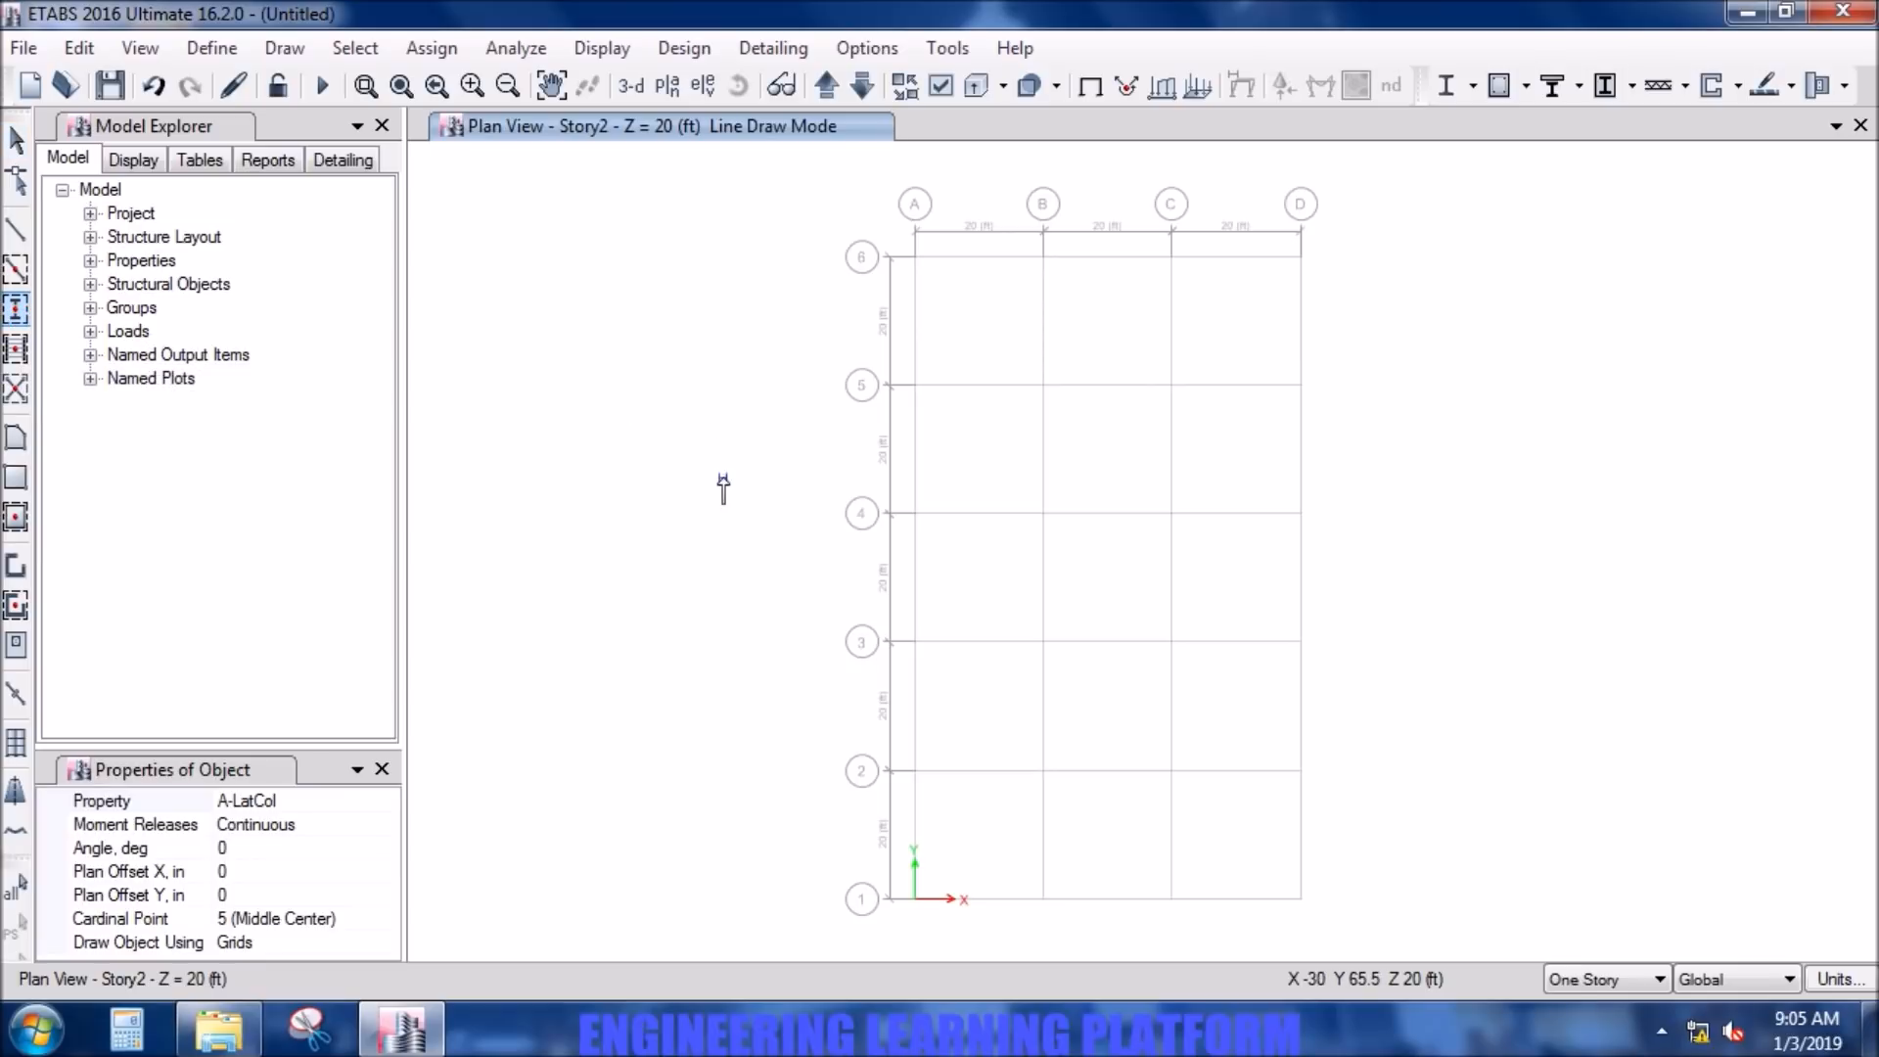
{"action": "left_click", "coordinate": [385, 796]}
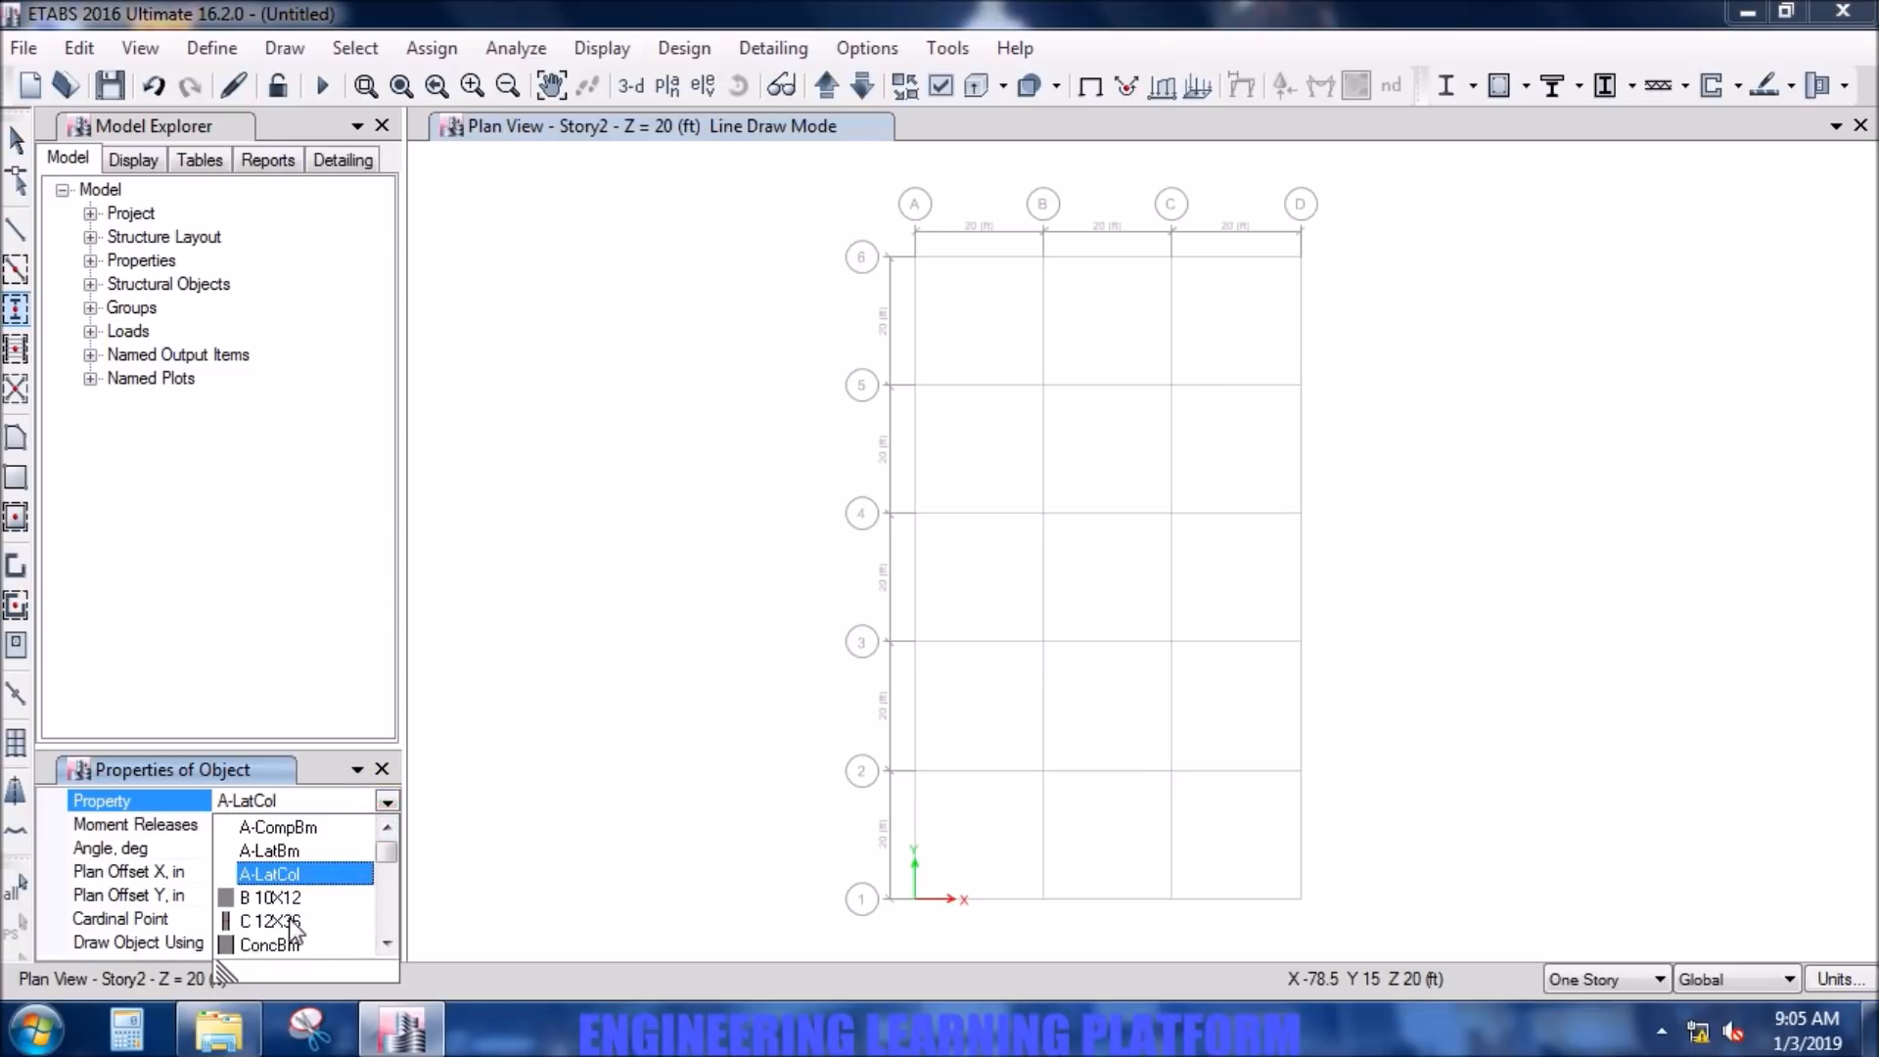
{"action": "left_click", "coordinate": [274, 921]}
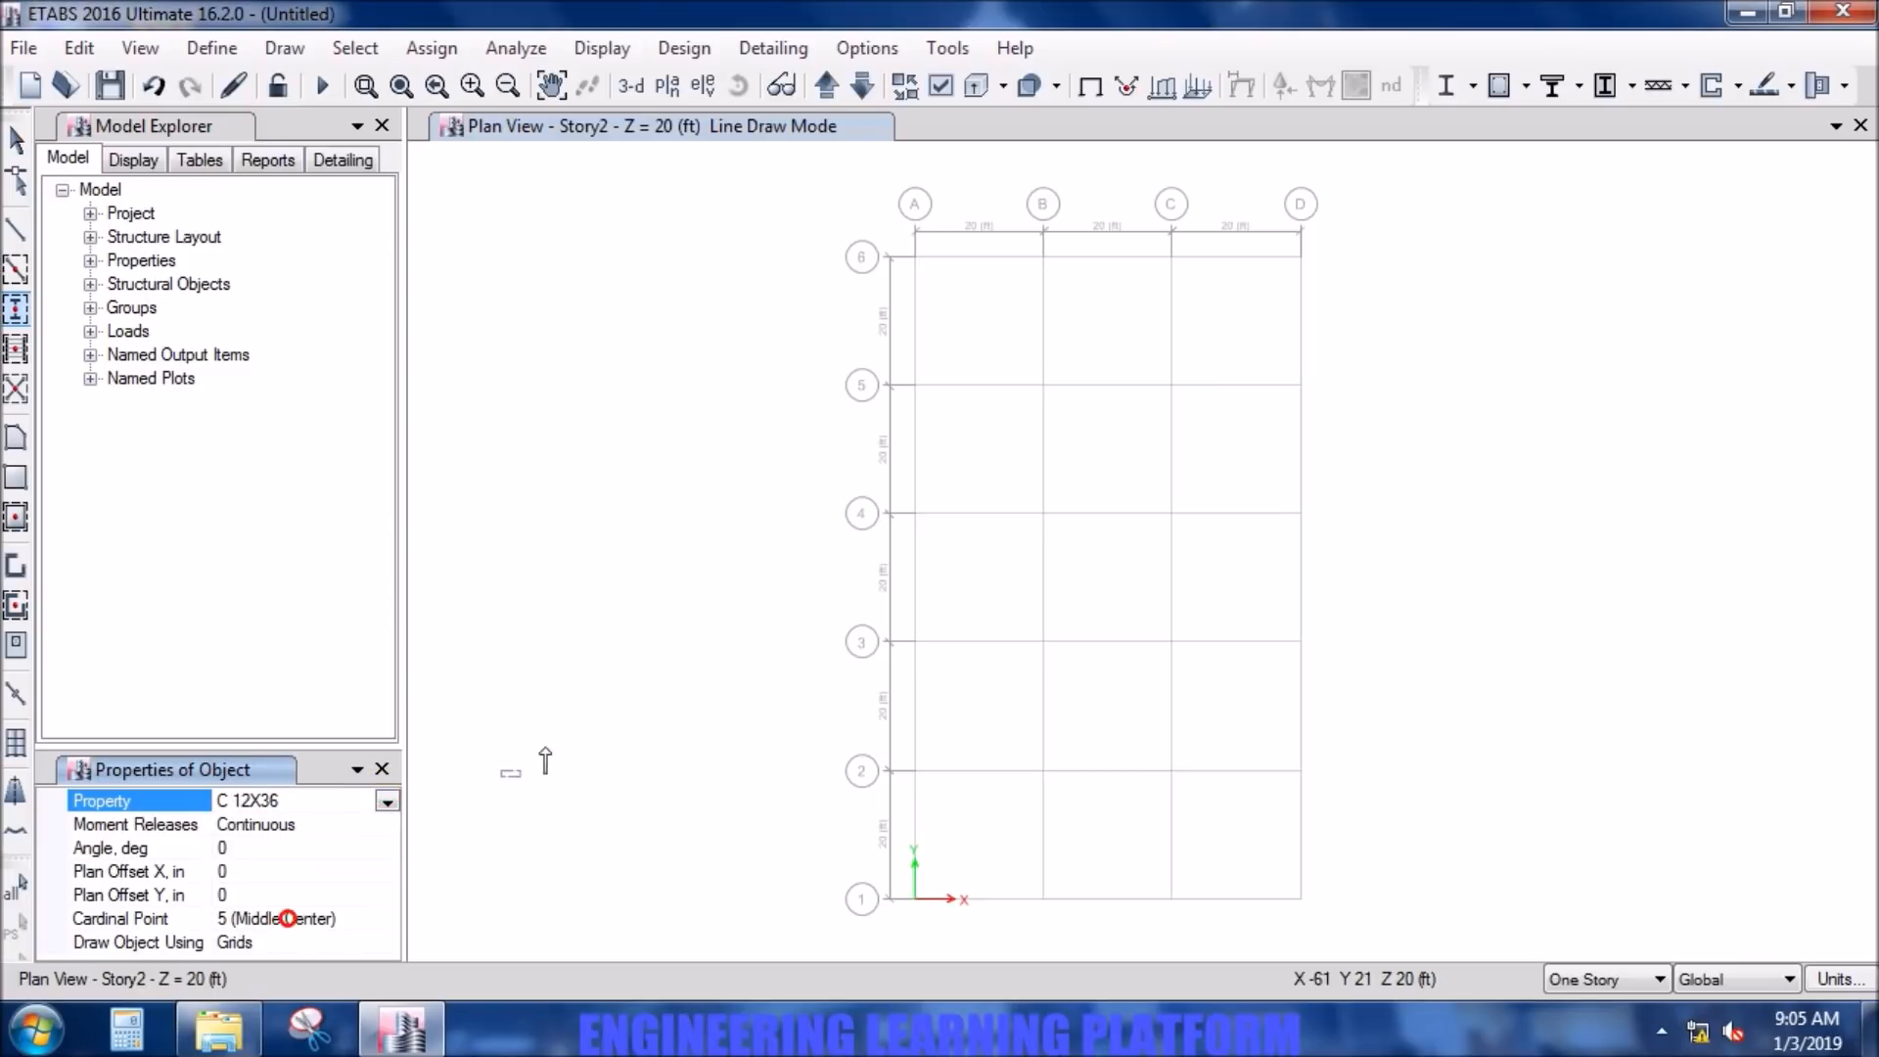
{"action": "left_click", "coordinate": [915, 258]}
{"action": "left_click", "coordinate": [915, 385]}
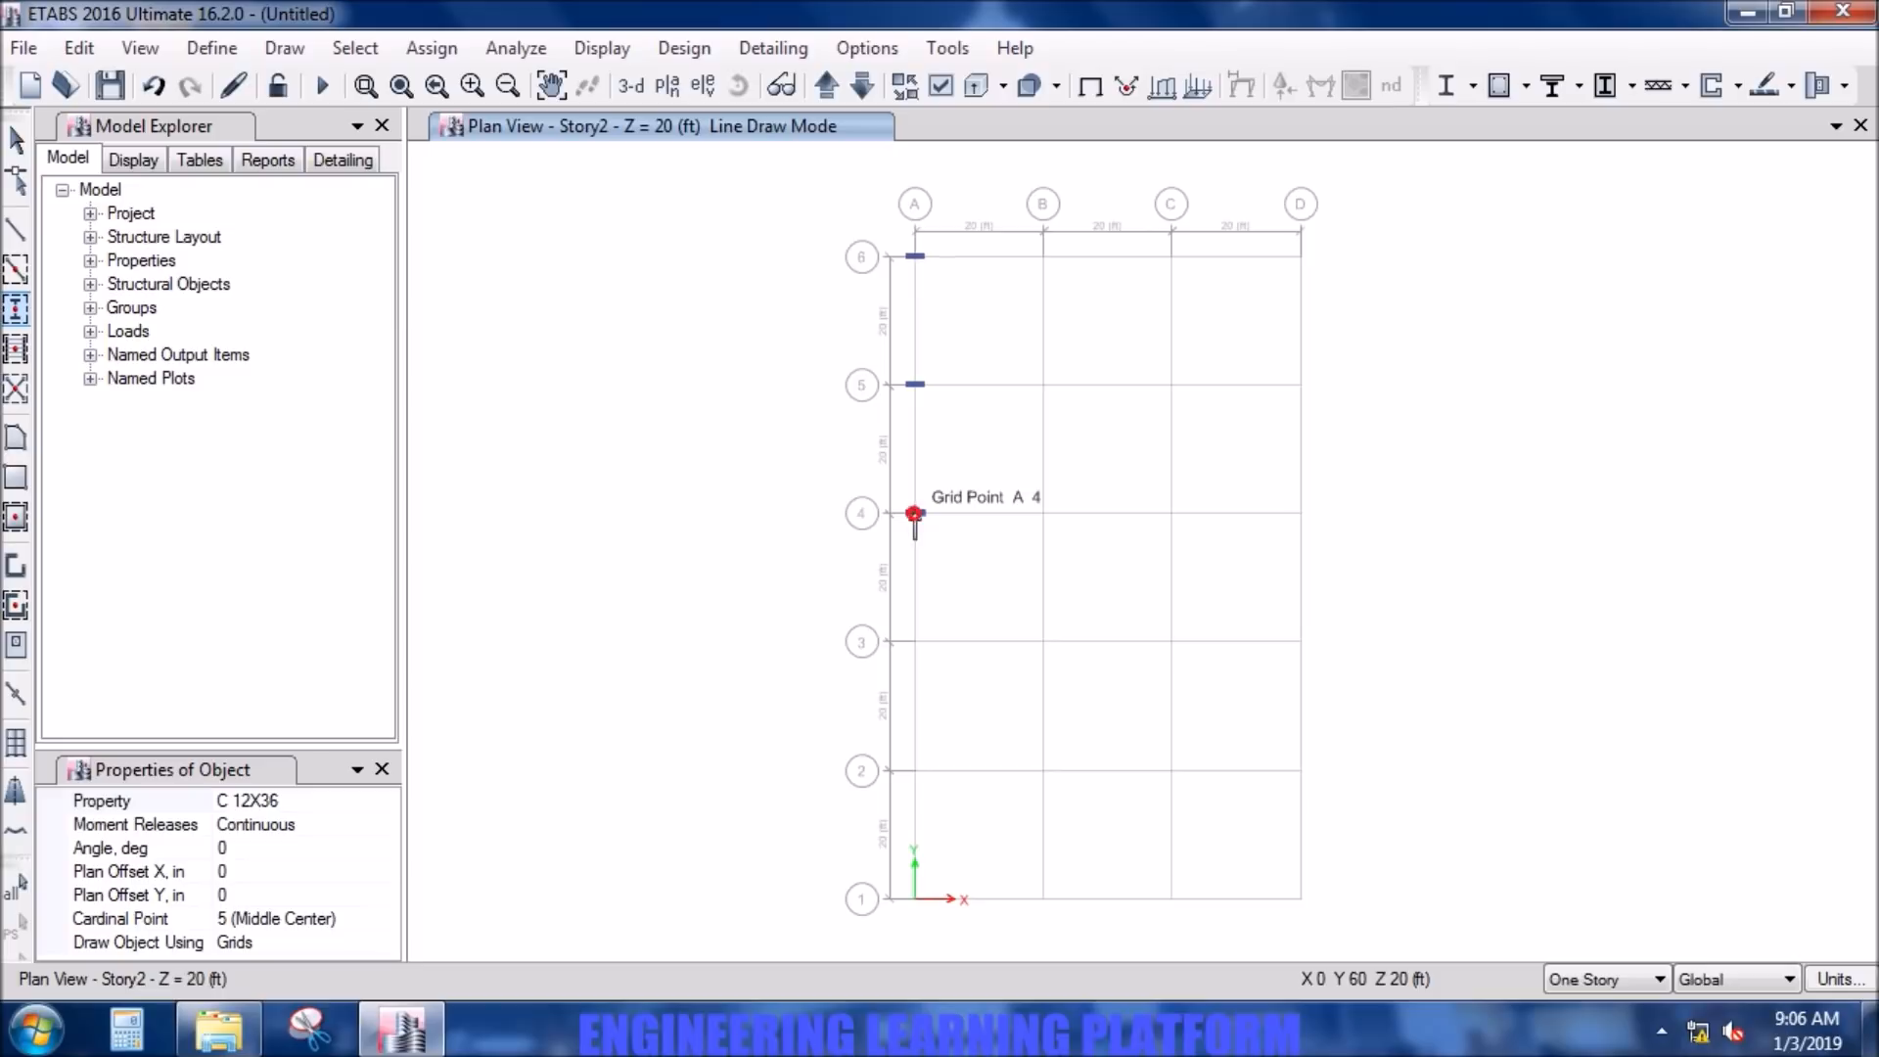
{"action": "left_click", "coordinate": [915, 513]}
{"action": "left_click", "coordinate": [915, 642]}
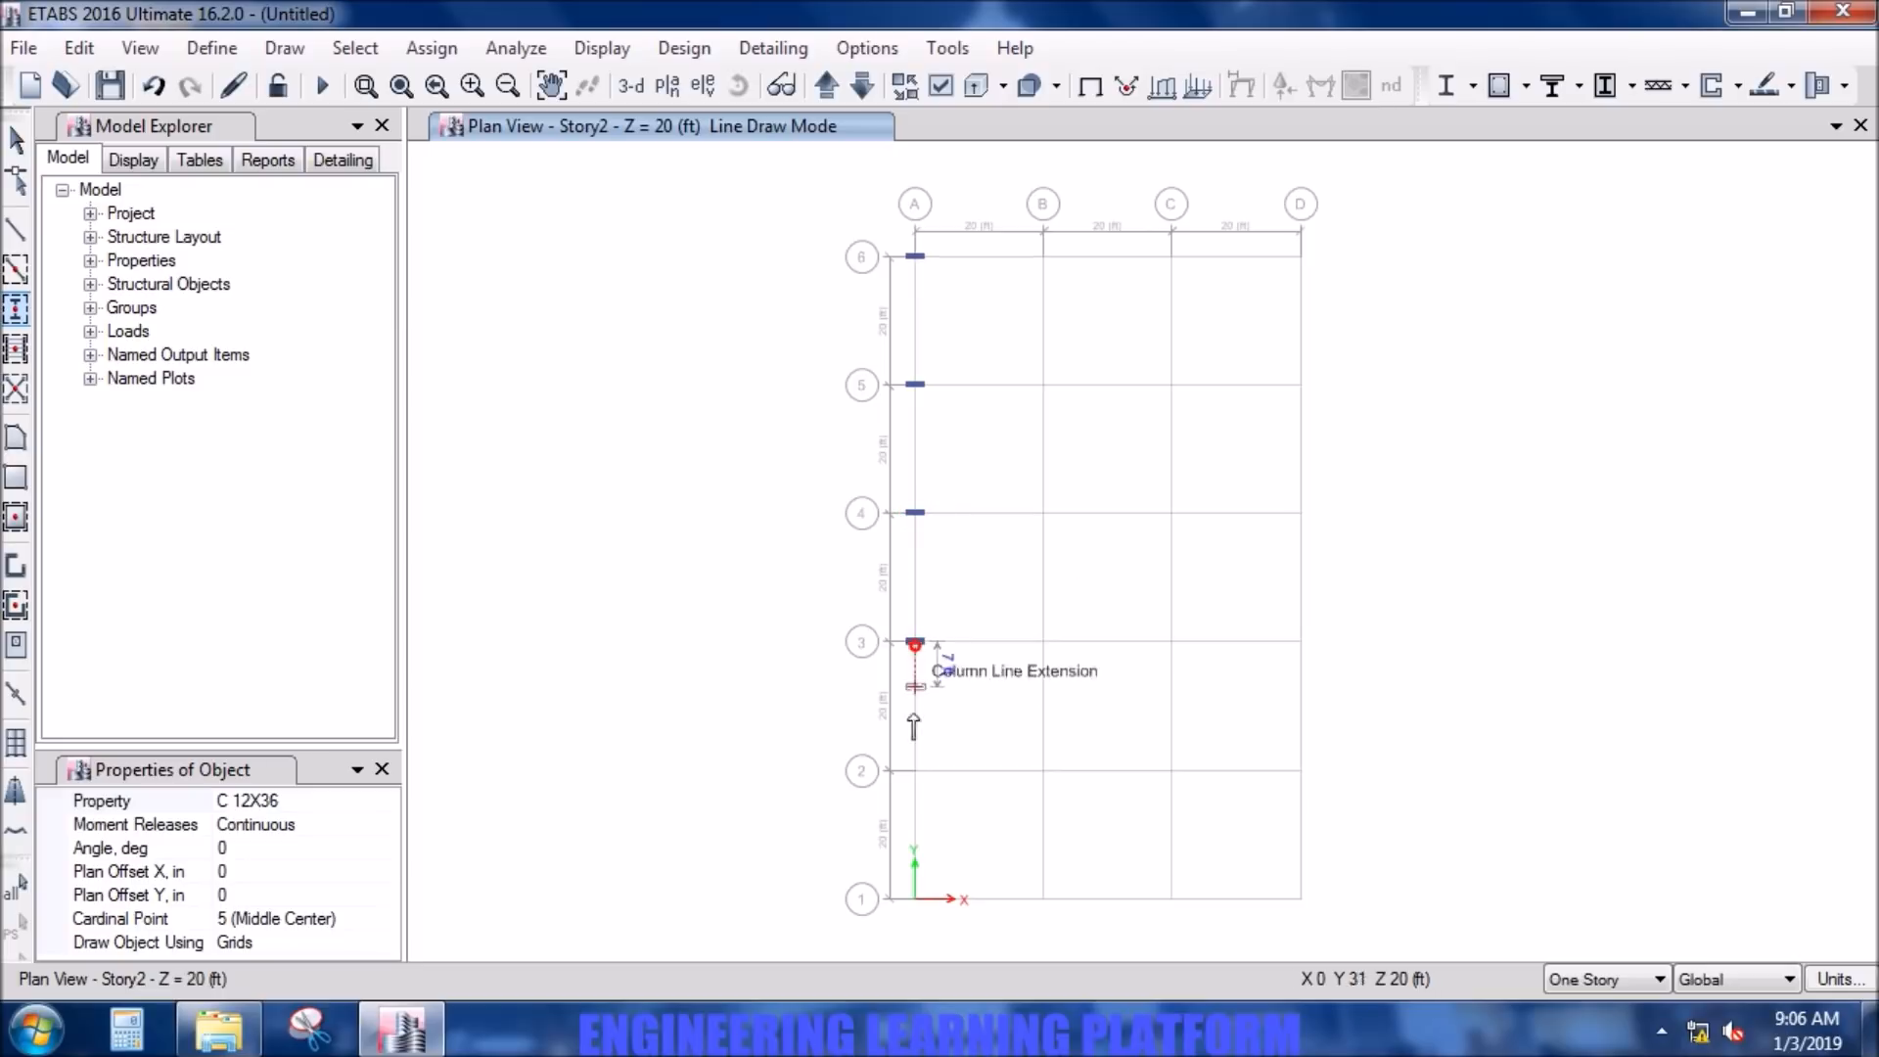
{"action": "left_click", "coordinate": [915, 770]}
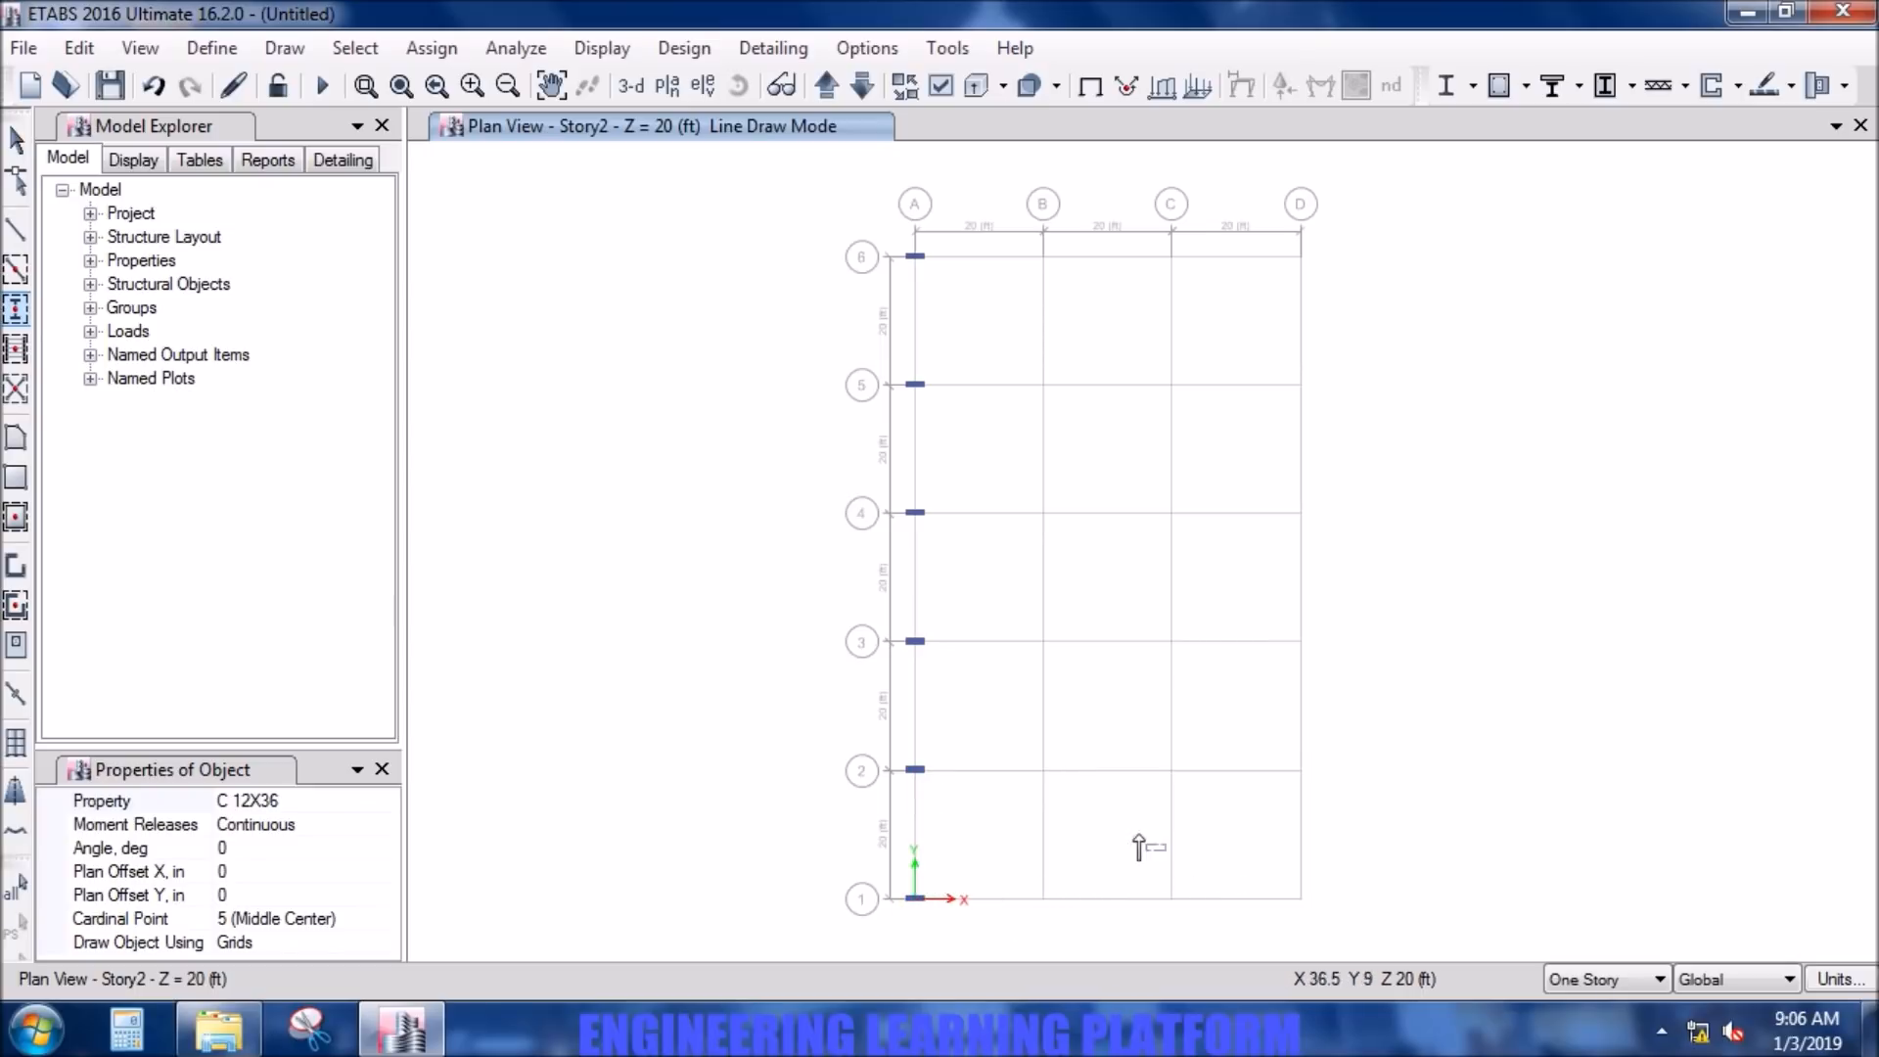
- Place C 12X36 columns at the intersections of grid lines B and C with grid lines 2 through 5
{"action": "left_click", "coordinate": [1043, 771]}
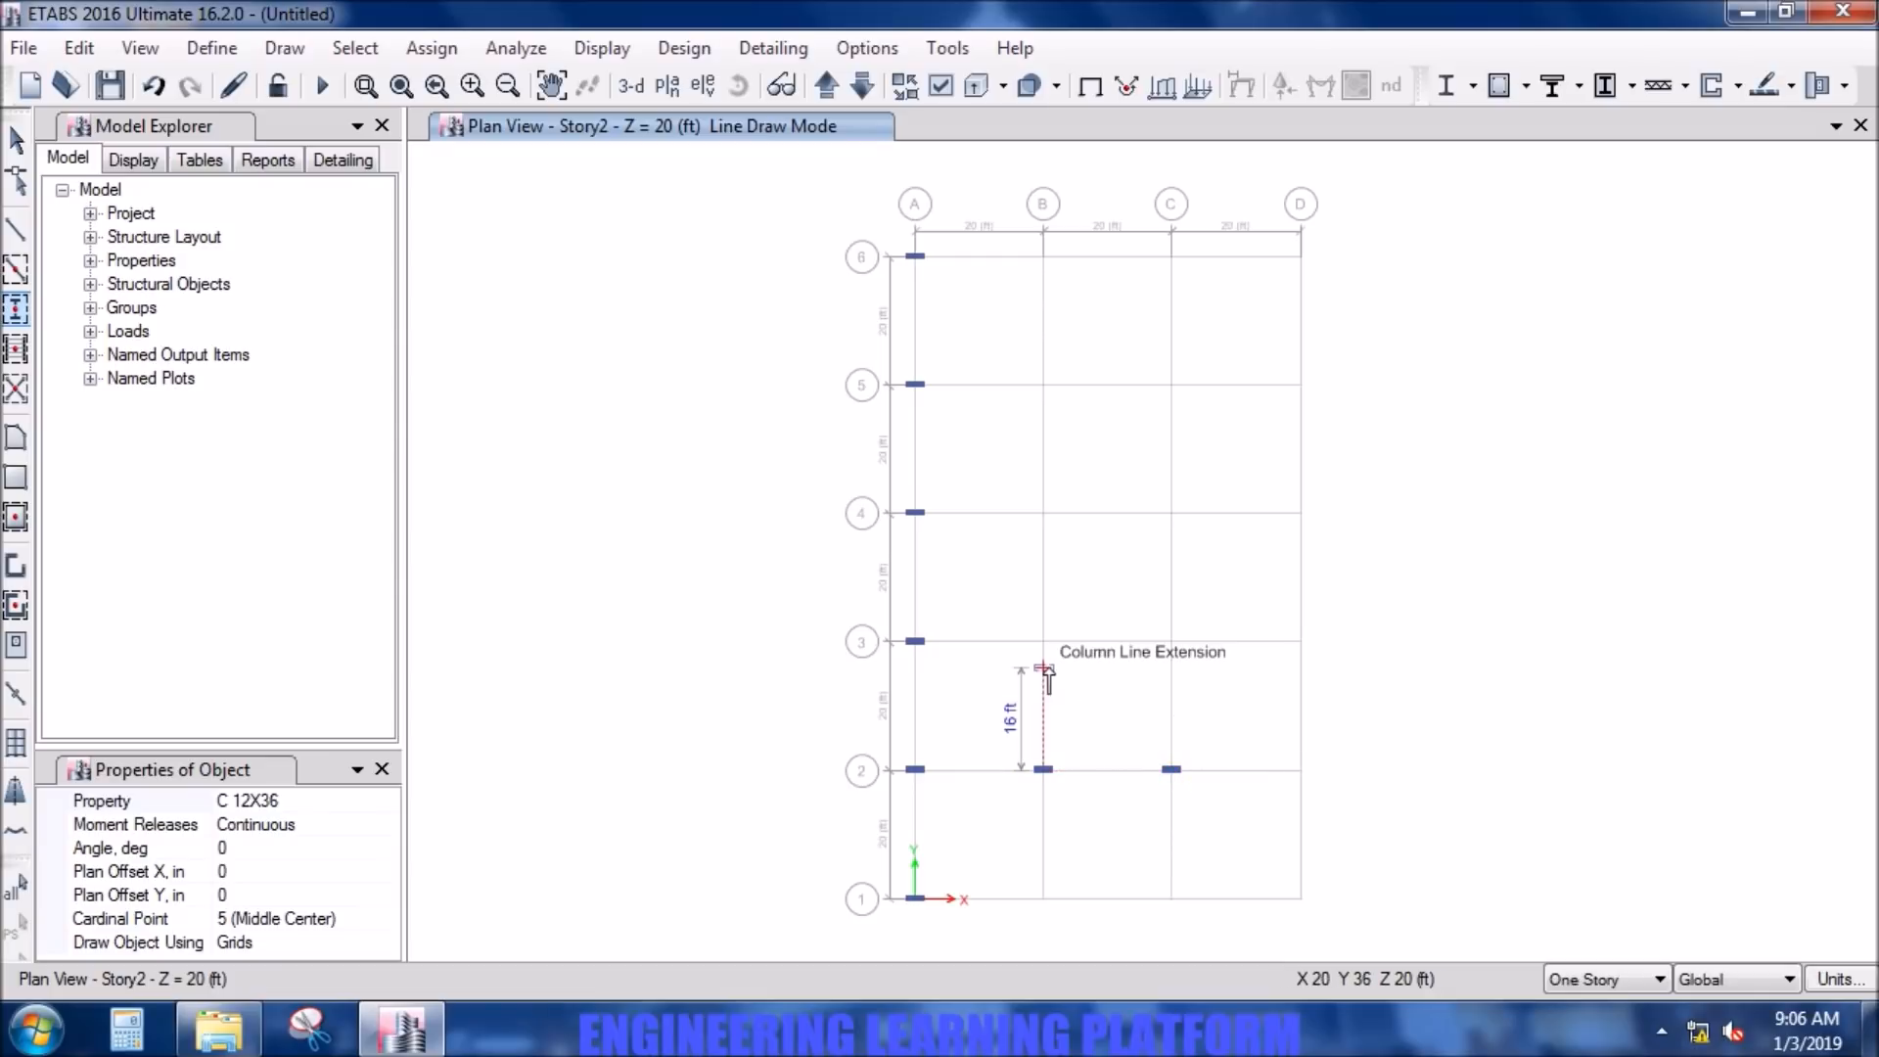
{"action": "scroll", "coordinate": [1046, 668], "scroll_direction": "up", "scroll_amount": 2}
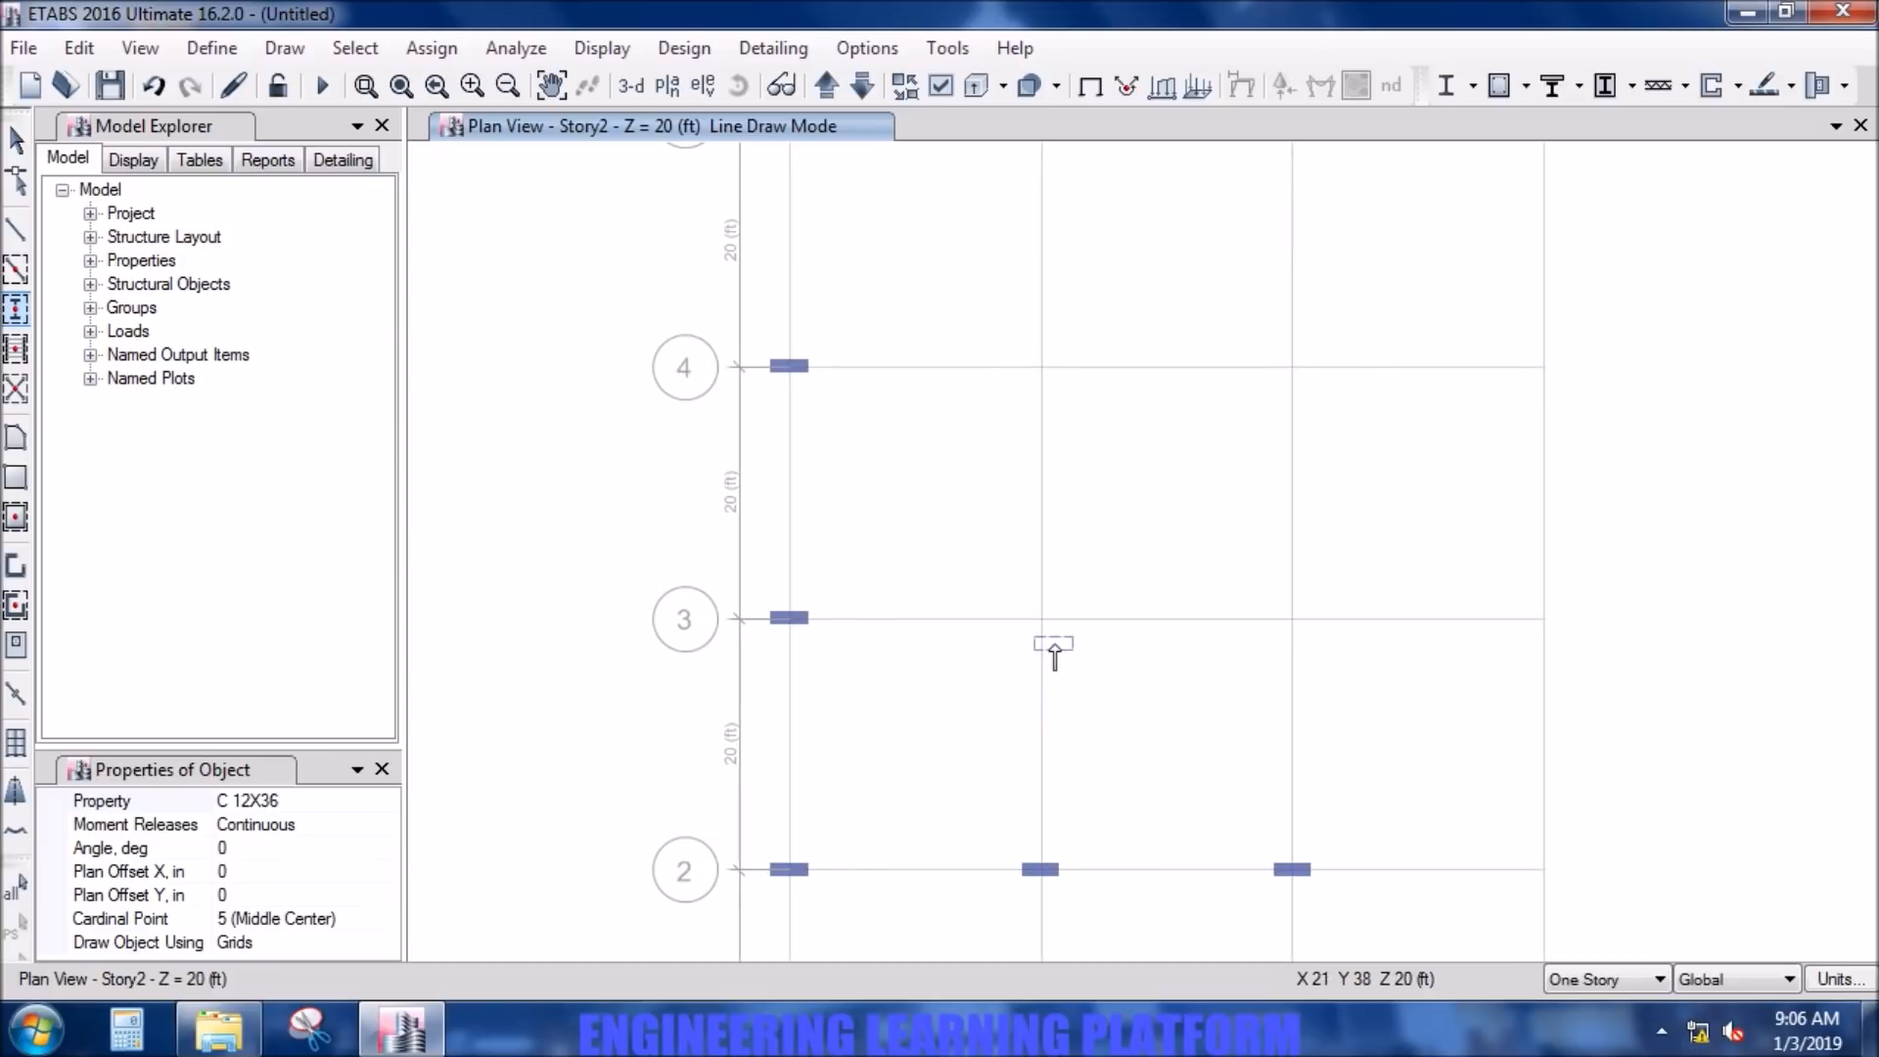
{"action": "left_click", "coordinate": [1043, 619]}
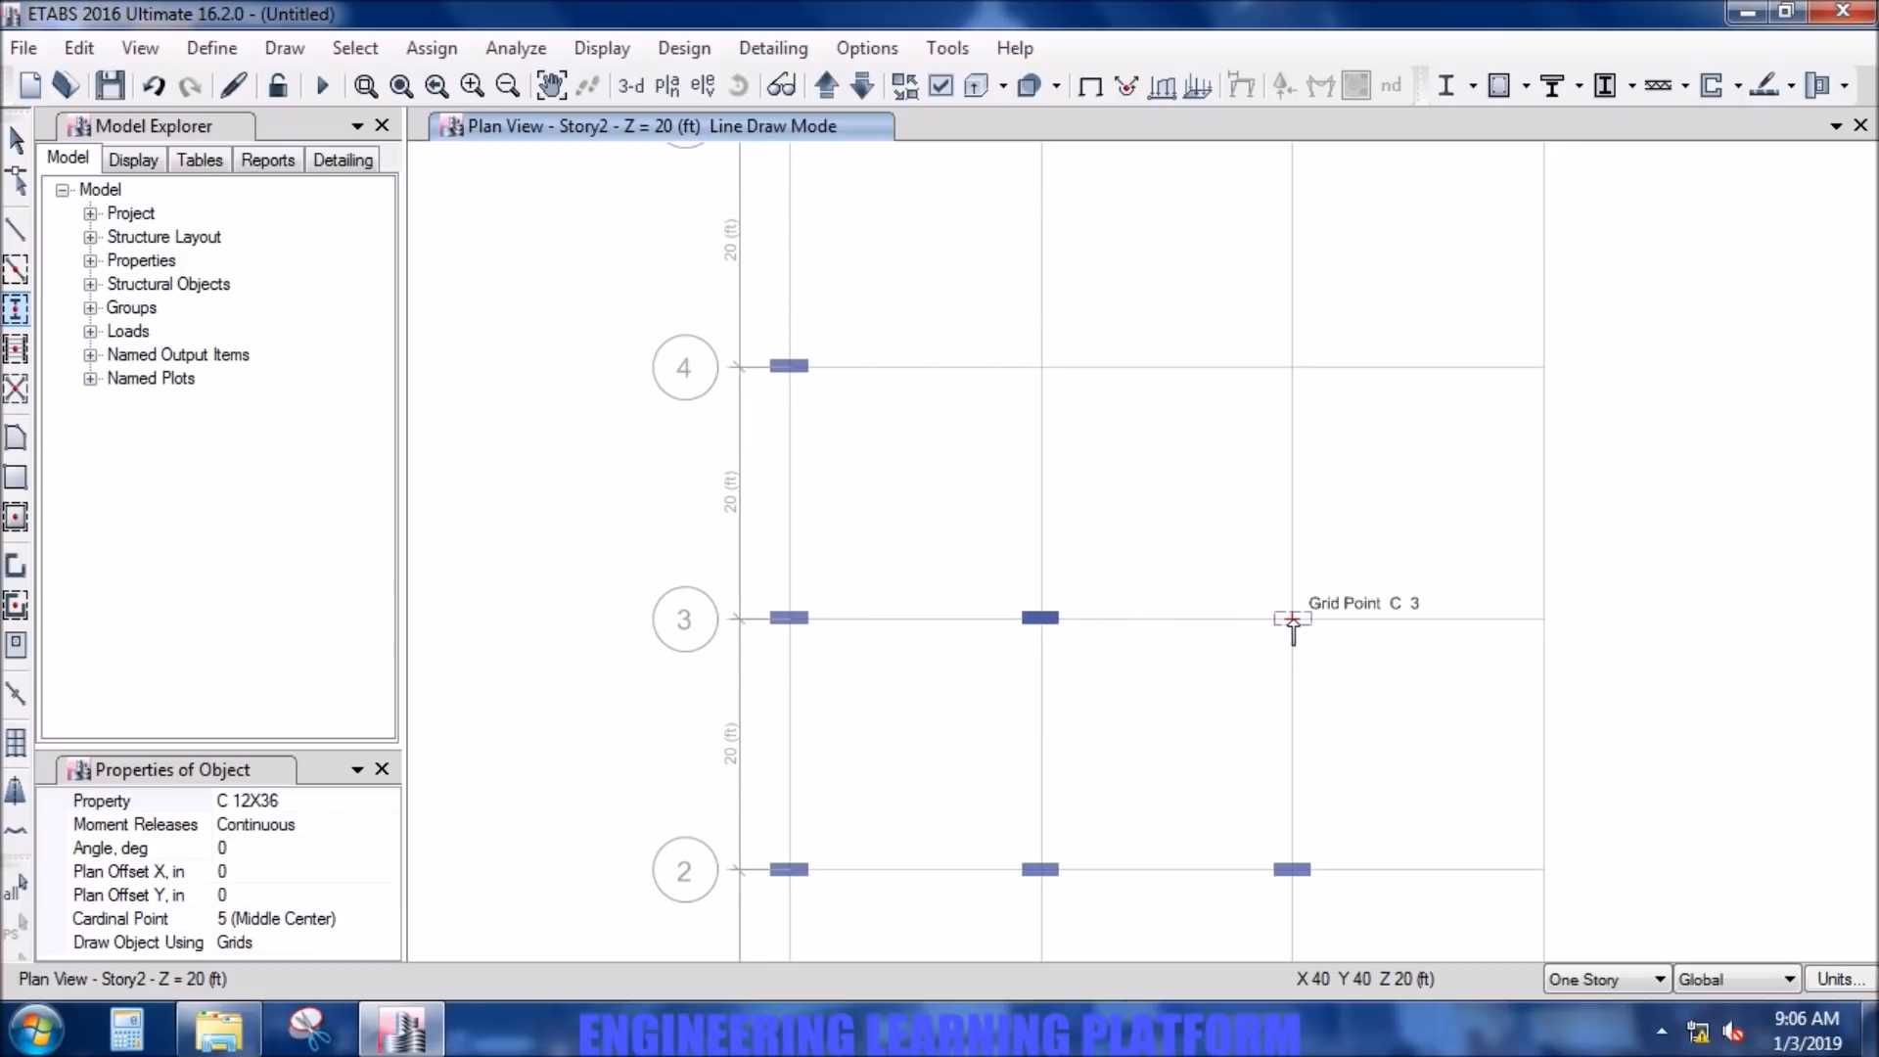
{"action": "left_click", "coordinate": [1293, 367]}
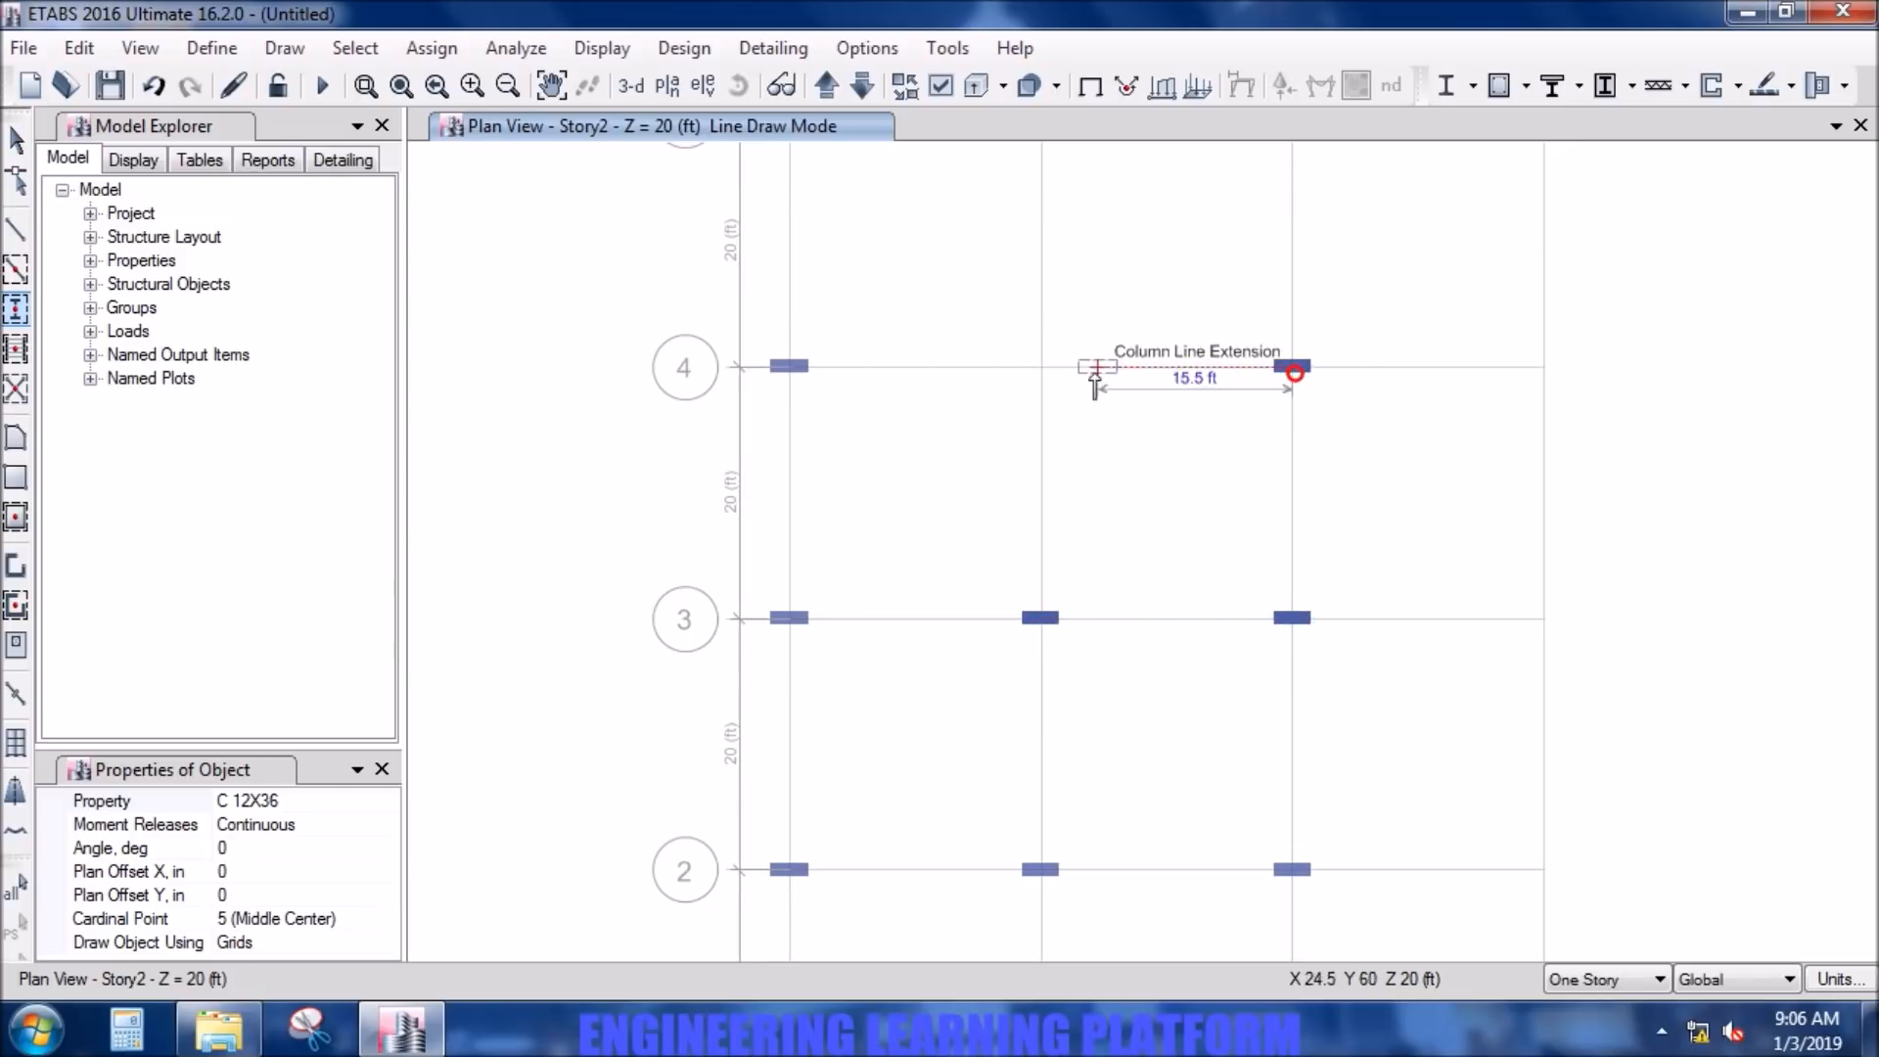
{"action": "middle_click_drag", "start_coordinate": [1104, 305], "coordinate": [1079, 695]}
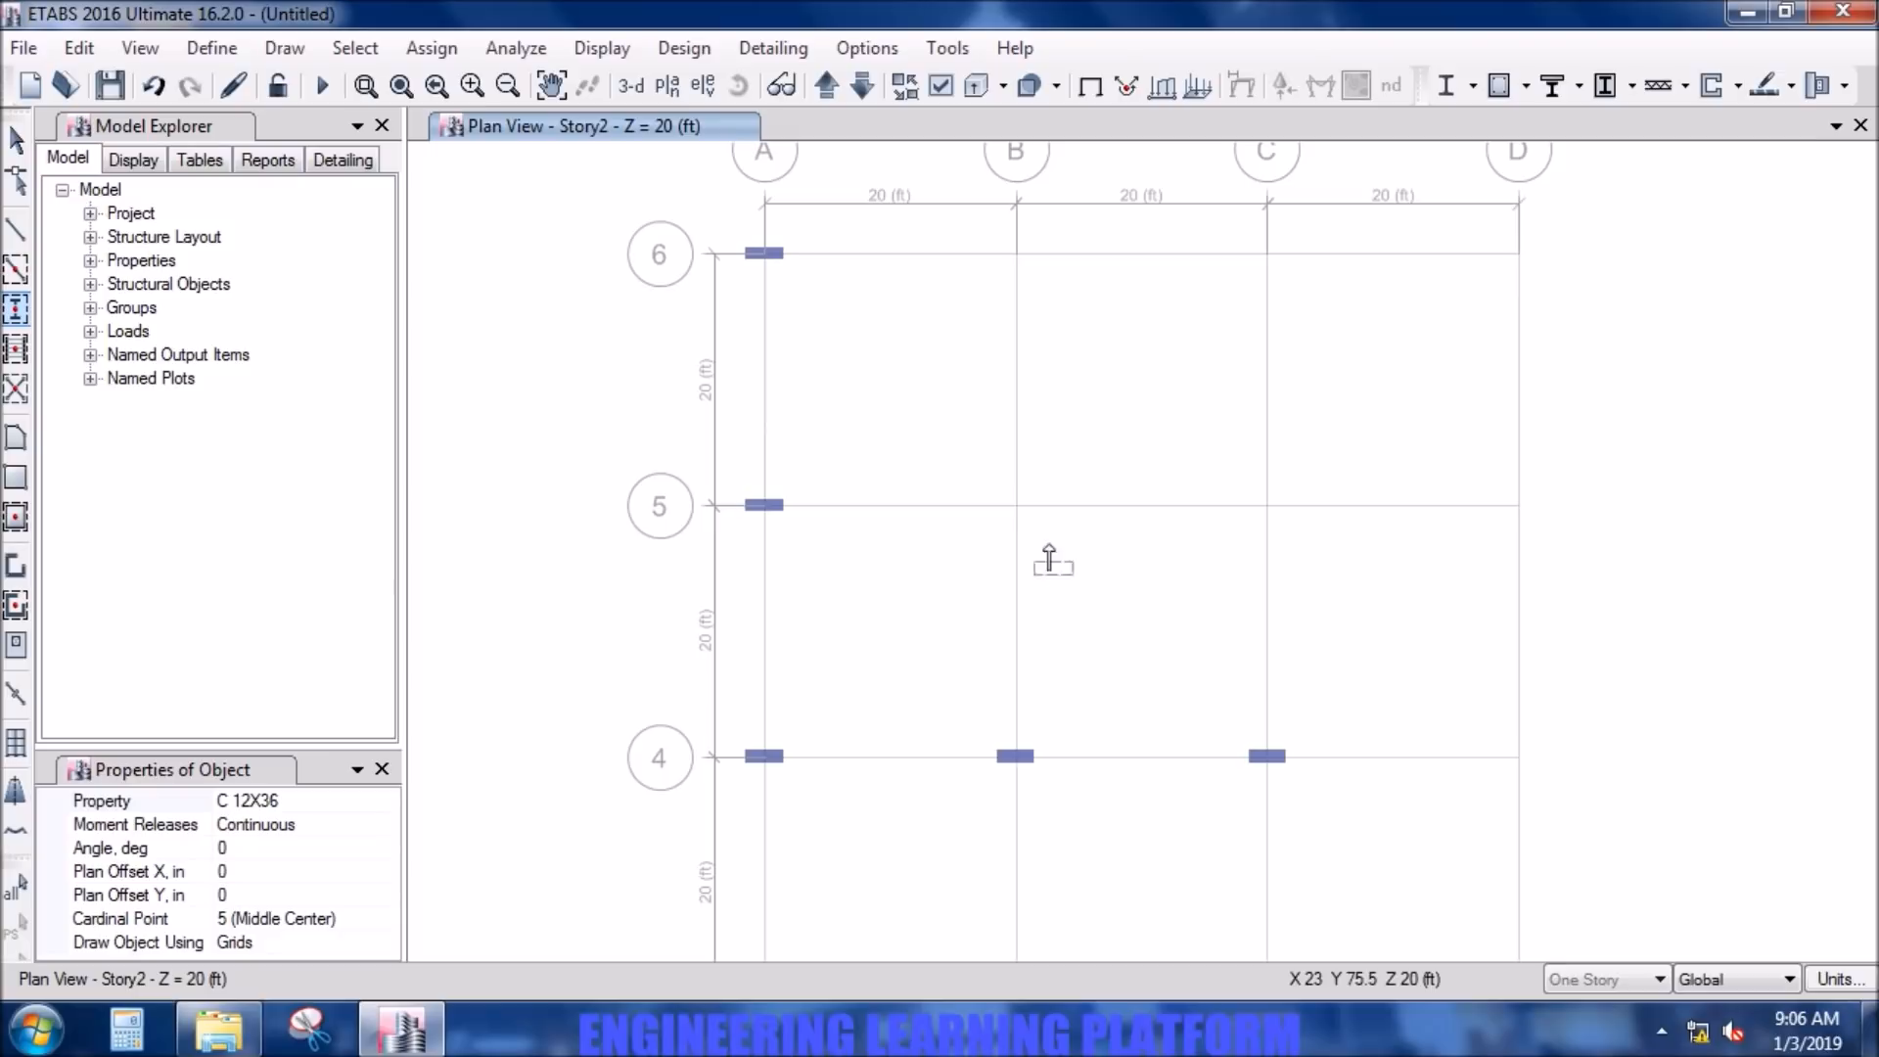
{"action": "left_click", "coordinate": [1015, 505]}
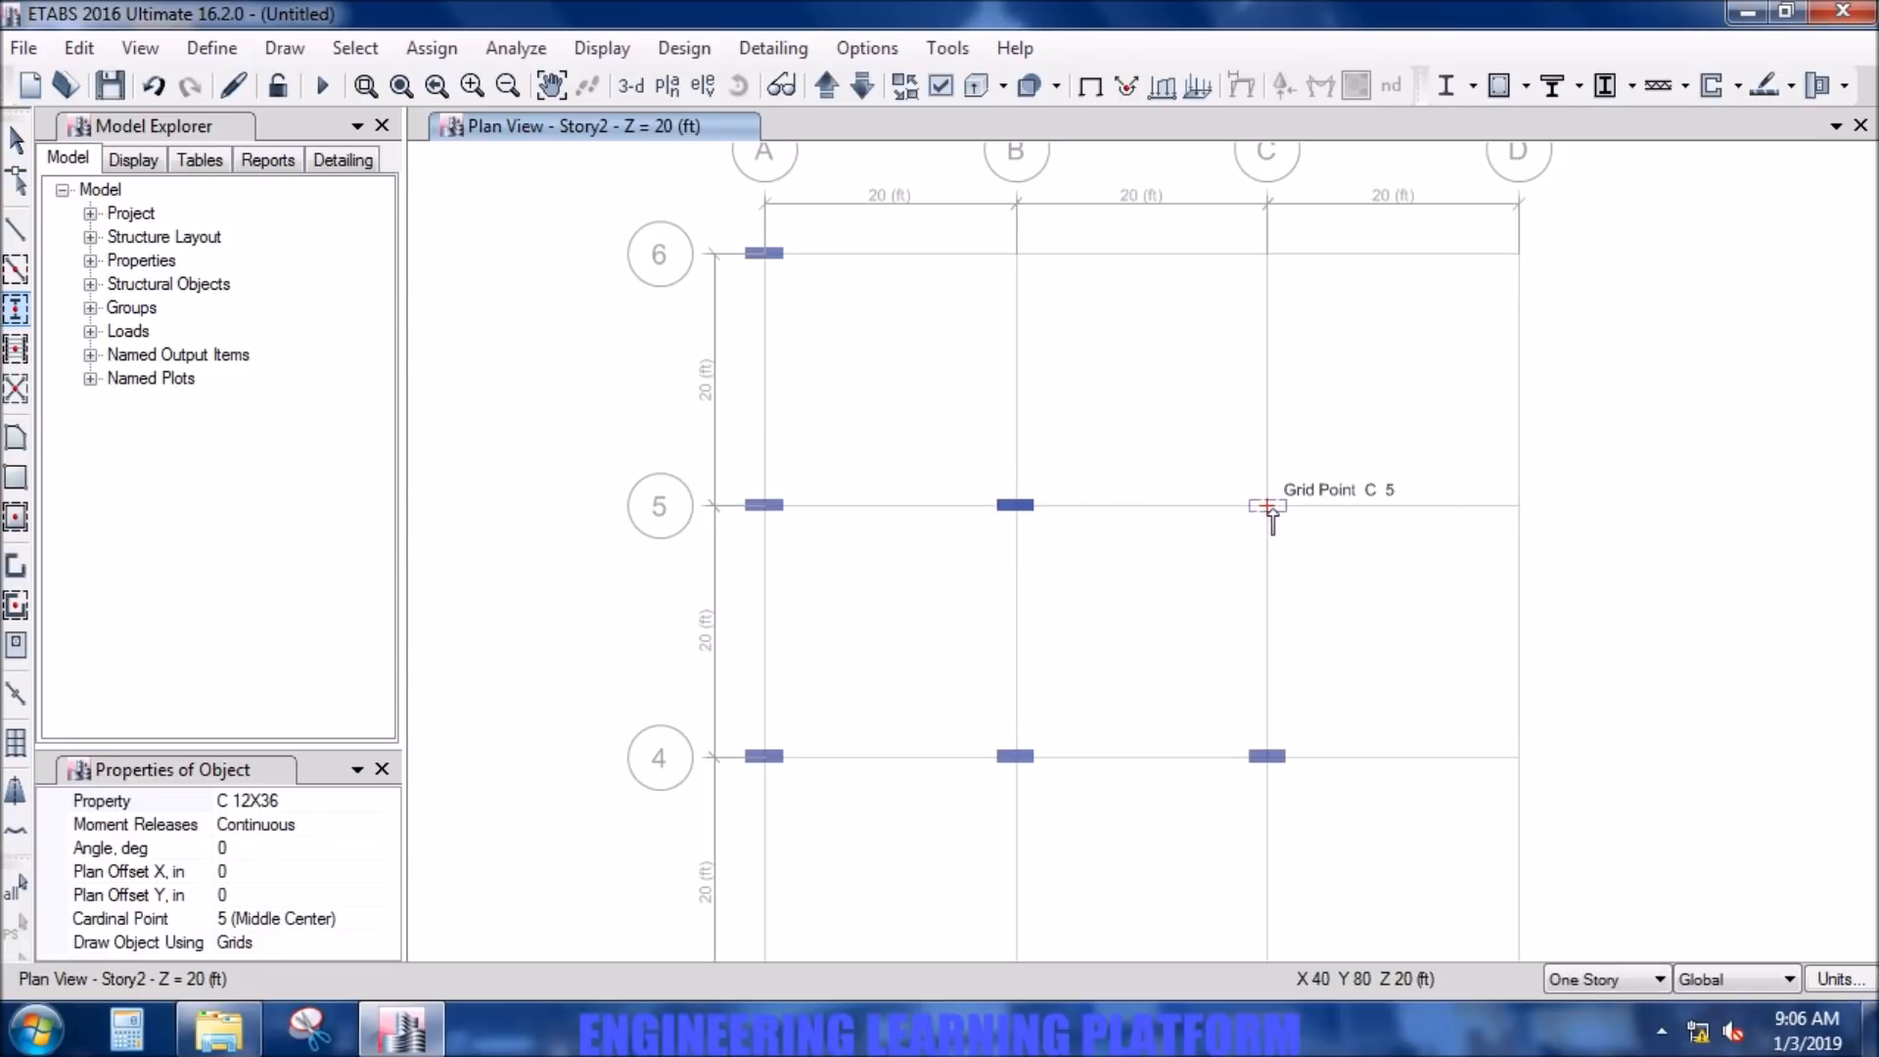
- Place C 12X36 columns at every intersection along grid line D, from D-6 to D-1, and end column drawing
{"action": "left_click", "coordinate": [1521, 253]}
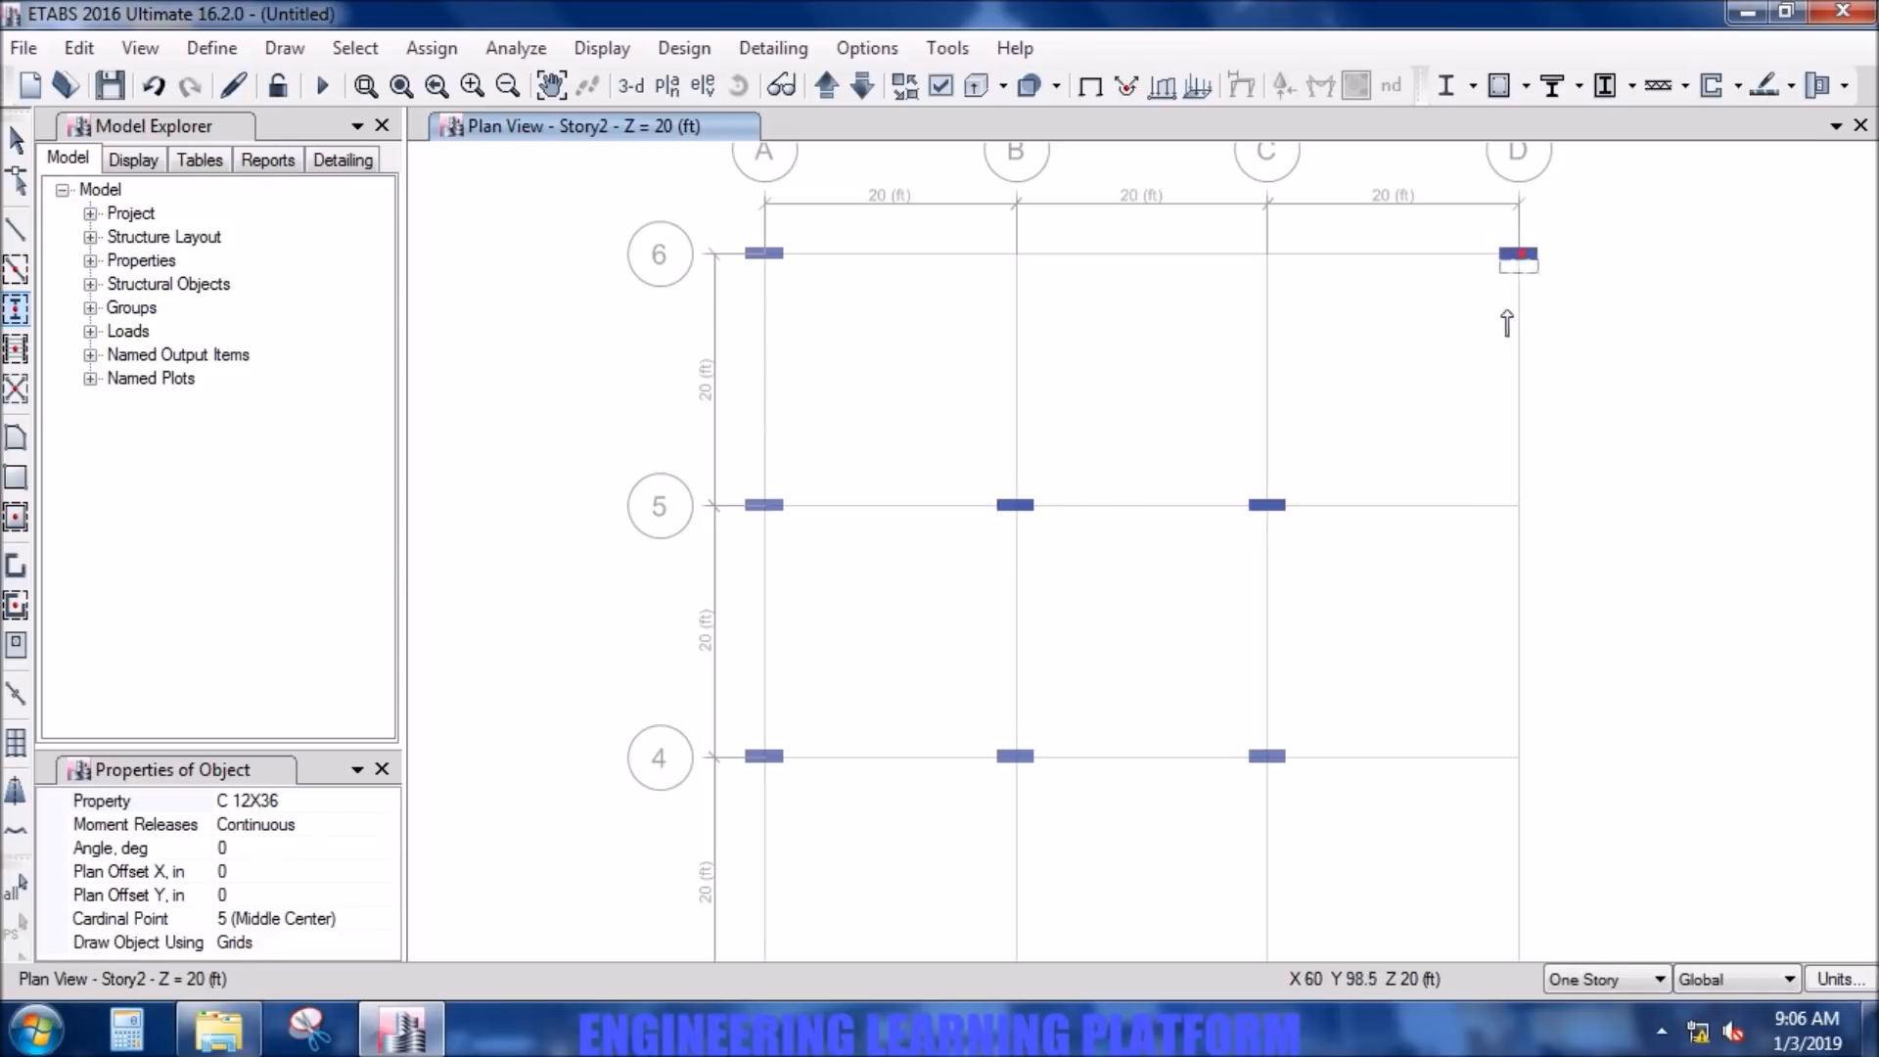
{"action": "left_click", "coordinate": [1519, 505]}
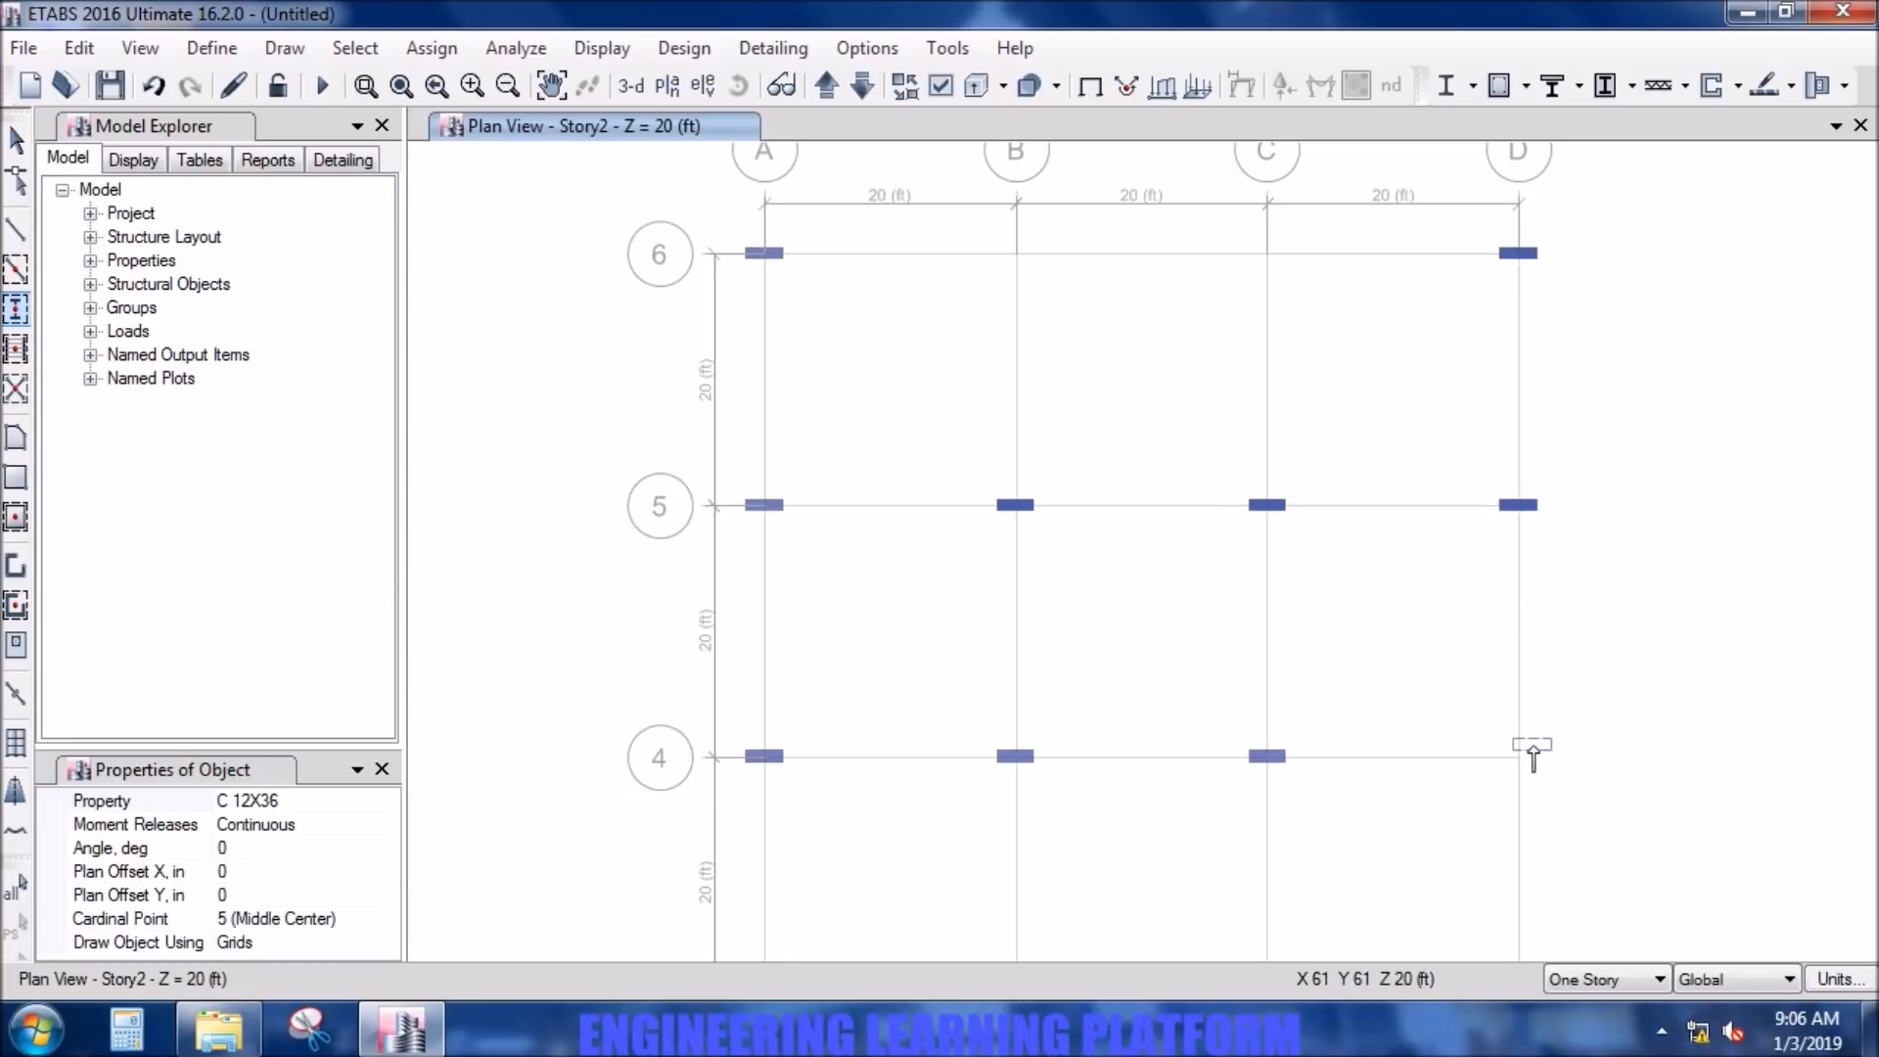
{"action": "left_click", "coordinate": [1523, 757]}
{"action": "middle_click_drag", "start_coordinate": [1527, 865], "coordinate": [1478, 459]}
{"action": "left_click", "coordinate": [1471, 601]}
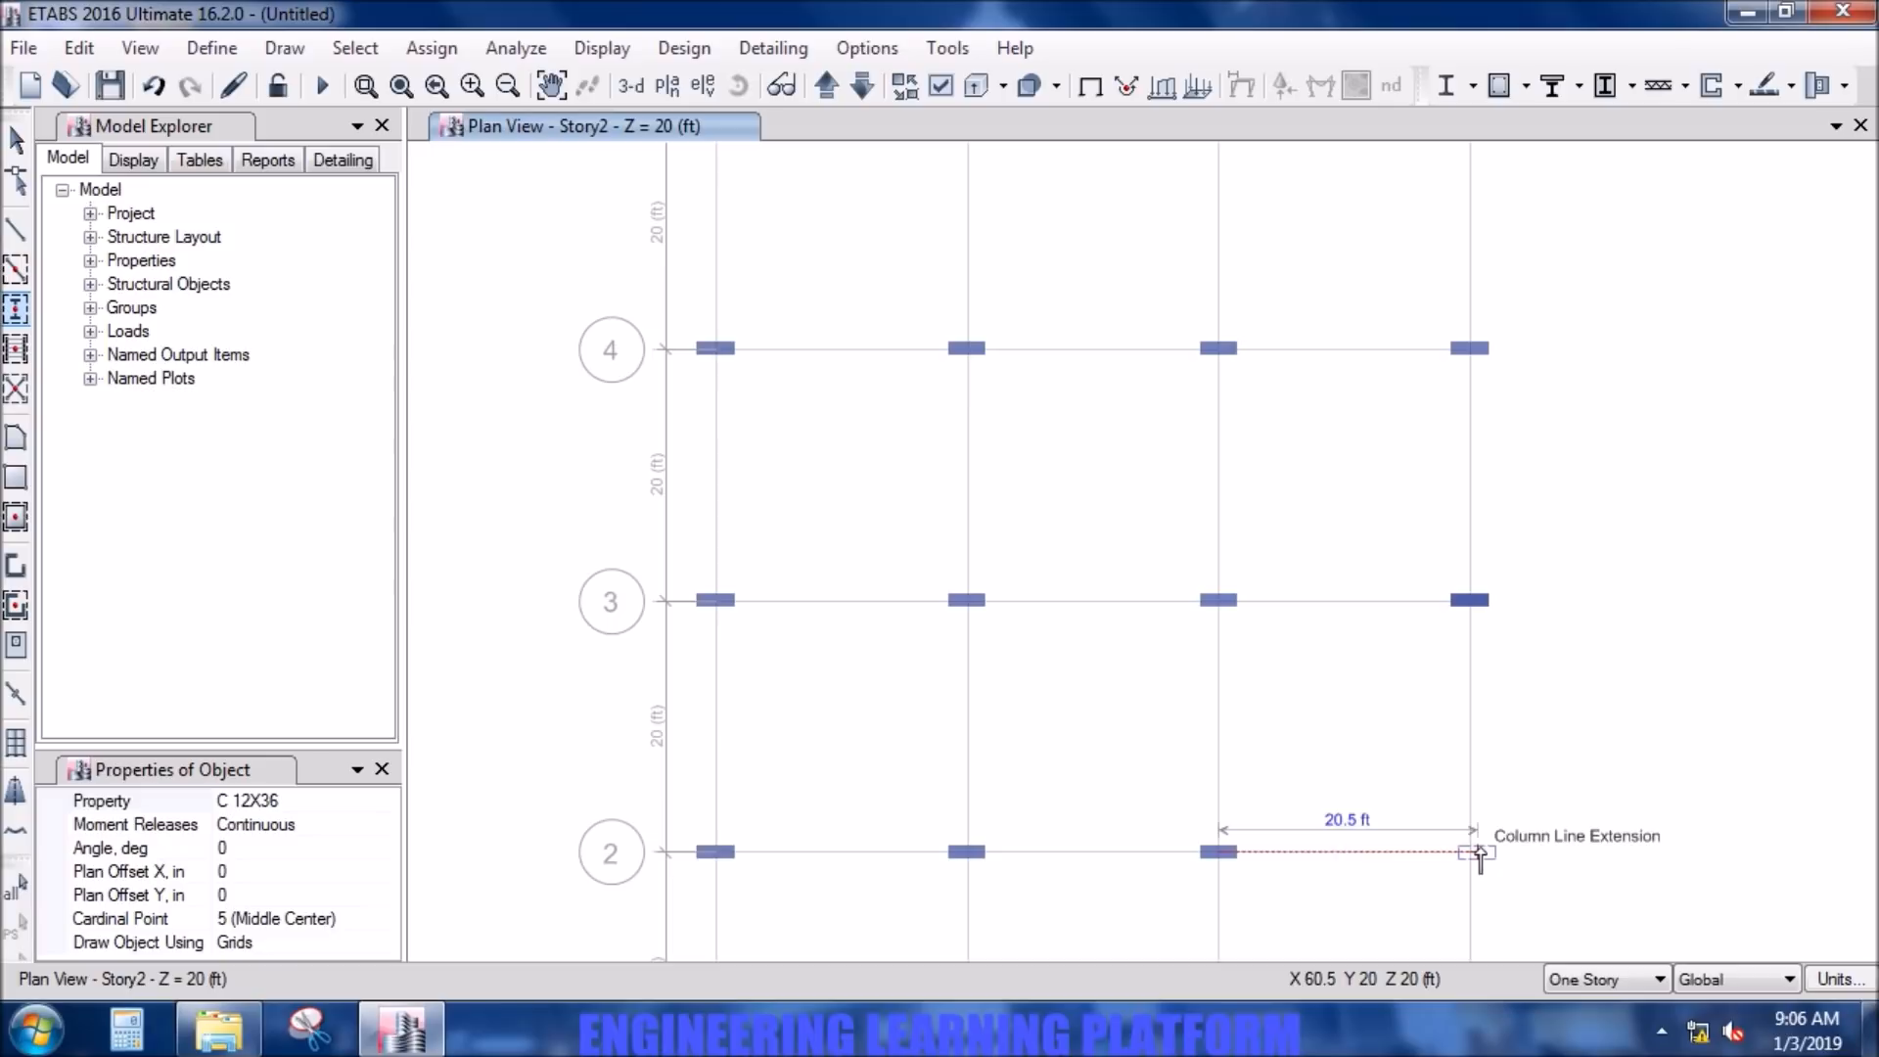
{"action": "left_click", "coordinate": [1470, 852]}
{"action": "middle_click_drag", "start_coordinate": [1468, 906], "coordinate": [1465, 592]}
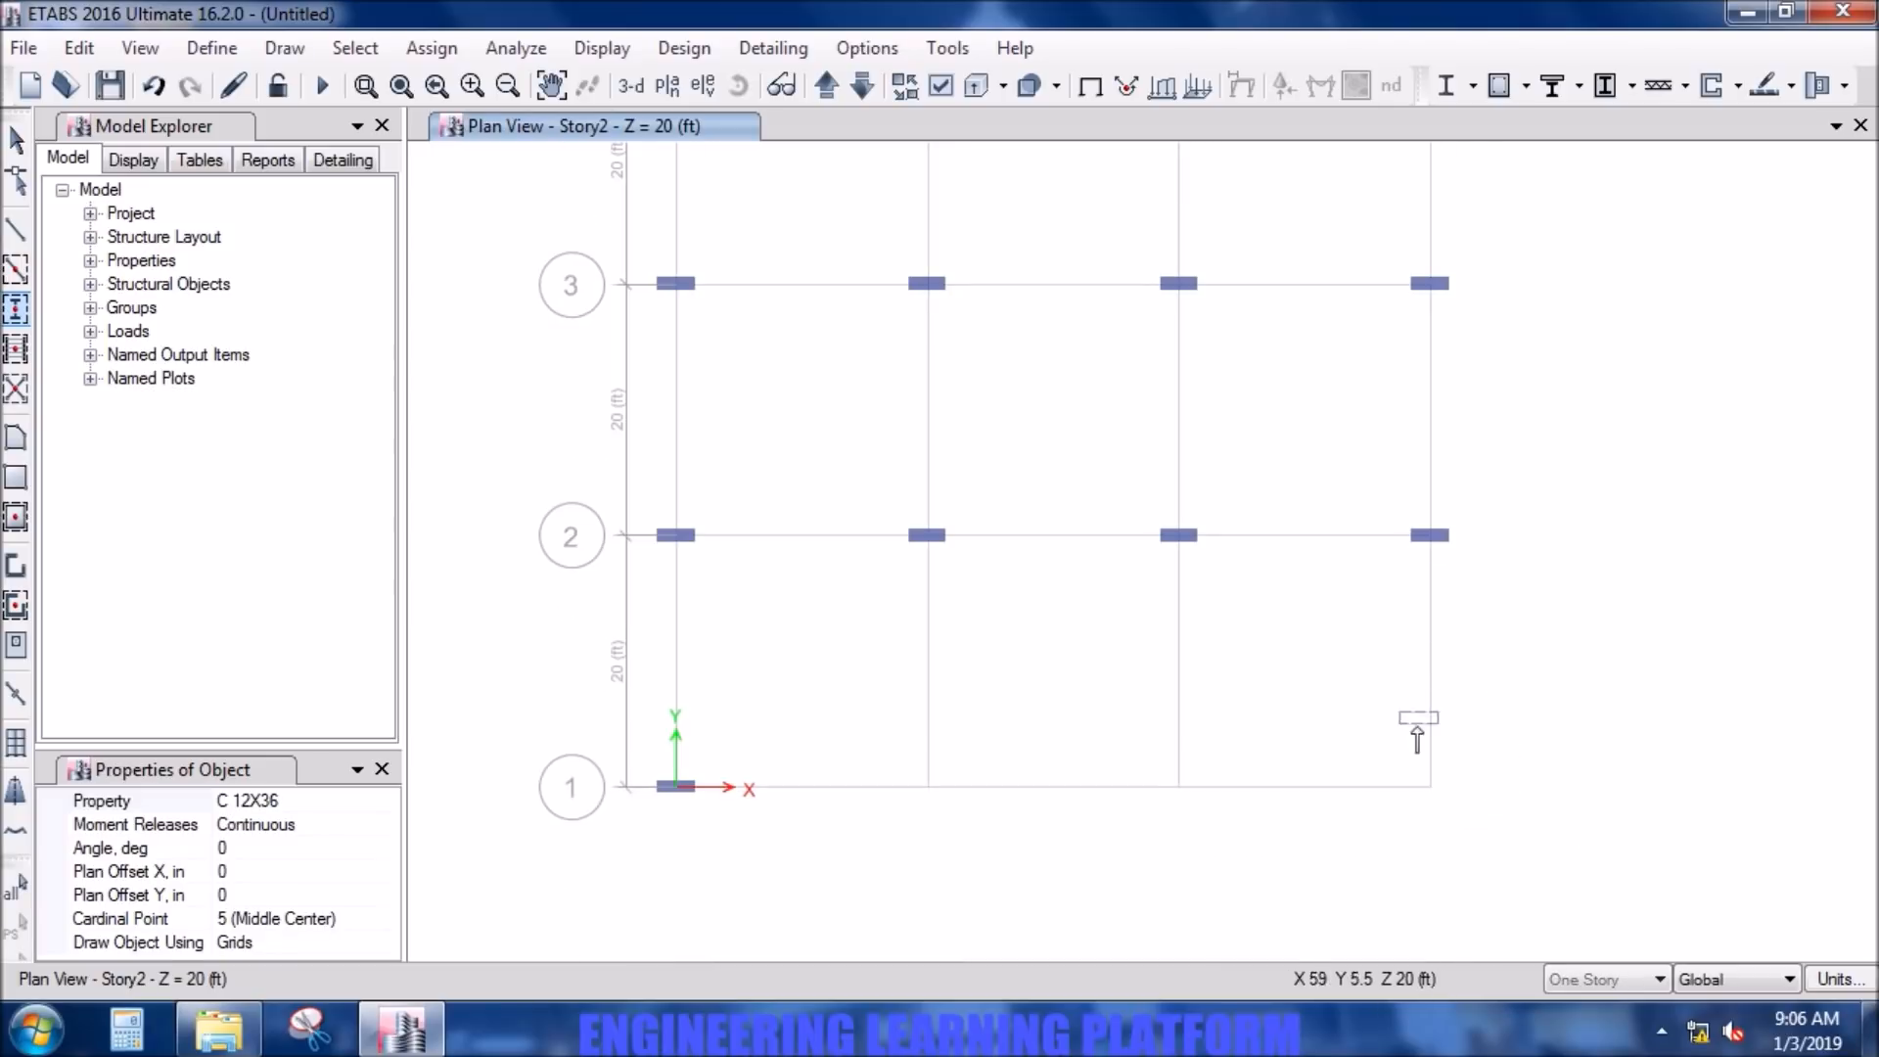
{"action": "left_click", "coordinate": [1432, 788]}
{"action": "scroll", "coordinate": [1499, 665], "scroll_direction": "down", "scroll_amount": 2}
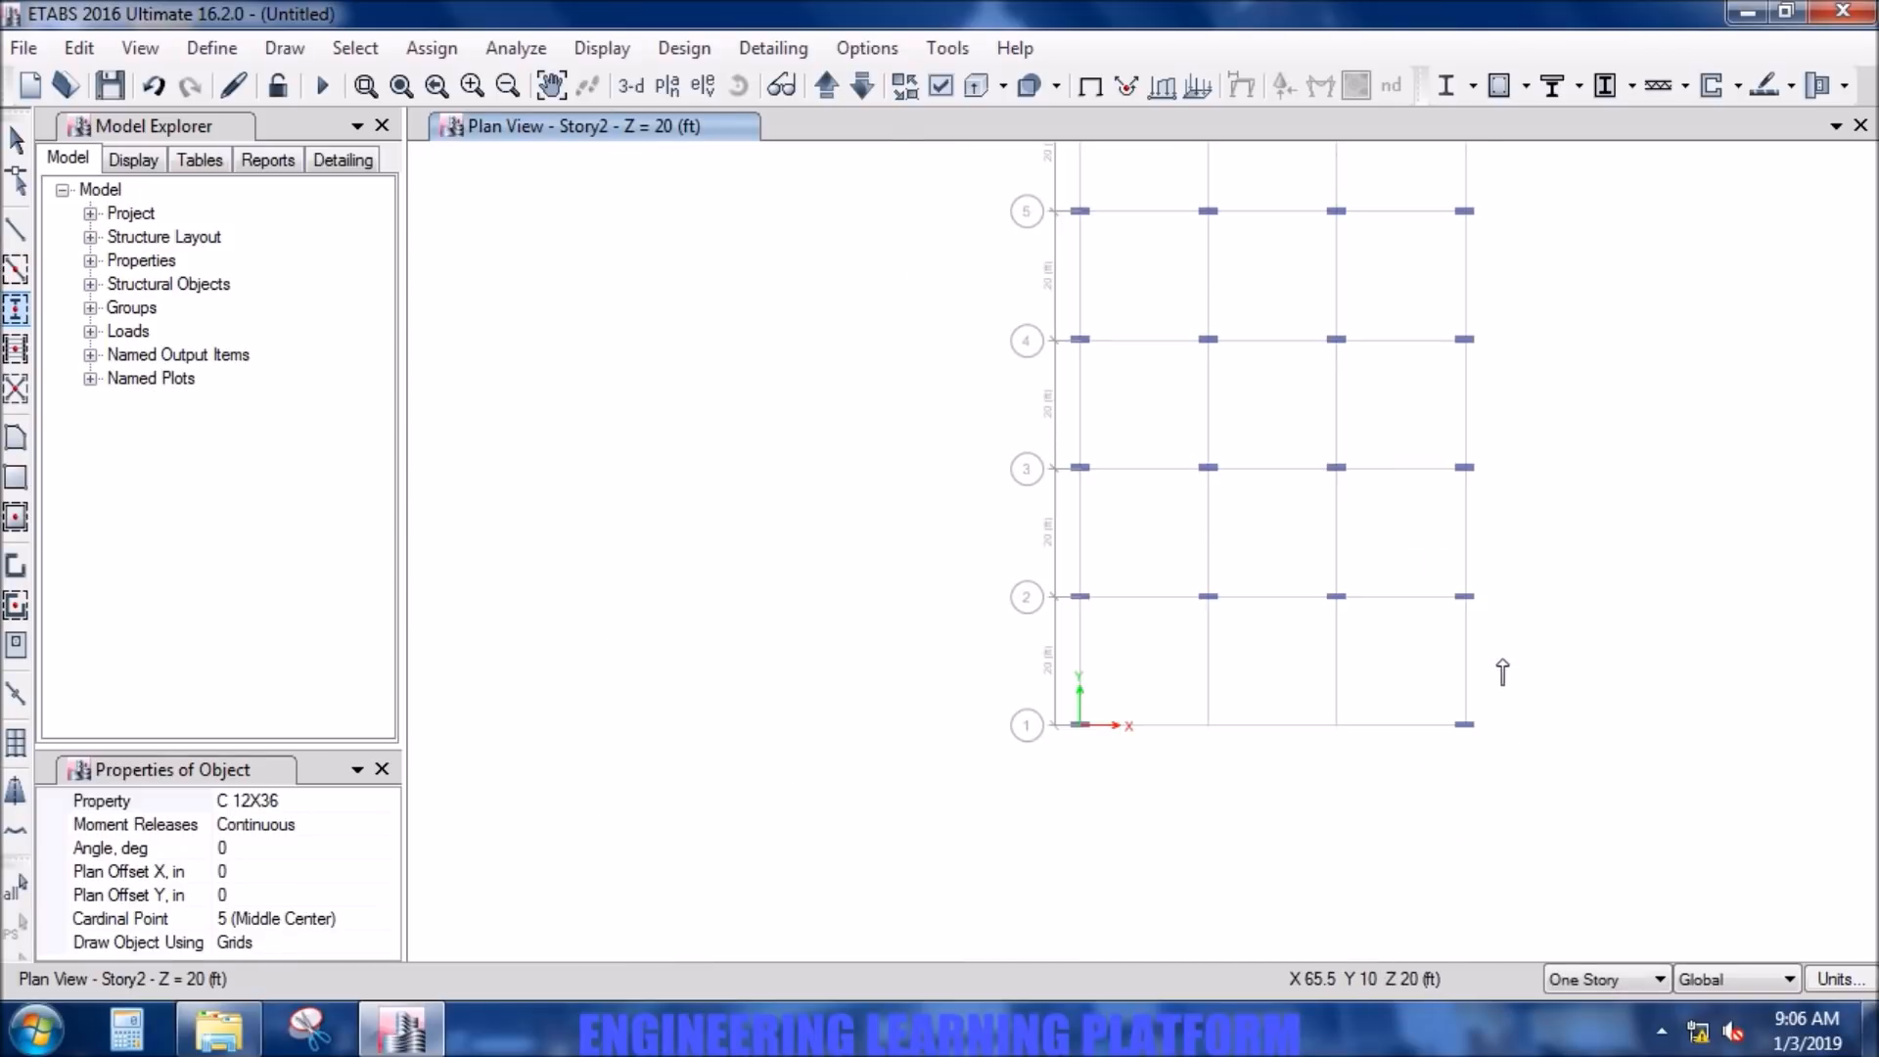
{"action": "middle_click_drag", "start_coordinate": [1439, 516], "coordinate": [1420, 666]}
{"action": "right_click", "coordinate": [1400, 646]}
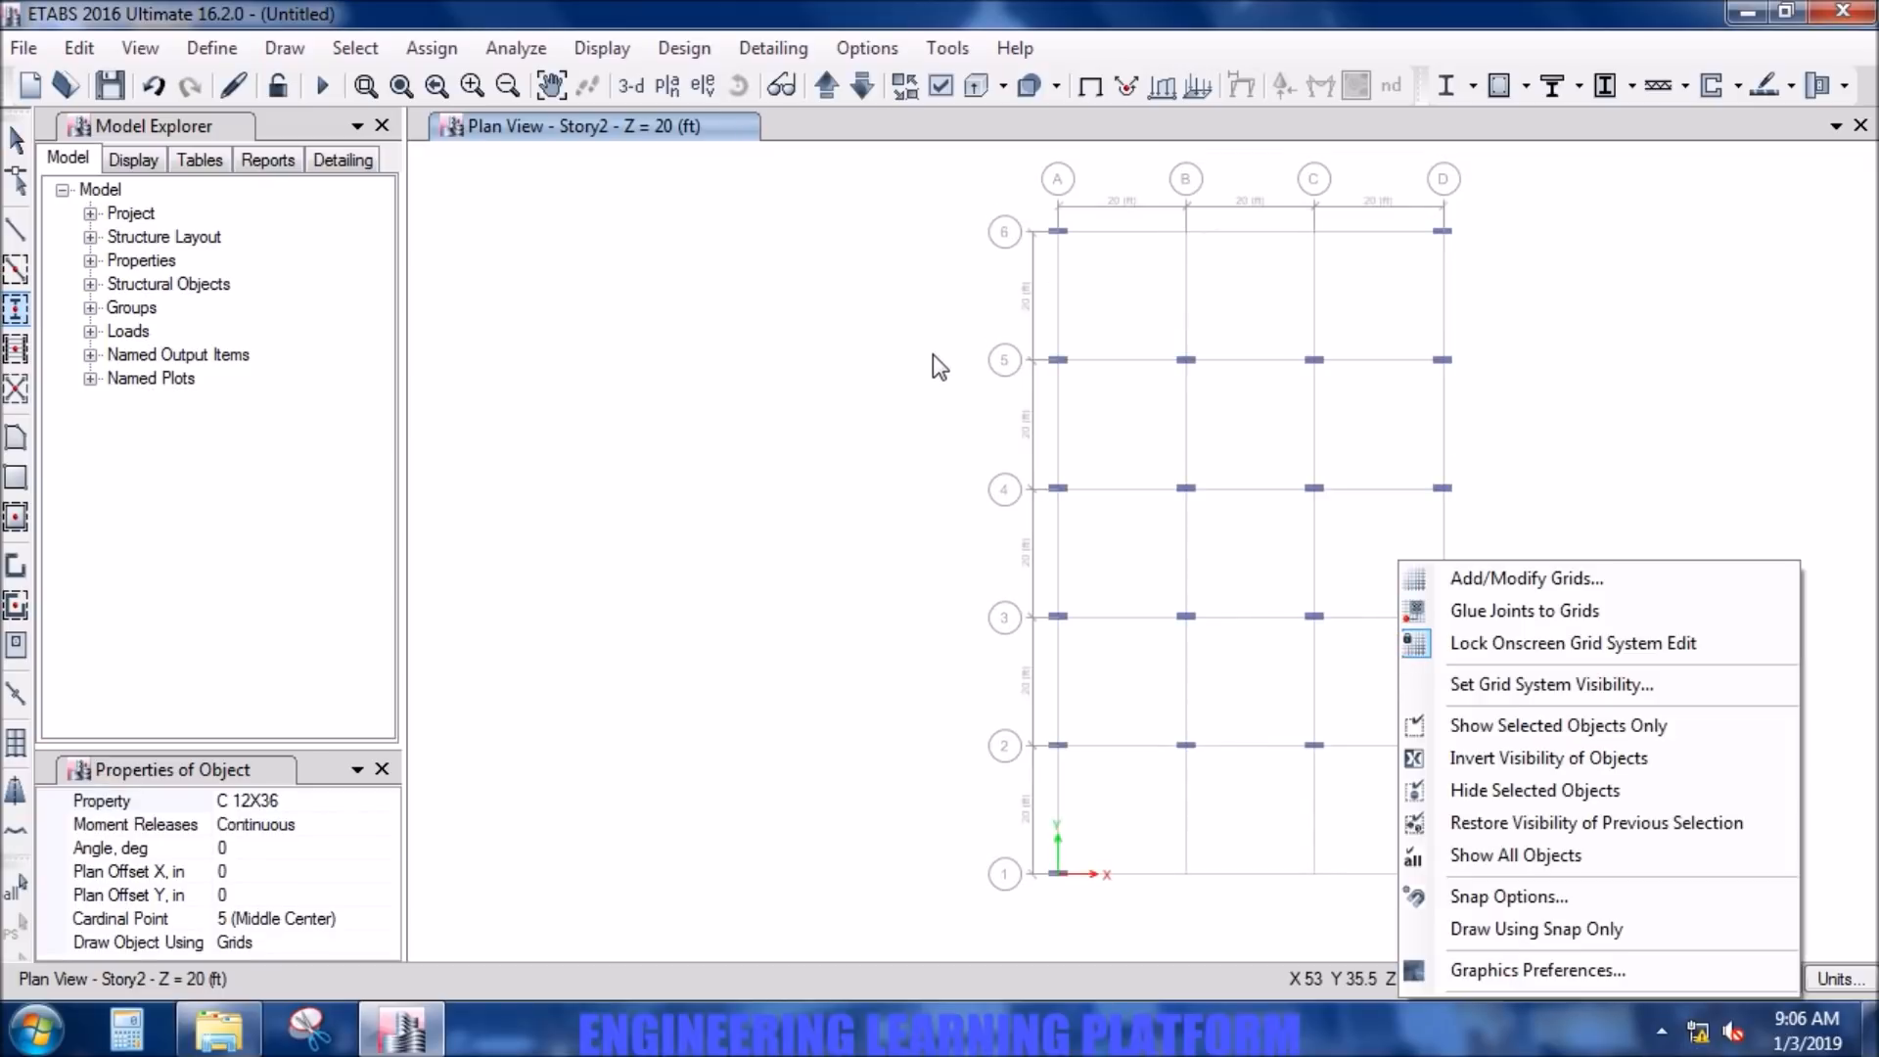
{"action": "key", "text": "Escape"}
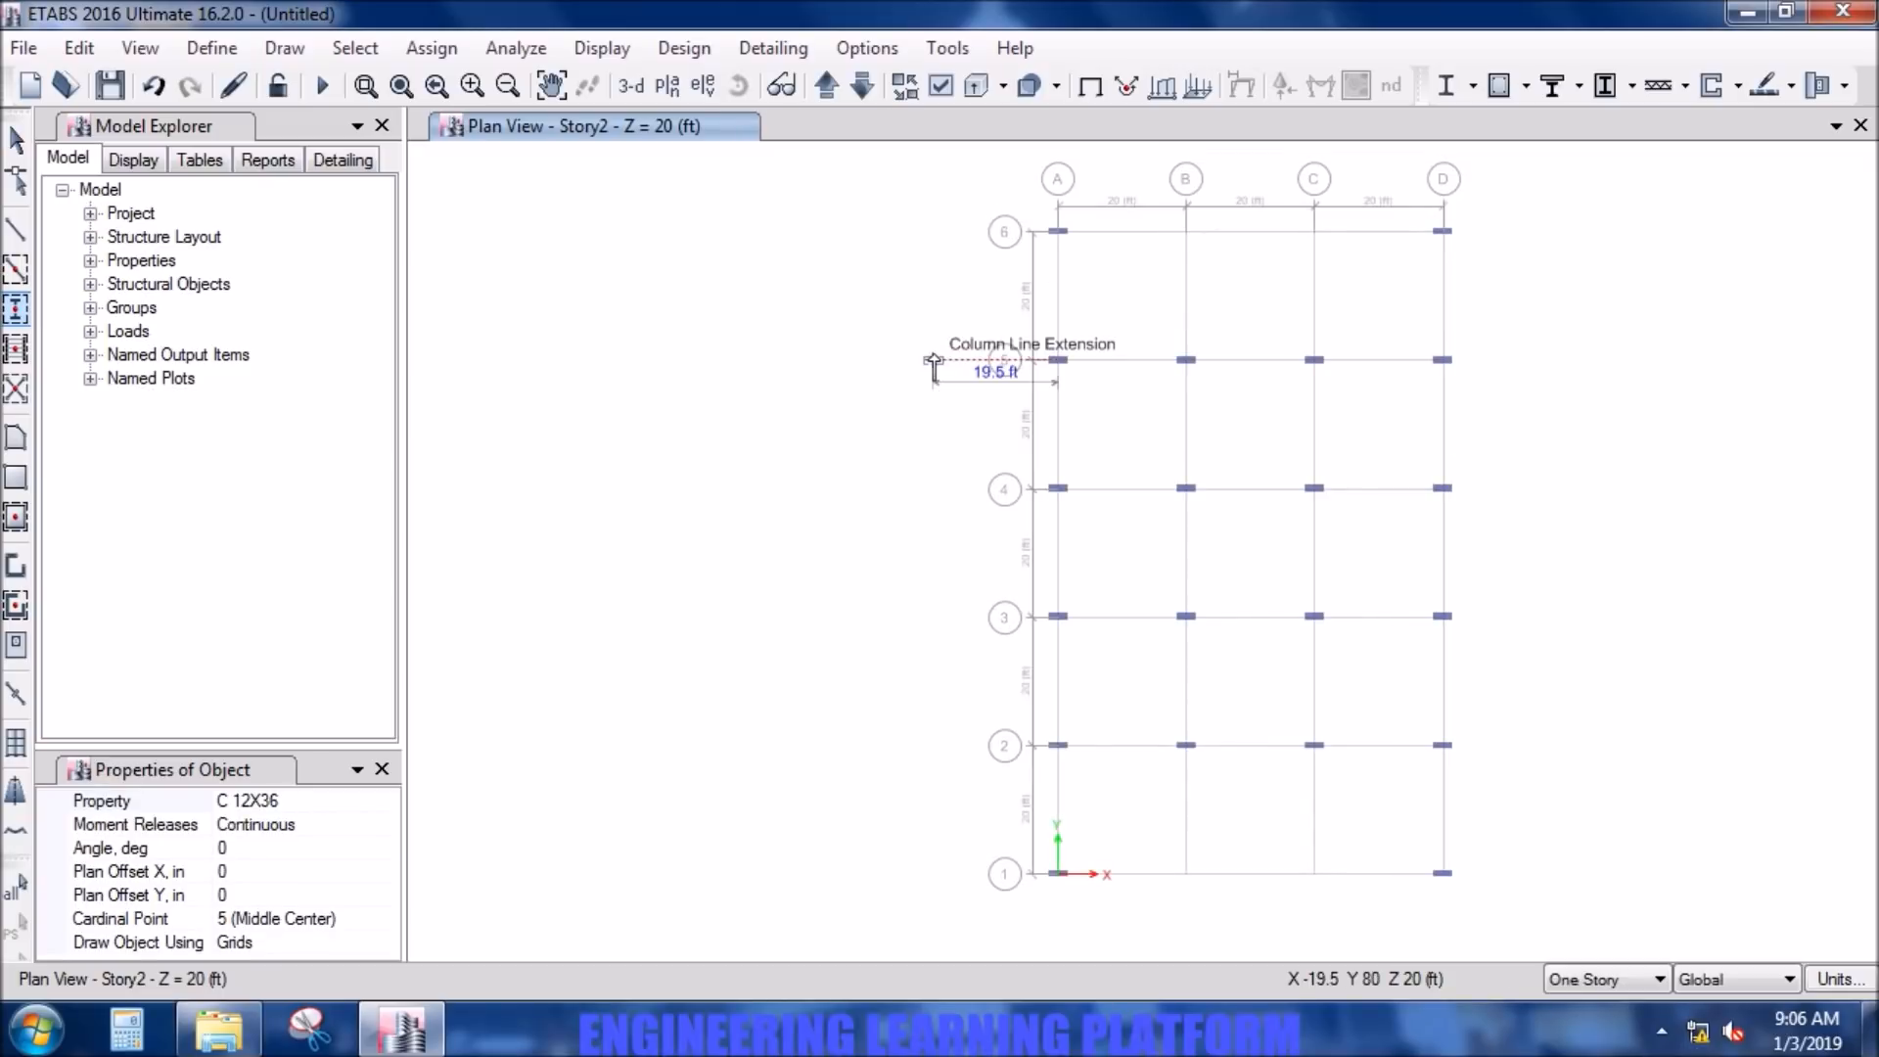
{"action": "key", "text": "Escape"}
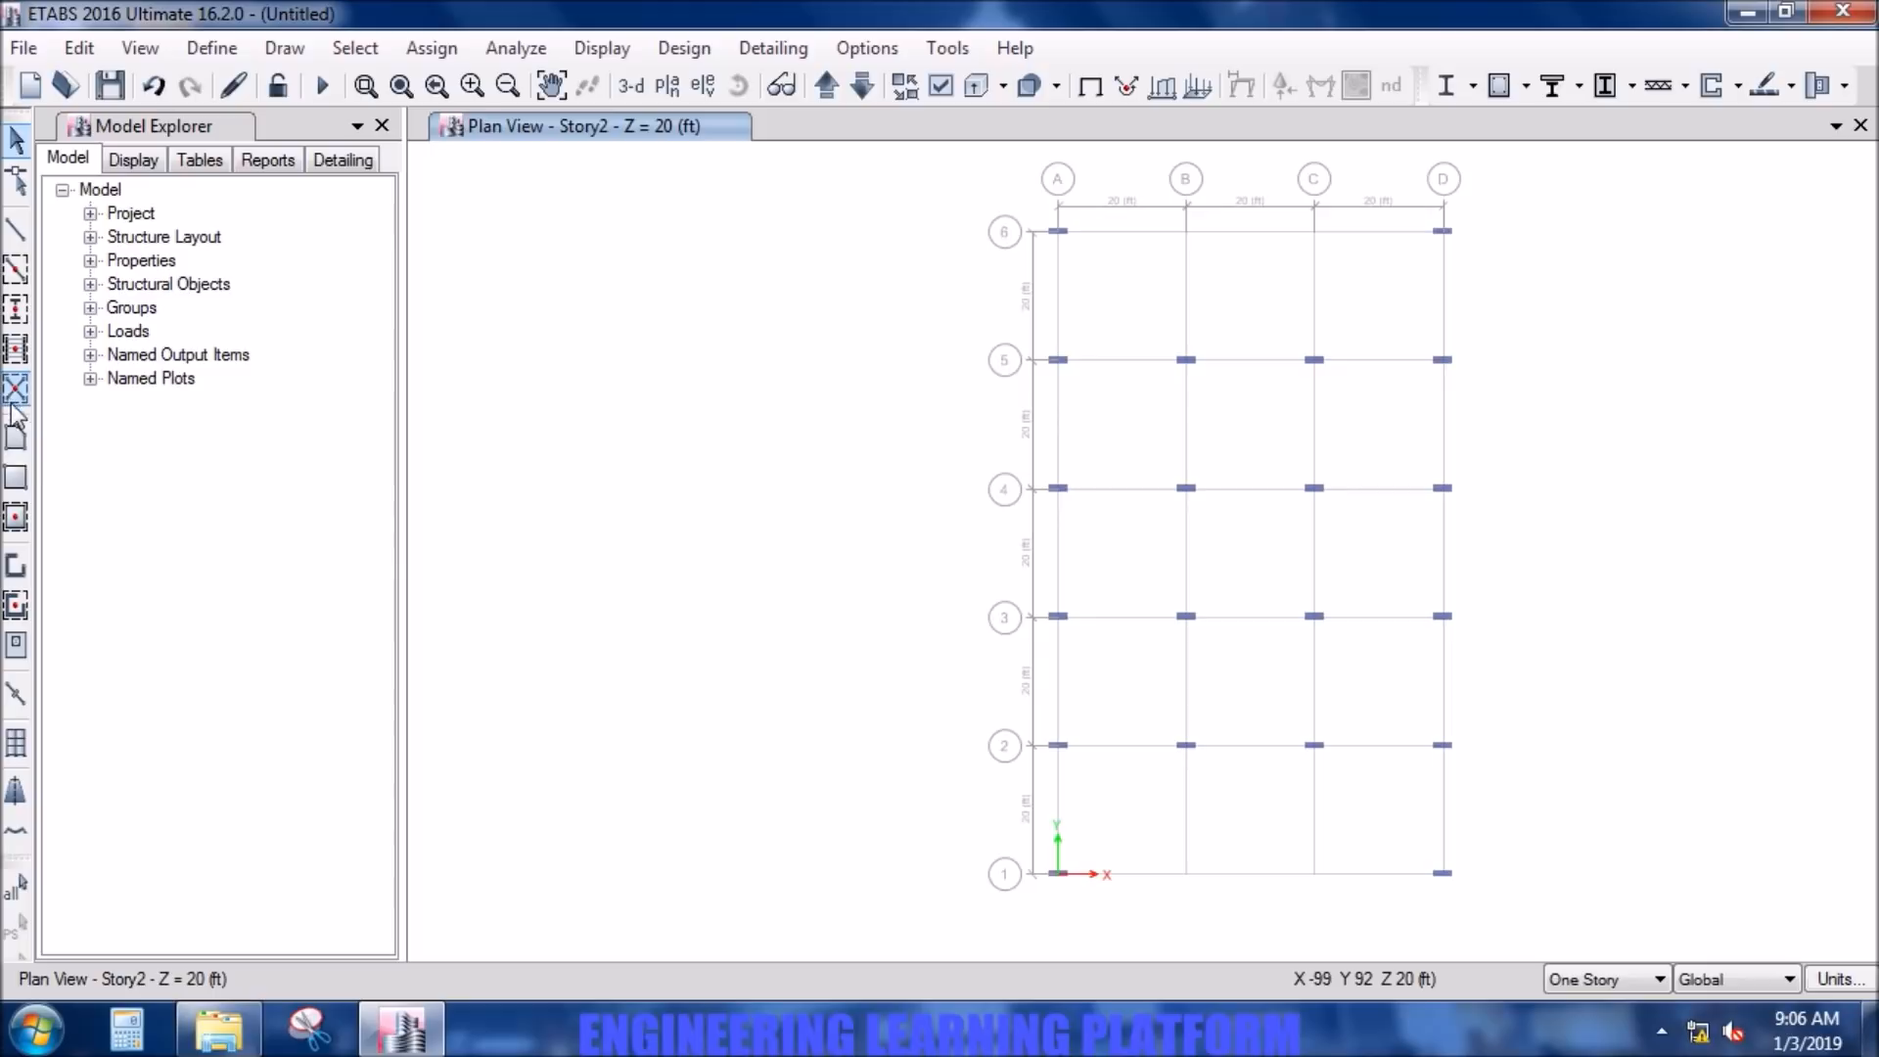
- Draw W12 pier walls between grid lines B and C, one along grid line 6 and one along grid line 1
{"action": "left_click", "coordinate": [17, 575]}
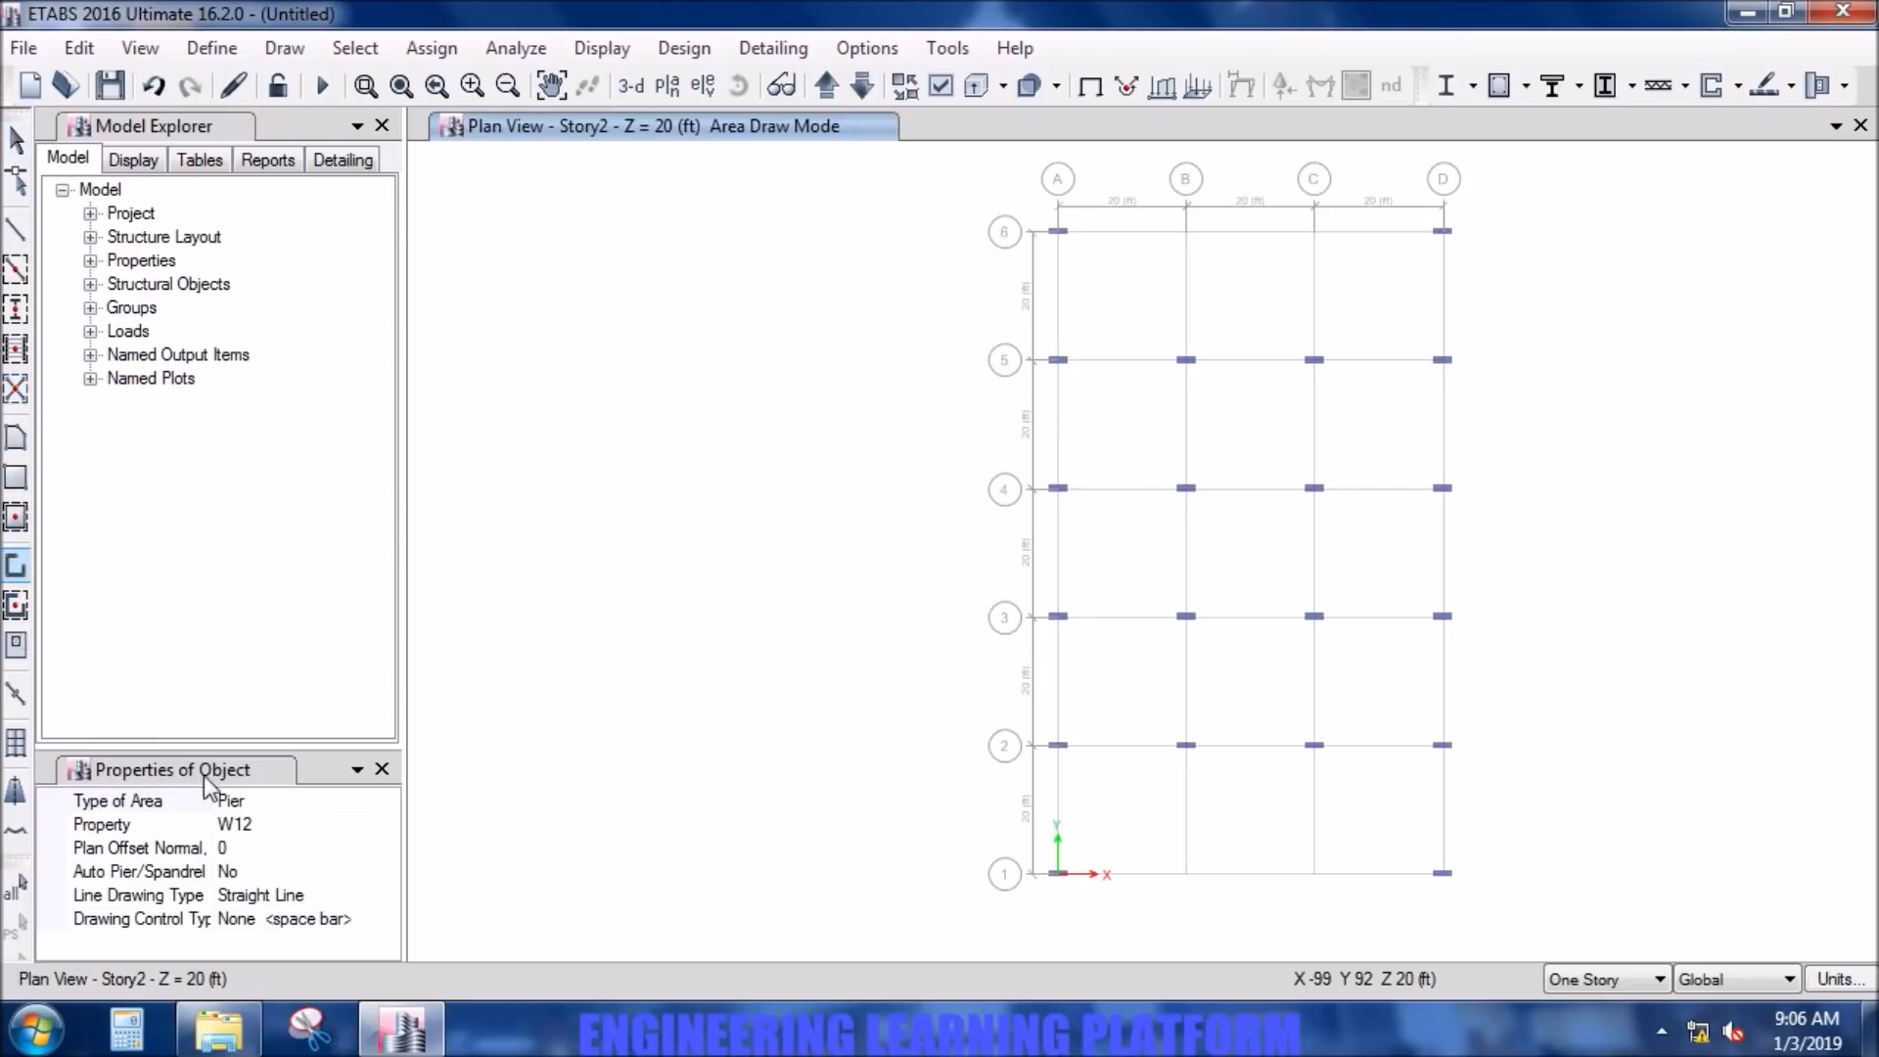
{"action": "left_click", "coordinate": [1186, 233]}
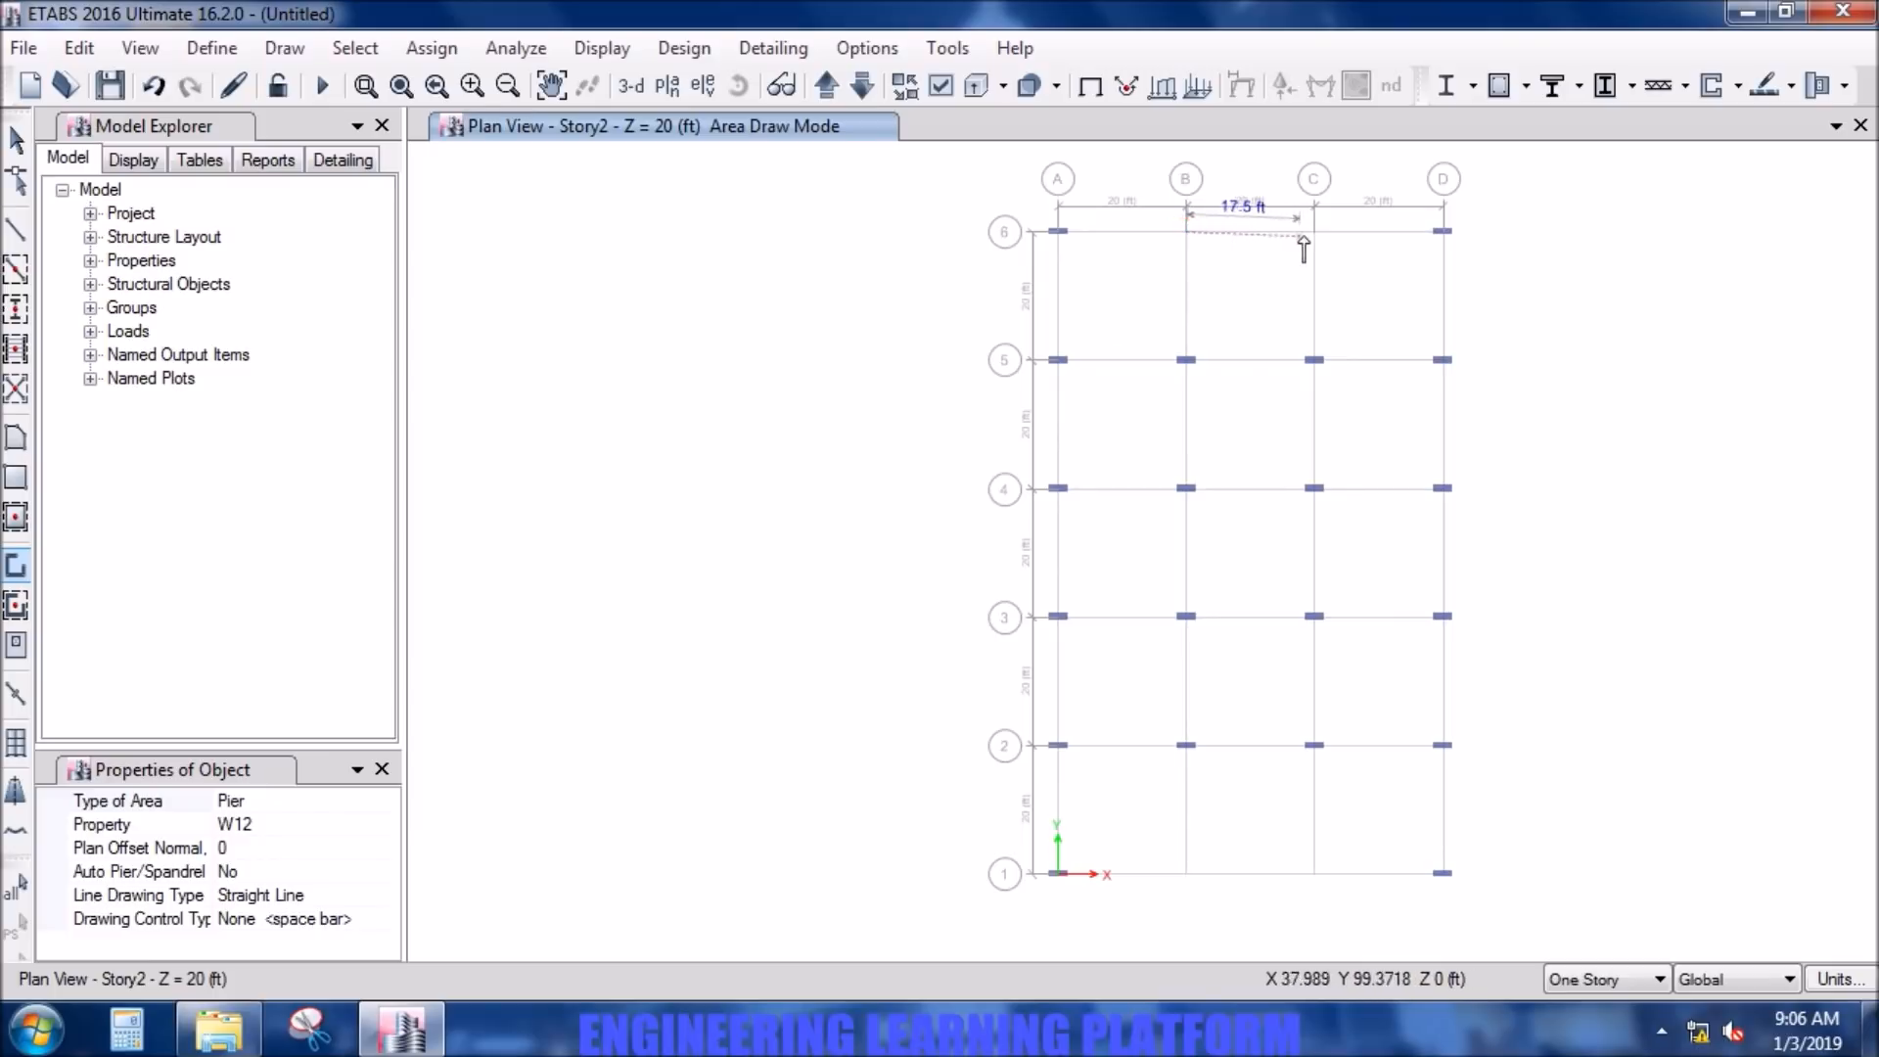
{"action": "double_click", "coordinate": [1317, 235]}
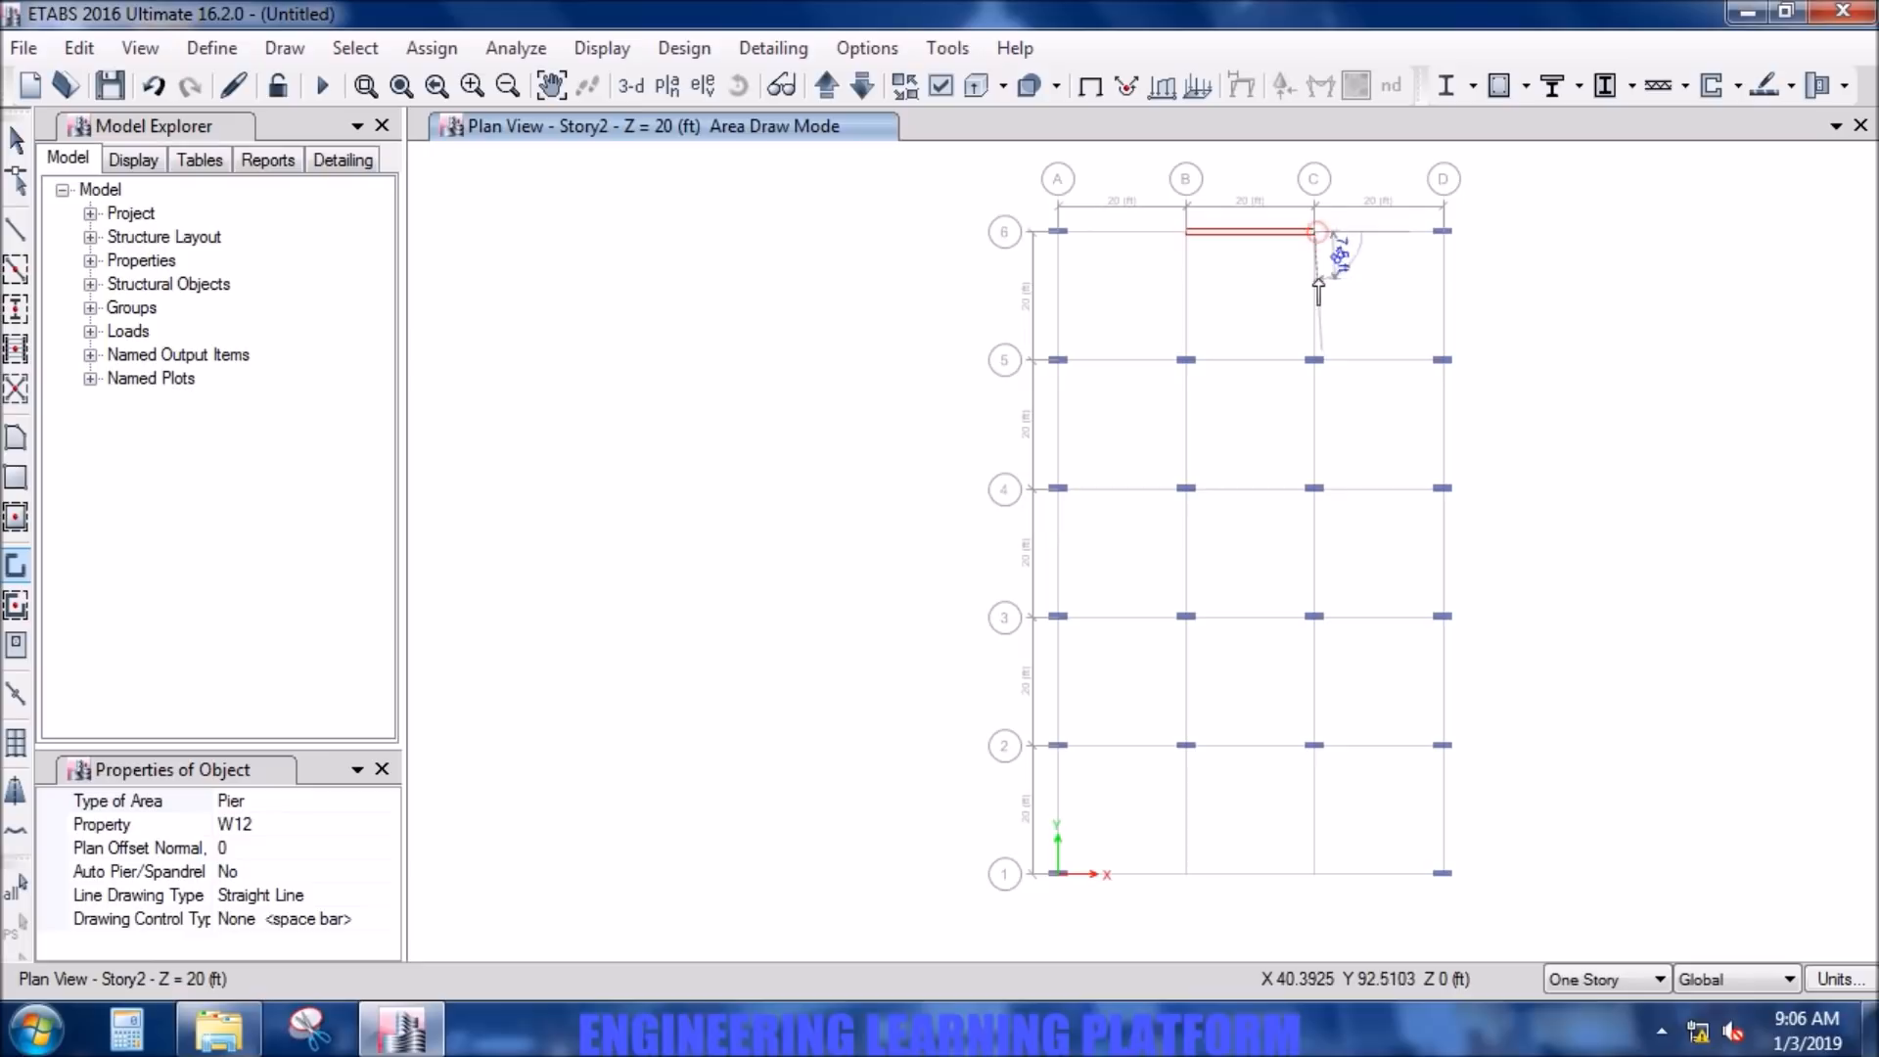
{"action": "left_click", "coordinate": [1185, 874]}
{"action": "left_click", "coordinate": [1315, 873]}
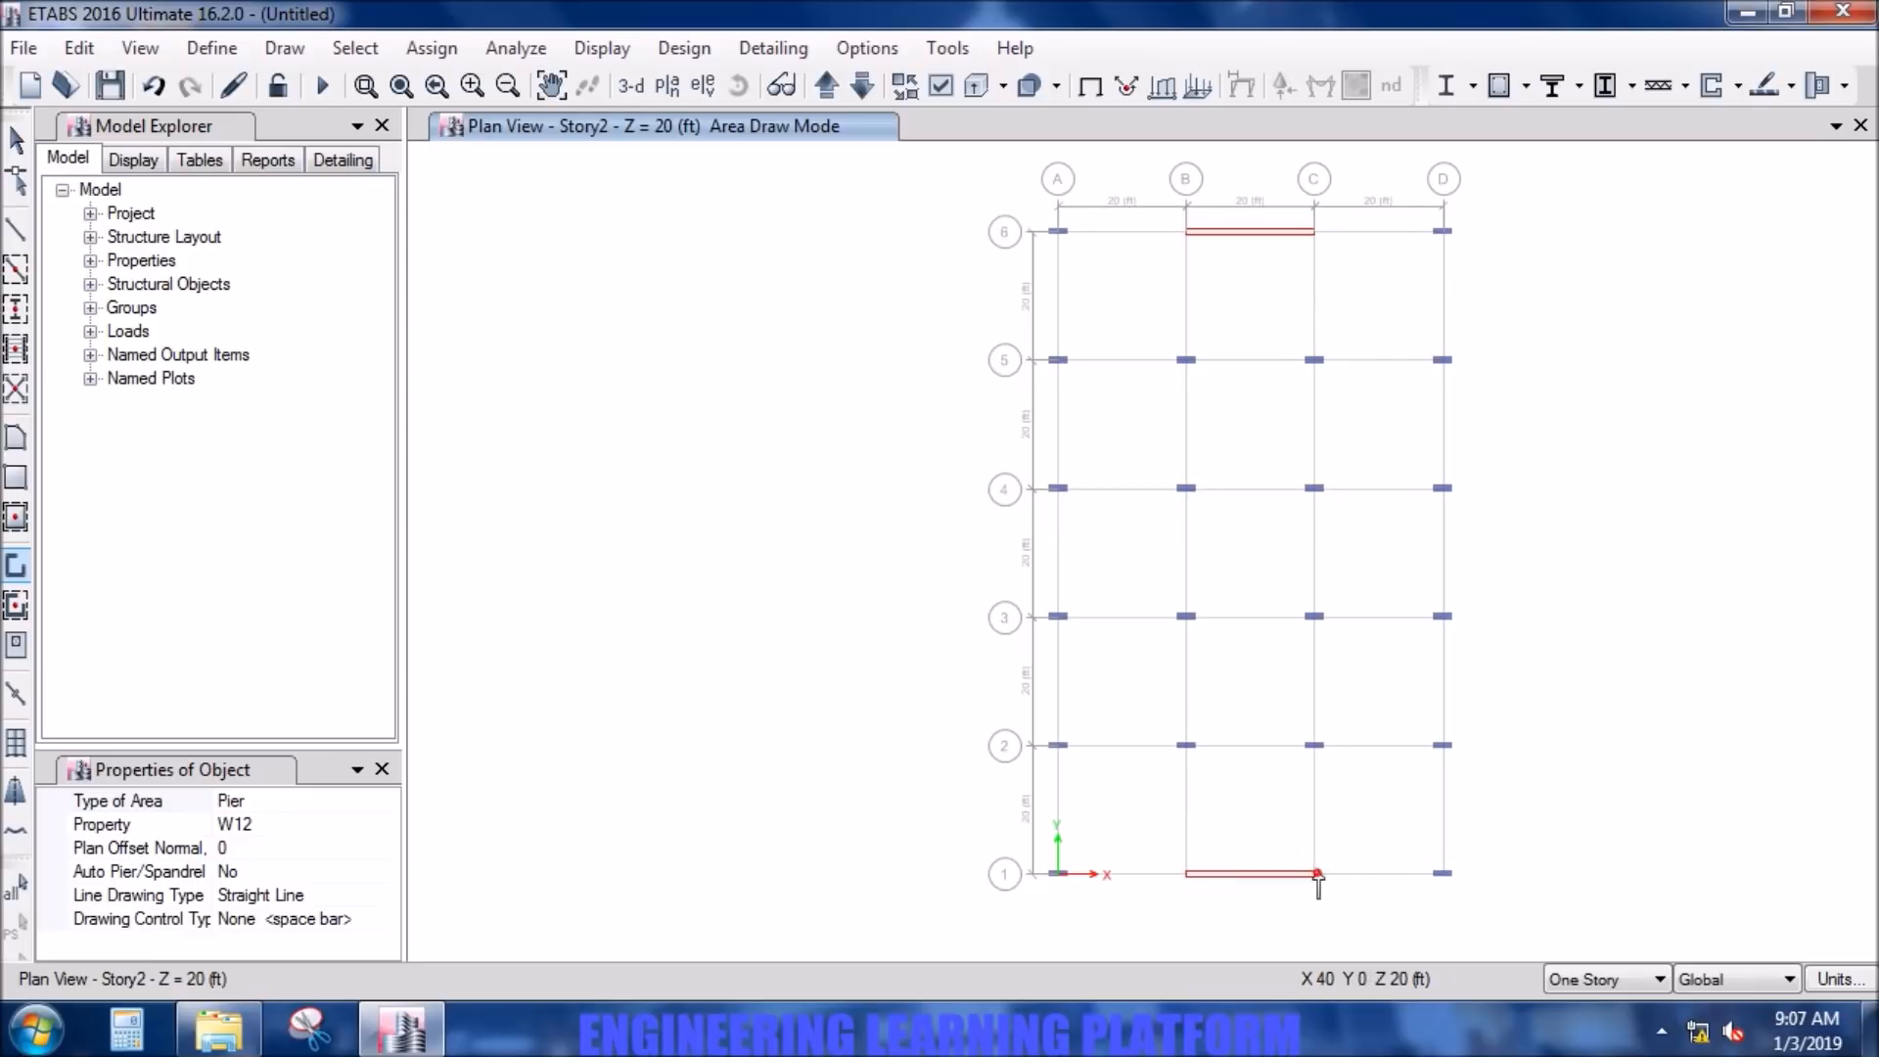
{"action": "right_click", "coordinate": [1342, 833]}
{"action": "left_click", "coordinate": [17, 437]}
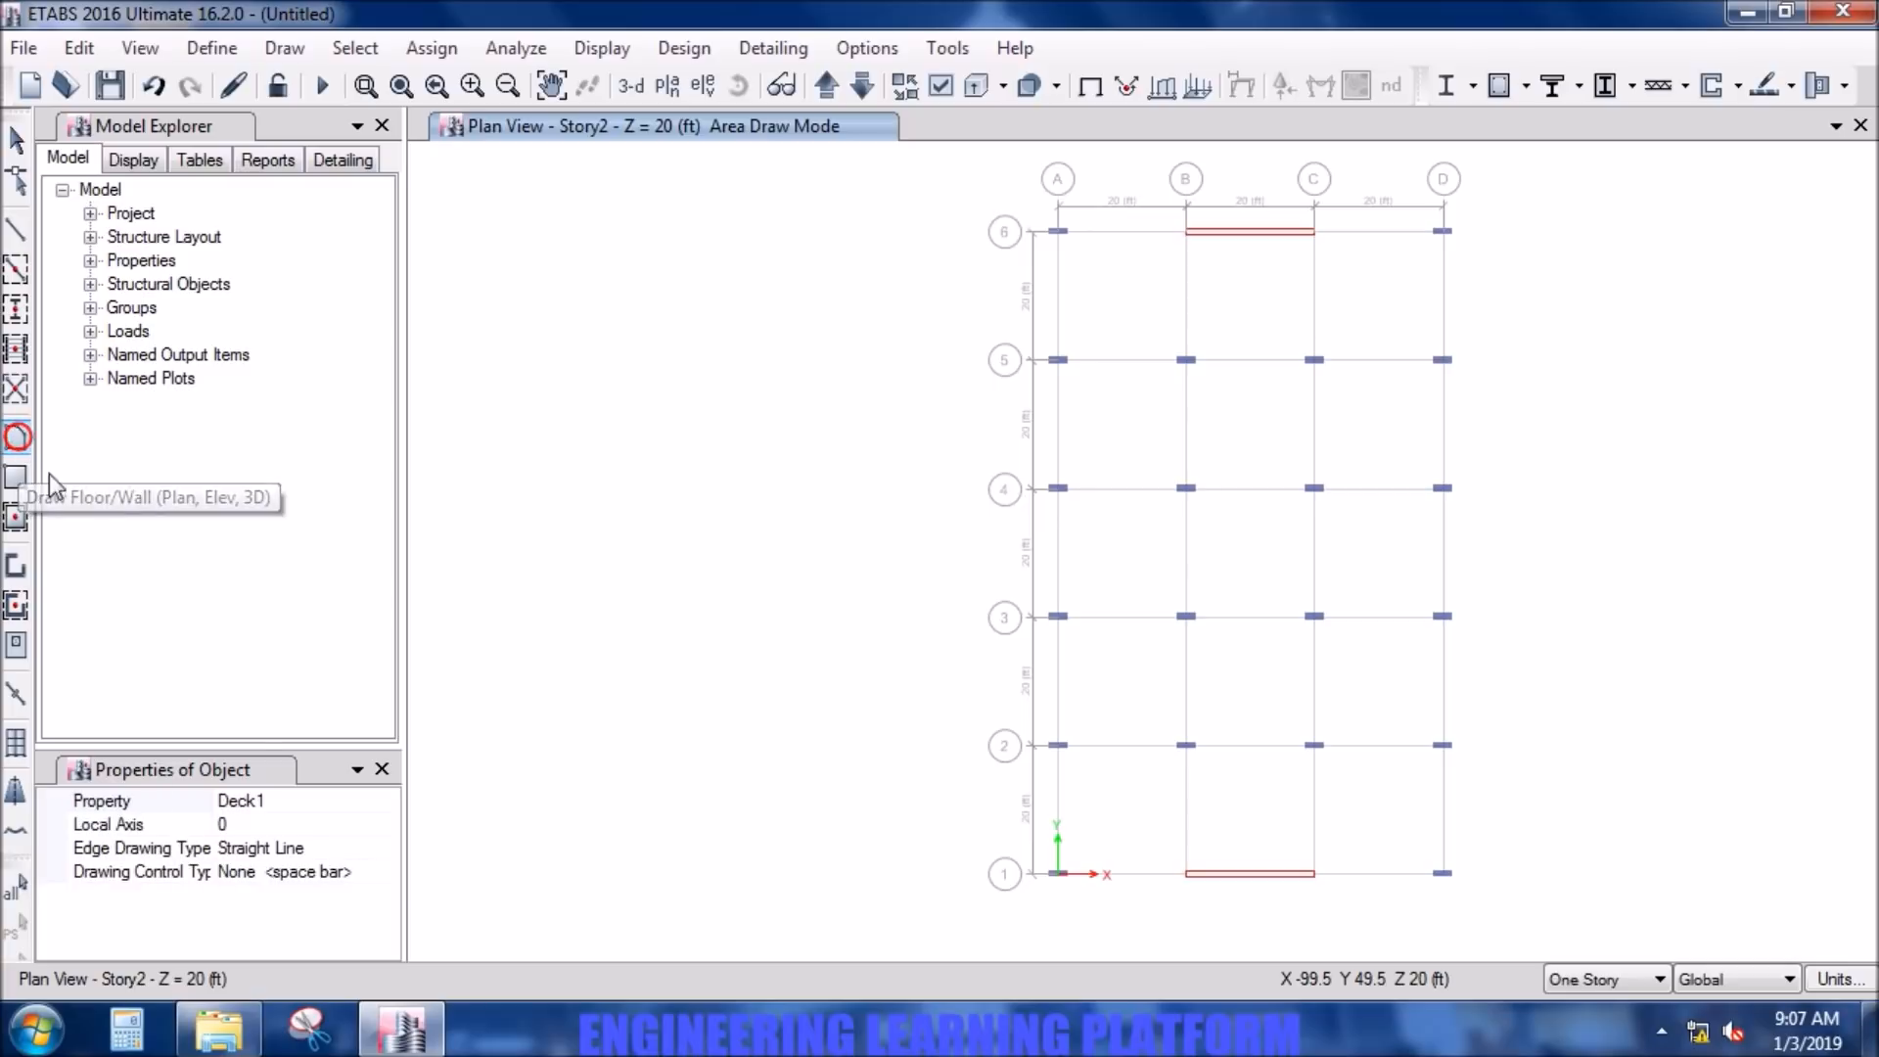
{"action": "left_click", "coordinate": [15, 517]}
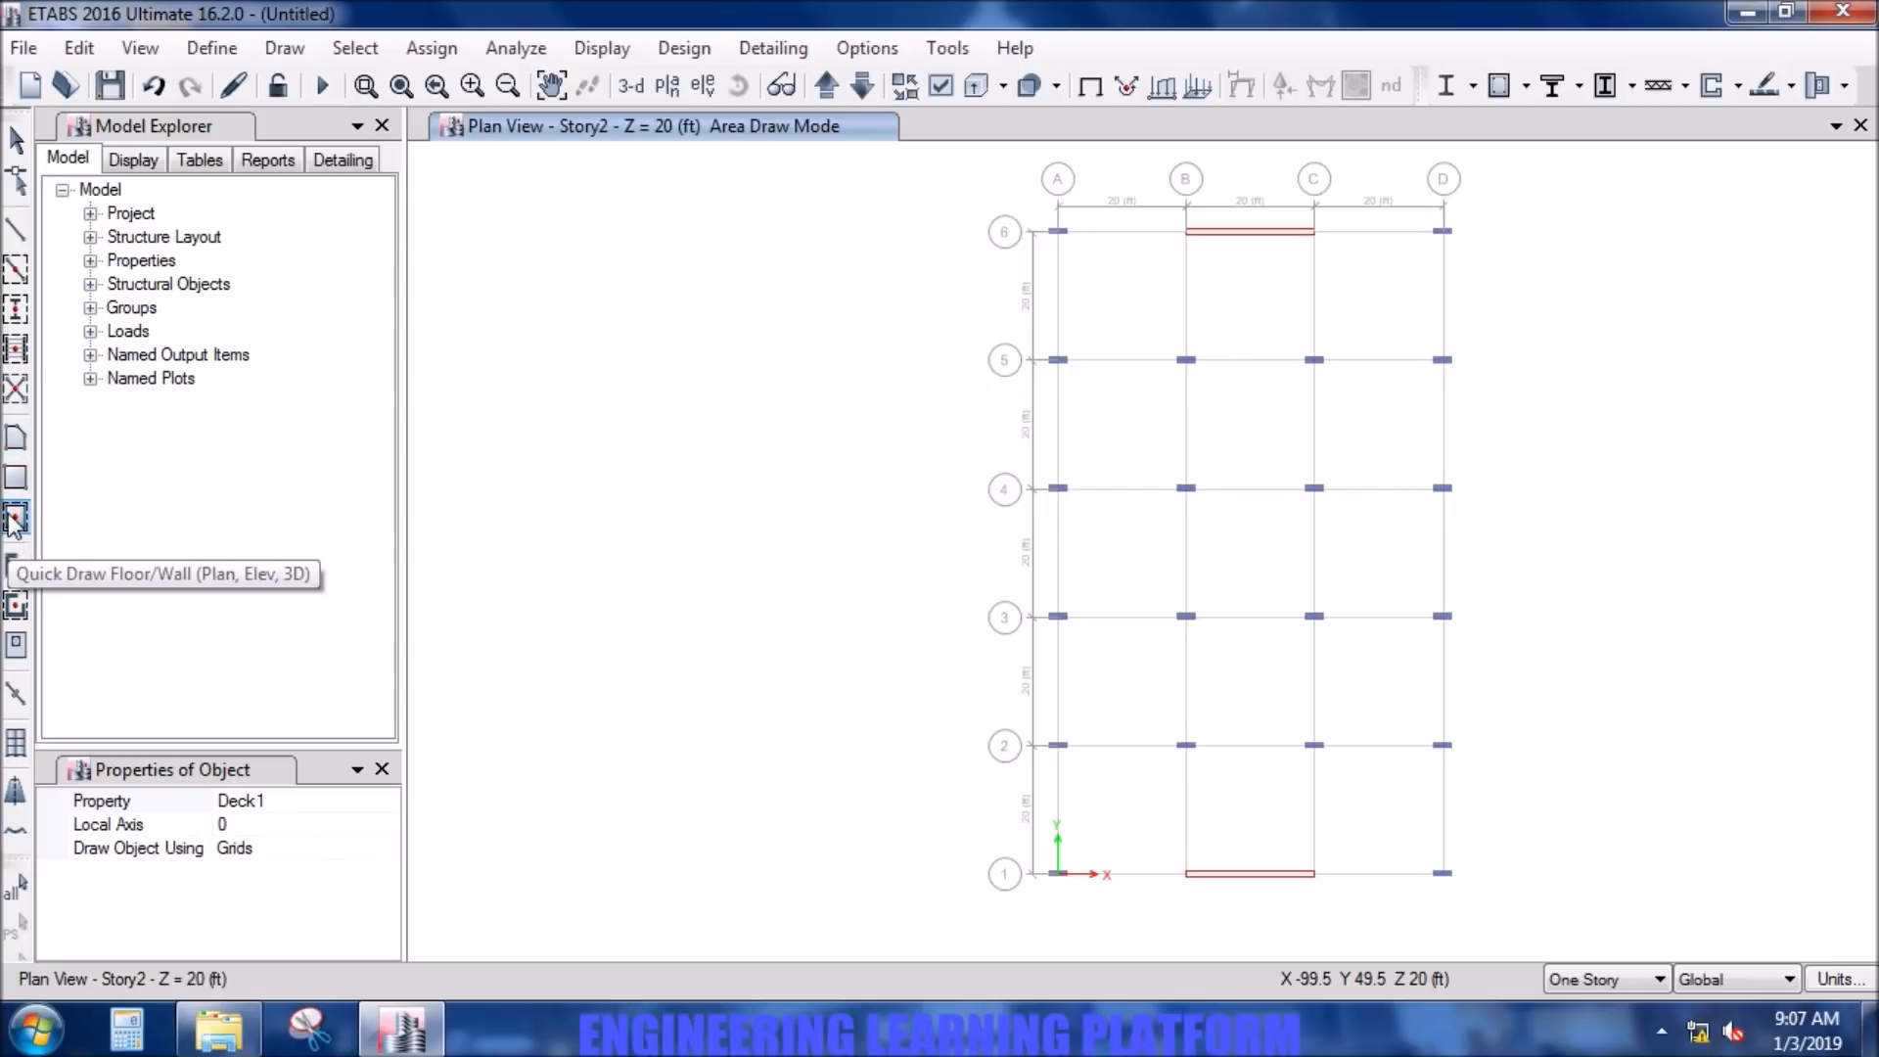
{"action": "left_click", "coordinate": [1138, 302]}
{"action": "left_click", "coordinate": [1241, 315]}
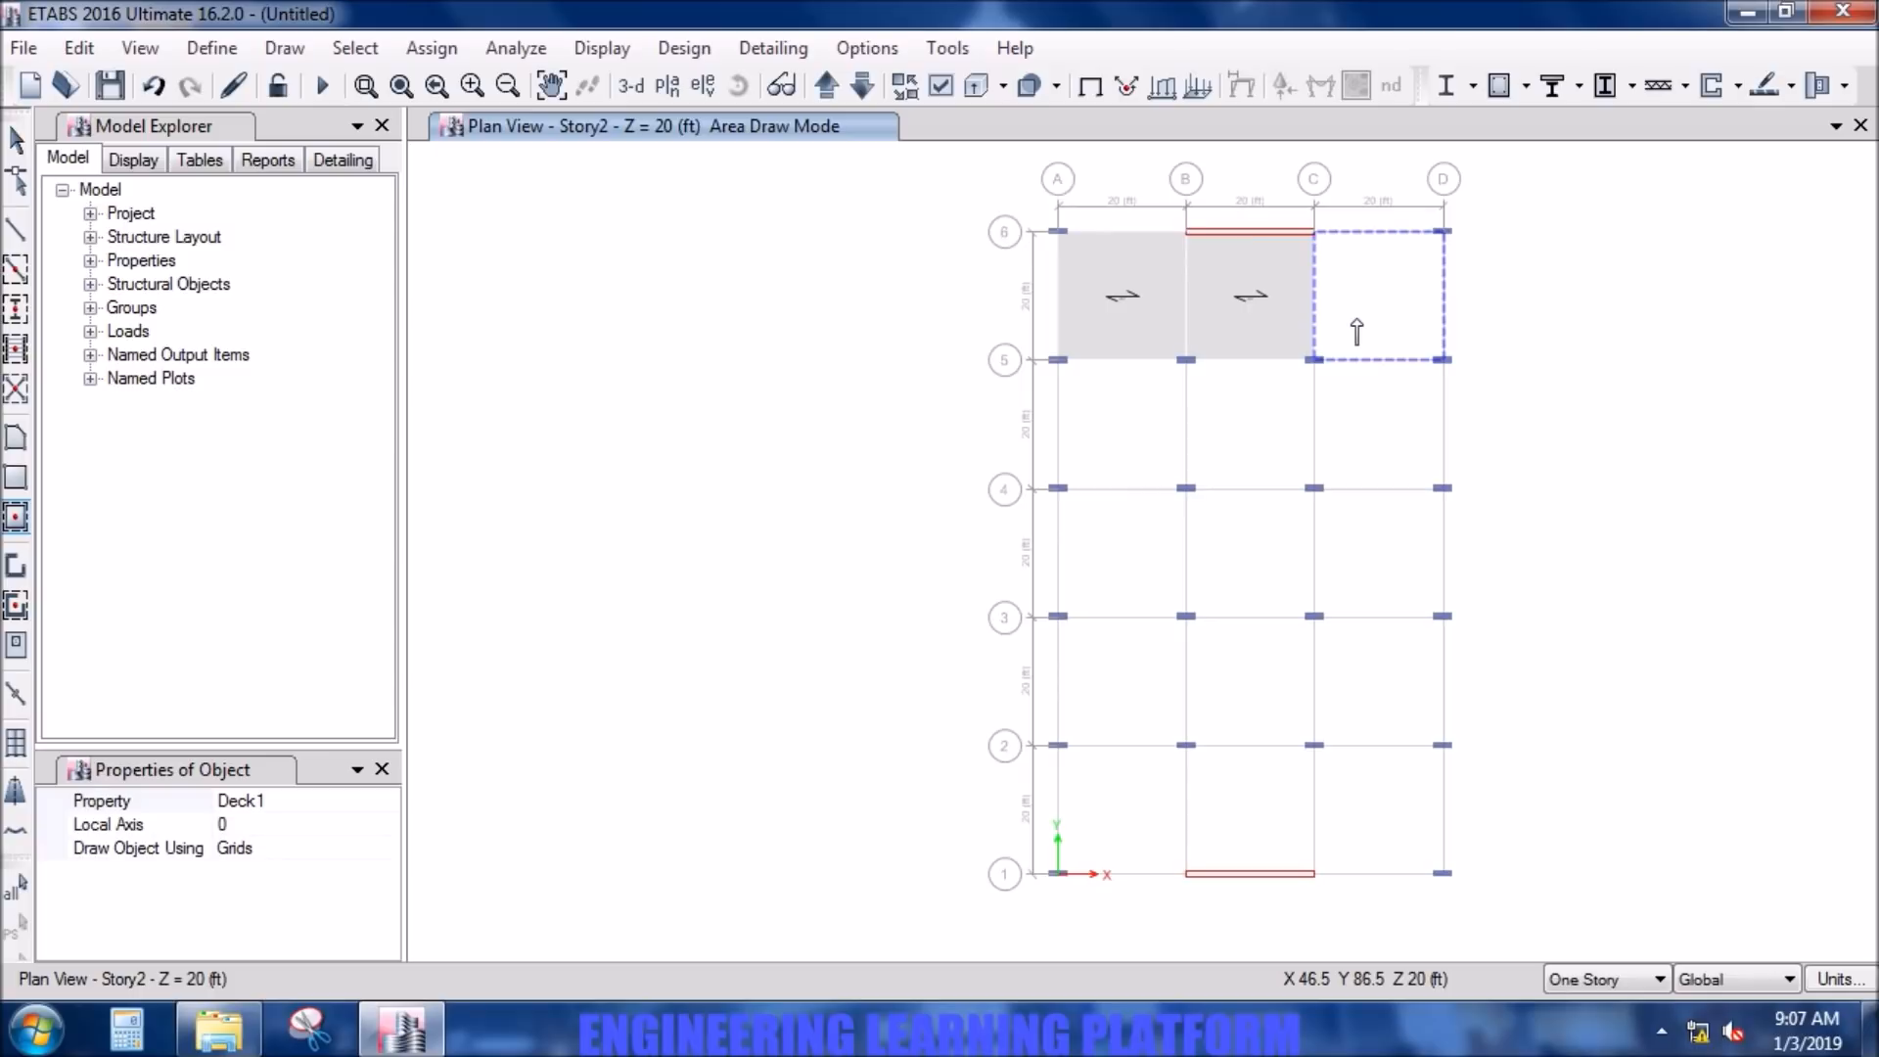
{"action": "key", "text": "ctrl+z"}
{"action": "key", "text": "ctrl+z"}
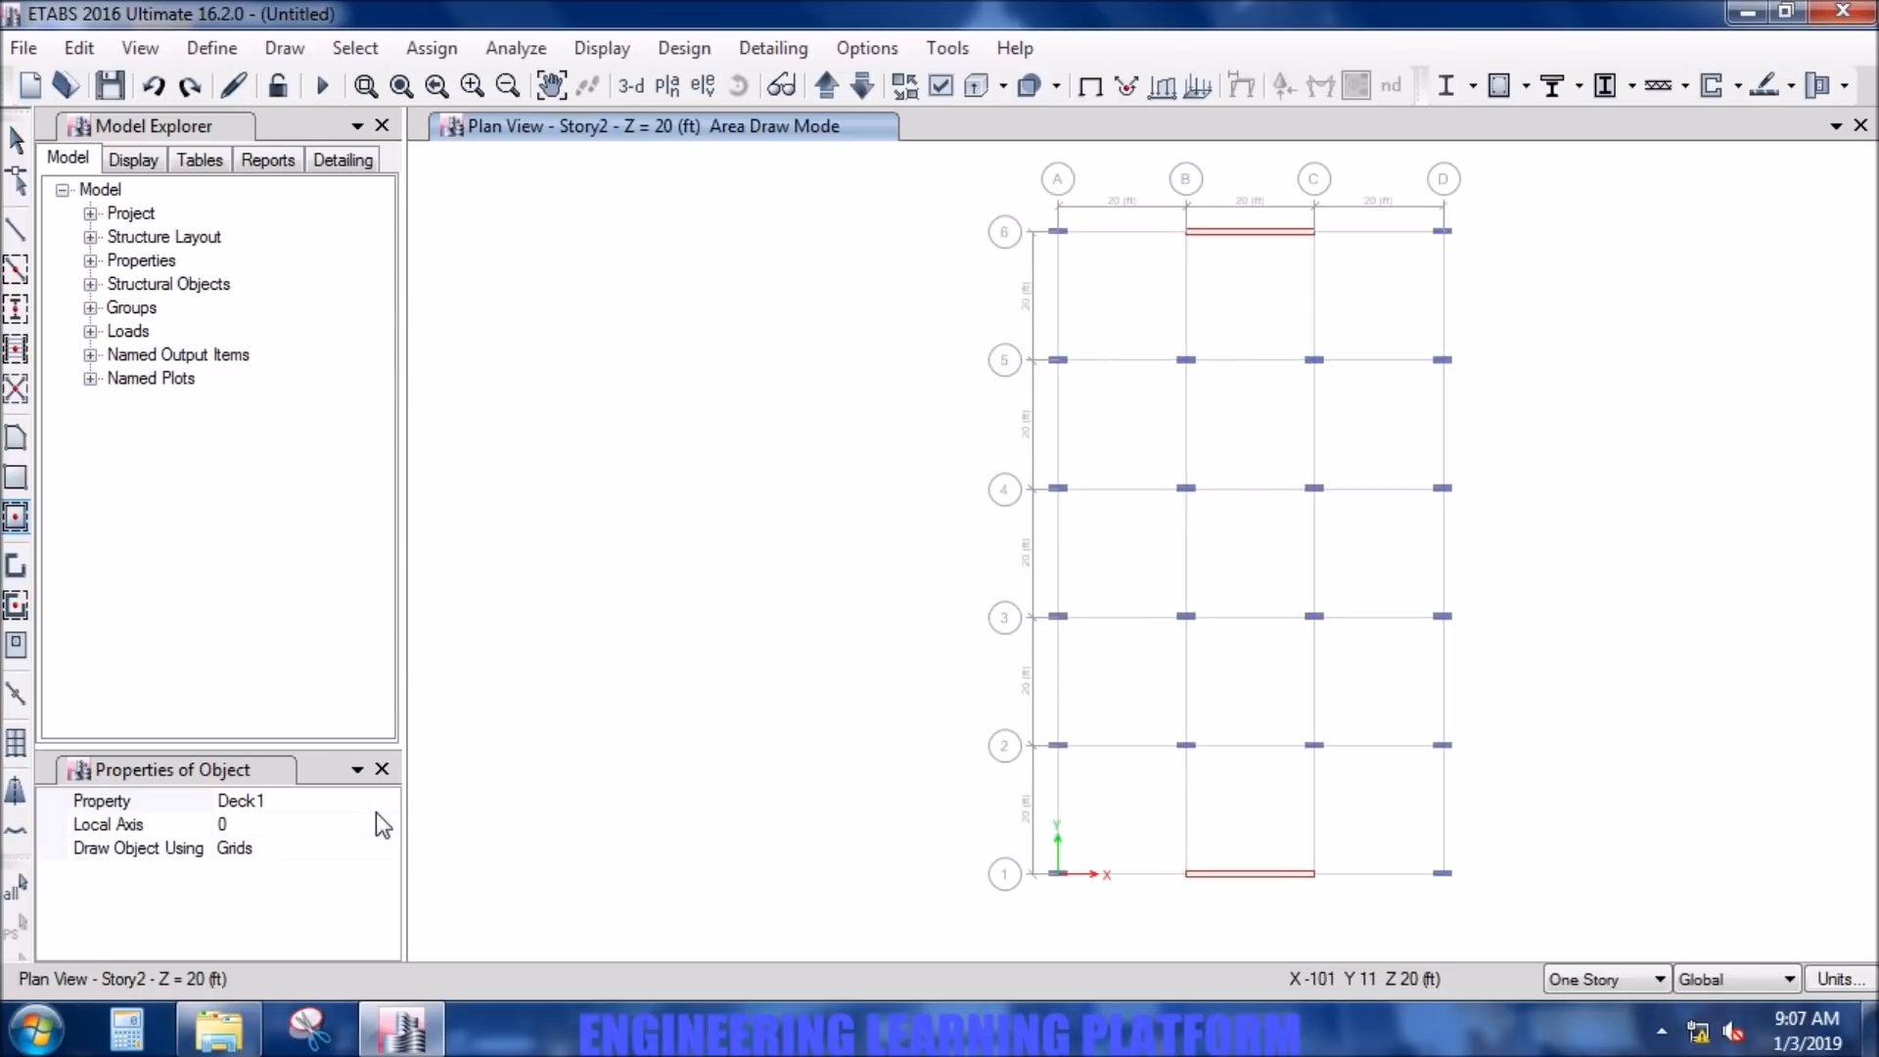
- Set the floor property to SLAB 10INCH and fill the six bays between grid lines 6 and 4 with slabs
{"action": "left_click", "coordinate": [391, 803]}
{"action": "left_click", "coordinate": [388, 802]}
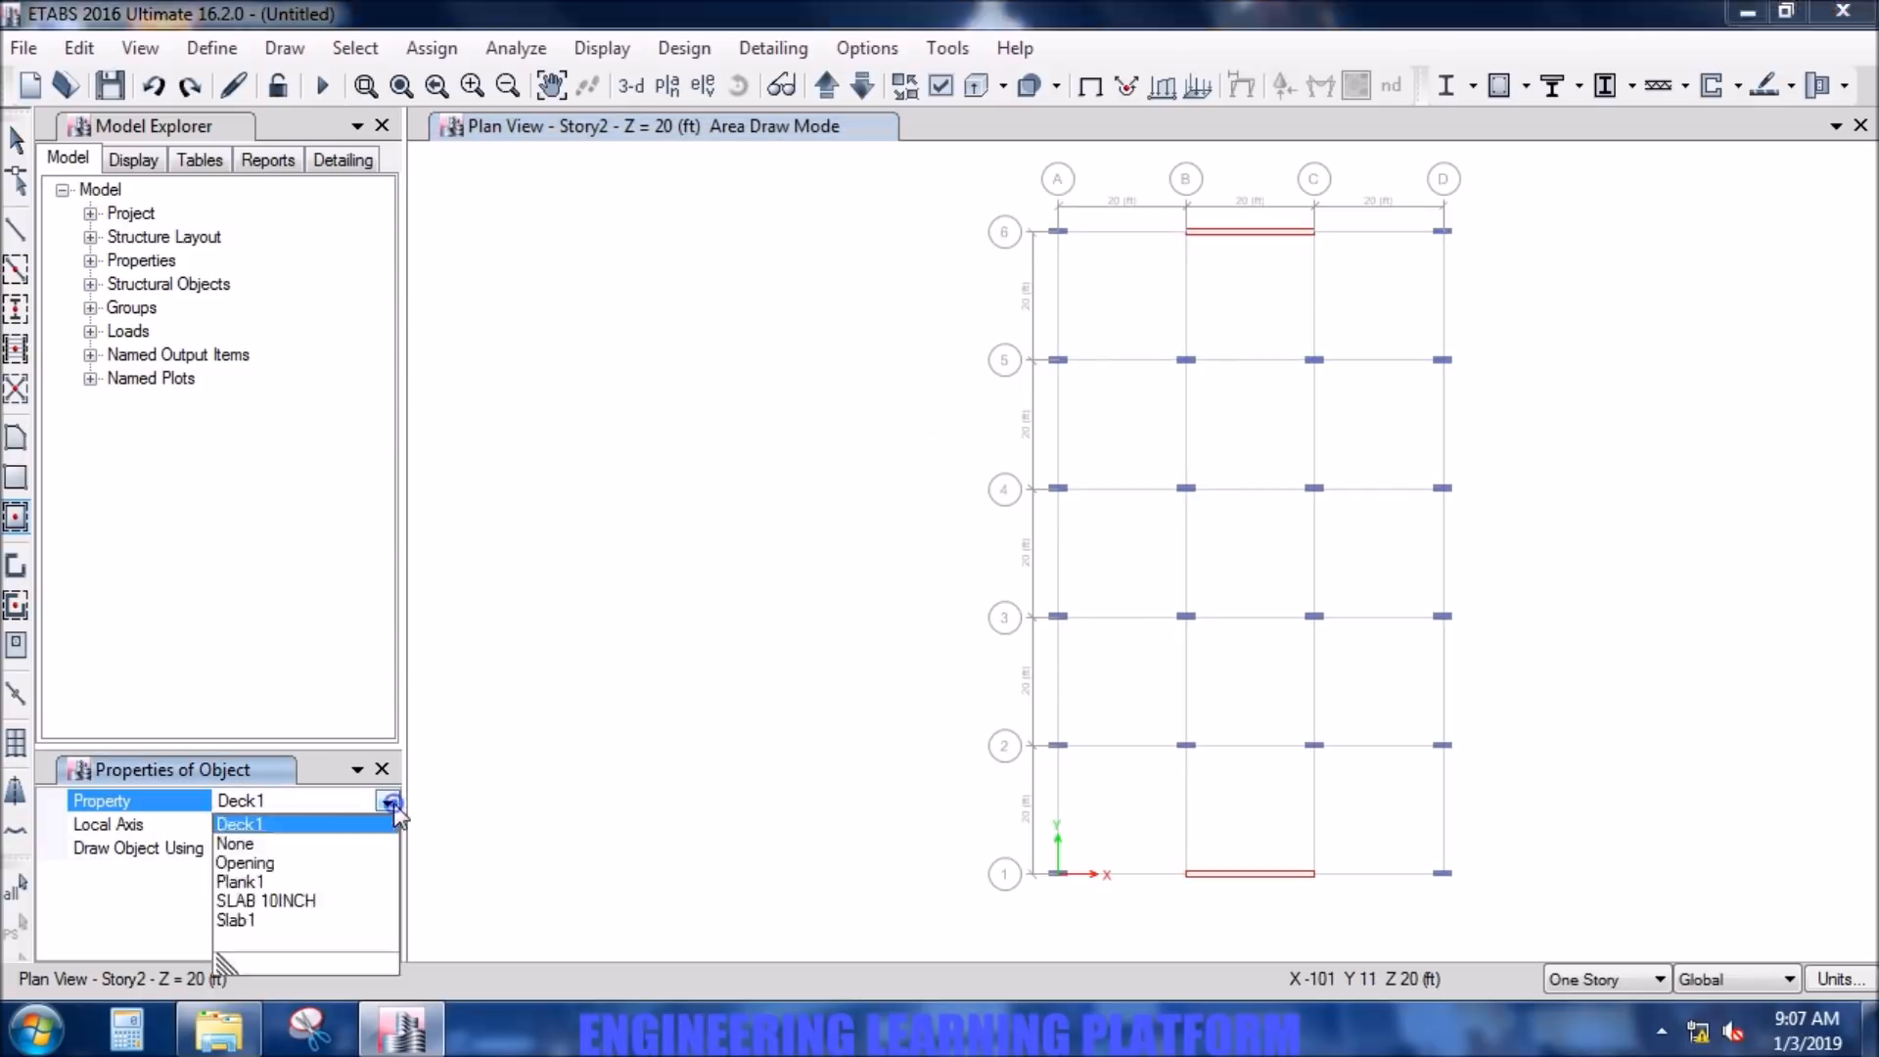
{"action": "left_click", "coordinate": [266, 900]}
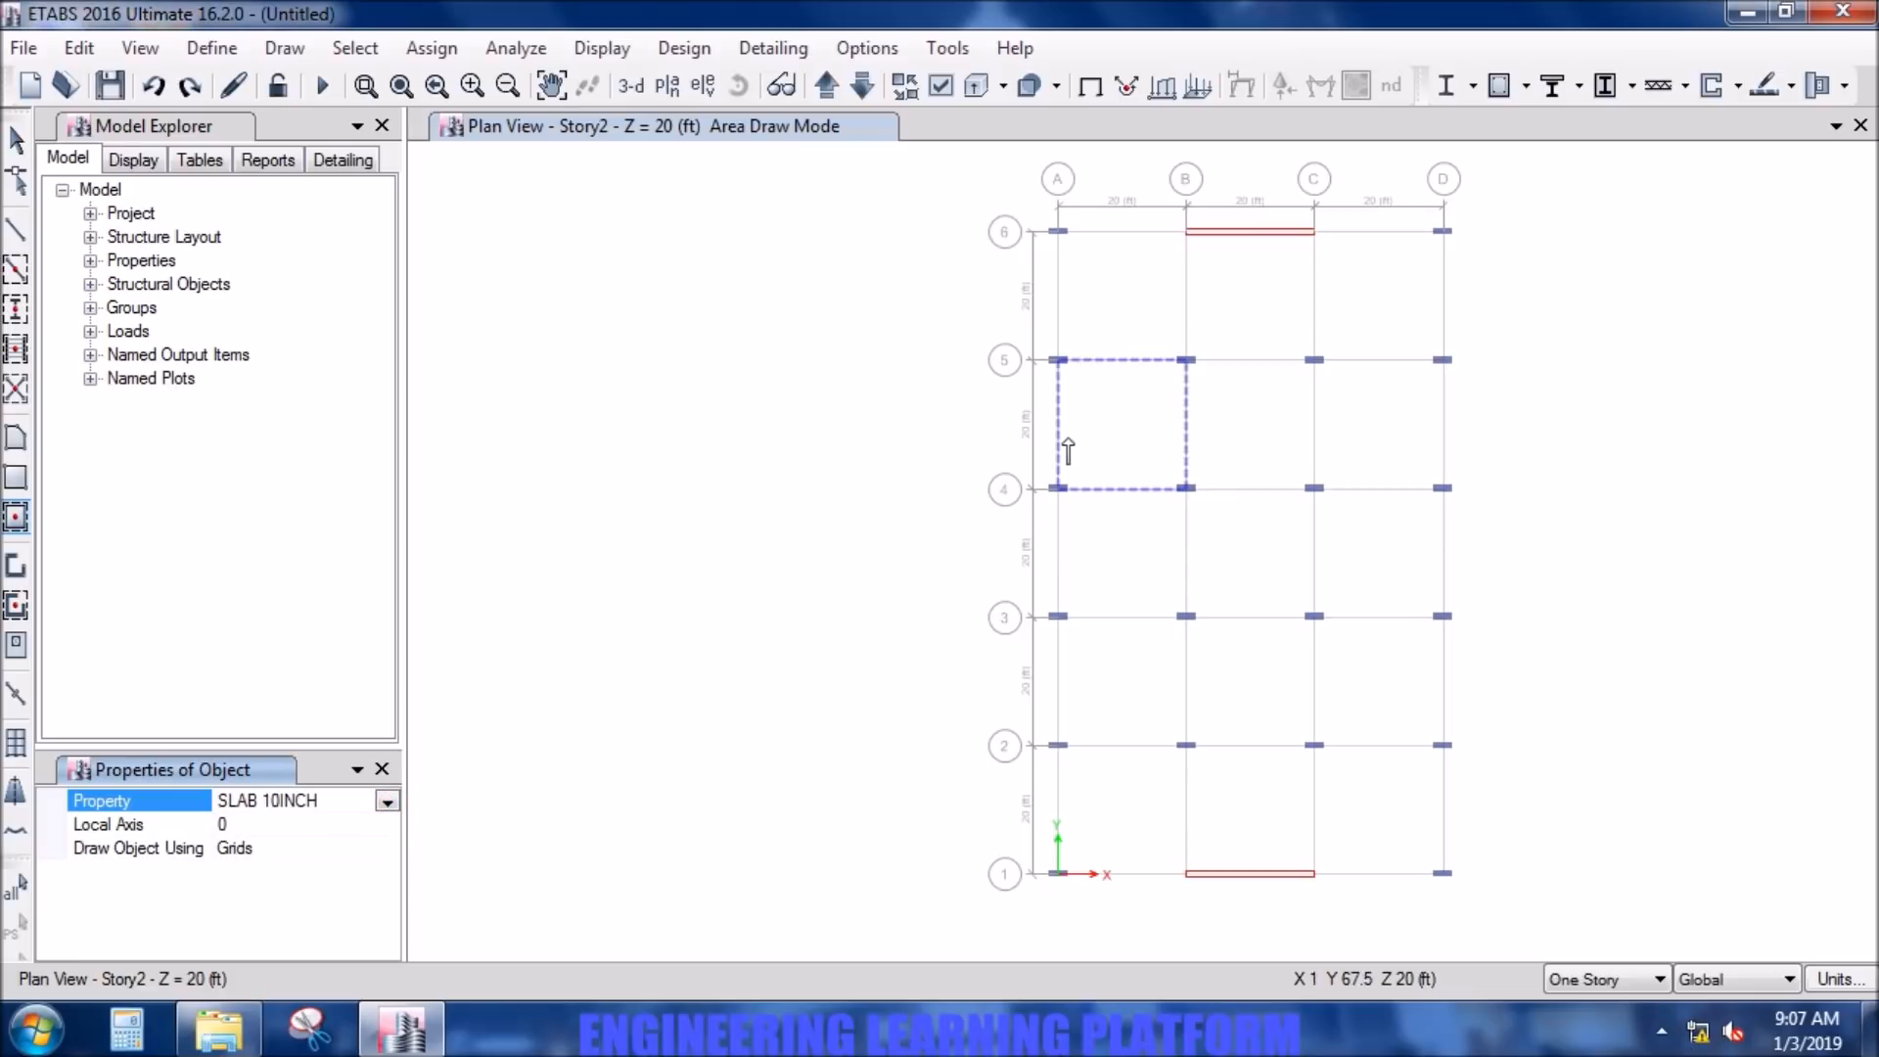
{"action": "left_click", "coordinate": [1107, 325]}
{"action": "left_click", "coordinate": [1228, 318]}
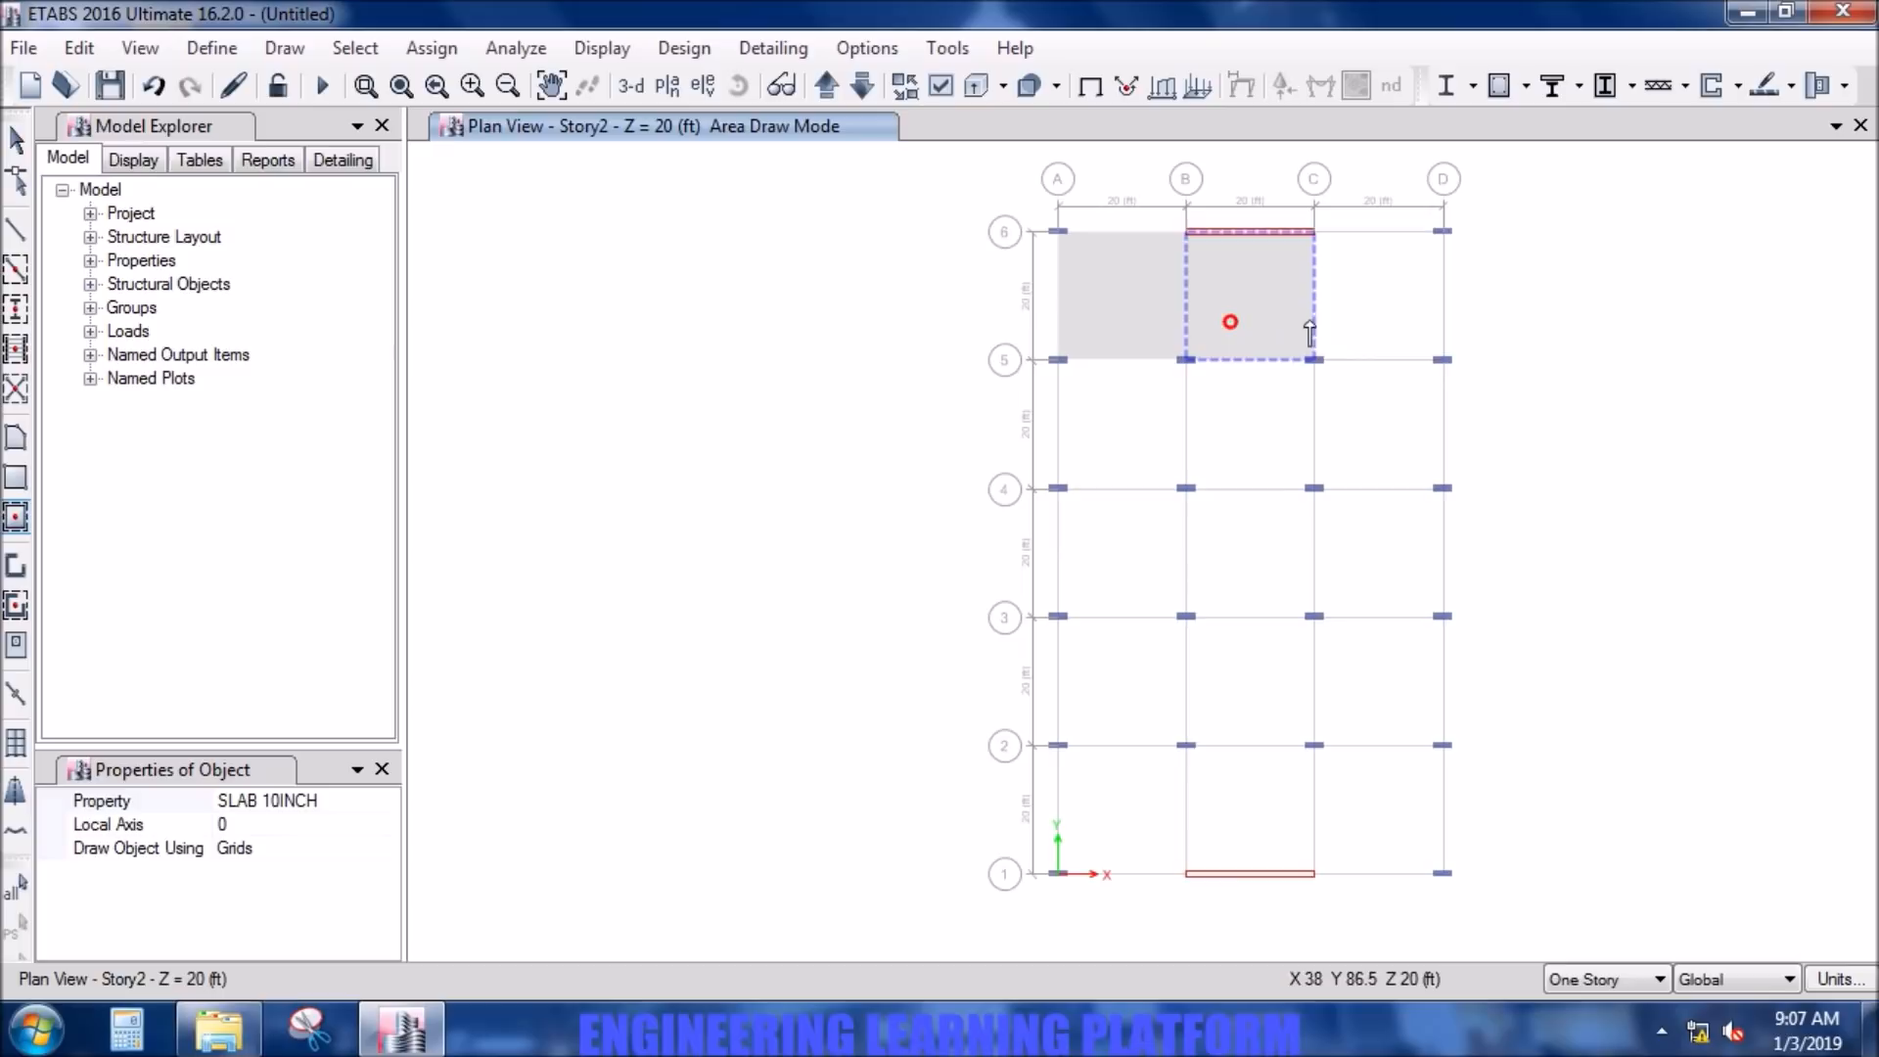
{"action": "left_click", "coordinate": [1329, 328]}
{"action": "left_click", "coordinate": [1325, 415]}
{"action": "left_click", "coordinate": [1237, 428]}
{"action": "left_click", "coordinate": [1097, 439]}
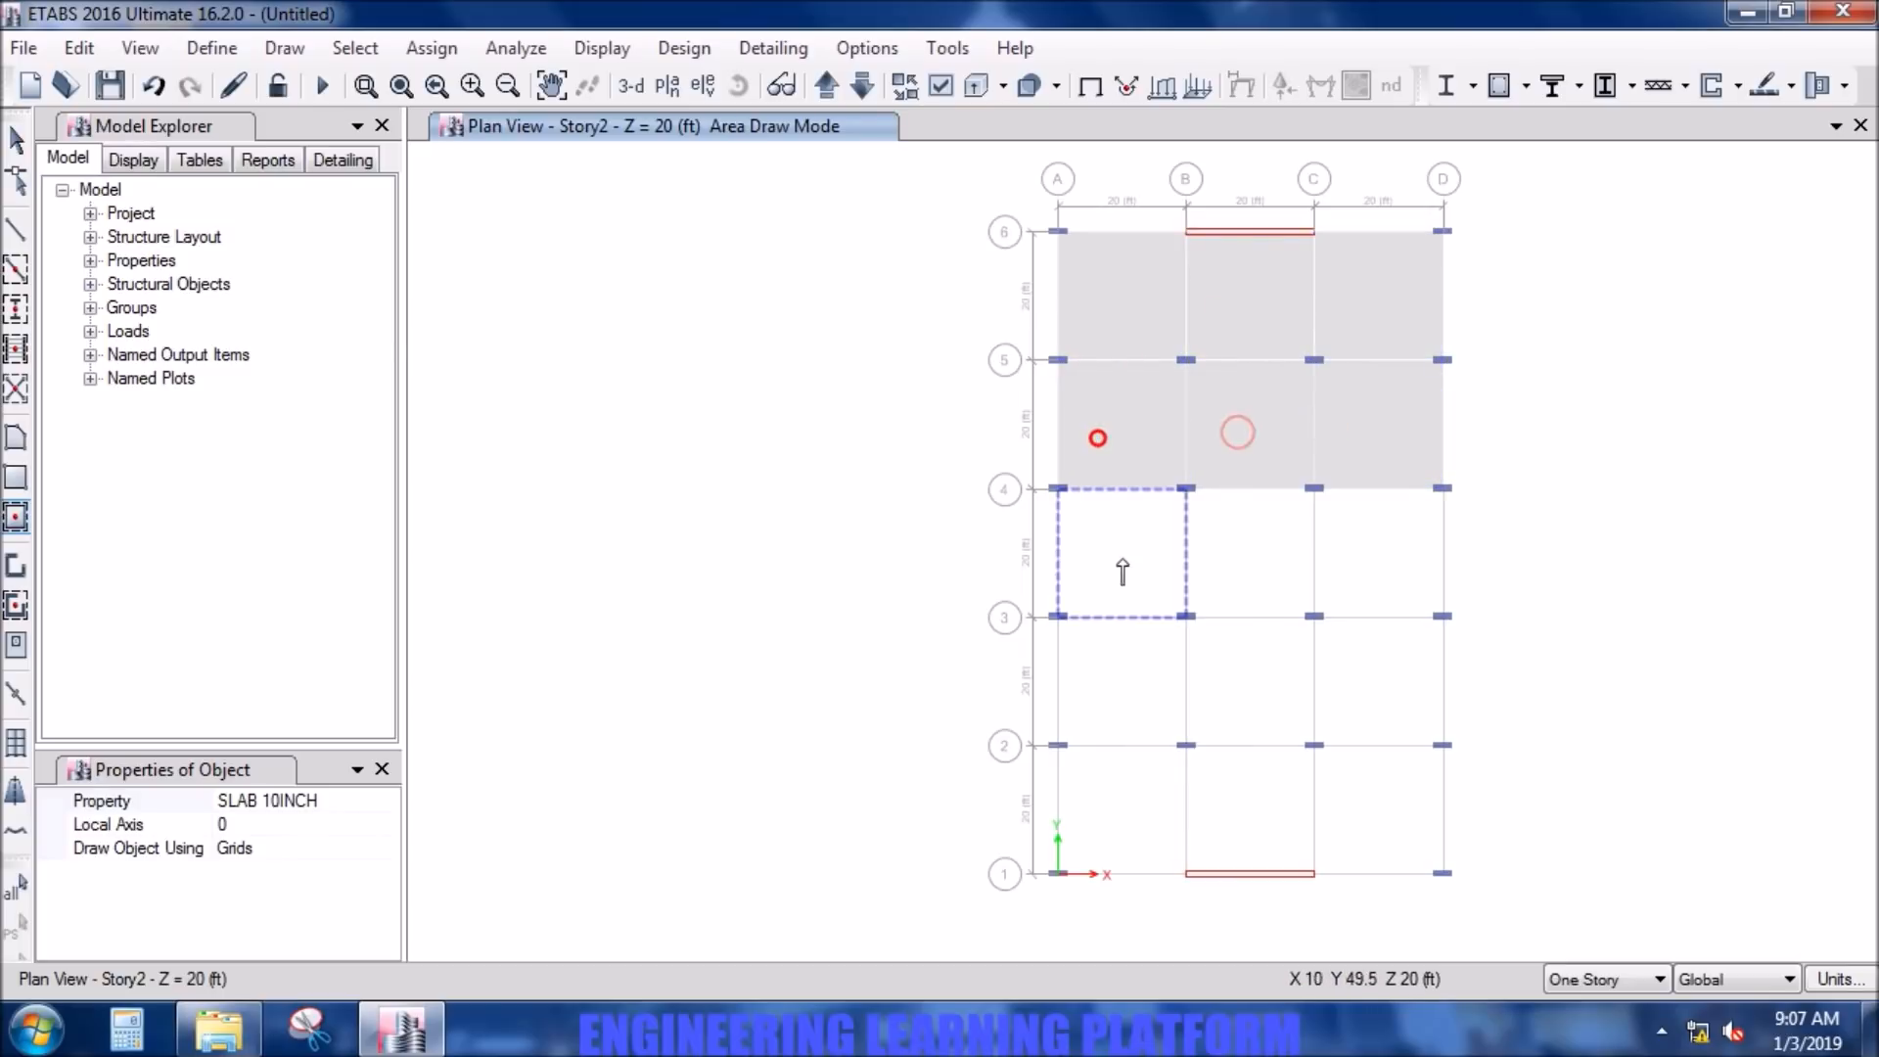
- Fill the nine remaining bays between grid lines 4 and 1 with SLAB 10INCH slabs
{"action": "left_click", "coordinate": [1122, 559]}
{"action": "left_click", "coordinate": [1223, 564]}
{"action": "left_click", "coordinate": [1361, 531]}
{"action": "left_click", "coordinate": [1353, 677]}
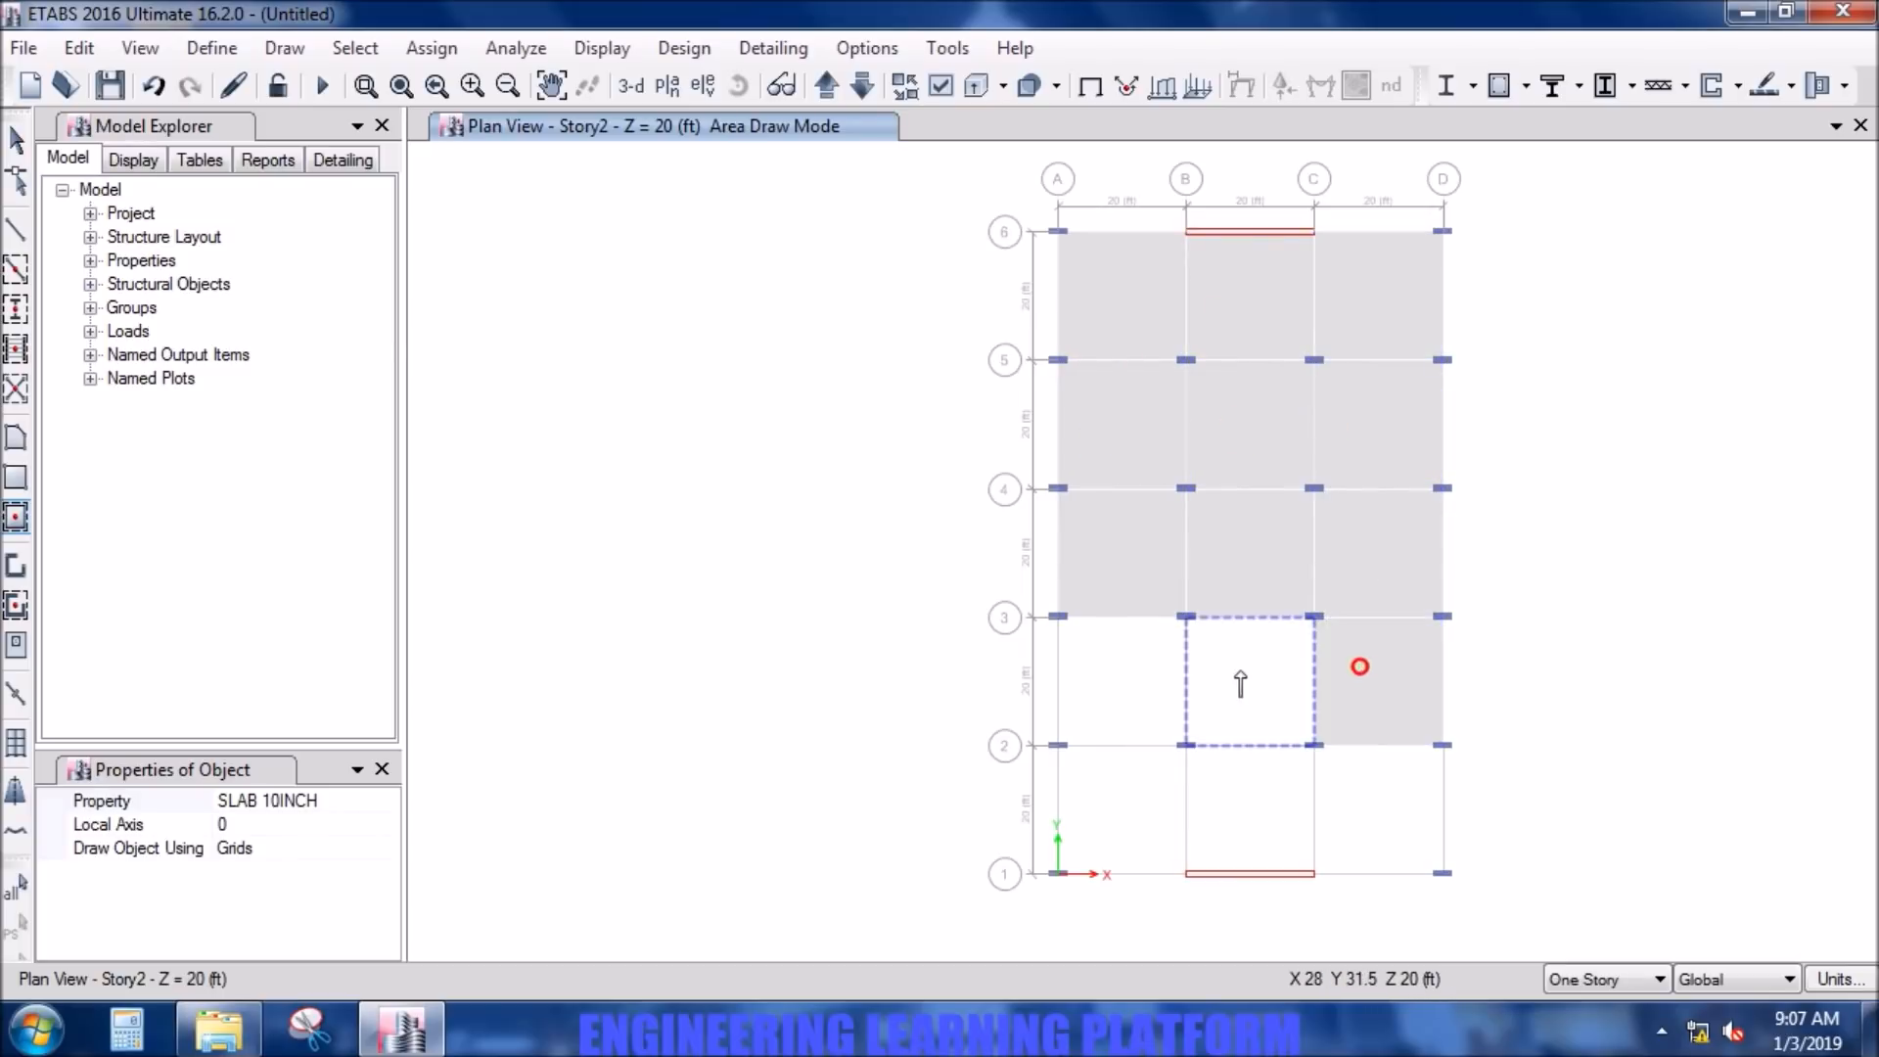
{"action": "left_click", "coordinate": [1239, 671]}
{"action": "left_click", "coordinate": [1134, 678]}
{"action": "left_click", "coordinate": [1105, 802]}
{"action": "left_click", "coordinate": [1232, 788]}
{"action": "left_click", "coordinate": [1395, 791]}
- Draw a frame beam with property B 10X12 along grid line 6 from A-6 to B-6
{"action": "left_click", "coordinate": [17, 233]}
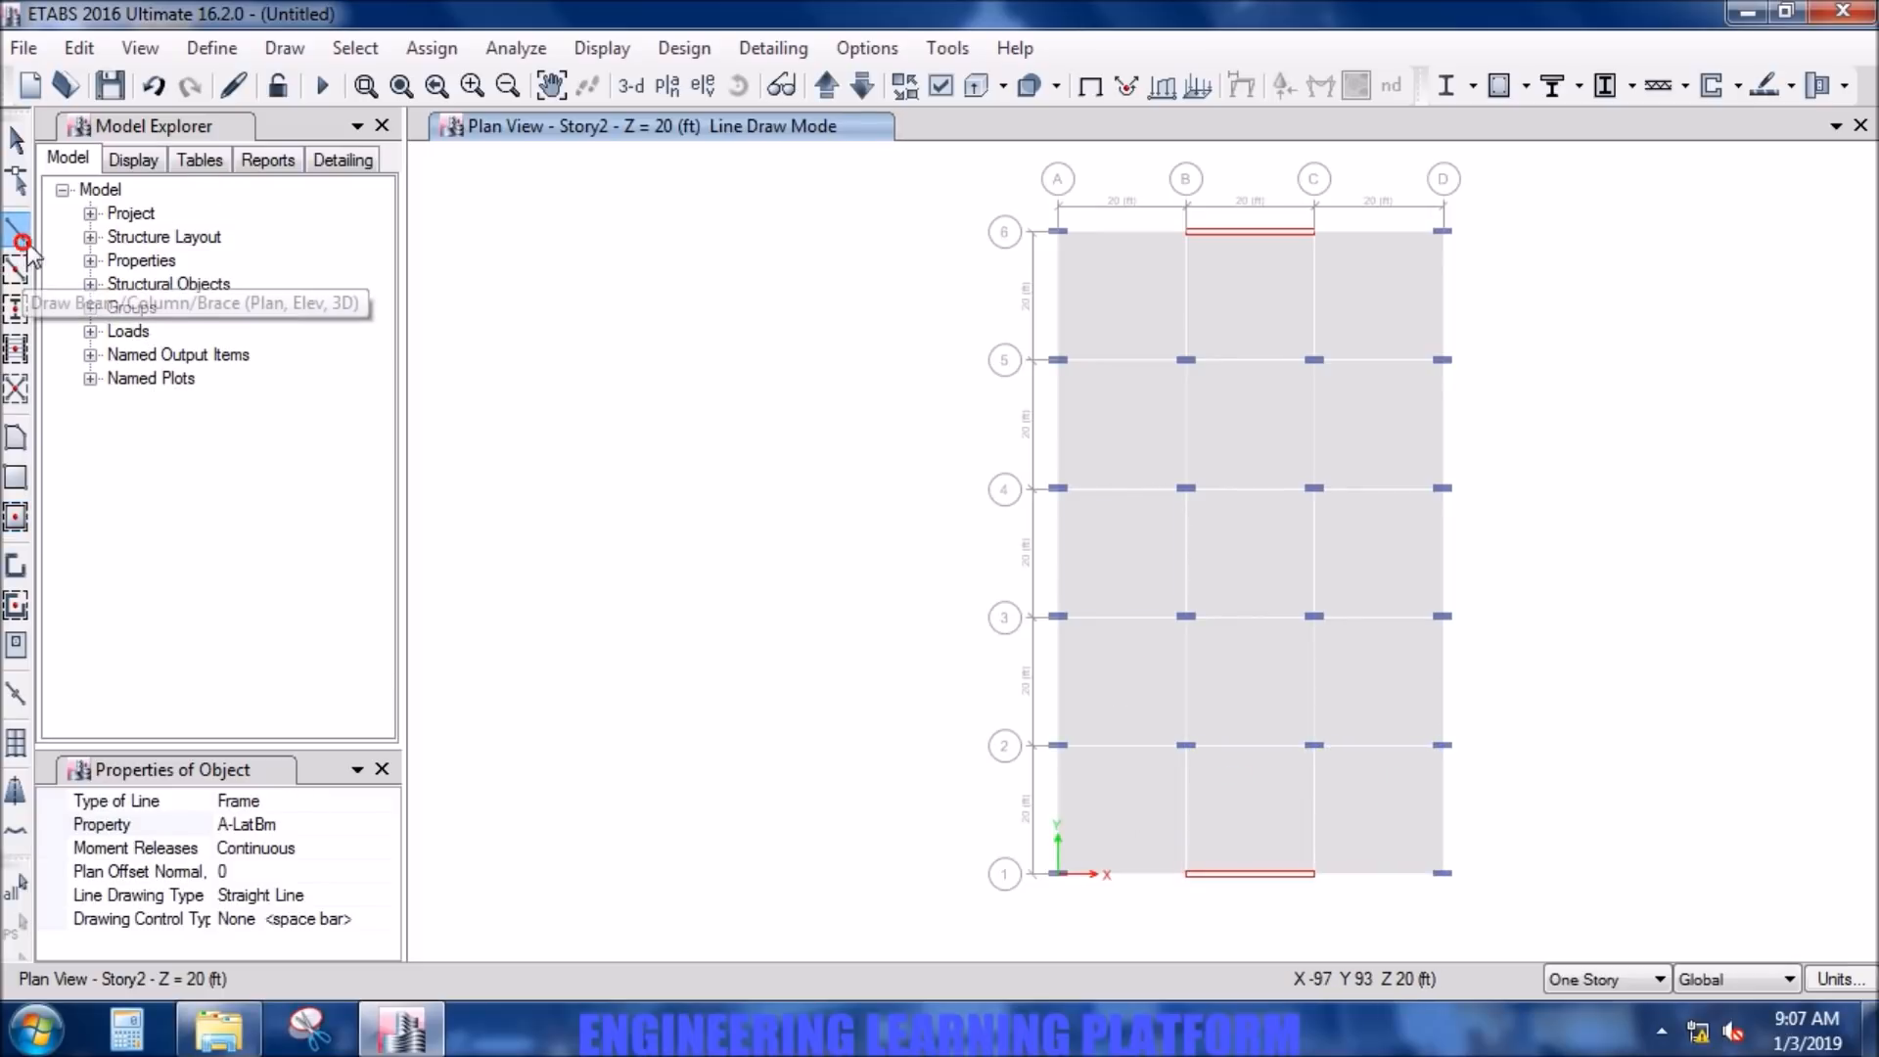
{"action": "left_click", "coordinate": [388, 825]}
{"action": "left_click", "coordinate": [388, 825]}
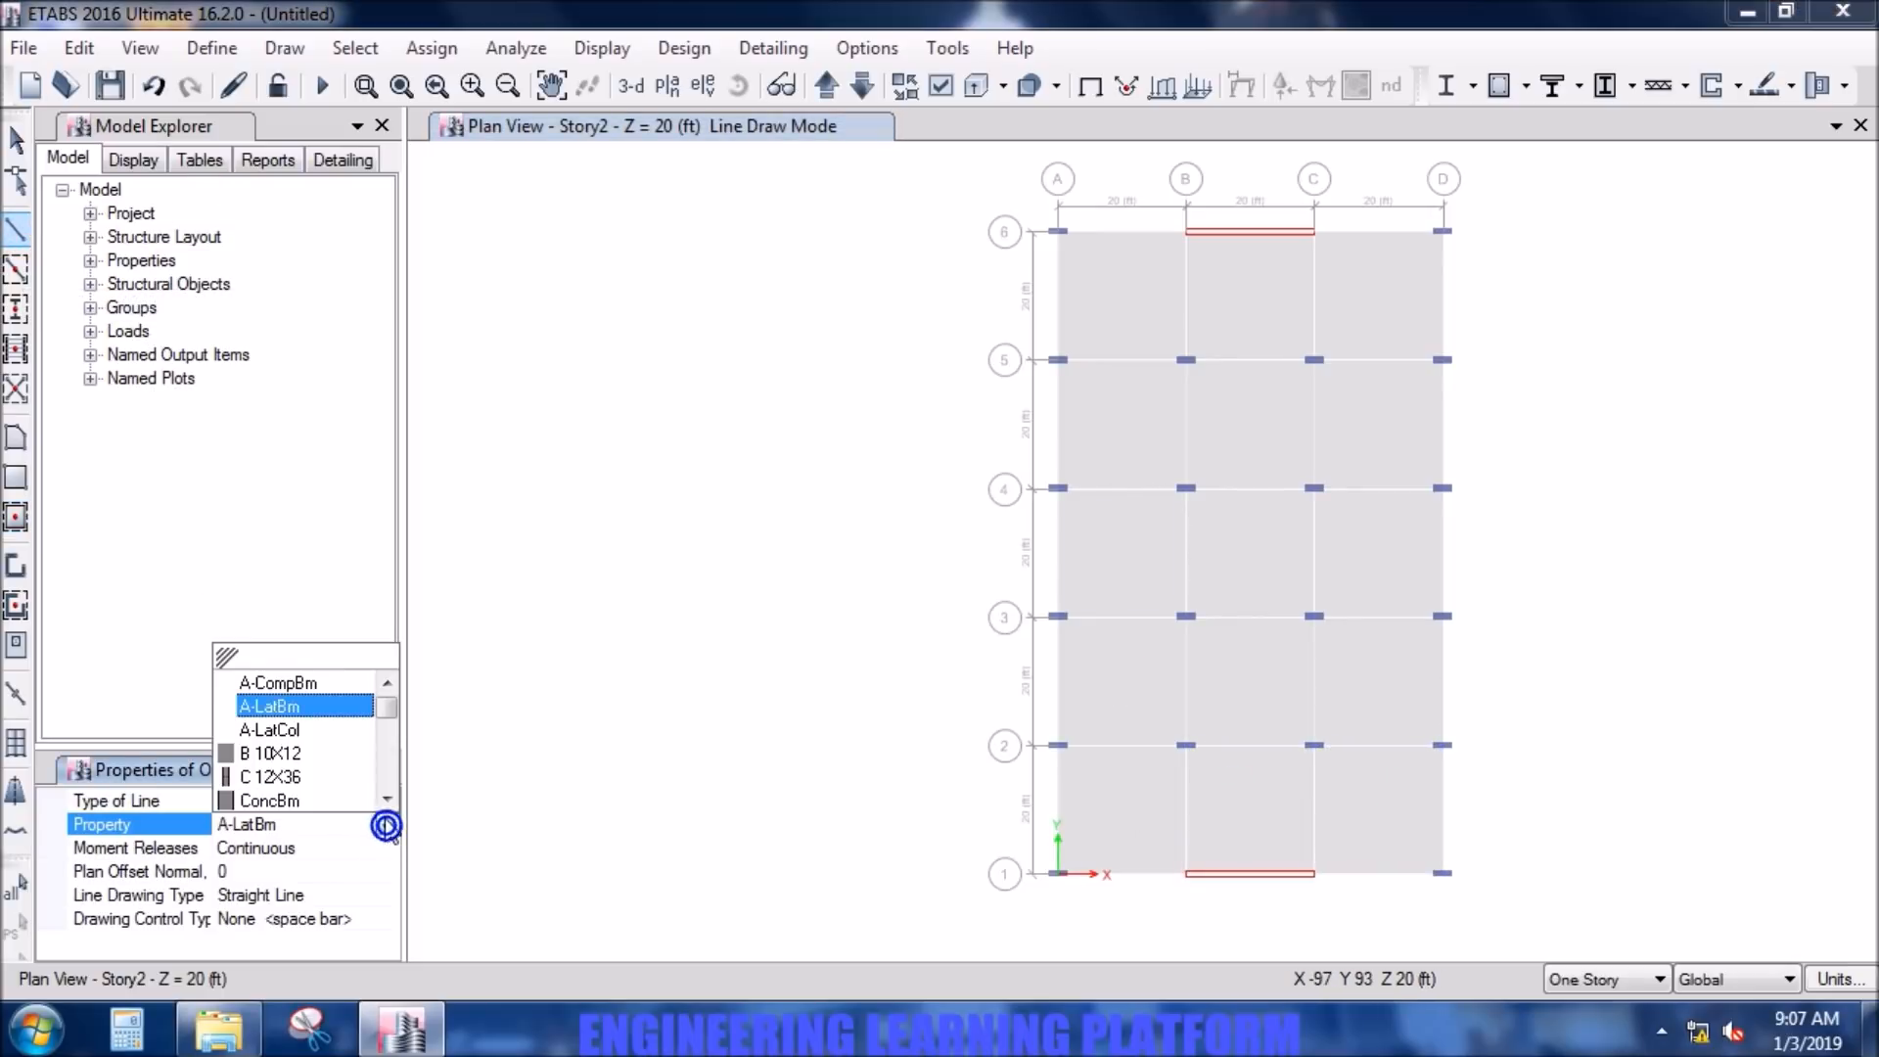
{"action": "left_click", "coordinate": [300, 754]}
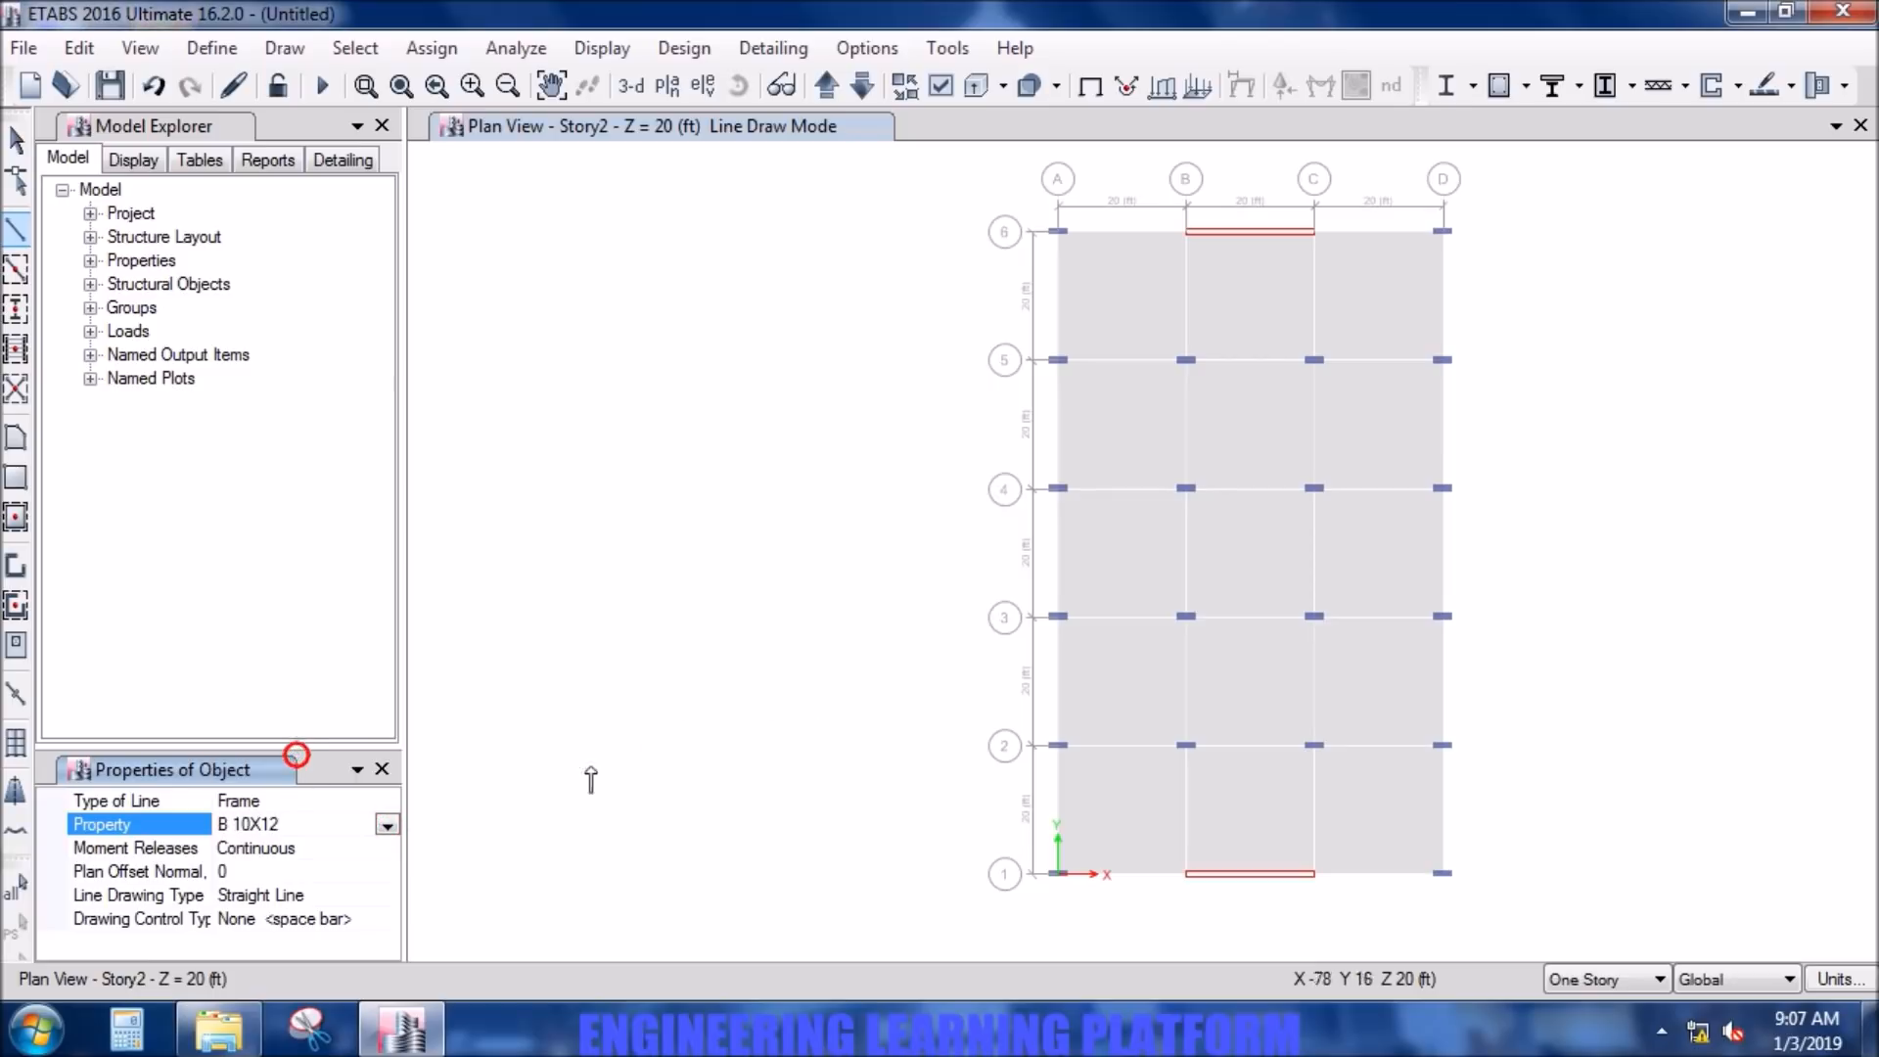
{"action": "left_click", "coordinate": [1058, 233]}
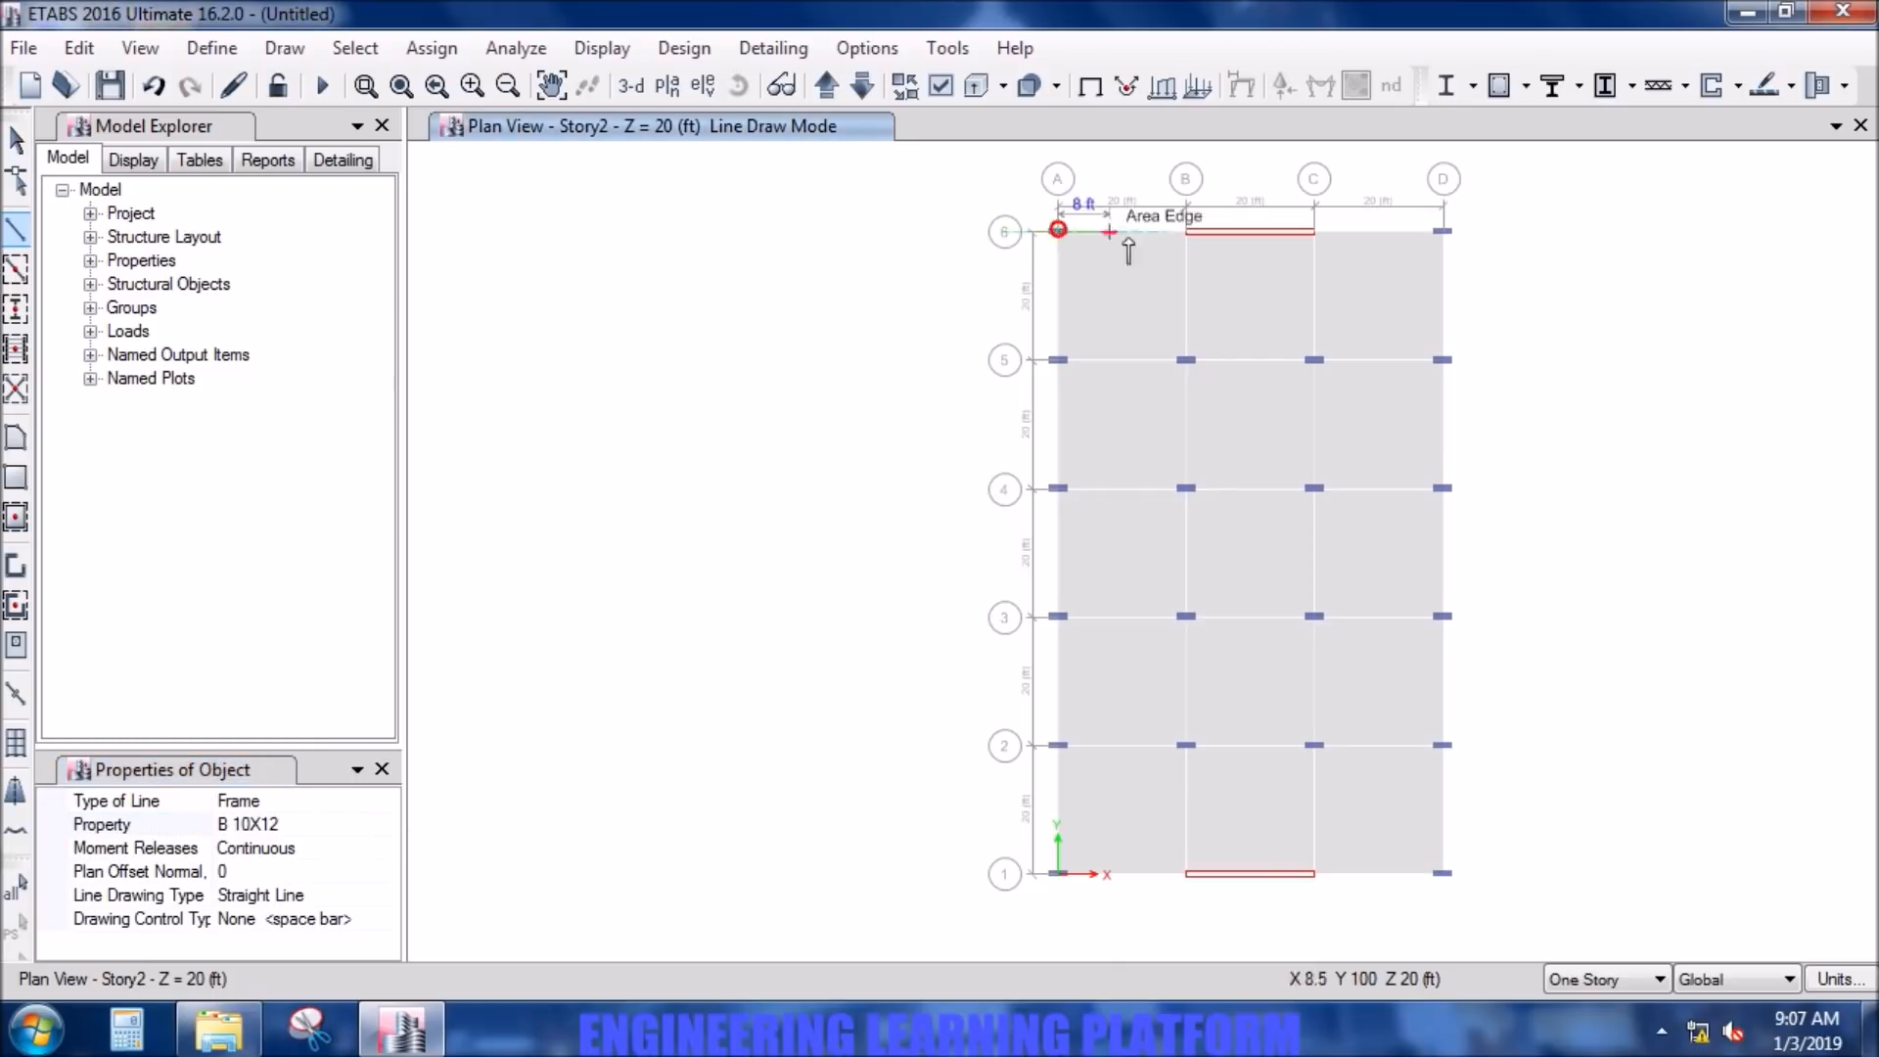
{"action": "double_click", "coordinate": [1183, 232]}
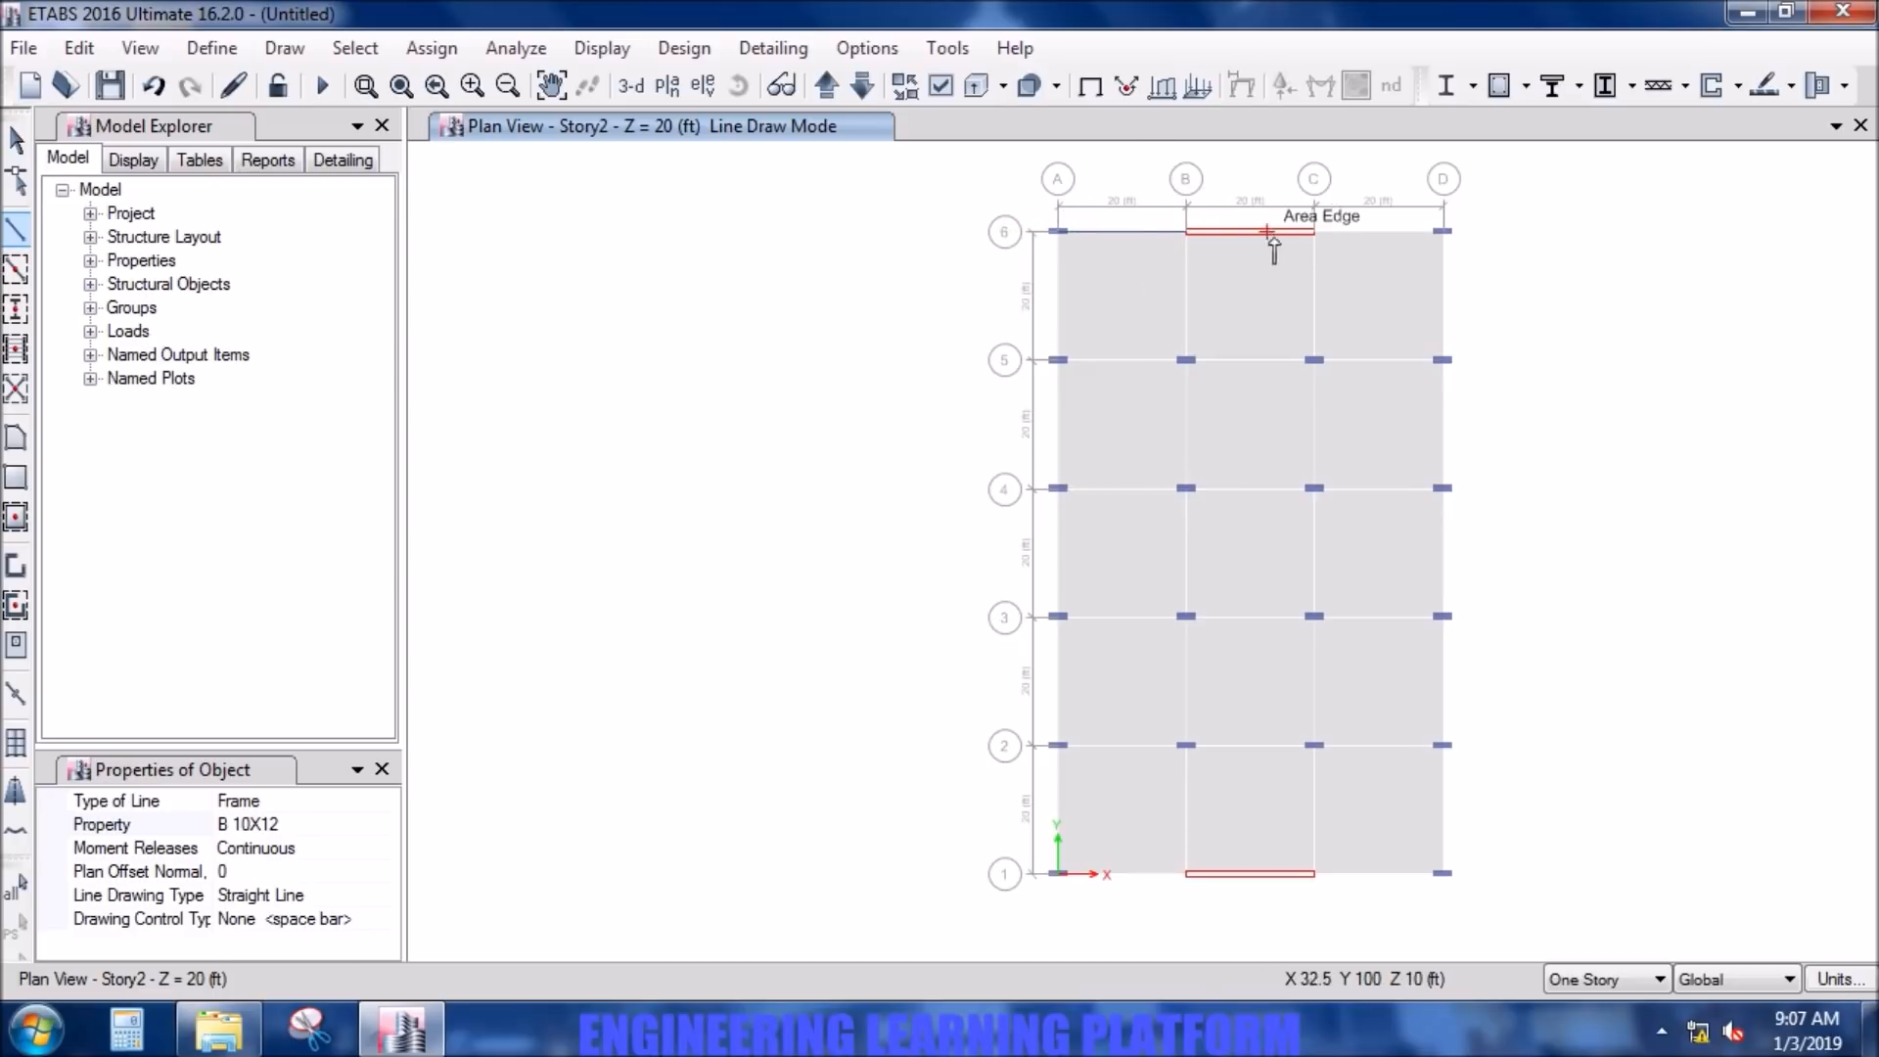
- Draw B 10X12 beams along grid line 6 from C-6 to D-6 and along grid line D from D-6 to D-4
{"action": "left_click", "coordinate": [1315, 233]}
{"action": "left_click", "coordinate": [1442, 233]}
{"action": "left_click", "coordinate": [1441, 360]}
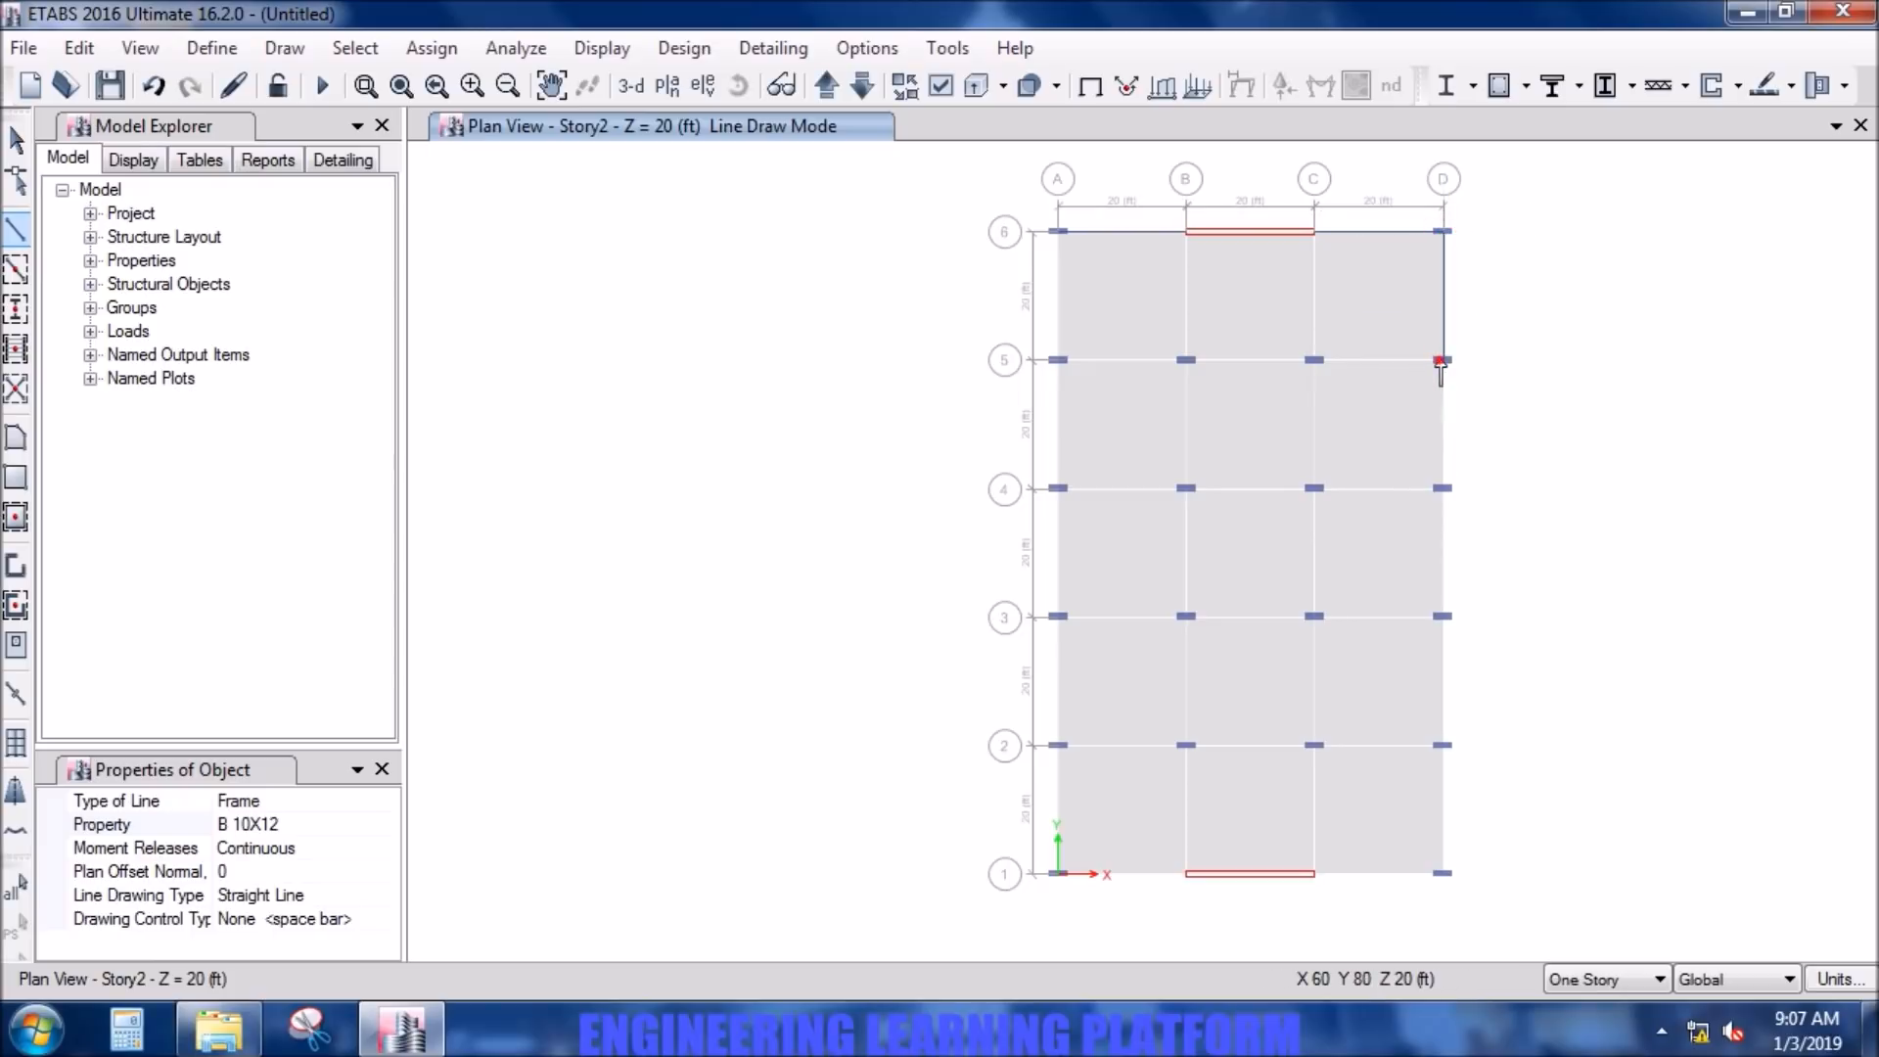
{"action": "scroll", "coordinate": [1444, 488], "scroll_direction": "up", "scroll_amount": 3}
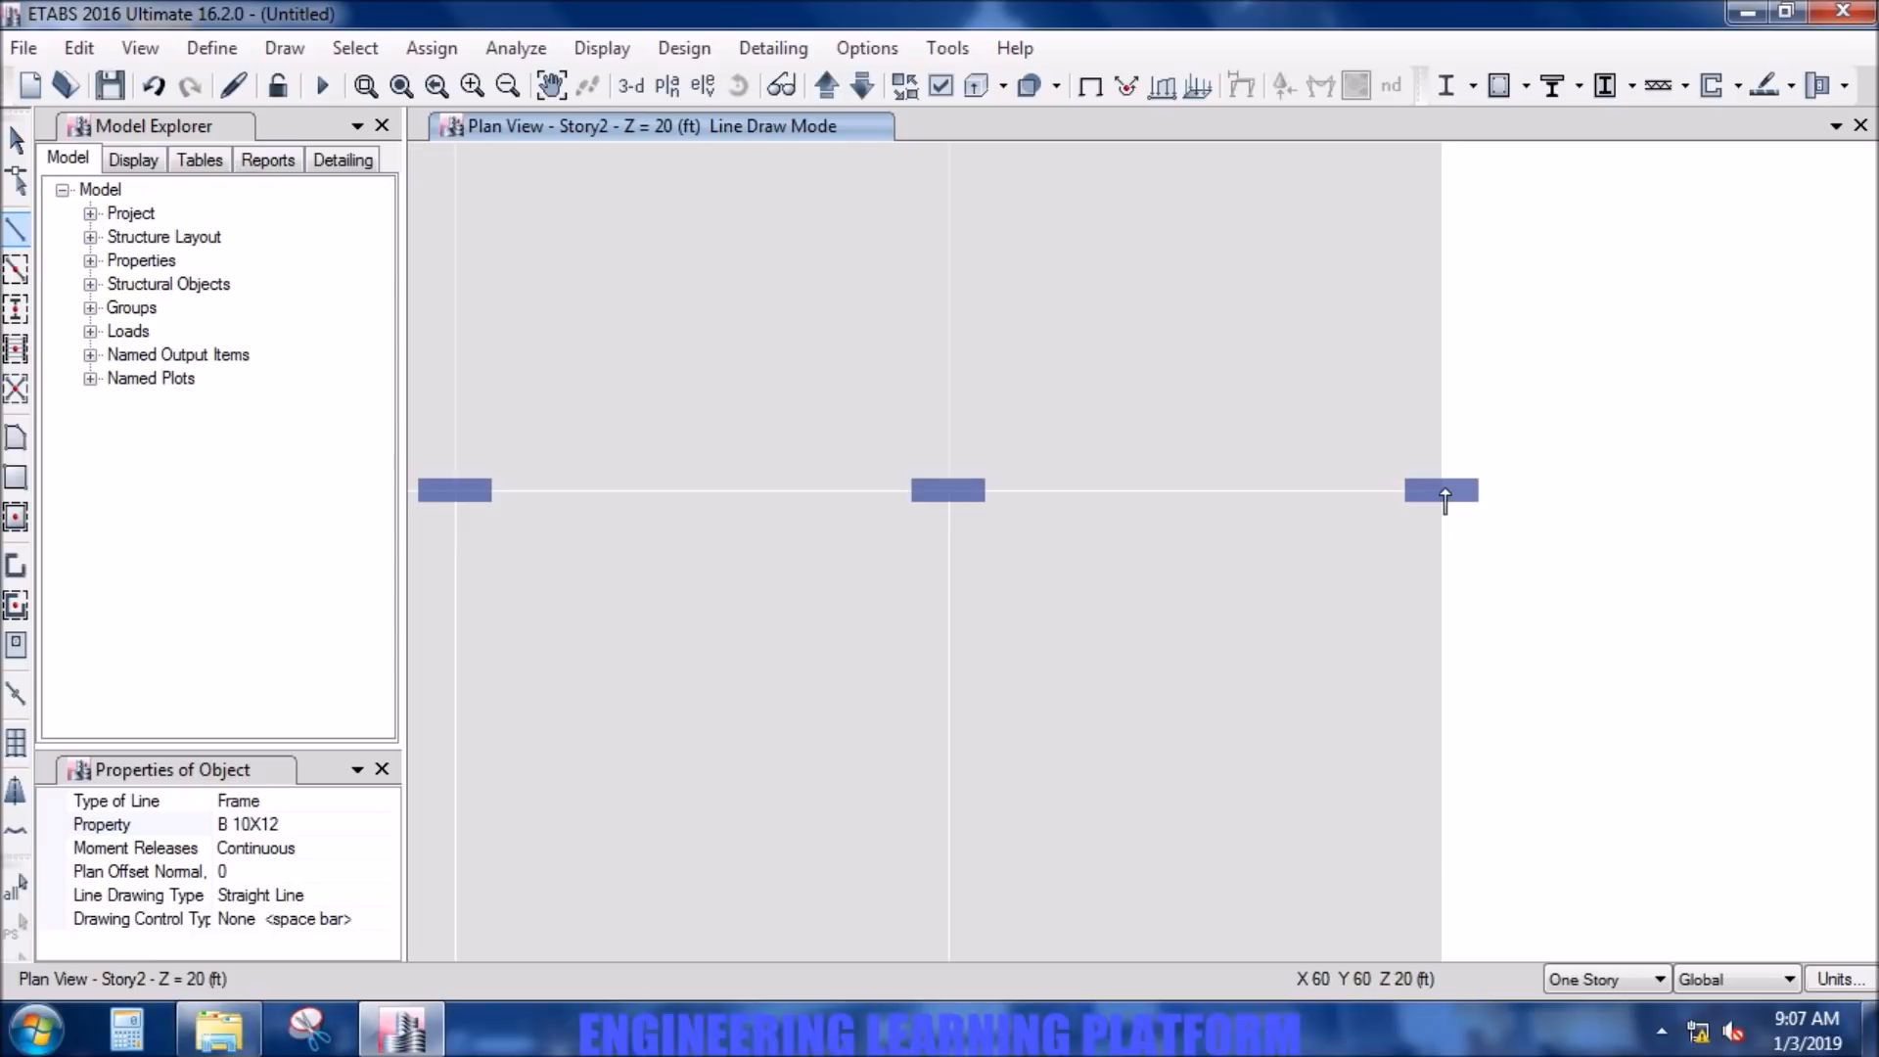
{"action": "left_click", "coordinate": [1443, 489]}
- Continue the B 10X12 beams along grid line D from D-4 to D-1 and along grid line 1 to C-1
{"action": "scroll", "coordinate": [1447, 656], "scroll_direction": "down", "scroll_amount": 3}
{"action": "middle_click_drag", "start_coordinate": [1435, 839], "coordinate": [1355, 629]}
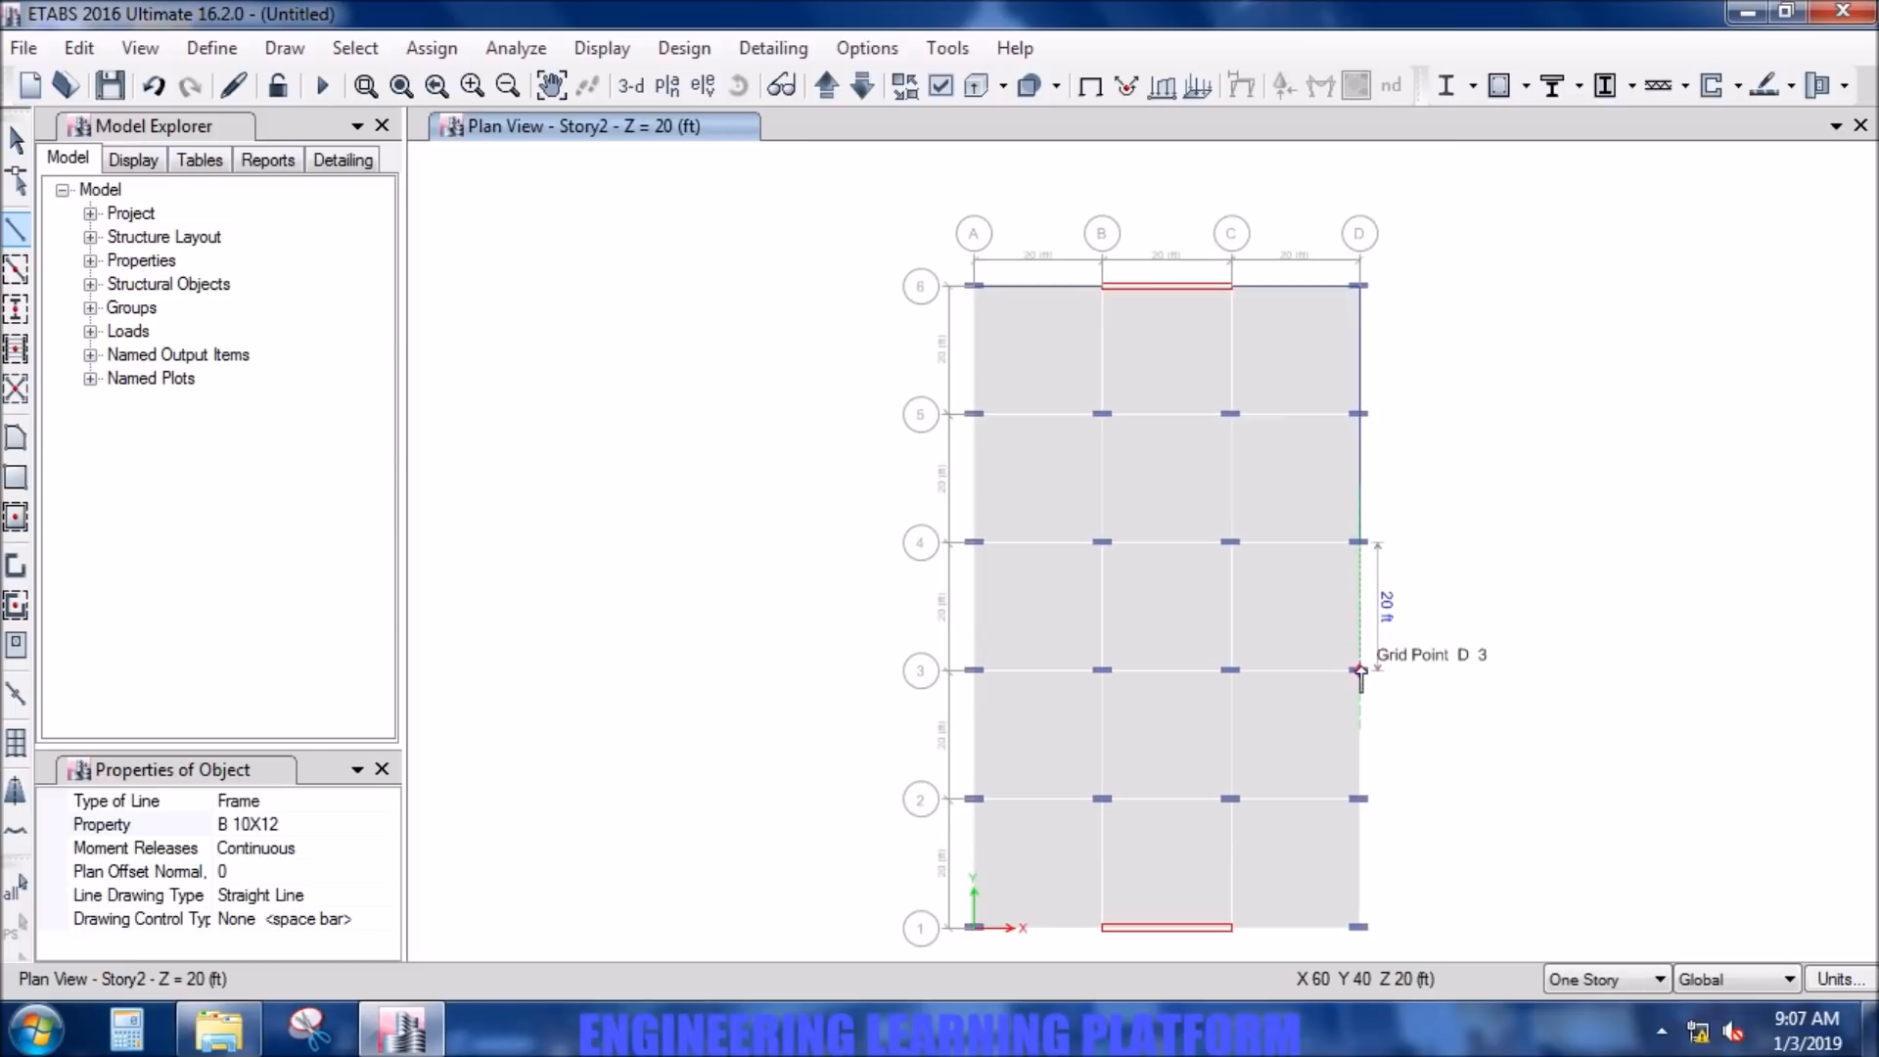
{"action": "left_click", "coordinate": [1360, 672]}
{"action": "left_click", "coordinate": [1360, 799]}
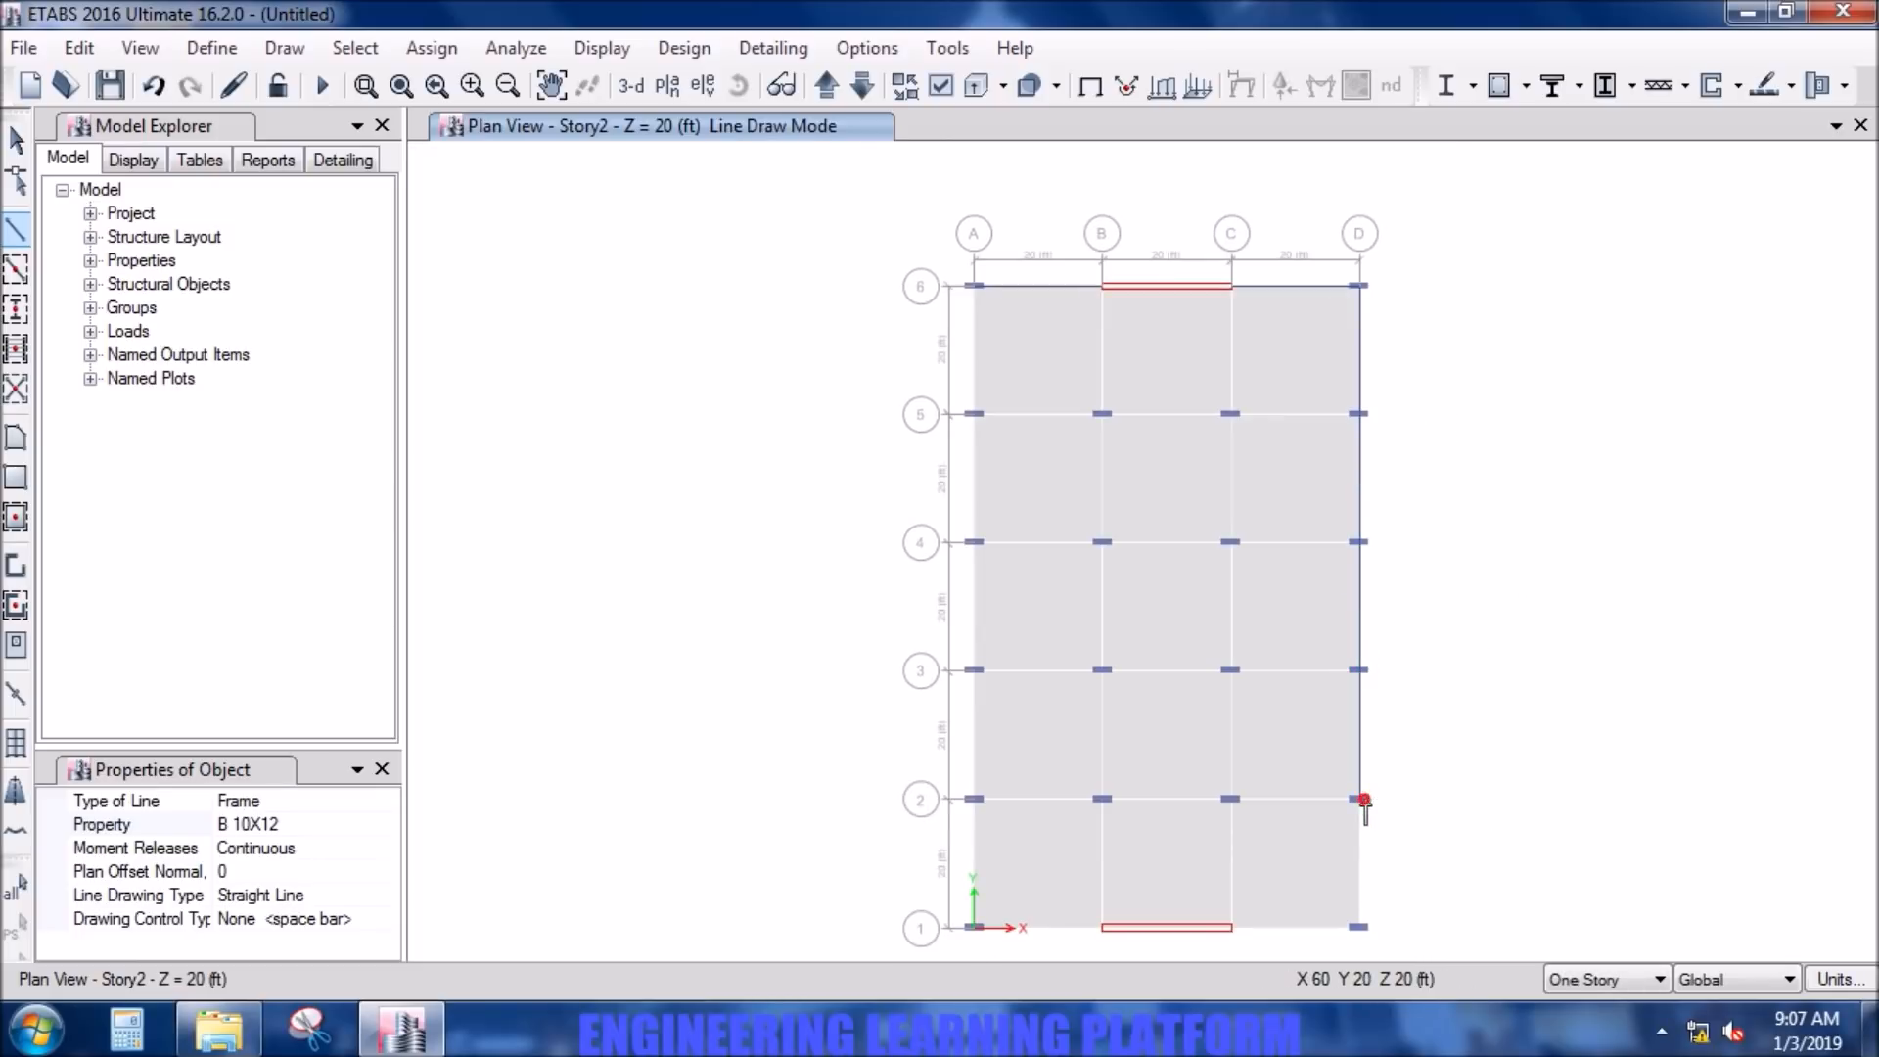
{"action": "left_click", "coordinate": [1360, 927]}
{"action": "left_click", "coordinate": [1232, 927]}
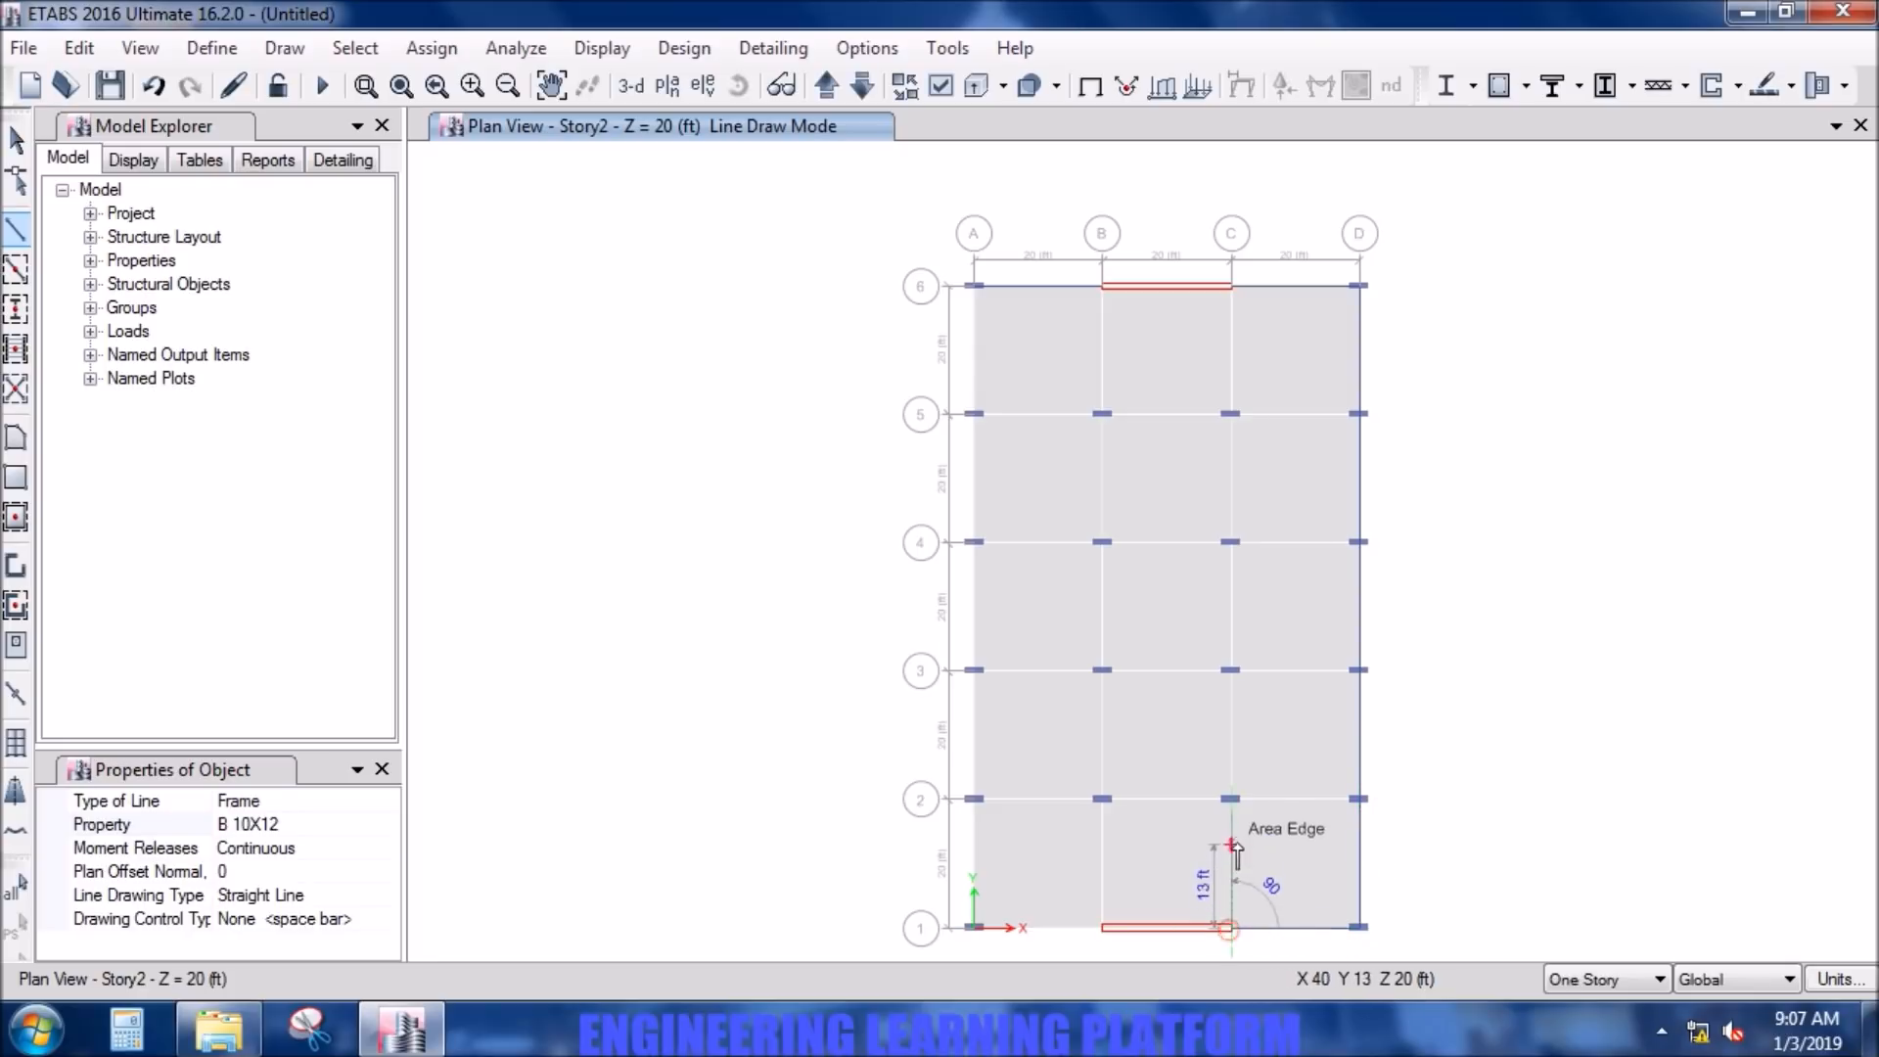
- Draw B 10X12 beams along grid line C from C-1 to C-4 and between C and D on grid lines 2, 3 and 4
{"action": "left_click", "coordinate": [1232, 798]}
{"action": "left_click", "coordinate": [1359, 799]}
{"action": "left_click", "coordinate": [1232, 799]}
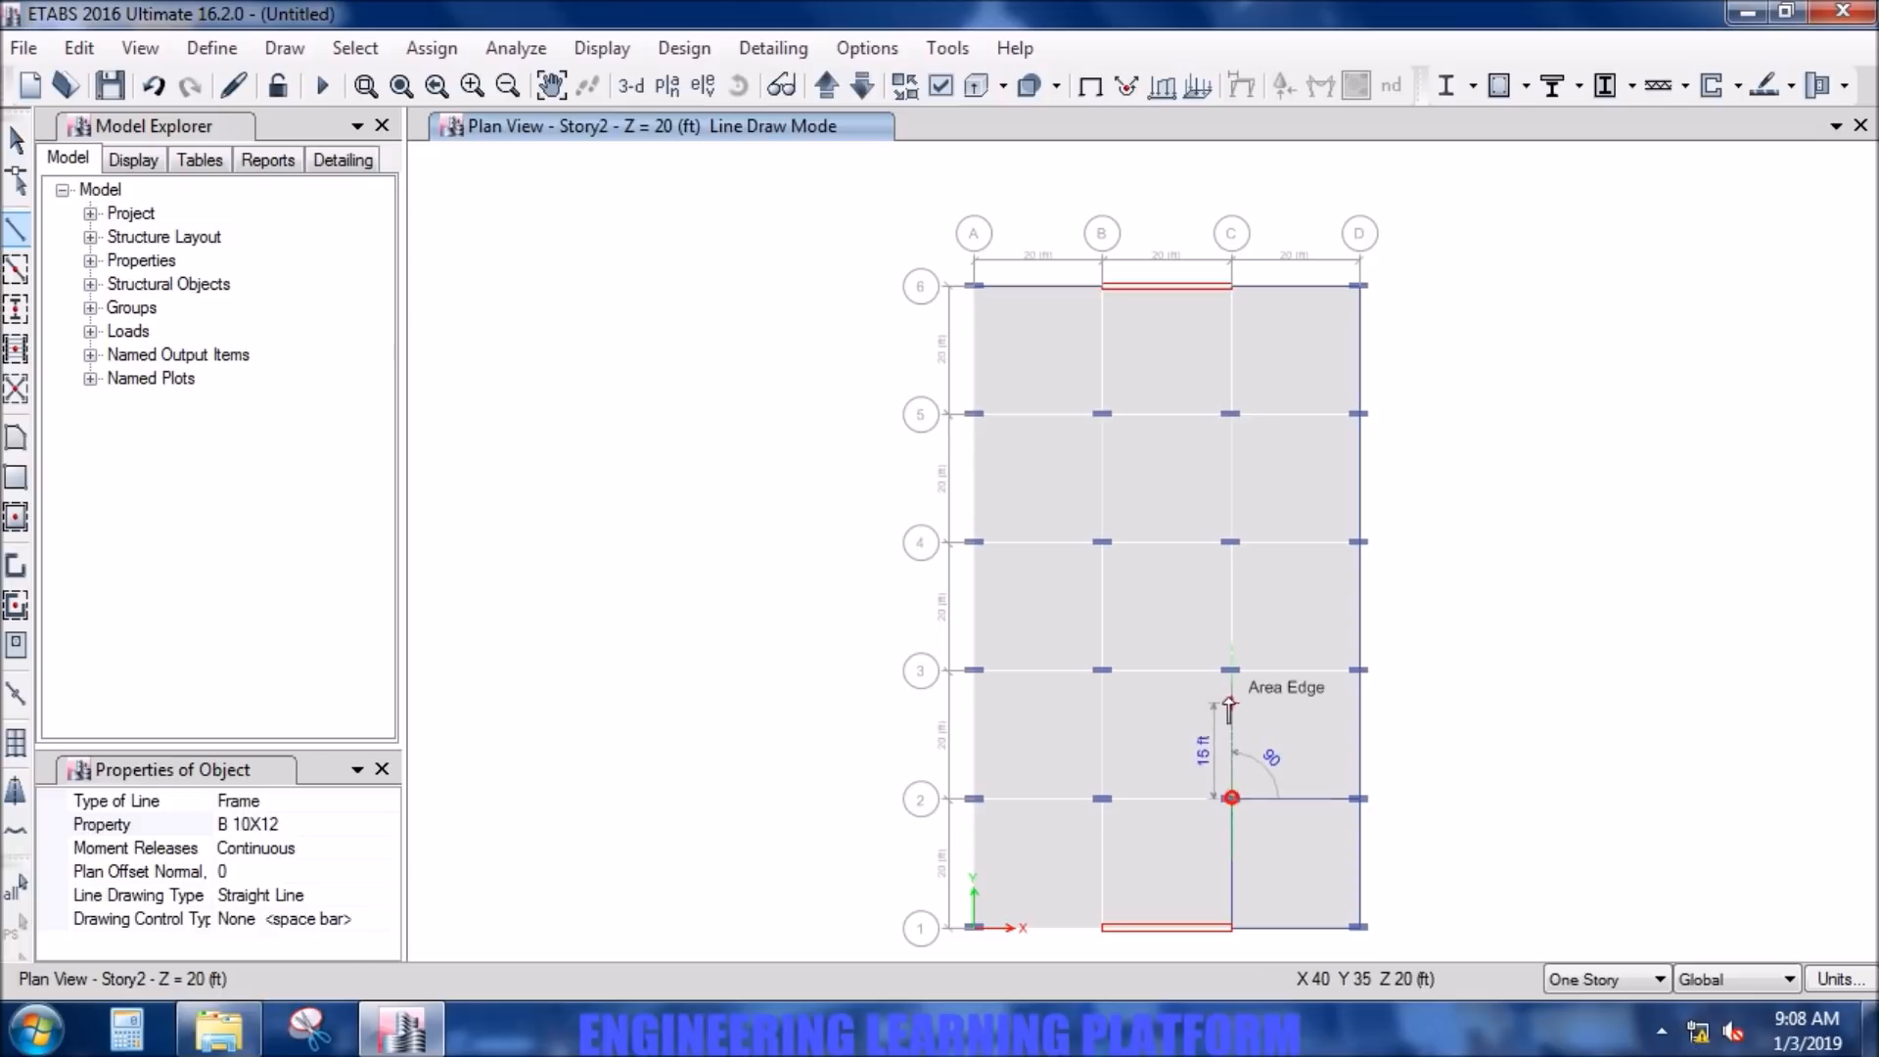
{"action": "left_click", "coordinate": [1230, 670]}
{"action": "left_click", "coordinate": [1359, 671]}
{"action": "left_click", "coordinate": [1359, 542]}
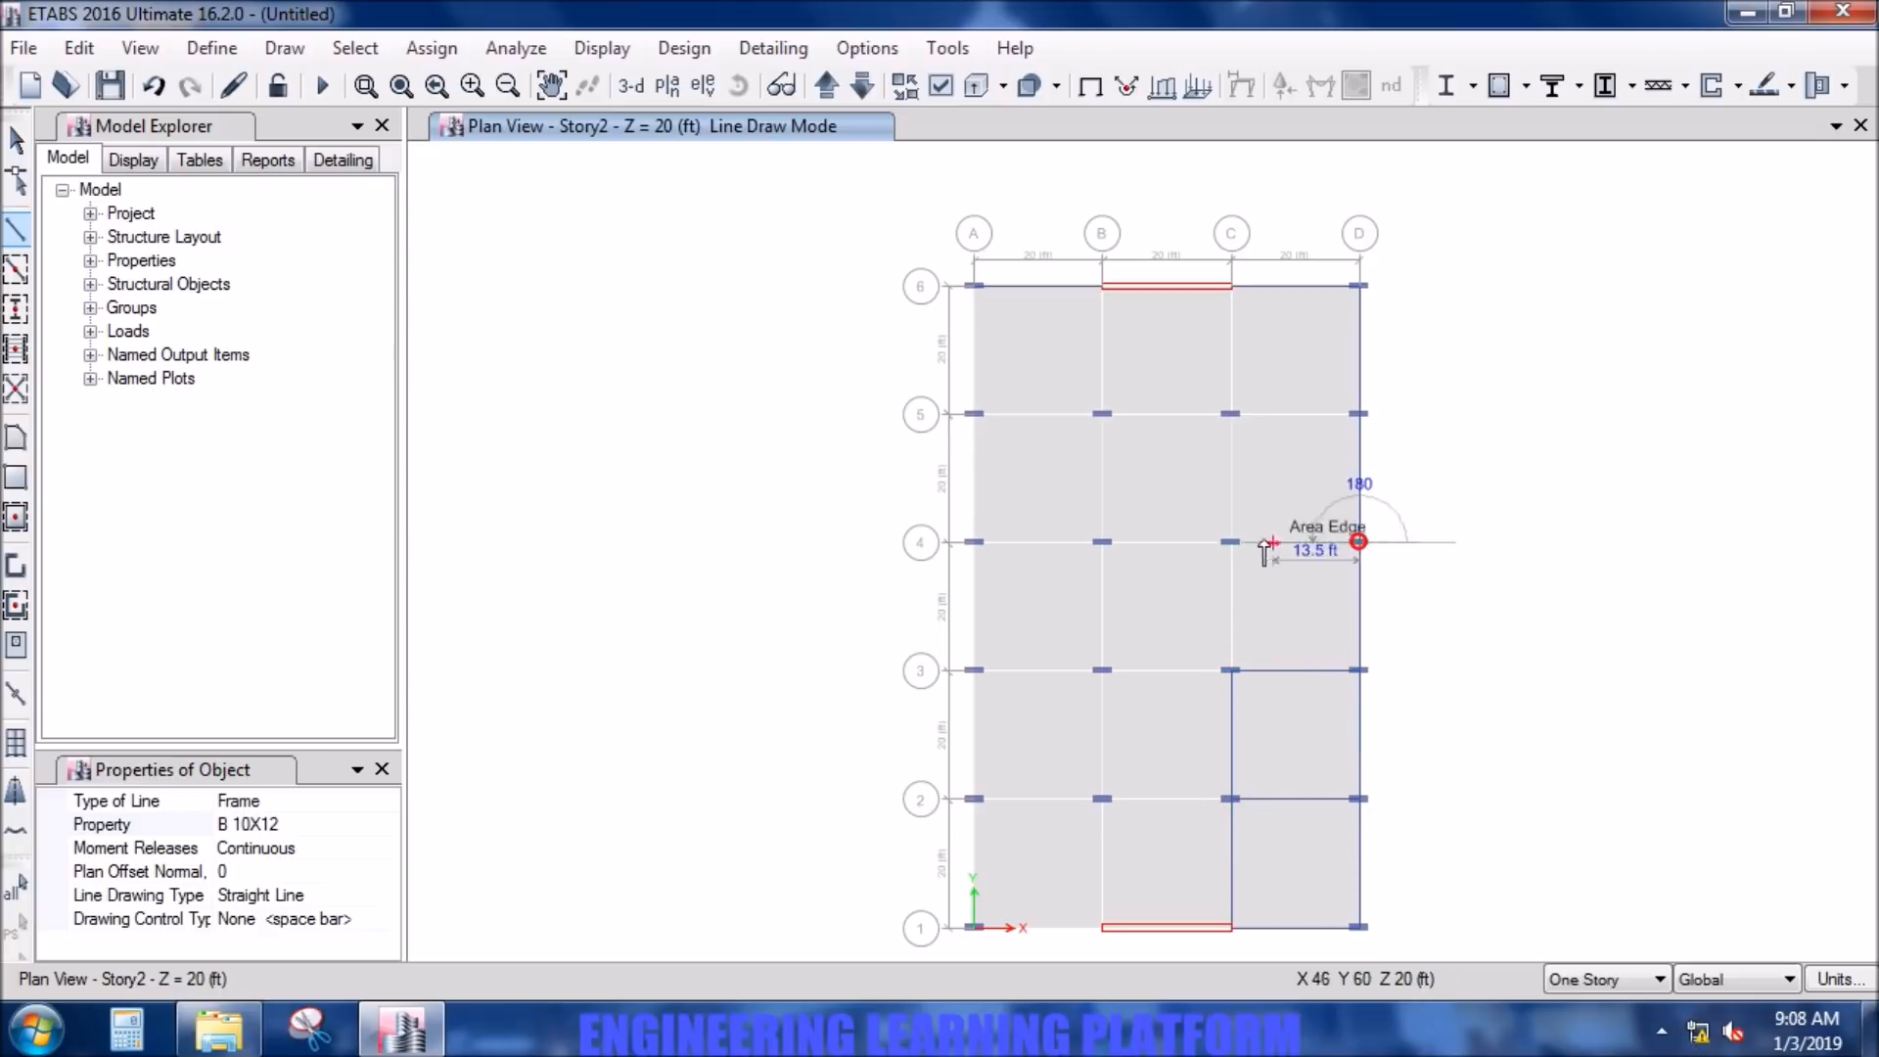
{"action": "left_click", "coordinate": [1231, 541]}
{"action": "left_click", "coordinate": [1230, 670]}
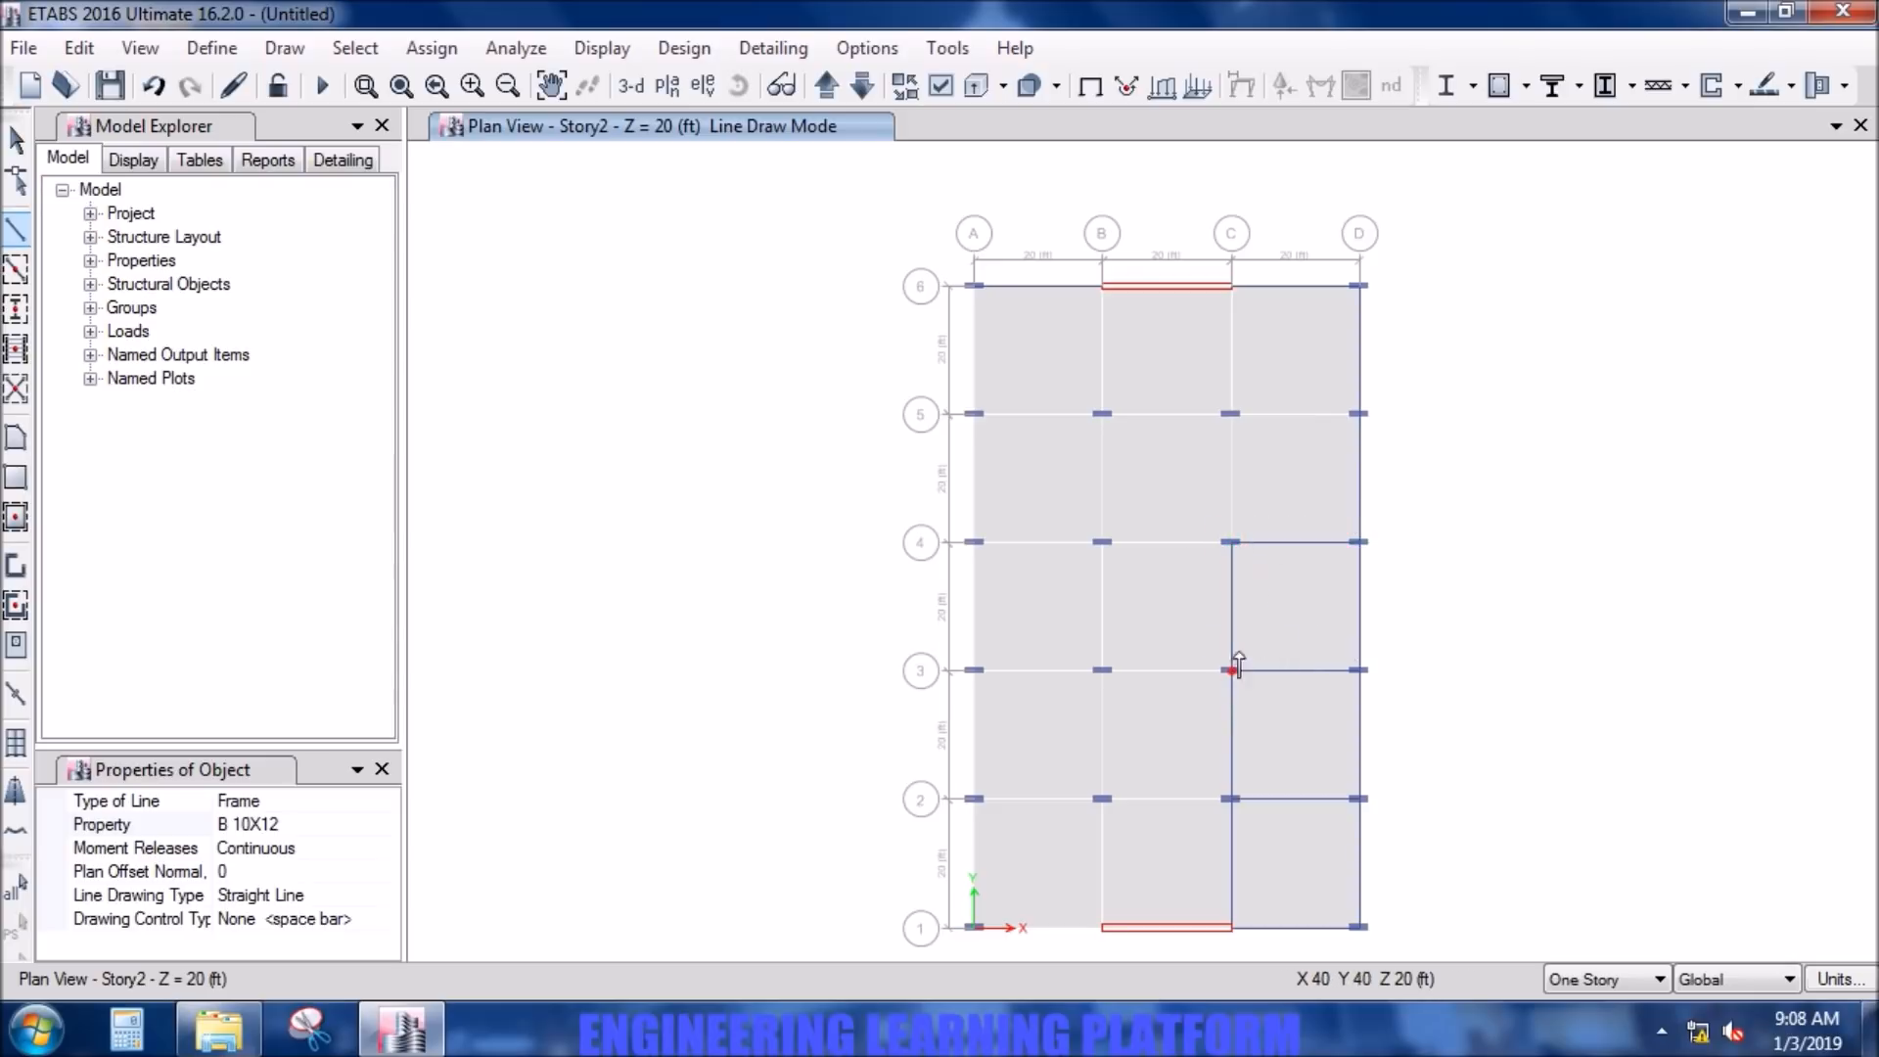
- Extend the beams along grid line C from C-4 to C-6 and add a beam from C-5 to D-5
{"action": "left_click", "coordinate": [1231, 541]}
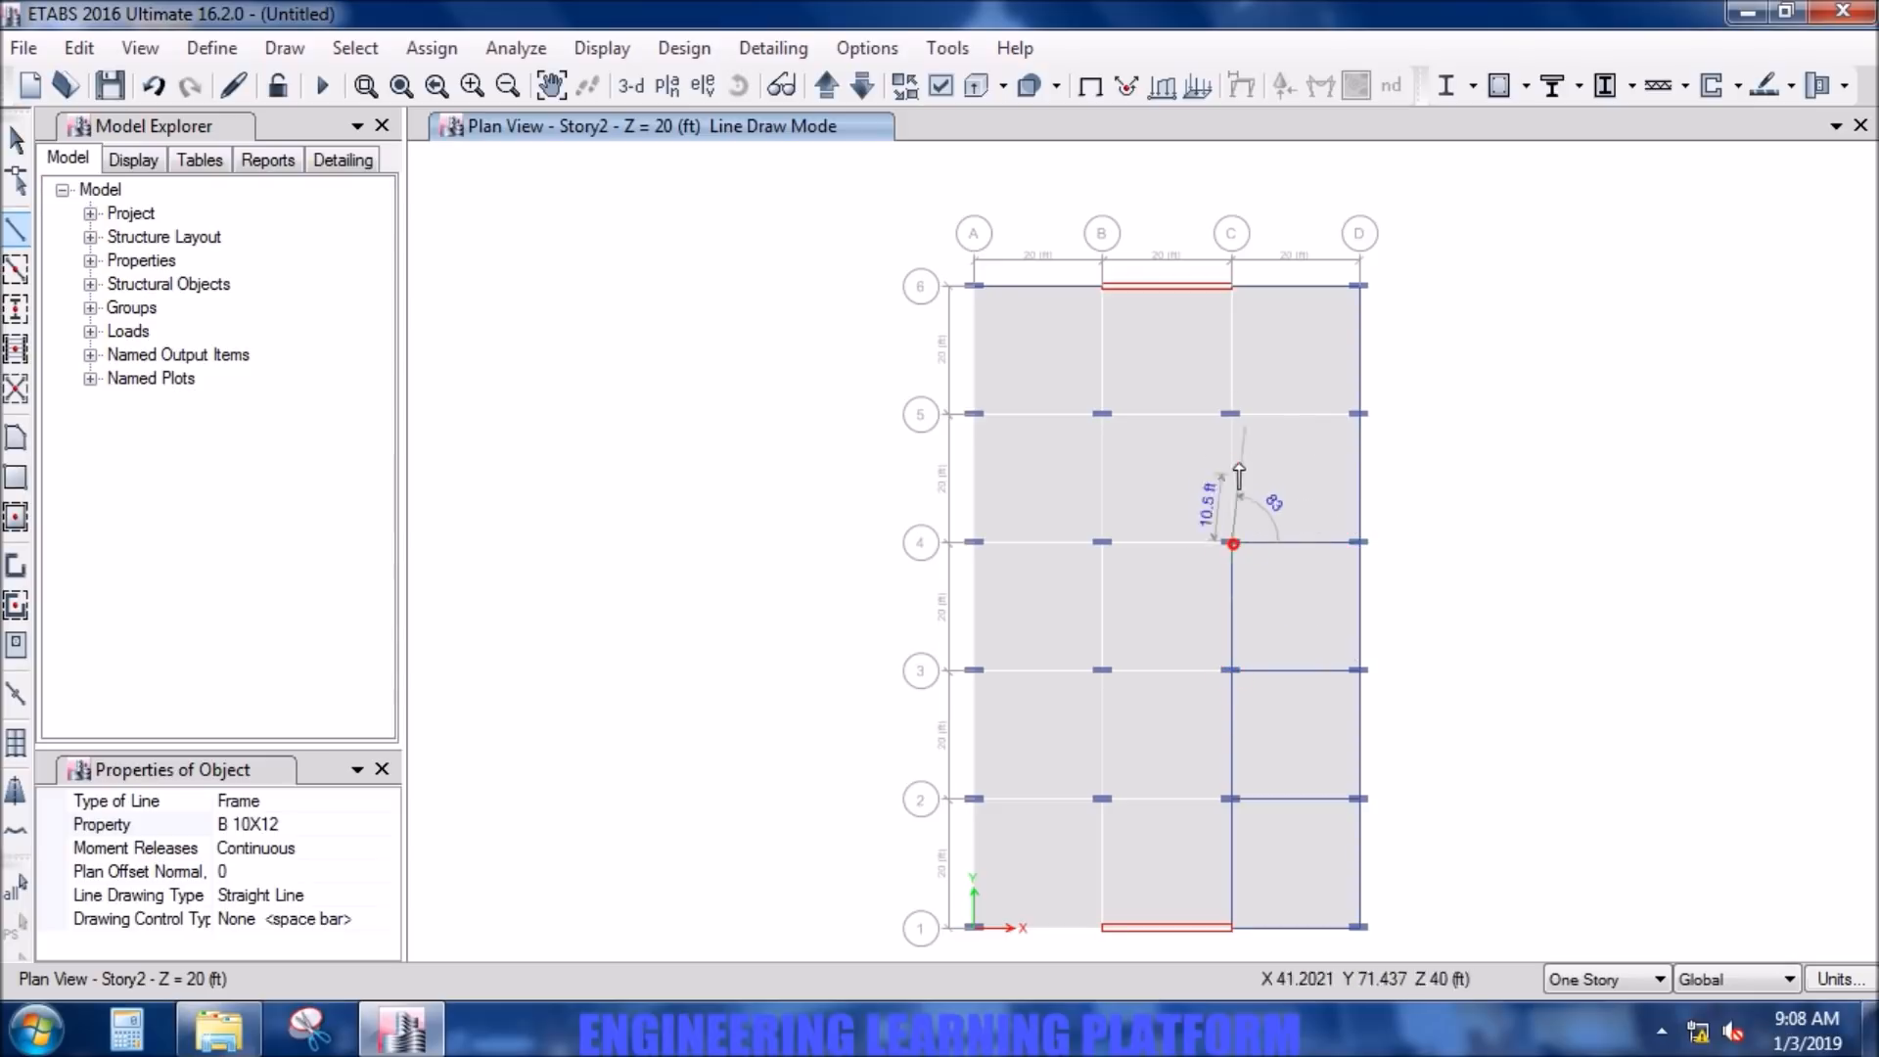
{"action": "left_click", "coordinate": [1231, 413]}
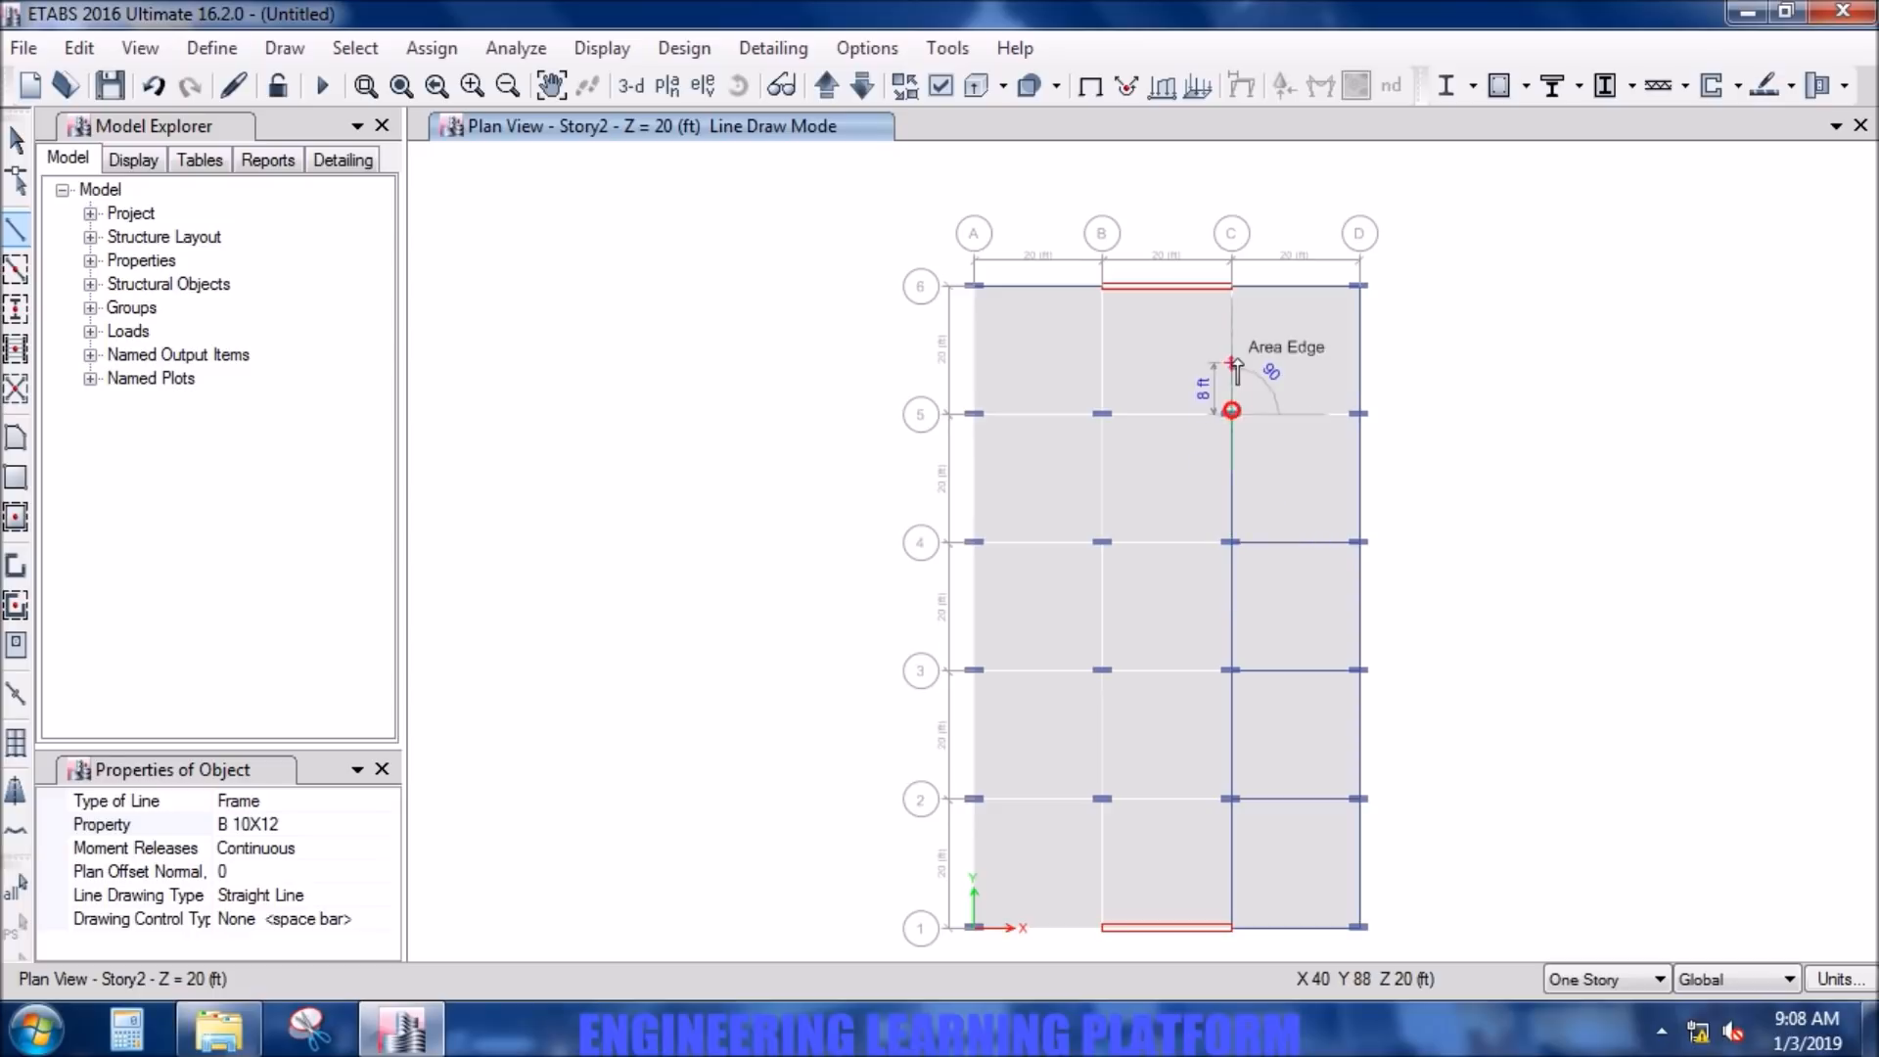
{"action": "double_click", "coordinate": [1232, 286]}
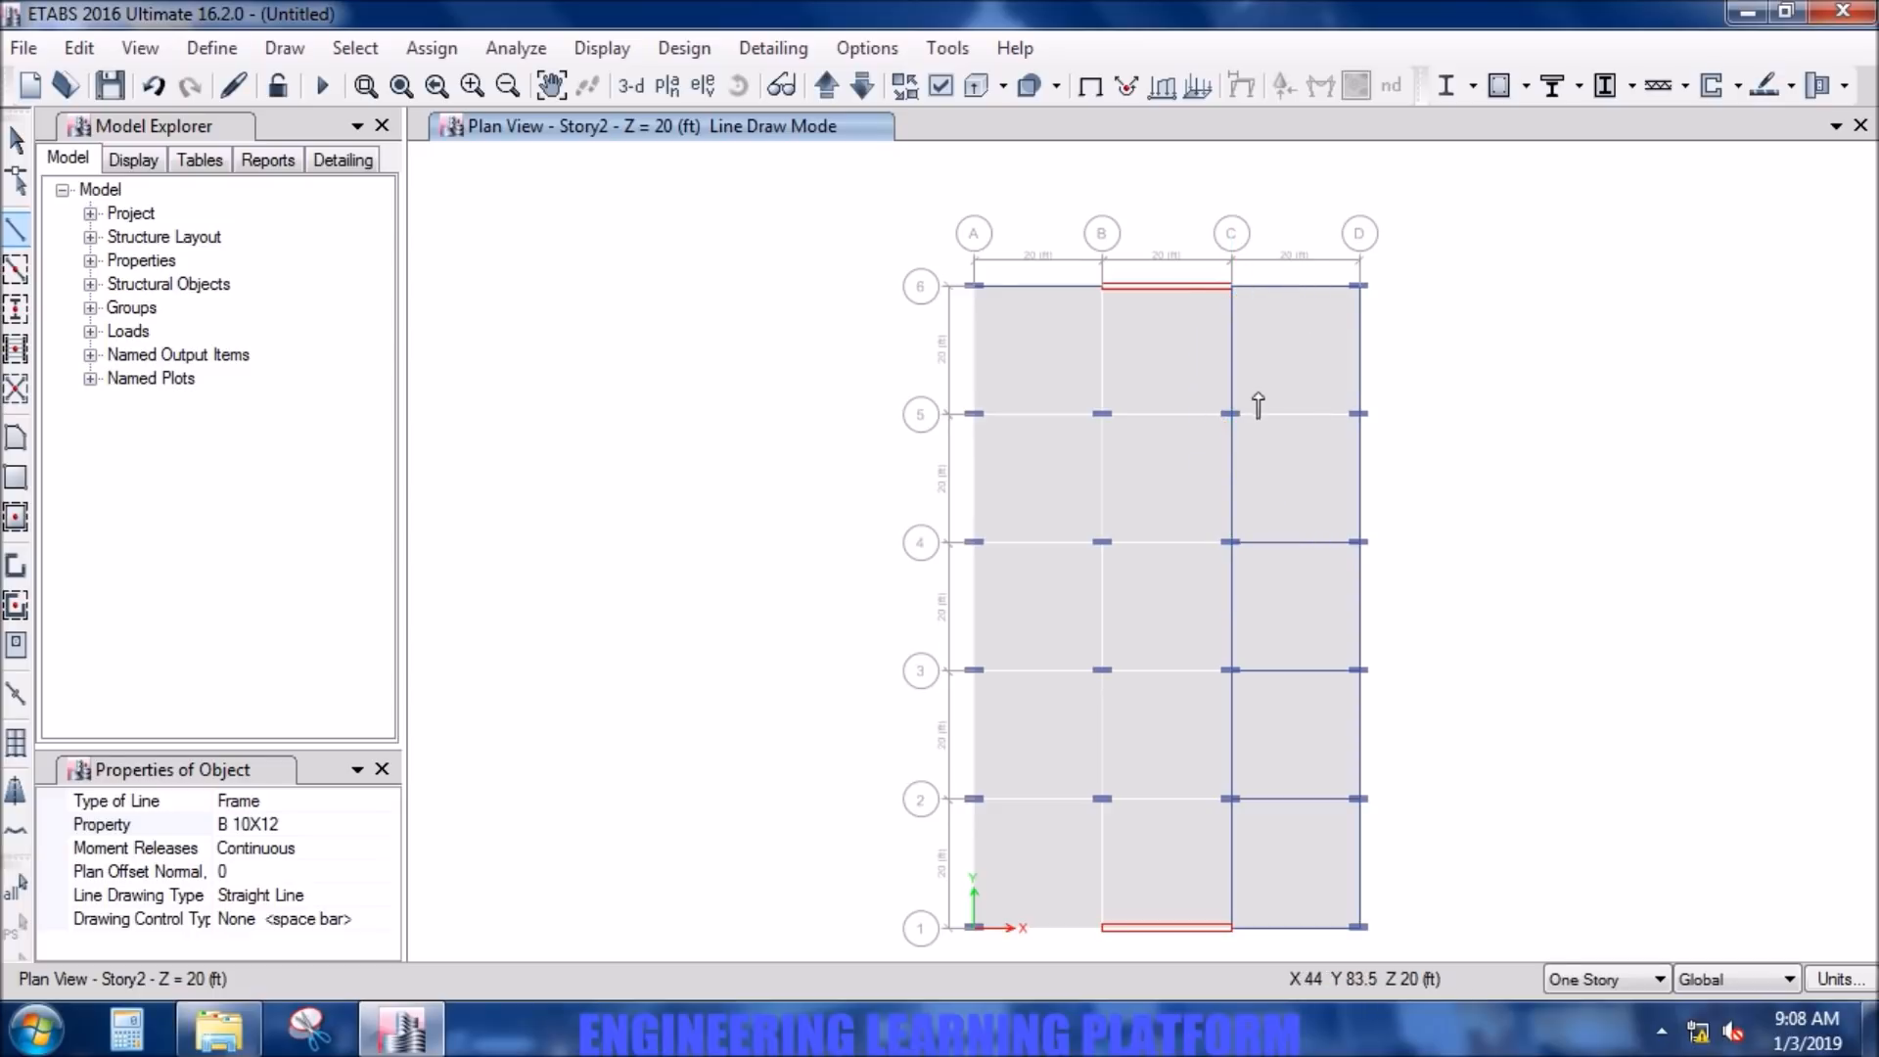
{"action": "left_click", "coordinate": [1231, 414]}
{"action": "double_click", "coordinate": [1359, 414]}
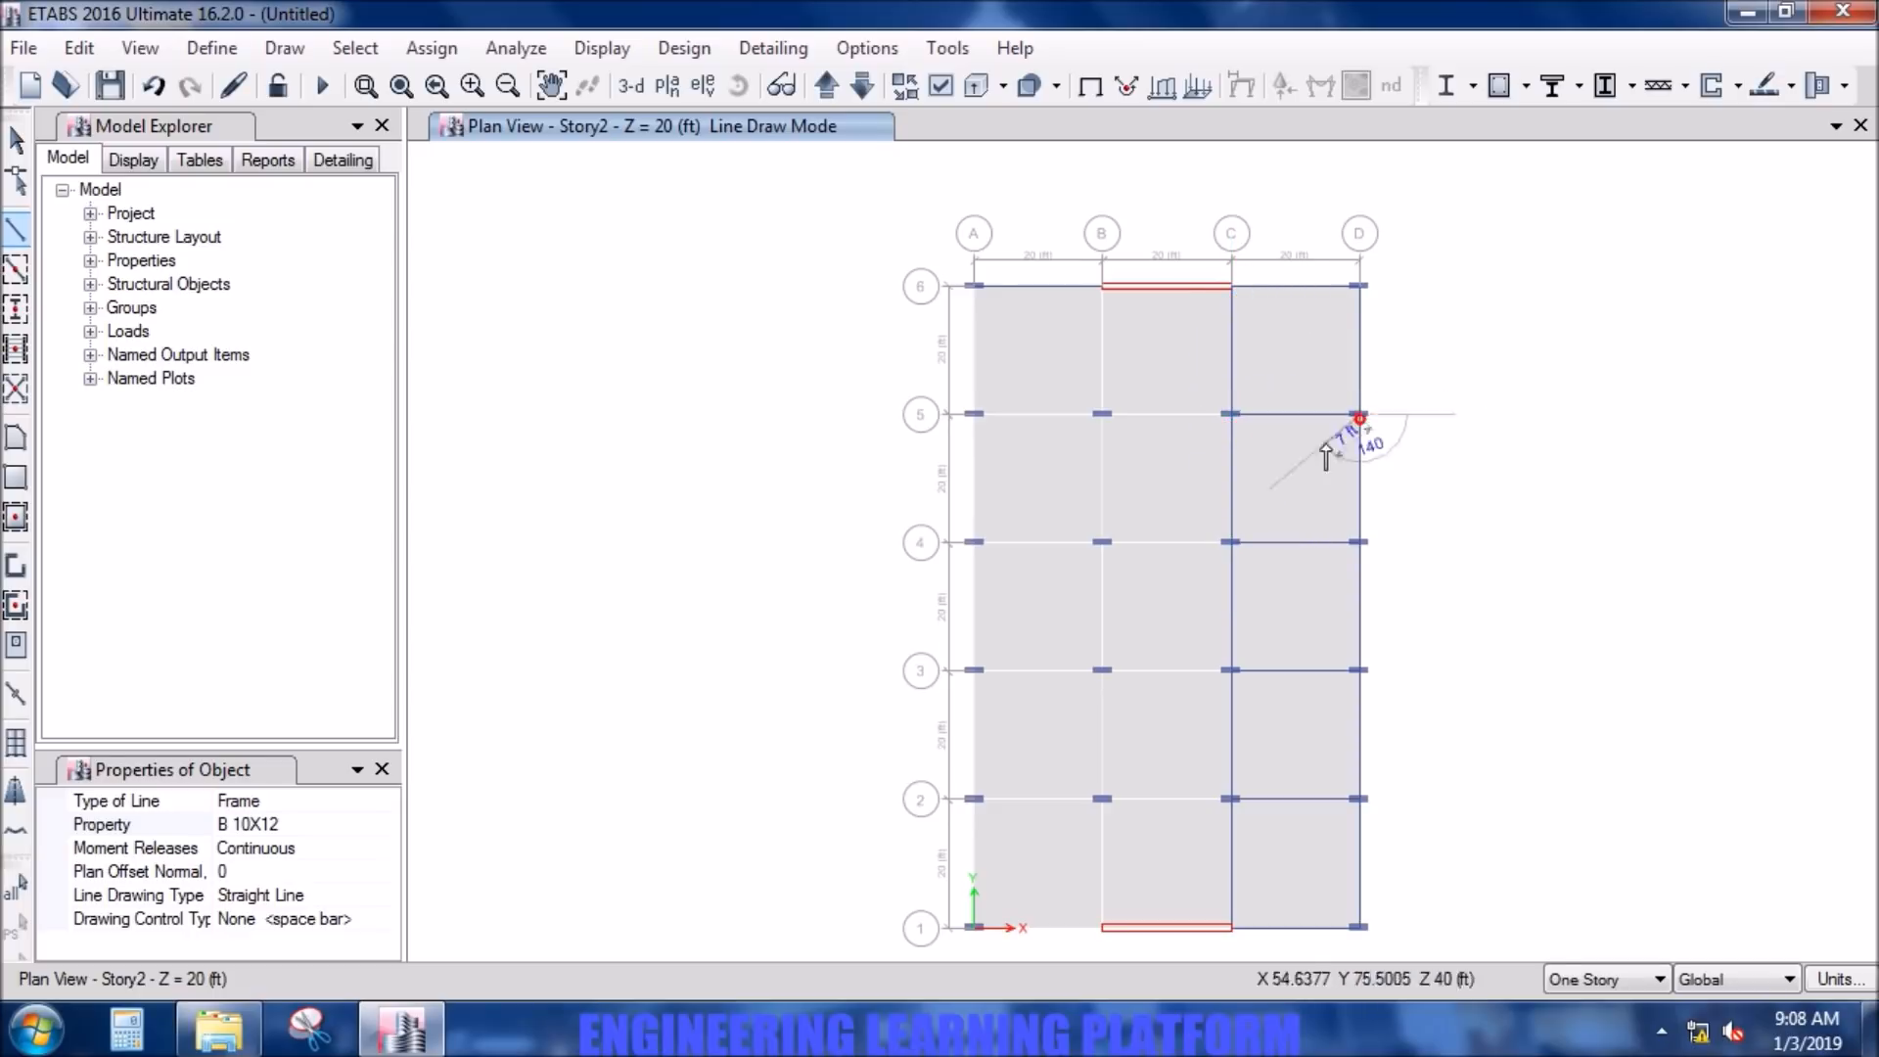
- Draw B 10X12 beams between grid lines B and C on grid lines 5, 4, 3 and 2
{"action": "left_click", "coordinate": [1102, 414]}
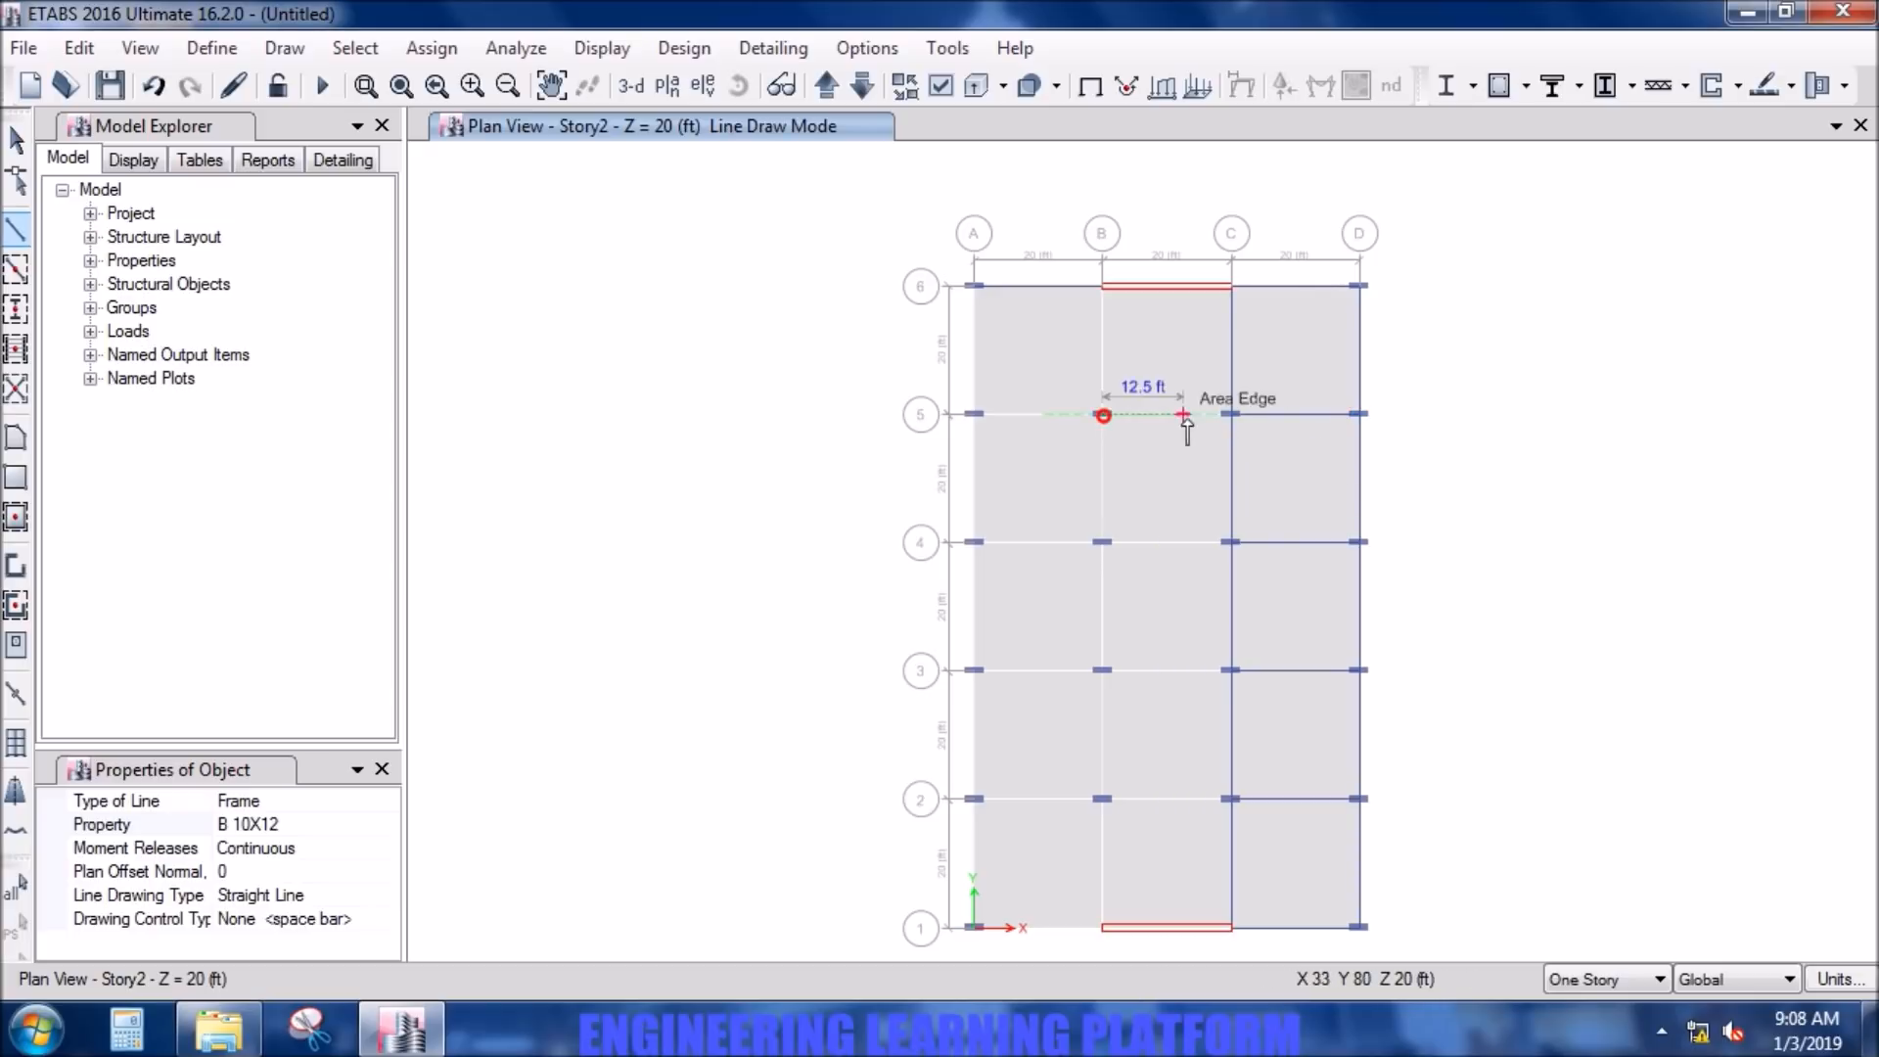
{"action": "double_click", "coordinate": [1233, 414]}
{"action": "left_click", "coordinate": [1102, 541]}
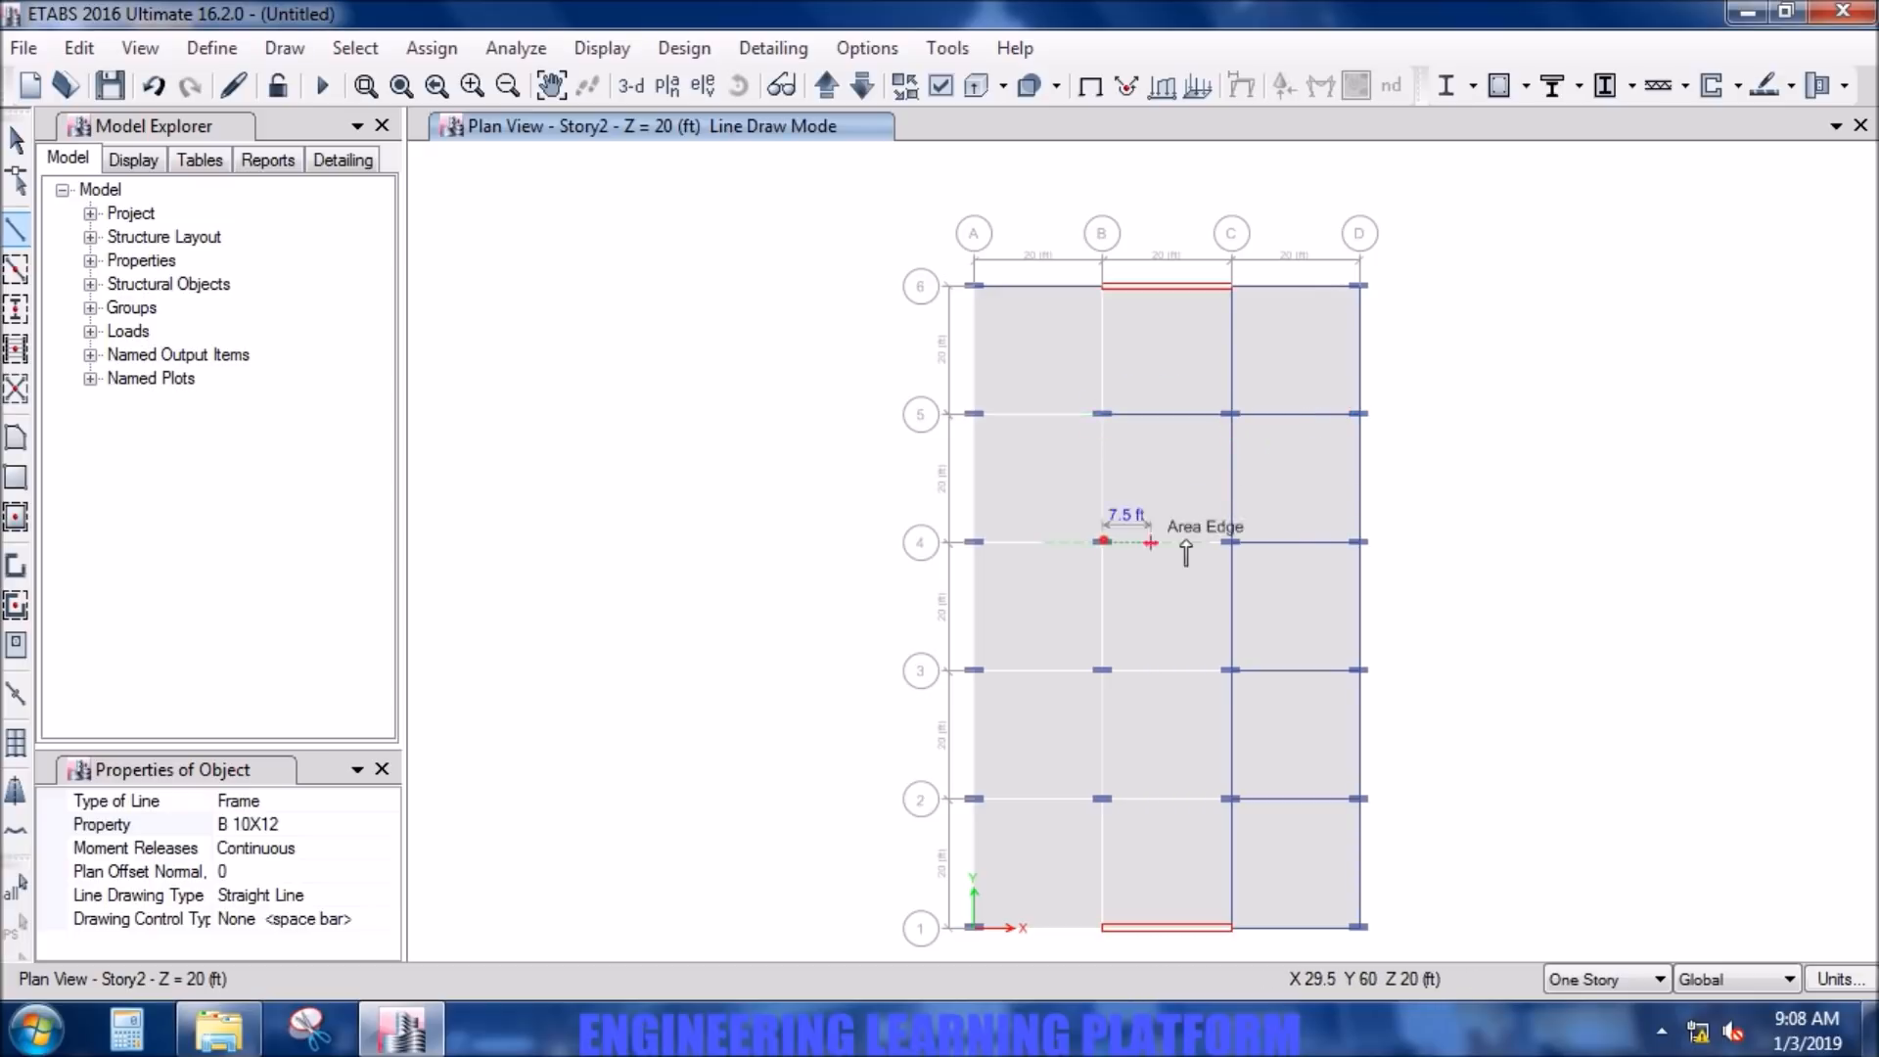
{"action": "double_click", "coordinate": [1231, 542]}
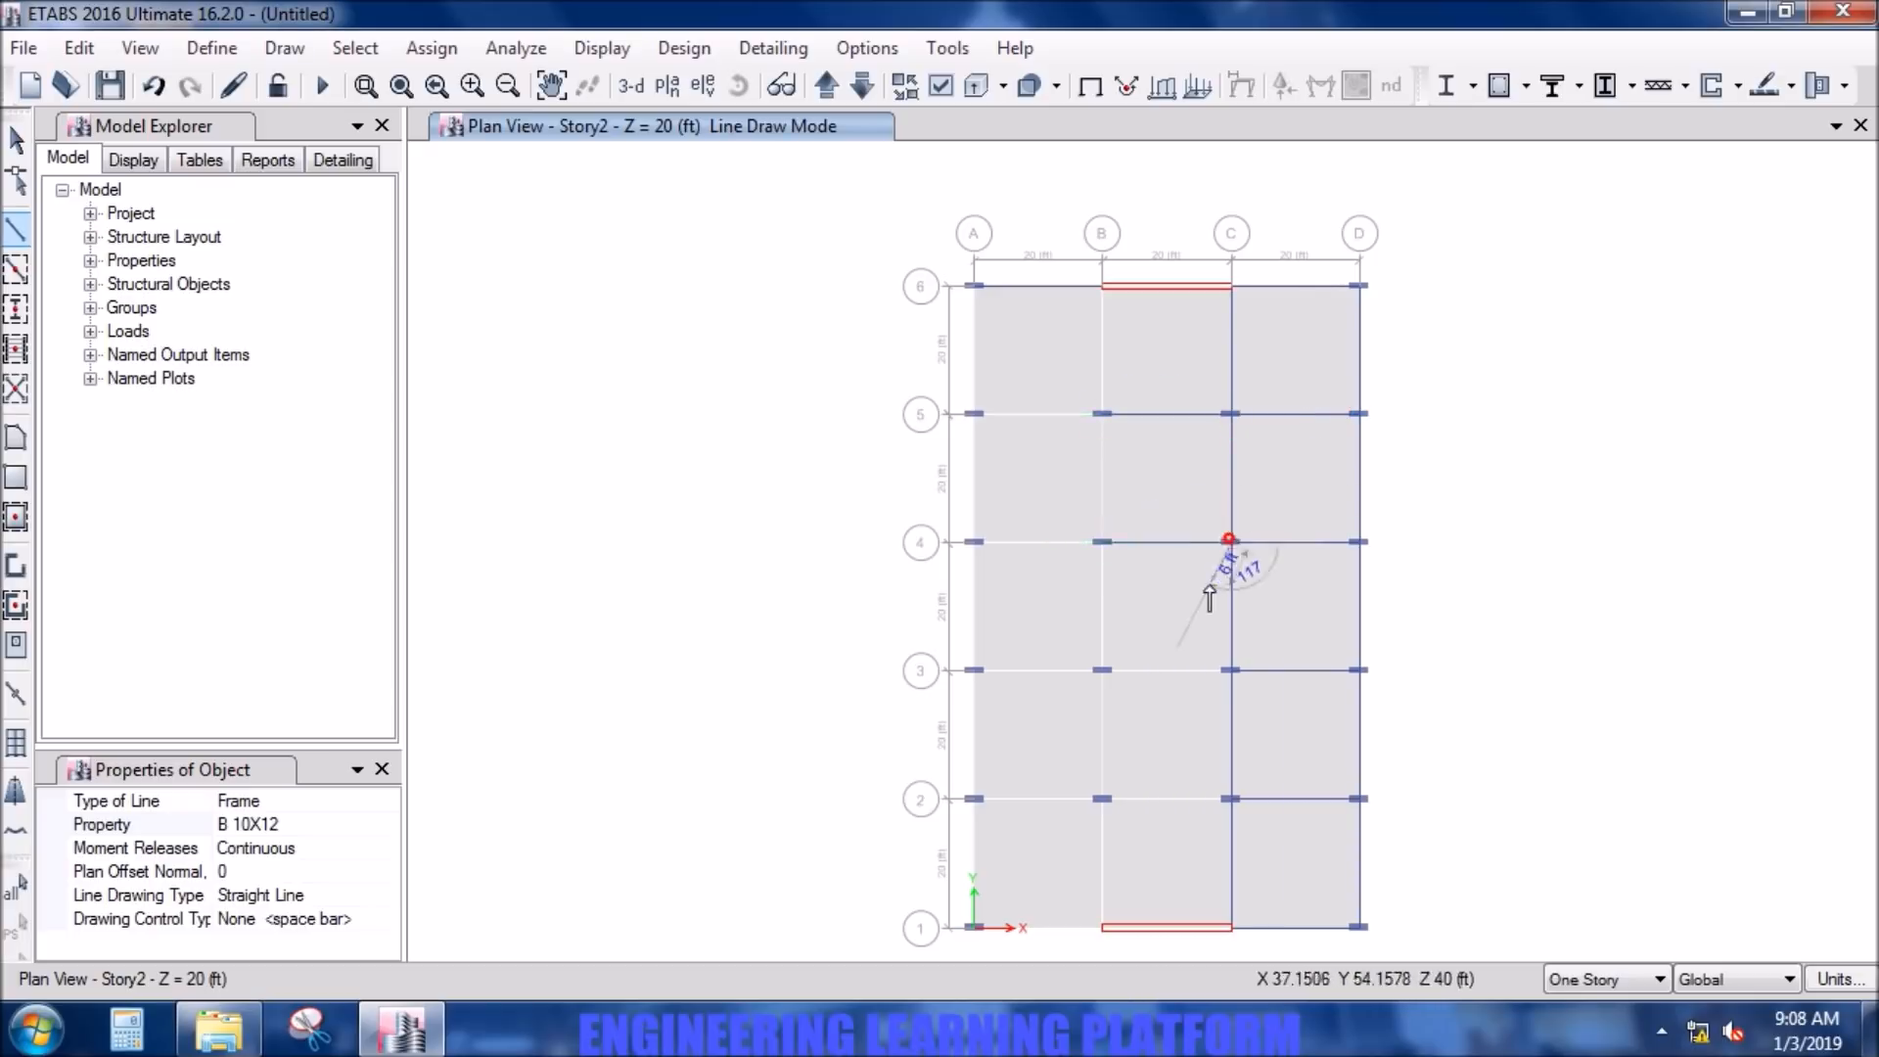
{"action": "left_click", "coordinate": [1102, 671]}
{"action": "double_click", "coordinate": [1231, 671]}
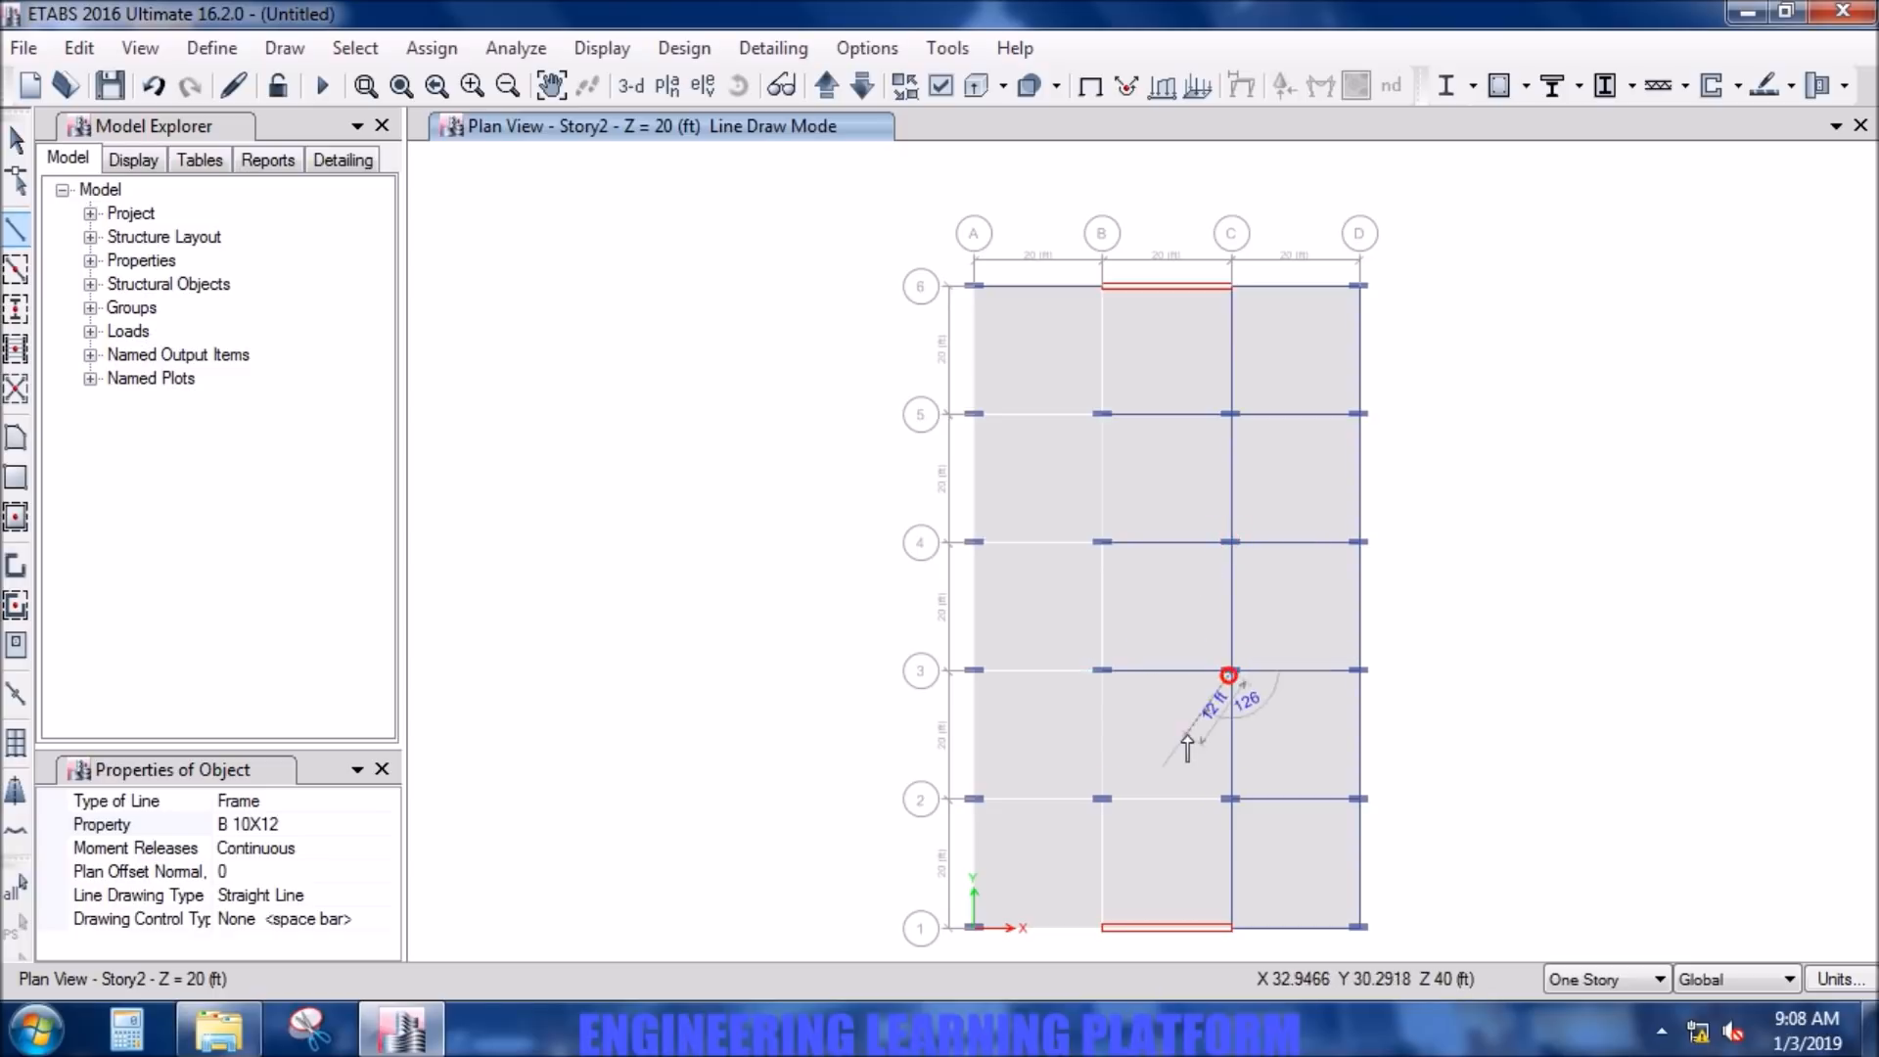
{"action": "left_click", "coordinate": [1102, 798]}
{"action": "double_click", "coordinate": [1232, 799]}
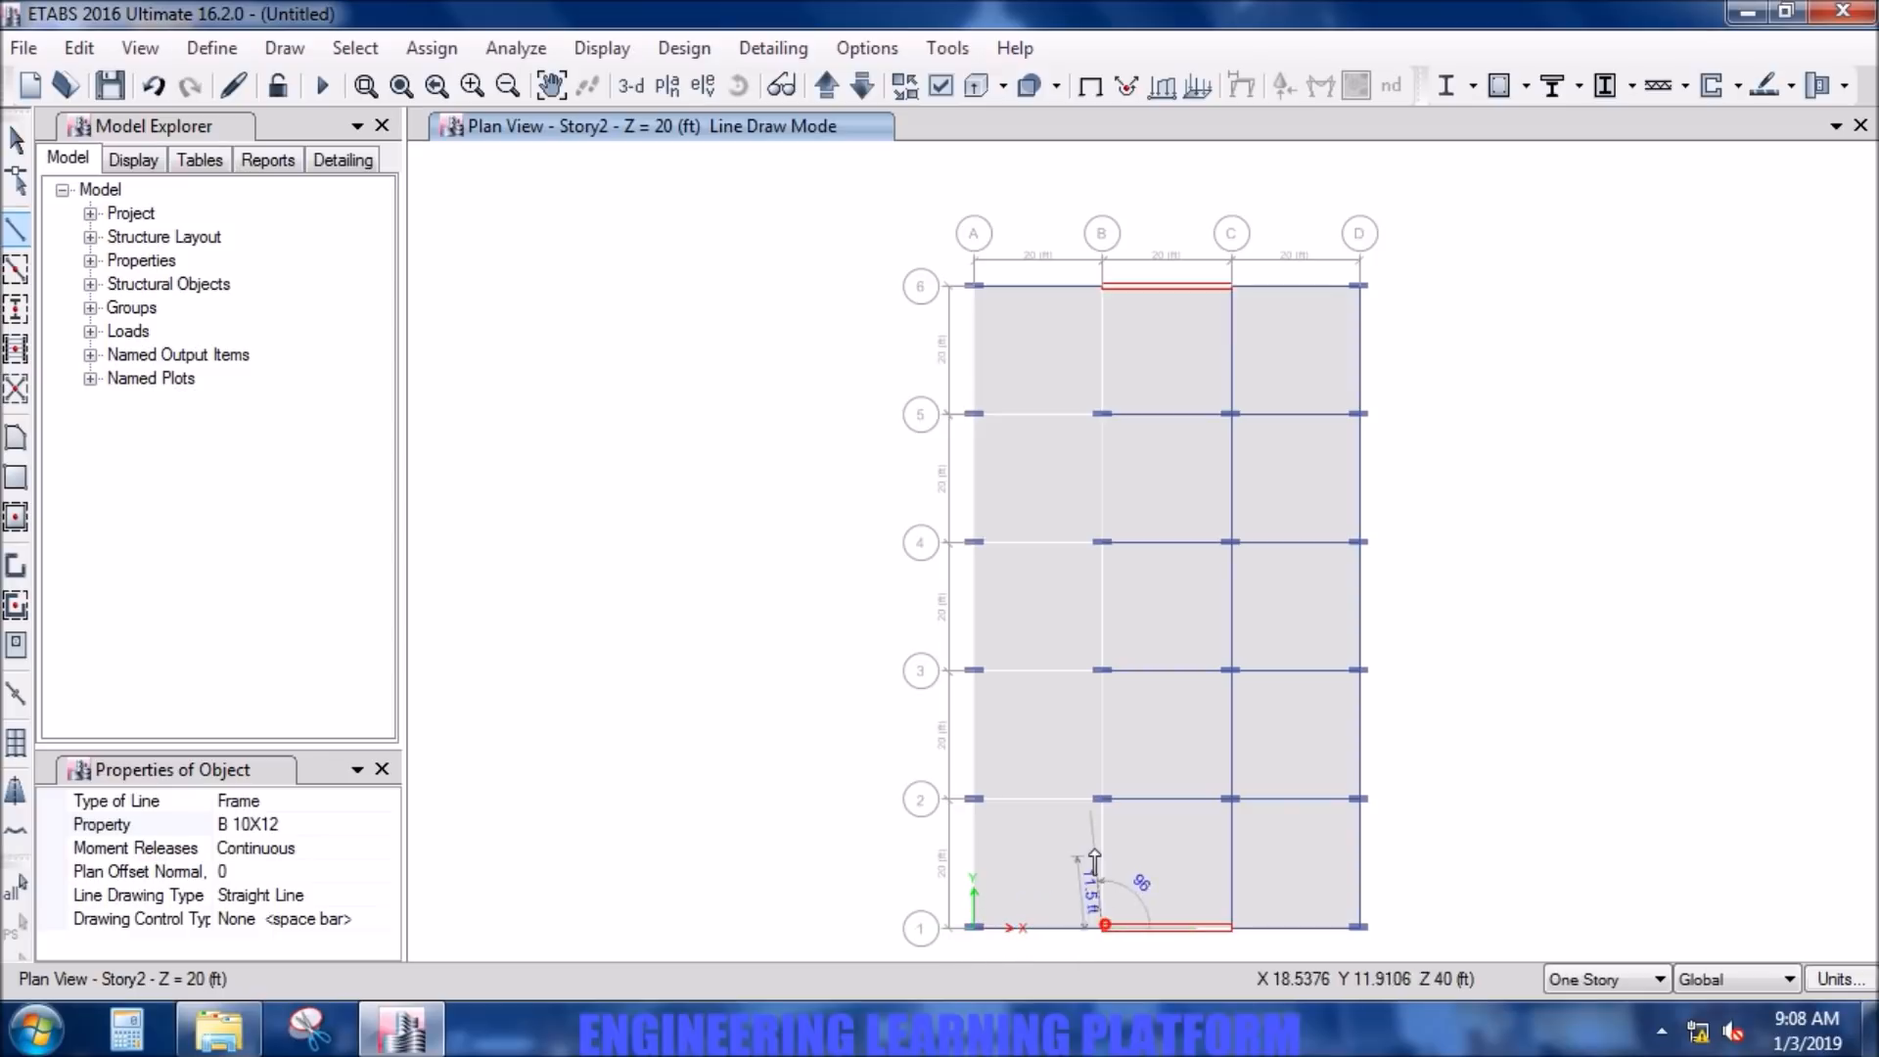
- Draw B 10X12 beams along grid line 1 between A and B, and along grid line A from A-1 to A-6
{"action": "left_click", "coordinate": [974, 927]}
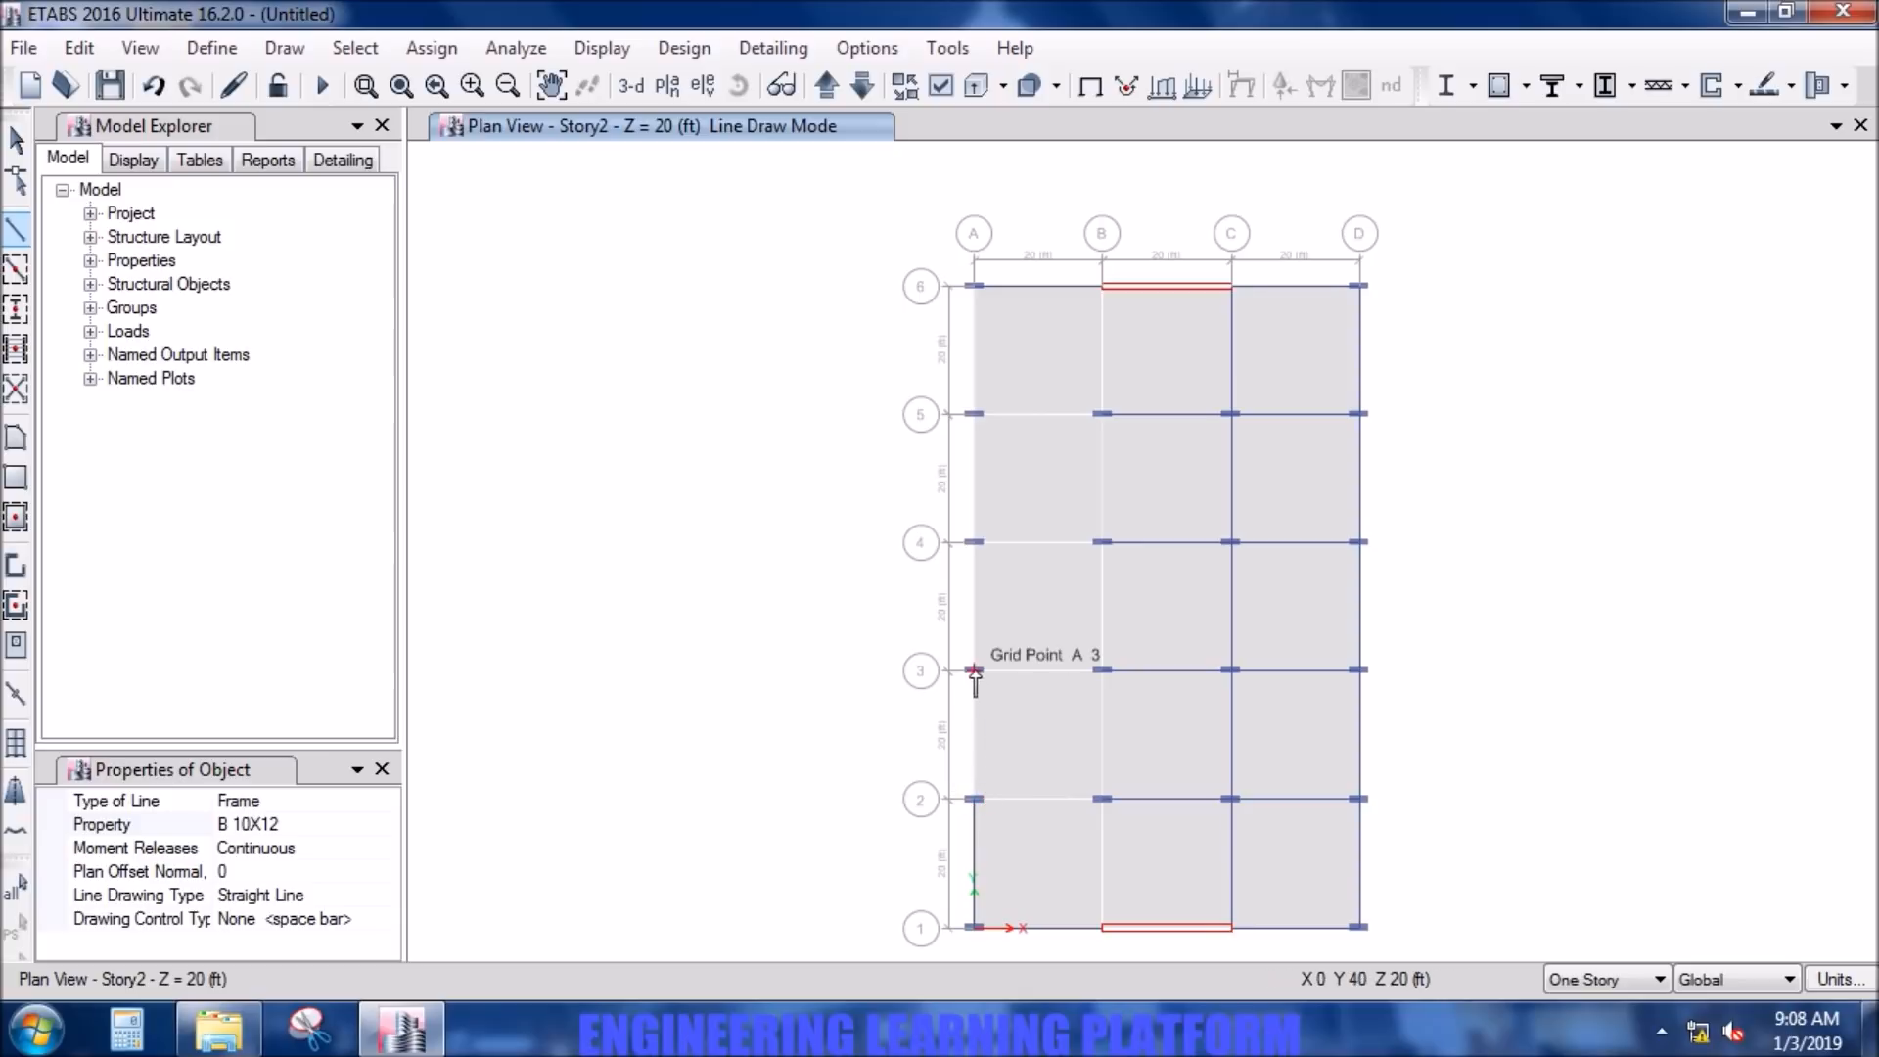
{"action": "left_click", "coordinate": [973, 287]}
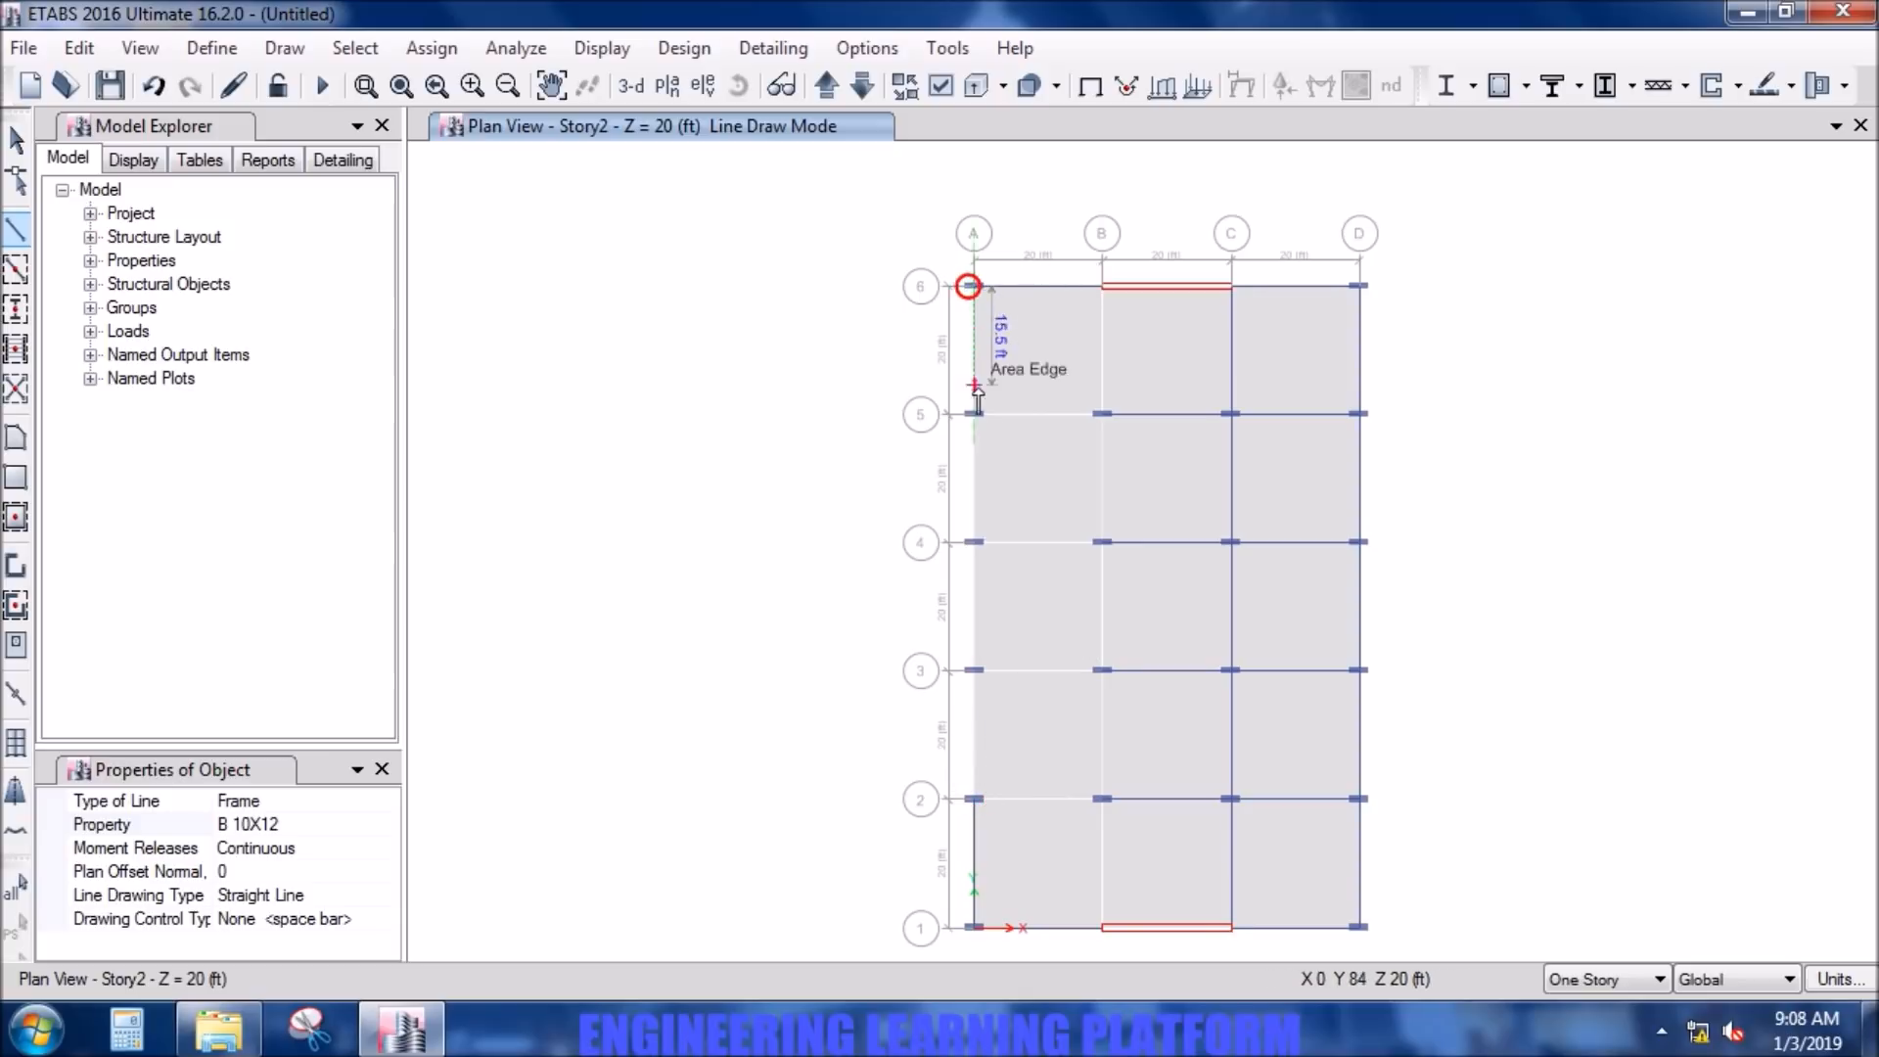
{"action": "left_click", "coordinate": [974, 414]}
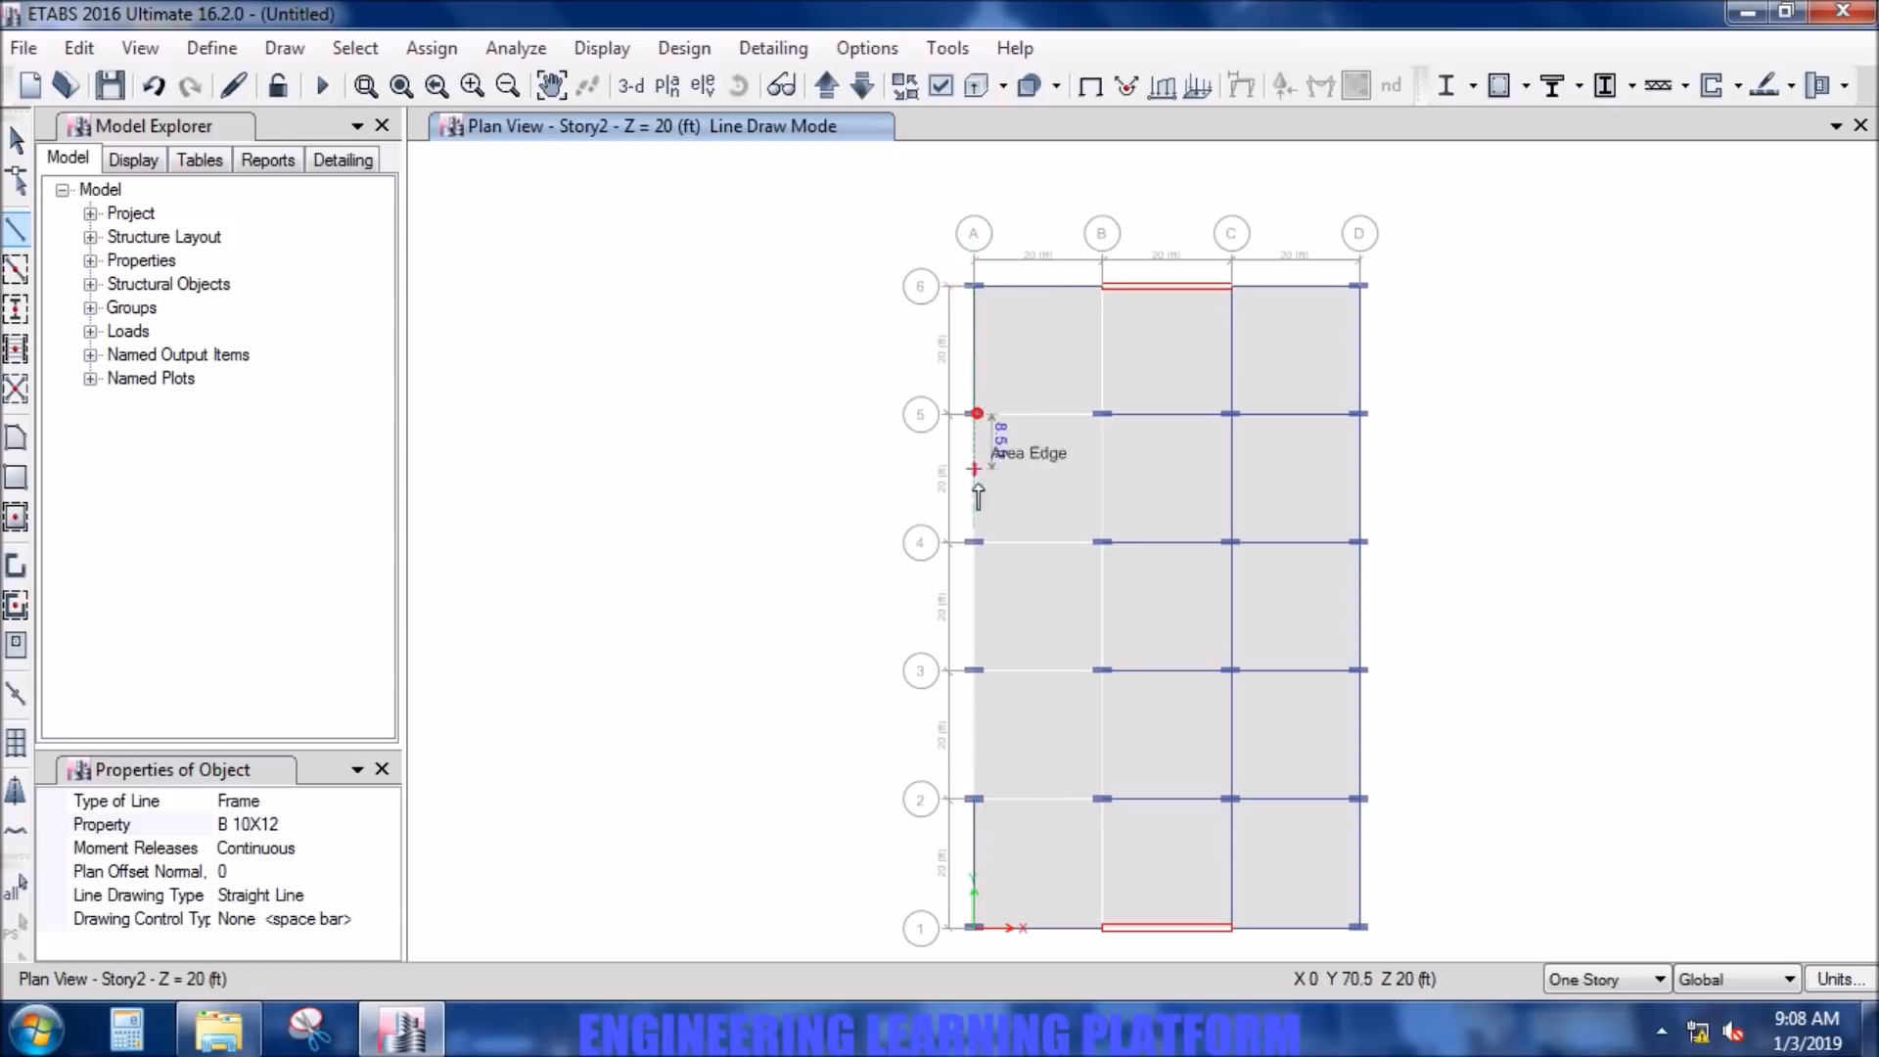
{"action": "left_click", "coordinate": [975, 542]}
{"action": "left_click", "coordinate": [975, 671]}
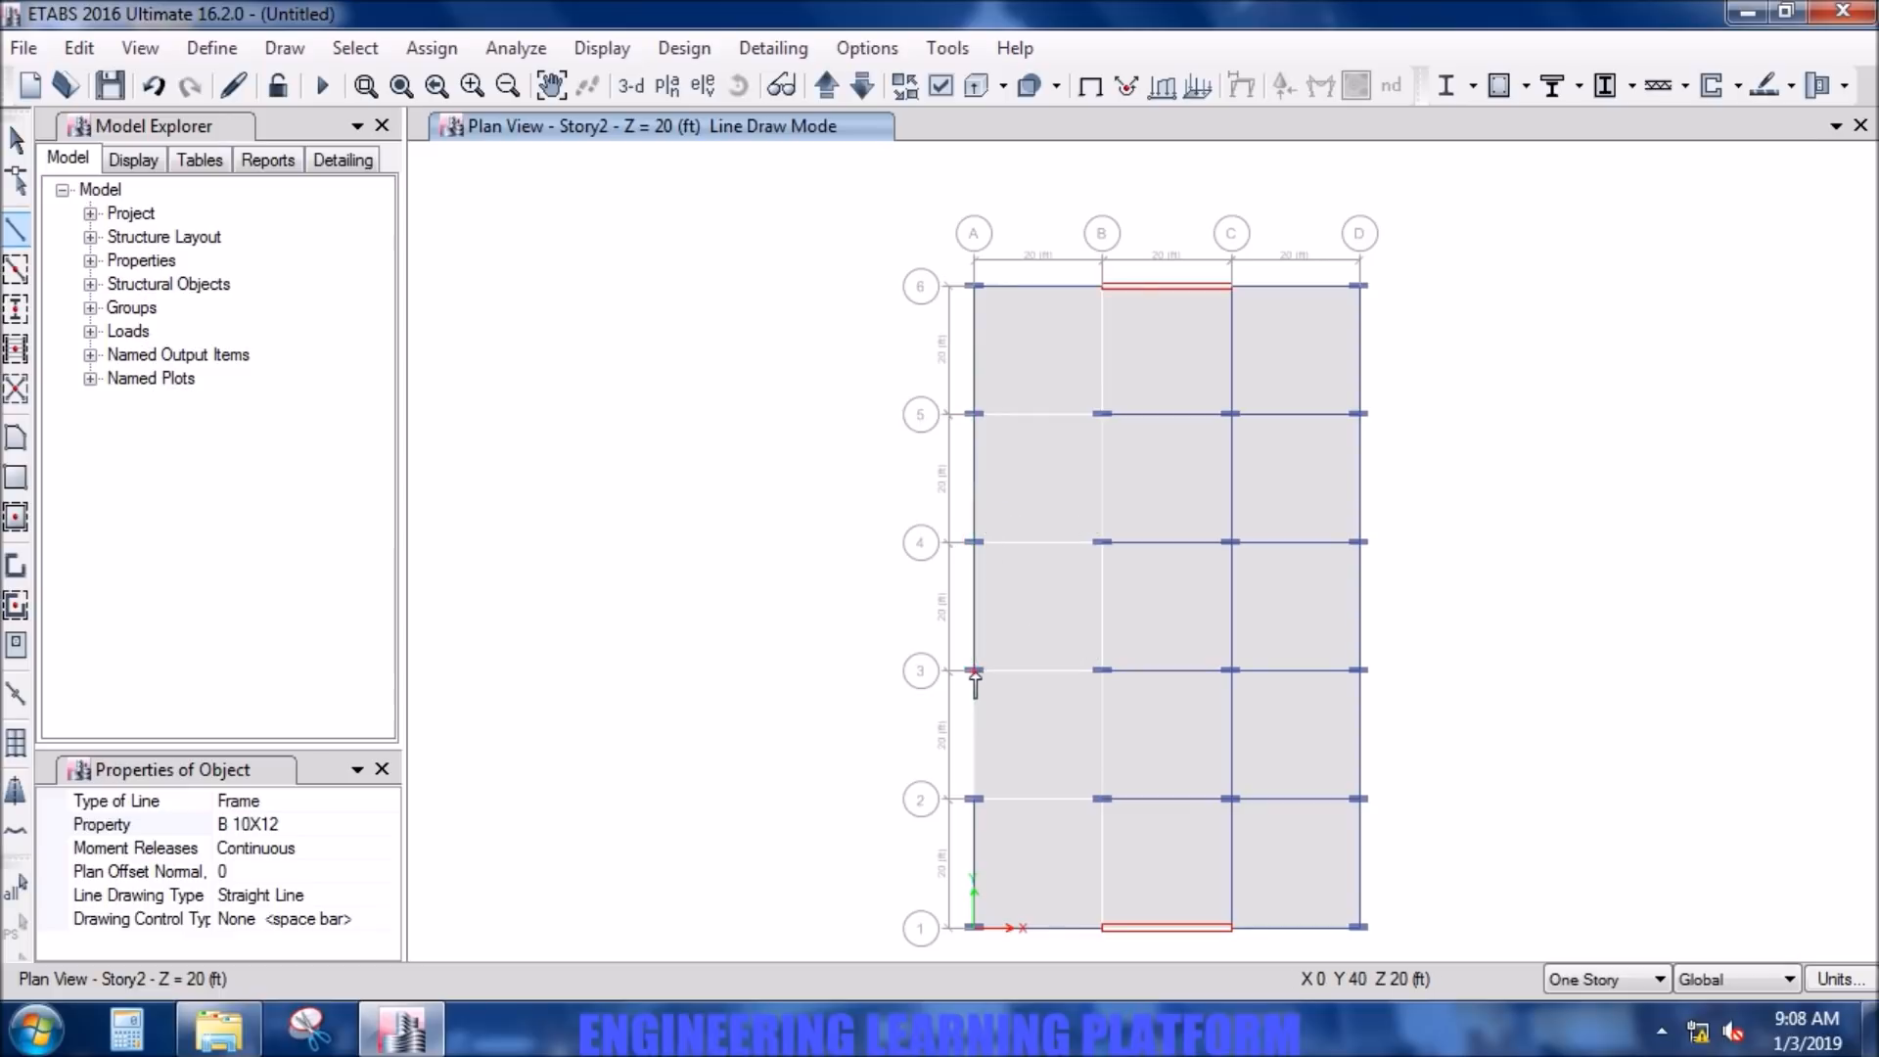
{"action": "left_click", "coordinate": [975, 800]}
{"action": "key", "text": "Escape"}
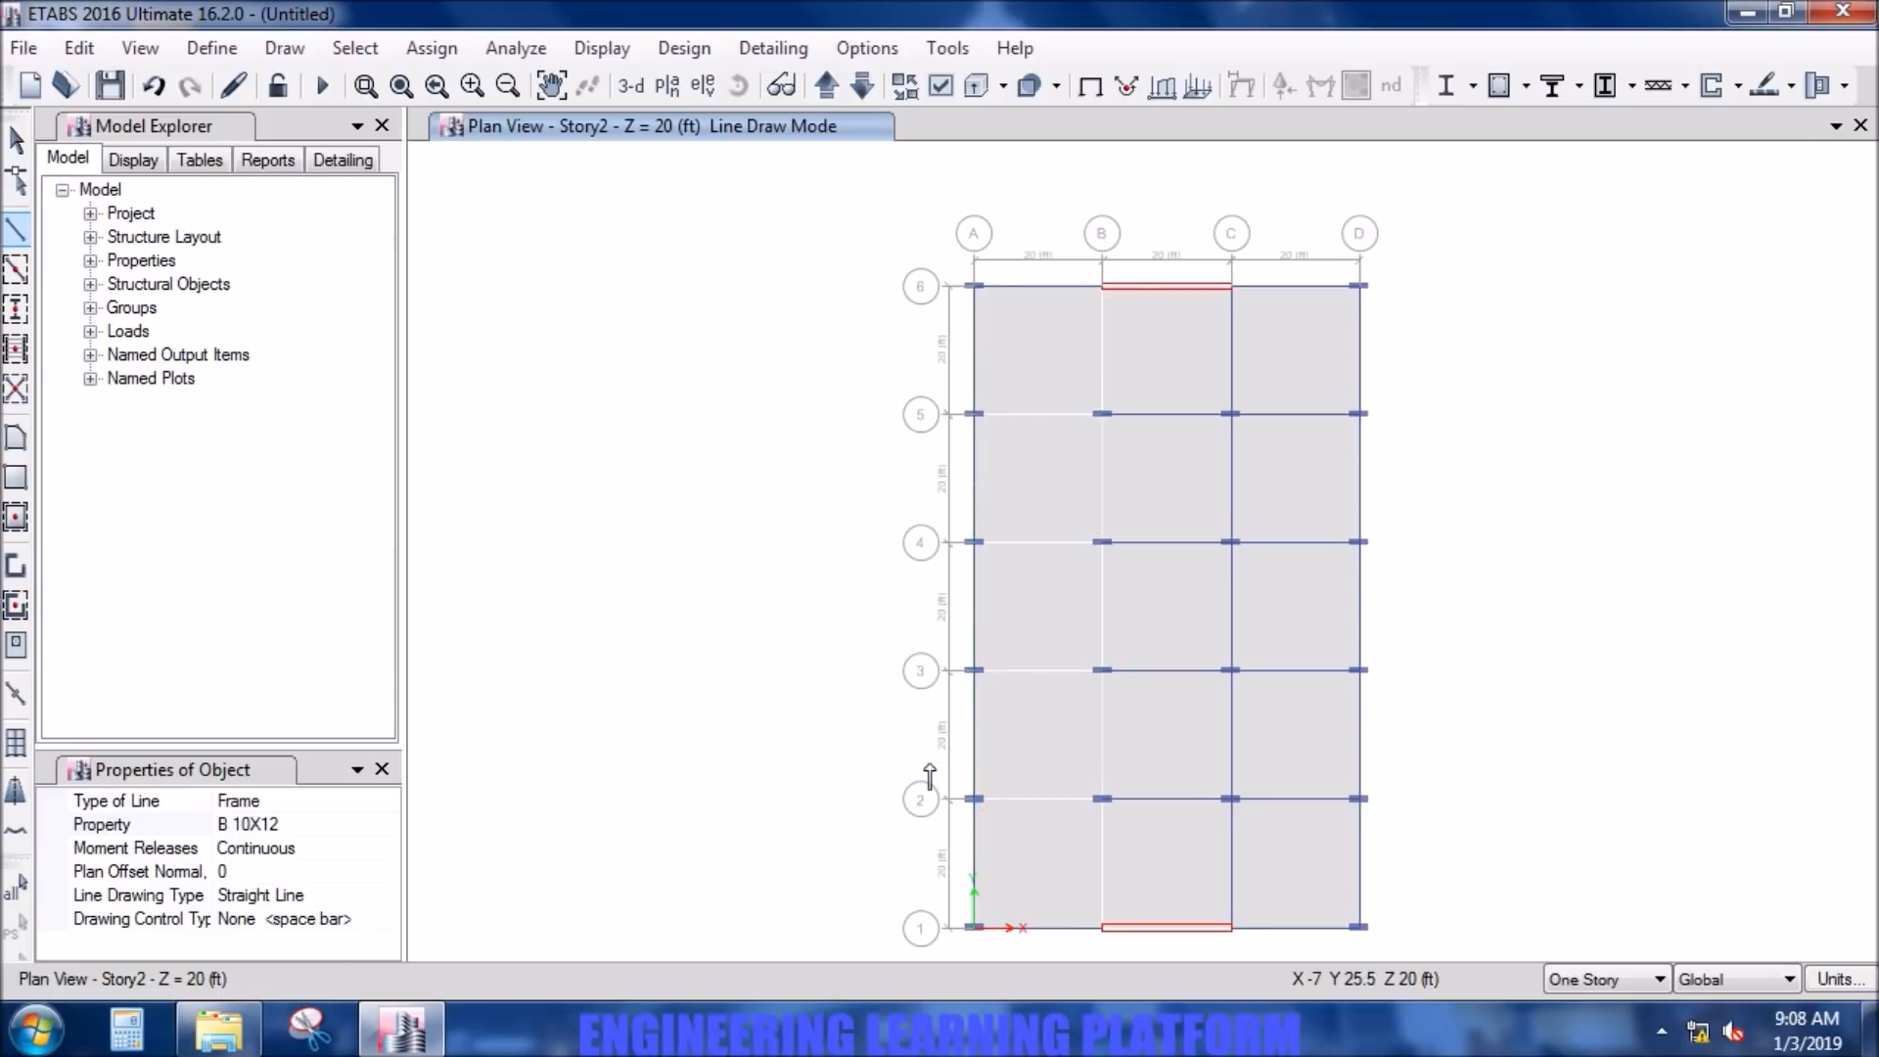
- Draw B 10X12 beams from A-5 to B-5, from B-5 to B-6, and from A-4 to B-4
{"action": "left_click", "coordinate": [974, 414]}
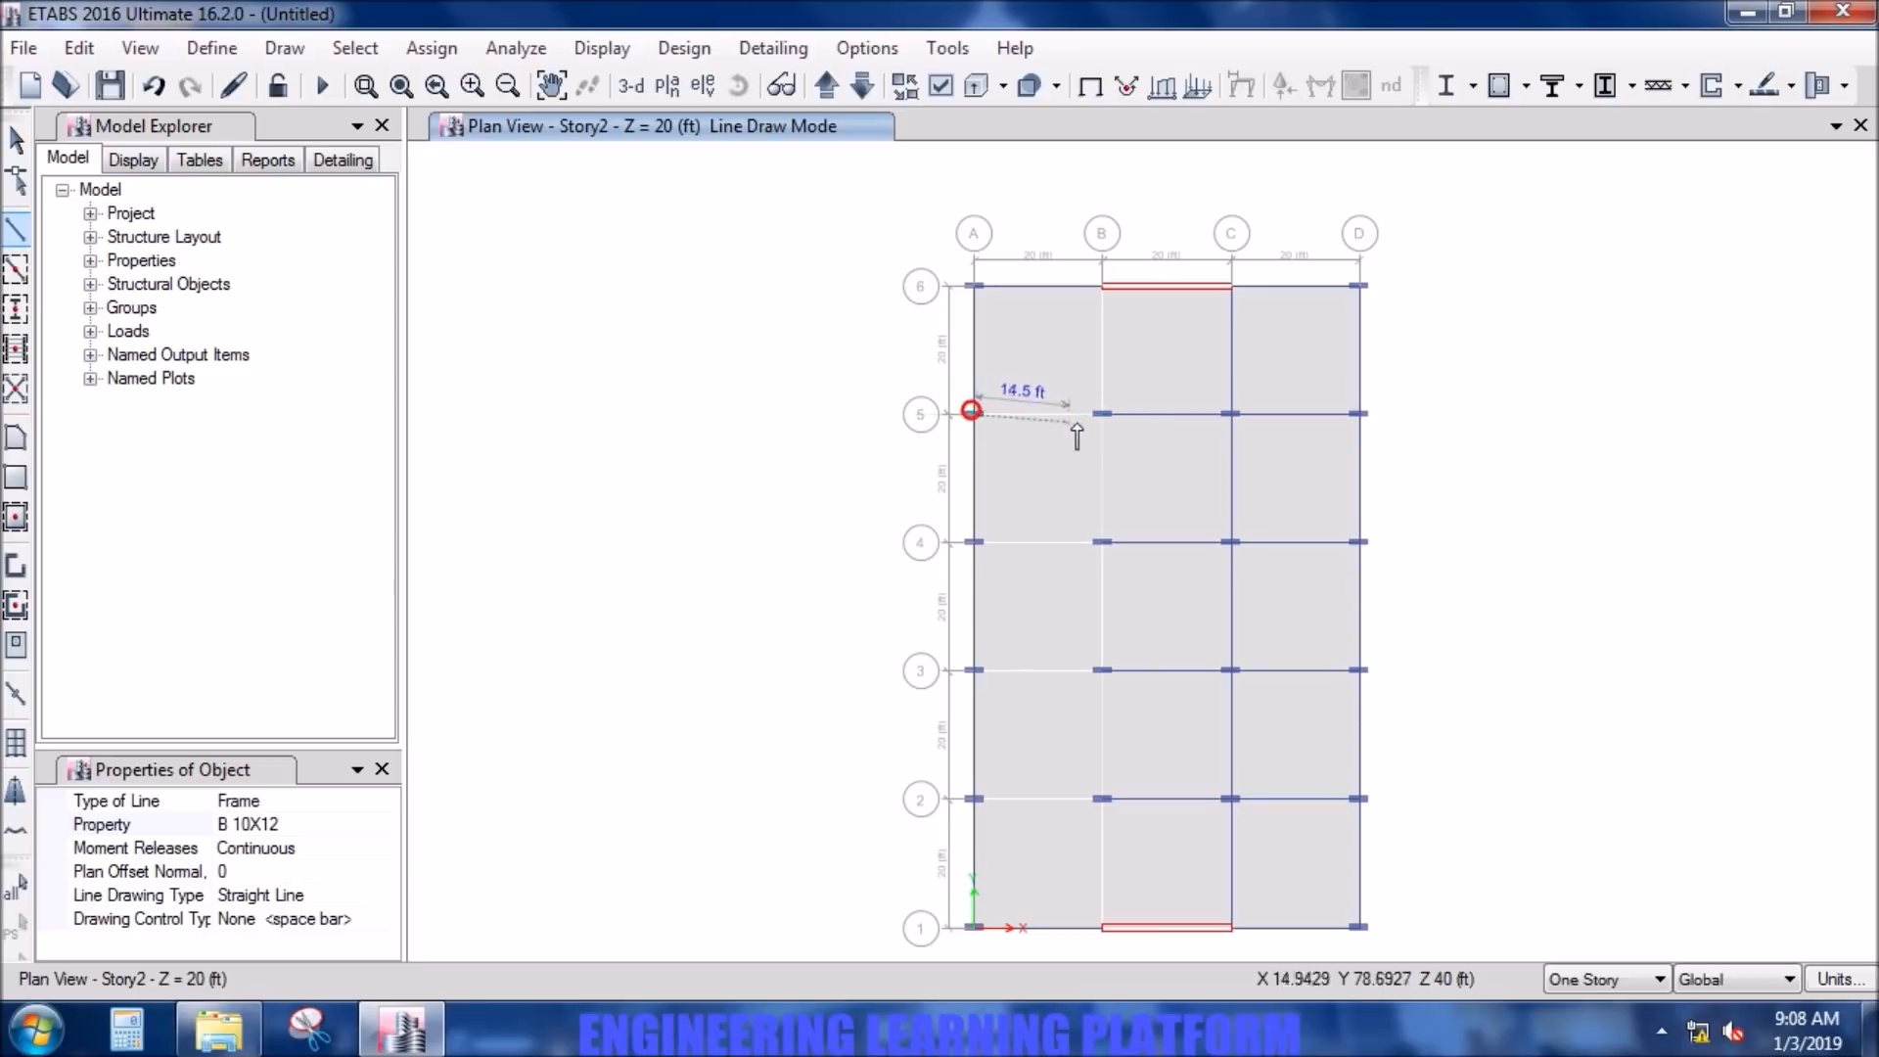
{"action": "left_click", "coordinate": [1102, 414]}
{"action": "left_click", "coordinate": [1102, 286]}
{"action": "key", "text": "Escape"}
{"action": "left_click", "coordinate": [974, 542]}
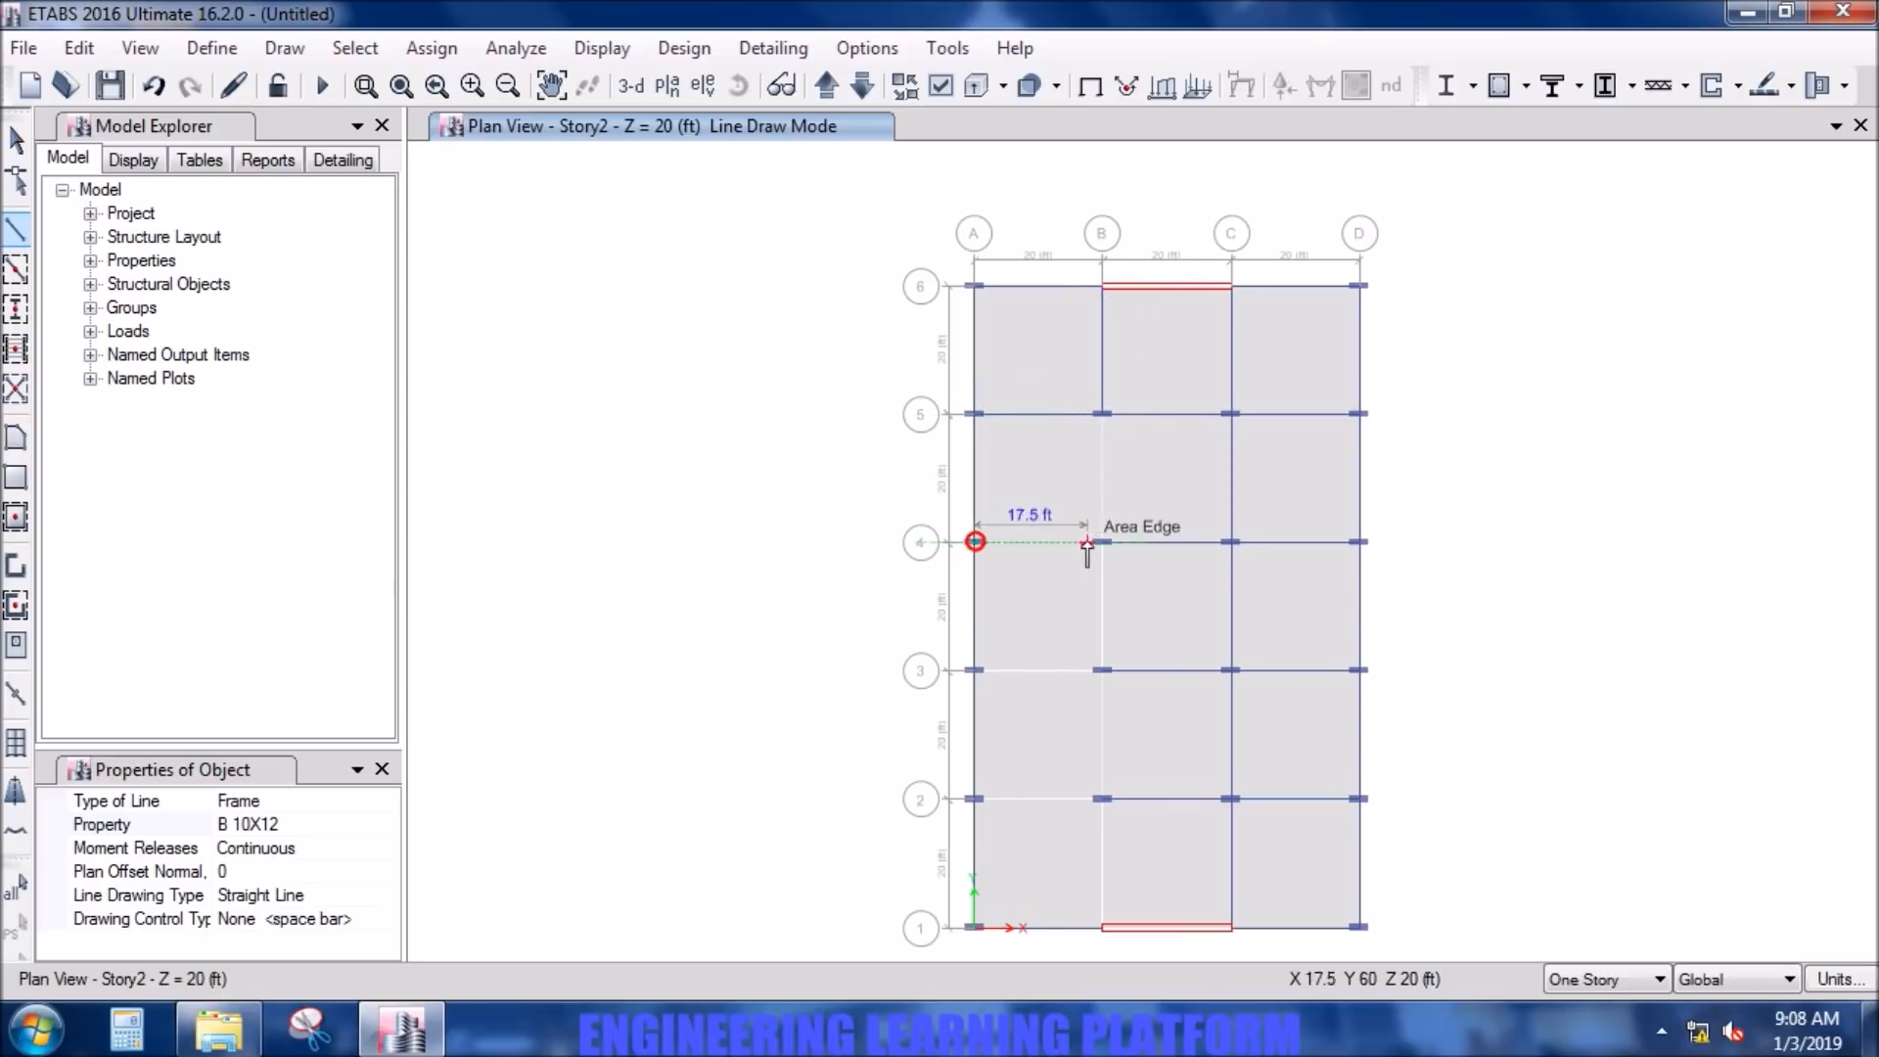
{"action": "left_click", "coordinate": [1102, 541]}
{"action": "key", "text": "Escape"}
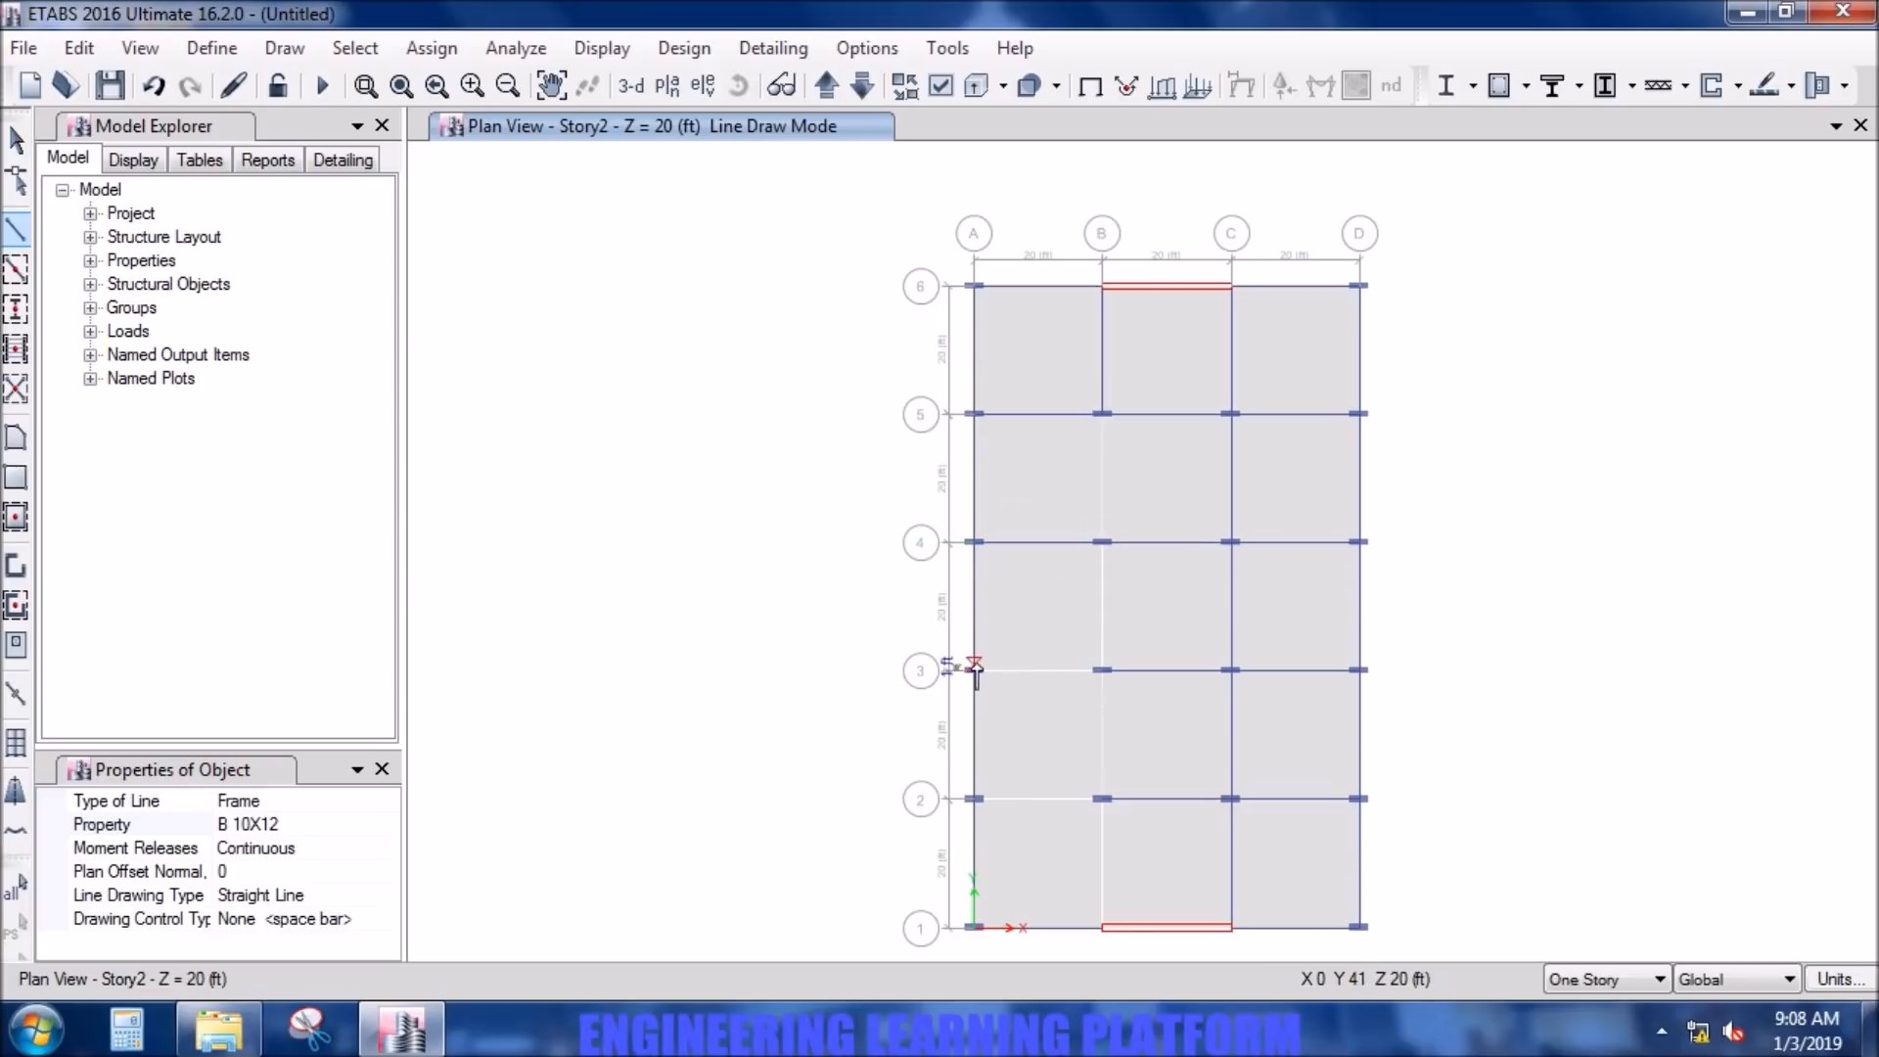
- Draw B 10X12 beams from A-3 to B-3 and along grid line B from B-3 to B-5
{"action": "left_click", "coordinate": [974, 670]}
{"action": "left_click", "coordinate": [1101, 671]}
{"action": "left_click", "coordinate": [1102, 542]}
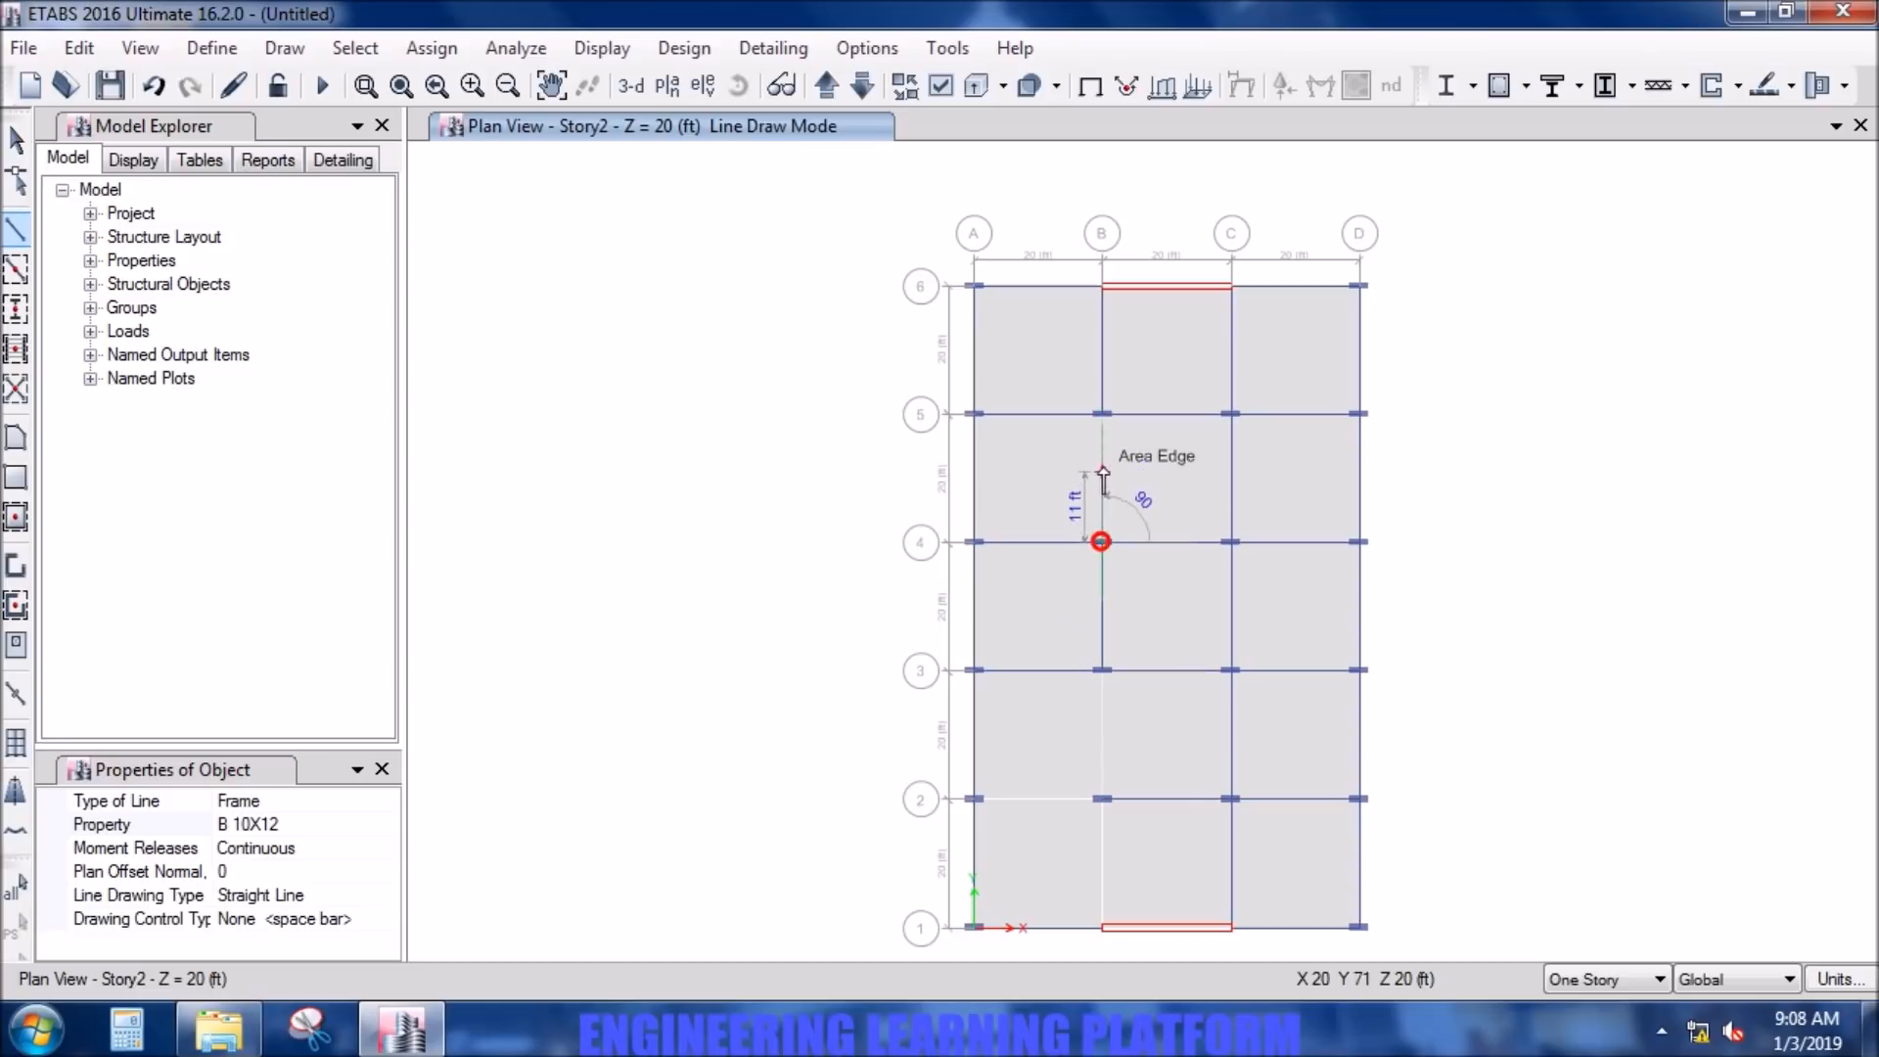
{"action": "left_click", "coordinate": [1102, 416]}
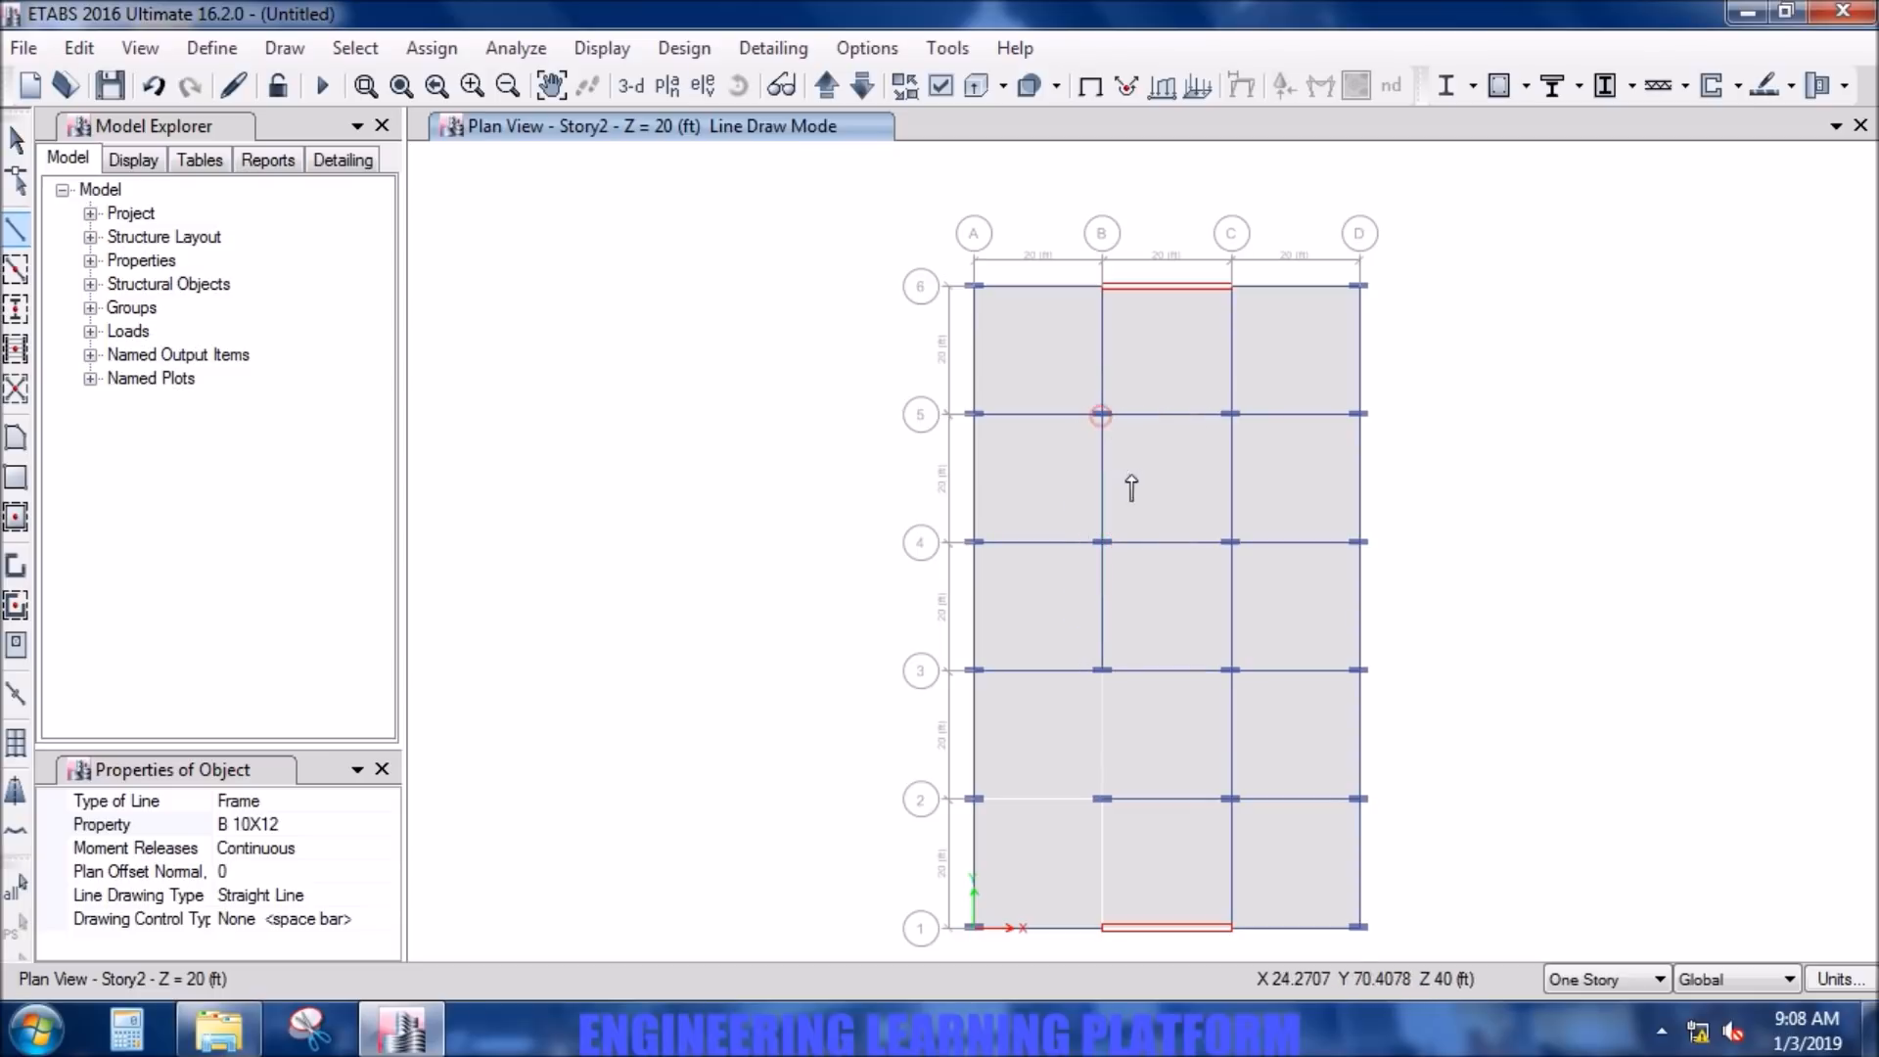
- Draw B 10X12 beams from A-2 to B-2 and along grid line B from B-1 to B-3
{"action": "left_click", "coordinate": [973, 799]}
{"action": "left_click", "coordinate": [1103, 800]}
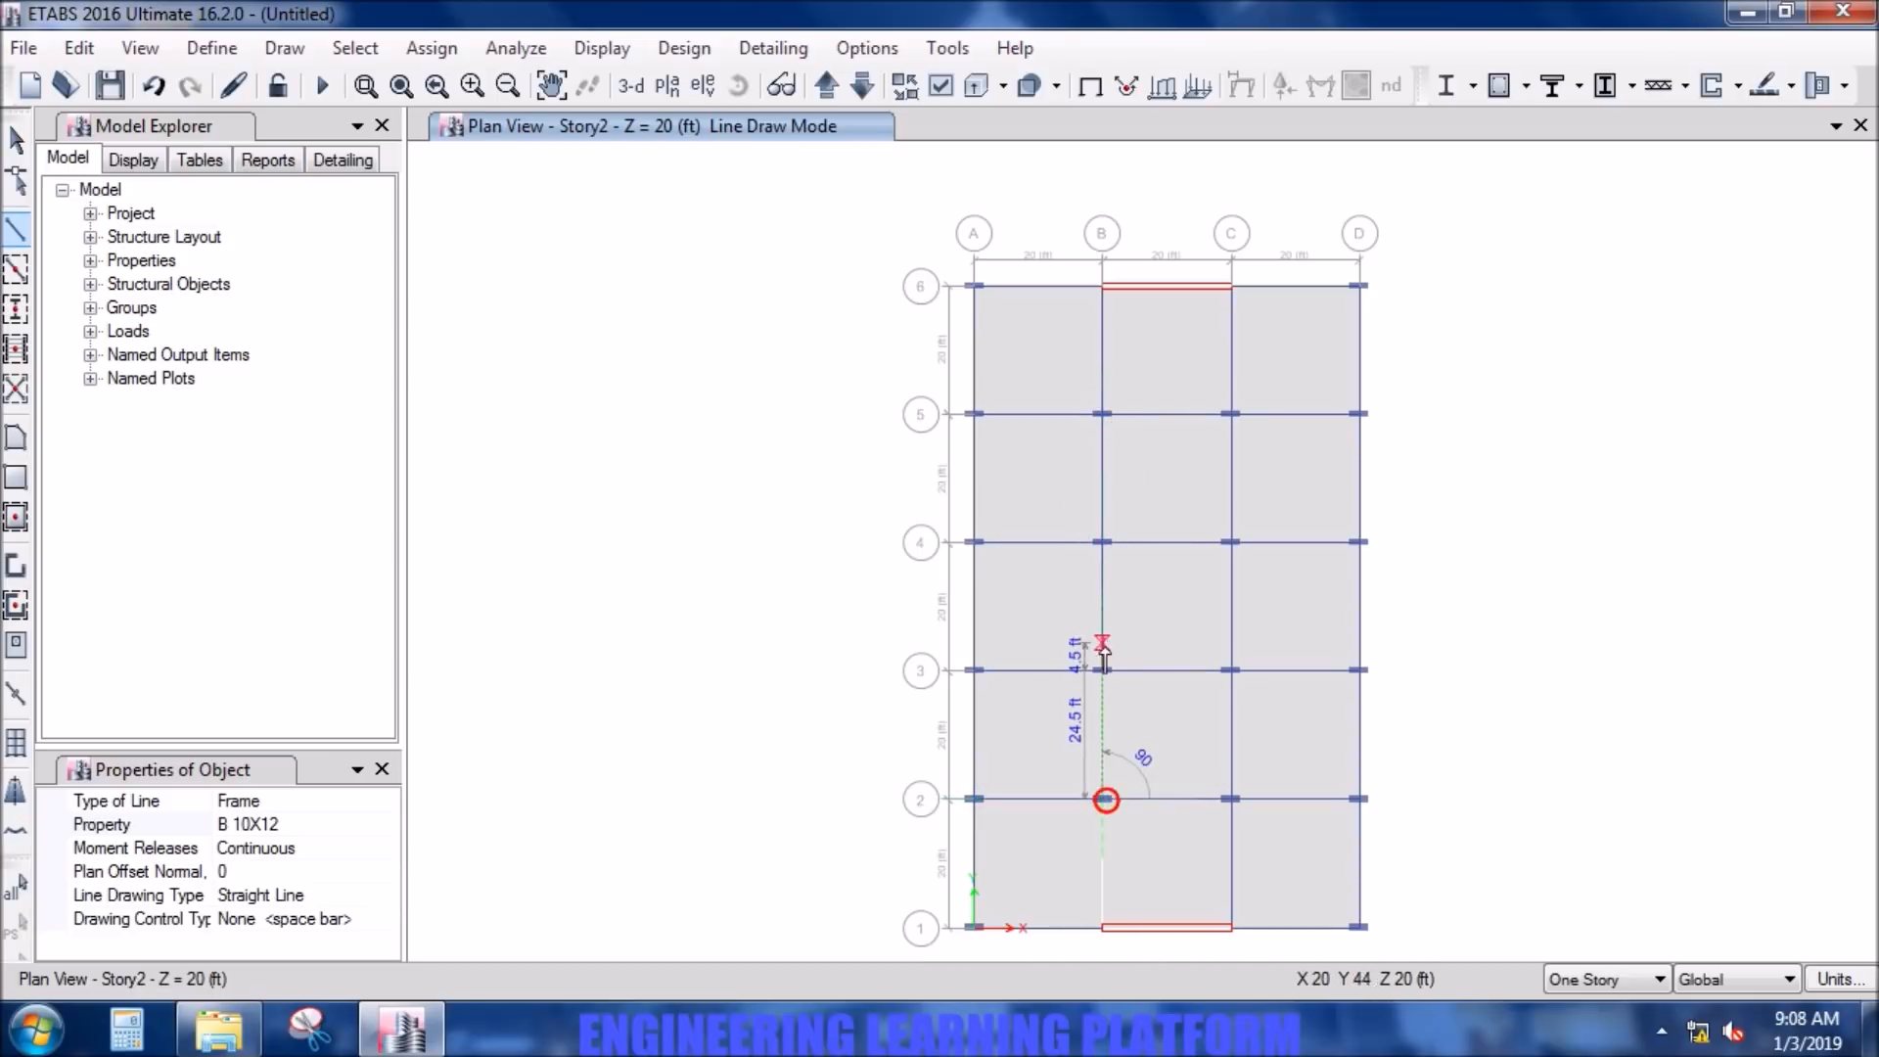
{"action": "left_click", "coordinate": [1103, 670]}
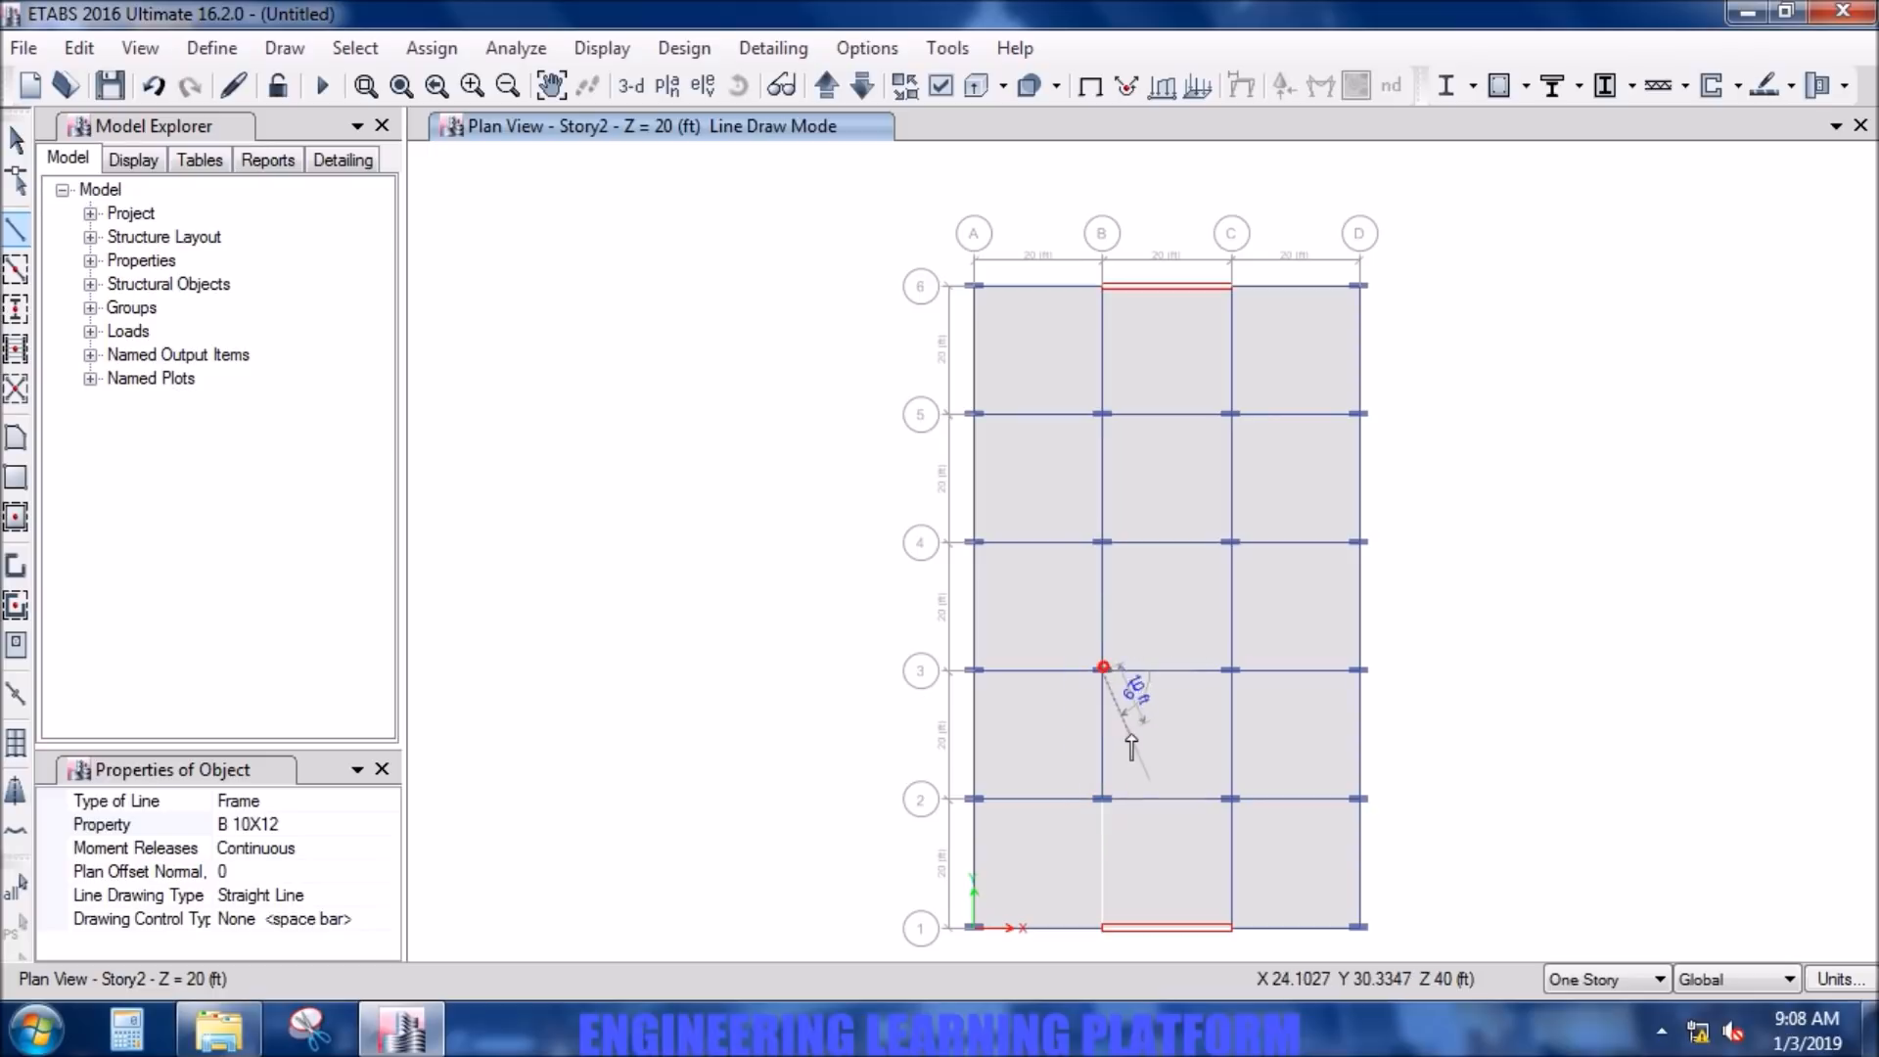
{"action": "left_click", "coordinate": [1102, 798]}
{"action": "left_click", "coordinate": [1105, 926]}
{"action": "right_click", "coordinate": [1249, 869]}
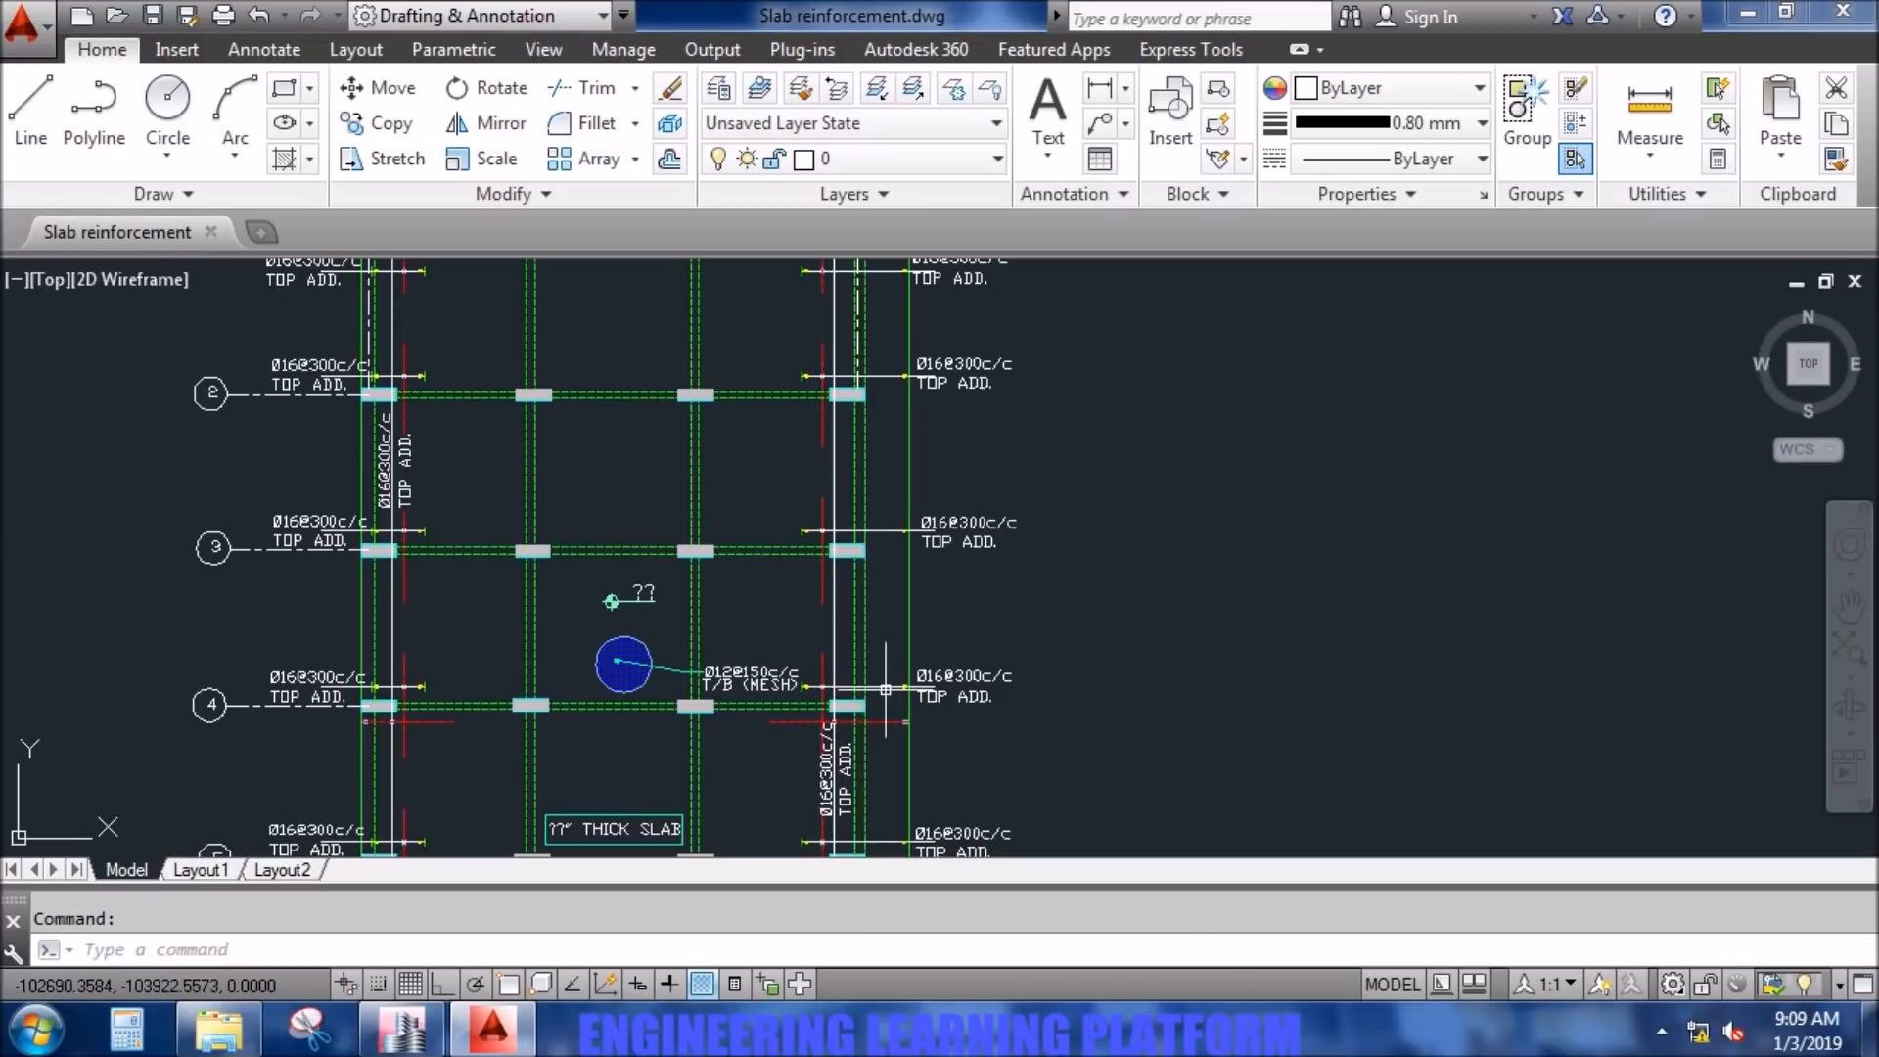
- Measure the horizontal distance from the outer corner of column D-6 to the slab edge in the AutoCAD drawing using DIST with Ortho
{"action": "mouse_move", "coordinate": [626, 753]}
{"action": "middle_mouse_down"}
{"action": "mouse_move", "coordinate": [783, 638]}
{"action": "mouse_move", "coordinate": [851, 520]}
{"action": "middle_mouse_up"}
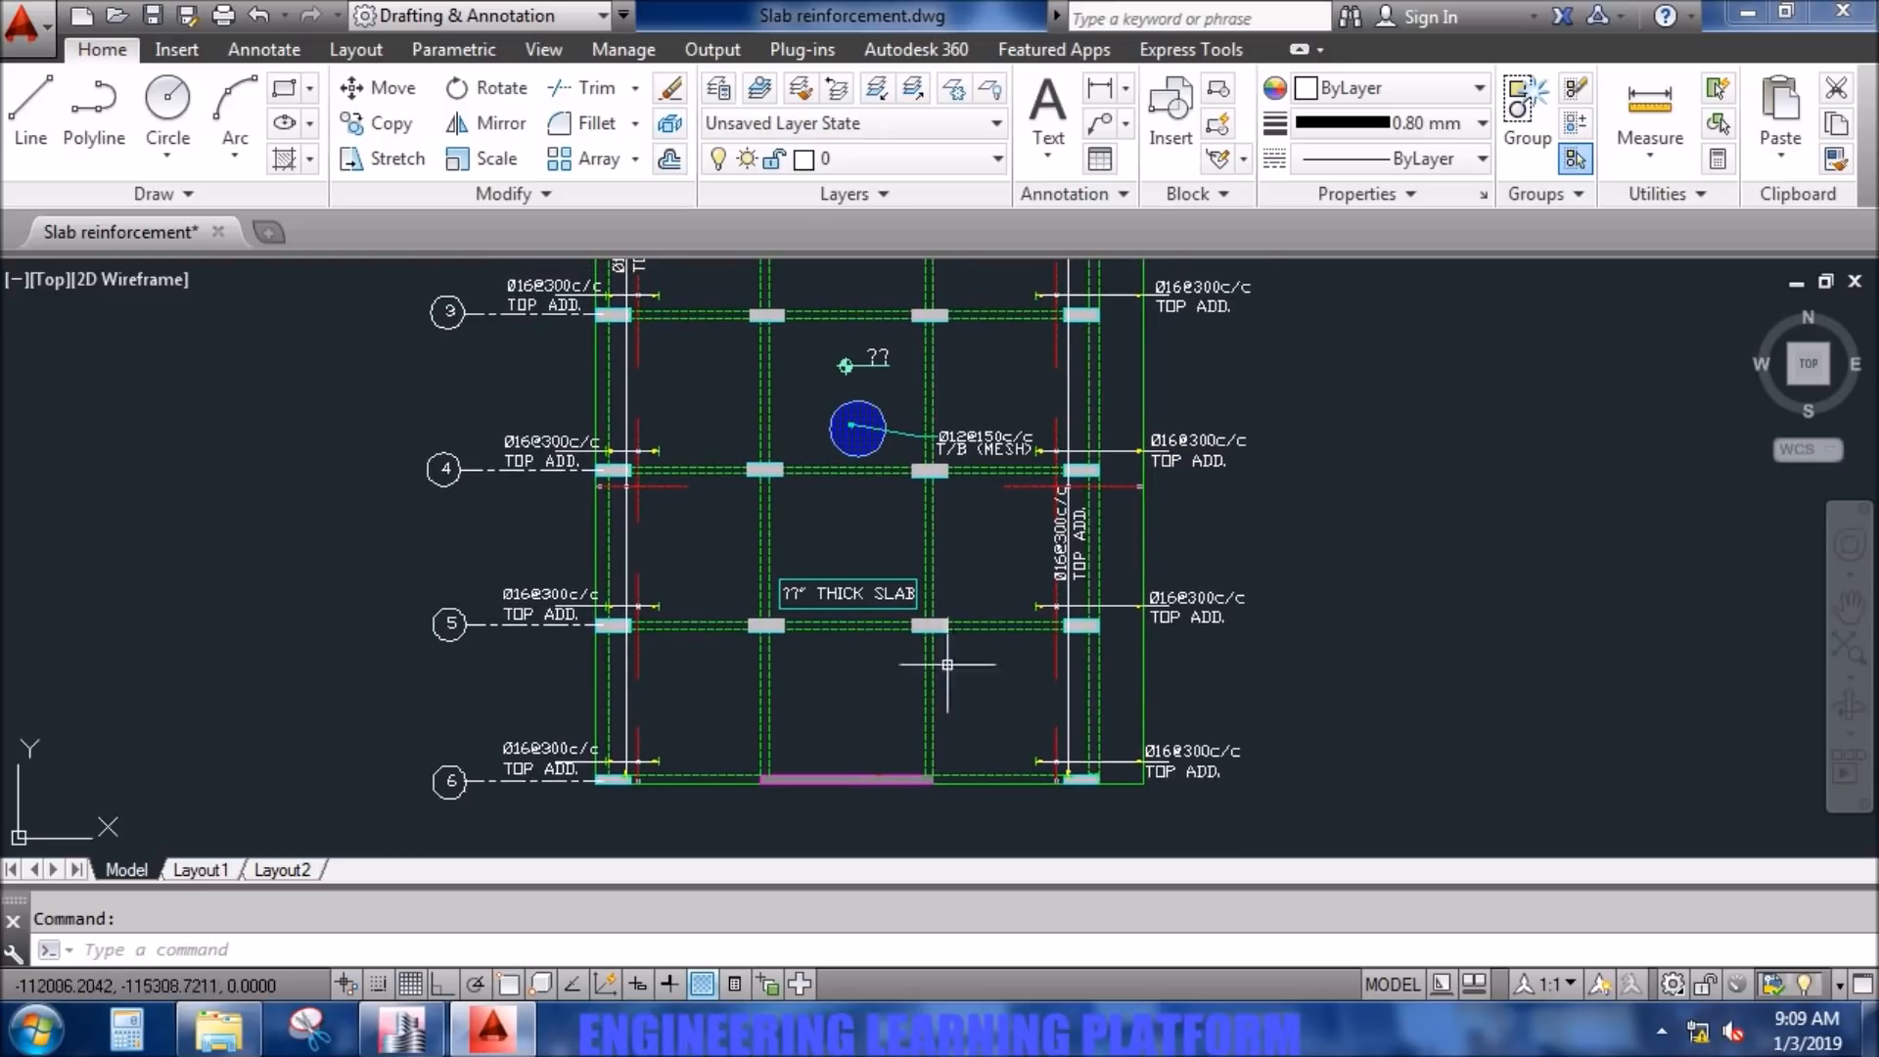
{"action": "scroll", "coordinate": [1112, 734], "scroll_direction": "up", "scroll_amount": 2}
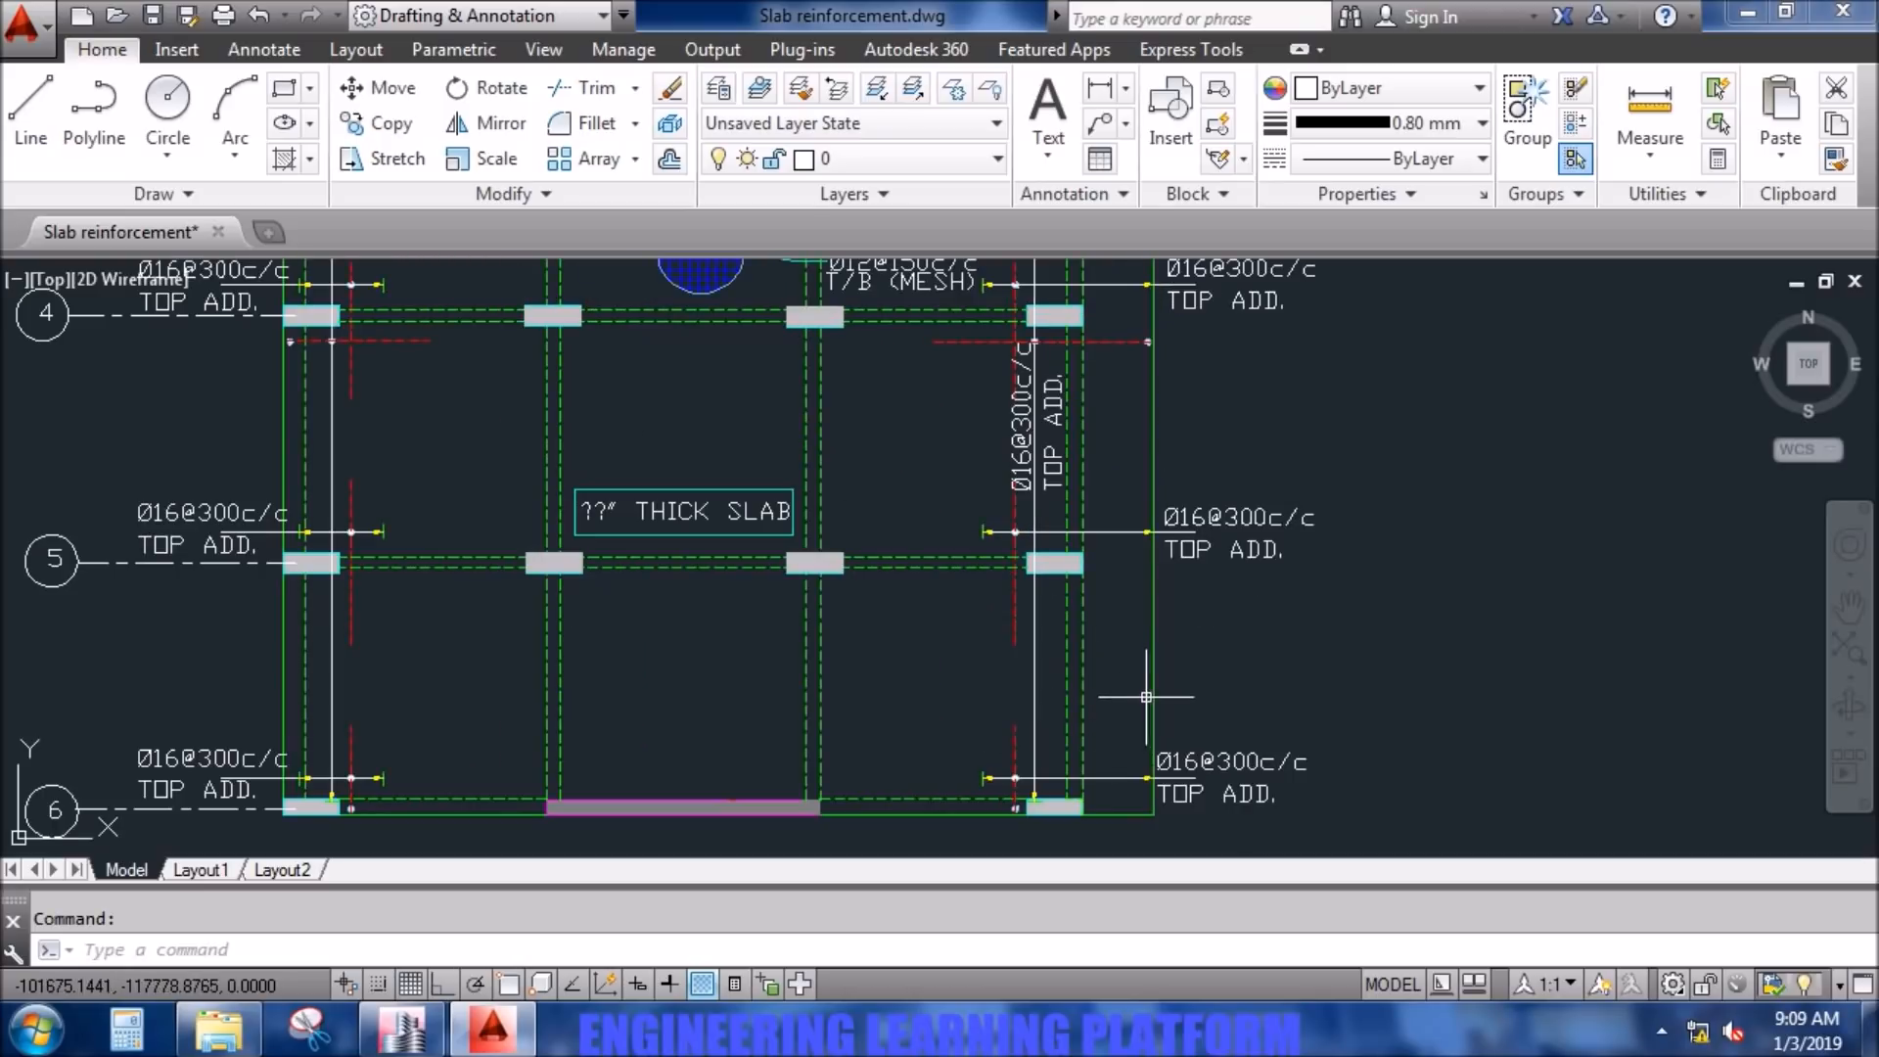
{"action": "type", "text": "DSIT"}
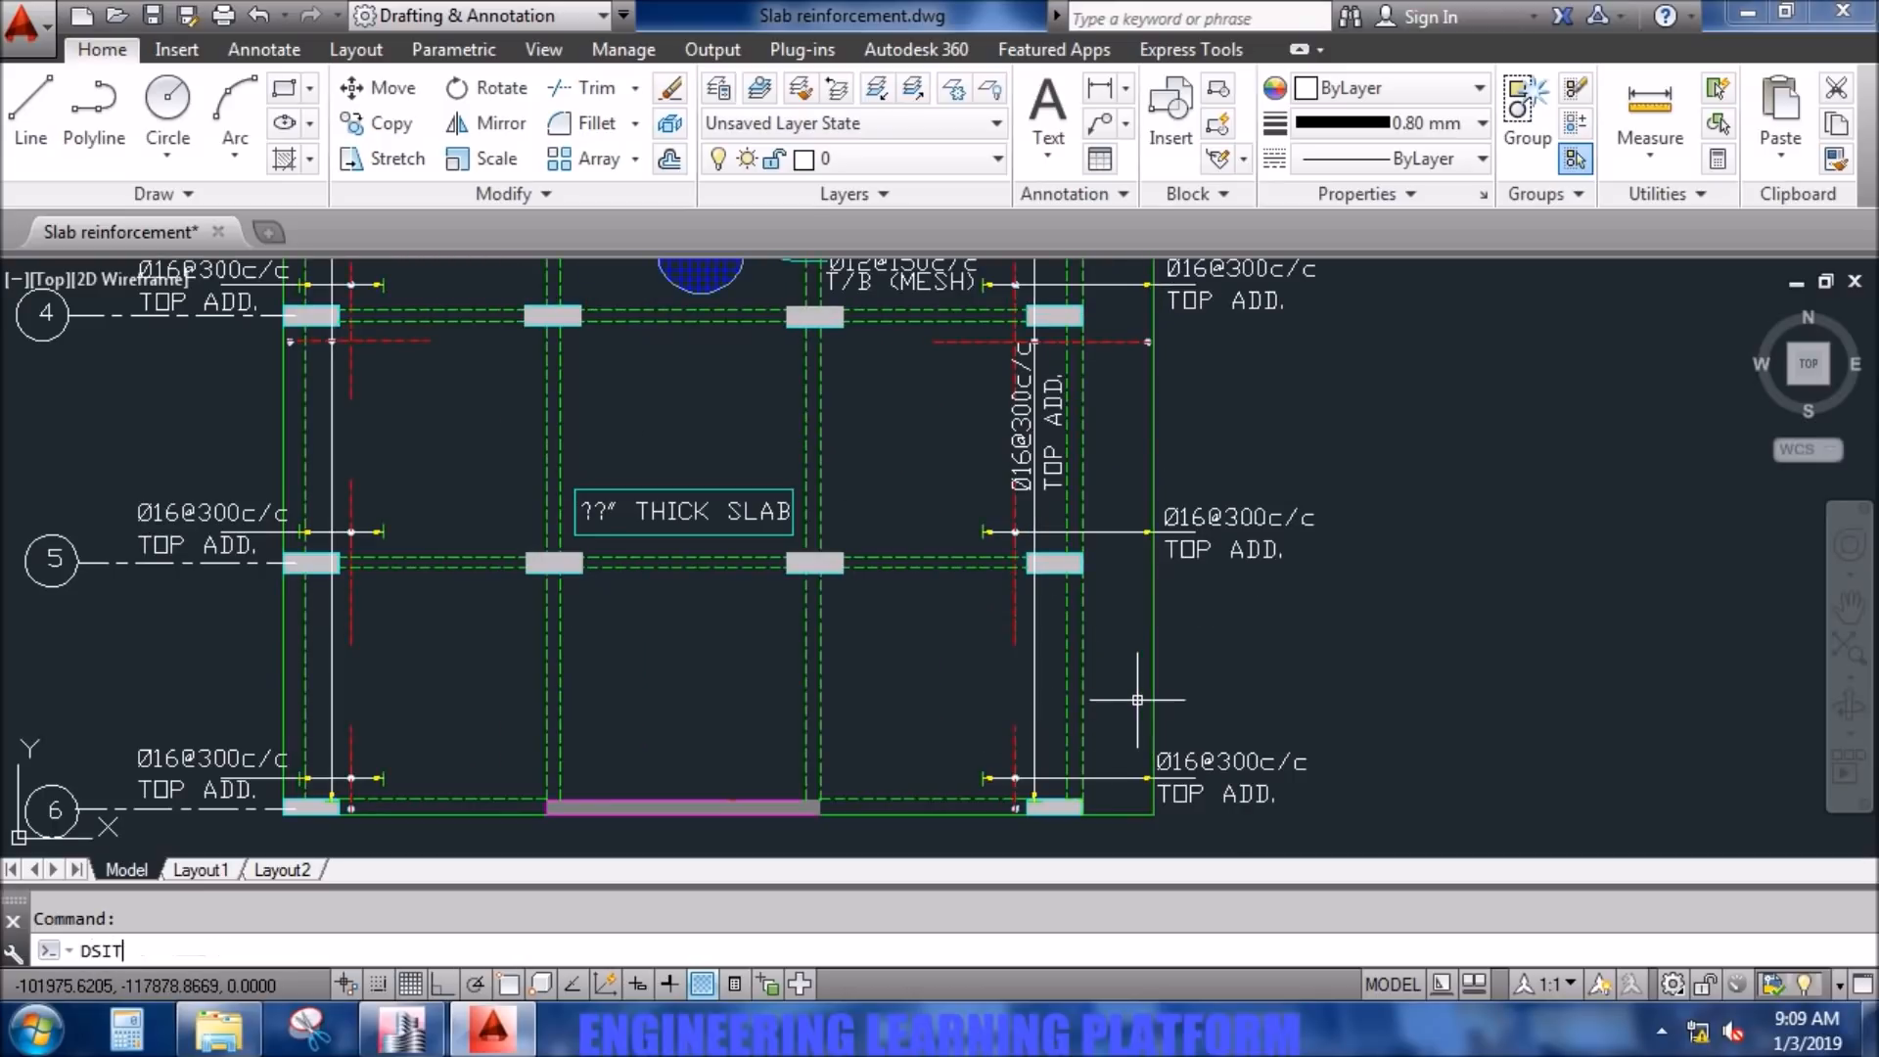
{"action": "key", "text": "Return"}
{"action": "type", "text": "DIST"}
{"action": "key", "text": "Return"}
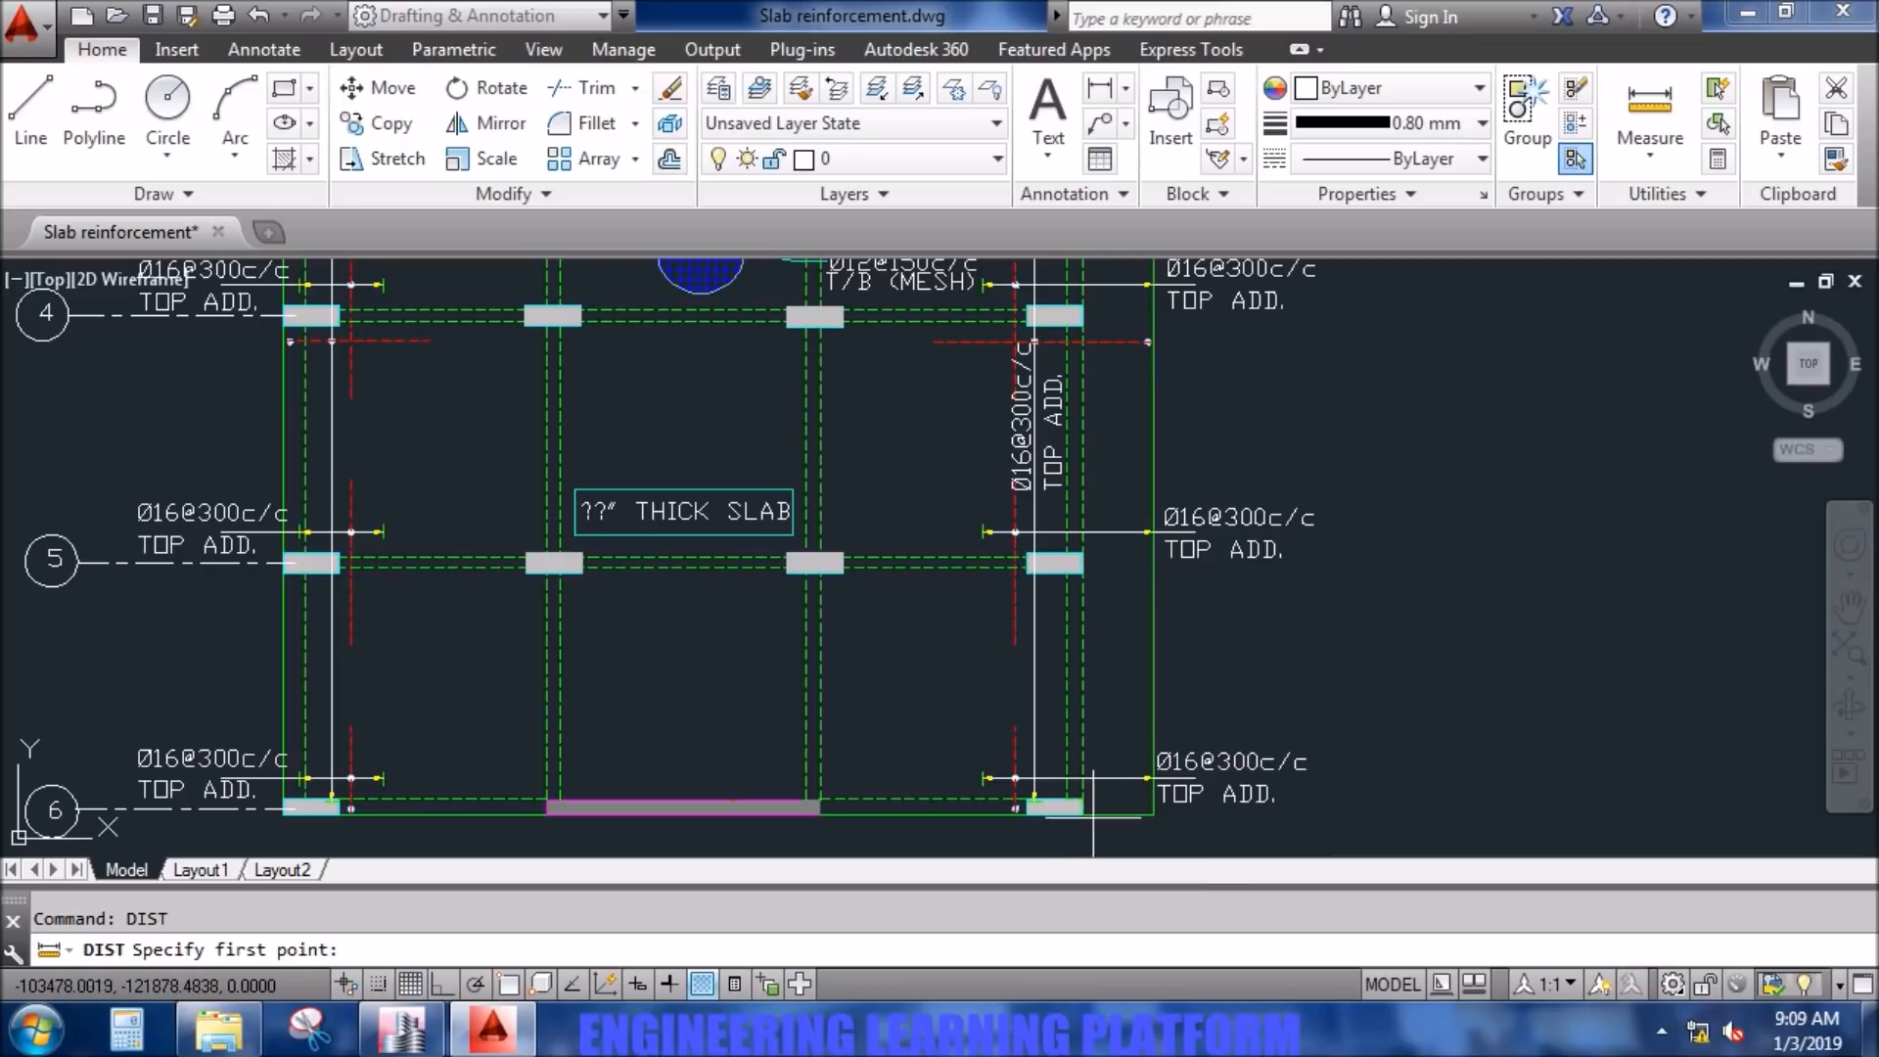
{"action": "scroll", "coordinate": [1086, 815], "scroll_direction": "up", "scroll_amount": 4}
{"action": "middle_click_drag", "start_coordinate": [1086, 814], "coordinate": [1077, 773]}
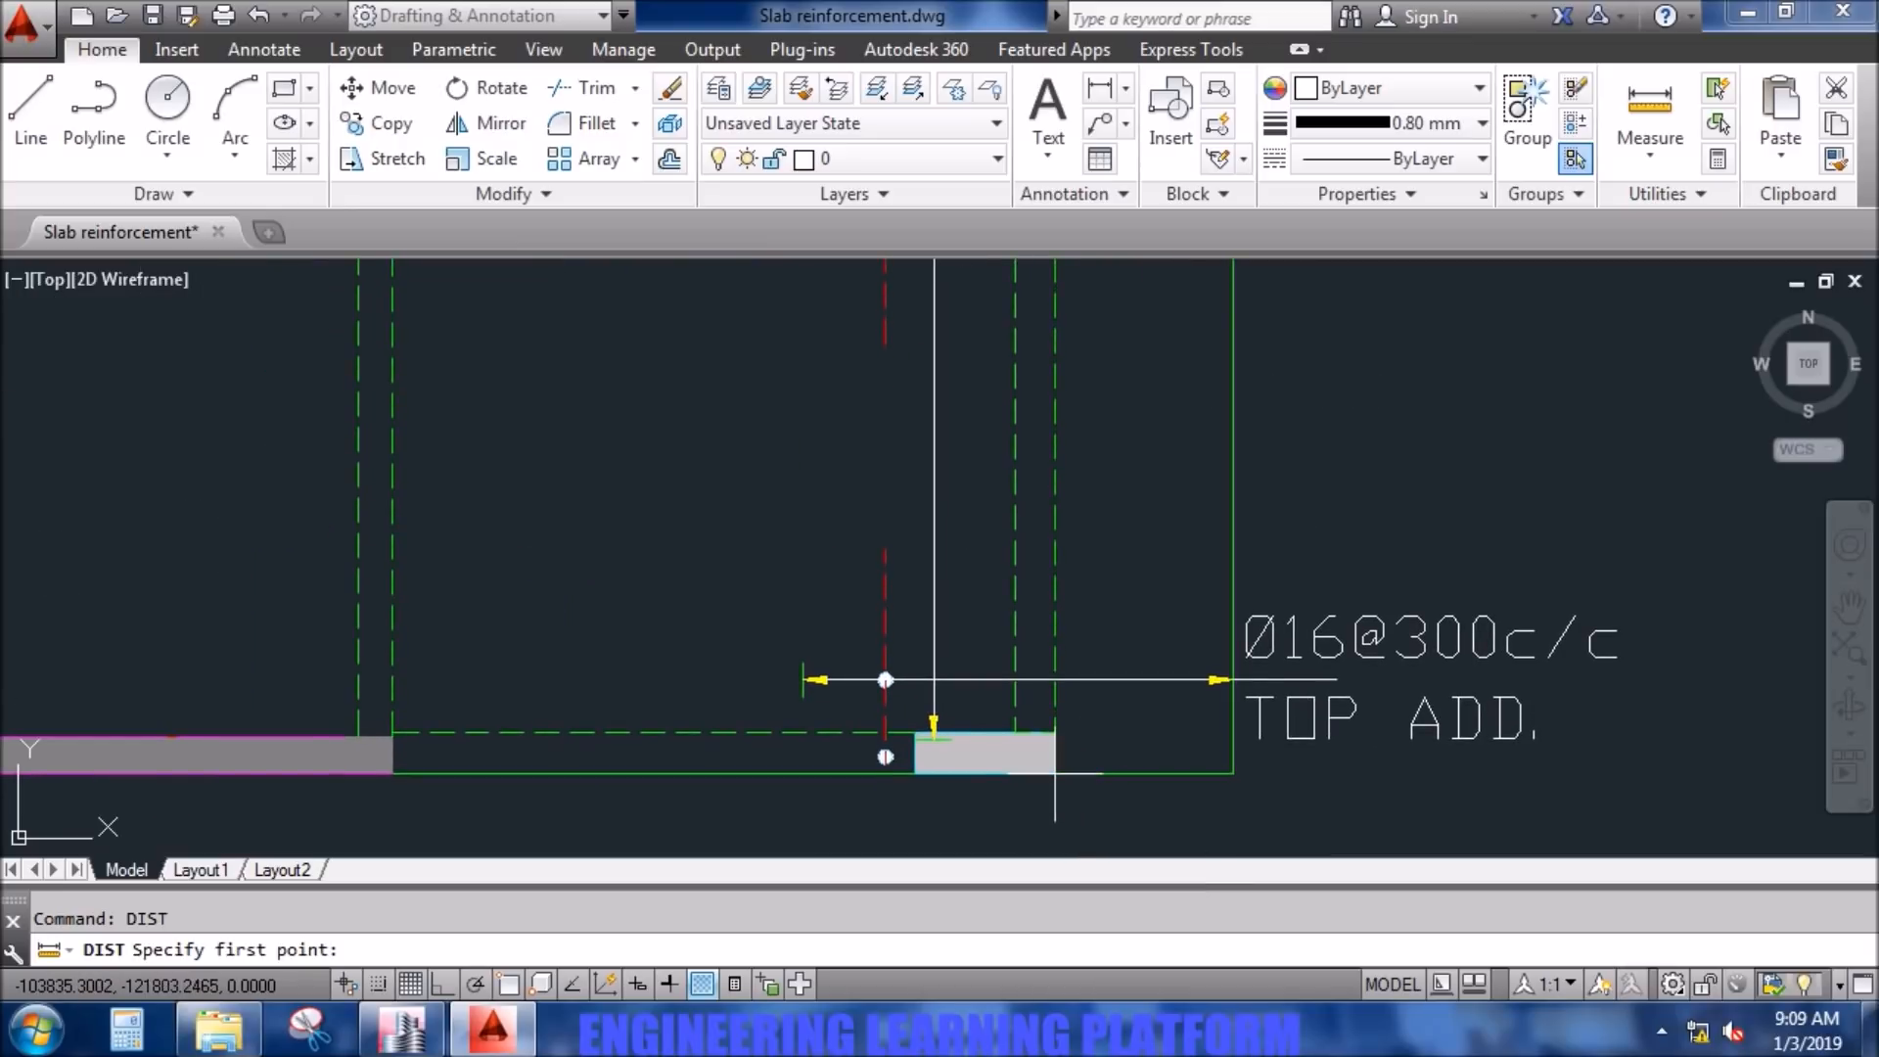
{"action": "left_click", "coordinate": [1055, 773]}
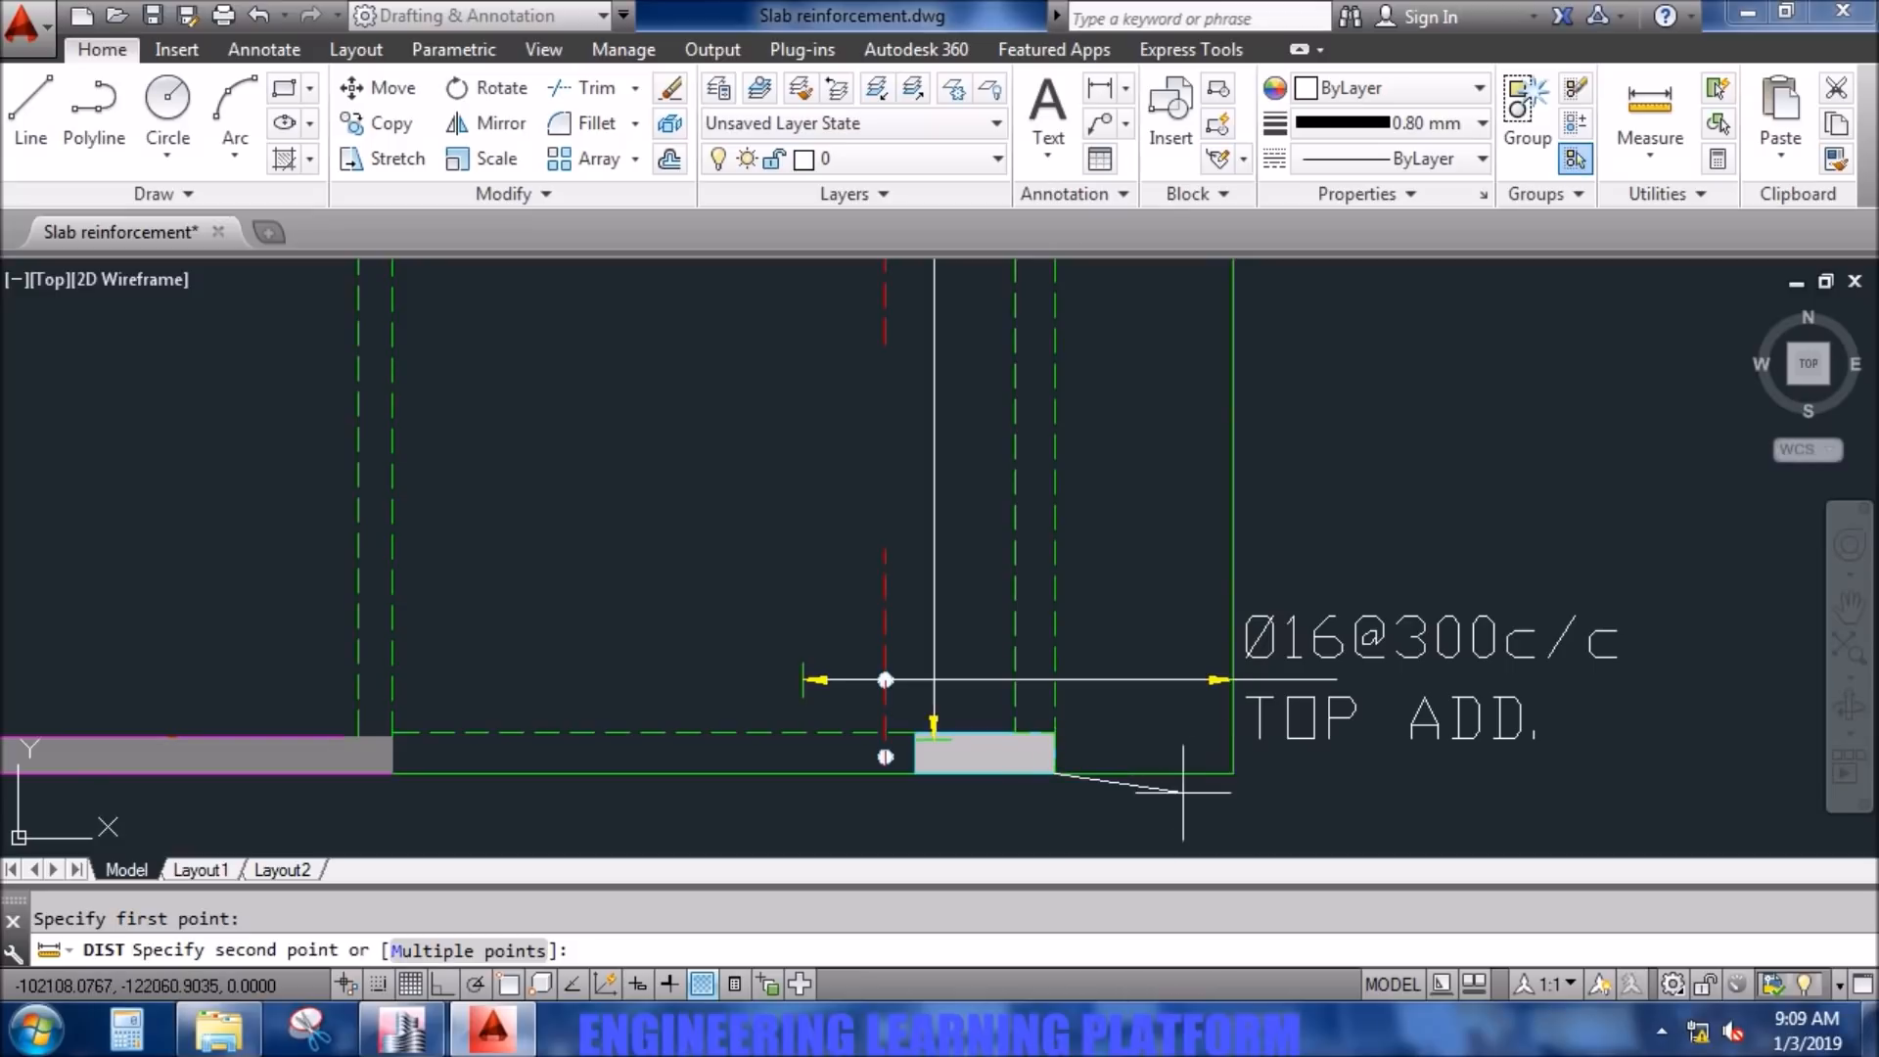
{"action": "key", "text": "F8"}
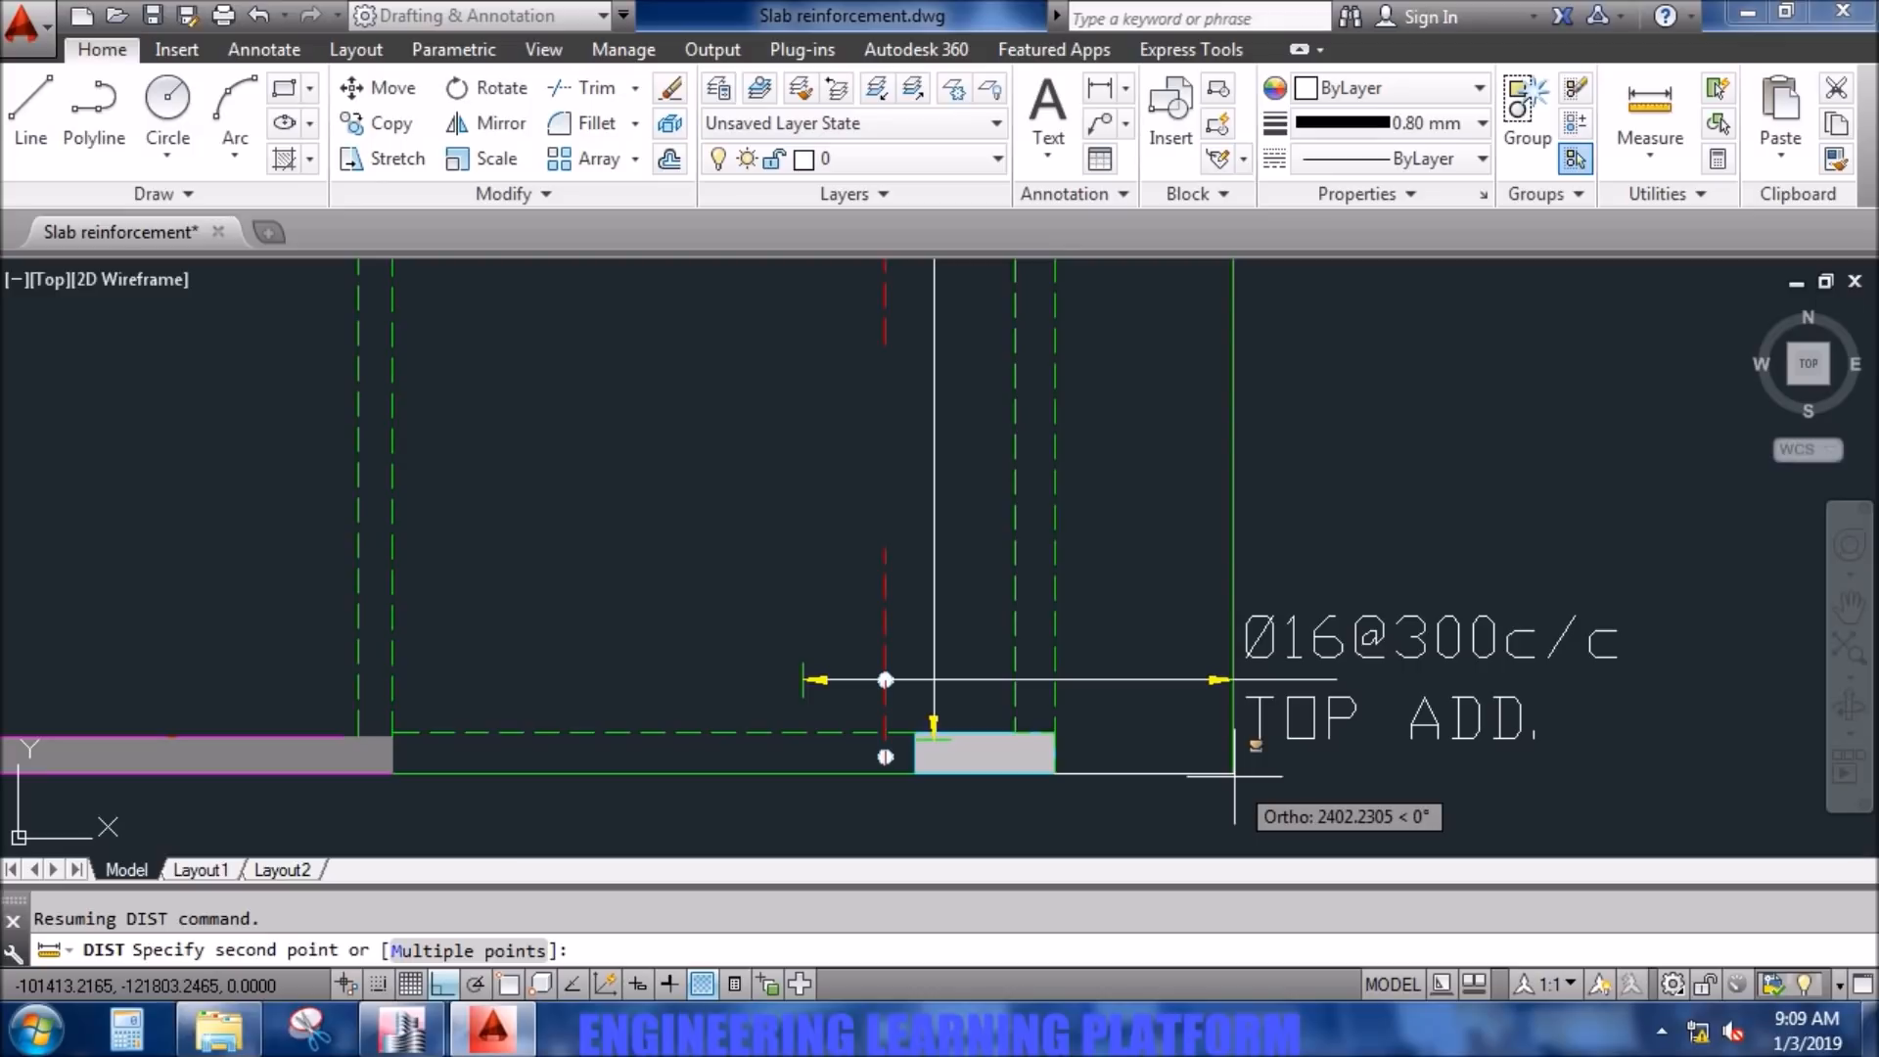
{"action": "left_click", "coordinate": [1236, 776]}
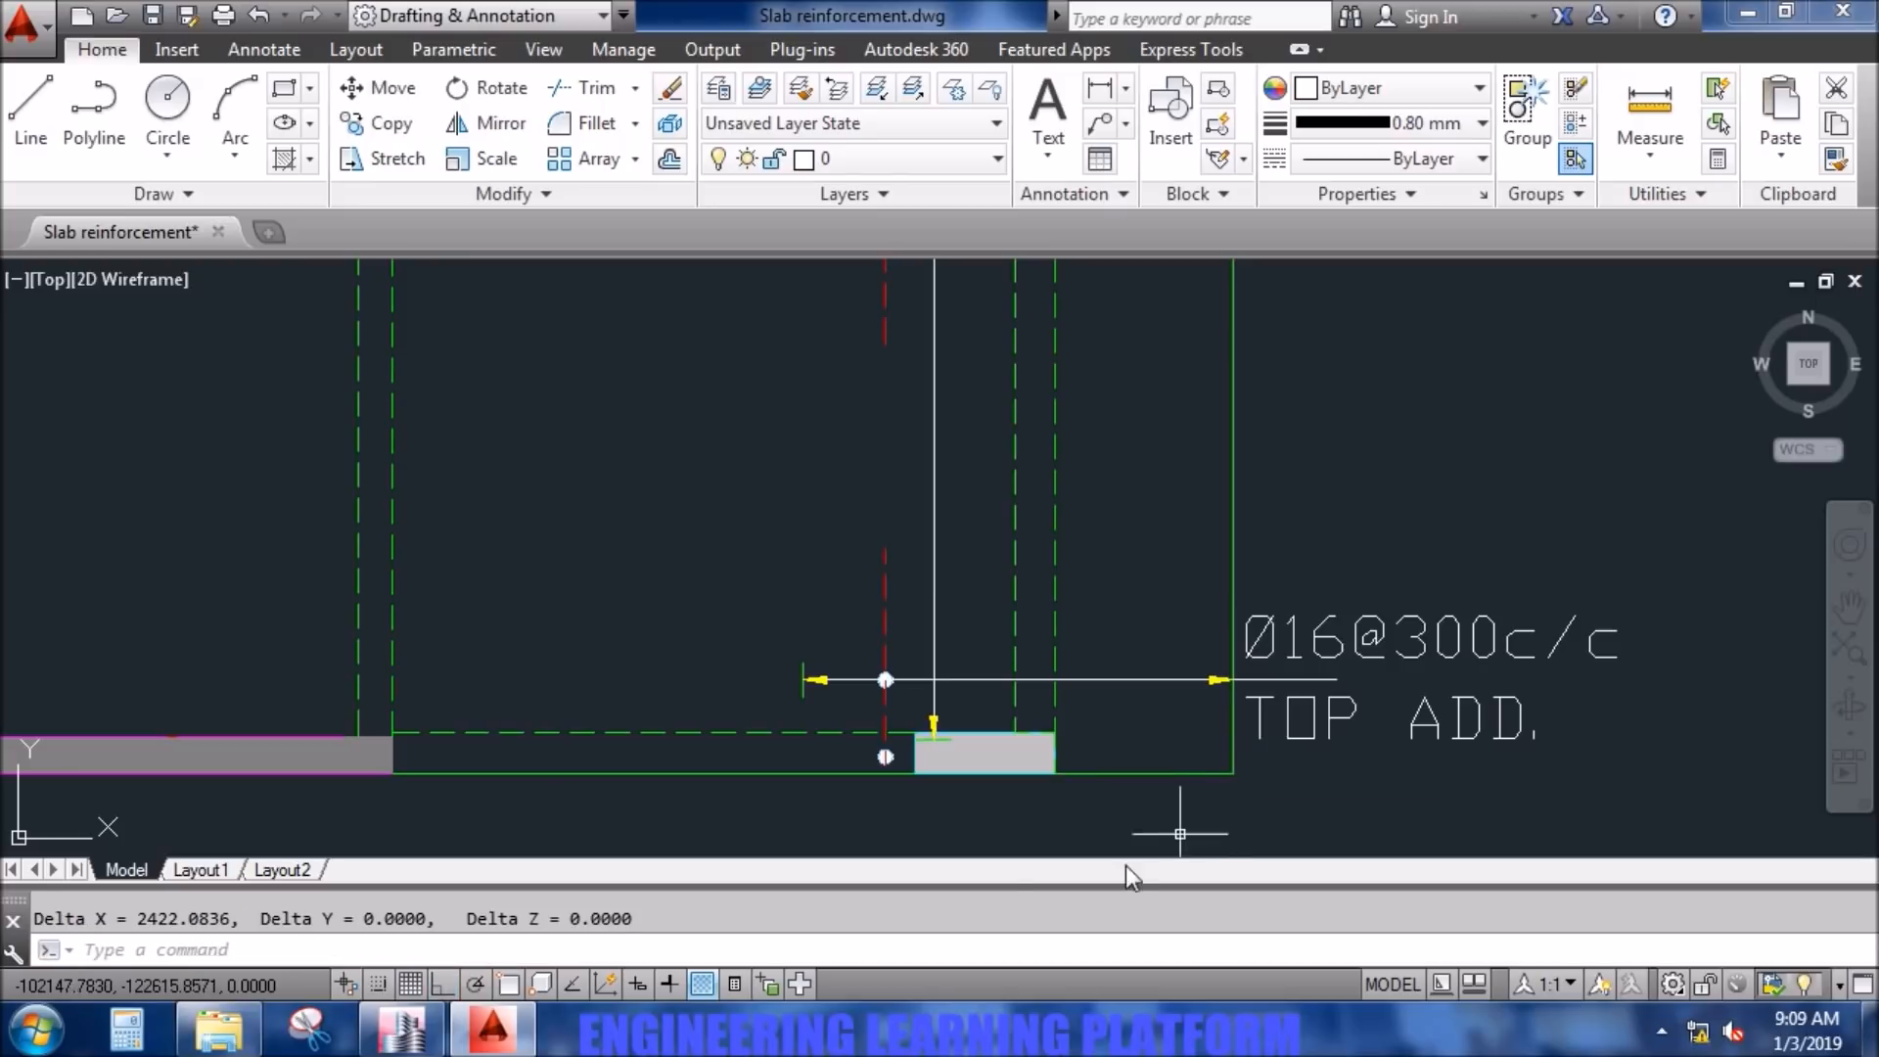
{"action": "key", "text": "Escape"}
{"action": "scroll", "coordinate": [828, 851], "scroll_direction": "down", "scroll_amount": 2}
{"action": "scroll", "coordinate": [828, 854], "scroll_direction": "down", "scroll_amount": 1}
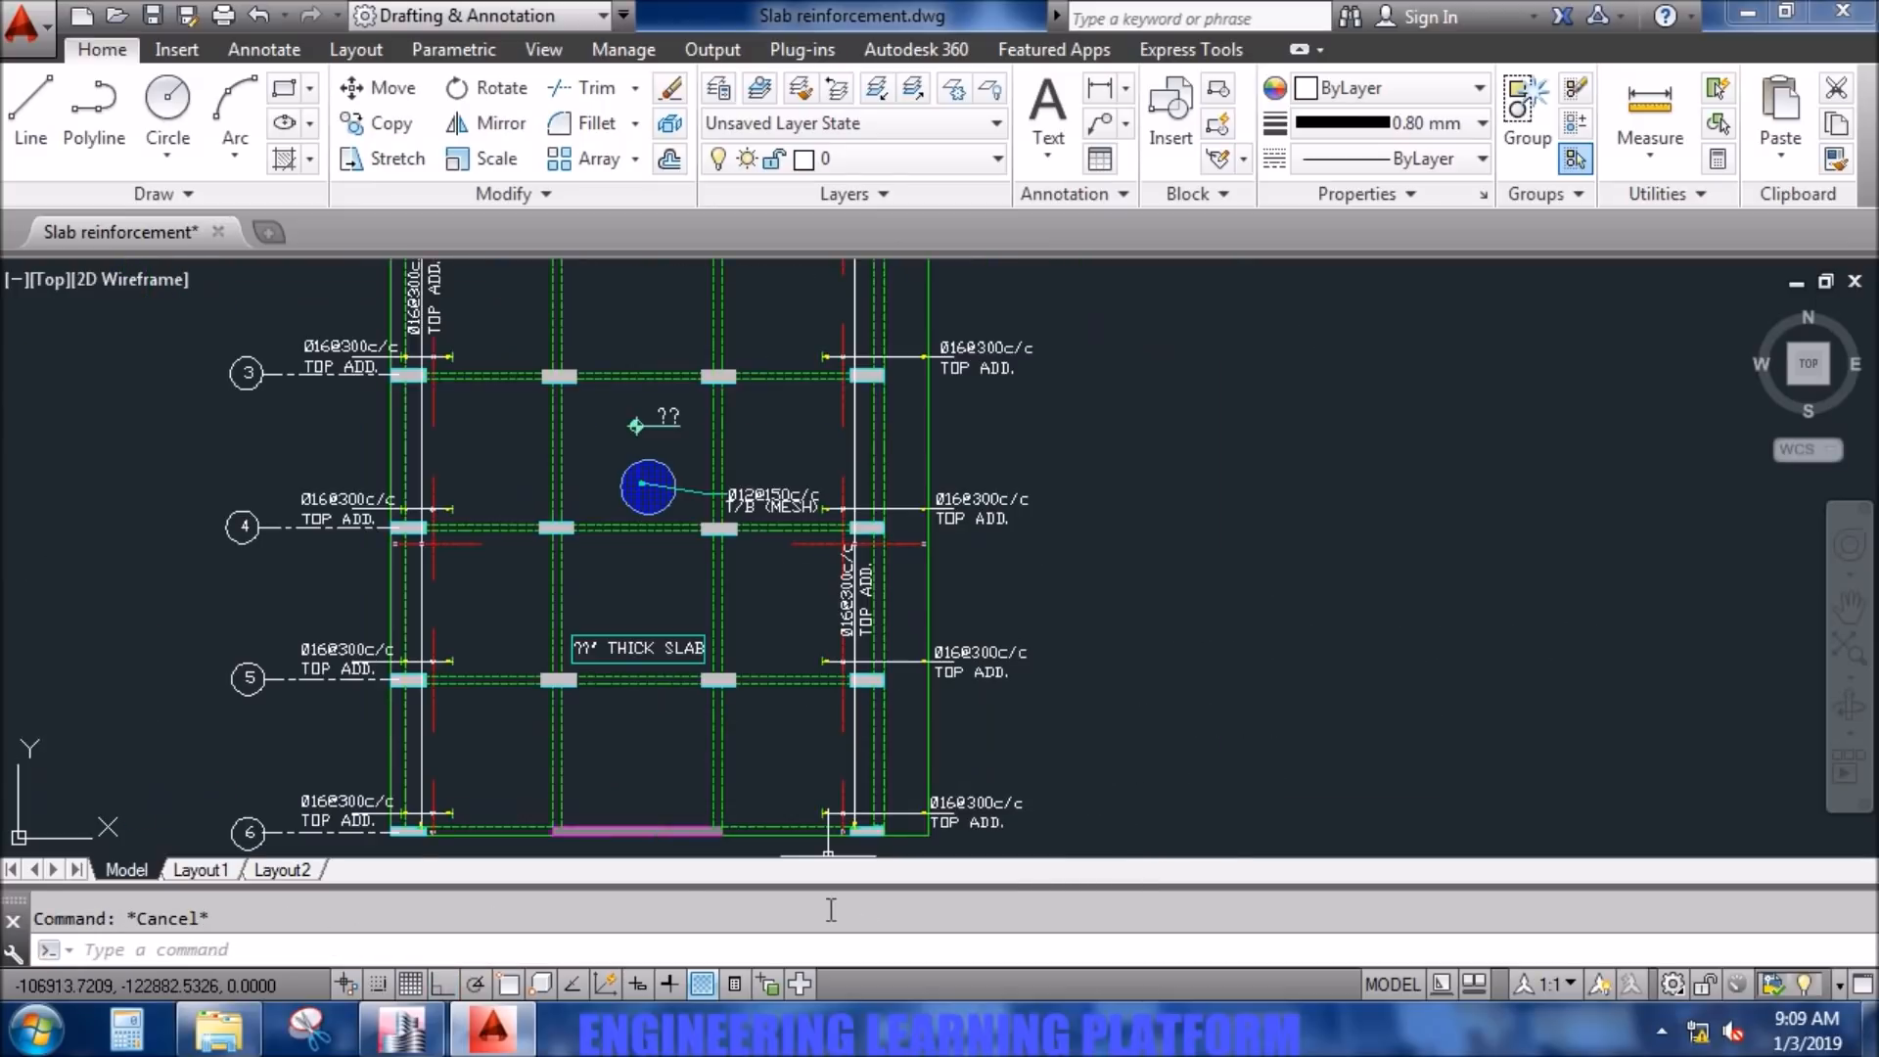
{"action": "scroll", "coordinate": [599, 871], "scroll_direction": "down", "scroll_amount": 2}
{"action": "mouse_move", "coordinate": [617, 753]}
{"action": "middle_mouse_down"}
{"action": "mouse_move", "coordinate": [735, 682]}
{"action": "mouse_move", "coordinate": [821, 744]}
{"action": "middle_mouse_up"}
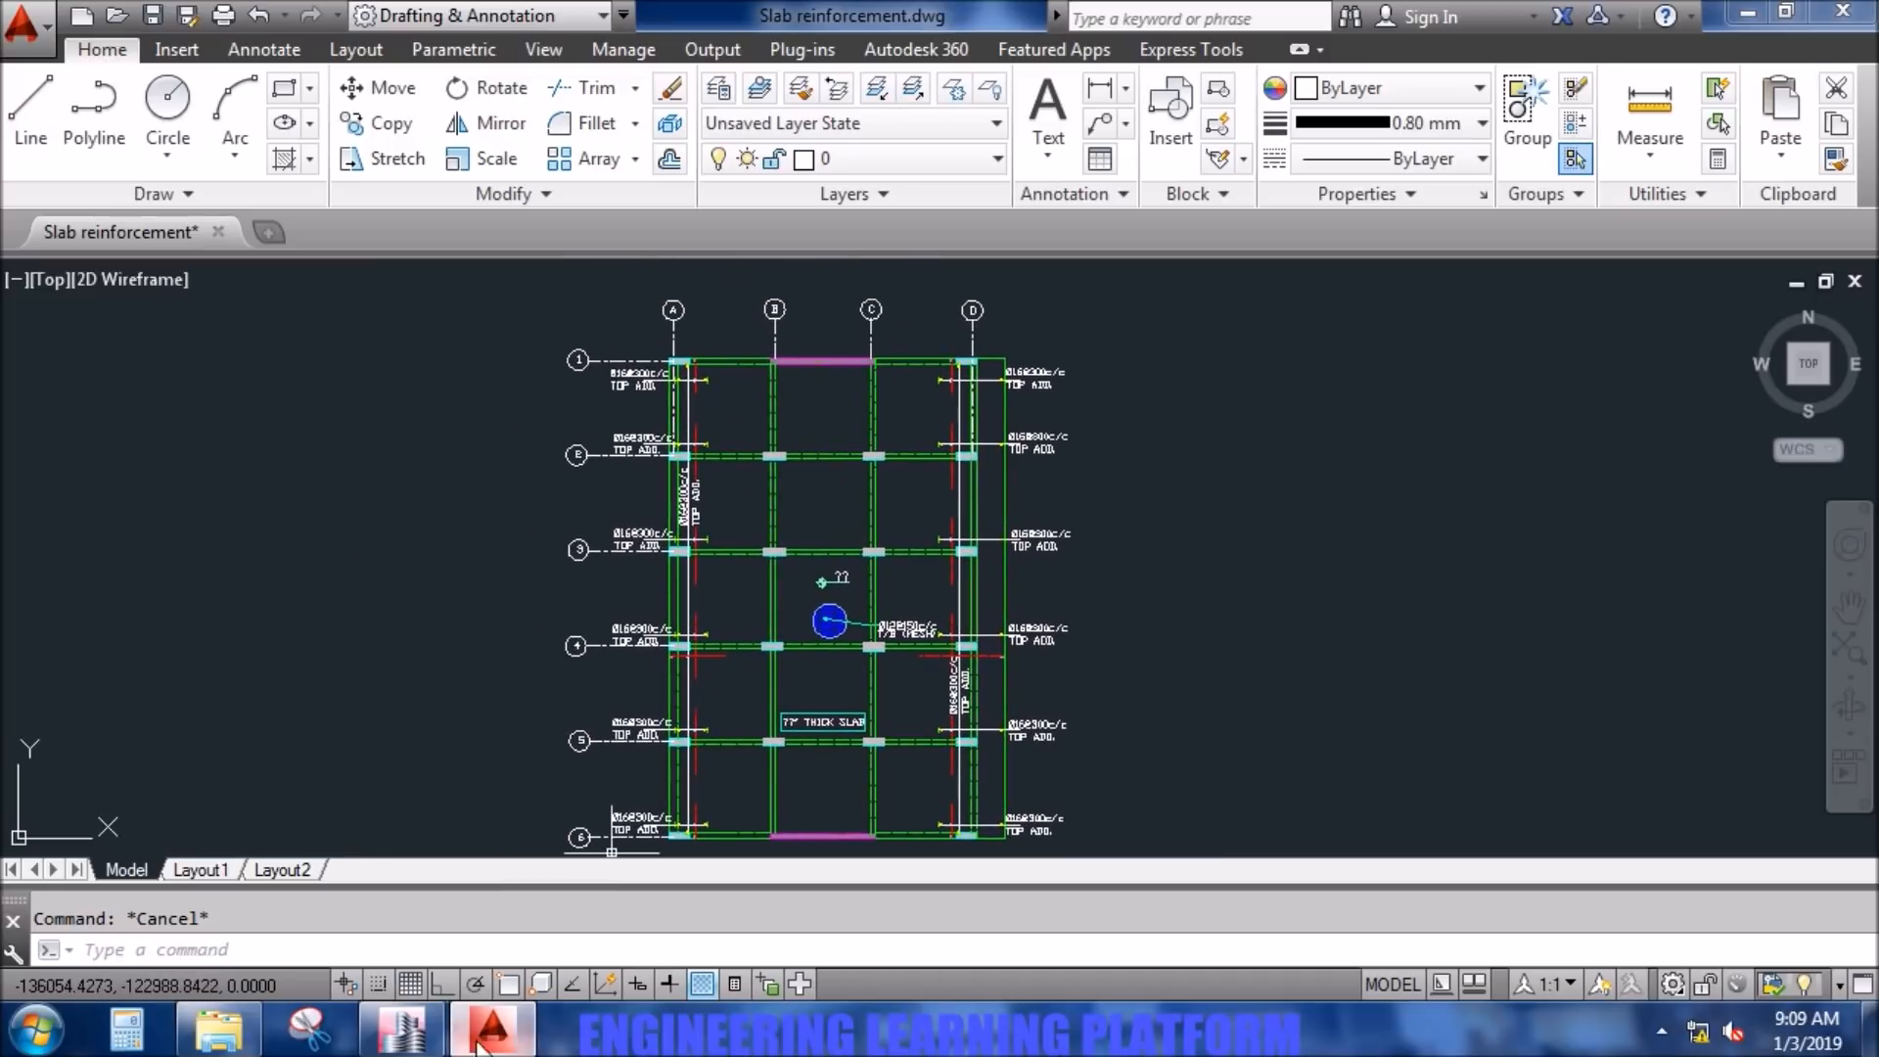
- Return to ETABS and convert the 2.4 m slab overhang to feet in Calculator, multiplying it by 3.281
{"action": "left_click", "coordinate": [402, 1028]}
{"action": "middle_click_drag", "start_coordinate": [629, 839], "coordinate": [622, 814]}
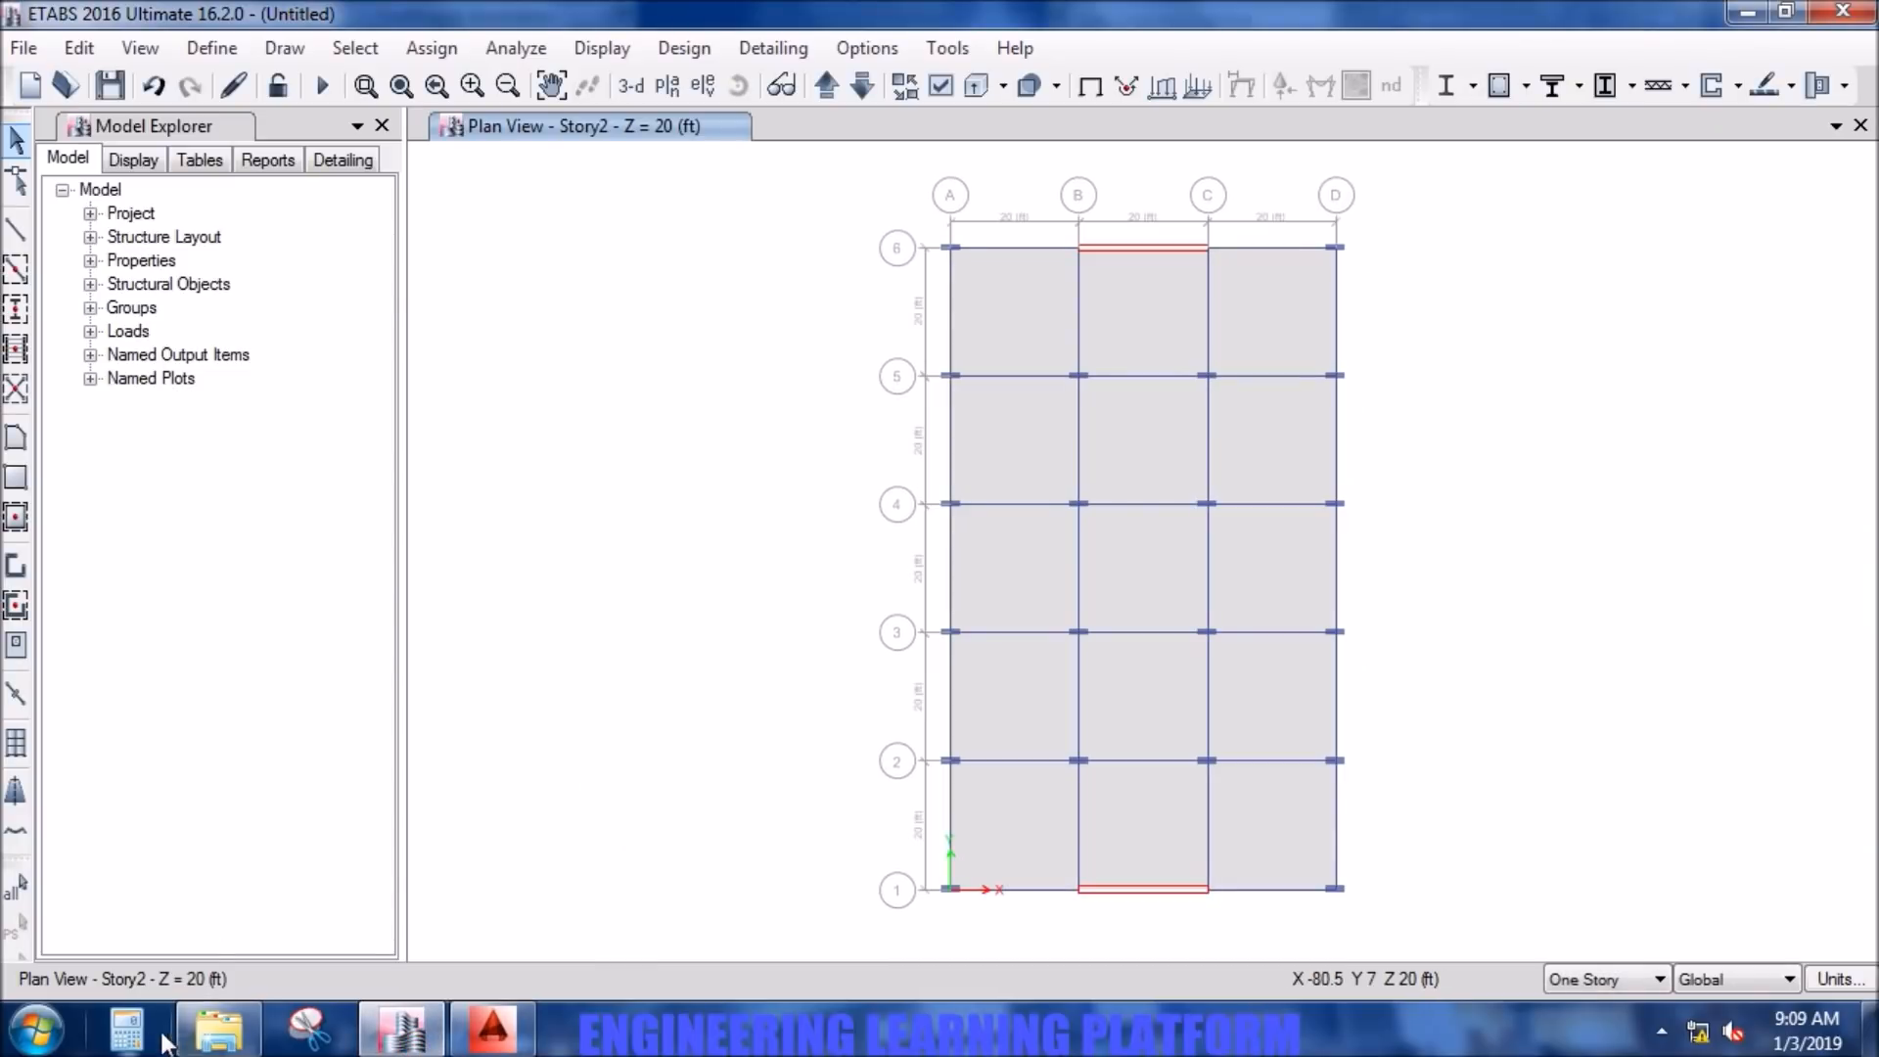
{"action": "left_click", "coordinate": [127, 1028]}
{"action": "left_click", "coordinate": [410, 894]}
{"action": "left_click", "coordinate": [281, 799]}
{"action": "left_click", "coordinate": [458, 801]}
{"action": "left_click", "coordinate": [402, 850]}
{"action": "left_click", "coordinate": [342, 850]}
{"action": "left_click", "coordinate": [341, 753]}
{"action": "left_click", "coordinate": [285, 846]}
{"action": "left_click", "coordinate": [513, 868]}
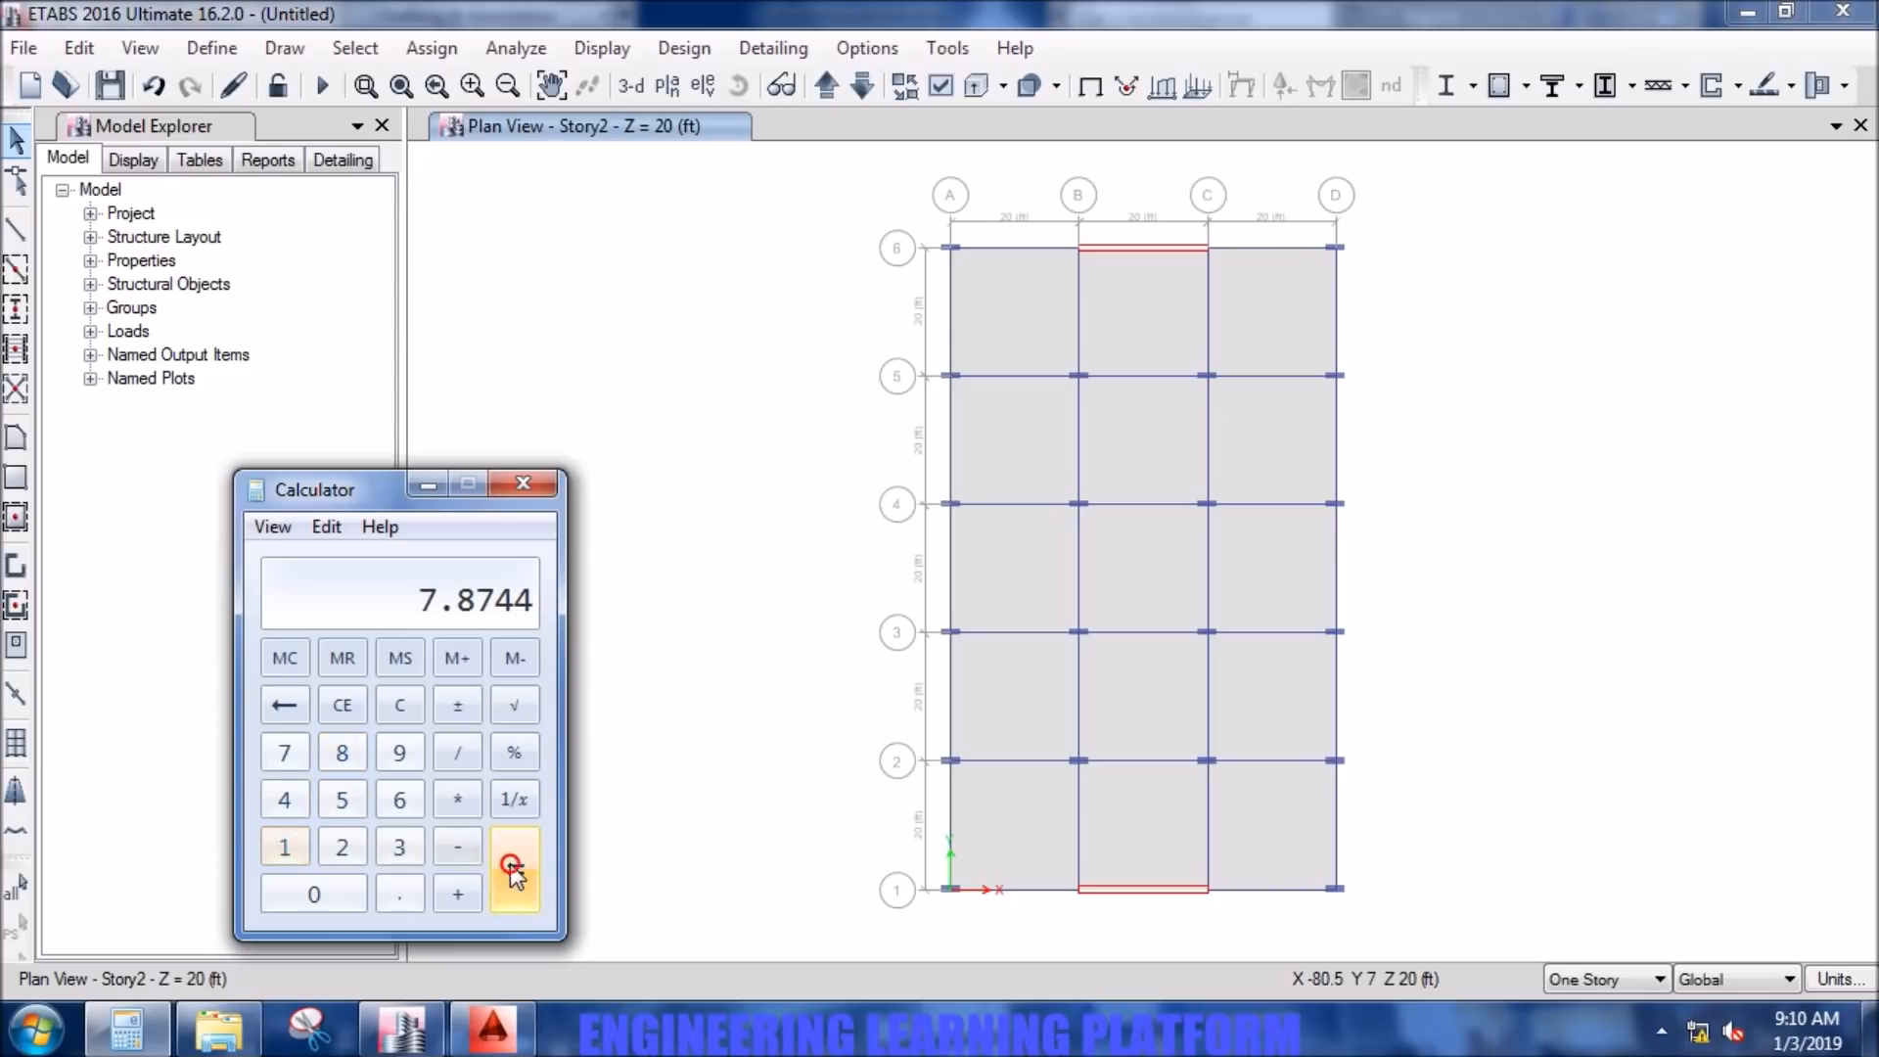
{"action": "left_click", "coordinate": [510, 495]}
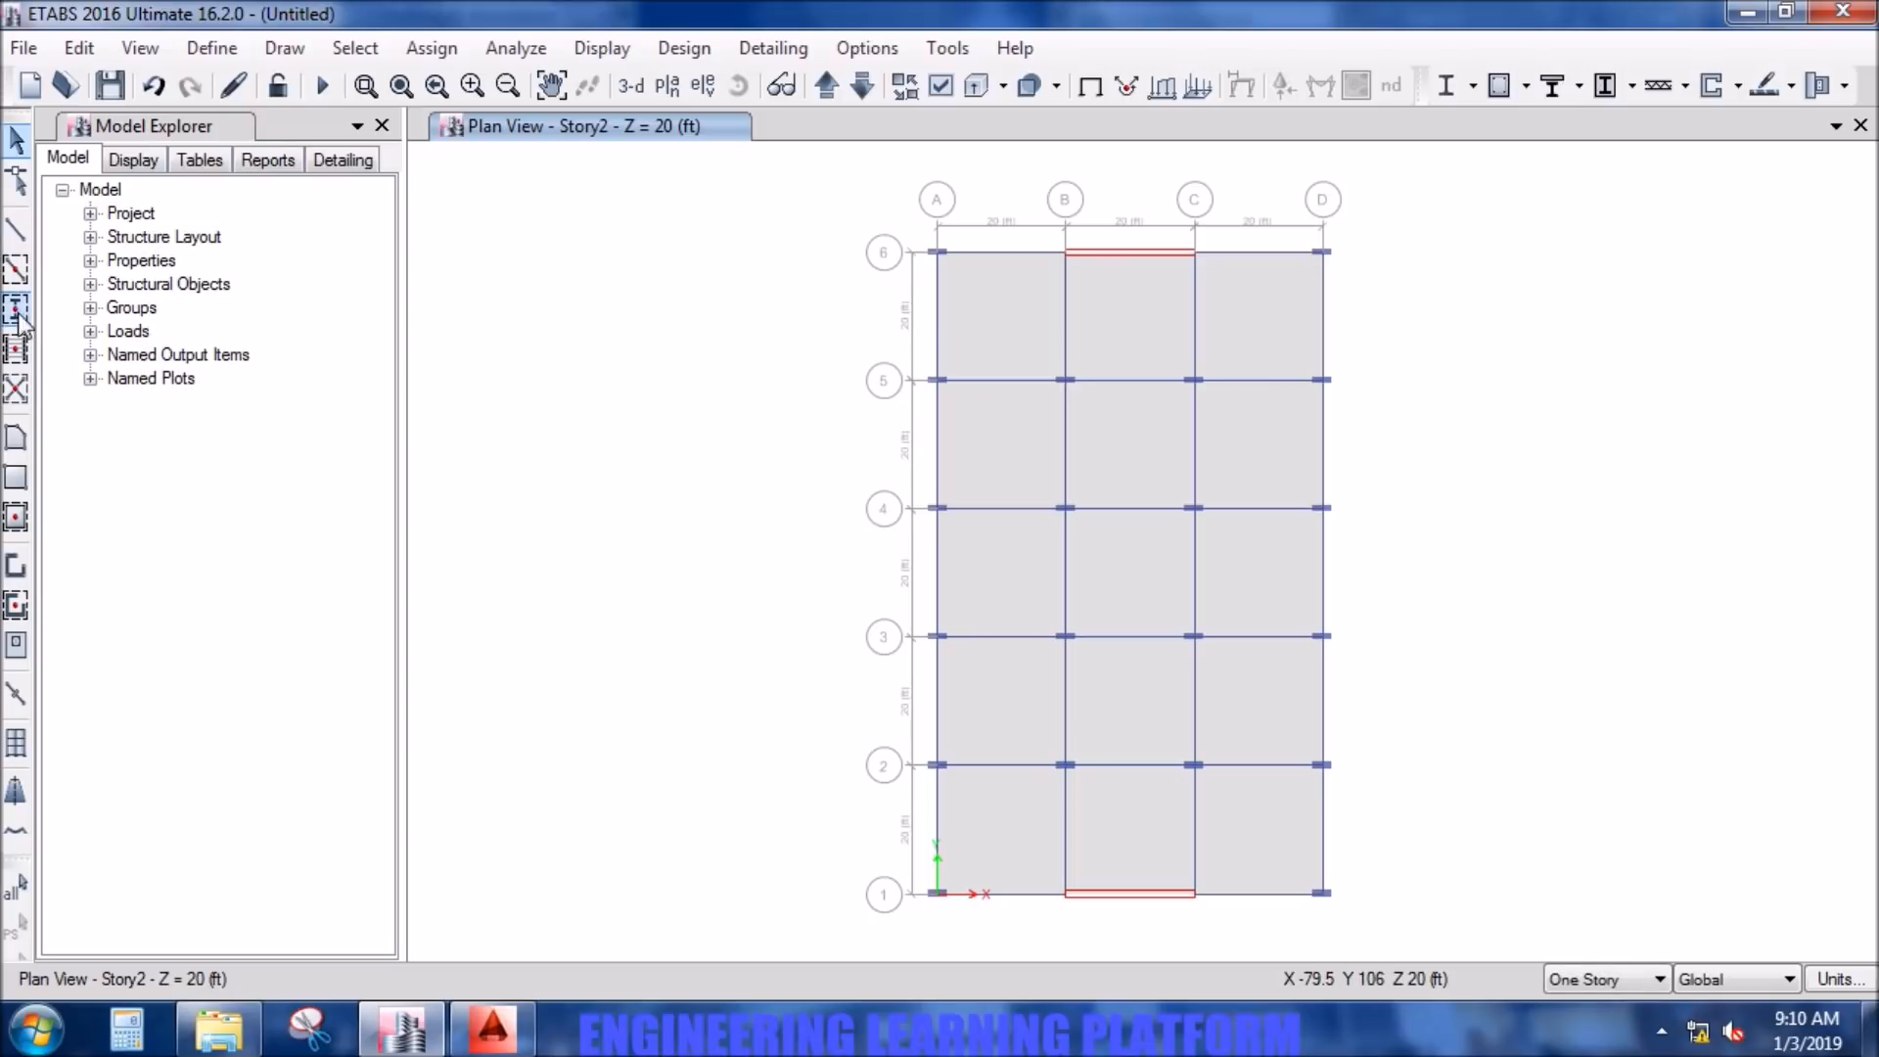
- Choose property None for a new frame line and switch to Calculator to work out its plan offset
{"action": "left_click", "coordinate": [19, 235]}
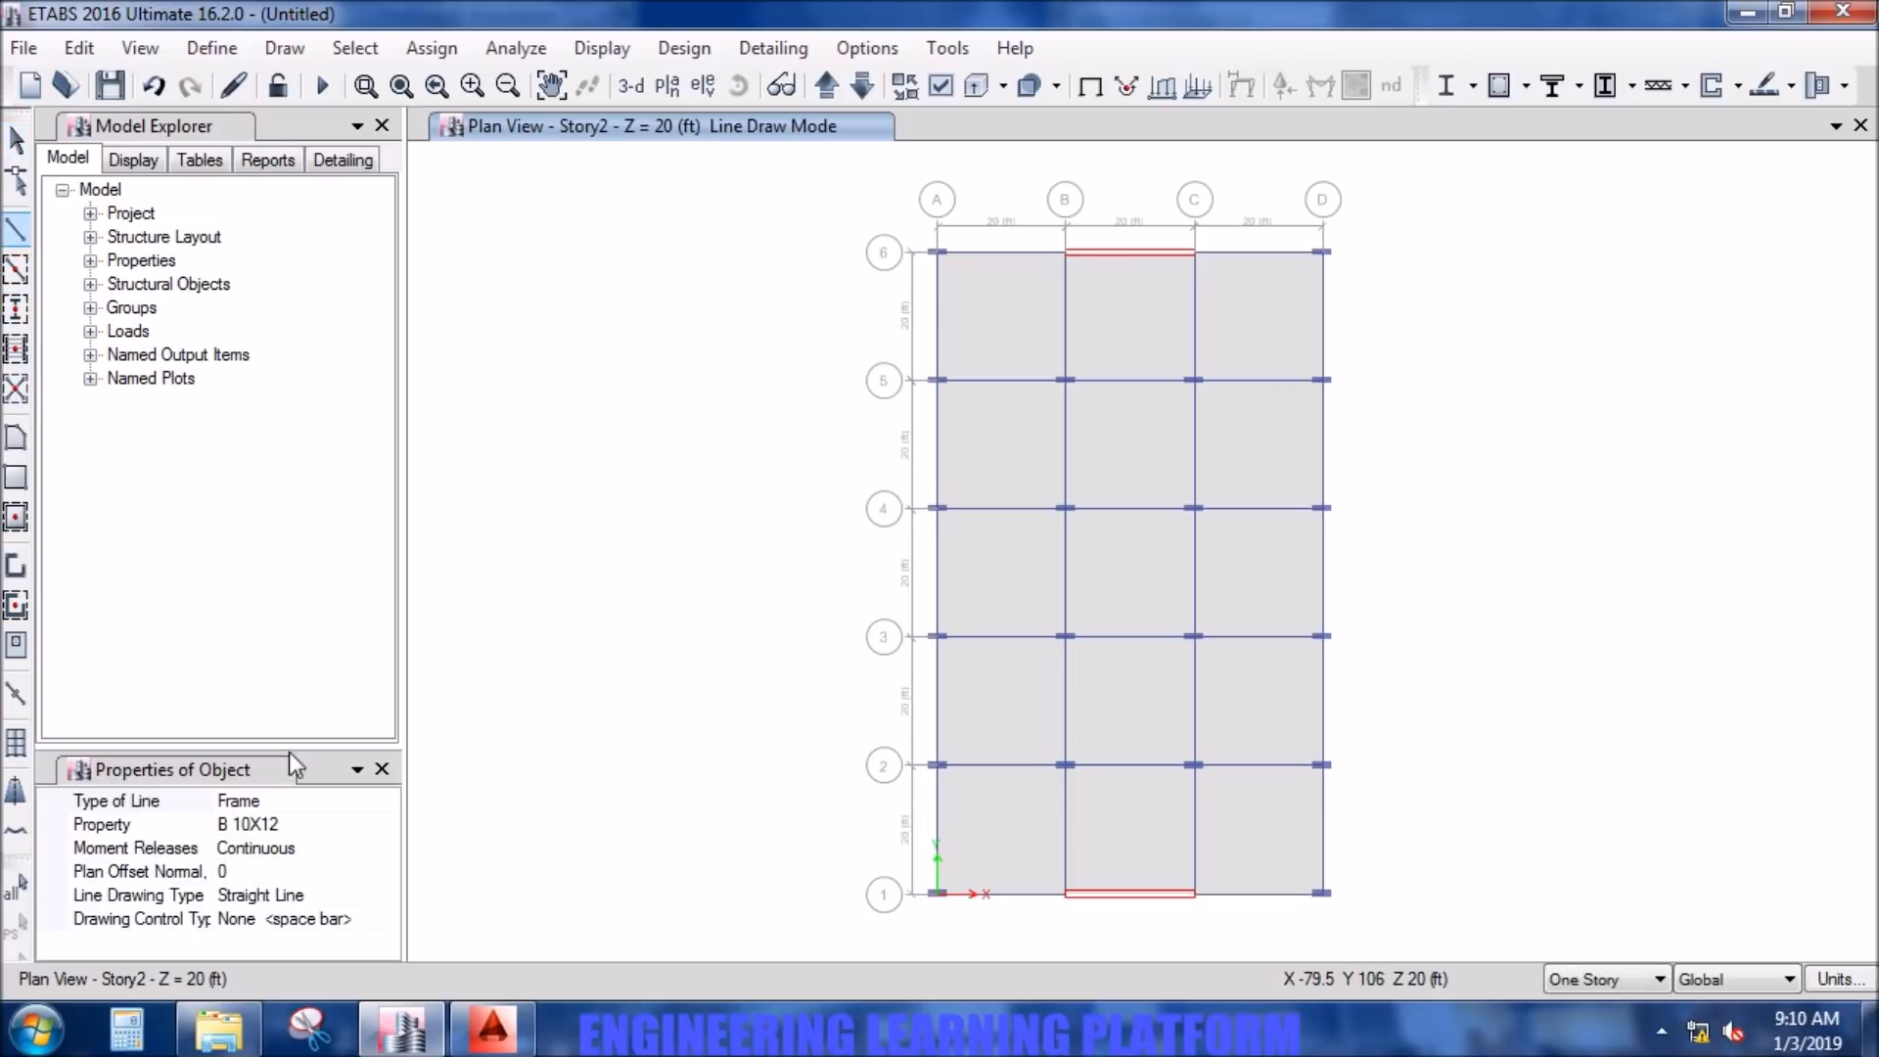
{"action": "left_click", "coordinate": [377, 825]}
{"action": "left_click", "coordinate": [389, 825]}
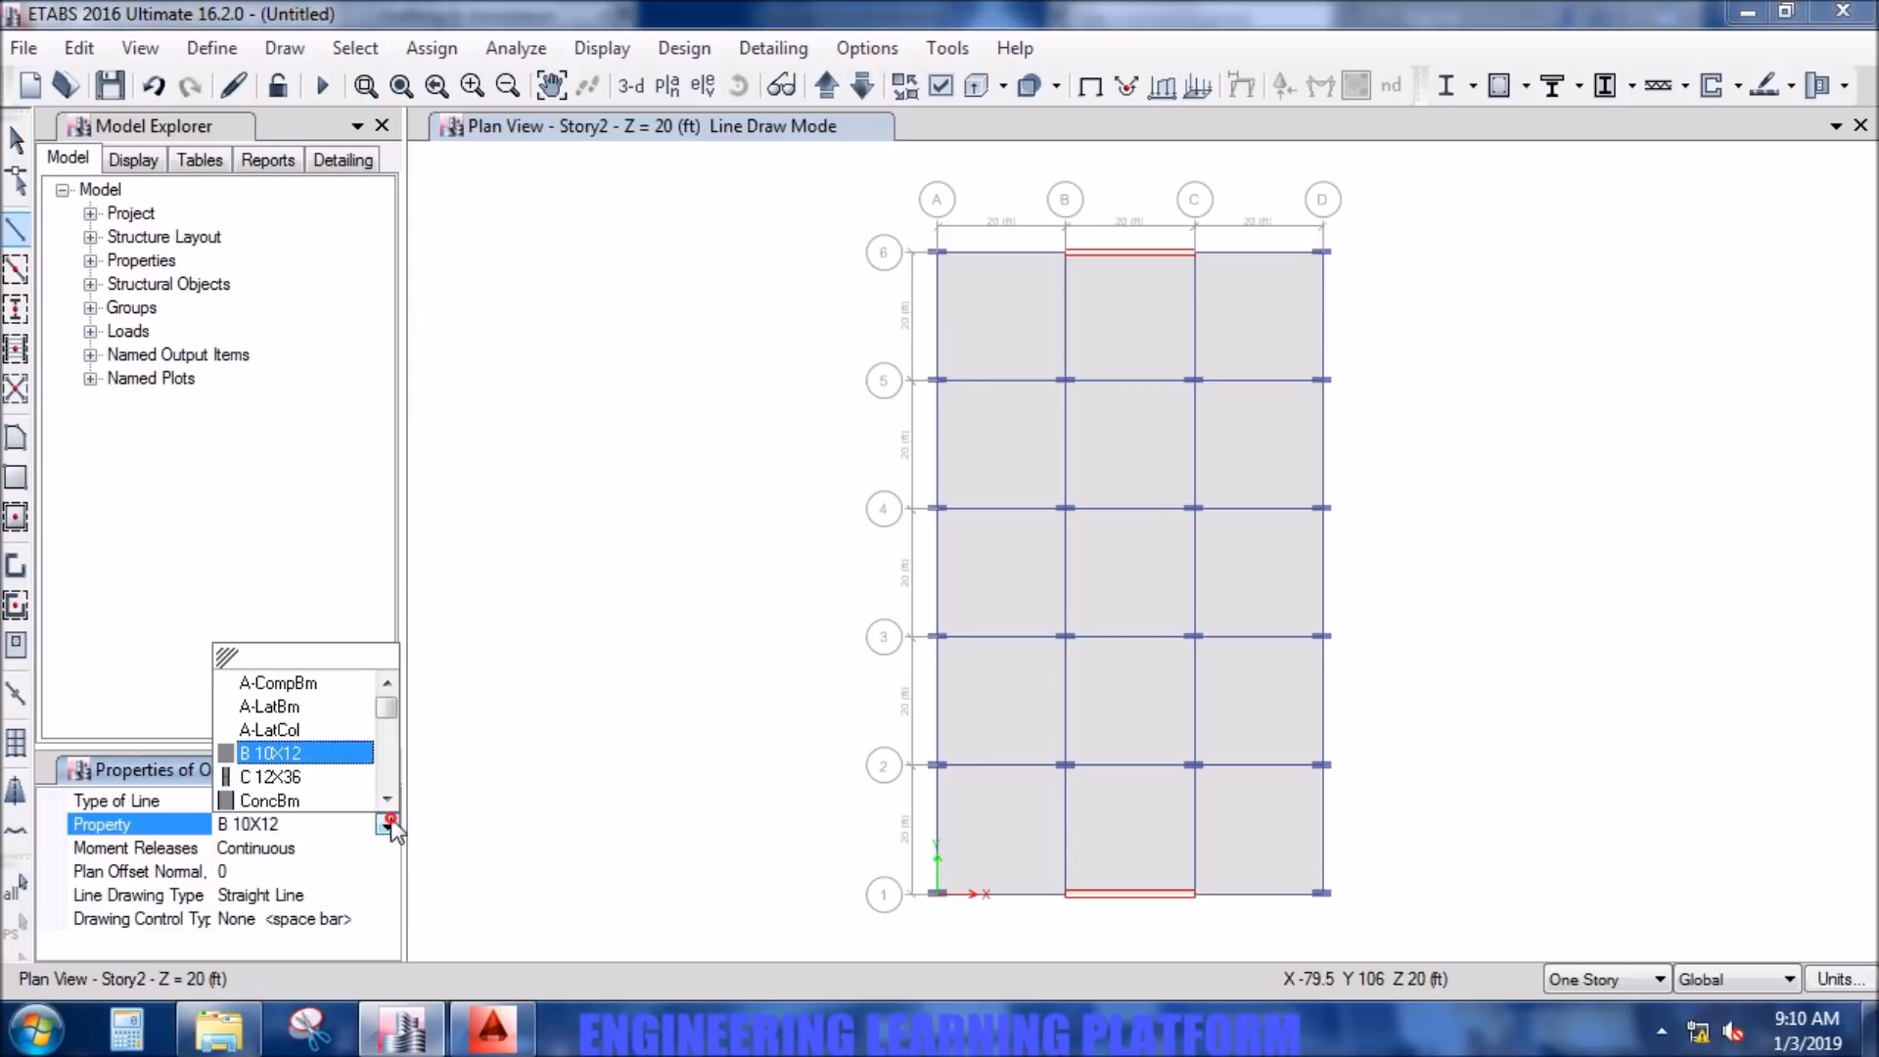
{"action": "left_click_drag", "start_coordinate": [385, 703], "coordinate": [353, 791]}
{"action": "left_click", "coordinate": [309, 799]}
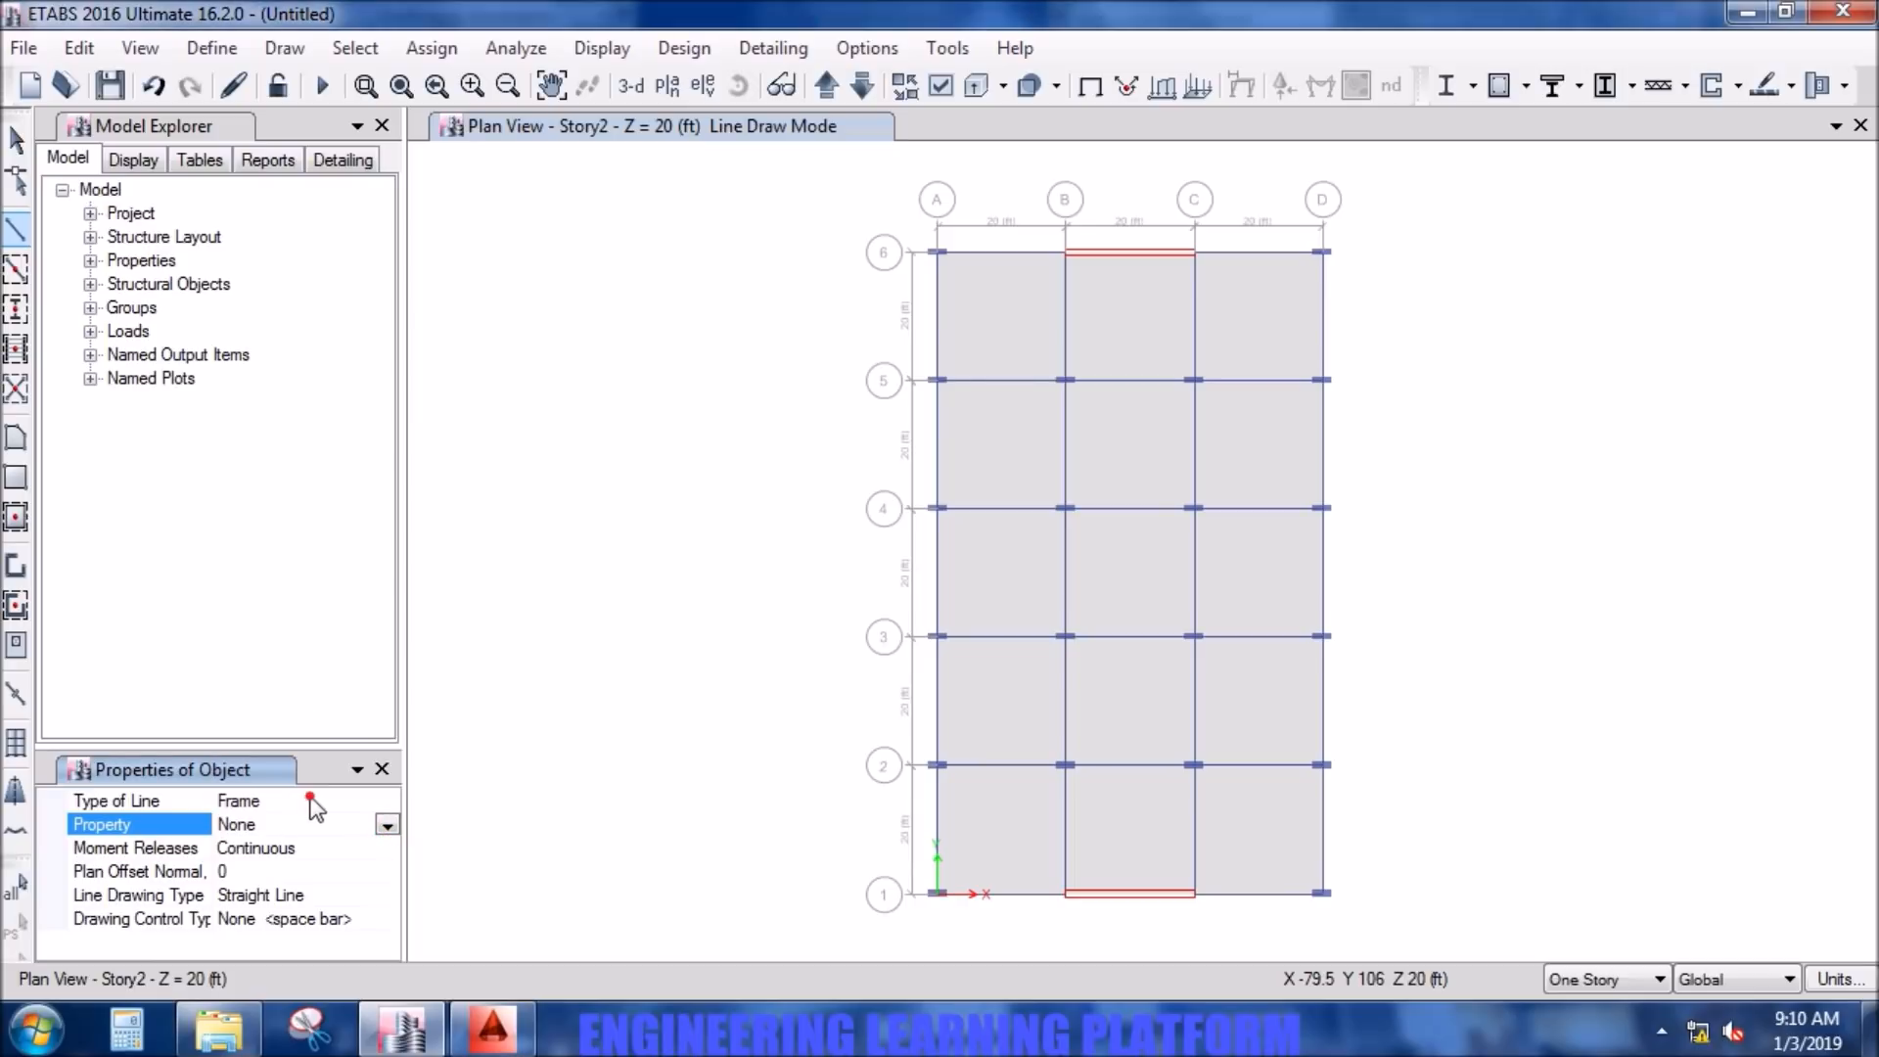
{"action": "left_click", "coordinate": [278, 868]}
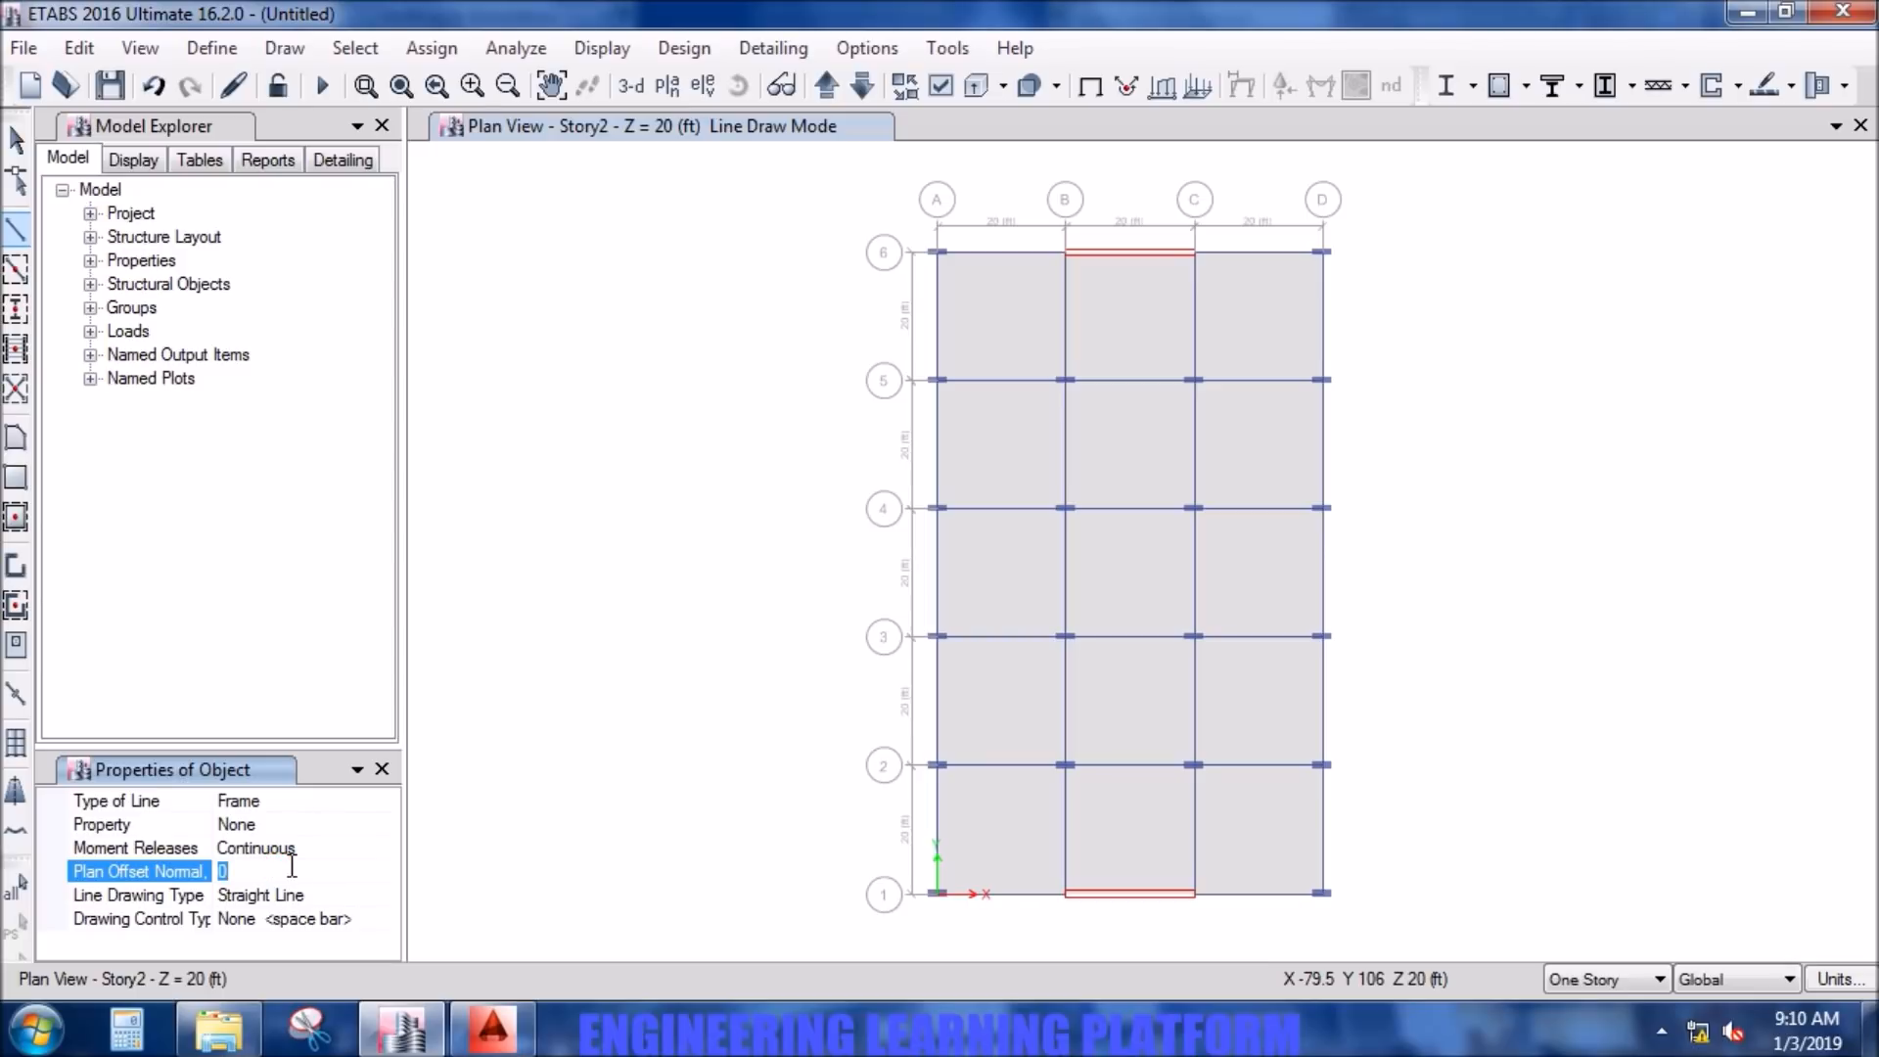
{"action": "left_click", "coordinate": [127, 1029]}
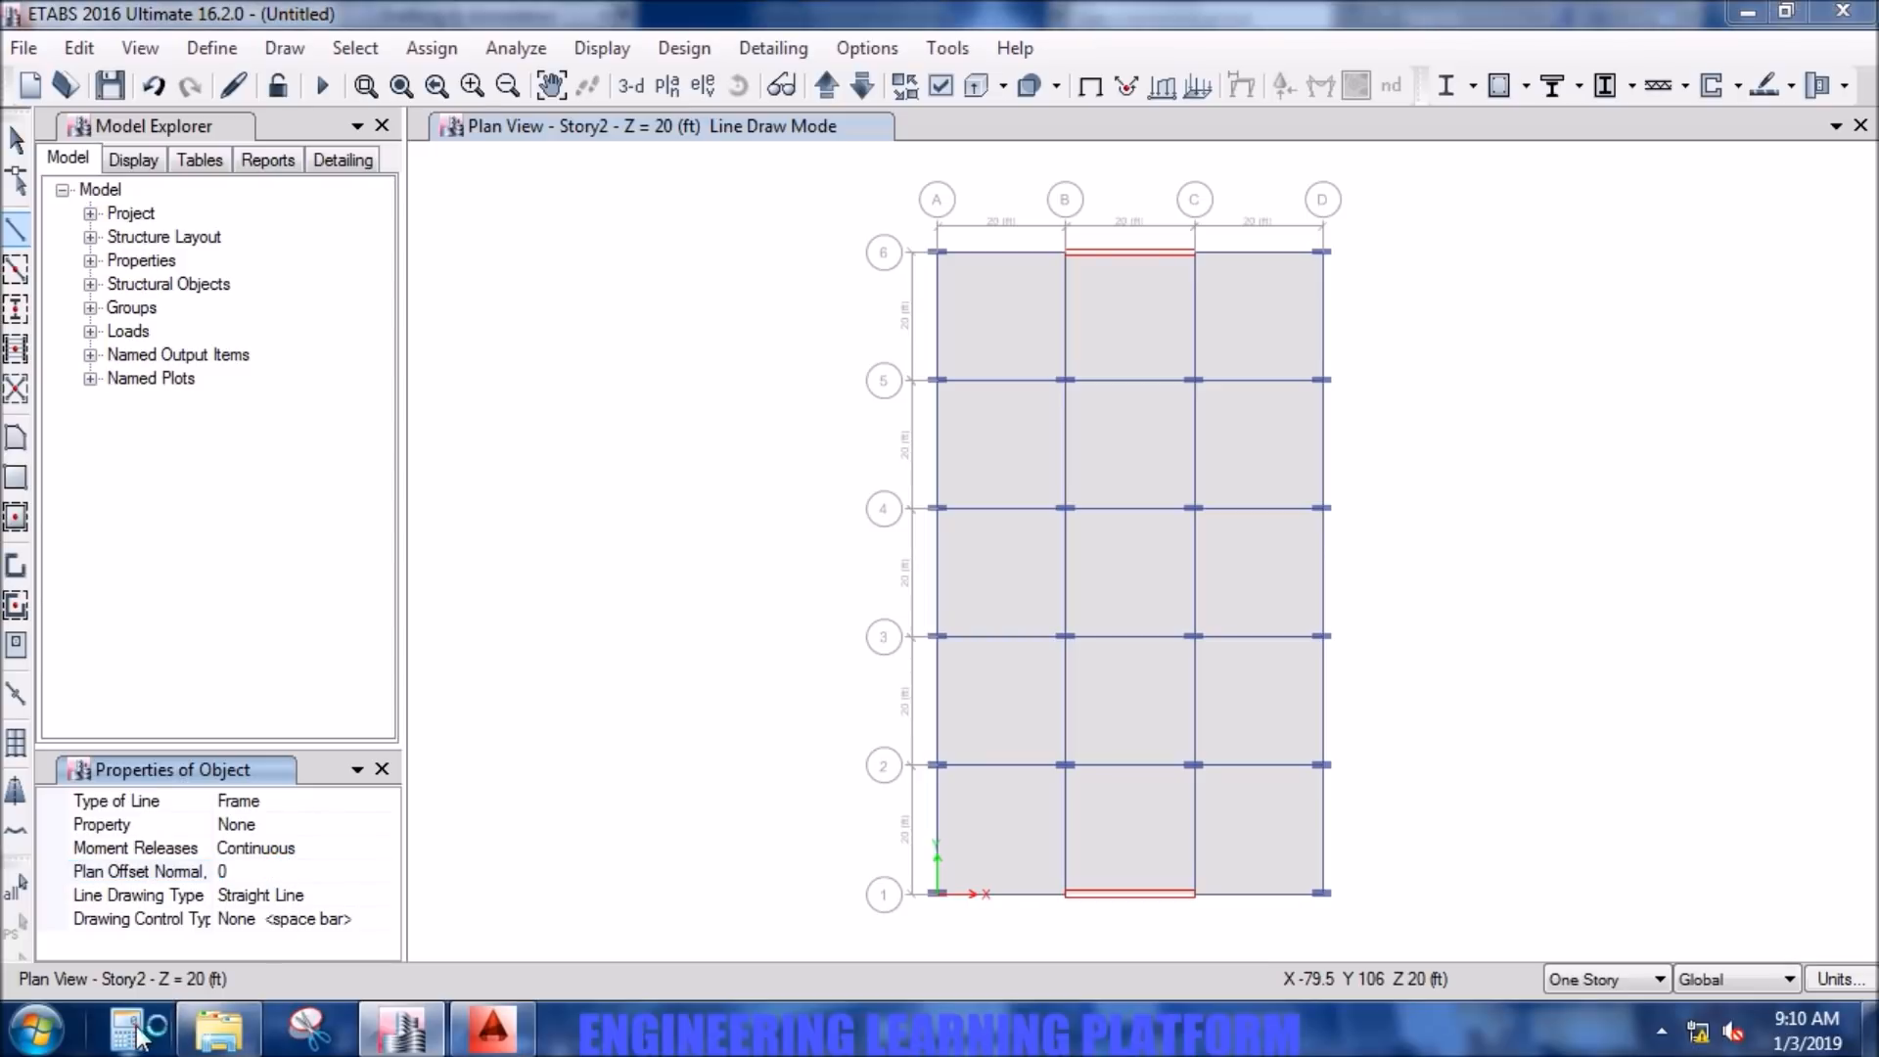
{"action": "left_click", "coordinate": [391, 903]}
{"action": "left_click", "coordinate": [357, 855]}
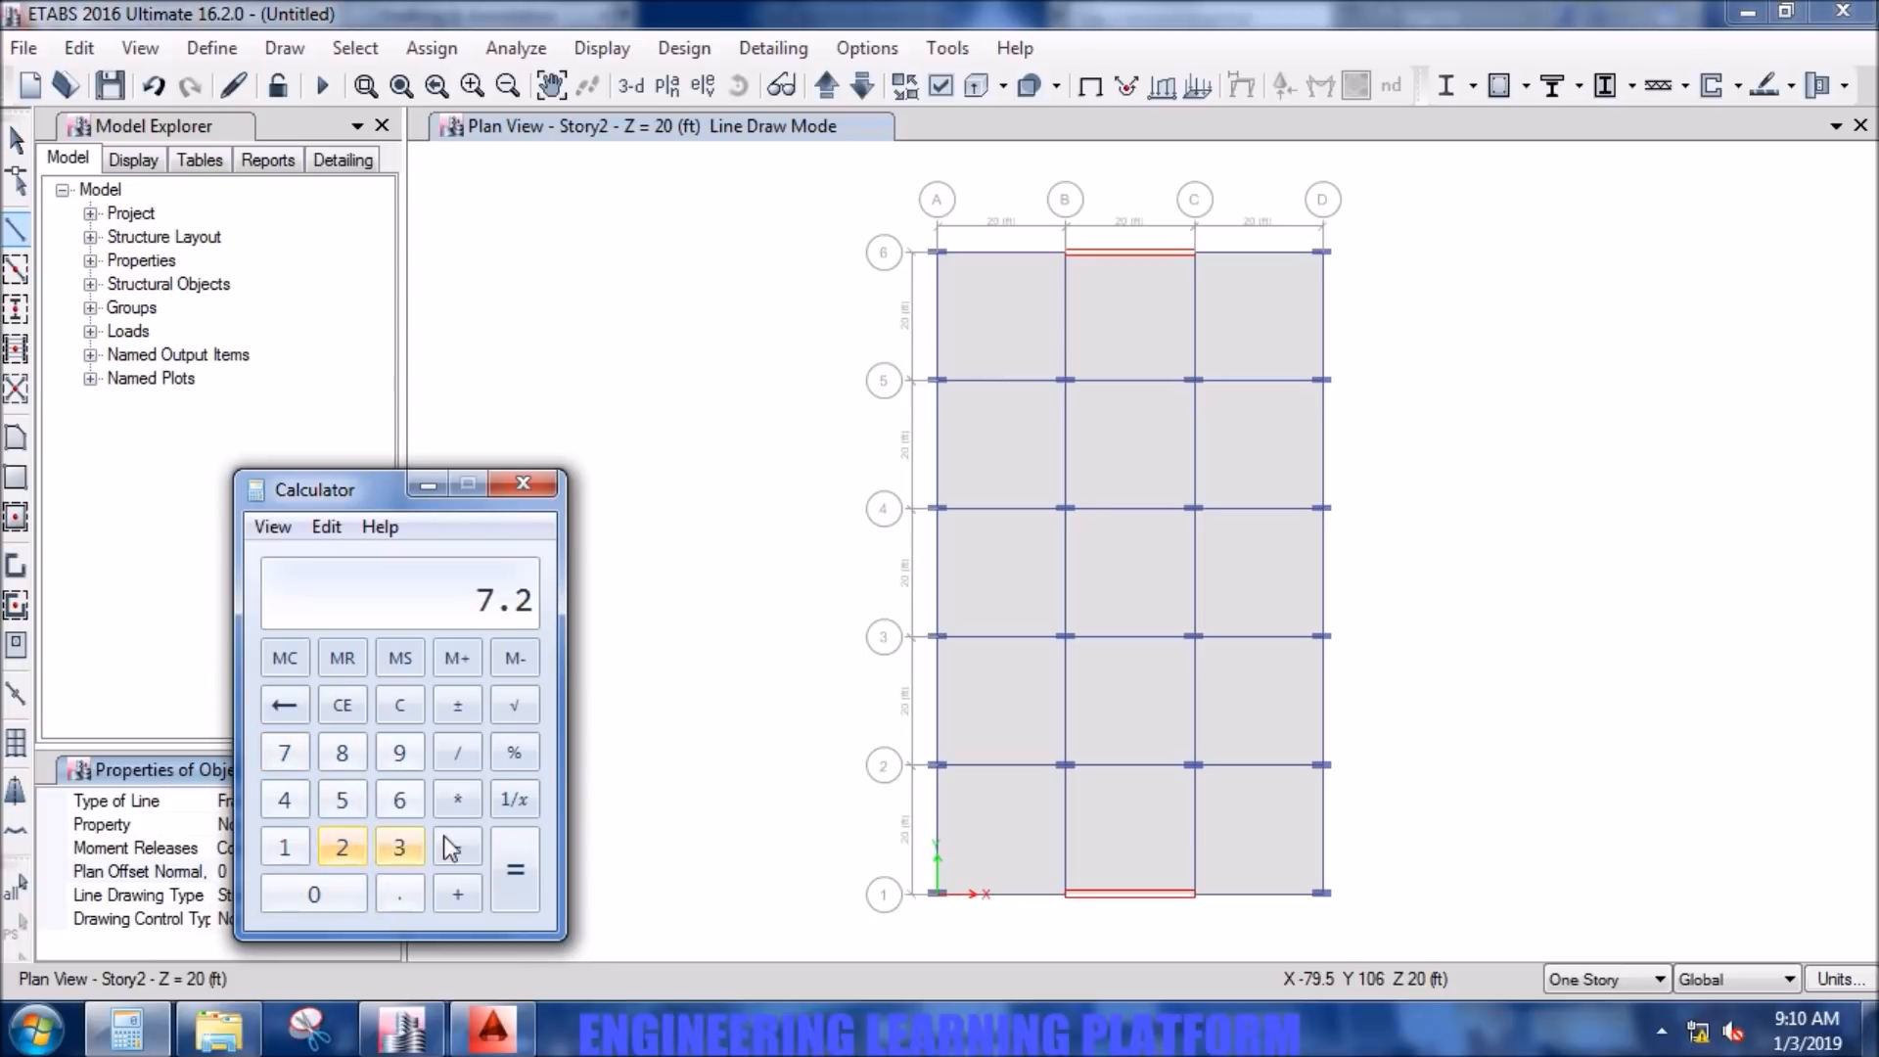
{"action": "left_click", "coordinate": [456, 801]}
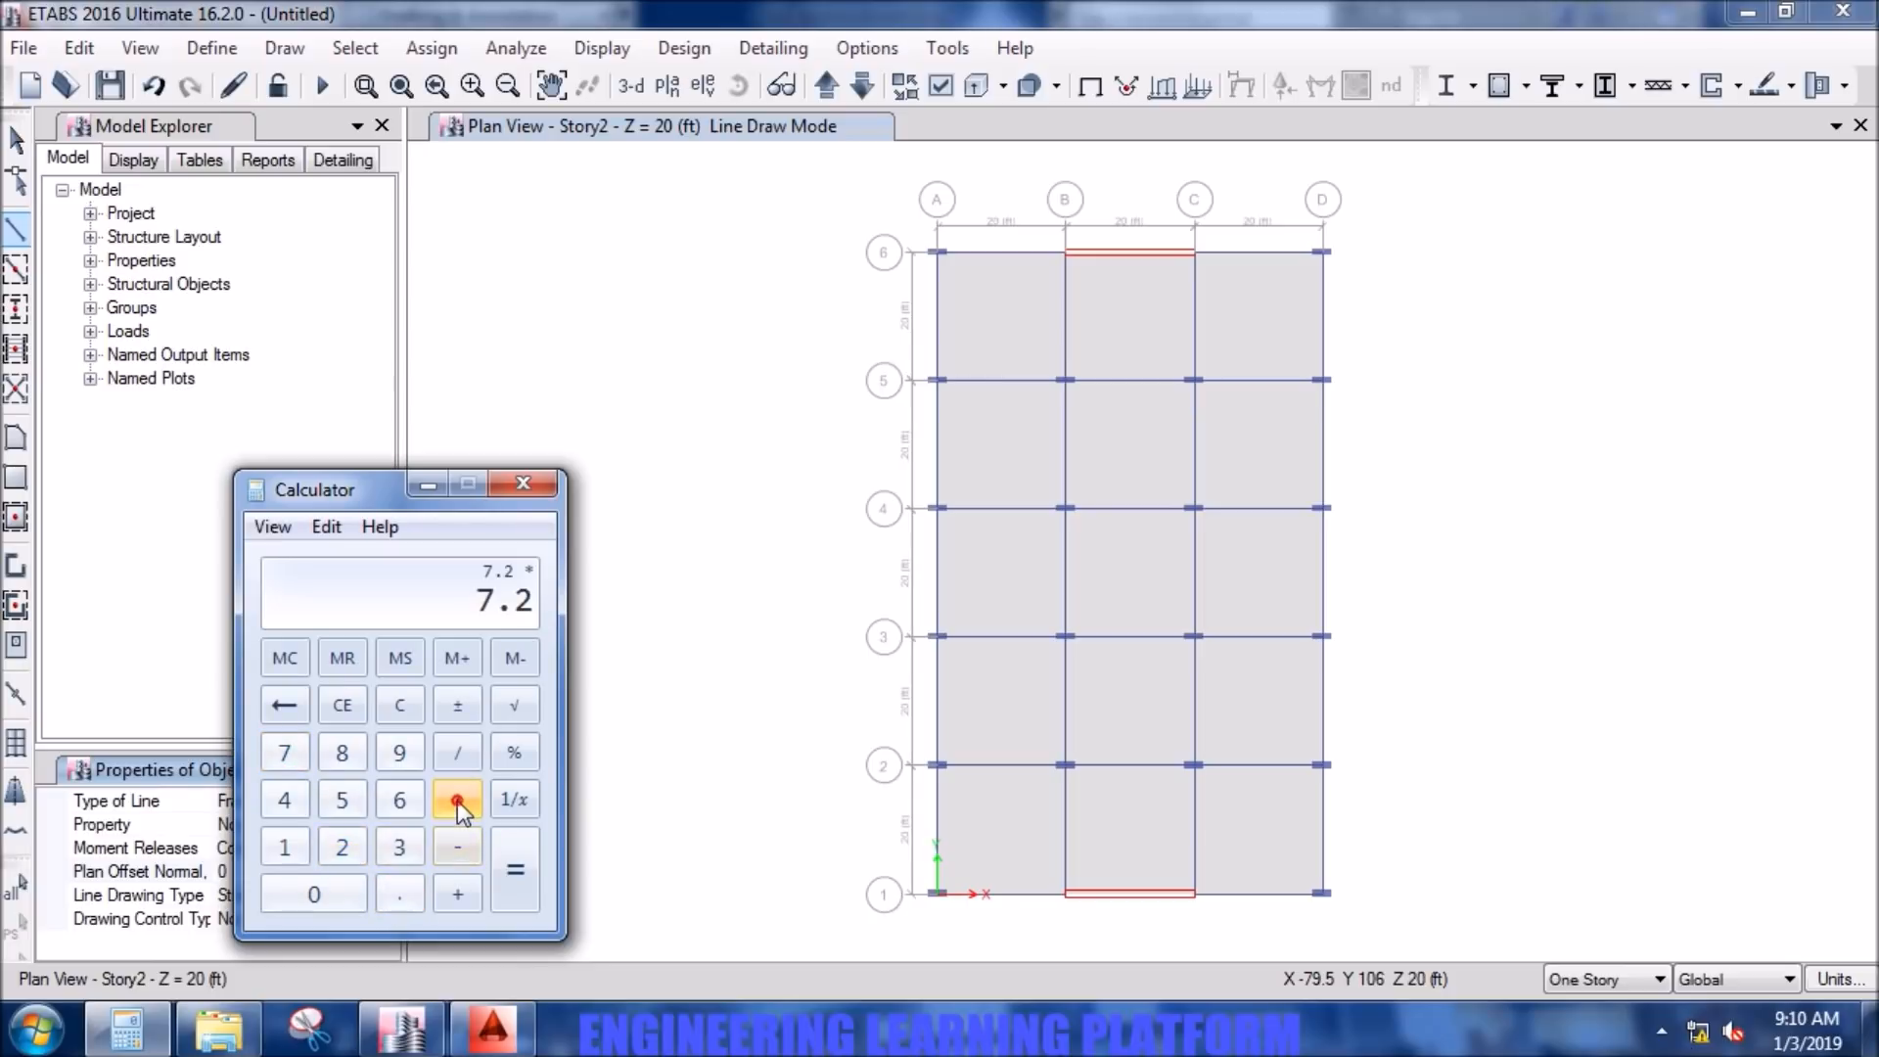
{"action": "left_click", "coordinate": [284, 708]}
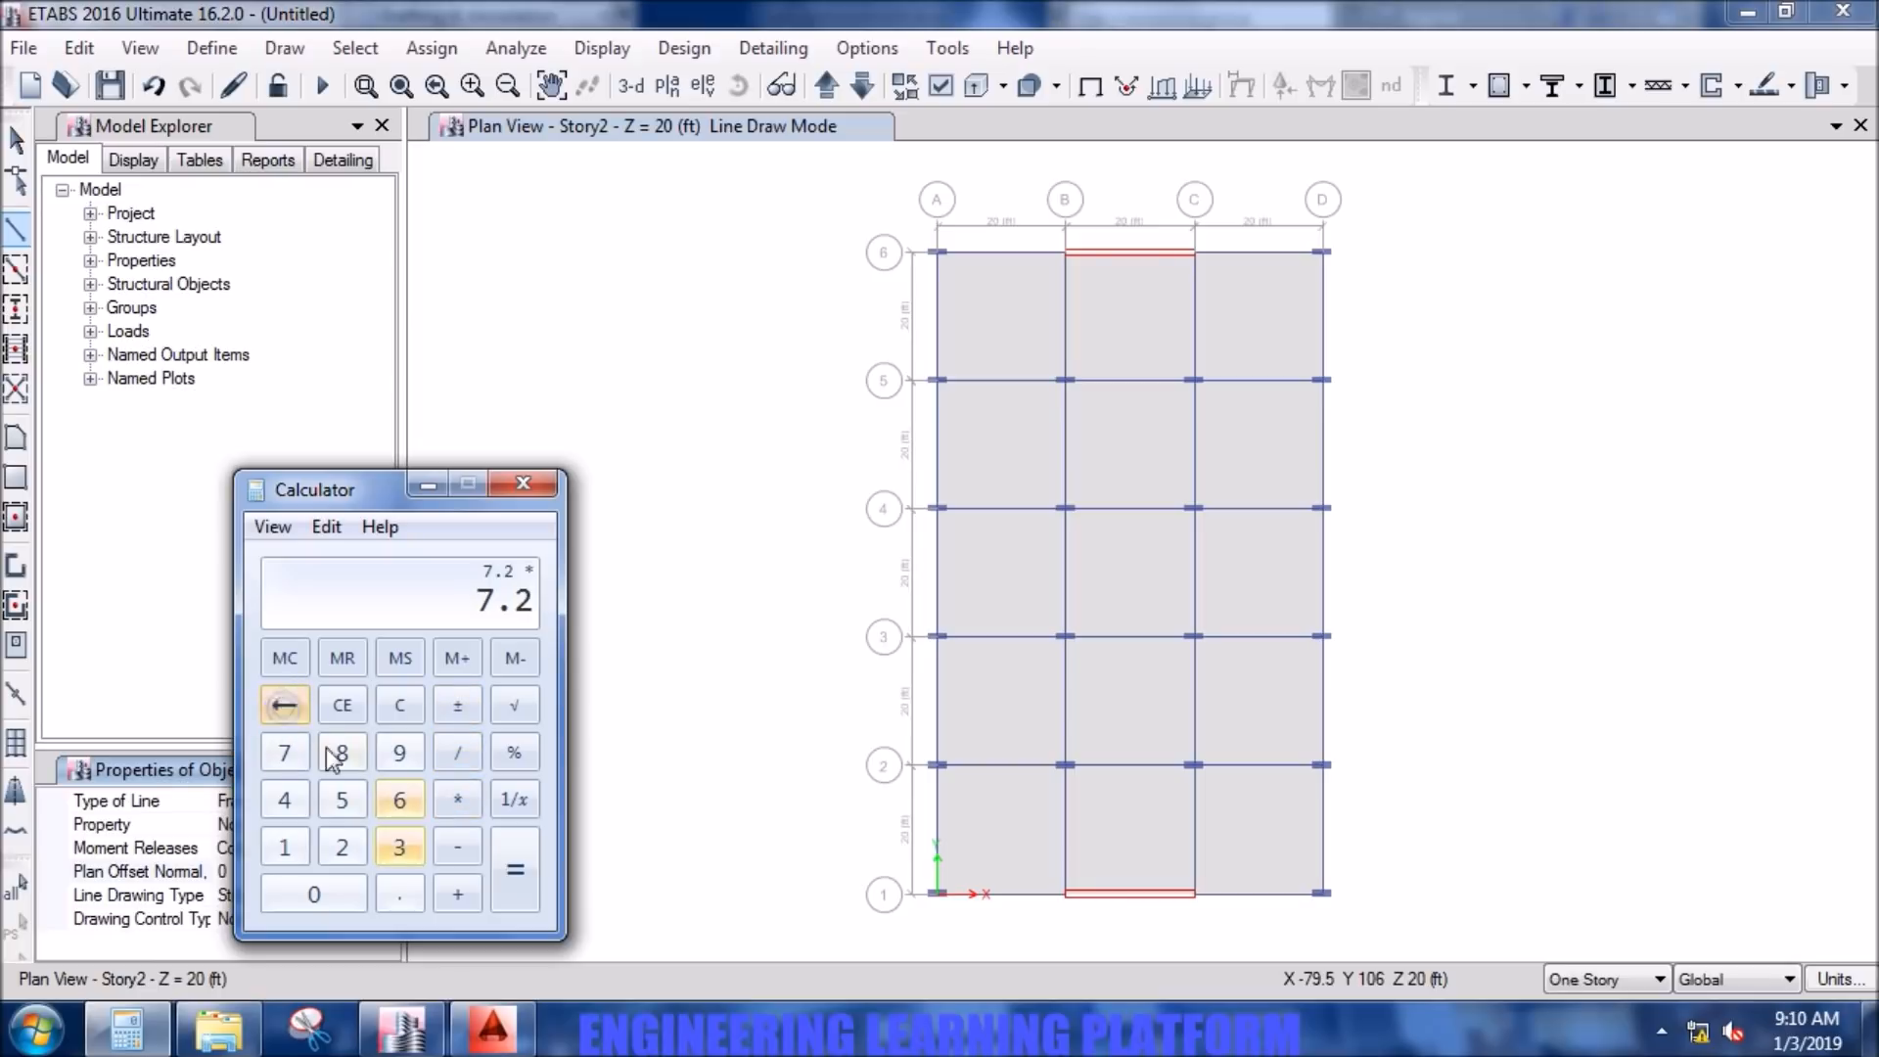
{"action": "left_click", "coordinate": [394, 711]}
- Convert the 7.9 ft overhang to inches by multiplying it by 12, and close Calculator
{"action": "left_click", "coordinate": [289, 756]}
{"action": "left_click", "coordinate": [399, 893]}
{"action": "left_click", "coordinate": [391, 754]}
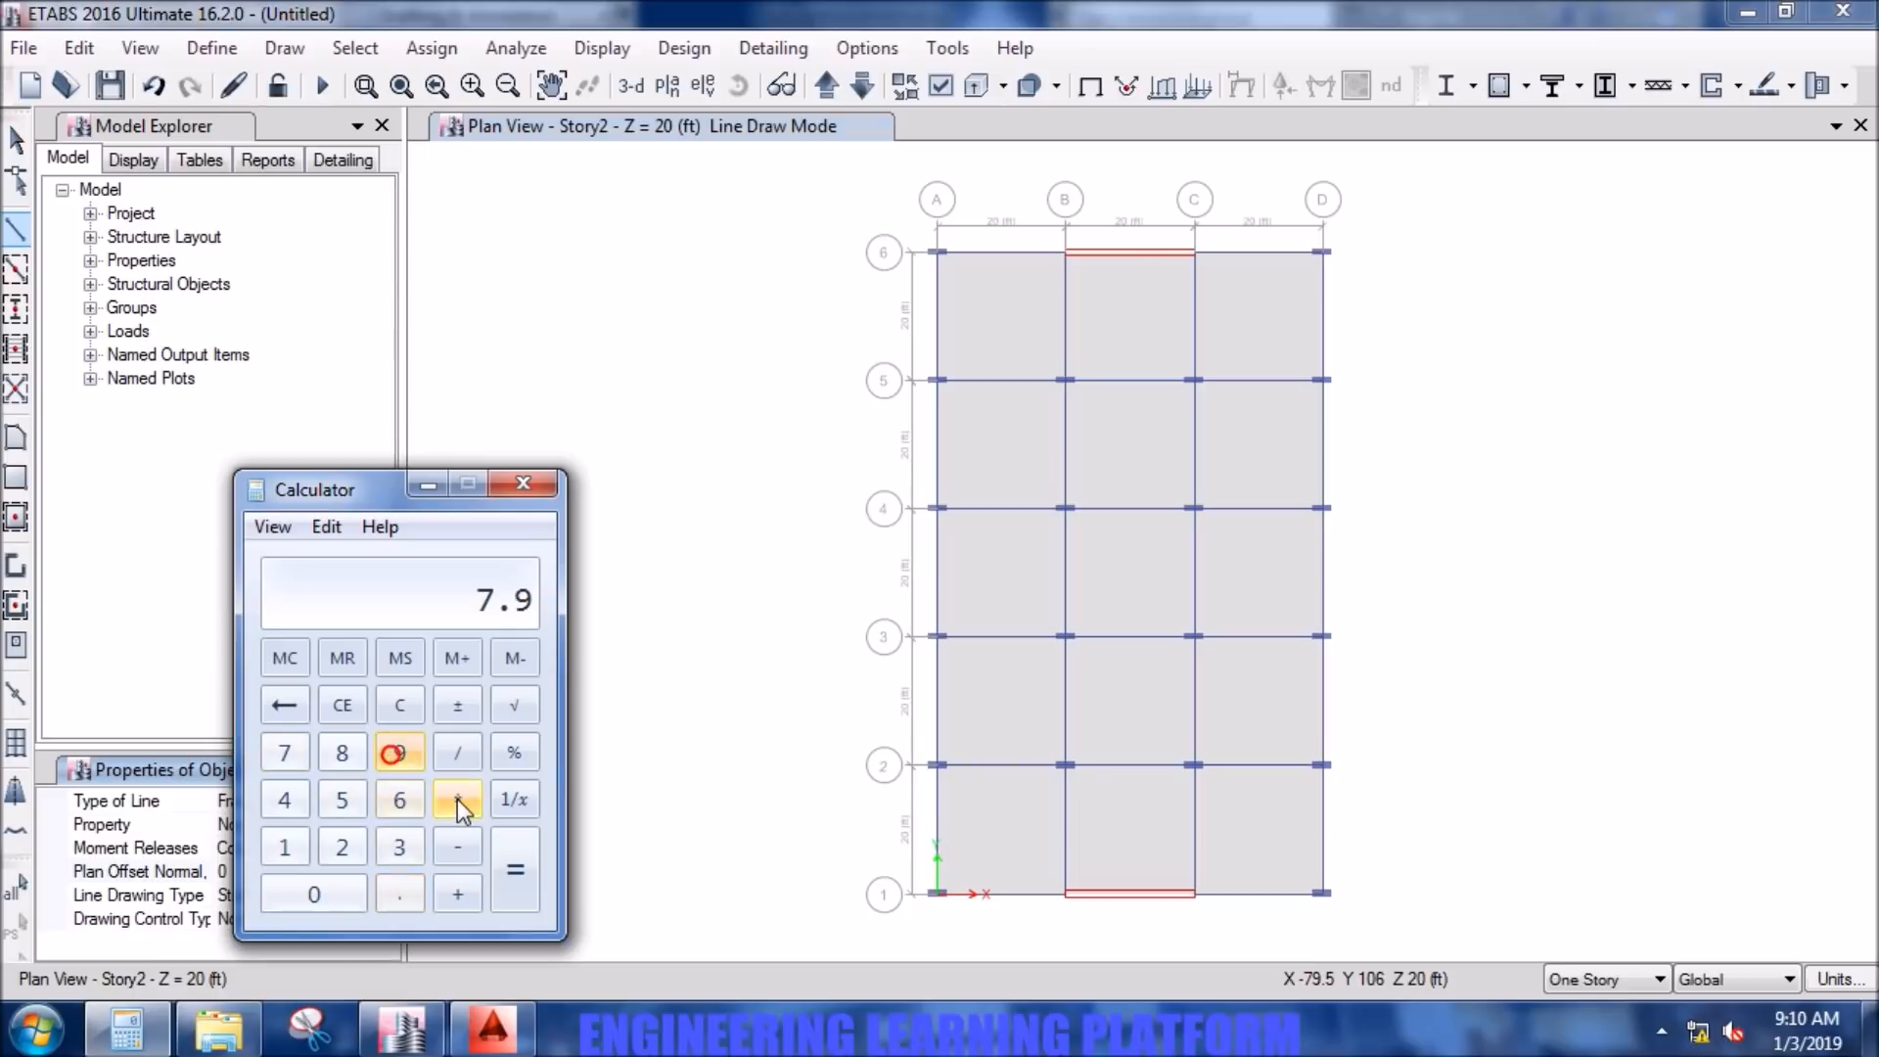
{"action": "left_click", "coordinate": [280, 850]}
{"action": "left_click", "coordinate": [343, 852]}
{"action": "left_click", "coordinate": [502, 873]}
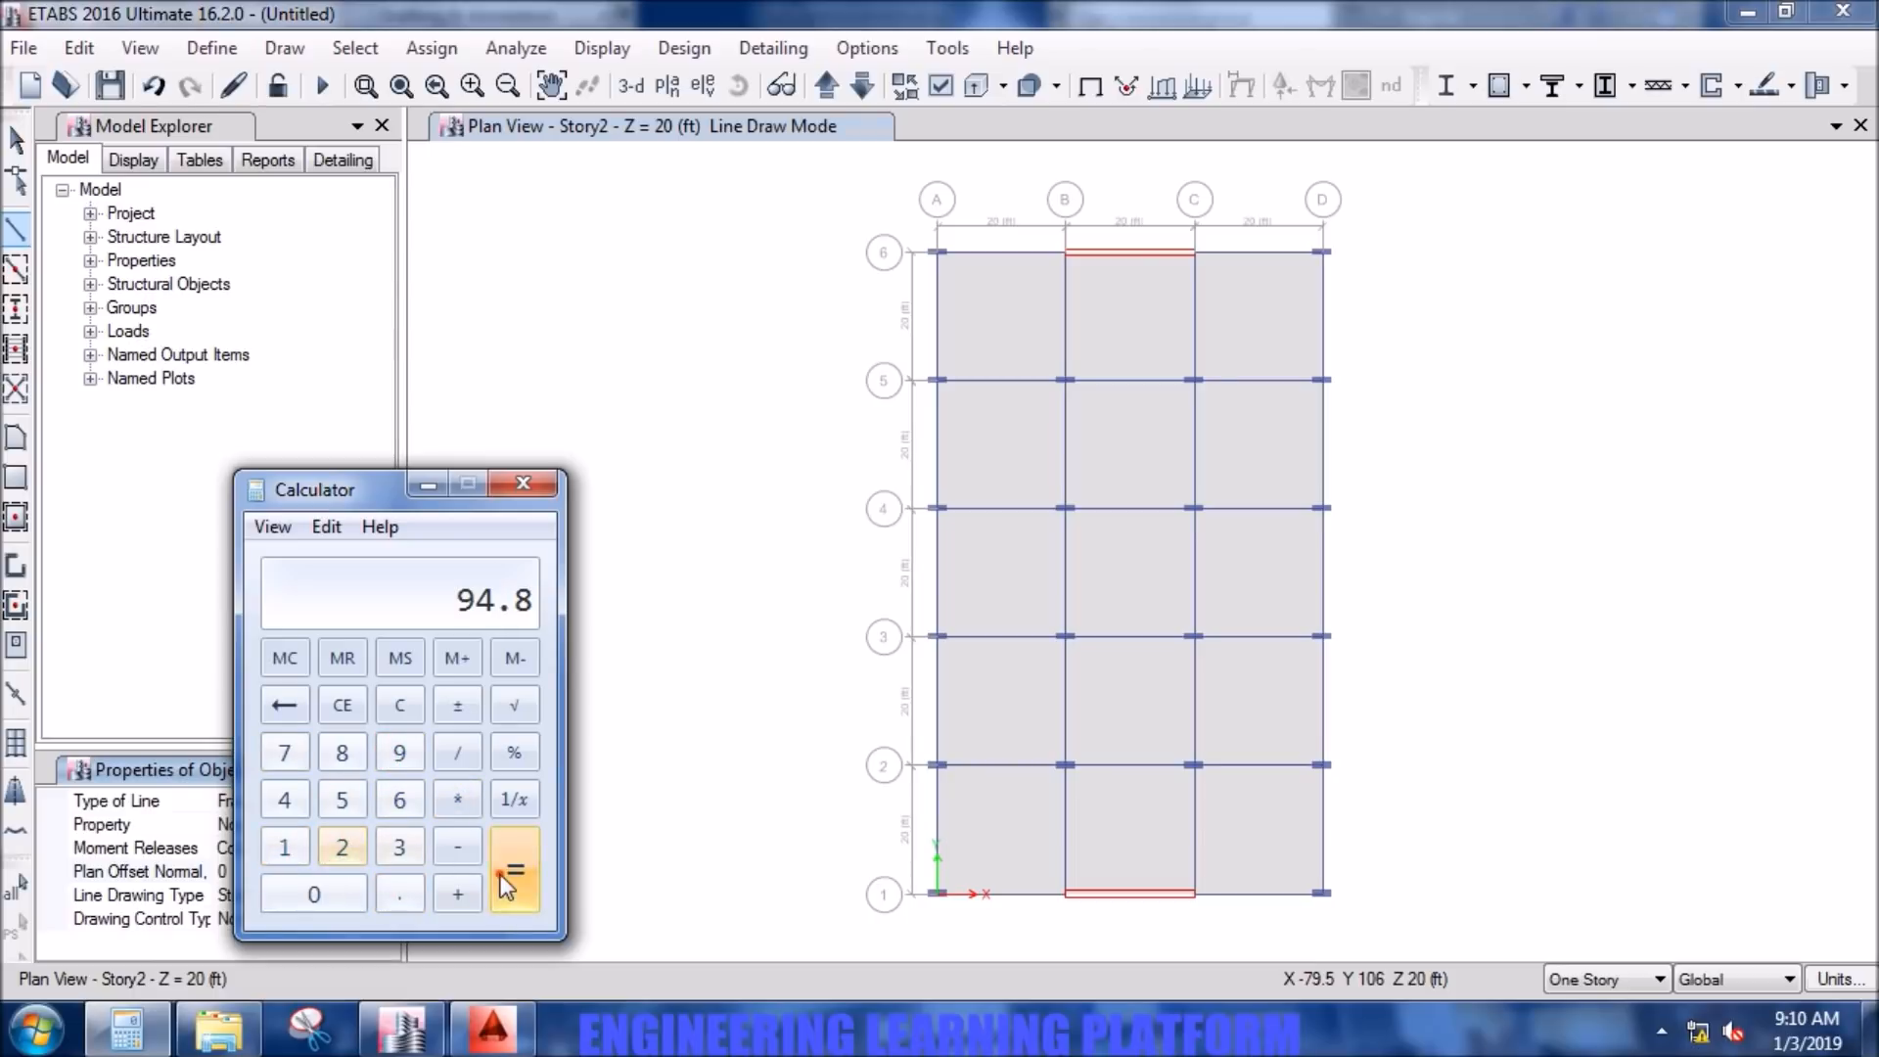
{"action": "left_click", "coordinate": [520, 487]}
- Set the normal plan offset to 95 and draw the offset reference line along grid line D from D-6 to D-1
{"action": "type", "text": "95"}
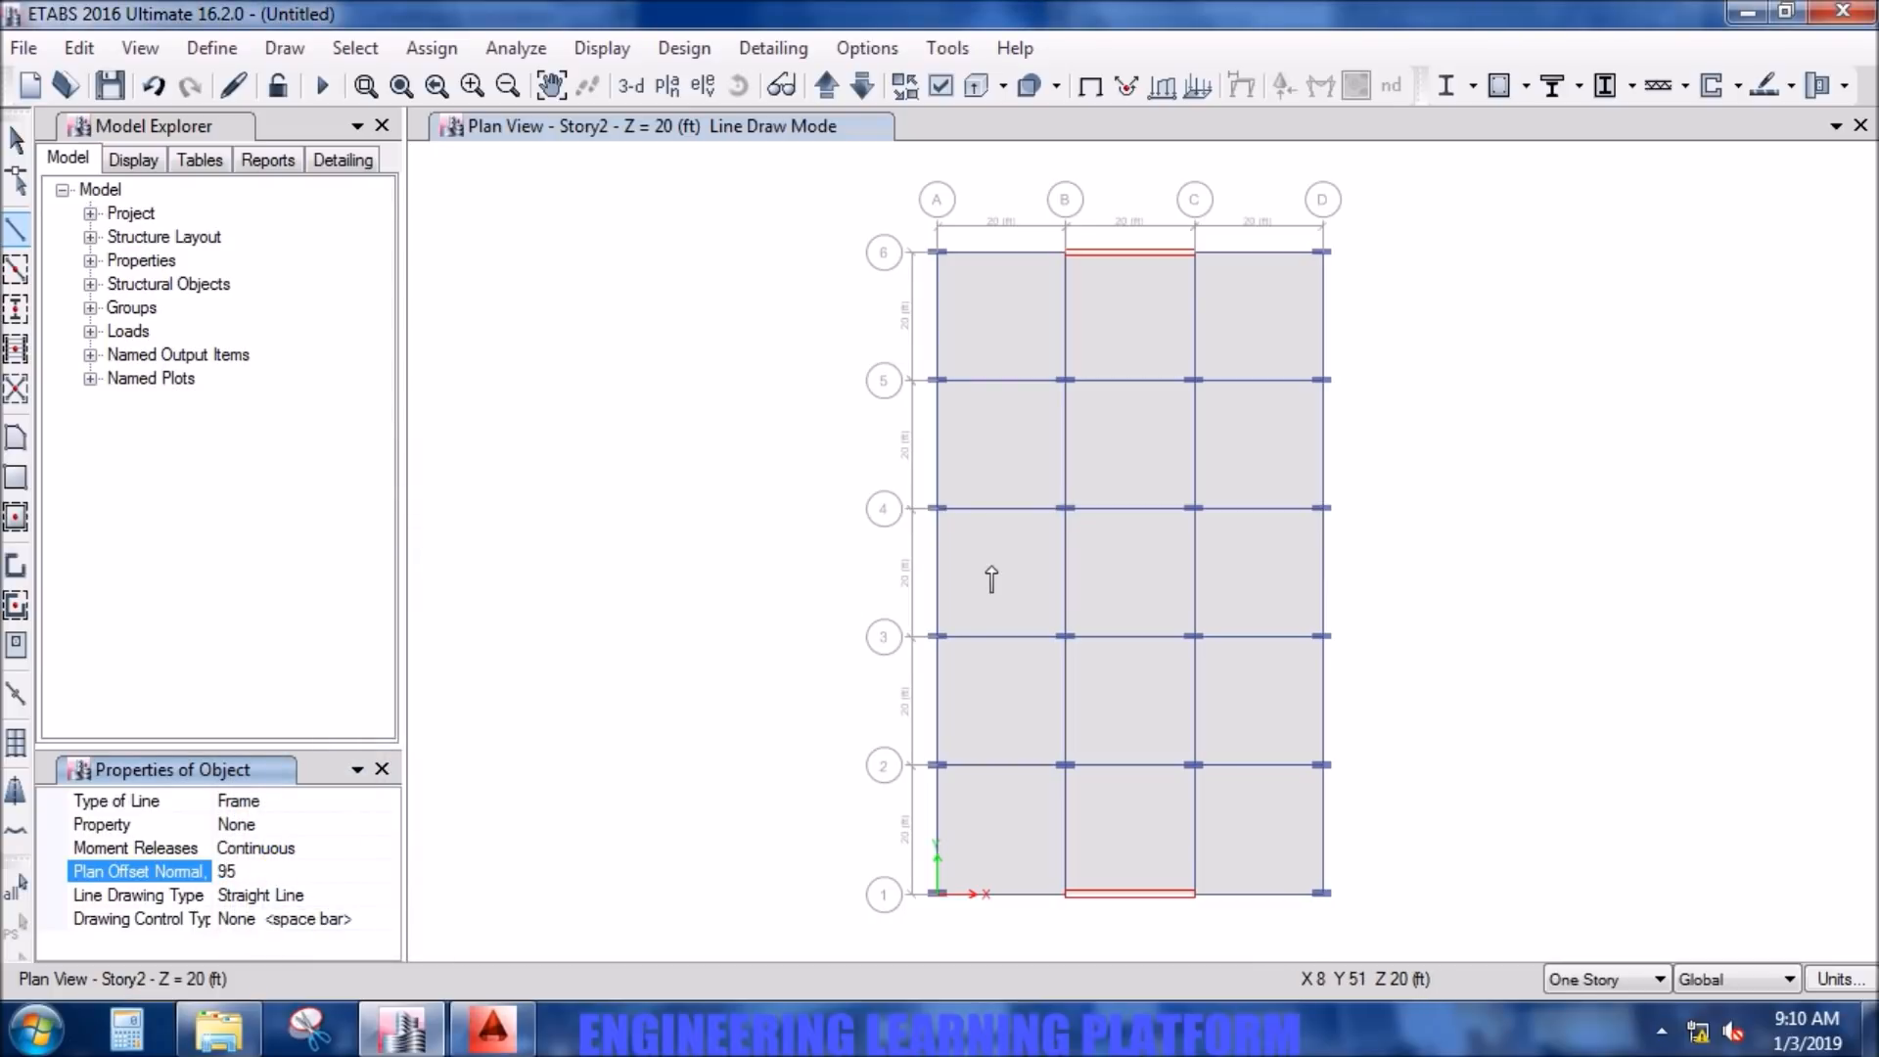
{"action": "left_click", "coordinate": [1323, 253]}
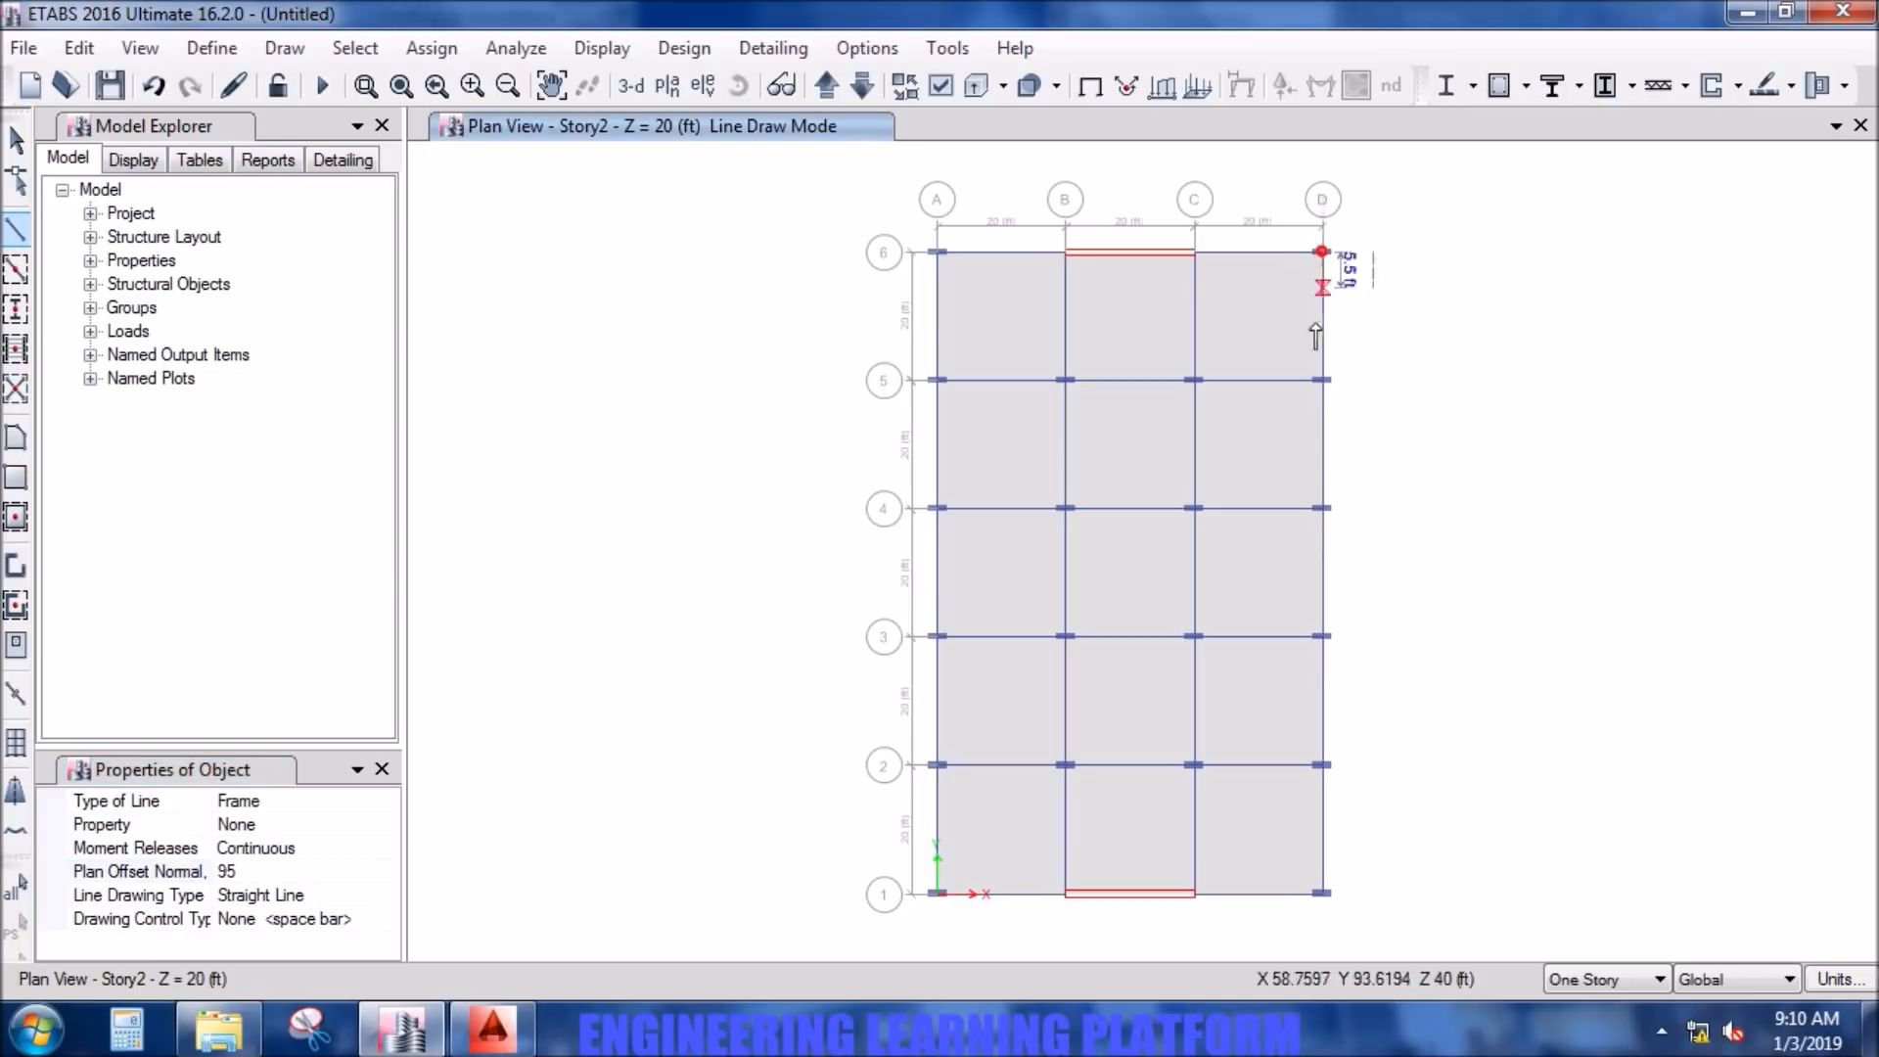
{"action": "double_click", "coordinate": [1324, 894]}
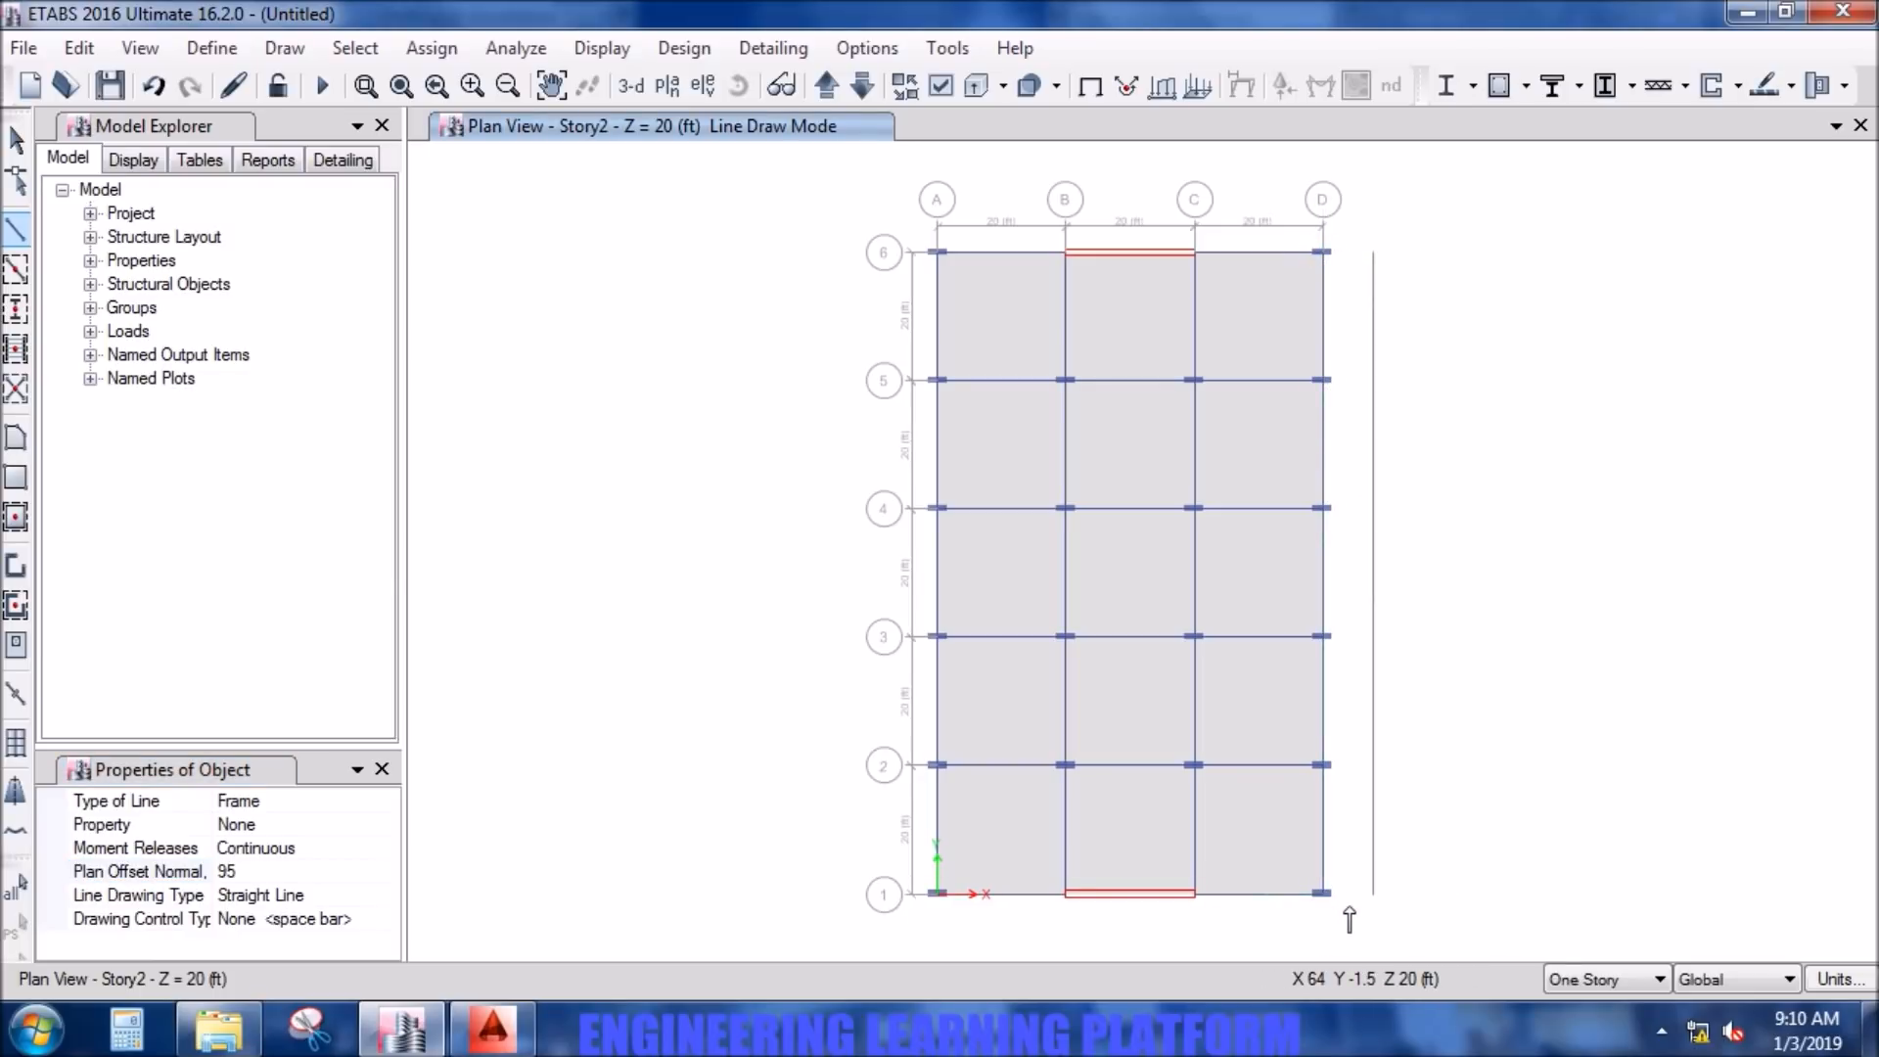
{"action": "key", "text": "Escape"}
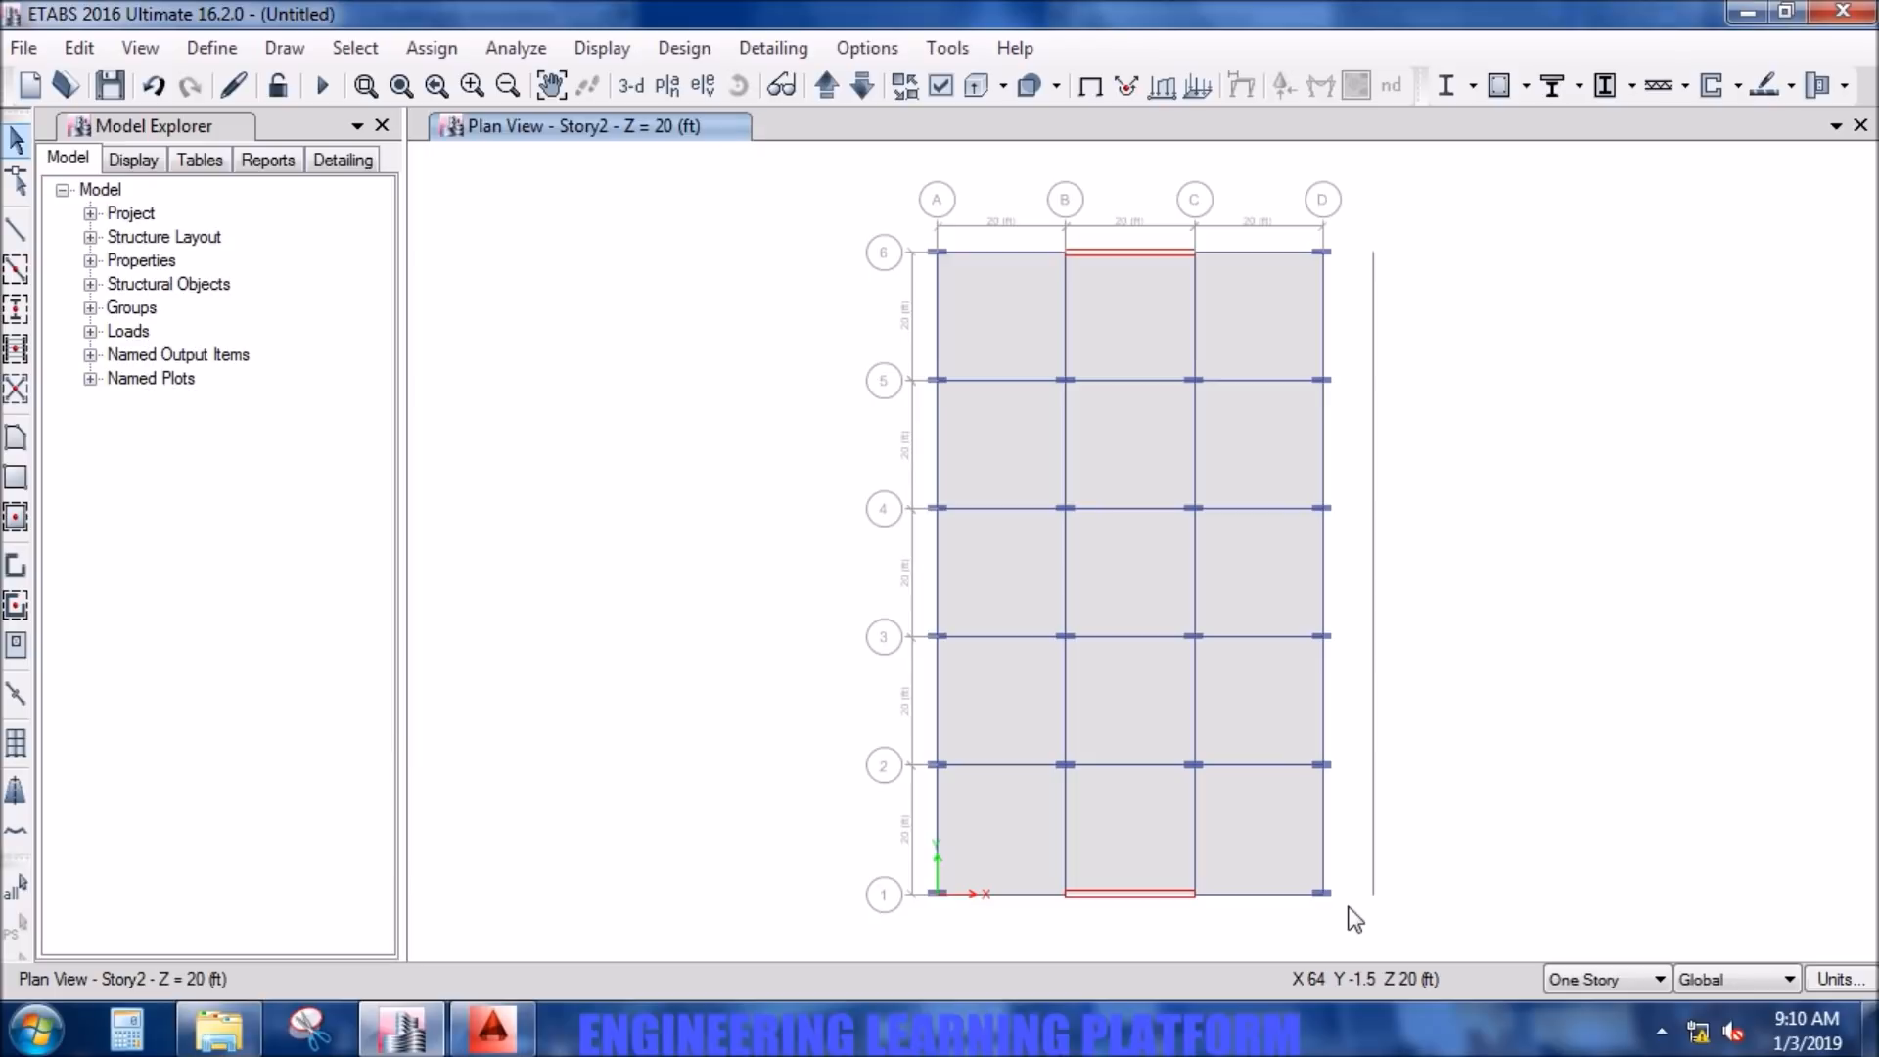
- Draw a SLAB 10INCH floor between grid line D and the offset line from grid 6 to grid 1, and delete the offset line
{"action": "left_click", "coordinate": [14, 441]}
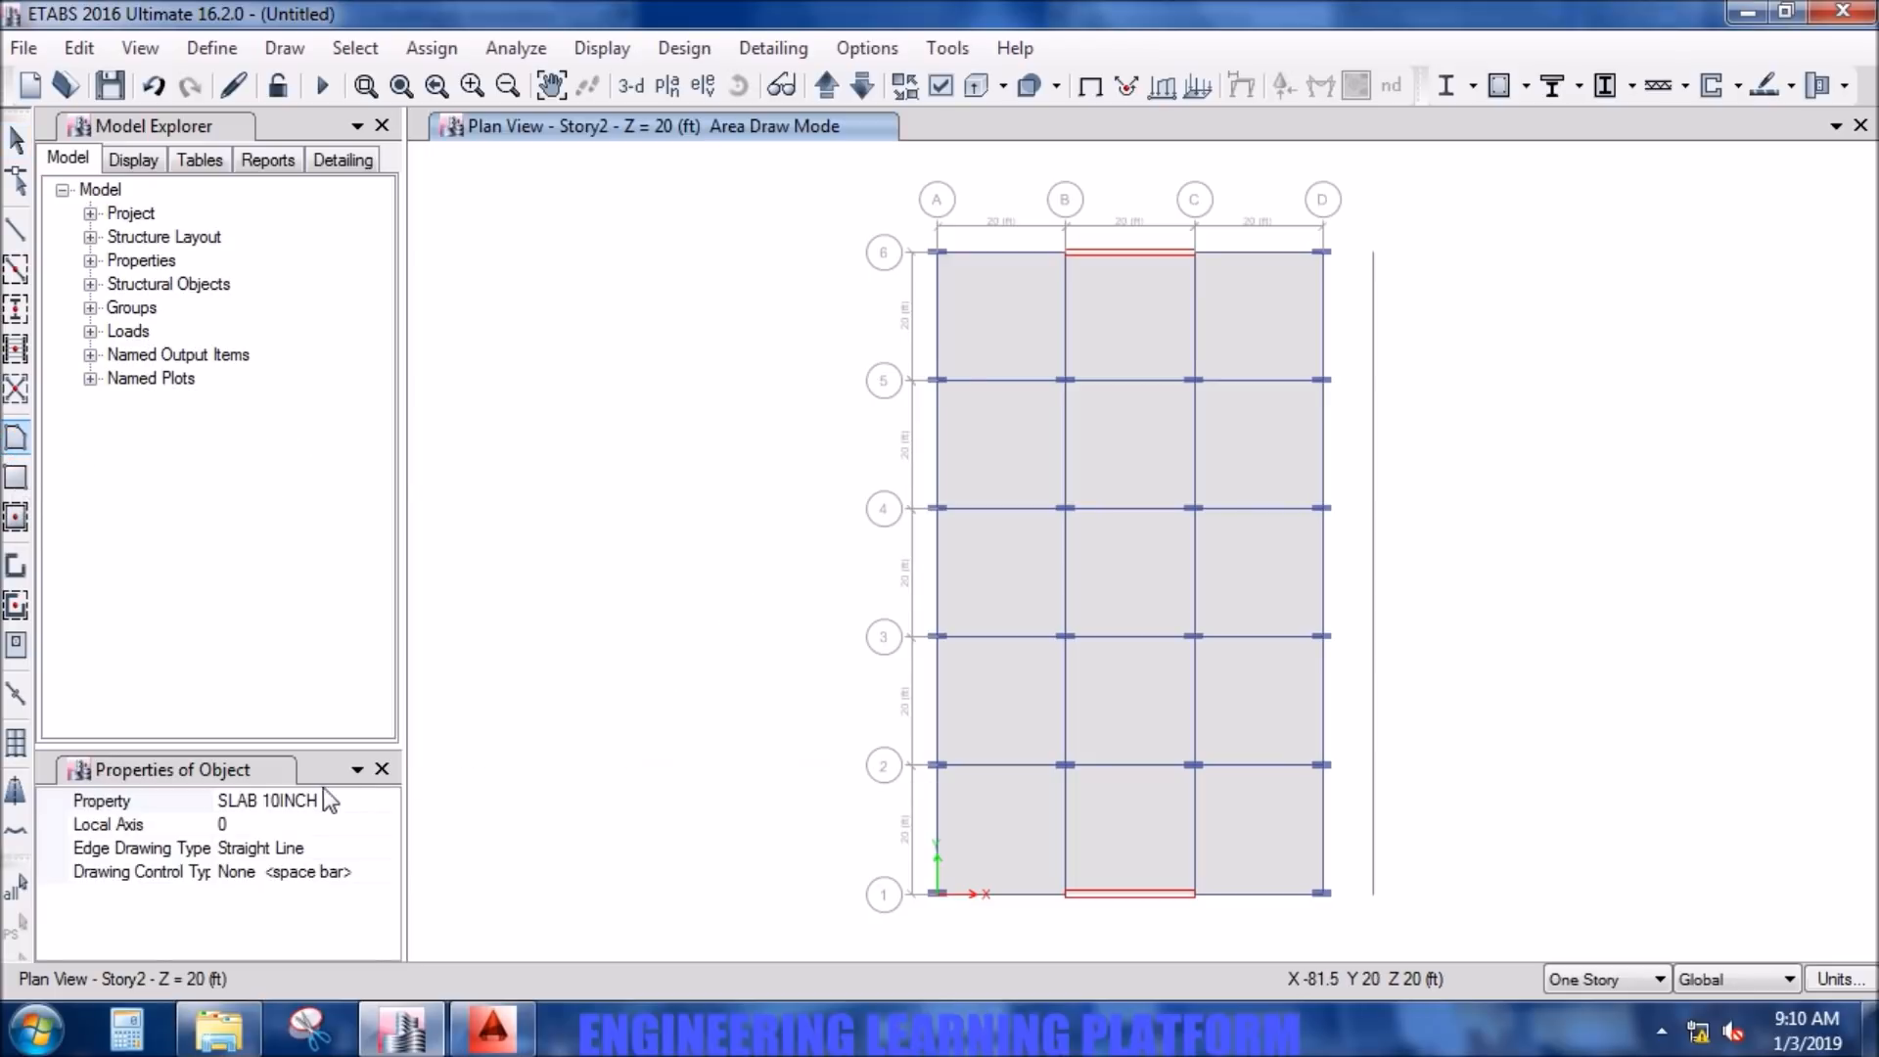
{"action": "left_click", "coordinate": [1323, 252]}
{"action": "left_click", "coordinate": [1374, 253]}
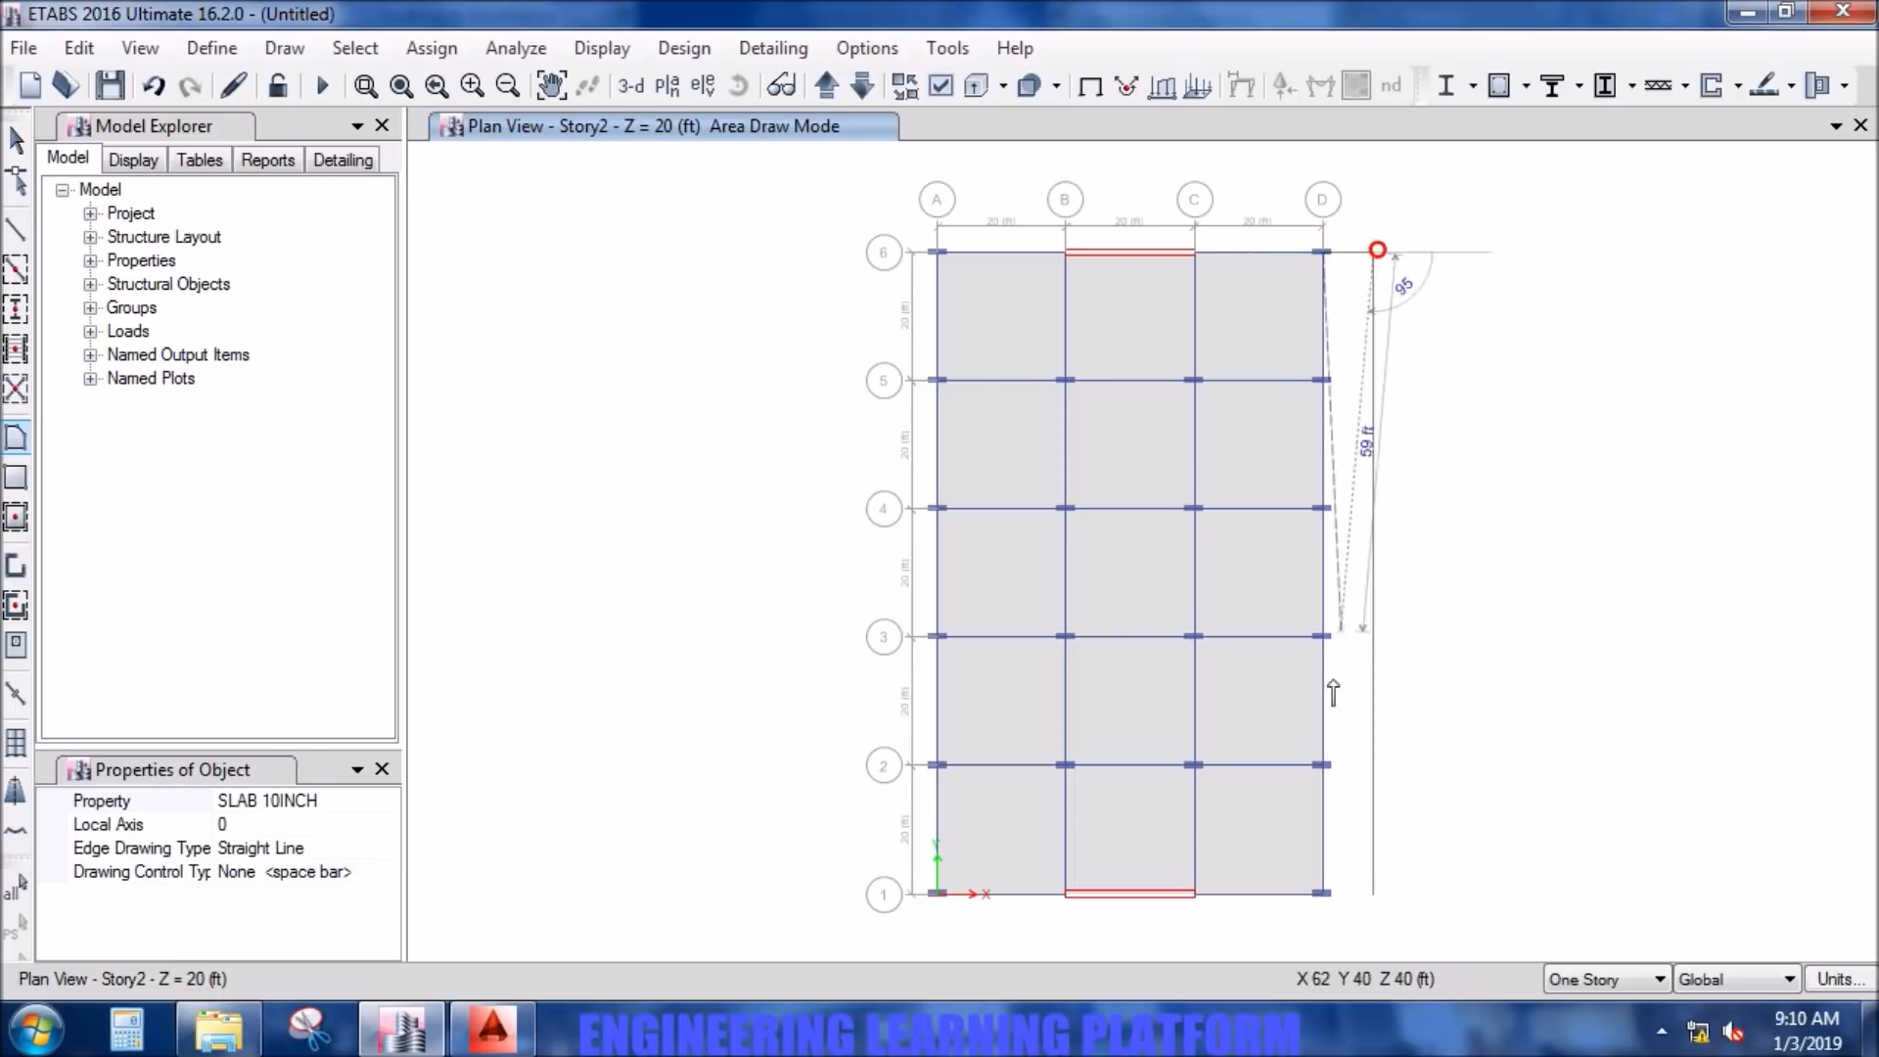
{"action": "left_click", "coordinate": [1374, 893]}
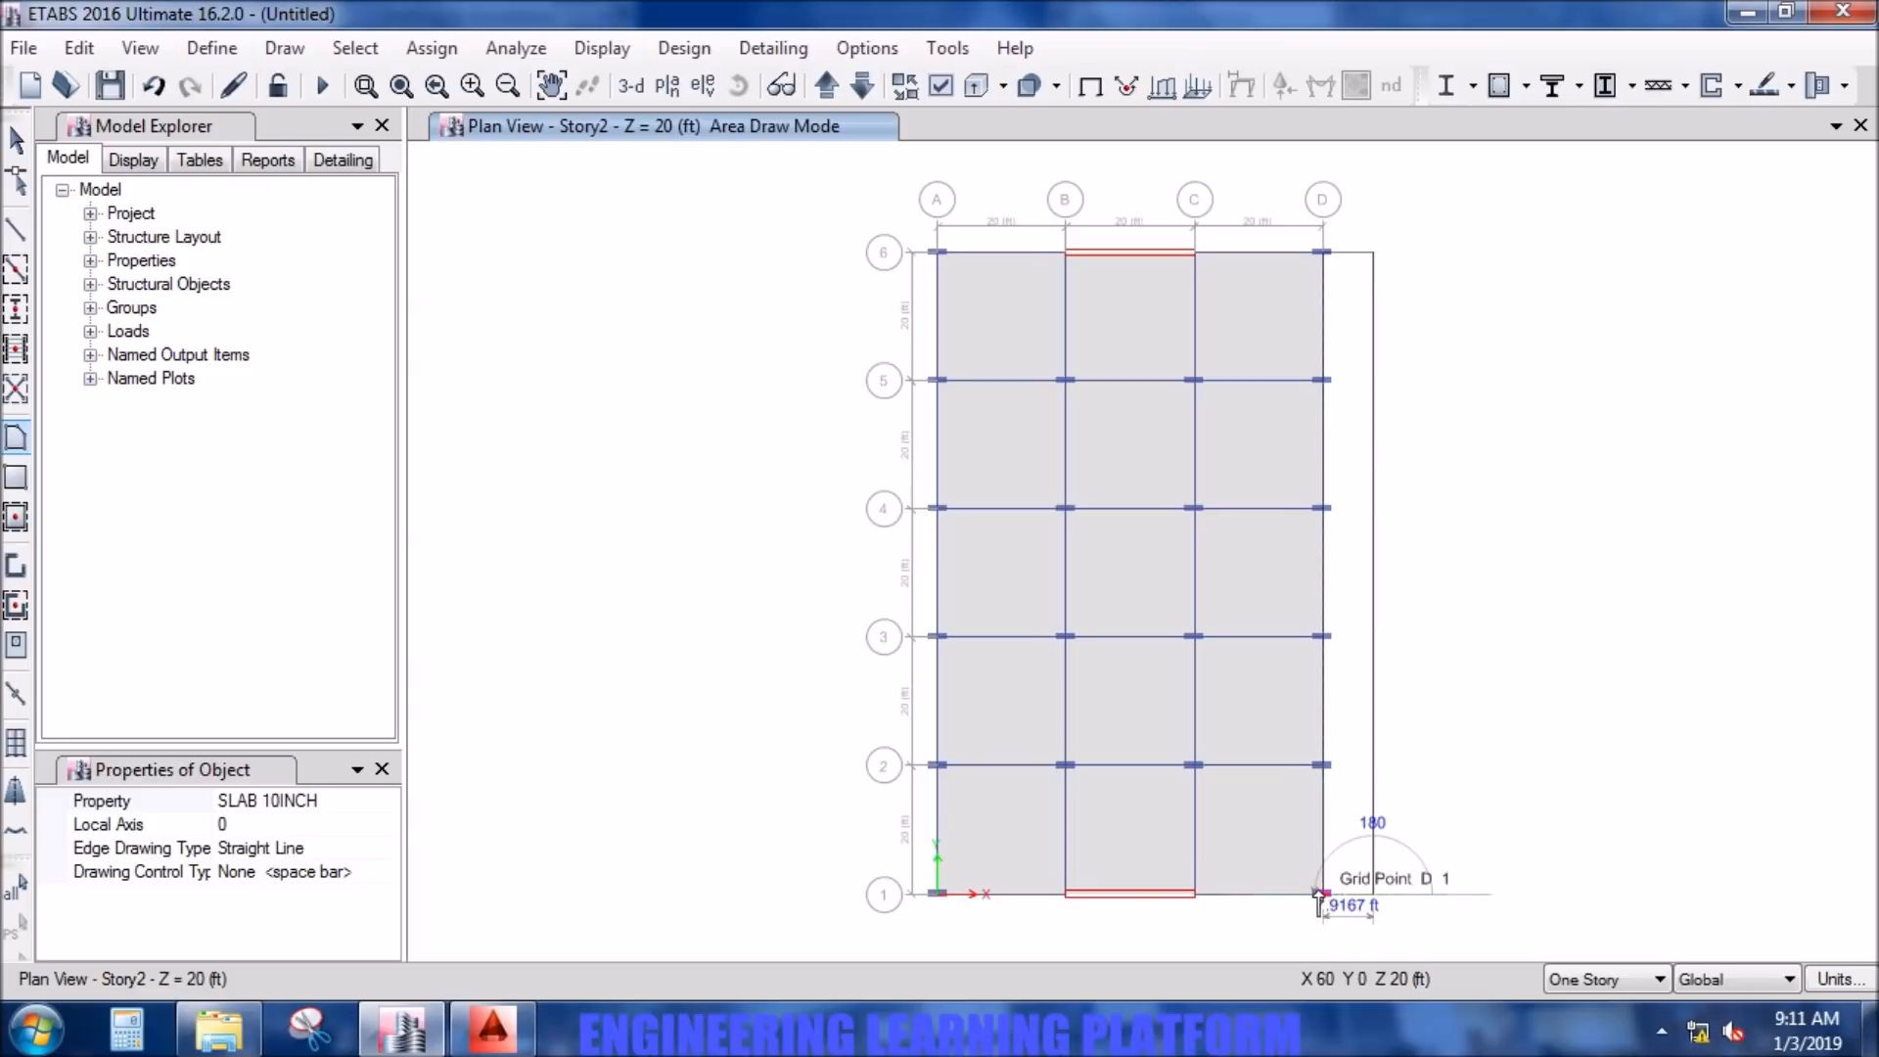
{"action": "left_click", "coordinate": [1322, 894]}
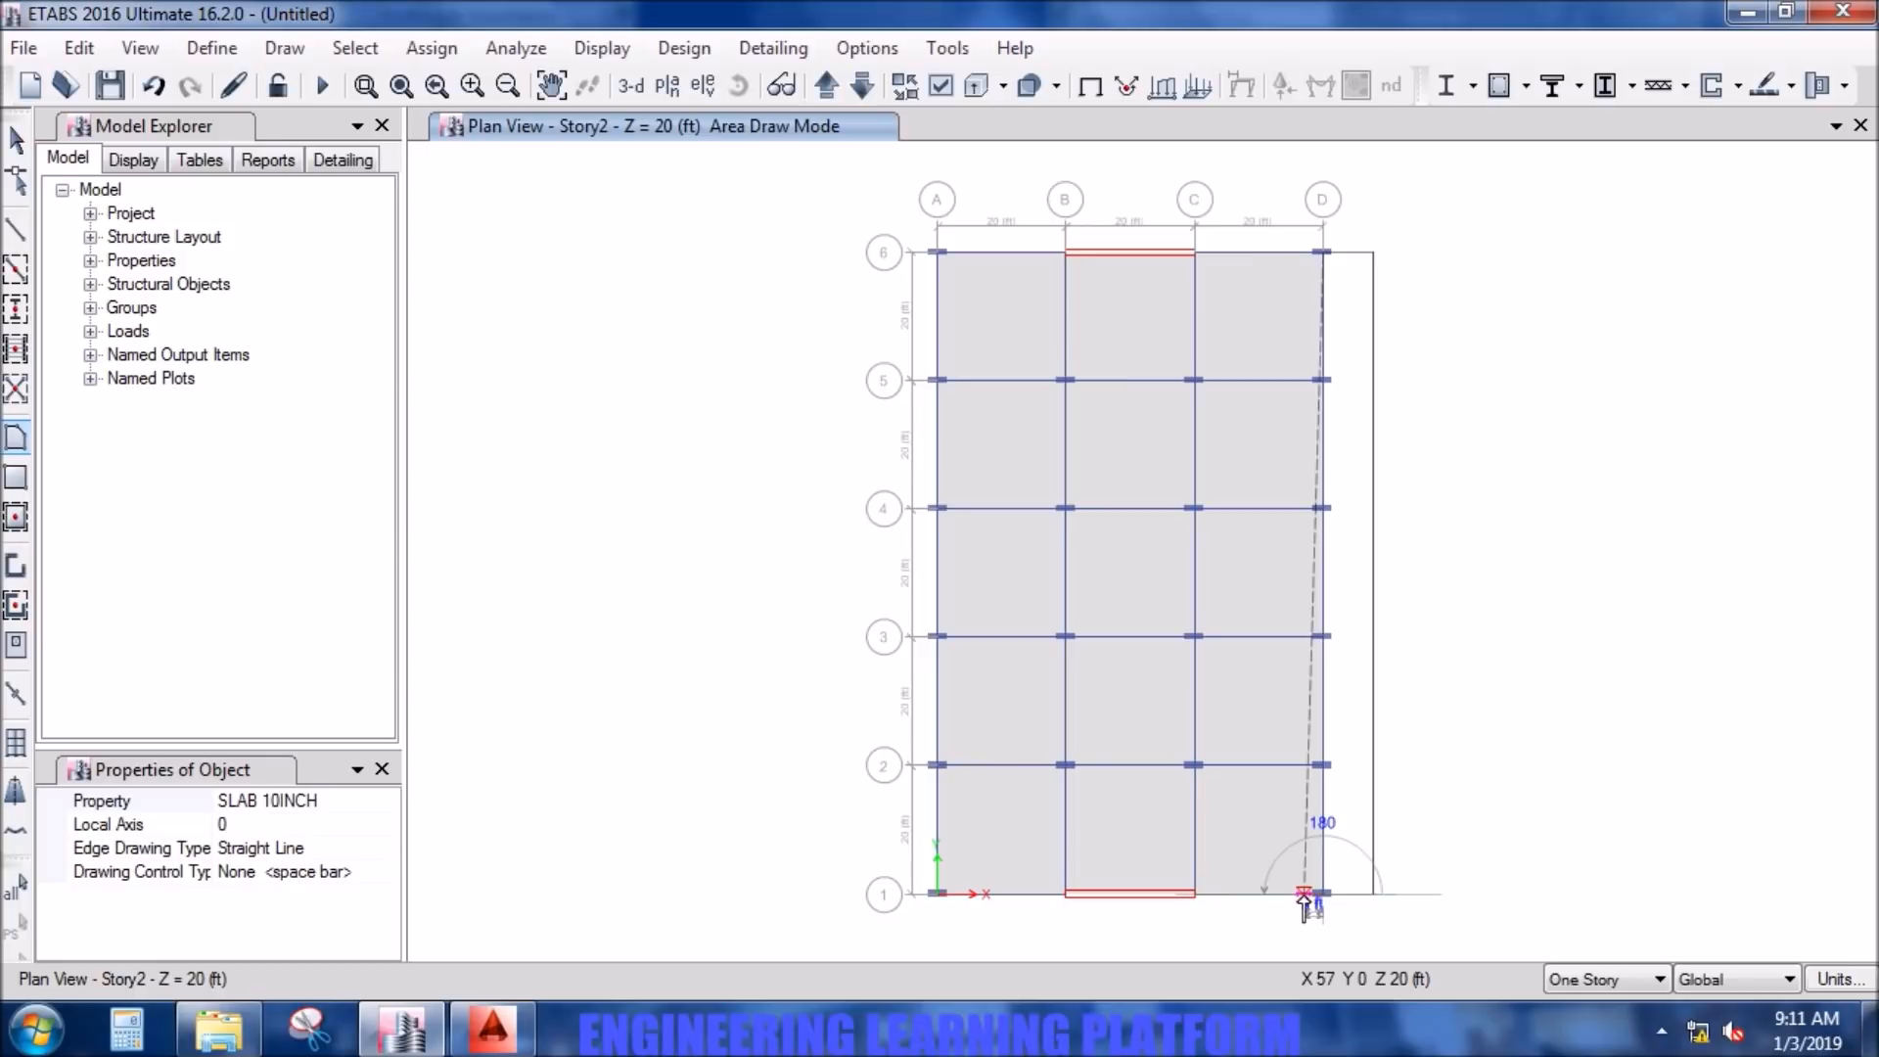
{"action": "key", "text": "Return"}
{"action": "key", "text": "Escape"}
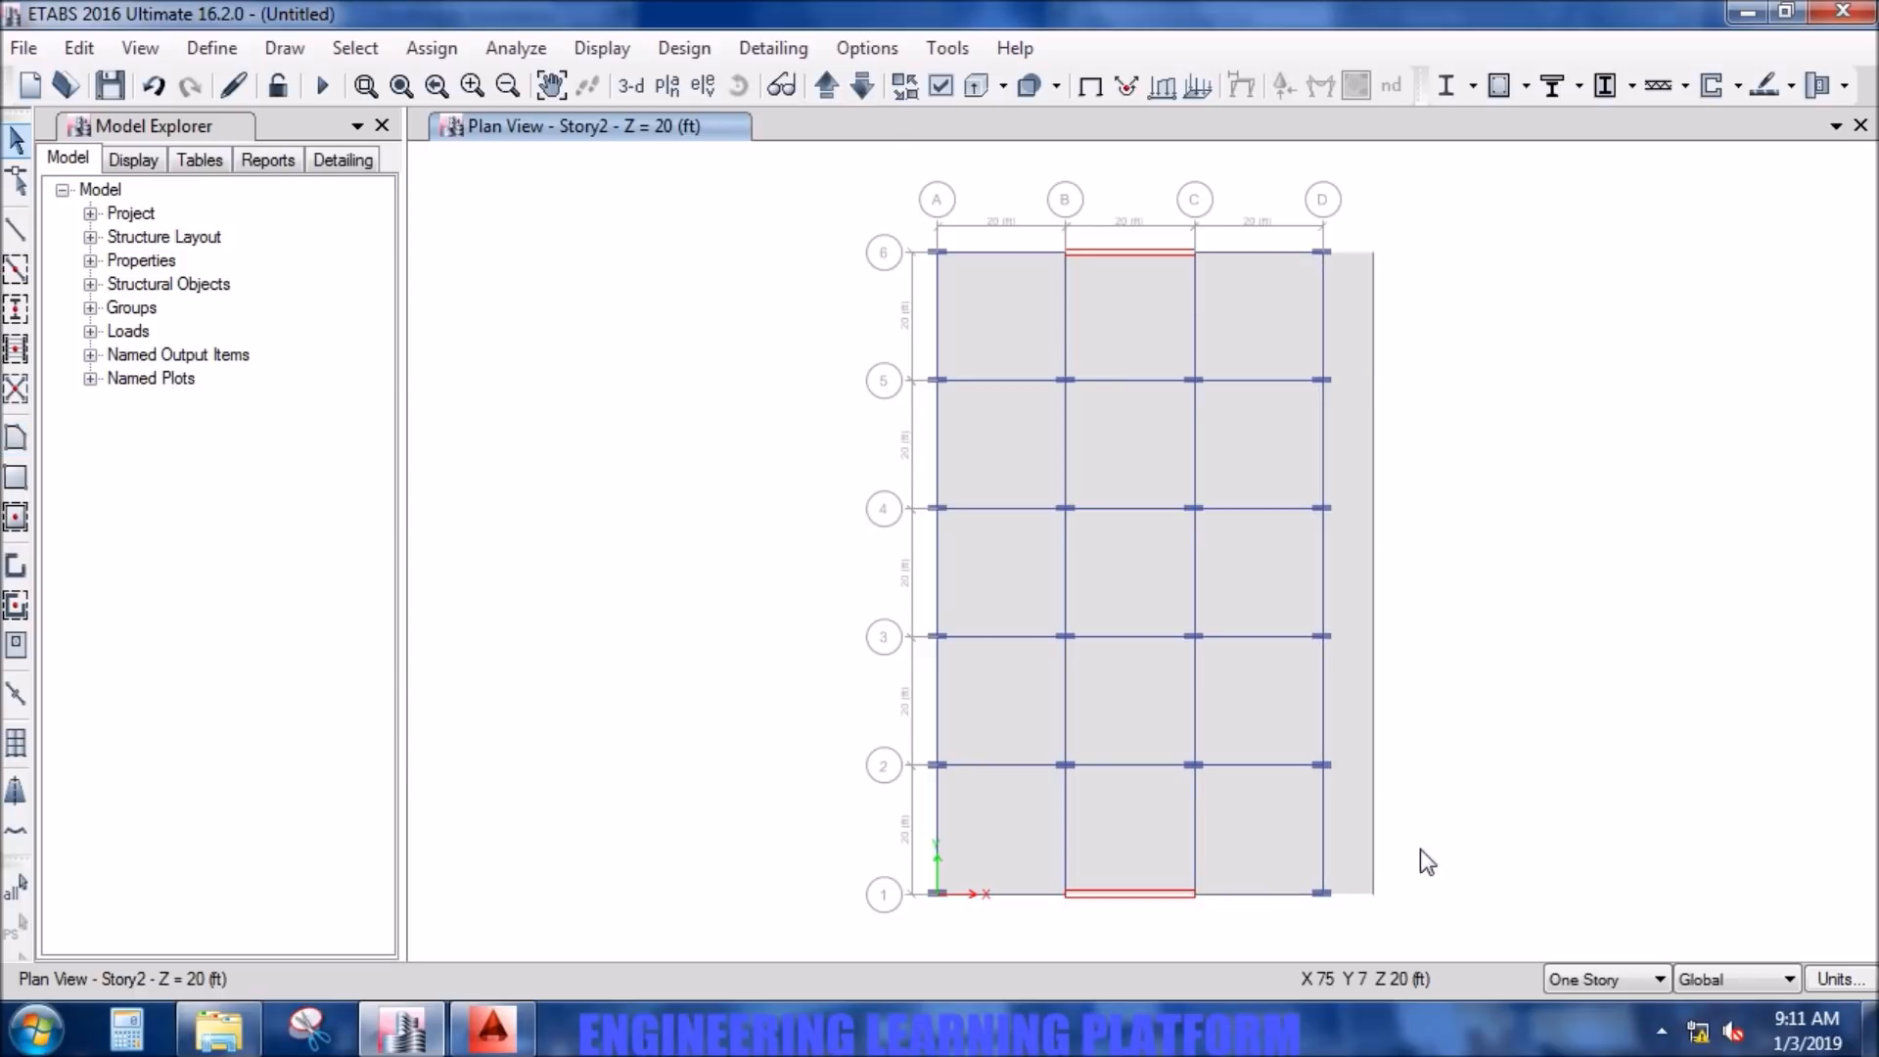
{"action": "left_click", "coordinate": [1372, 802]}
{"action": "key", "text": "Delete"}
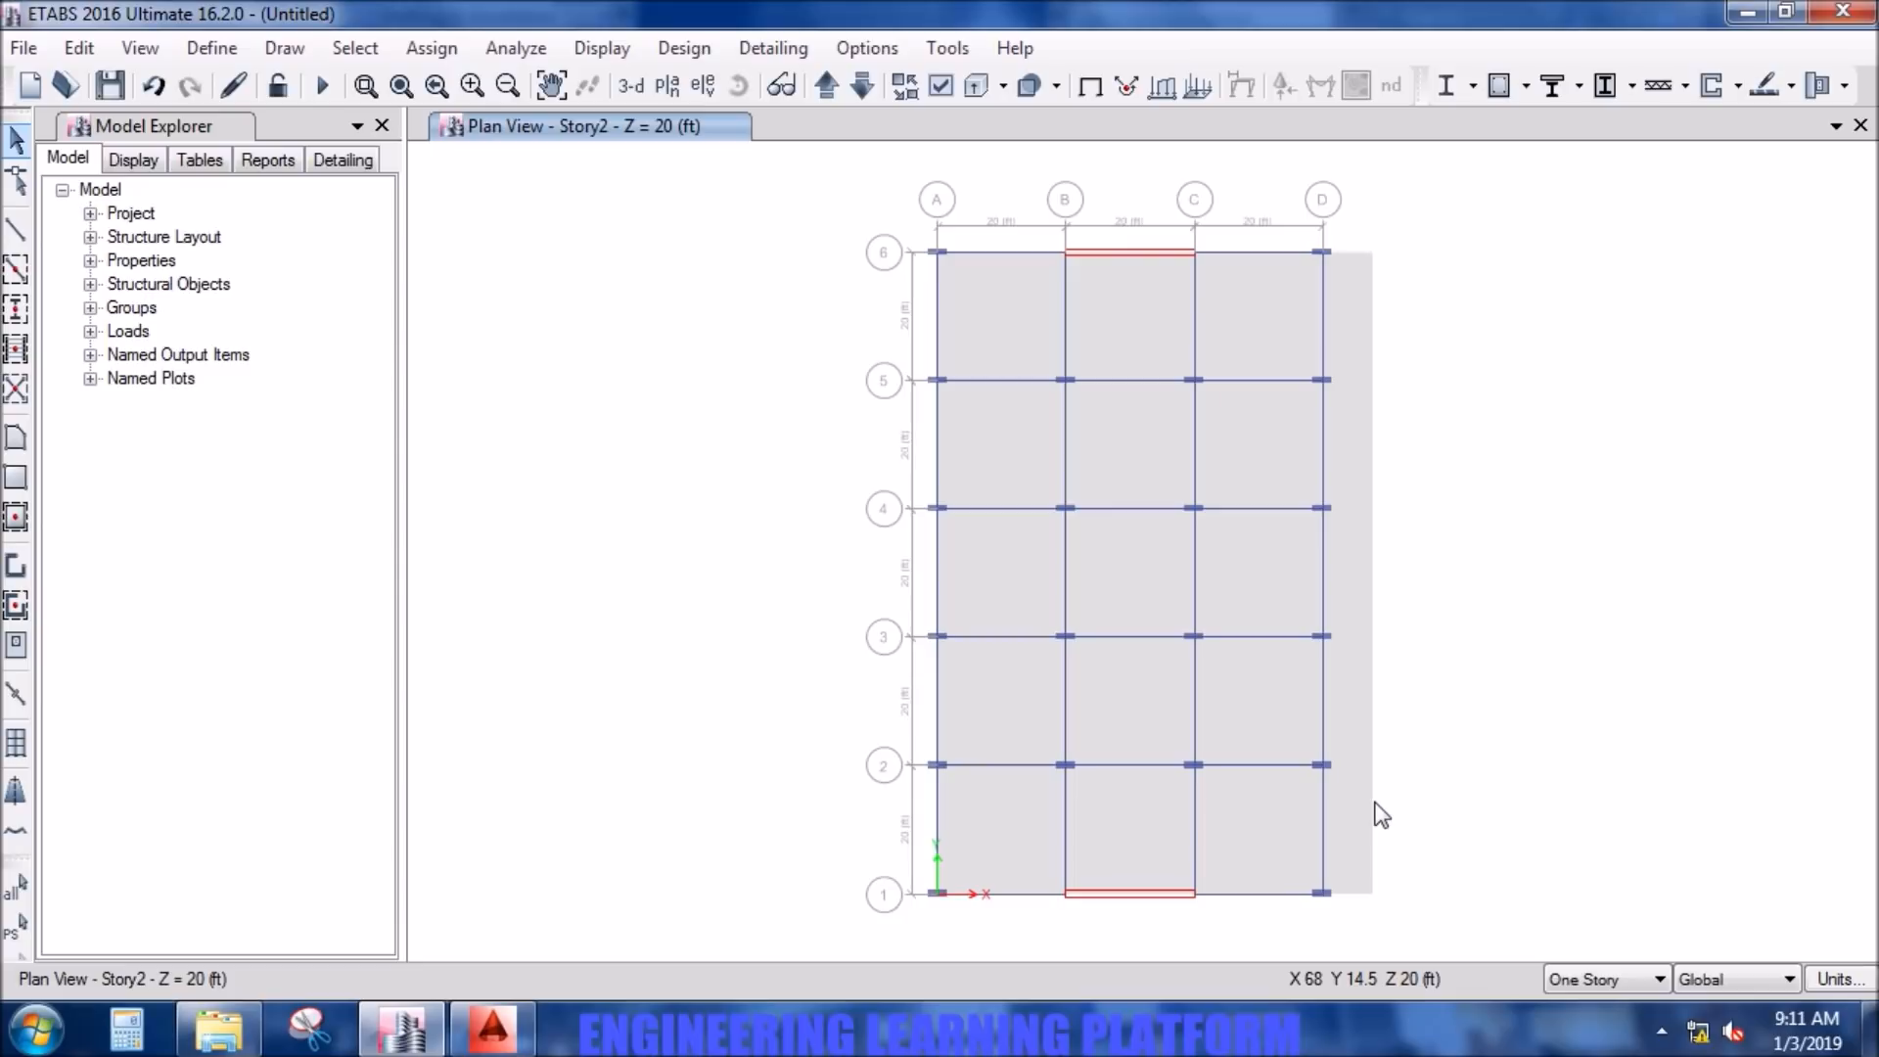
- Select all fifteen slab panels on Story2 between grid lines A and D and grid lines 1 and 6
{"action": "left_click", "coordinate": [1015, 312]}
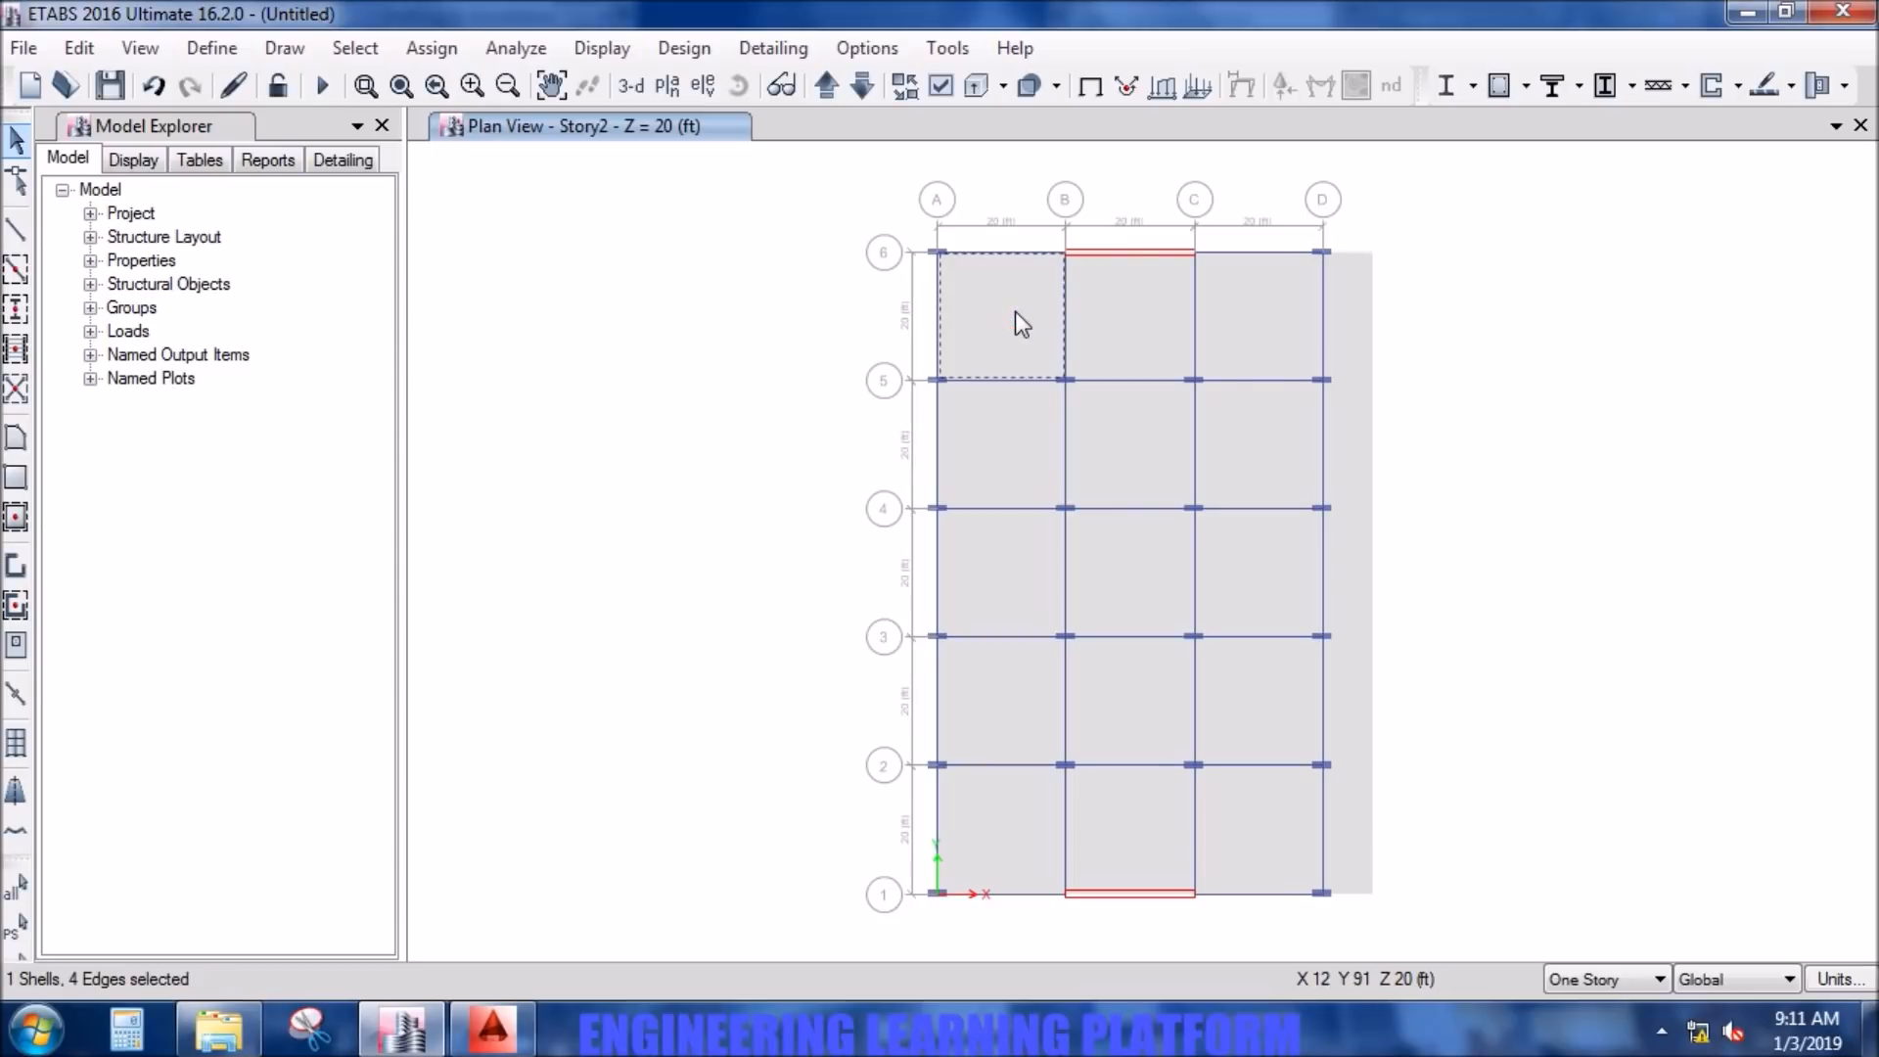
{"action": "left_click", "coordinate": [1088, 318]}
{"action": "left_click", "coordinate": [1289, 334]}
{"action": "left_click", "coordinate": [1281, 424]}
{"action": "left_click", "coordinate": [1099, 452]}
{"action": "left_click", "coordinate": [1008, 452]}
{"action": "left_click", "coordinate": [1002, 592]}
{"action": "left_click", "coordinate": [1160, 576]}
{"action": "left_click", "coordinate": [1272, 572]}
{"action": "left_click", "coordinate": [1259, 679]}
{"action": "left_click", "coordinate": [1095, 693]}
{"action": "left_click", "coordinate": [977, 670]}
{"action": "left_click", "coordinate": [977, 810]}
{"action": "left_click", "coordinate": [1125, 814]}
{"action": "left_click", "coordinate": [1251, 823]}
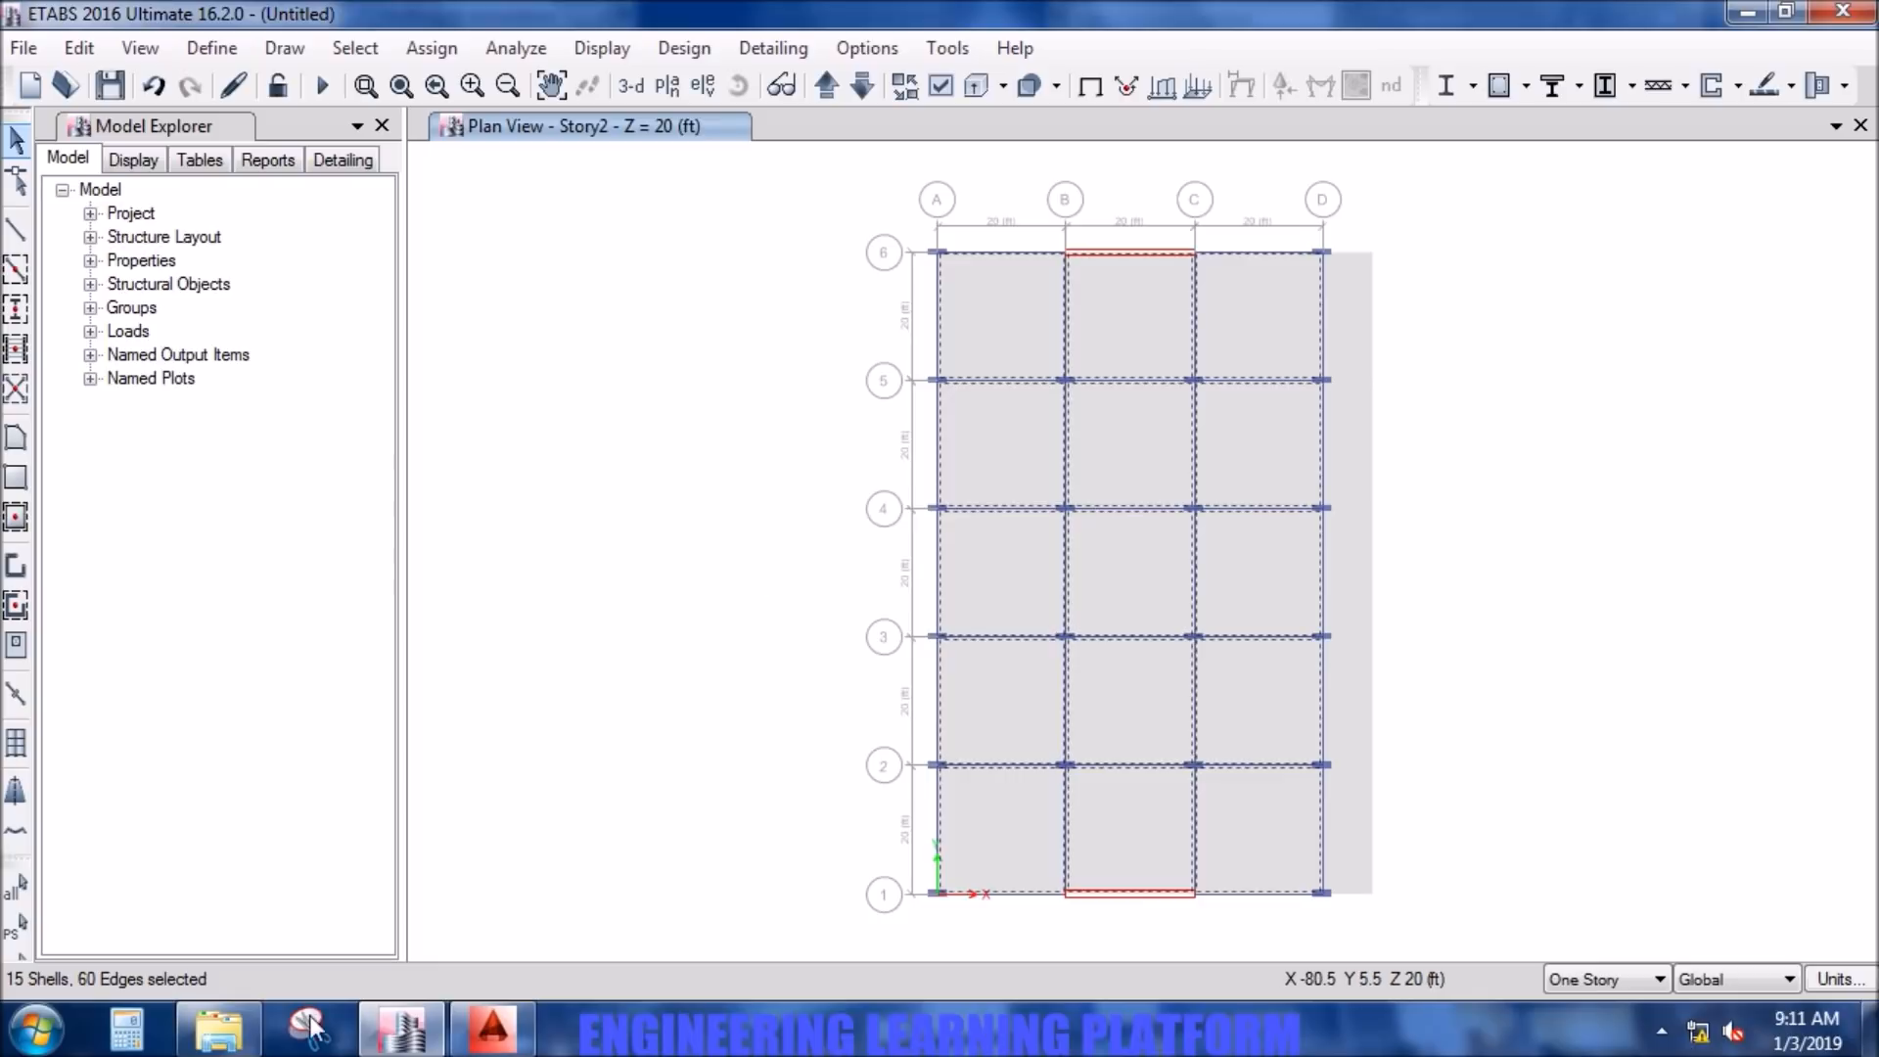
- Switch to Calculator, divide the 20 ft panel length by 3, and close Calculator
{"action": "left_click", "coordinate": [117, 1036]}
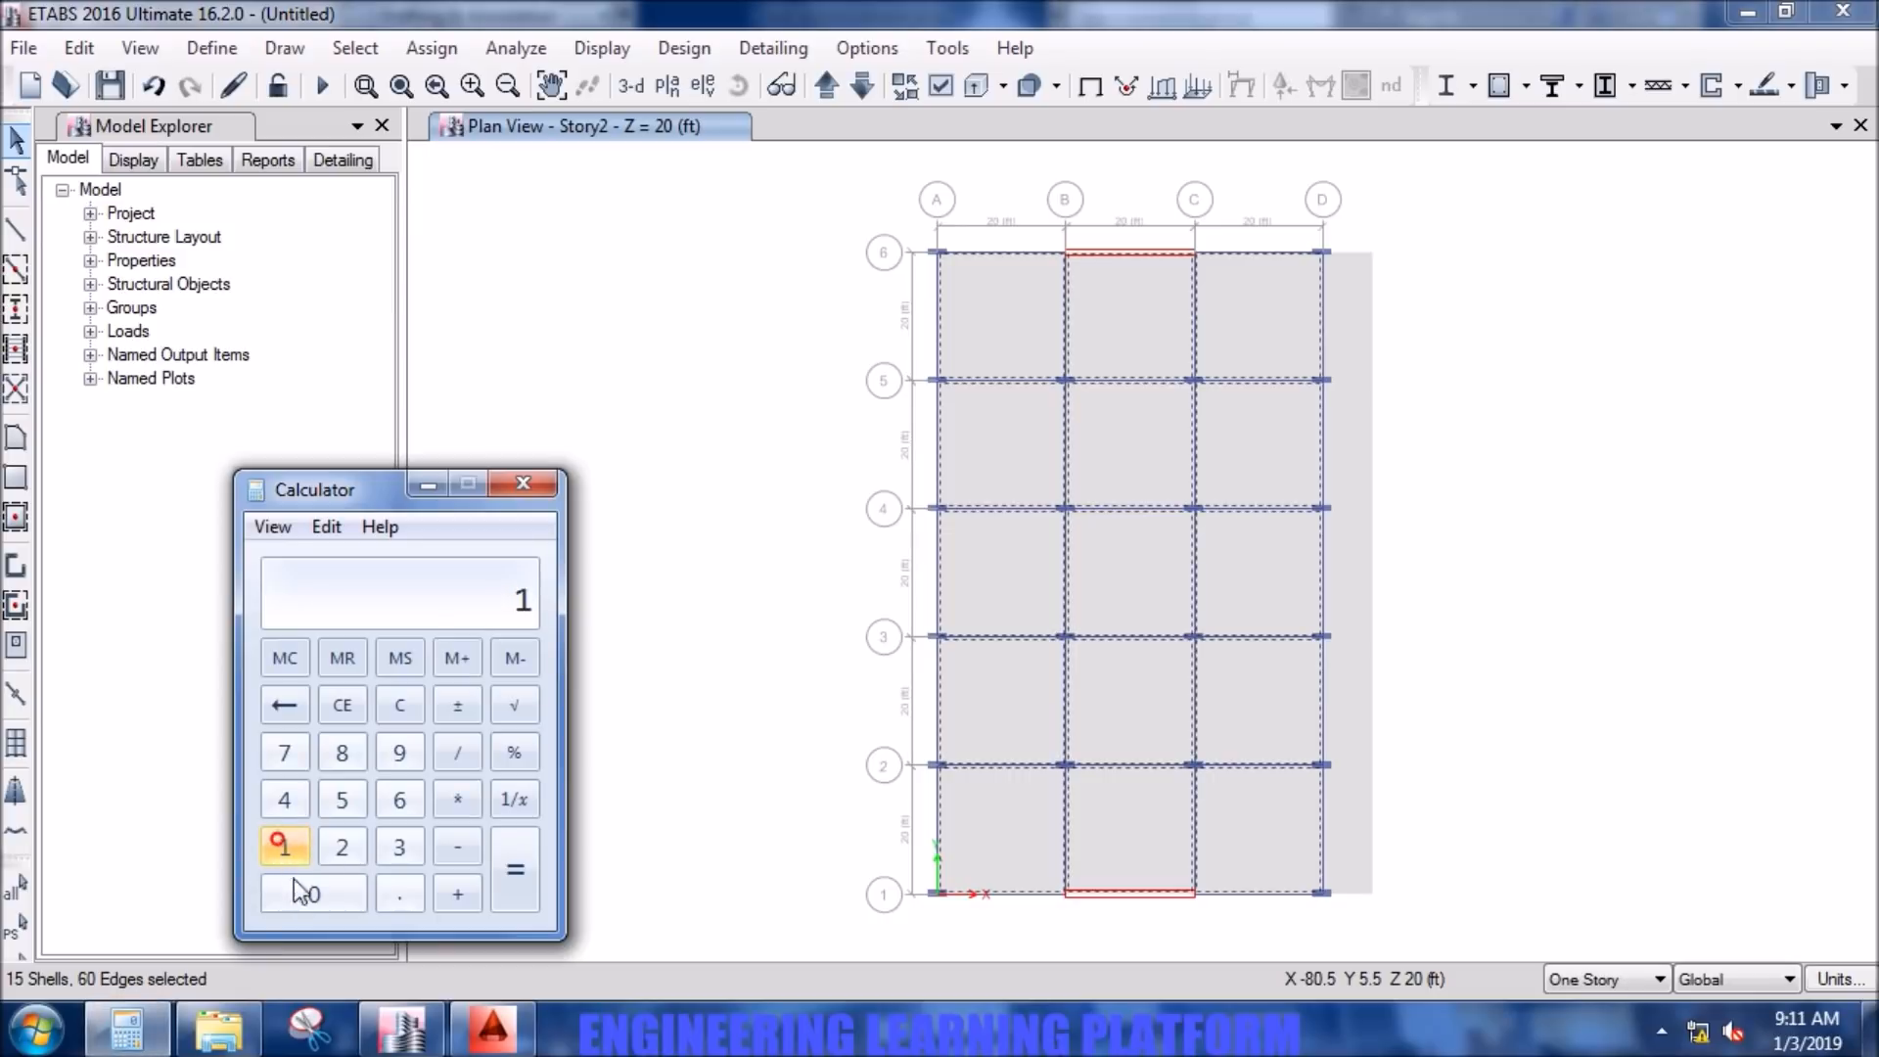
{"action": "left_click", "coordinate": [297, 887]}
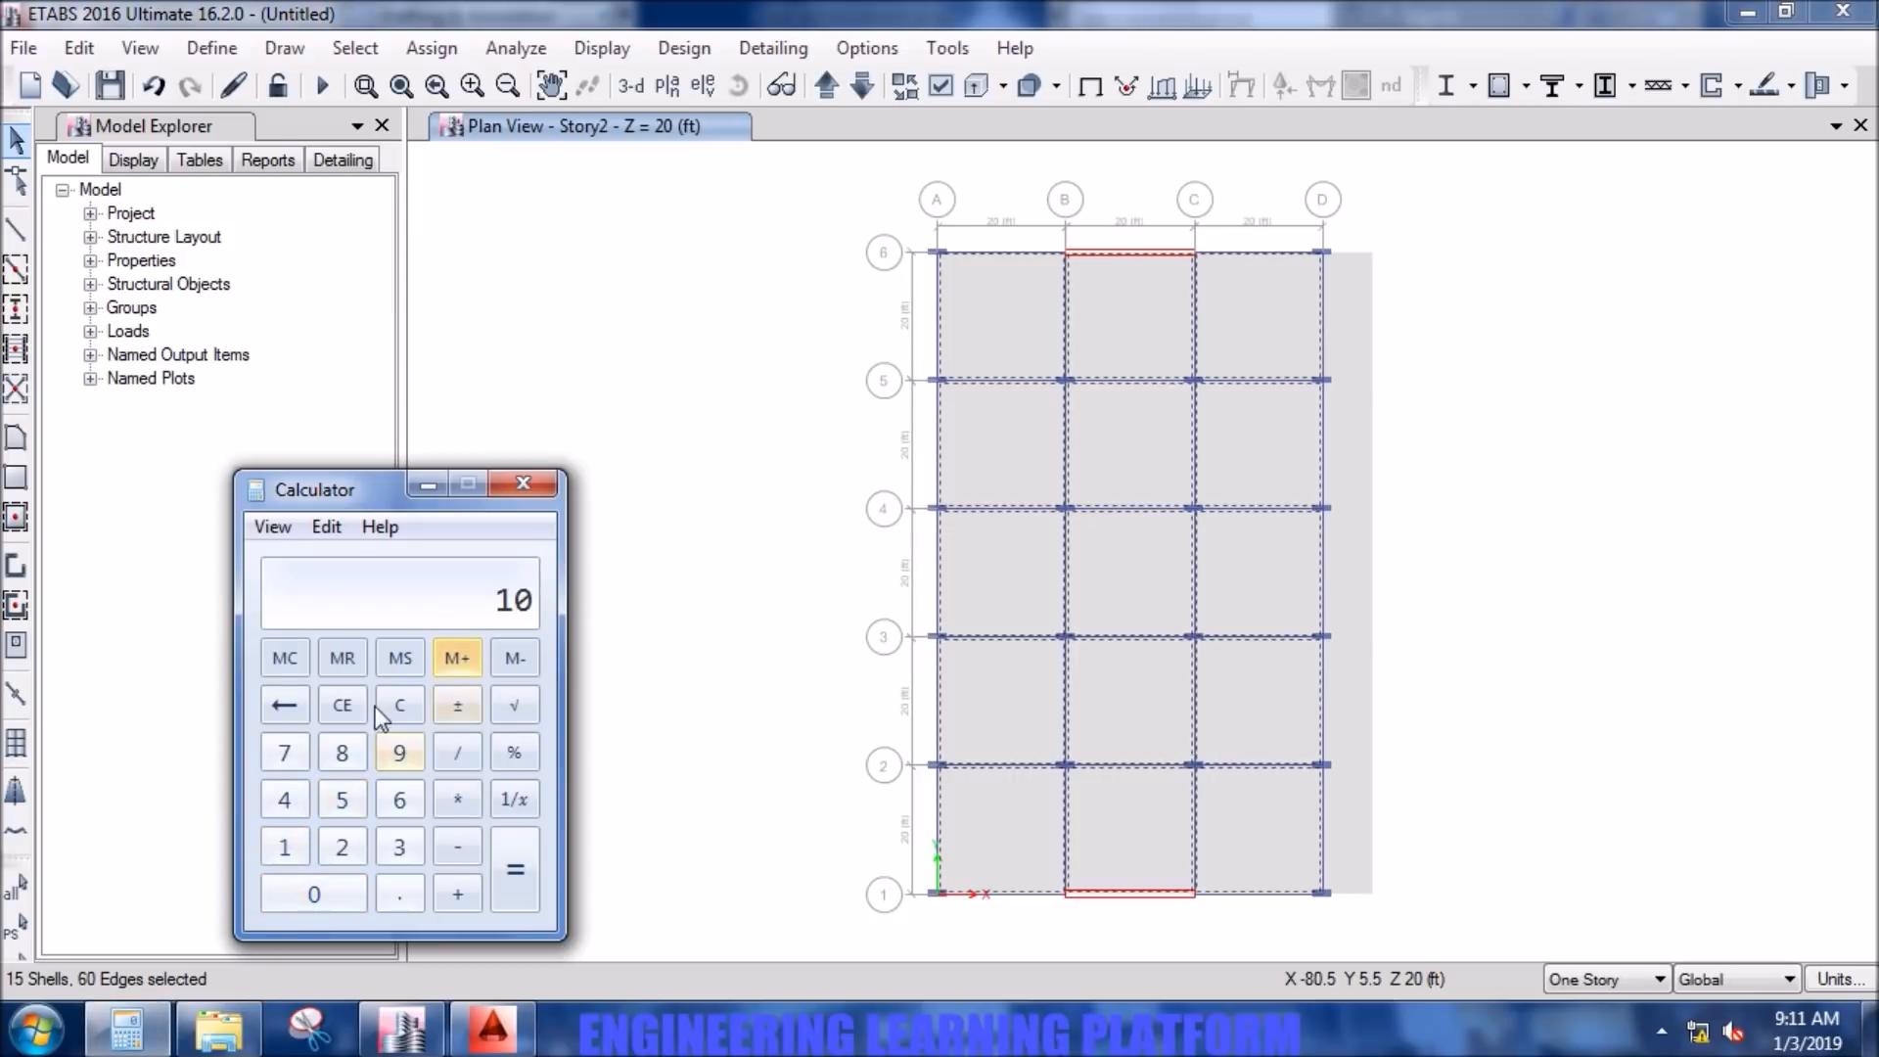
{"action": "left_click", "coordinate": [407, 705]}
{"action": "left_click", "coordinate": [341, 845]}
{"action": "left_click", "coordinate": [329, 894]}
{"action": "left_click", "coordinate": [456, 753]}
{"action": "left_click", "coordinate": [400, 847]}
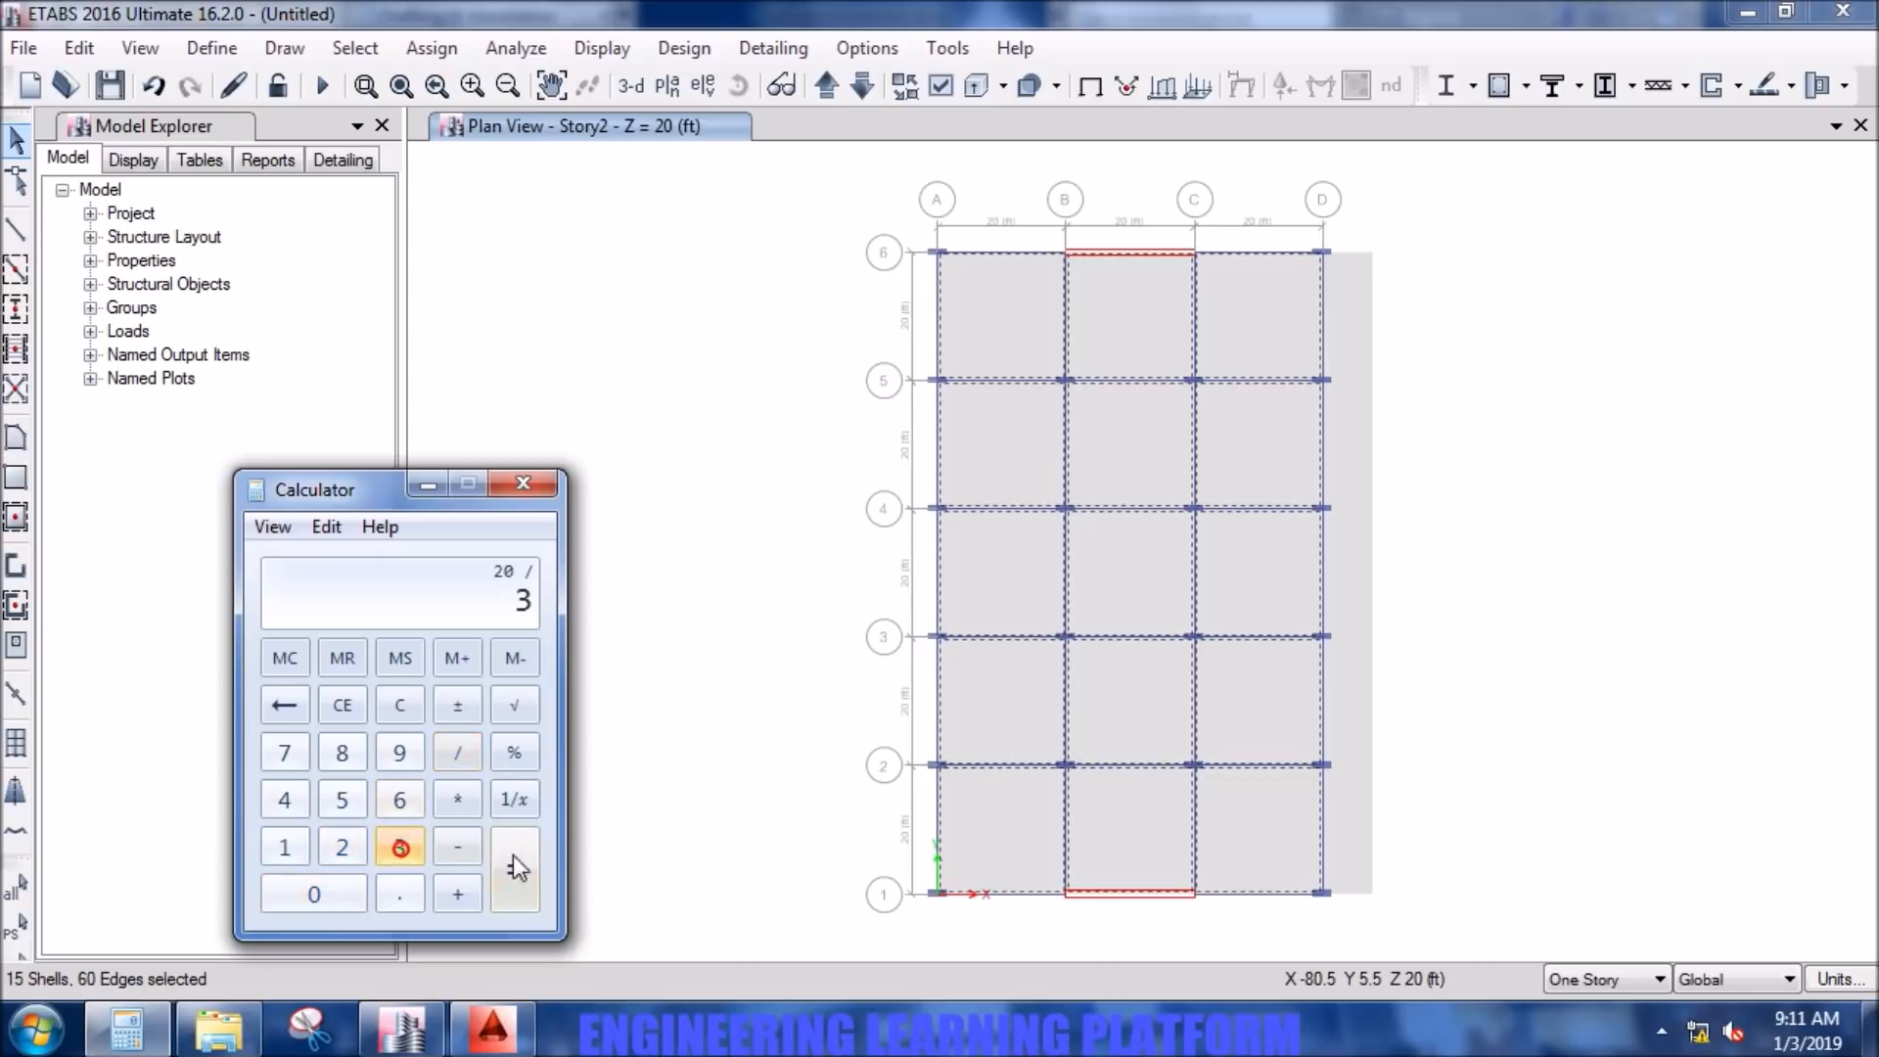
{"action": "left_click", "coordinate": [513, 857]}
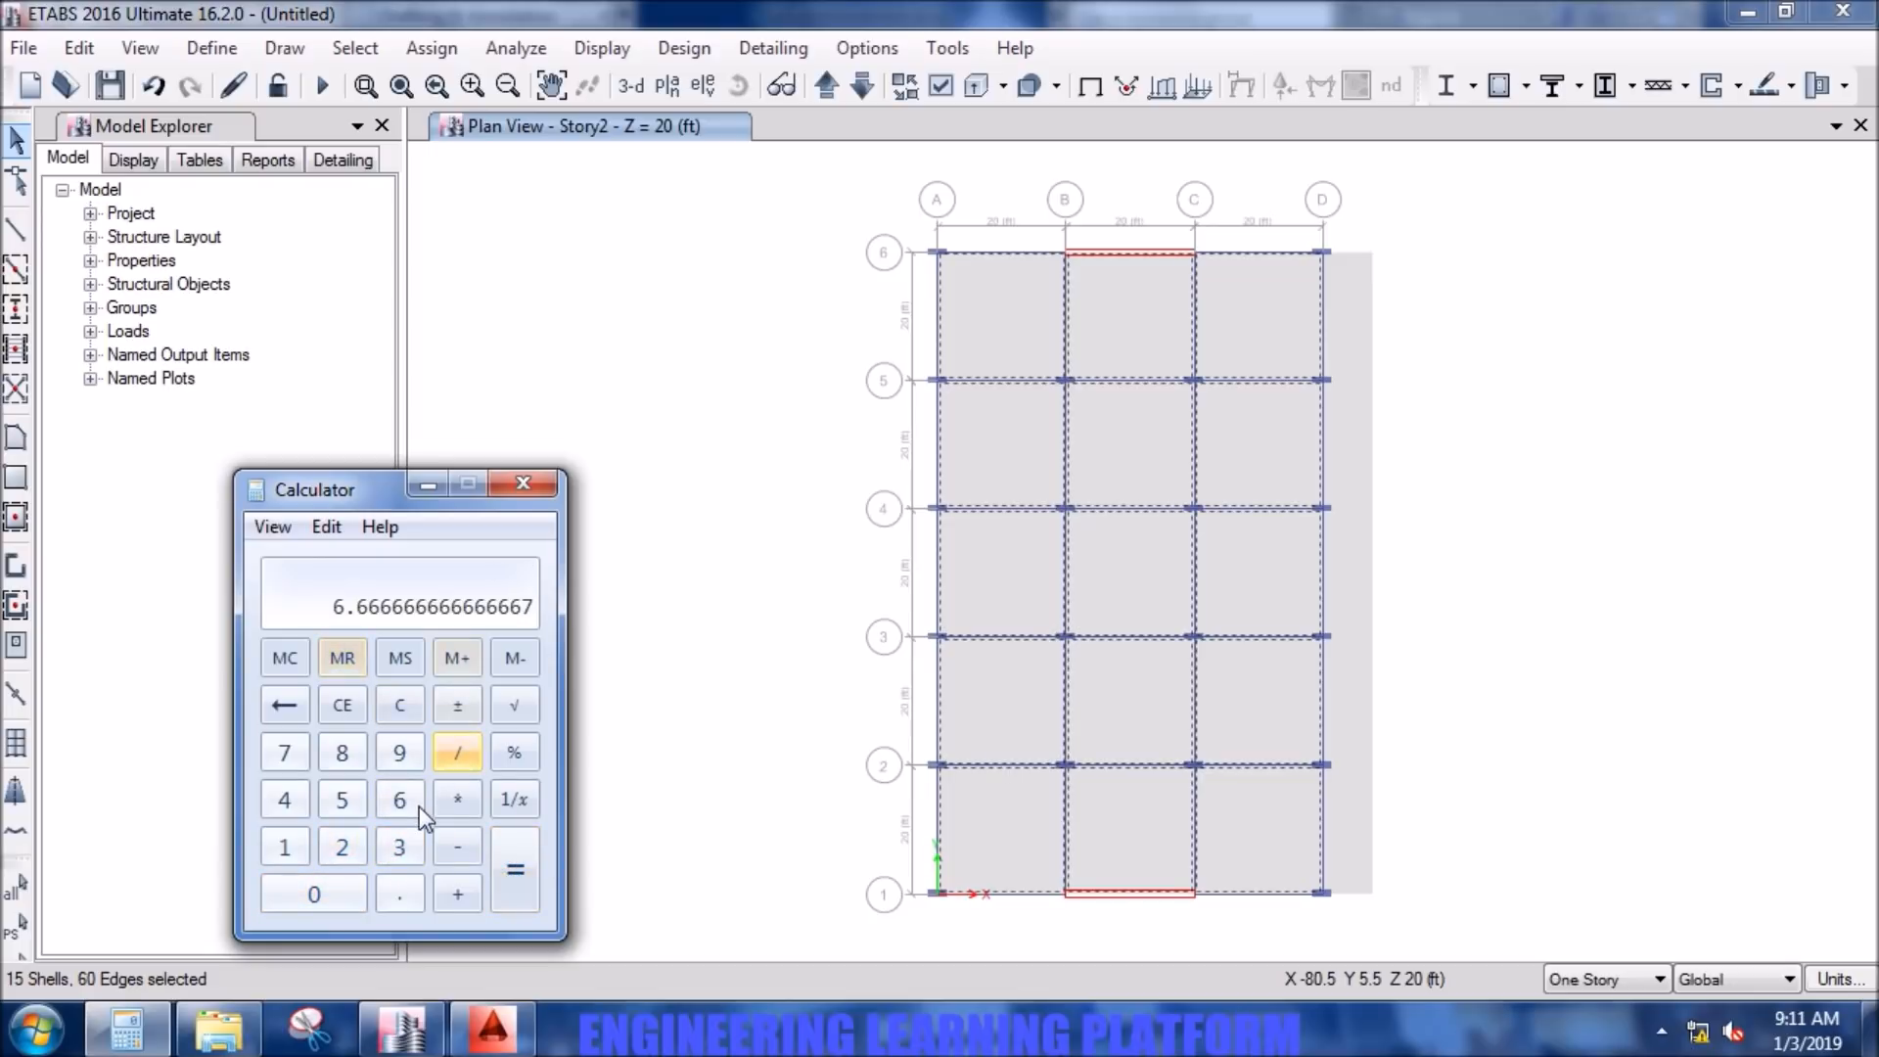
{"action": "left_click", "coordinate": [529, 483]}
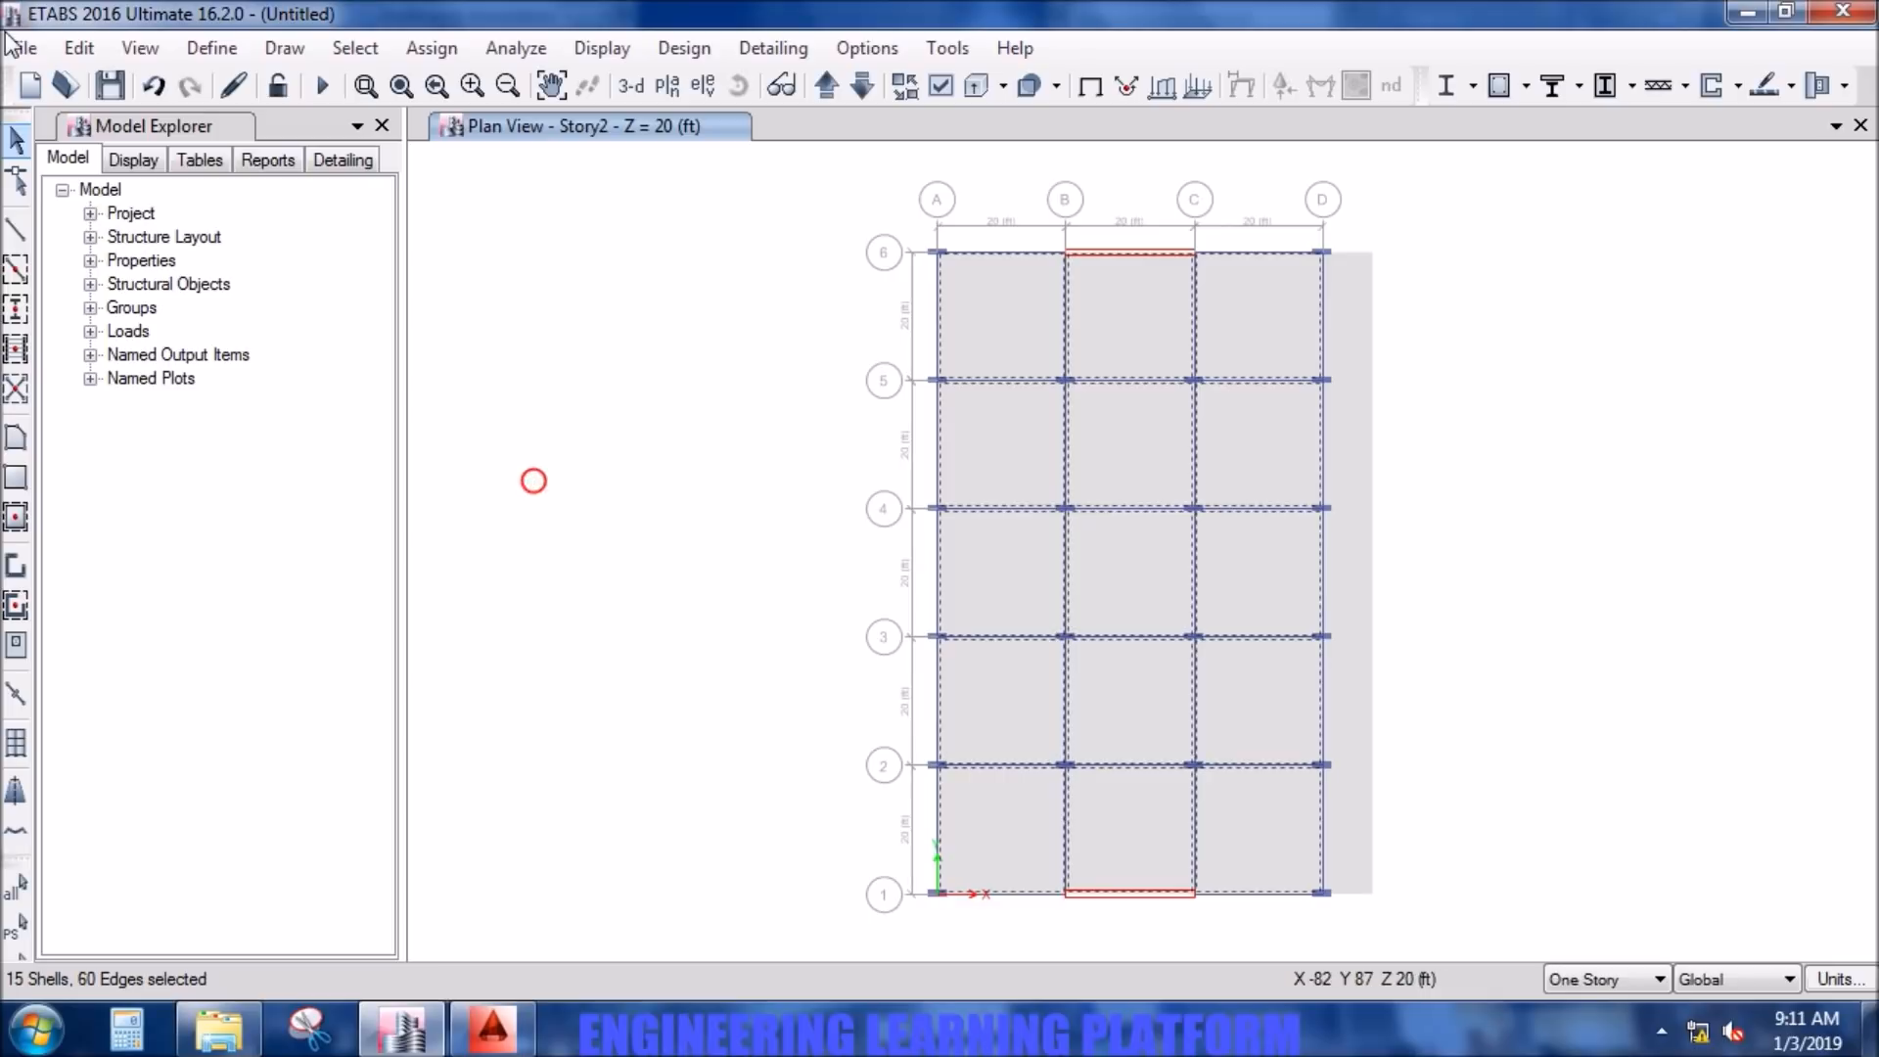
- Divide the selected slab panels into 7 by 7 areas
{"action": "left_click", "coordinate": [98, 44]}
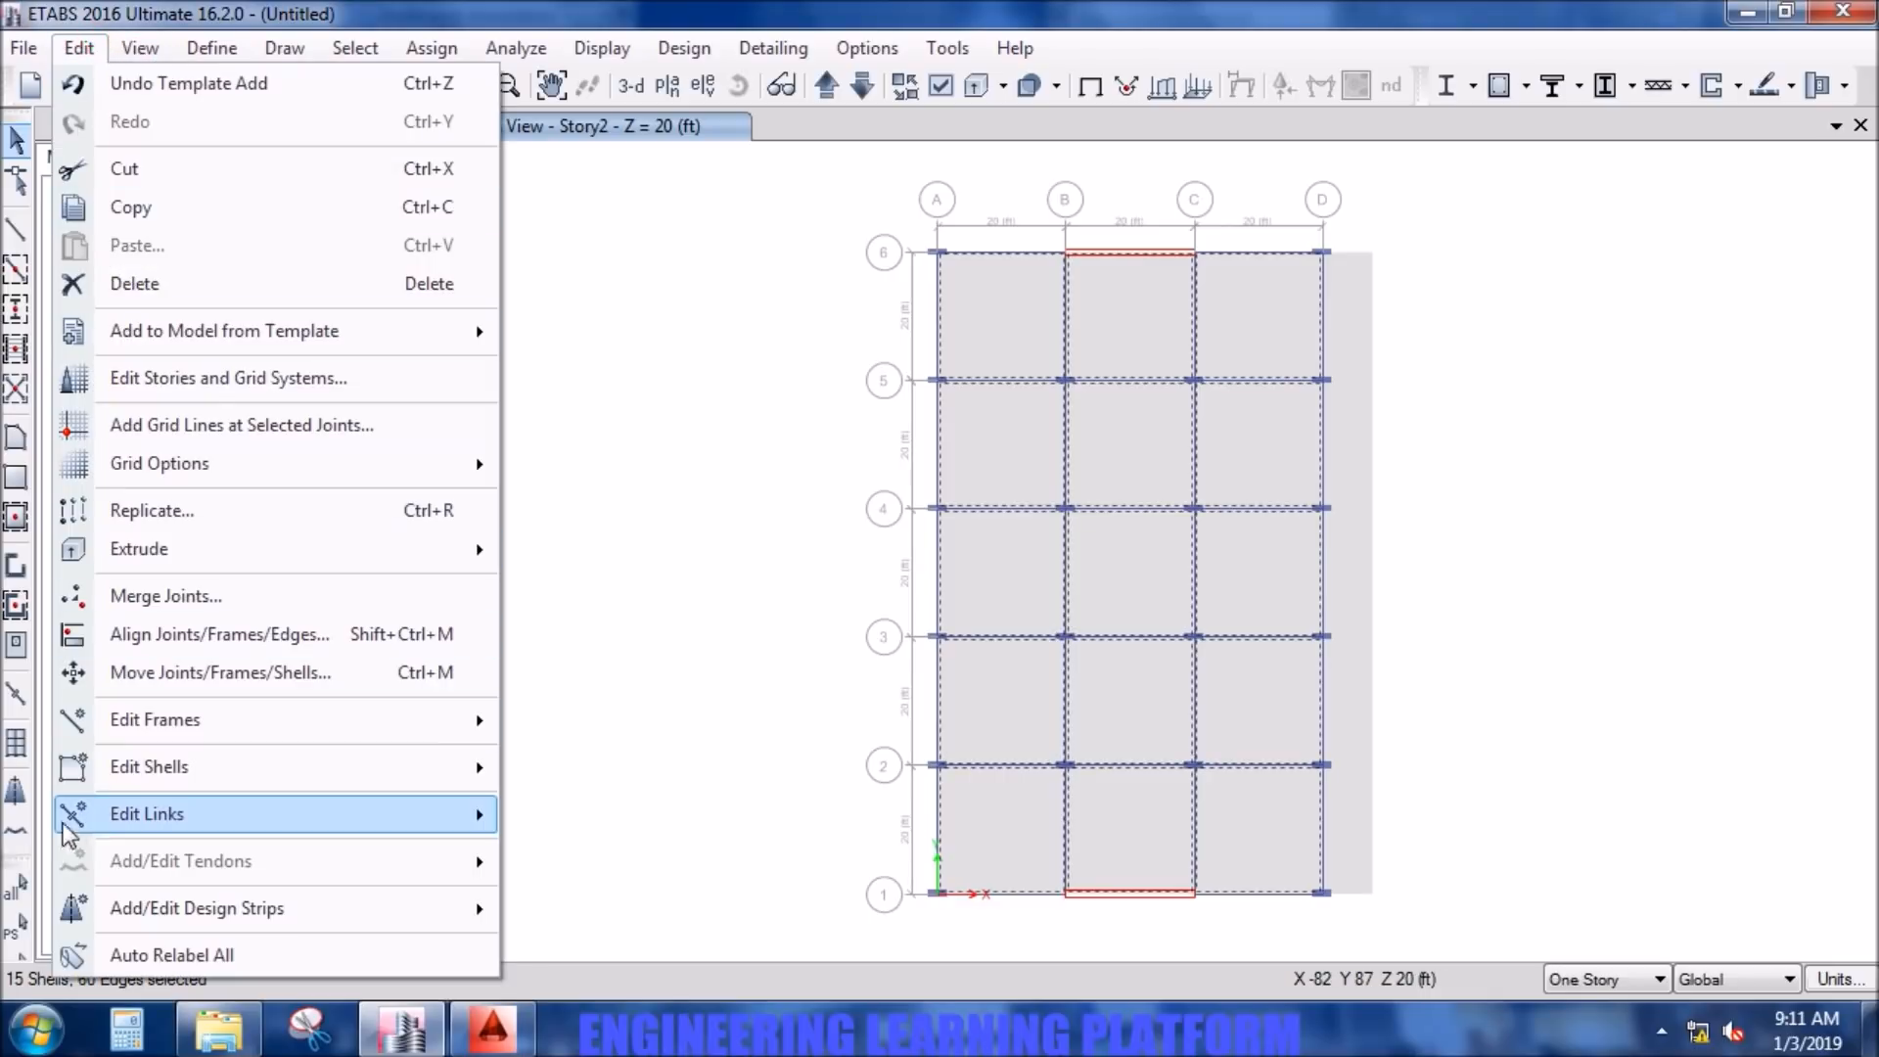
{"action": "mouse_move", "coordinate": [138, 776]}
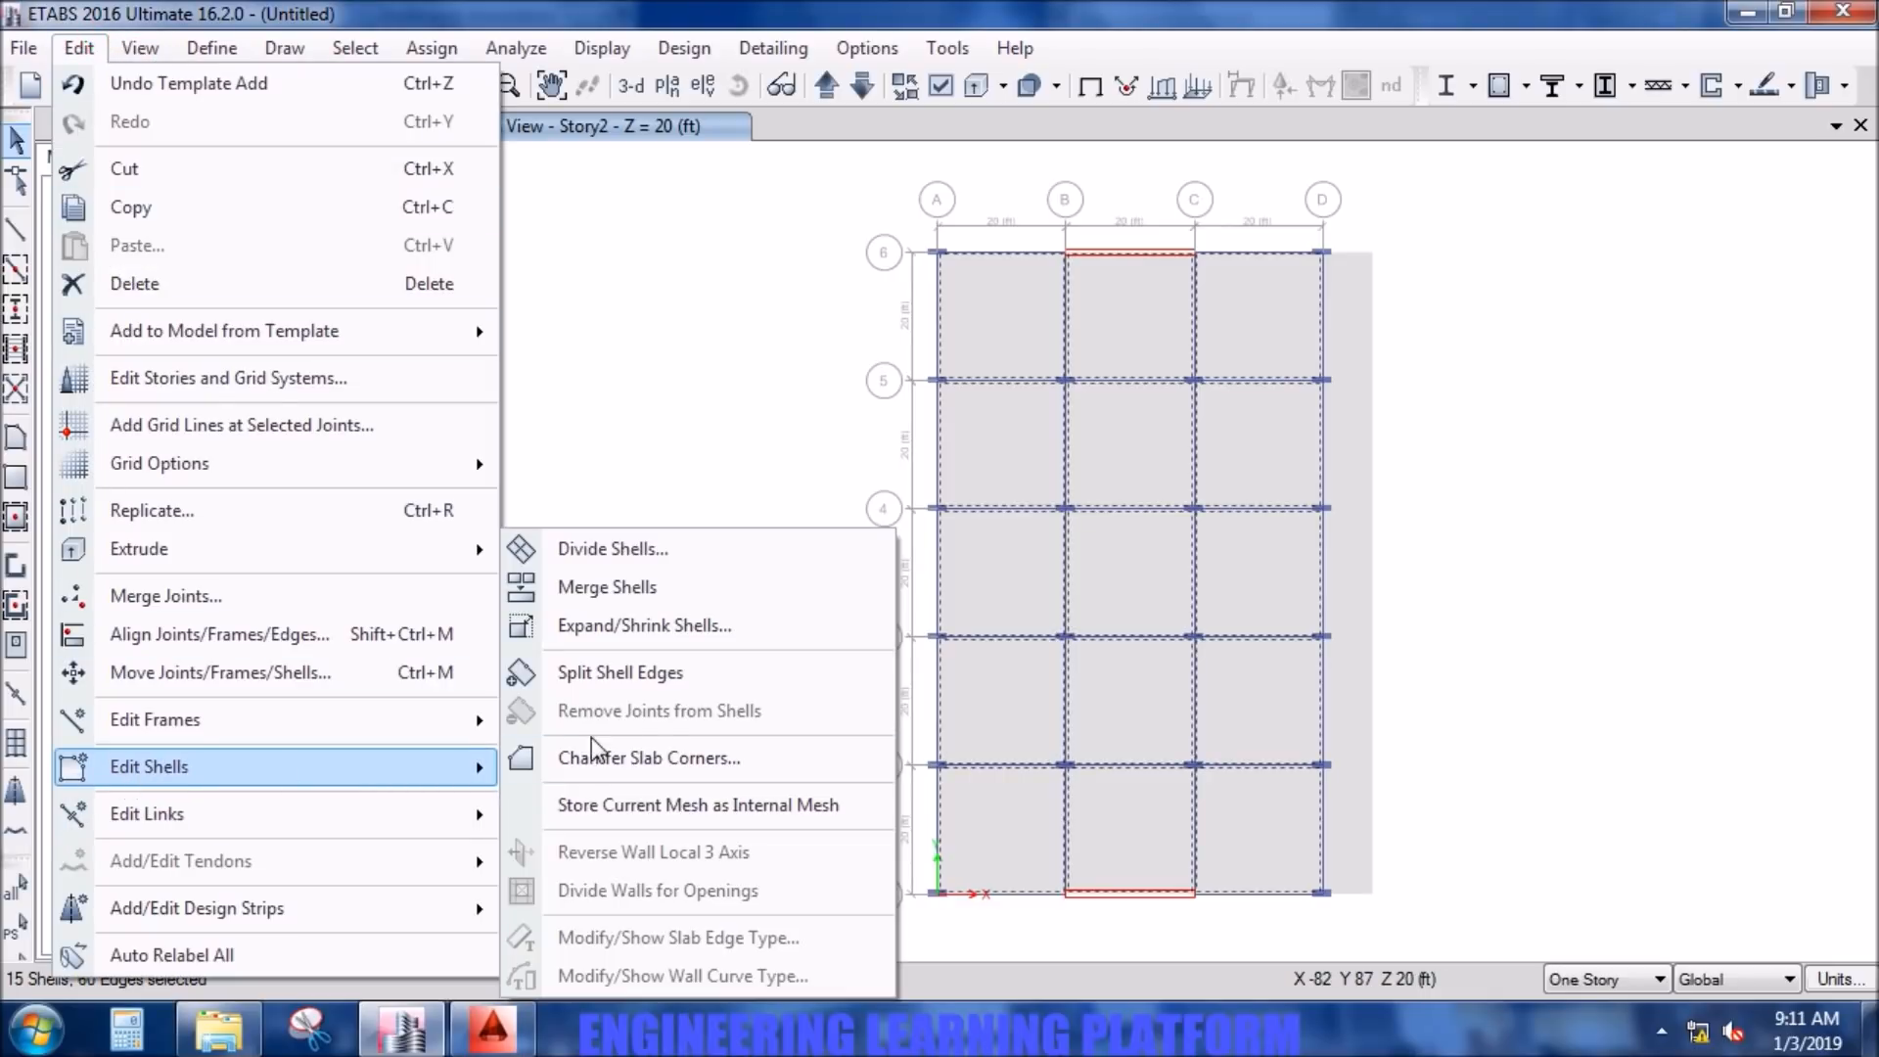
{"action": "left_click", "coordinate": [597, 560]}
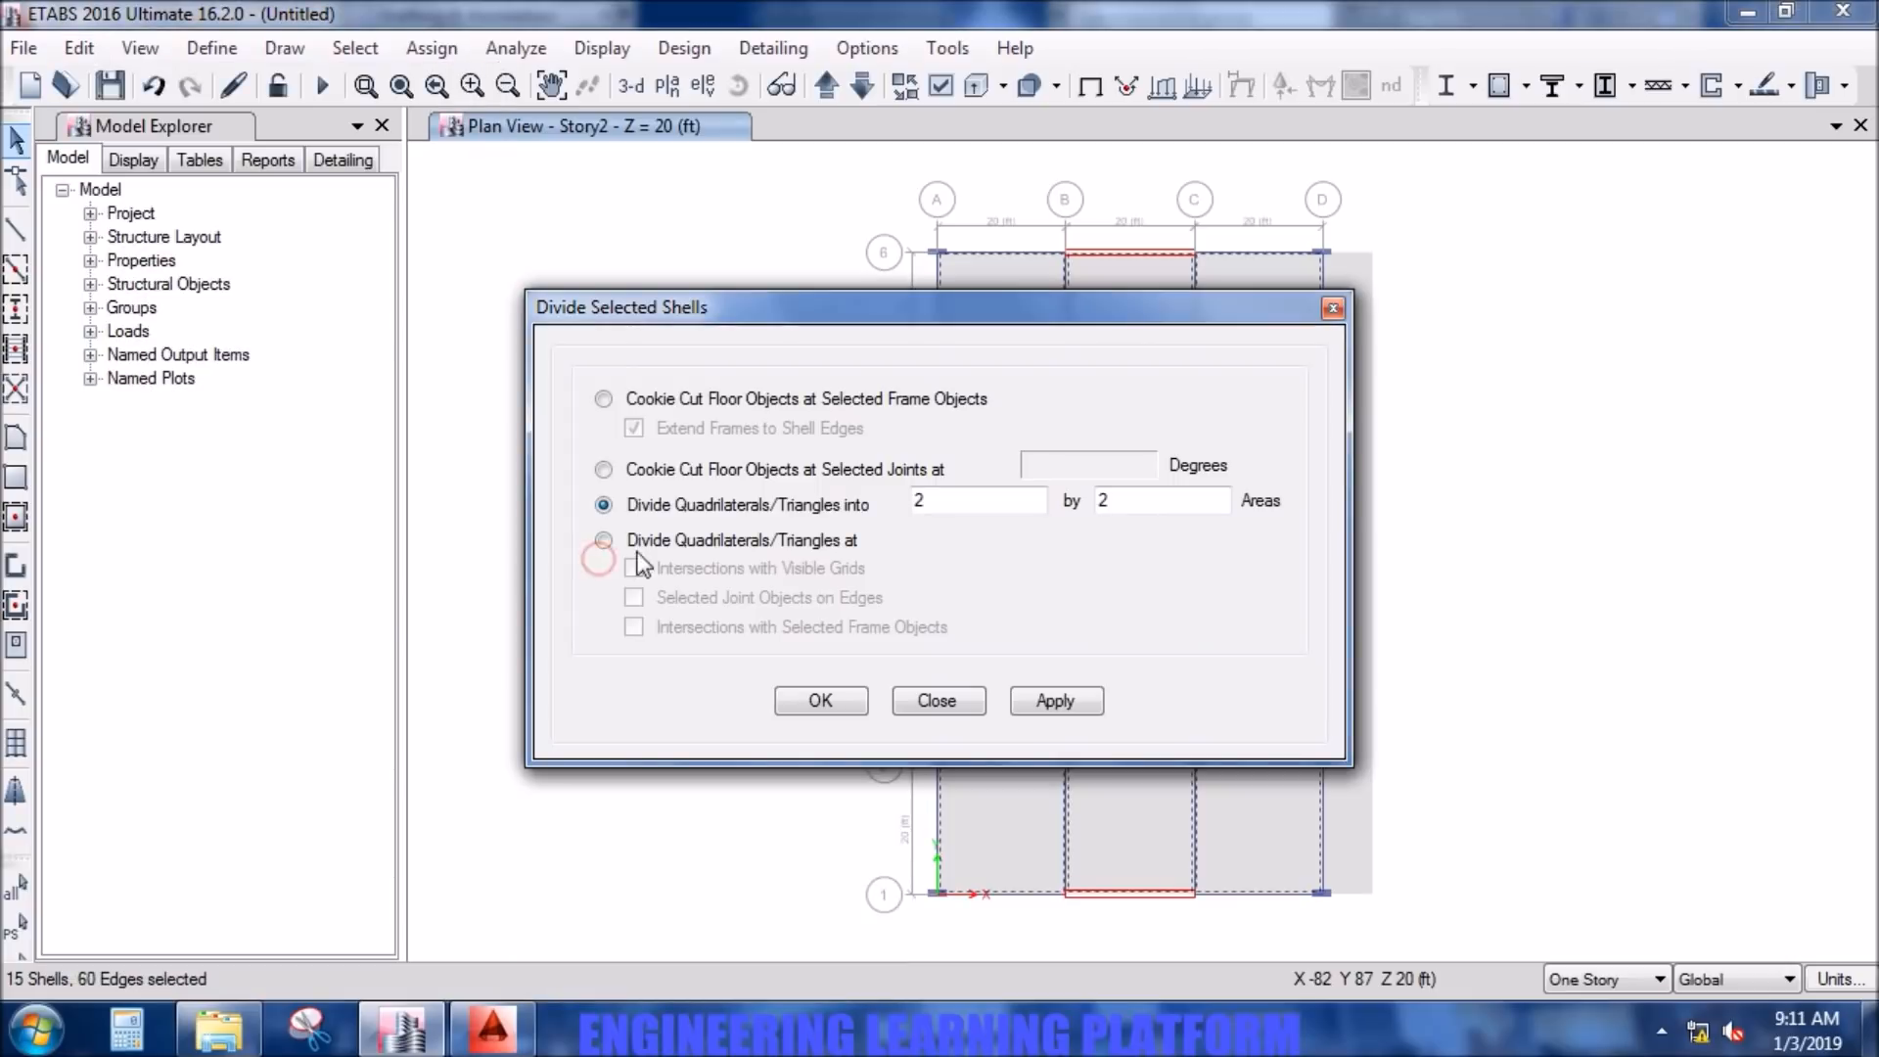
{"action": "left_click", "coordinate": [939, 500]}
{"action": "double_click", "coordinate": [1224, 504]}
{"action": "type", "text": "7"}
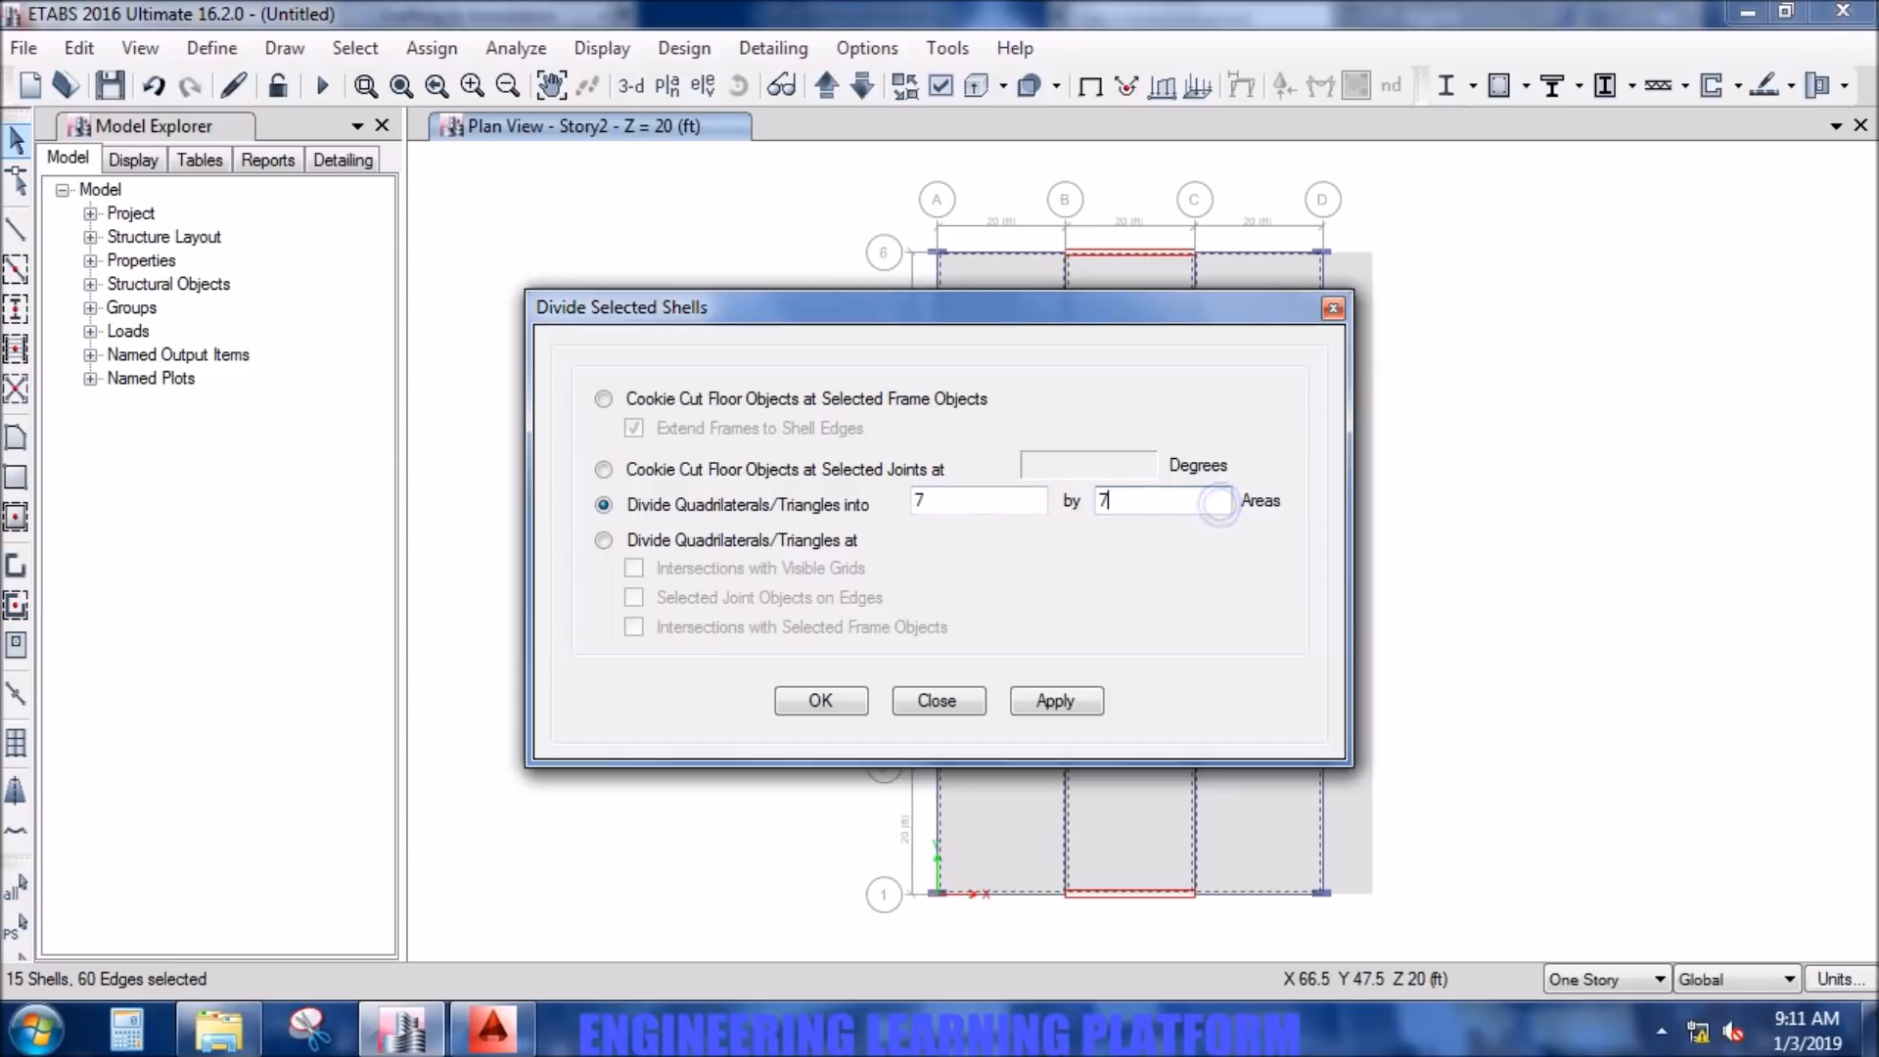
{"action": "left_click", "coordinate": [1053, 701]}
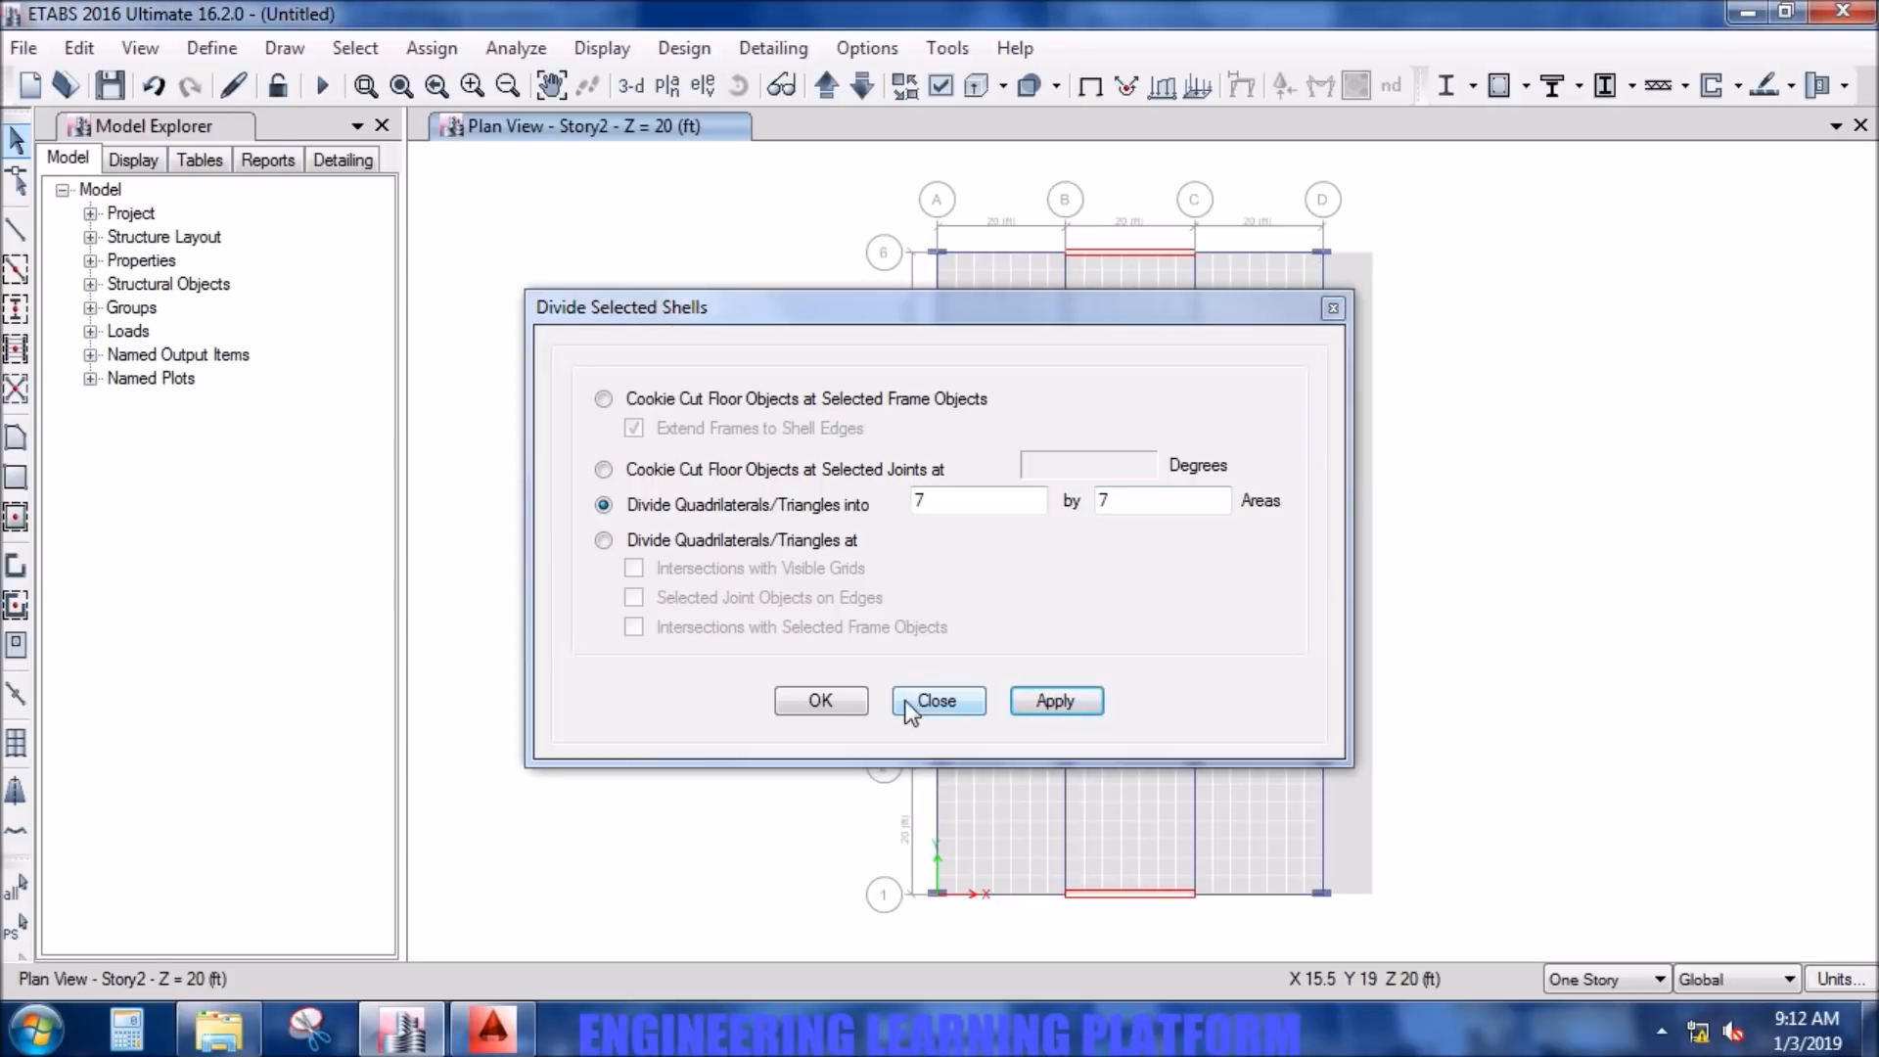
{"action": "left_click", "coordinate": [836, 699]}
- Divide the overhang slab beside grid line D at selected joint objects on edges, using the joints along that grid line
{"action": "middle_click_drag", "start_coordinate": [1289, 534], "coordinate": [1228, 562]}
{"action": "scroll", "coordinate": [1228, 562], "scroll_direction": "up", "scroll_amount": 3}
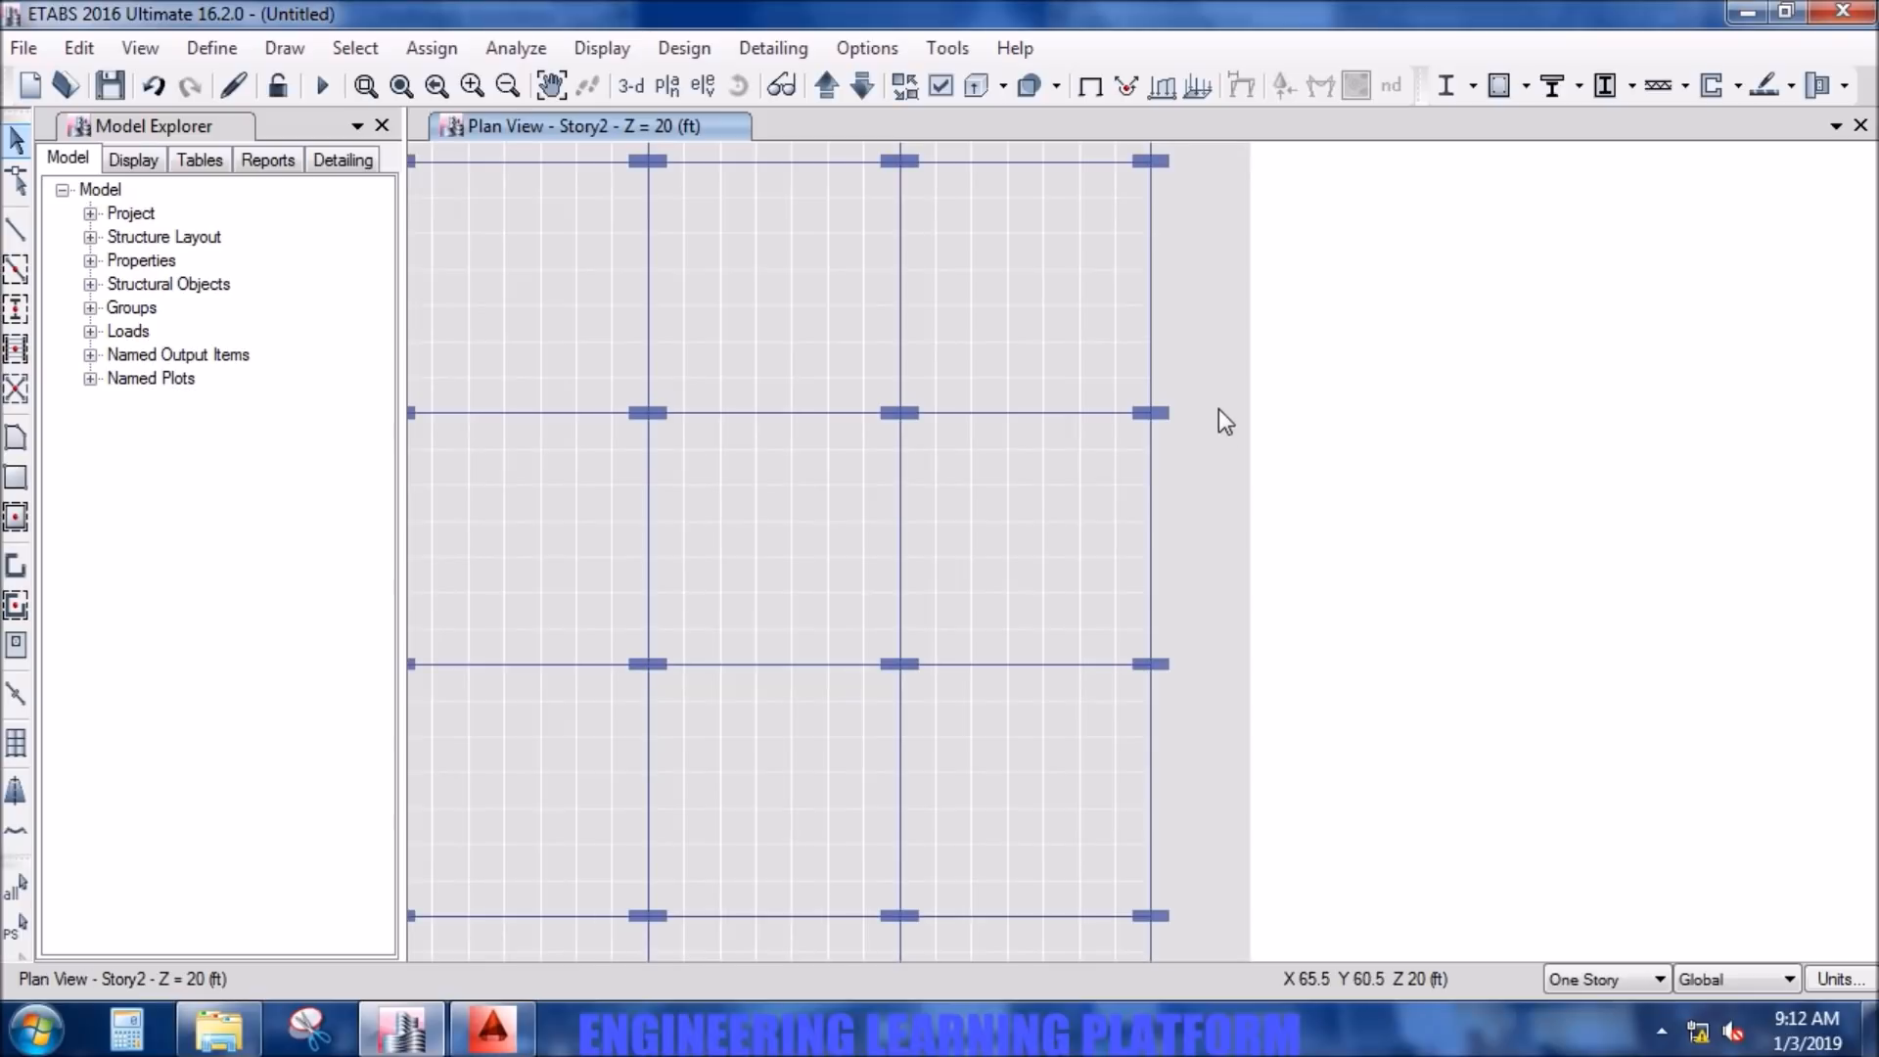
{"action": "scroll", "coordinate": [1219, 409], "scroll_direction": "down", "scroll_amount": 3}
{"action": "left_click", "coordinate": [1208, 390]}
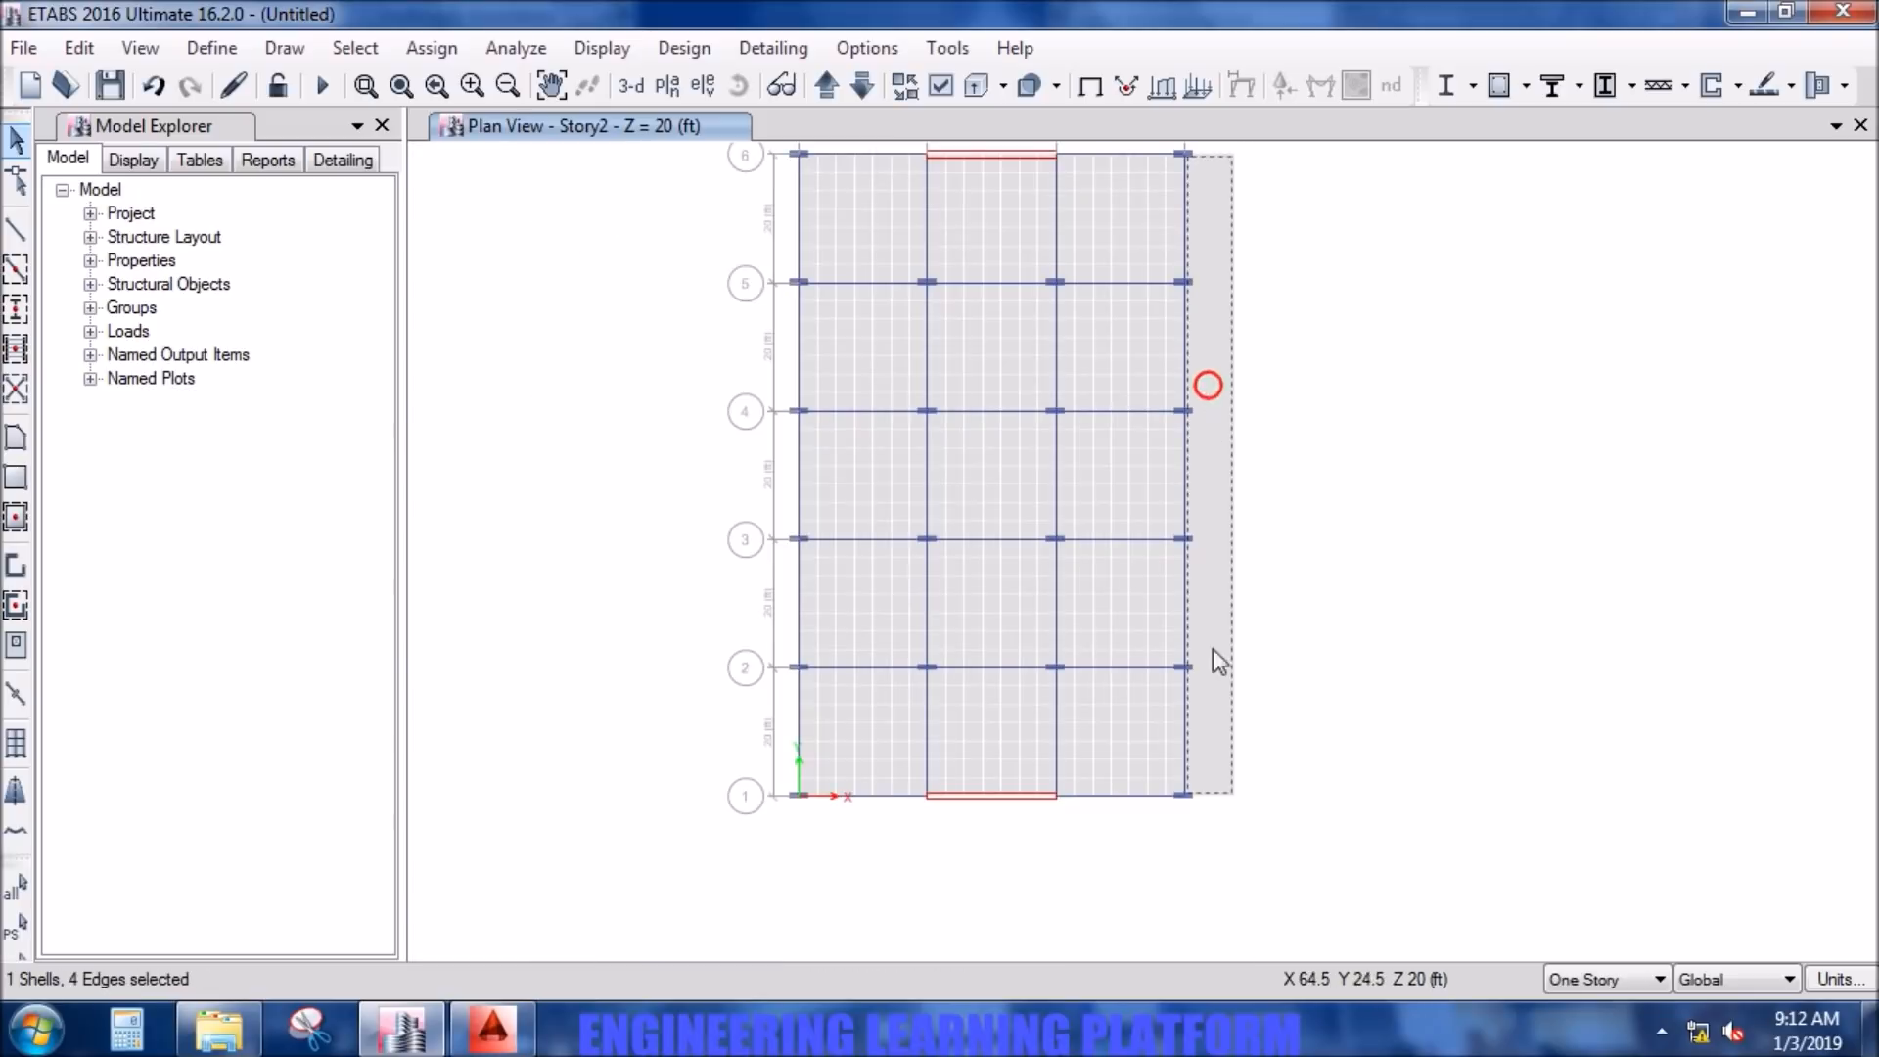
{"action": "left_click_drag", "start_coordinate": [1202, 785], "coordinate": [1186, 757]}
{"action": "left_click_drag", "start_coordinate": [1177, 626], "coordinate": [1174, 163]}
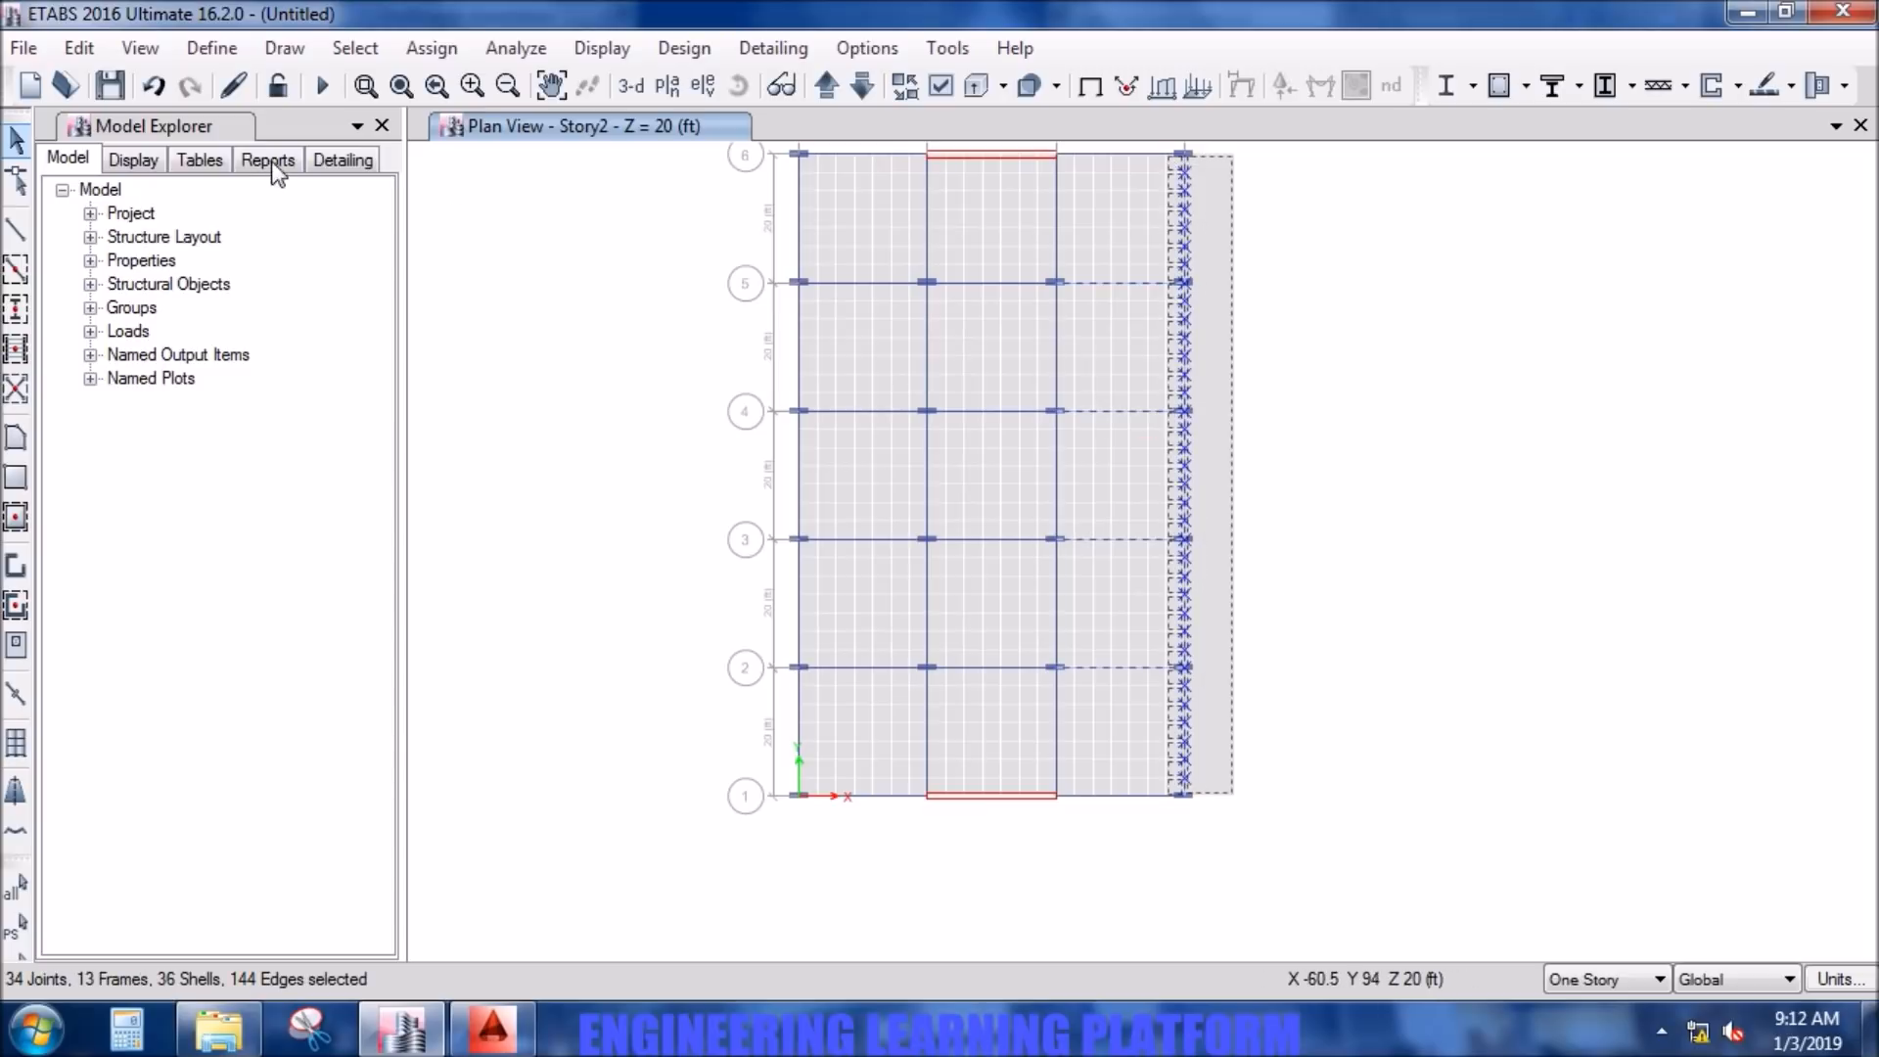
{"action": "left_click", "coordinate": [82, 51]}
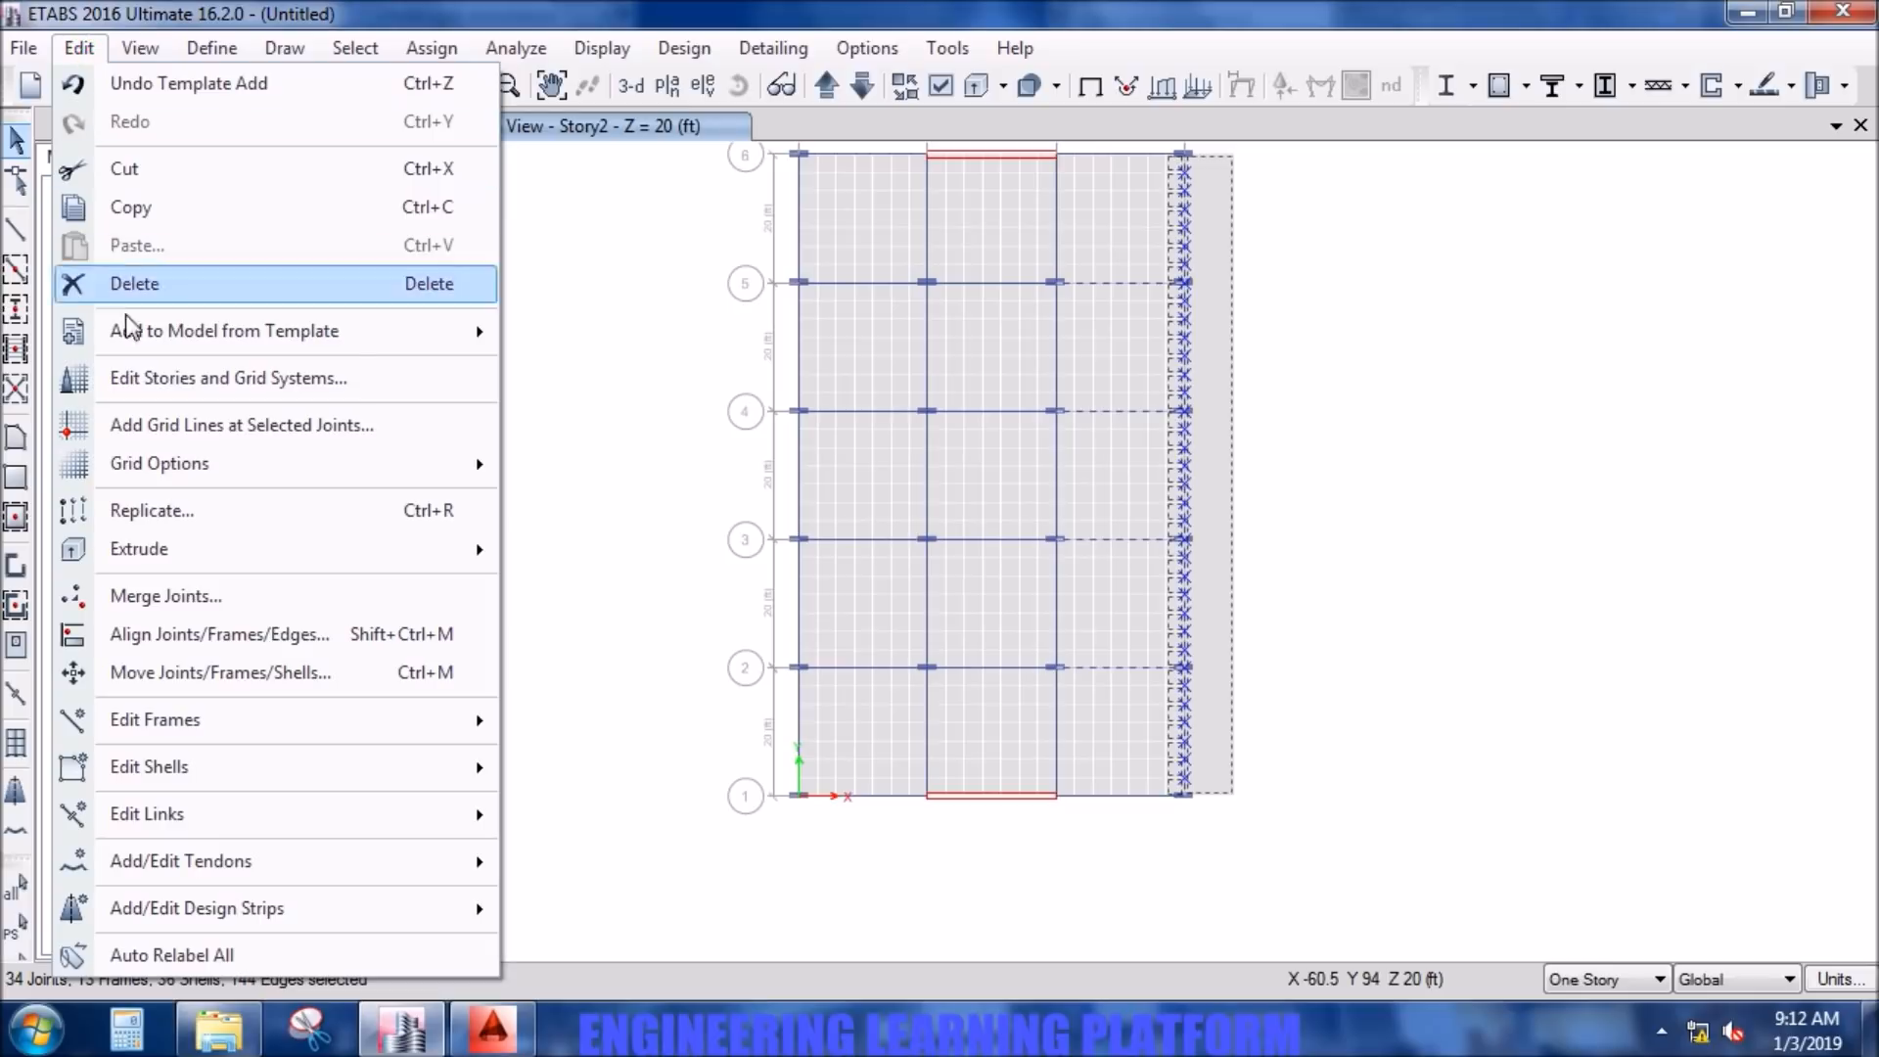
{"action": "mouse_move", "coordinate": [199, 777]}
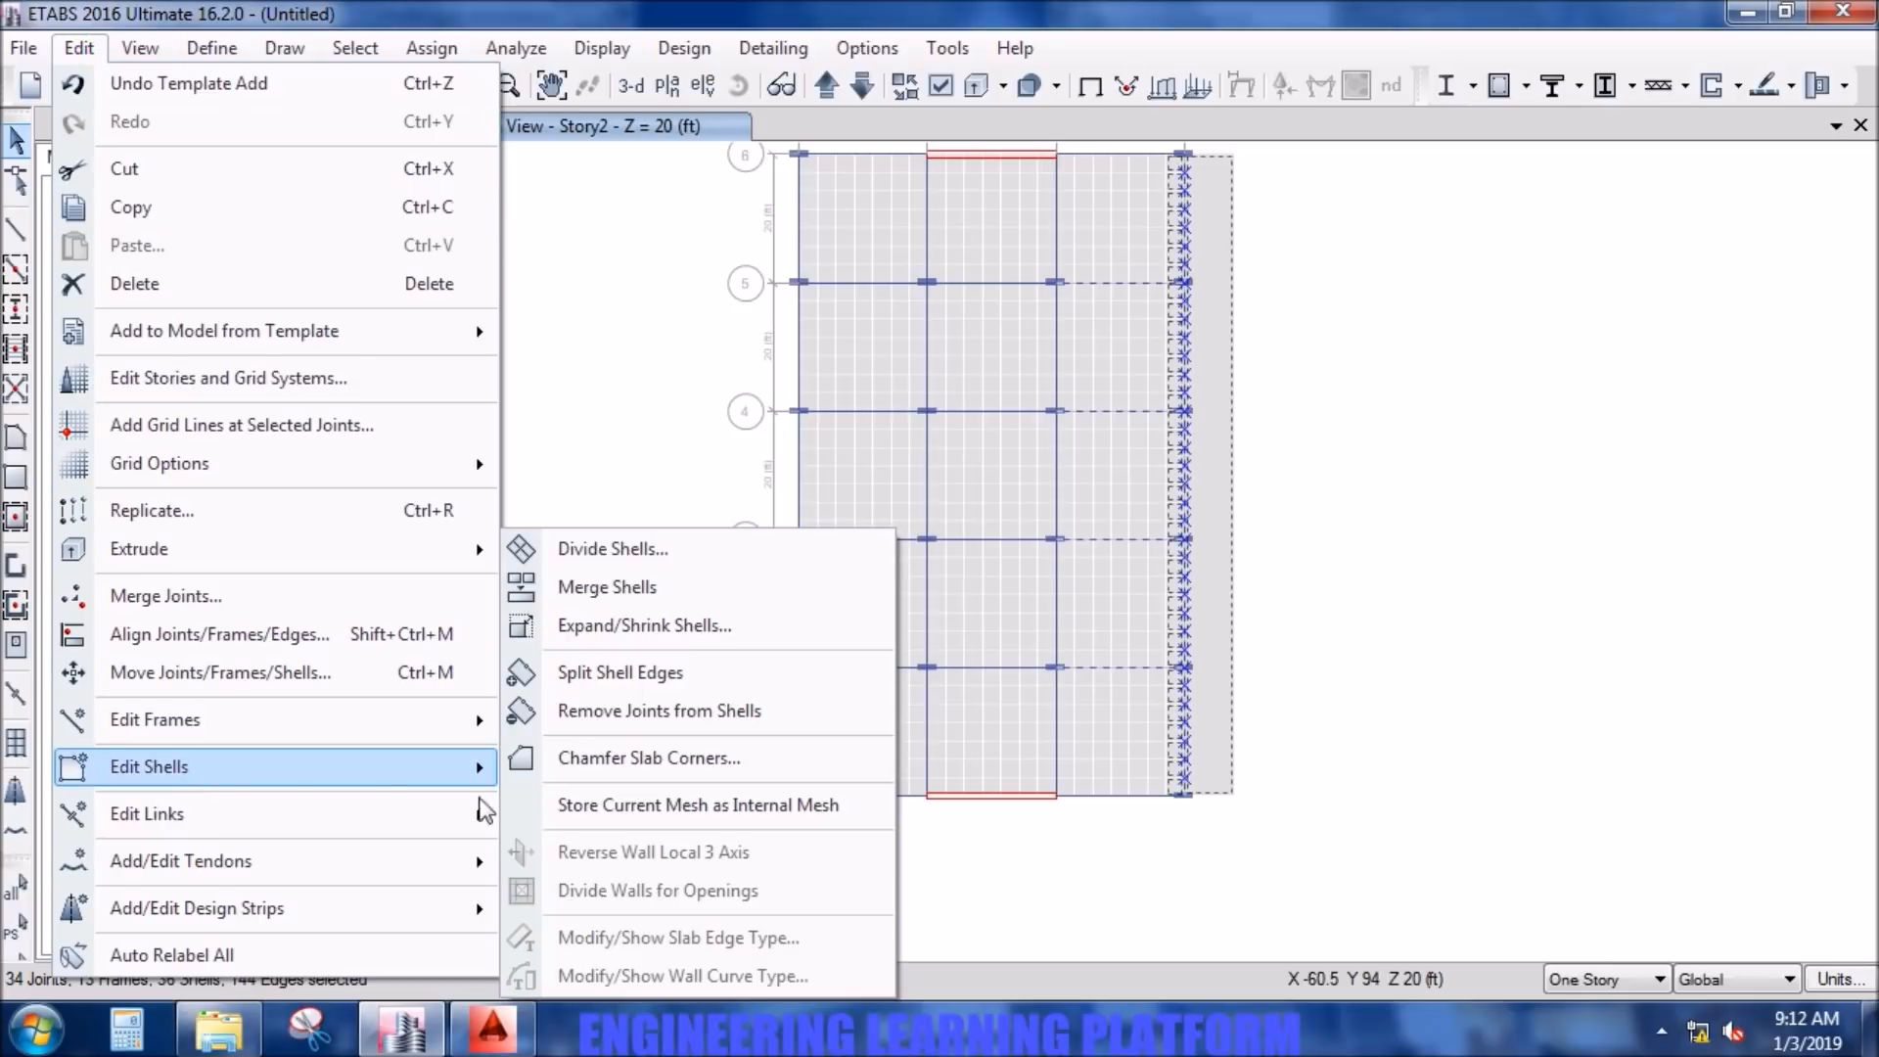
{"action": "left_click", "coordinate": [648, 554]}
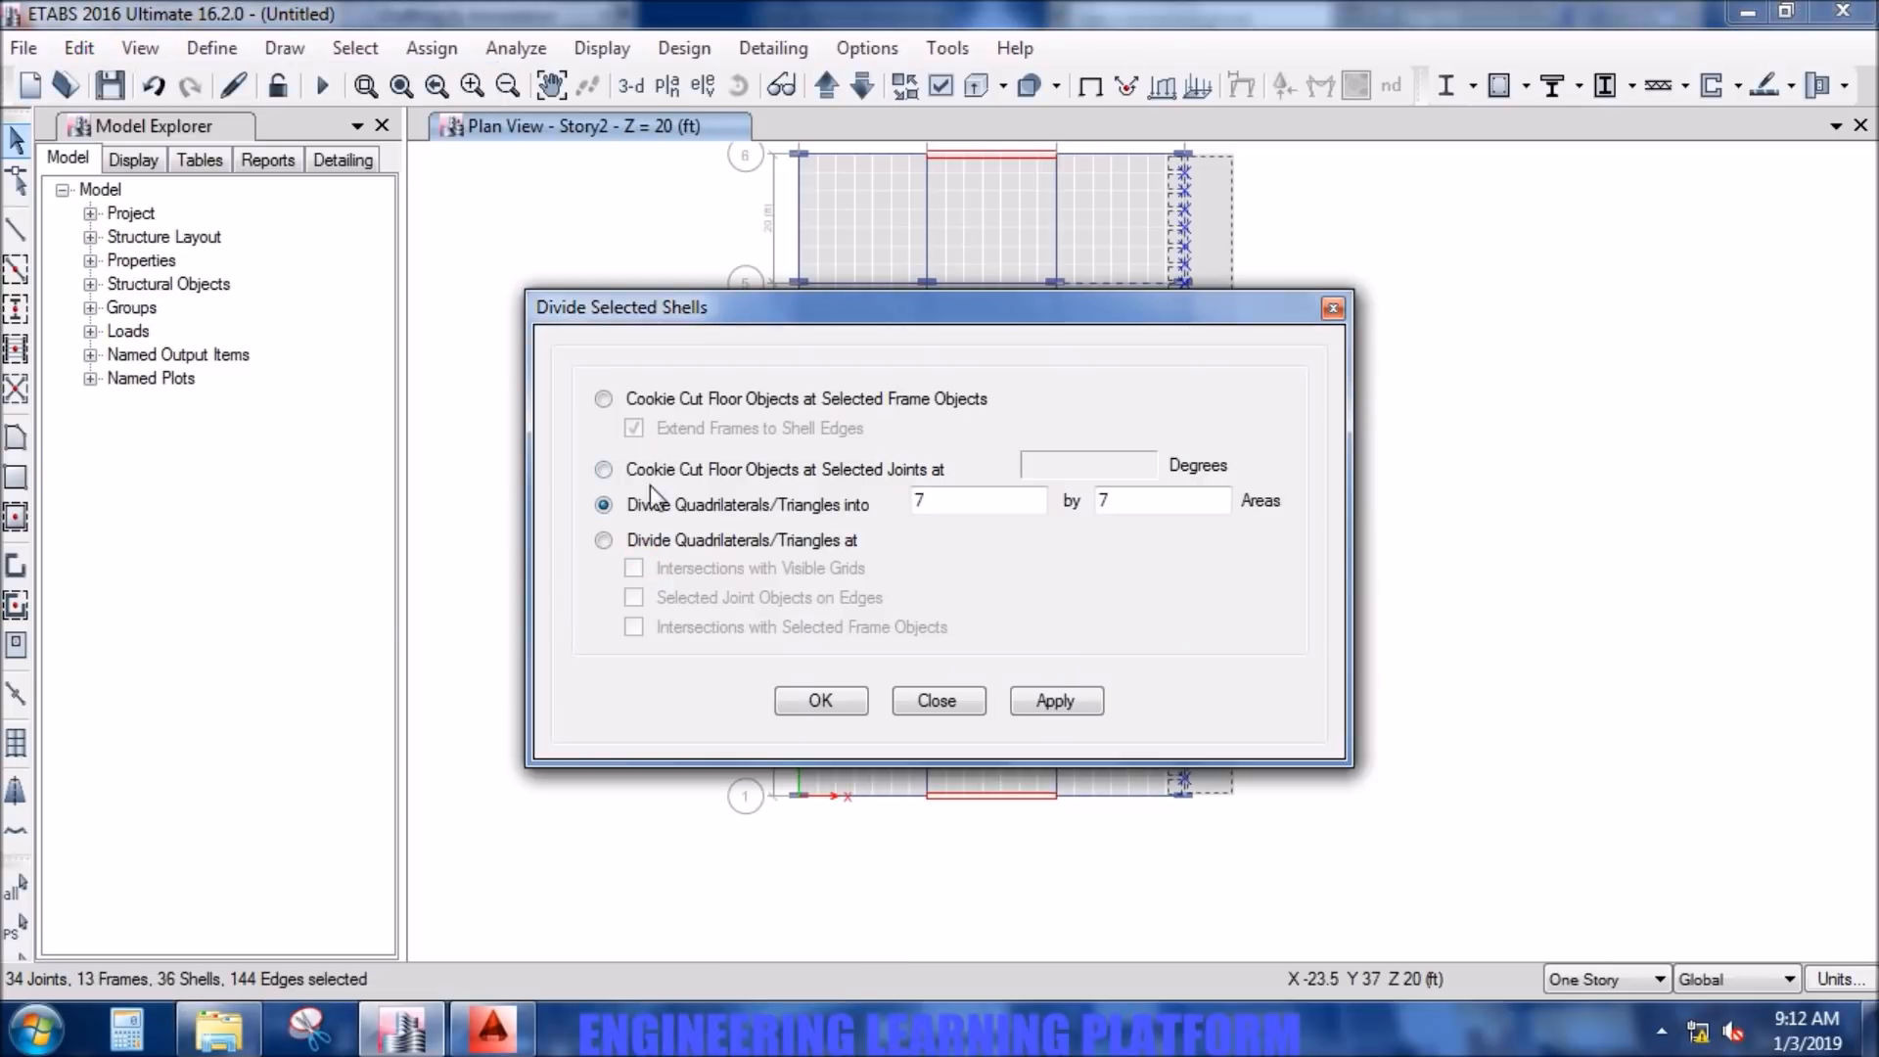
{"action": "left_click", "coordinate": [650, 539]}
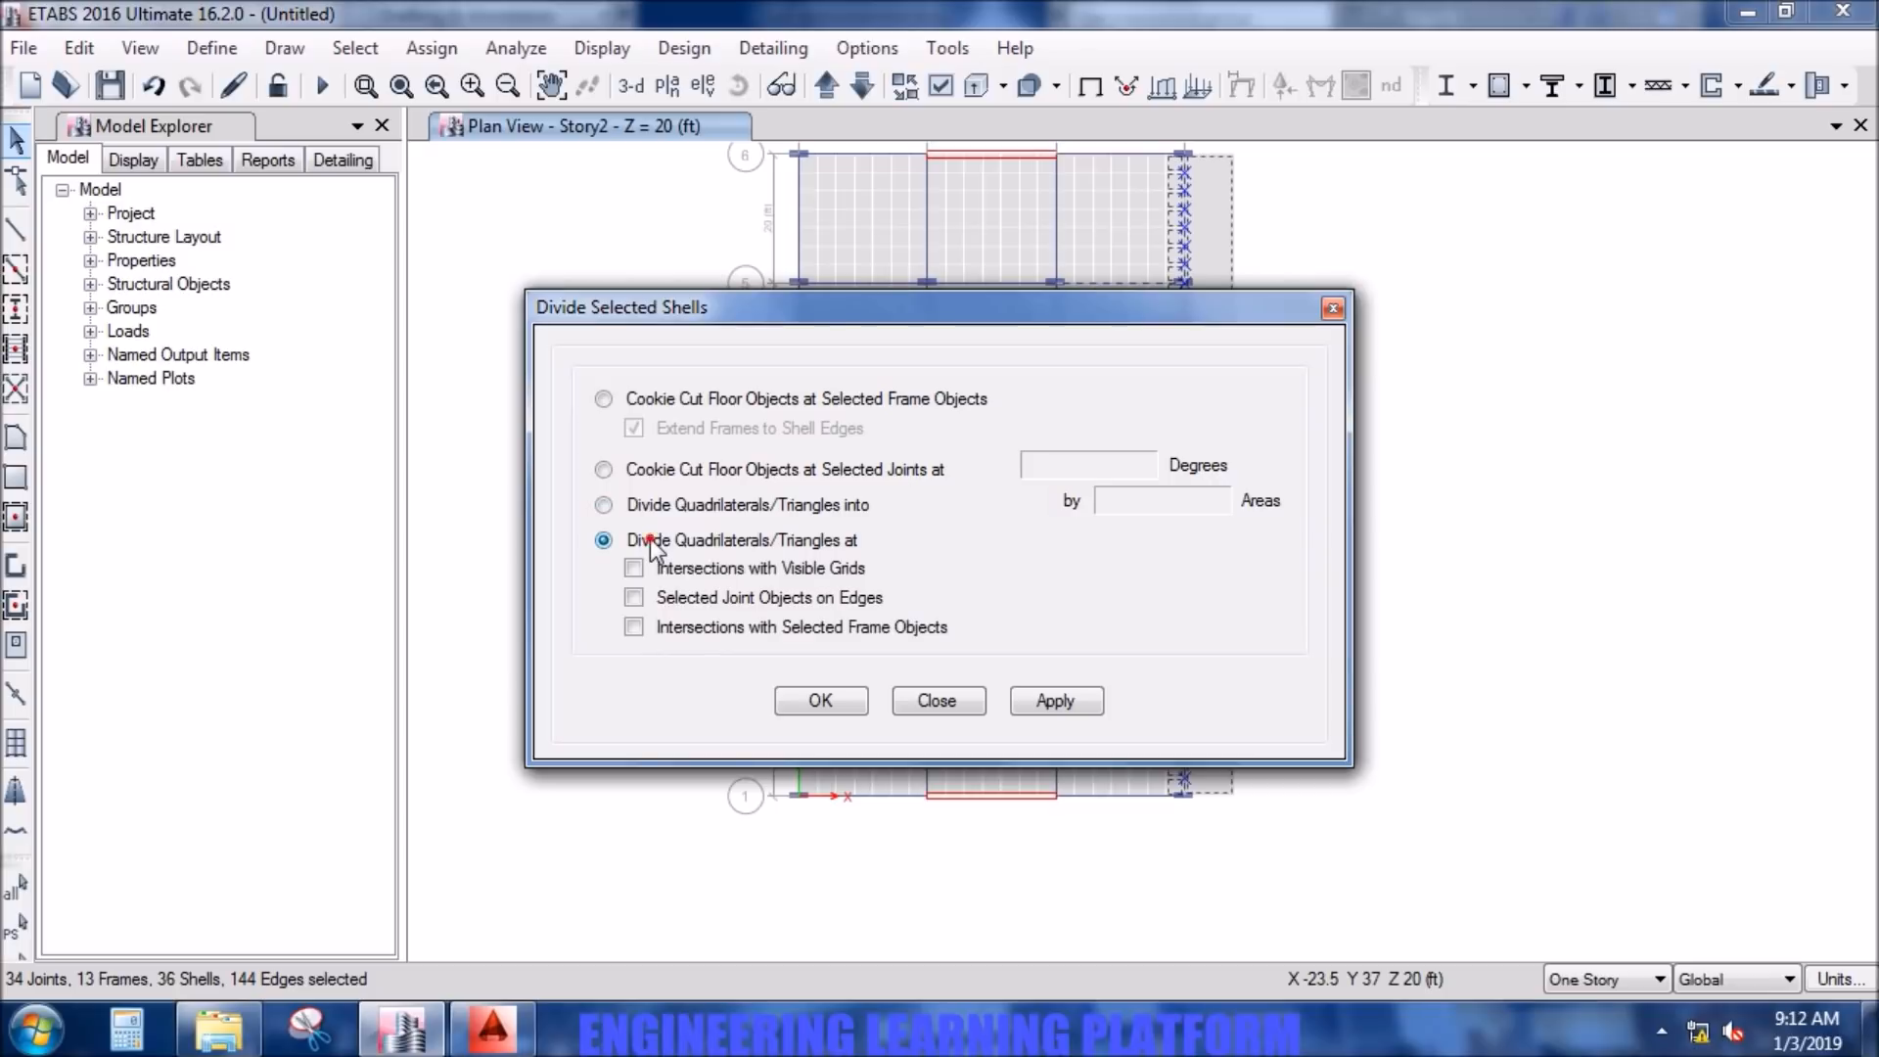
{"action": "left_click", "coordinate": [666, 601]}
{"action": "left_click", "coordinate": [1040, 701]}
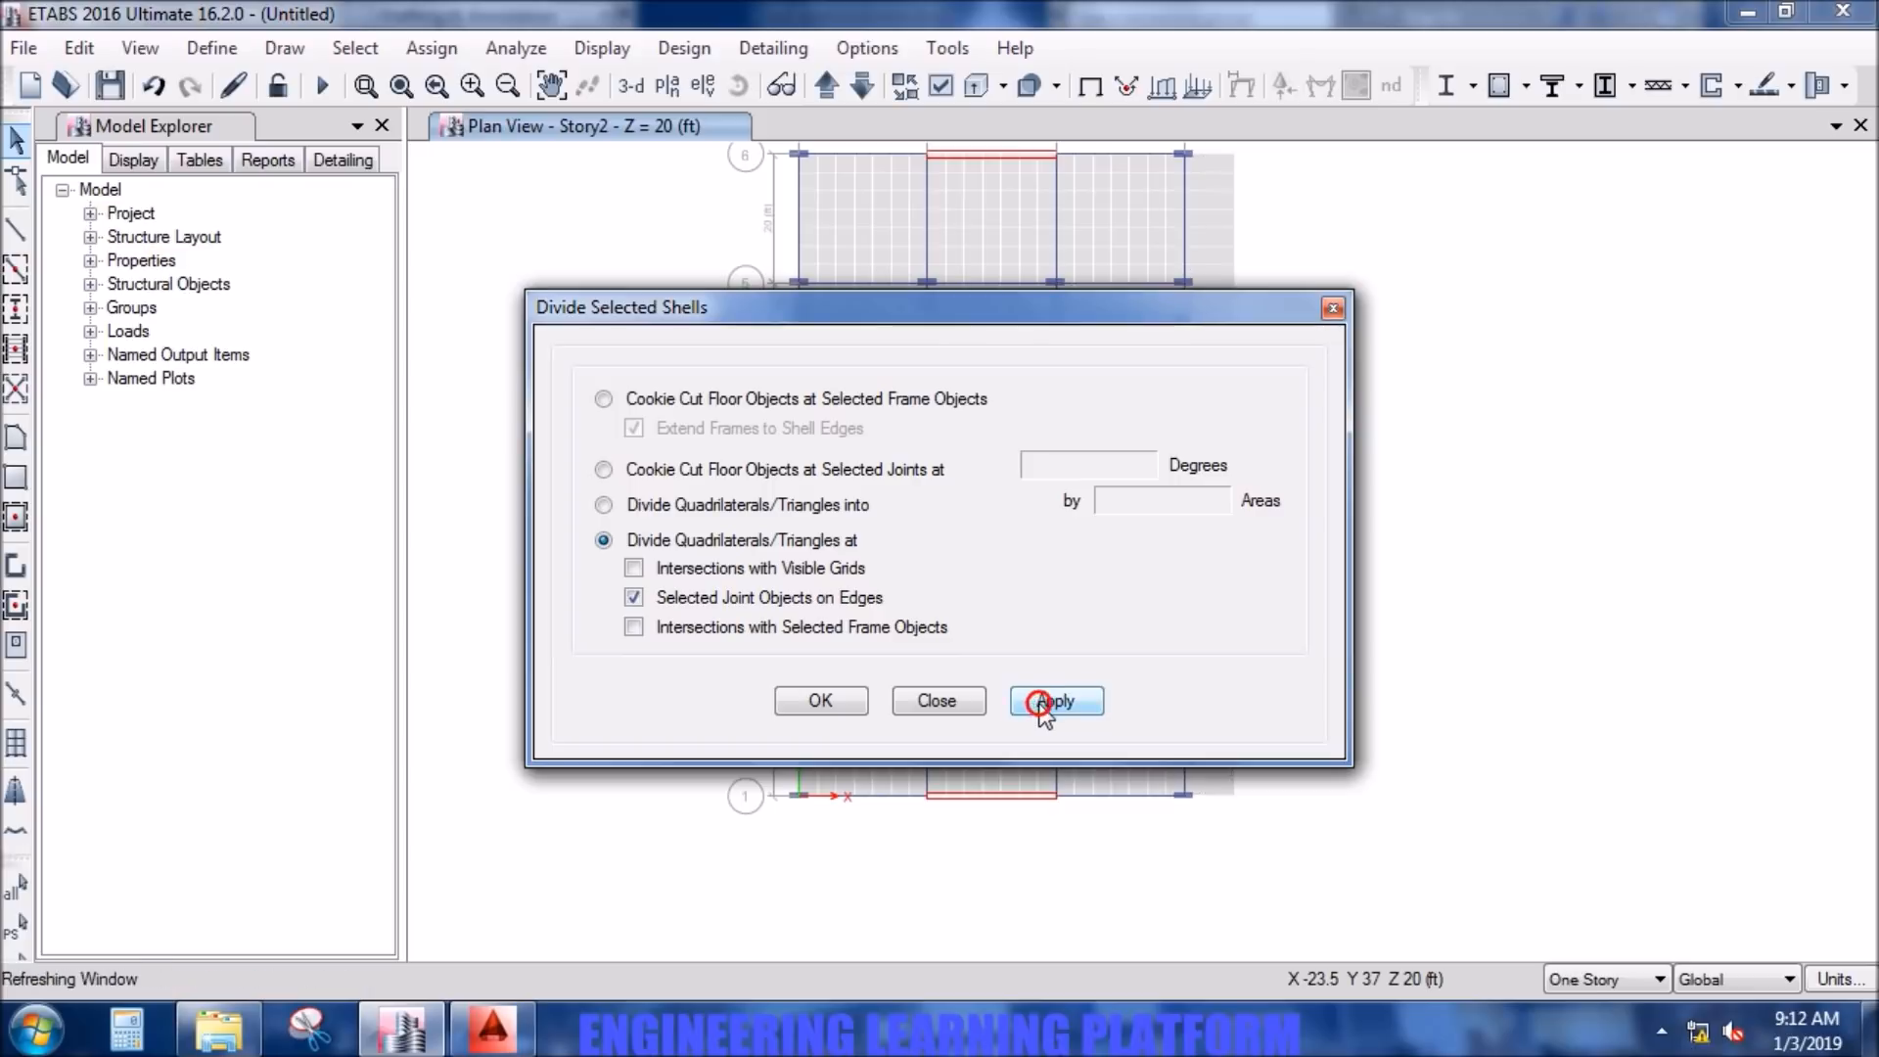
{"action": "left_click", "coordinate": [818, 701]}
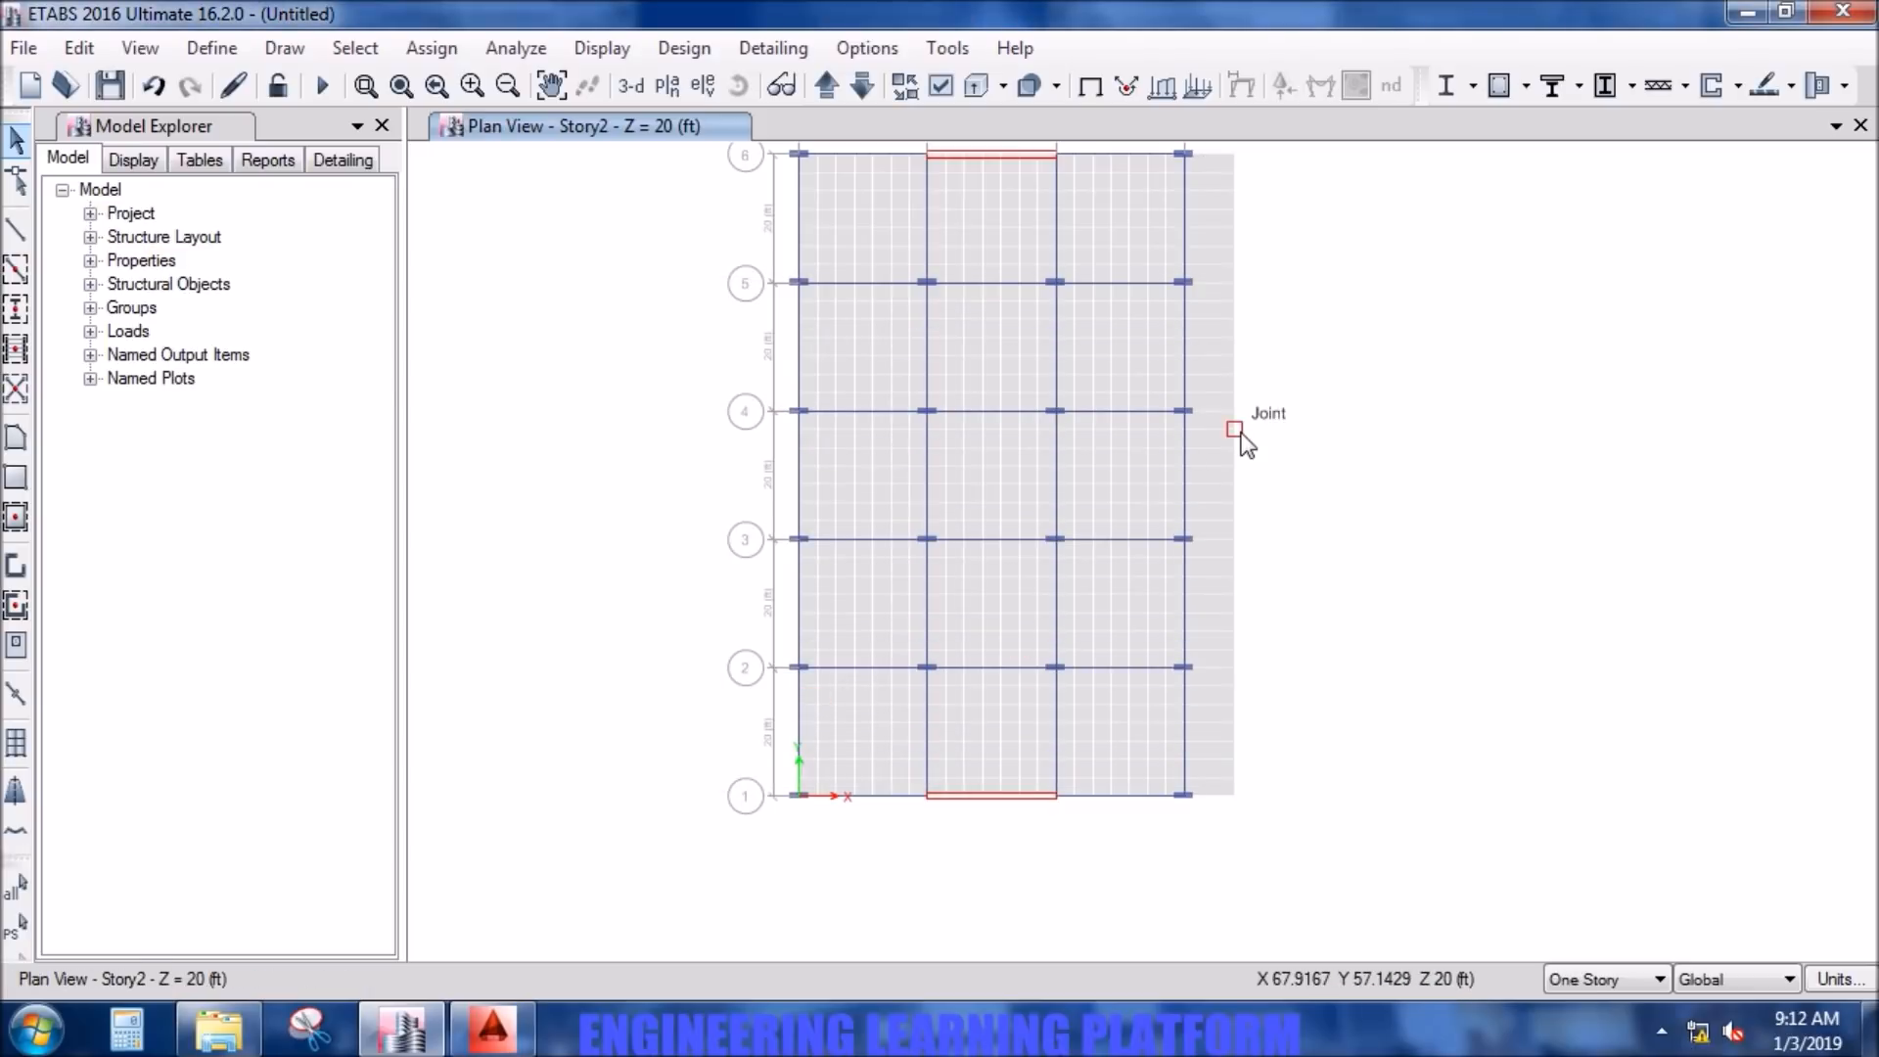
- Select the overhang slab strips outside grid line D and choose to divide them into a set number of areas
{"action": "scroll", "coordinate": [1237, 441], "scroll_direction": "up", "scroll_amount": 3}
{"action": "scroll", "coordinate": [1236, 443], "scroll_direction": "down", "scroll_amount": 3}
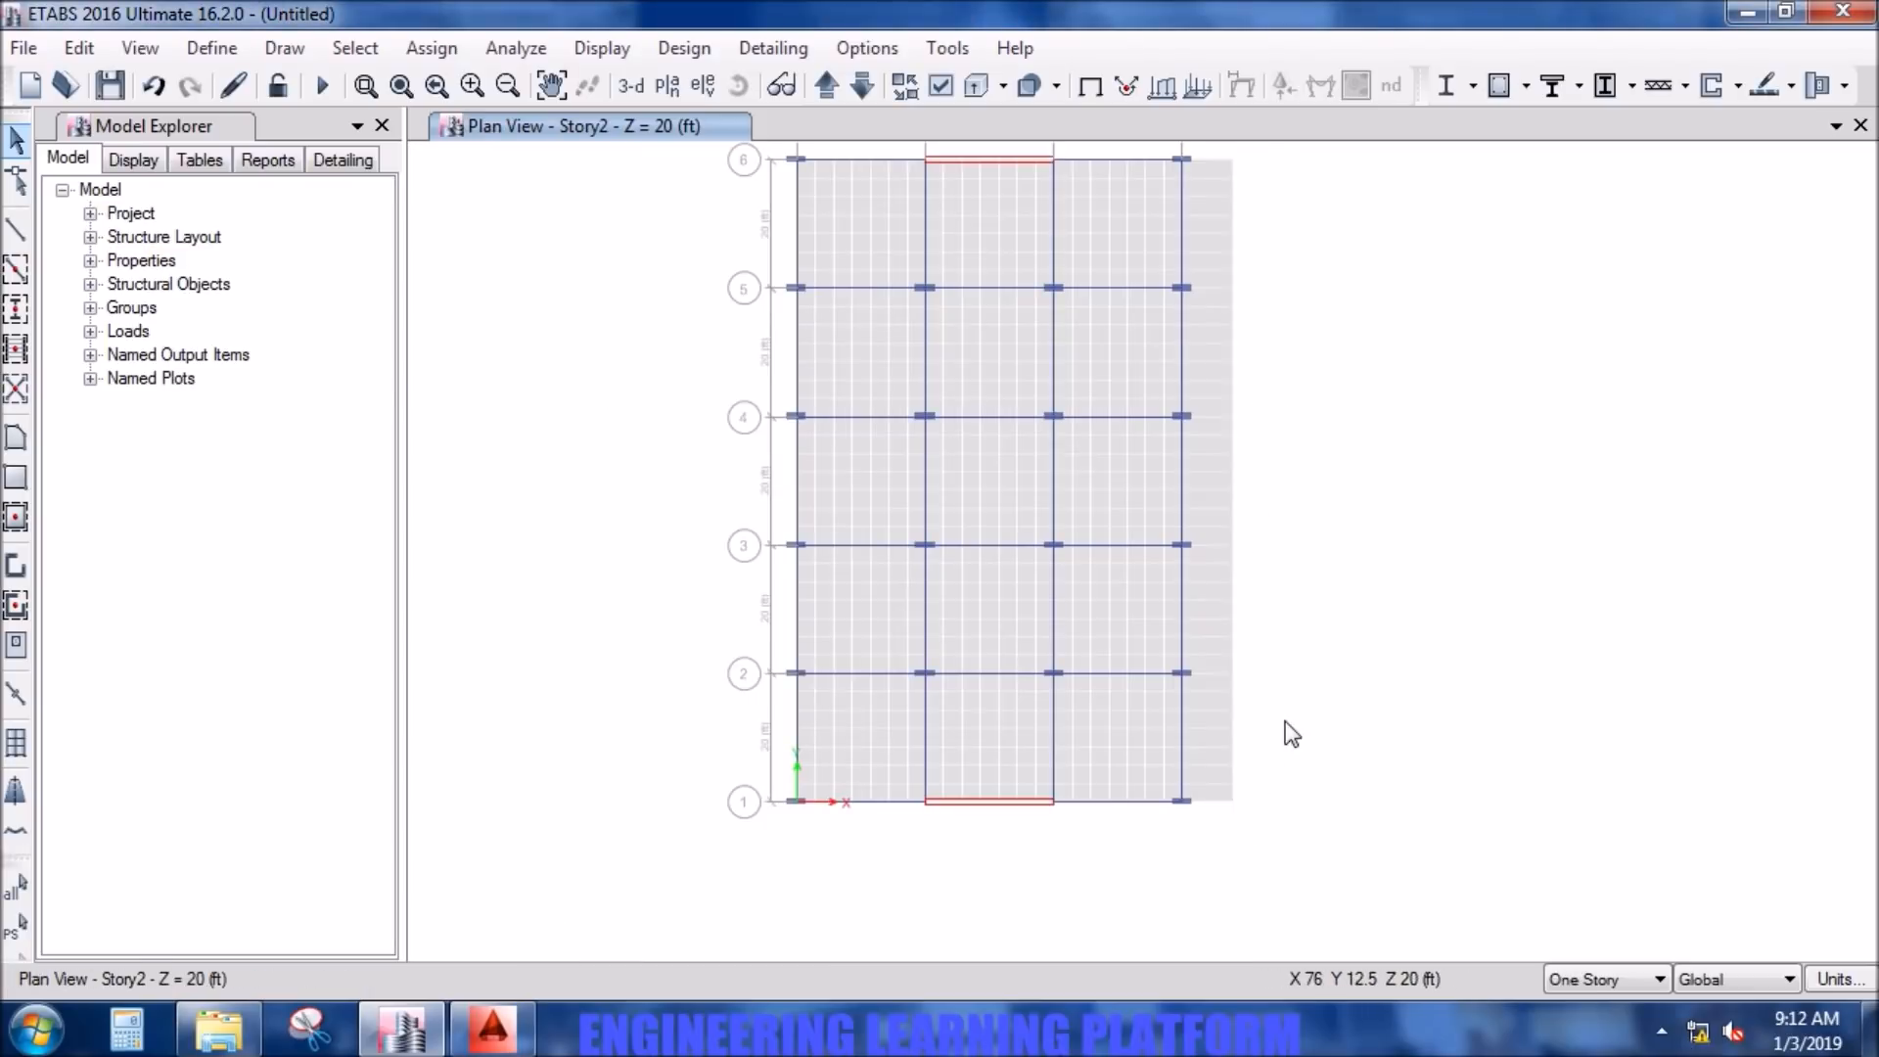
{"action": "left_click_drag", "start_coordinate": [1236, 887], "coordinate": [1193, 177]}
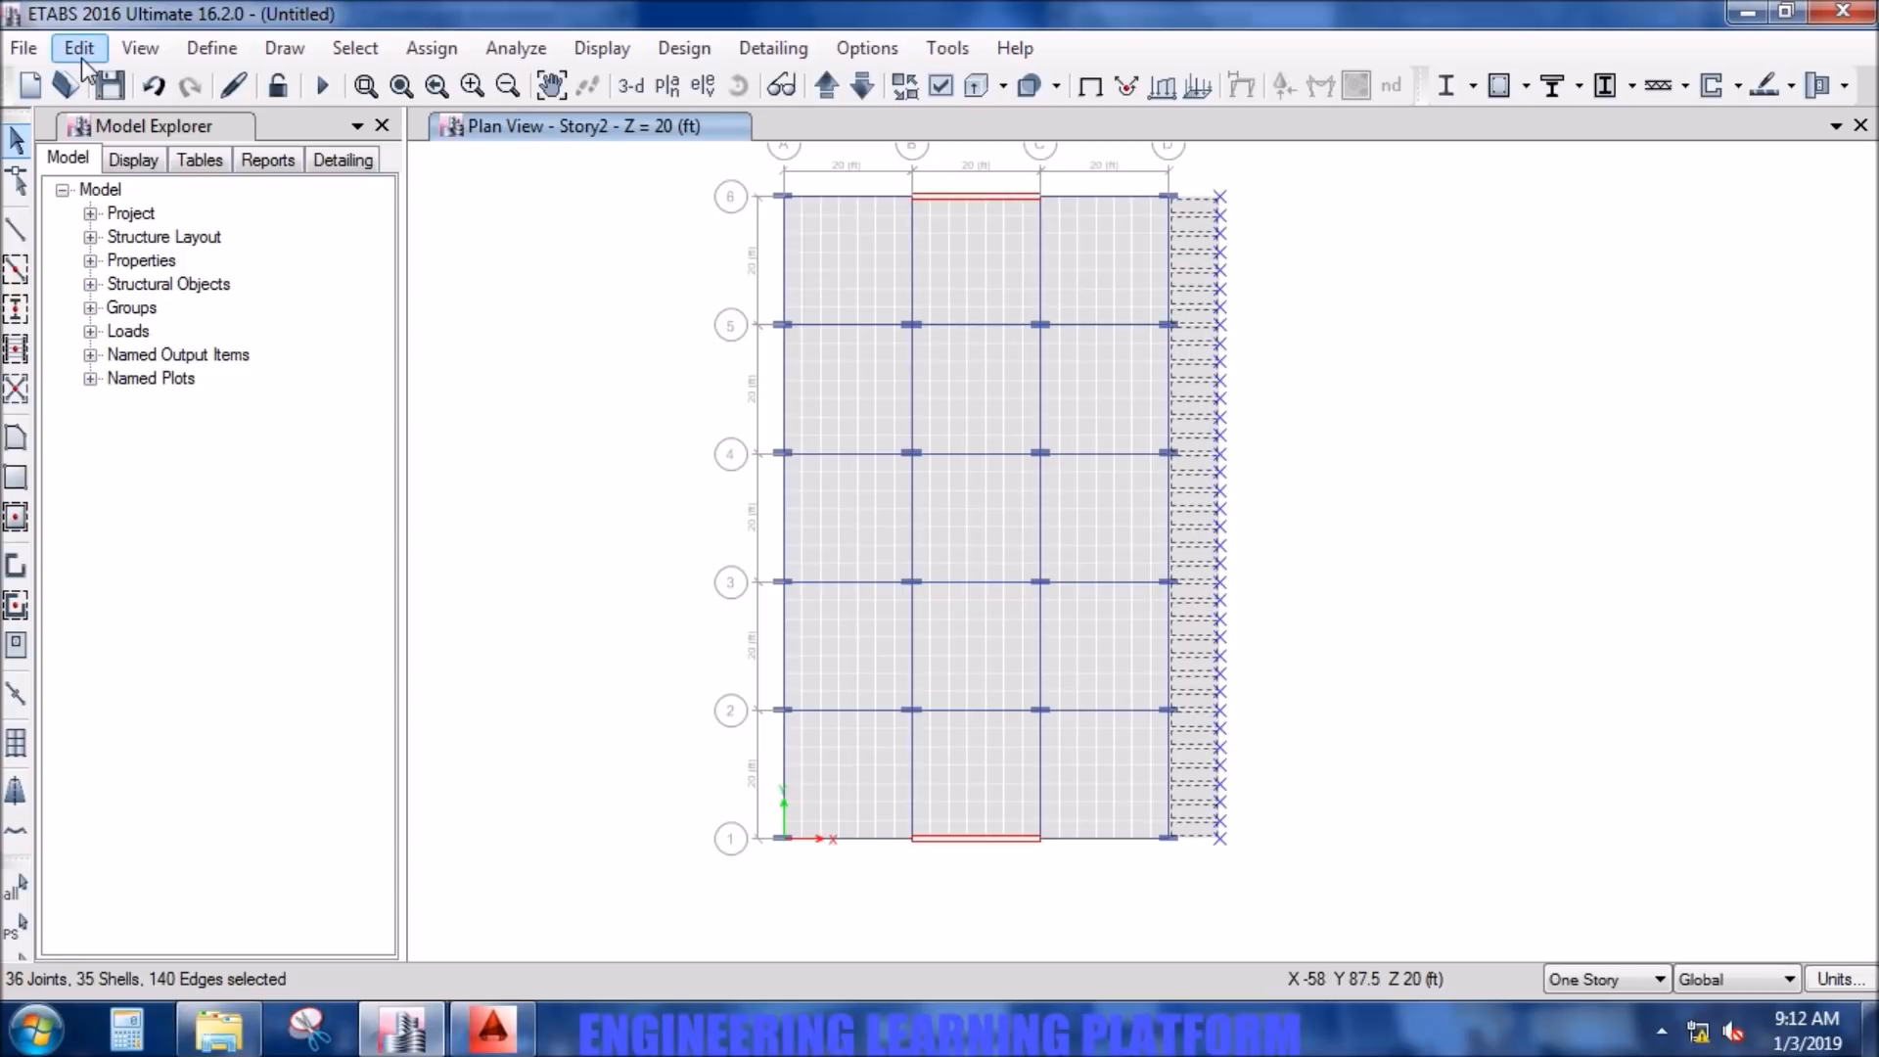
{"action": "left_click", "coordinate": [82, 59]}
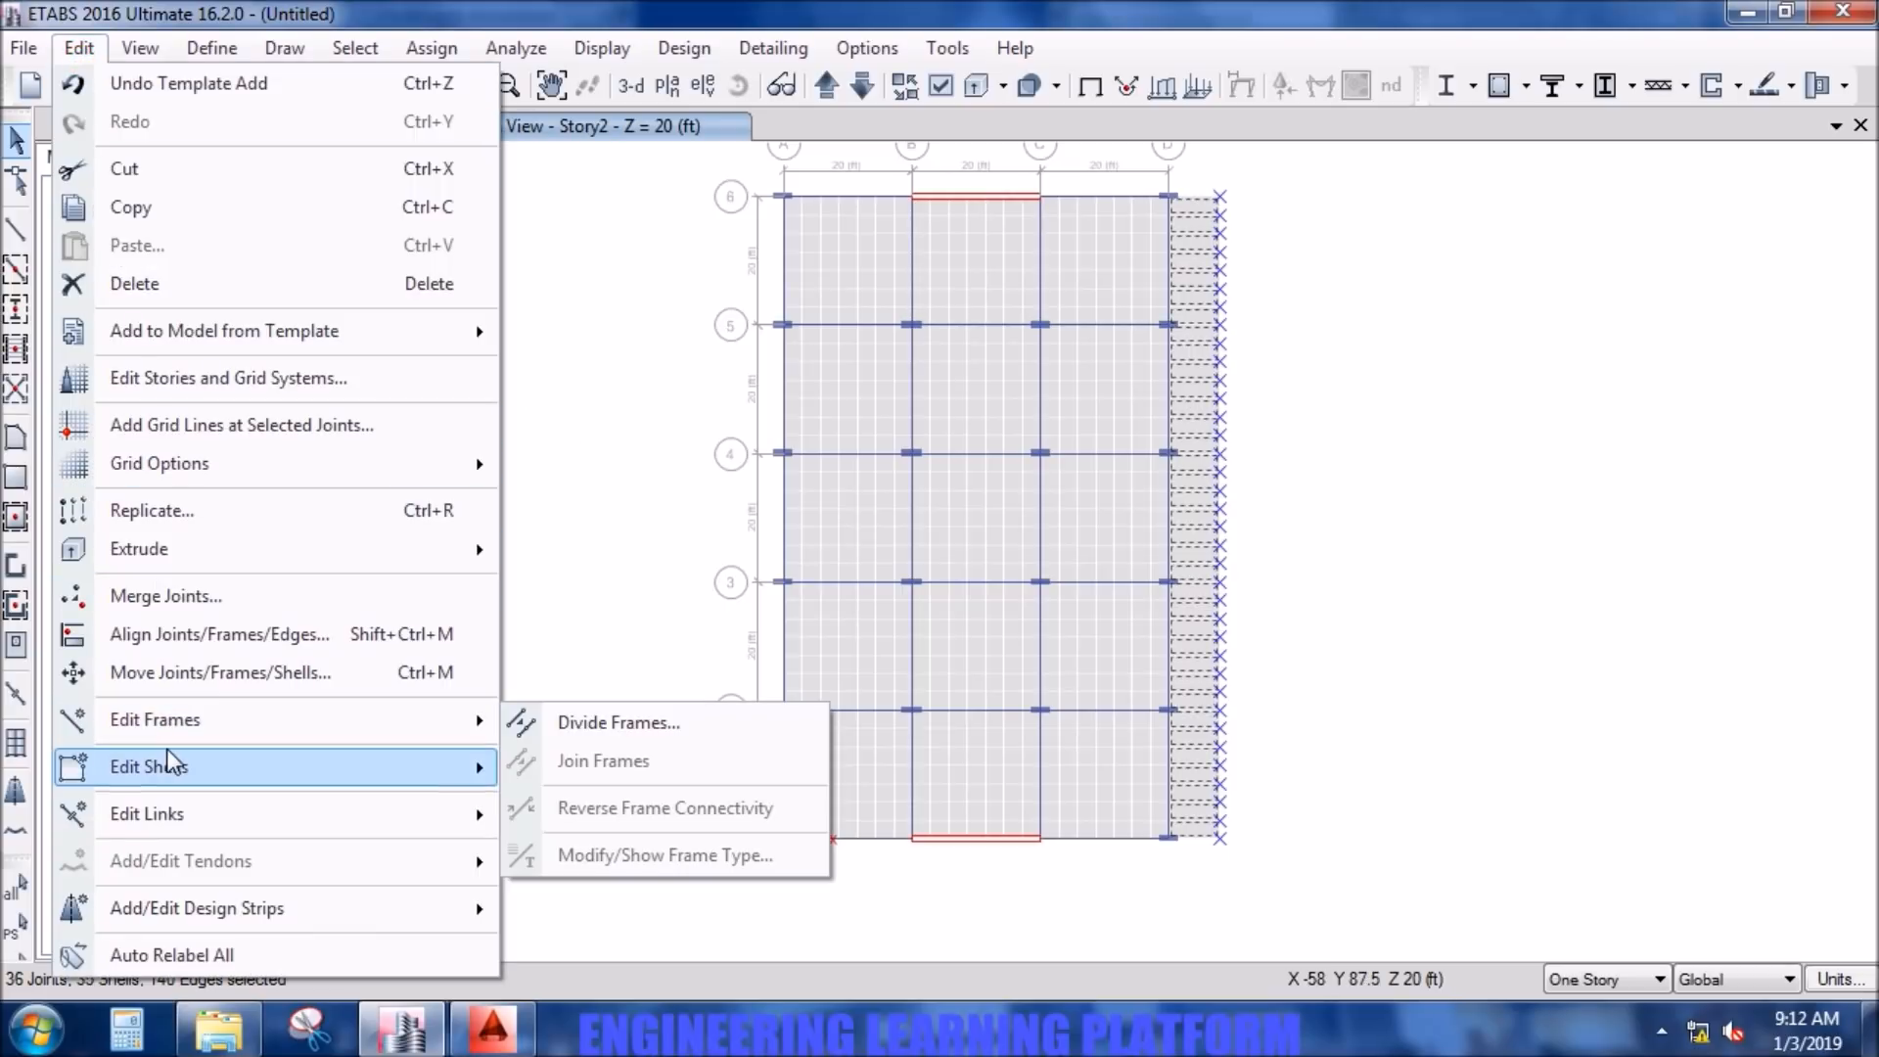
{"action": "mouse_move", "coordinate": [172, 763]}
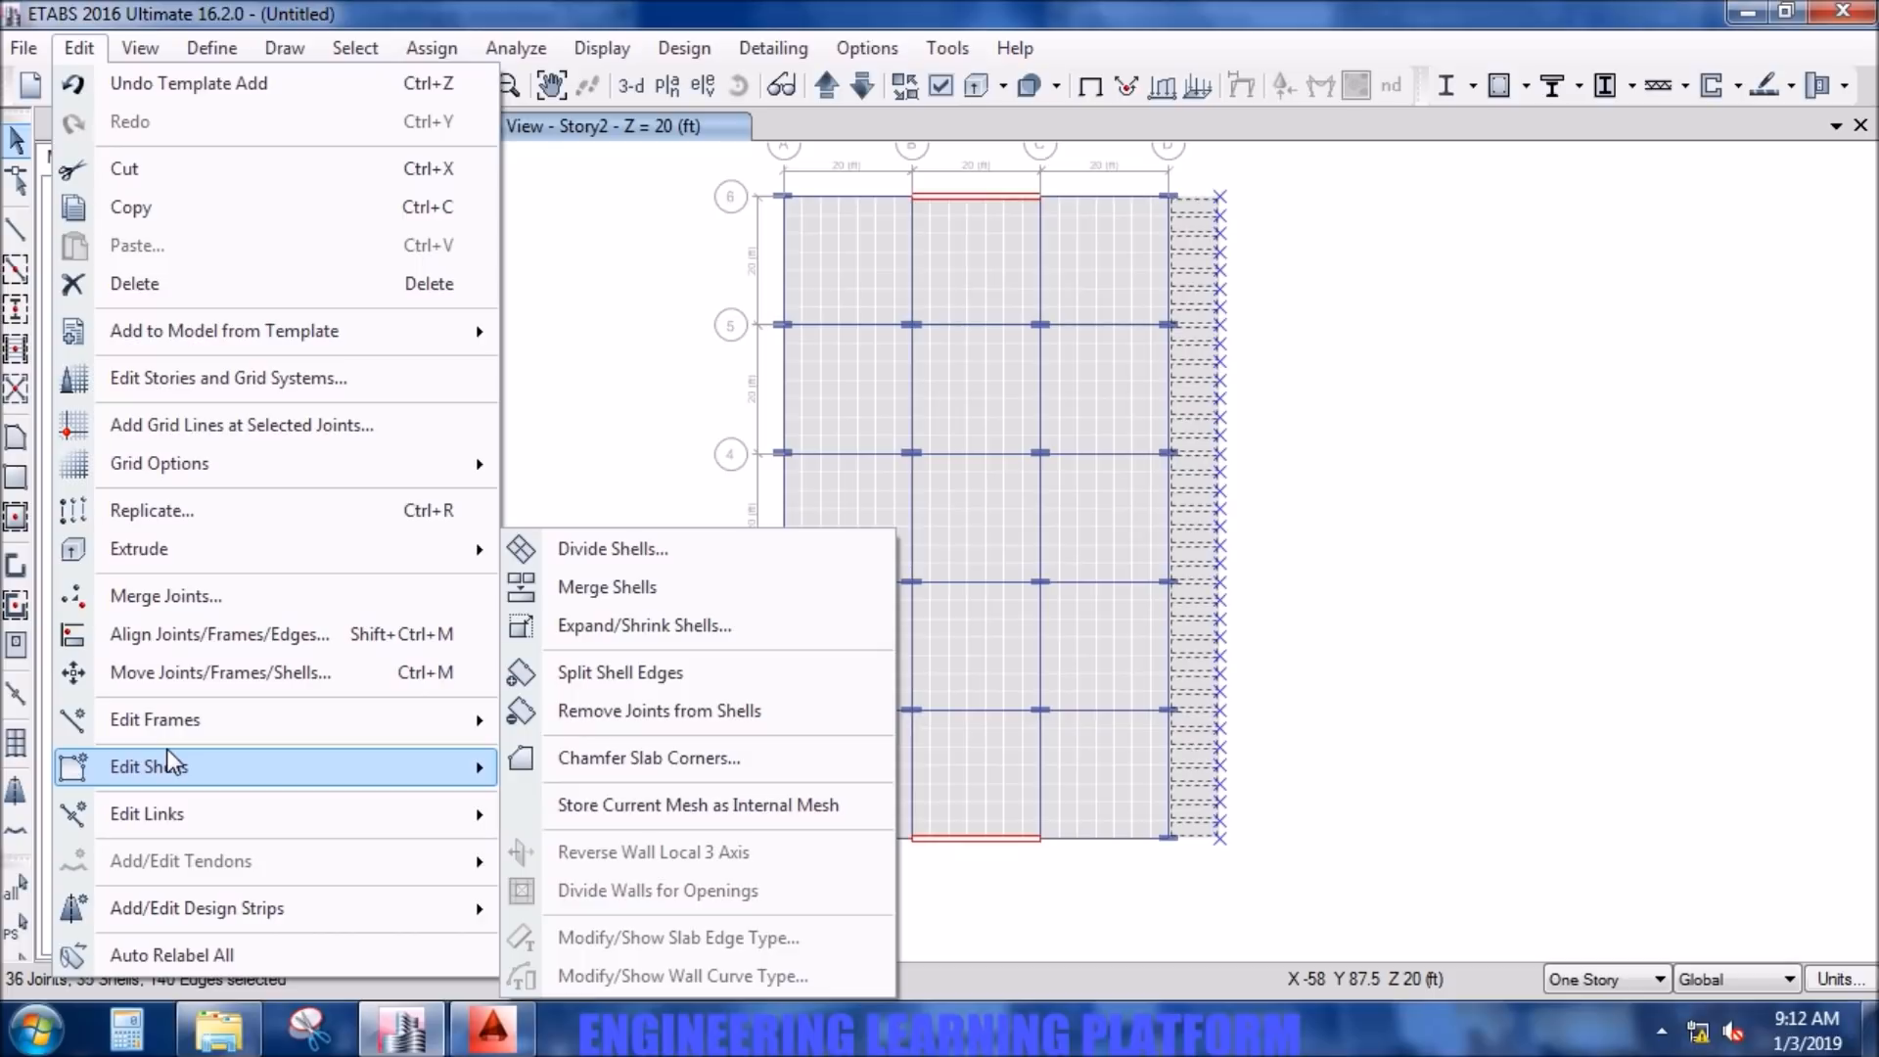
{"action": "left_click", "coordinate": [622, 553]}
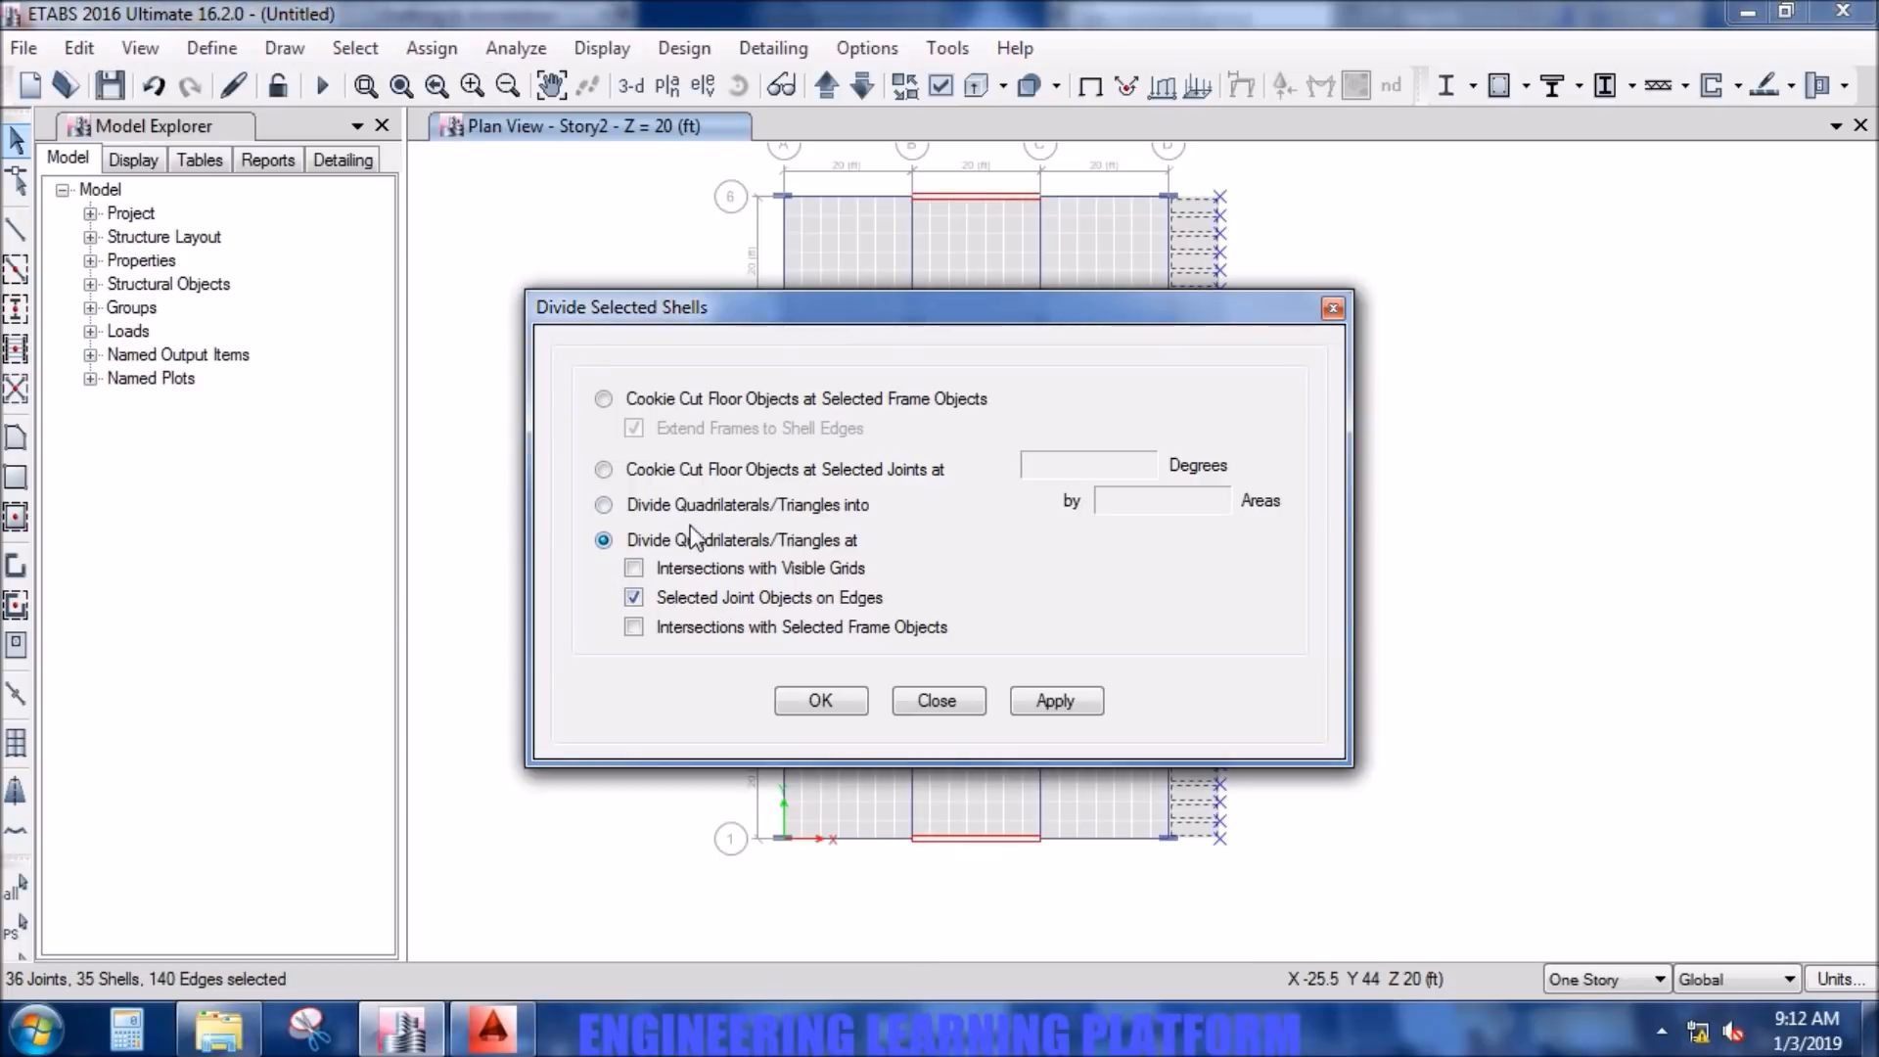
{"action": "left_click", "coordinate": [651, 504]}
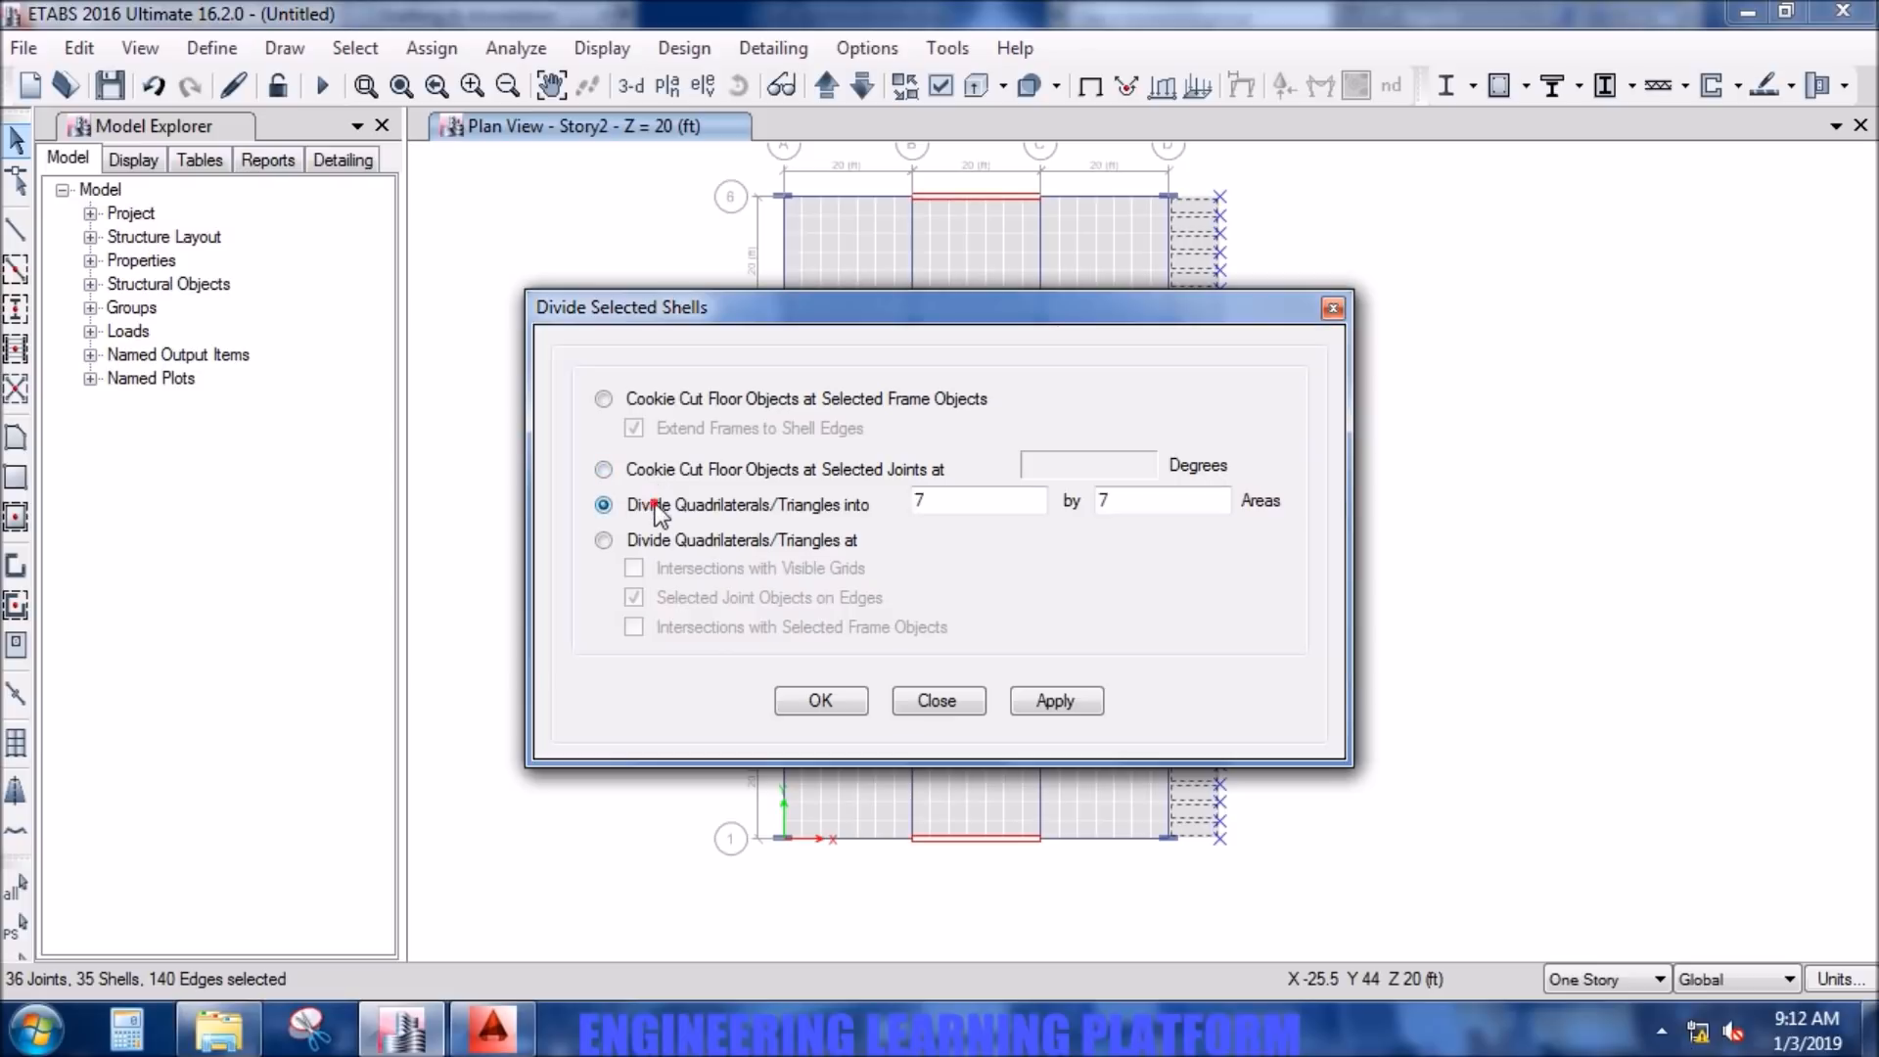
{"action": "double_click", "coordinate": [929, 502]}
- Switch to Calculator and convert the overhang width to feet by multiplying 2.4 by 3.281
{"action": "left_click", "coordinate": [147, 1033]}
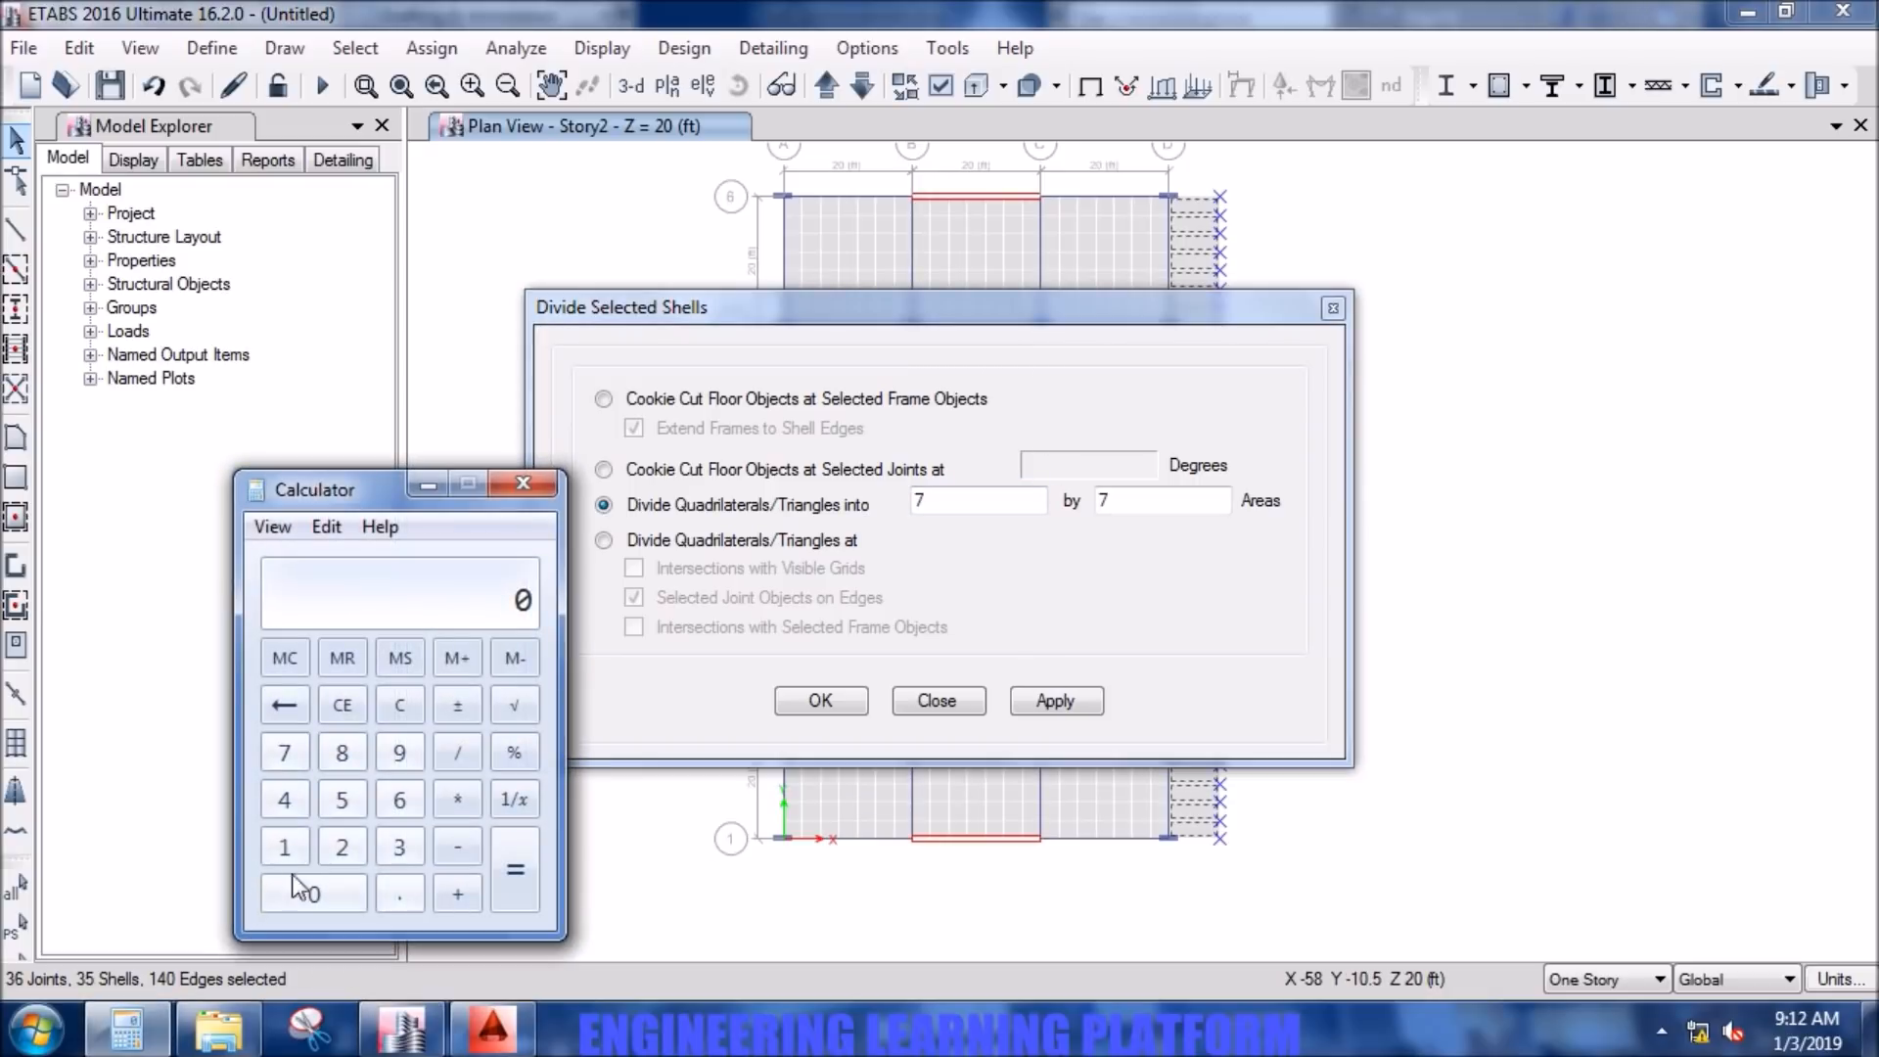
{"action": "left_click", "coordinate": [349, 848]}
{"action": "left_click", "coordinate": [399, 895]}
{"action": "left_click", "coordinate": [291, 798]}
{"action": "left_click", "coordinate": [457, 760]}
{"action": "left_click", "coordinate": [460, 801]}
{"action": "left_click", "coordinate": [399, 847]}
{"action": "left_click", "coordinate": [399, 895]}
{"action": "left_click", "coordinate": [341, 848]}
{"action": "left_click", "coordinate": [341, 753]}
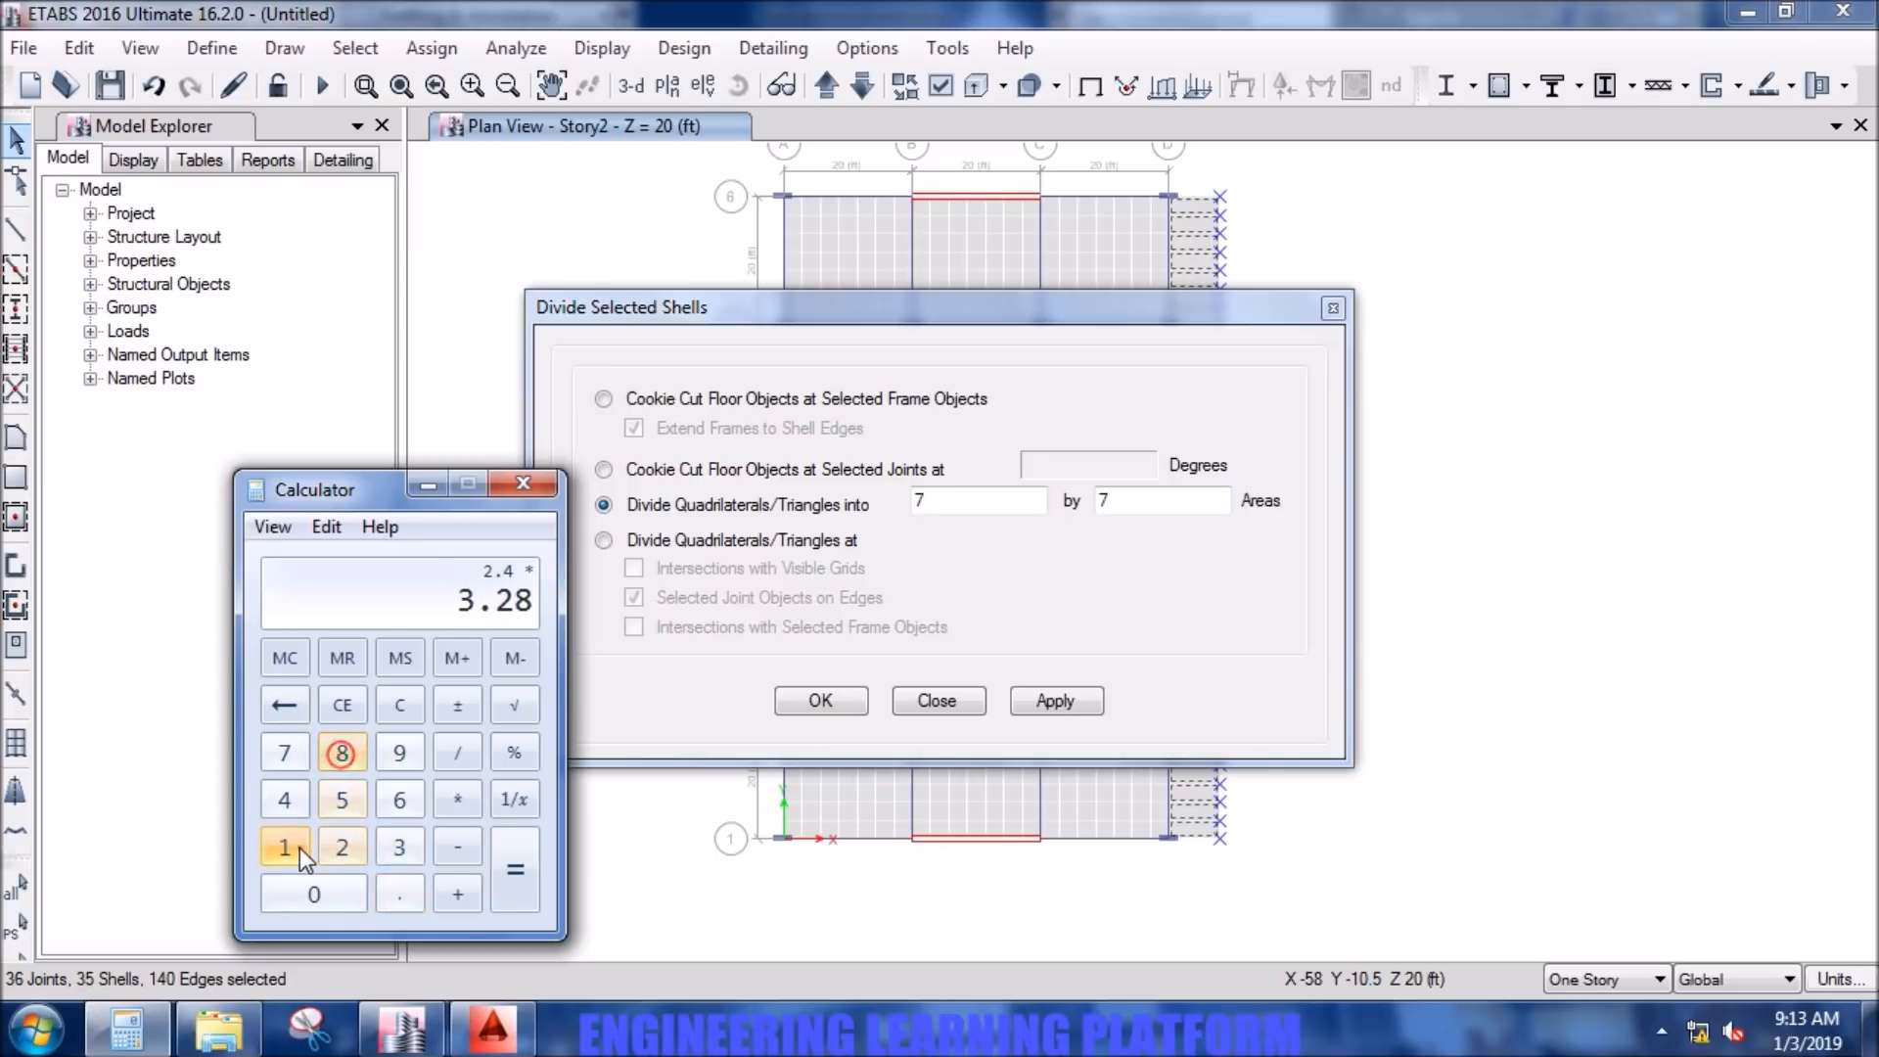
{"action": "left_click", "coordinate": [284, 848]}
{"action": "left_click", "coordinate": [522, 885]}
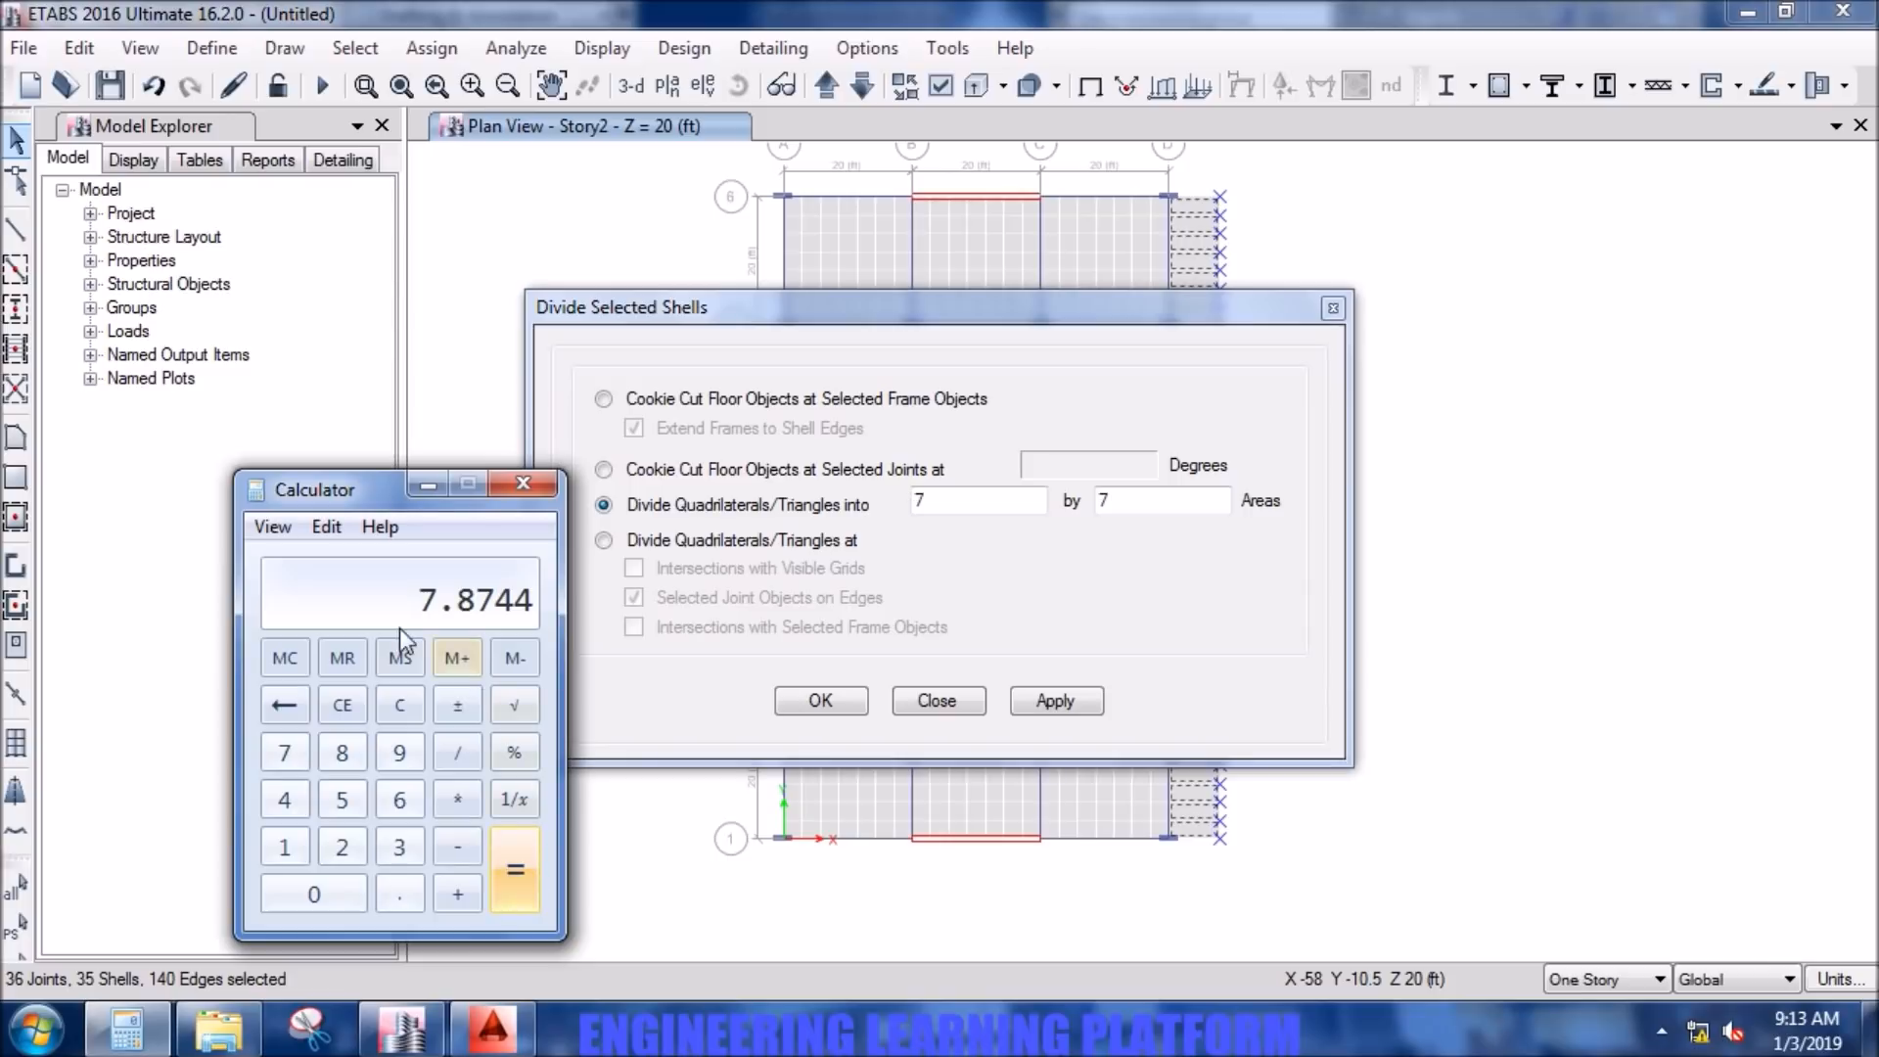
- Divide the converted overhang width by 3 and close Calculator
{"action": "left_click", "coordinate": [460, 654]}
{"action": "left_click", "coordinate": [457, 754]}
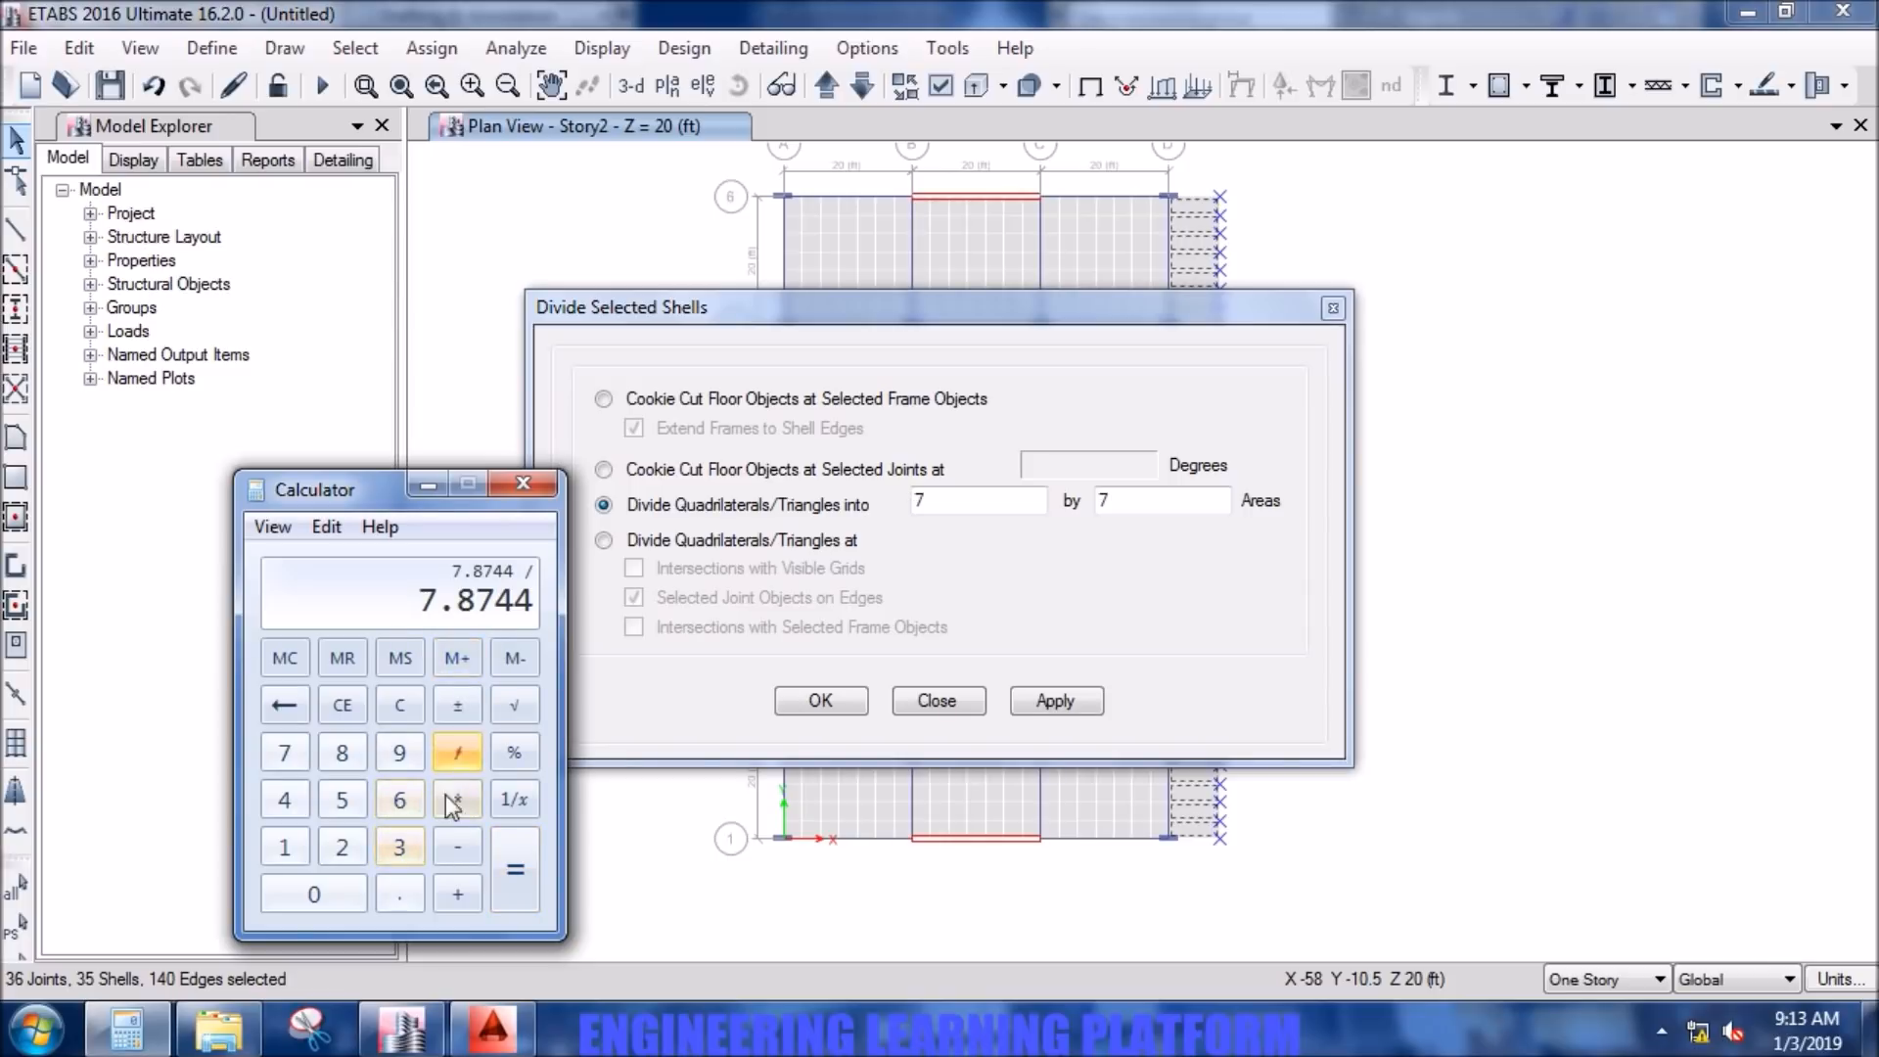
{"action": "left_click", "coordinate": [399, 847]}
{"action": "left_click", "coordinate": [523, 865]}
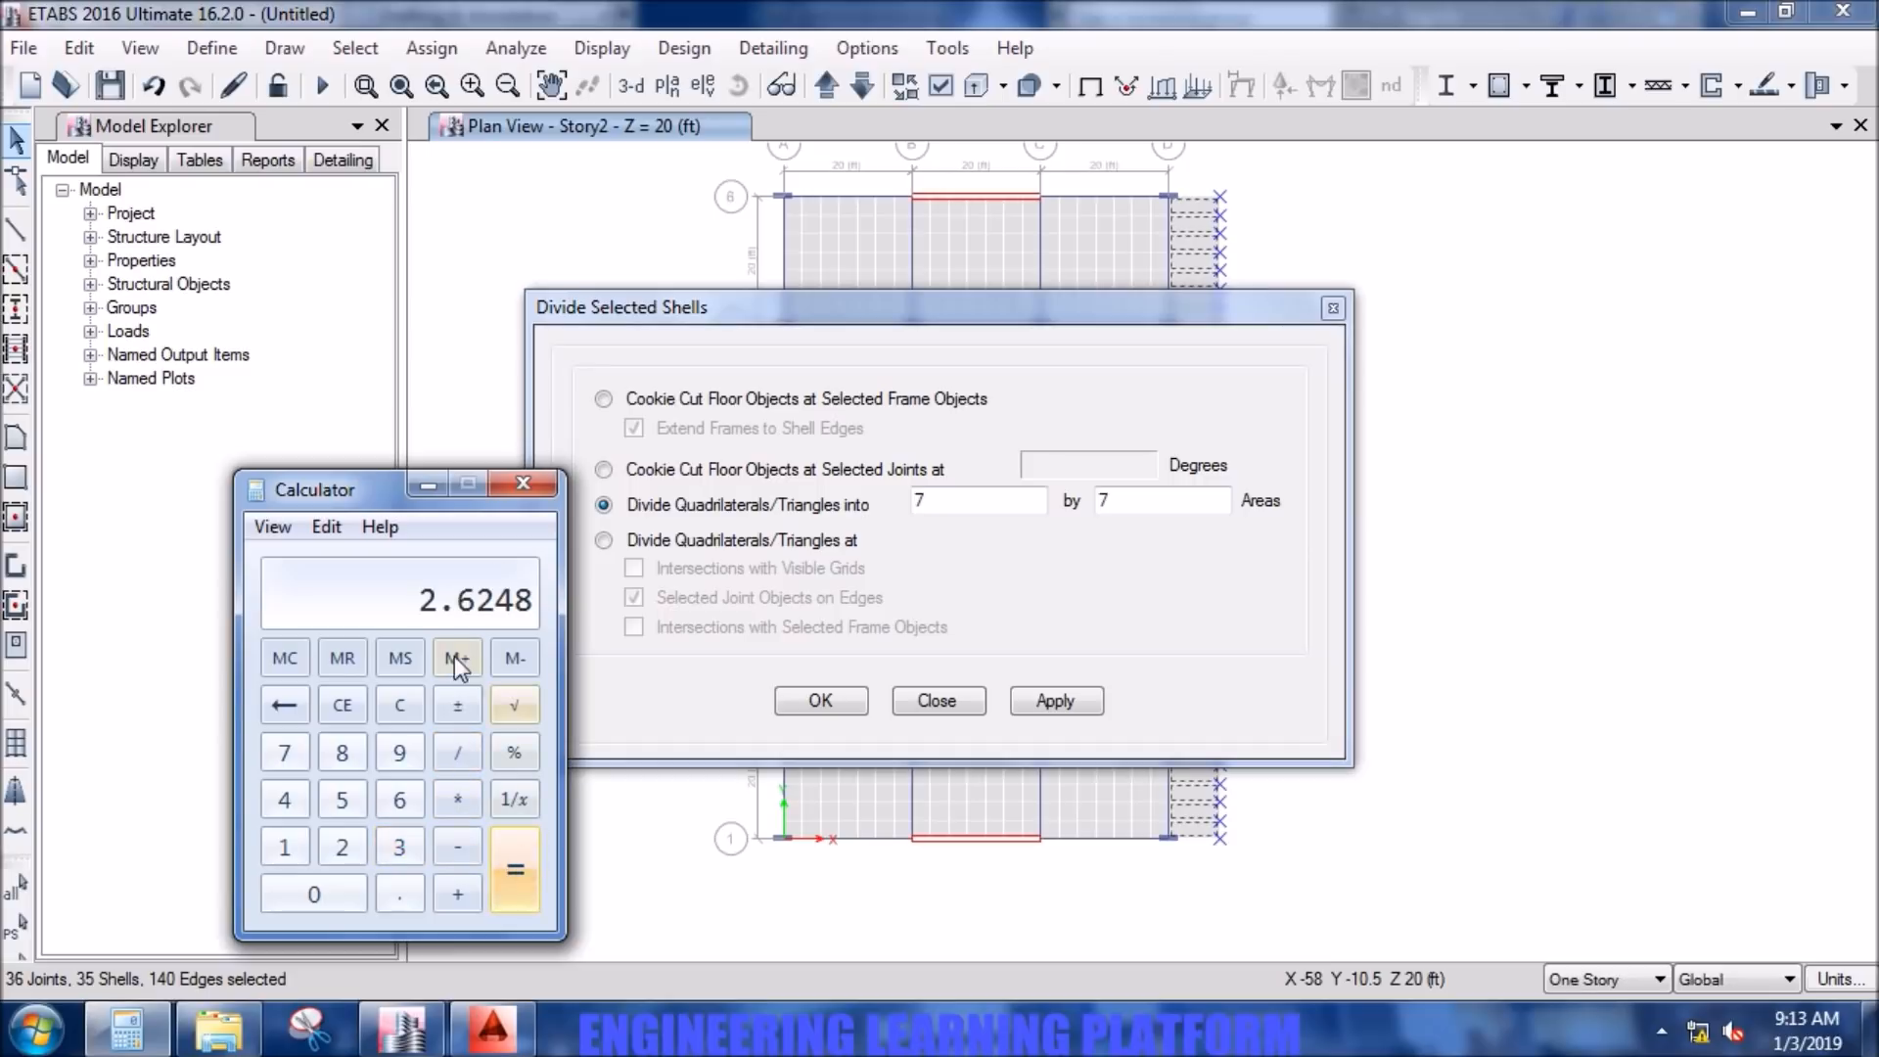
{"action": "left_click", "coordinate": [522, 484]}
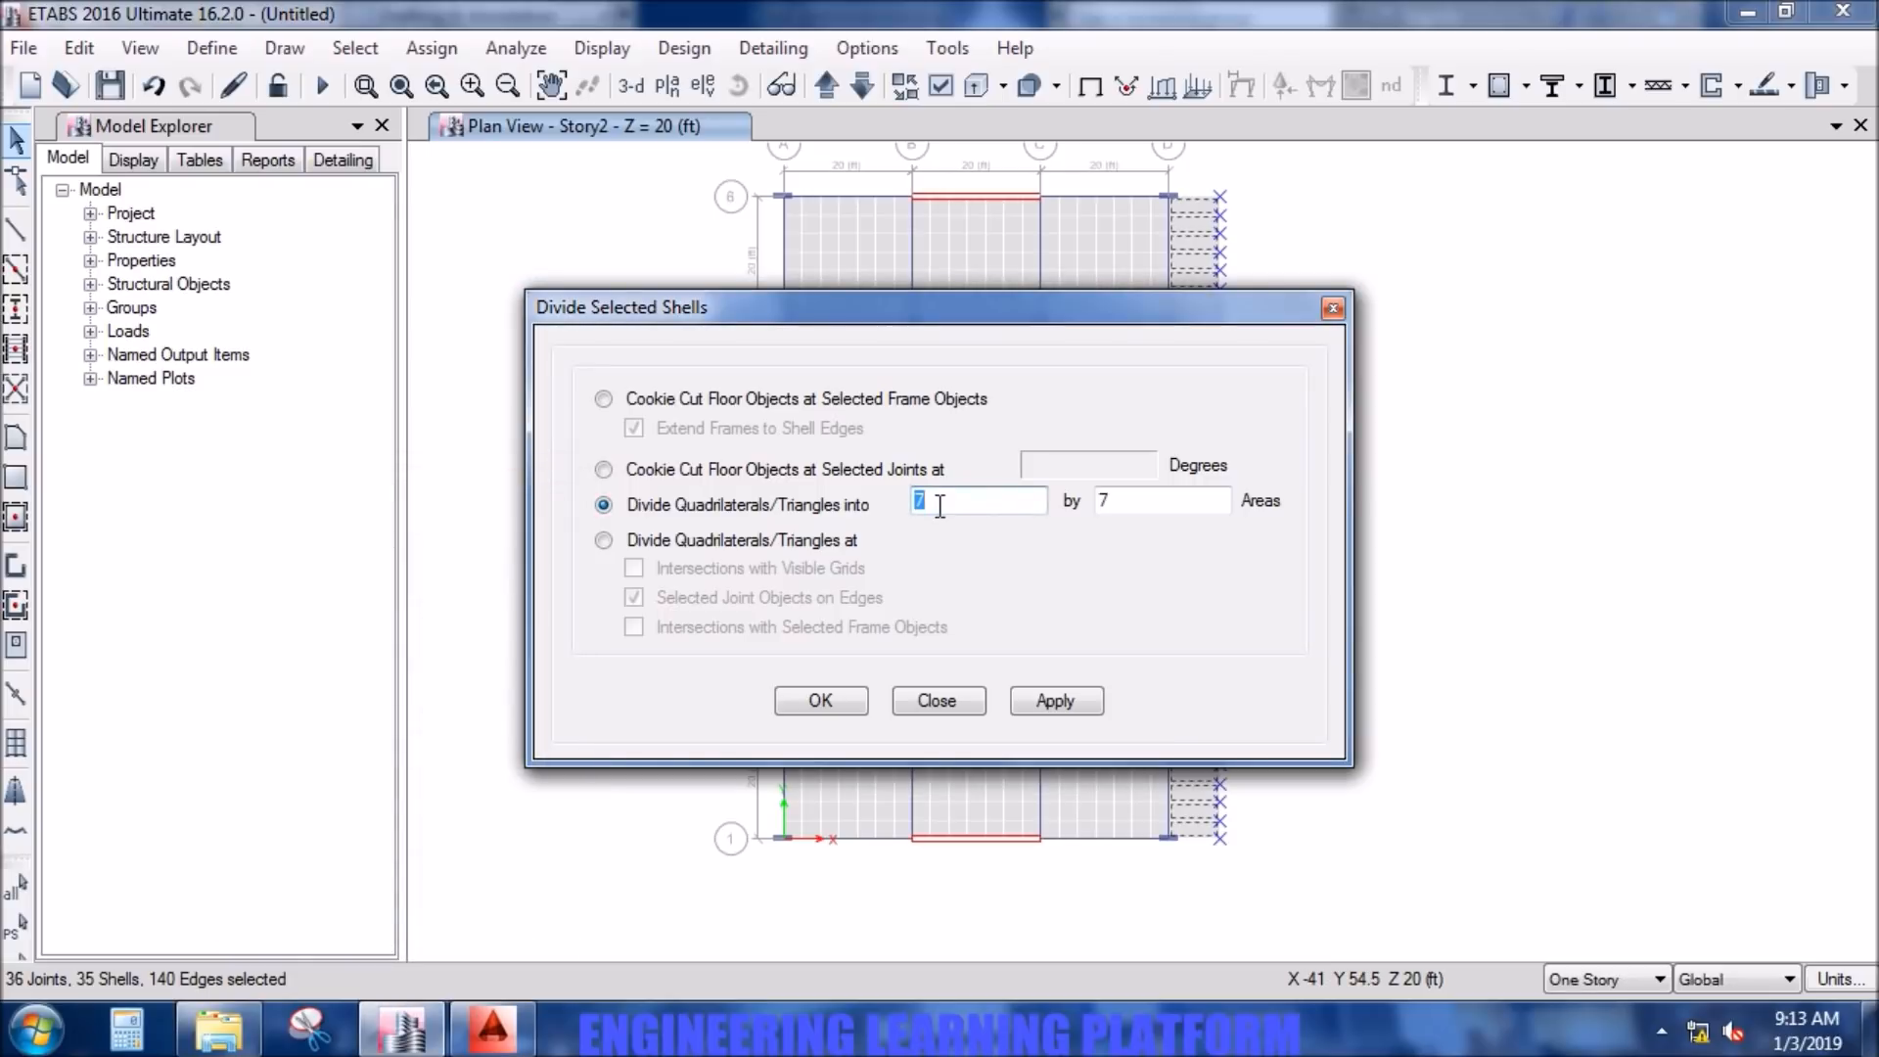
- Divide the selected overhang strips into 3 by 1 areas
{"action": "double_click", "coordinate": [1116, 495]}
{"action": "type", "text": "1"}
{"action": "left_click", "coordinate": [1036, 703]}
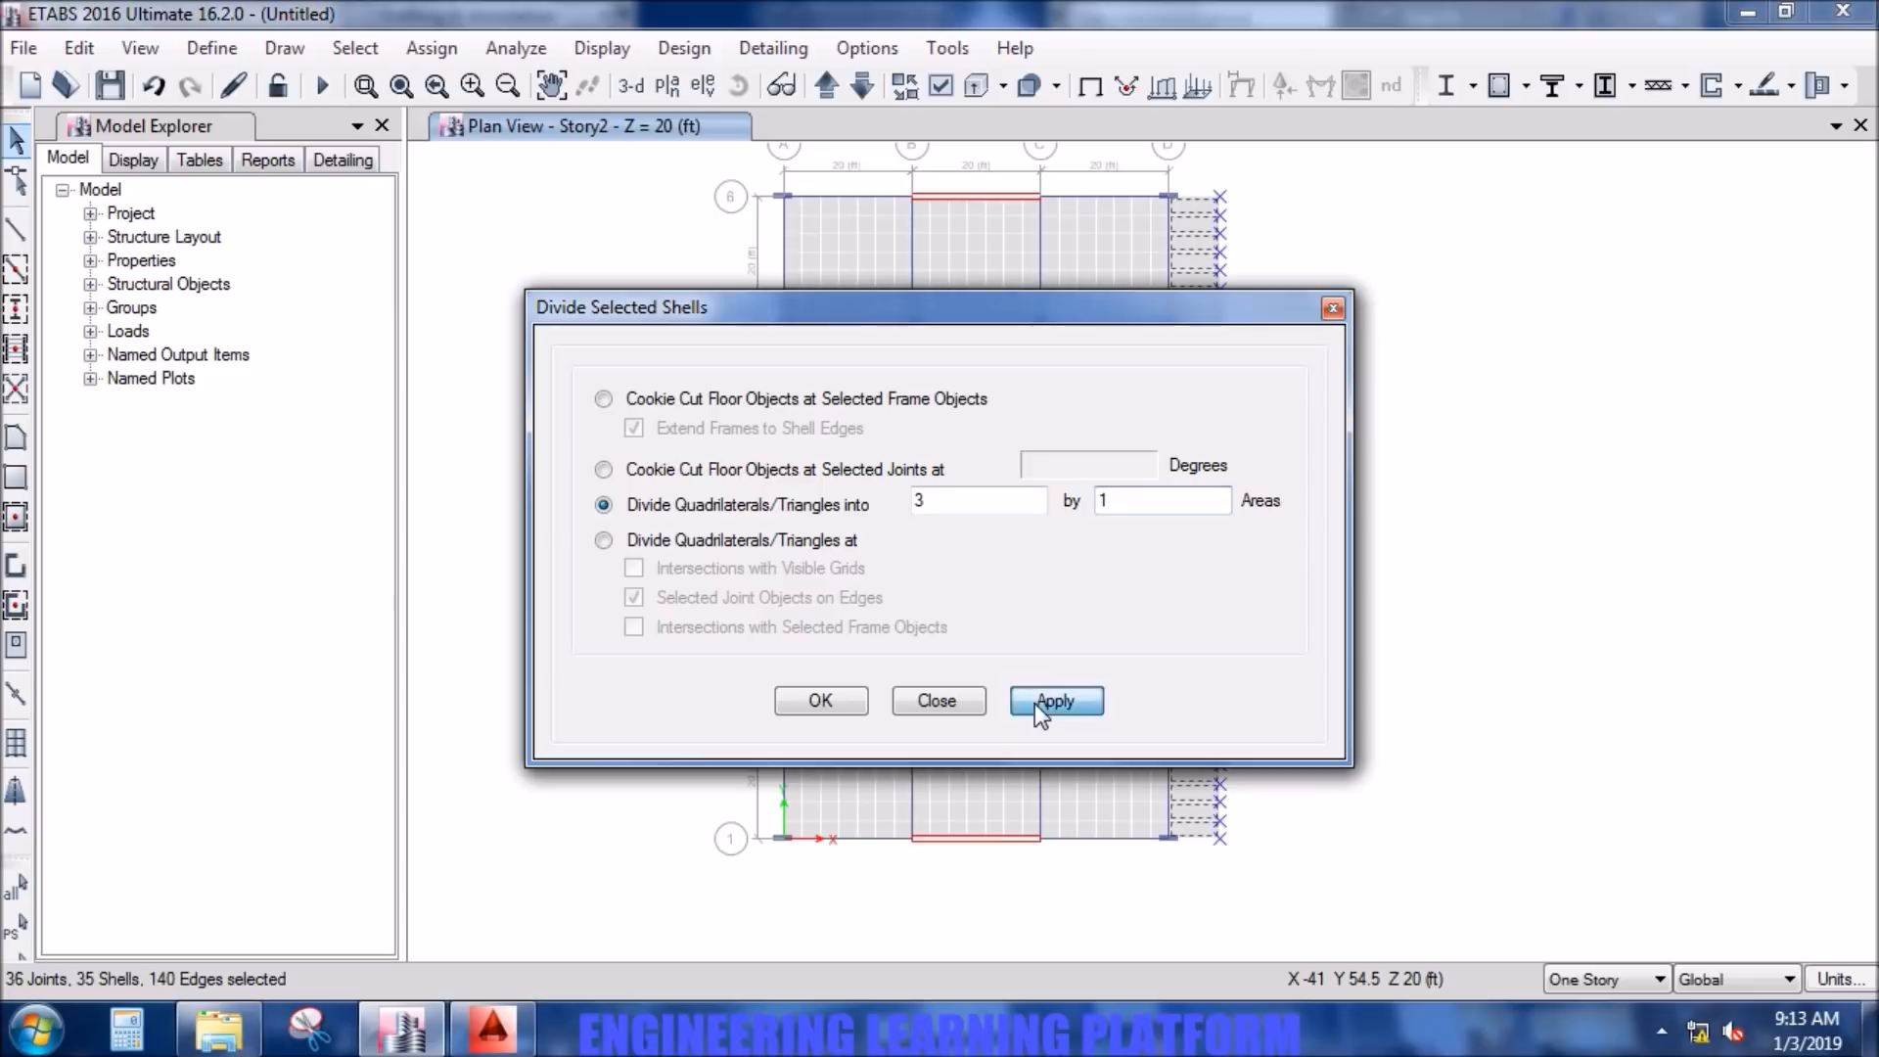
- Finish the shell division and inspect the assignments of a Story2 slab area between grid lines B and C
{"action": "left_click", "coordinate": [851, 701]}
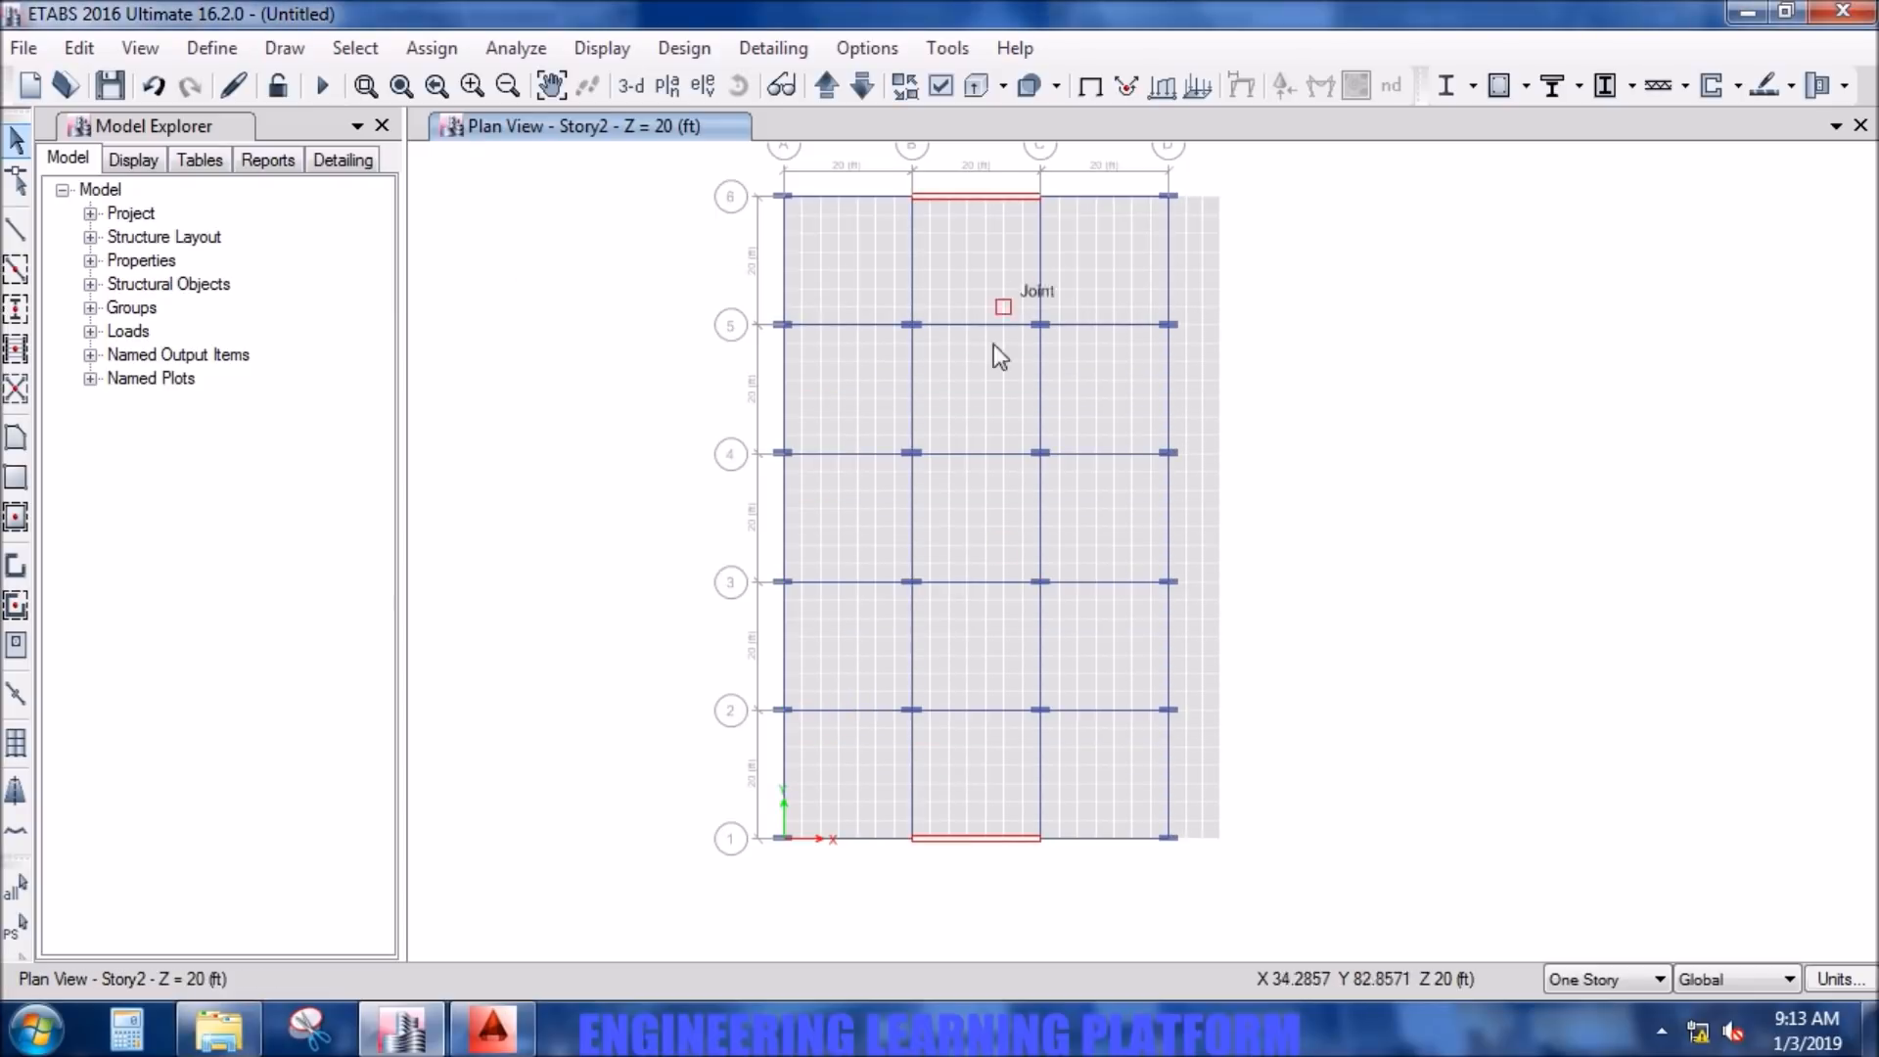
{"action": "right_click", "coordinate": [1006, 637]}
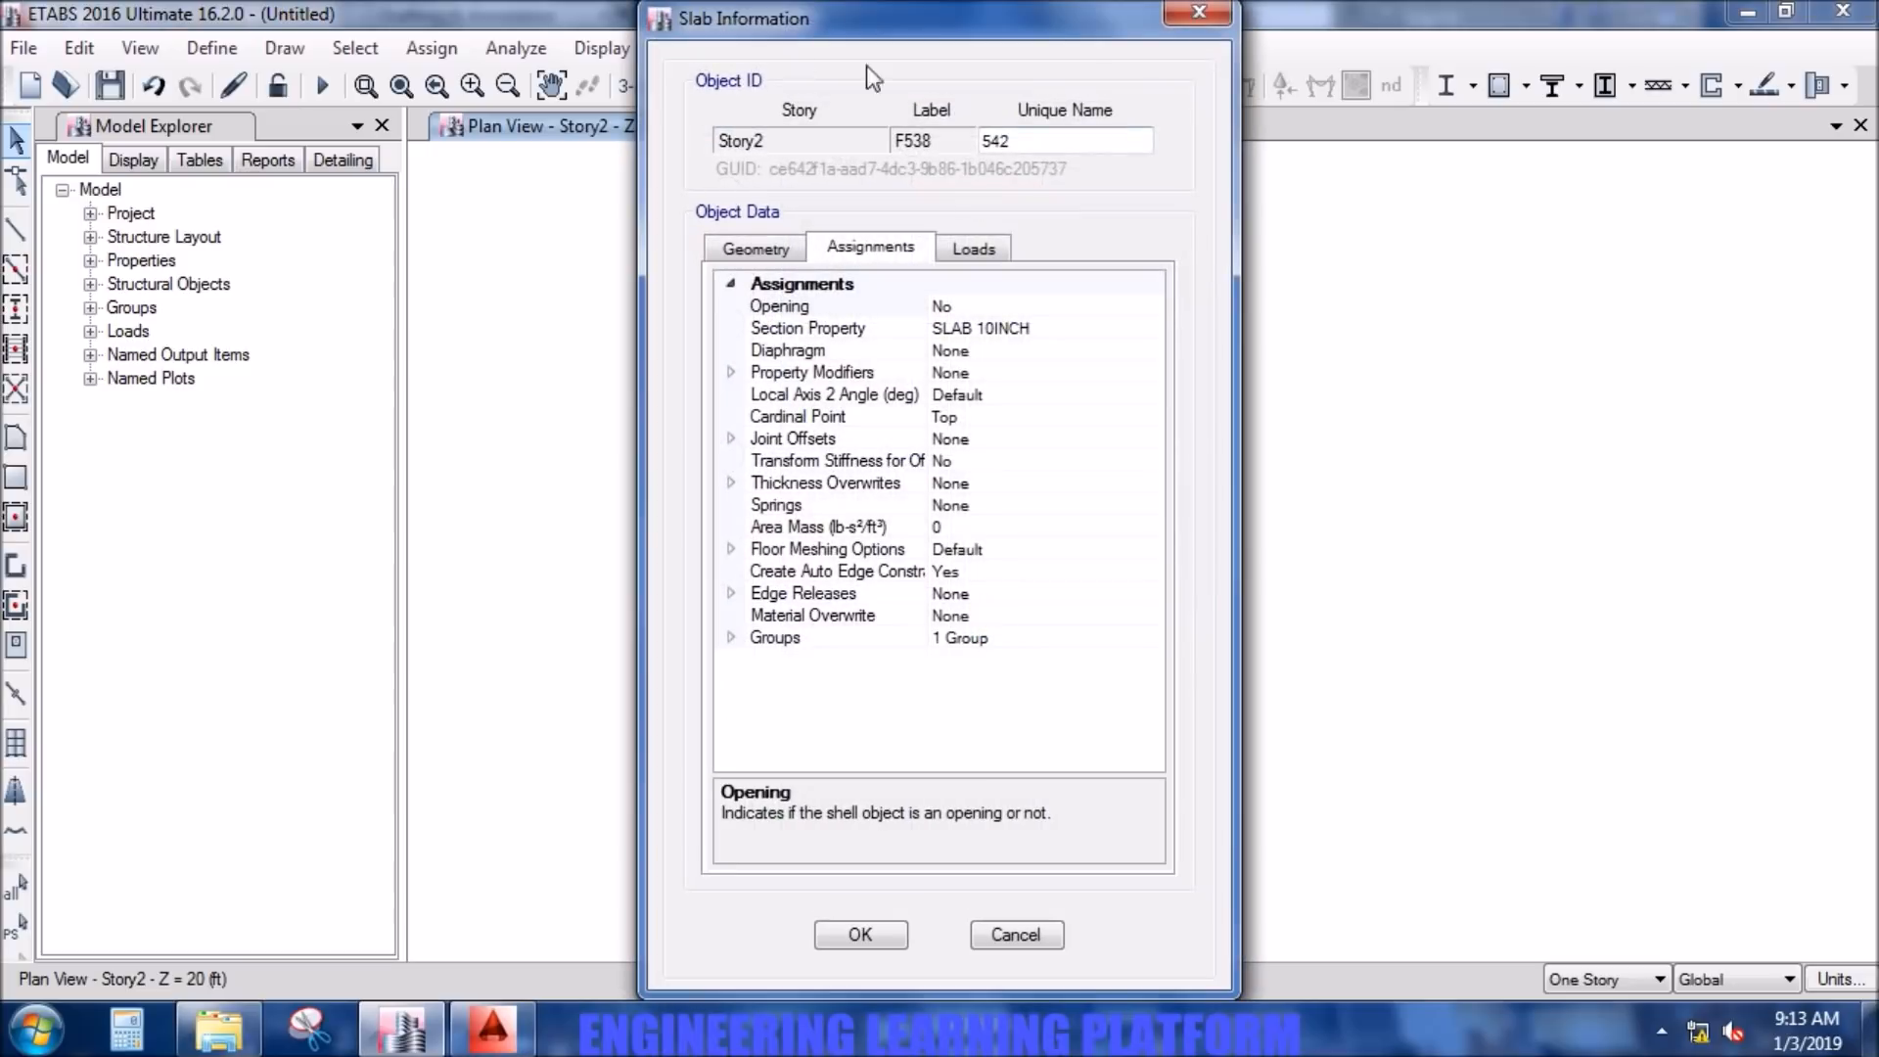
{"action": "left_click", "coordinate": [1201, 13]}
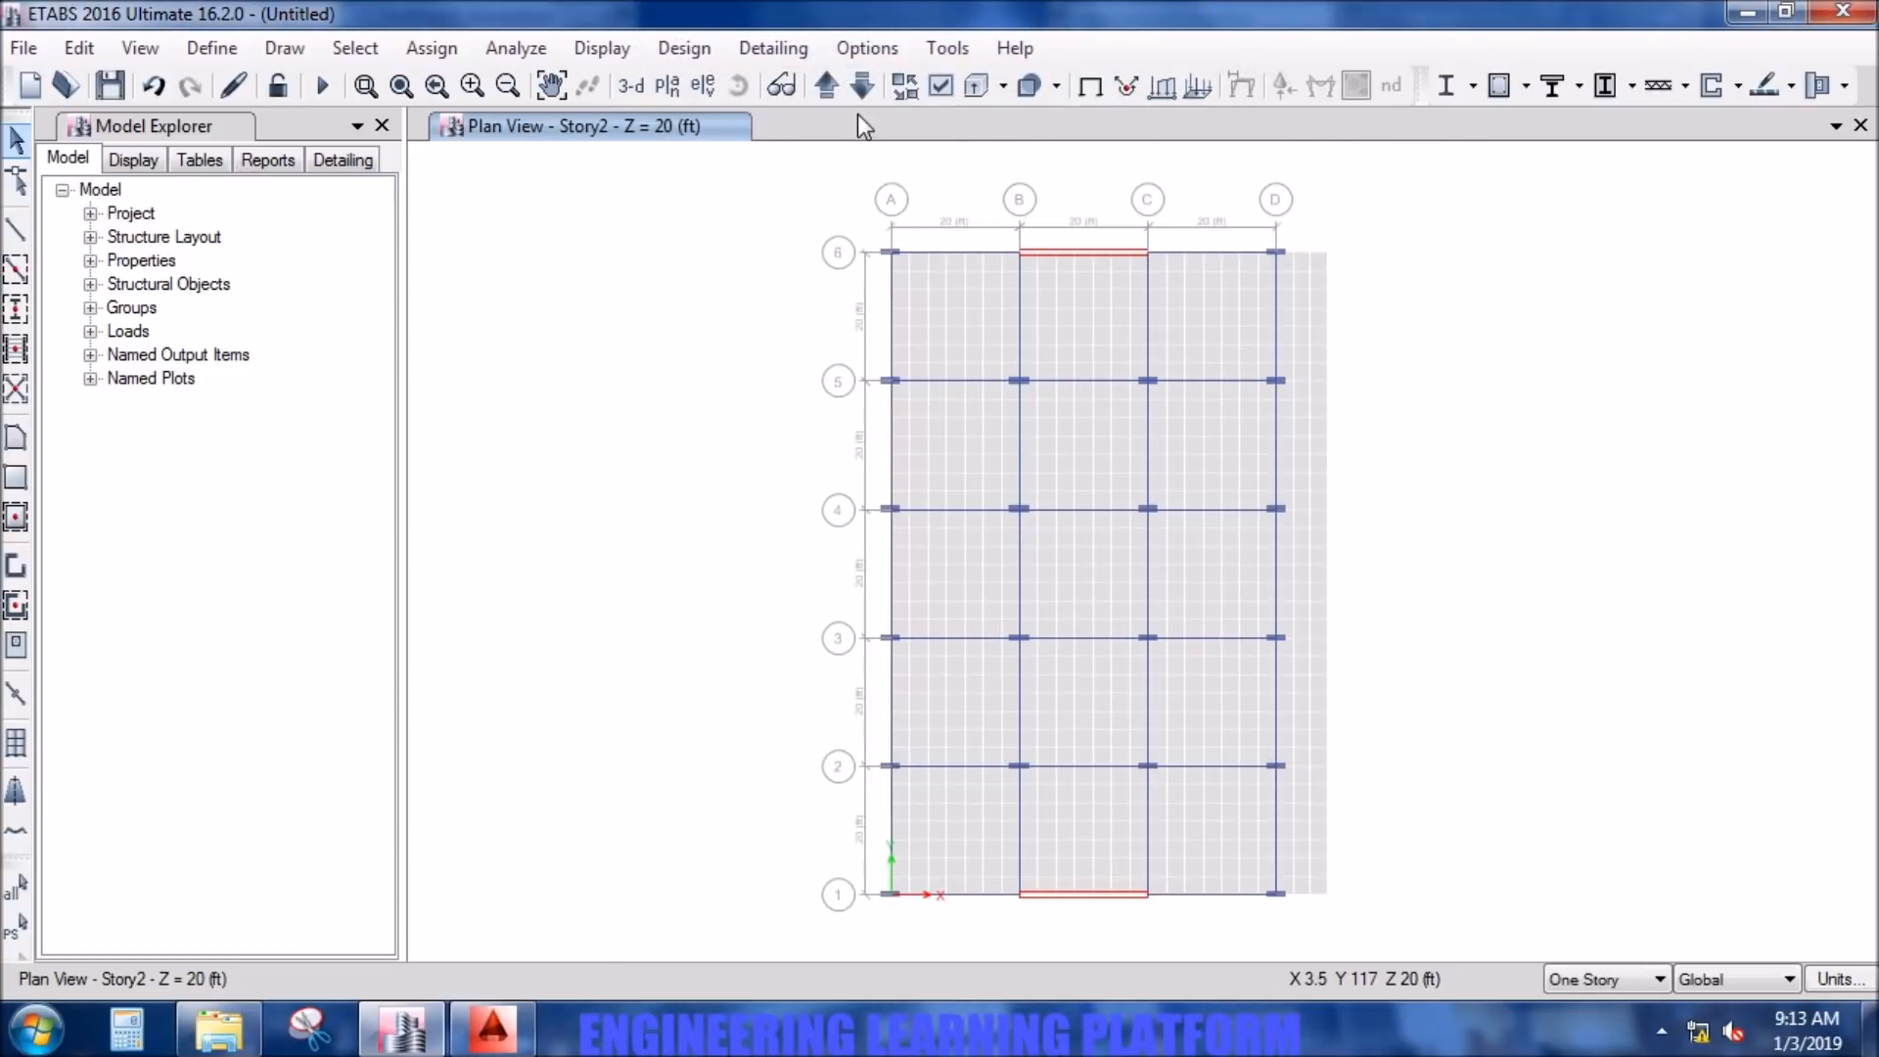
- Display the elevation at grid line 1 and select the wall between grid lines B and C
{"action": "left_click", "coordinate": [701, 87]}
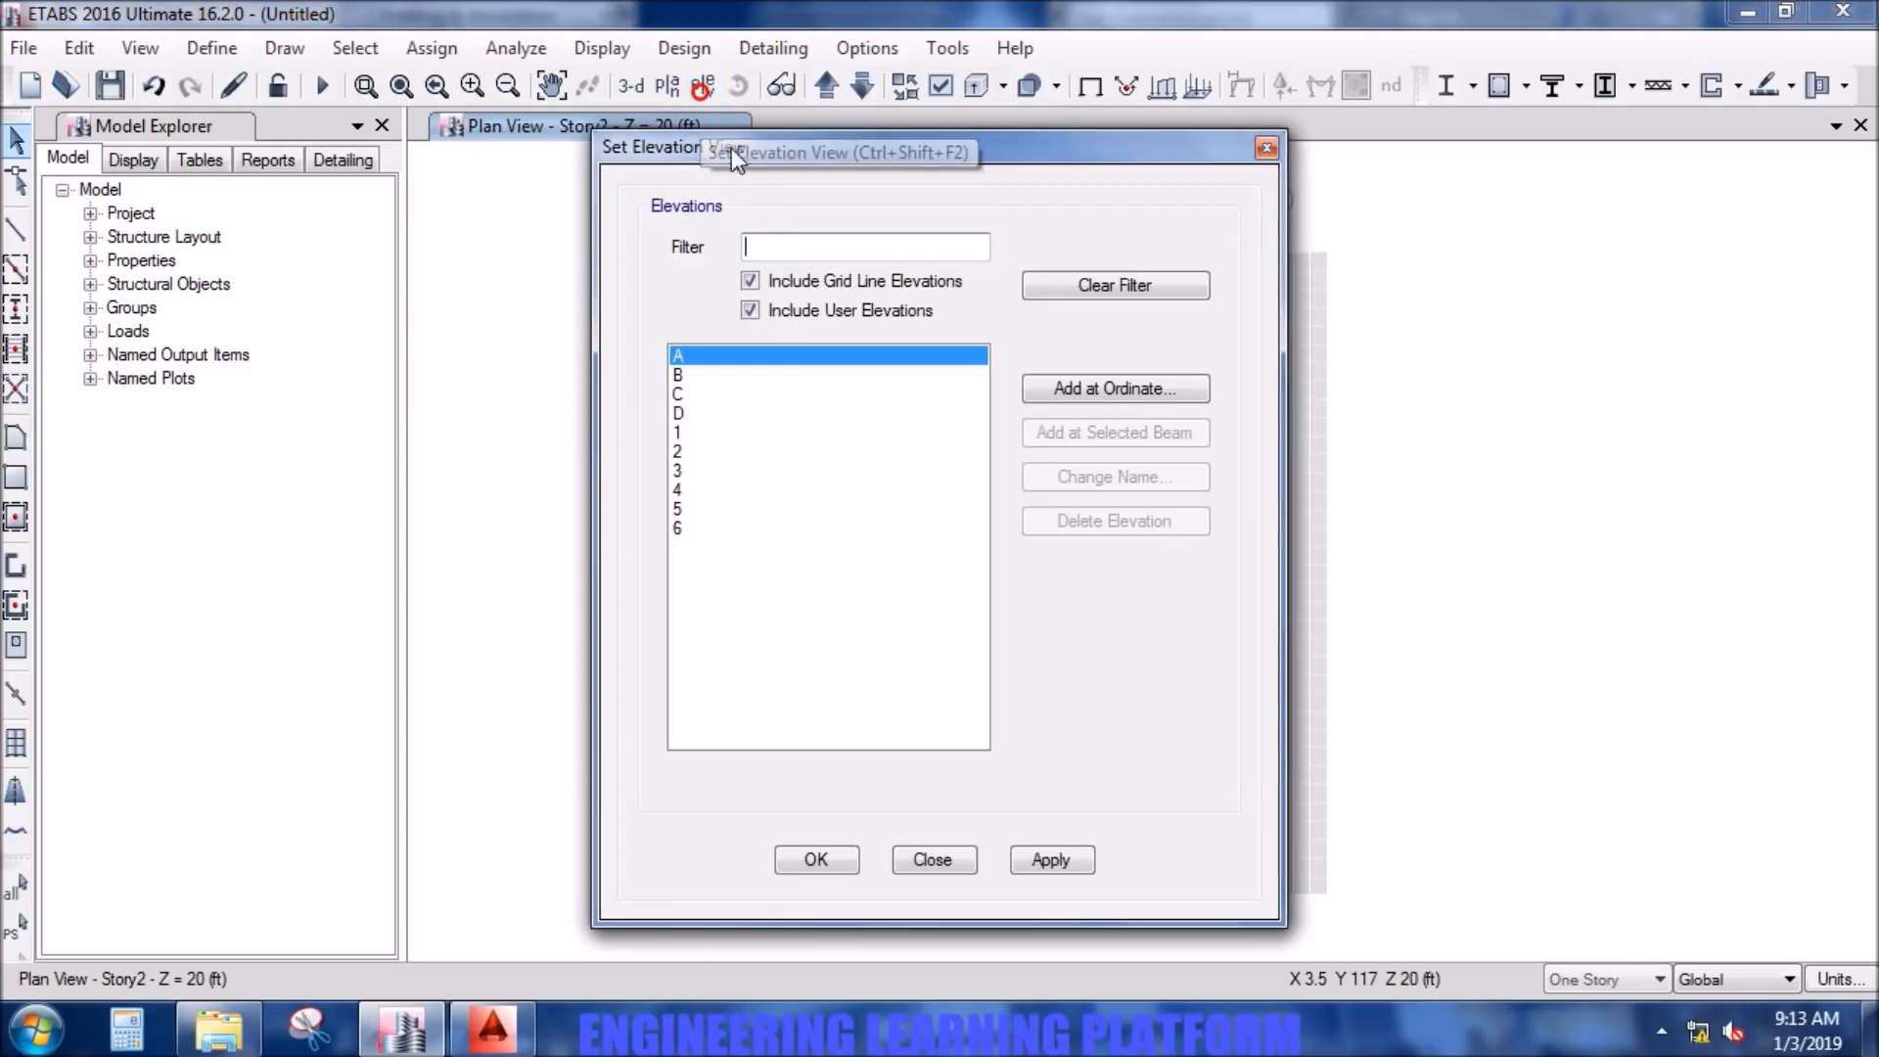
{"action": "left_click", "coordinate": [703, 432]}
{"action": "left_click", "coordinate": [1050, 859]}
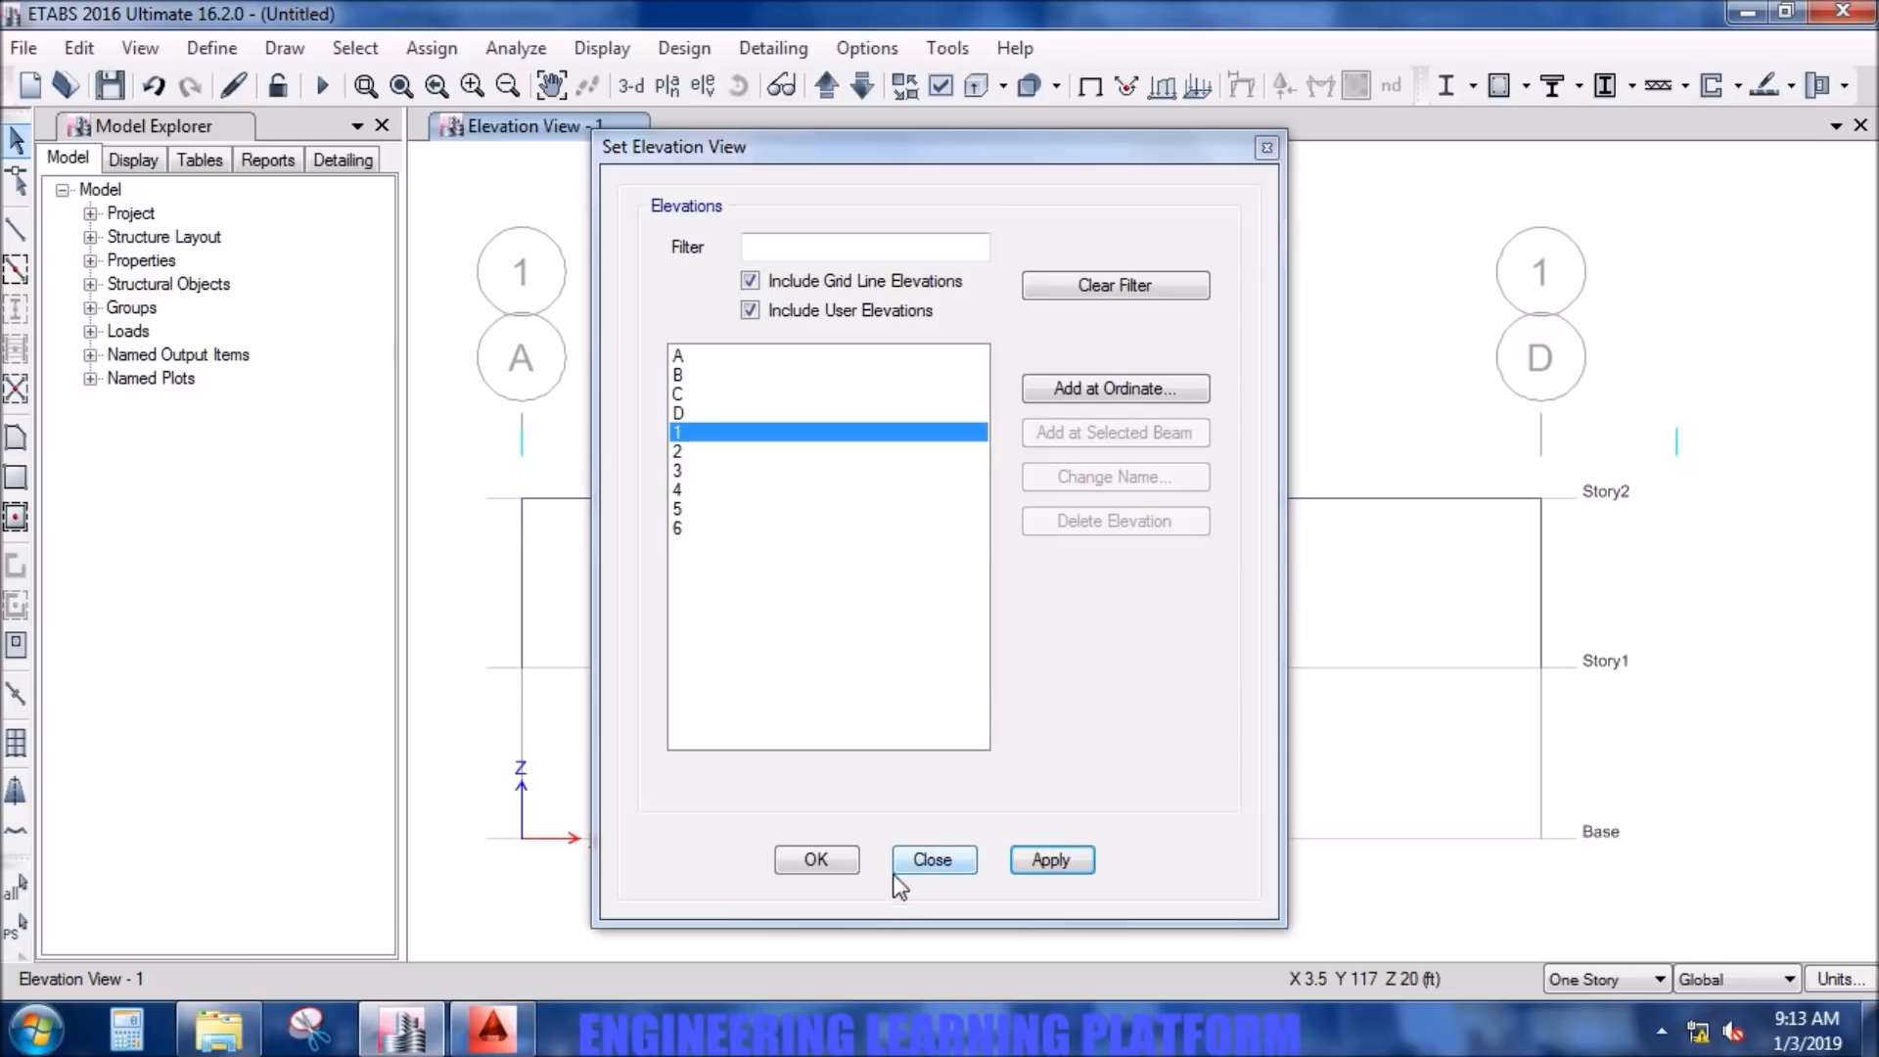
{"action": "left_click", "coordinate": [818, 860]}
{"action": "left_click", "coordinate": [1030, 599]}
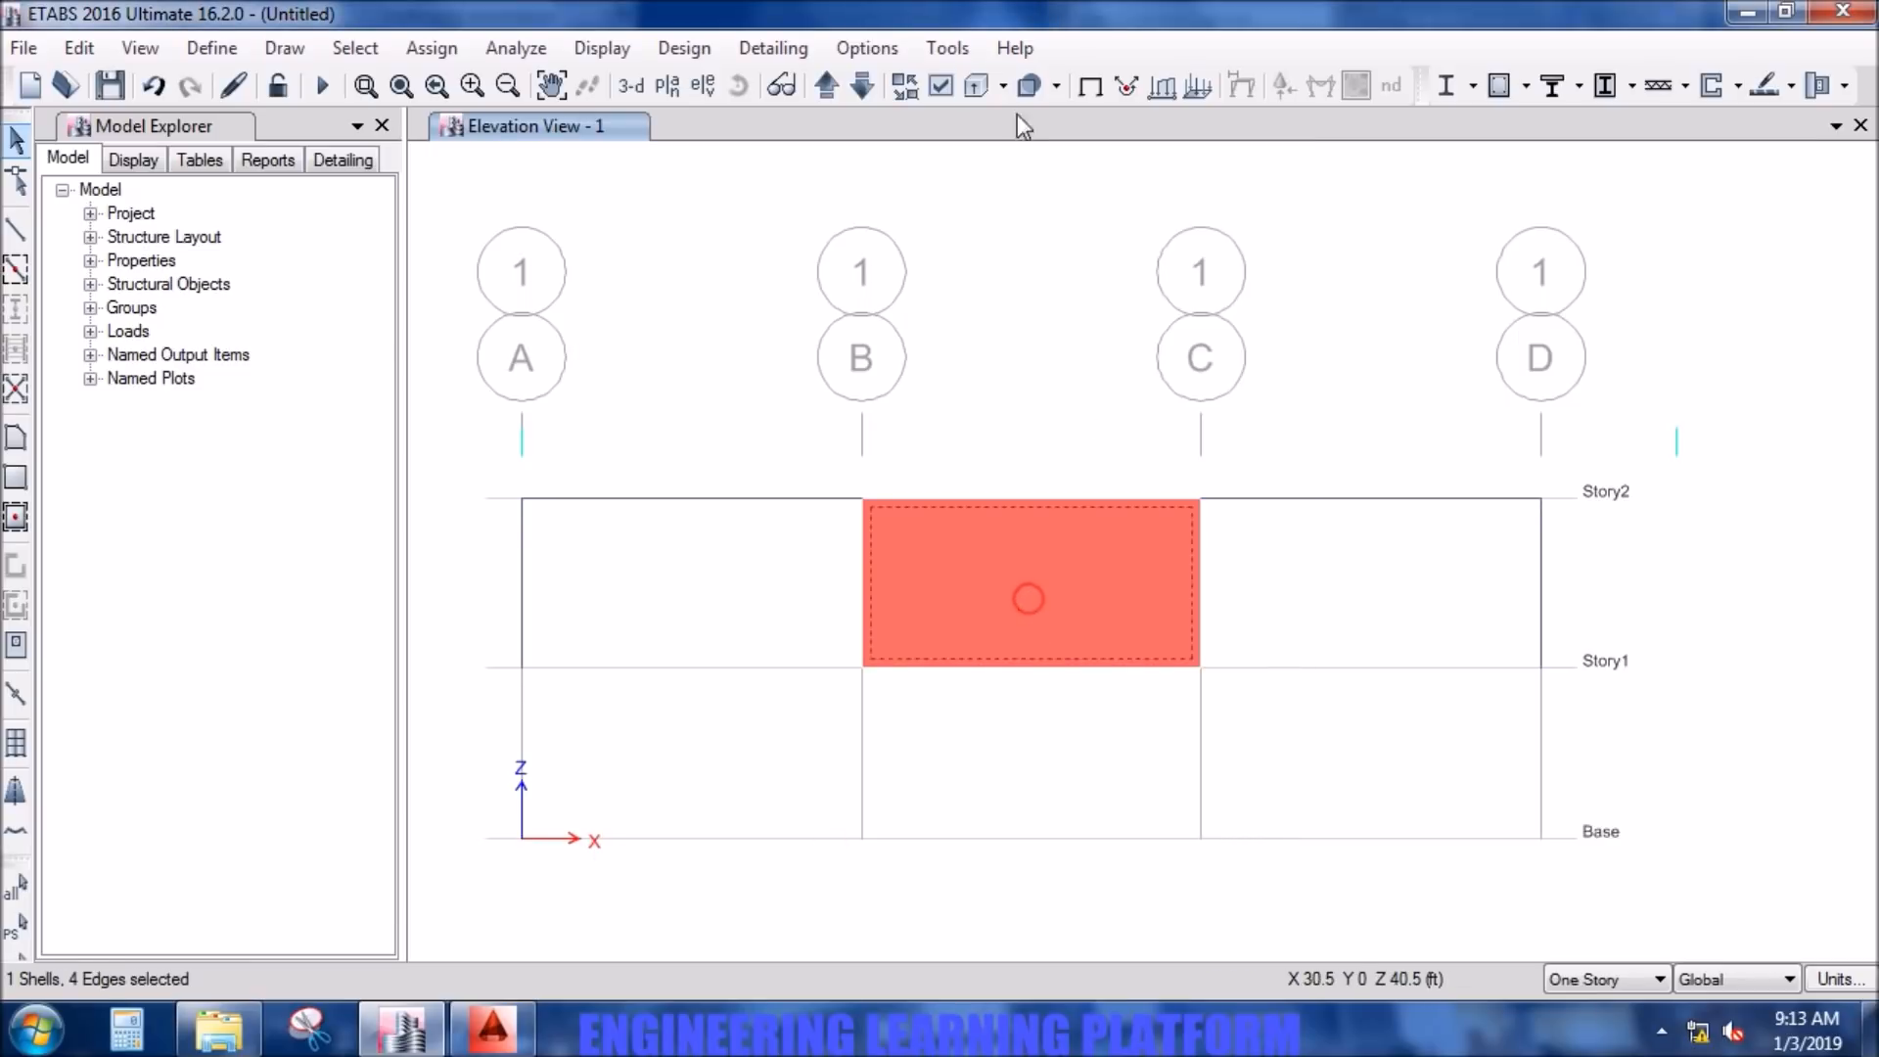
- Step through the elevations to grid line 6 and add its wall between grid lines B and C to the selection
{"action": "left_click", "coordinate": [832, 92]}
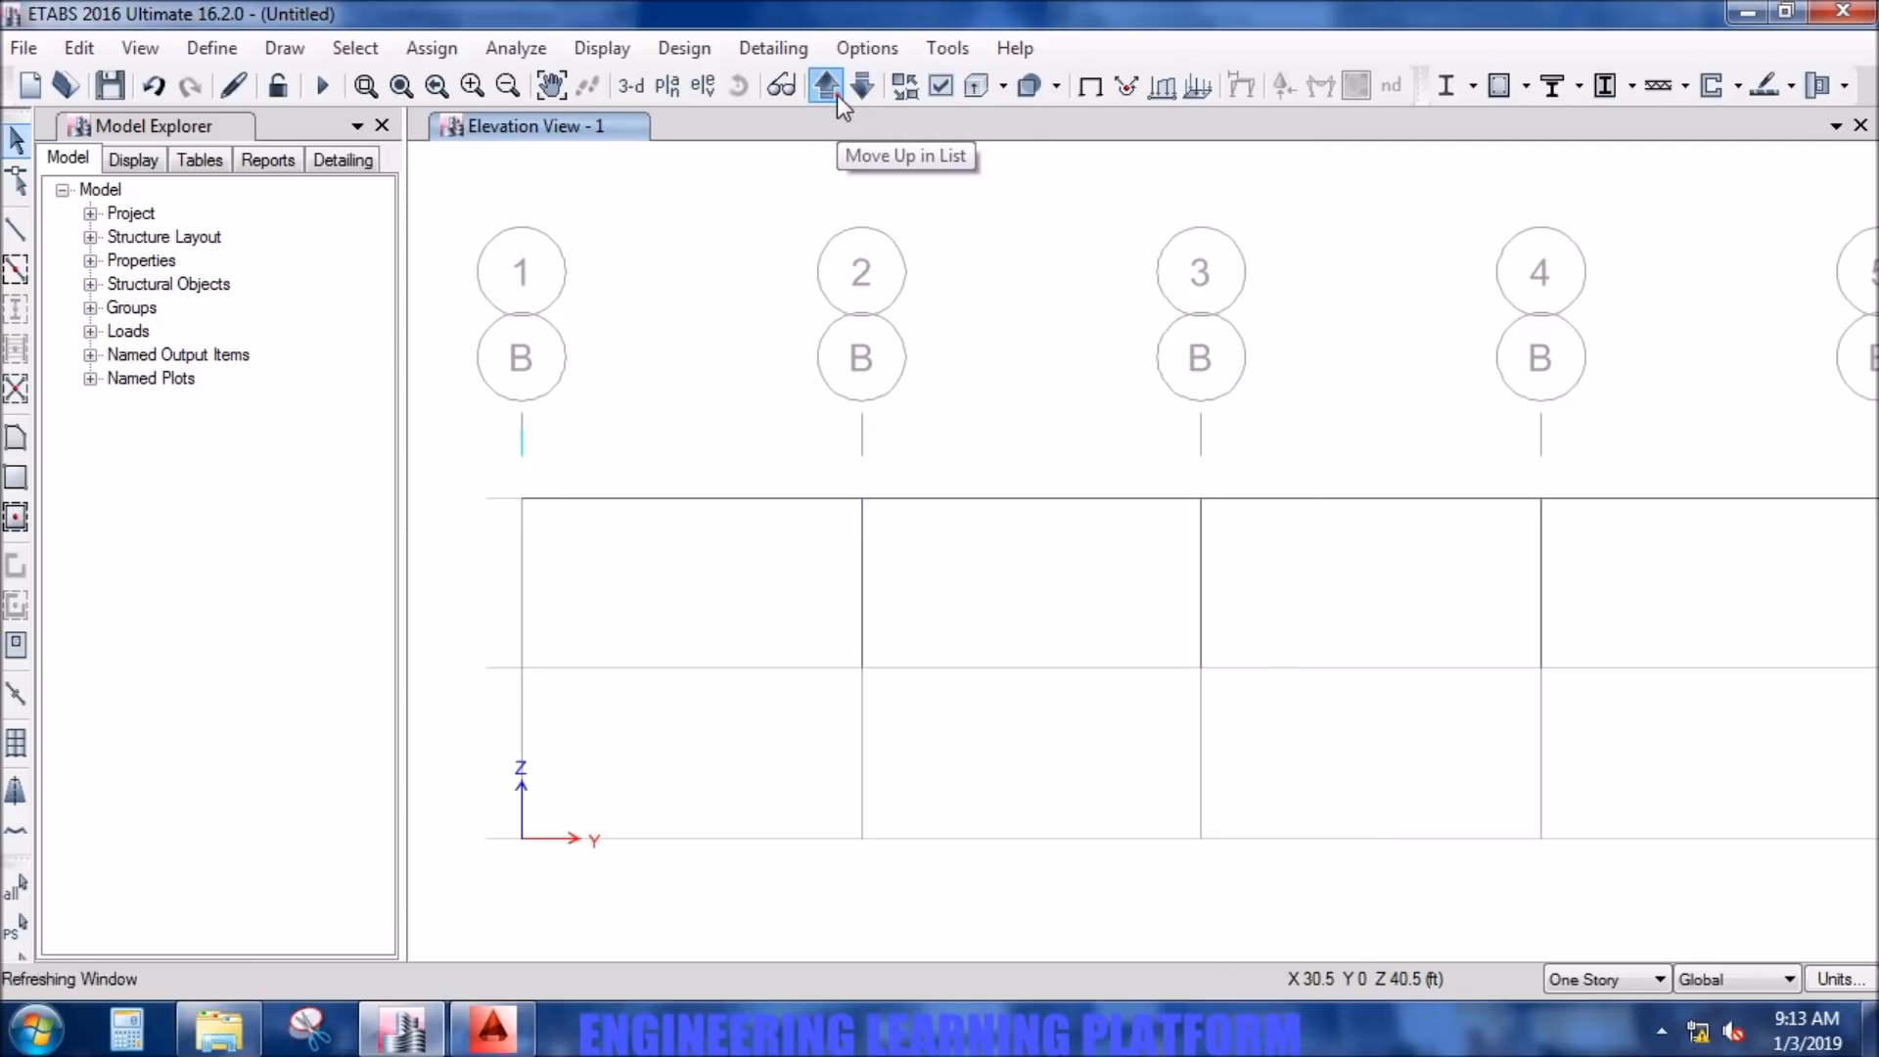
{"action": "left_click", "coordinate": [837, 96]}
{"action": "left_click", "coordinate": [837, 96]}
{"action": "left_click", "coordinate": [837, 96]}
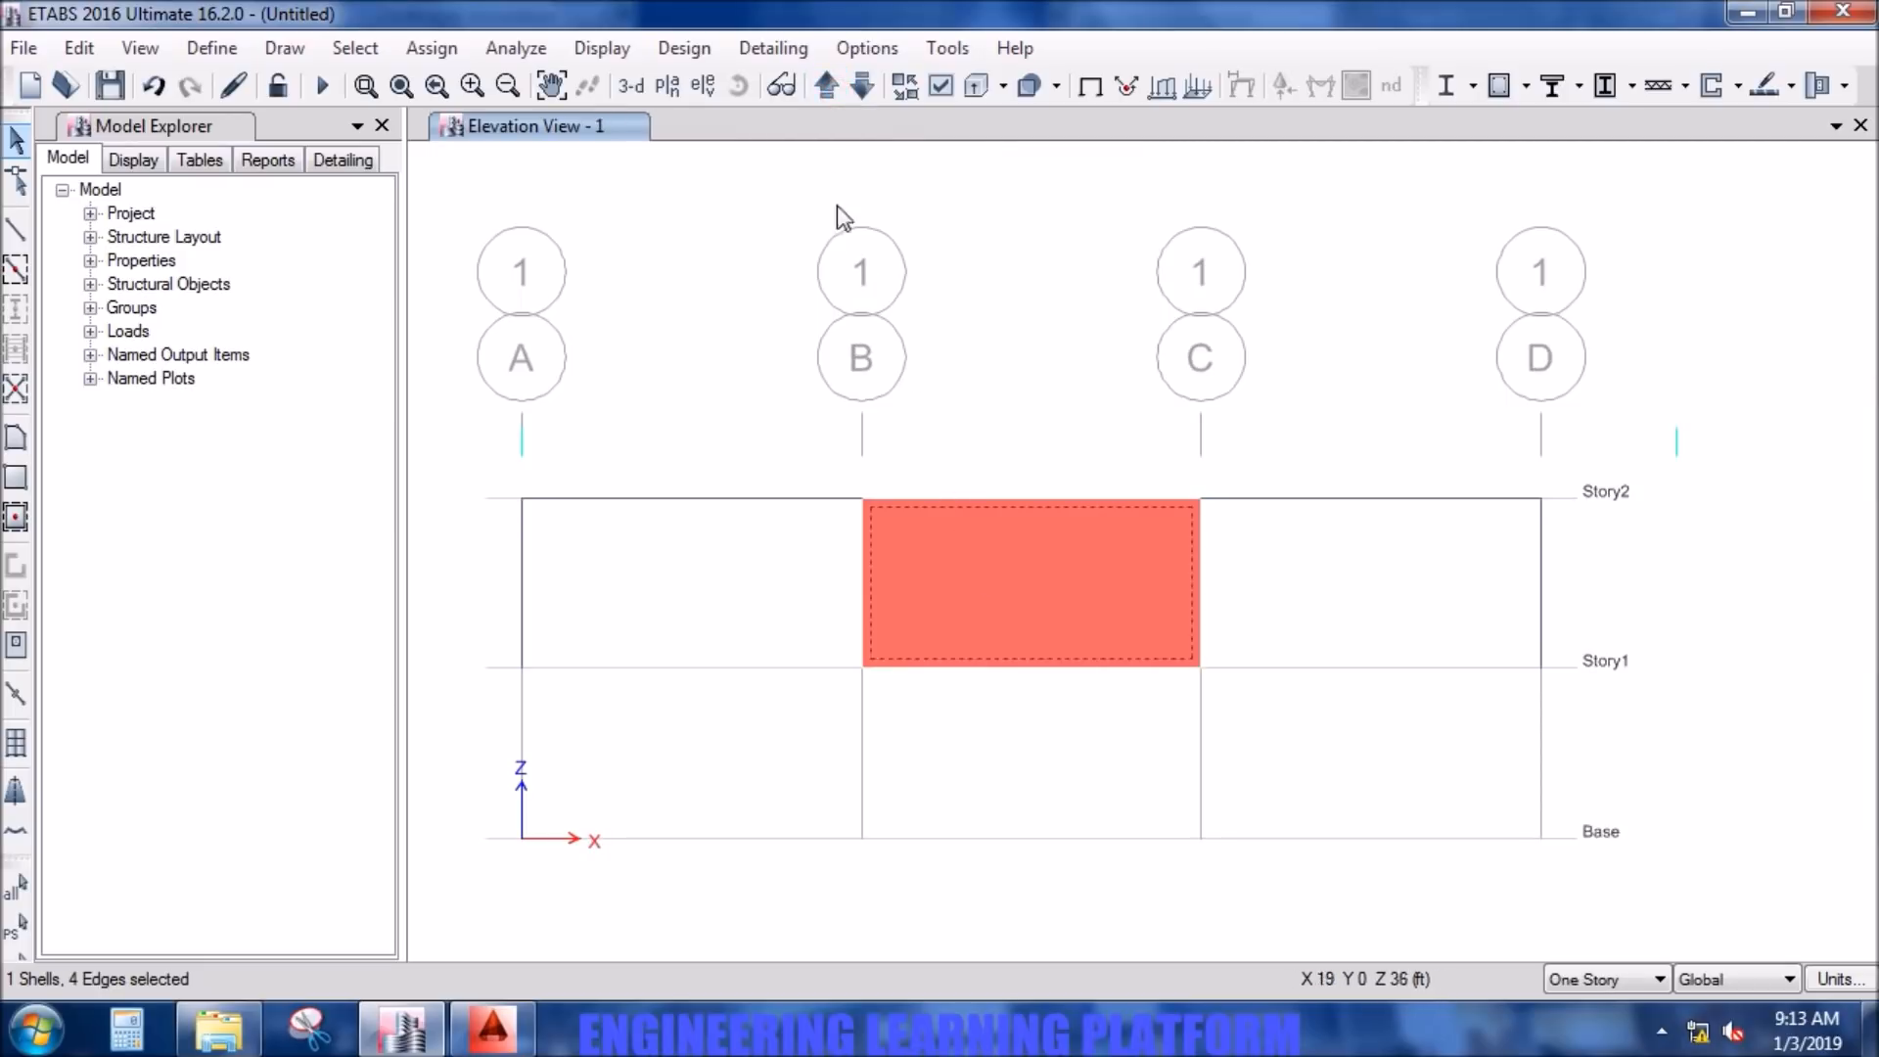
{"action": "left_click", "coordinate": [836, 92]}
{"action": "left_click", "coordinate": [835, 91]}
{"action": "left_click", "coordinate": [835, 91]}
{"action": "left_click", "coordinate": [835, 91]}
{"action": "left_click", "coordinate": [835, 91]}
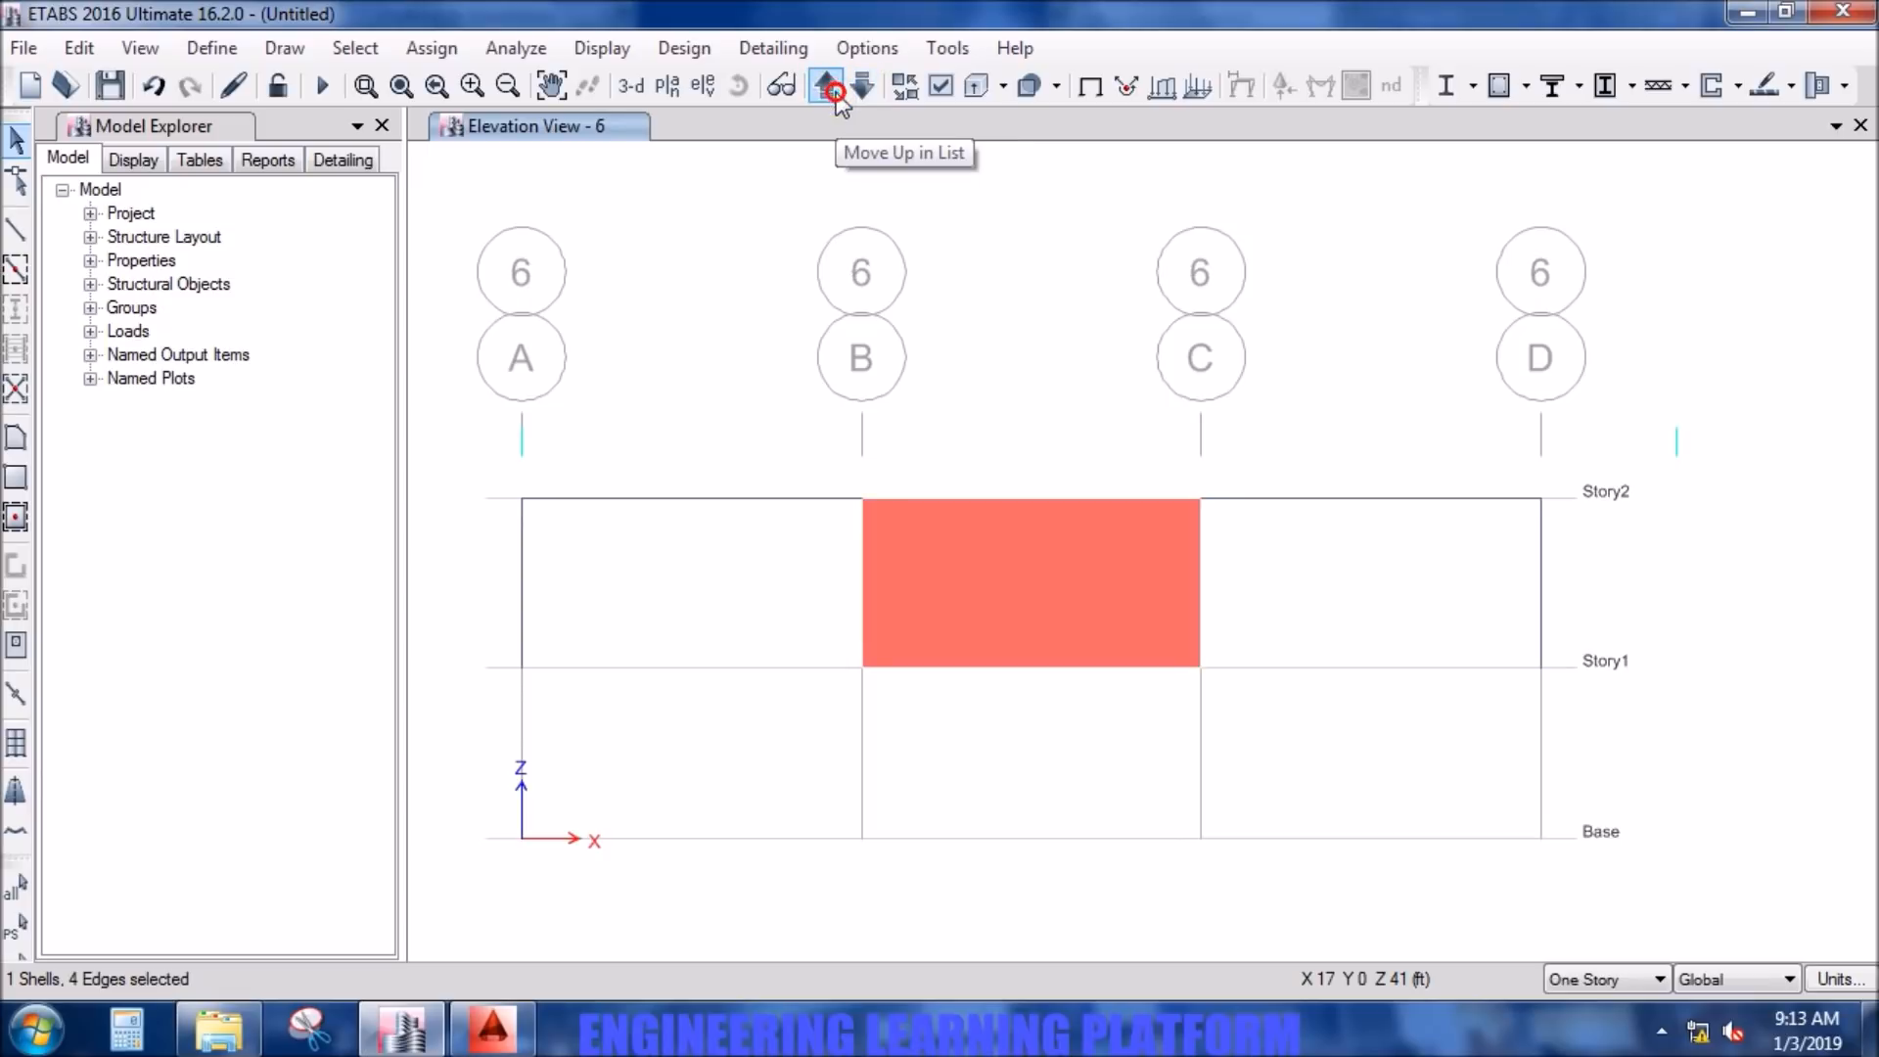
{"action": "left_click", "coordinate": [1020, 556]}
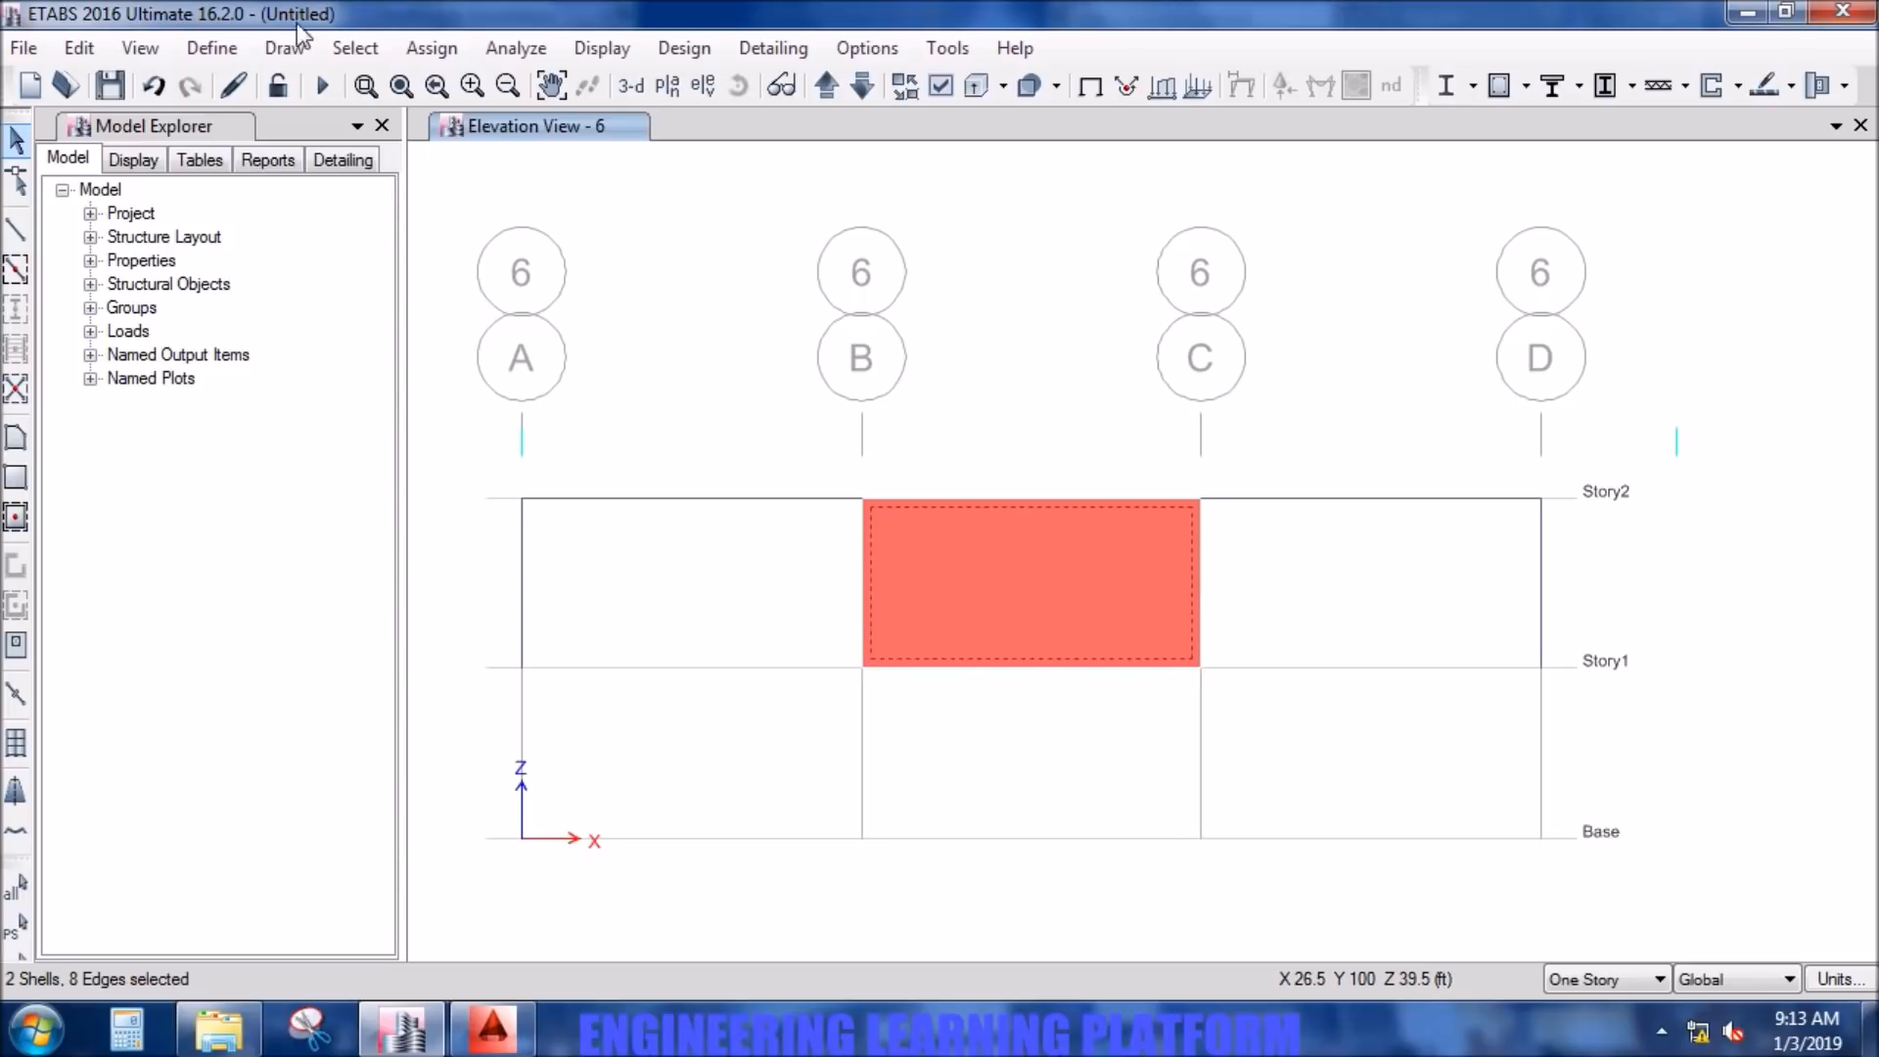
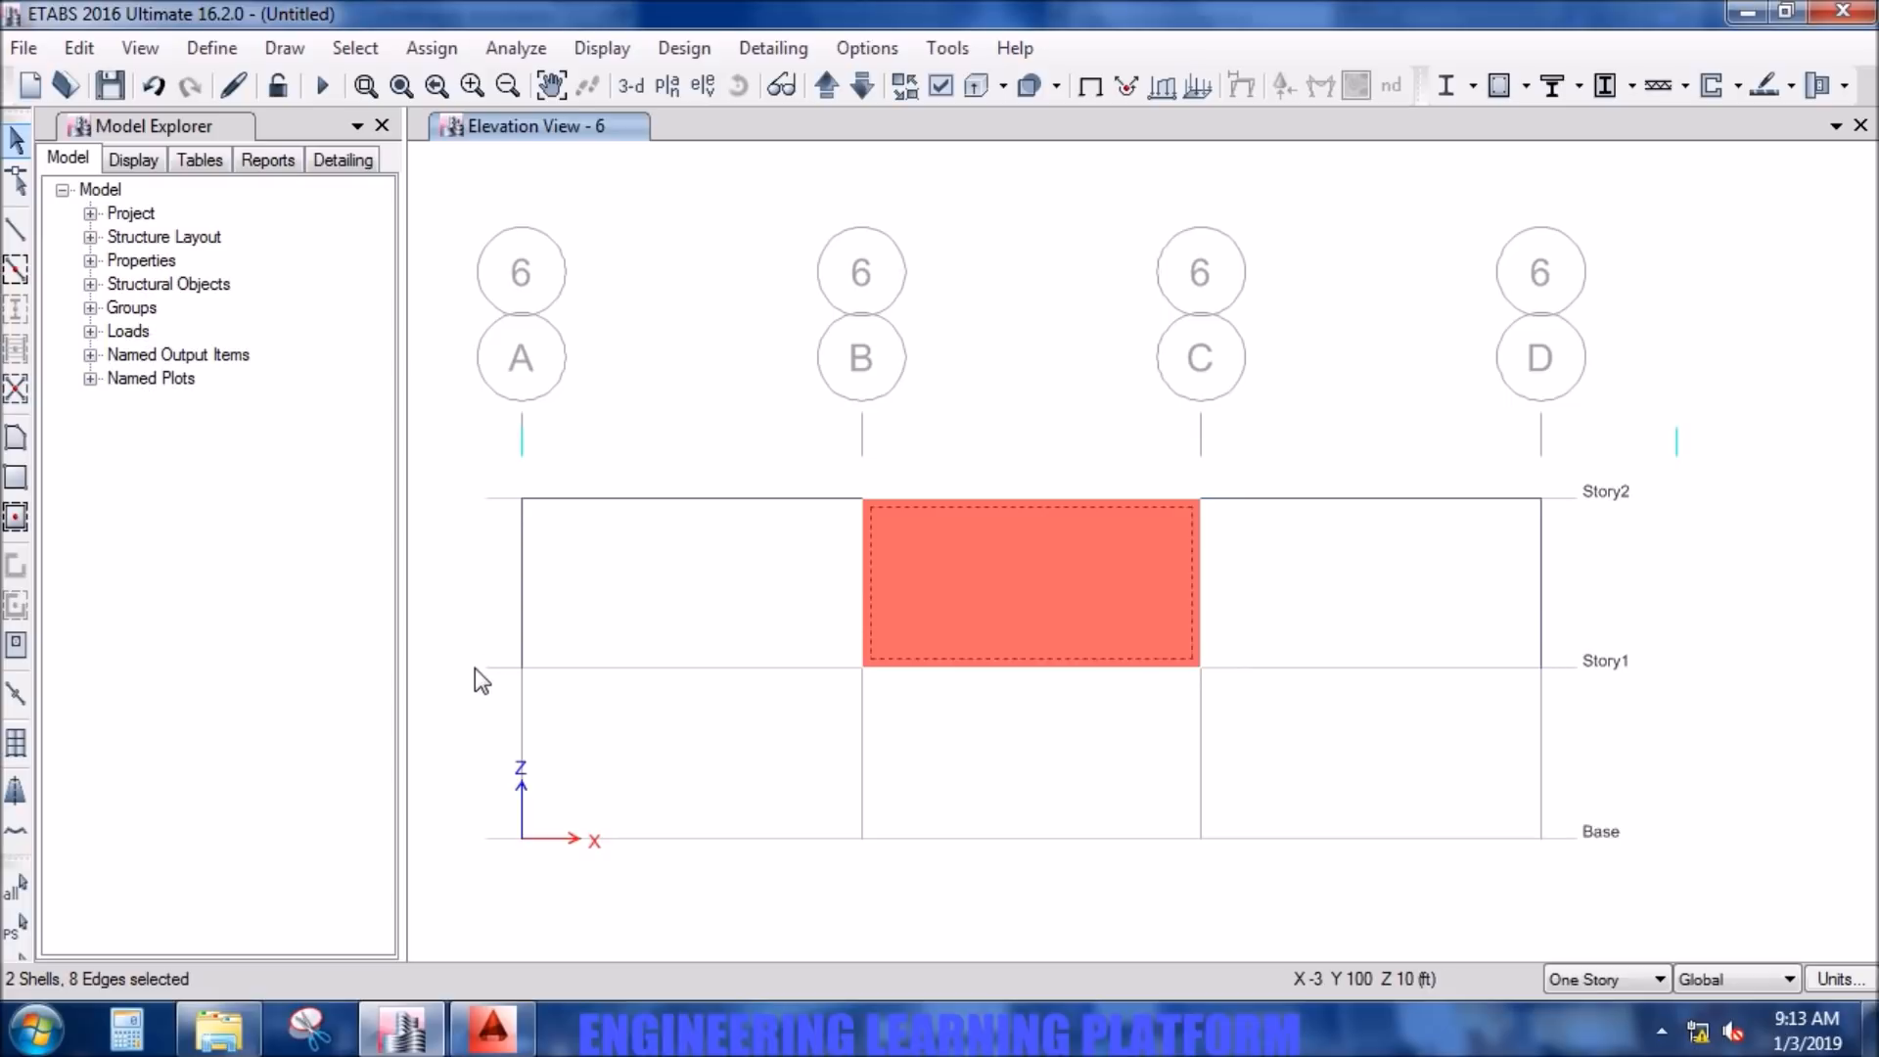
- Open Calculator and divide the 10 ft wall height by 3
{"action": "left_click", "coordinate": [147, 1040]}
{"action": "left_click", "coordinate": [285, 846]}
{"action": "left_click", "coordinate": [314, 896]}
{"action": "left_click", "coordinate": [457, 754]}
{"action": "left_click", "coordinate": [401, 848]}
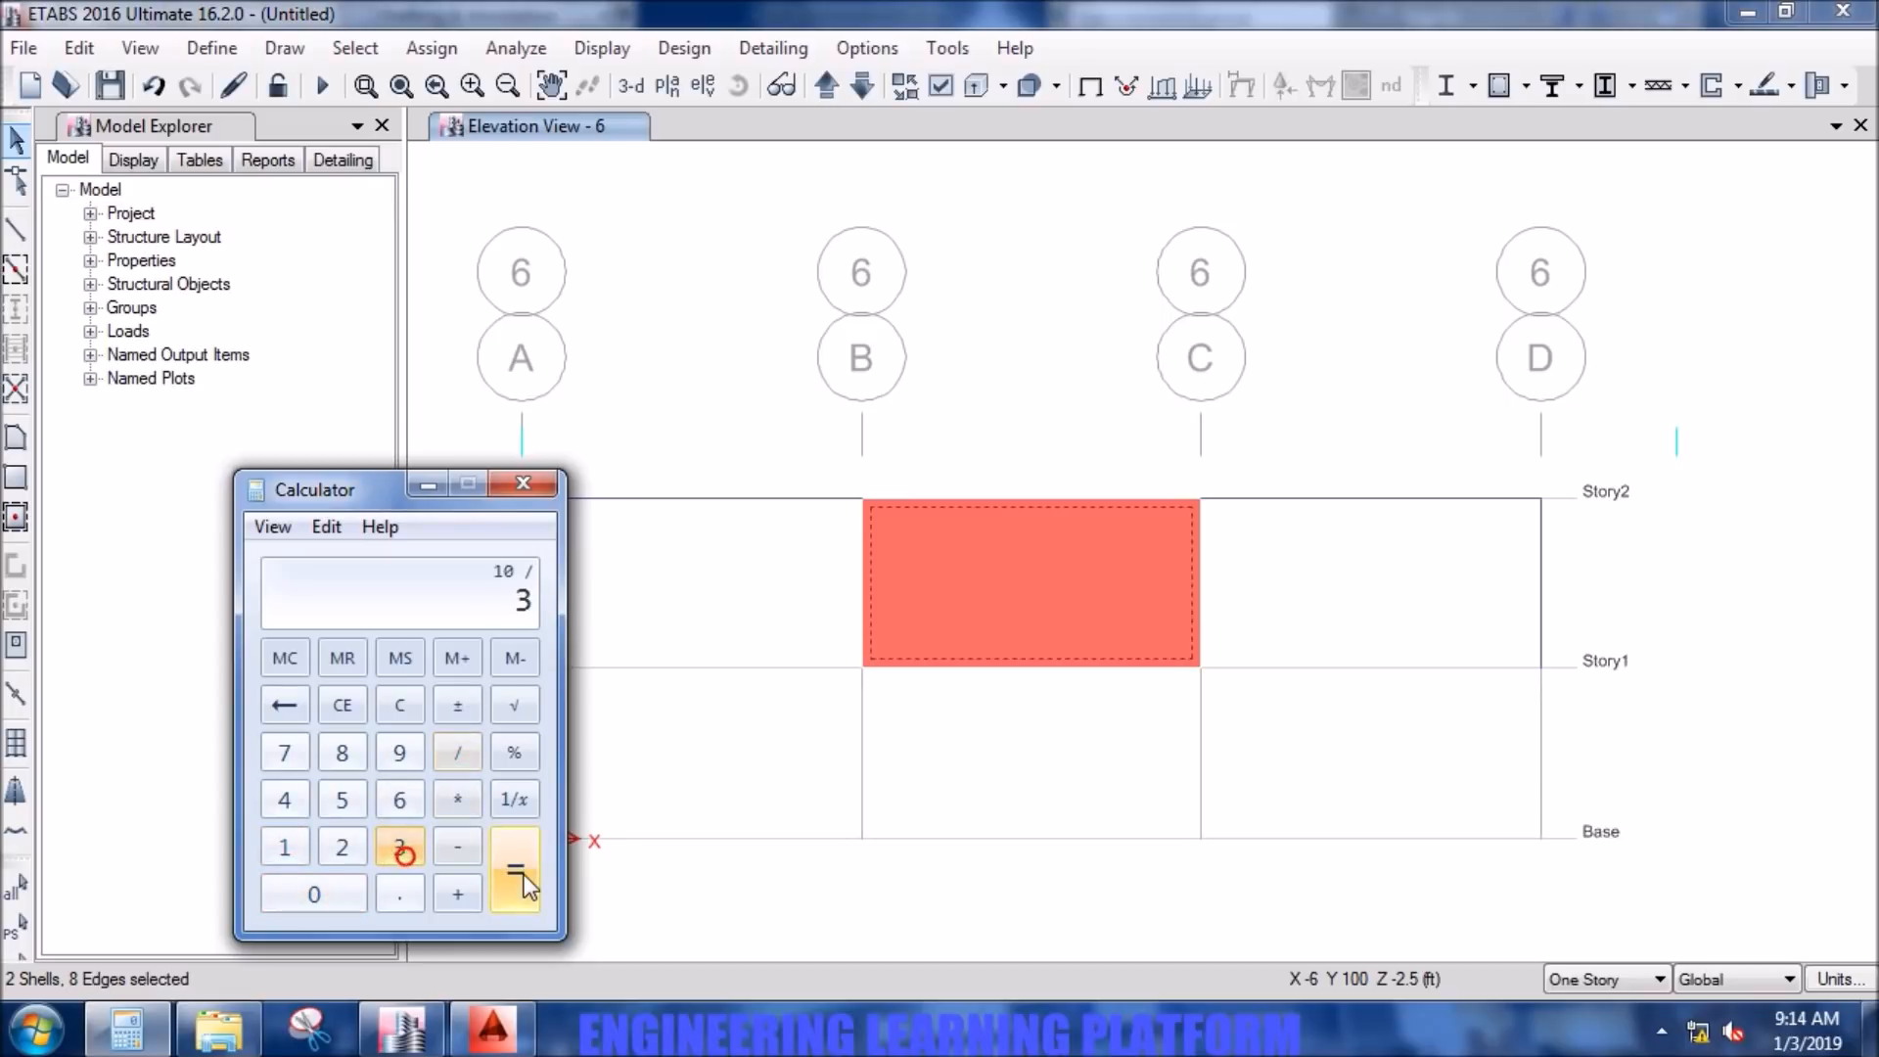
{"action": "left_click", "coordinate": [525, 874]}
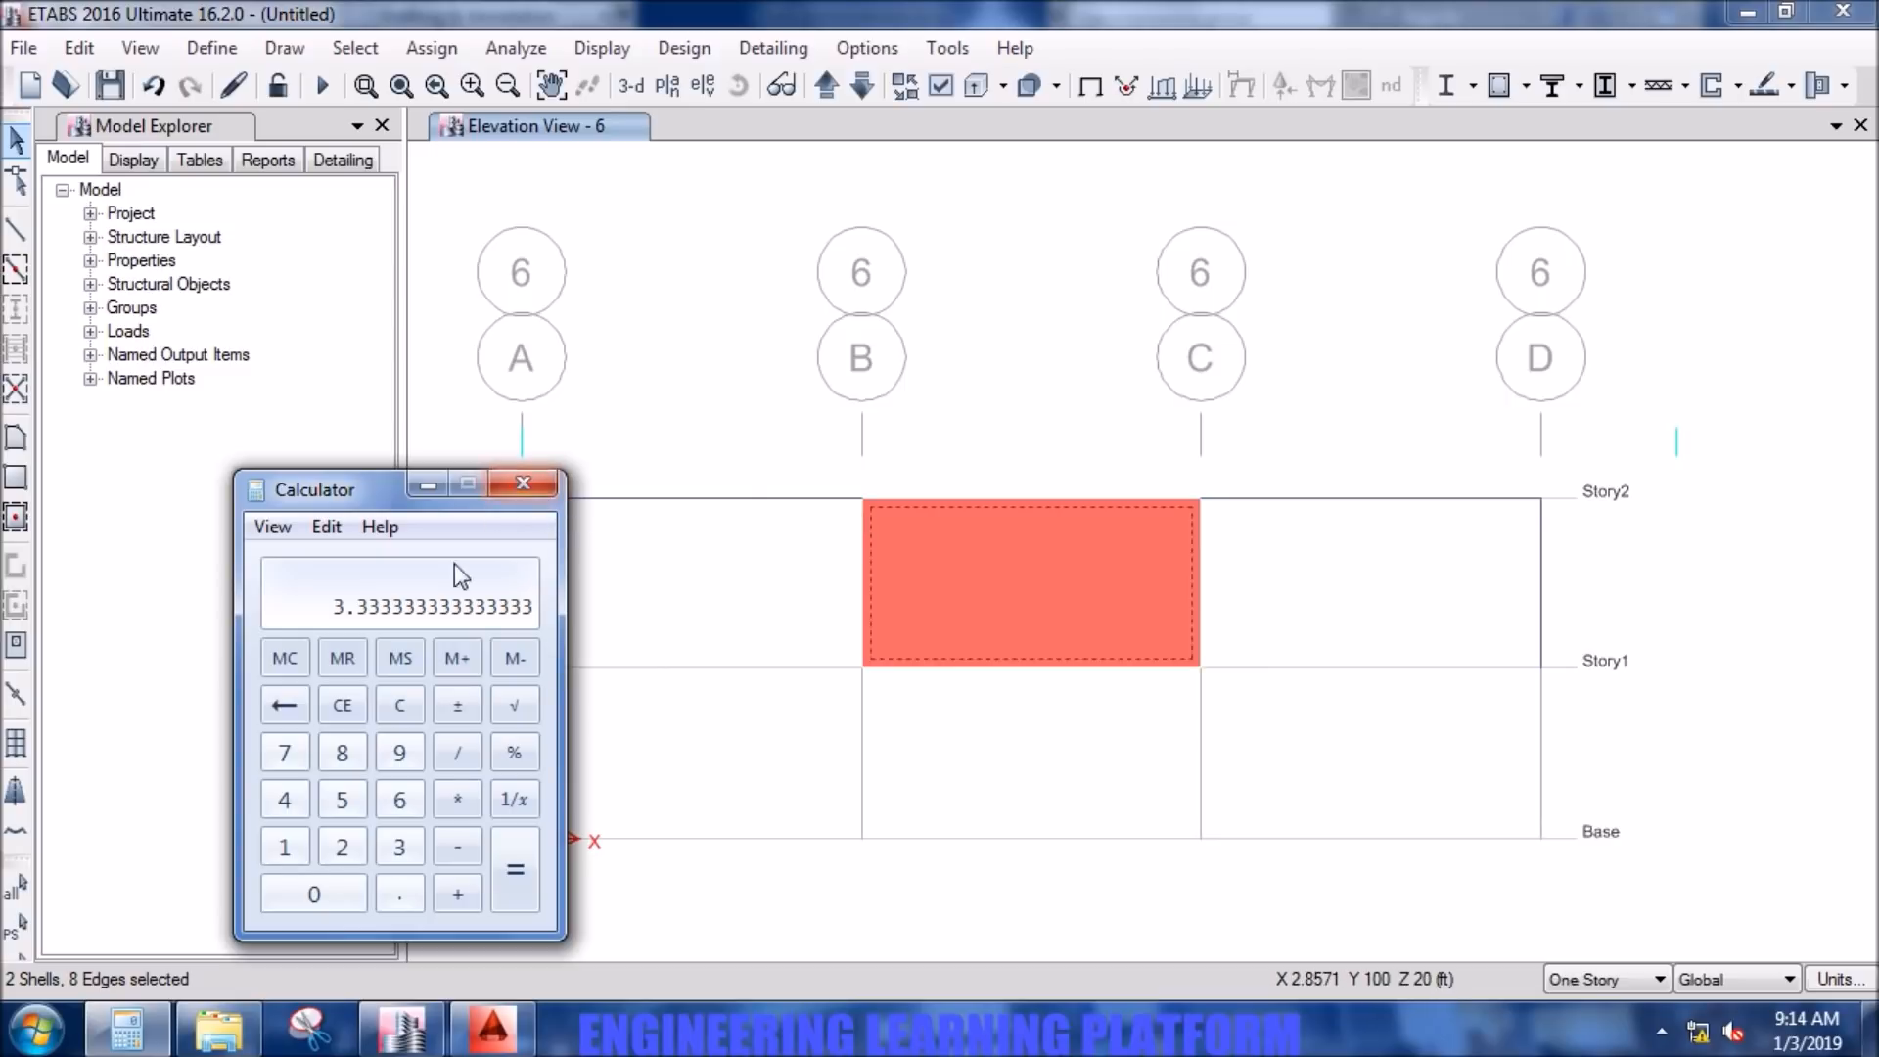
- Calculate the 20 ft wall length divided by 3 and close Calculator
{"action": "left_click", "coordinate": [343, 844]}
{"action": "left_click", "coordinate": [323, 893]}
{"action": "left_click", "coordinate": [459, 749]}
{"action": "left_click", "coordinate": [397, 848]}
{"action": "left_click", "coordinate": [511, 869]}
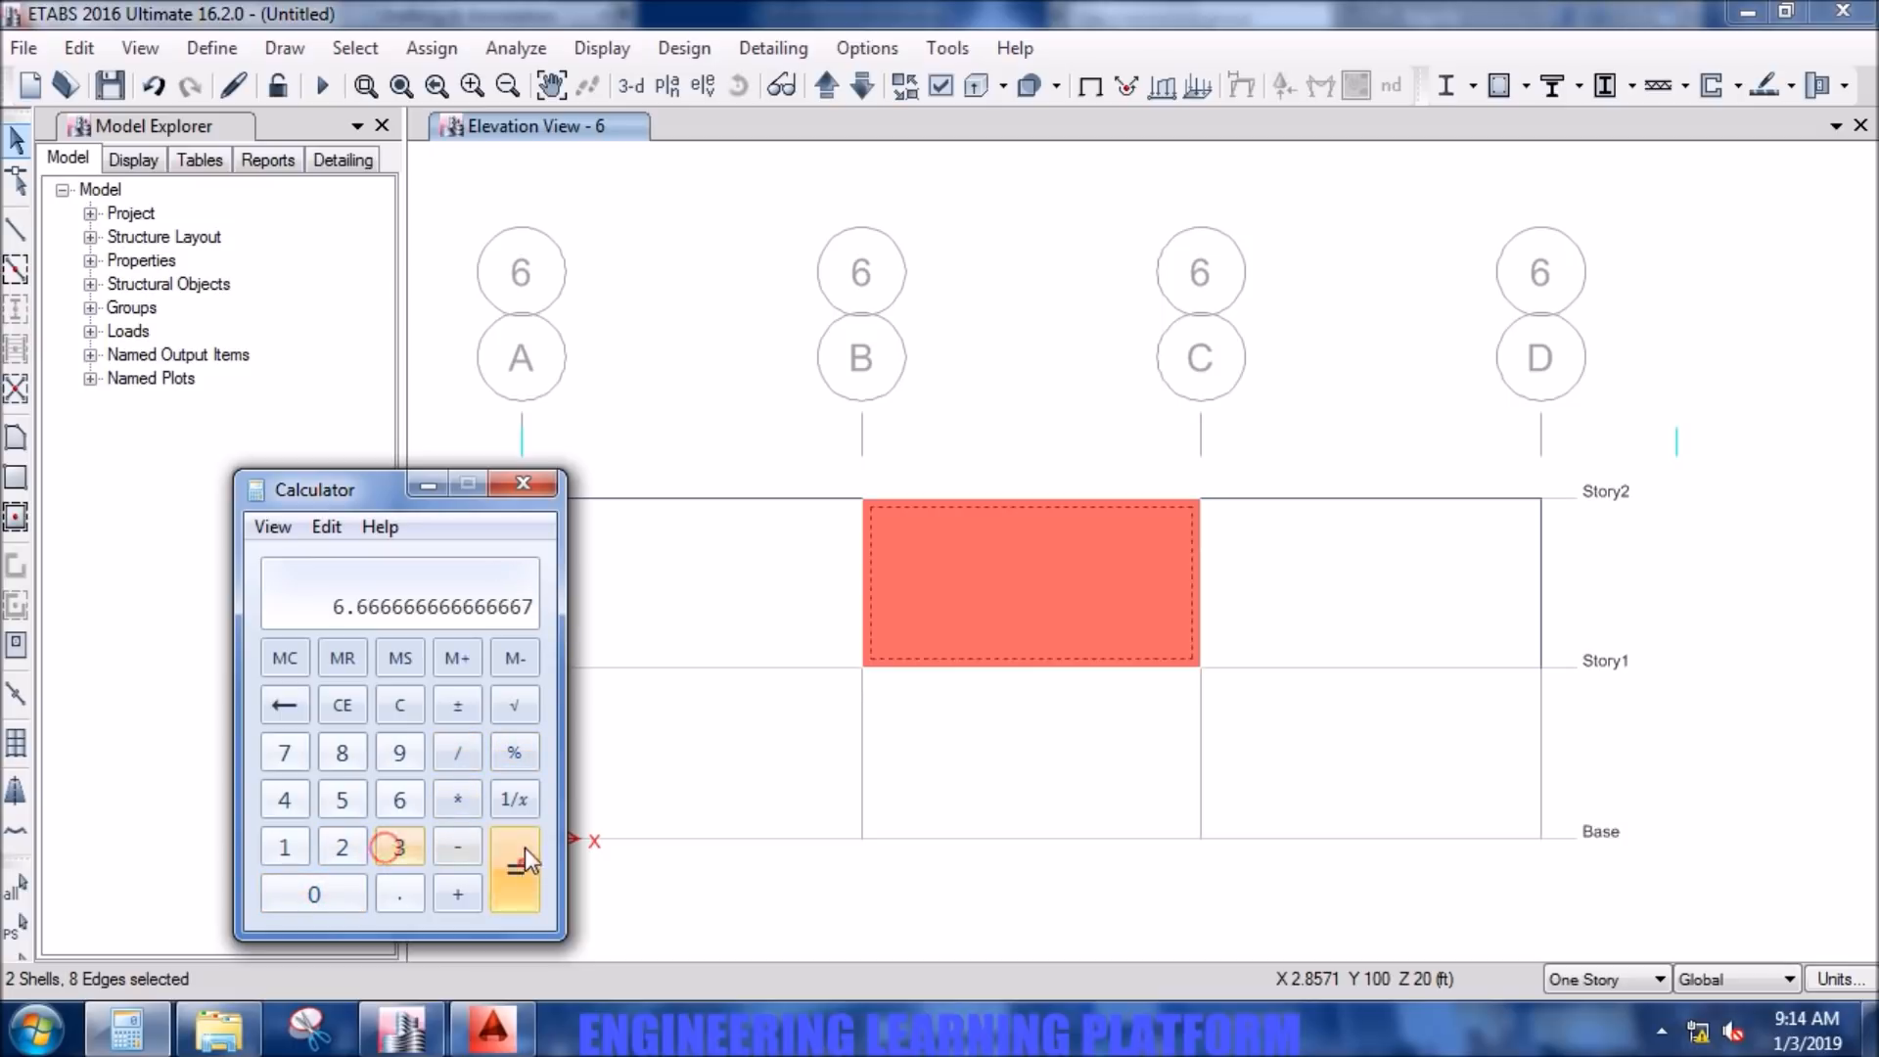
{"action": "left_click", "coordinate": [536, 490]}
- Divide the two selected walls between grid lines B and C into 7 by 3 areas
{"action": "left_click", "coordinate": [88, 46]}
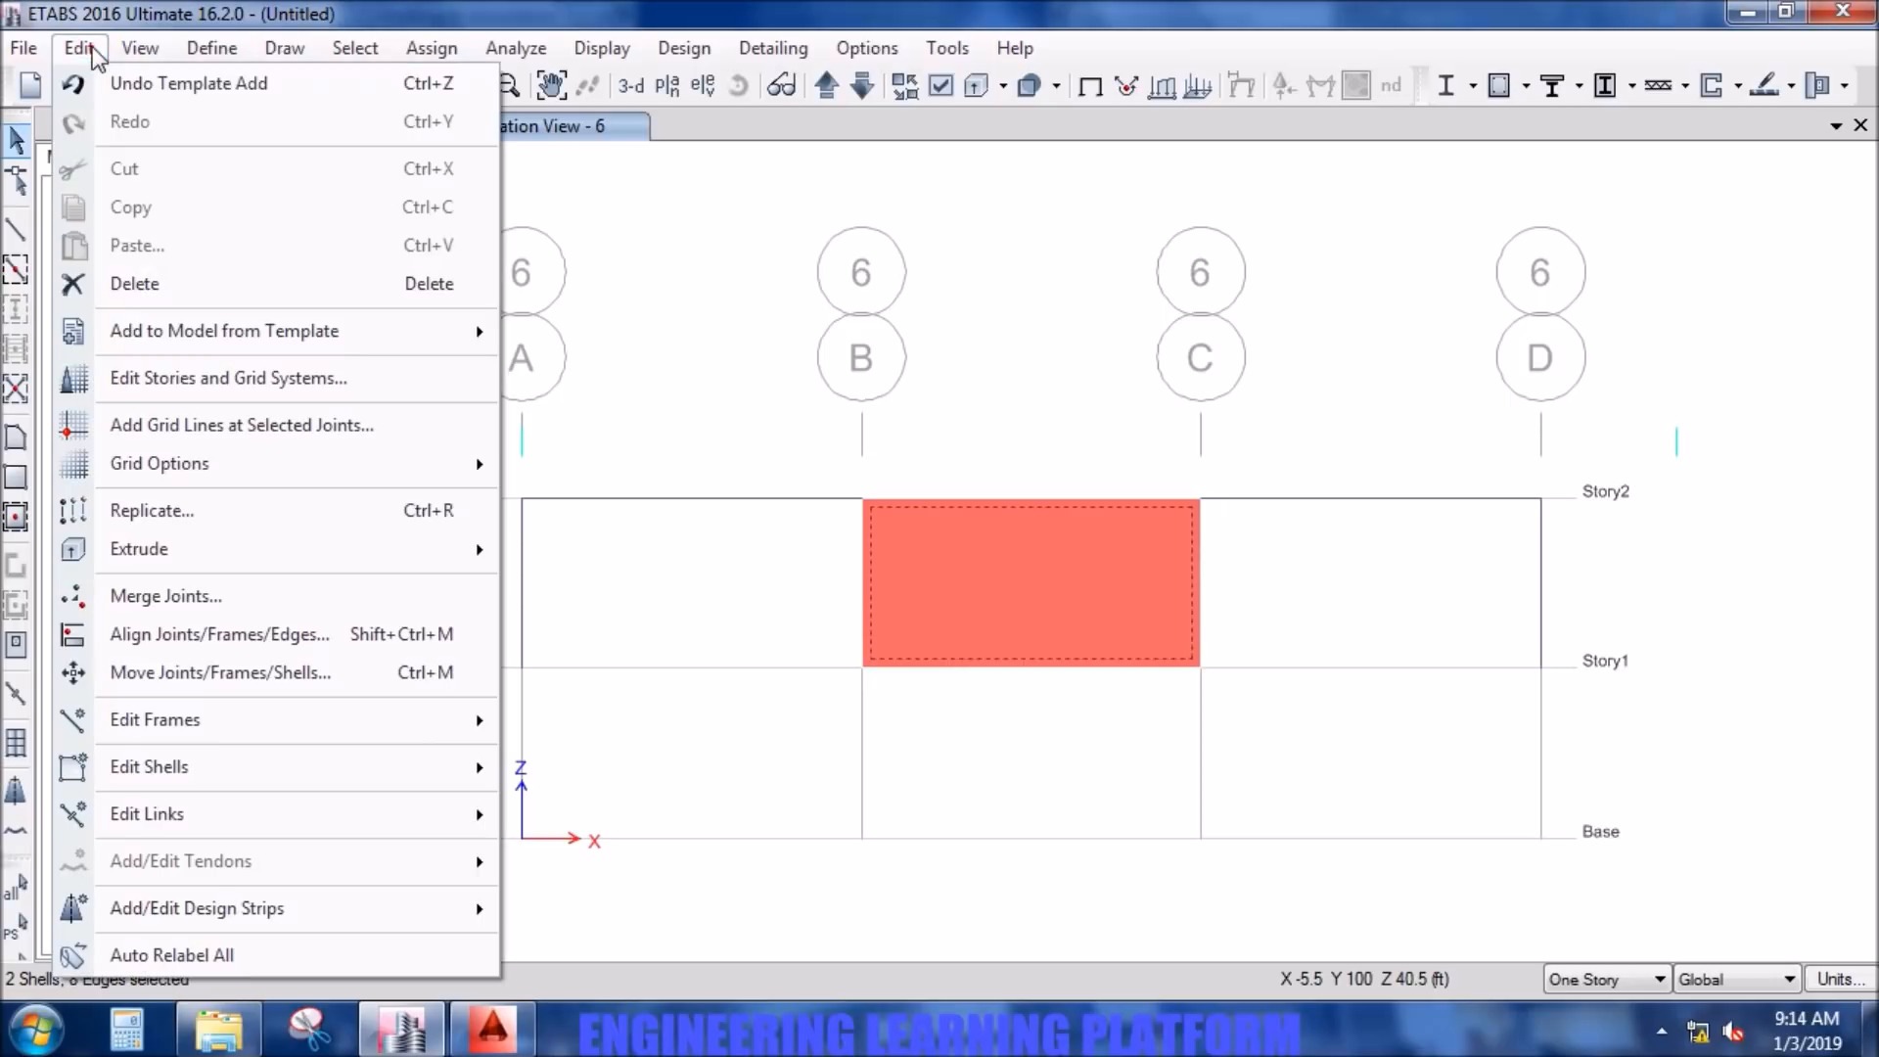
{"action": "mouse_move", "coordinate": [137, 766]}
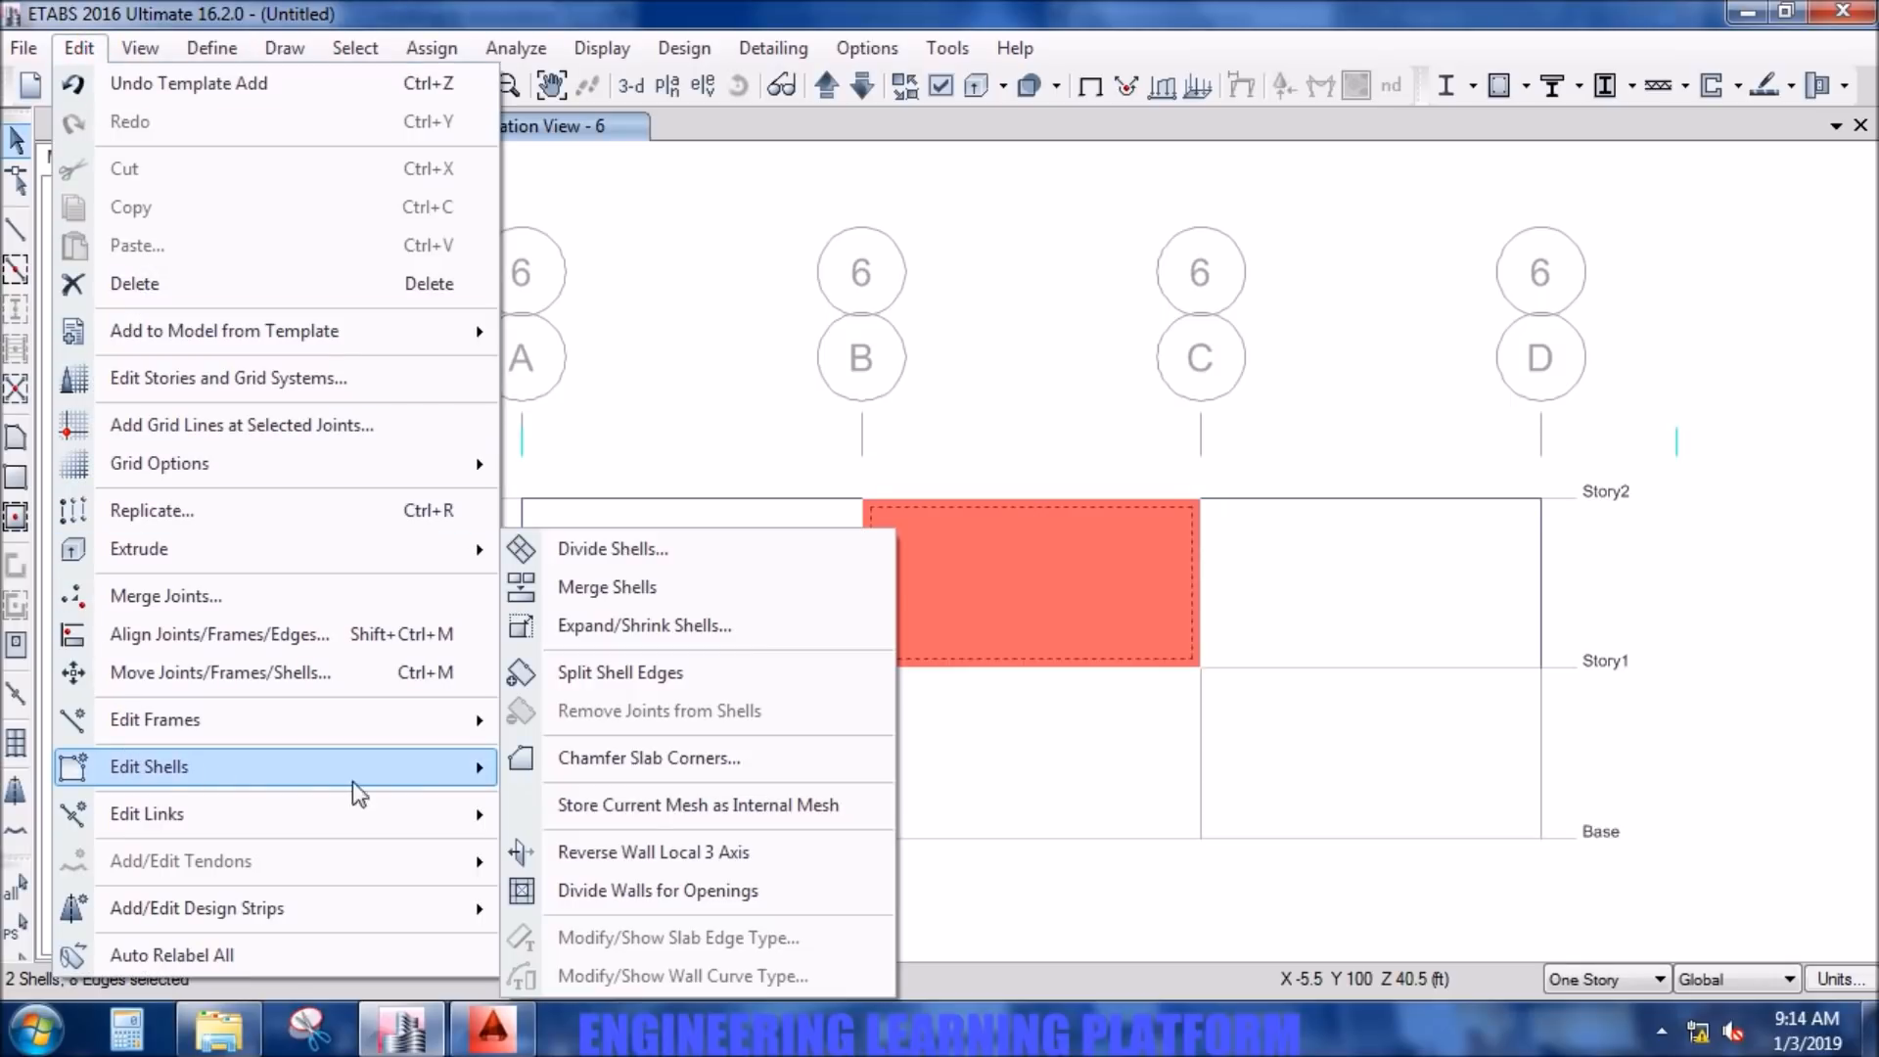
{"action": "left_click", "coordinate": [528, 546]}
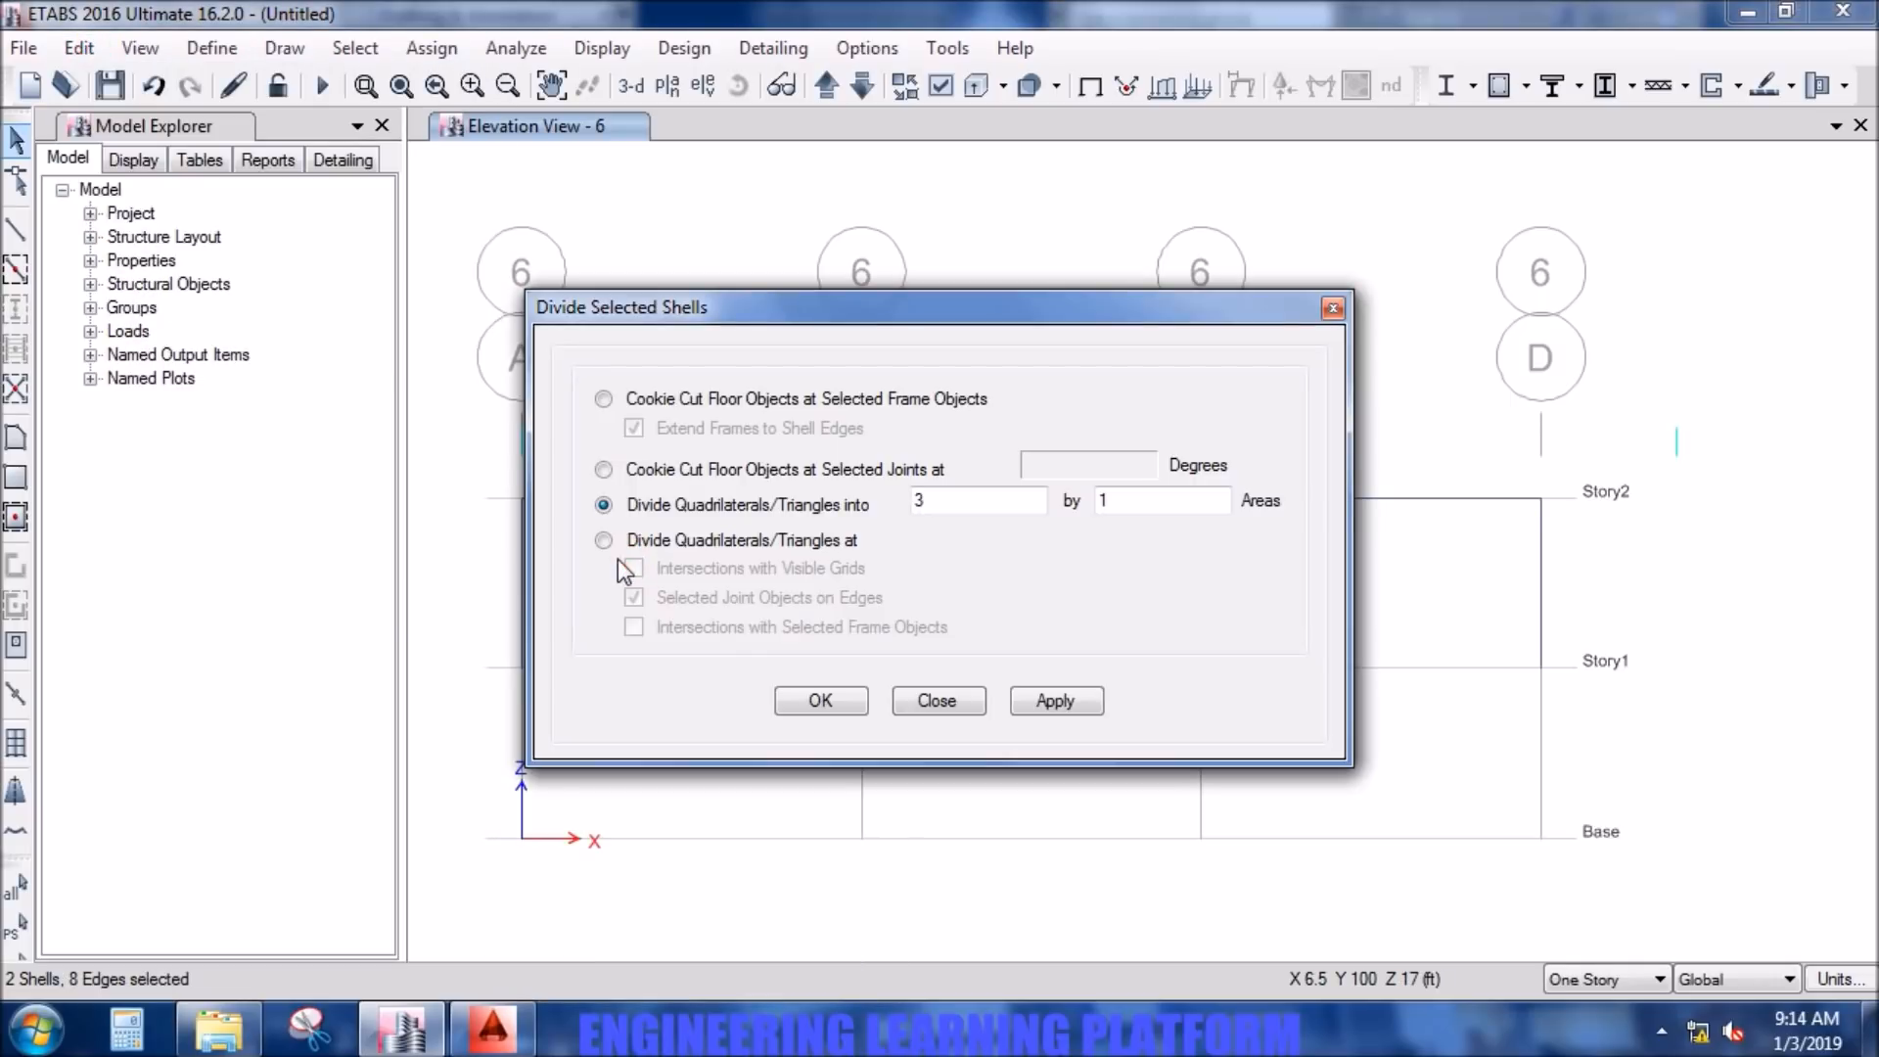
{"action": "left_click_drag", "start_coordinate": [888, 306], "coordinate": [759, 25]}
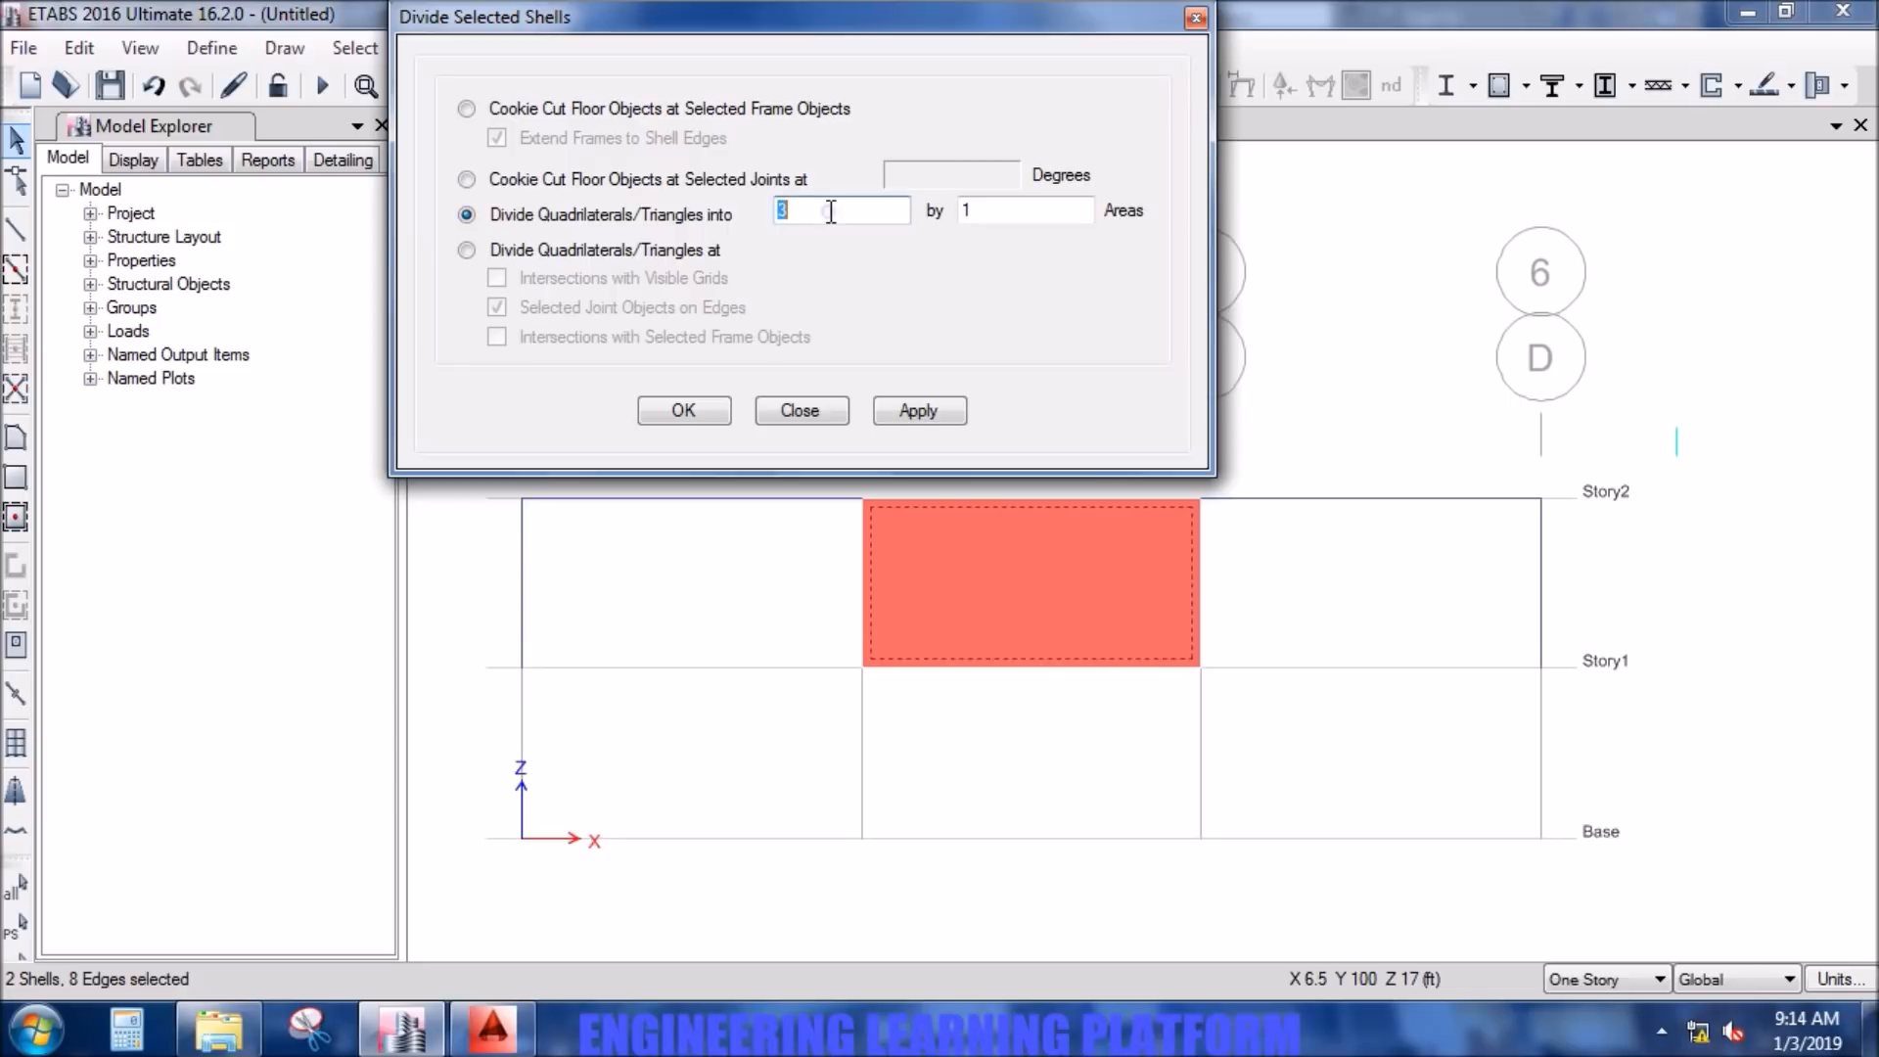
{"action": "type", "text": "7"}
{"action": "double_click", "coordinate": [979, 209]}
{"action": "type", "text": "3"}
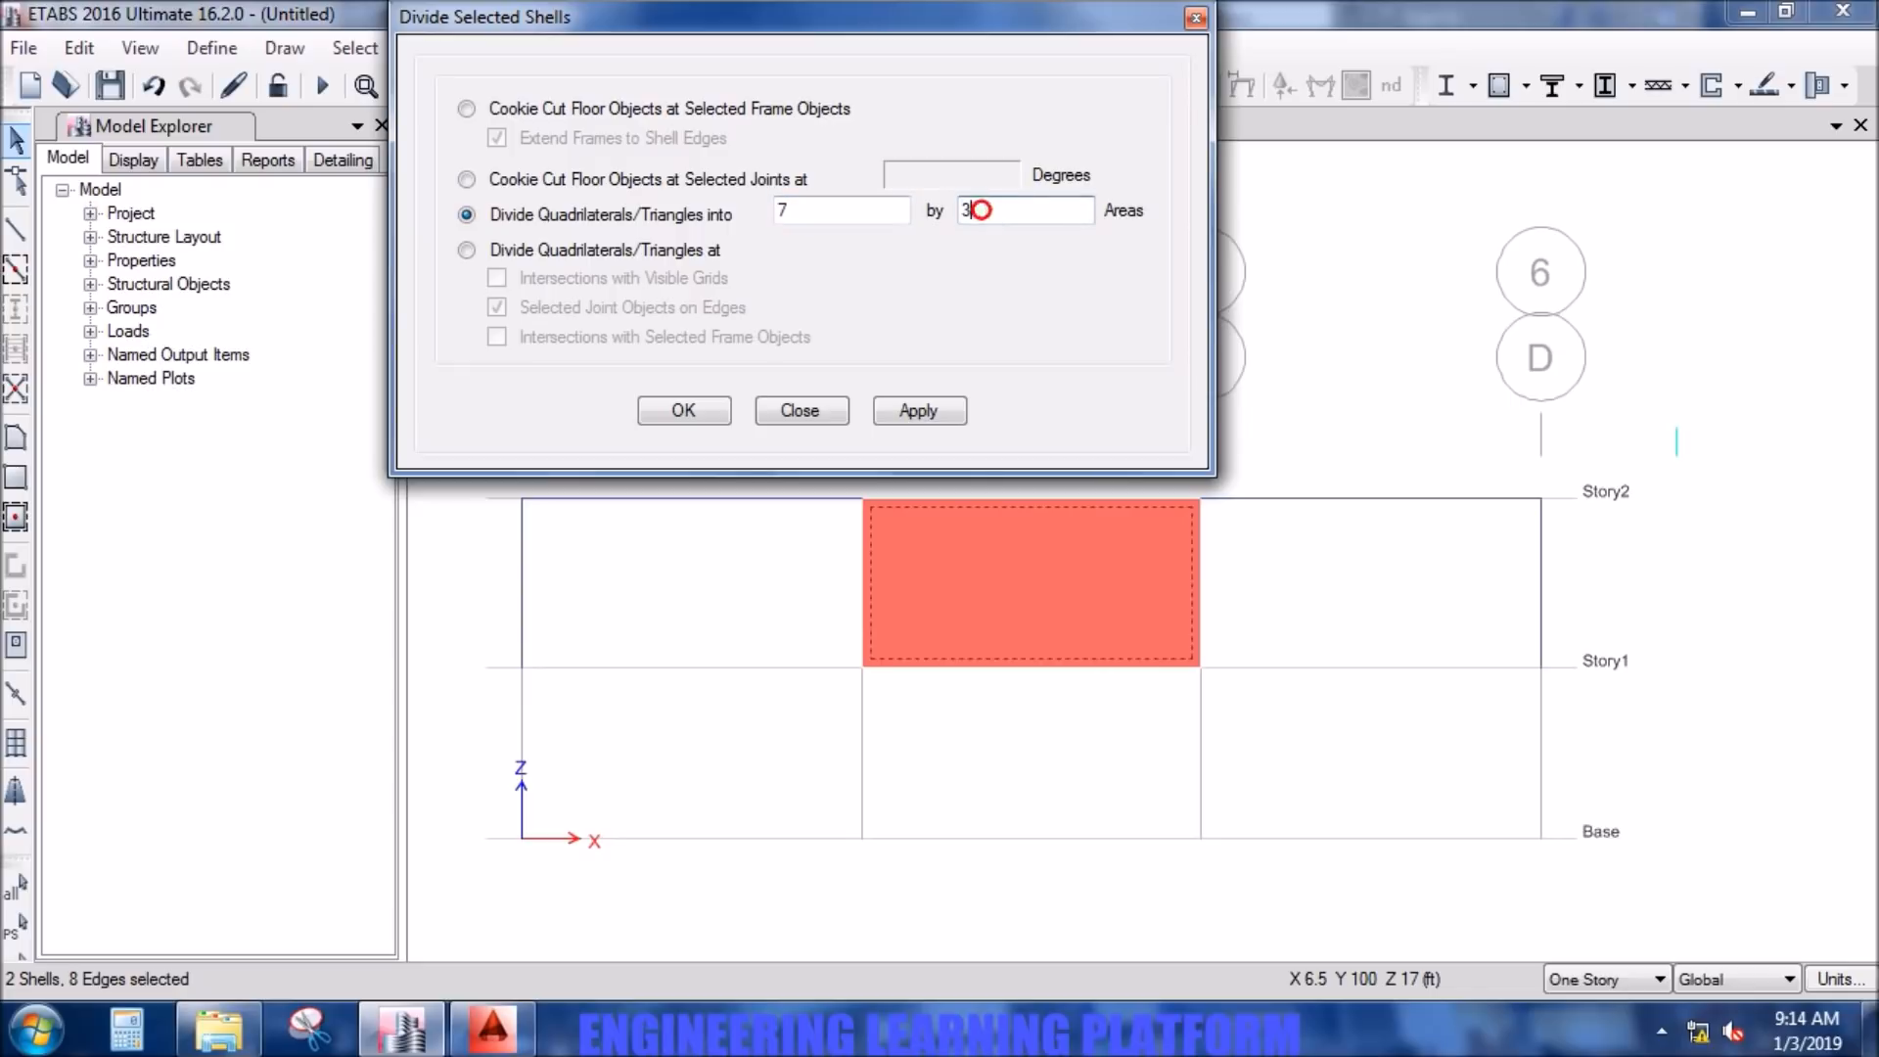
{"action": "left_click", "coordinate": [951, 412]}
{"action": "left_click", "coordinate": [703, 412]}
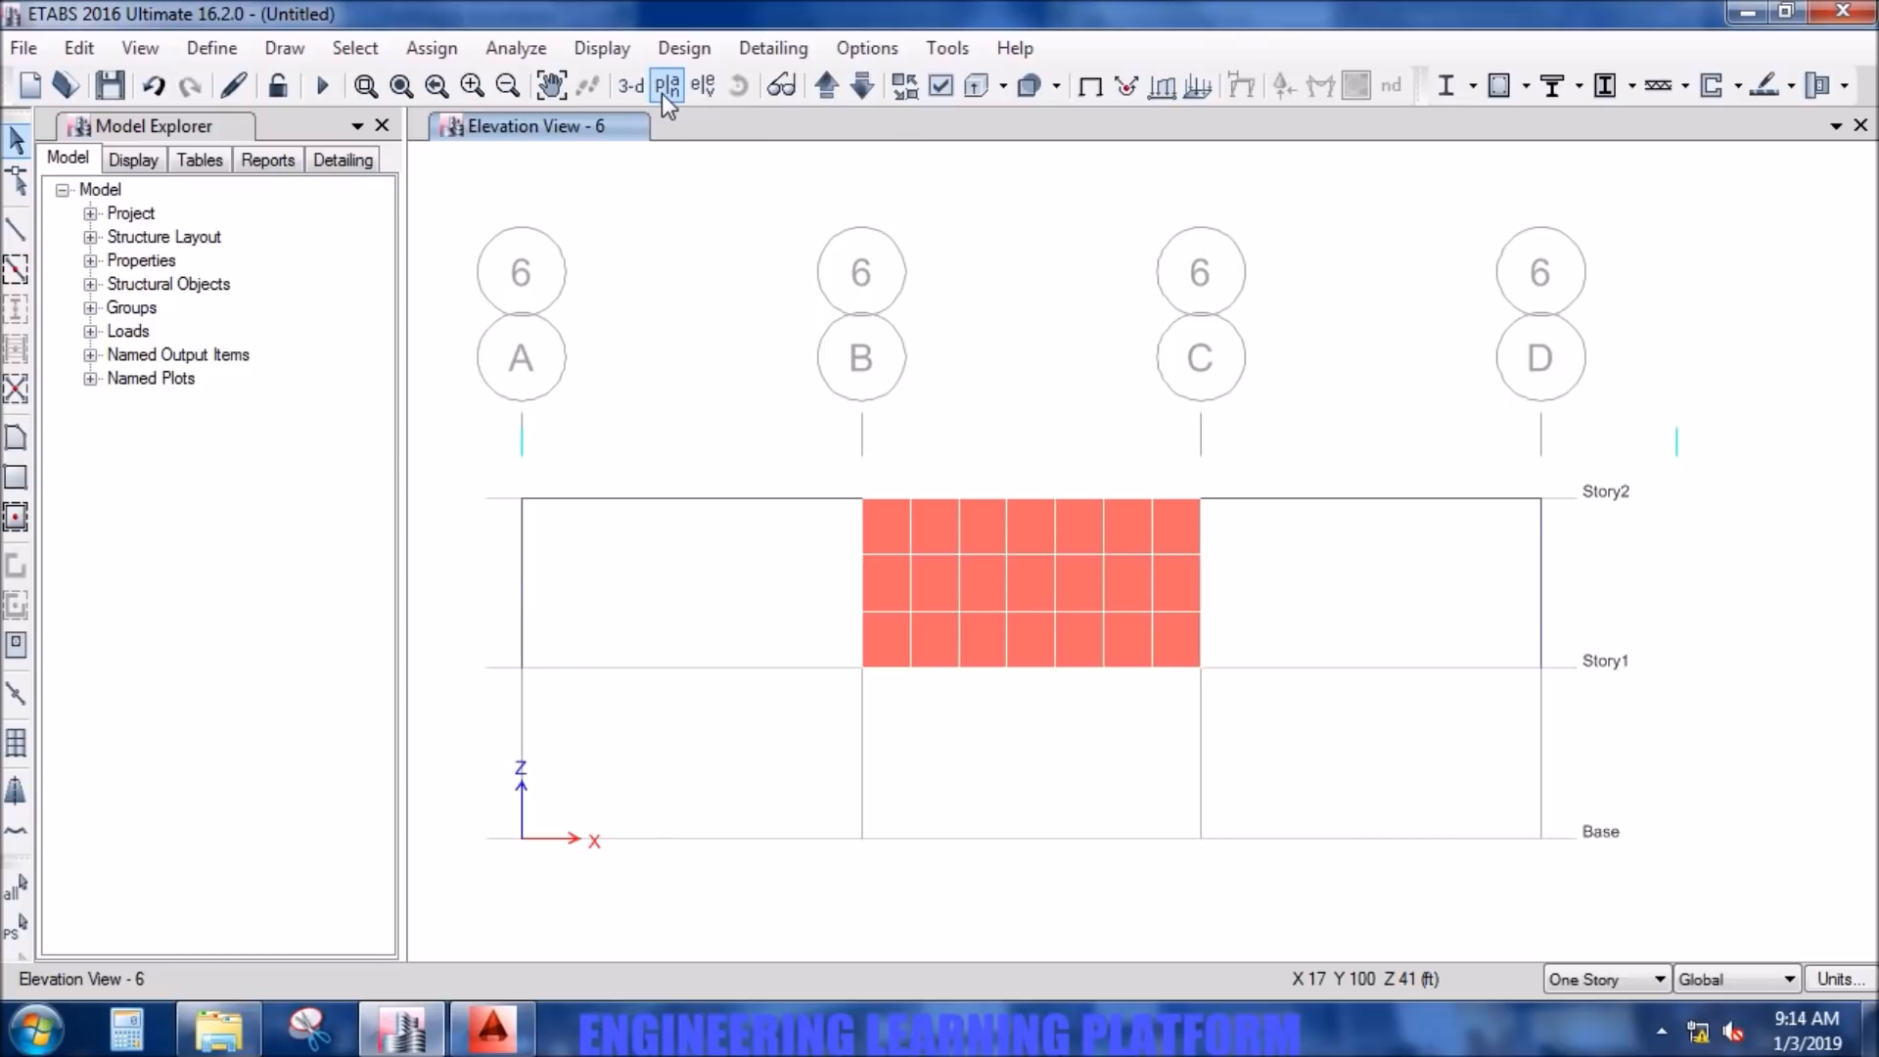
- Check the wall mesh in the elevation at grid line 1 and in the 3D view
{"action": "left_click", "coordinate": [701, 86]}
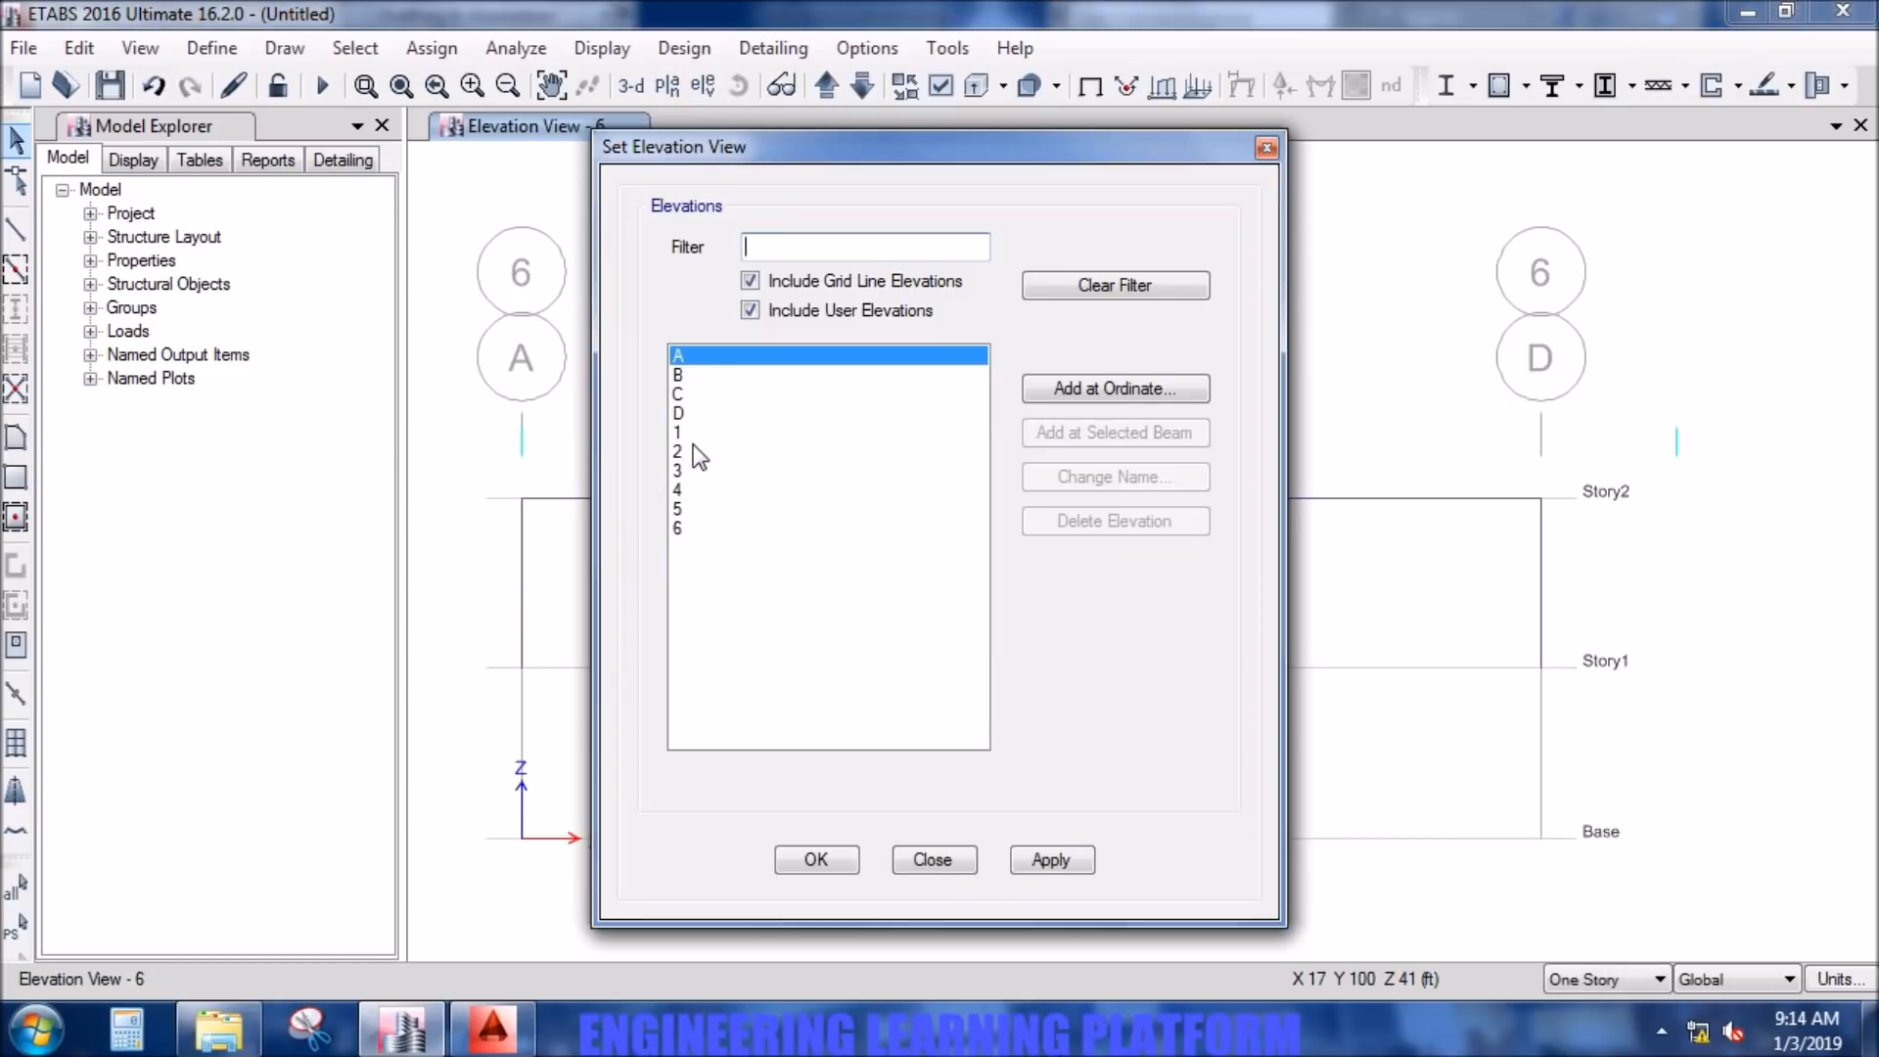
{"action": "left_click", "coordinate": [692, 411]}
{"action": "left_click", "coordinate": [752, 430]}
{"action": "left_click", "coordinate": [1050, 862]}
{"action": "left_click", "coordinate": [818, 859]}
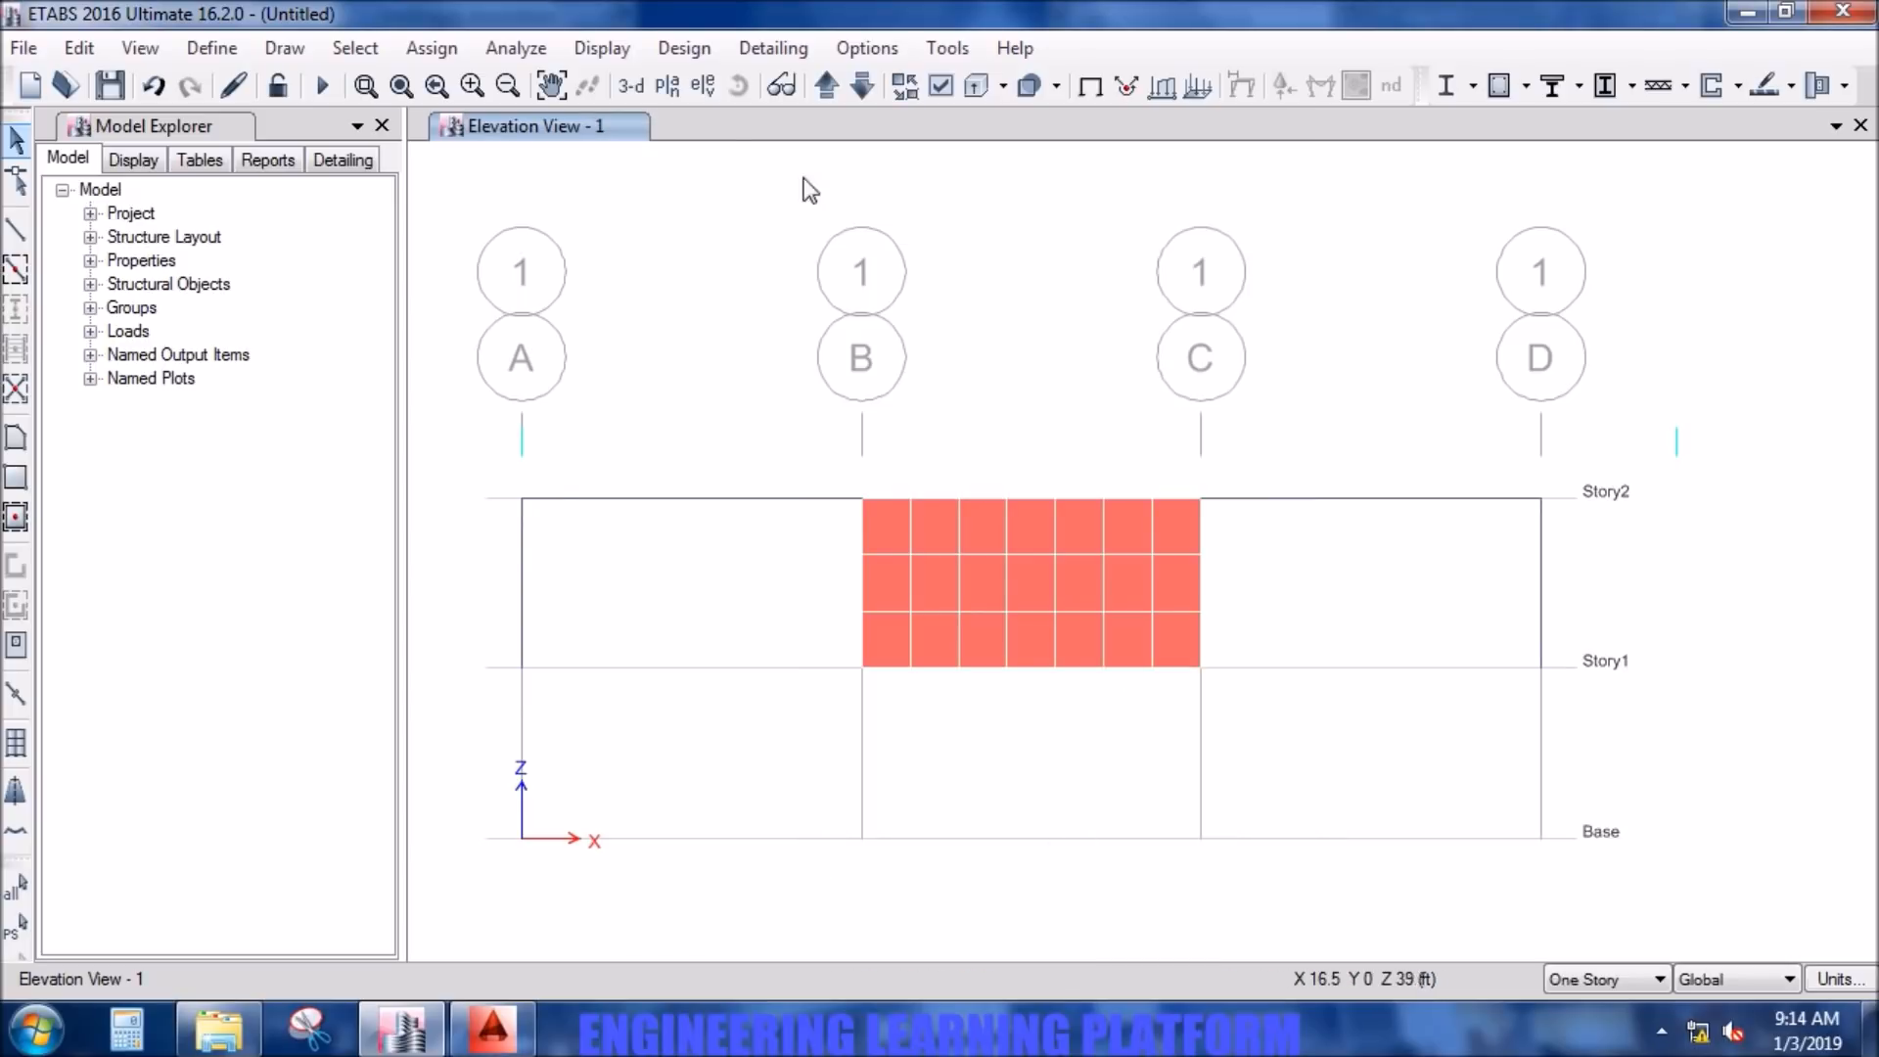
{"action": "left_click", "coordinate": [636, 88]}
{"action": "middle_click_drag", "start_coordinate": [1637, 616], "coordinate": [1629, 622]}
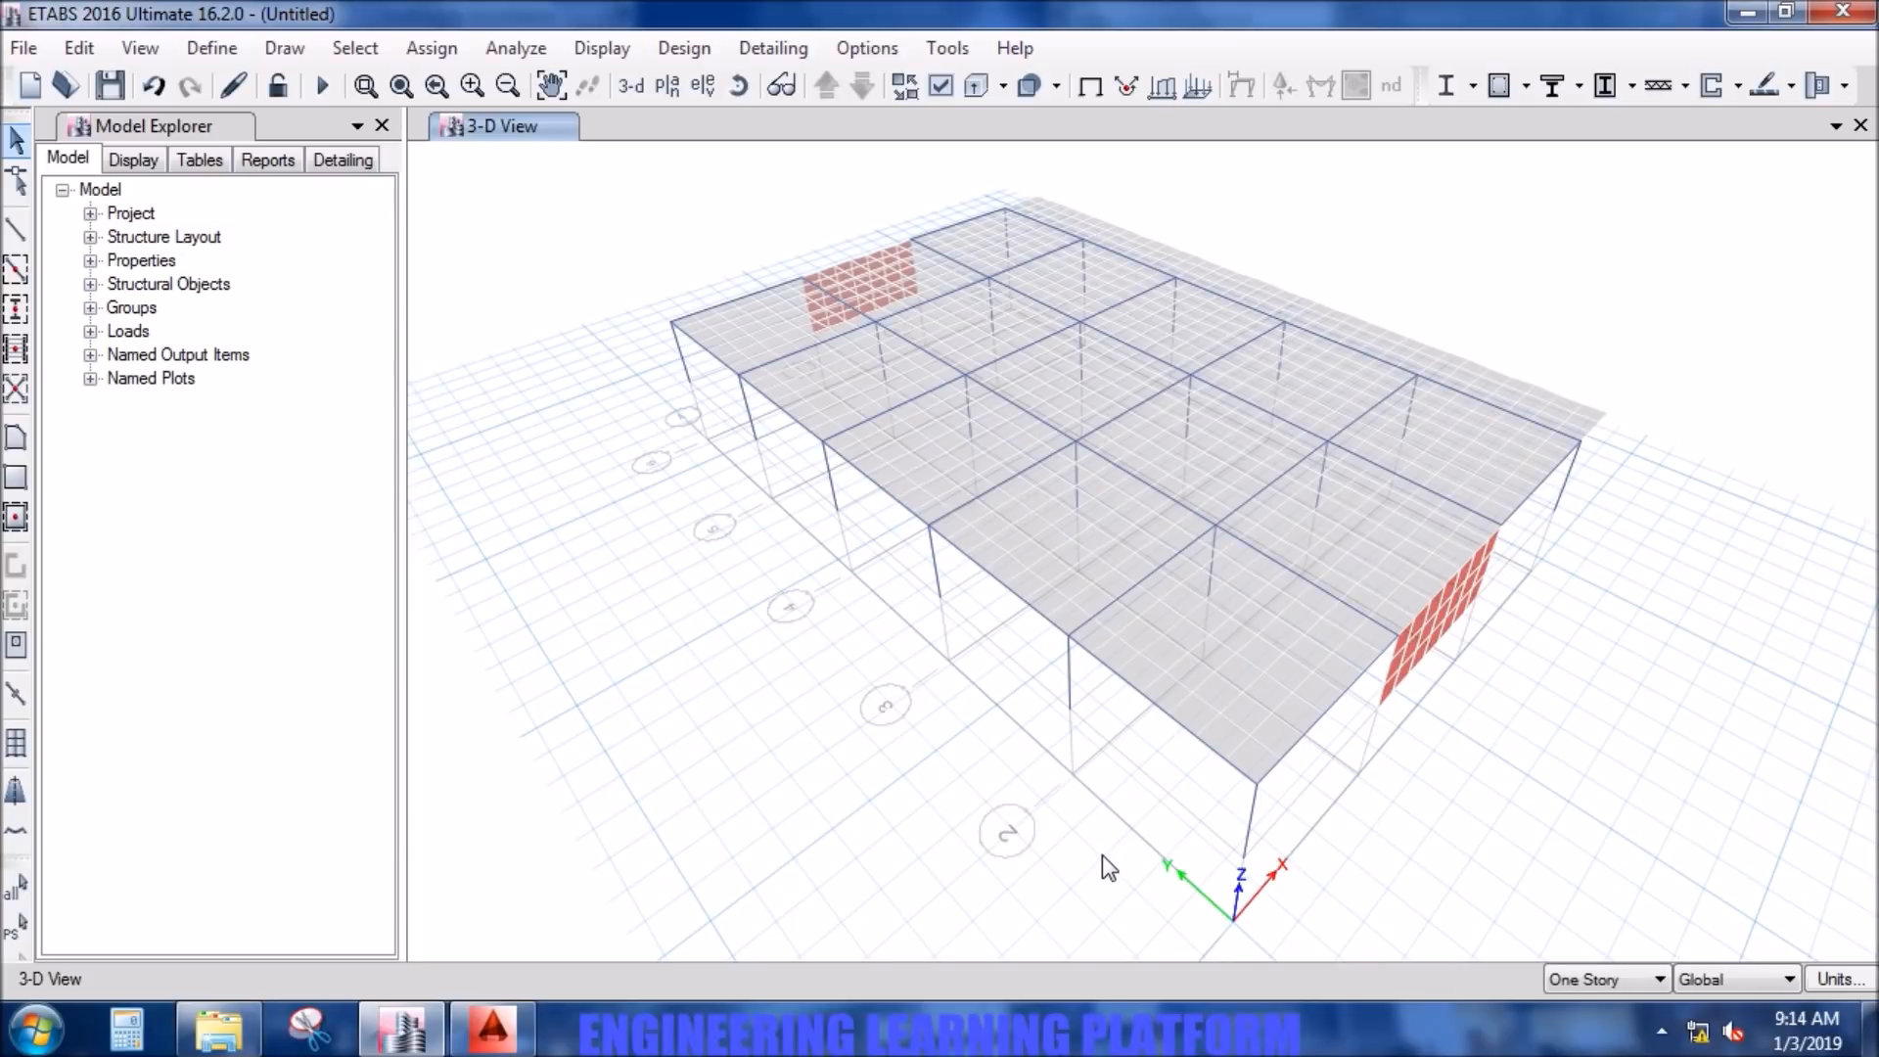
- Quick-add a third story to the model and show the story data table
{"action": "left_click", "coordinate": [79, 54]}
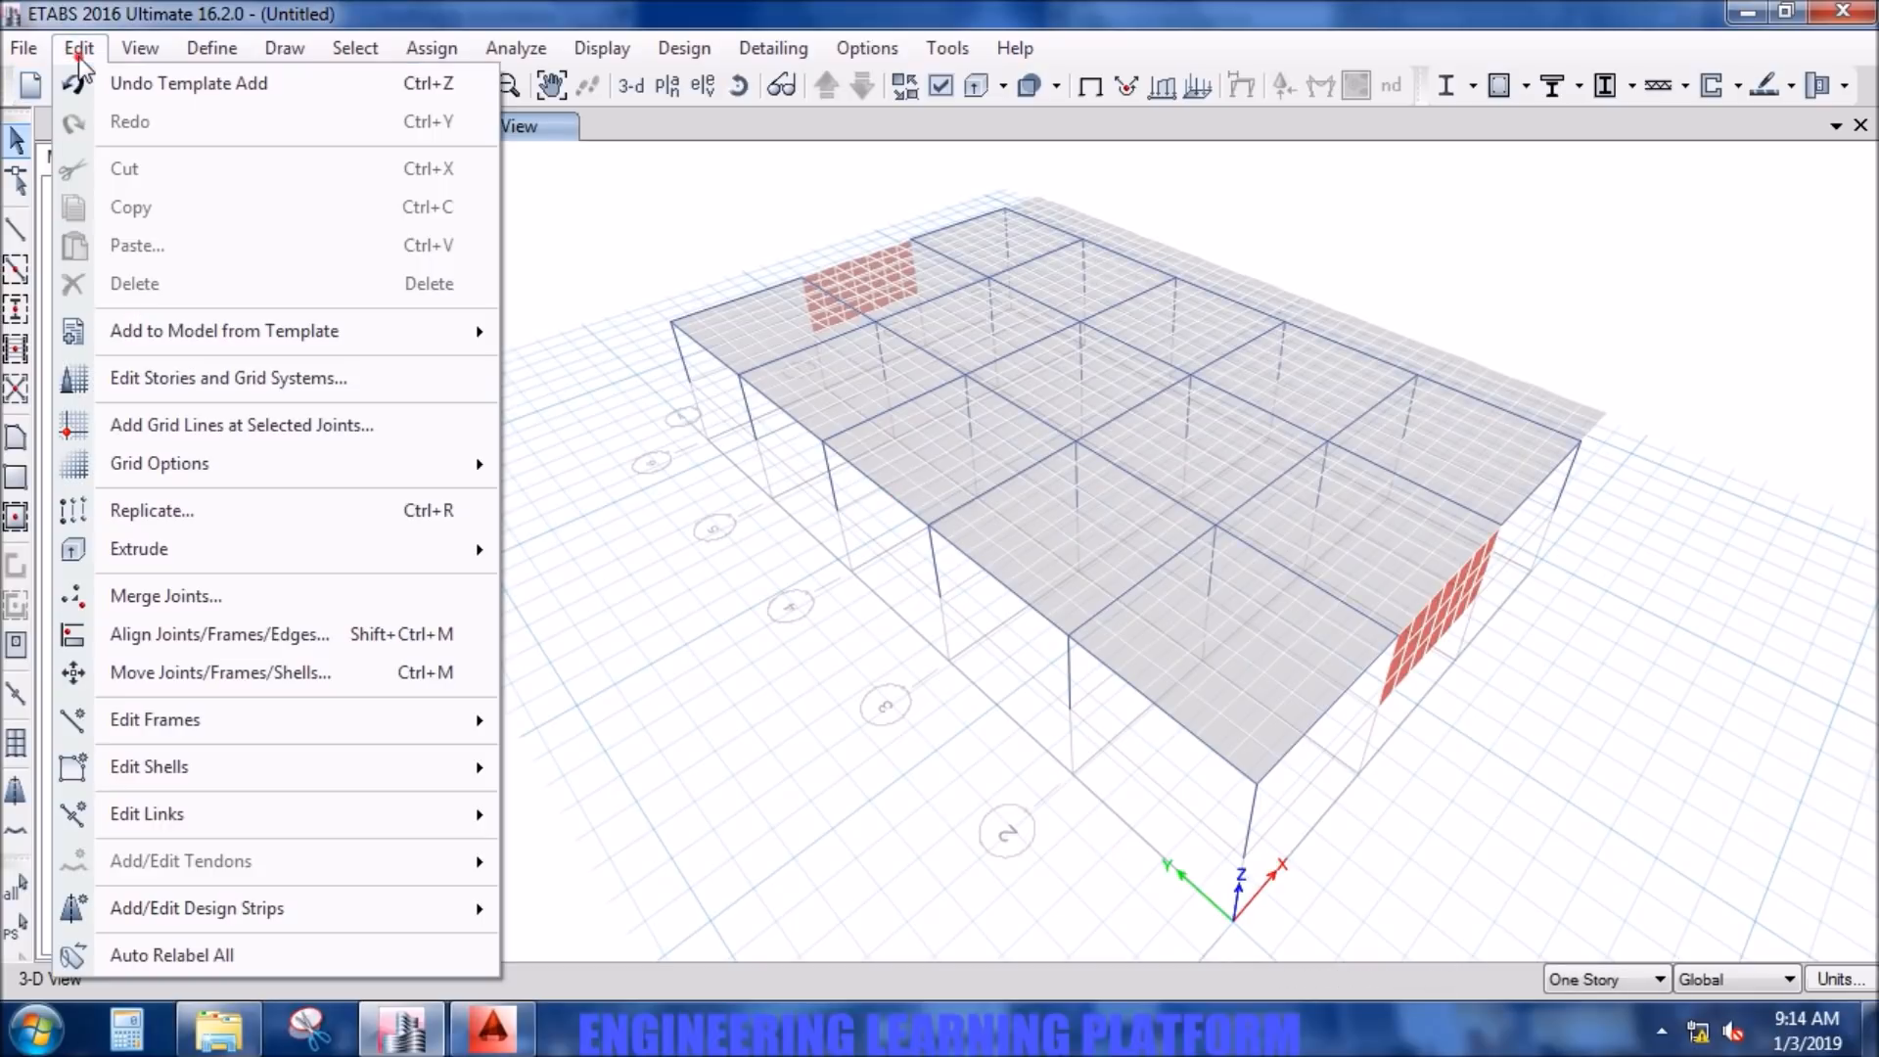
{"action": "left_click", "coordinate": [195, 379]}
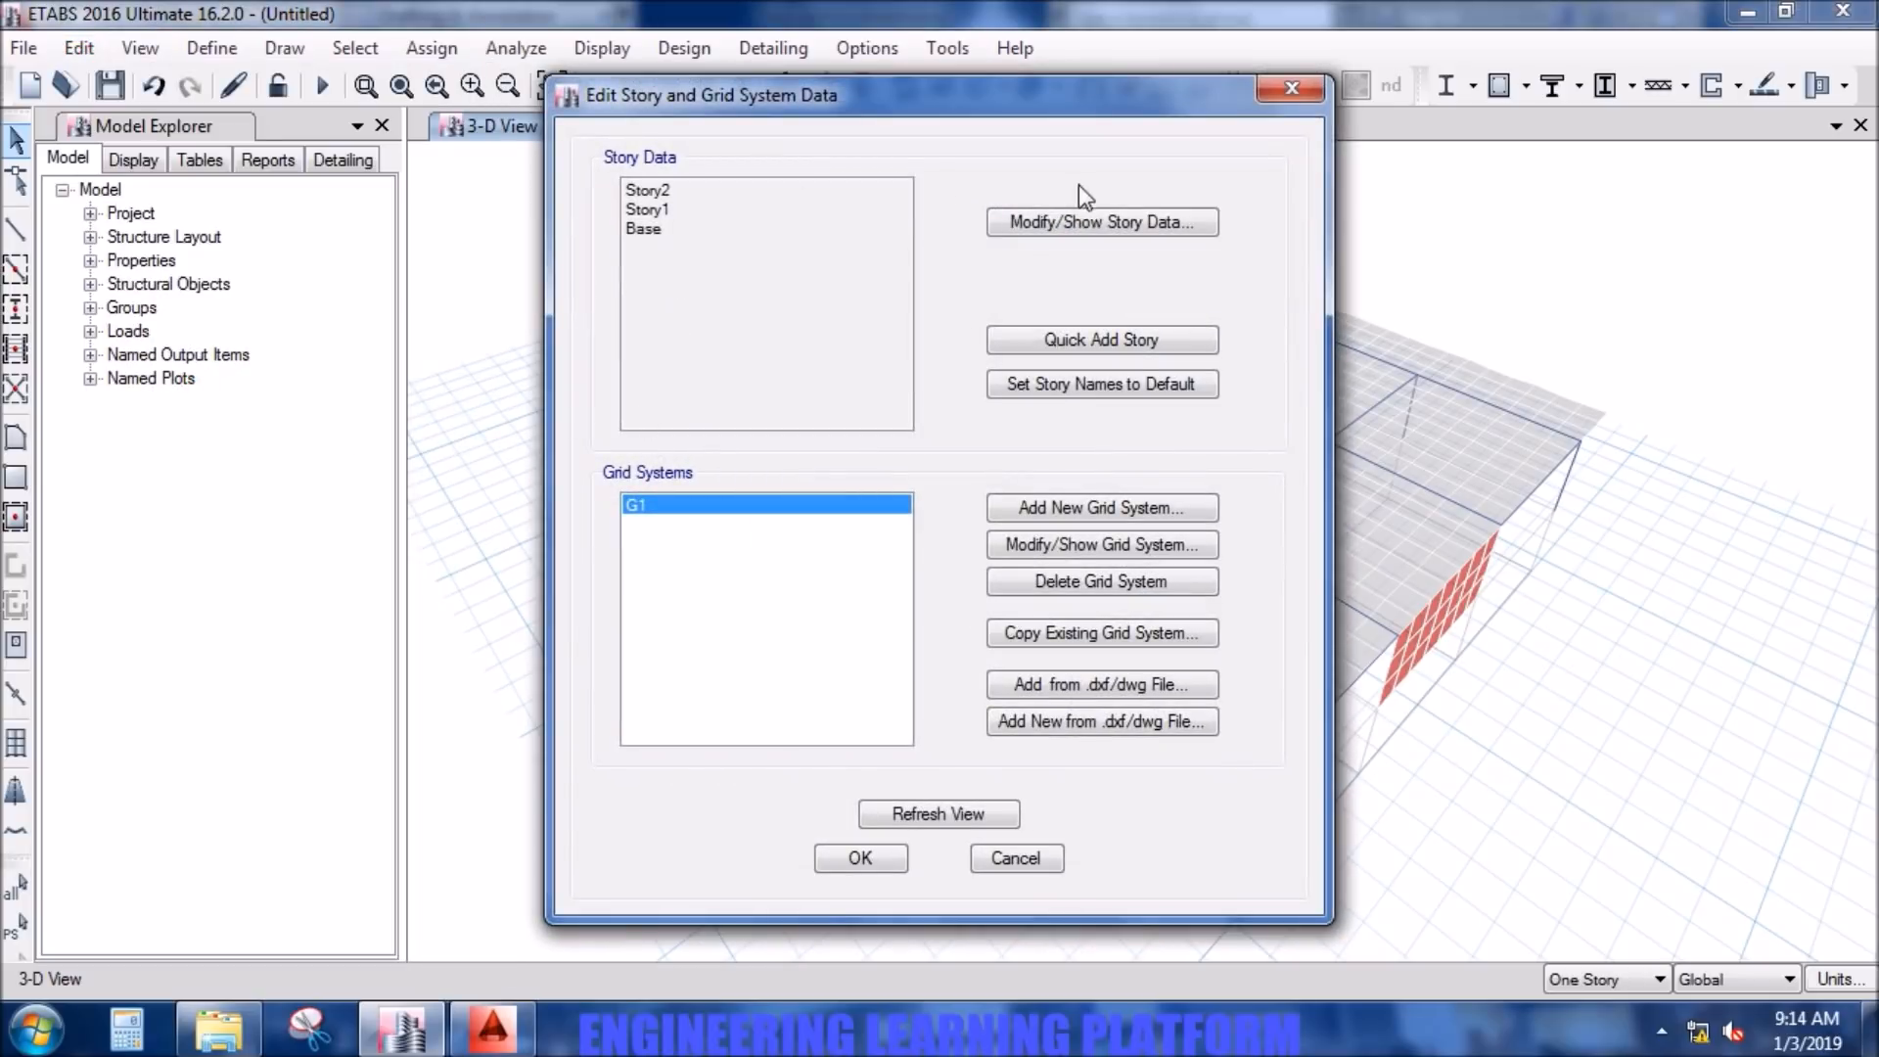
{"action": "left_click", "coordinate": [1100, 339]}
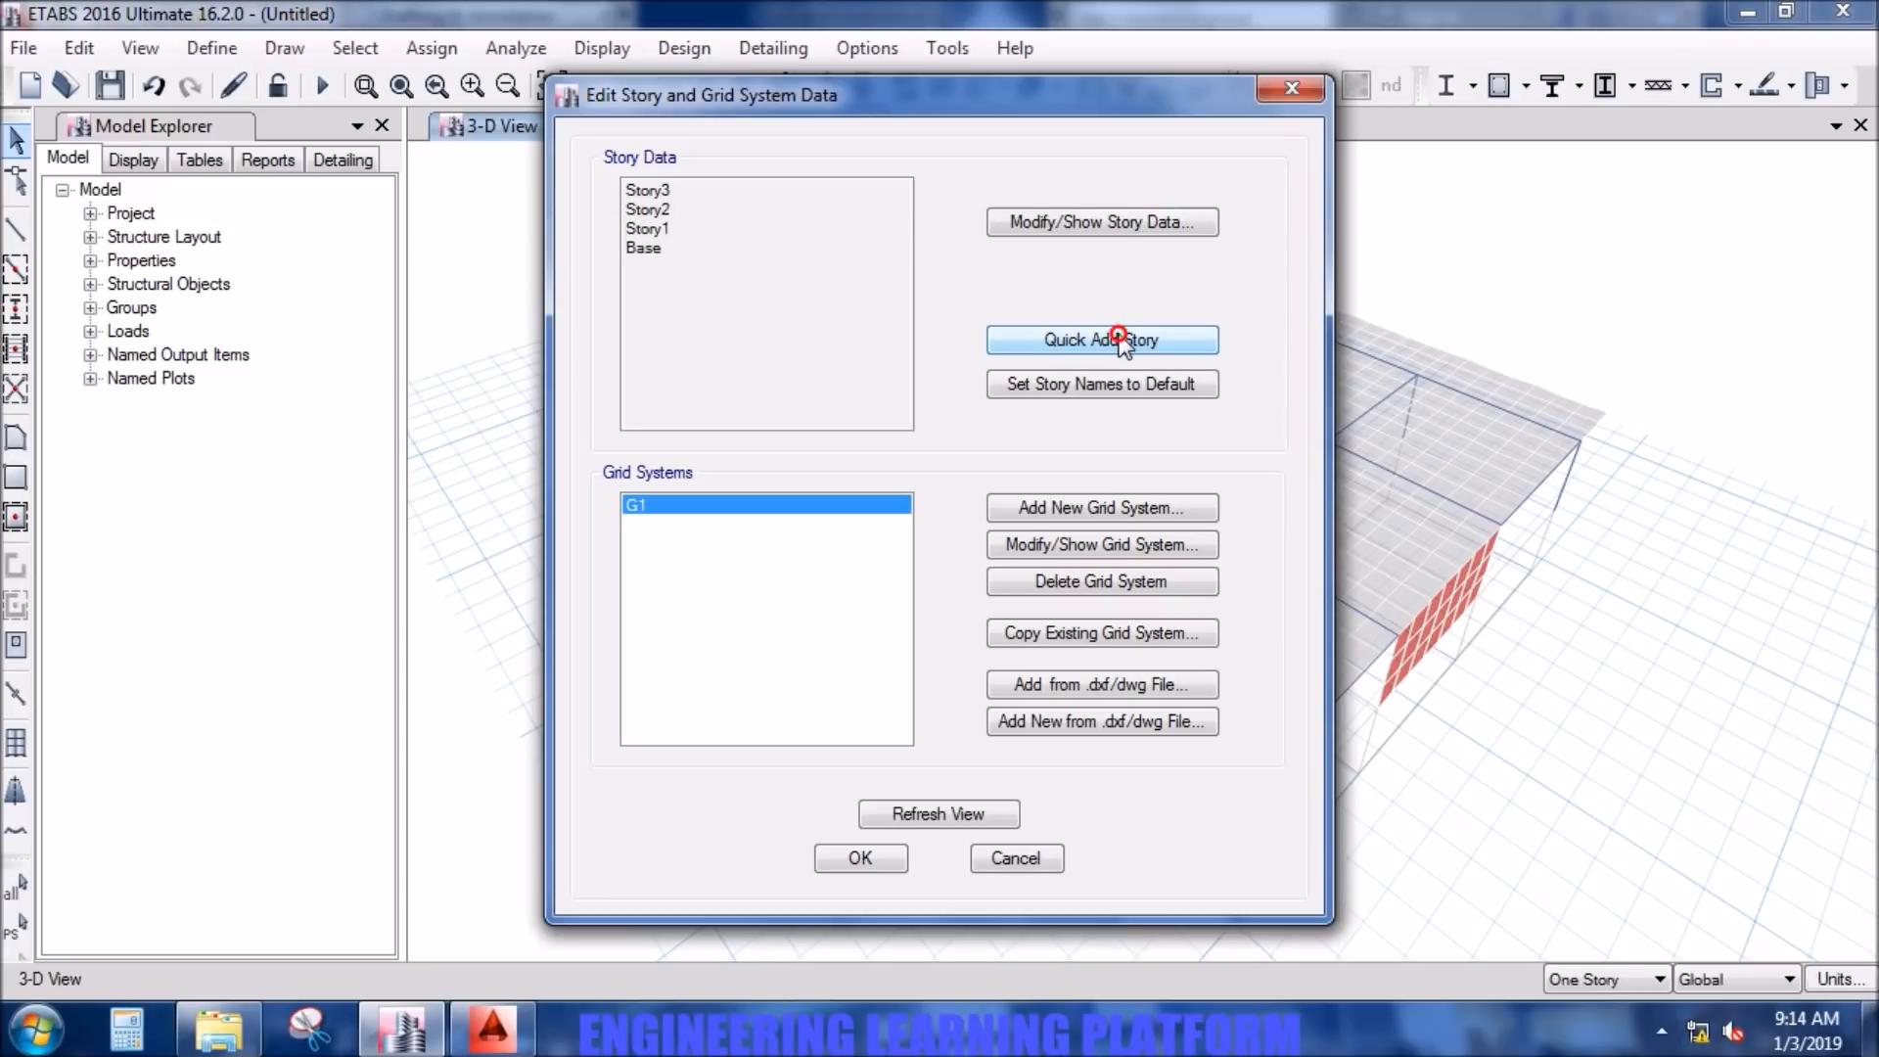
{"action": "left_click", "coordinate": [1106, 221]}
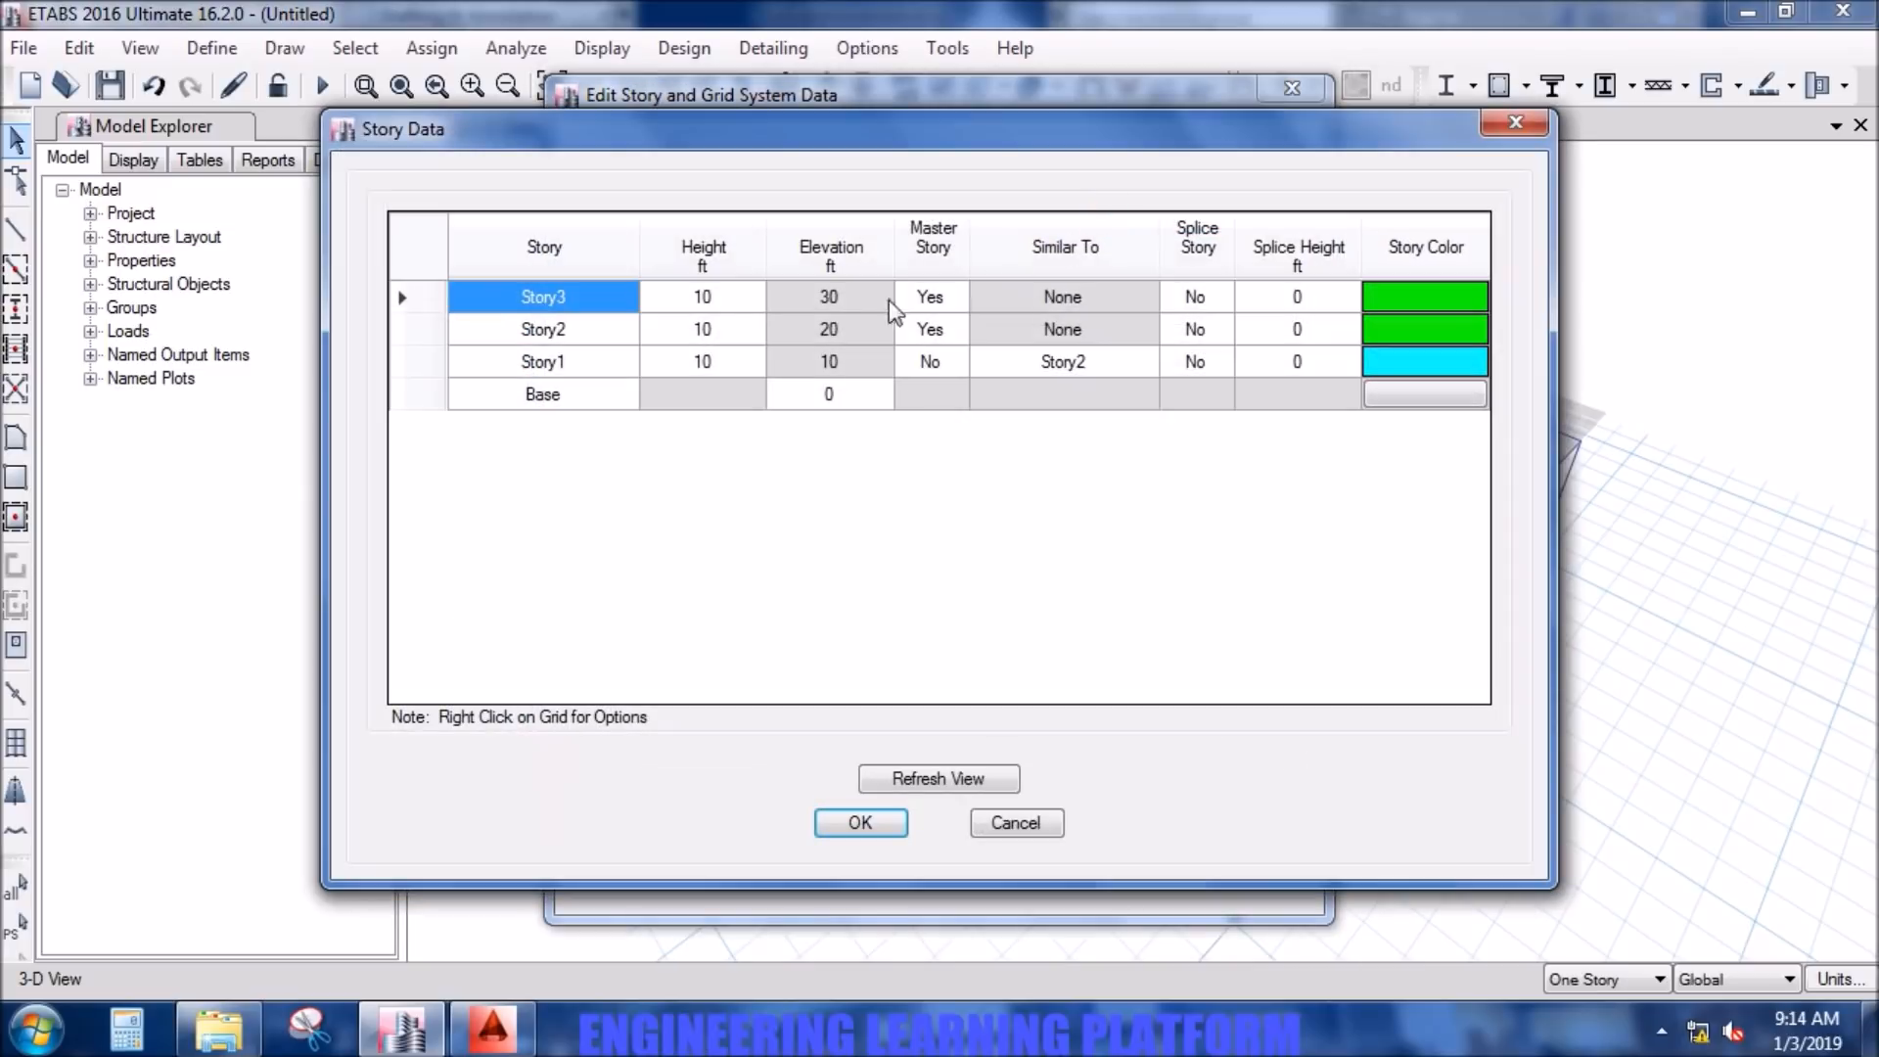
- Rename Story1 as GROUND (PLINTH BEAMS )
{"action": "double_click", "coordinate": [587, 361]}
{"action": "type", "text": "GRO"}
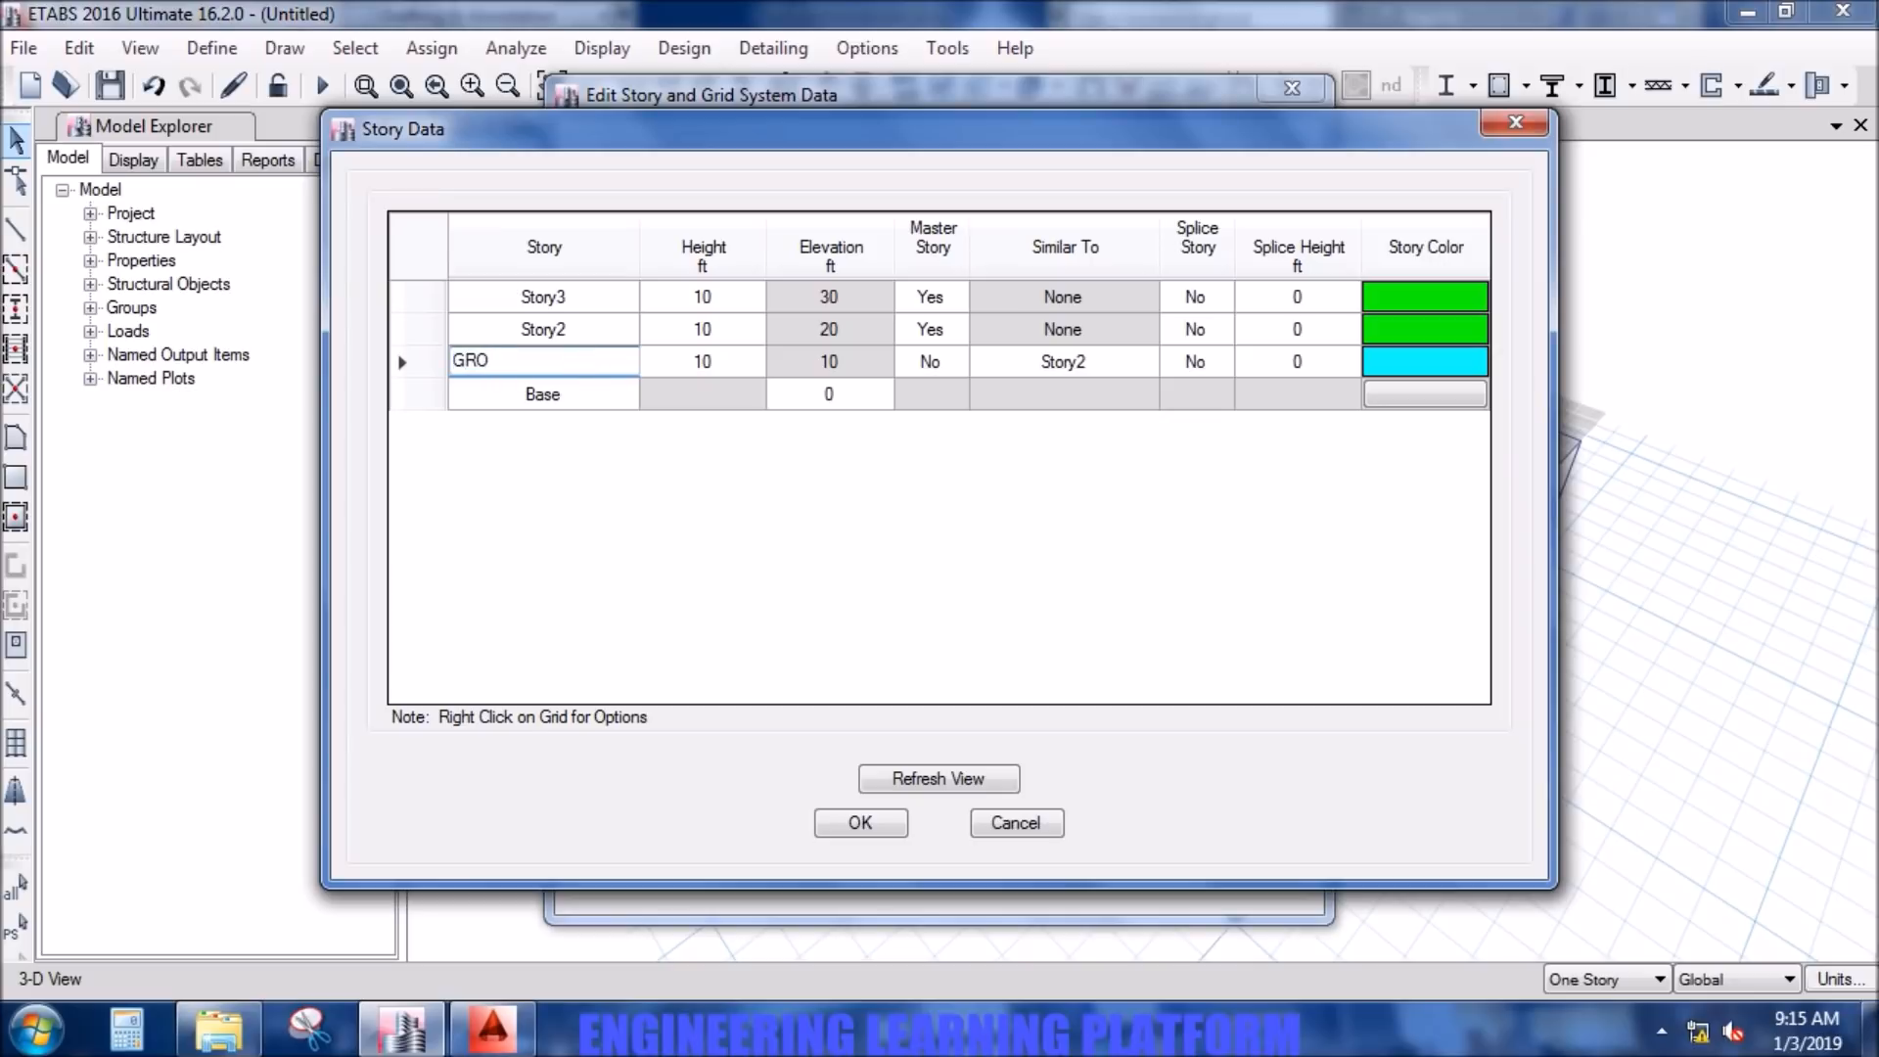
{"action": "type", "text": "UND (PLINTH BEAM"}
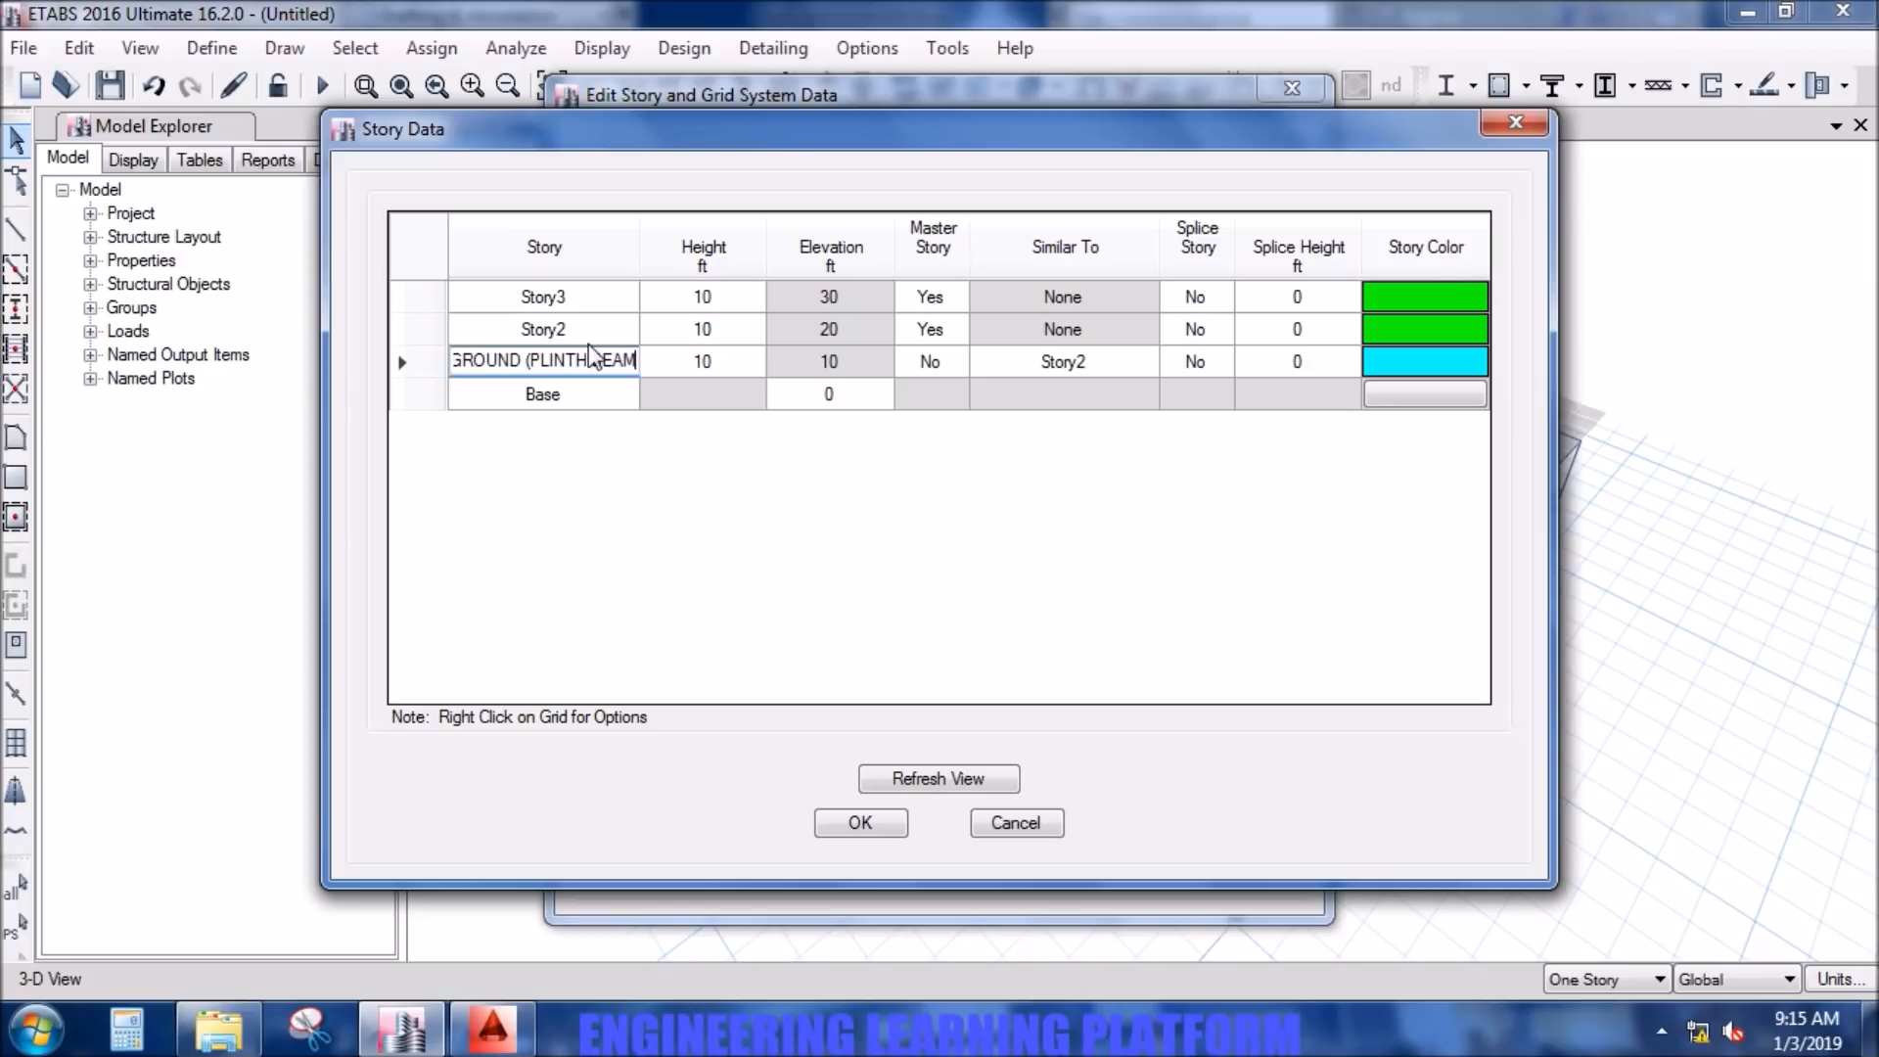
{"action": "type", "text": "S )"}
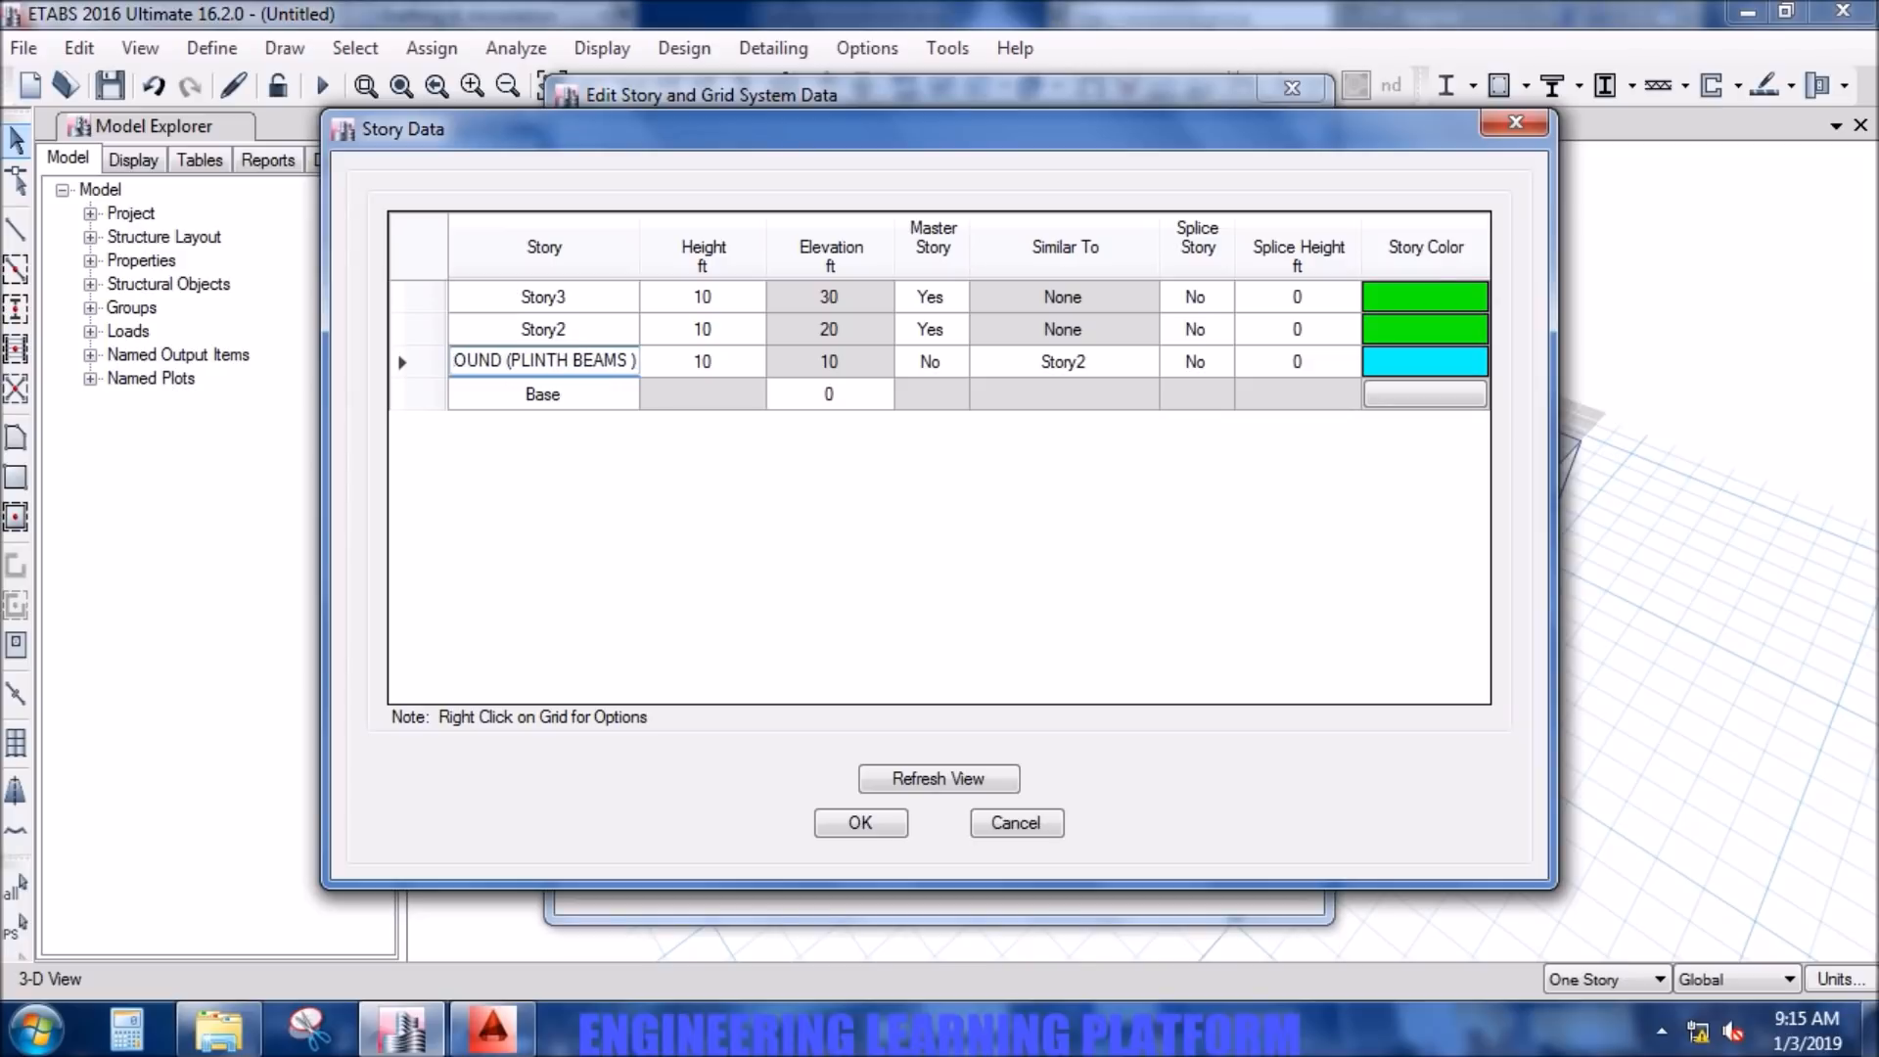
- Rename Story2 as FIRST FLOOR and Story3 as SECOND FLOOR
{"action": "left_click", "coordinate": [597, 329]}
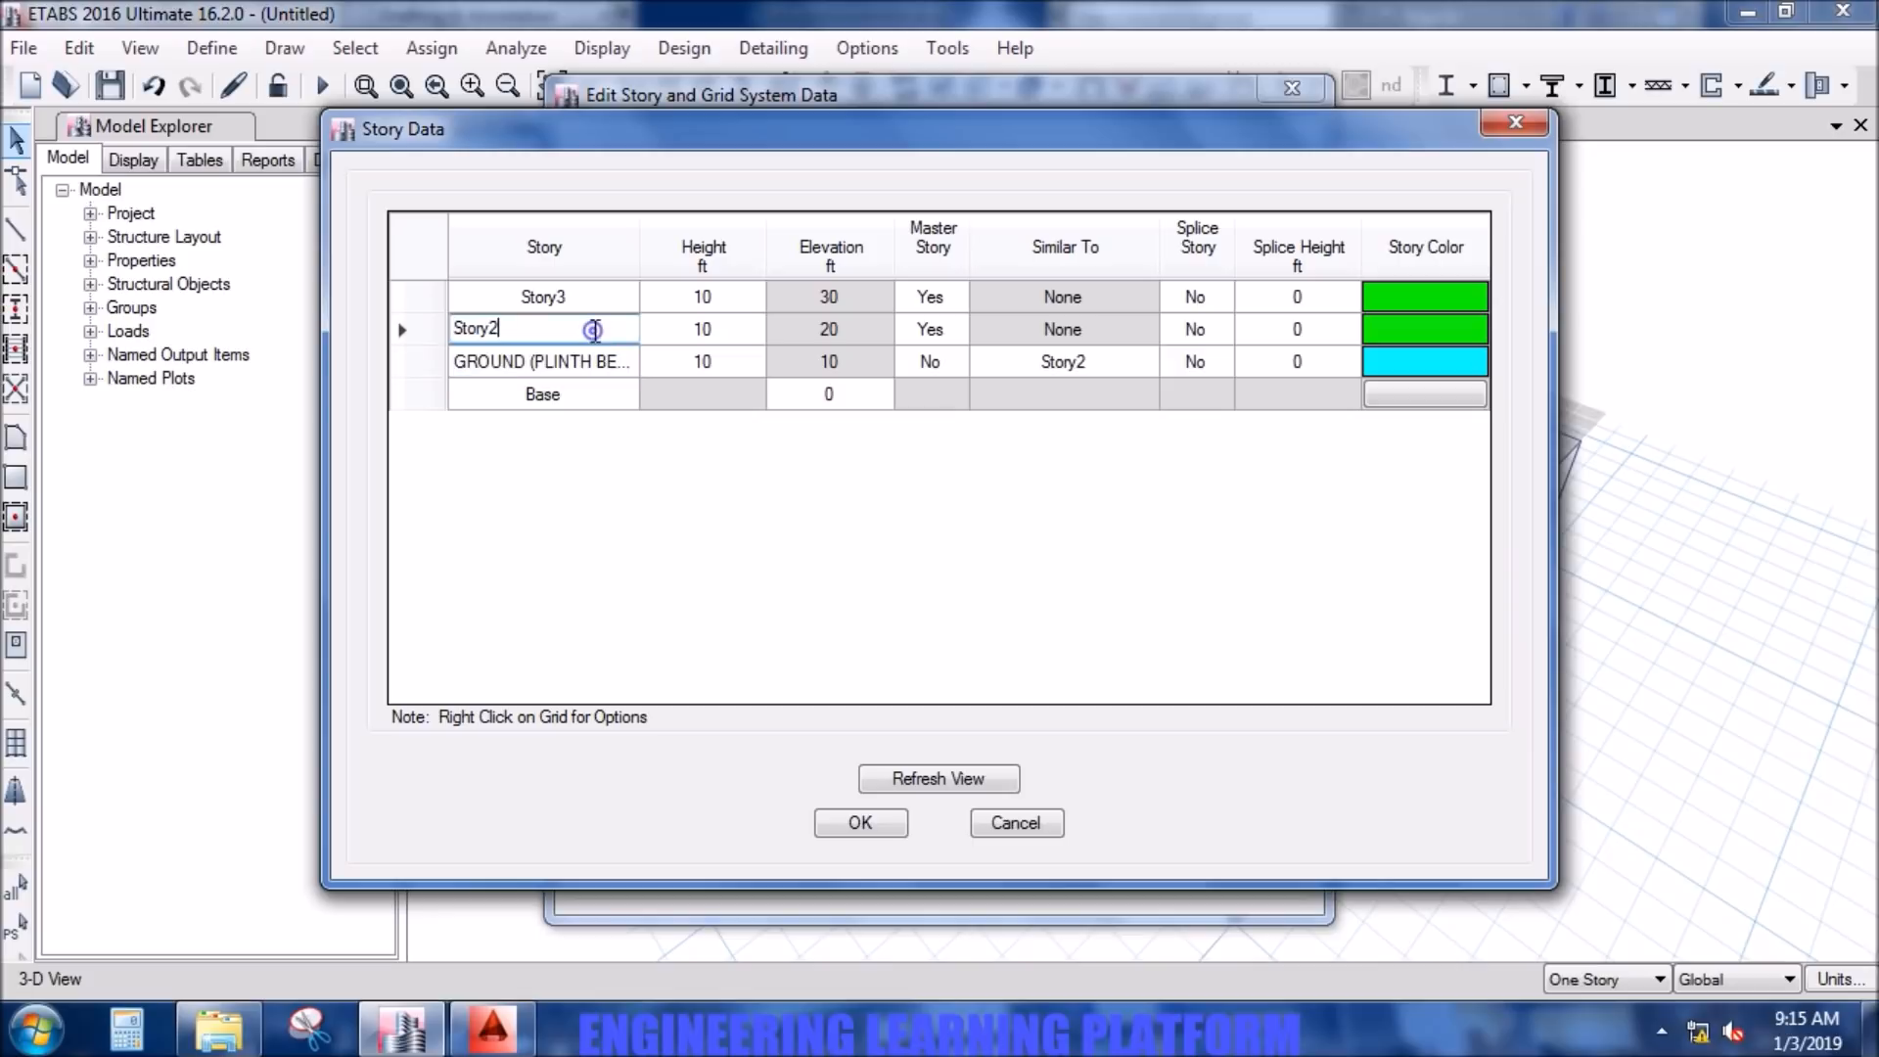
{"action": "key", "text": "BackSpace"}
{"action": "key", "text": "BackSpace"}
{"action": "key", "text": "BackSpace"}
{"action": "key", "text": "BackSpace"}
{"action": "key", "text": "BackSpace"}
{"action": "key", "text": "BackSpace"}
{"action": "left_click", "coordinate": [582, 296]}
{"action": "left_click", "coordinate": [581, 296]}
{"action": "double_click", "coordinate": [582, 294]}
{"action": "type", "text": "SECOND FLOOR"}
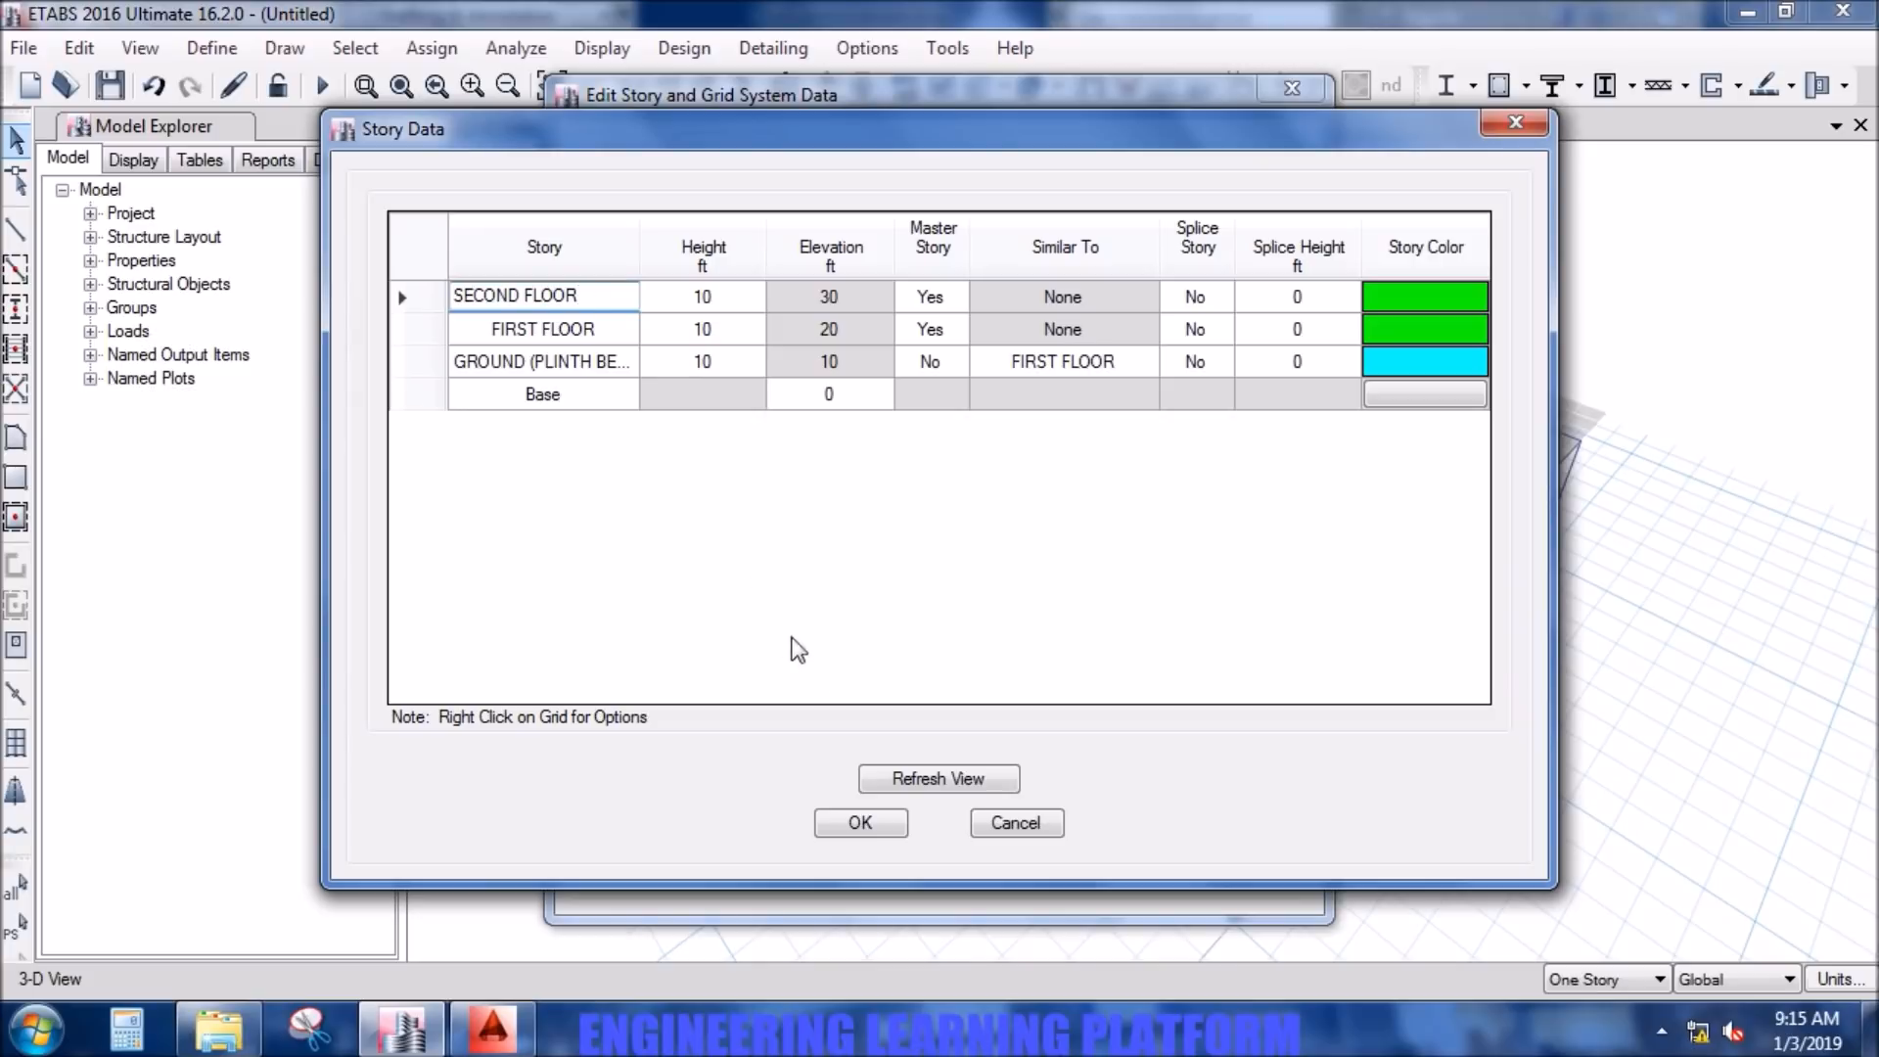
- Keep the 10 ft story heights and apply the story data to the model
{"action": "left_click", "coordinate": [737, 332]}
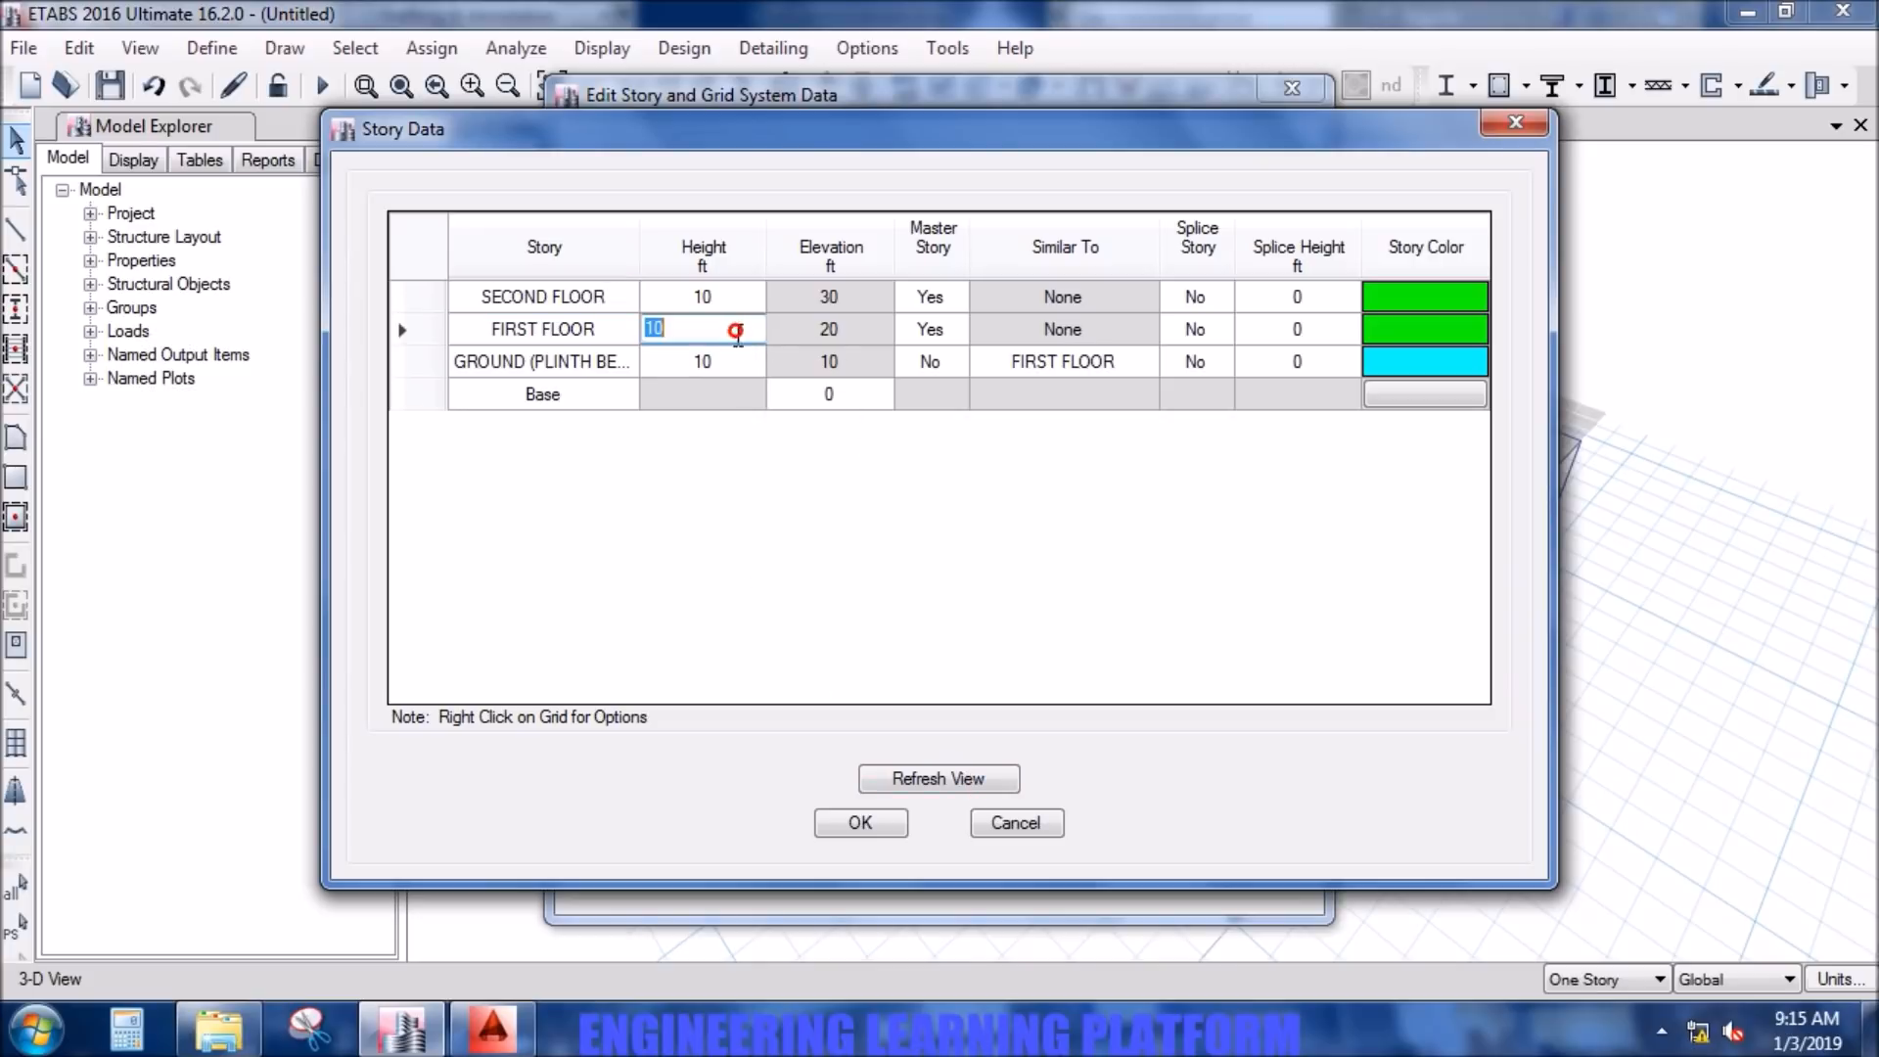
{"action": "left_click", "coordinate": [736, 364]}
{"action": "left_click", "coordinate": [890, 822]}
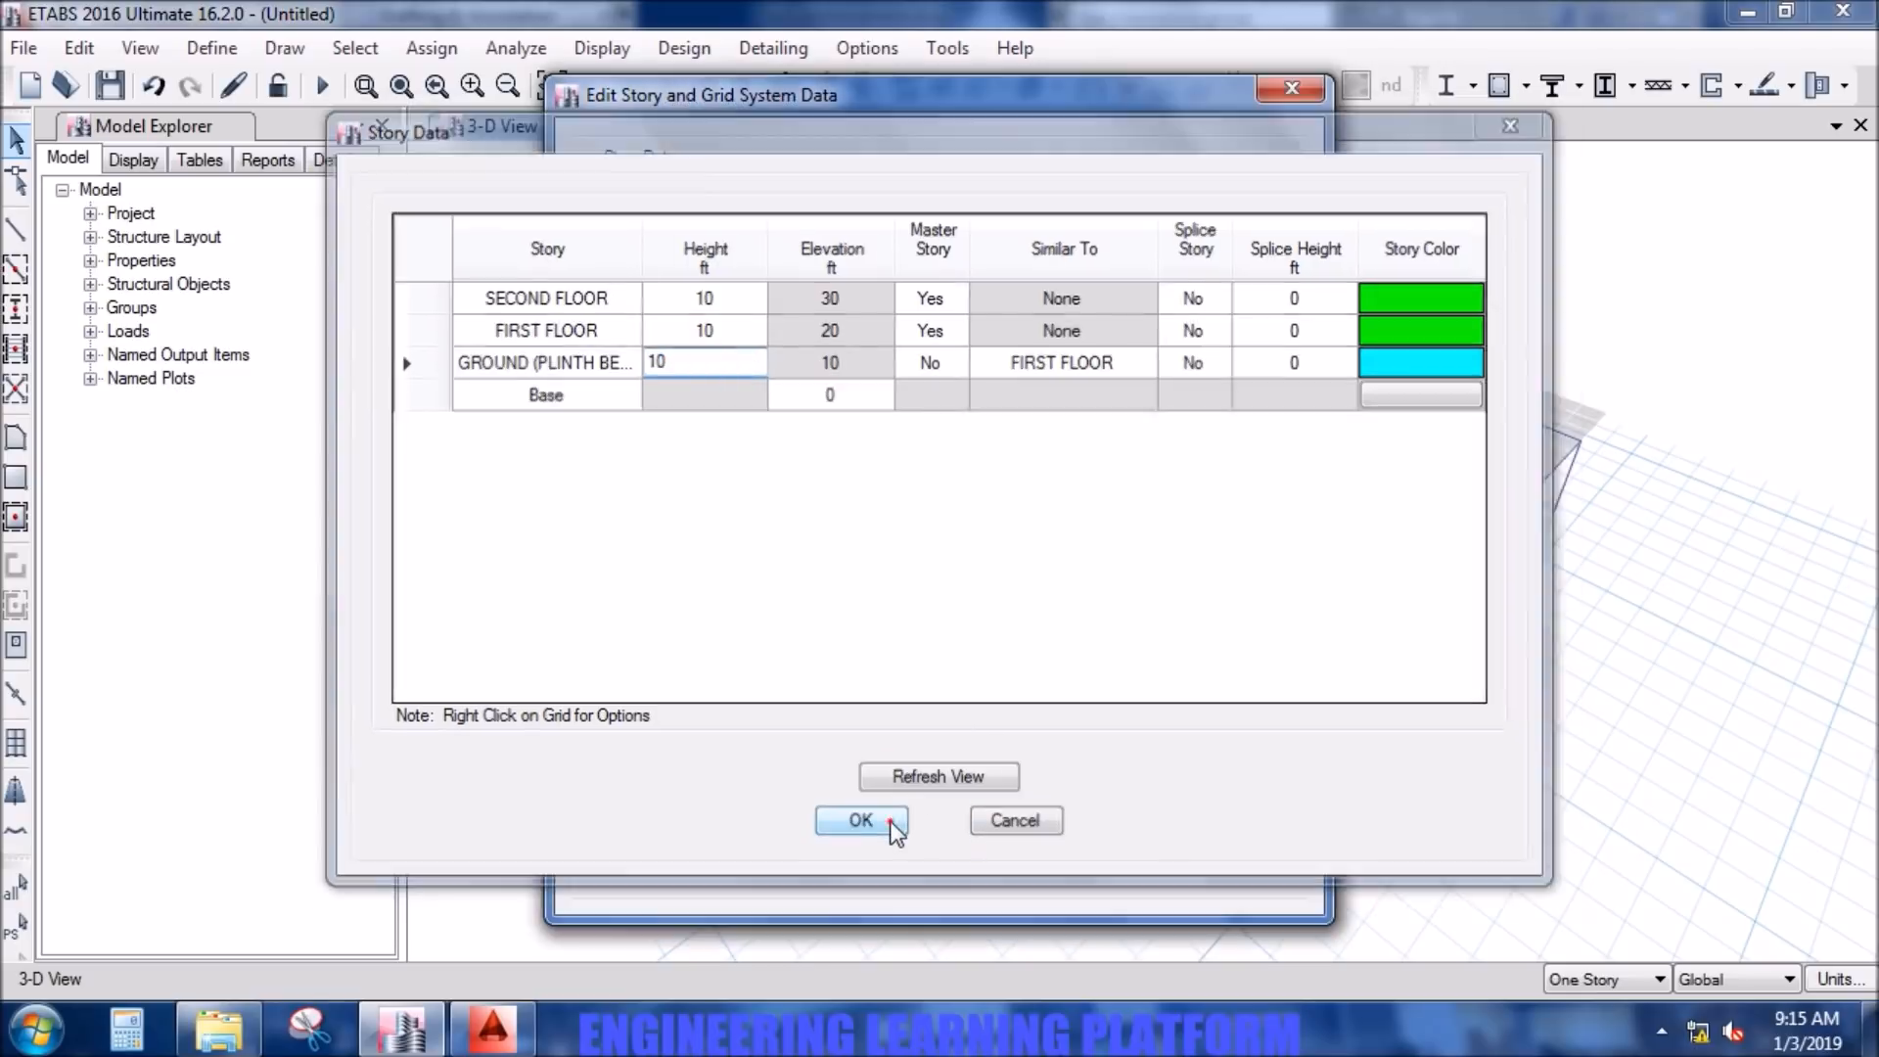
{"action": "left_click", "coordinate": [870, 866]}
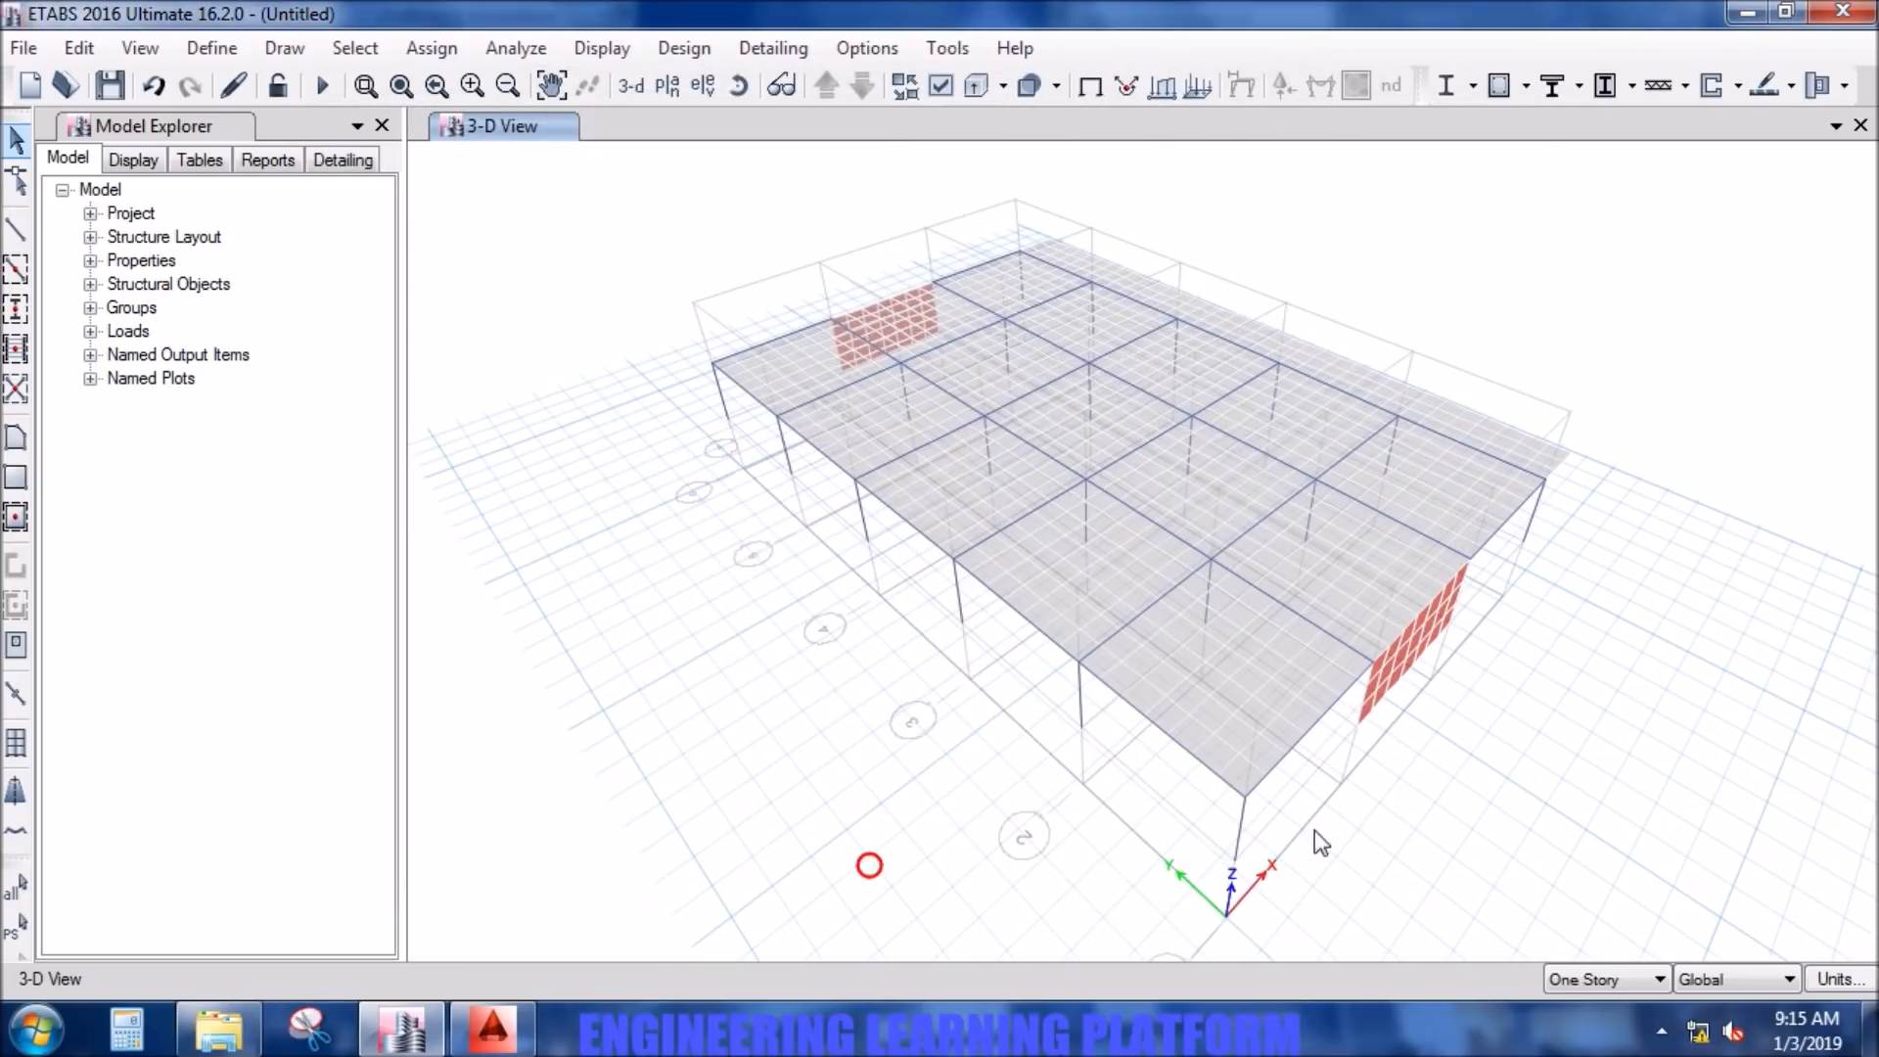
{"action": "scroll", "coordinate": [1419, 820], "scroll_direction": "up", "scroll_amount": 2}
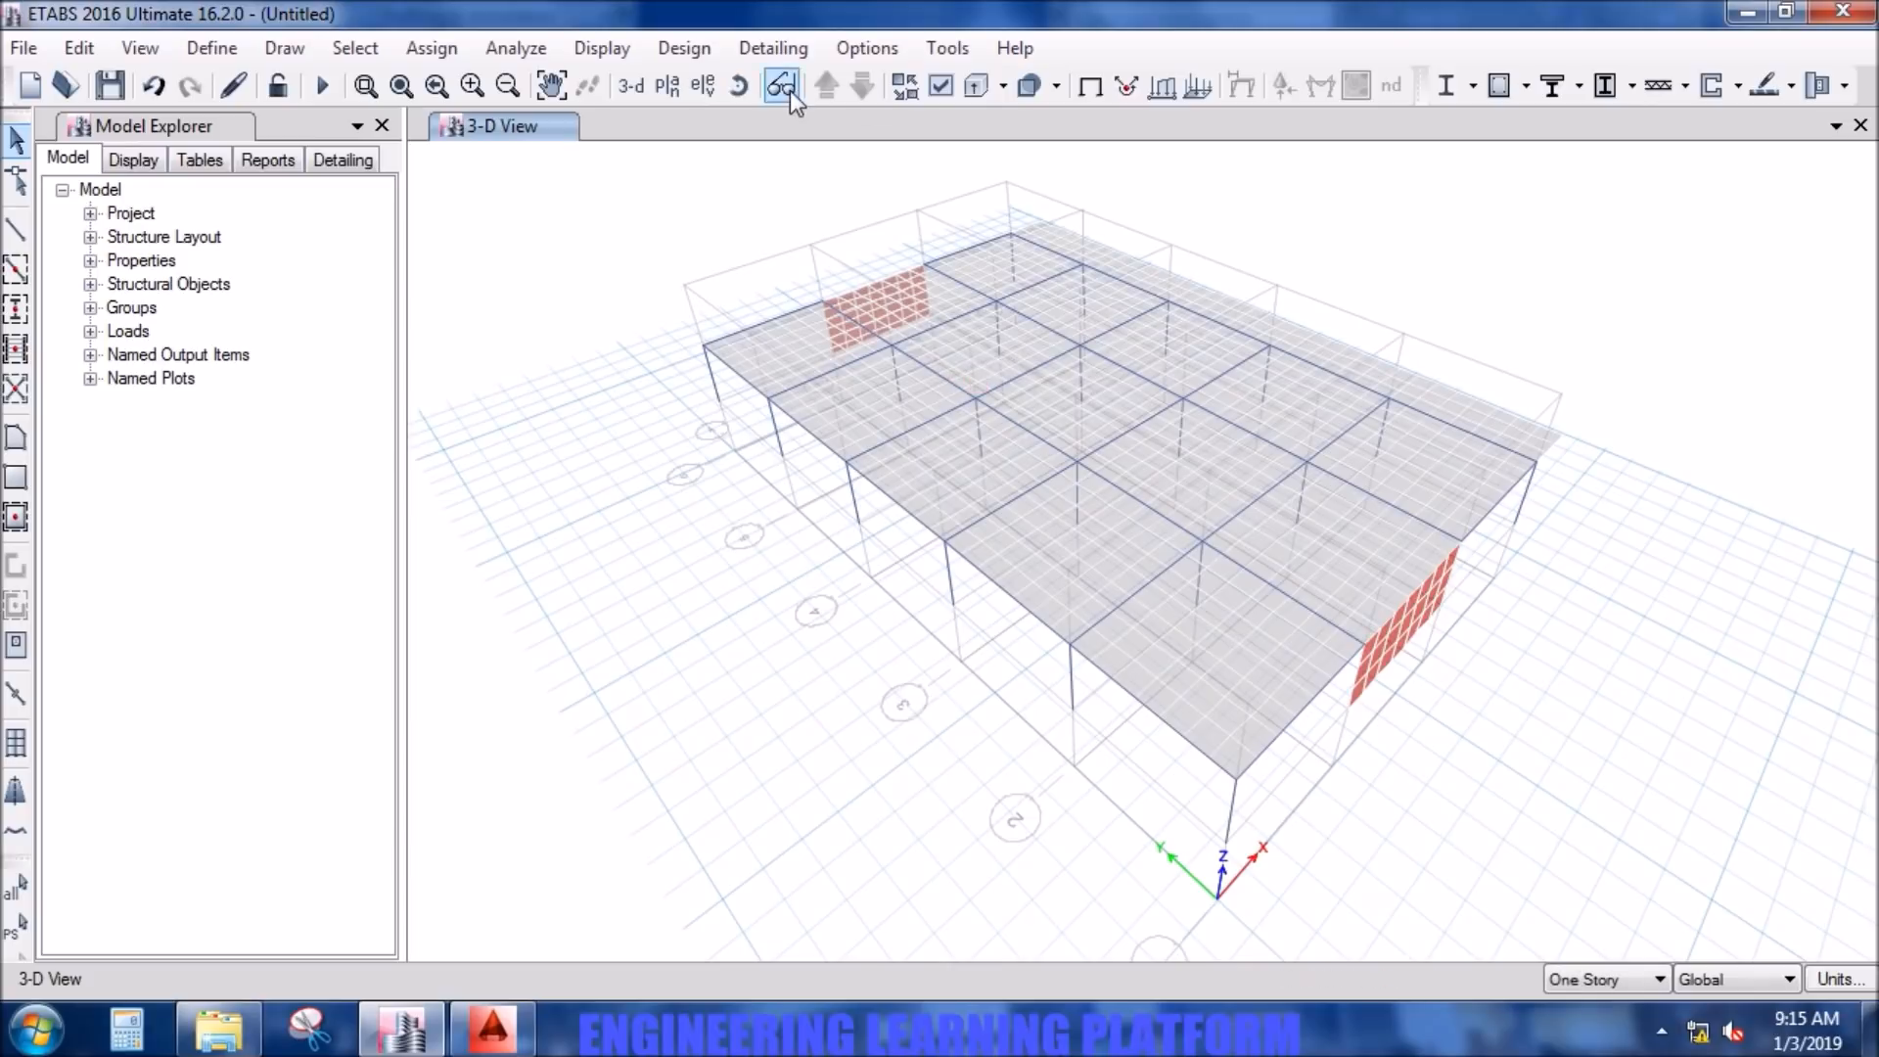
- Display the FIRST FLOOR plan view
{"action": "left_click", "coordinate": [666, 88]}
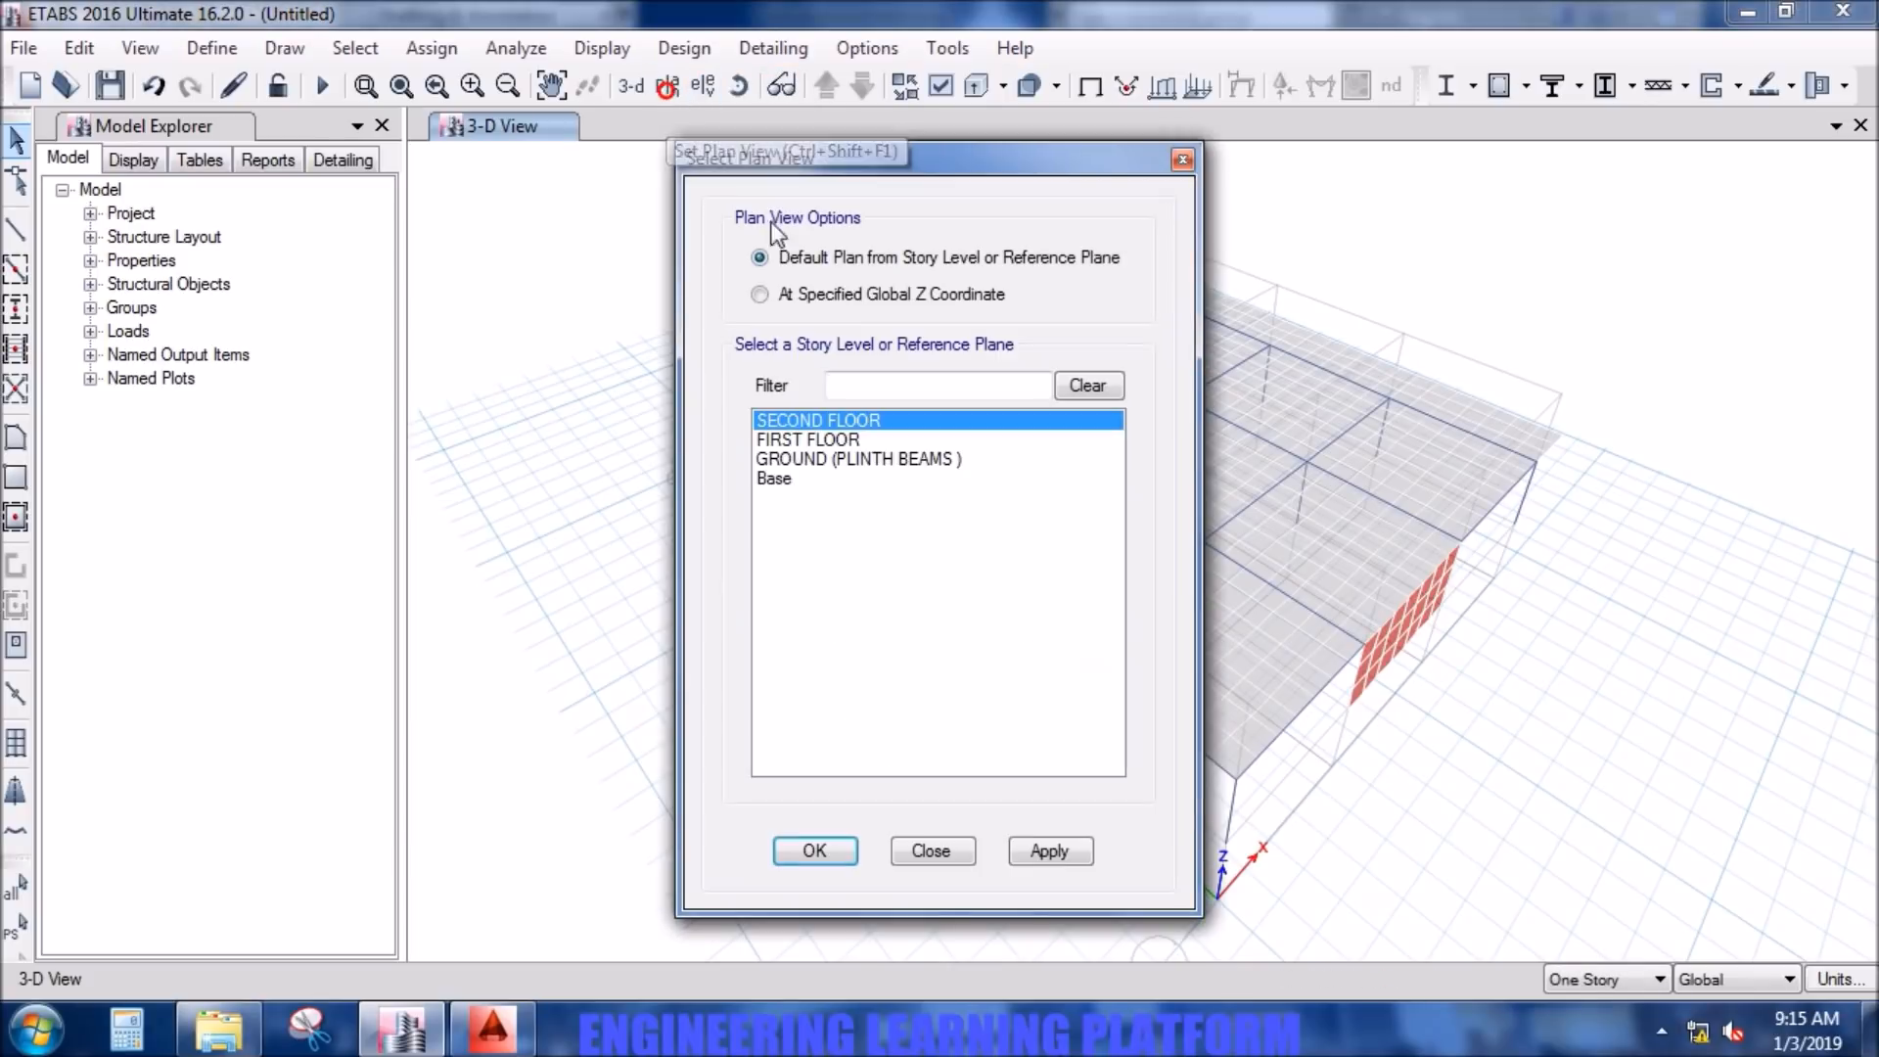
{"action": "left_click", "coordinate": [783, 441]}
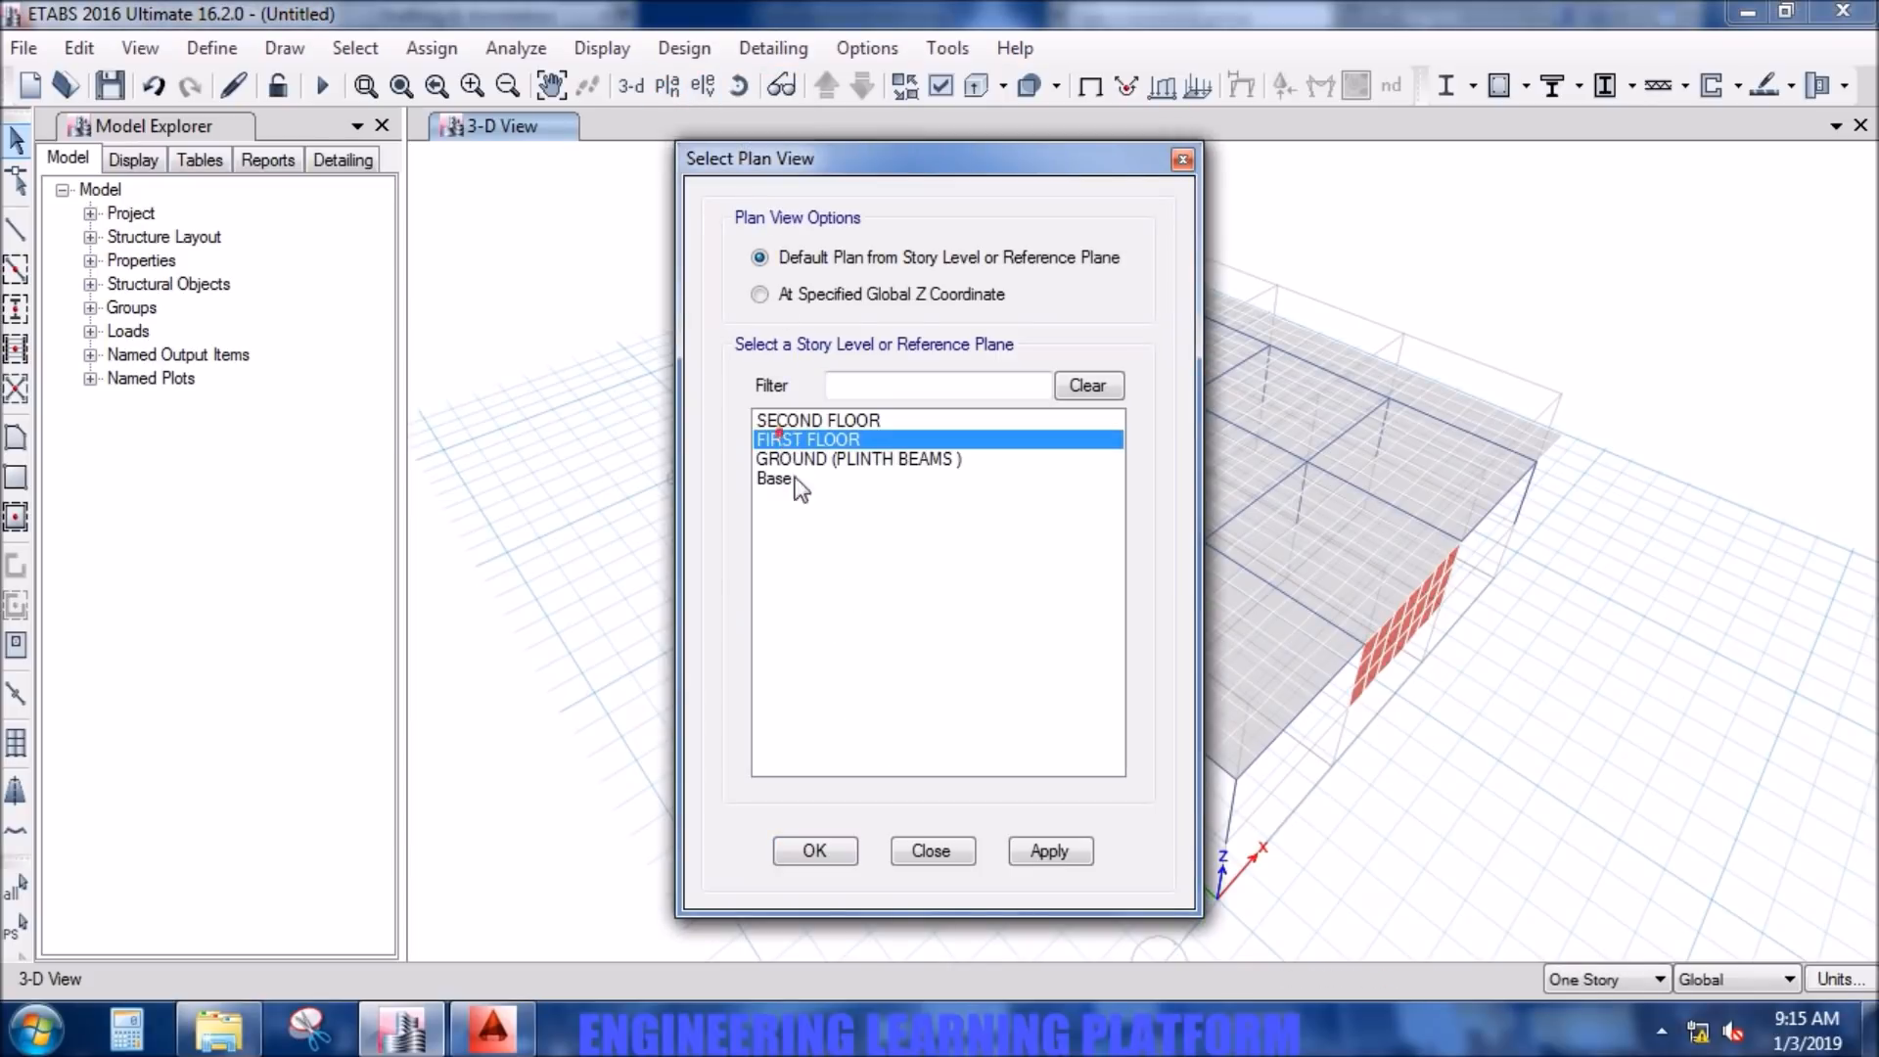
{"action": "left_click", "coordinate": [1046, 857]}
{"action": "left_click", "coordinate": [828, 850]}
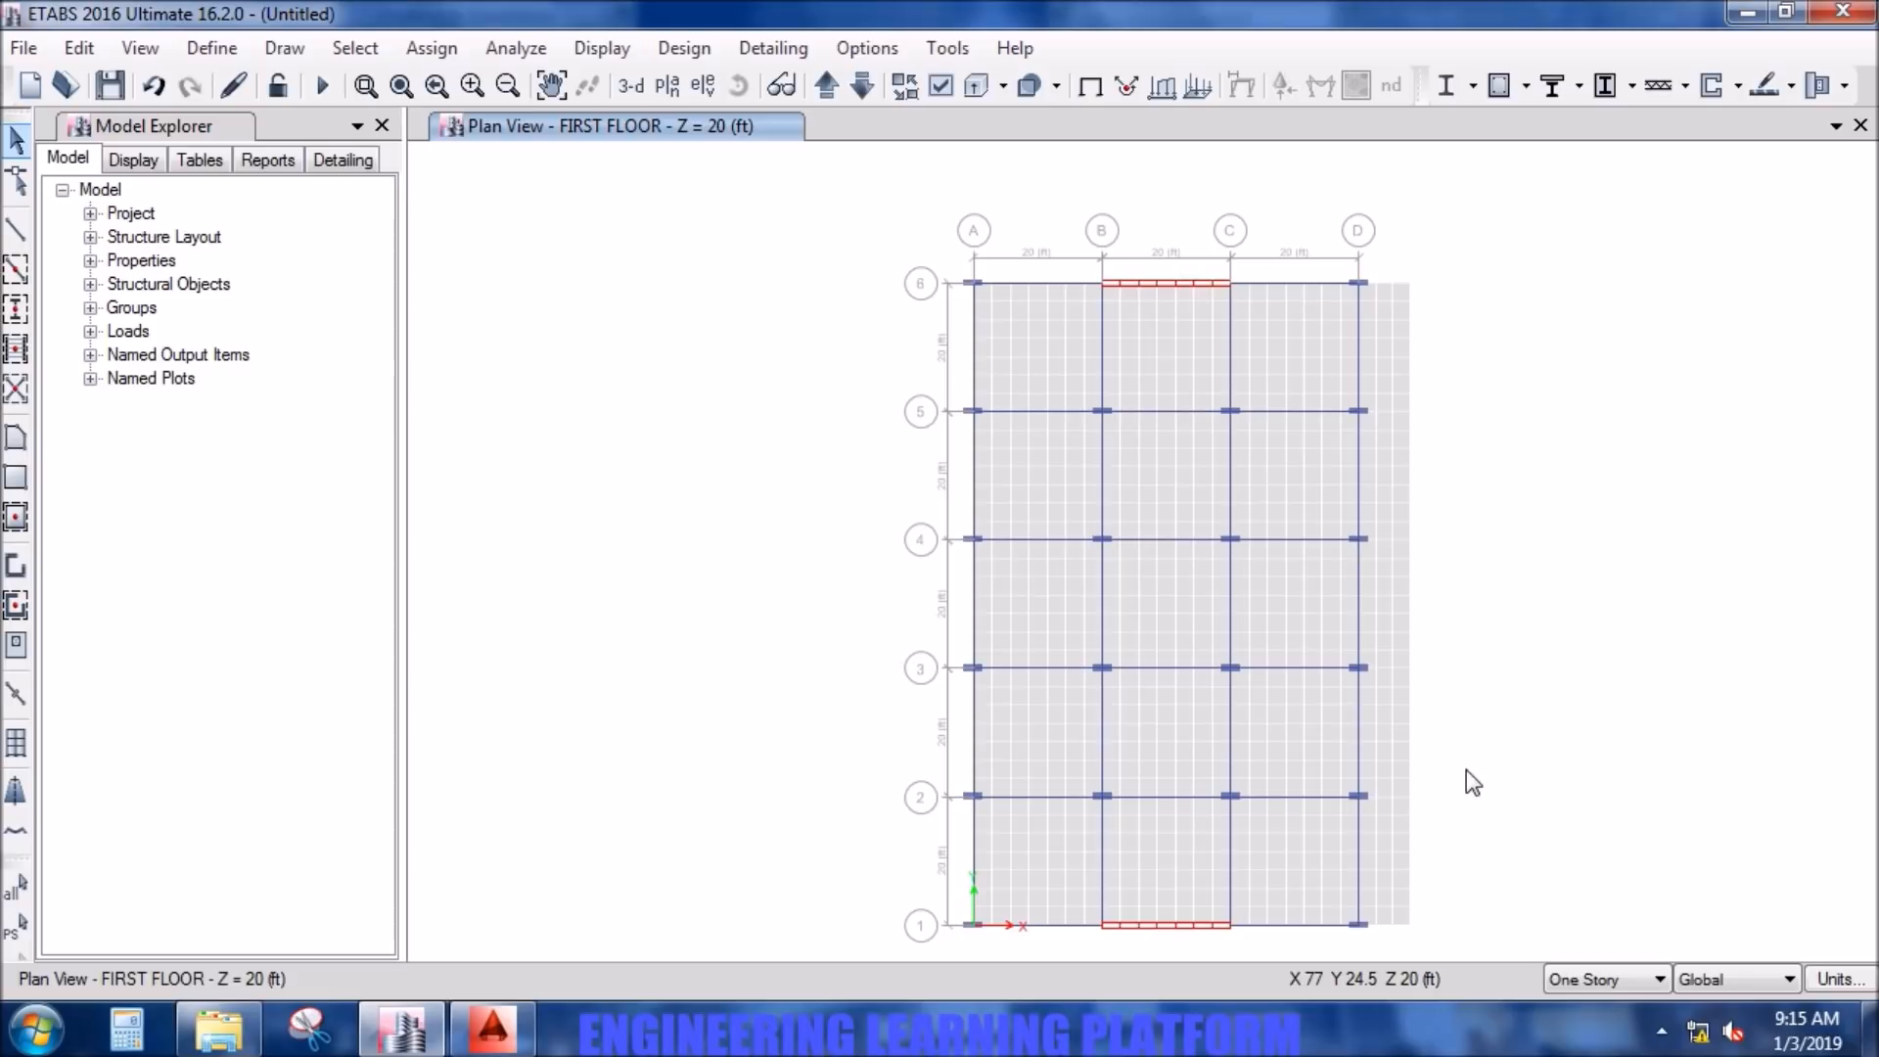
{"action": "left_click", "coordinate": [356, 51]}
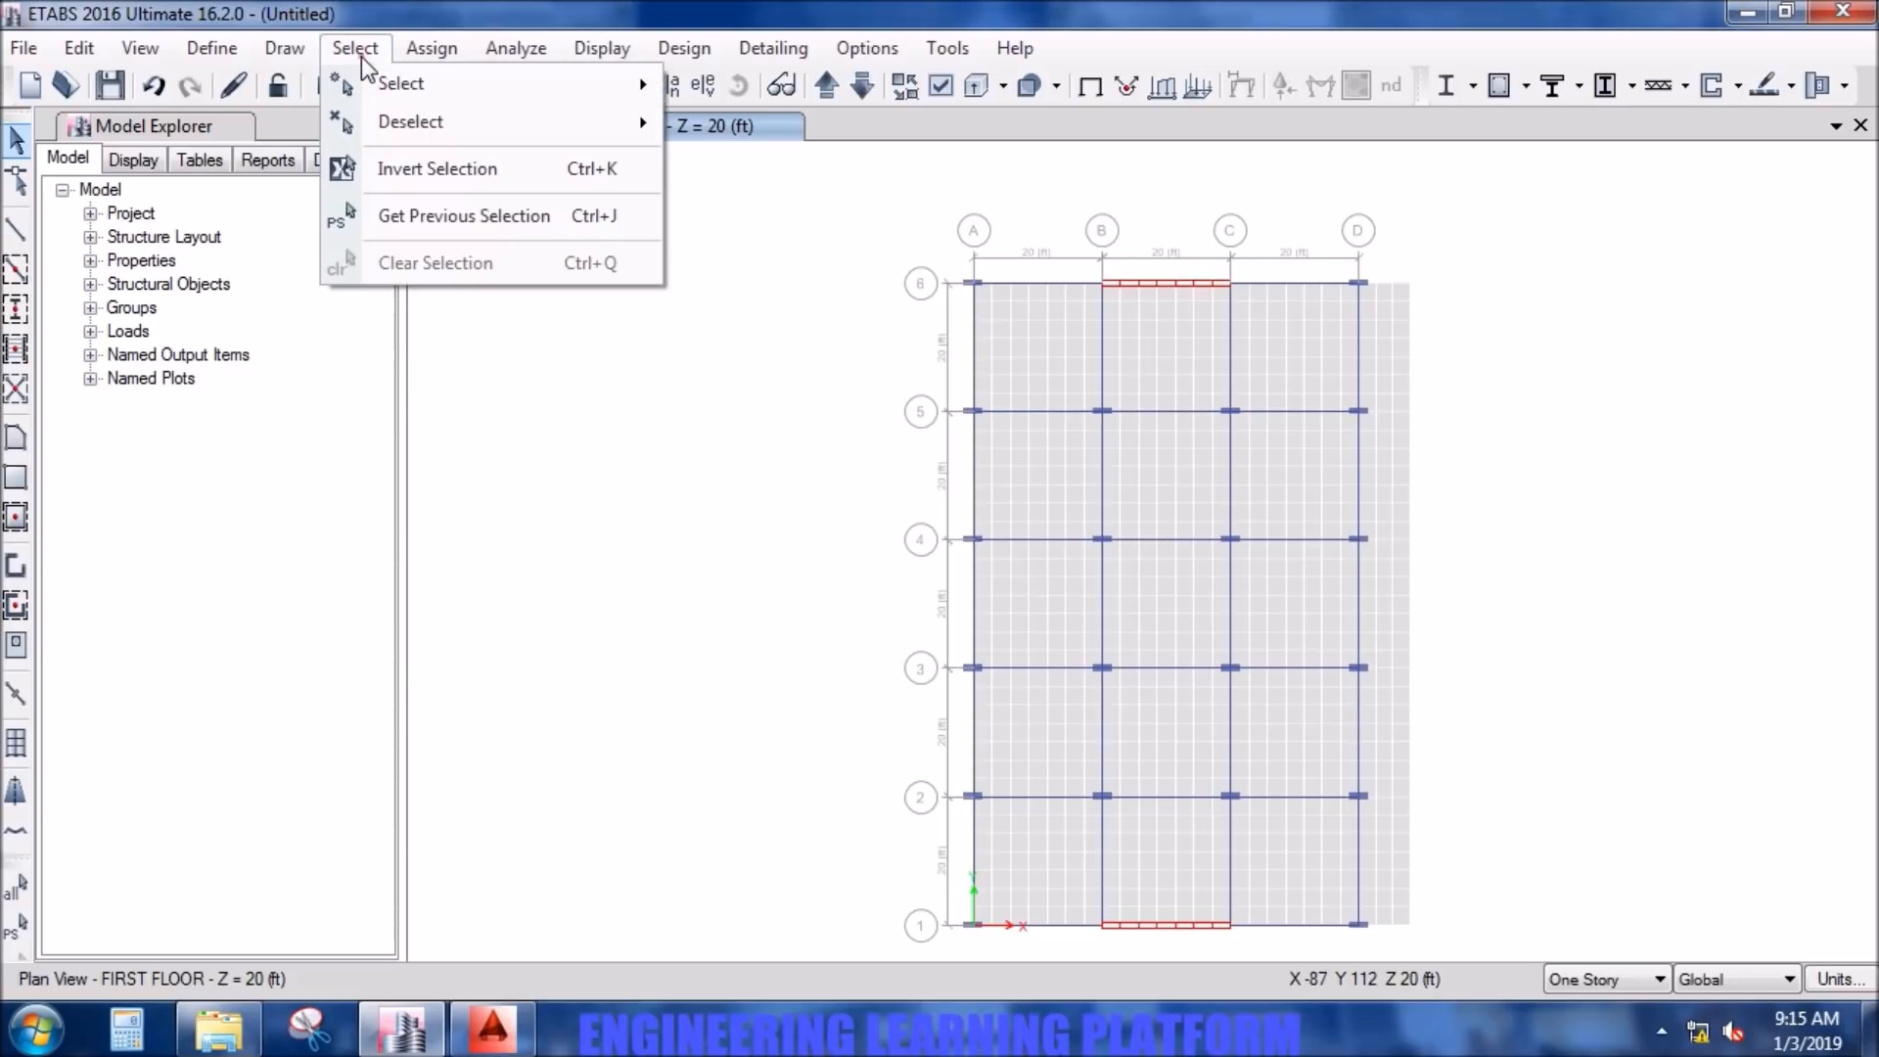
{"action": "mouse_move", "coordinate": [457, 93]}
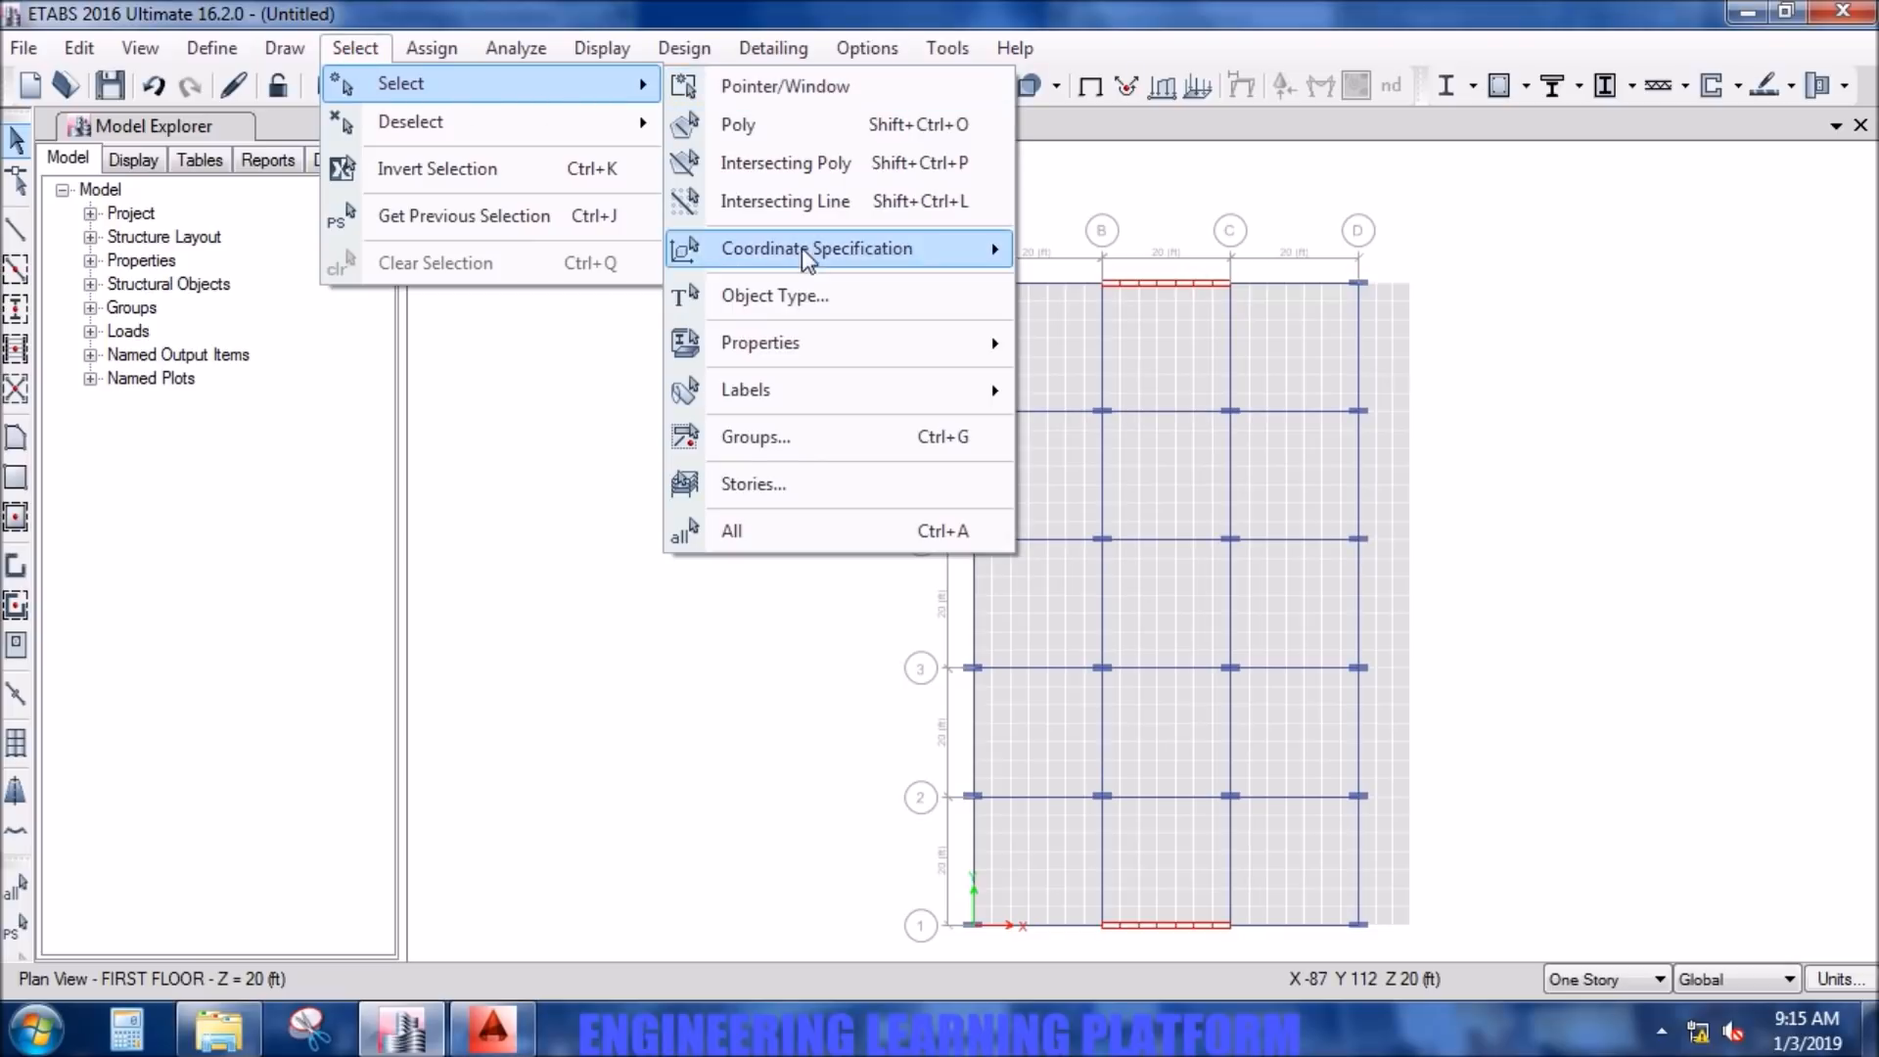
{"action": "mouse_move", "coordinate": [804, 347]}
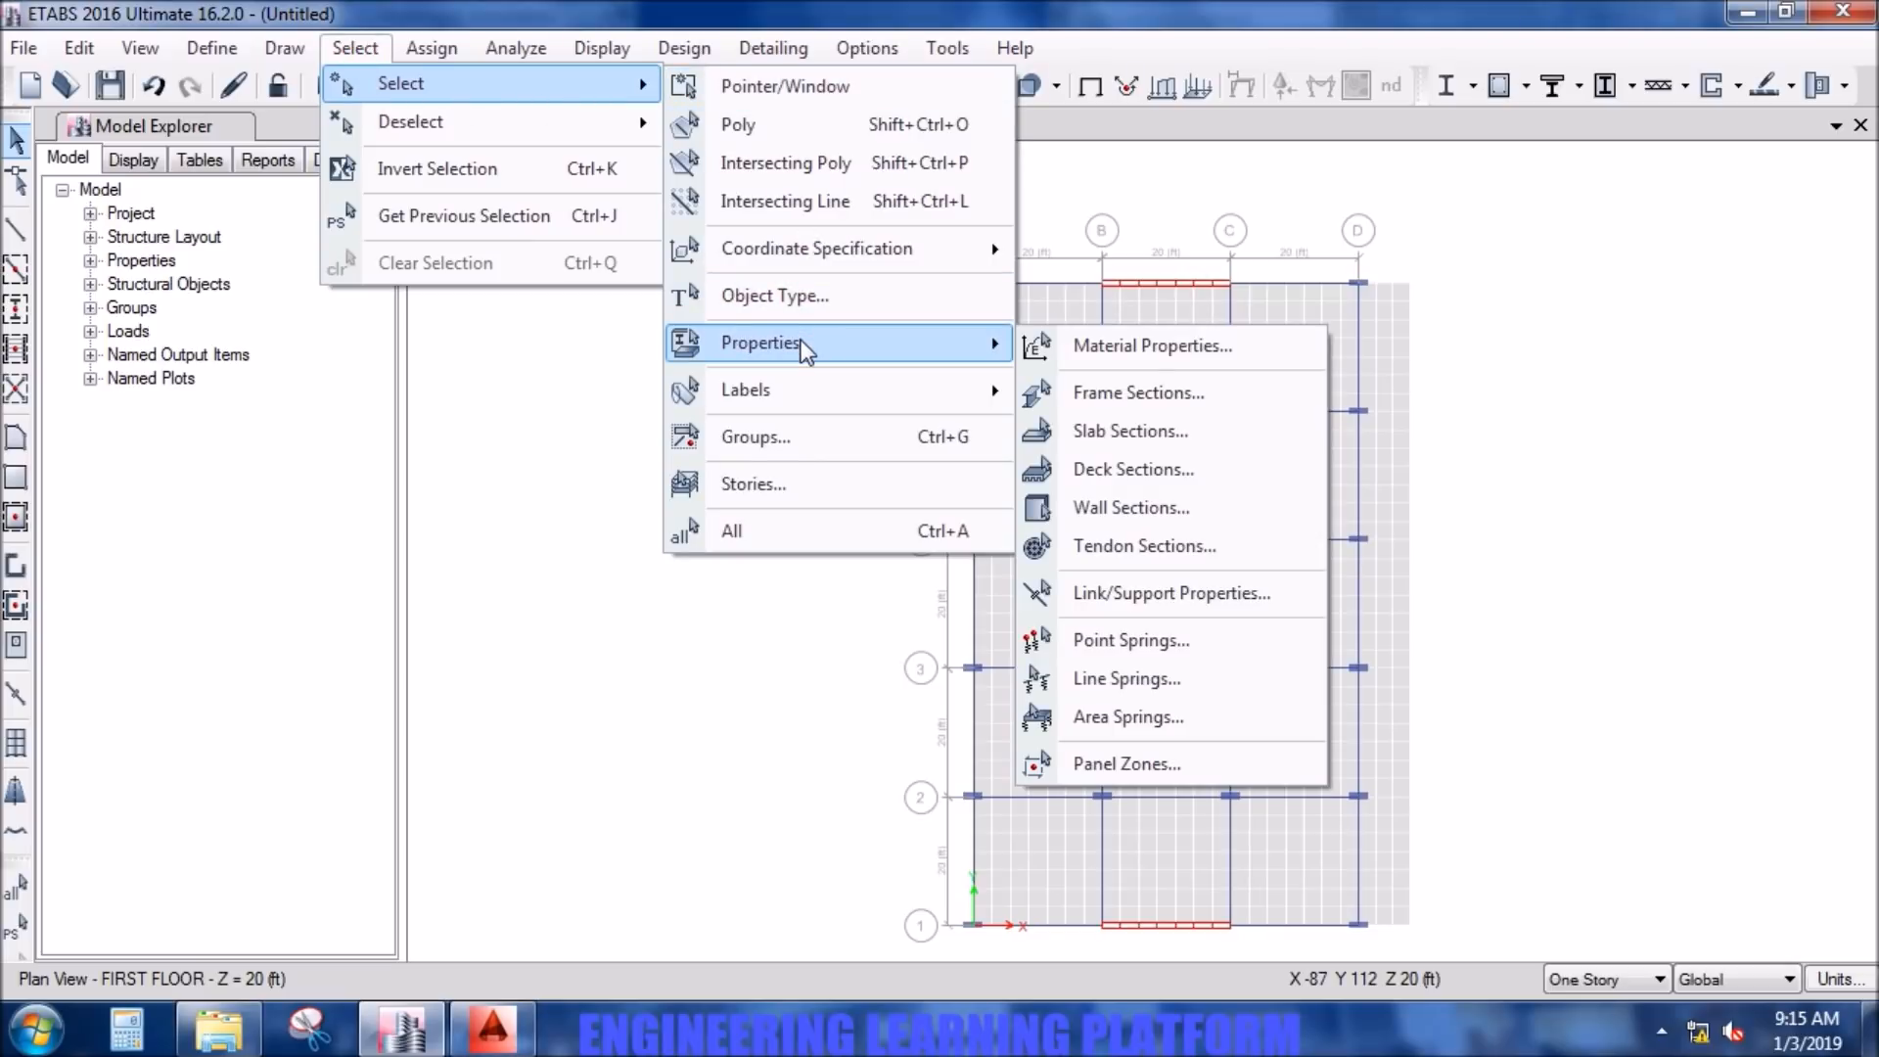
{"action": "left_click", "coordinate": [496, 434]}
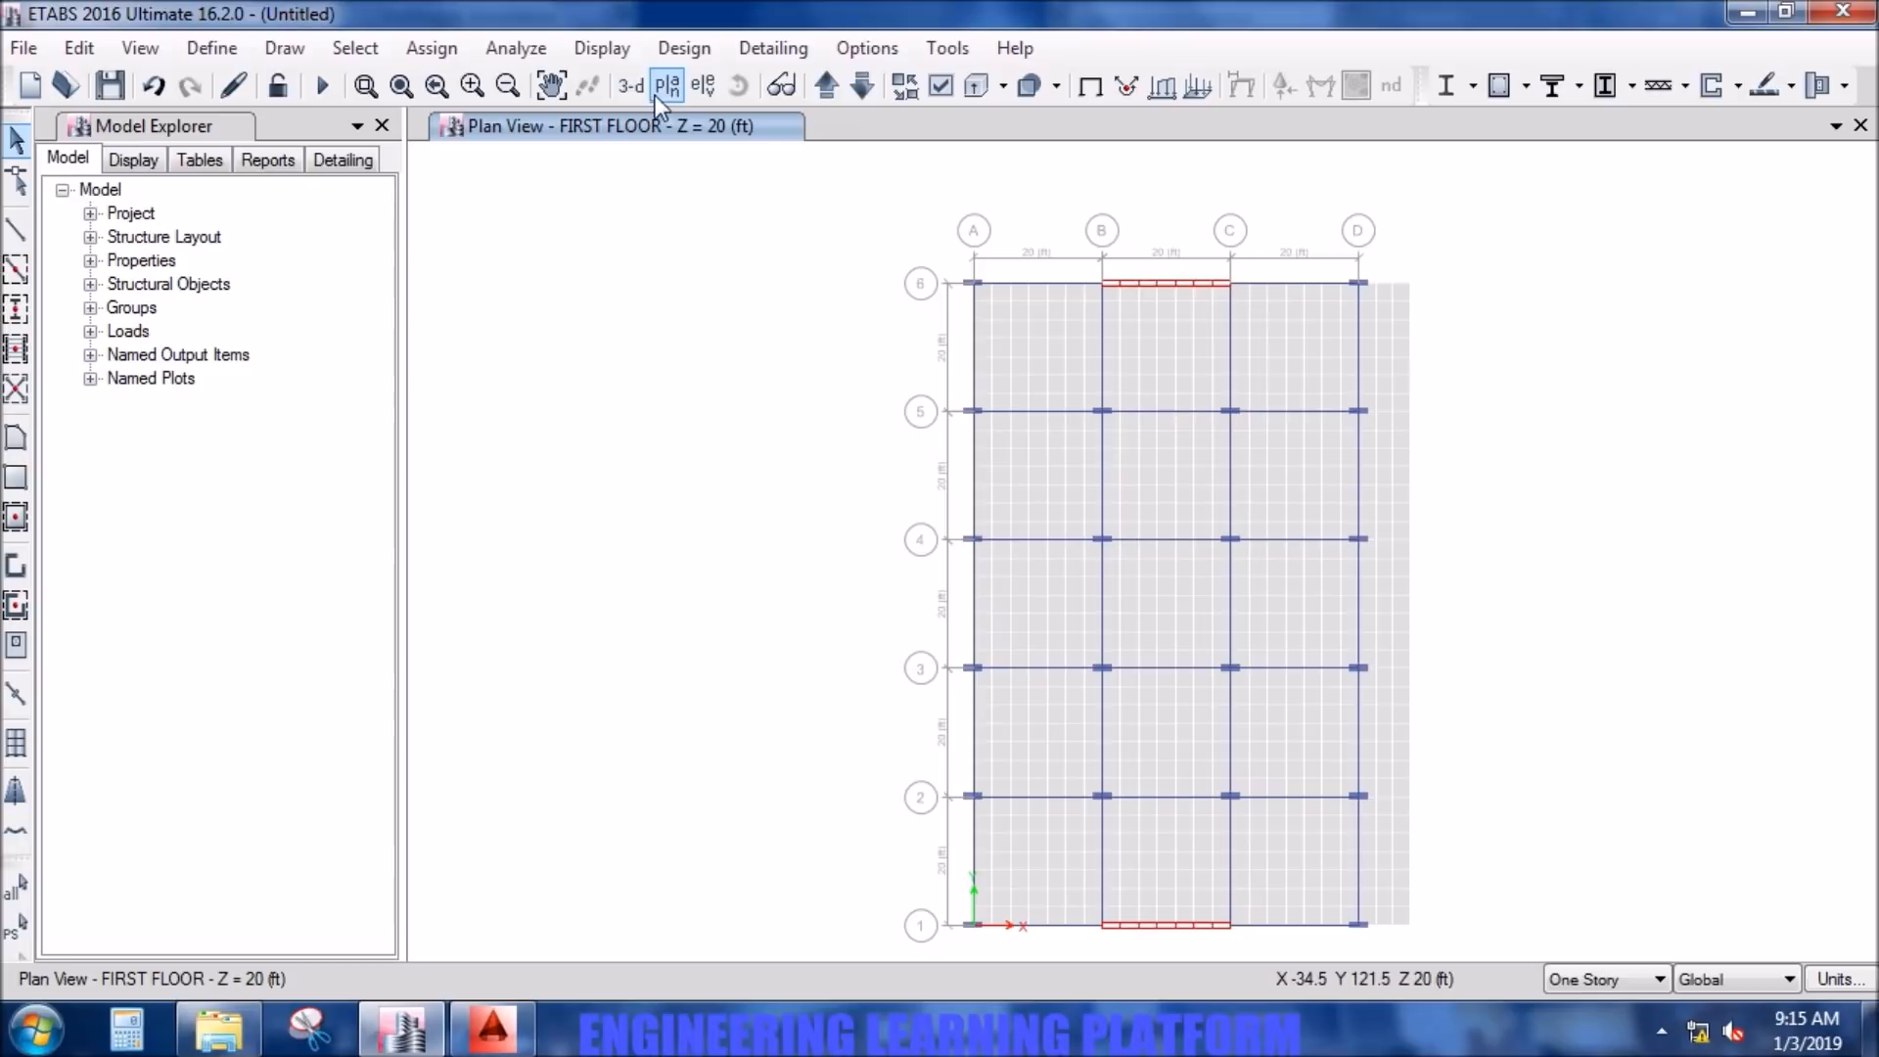
- Display the elevation at grid line 1 and window-select the meshed wall panels between grid lines B and C
{"action": "left_click", "coordinate": [697, 88]}
{"action": "left_click", "coordinate": [695, 416]}
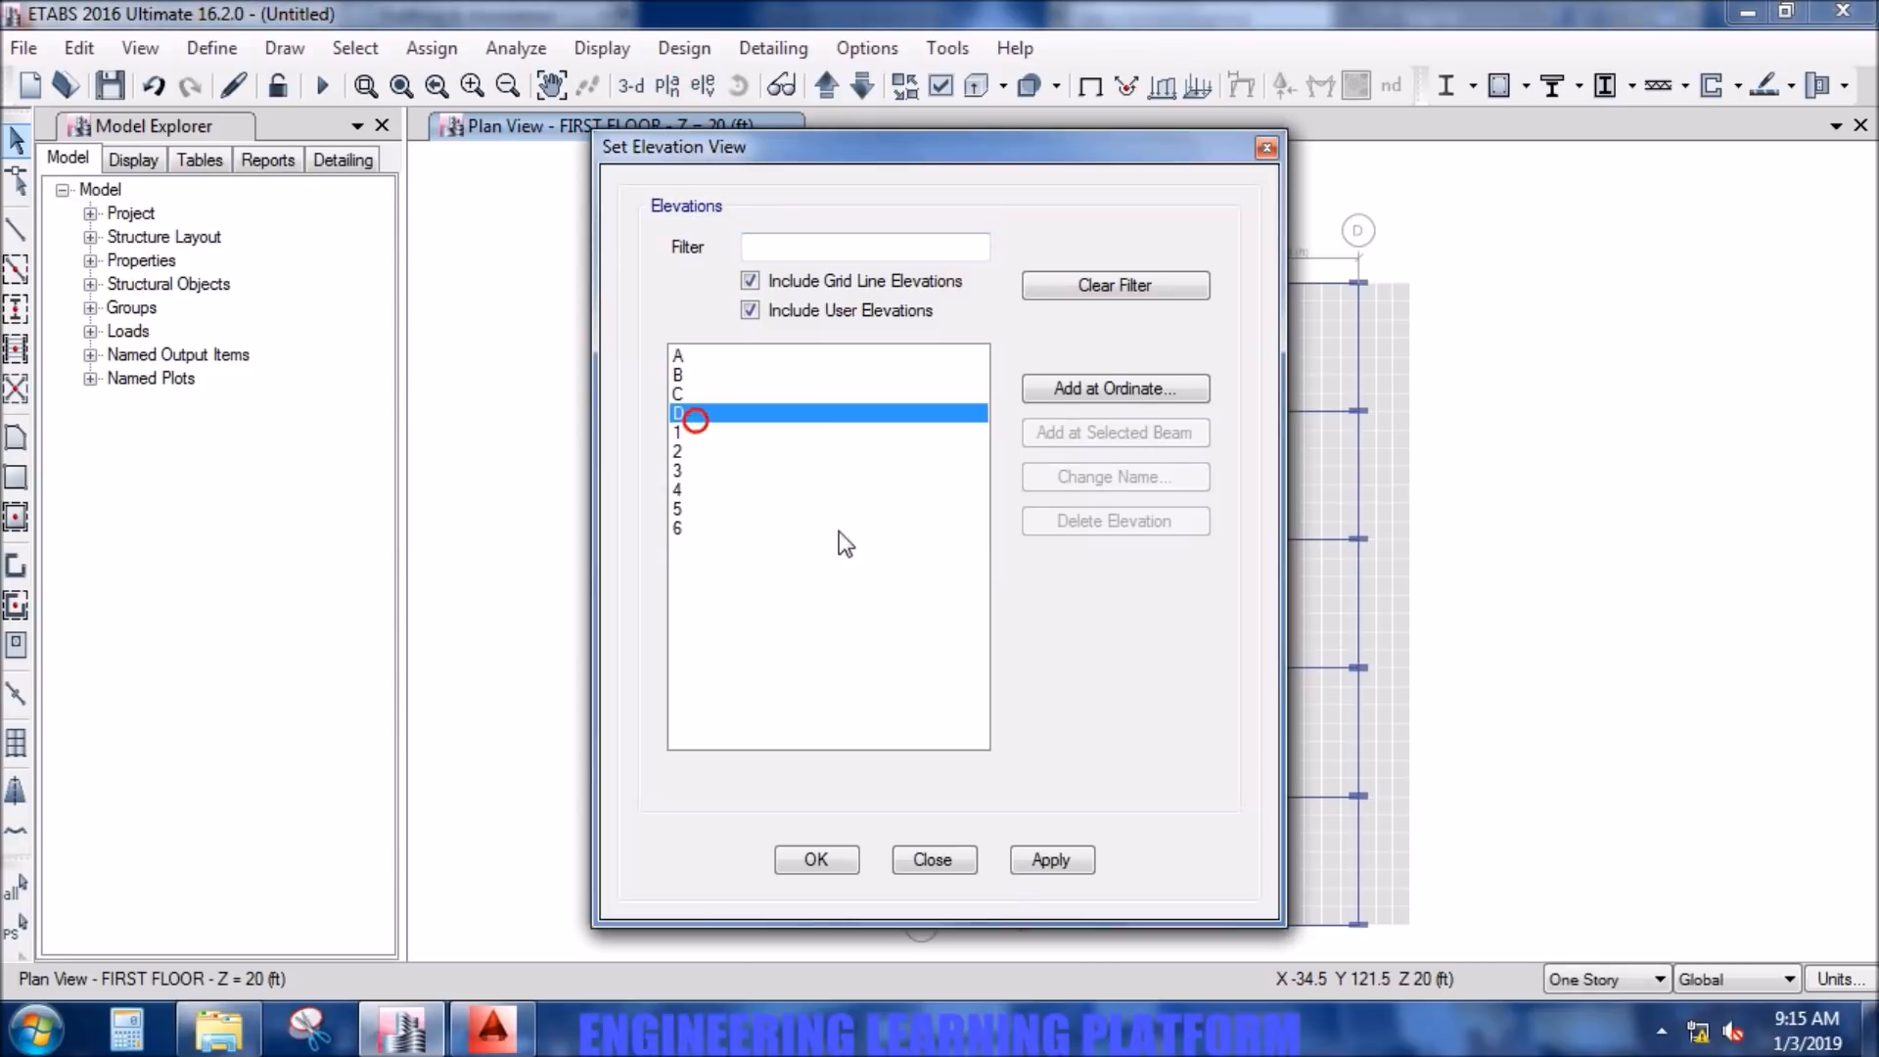
{"action": "left_click", "coordinate": [747, 432]}
{"action": "left_click", "coordinate": [1052, 866]}
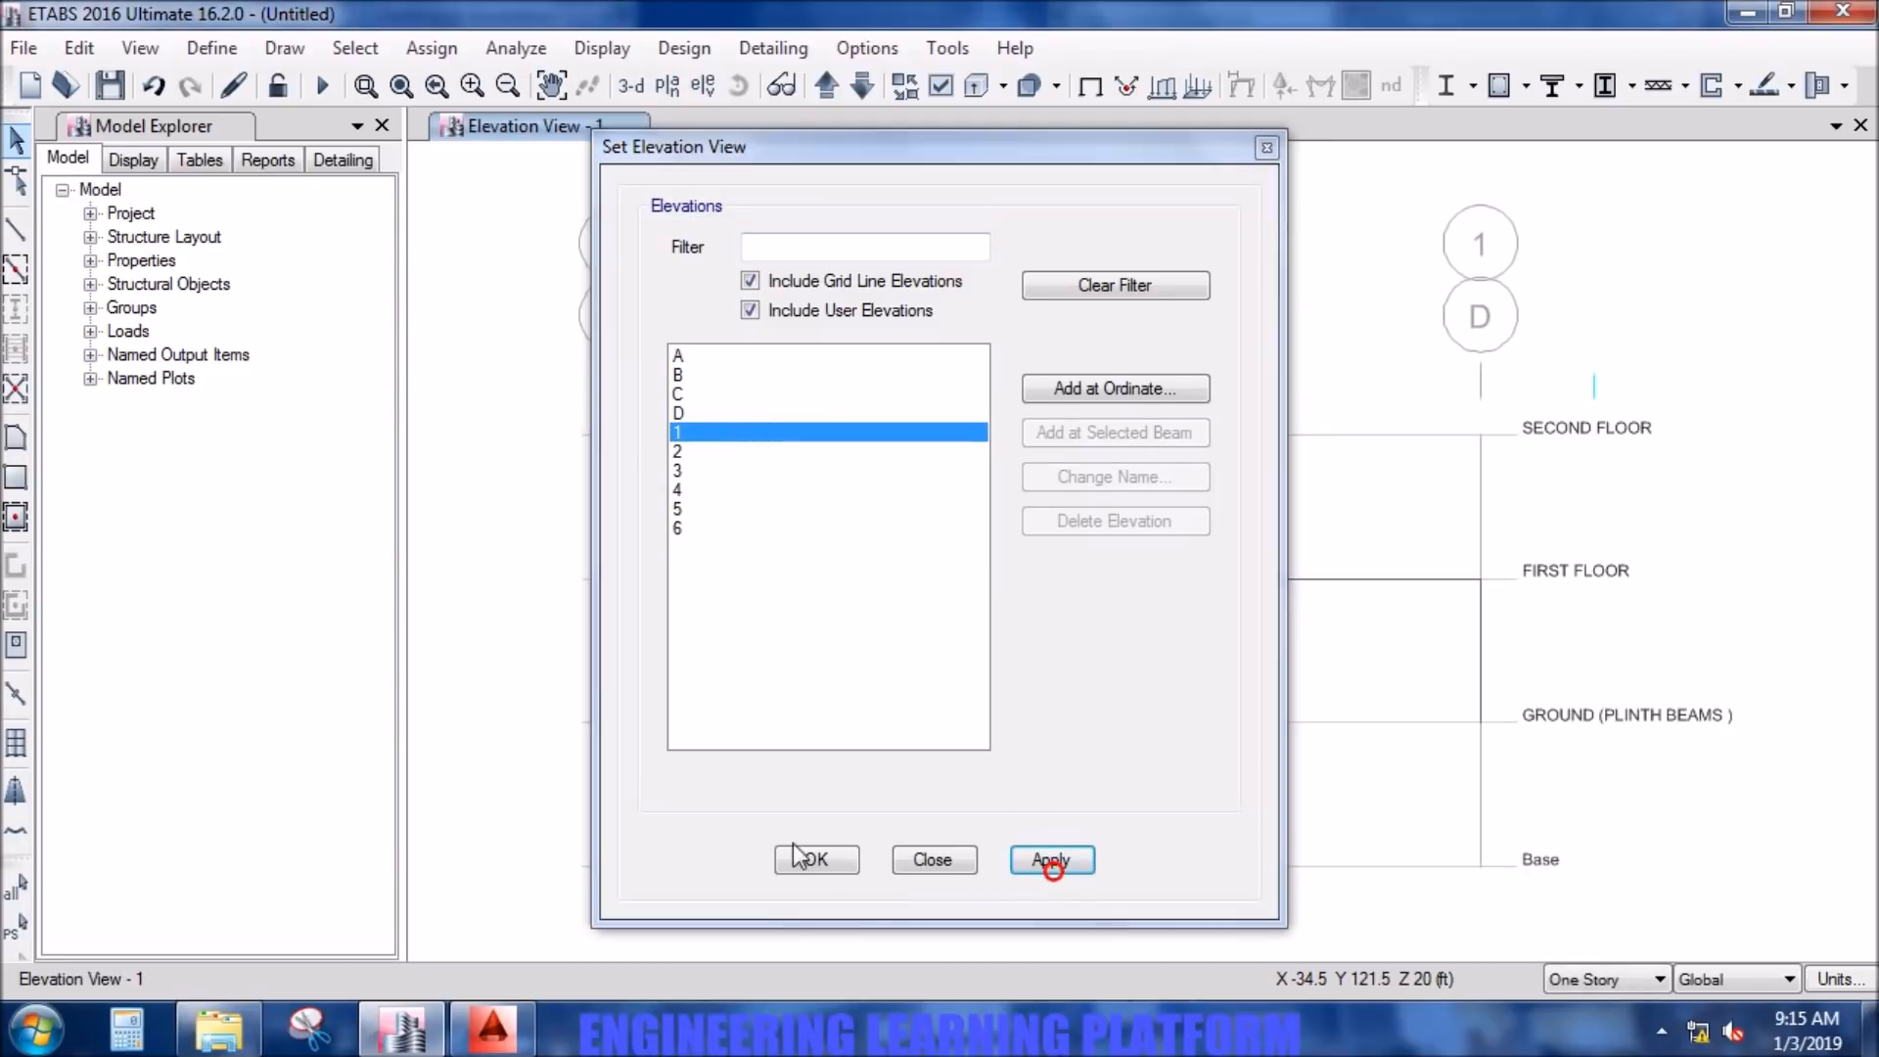
{"action": "left_click", "coordinate": [793, 857]}
{"action": "left_click_drag", "start_coordinate": [1240, 759], "coordinate": [901, 608]}
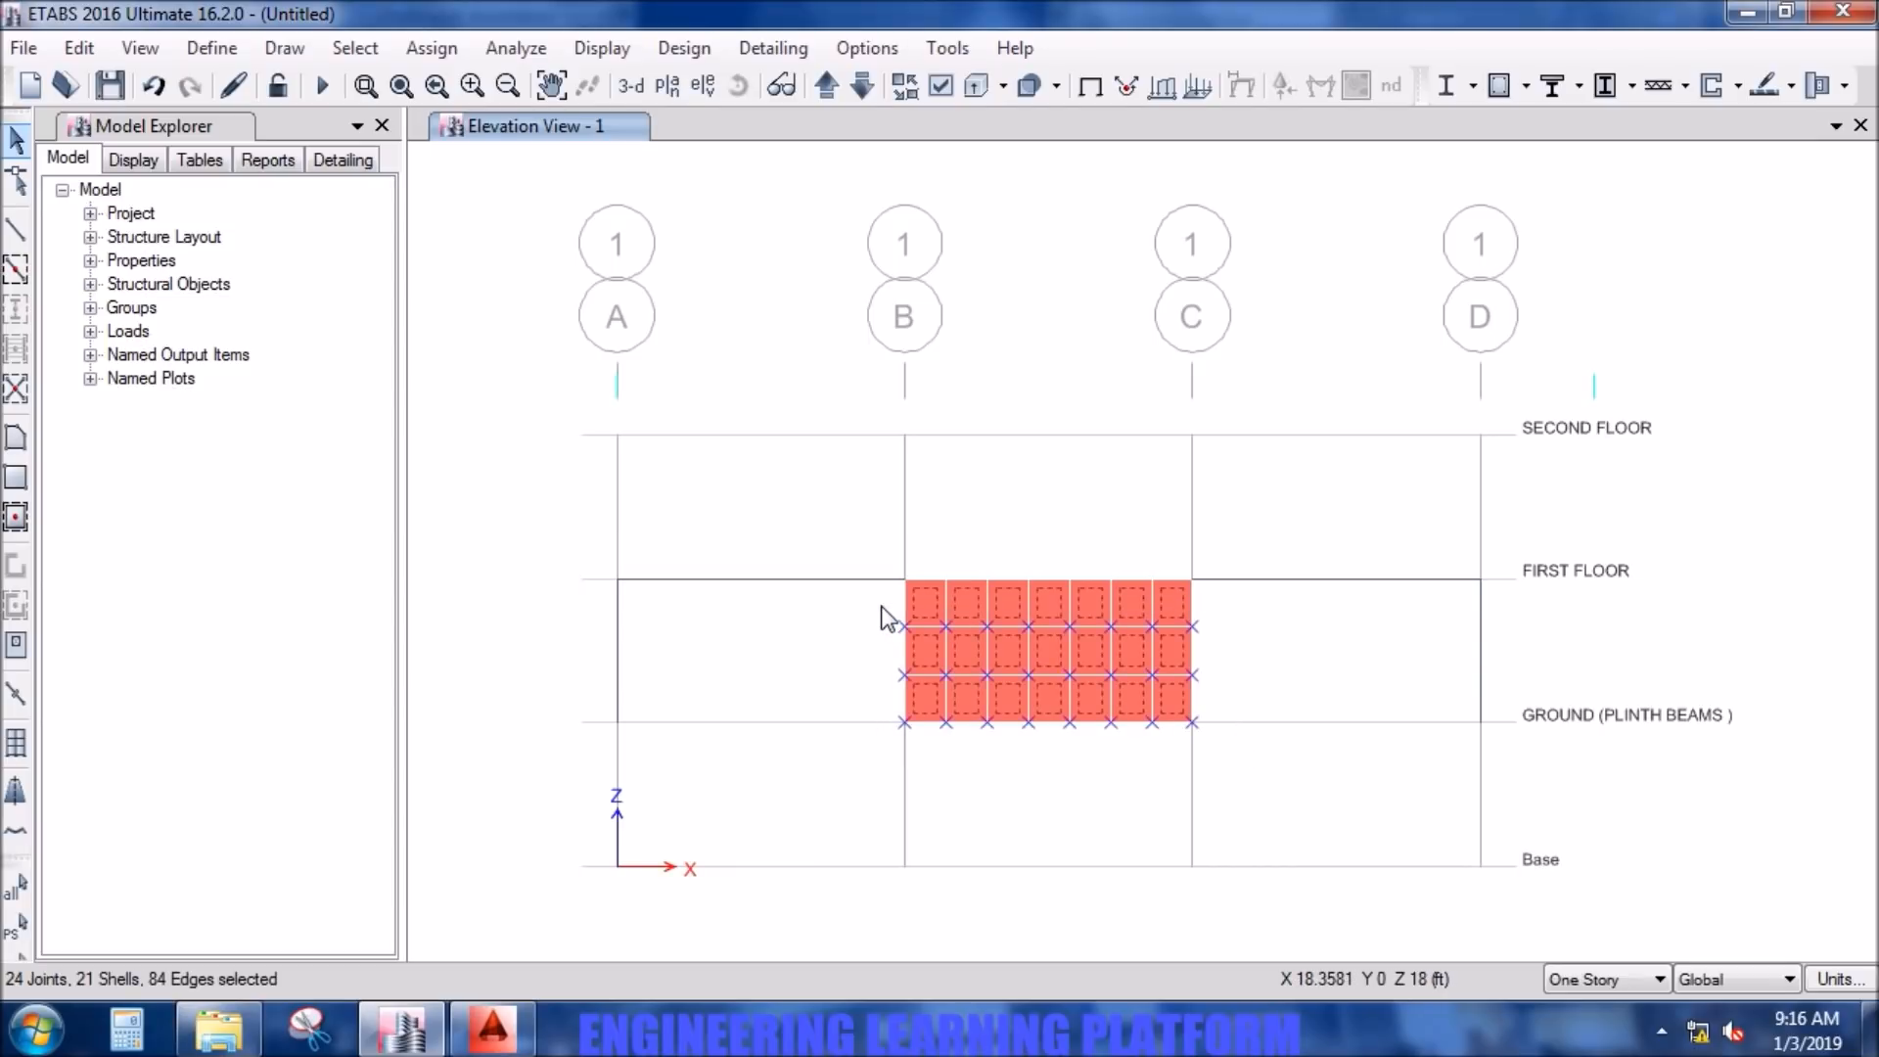
- Assign pier label P1 to the selected wall panels between grid lines B and C on elevation 1
{"action": "left_click", "coordinate": [431, 46]}
{"action": "mouse_move", "coordinate": [457, 175]}
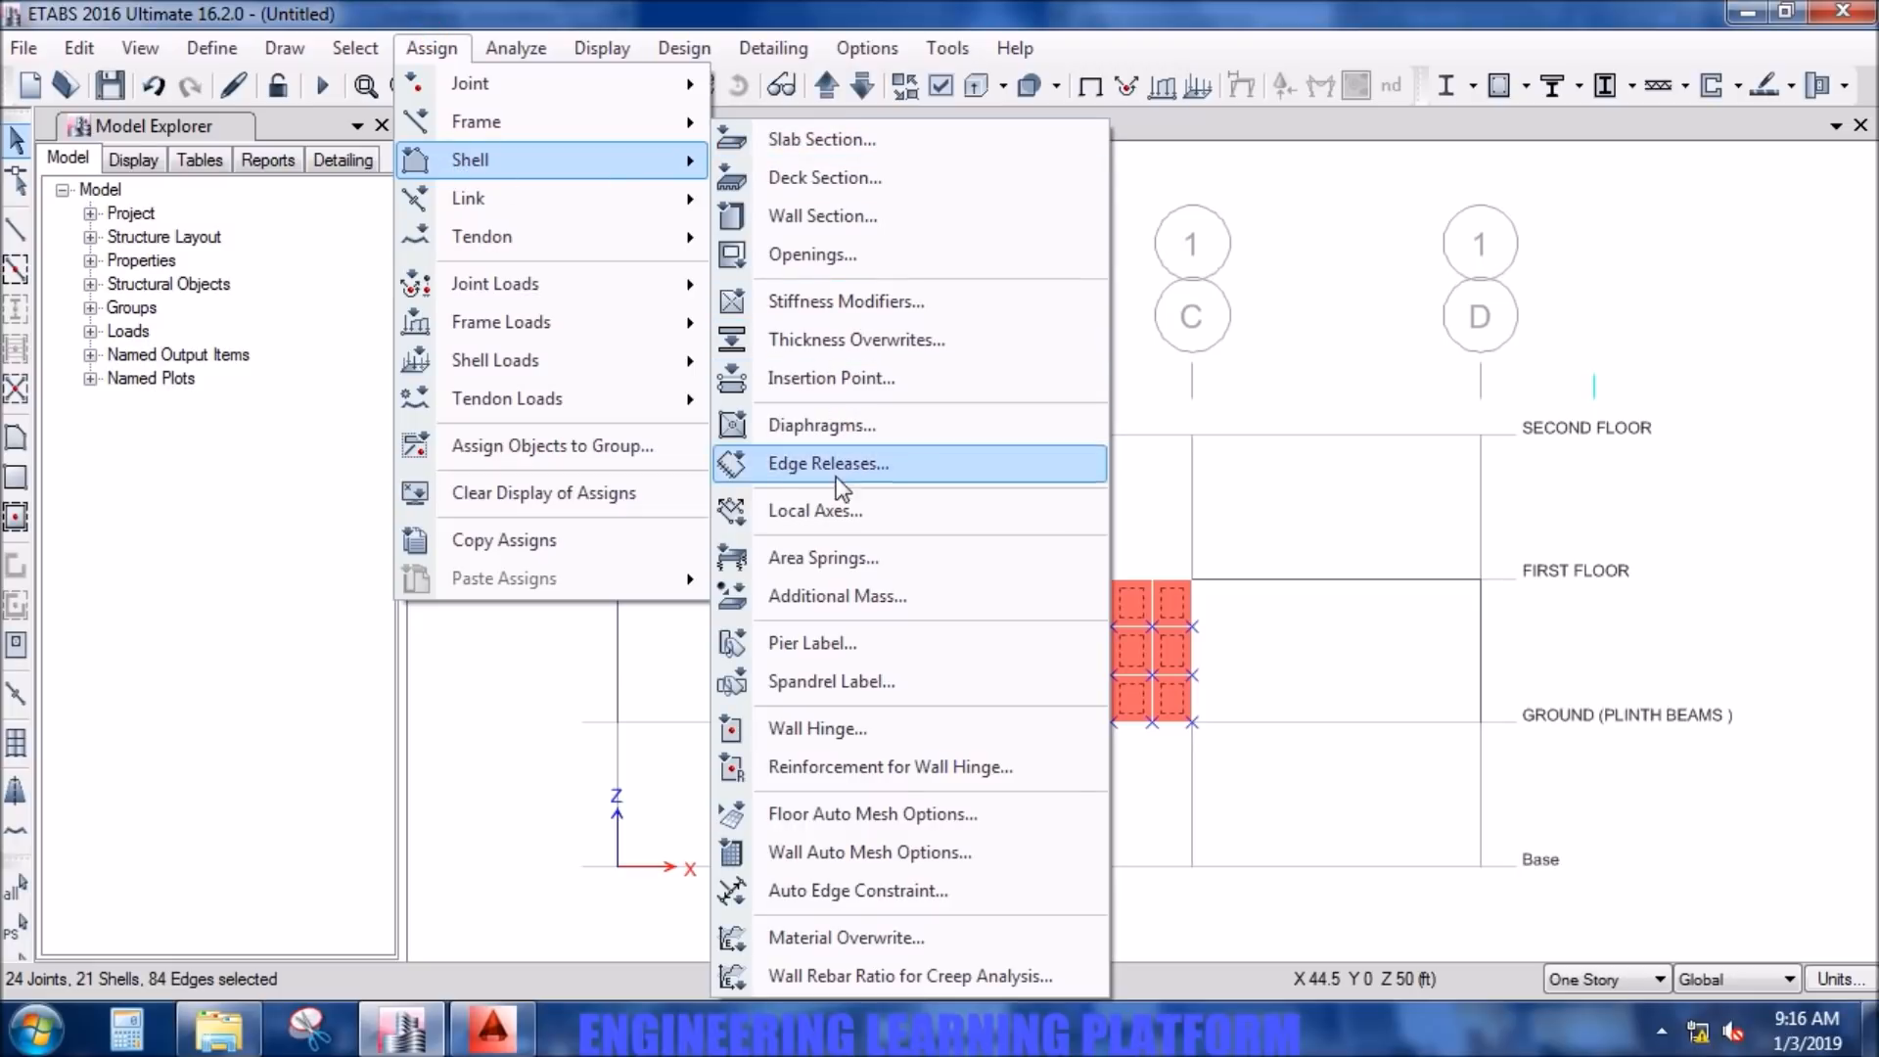
{"action": "left_click", "coordinate": [836, 641]}
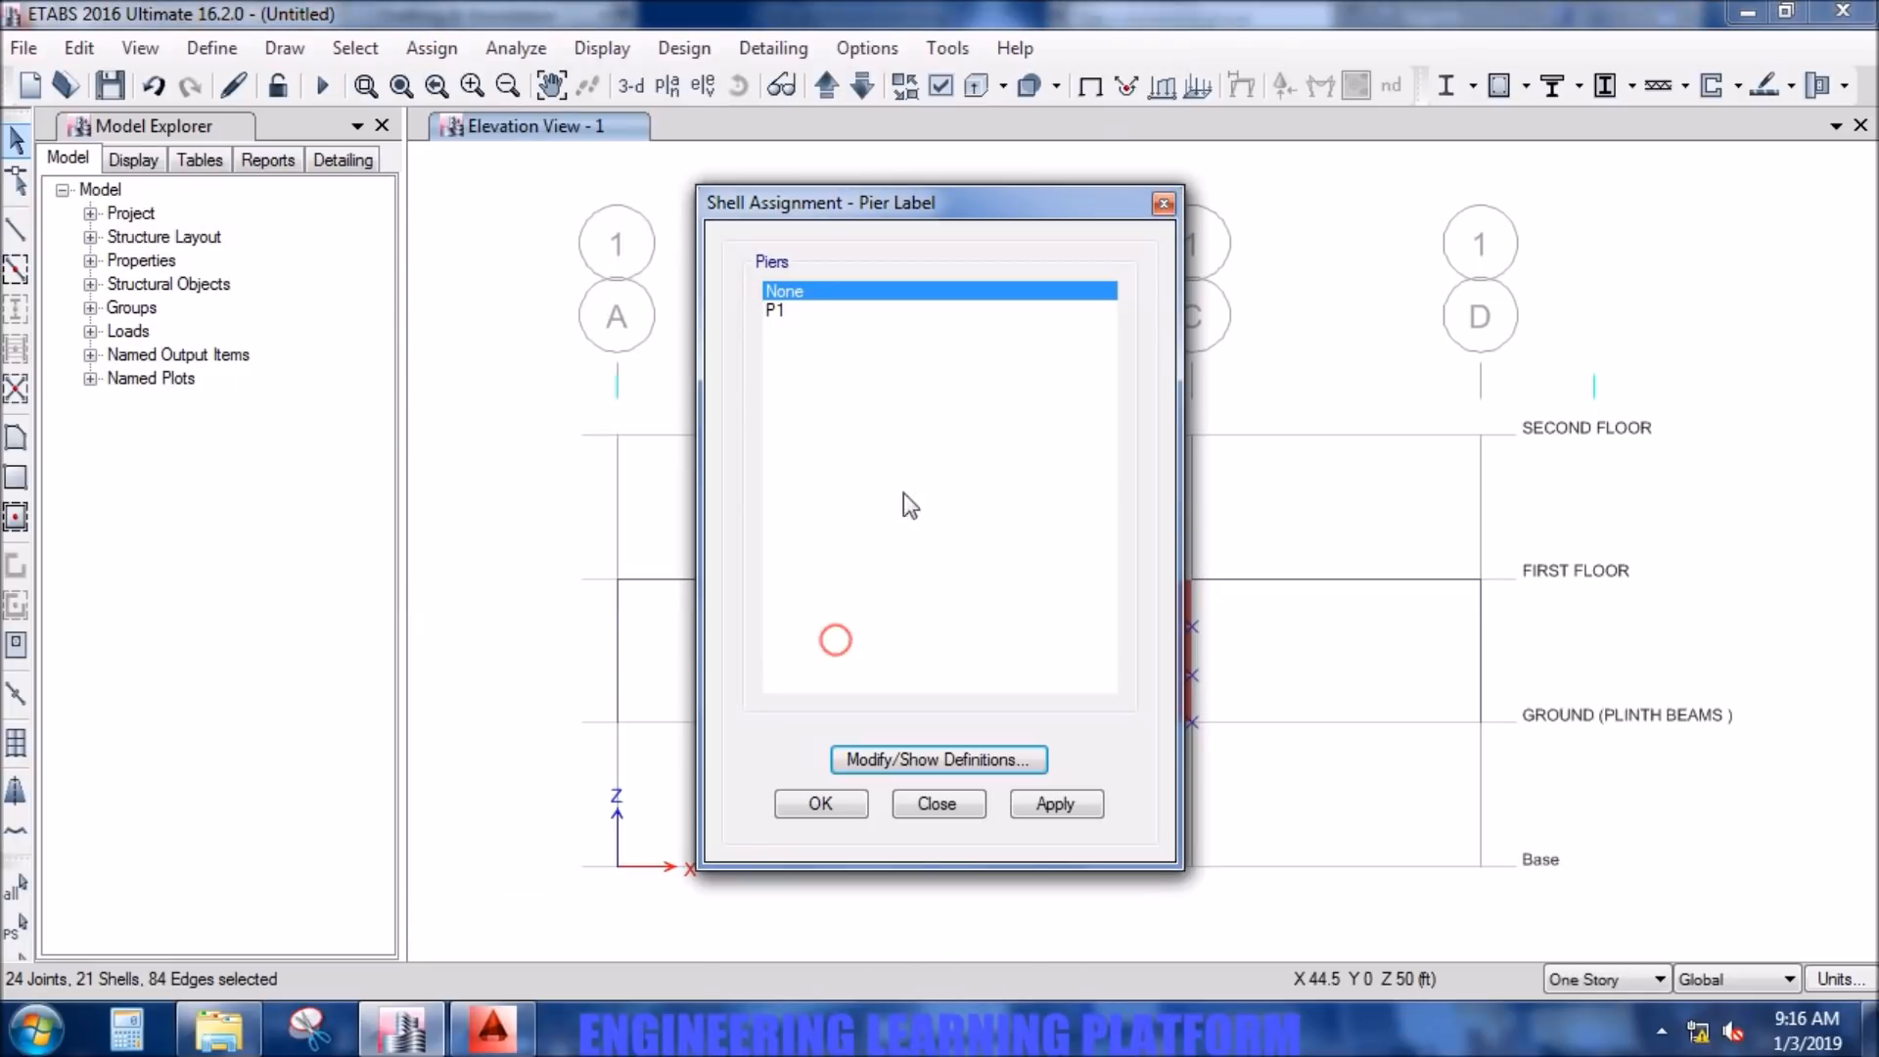
{"action": "left_click", "coordinate": [813, 309]}
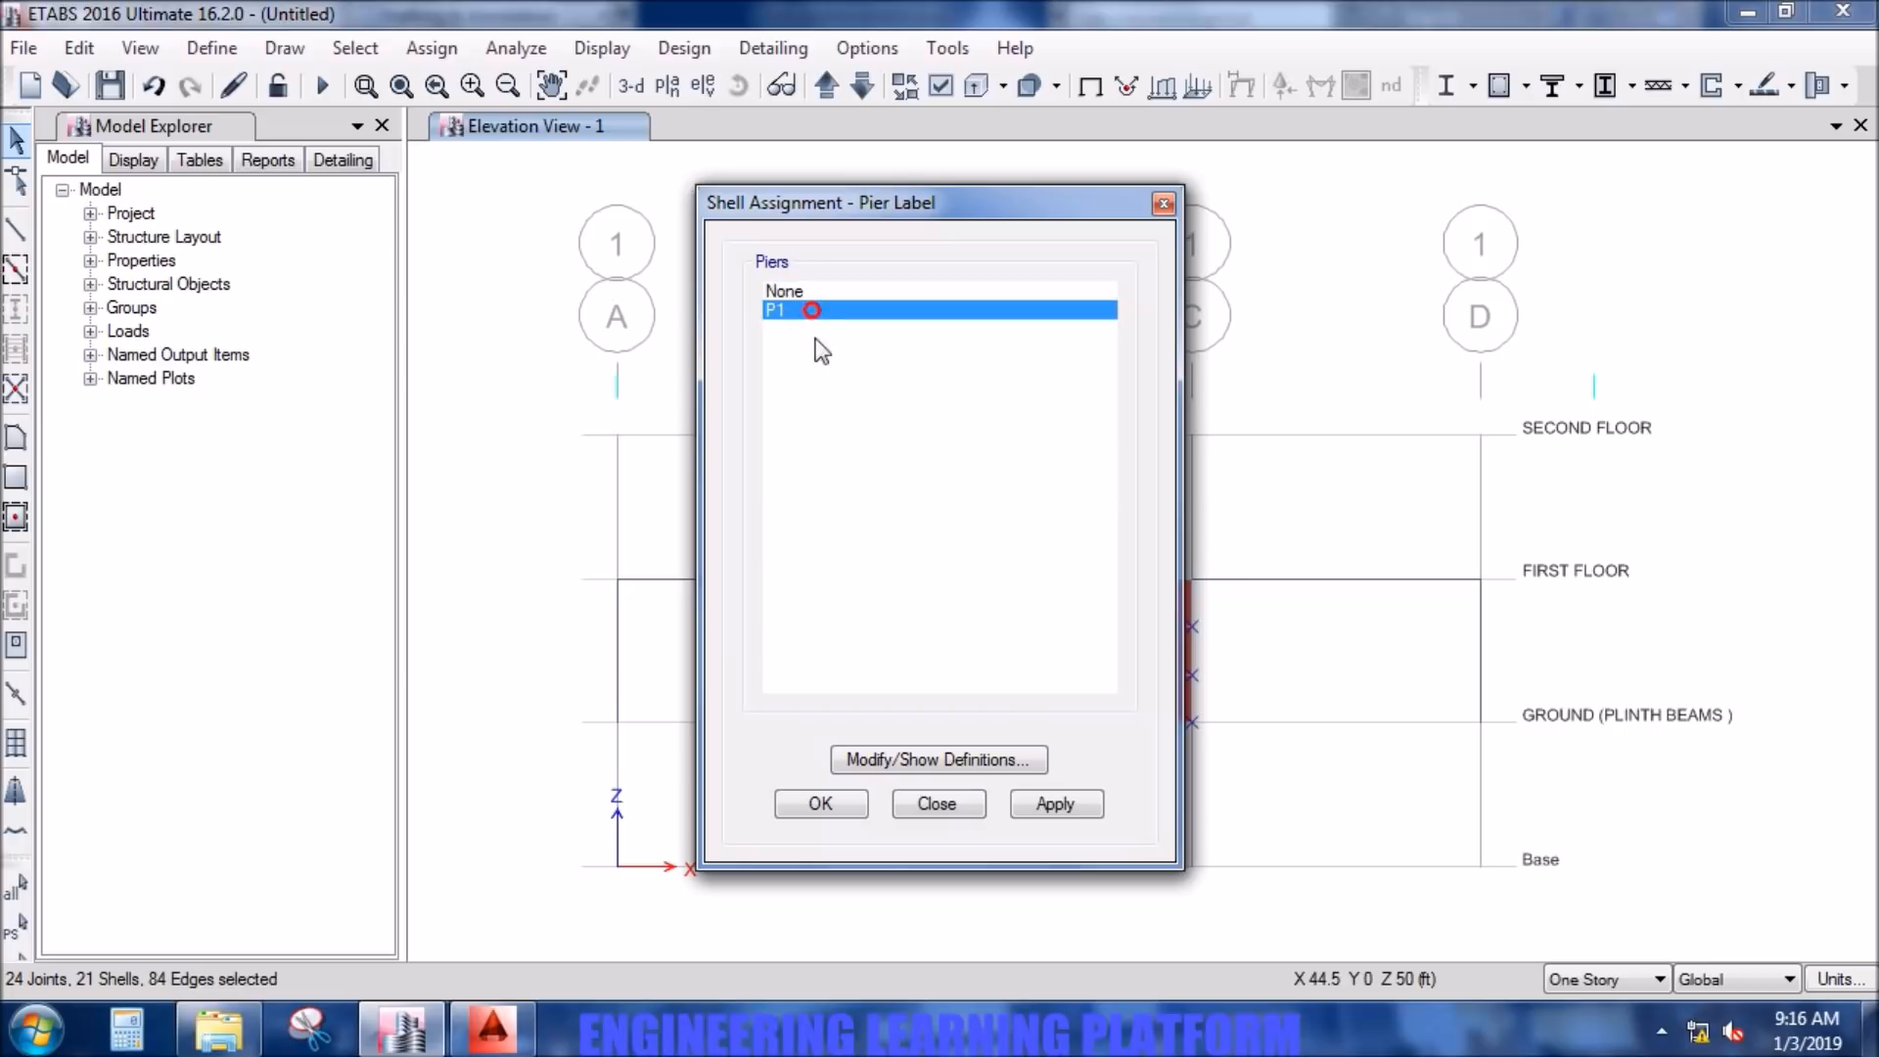
{"action": "left_click", "coordinate": [1032, 806]}
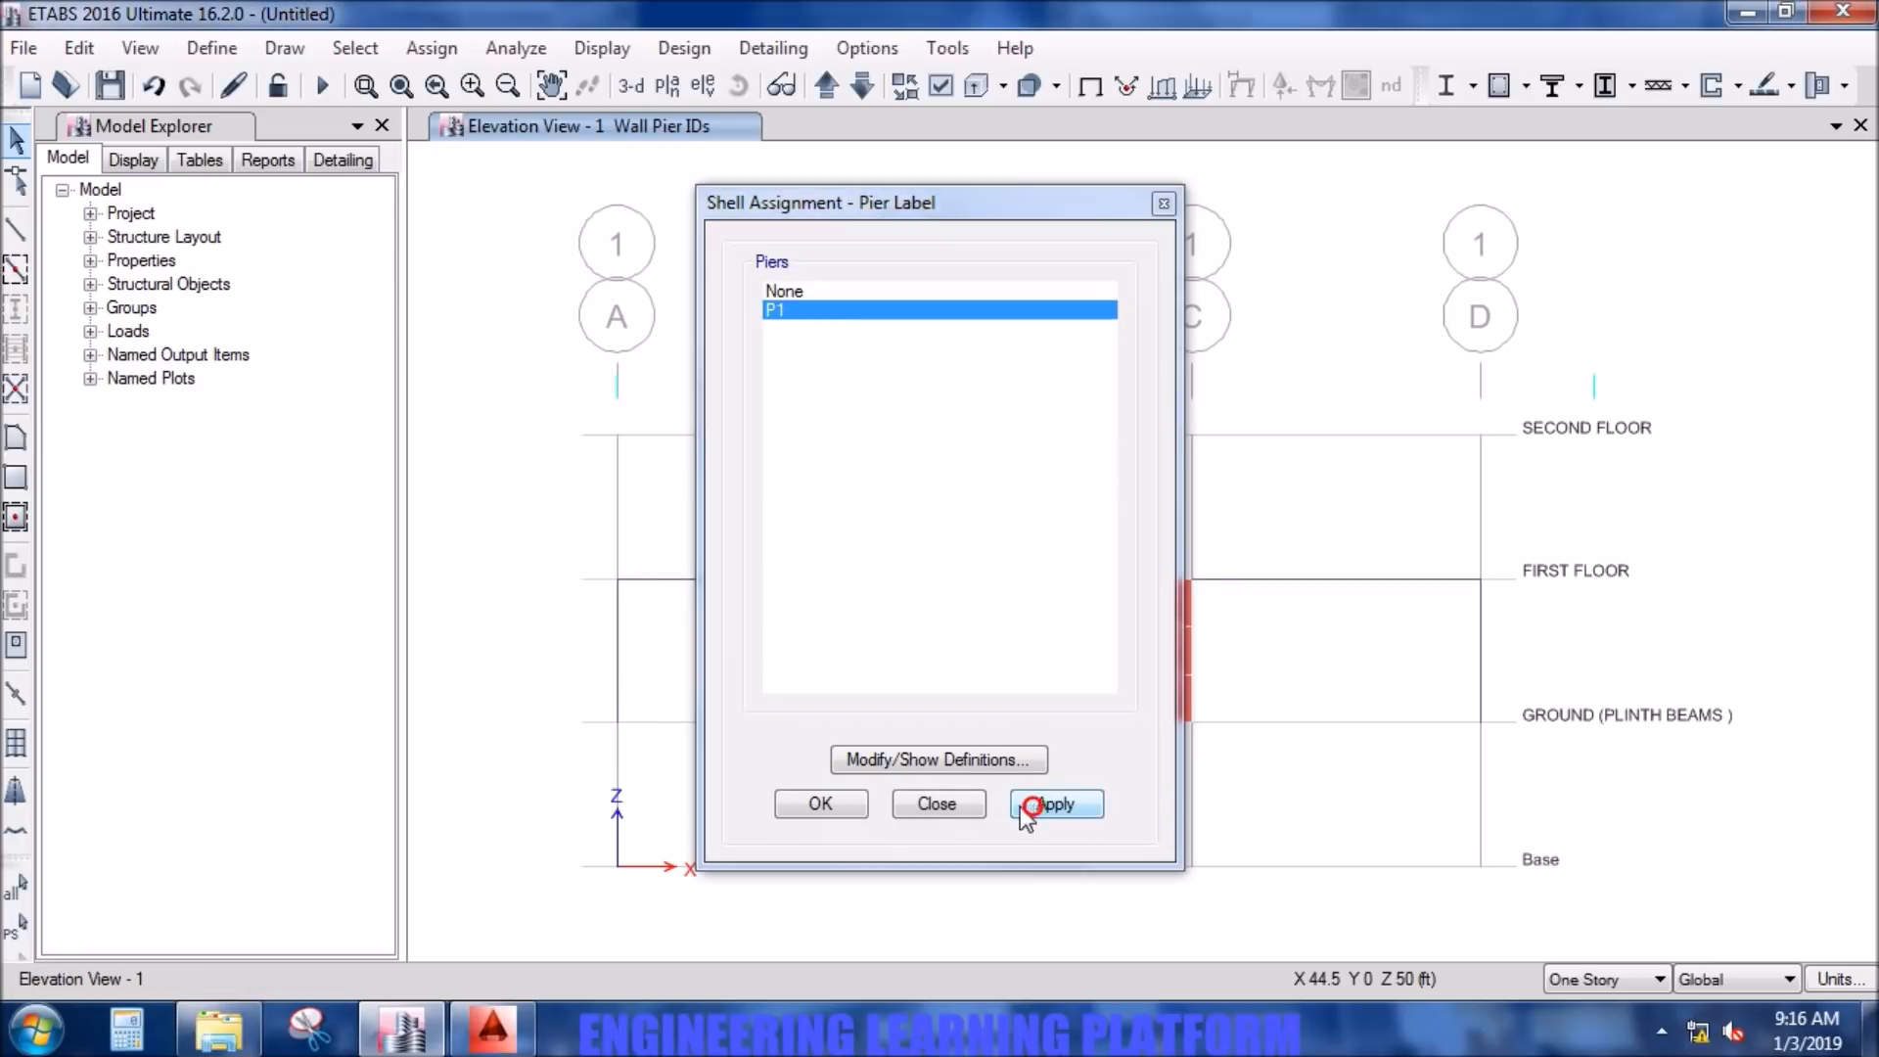
{"action": "left_click", "coordinate": [850, 807]}
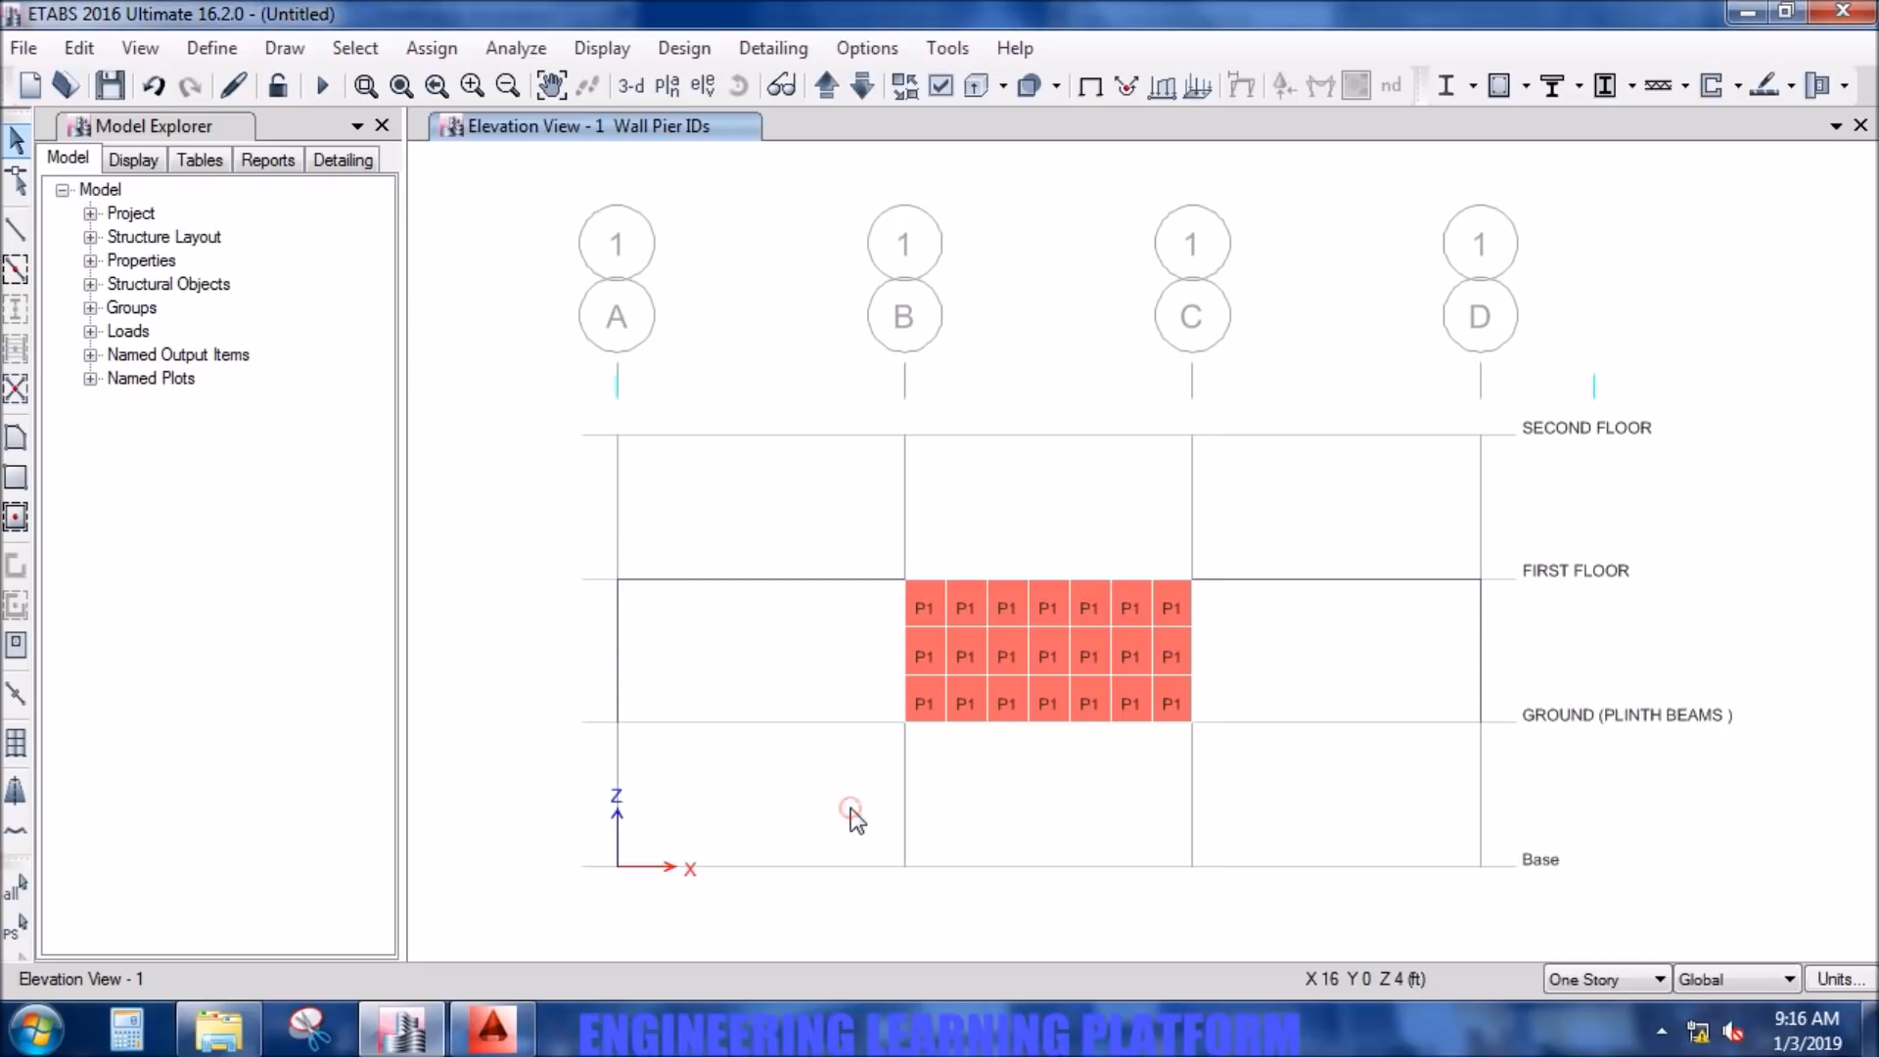
- Display the elevation at grid line 6 and window-select the meshed wall panels between grid lines B and C
{"action": "left_click", "coordinate": [691, 86]}
{"action": "left_click", "coordinate": [691, 531]}
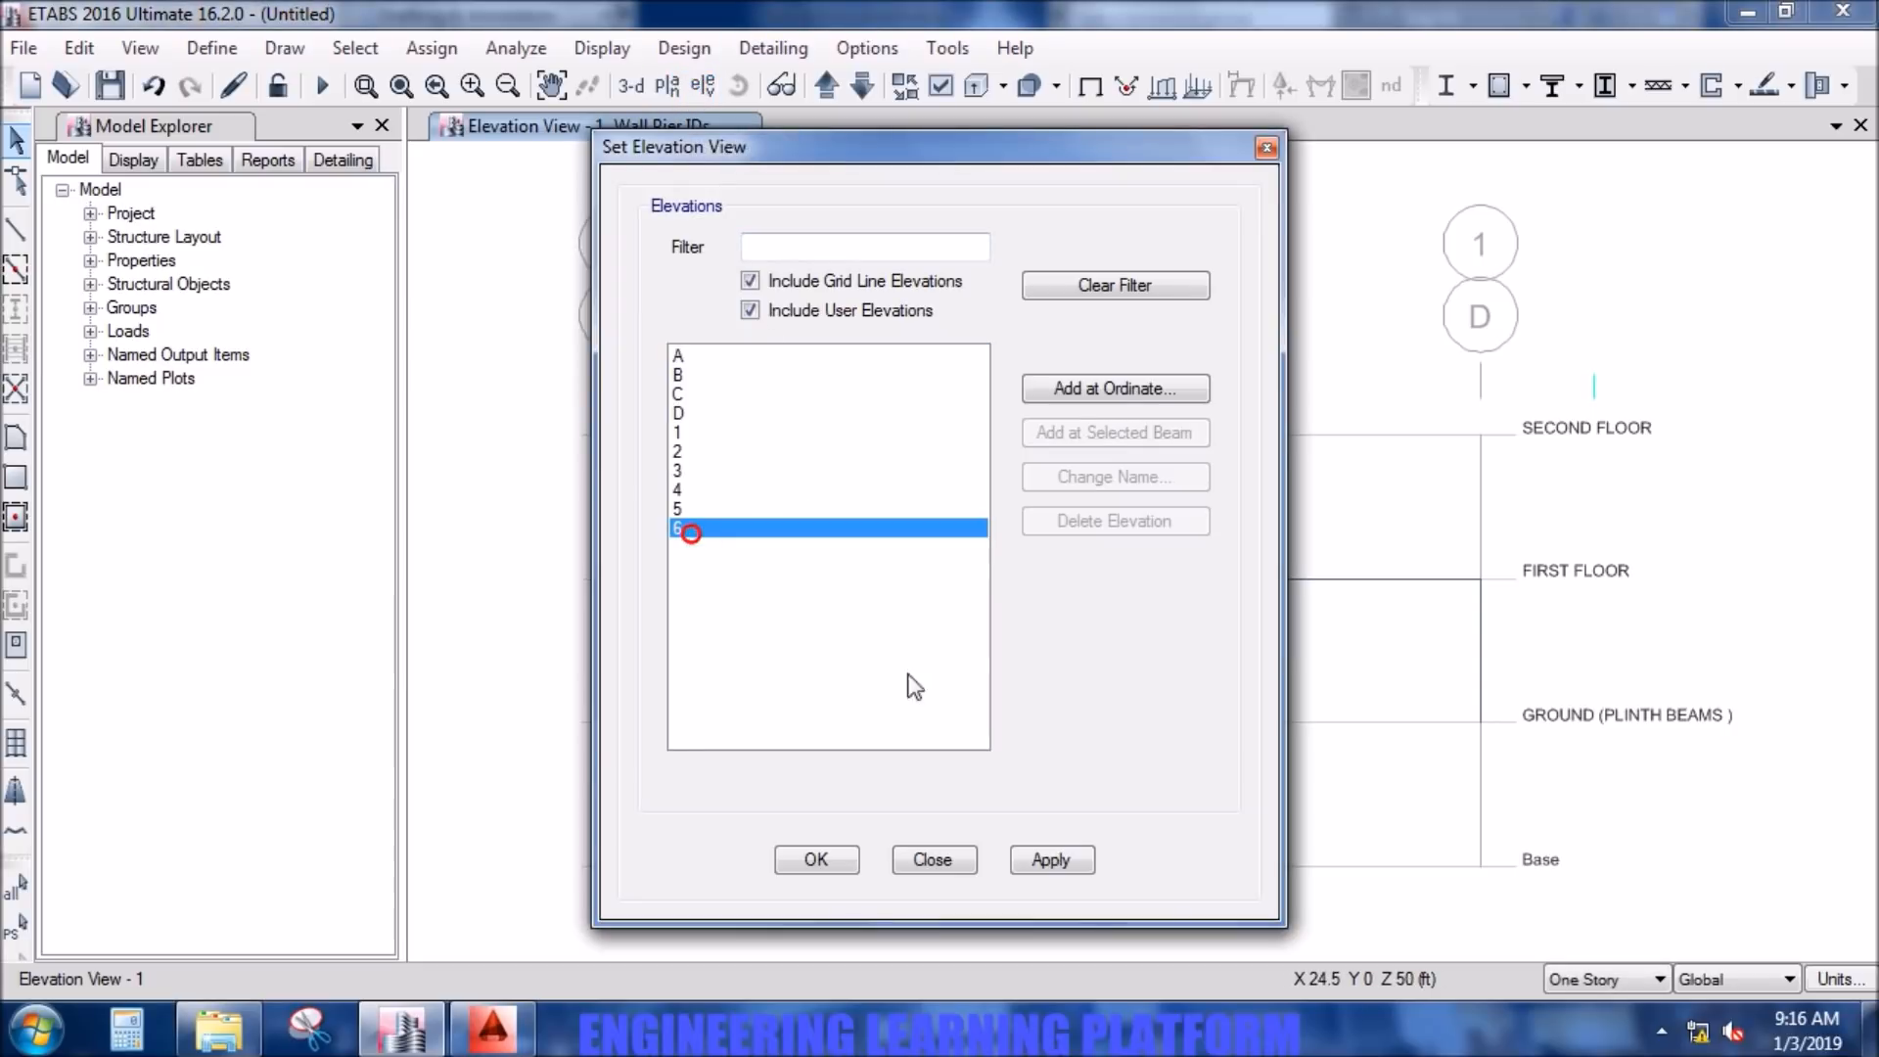
{"action": "left_click", "coordinate": [1051, 860]}
{"action": "left_click", "coordinate": [816, 860]}
{"action": "left_click_drag", "start_coordinate": [1214, 786], "coordinate": [889, 620]}
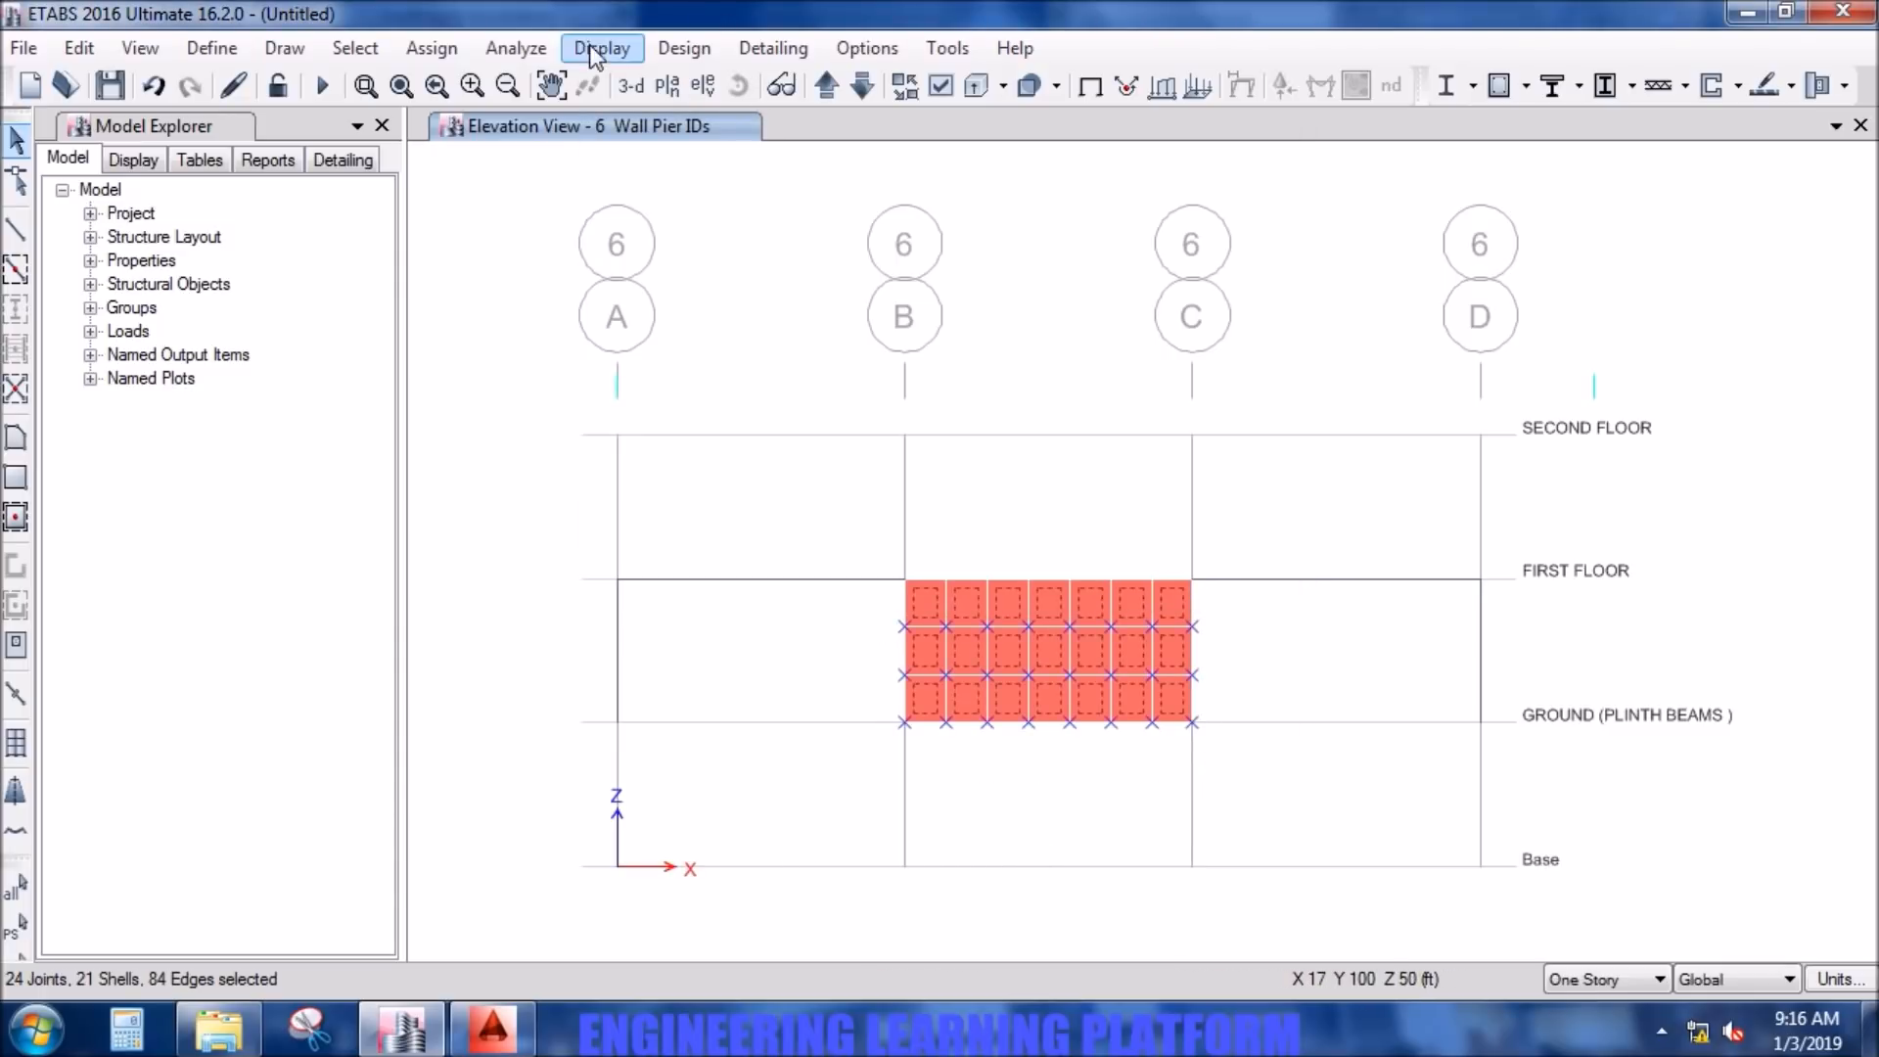
- Define a new pier label P2 and assign it to the selected wall panels on elevation 6
{"action": "left_click", "coordinate": [463, 47]}
{"action": "mouse_move", "coordinate": [481, 160]}
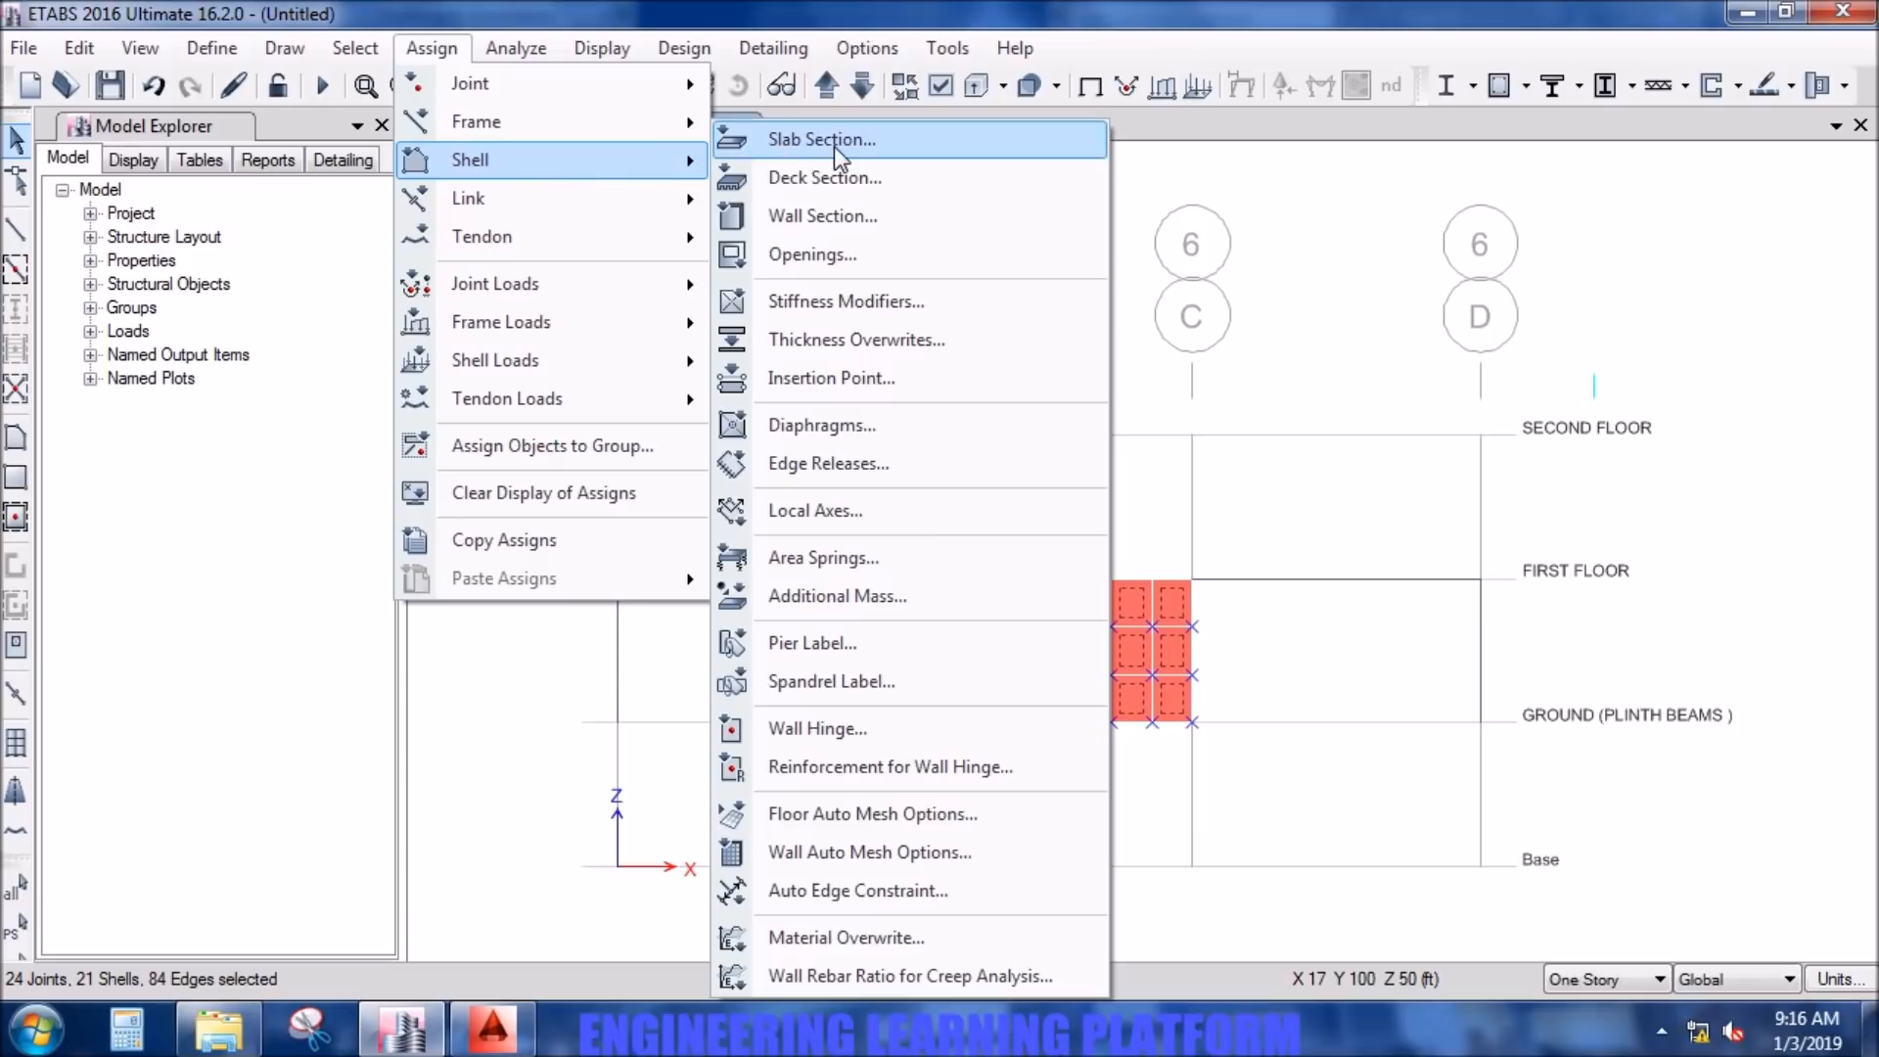
{"action": "left_click", "coordinate": [854, 650]}
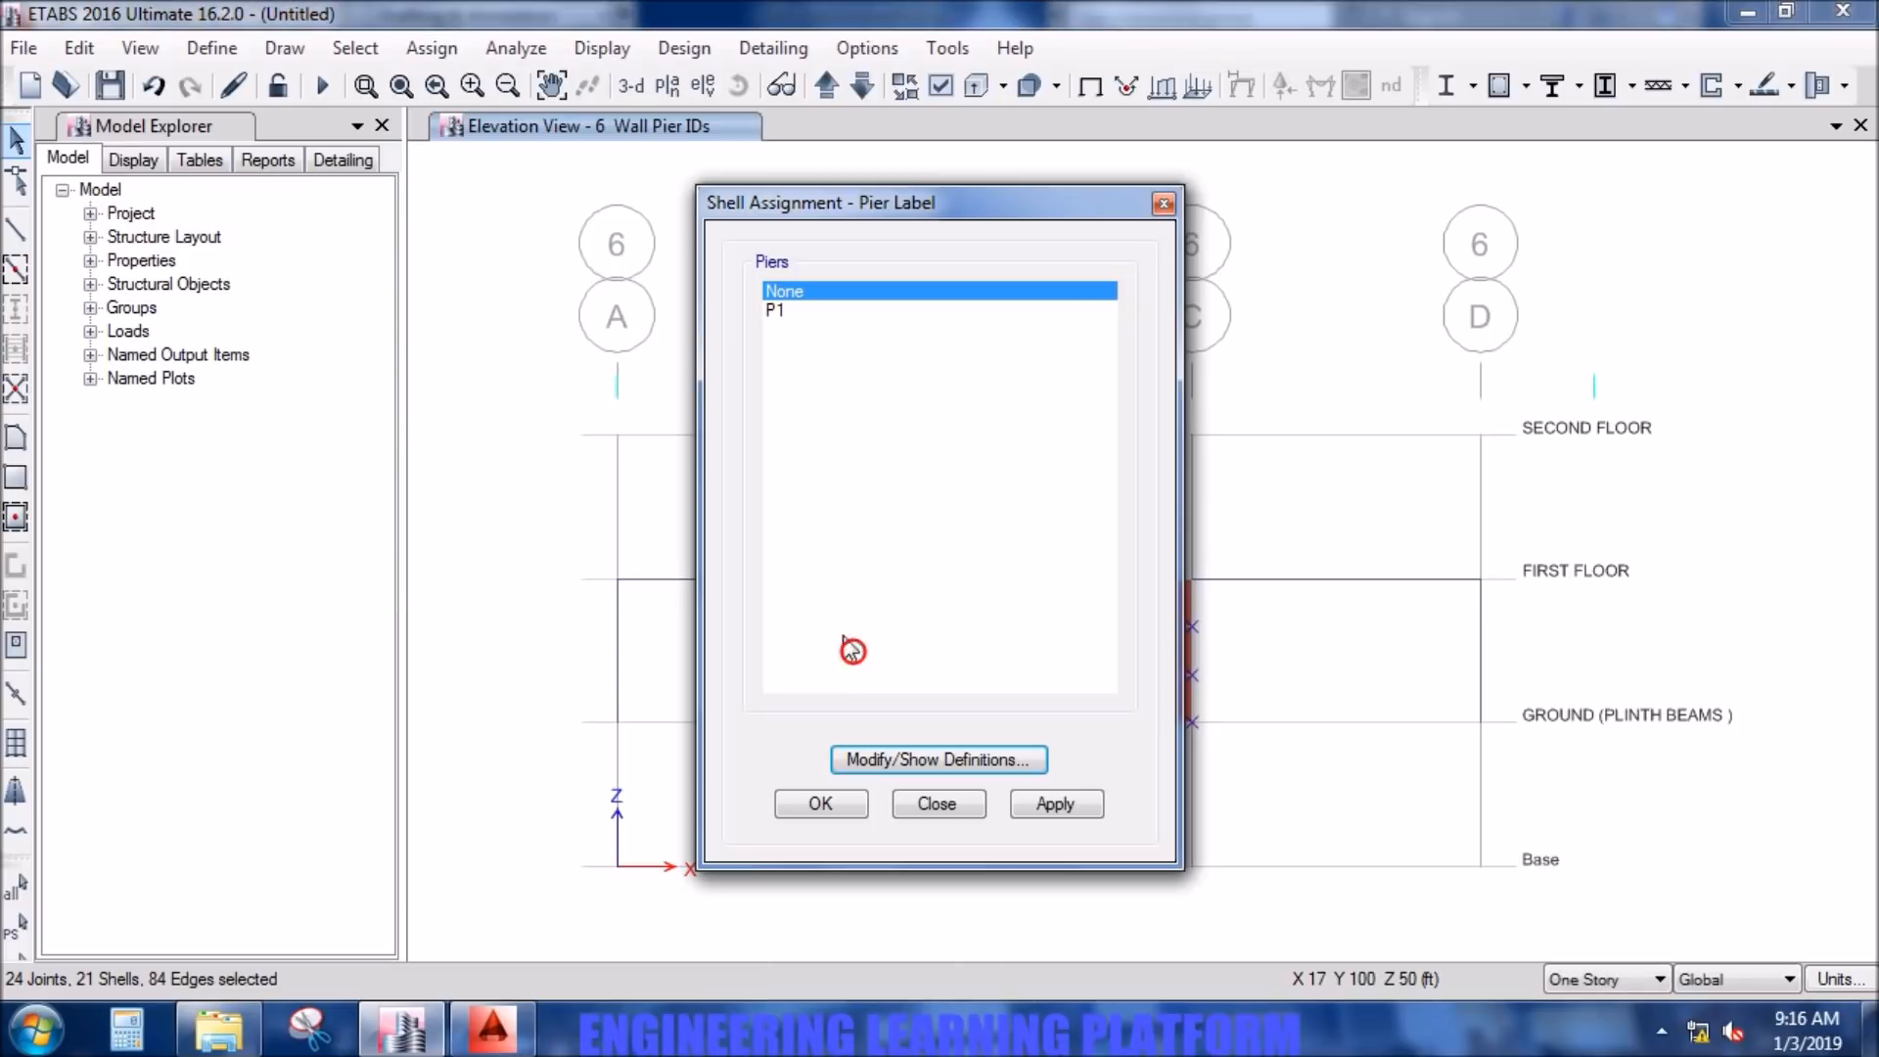
{"action": "left_click", "coordinate": [783, 309]}
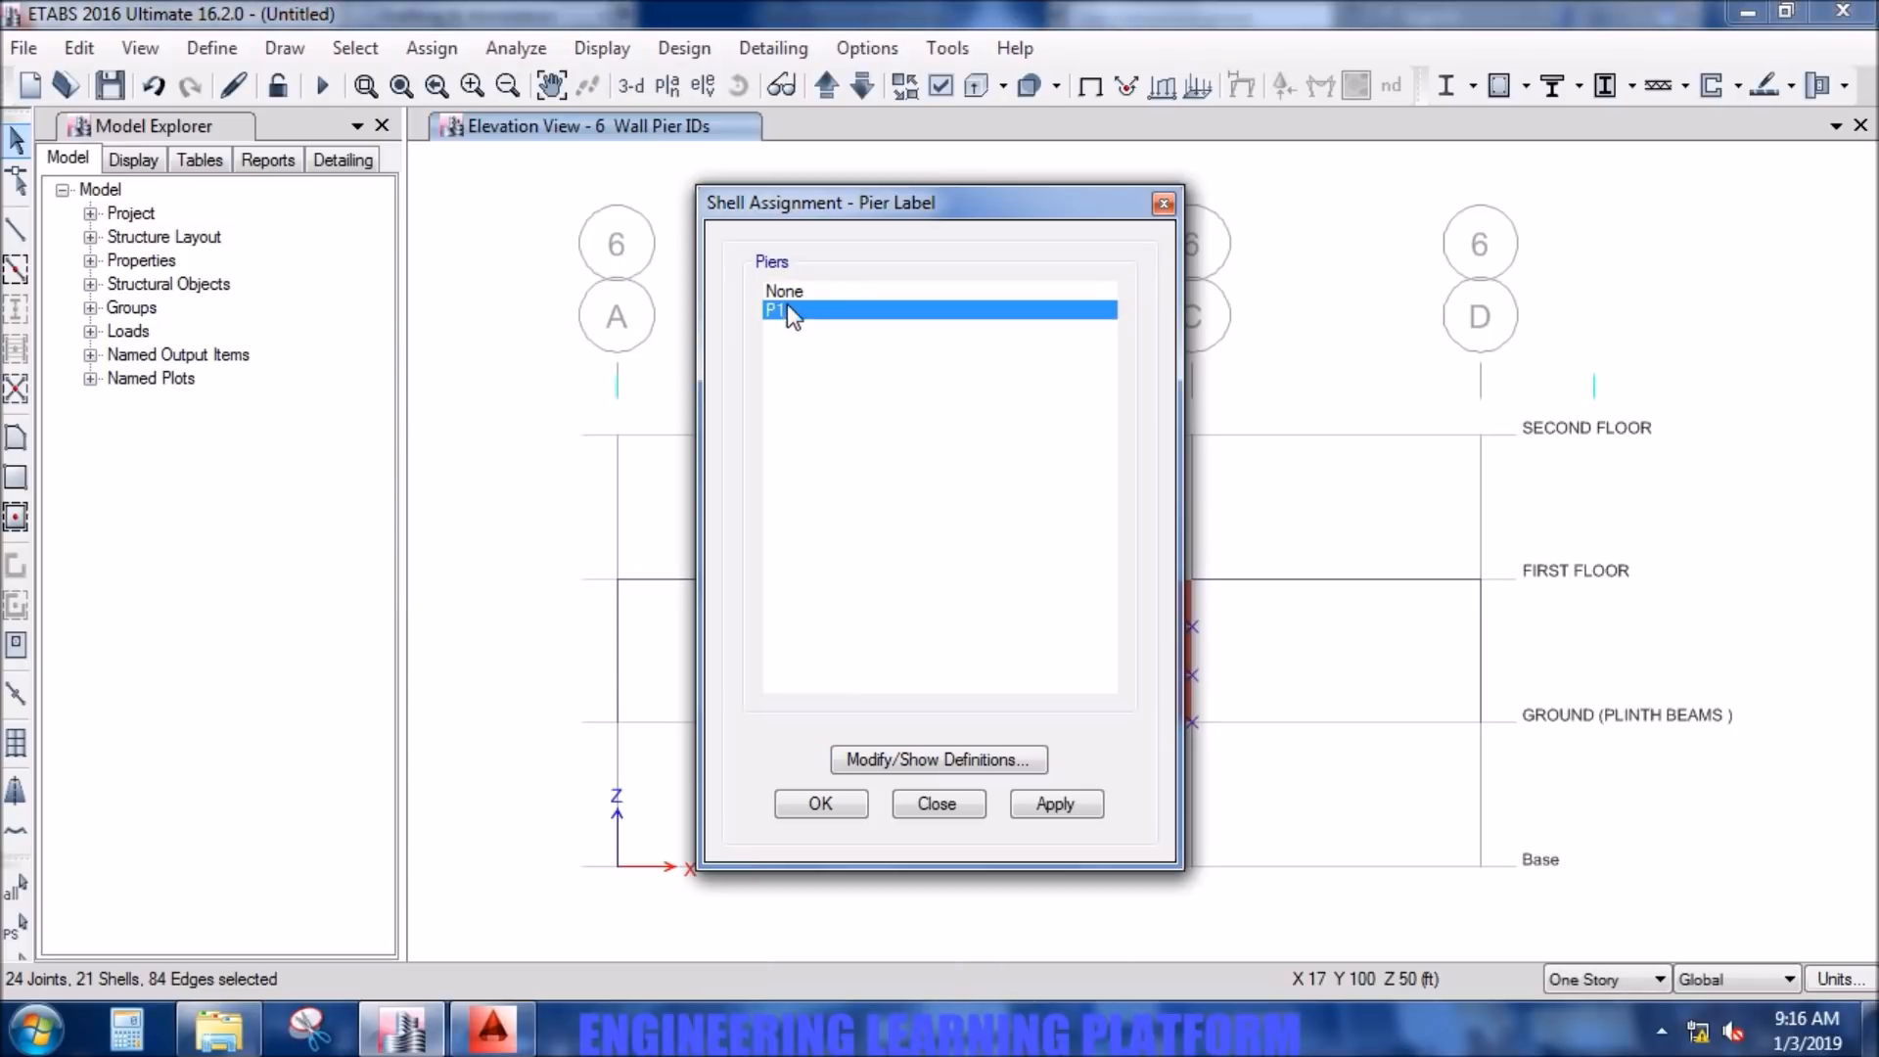
{"action": "left_click", "coordinate": [1000, 763]}
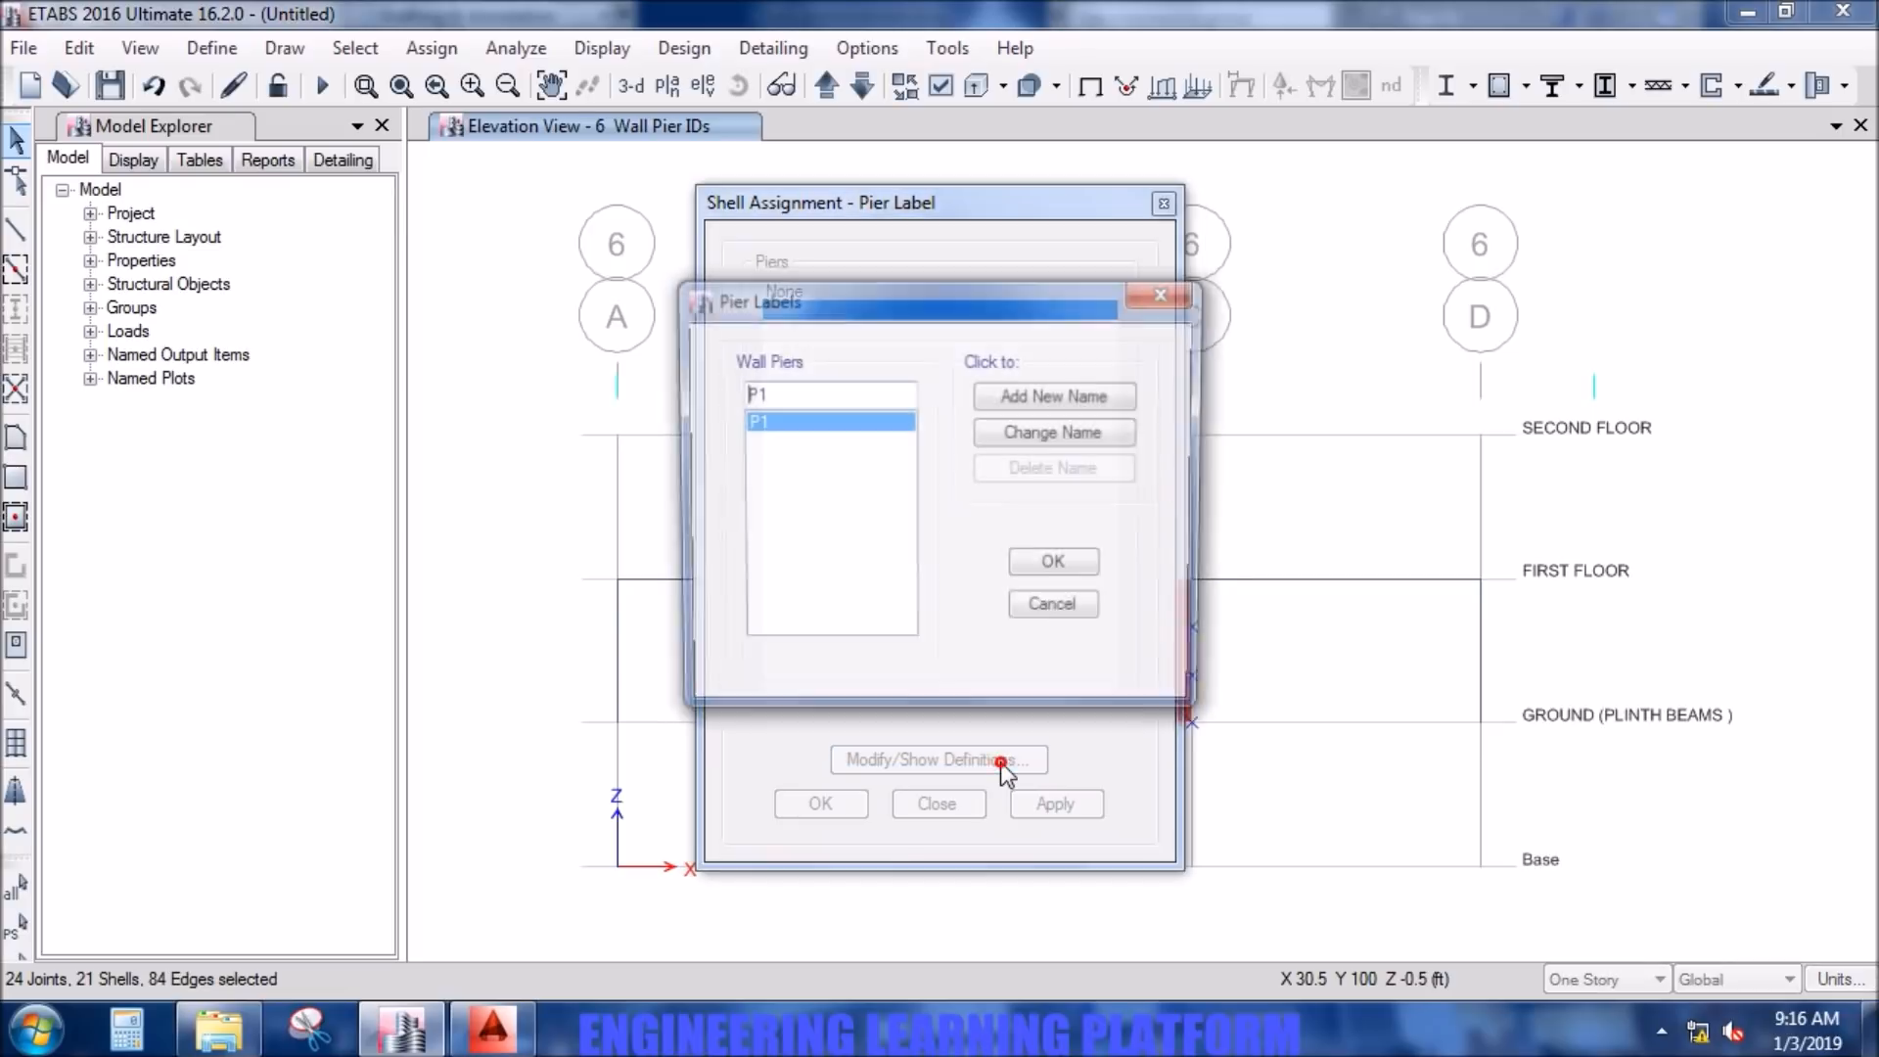
{"action": "left_click", "coordinate": [1117, 403]}
{"action": "left_click", "coordinate": [997, 614]}
{"action": "left_click", "coordinate": [786, 393]}
{"action": "key", "text": "BackSpace"}
{"action": "type", "text": "2"}
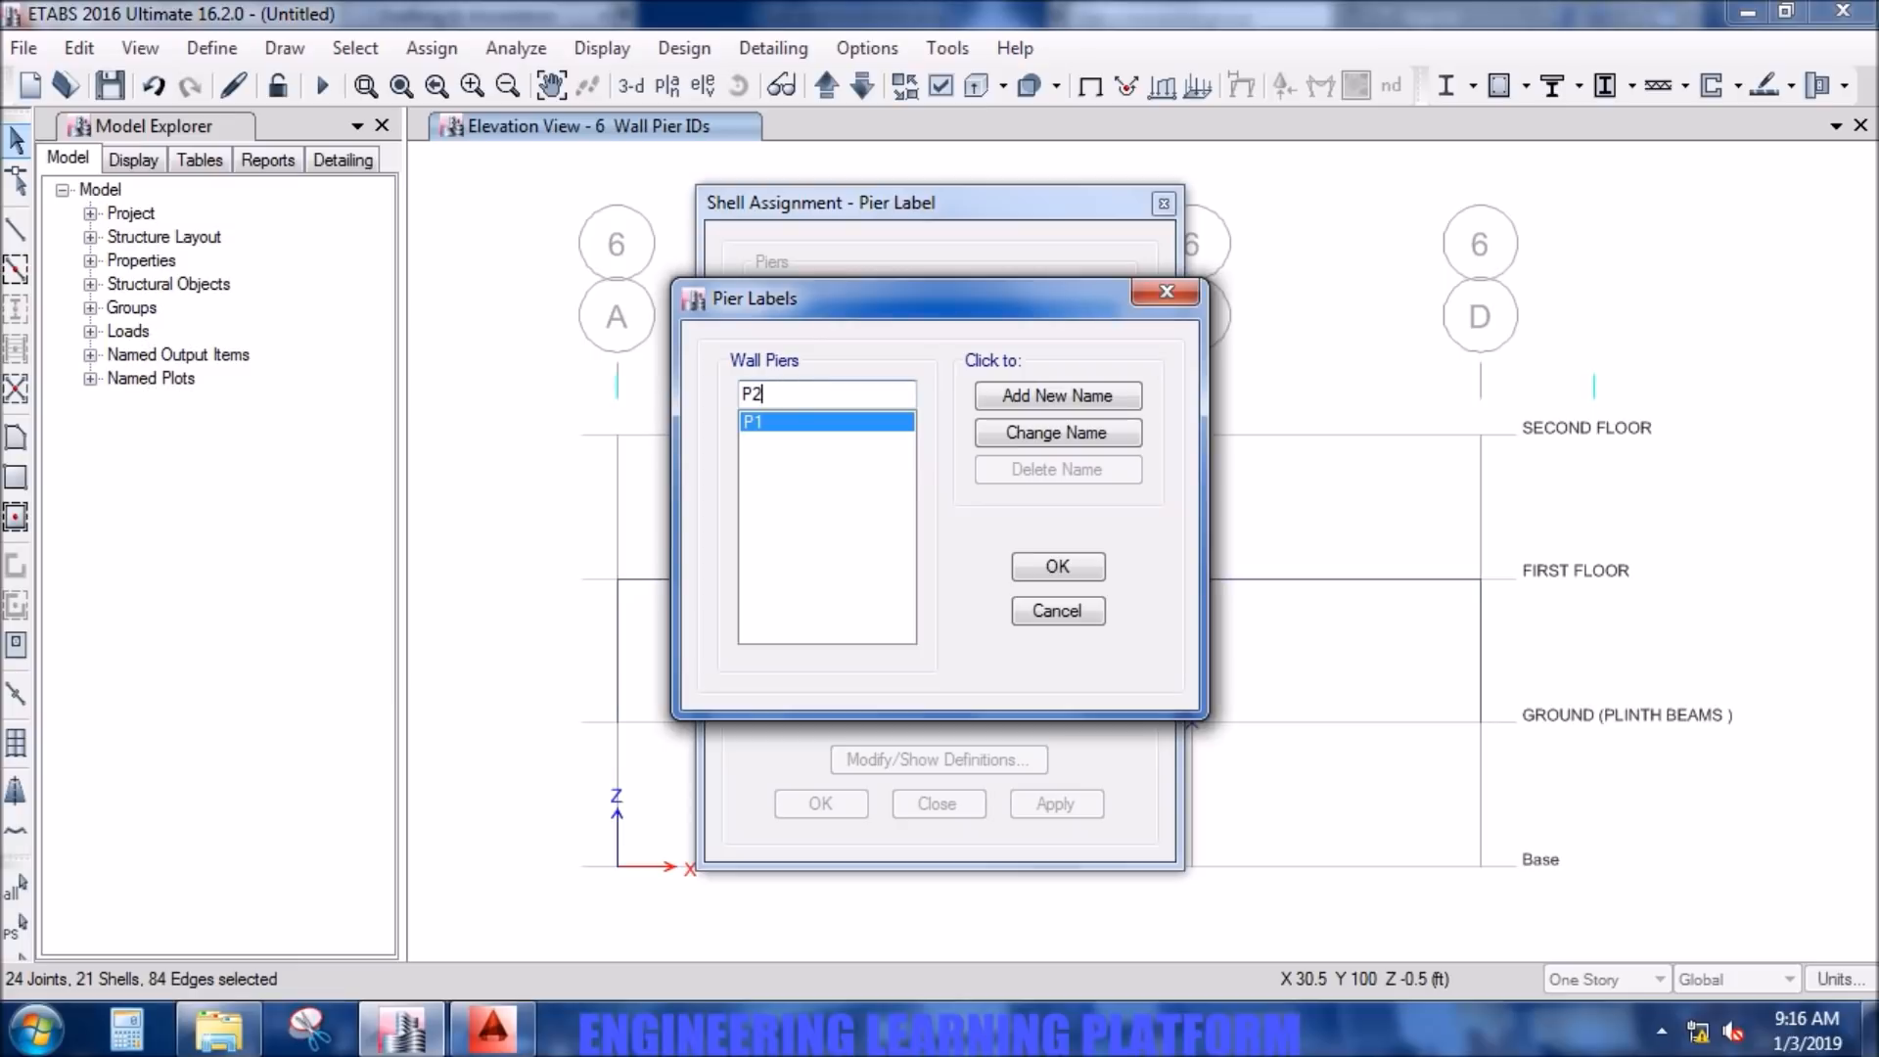
{"action": "left_click", "coordinate": [1009, 396]}
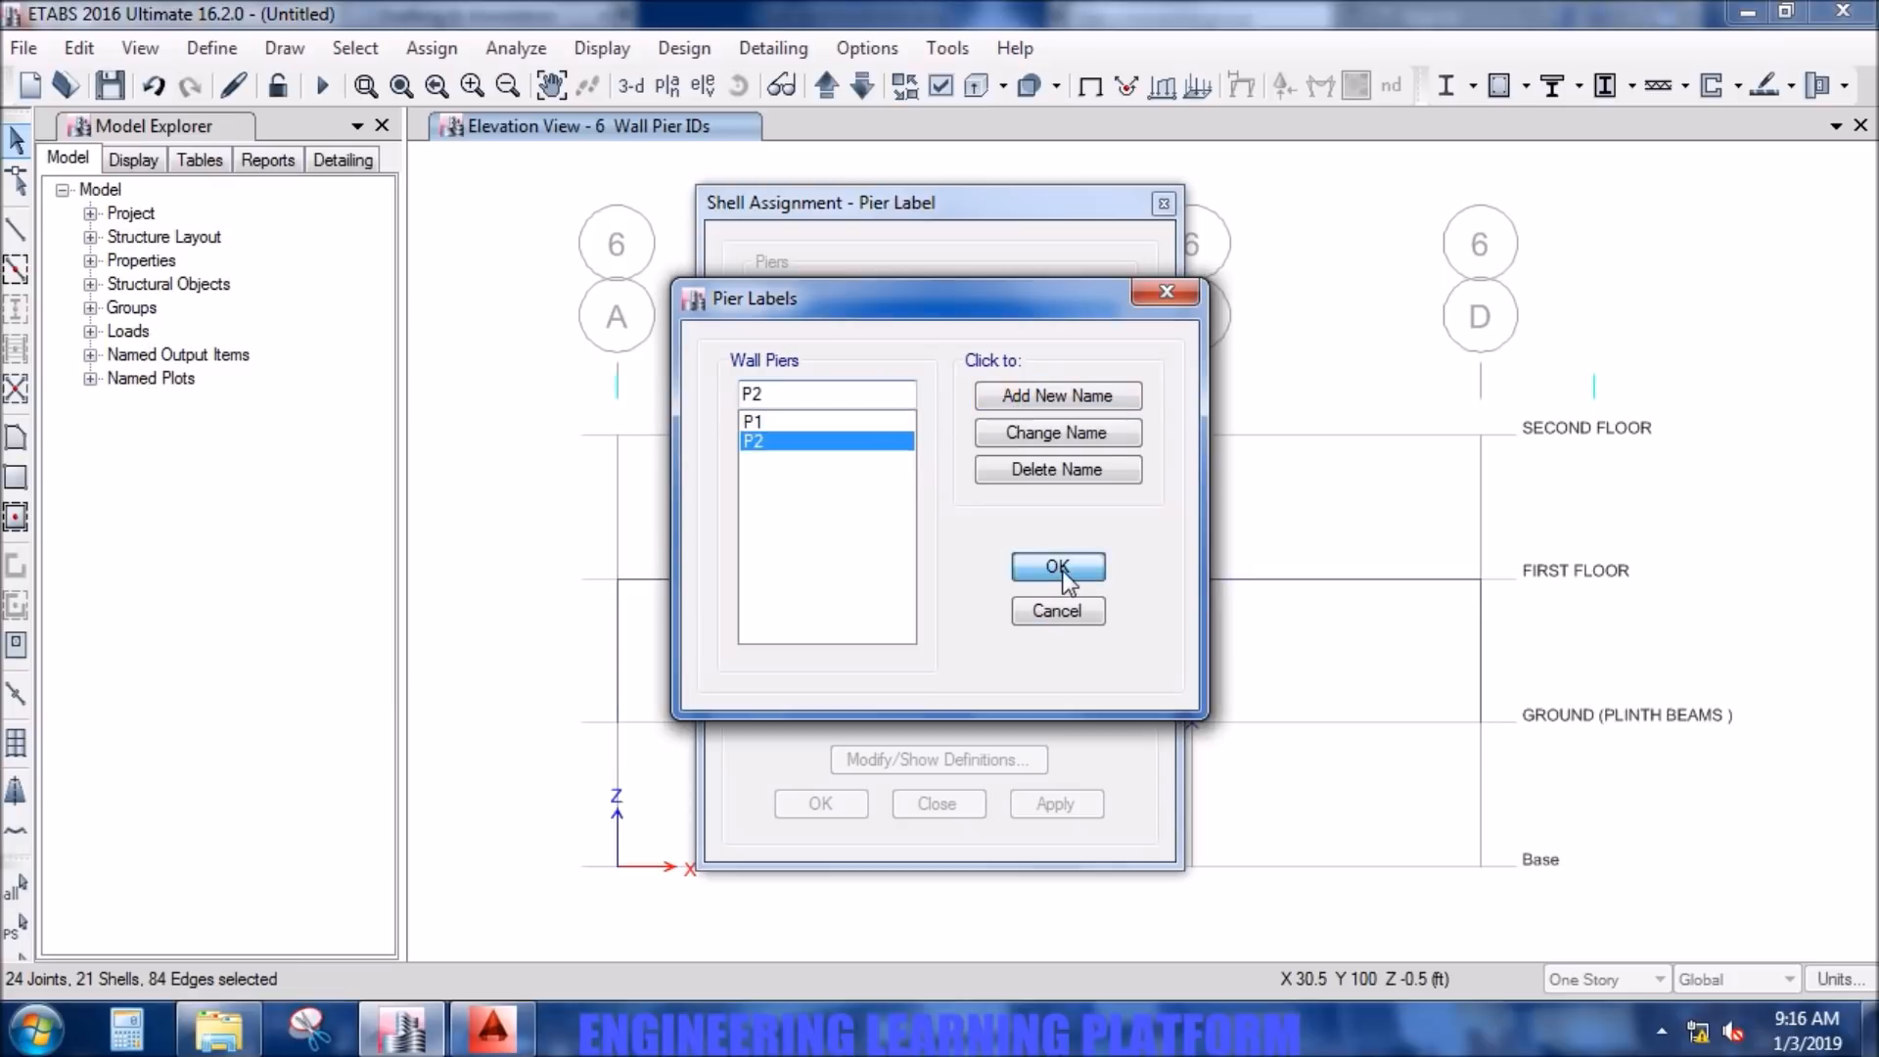
{"action": "left_click", "coordinate": [1057, 567]}
{"action": "left_click", "coordinate": [1030, 804]}
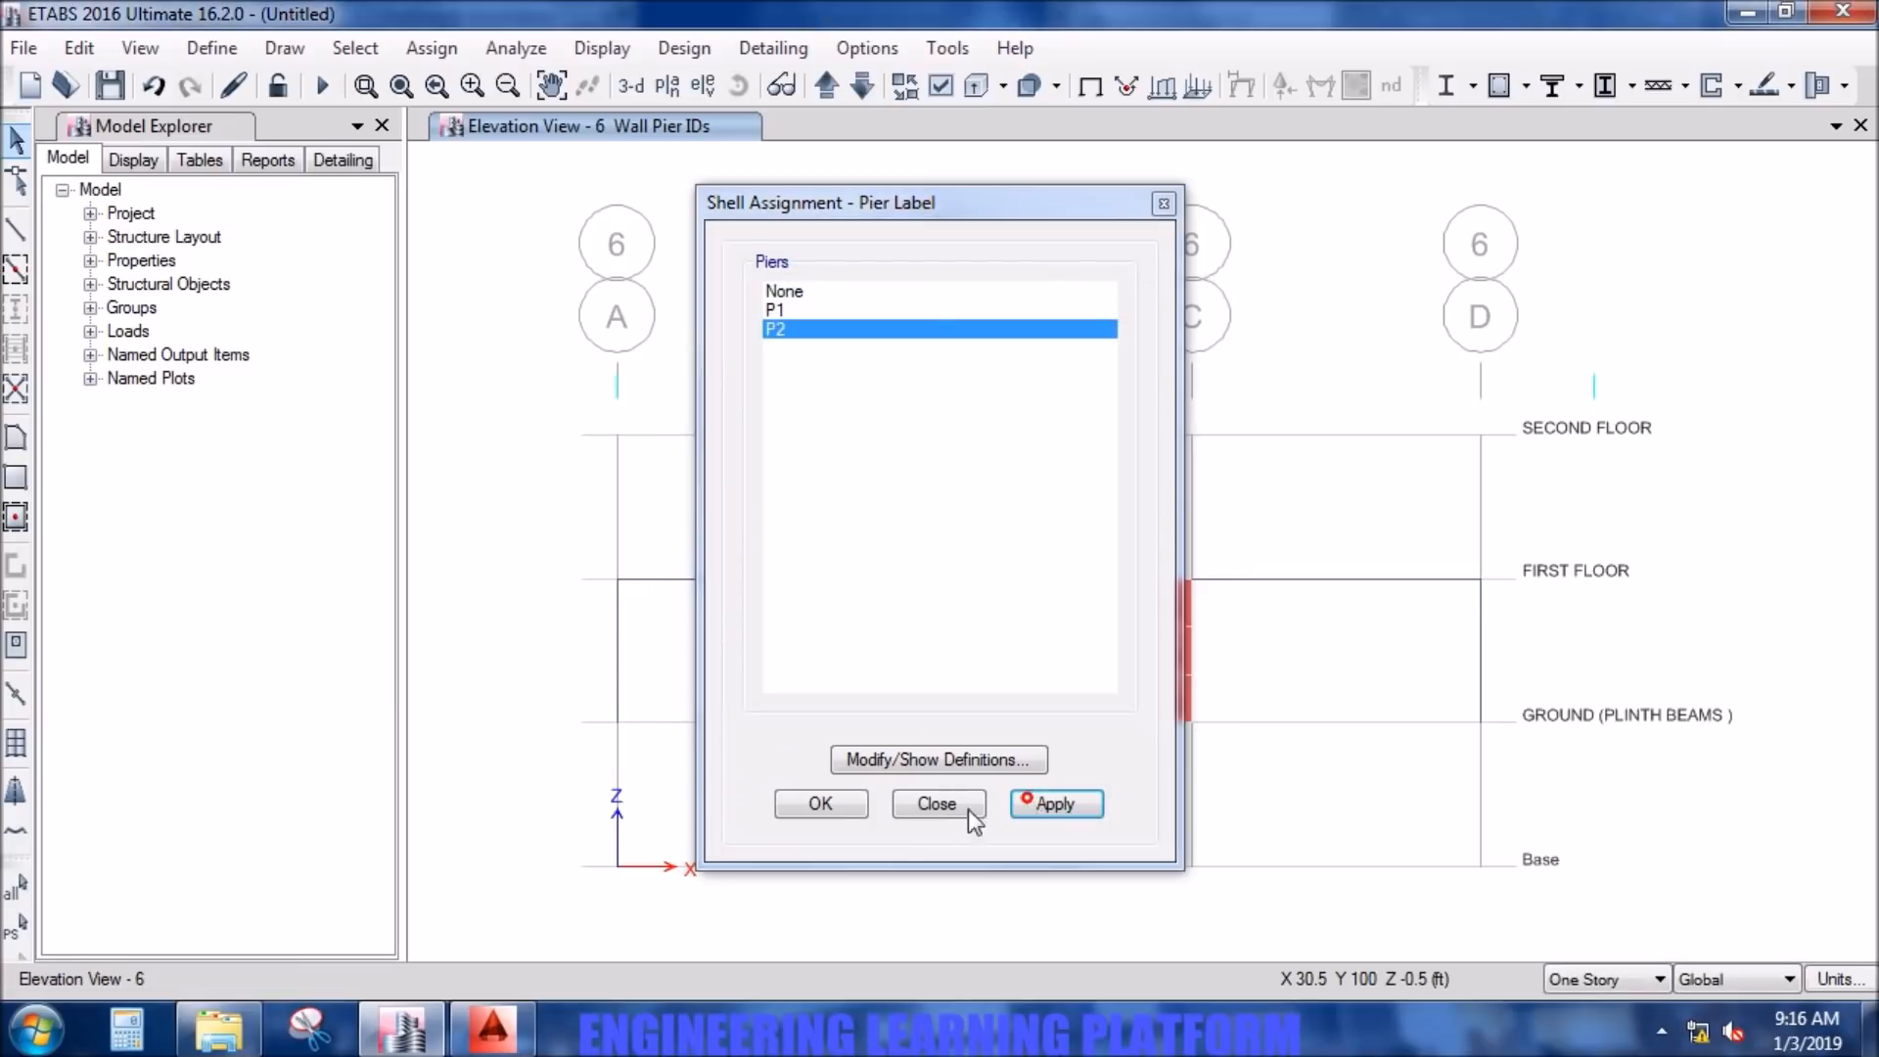
{"action": "left_click", "coordinate": [857, 805]}
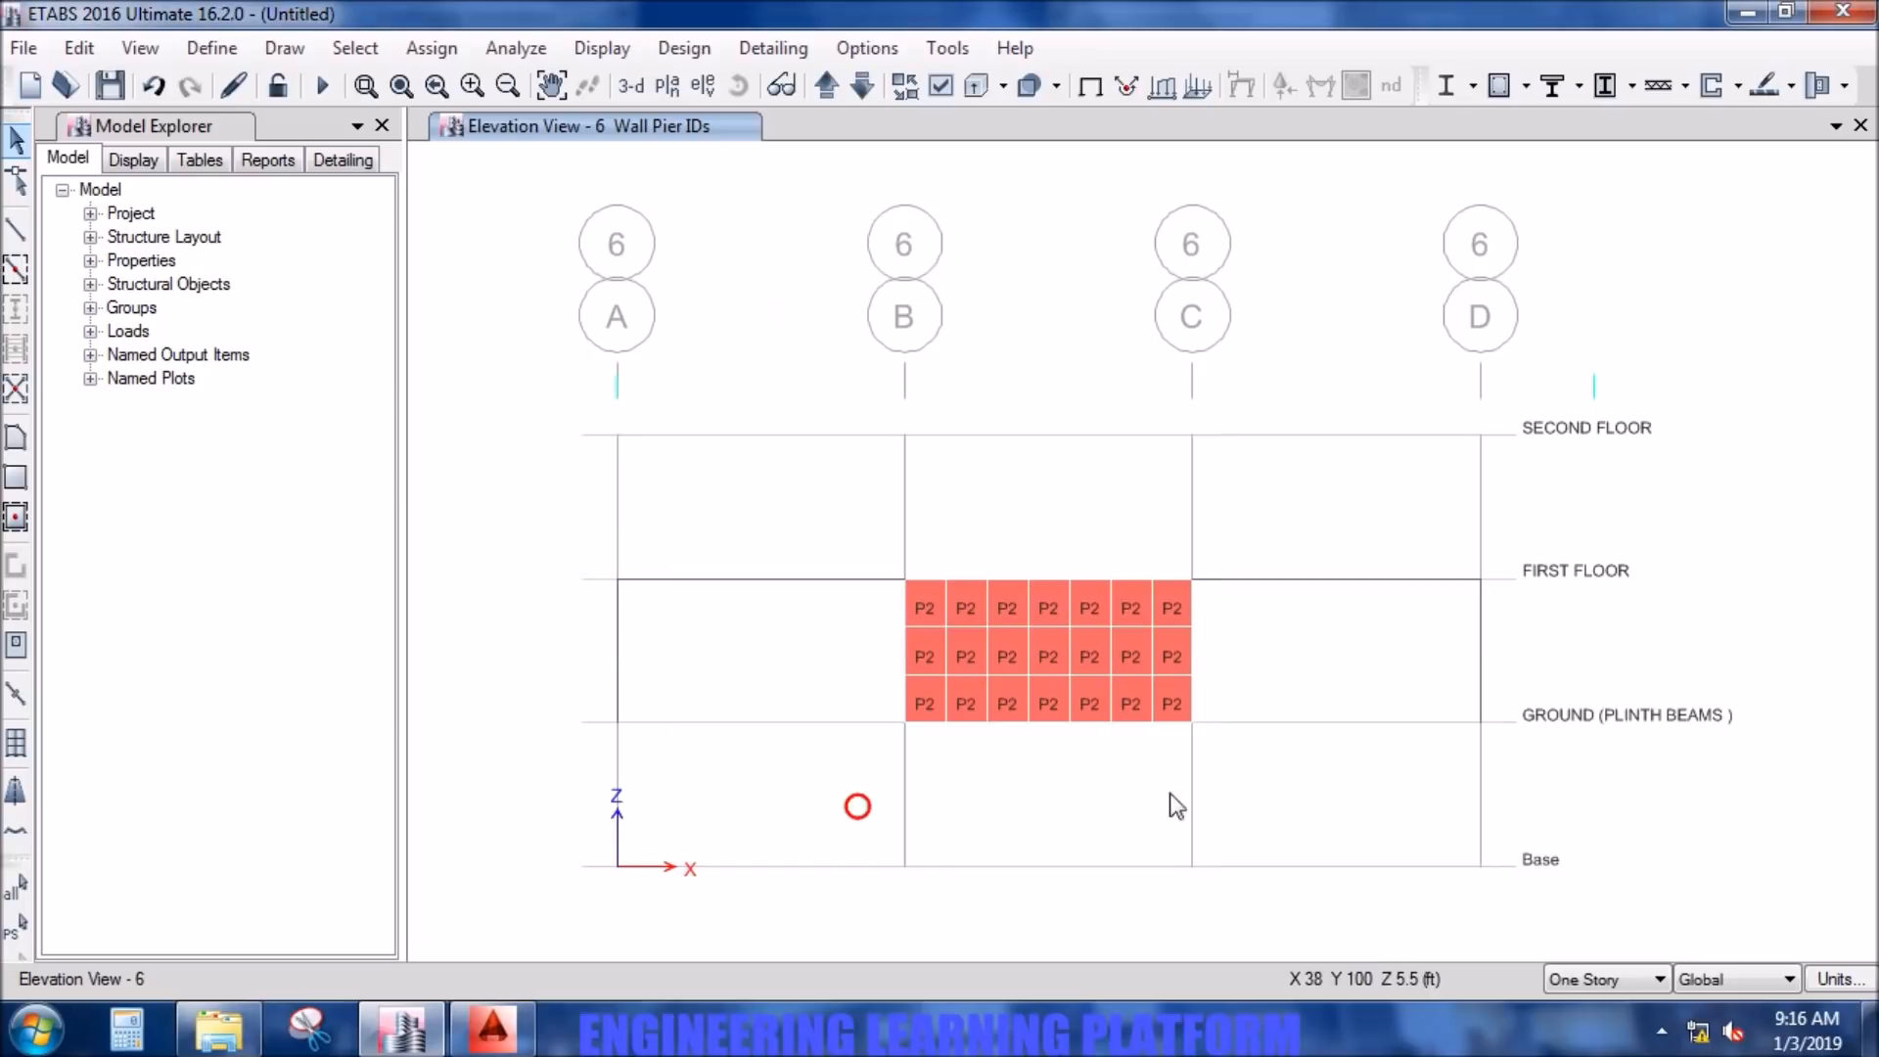
- Display the FIRST FLOOR plan view
{"action": "left_click", "coordinate": [678, 91]}
{"action": "left_click", "coordinate": [1047, 850]}
{"action": "left_click", "coordinate": [842, 848]}
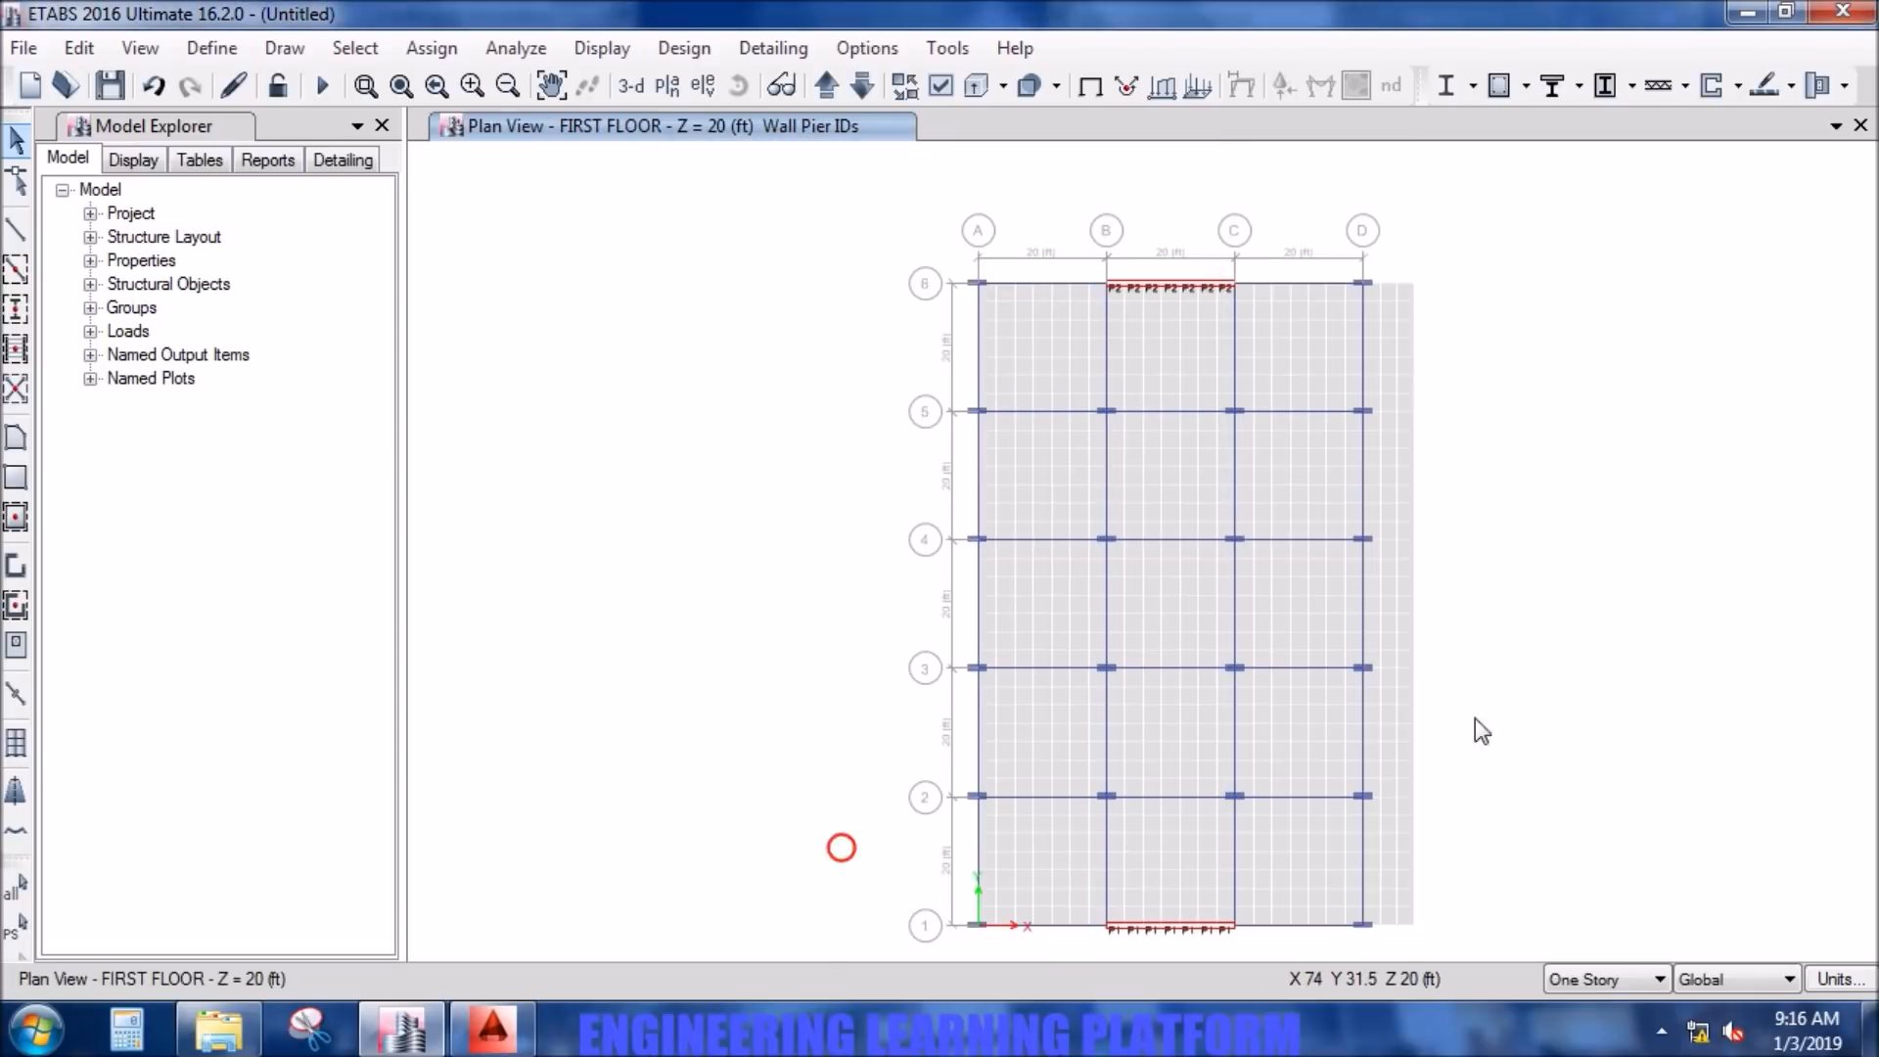
{"action": "right_click", "coordinate": [1567, 704]}
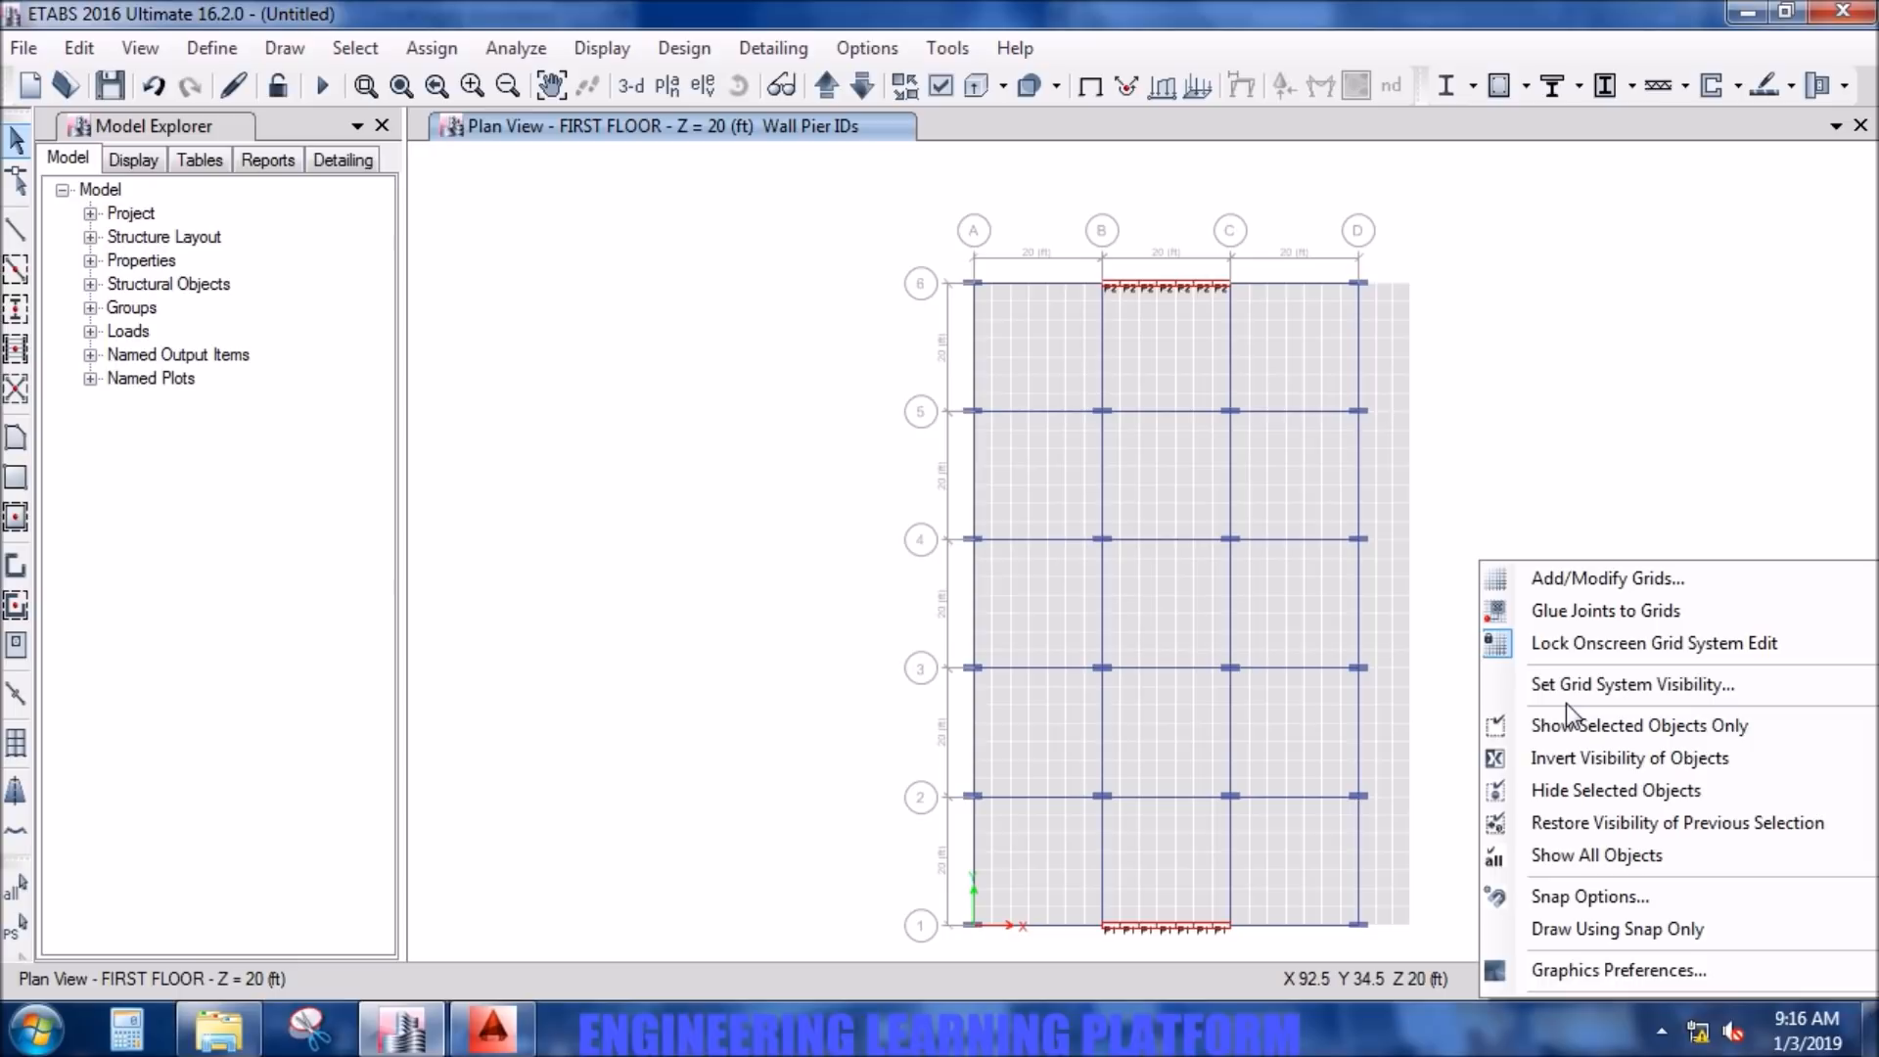
{"action": "left_click", "coordinate": [773, 463]}
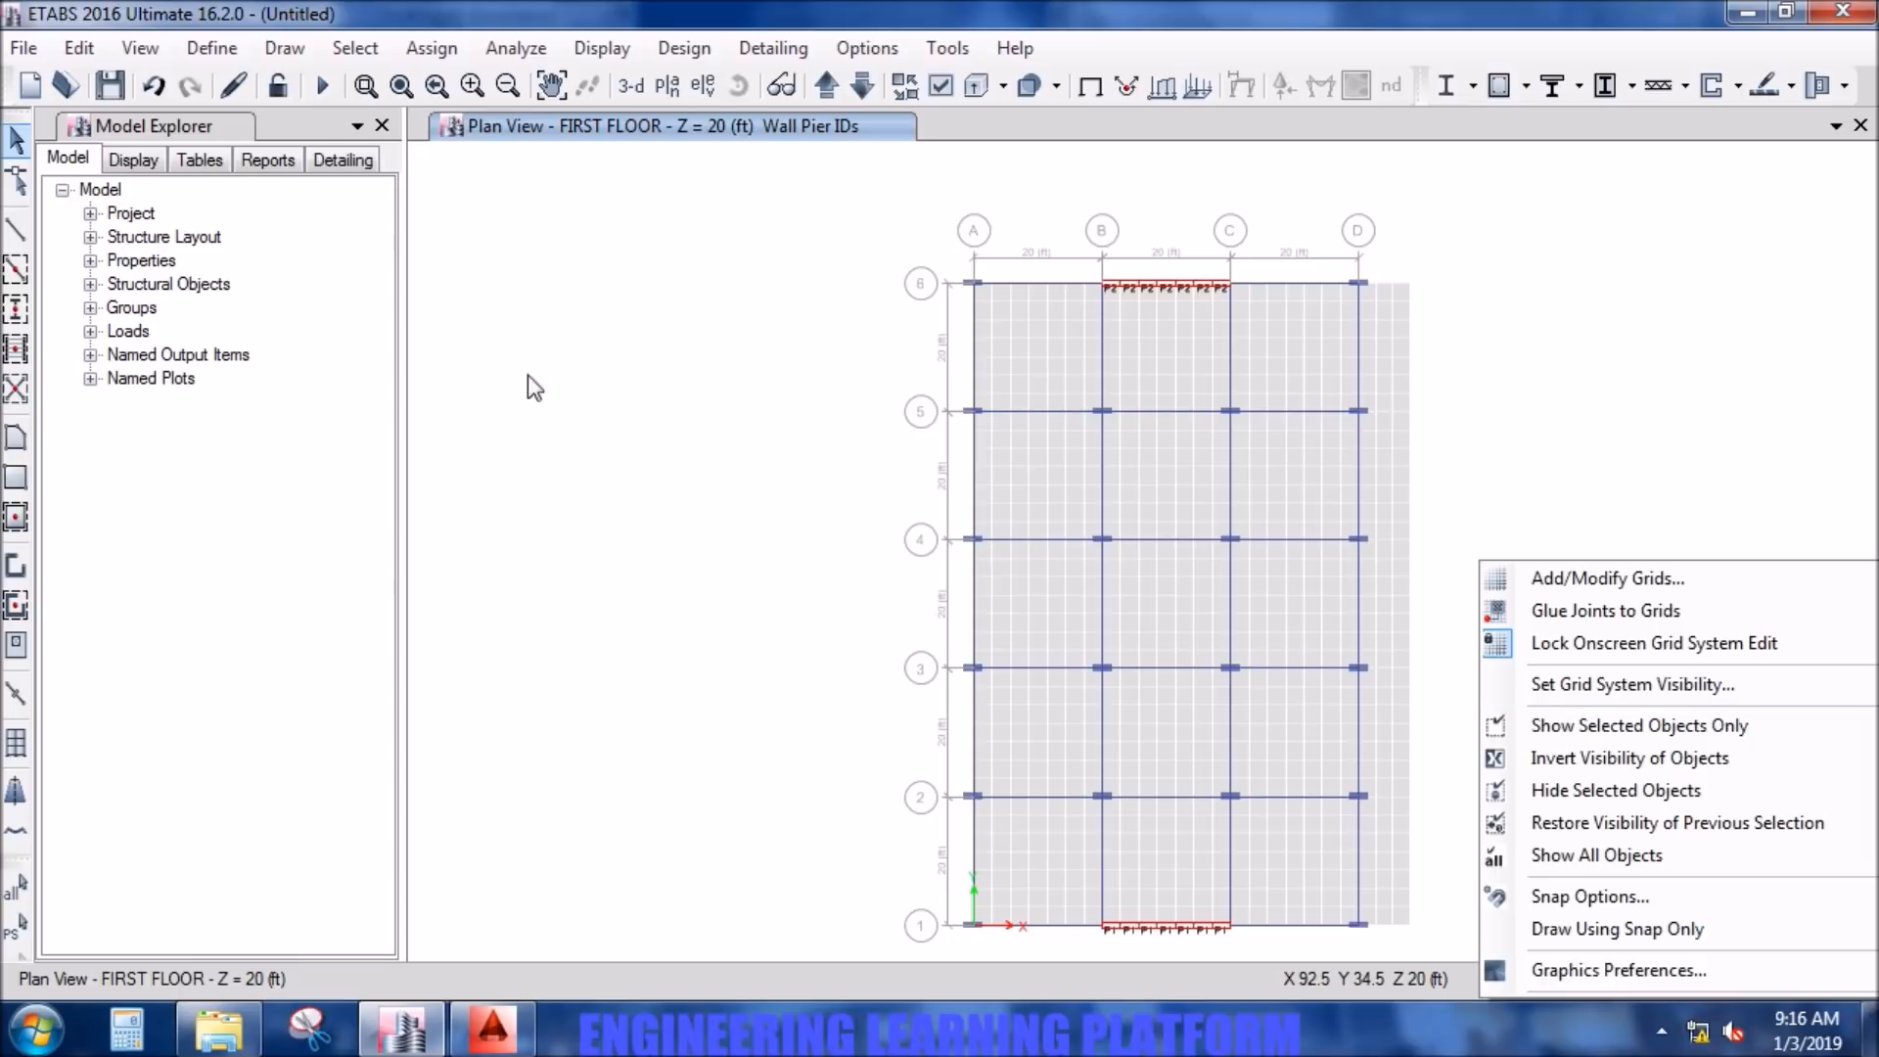
- Add a load pattern named FINISHES of type Super Dead to the load pattern definitions
{"action": "left_click", "coordinate": [235, 45]}
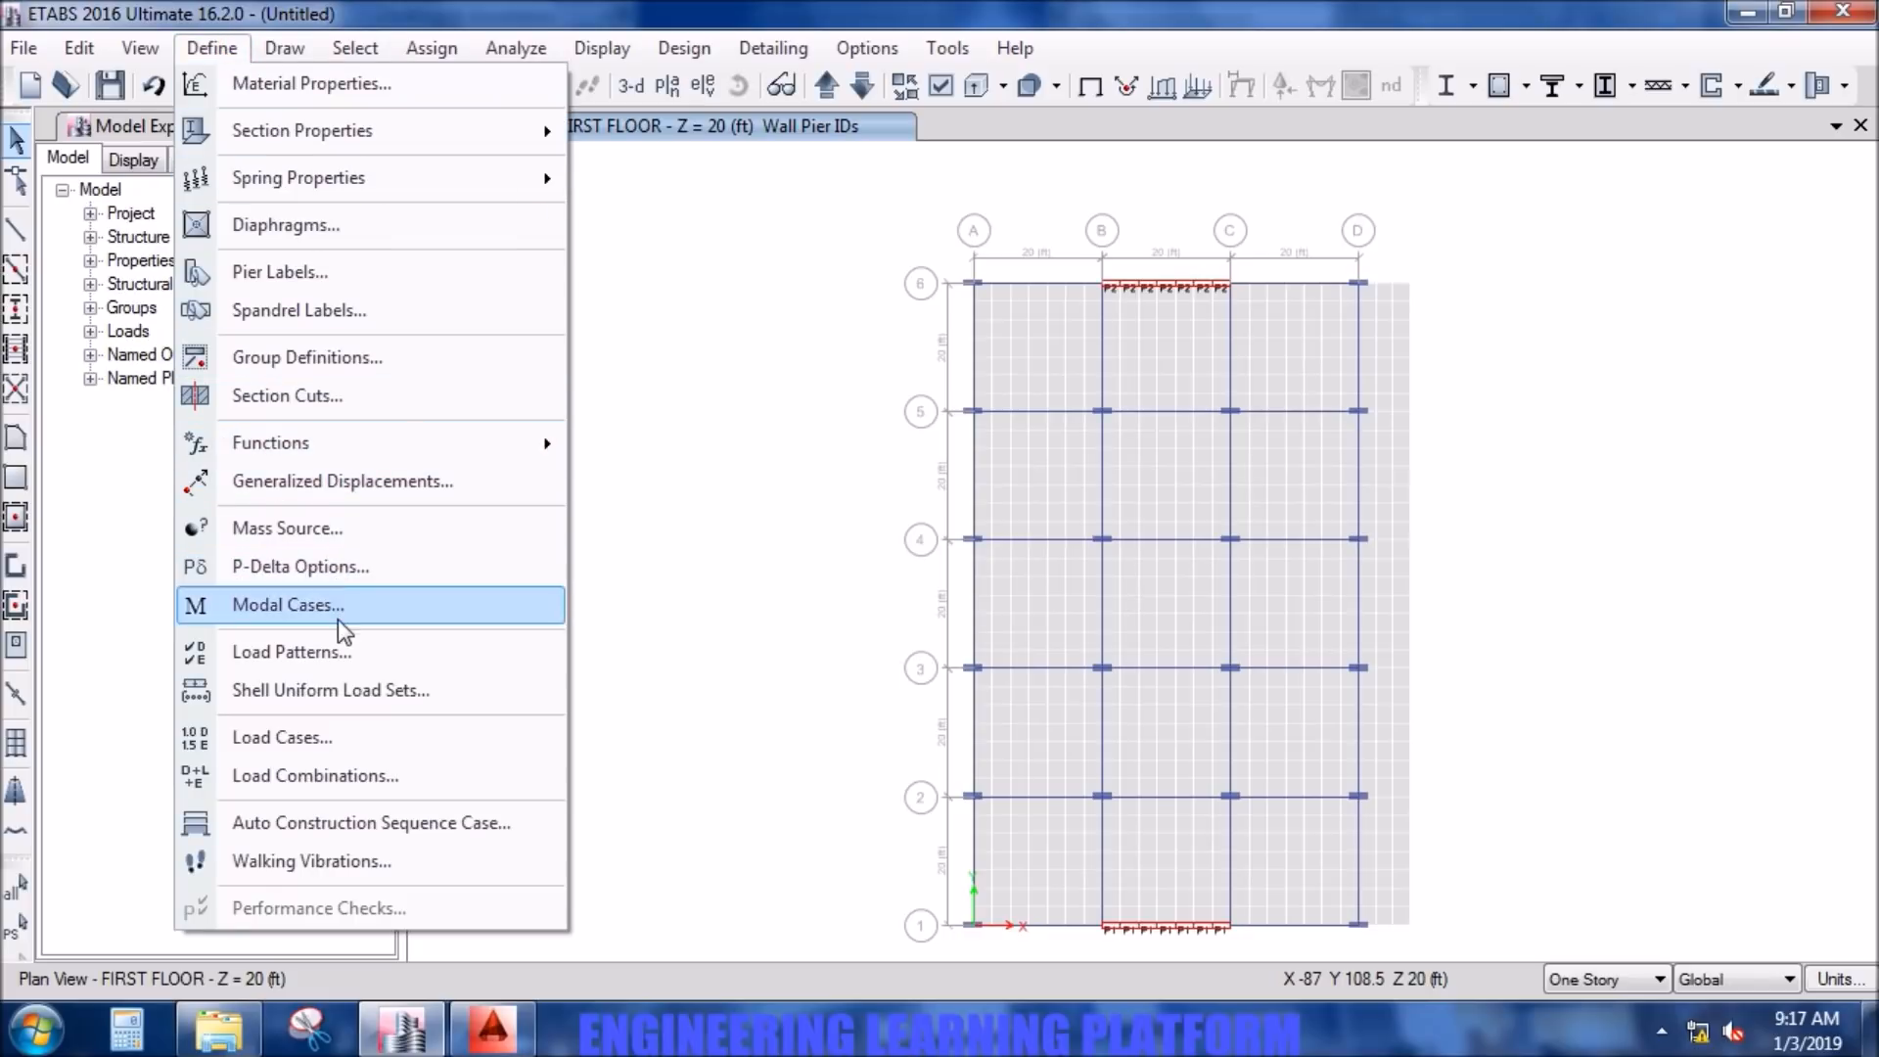
{"action": "left_click", "coordinate": [338, 653]}
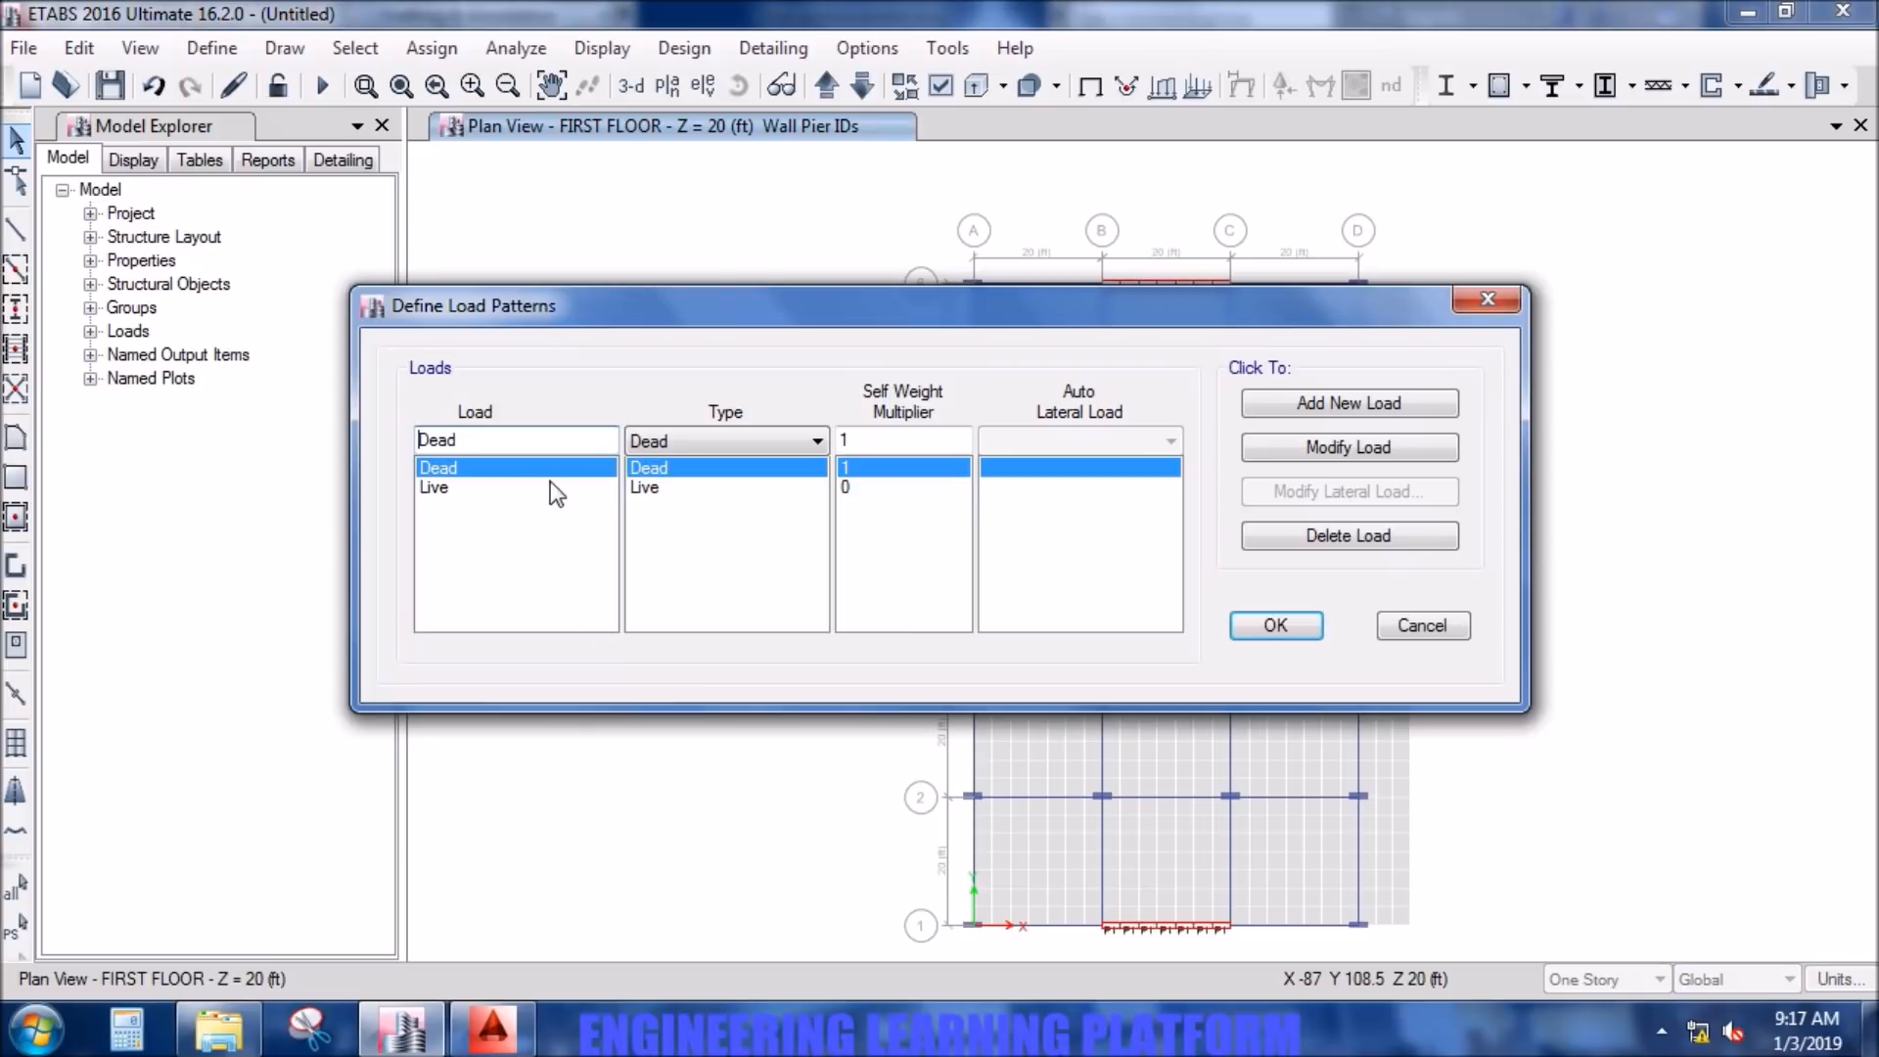
{"action": "left_click_drag", "start_coordinate": [516, 444], "coordinate": [391, 442]}
{"action": "type", "text": "F"}
{"action": "left_click", "coordinate": [692, 440]}
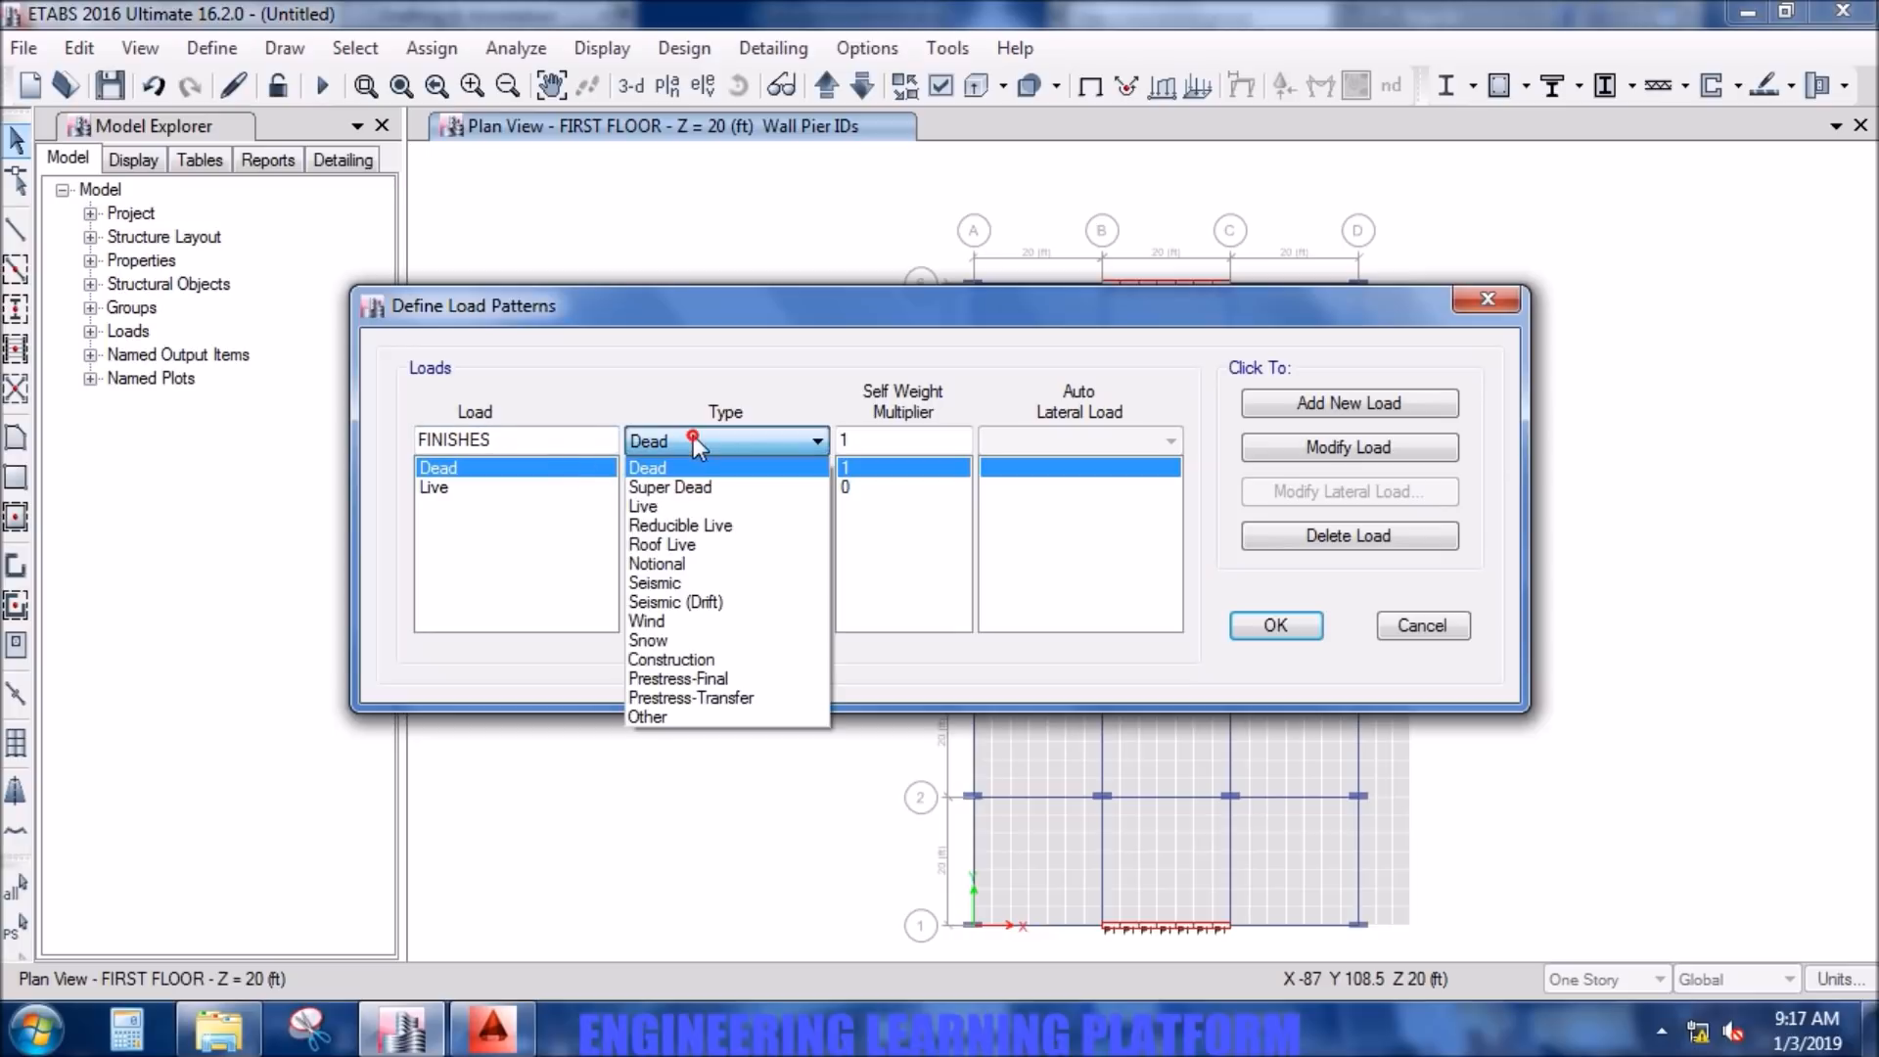
{"action": "left_click", "coordinate": [699, 488]}
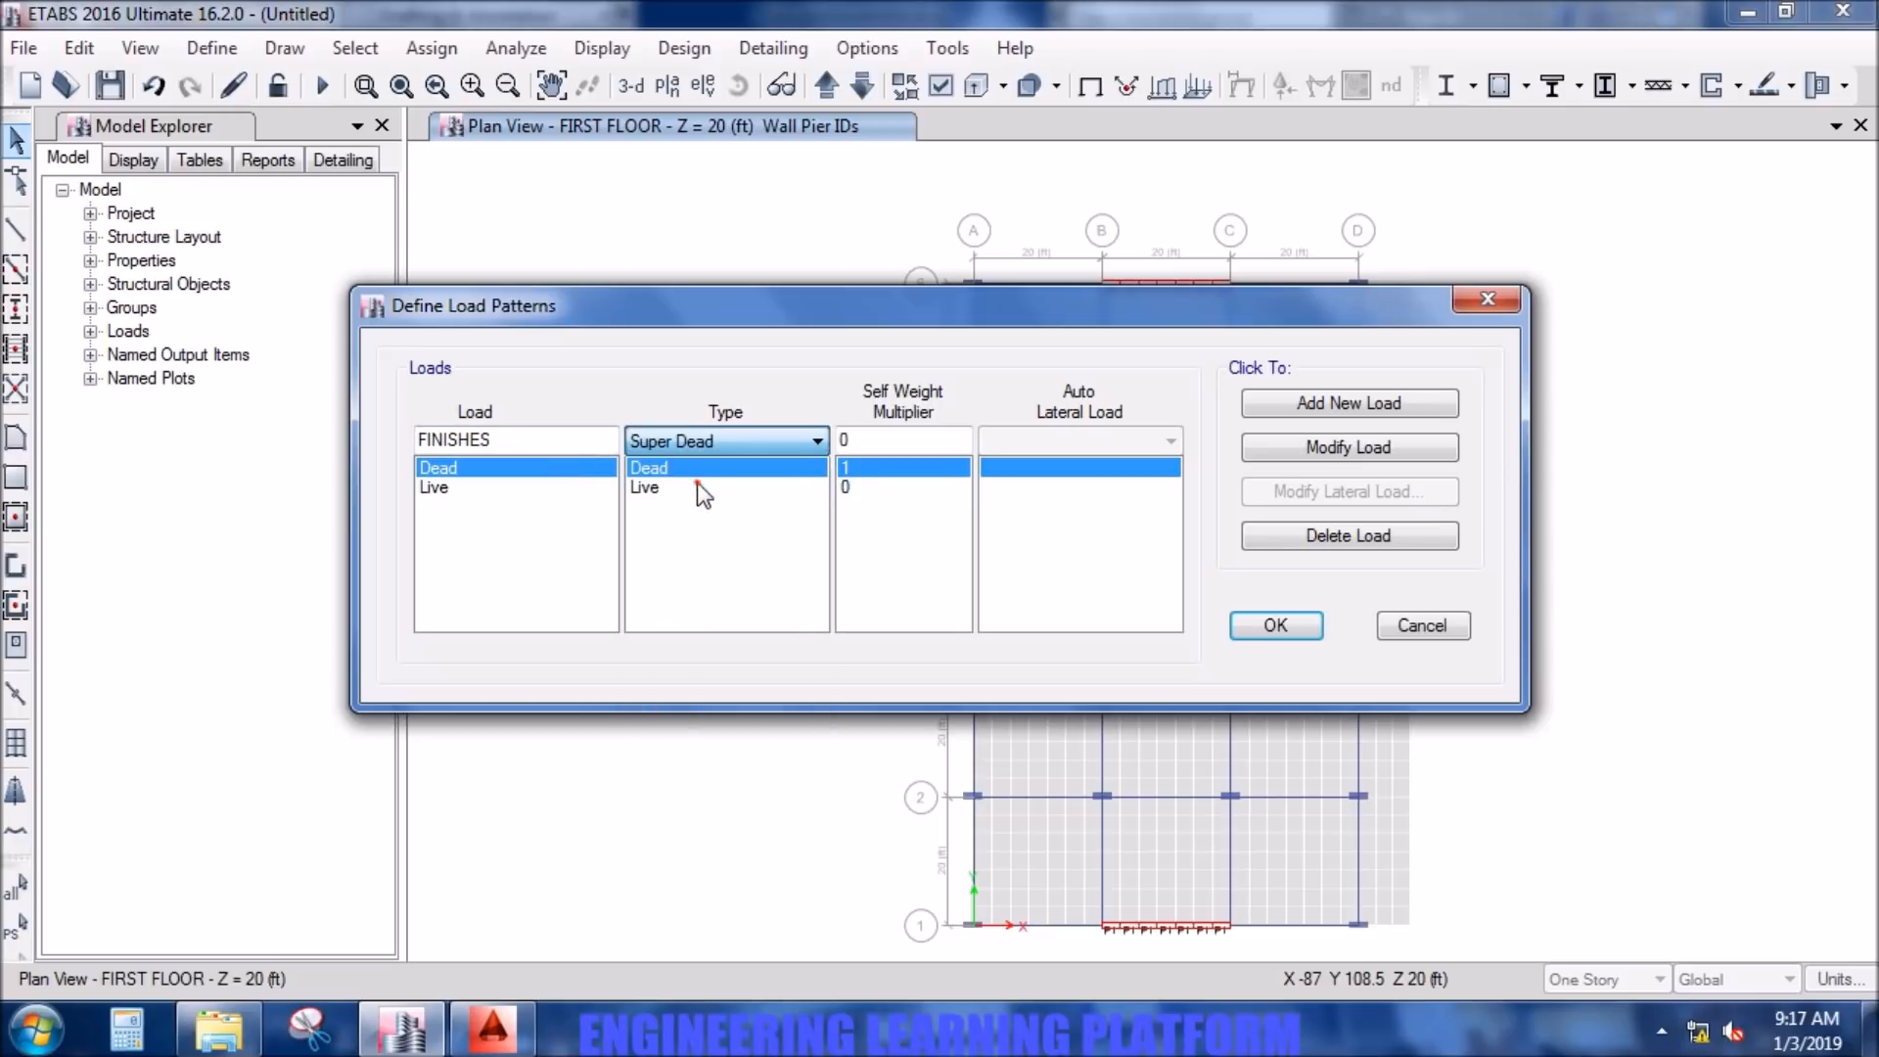
{"action": "left_click", "coordinate": [1314, 408]}
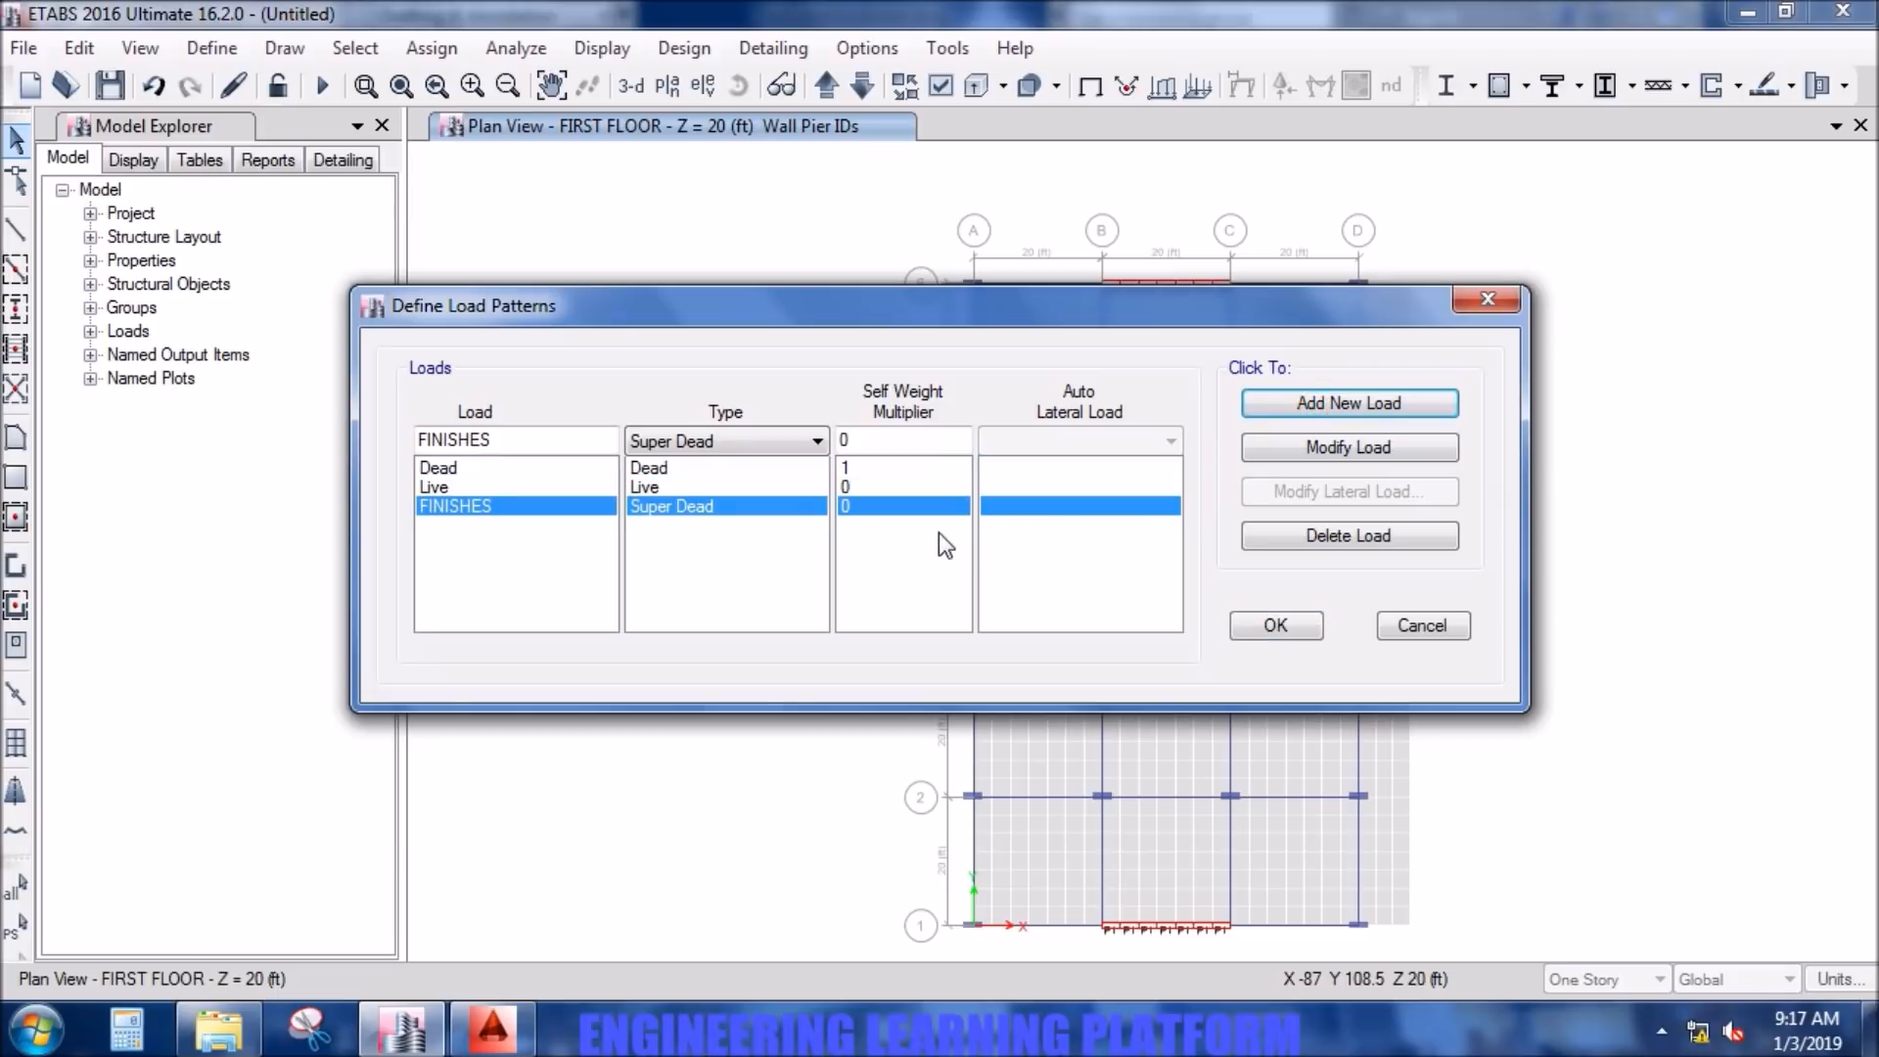
{"action": "left_click", "coordinate": [1303, 630]}
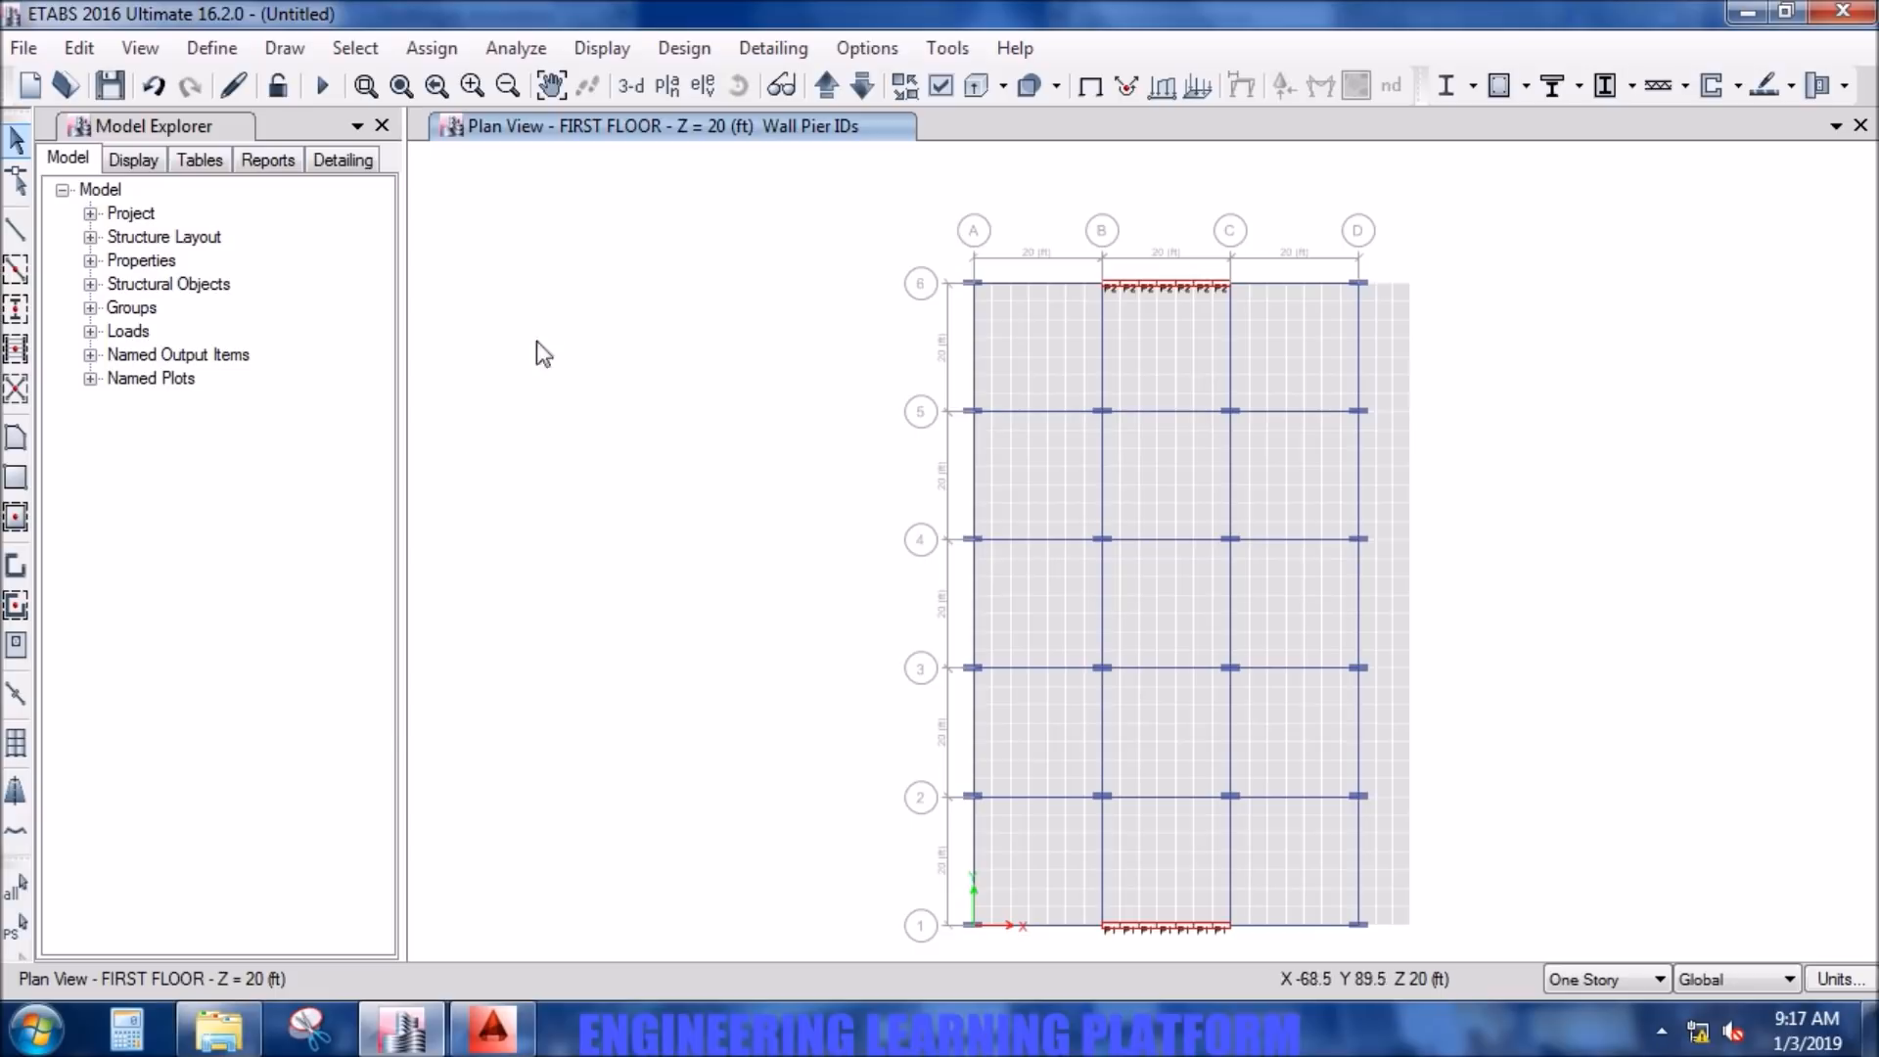
- Select all slab shells that have the SLAB 10INCH section property
{"action": "left_click", "coordinate": [354, 48]}
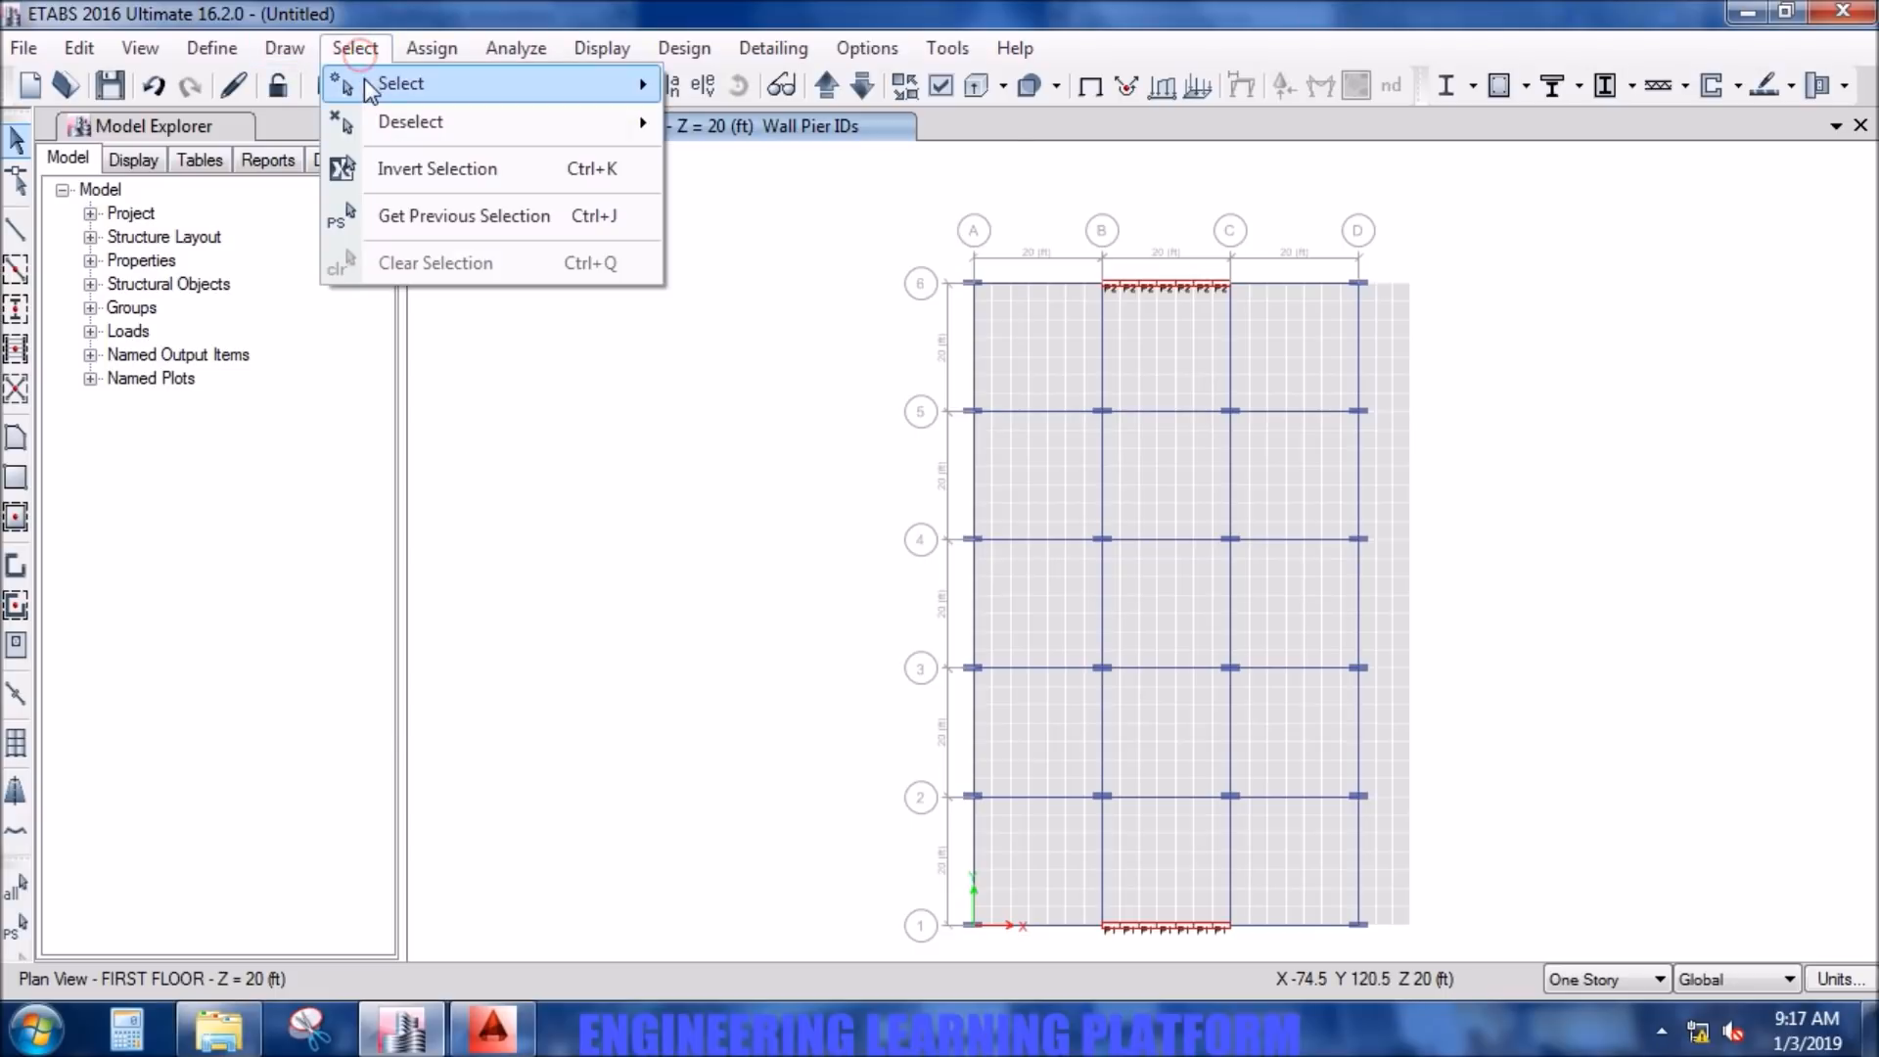
{"action": "mouse_move", "coordinate": [397, 84]}
{"action": "mouse_move", "coordinate": [832, 348]}
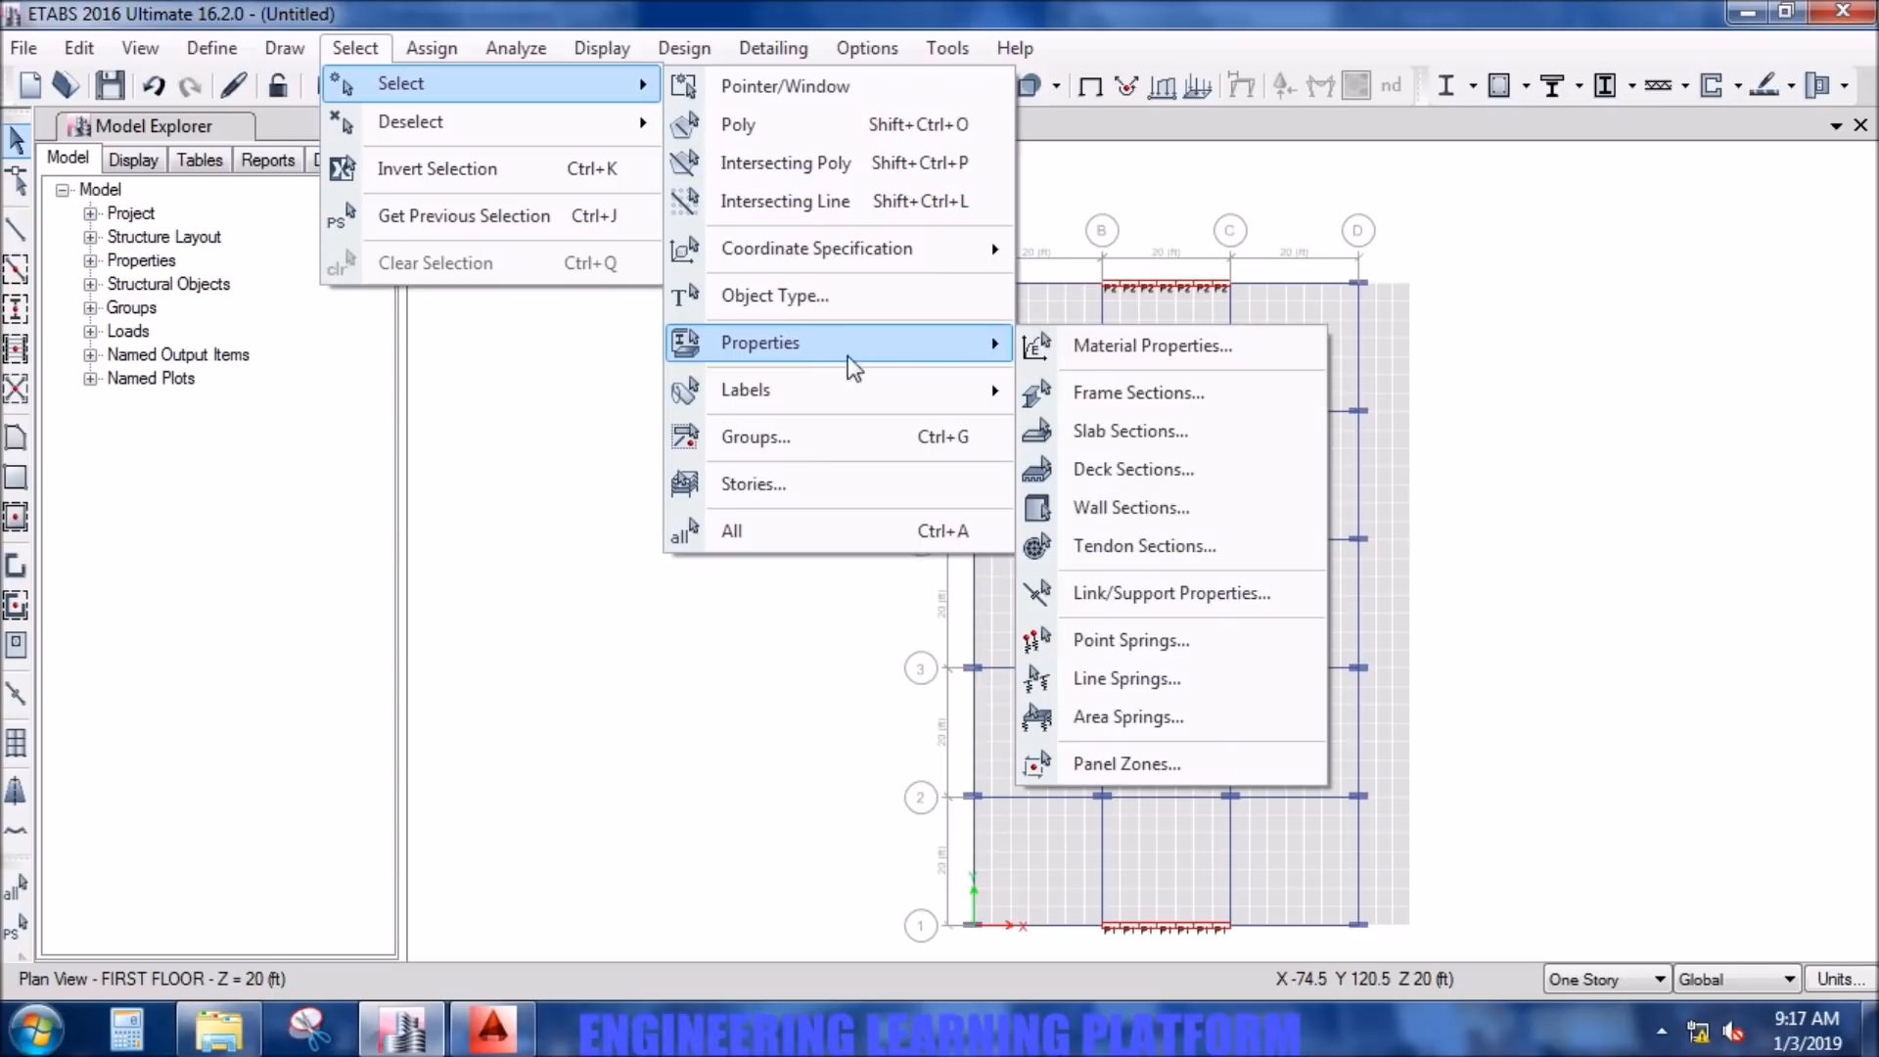
{"action": "left_click", "coordinate": [1146, 430]}
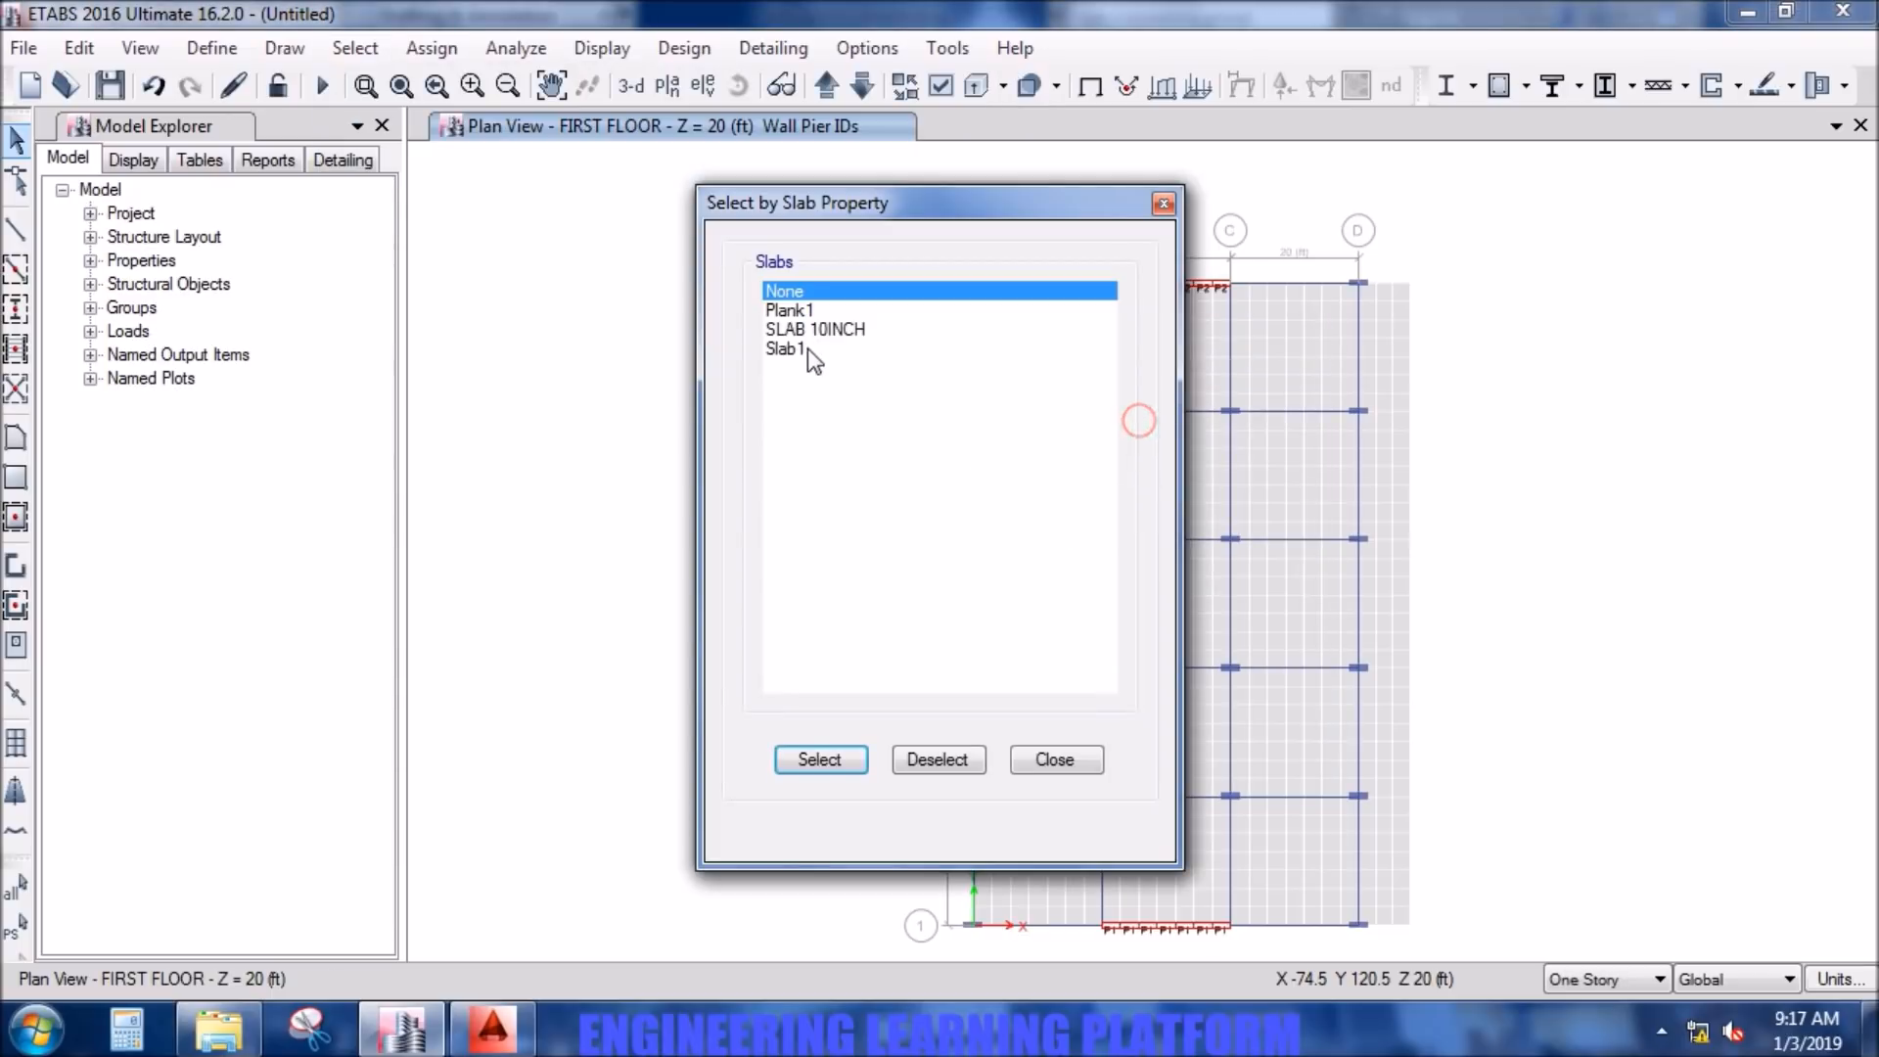
{"action": "left_click", "coordinate": [820, 330]}
{"action": "left_click", "coordinate": [818, 759]}
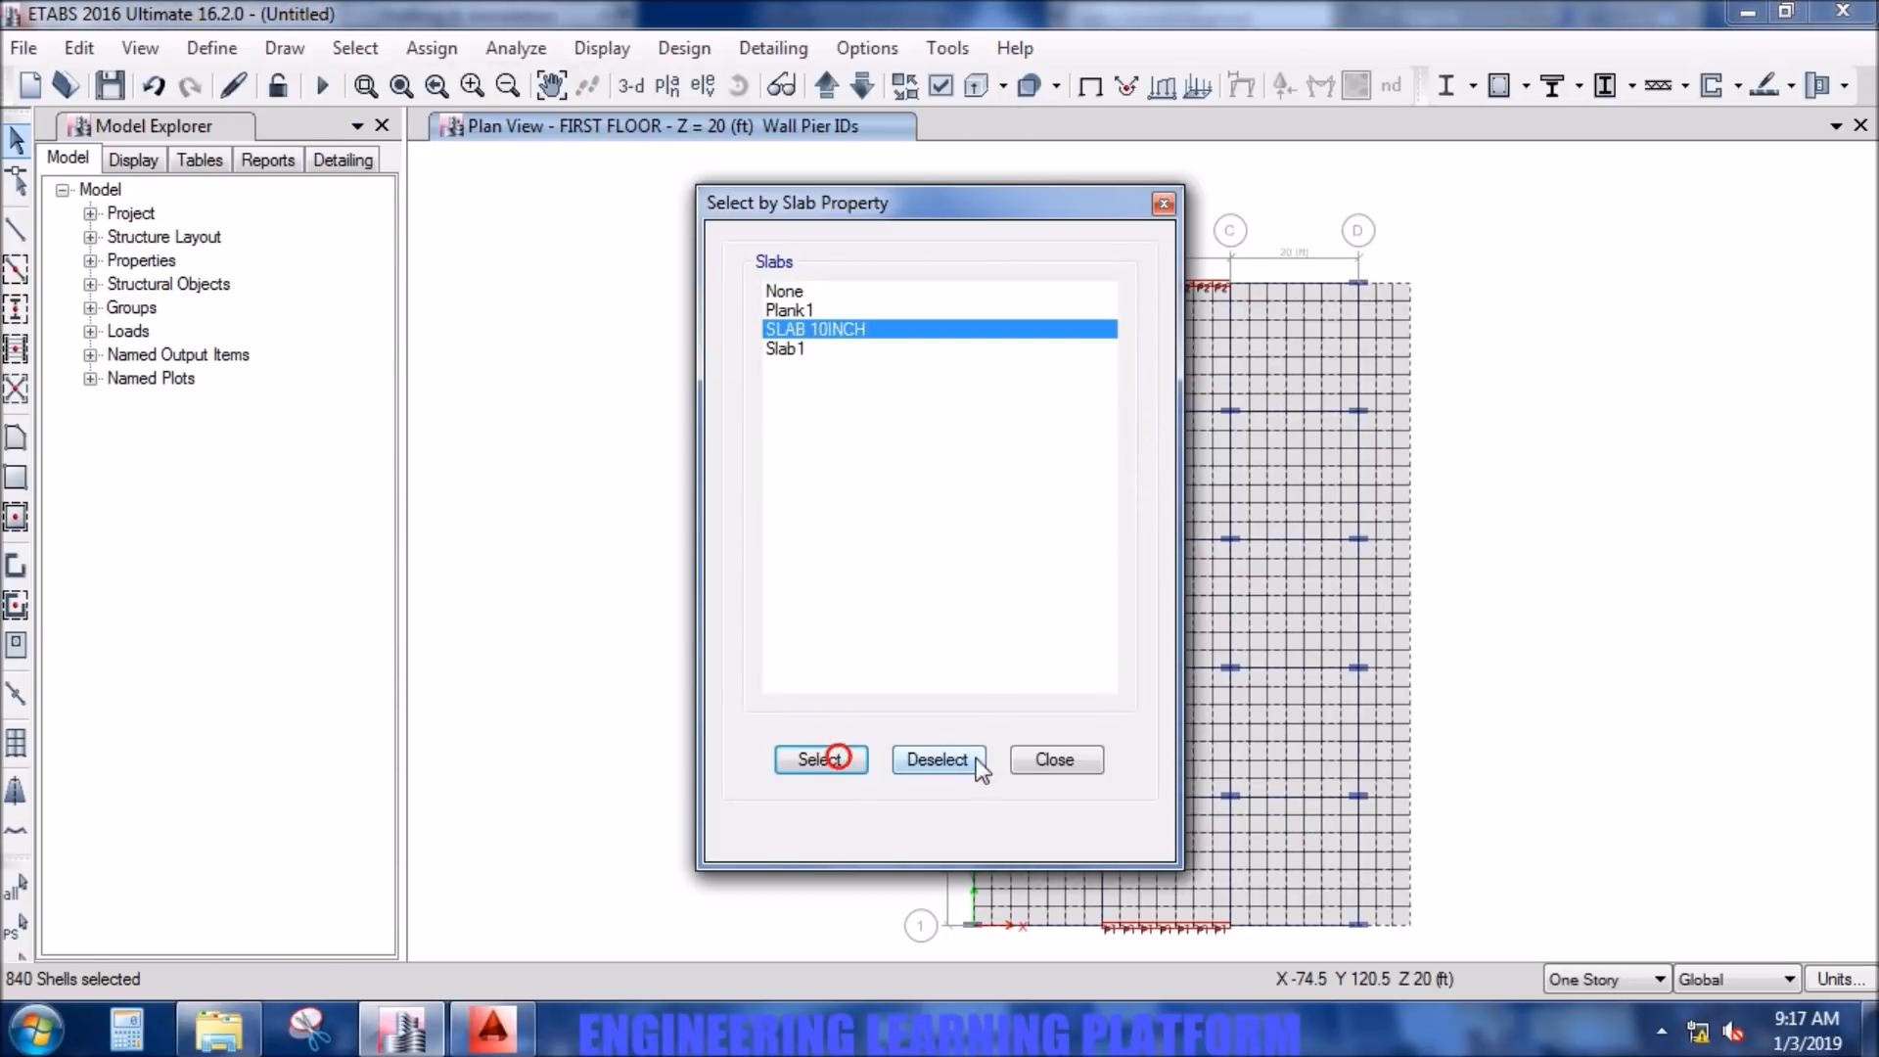
{"action": "left_click", "coordinate": [1052, 759]}
- Assign a uniform Live shell load of 40 lb/ft² in the Gravity direction to the selected slabs, replacing existing loads
{"action": "left_click", "coordinate": [431, 48]}
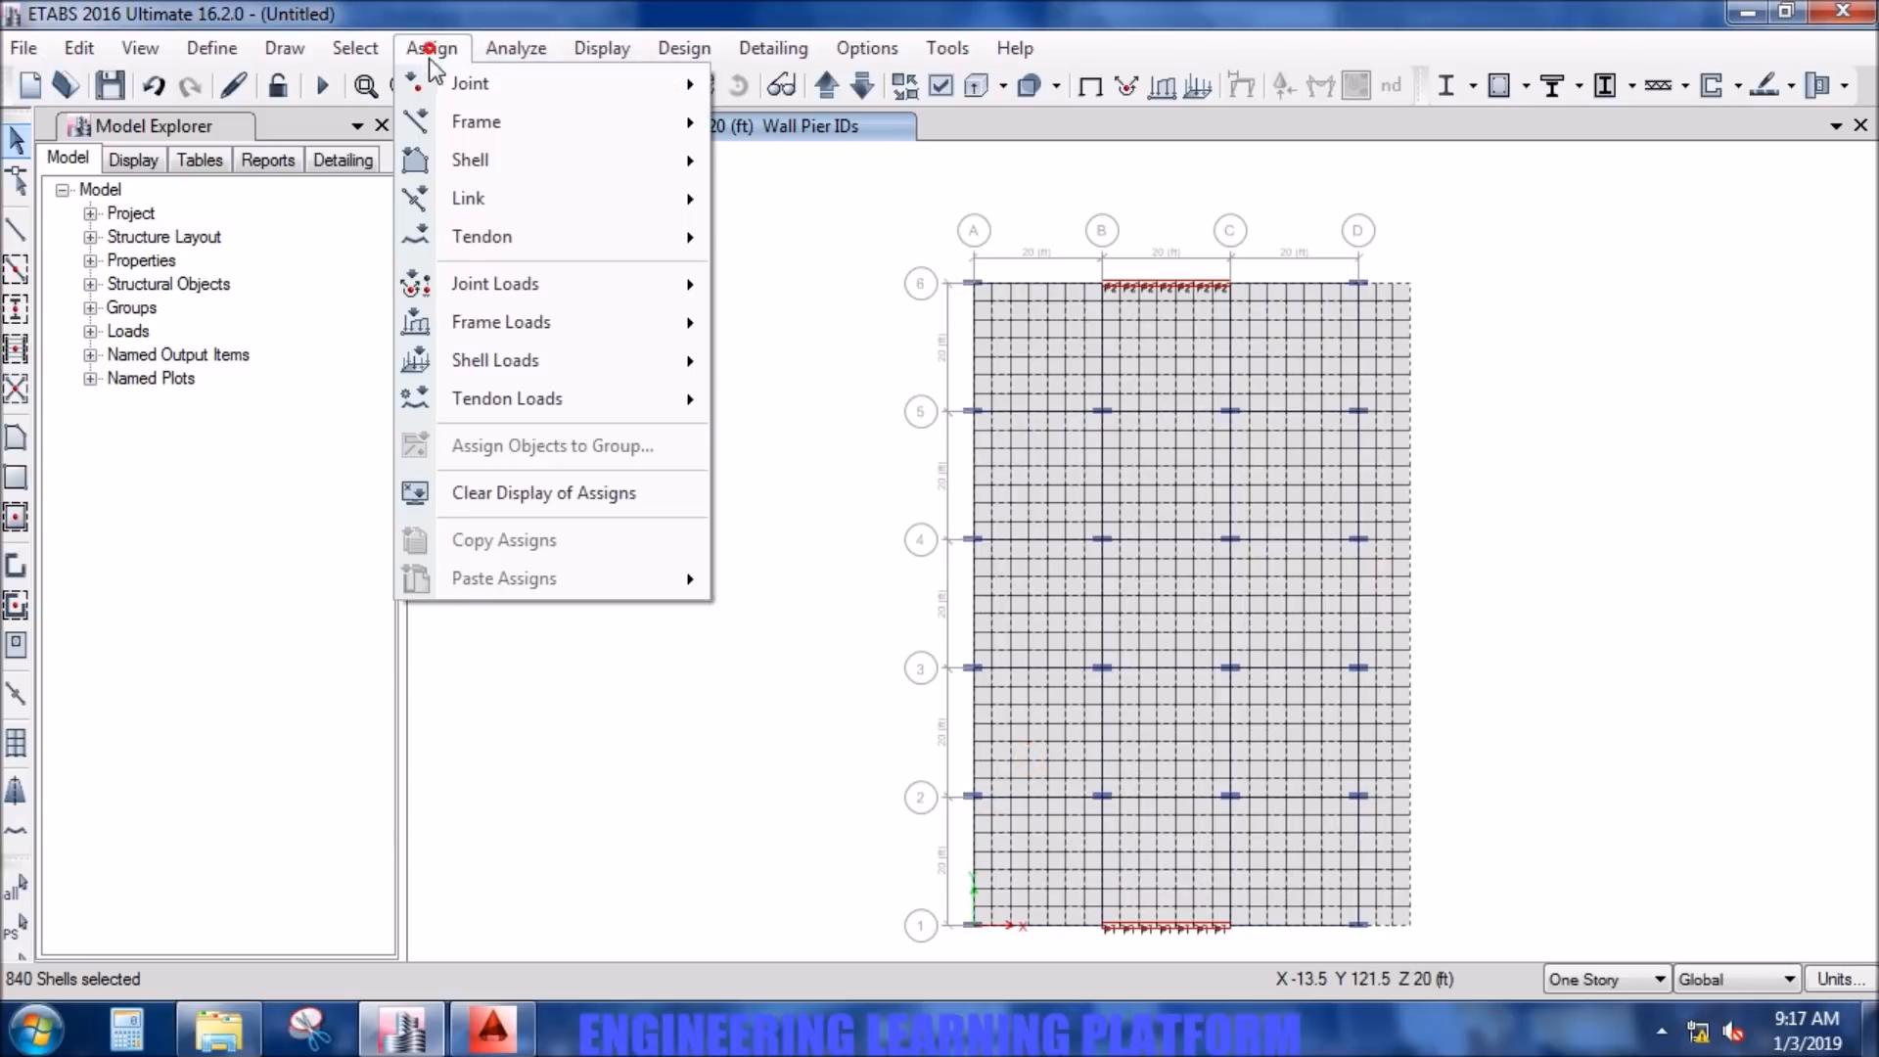
{"action": "mouse_move", "coordinate": [525, 362]}
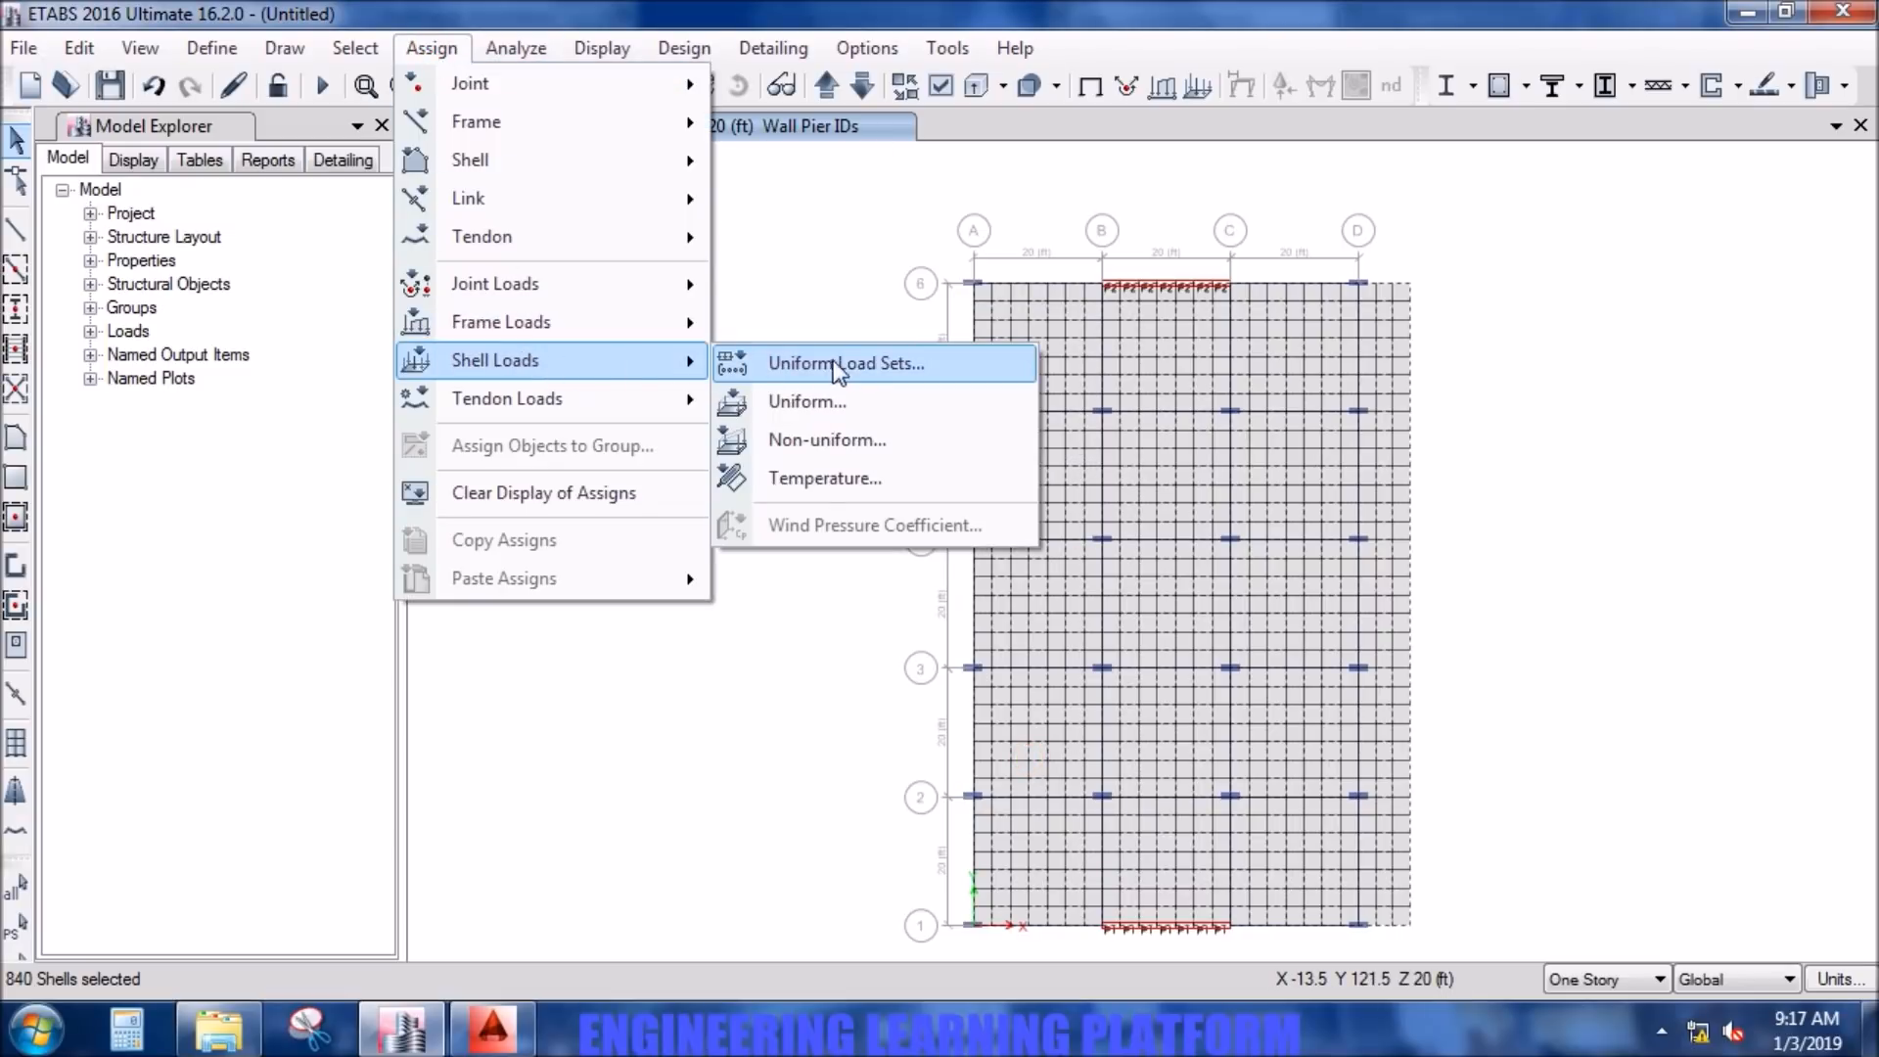
{"action": "left_click", "coordinate": [850, 401]}
{"action": "left_click", "coordinate": [1067, 430]}
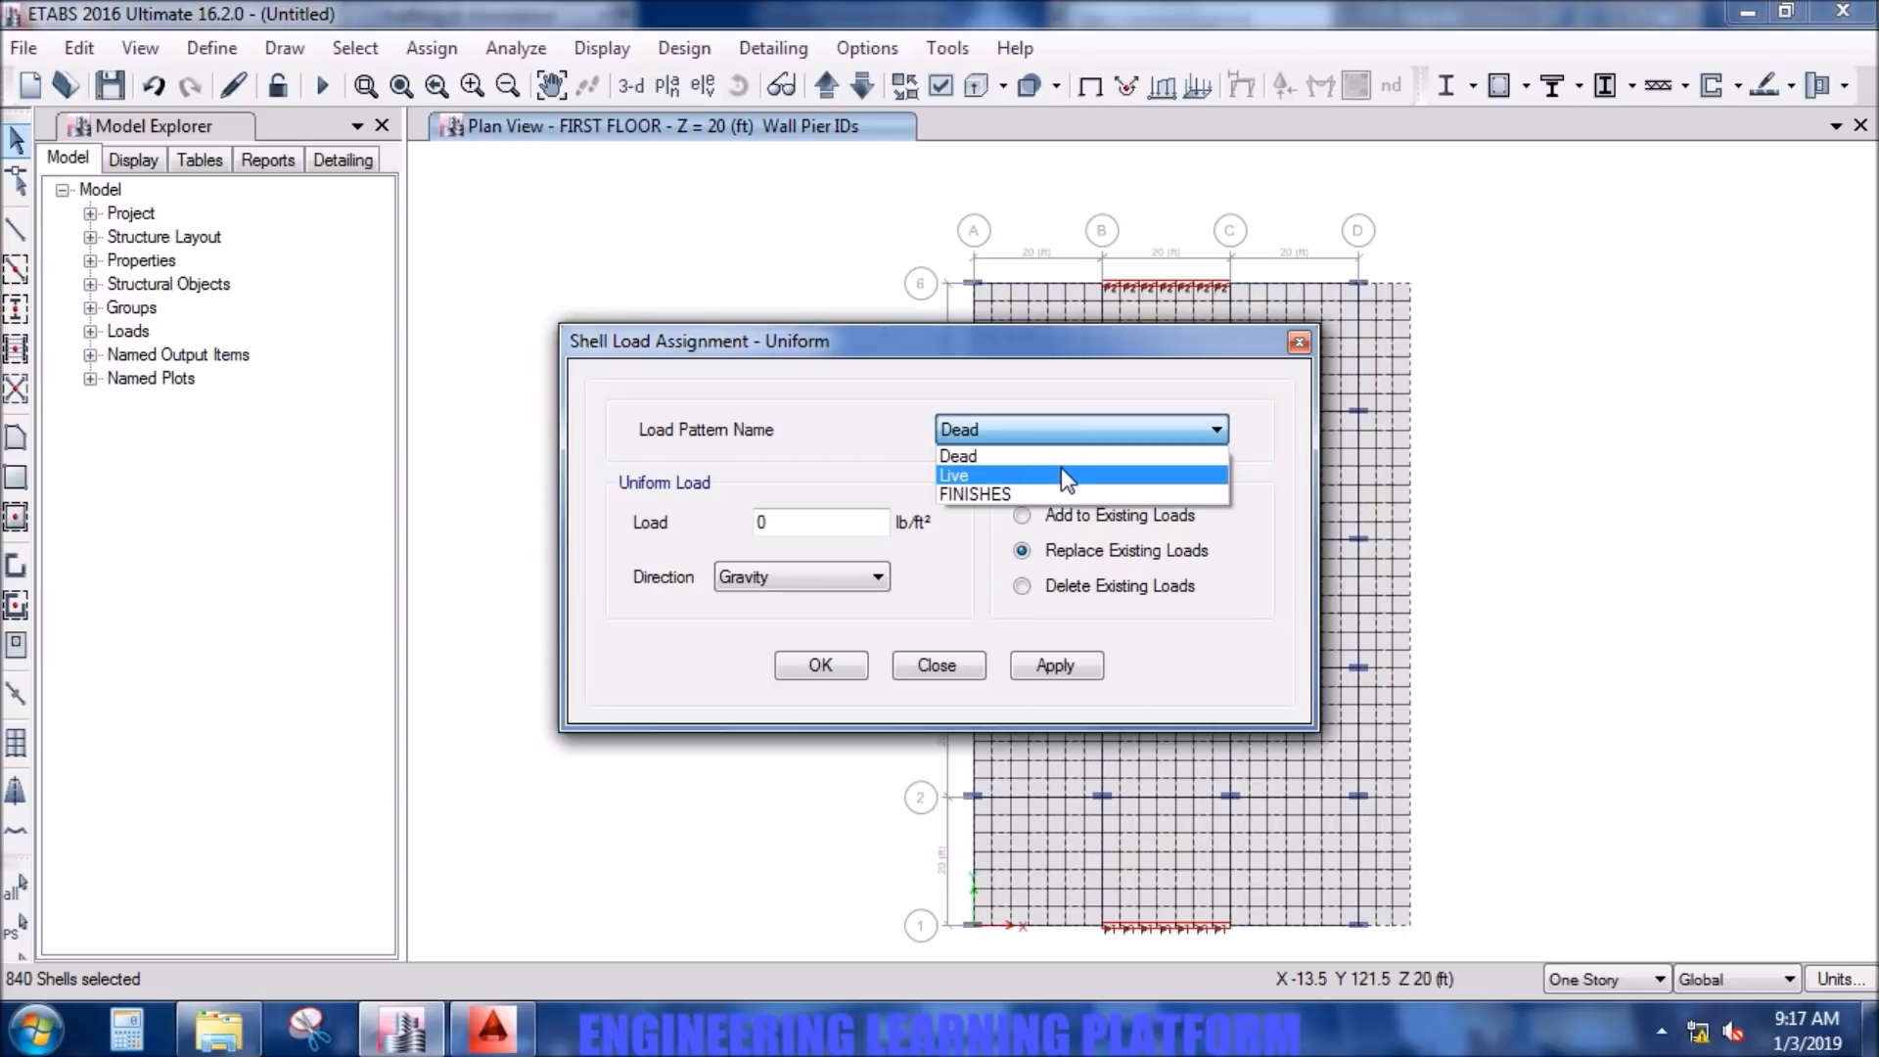
{"action": "left_click", "coordinate": [1061, 471]}
{"action": "left_click", "coordinate": [826, 520]}
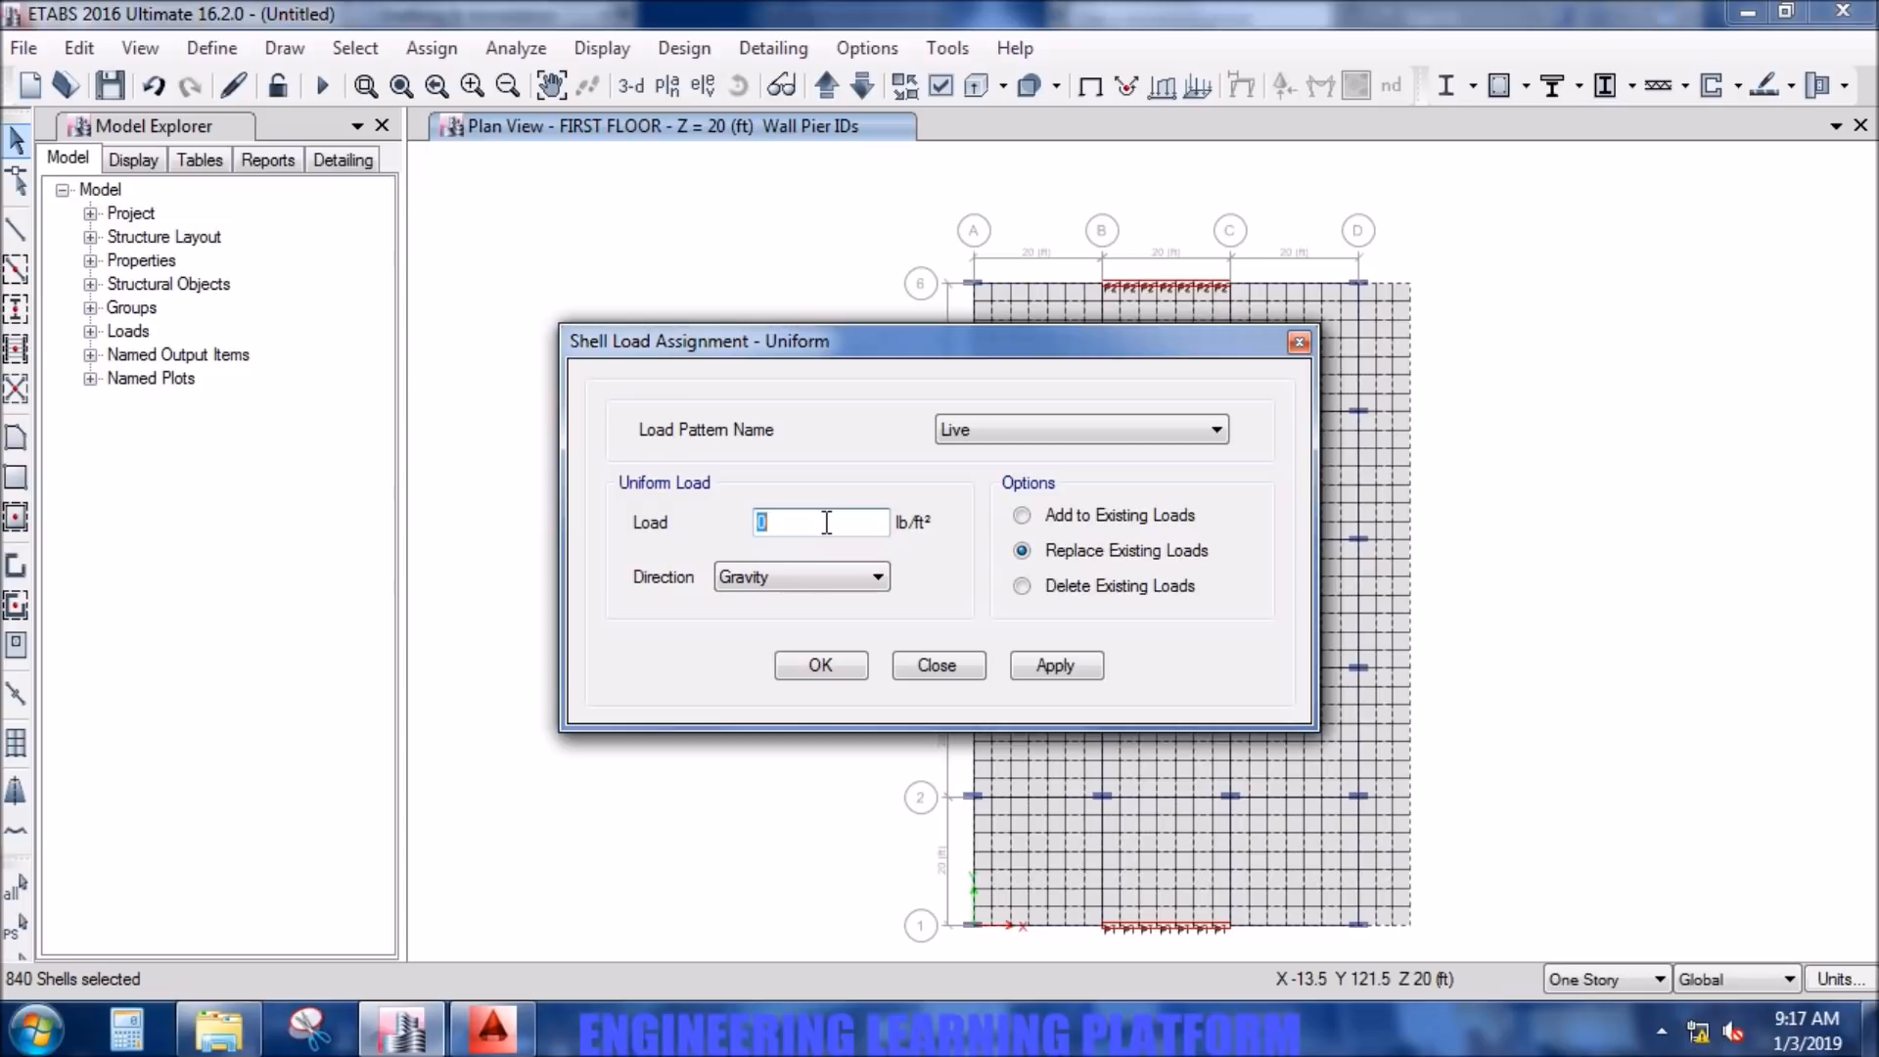
{"action": "type", "text": "4"}
{"action": "left_click", "coordinate": [1057, 669]}
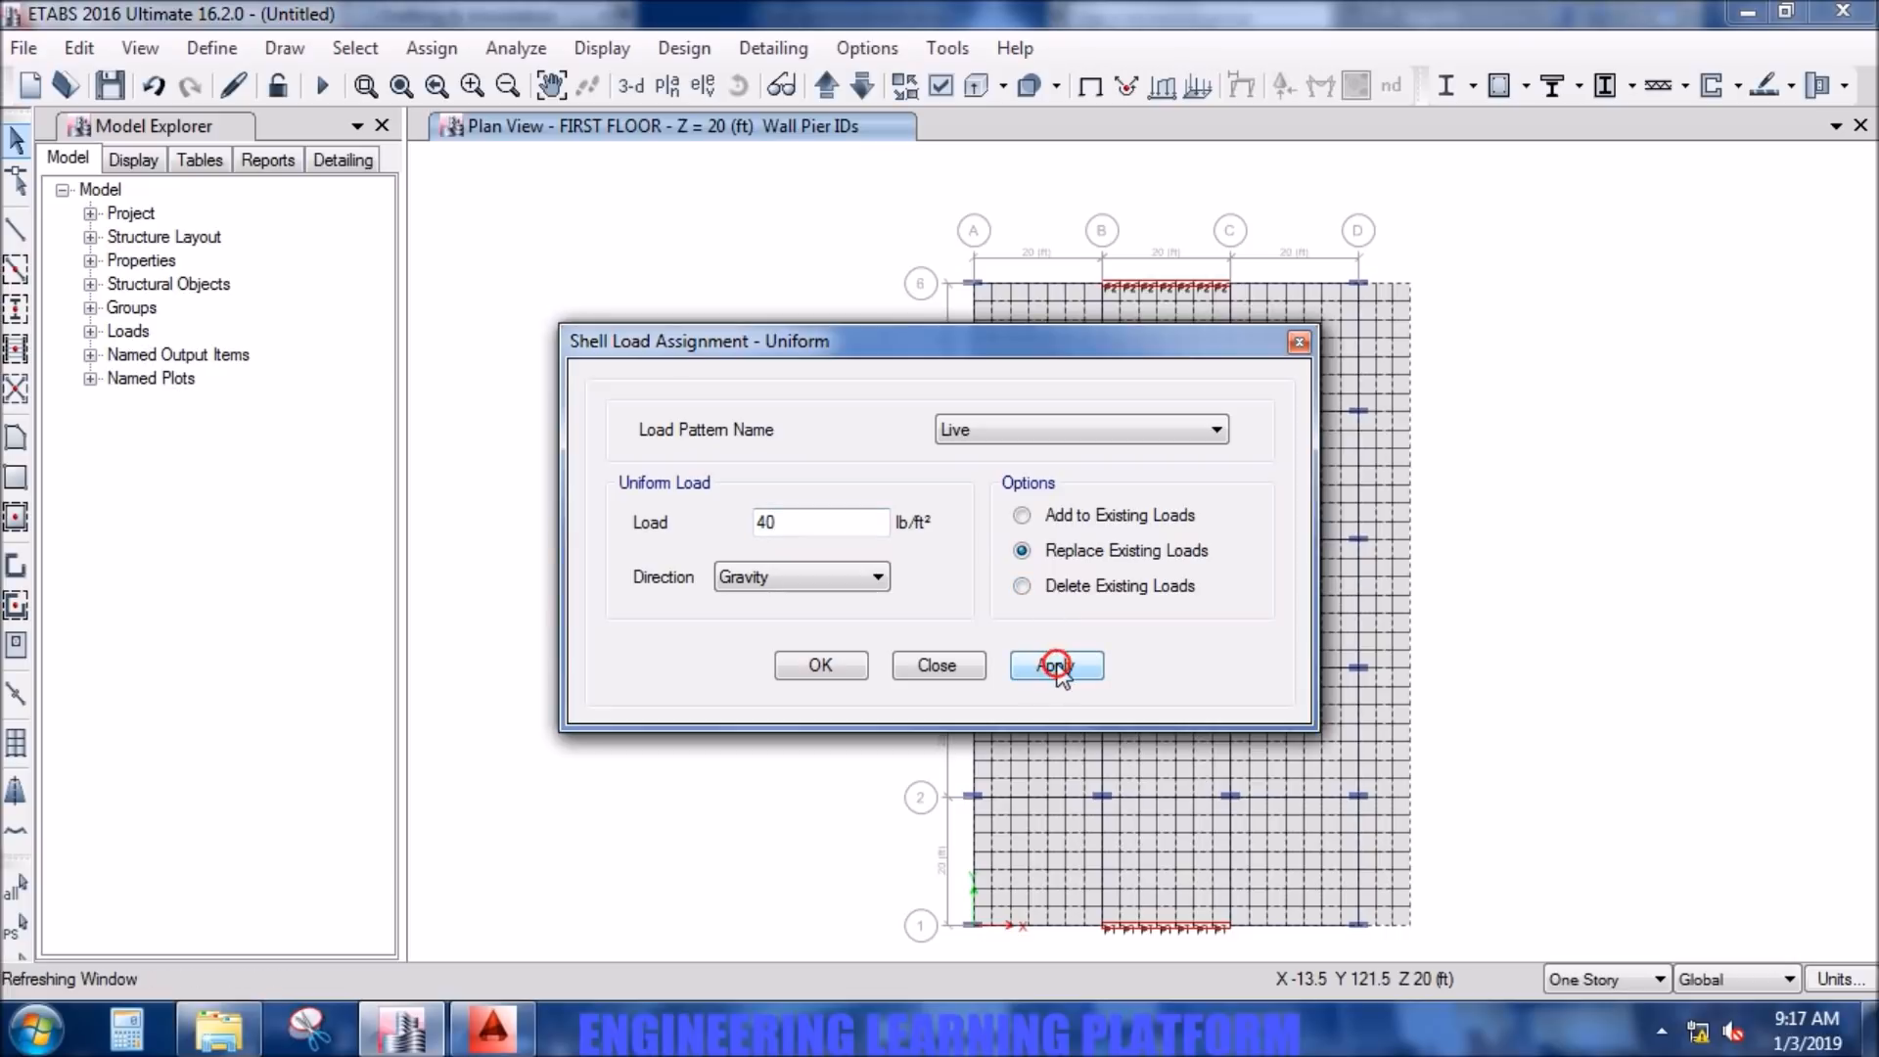
- Reselect the same slabs and assign them a uniform FINISHES load of 36 lb/ft² in the Gravity direction
{"action": "left_click", "coordinate": [11, 932]}
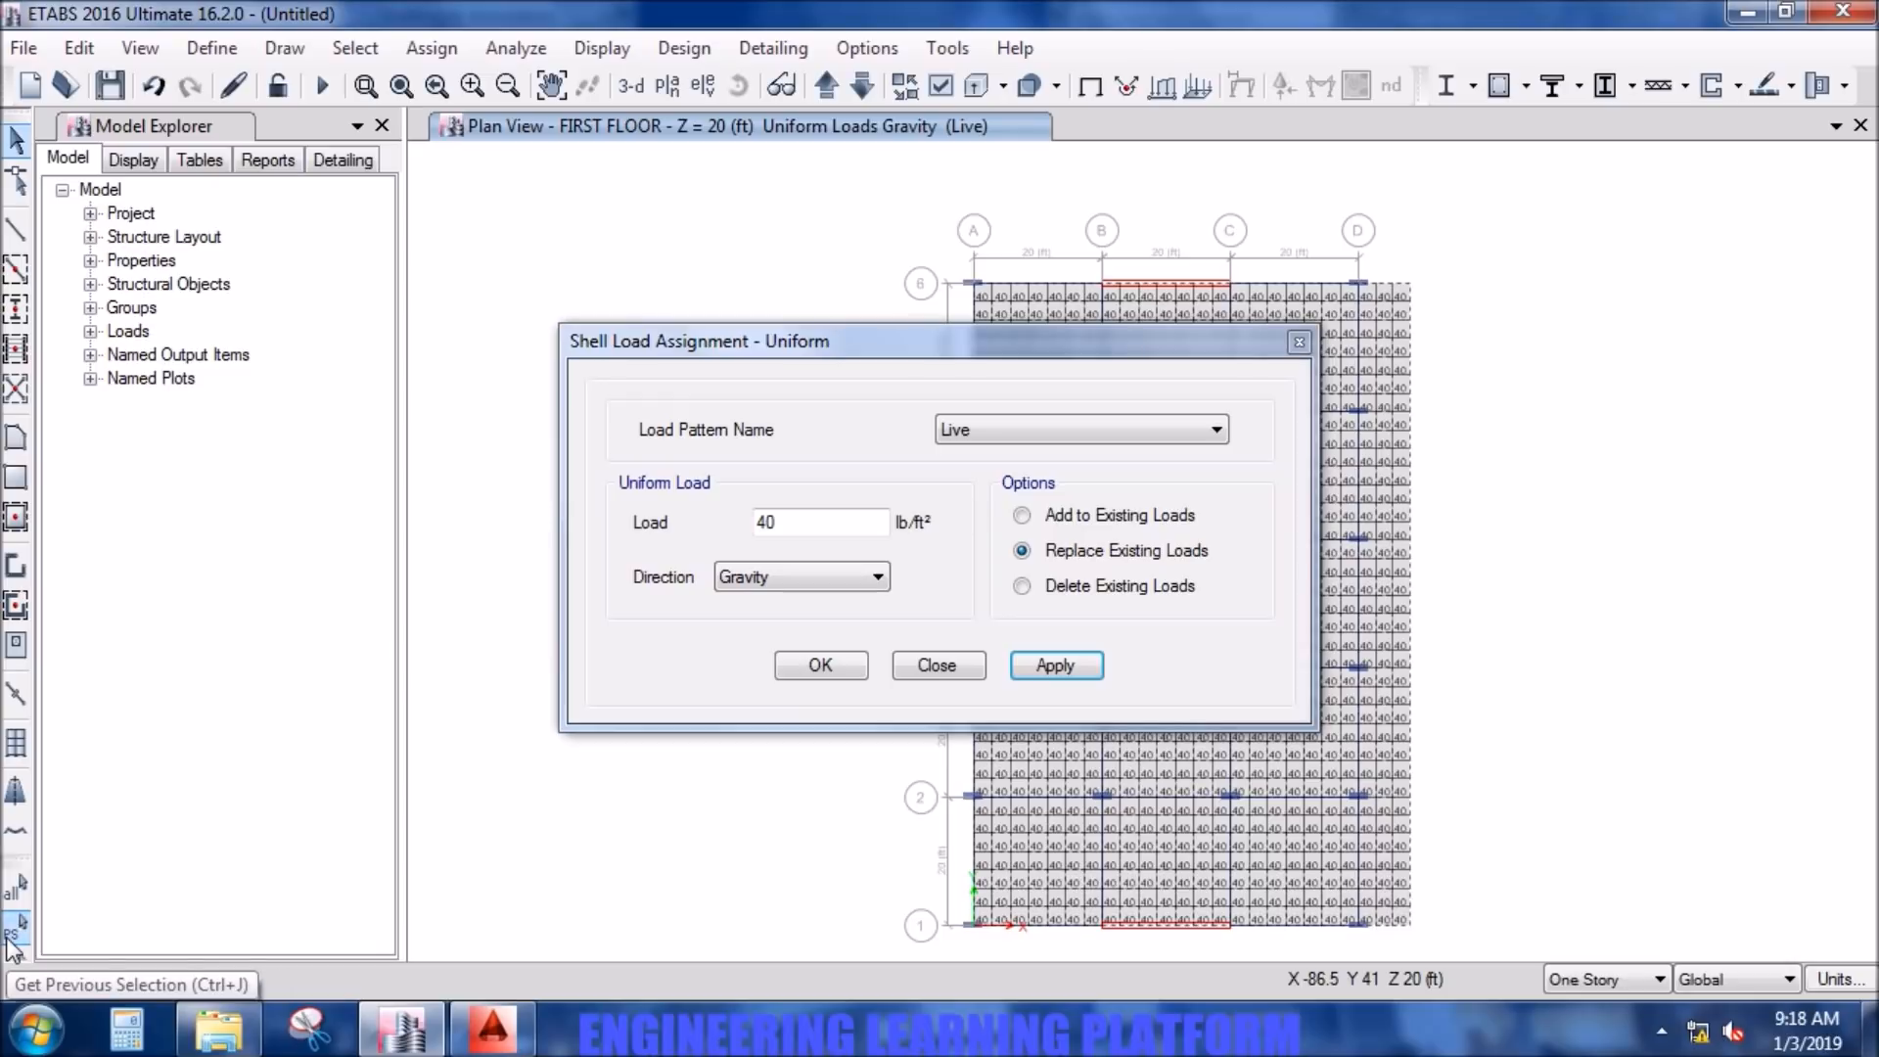
{"action": "left_click", "coordinate": [985, 429]}
{"action": "left_click", "coordinate": [988, 496]}
{"action": "double_click", "coordinate": [799, 526]}
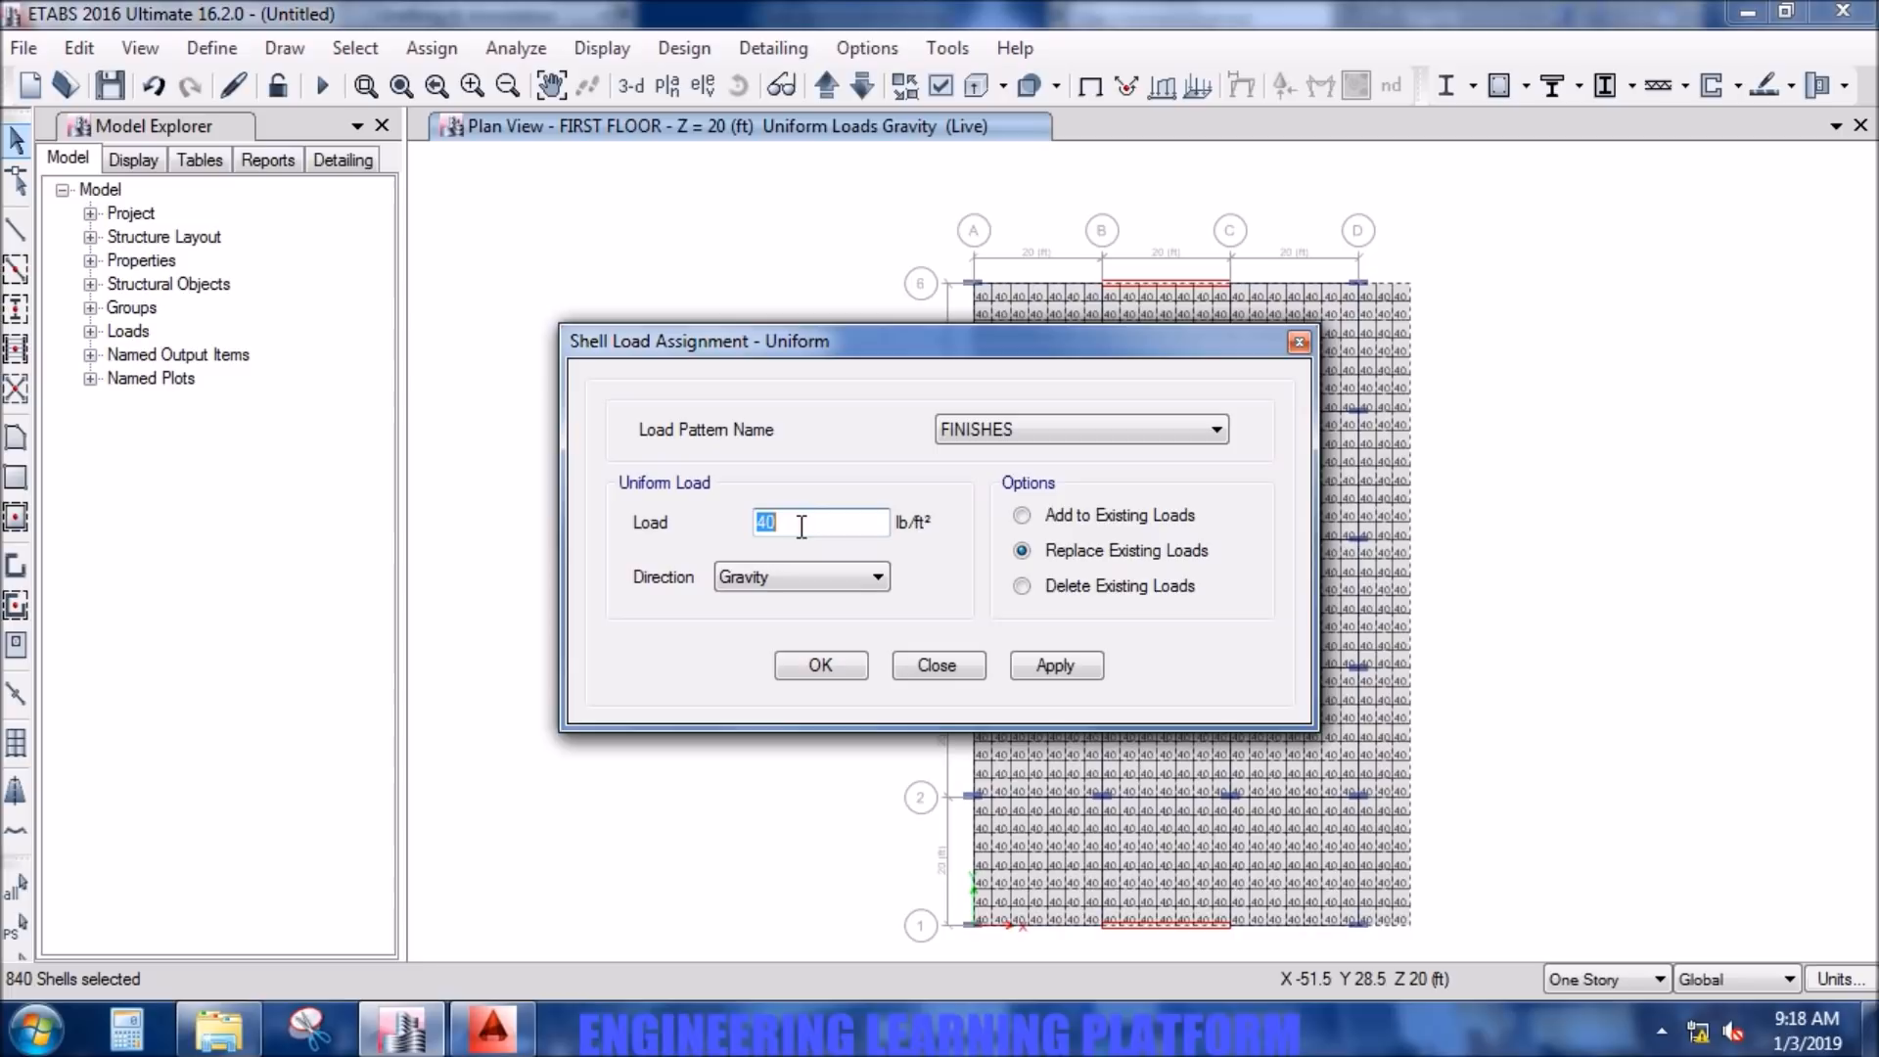
{"action": "type", "text": "36"}
{"action": "left_click", "coordinate": [1056, 665]}
{"action": "left_click", "coordinate": [820, 665]}
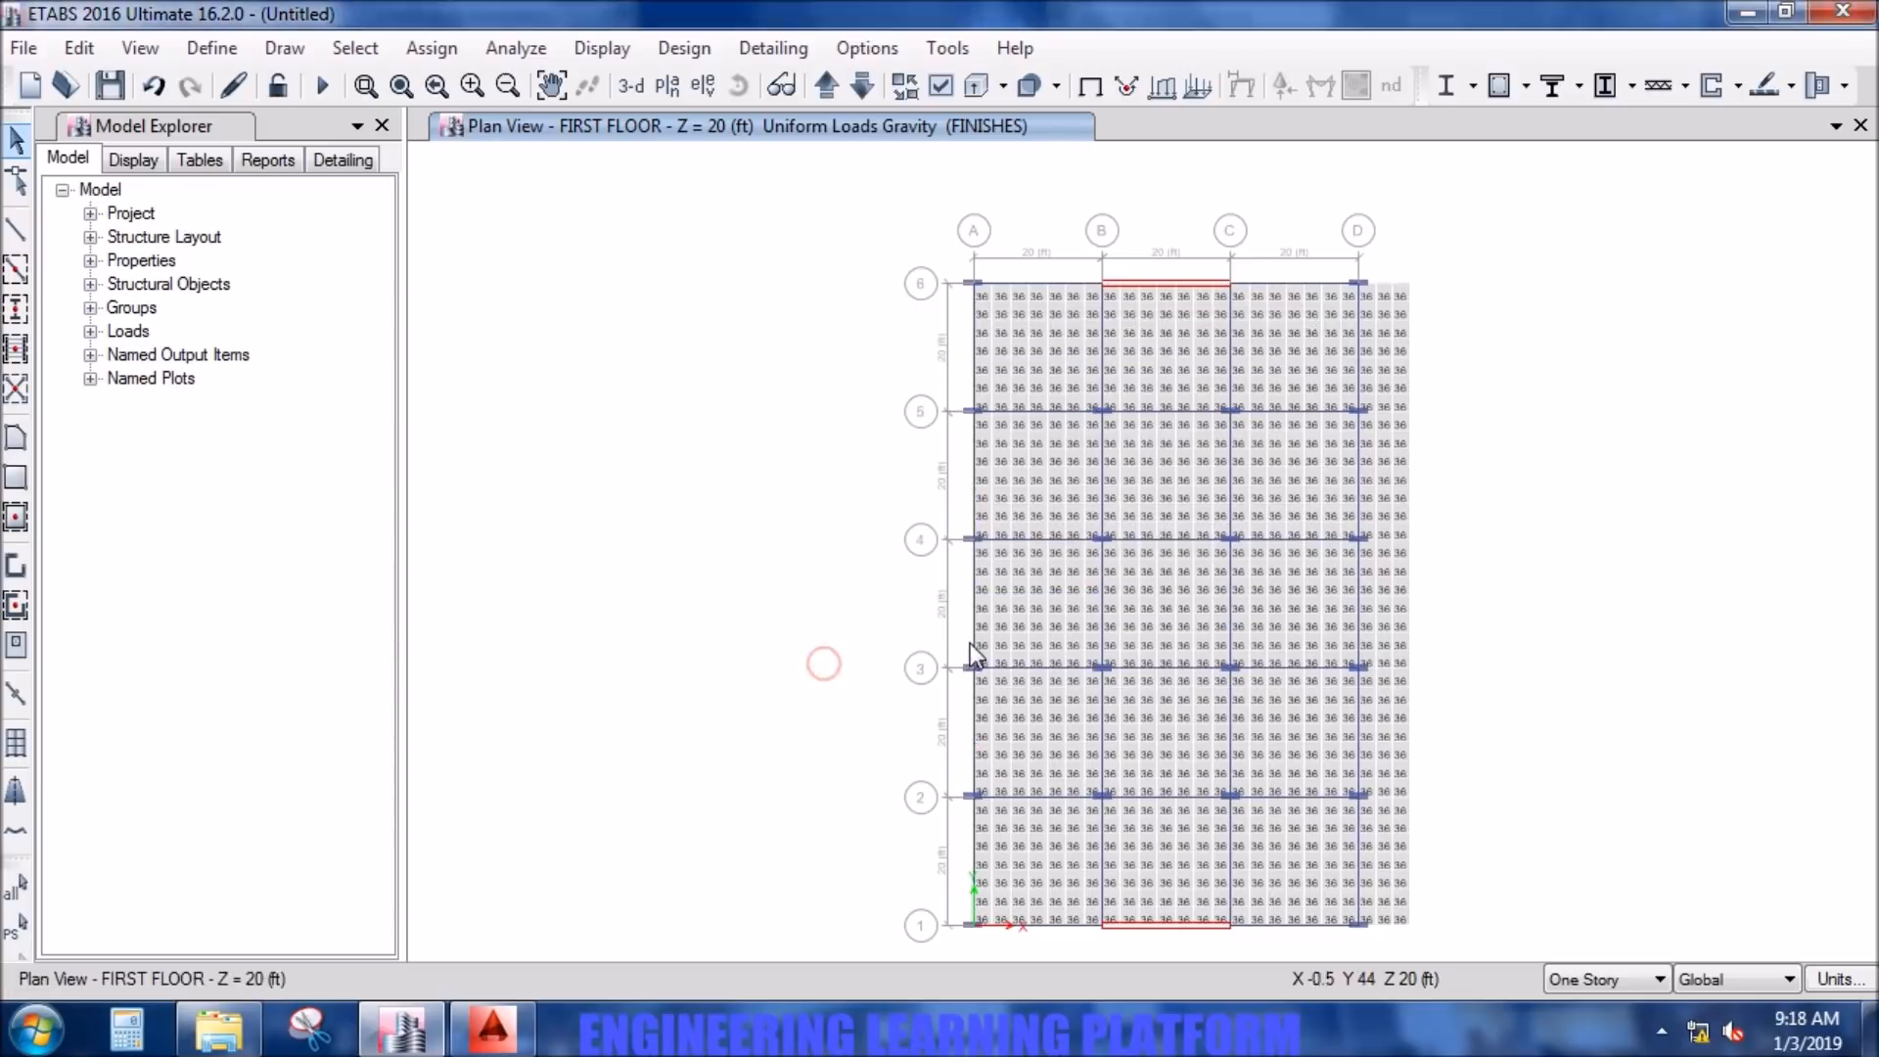
- Inspect the loads assigned to one slab shell between grids B-C and 3-4, and clear the selection
{"action": "scroll", "coordinate": [1175, 613], "scroll_direction": "up", "scroll_amount": 2}
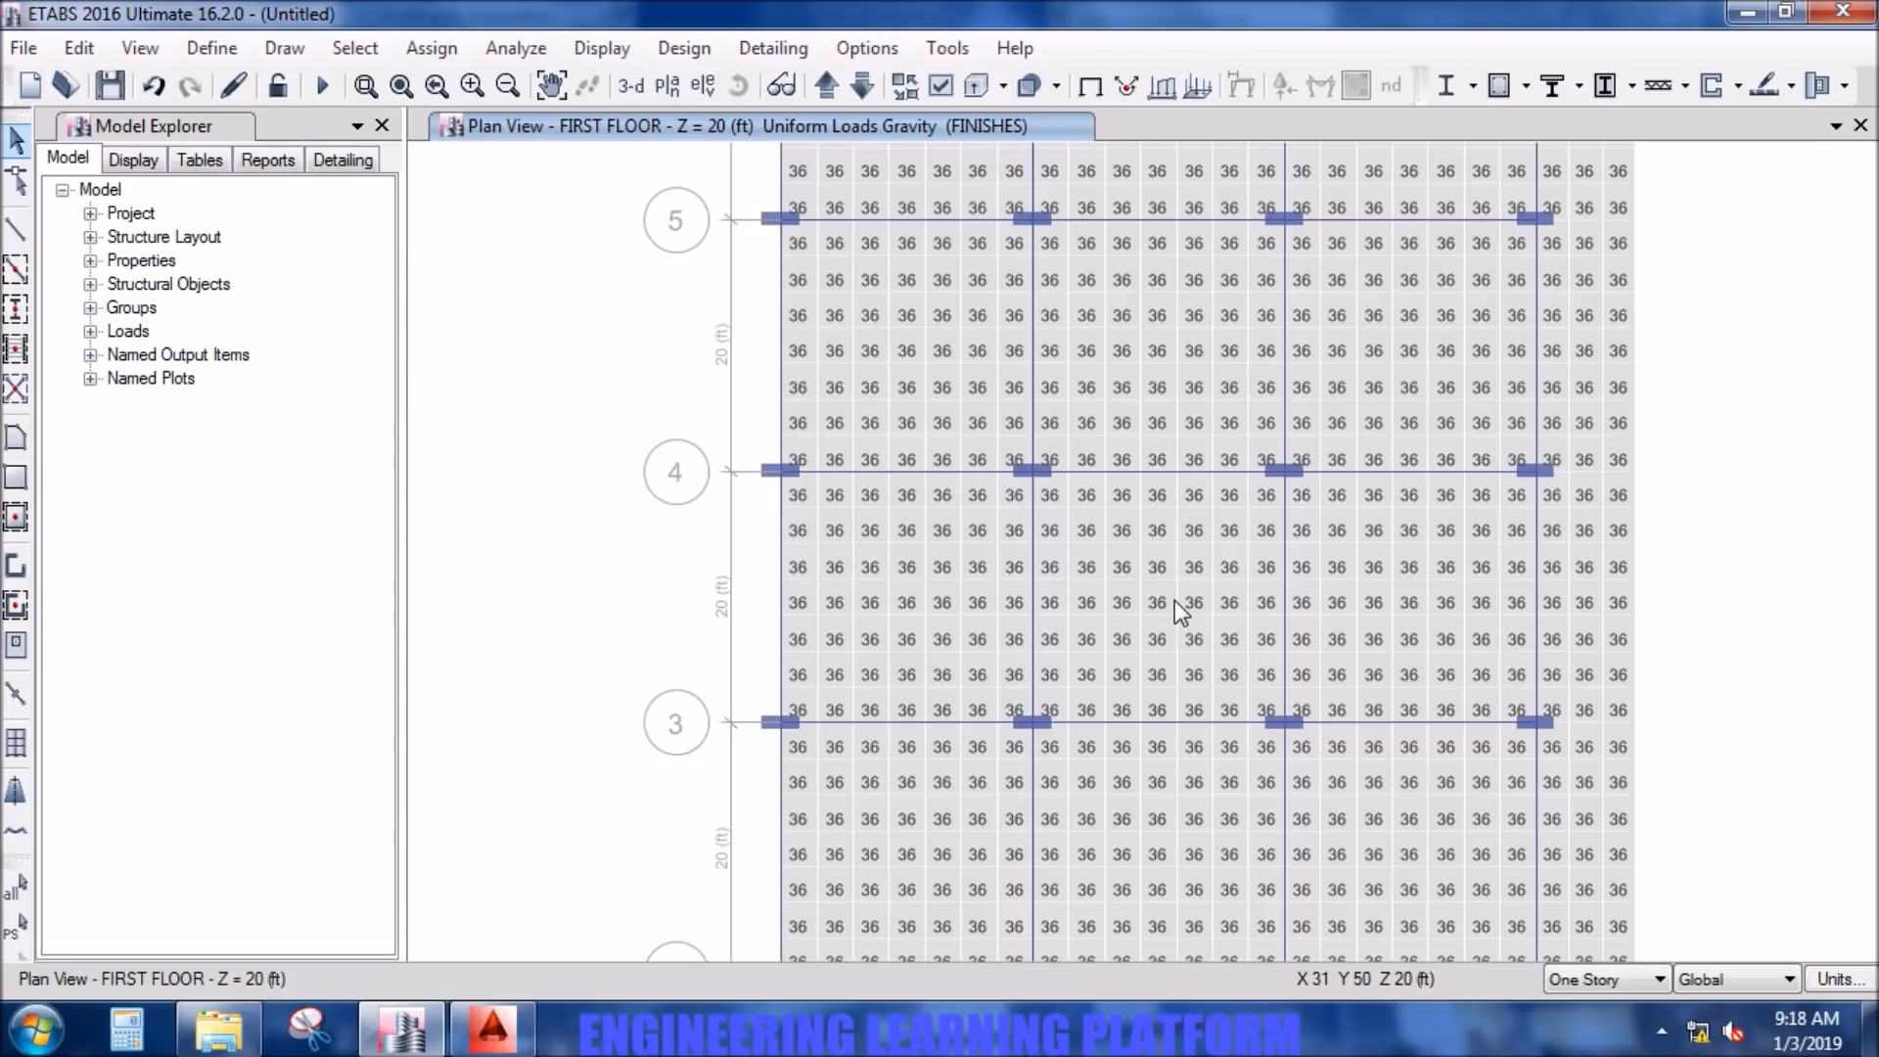
{"action": "left_click", "coordinate": [1170, 607]}
{"action": "right_click", "coordinate": [1167, 601]}
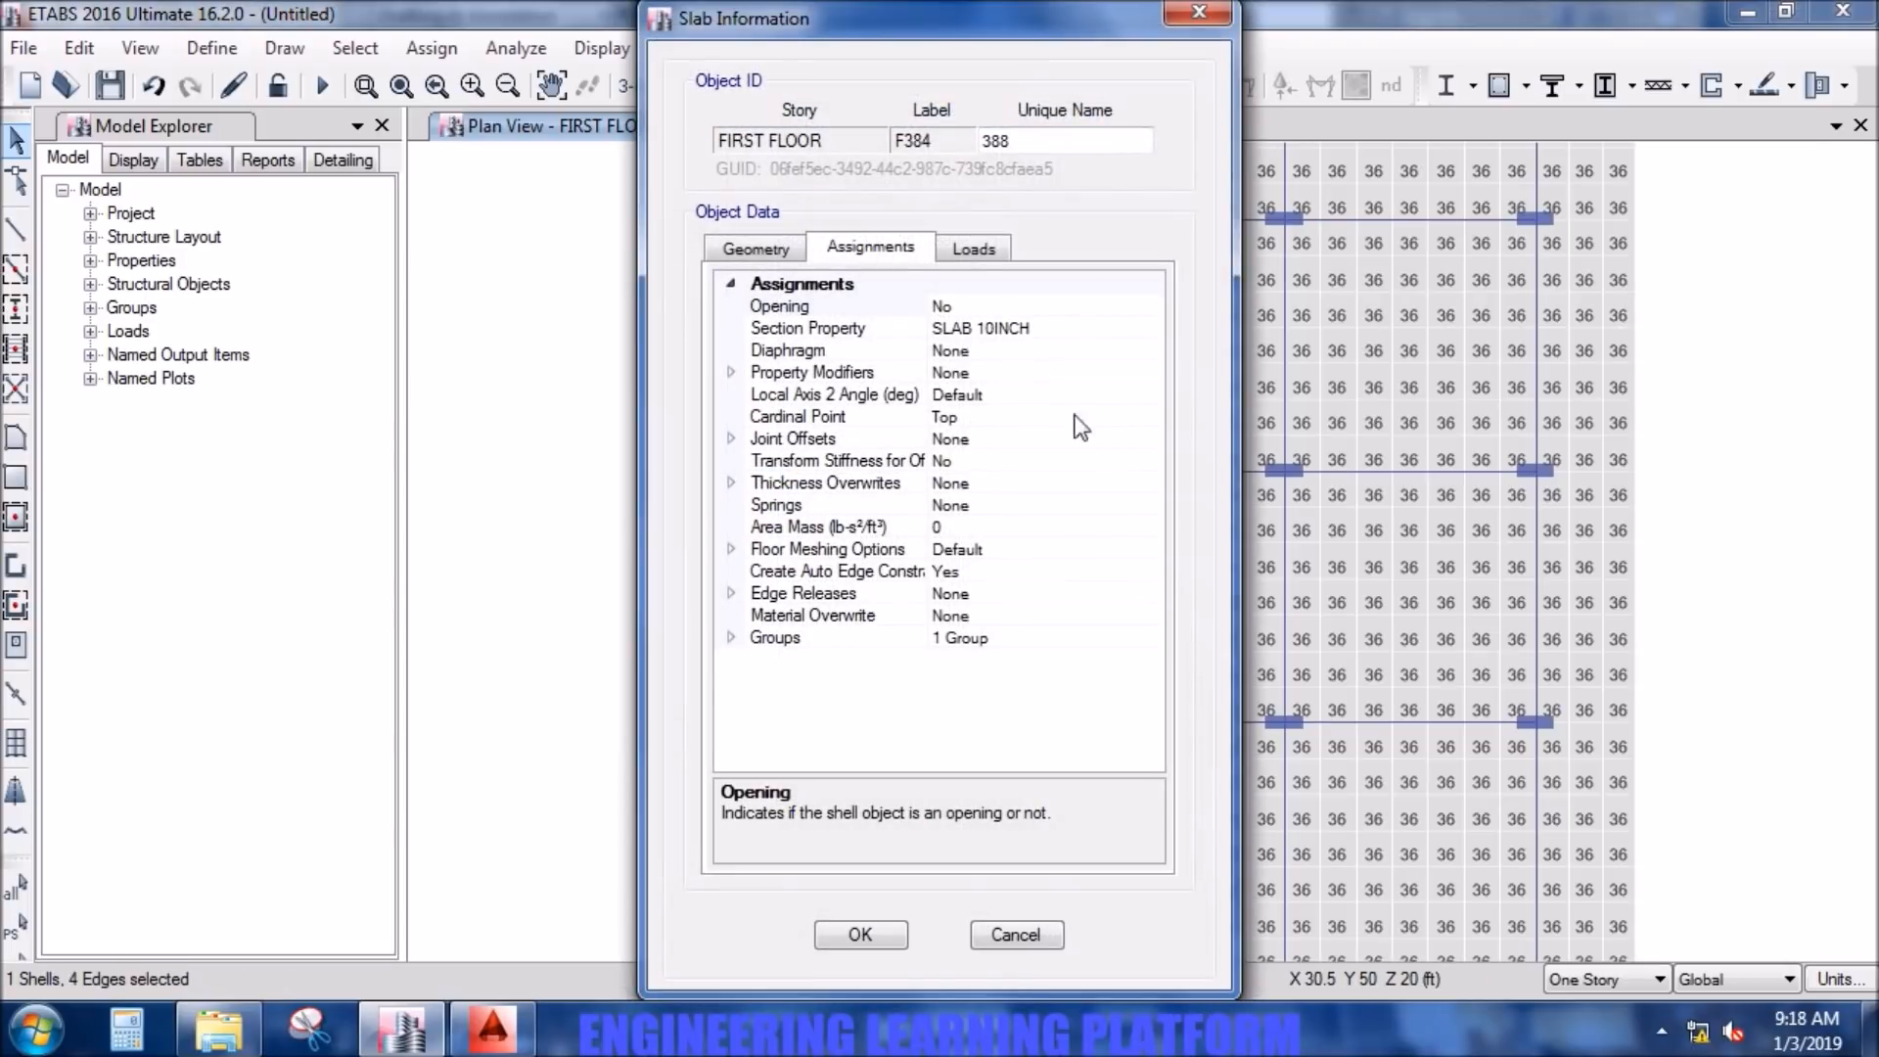
{"action": "left_click", "coordinate": [988, 250]}
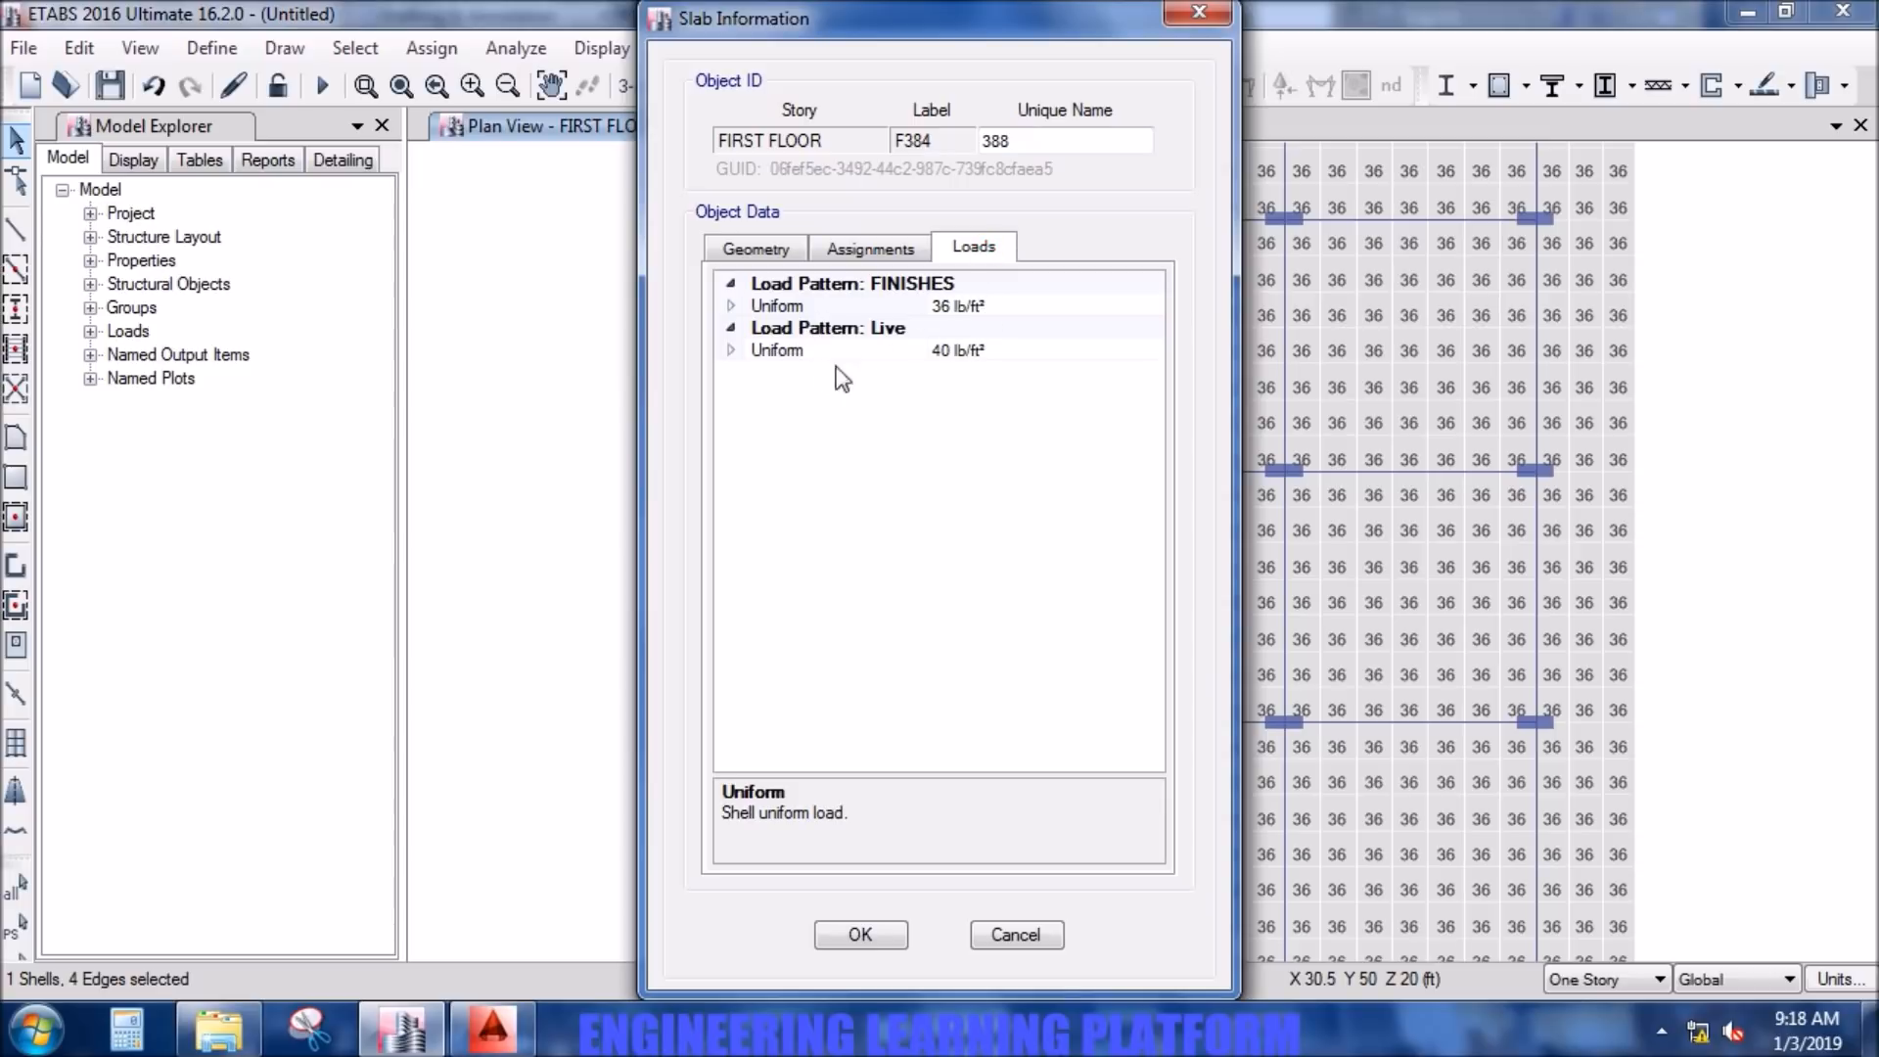
{"action": "left_click", "coordinate": [880, 930]}
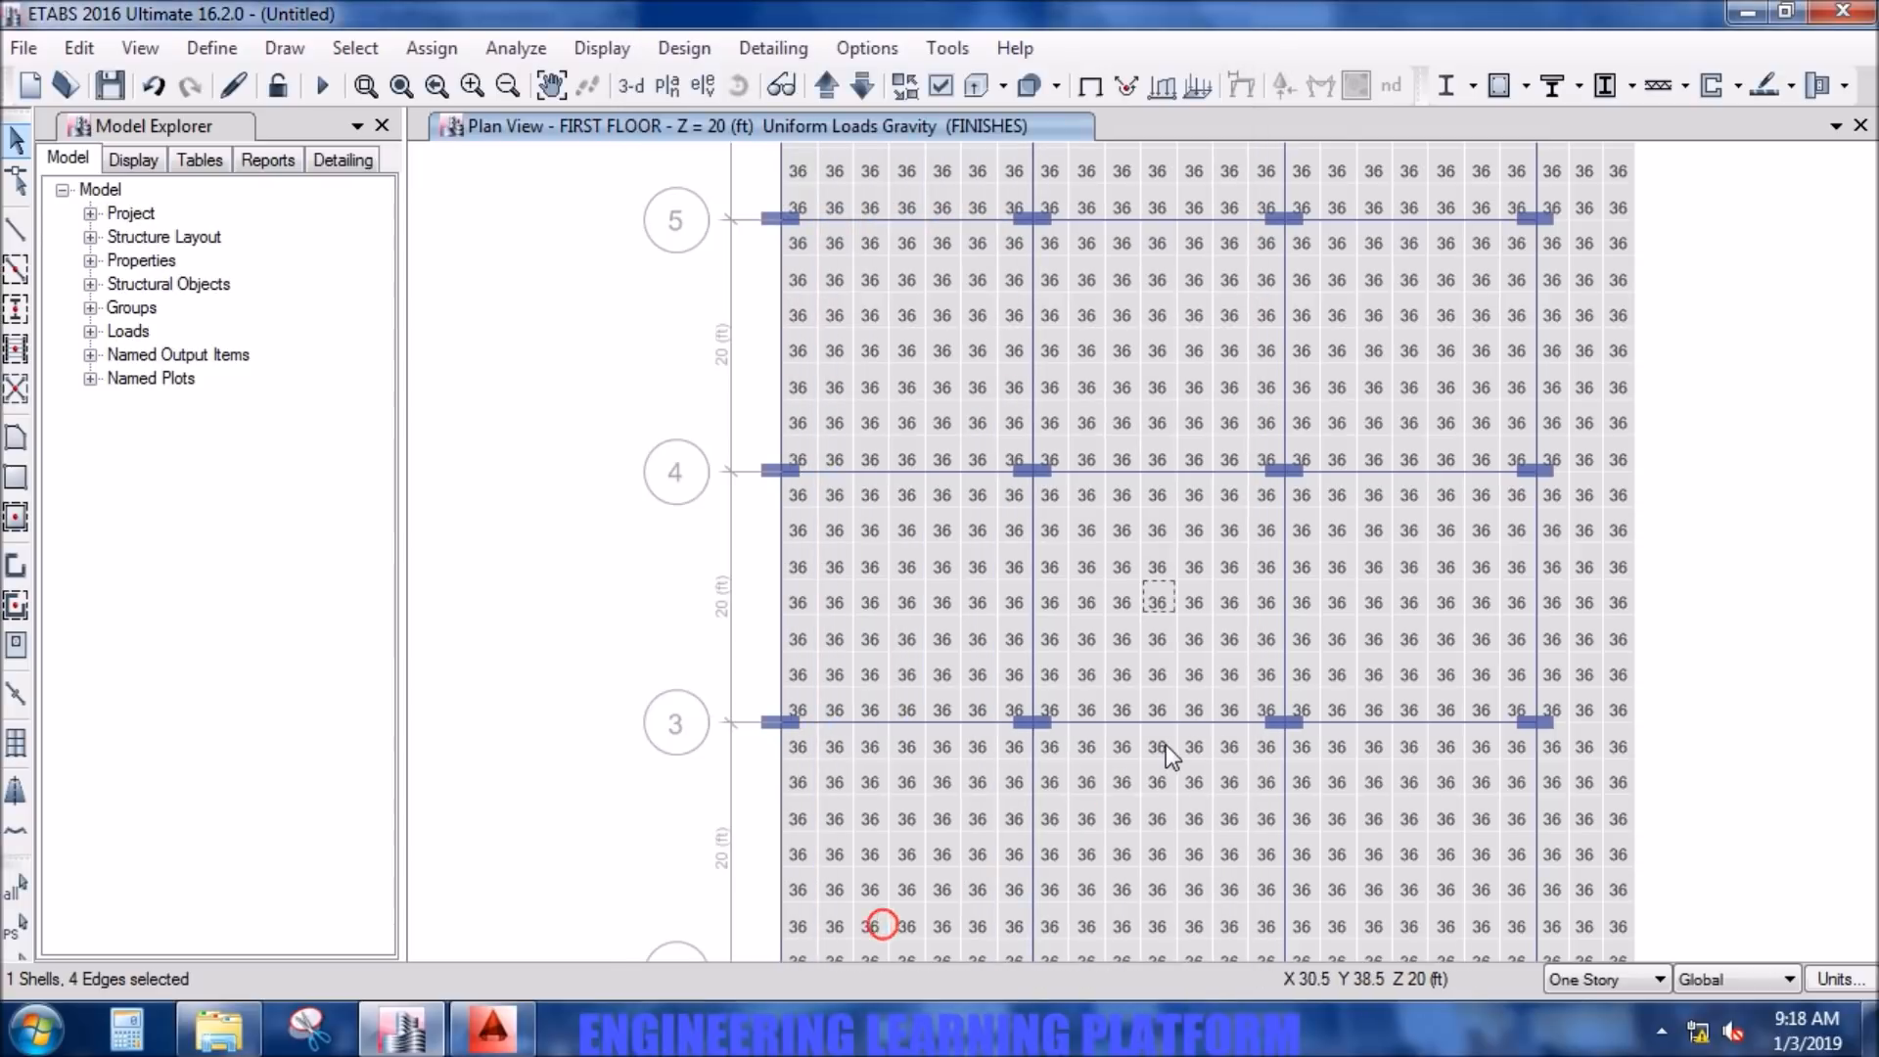
{"action": "scroll", "coordinate": [1147, 607], "scroll_direction": "down", "scroll_amount": 3}
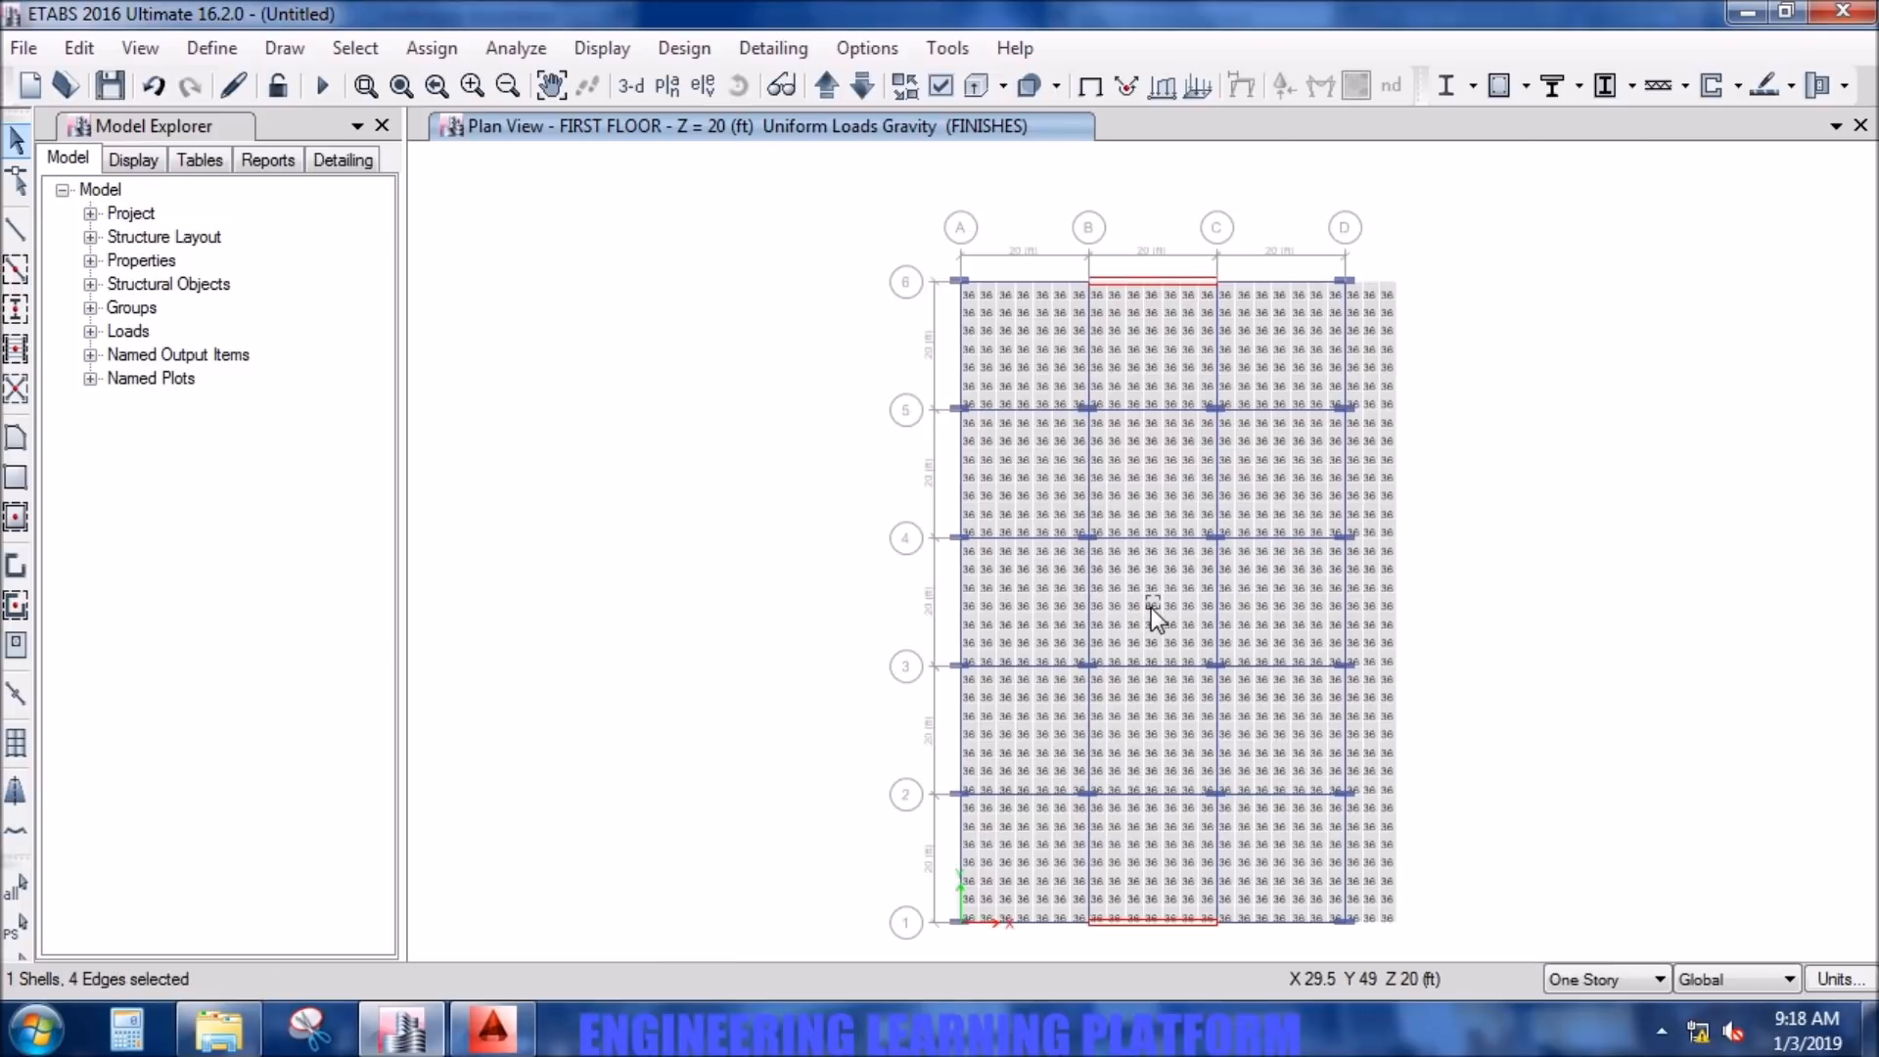
{"action": "left_click", "coordinate": [1153, 603]}
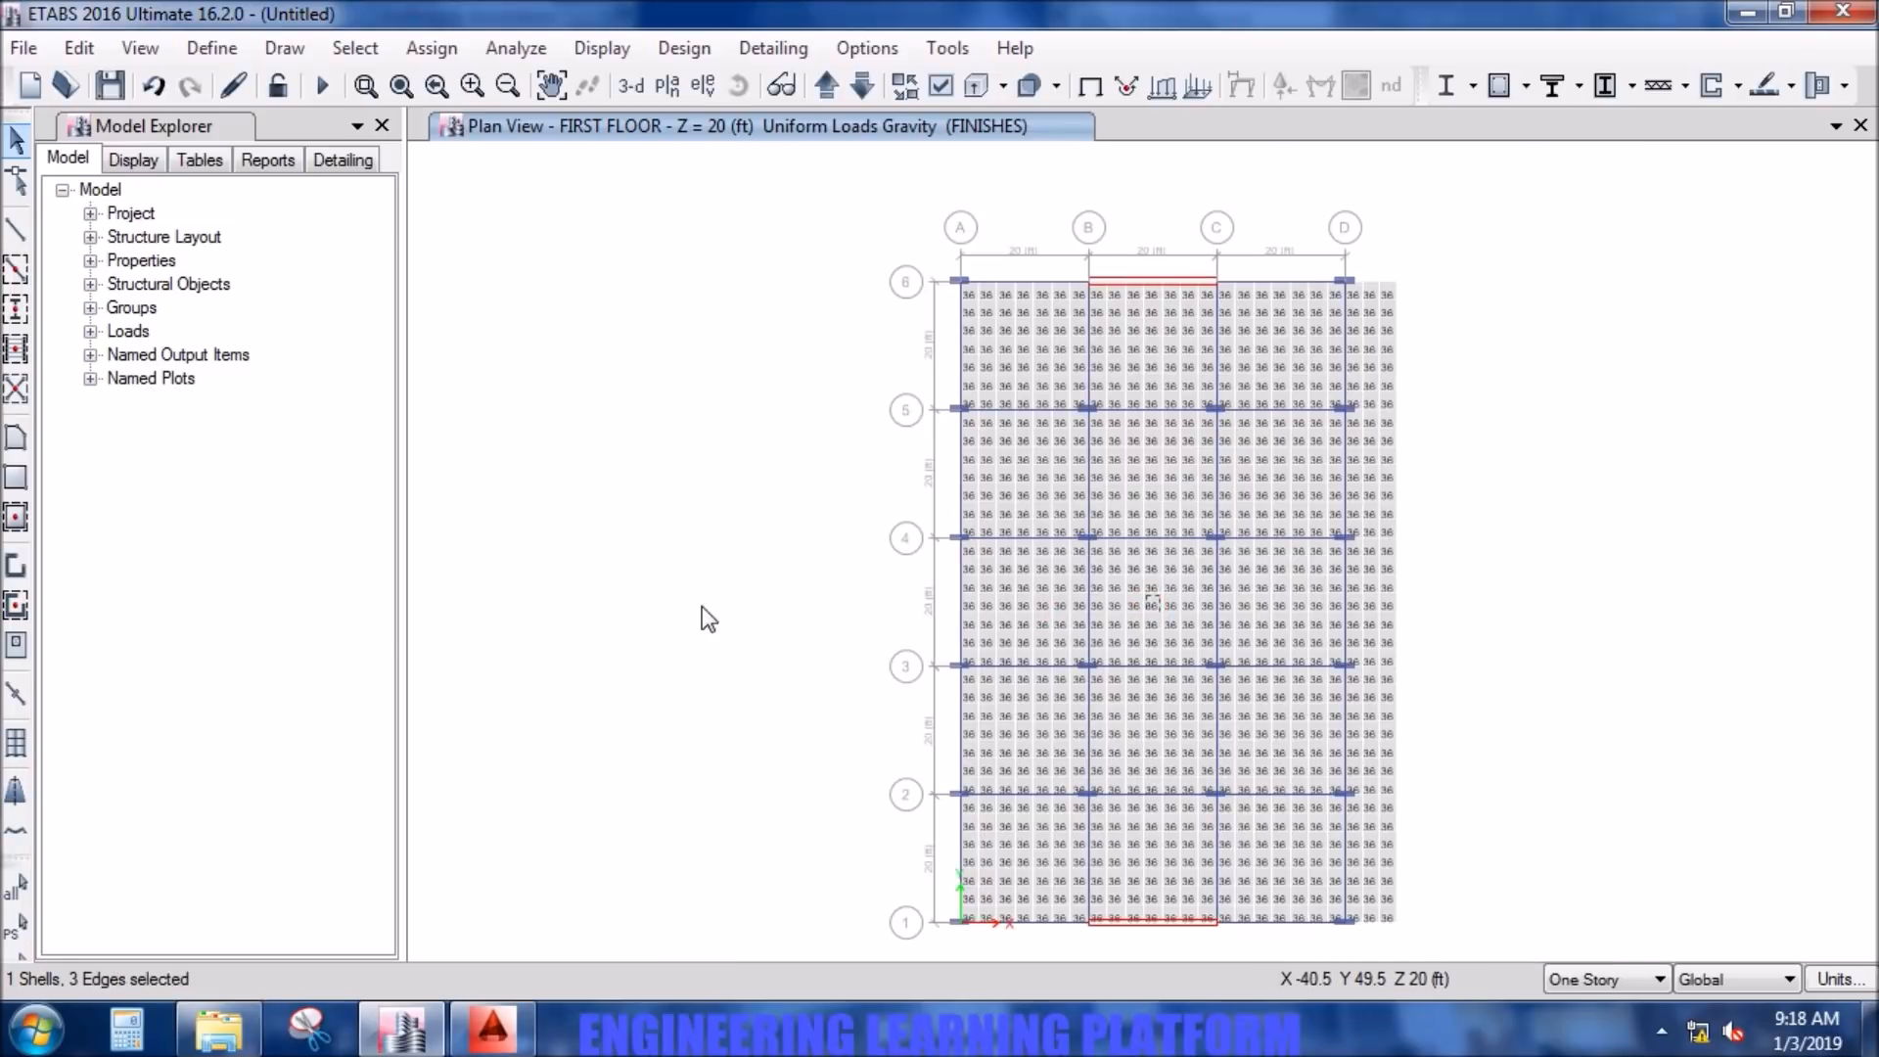
{"action": "key", "text": "Escape"}
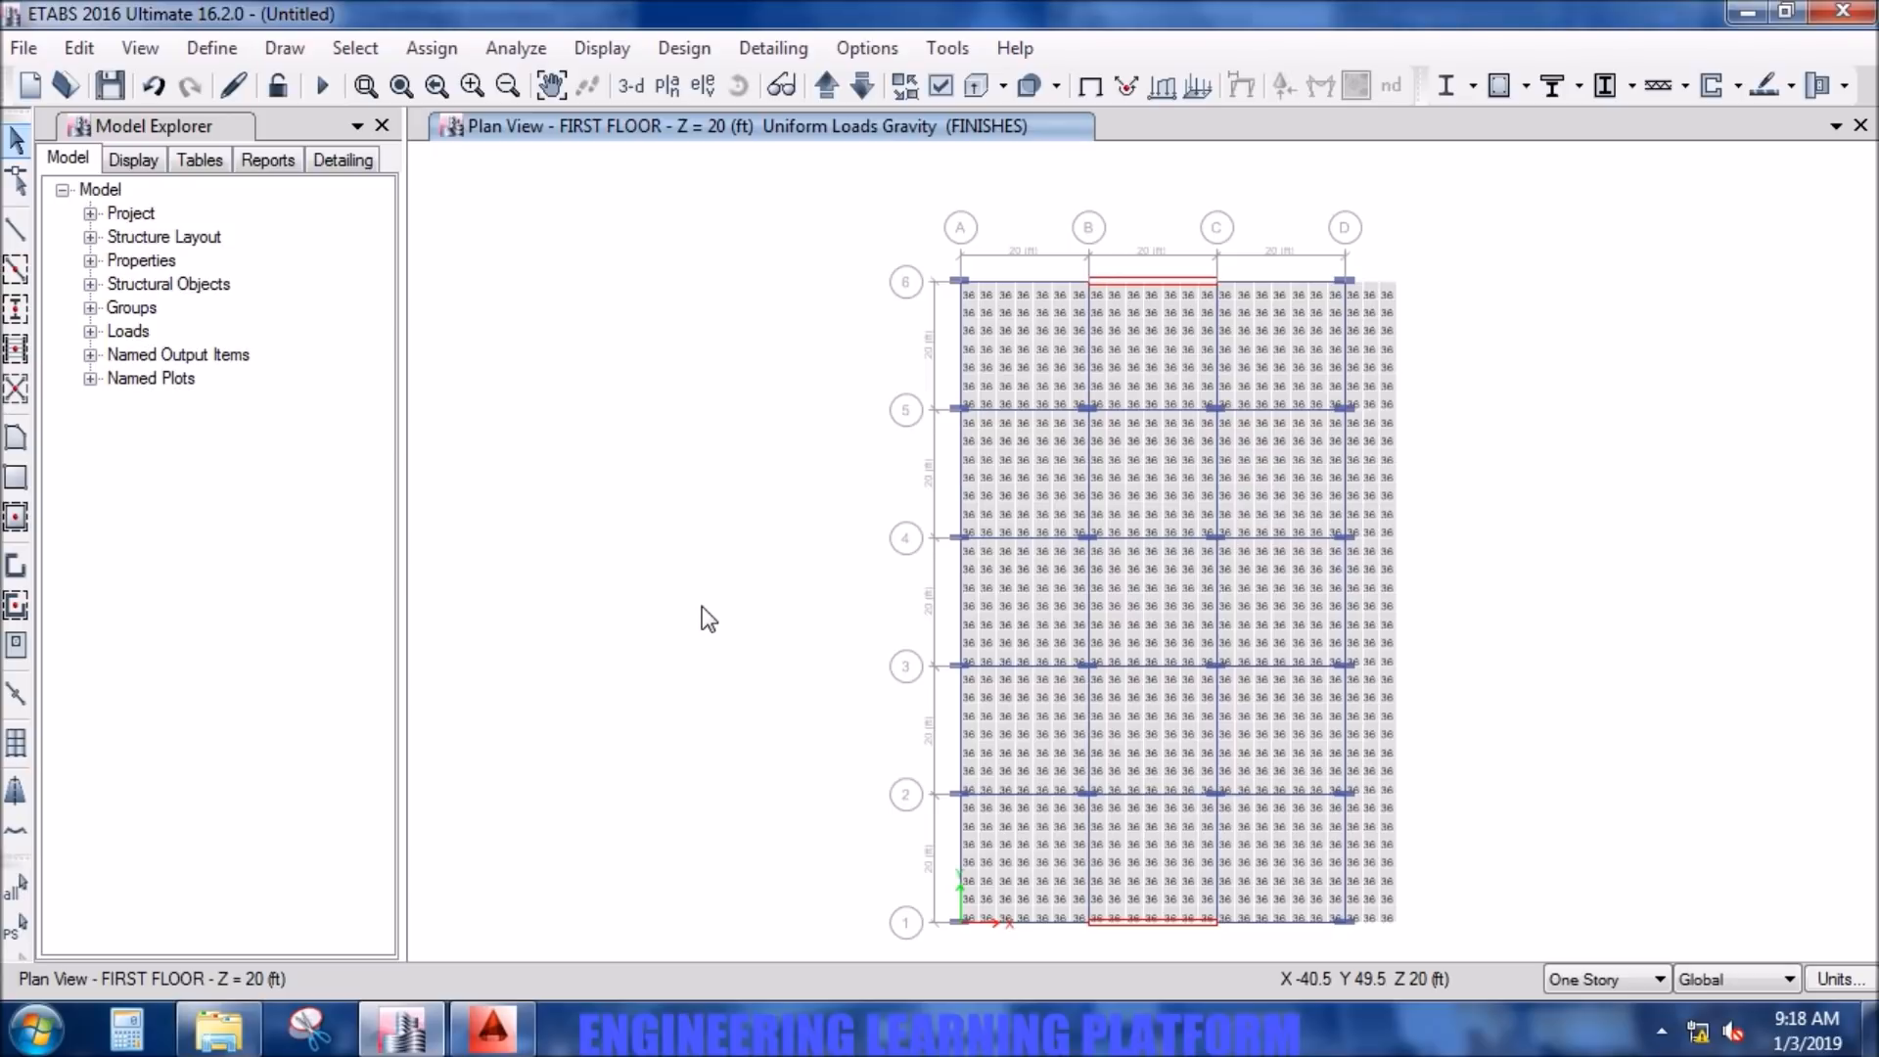
{"action": "left_click", "coordinate": [211, 48]}
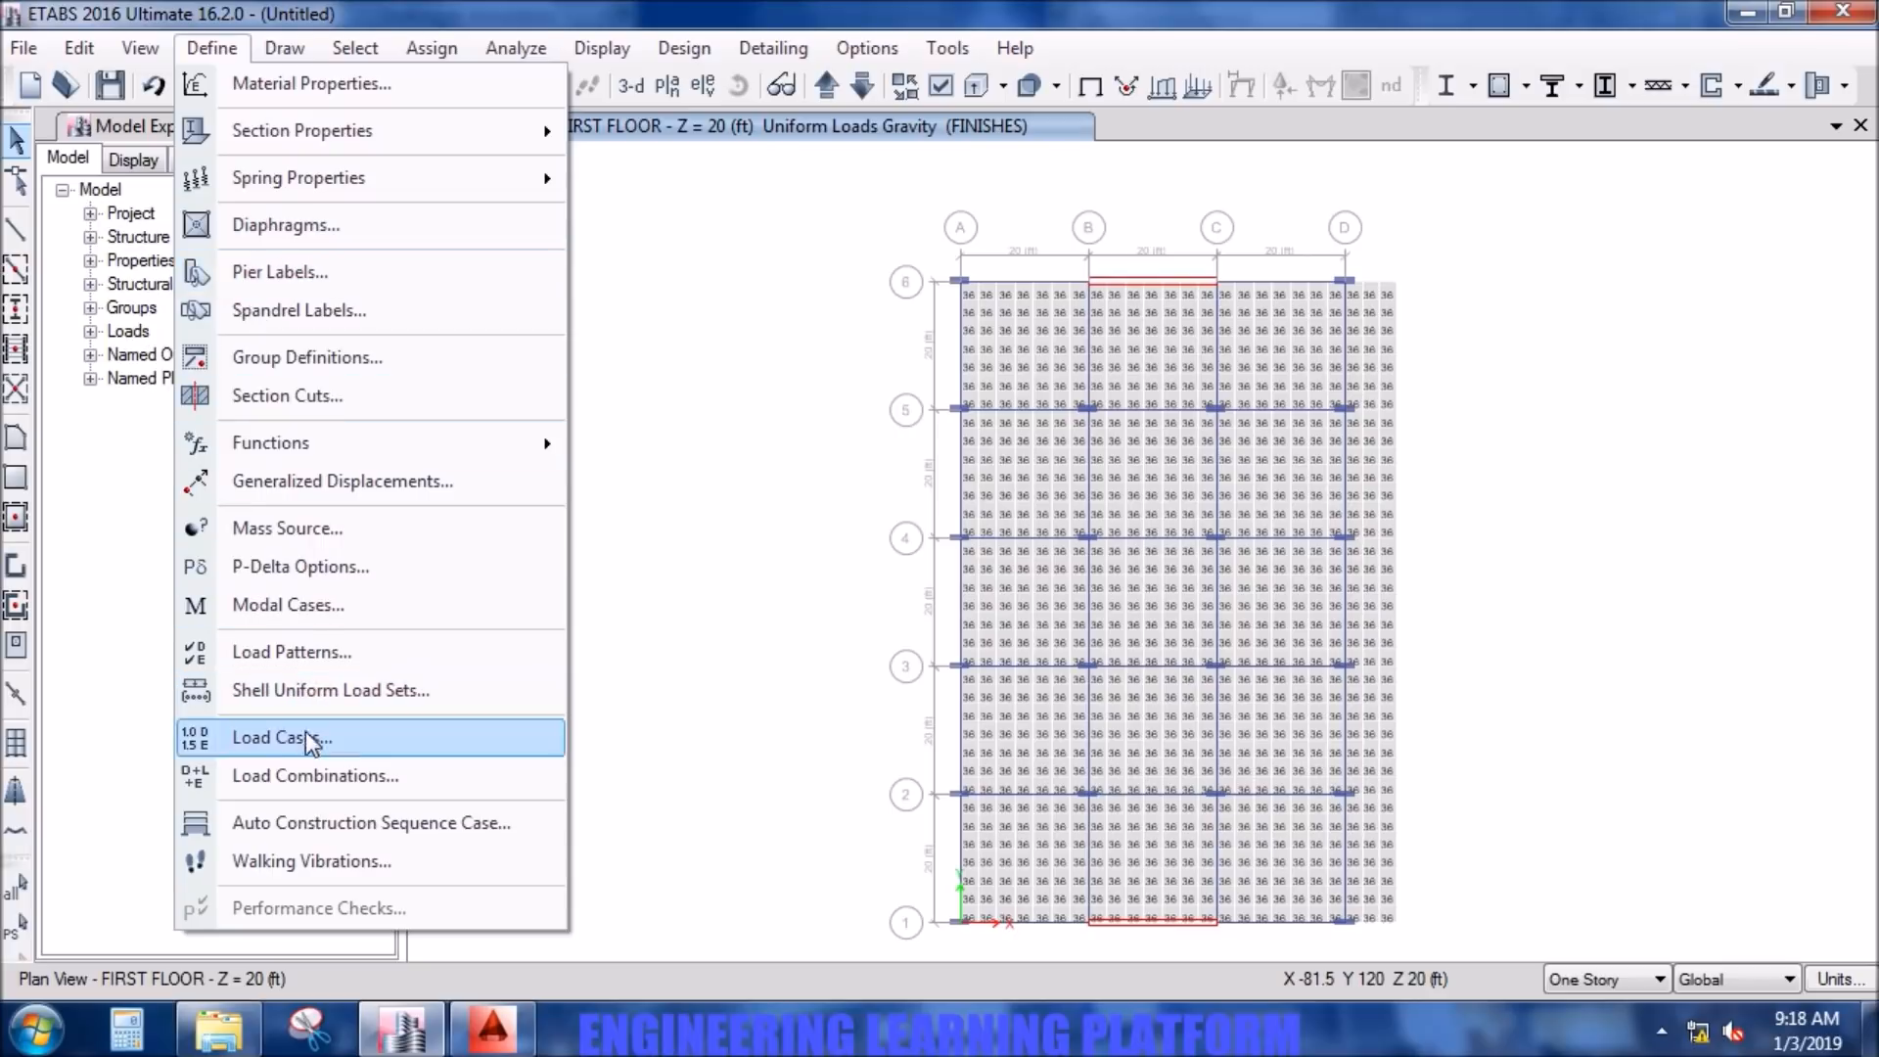
{"action": "left_click", "coordinate": [313, 775]}
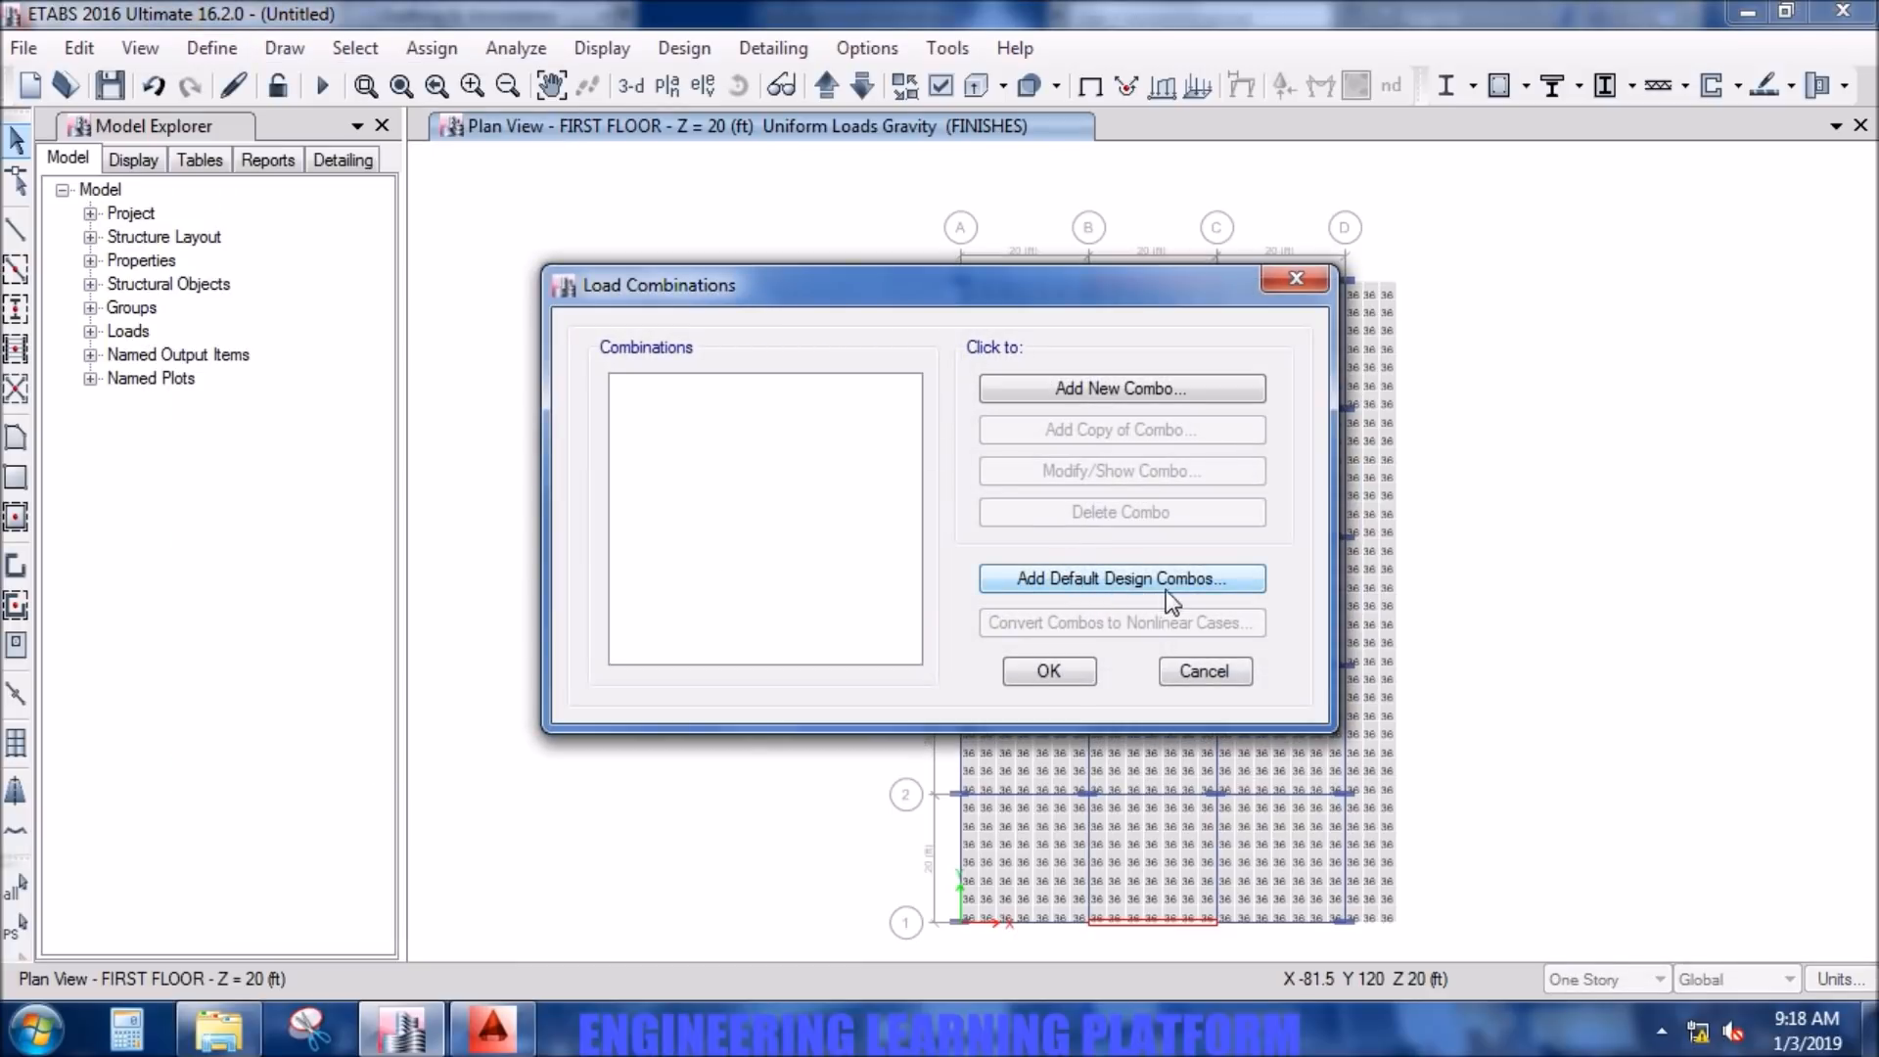
{"action": "left_click", "coordinate": [1202, 671]}
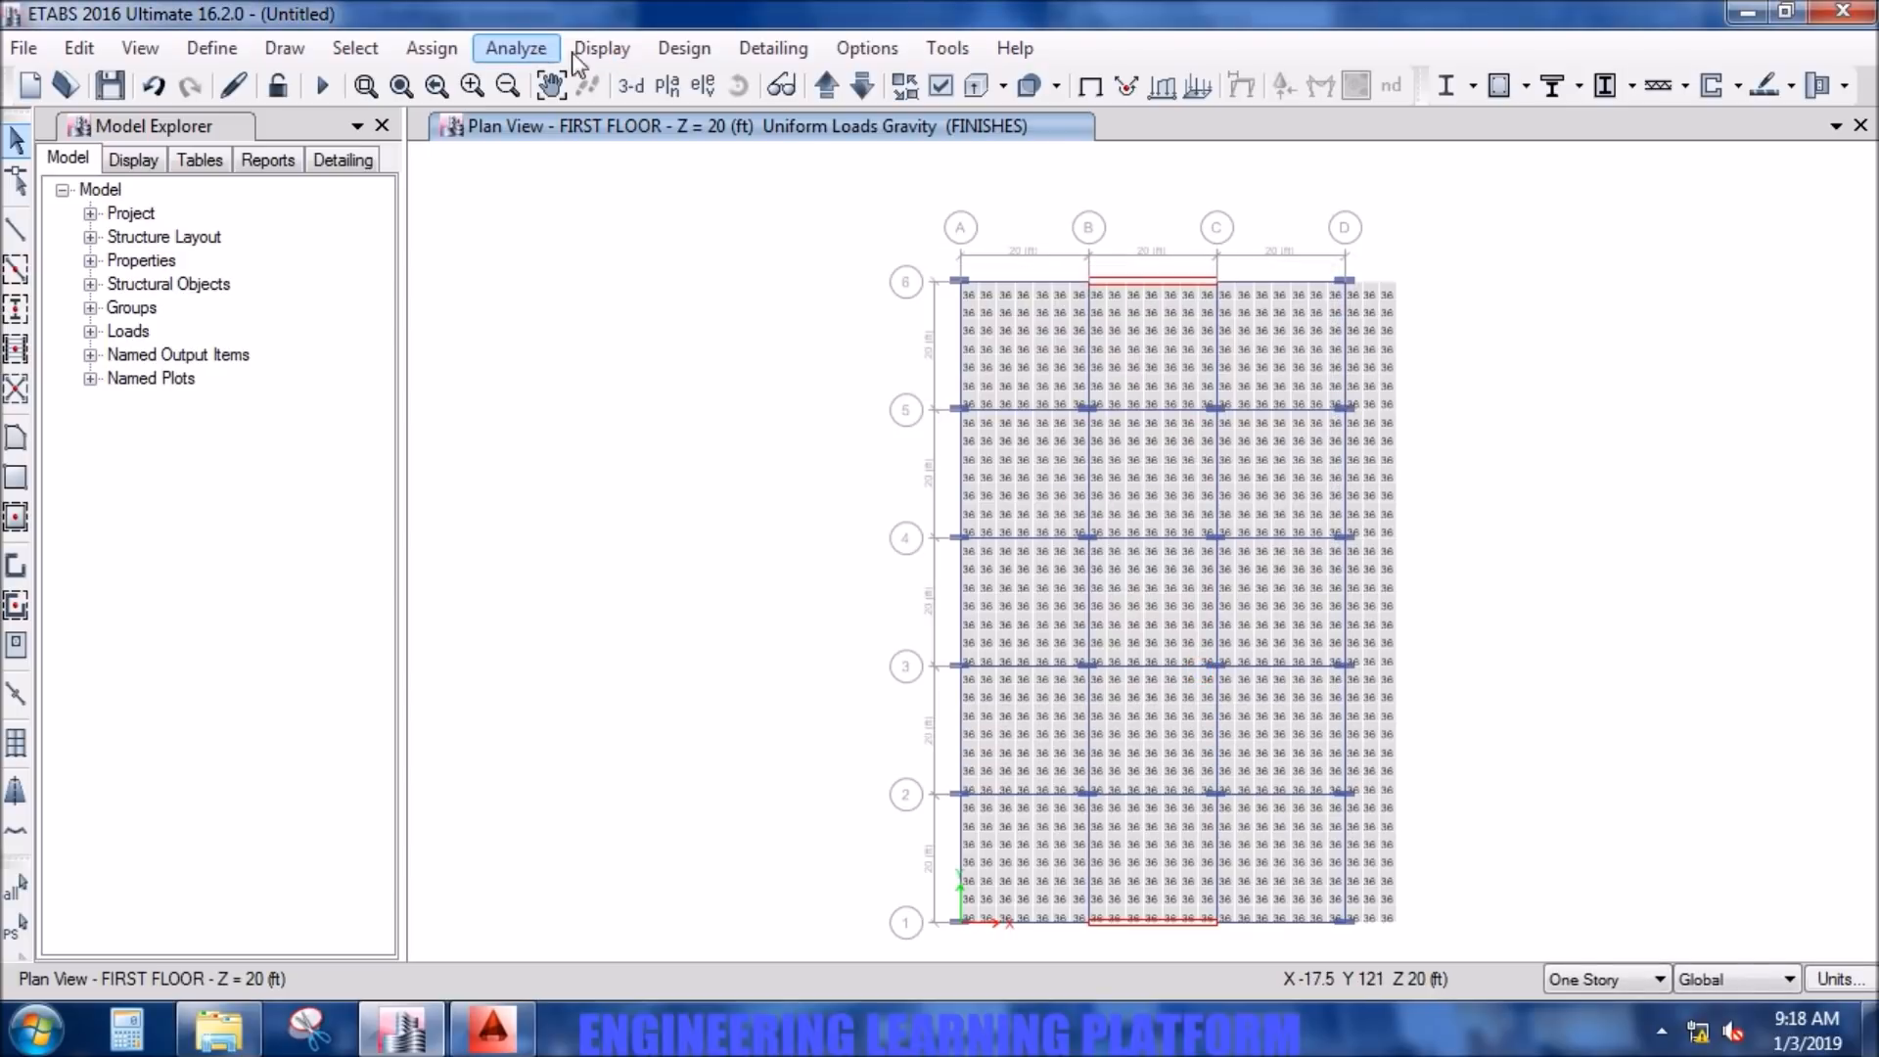
- Use ACI 318-08 as the design code in the concrete frame design preferences
{"action": "left_click", "coordinate": [695, 53]}
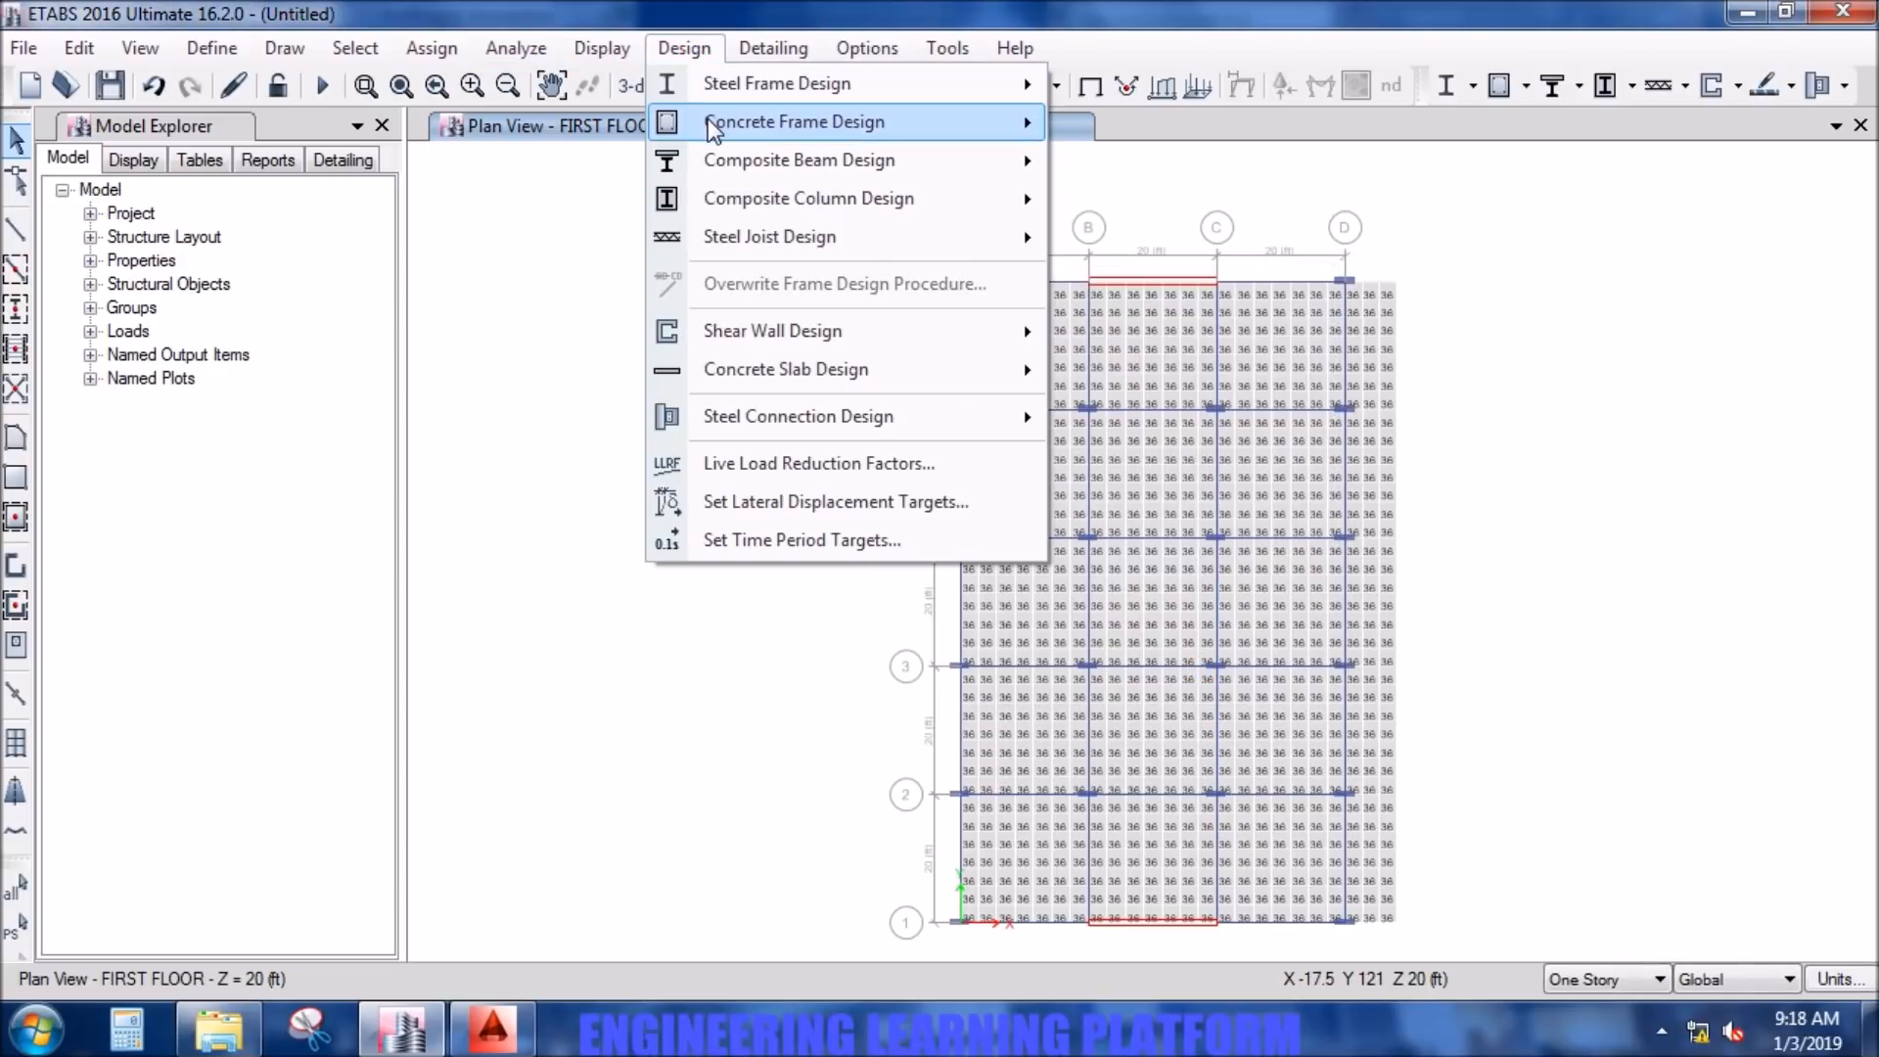
{"action": "mouse_move", "coordinate": [708, 120]}
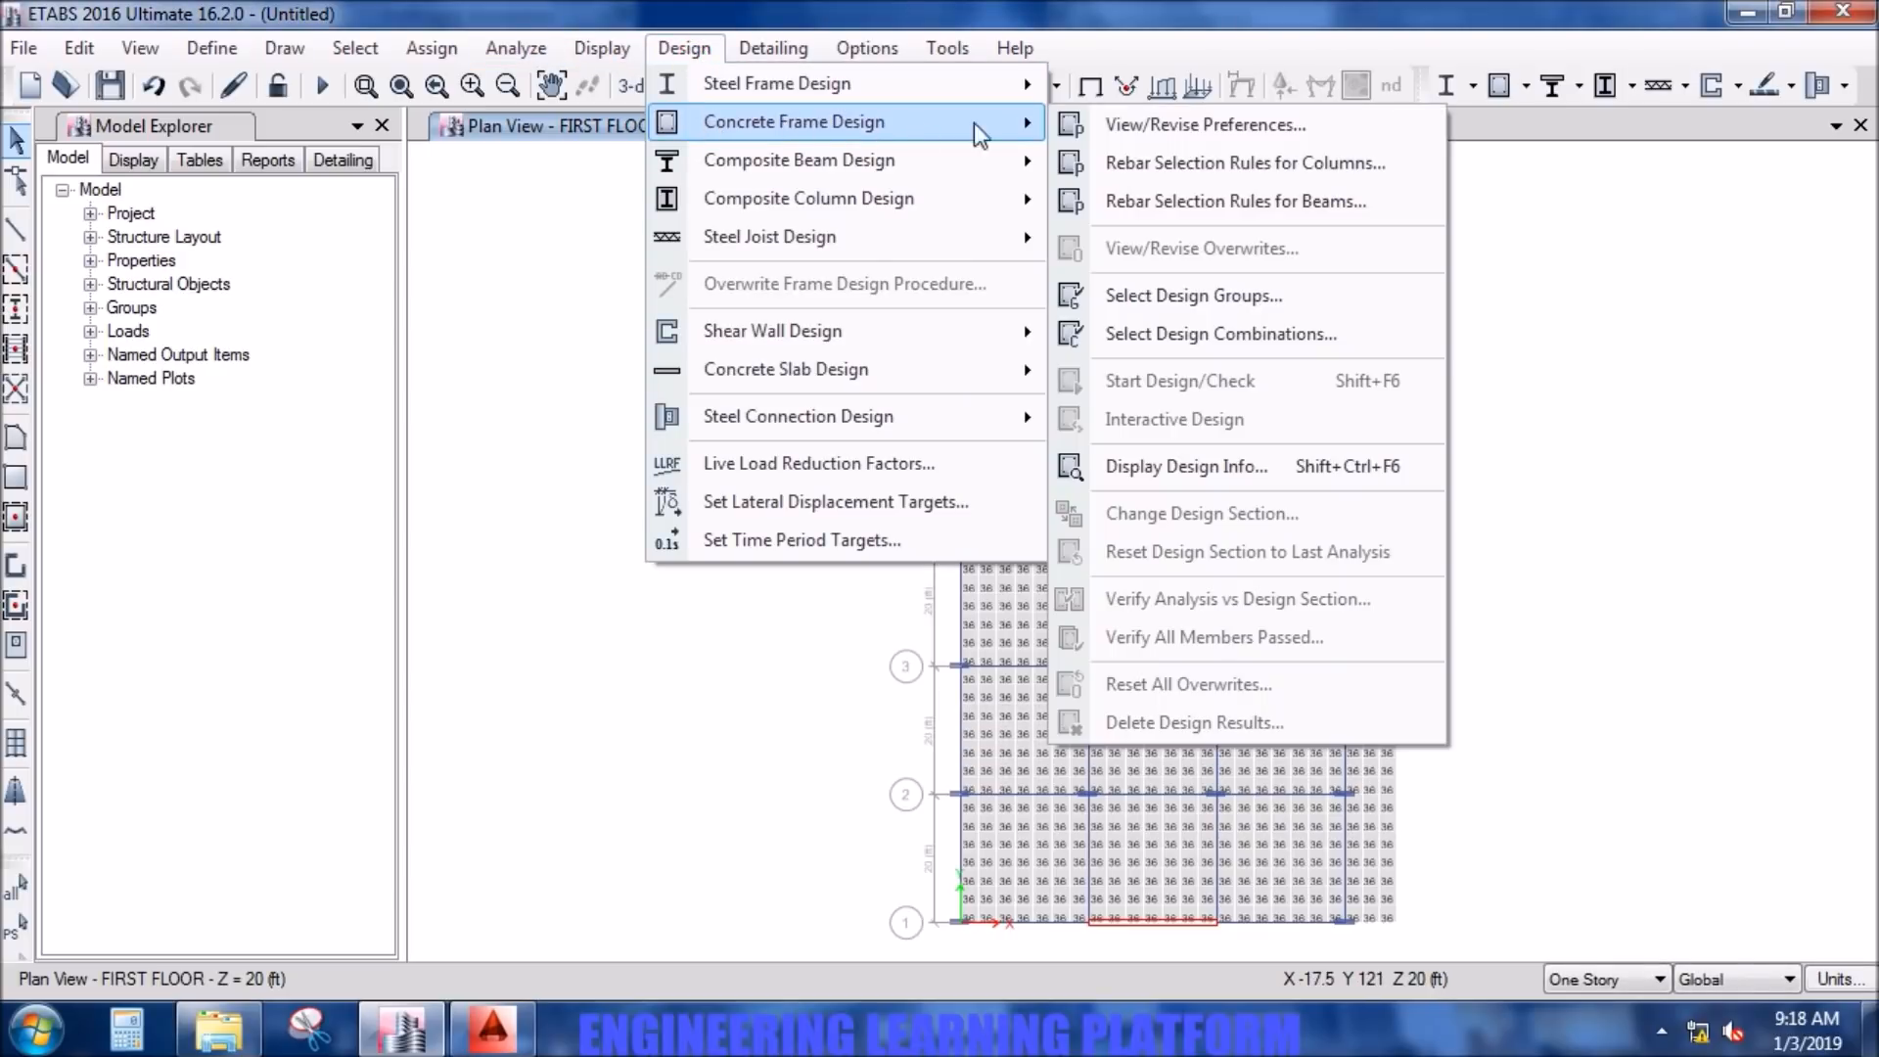
{"action": "left_click", "coordinate": [1145, 126]}
{"action": "left_click", "coordinate": [1026, 195]}
{"action": "left_click", "coordinate": [1026, 196]}
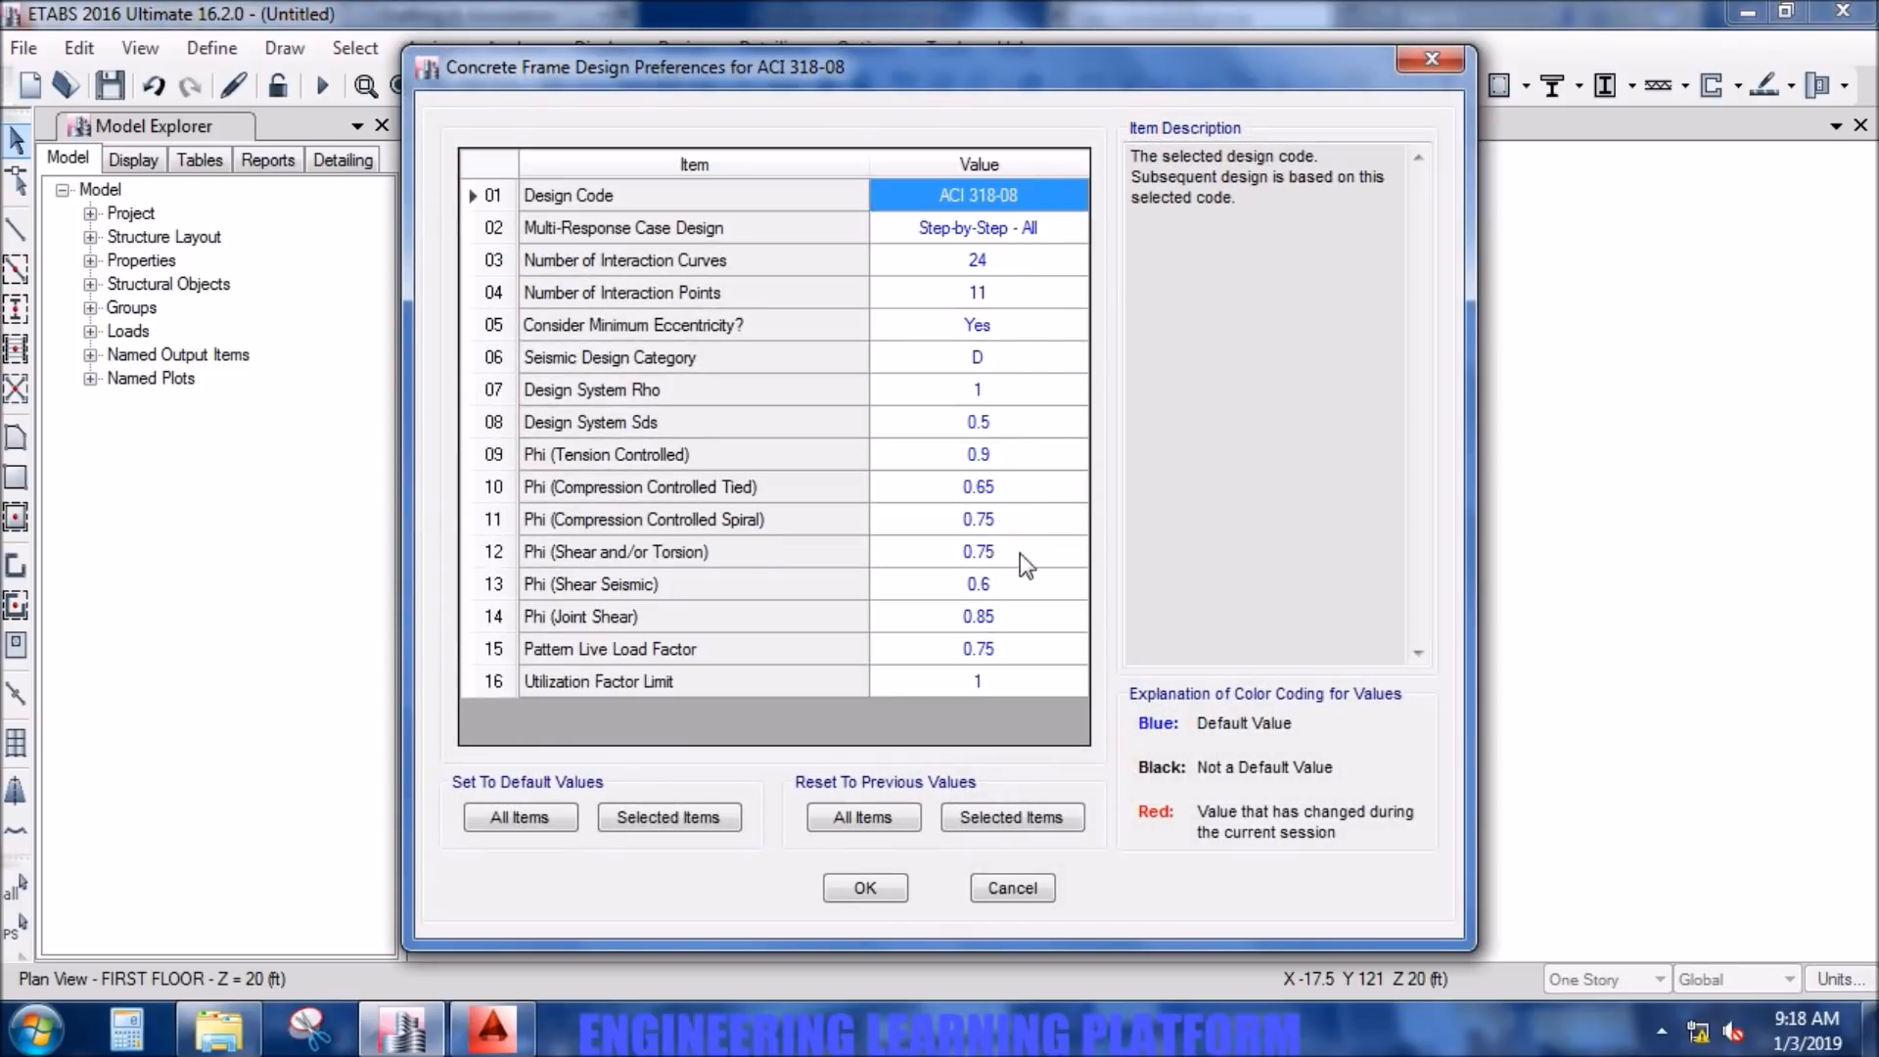
{"action": "left_click", "coordinate": [884, 887]}
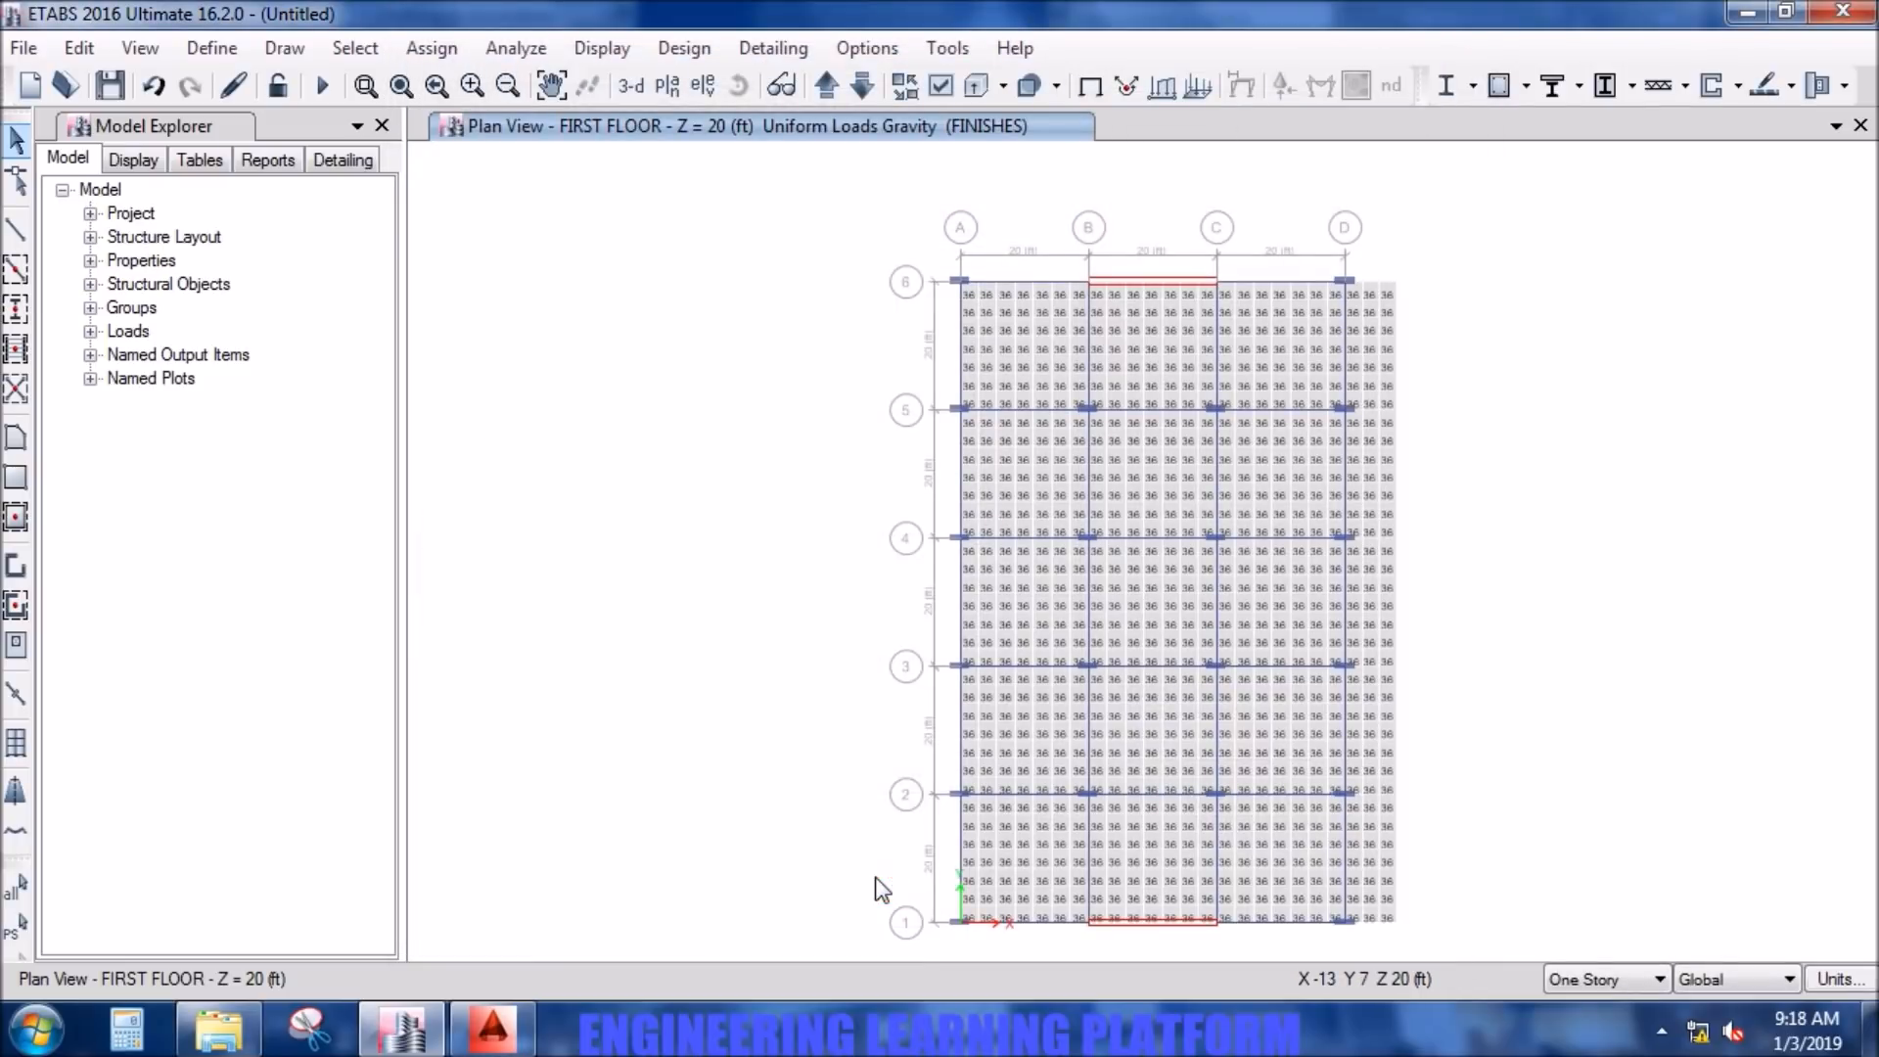
- Choose the design code in the concrete slab design preferences and accept the settings
{"action": "left_click", "coordinate": [690, 47]}
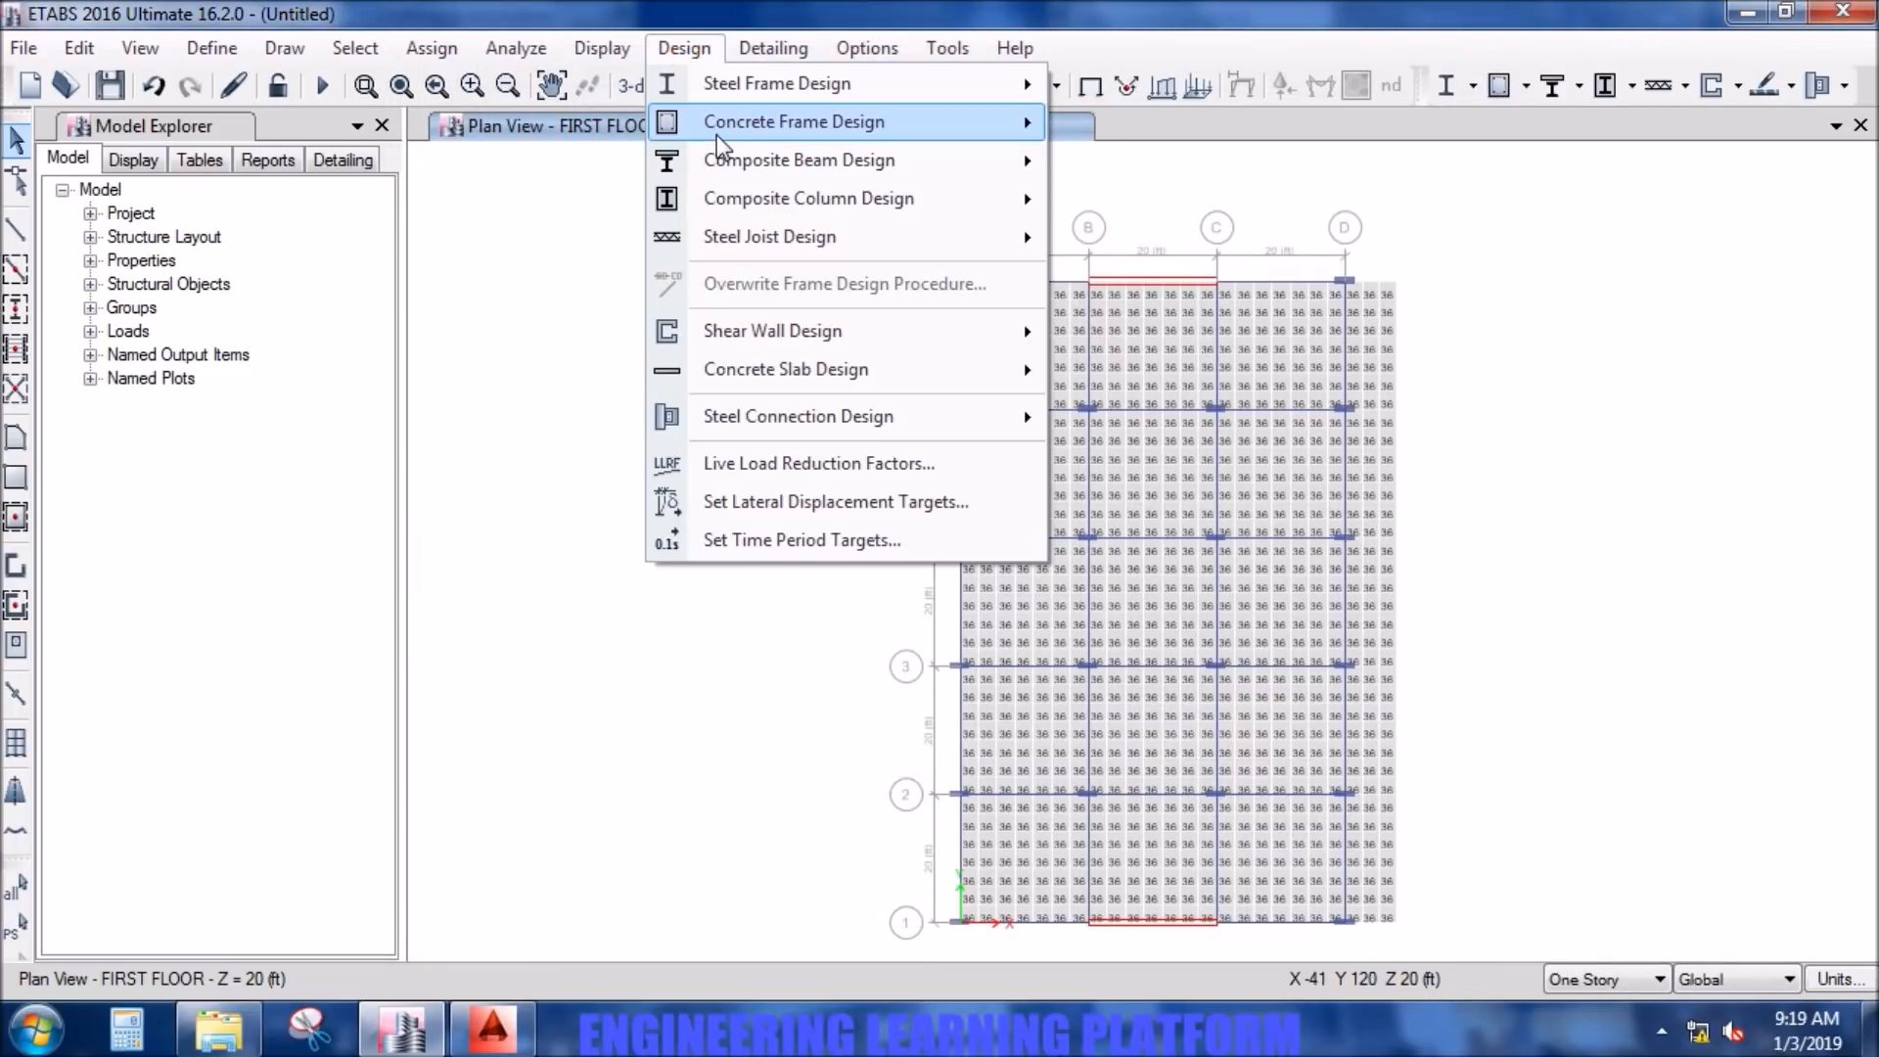
{"action": "mouse_move", "coordinate": [719, 139]}
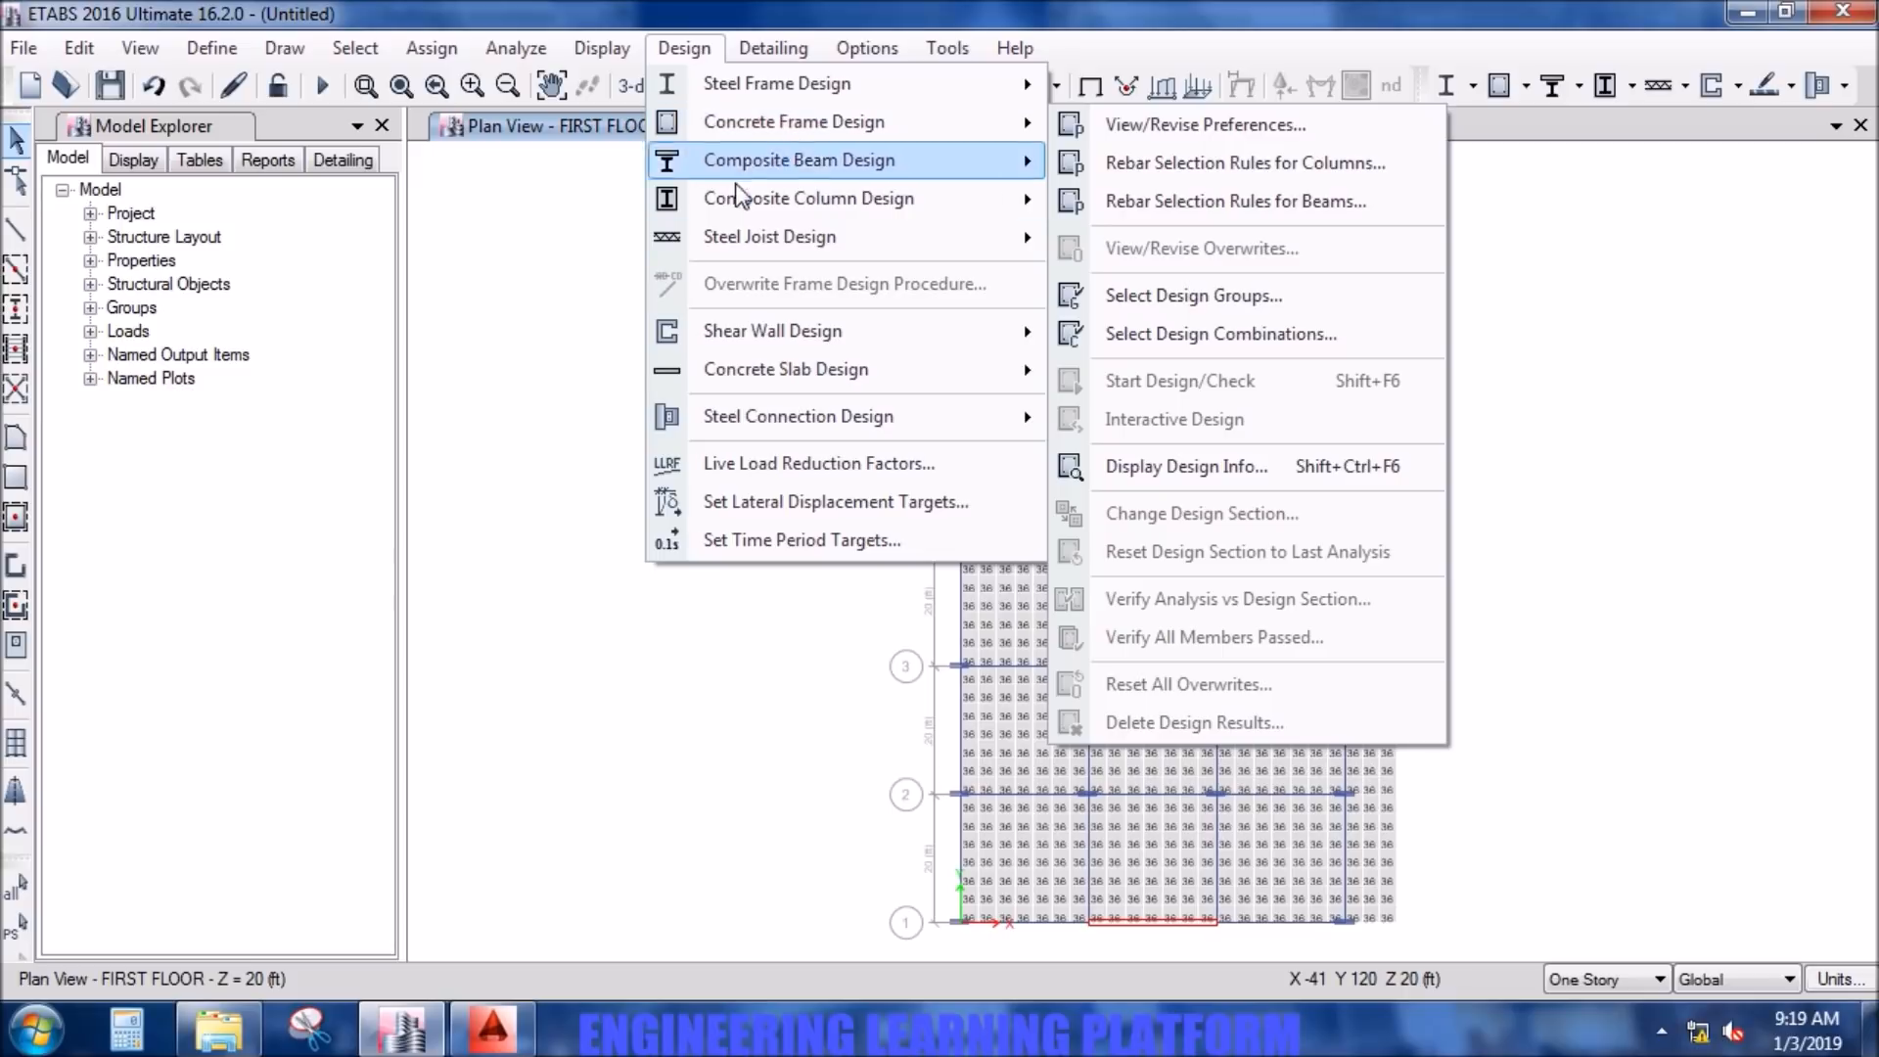
{"action": "mouse_move", "coordinate": [748, 250]}
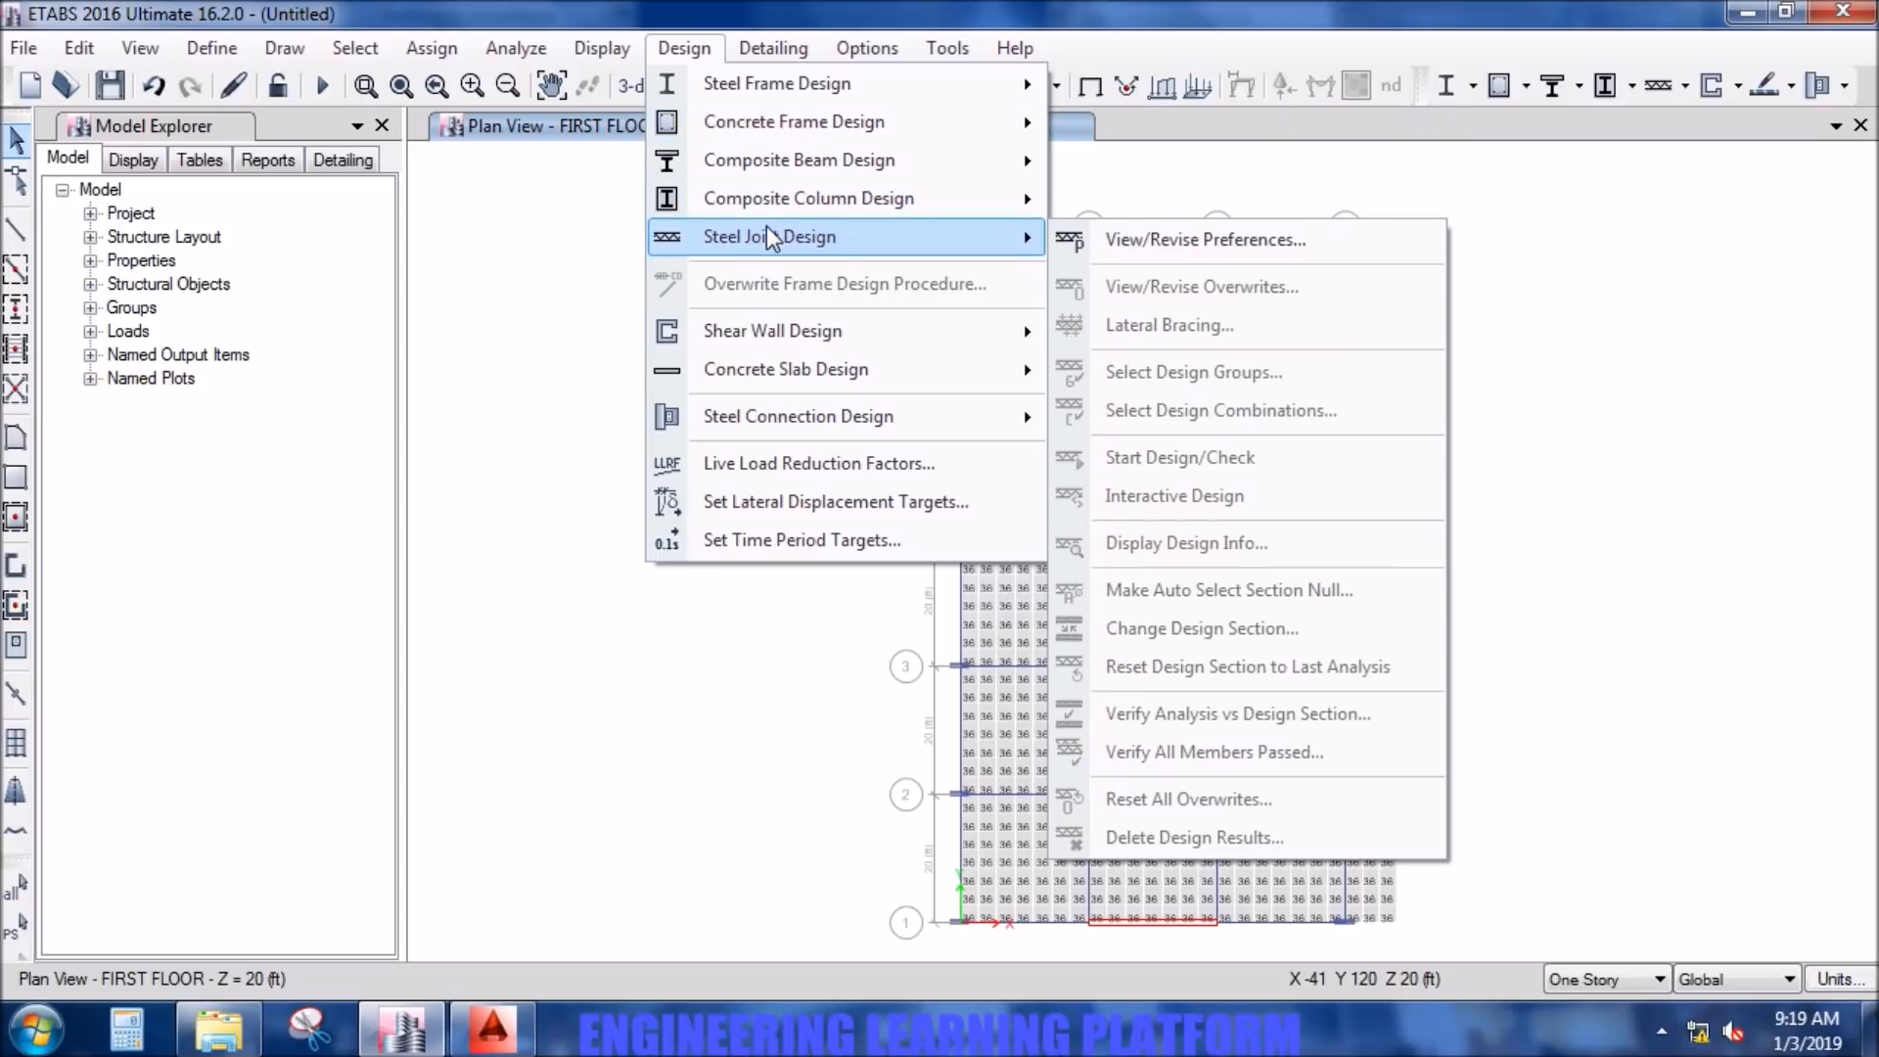
{"action": "mouse_move", "coordinate": [809, 370]}
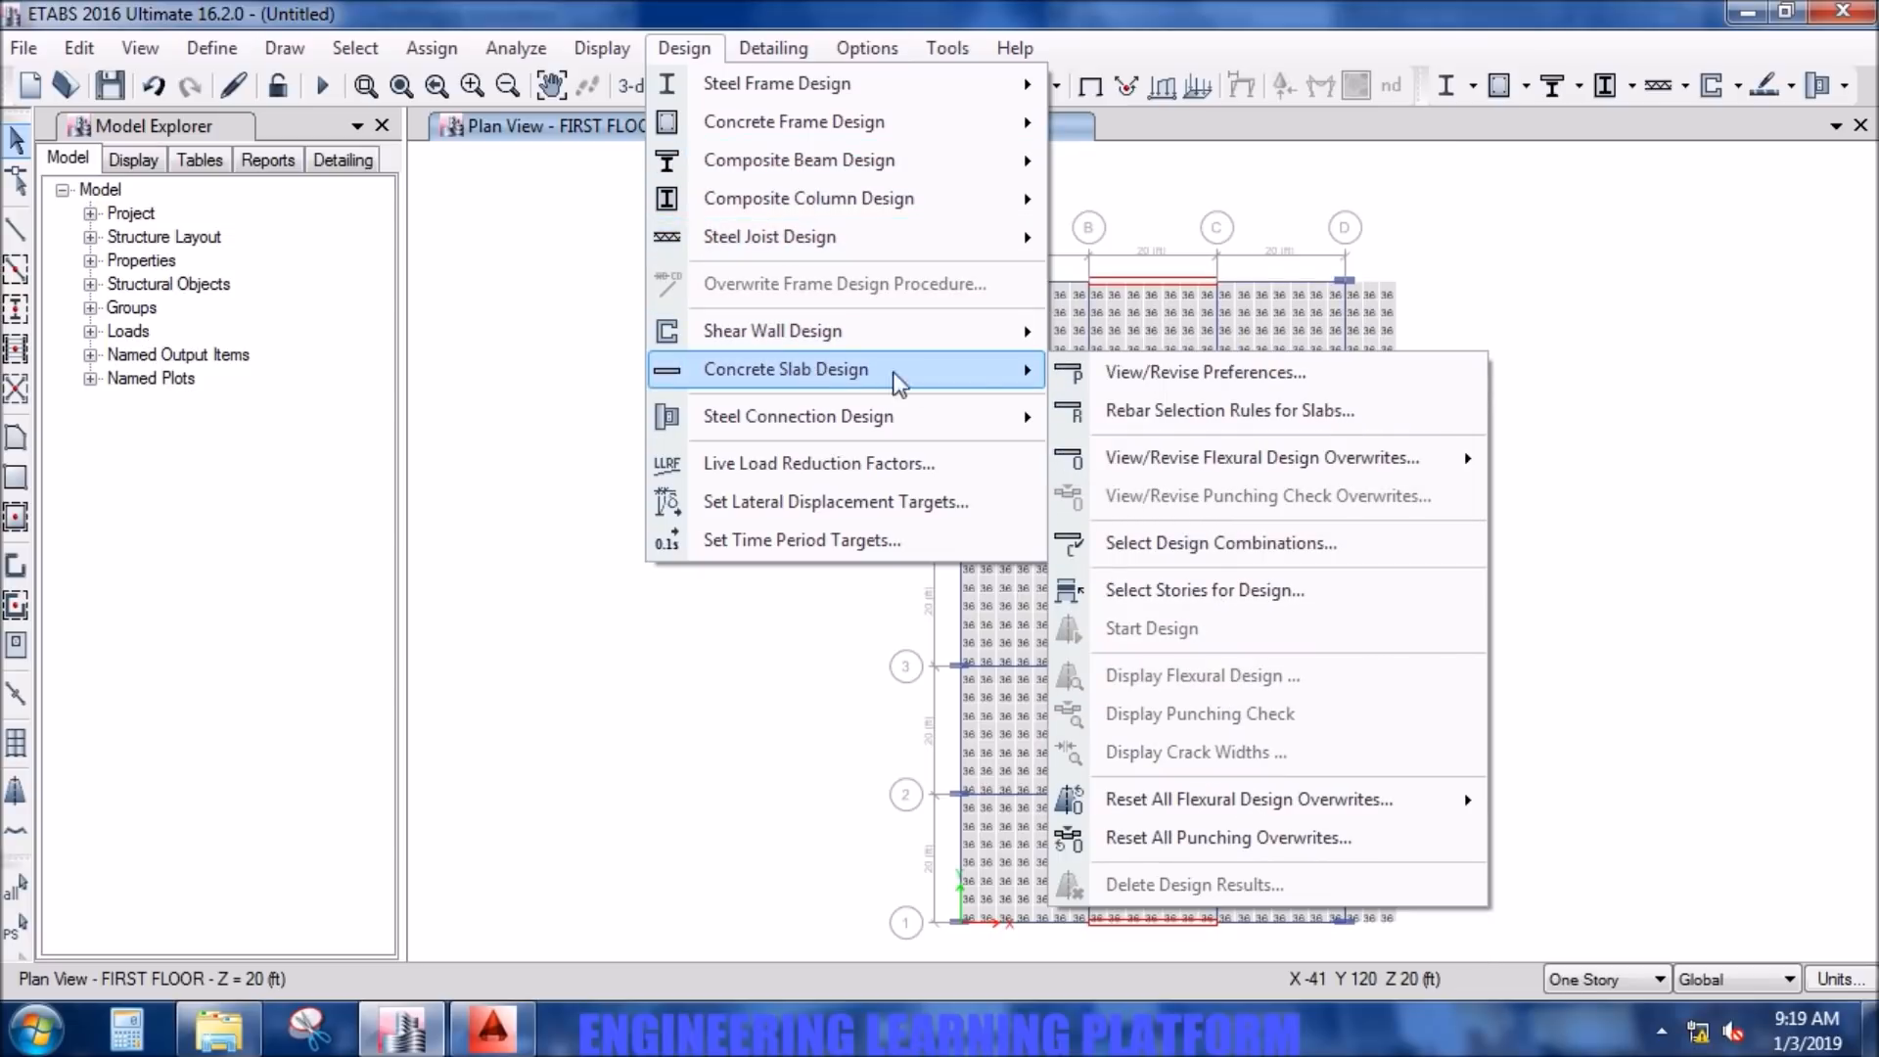
{"action": "left_click", "coordinate": [1135, 374]}
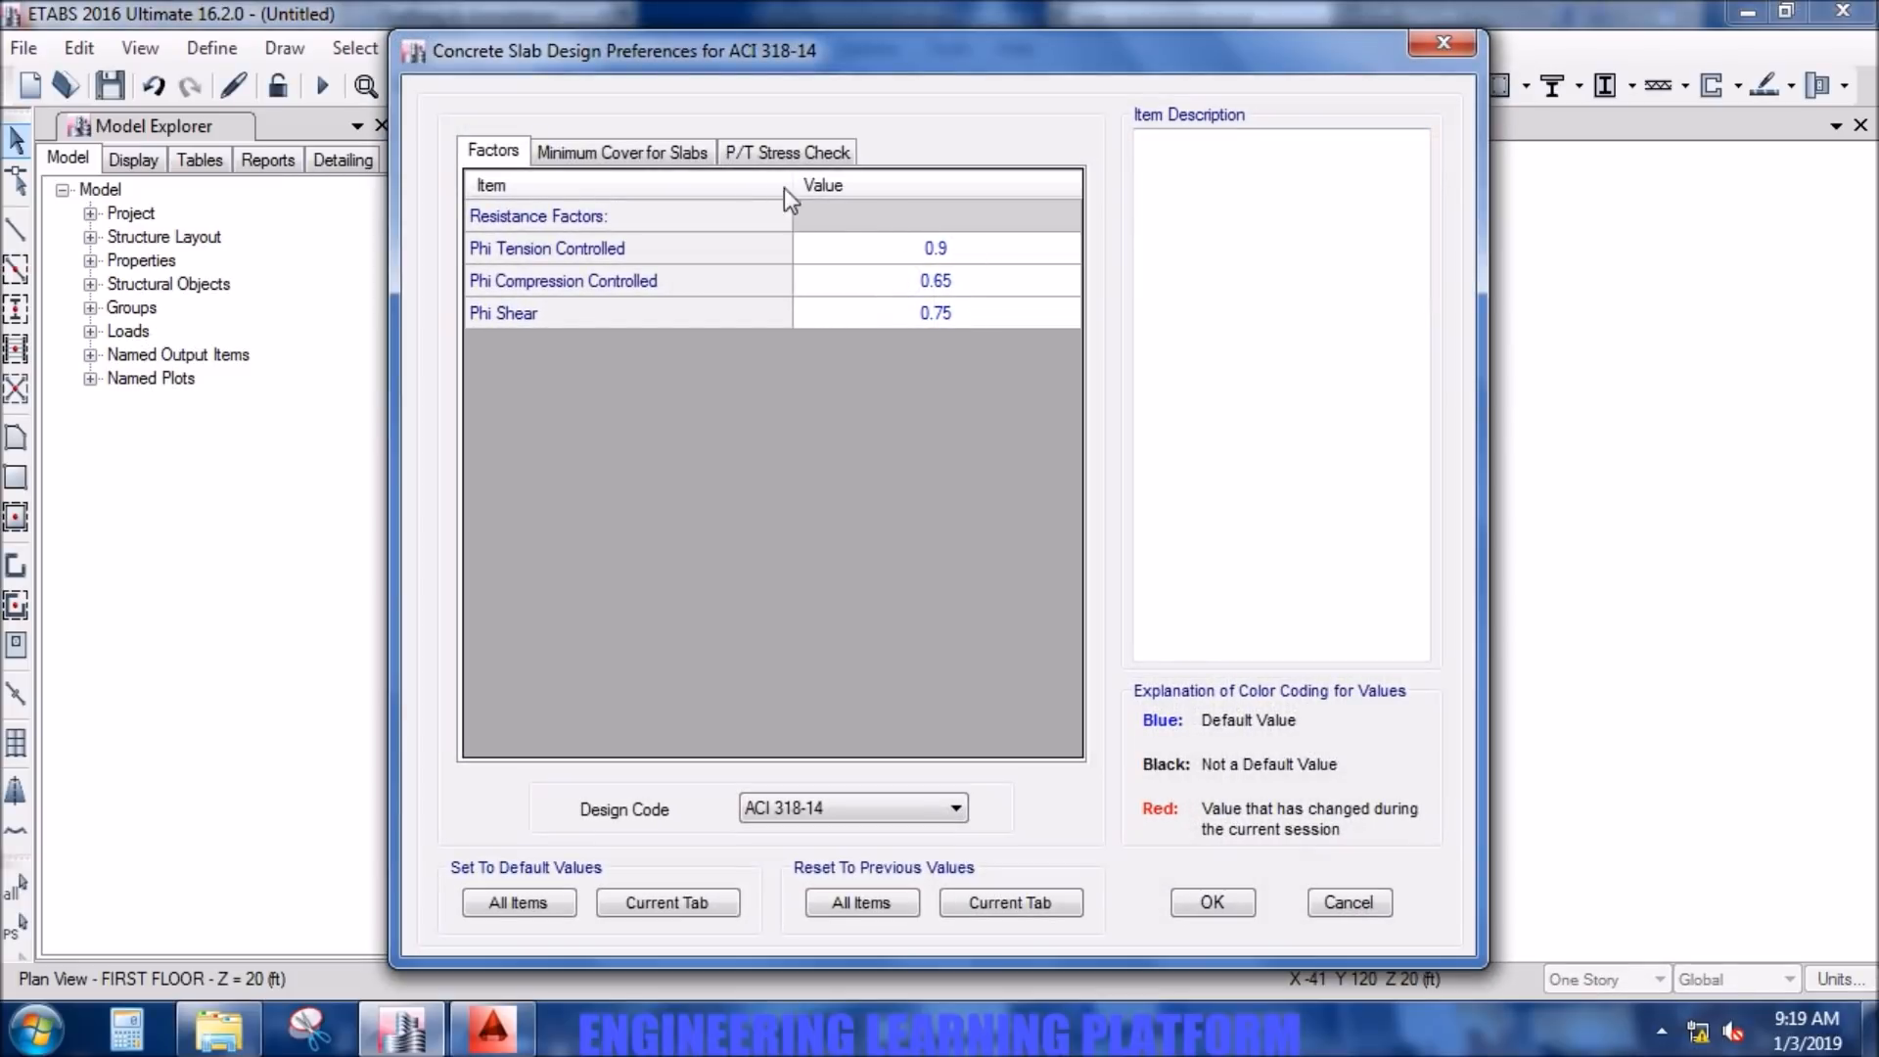
{"action": "left_click", "coordinate": [859, 811]}
{"action": "left_click", "coordinate": [837, 513]}
{"action": "left_click", "coordinate": [1213, 902]}
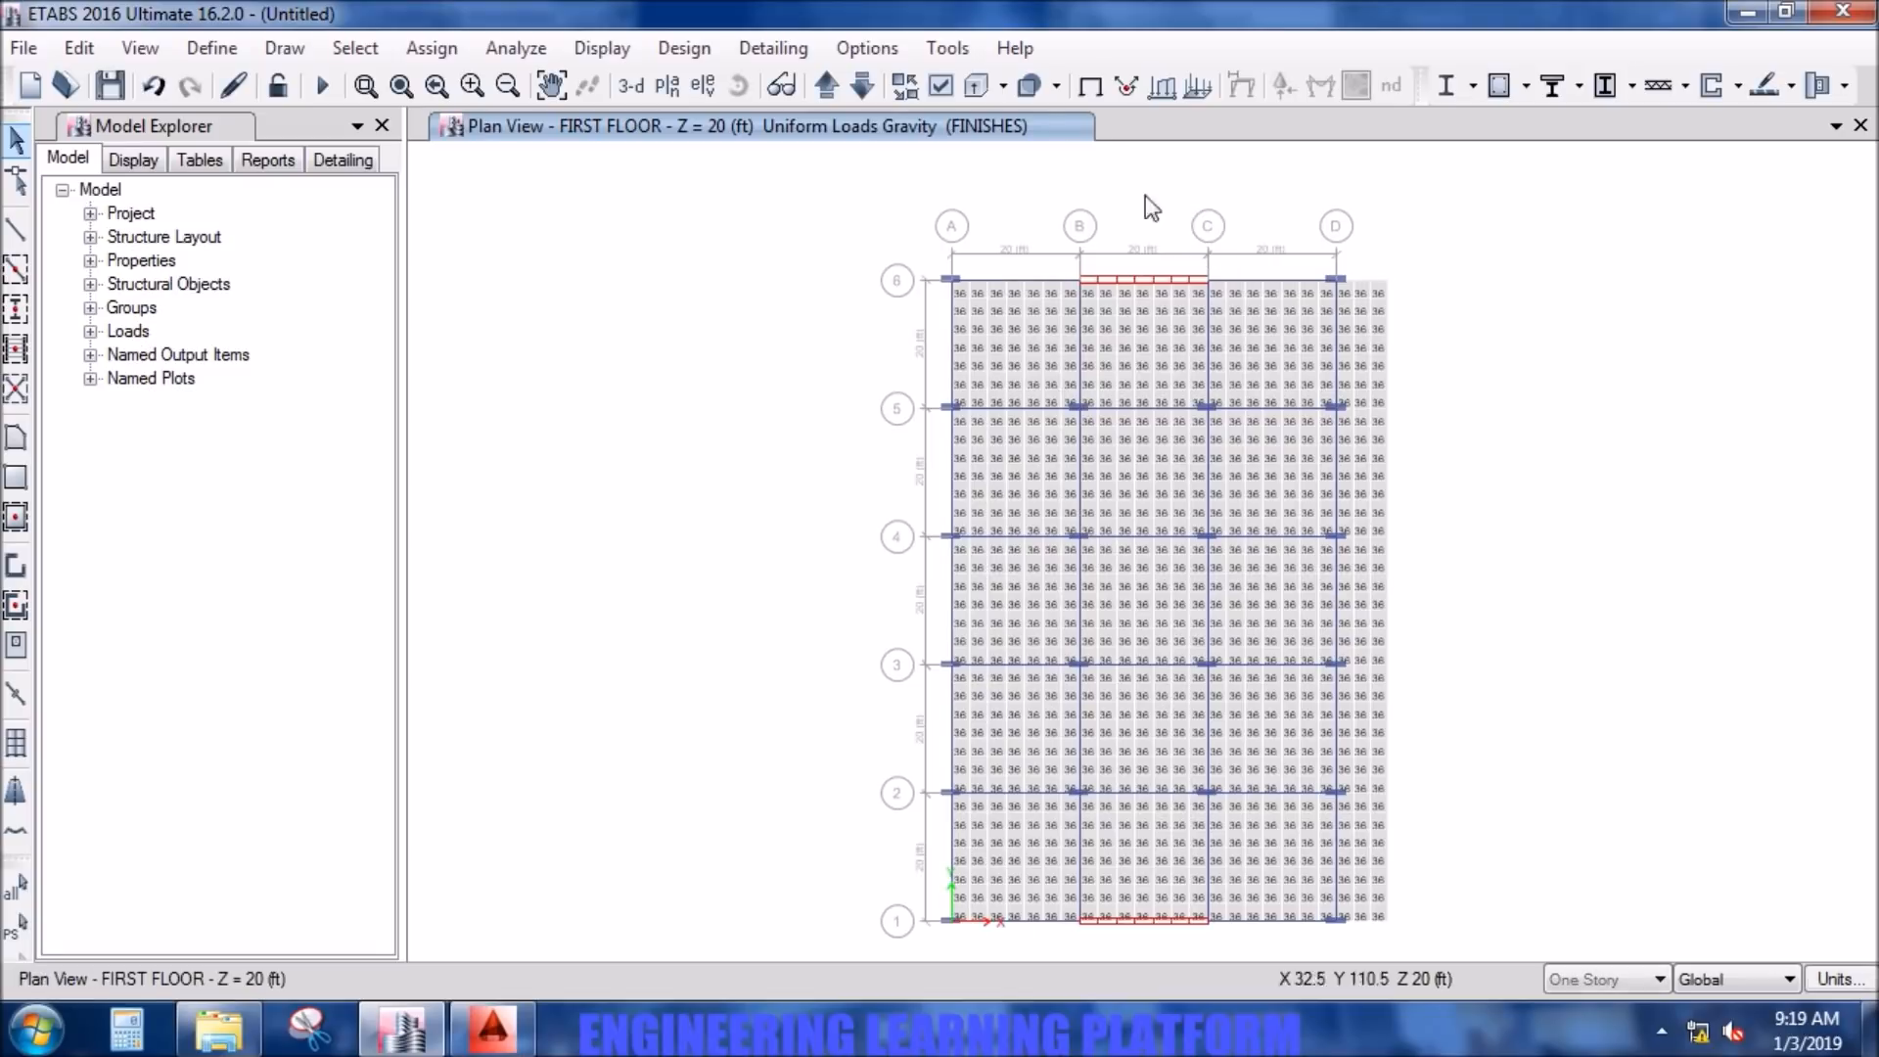
- Select all frames that have the B 10X12 and C 12X36 section properties
{"action": "left_click", "coordinate": [375, 51]}
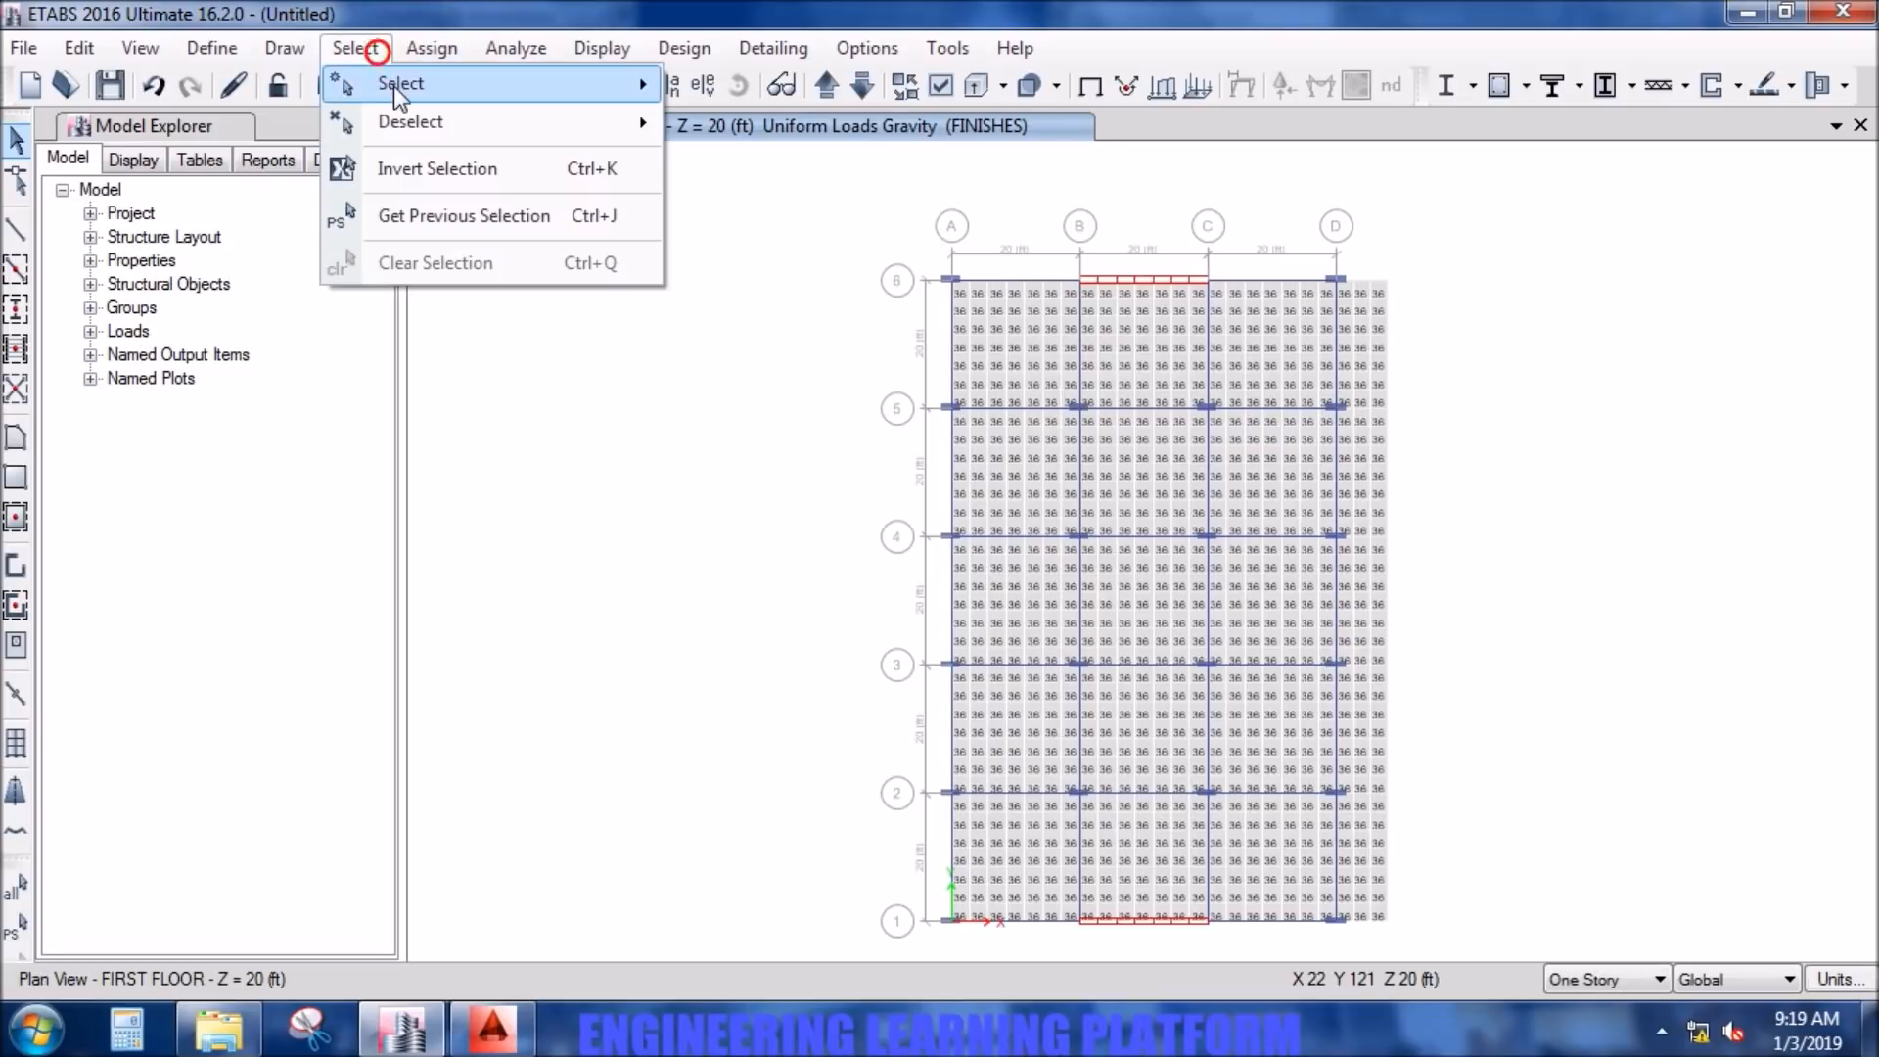
{"action": "mouse_move", "coordinate": [618, 86]}
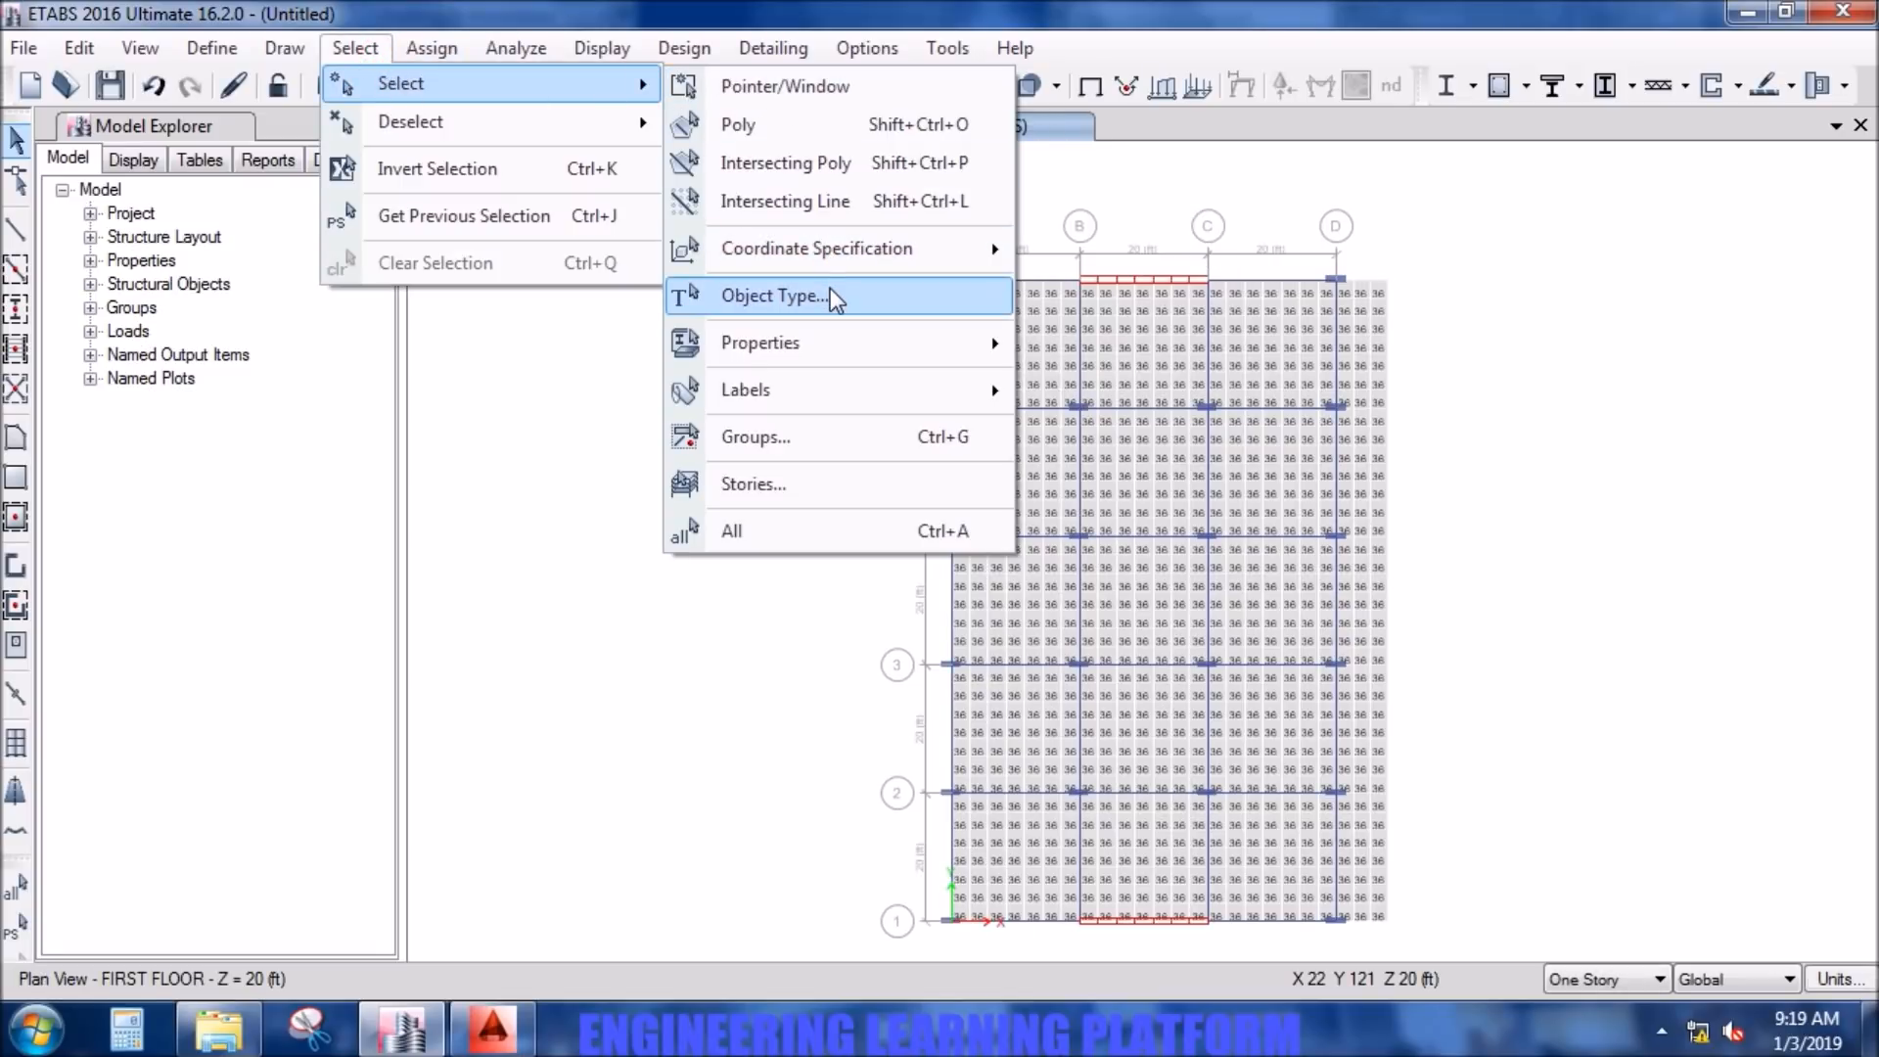
{"action": "mouse_move", "coordinate": [834, 342]}
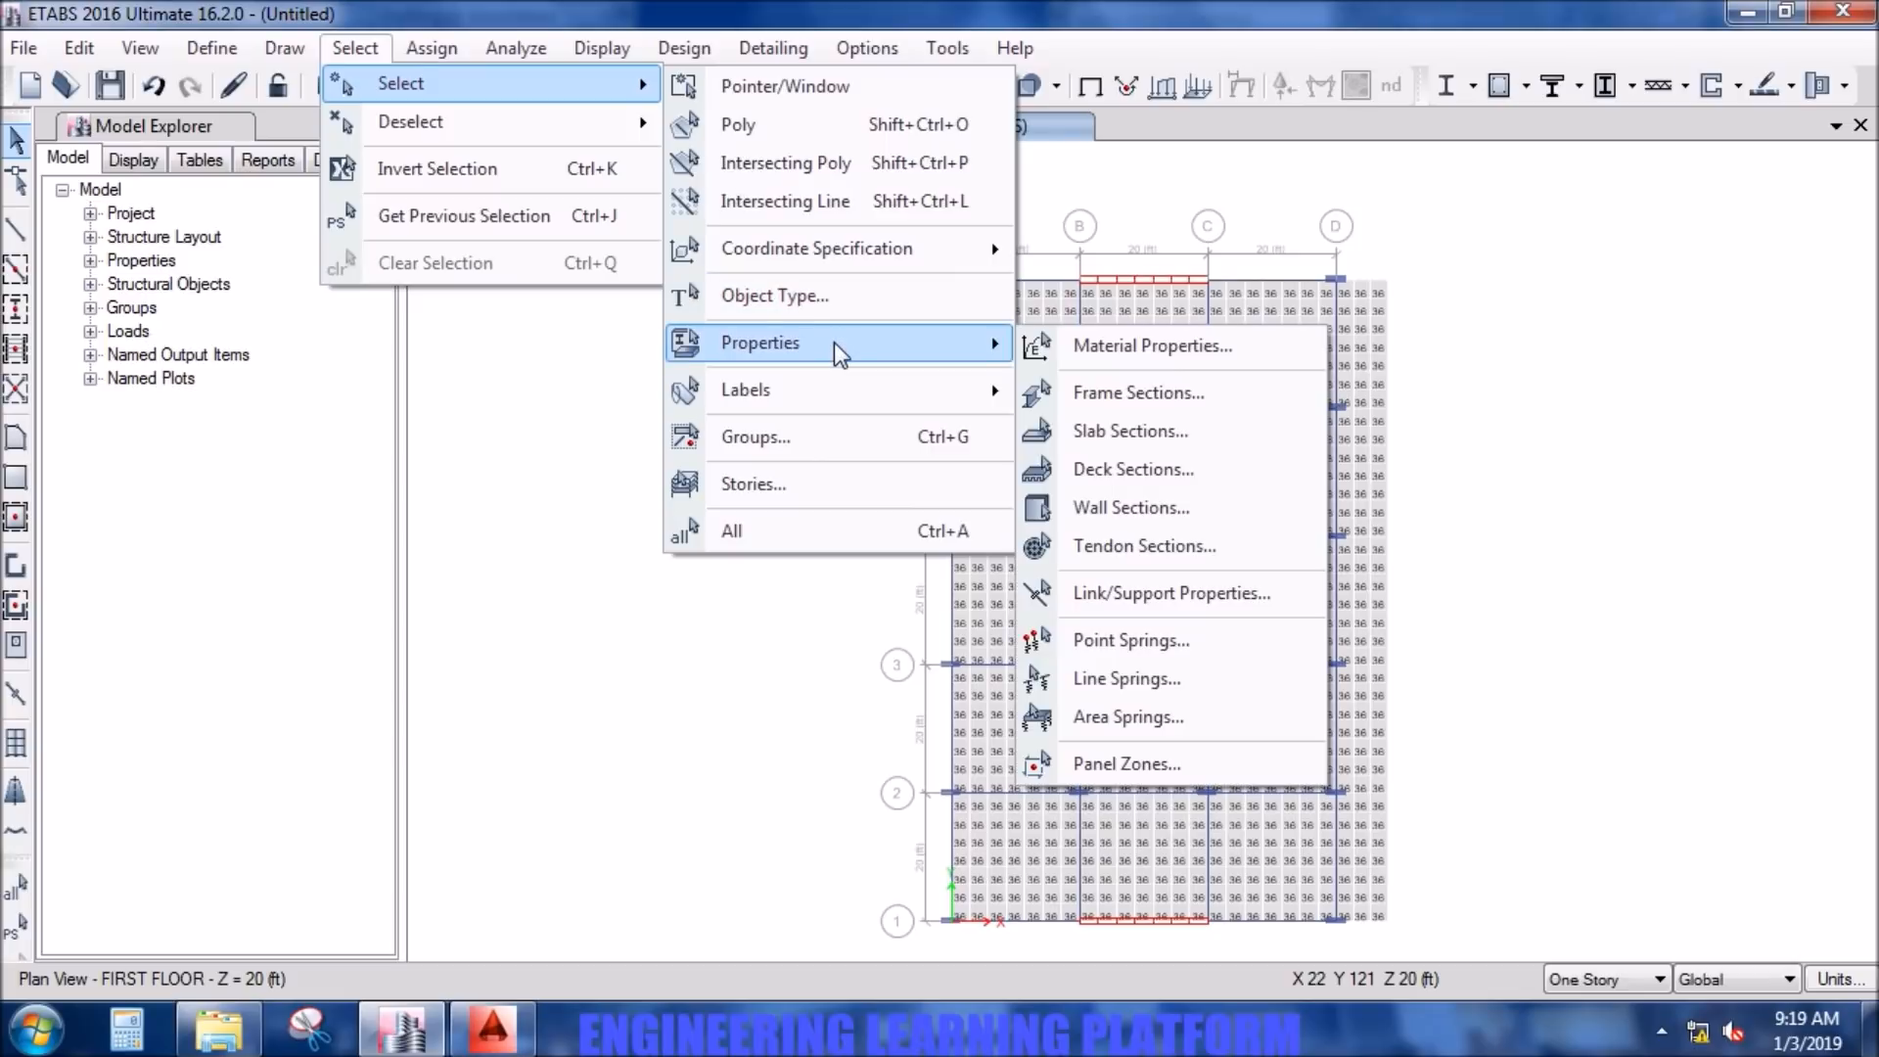
{"action": "left_click", "coordinate": [1101, 395]}
{"action": "left_click", "coordinate": [836, 416]}
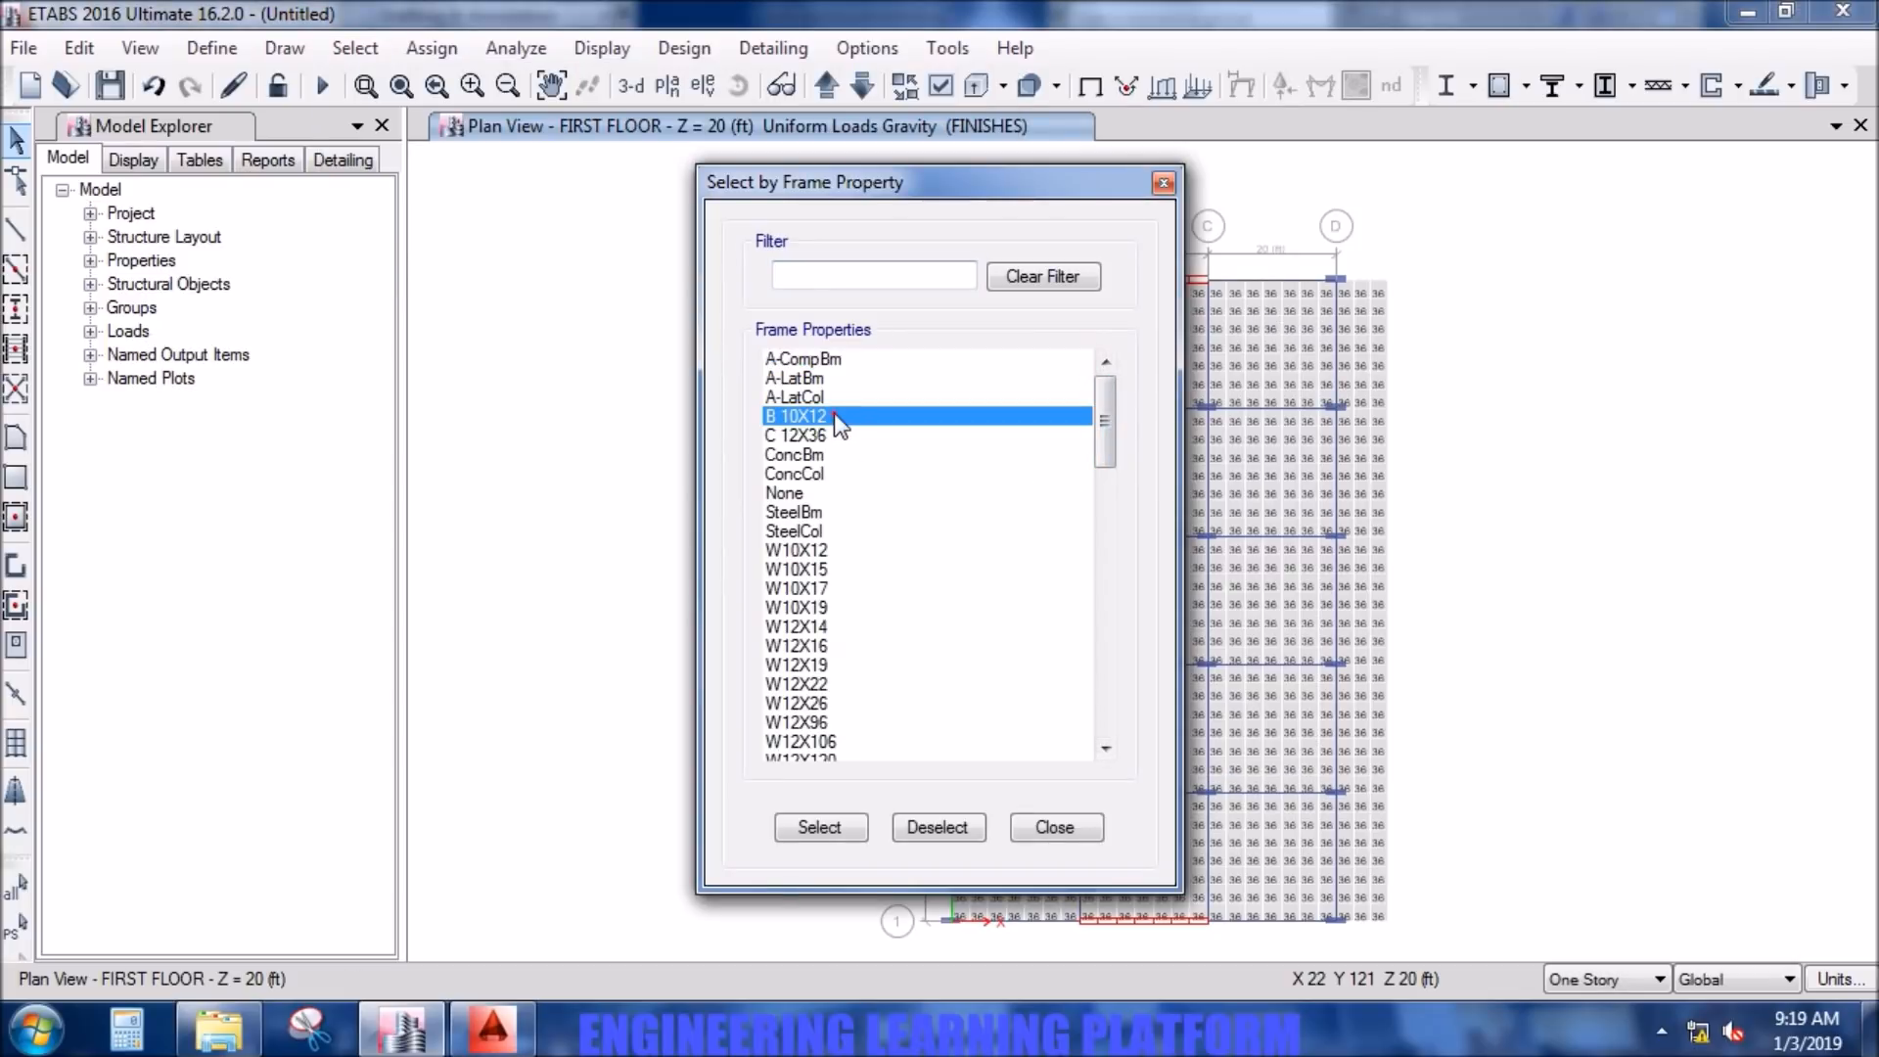
{"action": "left_click", "coordinate": [846, 828]}
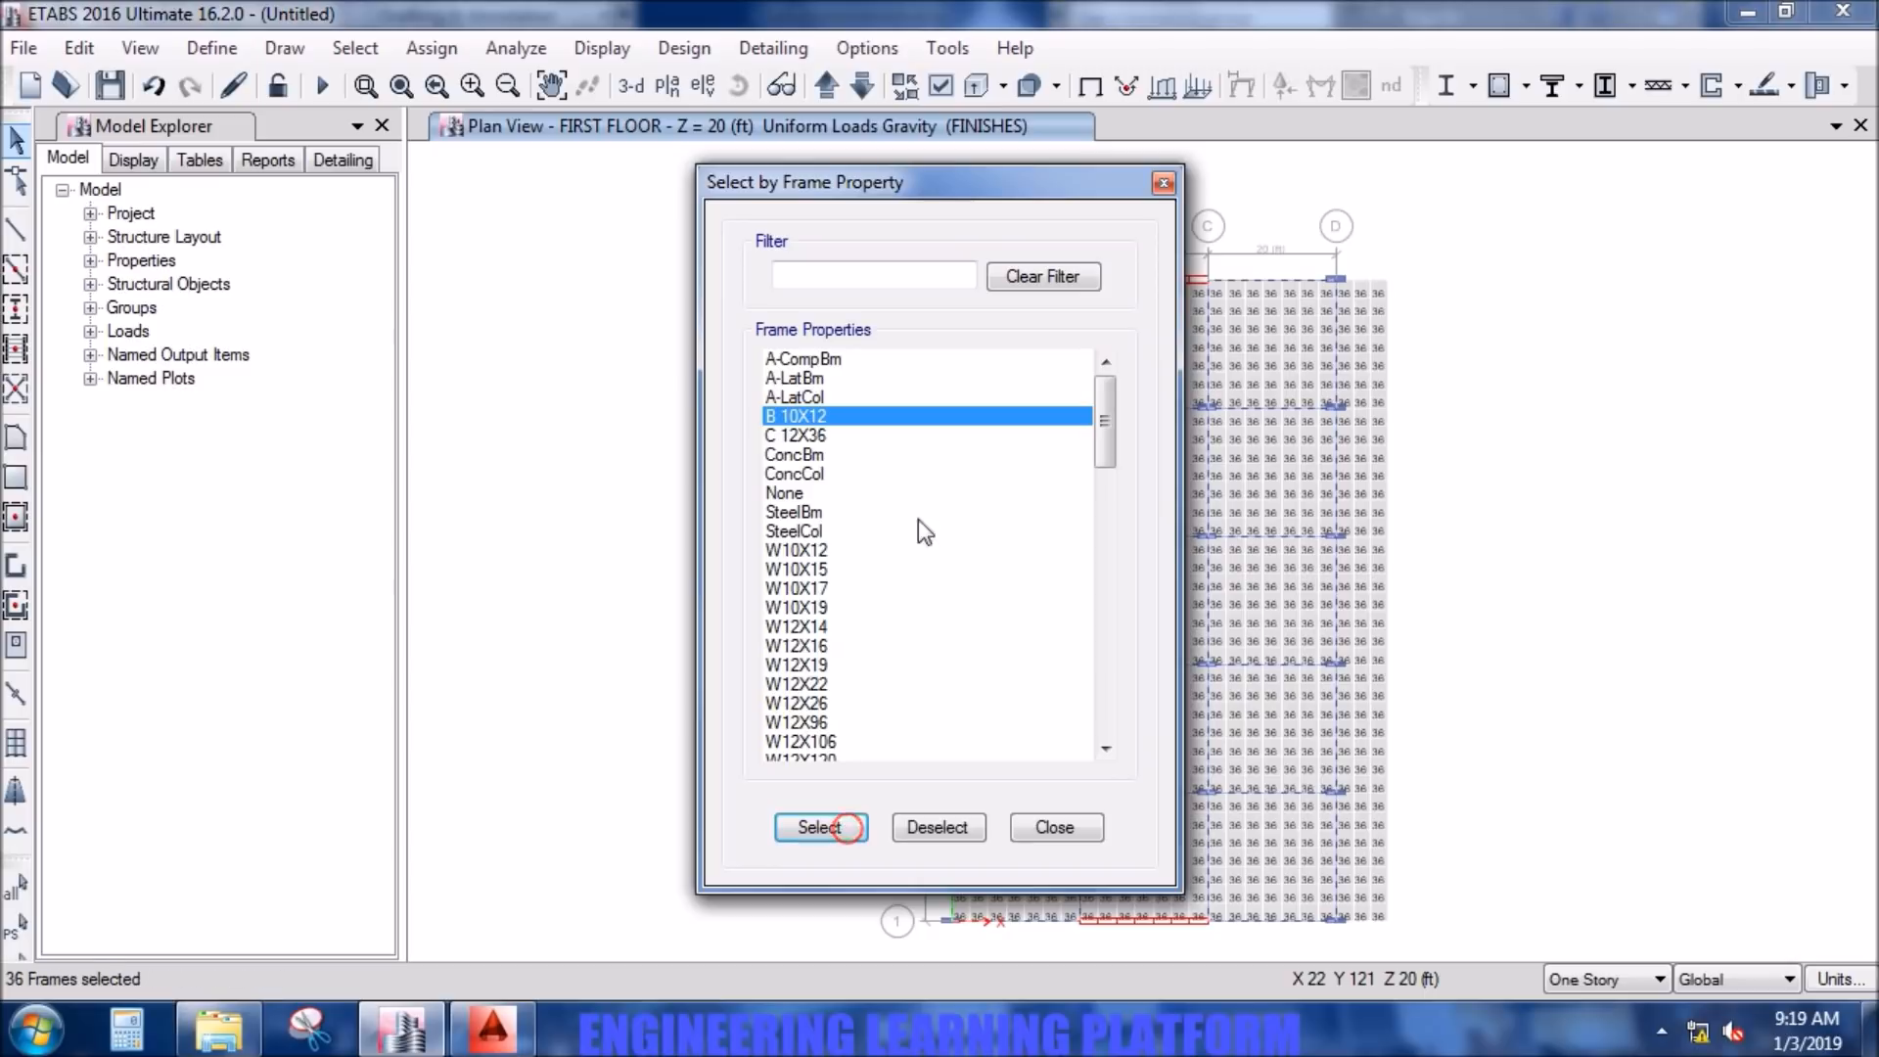
{"action": "left_click", "coordinate": [812, 435]}
{"action": "left_click", "coordinate": [820, 828]}
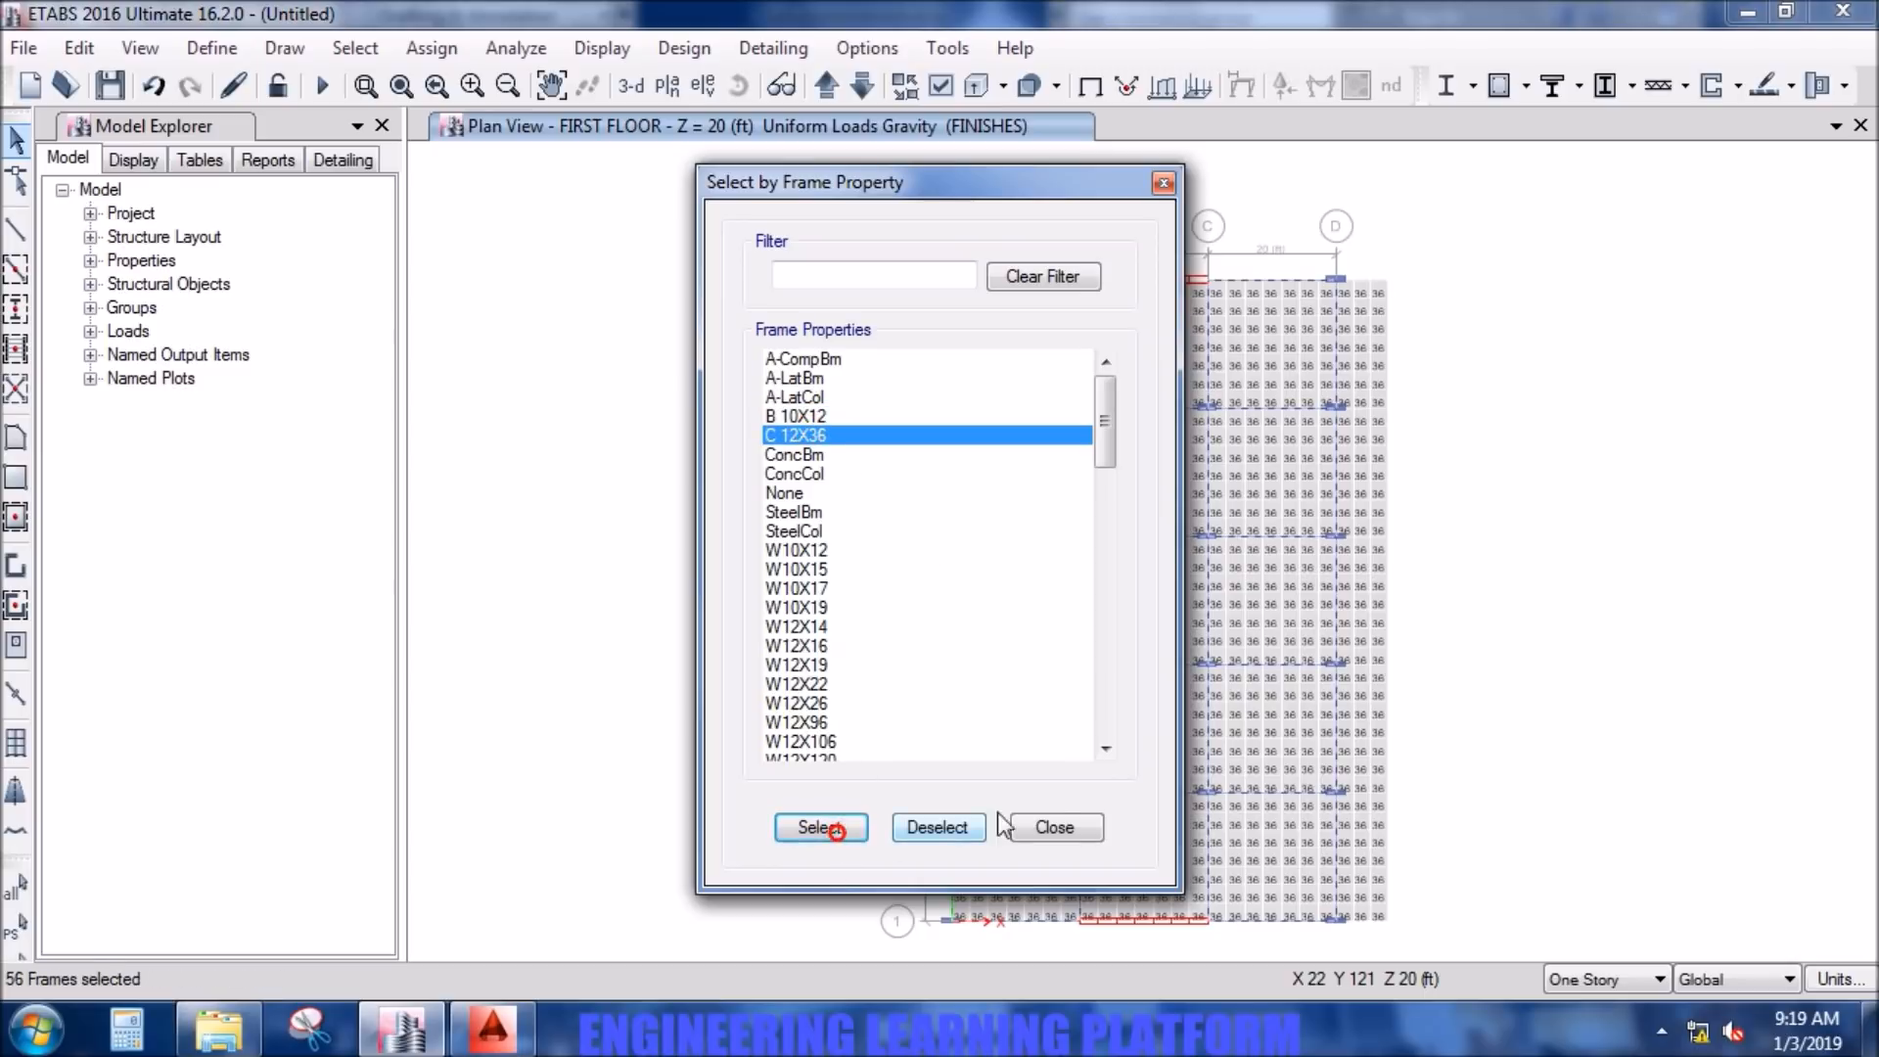
{"action": "left_click", "coordinate": [1055, 827]}
- Overwrite the selected concrete frames' framing type with Sway Intermediate and clear the selection
{"action": "left_click", "coordinate": [676, 48]}
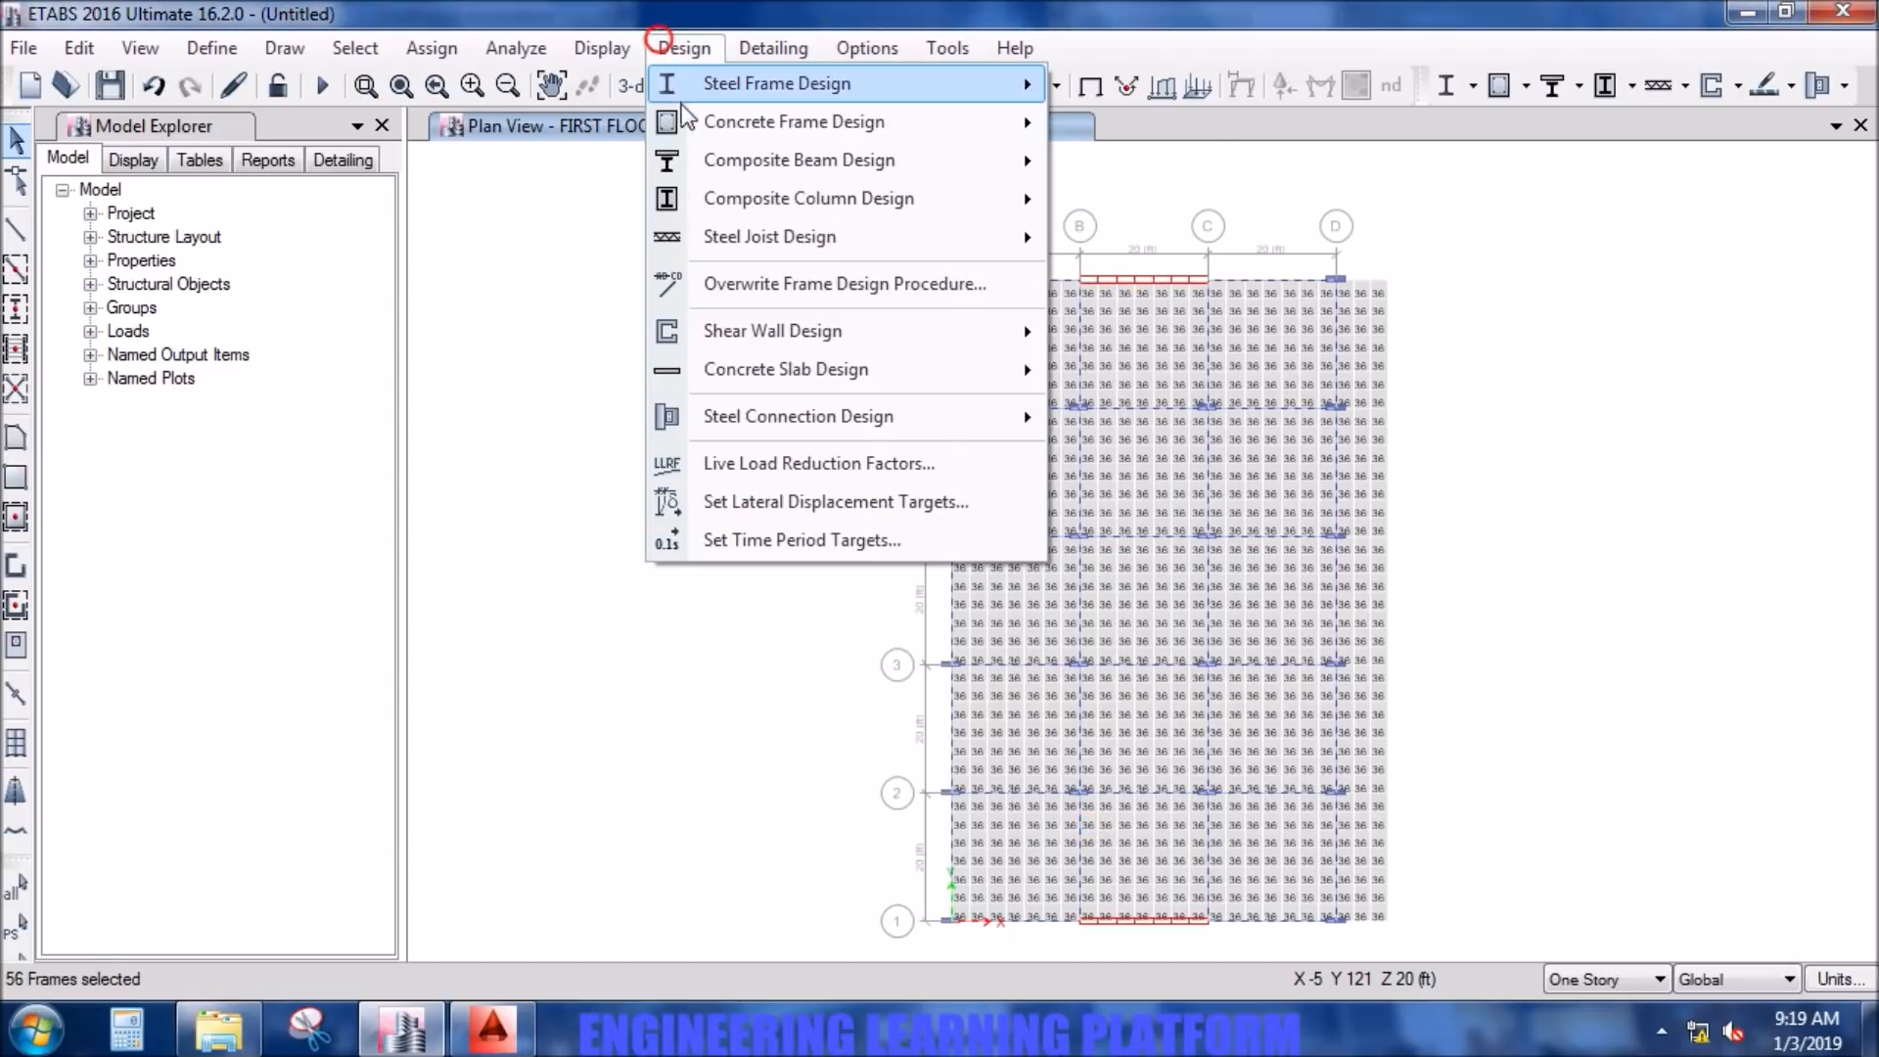
{"action": "mouse_move", "coordinate": [773, 122]}
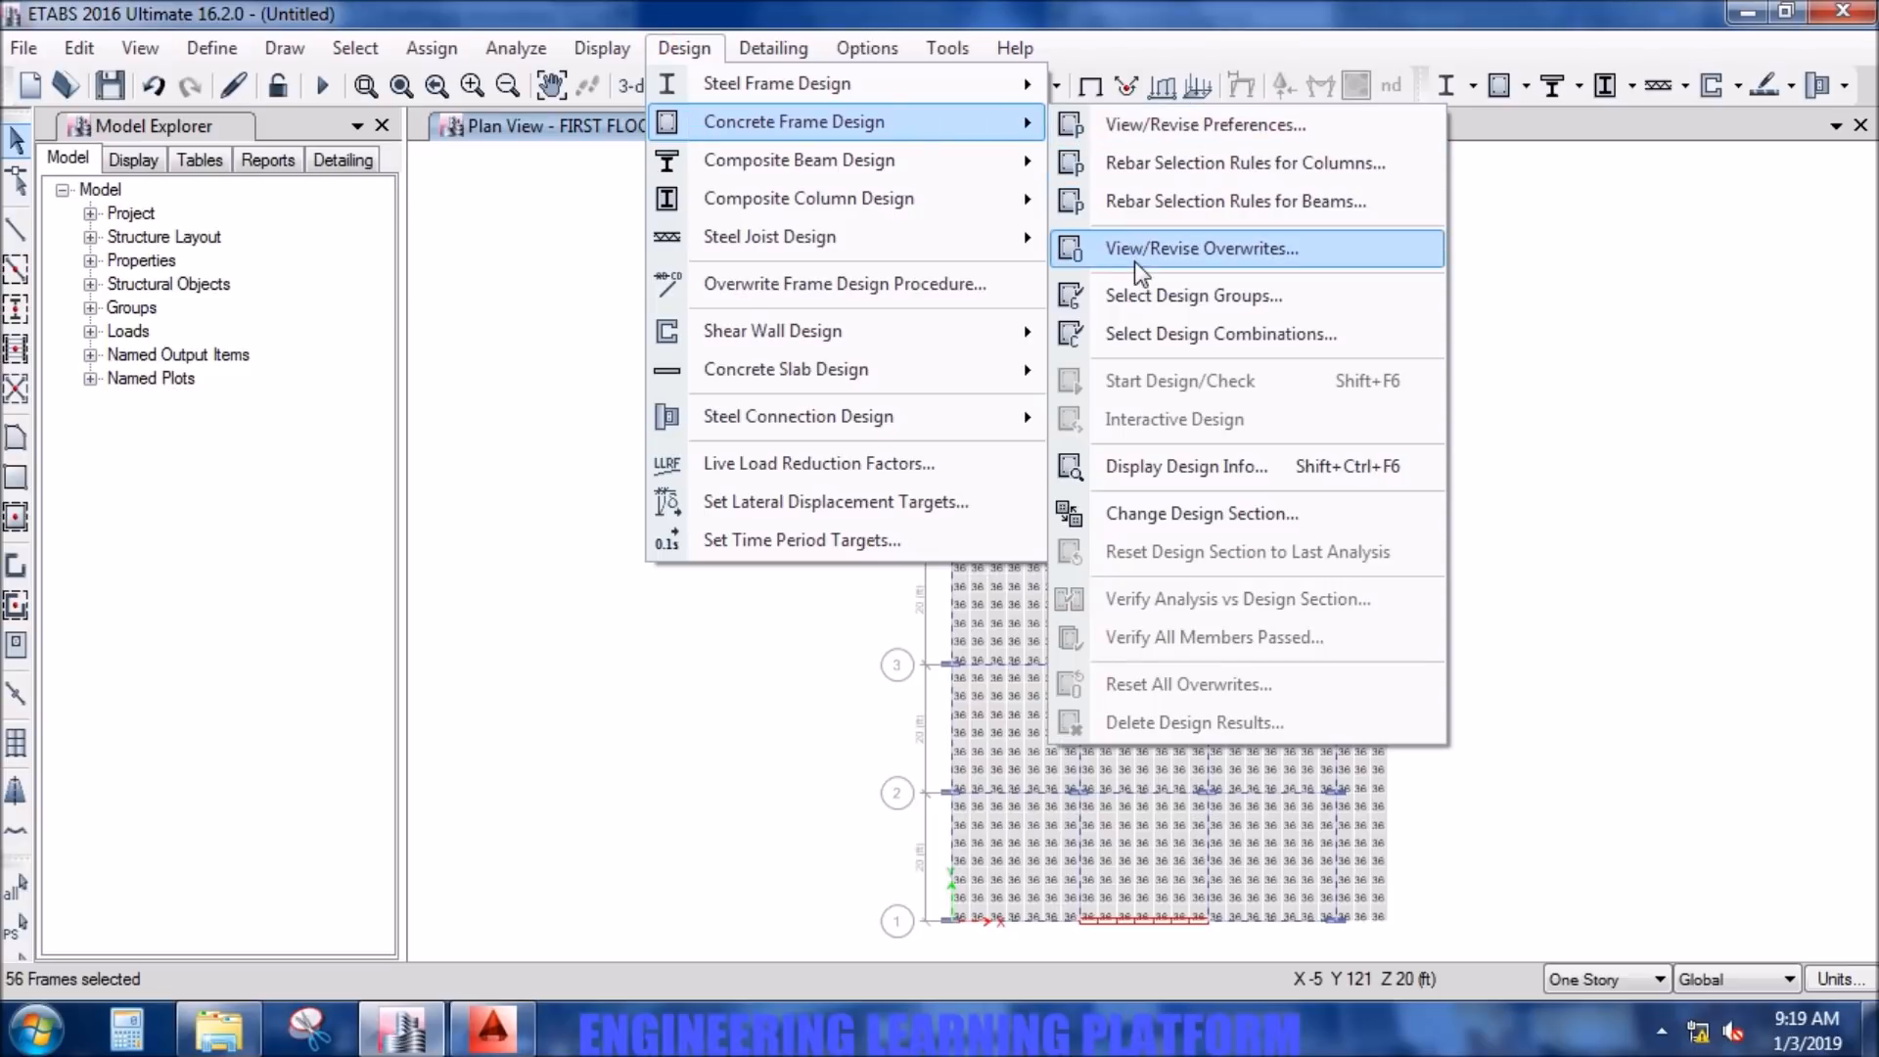
{"action": "left_click", "coordinate": [1275, 262]}
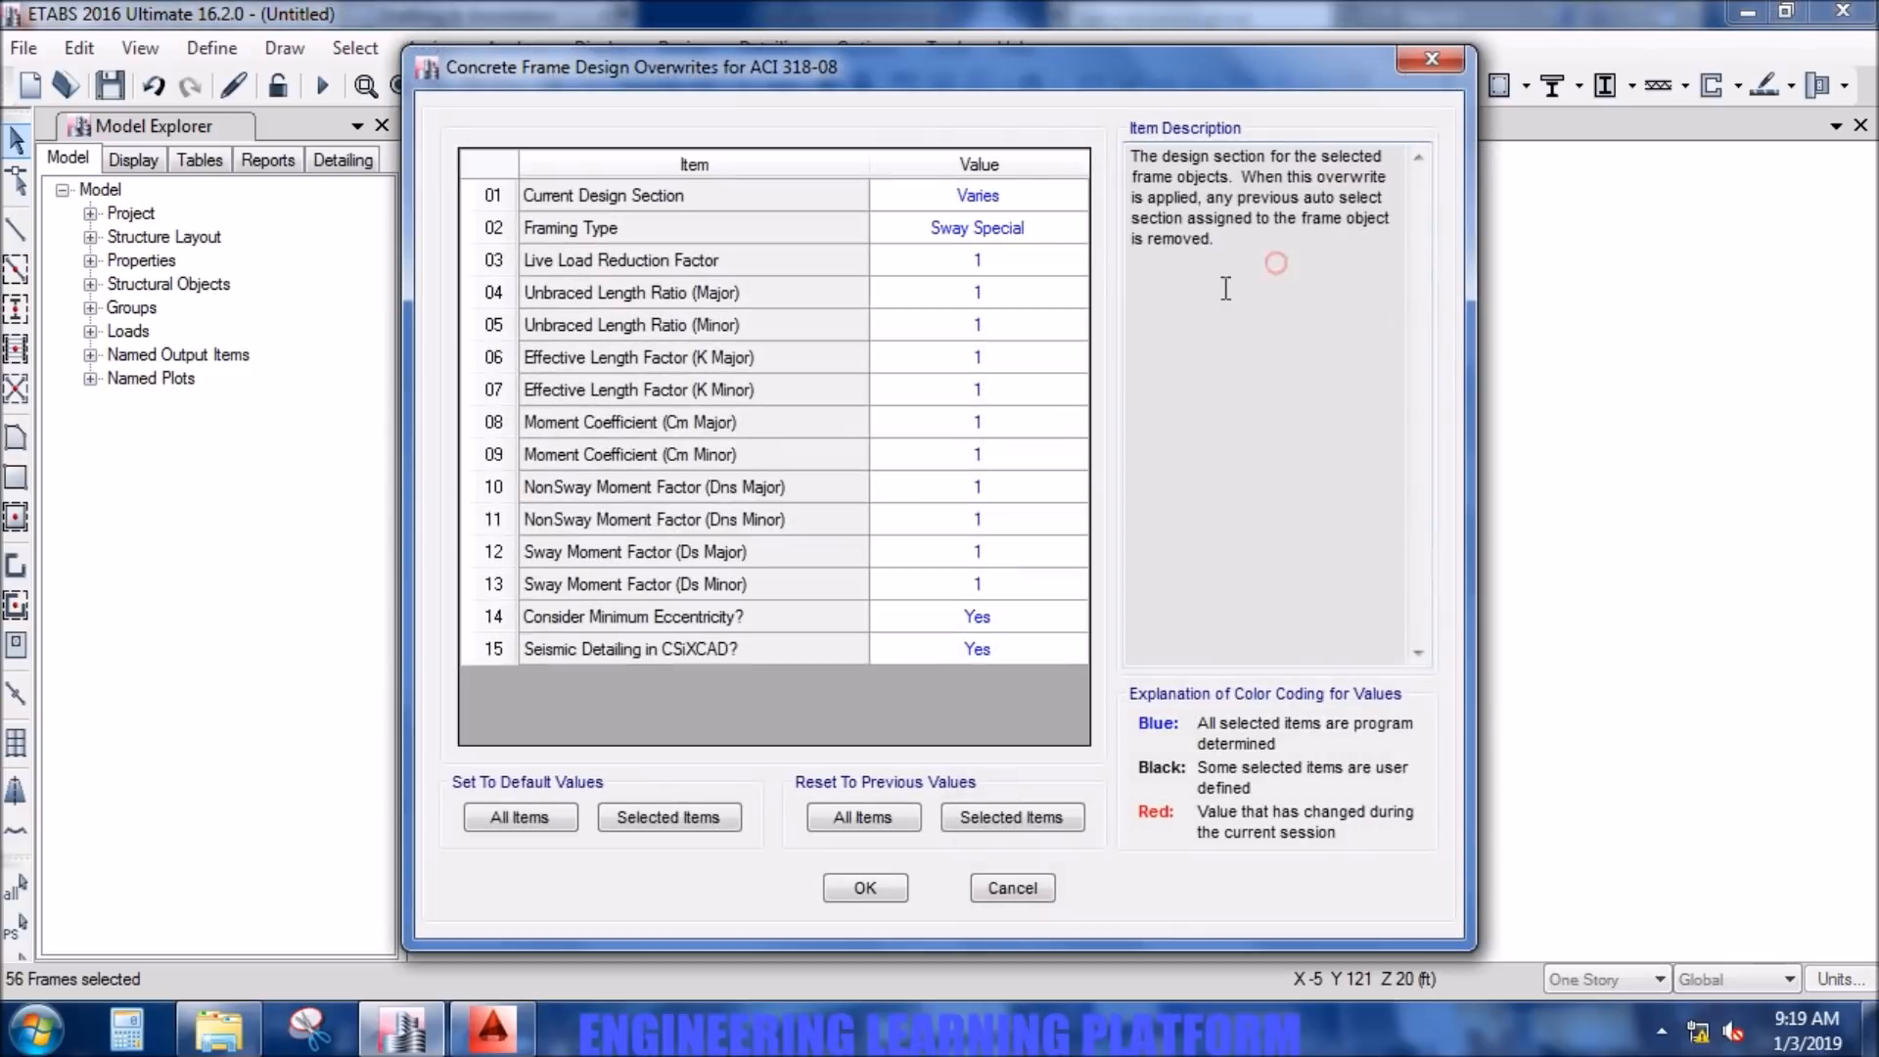
{"action": "left_click", "coordinate": [1038, 231]}
{"action": "left_click", "coordinate": [1038, 231]}
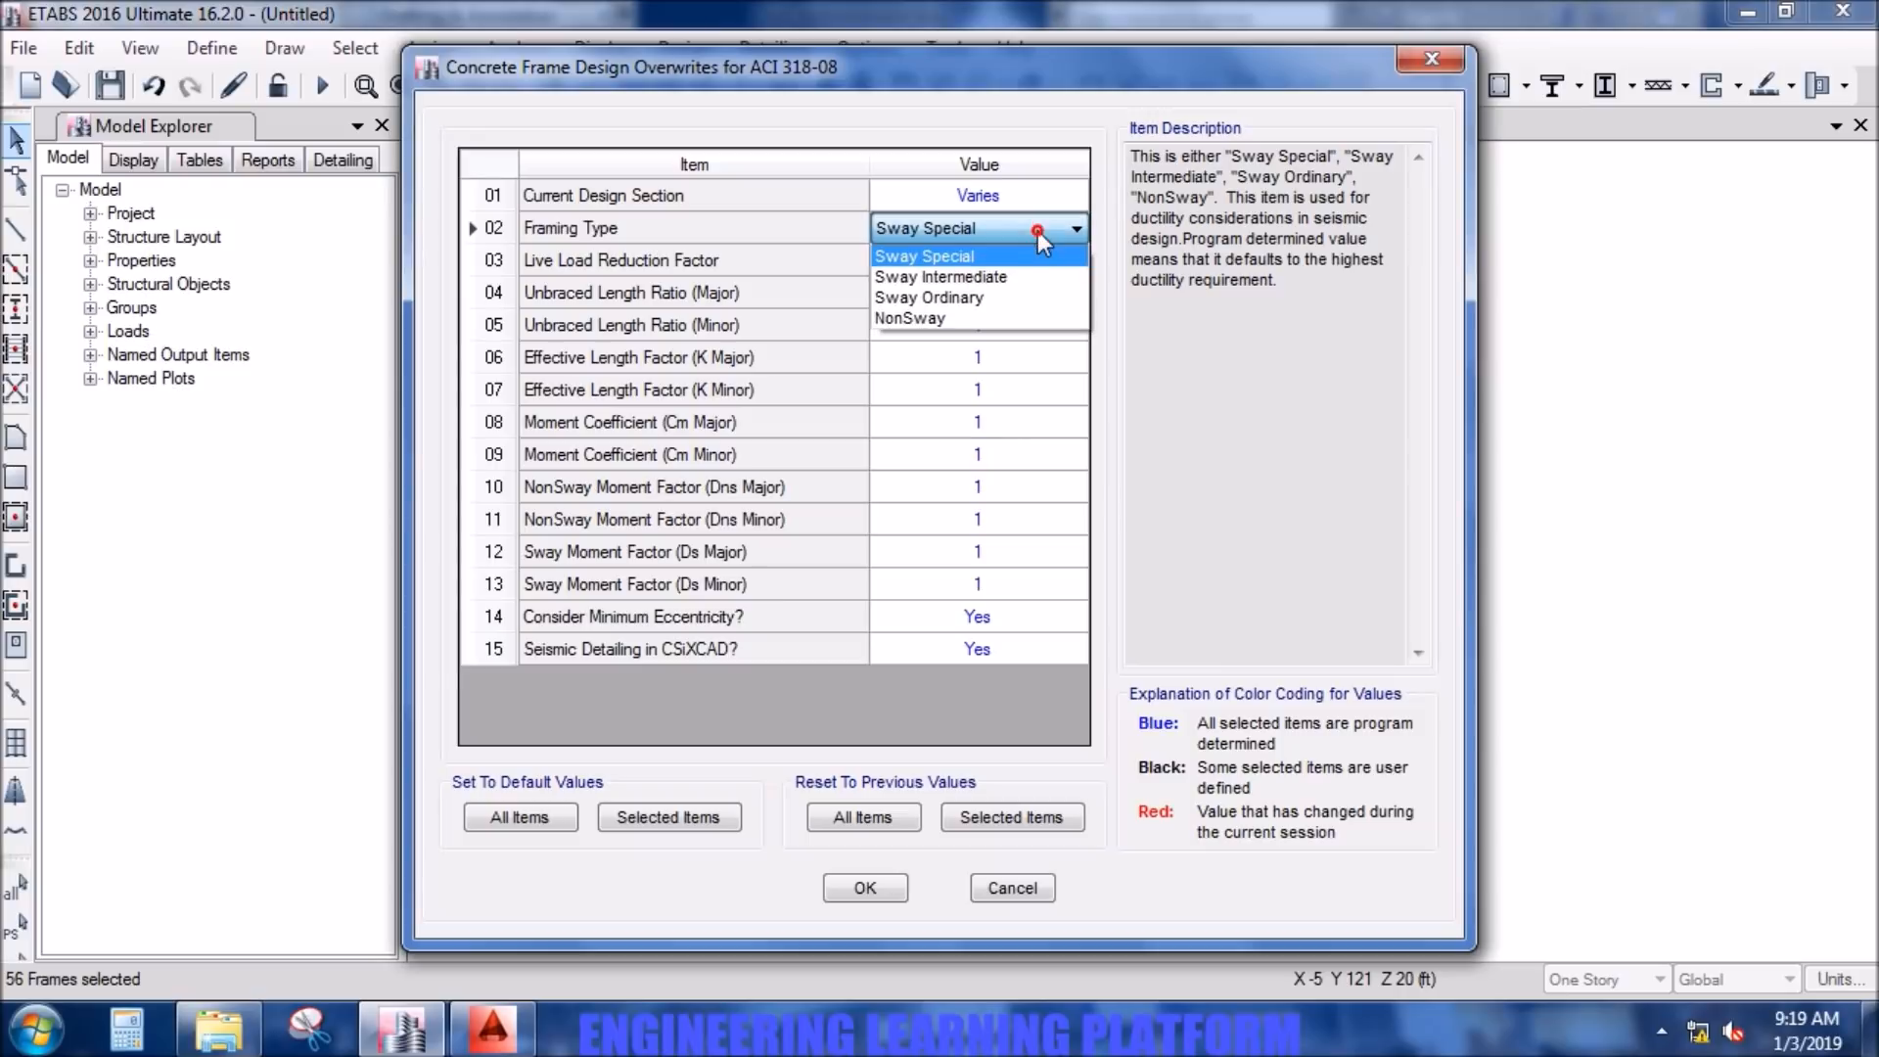
{"action": "left_click", "coordinate": [1026, 278]}
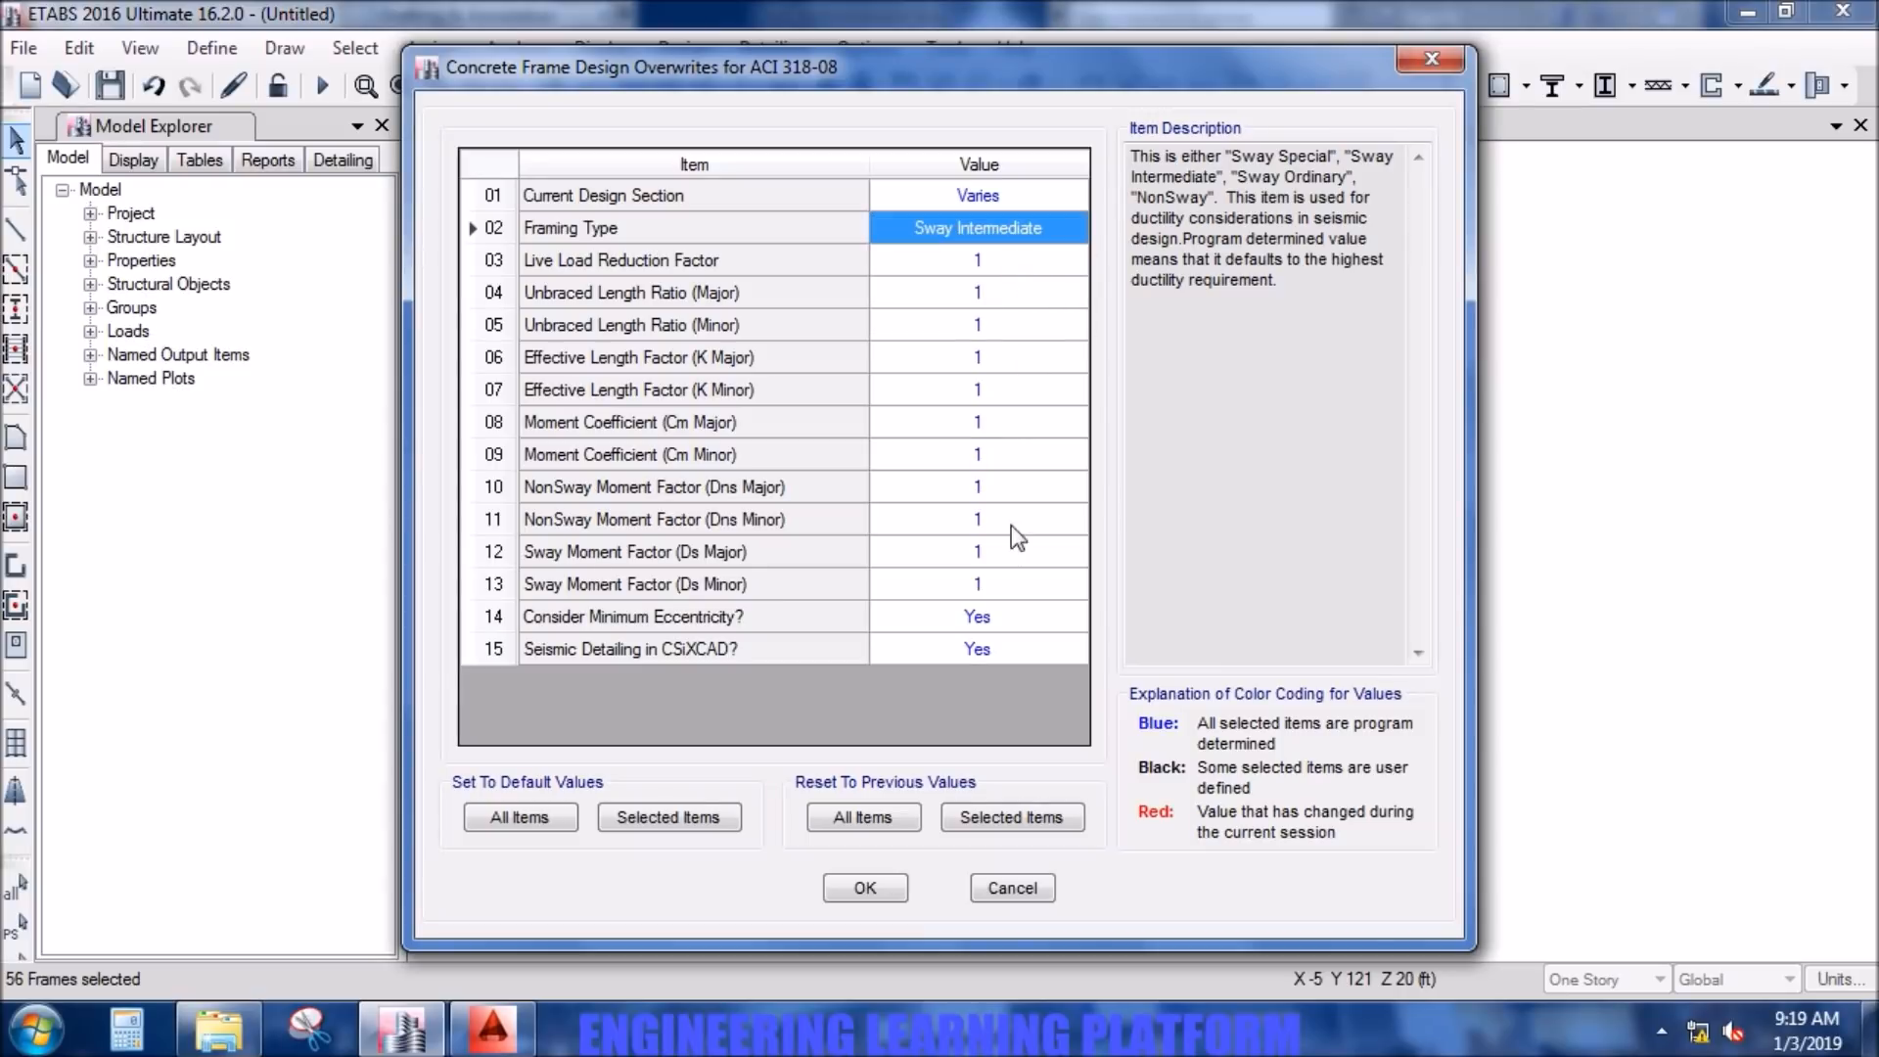
{"action": "left_click", "coordinate": [866, 888]}
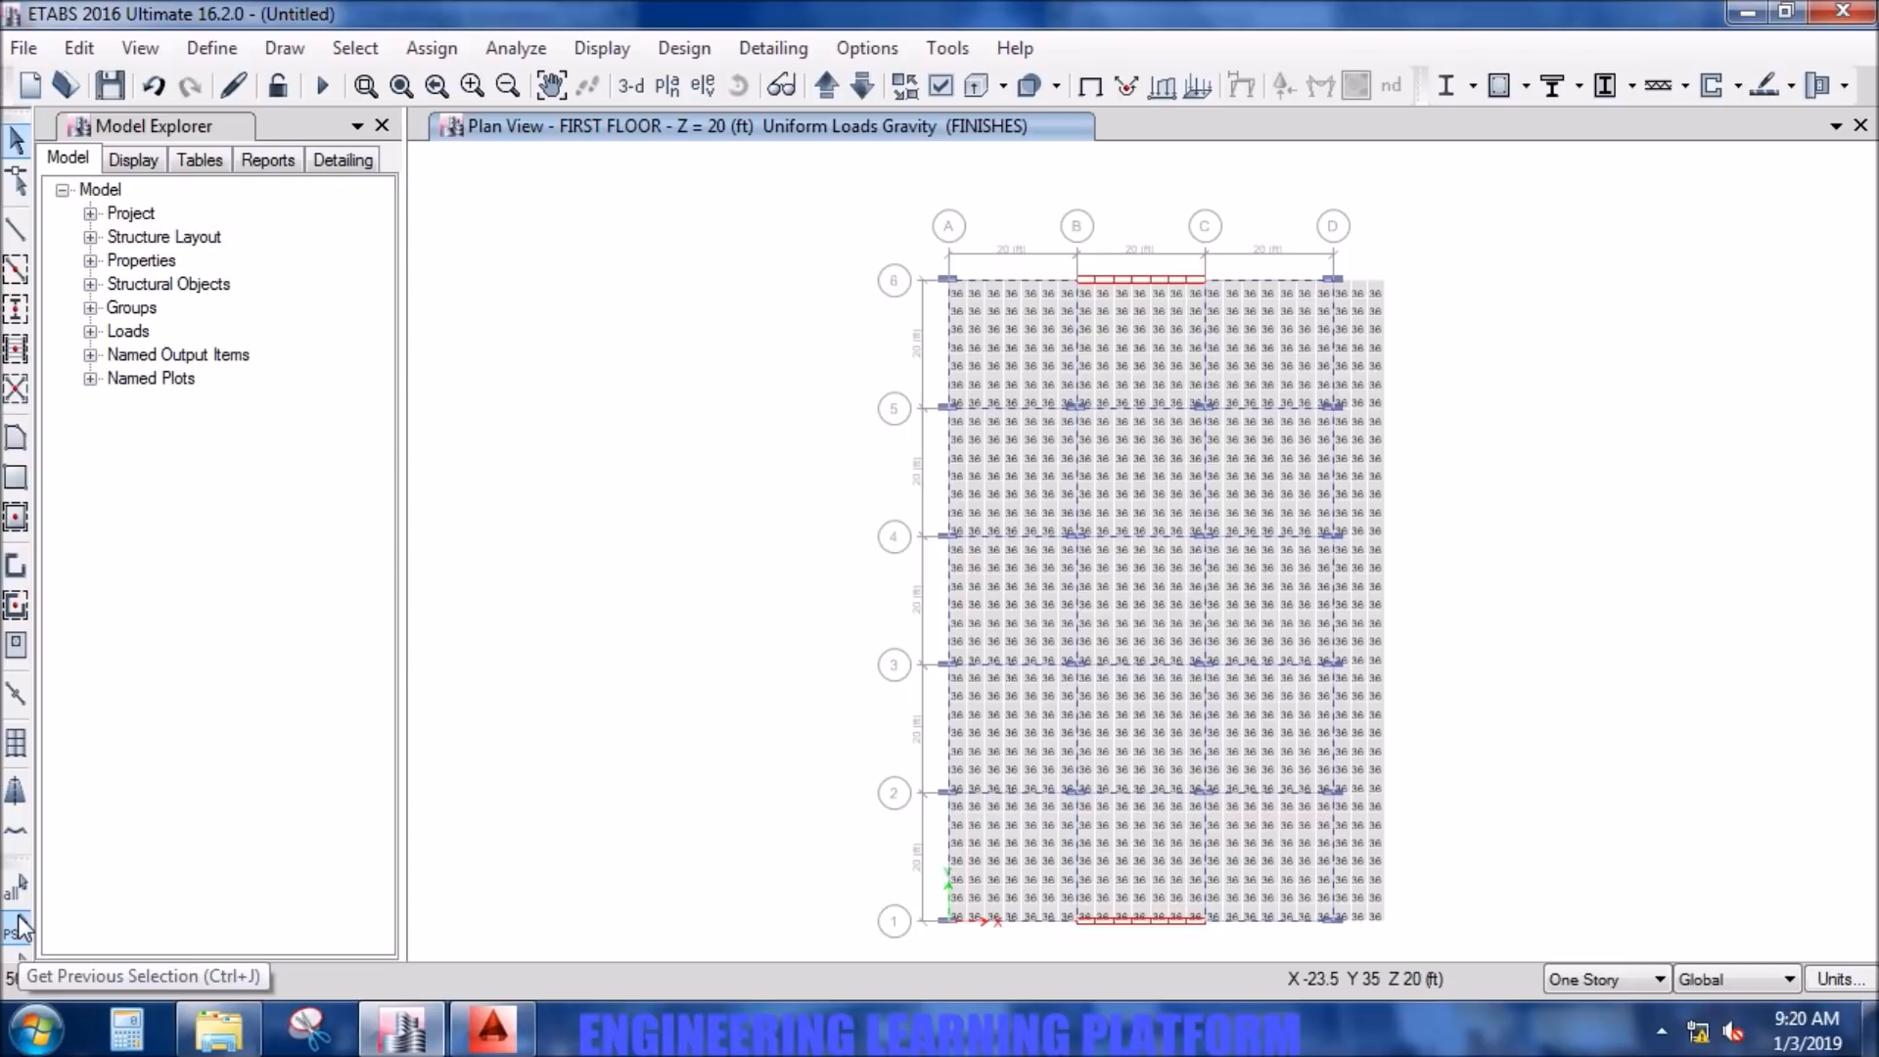
{"action": "left_click", "coordinate": [17, 967]}
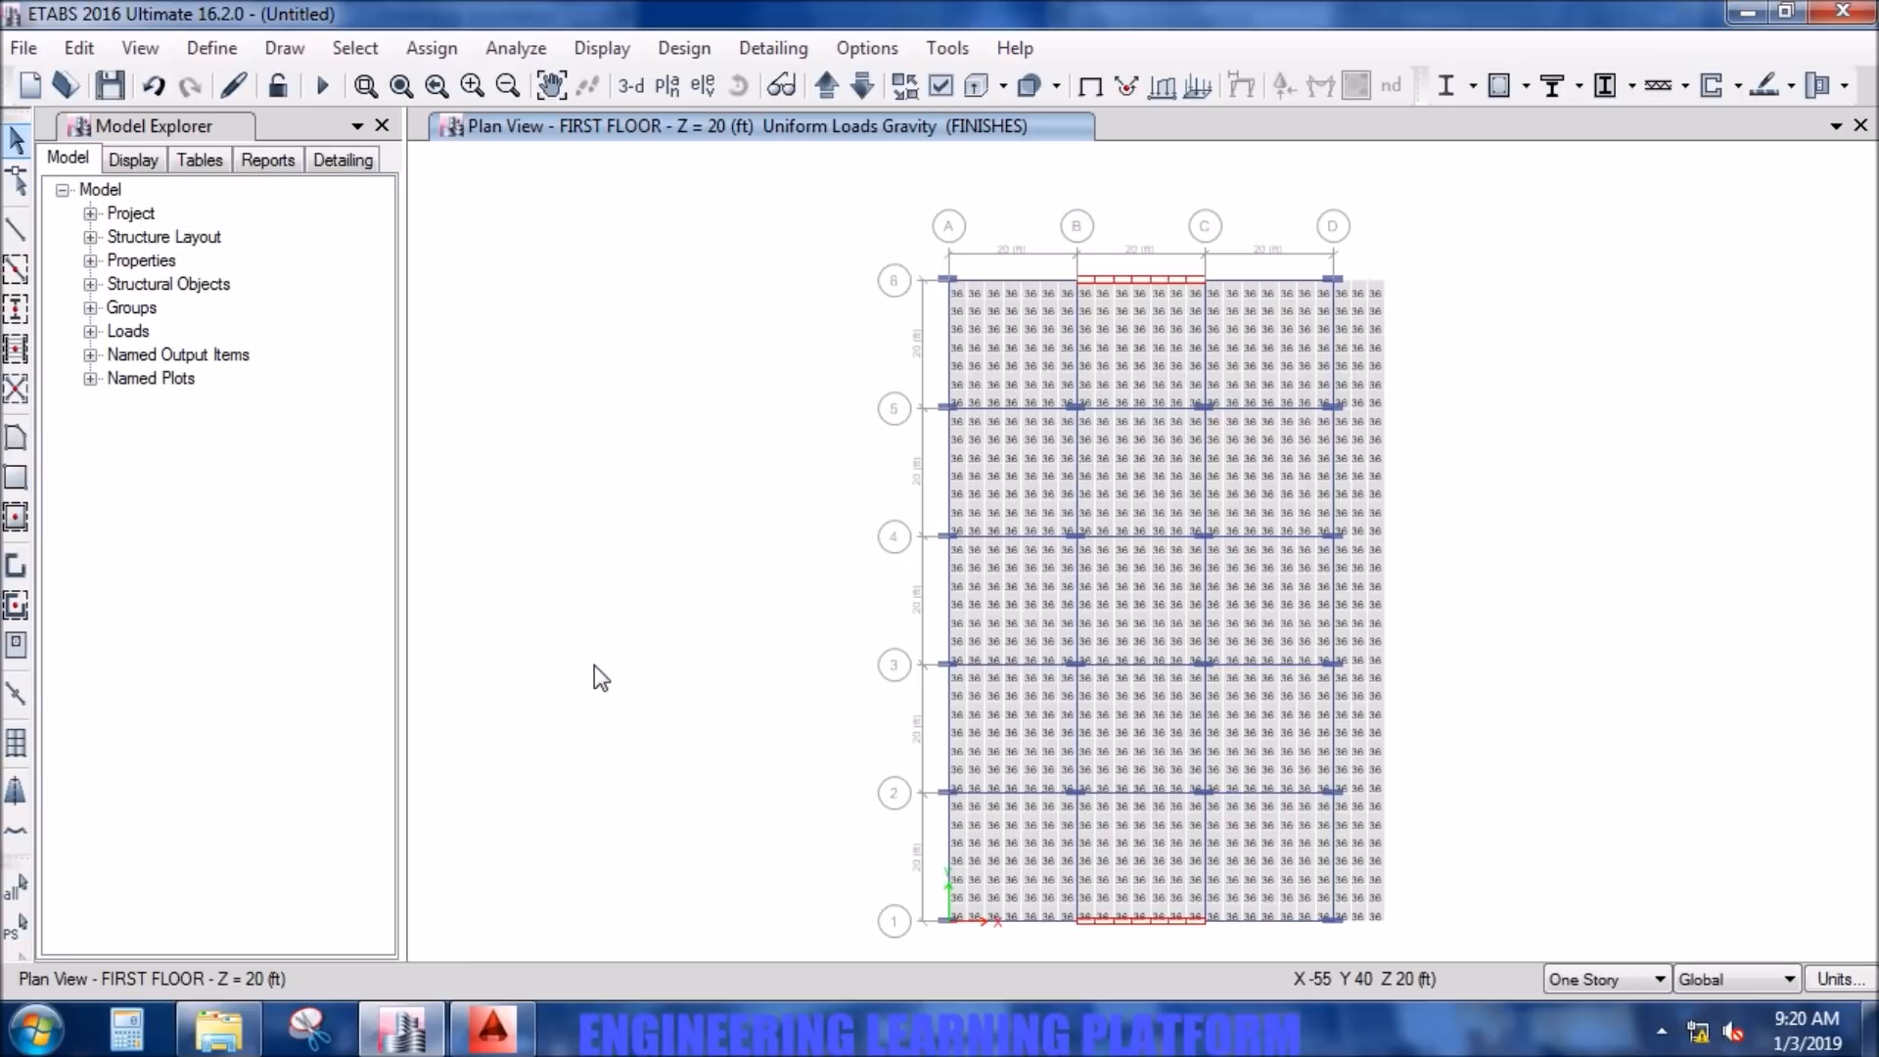
- Add the default design load combinations for concrete frame, concrete shear wall and concrete slab design
{"action": "left_click", "coordinate": [207, 46]}
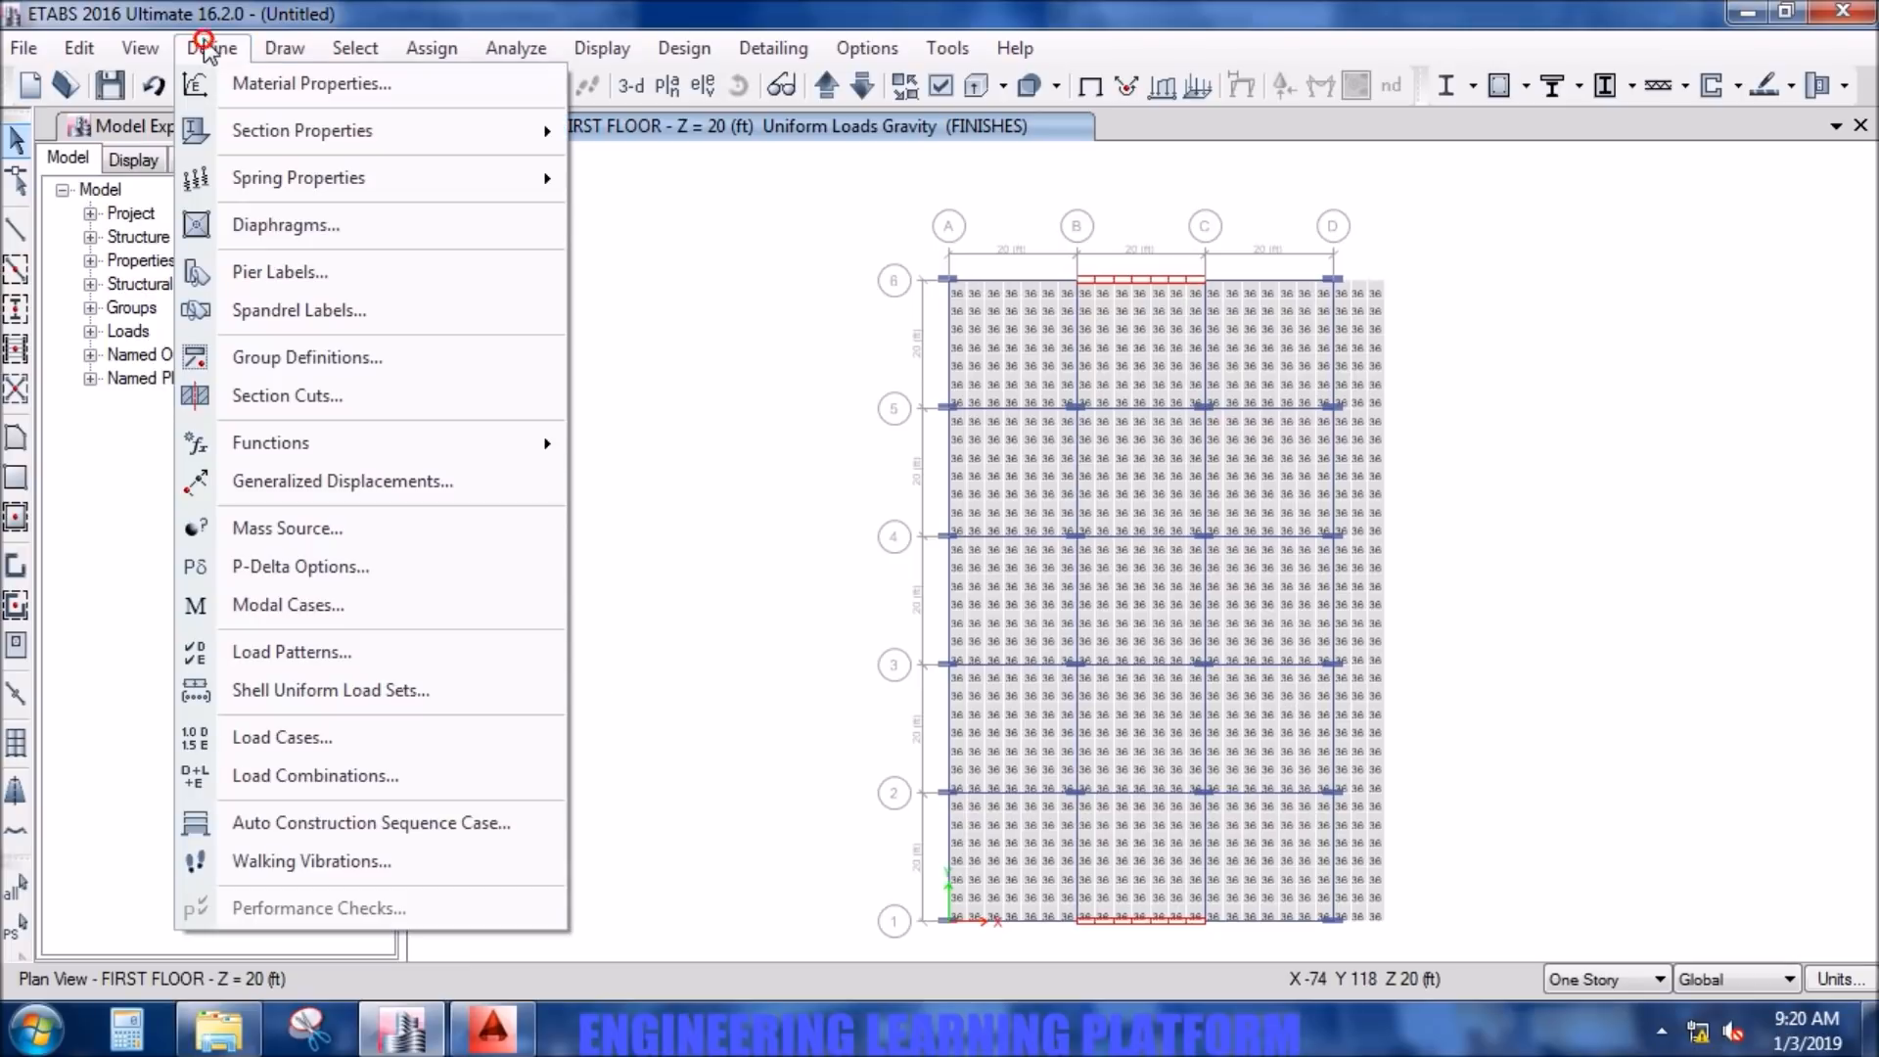
{"action": "left_click", "coordinate": [350, 775]}
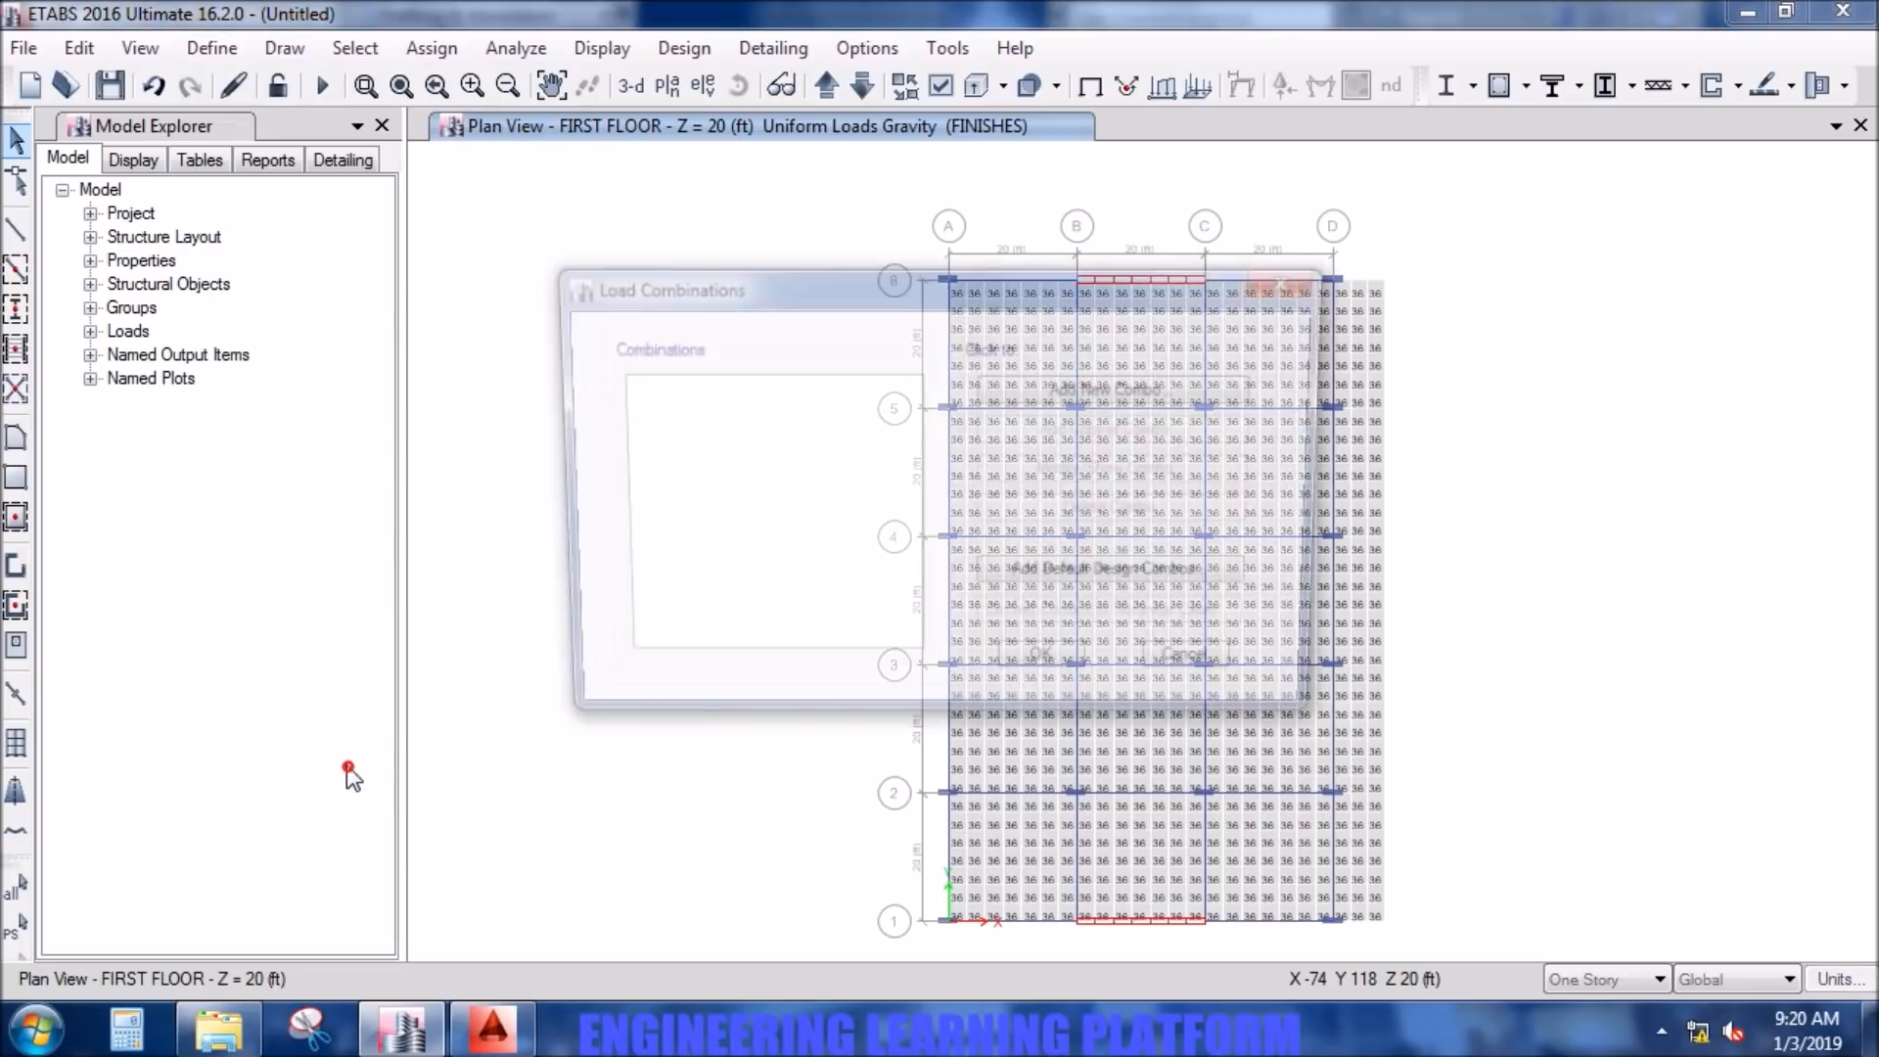
{"action": "left_click", "coordinate": [1154, 579]}
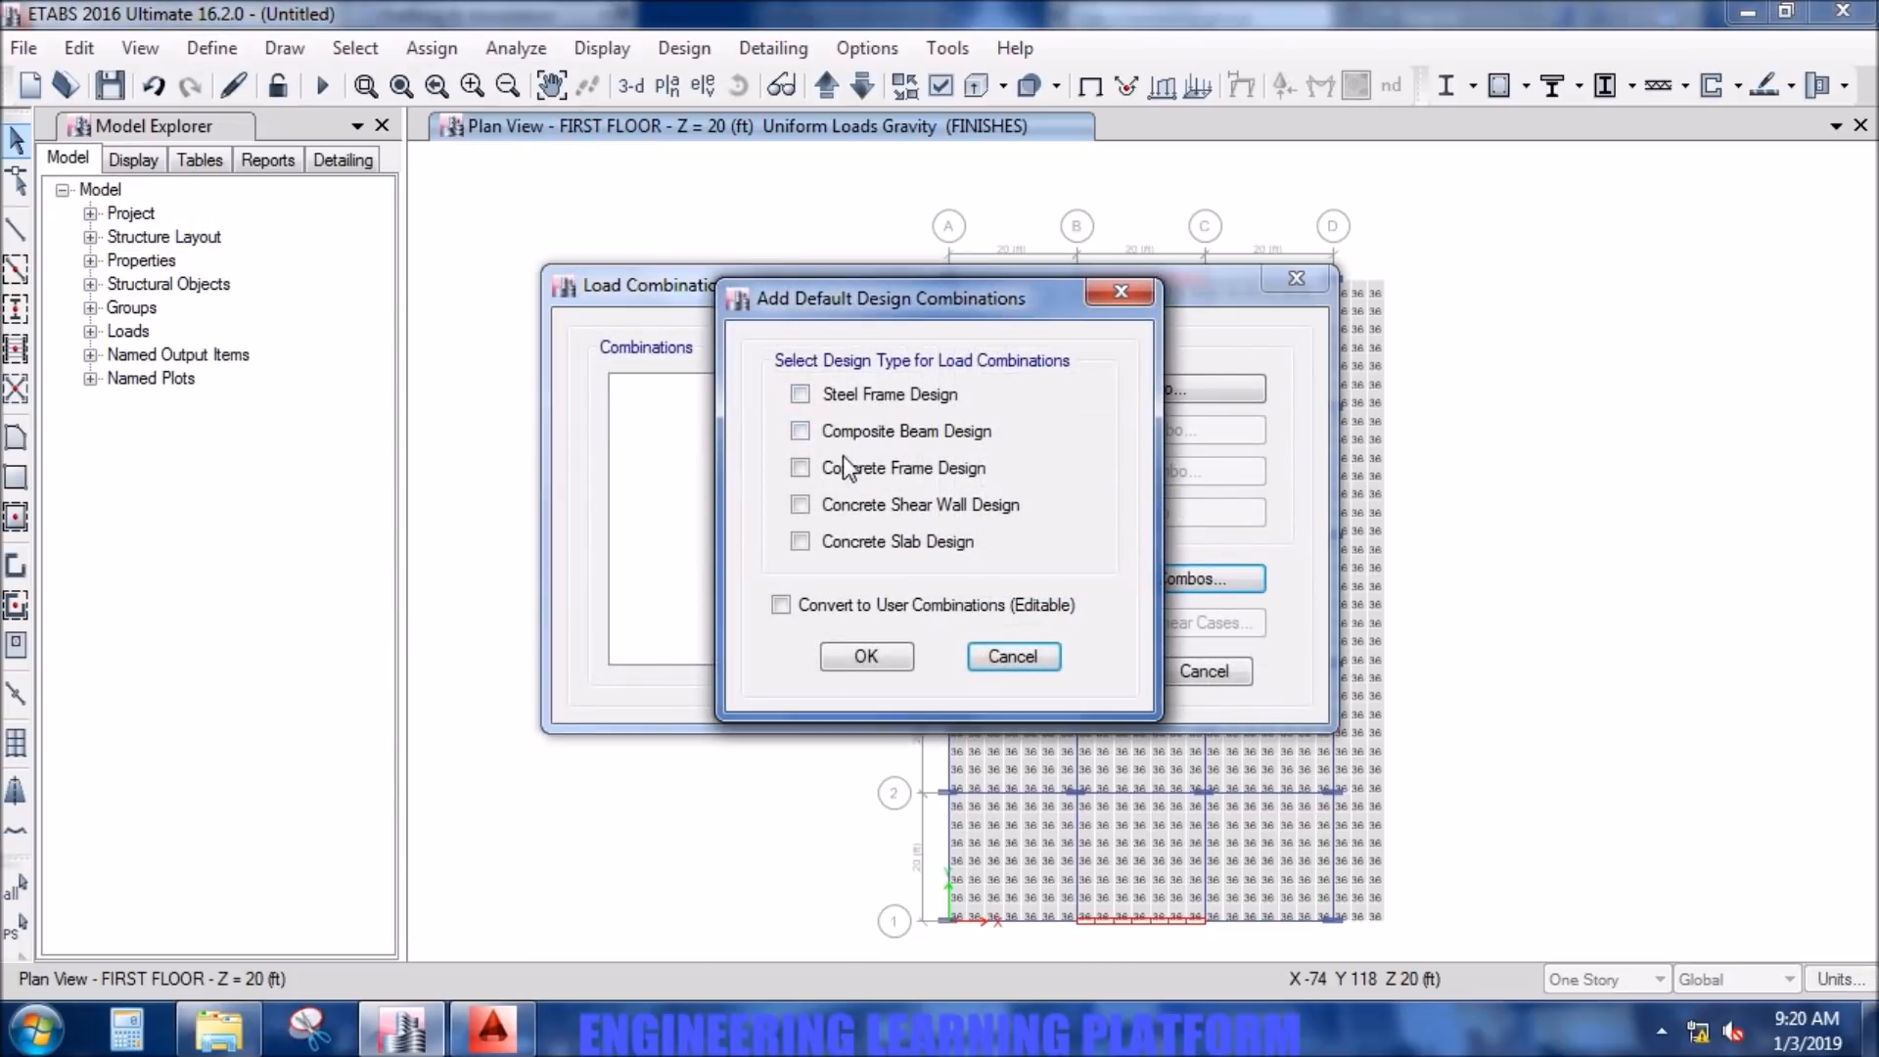
{"action": "left_click", "coordinate": [801, 468]}
{"action": "left_click", "coordinate": [800, 505]}
{"action": "left_click", "coordinate": [865, 657]}
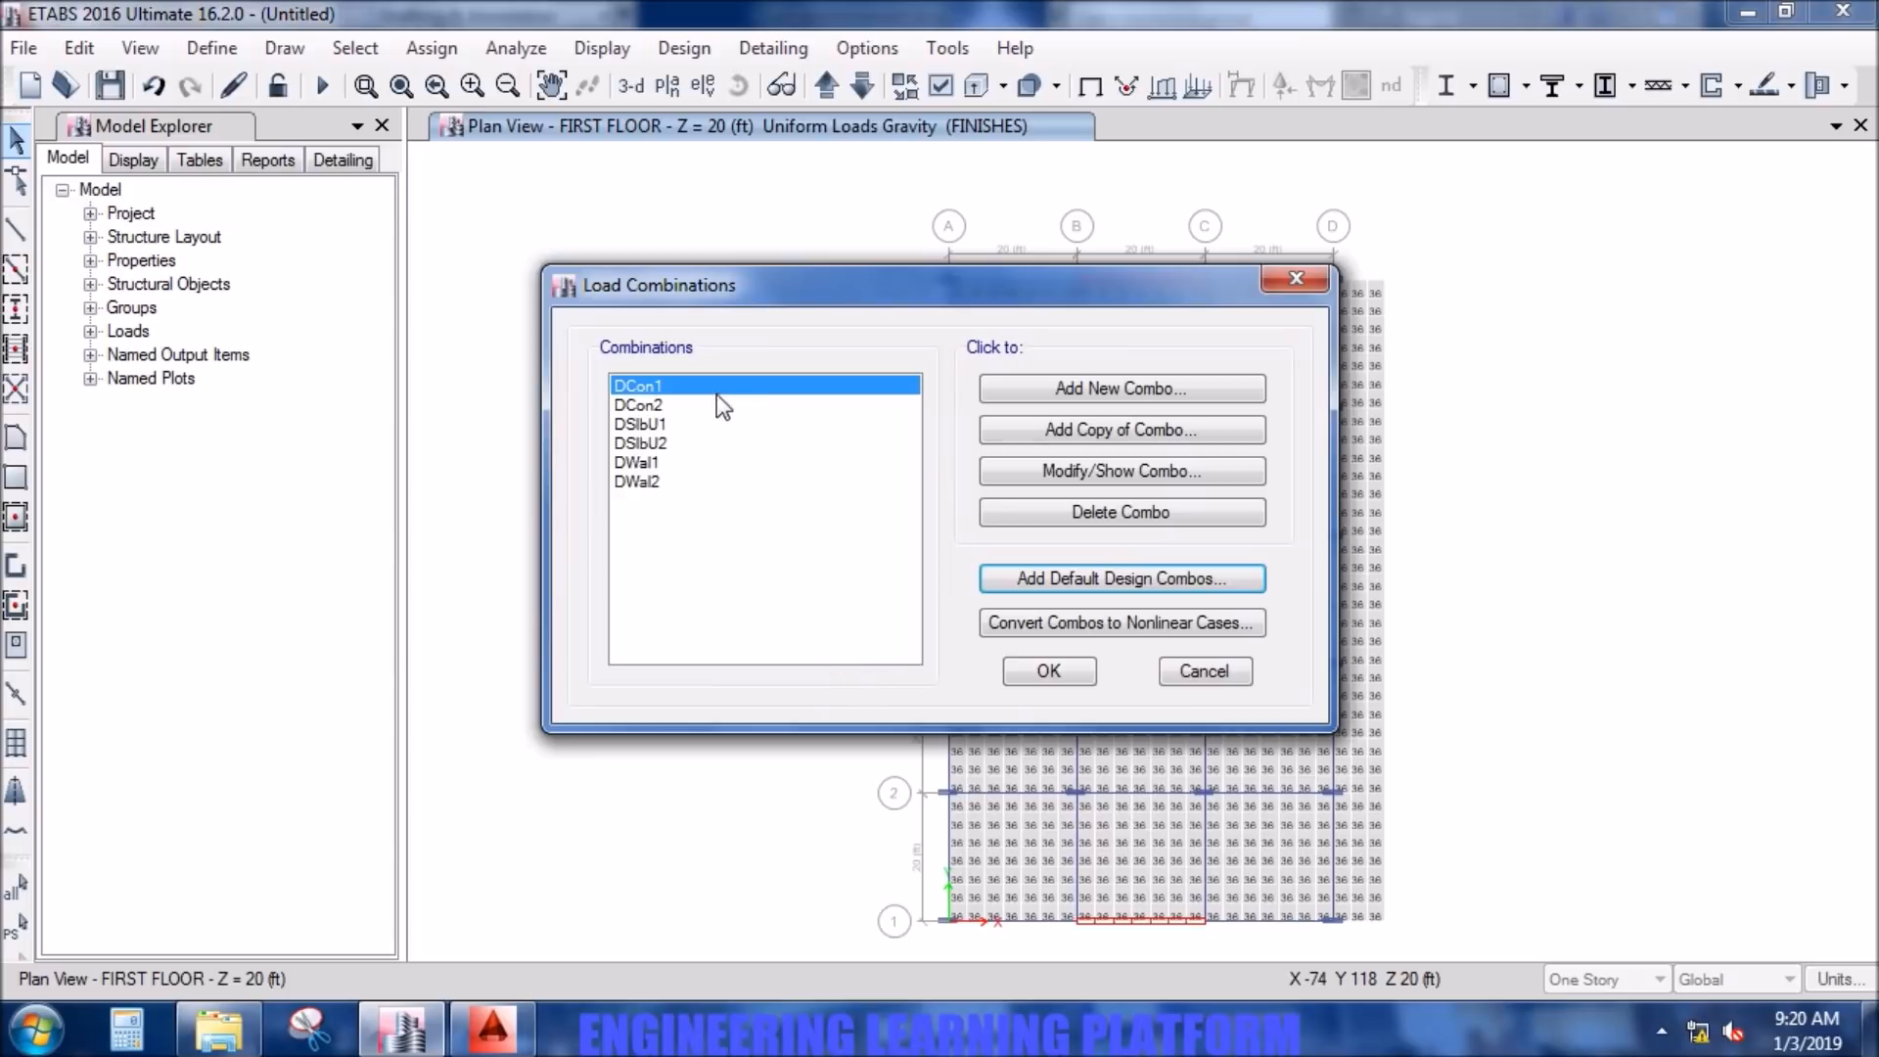
- Review the load cases and scale factors of the concrete frame combinations DCon1 and DCon2
{"action": "left_click", "coordinate": [1067, 472]}
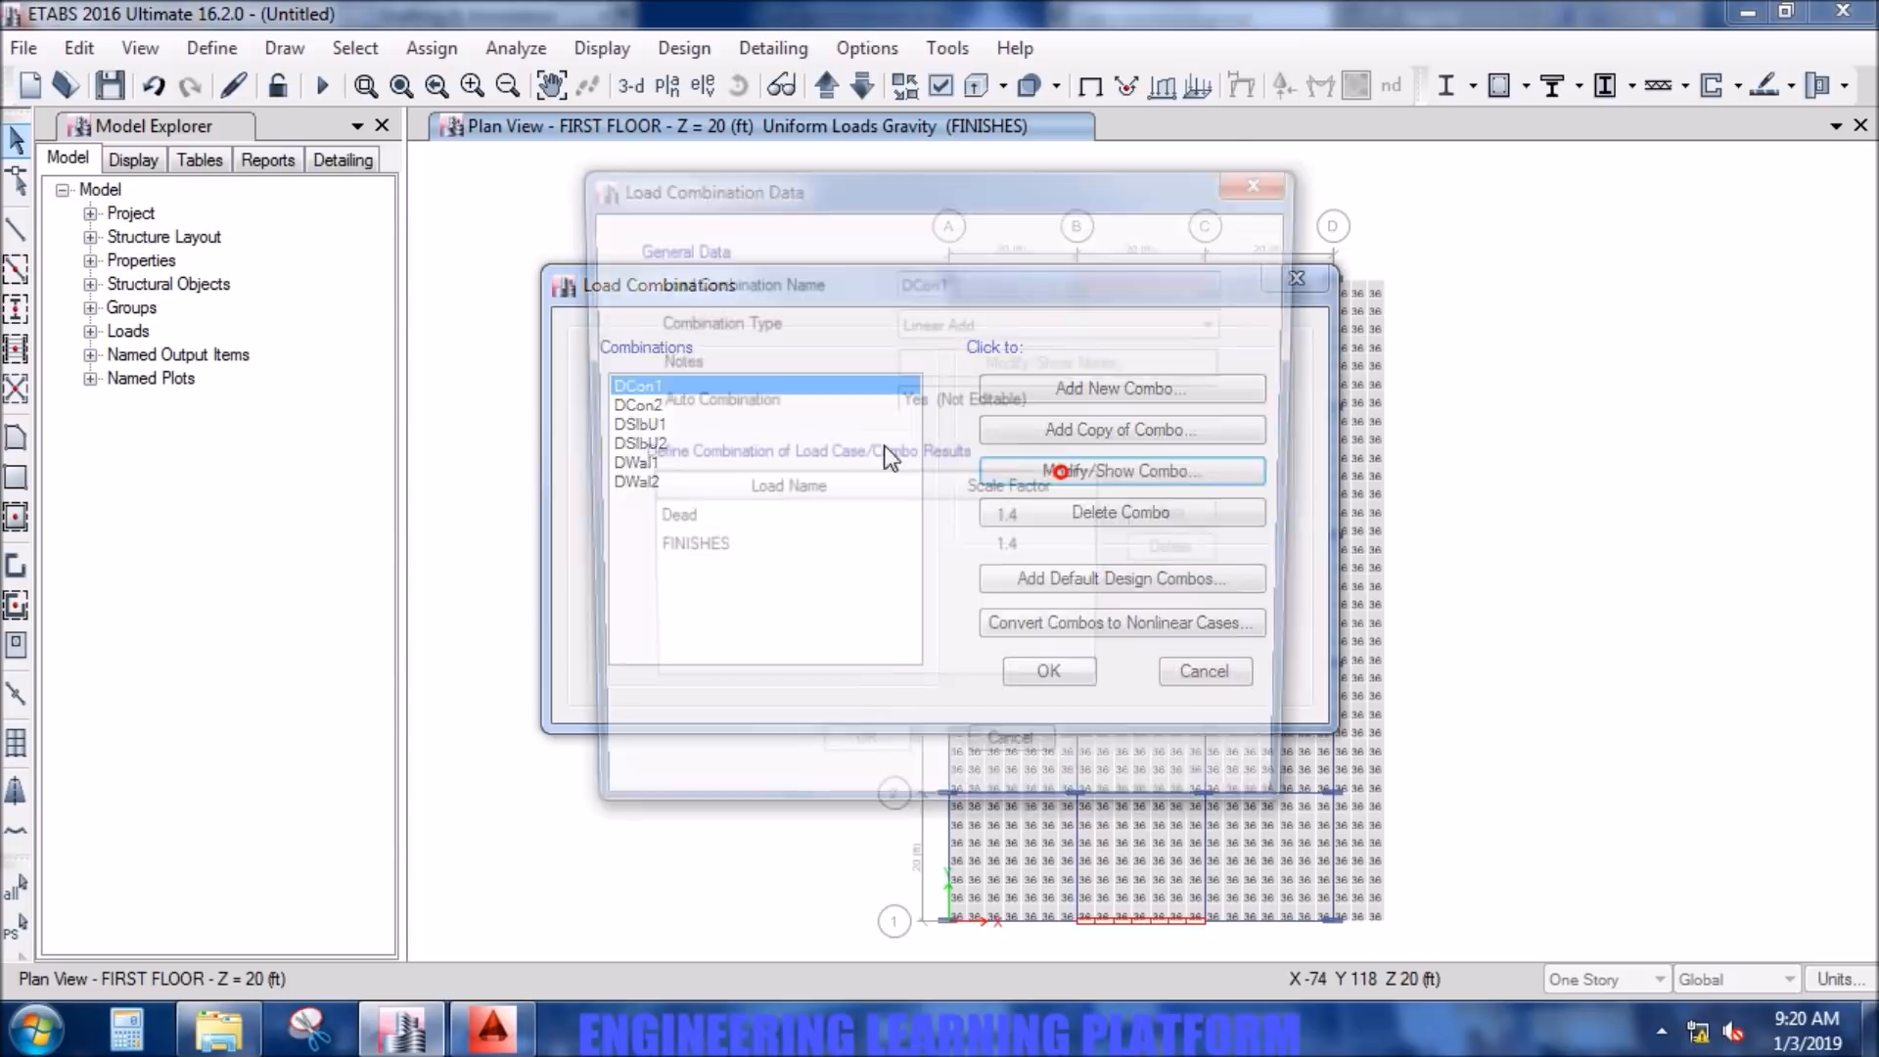
{"action": "left_click", "coordinate": [989, 764]}
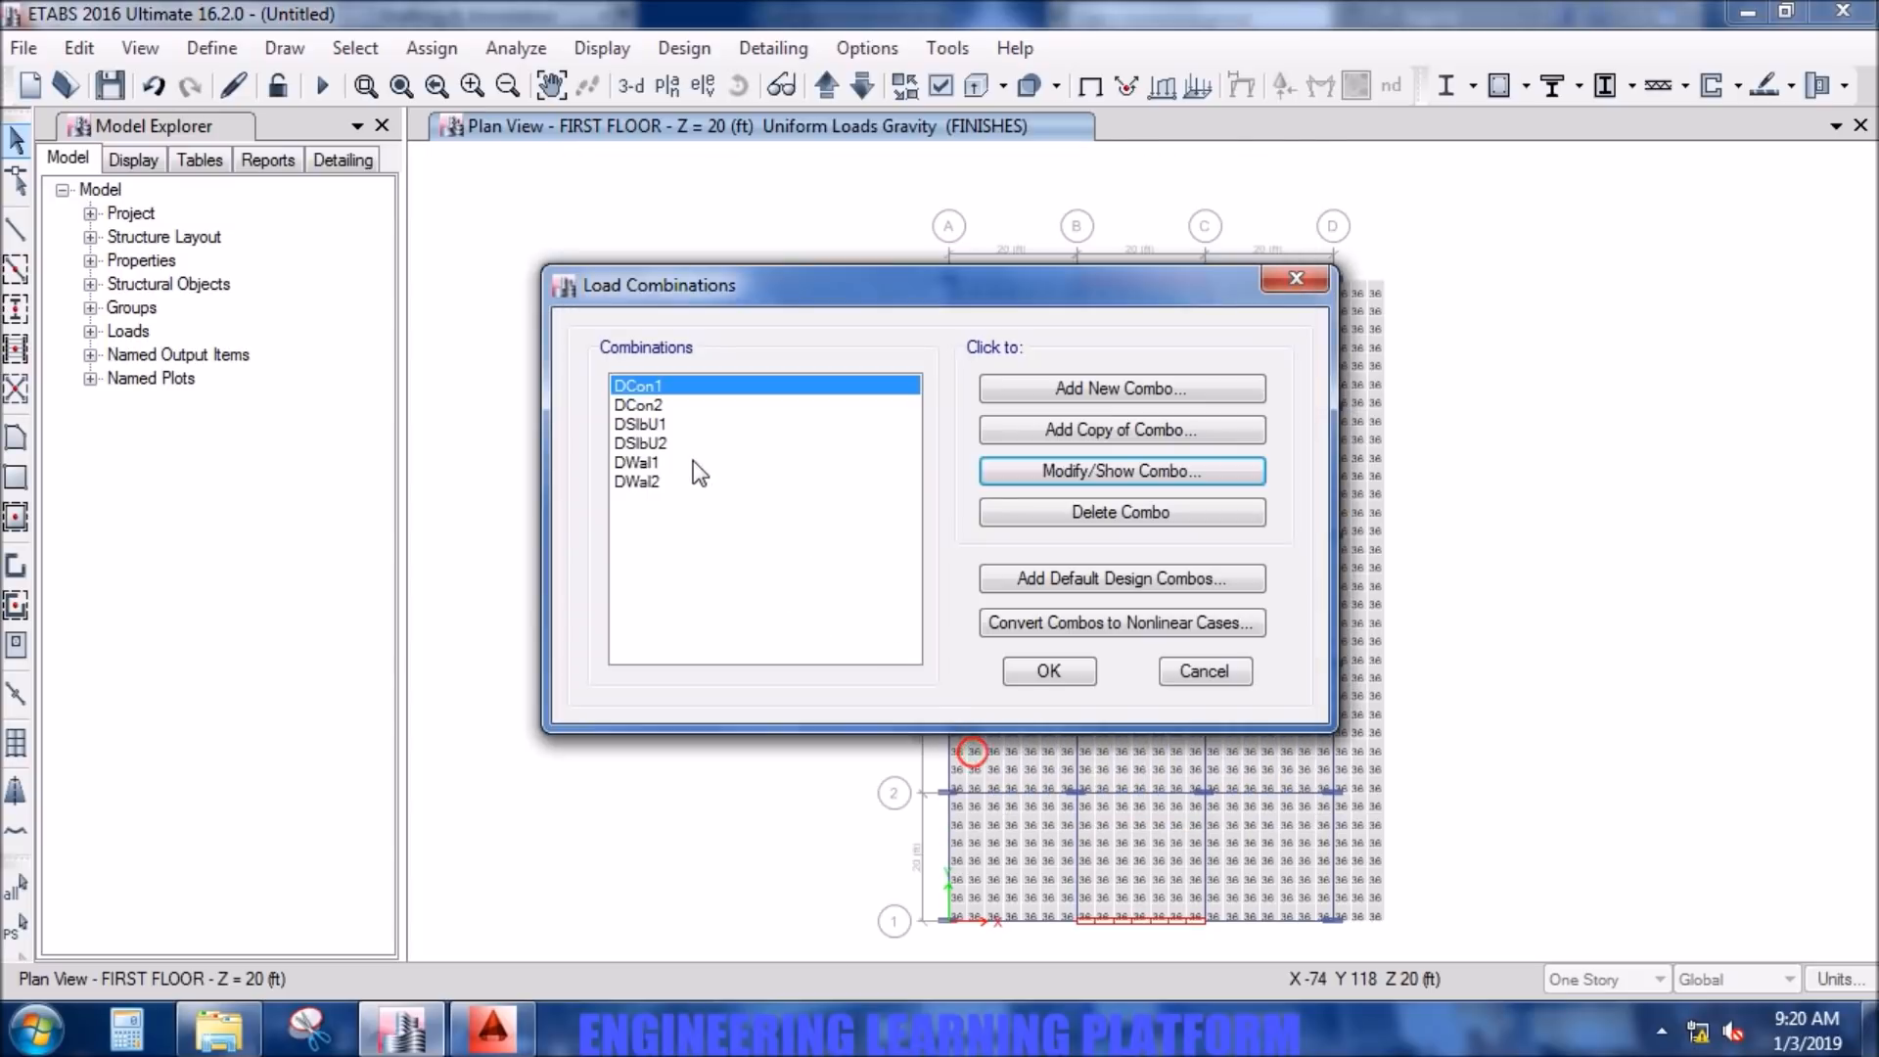
{"action": "left_click", "coordinate": [685, 405]}
{"action": "left_click", "coordinate": [1079, 474]}
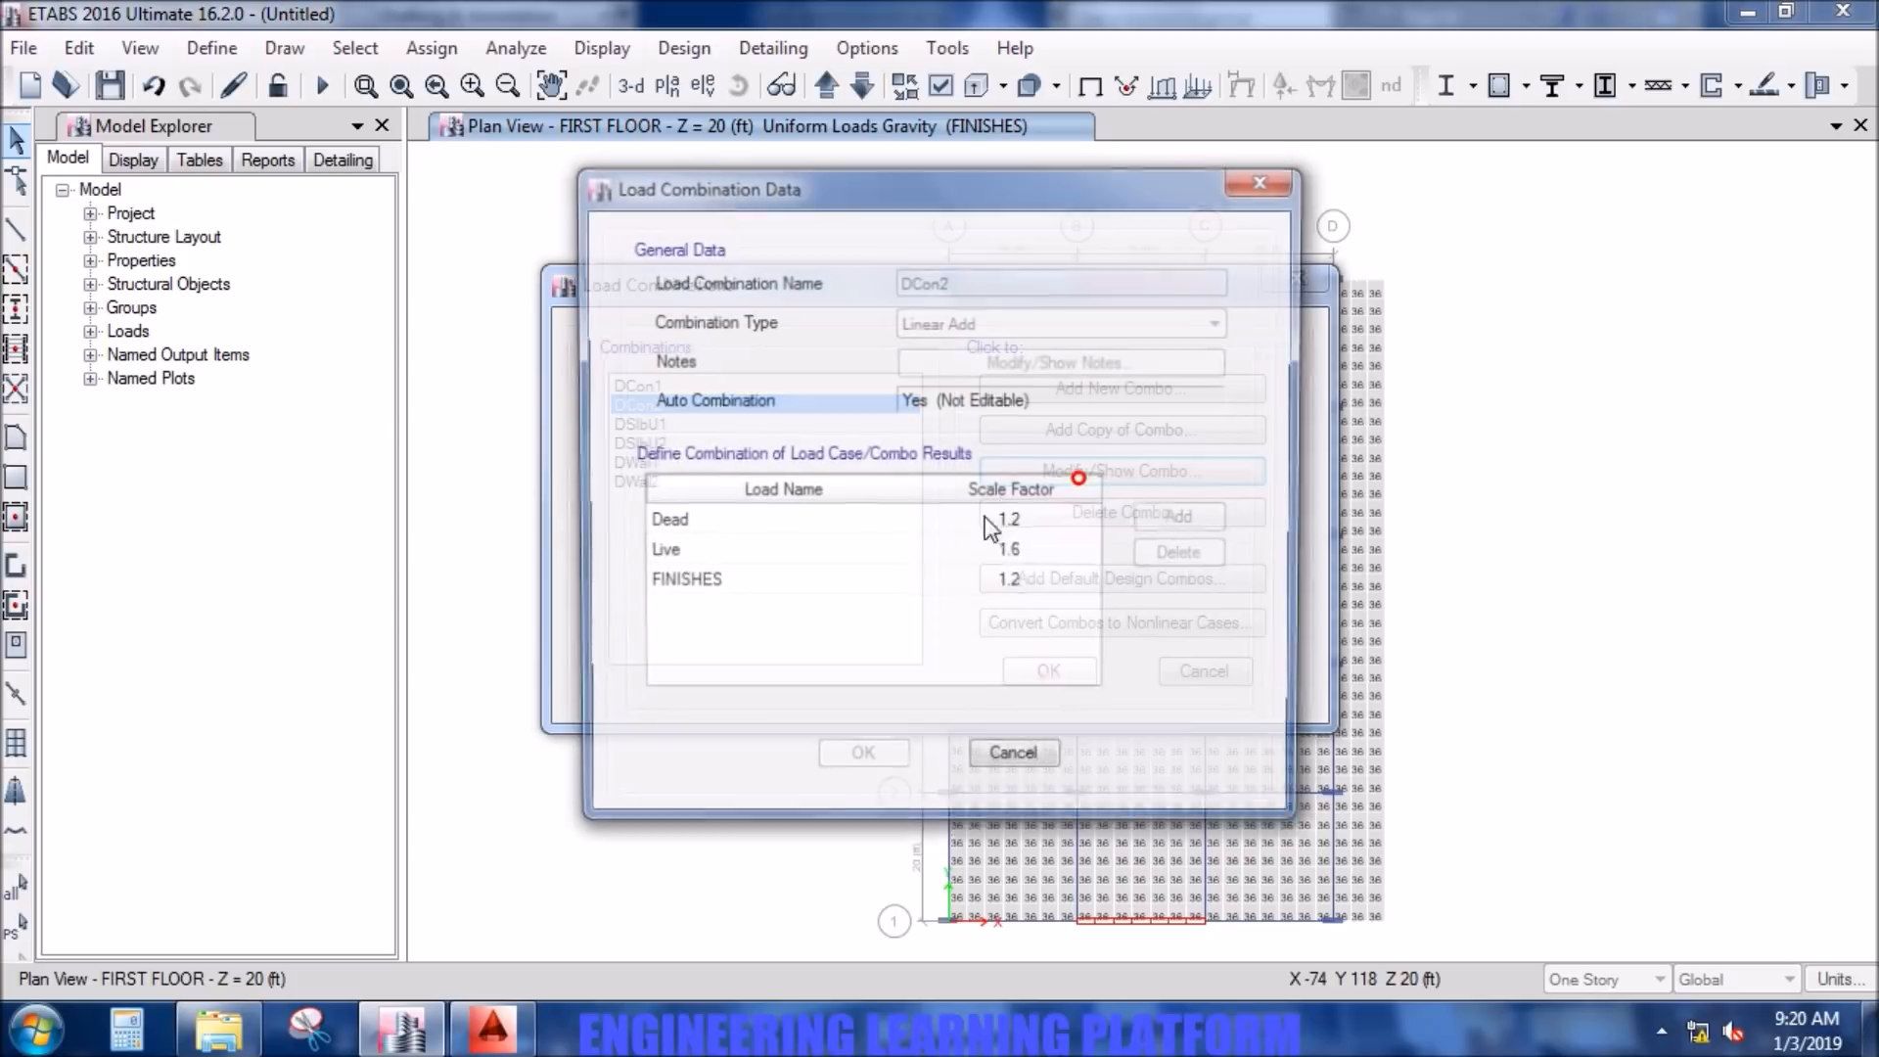
{"action": "left_click", "coordinate": [1018, 764]}
- Review the load cases and scale factors of the slab combinations DSlbU1 and DSlbU2
{"action": "left_click", "coordinate": [712, 427]}
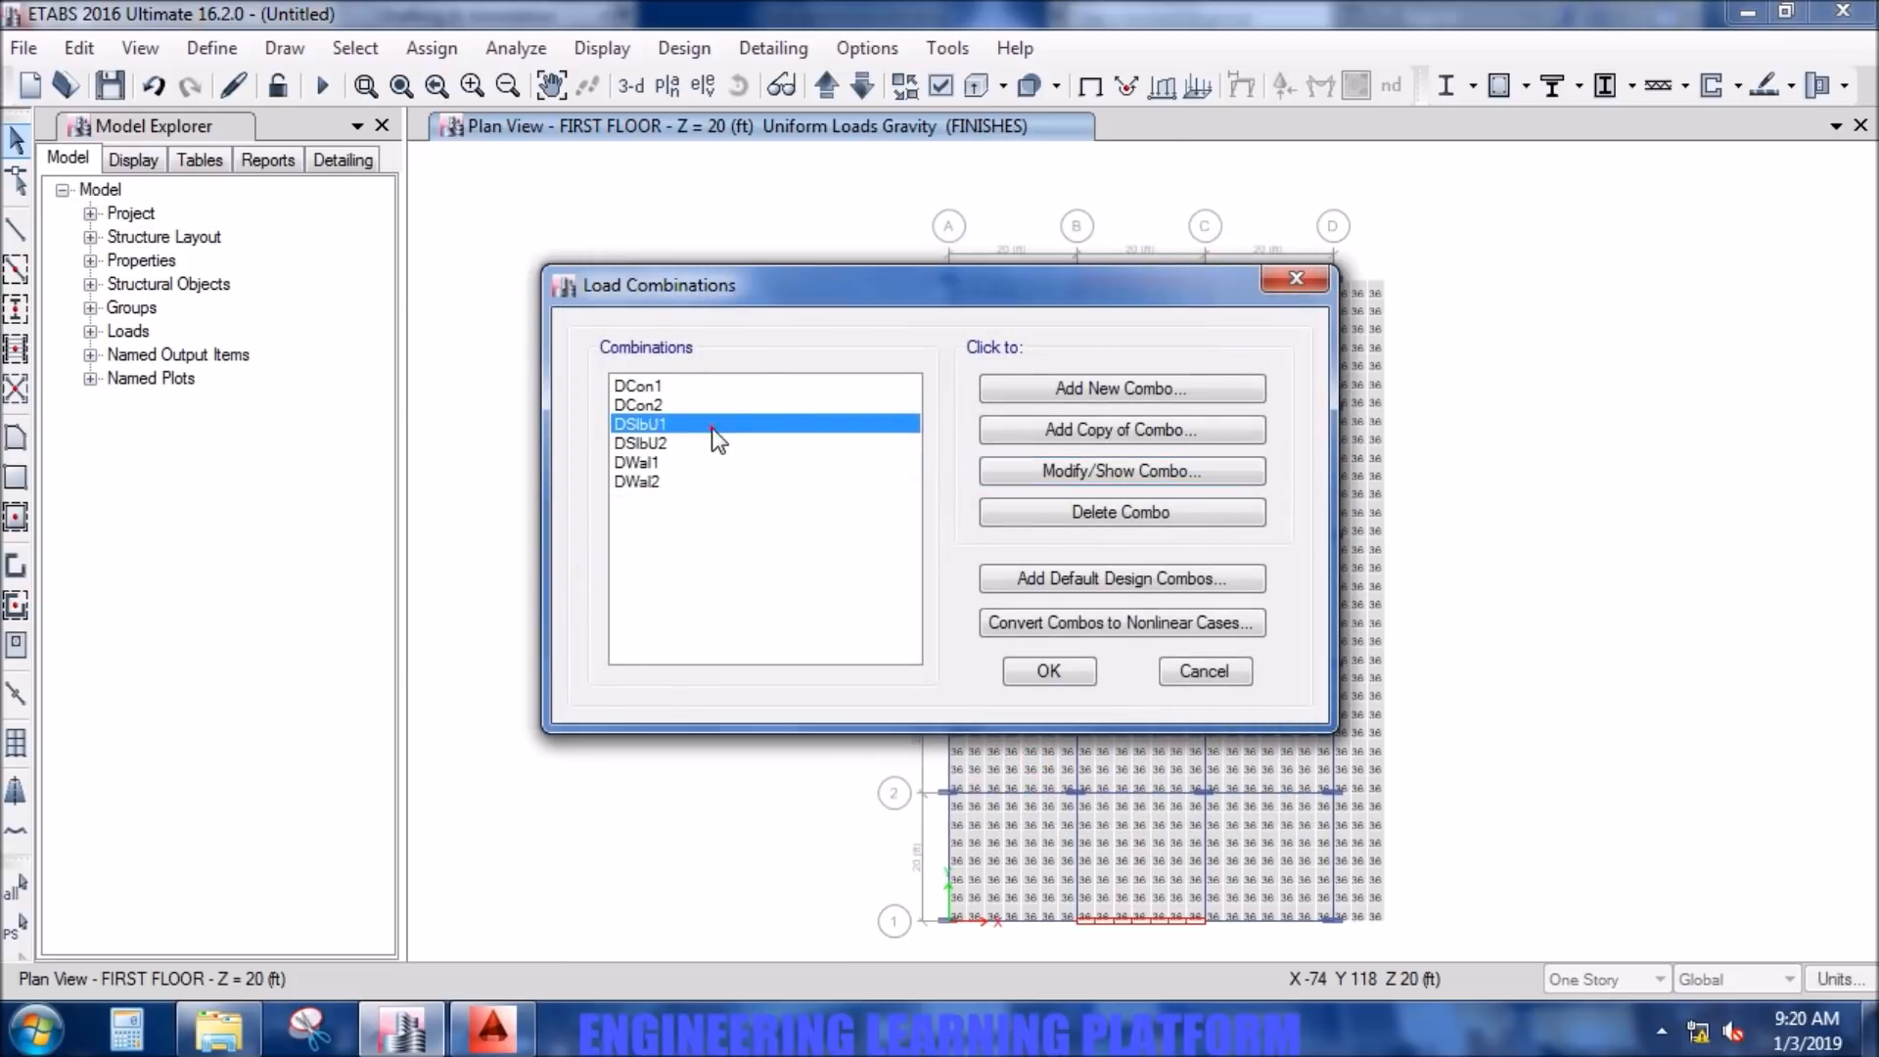
{"action": "left_click", "coordinate": [1122, 474]}
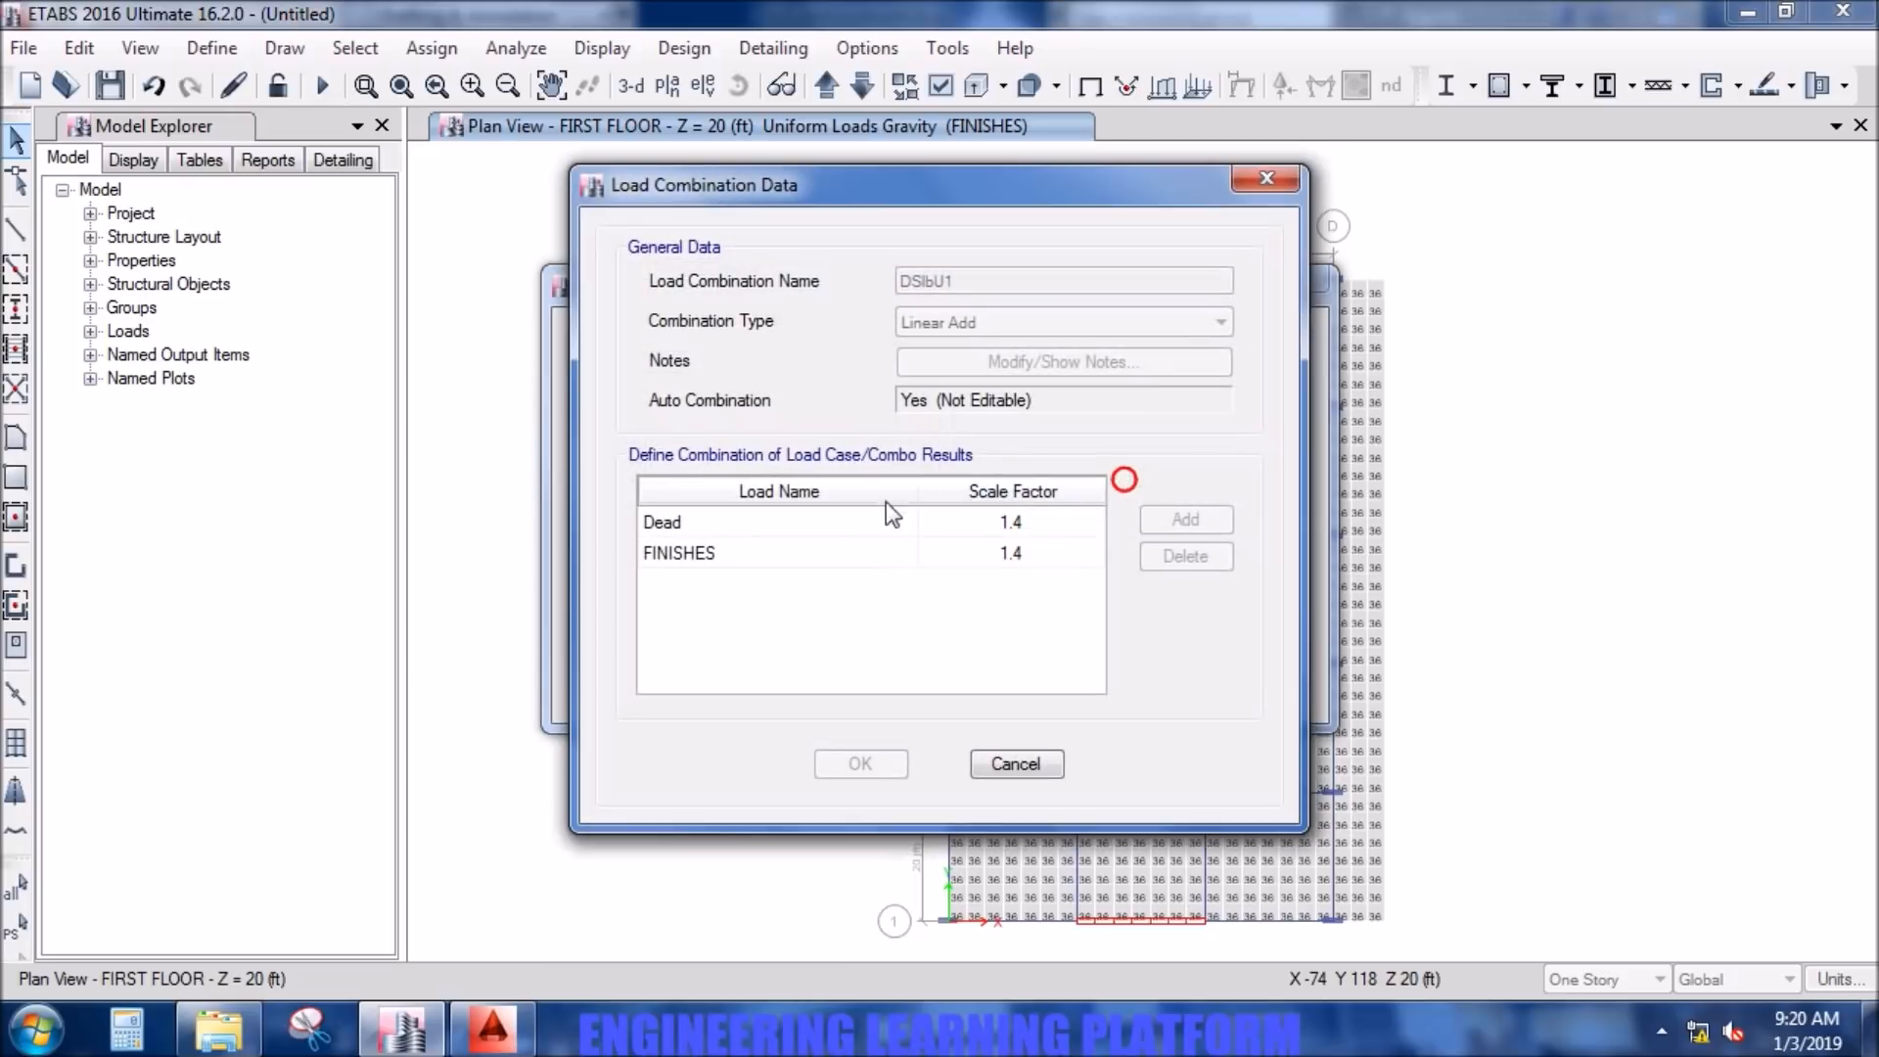
{"action": "left_click", "coordinate": [1046, 759]}
{"action": "left_click", "coordinate": [738, 444]}
{"action": "left_click", "coordinate": [1085, 473]}
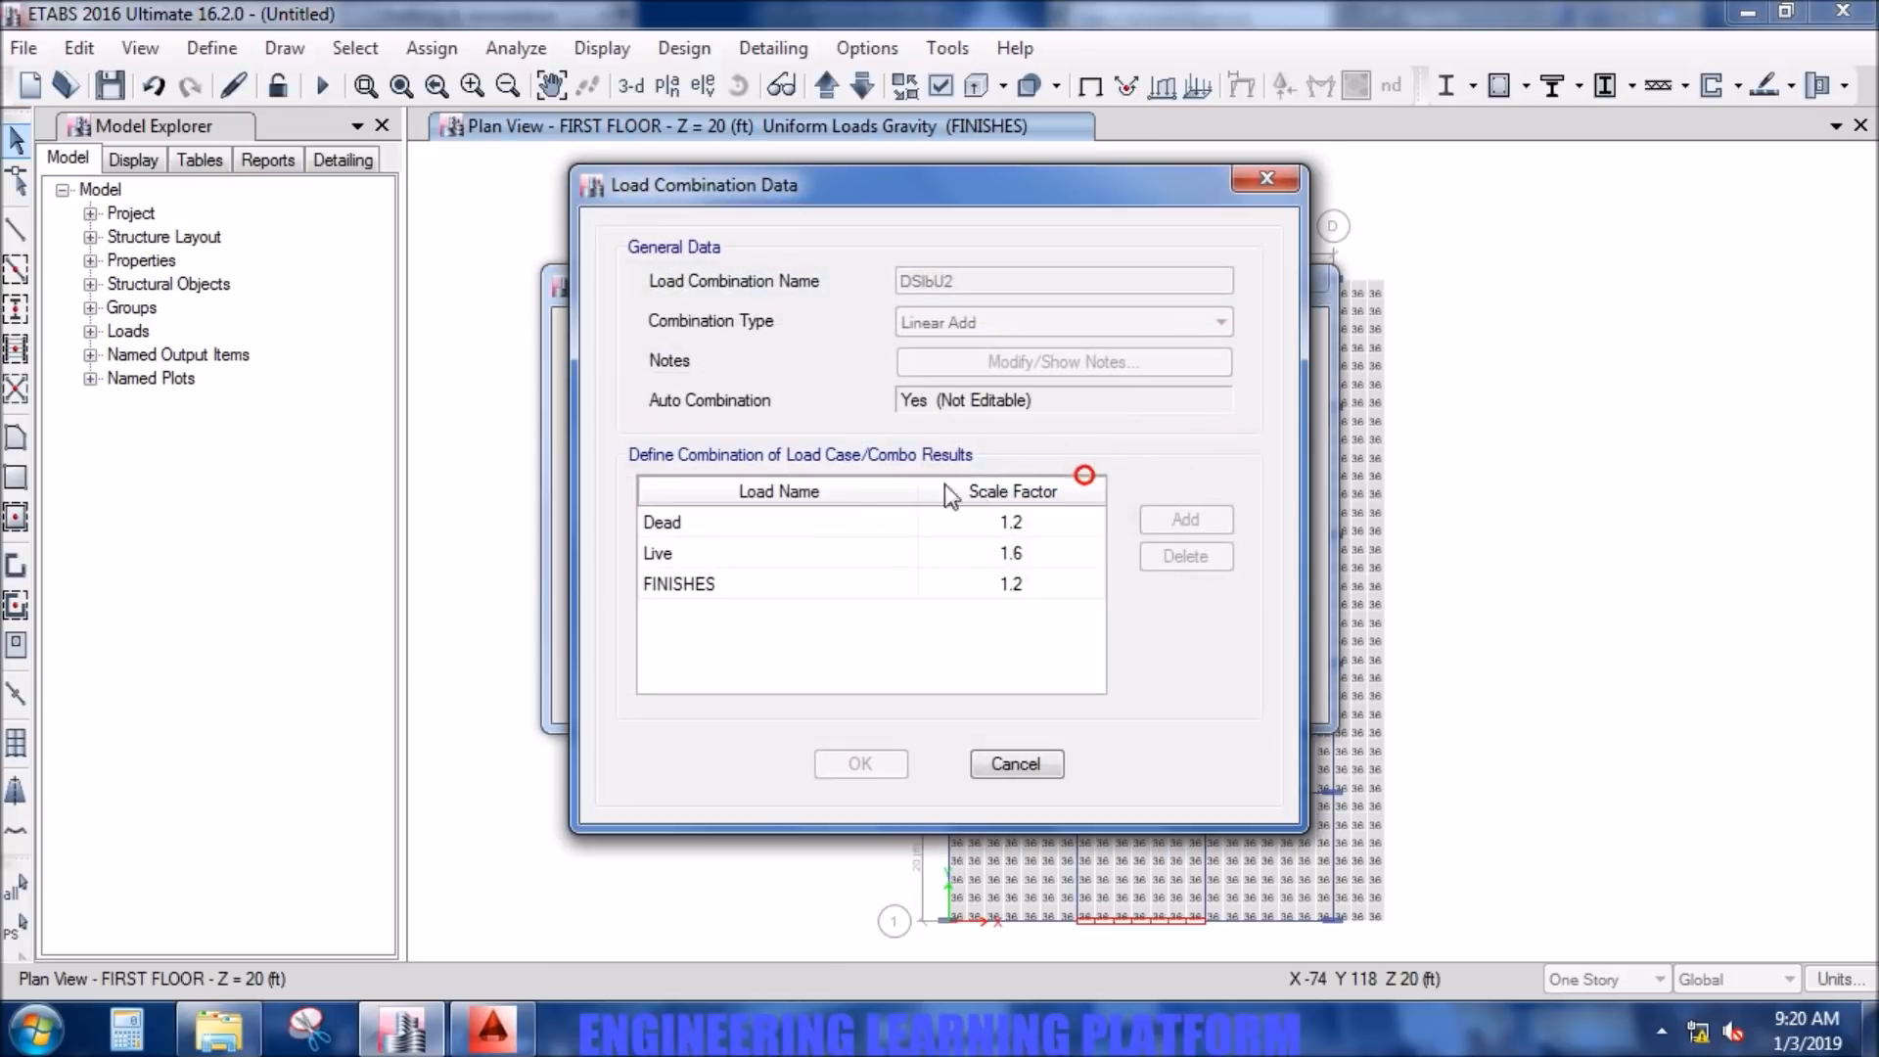
{"action": "left_click", "coordinate": [1018, 764]}
- Review the scale factors of the wall combinations DWal1 and DWal2 and accept the load combinations
{"action": "left_click", "coordinate": [770, 462]}
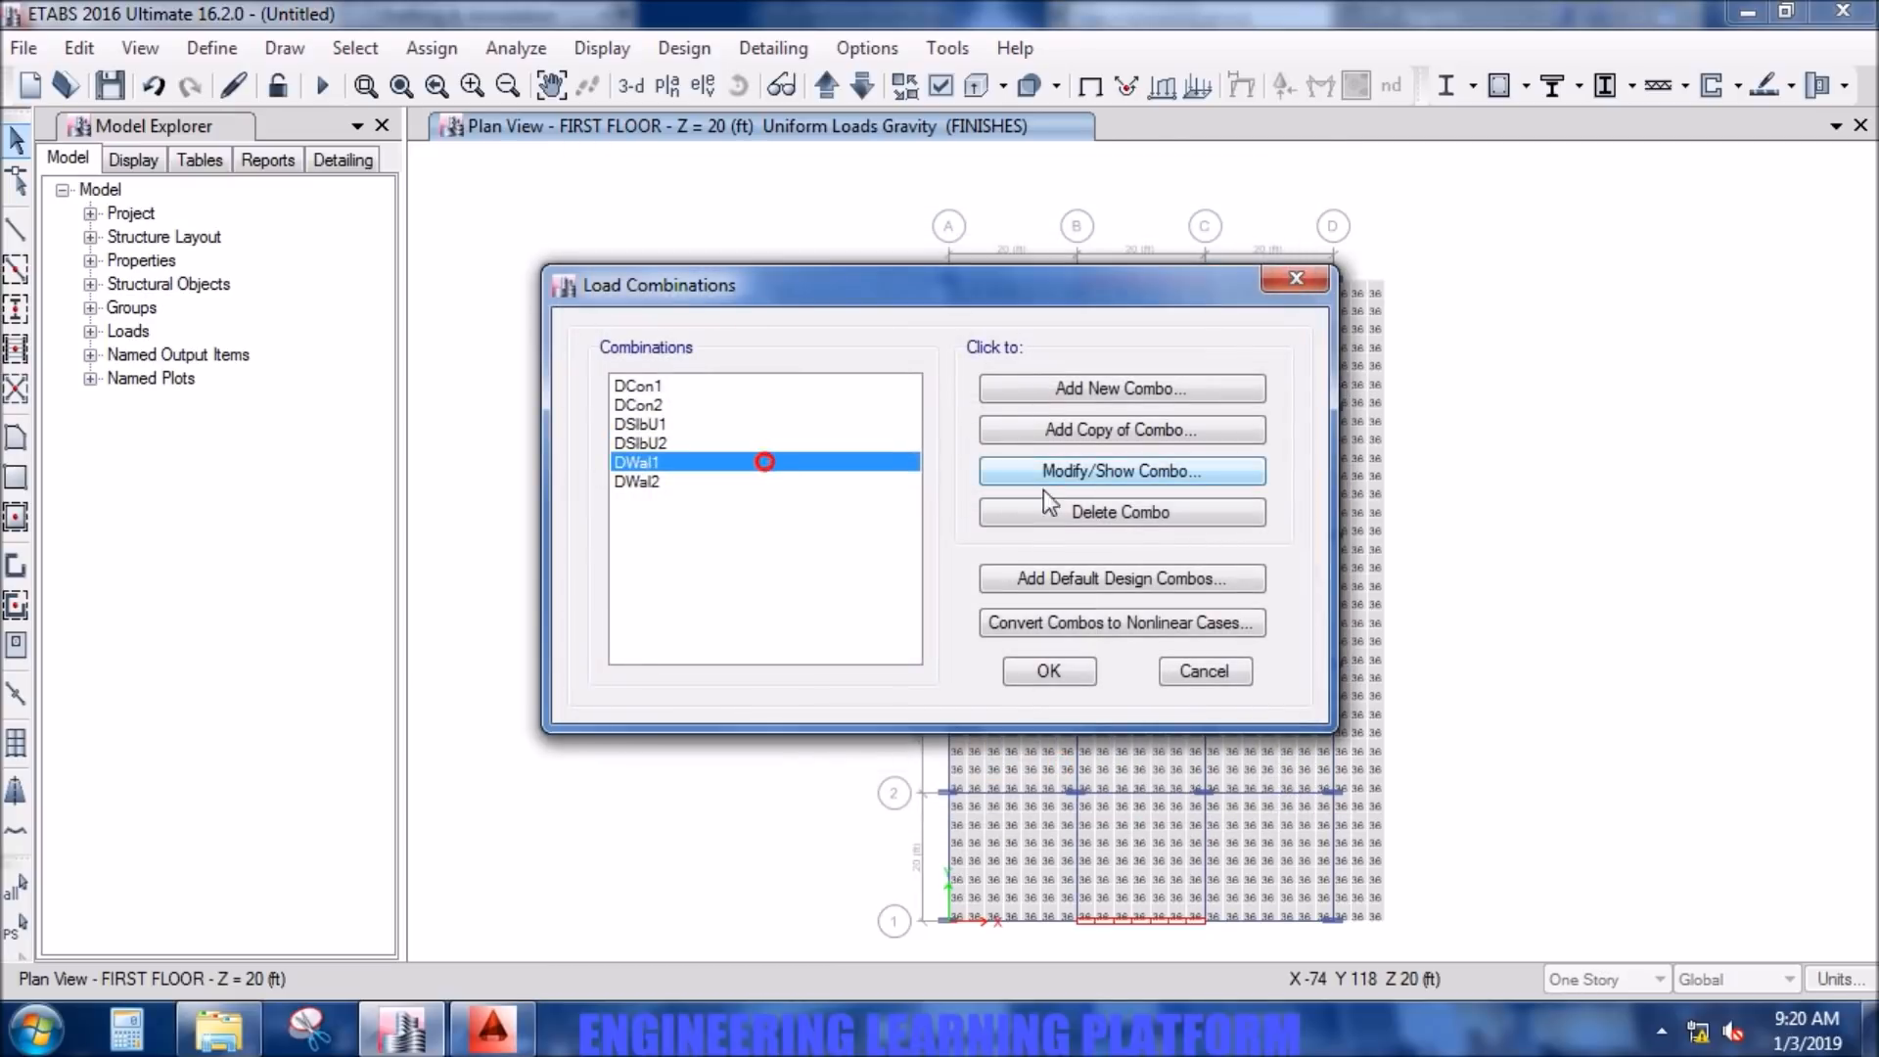
{"action": "left_click", "coordinate": [1141, 470]}
{"action": "left_click", "coordinate": [1026, 767]}
{"action": "left_click", "coordinate": [783, 482]}
{"action": "left_click", "coordinate": [1106, 471]}
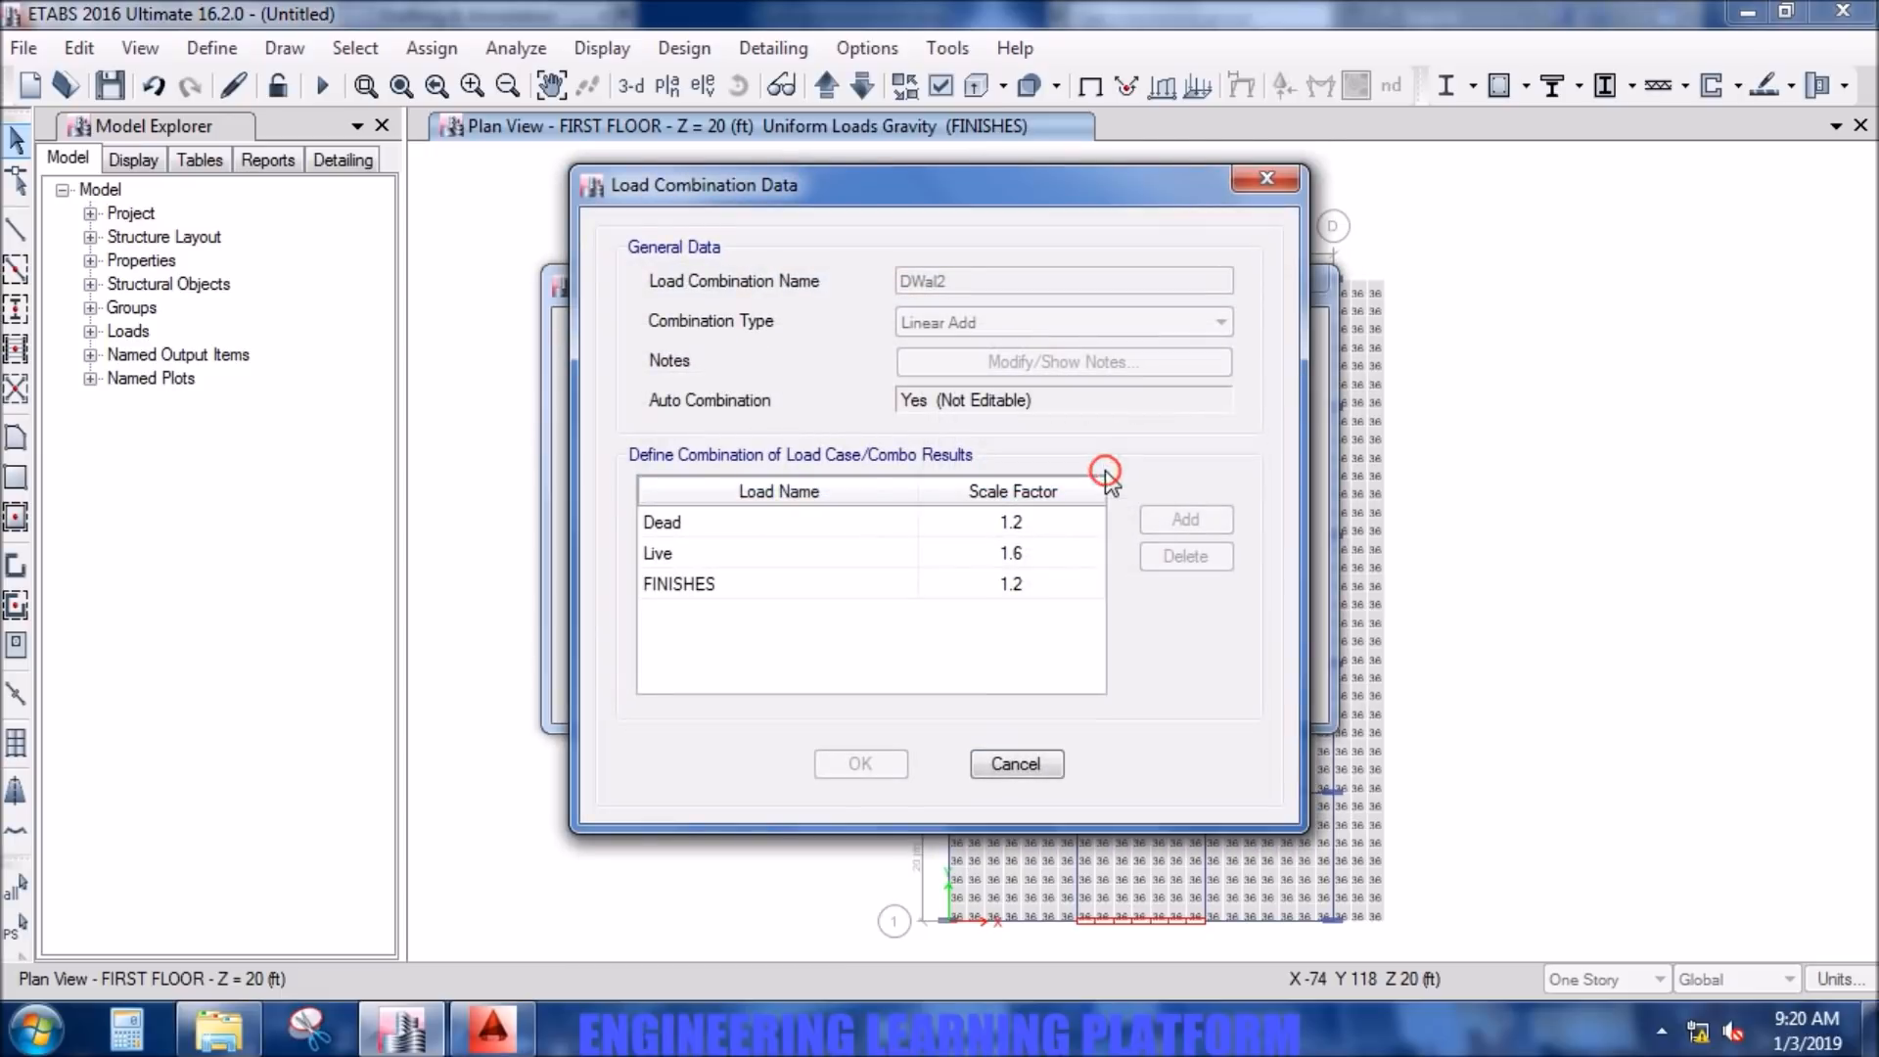
{"action": "left_click", "coordinate": [1018, 765]}
{"action": "left_click", "coordinate": [1060, 672]}
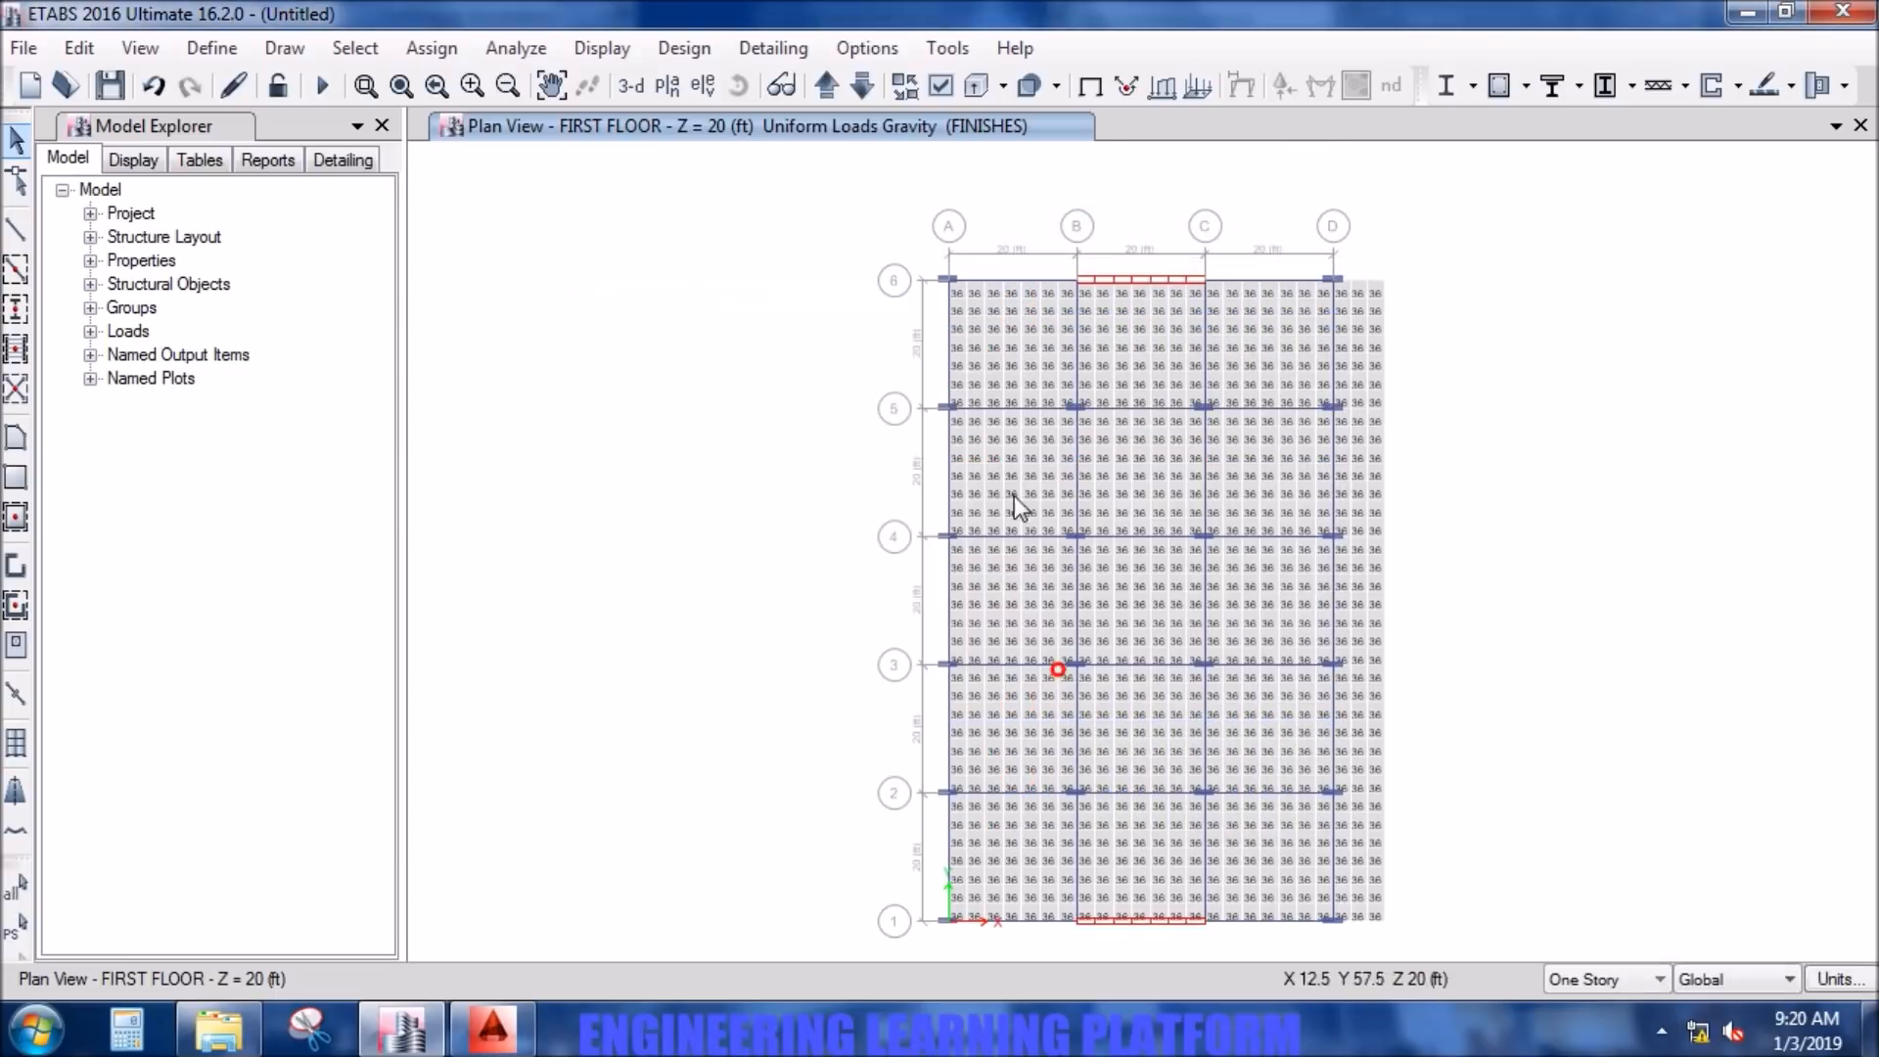
- Check which design load combinations are assigned to concrete frame design and accept the selection
{"action": "left_click", "coordinate": [685, 48]}
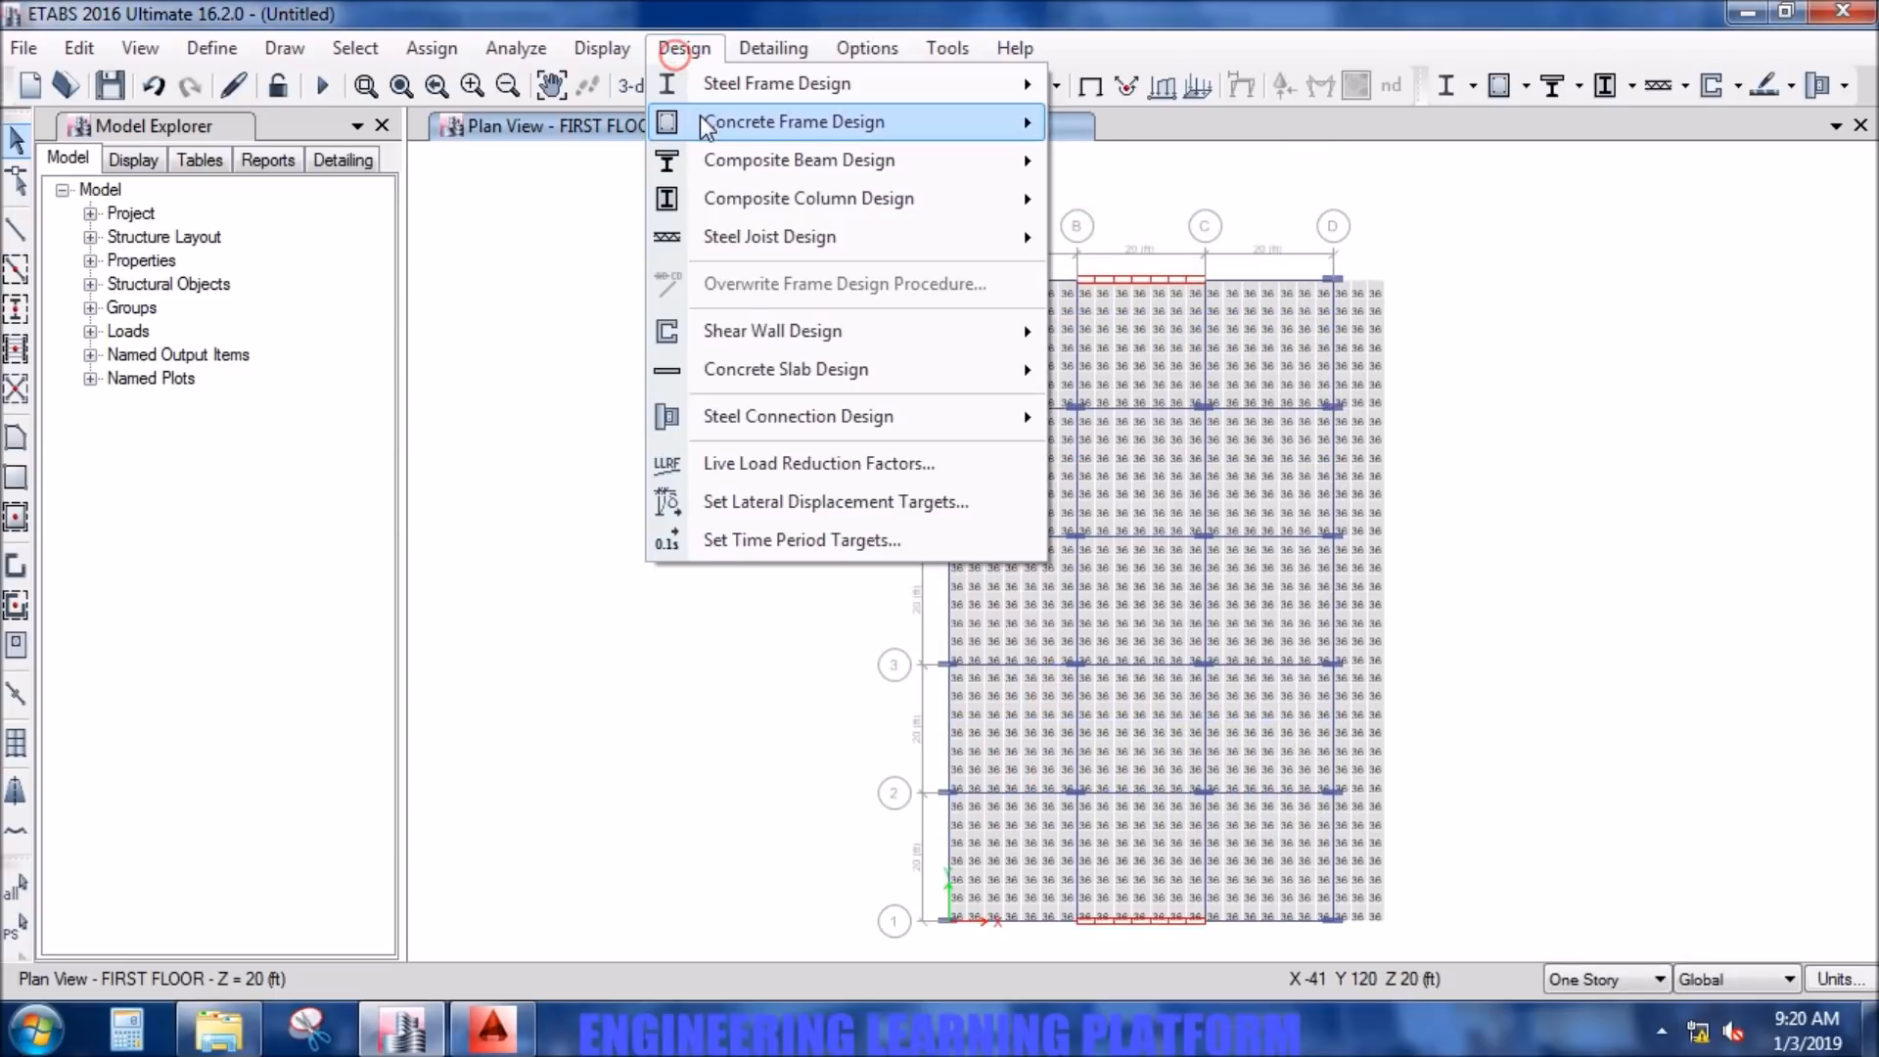
{"action": "mouse_move", "coordinate": [813, 122]}
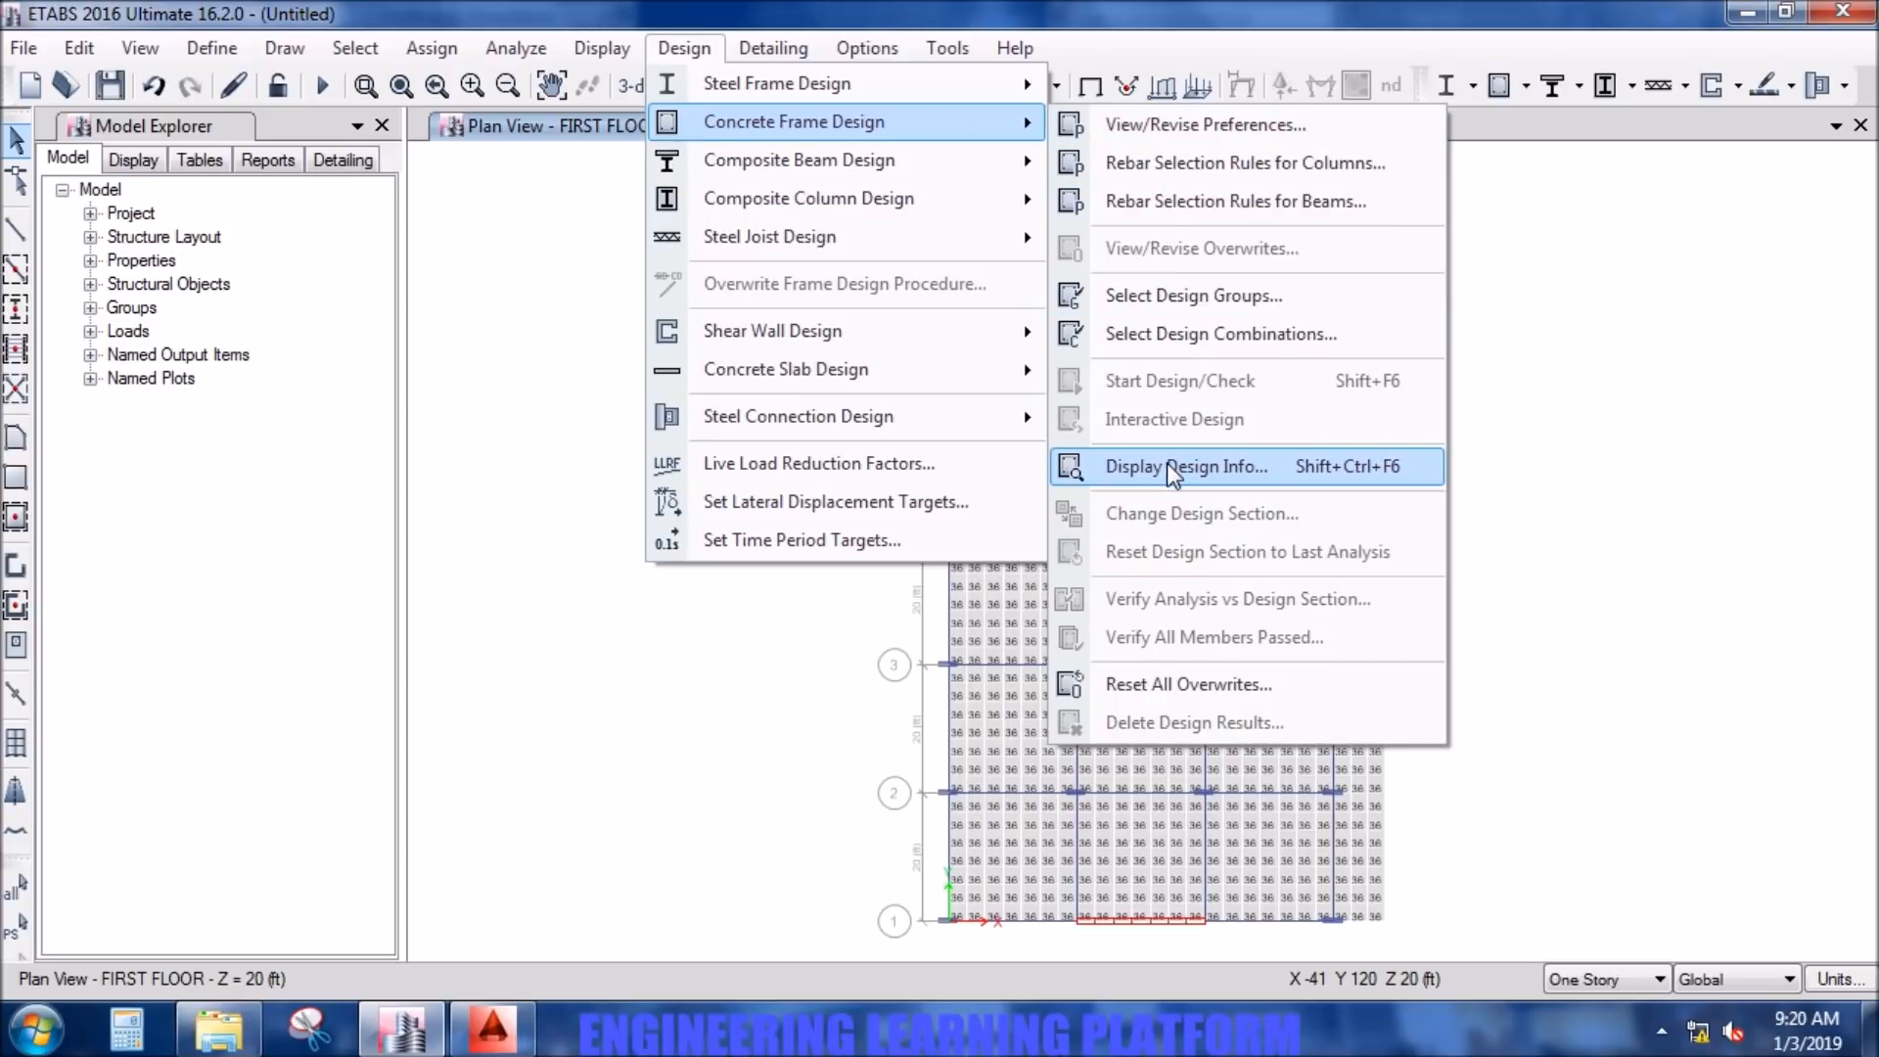
{"action": "left_click", "coordinate": [1210, 333]}
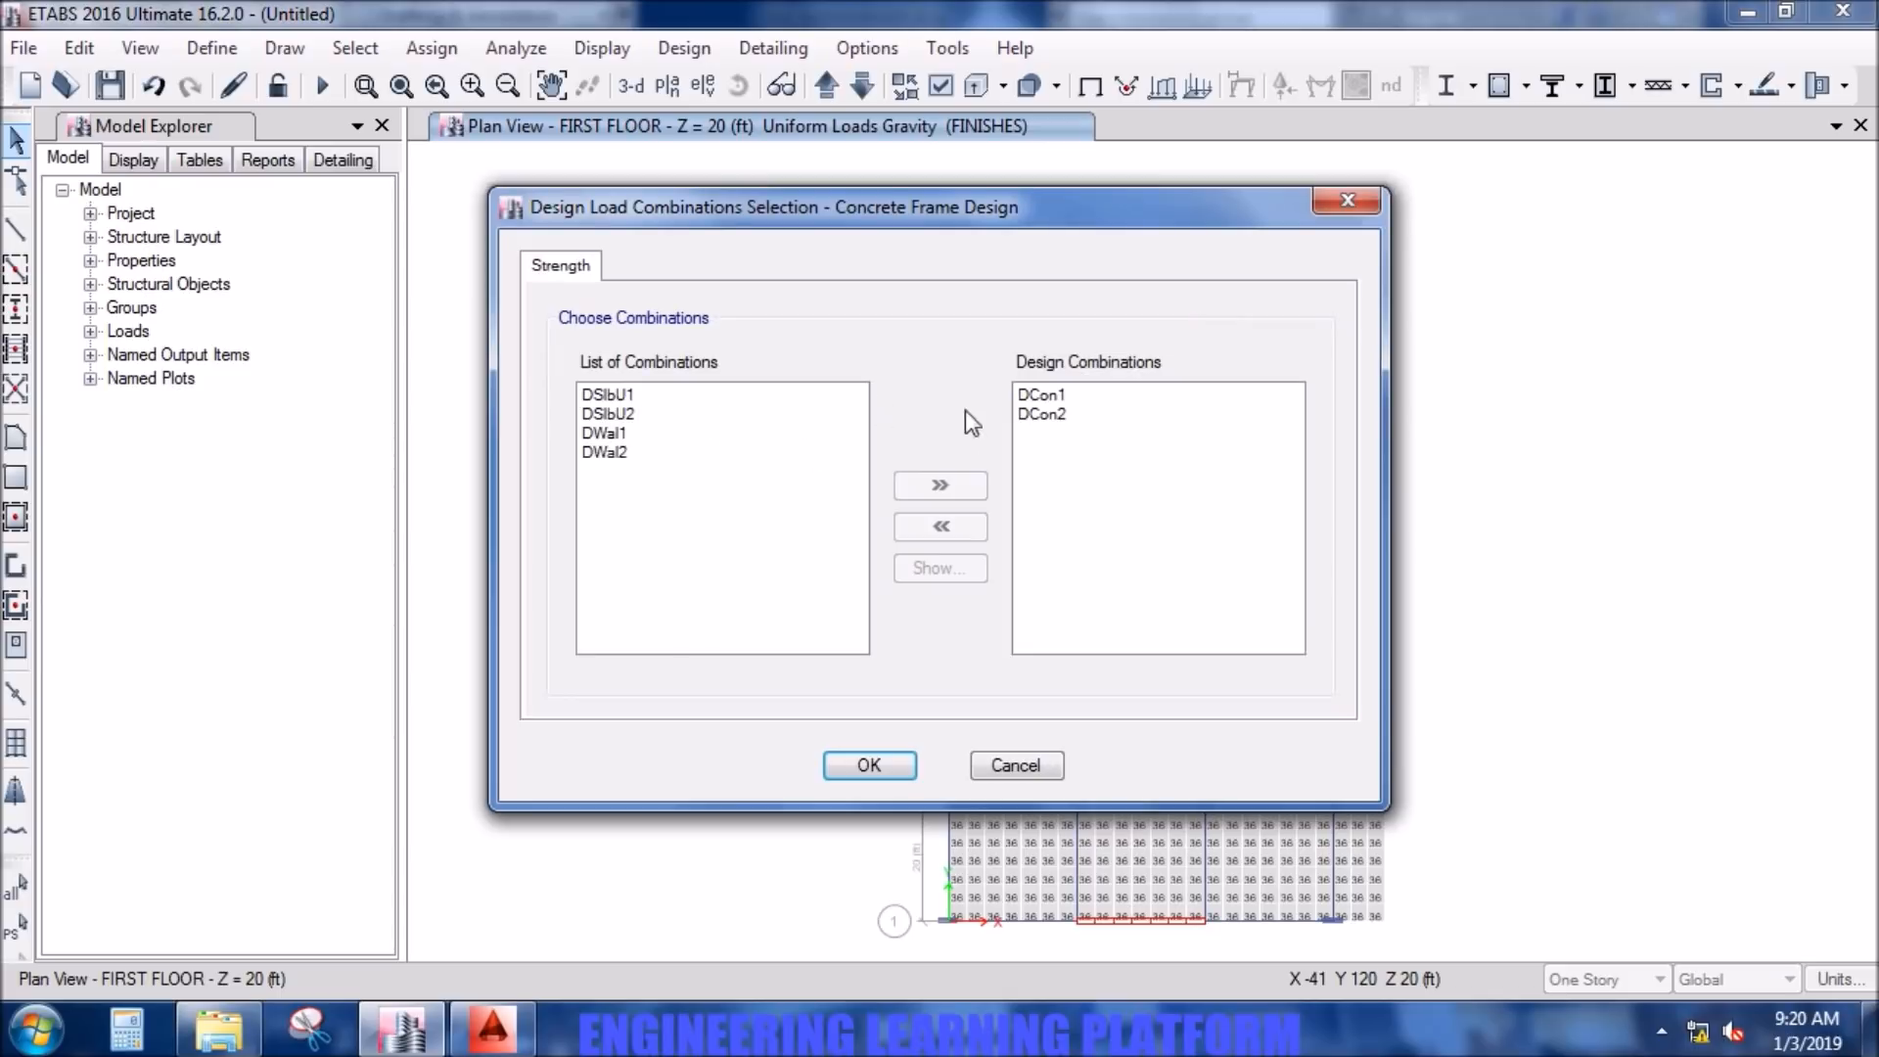
{"action": "left_click", "coordinate": [869, 767]}
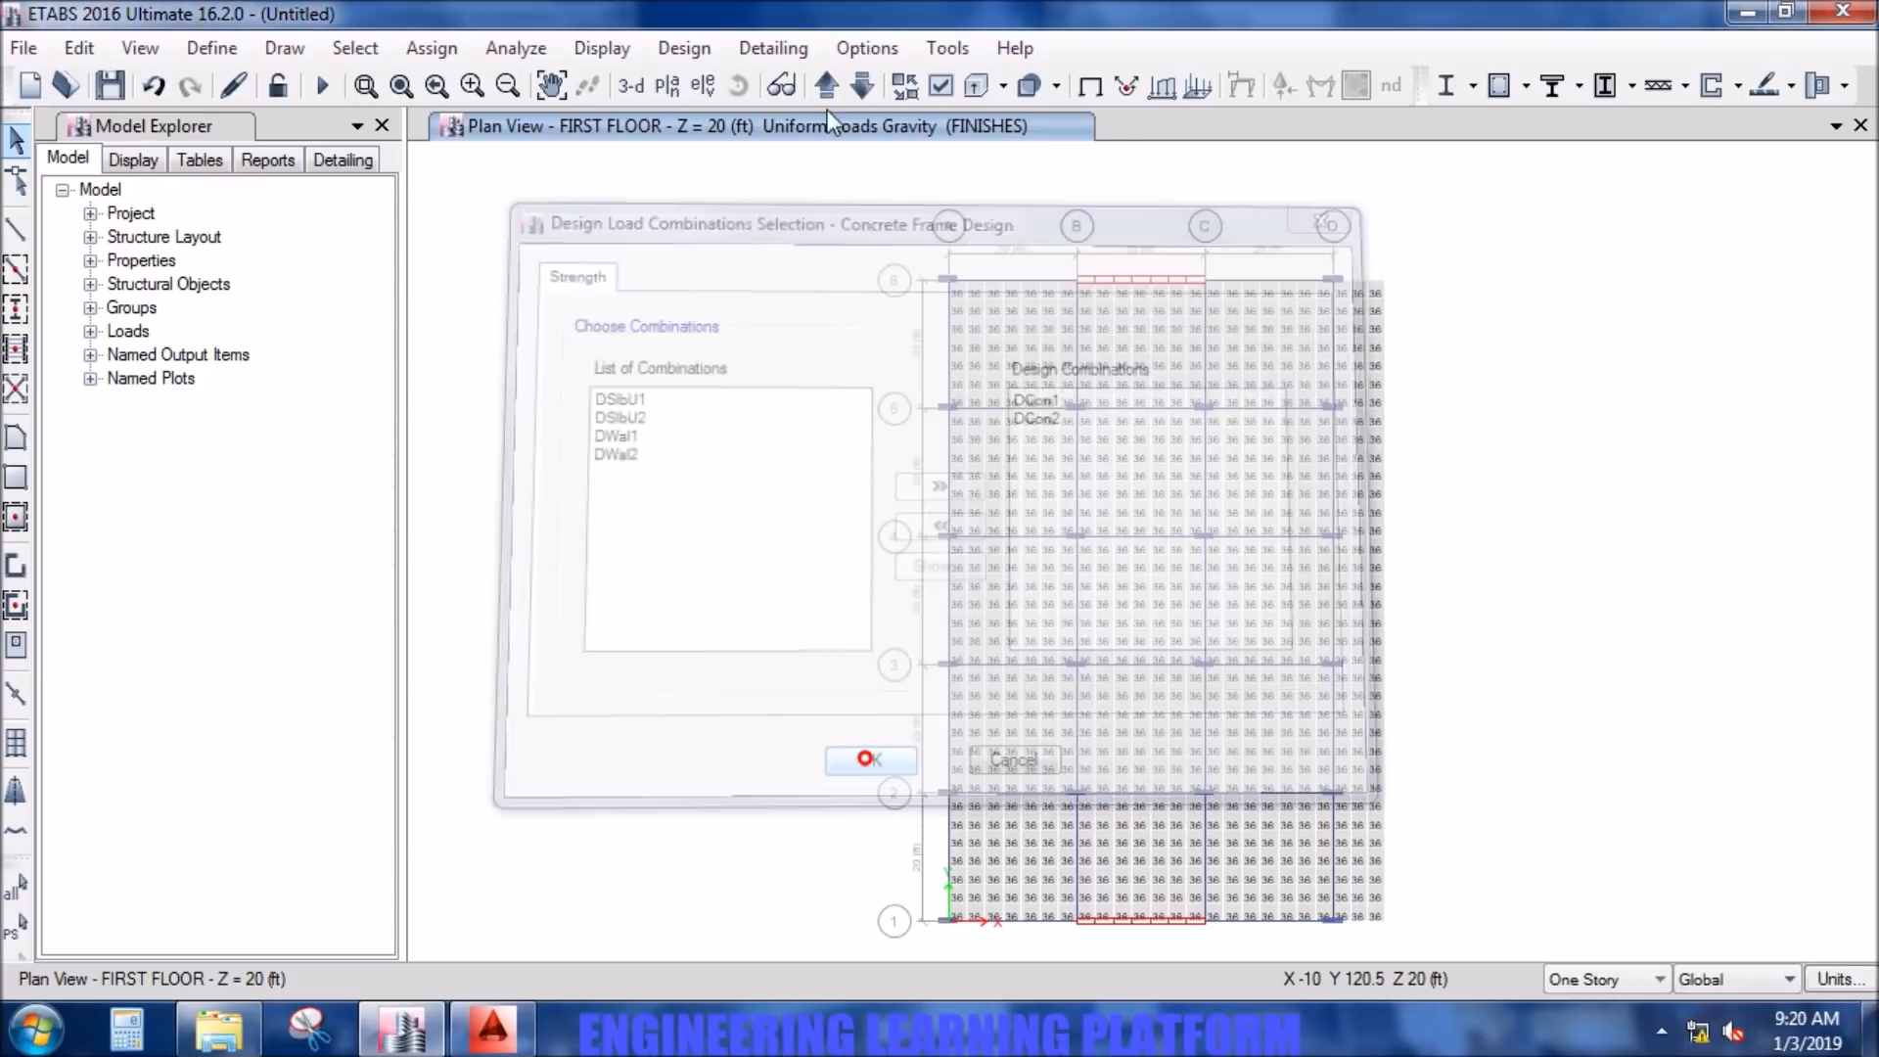
- Check which design load combinations are assigned to shear wall design and accept the selection
{"action": "left_click", "coordinate": [691, 47]}
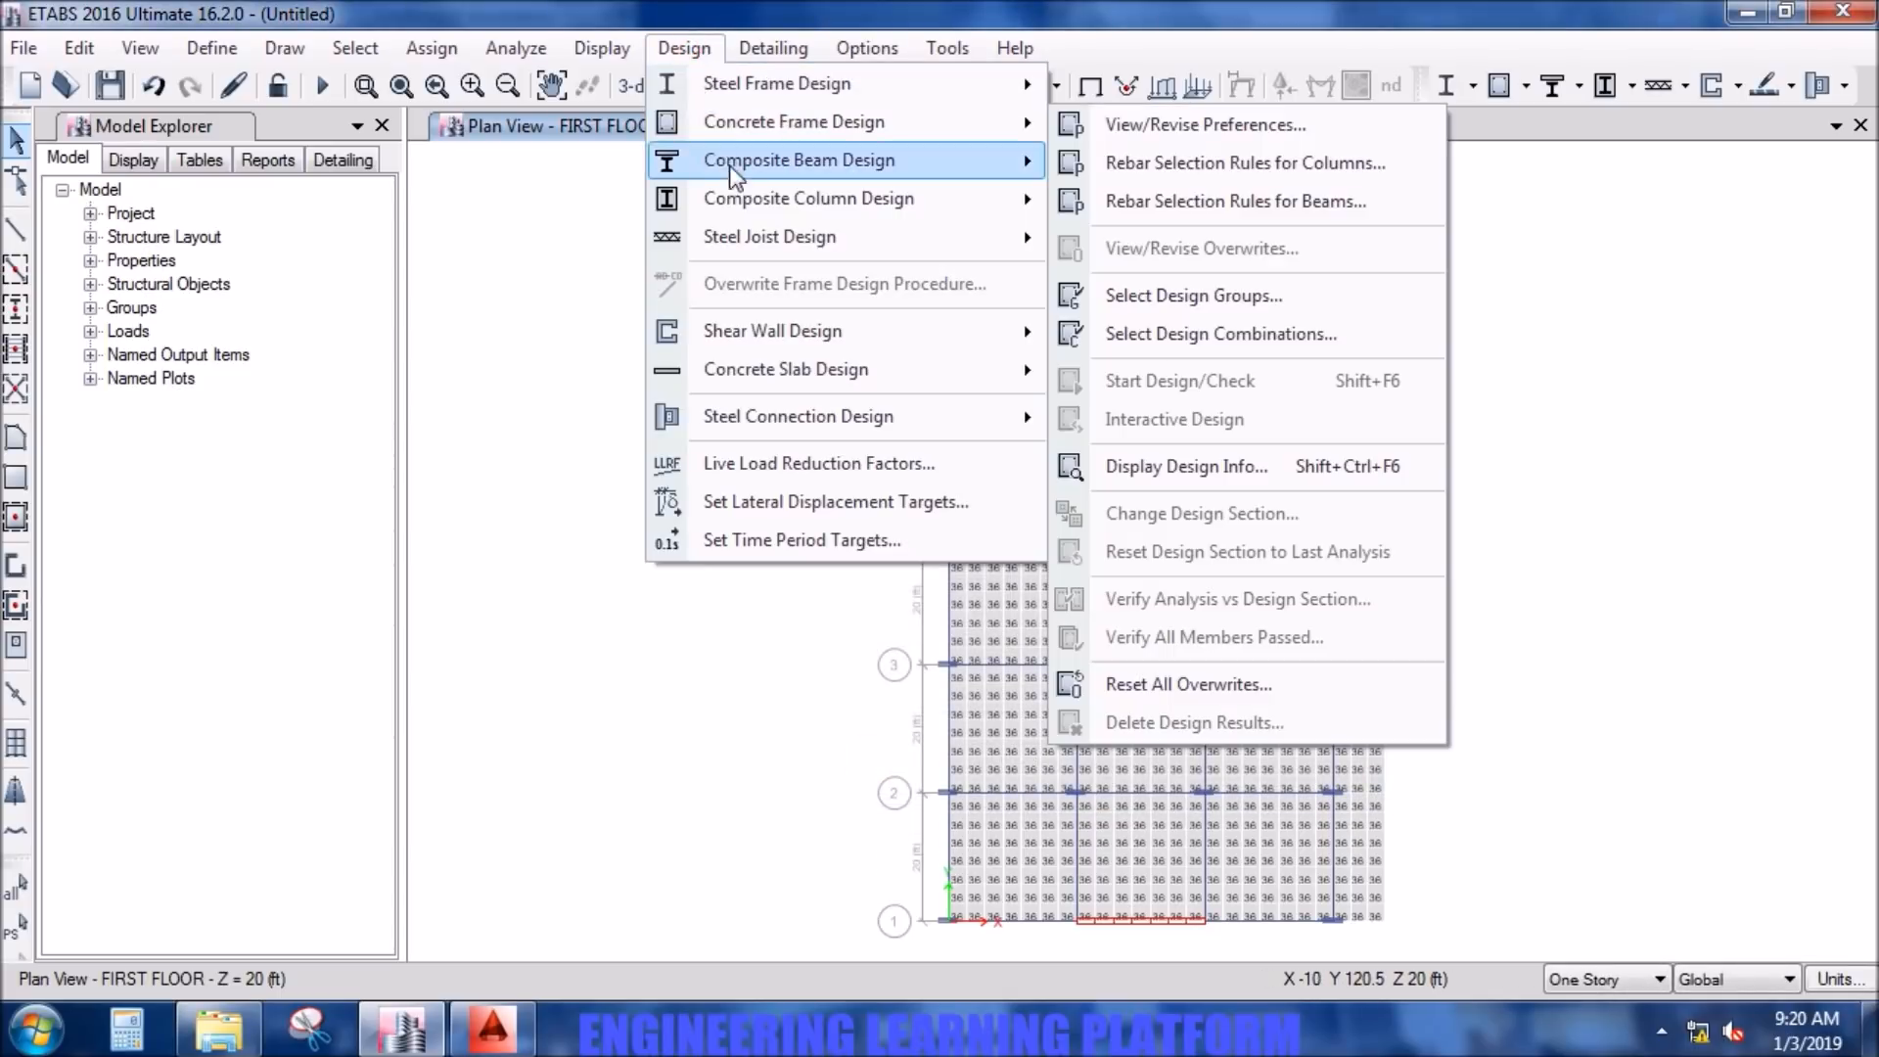
{"action": "mouse_move", "coordinate": [801, 344]}
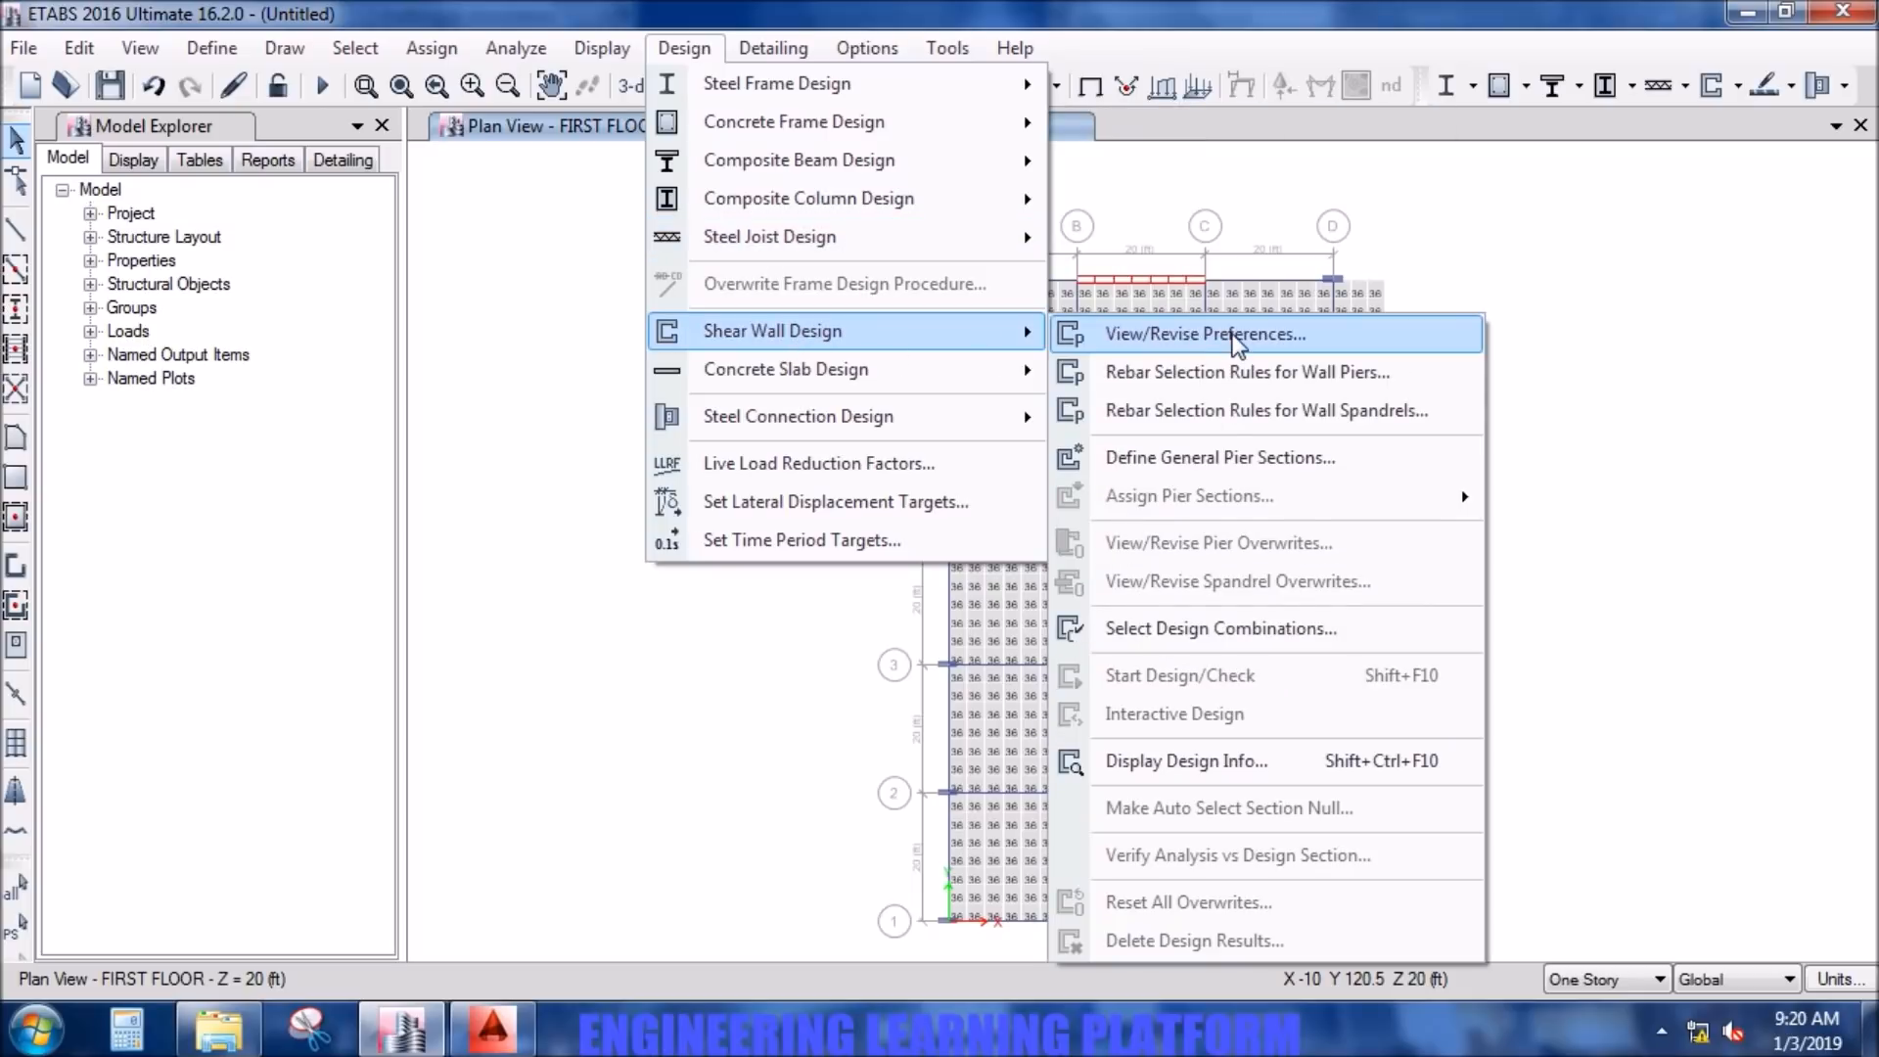
{"action": "left_click", "coordinate": [1249, 627]}
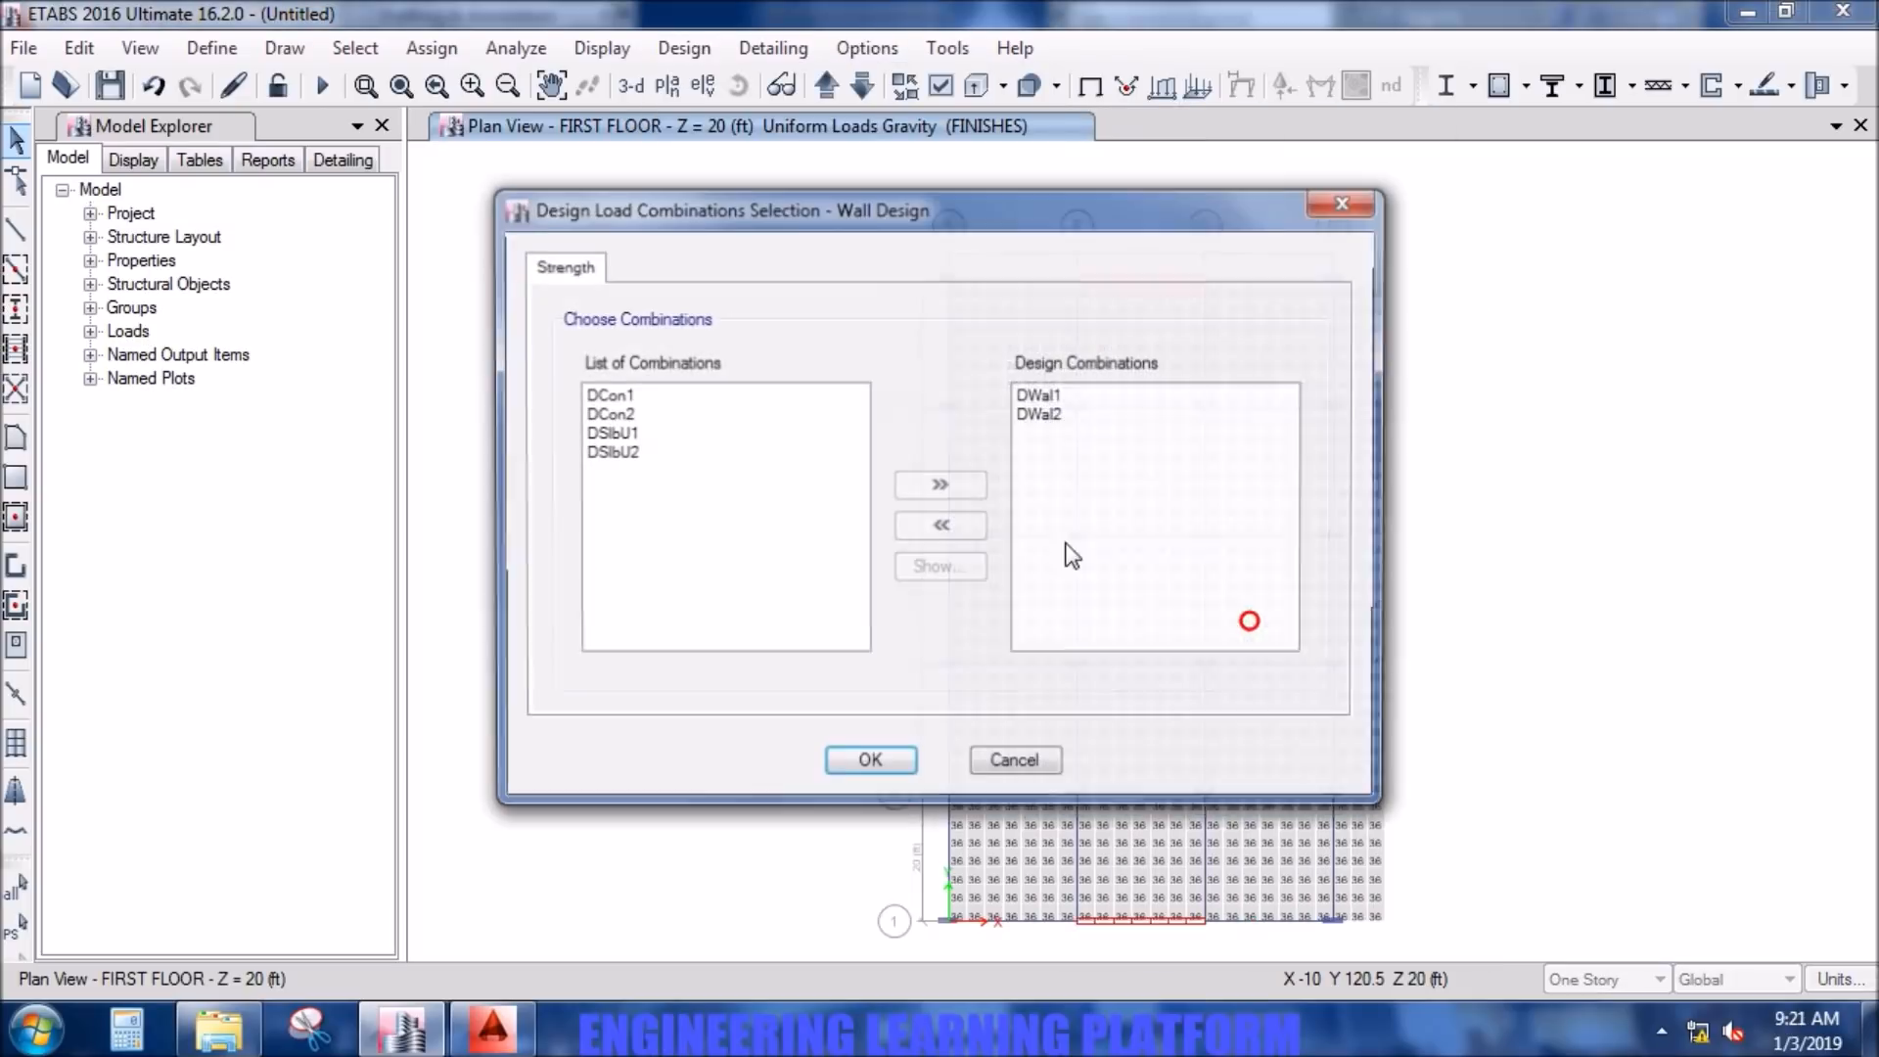
{"action": "left_click", "coordinate": [869, 764]}
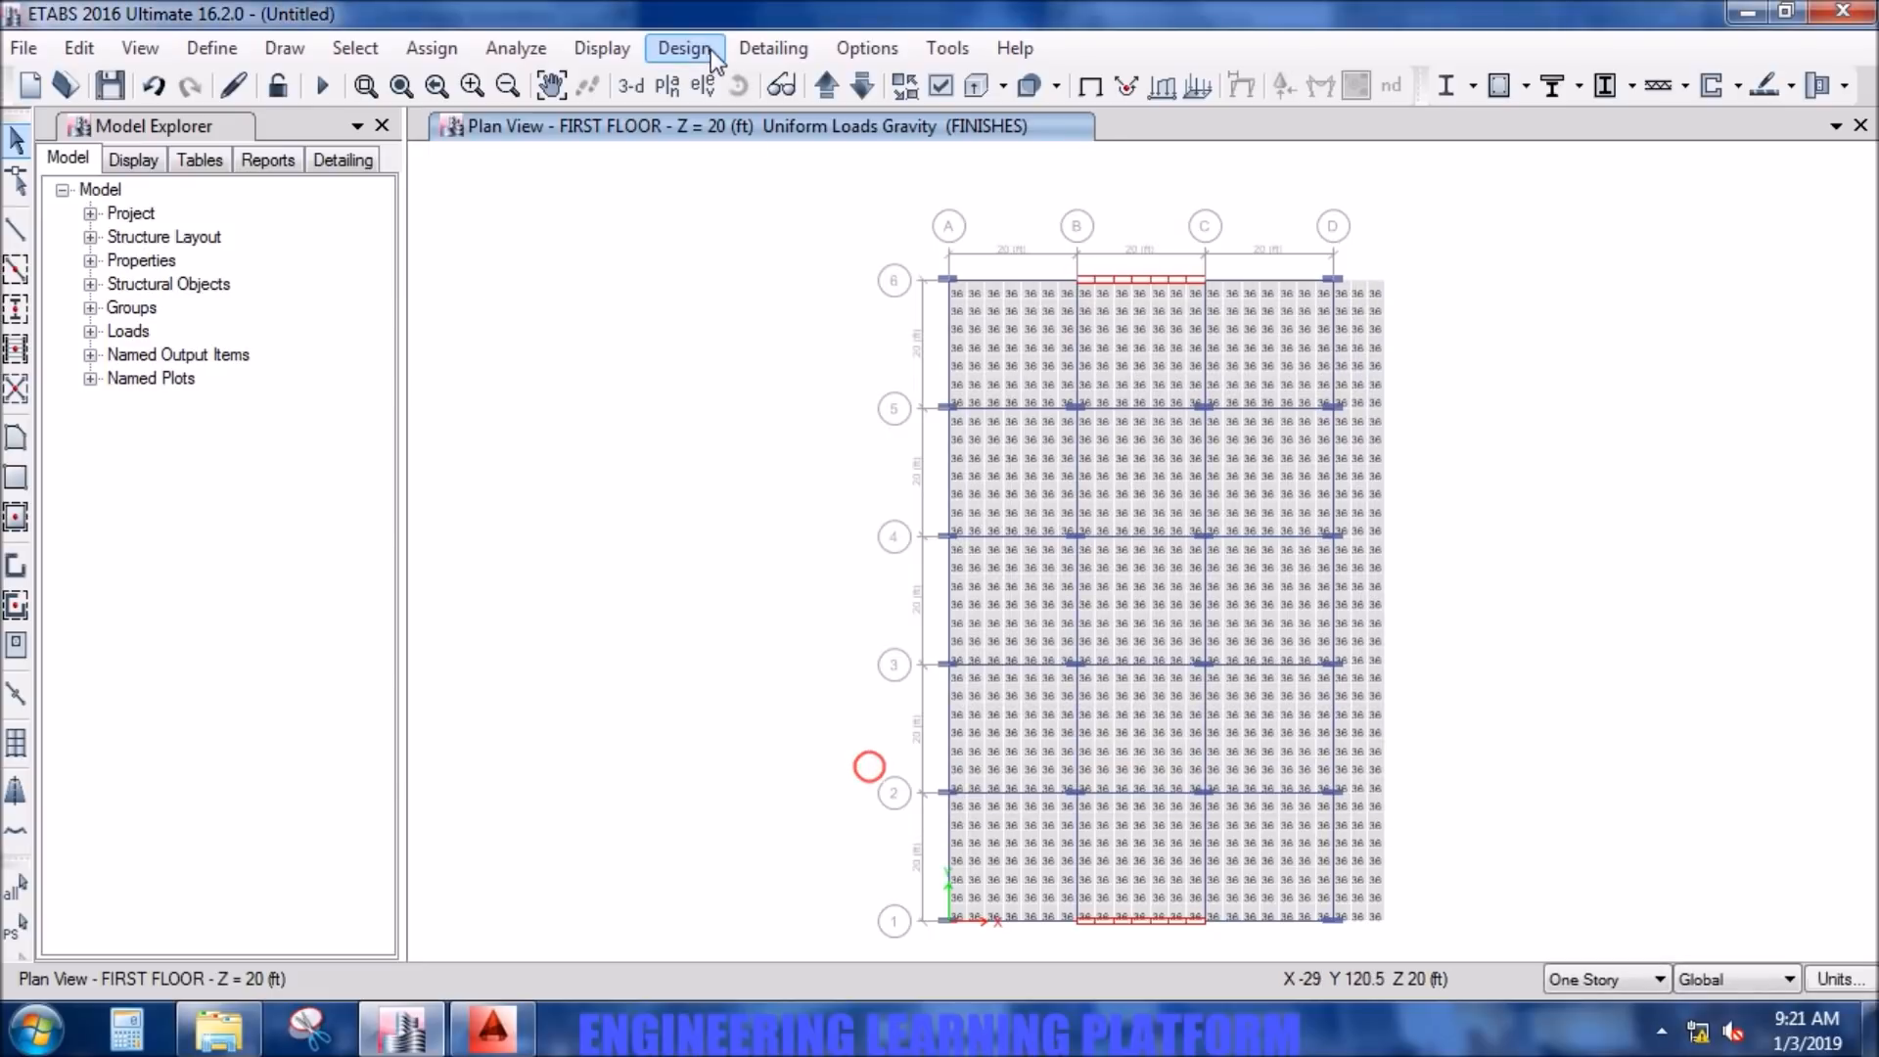
- Check the strength design combinations assigned to concrete slab design and accept the selection
{"action": "left_click", "coordinate": [697, 47]}
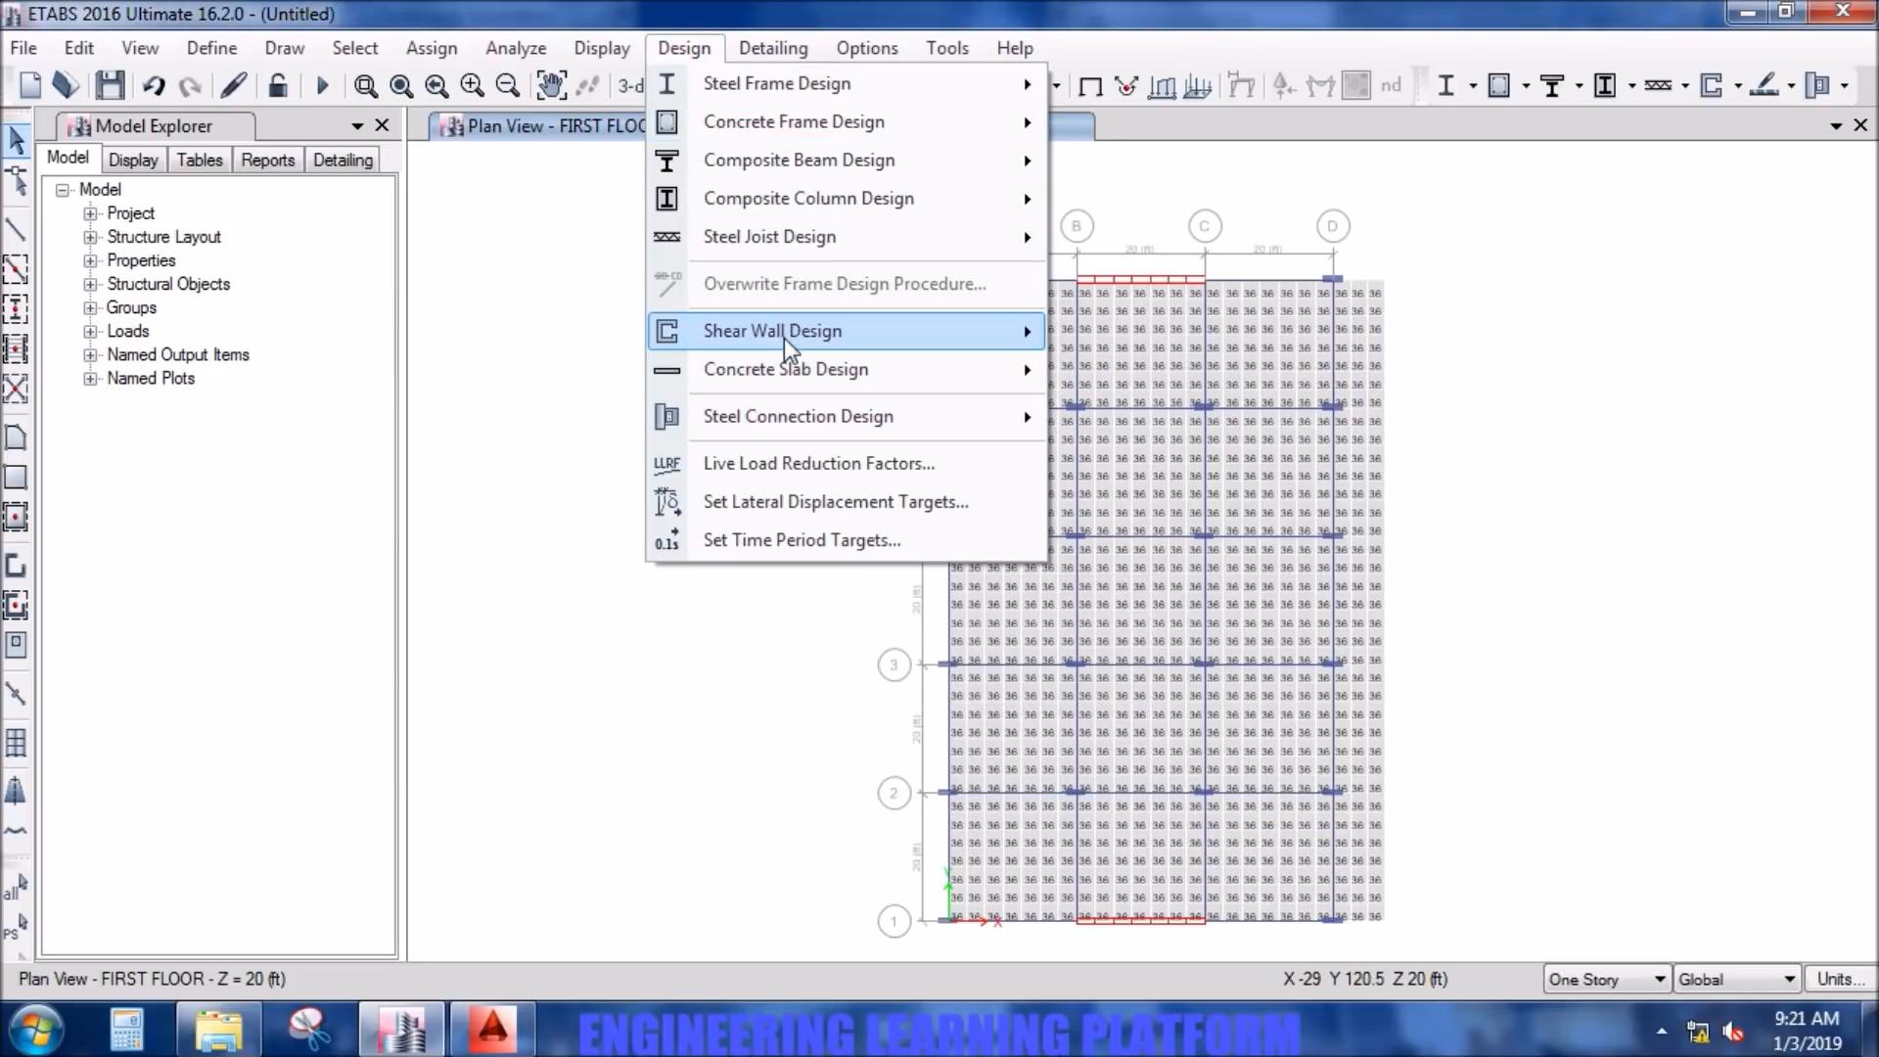
{"action": "mouse_move", "coordinate": [784, 338]}
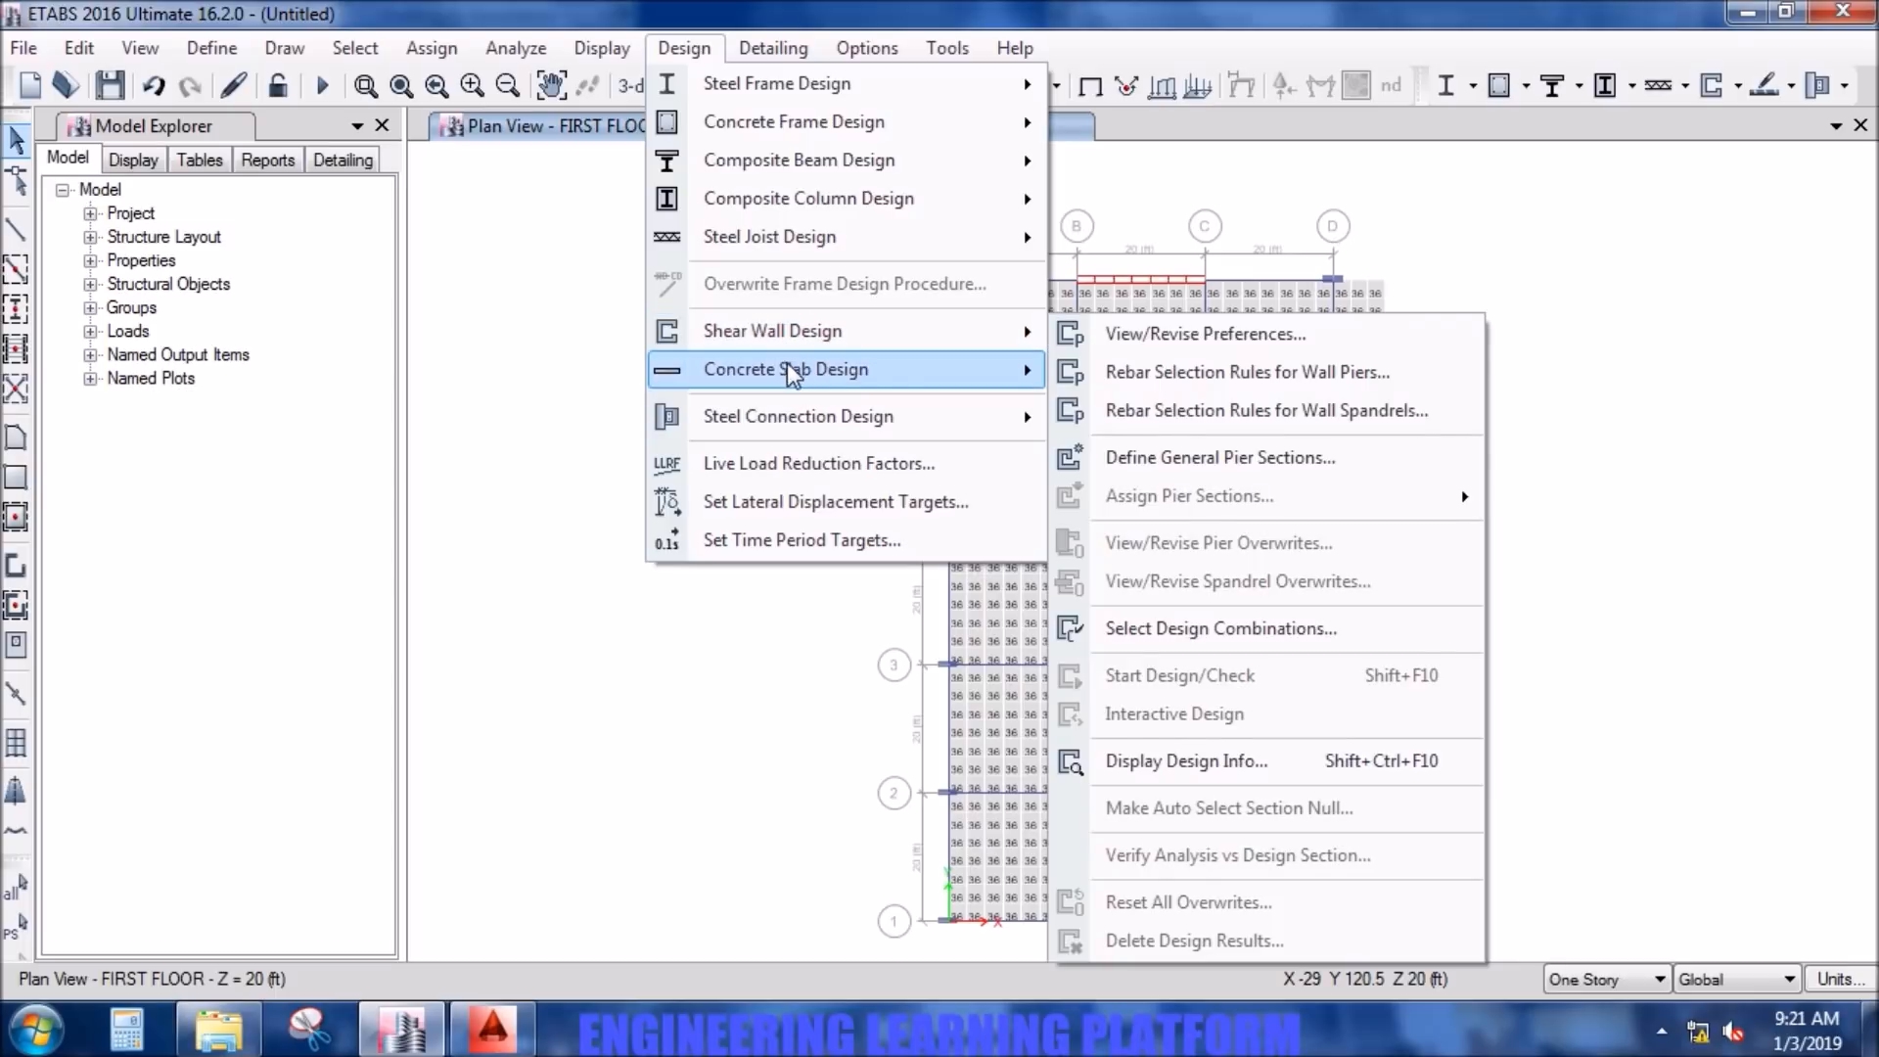
{"action": "mouse_move", "coordinate": [966, 369]}
{"action": "left_click", "coordinate": [1241, 541]}
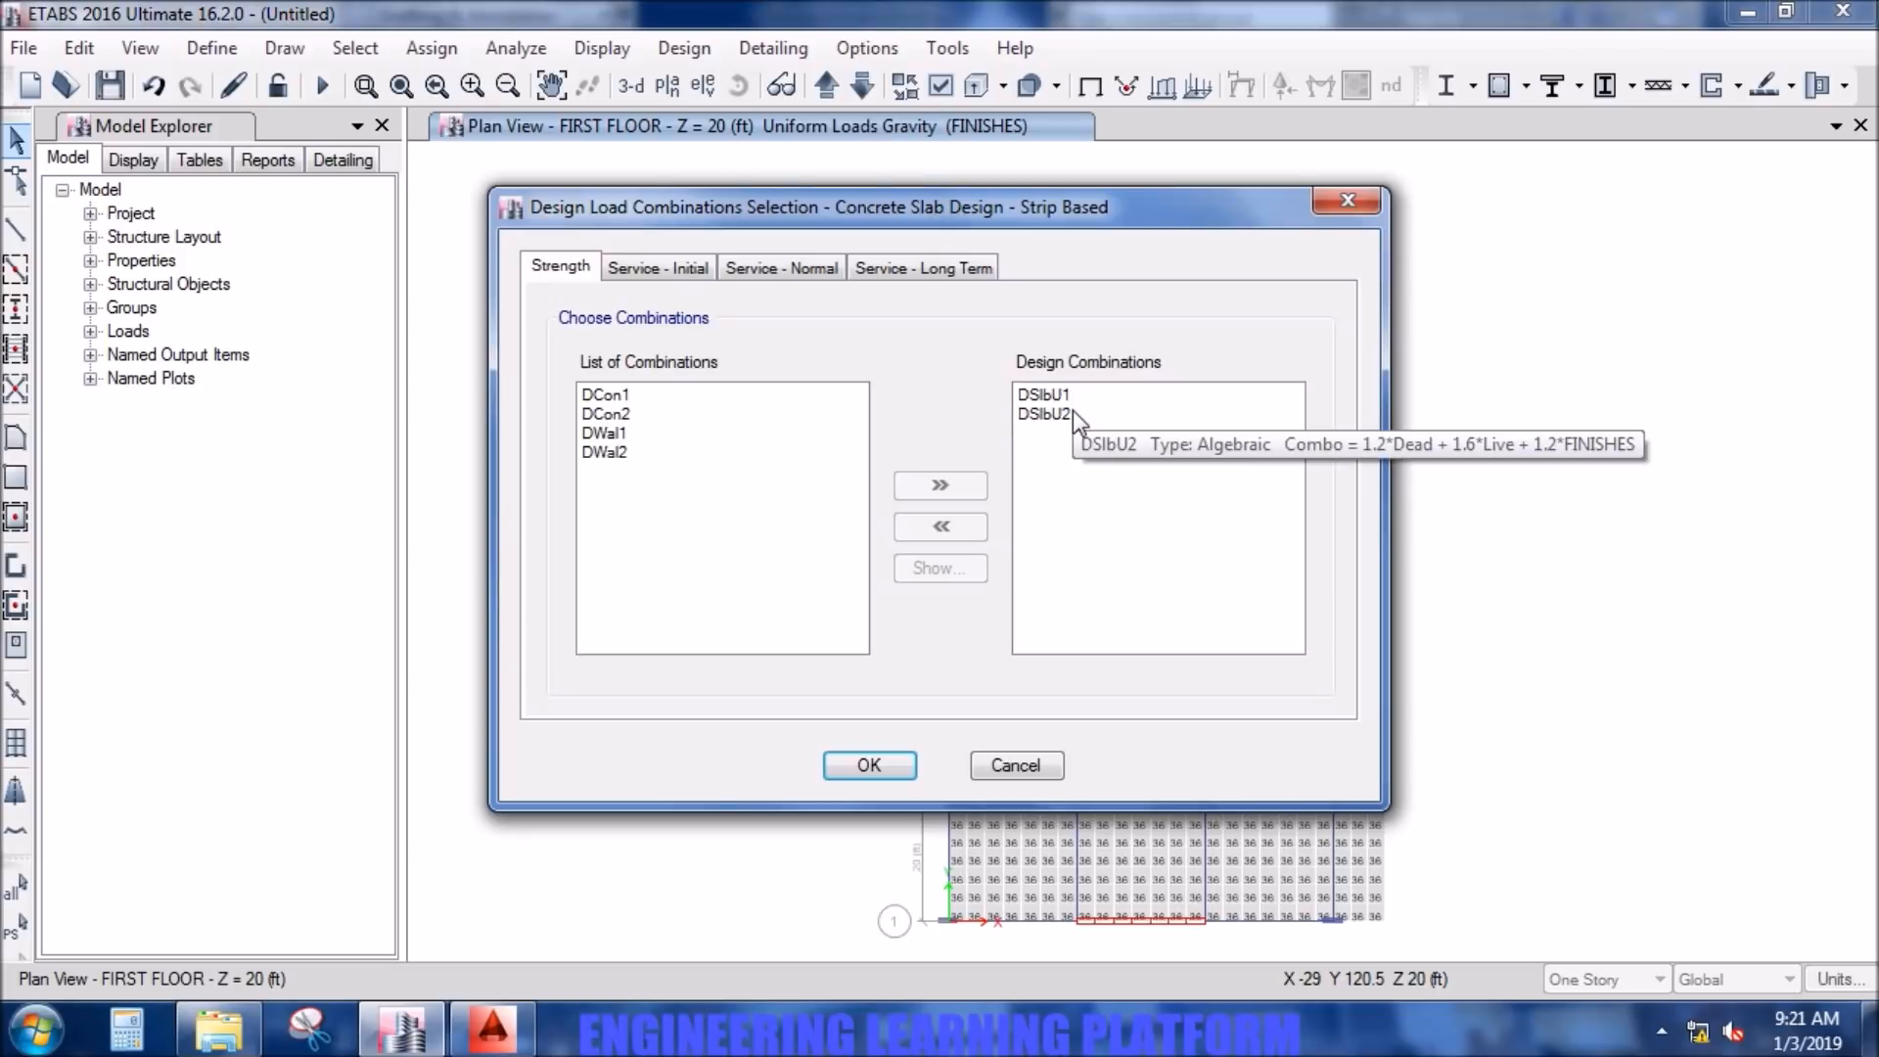
{"action": "left_click", "coordinate": [901, 772]}
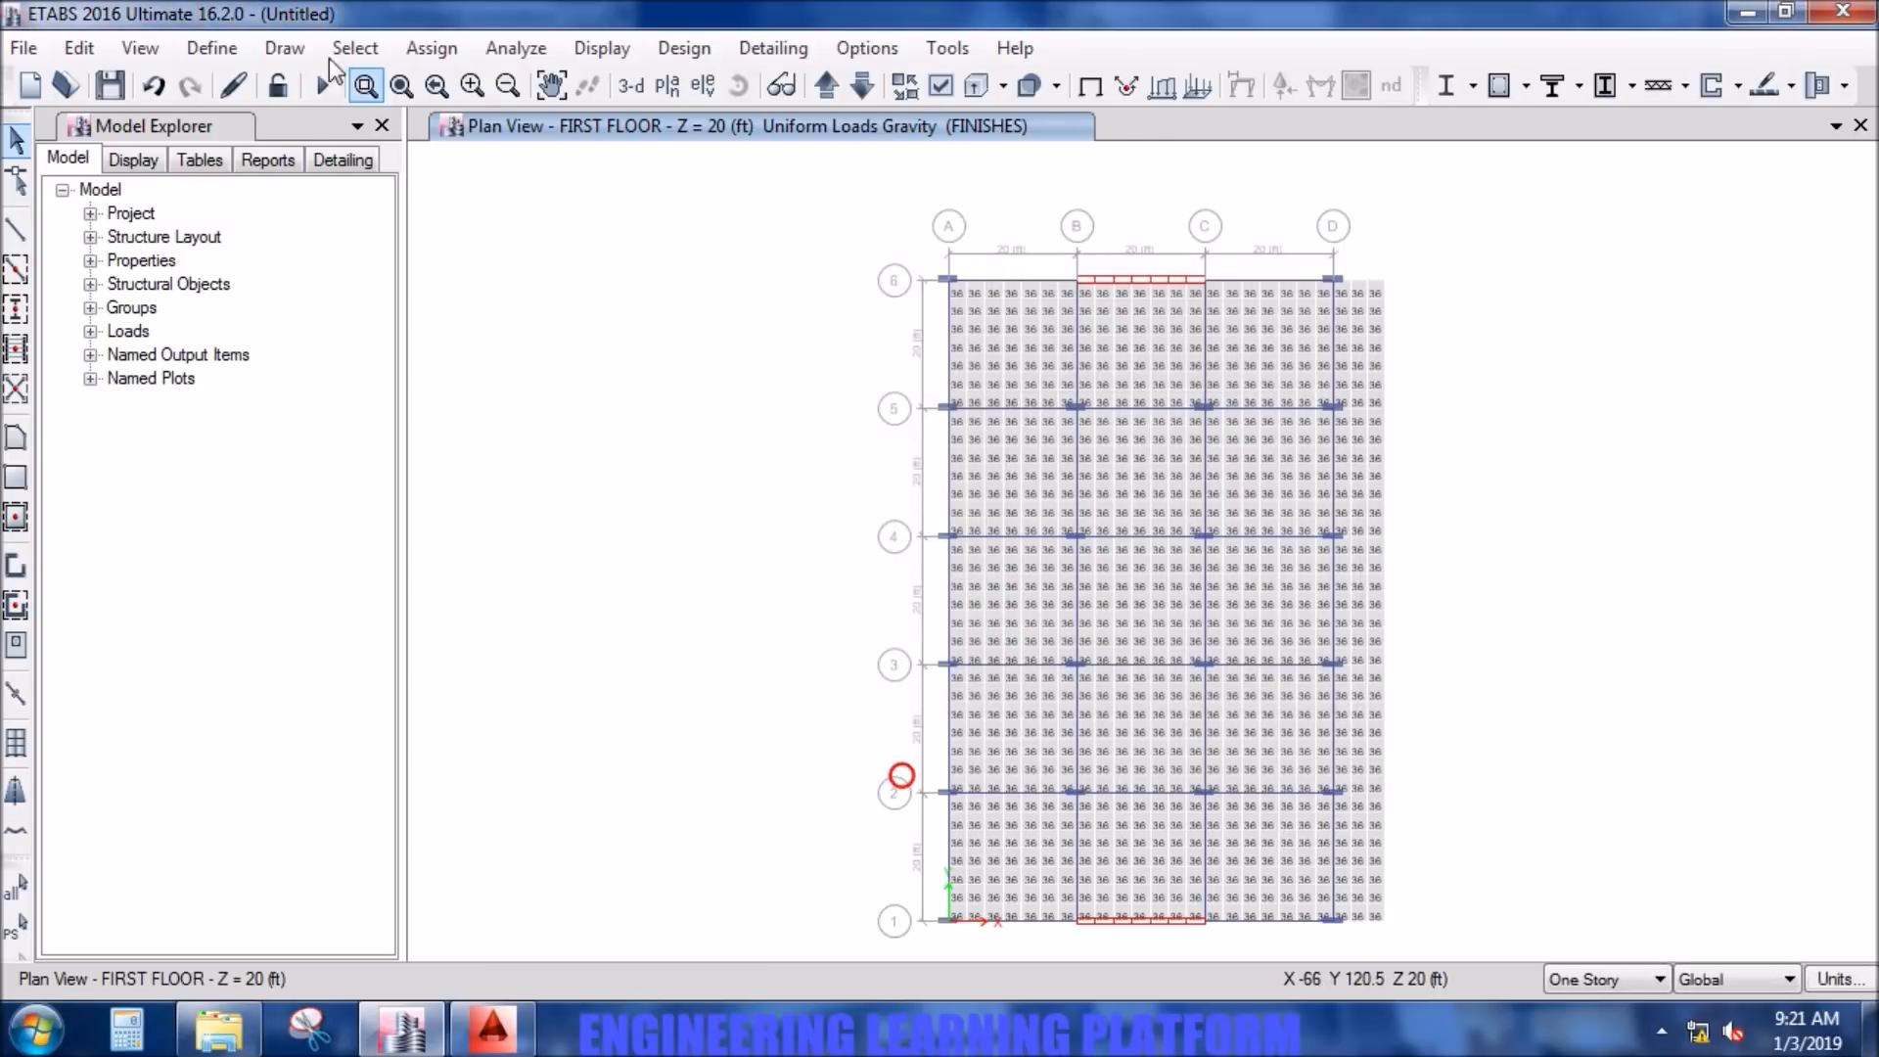
- Create a new load combination named LT and give its first load a scale factor of 3
{"action": "left_click", "coordinate": [195, 51]}
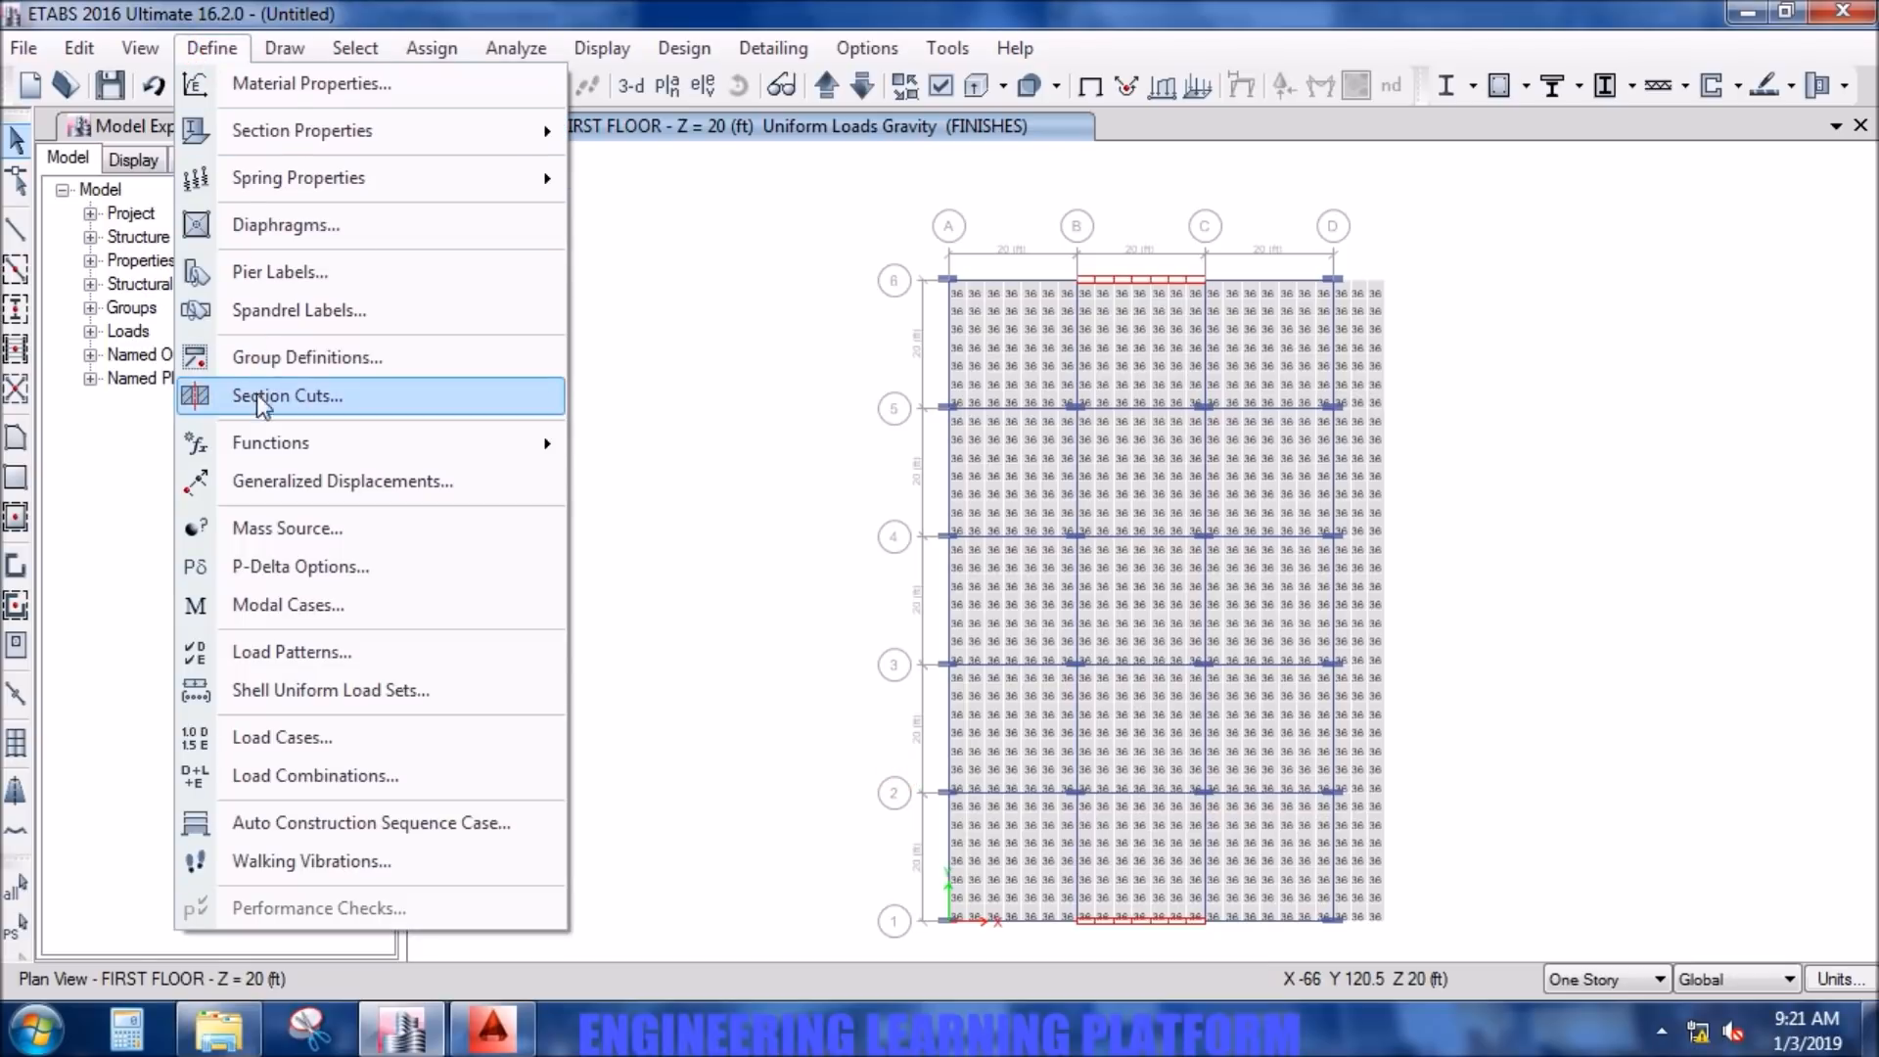
{"action": "left_click", "coordinate": [320, 773]}
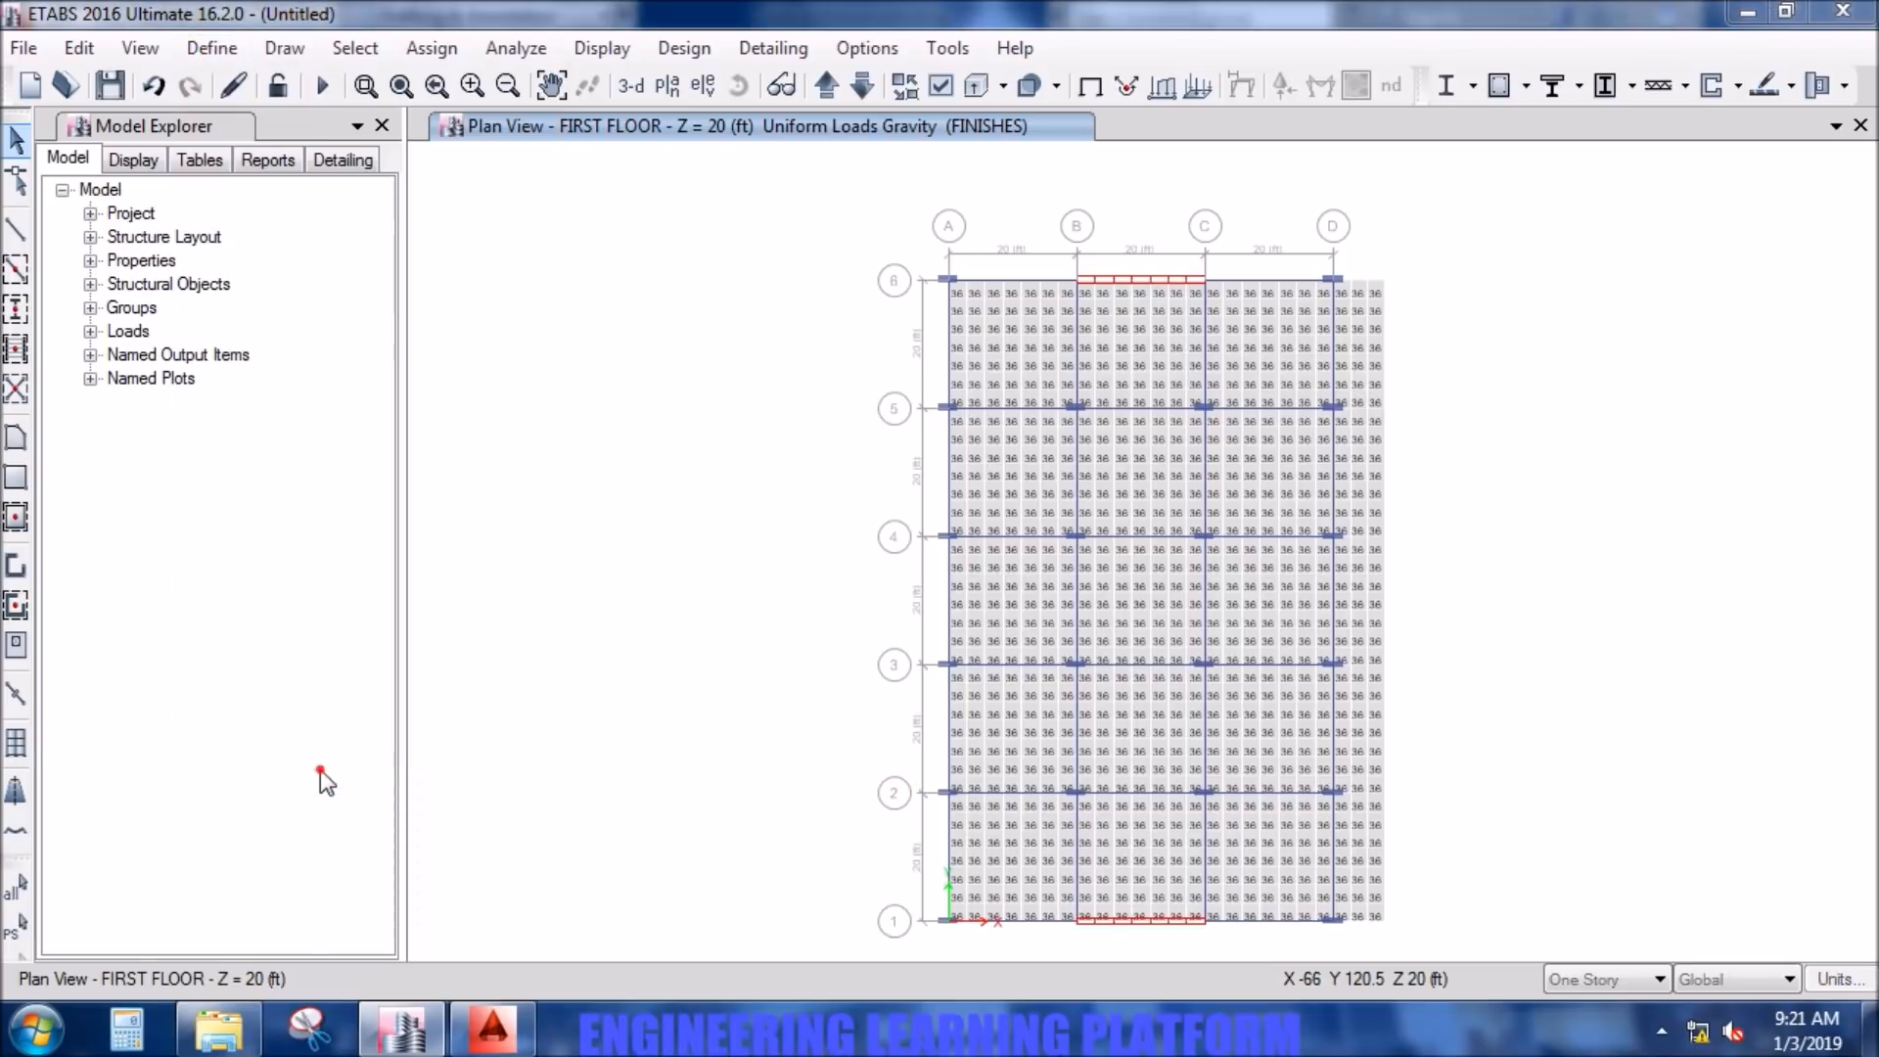
{"action": "left_click", "coordinate": [1106, 388]}
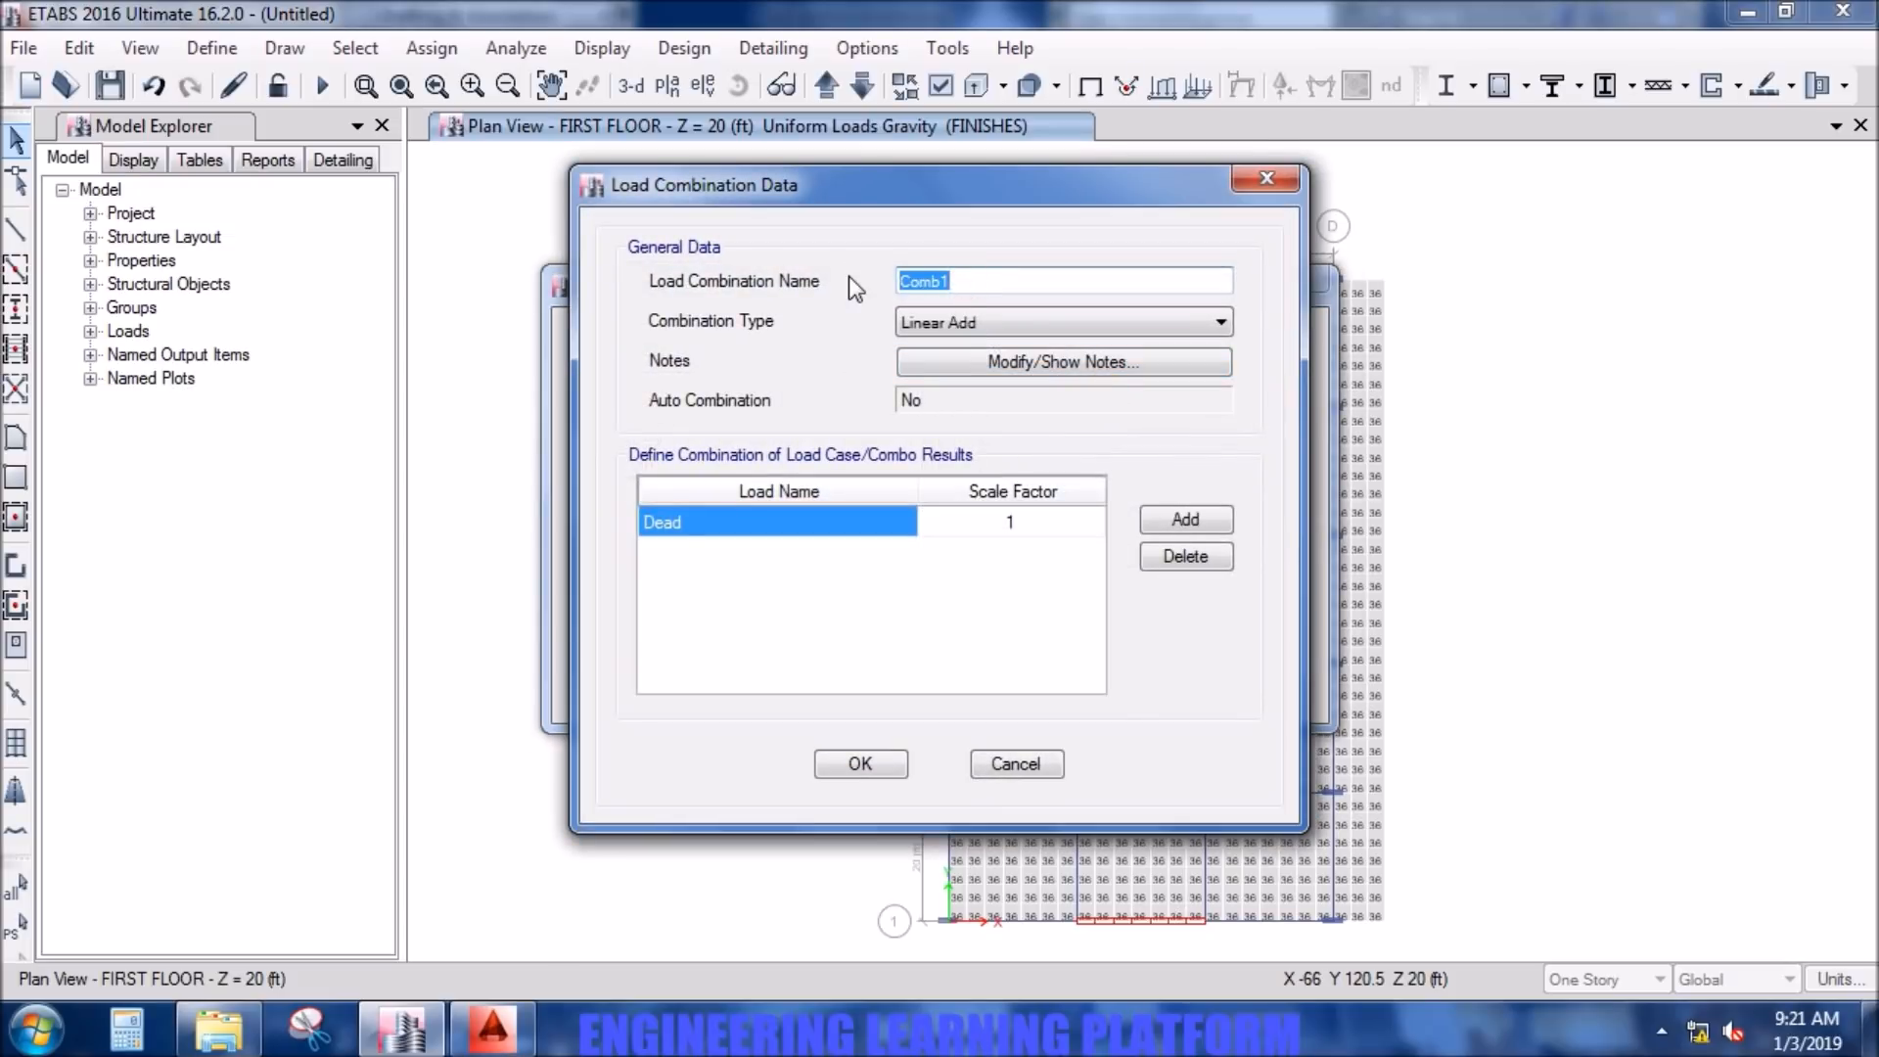
{"action": "type", "text": "L"}
{"action": "left_click", "coordinate": [1030, 522]}
{"action": "type", "text": "3"}
- Add two more loads to the LT combination and set the first load to Live and the second to FINISHES
{"action": "left_click", "coordinate": [1155, 521]}
{"action": "left_click", "coordinate": [817, 520]}
{"action": "left_click", "coordinate": [816, 520]}
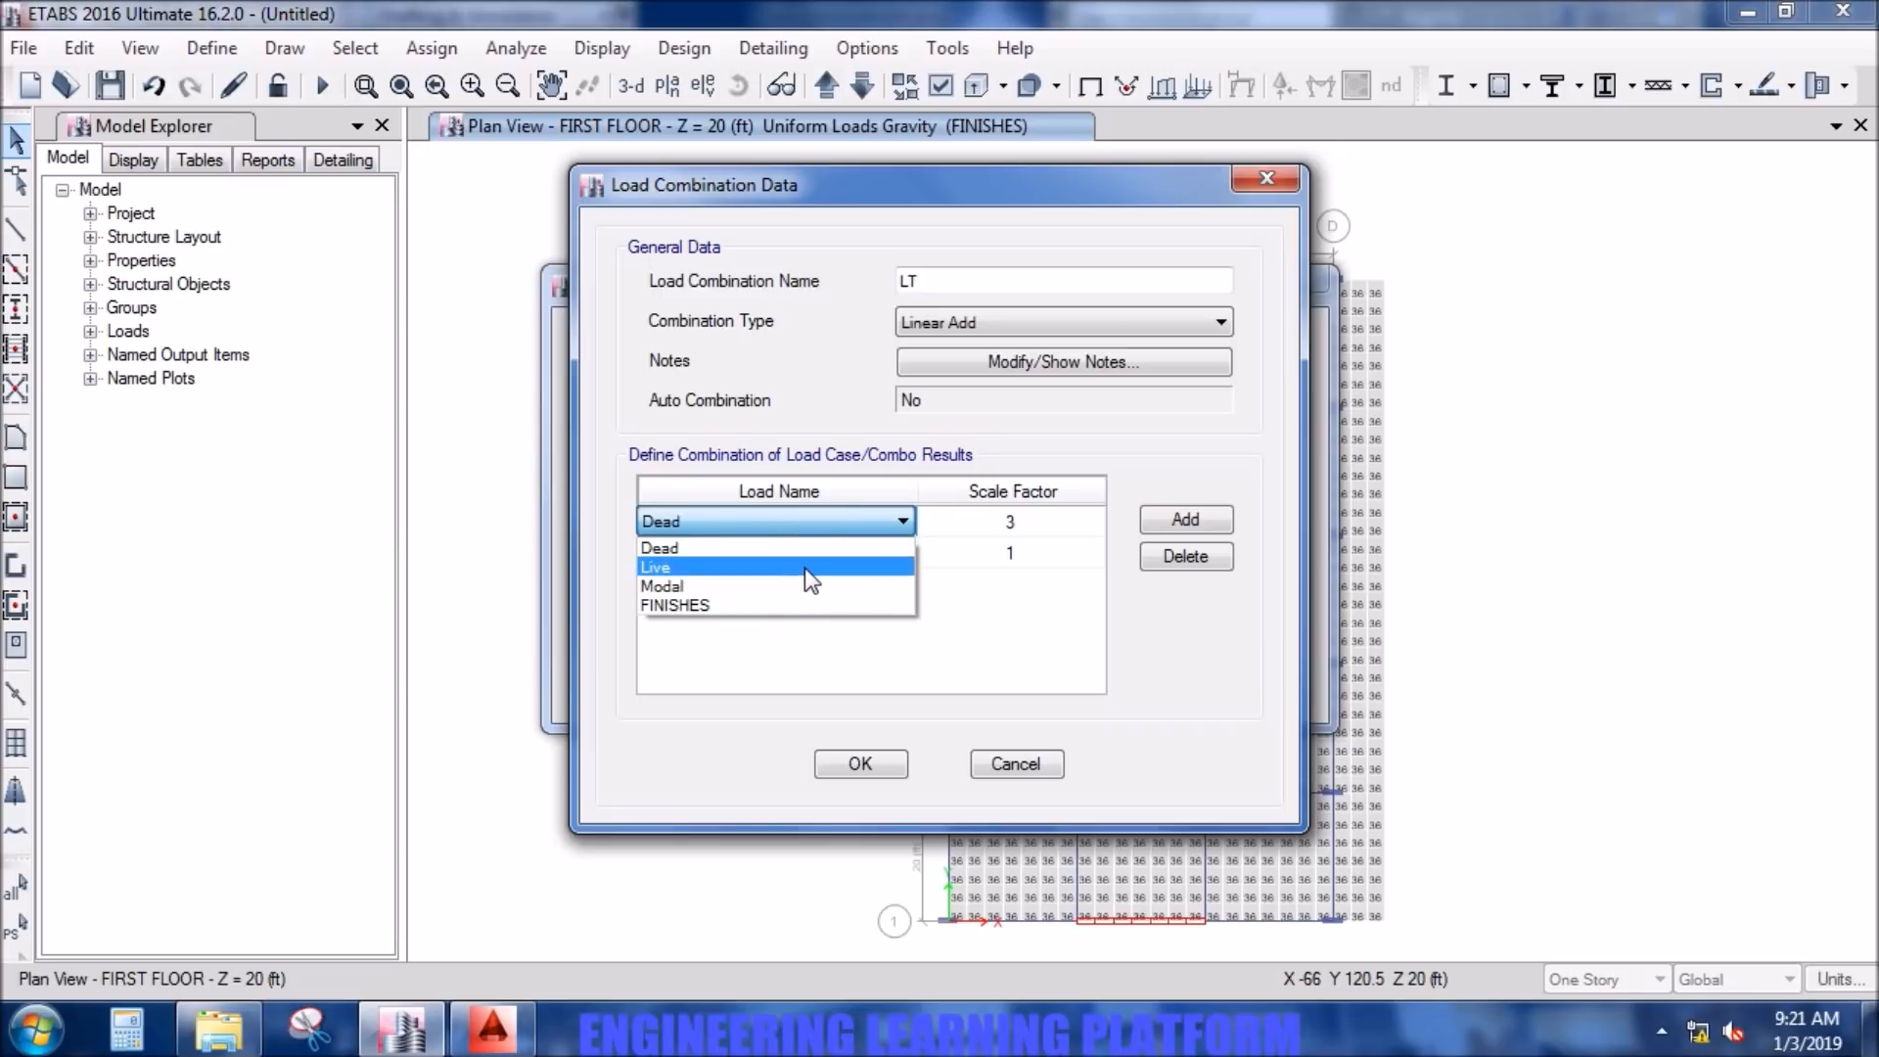
{"action": "left_click", "coordinate": [805, 568]}
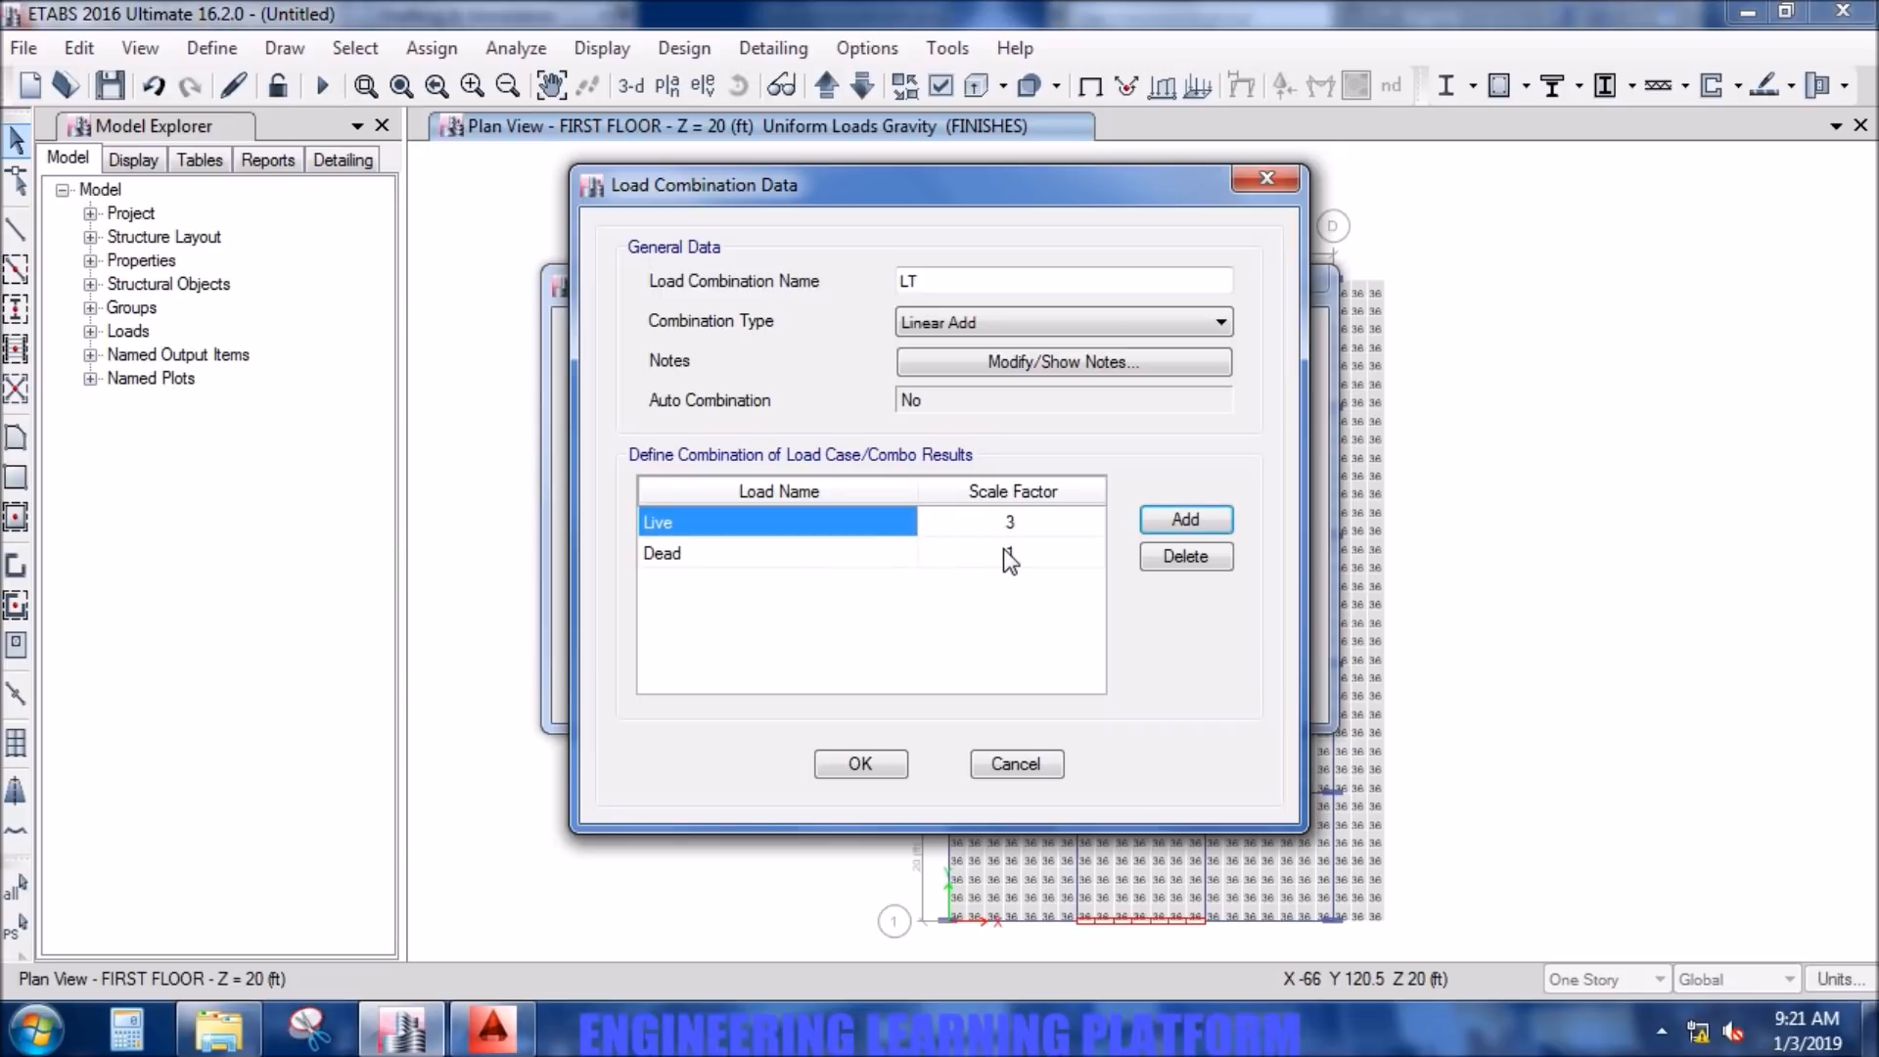
{"action": "left_click", "coordinate": [1157, 520]}
{"action": "left_click", "coordinate": [783, 527]}
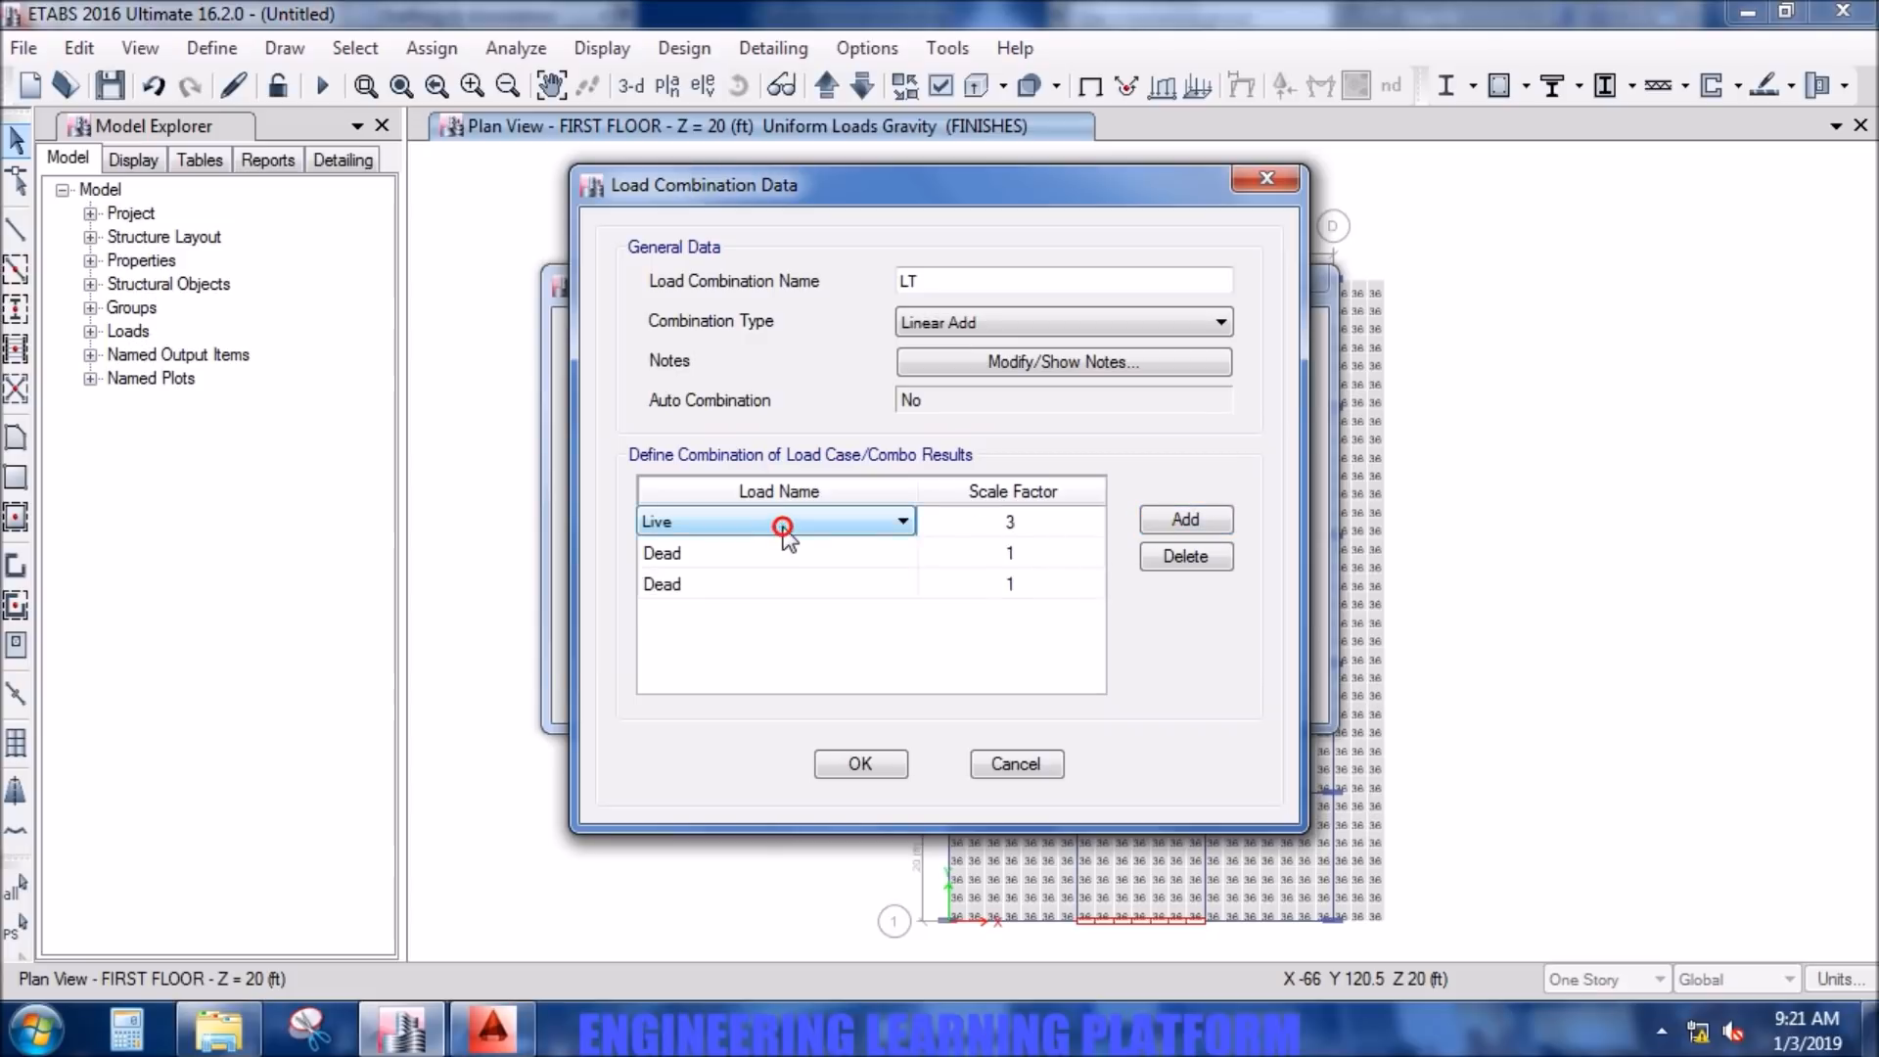
{"action": "left_click", "coordinate": [803, 566]}
{"action": "left_click", "coordinate": [808, 560]}
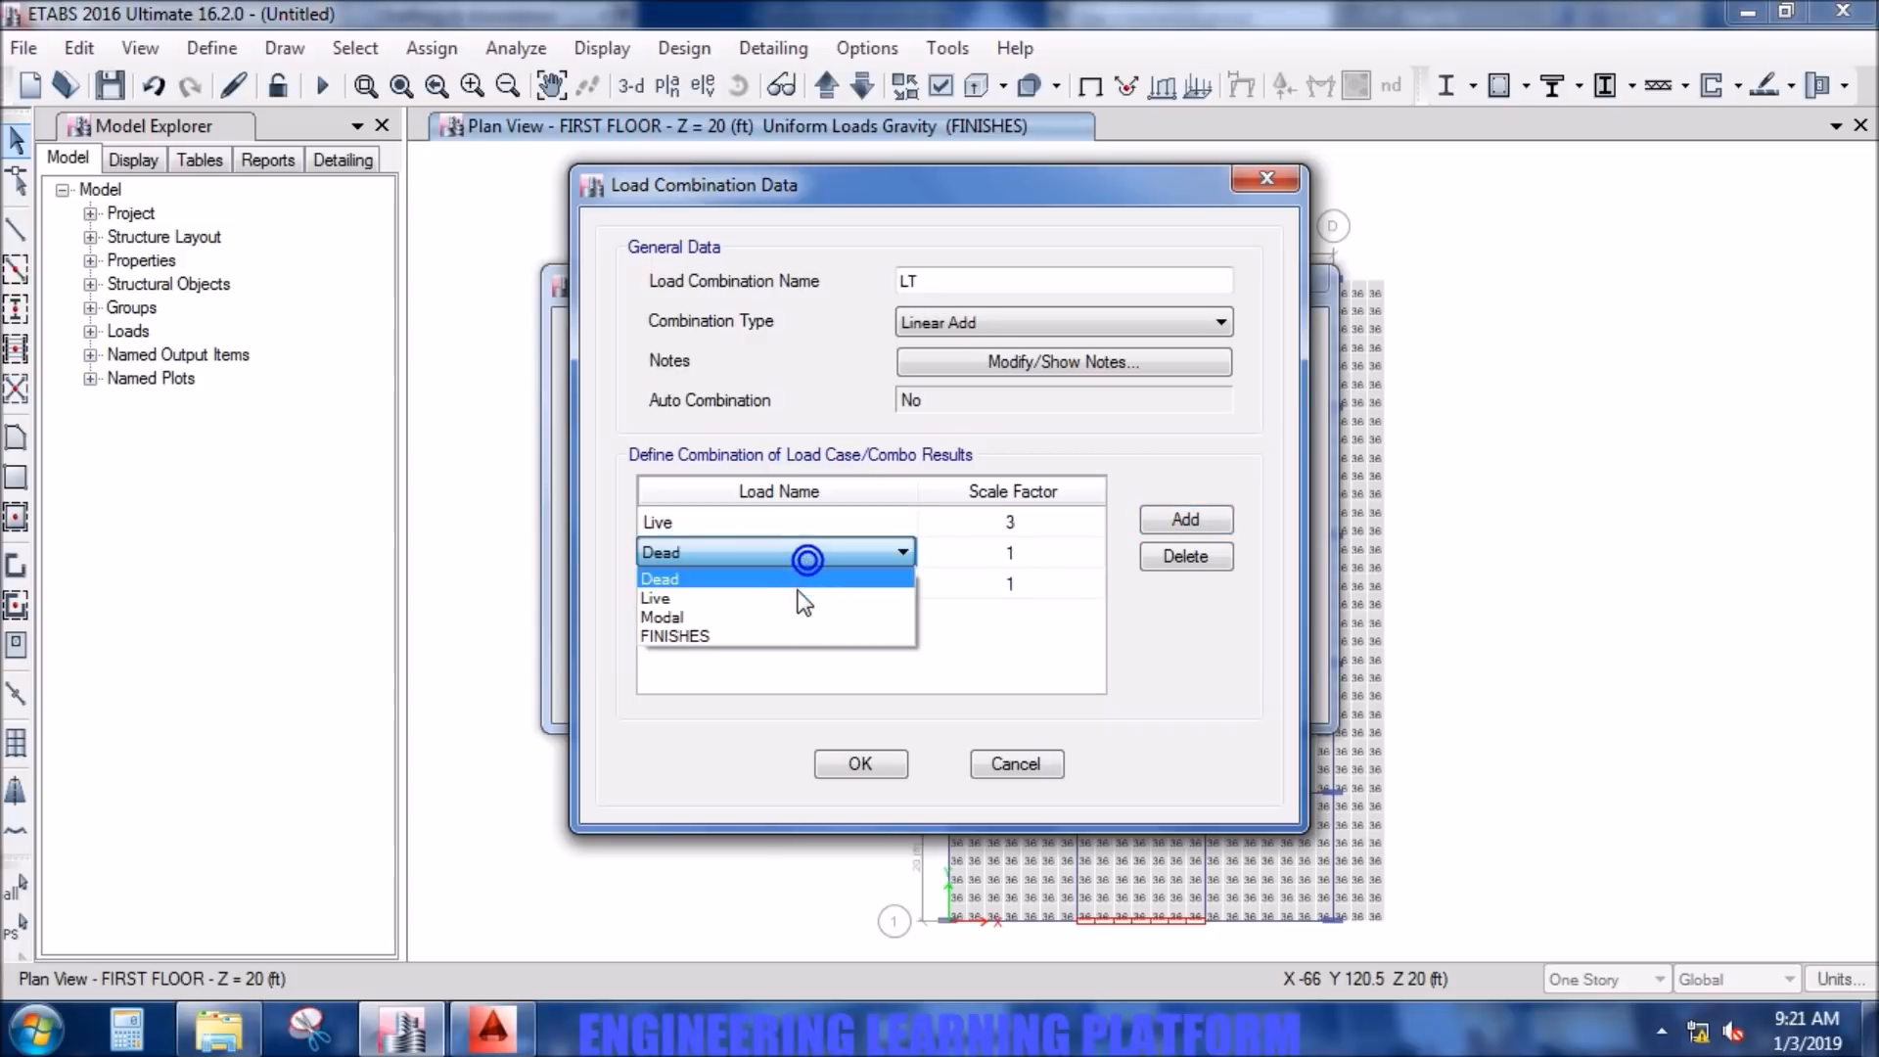
{"action": "left_click", "coordinate": [801, 634]}
- Set the LT combination's scale factors to 1.5 for Live, 3 for FINISHES and 3 for Dead
{"action": "left_click", "coordinate": [814, 530]}
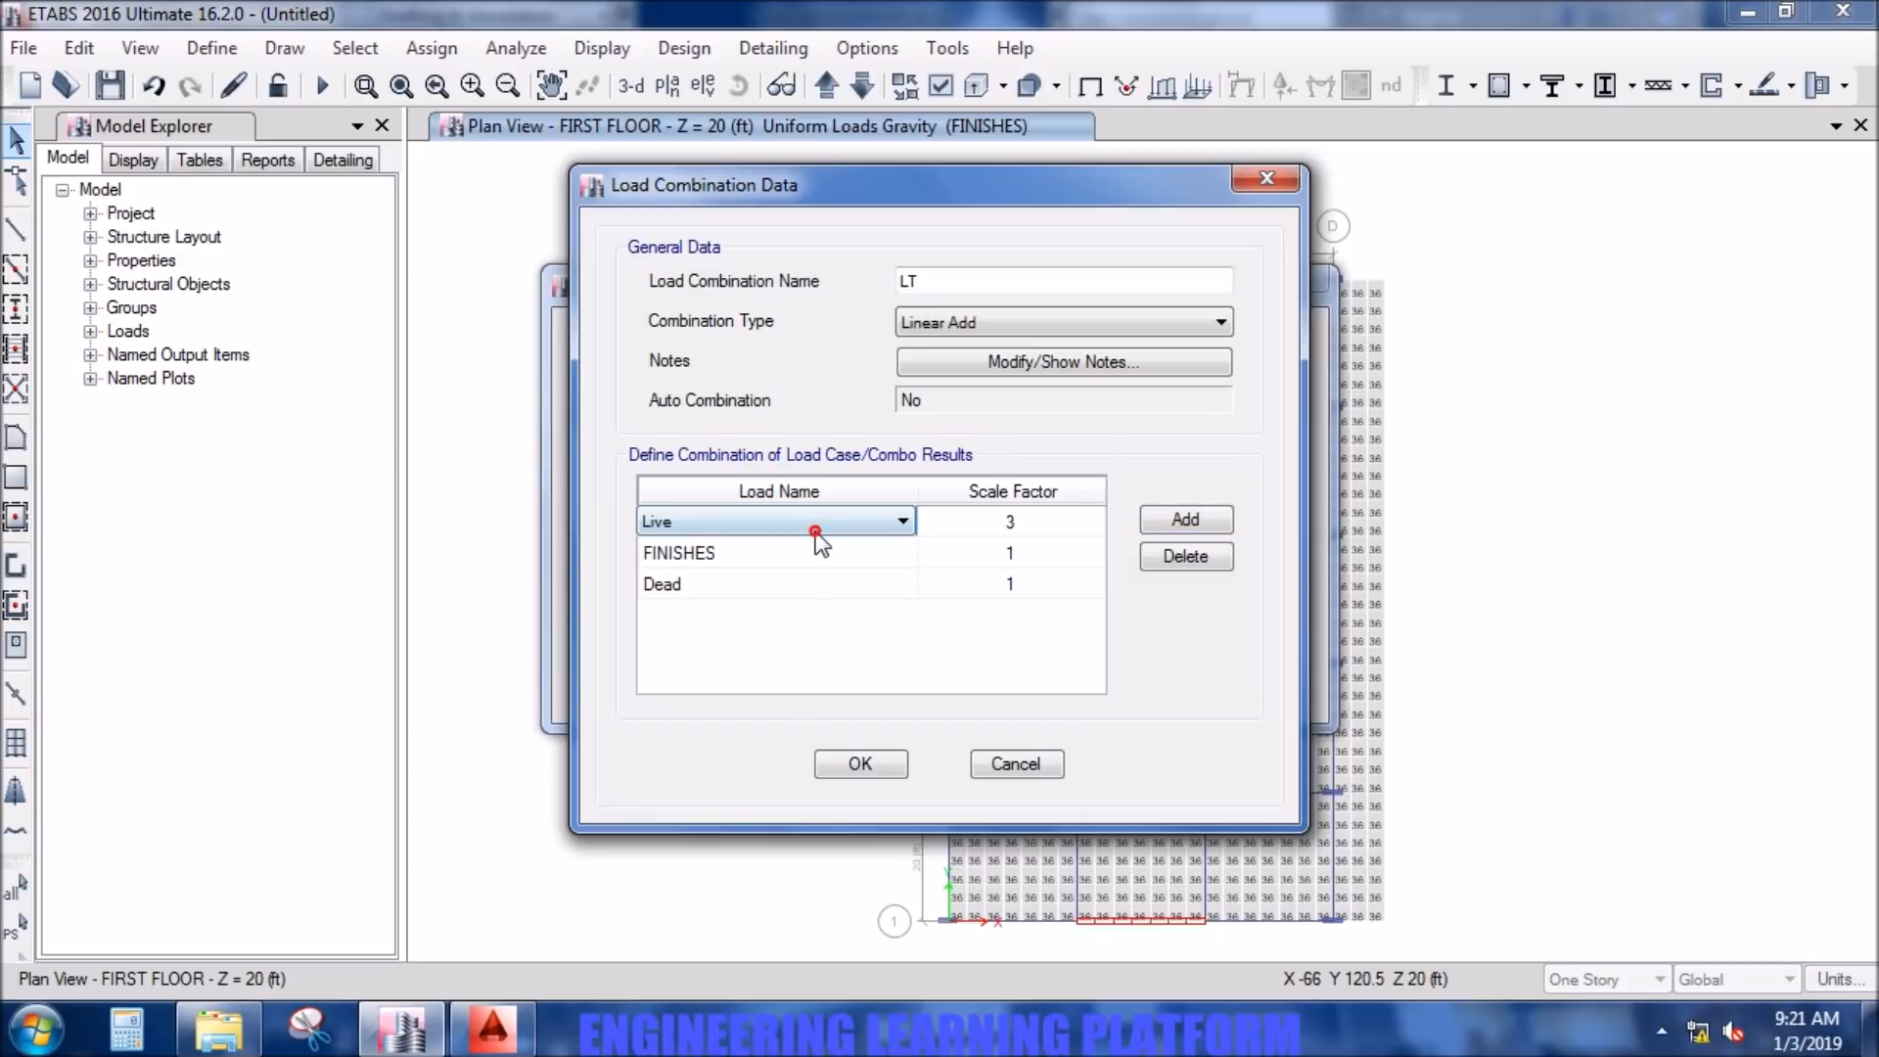
{"action": "left_click", "coordinate": [1040, 526]}
{"action": "type", "text": "1.5"}
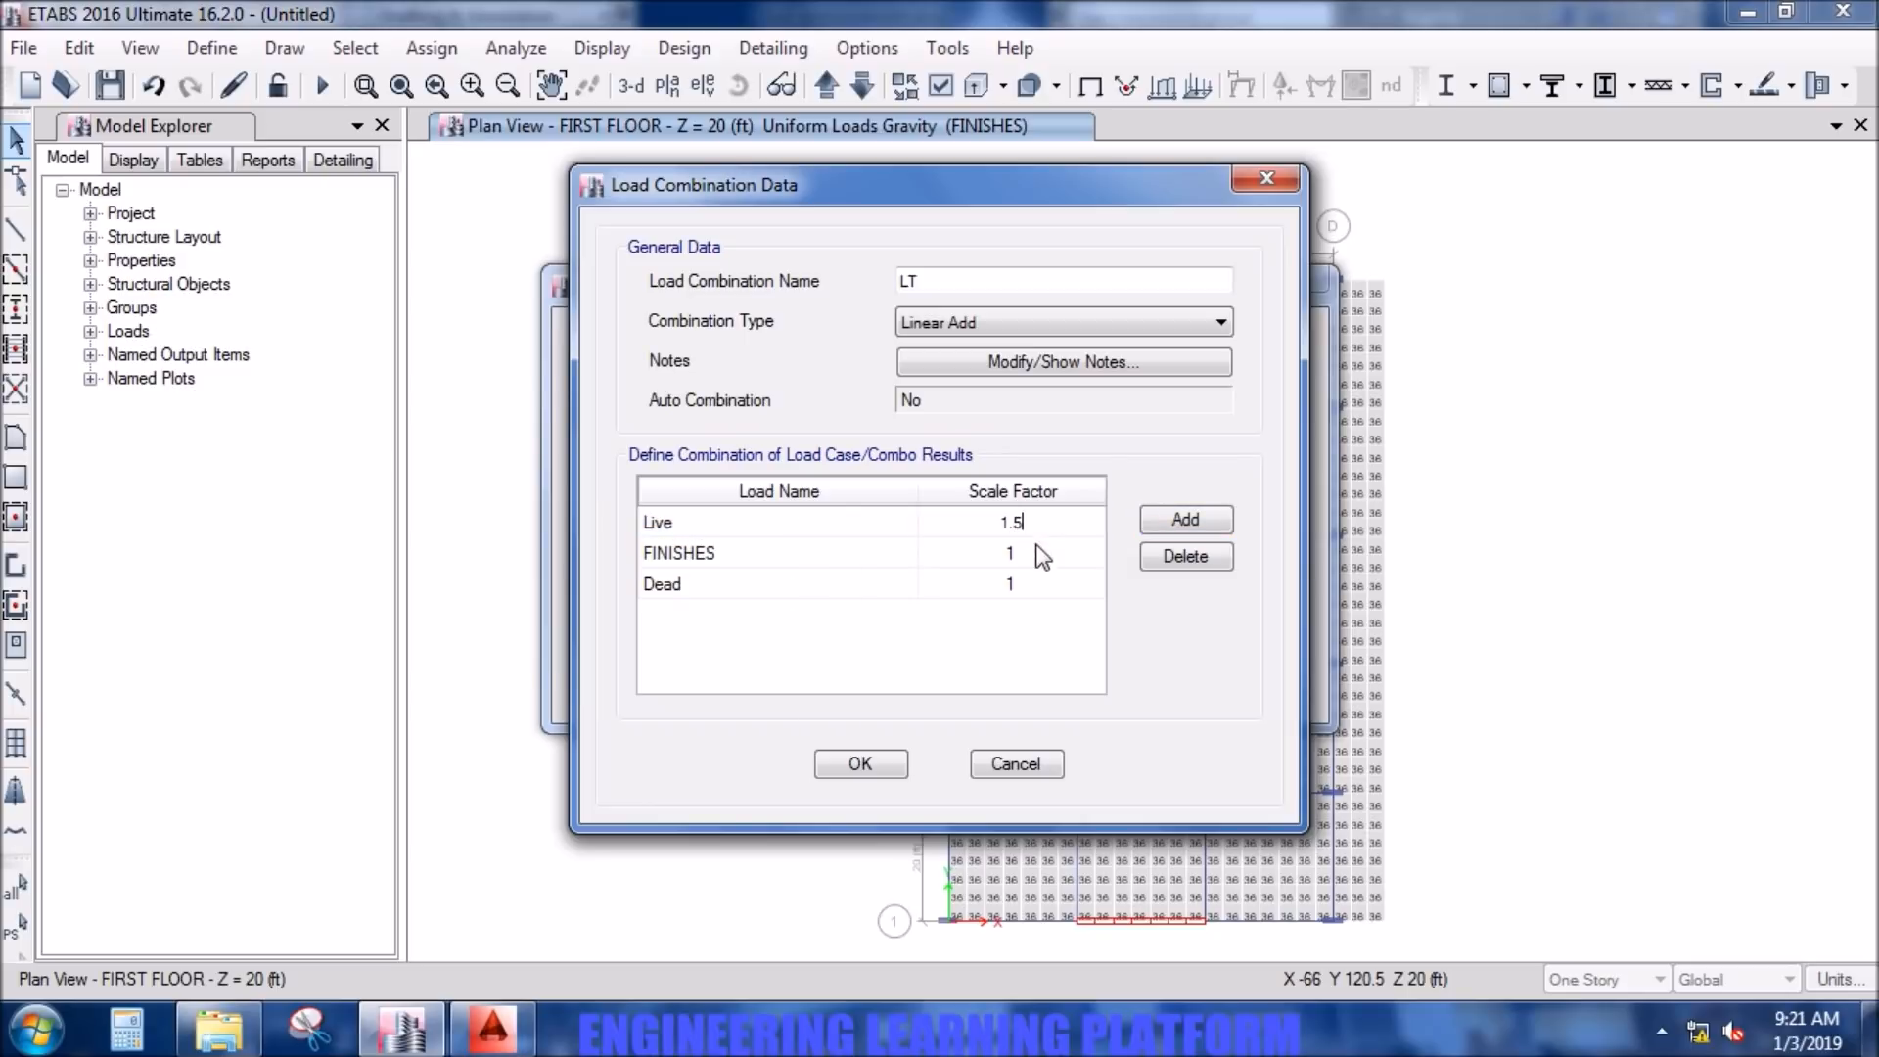
{"action": "left_click", "coordinate": [1037, 555]}
{"action": "type", "text": "3"}
{"action": "left_click", "coordinate": [1040, 586]}
{"action": "type", "text": "3"}
{"action": "left_click", "coordinate": [1039, 554]}
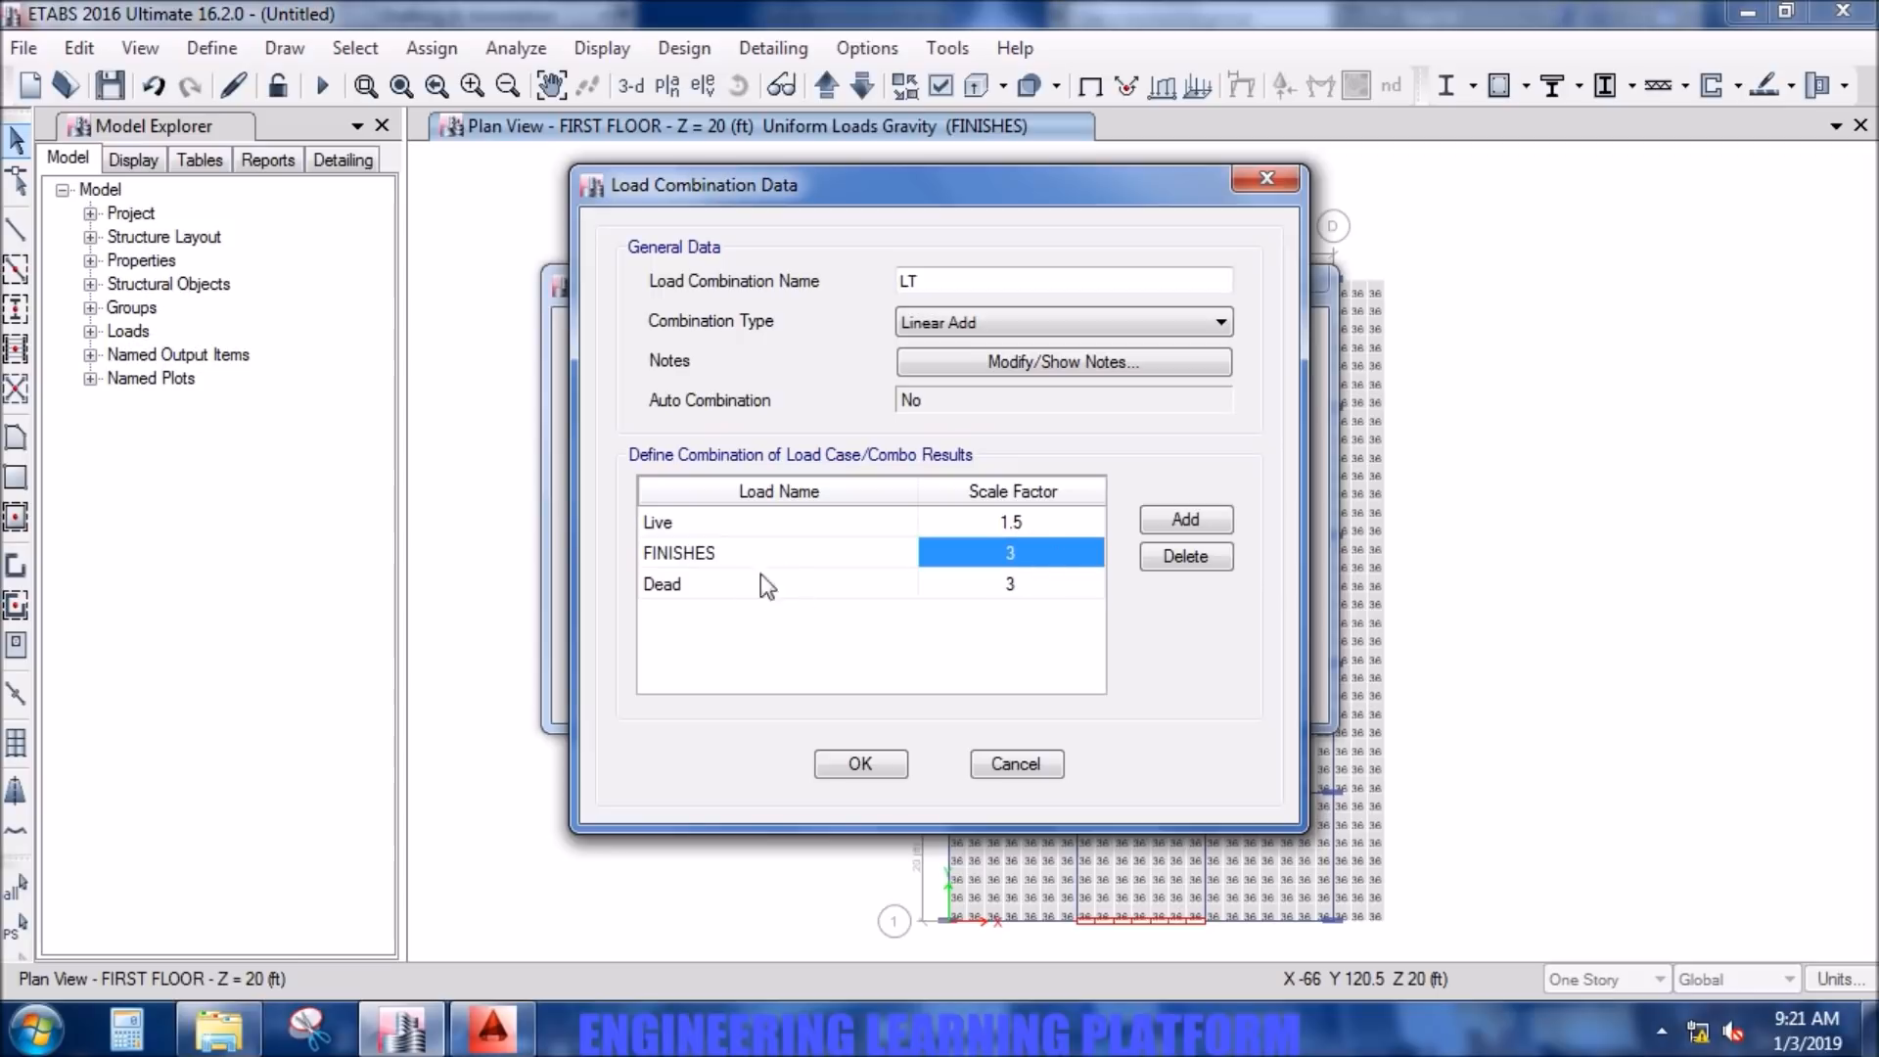
- Accept the LT combination's data and save the list of load combinations
{"action": "left_click", "coordinate": [883, 763]}
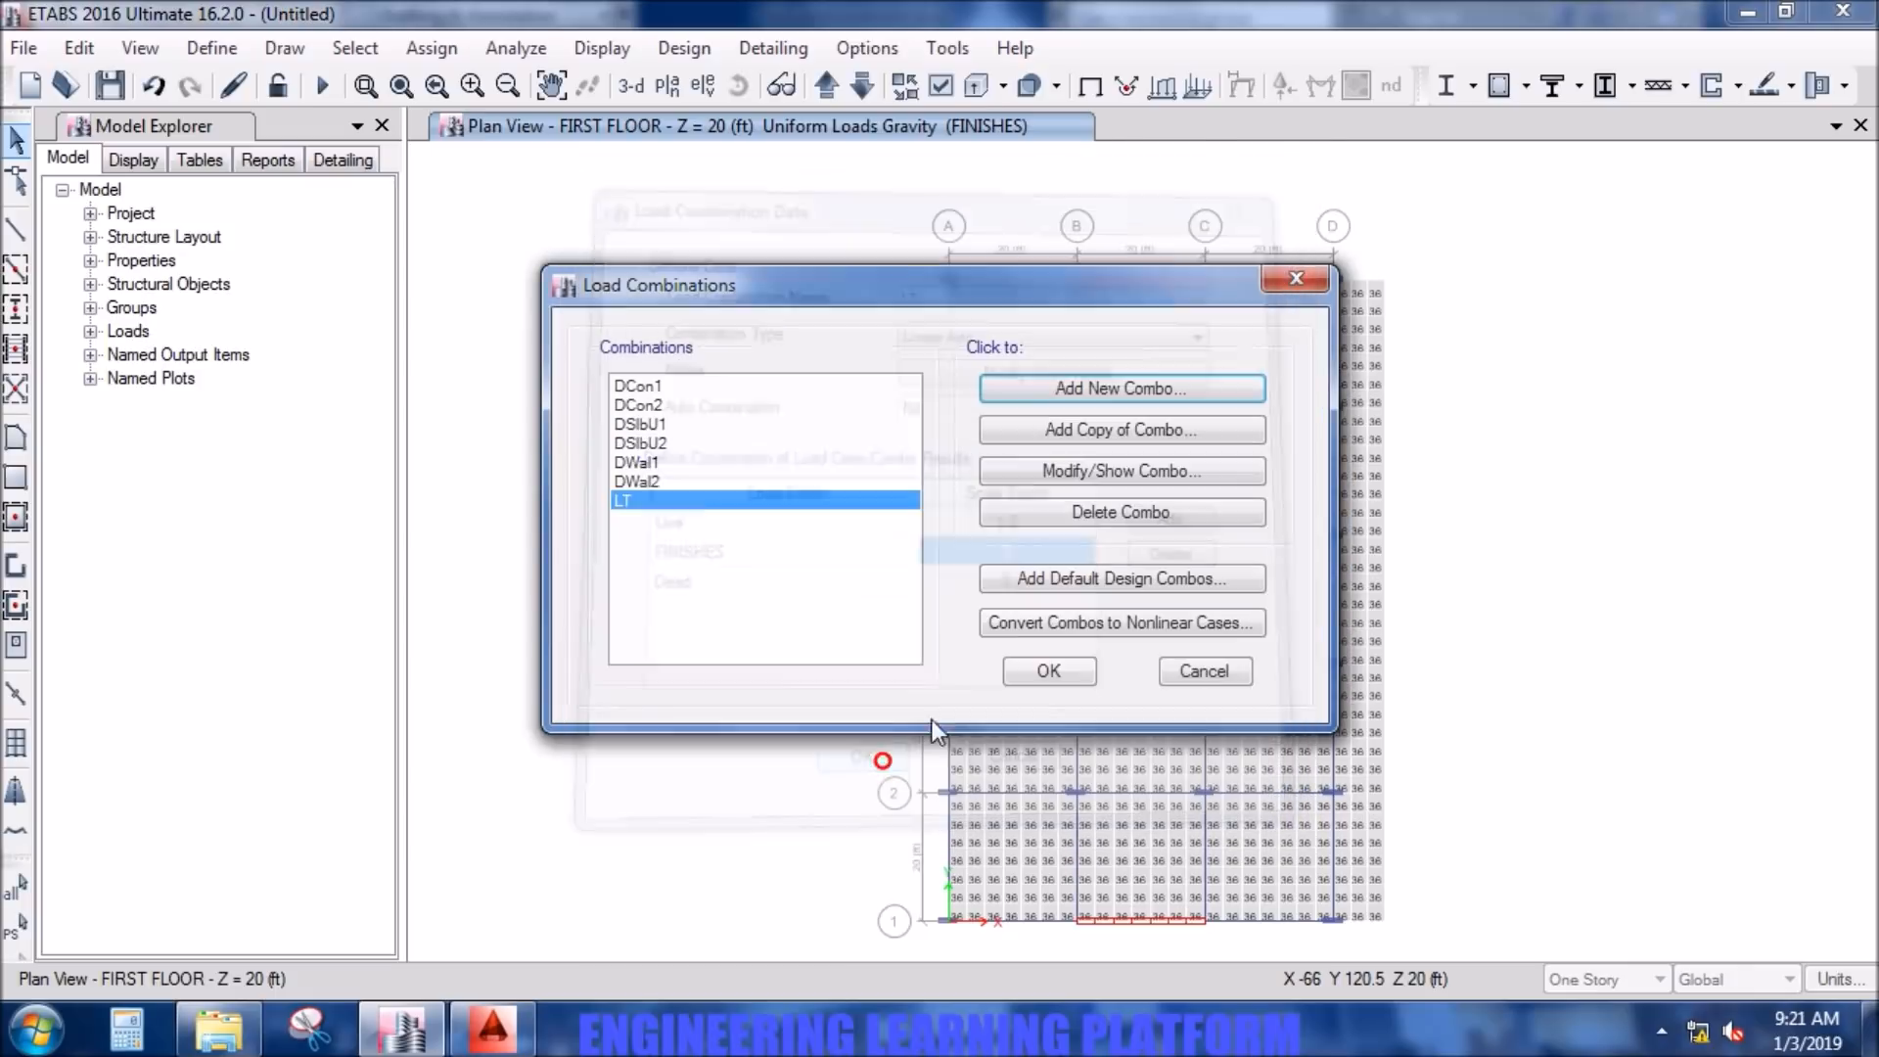
{"action": "left_click", "coordinate": [1045, 673]}
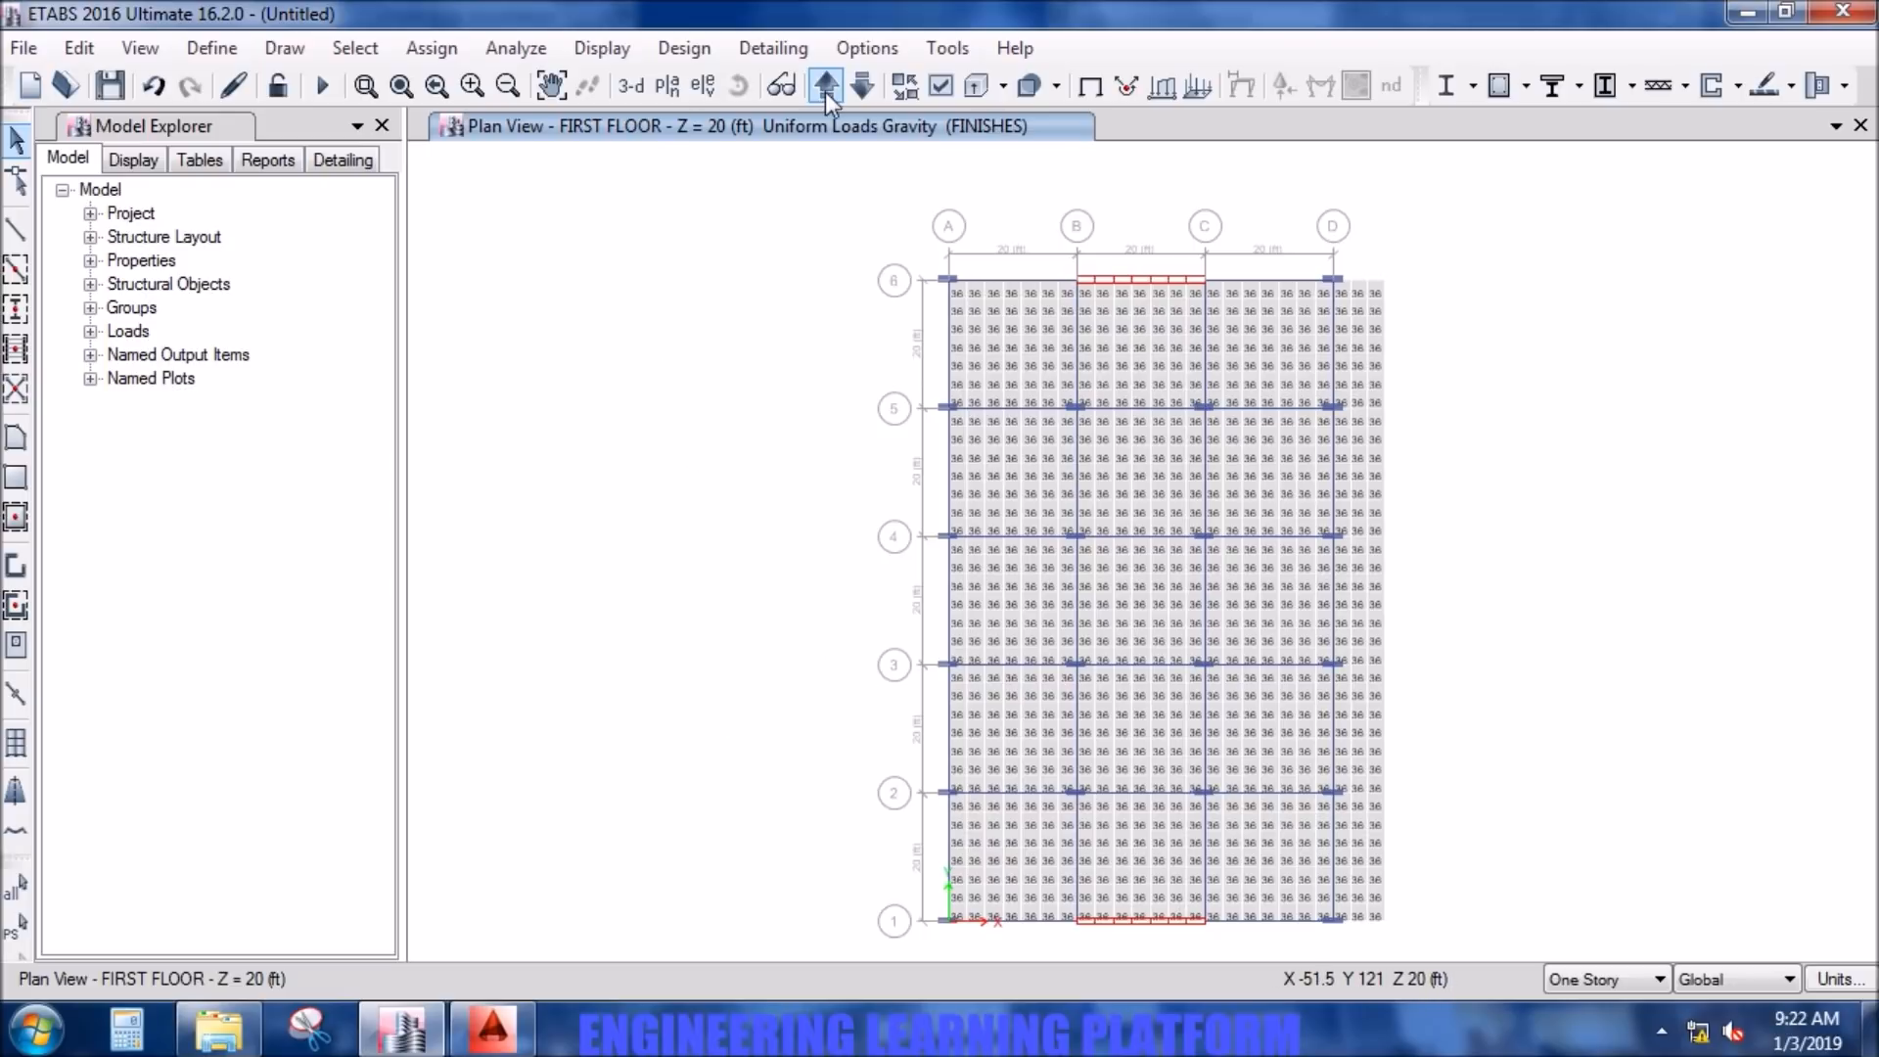
- Start drawing column design strips on layer A with start and end widths of 60 in on both sides
{"action": "left_click", "coordinate": [373, 93]}
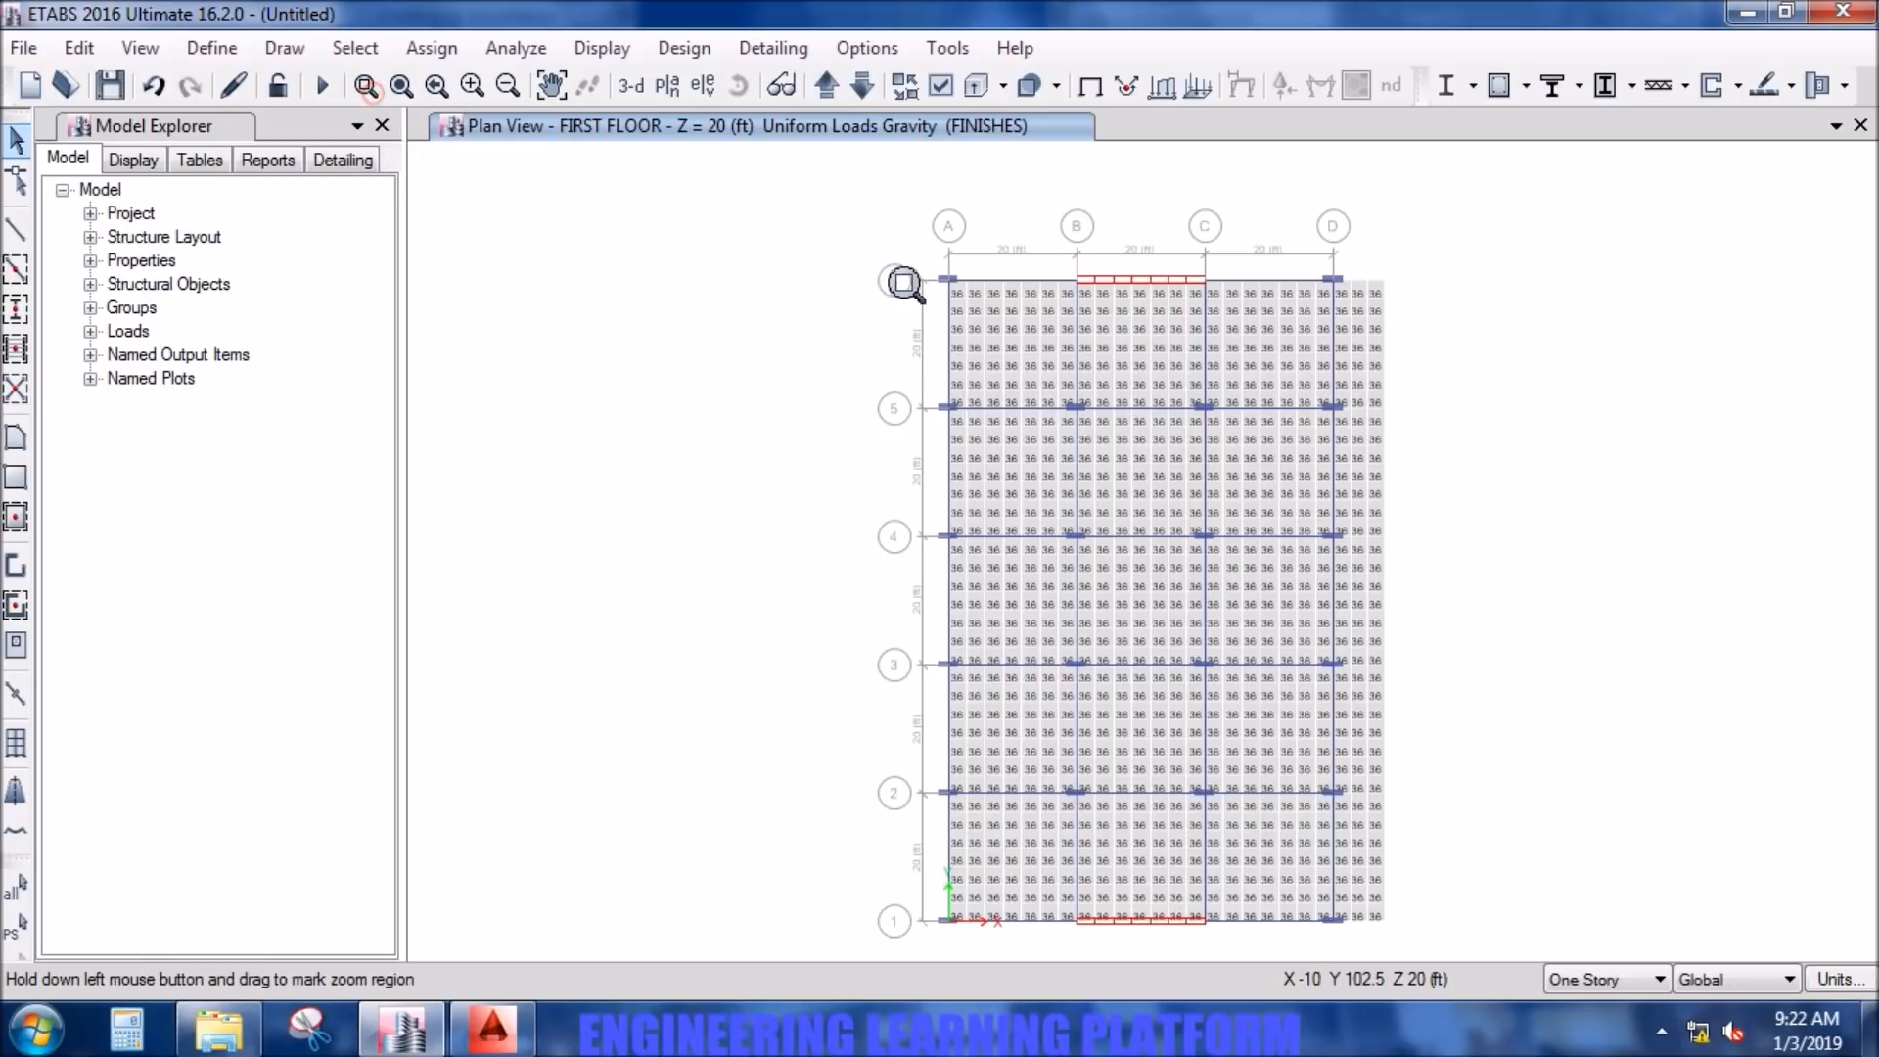
{"action": "left_click_drag", "start_coordinate": [898, 243], "coordinate": [1429, 962]}
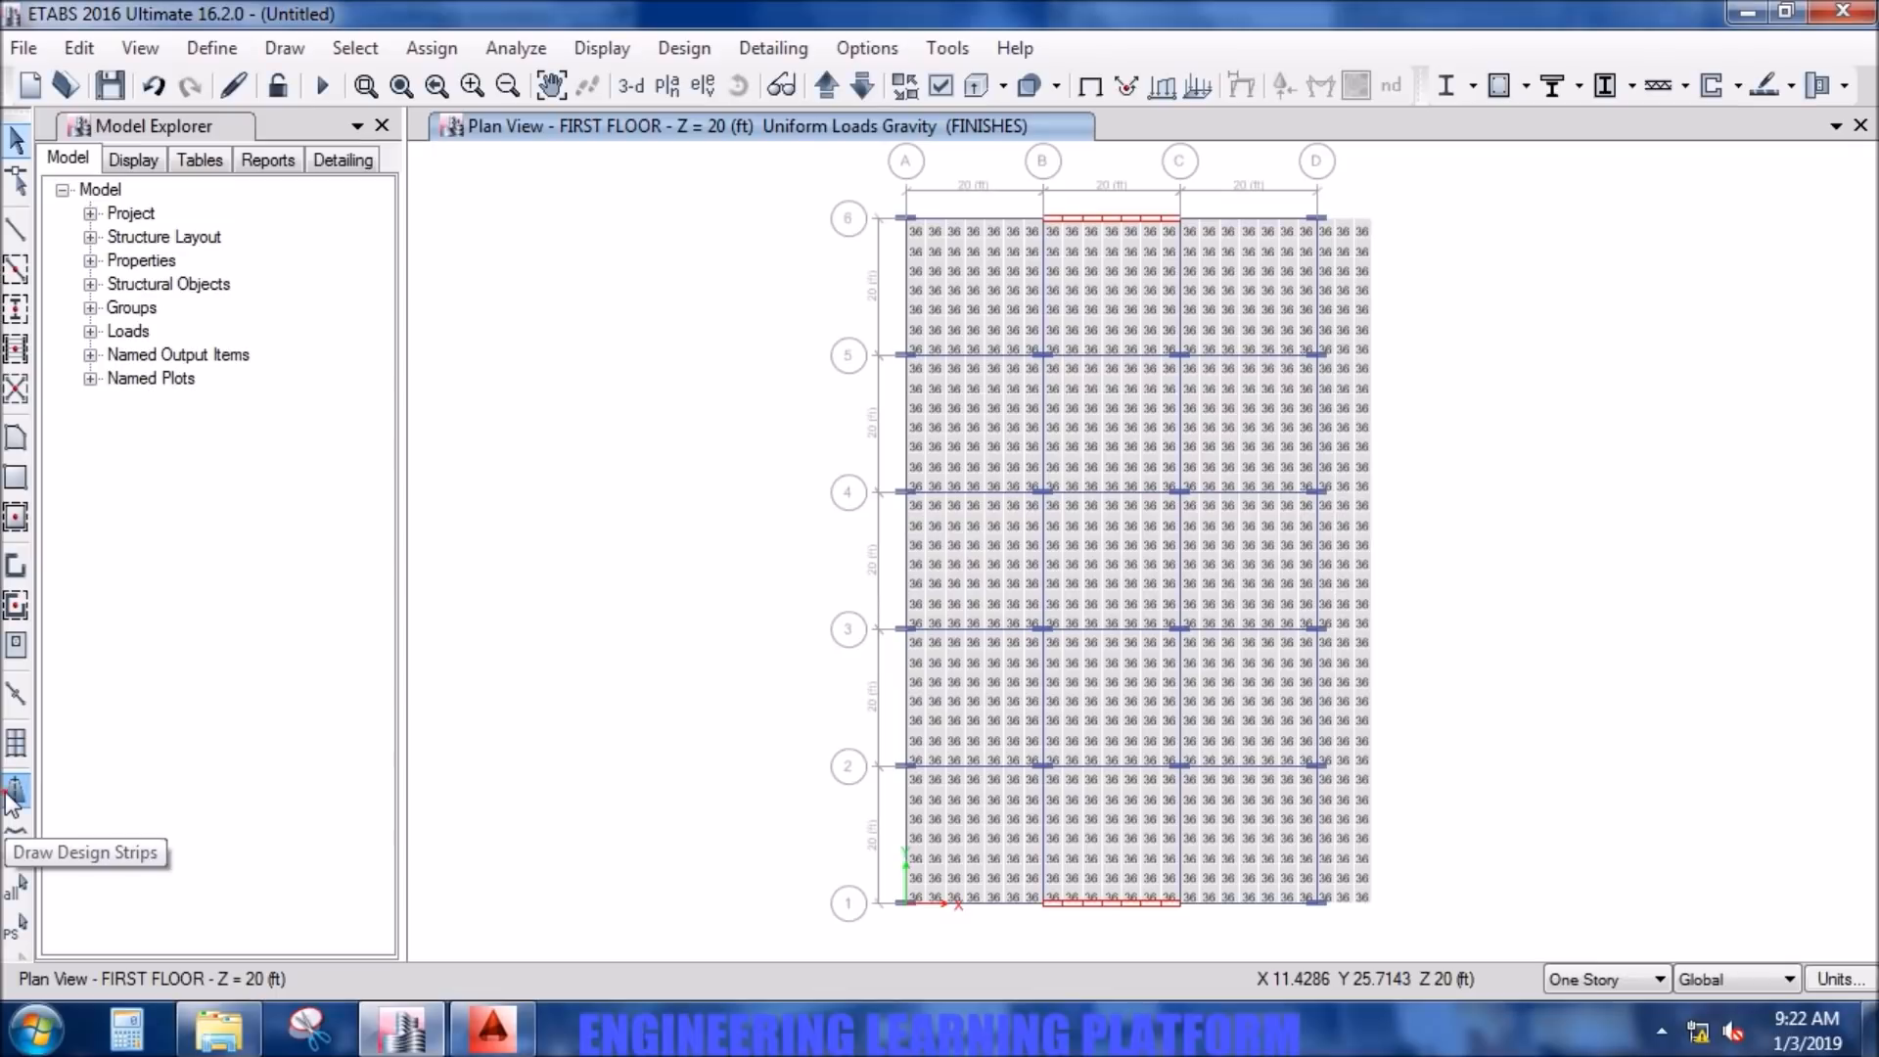
{"action": "left_click", "coordinate": [14, 791]}
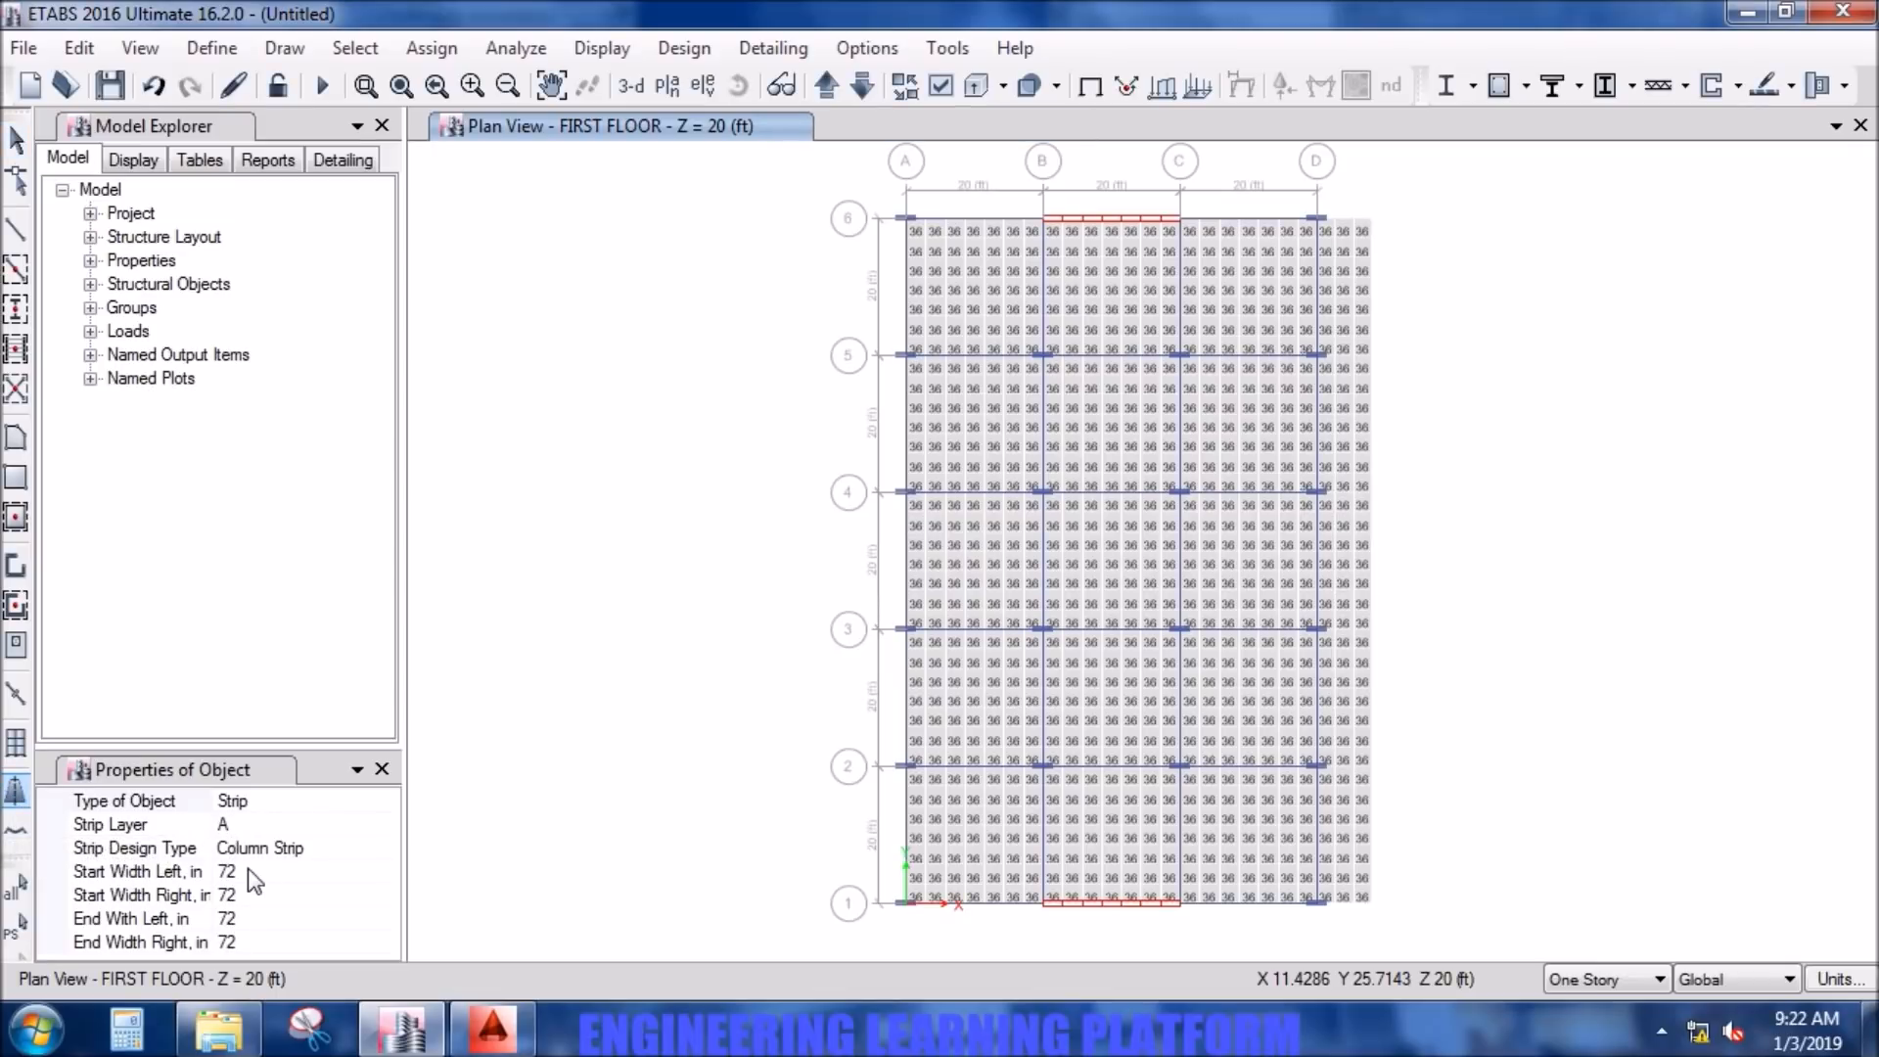
{"action": "left_click", "coordinate": [323, 870]}
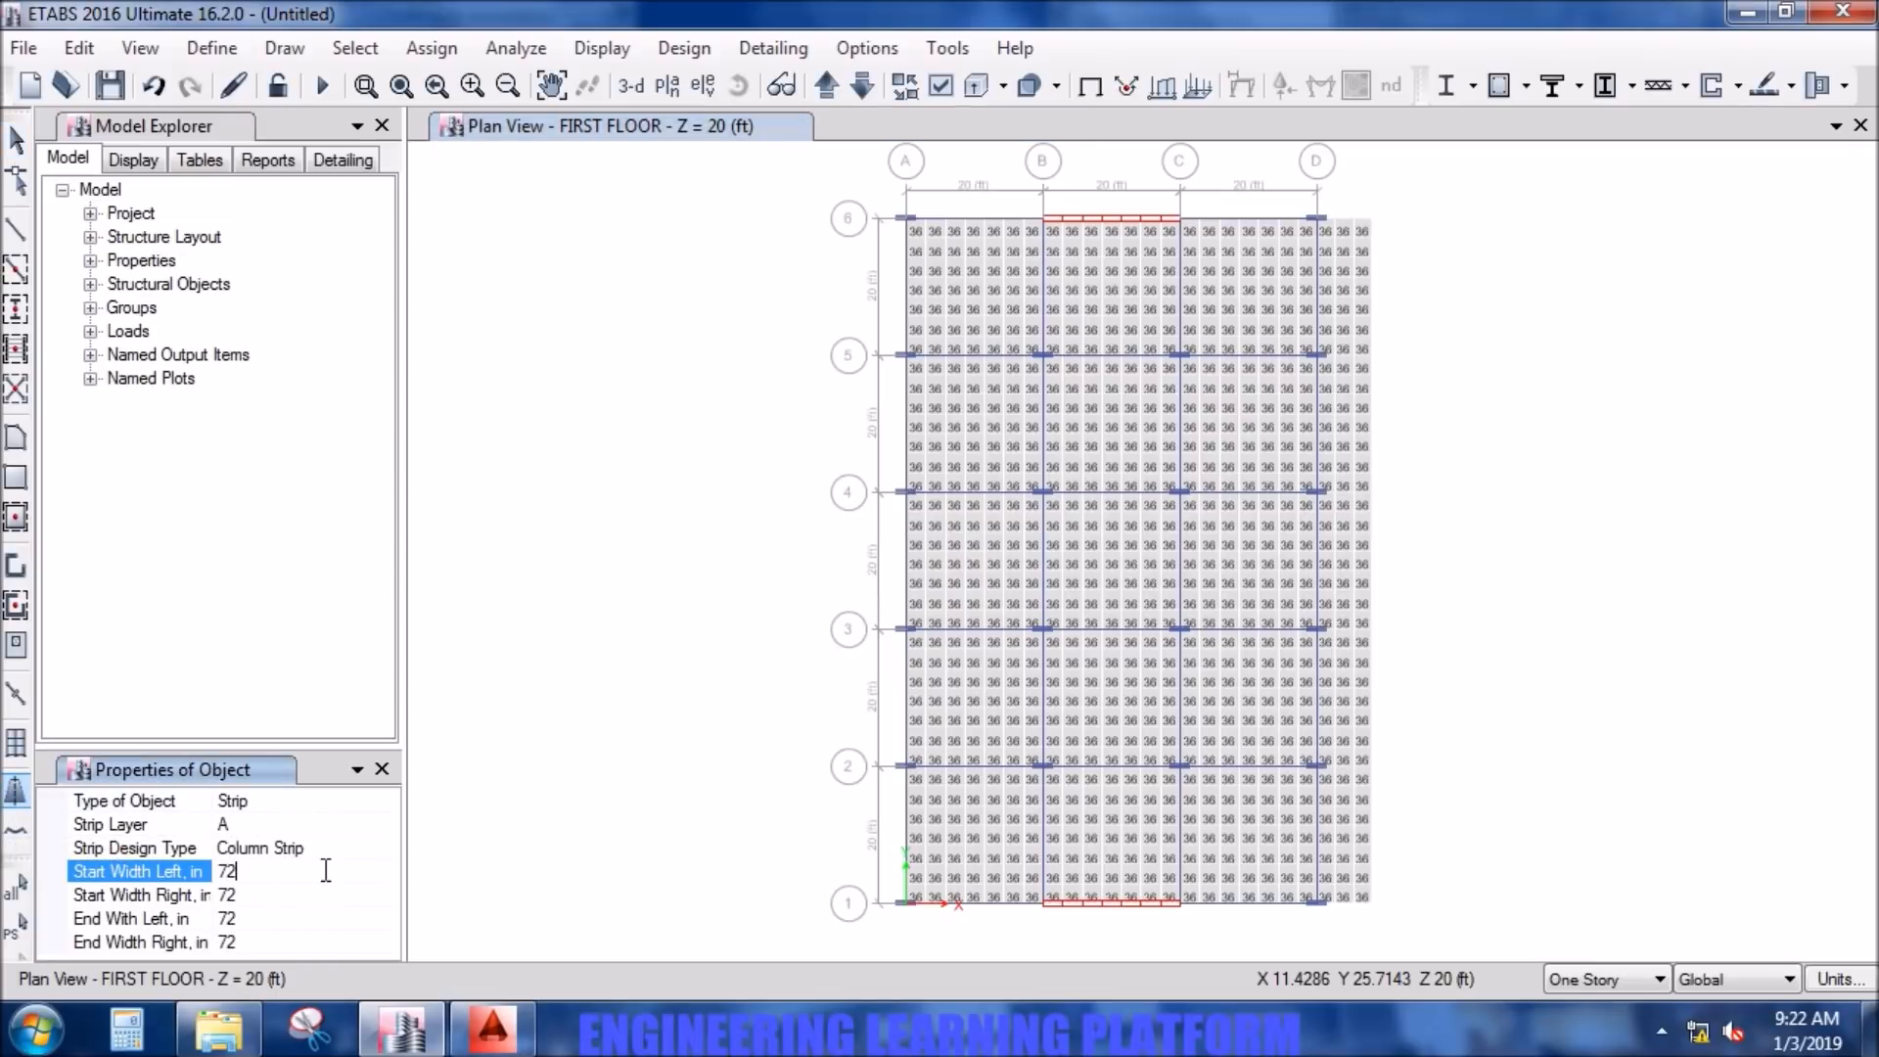
{"action": "left_click", "coordinate": [389, 873]}
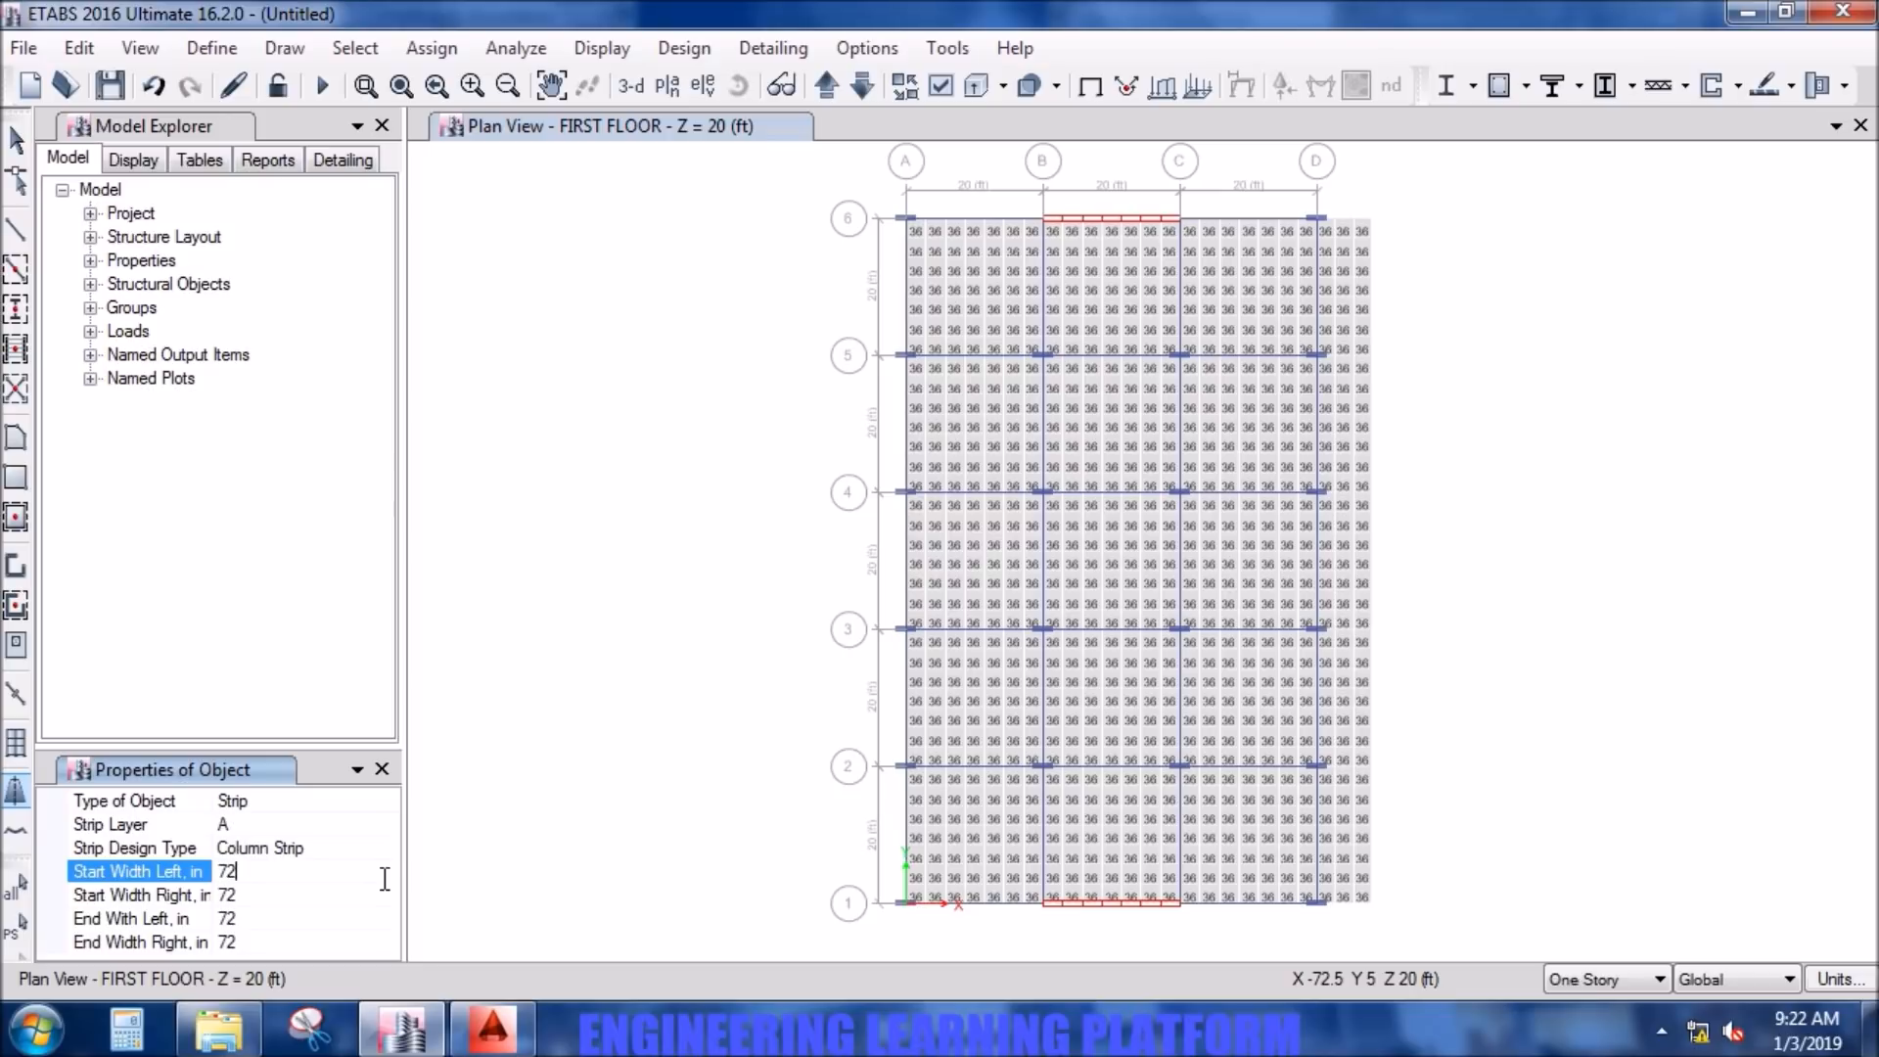
{"action": "double_click", "coordinate": [237, 870]}
{"action": "type", "text": "60"}
{"action": "double_click", "coordinate": [241, 897]}
{"action": "type", "text": "60"}
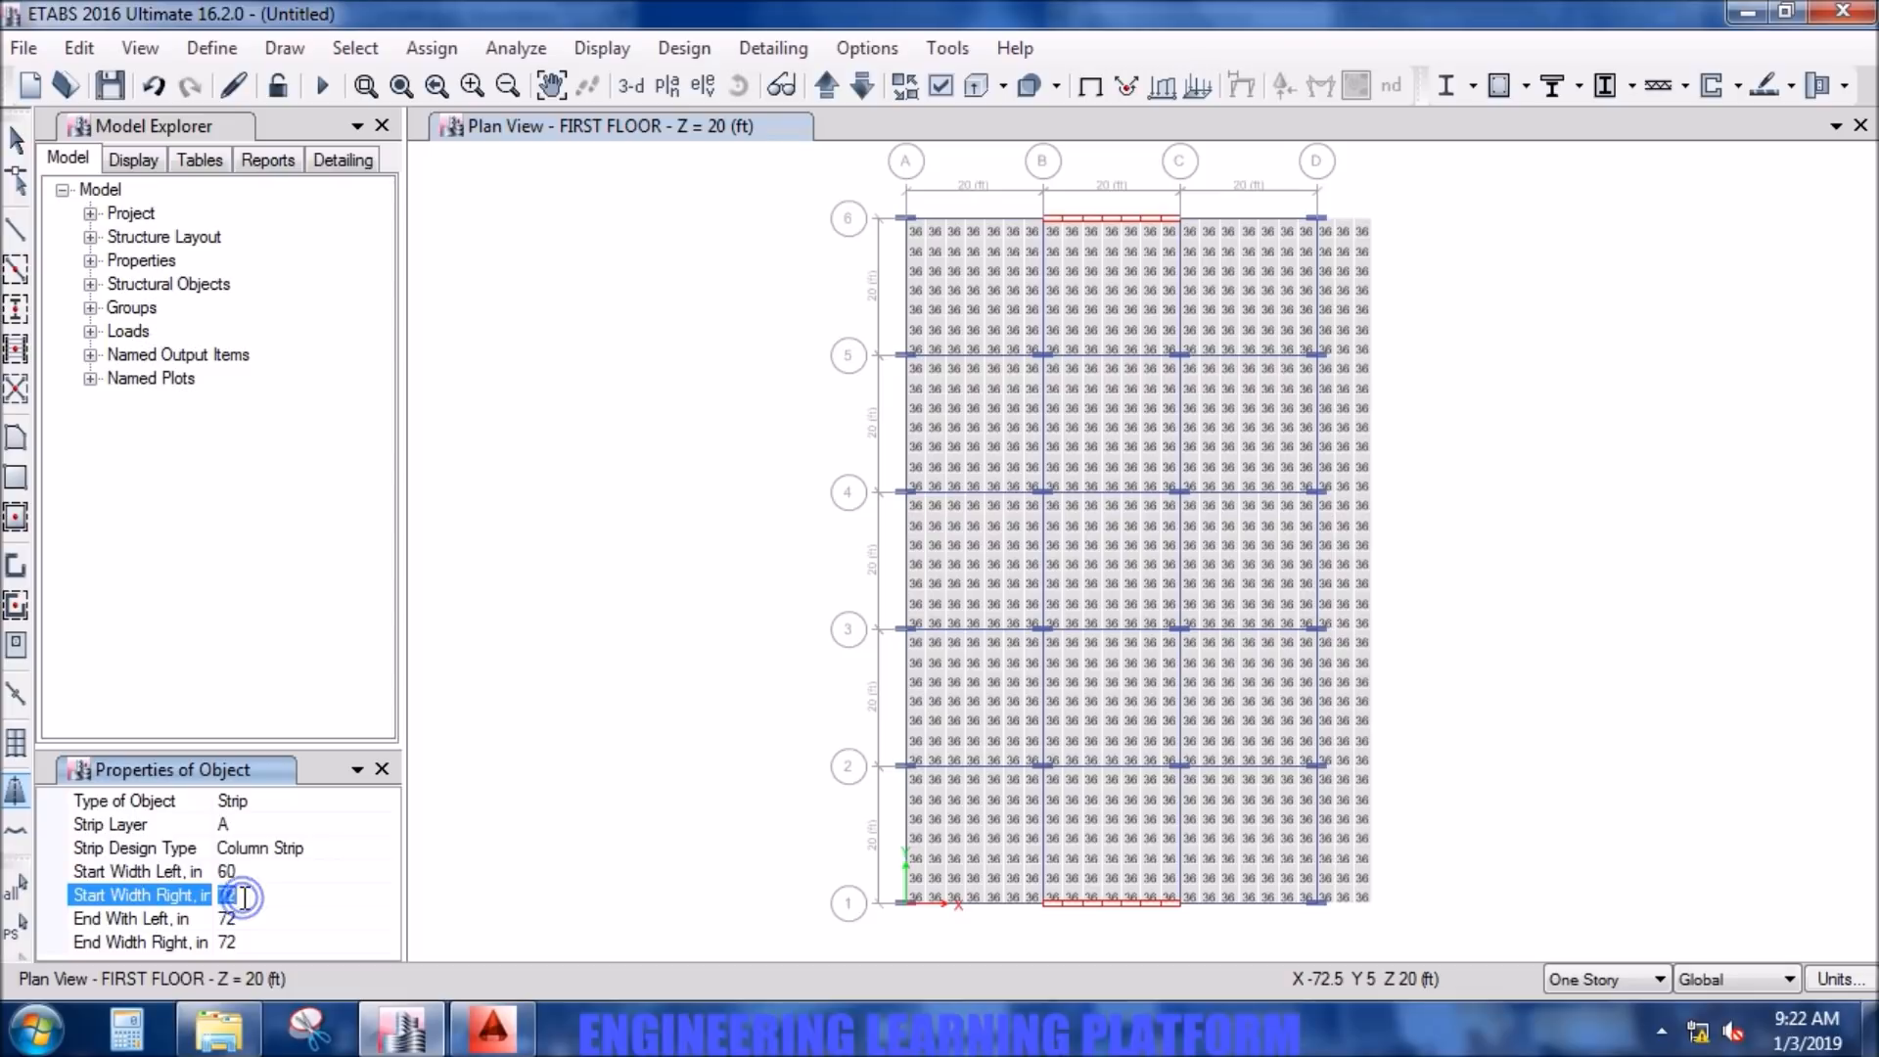
{"action": "double_click", "coordinate": [255, 917]}
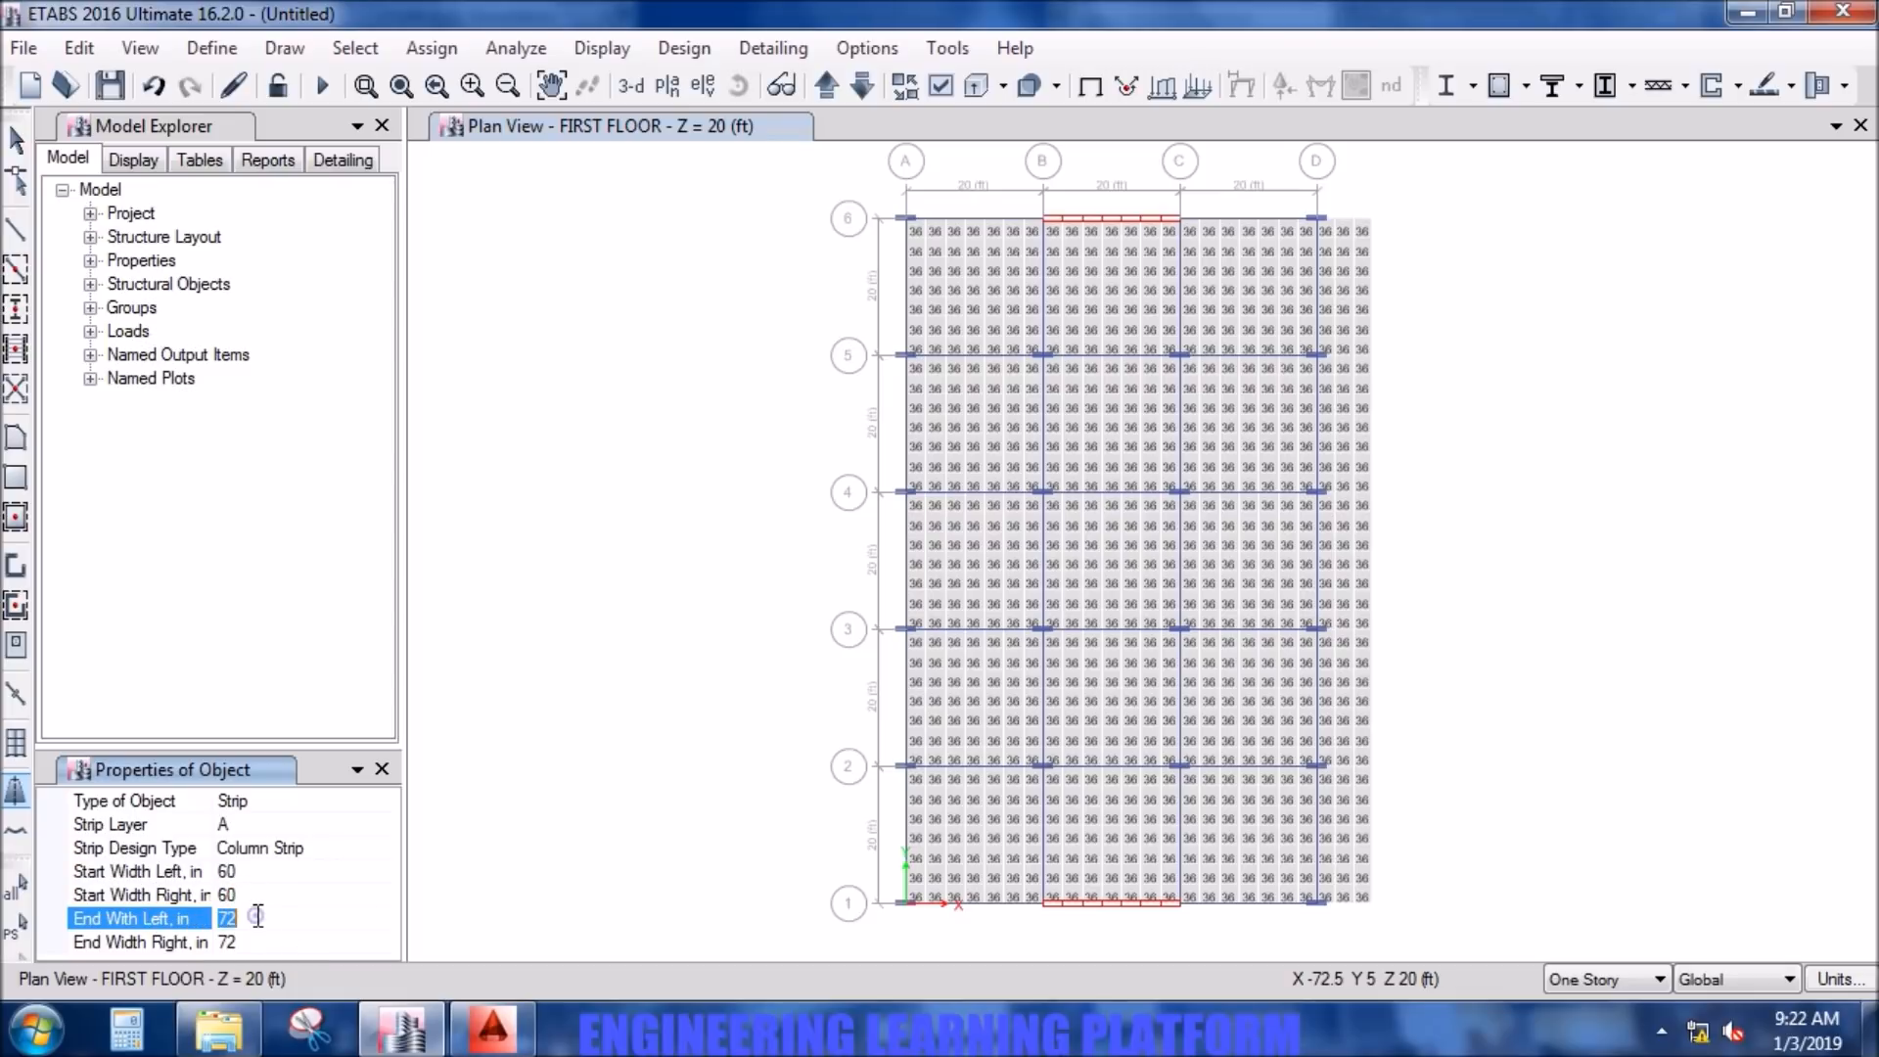
{"action": "type", "text": "60"}
{"action": "double_click", "coordinate": [255, 943]}
{"action": "type", "text": "60"}
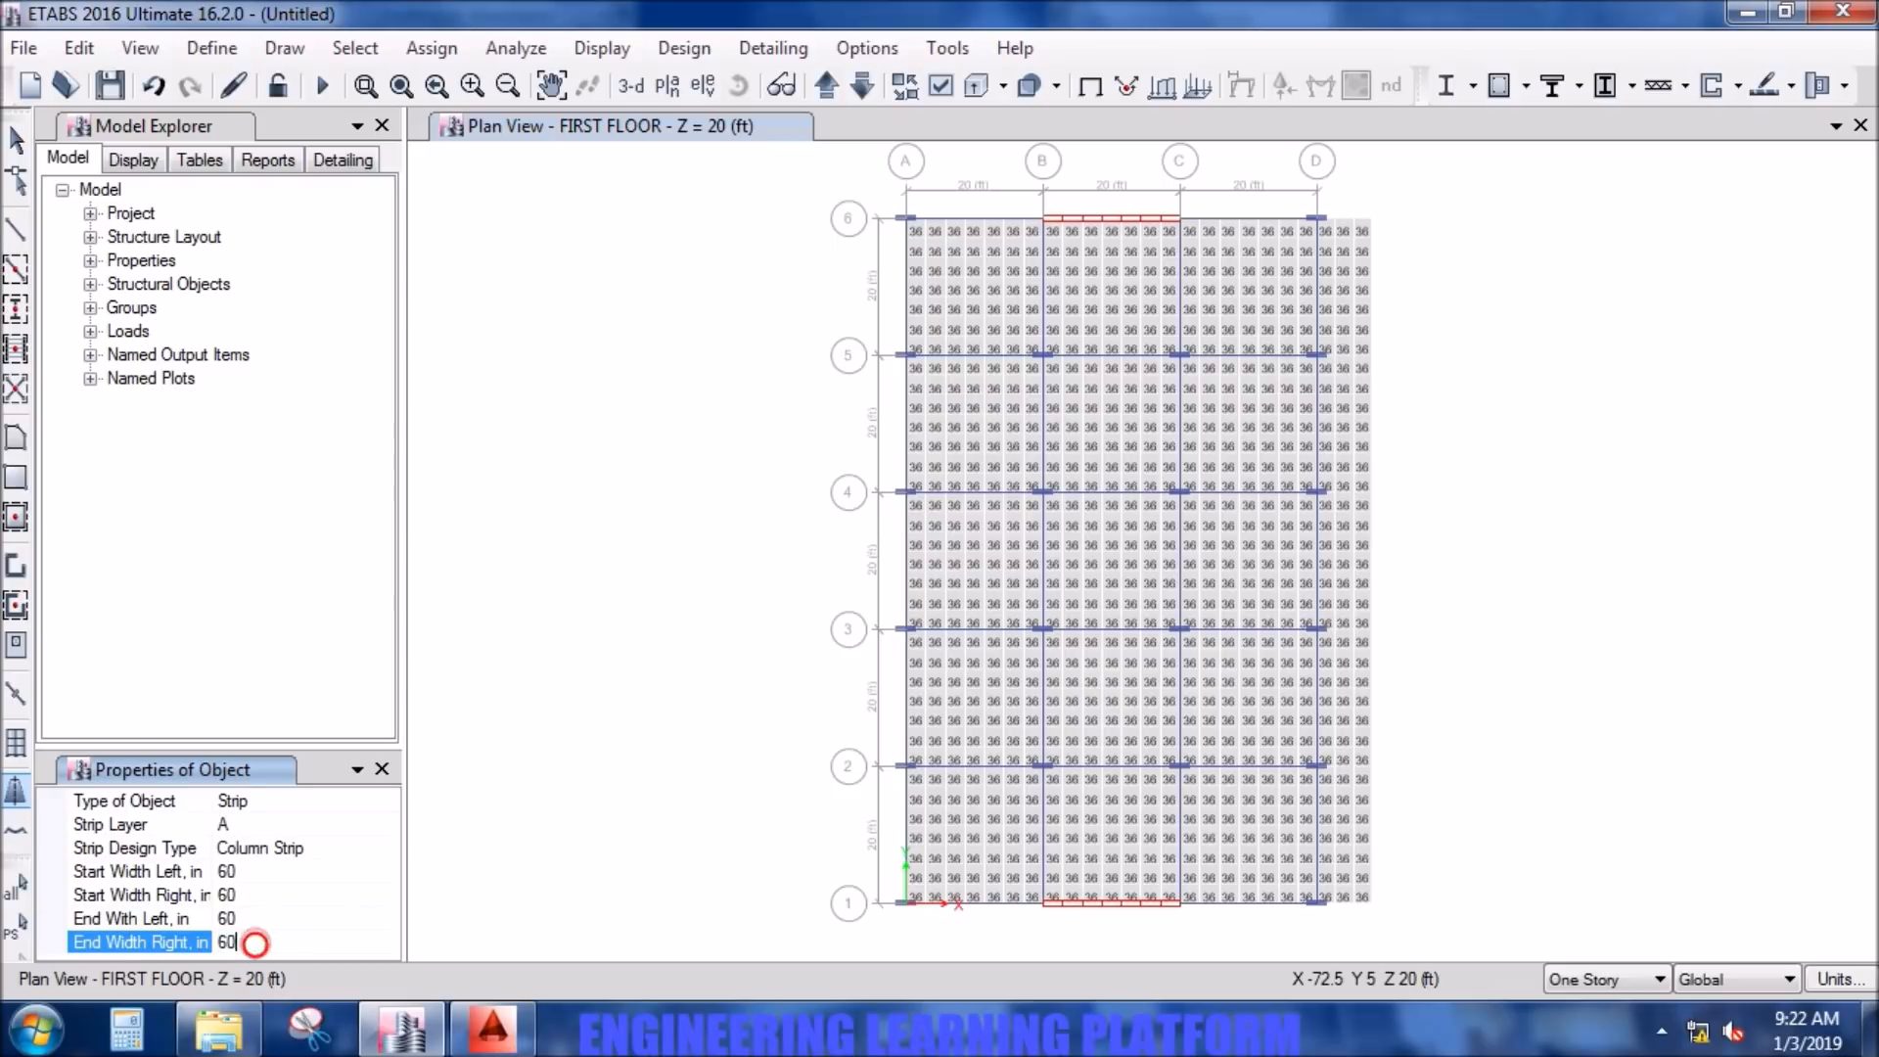
- Draw a column strip along grid line B from grid point B6 to B1
{"action": "left_click", "coordinate": [1044, 221]}
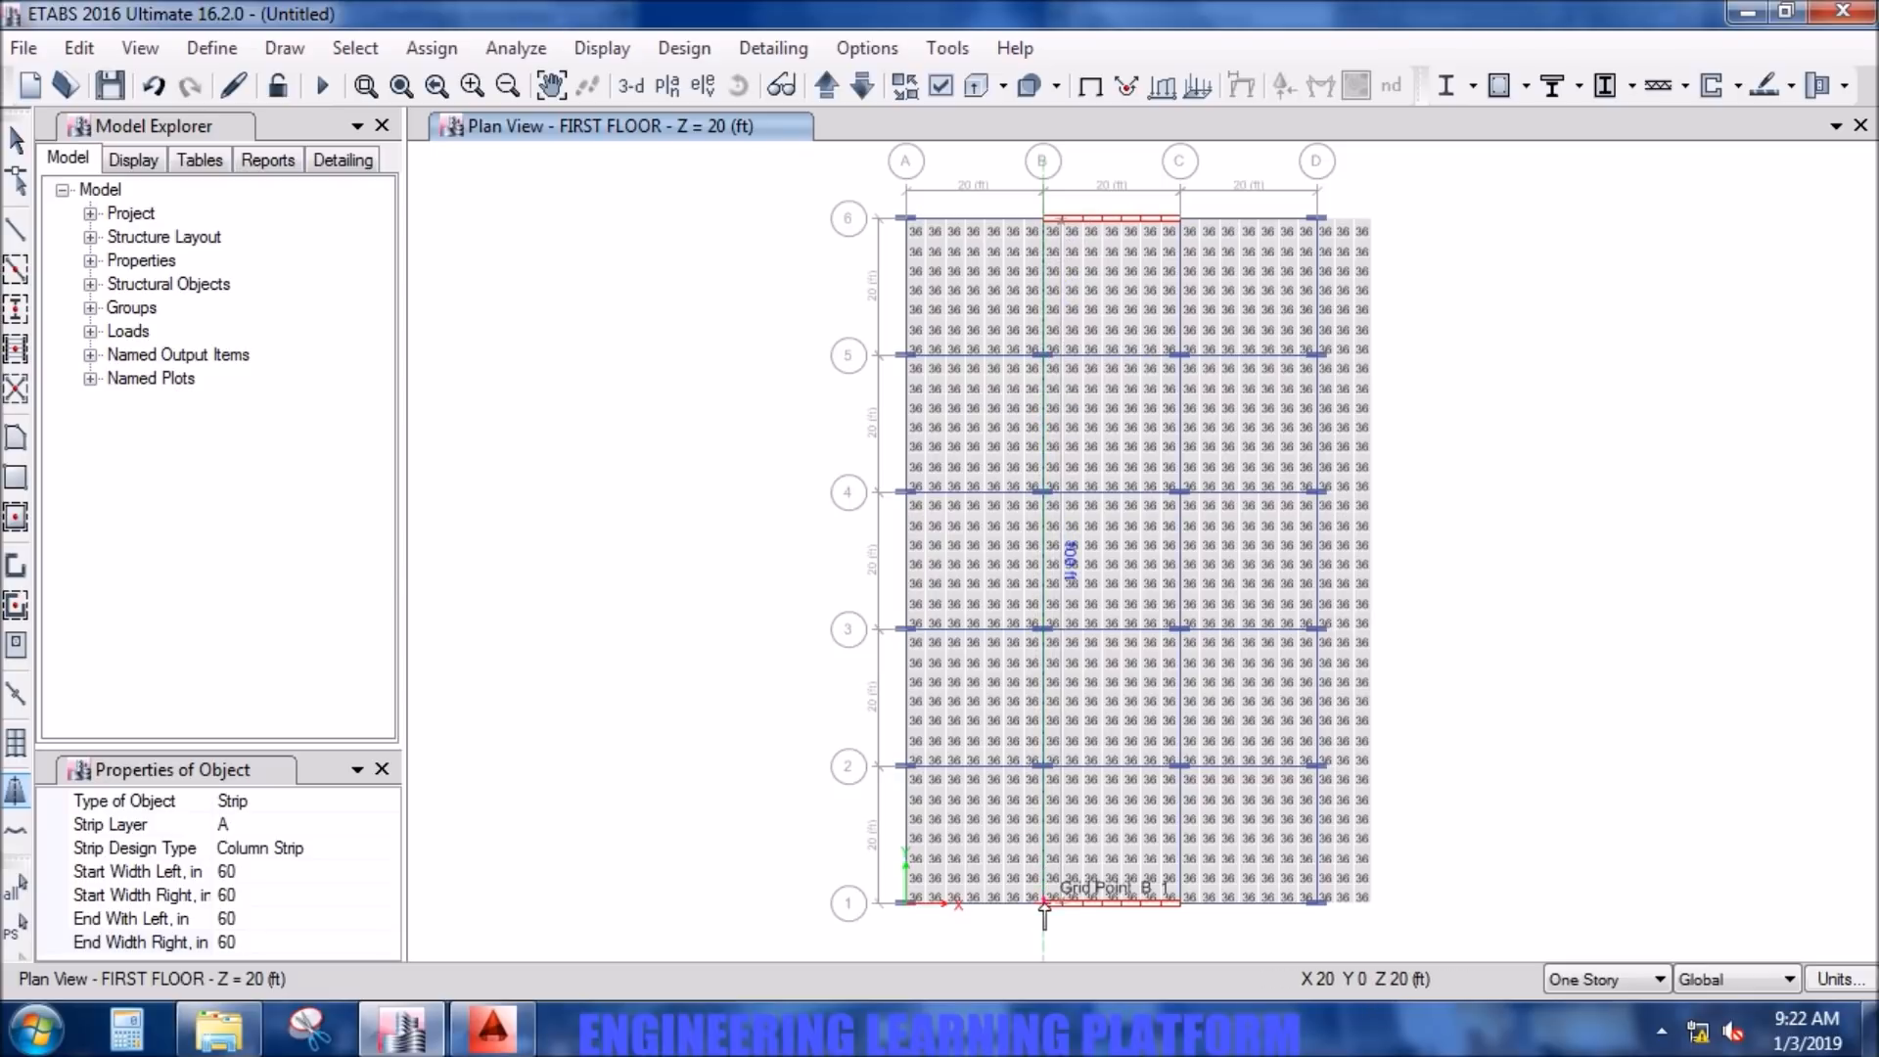
{"action": "scroll", "coordinate": [1044, 913], "scroll_direction": "up", "scroll_amount": 2}
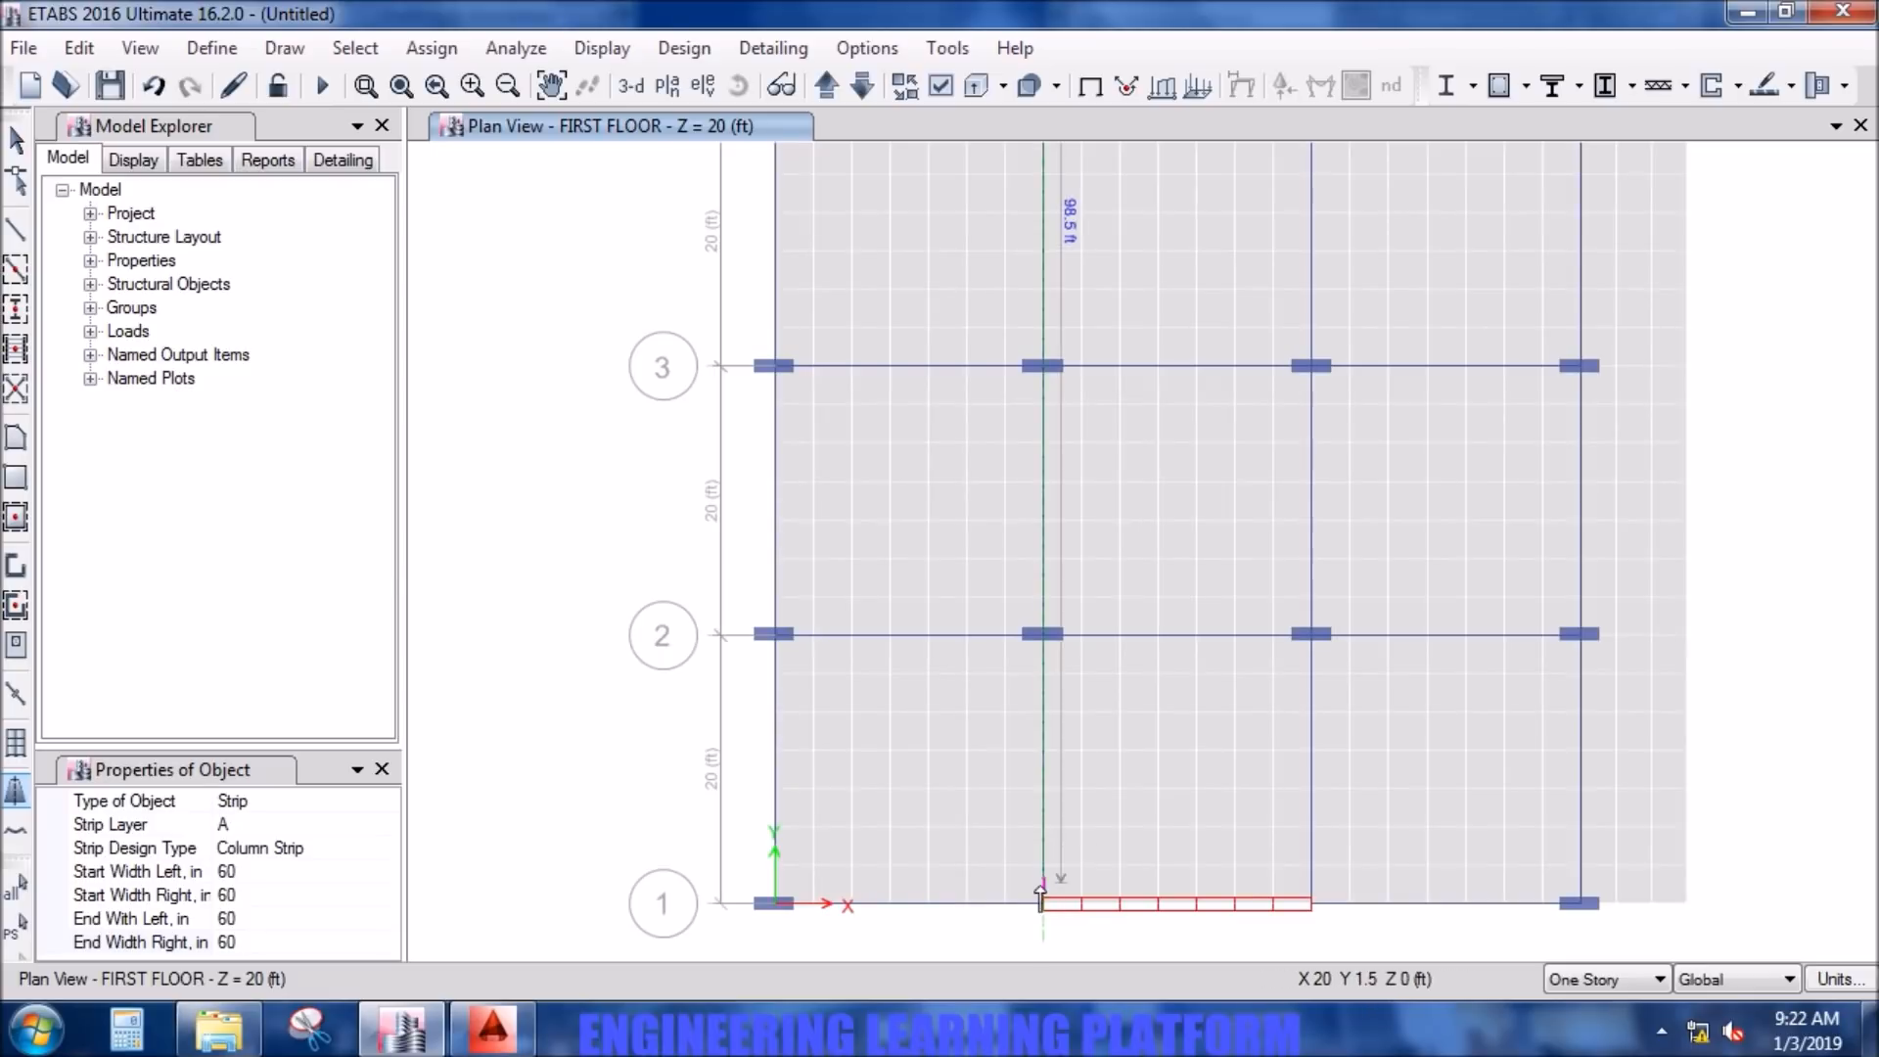
{"action": "double_click", "coordinate": [1041, 911]}
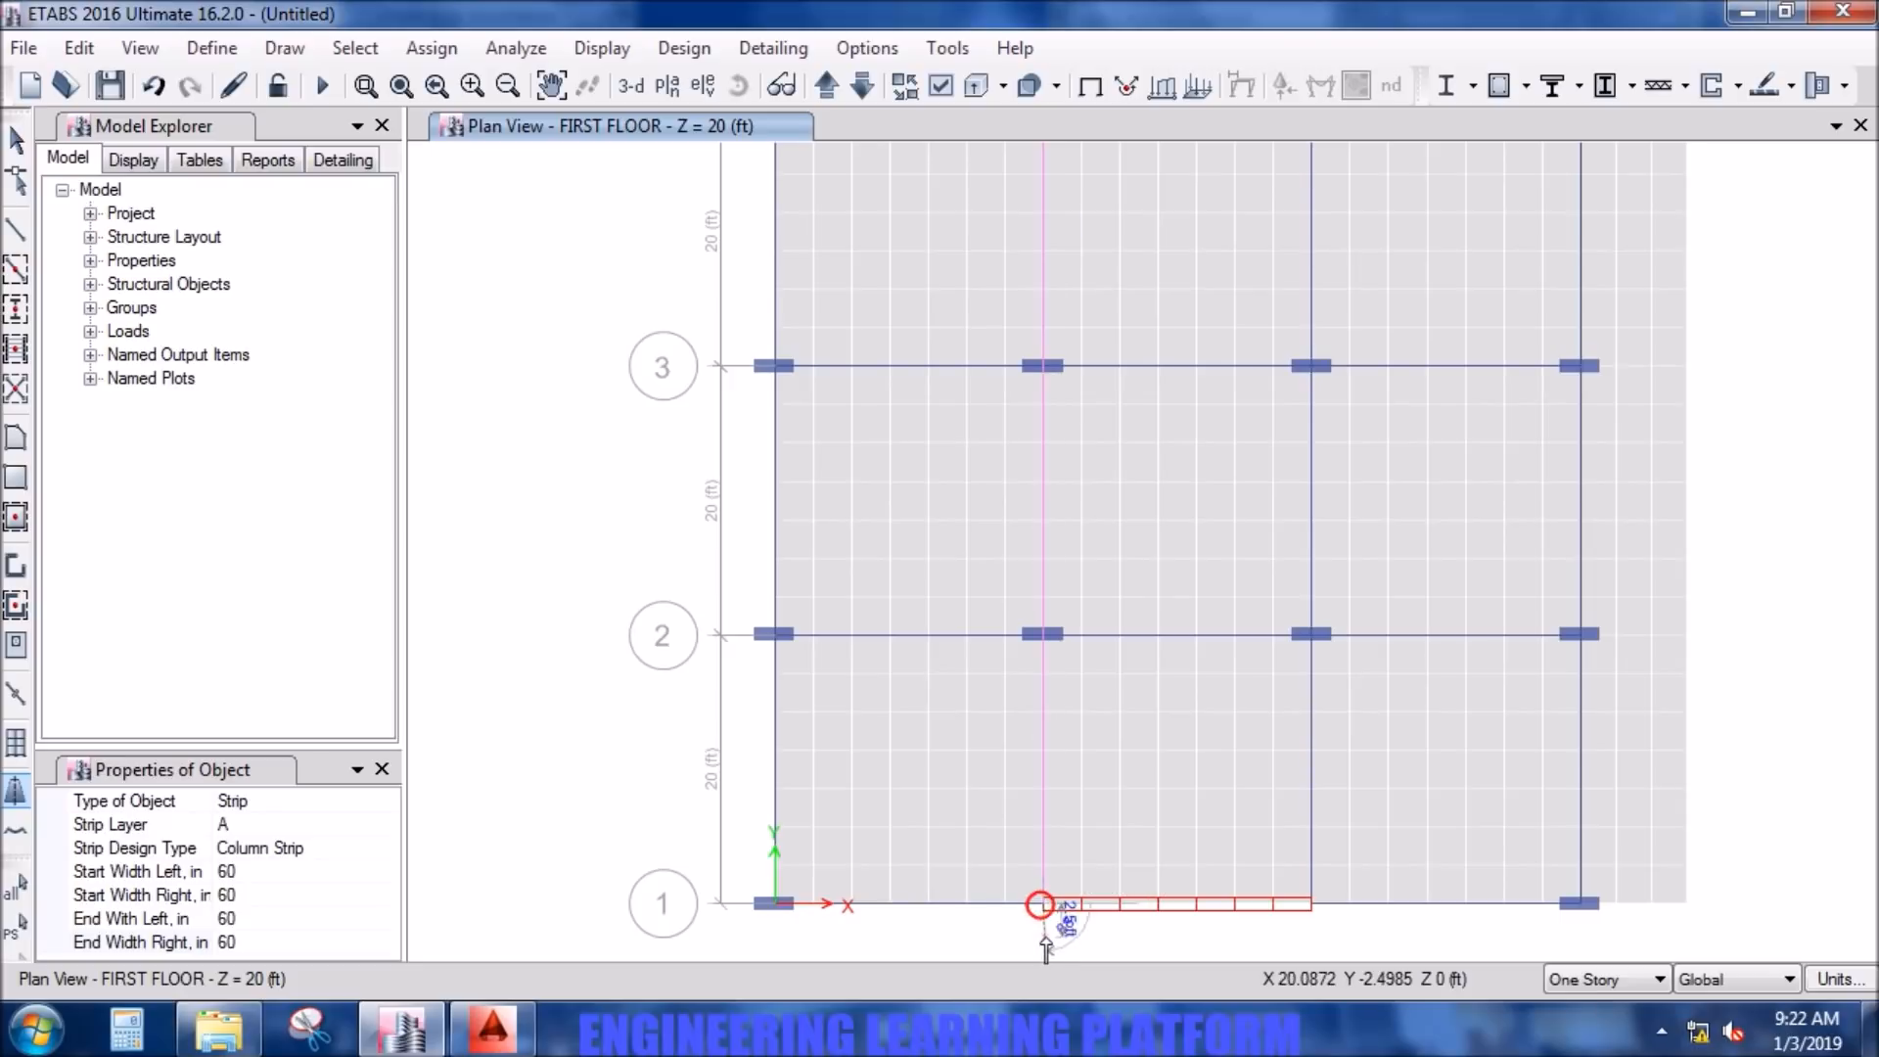
- Turn on the display of design strip widths in the plan view
{"action": "left_click", "coordinate": [947, 84]}
{"action": "left_click", "coordinate": [937, 97]}
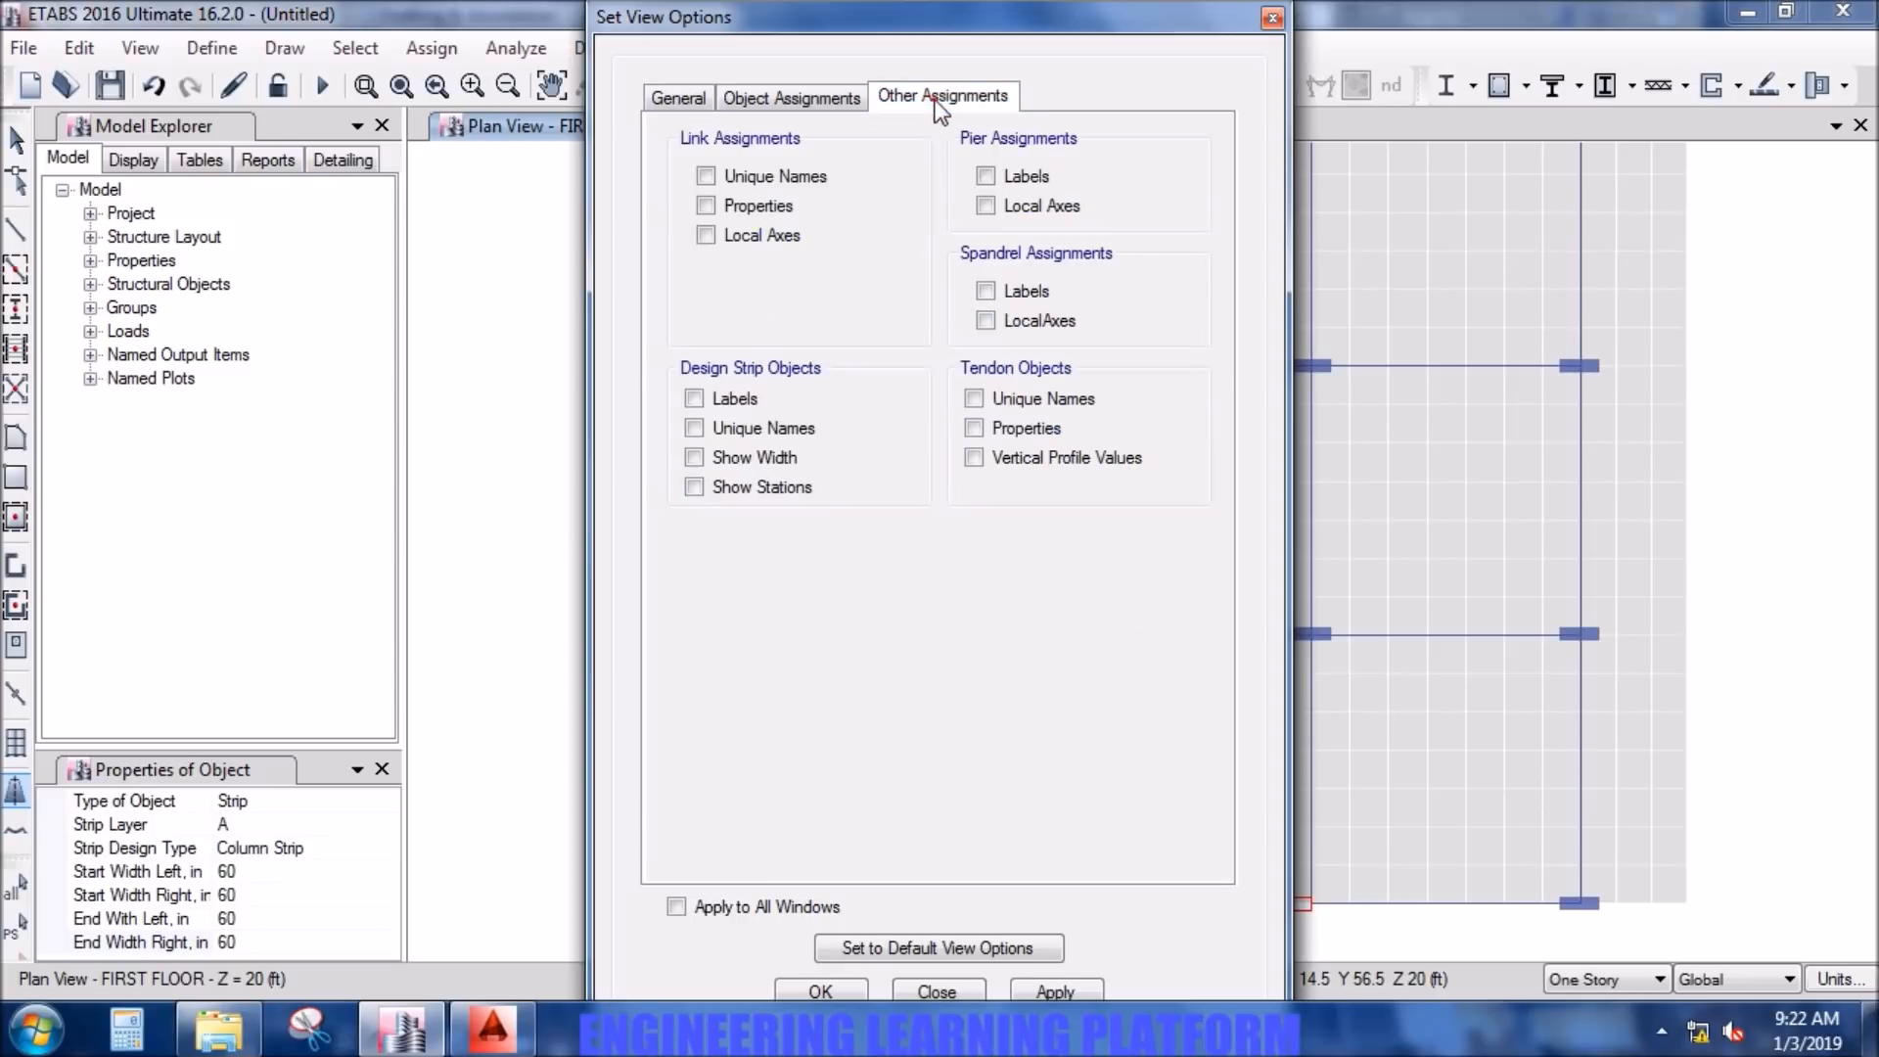
{"action": "left_click", "coordinate": [770, 455]}
{"action": "left_click", "coordinate": [1042, 991]}
{"action": "left_click", "coordinate": [827, 991]}
- Draw a column strip along grid line C from grid point C6 to C1
{"action": "scroll", "coordinate": [1102, 759], "scroll_direction": "down", "scroll_amount": 3}
{"action": "middle_click_drag", "start_coordinate": [1166, 508], "coordinate": [1134, 627]}
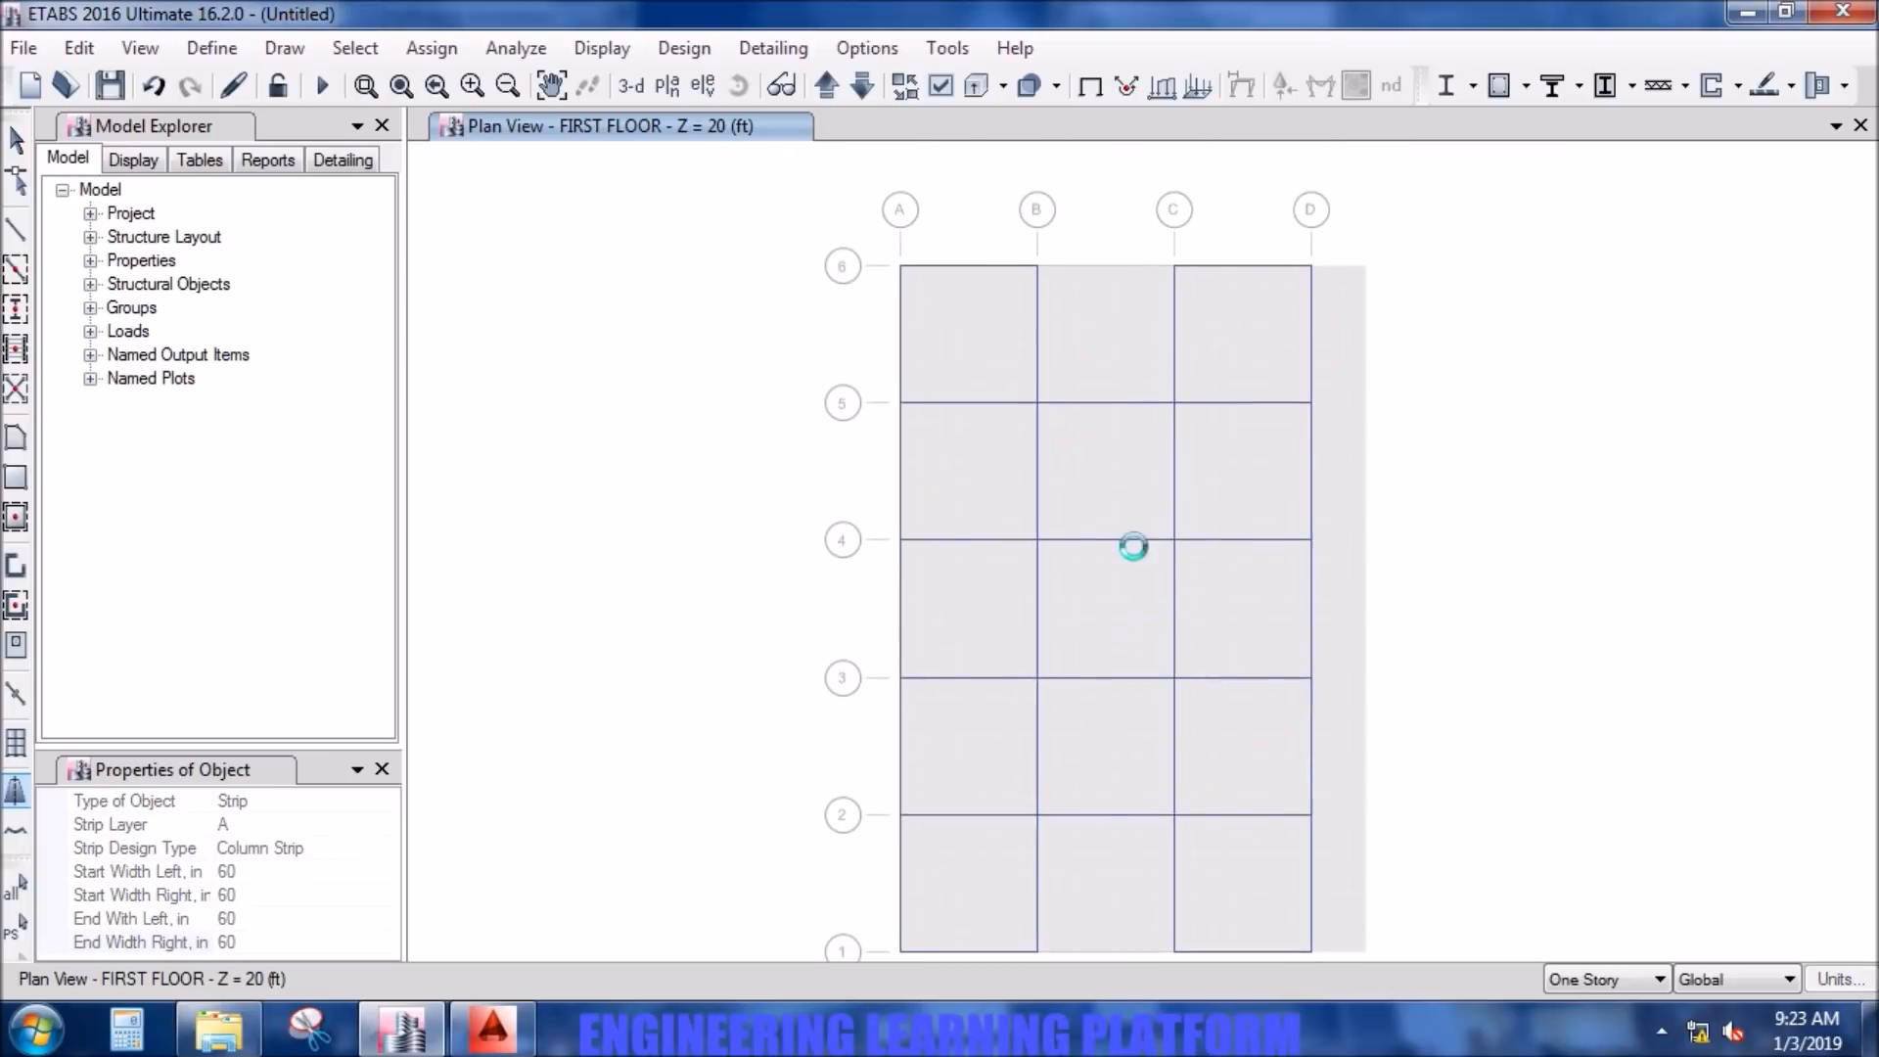
{"action": "left_click", "coordinate": [1174, 265]}
{"action": "middle_click_drag", "start_coordinate": [1125, 755], "coordinate": [1147, 766]}
{"action": "left_click", "coordinate": [1168, 888]}
{"action": "right_click", "coordinate": [1175, 905]}
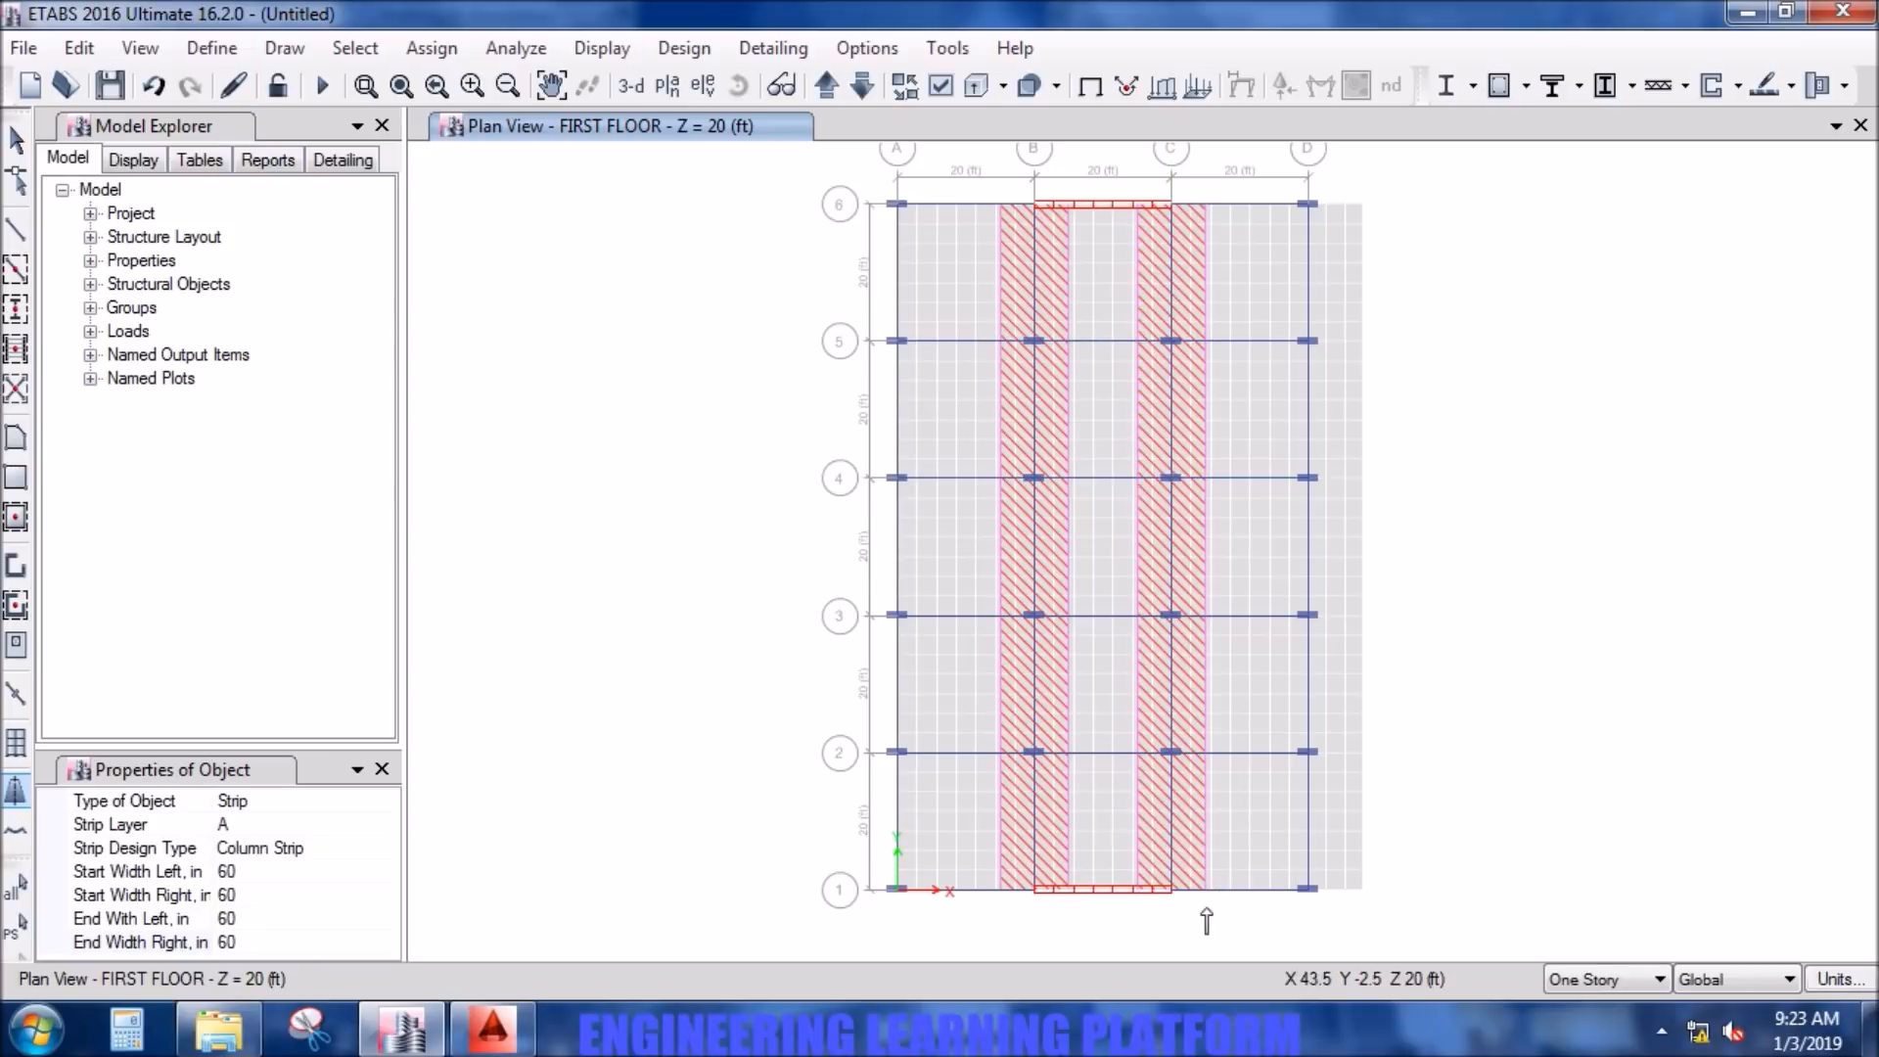
- Draw a column strip along grid line D from grid point D6 to D1
{"action": "left_click", "coordinate": [1310, 205]}
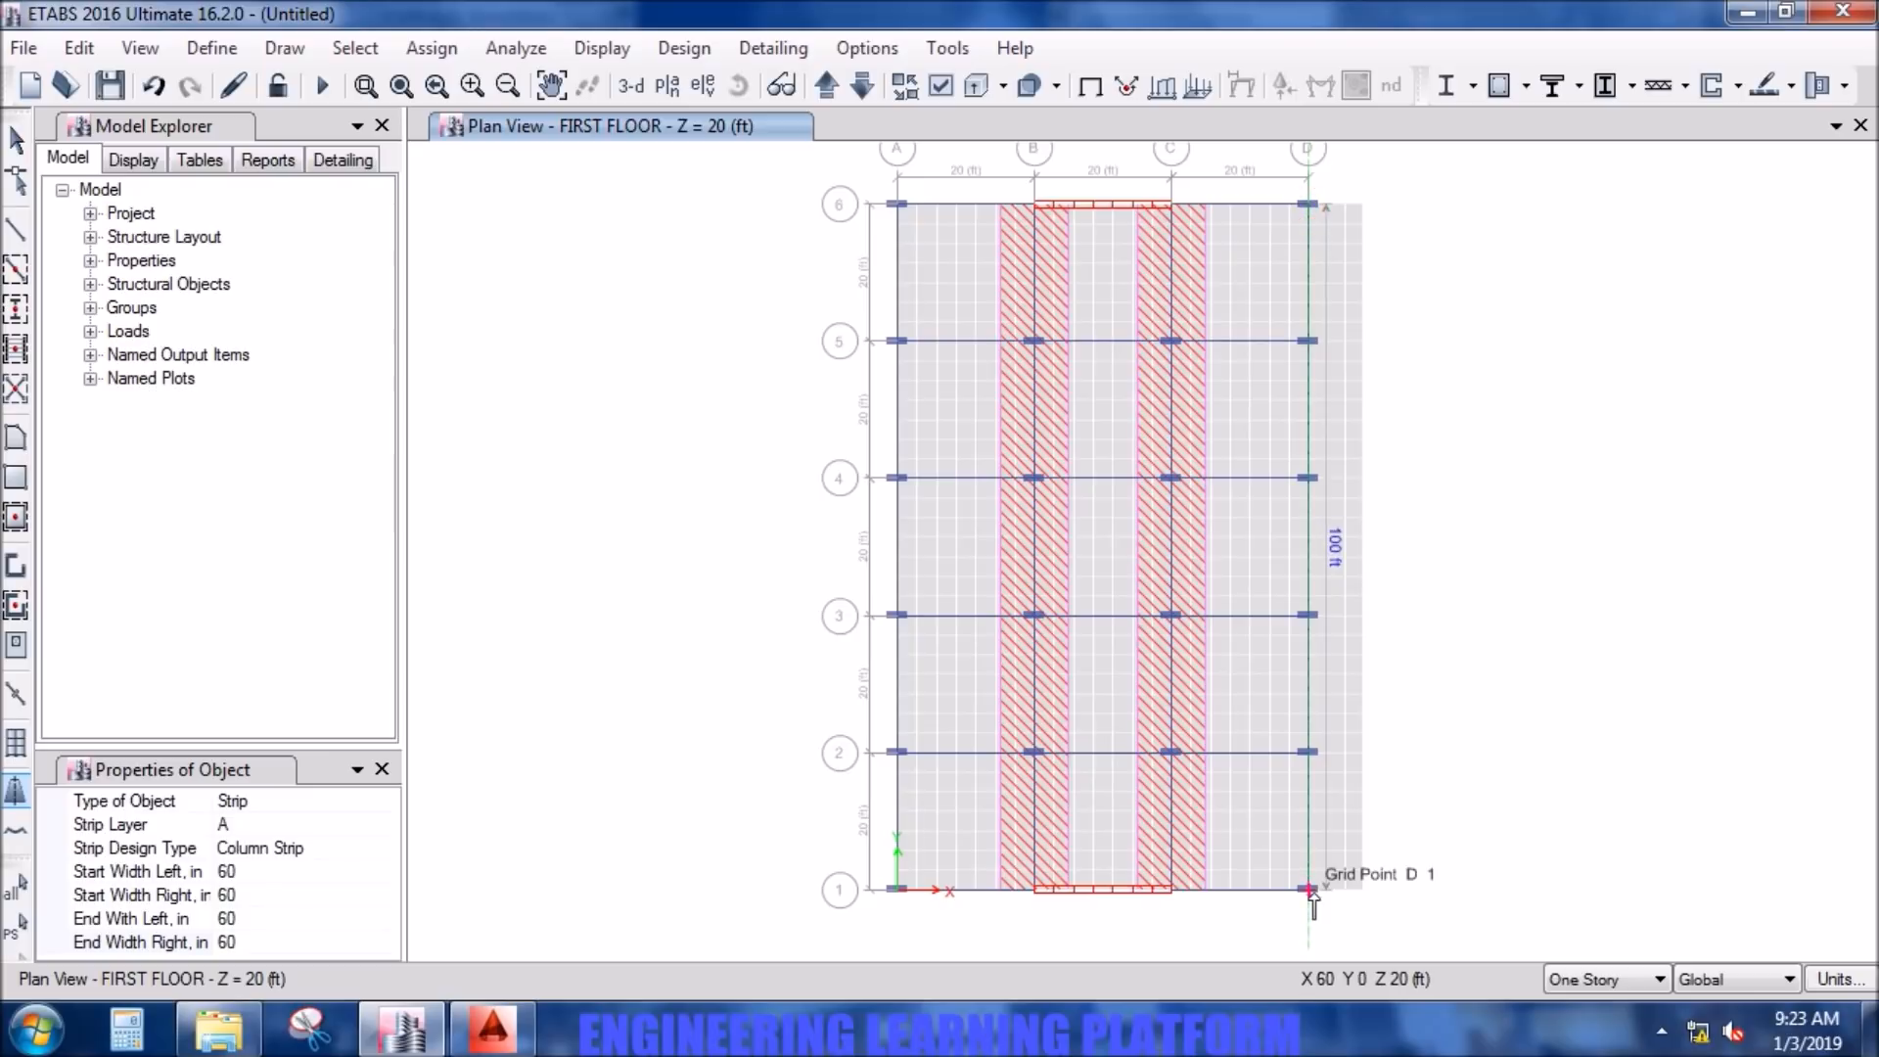
{"action": "left_click", "coordinate": [1312, 891]}
{"action": "right_click", "coordinate": [1313, 897]}
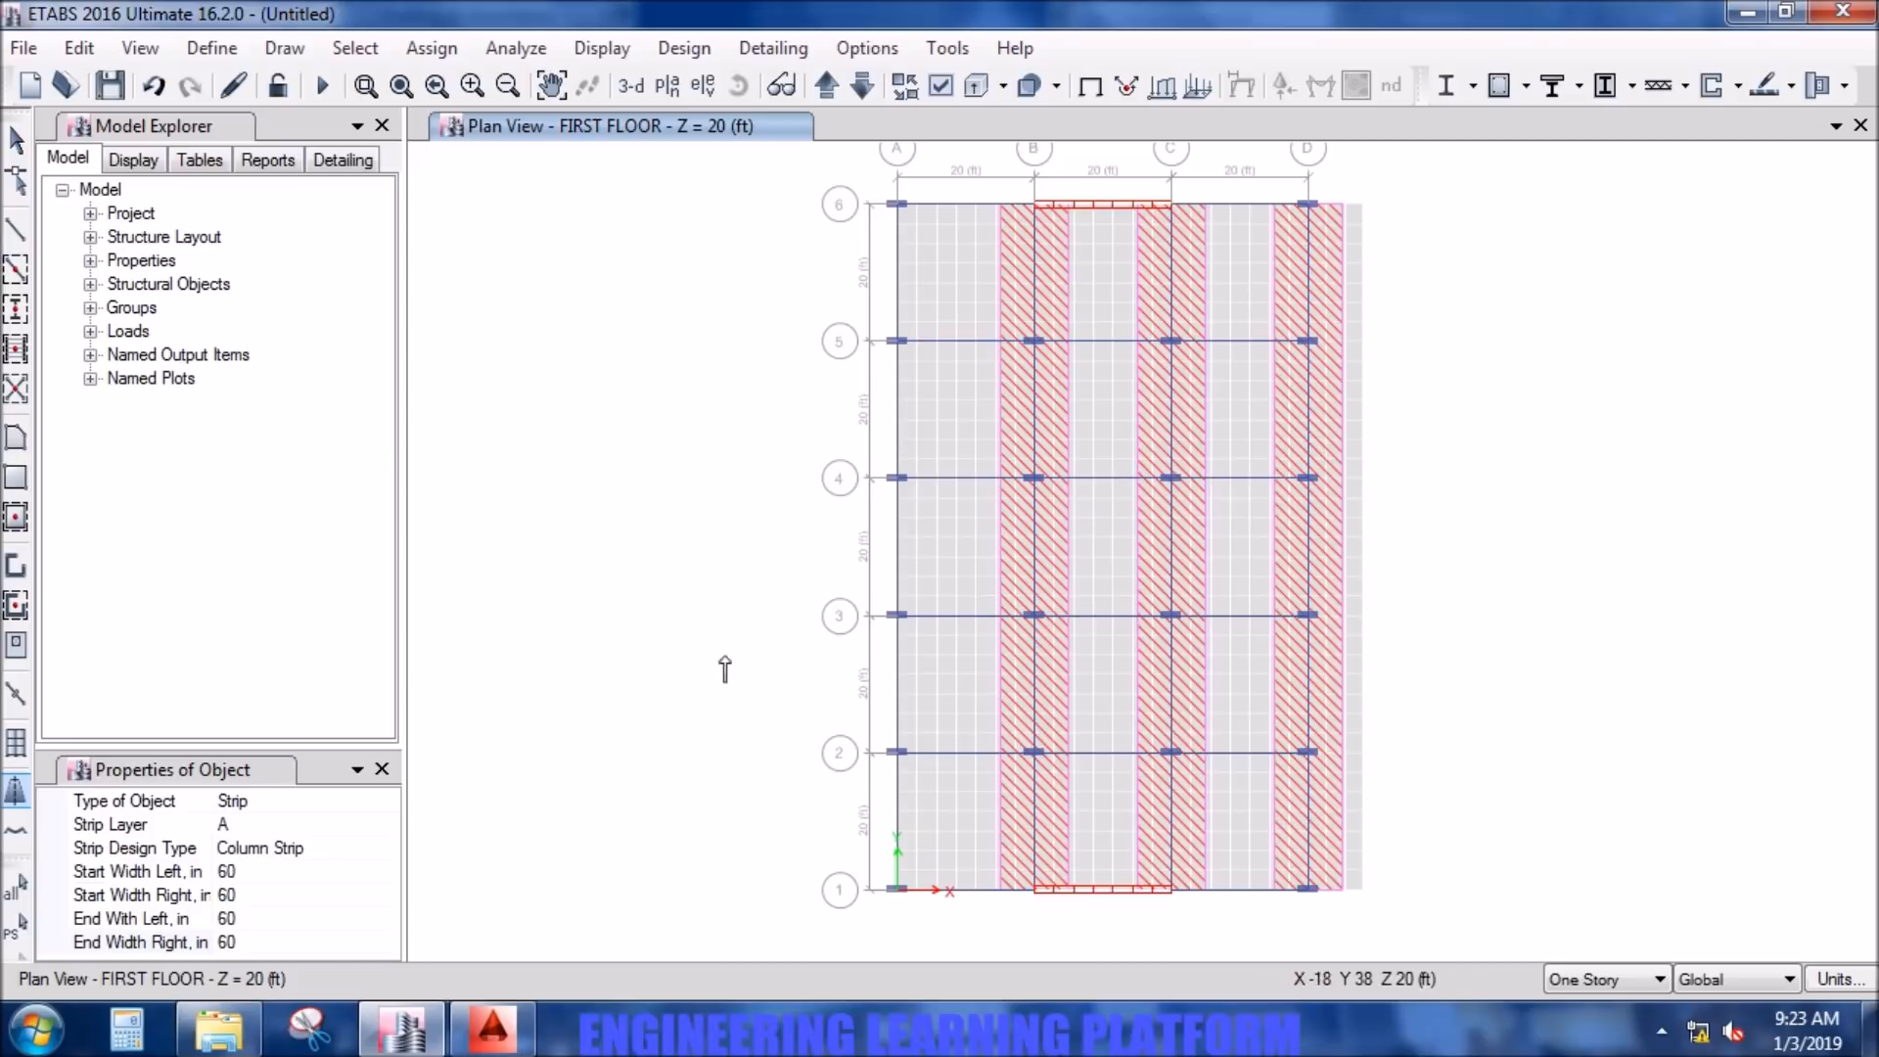
- Set the strip's start and end right widths to 0 and draw a column strip along grid line A from A6 to A1
{"action": "left_click", "coordinate": [262, 895]}
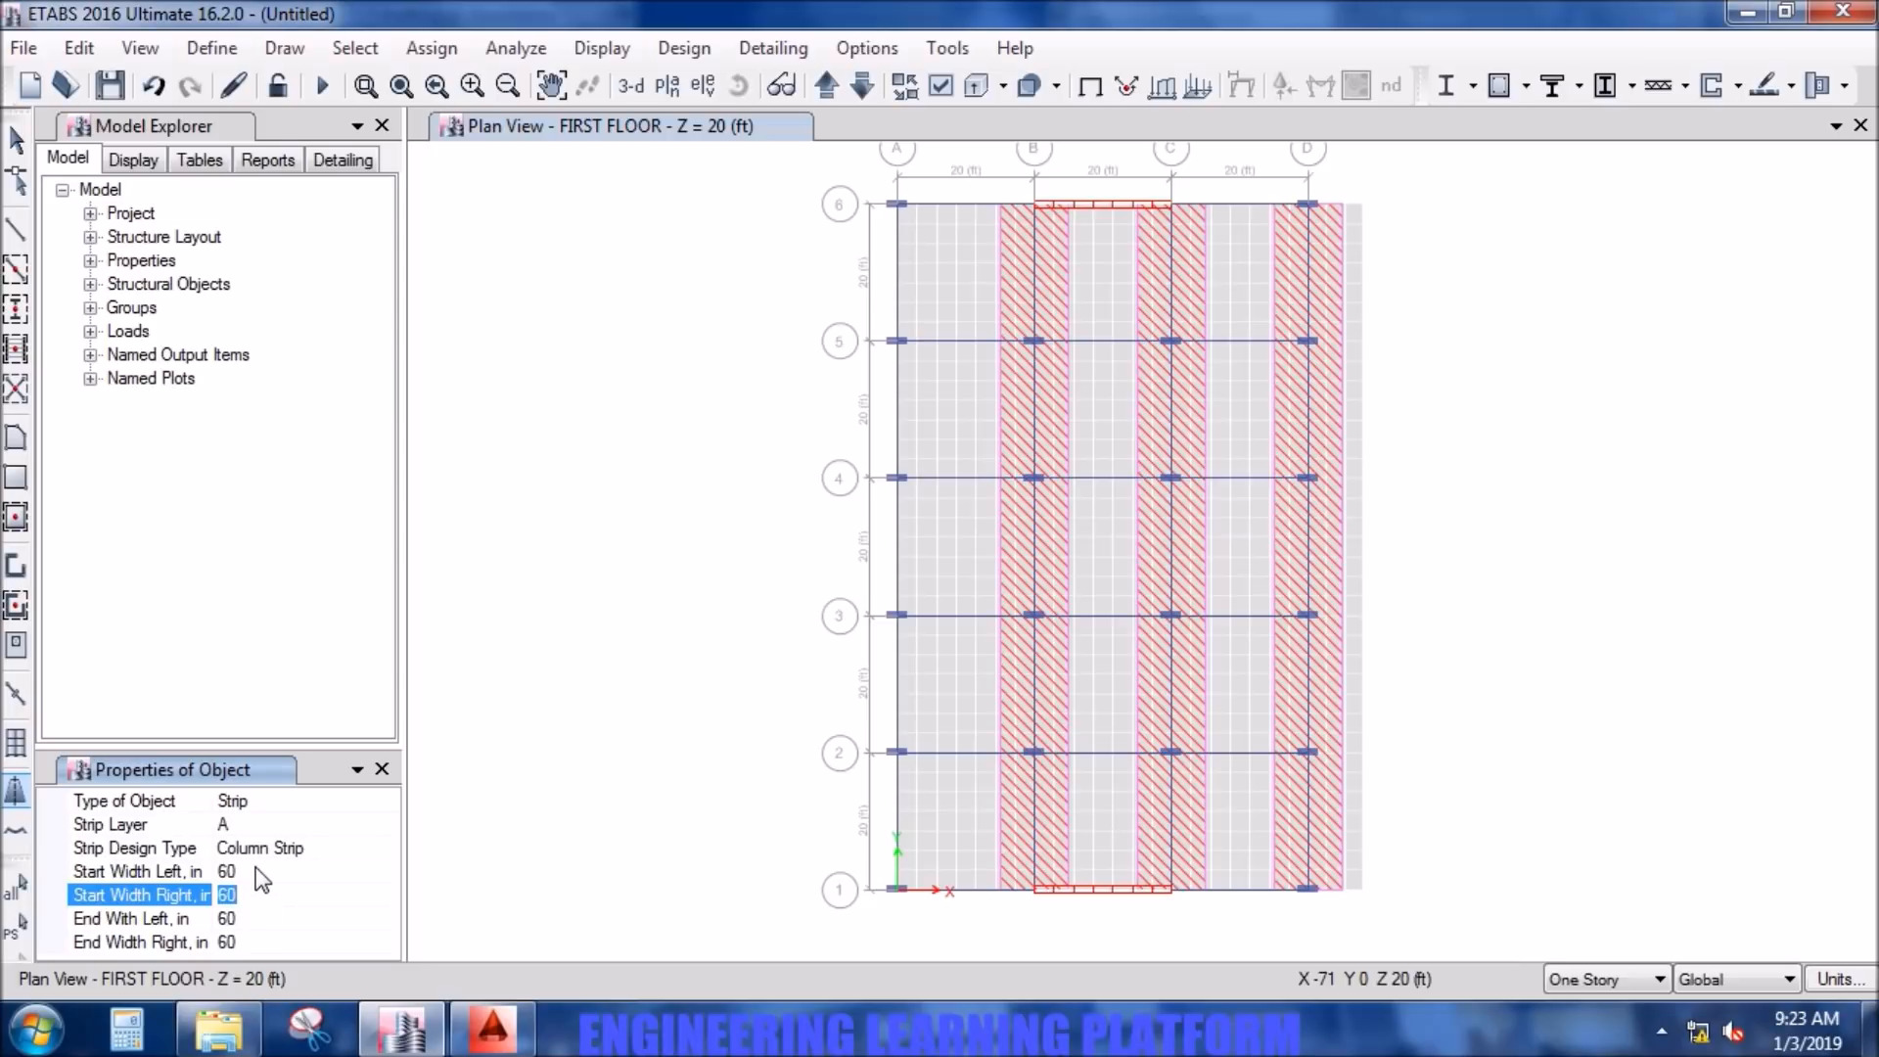
{"action": "left_click", "coordinate": [261, 938]}
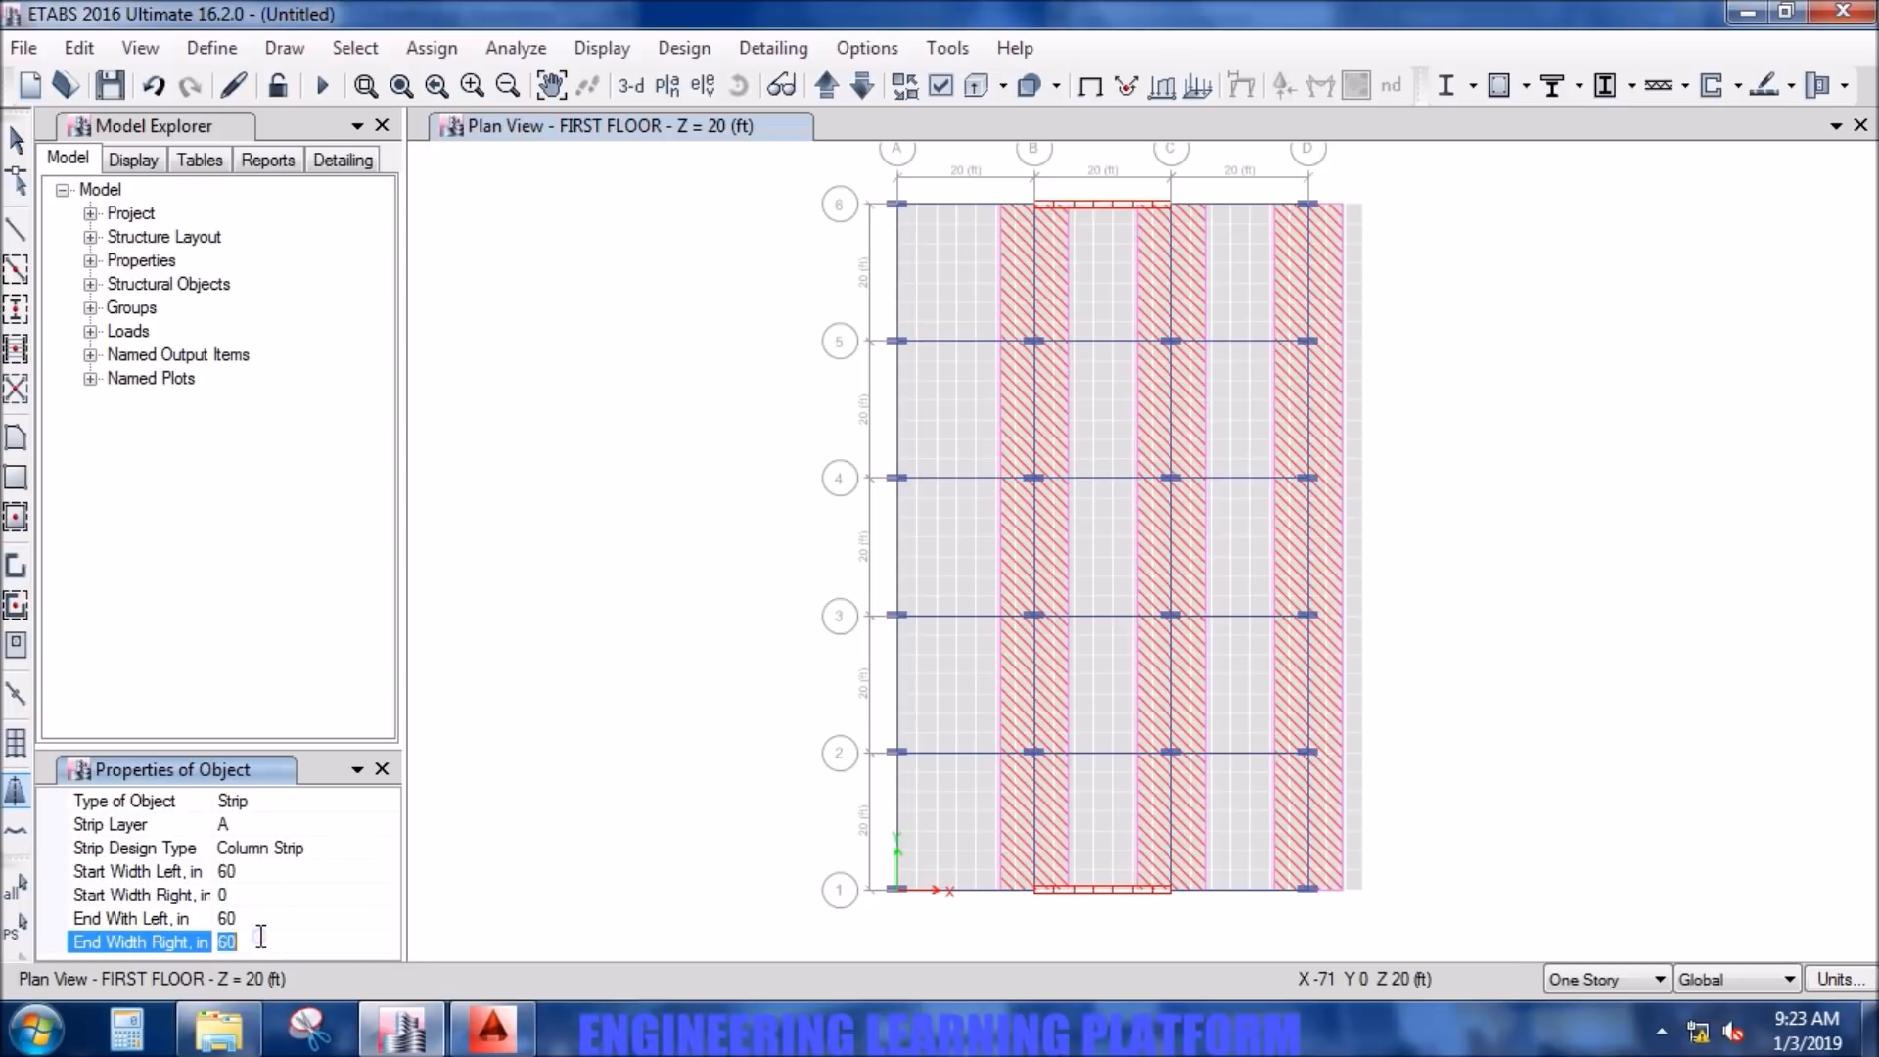
{"action": "left_click", "coordinate": [274, 895]}
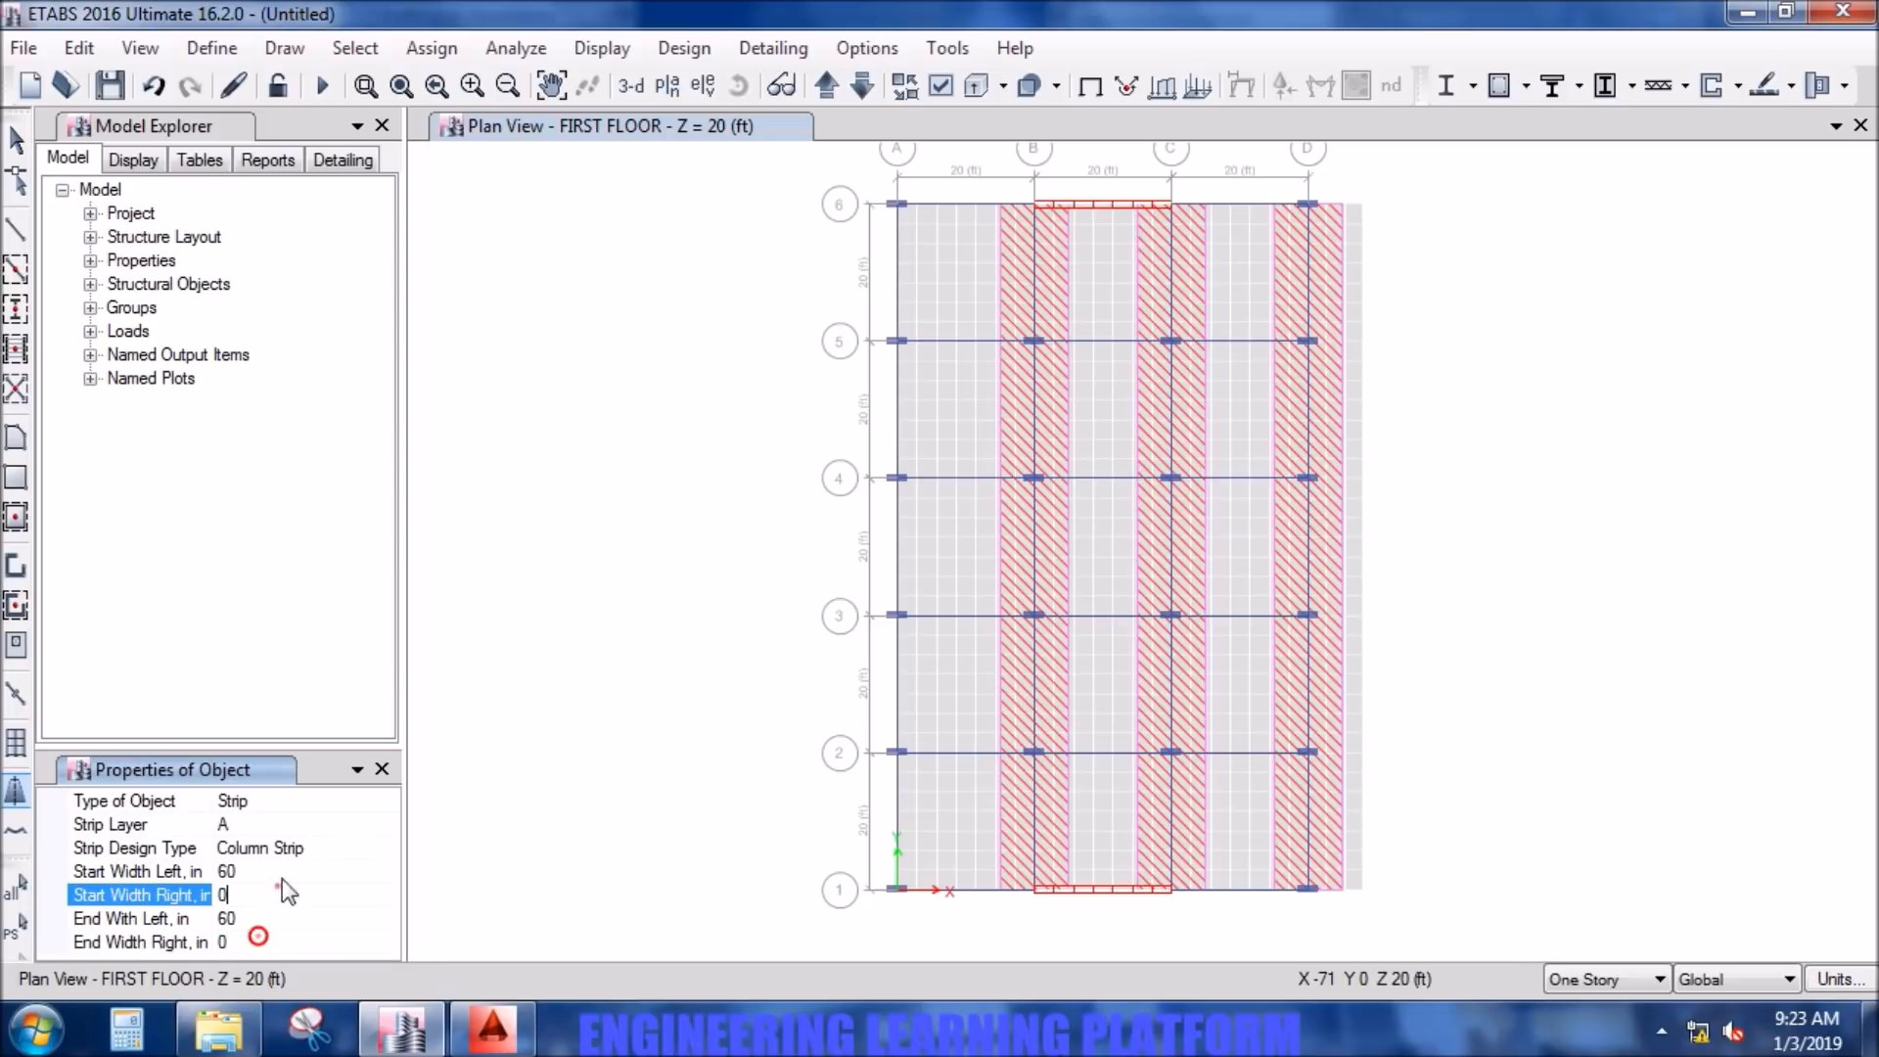
{"action": "left_click", "coordinate": [901, 206]}
{"action": "left_click", "coordinate": [899, 891]}
{"action": "right_click", "coordinate": [899, 891]}
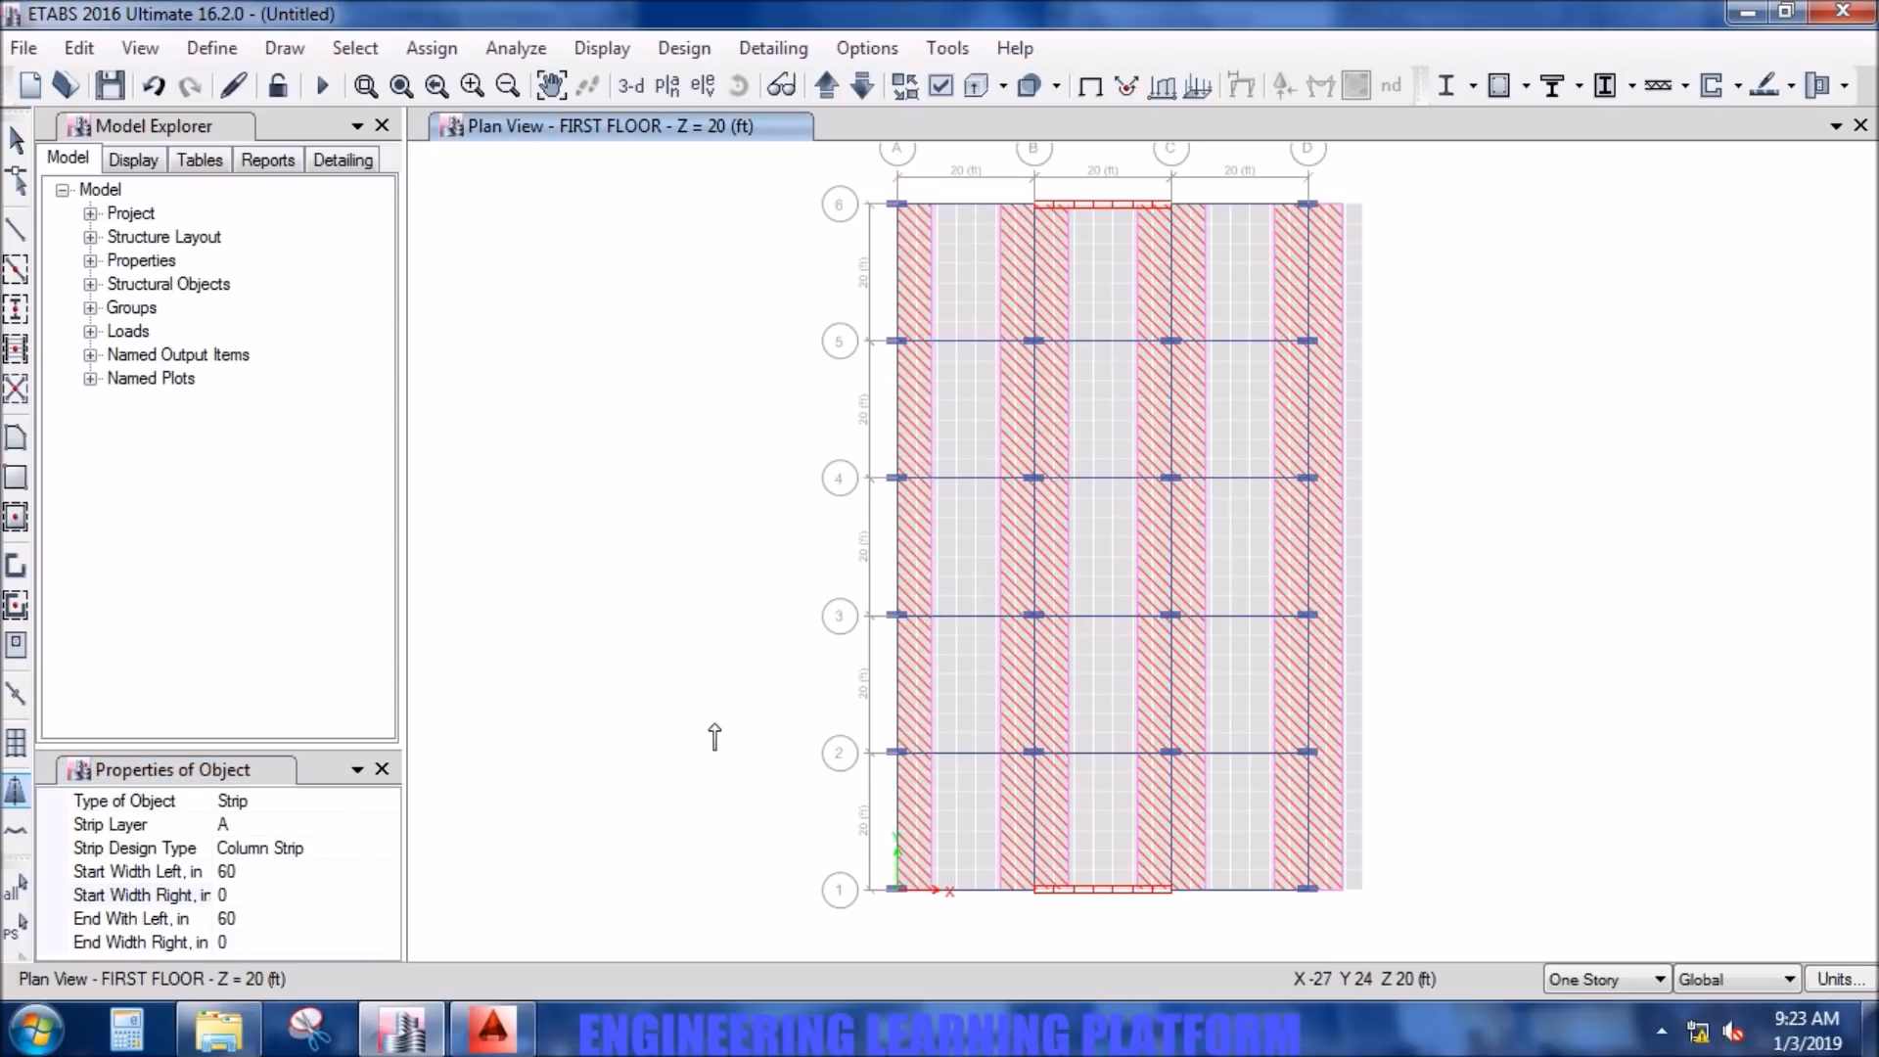
- Change the strip design type to Middle Strip and set the start and end right widths to 60 in
{"action": "middle_click_drag", "start_coordinate": [713, 726], "coordinate": [712, 753]}
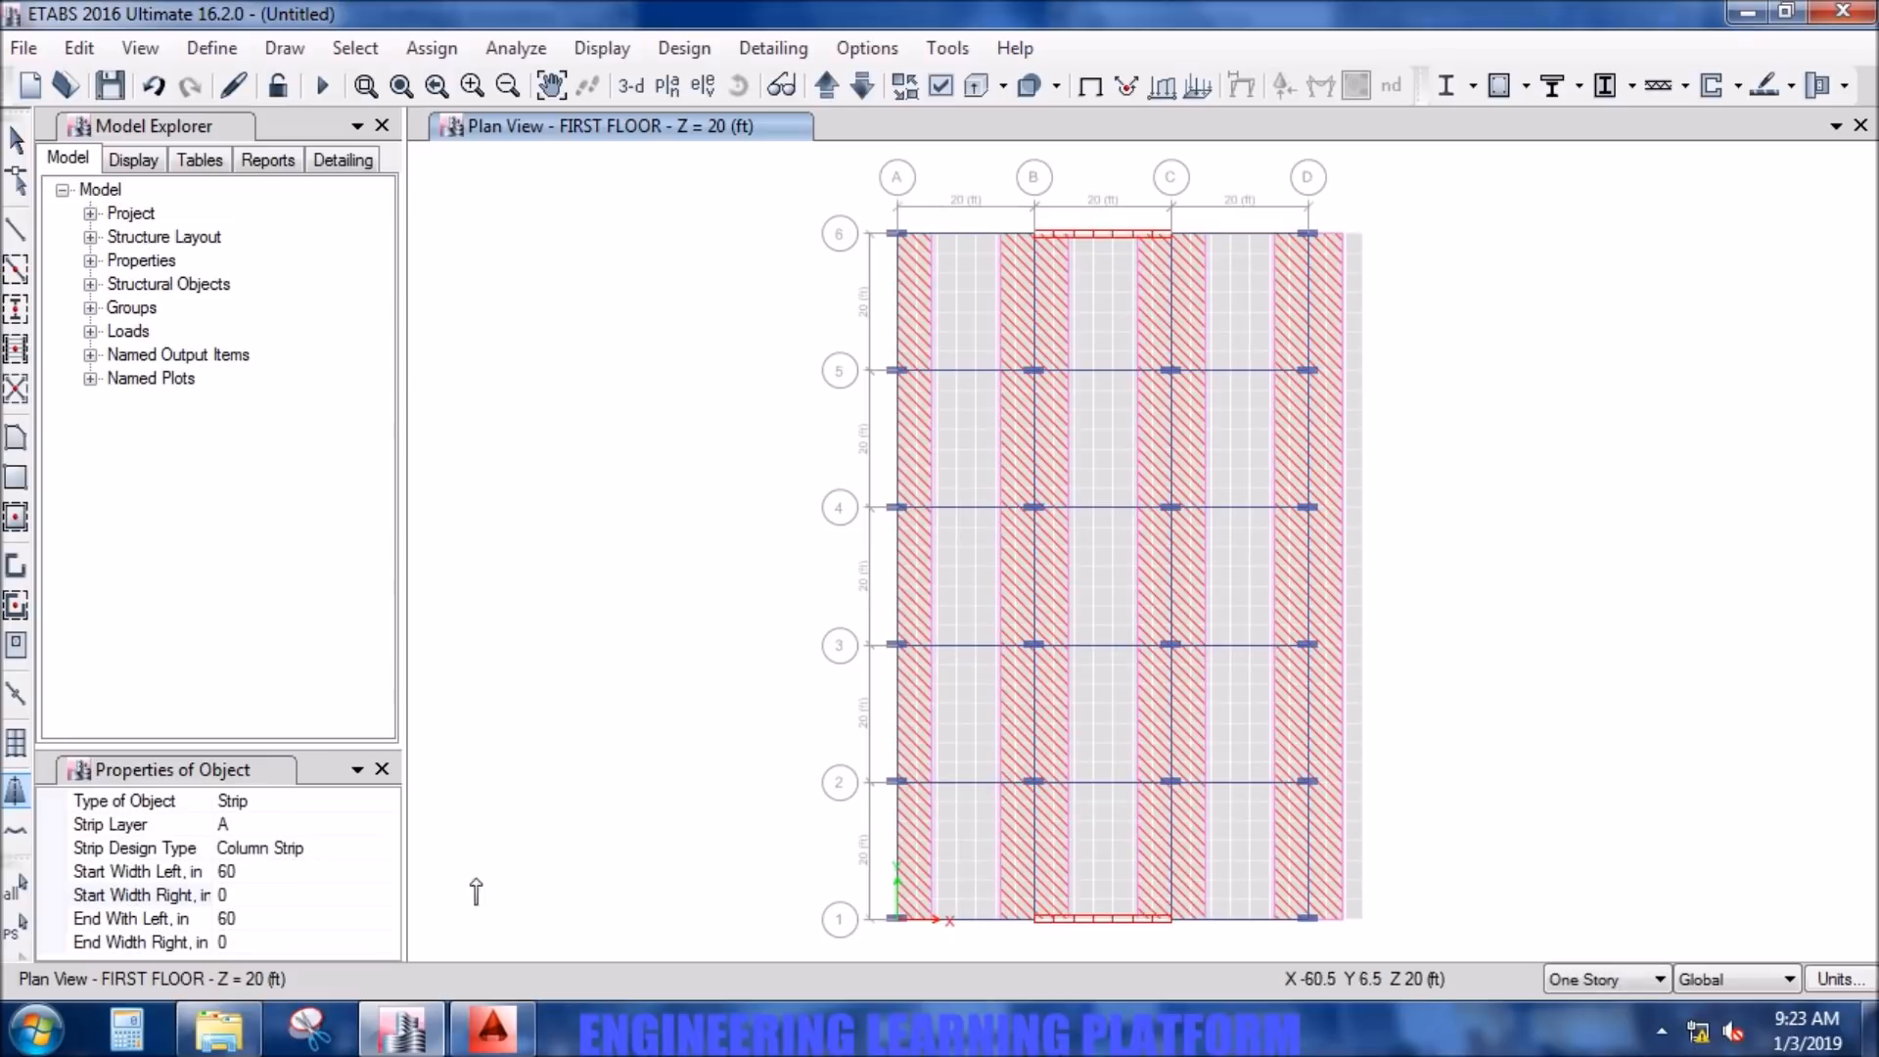
{"action": "left_click", "coordinate": [272, 848]}
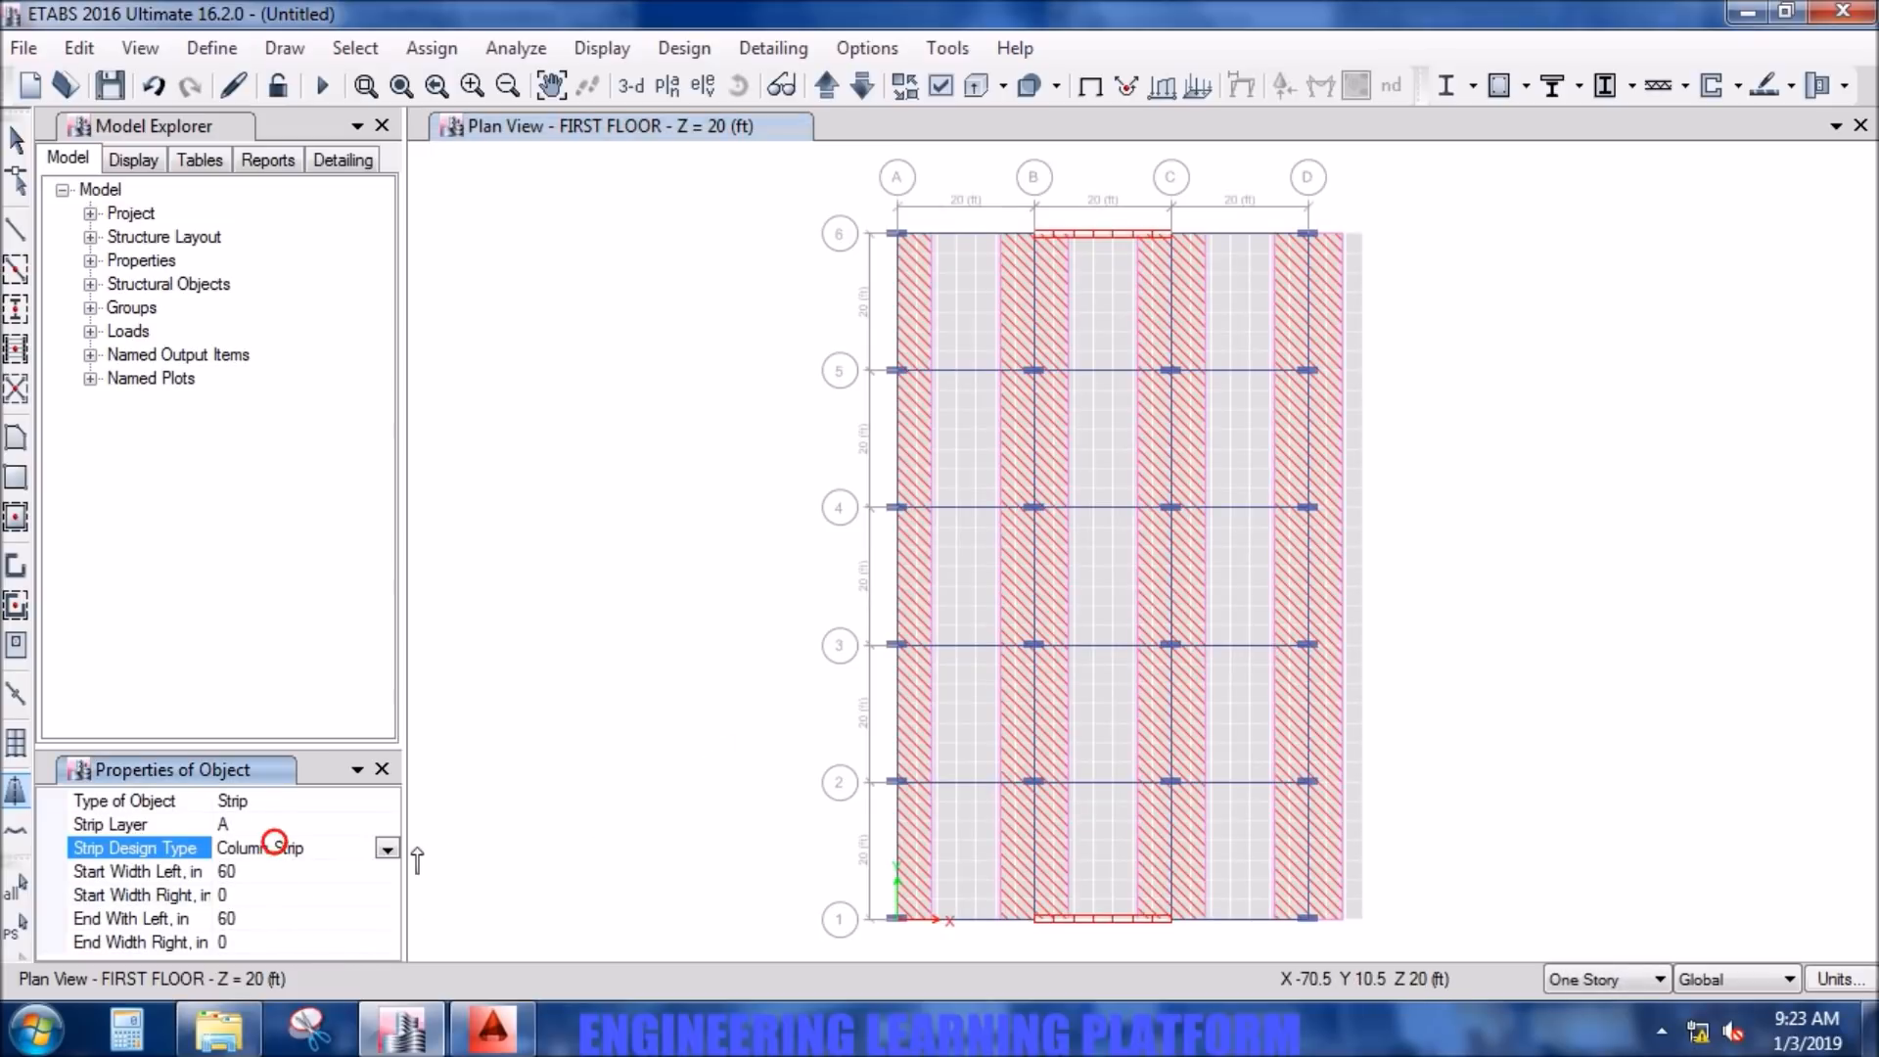
{"action": "left_click", "coordinate": [388, 850]}
{"action": "left_click", "coordinate": [309, 725]}
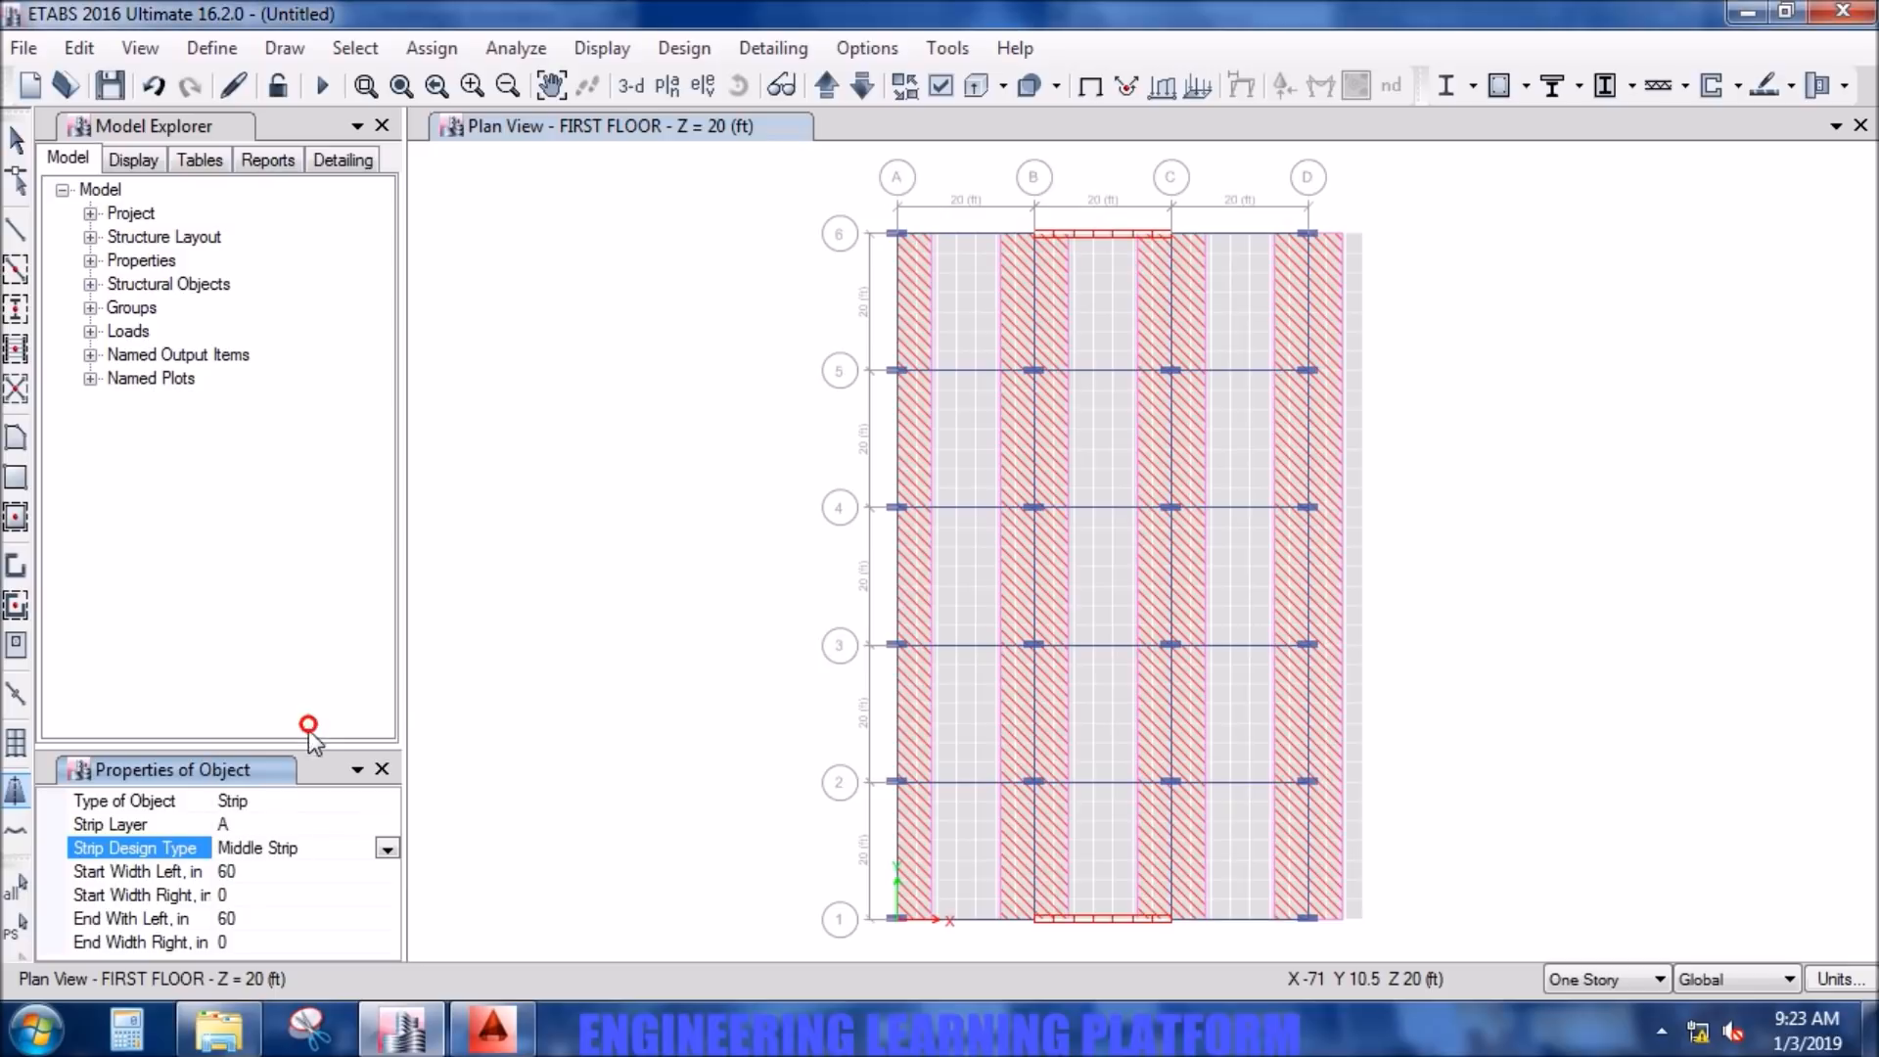
{"action": "left_click", "coordinate": [252, 892]}
{"action": "type", "text": "60"}
{"action": "left_click", "coordinate": [253, 940]}
{"action": "type", "text": "60"}
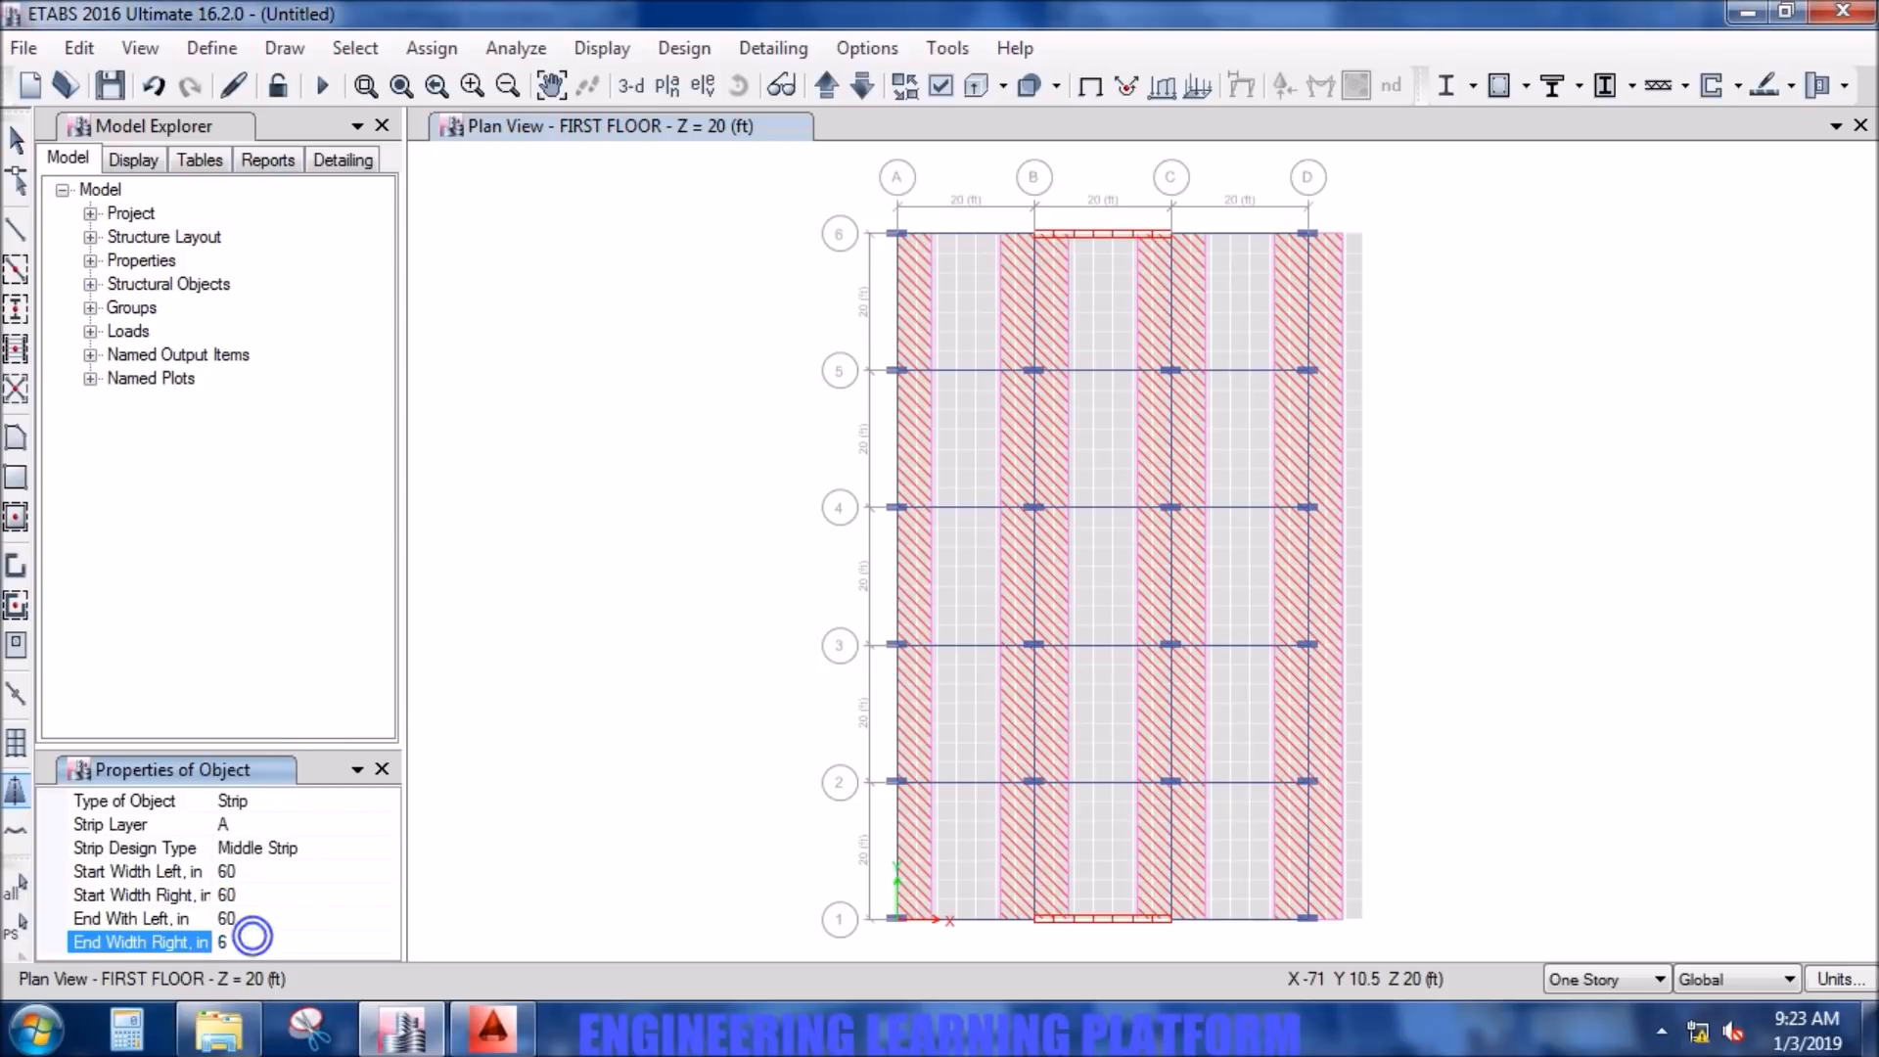
{"action": "left_click", "coordinate": [274, 897]}
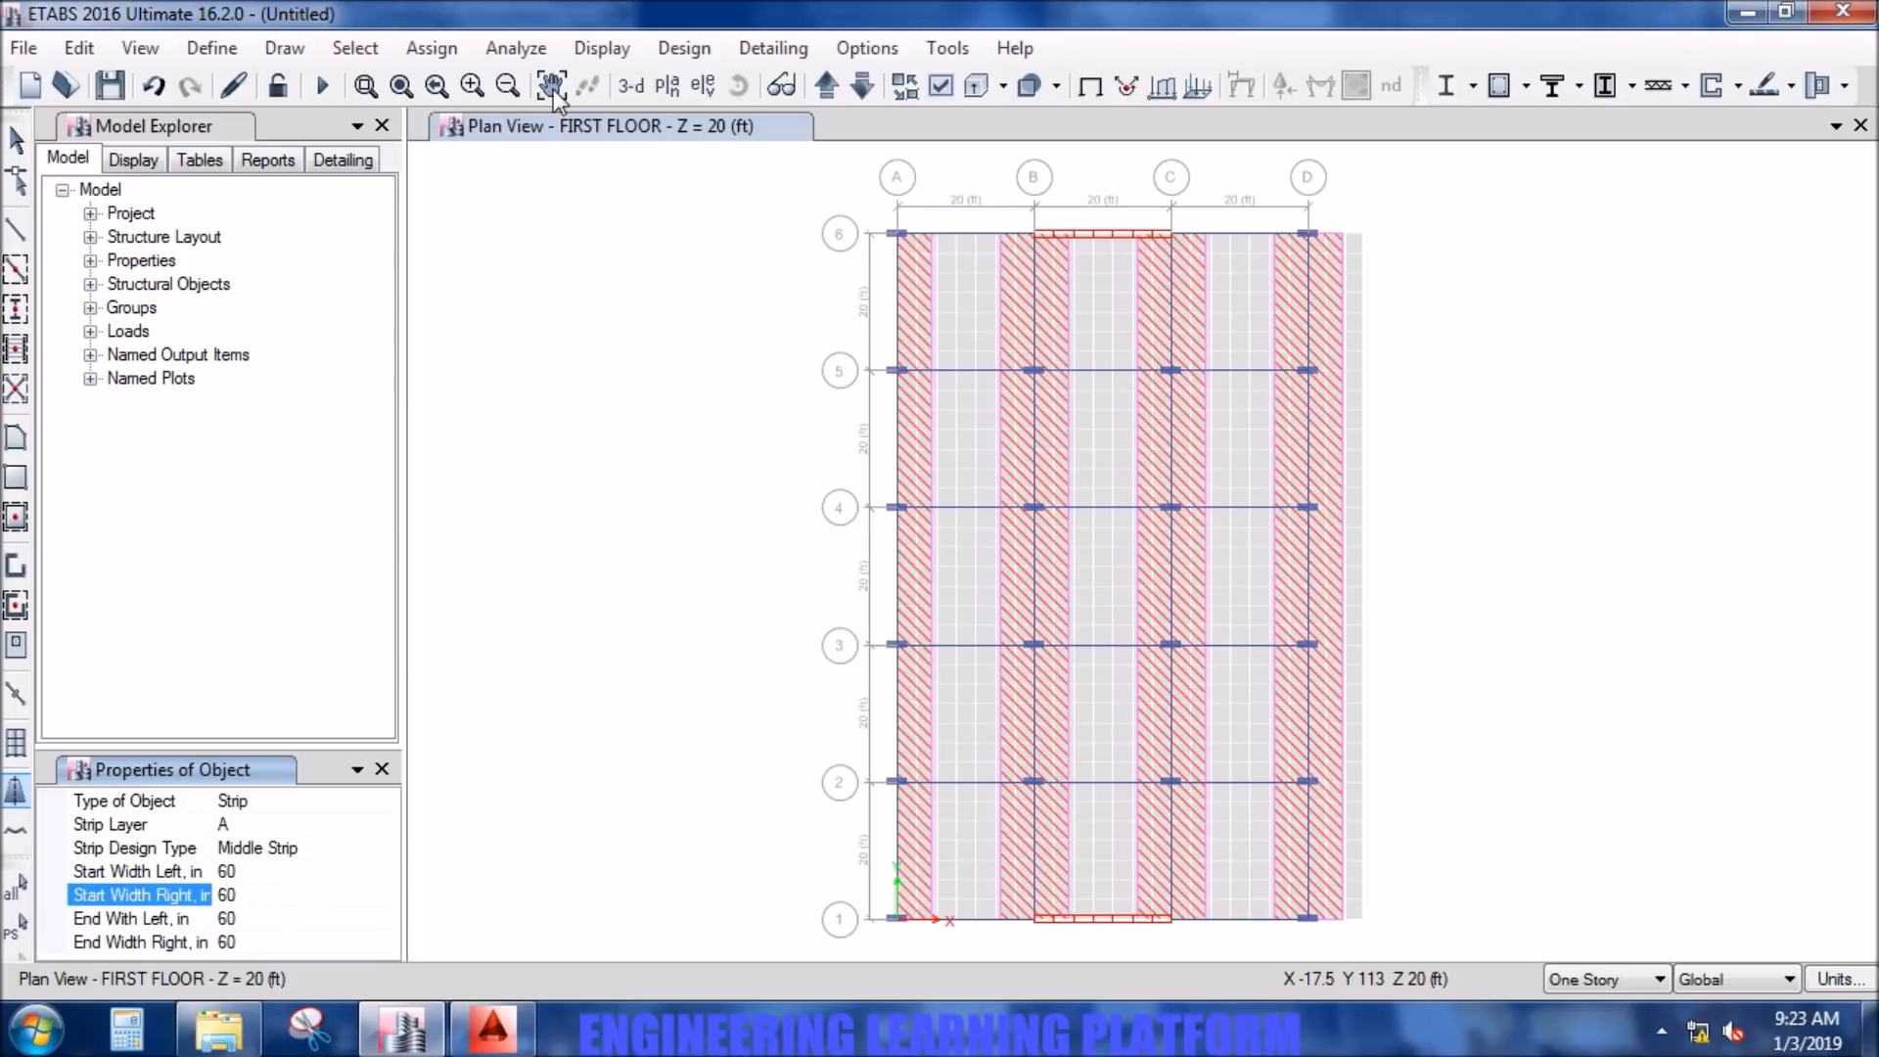
- Enable snapping to lines and frames and to line ends and midpoints
{"action": "left_click", "coordinate": [280, 57]}
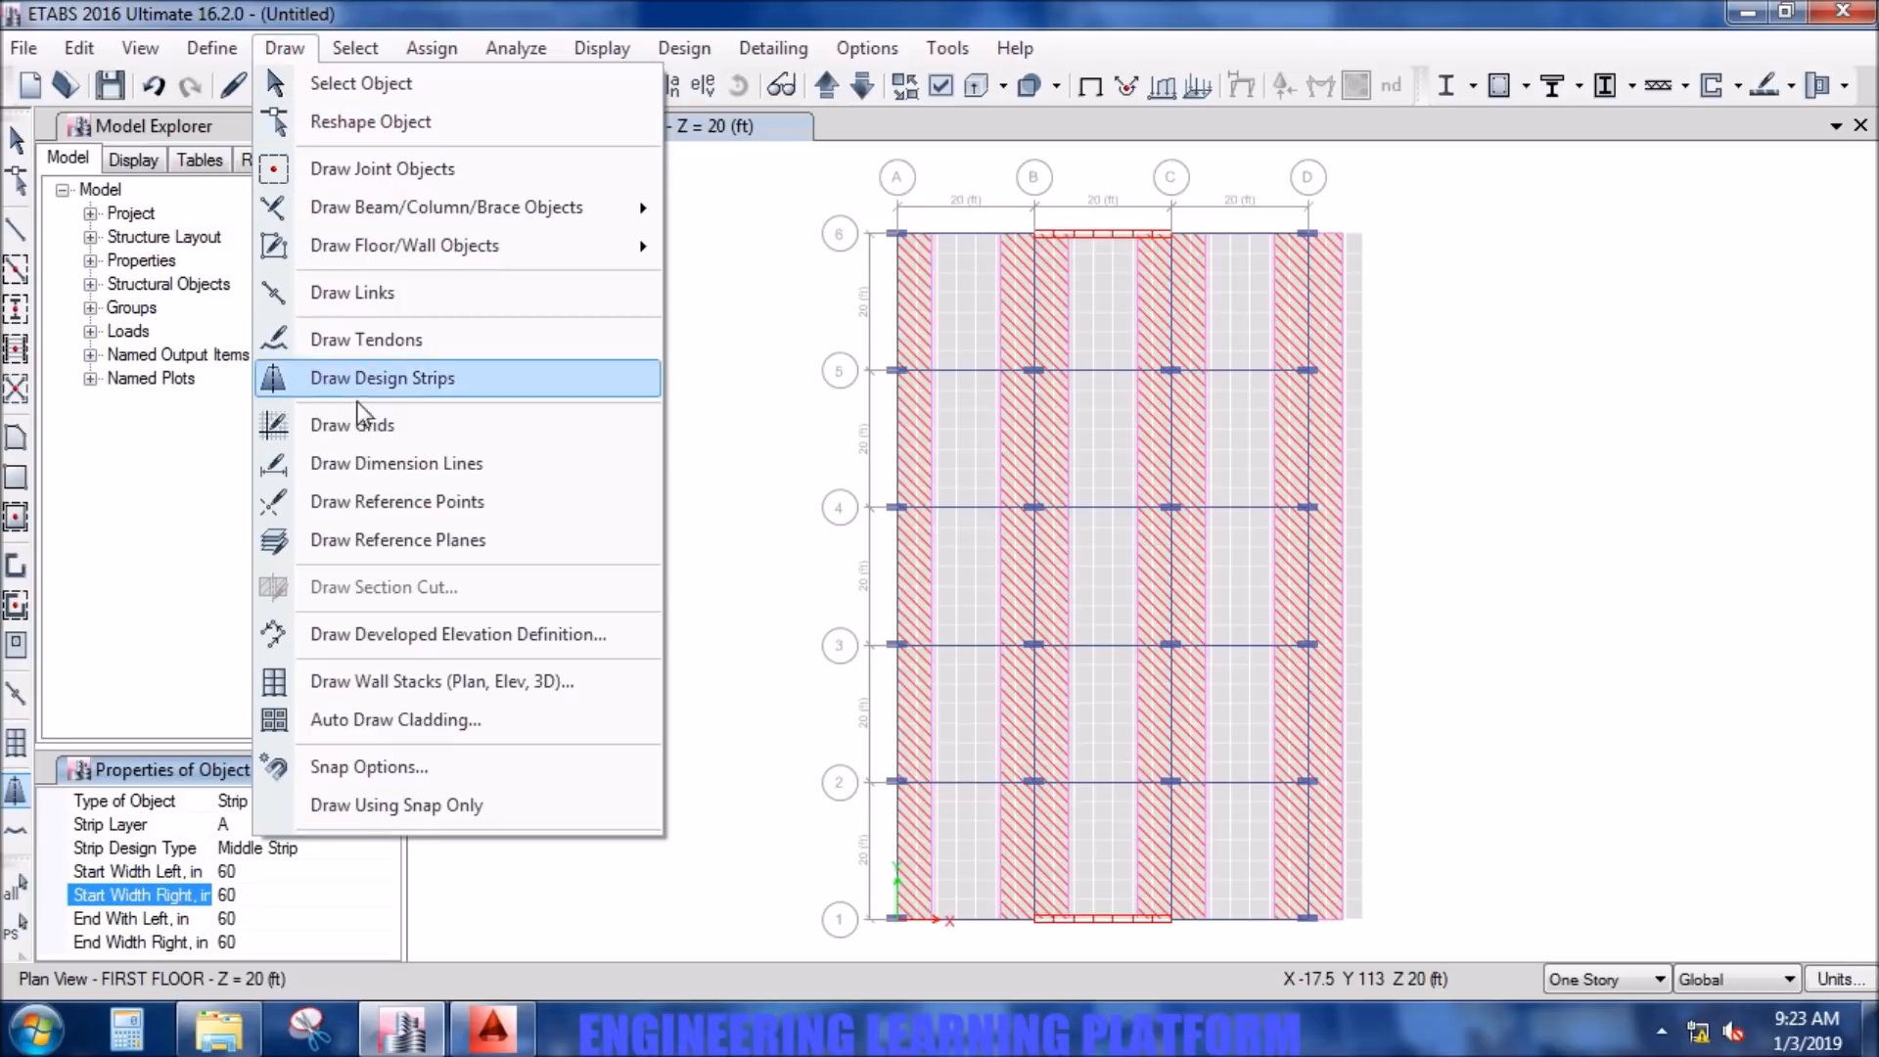
{"action": "left_click", "coordinate": [399, 766]}
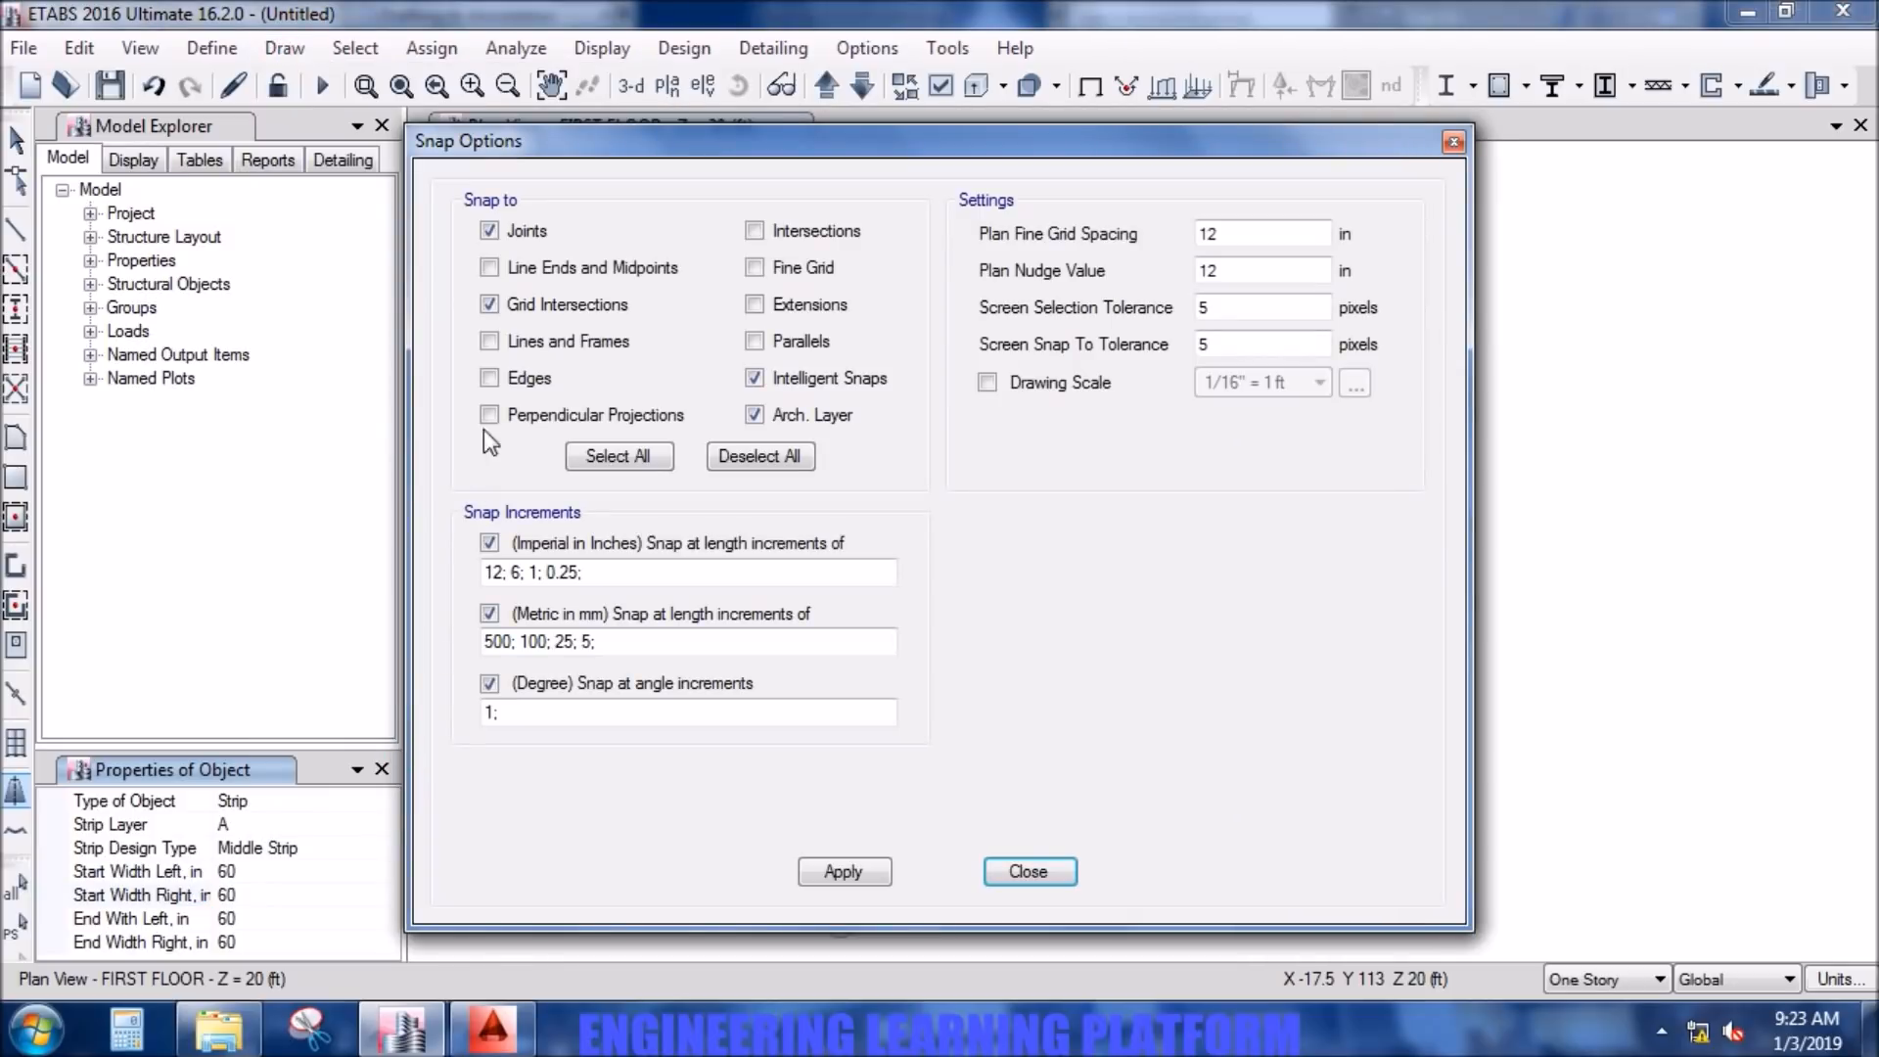
{"action": "left_click", "coordinate": [537, 342]}
{"action": "left_click", "coordinate": [538, 275]}
{"action": "left_click", "coordinate": [869, 867]}
{"action": "left_click", "coordinate": [1028, 871]}
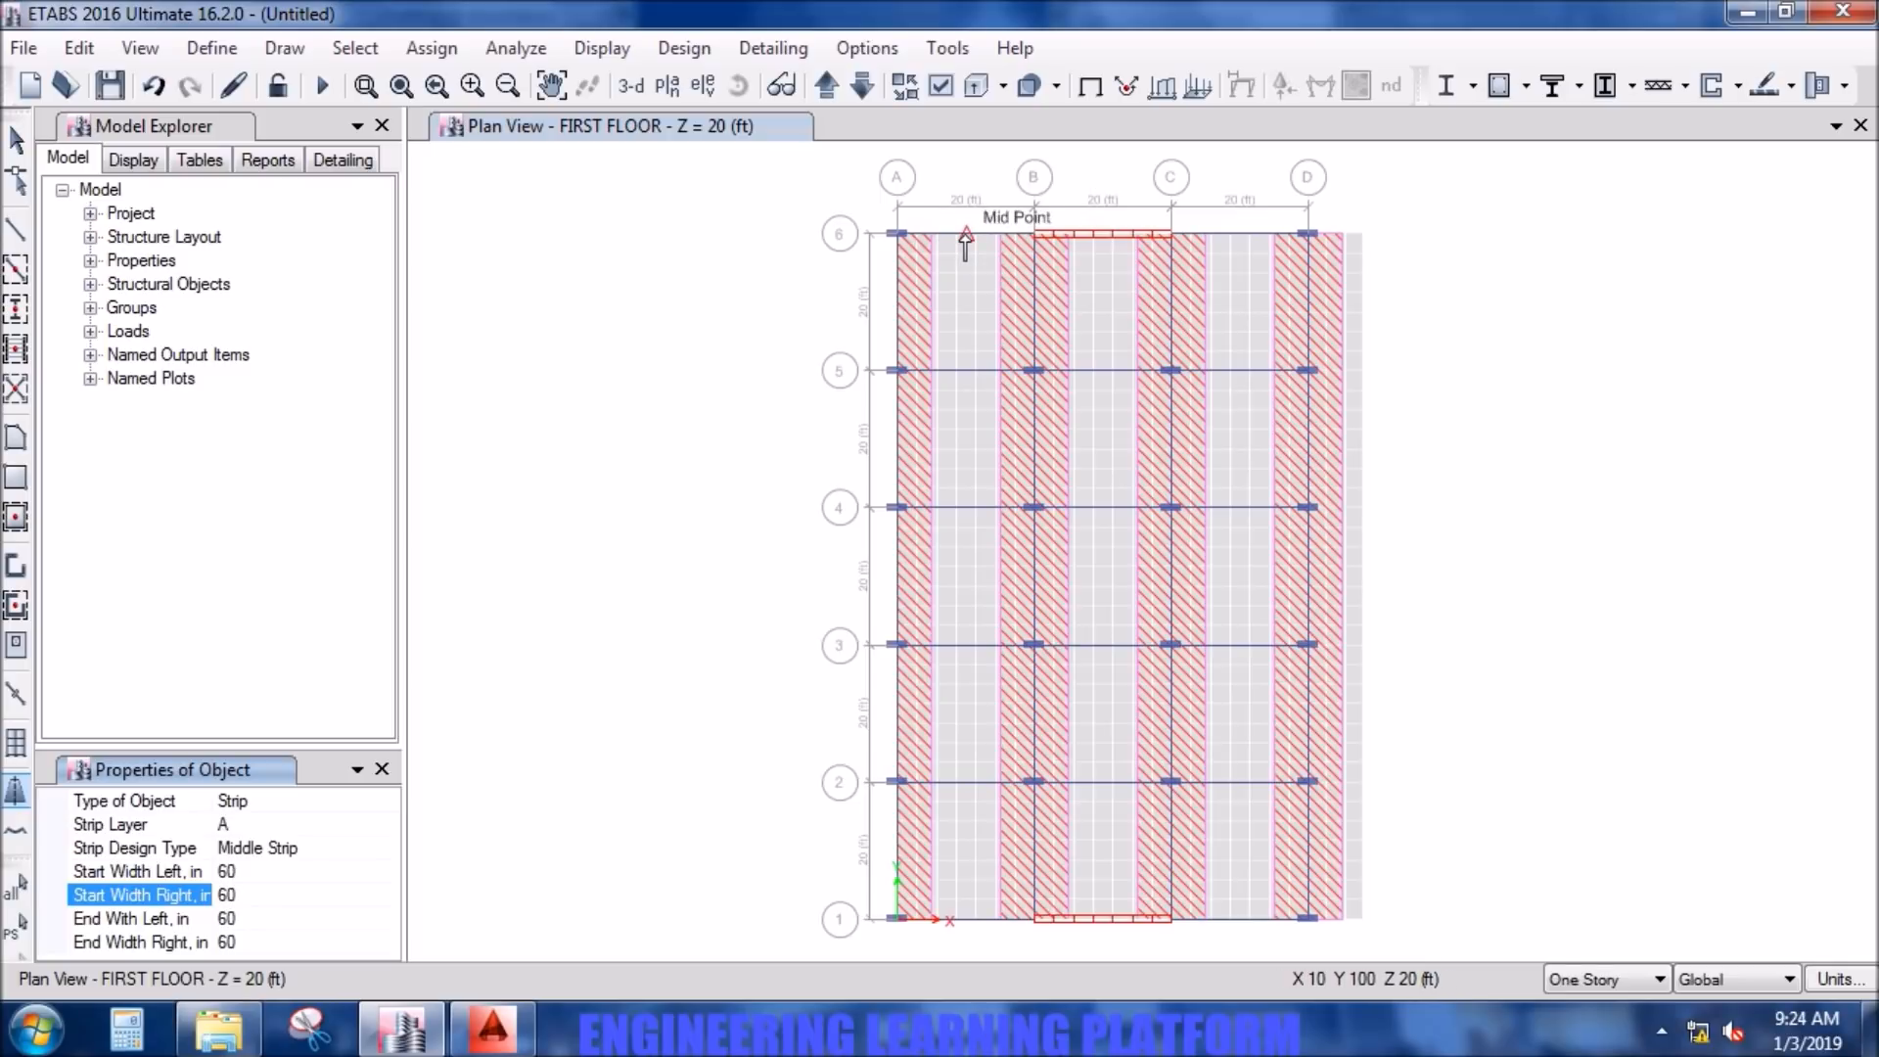
- Draw a middle strip halfway between grid lines A and B, from the midpoint on grid line 6 to the midpoint on grid line 1
{"action": "middle_click_drag", "start_coordinate": [872, 303], "coordinate": [860, 307]}
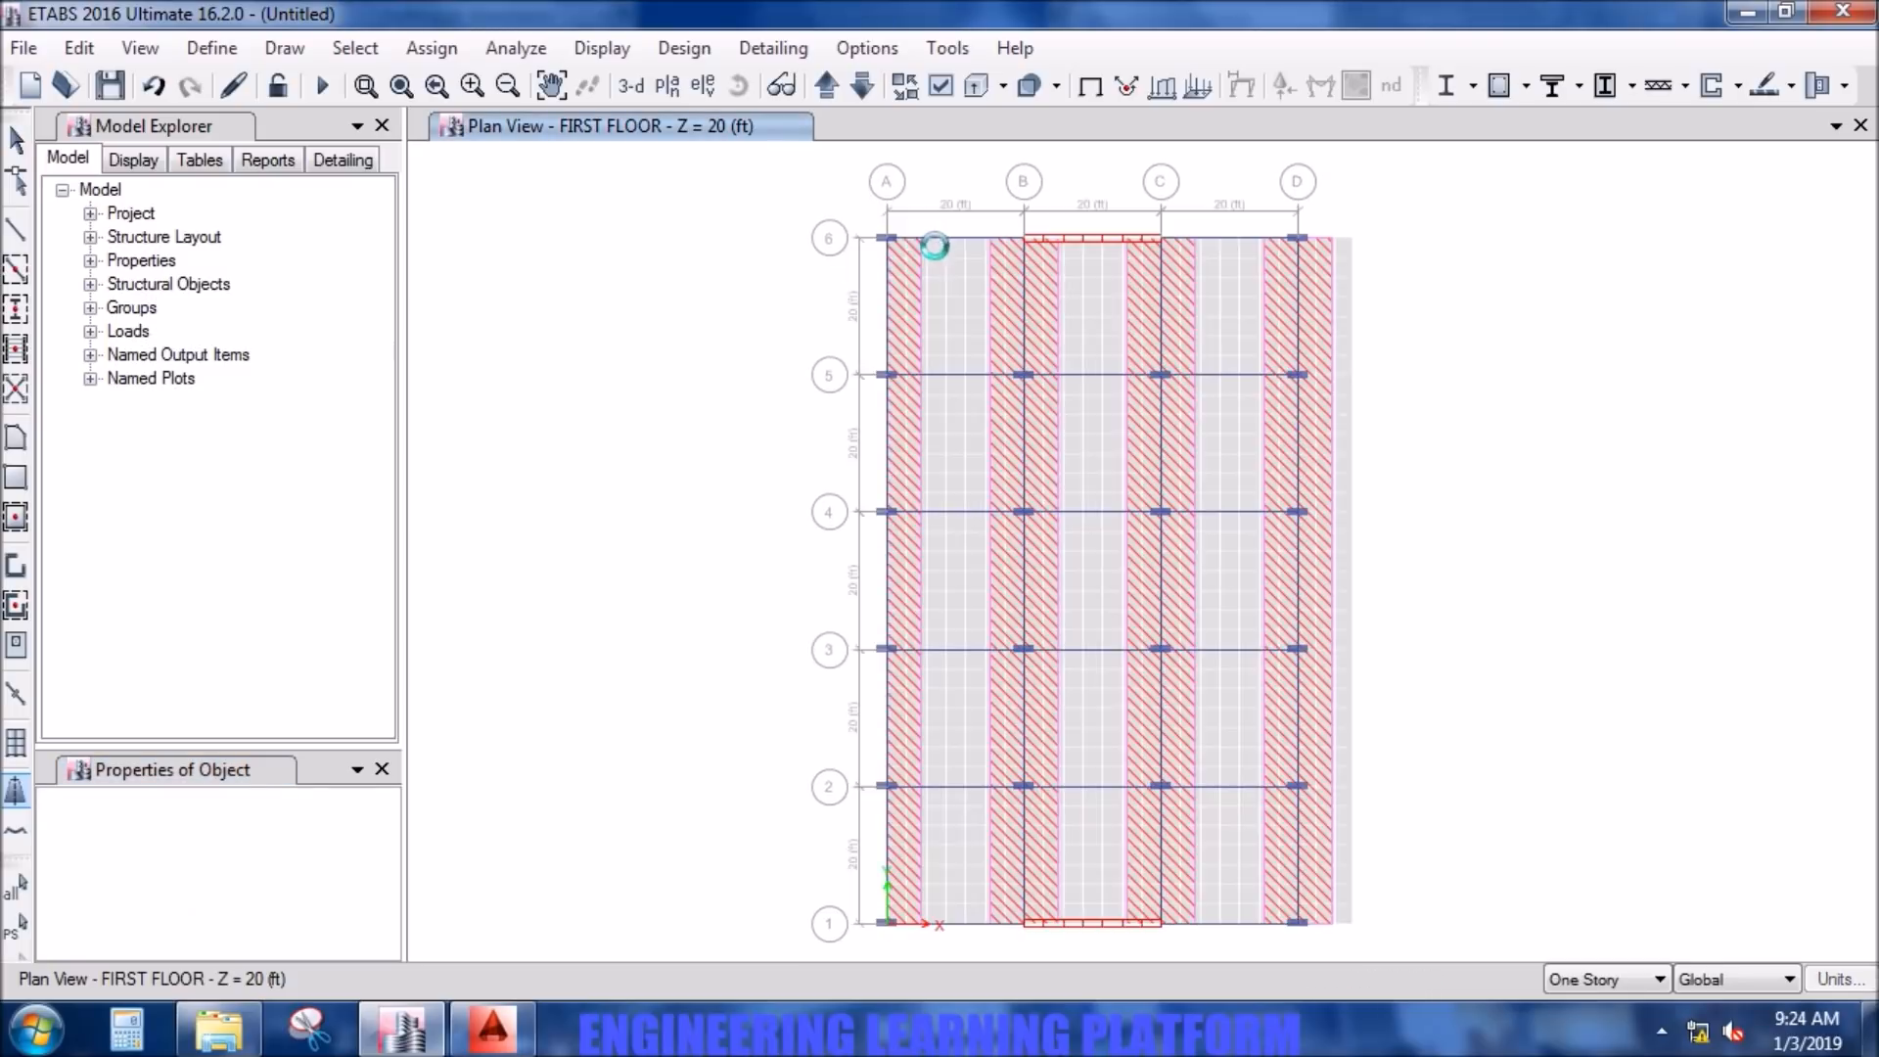
{"action": "scroll", "coordinate": [942, 256], "scroll_direction": "up", "scroll_amount": 6}
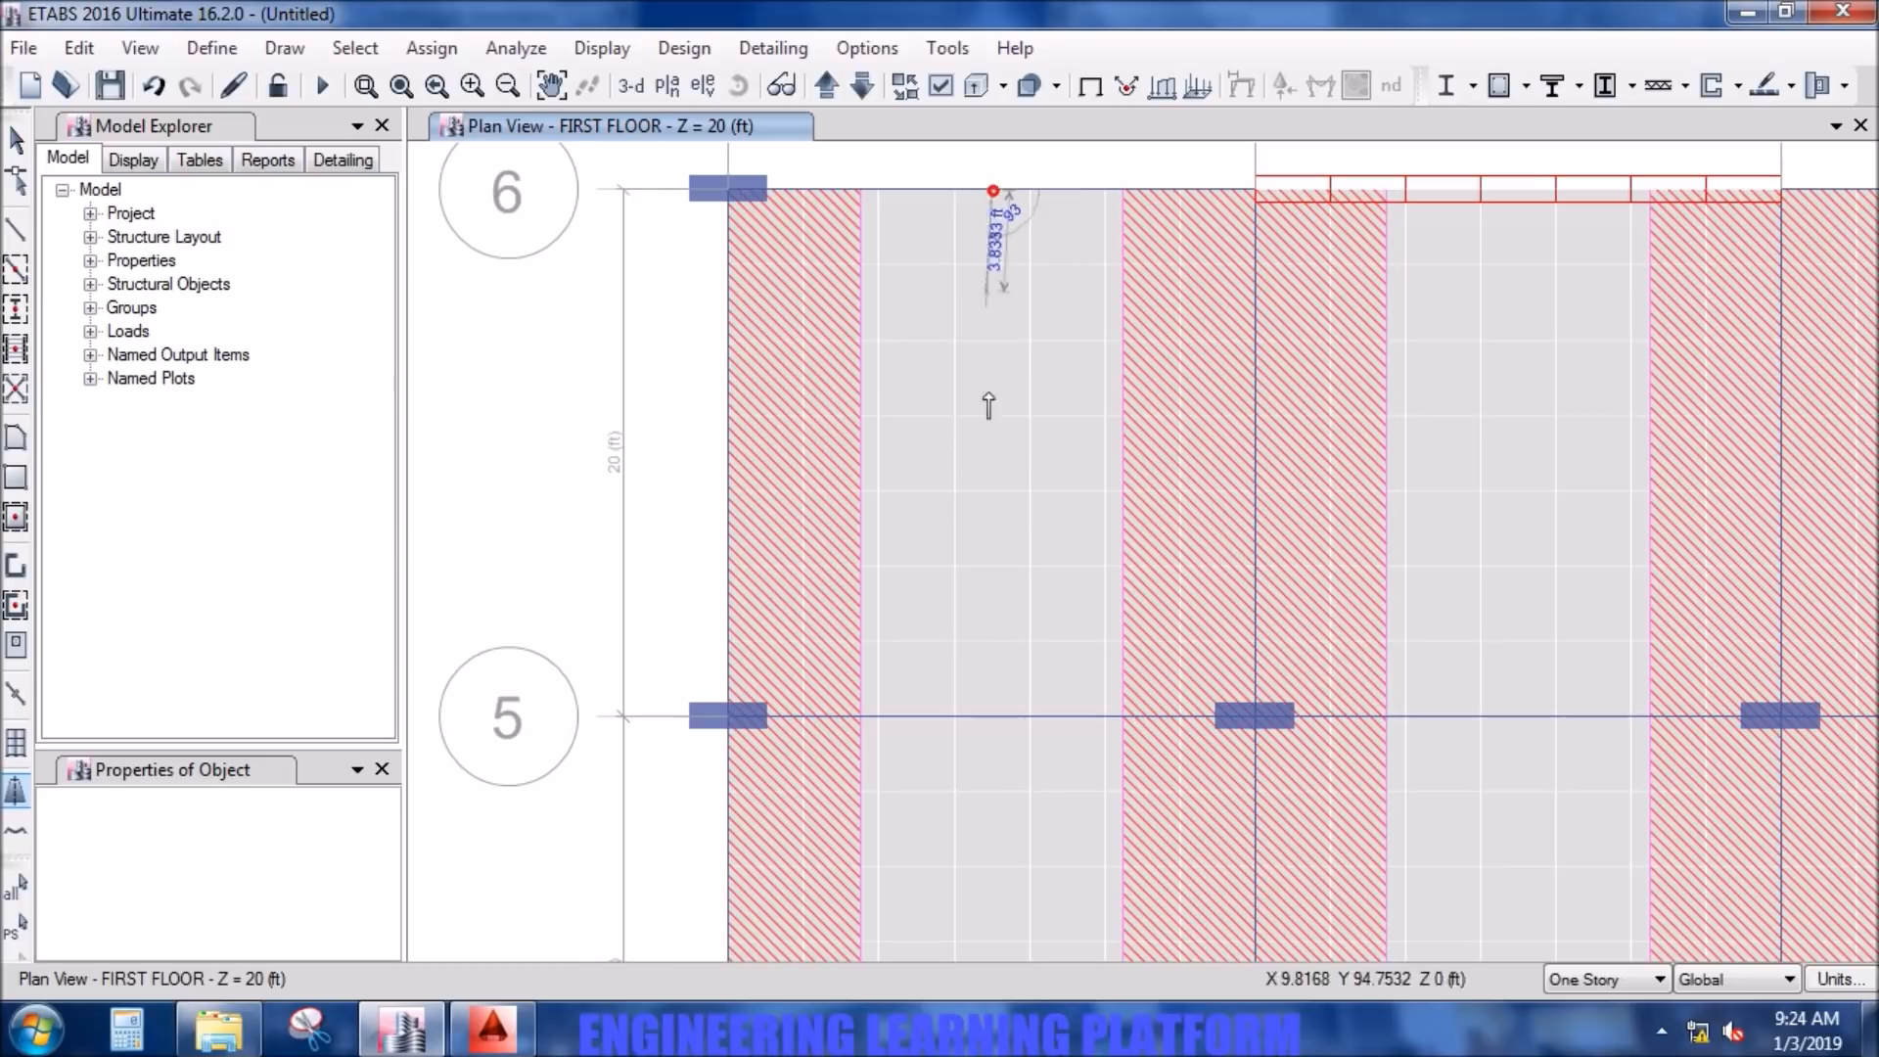
{"action": "scroll", "coordinate": [989, 558], "scroll_direction": "down", "scroll_amount": 5}
{"action": "scroll", "coordinate": [969, 602], "scroll_direction": "up", "scroll_amount": 5}
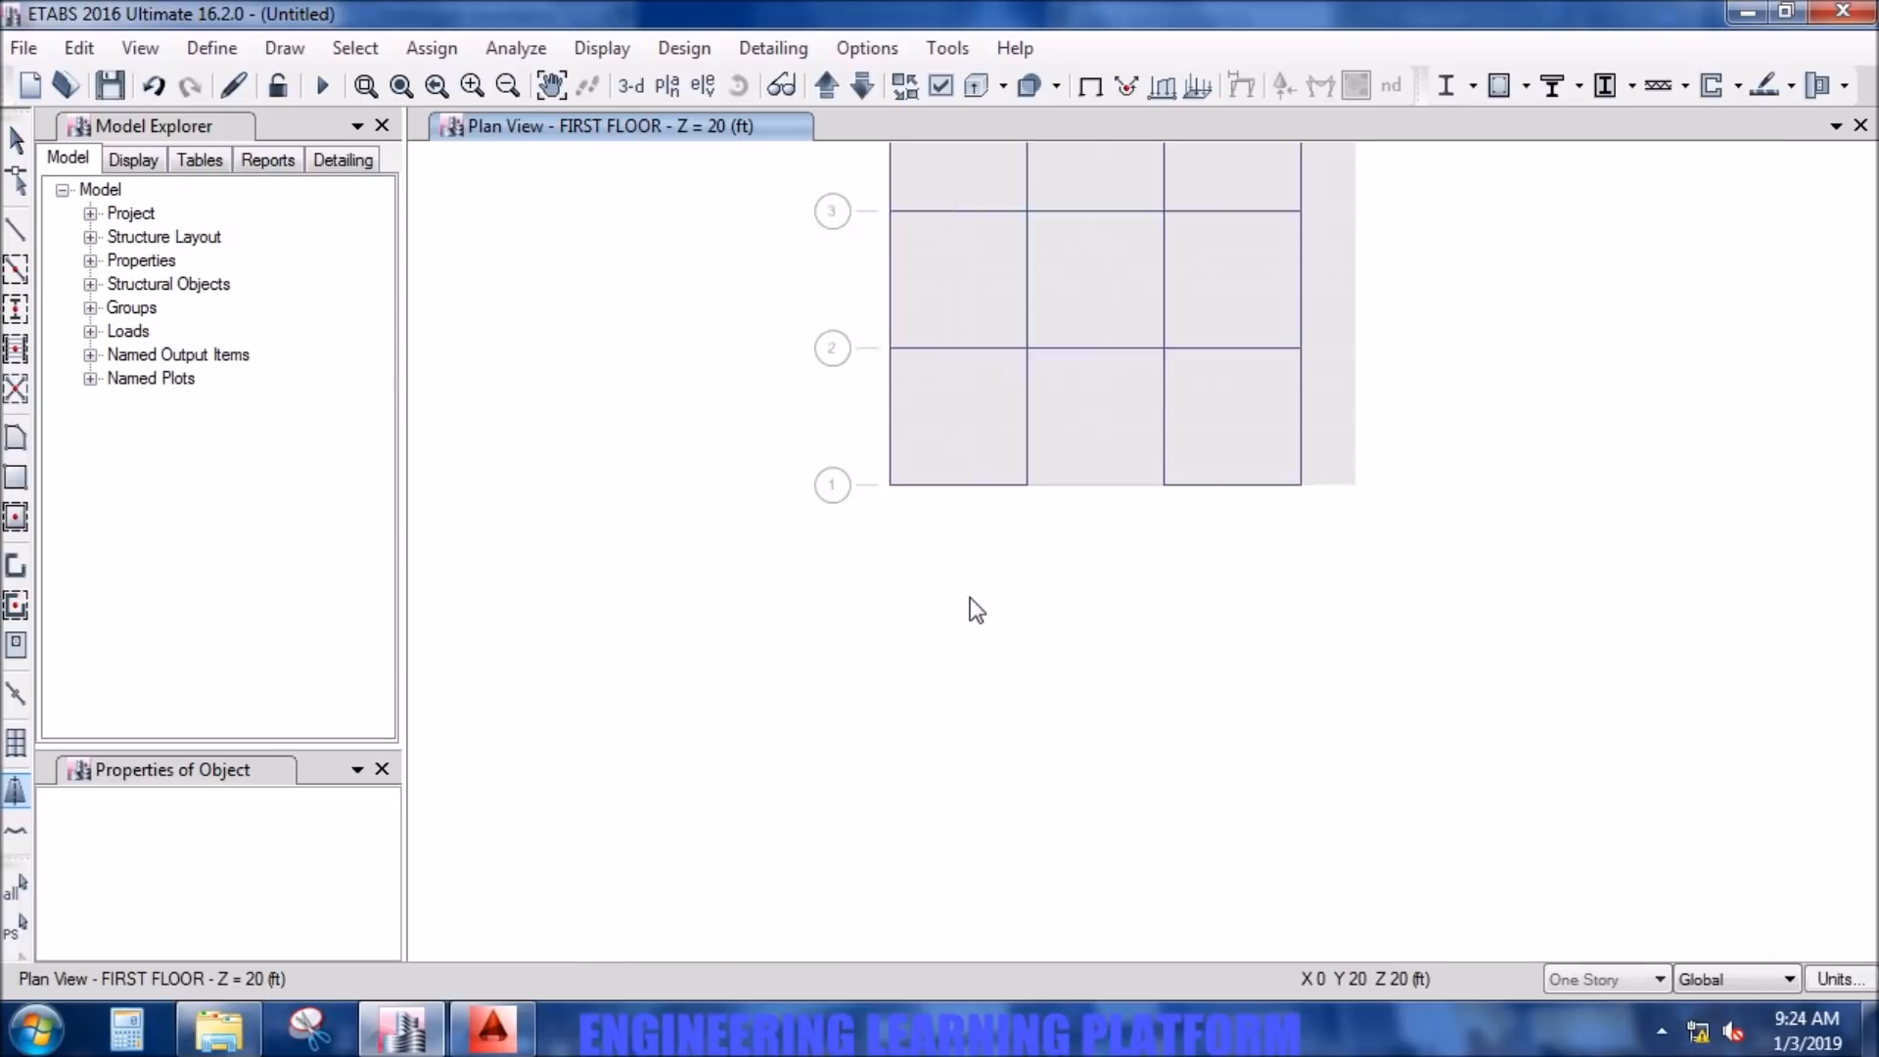
{"action": "scroll", "coordinate": [937, 570], "scroll_direction": "up", "scroll_amount": 5}
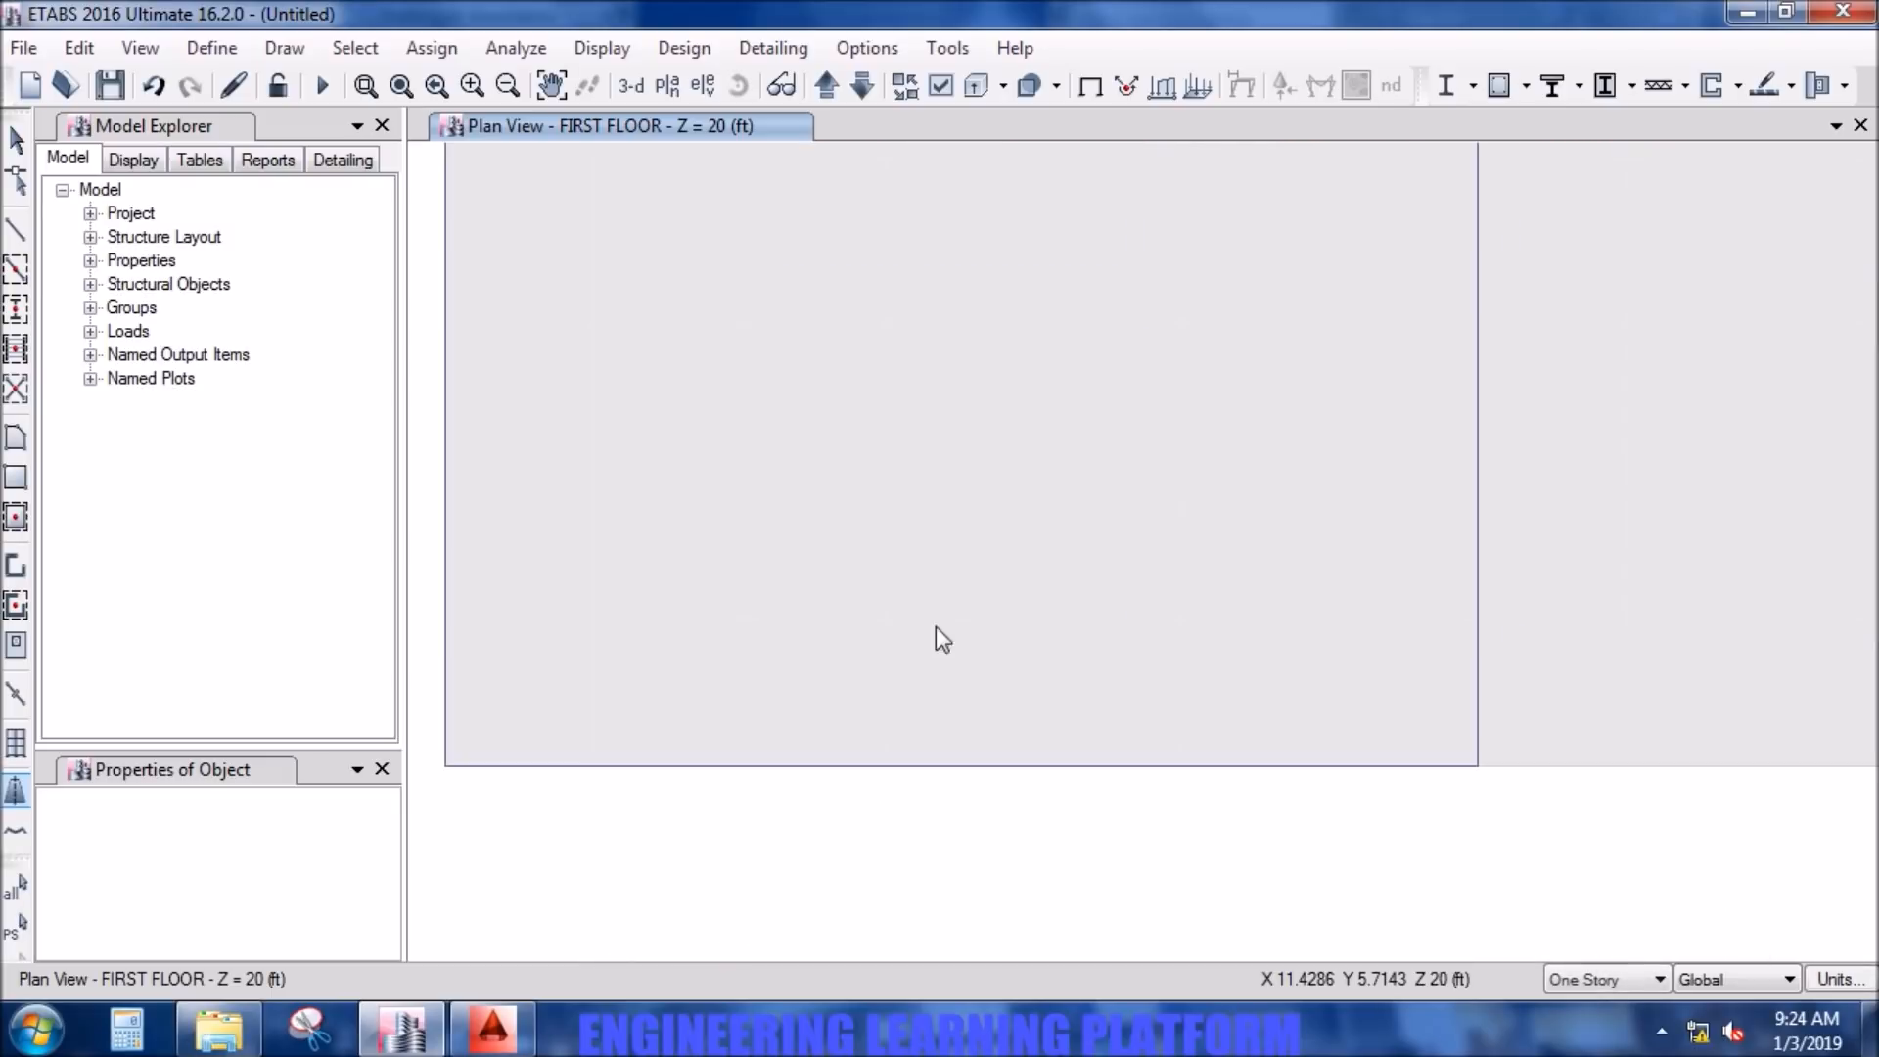
{"action": "left_click_drag", "start_coordinate": [912, 788], "coordinate": [982, 770]}
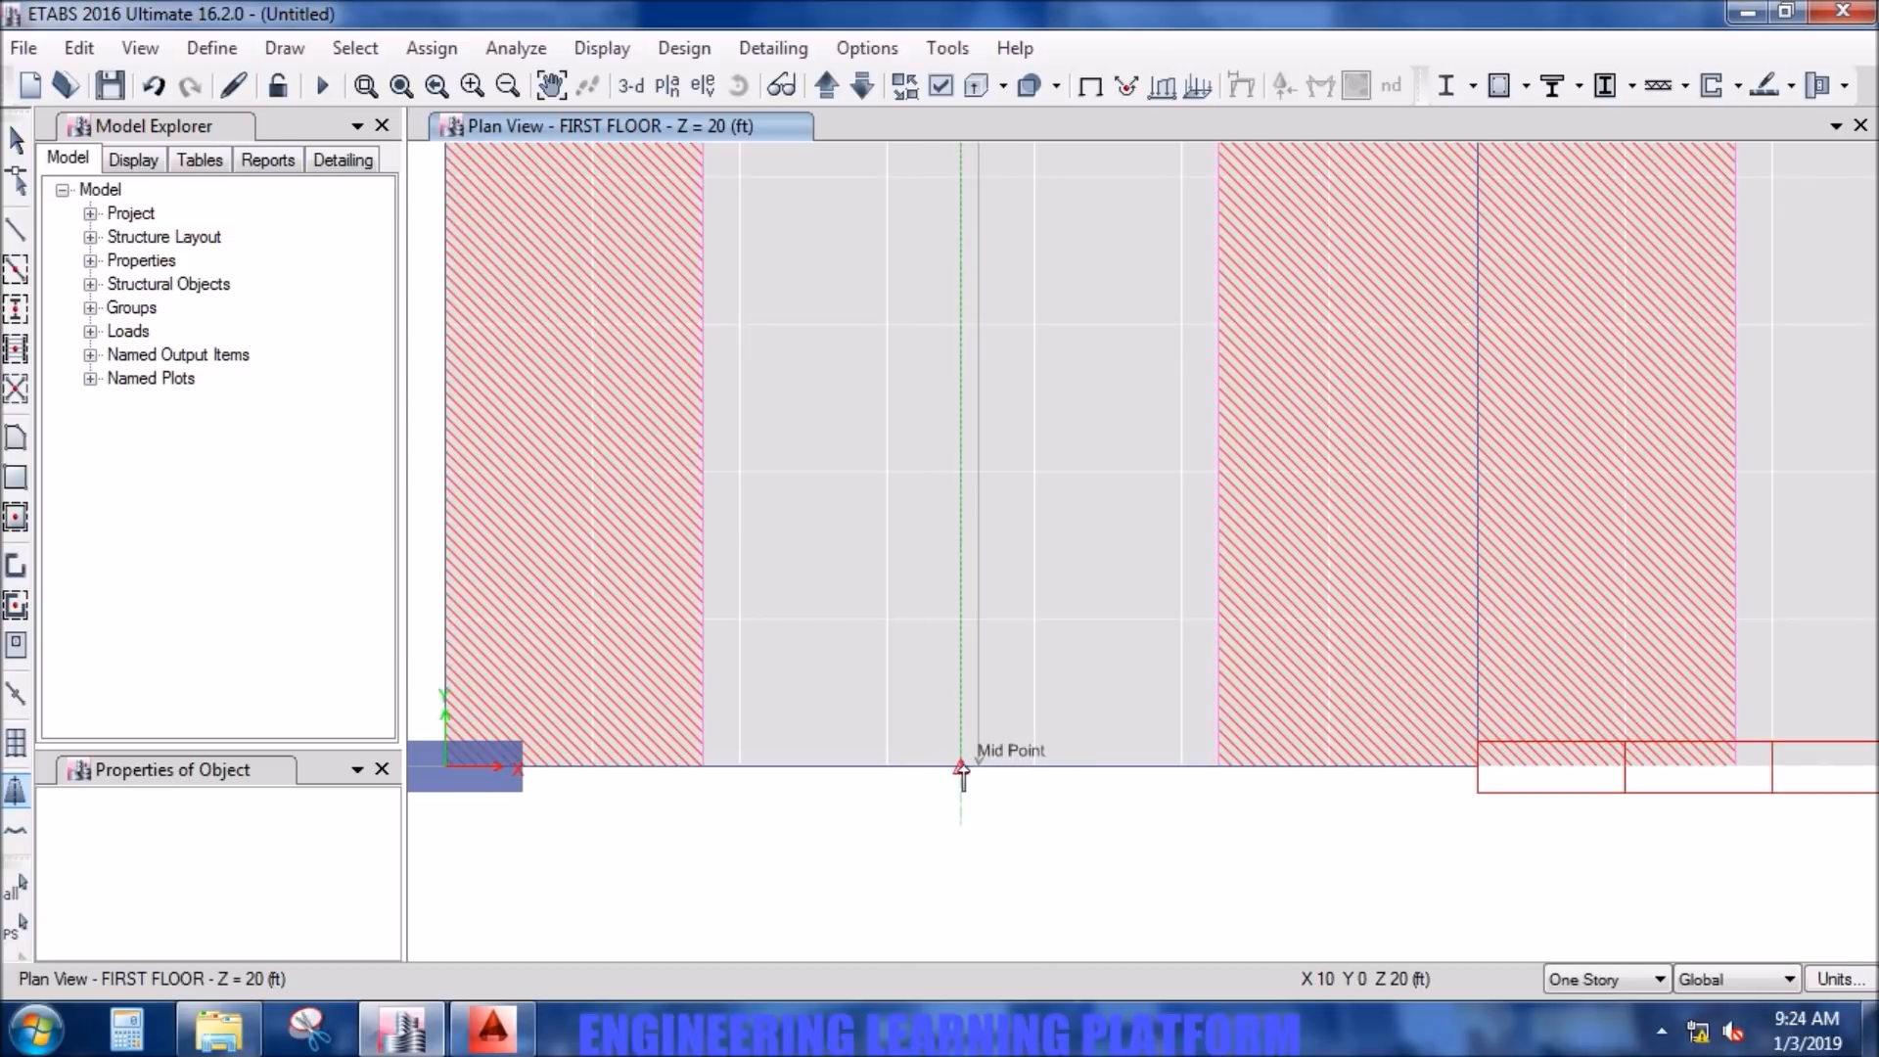
{"action": "left_click", "coordinate": [962, 767]}
{"action": "right_click", "coordinate": [964, 767]}
- Draw a middle strip halfway between grid lines B and C, from grid line 6 down to grid line 1
{"action": "scroll", "coordinate": [1072, 855], "scroll_direction": "down", "scroll_amount": 6}
{"action": "middle_click_drag", "start_coordinate": [1349, 433], "coordinate": [1165, 726]}
{"action": "mouse_move", "coordinate": [1177, 284]}
{"action": "middle_mouse_down"}
{"action": "mouse_move", "coordinate": [1175, 499]}
{"action": "mouse_move", "coordinate": [1076, 786]}
{"action": "middle_mouse_up"}
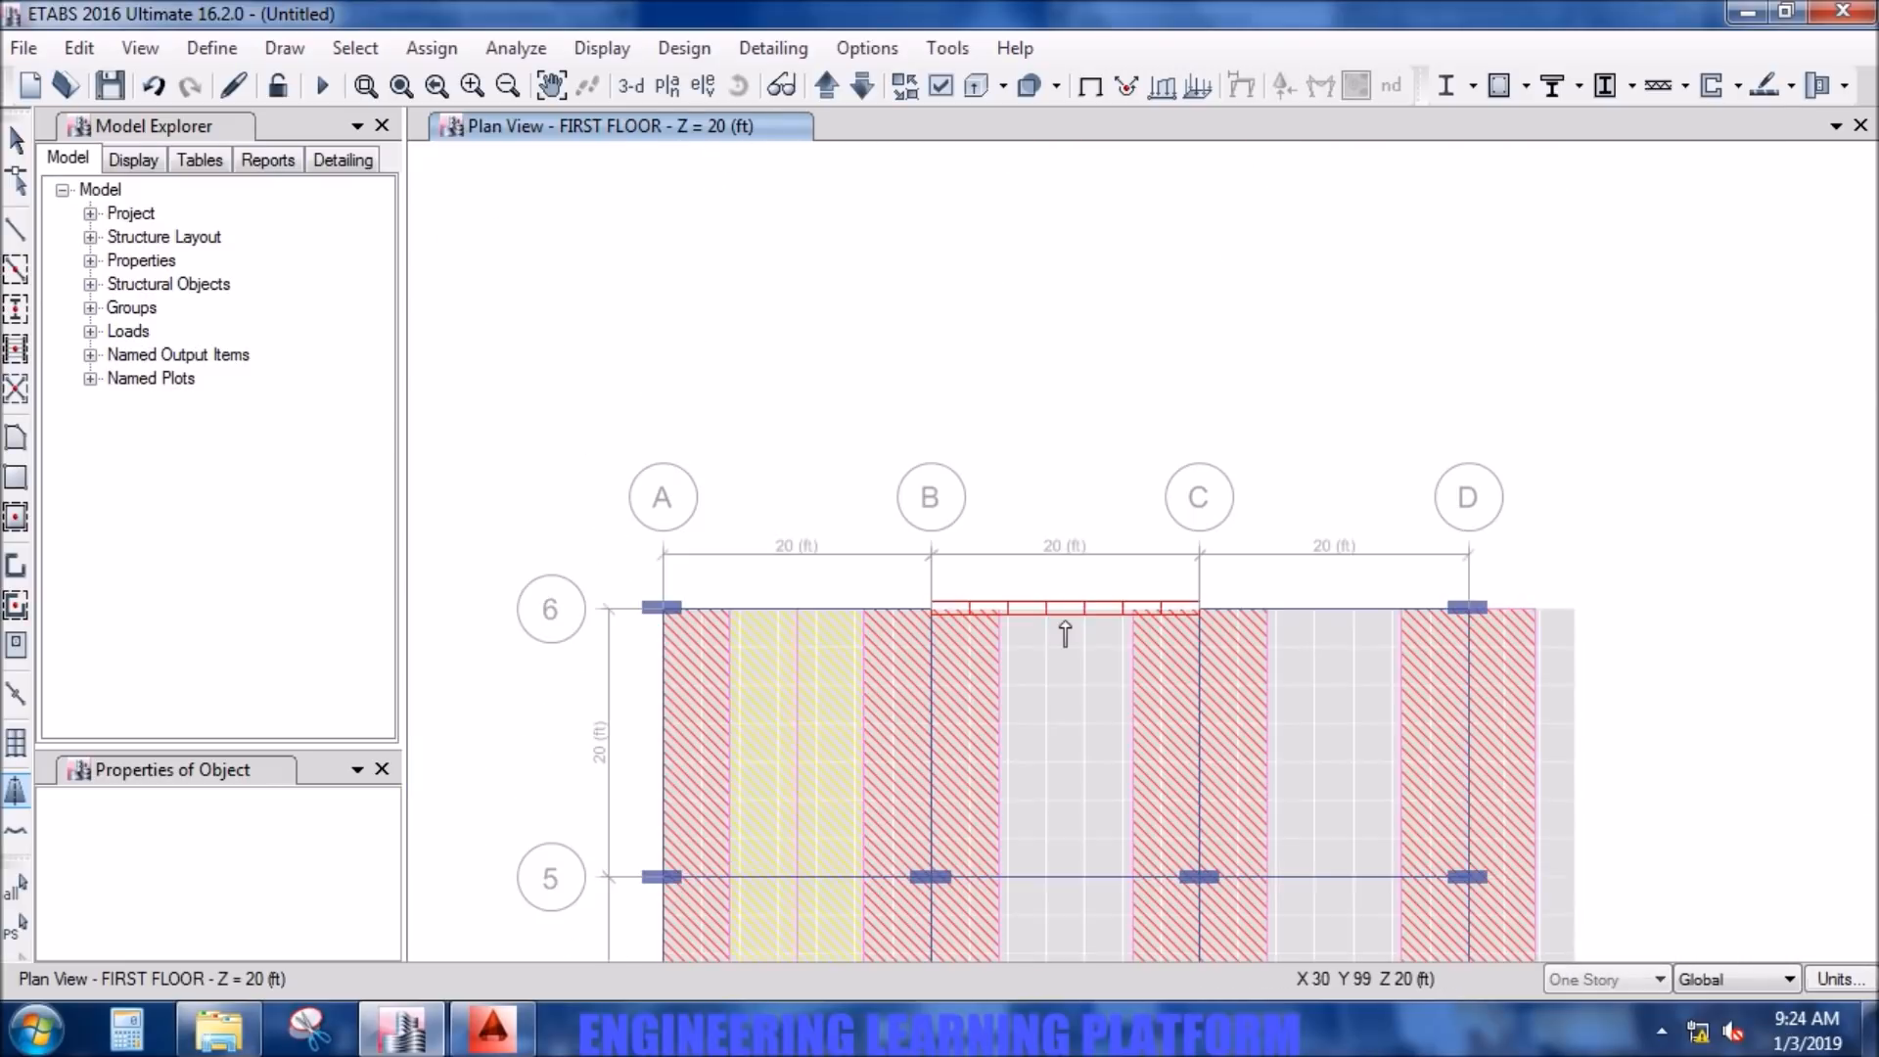
{"action": "scroll", "coordinate": [1065, 635], "scroll_direction": "up", "scroll_amount": 3}
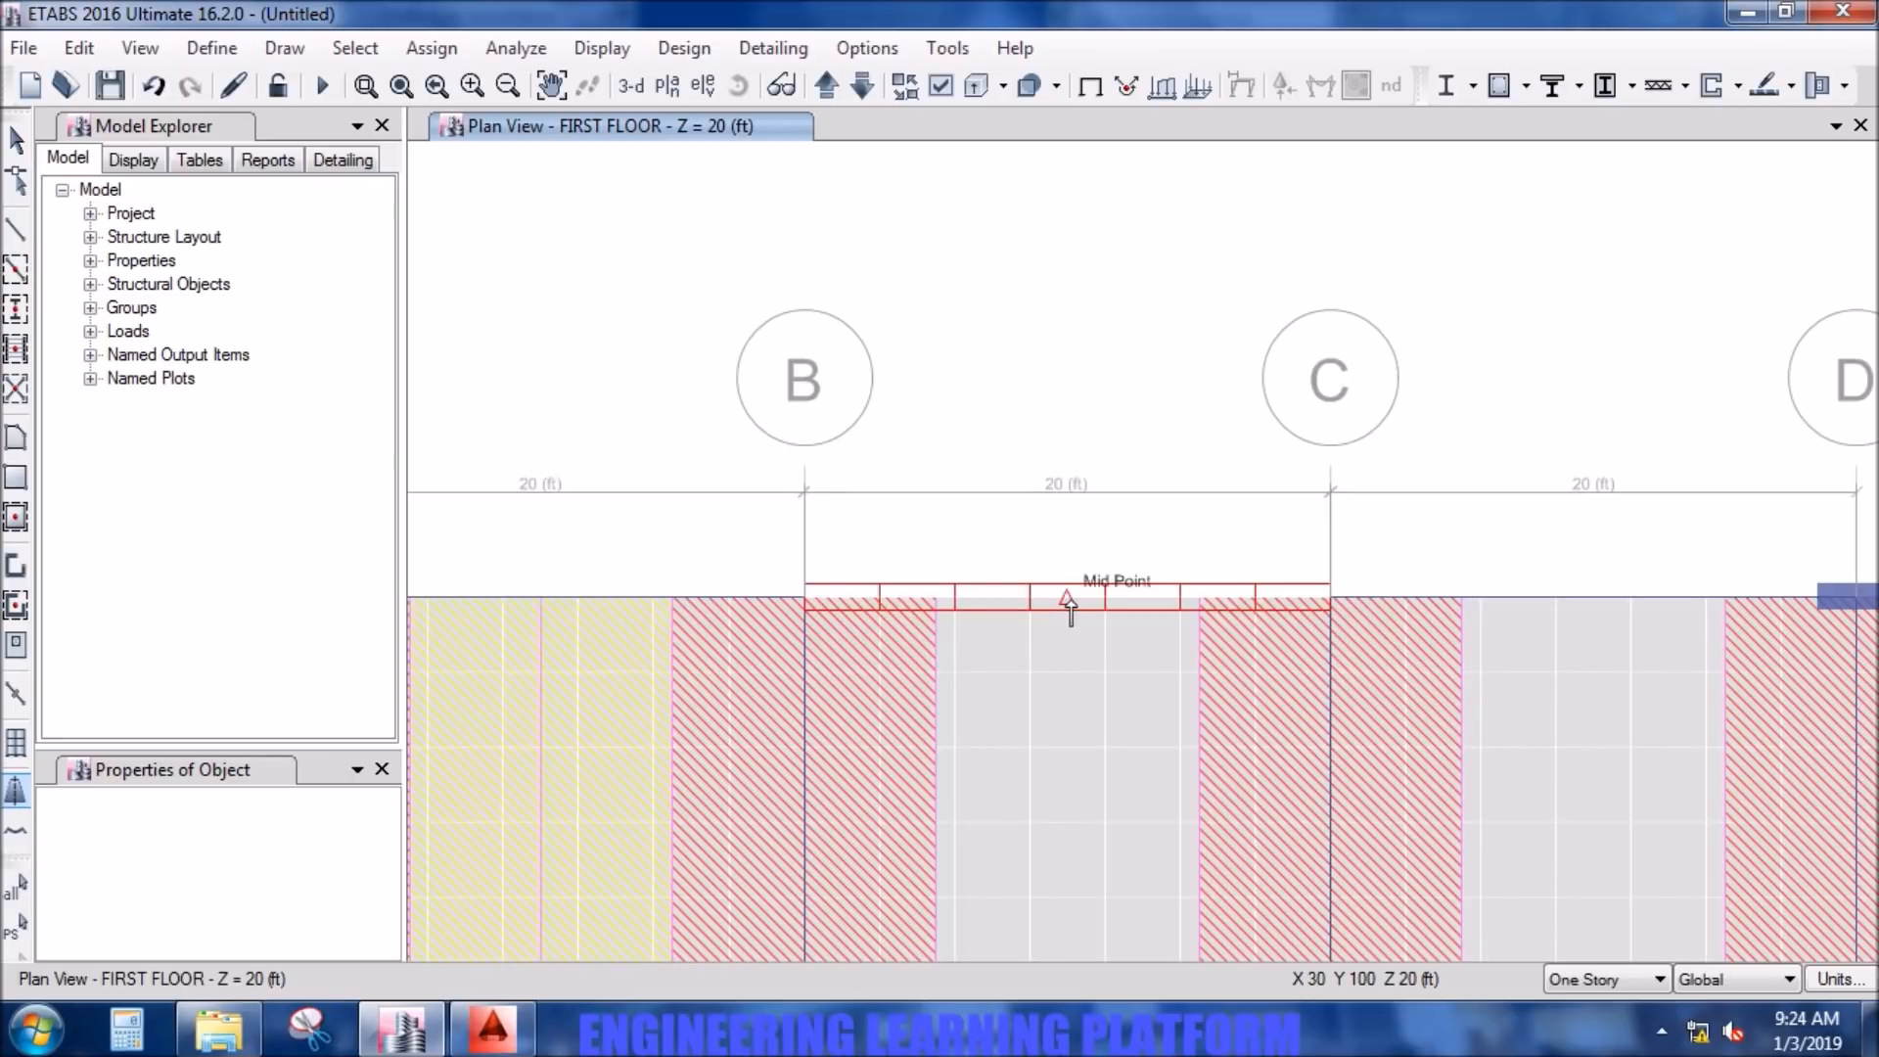
{"action": "scroll", "coordinate": [1061, 604], "scroll_direction": "down", "scroll_amount": 8}
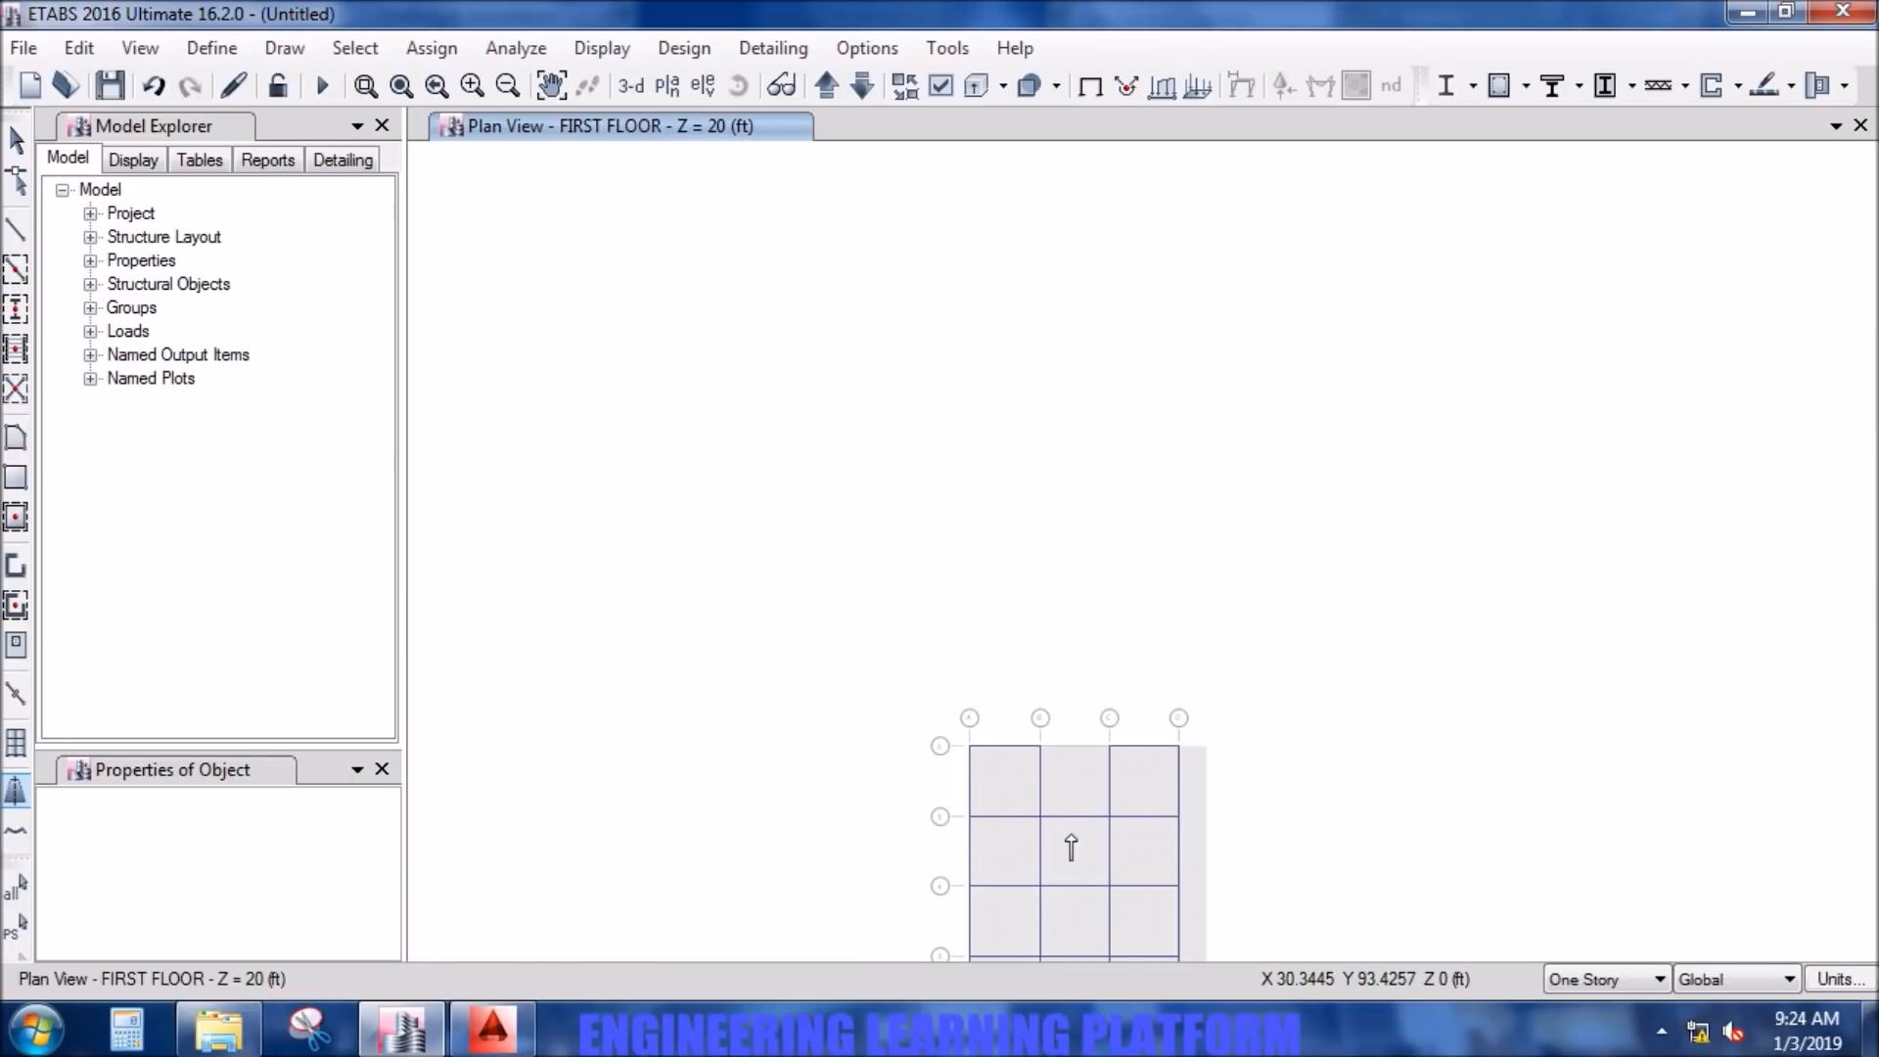
{"action": "middle_click_drag", "start_coordinate": [1078, 848], "coordinate": [1052, 604]}
{"action": "scroll", "coordinate": [1022, 868], "scroll_direction": "up", "scroll_amount": 5}
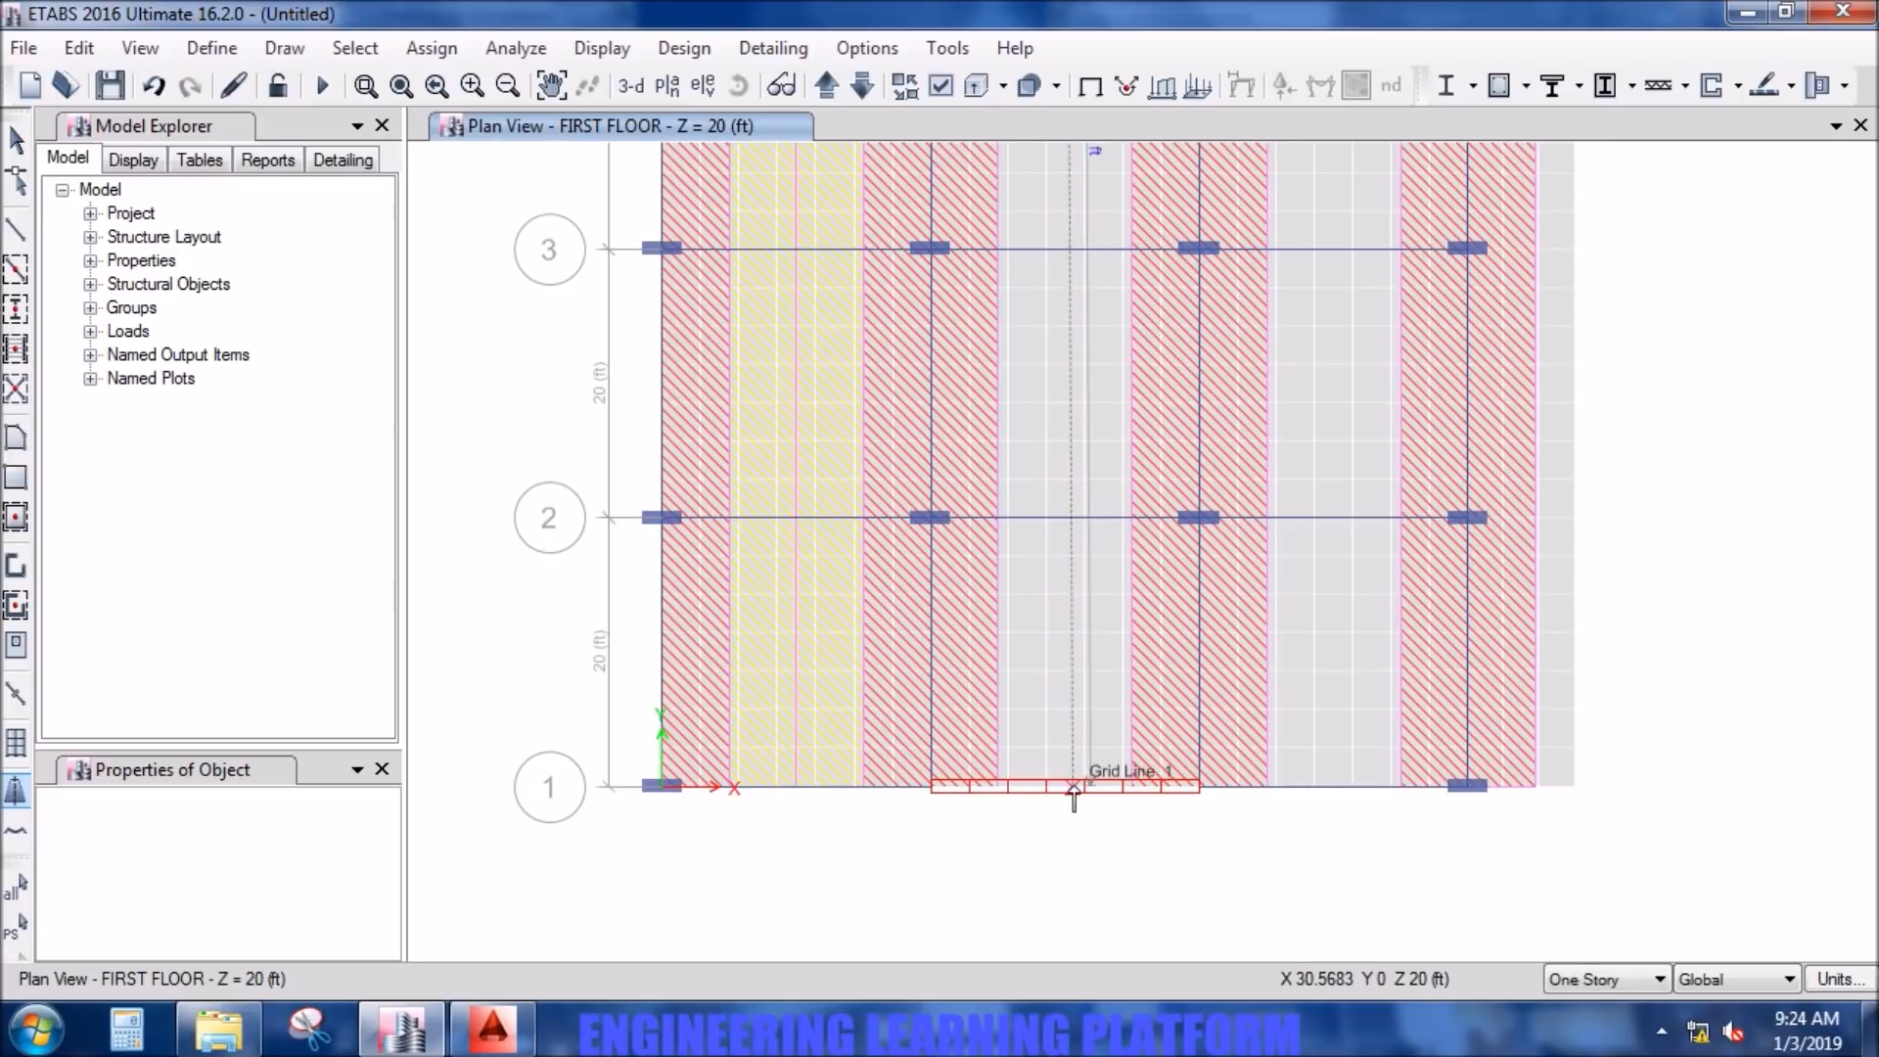
{"action": "left_click", "coordinate": [1069, 793]}
- Draw a middle strip halfway between grid lines C and D, from grid line 6 down to grid line 1
{"action": "middle_click_drag", "start_coordinate": [1295, 409], "coordinate": [1170, 1028]}
{"action": "scroll", "coordinate": [1194, 309], "scroll_direction": "down", "scroll_amount": 3}
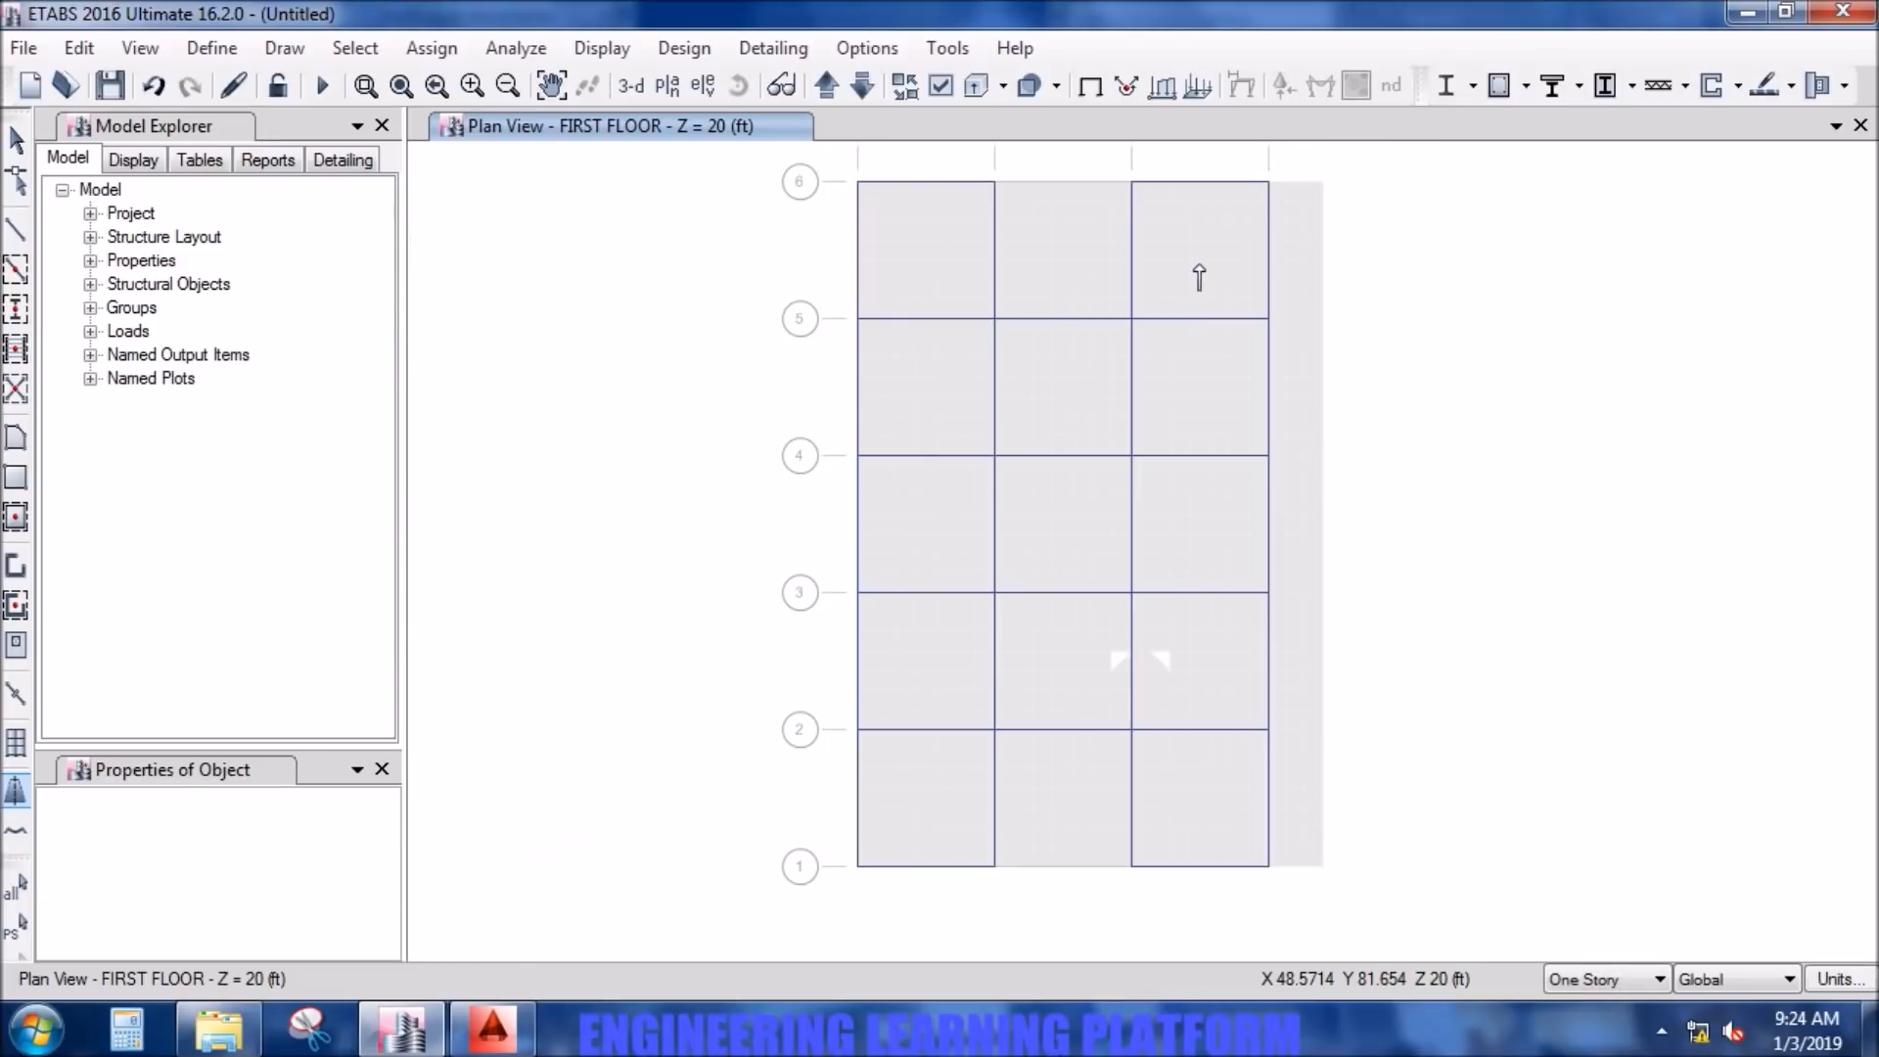
{"action": "middle_click_drag", "start_coordinate": [1217, 303], "coordinate": [1195, 488]}
{"action": "scroll", "coordinate": [1174, 386], "scroll_direction": "up", "scroll_amount": 4}
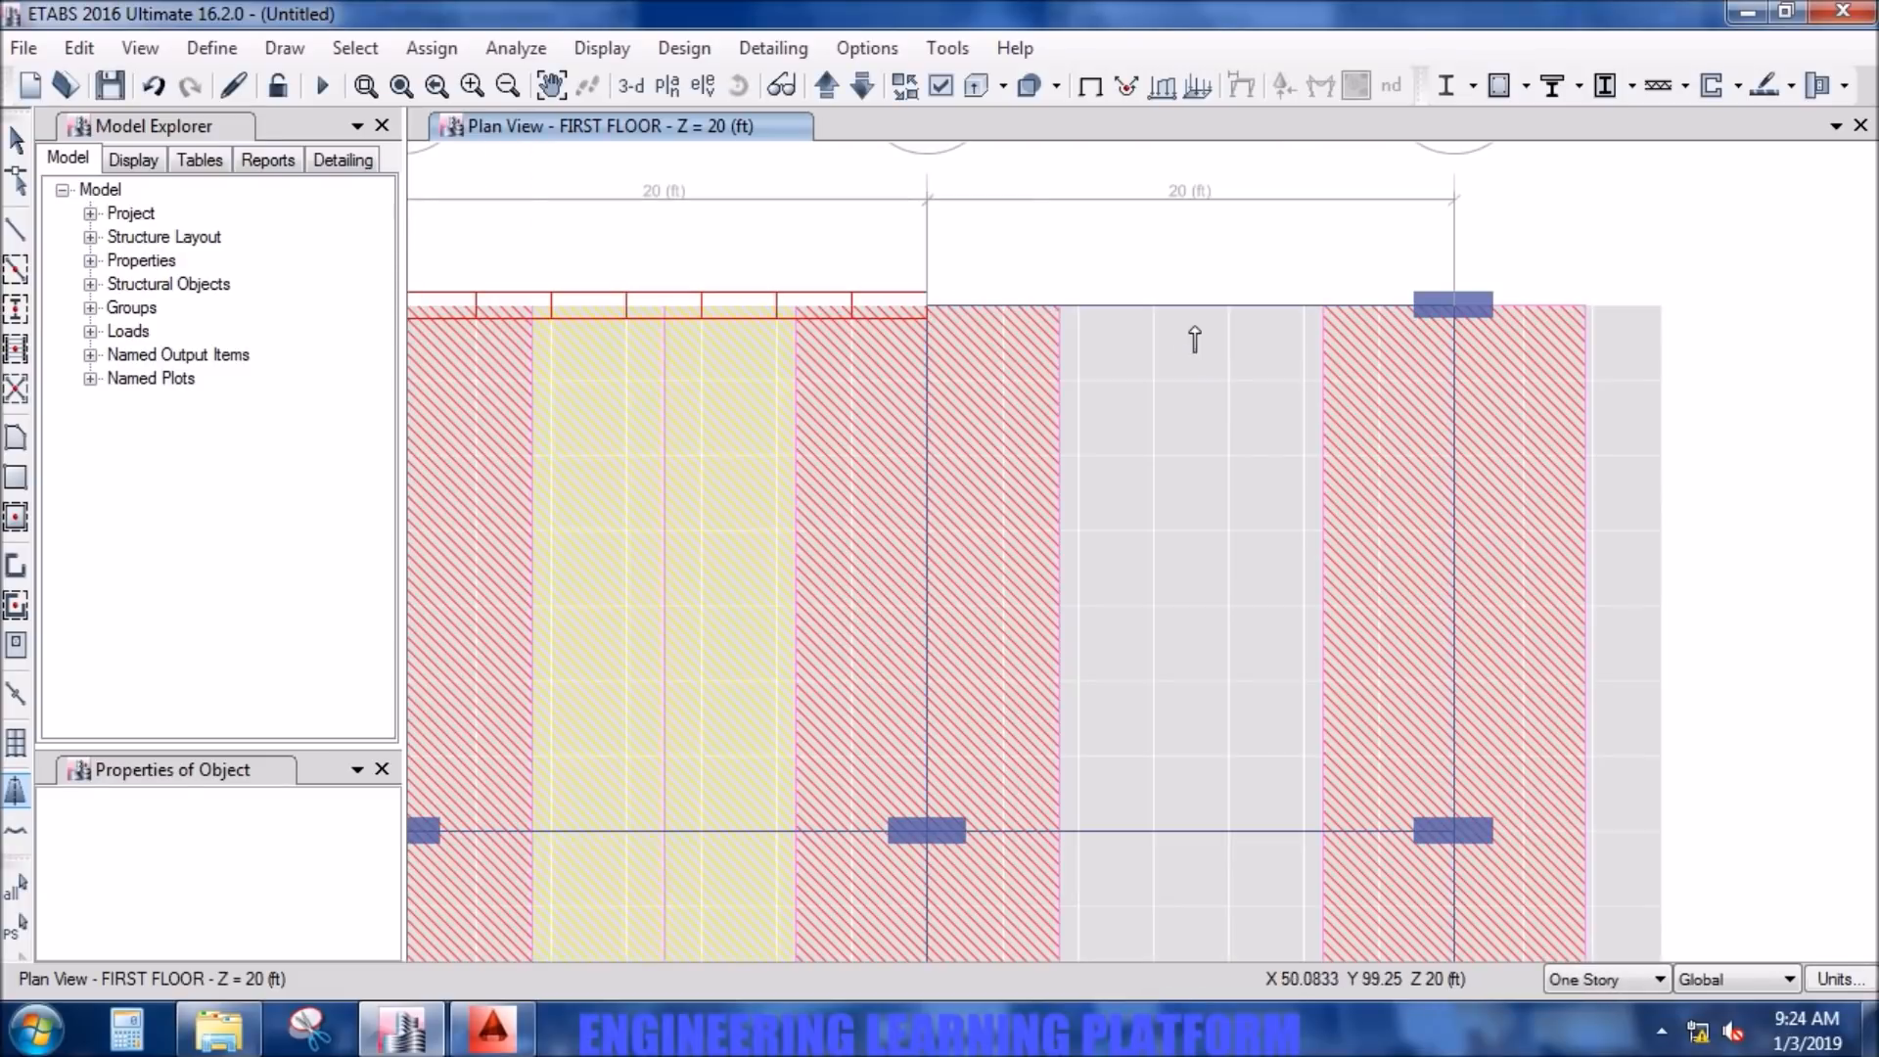
{"action": "scroll", "coordinate": [1195, 537], "scroll_direction": "down", "scroll_amount": 4}
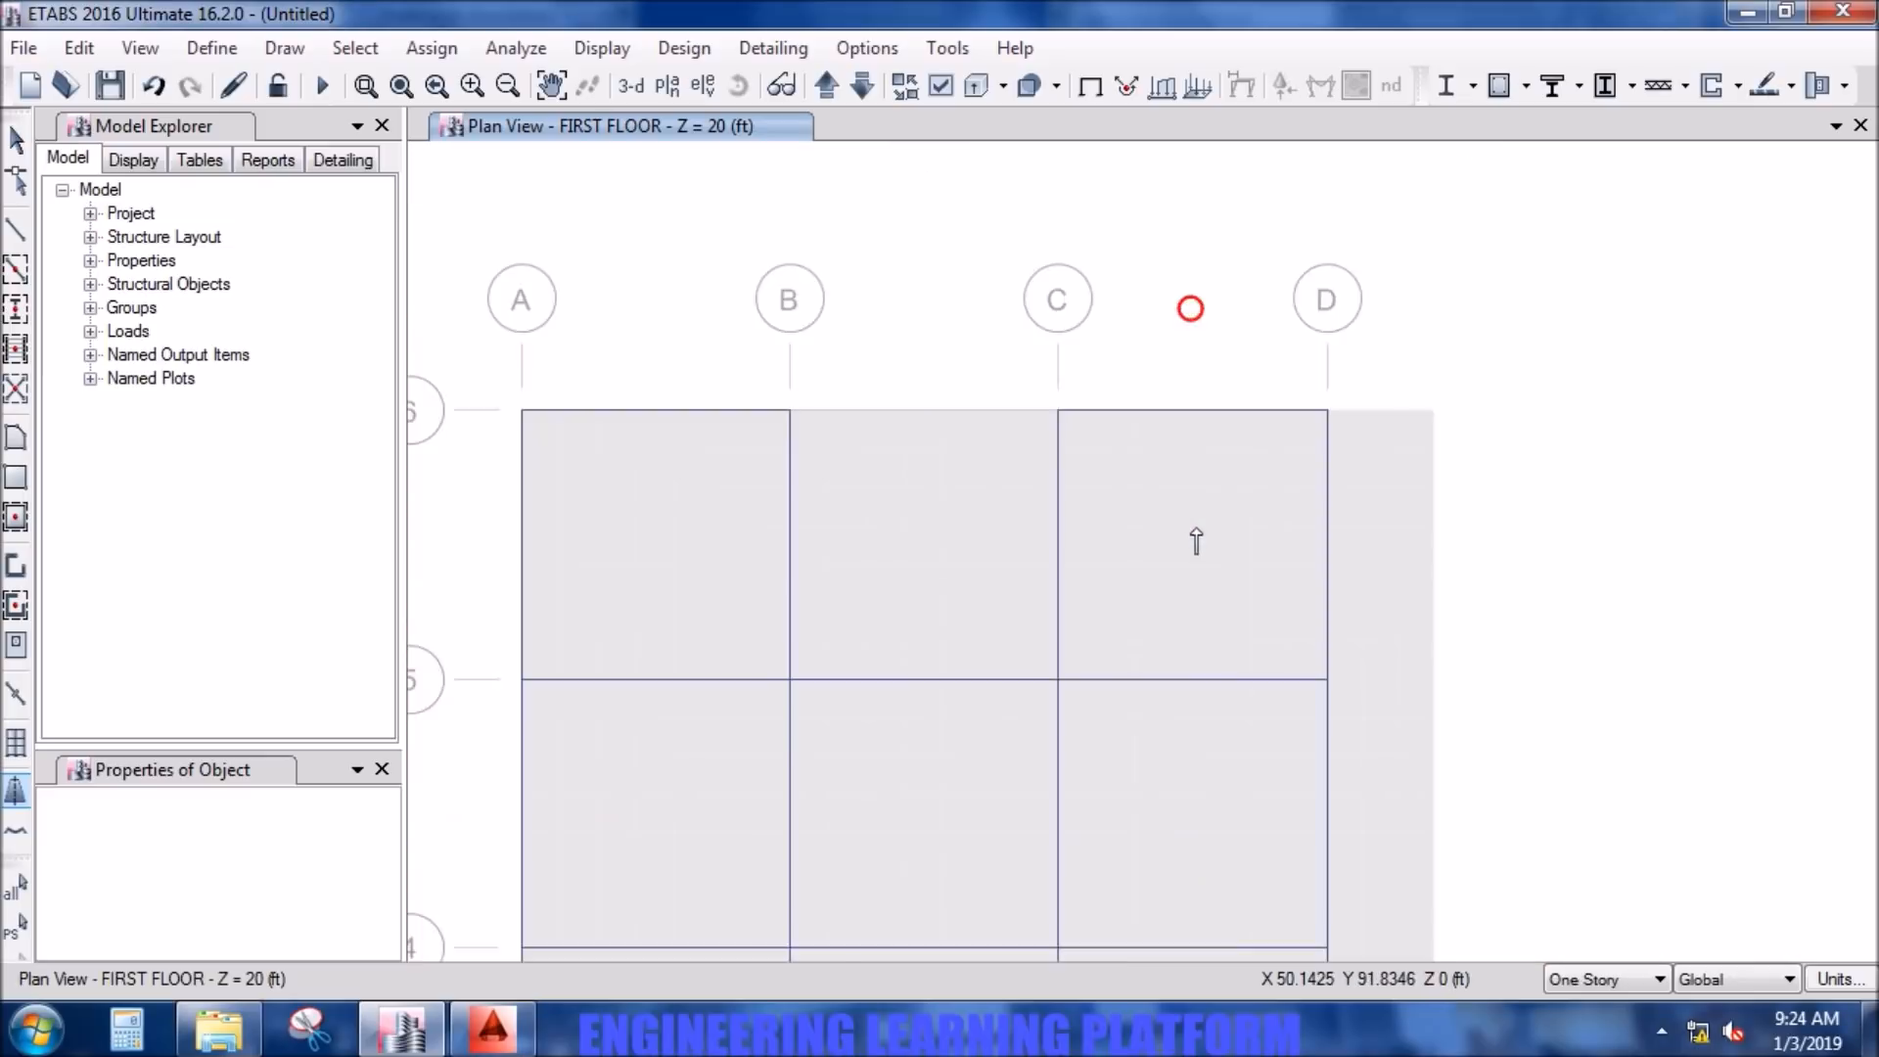
{"action": "middle_click_drag", "start_coordinate": [1187, 642], "coordinate": [1185, 395]}
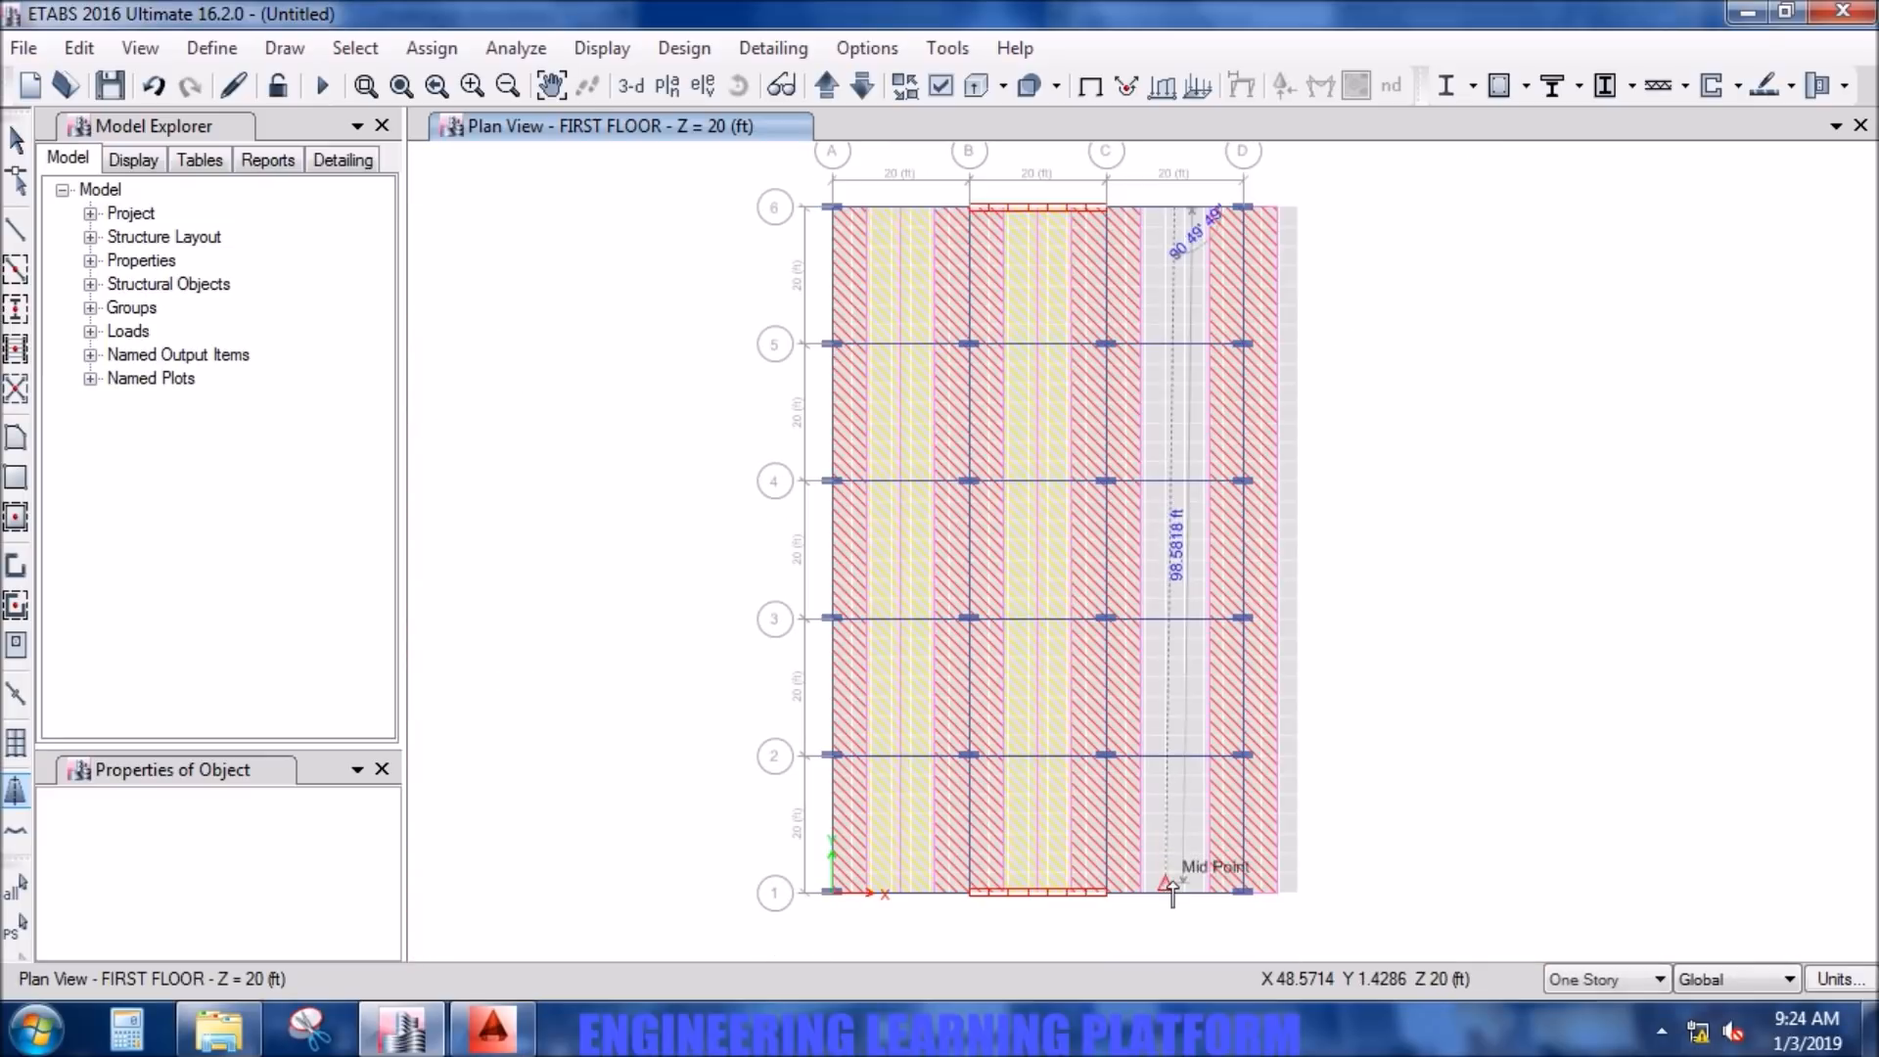
{"action": "scroll", "coordinate": [1175, 890], "scroll_direction": "up", "scroll_amount": 4}
{"action": "left_click", "coordinate": [1187, 923]}
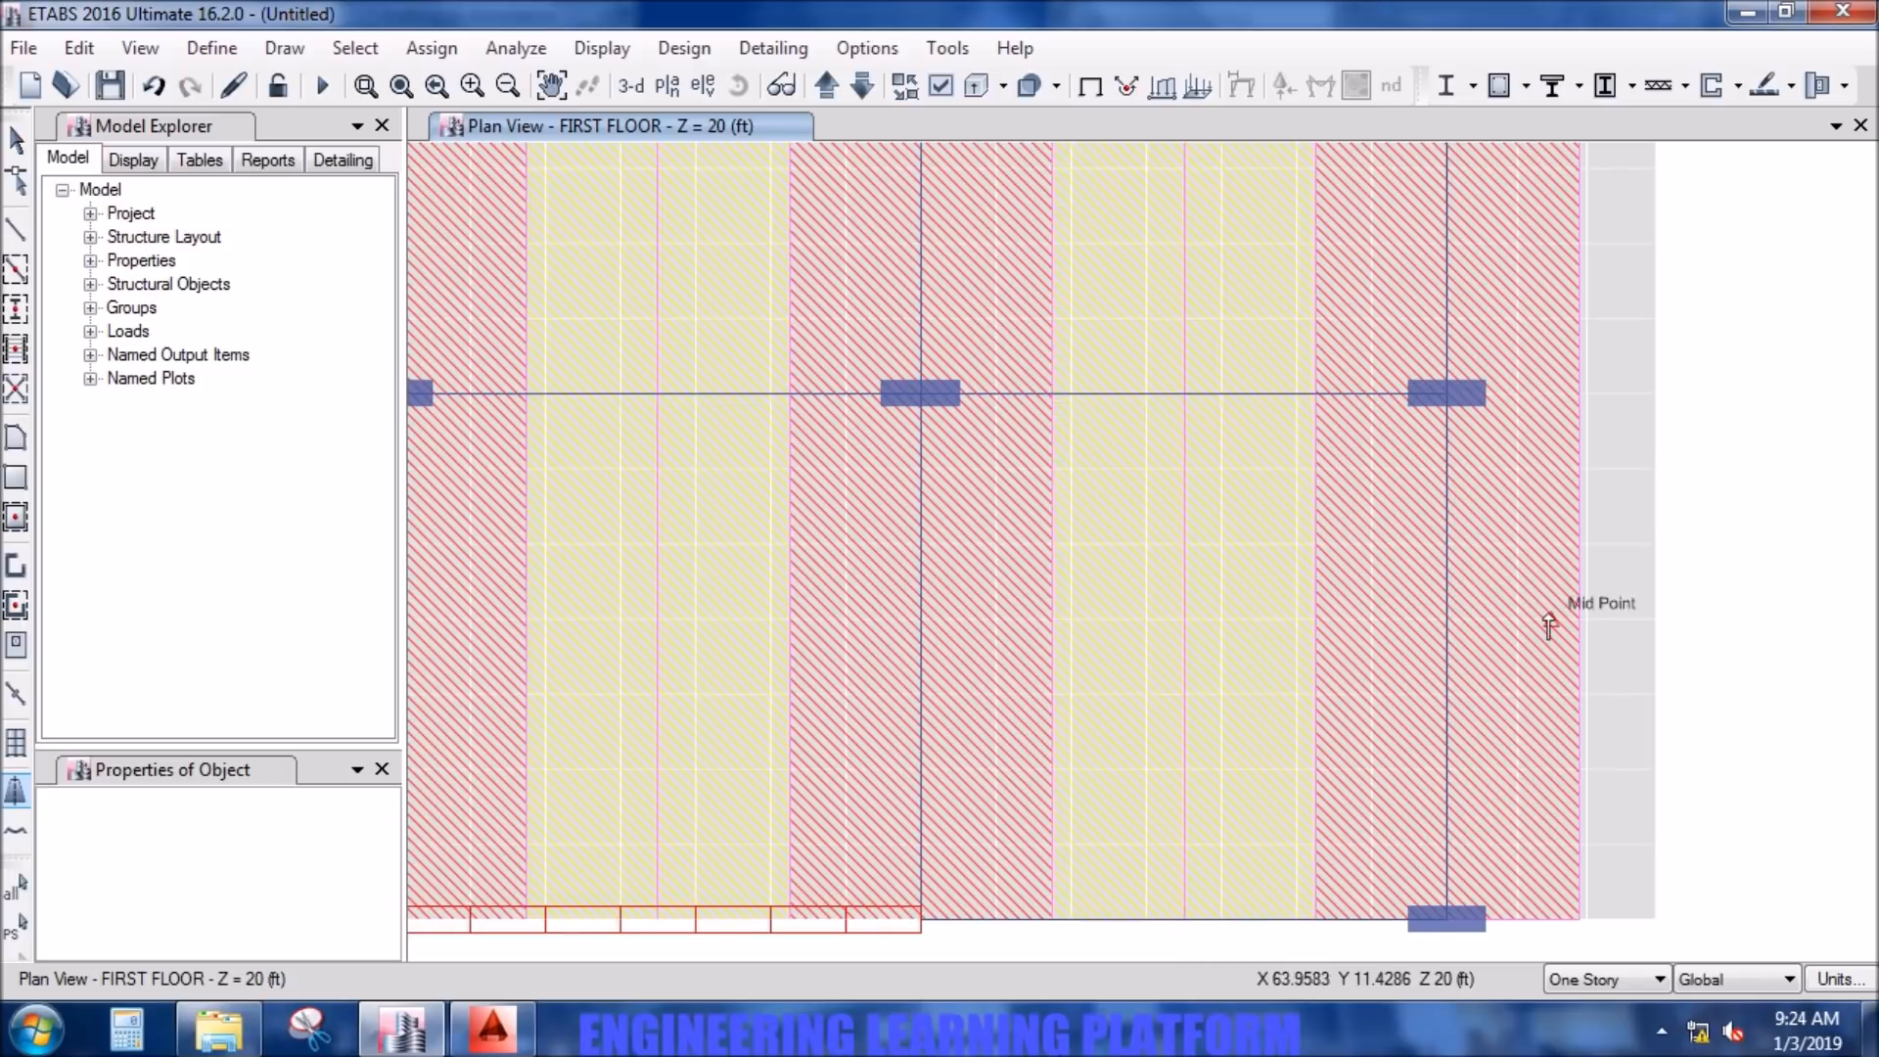
- Draw a dimension line from grid point D6 to the outer slab edge along grid line 6, placed above the slab
{"action": "scroll", "coordinate": [1547, 627], "scroll_direction": "down", "scroll_amount": 3}
{"action": "mouse_move", "coordinate": [1640, 436]}
{"action": "middle_mouse_down"}
{"action": "mouse_move", "coordinate": [1489, 806]}
{"action": "mouse_move", "coordinate": [1459, 960]}
{"action": "middle_mouse_up"}
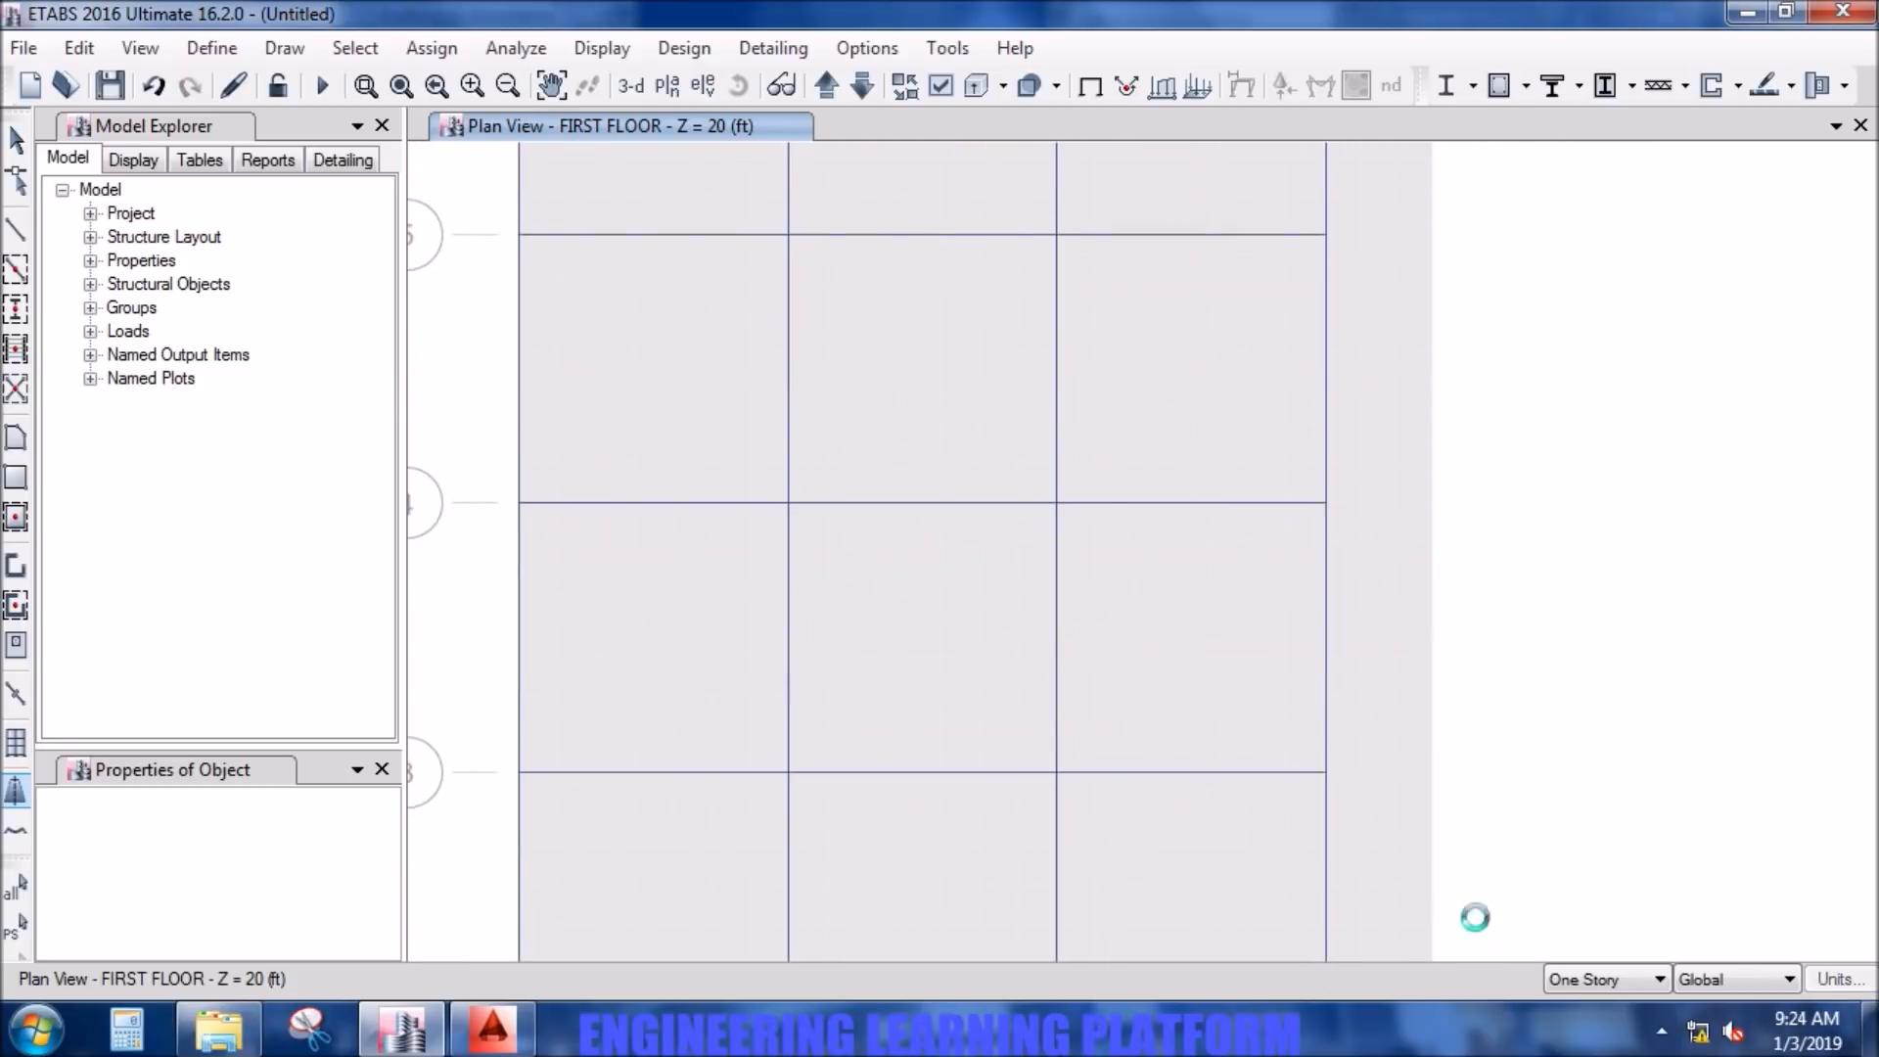
{"action": "mouse_move", "coordinate": [1549, 353]}
{"action": "middle_mouse_down"}
{"action": "mouse_move", "coordinate": [1564, 688]}
{"action": "mouse_move", "coordinate": [1524, 759]}
{"action": "middle_mouse_up"}
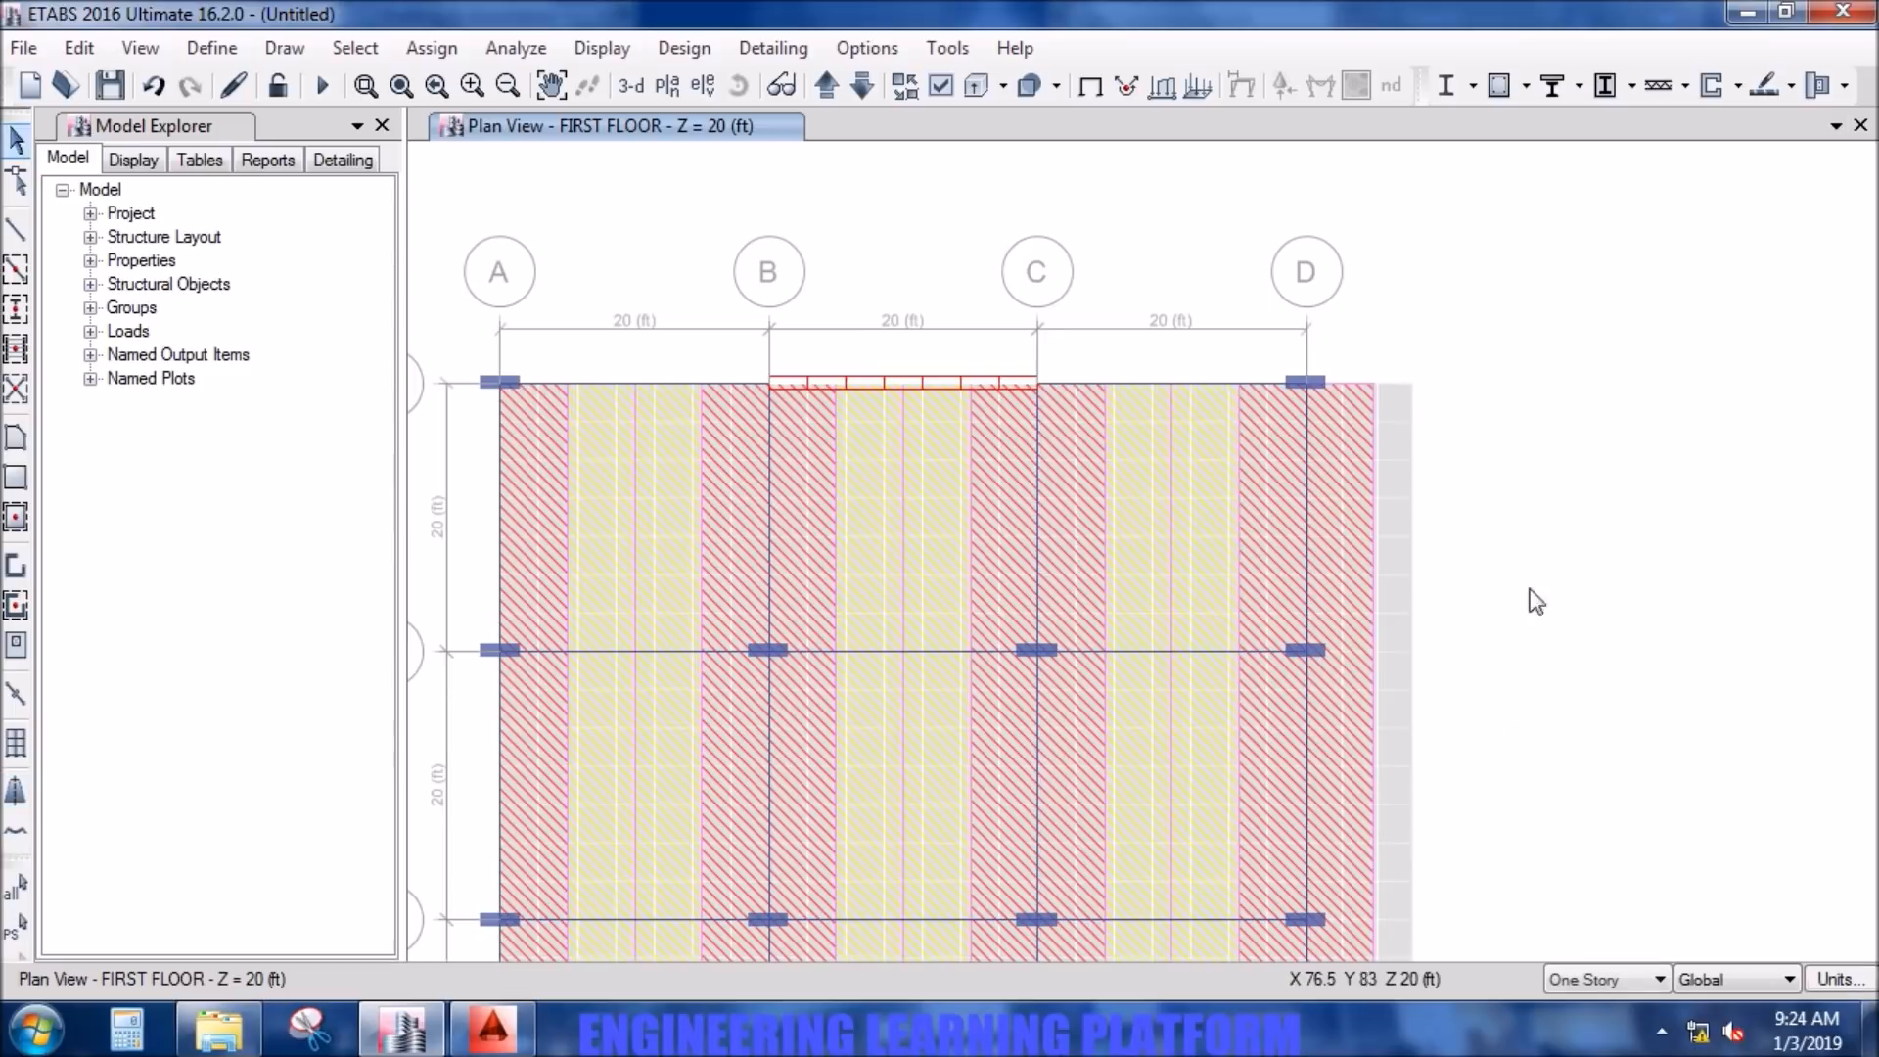
{"action": "left_click", "coordinate": [279, 48]}
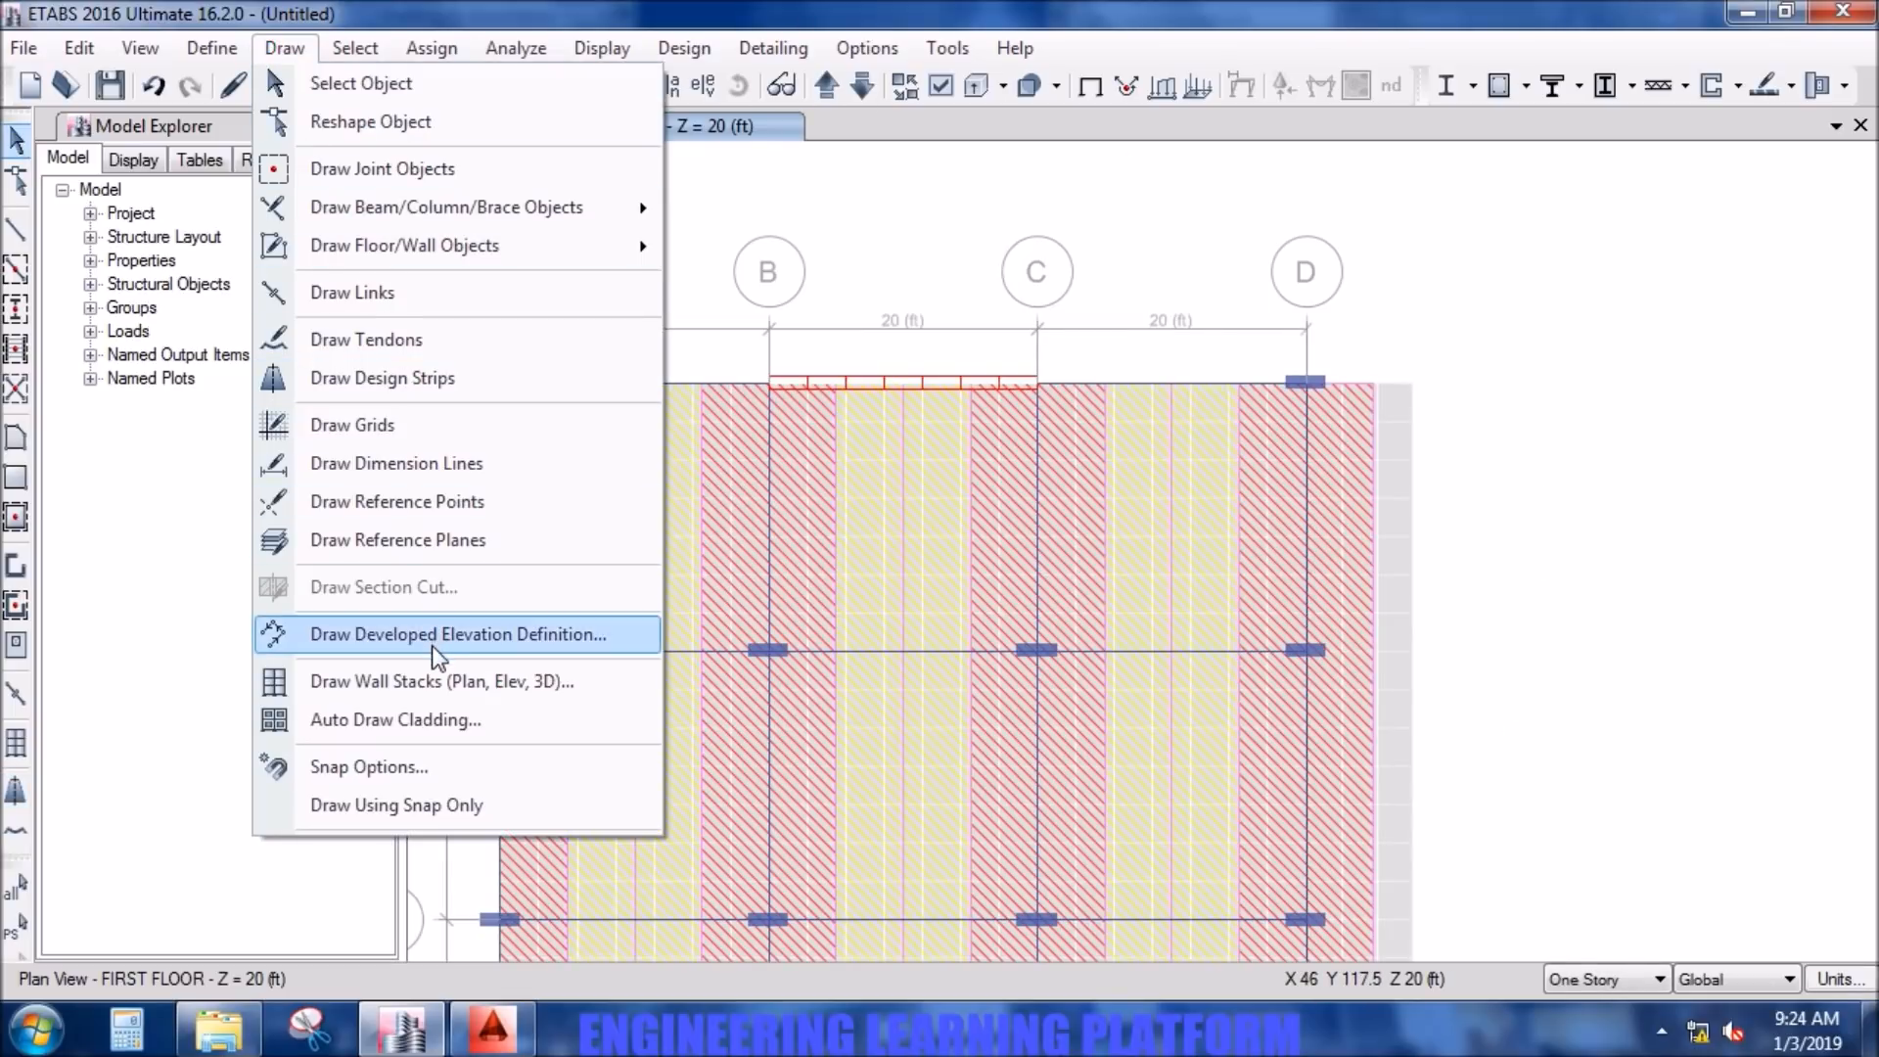
{"action": "left_click", "coordinate": [411, 467]}
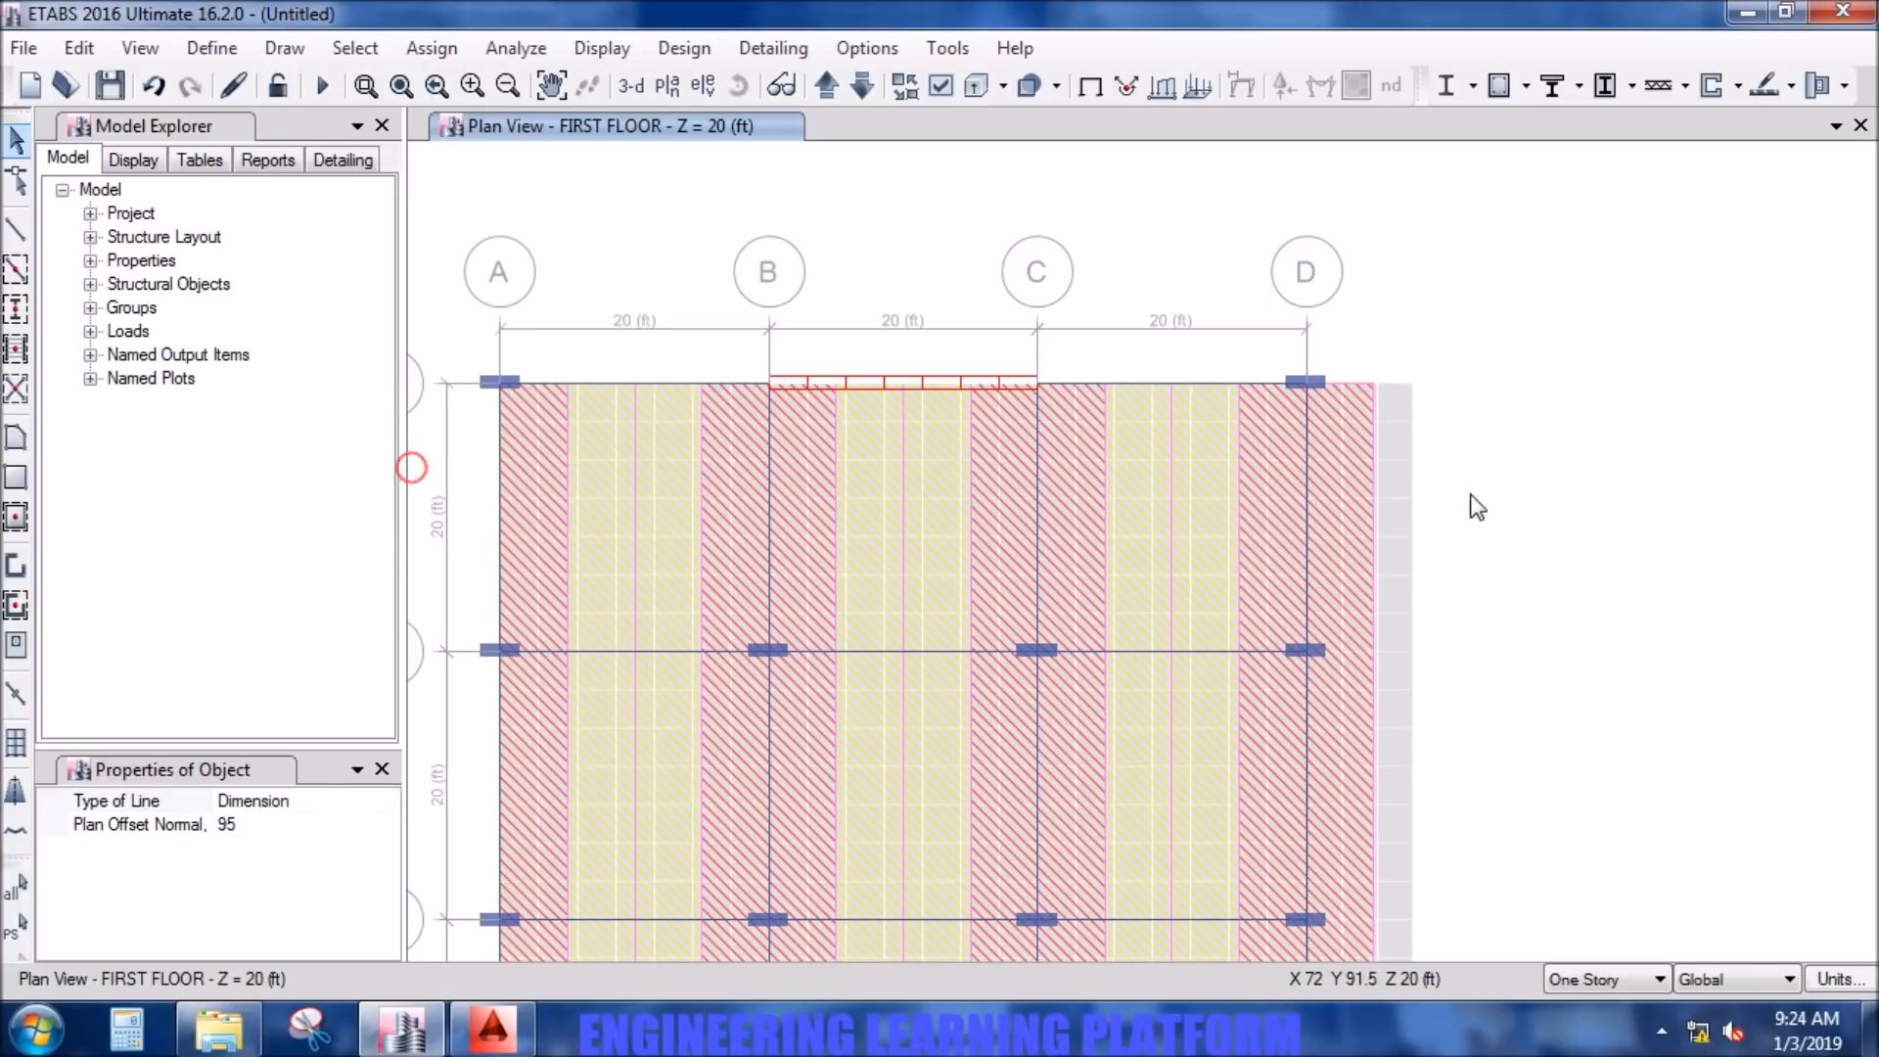
{"action": "scroll", "coordinate": [1460, 454], "scroll_direction": "up", "scroll_amount": 3}
{"action": "middle_click_drag", "start_coordinate": [1443, 377], "coordinate": [1360, 628]}
{"action": "left_click", "coordinate": [1071, 571]}
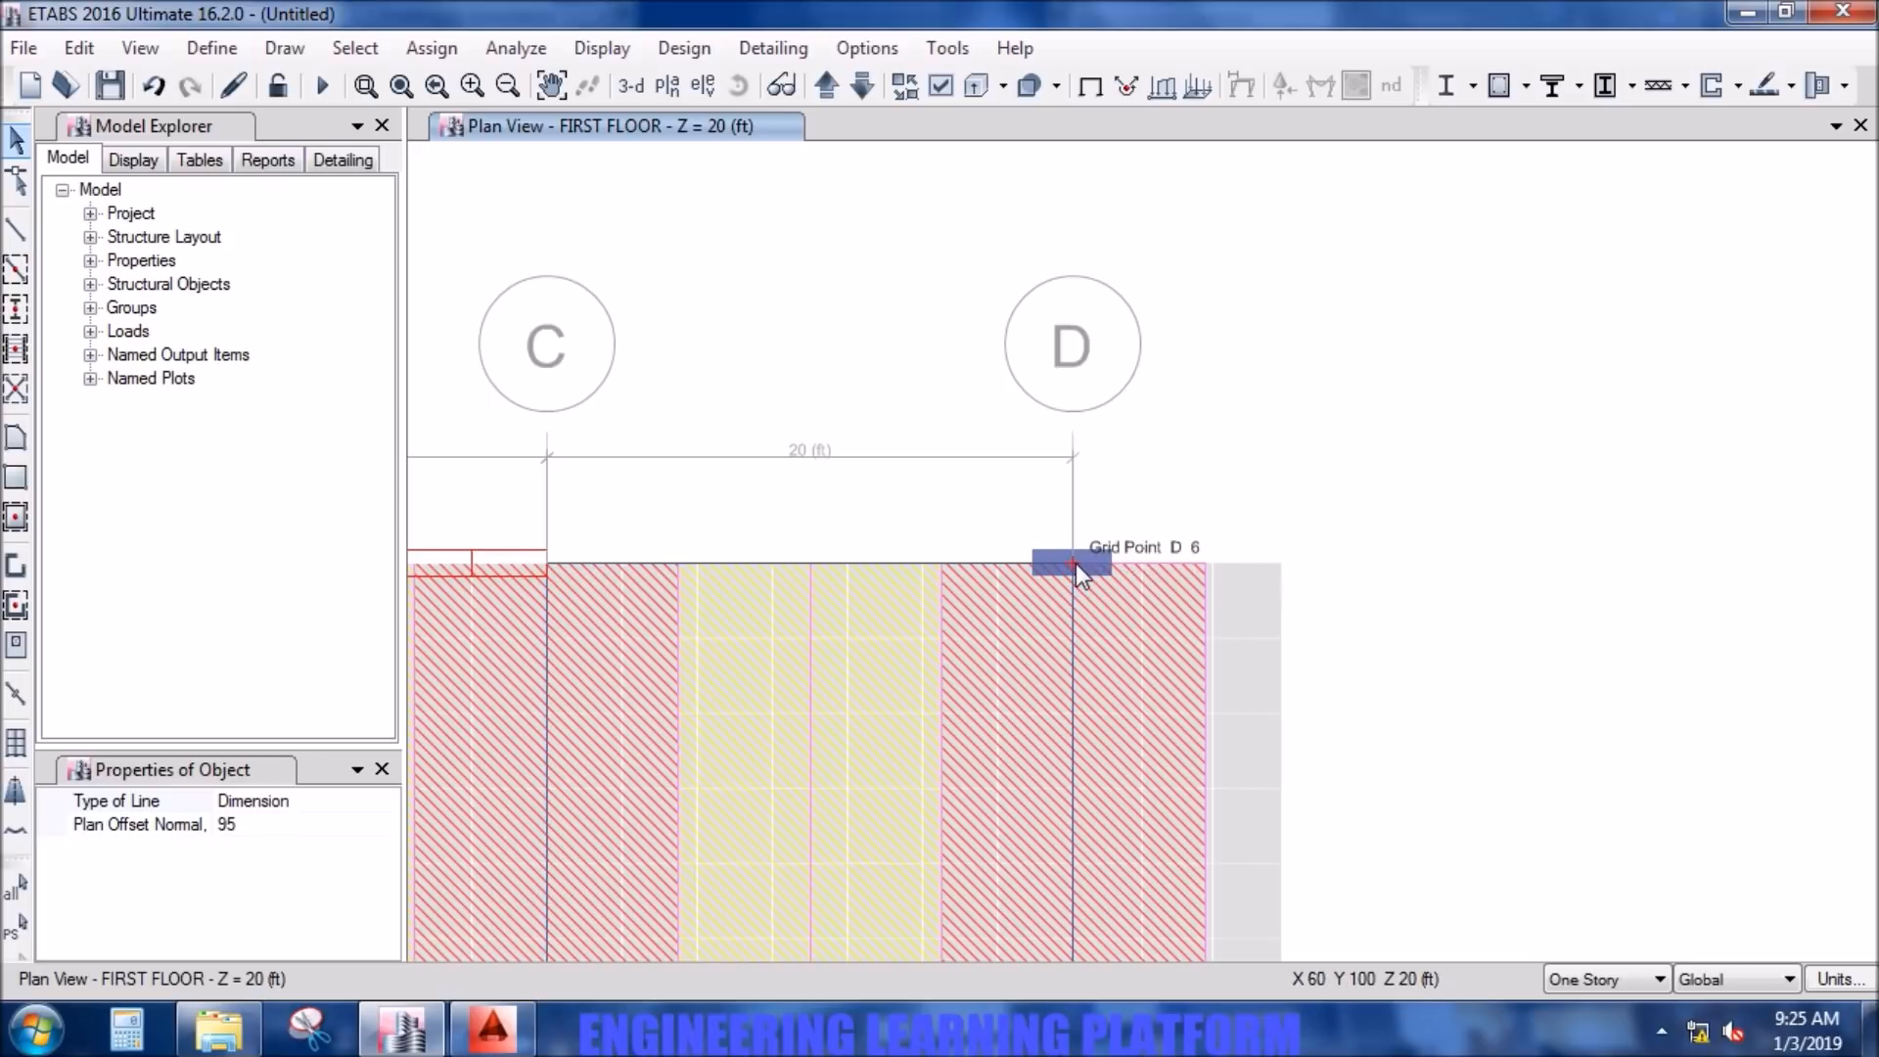
{"action": "left_click", "coordinate": [1280, 563]}
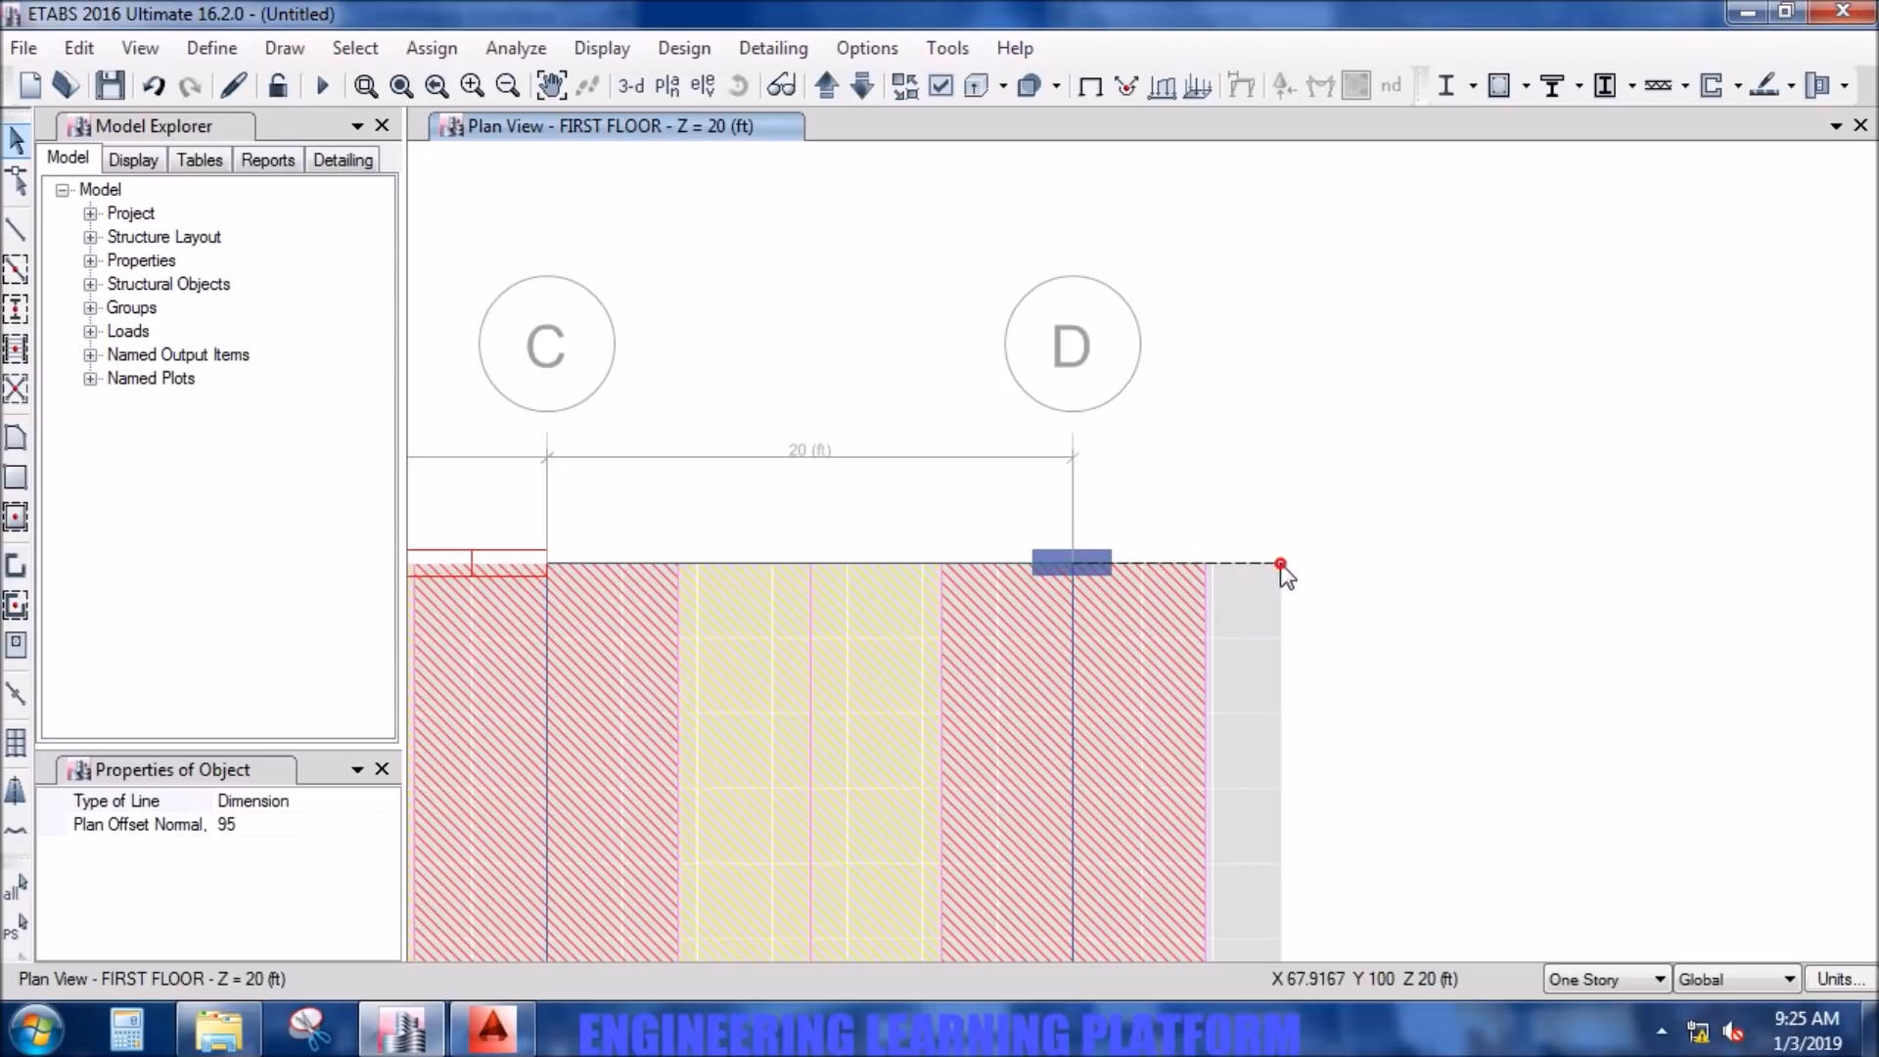
{"action": "left_click", "coordinate": [1294, 425]}
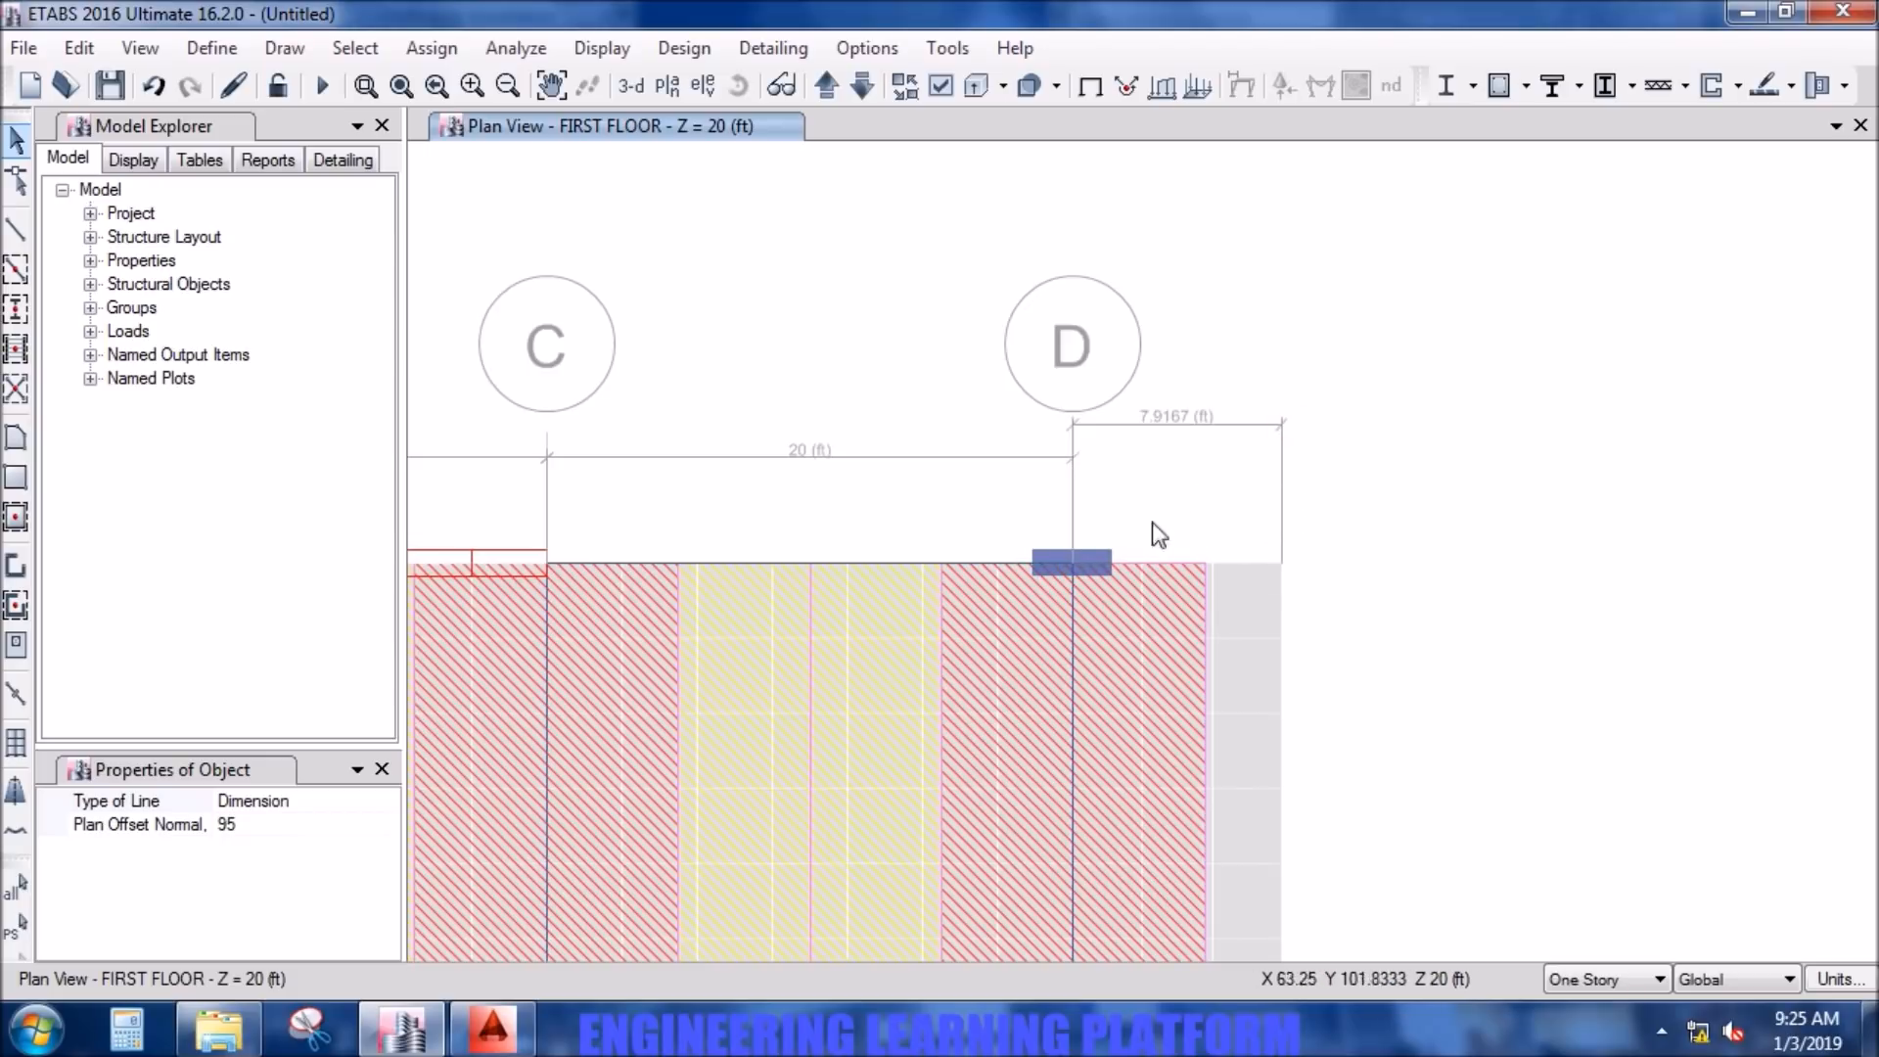
- Draw a second dimension line from grid point D6 to the outer edge of the column strip on grid line D
{"action": "left_click", "coordinate": [1073, 565]}
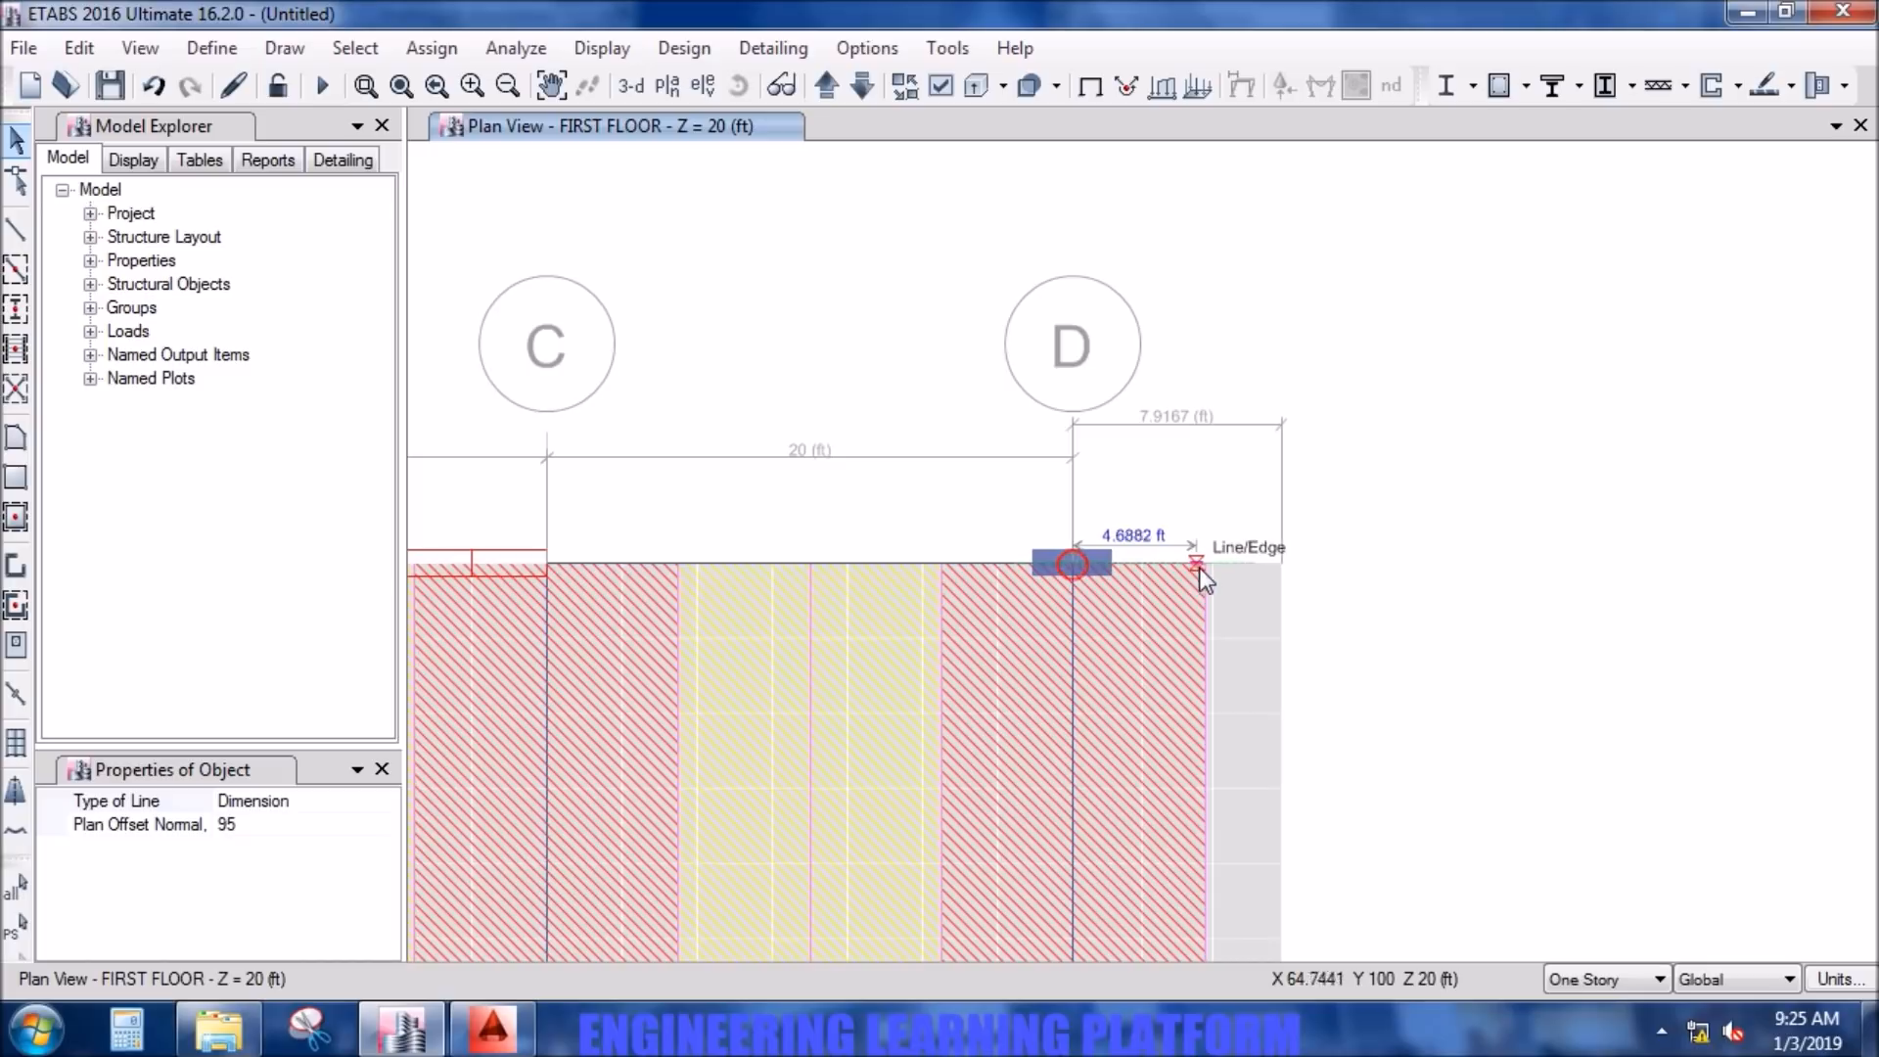
{"action": "scroll", "coordinate": [1206, 566], "scroll_direction": "up", "scroll_amount": 2}
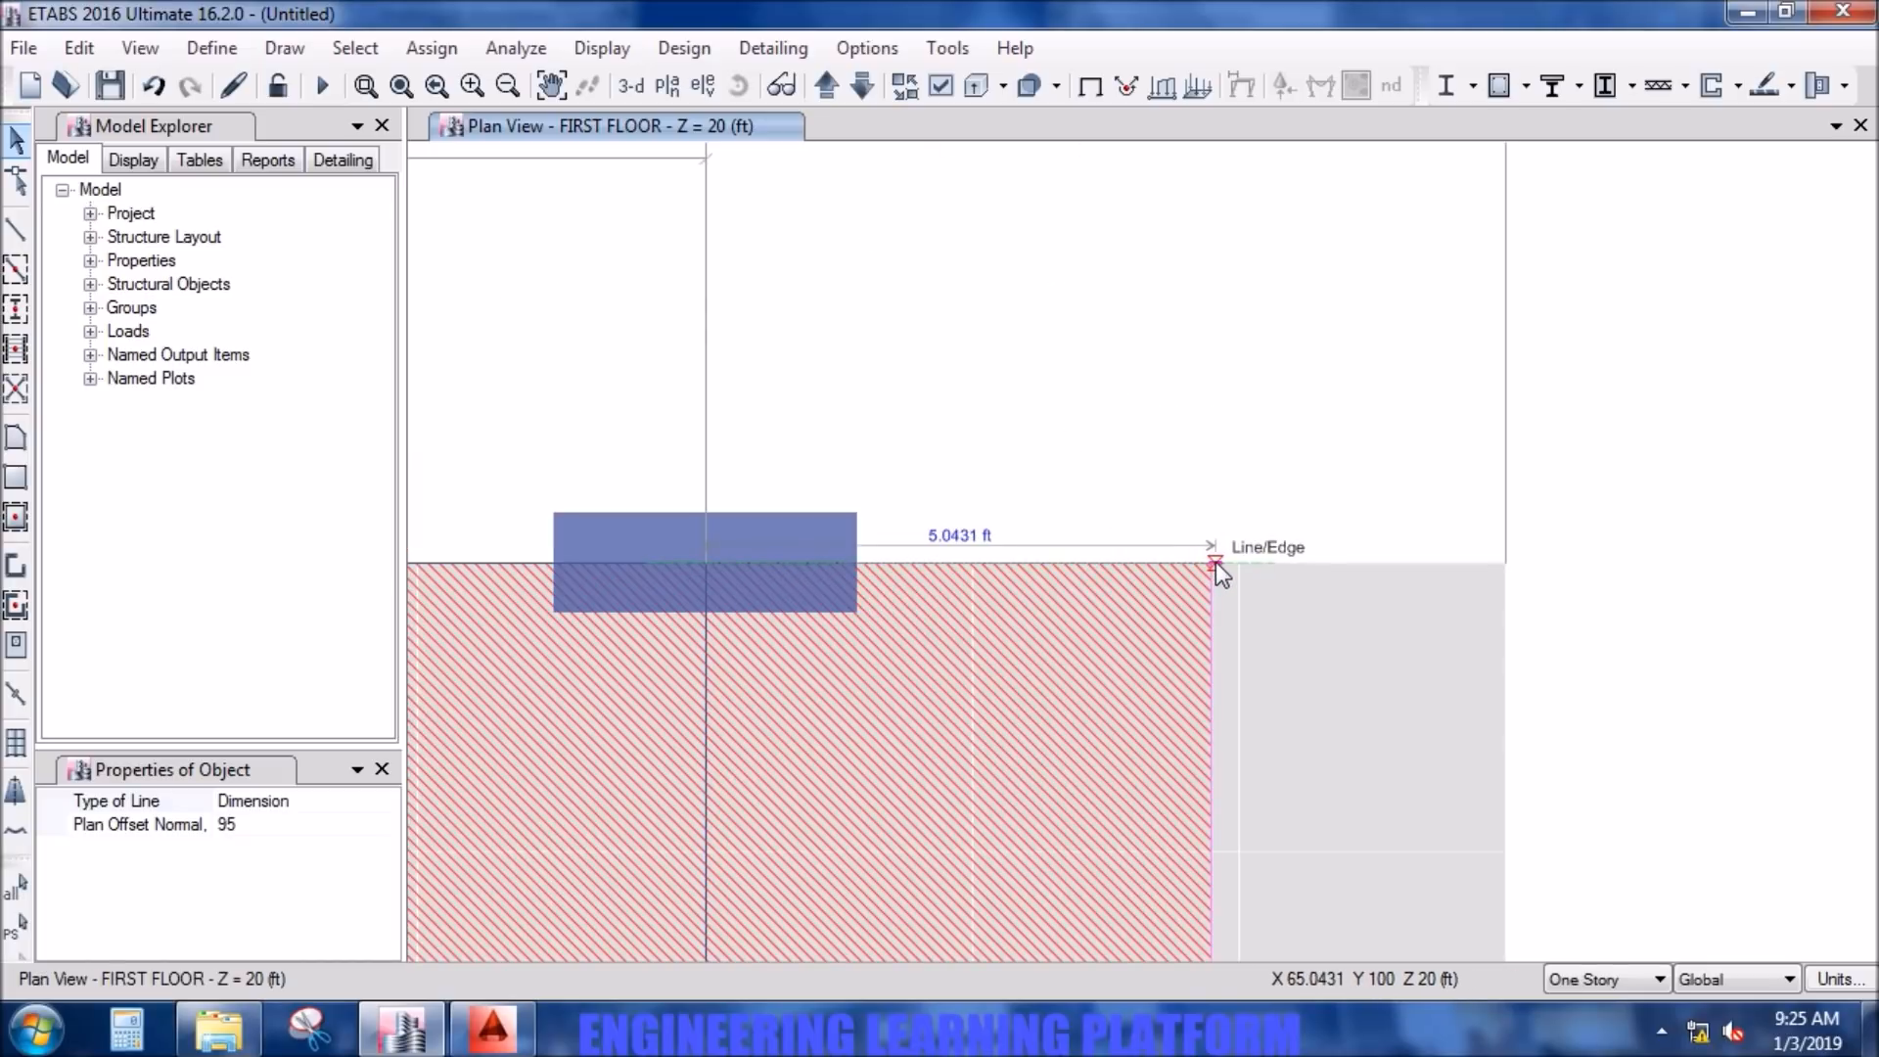
{"action": "left_click", "coordinate": [1212, 562]}
{"action": "left_click", "coordinate": [1204, 320]}
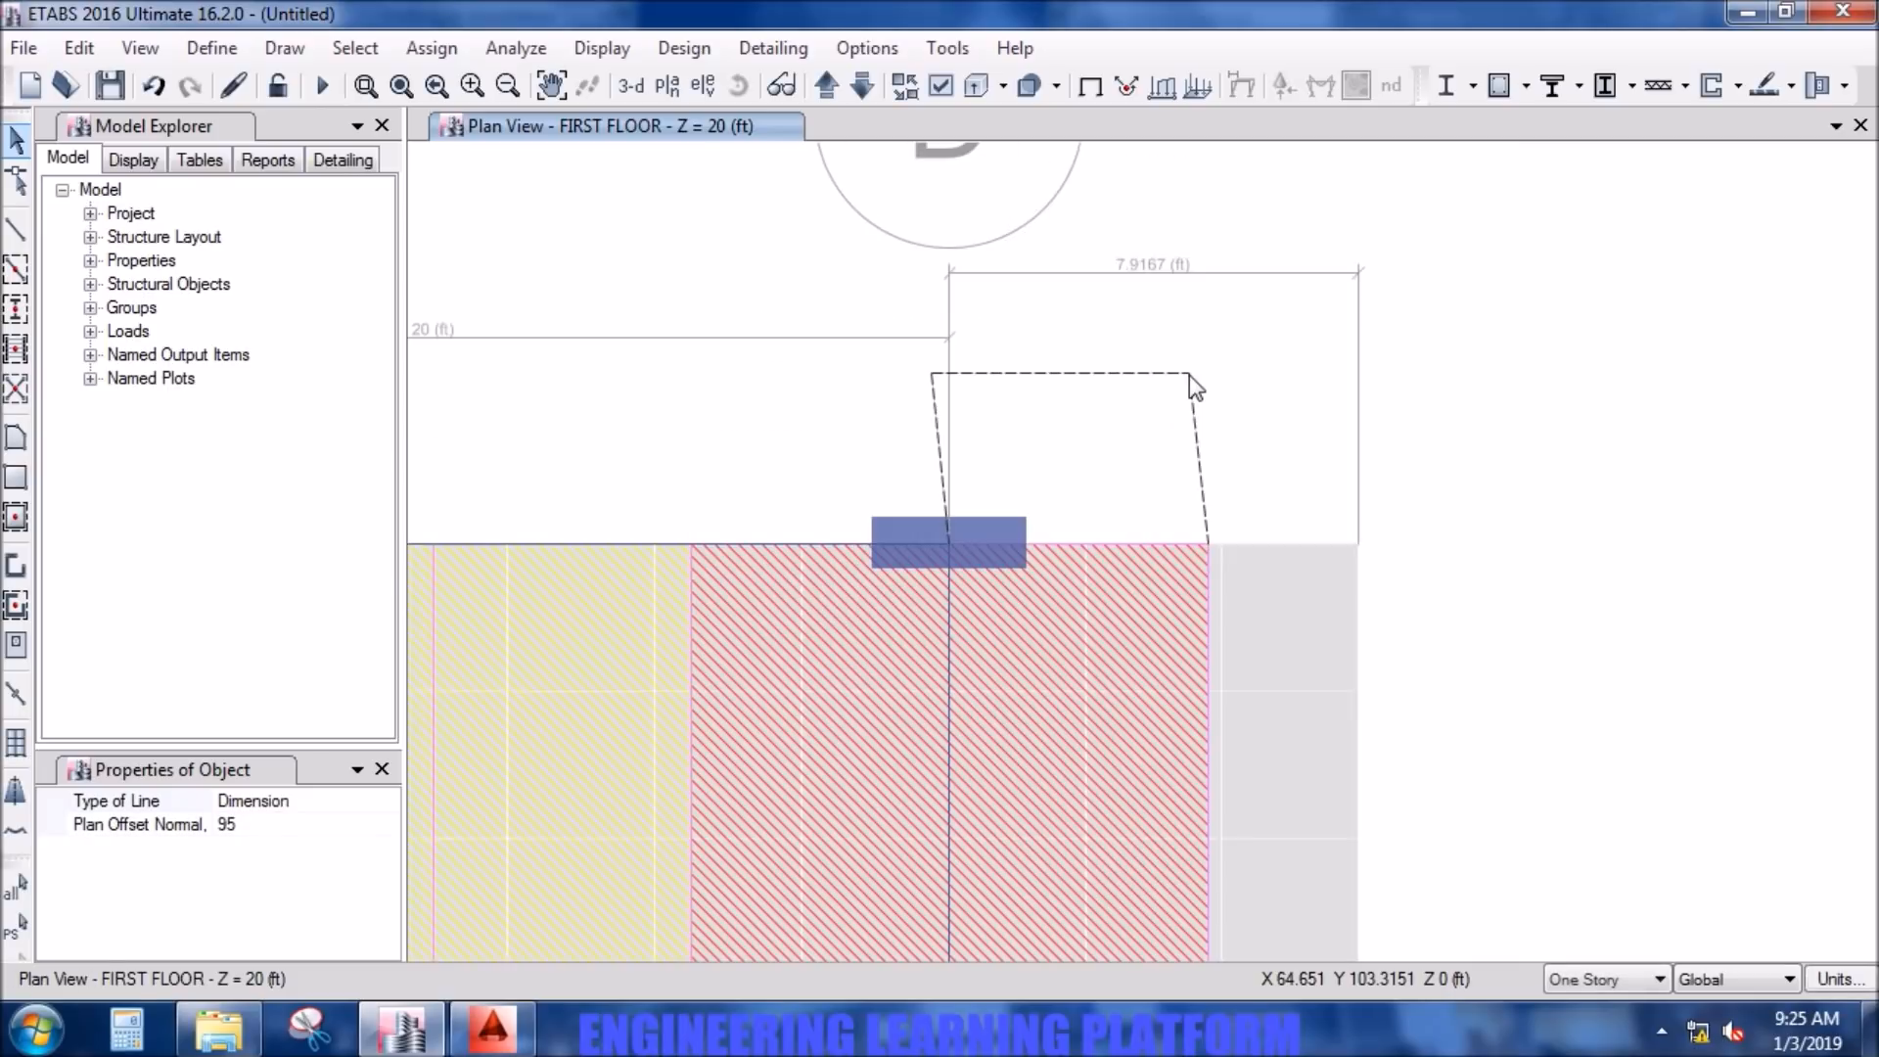
{"action": "left_click", "coordinate": [1207, 388]}
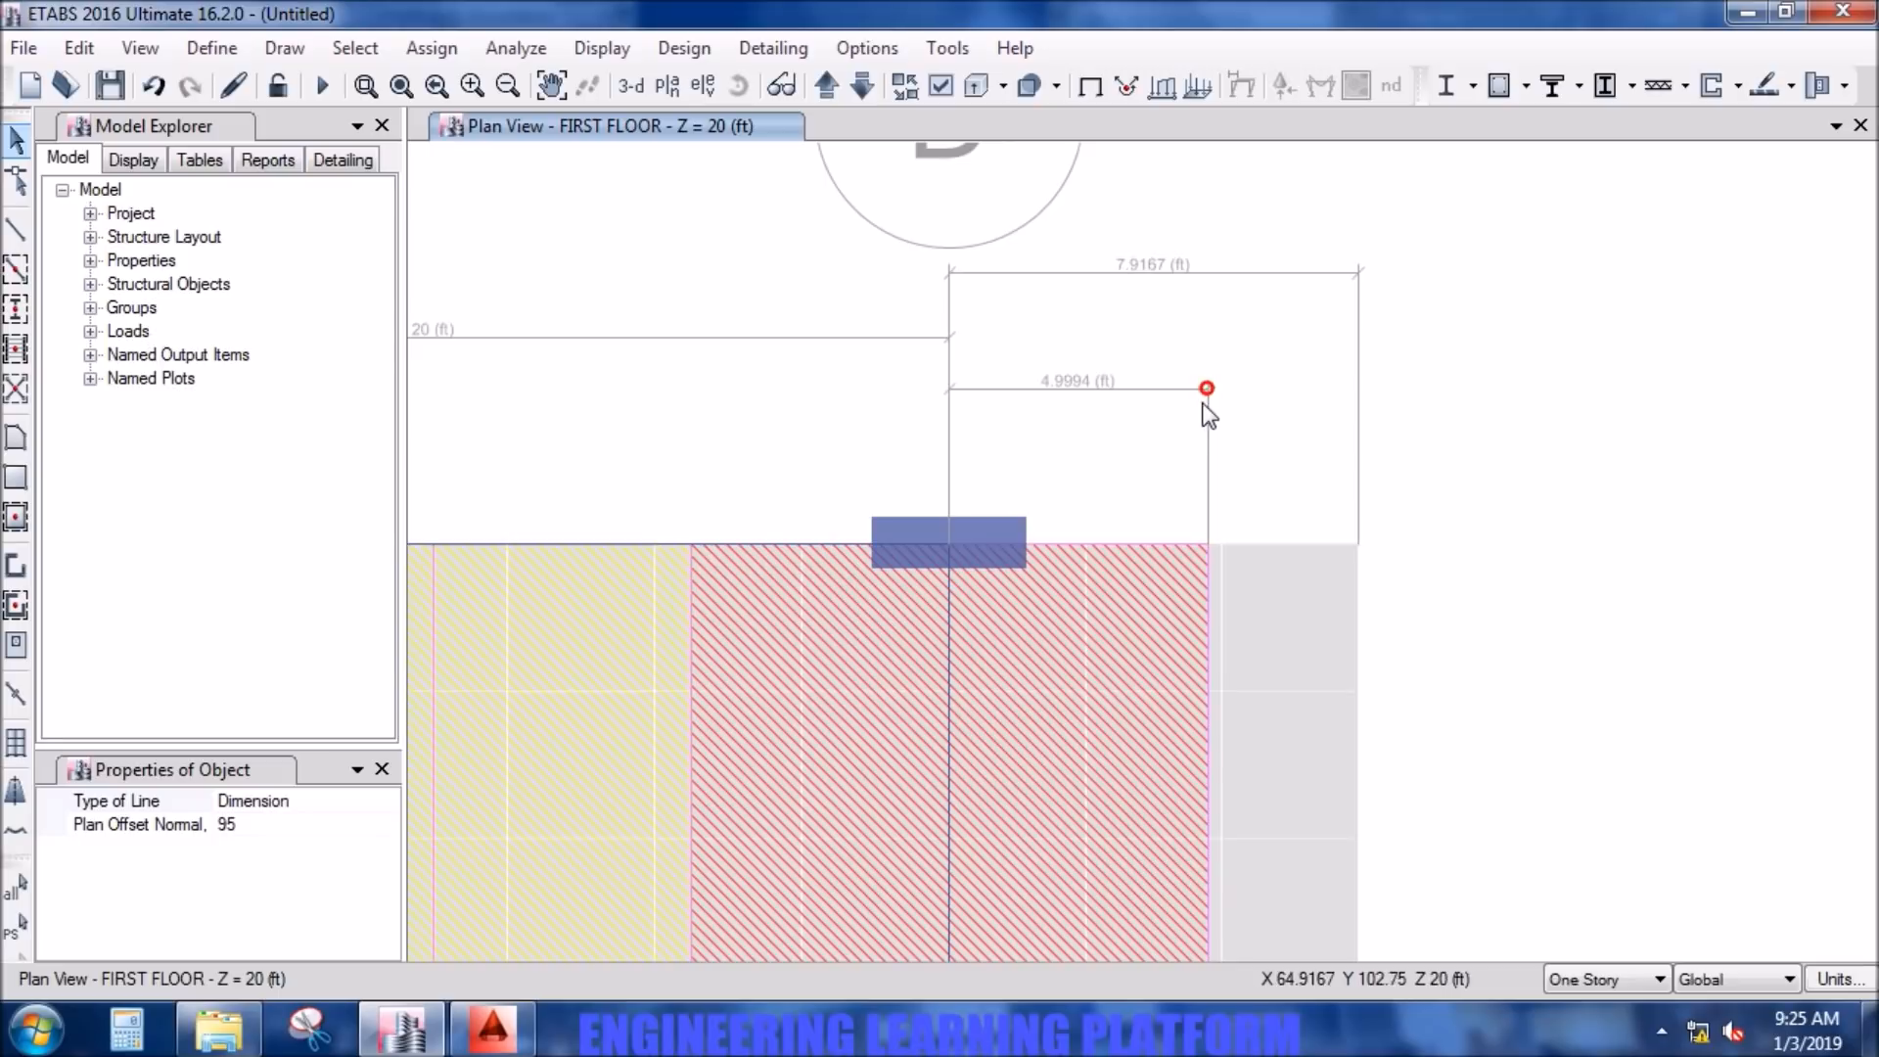
- Switch to Calculator and subtract 4.9994 from 7.9167 to get the remaining slab width beyond the column strip
{"action": "left_click", "coordinate": [127, 1027]}
{"action": "left_click", "coordinate": [302, 756]}
{"action": "left_click", "coordinate": [403, 891]}
{"action": "left_click", "coordinate": [398, 752]}
{"action": "left_click", "coordinate": [297, 849]}
{"action": "left_click", "coordinate": [401, 799]}
{"action": "left_click", "coordinate": [294, 752]}
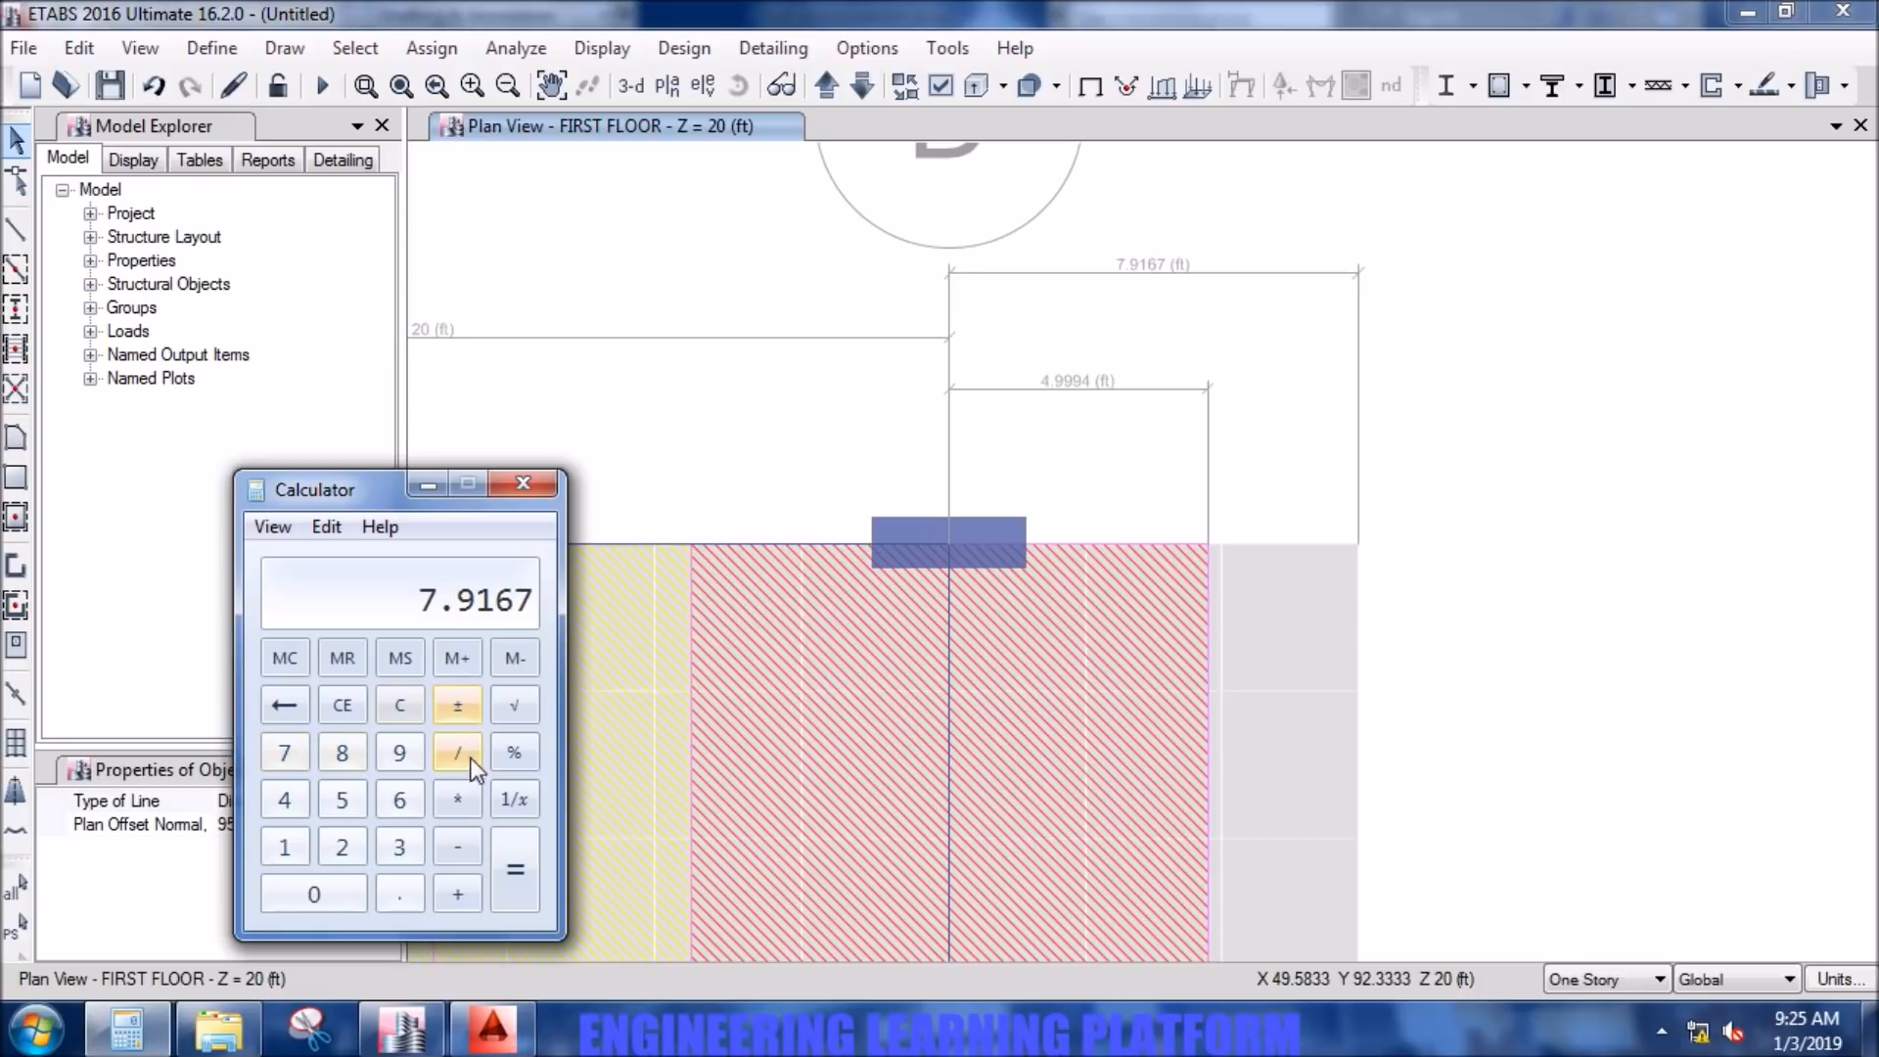
{"action": "left_click", "coordinate": [460, 709]}
{"action": "left_click", "coordinate": [460, 709]}
{"action": "left_click", "coordinate": [467, 857]}
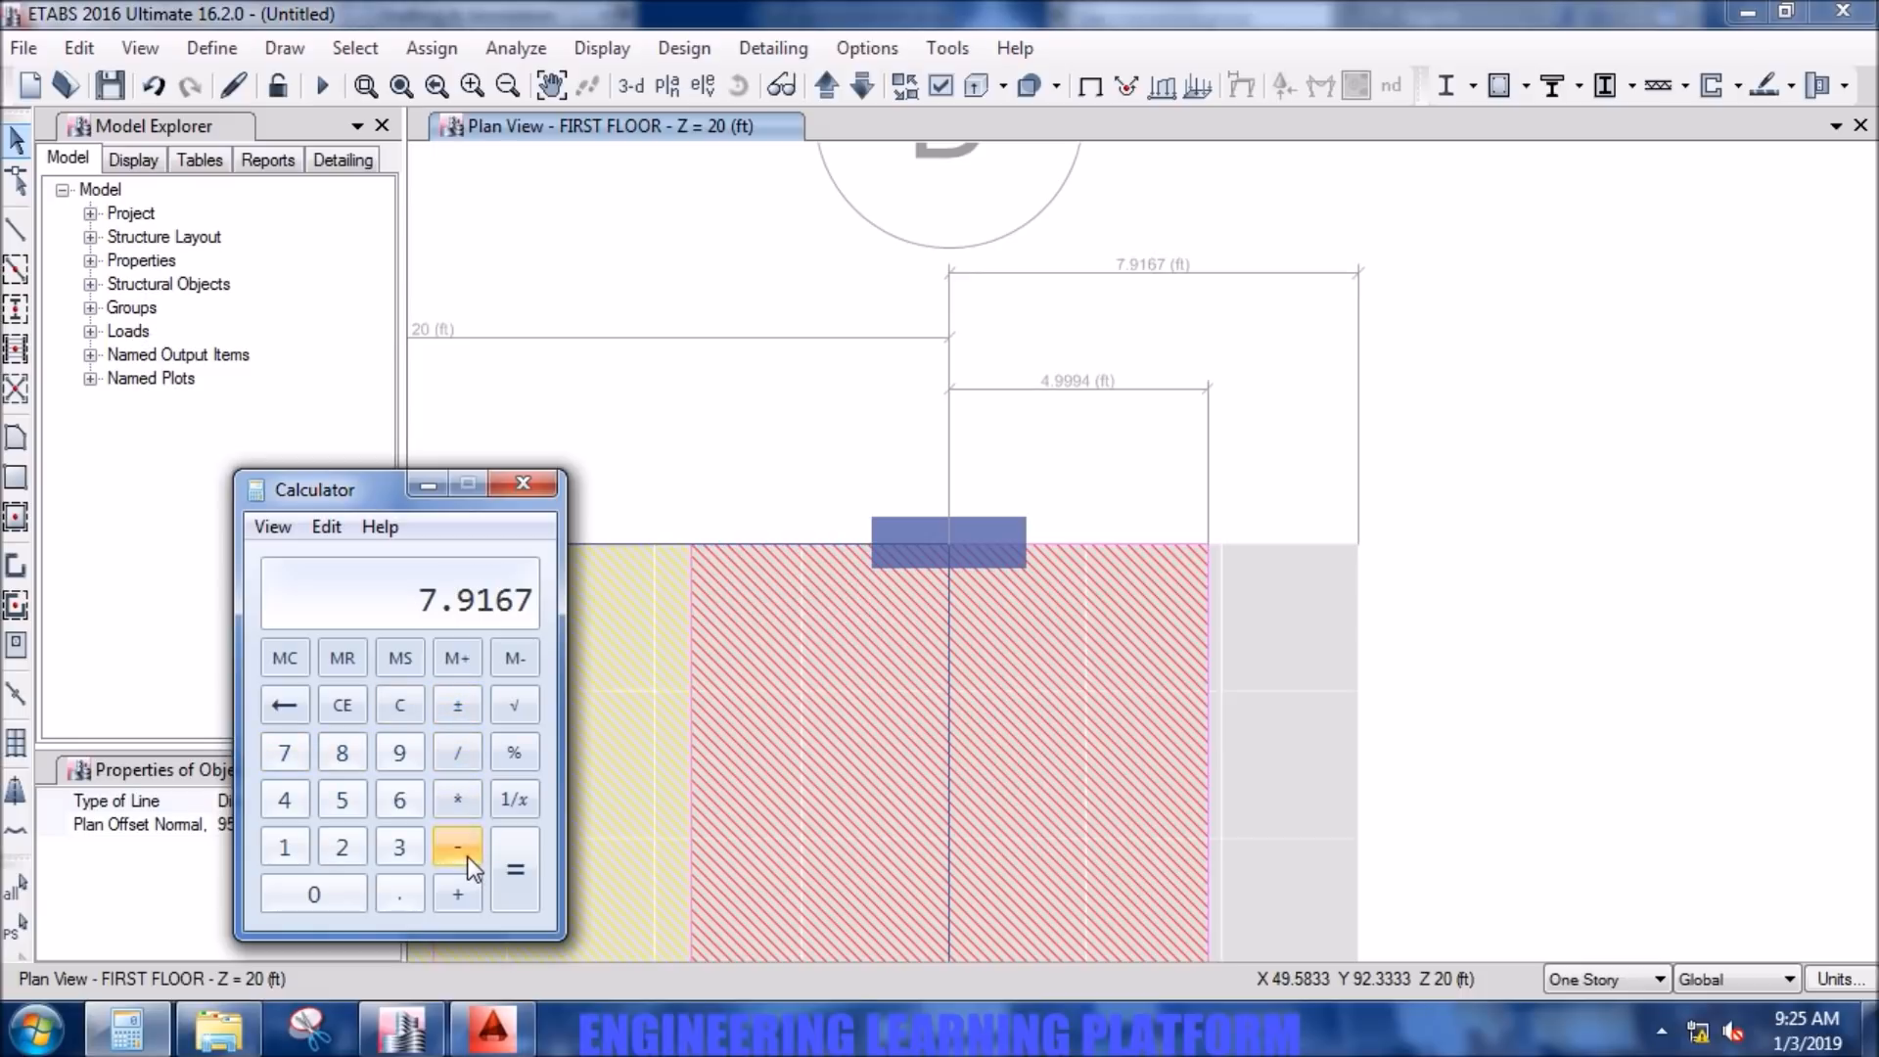
{"action": "left_click", "coordinate": [288, 801]}
{"action": "left_click", "coordinate": [395, 893]}
{"action": "left_click", "coordinate": [404, 754]}
{"action": "left_click", "coordinate": [407, 756]}
{"action": "left_click", "coordinate": [407, 756]}
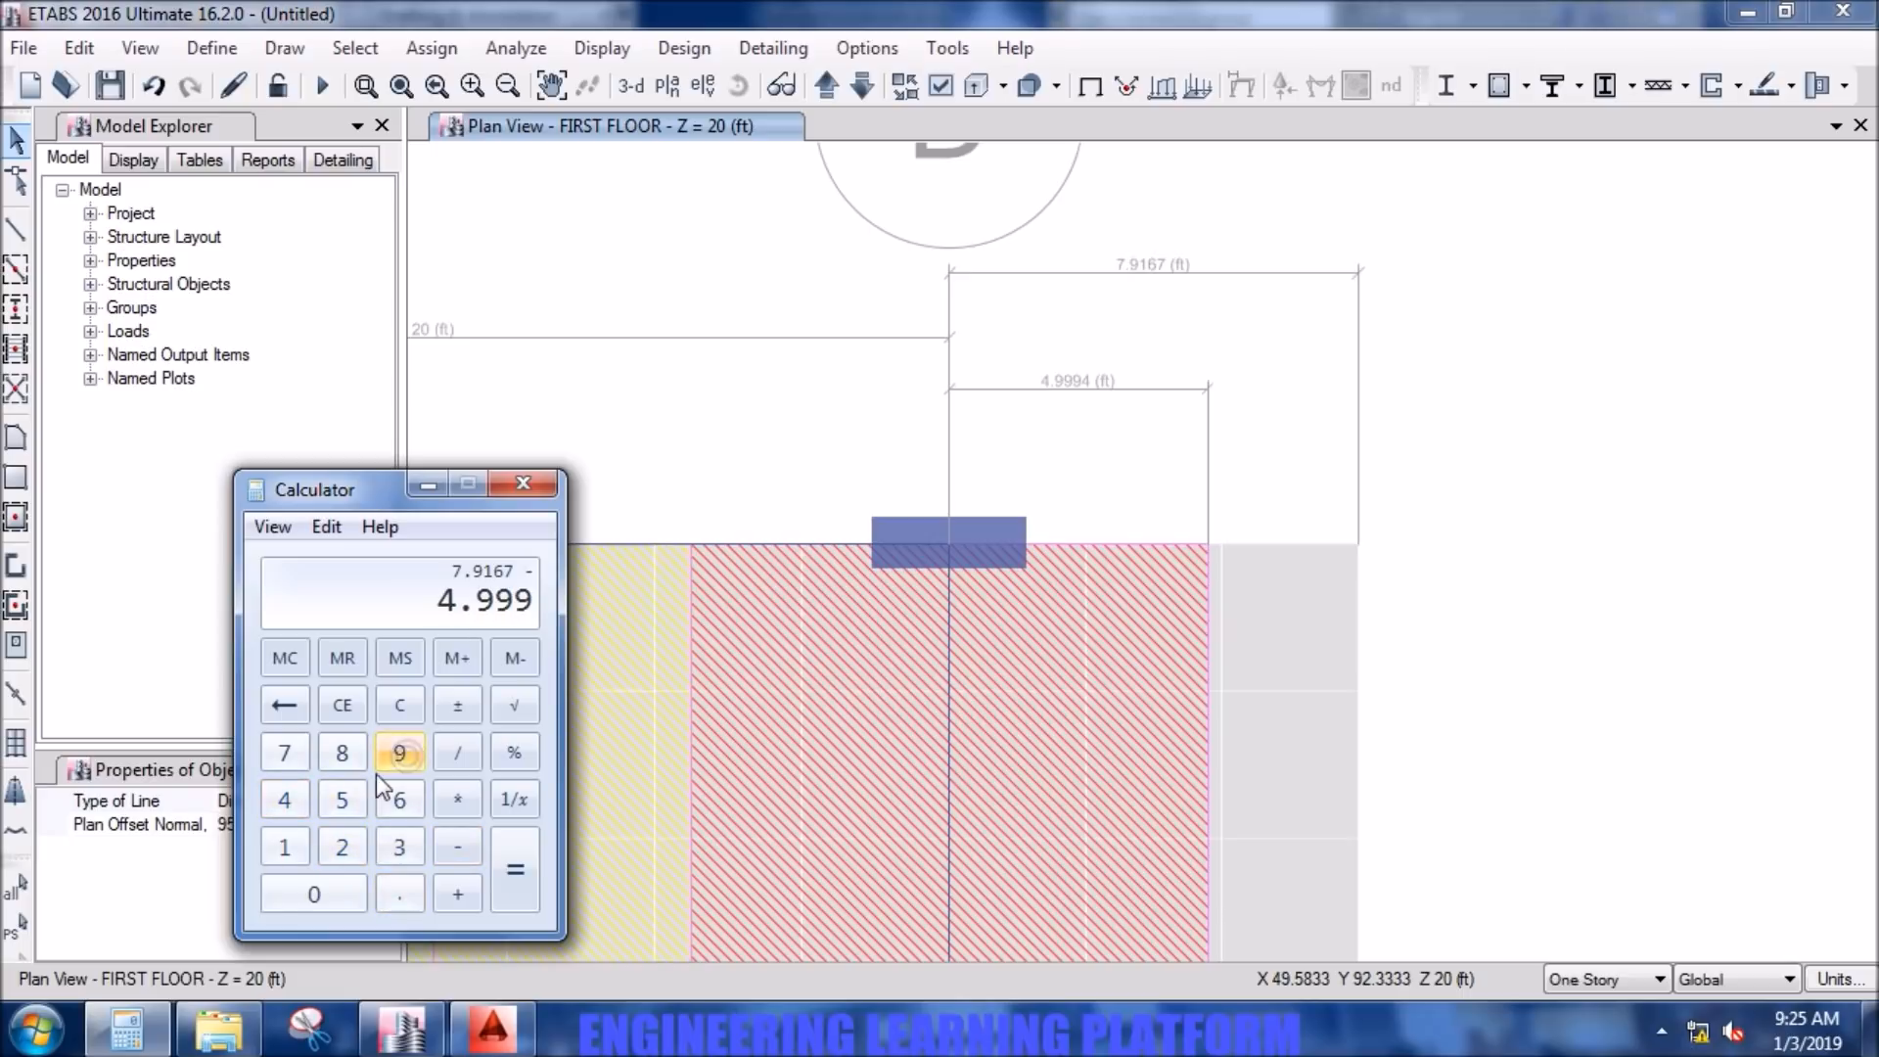
{"action": "left_click", "coordinate": [301, 796]}
{"action": "left_click", "coordinate": [499, 875]}
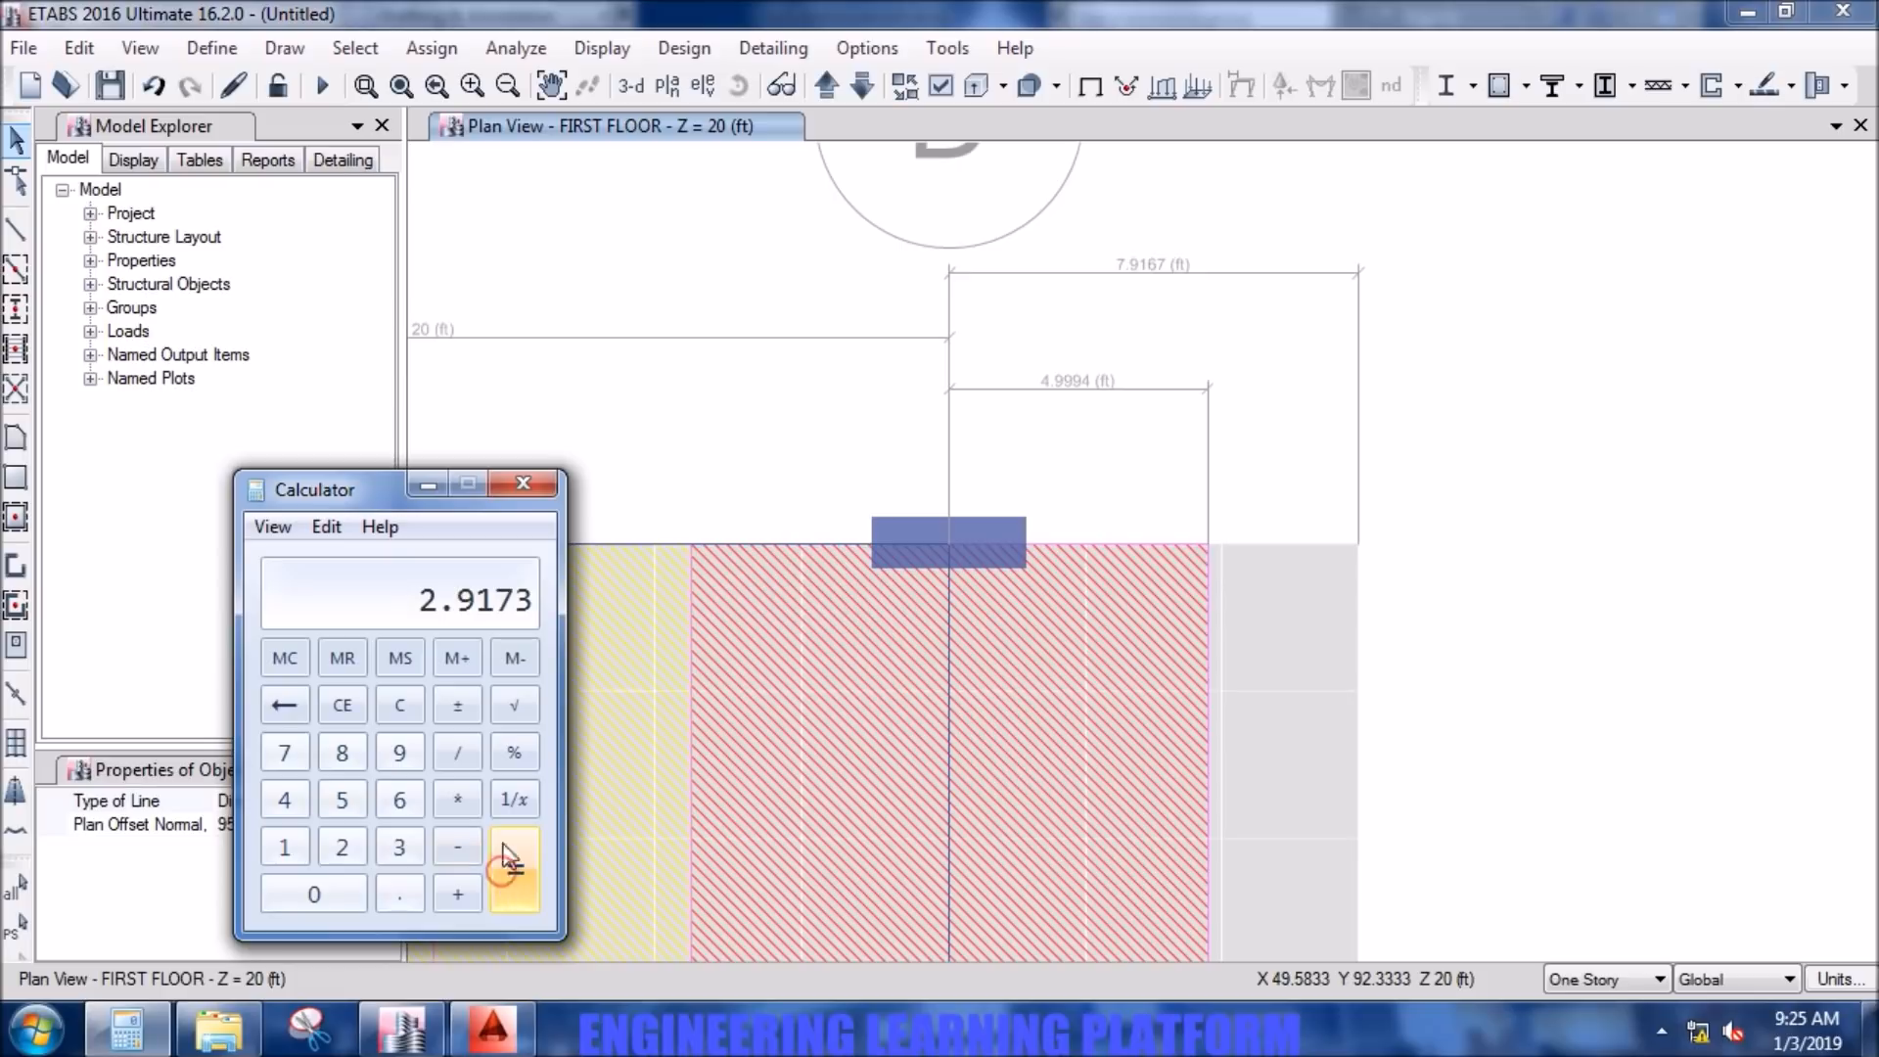
- Multiply the remaining width by 12 to convert it to inches, and close Calculator
{"action": "left_click", "coordinate": [460, 803]}
{"action": "left_click", "coordinate": [286, 847]}
{"action": "left_click", "coordinate": [342, 848]}
{"action": "left_click", "coordinate": [496, 871]}
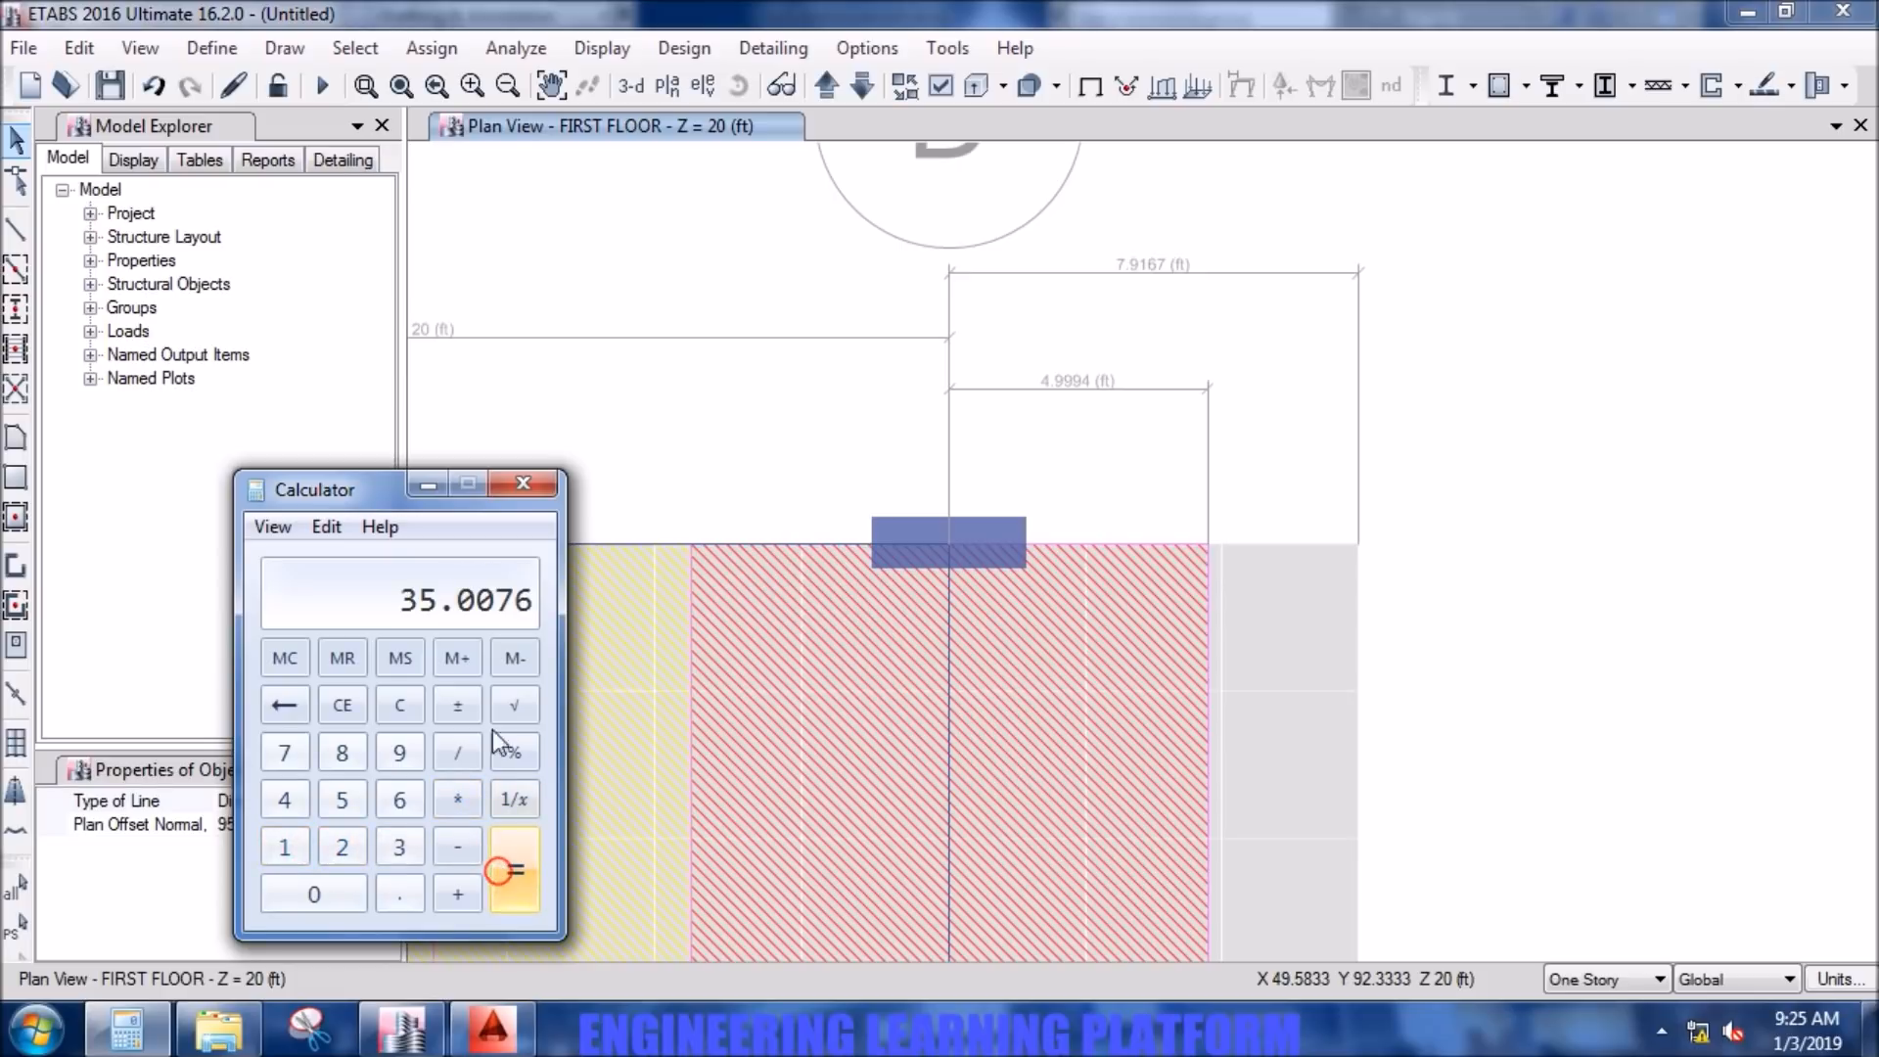
{"action": "left_click", "coordinate": [525, 486]}
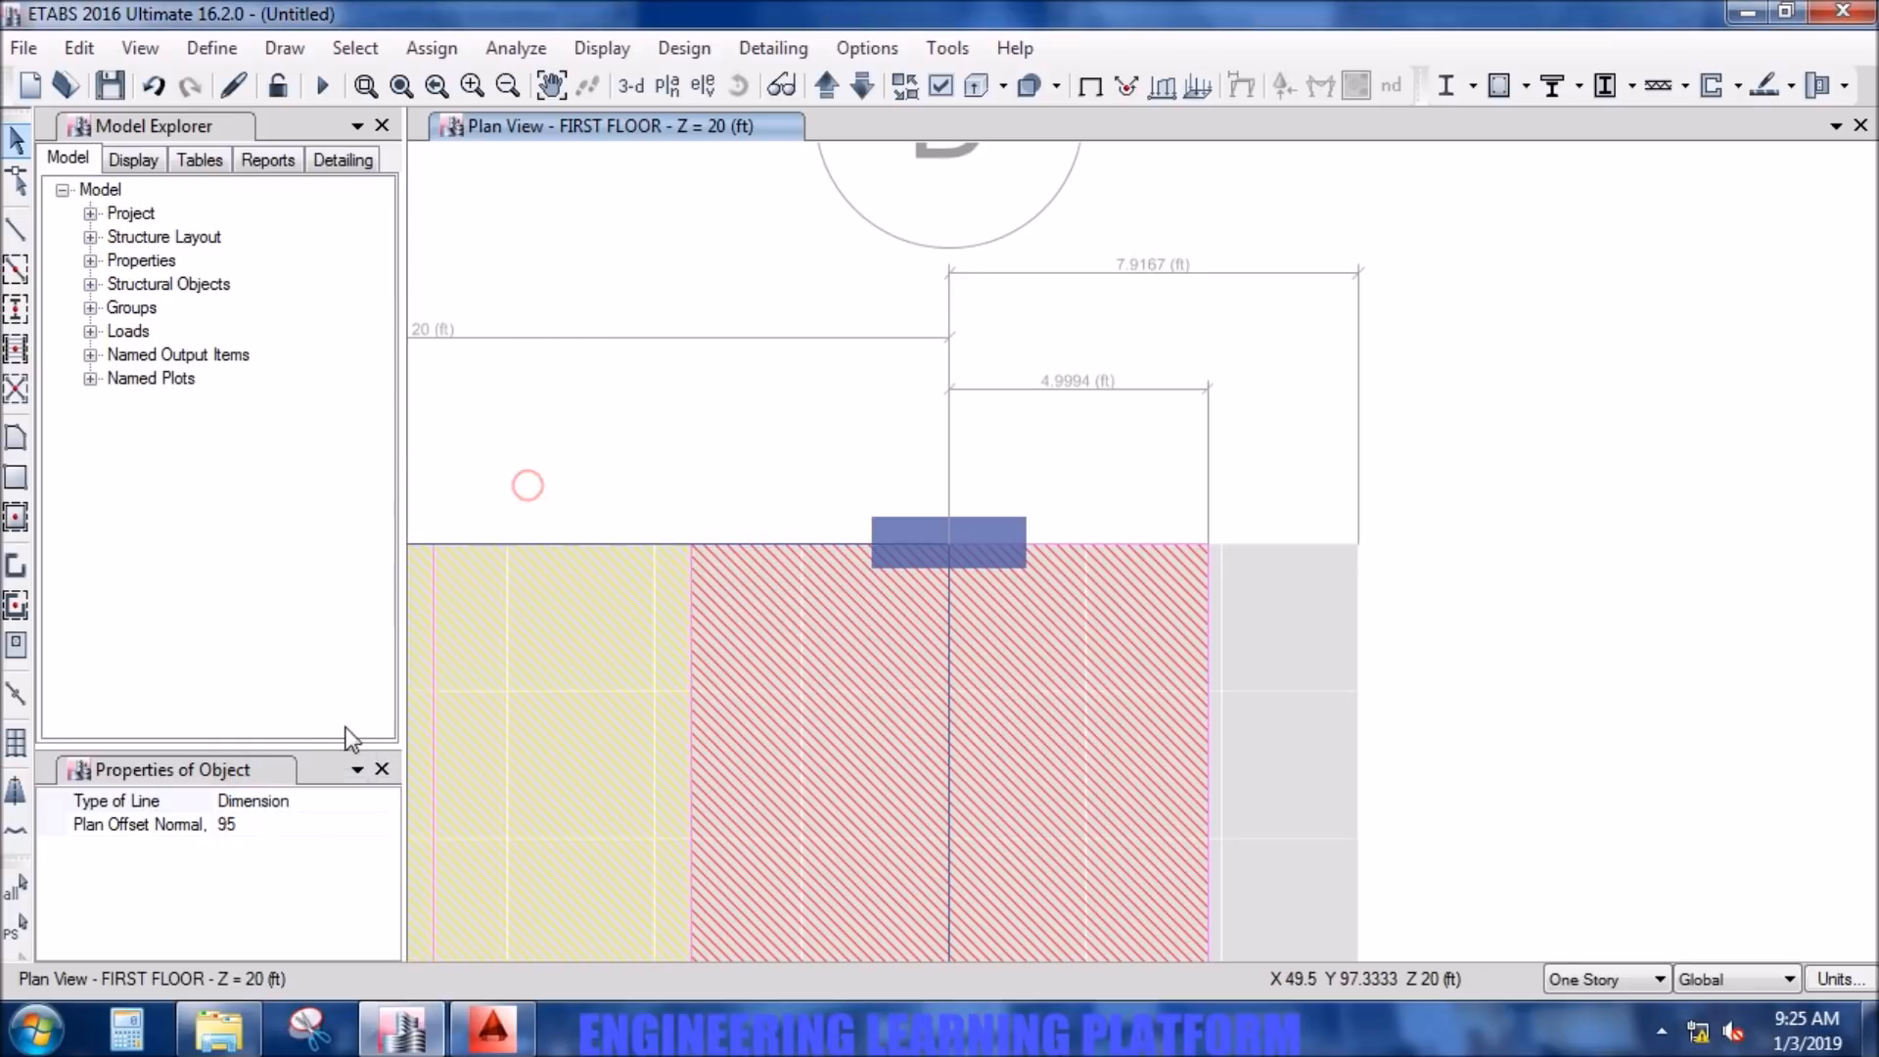
- Restart drawing design strips and set the middle strip's start and end left widths to 0 and right widths to 35 in
{"action": "left_click", "coordinate": [16, 791]}
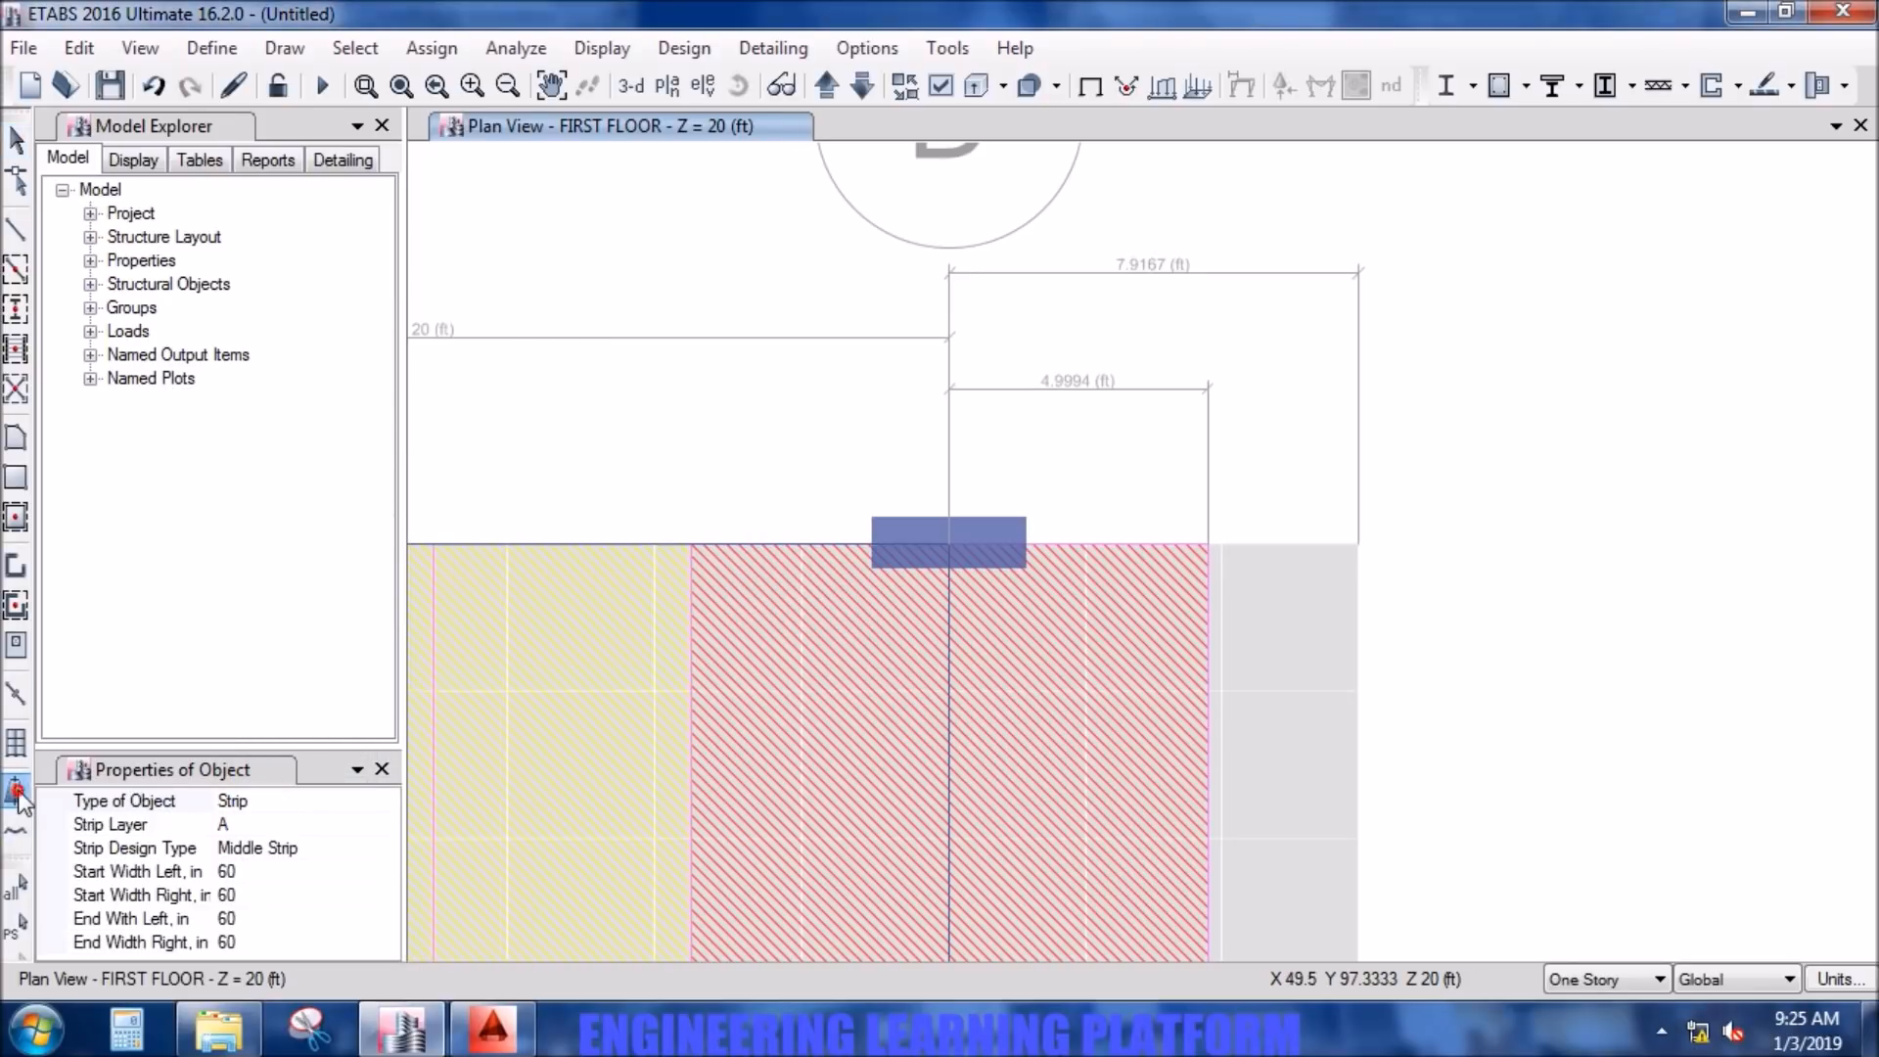
{"action": "left_click", "coordinate": [270, 885]}
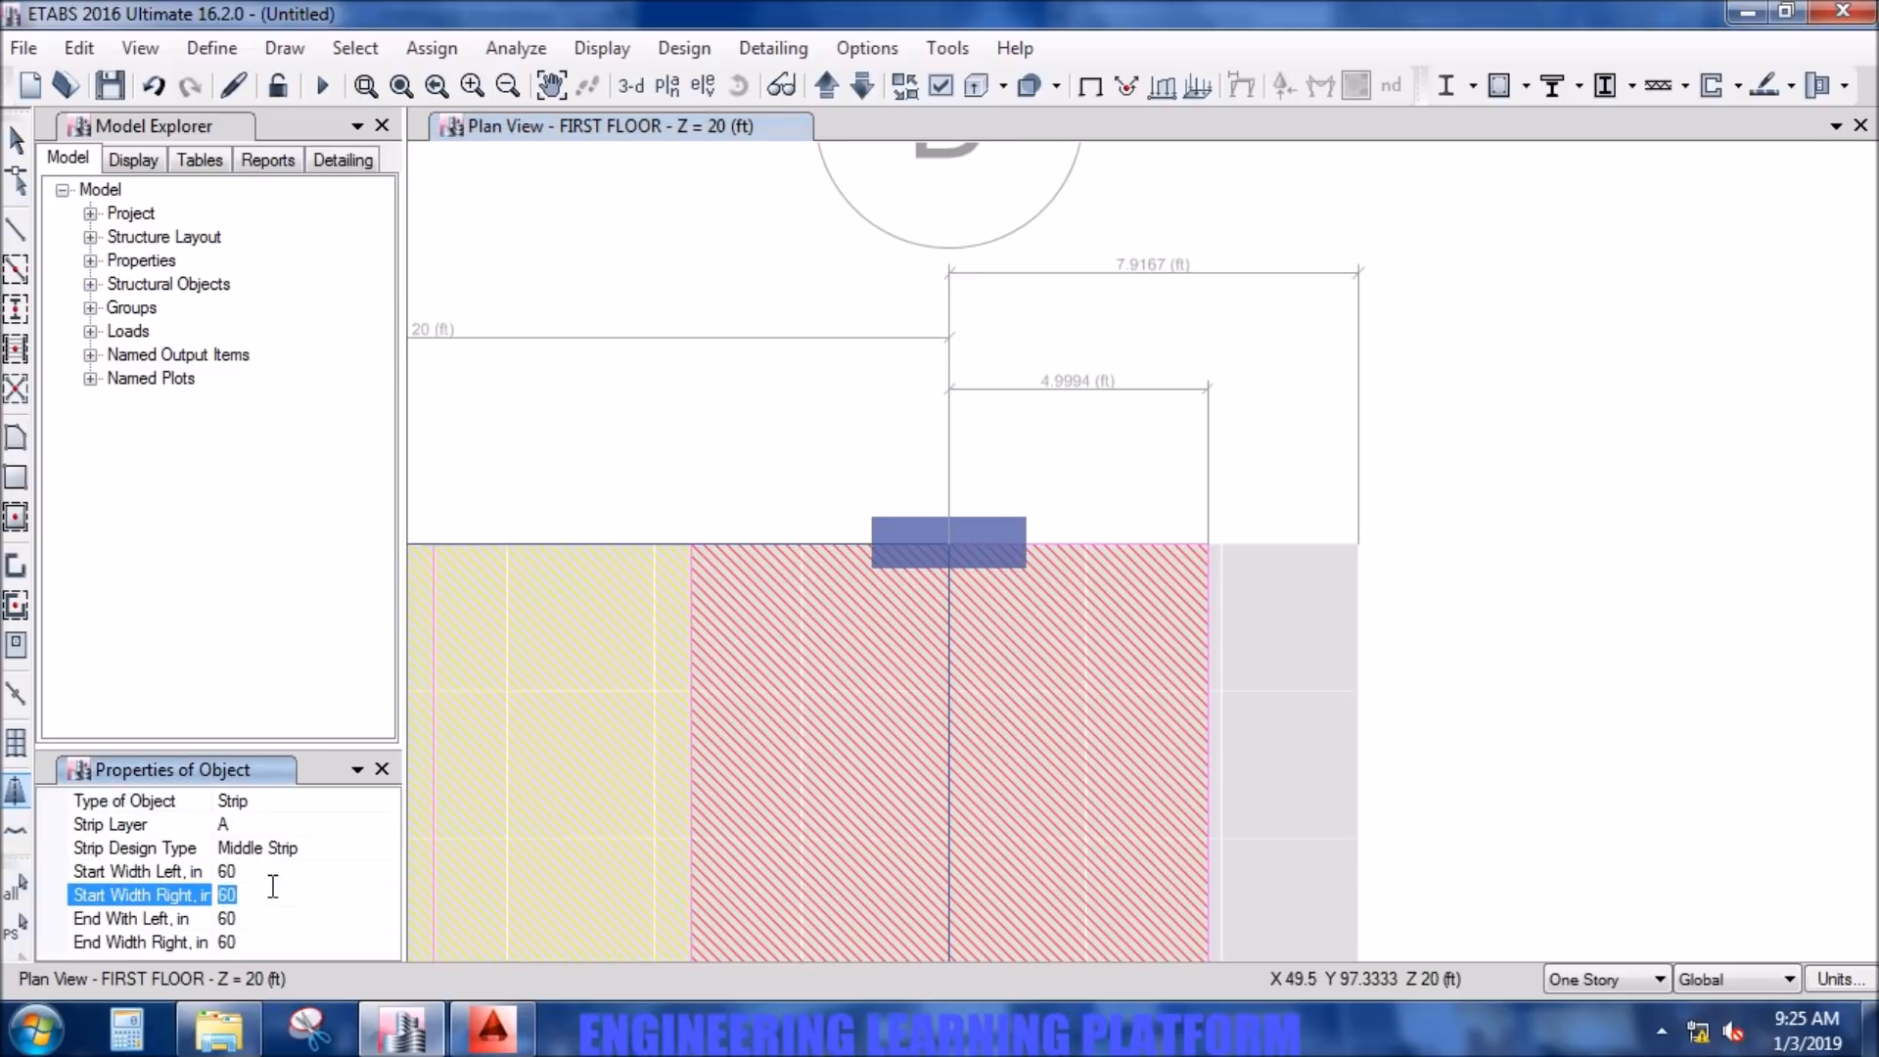
{"action": "left_click", "coordinate": [255, 870]}
{"action": "type", "text": "0"}
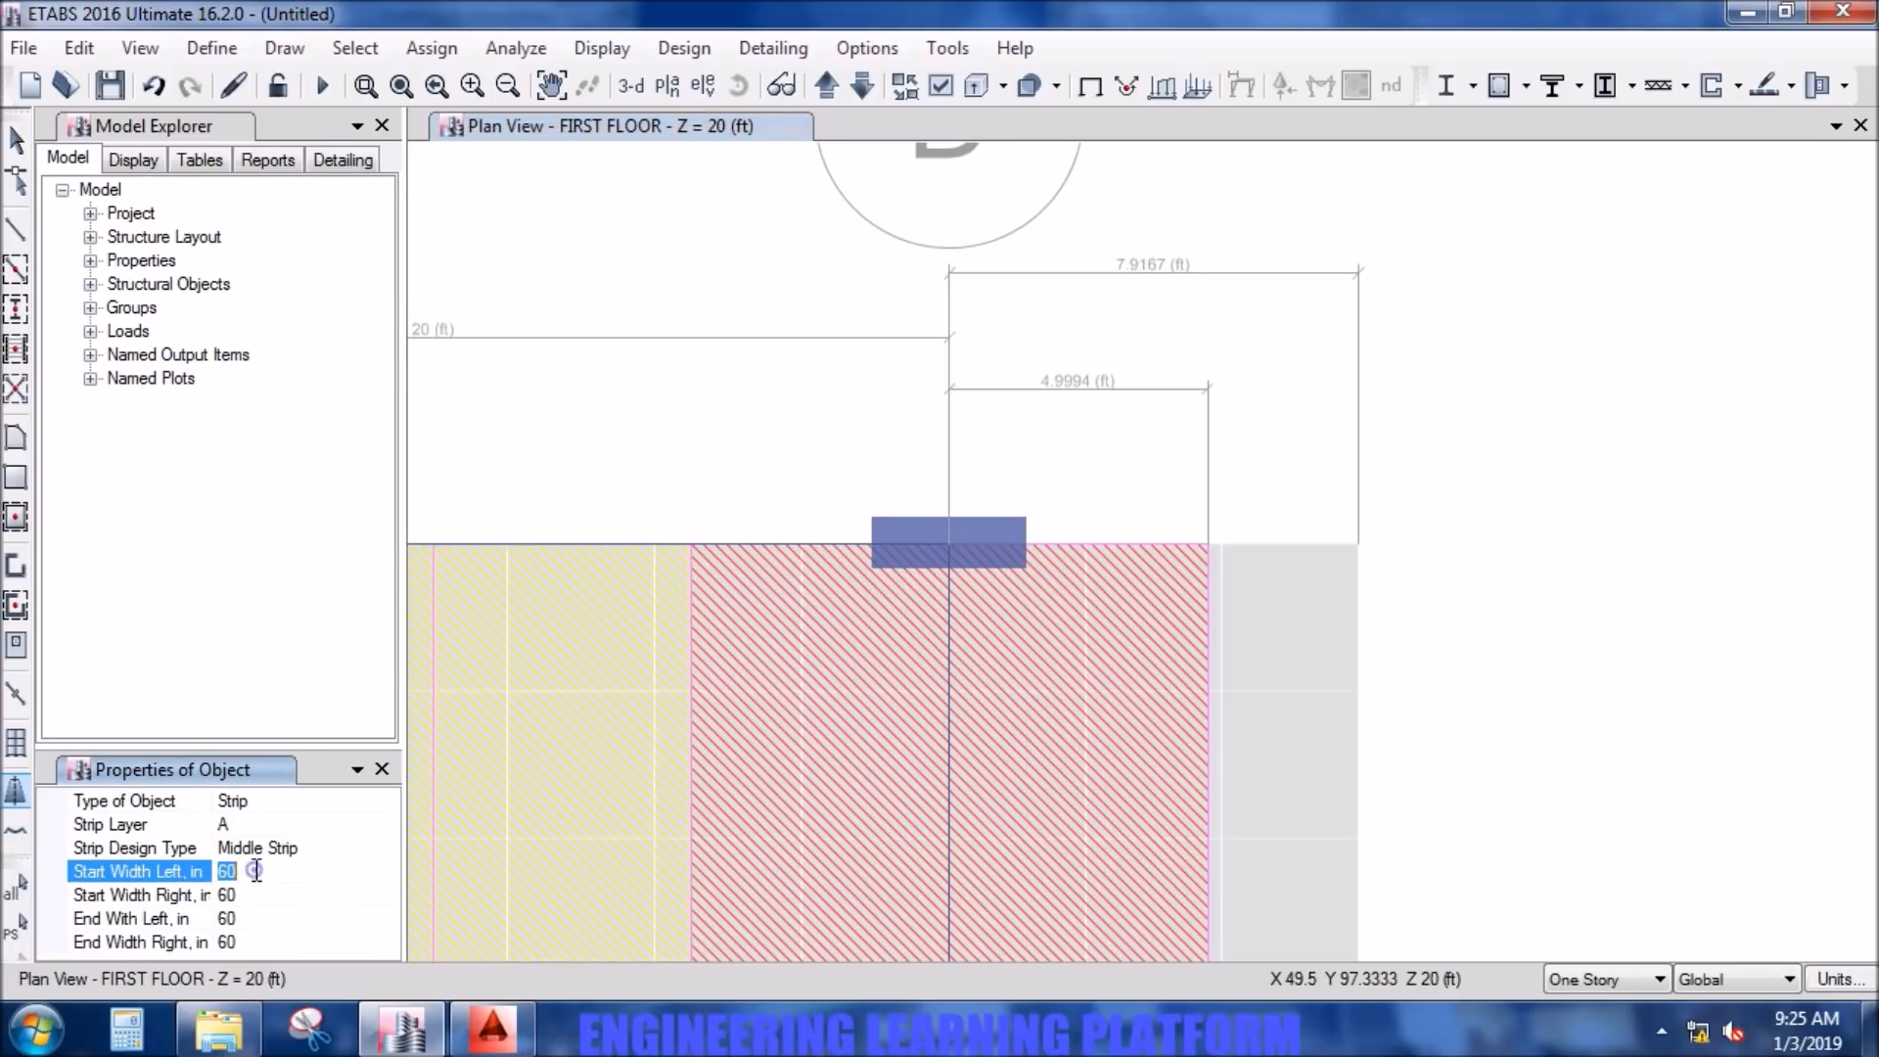
{"action": "left_click", "coordinate": [251, 898]}
{"action": "type", "text": "35"}
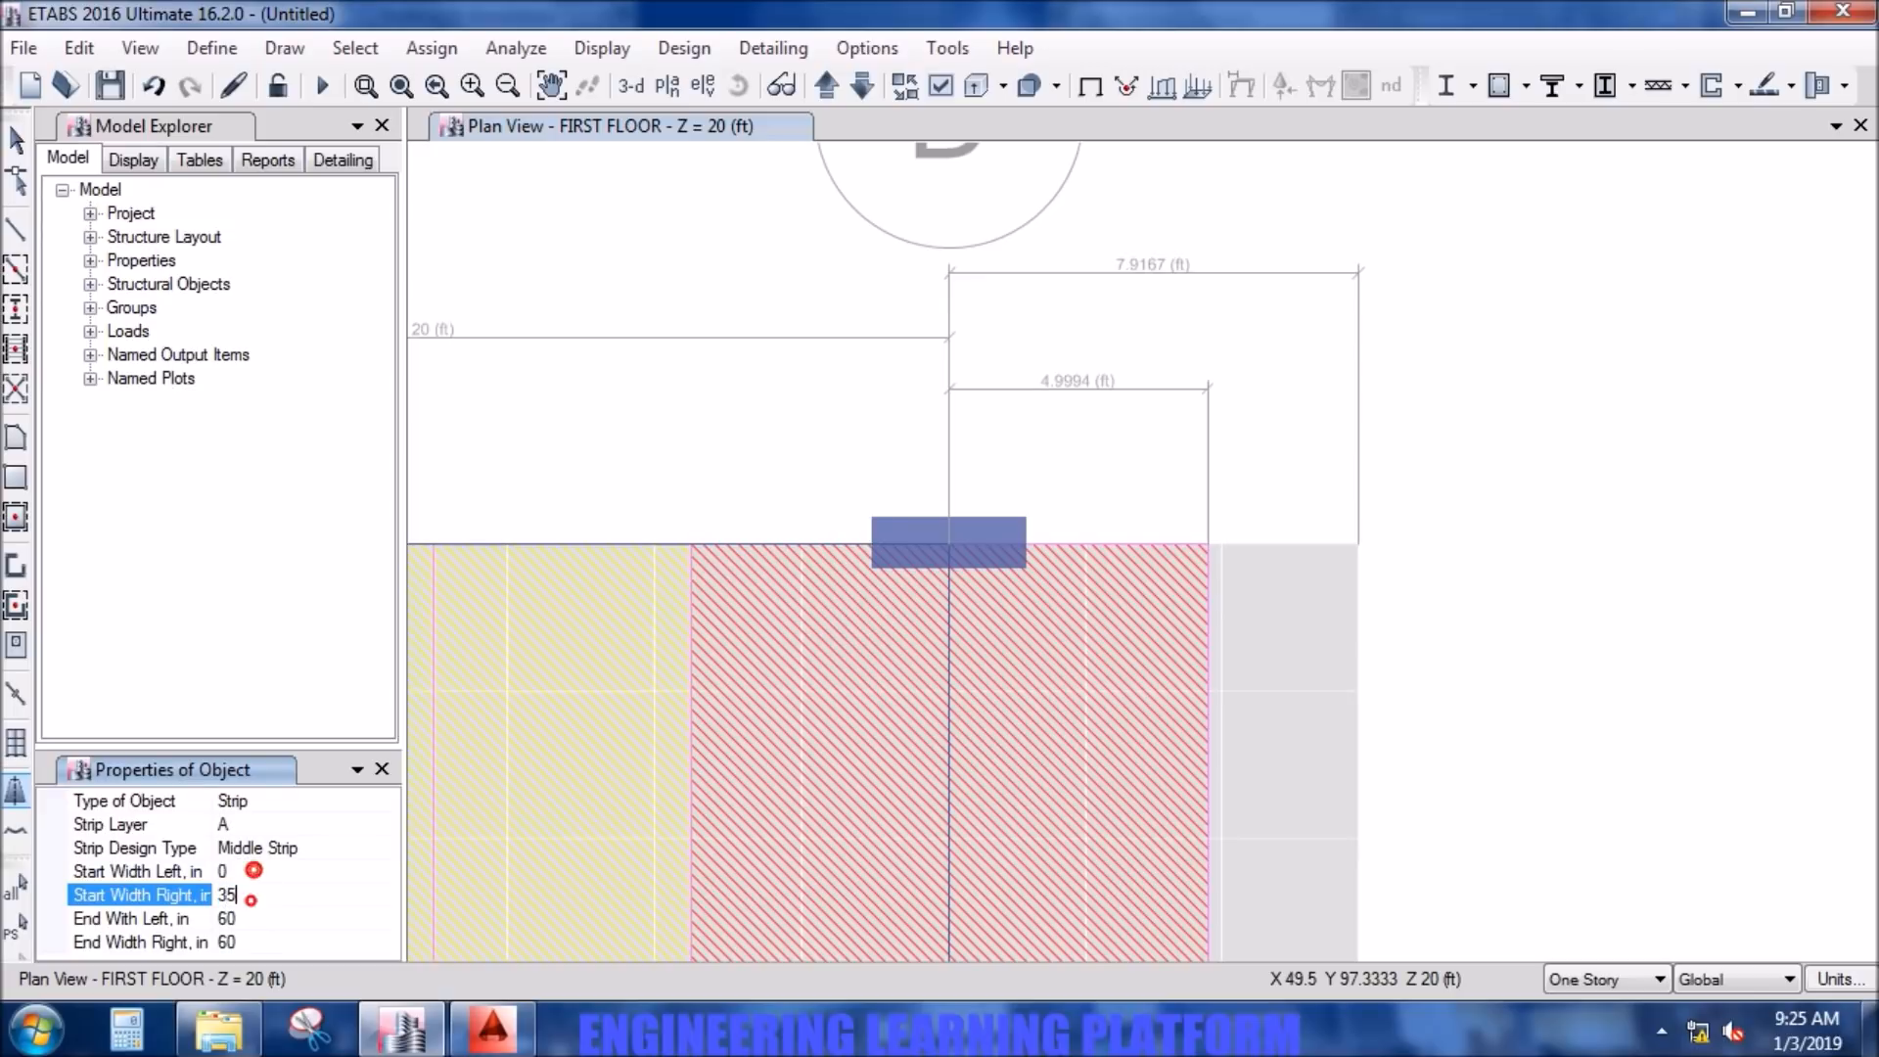
{"action": "left_click", "coordinate": [251, 920]}
{"action": "type", "text": "0"}
{"action": "left_click", "coordinate": [249, 939]}
{"action": "type", "text": "35"}
{"action": "left_click", "coordinate": [256, 898]}
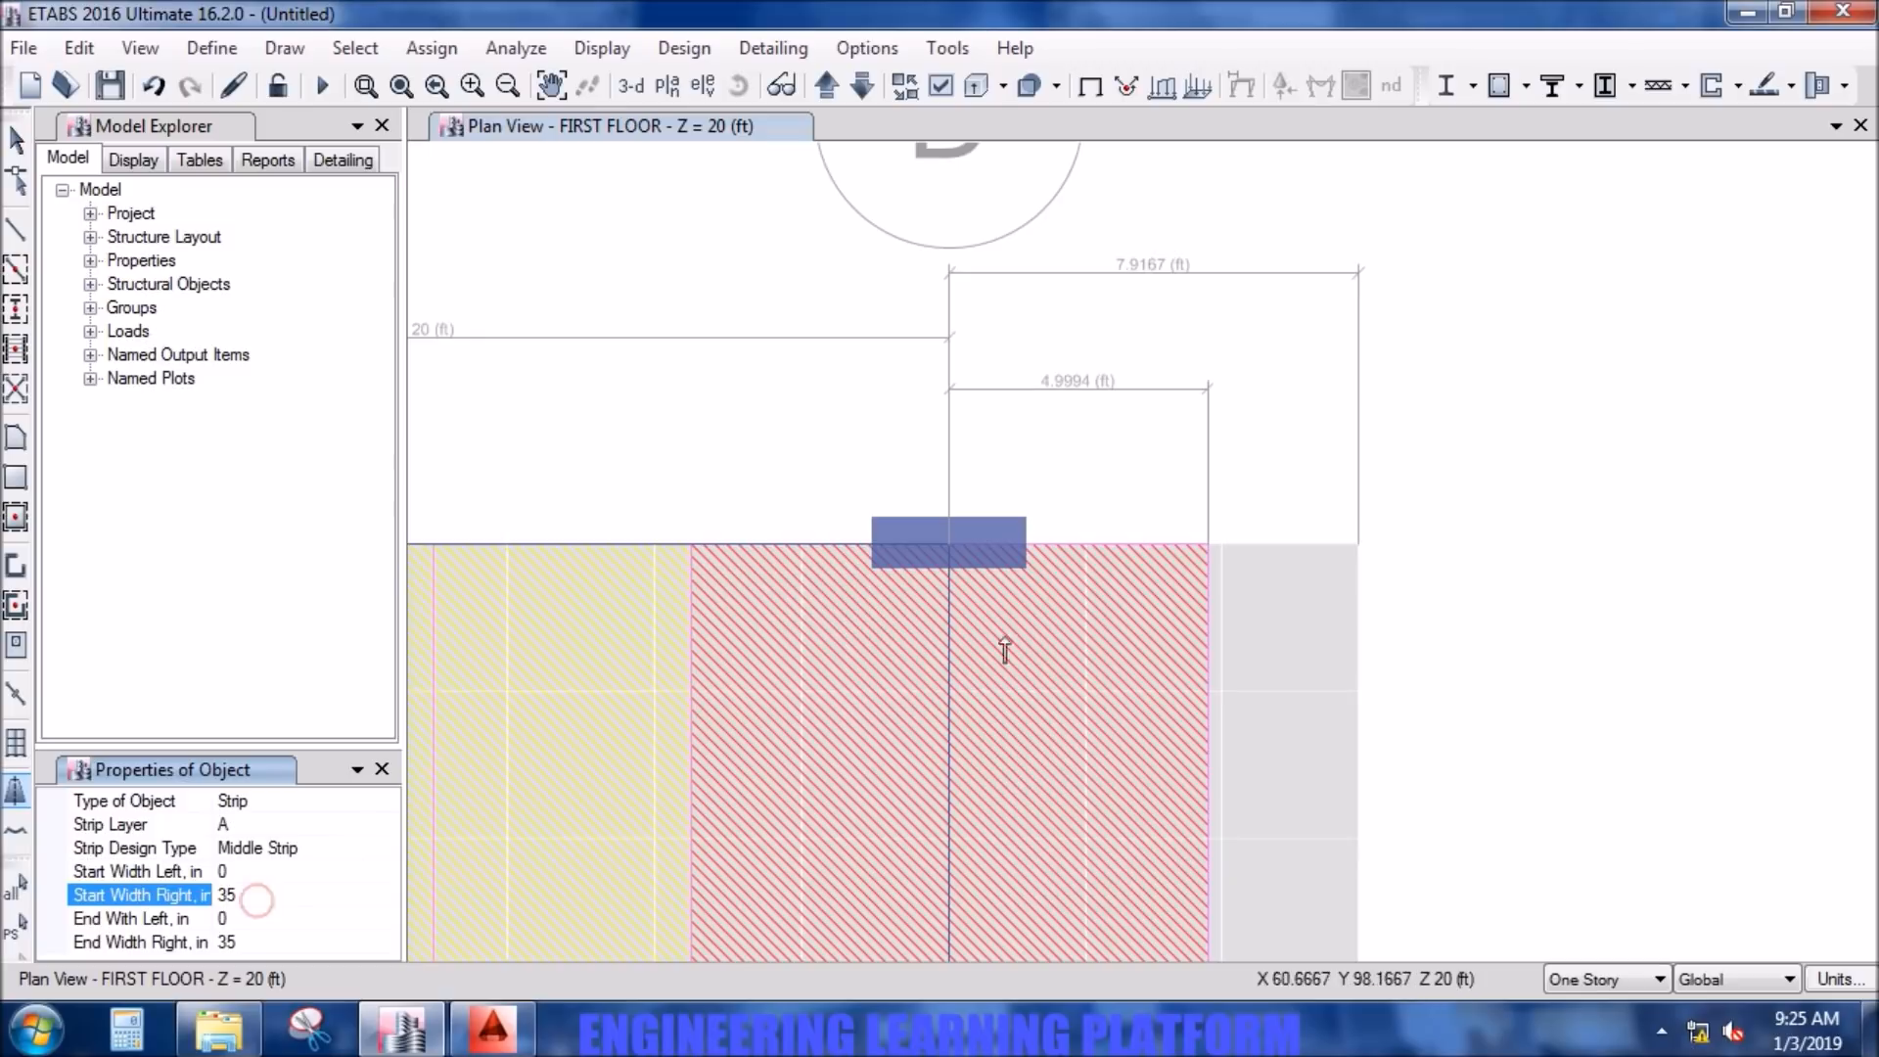
- Draw the middle design strip along the slab's outer edge beyond grid line D, from grid line 6 down to grid line 1
{"action": "middle_click_drag", "start_coordinate": [1413, 650], "coordinate": [1392, 519]}
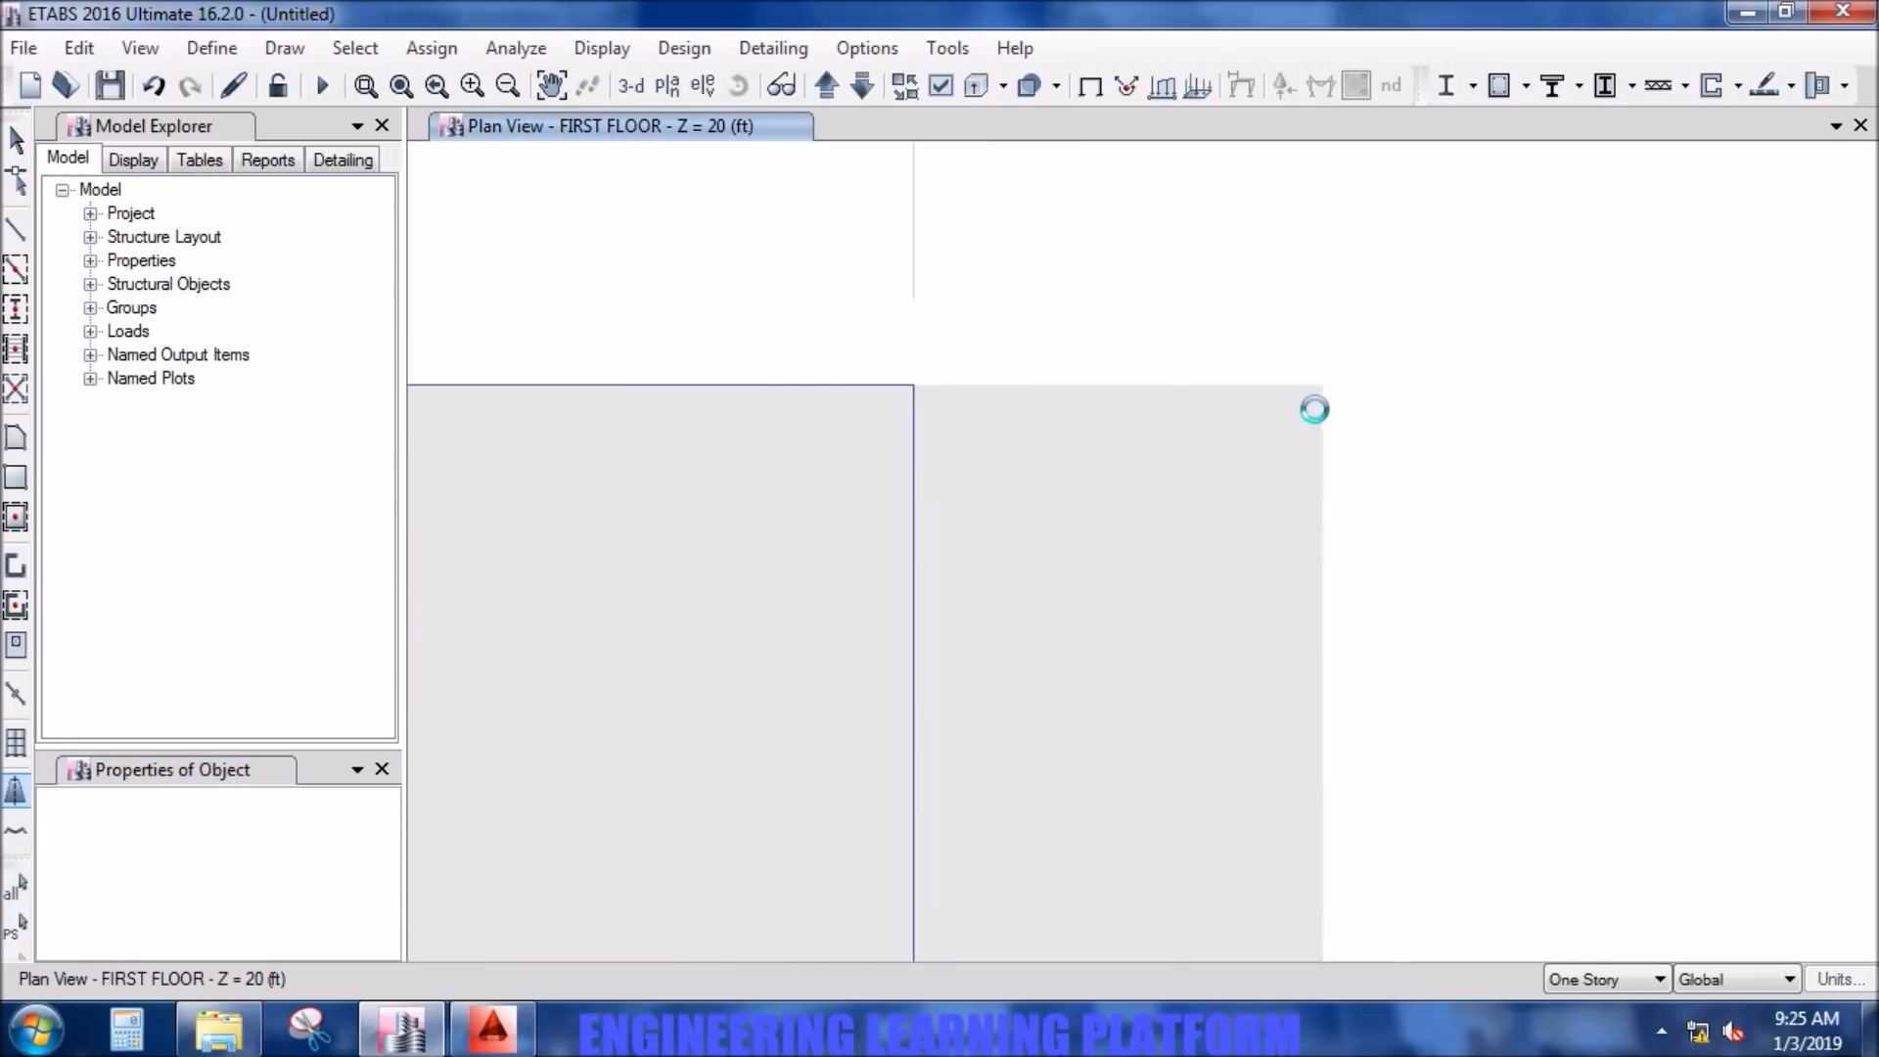
{"action": "left_click", "coordinate": [1319, 383]}
{"action": "scroll", "coordinate": [1350, 687], "scroll_direction": "down", "scroll_amount": 5}
{"action": "middle_click_drag", "start_coordinate": [1340, 780], "coordinate": [1308, 365]}
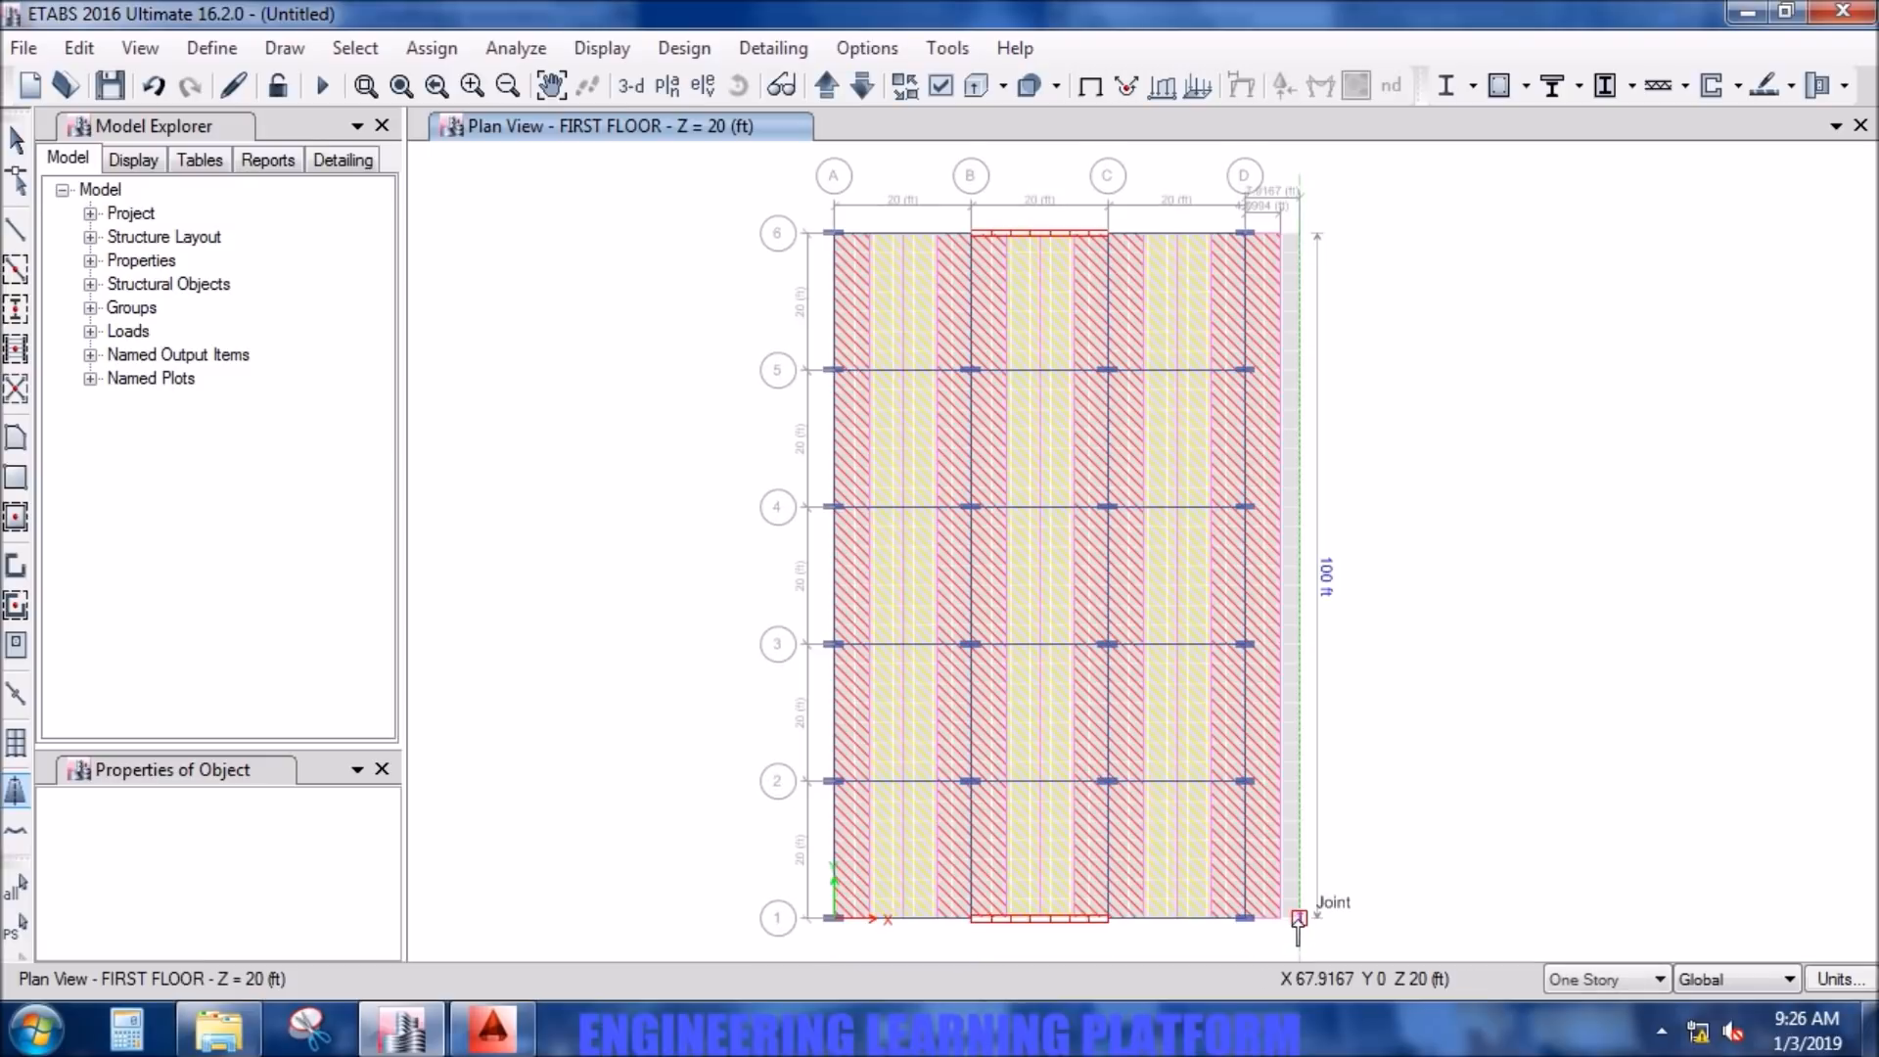
{"action": "left_click", "coordinate": [1297, 920]}
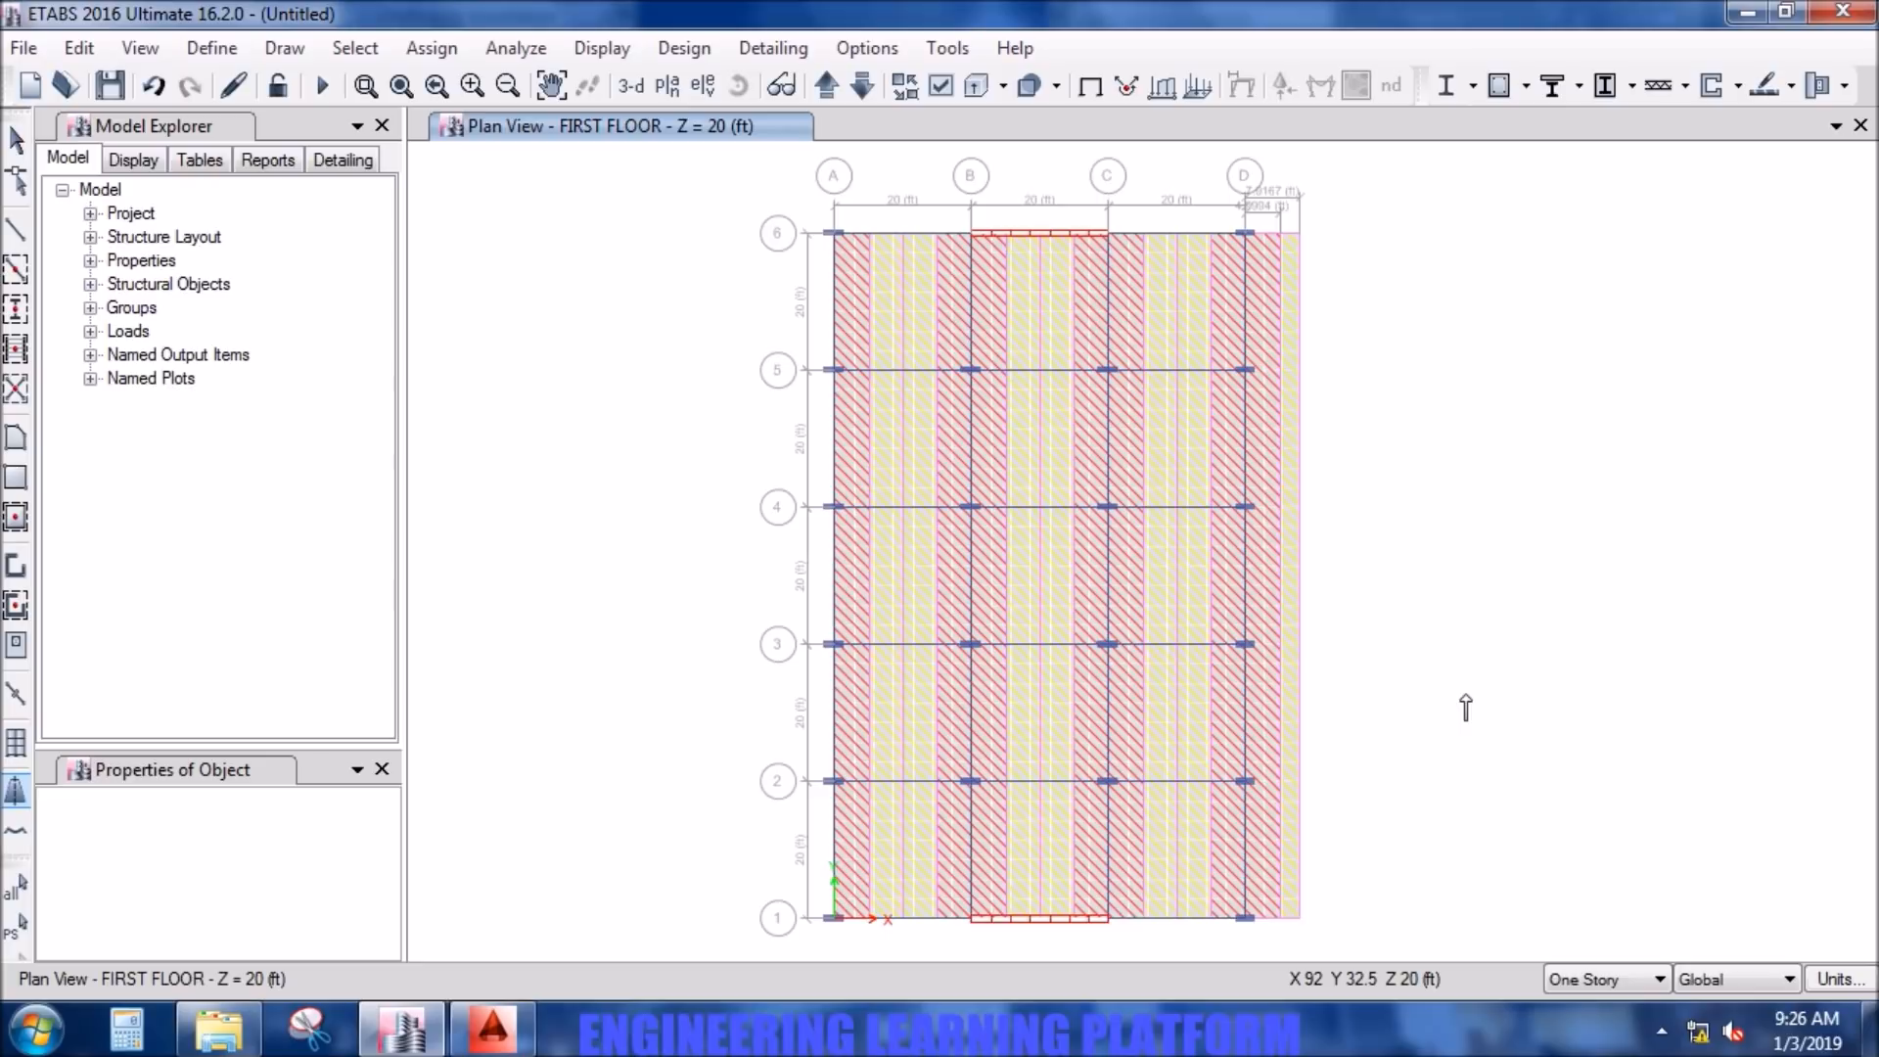
{"action": "key", "text": "Escape"}
{"action": "middle_click_drag", "start_coordinate": [1472, 707], "coordinate": [1461, 707]}
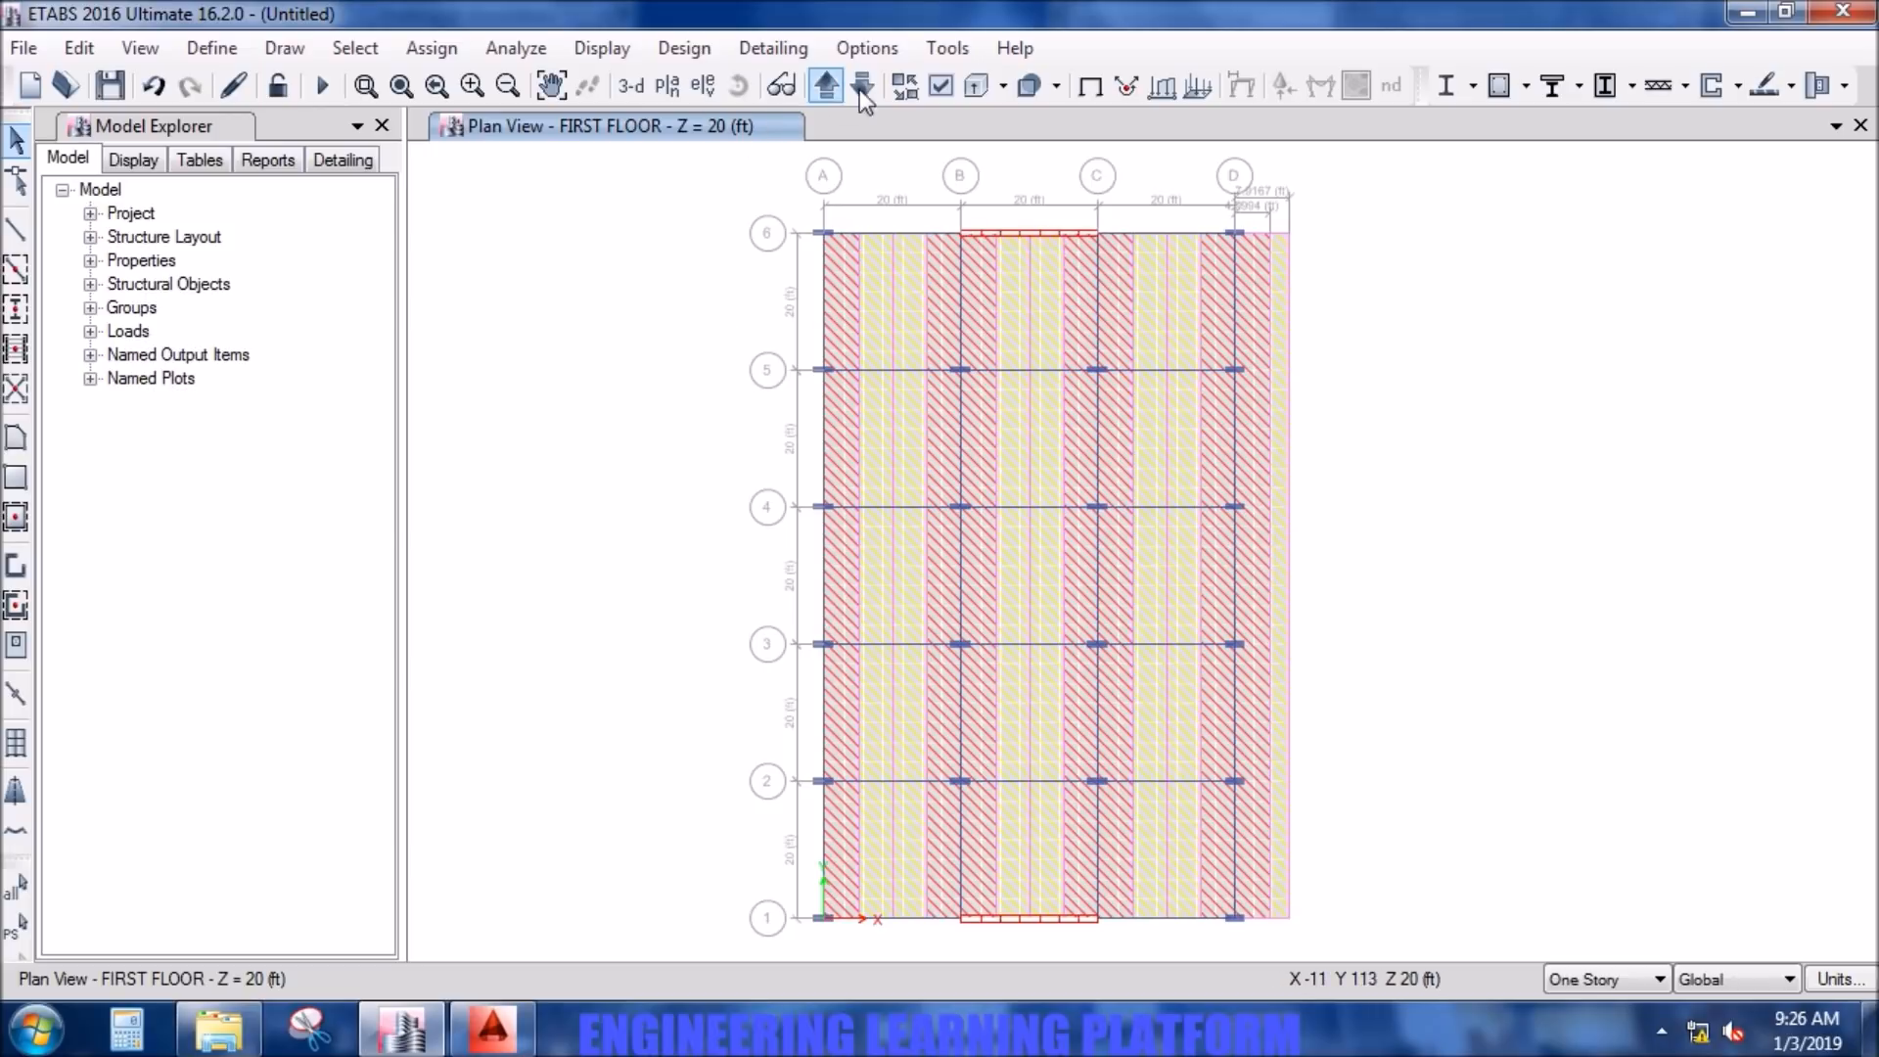
- Hide Design Strip Layer A and show Design Strip Layer B in the plan view
{"action": "left_click", "coordinate": [942, 88]}
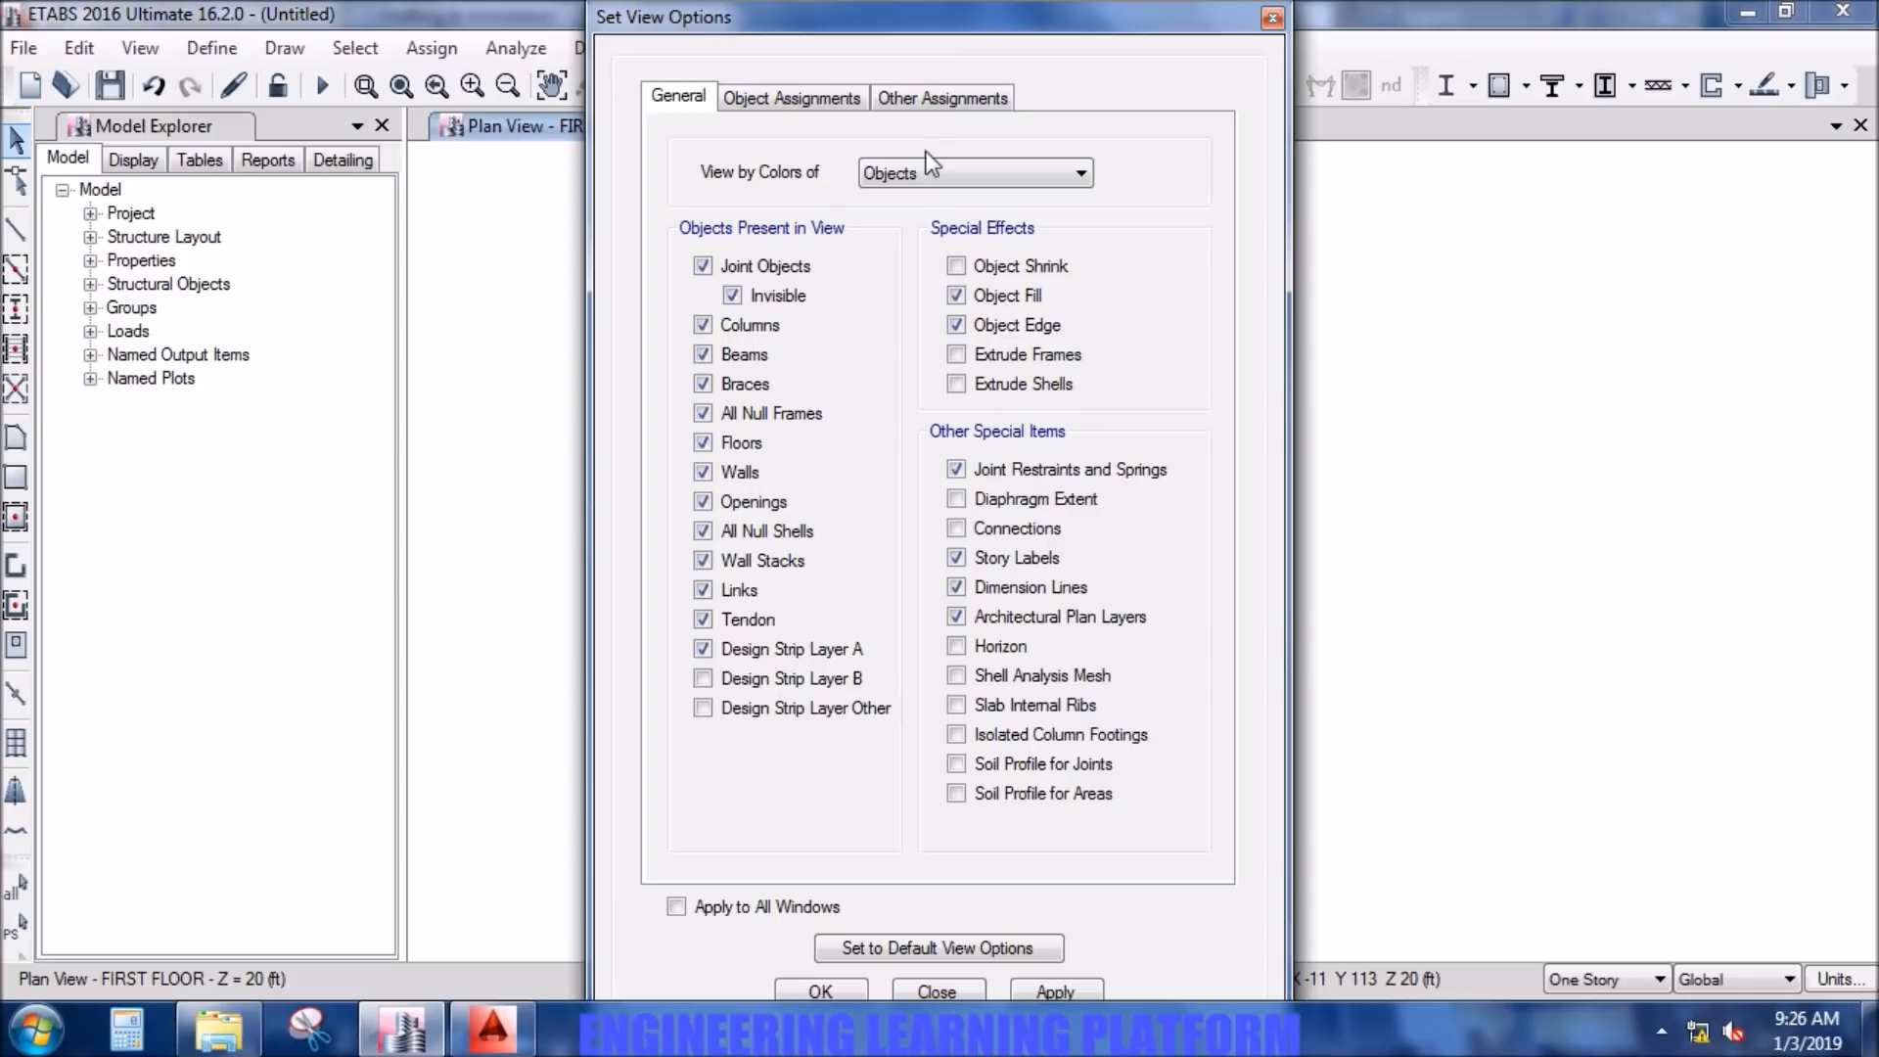
{"action": "left_click", "coordinate": [806, 650]}
{"action": "left_click", "coordinate": [833, 675]}
{"action": "left_click", "coordinate": [1081, 987]}
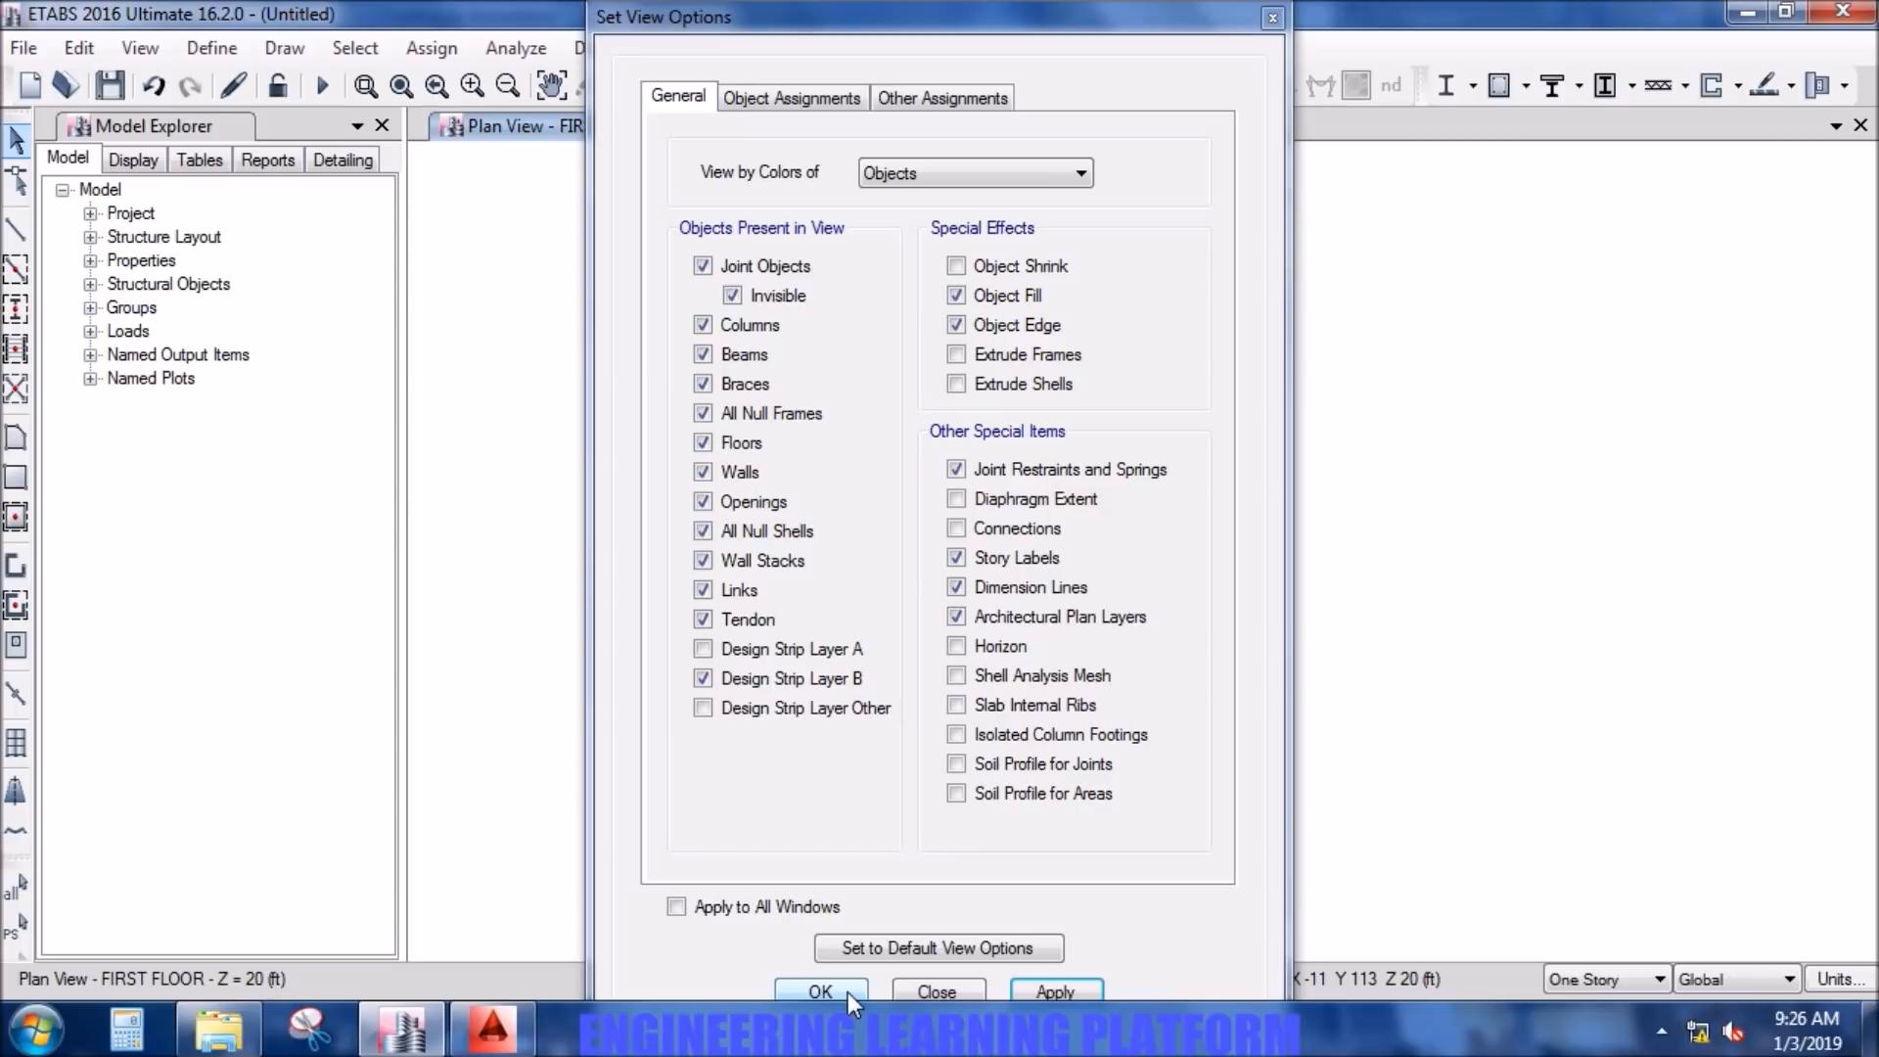
{"action": "left_click", "coordinate": [820, 992]}
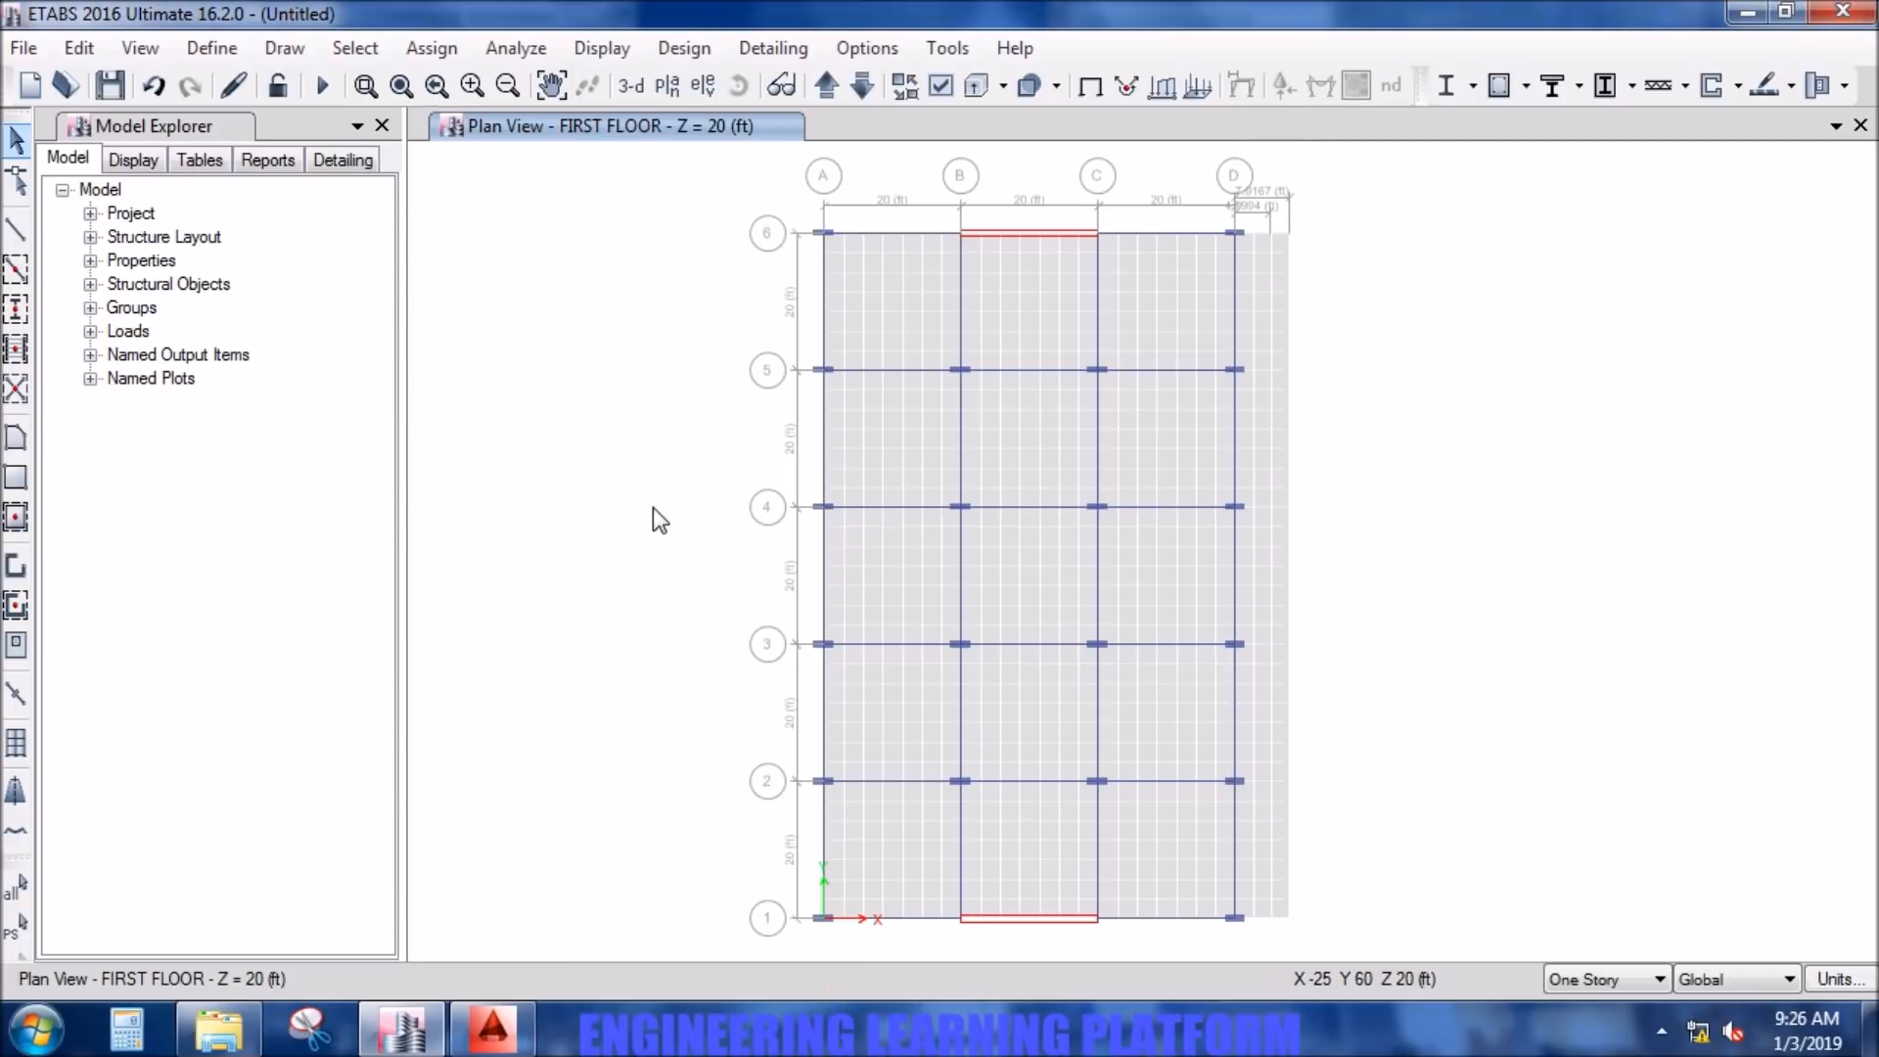
- Restart drawing design strips and set the strip layer to B
{"action": "left_click", "coordinate": [14, 794]}
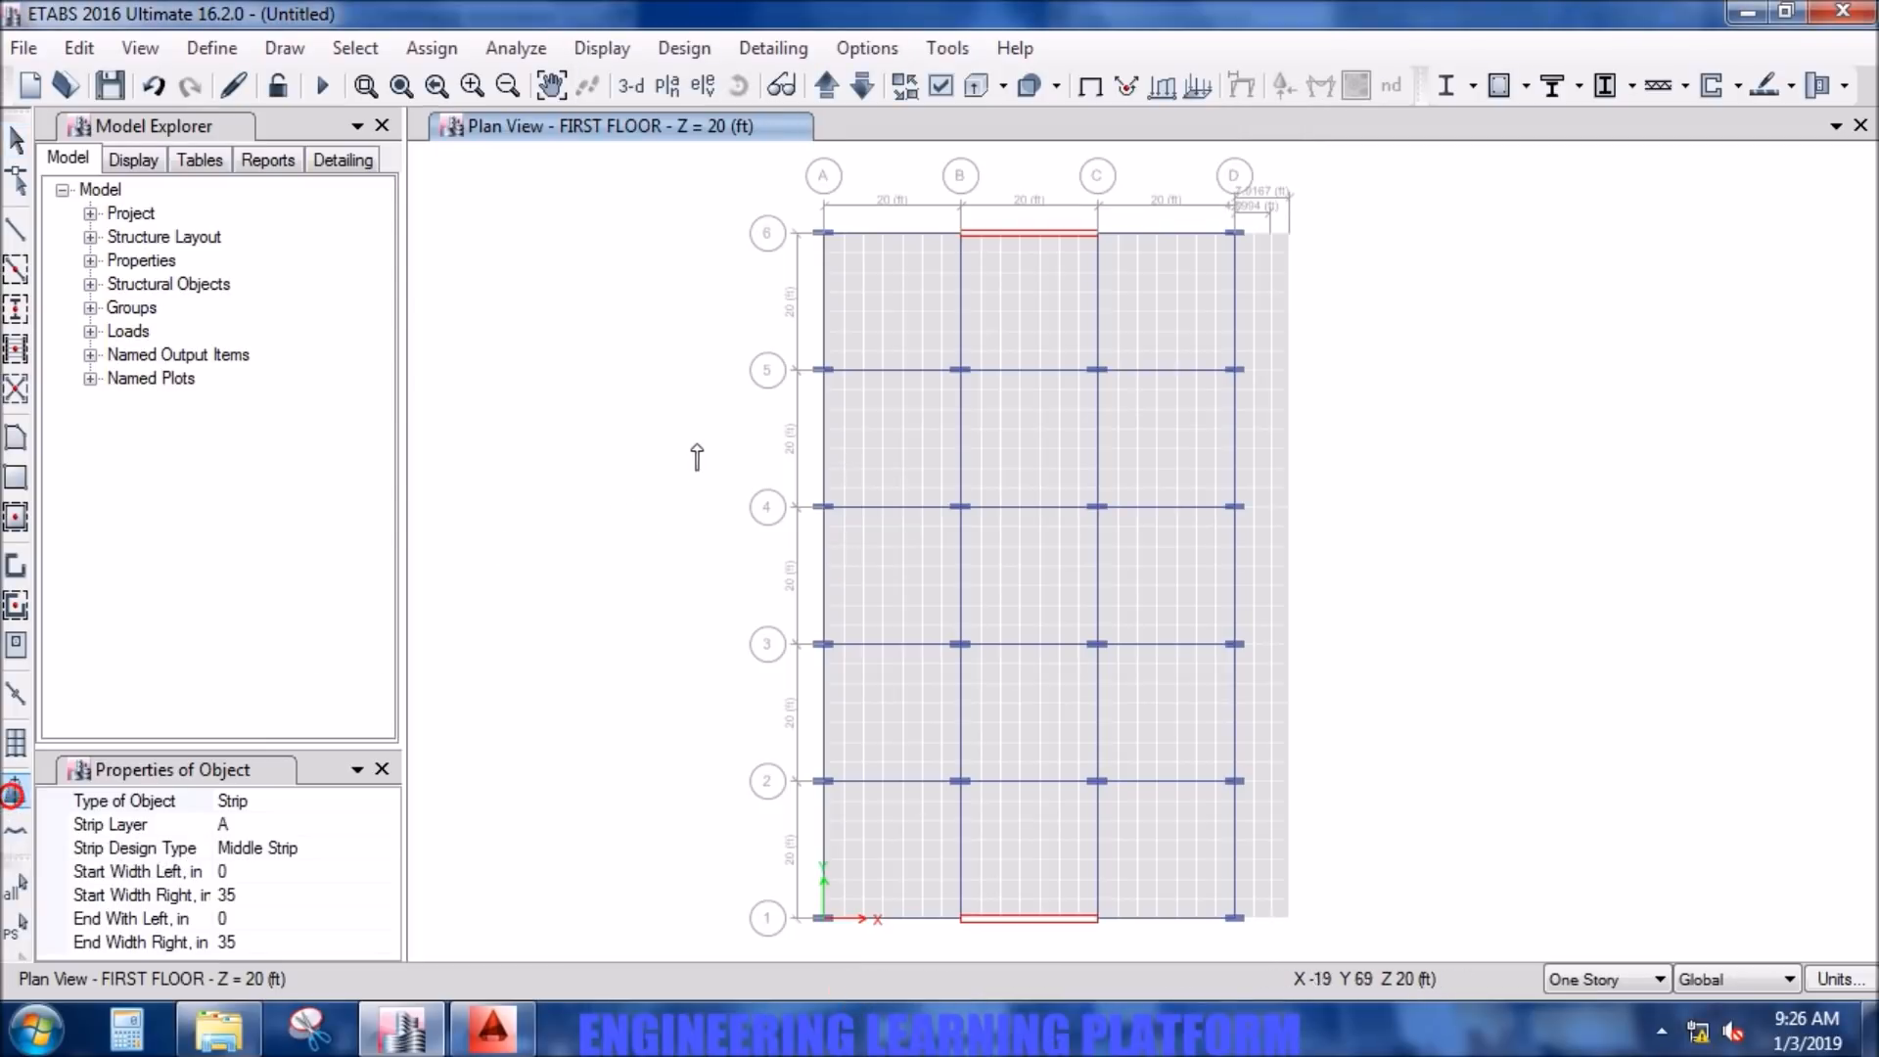
{"action": "left_click", "coordinate": [397, 826]}
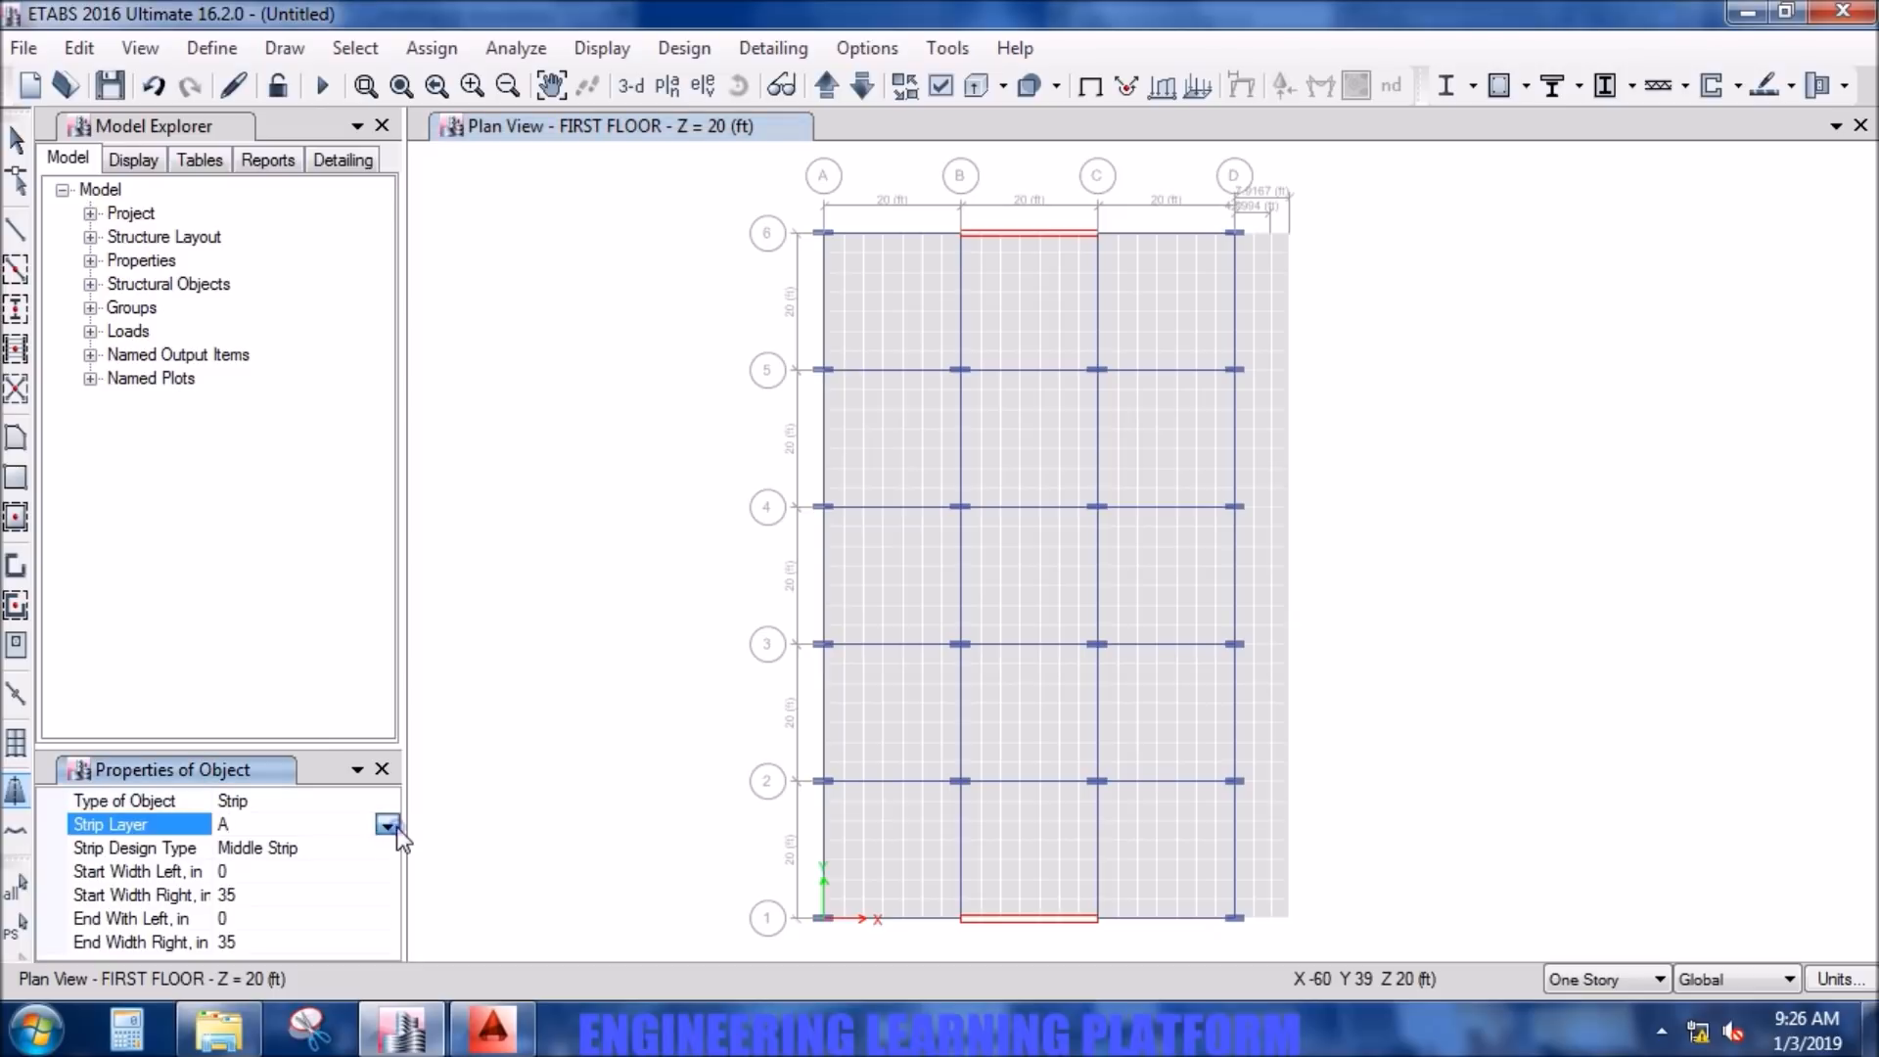
{"action": "left_click", "coordinate": [388, 825]}
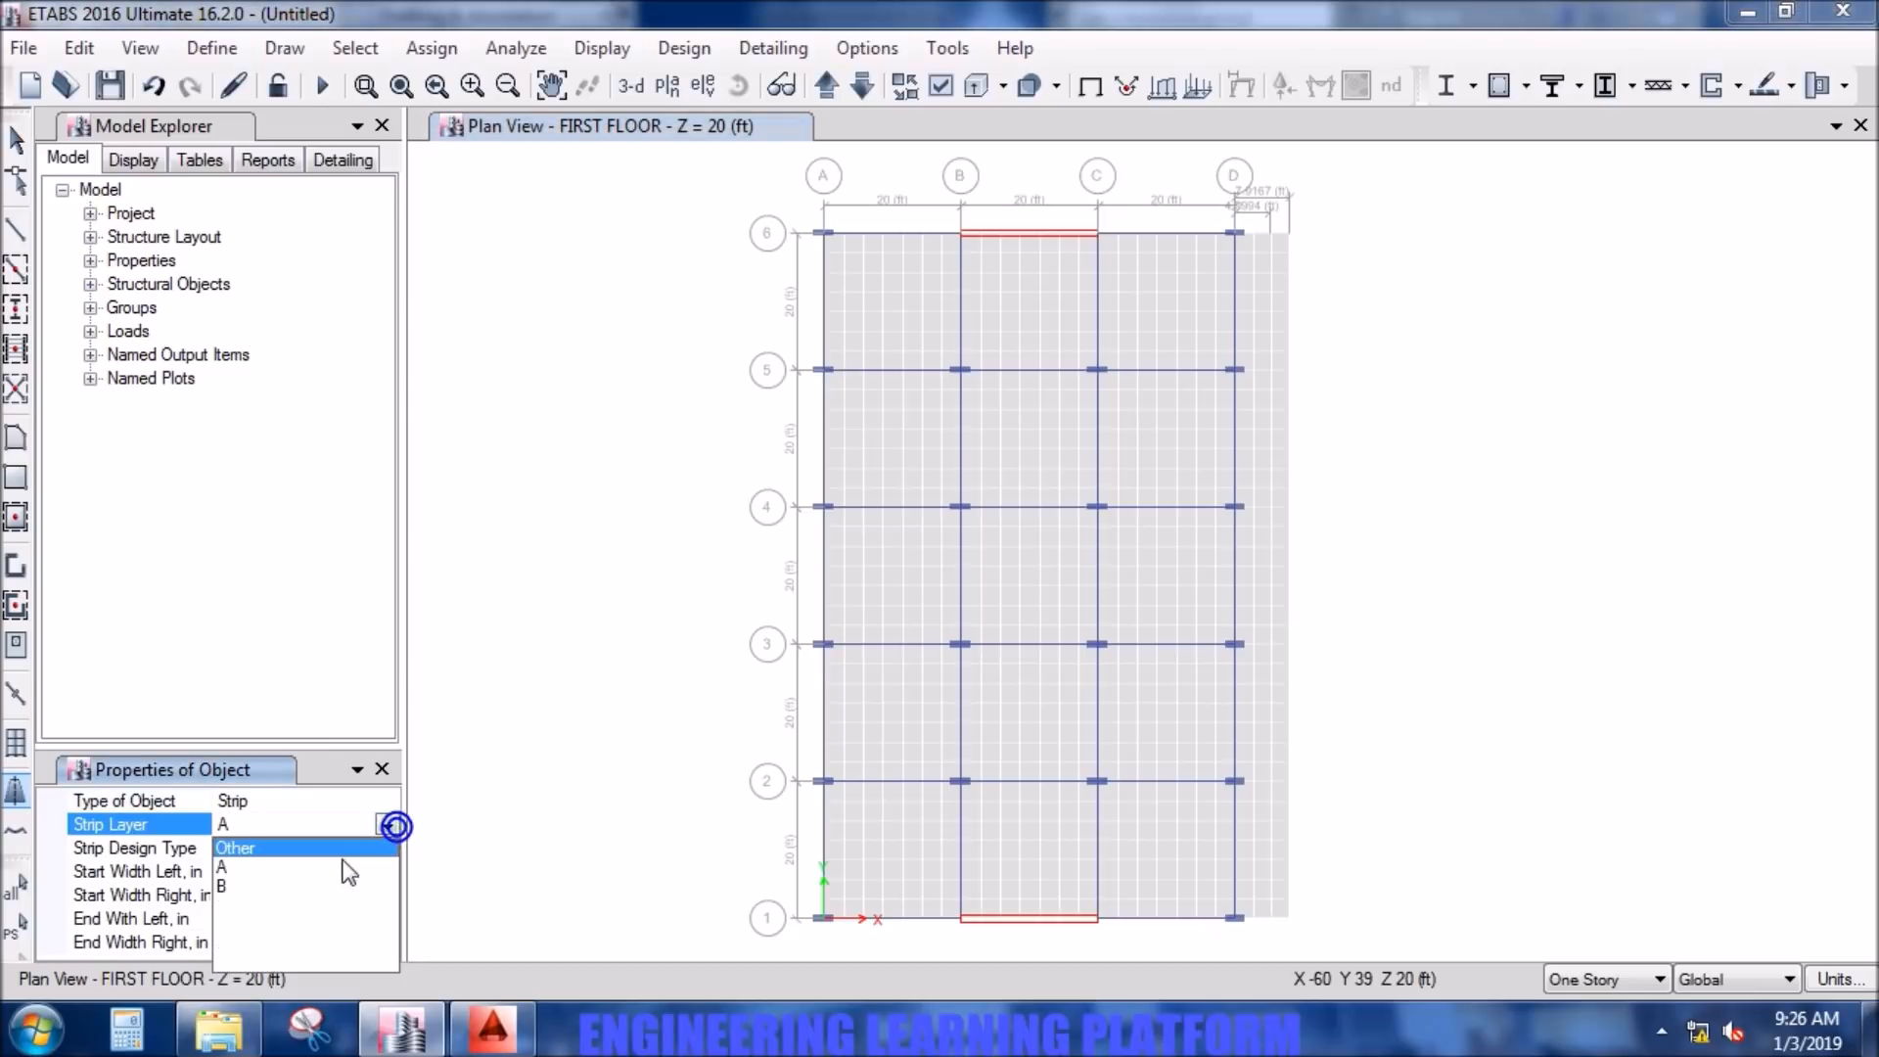
{"action": "left_click", "coordinate": [226, 887]}
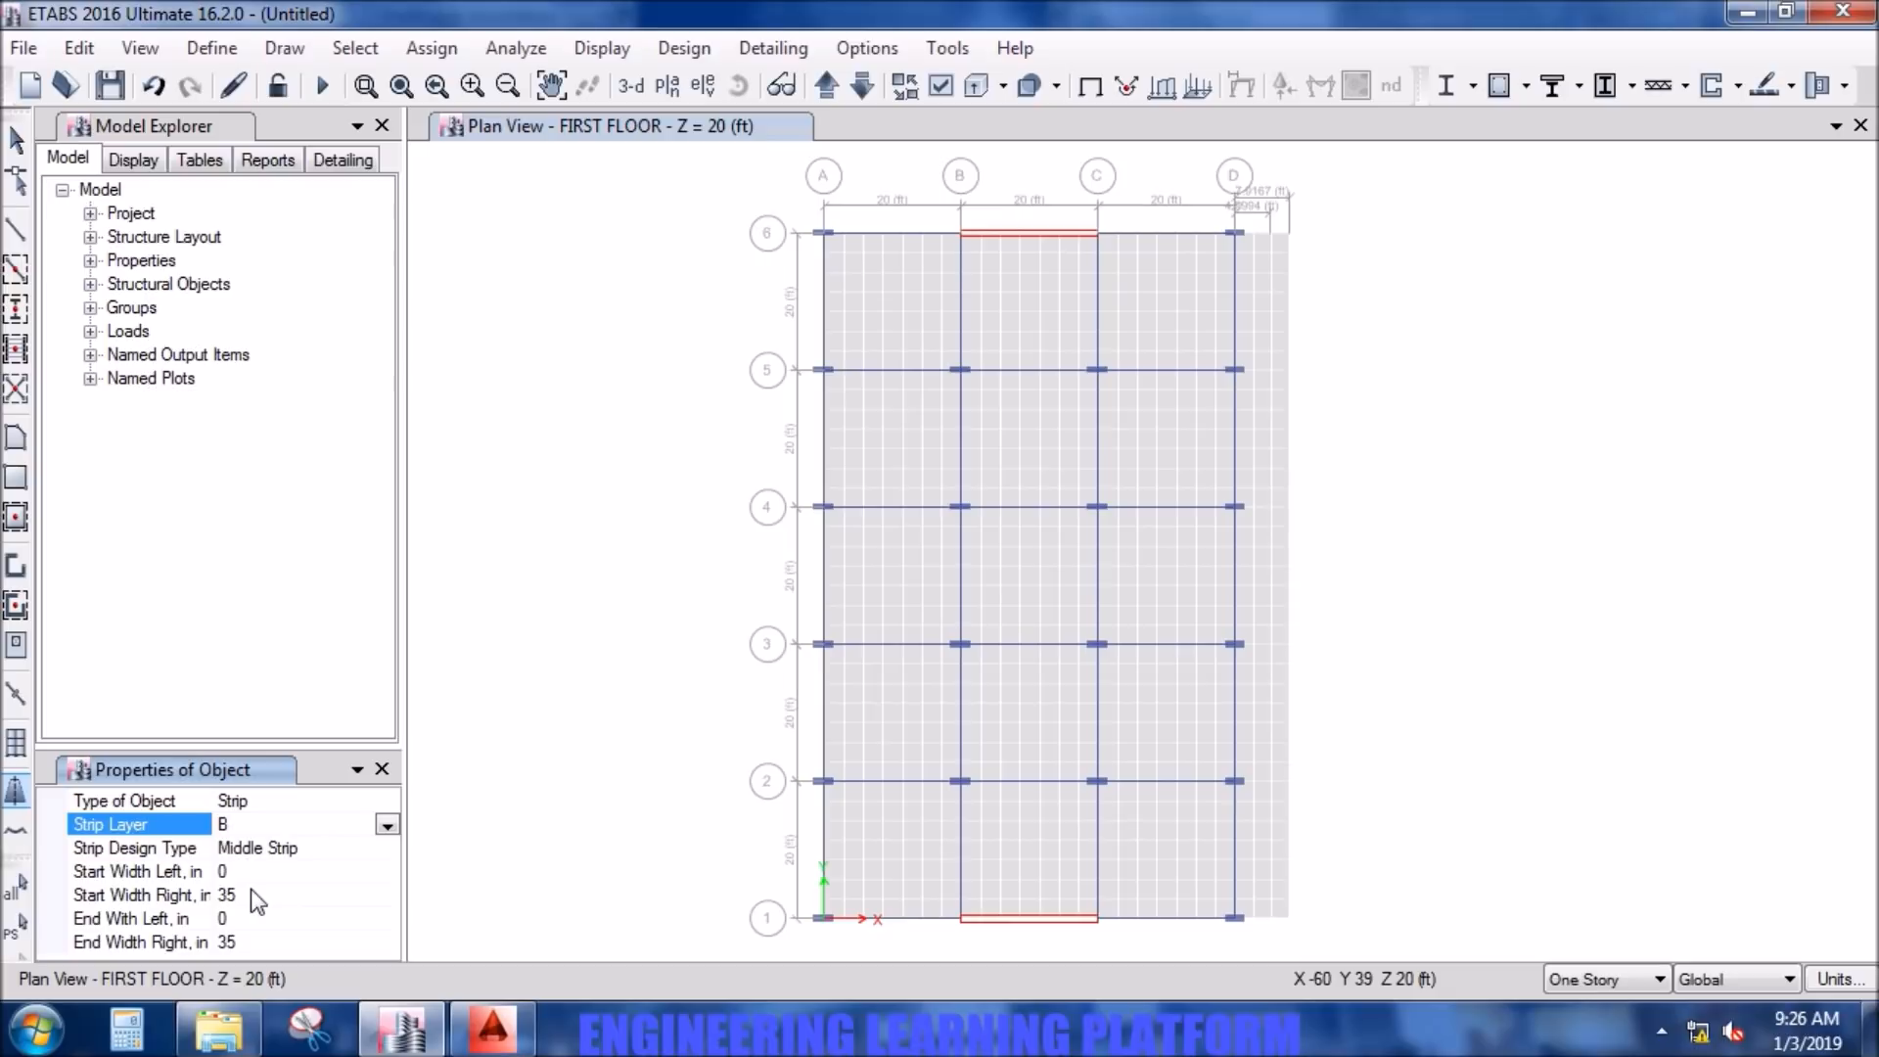
- Set the strip's start and end widths, left and right, all to 60 in
{"action": "left_click", "coordinate": [262, 869]}
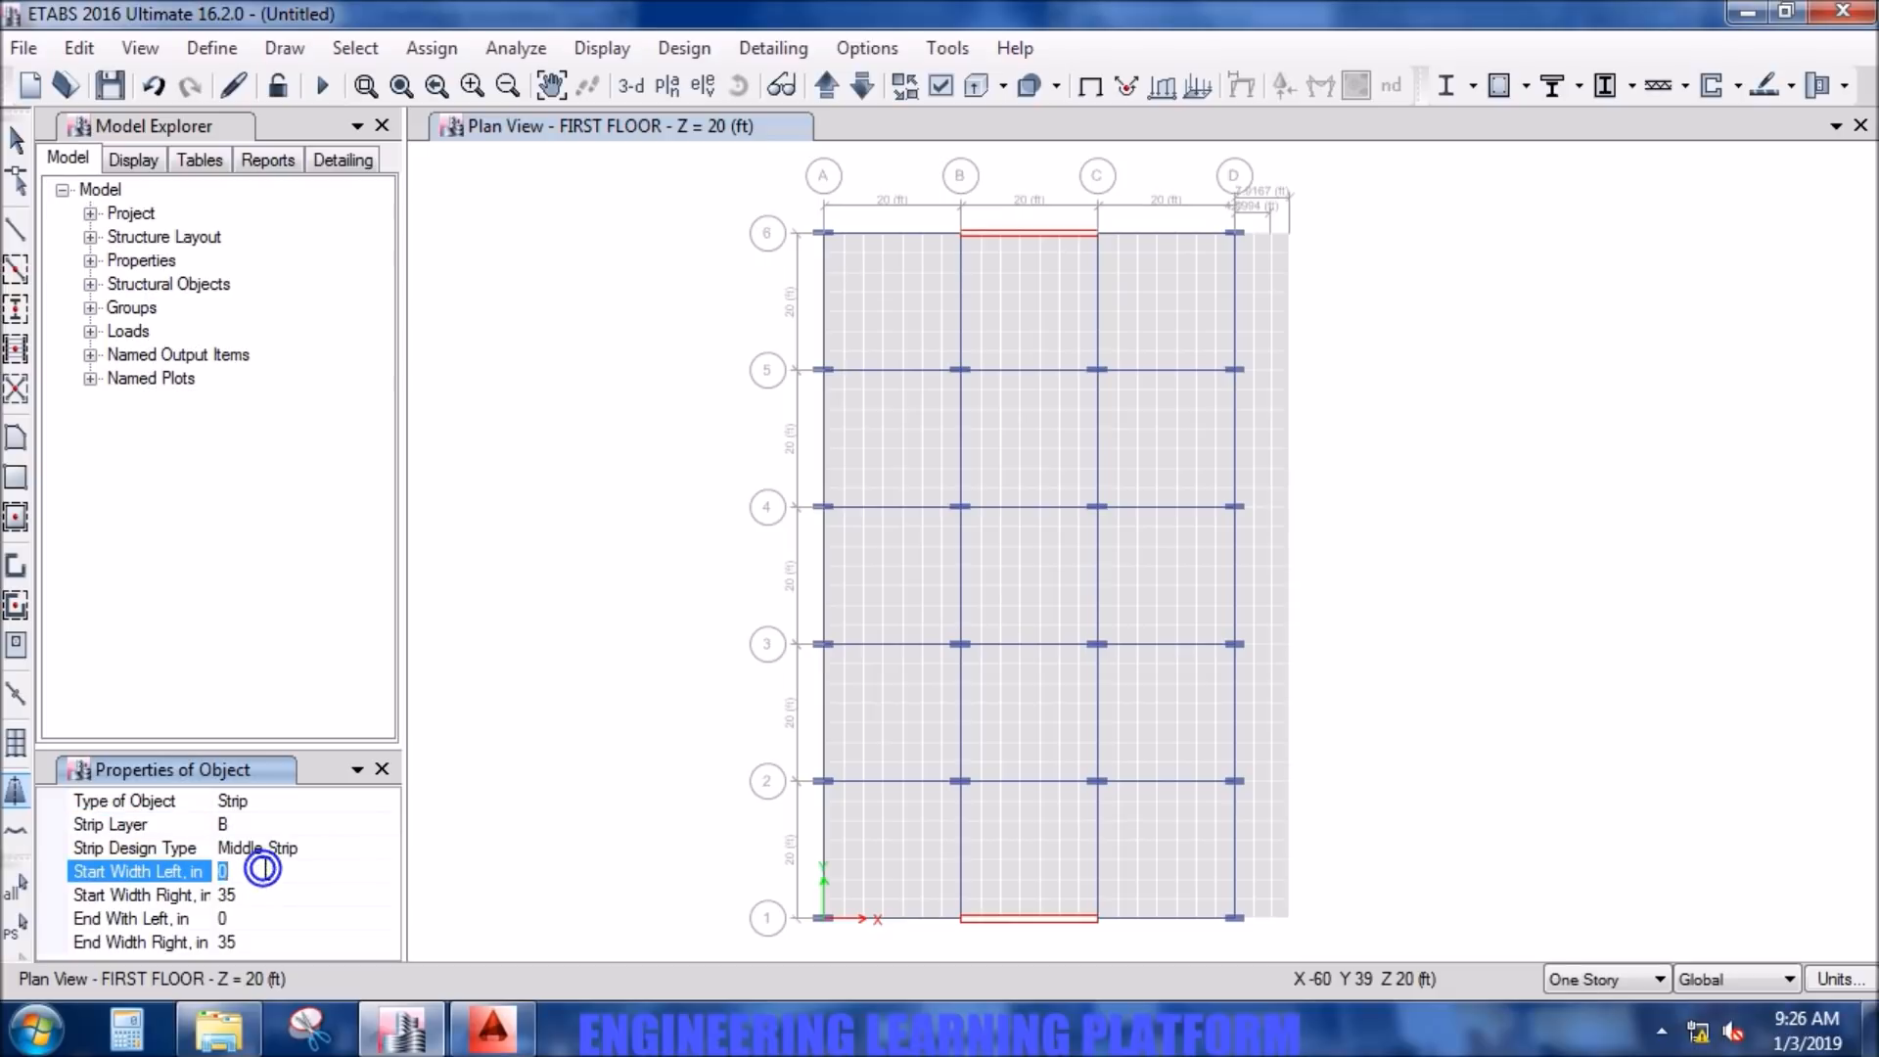
{"action": "type", "text": "60"}
{"action": "left_click", "coordinate": [260, 891]}
{"action": "type", "text": "60"}
{"action": "left_click", "coordinate": [245, 918]}
{"action": "type", "text": "60"}
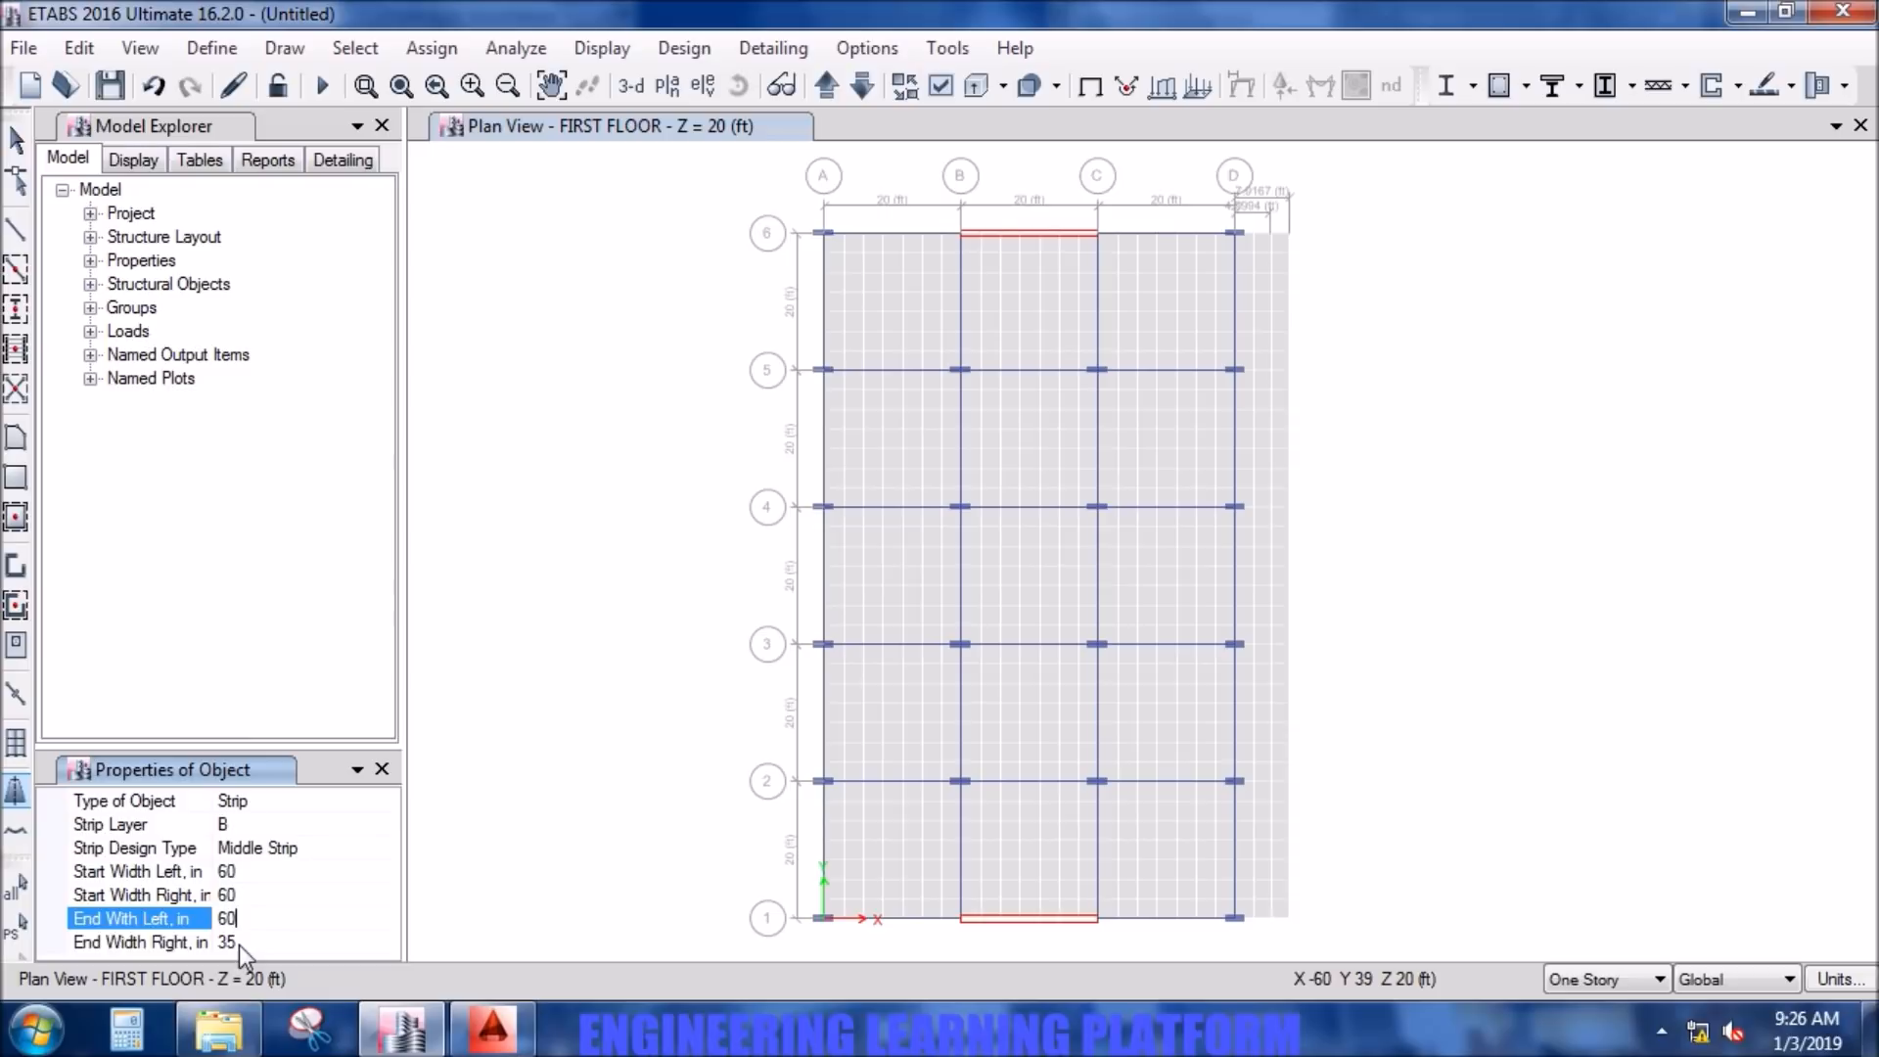
{"action": "left_click", "coordinate": [236, 943]}
{"action": "type", "text": "60"}
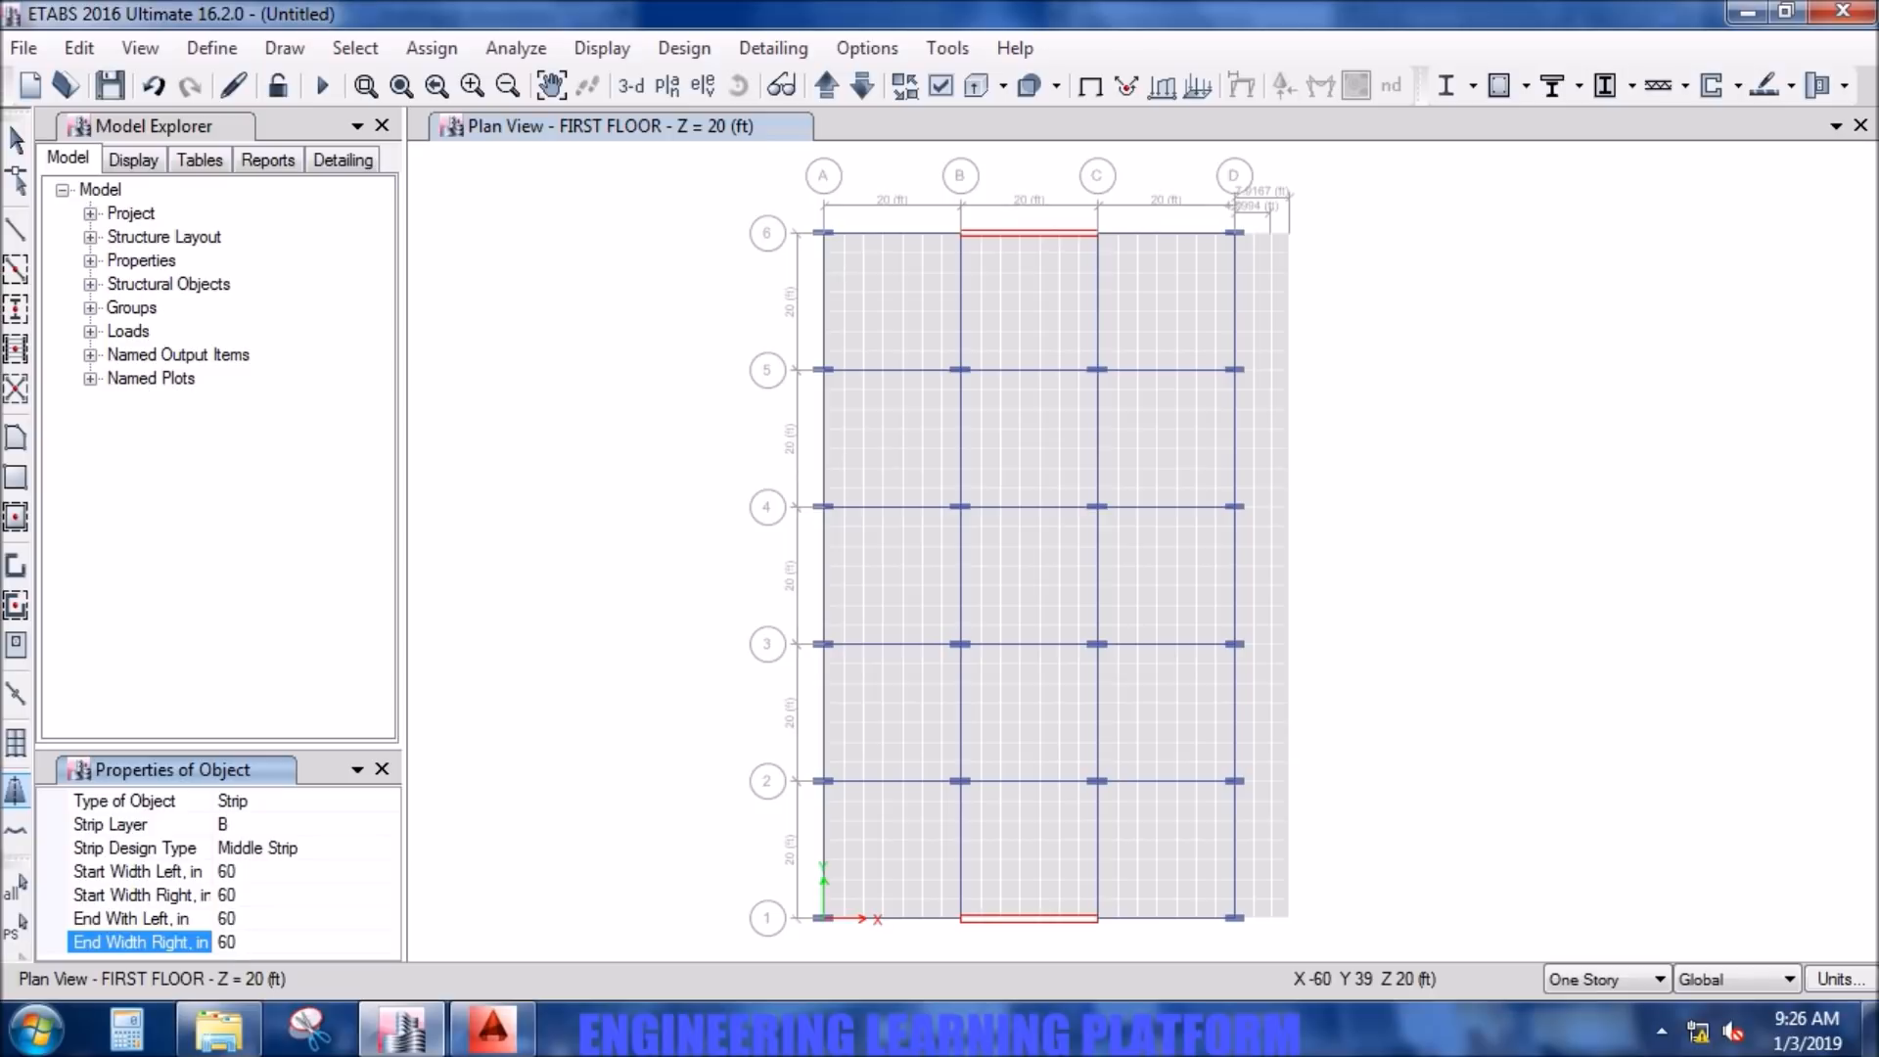
- Change the strip design type to Column Strip
{"action": "left_click", "coordinate": [390, 843]}
{"action": "left_click", "coordinate": [389, 844]}
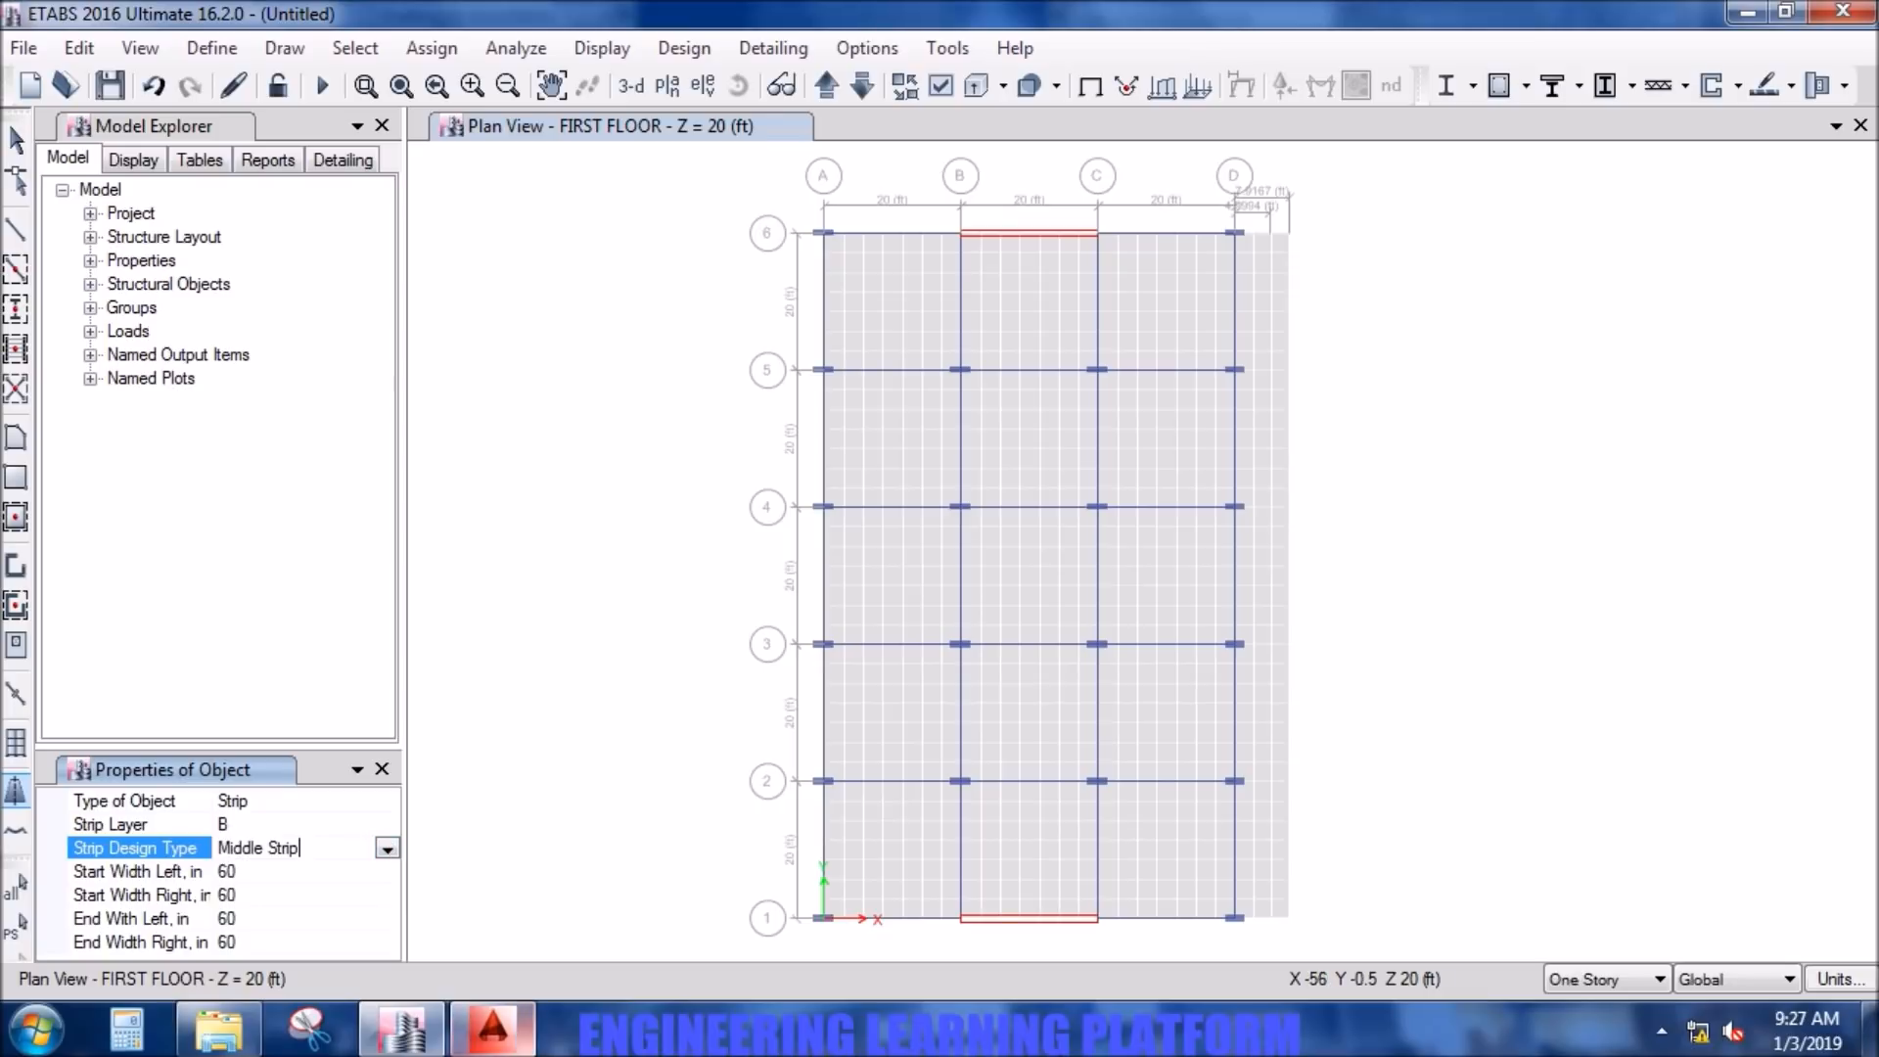
{"action": "mouse_move", "coordinate": [492, 1028]}
{"action": "mouse_move", "coordinate": [407, 768]}
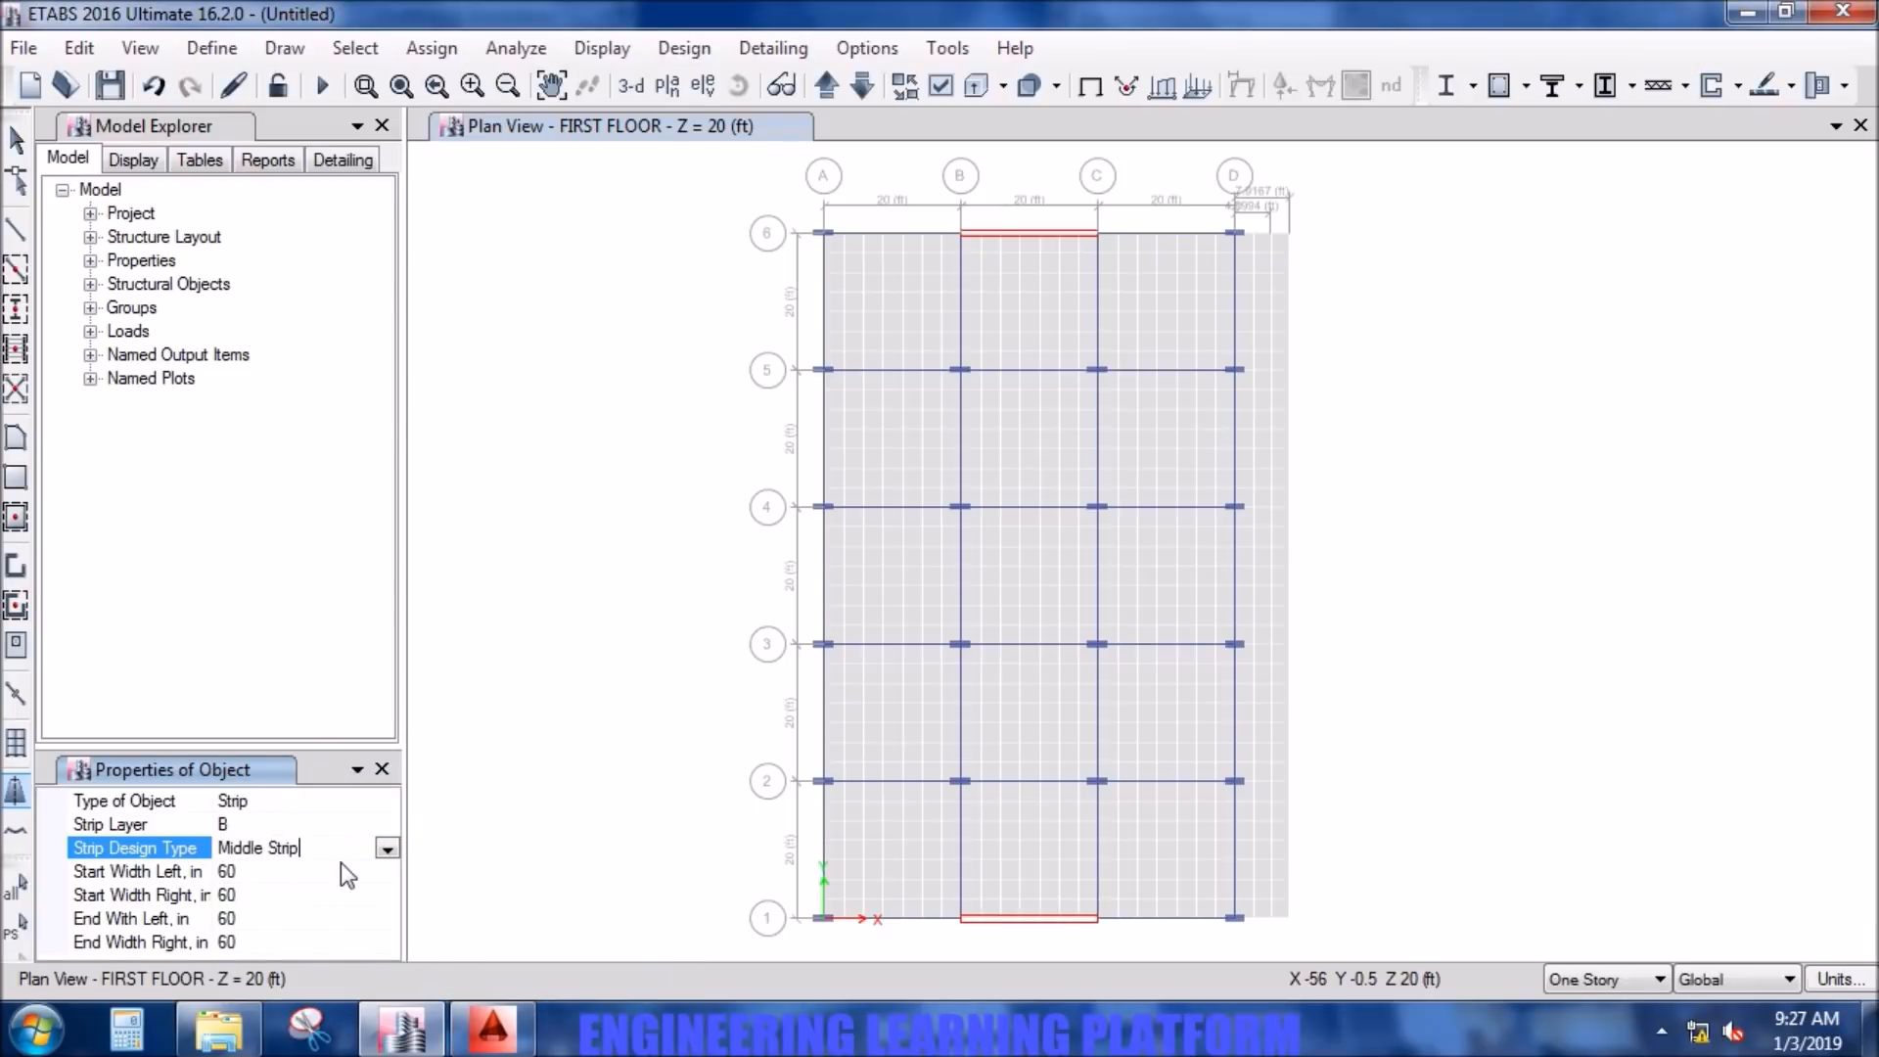
{"action": "left_click", "coordinate": [388, 850]}
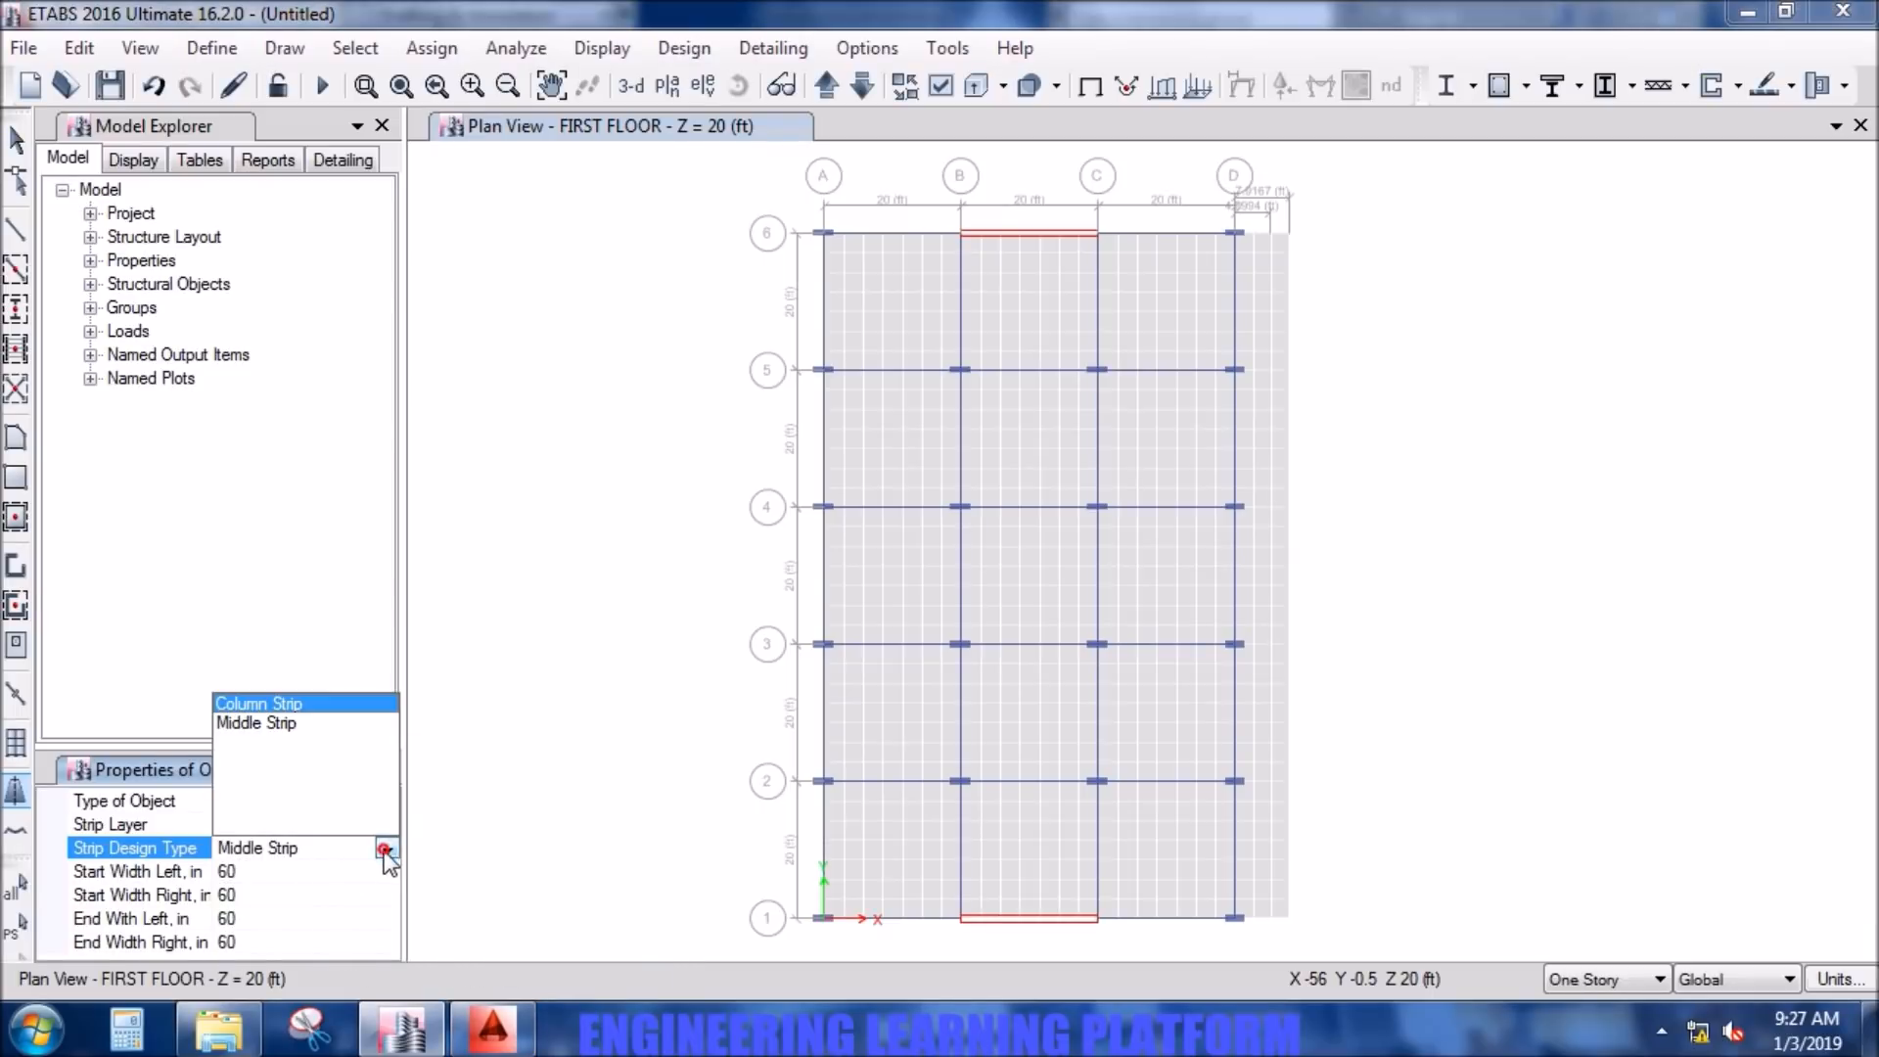
{"action": "left_click", "coordinate": [292, 705]}
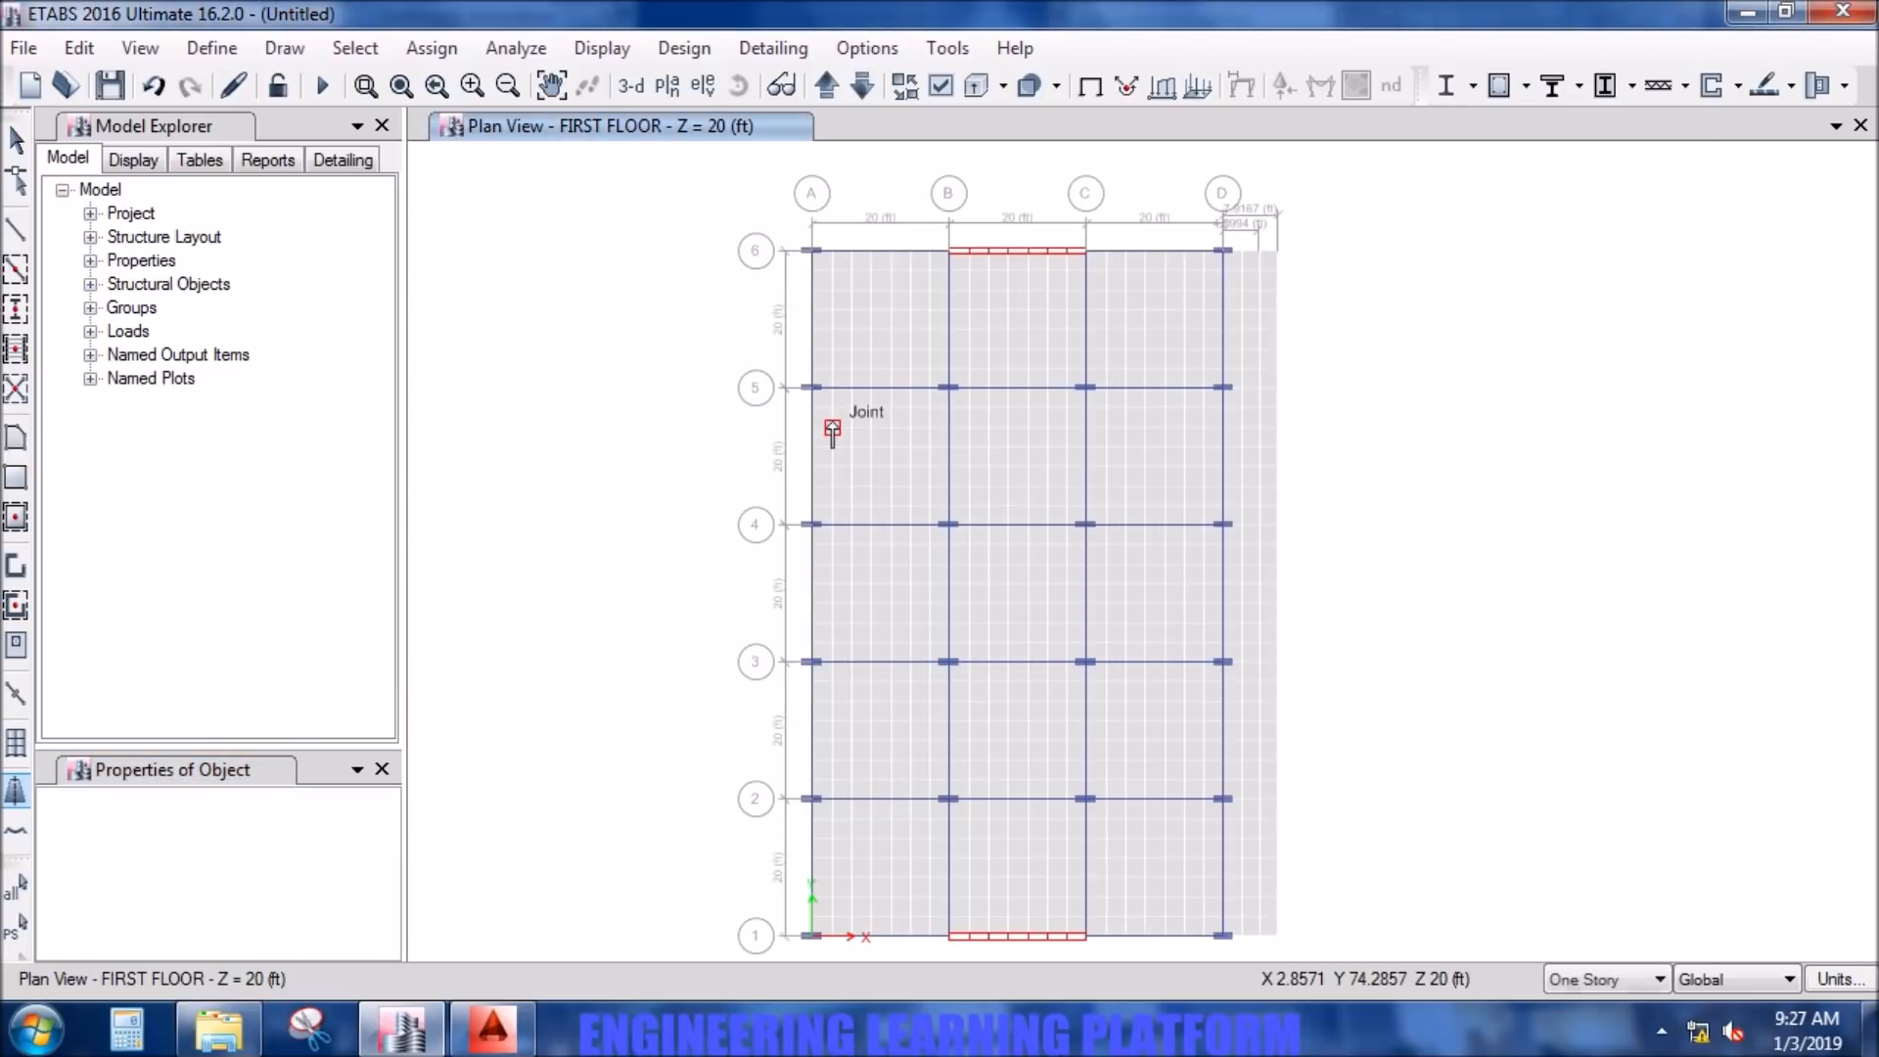
- Draw layer B column strips along grid lines 5 and 4, each from grid line A to the slab's outer edge
{"action": "scroll", "coordinate": [832, 431], "scroll_direction": "up", "scroll_amount": 2}
{"action": "left_click", "coordinate": [791, 358]}
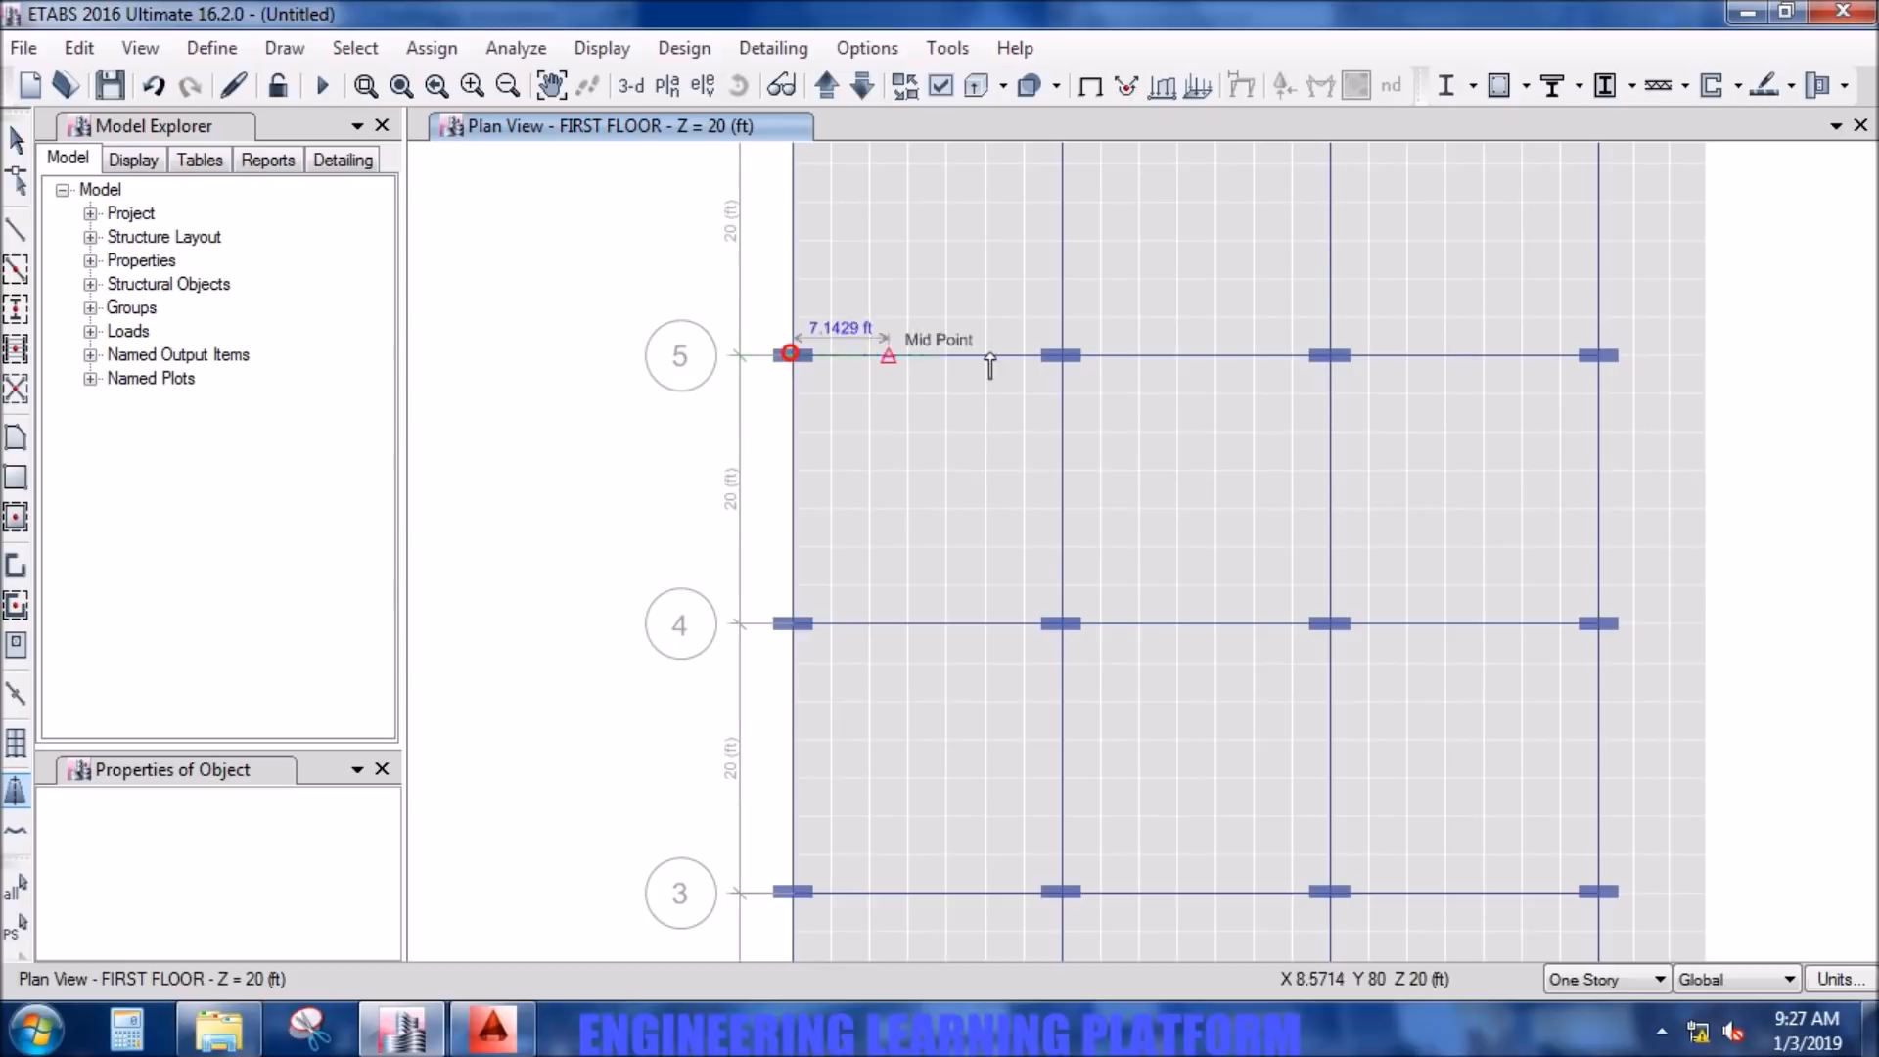
{"action": "left_click", "coordinate": [1706, 358]}
{"action": "right_click", "coordinate": [1730, 435]}
{"action": "middle_click_drag", "start_coordinate": [1533, 705], "coordinate": [1551, 486]}
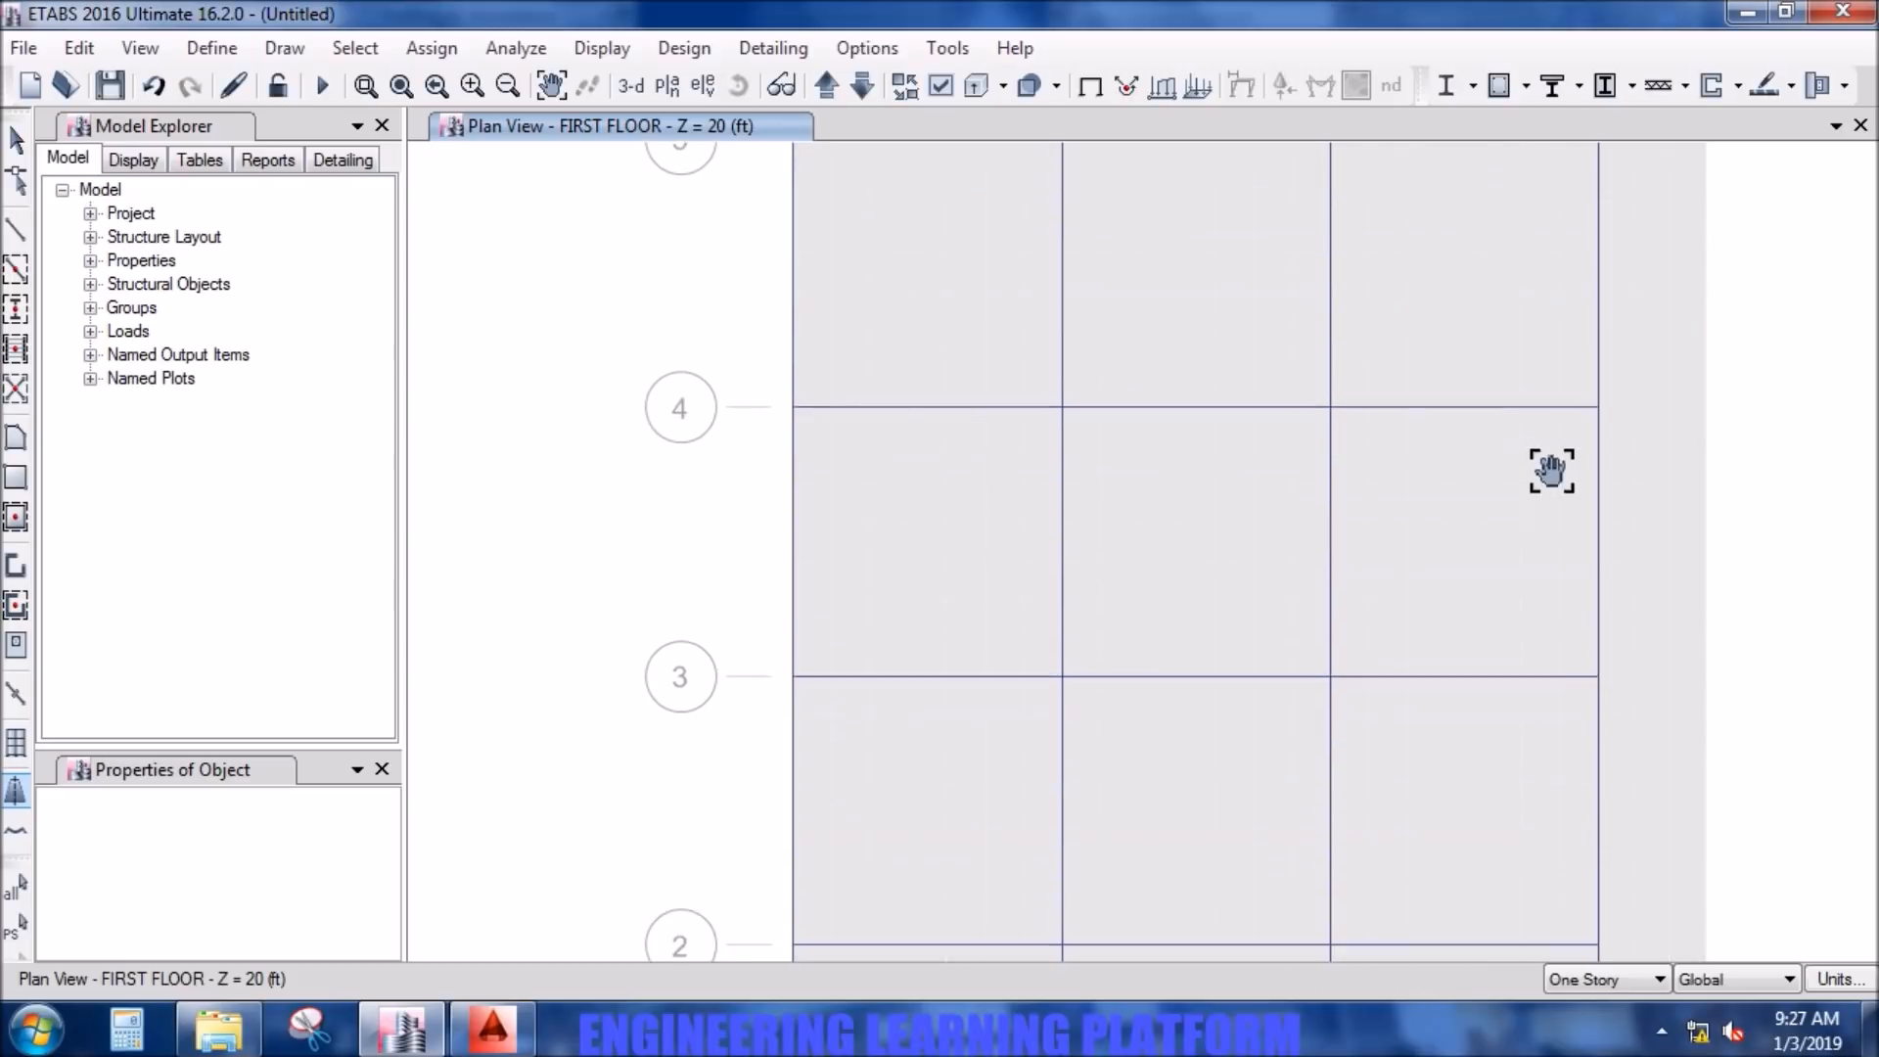
{"action": "left_click", "coordinate": [795, 406]}
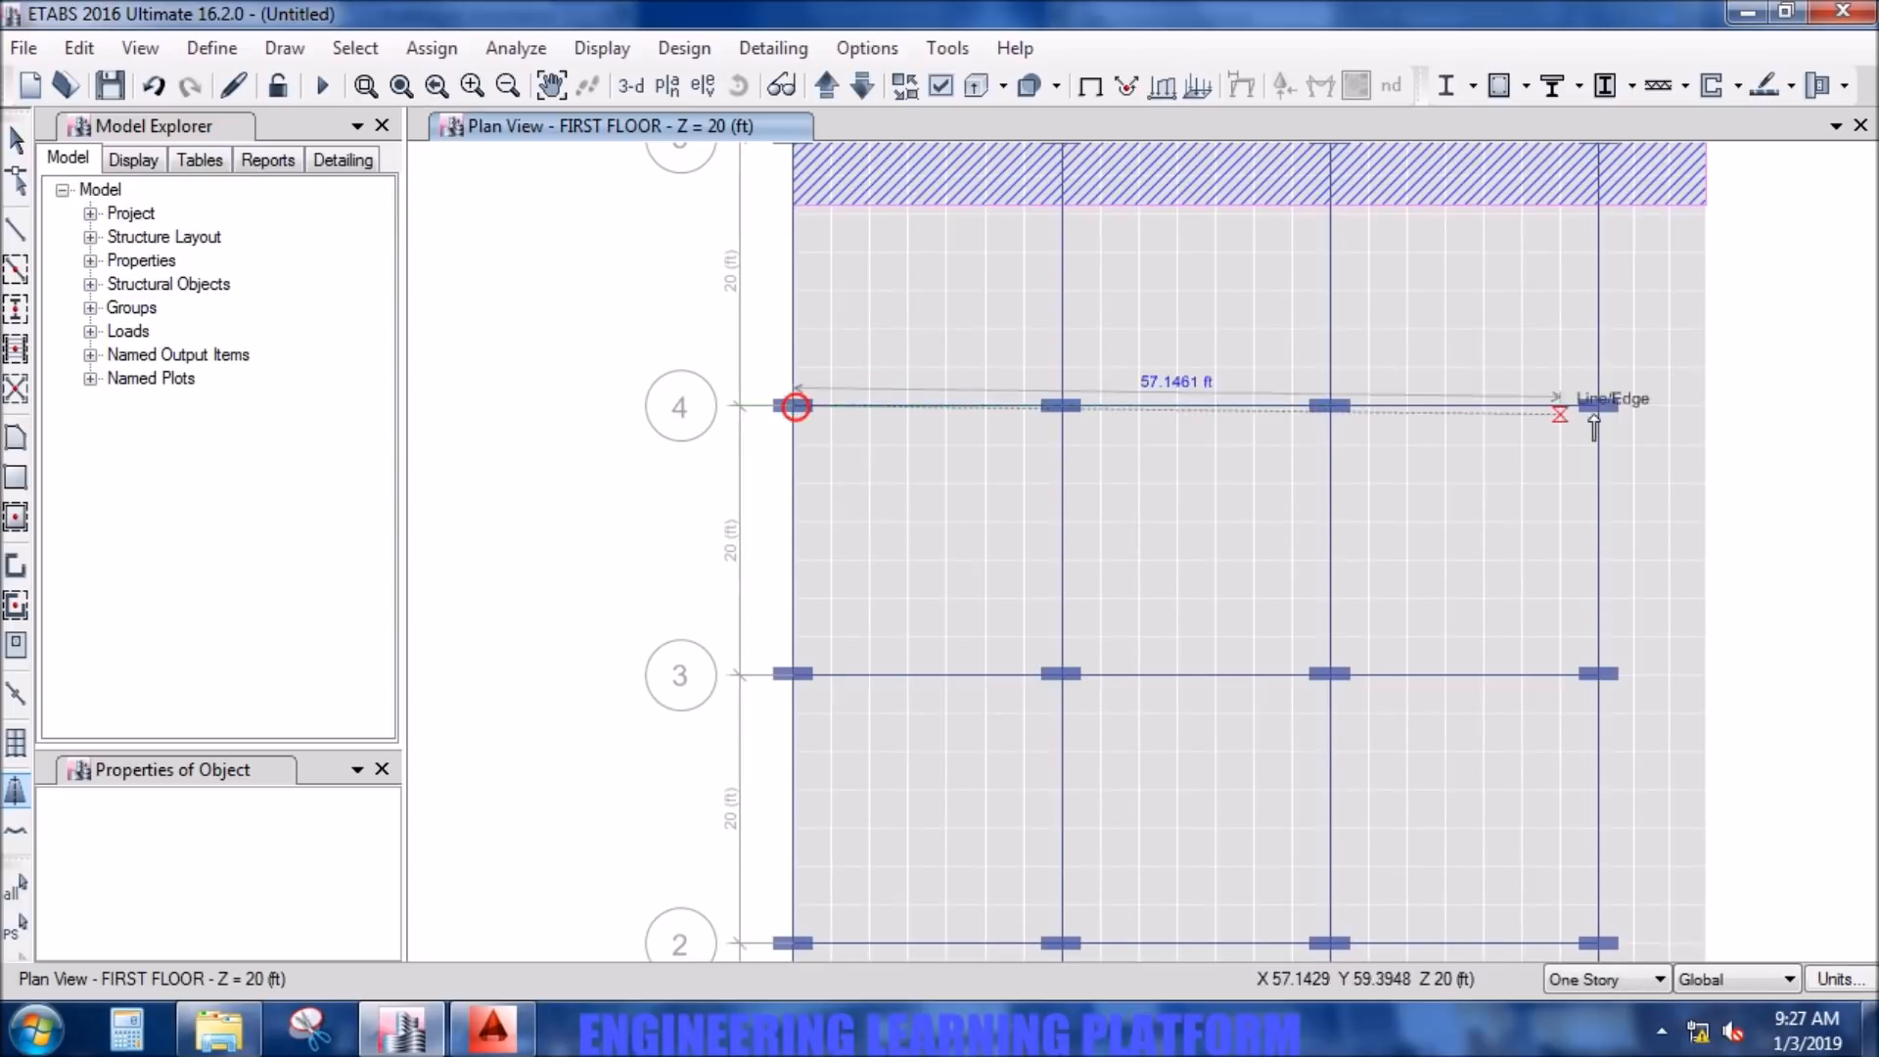
{"action": "left_click", "coordinate": [1704, 408]}
{"action": "right_click", "coordinate": [1605, 578]}
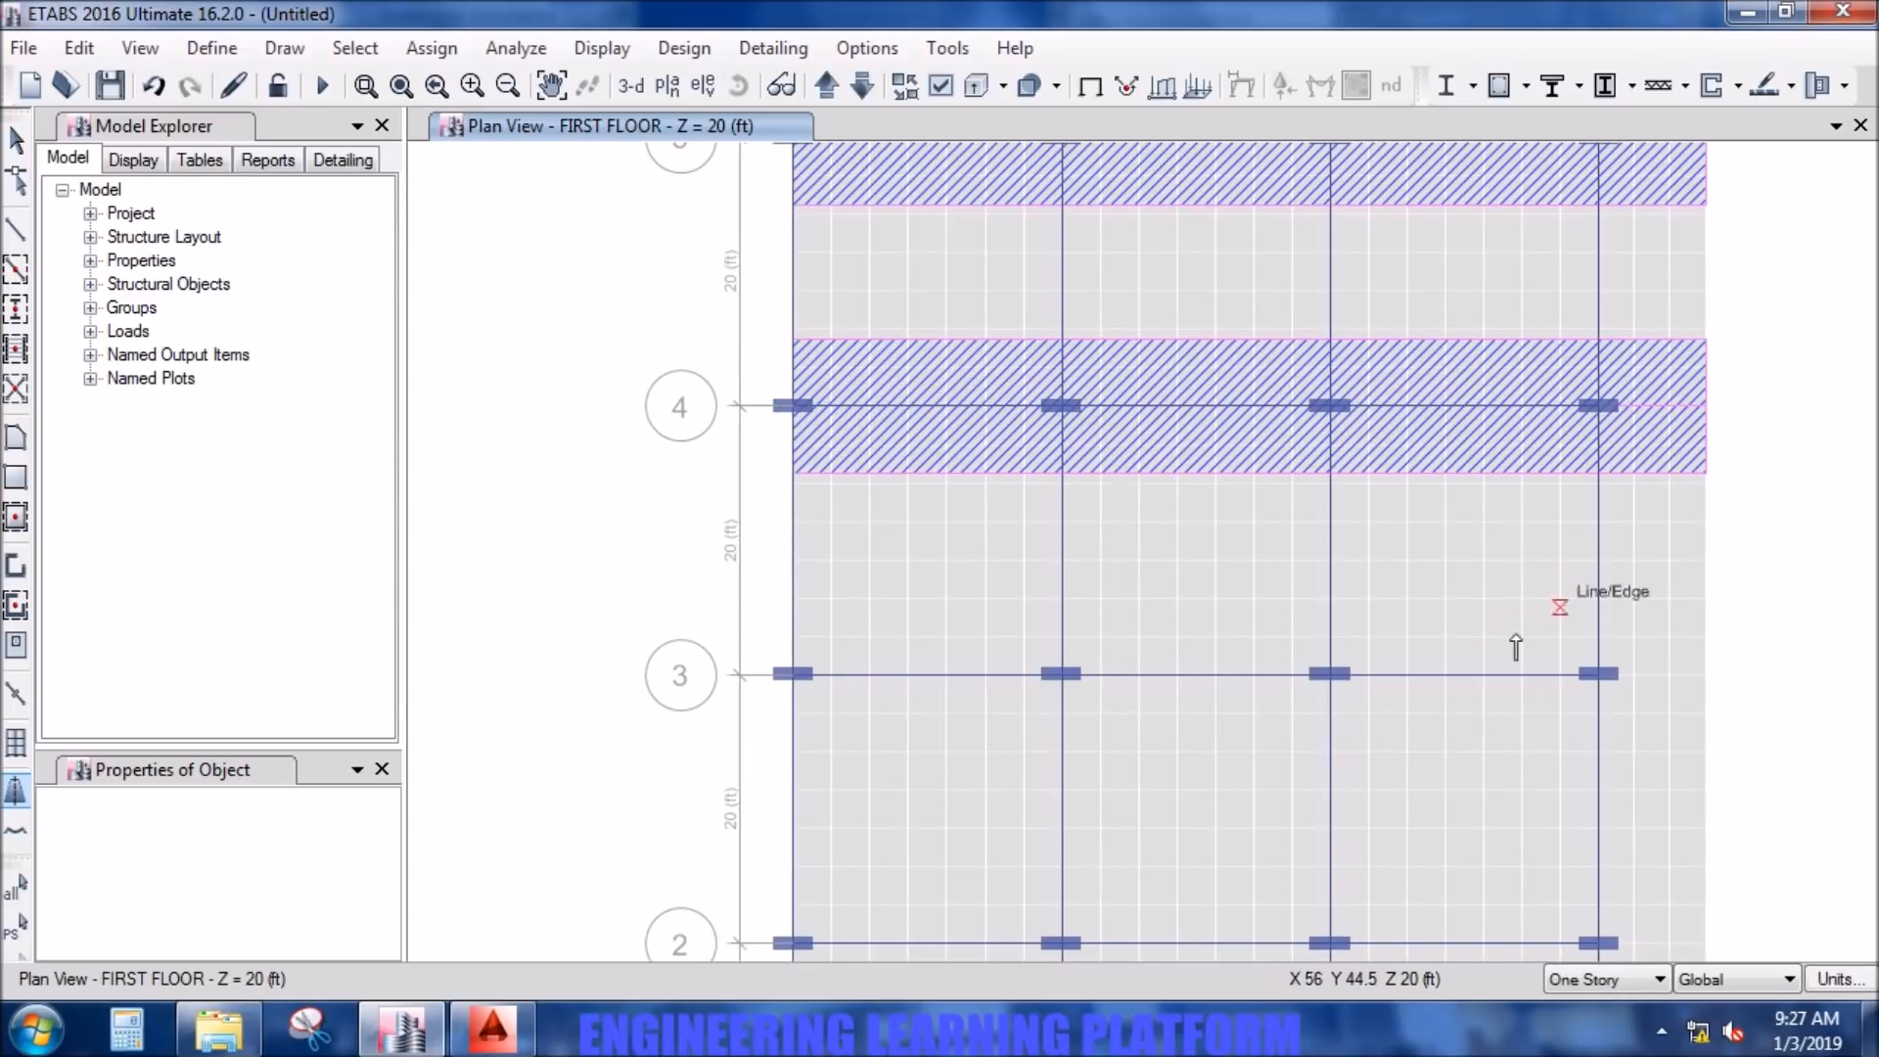
- Draw layer B column strips along grid lines 3 and 2, each from grid line A to the slab's outer edge
{"action": "scroll", "coordinate": [1409, 702], "scroll_direction": "down", "scroll_amount": 2}
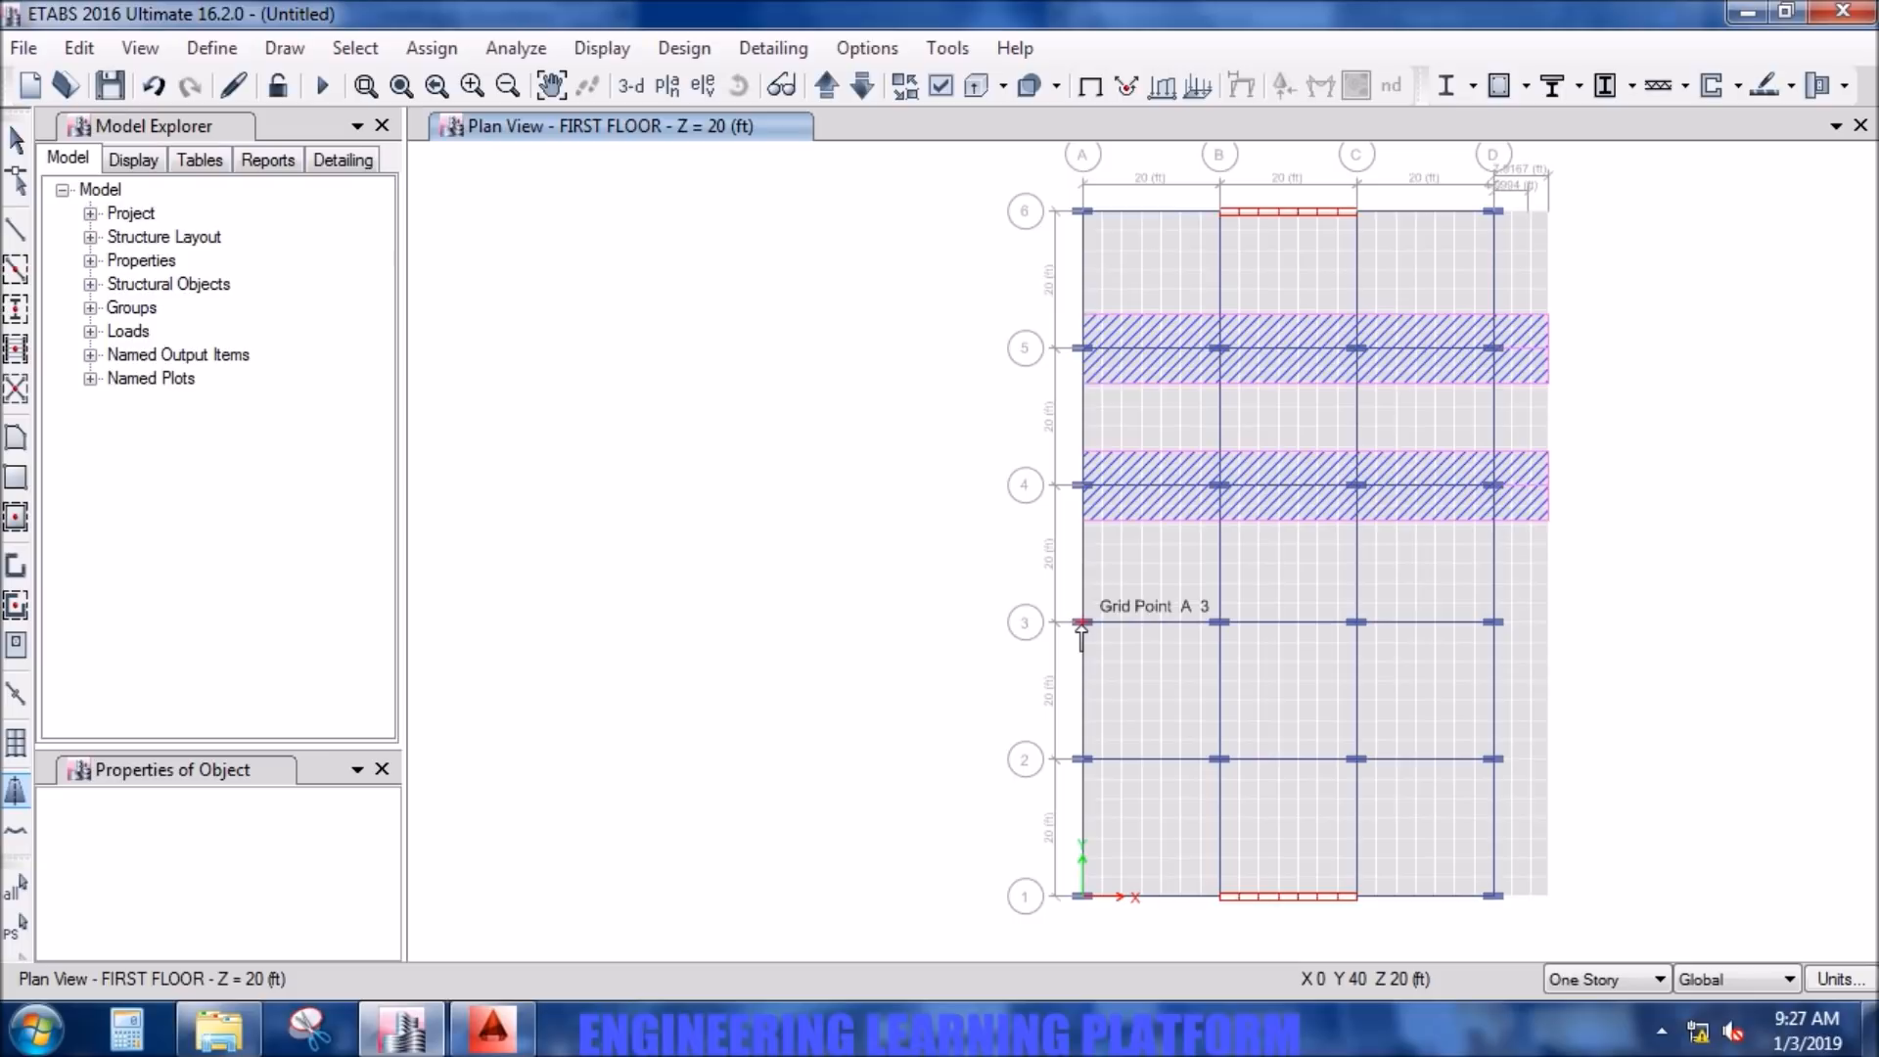
{"action": "left_click", "coordinate": [1081, 622]}
{"action": "left_click", "coordinate": [1547, 625]}
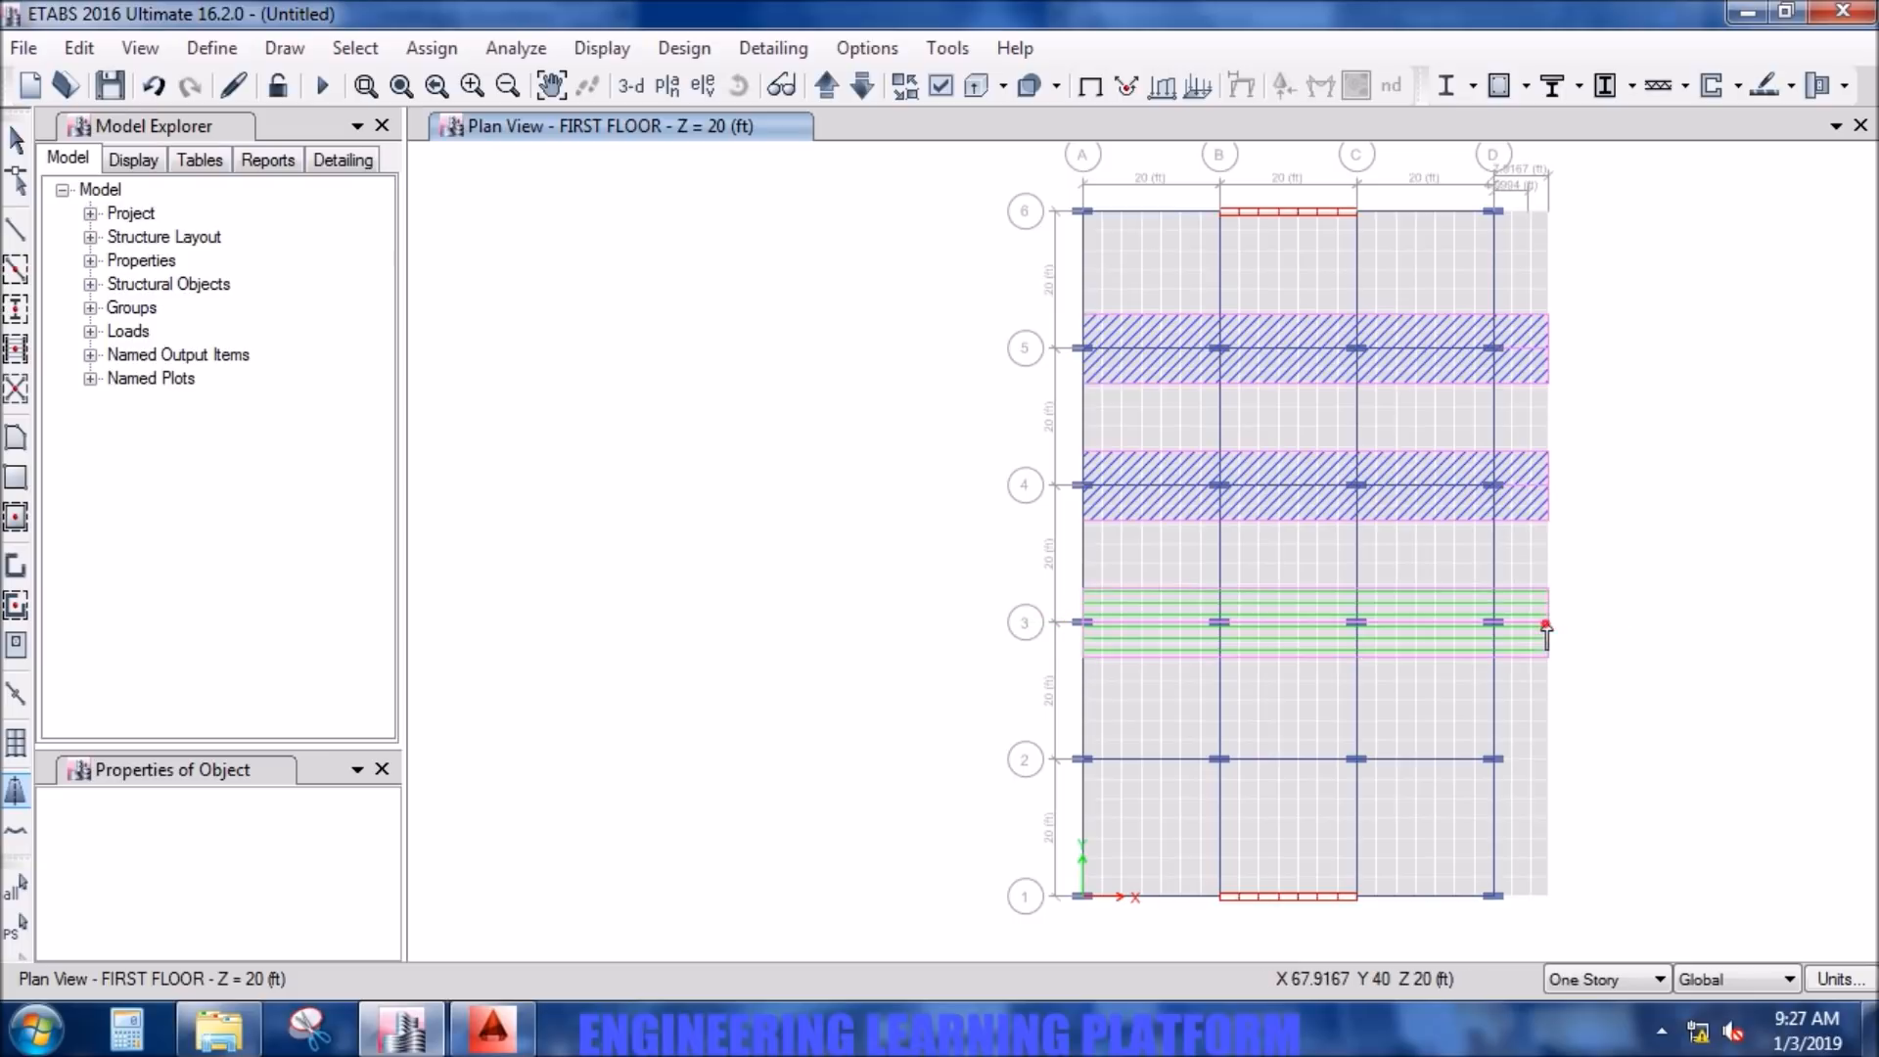
{"action": "right_click", "coordinate": [1546, 629]}
{"action": "left_click", "coordinate": [1083, 759]}
{"action": "left_click", "coordinate": [1547, 776]}
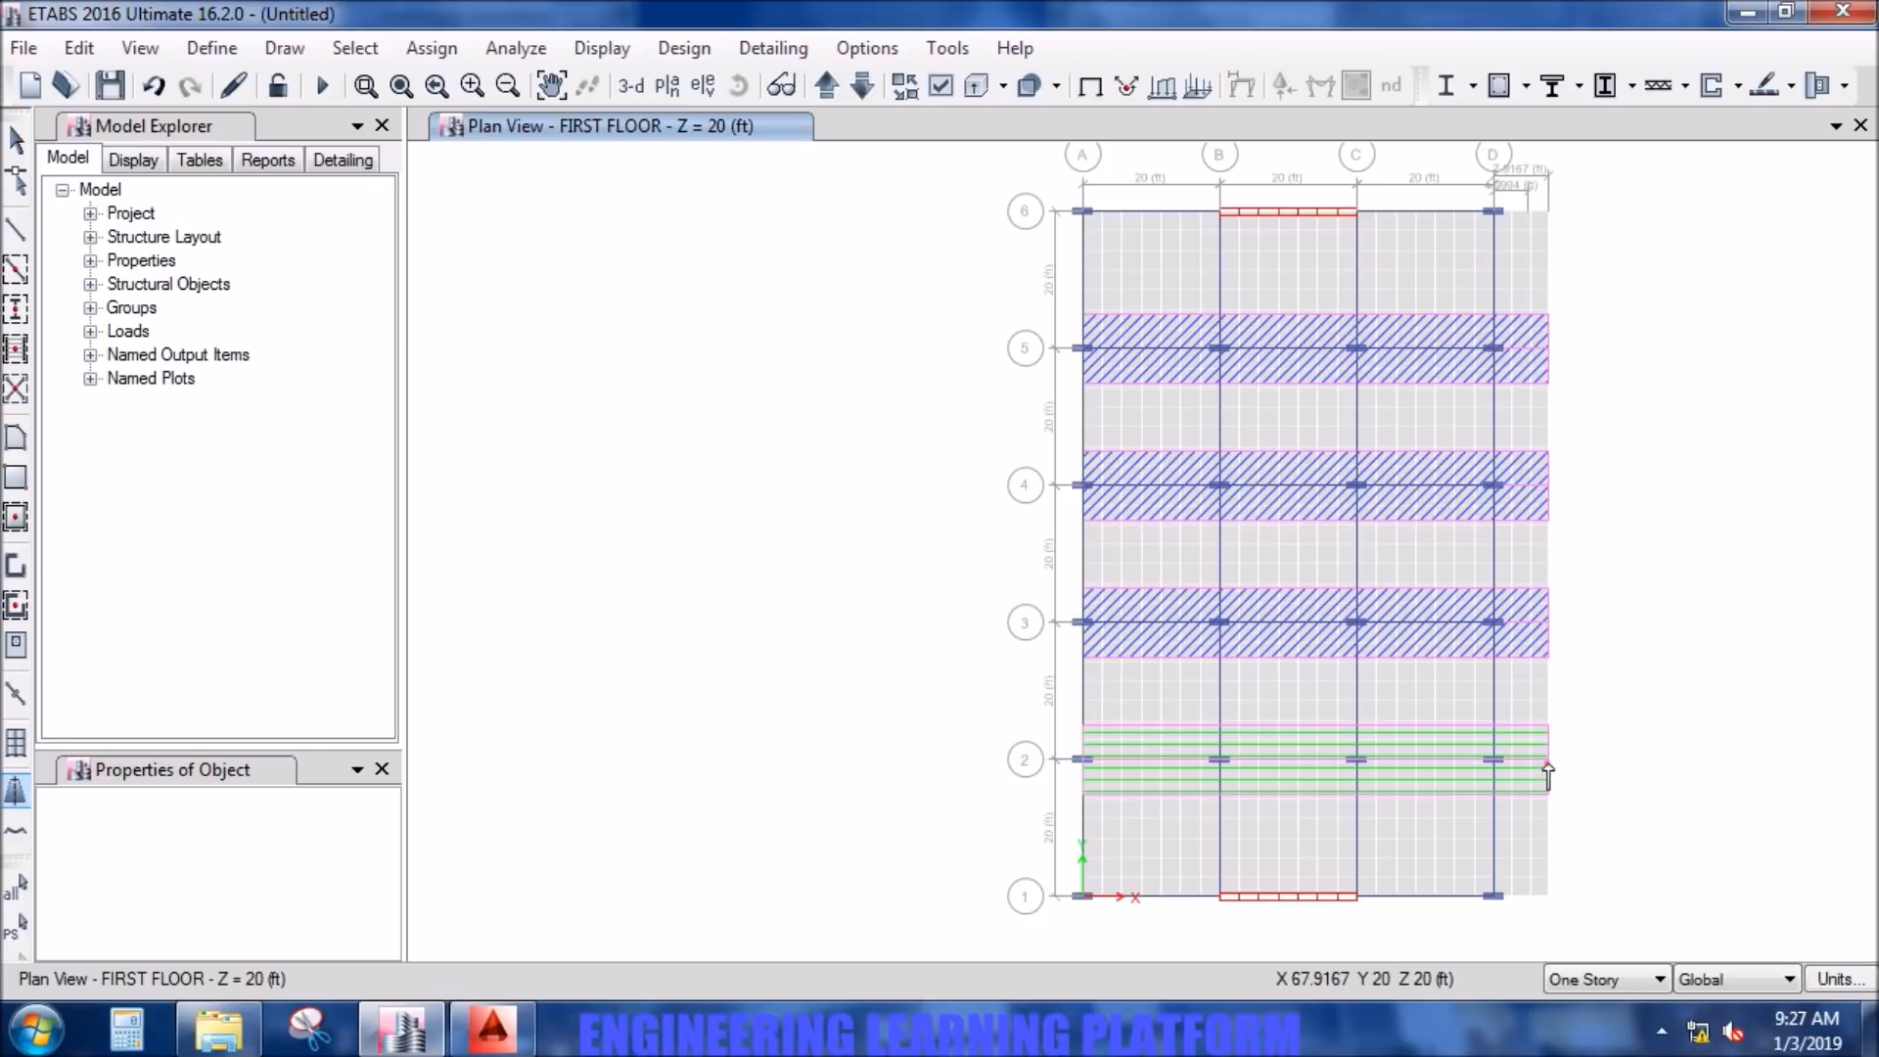
{"action": "right_click", "coordinate": [1547, 766]}
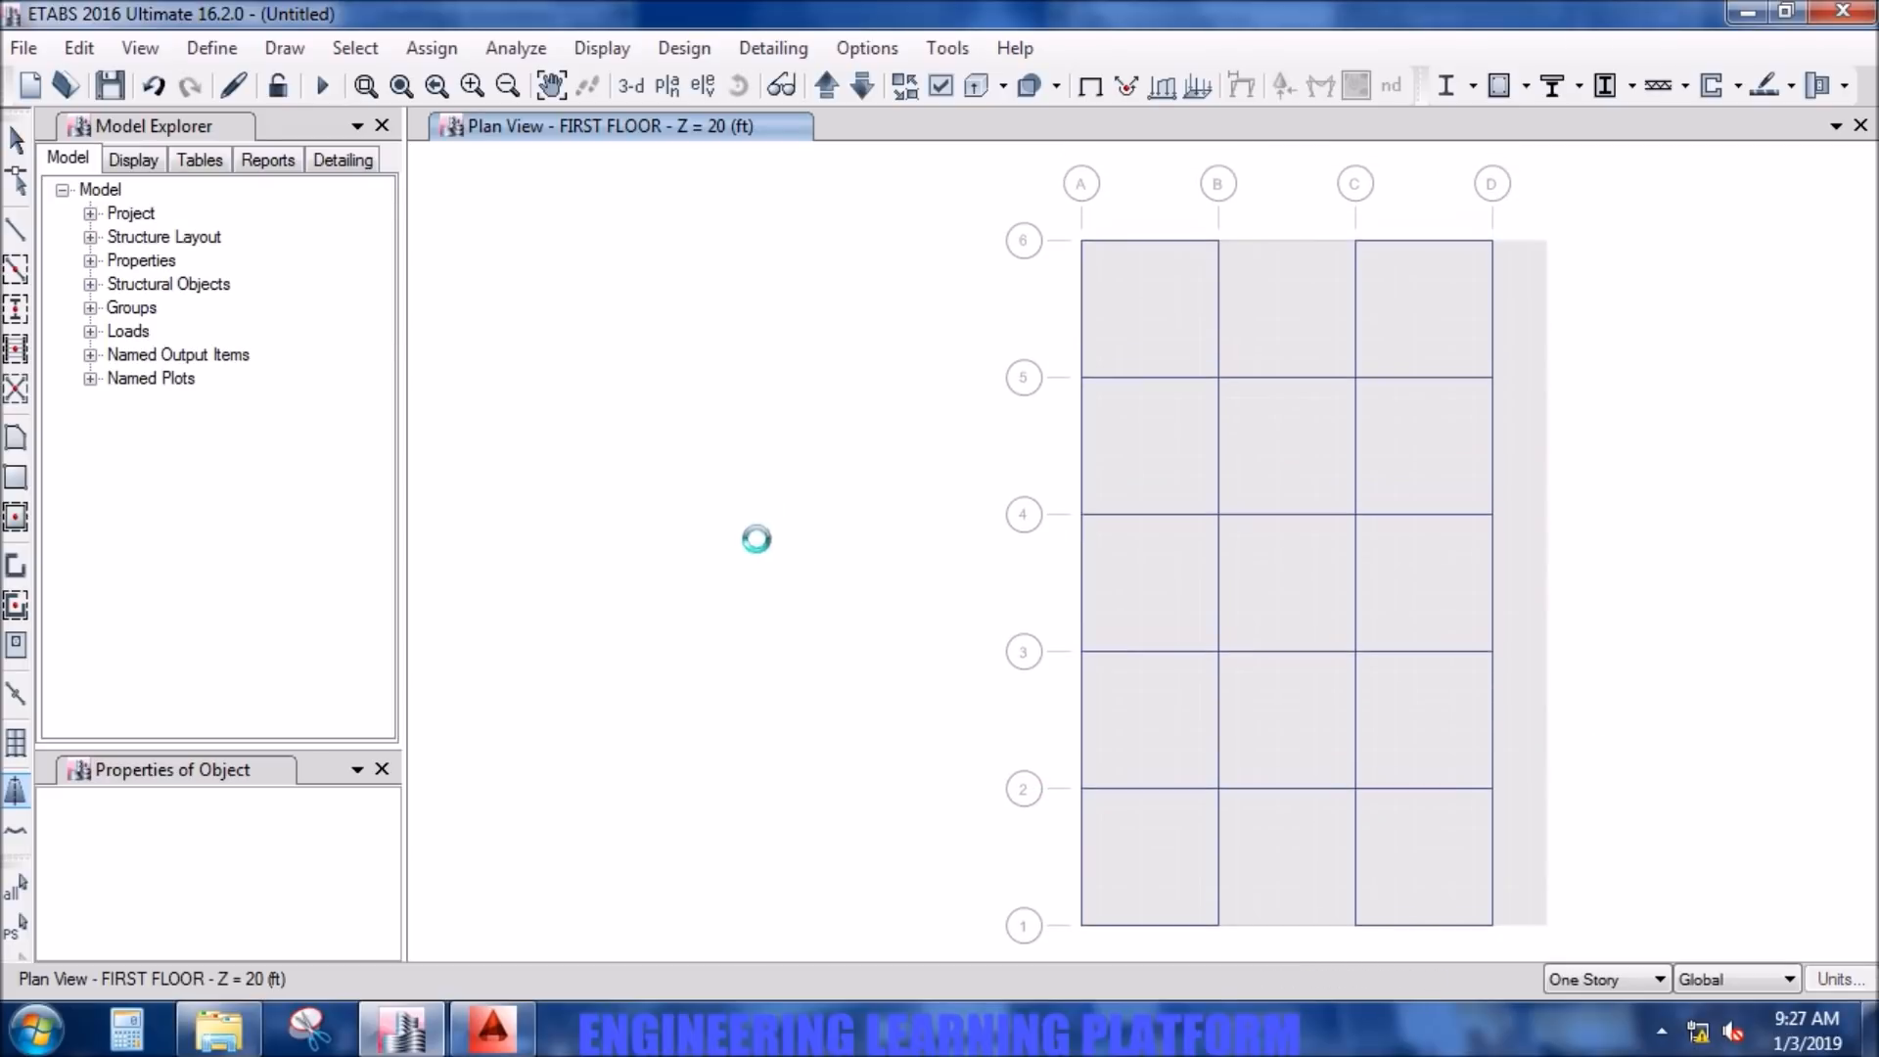
- Set the start and end right widths to 0 and draw a column strip along grid line 1 from A1 to the slab edge
{"action": "left_click", "coordinate": [16, 793]}
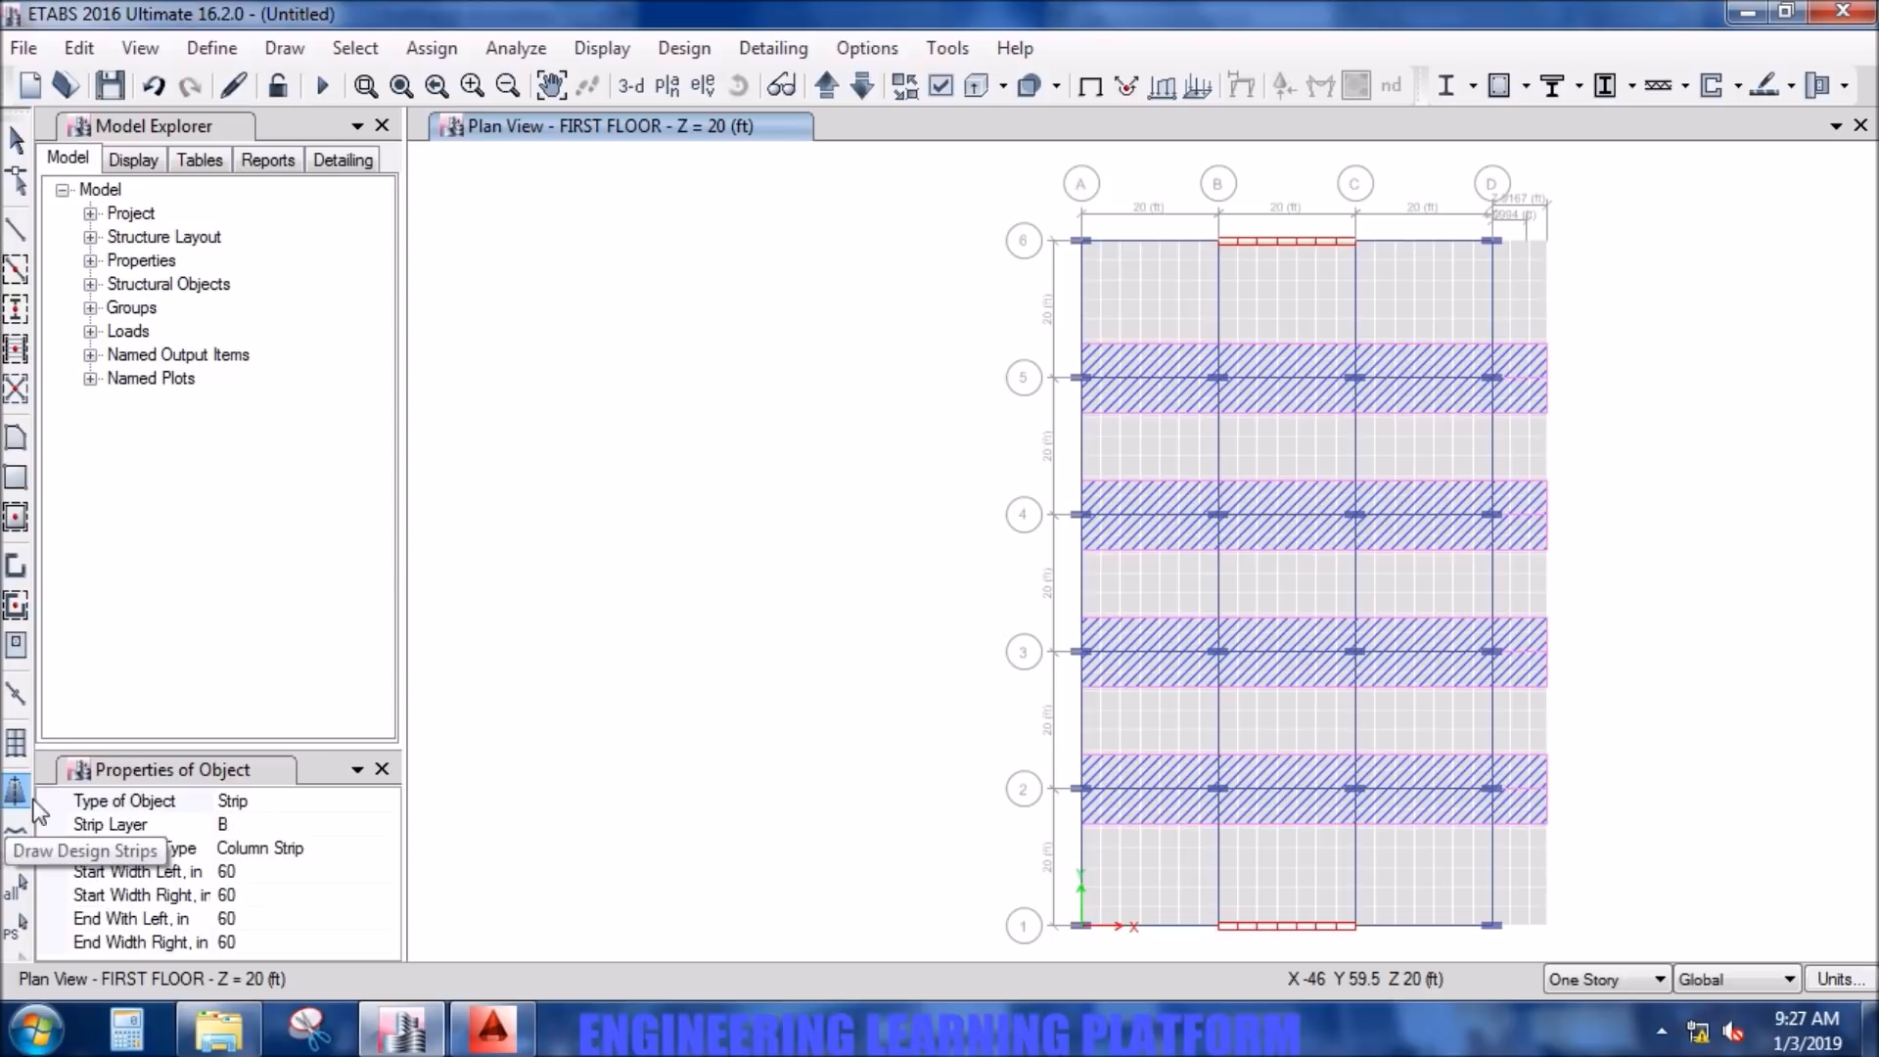
{"action": "left_click", "coordinate": [355, 887]}
{"action": "type", "text": "0"}
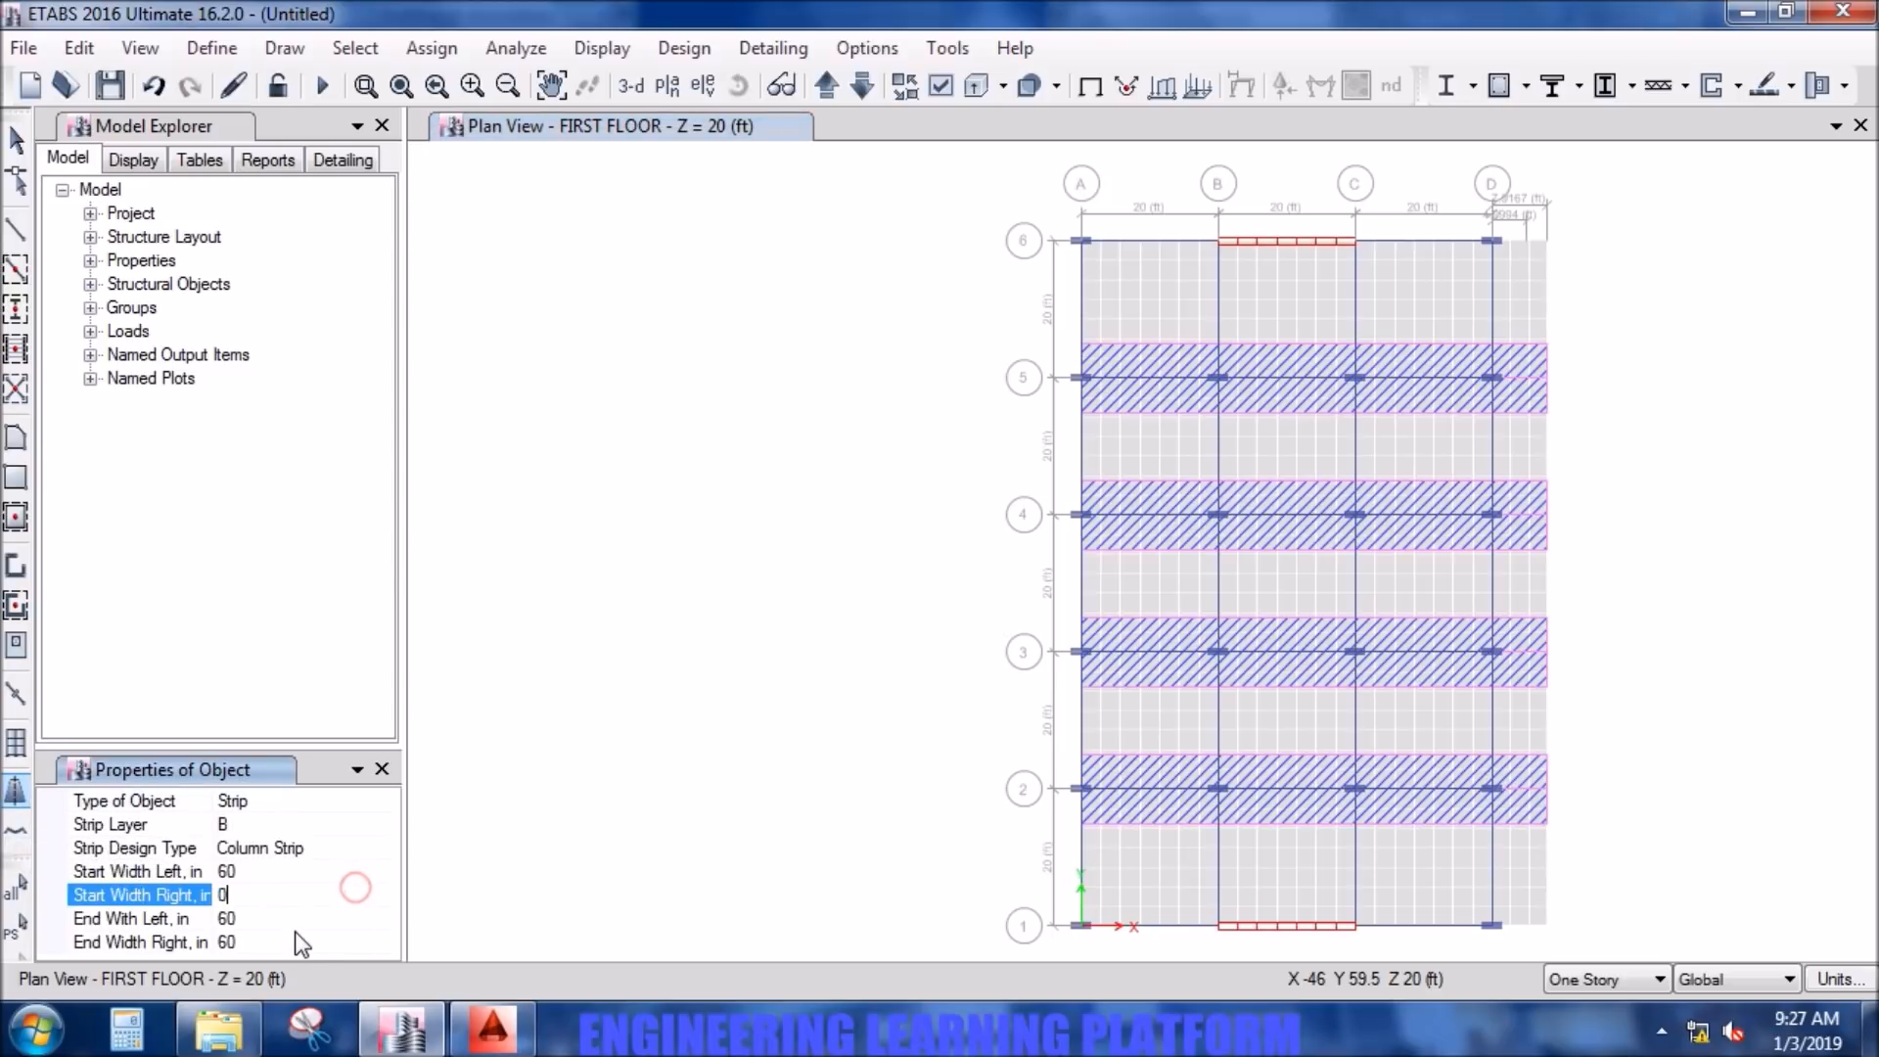
{"action": "left_click", "coordinate": [296, 940]}
{"action": "type", "text": "0"}
{"action": "left_click", "coordinate": [296, 898]}
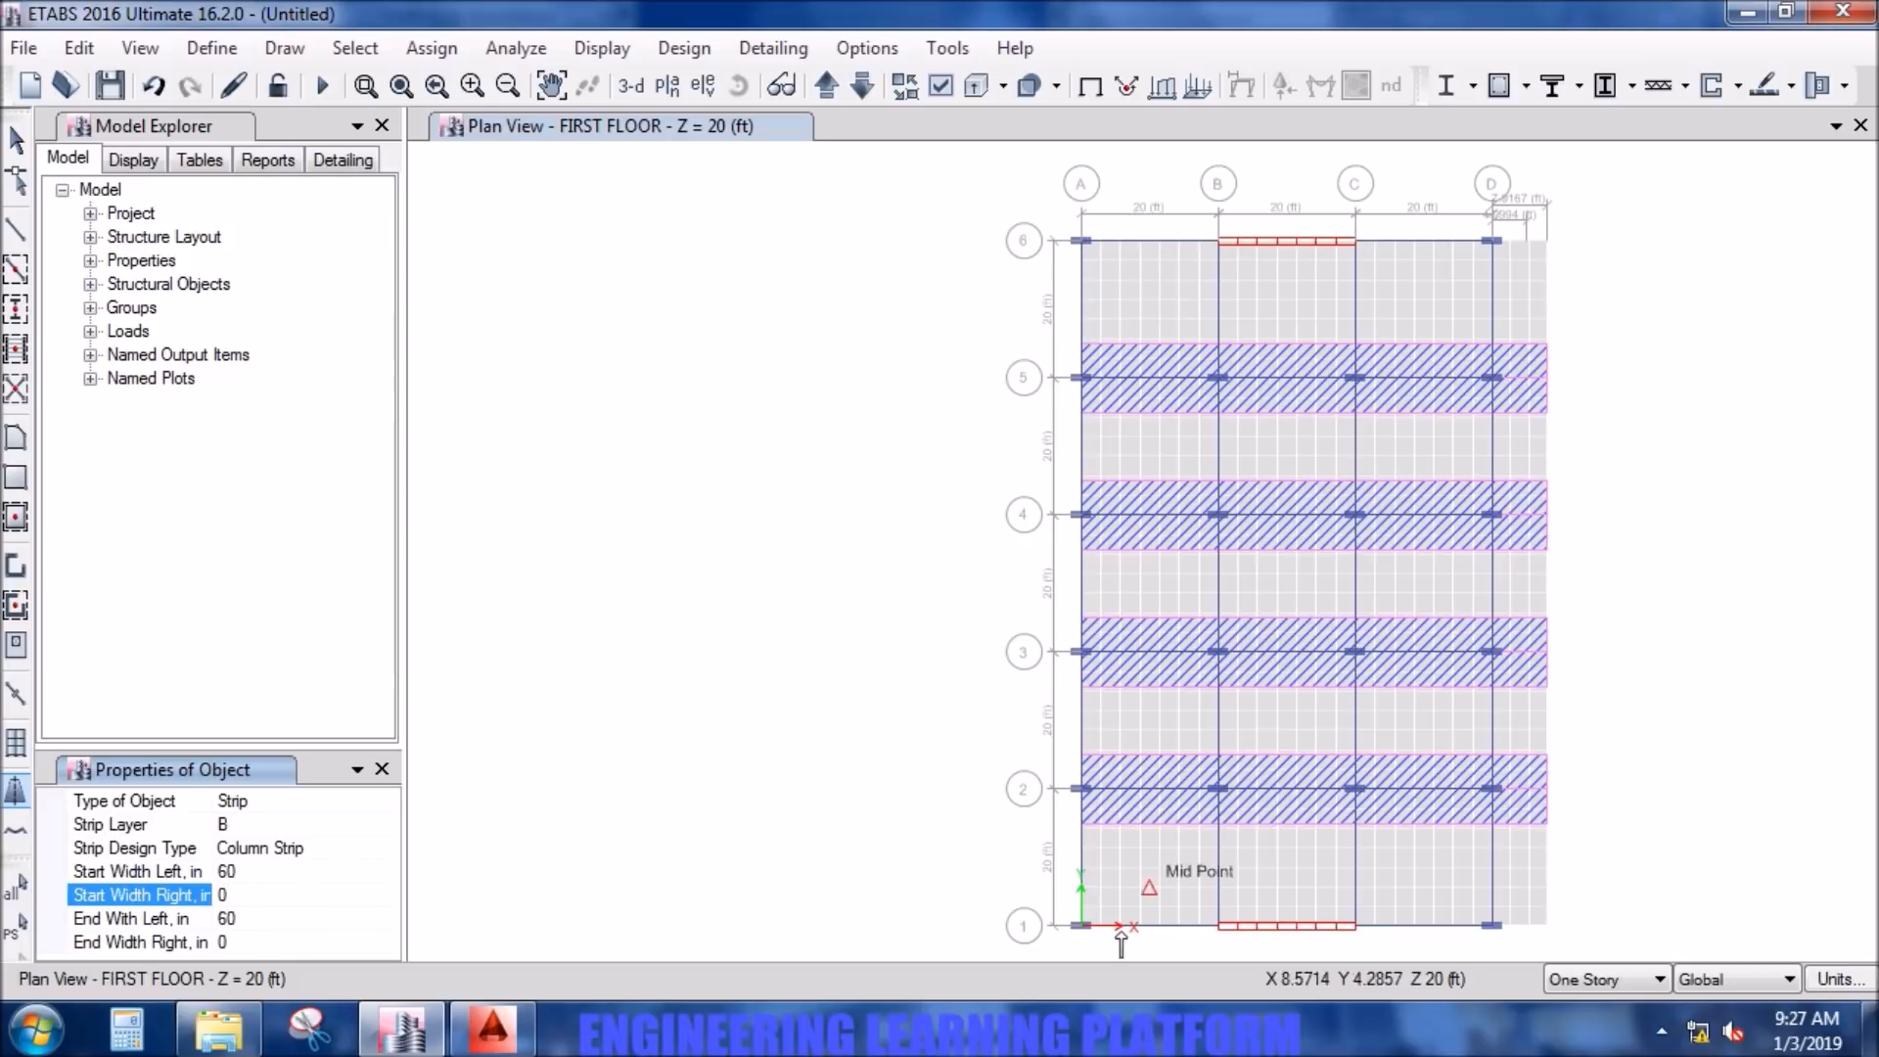
{"action": "left_click", "coordinate": [1081, 928]}
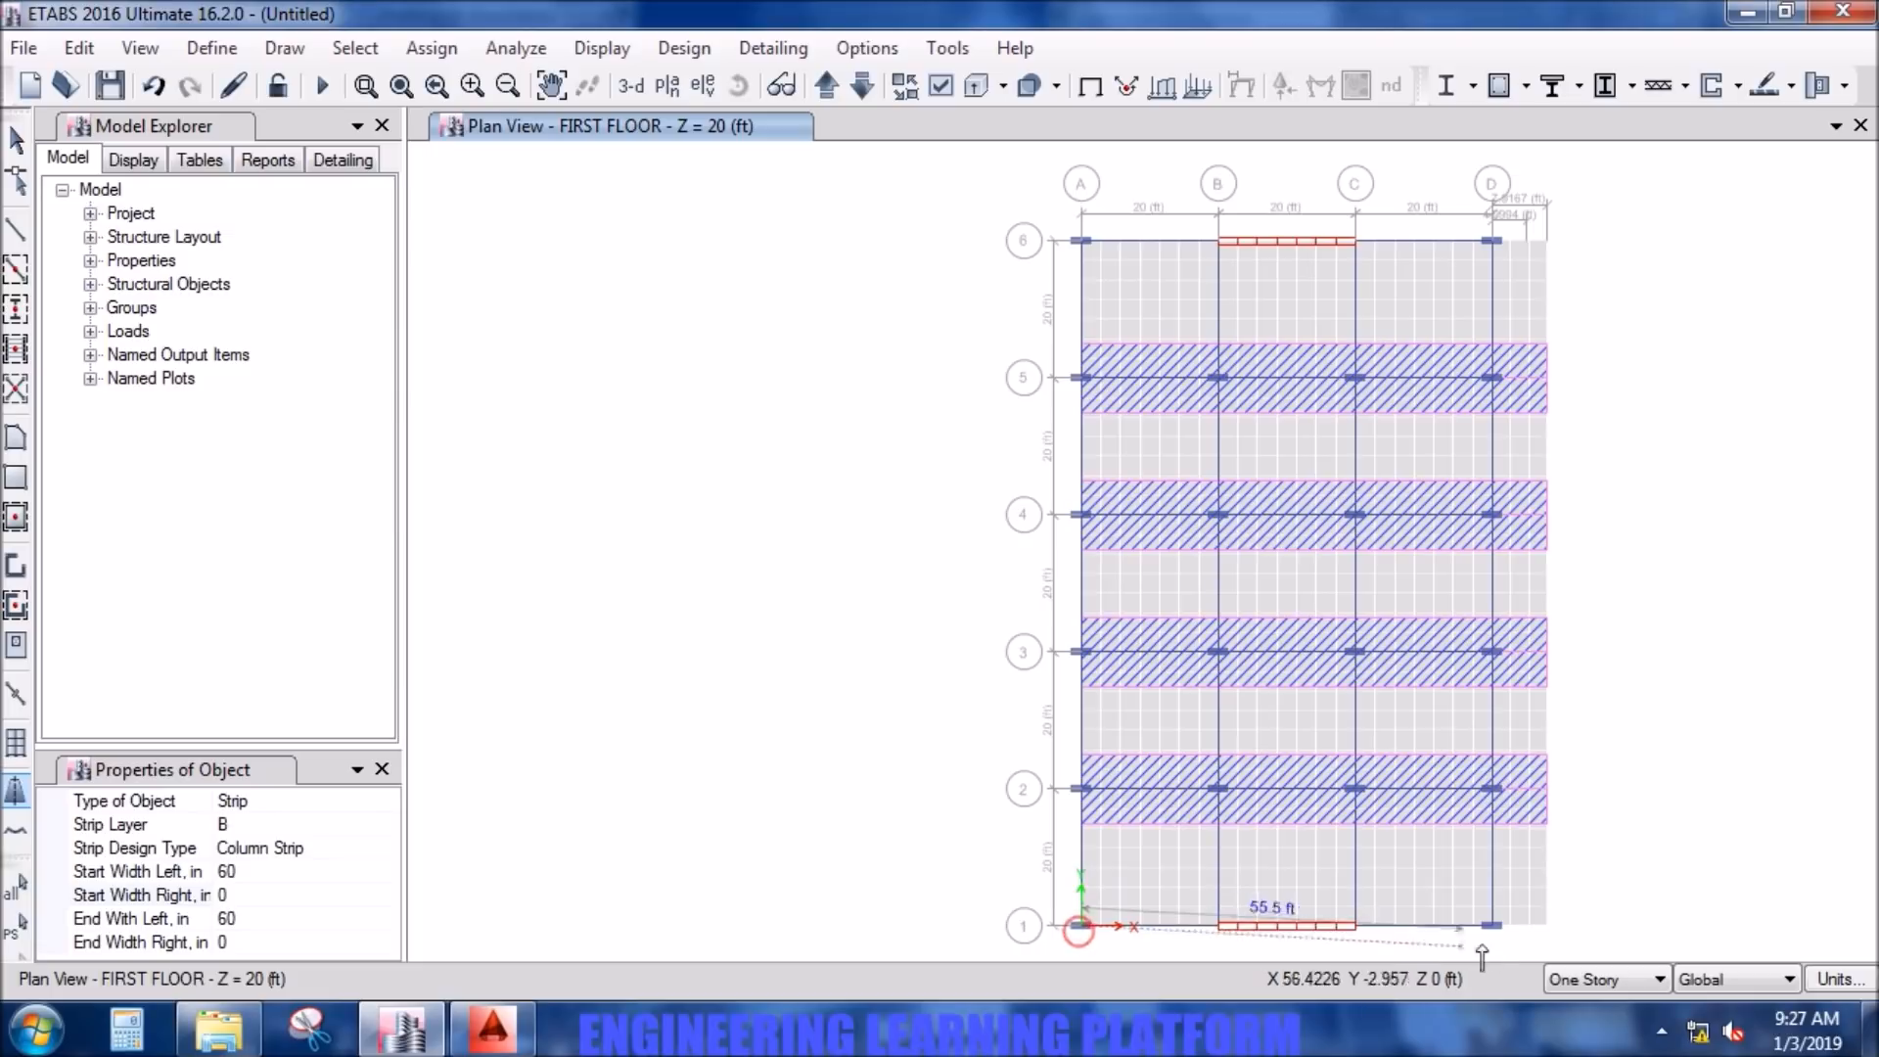
{"action": "left_click", "coordinate": [1546, 926]}
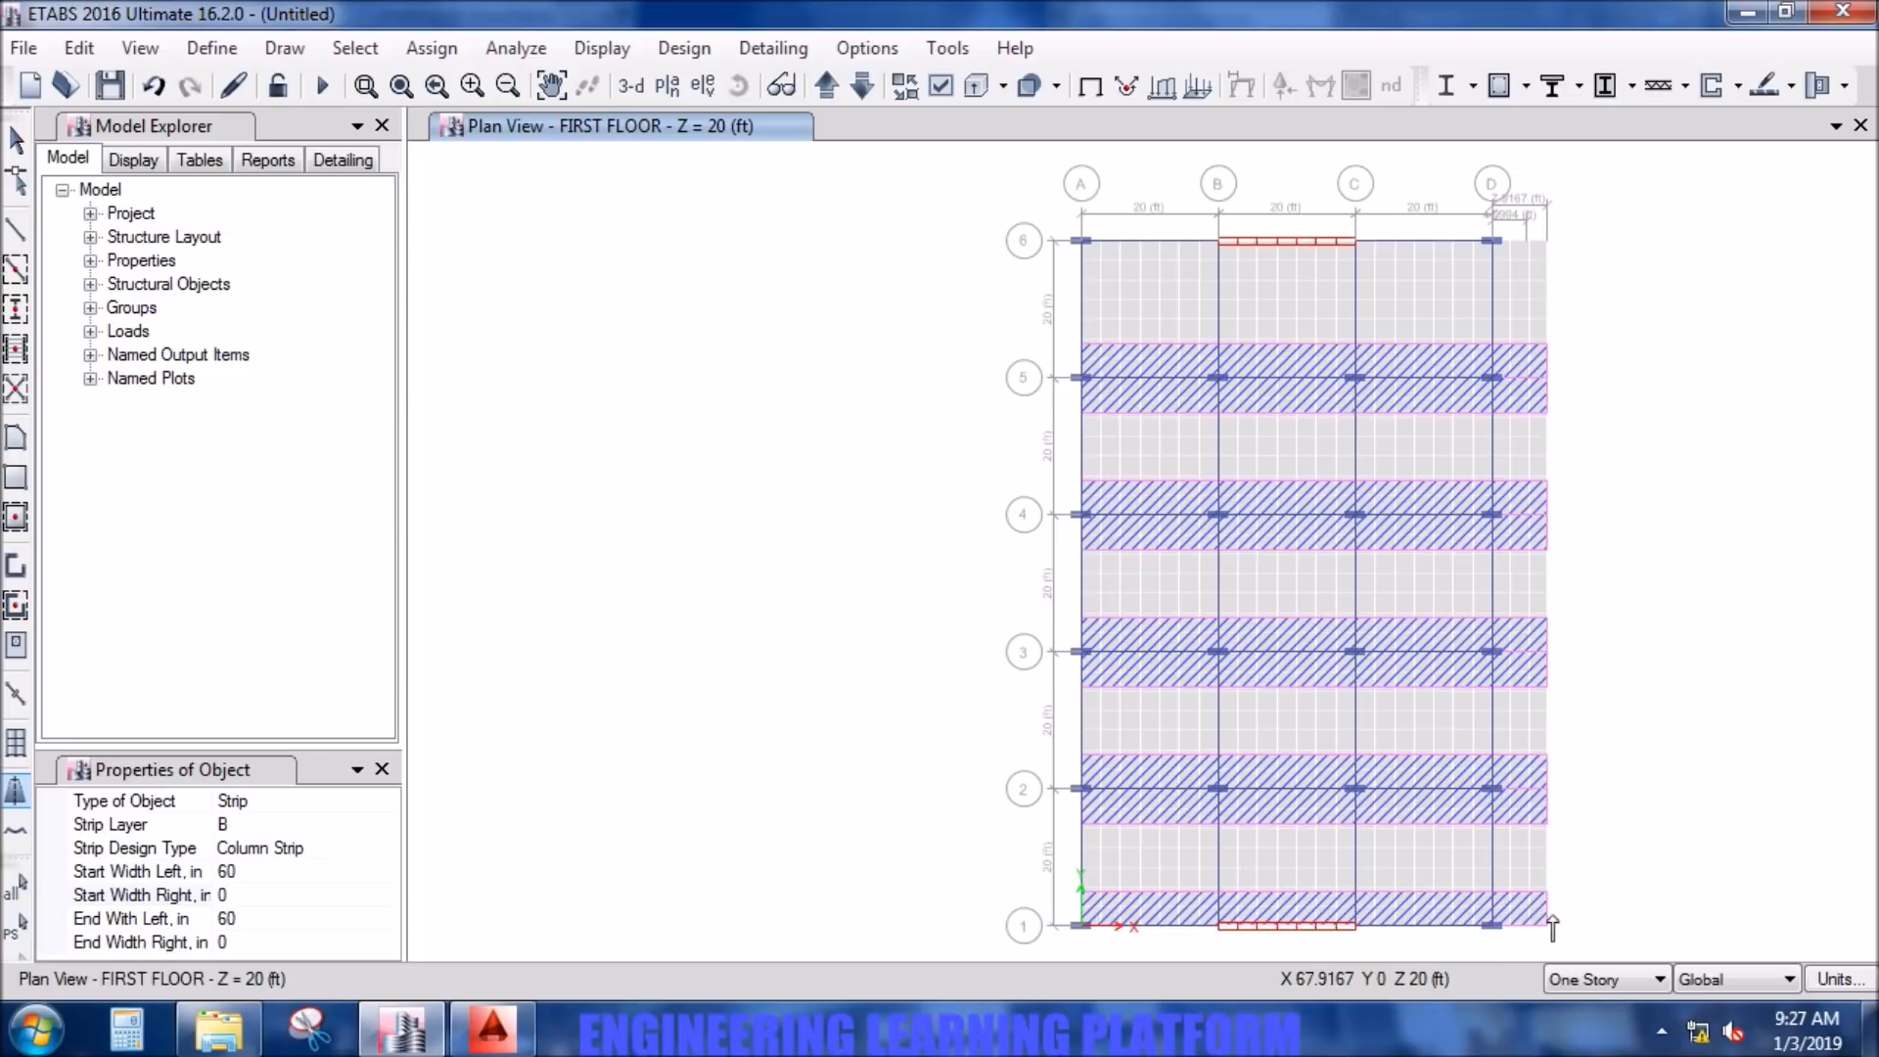
- Set the left widths to 0 and right widths to 60 in, and draw a column strip along grid line 6 from A6 to the slab edge
{"action": "left_click", "coordinate": [265, 874]}
{"action": "type", "text": "0"}
{"action": "left_click", "coordinate": [256, 889]}
{"action": "type", "text": "60"}
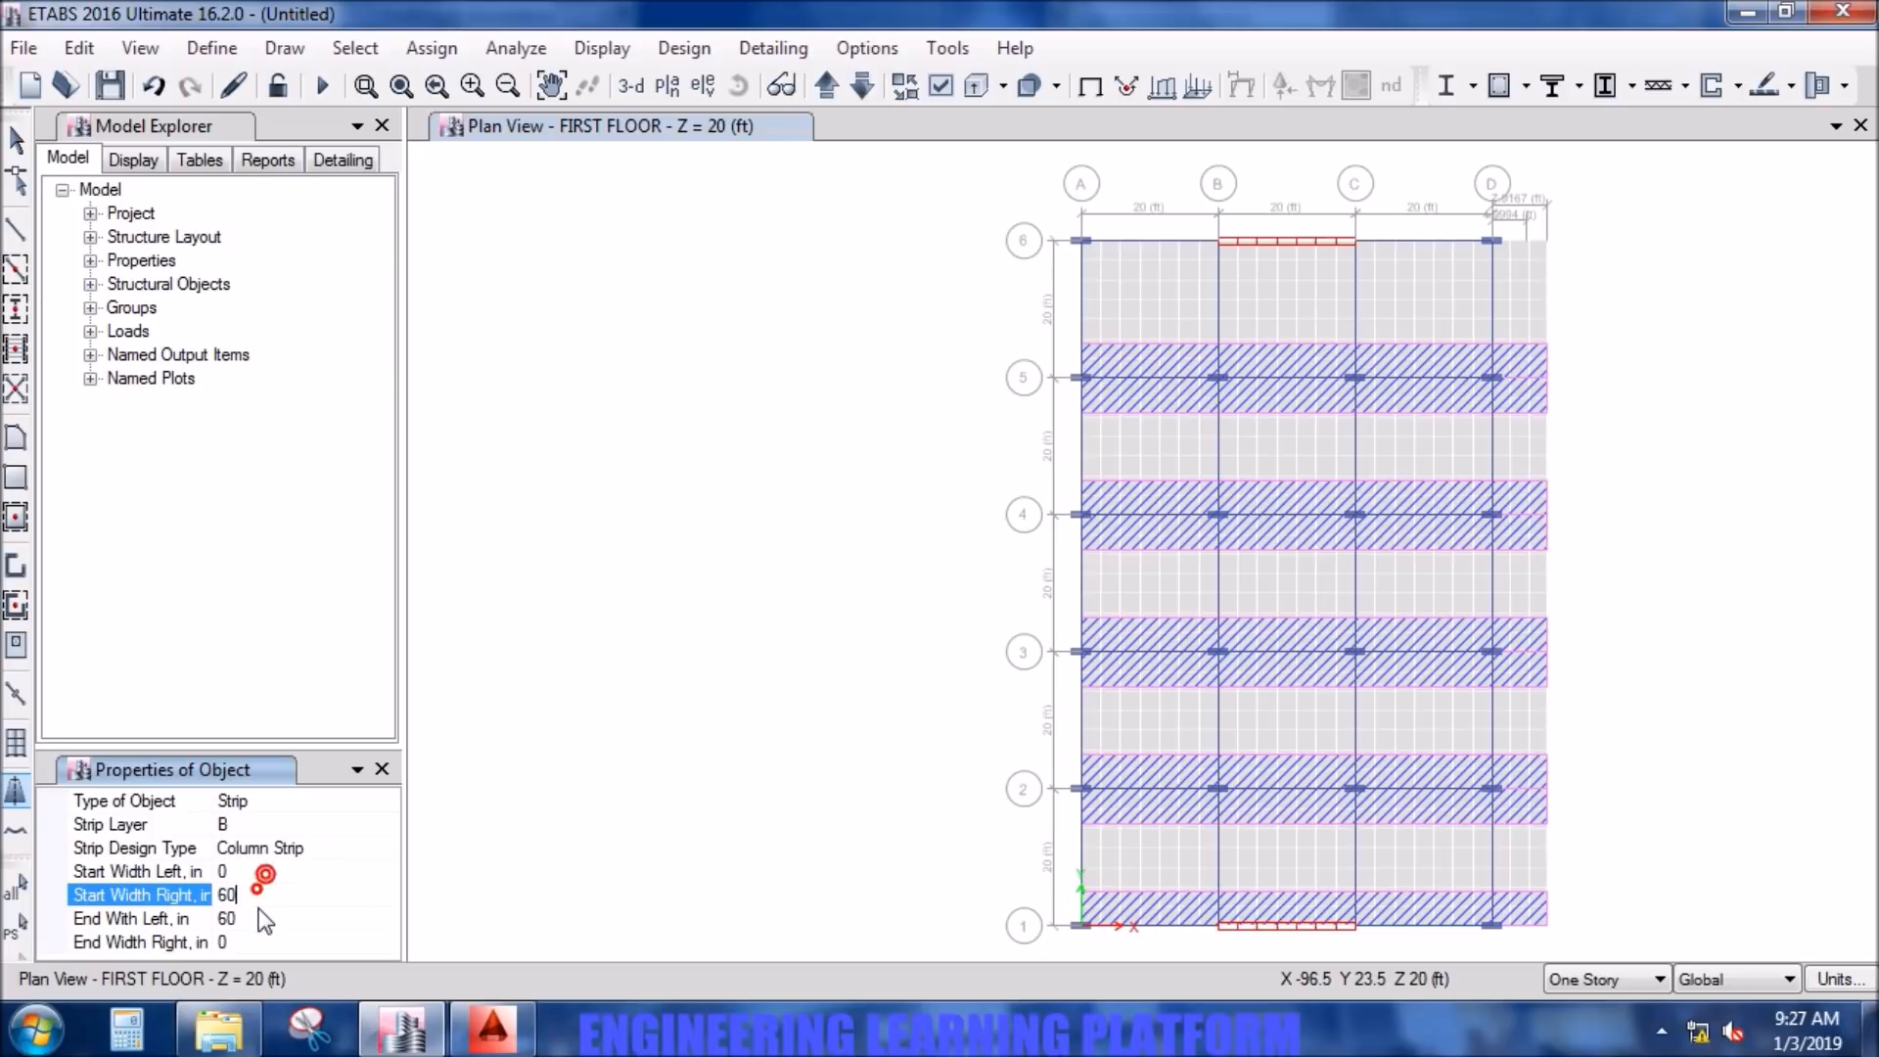
{"action": "left_click", "coordinate": [256, 917]}
{"action": "type", "text": "0"}
{"action": "left_click", "coordinate": [248, 940]}
{"action": "type", "text": "60"}
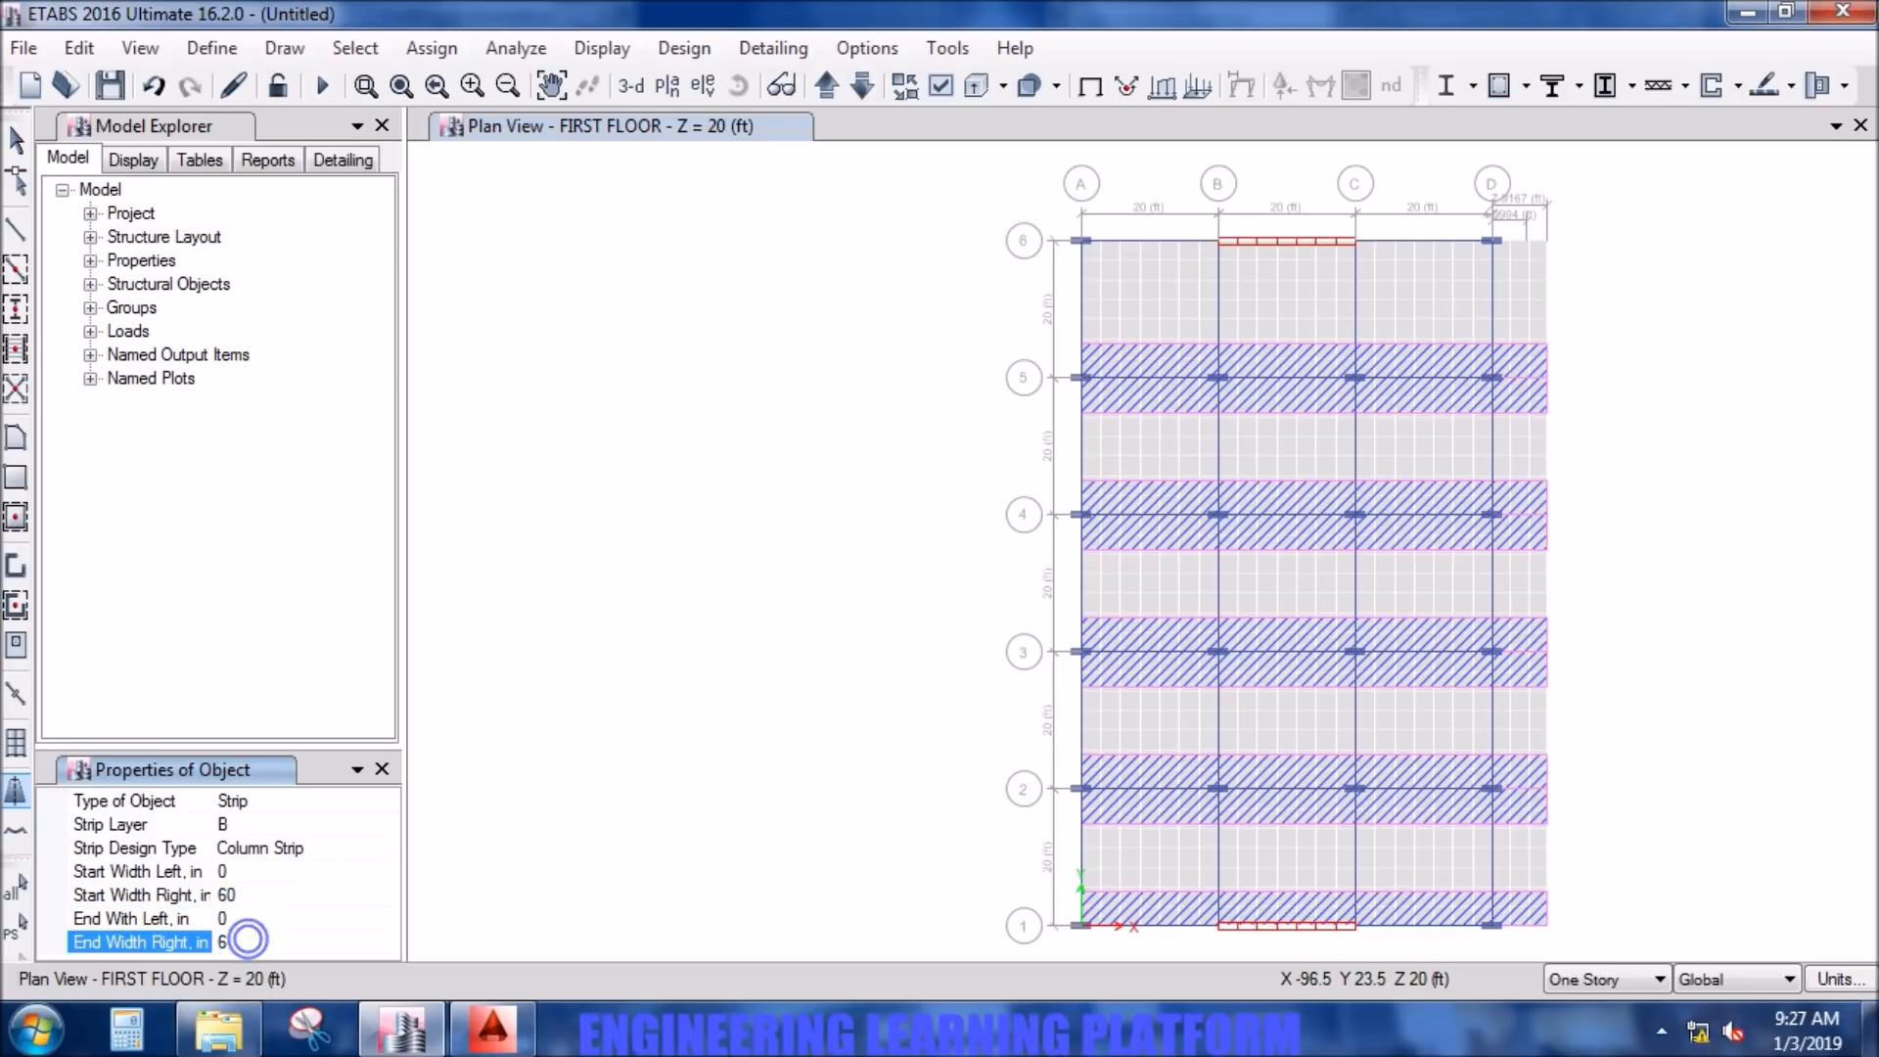
{"action": "left_click", "coordinate": [253, 910]}
{"action": "left_click", "coordinate": [1081, 241]}
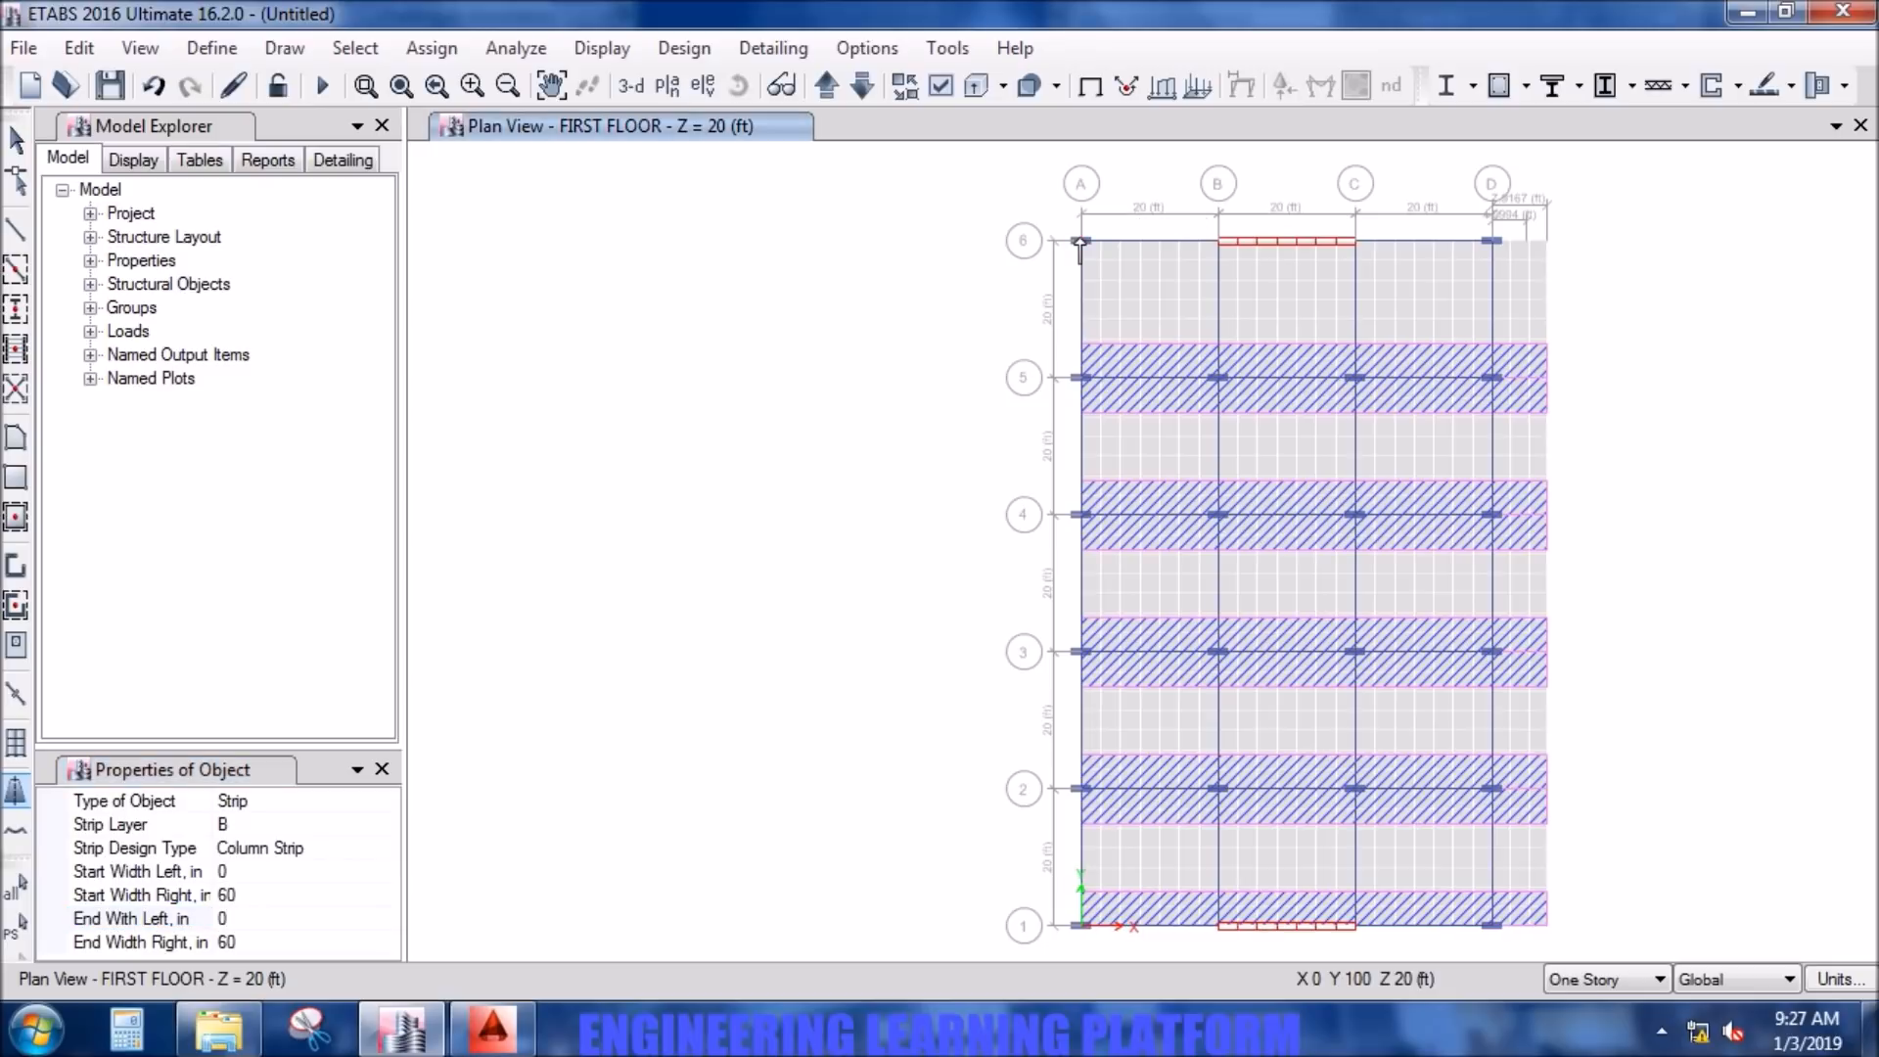
{"action": "double_click", "coordinate": [1548, 241]}
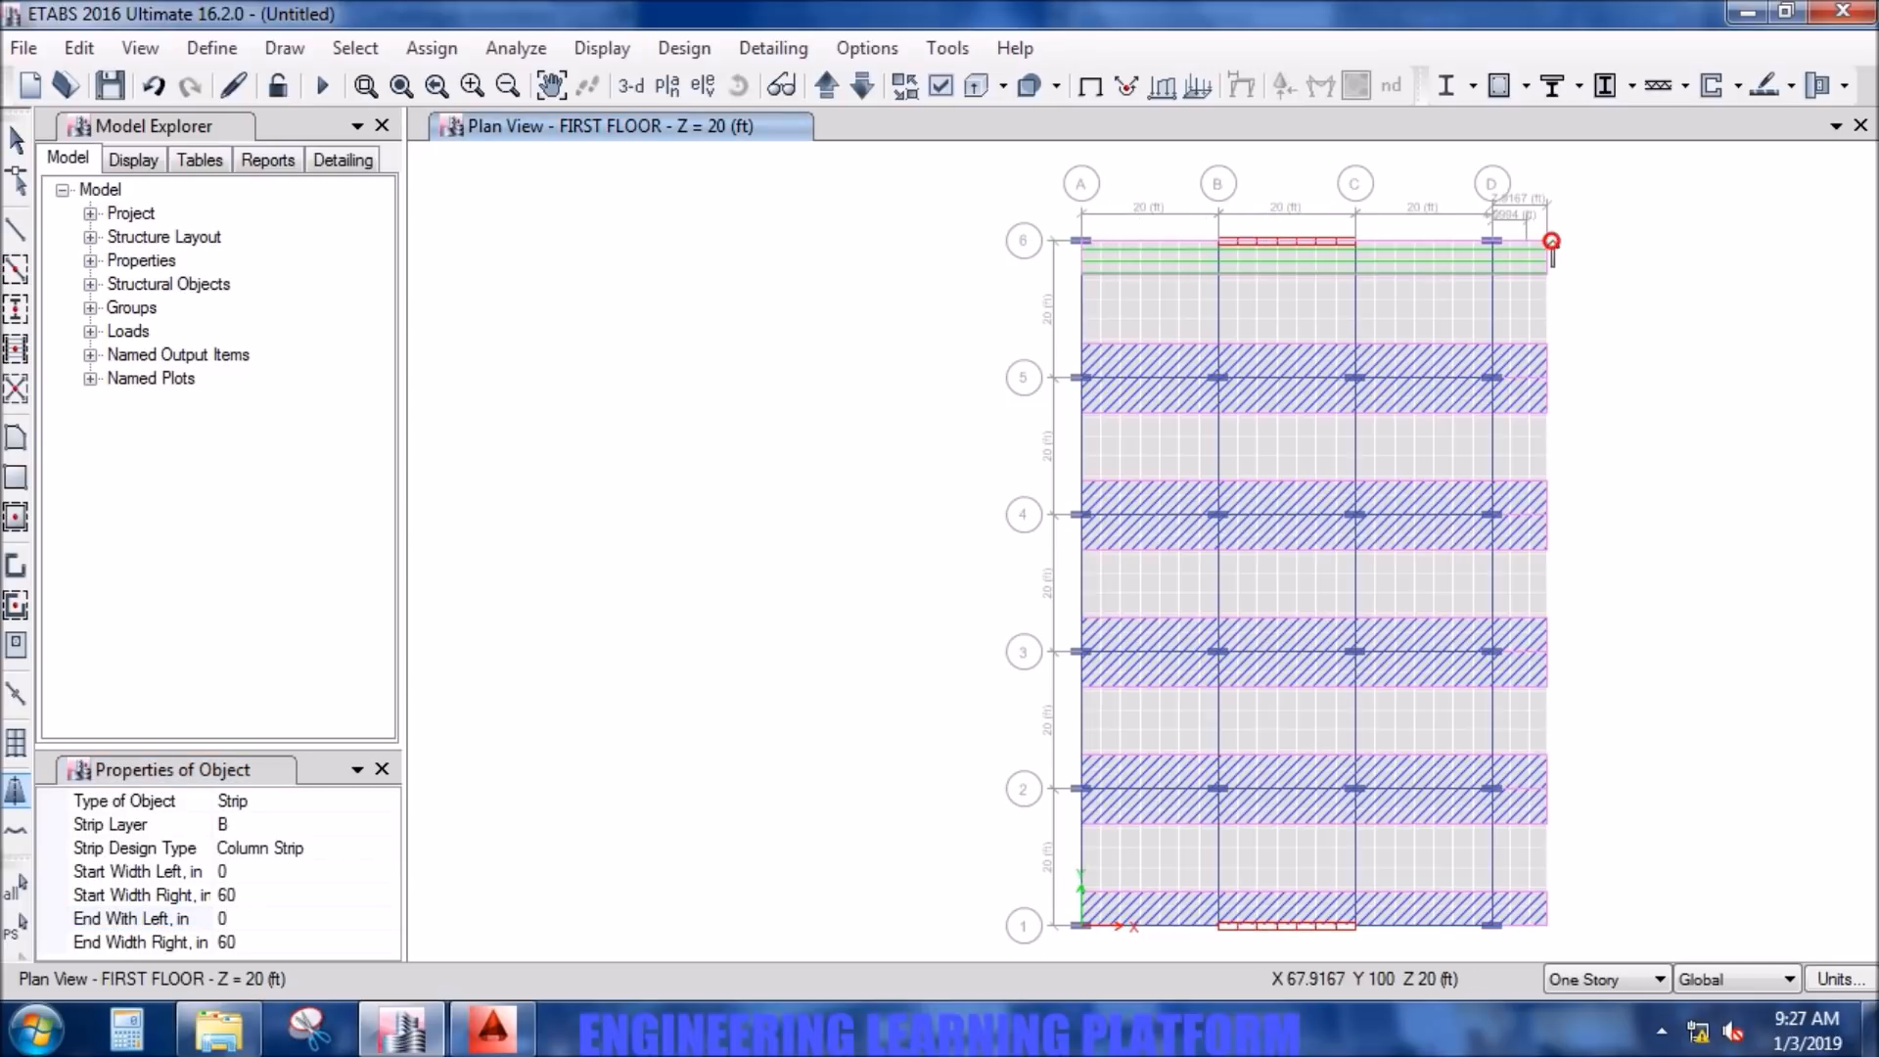
- Set the strip design type to Middle Strip and the start and end left widths to 60 in
{"action": "left_click", "coordinate": [293, 848]}
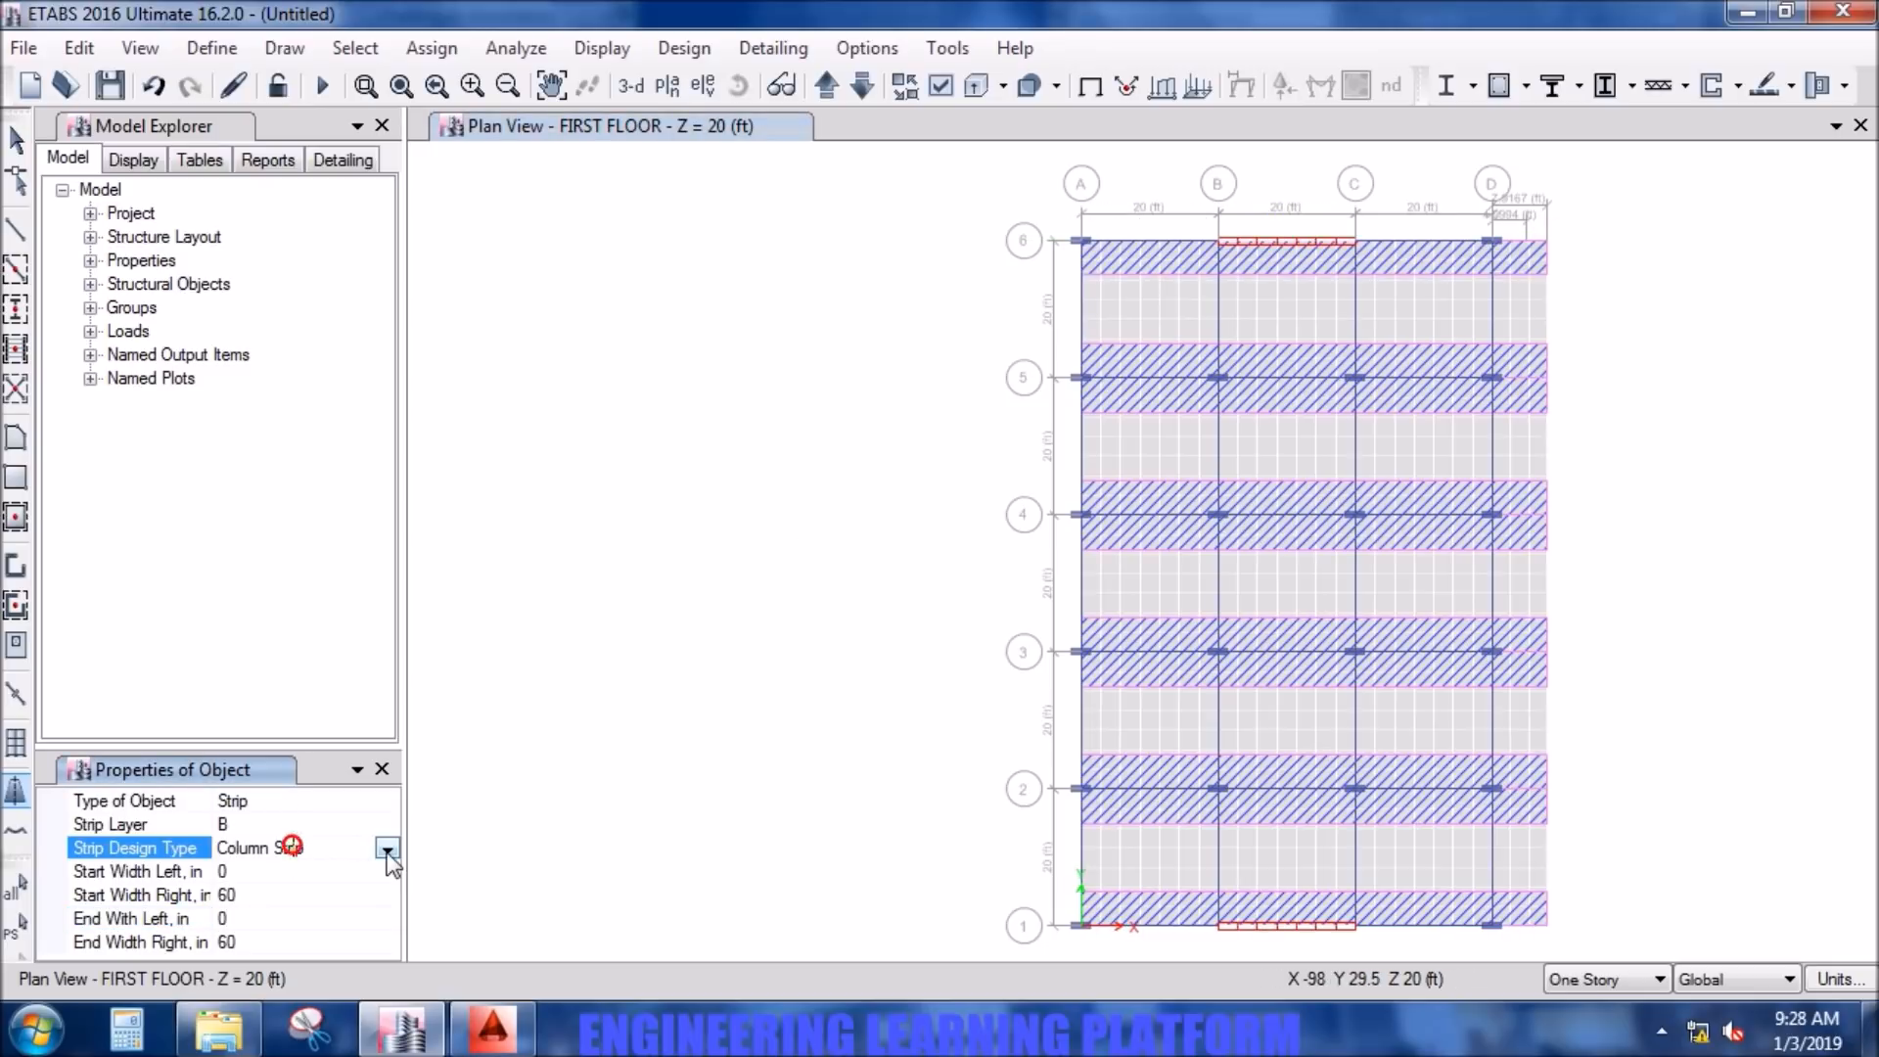
{"action": "left_click", "coordinate": [387, 849]}
{"action": "left_click", "coordinate": [302, 735]}
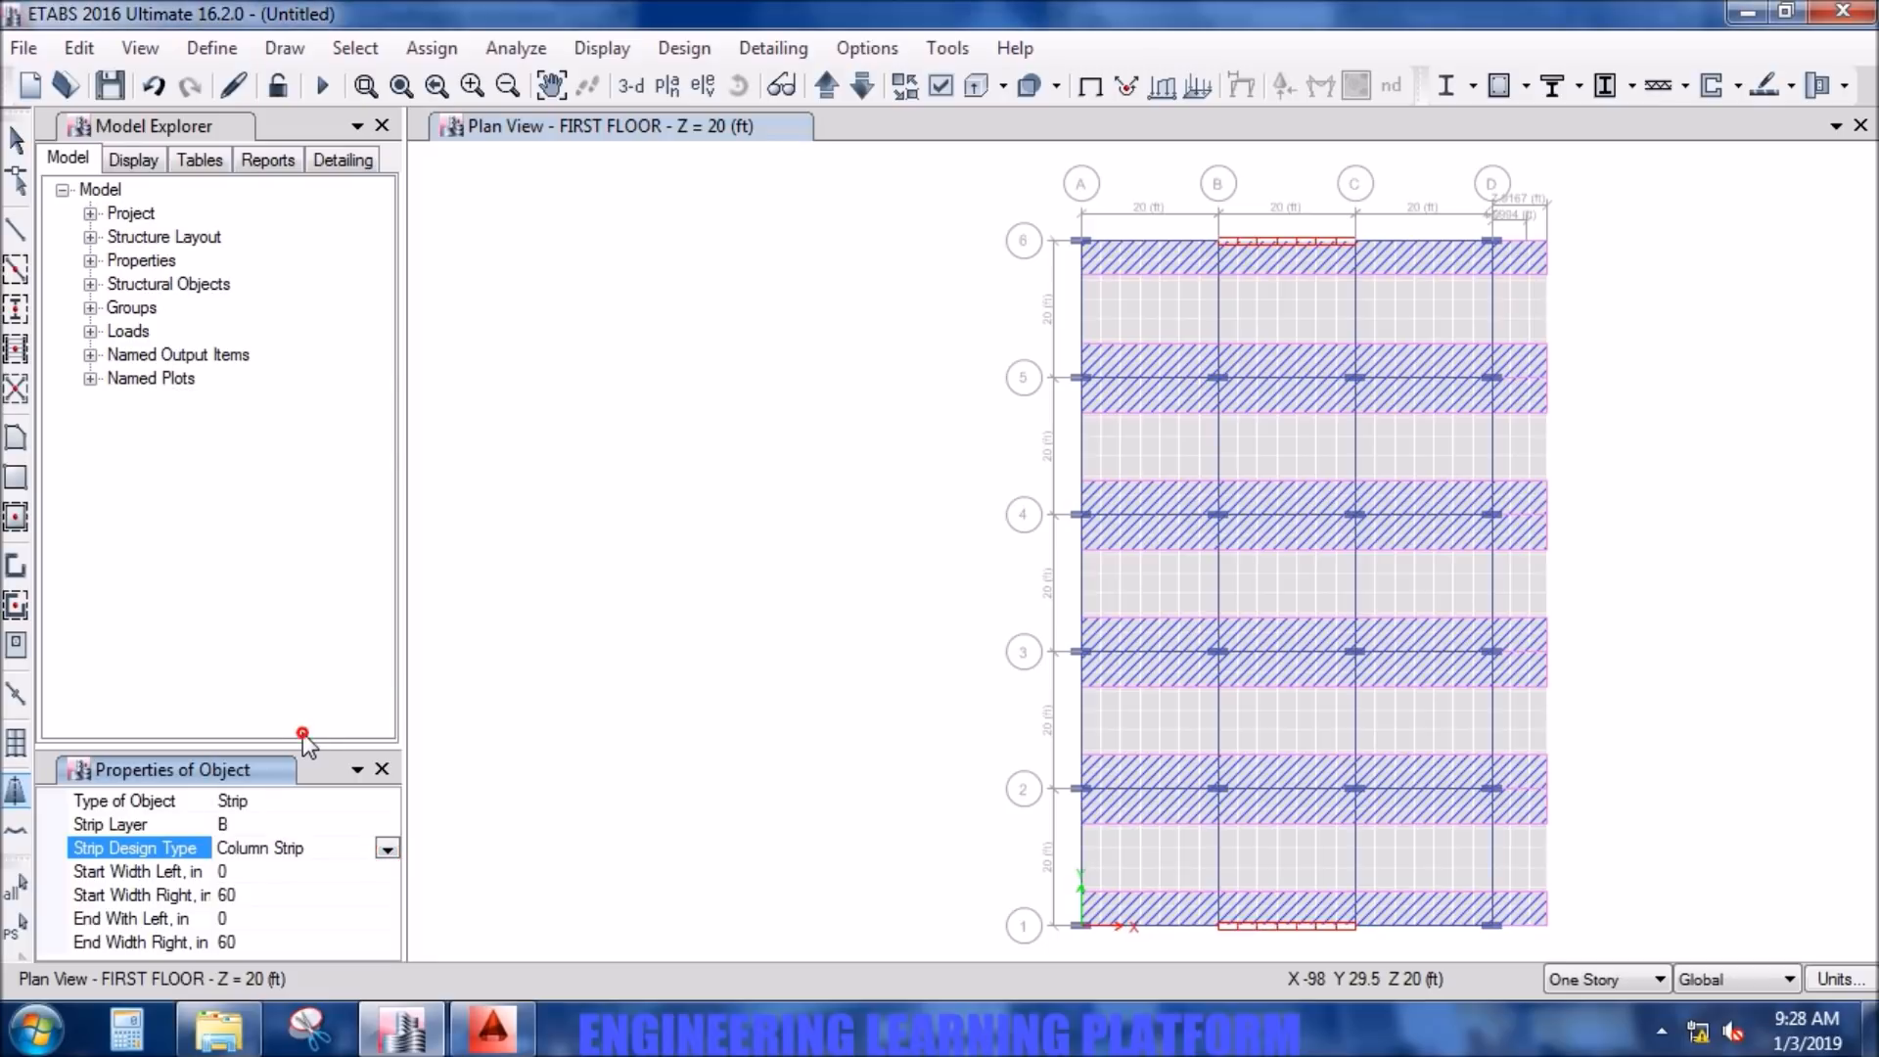
{"action": "left_click", "coordinate": [271, 869]}
{"action": "type", "text": "60"}
{"action": "left_click", "coordinate": [272, 911]}
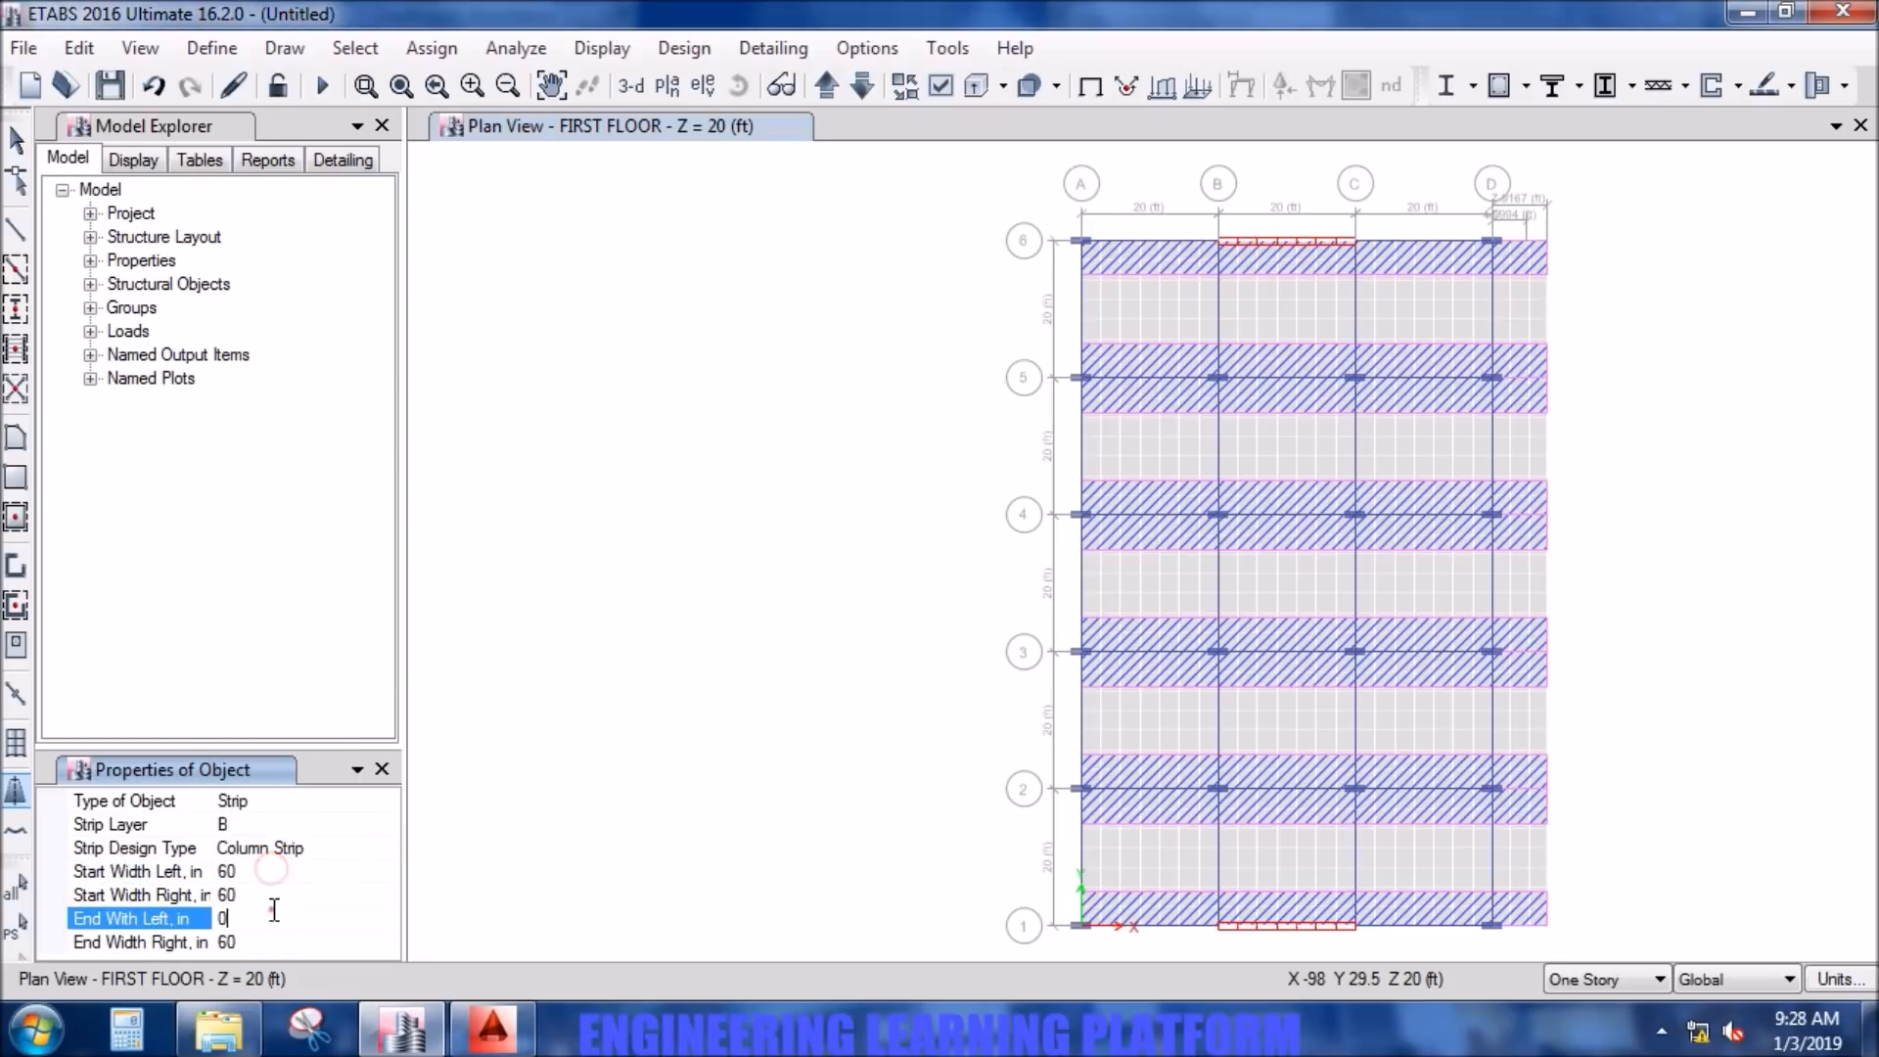
{"action": "type", "text": "60"}
{"action": "left_click", "coordinate": [284, 872]}
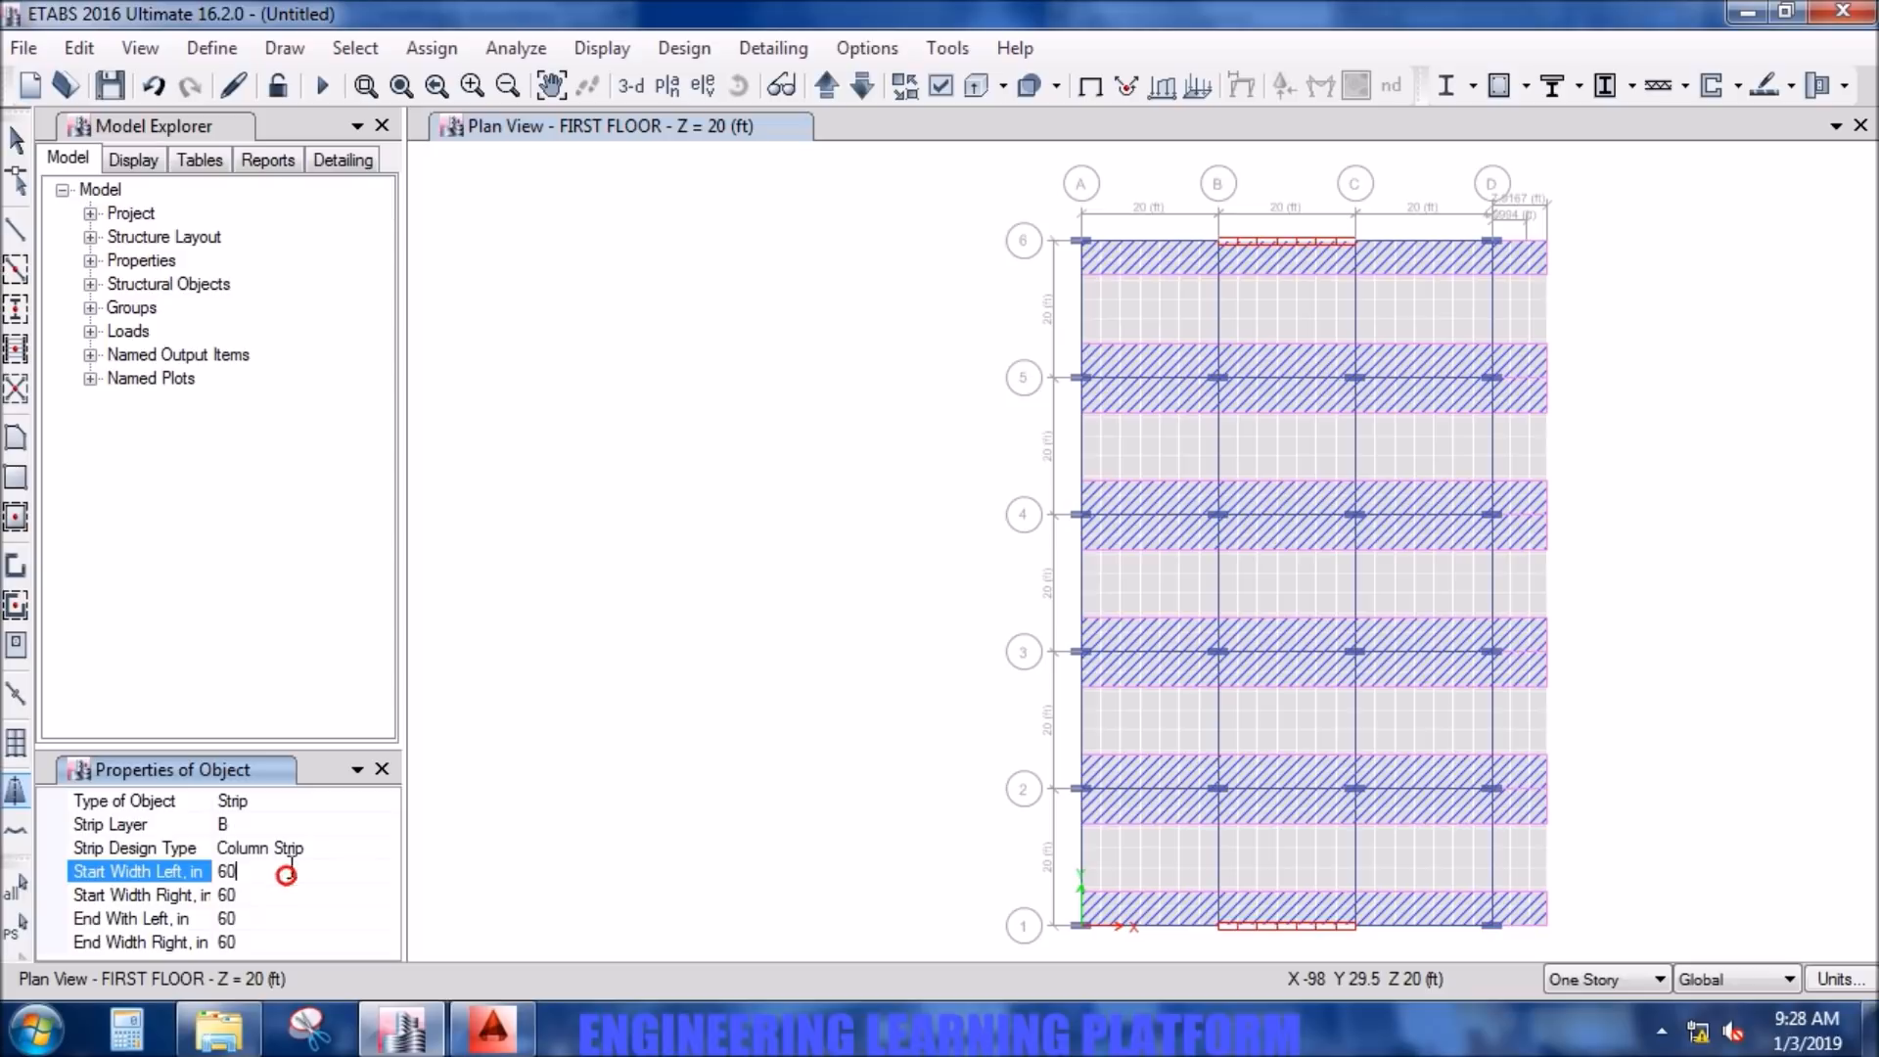
{"action": "left_click", "coordinate": [299, 846]}
{"action": "left_click", "coordinate": [389, 848]}
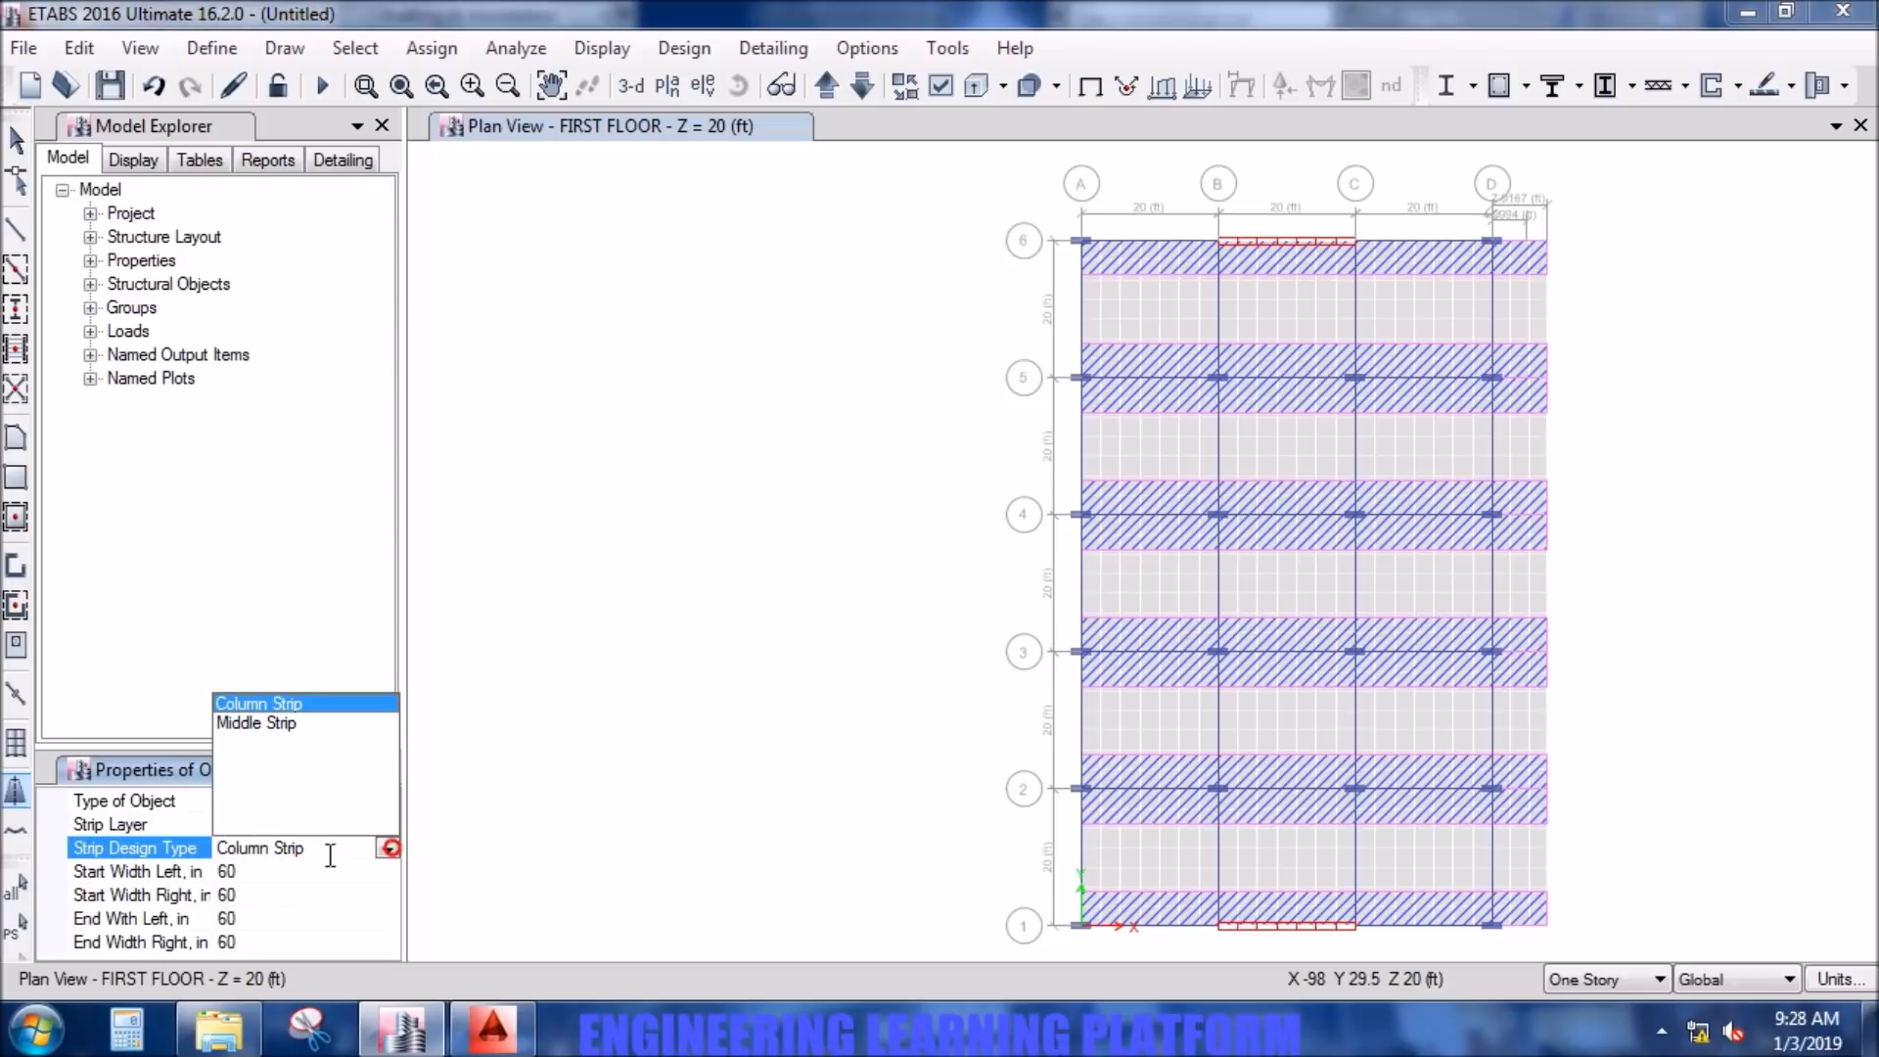
{"action": "left_click", "coordinate": [313, 722]}
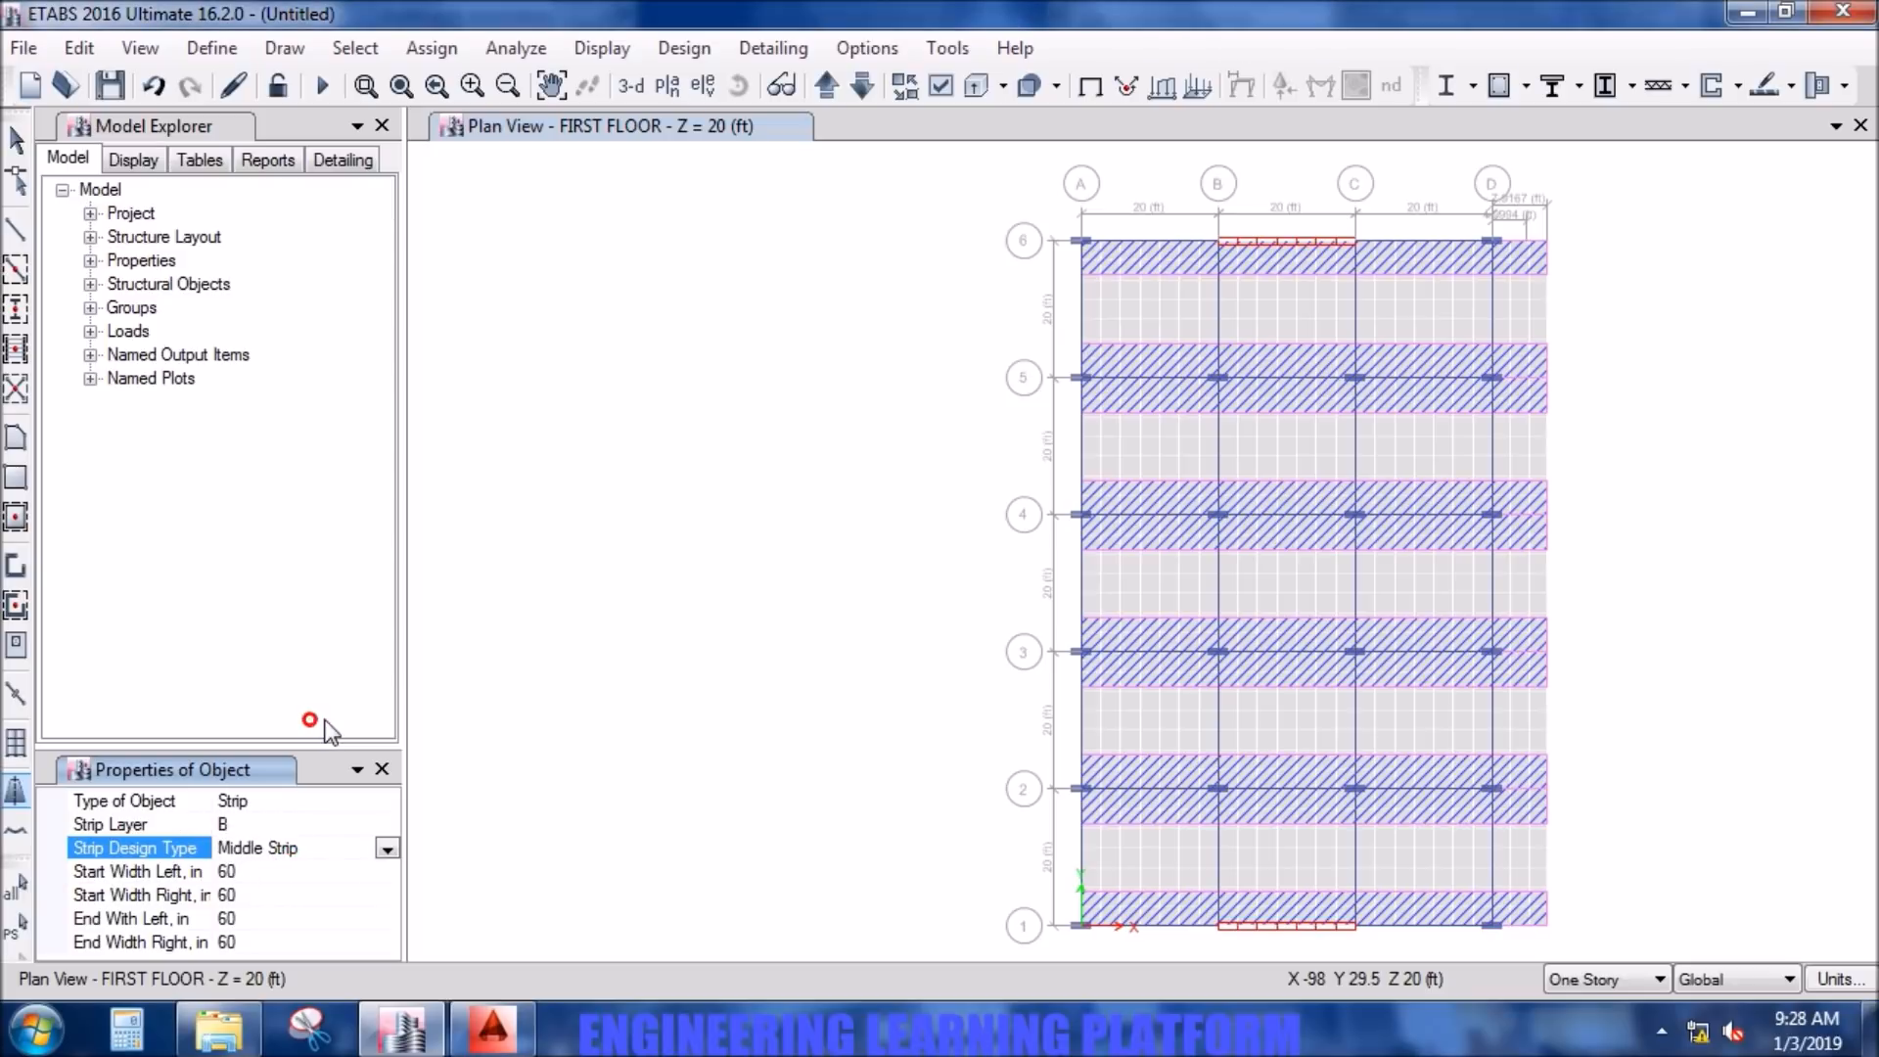
- Draw layer B middle strips midway between grid lines 6 and 5 and between 5 and 4, from grid line A to the slab's outer edge
{"action": "left_click", "coordinate": [1080, 313]}
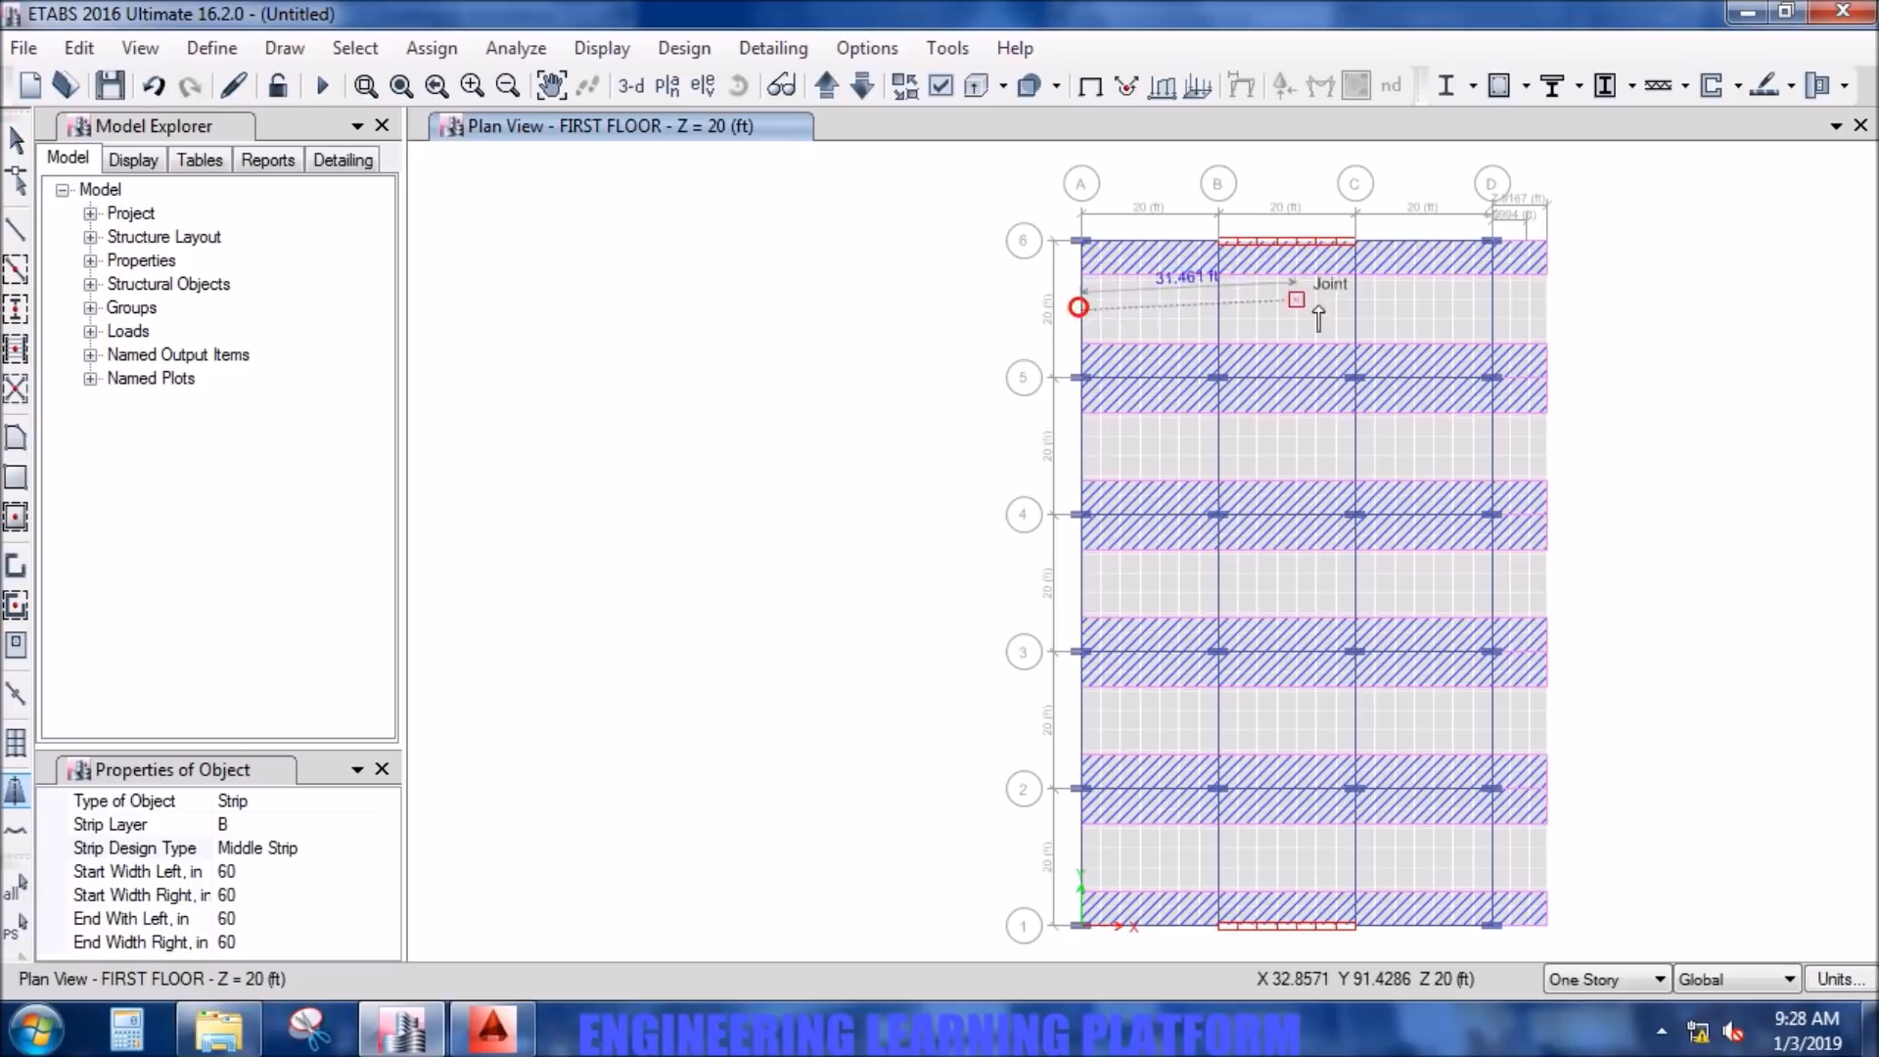
{"action": "left_click", "coordinate": [1545, 311]}
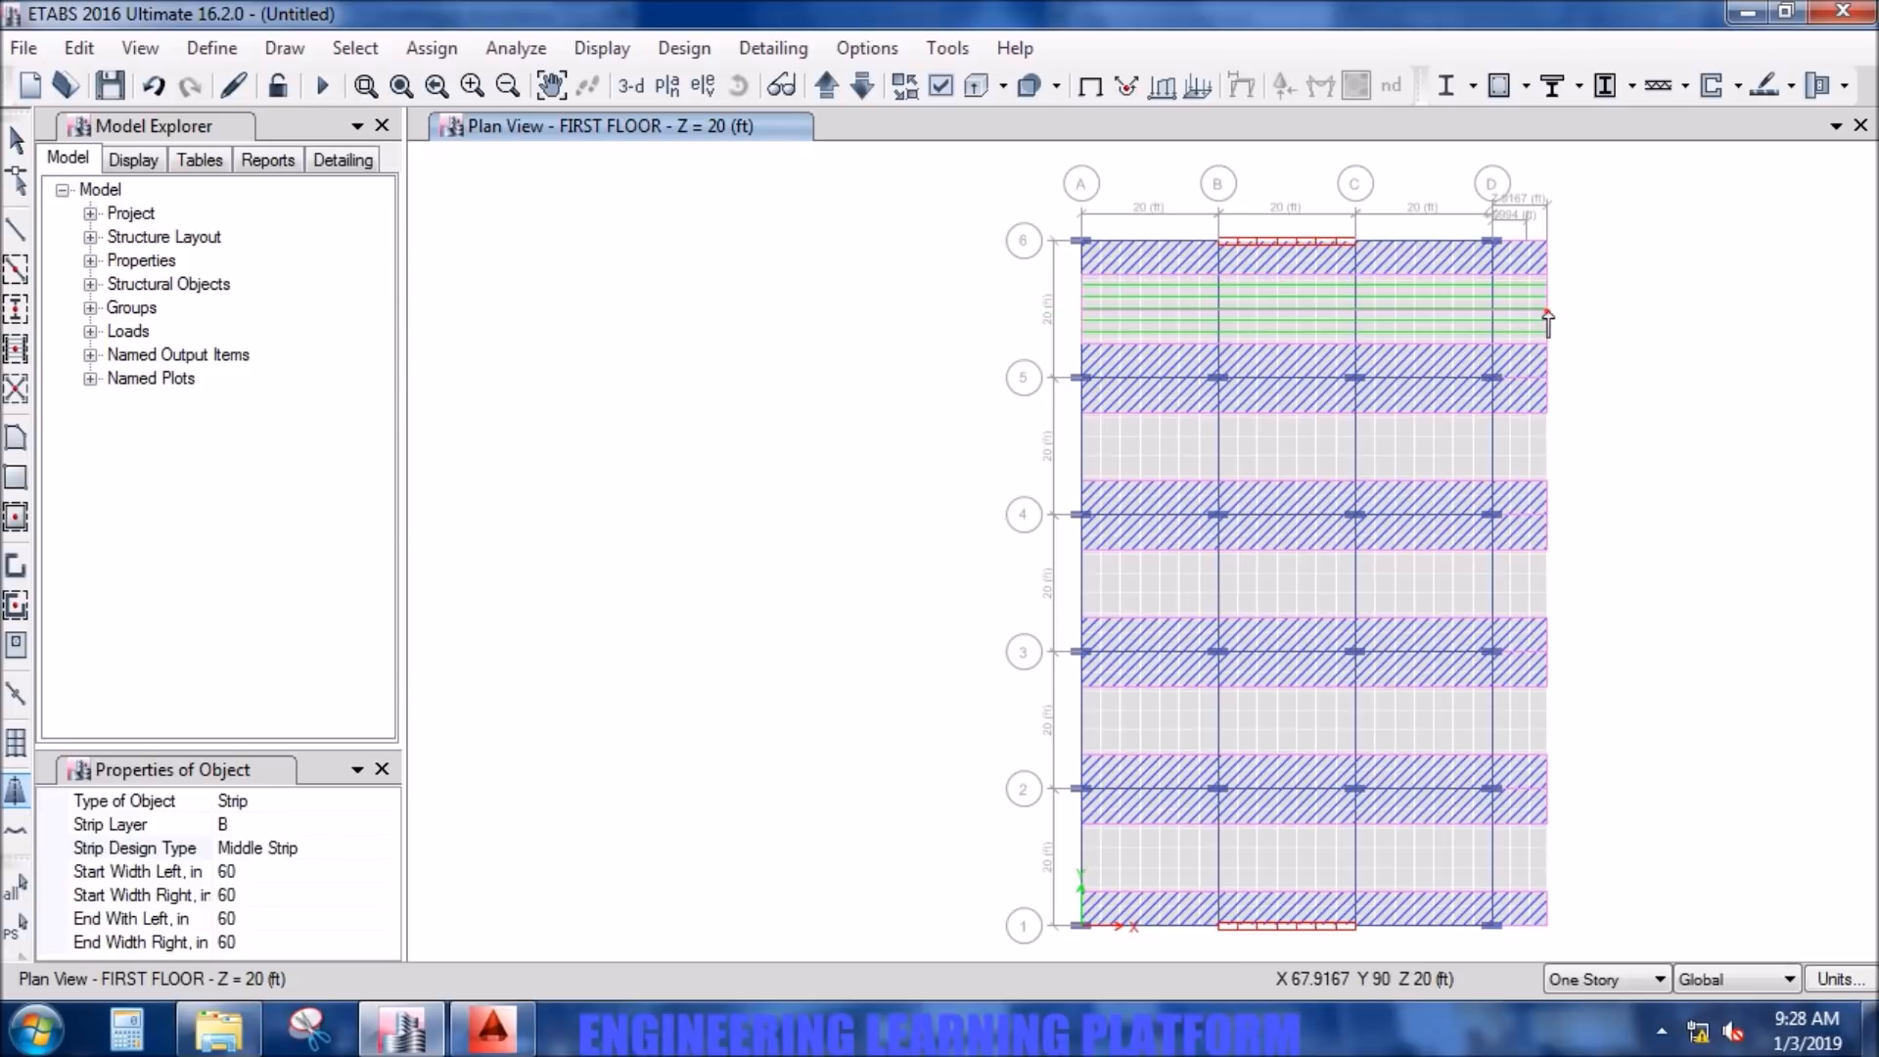
{"action": "right_click", "coordinate": [1548, 313]}
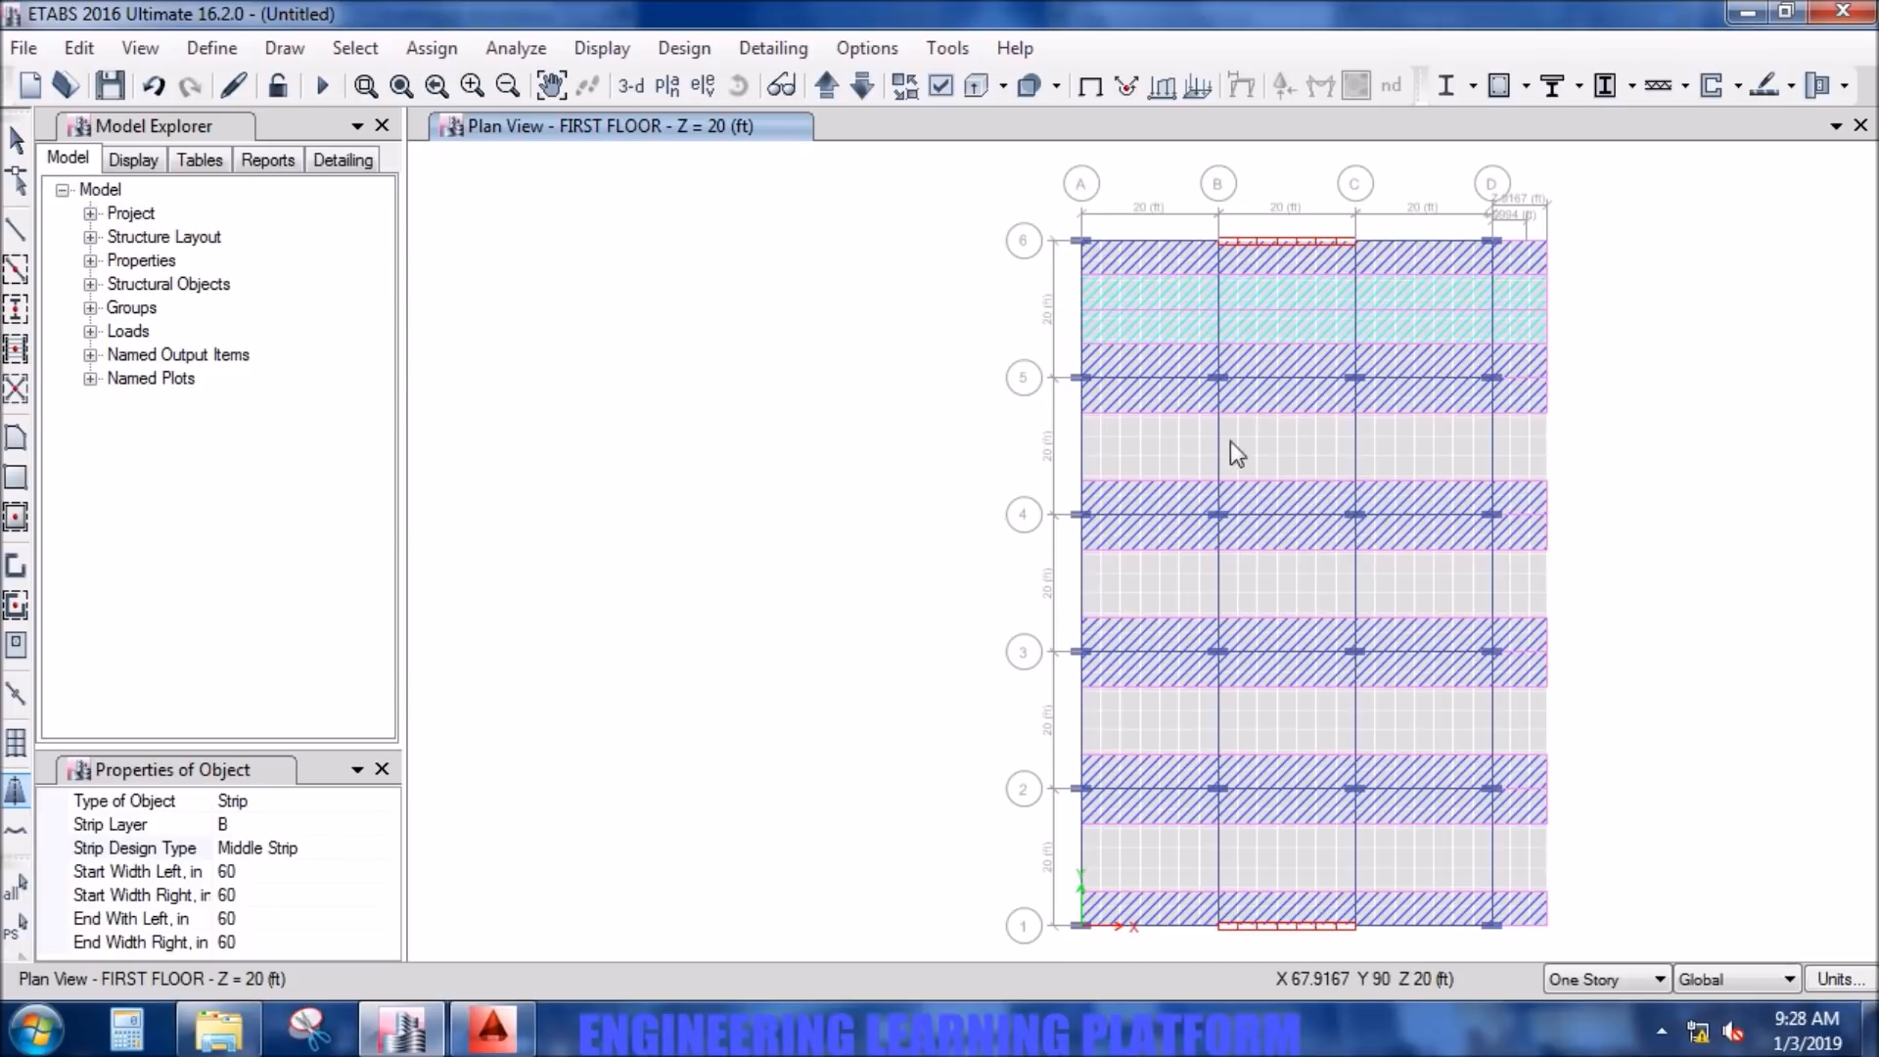
{"action": "left_click", "coordinate": [1081, 446]}
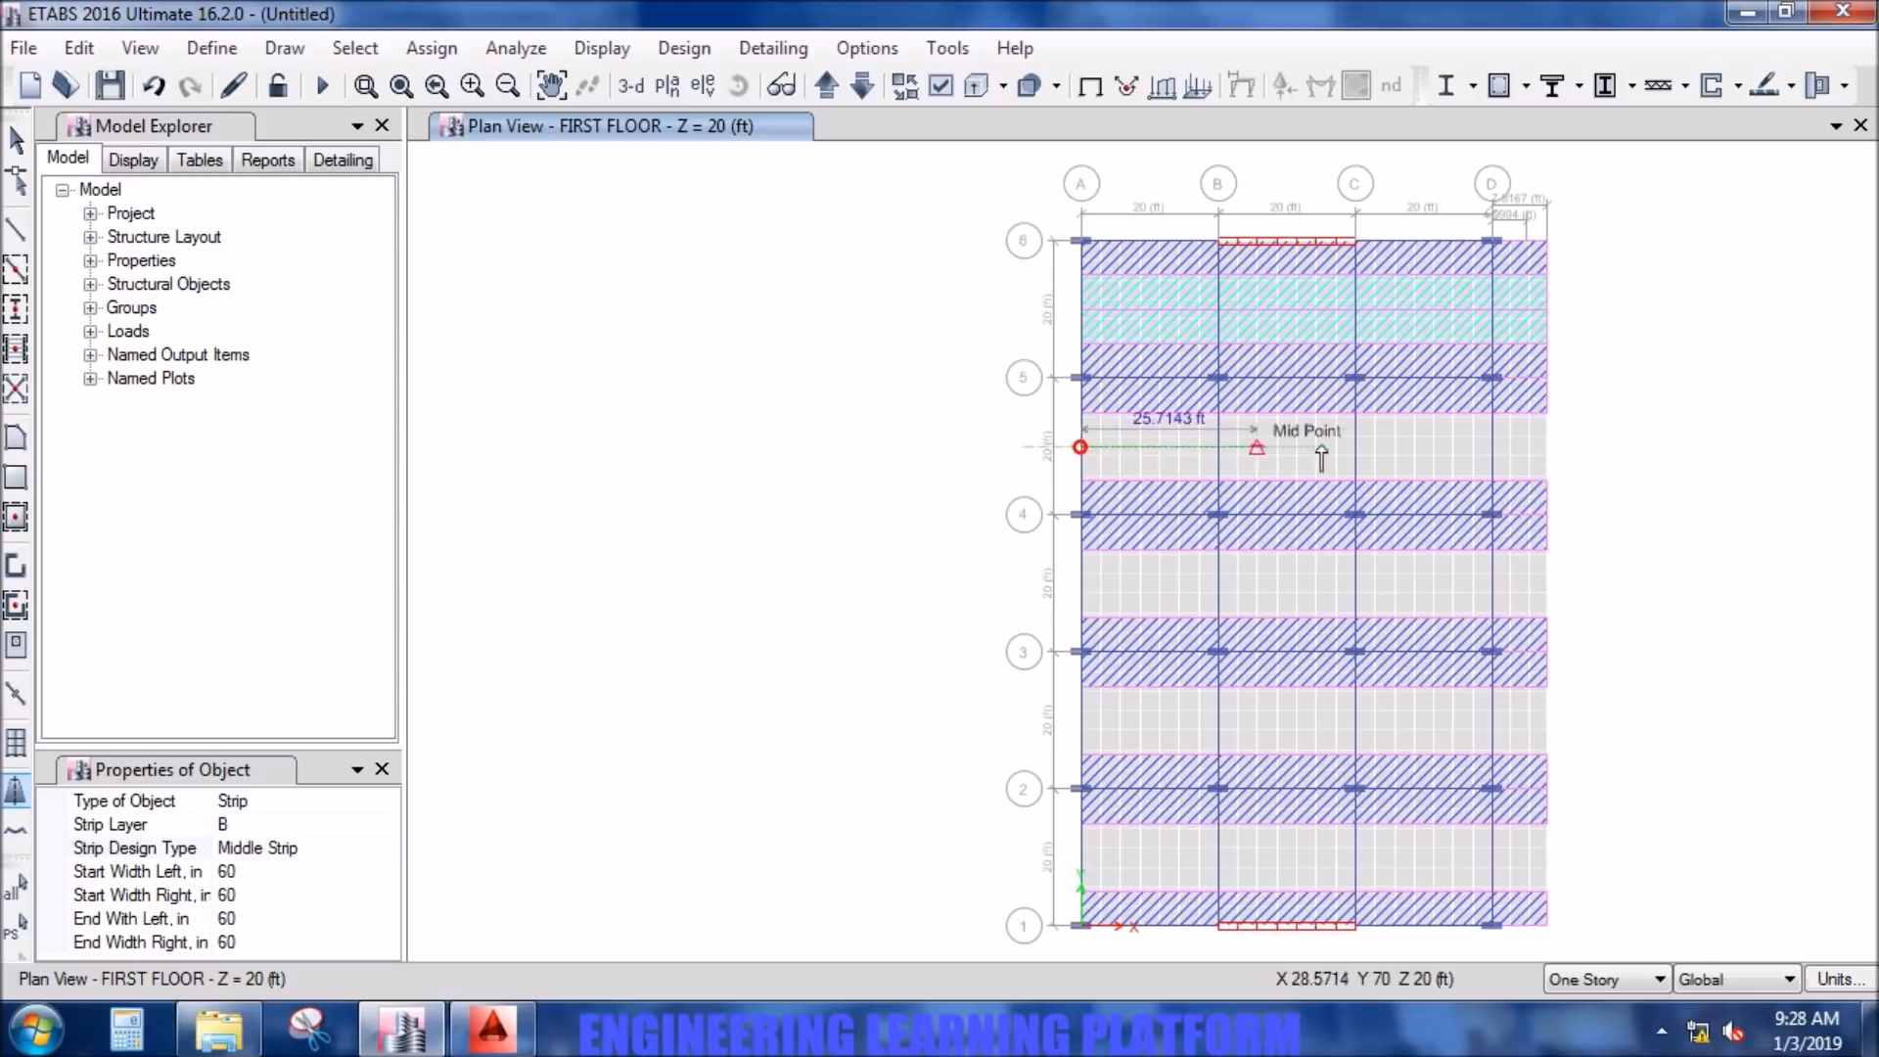
{"action": "left_click", "coordinate": [1539, 448]}
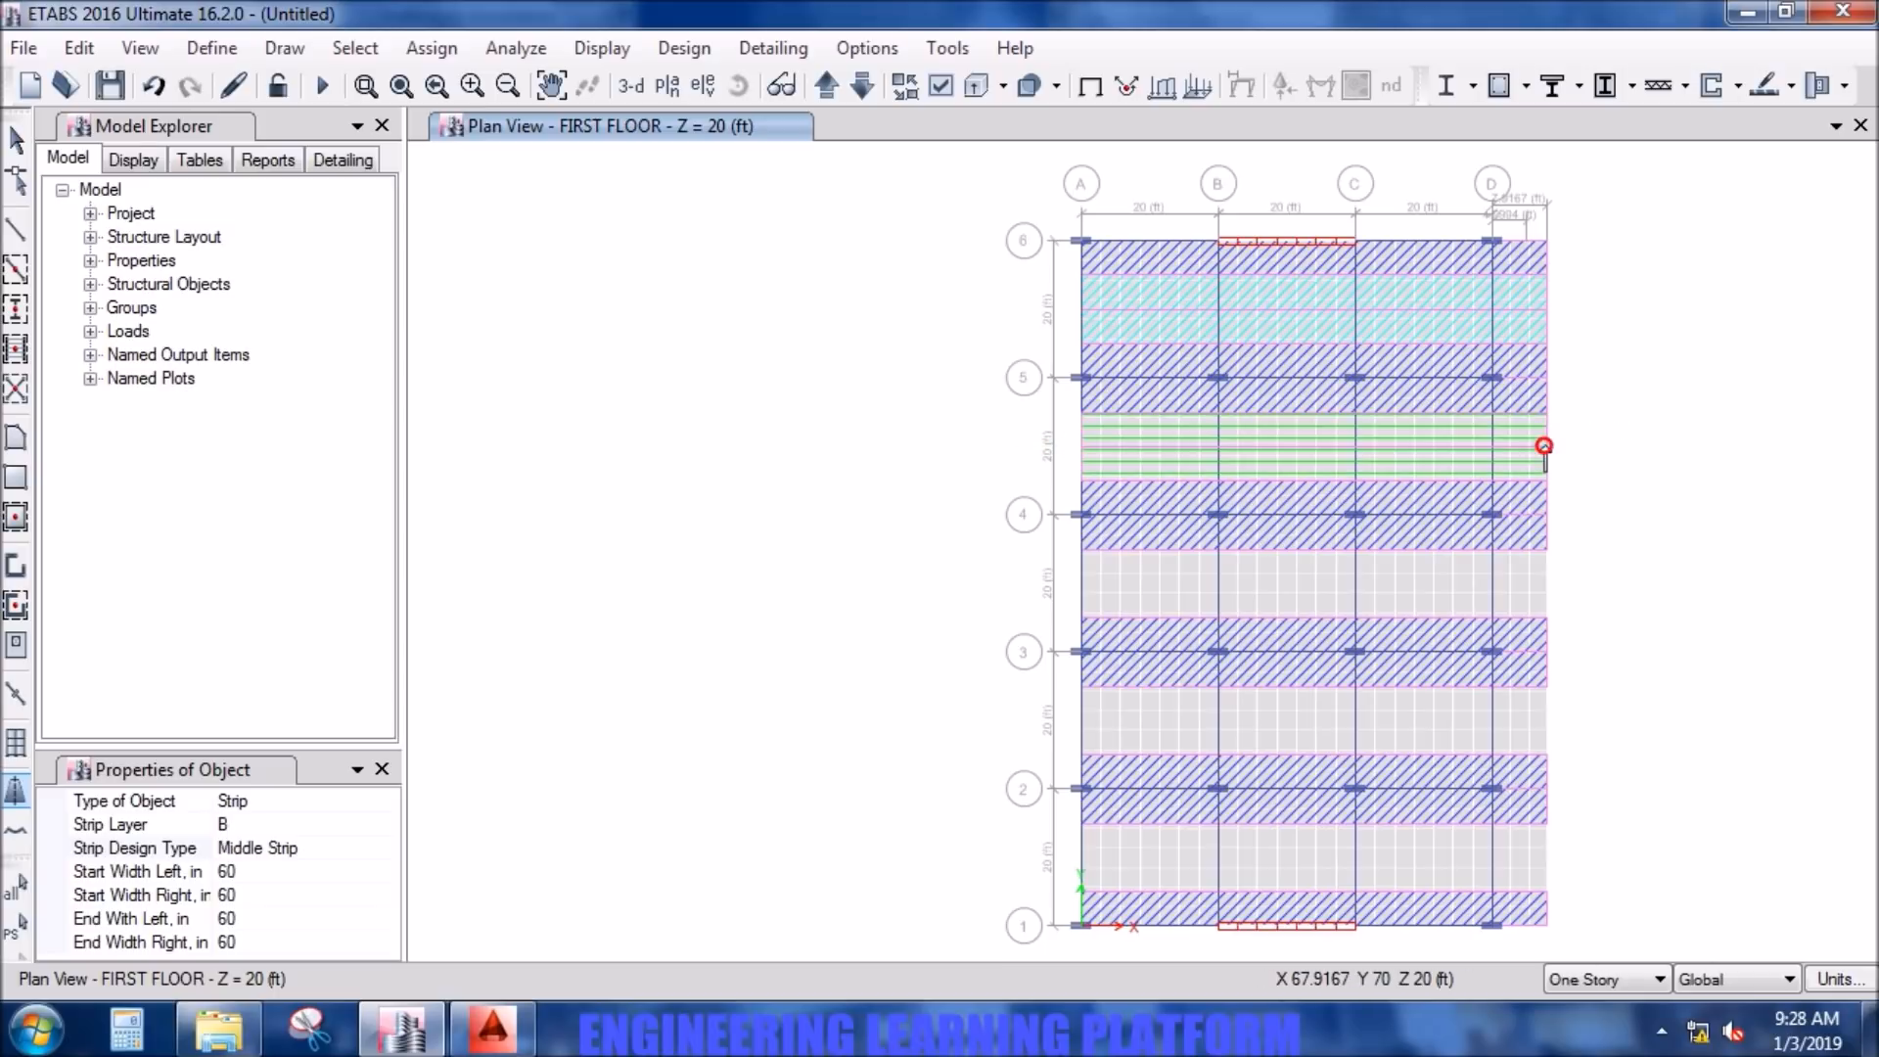
{"action": "right_click", "coordinate": [1411, 503]}
- Draw layer B middle strips midway between grid lines 4–3, 3–2 and 2–1, each from grid line A to the slab's outer edge
{"action": "left_click", "coordinate": [1081, 583]}
{"action": "left_click", "coordinate": [1548, 585]}
{"action": "right_click", "coordinate": [1548, 585]}
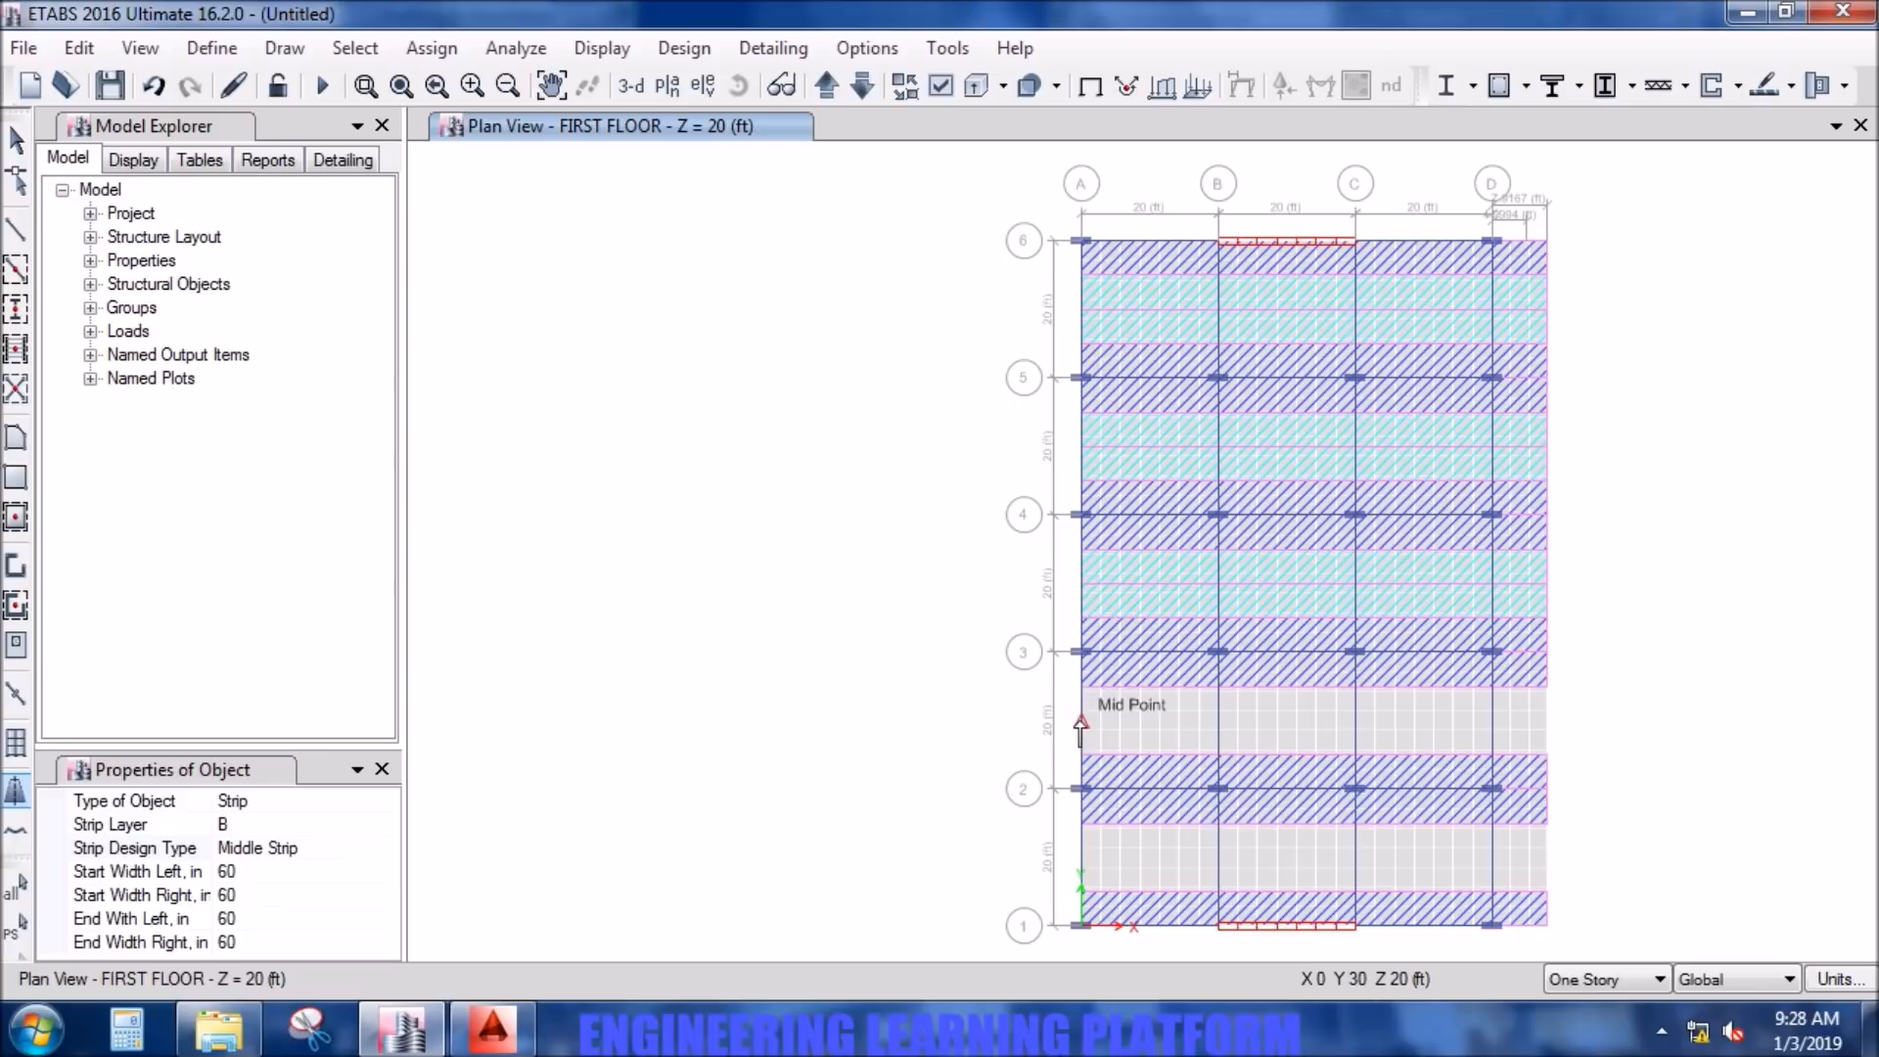
{"action": "left_click", "coordinate": [1081, 723]}
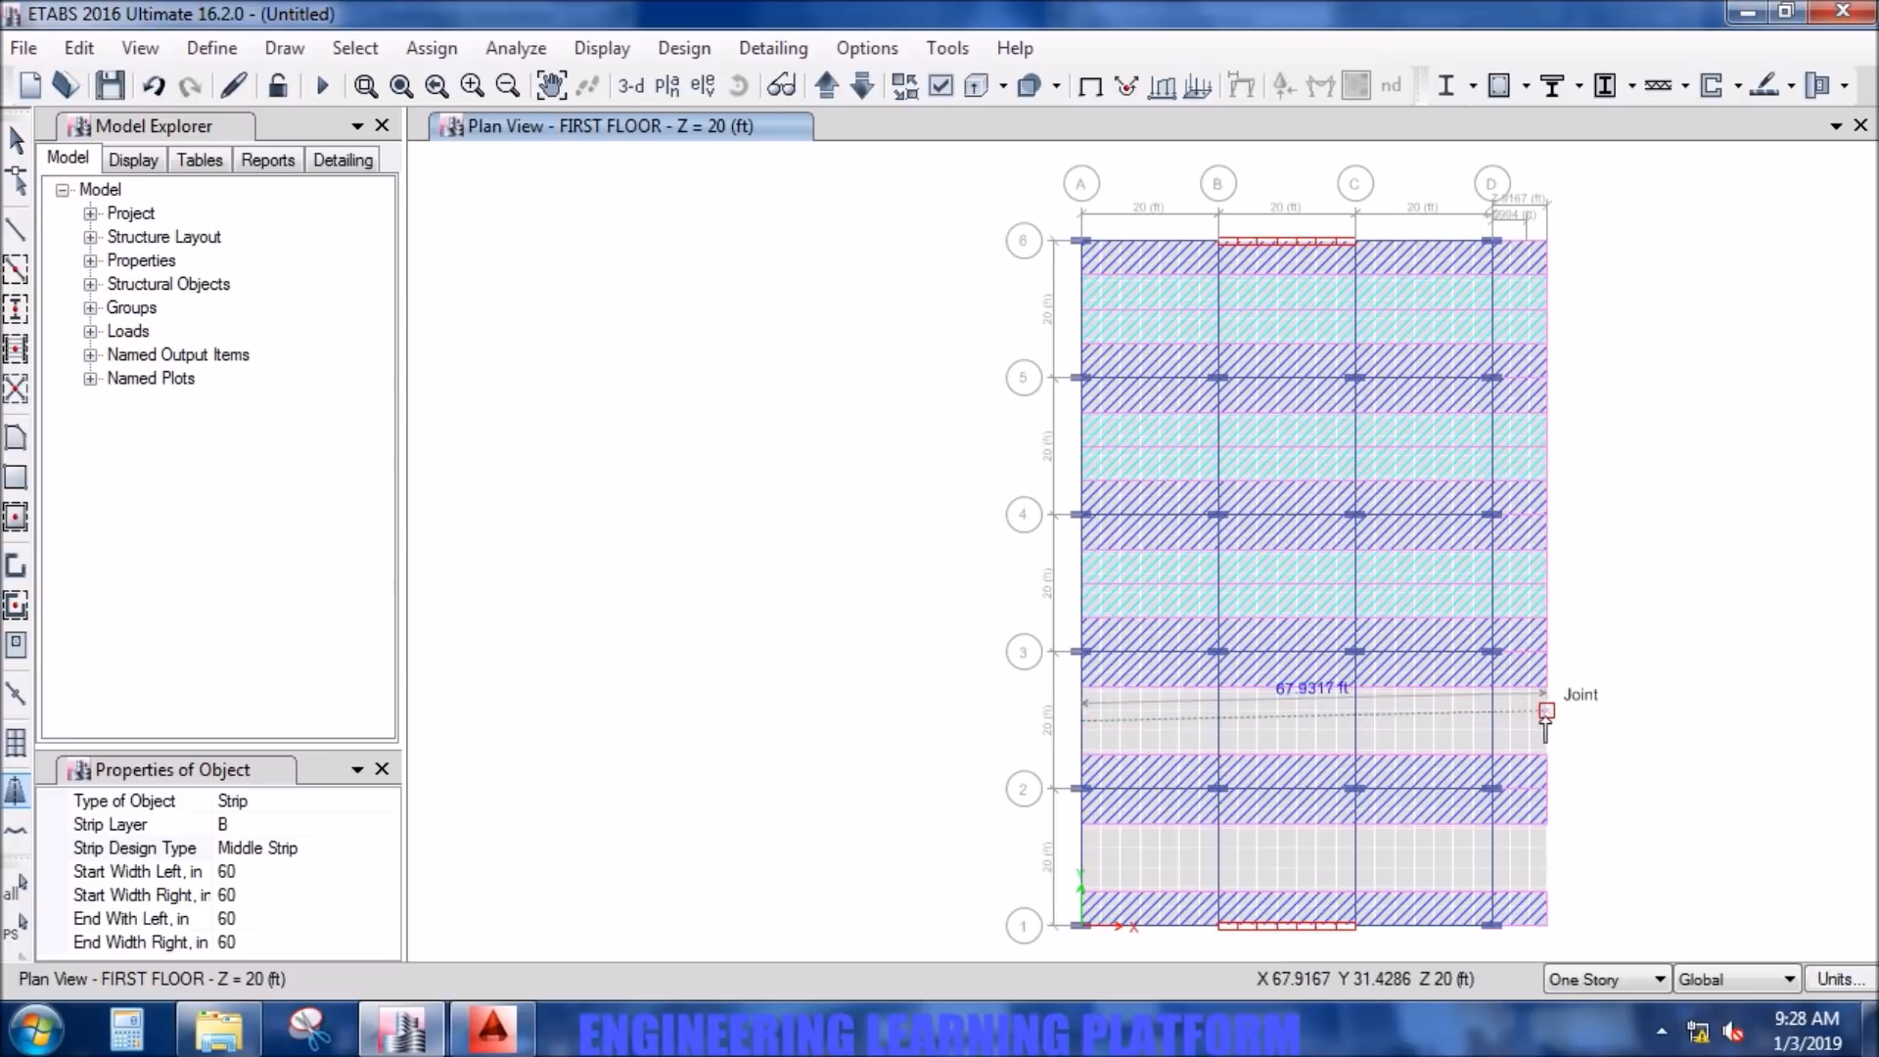
{"action": "left_click", "coordinate": [1545, 722]}
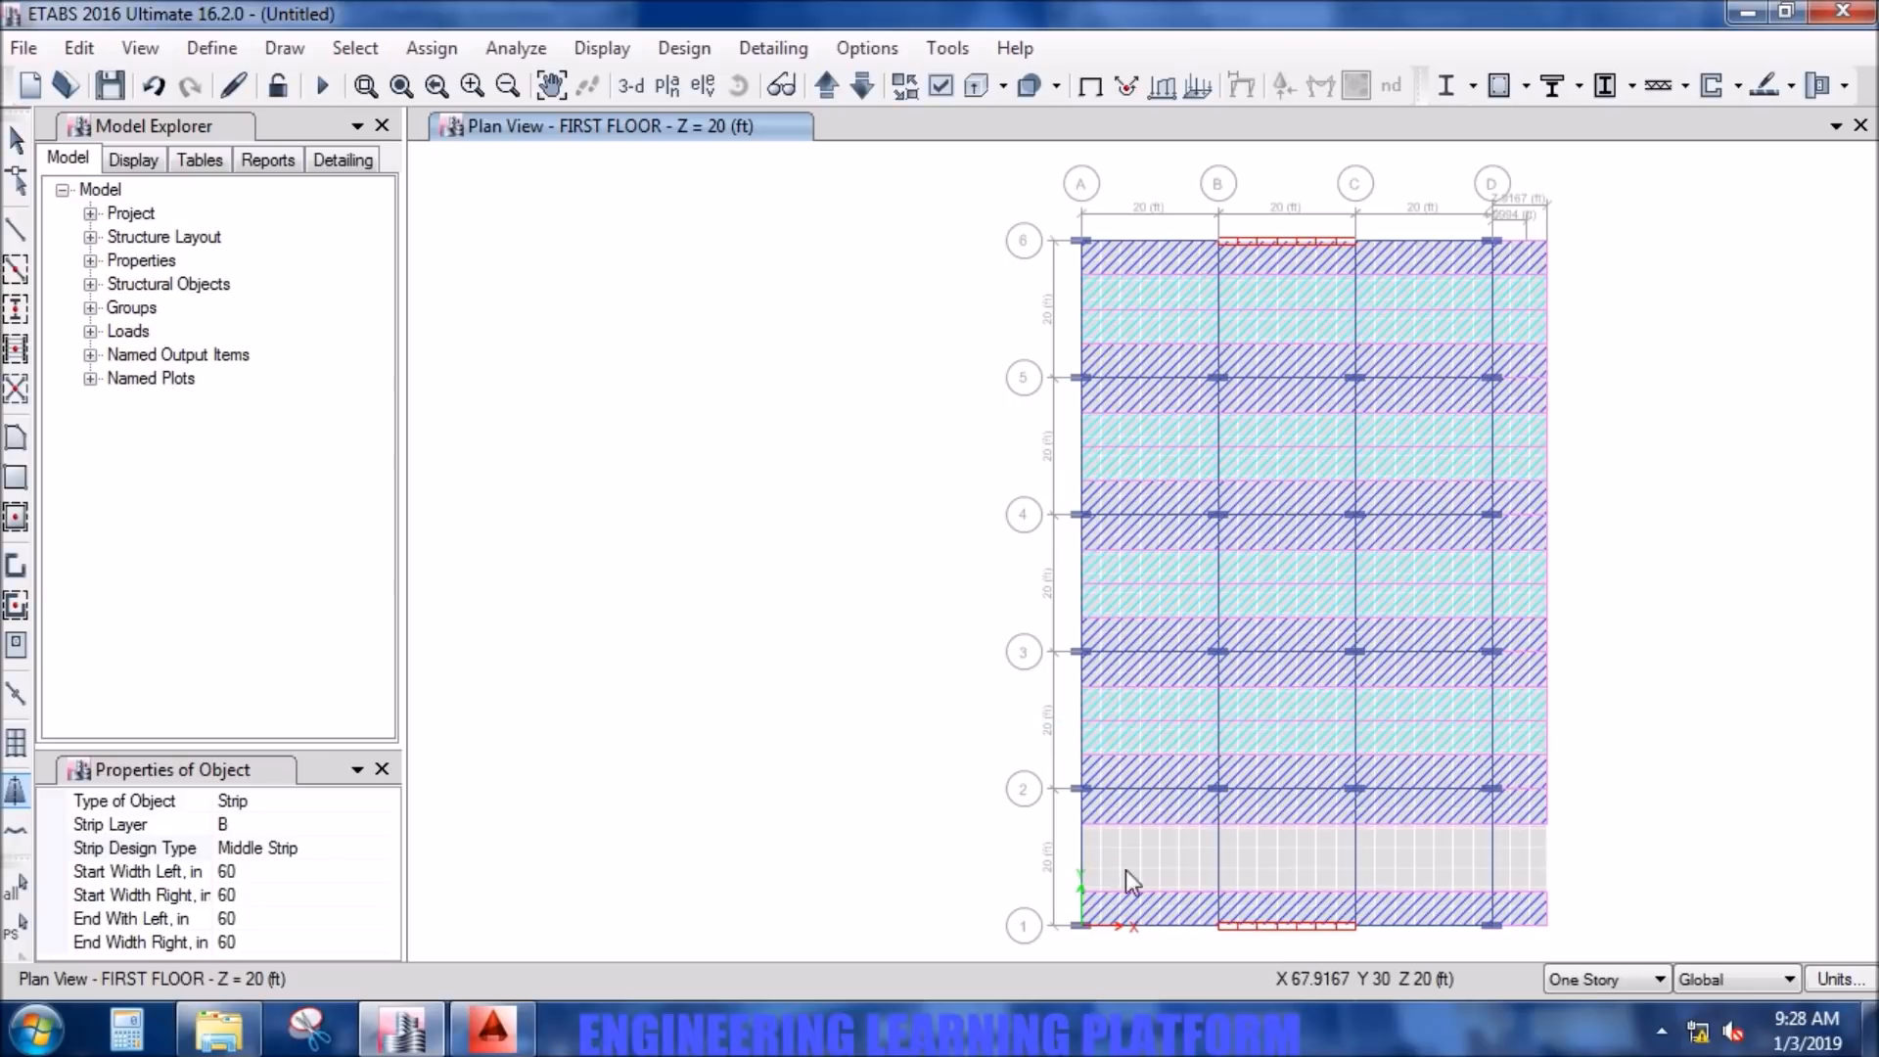
{"action": "left_click", "coordinate": [1084, 859]}
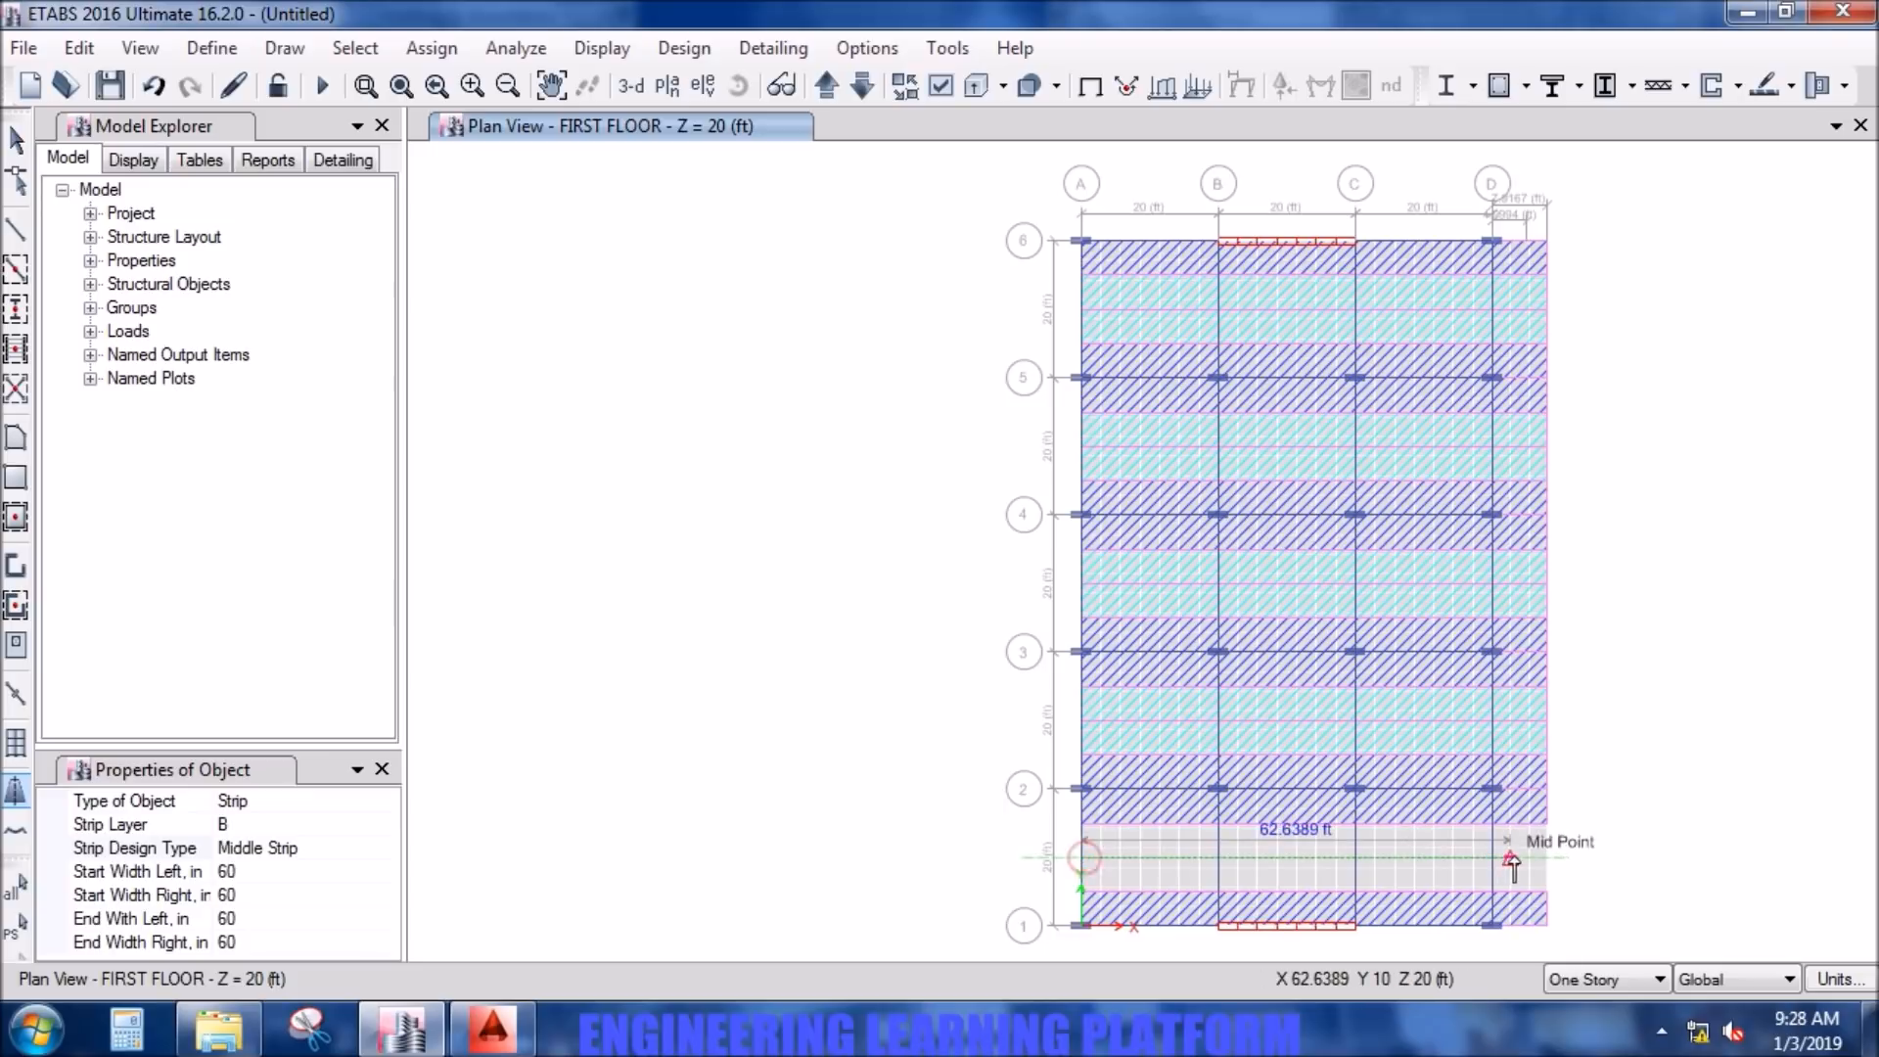
{"action": "left_click", "coordinate": [1546, 858]}
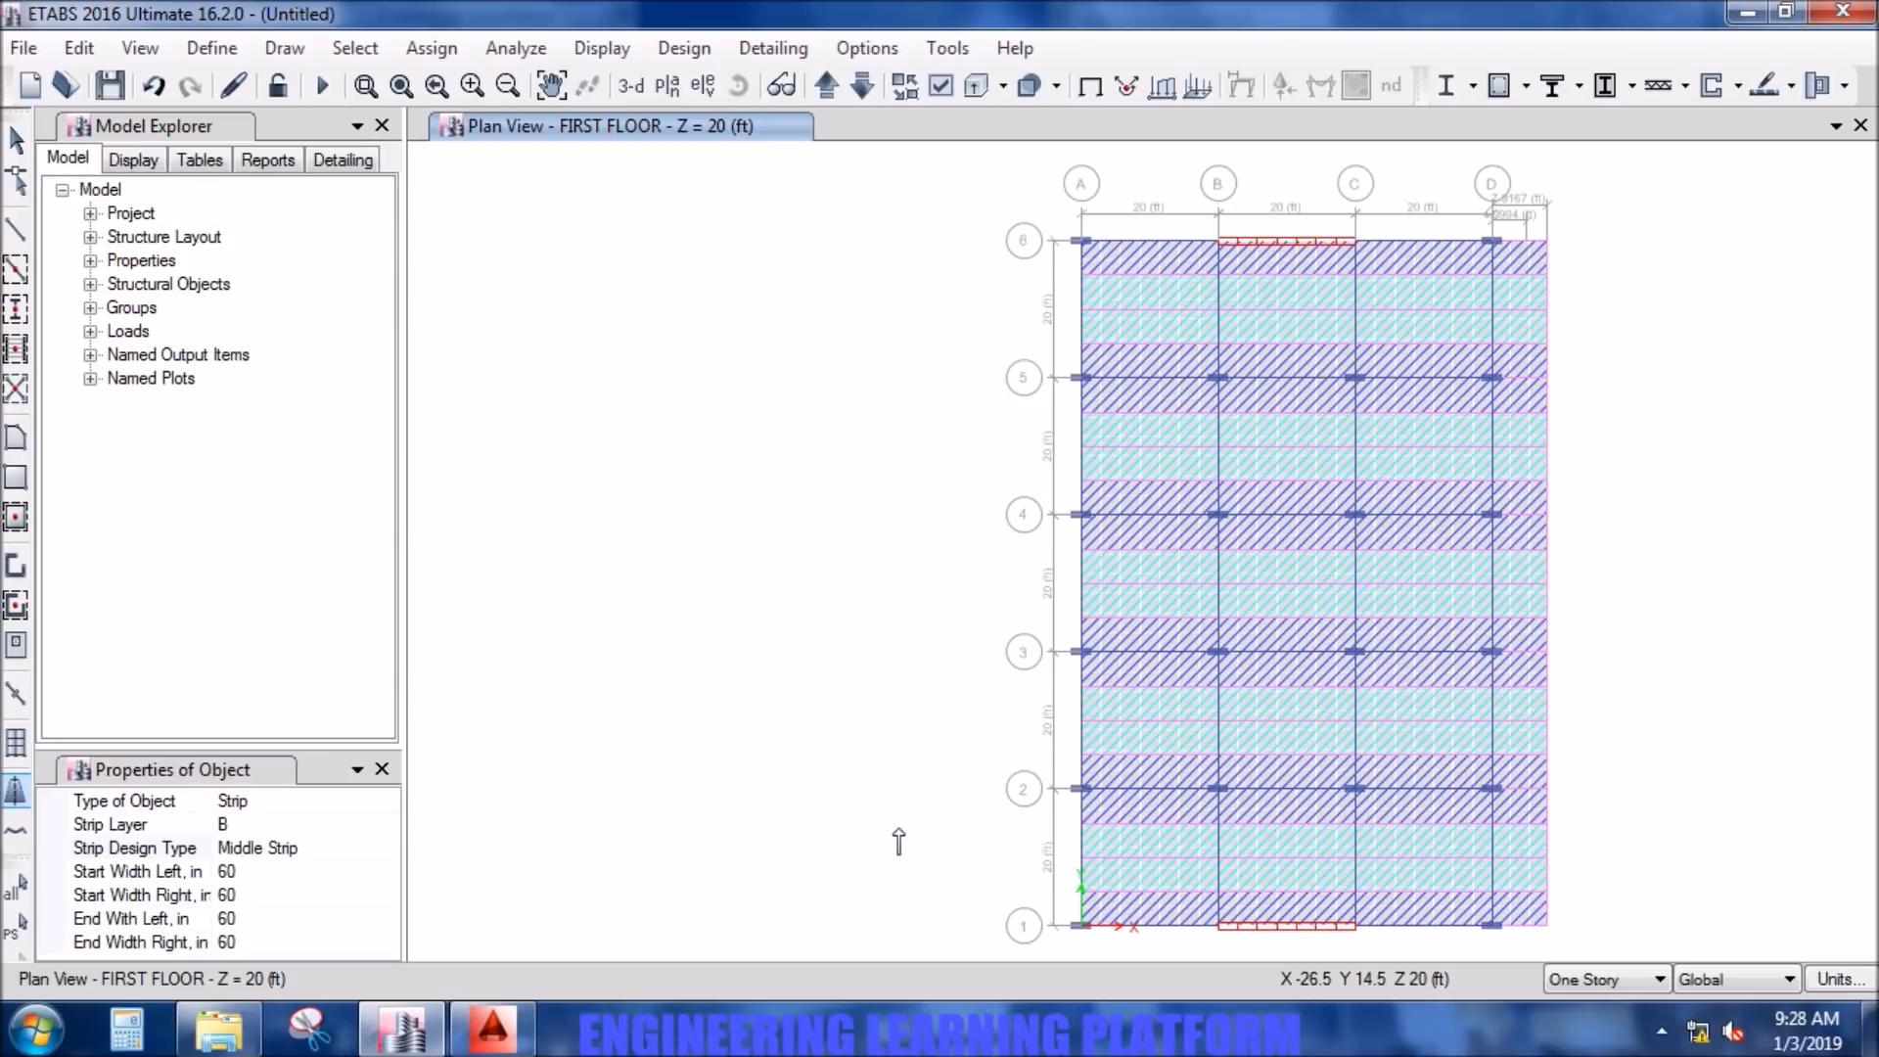
{"action": "key", "text": "Escape"}
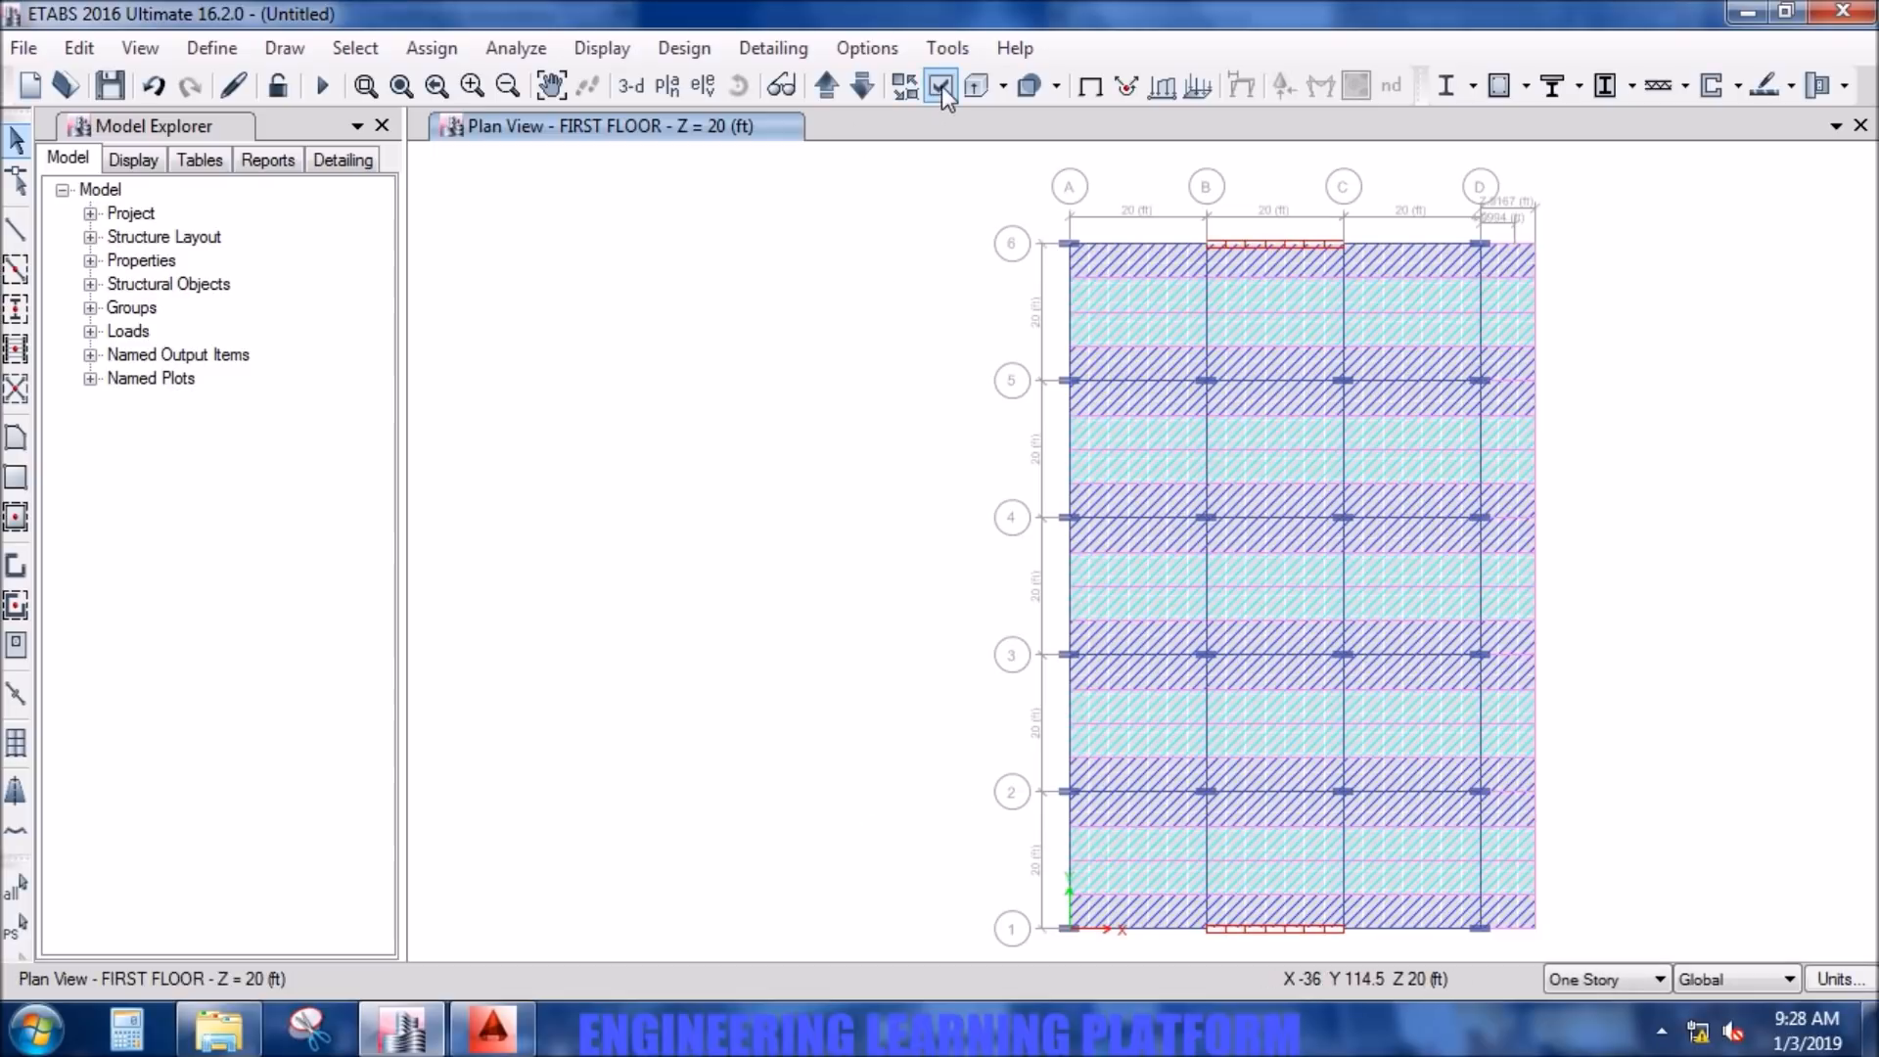
- Show Design Strip Layer A and hide Design Strip Layer B in the first floor plan view
{"action": "left_click", "coordinate": [941, 87]}
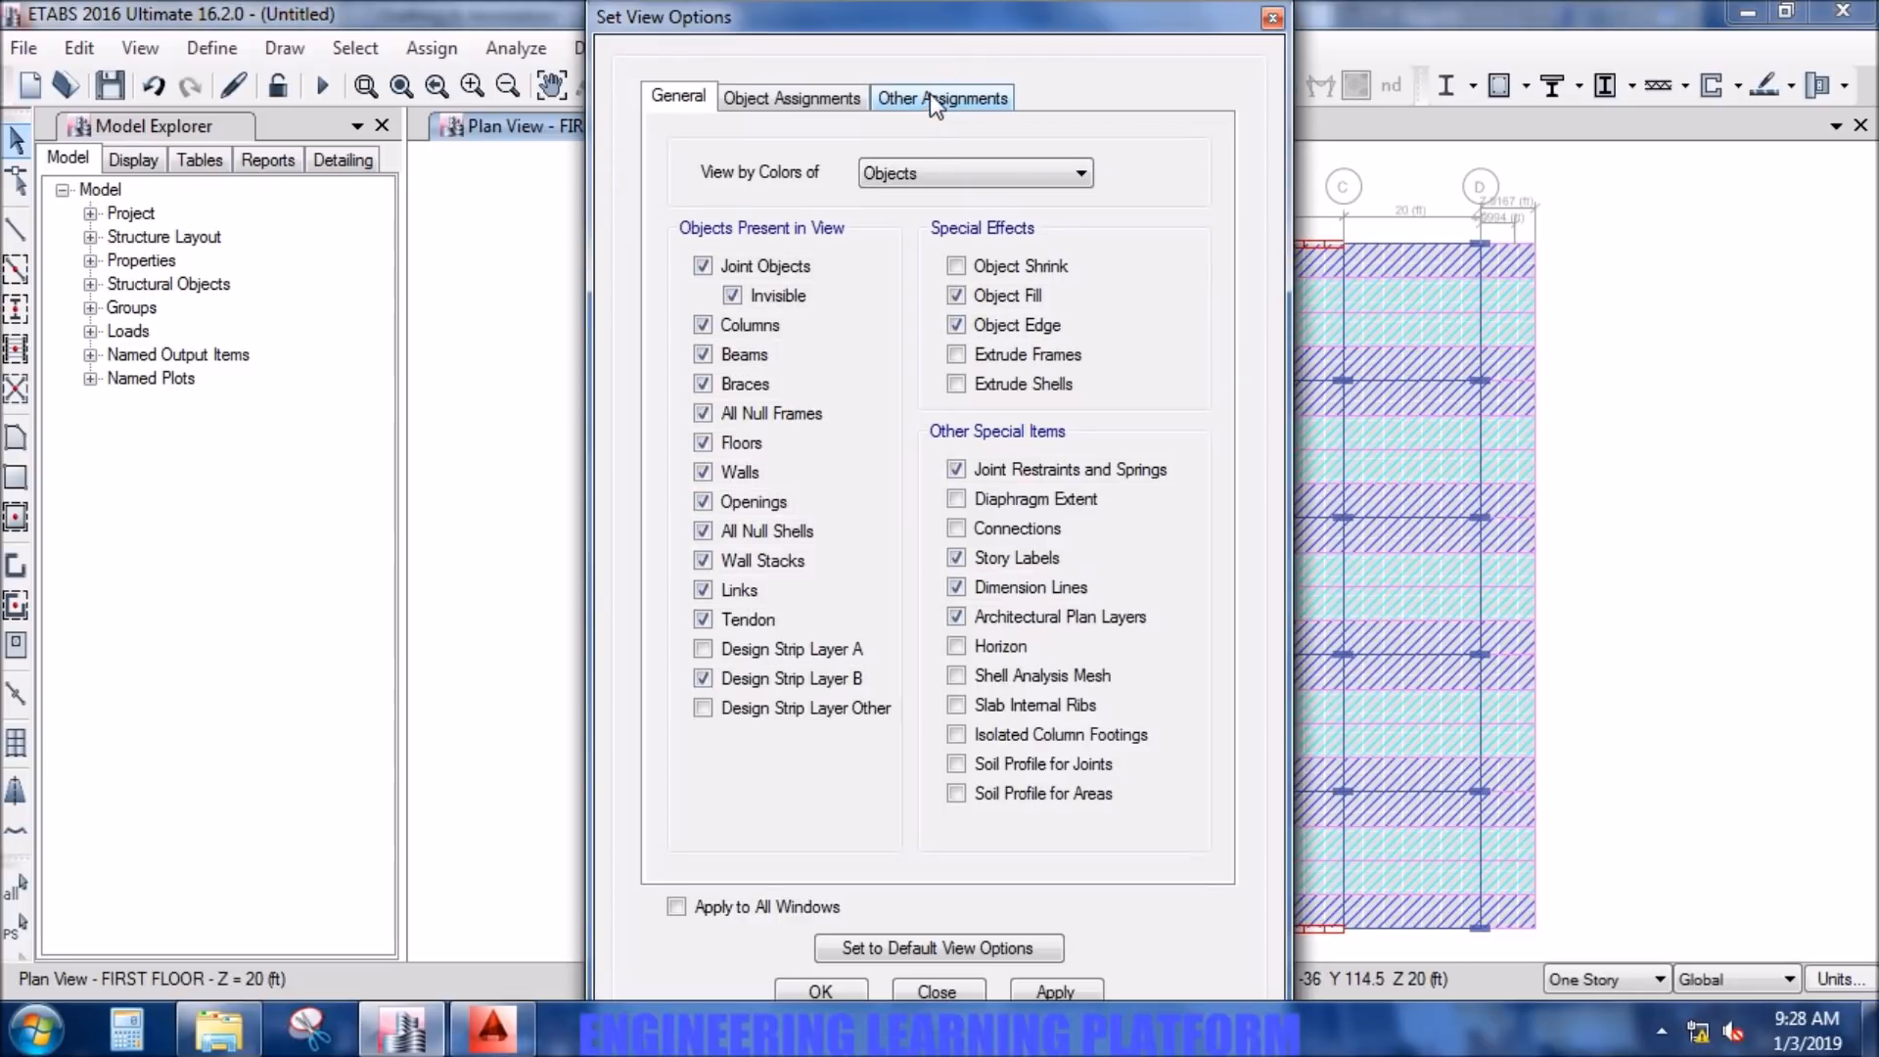
{"action": "left_click", "coordinate": [749, 677]}
{"action": "left_click", "coordinate": [1067, 982]}
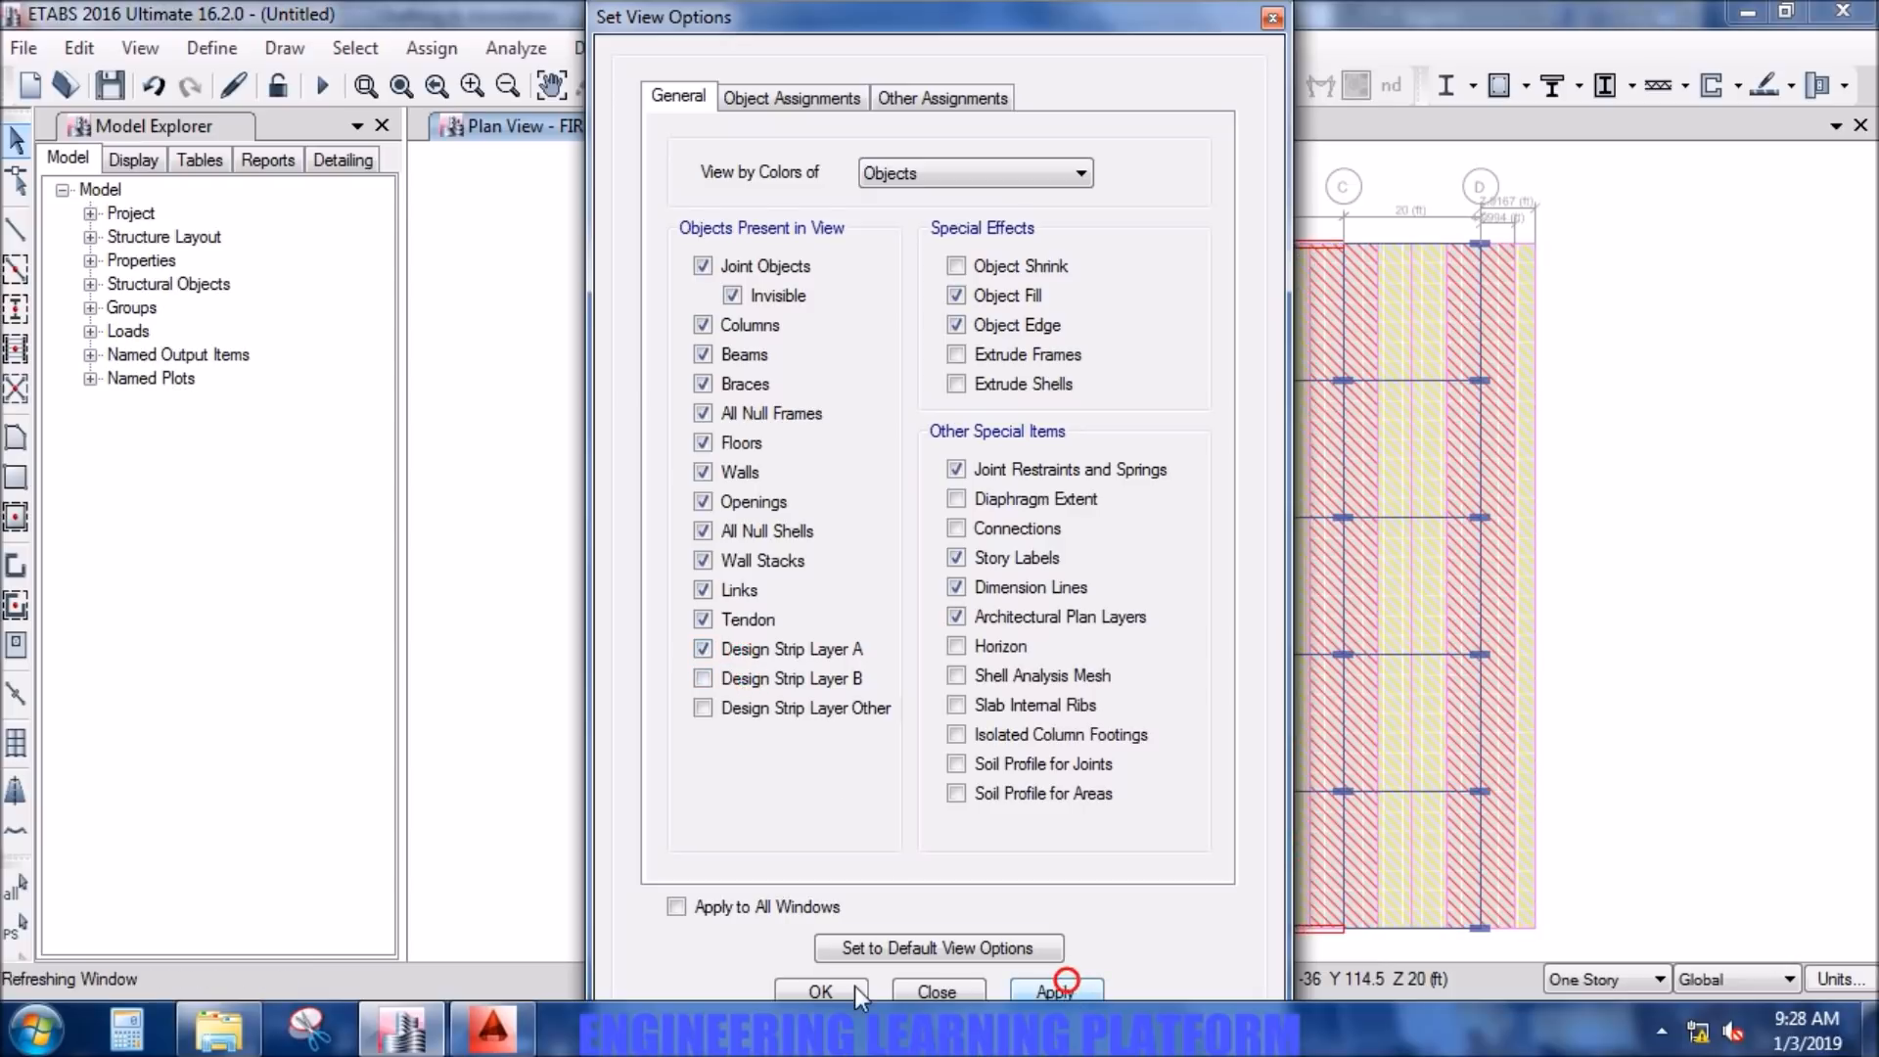
{"action": "left_click", "coordinate": [836, 990]}
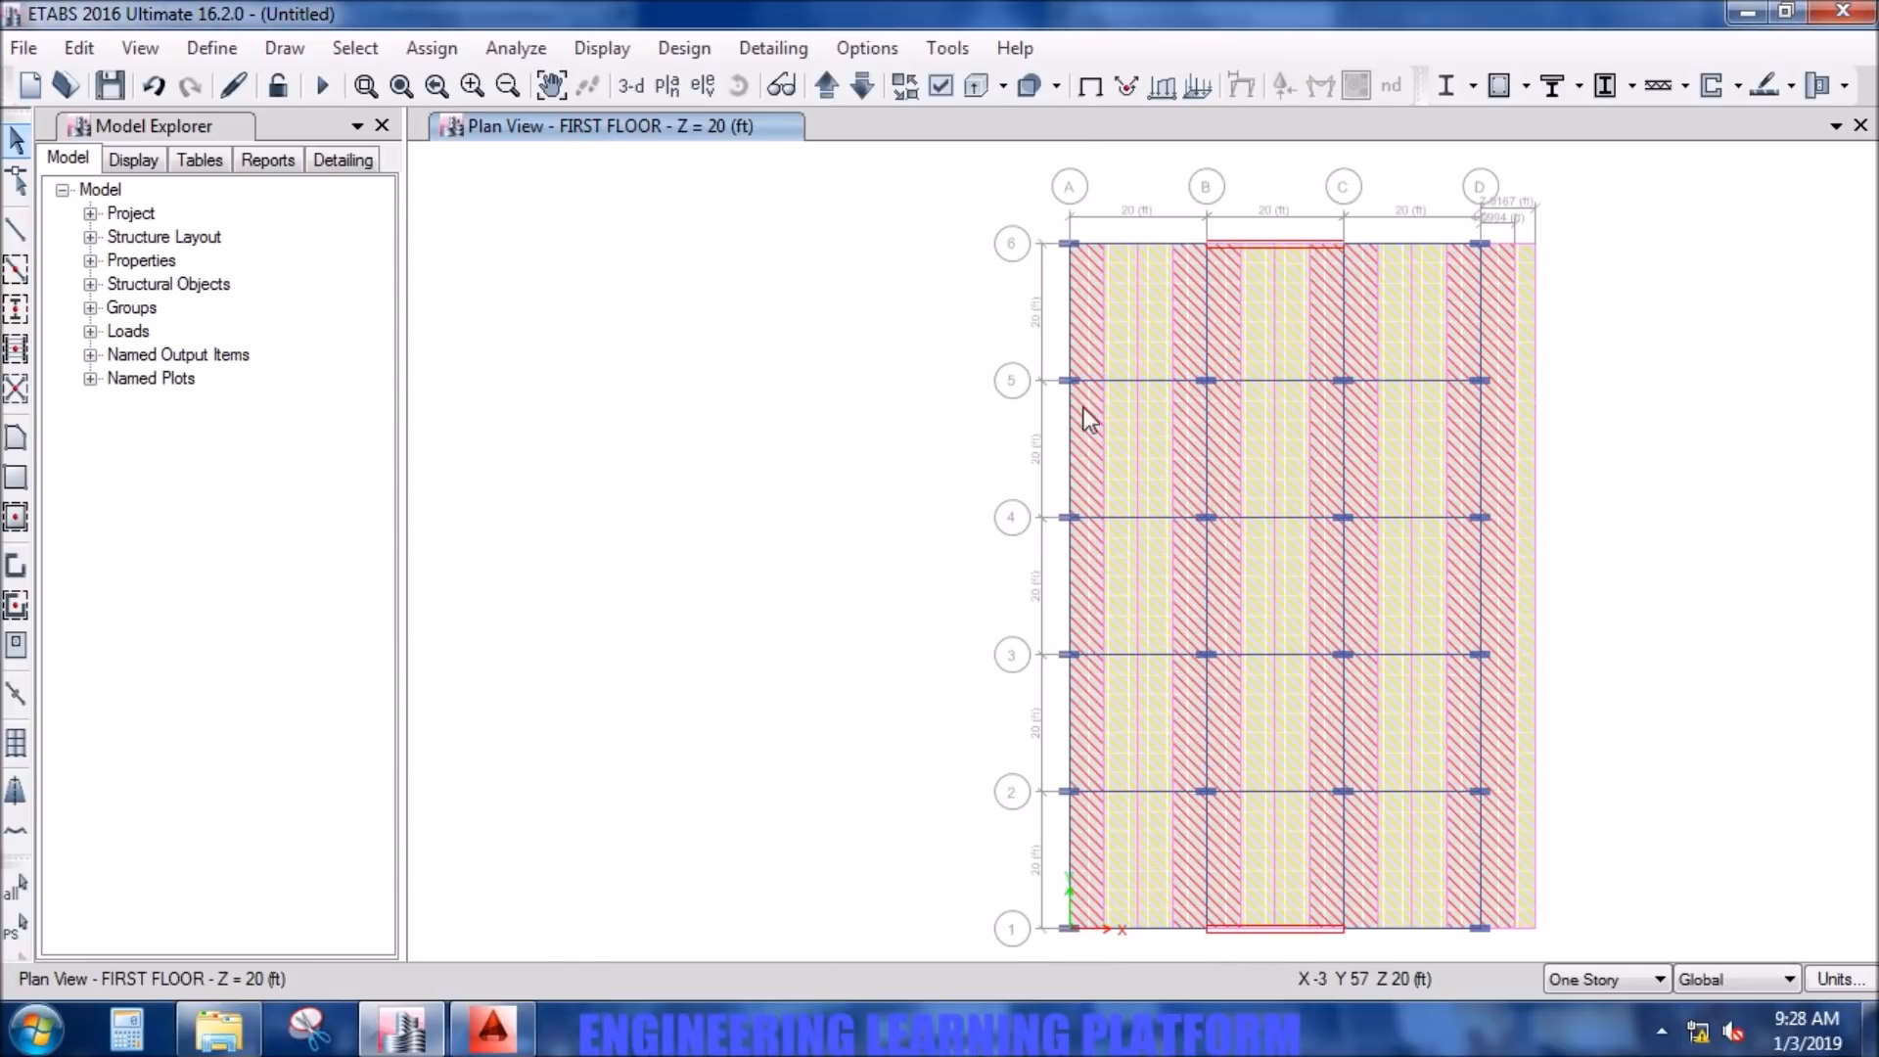
- Hide the floors in the plan view and test selecting the middle strip between grid lines A and B
{"action": "left_click", "coordinate": [940, 86]}
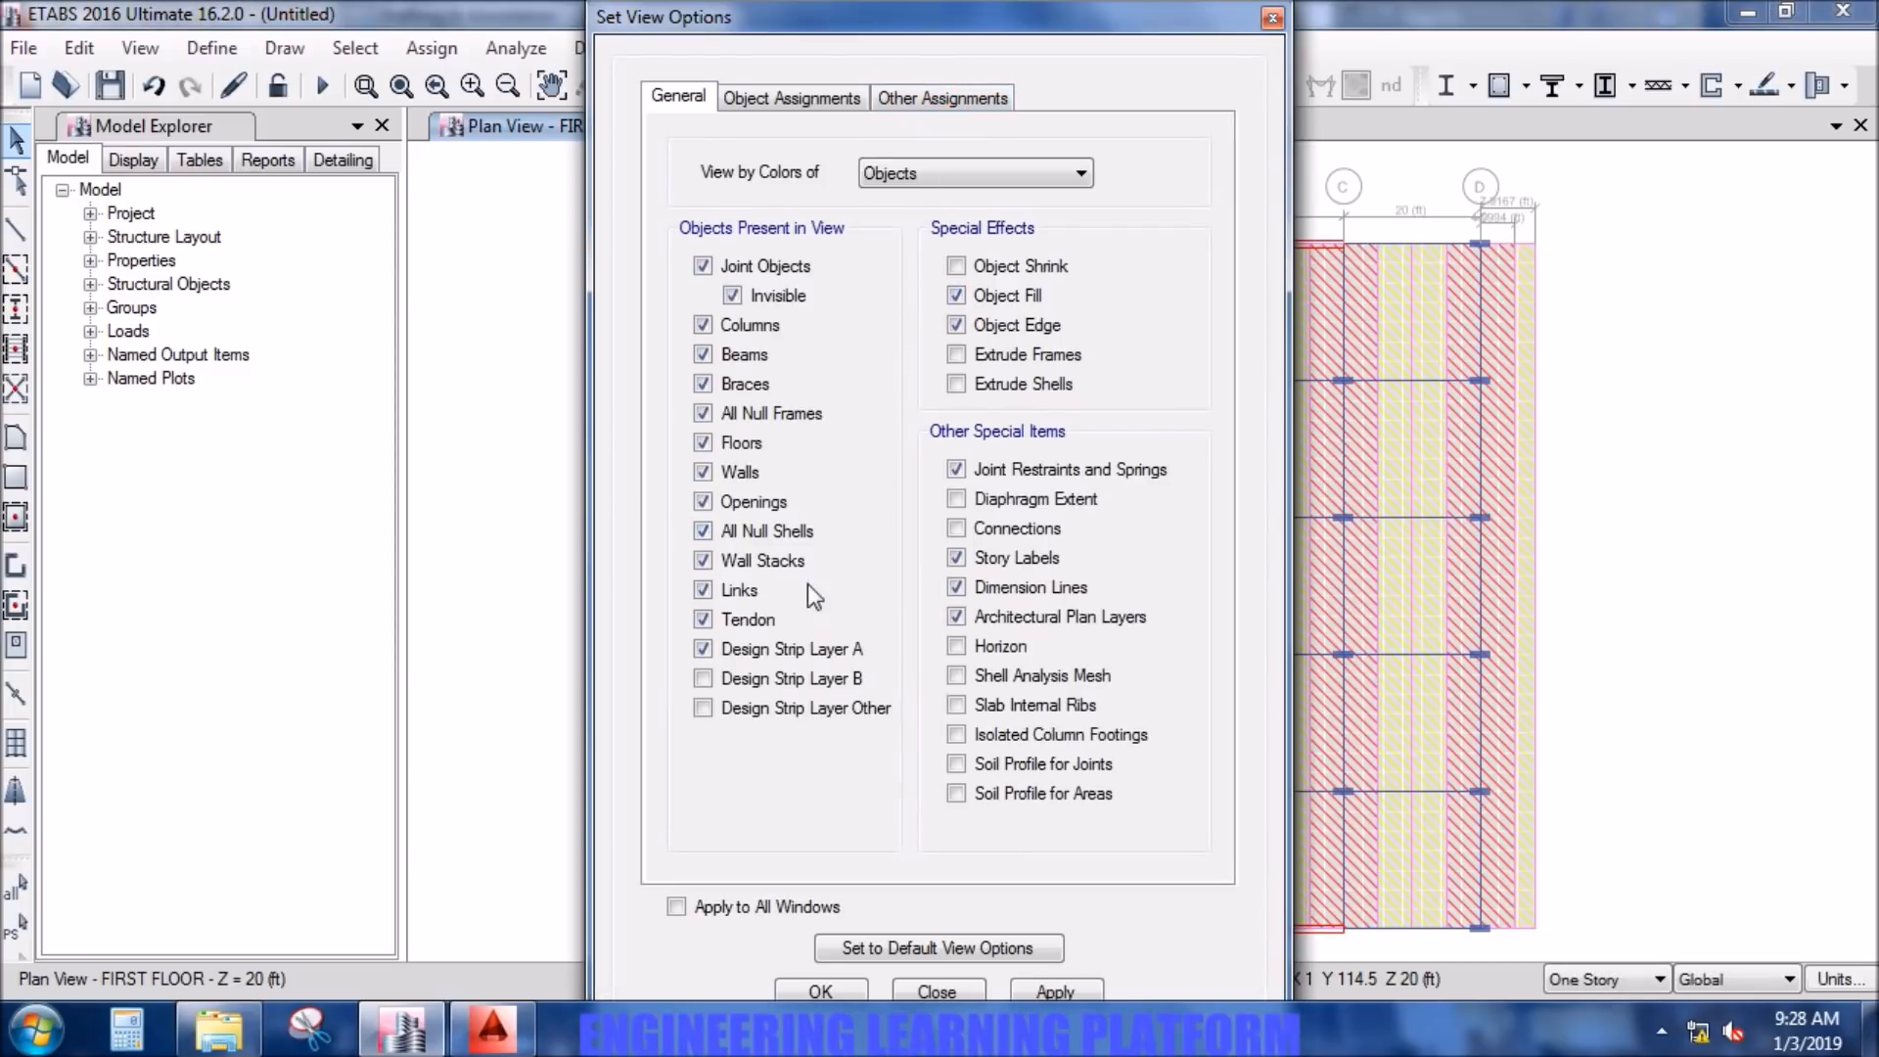
{"action": "left_click", "coordinate": [747, 446]}
{"action": "left_click", "coordinate": [1072, 993]}
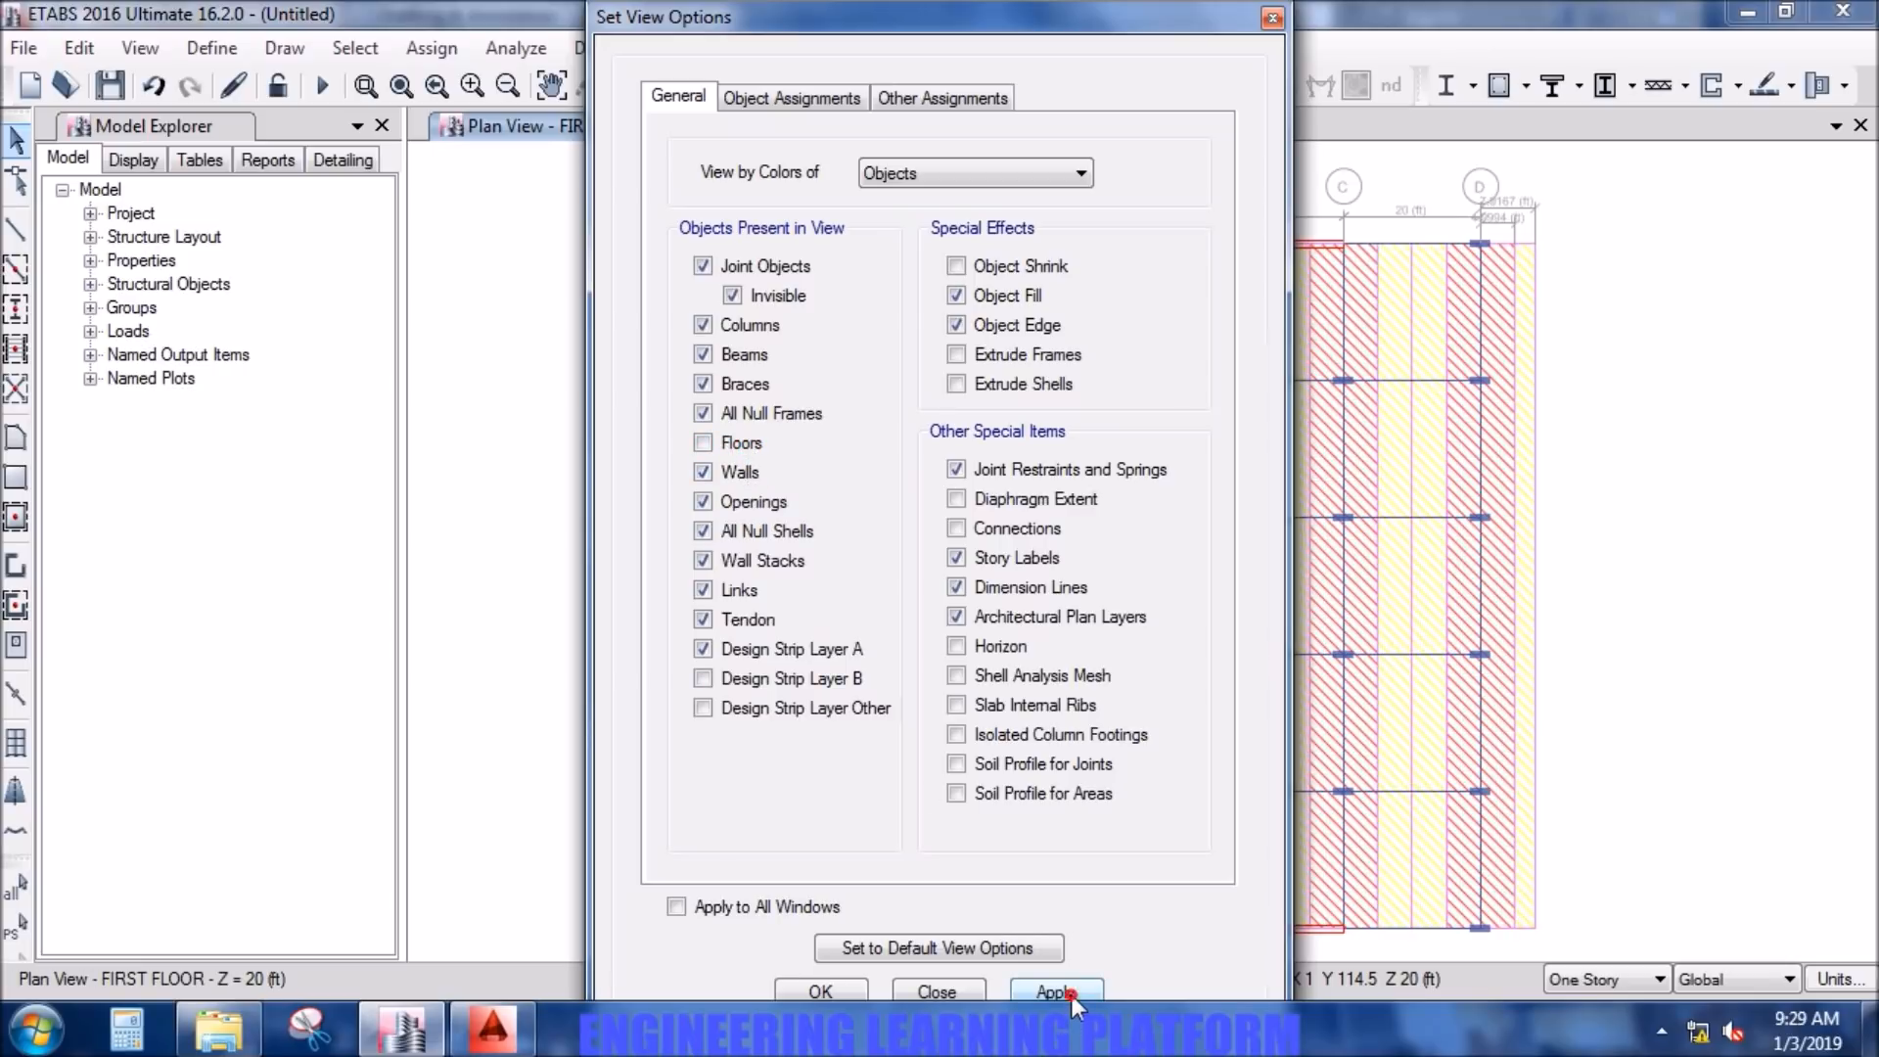
{"action": "left_click", "coordinate": [819, 991]}
{"action": "left_click", "coordinate": [1138, 634]}
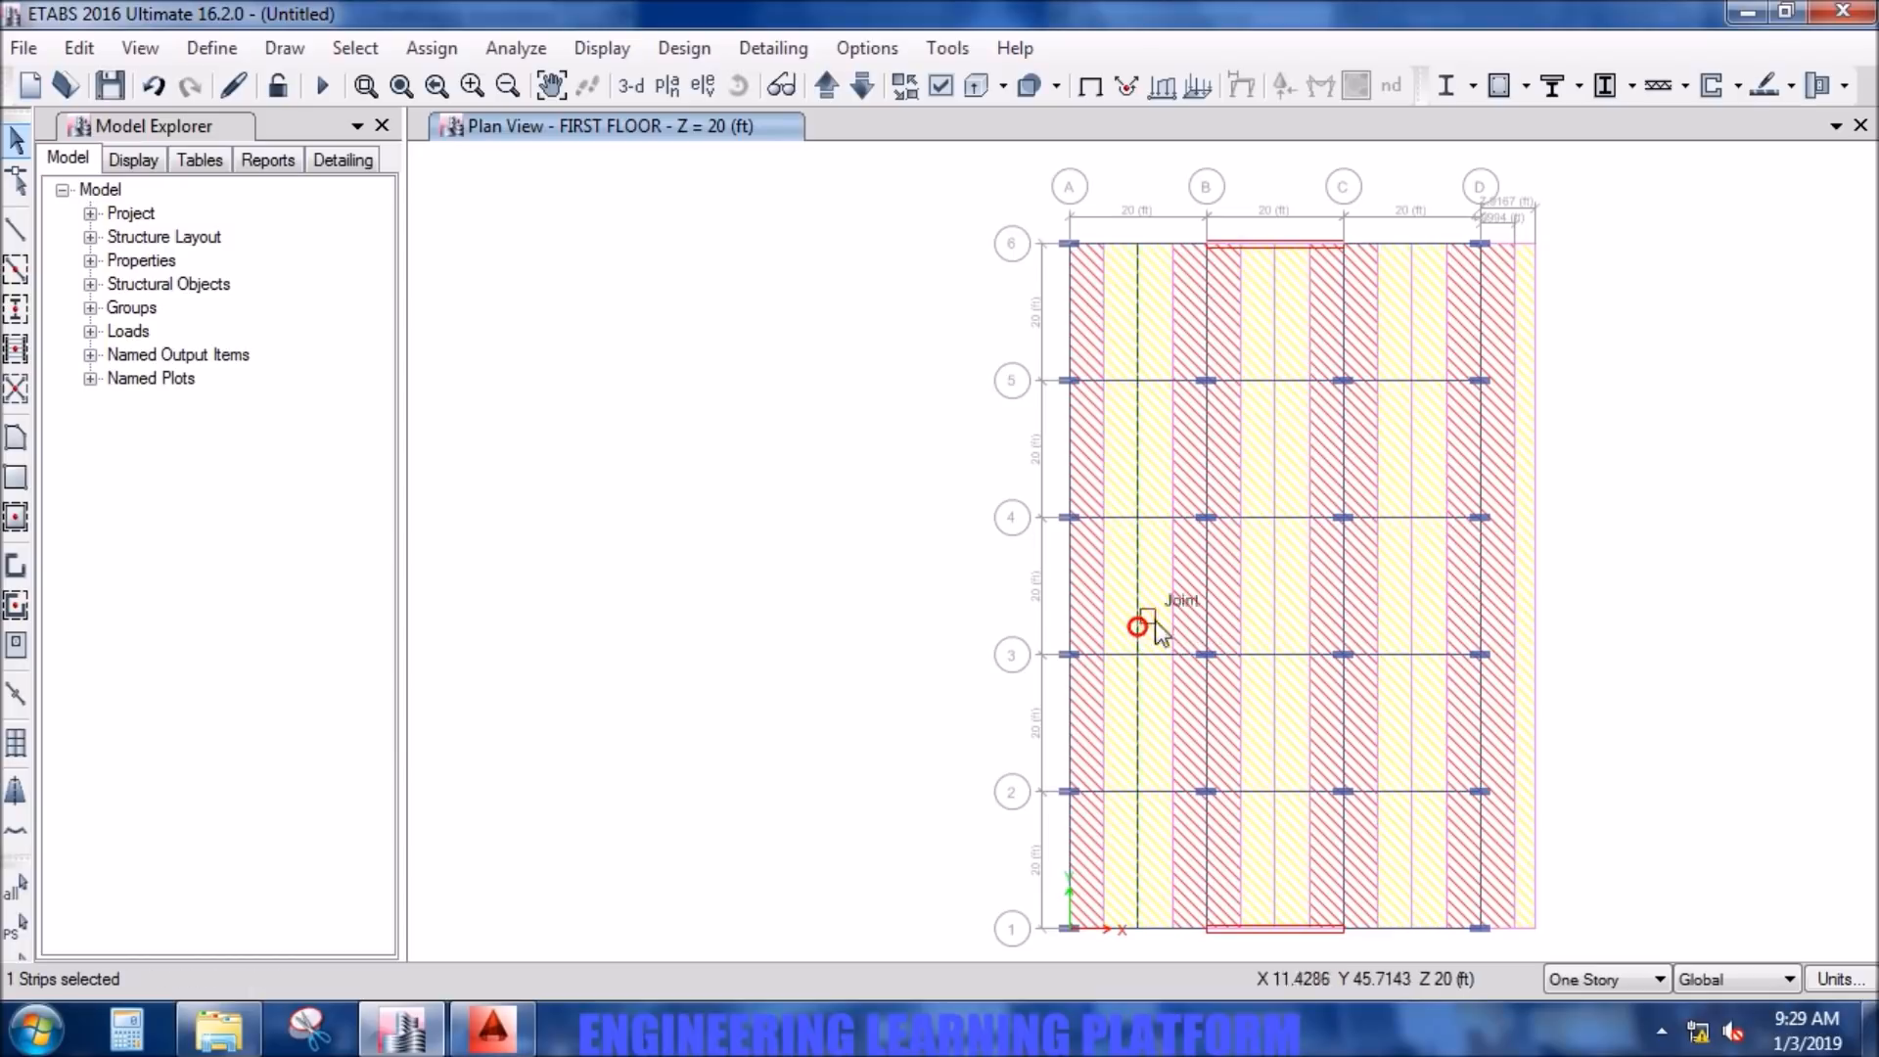
{"action": "left_click", "coordinate": [1129, 612]}
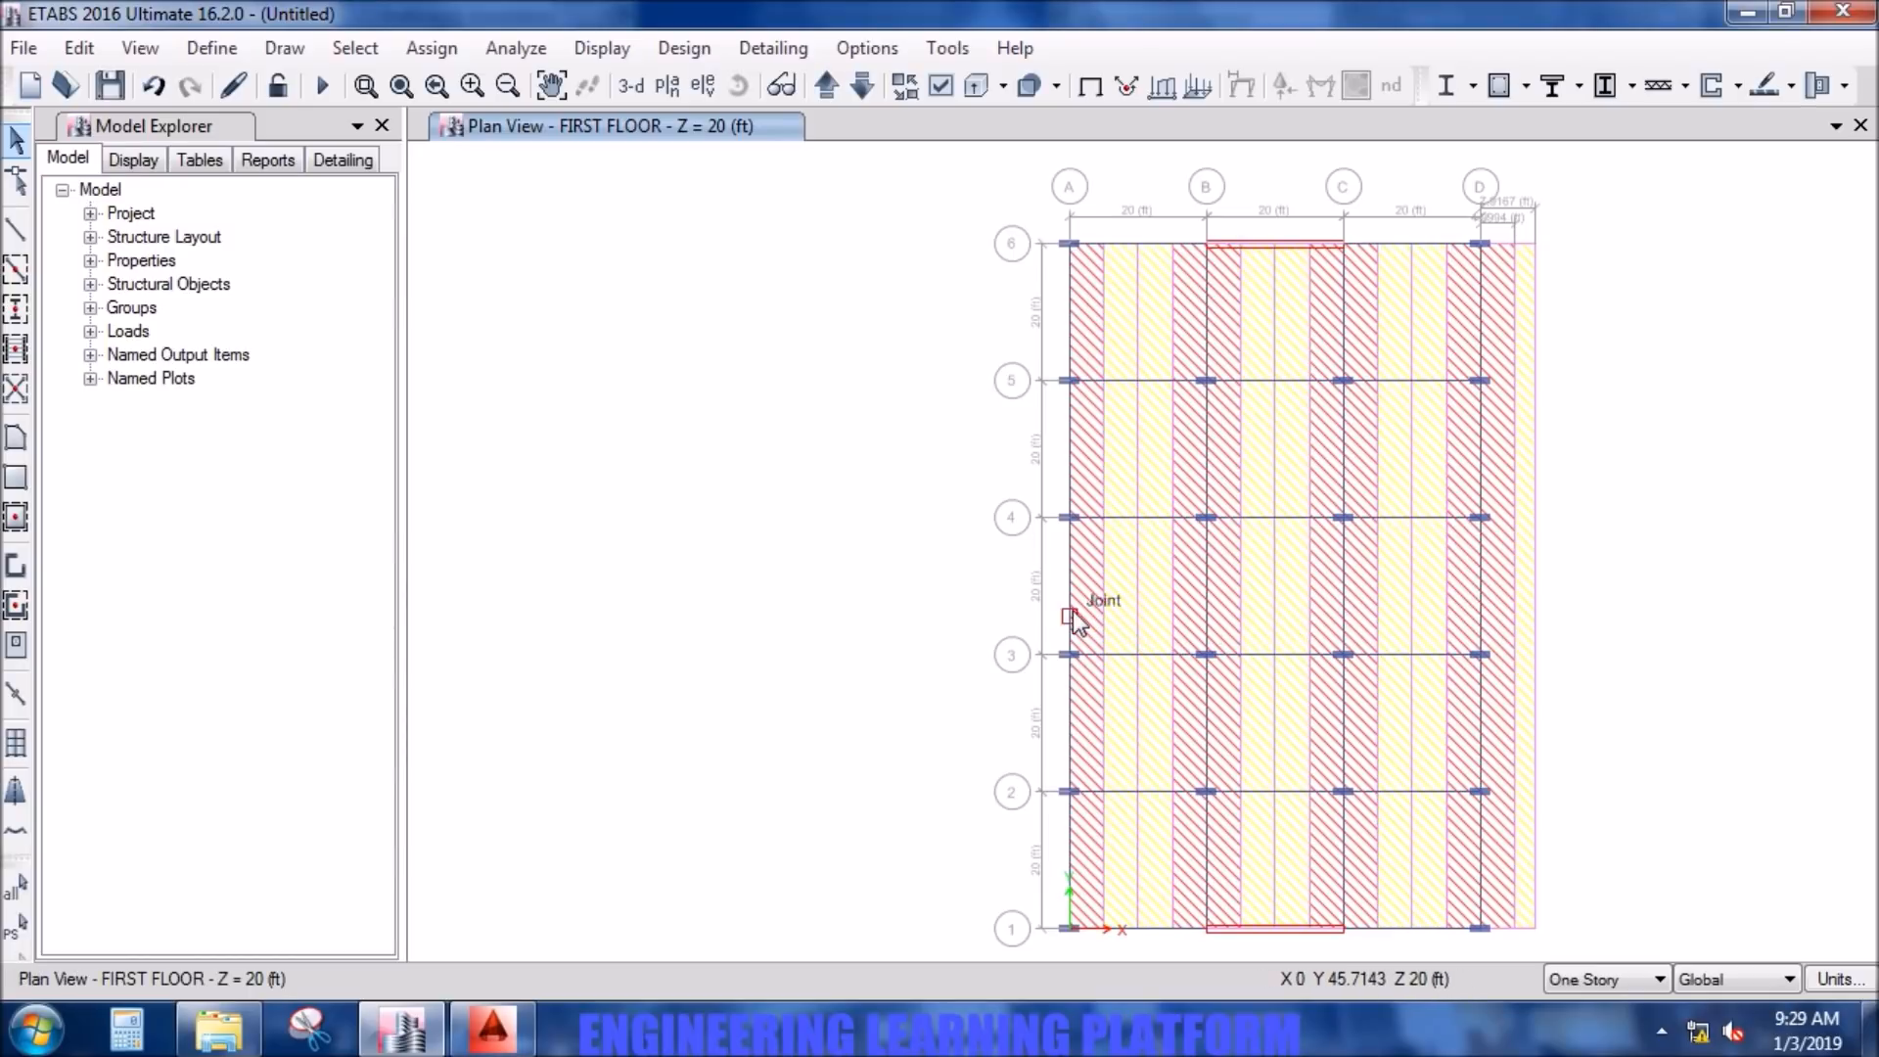
- Hide the columns and beams in the plan view and try to select the column strip along grid line A
{"action": "left_click", "coordinate": [930, 86]}
{"action": "left_click", "coordinate": [752, 355]}
{"action": "left_click", "coordinate": [1055, 989]}
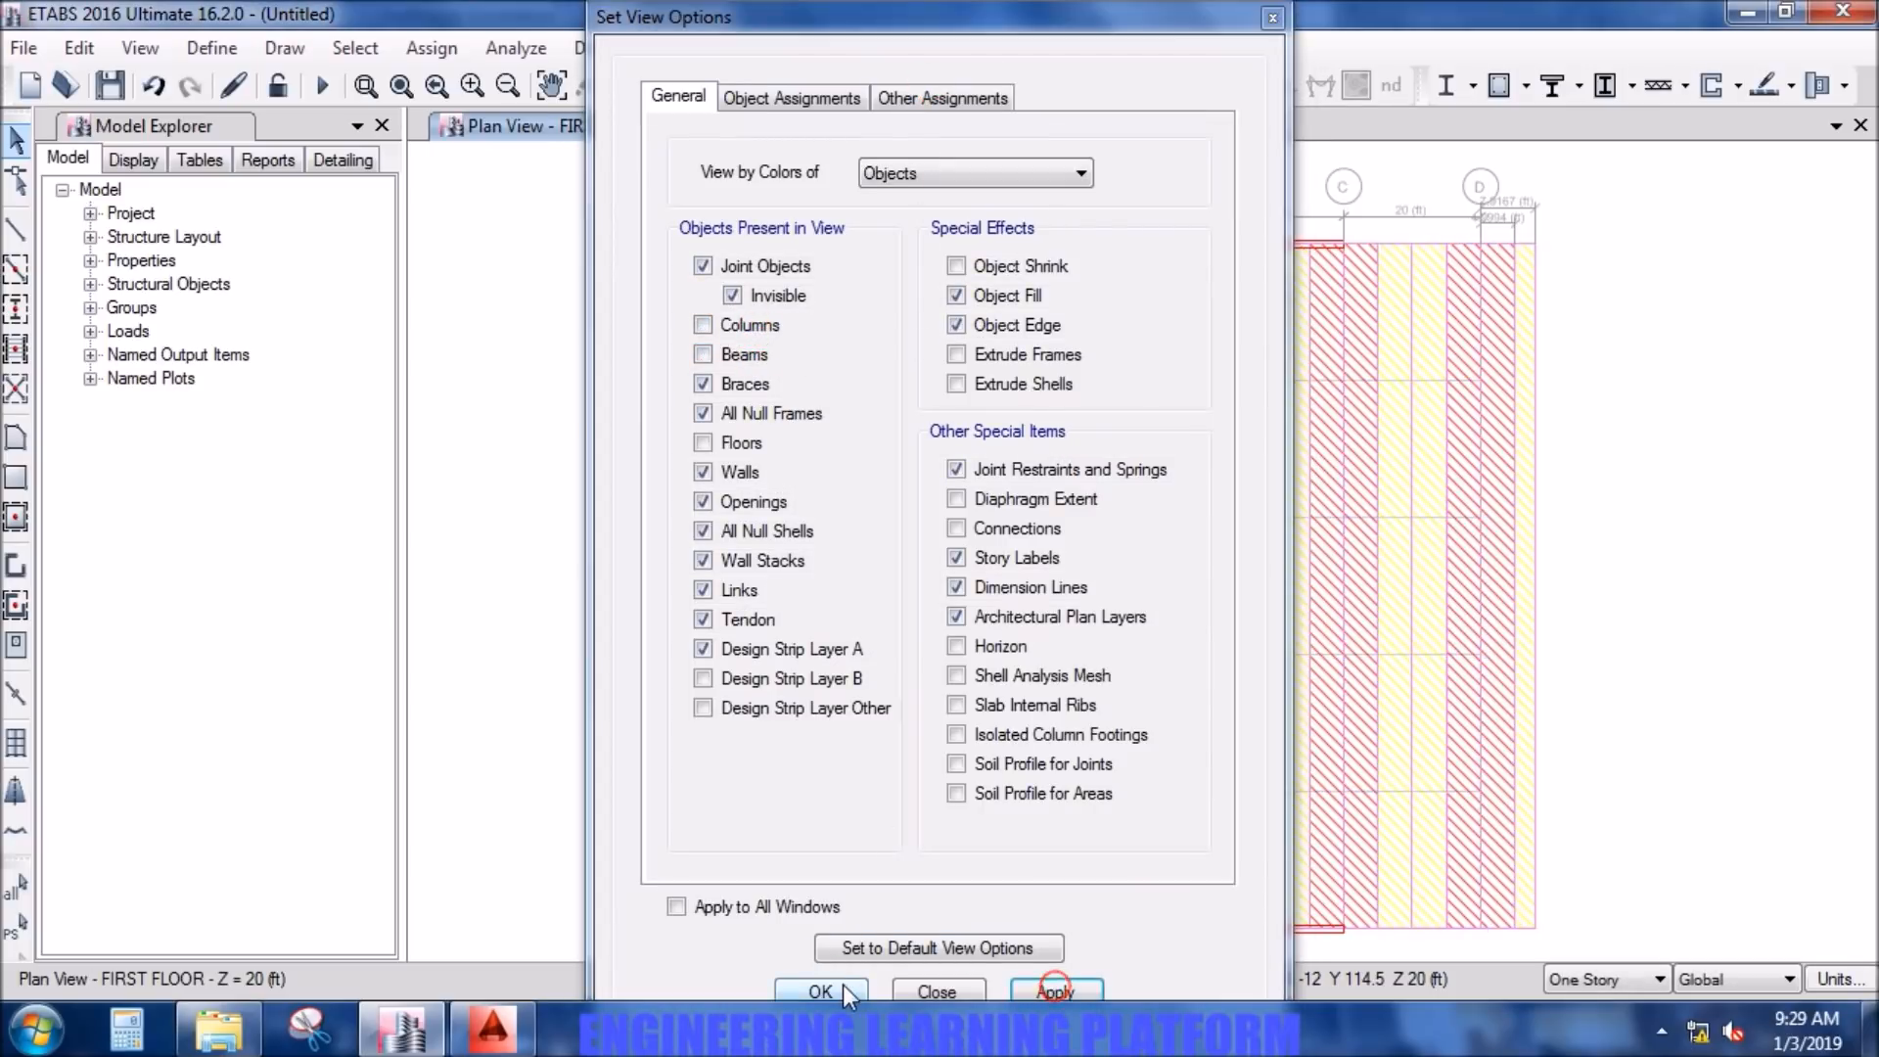
{"action": "left_click", "coordinate": [839, 988]}
{"action": "left_click", "coordinate": [1069, 620]}
{"action": "left_click", "coordinate": [1071, 619]}
{"action": "scroll", "coordinate": [1073, 615], "scroll_direction": "up", "scroll_amount": 3}
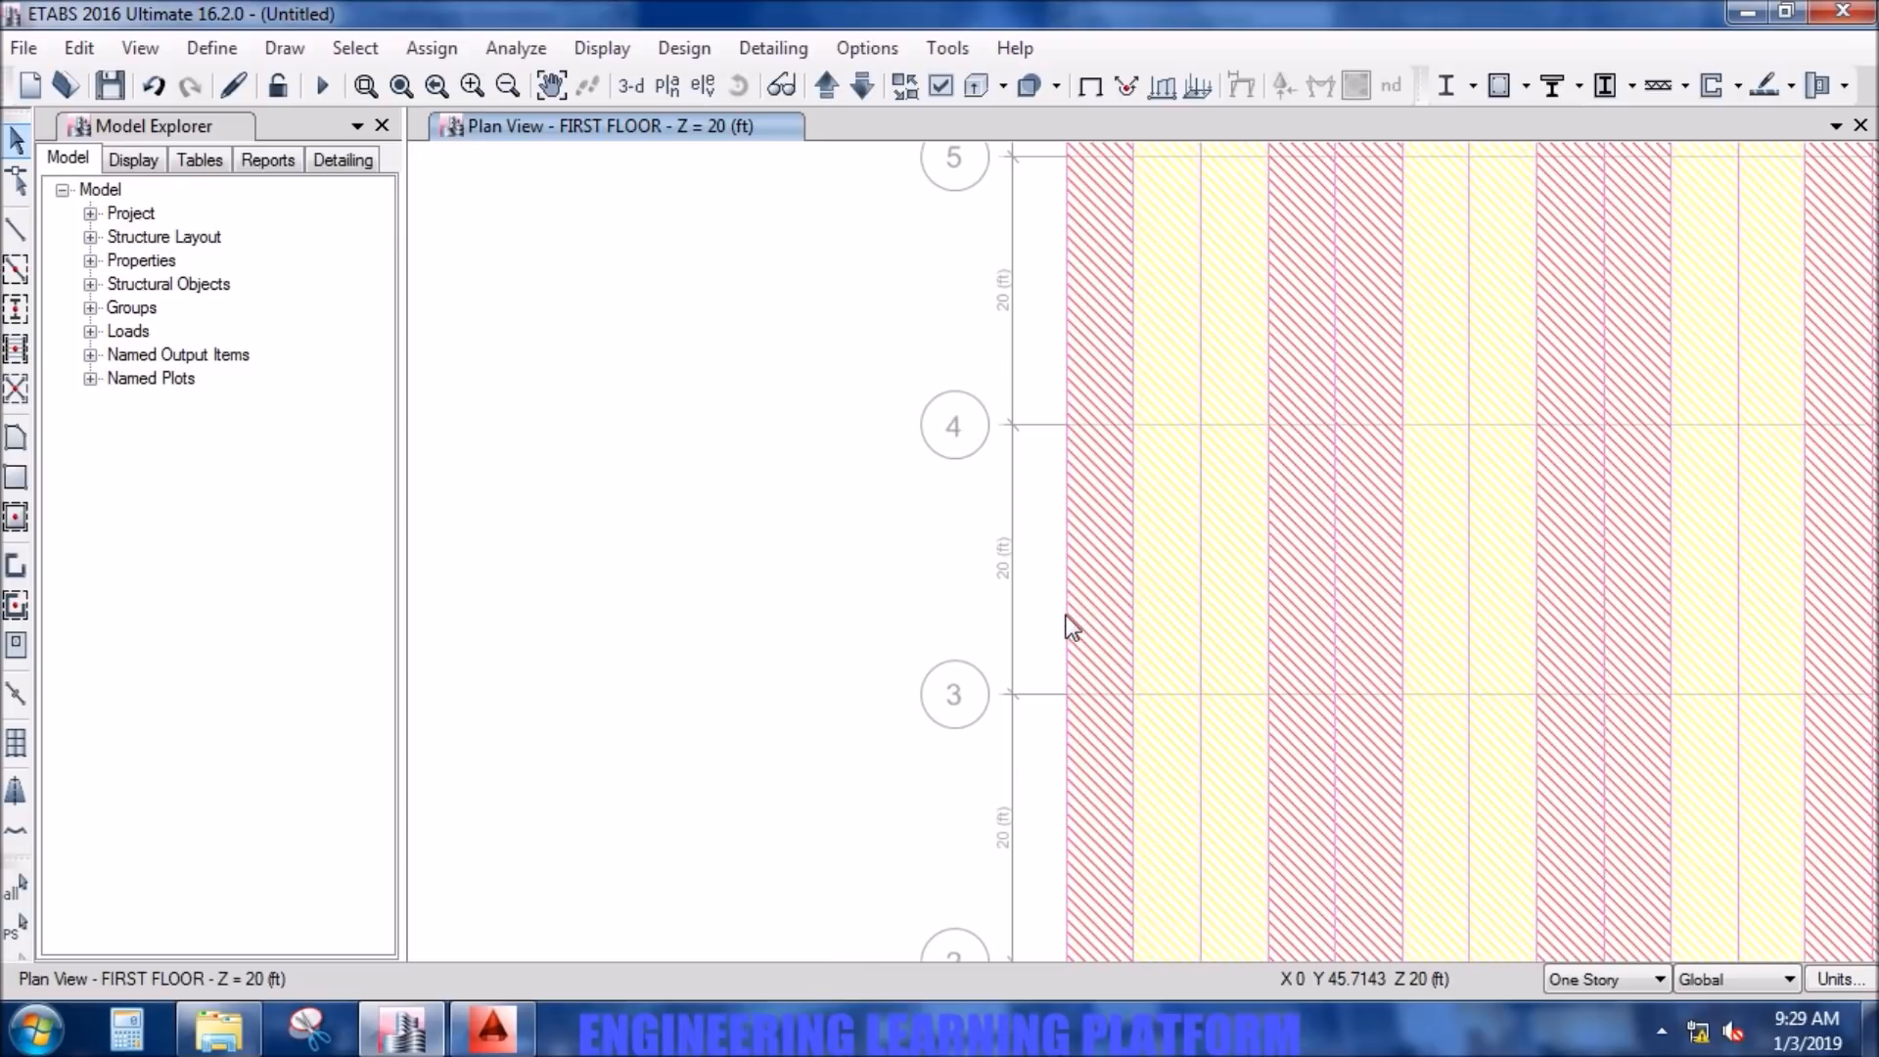
{"action": "left_click", "coordinate": [1067, 619]}
{"action": "left_click", "coordinate": [1067, 616]}
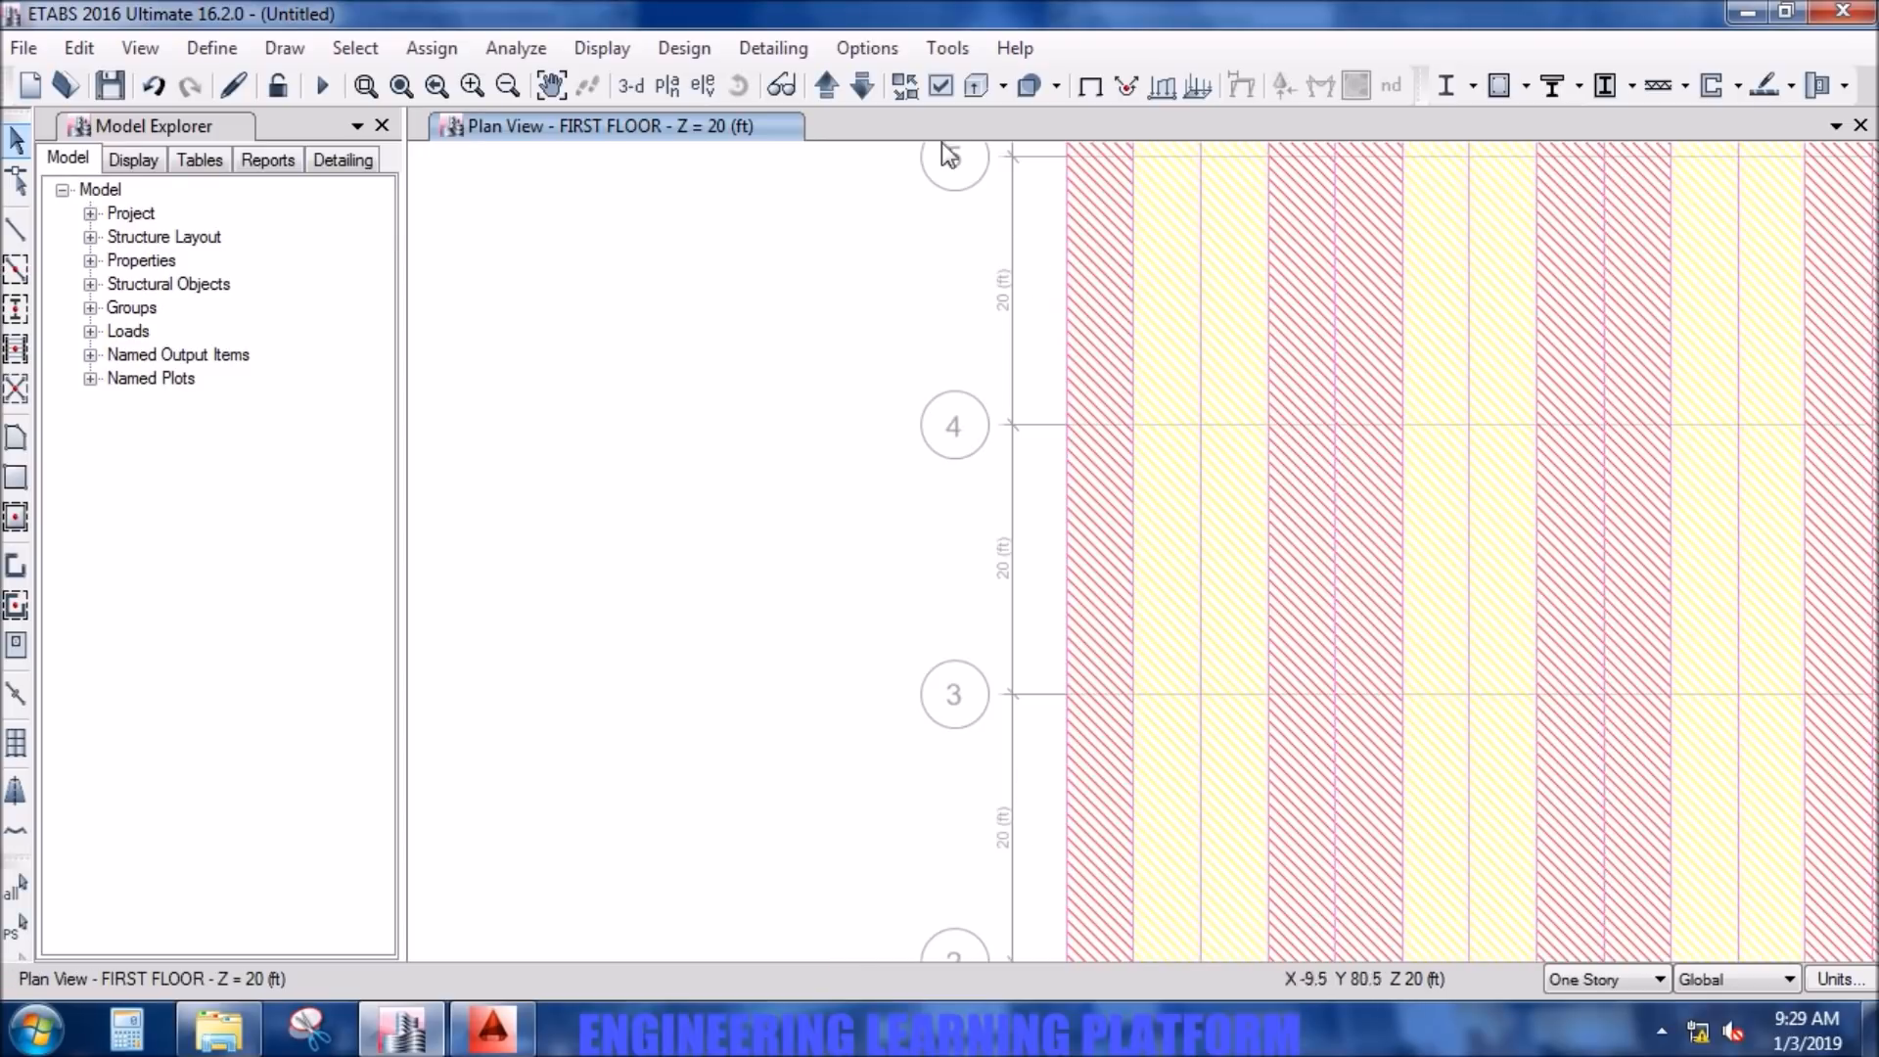
- Hide the joint objects in the first floor plan view
{"action": "left_click", "coordinate": [941, 86]}
{"action": "left_click", "coordinate": [769, 266]}
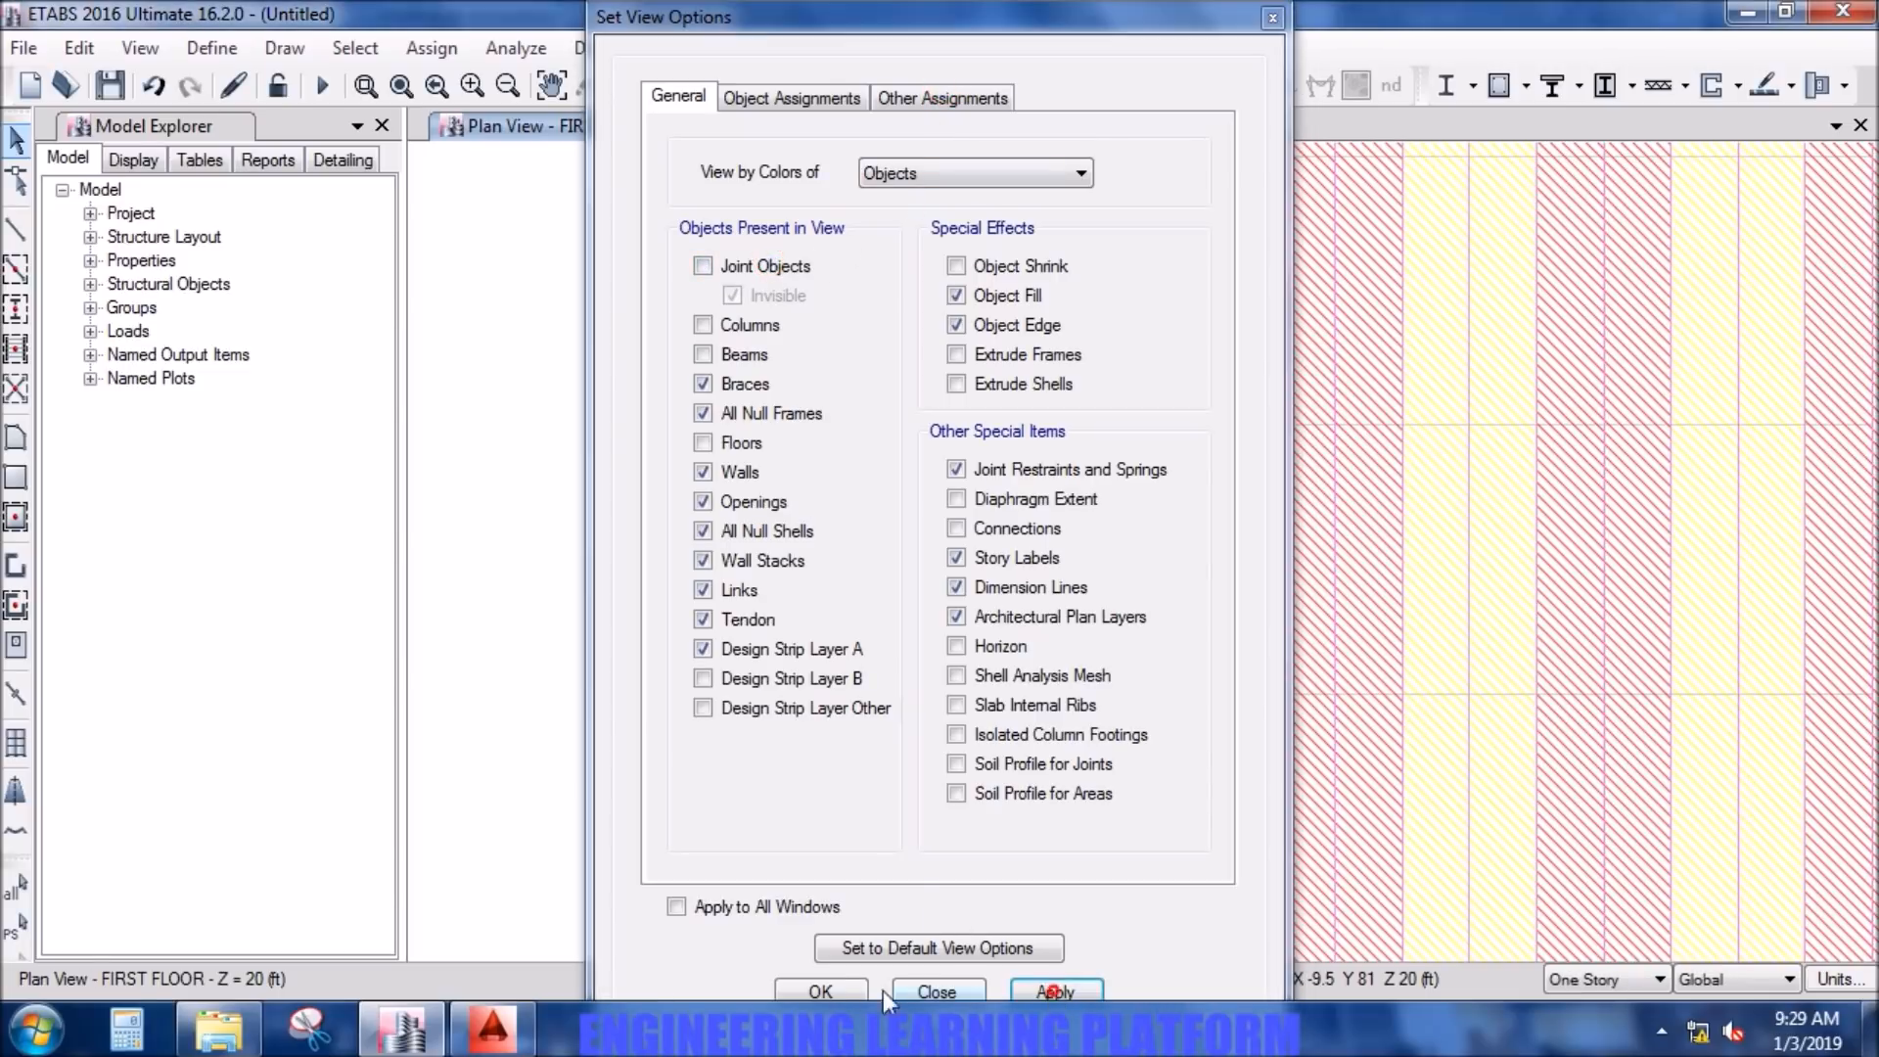
{"action": "left_click", "coordinate": [838, 985]}
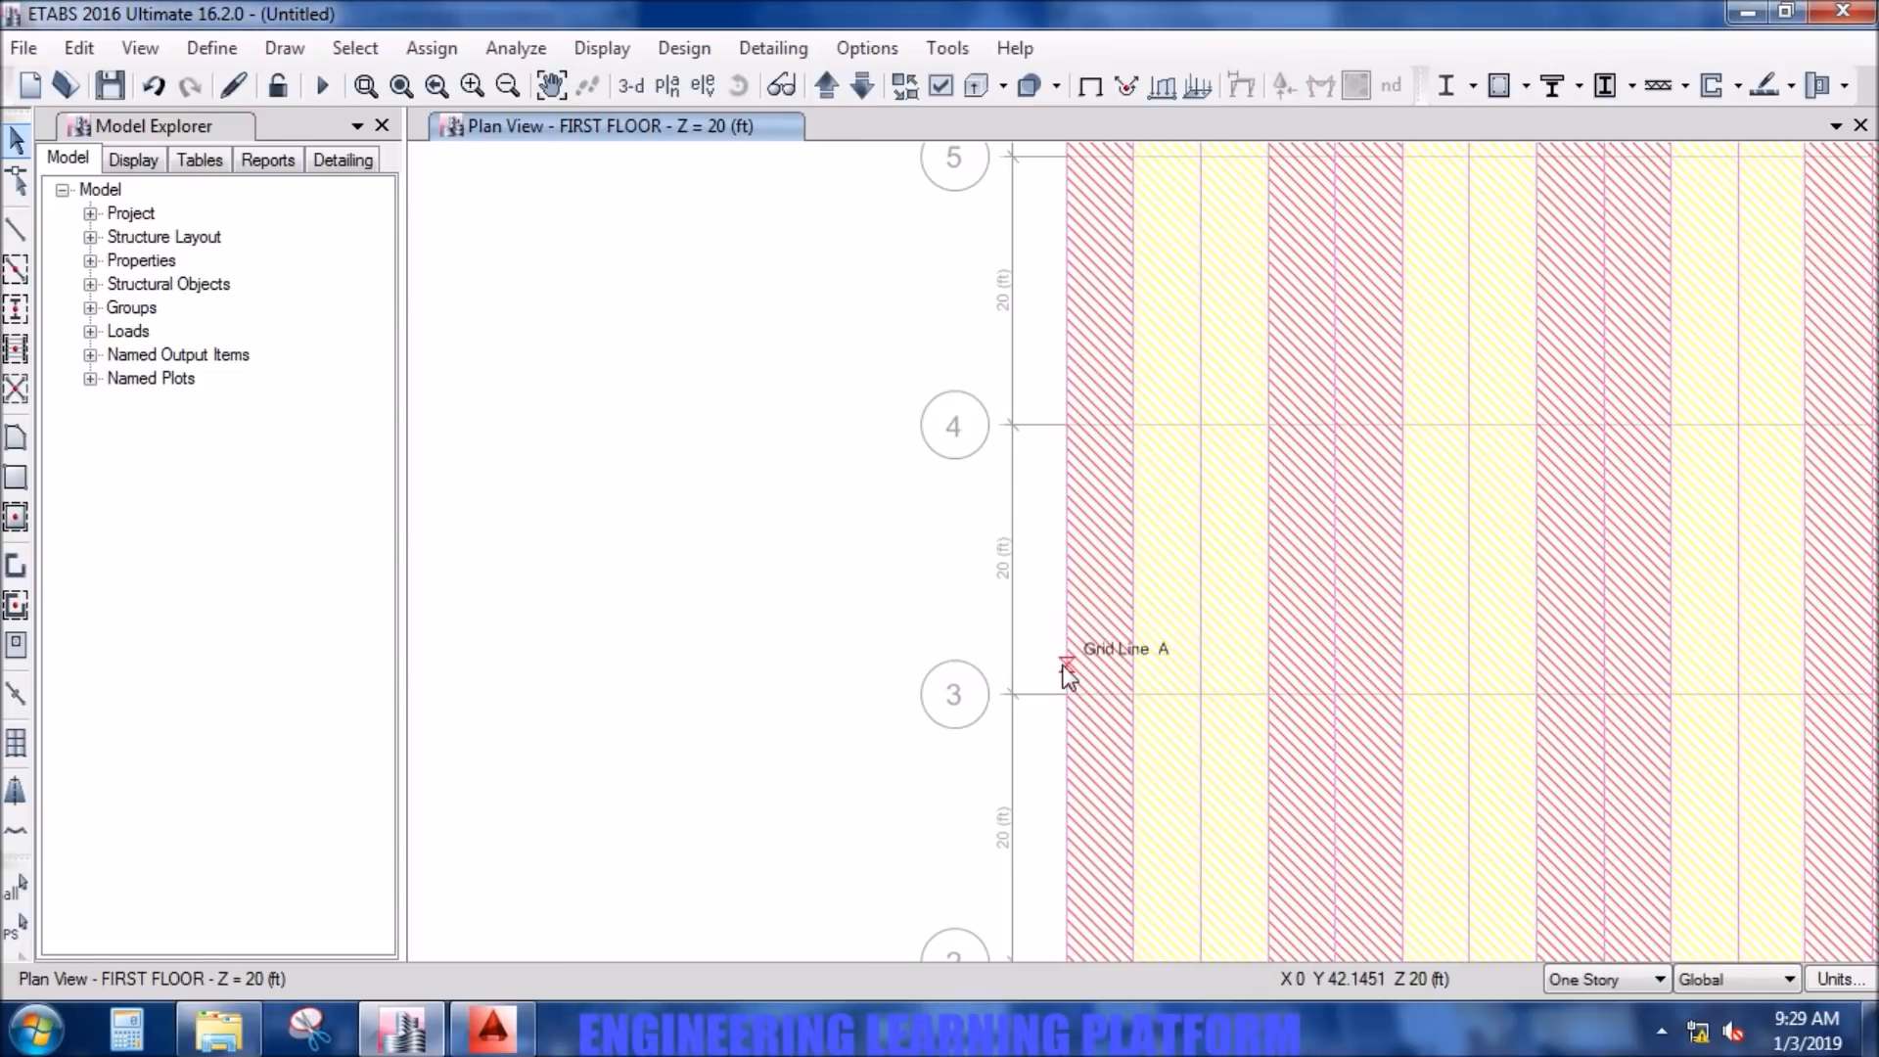
- Select the four layer A column strips along grid lines A, B, C and D
{"action": "left_click", "coordinate": [1066, 670]}
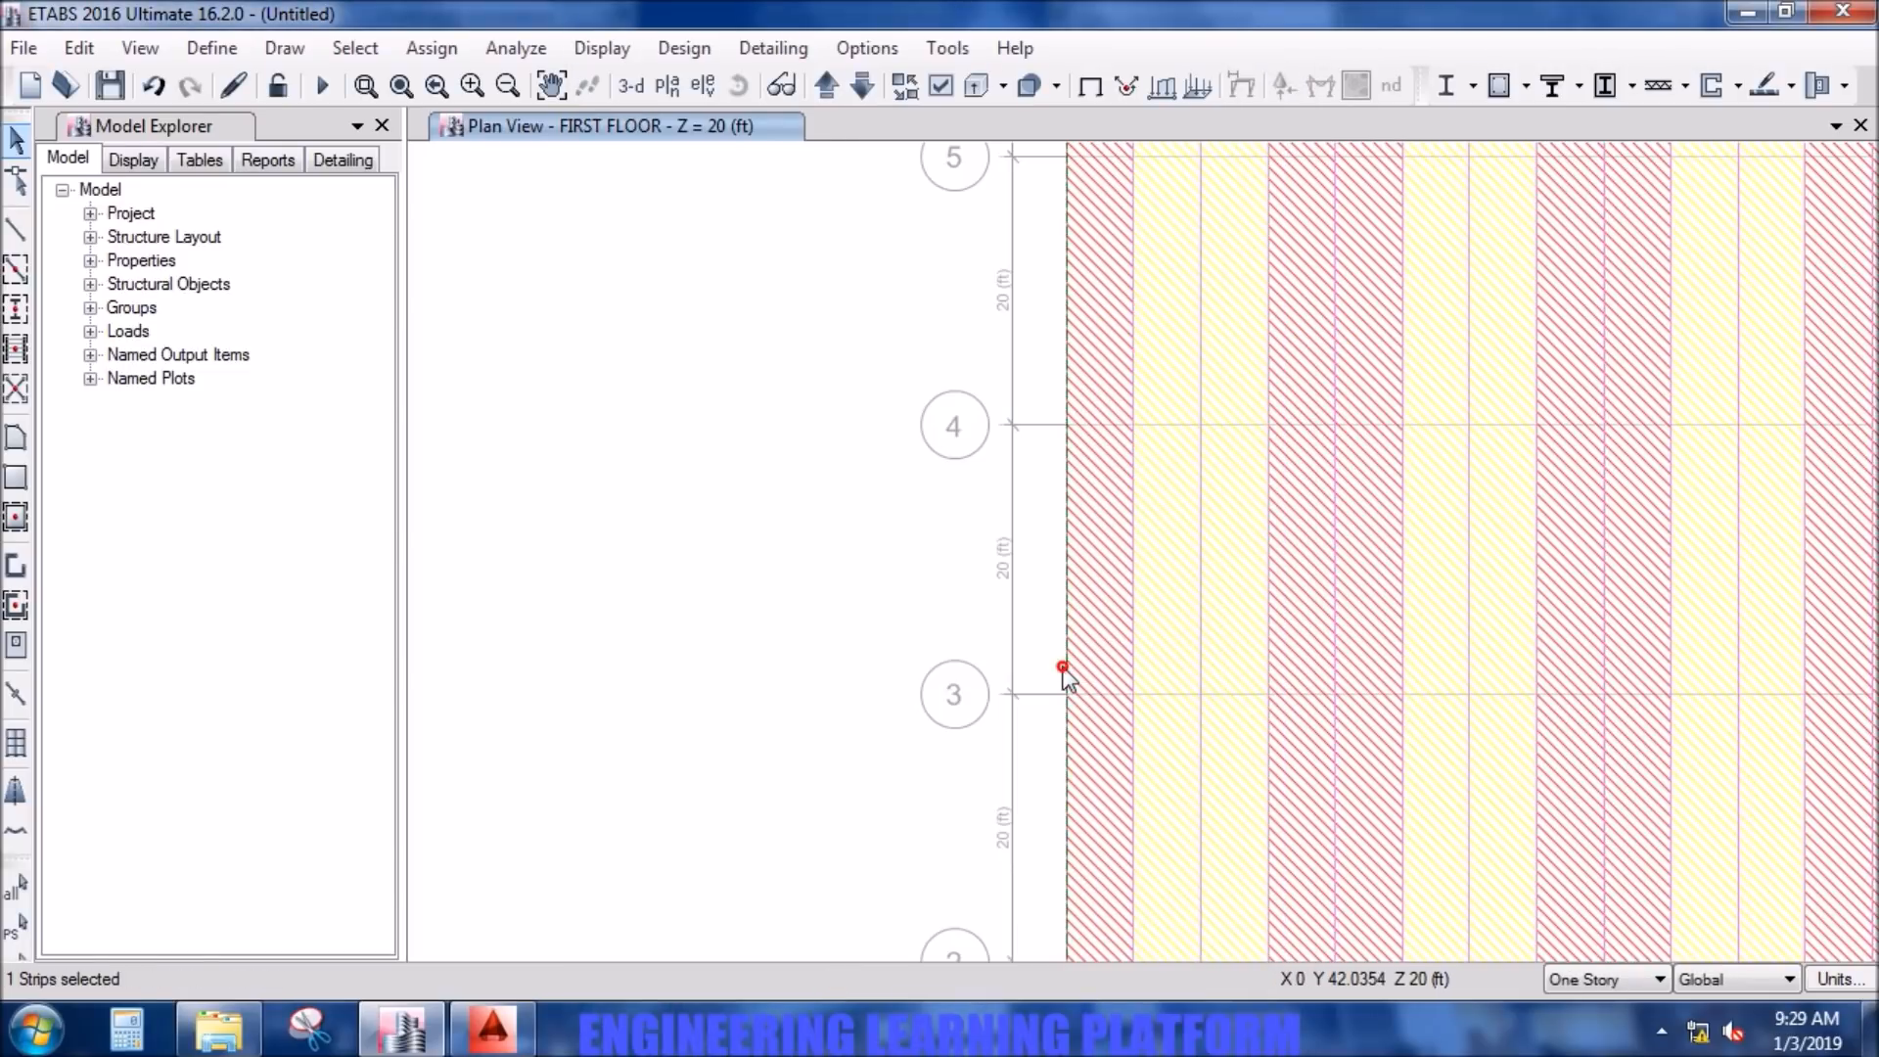
{"action": "left_click", "coordinate": [1335, 662]}
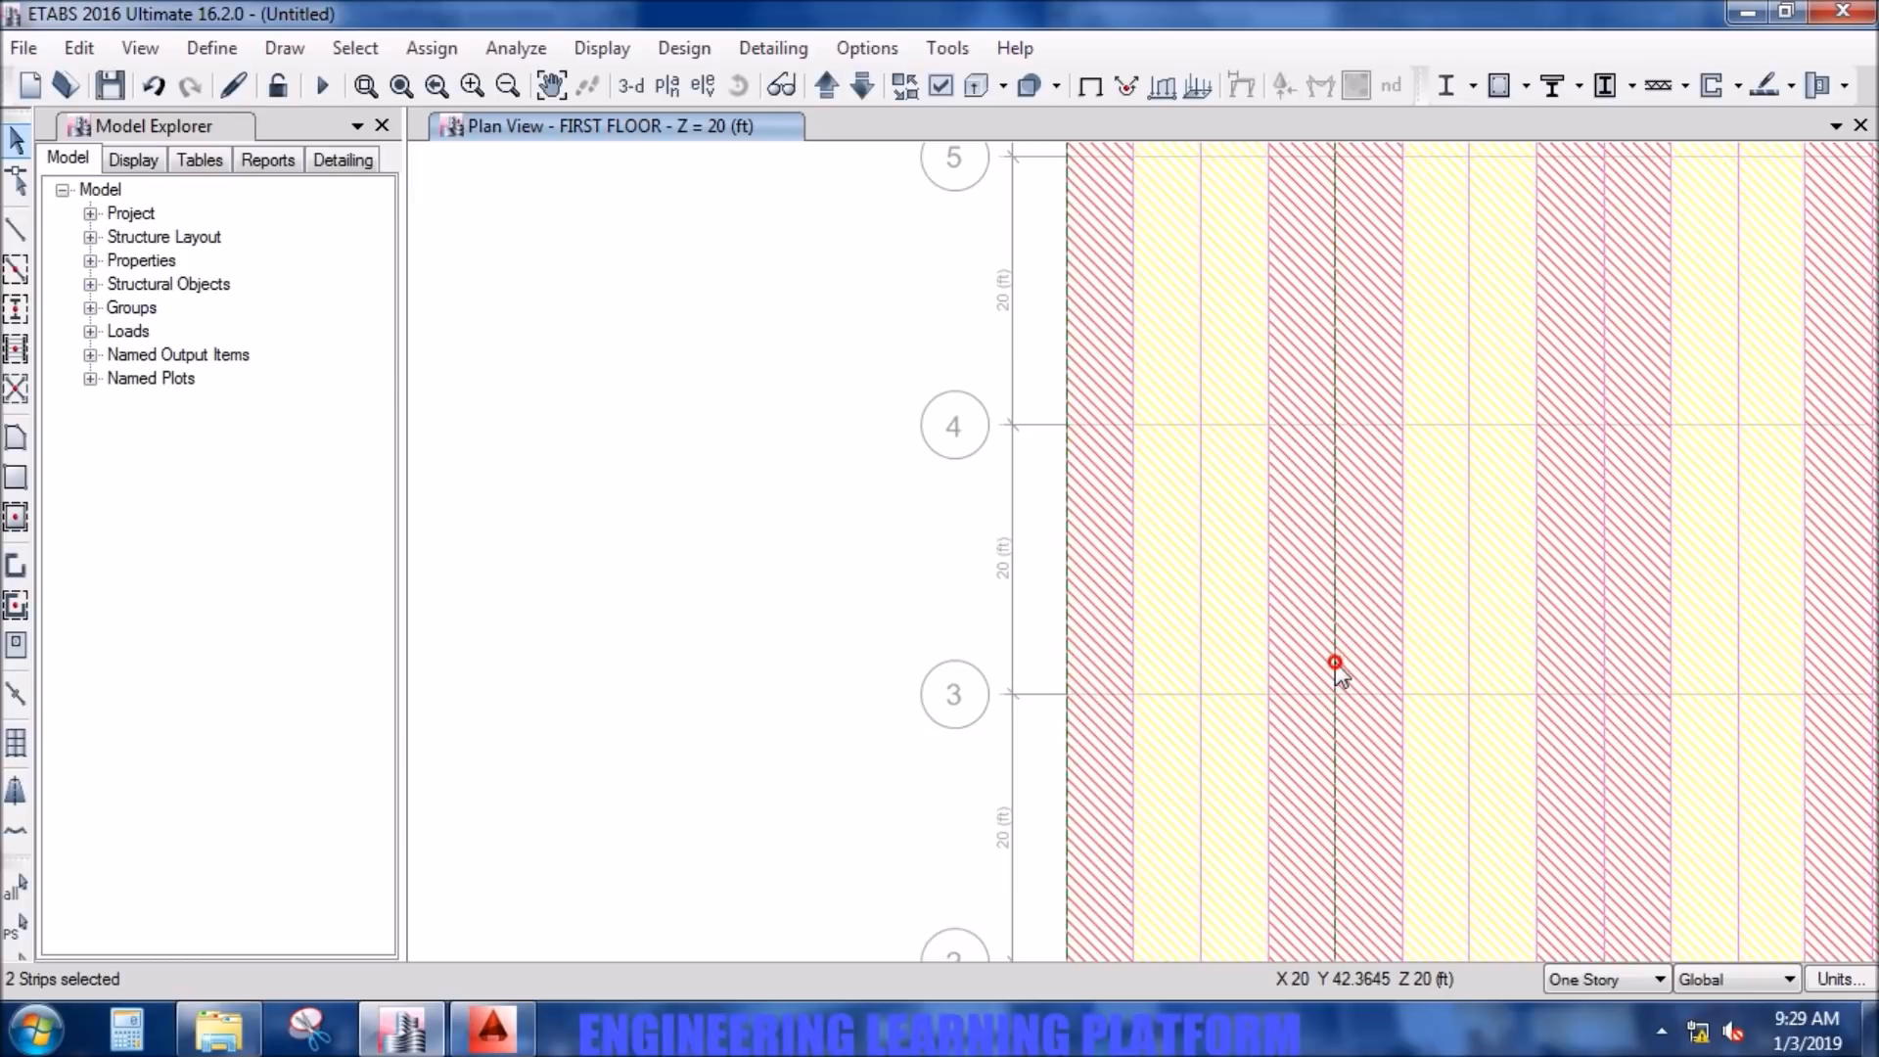
{"action": "left_click", "coordinate": [1599, 666]}
{"action": "middle_click_drag", "start_coordinate": [1600, 666], "coordinate": [1439, 637]}
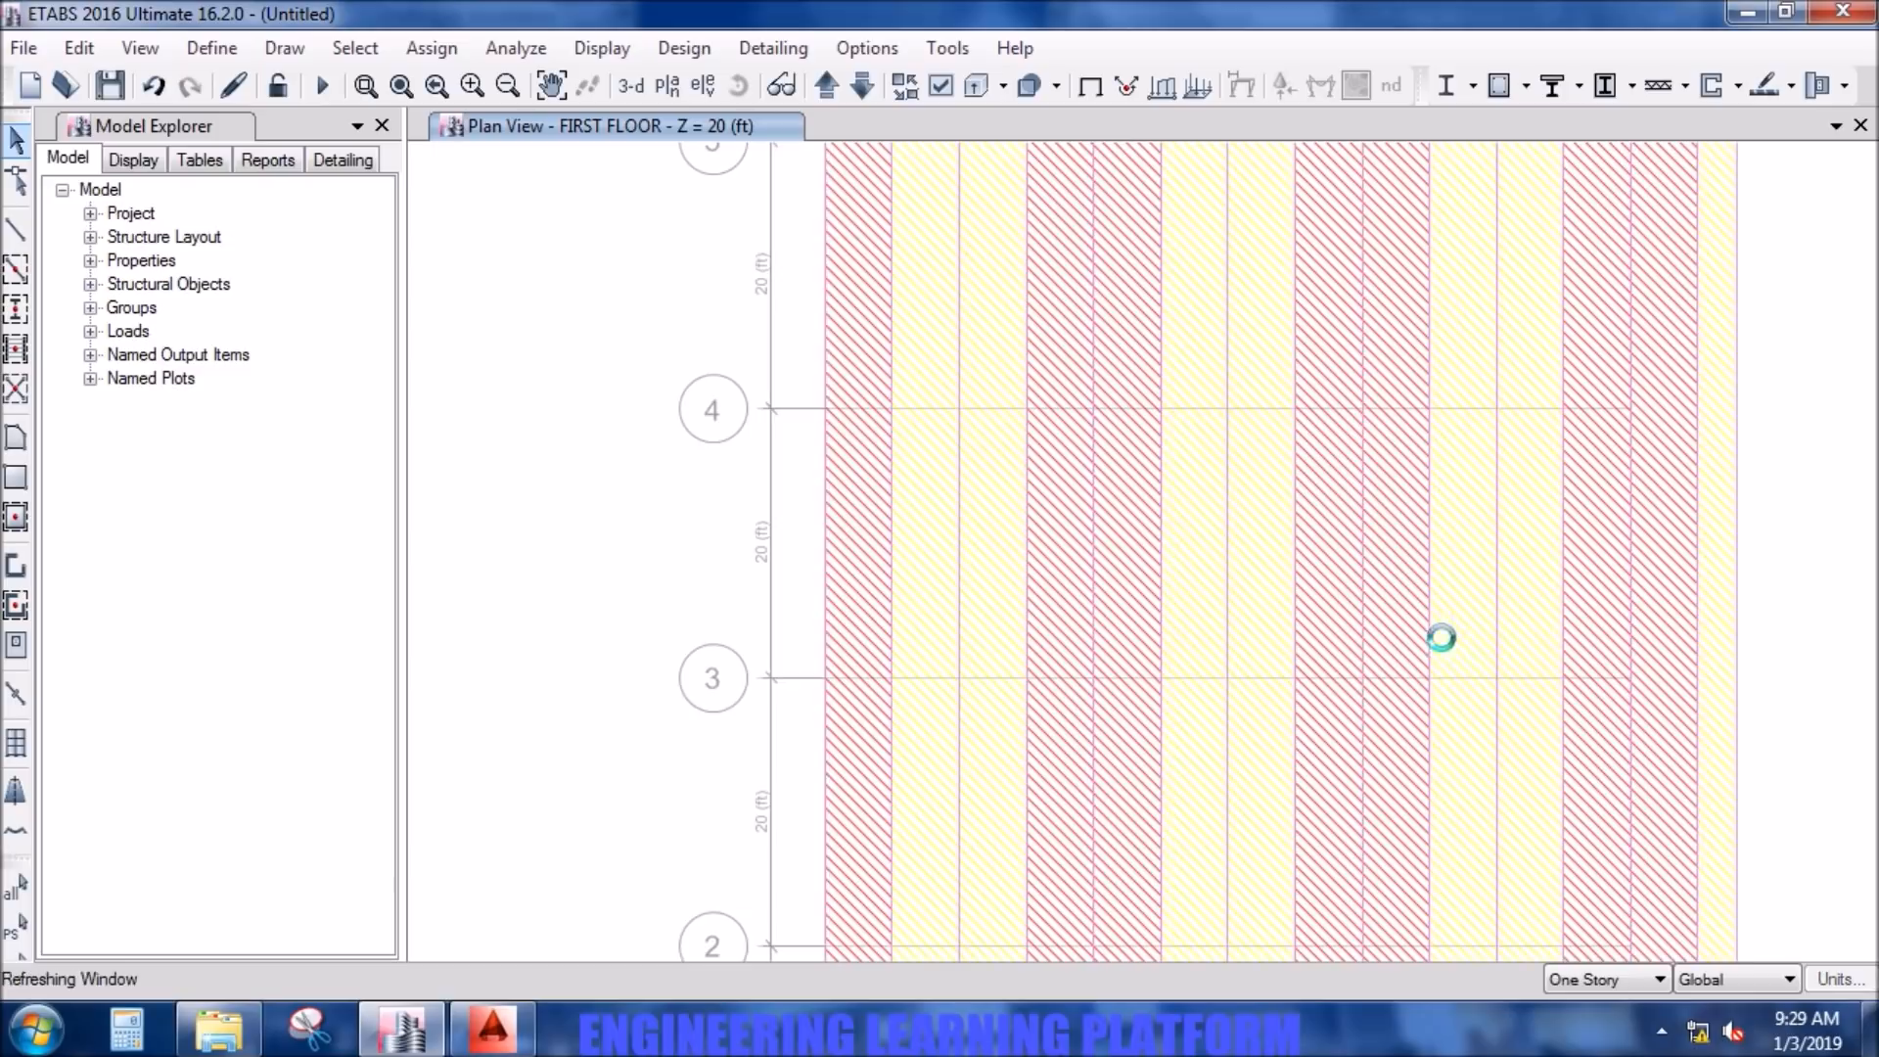
{"action": "left_click", "coordinate": [1626, 637]}
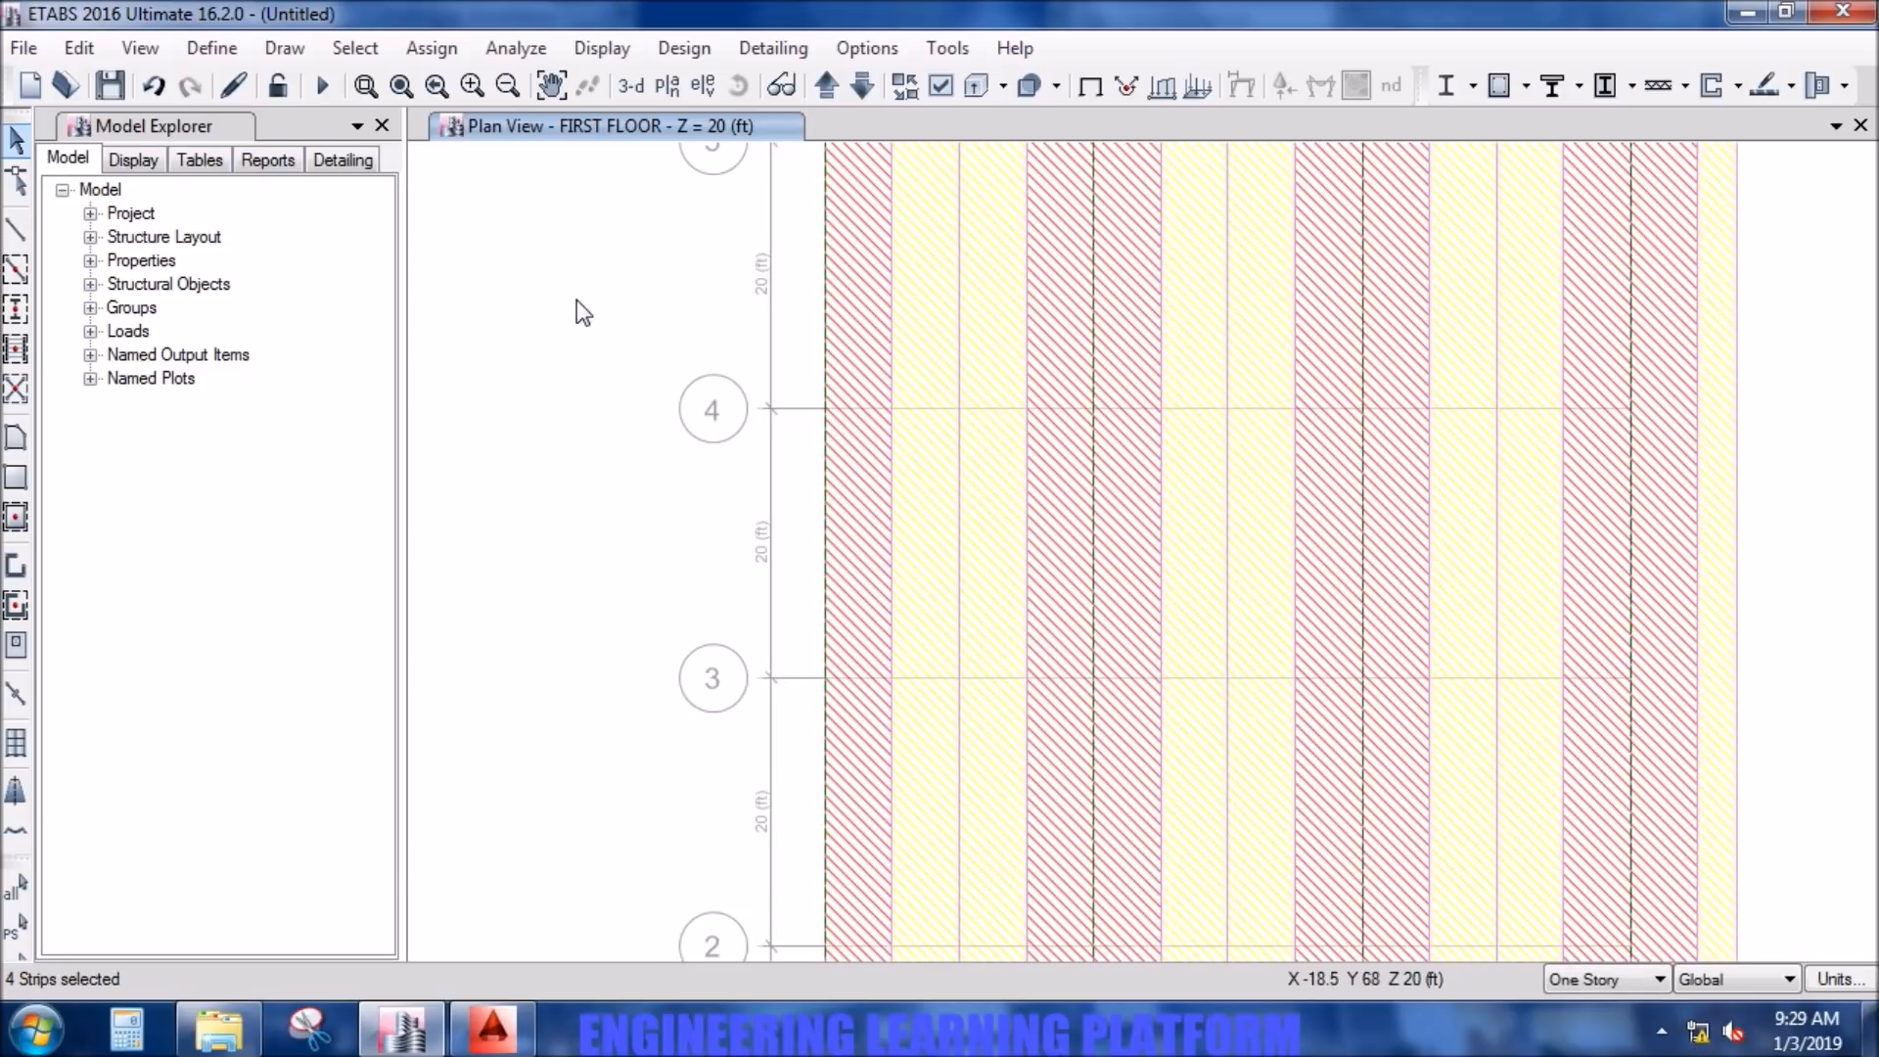
{"action": "left_click", "coordinate": [683, 48]}
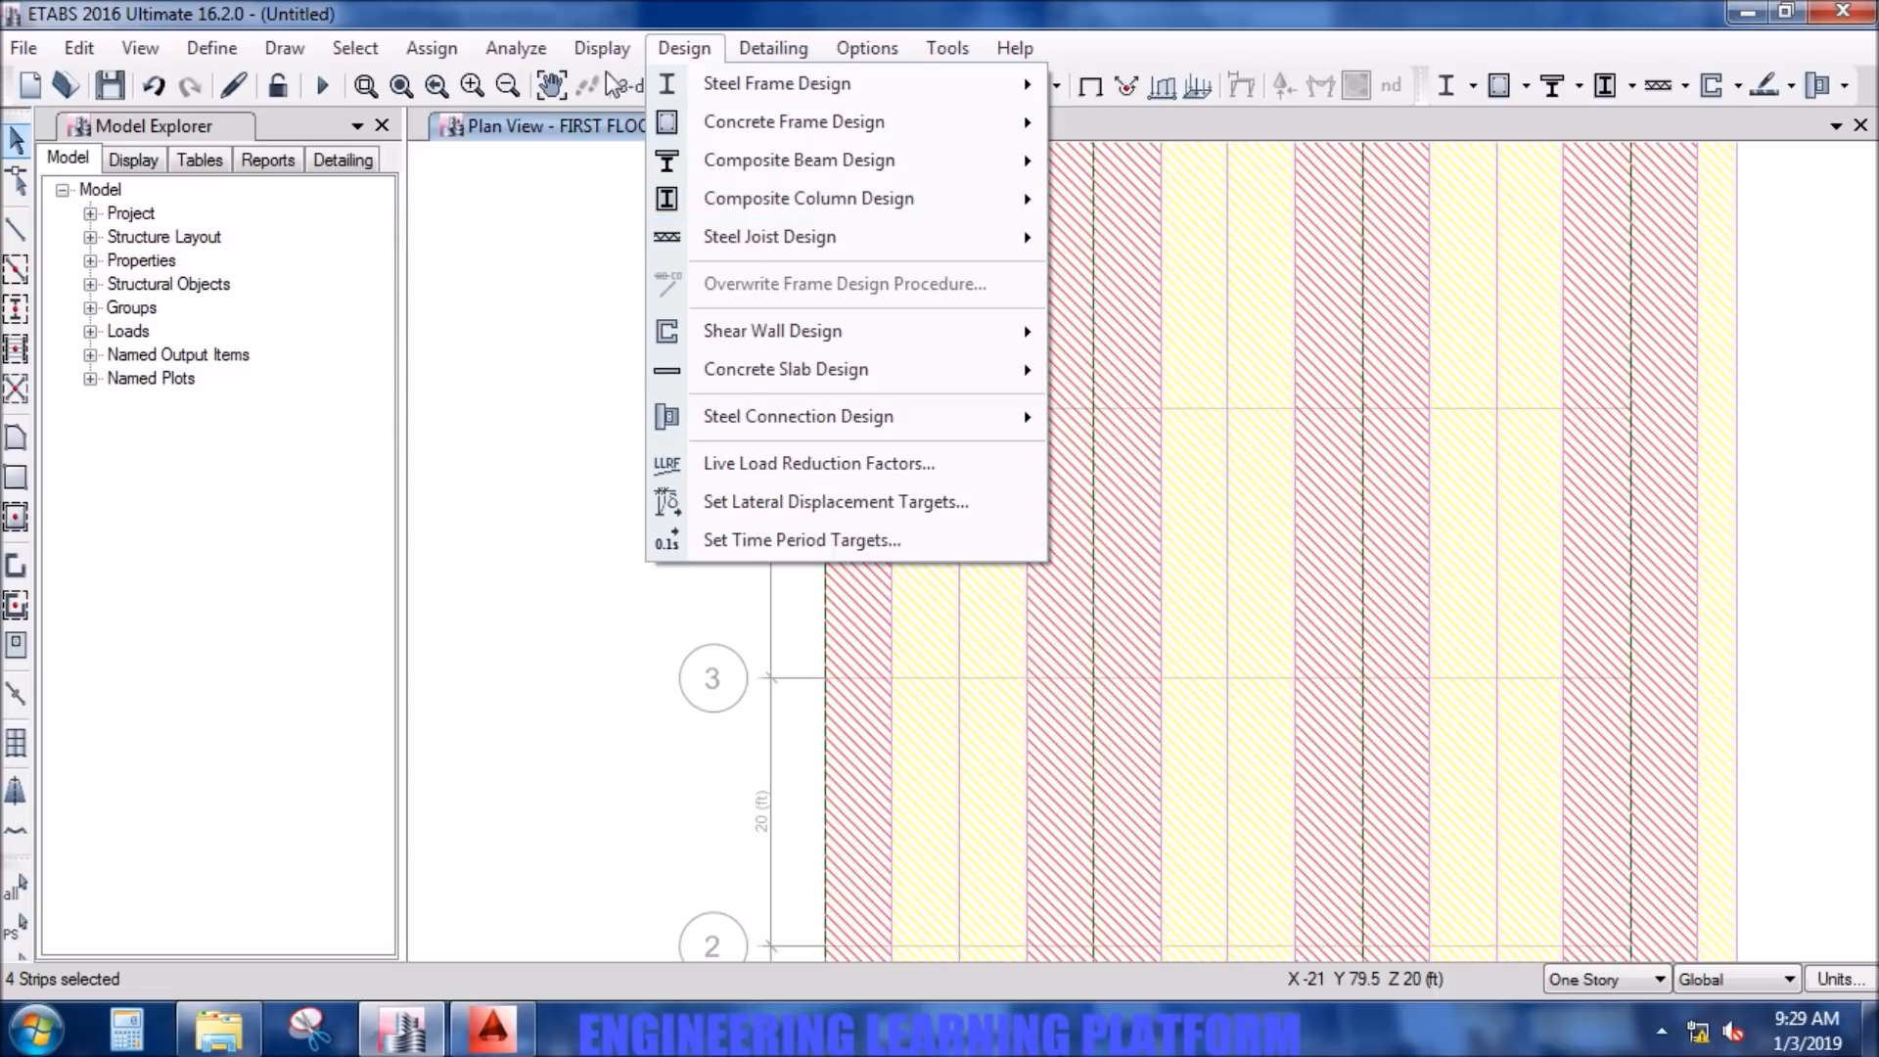
{"action": "mouse_move", "coordinate": [403, 55]}
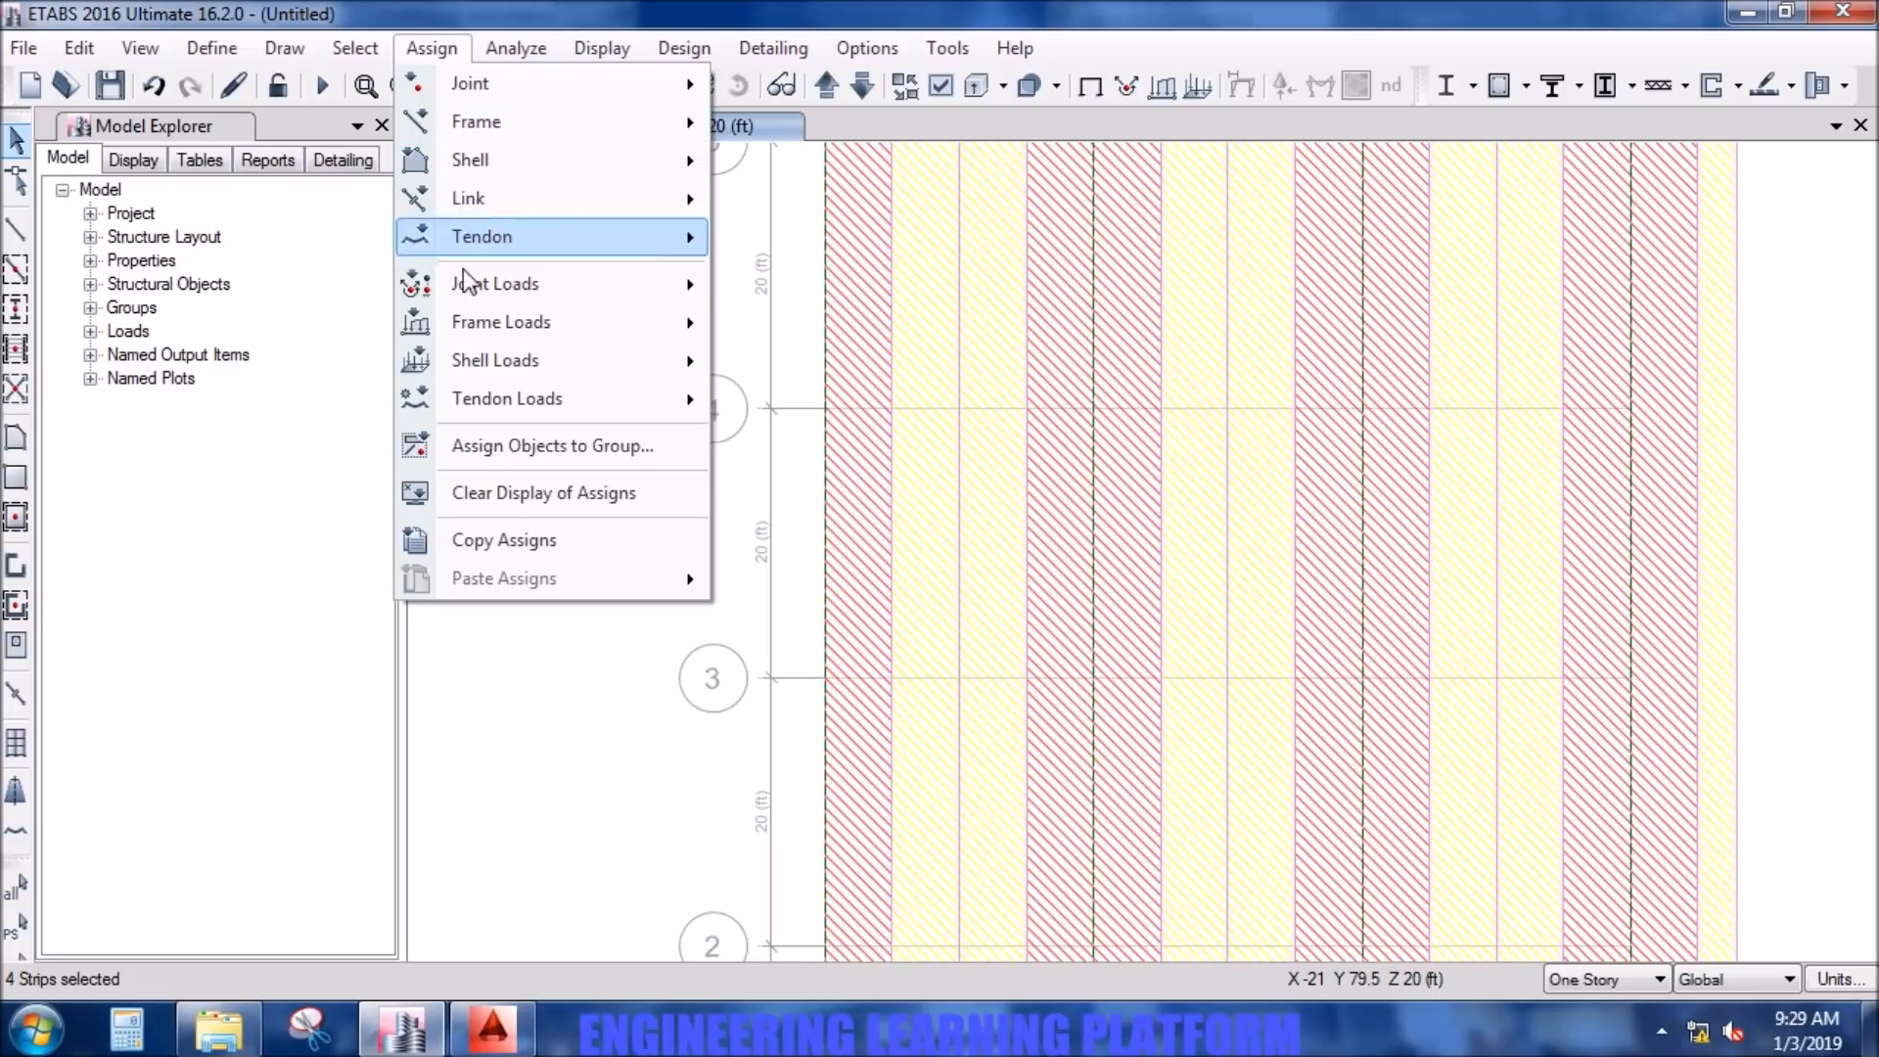
{"action": "mouse_move", "coordinate": [482, 352]}
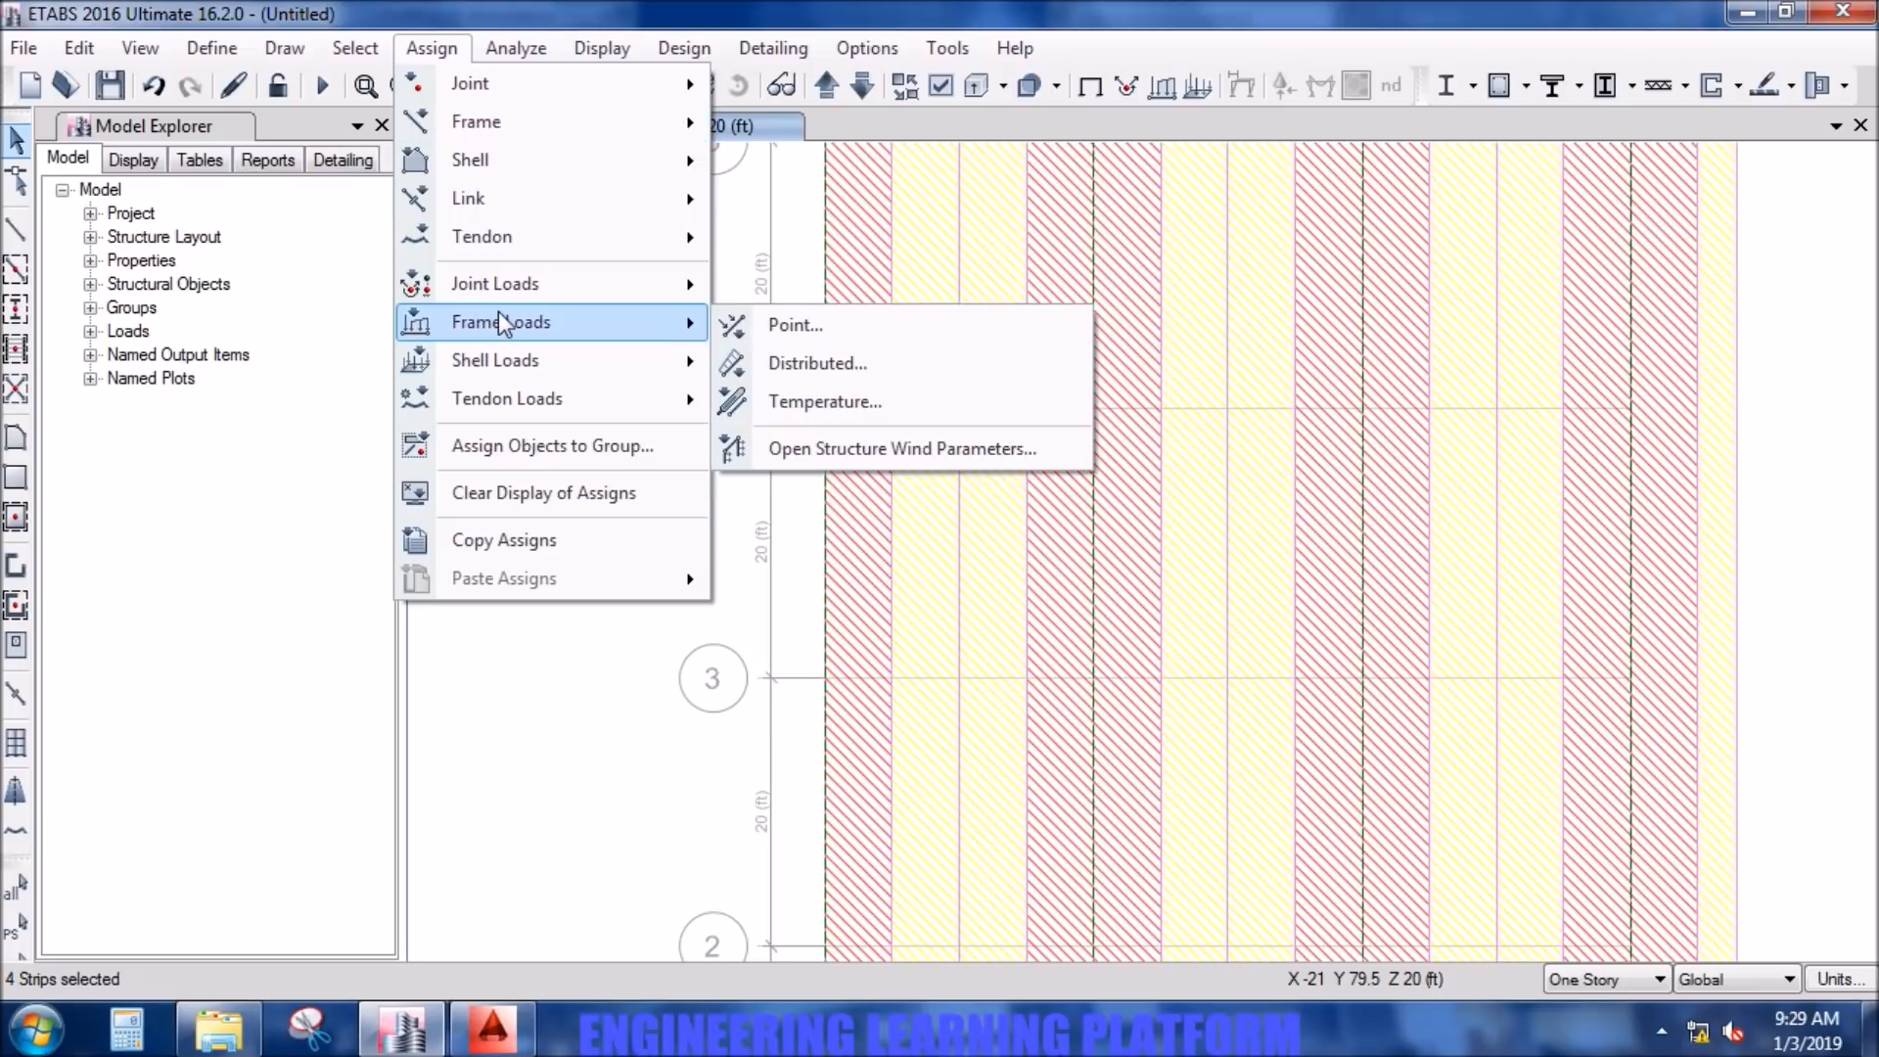
{"action": "mouse_move", "coordinate": [522, 162]}
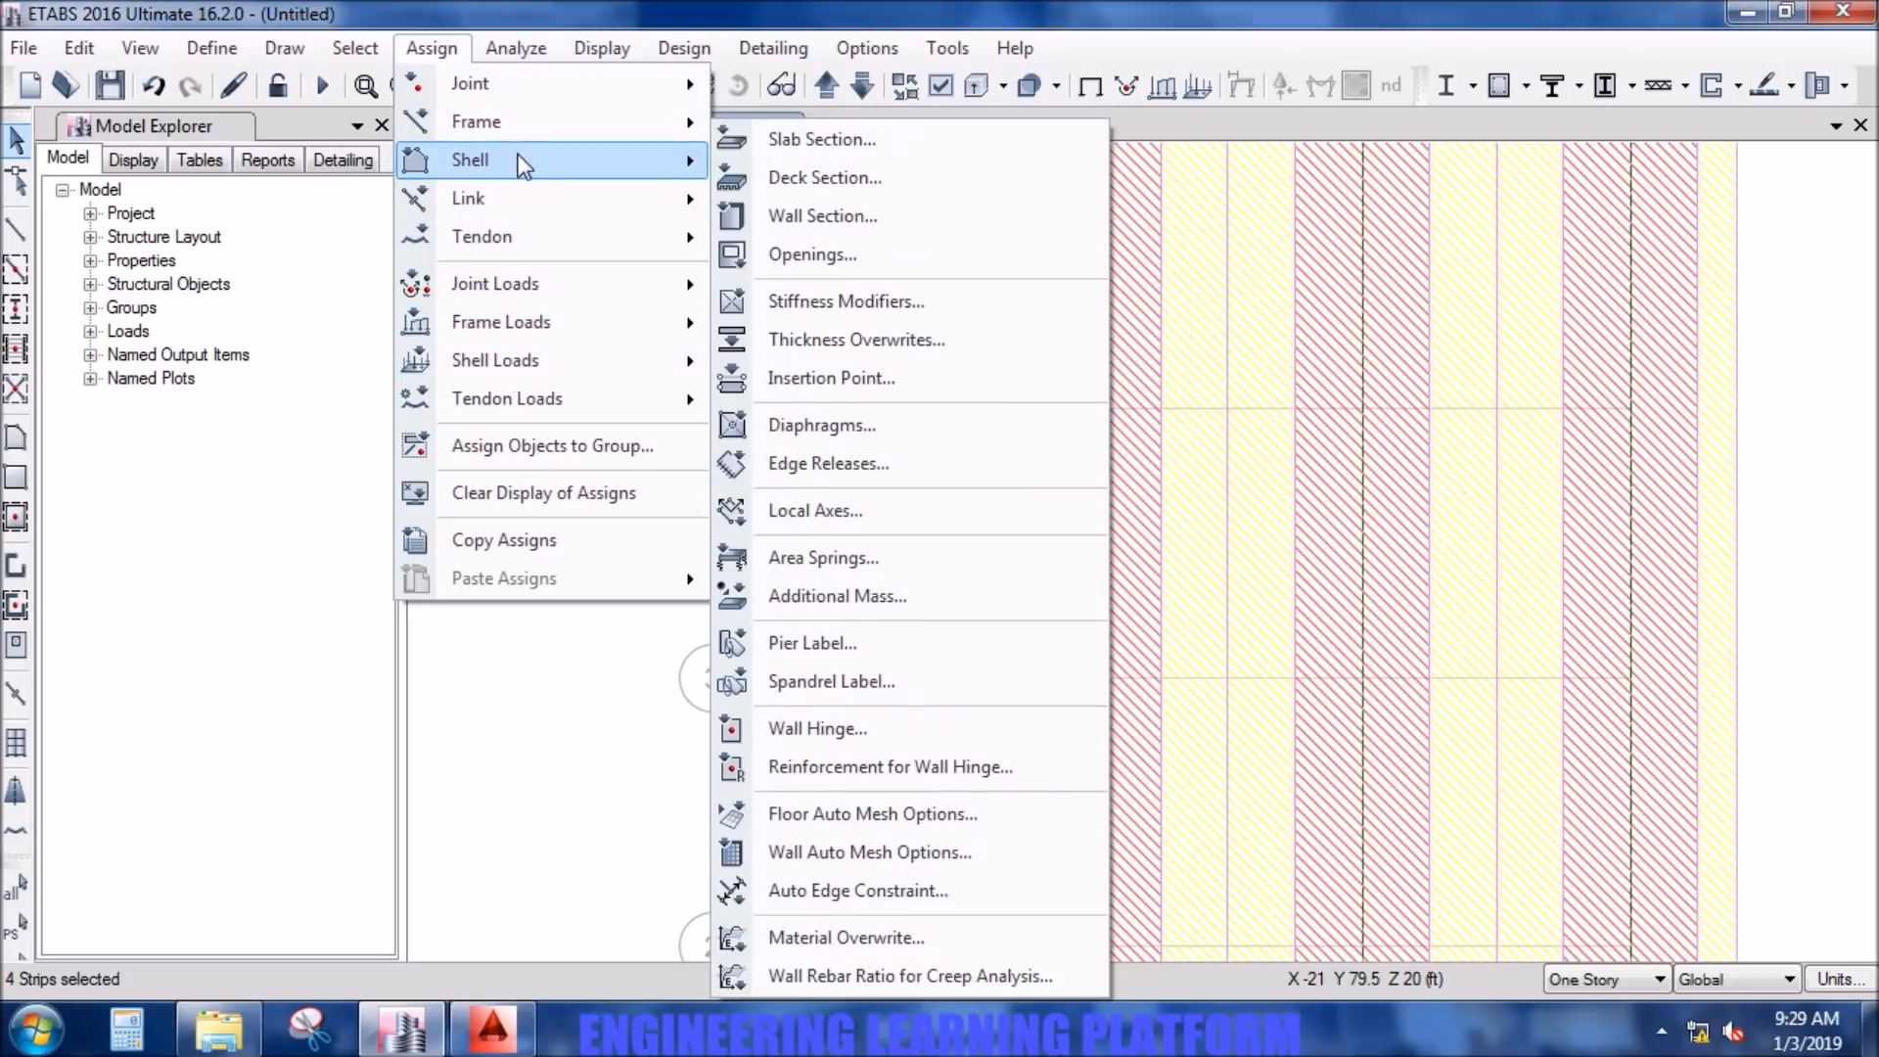
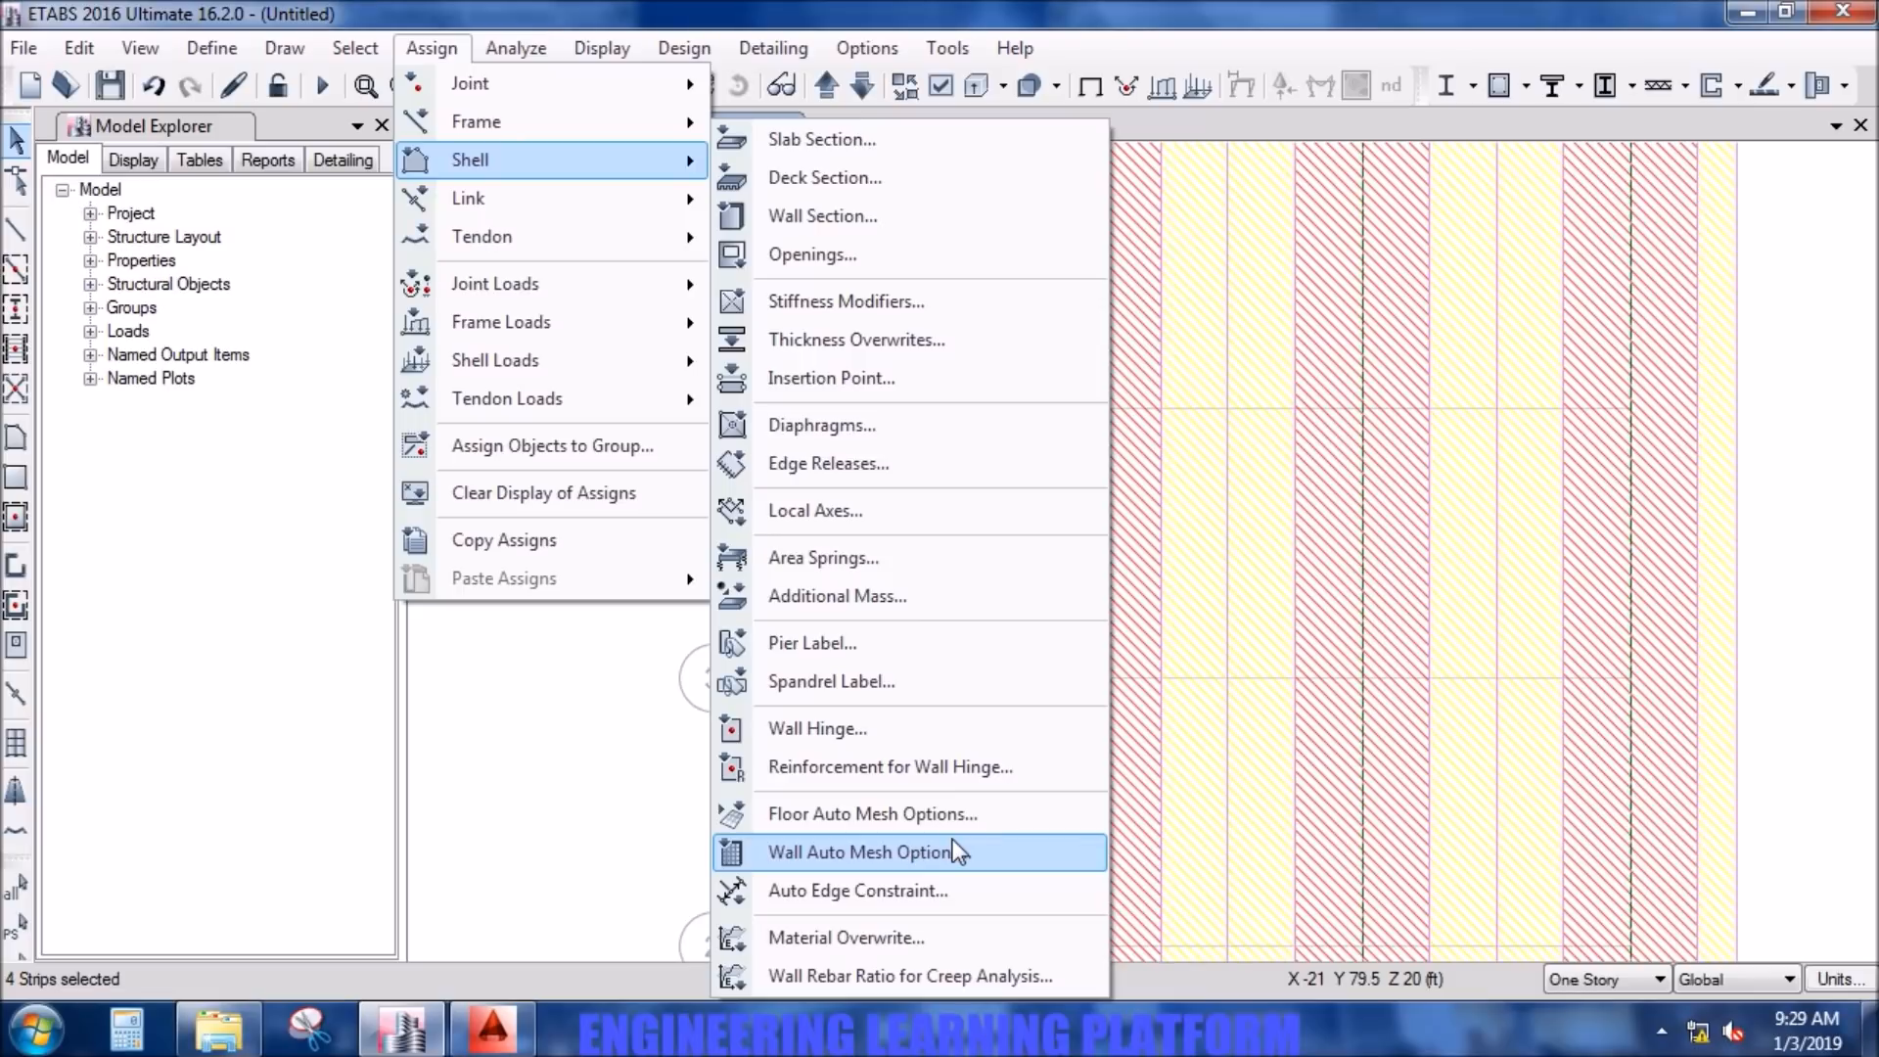
{"action": "mouse_move", "coordinate": [720, 47]}
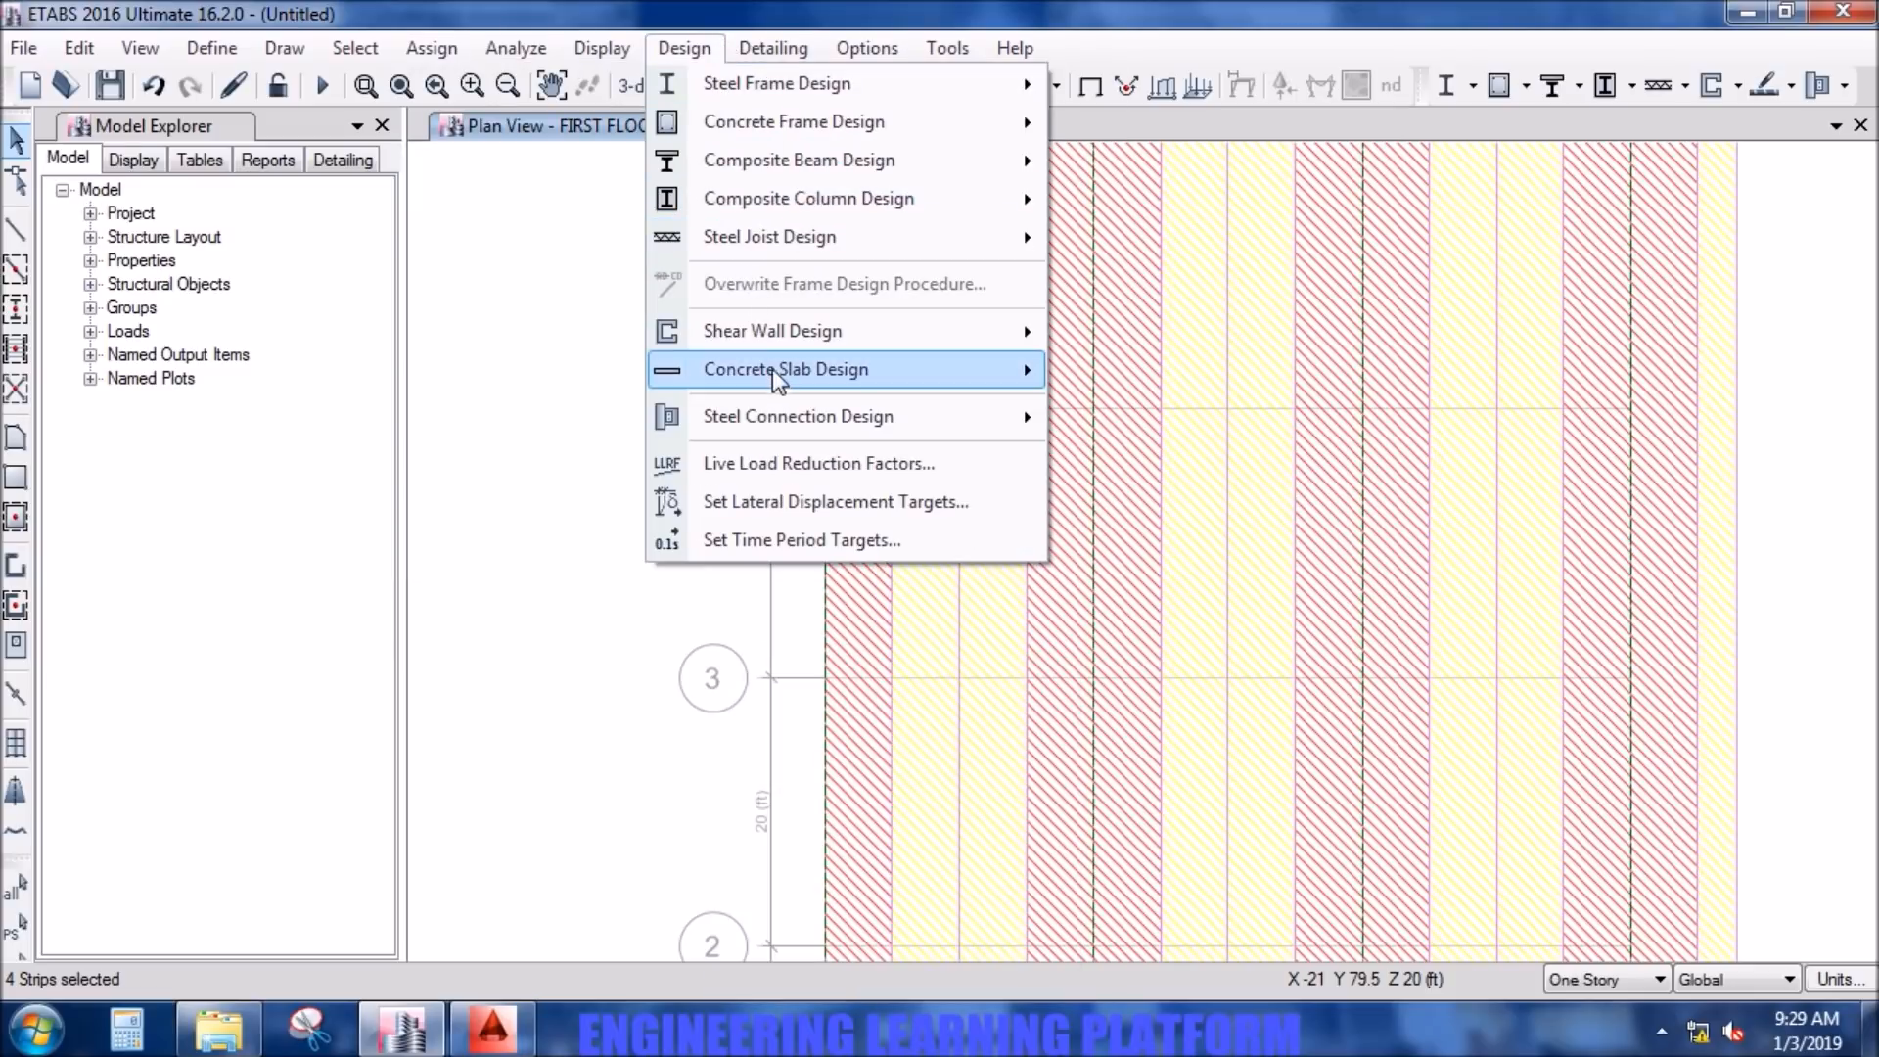
{"action": "mouse_move", "coordinate": [790, 385]}
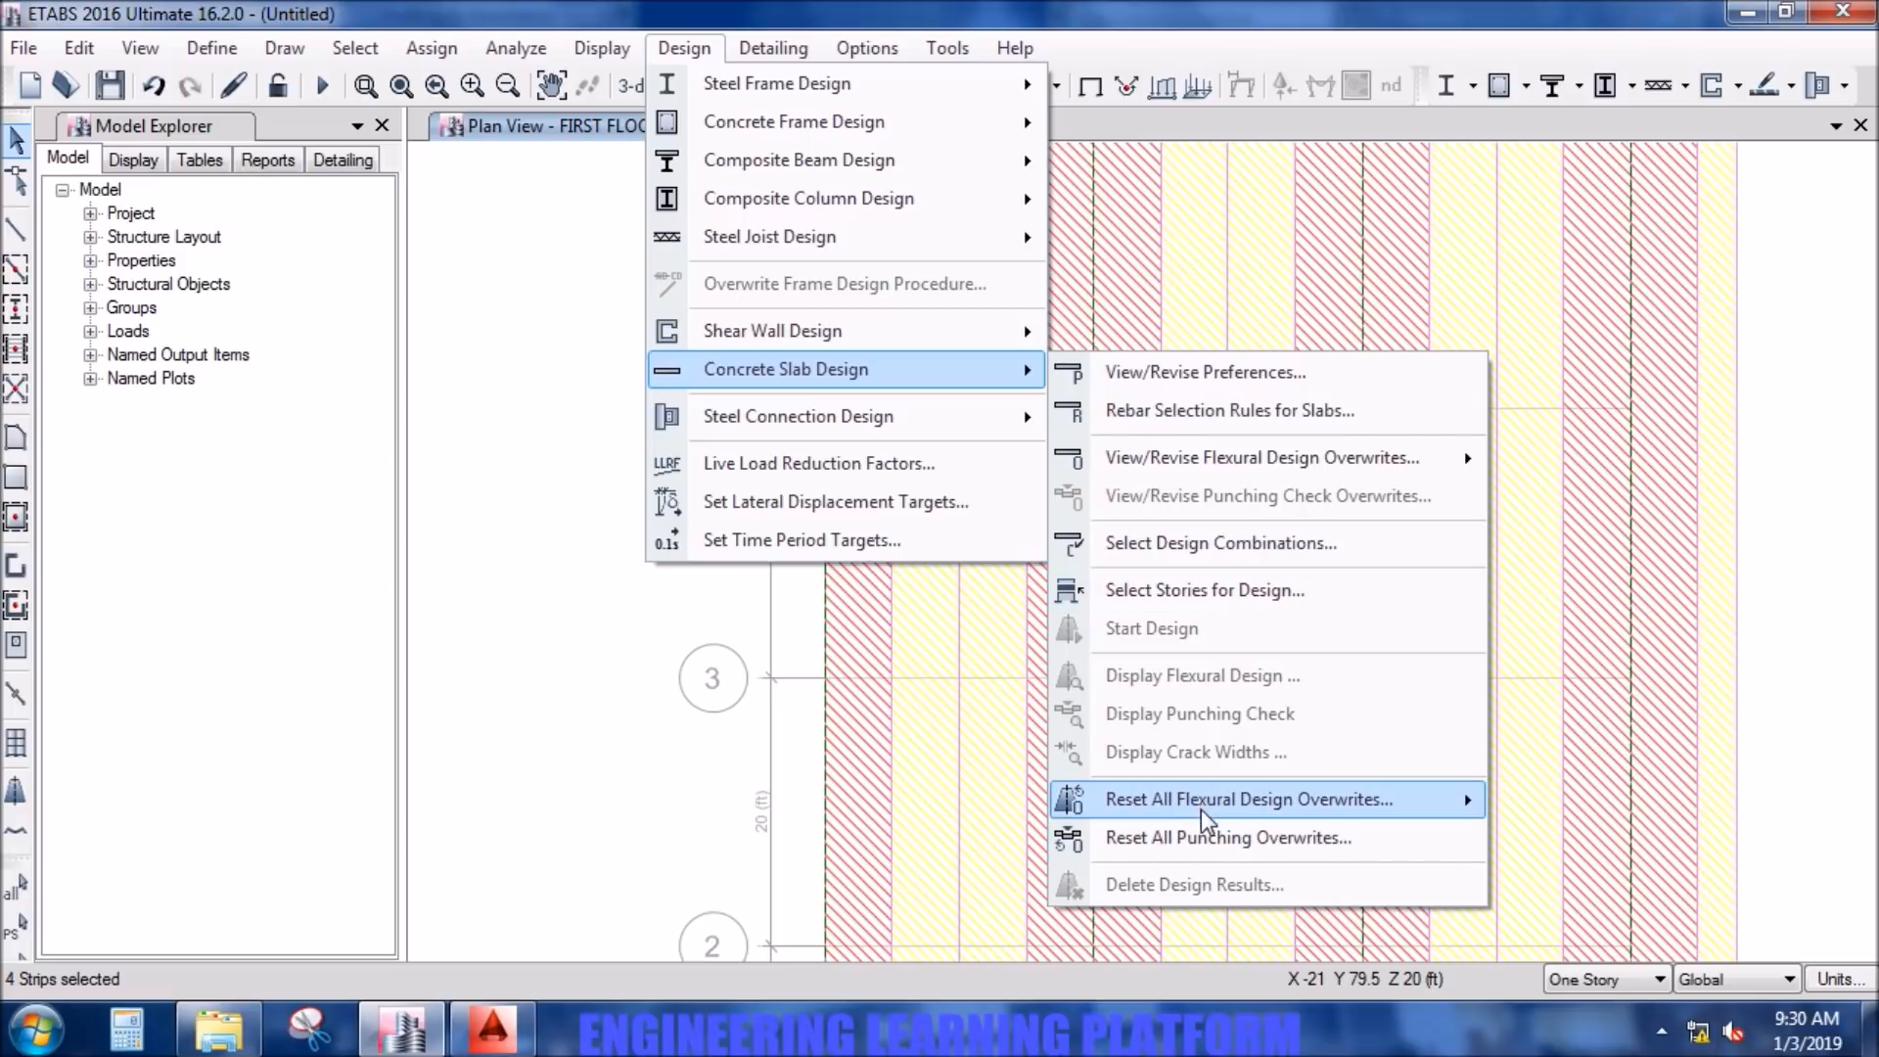
{"action": "mouse_move", "coordinate": [1212, 813]}
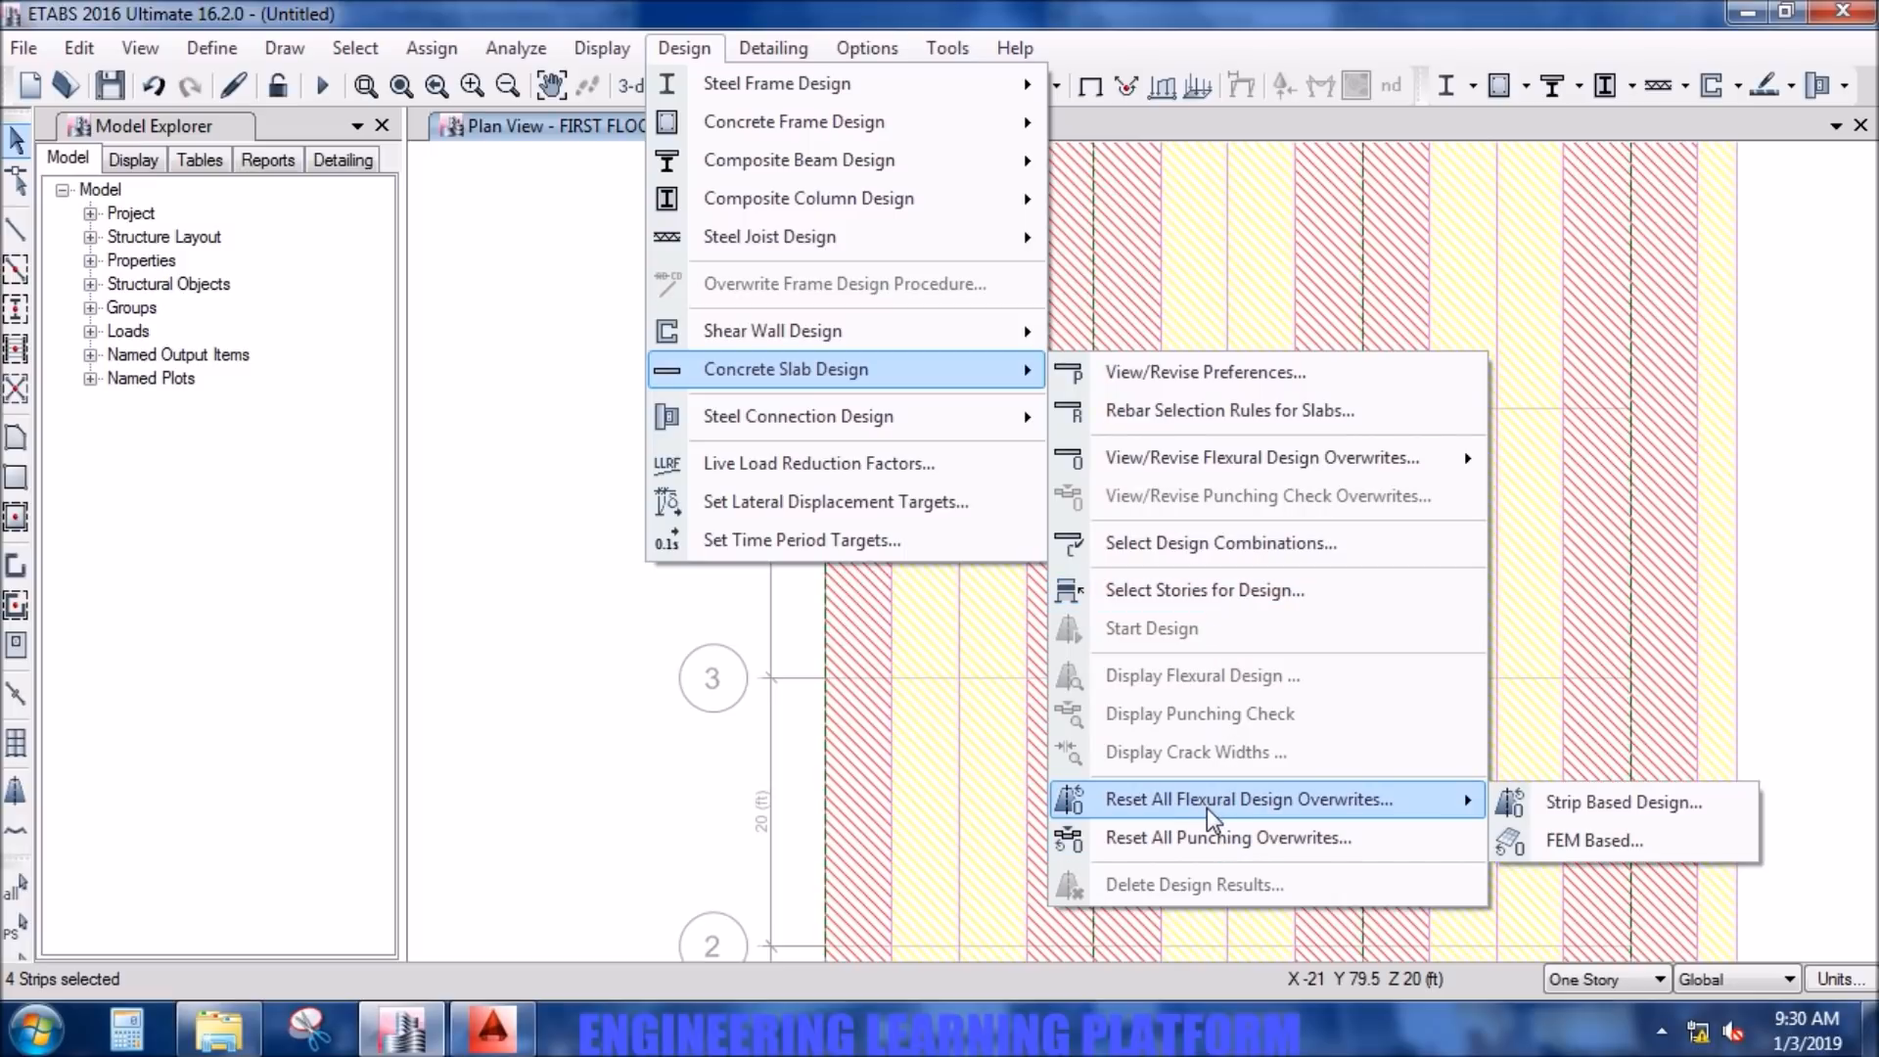
{"action": "left_click", "coordinate": [1589, 807]}
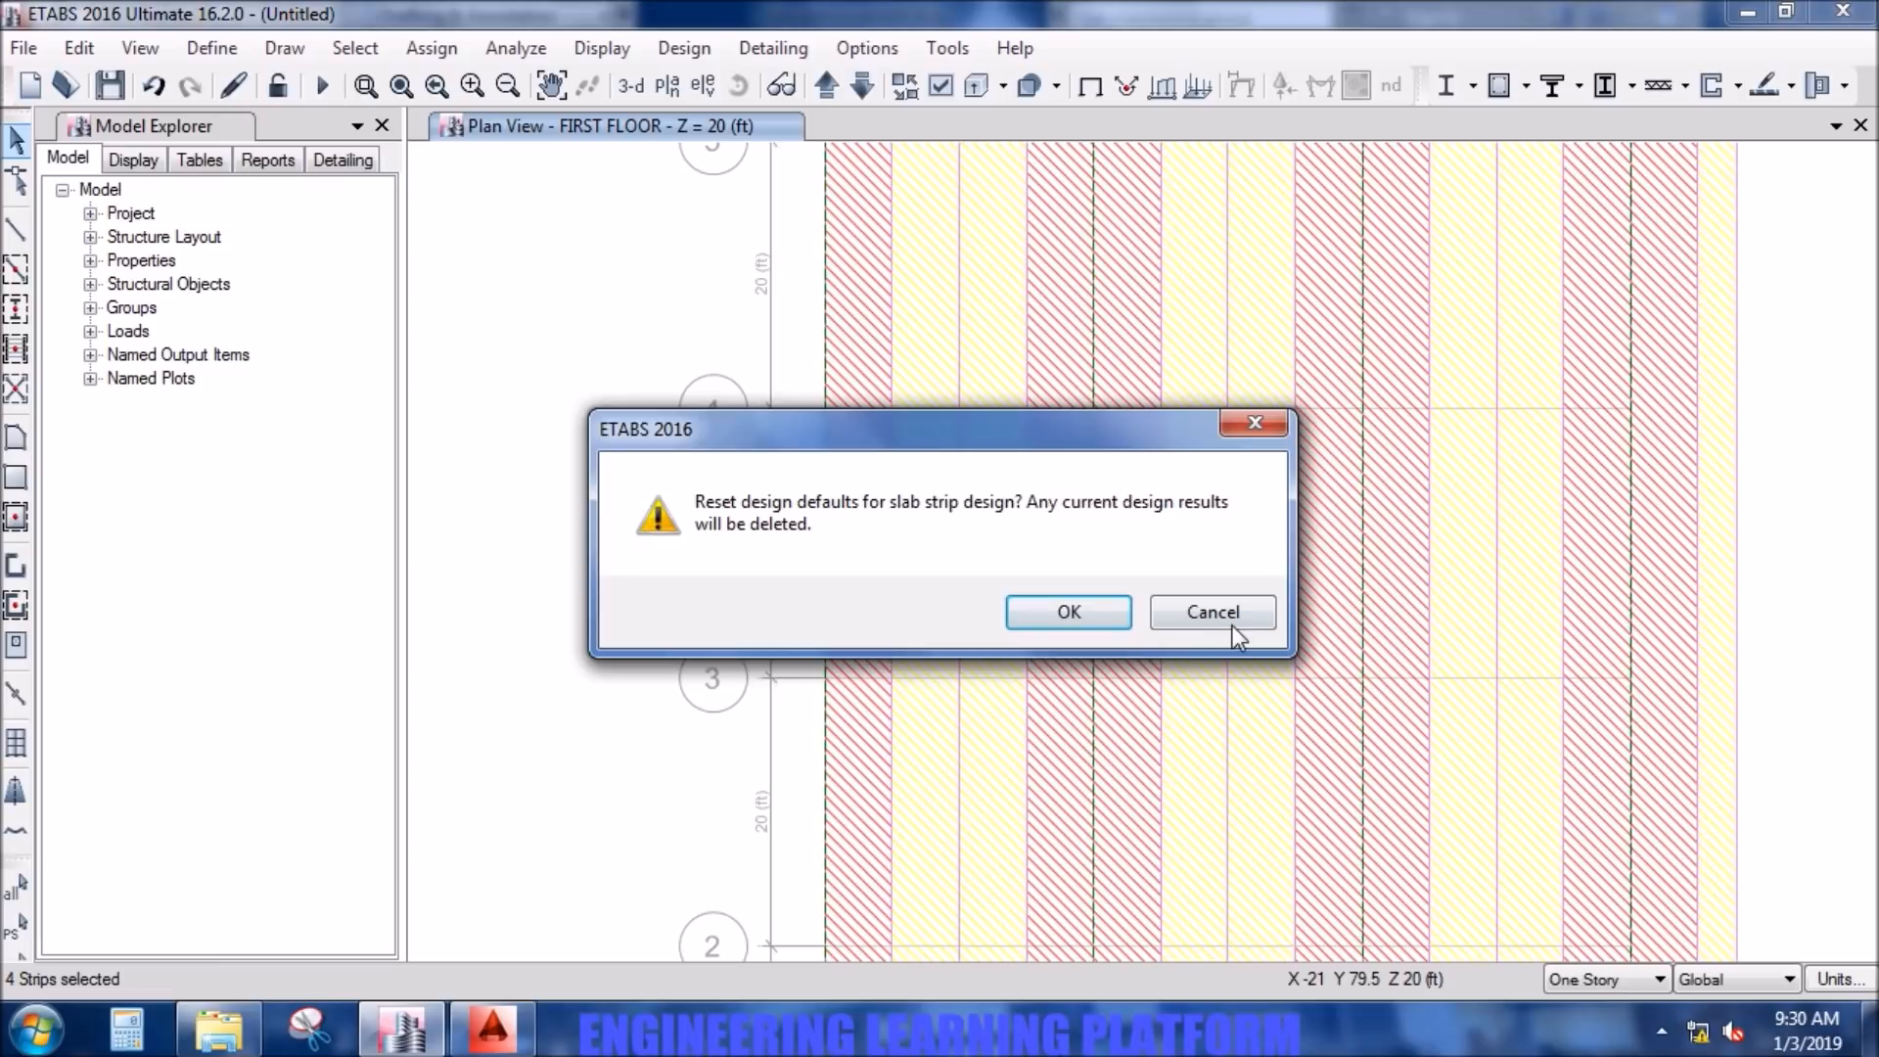
{"action": "left_click", "coordinate": [1212, 615]}
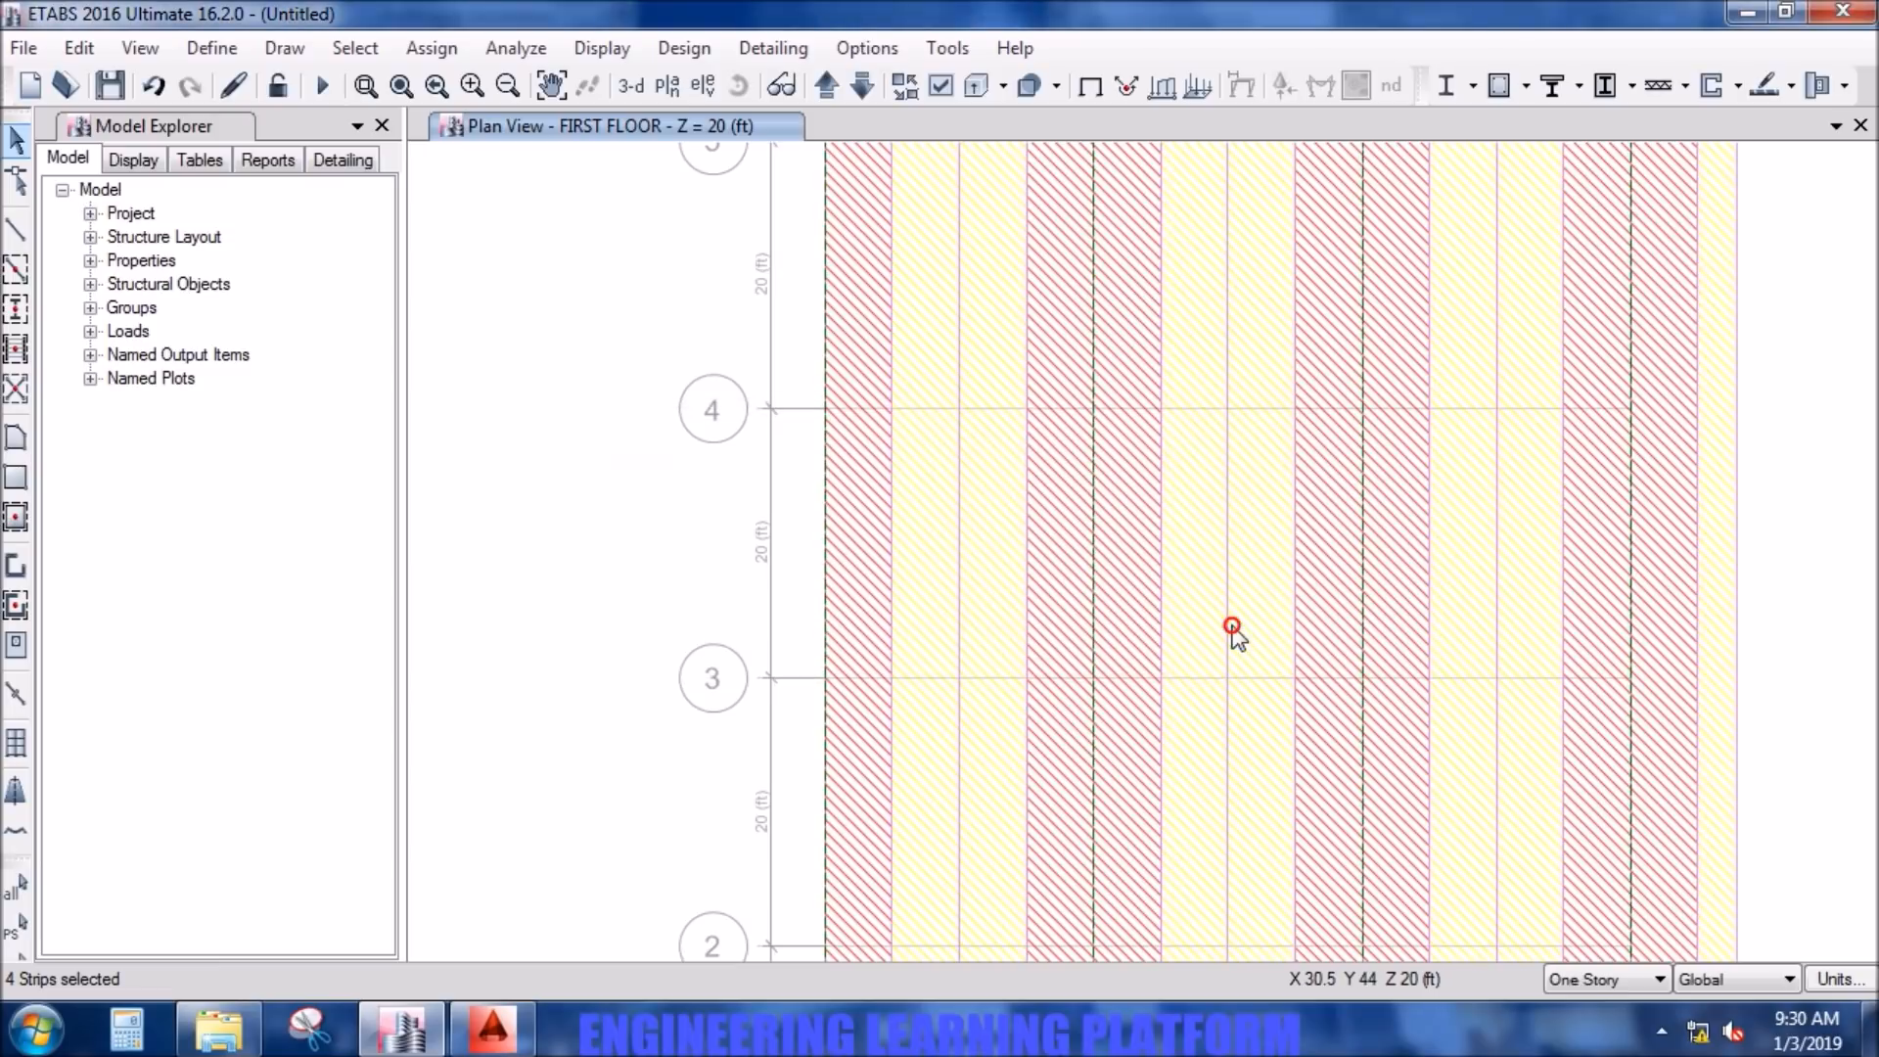
- Set the rebar material of the selected layer A column strips to G60 DEFORMED in the strip-based flexural design overwrites
{"action": "left_click", "coordinate": [464, 53]}
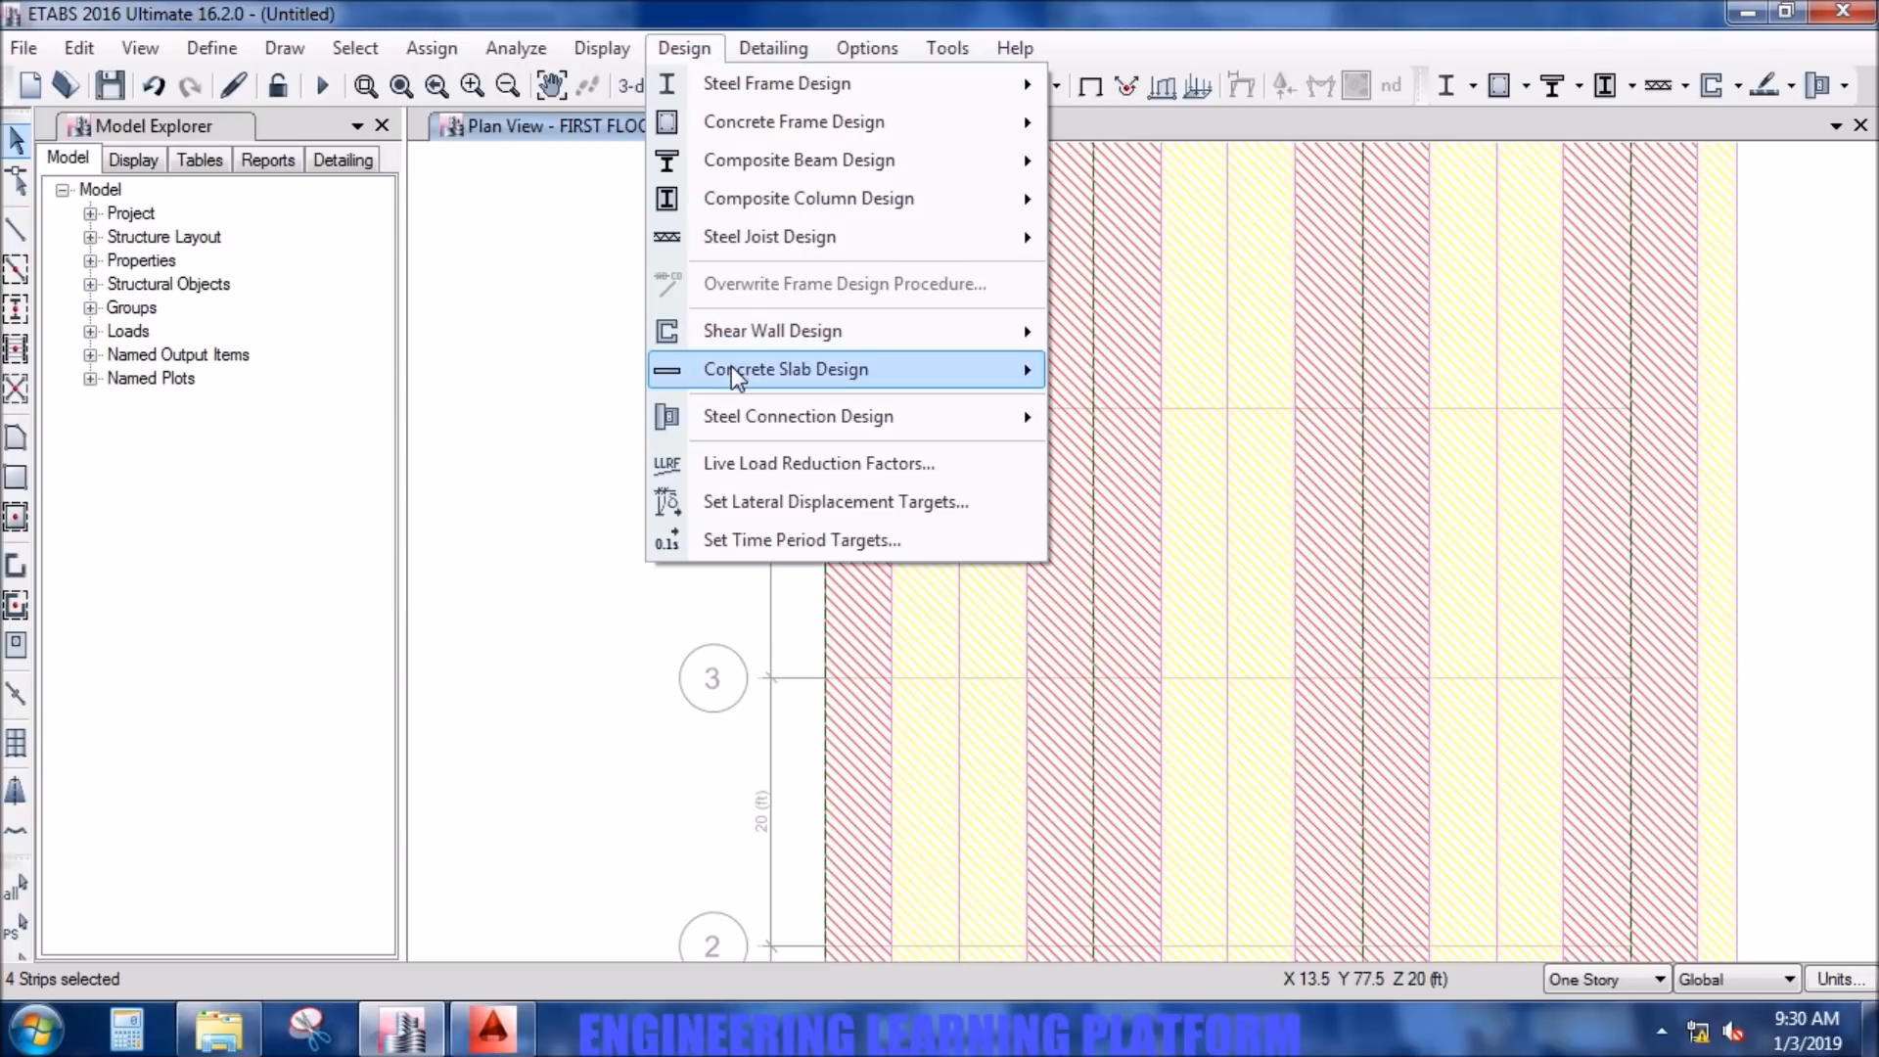
{"action": "mouse_move", "coordinate": [736, 375]}
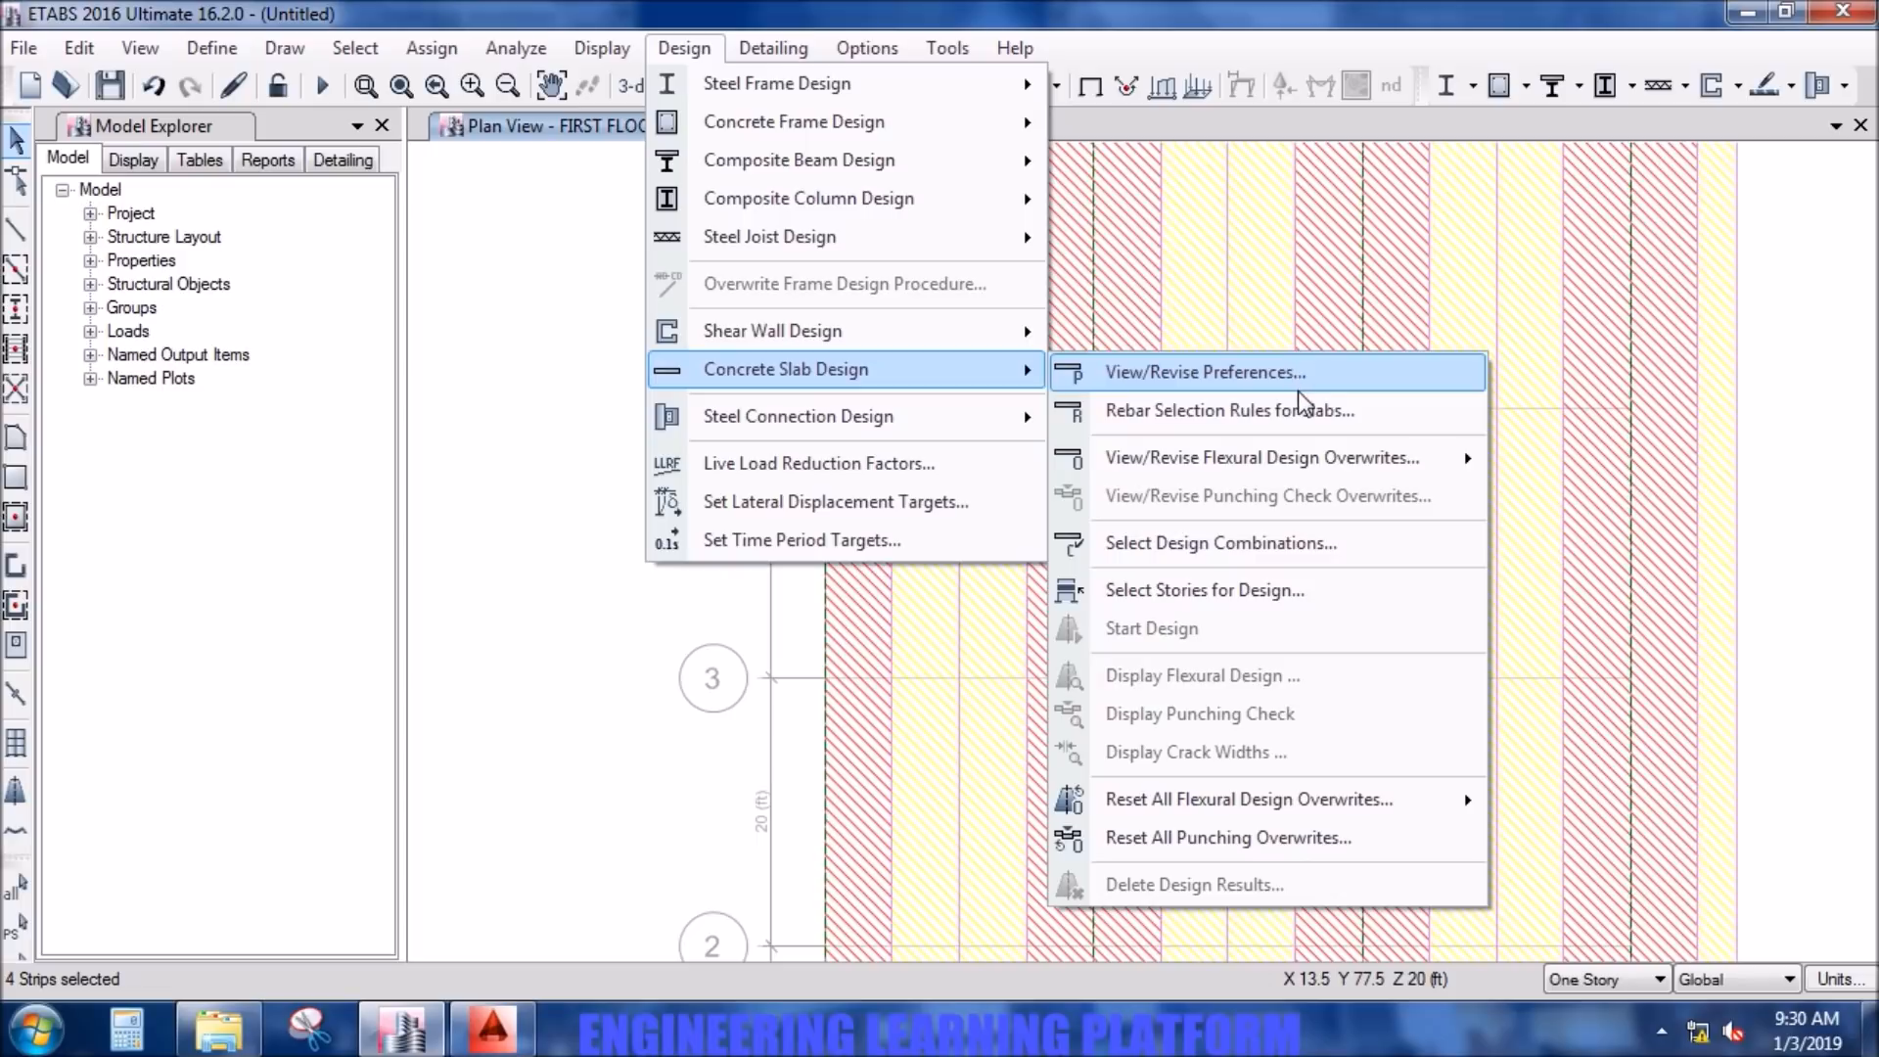
{"action": "mouse_move", "coordinate": [1430, 462]}
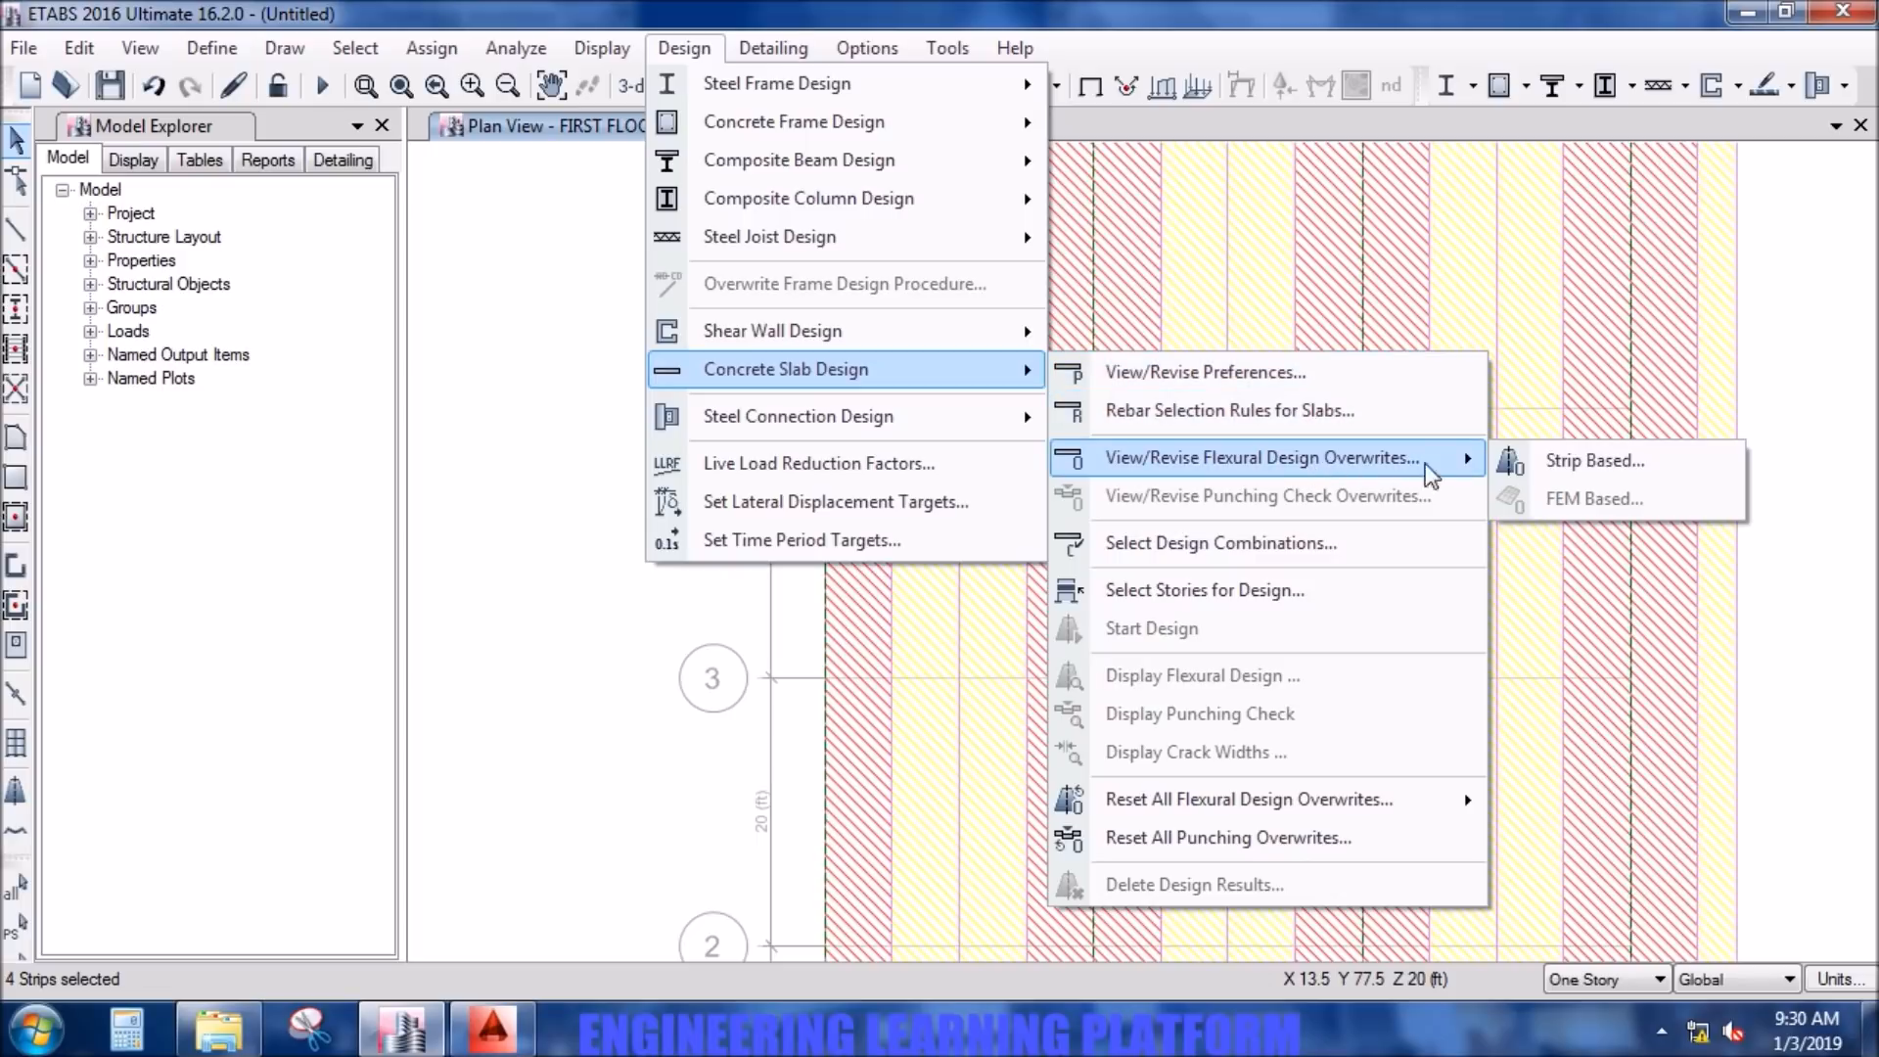
{"action": "left_click", "coordinate": [1552, 468]}
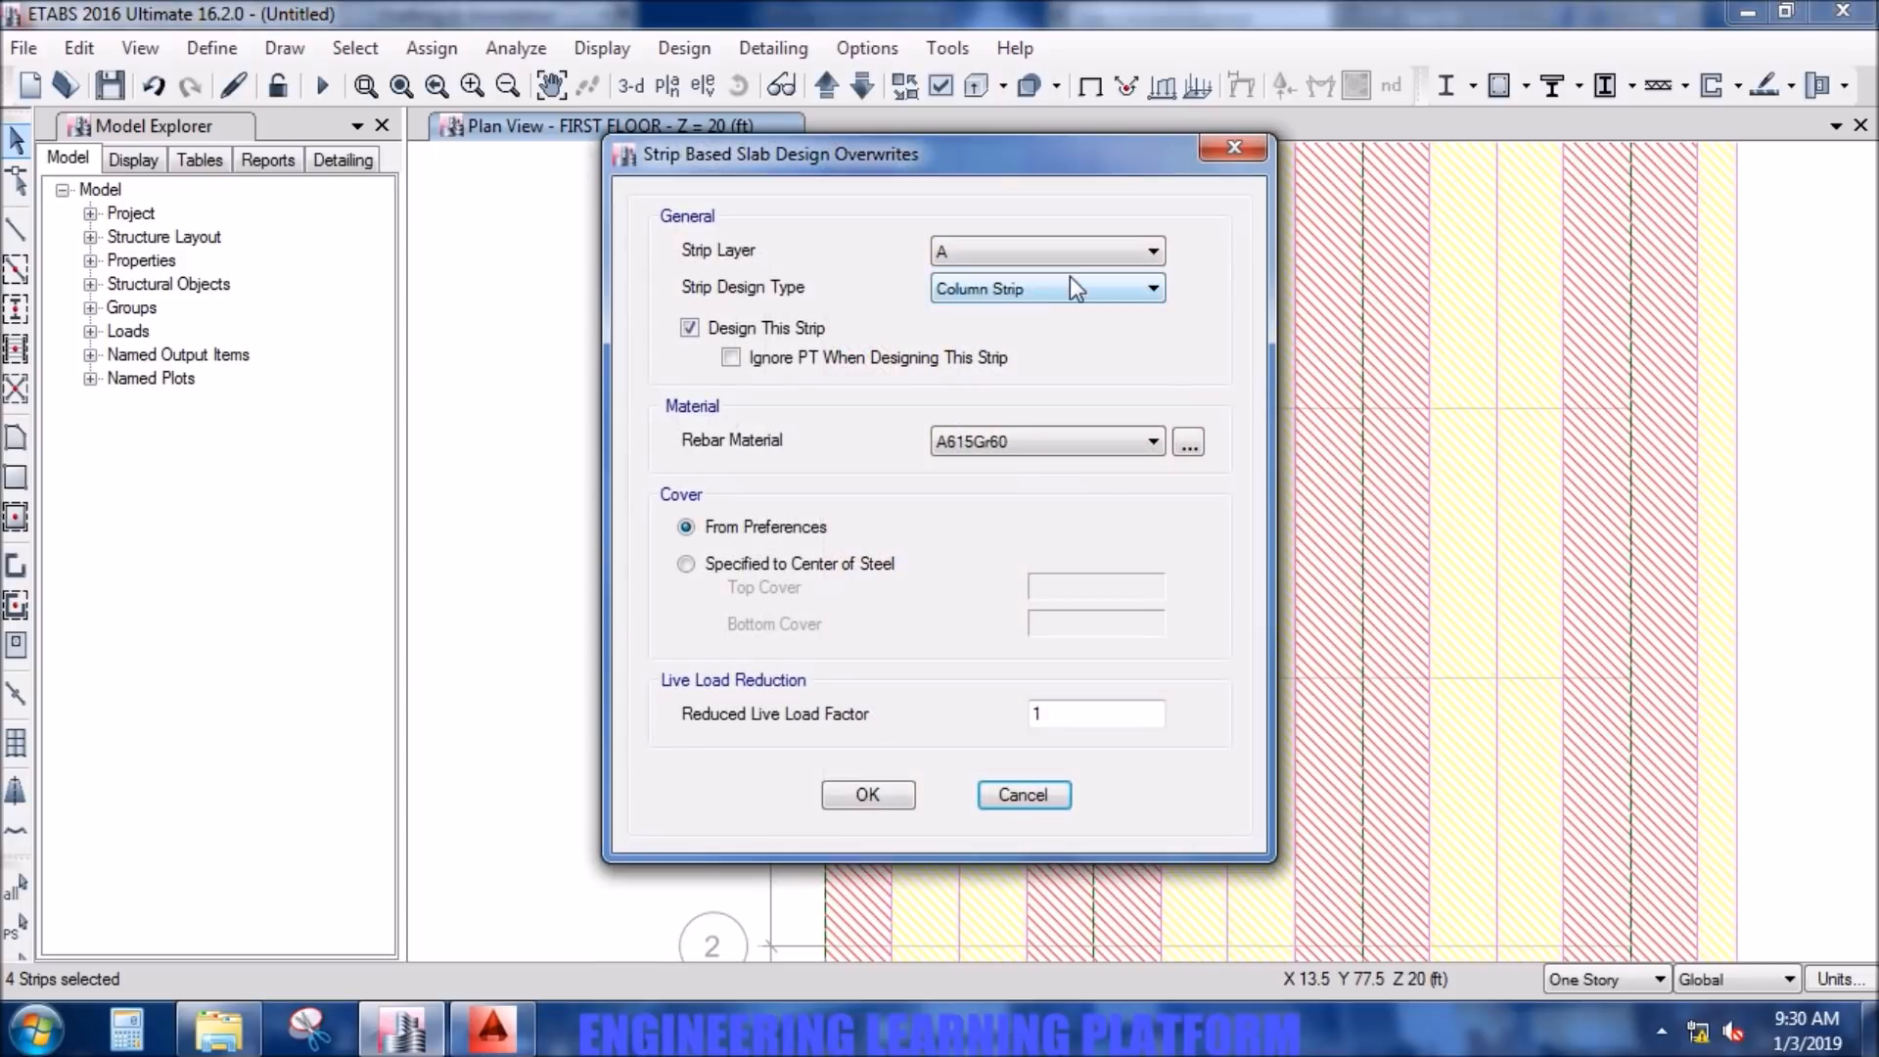
{"action": "left_click", "coordinate": [1059, 287]}
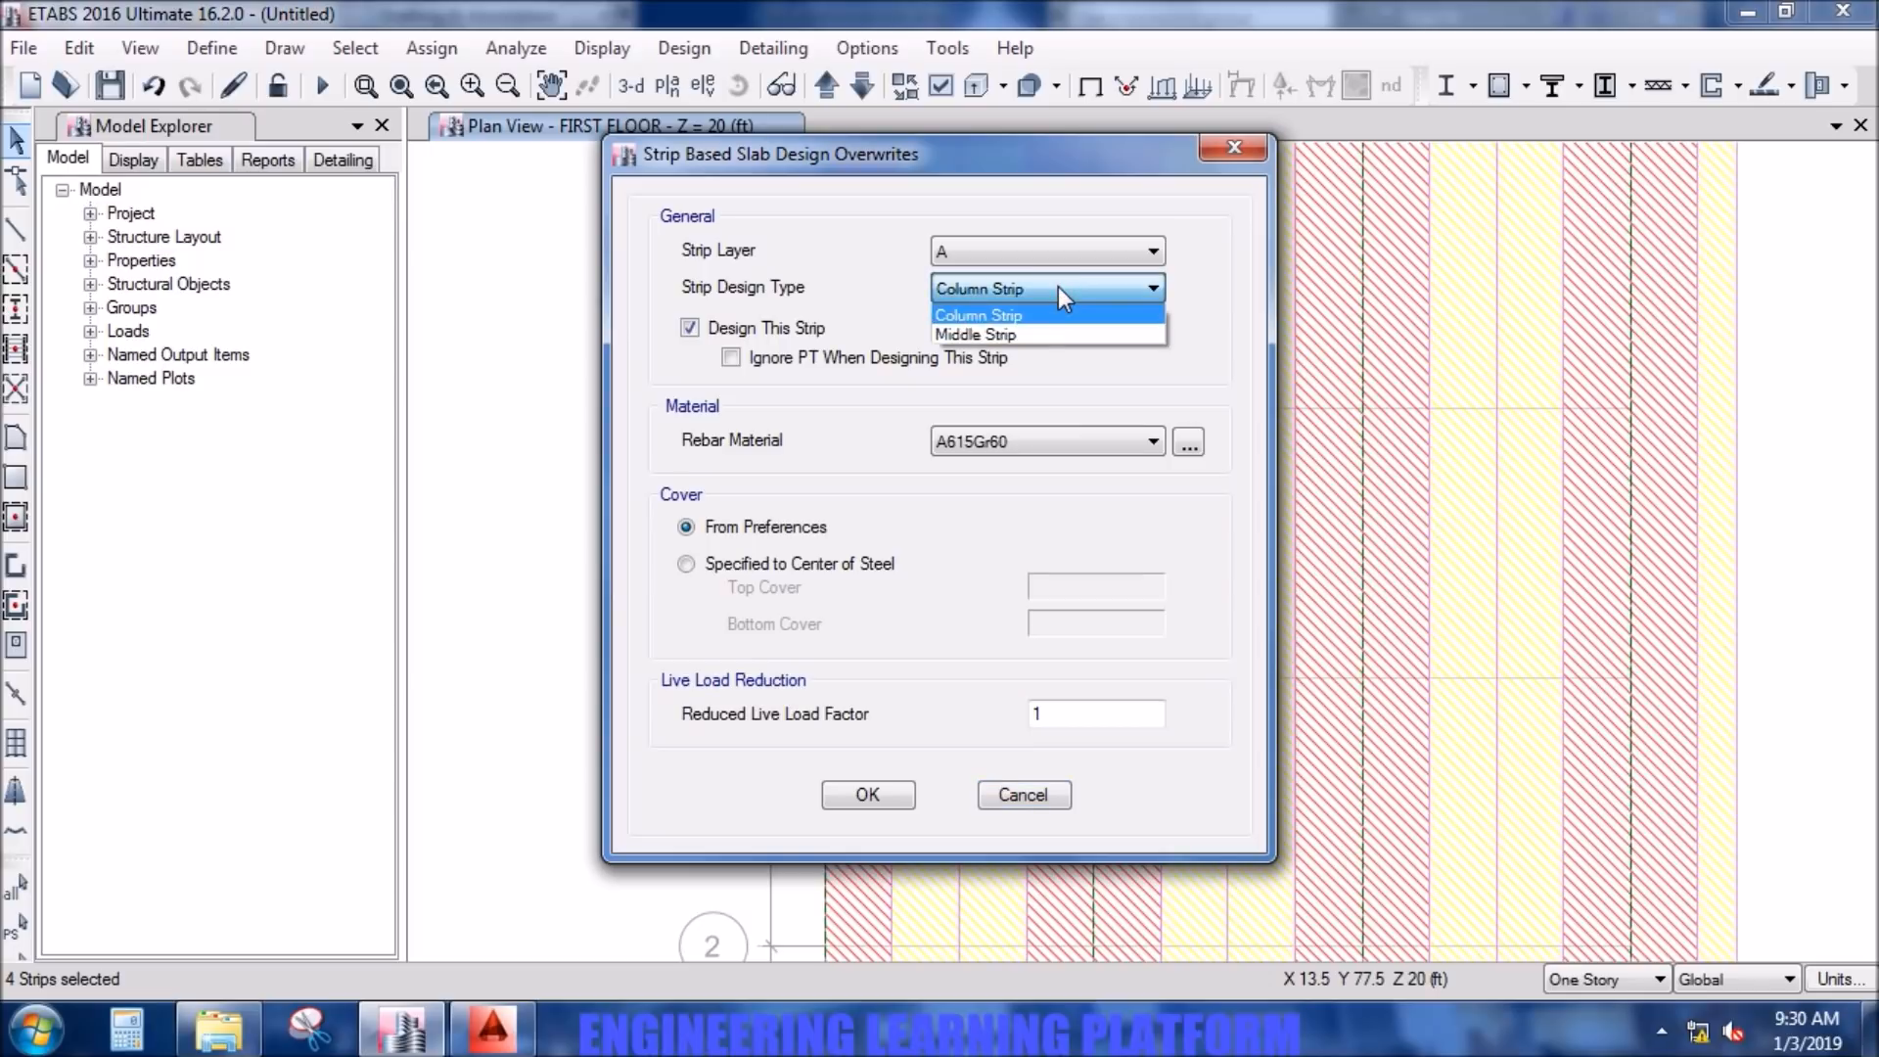
{"action": "left_click", "coordinate": [1059, 287]}
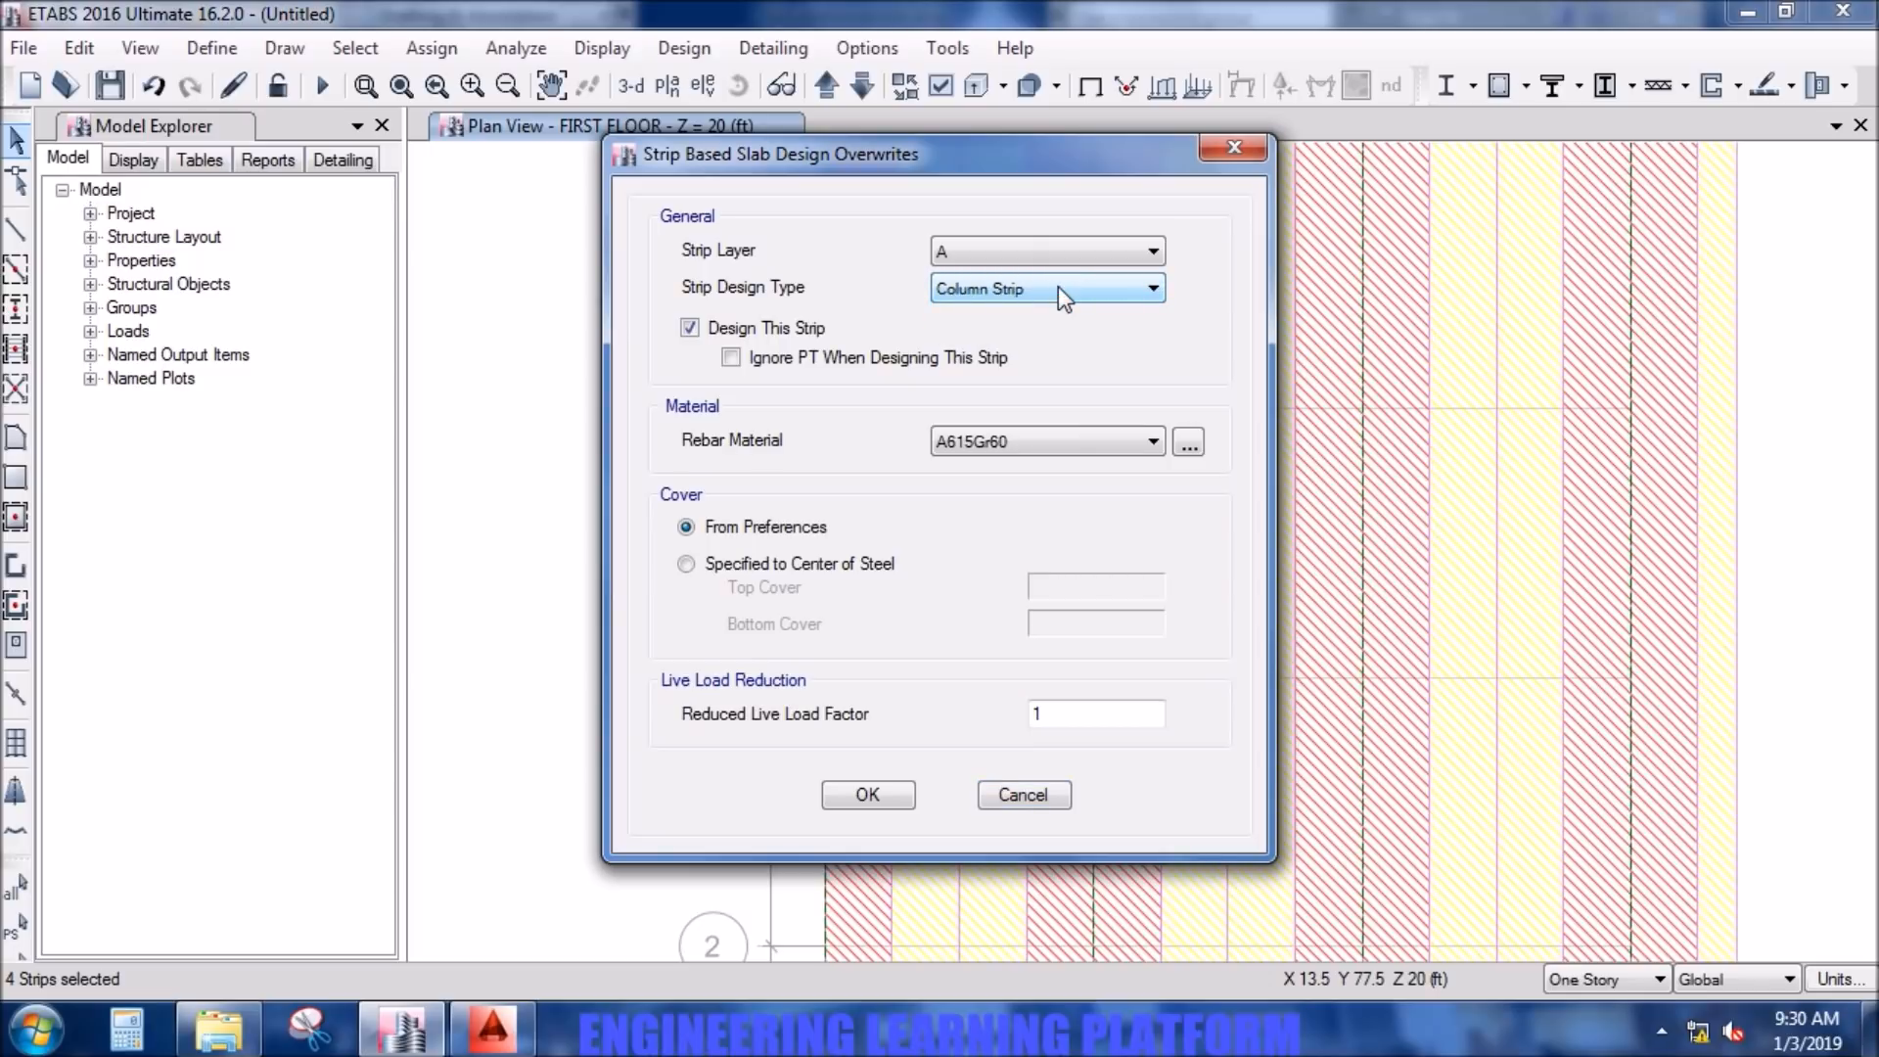
{"action": "left_click", "coordinate": [1053, 436]}
{"action": "left_click", "coordinate": [1054, 484]}
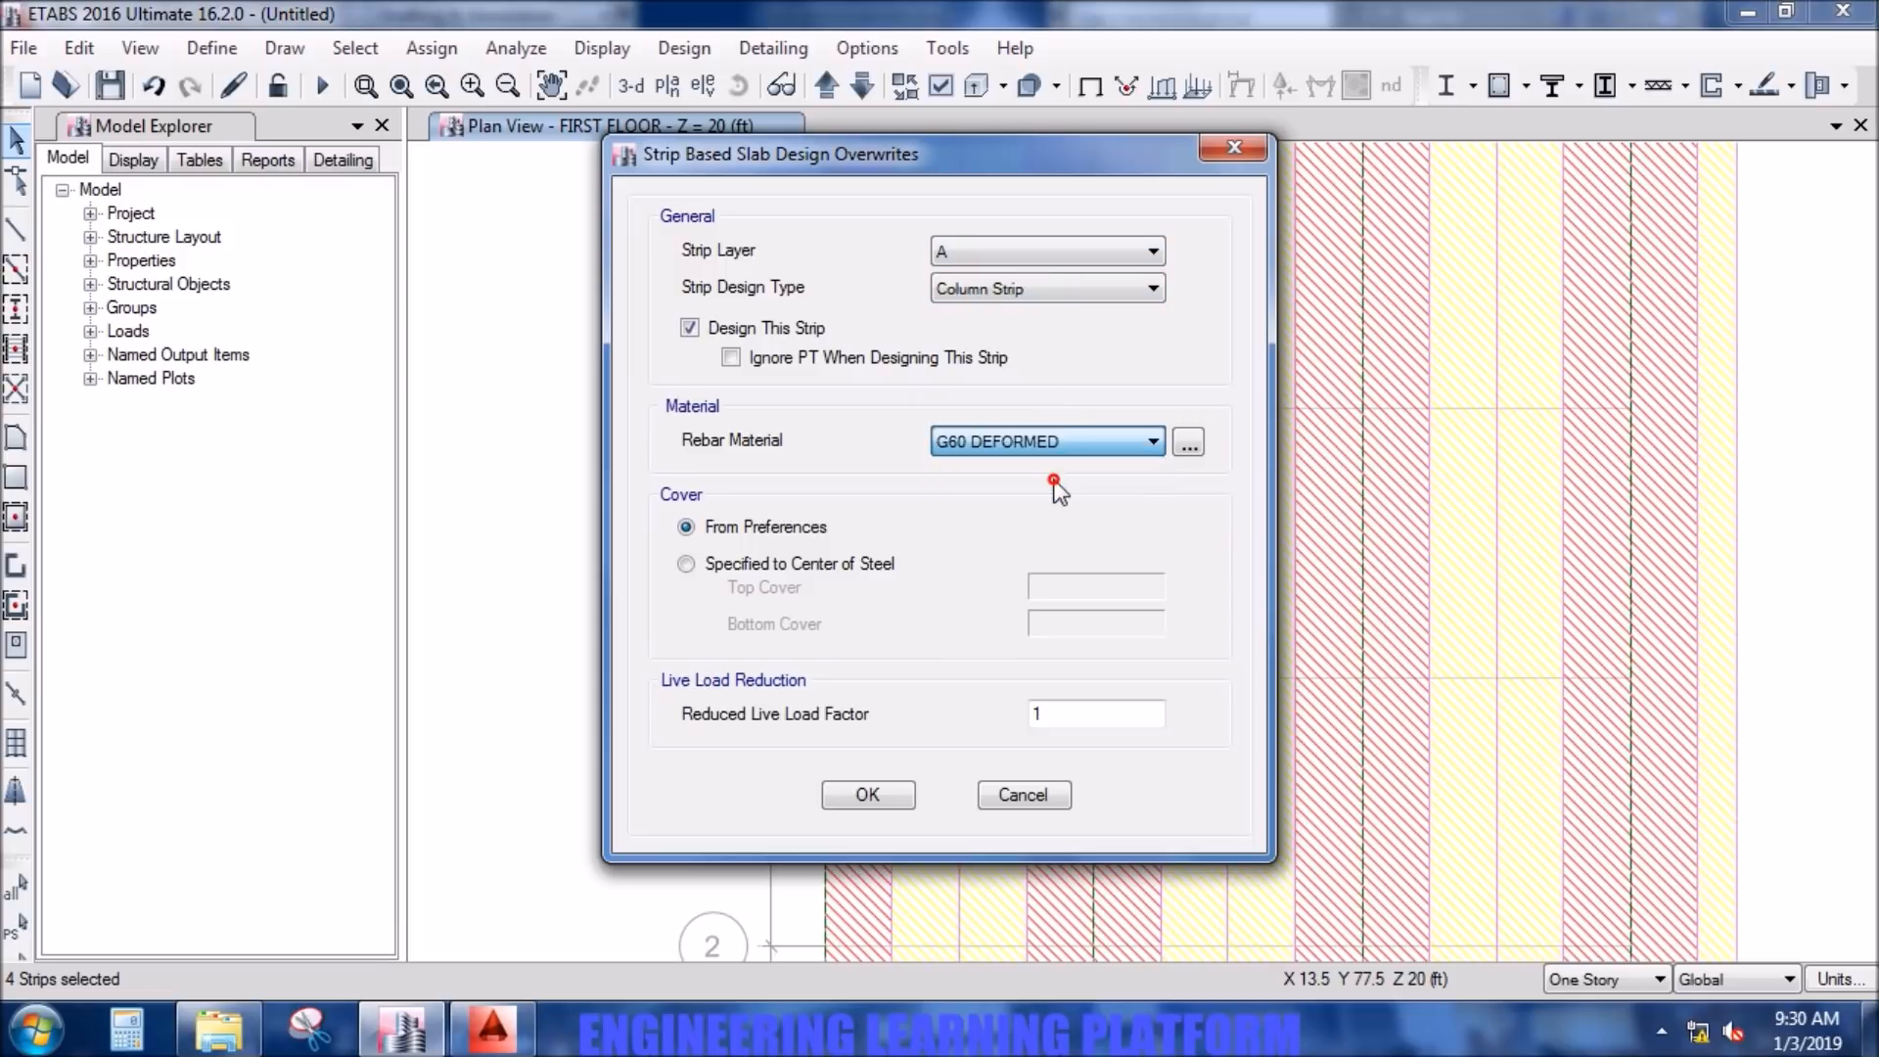
{"action": "left_click", "coordinate": [867, 795]}
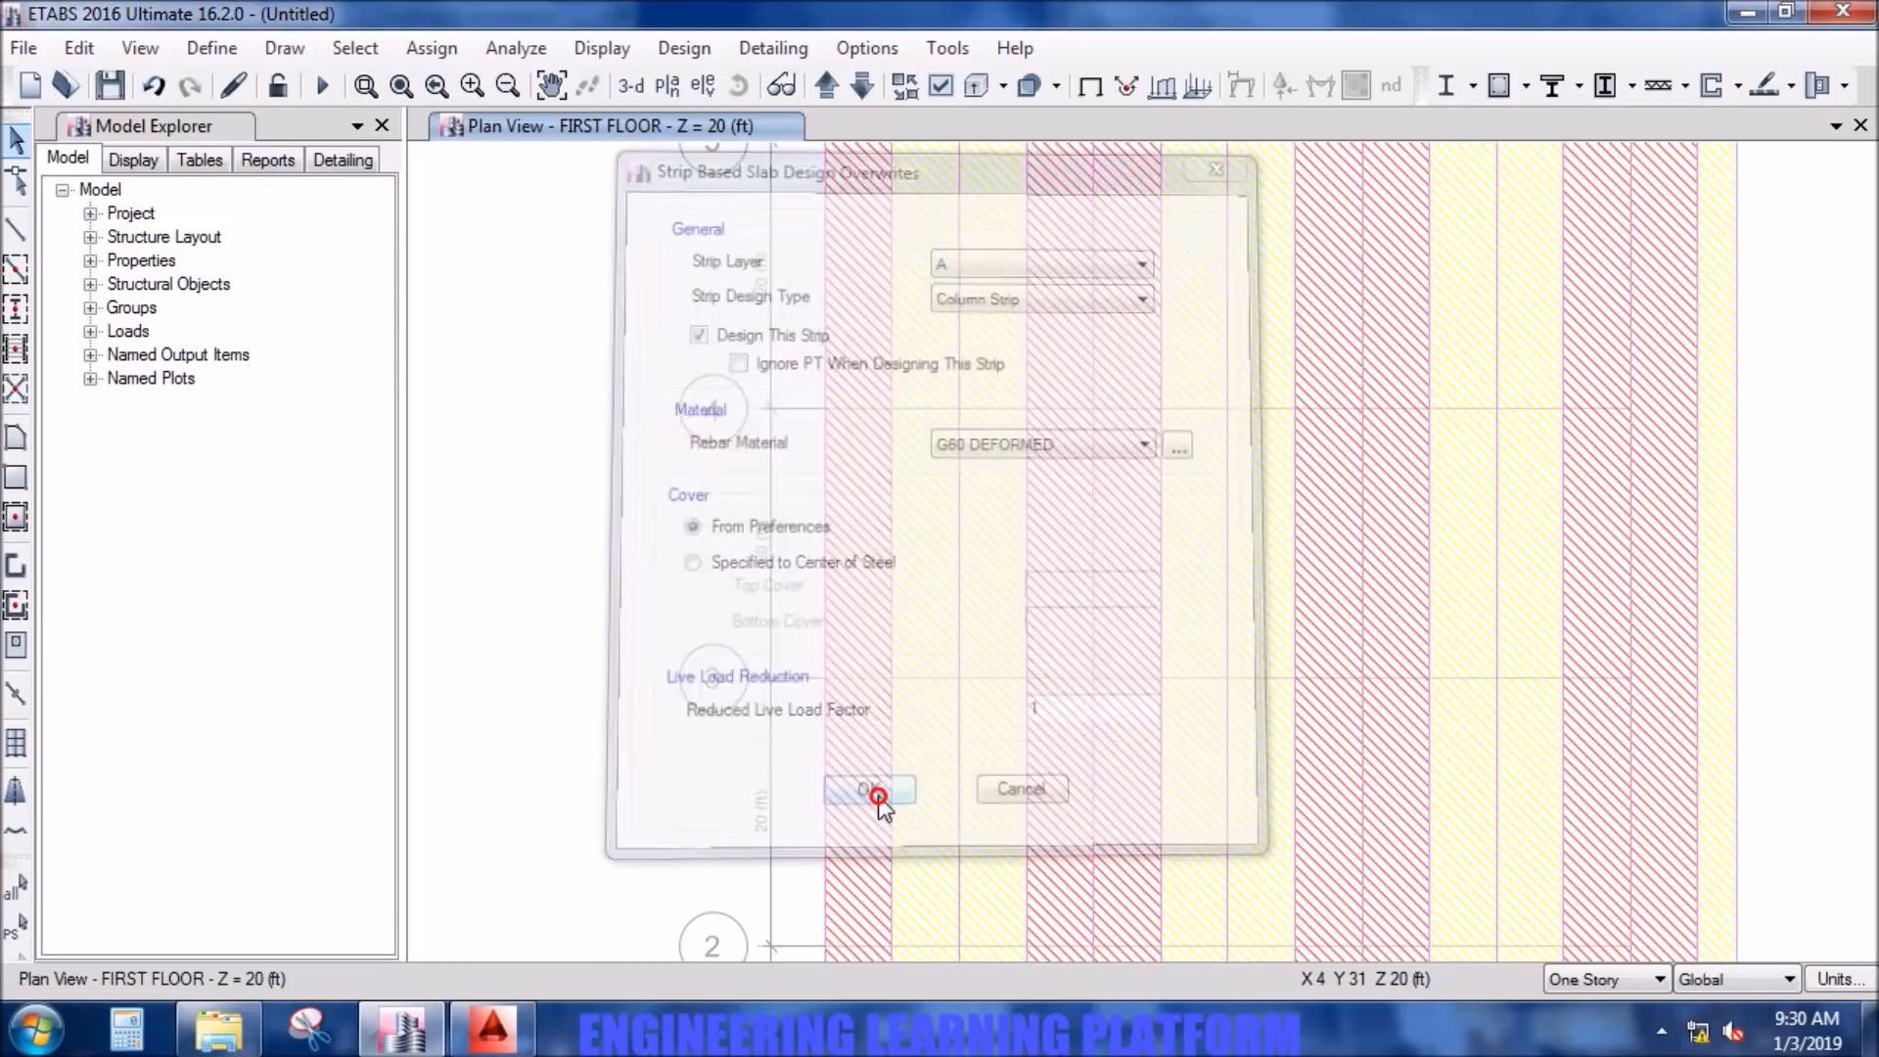
- Select the four layer A middle strips, including the narrow one at the slab edge beyond grid line D
{"action": "left_click", "coordinate": [960, 620]}
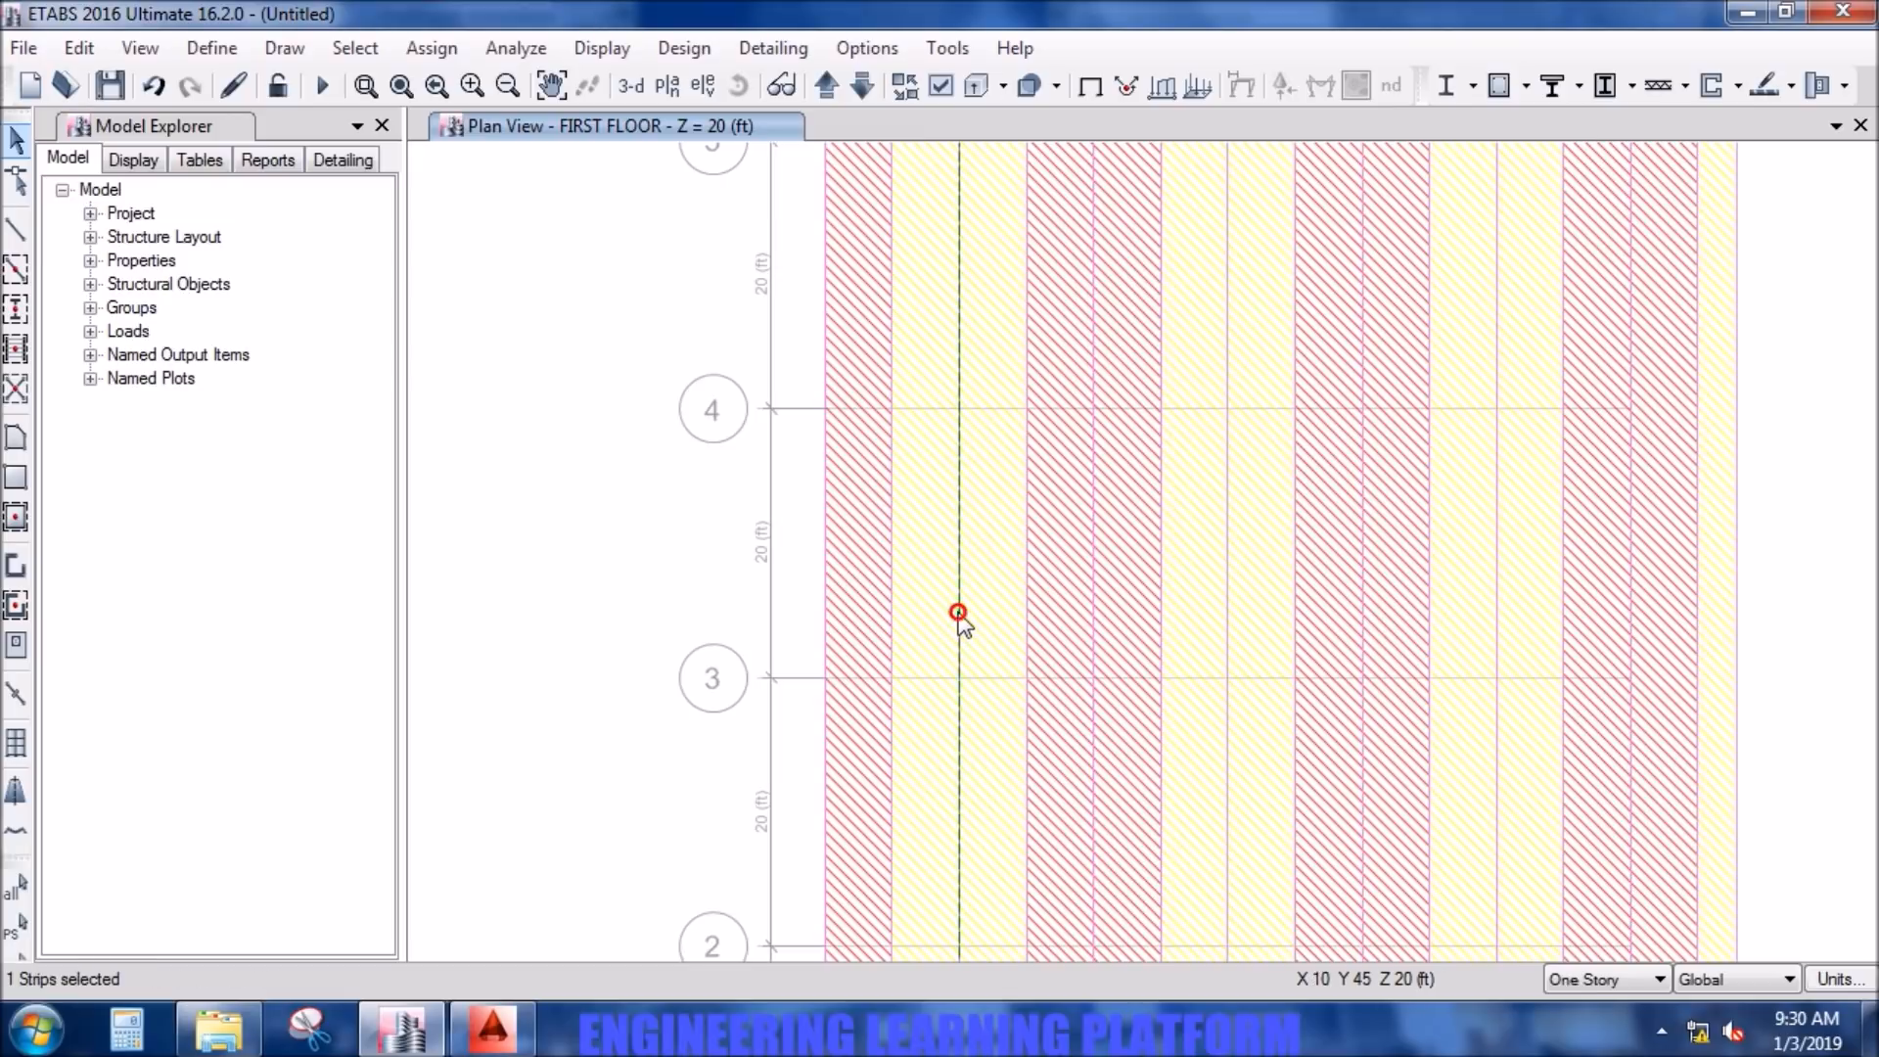
{"action": "left_click", "coordinate": [1227, 608]}
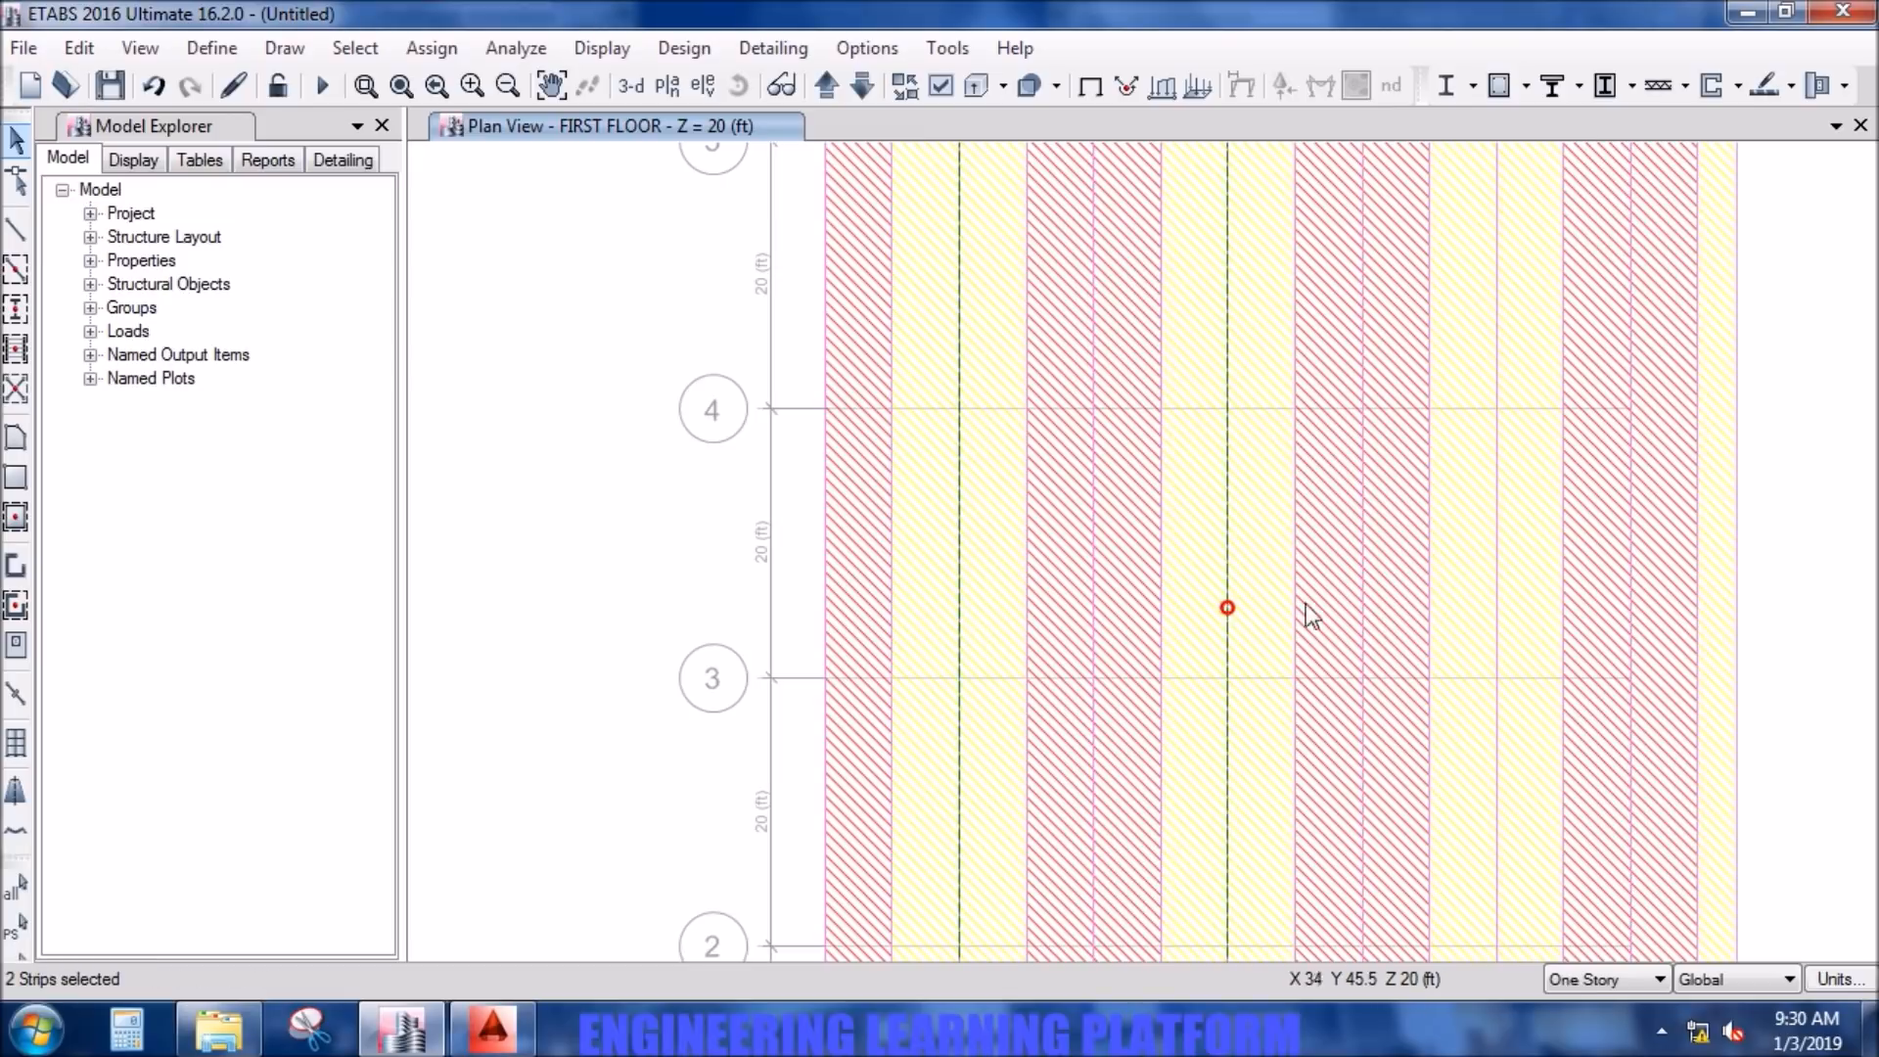
{"action": "left_click", "coordinate": [1497, 602]}
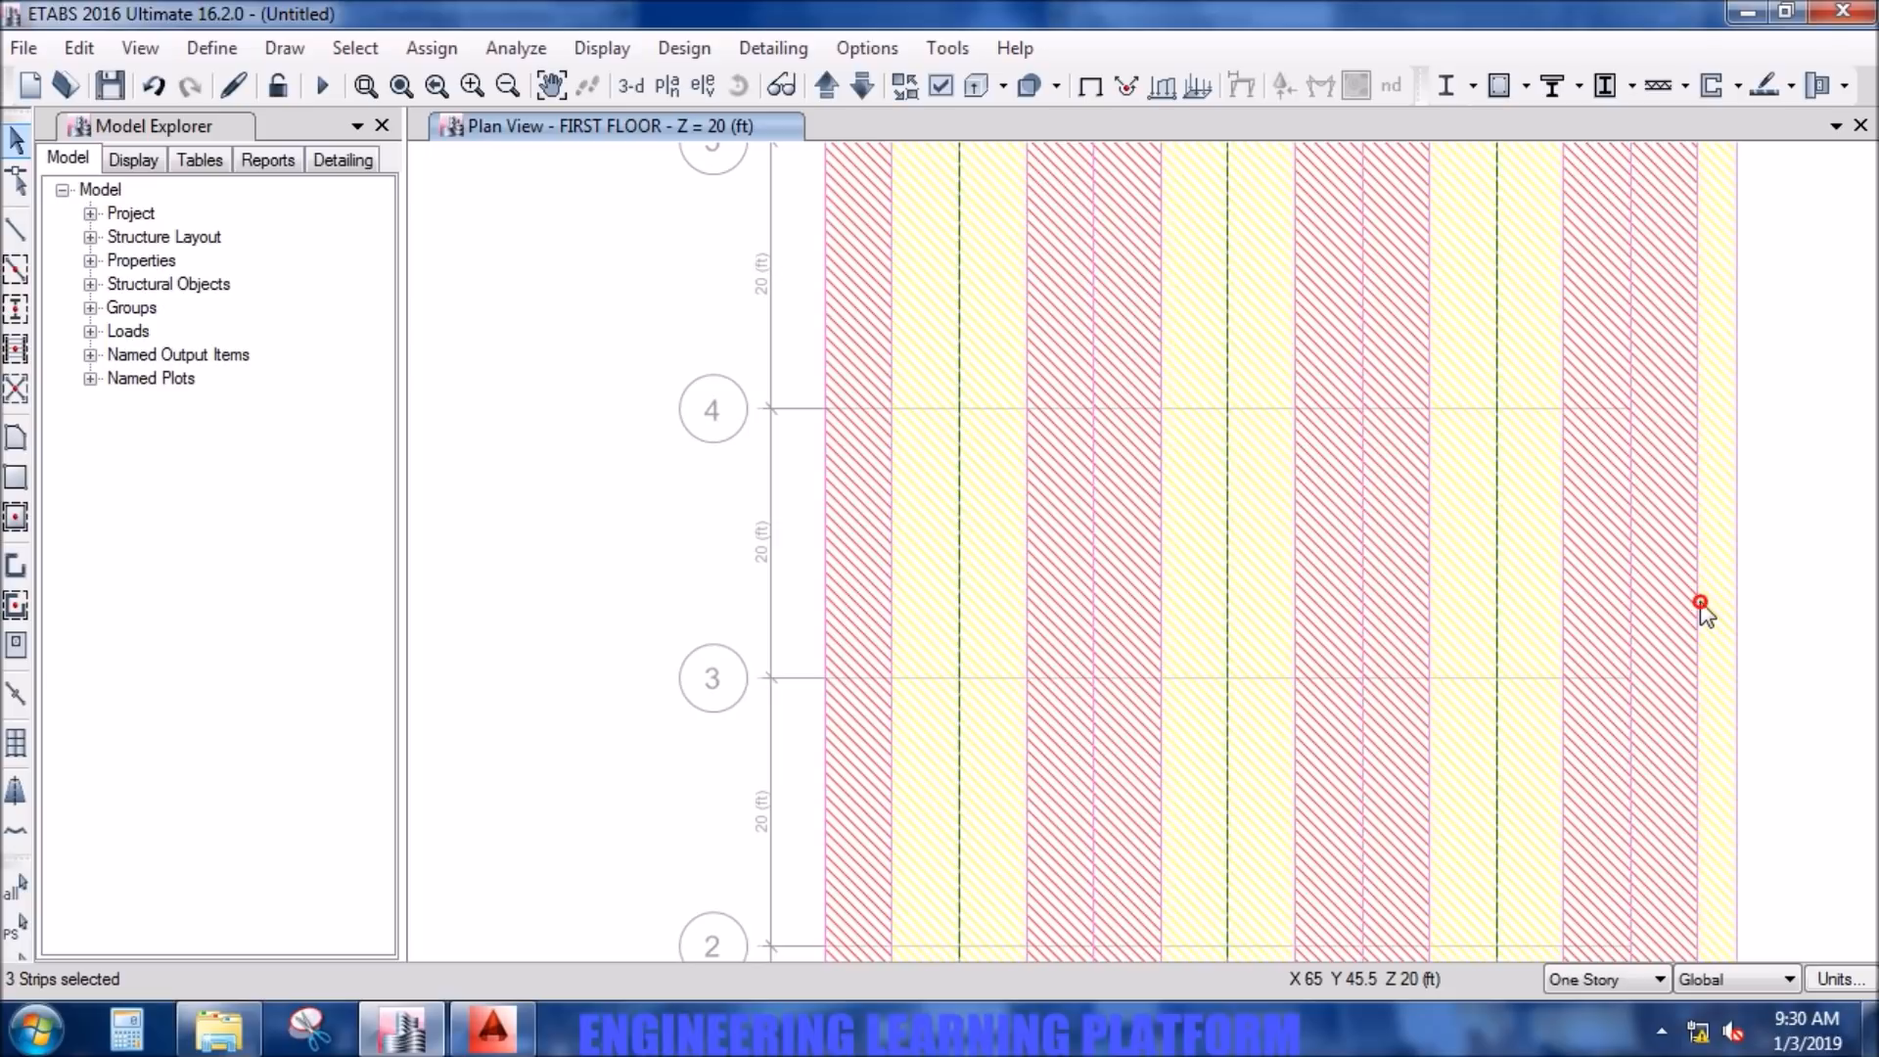
{"action": "left_click", "coordinate": [1736, 613]}
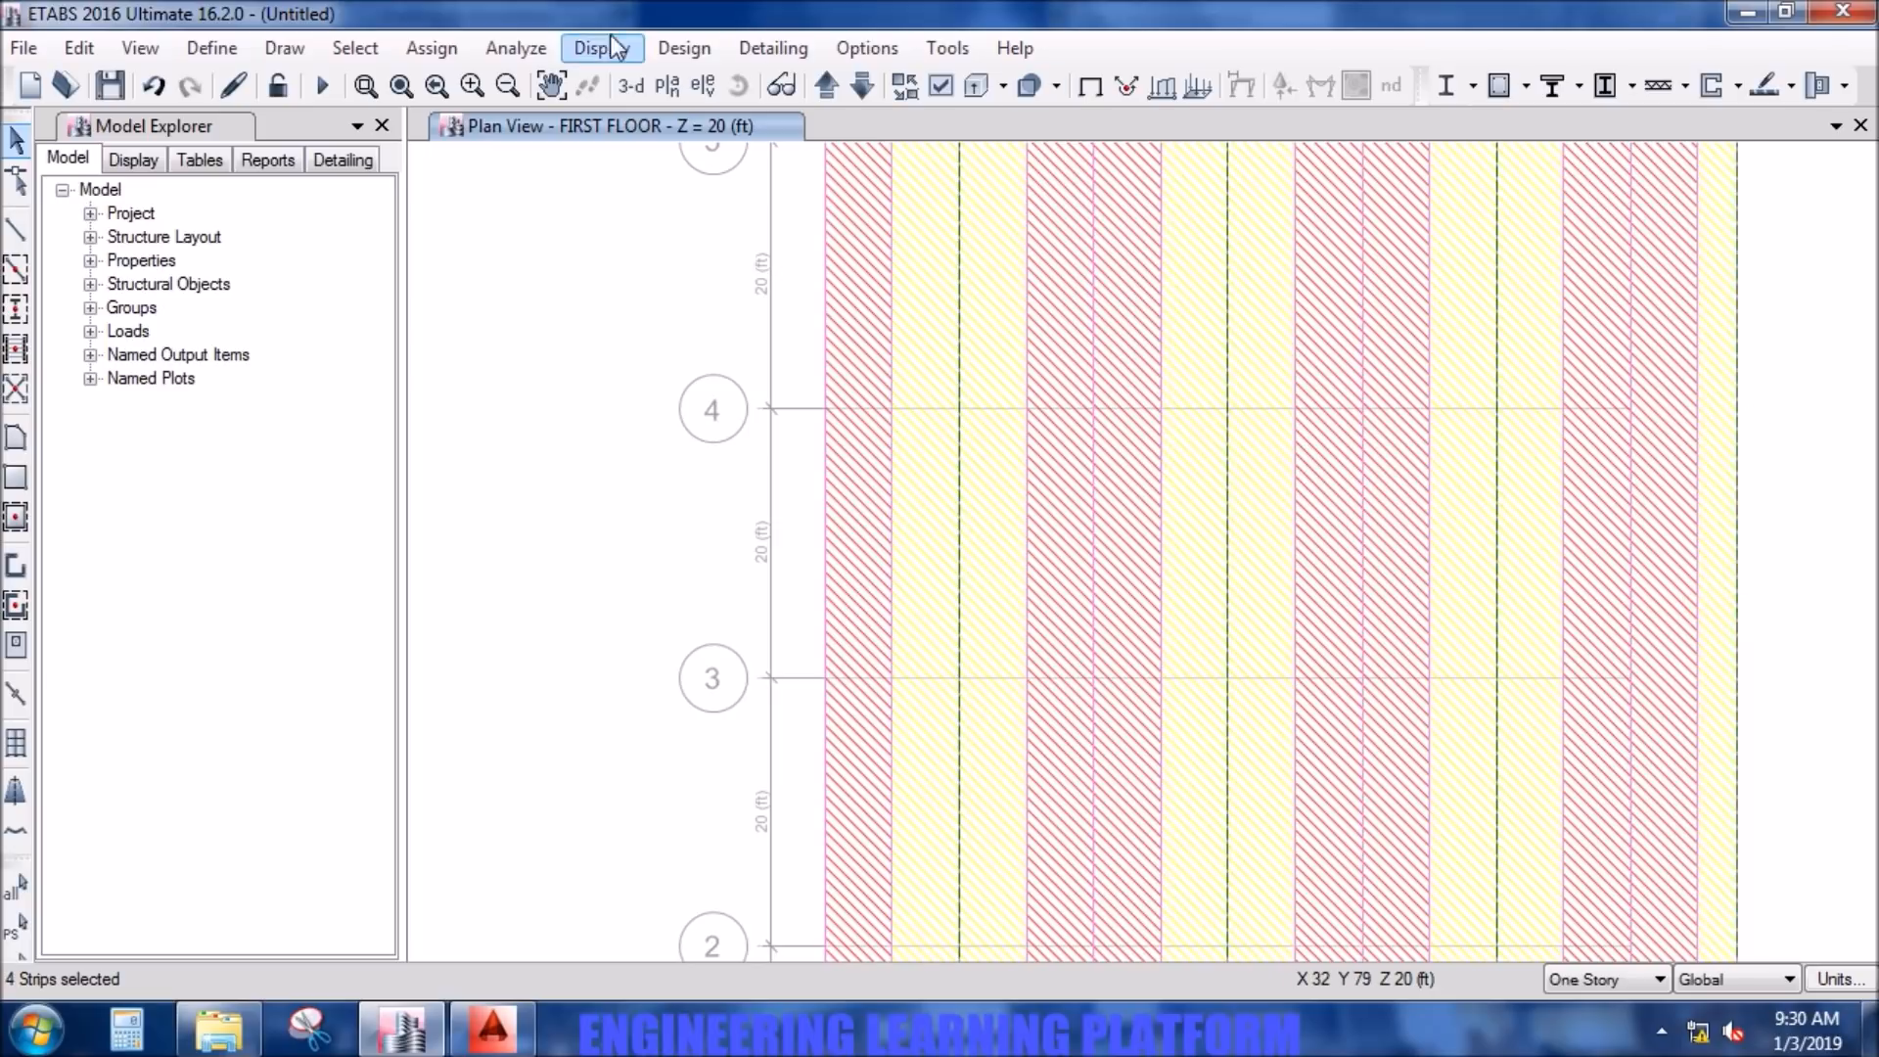
- Overwrite the strip-based flexural design of the selected layer A middle strips with G60 DEFORMED rebar material
{"action": "left_click", "coordinate": [453, 46]}
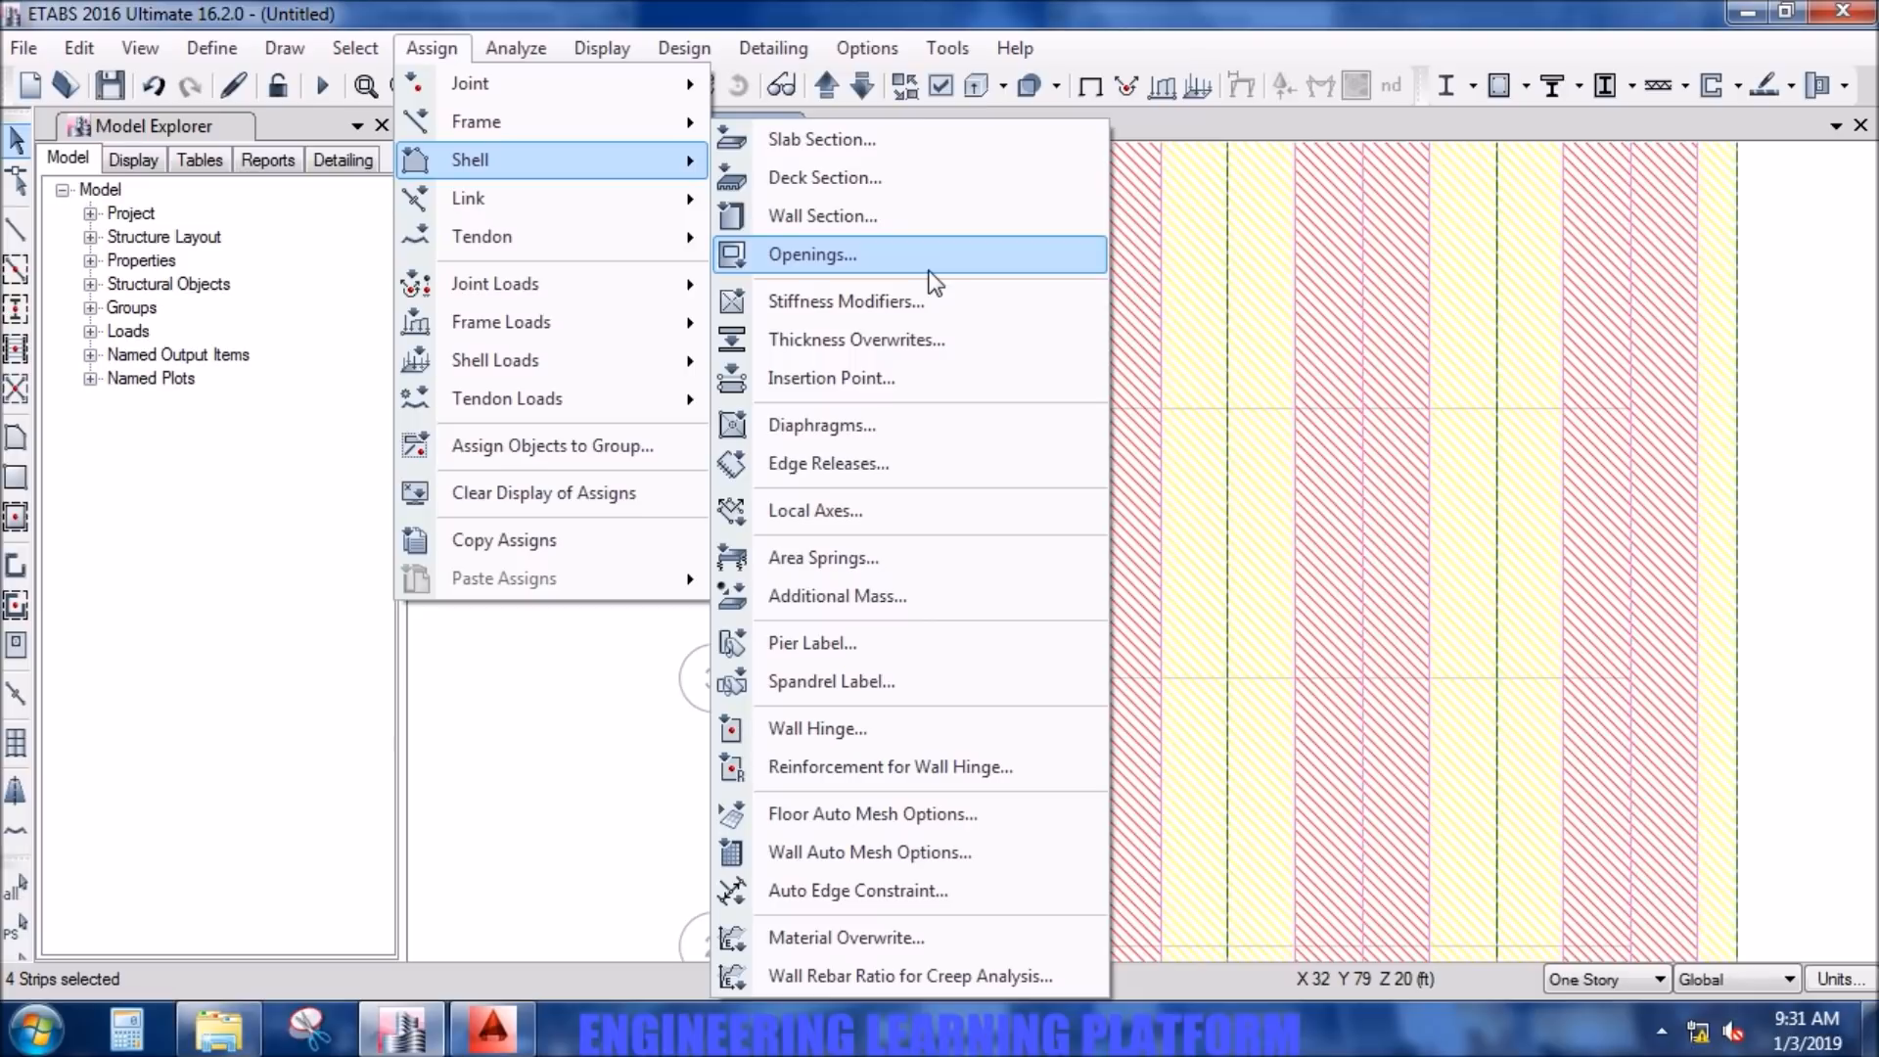
{"action": "left_click", "coordinate": [676, 57]}
{"action": "left_click", "coordinate": [675, 57]}
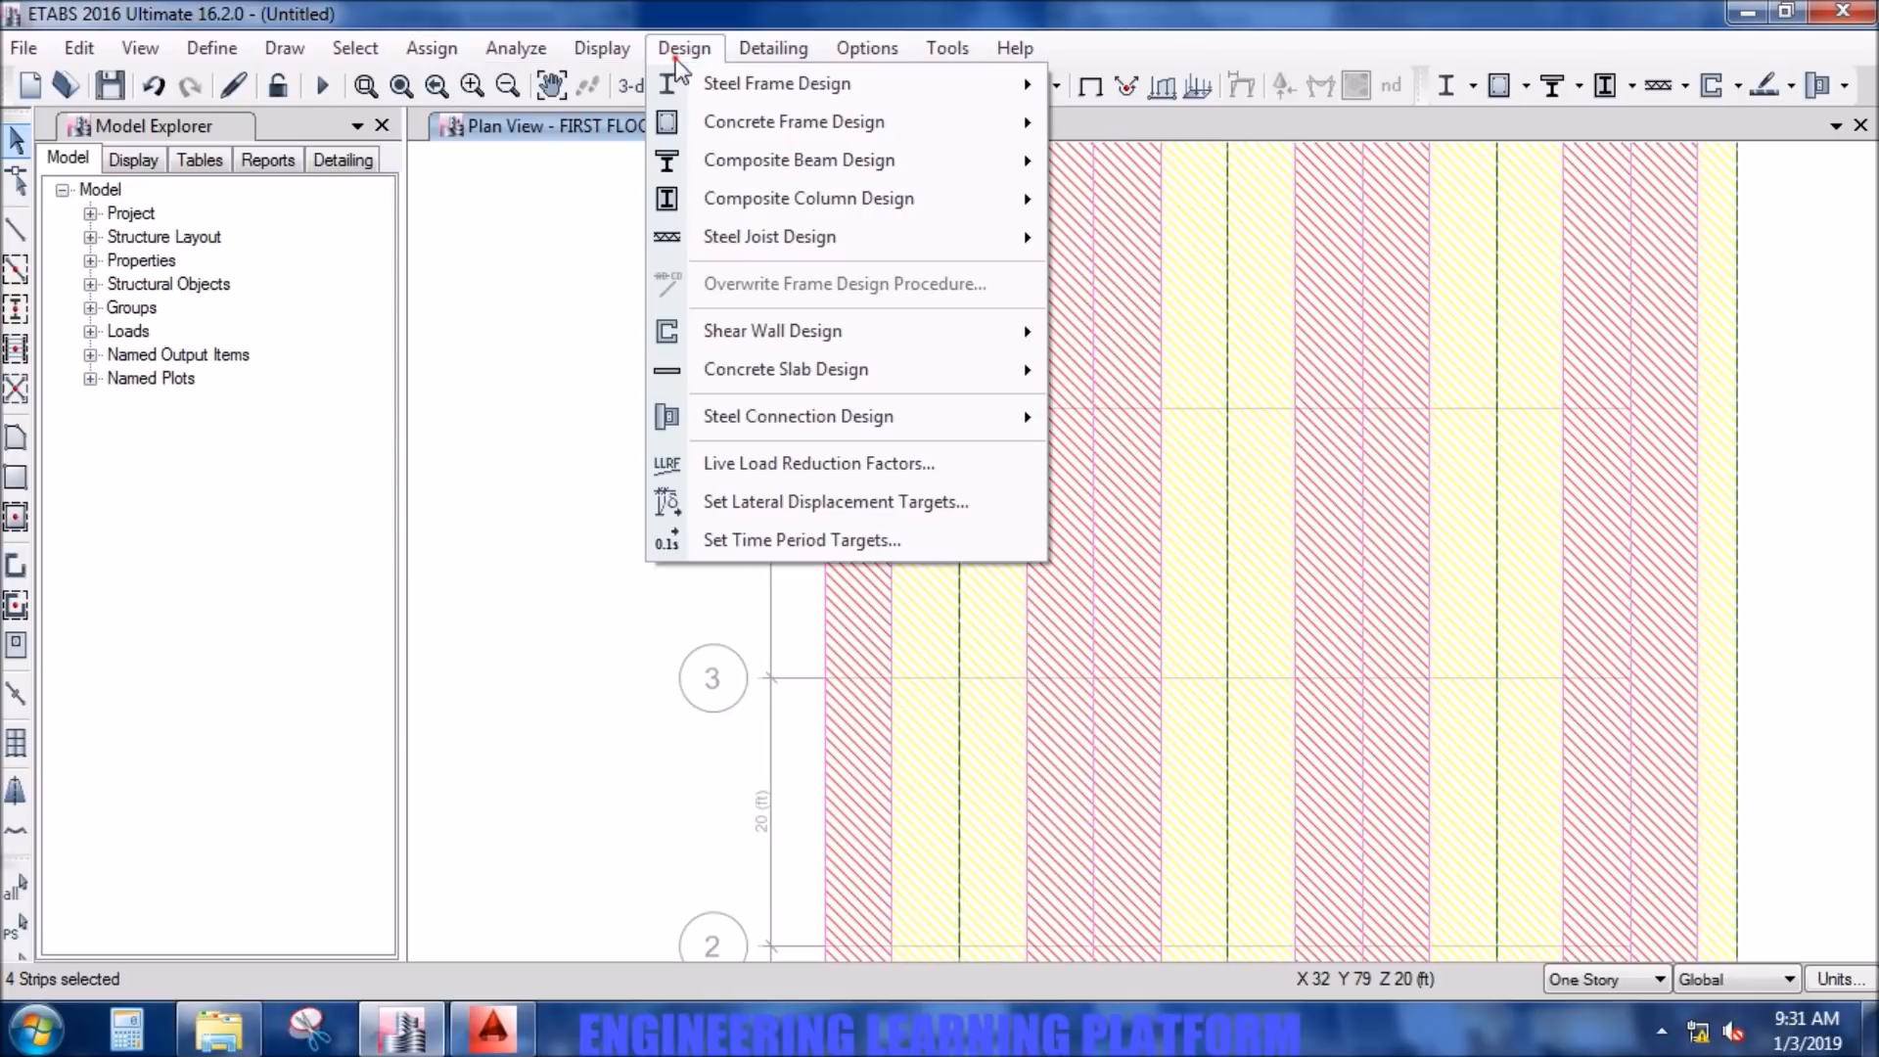
{"action": "mouse_move", "coordinate": [960, 380]}
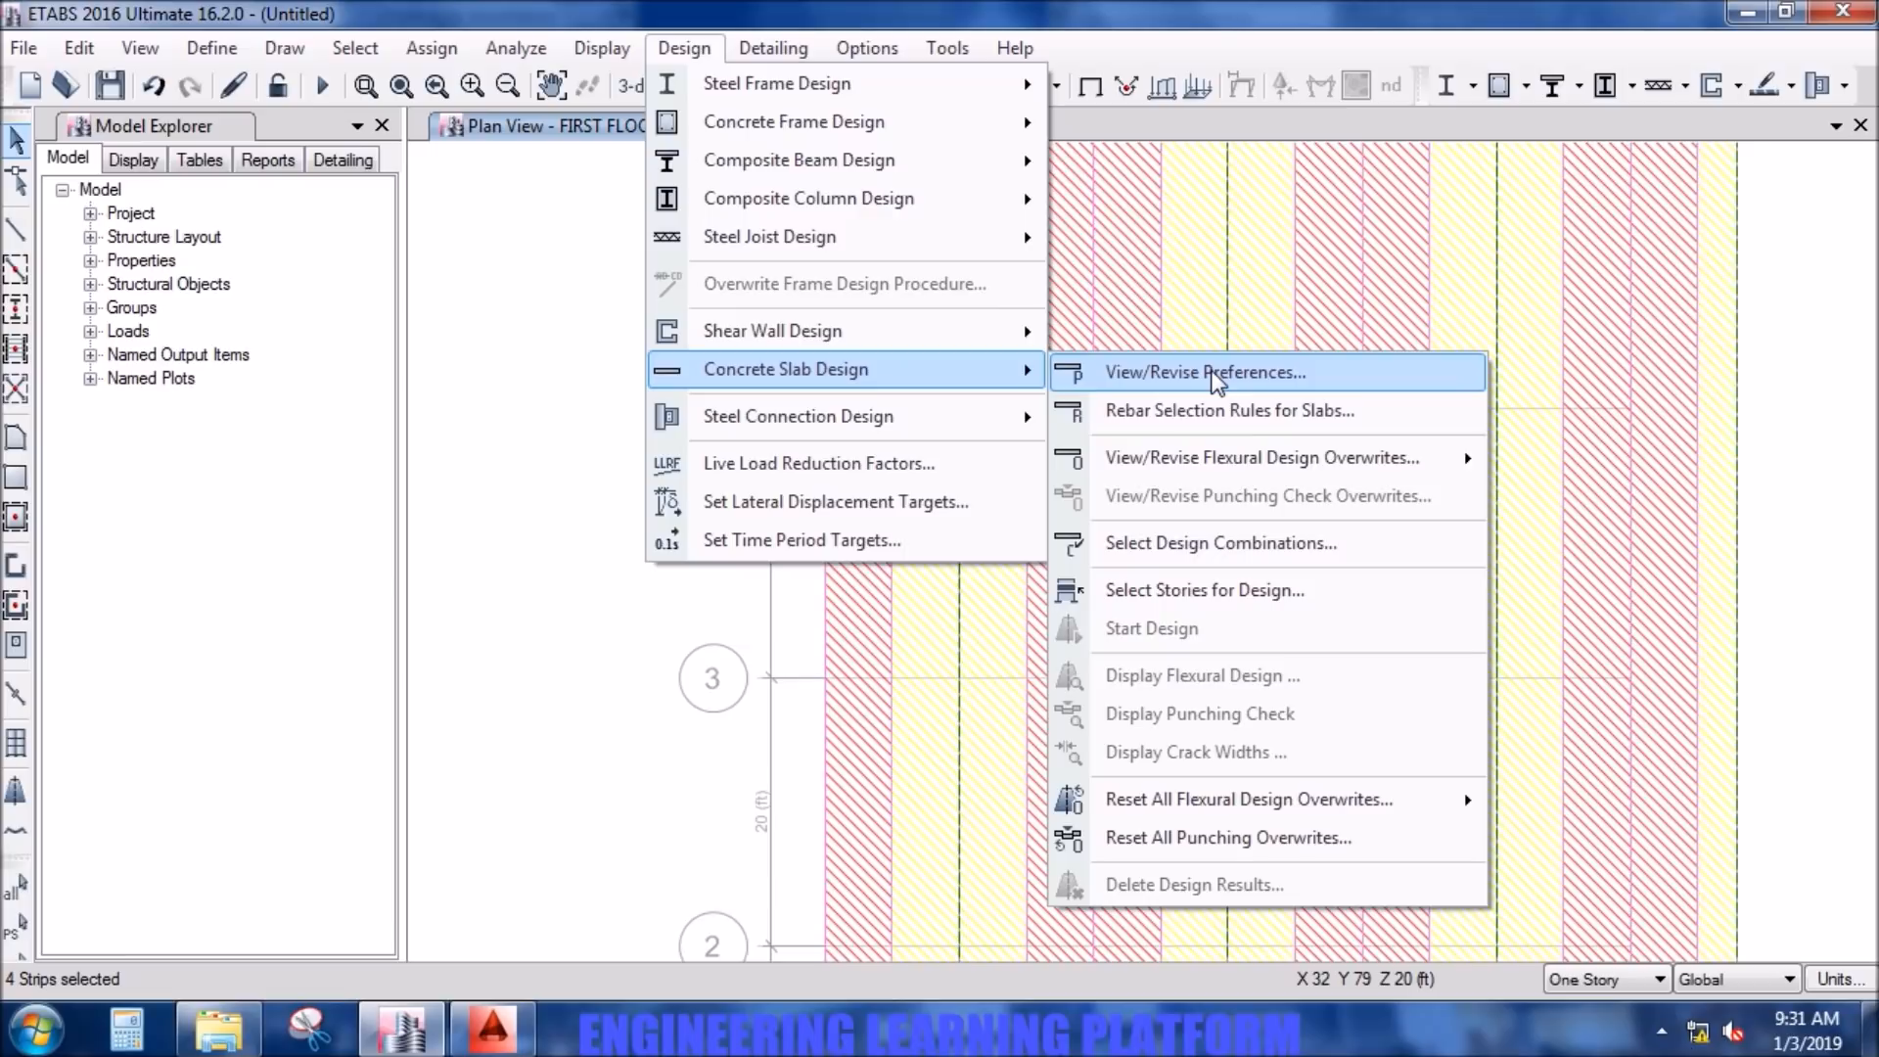
{"action": "mouse_move", "coordinate": [1253, 458]}
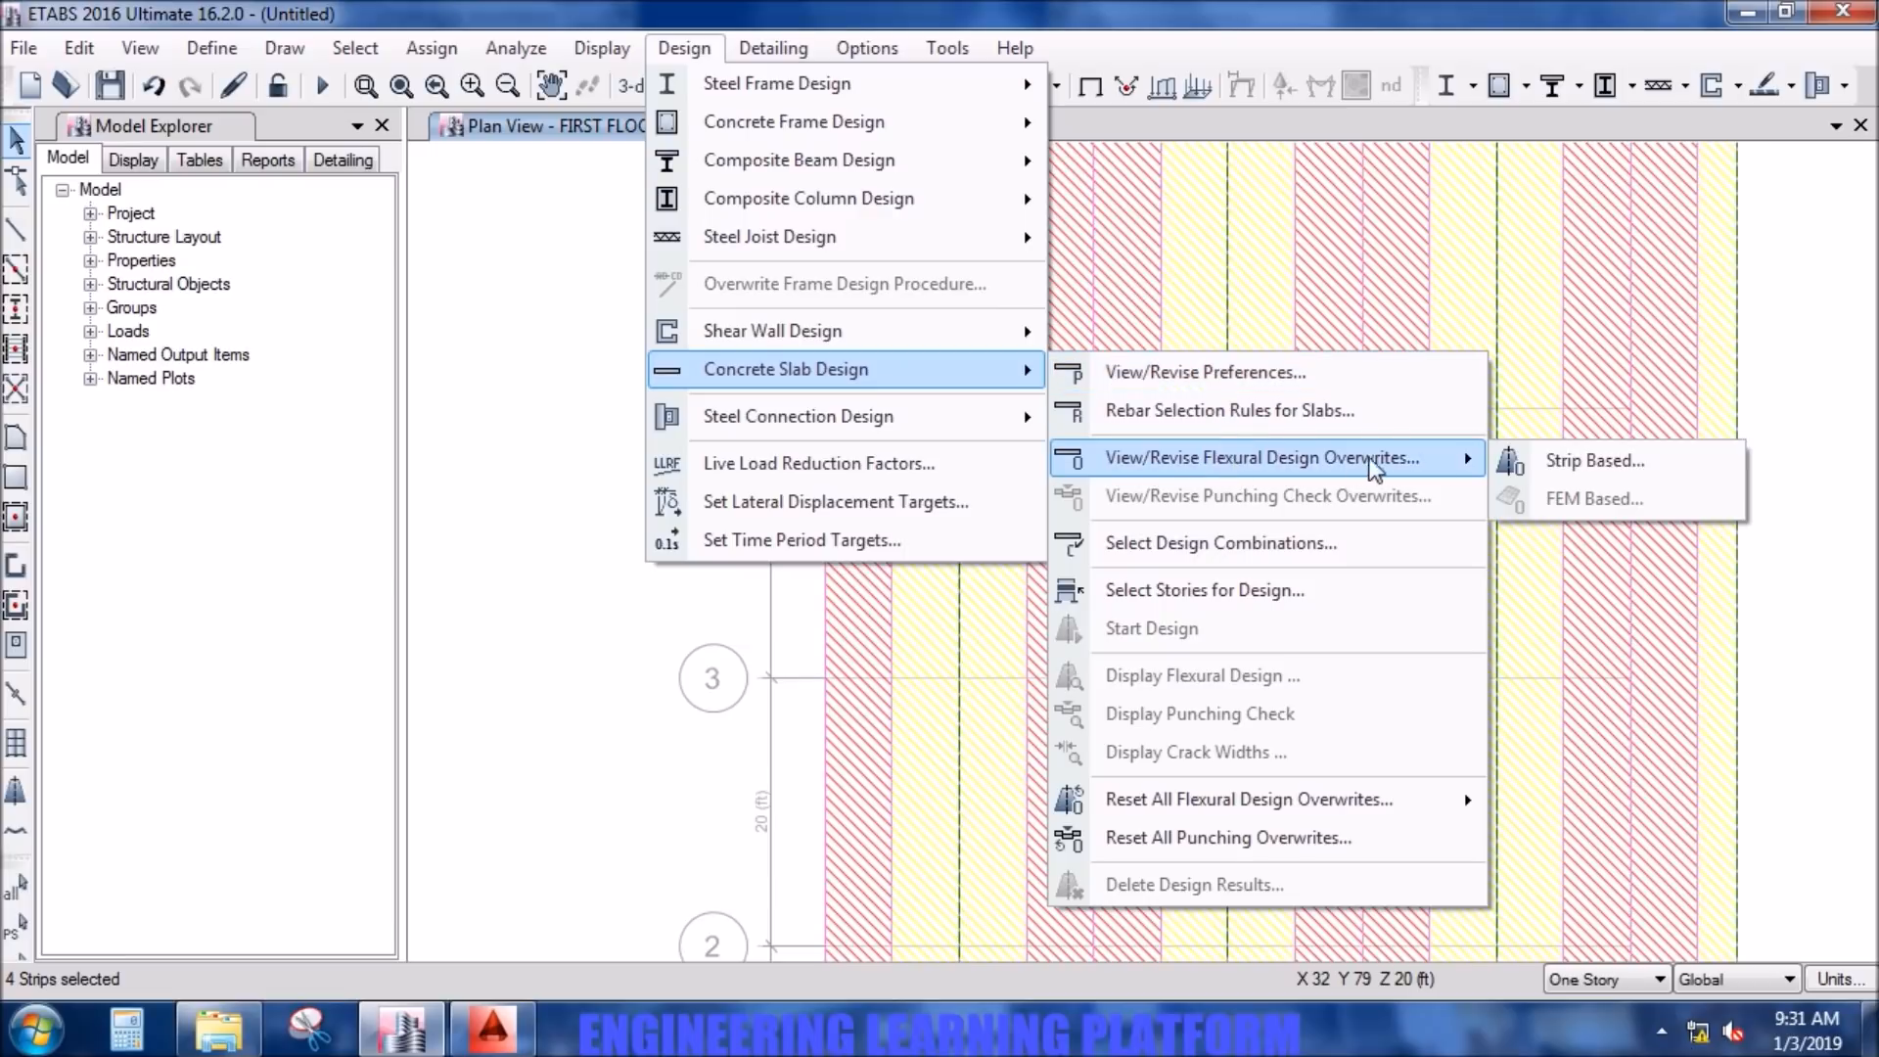
{"action": "left_click", "coordinate": [1548, 456]}
{"action": "left_click", "coordinate": [1049, 435]}
{"action": "left_click", "coordinate": [1050, 486]}
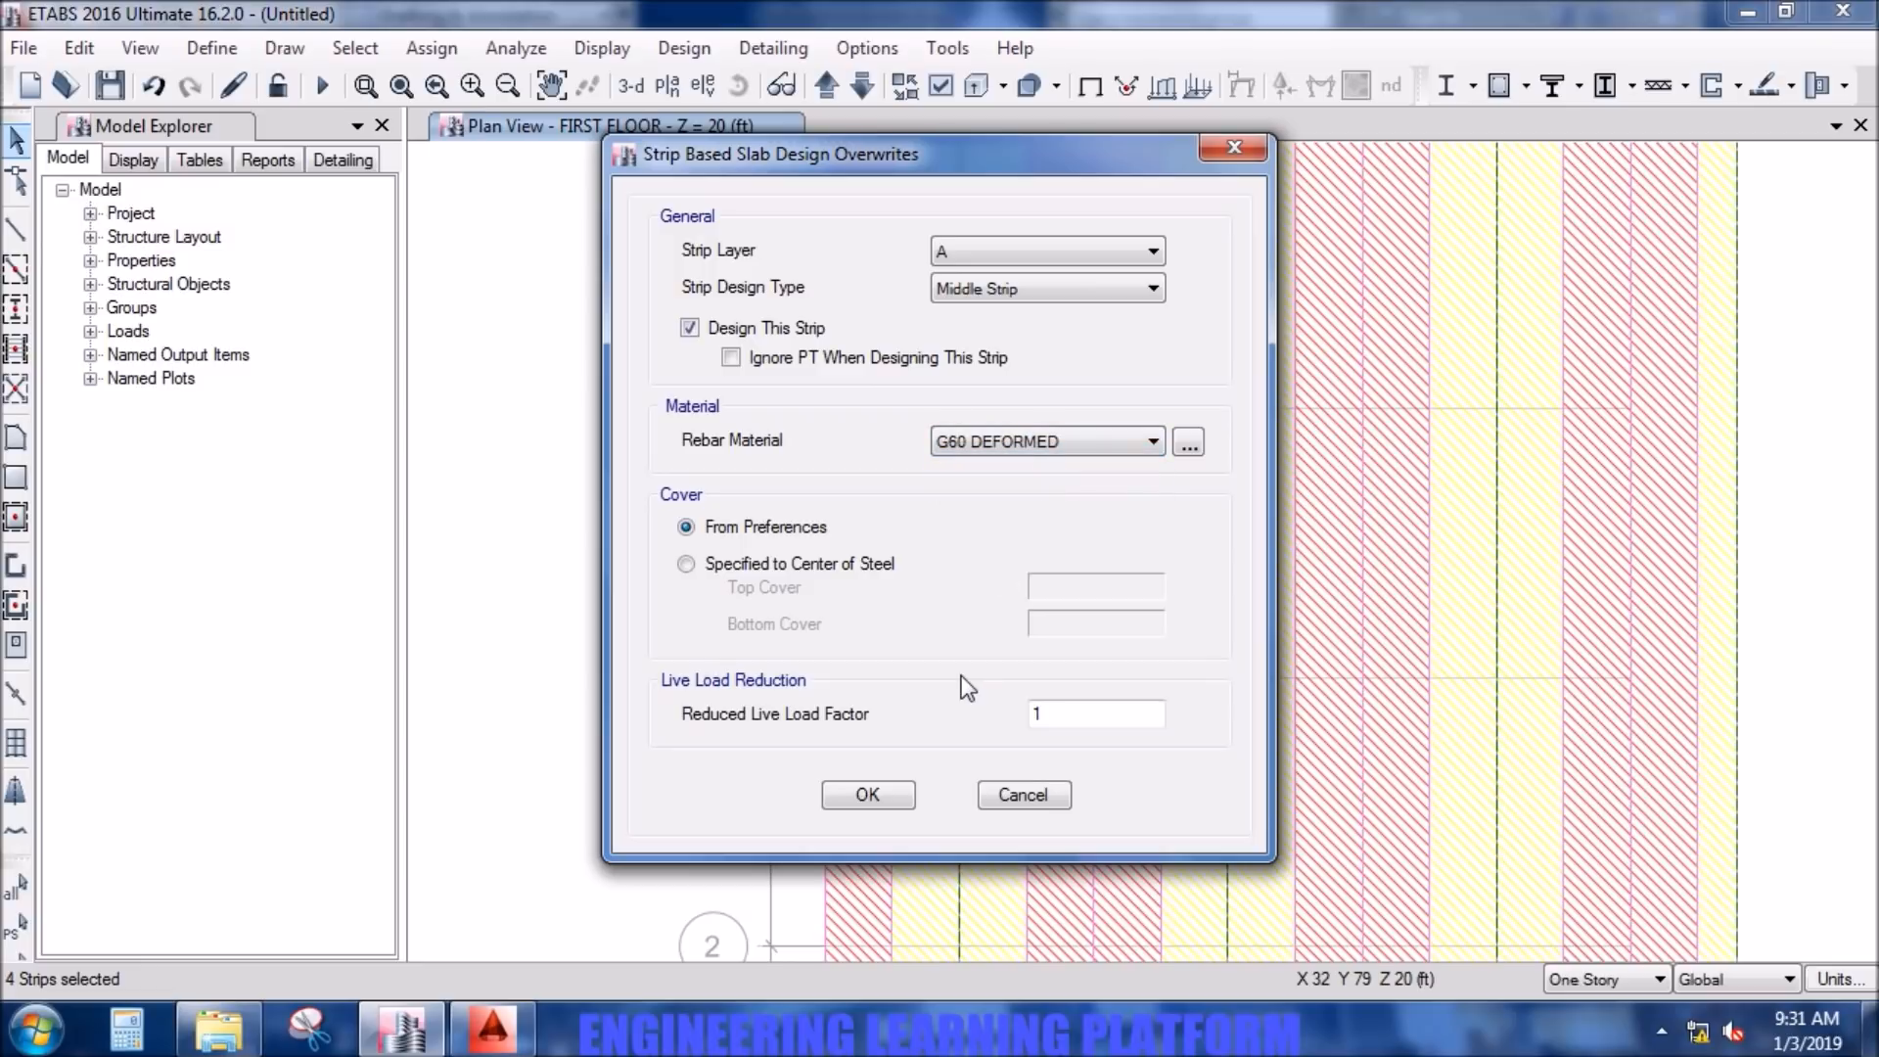
{"action": "left_click", "coordinate": [867, 794]}
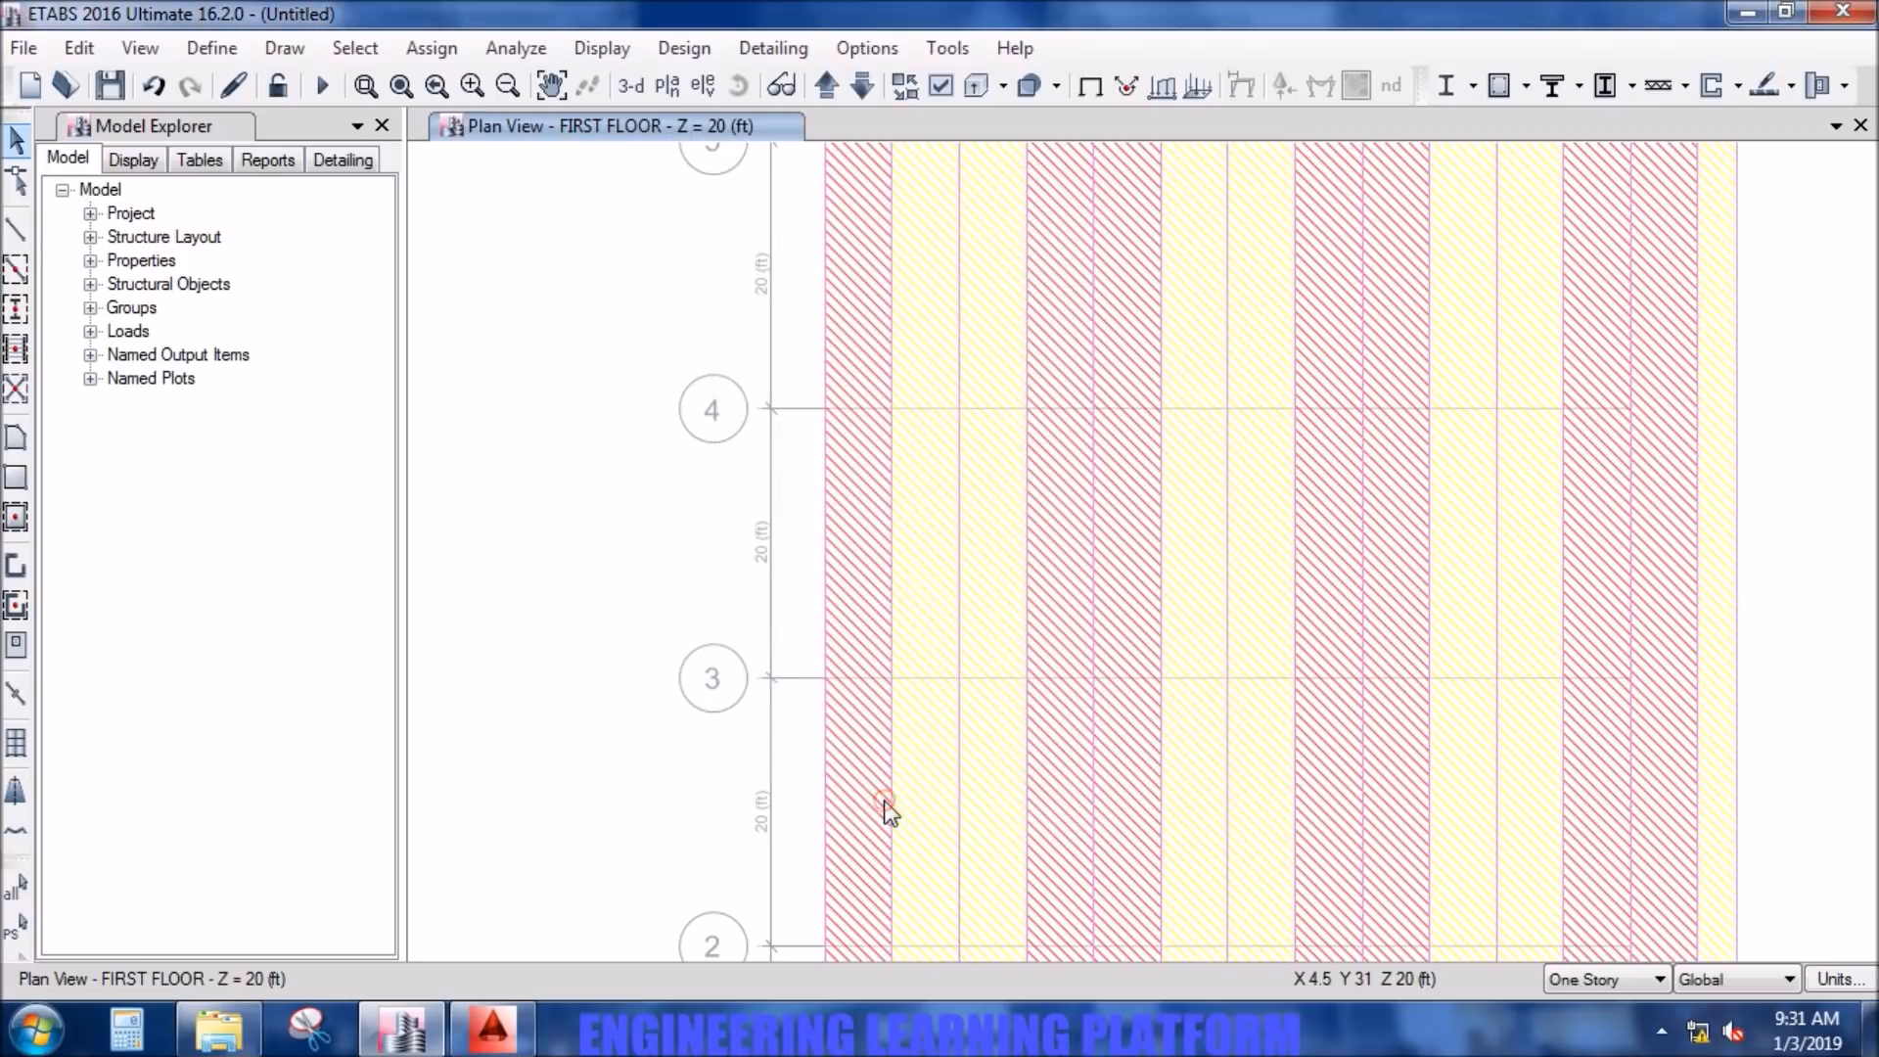
- Show design strip layer B and hide design strip layer A in the first floor plan view
{"action": "left_click", "coordinate": [954, 90]}
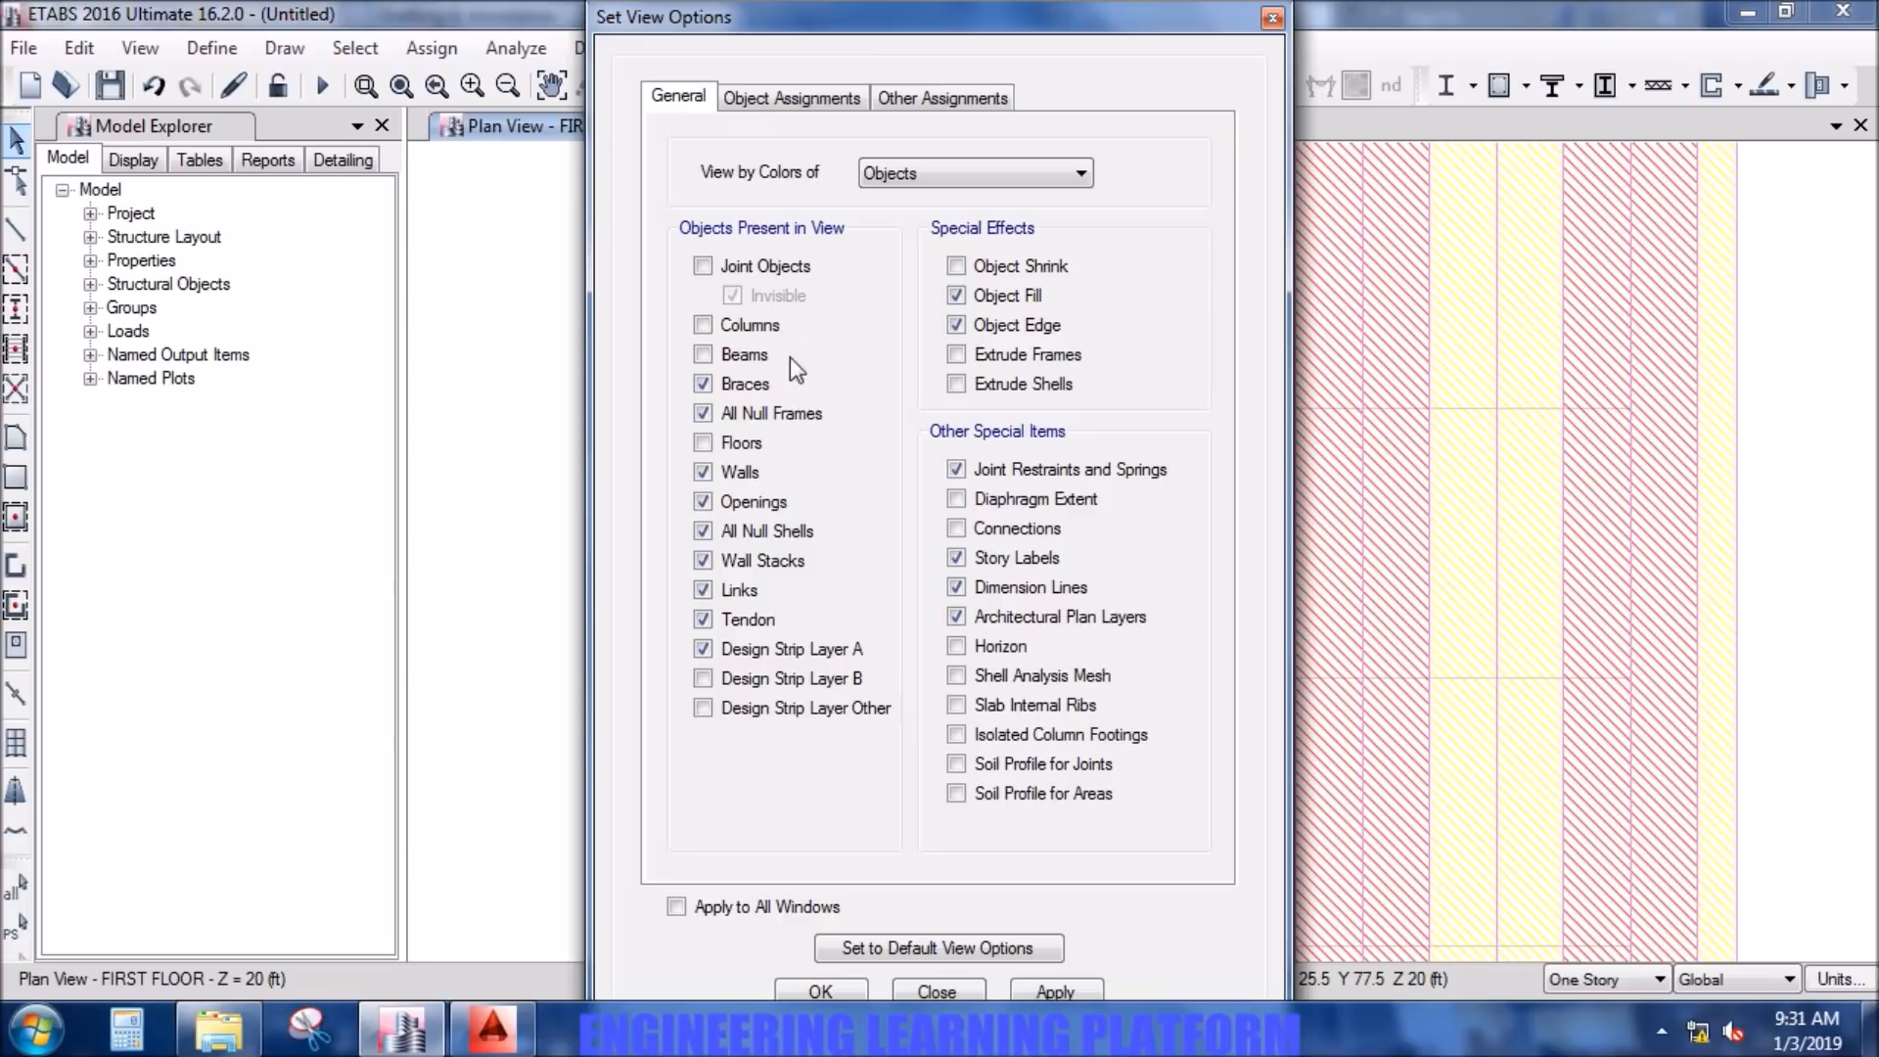
{"action": "left_click", "coordinate": [840, 679]}
{"action": "left_click", "coordinate": [836, 650]}
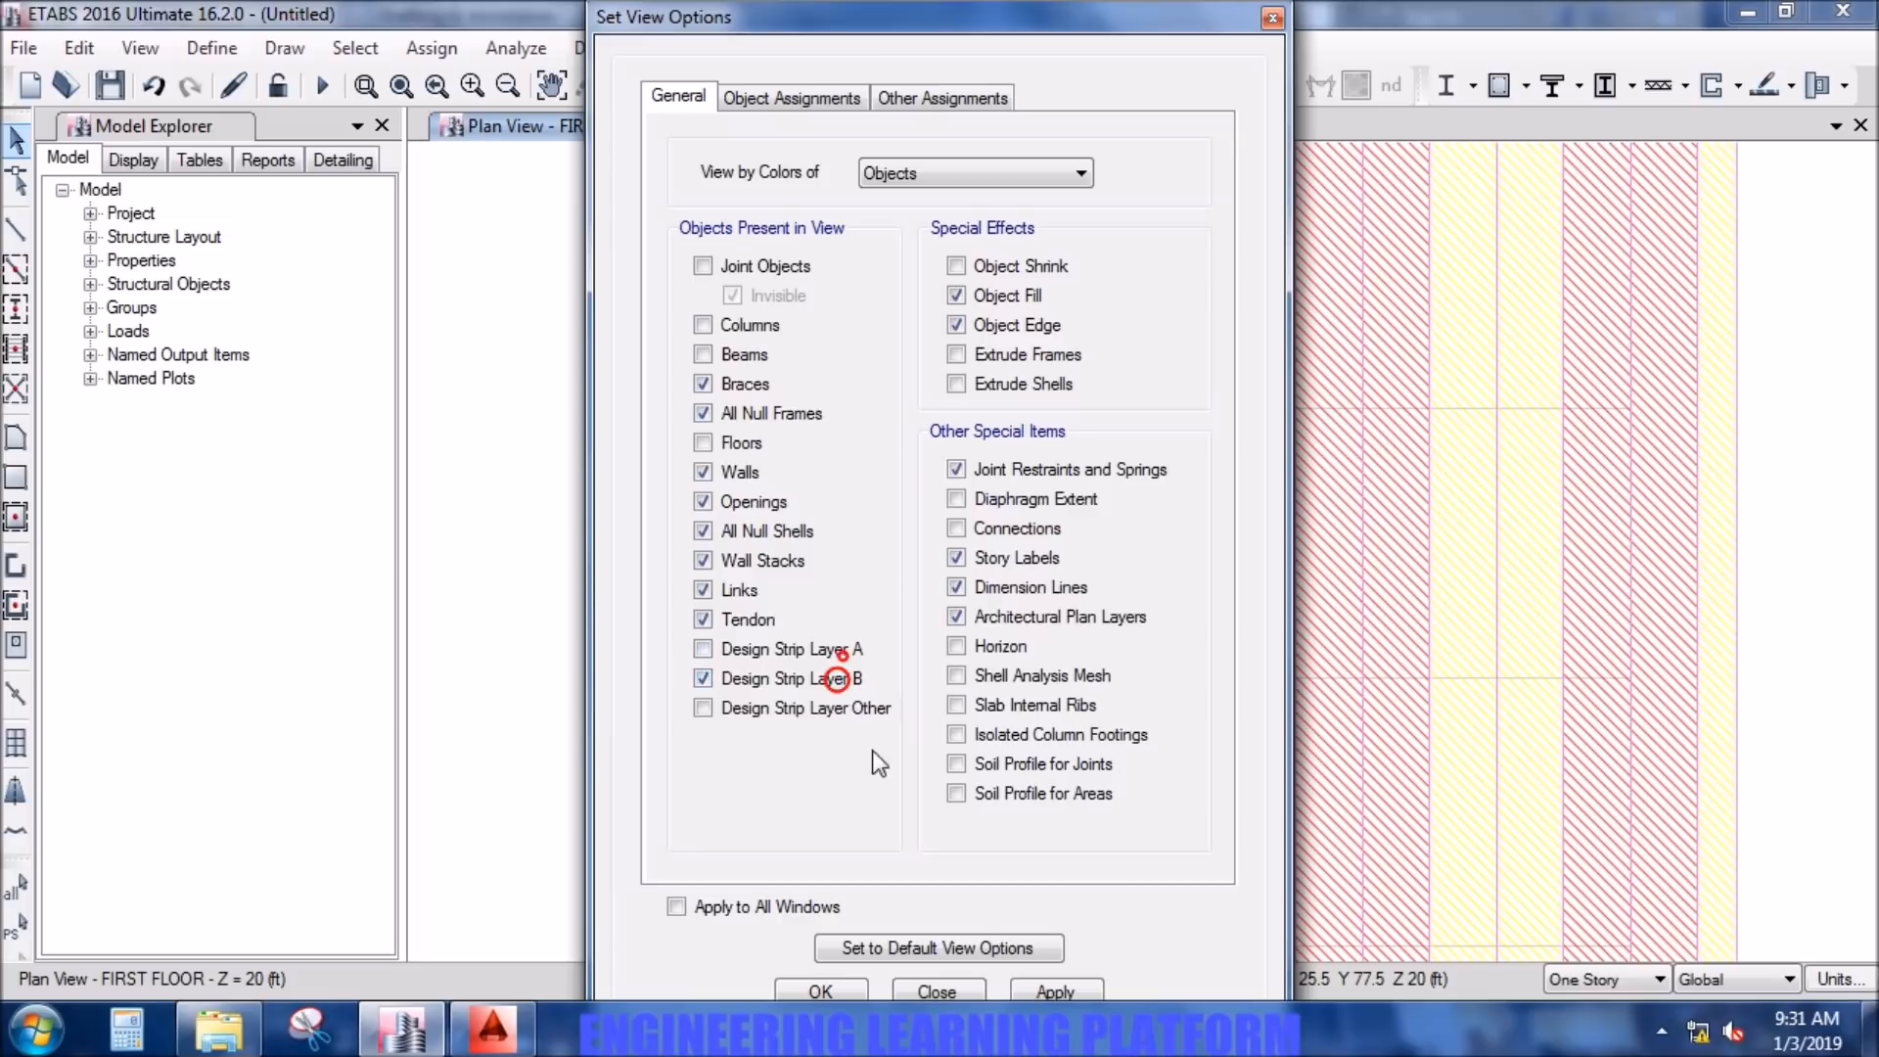
{"action": "left_click", "coordinate": [1053, 990]}
{"action": "left_click", "coordinate": [838, 990]}
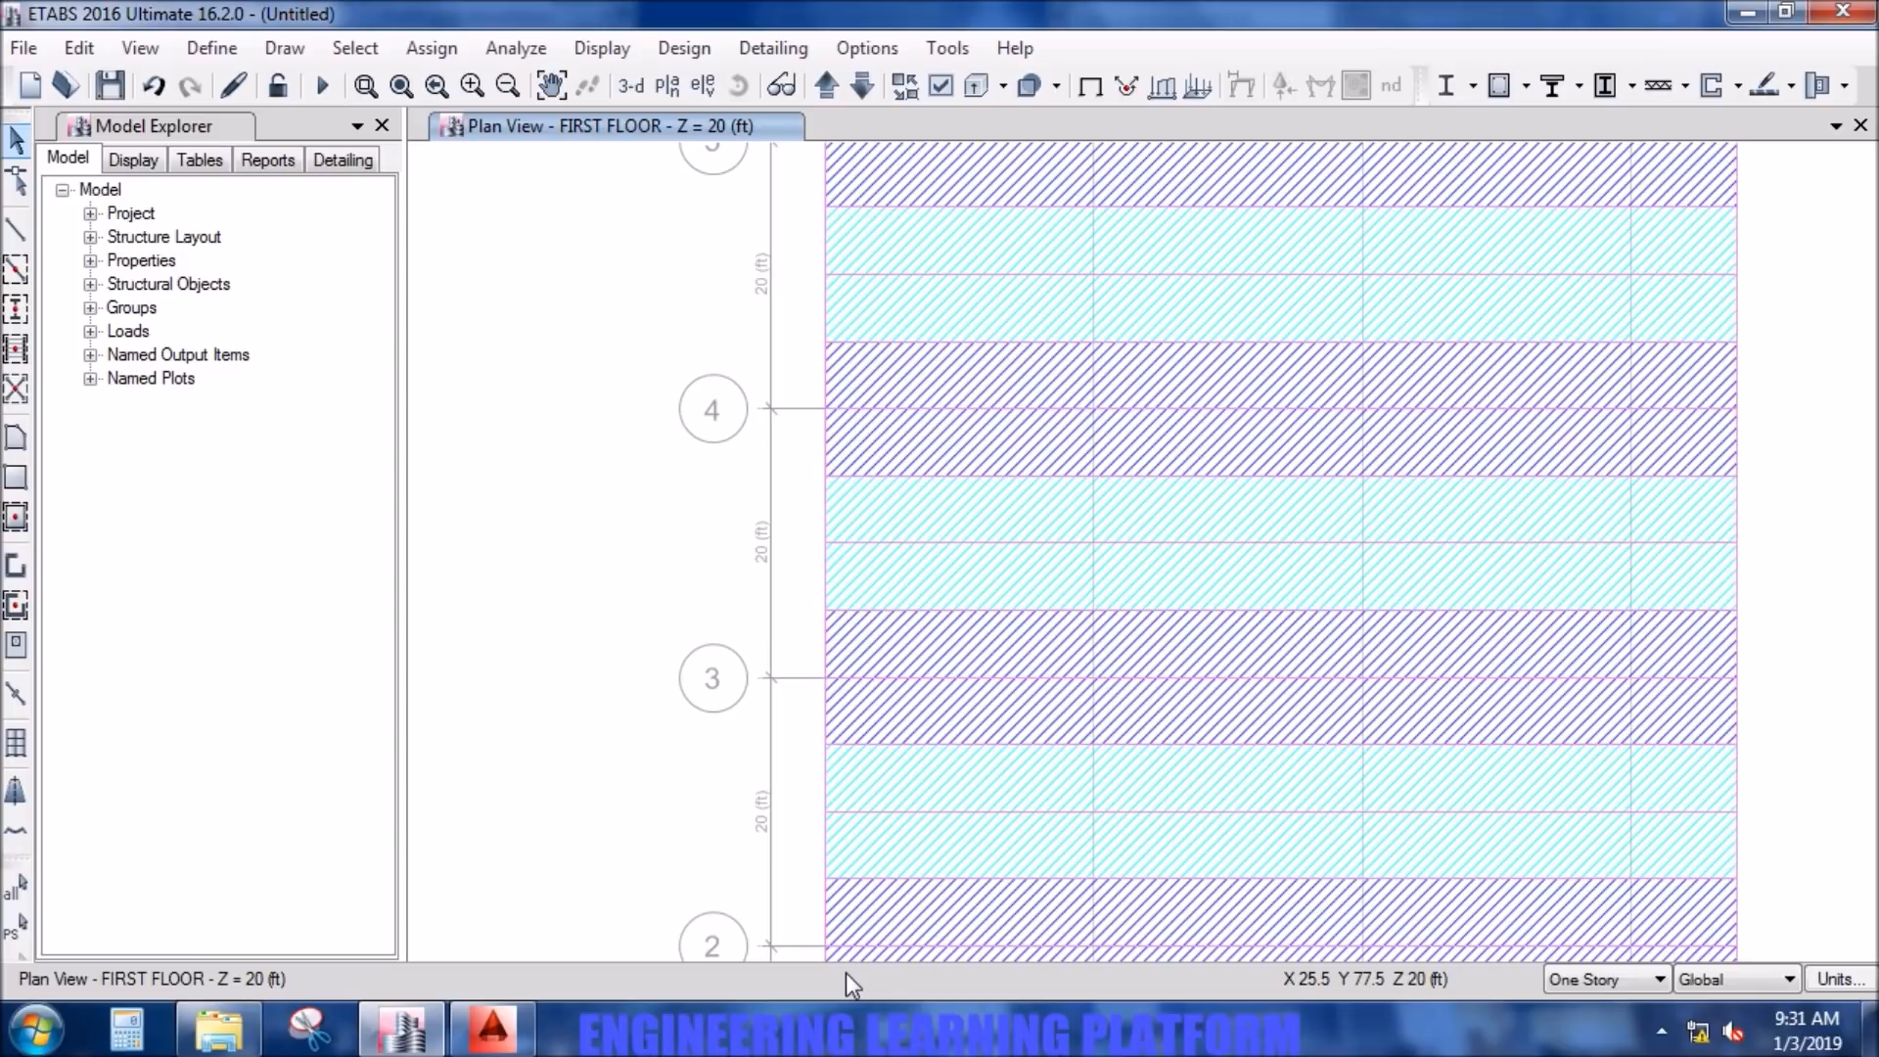
- Select the six layer B column strips along grid lines 6, 5, 4, 3, 2 and 1
{"action": "middle_click_drag", "start_coordinate": [658, 373], "coordinate": [701, 546]}
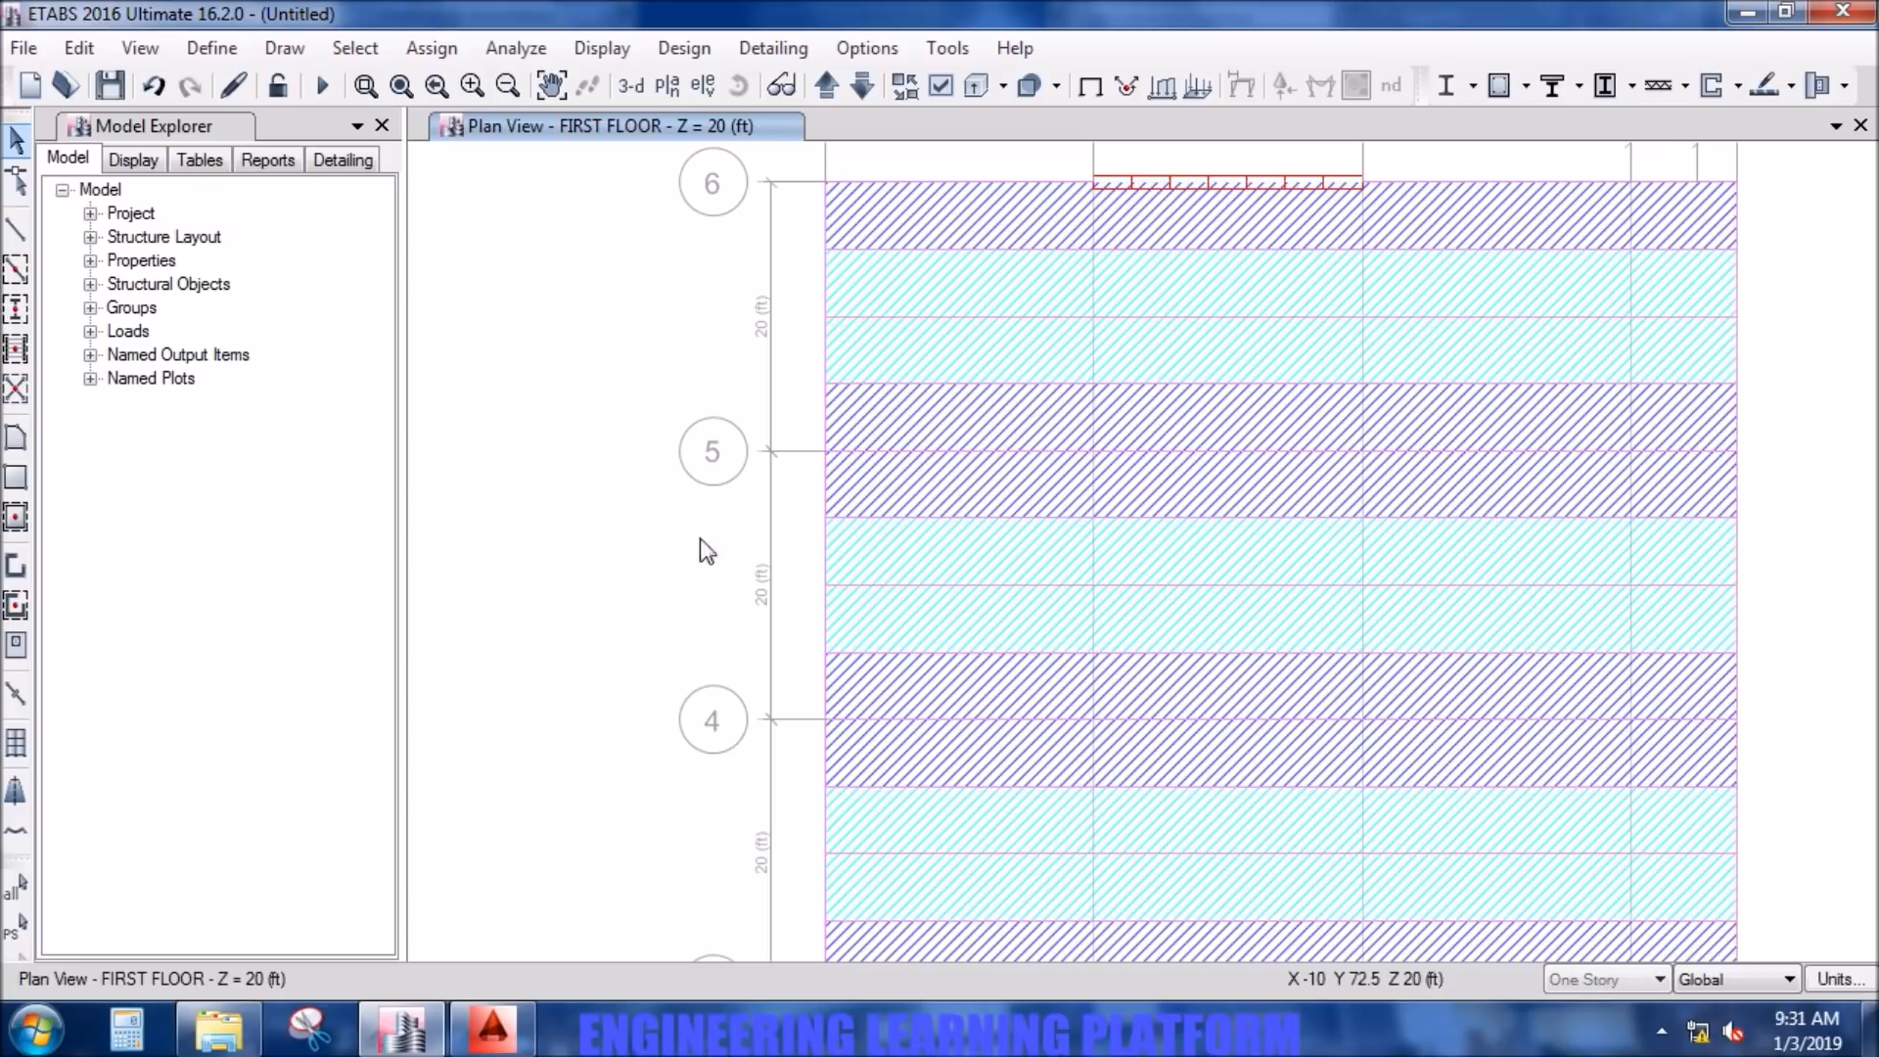
{"action": "left_click", "coordinate": [985, 179]}
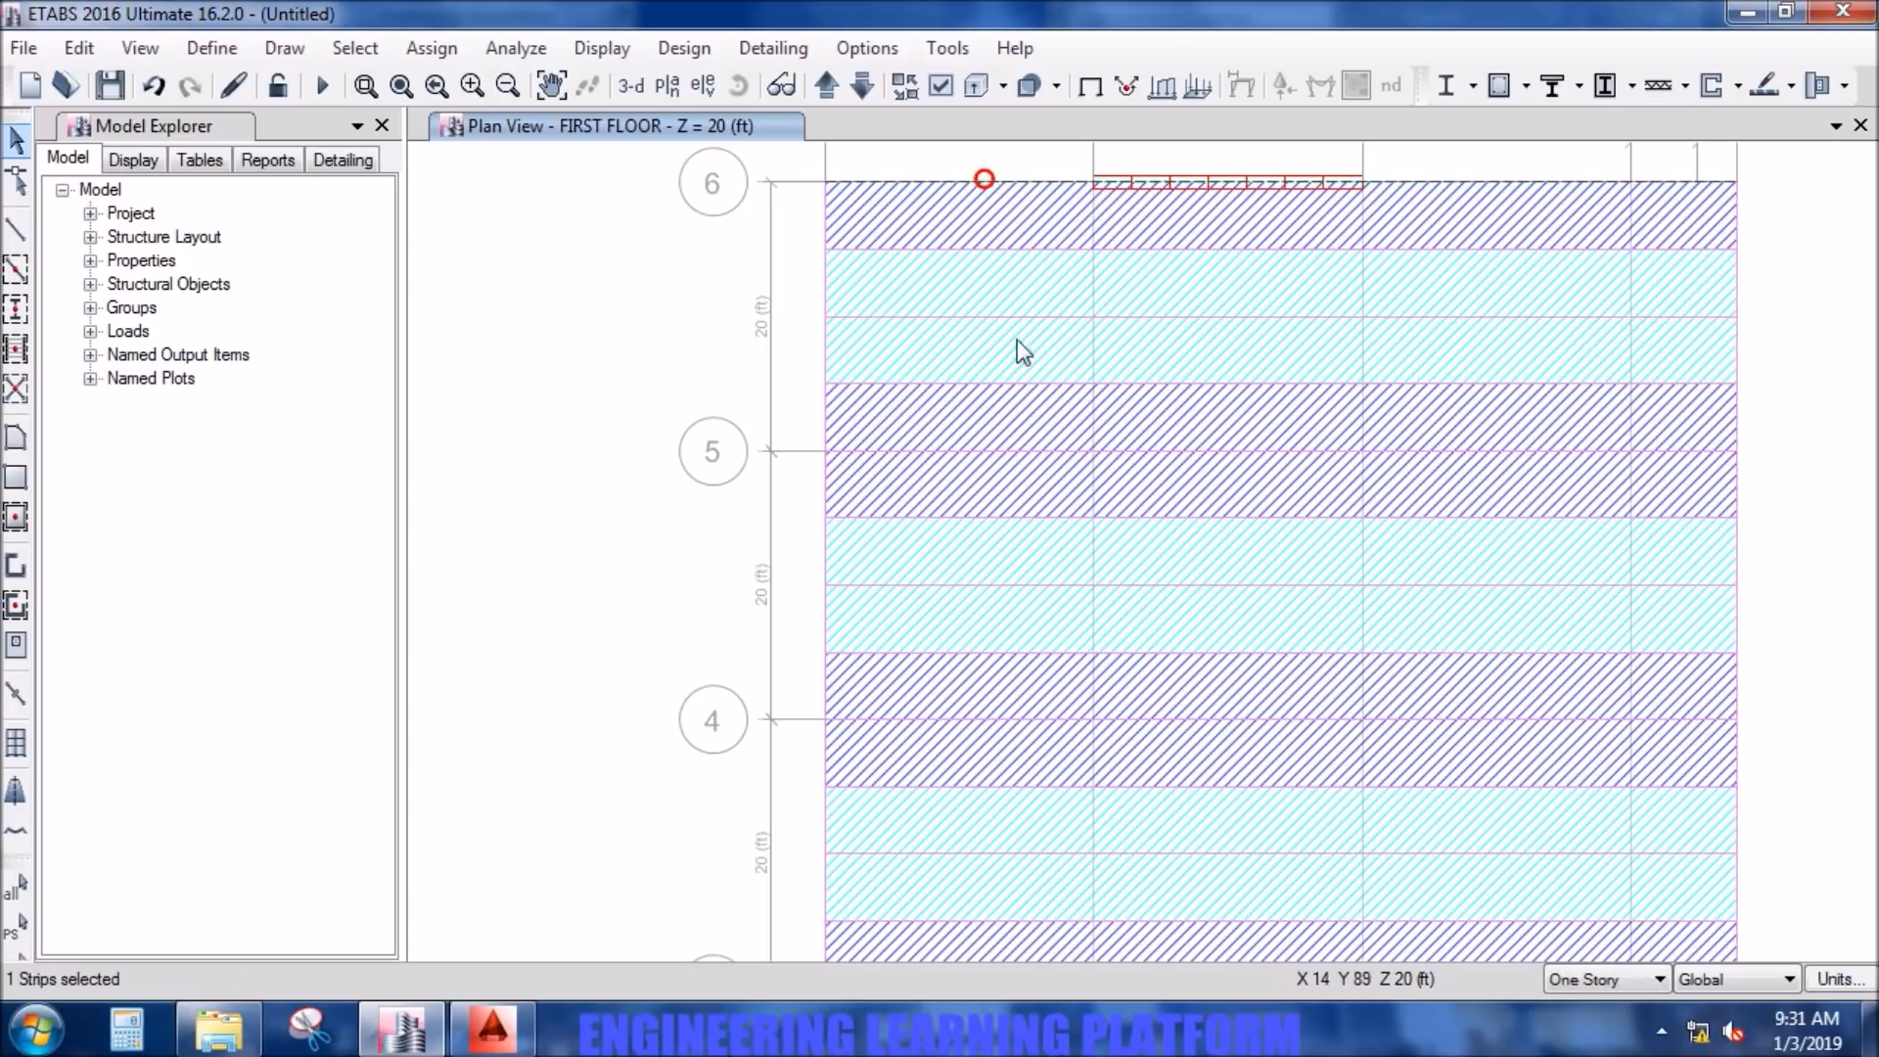
{"action": "left_click", "coordinate": [1031, 452]}
{"action": "left_click", "coordinate": [1012, 720]}
{"action": "middle_click_drag", "start_coordinate": [995, 793], "coordinate": [923, 401]}
{"action": "left_click", "coordinate": [930, 599]}
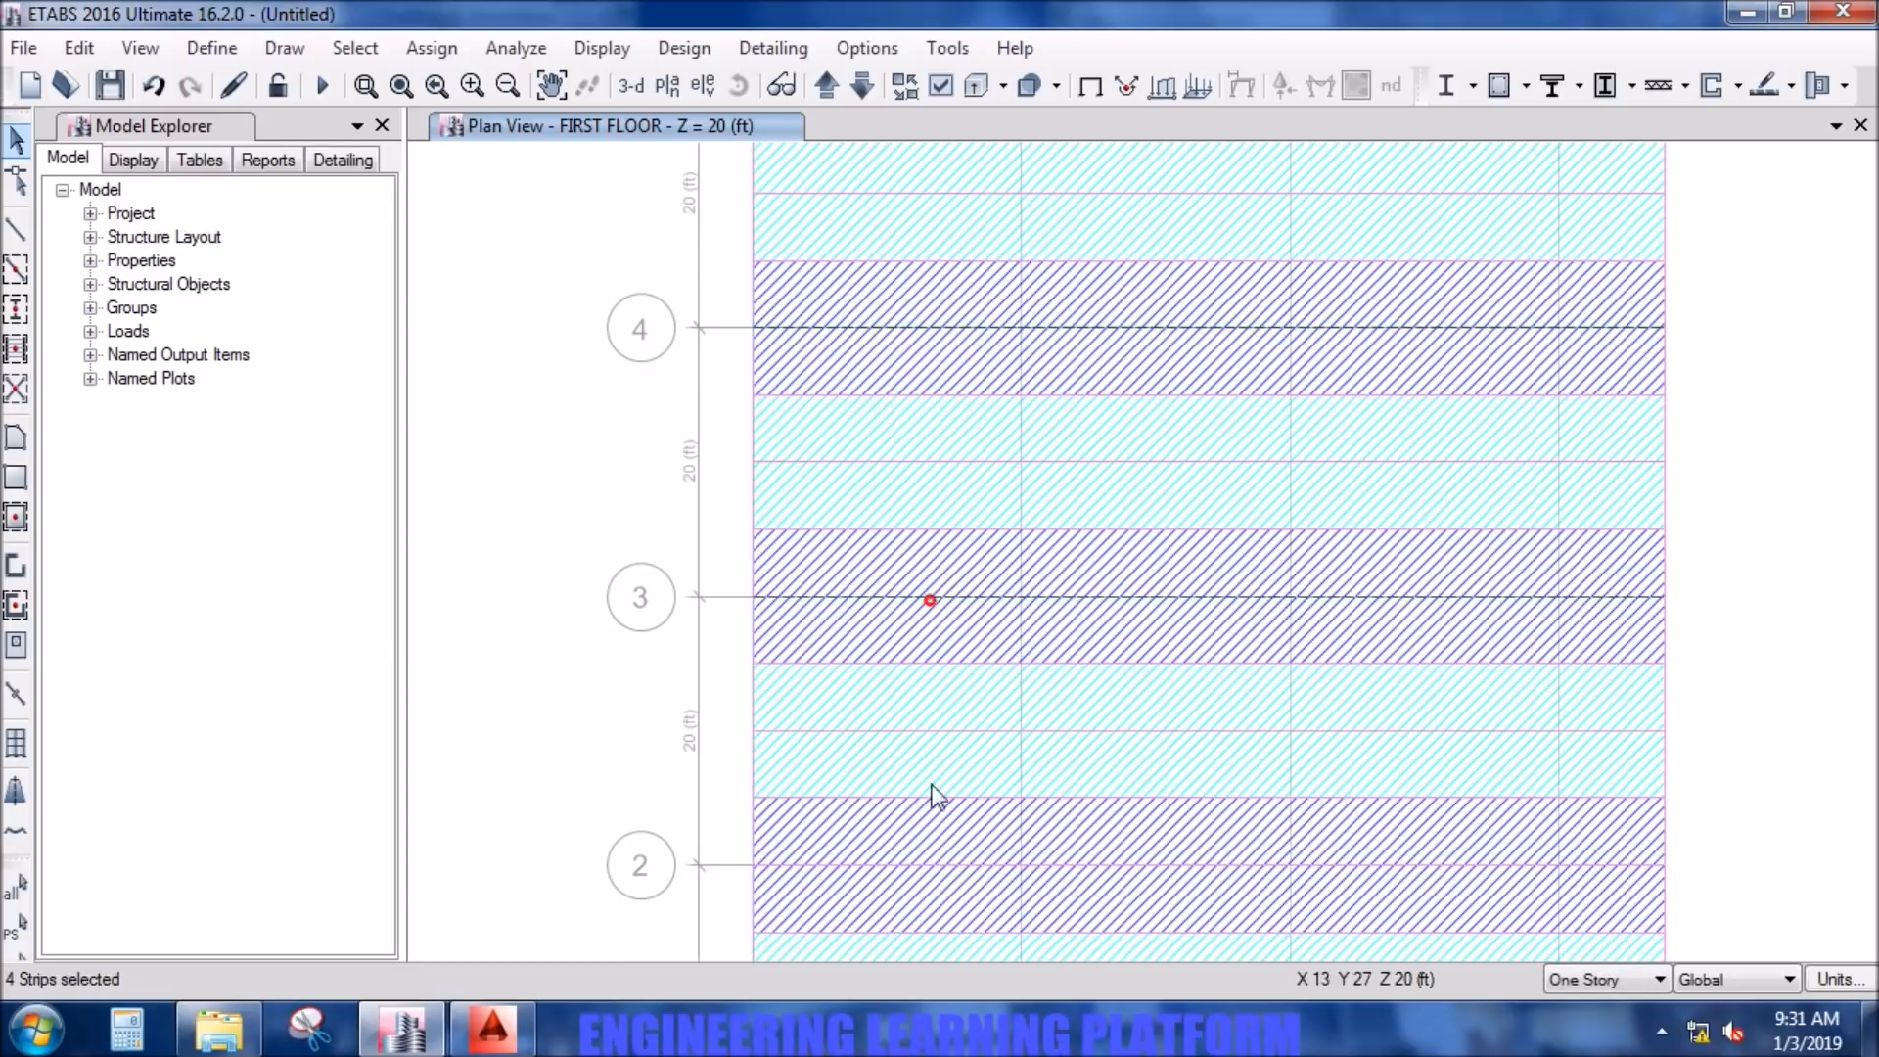
{"action": "left_click", "coordinate": [942, 866]}
{"action": "middle_click_drag", "start_coordinate": [942, 866], "coordinate": [924, 791]}
{"action": "left_click", "coordinate": [920, 838]}
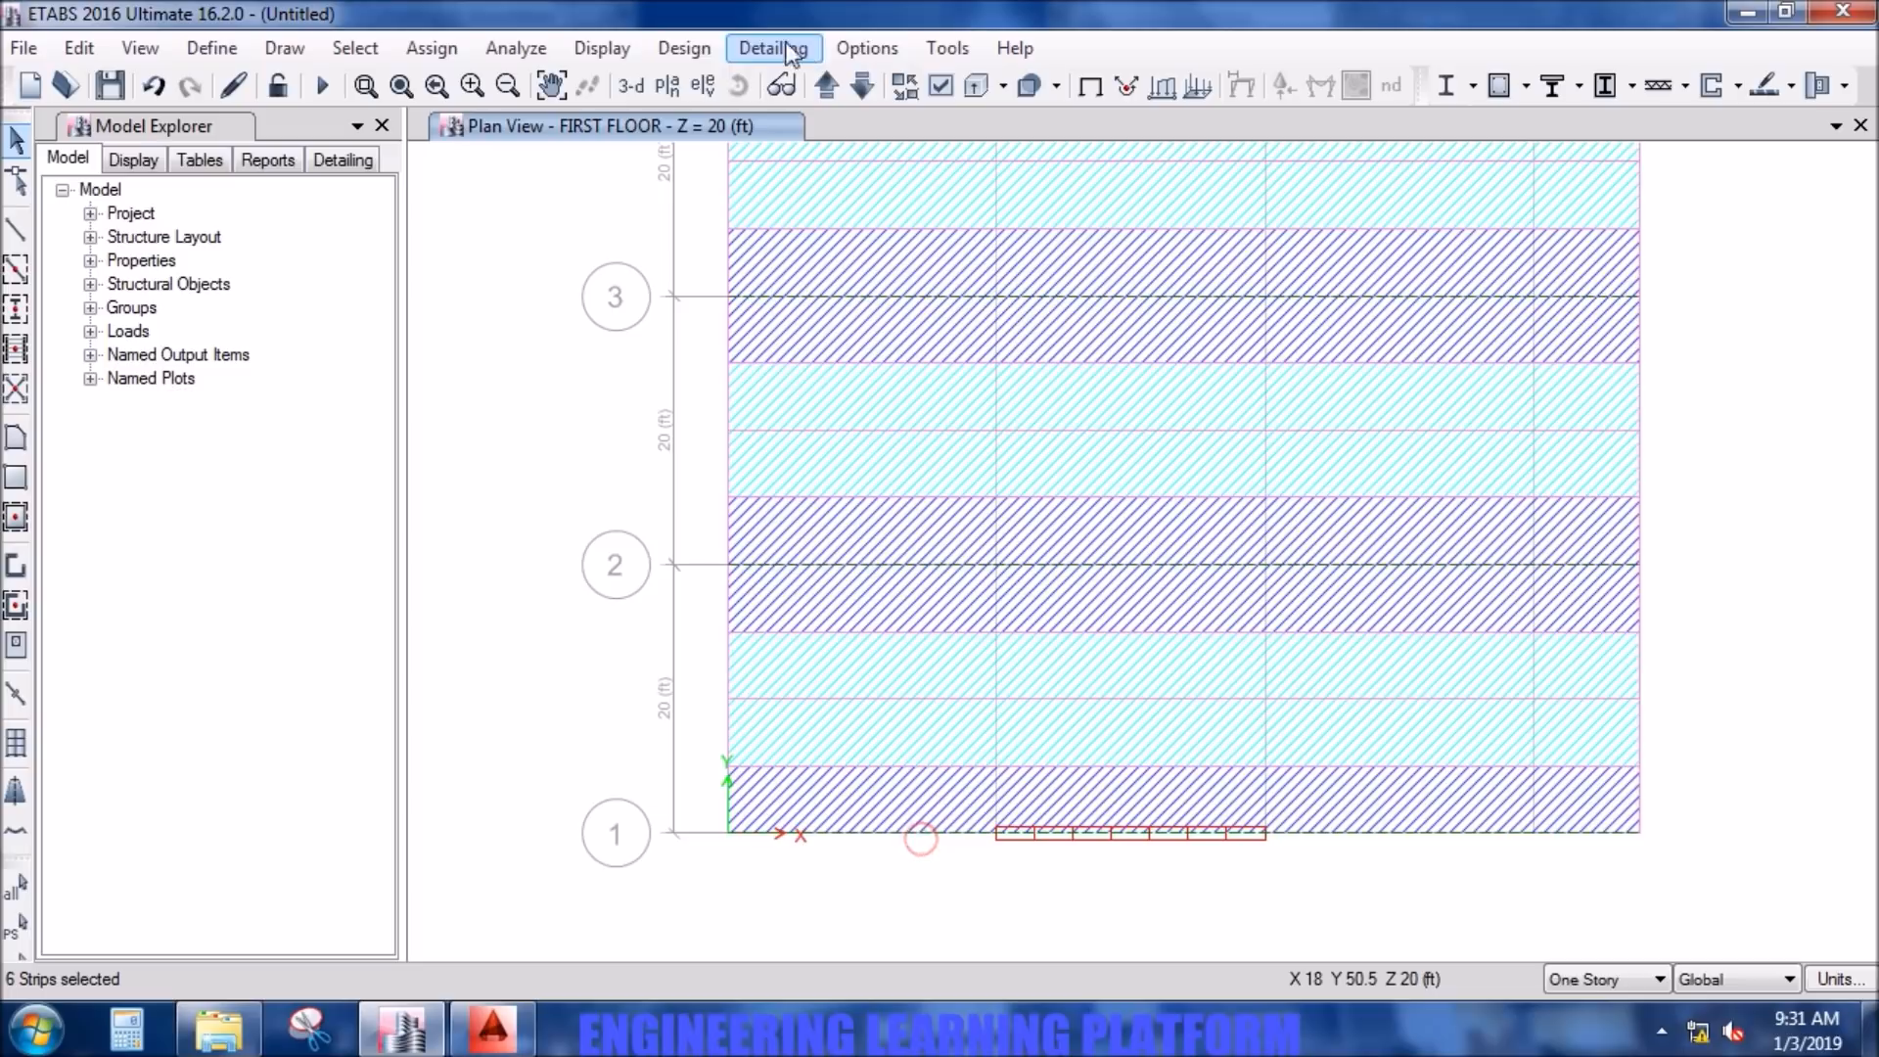
- Set the rebar material of the selected layer B column strips to G60 DEFORMED in the strip-based flexural design overwrites
{"action": "left_click", "coordinate": [680, 47]}
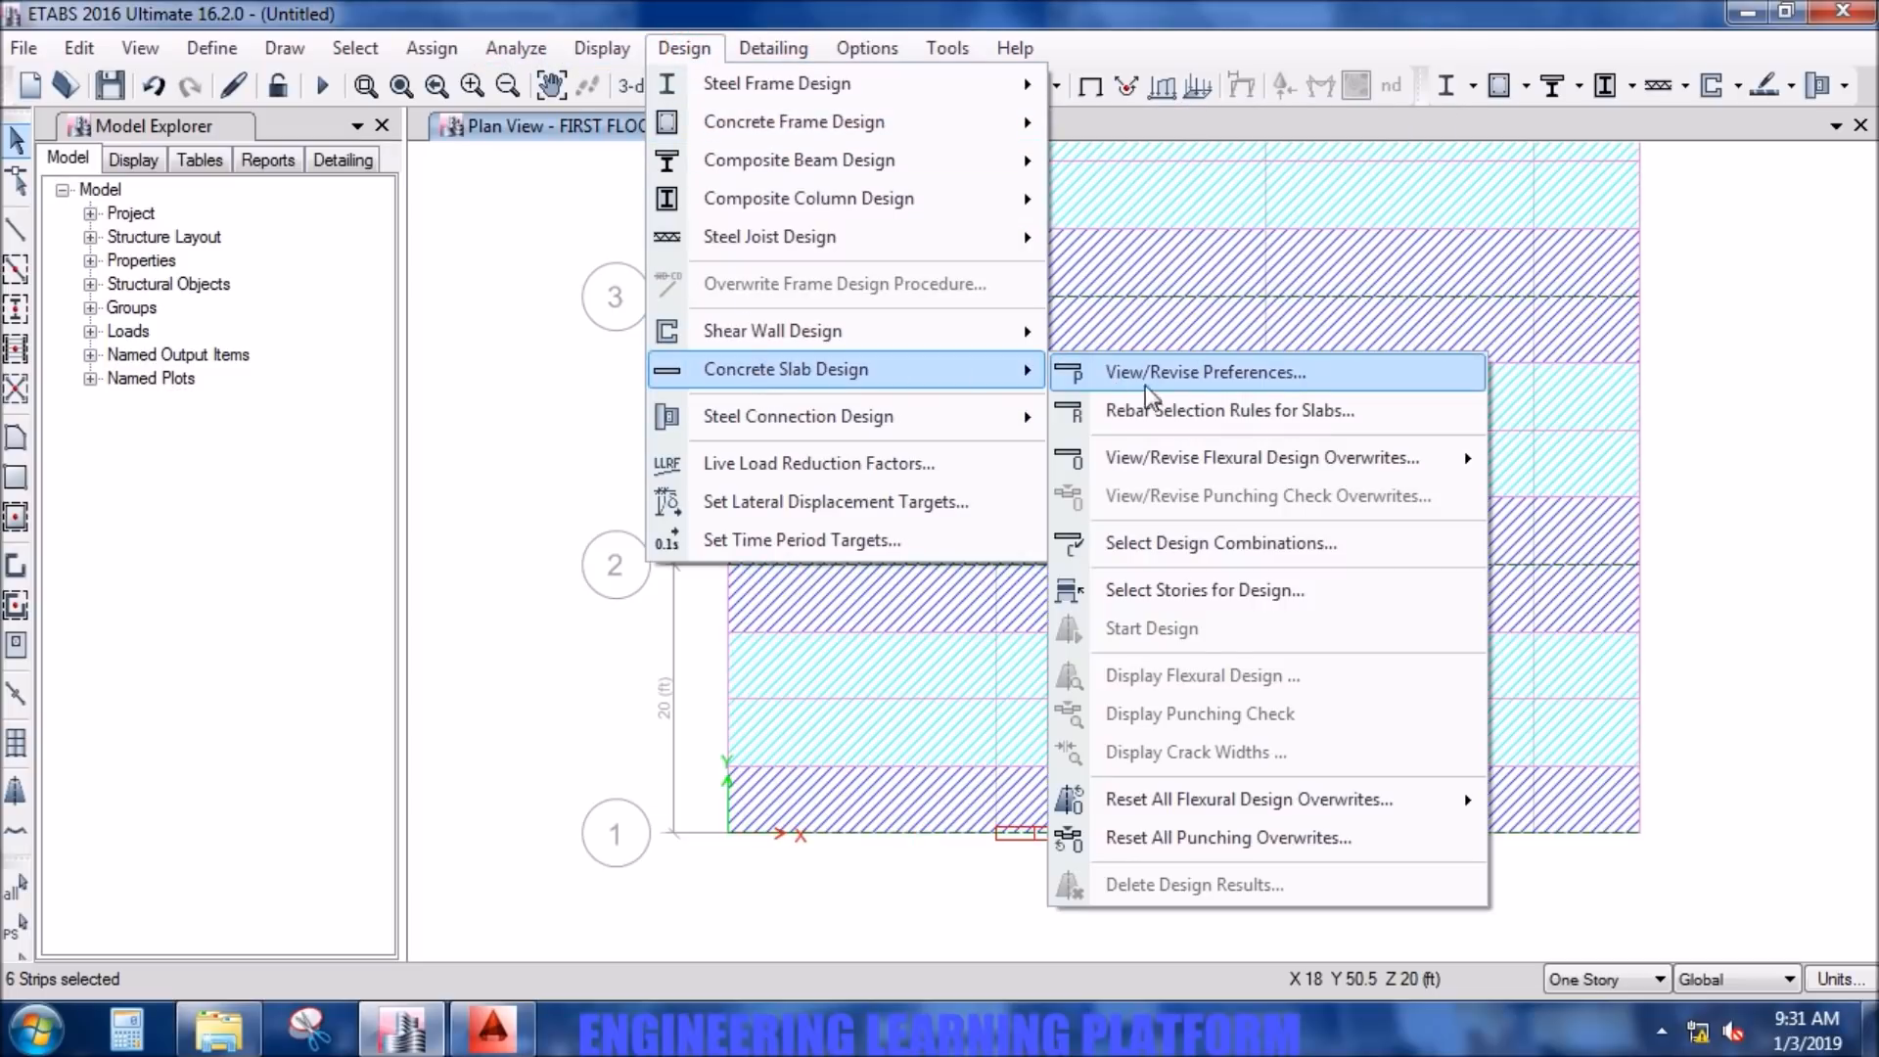
{"action": "mouse_move", "coordinate": [1285, 476]}
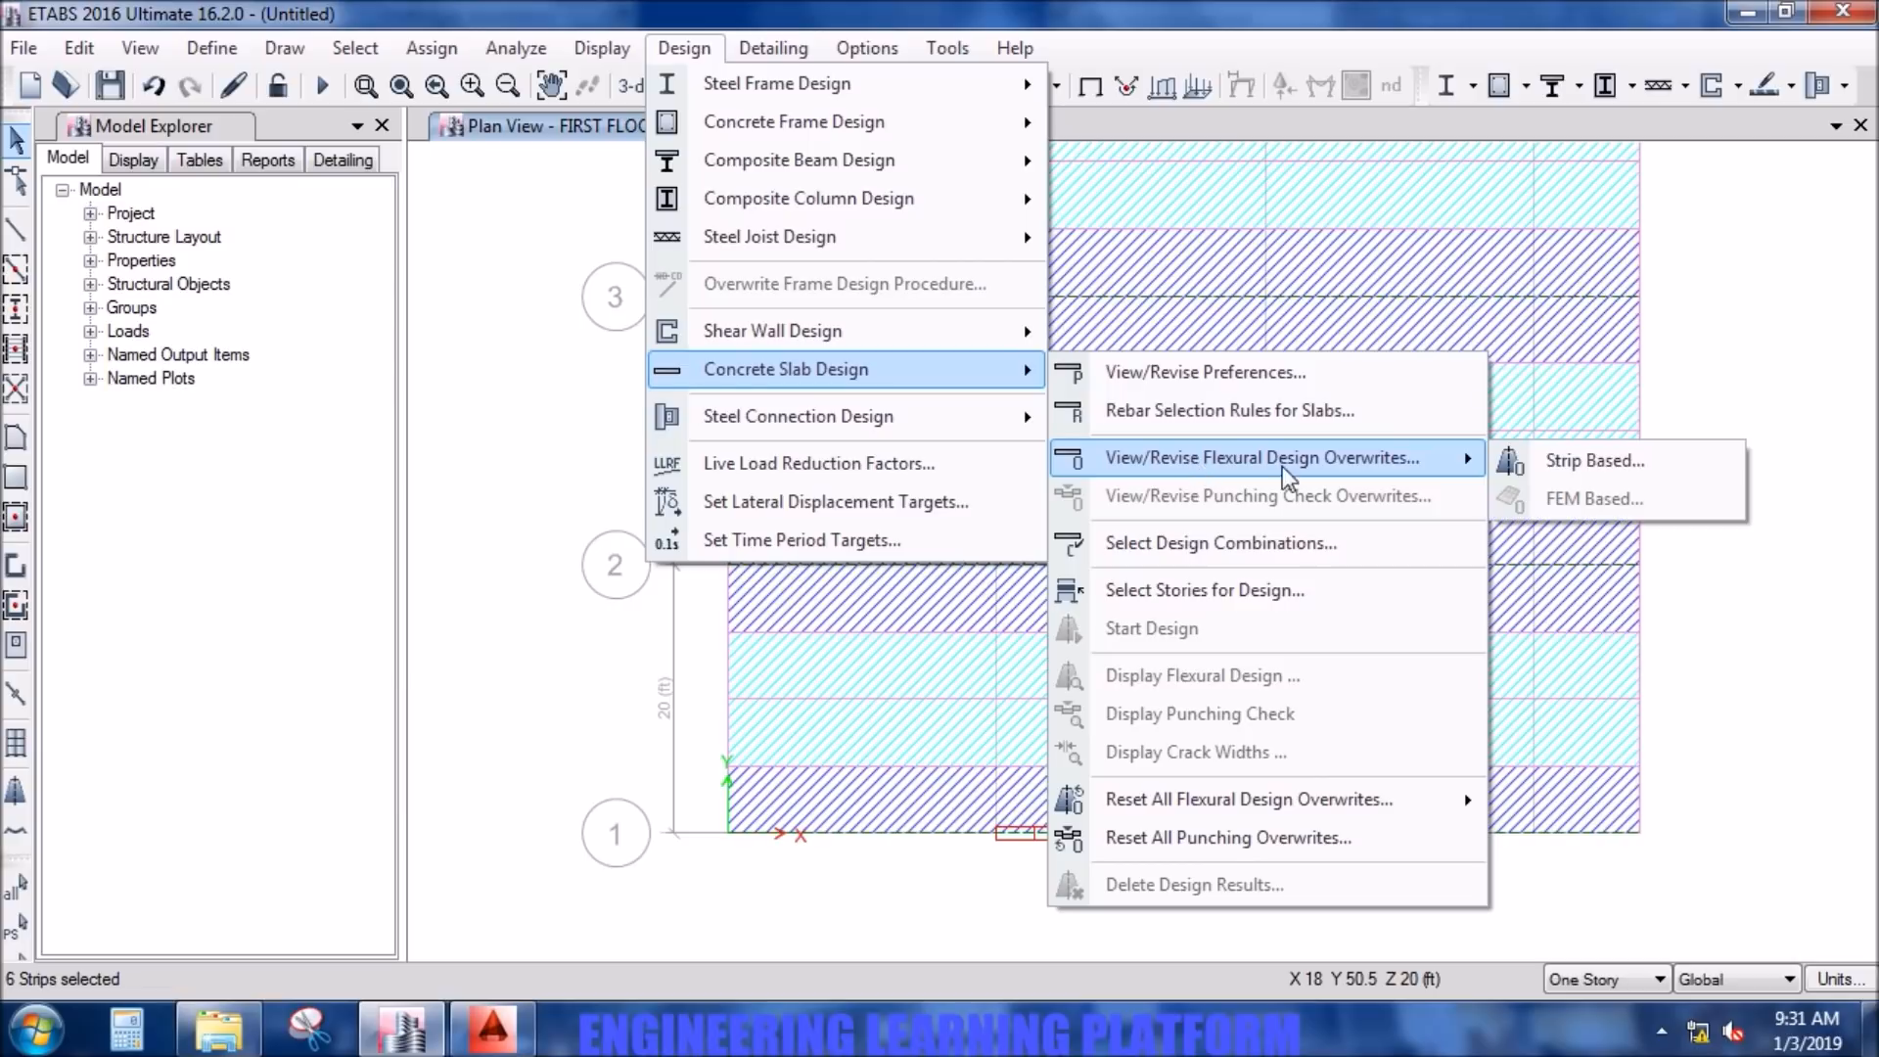
{"action": "left_click", "coordinate": [1609, 476]}
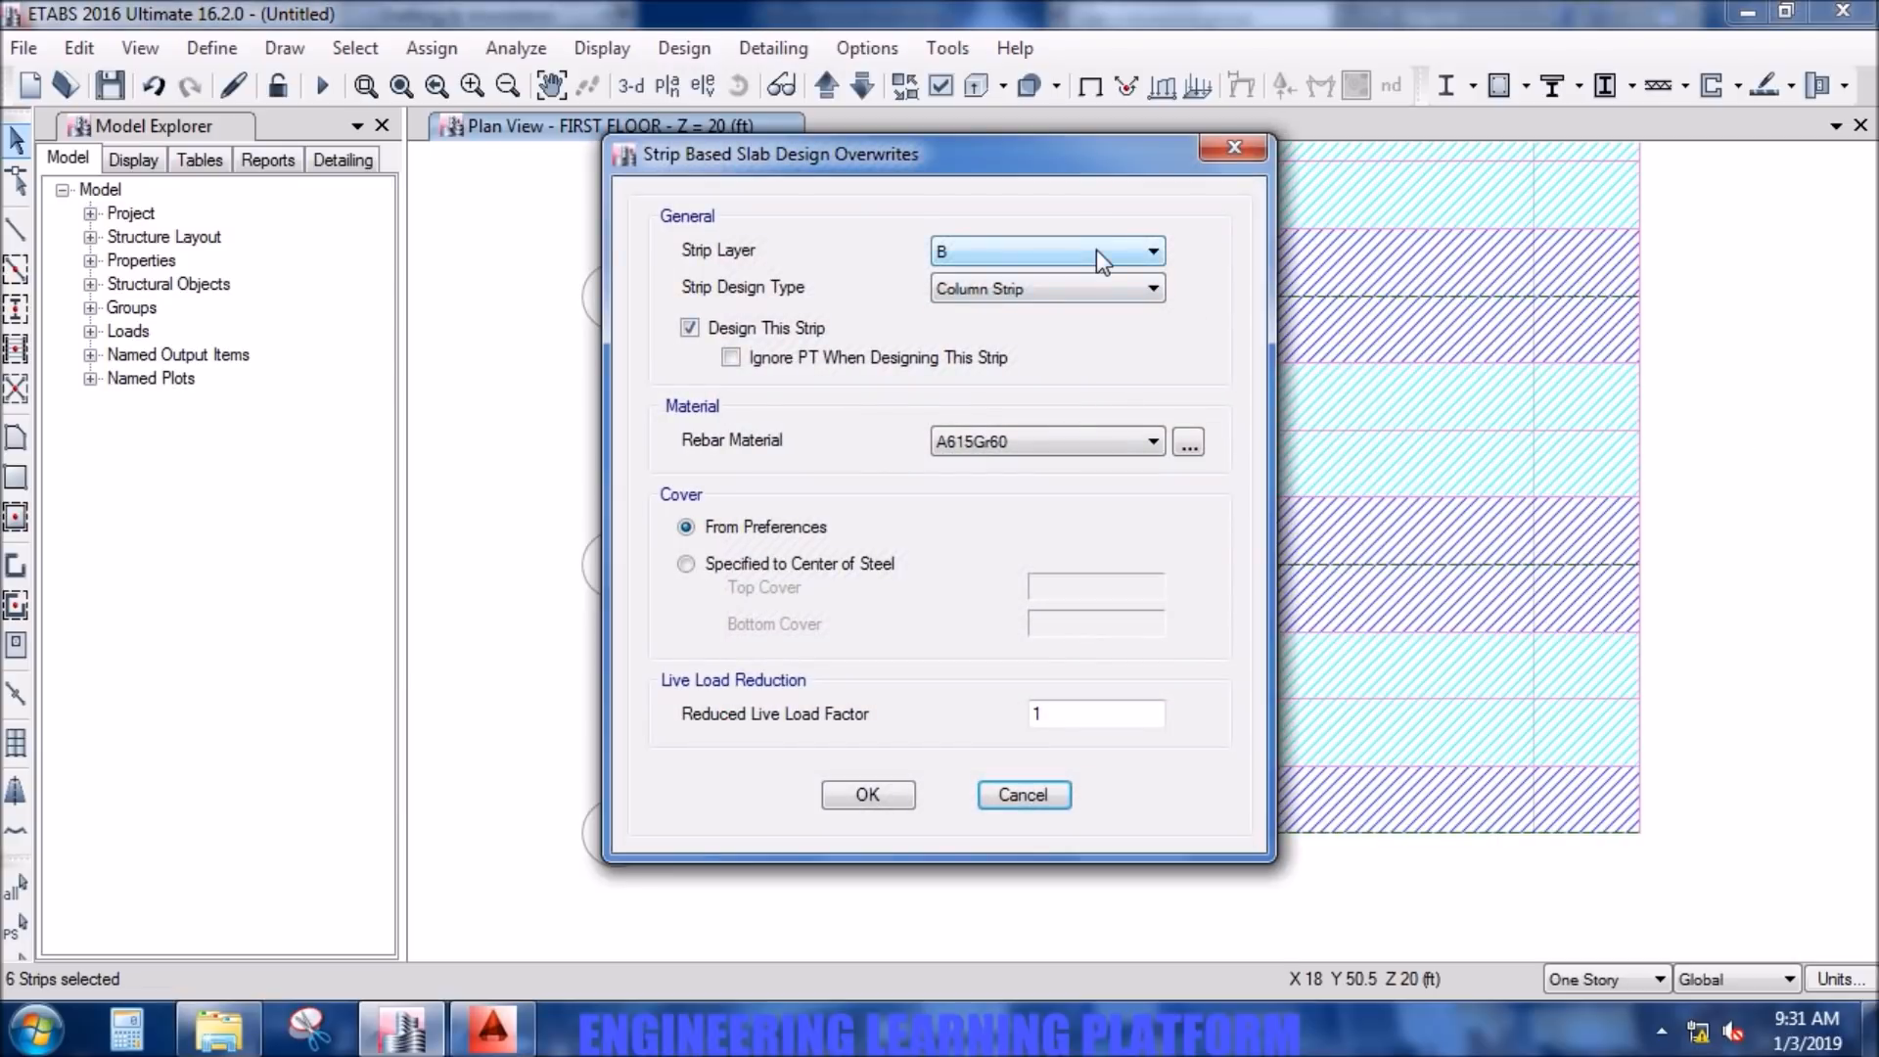
{"action": "left_click", "coordinate": [1078, 452]}
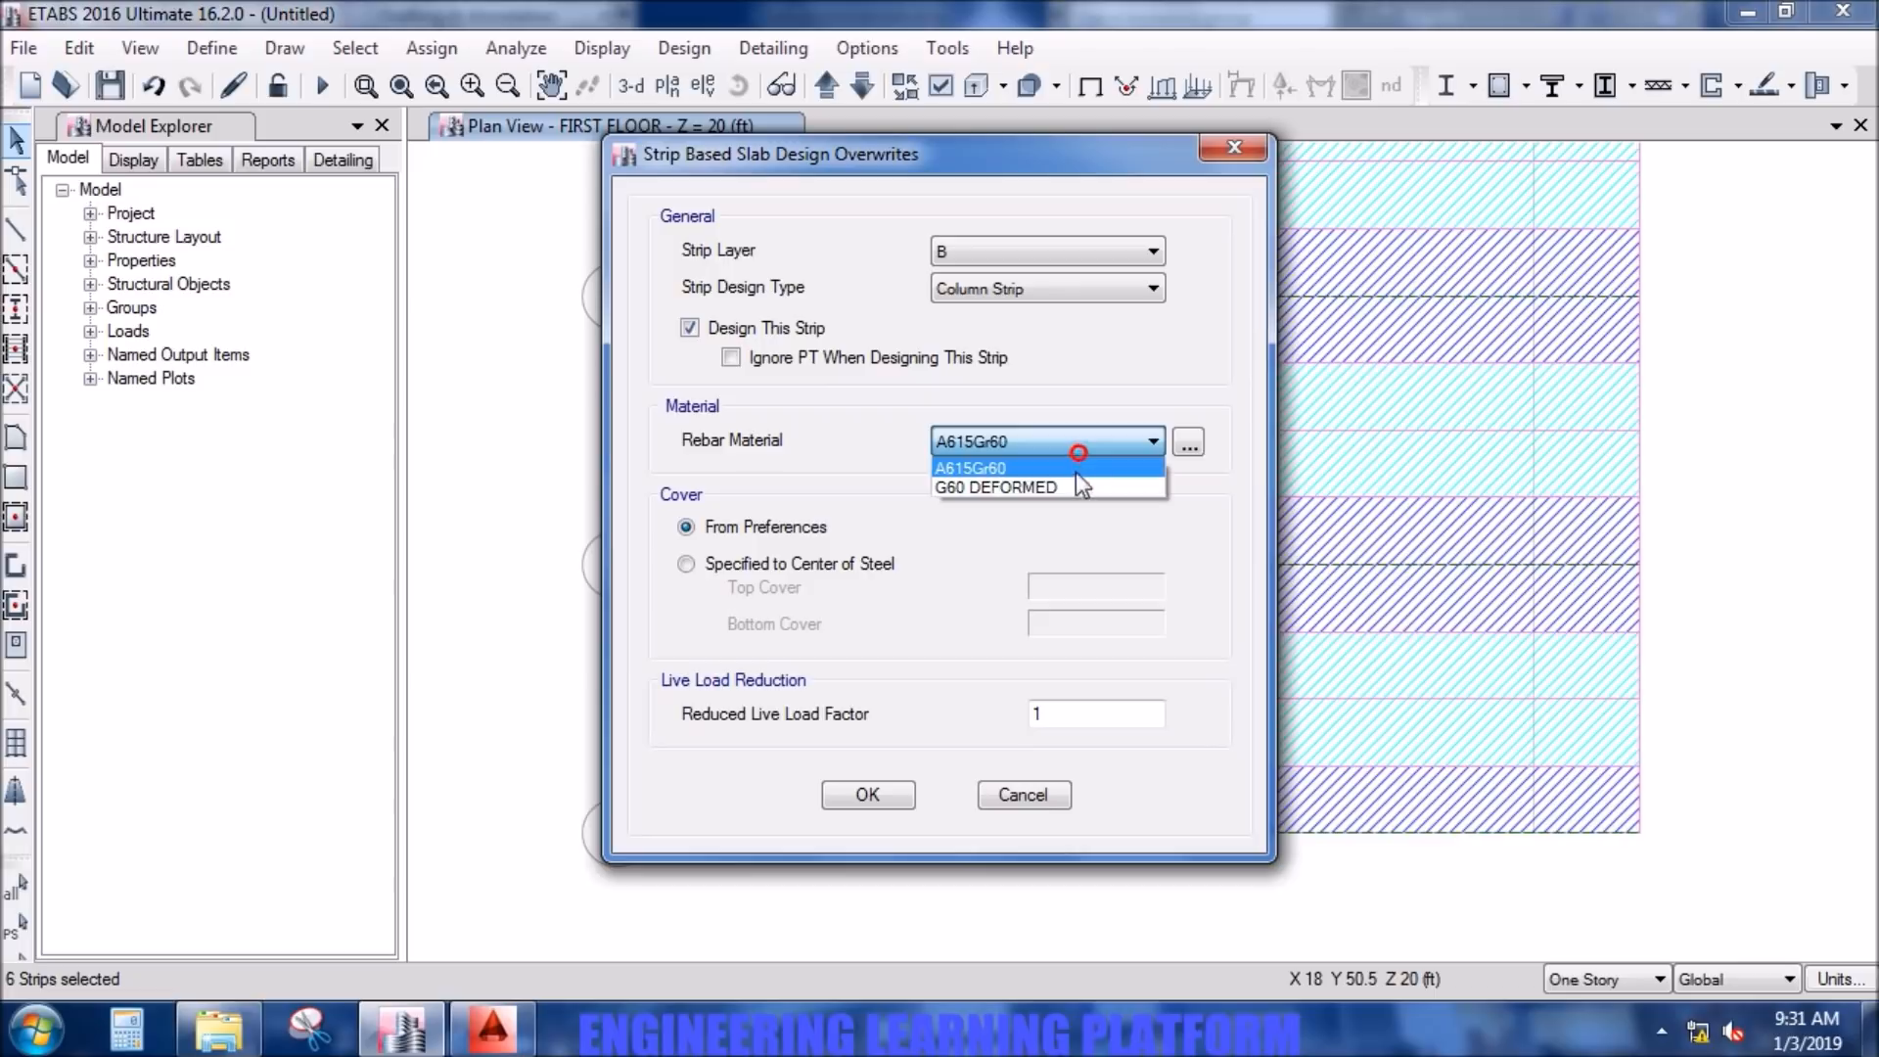
{"action": "left_click", "coordinate": [1074, 487]}
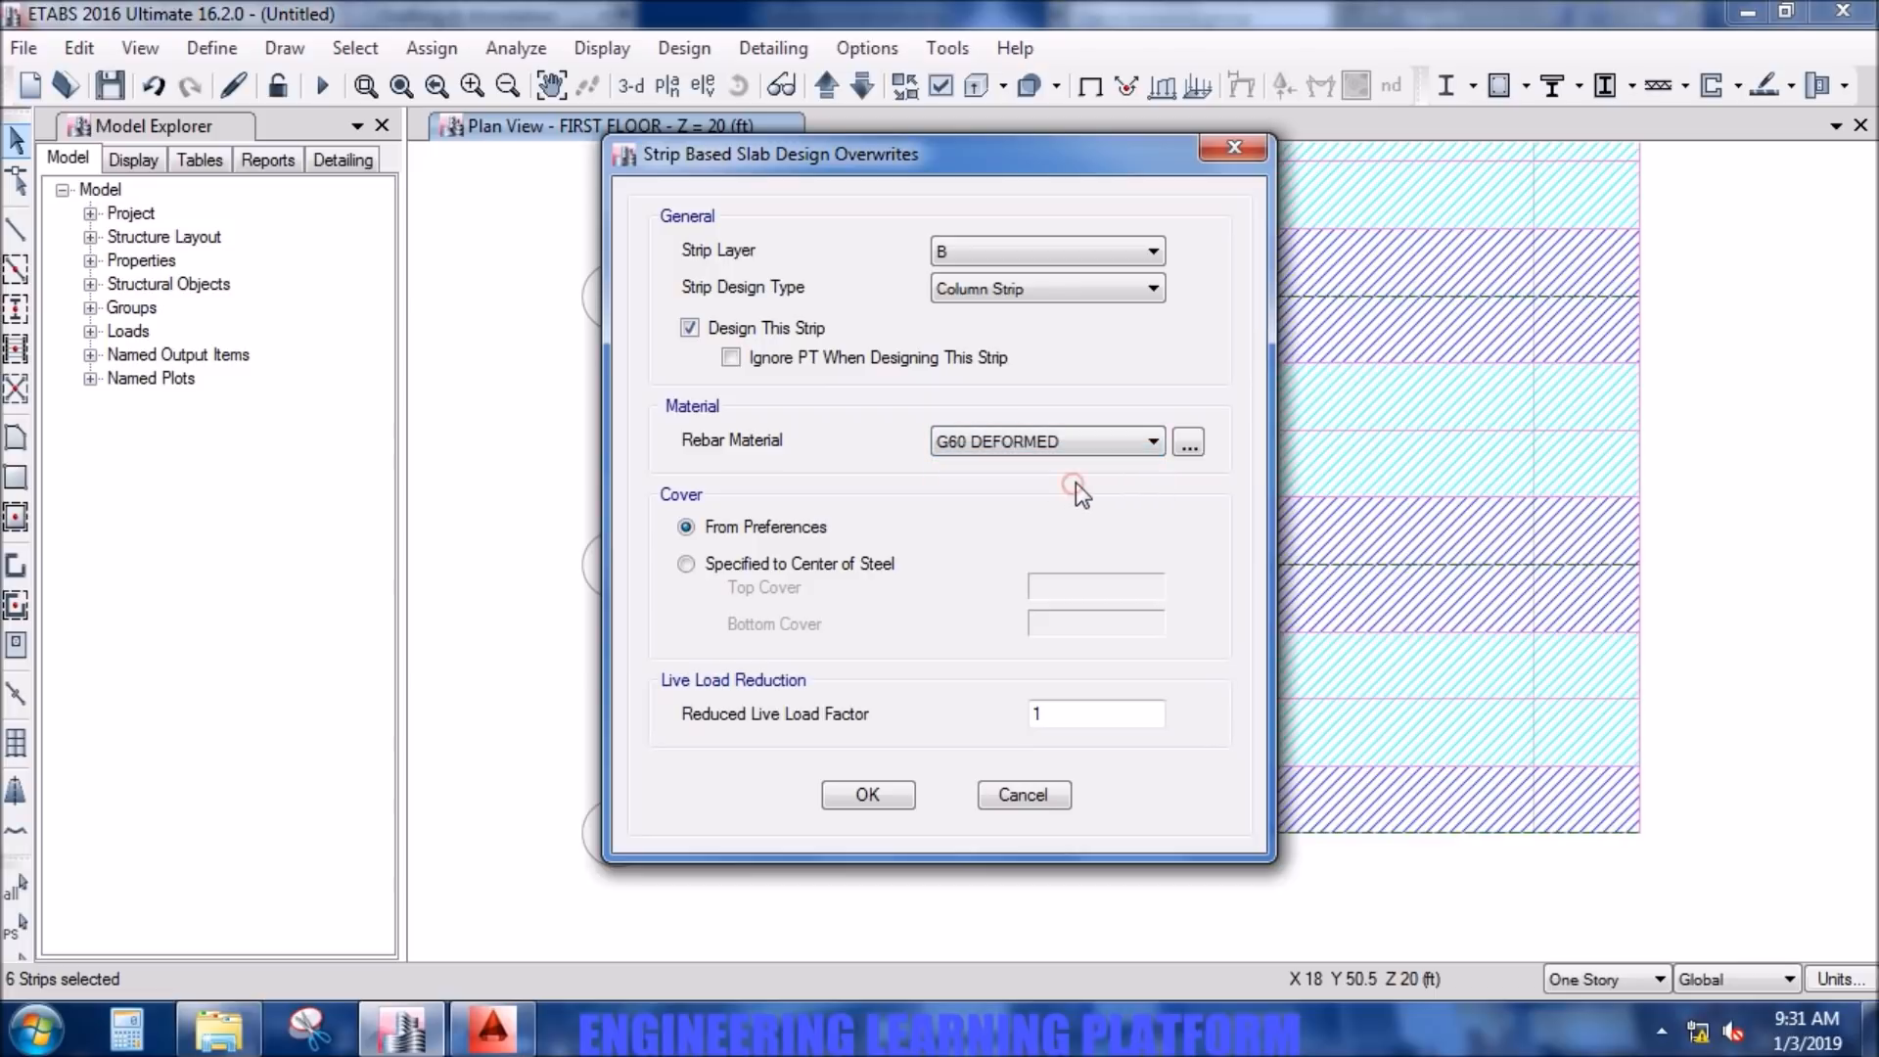
{"action": "left_click", "coordinate": [909, 797]}
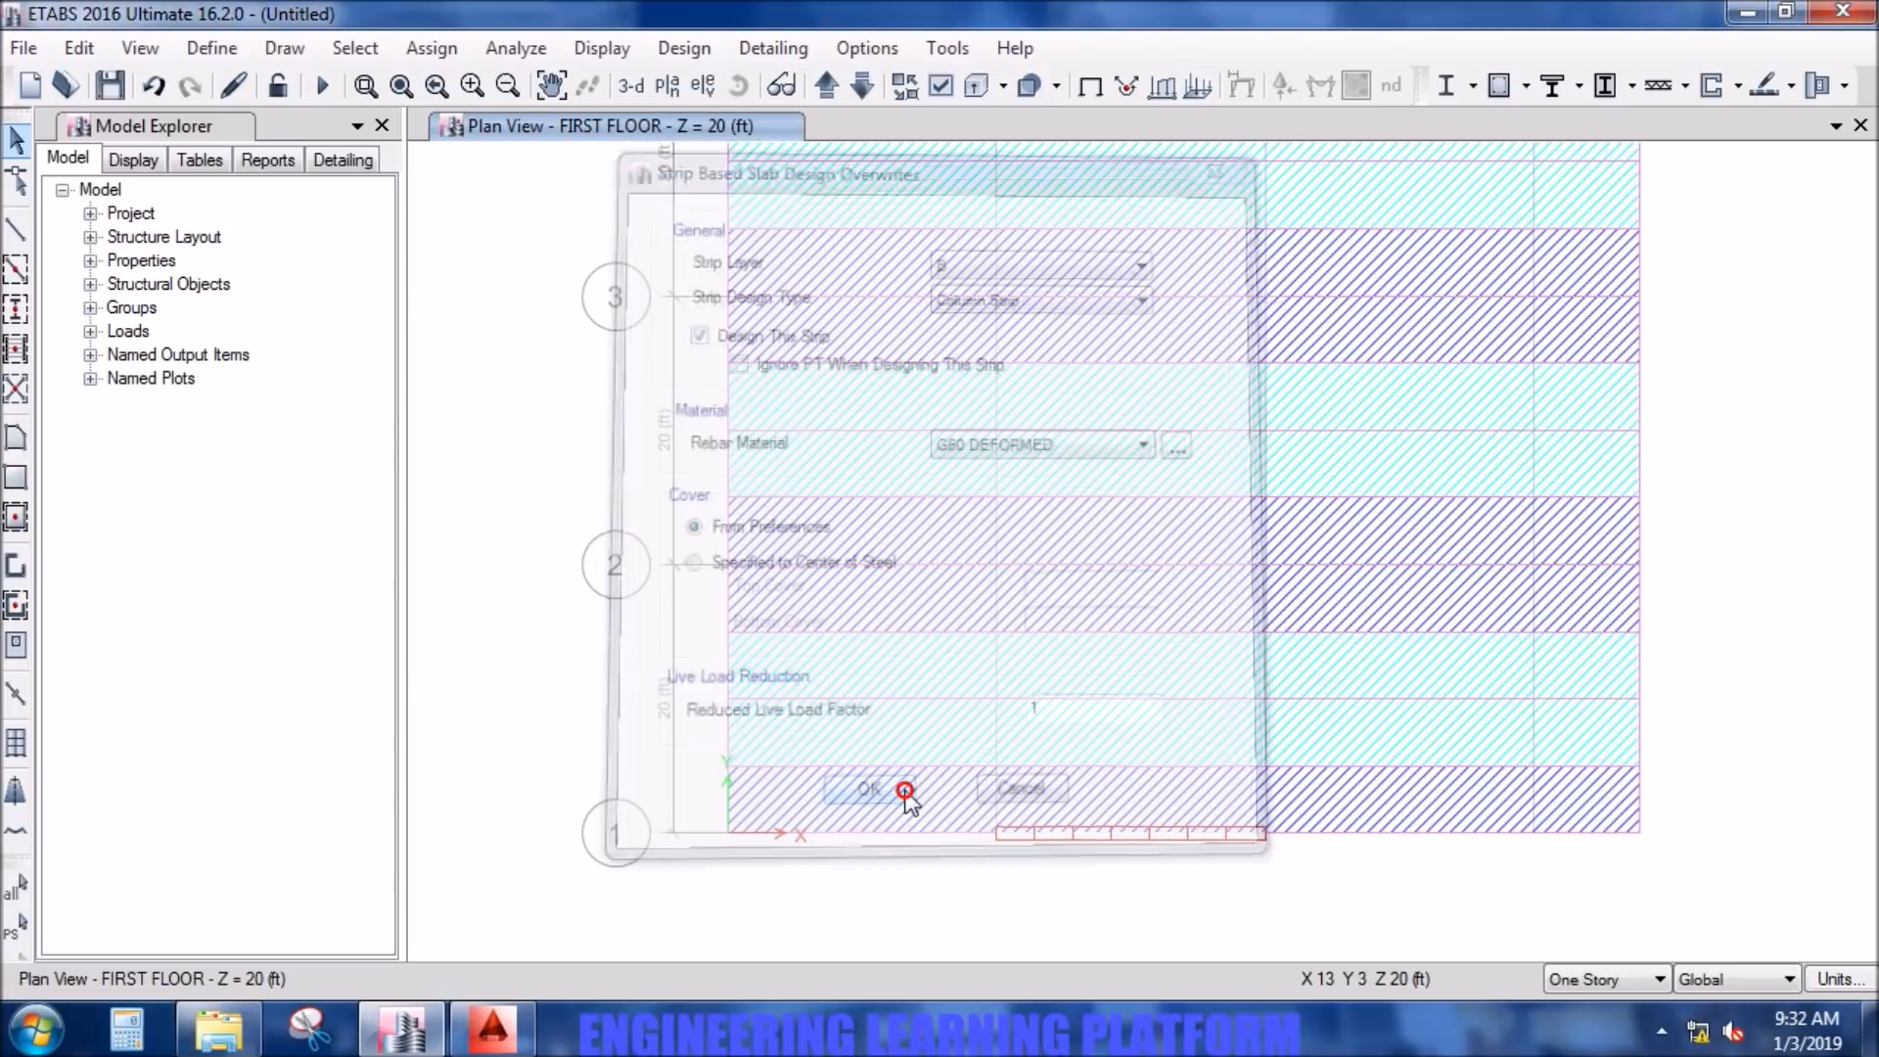
- Select the five layer B middle strips between grid lines 1 and 6 in the first floor plan
{"action": "left_click", "coordinate": [1219, 701]}
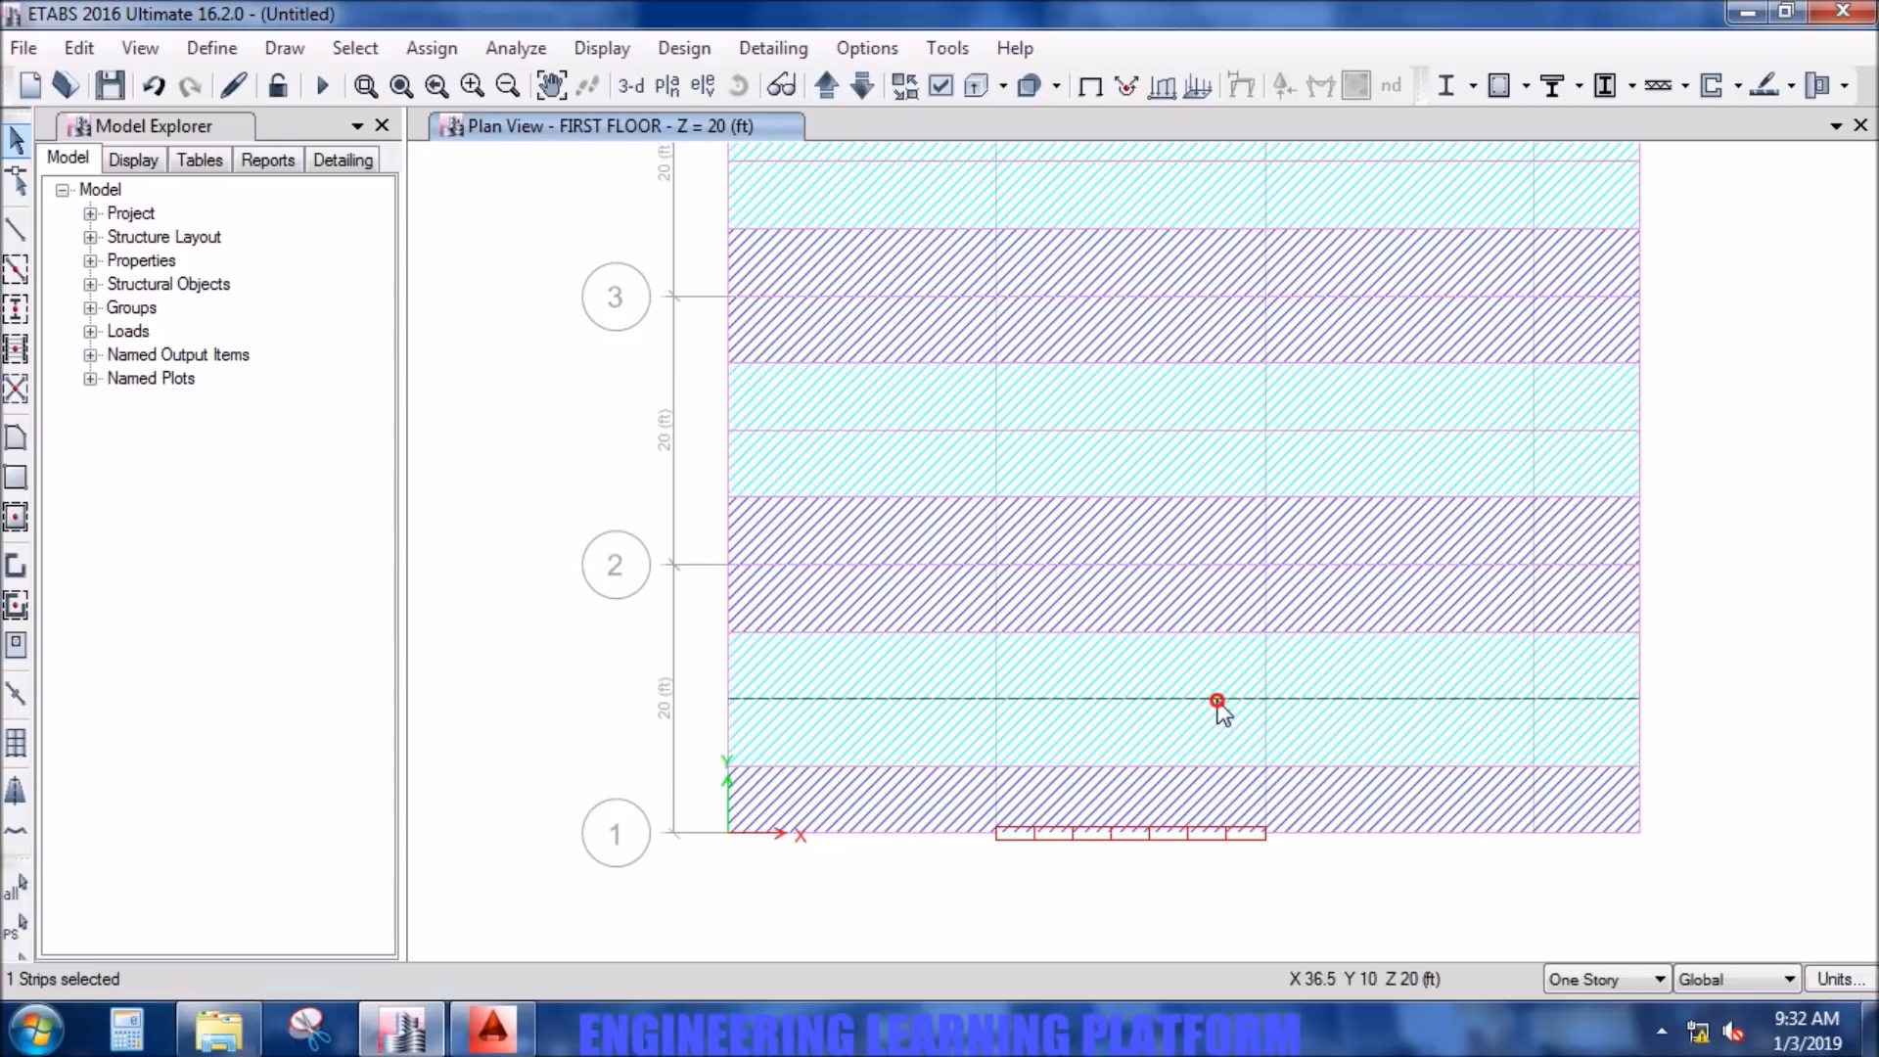
{"action": "left_click", "coordinate": [1242, 432]}
{"action": "middle_click_drag", "start_coordinate": [1242, 432], "coordinate": [1323, 732]}
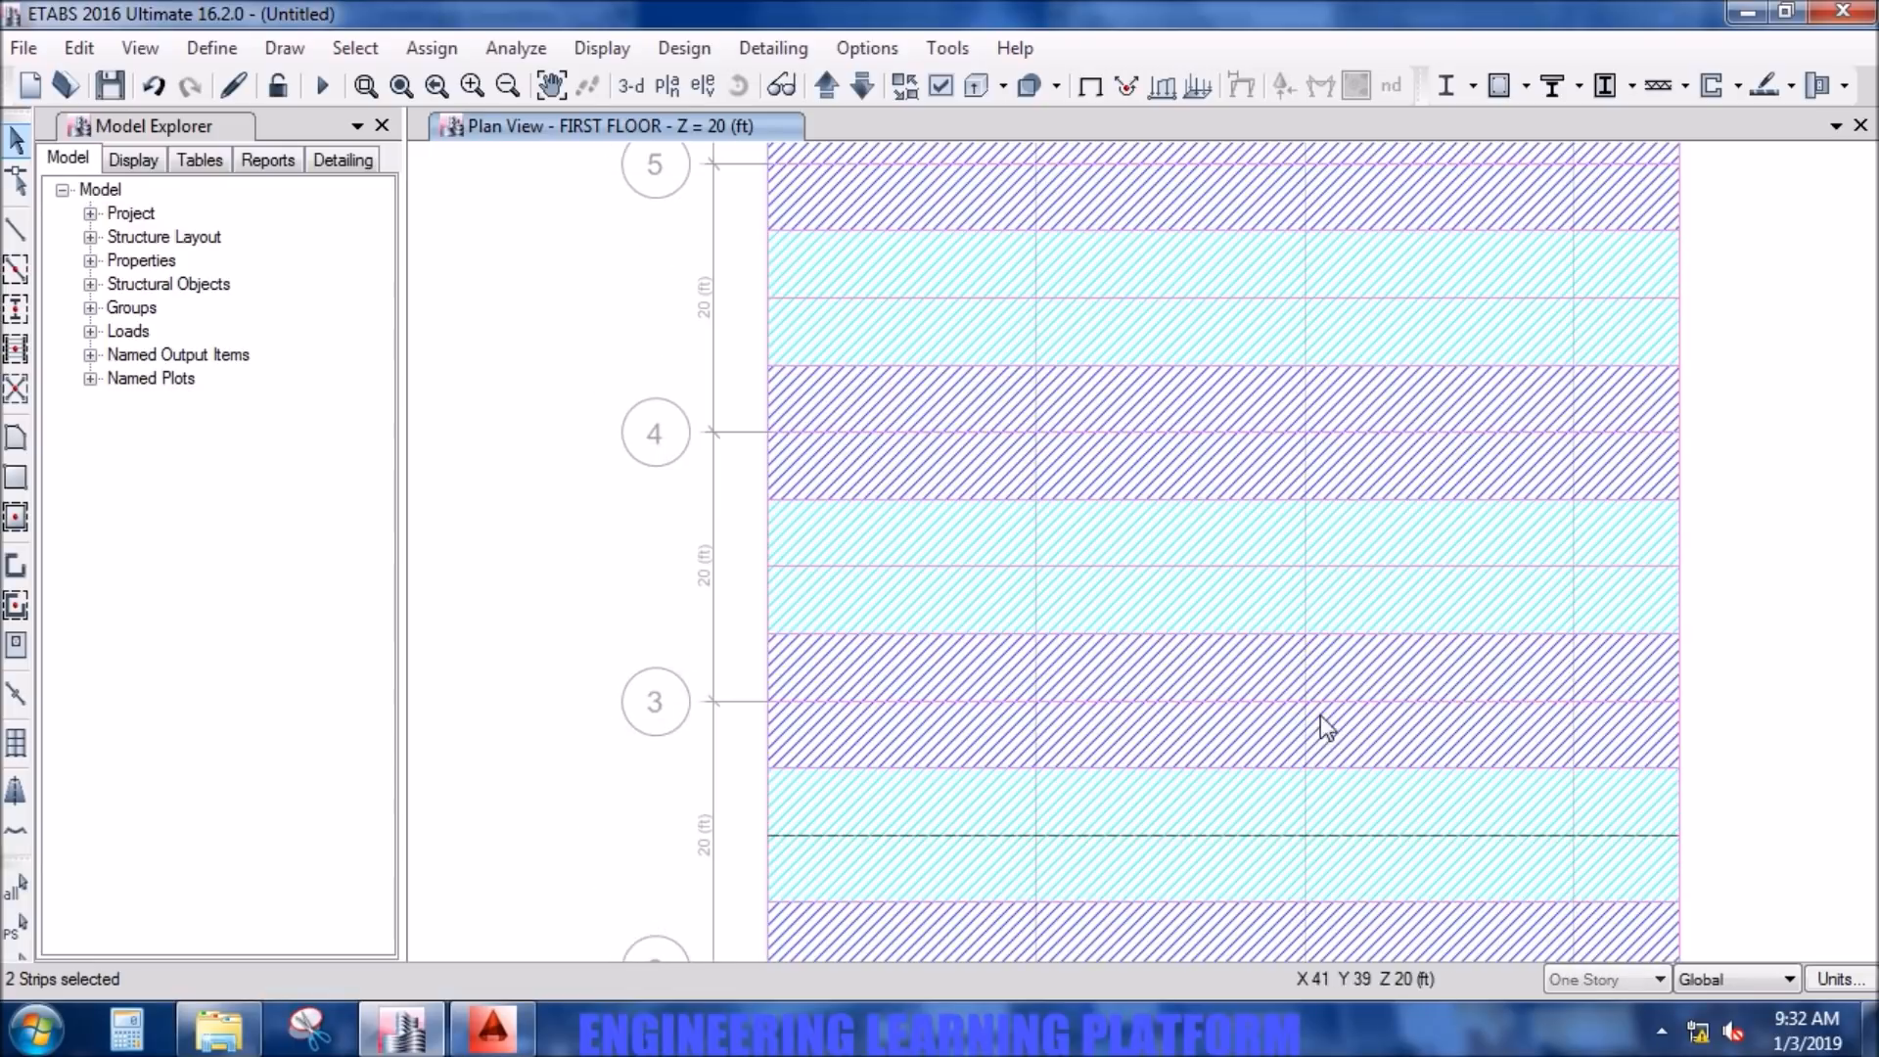
{"action": "left_click", "coordinate": [1287, 566]}
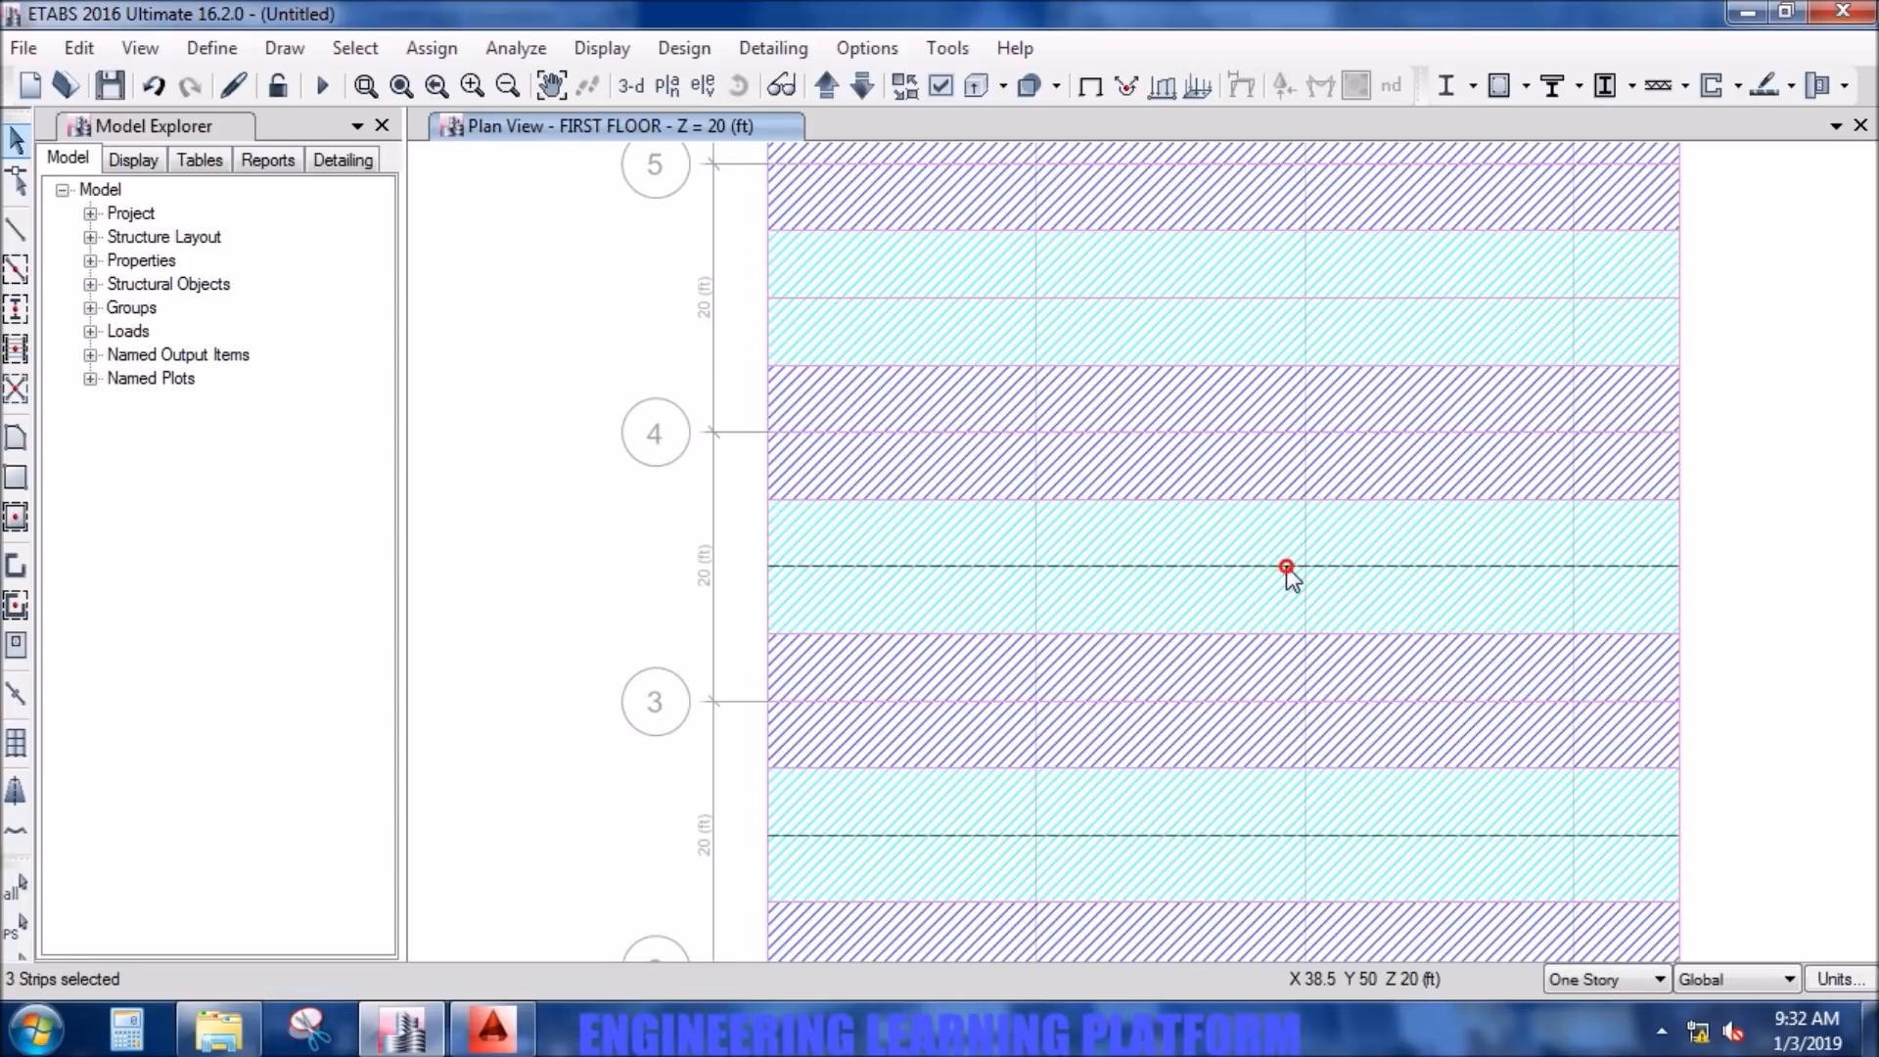
{"action": "left_click", "coordinate": [1259, 297]}
{"action": "middle_click_drag", "start_coordinate": [1263, 335], "coordinate": [1288, 760]}
{"action": "left_click", "coordinate": [1272, 408]}
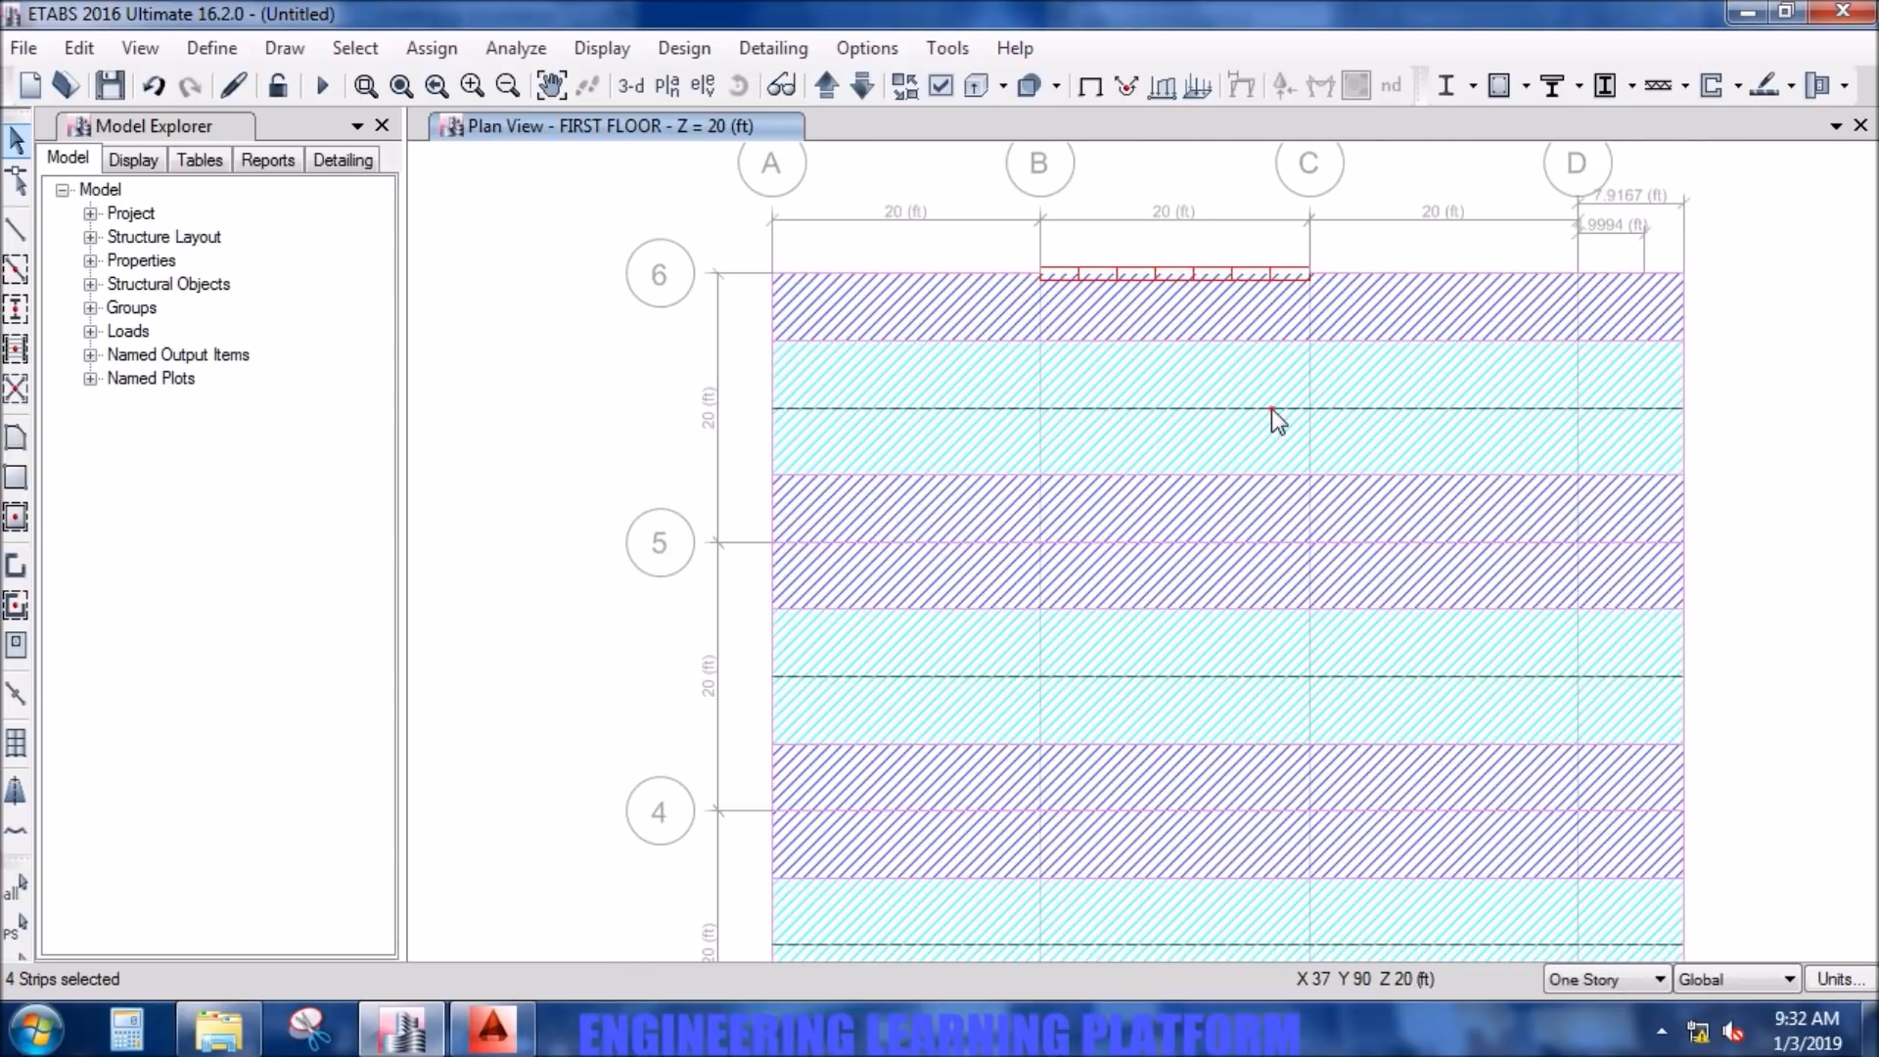
- Set the rebar material of the selected layer B middle strips to G60 DEFORMED in the strip-based flexural design overwrites
{"action": "left_click", "coordinate": [684, 51]}
{"action": "mouse_move", "coordinate": [804, 341]}
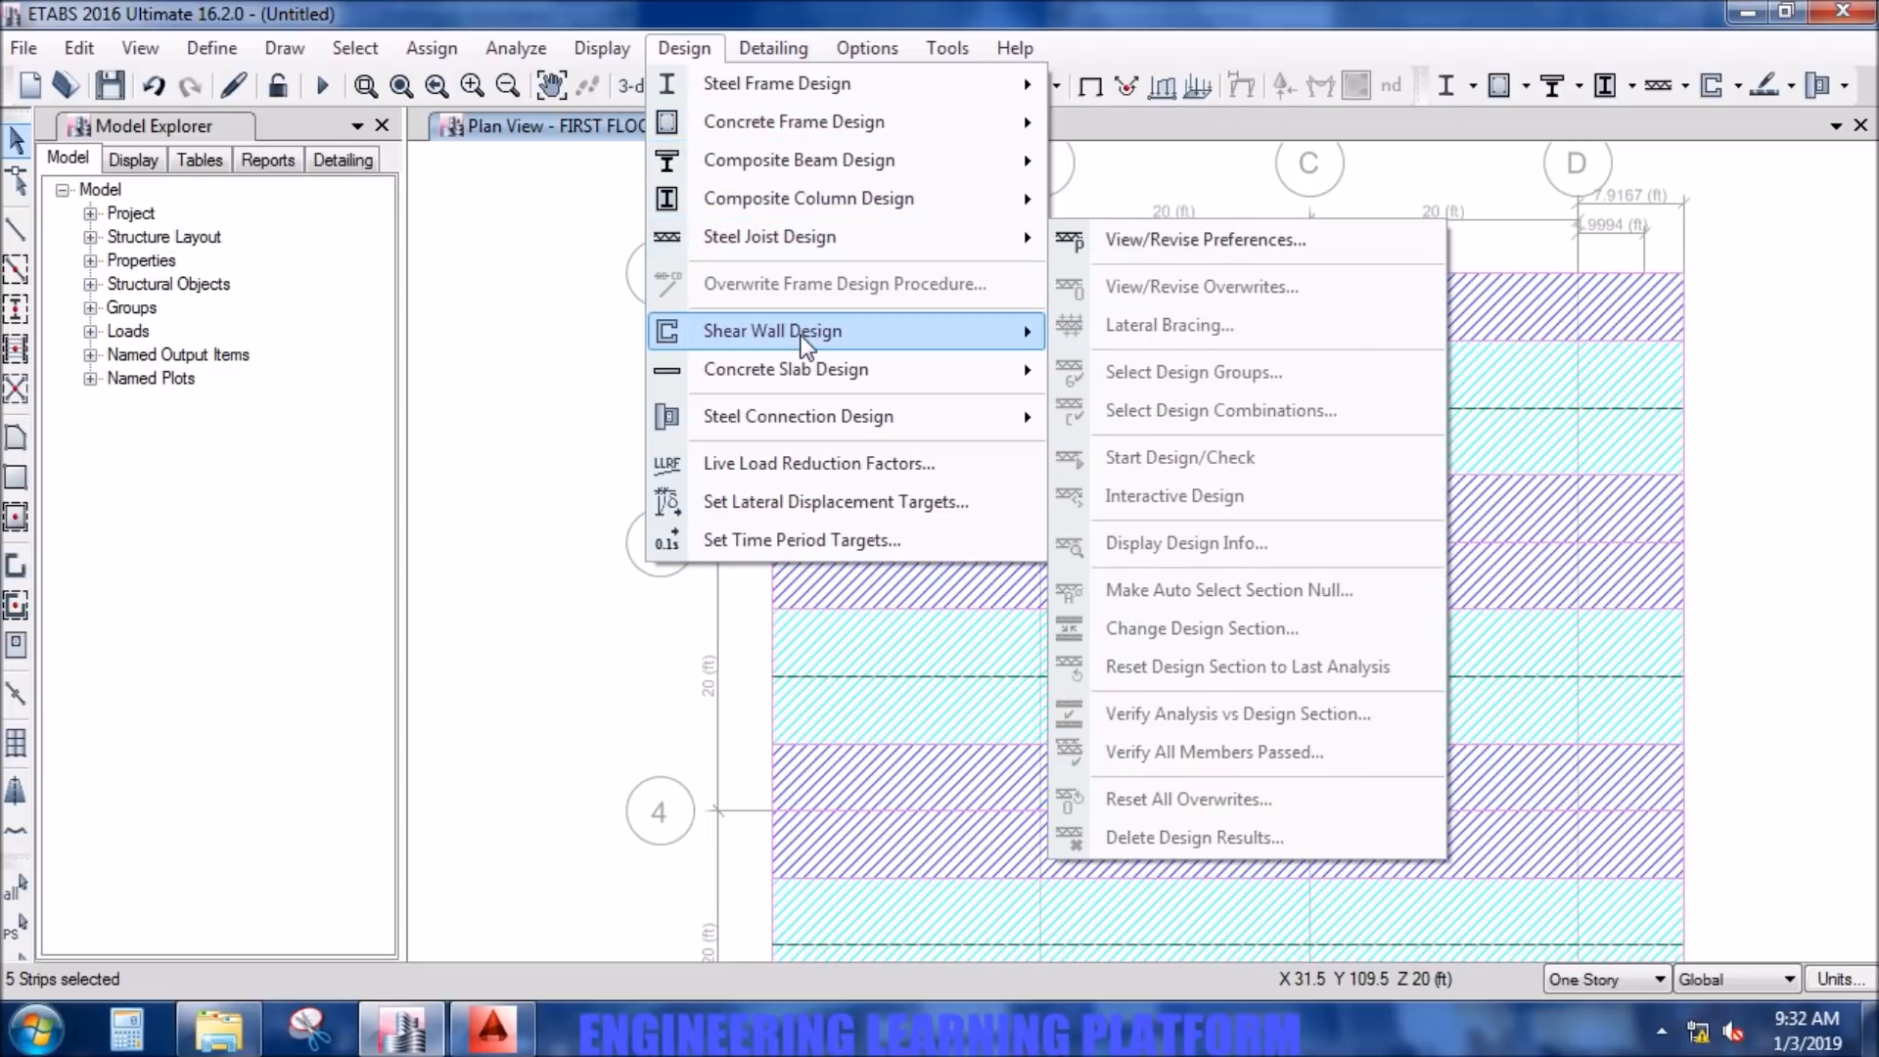
{"action": "mouse_move", "coordinate": [784, 370]}
{"action": "mouse_move", "coordinate": [1177, 467]}
{"action": "left_click", "coordinate": [1555, 465]}
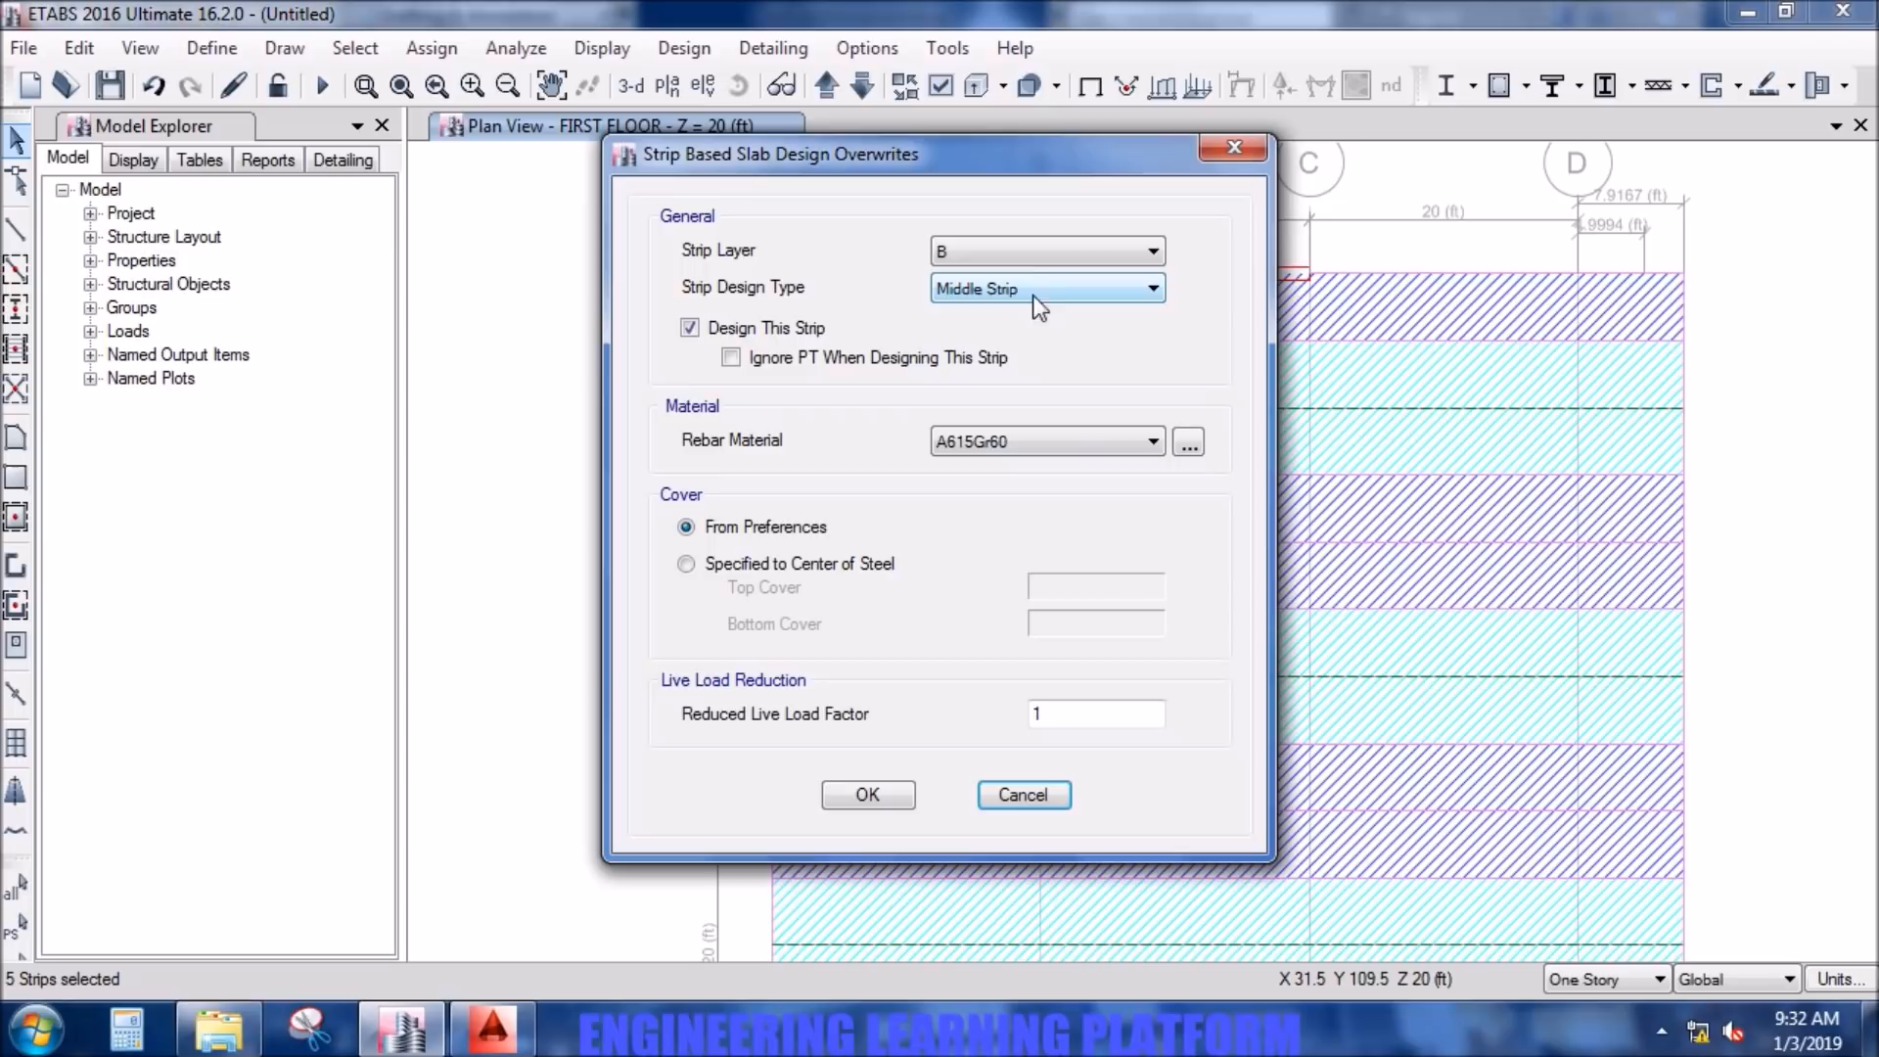
{"action": "left_click", "coordinate": [1032, 438]}
{"action": "left_click", "coordinate": [1034, 483]}
{"action": "left_click", "coordinate": [894, 795]}
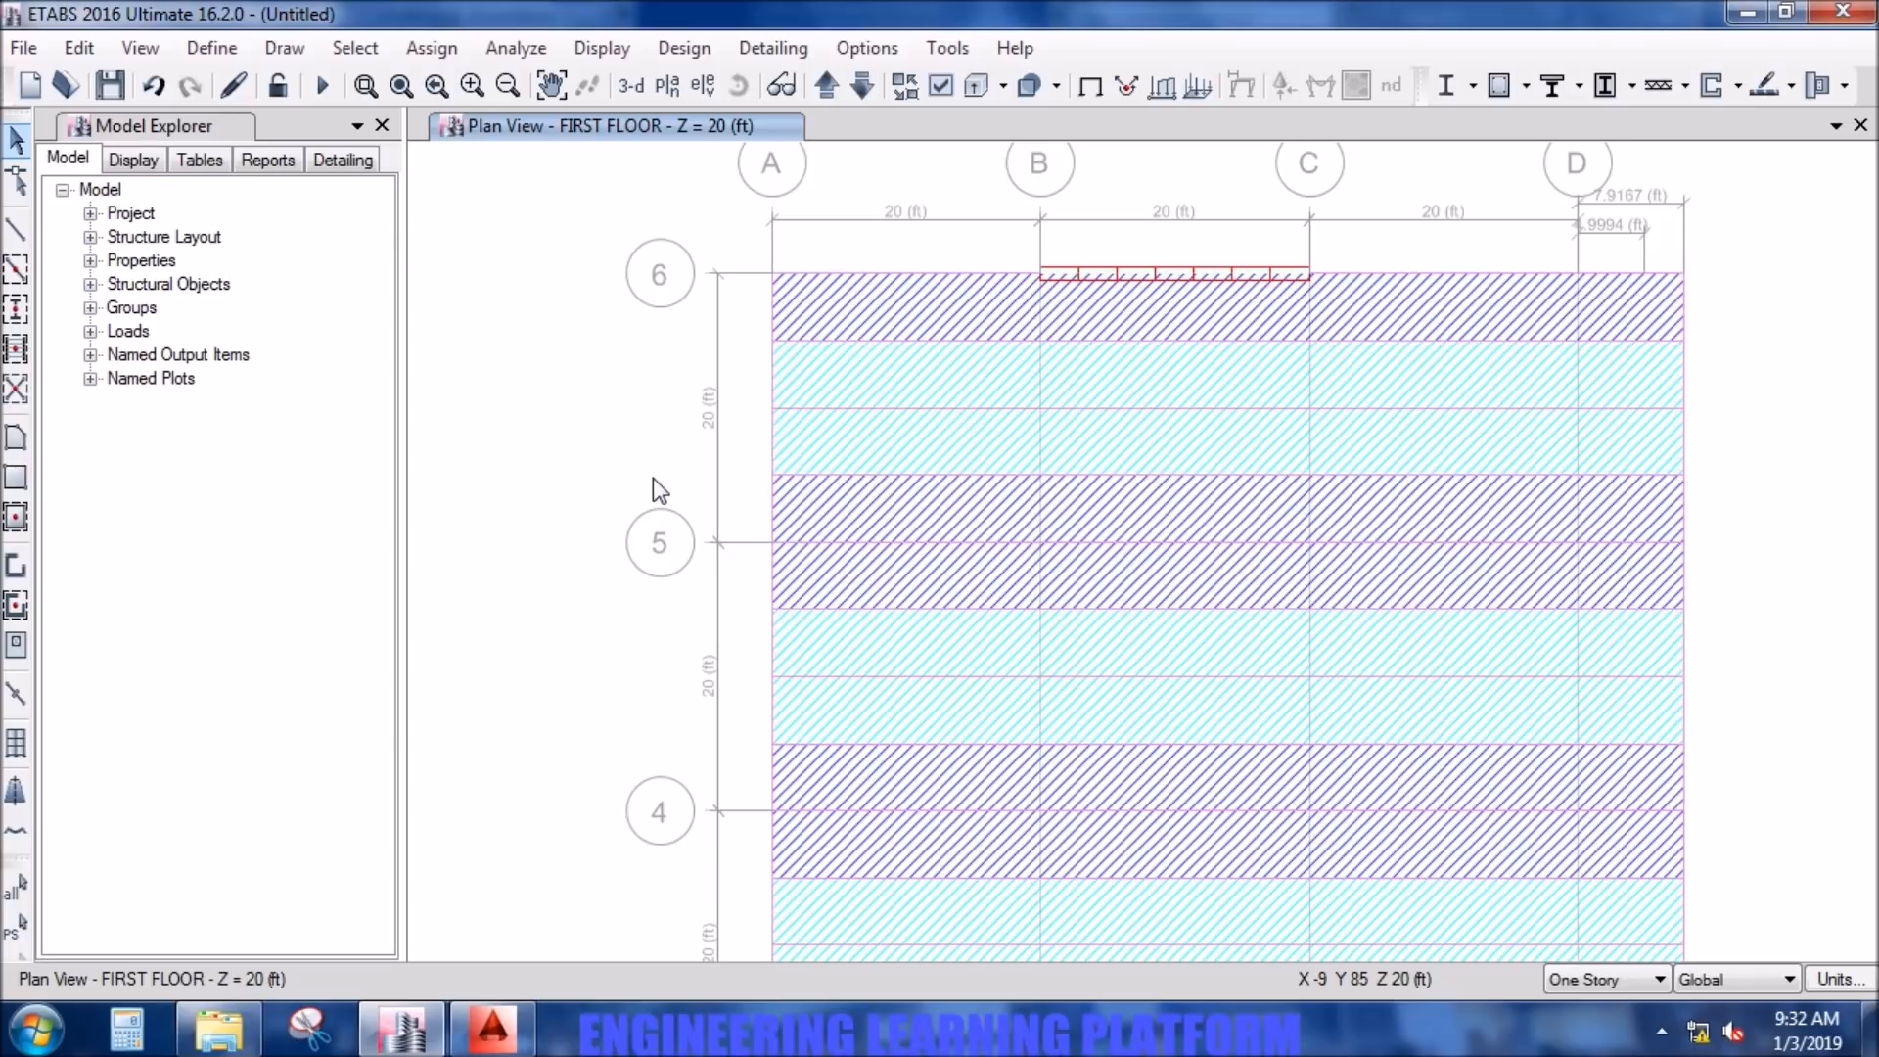
- Show design strip layer A together with layer B in the first floor plan view
{"action": "scroll", "coordinate": [654, 478], "scroll_direction": "down", "scroll_amount": 2}
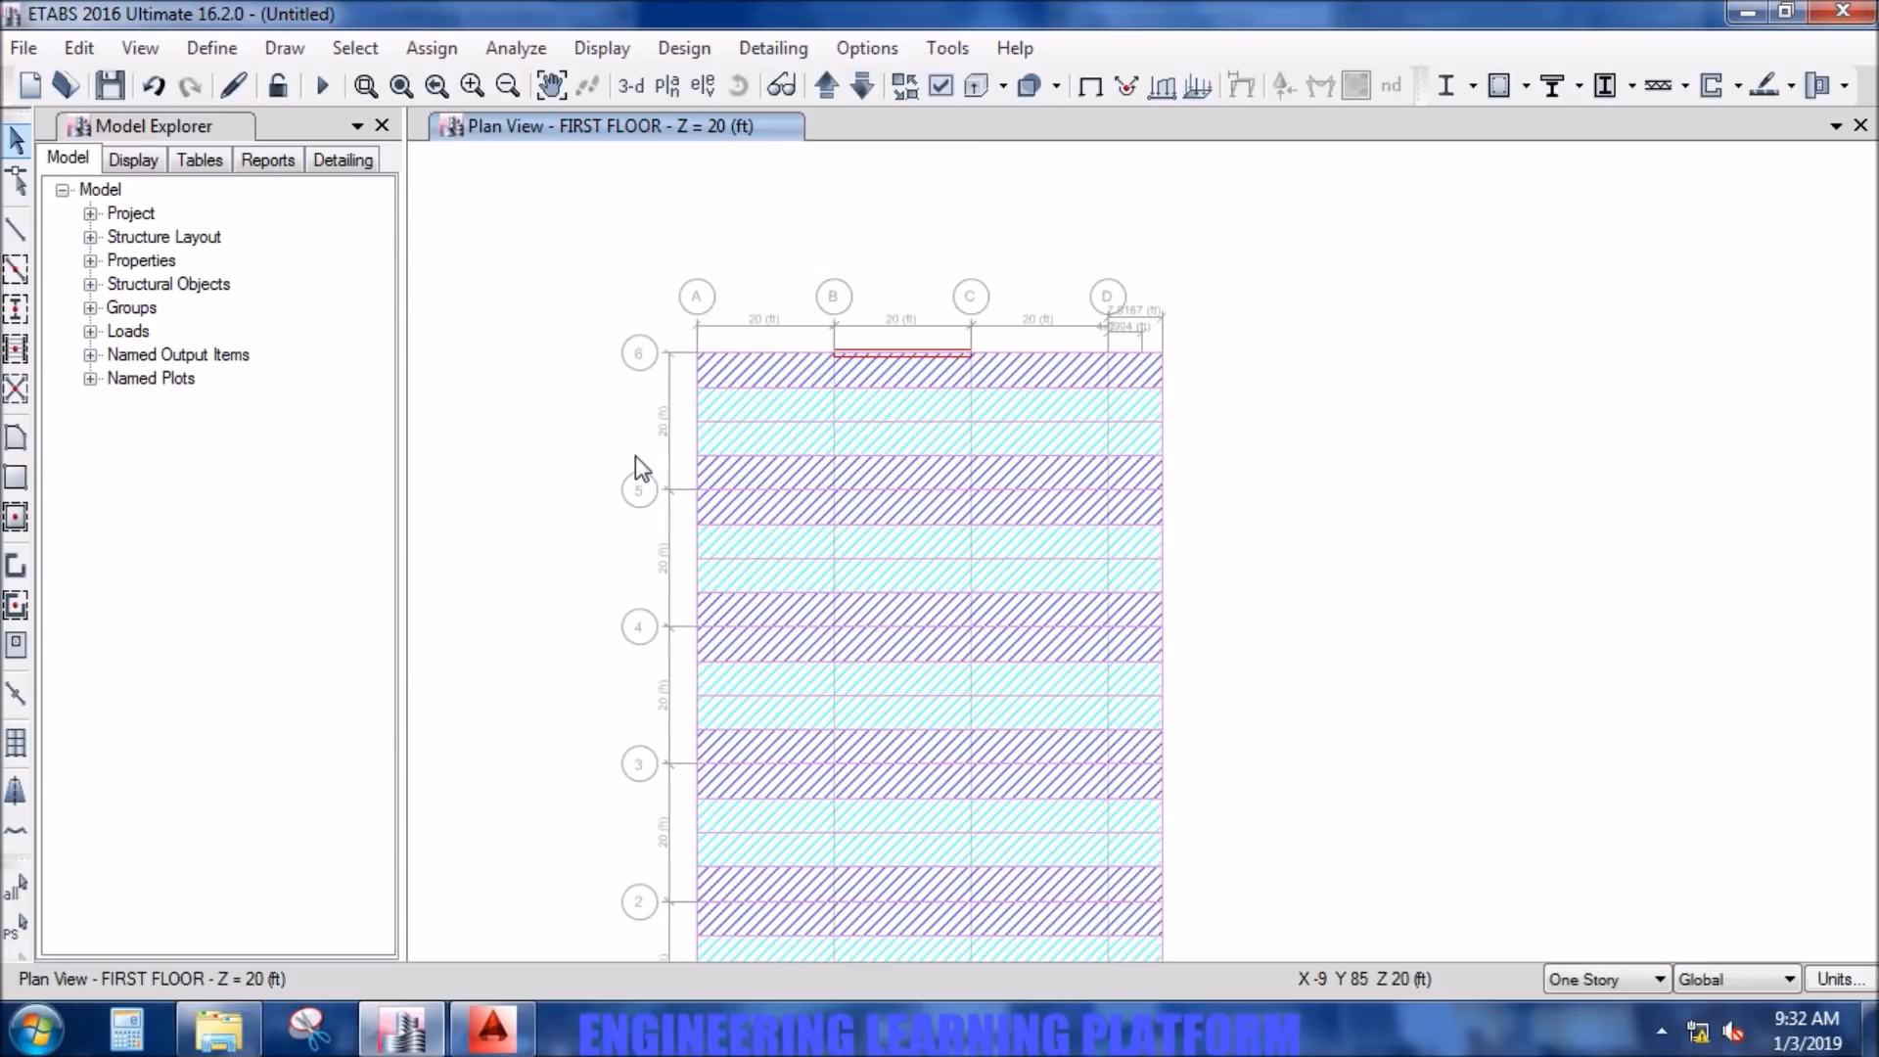
{"action": "middle_click_drag", "start_coordinate": [636, 456], "coordinate": [636, 366]}
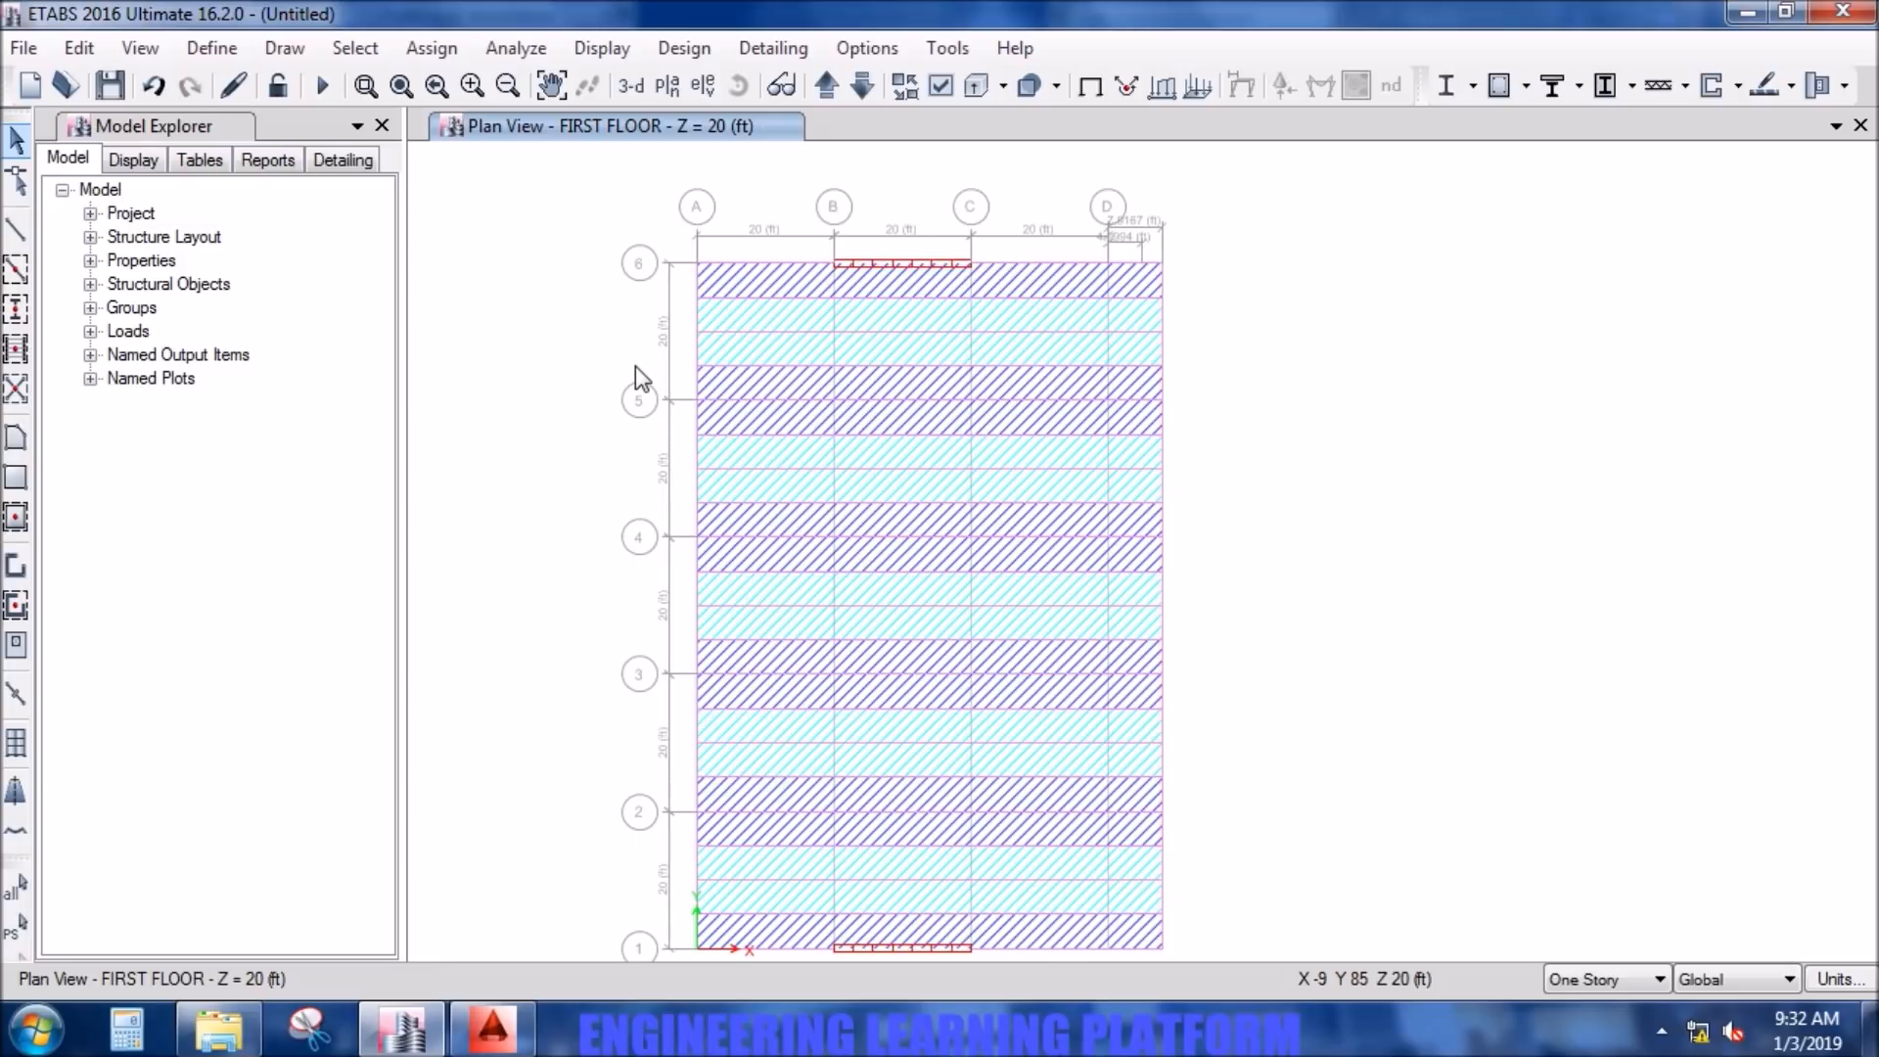
{"action": "middle_click_drag", "start_coordinate": [680, 382], "coordinate": [687, 362]}
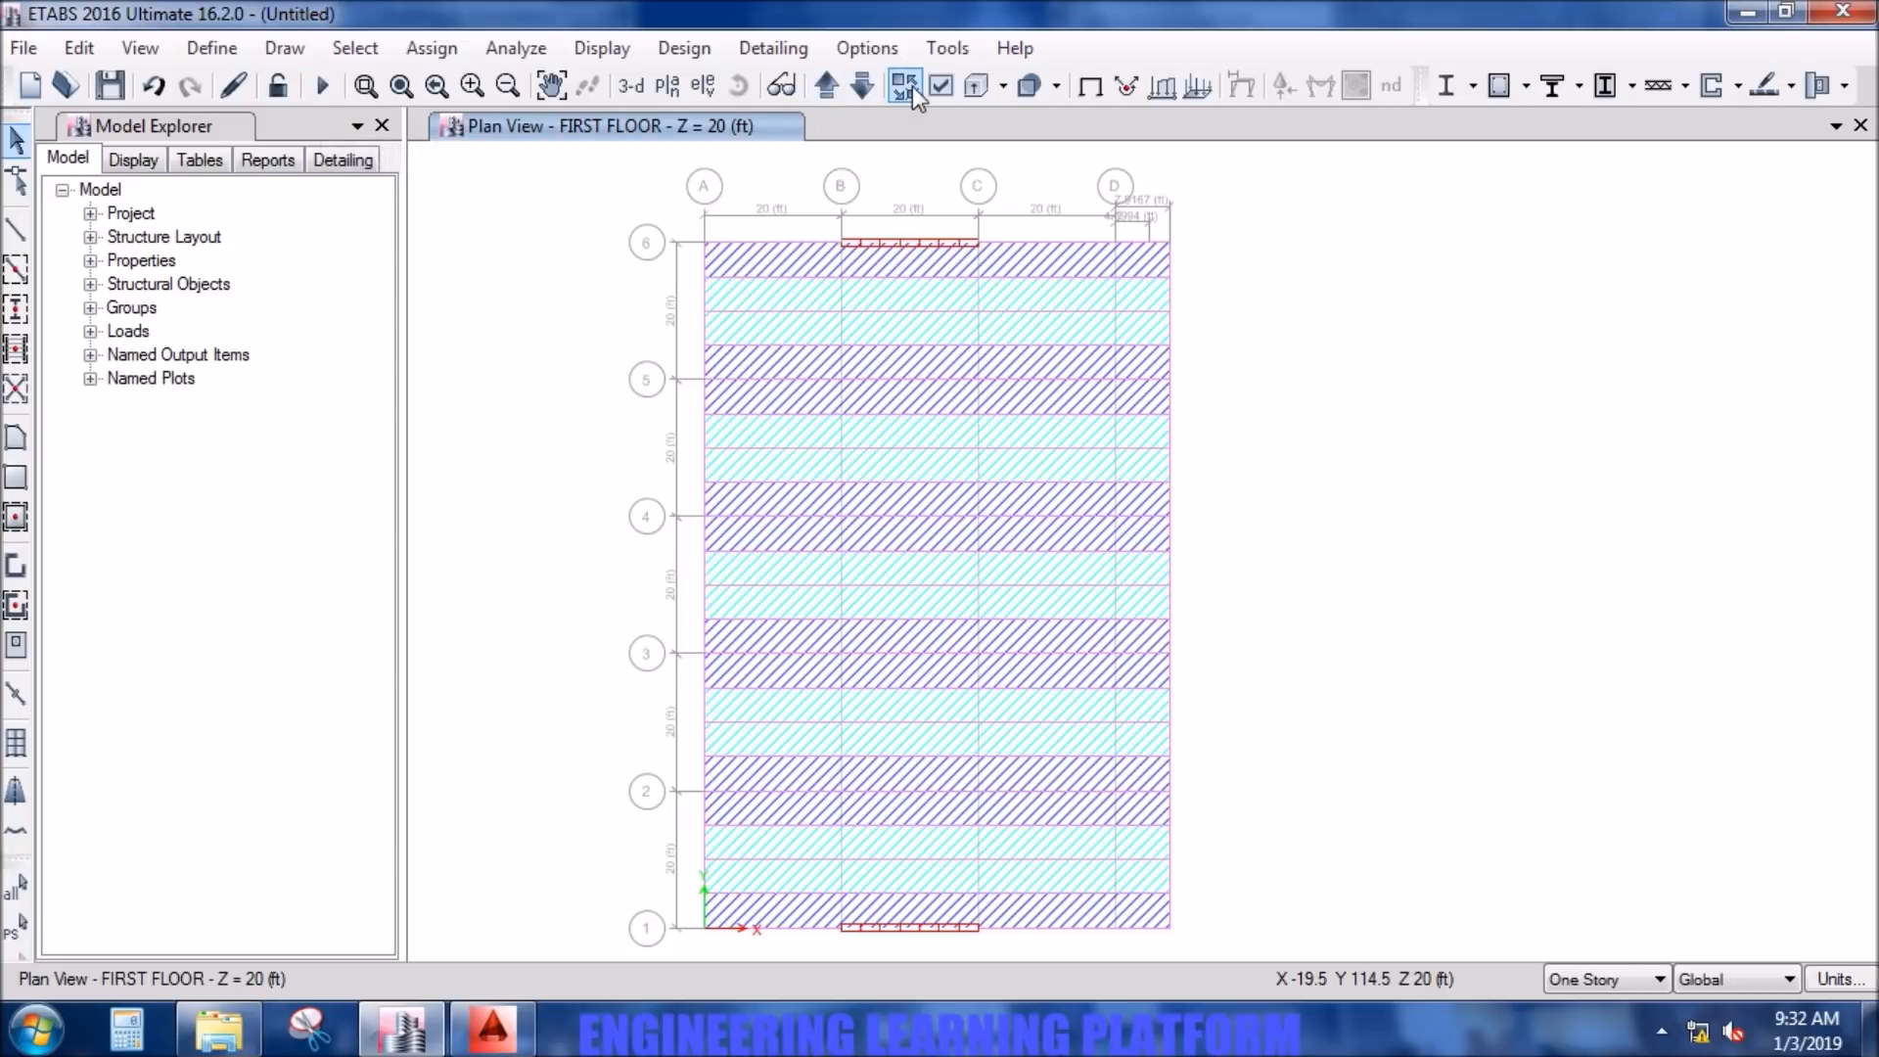
{"action": "left_click", "coordinate": [938, 86]}
{"action": "left_click", "coordinate": [814, 651]}
{"action": "left_click", "coordinate": [1057, 987]}
{"action": "left_click", "coordinate": [854, 987]}
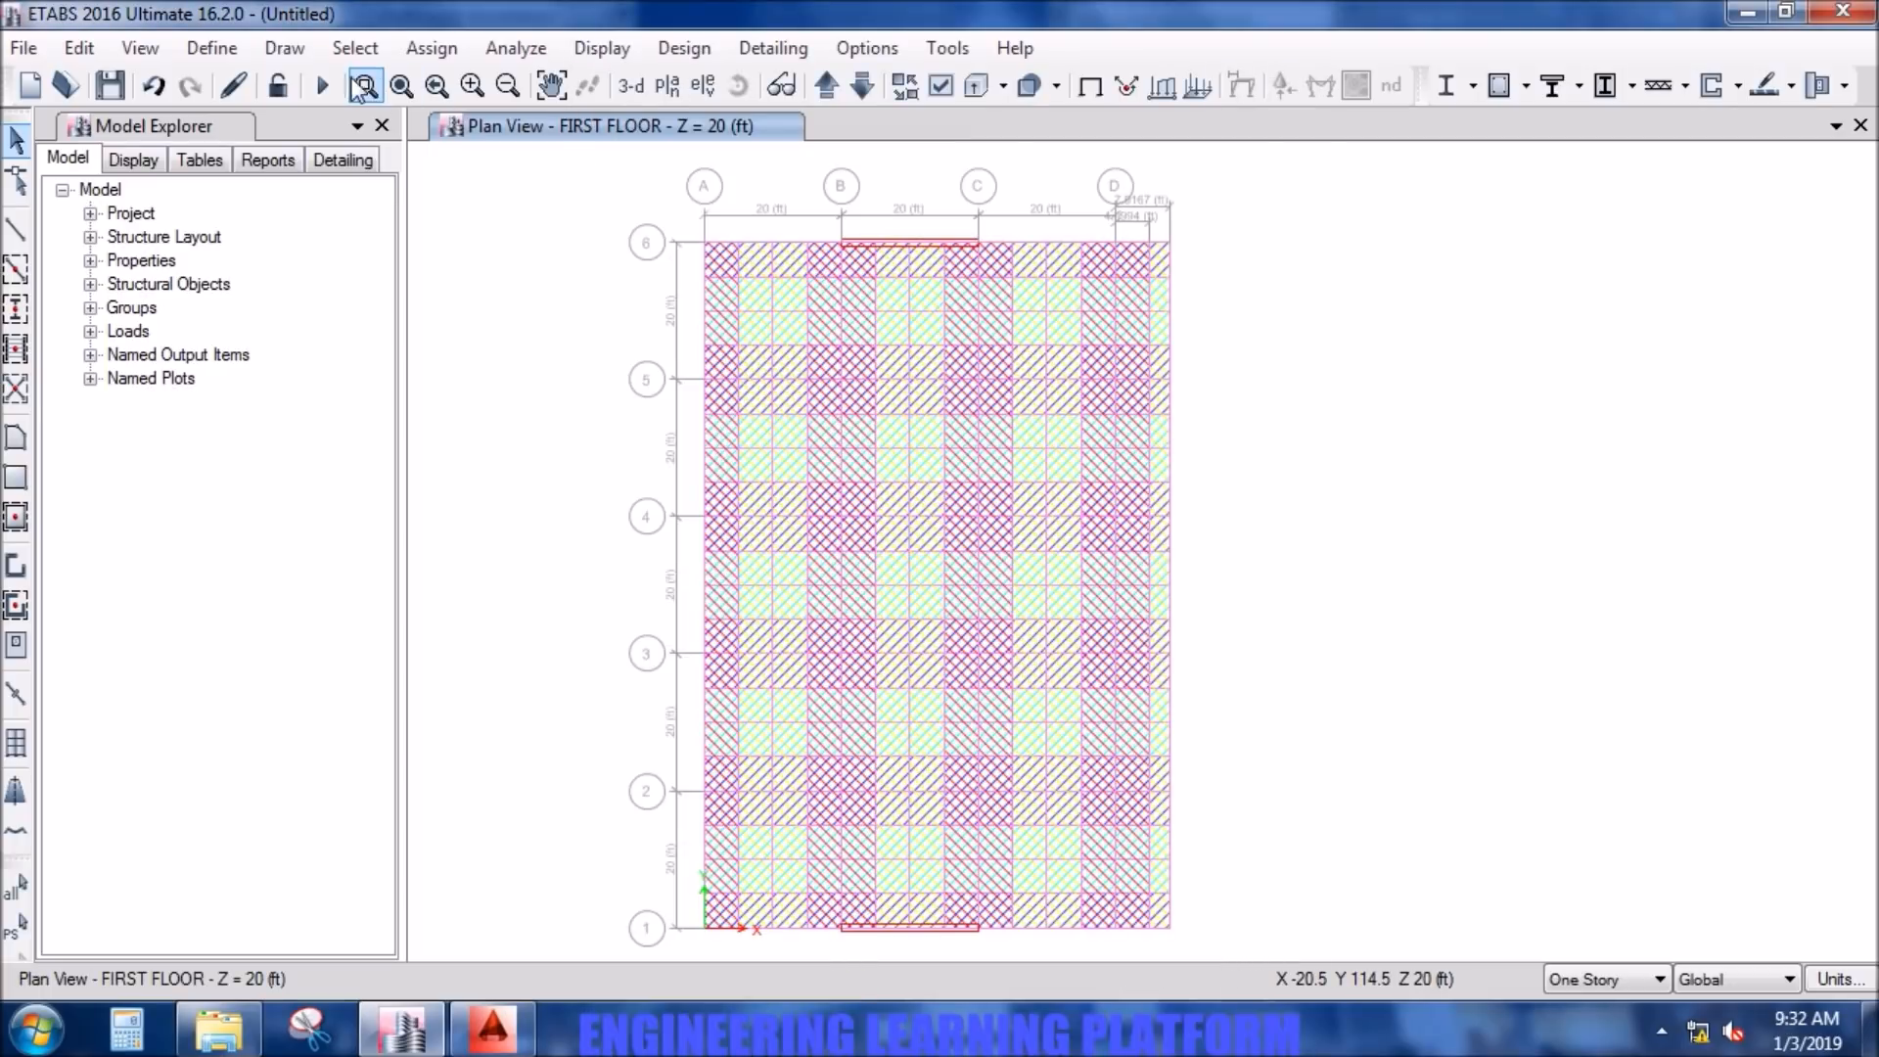
- Reset the first floor plan view to the default view options
{"action": "left_click_drag", "start_coordinate": [1222, 948], "coordinate": [1415, 609]}
{"action": "left_click", "coordinate": [941, 85]}
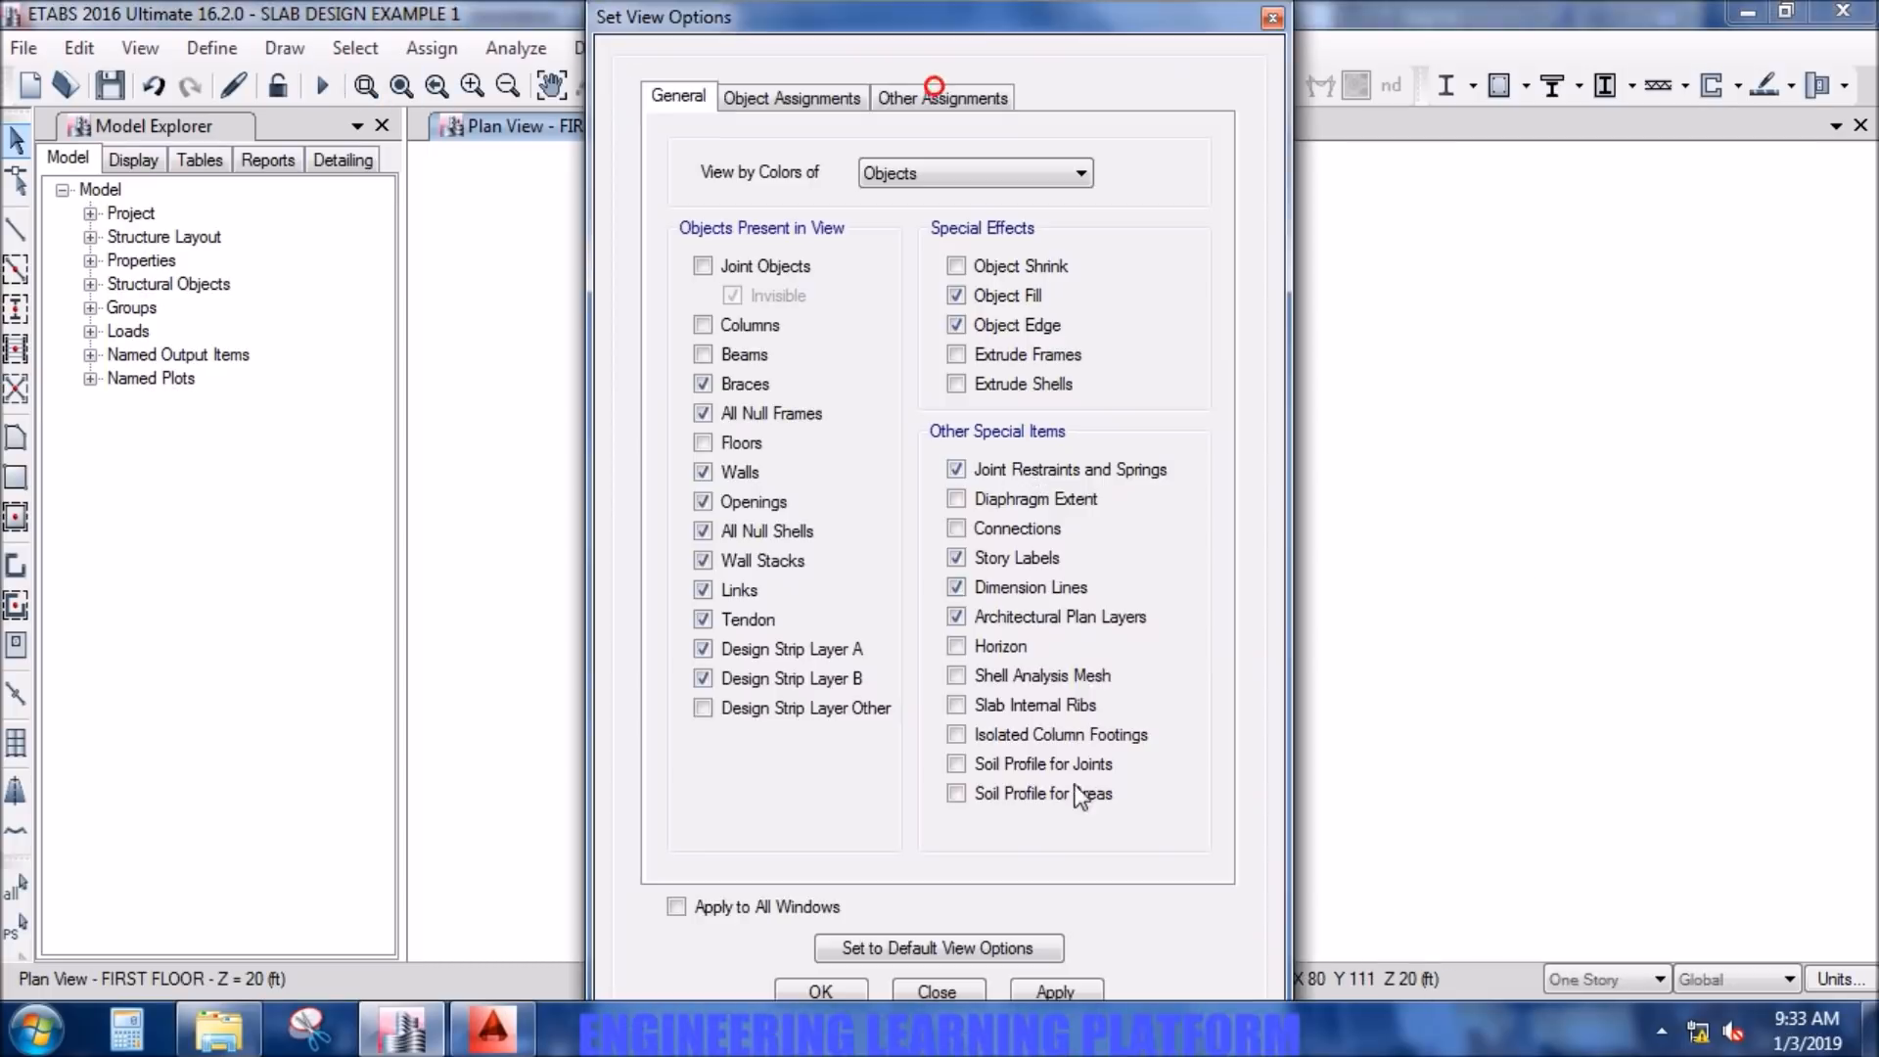
{"action": "left_click", "coordinate": [1000, 942]}
{"action": "left_click", "coordinate": [1057, 992]}
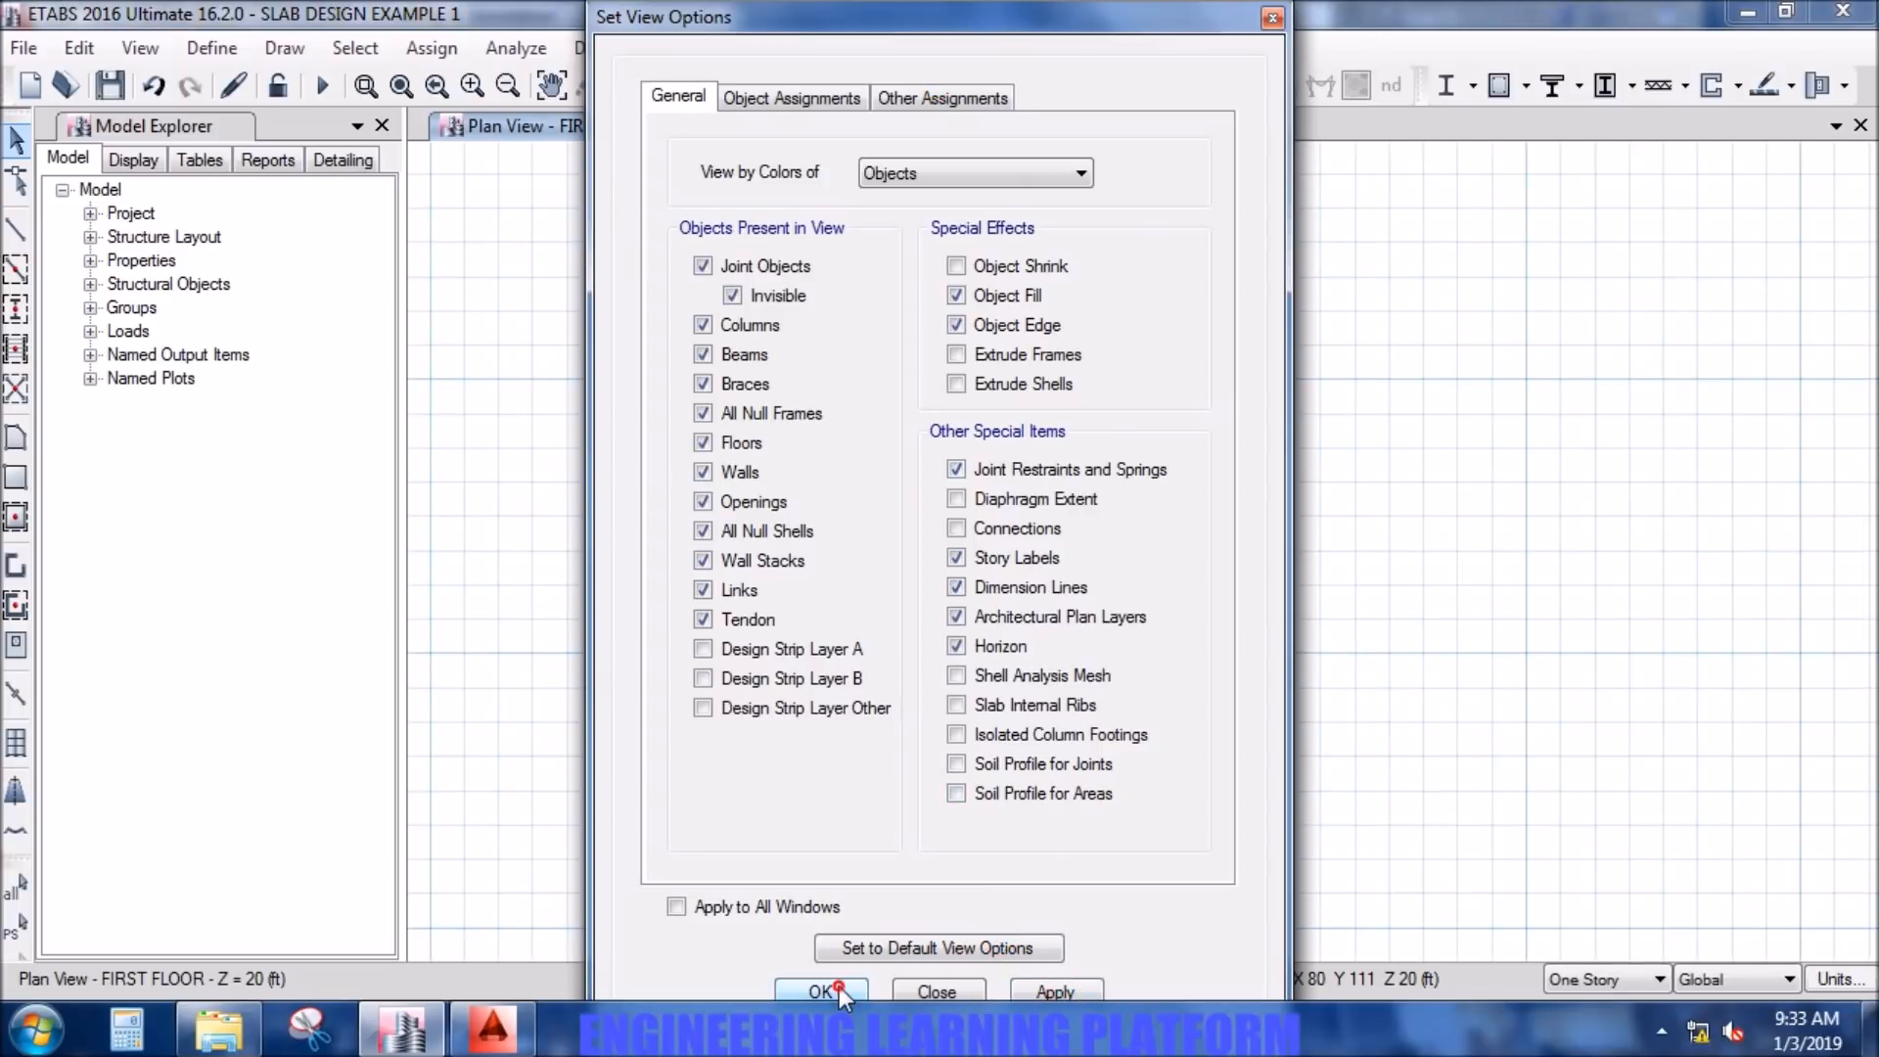
{"action": "left_click", "coordinate": [838, 989]}
- Select all objects in the first floor plan and replicate them to the SECOND FLOOR story
{"action": "left_click_drag", "start_coordinate": [1230, 945], "coordinate": [608, 169]}
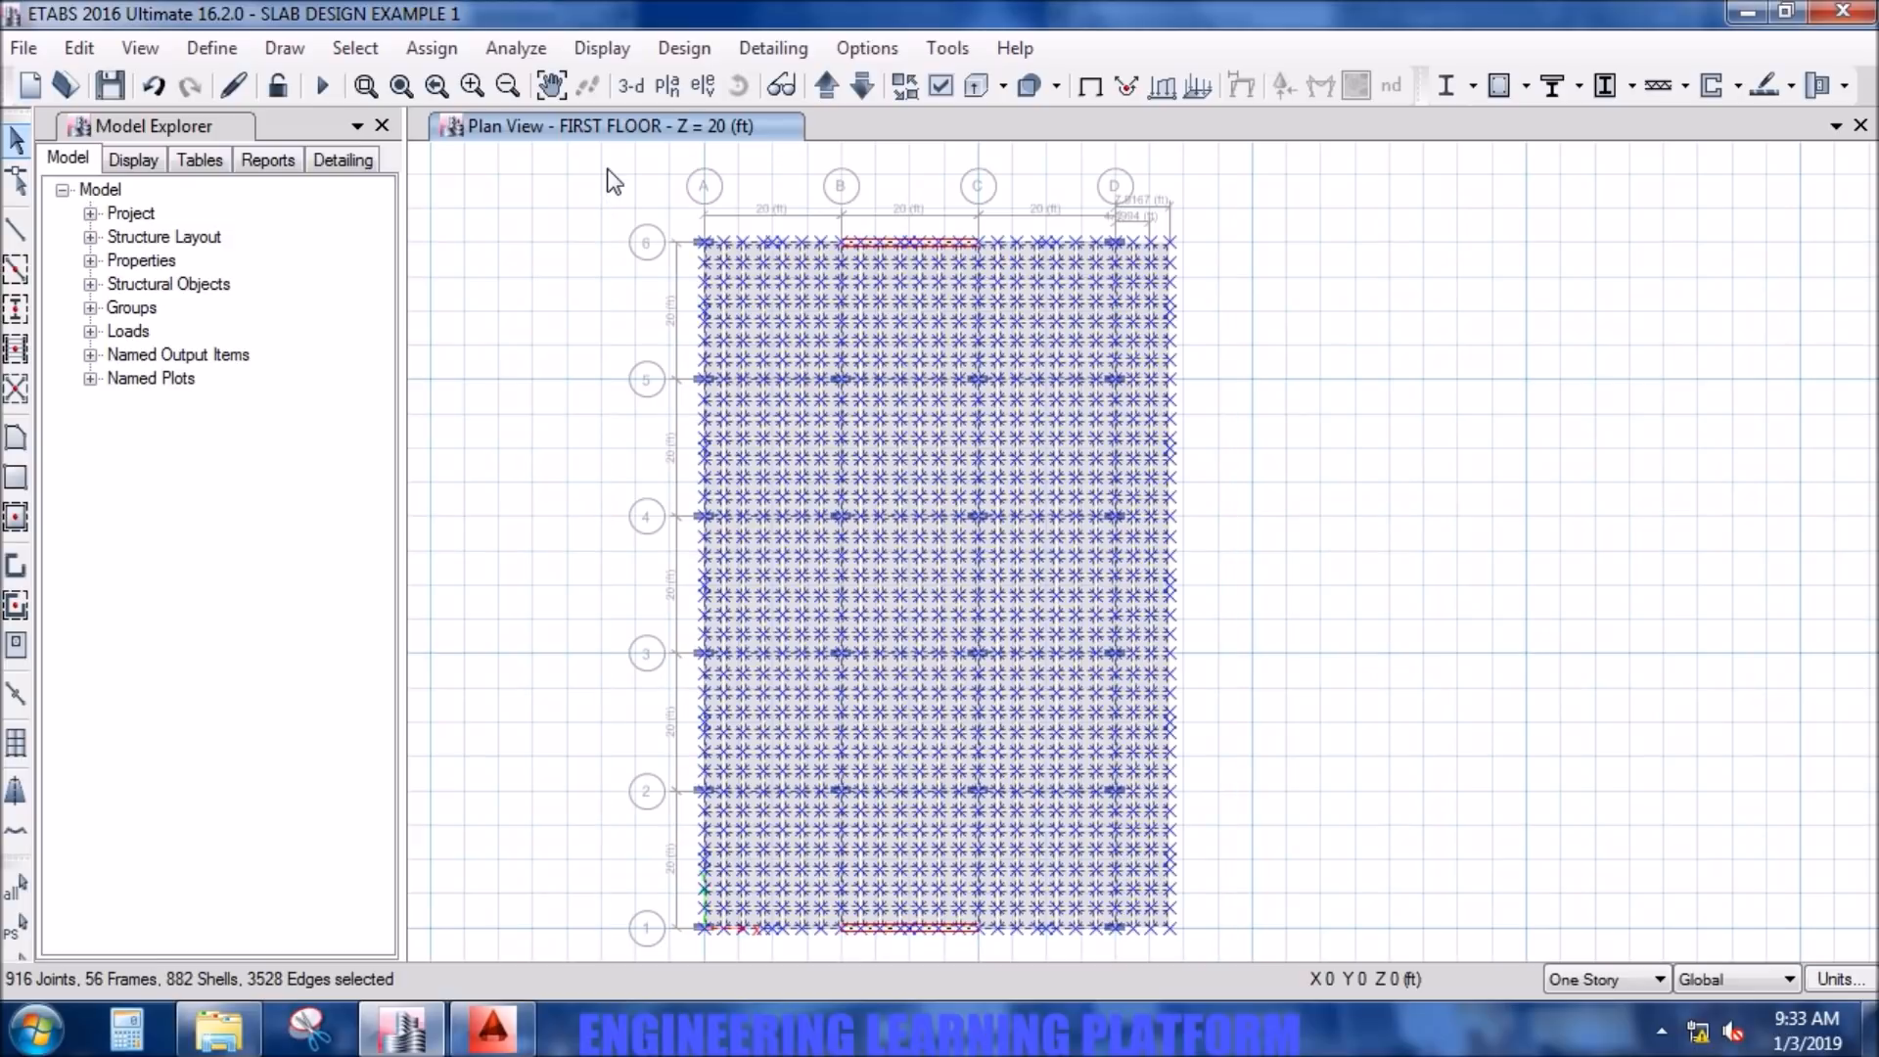
{"action": "left_click", "coordinate": [83, 49]}
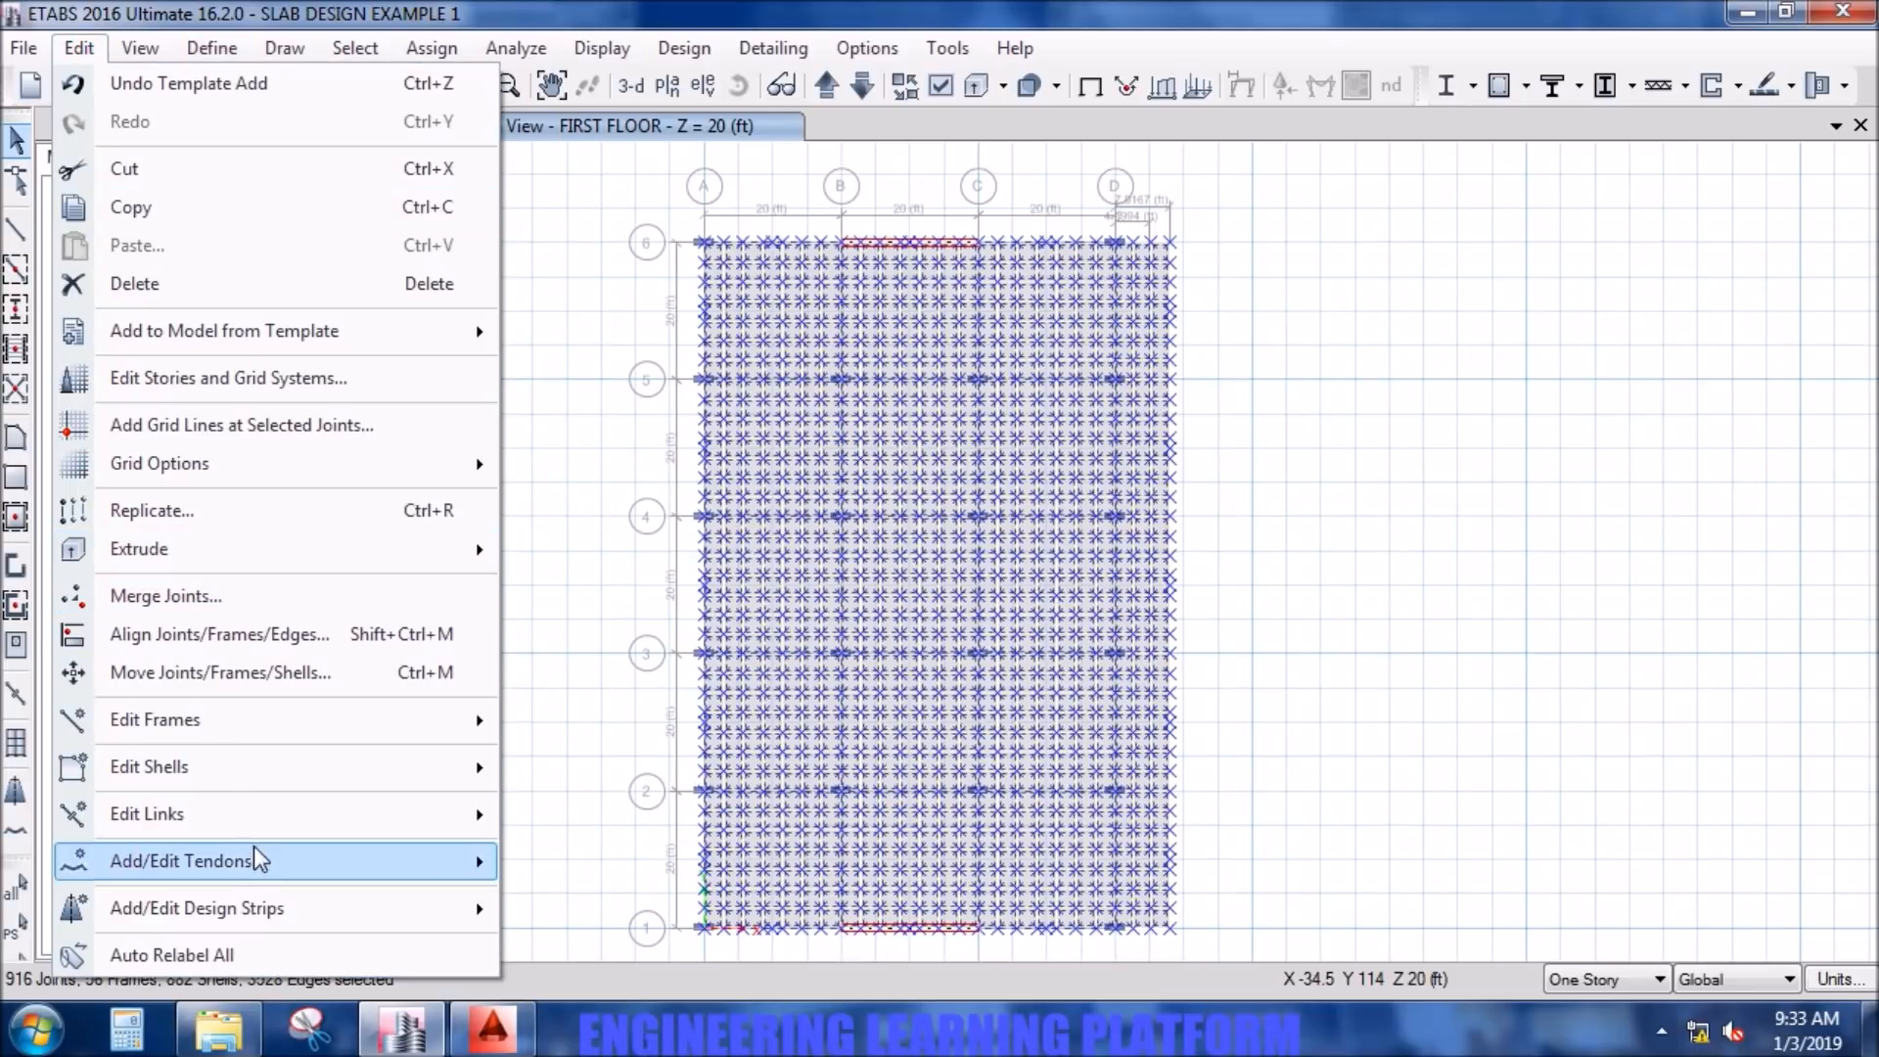
{"action": "mouse_move", "coordinate": [257, 861]}
{"action": "mouse_move", "coordinate": [250, 827]}
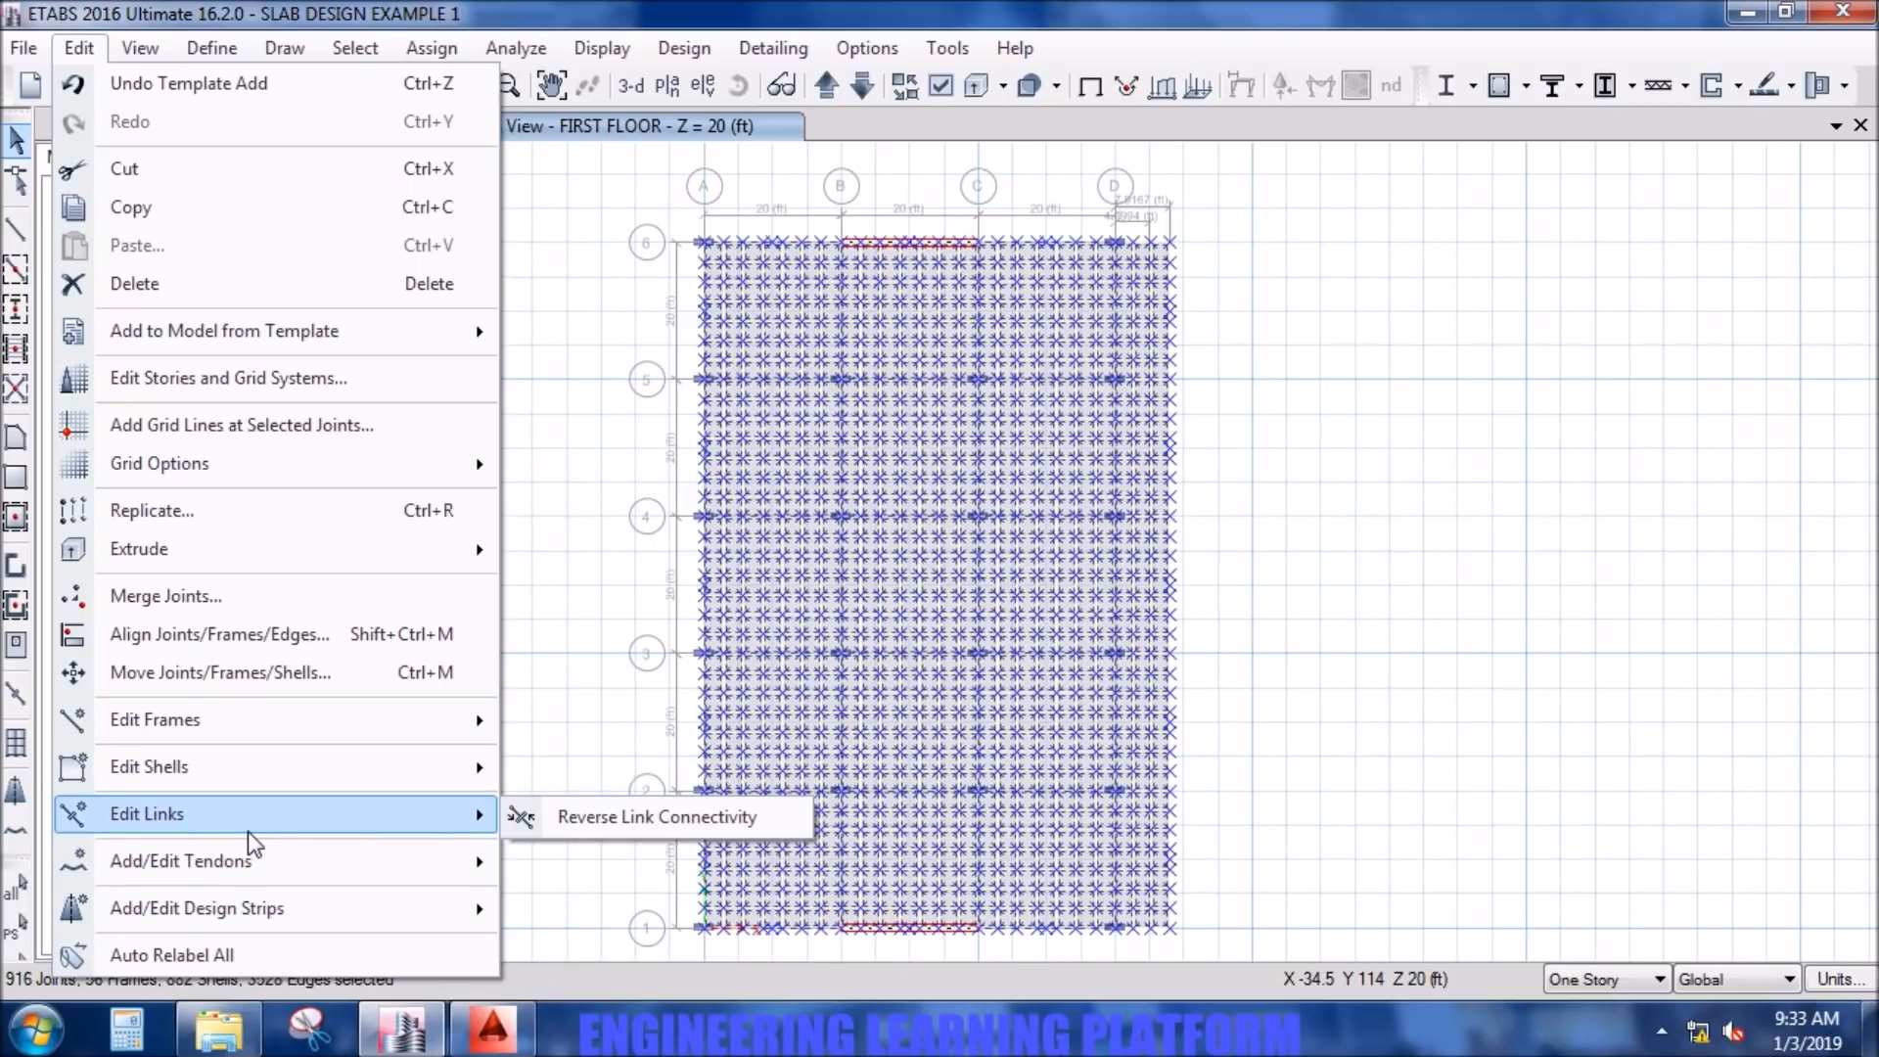
{"action": "left_click", "coordinate": [223, 512]}
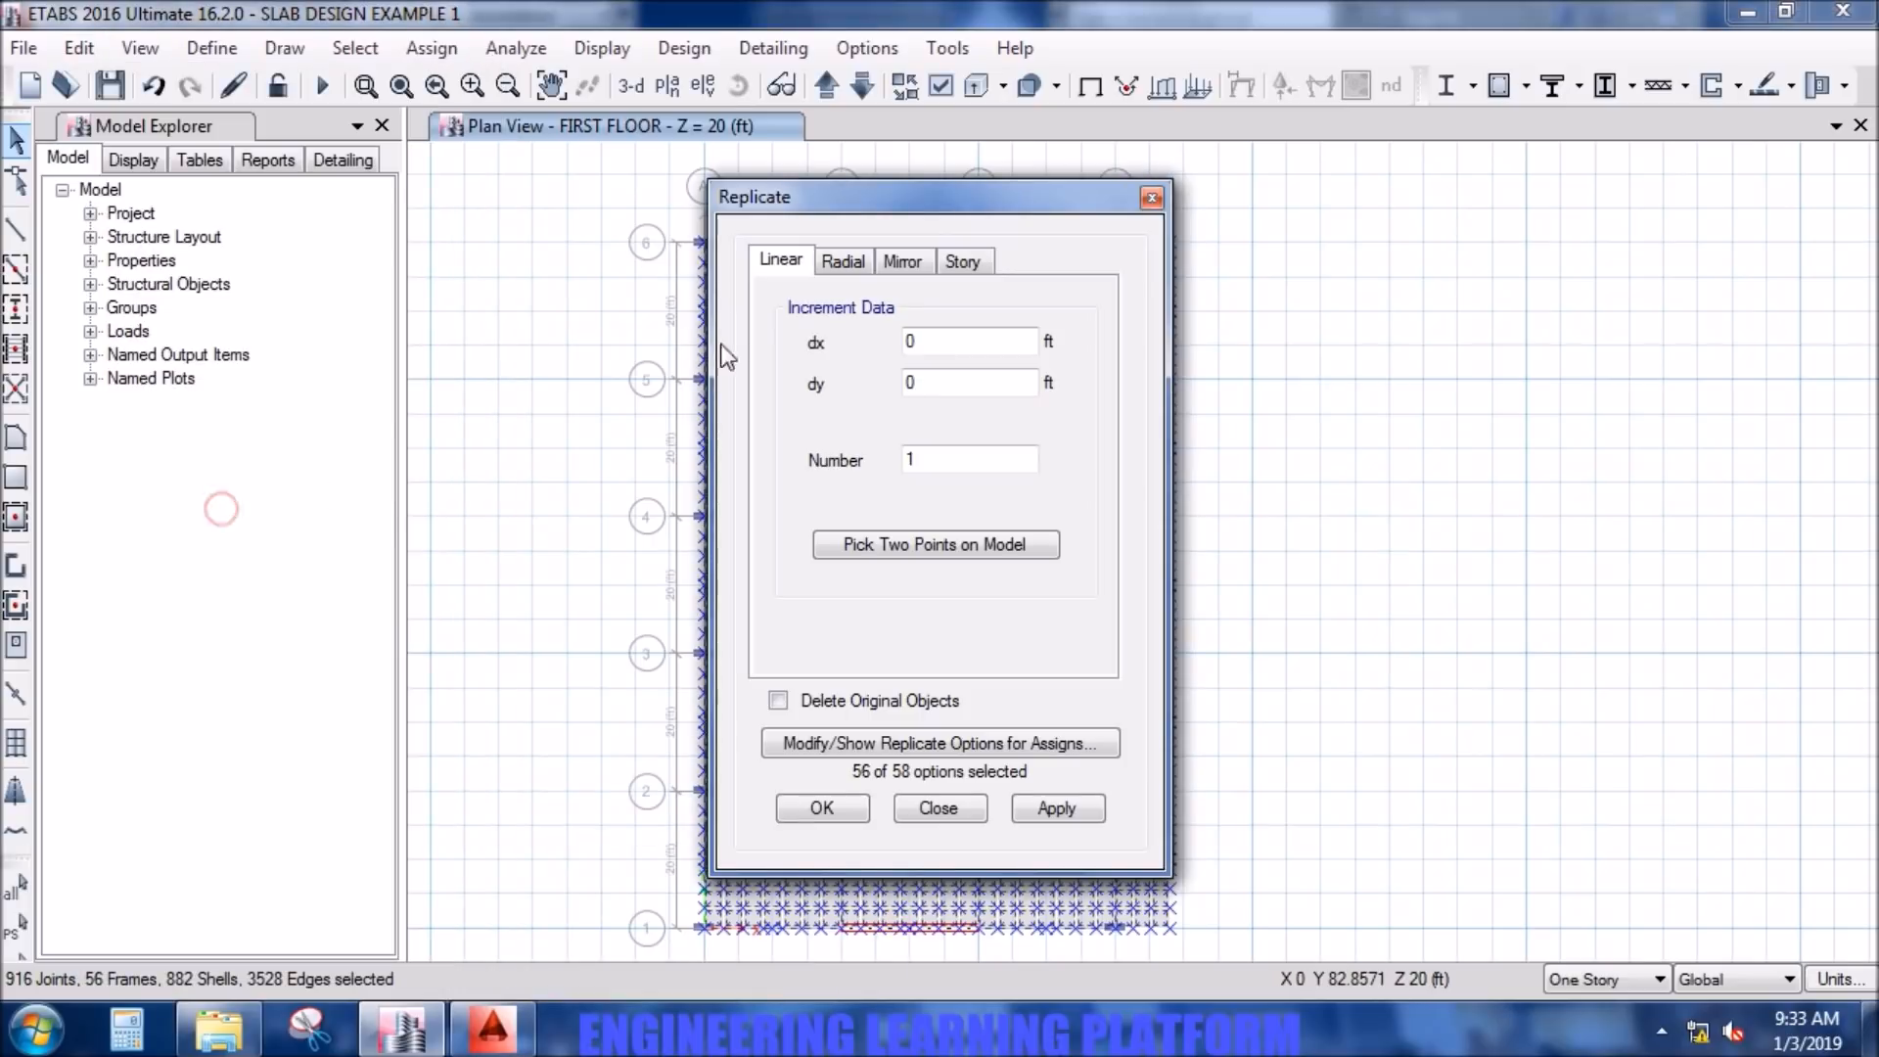
{"action": "left_click", "coordinate": [898, 270]}
{"action": "left_click", "coordinate": [965, 260]}
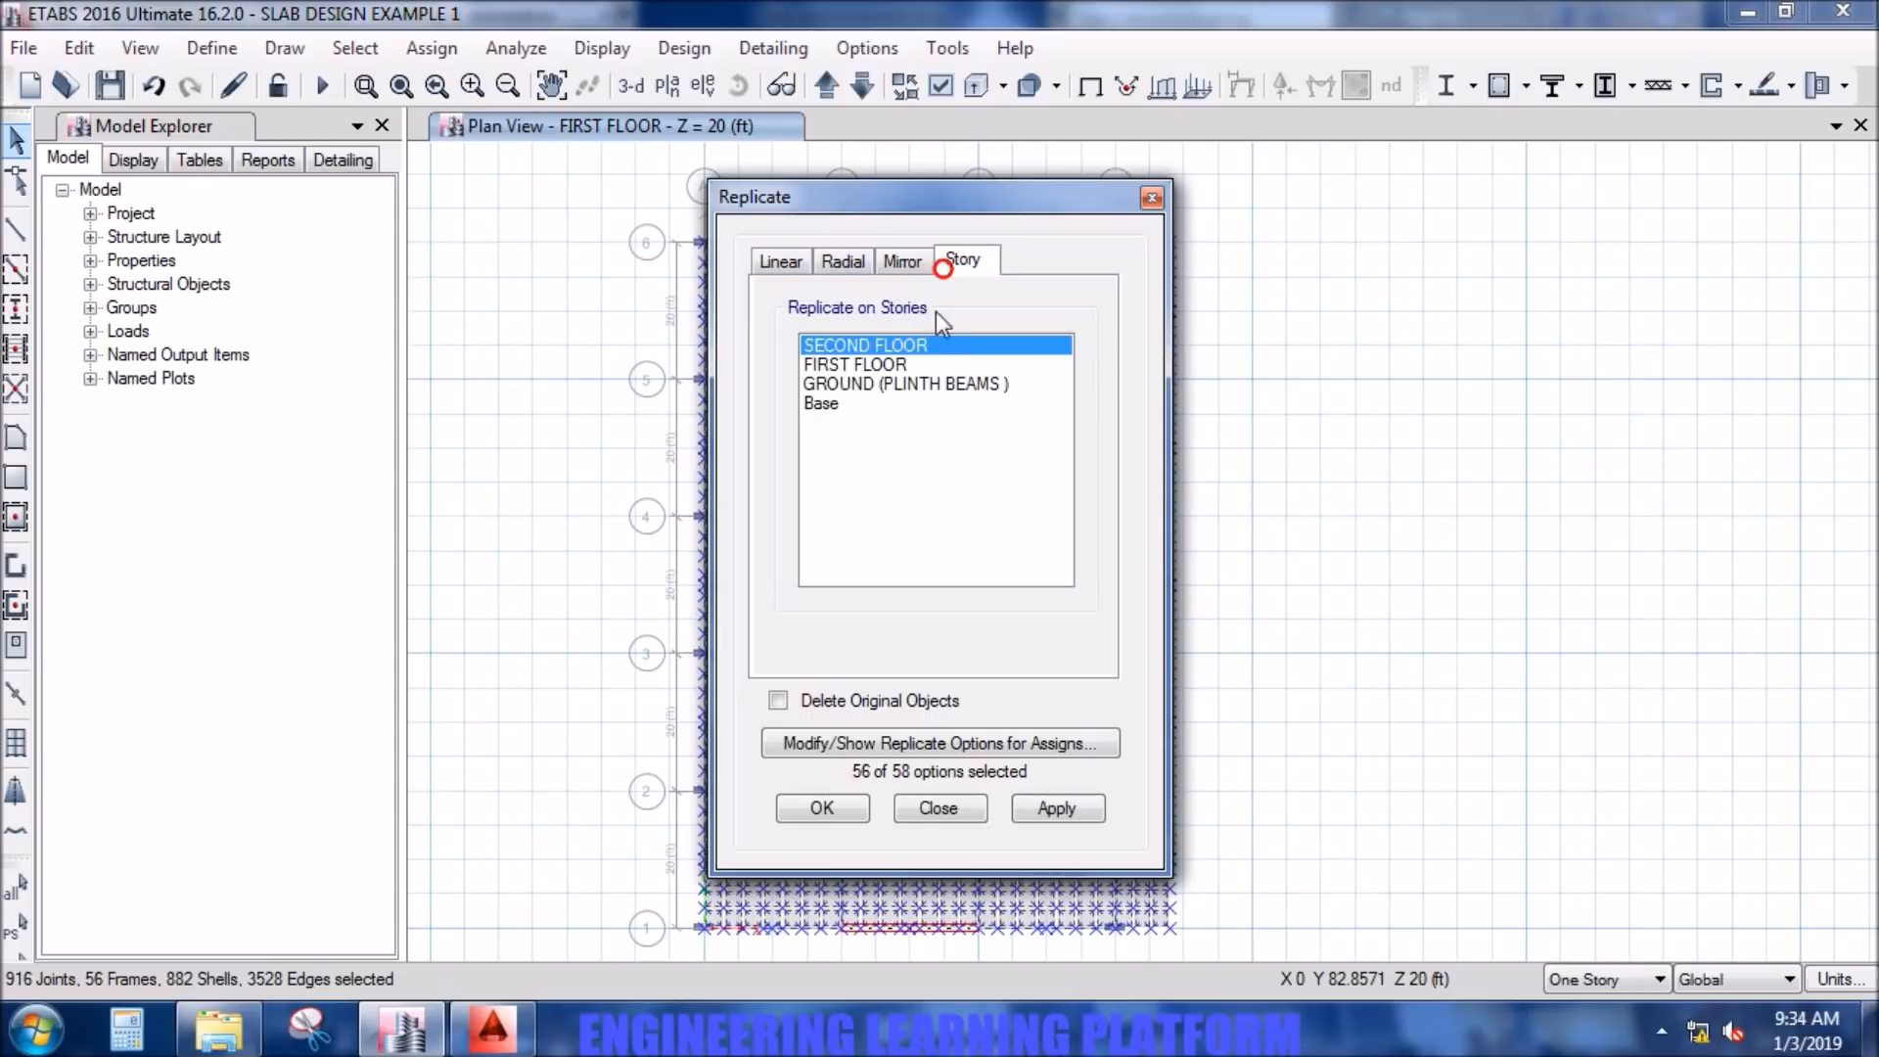
{"action": "left_click", "coordinate": [901, 387], "text": "ctrl"}
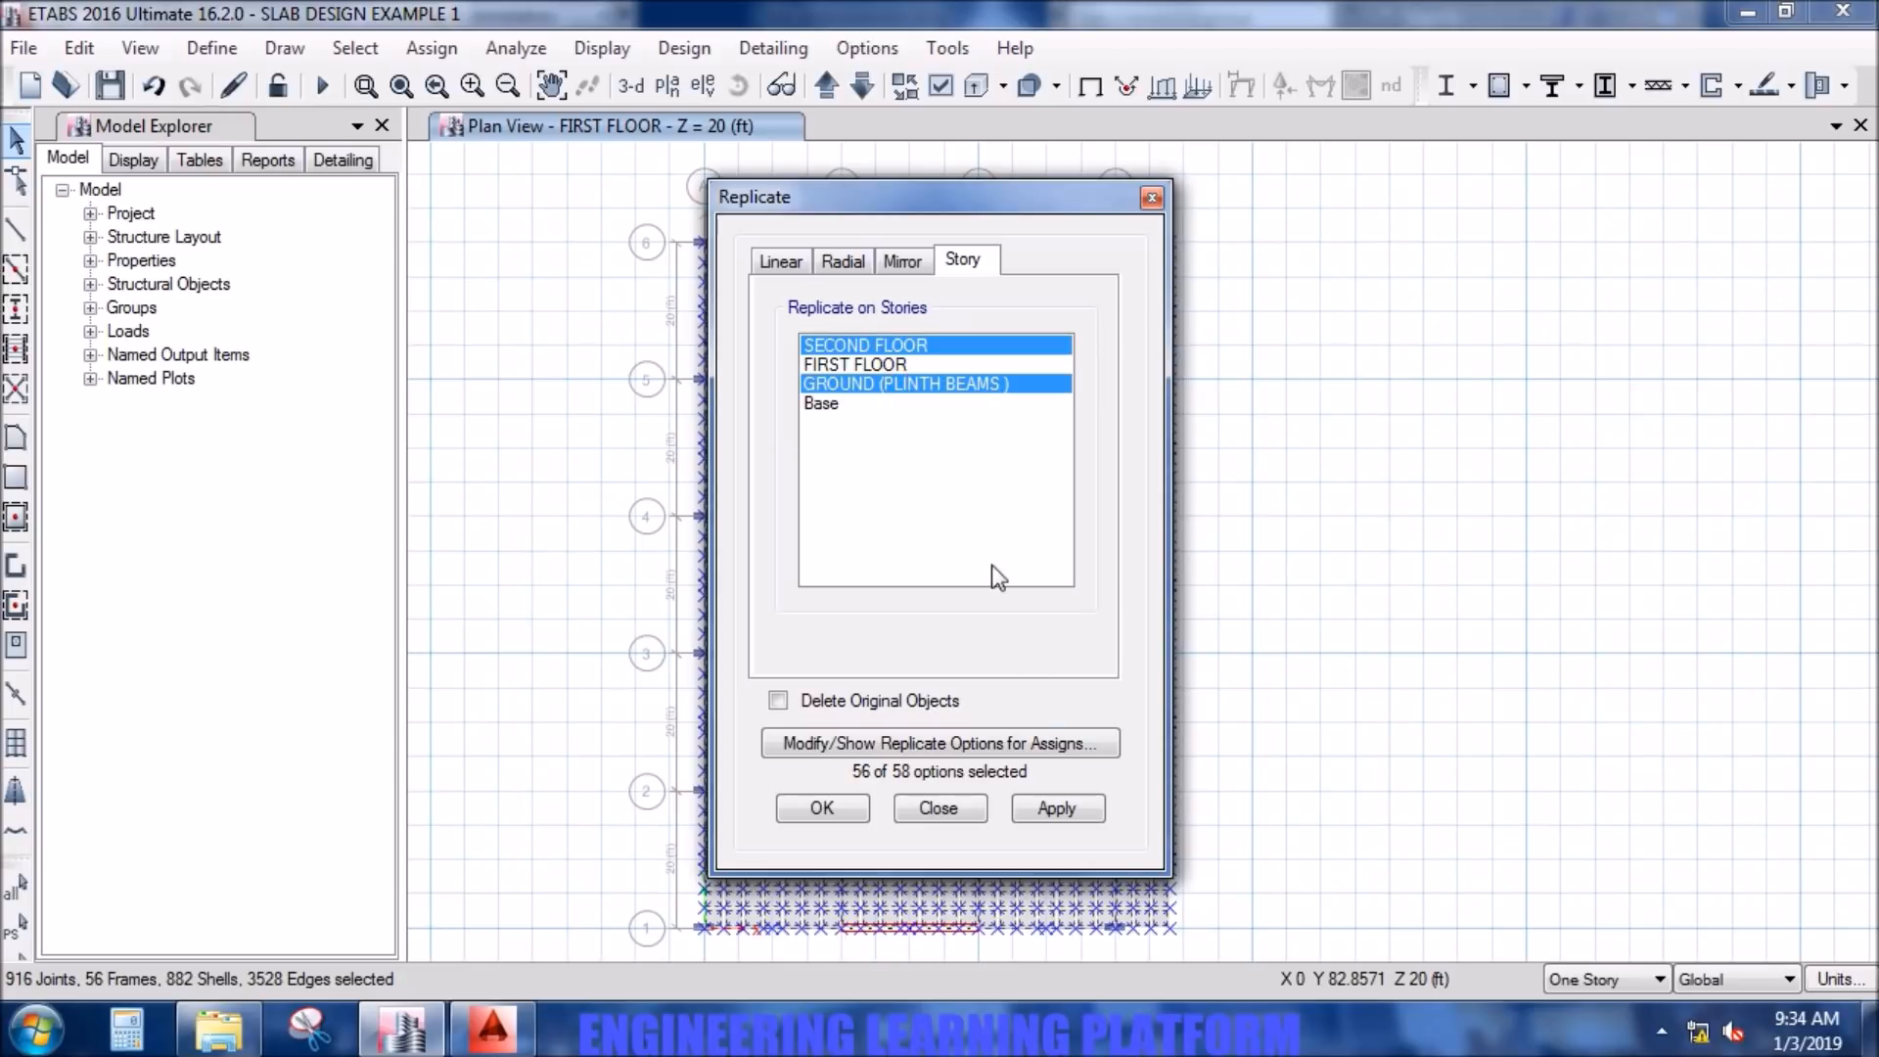
{"action": "left_click", "coordinate": [958, 388], "text": "ctrl"}
{"action": "left_click", "coordinate": [1059, 808]}
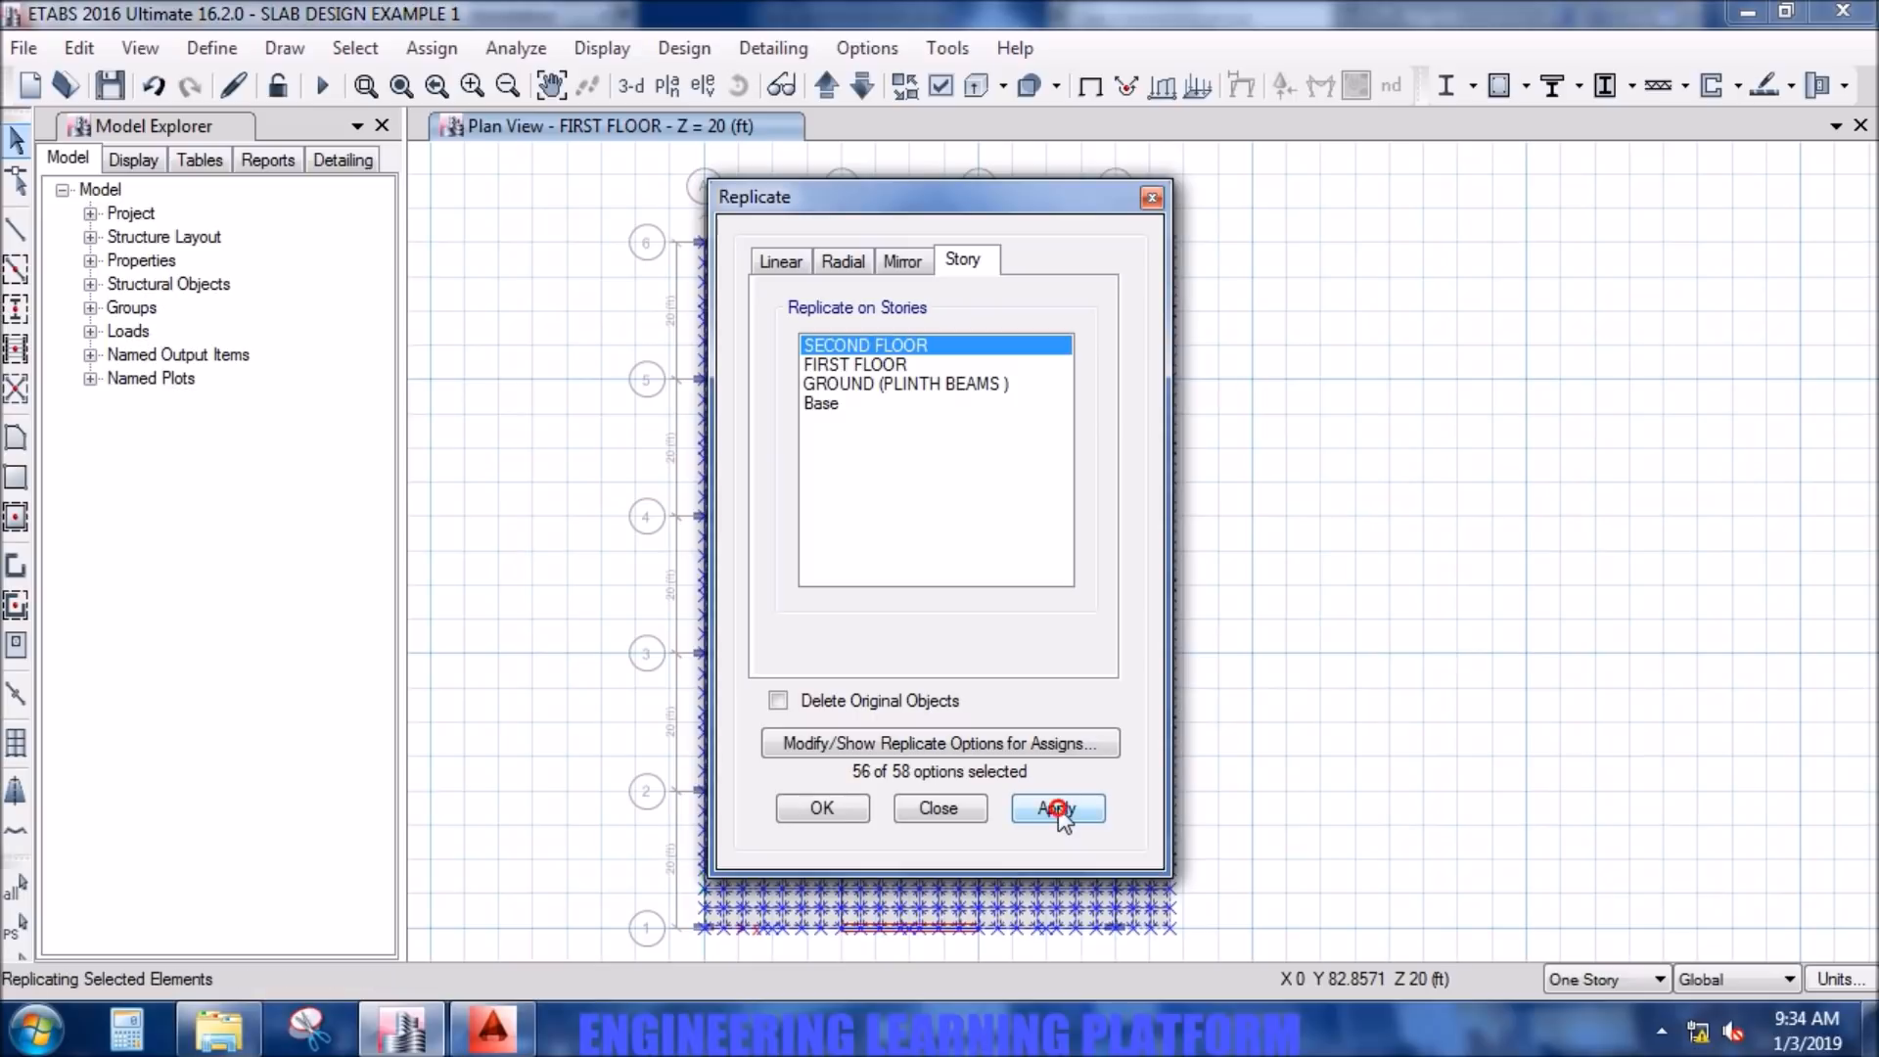
{"action": "left_click", "coordinate": [820, 812]}
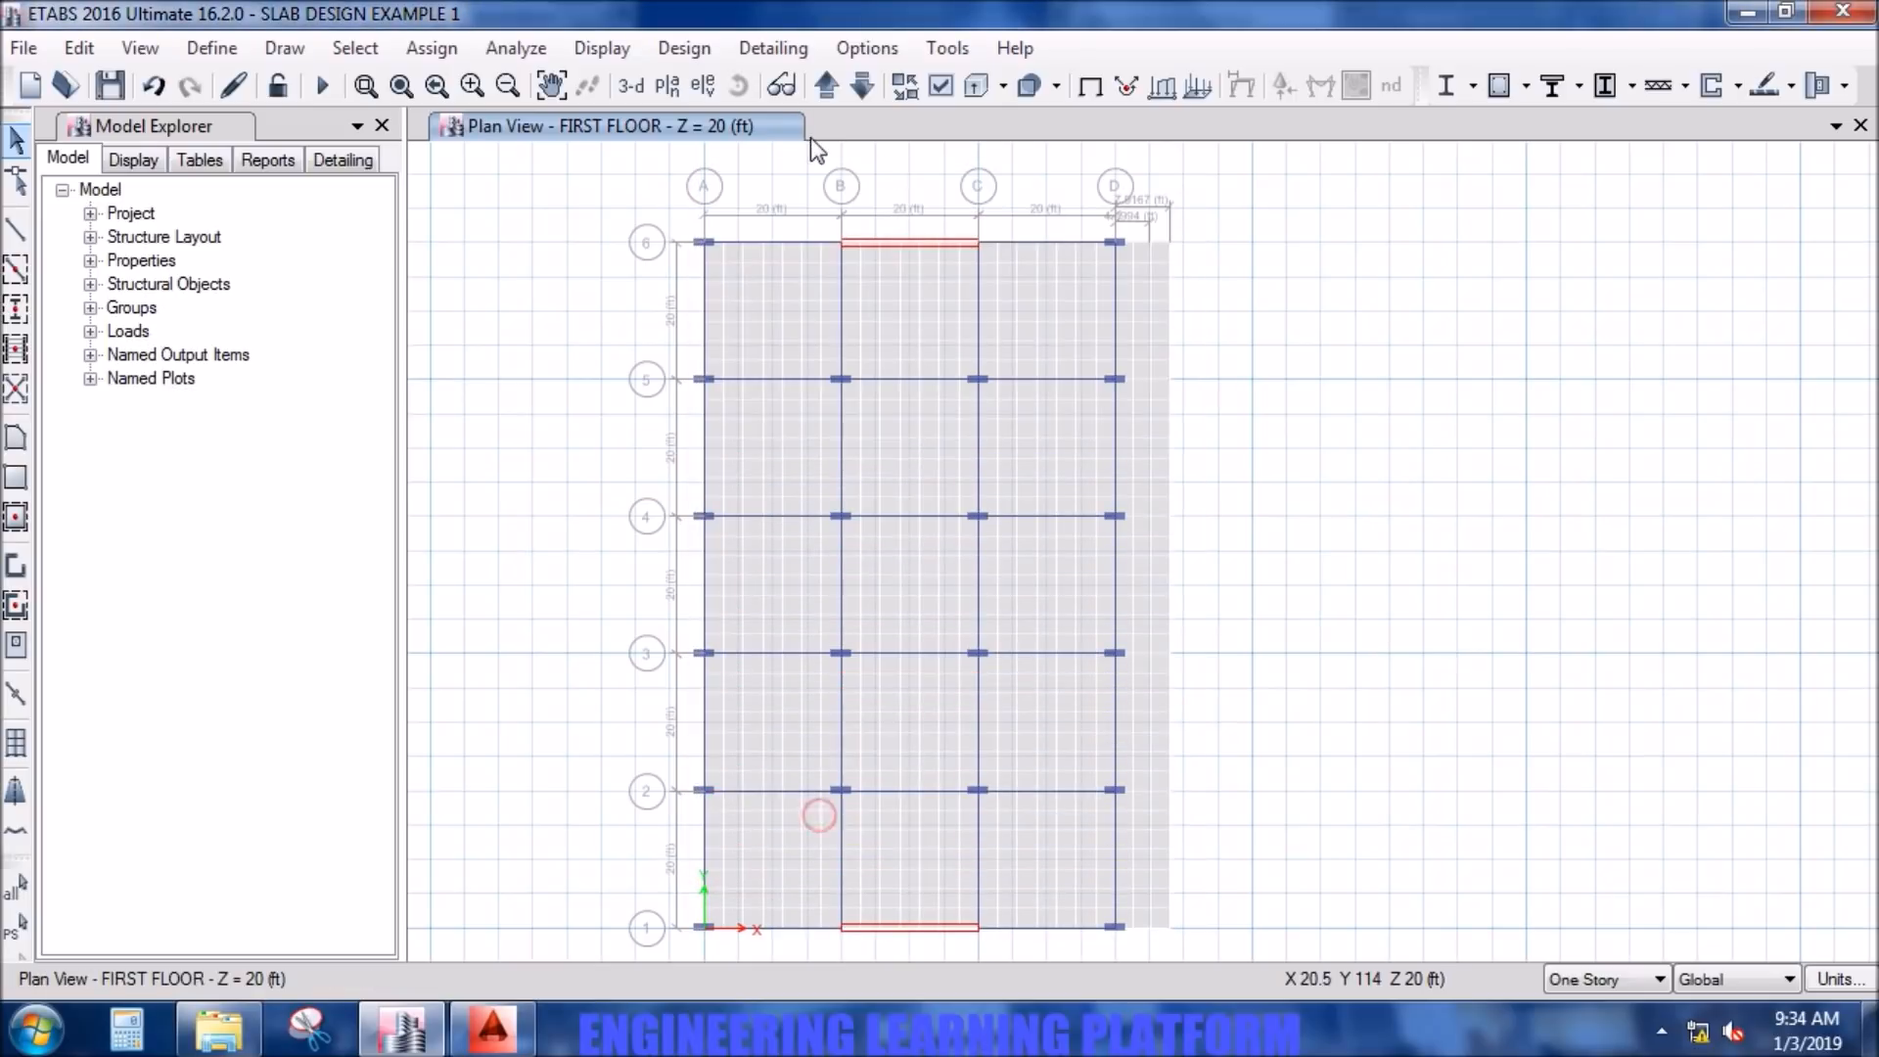
- Hide the floor objects in the first floor plan view
{"action": "left_click", "coordinate": [854, 91]}
{"action": "left_click", "coordinate": [852, 90]}
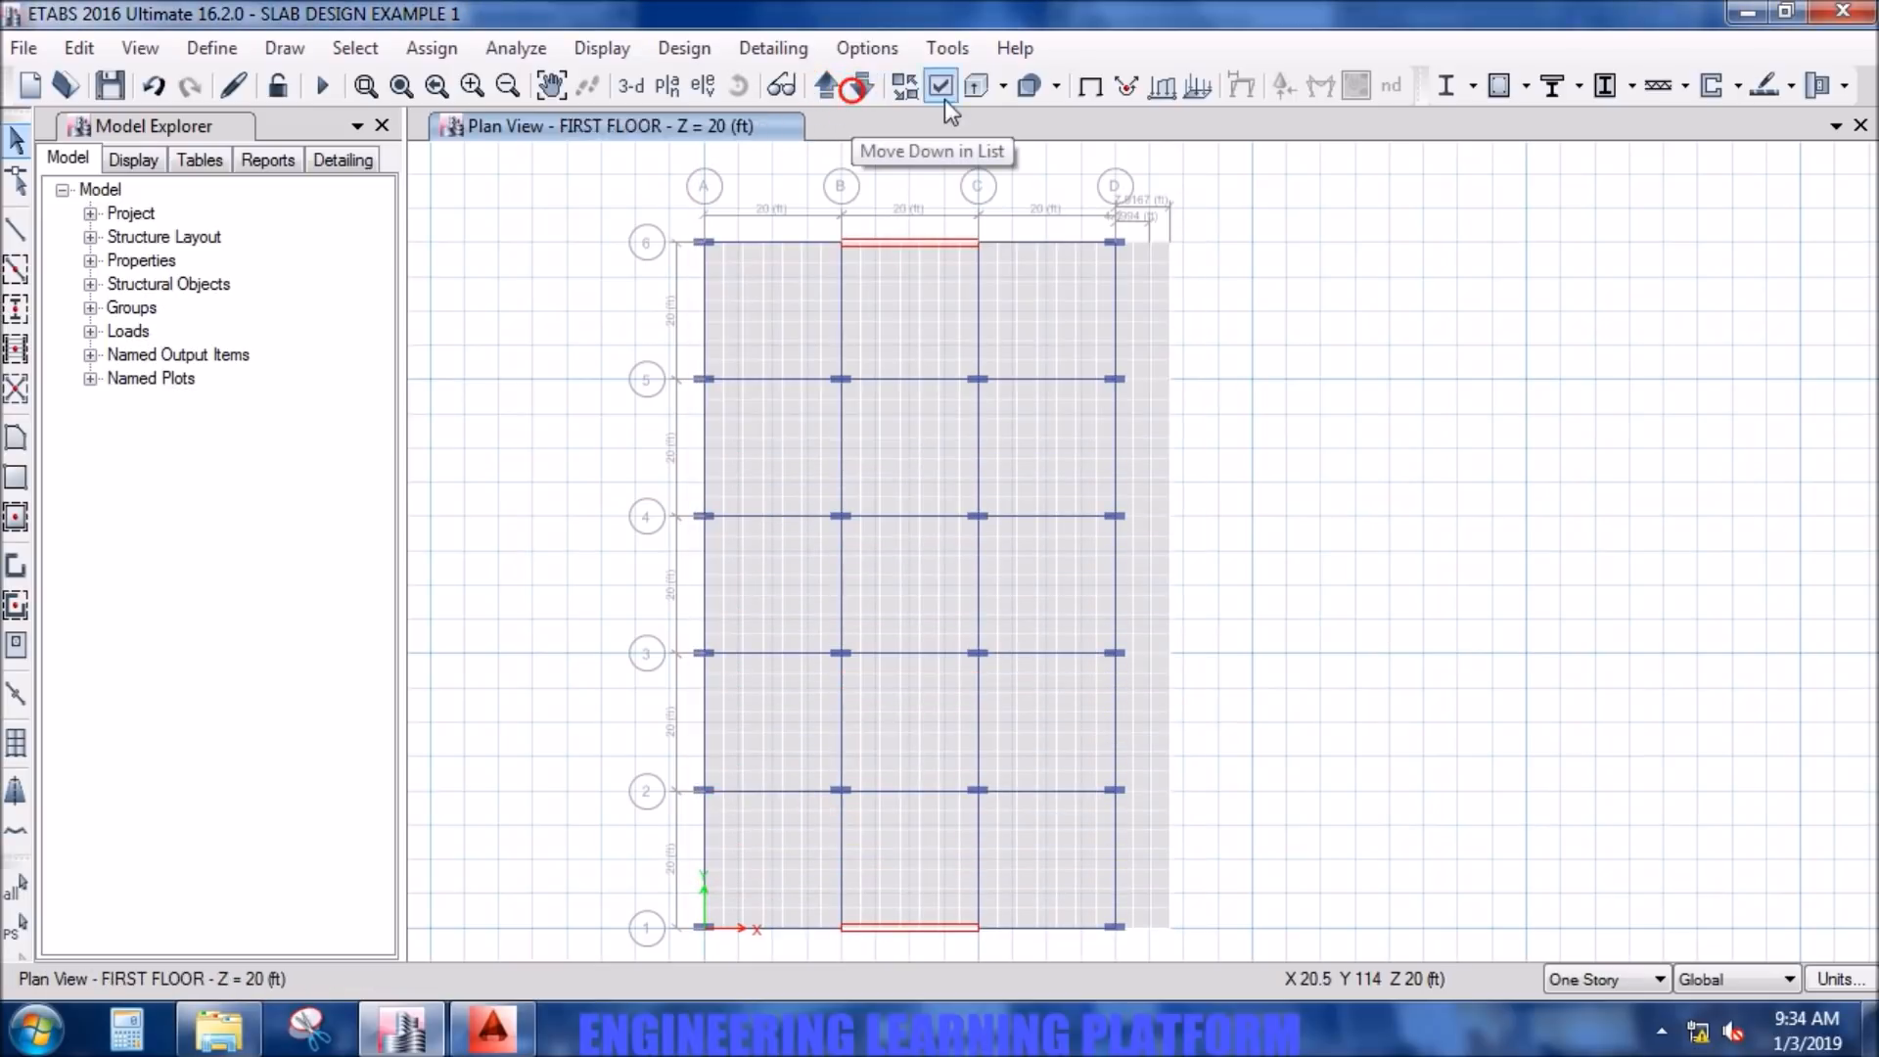
{"action": "left_click", "coordinate": [942, 86]}
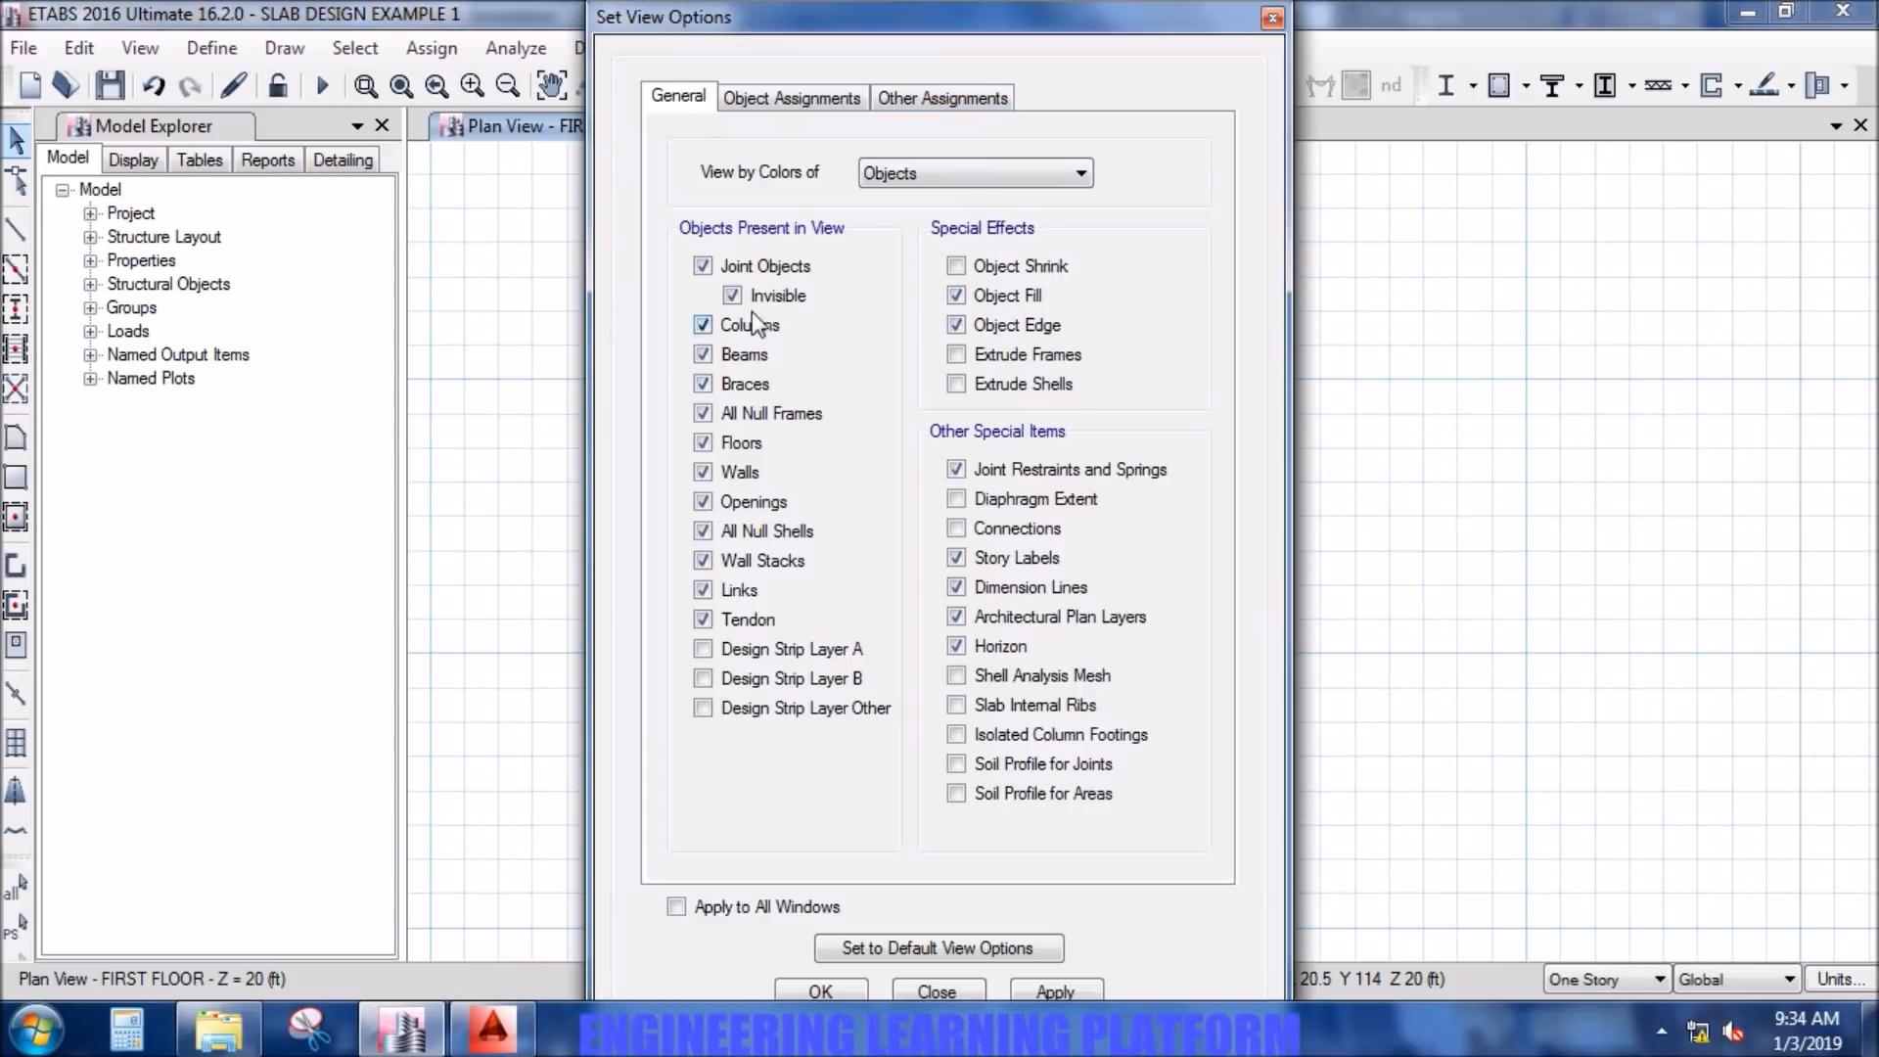
{"action": "left_click", "coordinate": [740, 445]}
{"action": "left_click", "coordinate": [1080, 984]}
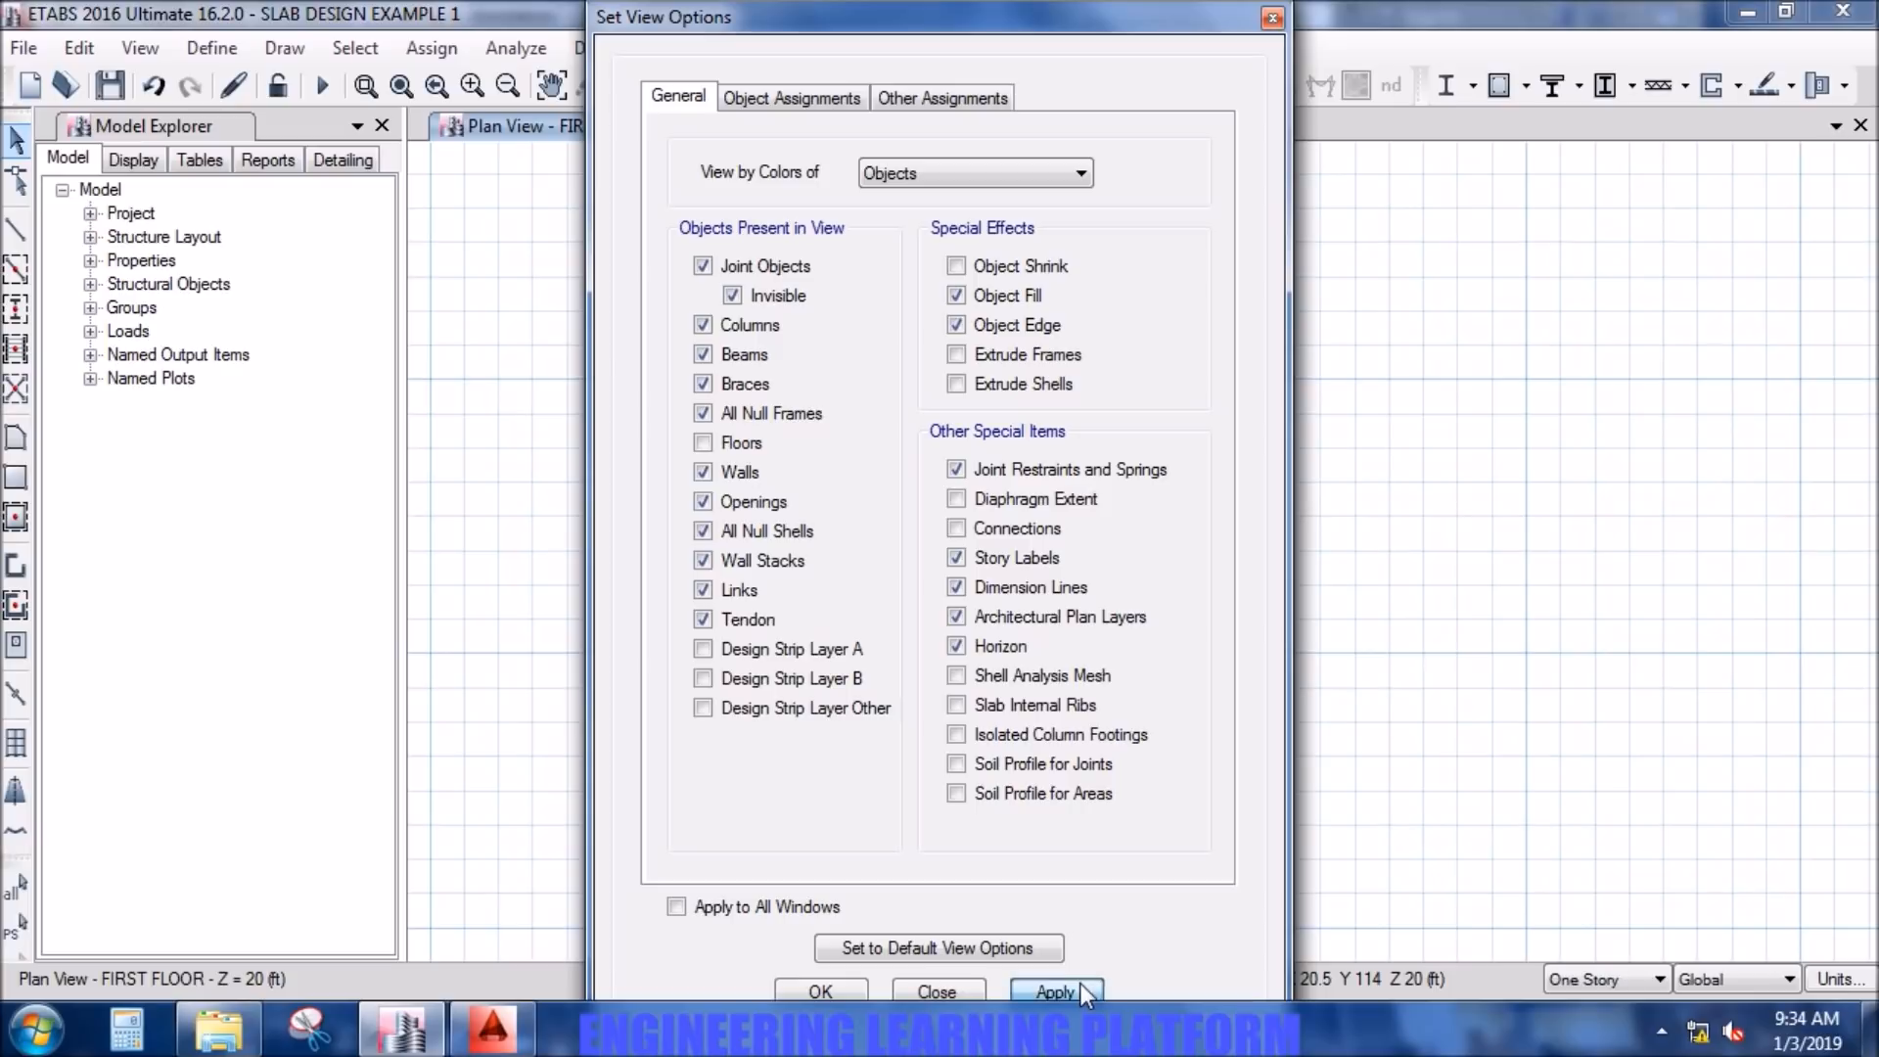
{"action": "left_click", "coordinate": [830, 984]}
- Select the remaining visible first floor objects and replicate them to the GROUND (PLINTH BEAMS) story
{"action": "left_click_drag", "start_coordinate": [1161, 959], "coordinate": [603, 195]}
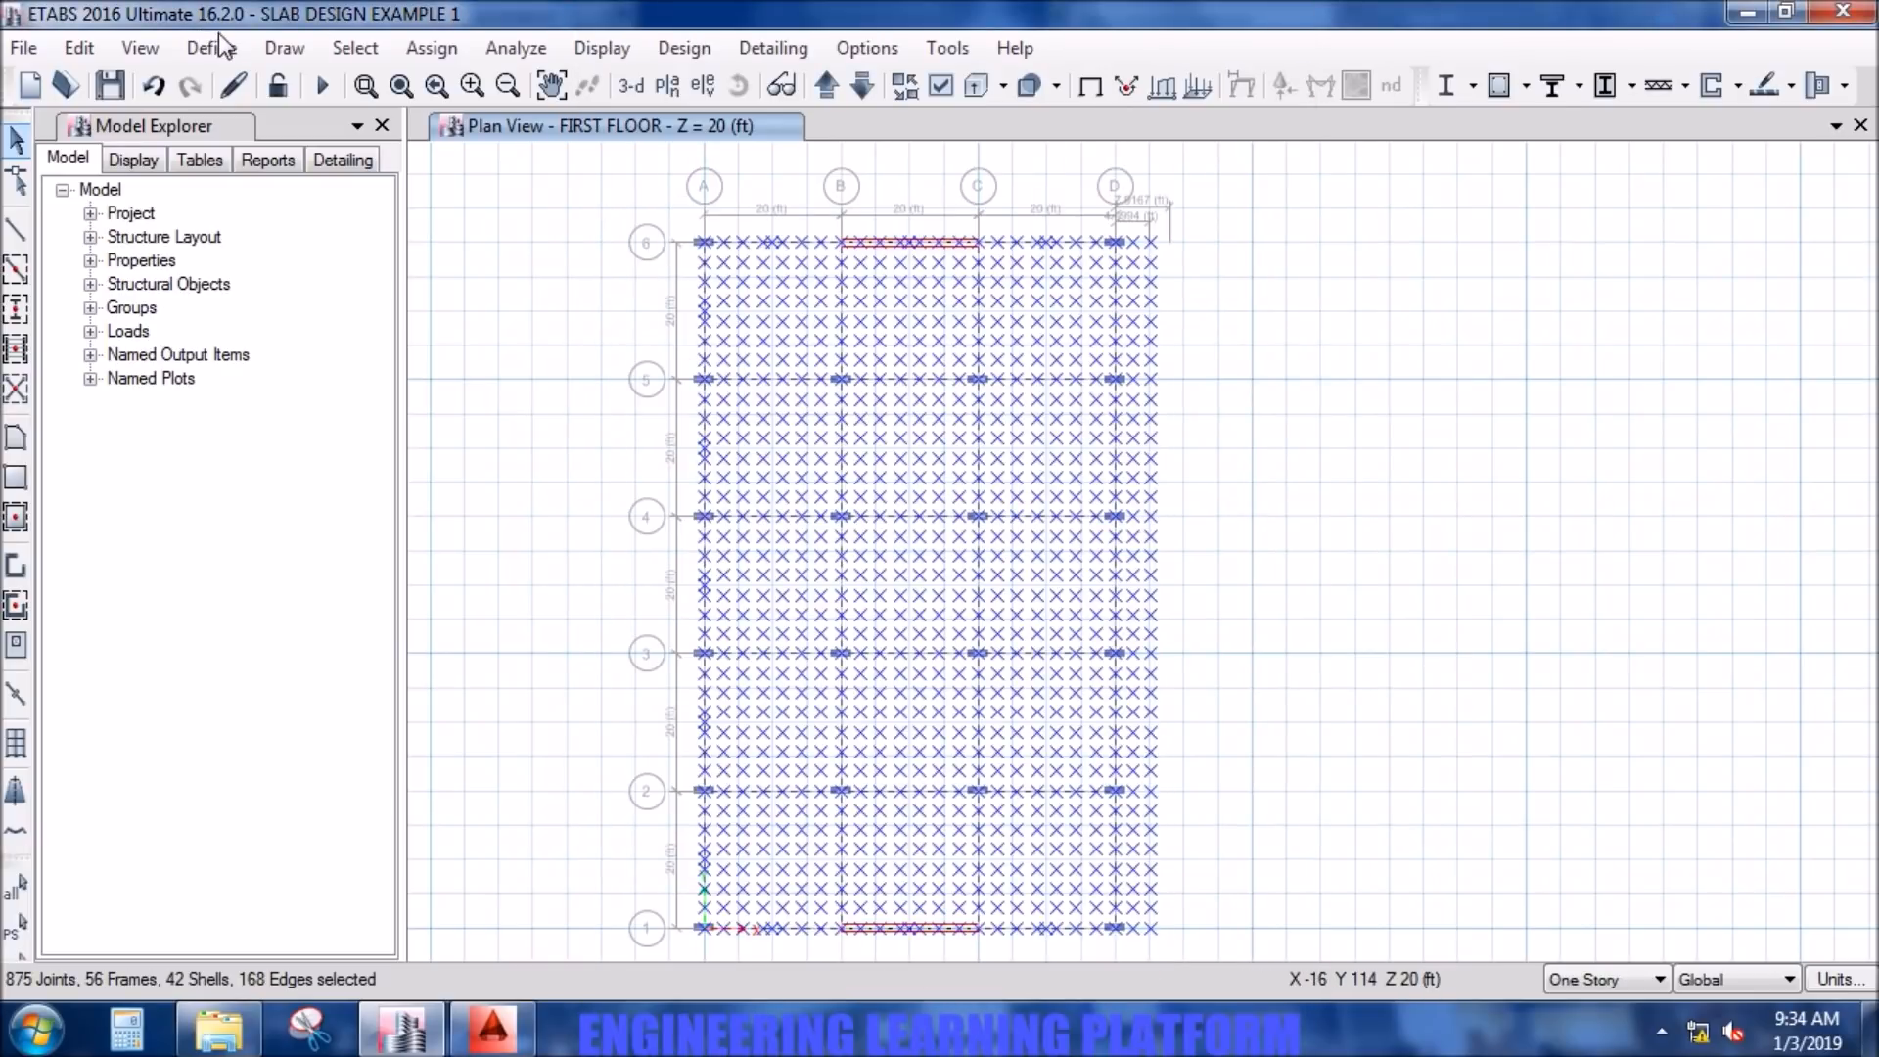
{"action": "left_click", "coordinate": [94, 46]}
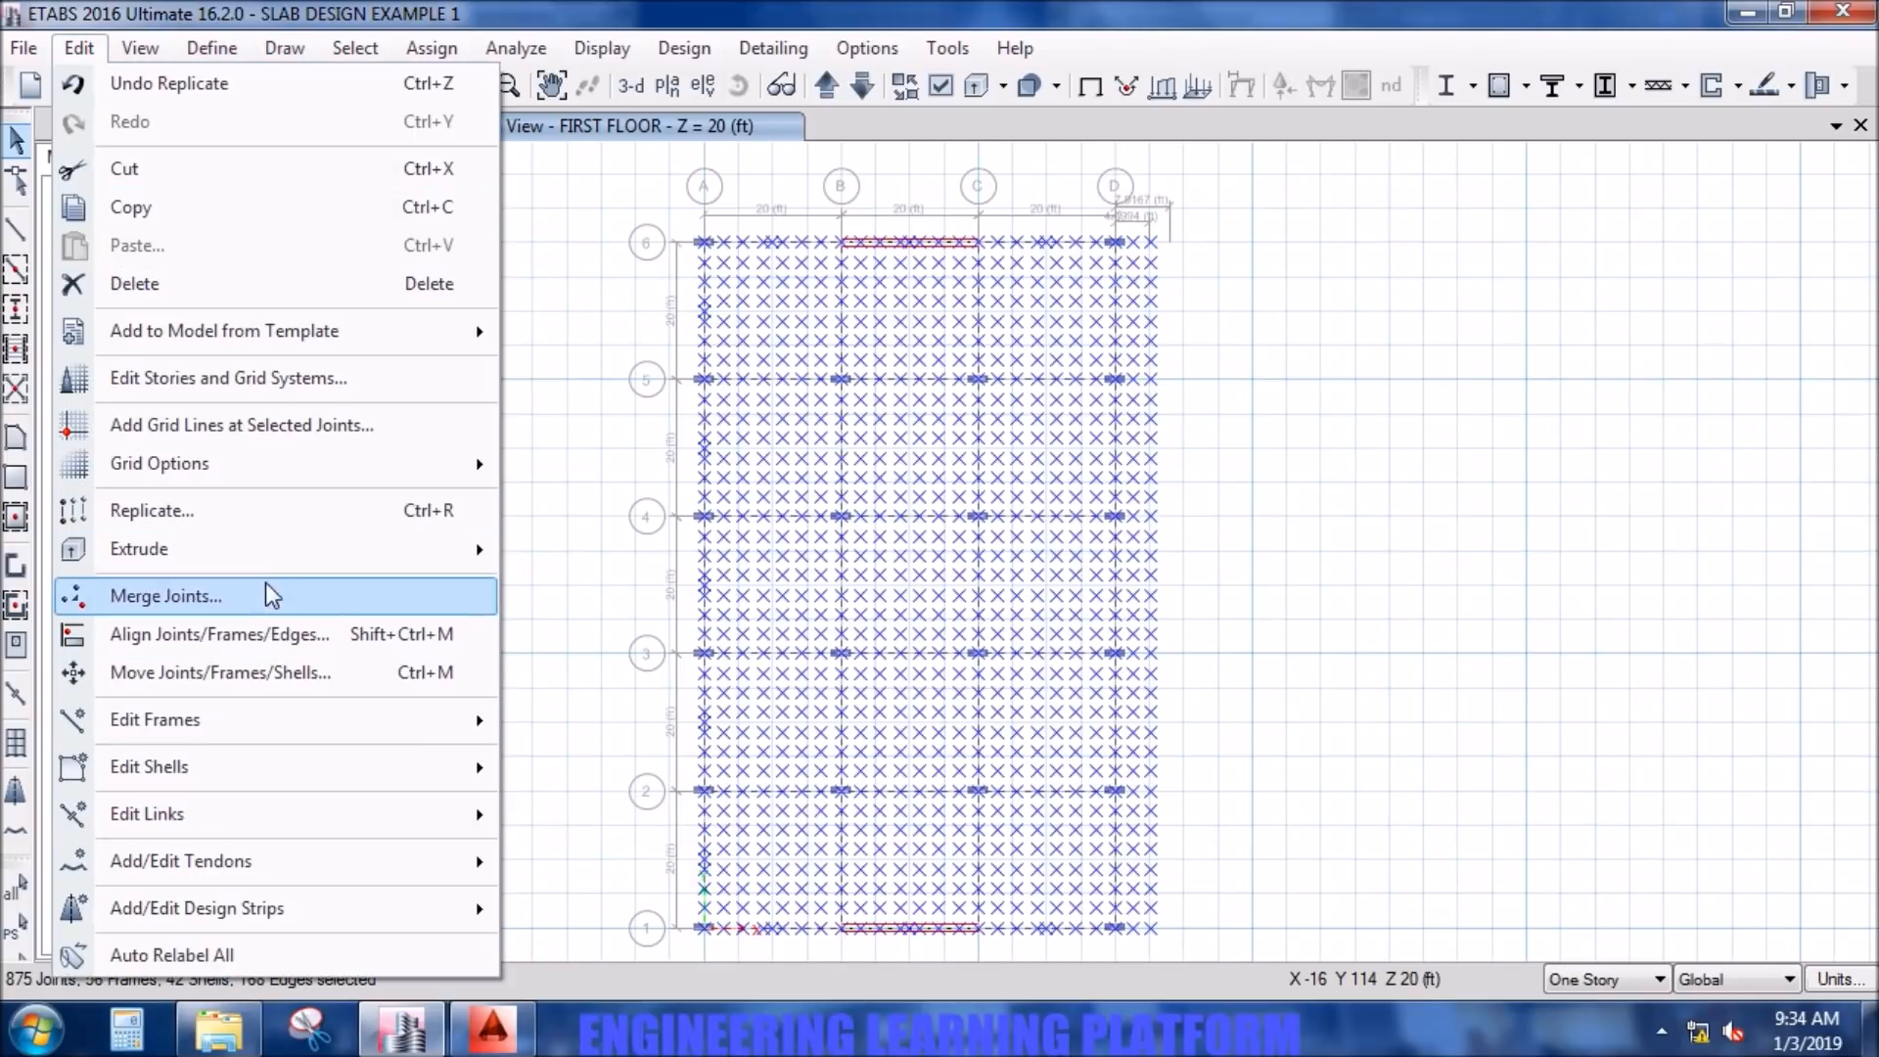
{"action": "left_click", "coordinate": [259, 512]}
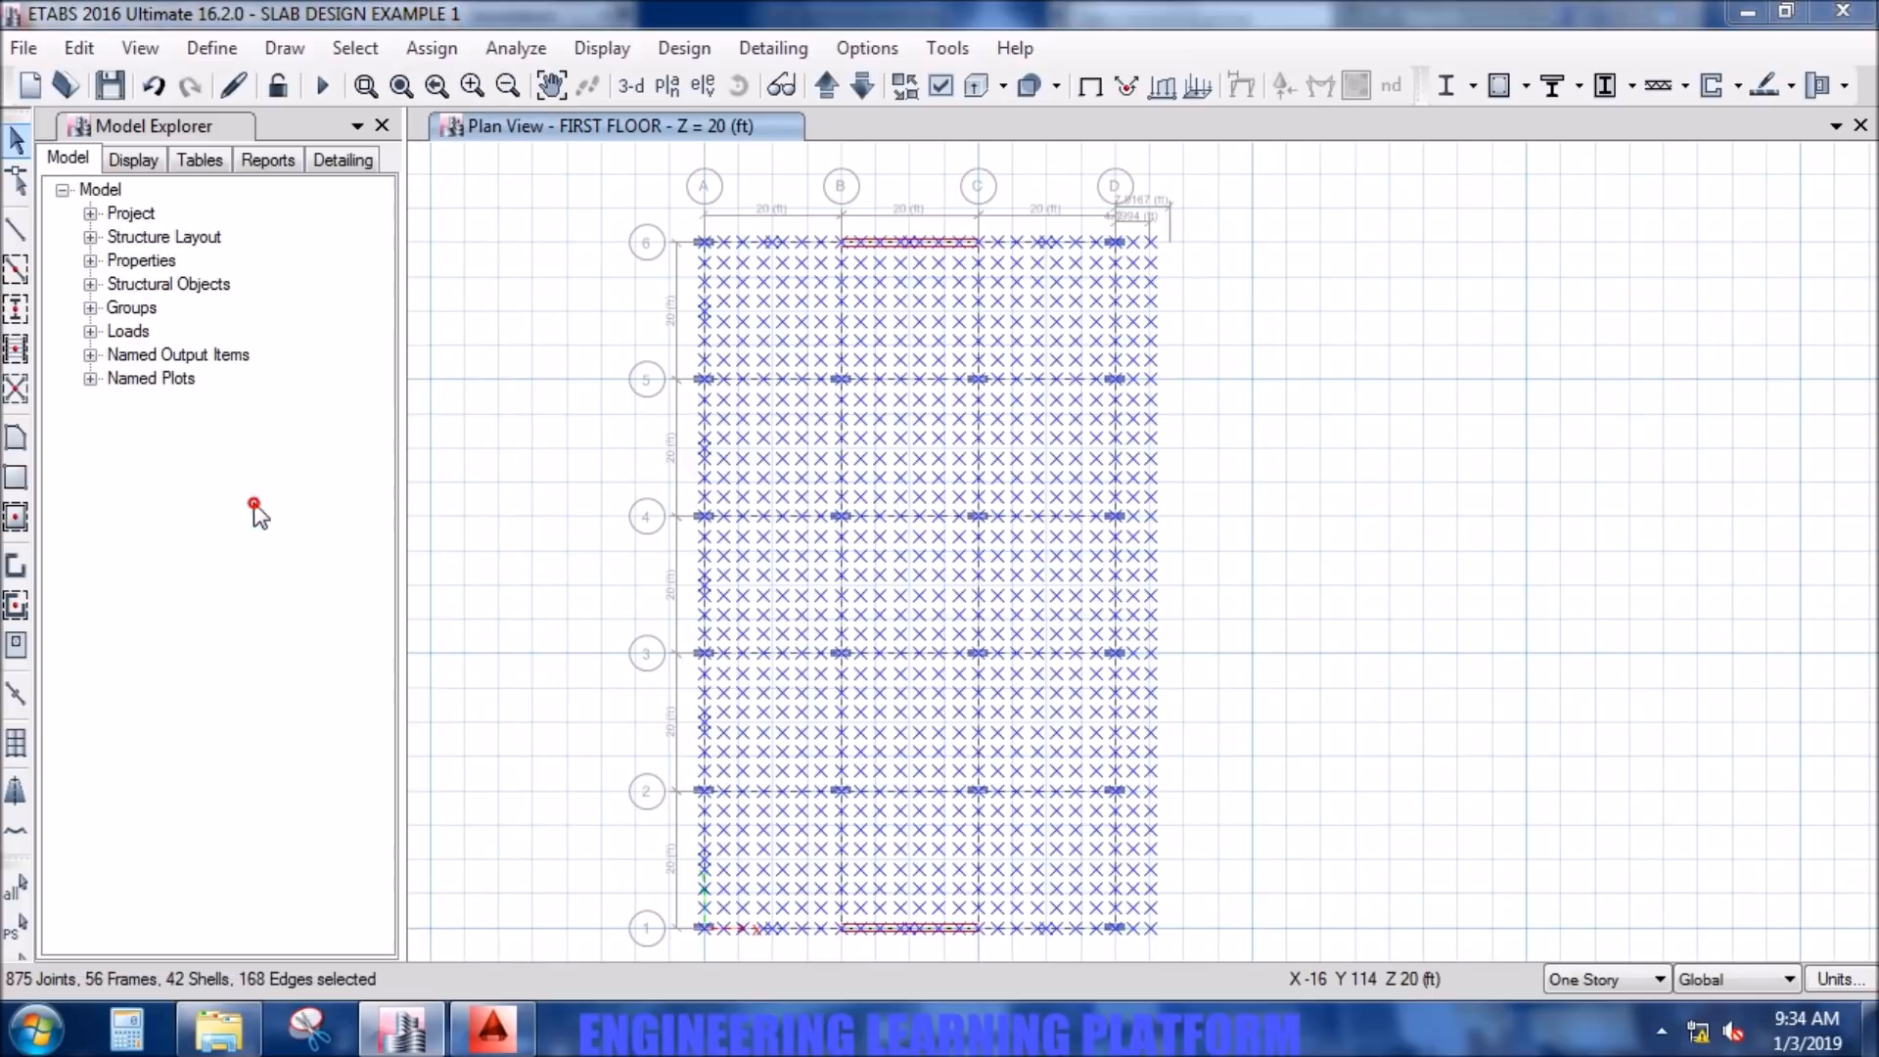
{"action": "left_click", "coordinate": [971, 268]}
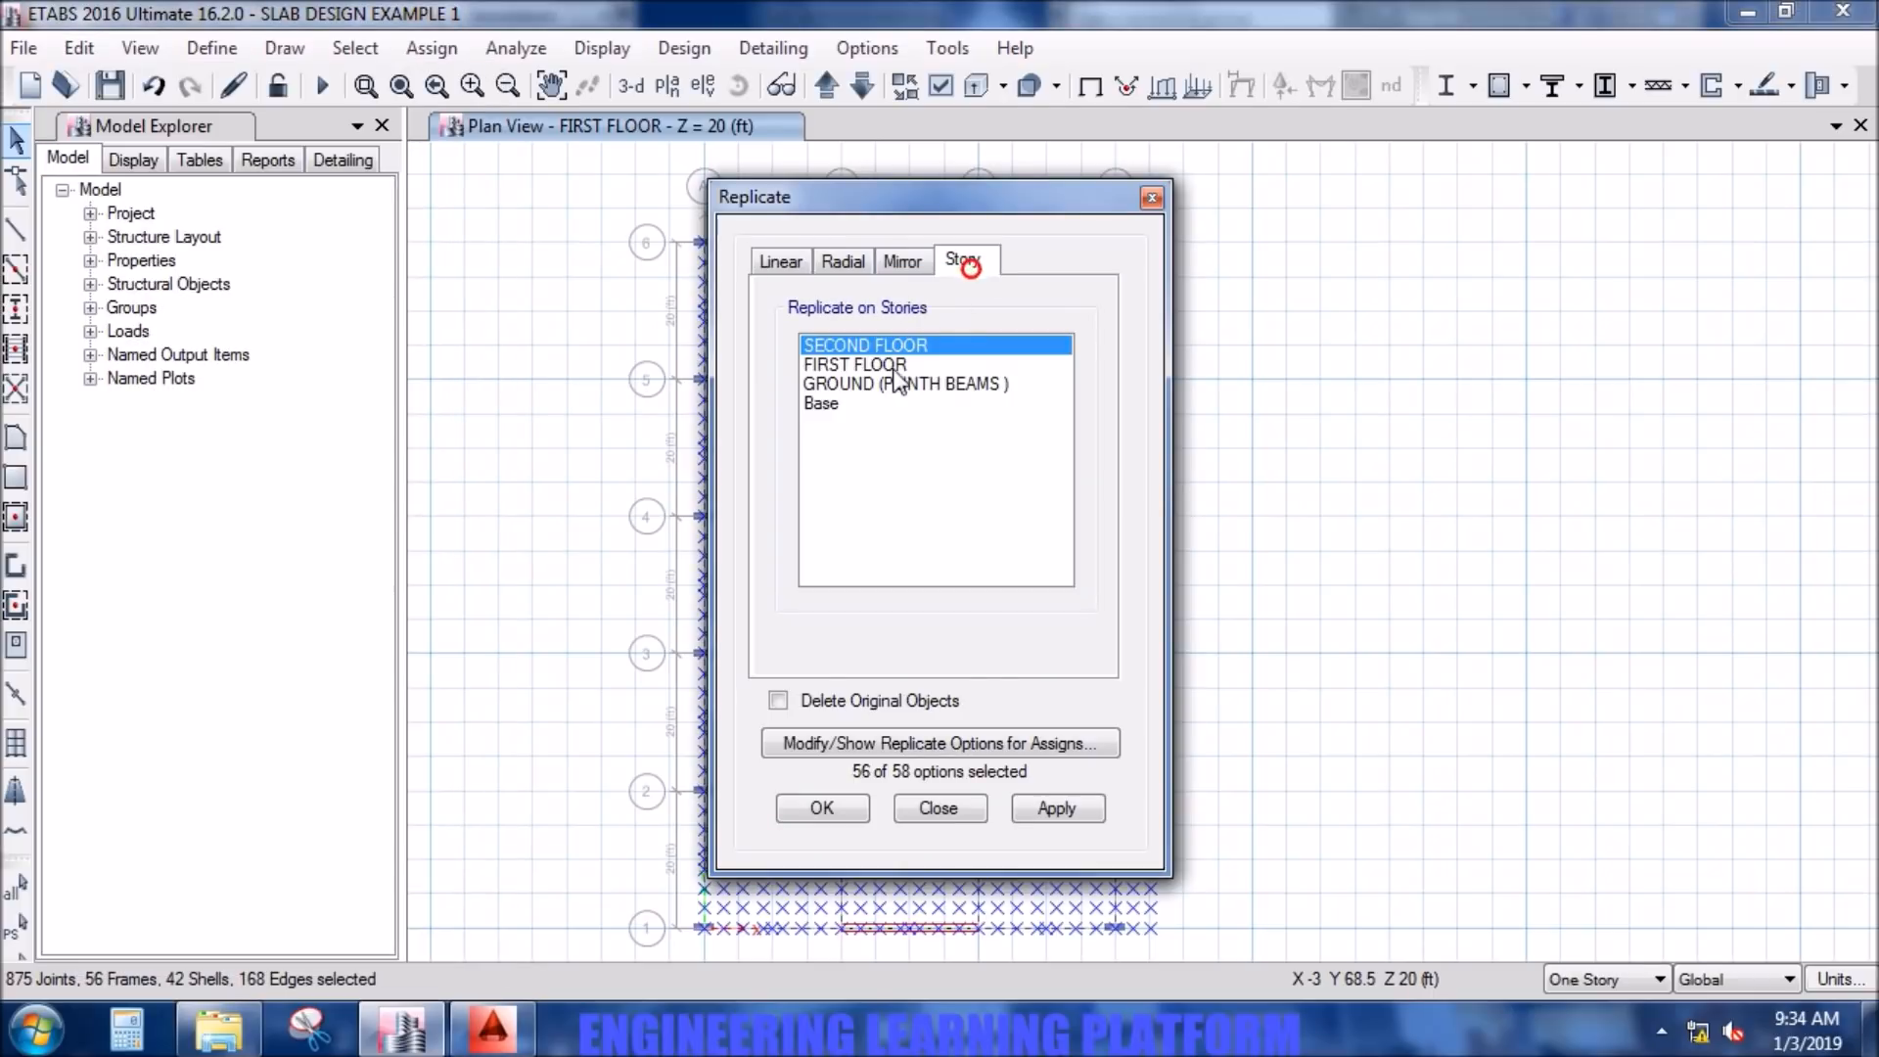
{"action": "left_click", "coordinate": [837, 384]}
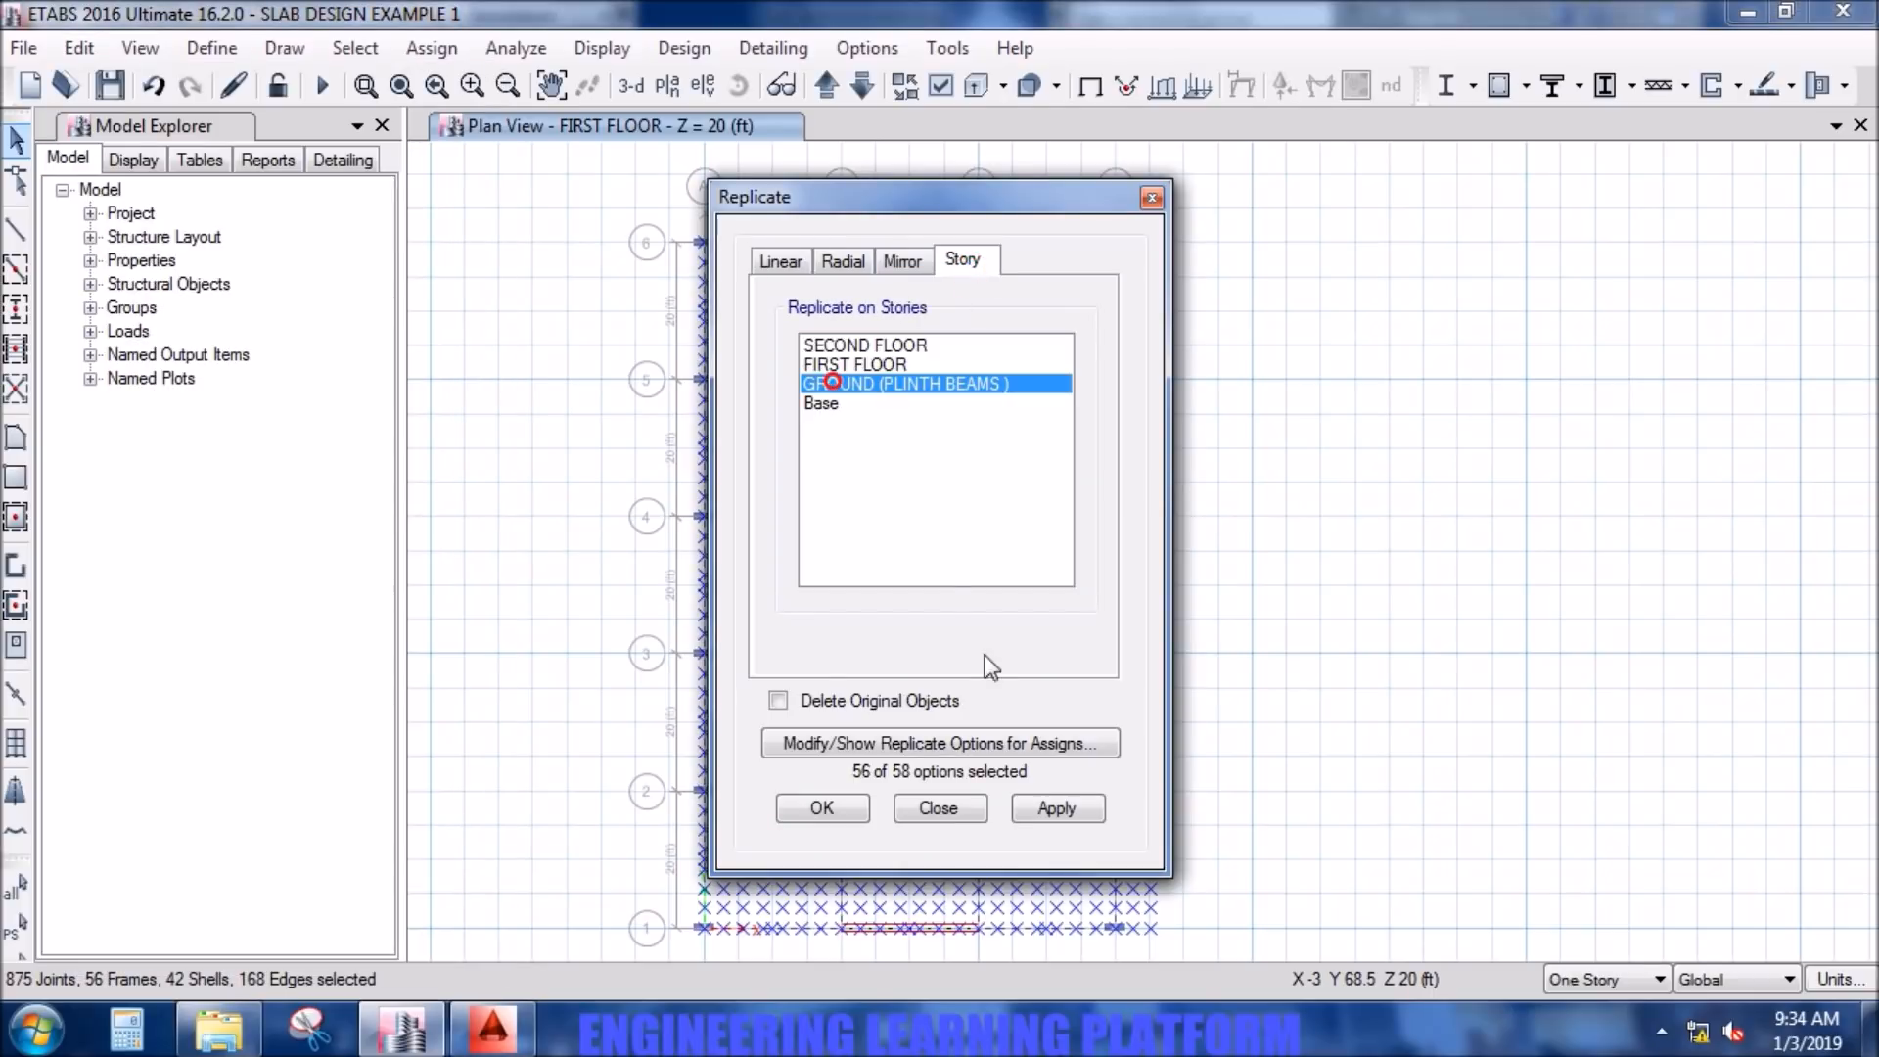
{"action": "left_click", "coordinate": [1065, 805]}
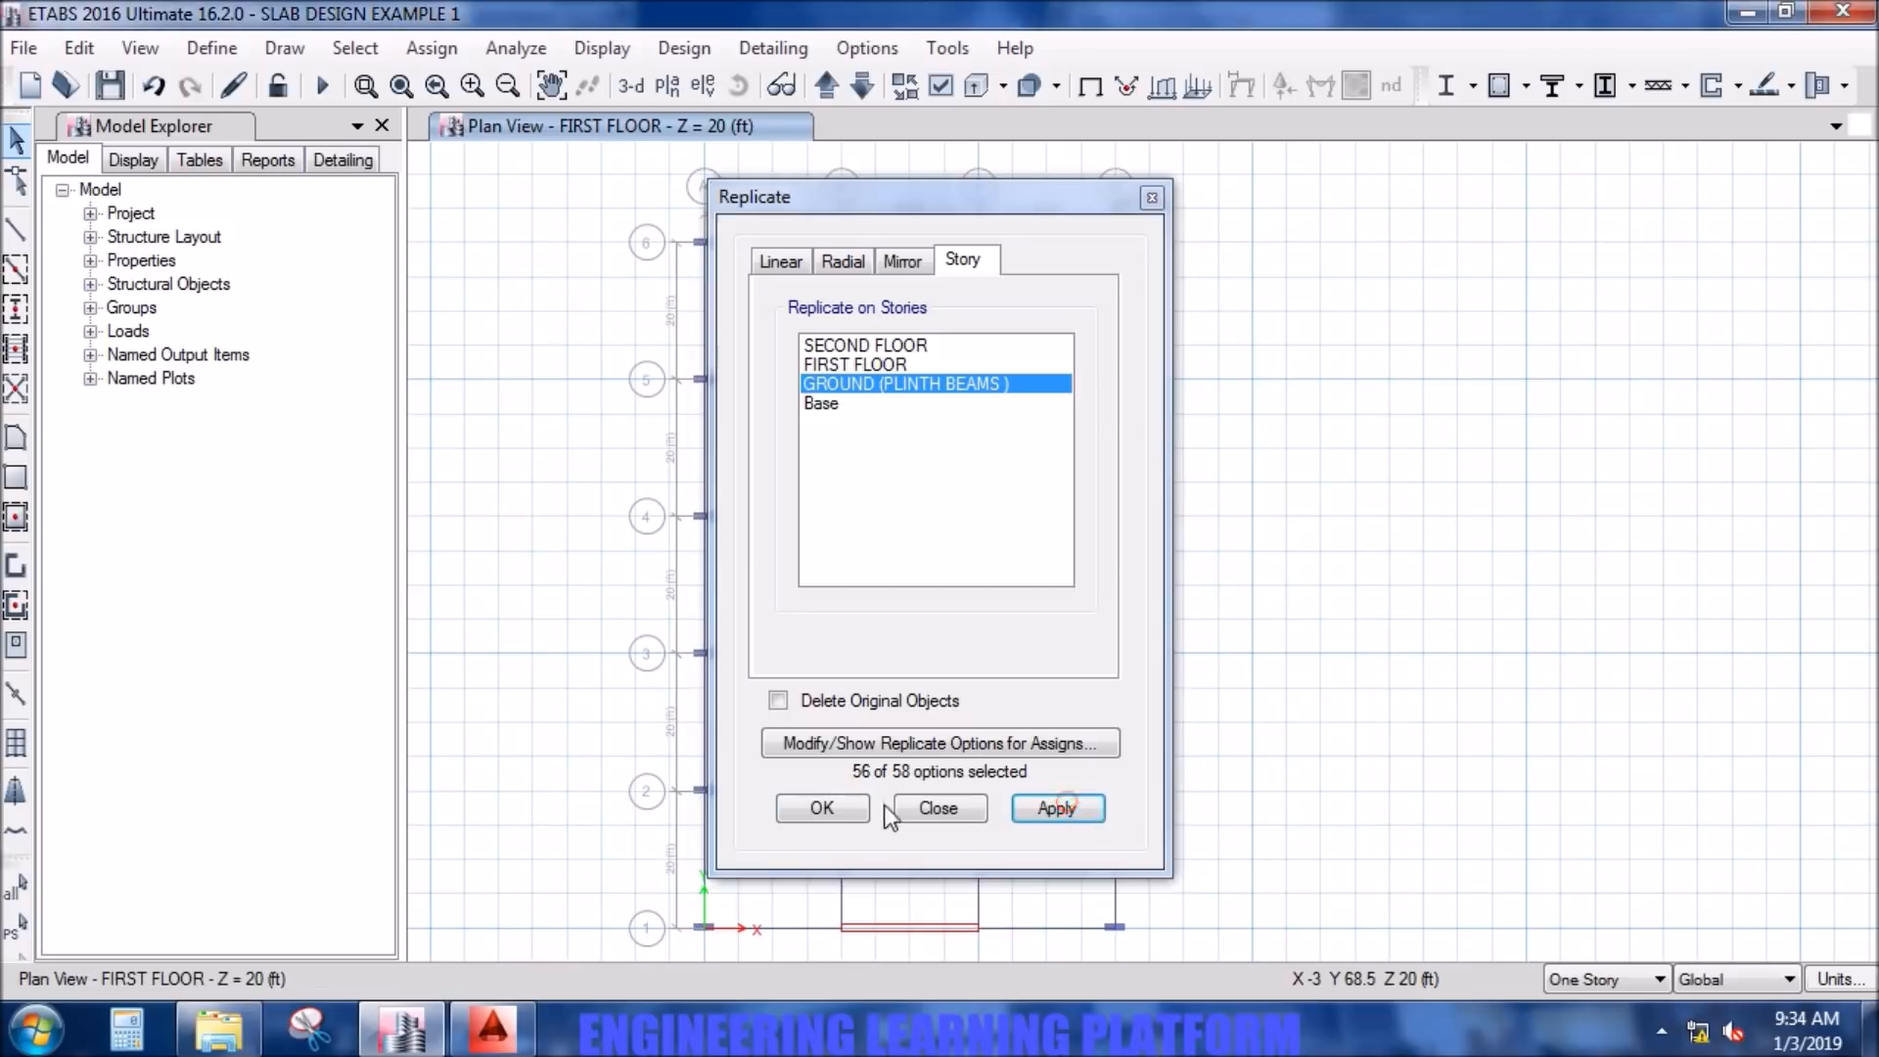
{"action": "left_click", "coordinate": [822, 807]}
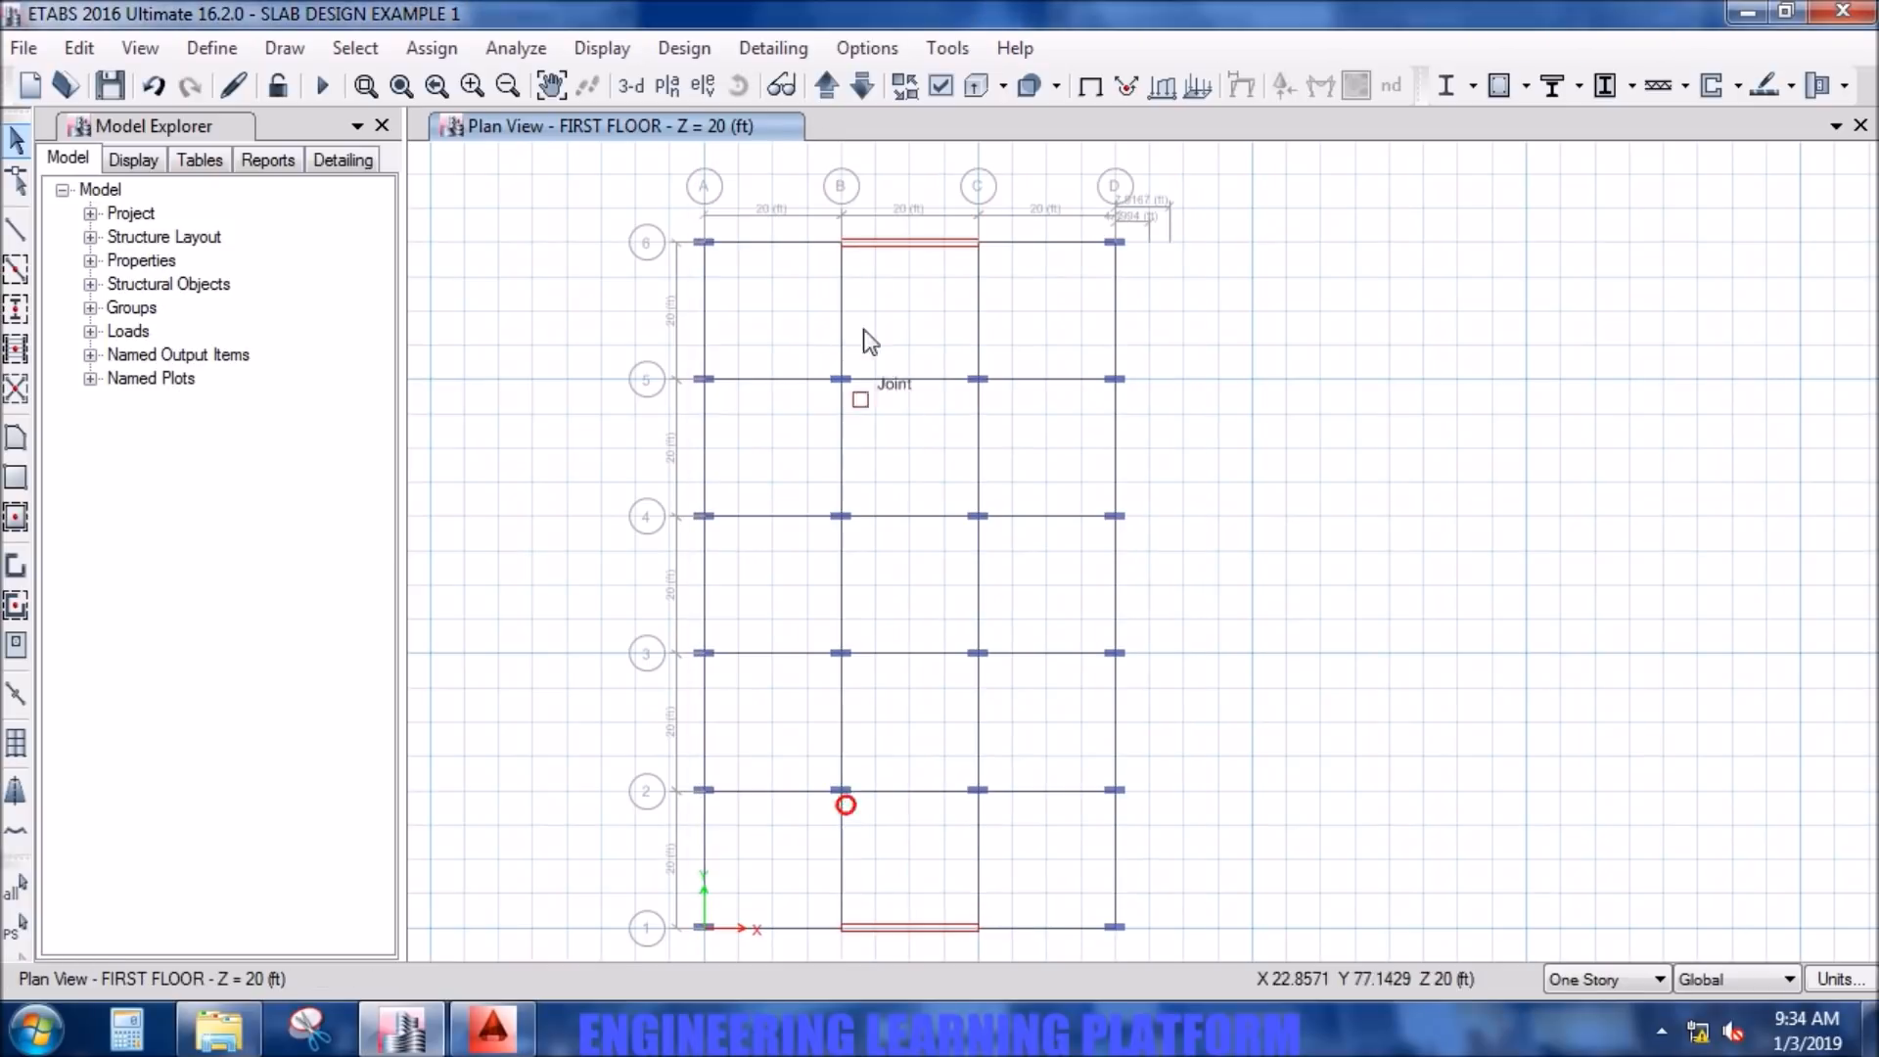
- Display the whole model in 3-D view with the default view options restored
{"action": "left_click", "coordinate": [860, 88]}
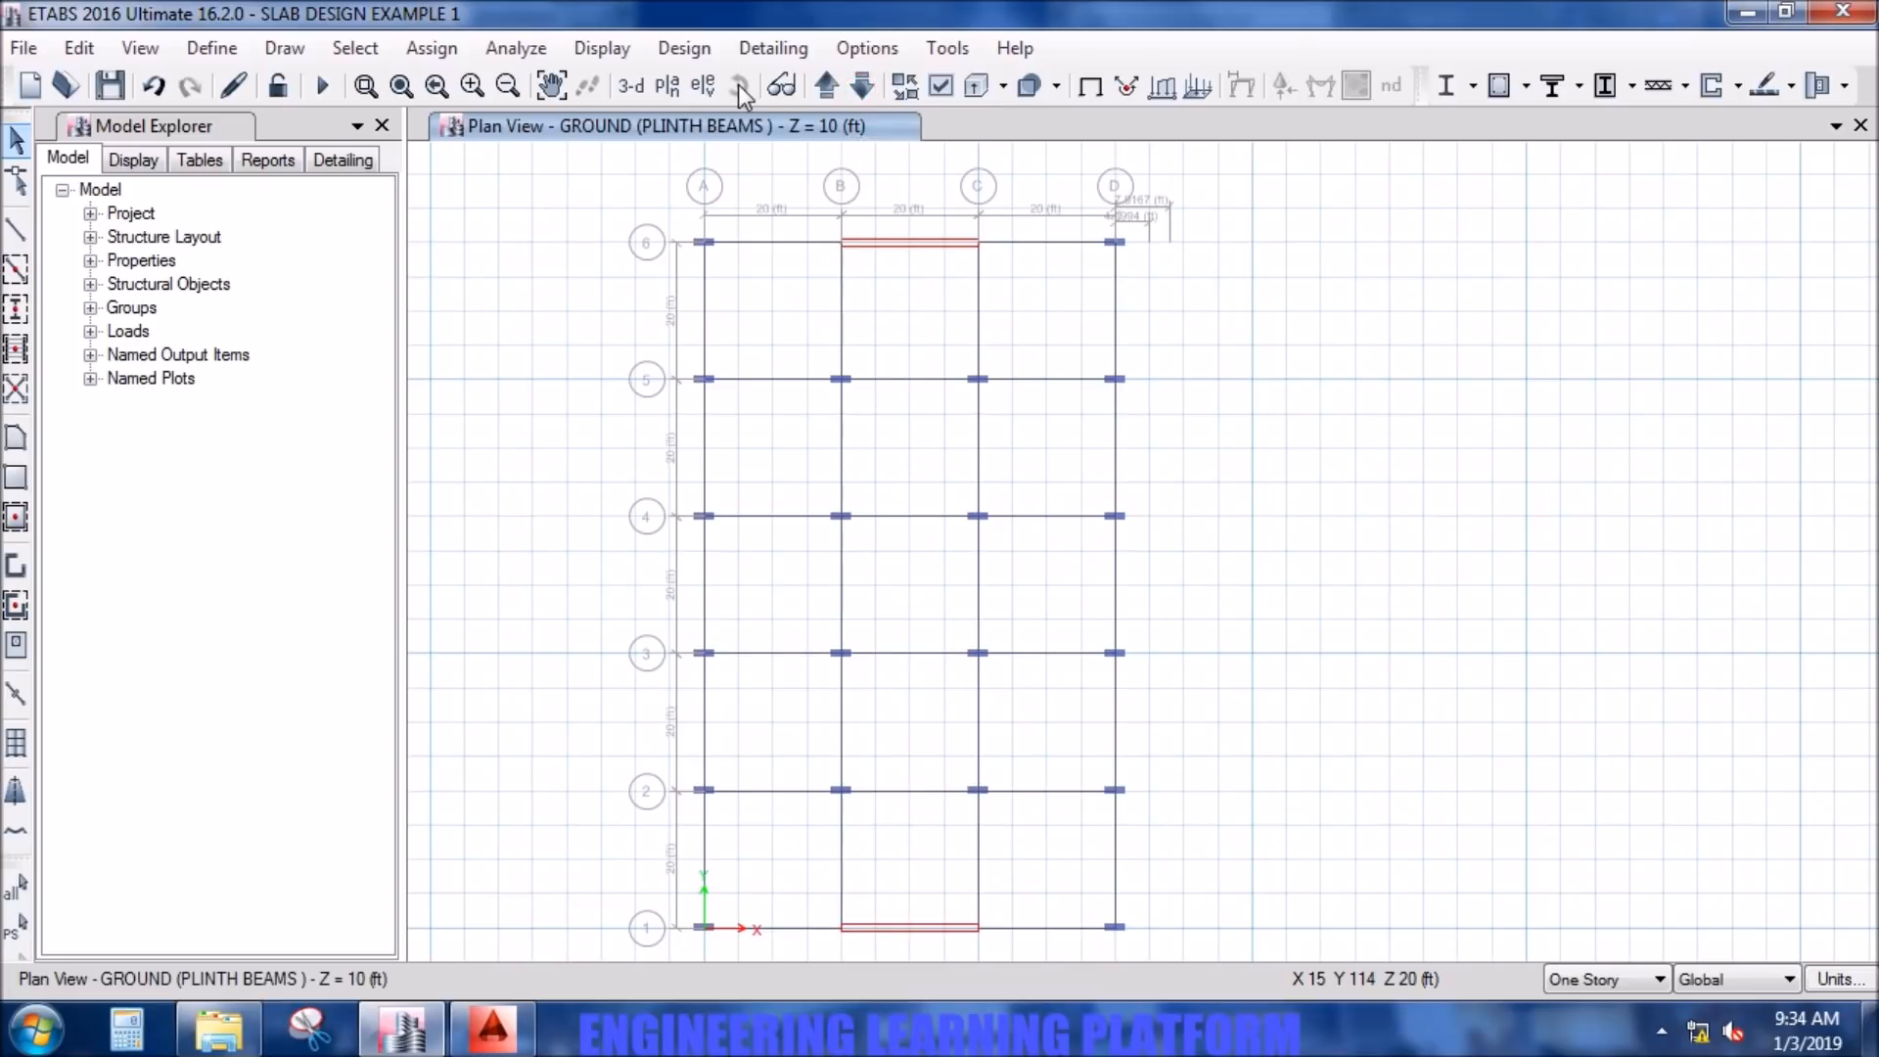
{"action": "left_click", "coordinate": [644, 87]}
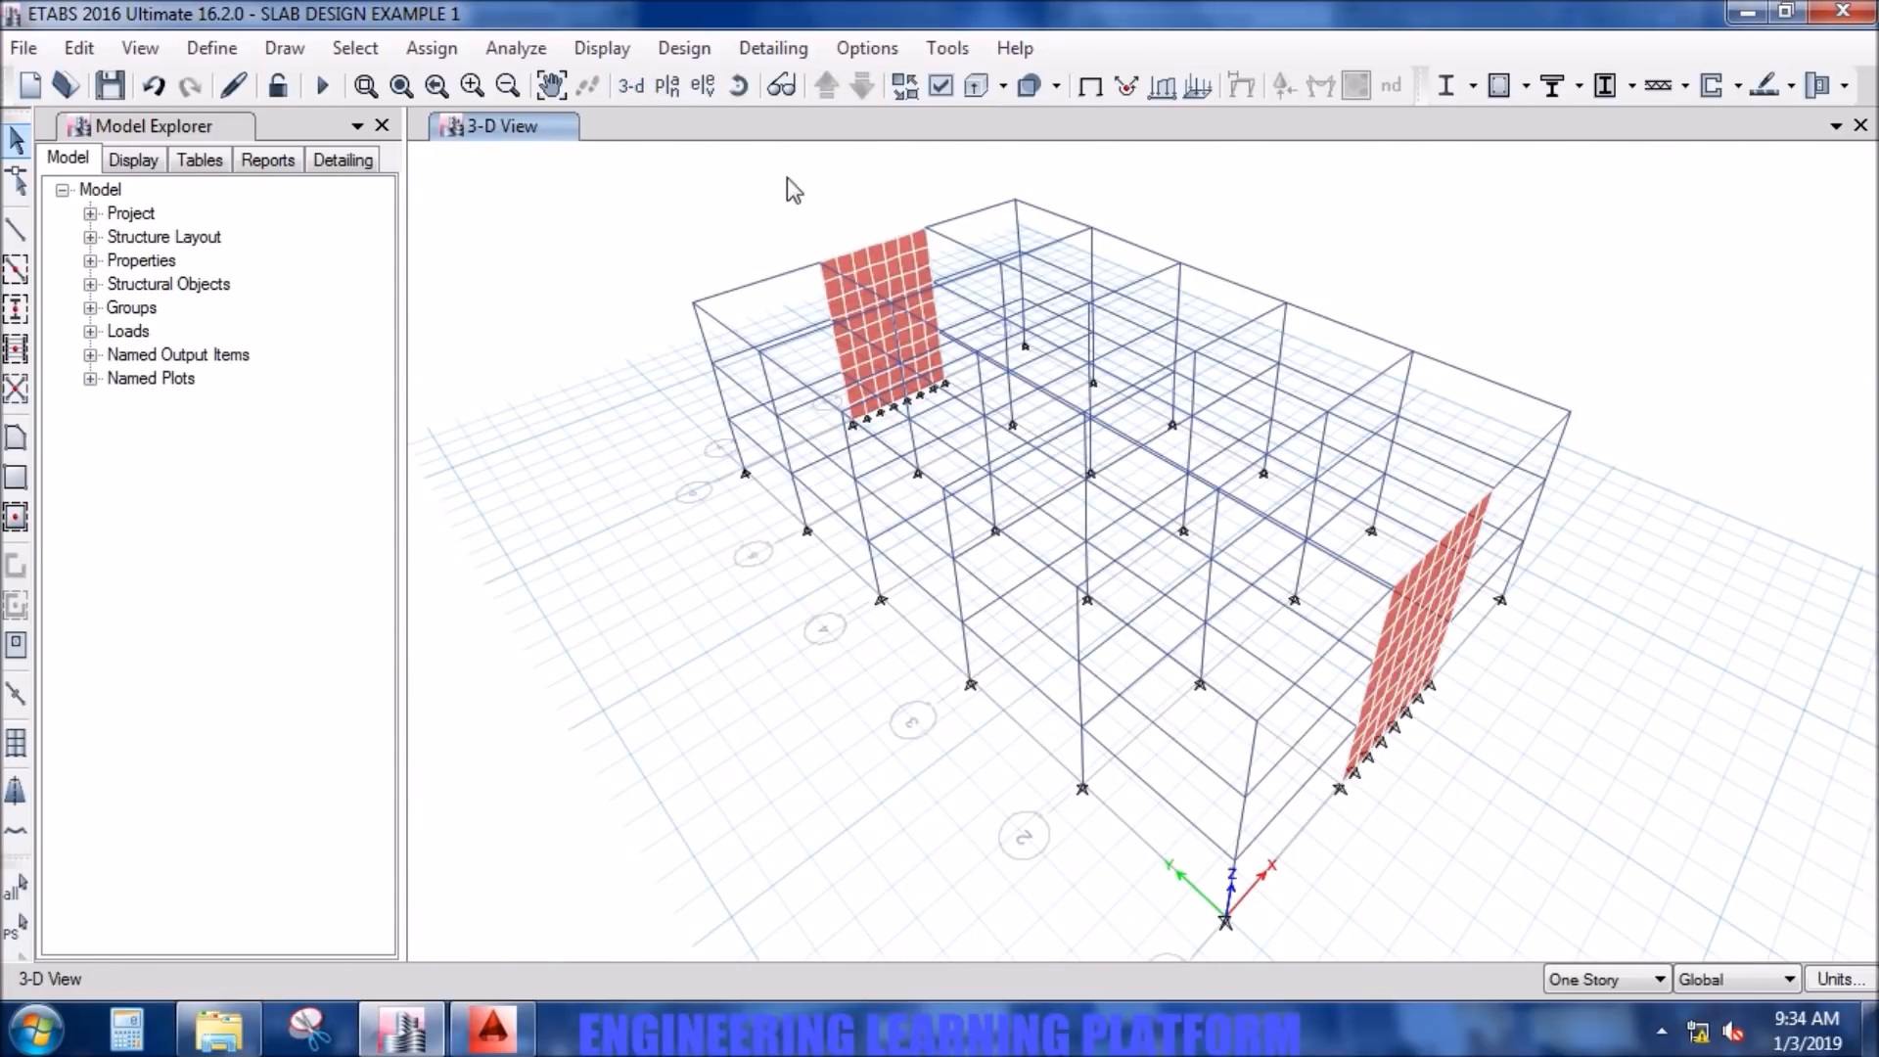
{"action": "left_click", "coordinate": [939, 86]}
{"action": "left_click", "coordinate": [937, 947]}
{"action": "left_click", "coordinate": [1056, 992]}
{"action": "left_click", "coordinate": [838, 989]}
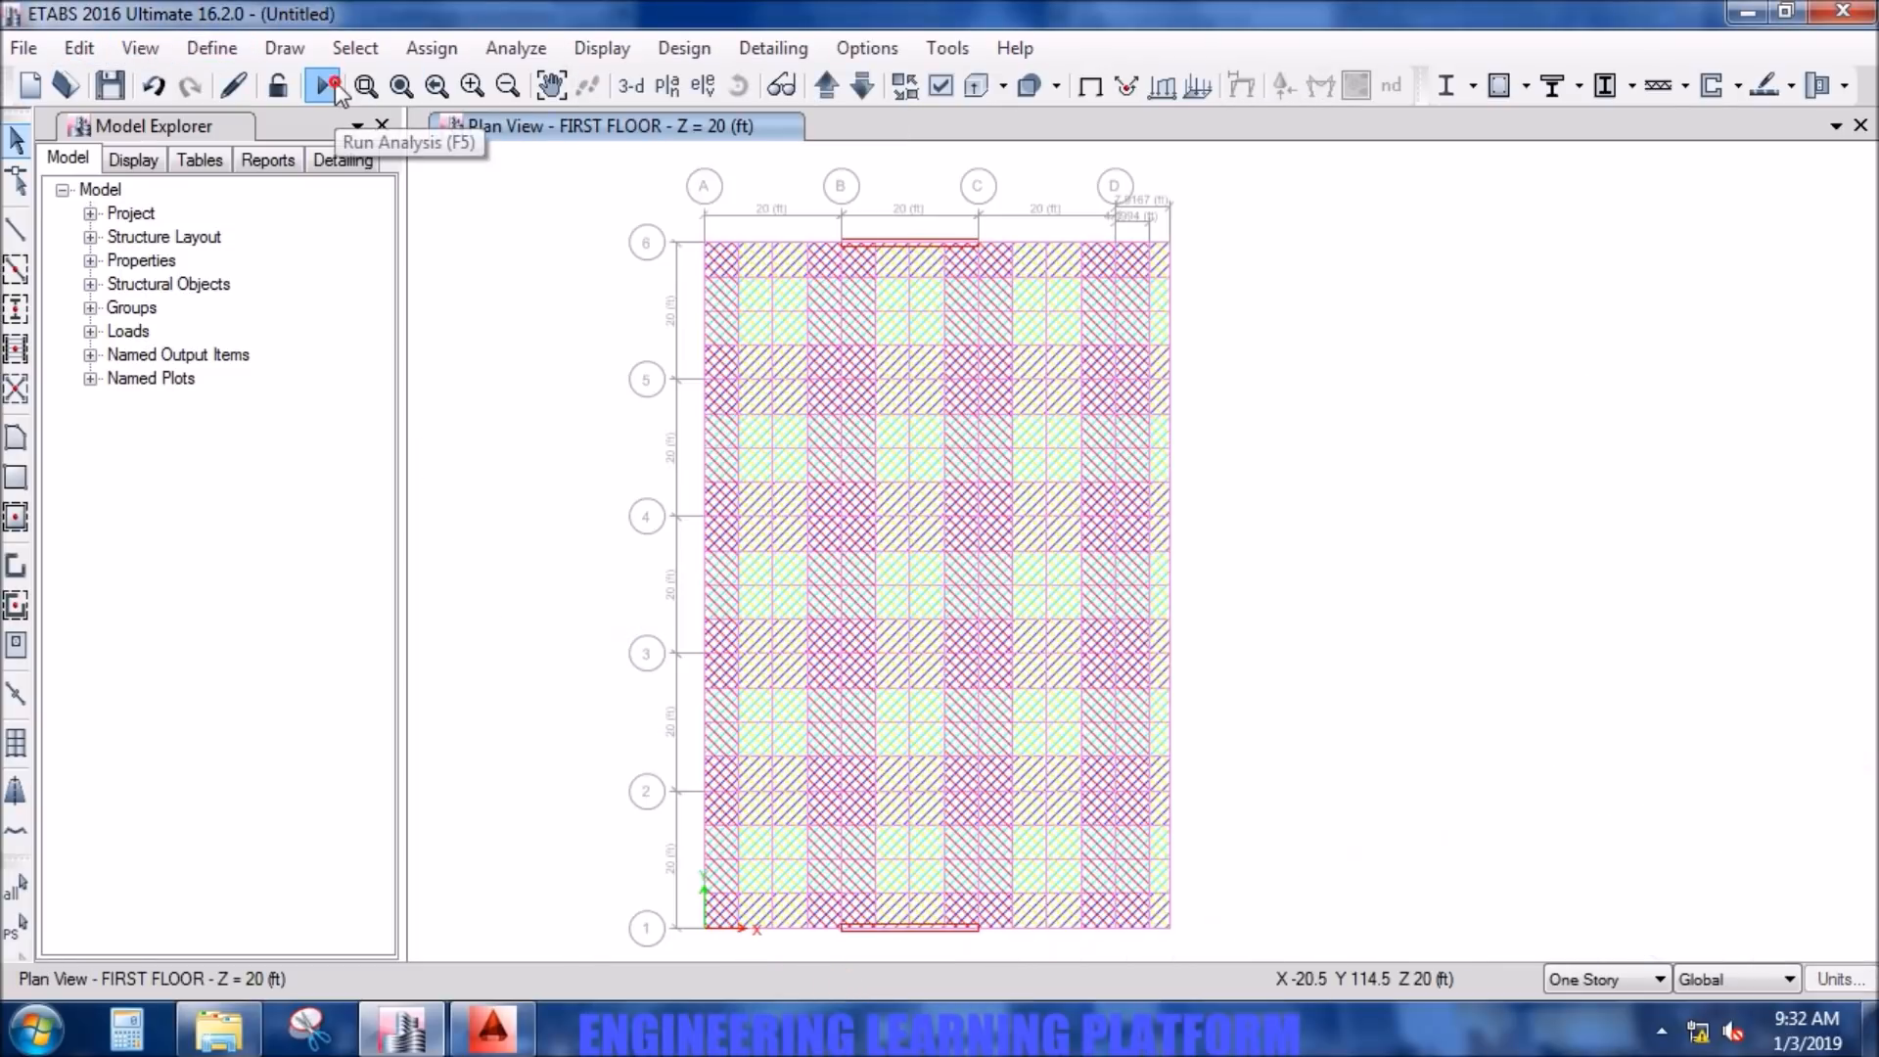
- Start the analysis and save the model in the ELP folder as SLAB DESIGN EXAMPLE 1
{"action": "left_click", "coordinate": [322, 87]}
{"action": "left_click", "coordinate": [498, 637]}
{"action": "type", "text": "SLA"}
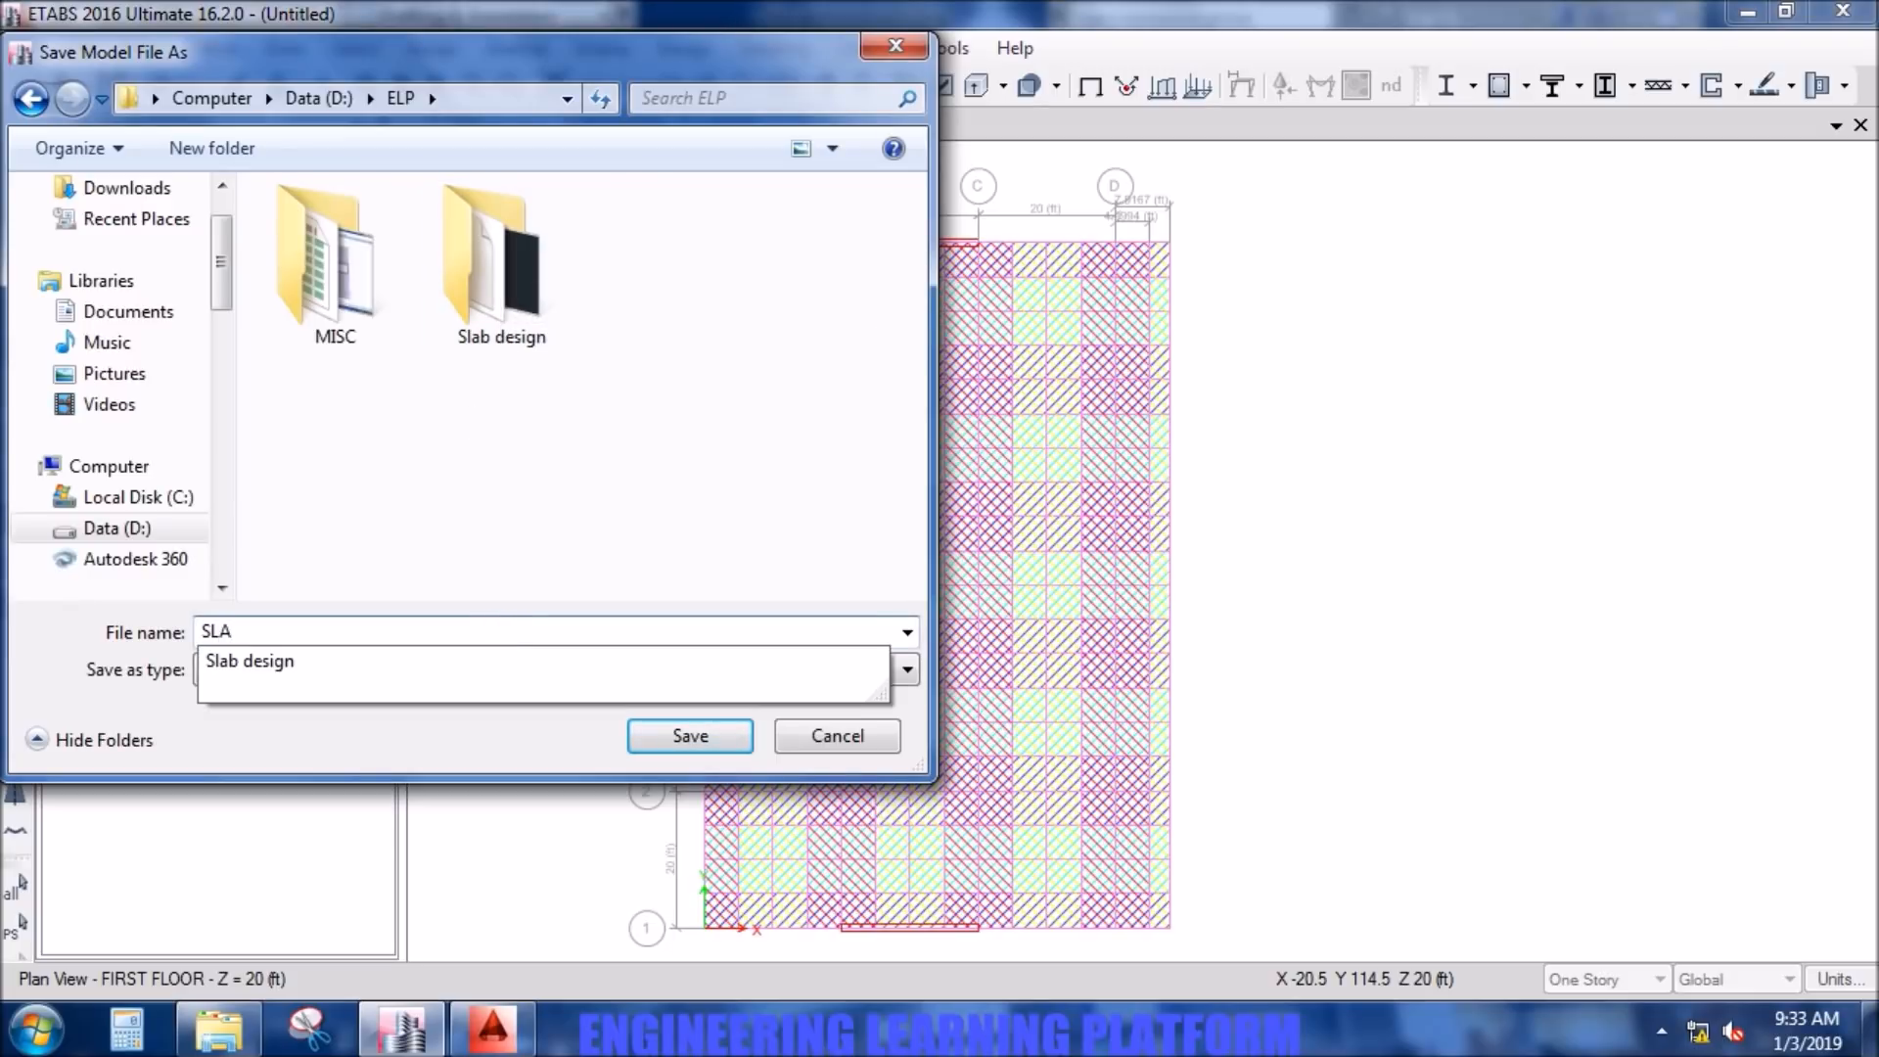
{"action": "type", "text": "B DESIGN EXAMPLE 1"}
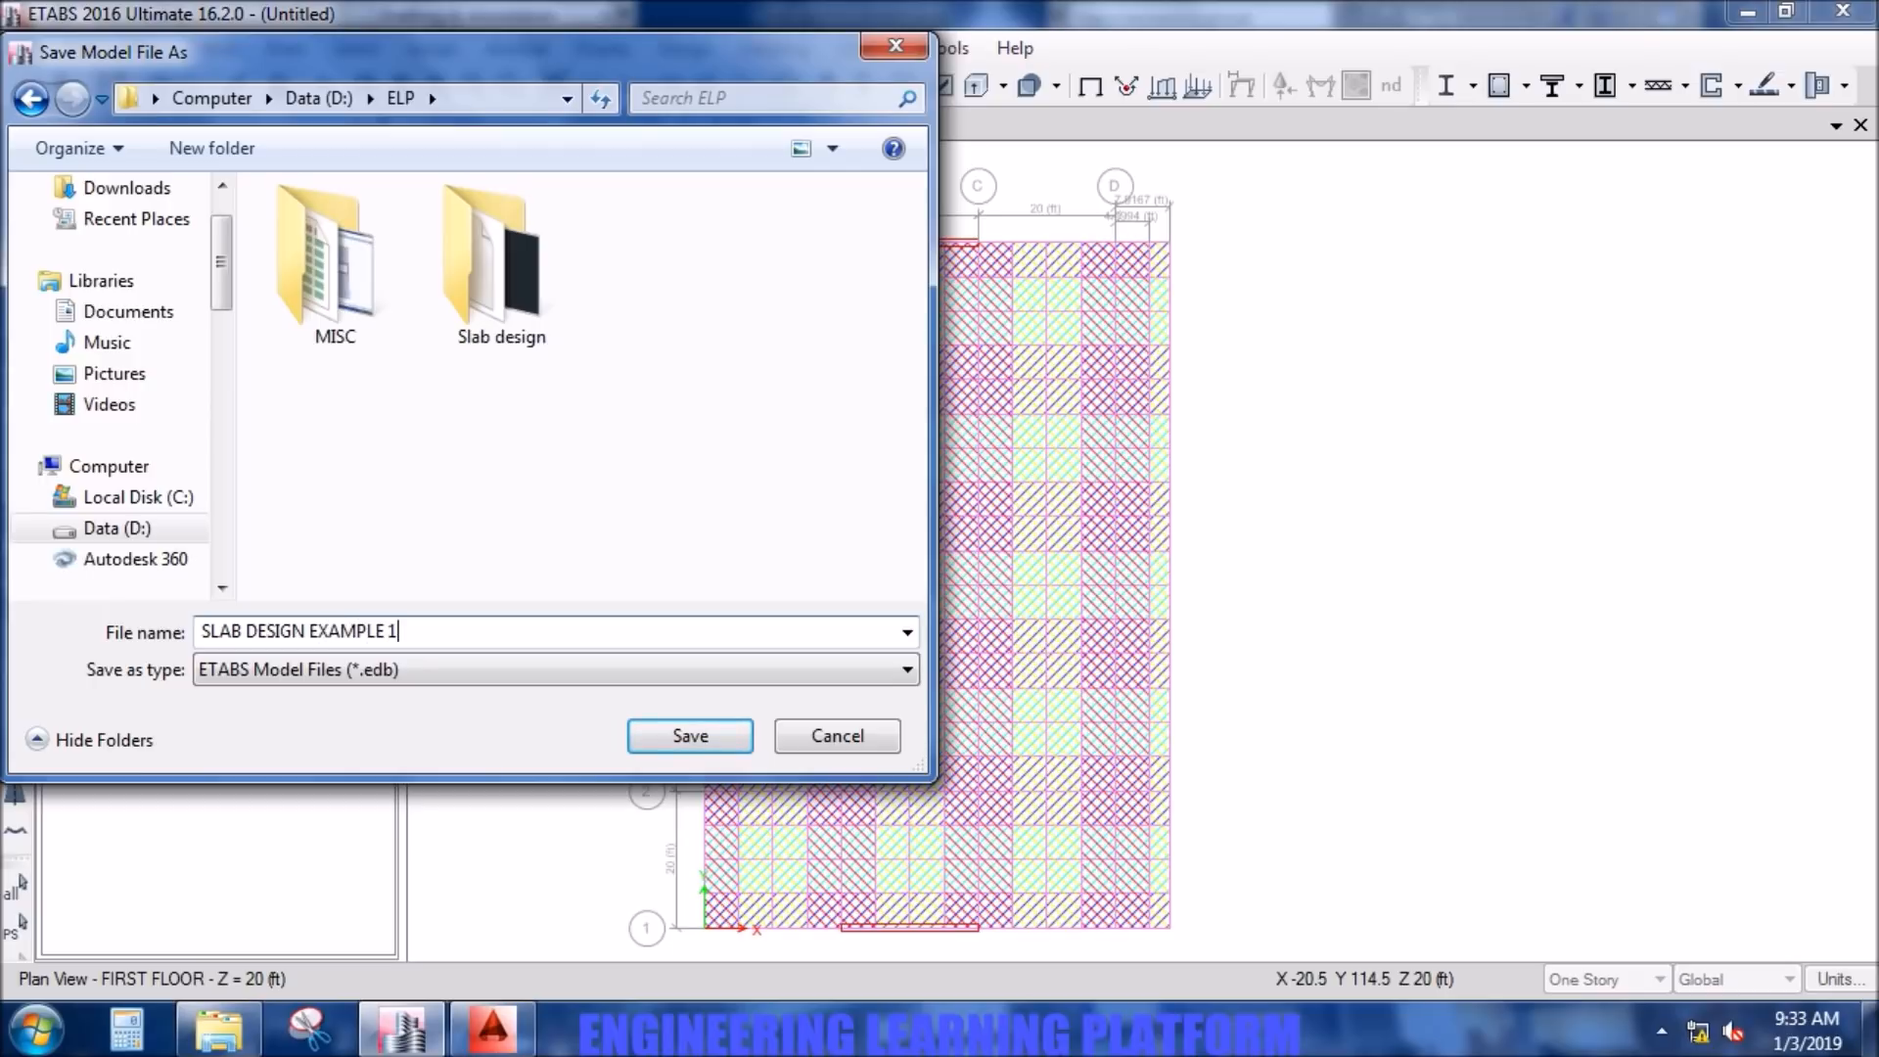
{"action": "left_click", "coordinate": [691, 748]}
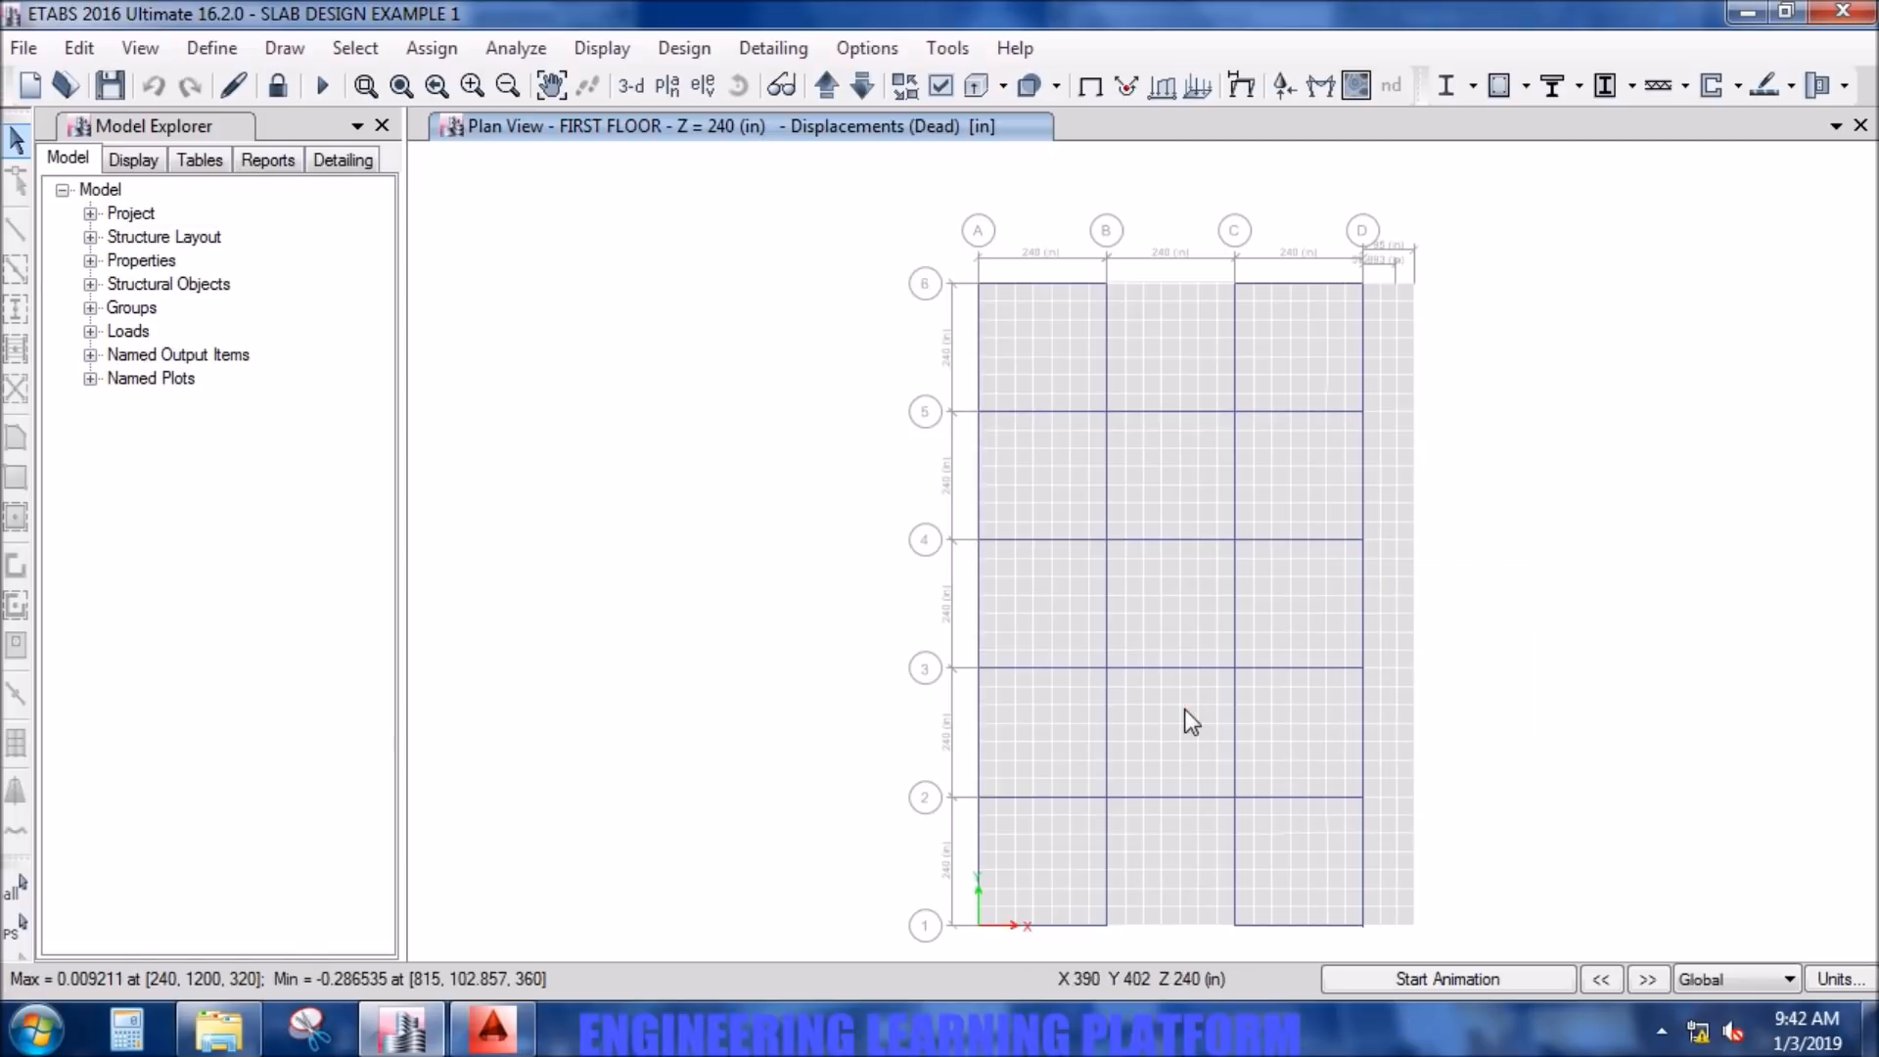
- Display the first floor's deformed shape for load combination LT with automatic scaling
{"action": "mouse_move", "coordinate": [1180, 708]}
{"action": "right_click", "coordinate": [1161, 596]}
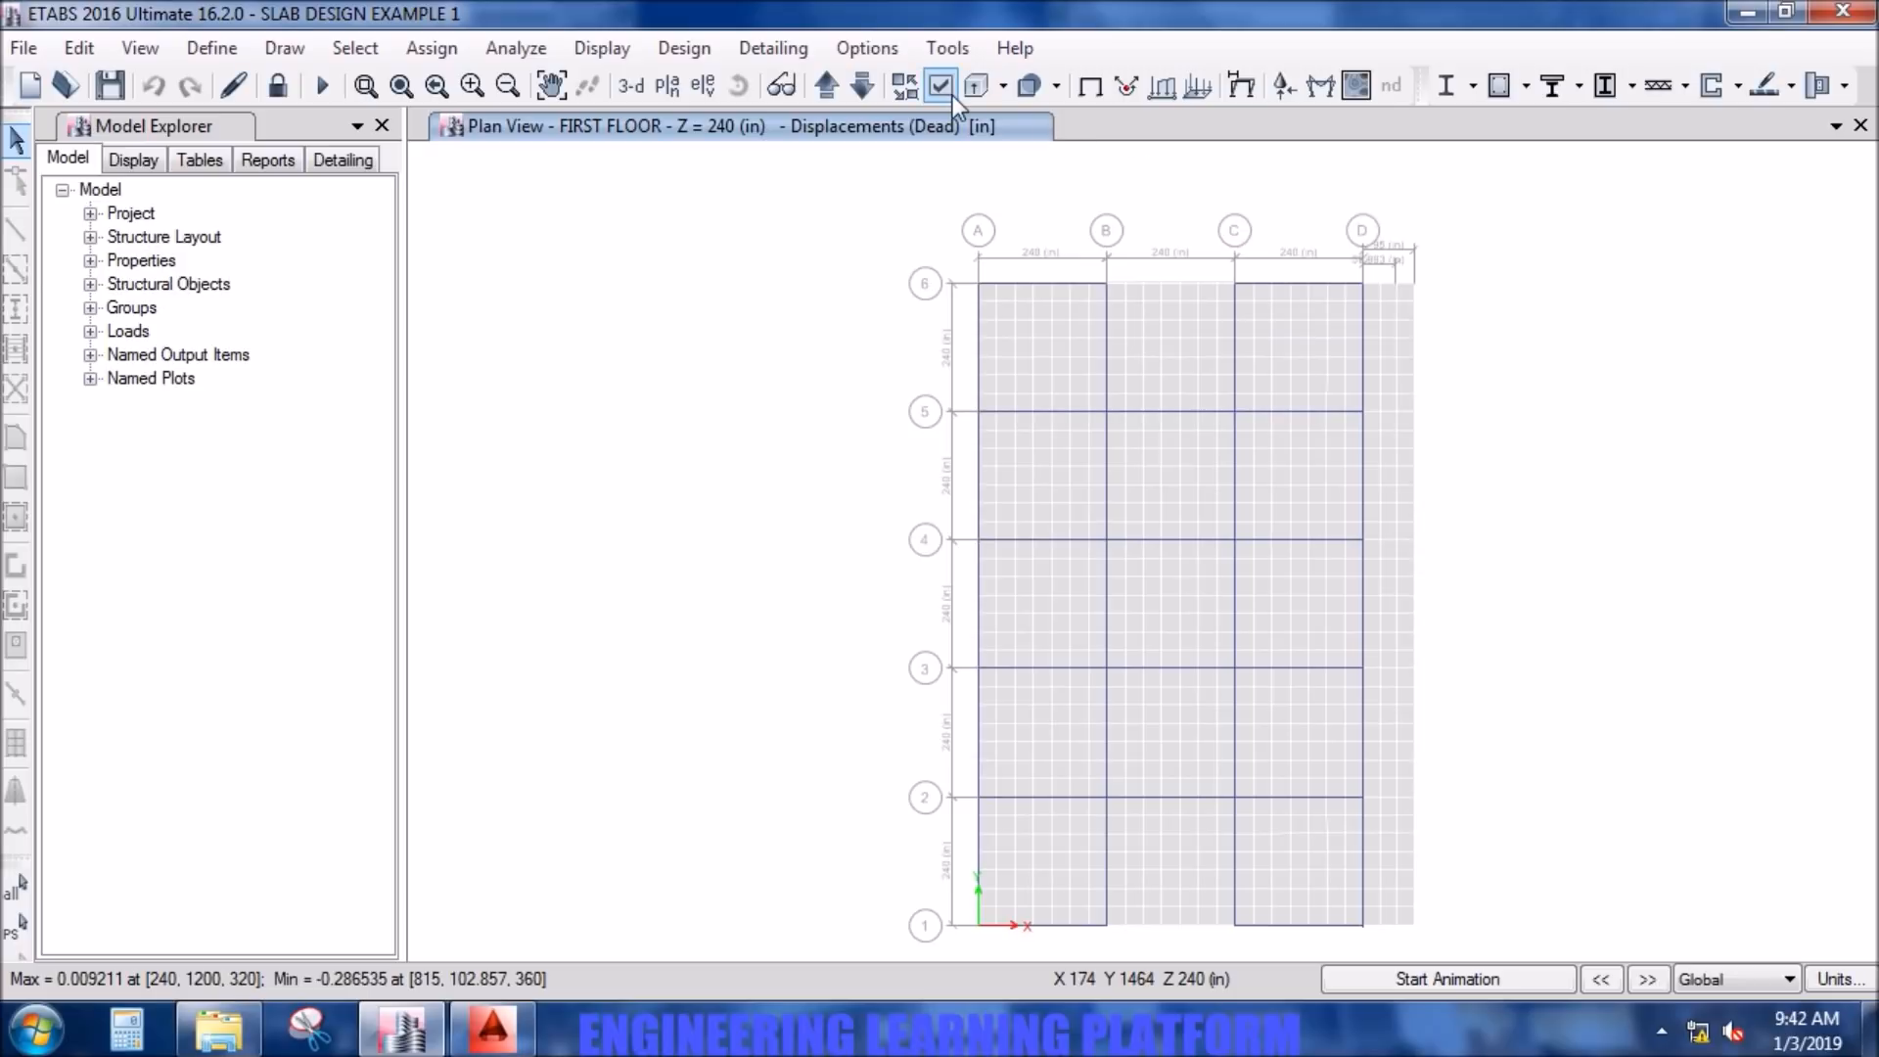
{"action": "left_click", "coordinate": [1244, 85]}
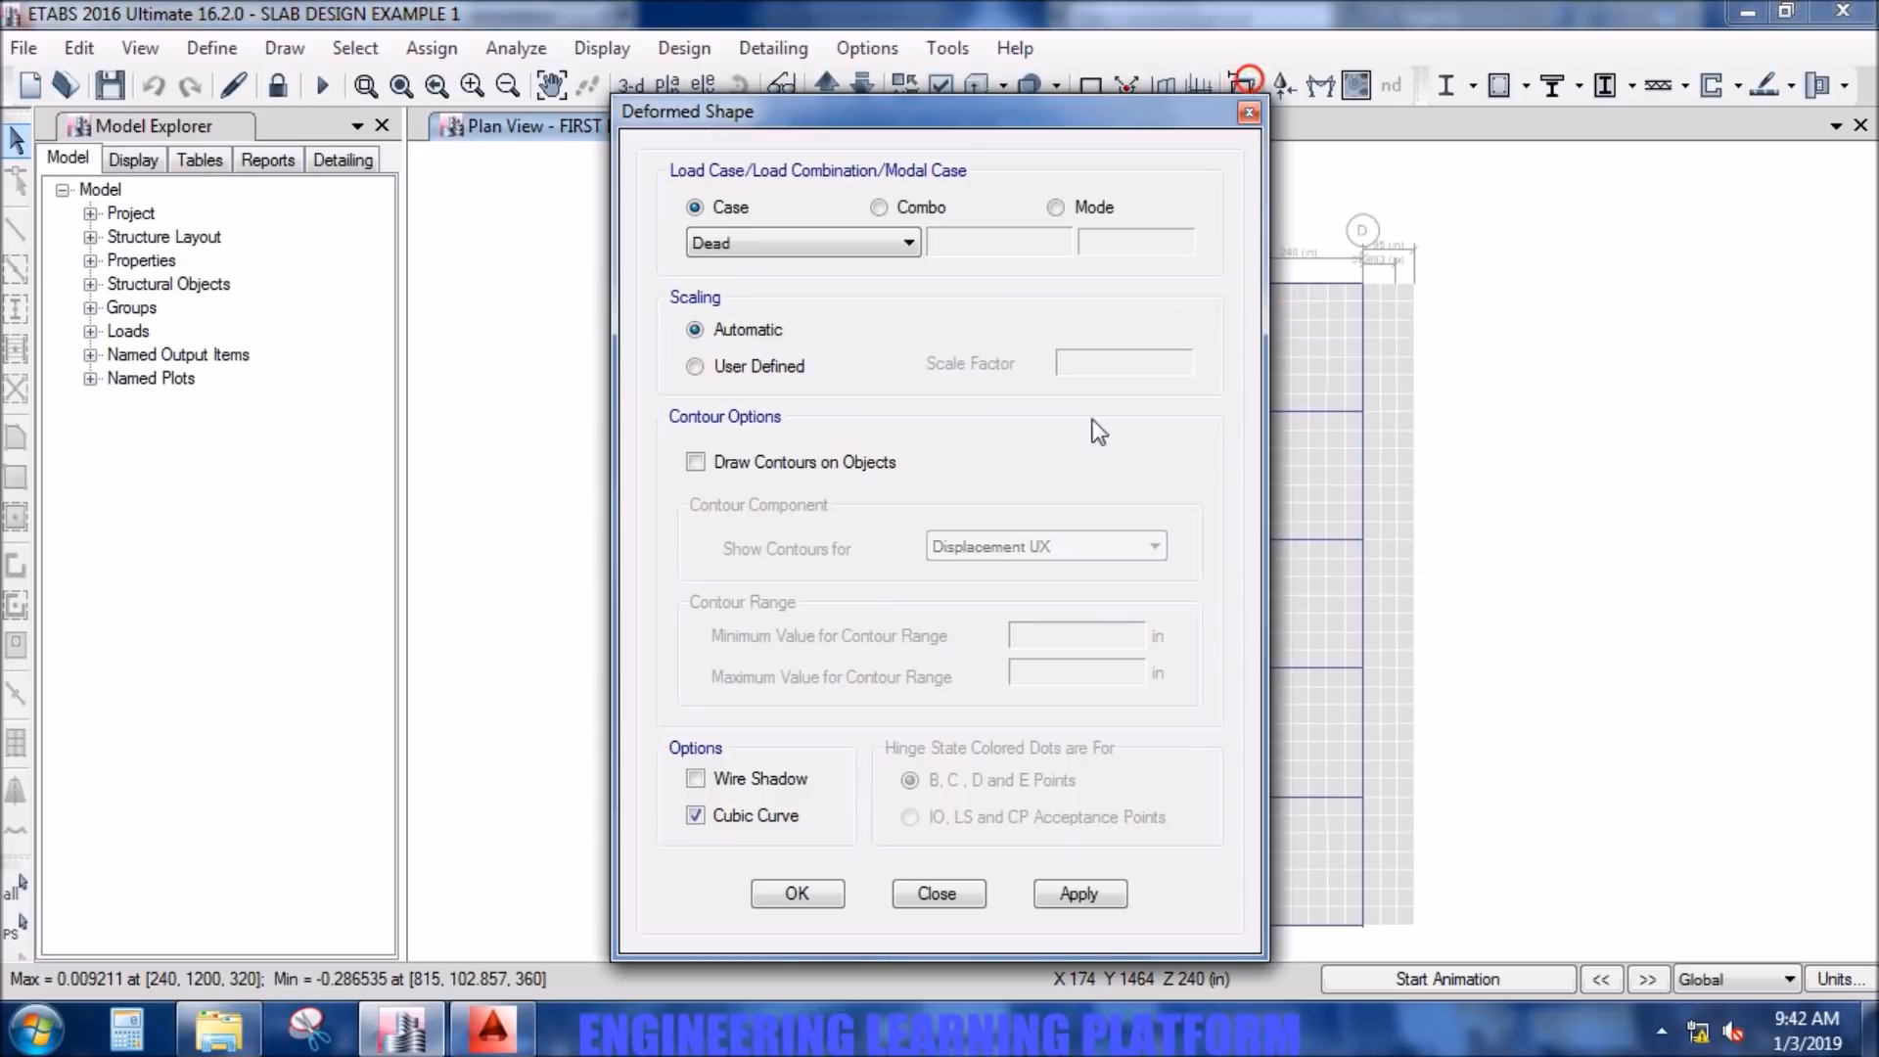
{"action": "left_click", "coordinate": [918, 207]}
{"action": "left_click", "coordinate": [906, 244]}
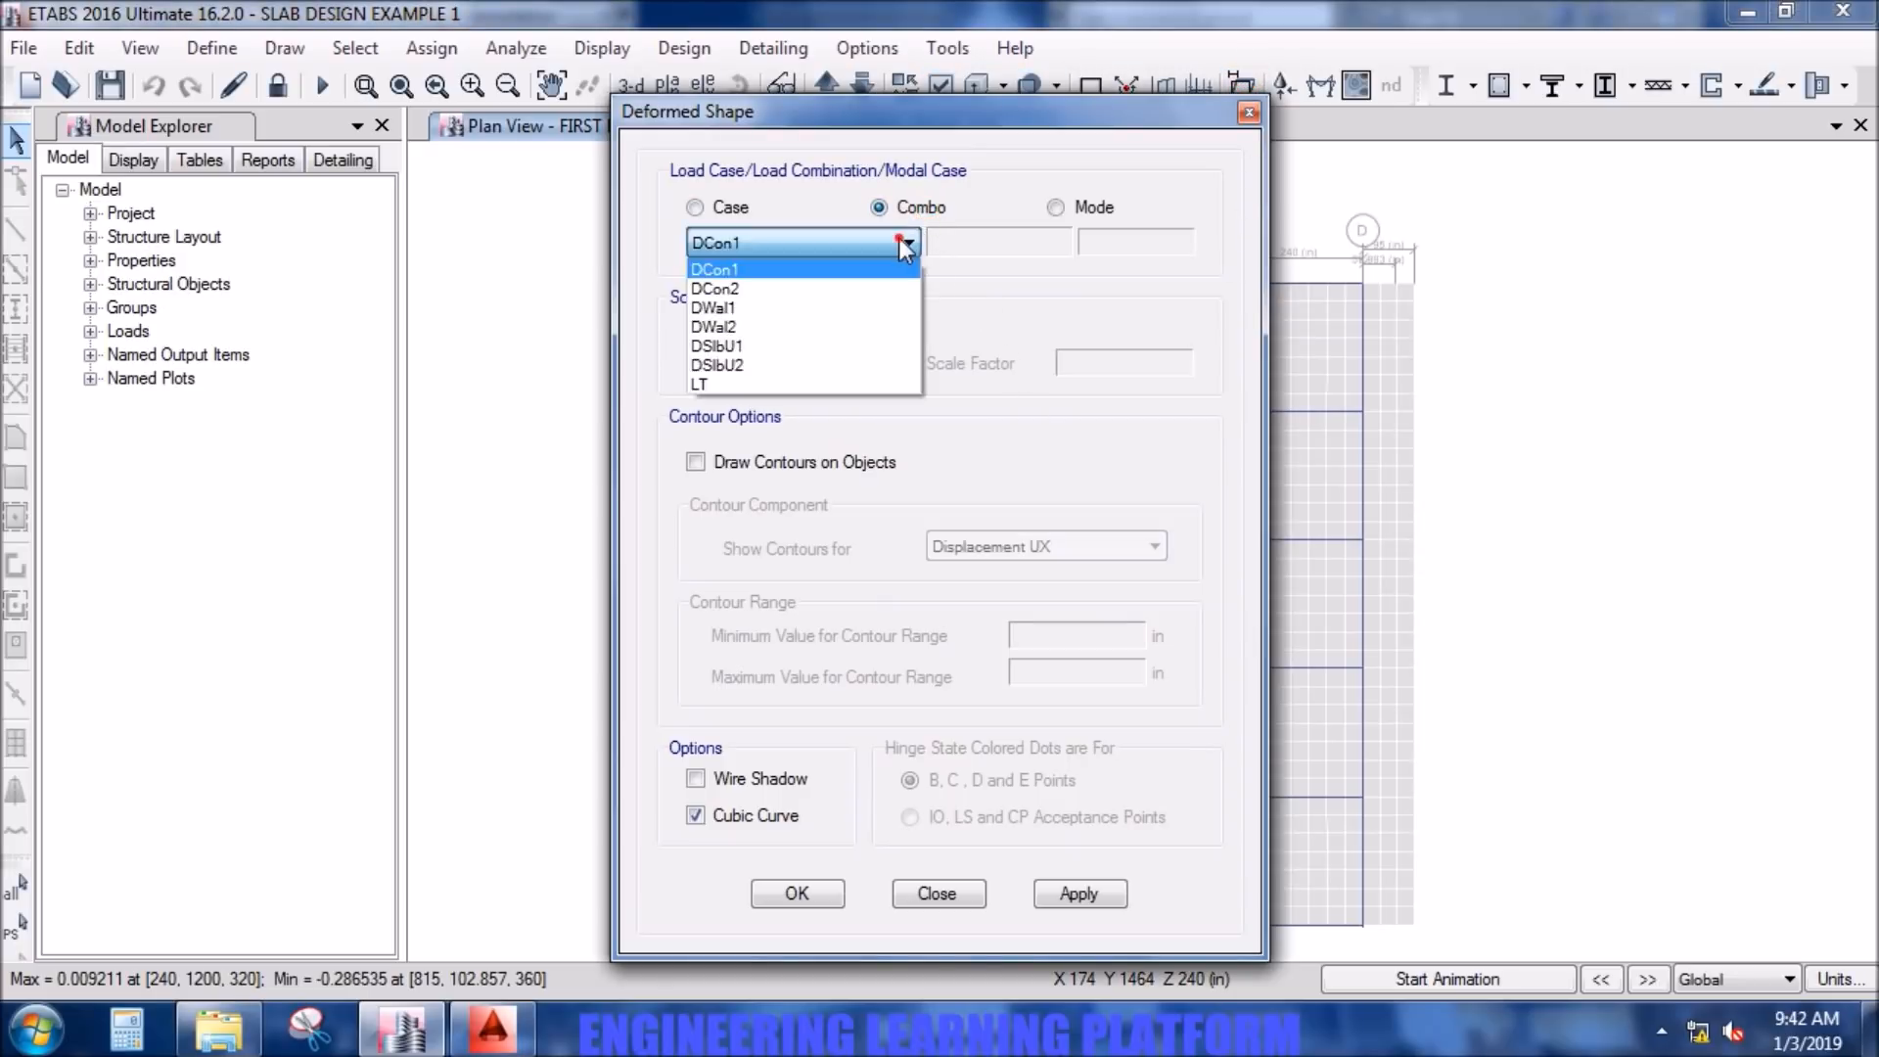
{"action": "left_click", "coordinate": [820, 385]}
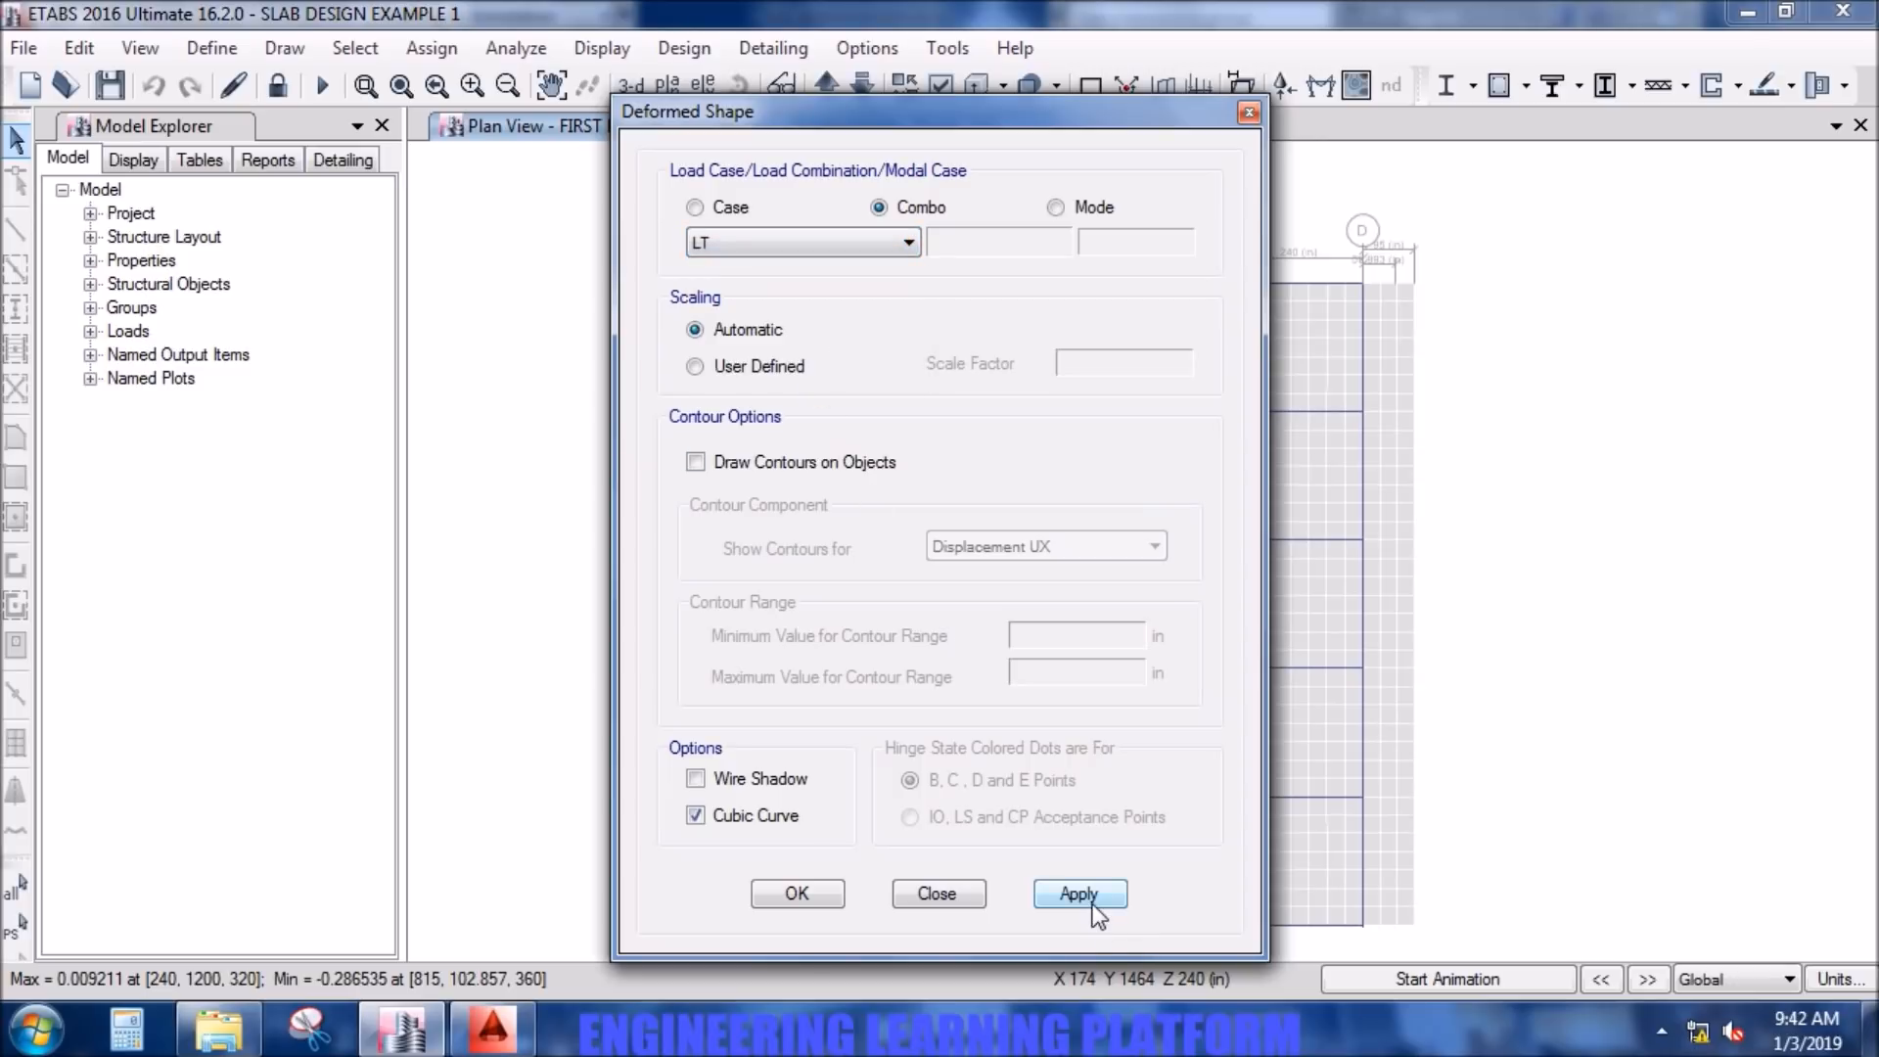
{"action": "left_click", "coordinate": [1048, 901]}
{"action": "left_click", "coordinate": [806, 893]}
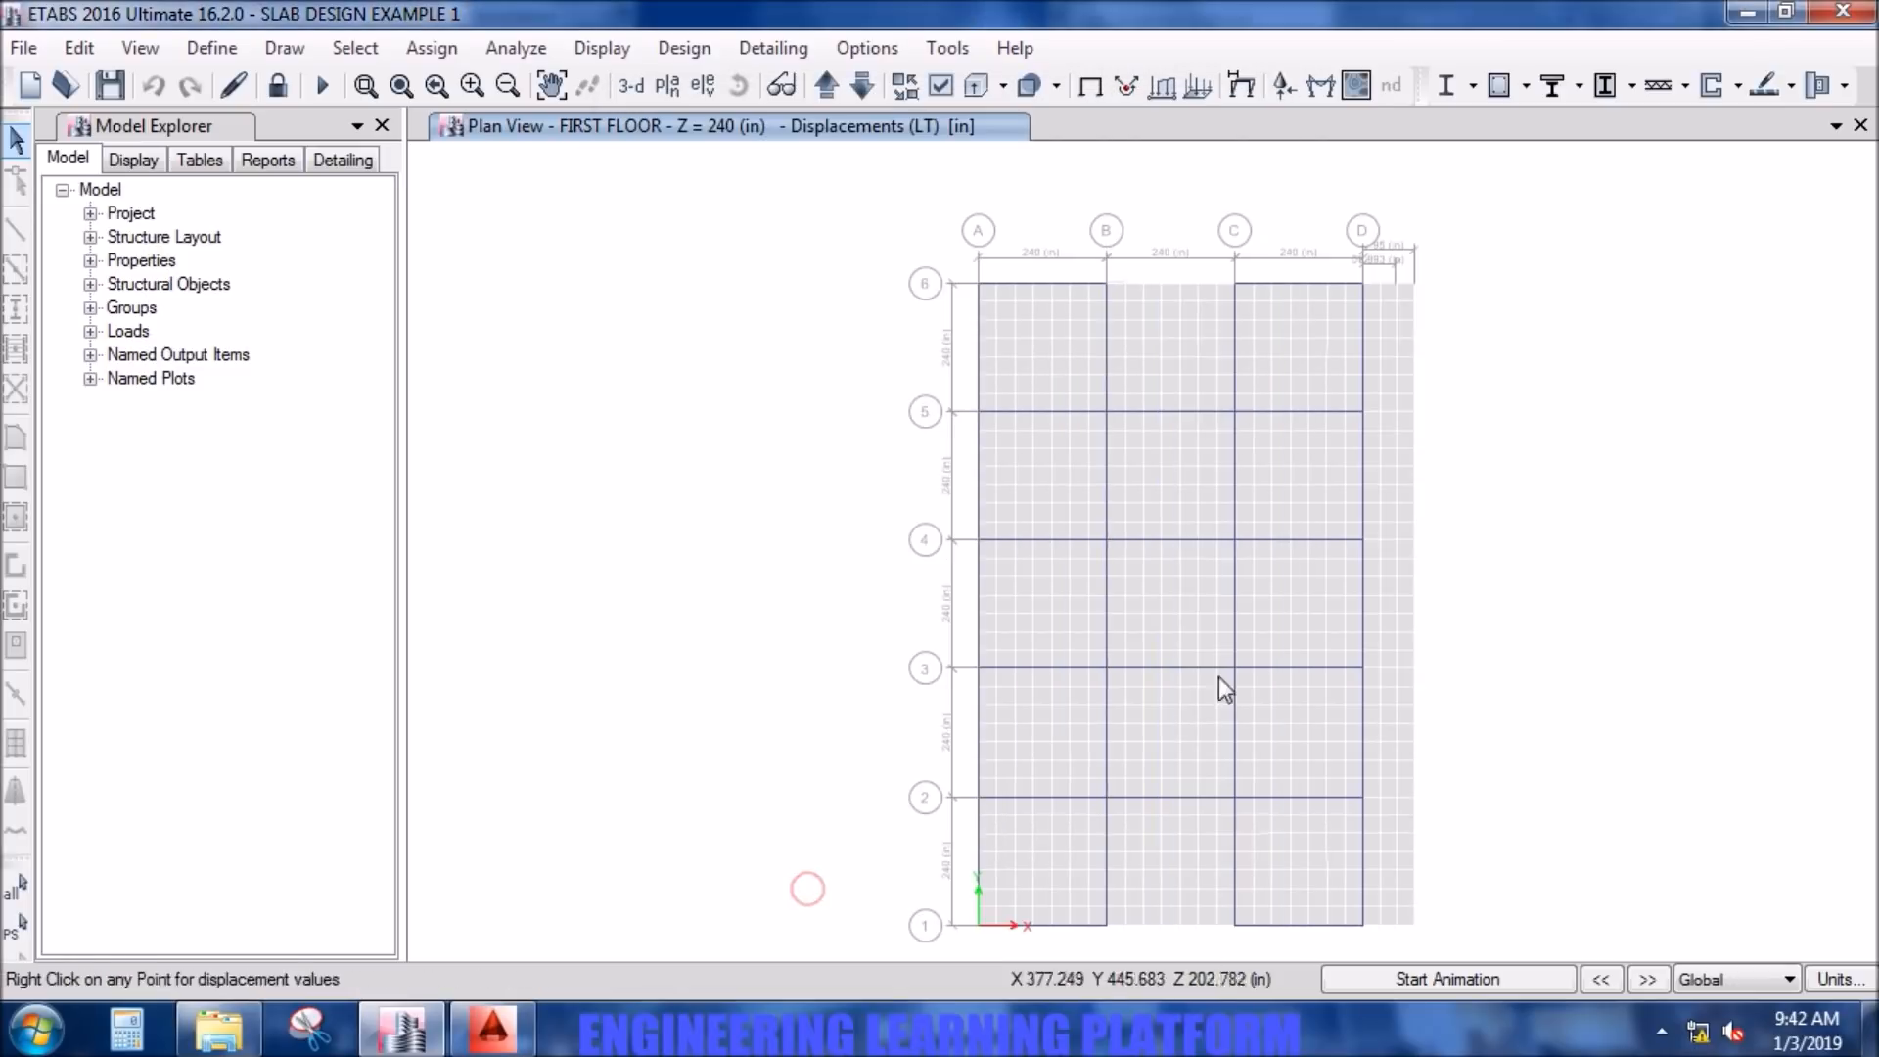
- Examine the LT joint displacements near the middle of the first floor slab panels between grids B–C and C–D
{"action": "mouse_move", "coordinate": [1290, 622]}
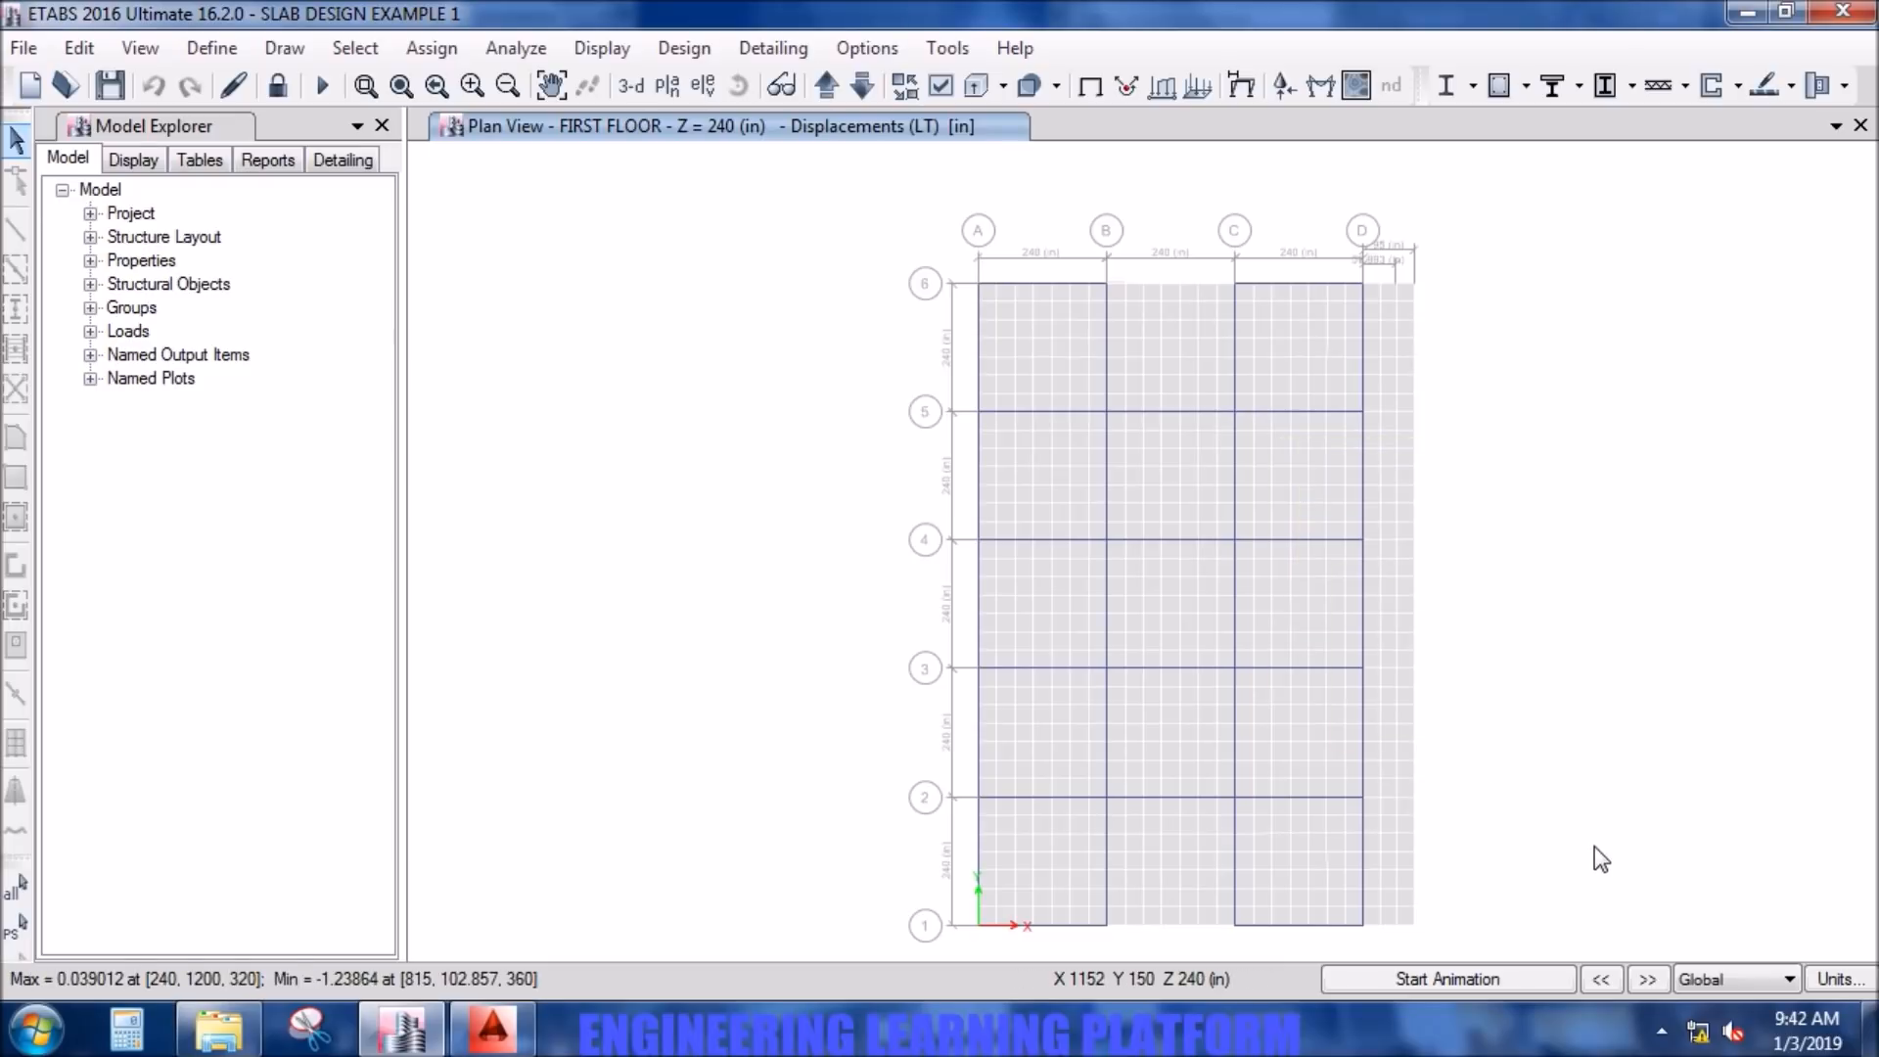
{"action": "middle_click_drag", "start_coordinate": [1615, 871], "coordinate": [1609, 862]}
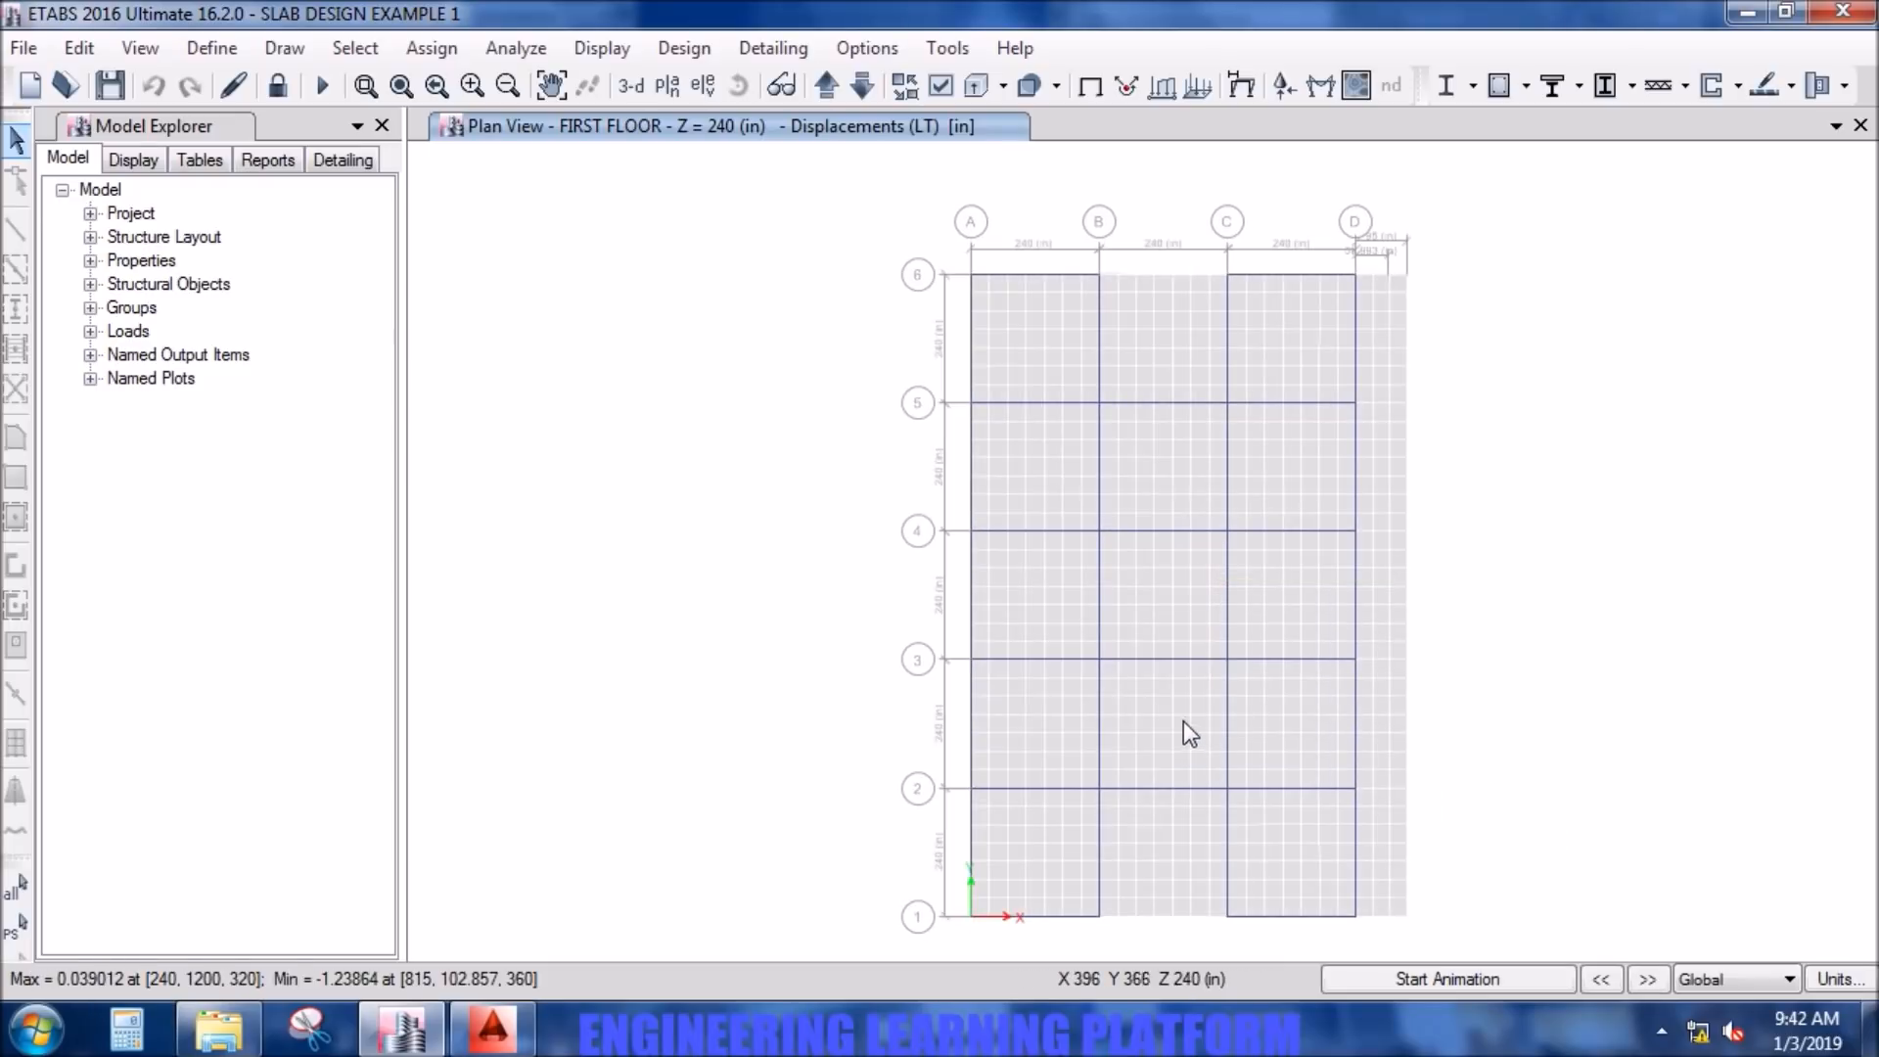
{"action": "mouse_move", "coordinate": [1184, 714]}
{"action": "mouse_move", "coordinate": [1154, 609]}
{"action": "mouse_move", "coordinate": [1156, 337]}
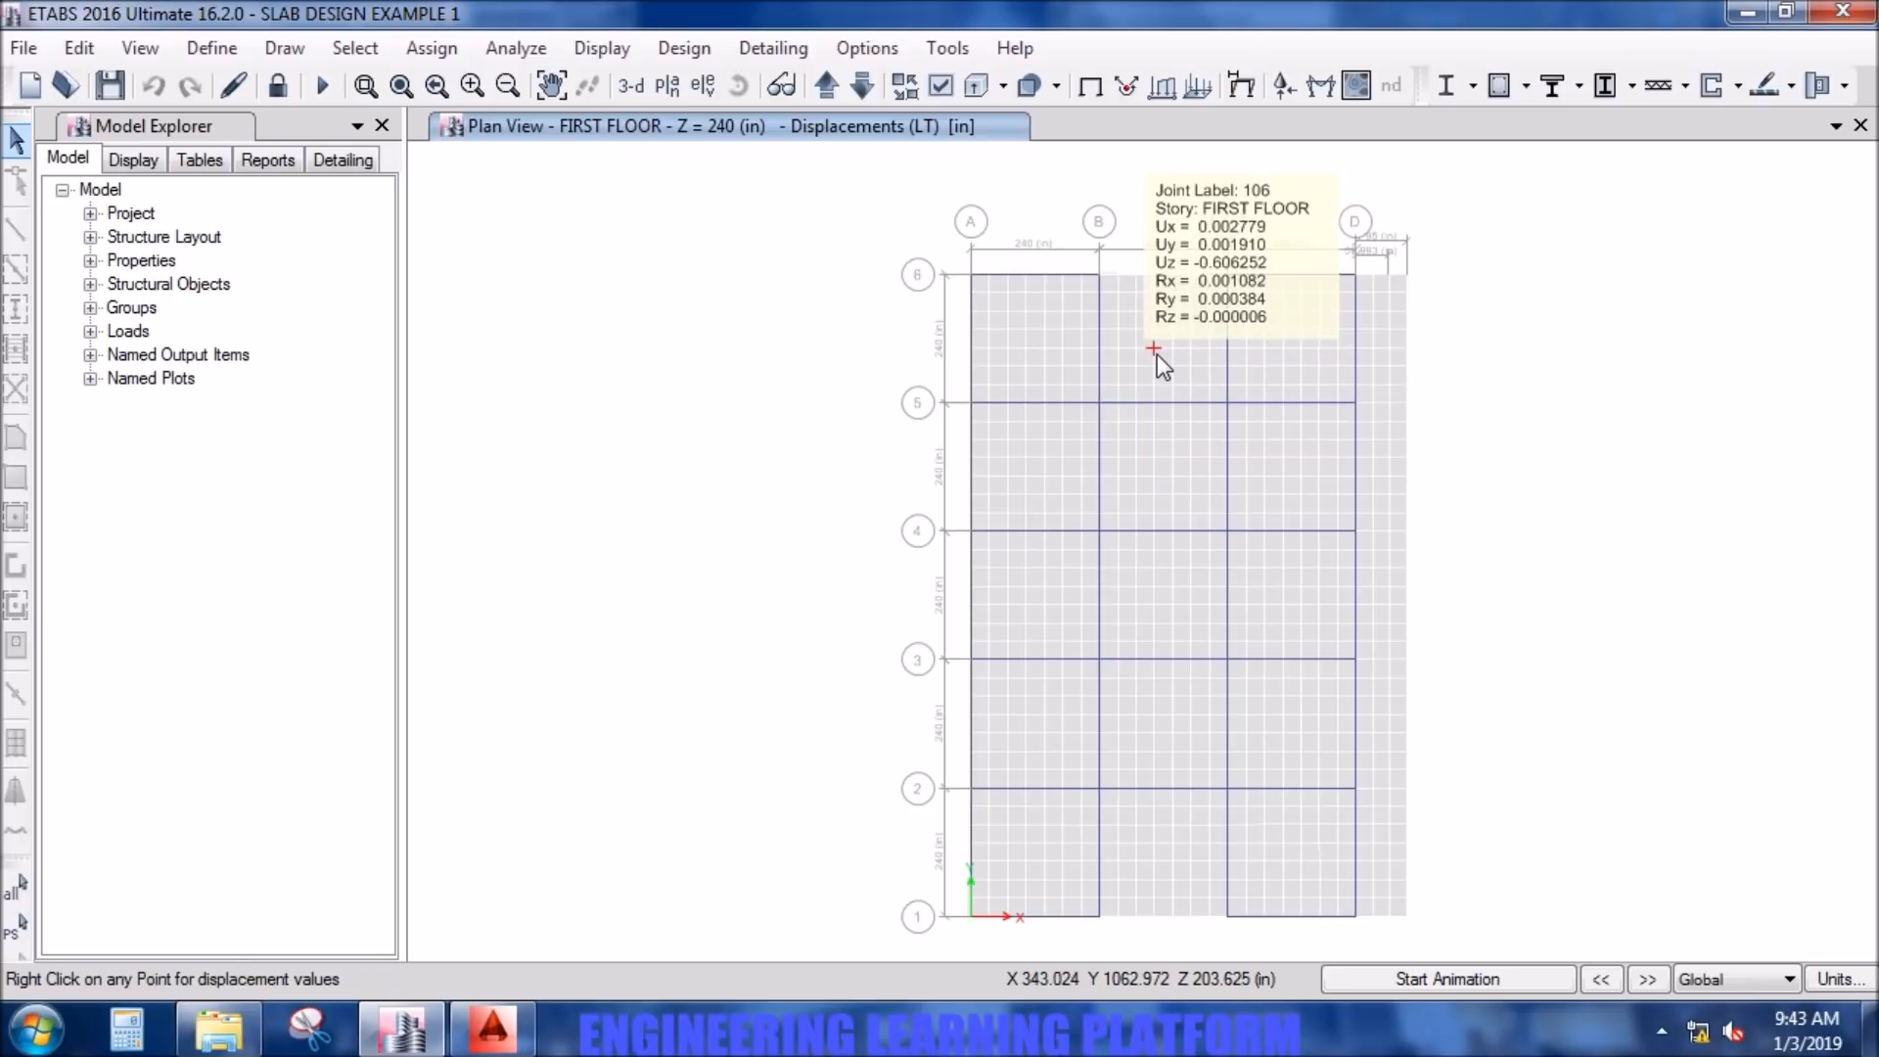
{"action": "mouse_move", "coordinate": [1288, 329]}
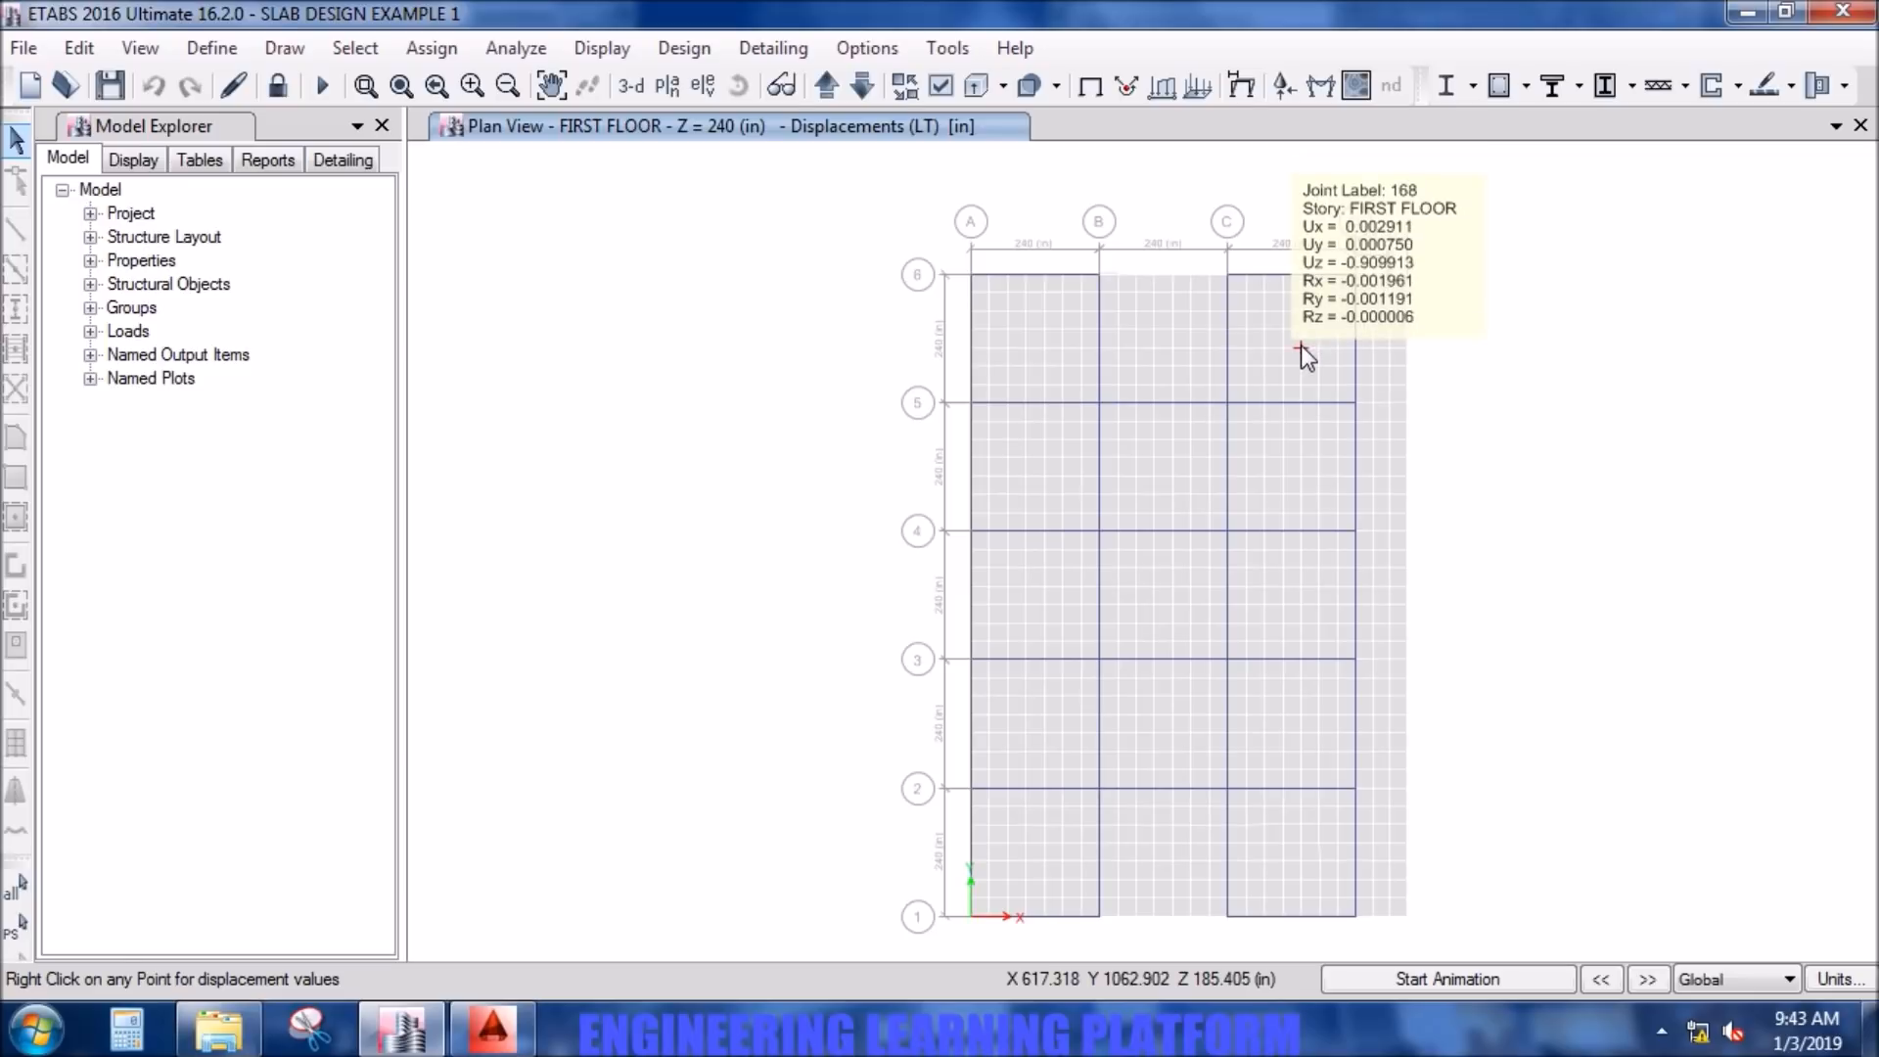
{"action": "mouse_move", "coordinate": [1282, 588]}
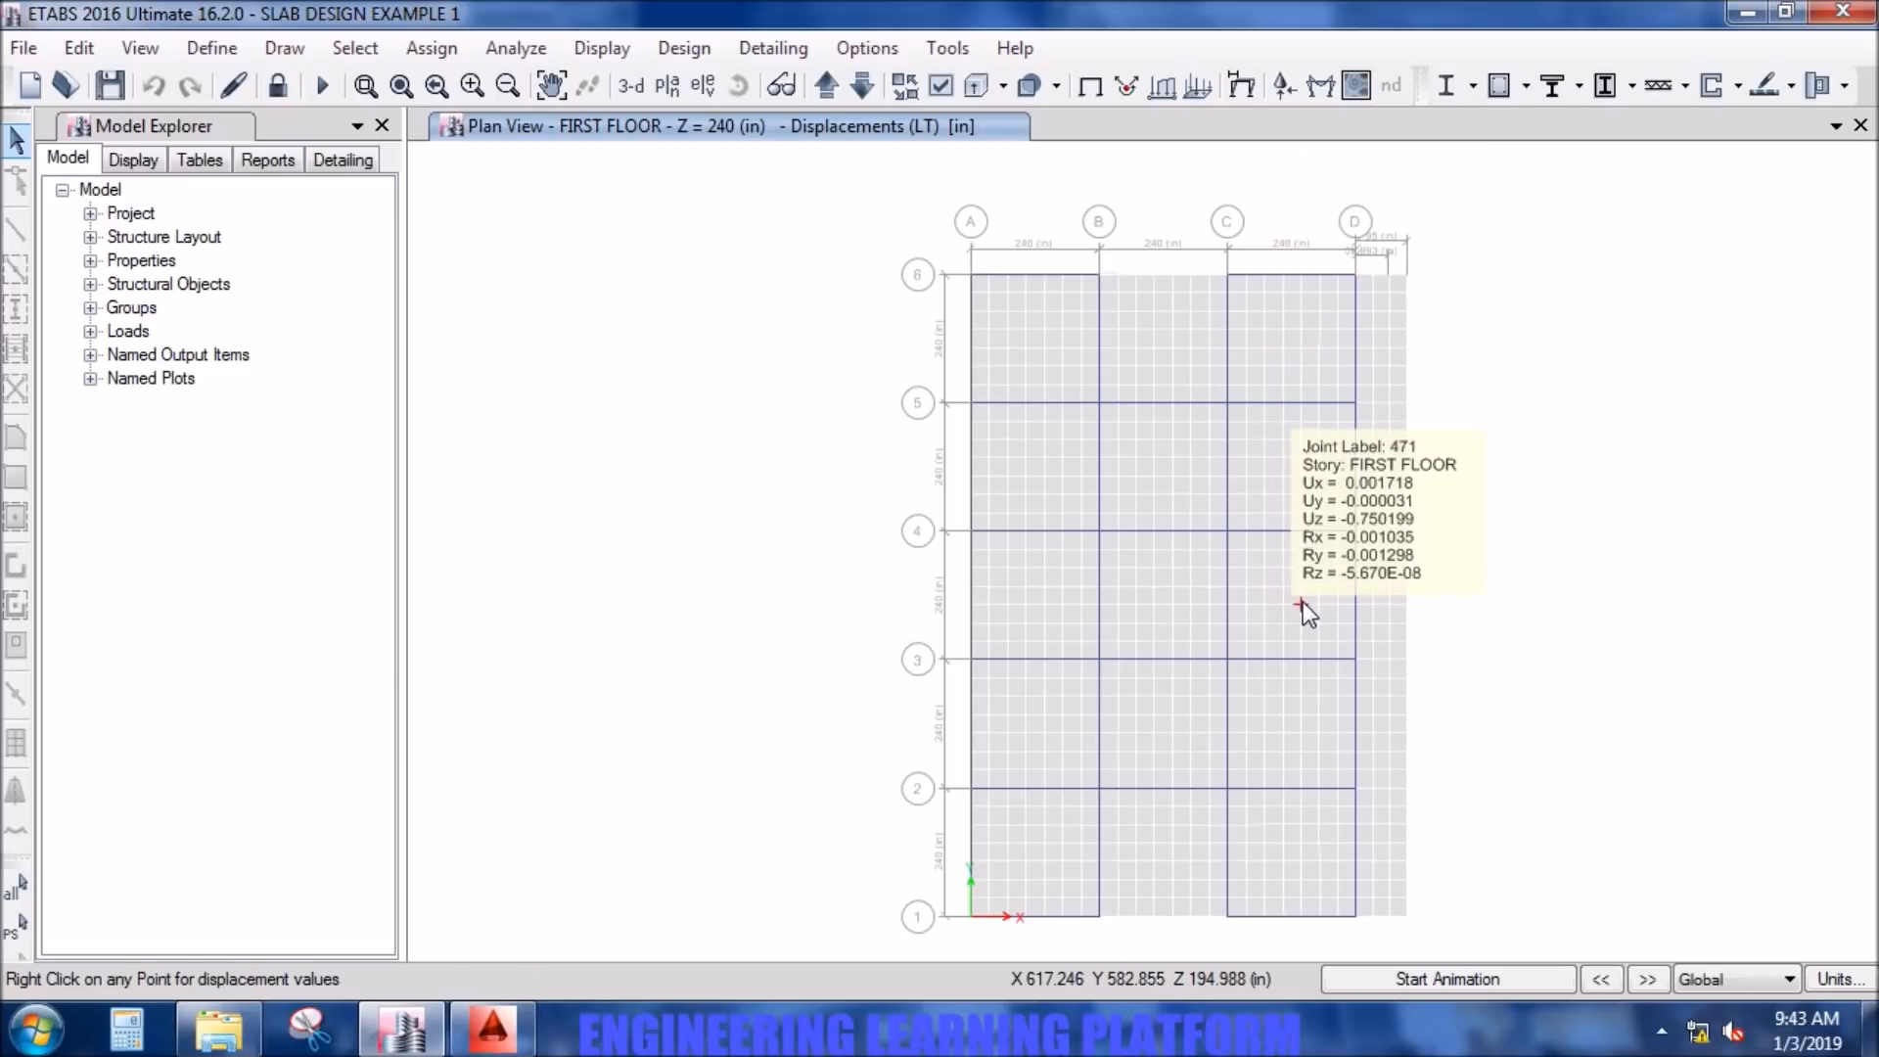
{"action": "mouse_move", "coordinate": [1284, 717]}
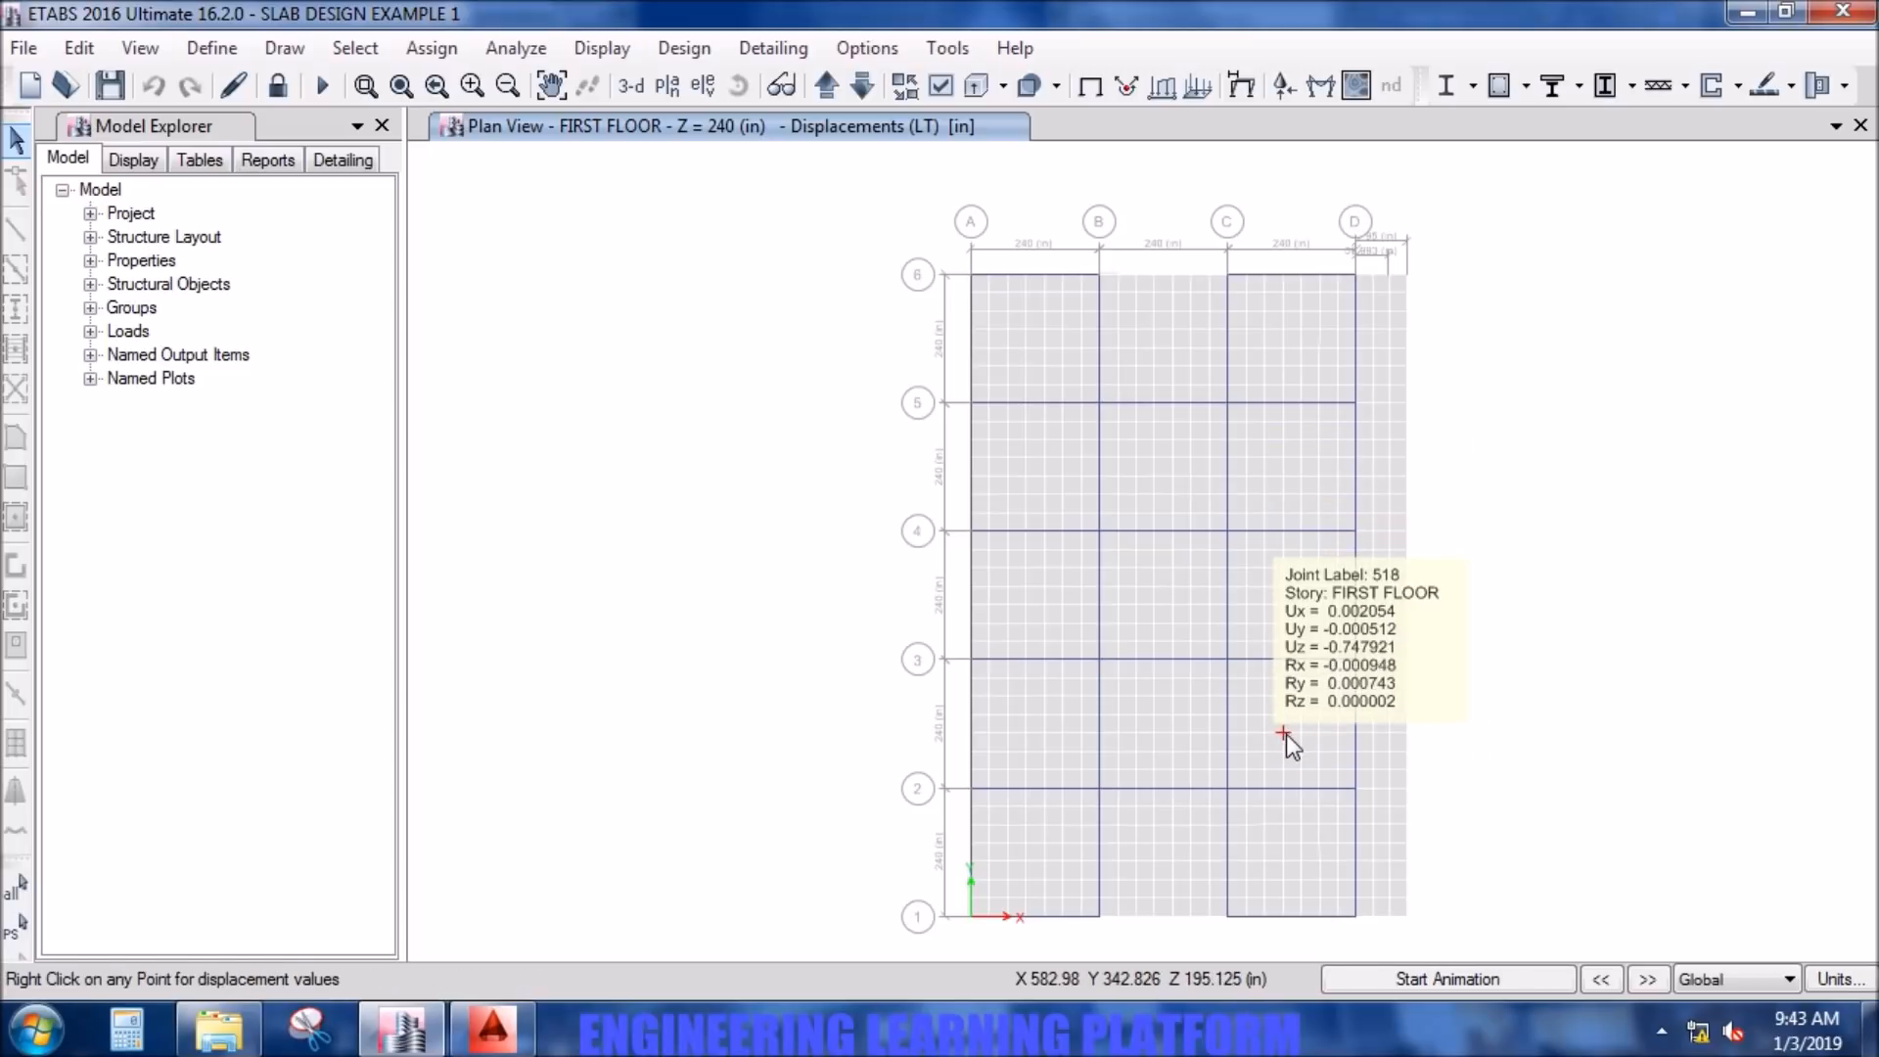
{"action": "mouse_move", "coordinate": [1280, 837]}
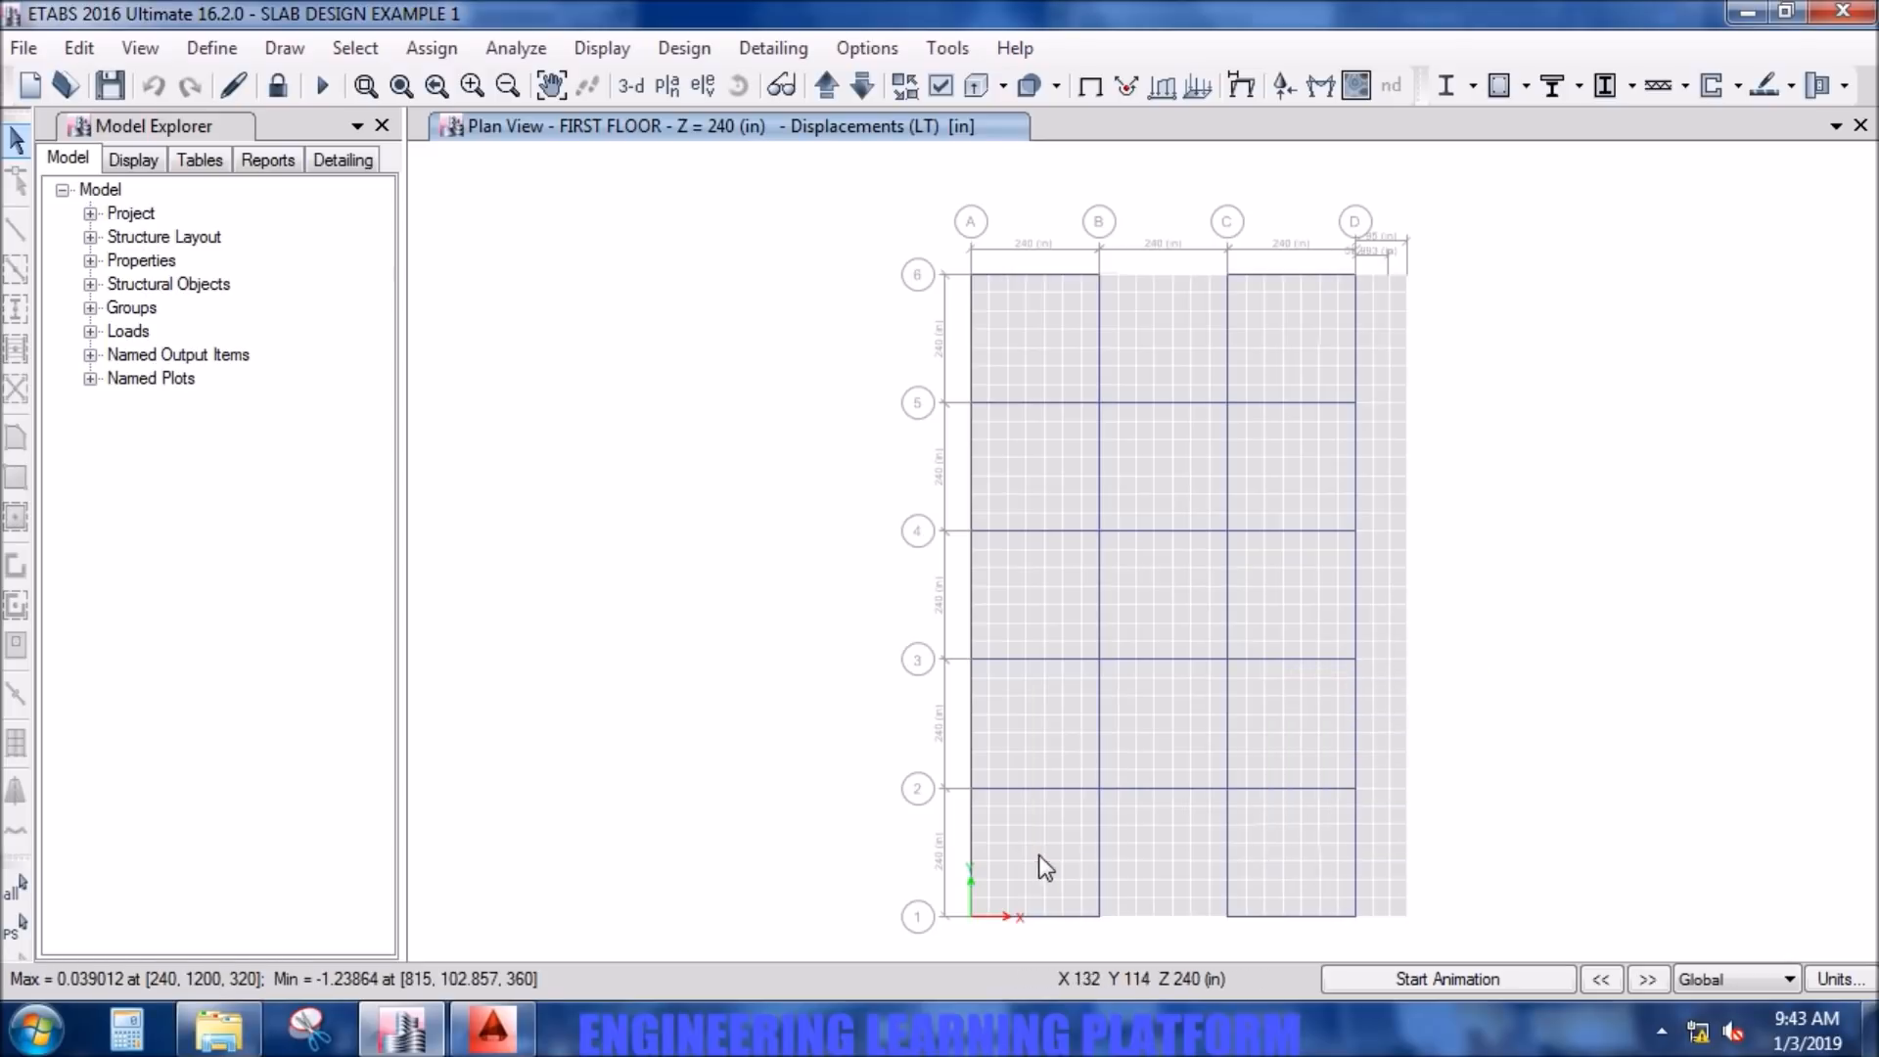
- Check the LT joint displacements near mid-panel in the first floor bays between grids A and B
{"action": "mouse_move", "coordinate": [1025, 843]}
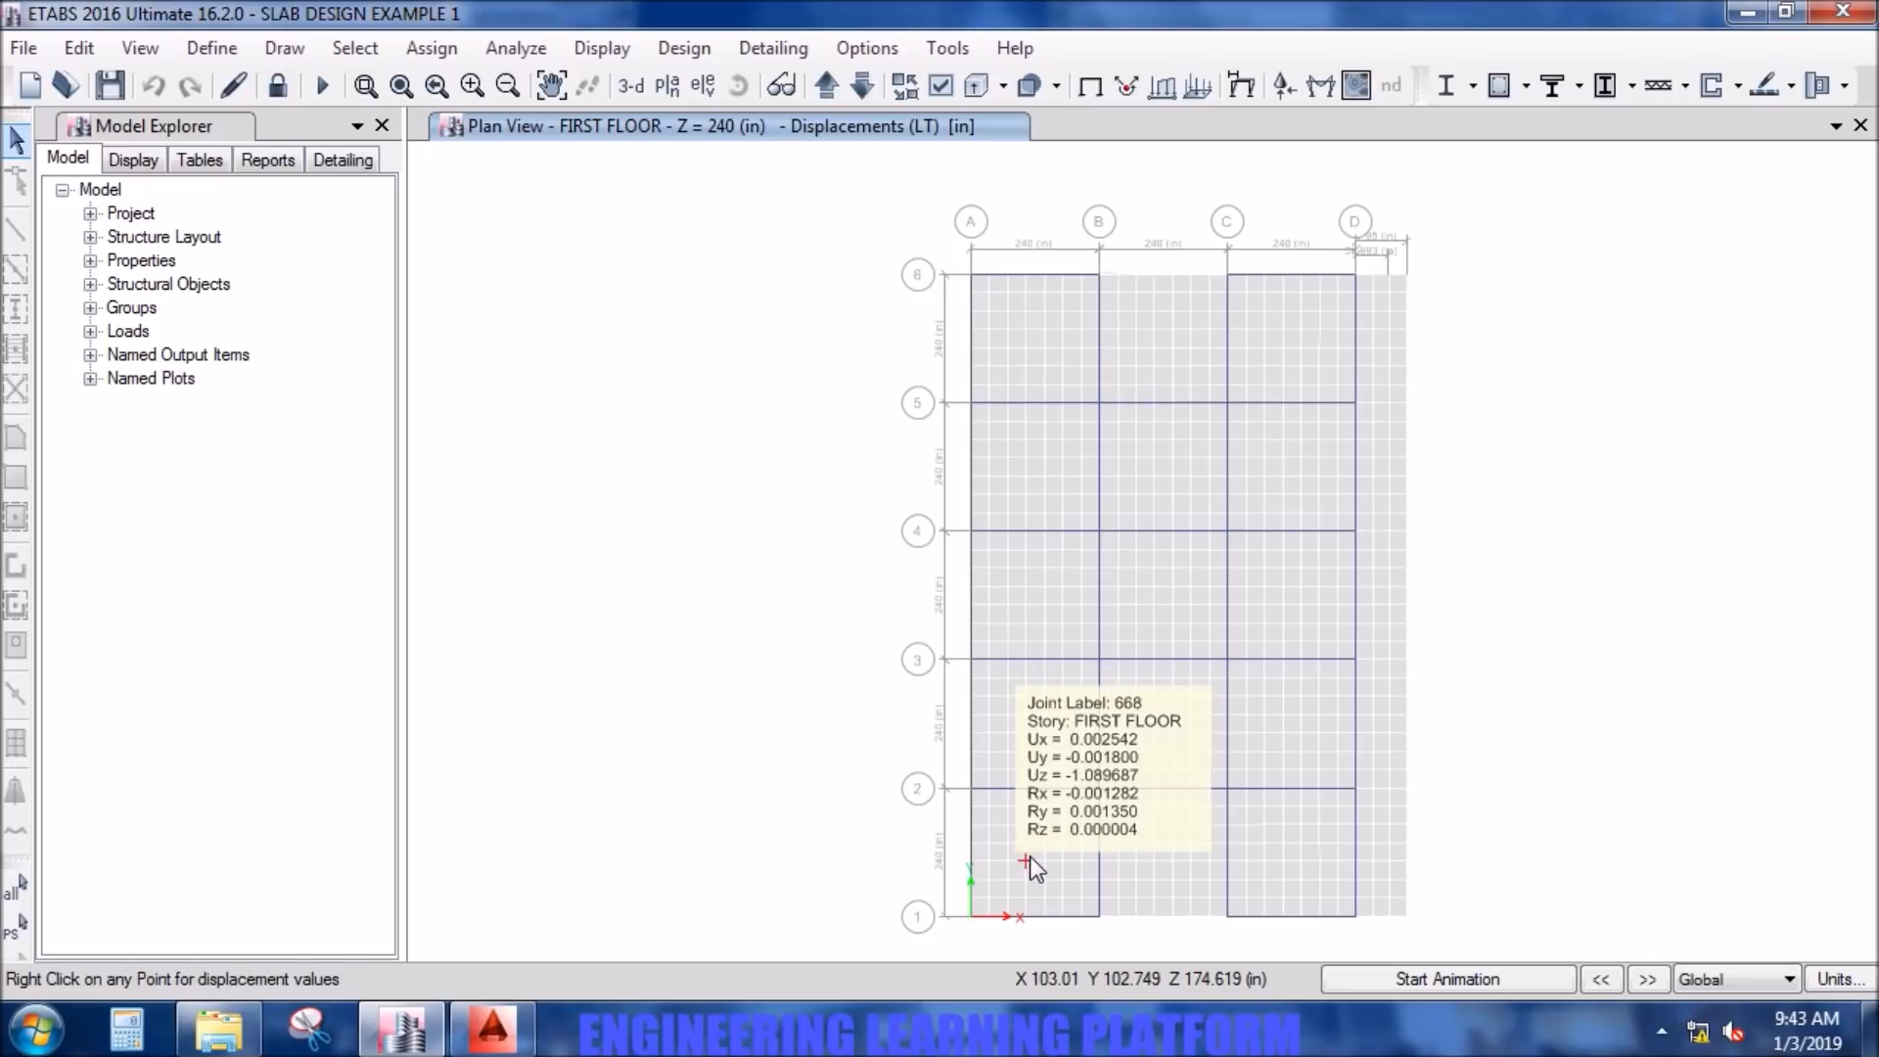
{"action": "mouse_move", "coordinate": [1025, 728]}
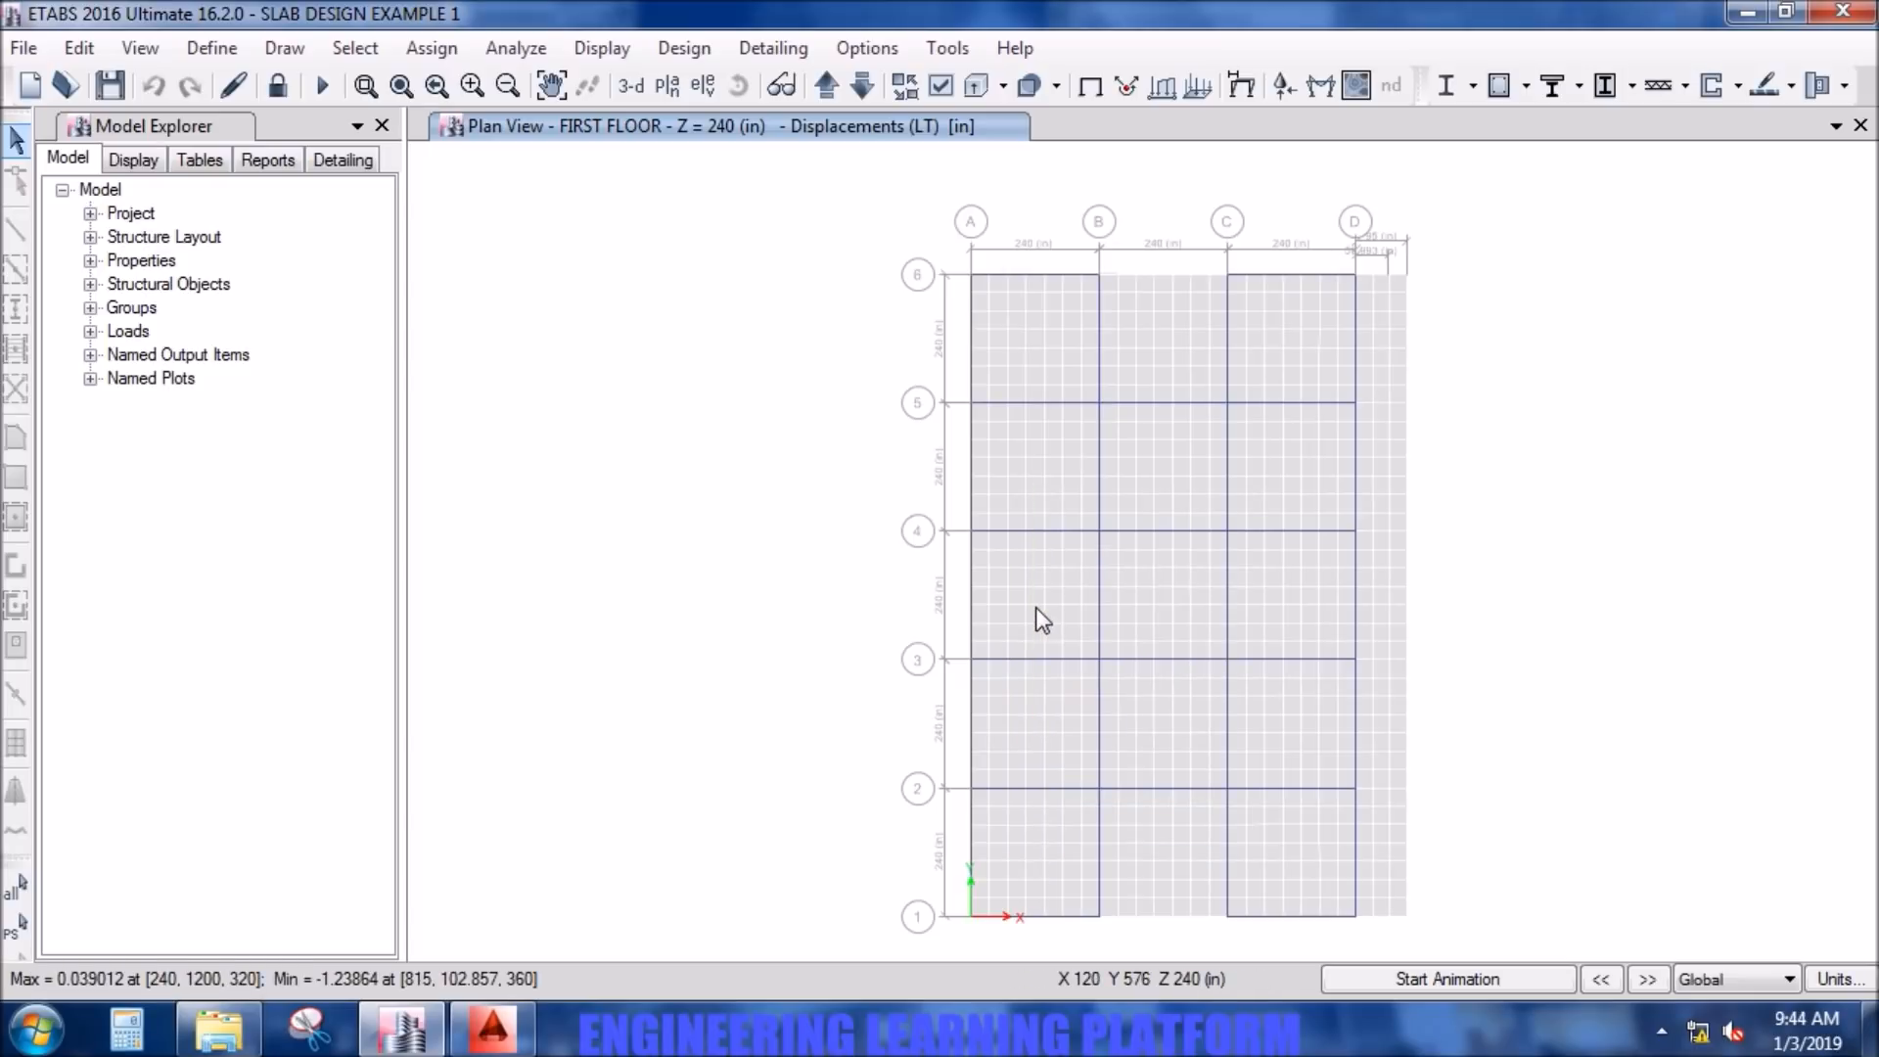
{"action": "mouse_move", "coordinate": [1042, 590]}
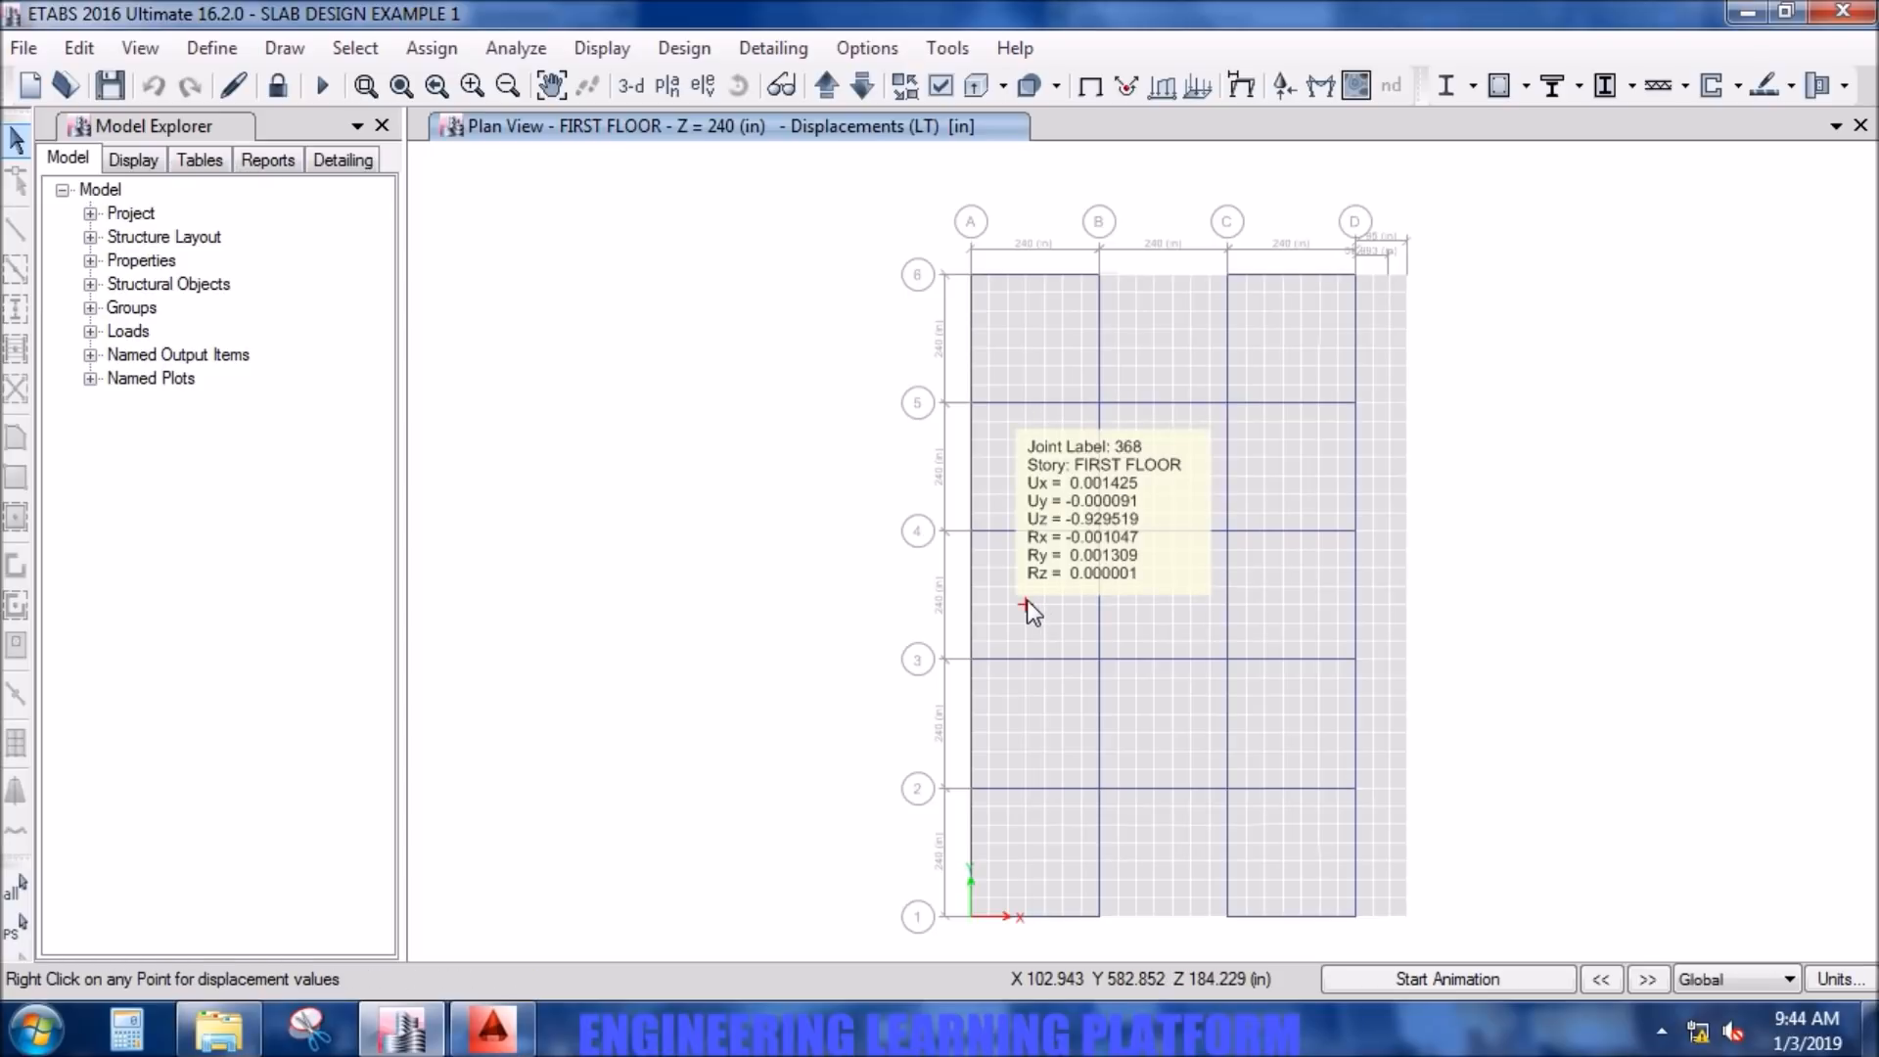
{"action": "mouse_move", "coordinate": [1032, 472]}
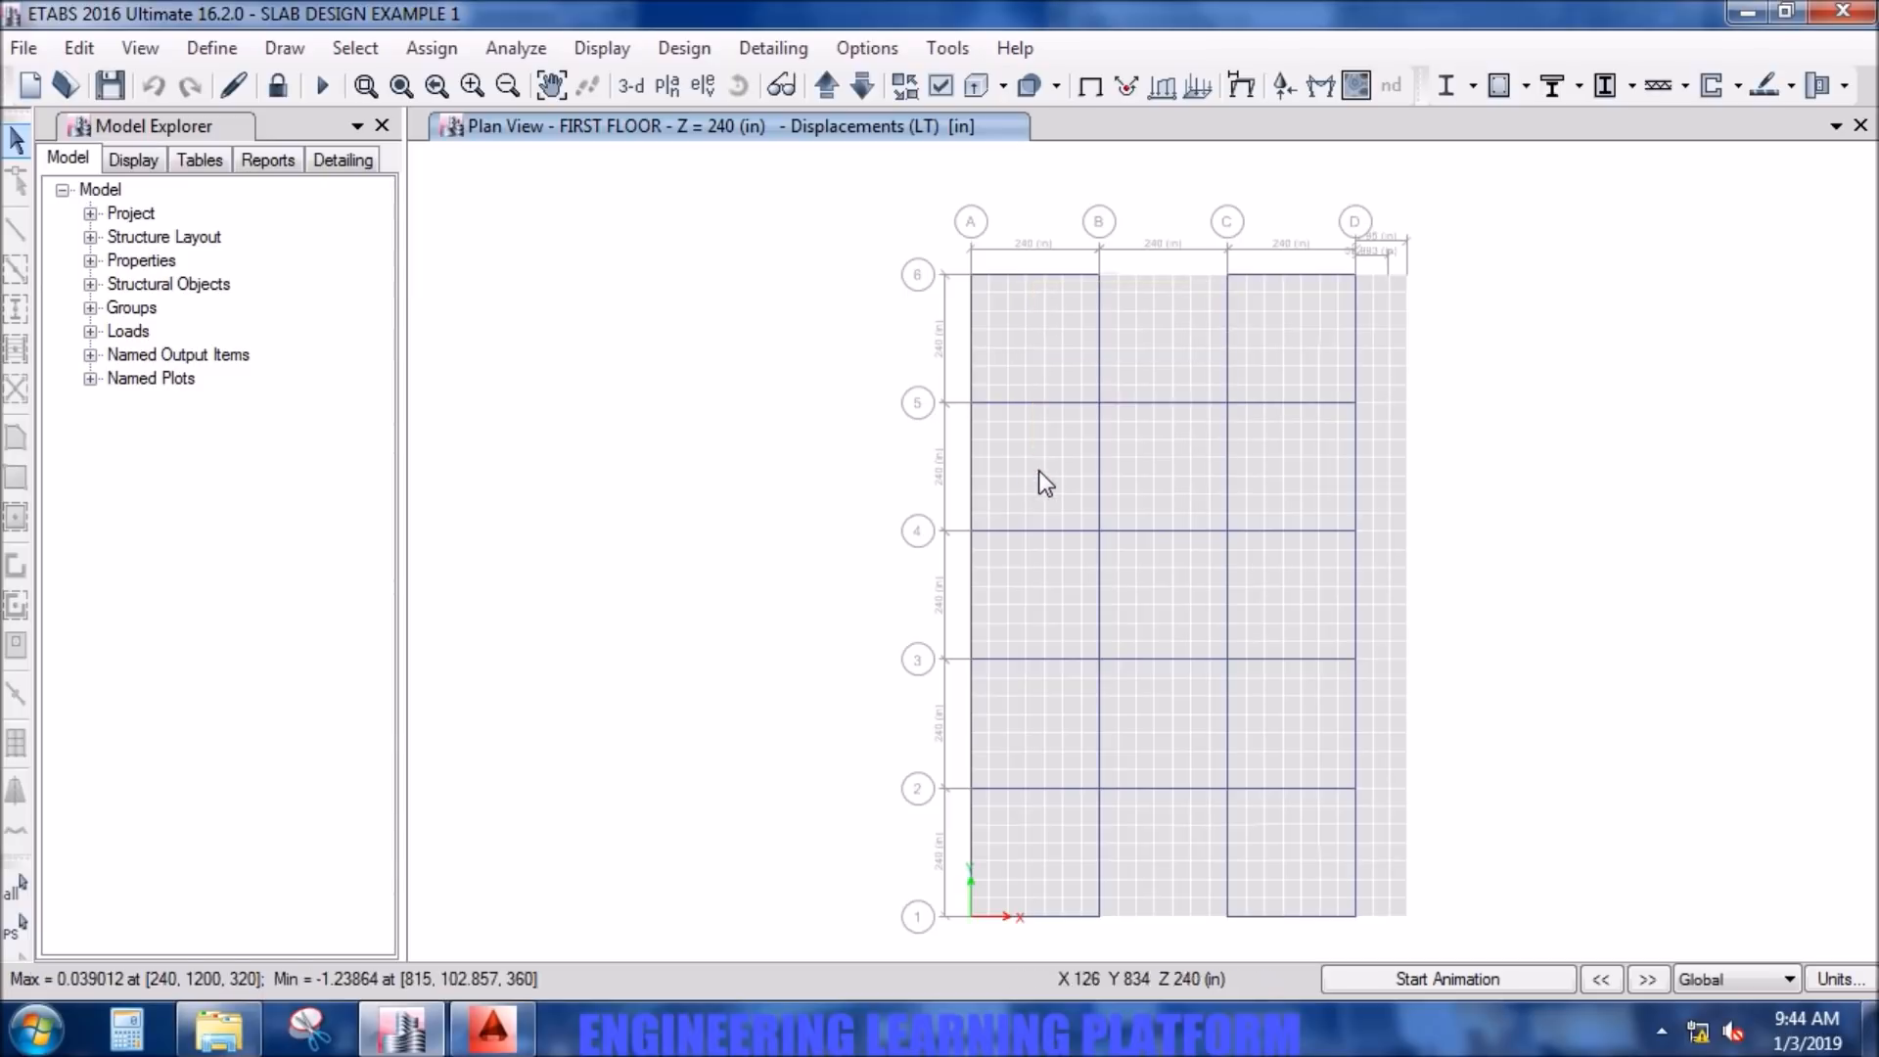
{"action": "mouse_move", "coordinate": [1026, 342]}
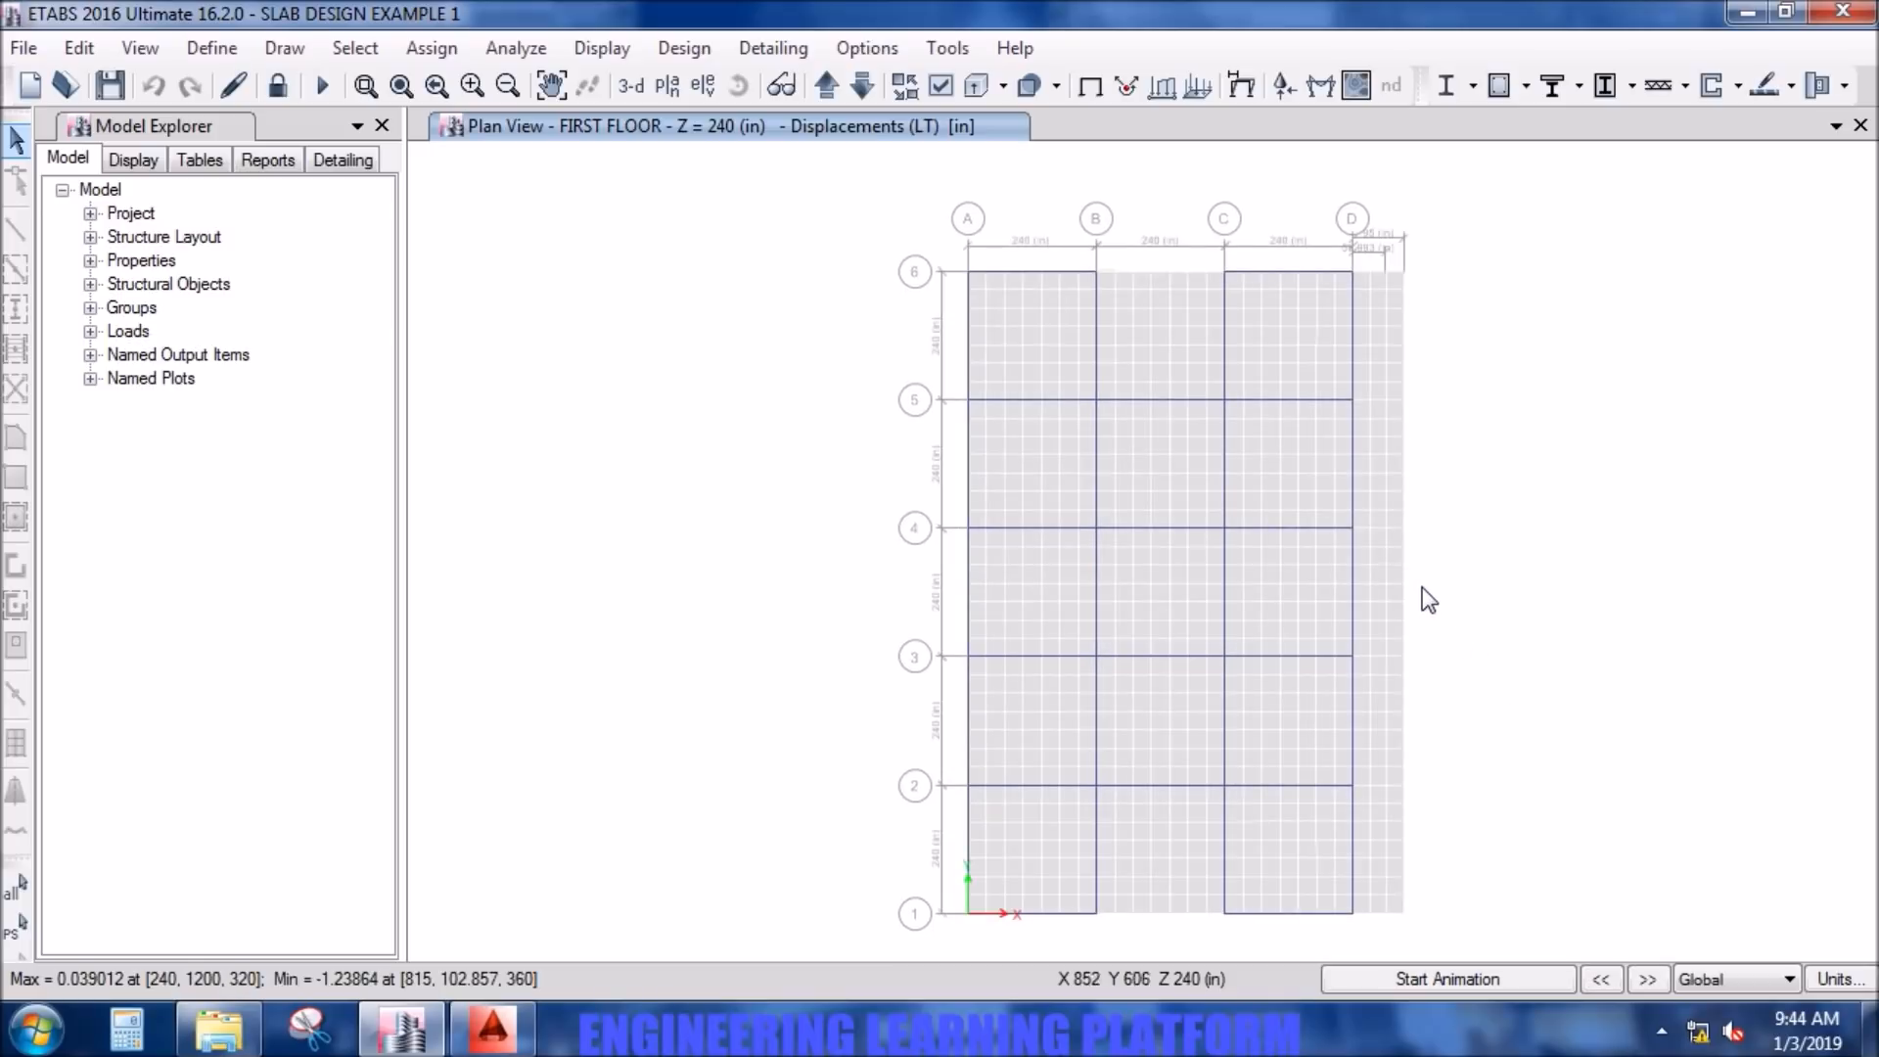
- Examine the LT joint displacements along the free edge of the slab overhang beyond grid D
{"action": "mouse_move", "coordinate": [1406, 589]}
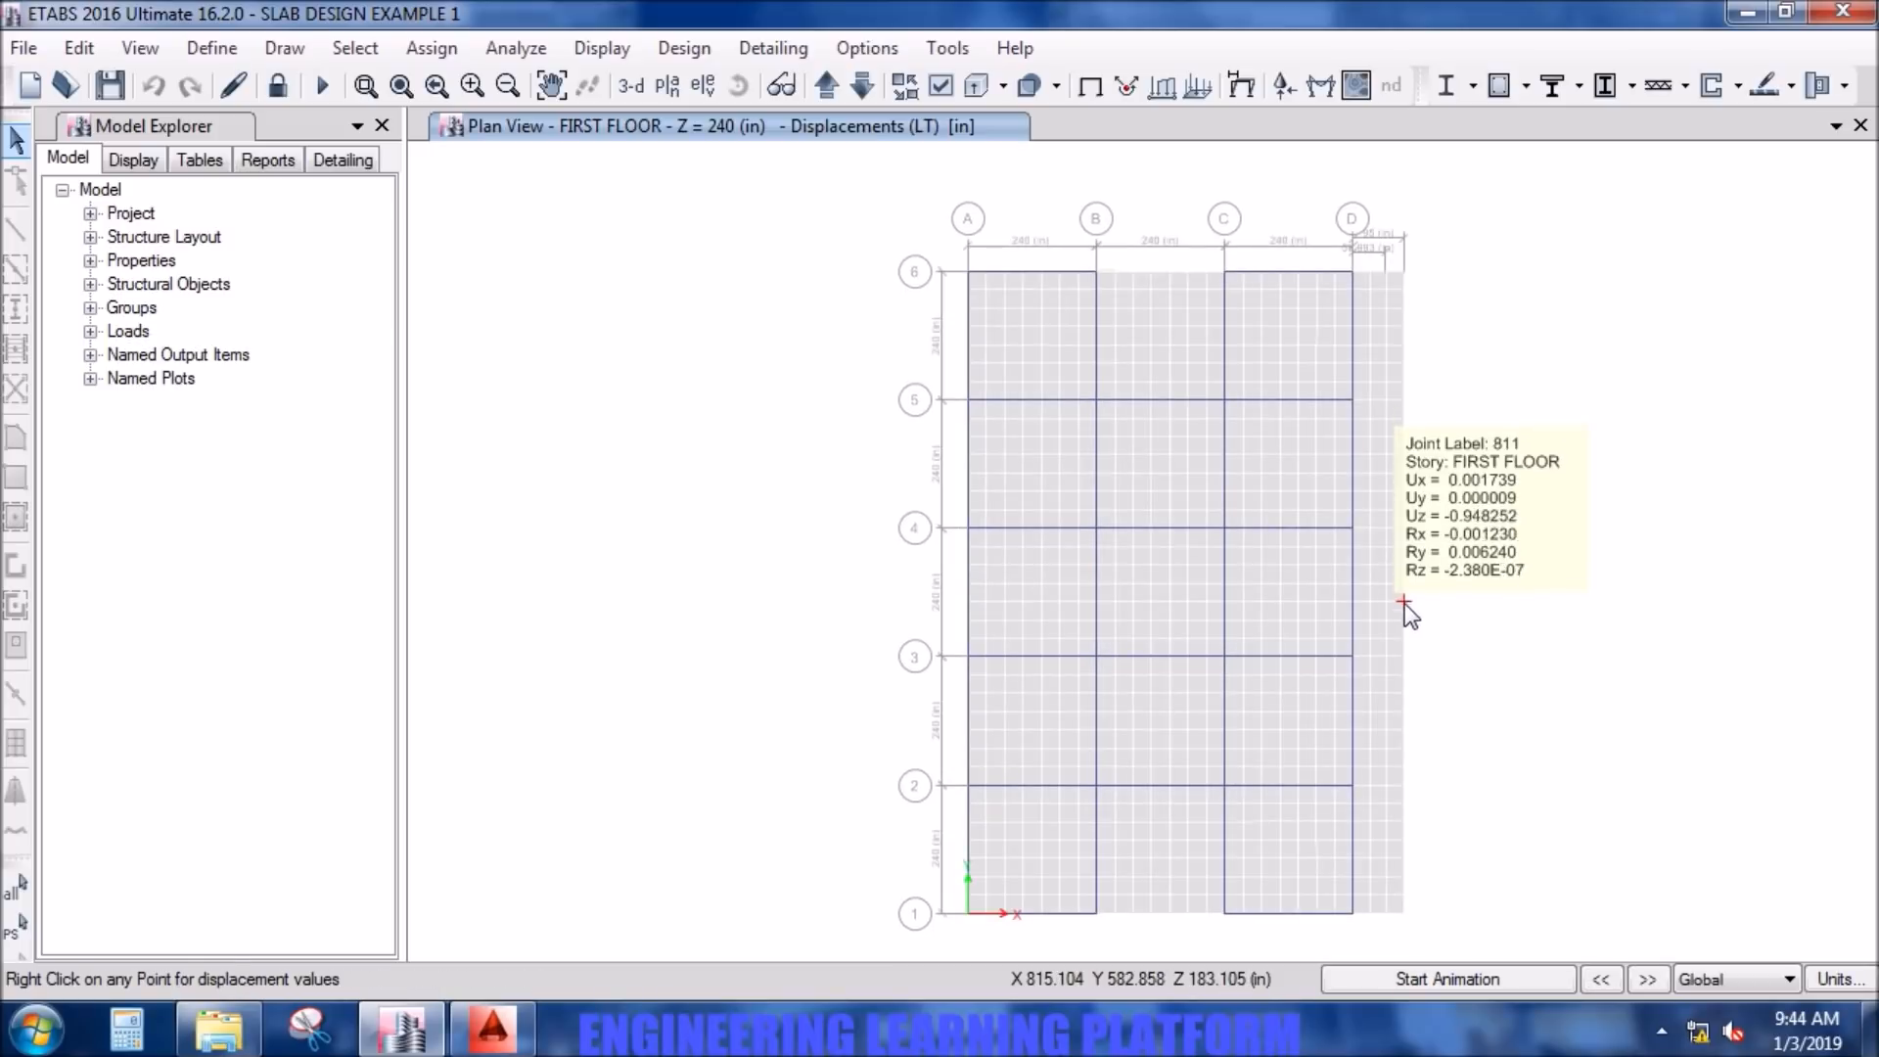
{"action": "mouse_move", "coordinate": [1407, 672]}
{"action": "mouse_move", "coordinate": [1408, 848]}
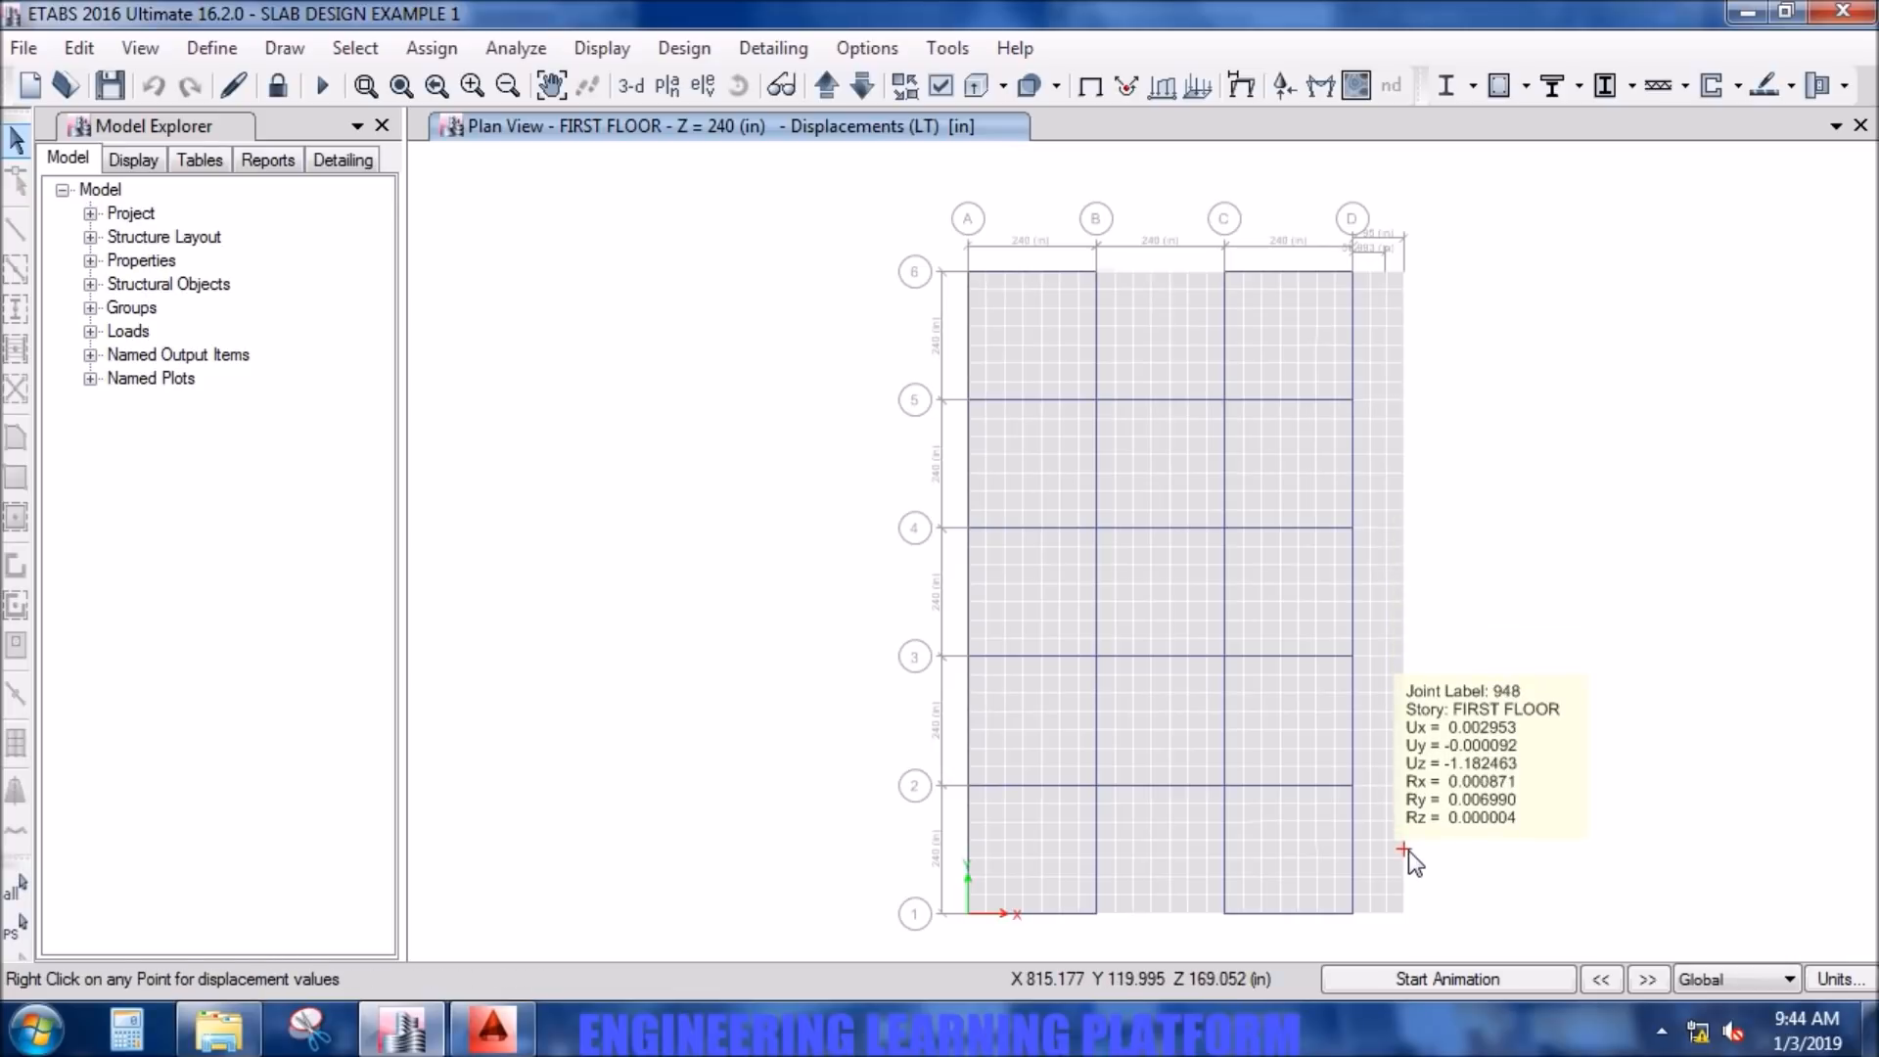
{"action": "mouse_move", "coordinate": [1405, 348]}
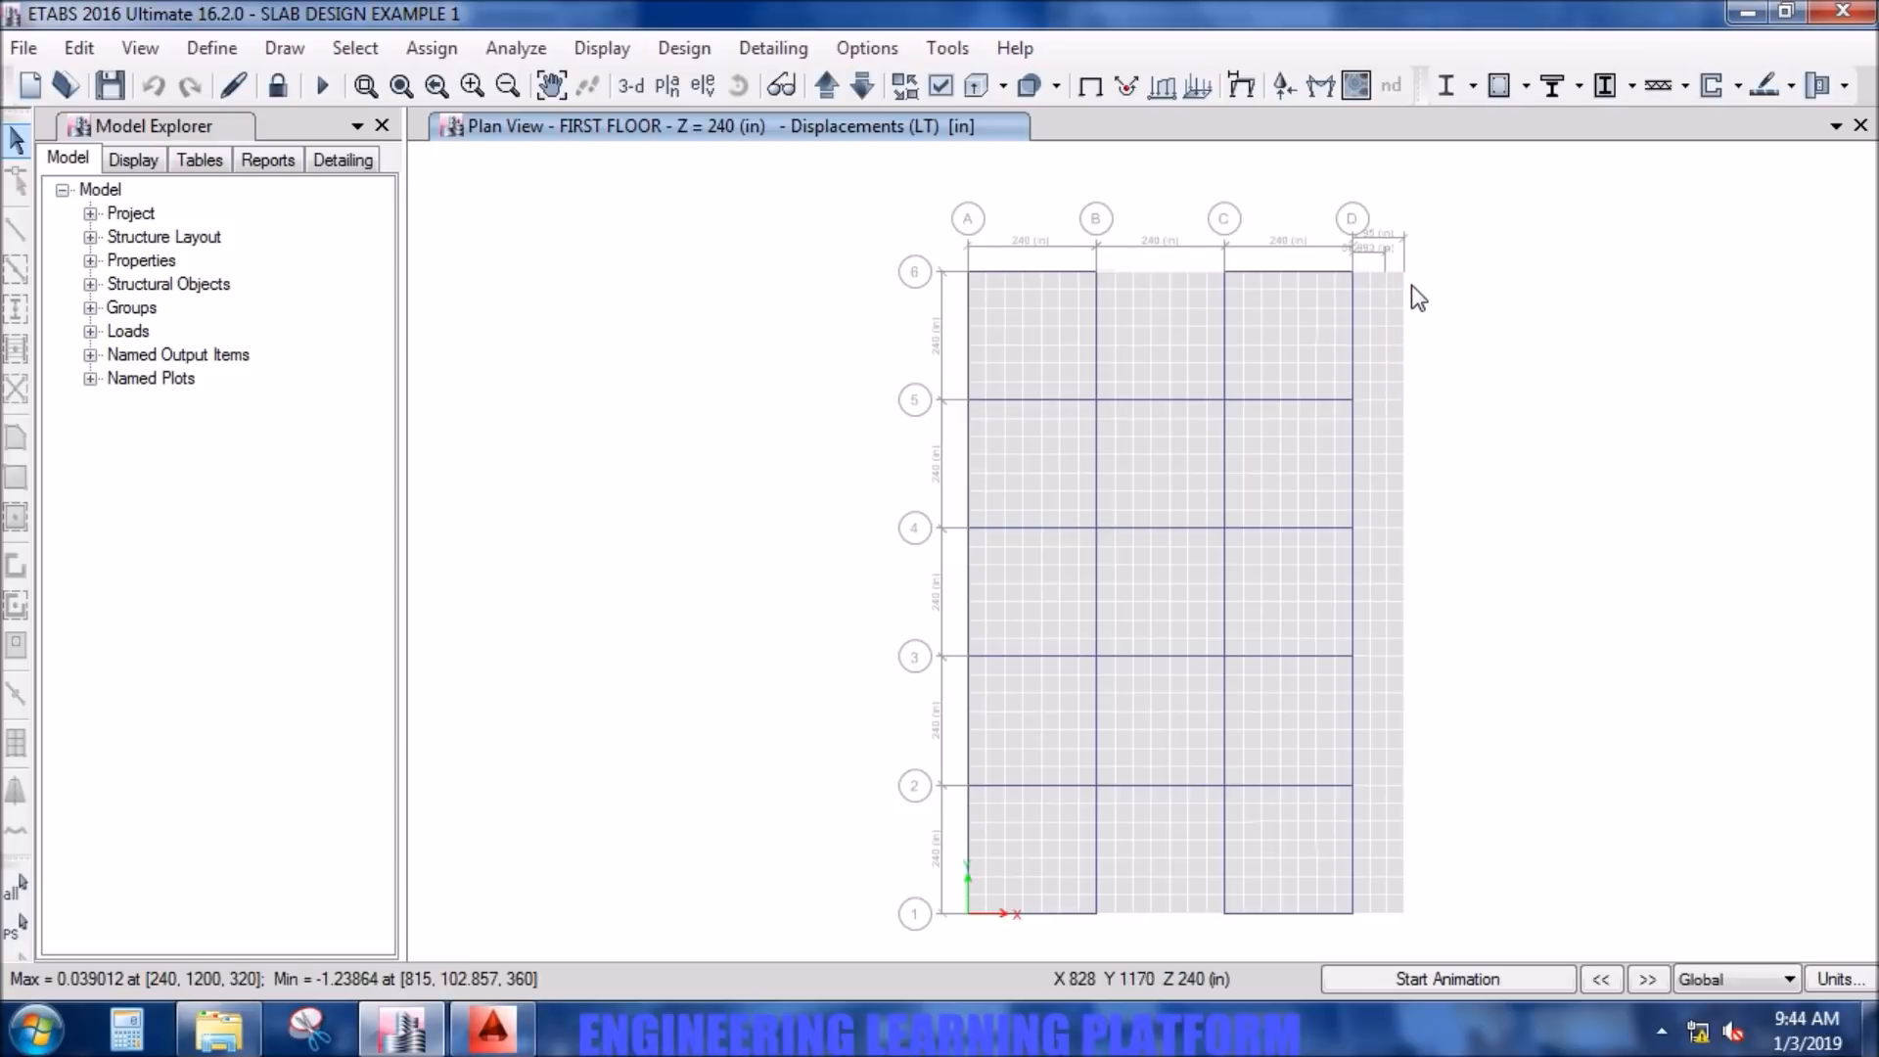
{"action": "mouse_move", "coordinate": [1406, 278]}
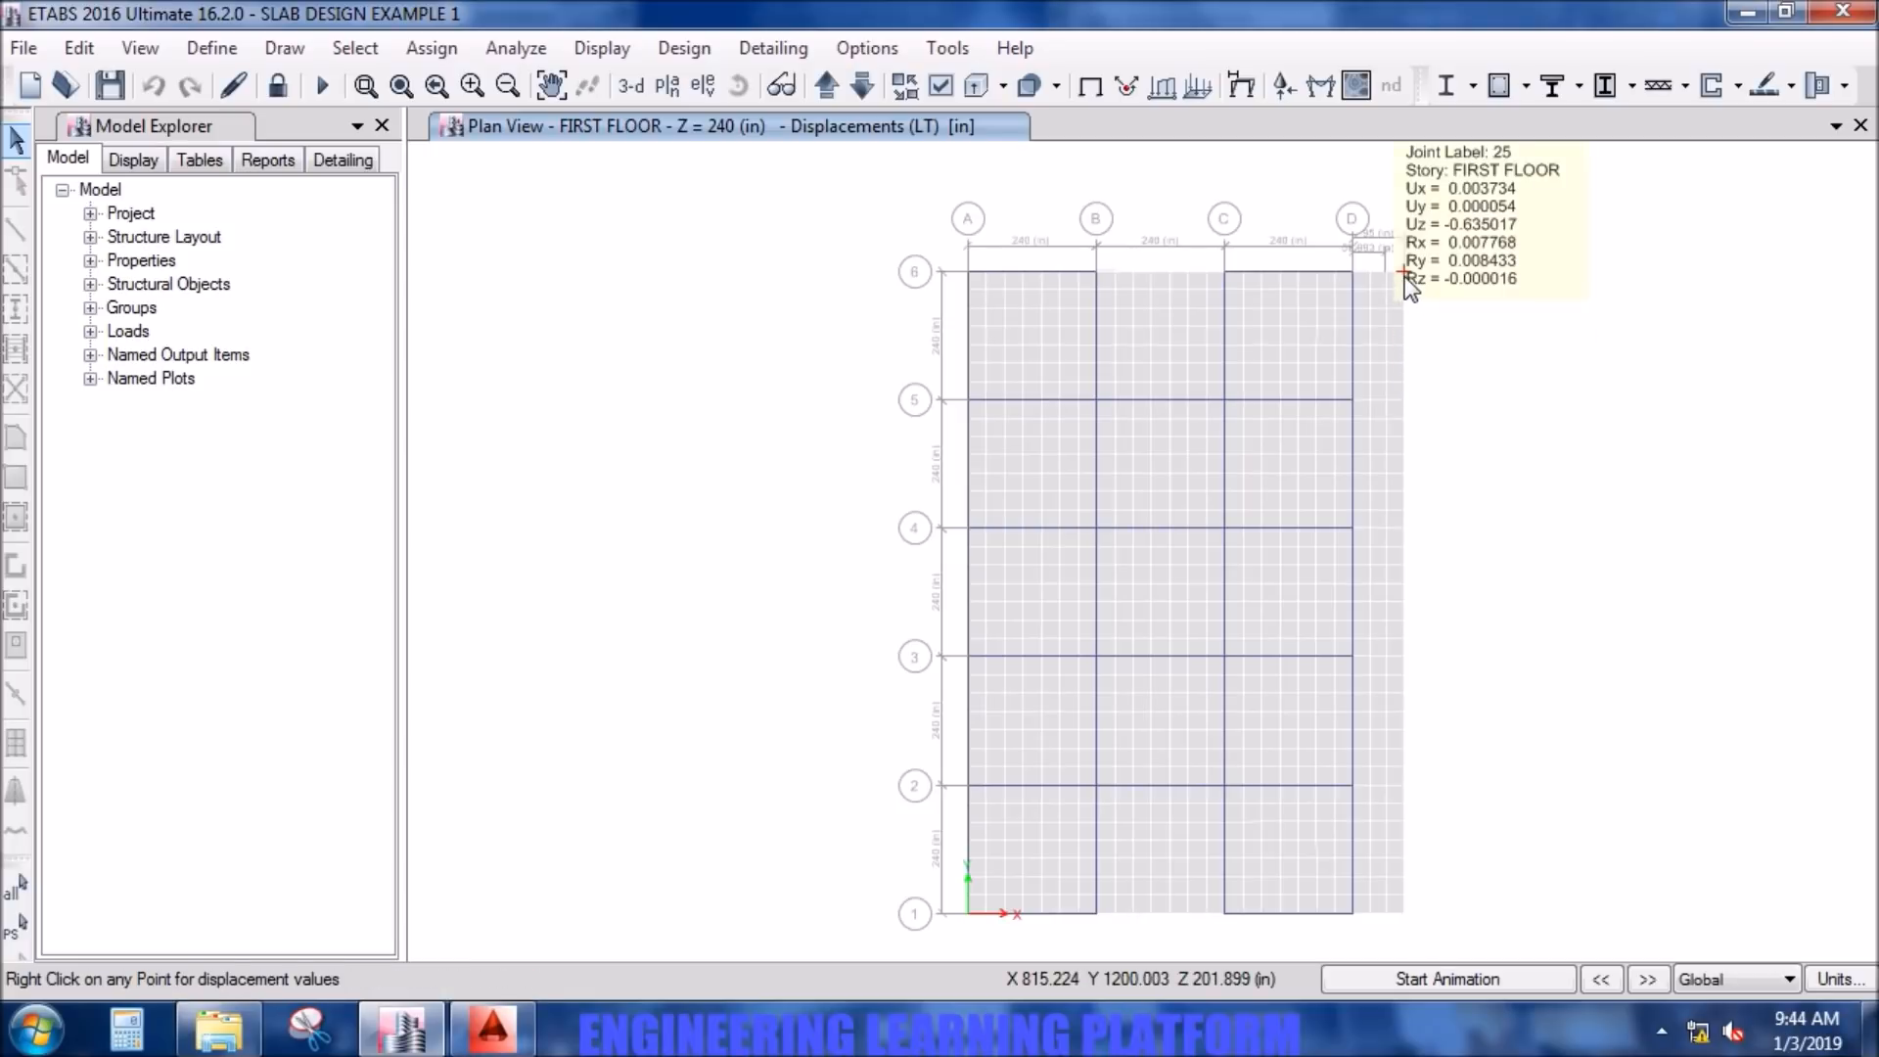
{"action": "left_click", "coordinate": [1404, 336]}
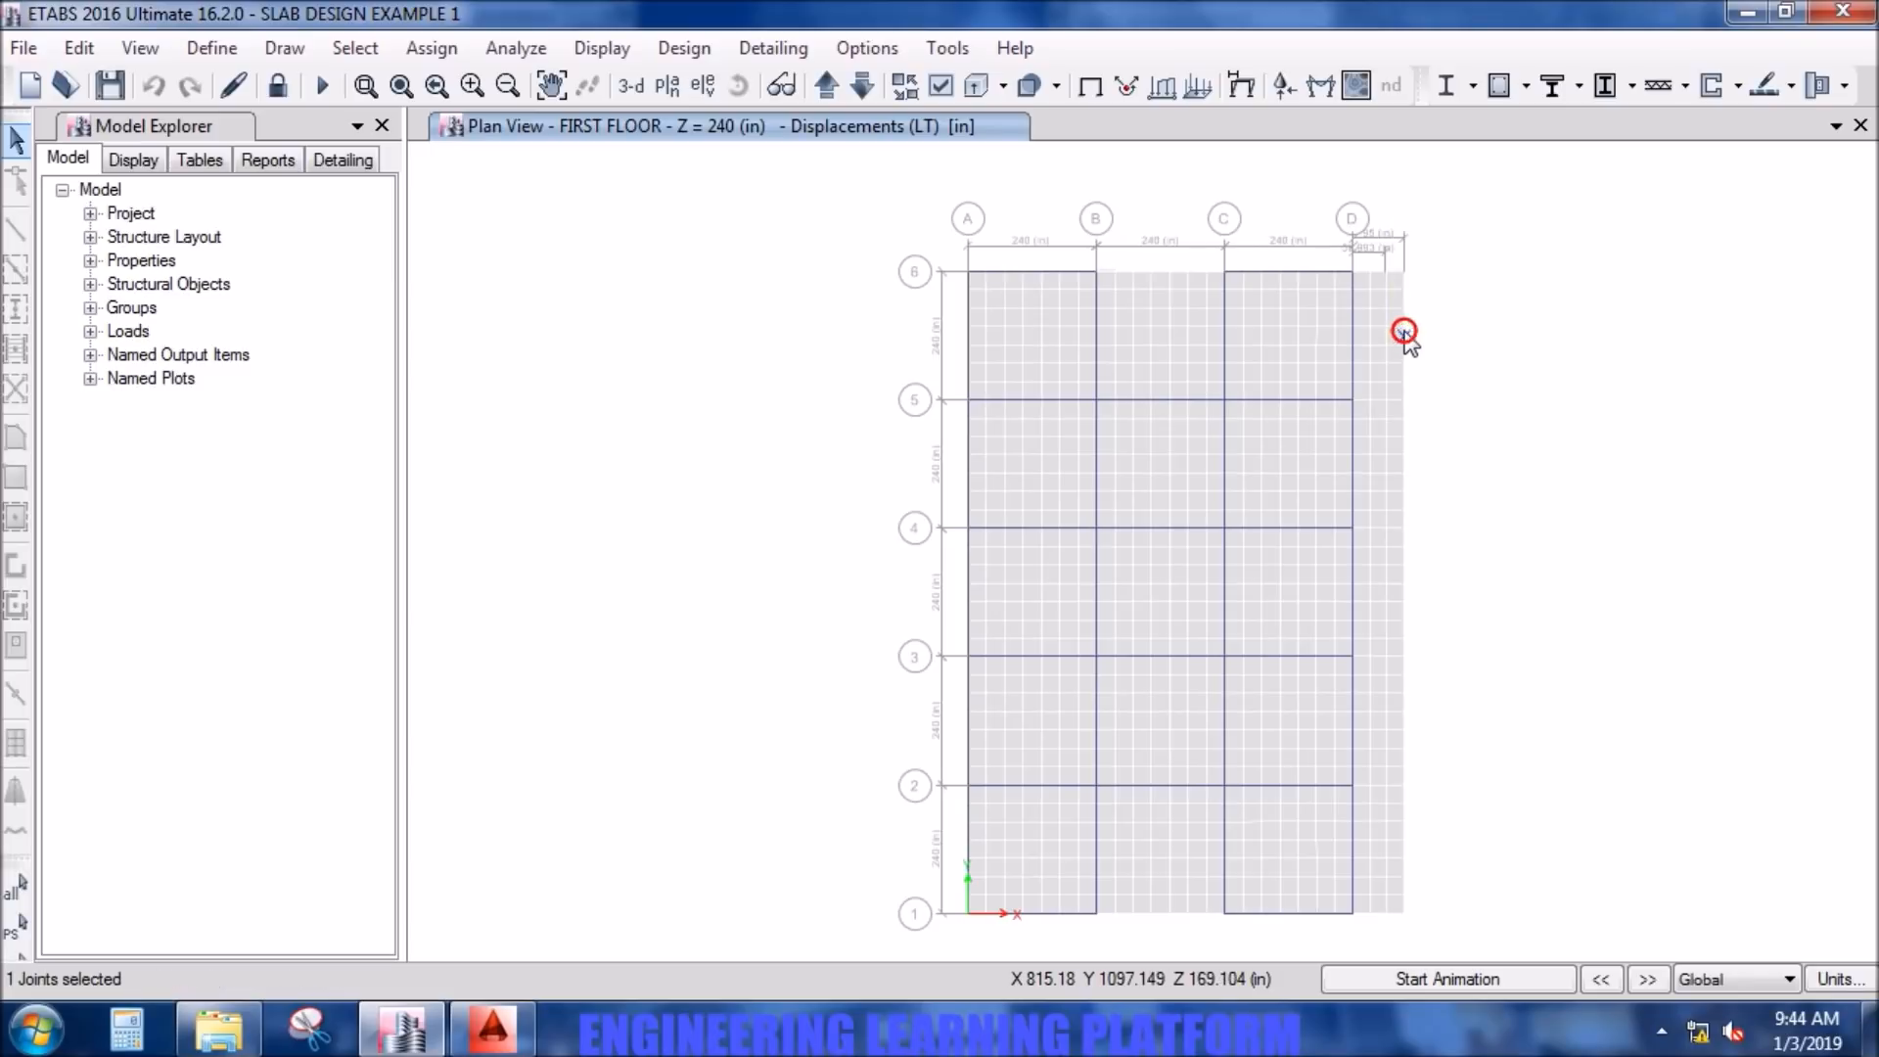
{"action": "left_click", "coordinate": [1402, 848]}
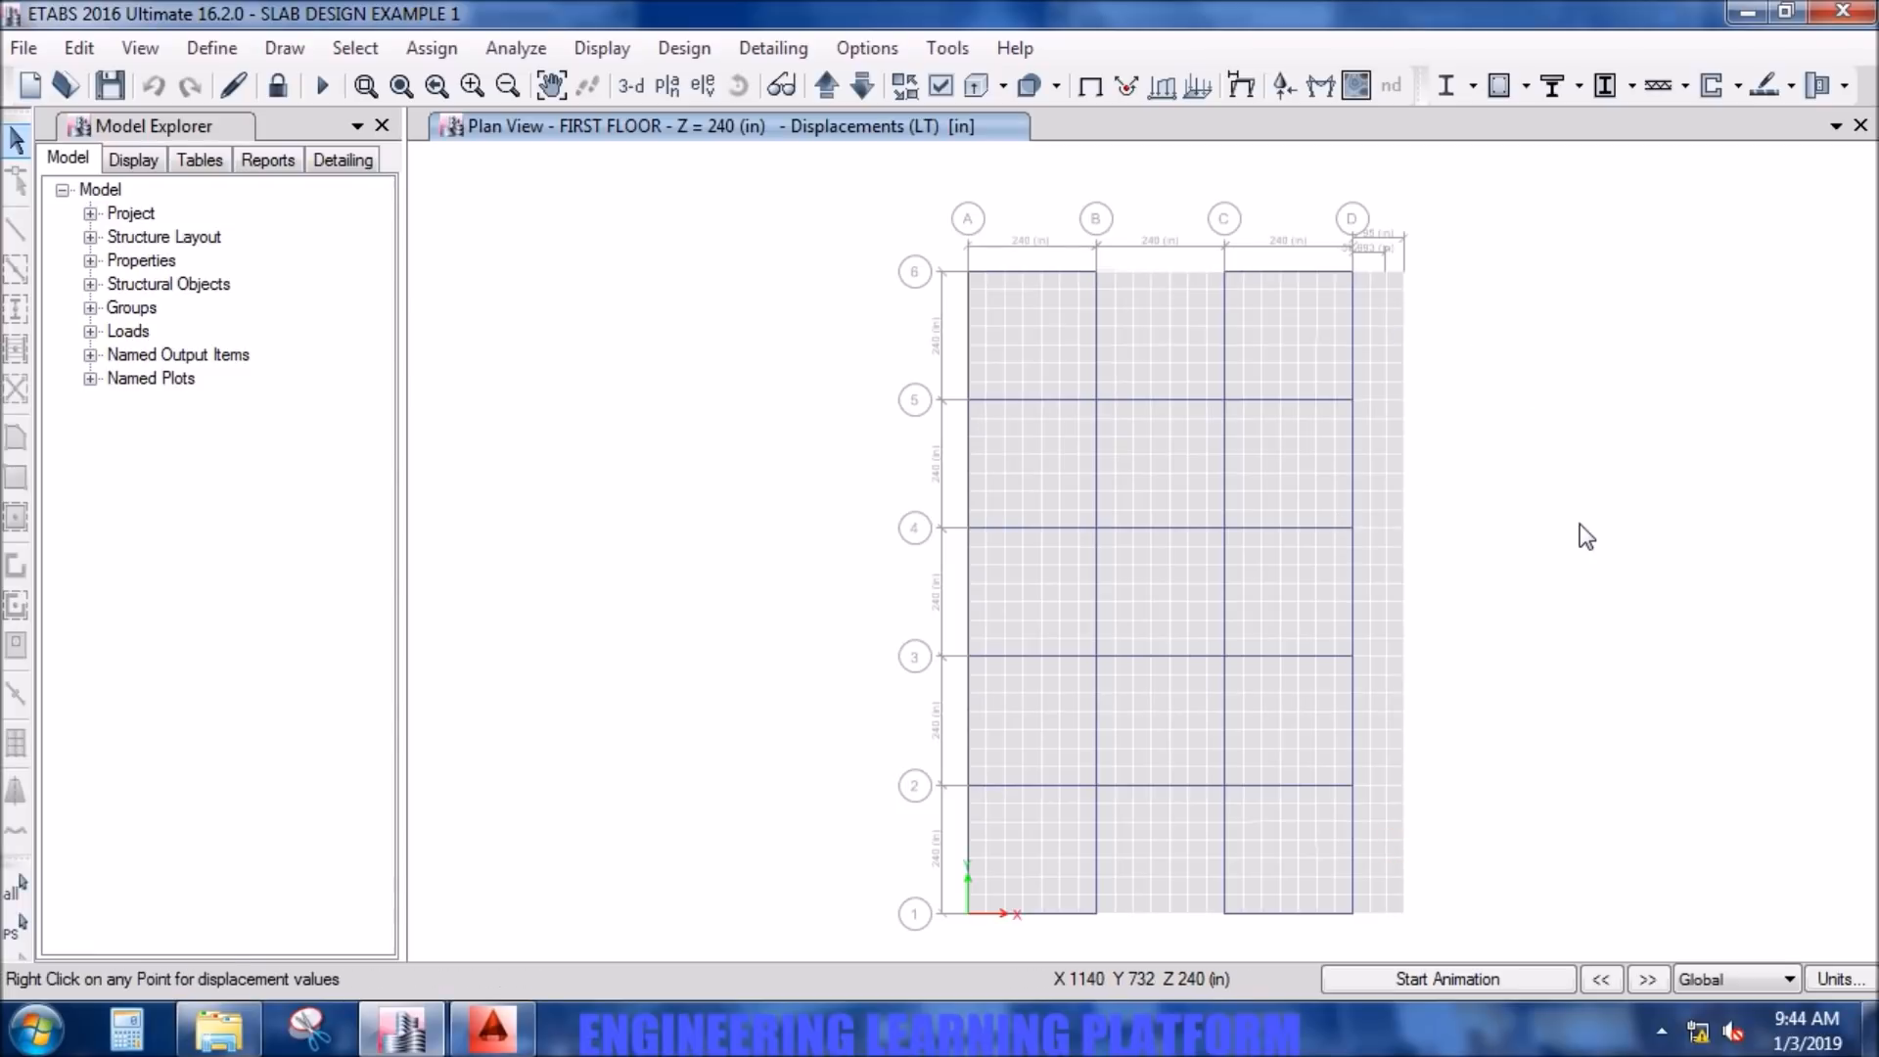
{"action": "left_click", "coordinate": [941, 86]}
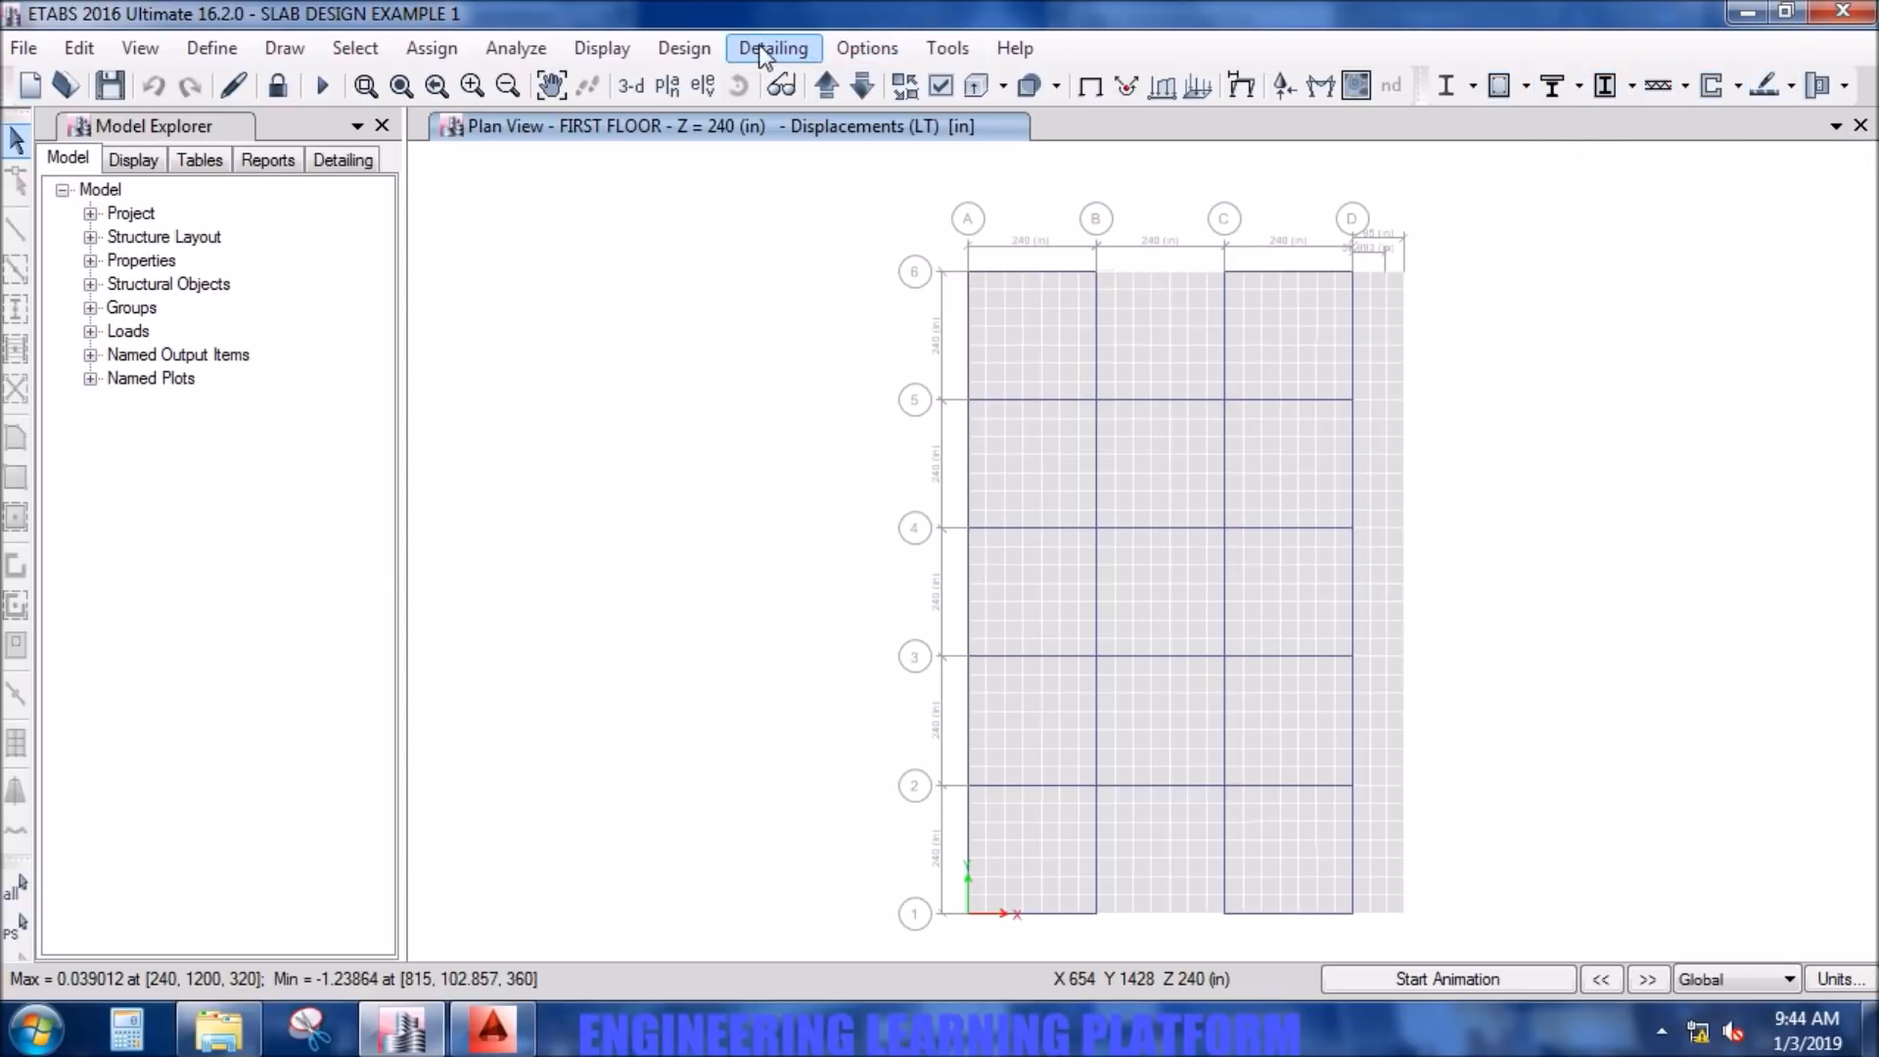
- Run the concrete slab design for the FIRST FLOOR story only
{"action": "left_click", "coordinate": [684, 48]}
{"action": "mouse_move", "coordinate": [798, 372]}
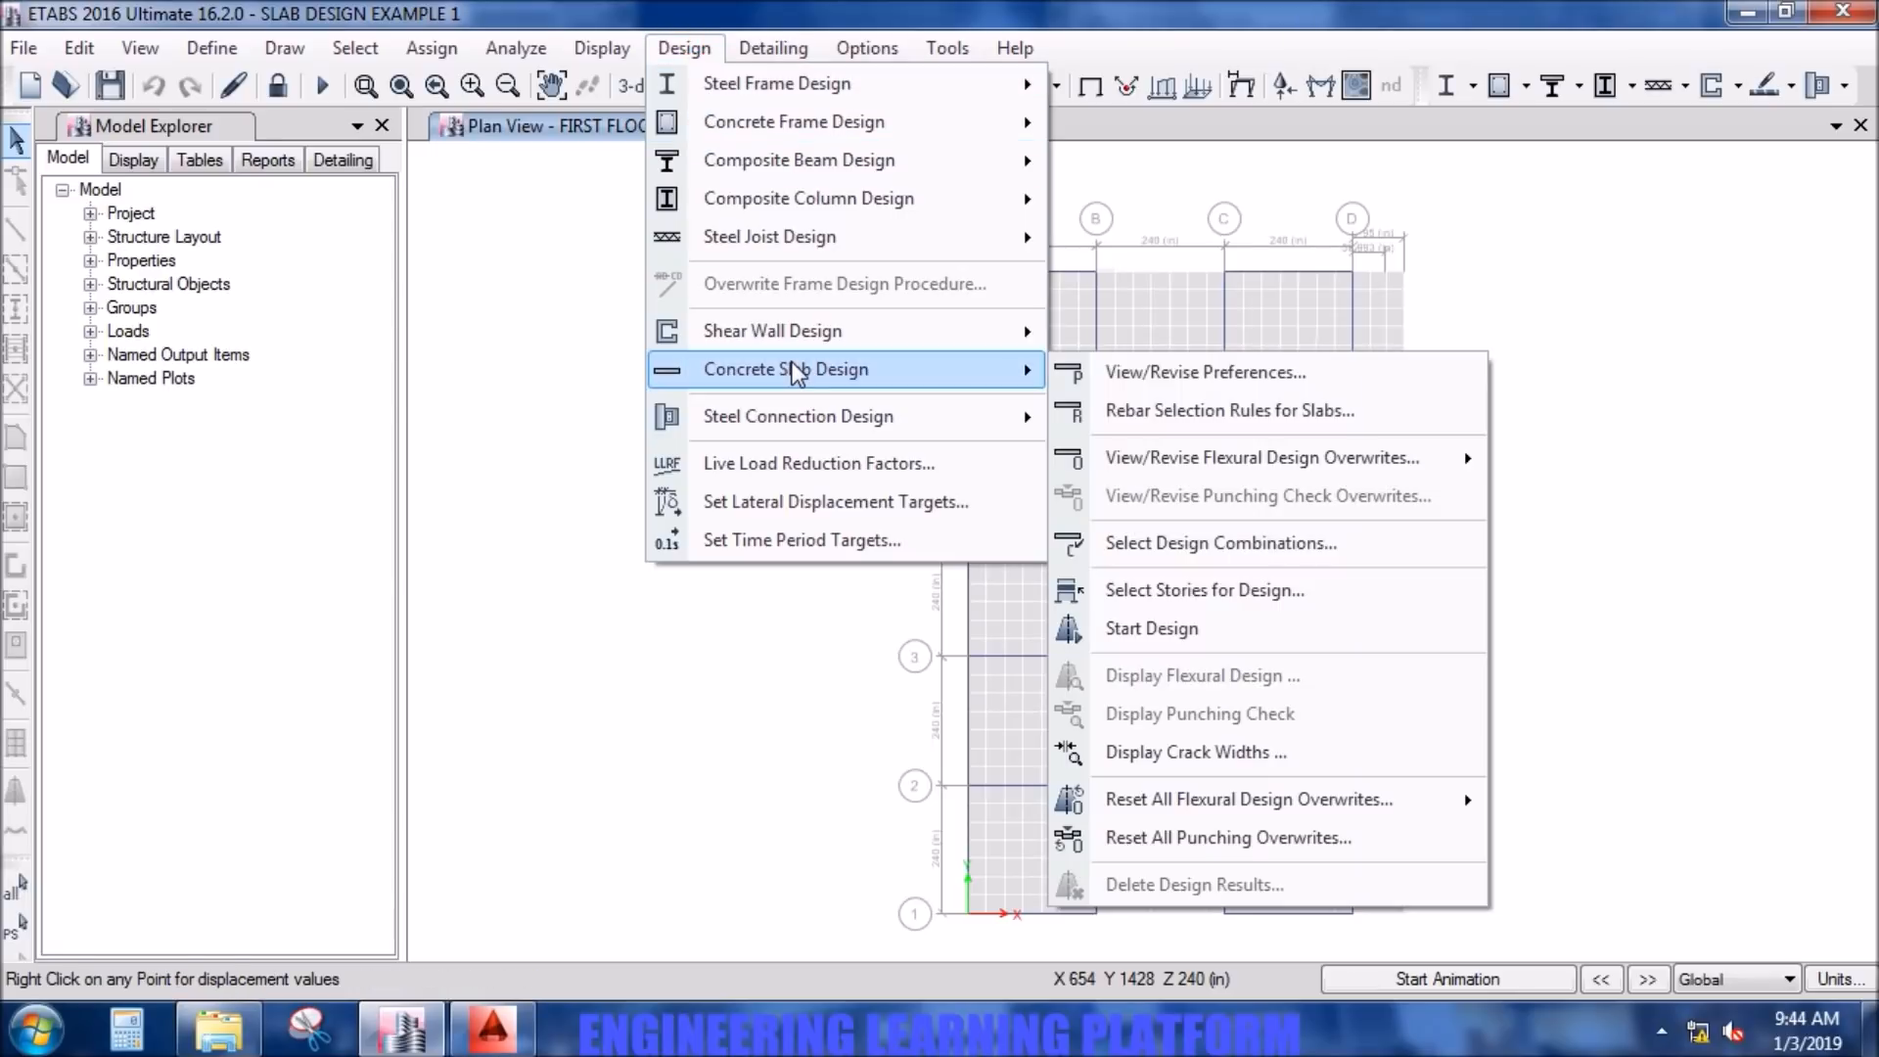
{"action": "left_click", "coordinate": [1210, 636]}
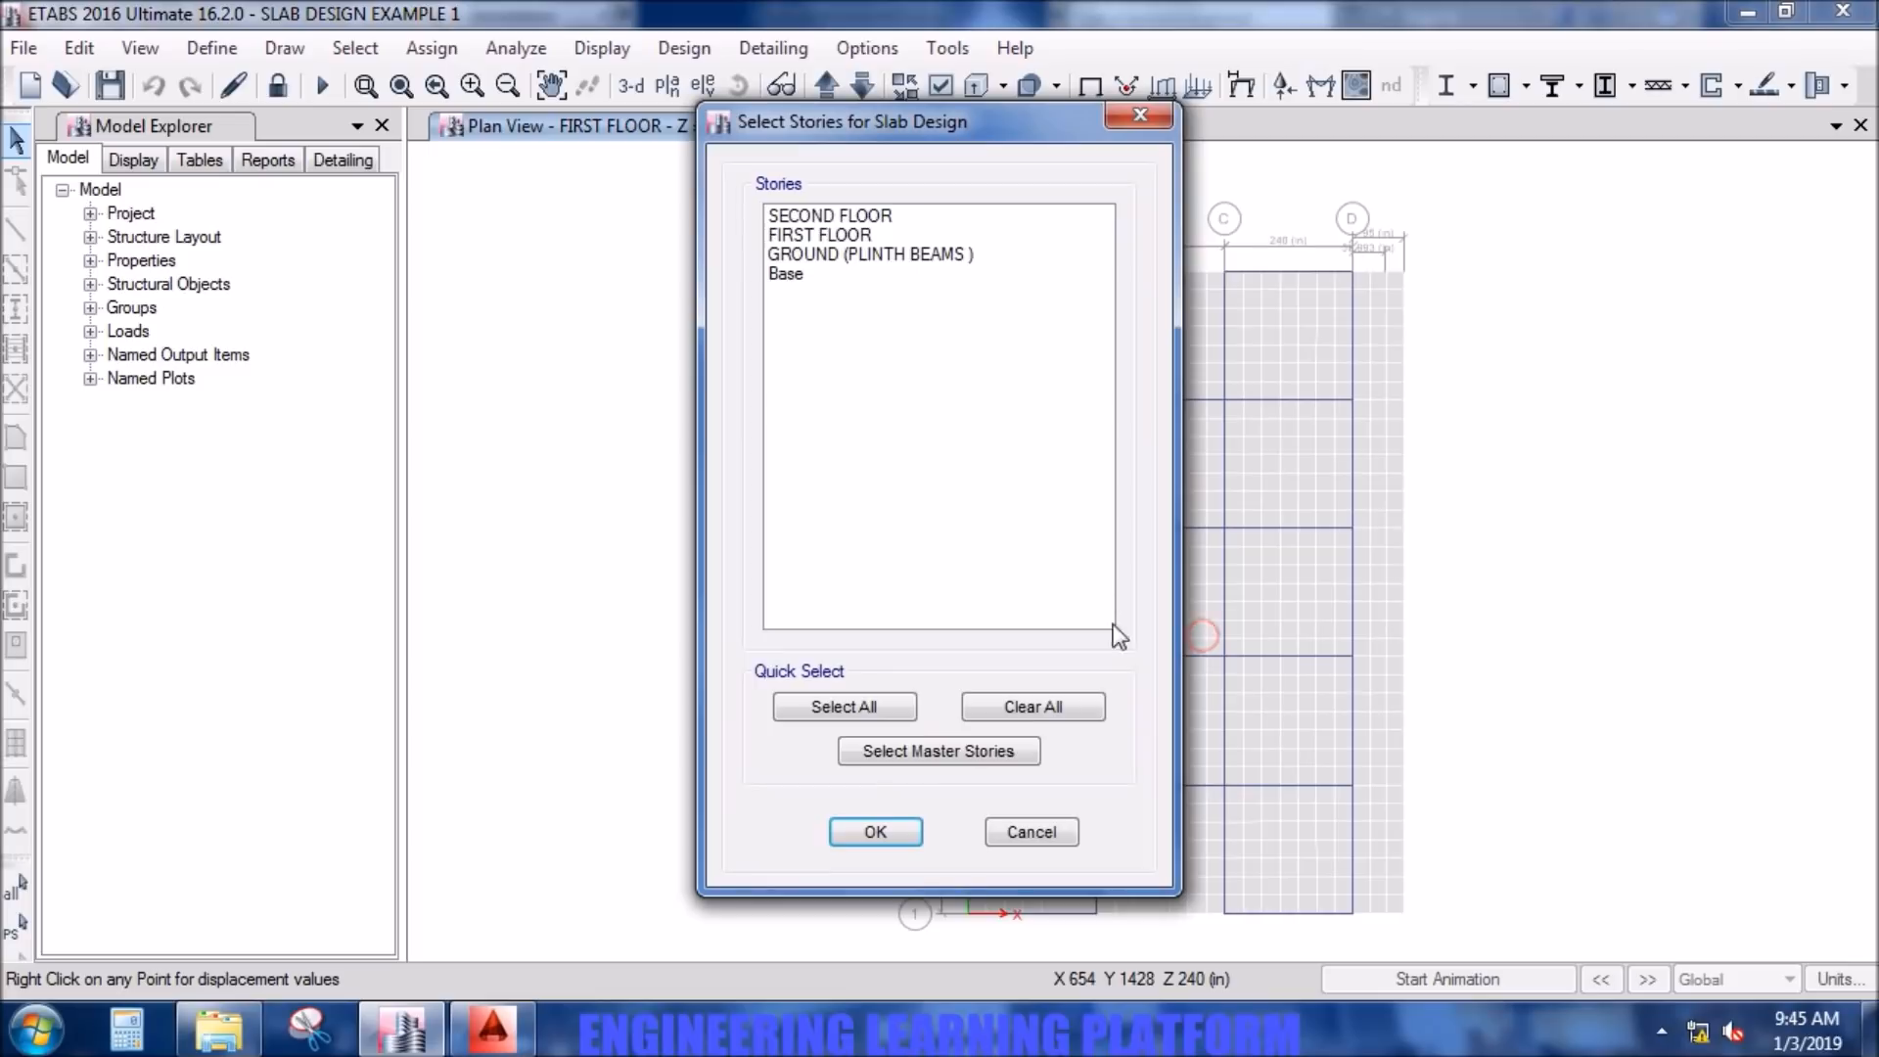
{"action": "left_click", "coordinate": [877, 236]}
{"action": "left_click", "coordinate": [877, 832]}
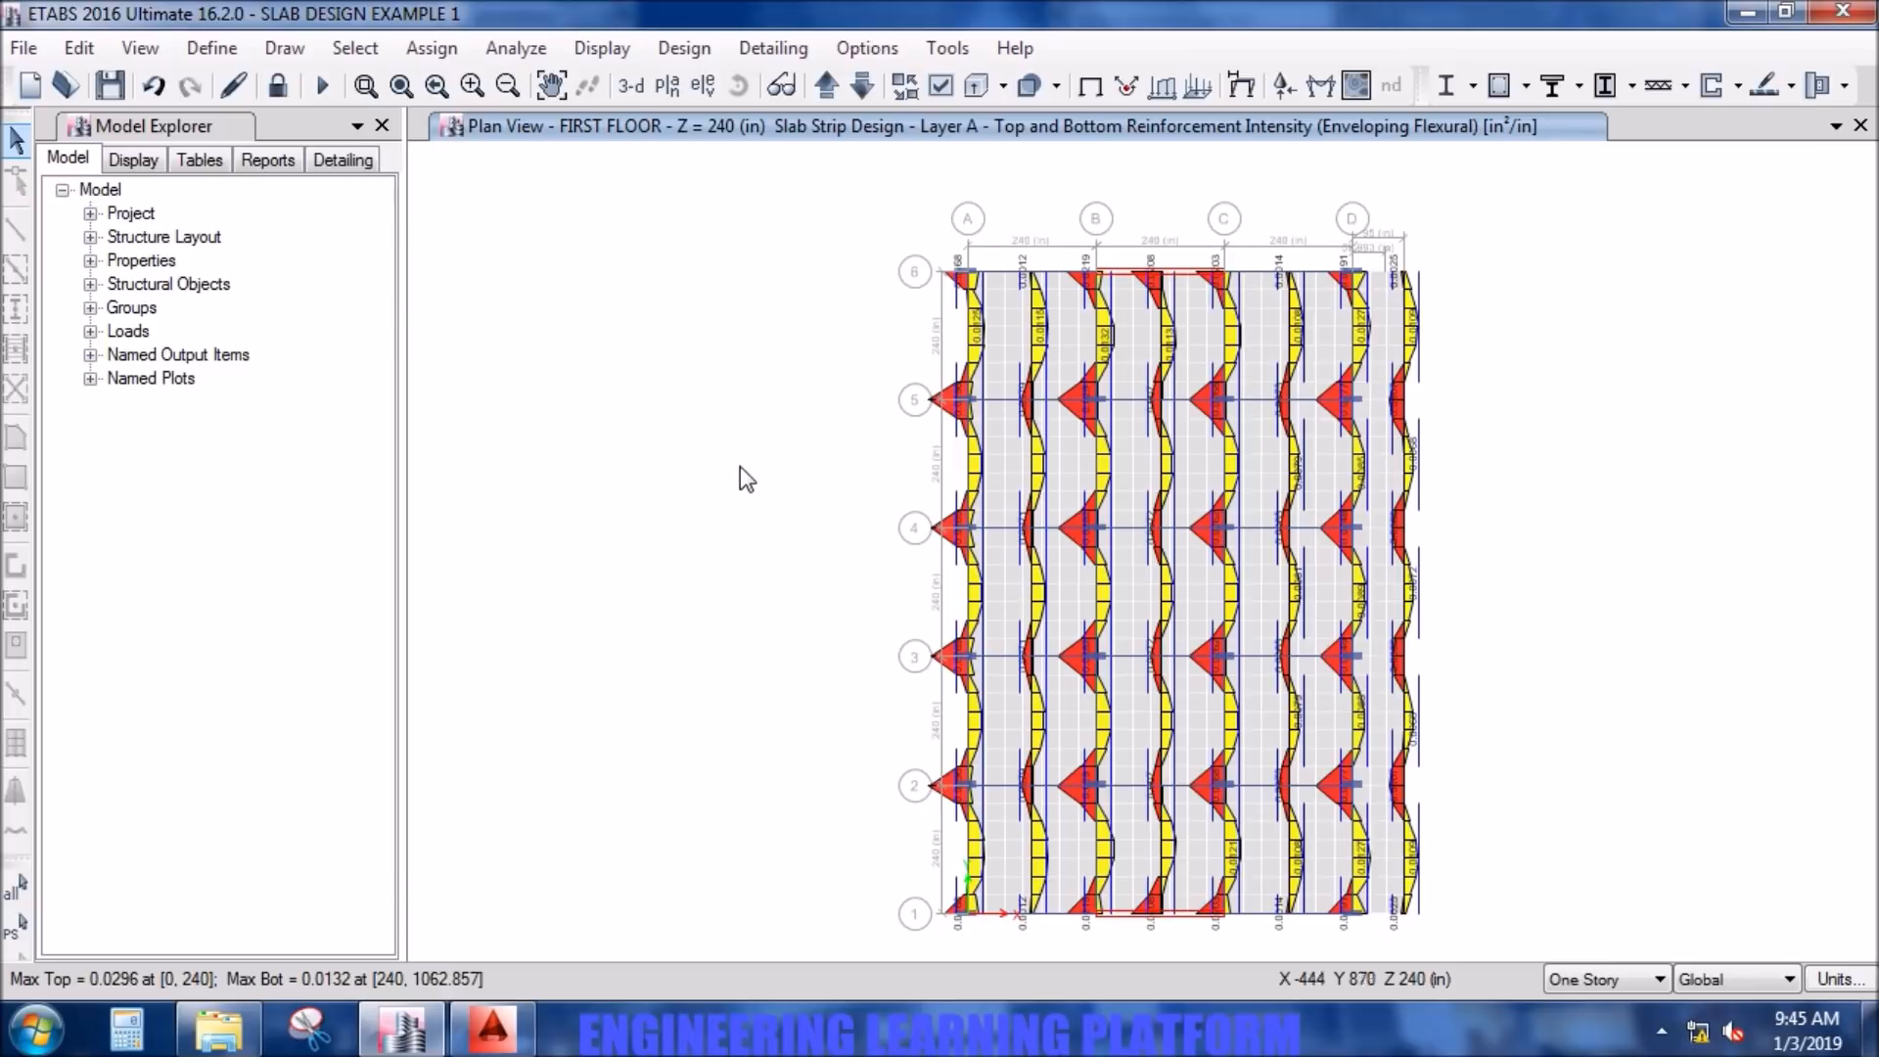
- Set the strip-based flexural design display to impose minimum reinforcing and show the number of #5 bars top and bottom
{"action": "middle_click_drag", "start_coordinate": [745, 478], "coordinate": [737, 475]}
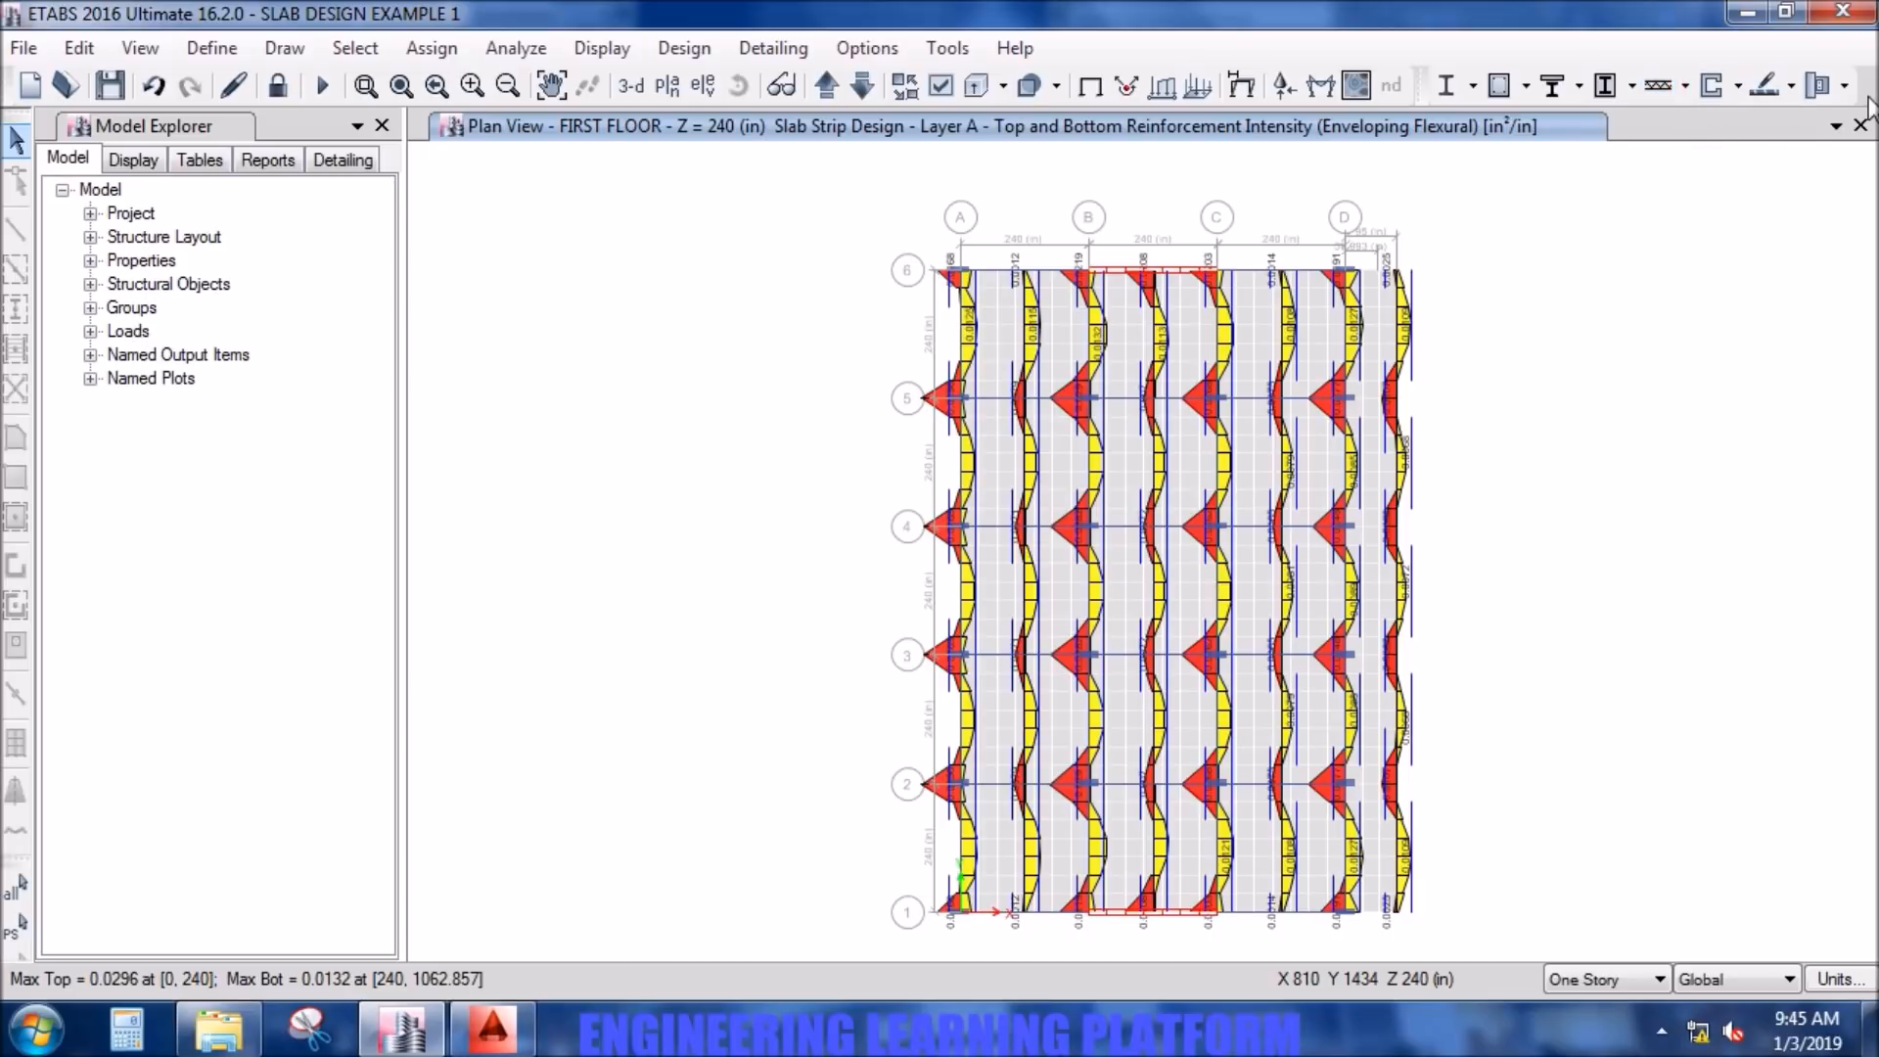
{"action": "left_click", "coordinate": [1788, 88]}
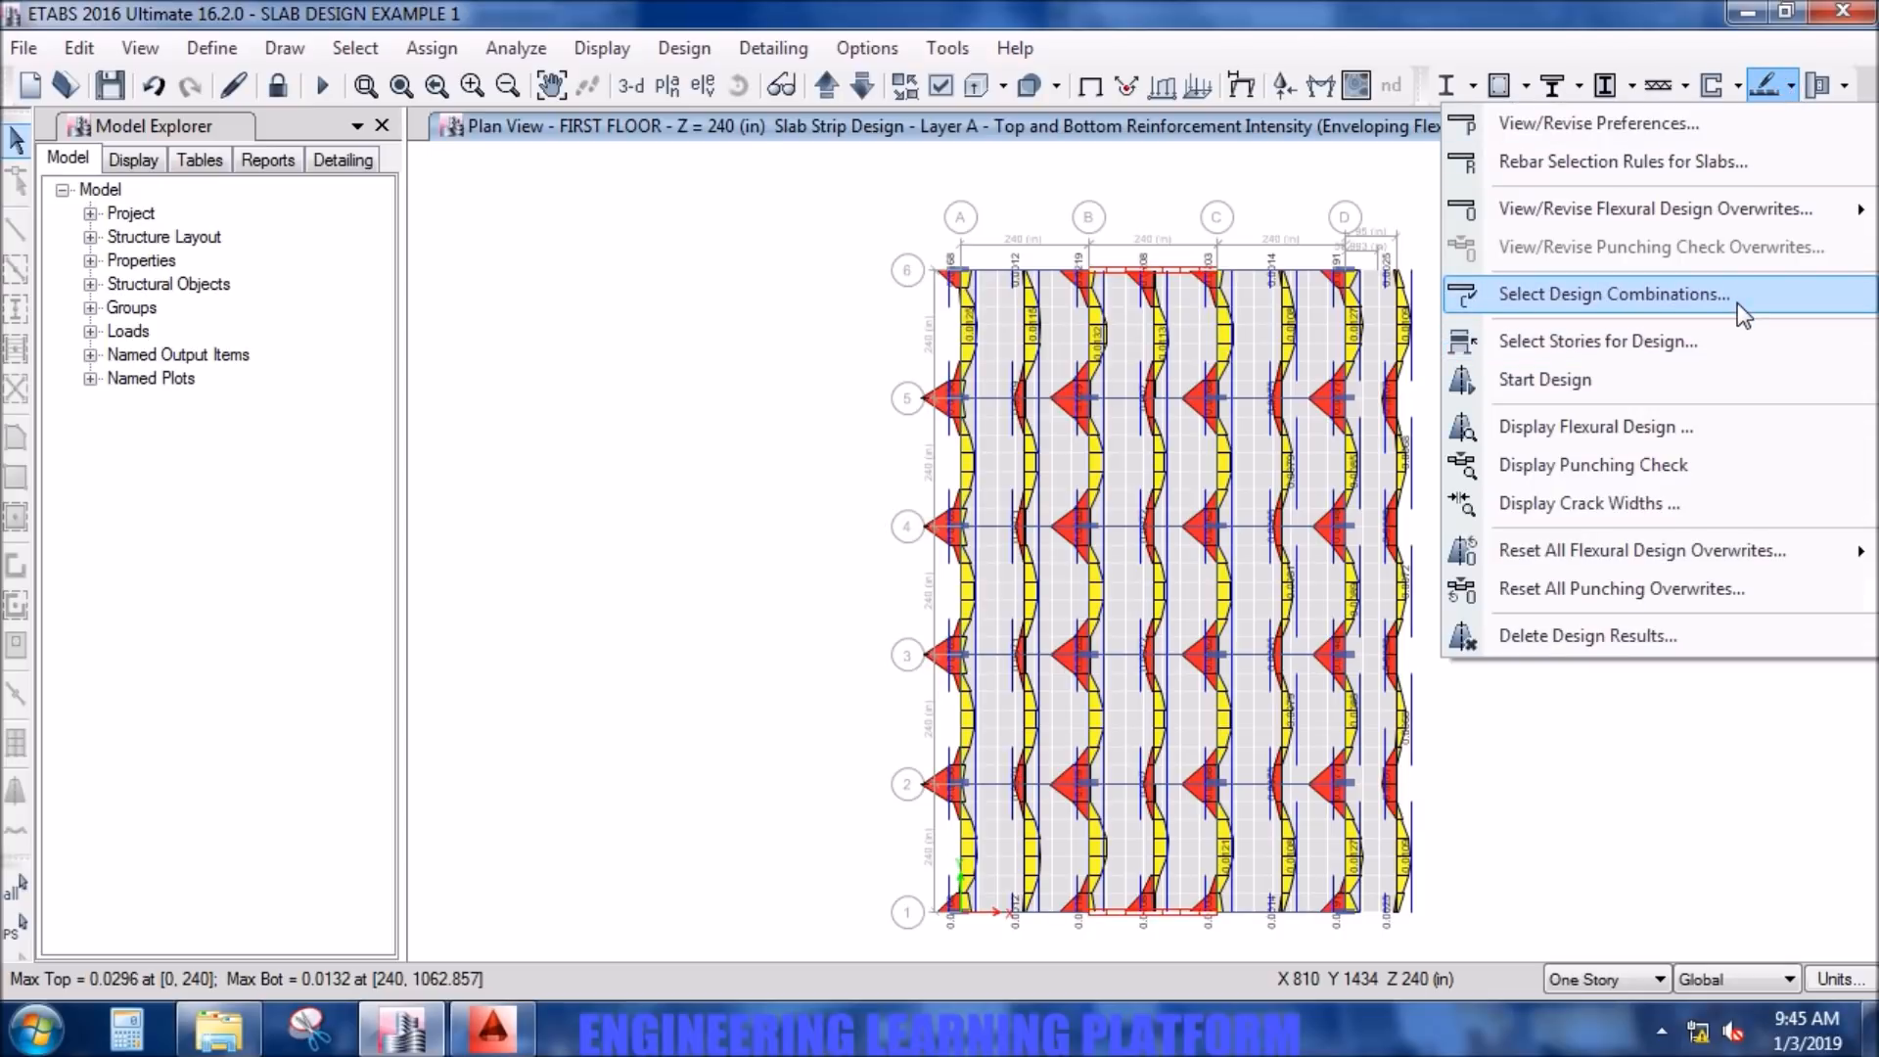
{"action": "left_click", "coordinate": [1710, 423]}
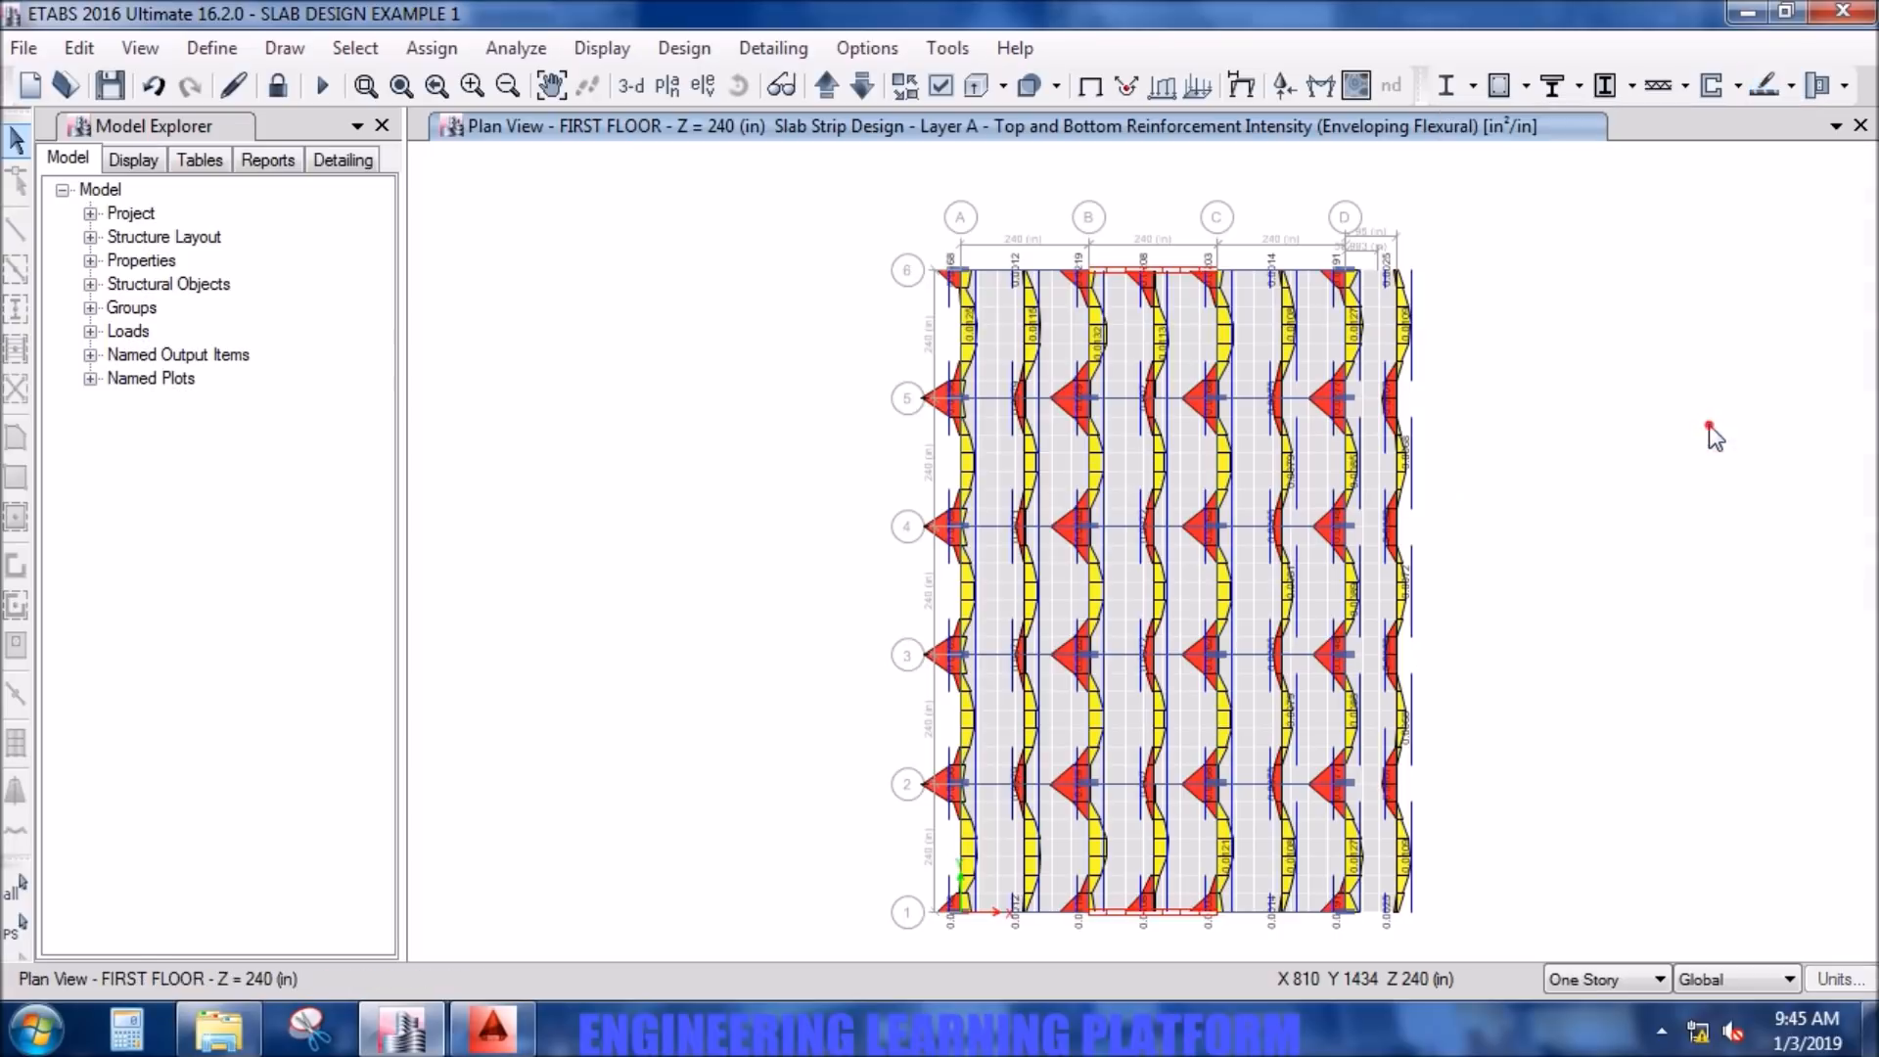
{"action": "left_click", "coordinate": [544, 282]}
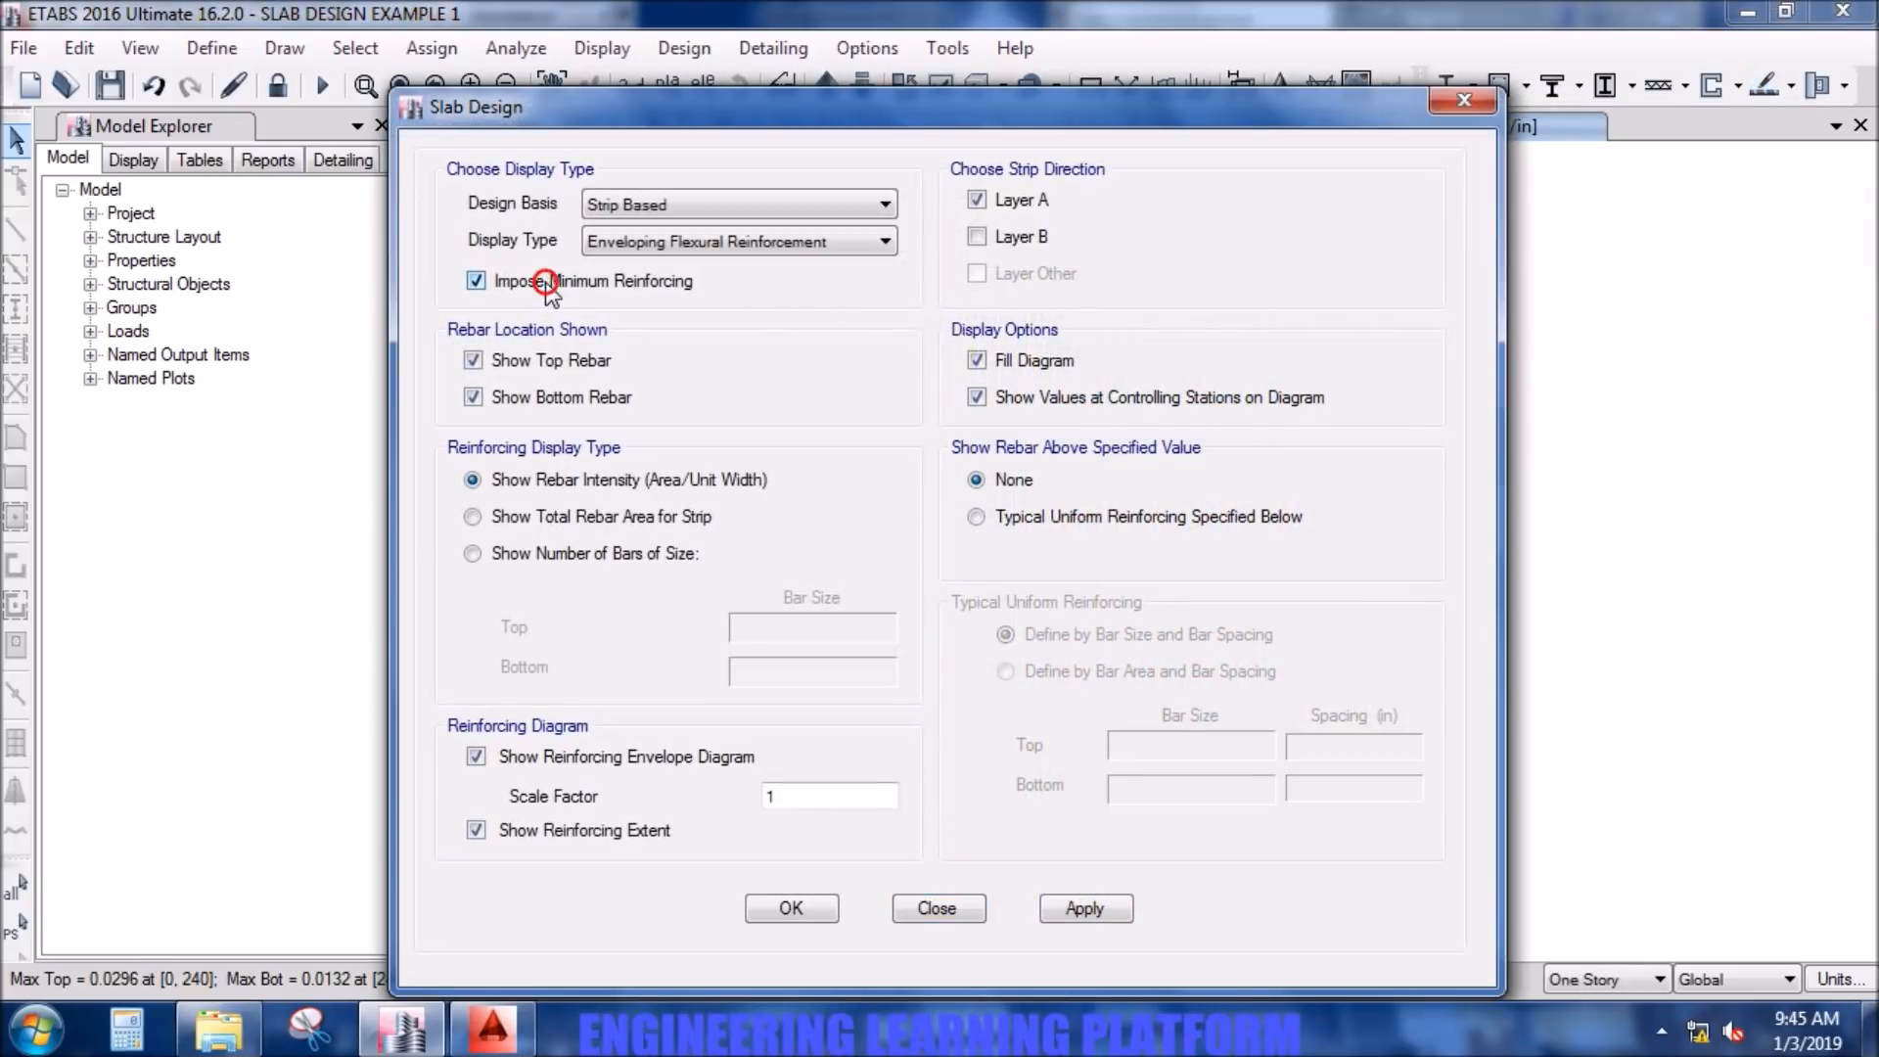
{"action": "left_click", "coordinate": [550, 560]}
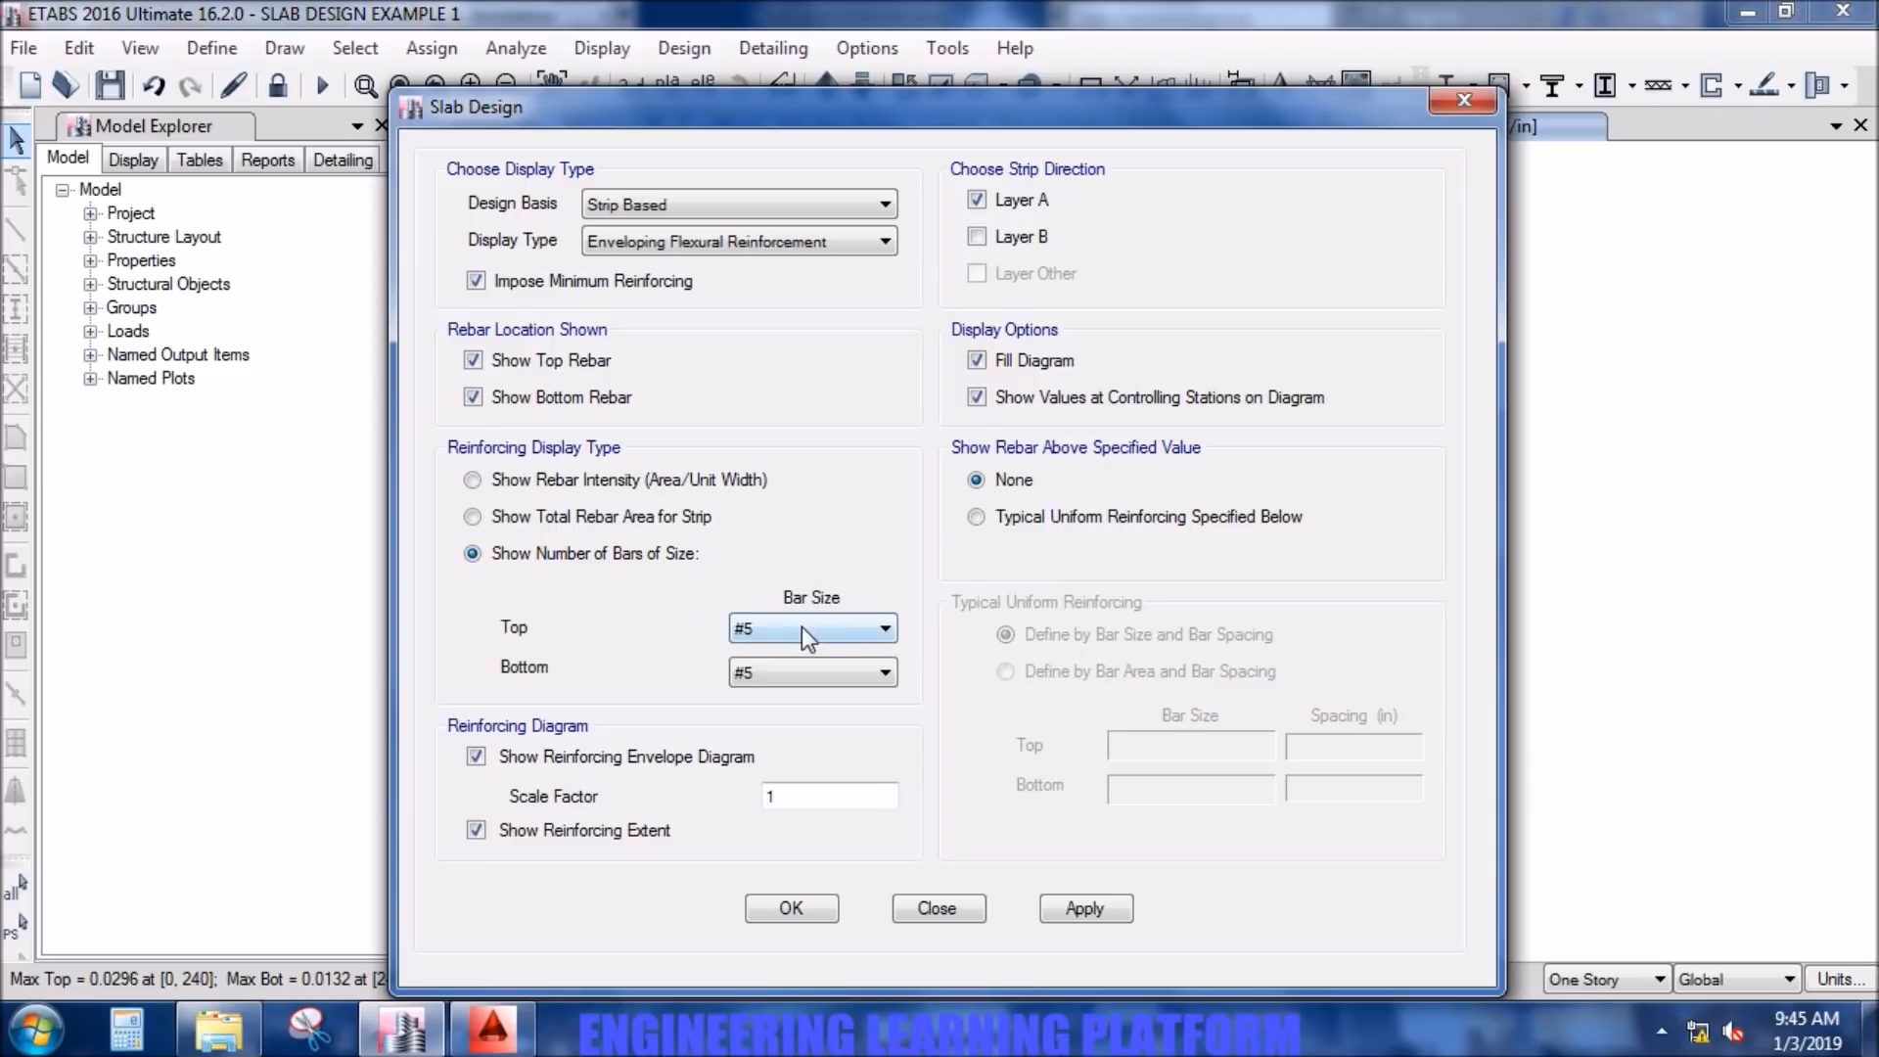
- Show only Layer A rebar above typical uniform reinforcing of #5 bars at 6 in spacing, top and bottom
{"action": "left_click", "coordinate": [985, 515]}
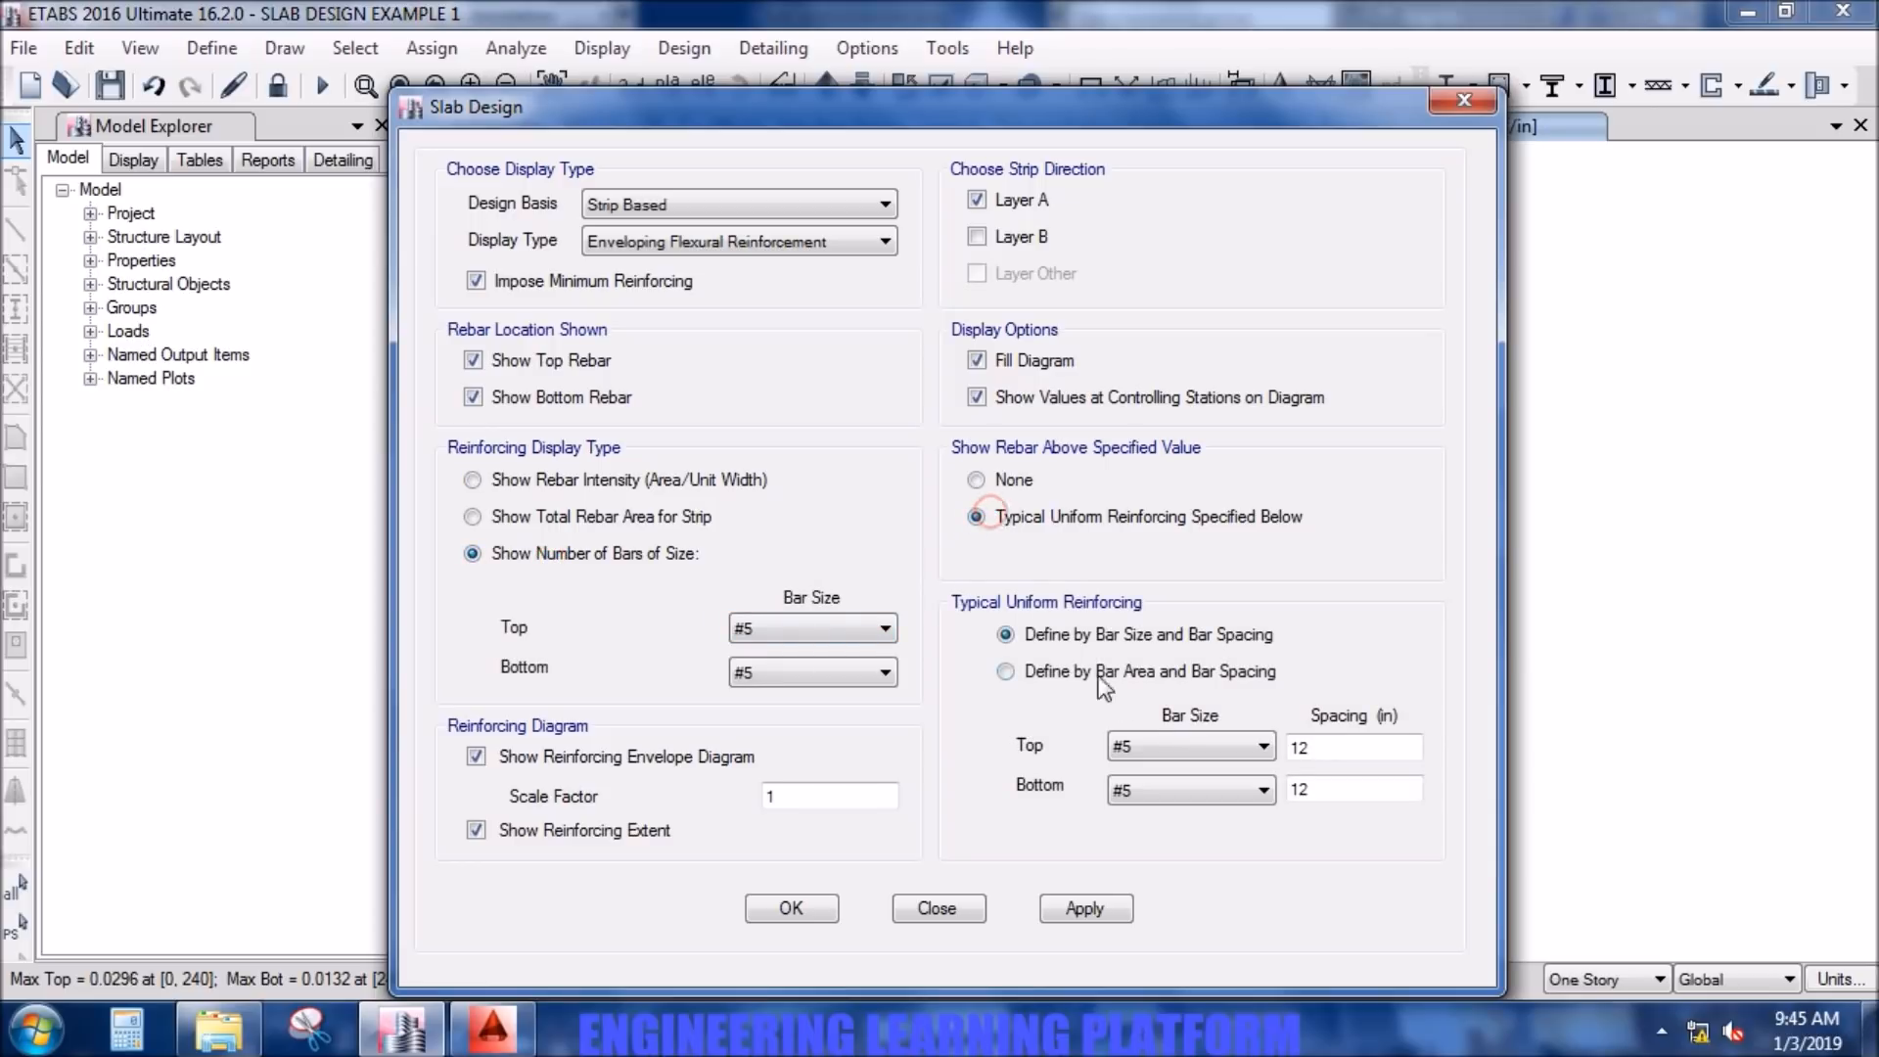
{"action": "double_click", "coordinate": [1297, 748]}
{"action": "type", "text": "6"}
{"action": "double_click", "coordinate": [1321, 788]}
{"action": "type", "text": "6"}
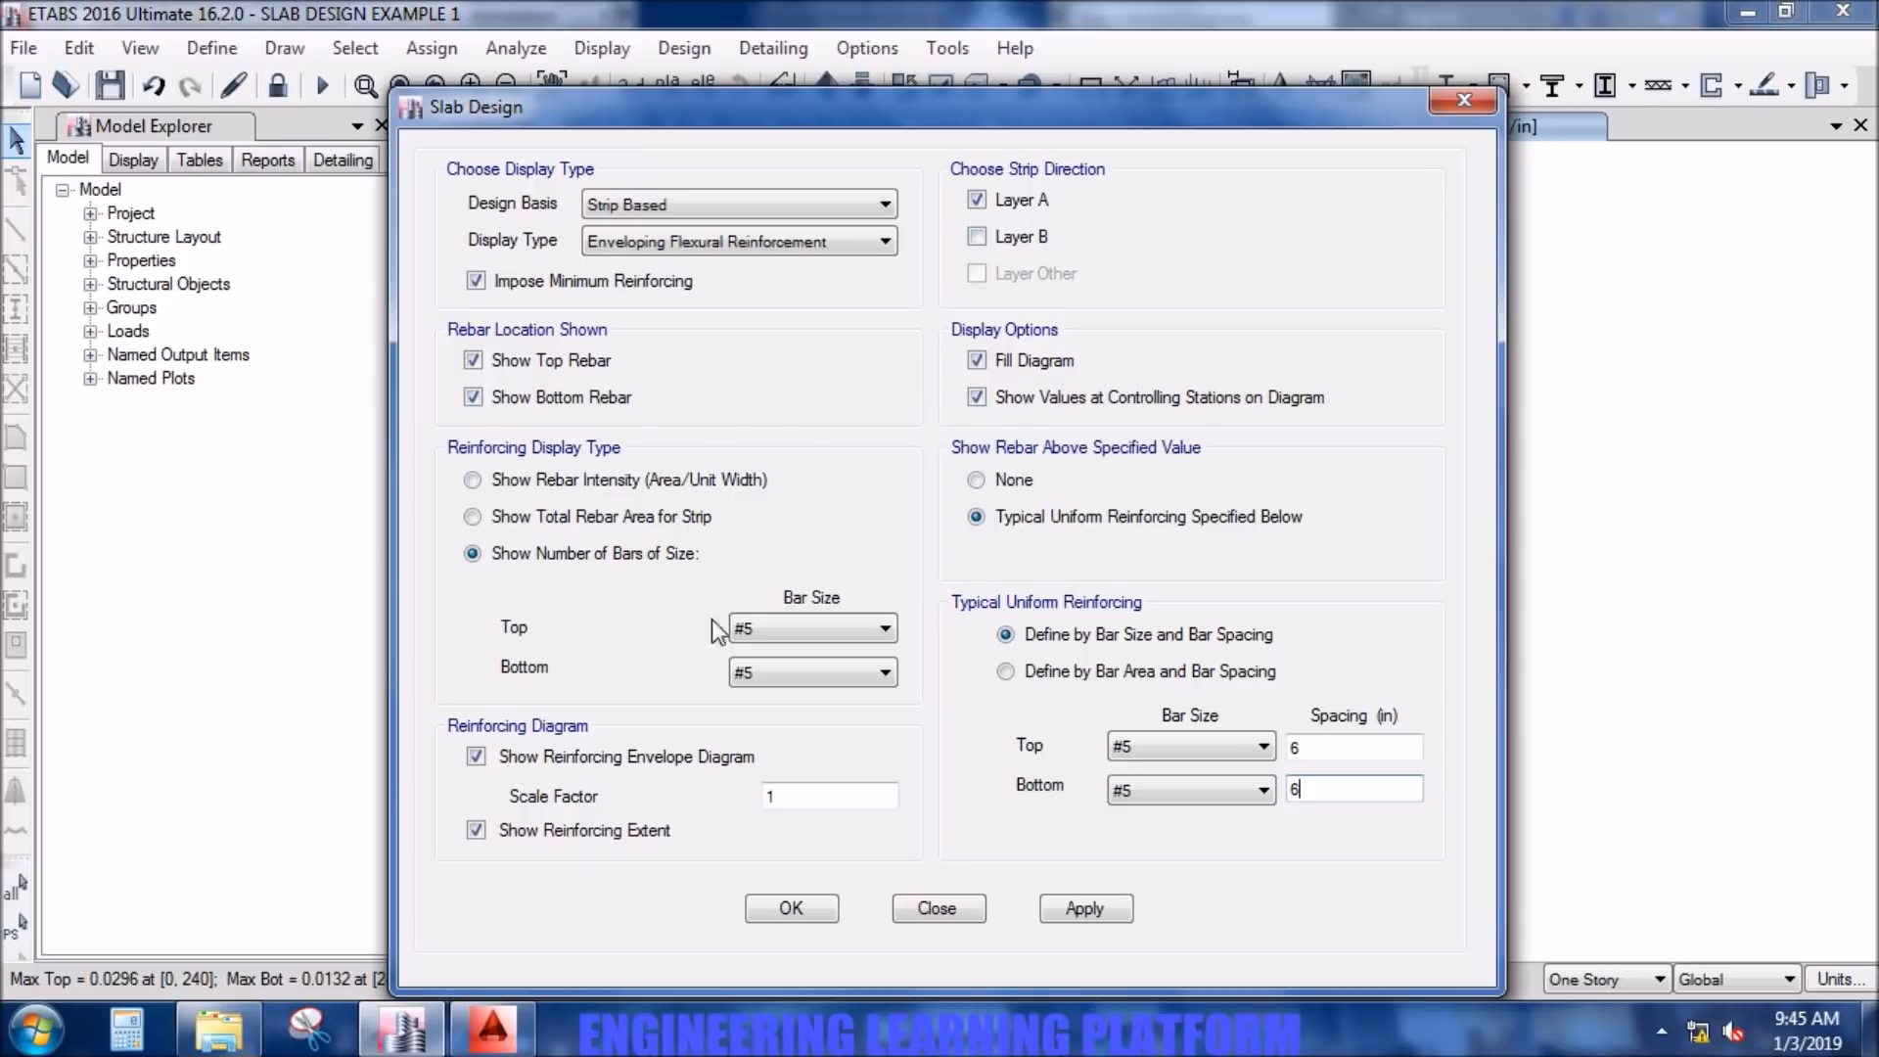
{"action": "left_click", "coordinate": [1087, 908]}
{"action": "left_click", "coordinate": [822, 908]}
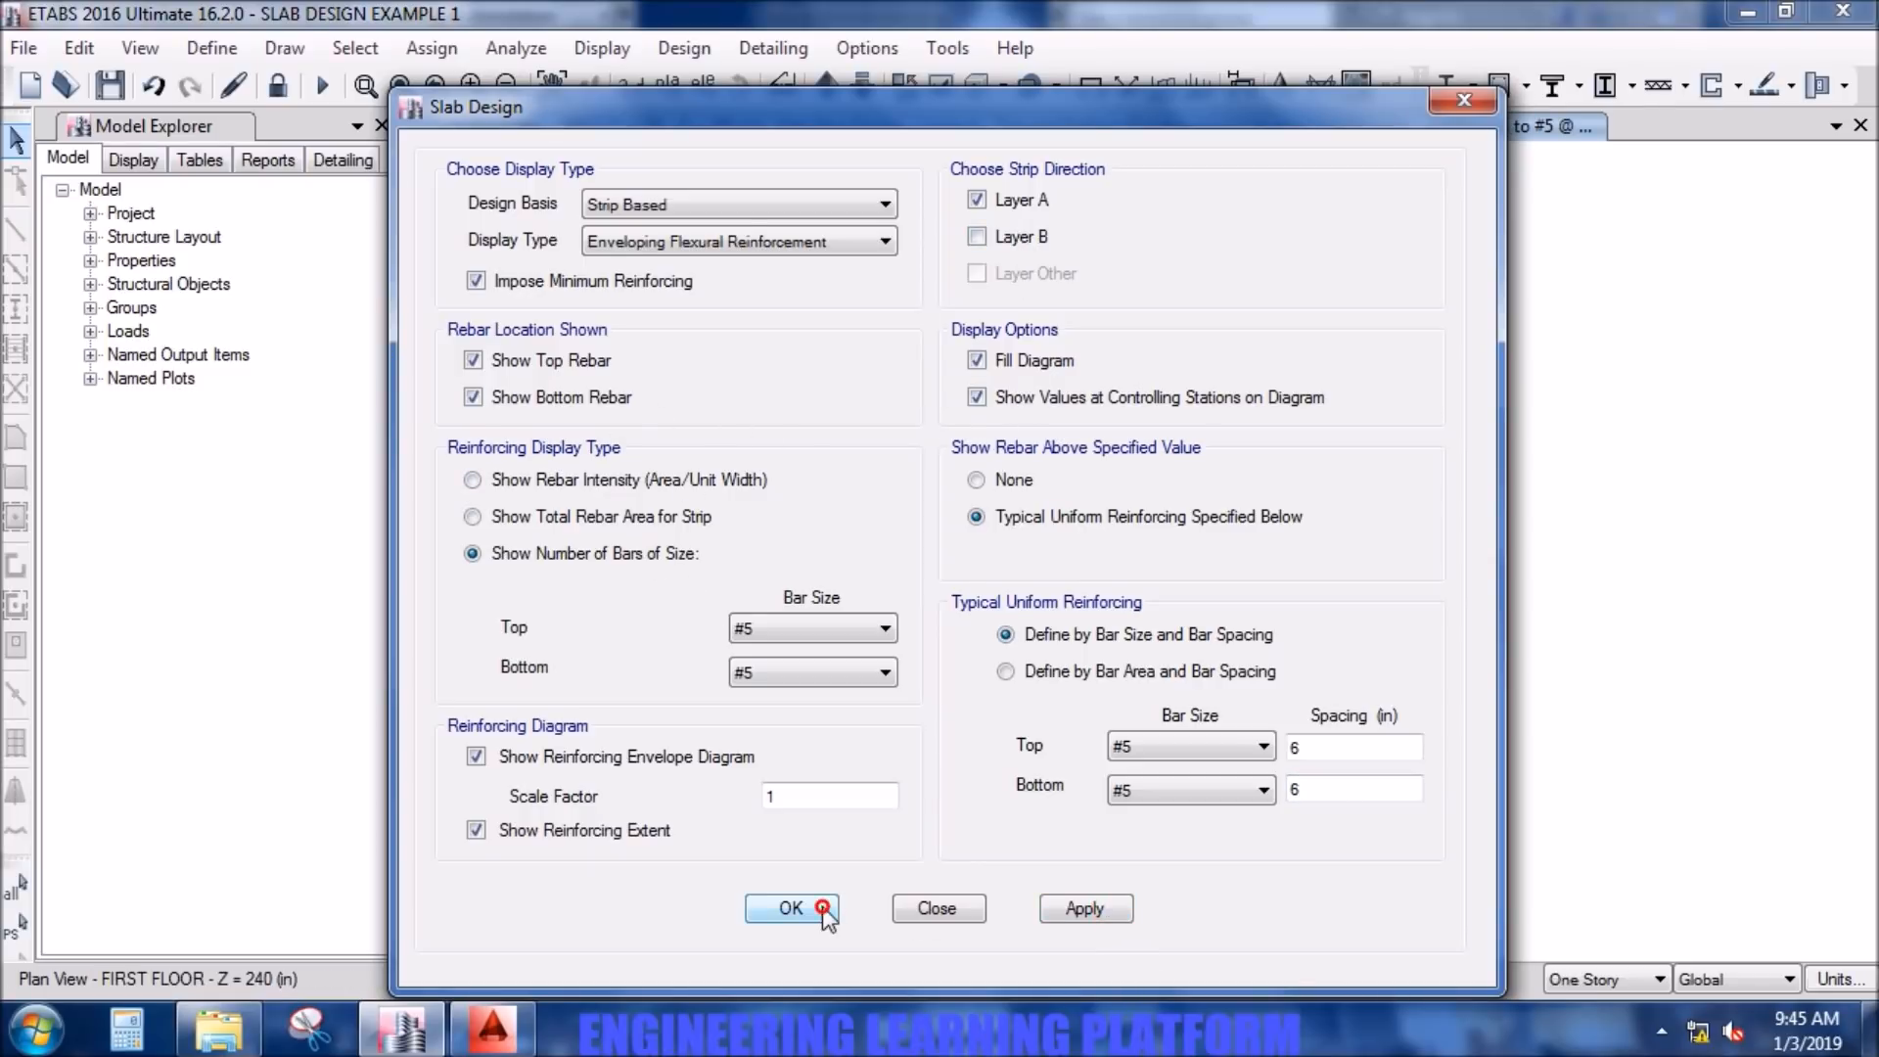
{"action": "left_click", "coordinate": [1151, 537]}
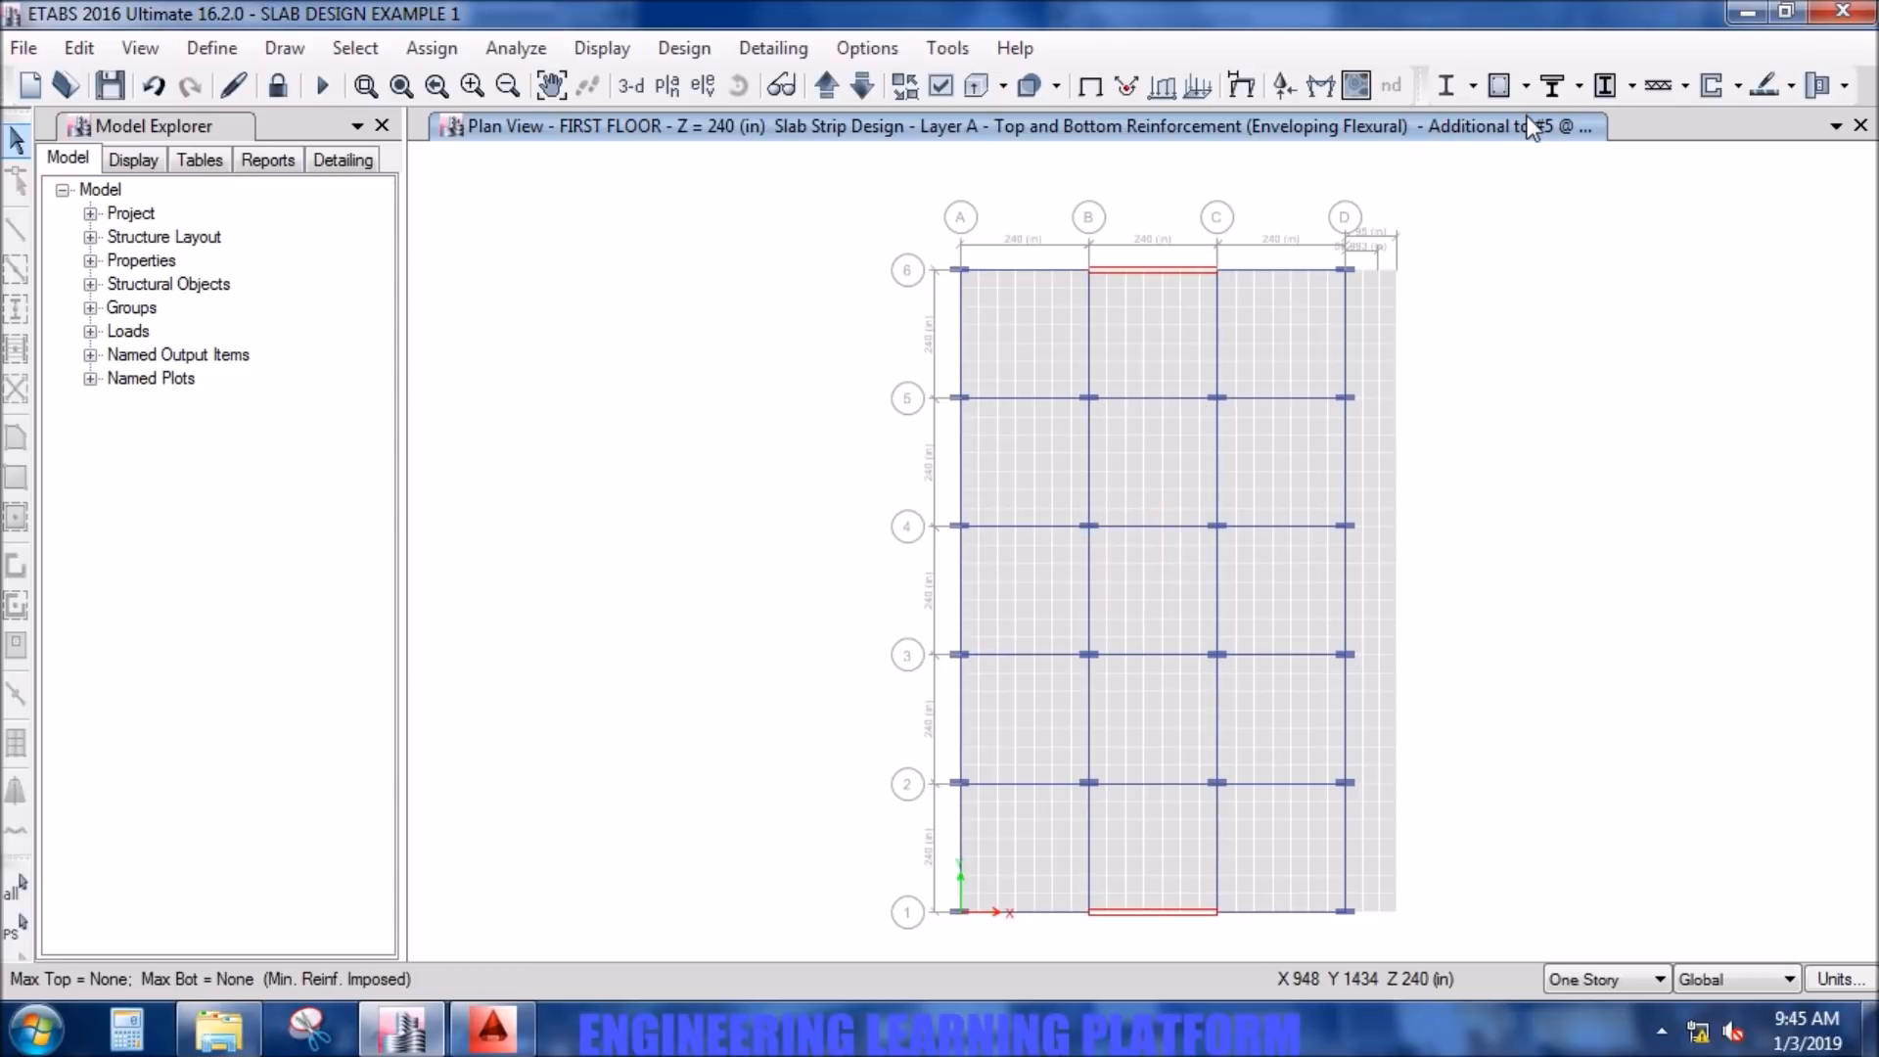
- Display the flexural design for the Layer B strips instead of Layer A
{"action": "left_click", "coordinate": [1791, 90]}
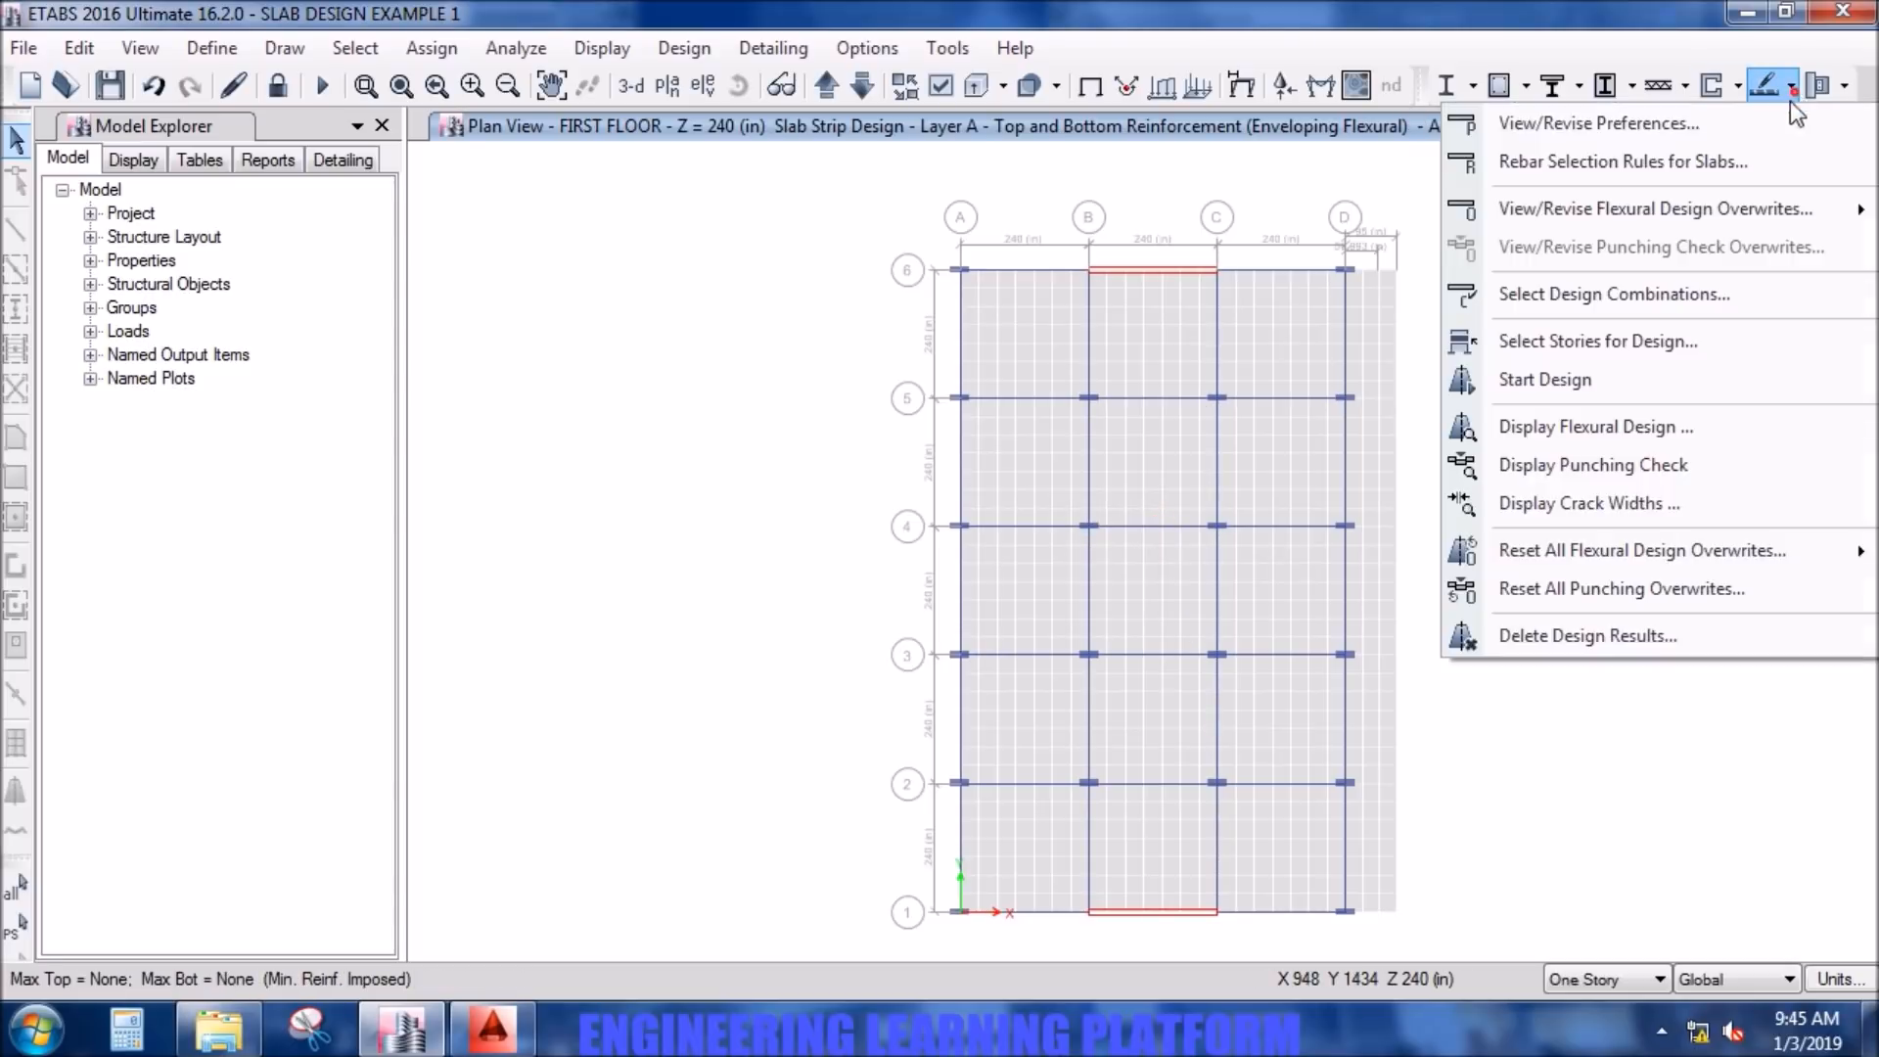
{"action": "left_click", "coordinate": [1641, 431]}
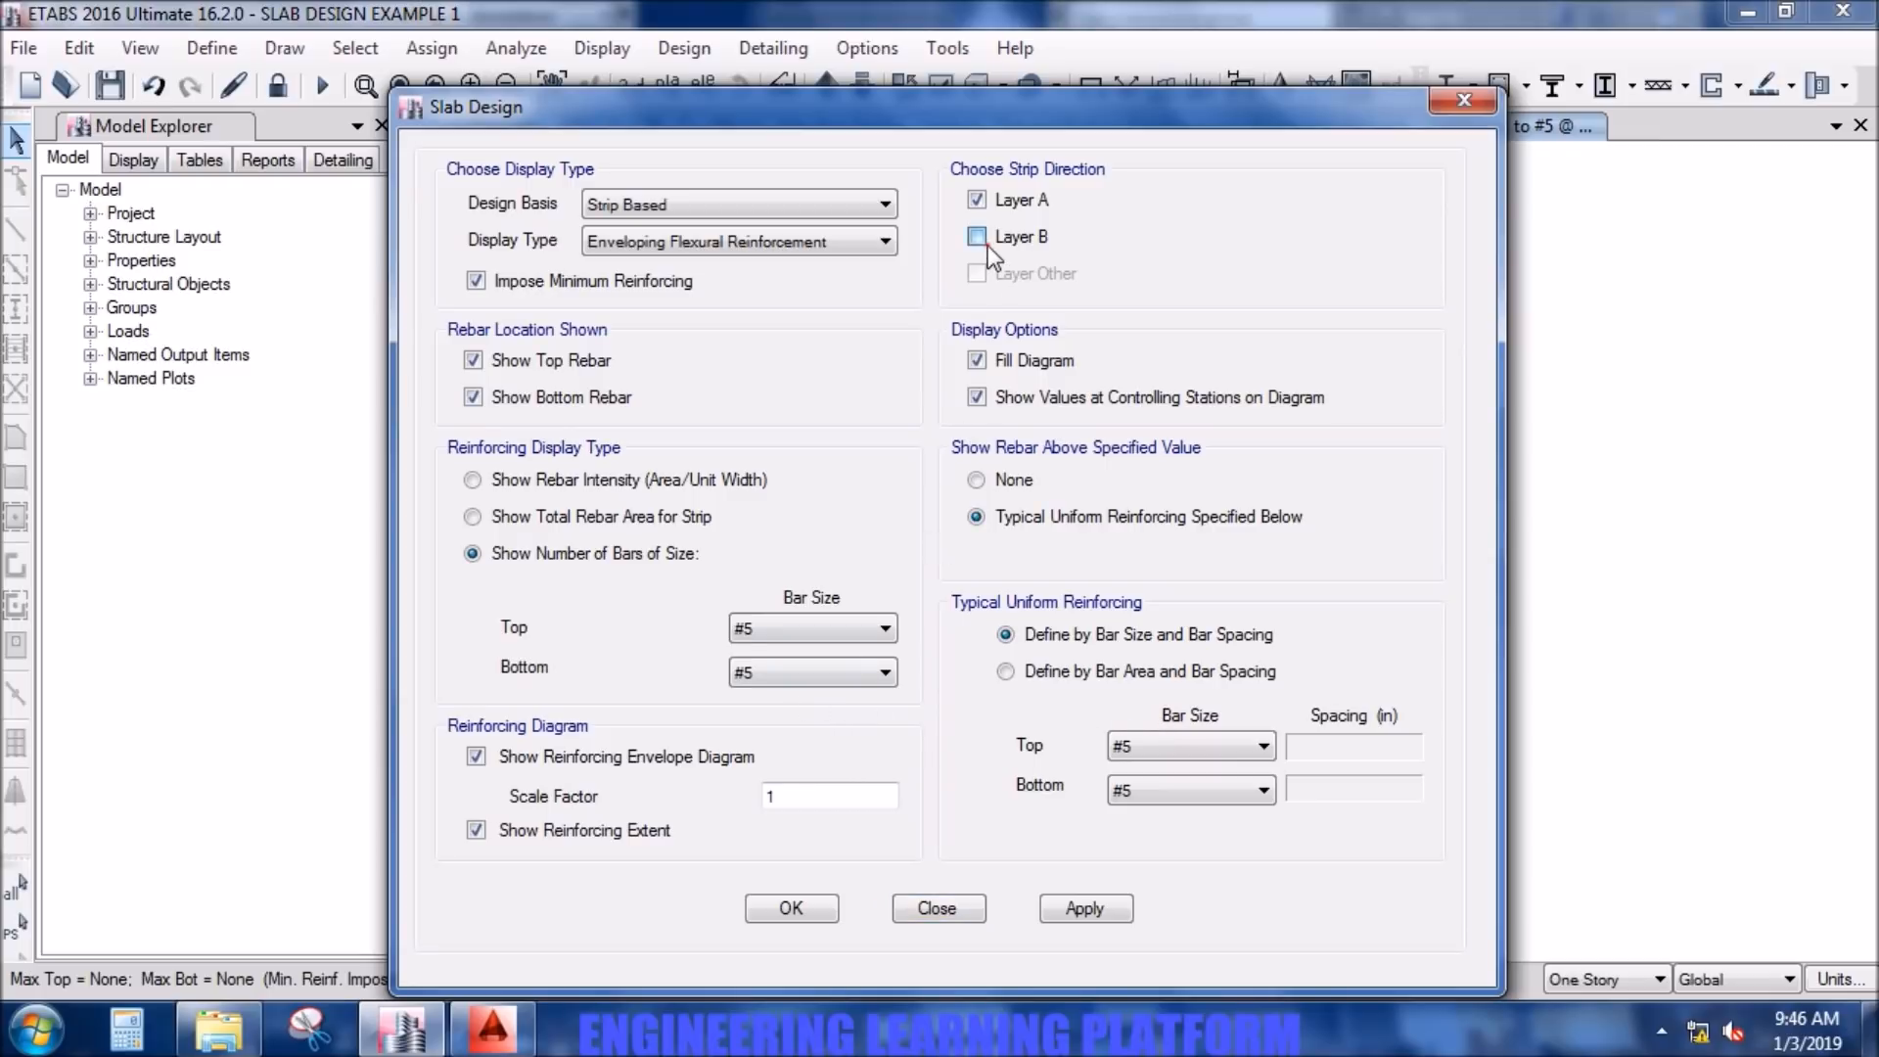
{"action": "left_click", "coordinate": [1003, 202]}
{"action": "left_click", "coordinate": [1069, 907]}
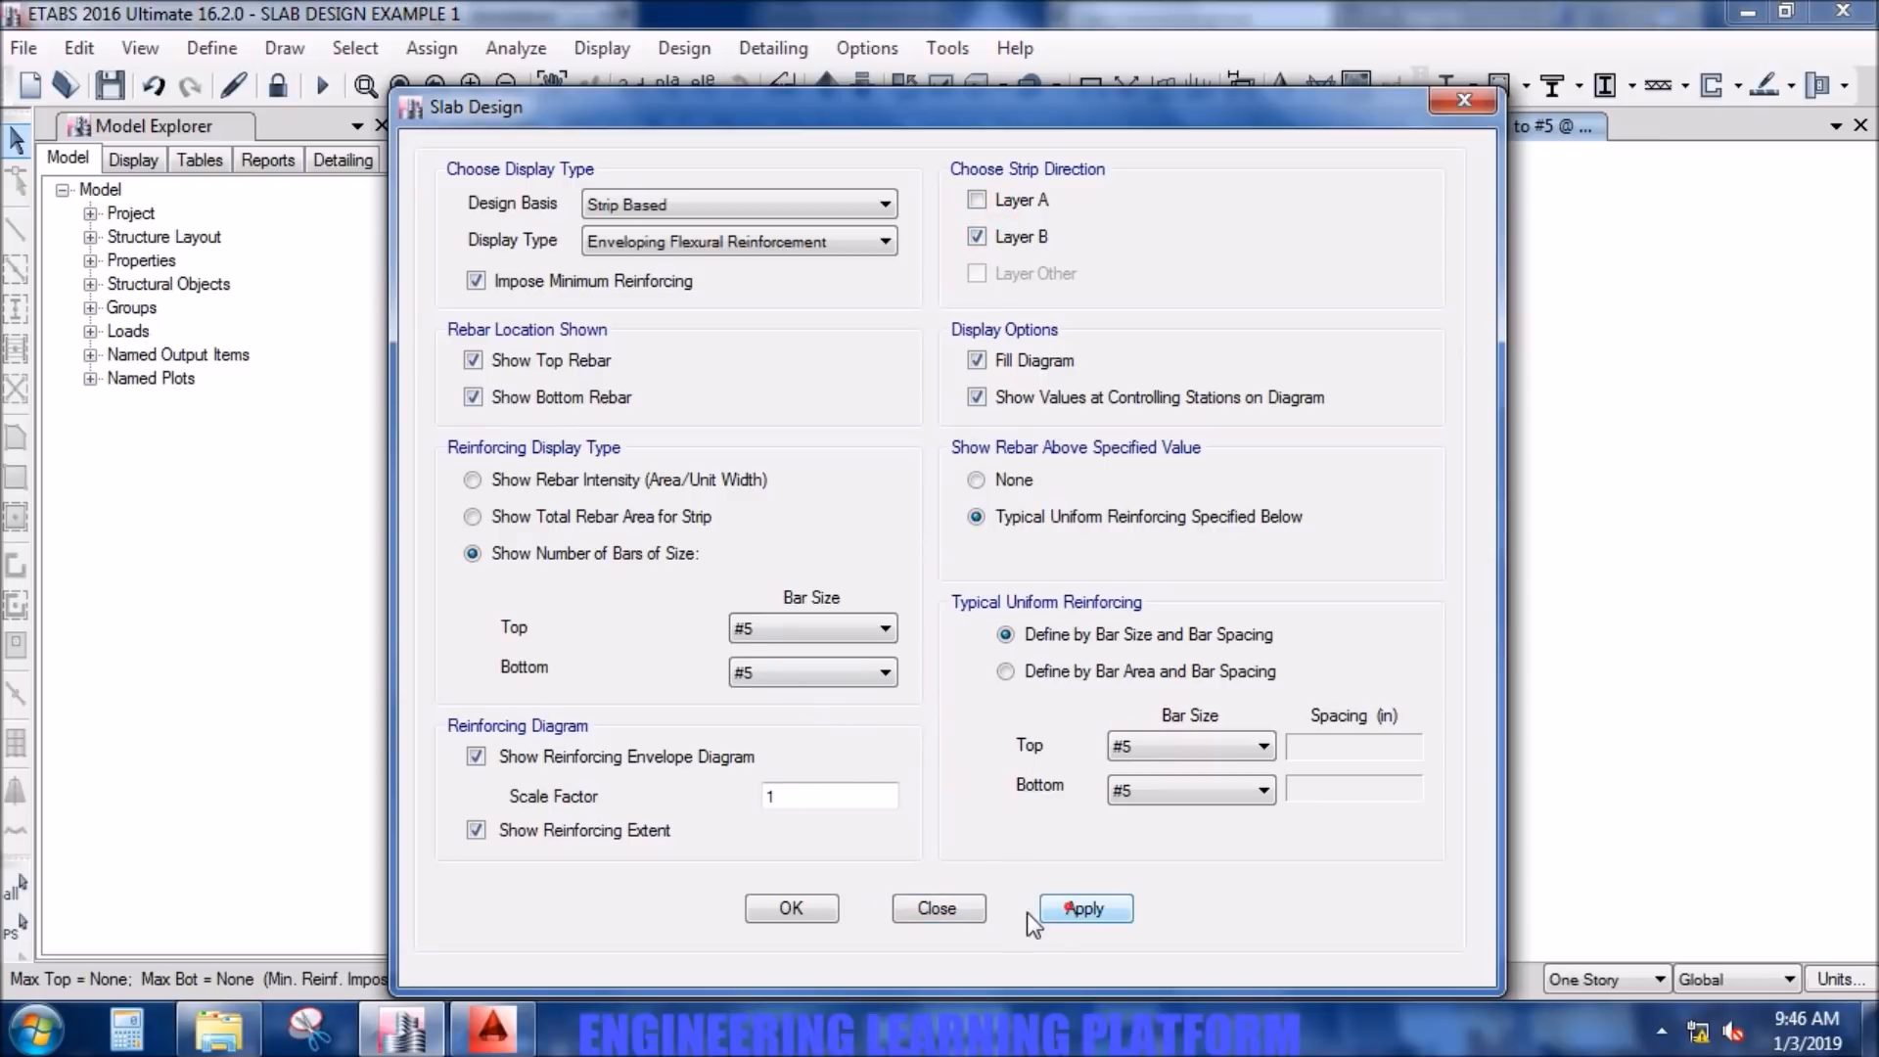
{"action": "left_click", "coordinate": [791, 909]}
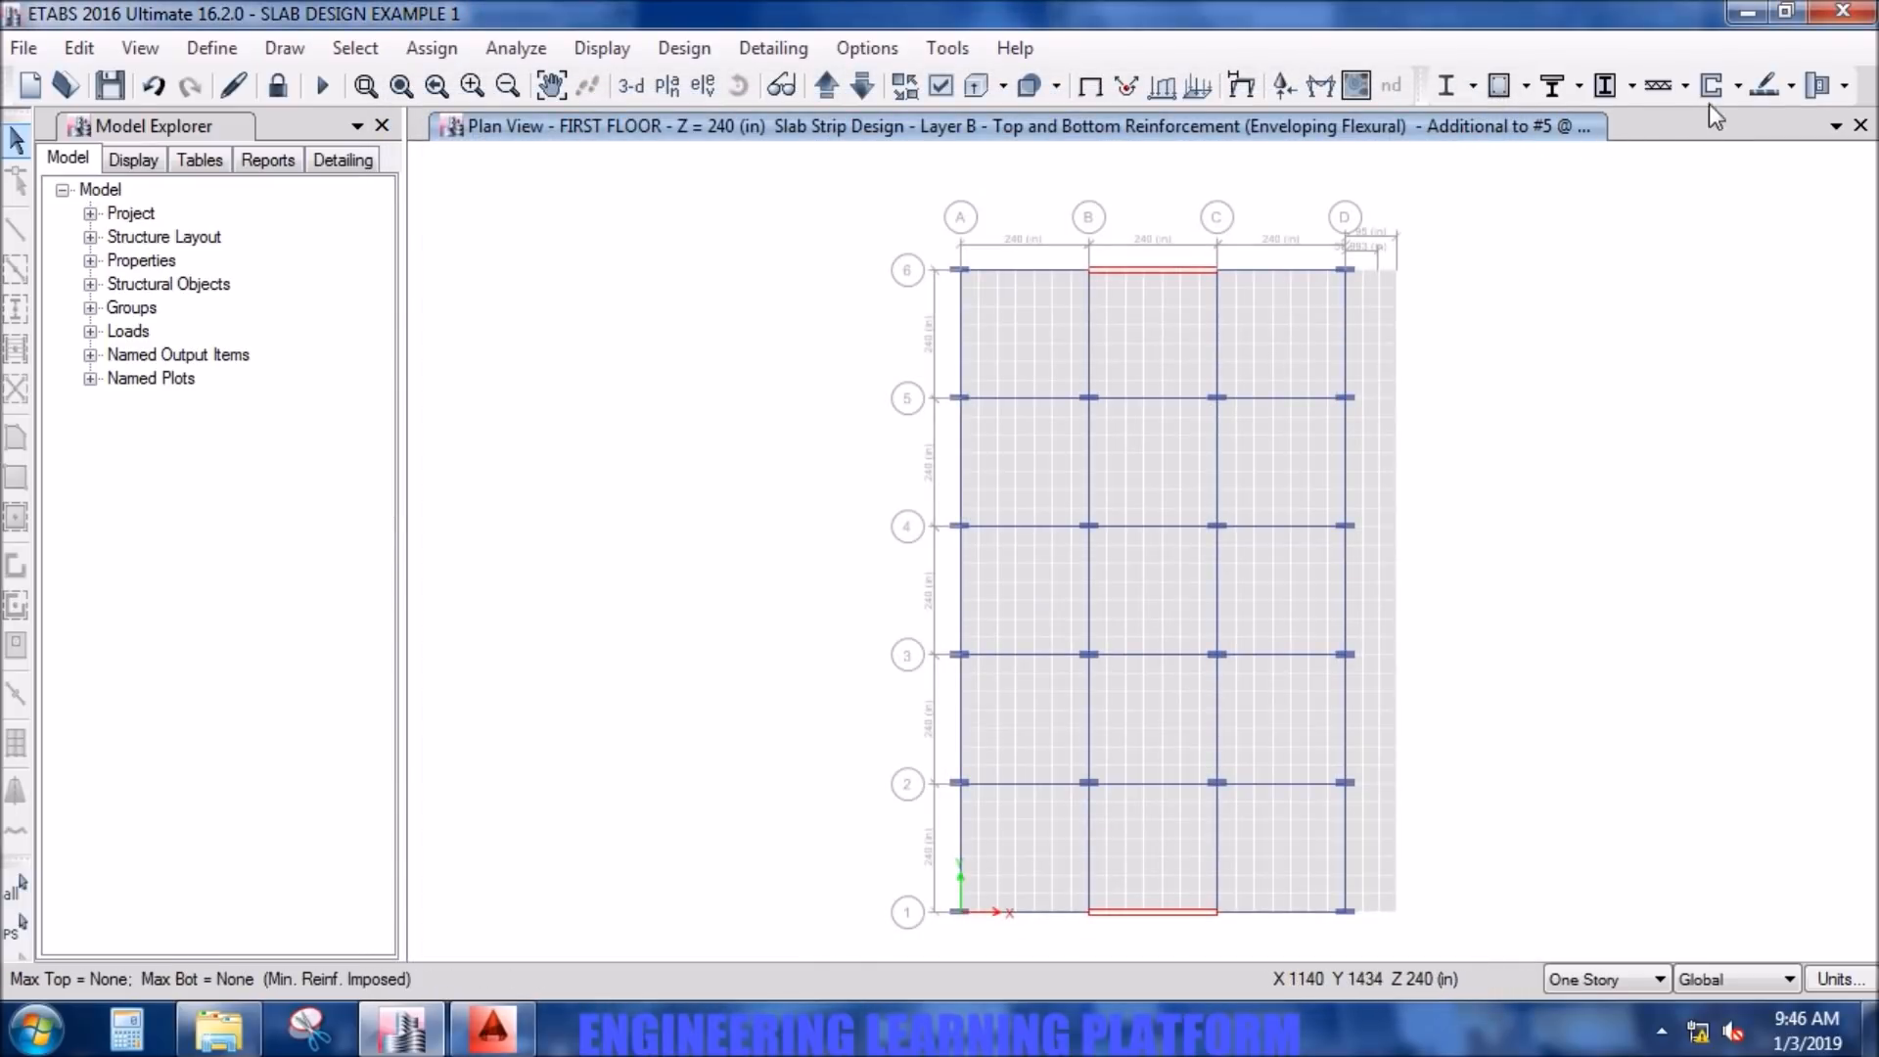
- Return the flexural design display to Layer A, keeping uniform reinforcing defined by bar size and bar spacing
{"action": "left_click", "coordinate": [1788, 85]}
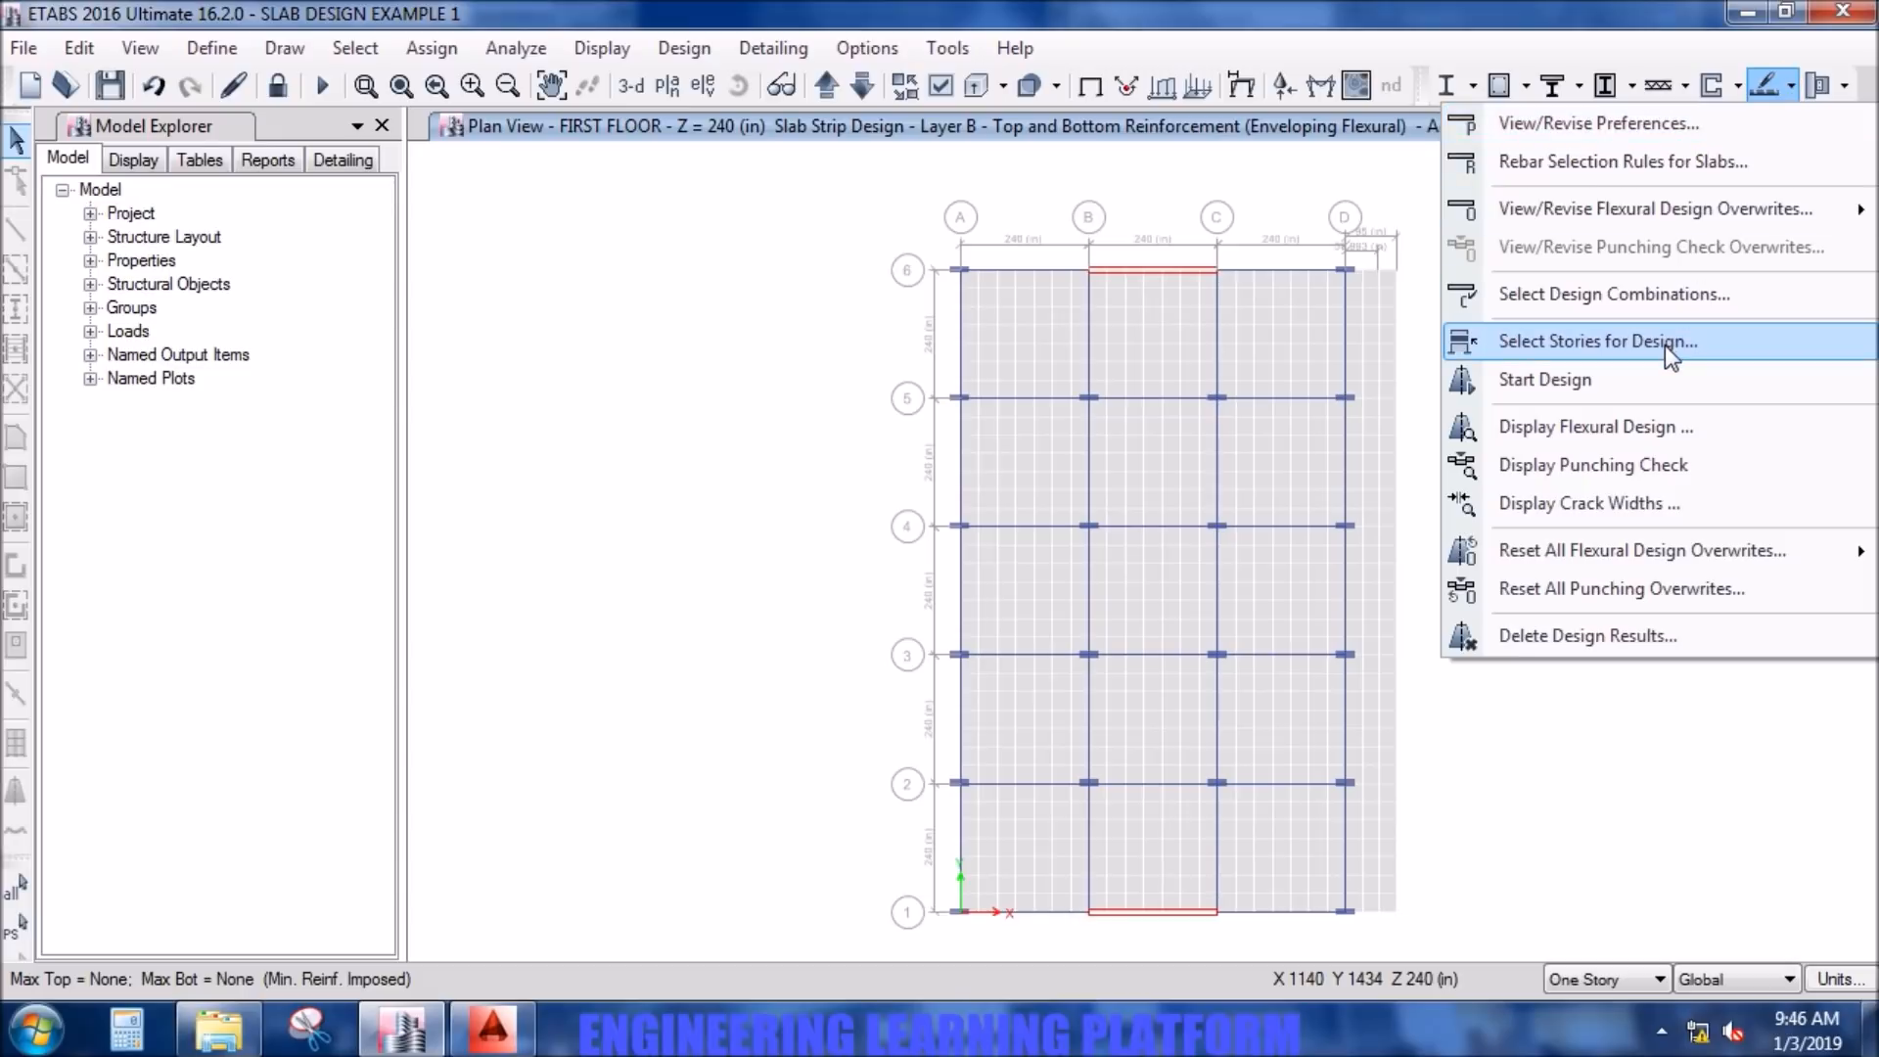
{"action": "left_click", "coordinate": [1654, 431]}
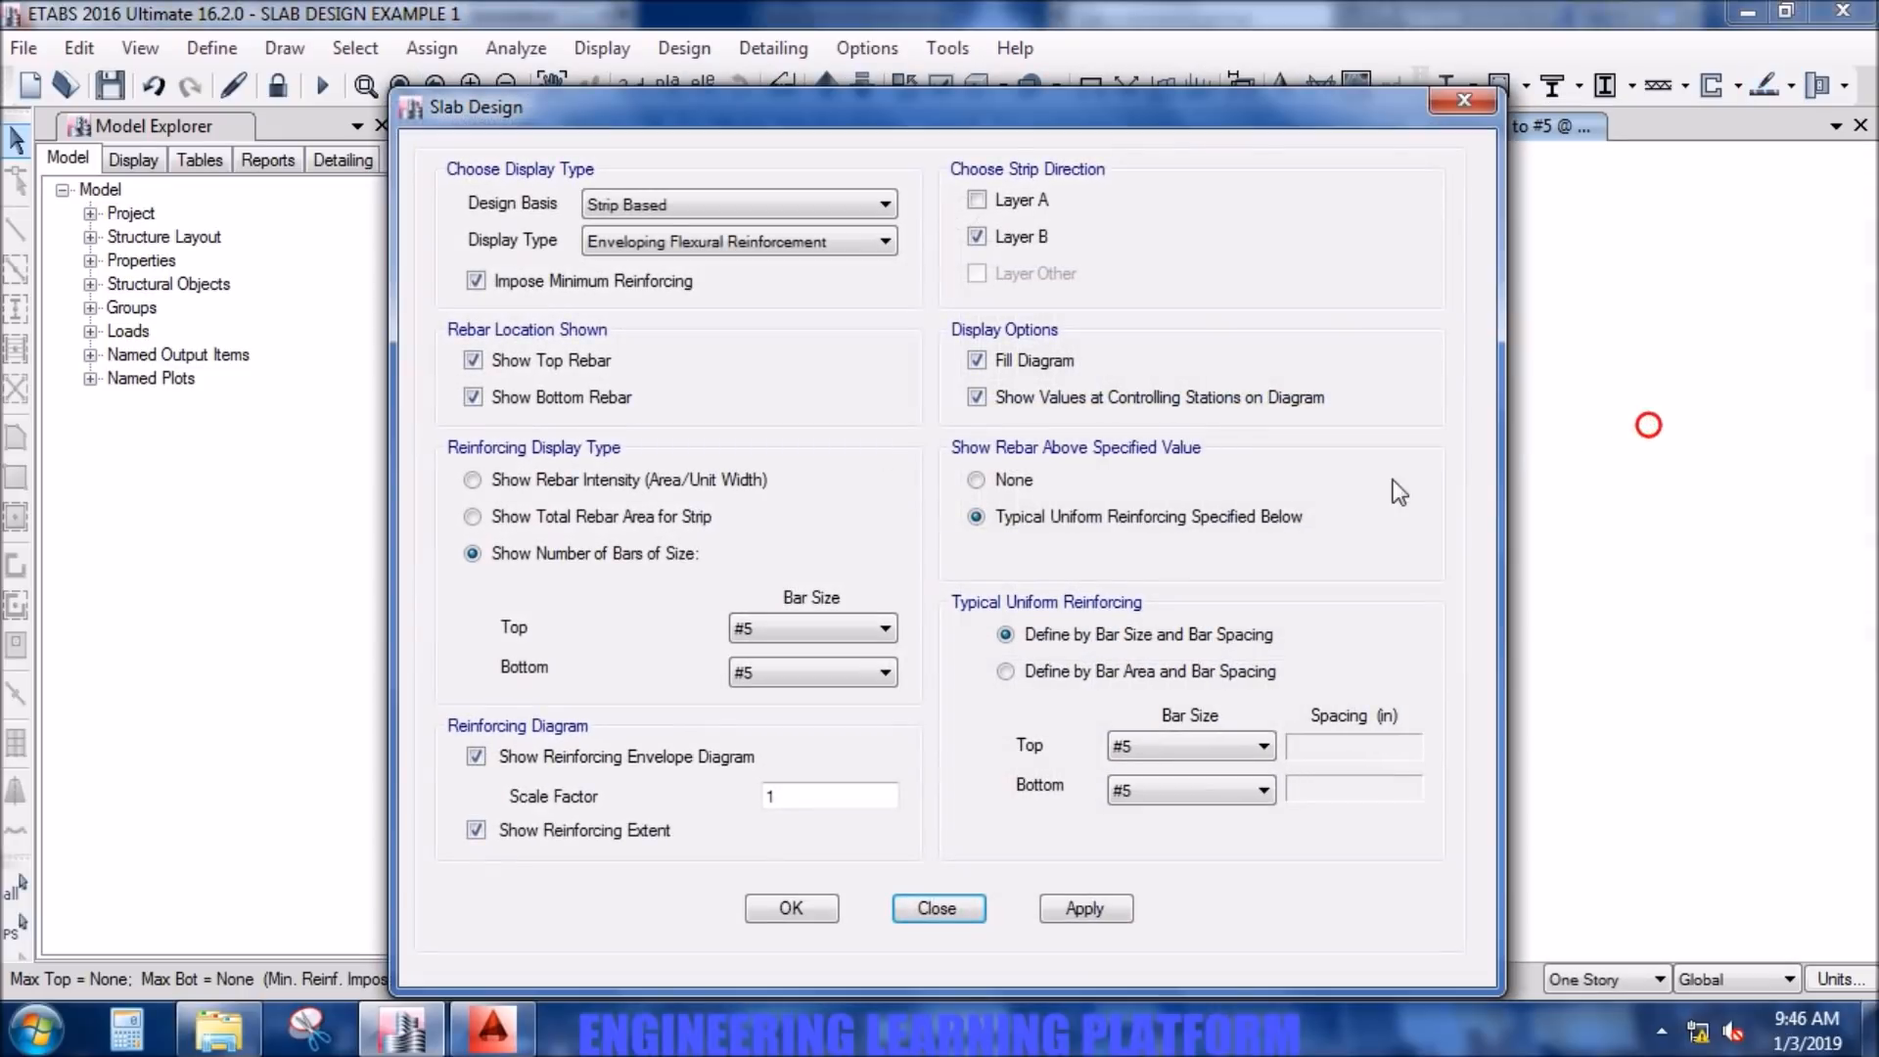
{"action": "left_click", "coordinate": [1030, 204]}
{"action": "left_click", "coordinate": [1021, 238]}
{"action": "left_click", "coordinate": [1174, 673]}
{"action": "left_click", "coordinate": [1157, 642]}
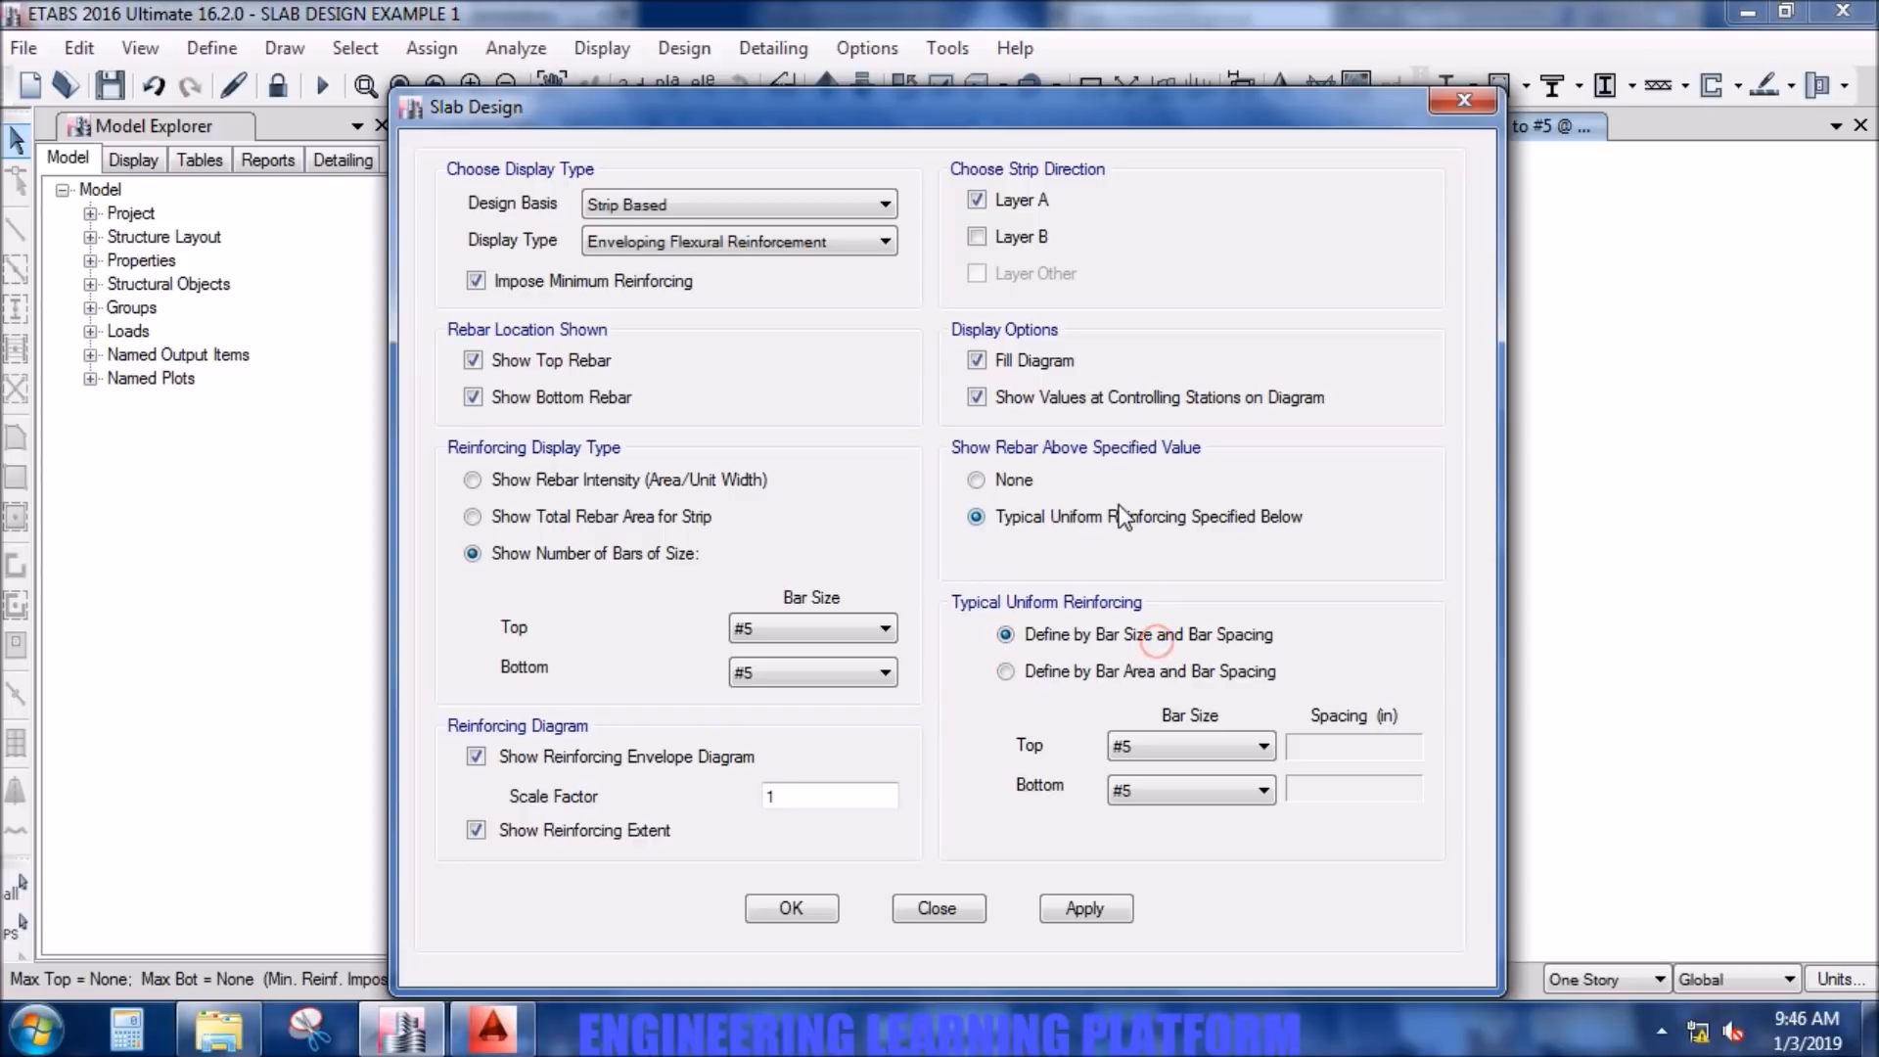
- Set the typical uniform reinforcing bar size to #4 top and bottom and apply it to the Layer A display
{"action": "left_click", "coordinate": [1336, 752]}
{"action": "left_click", "coordinate": [1176, 749]}
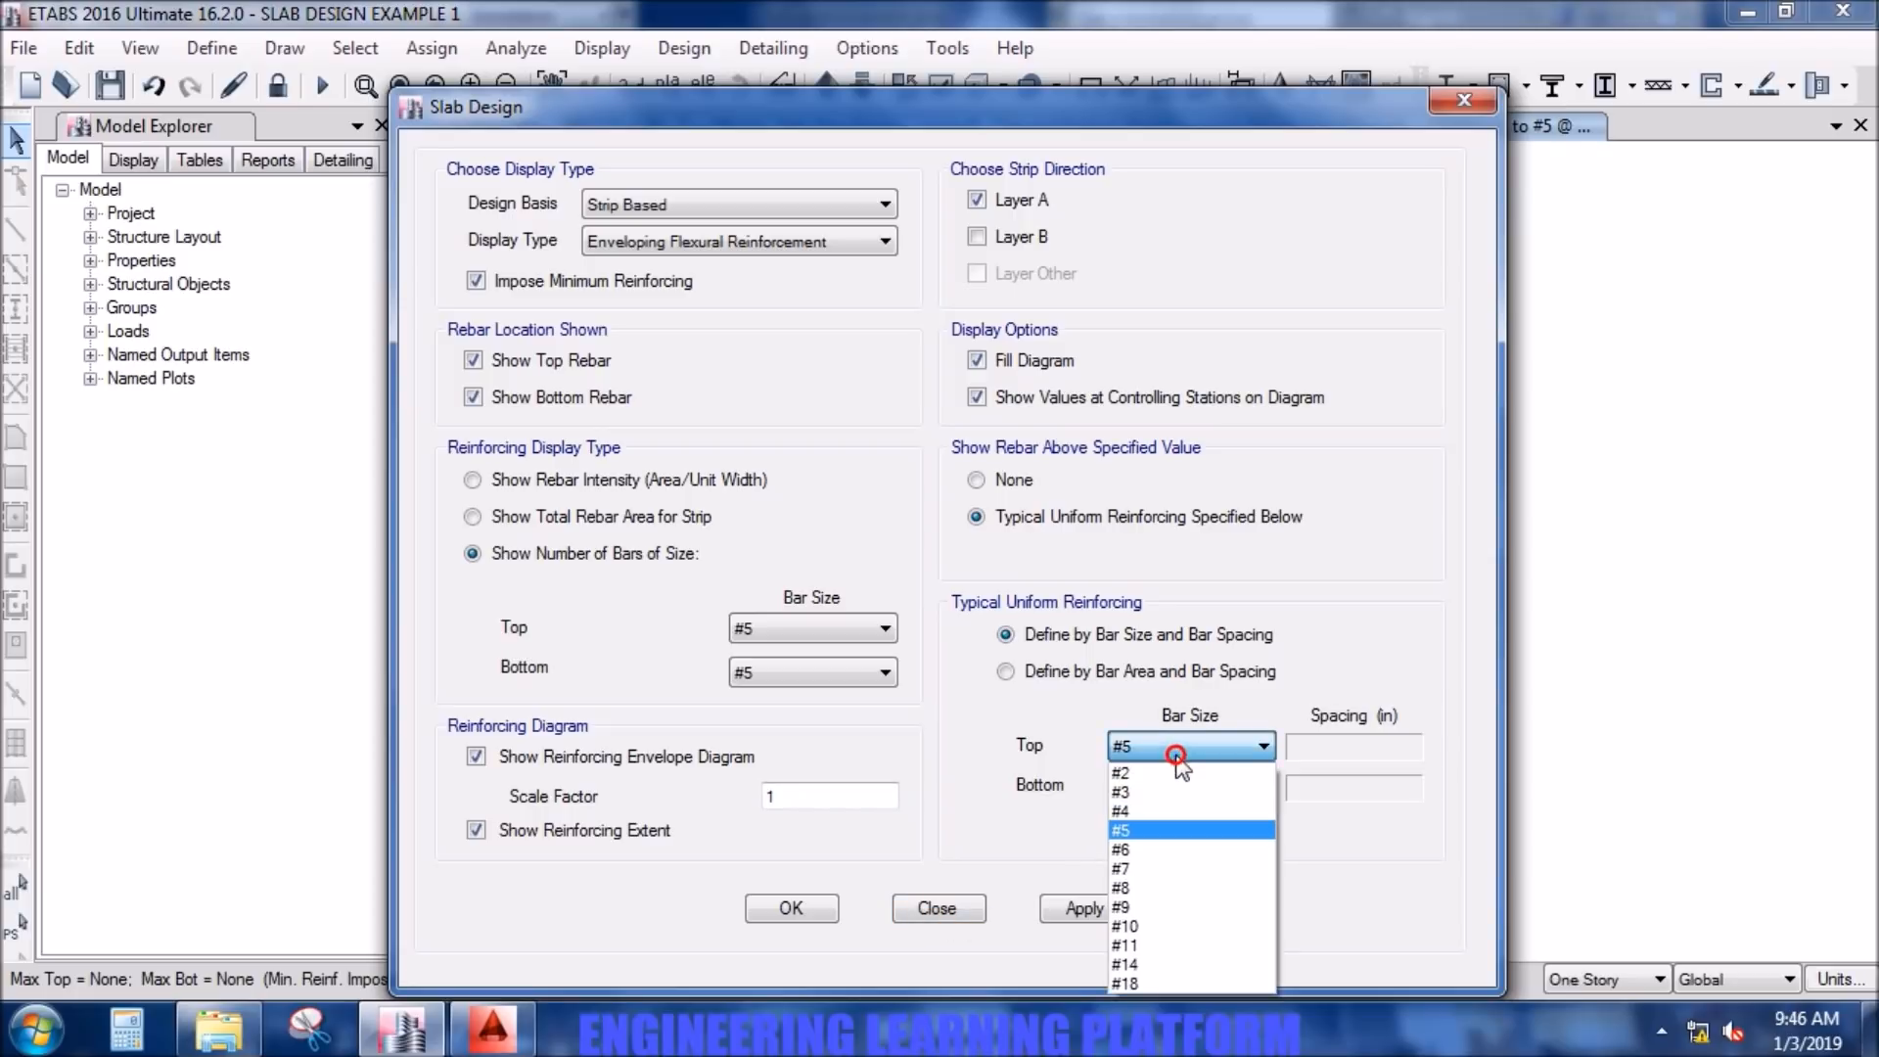
{"action": "left_click", "coordinate": [1168, 810]}
{"action": "left_click", "coordinate": [1187, 790]}
{"action": "left_click", "coordinate": [1174, 858]}
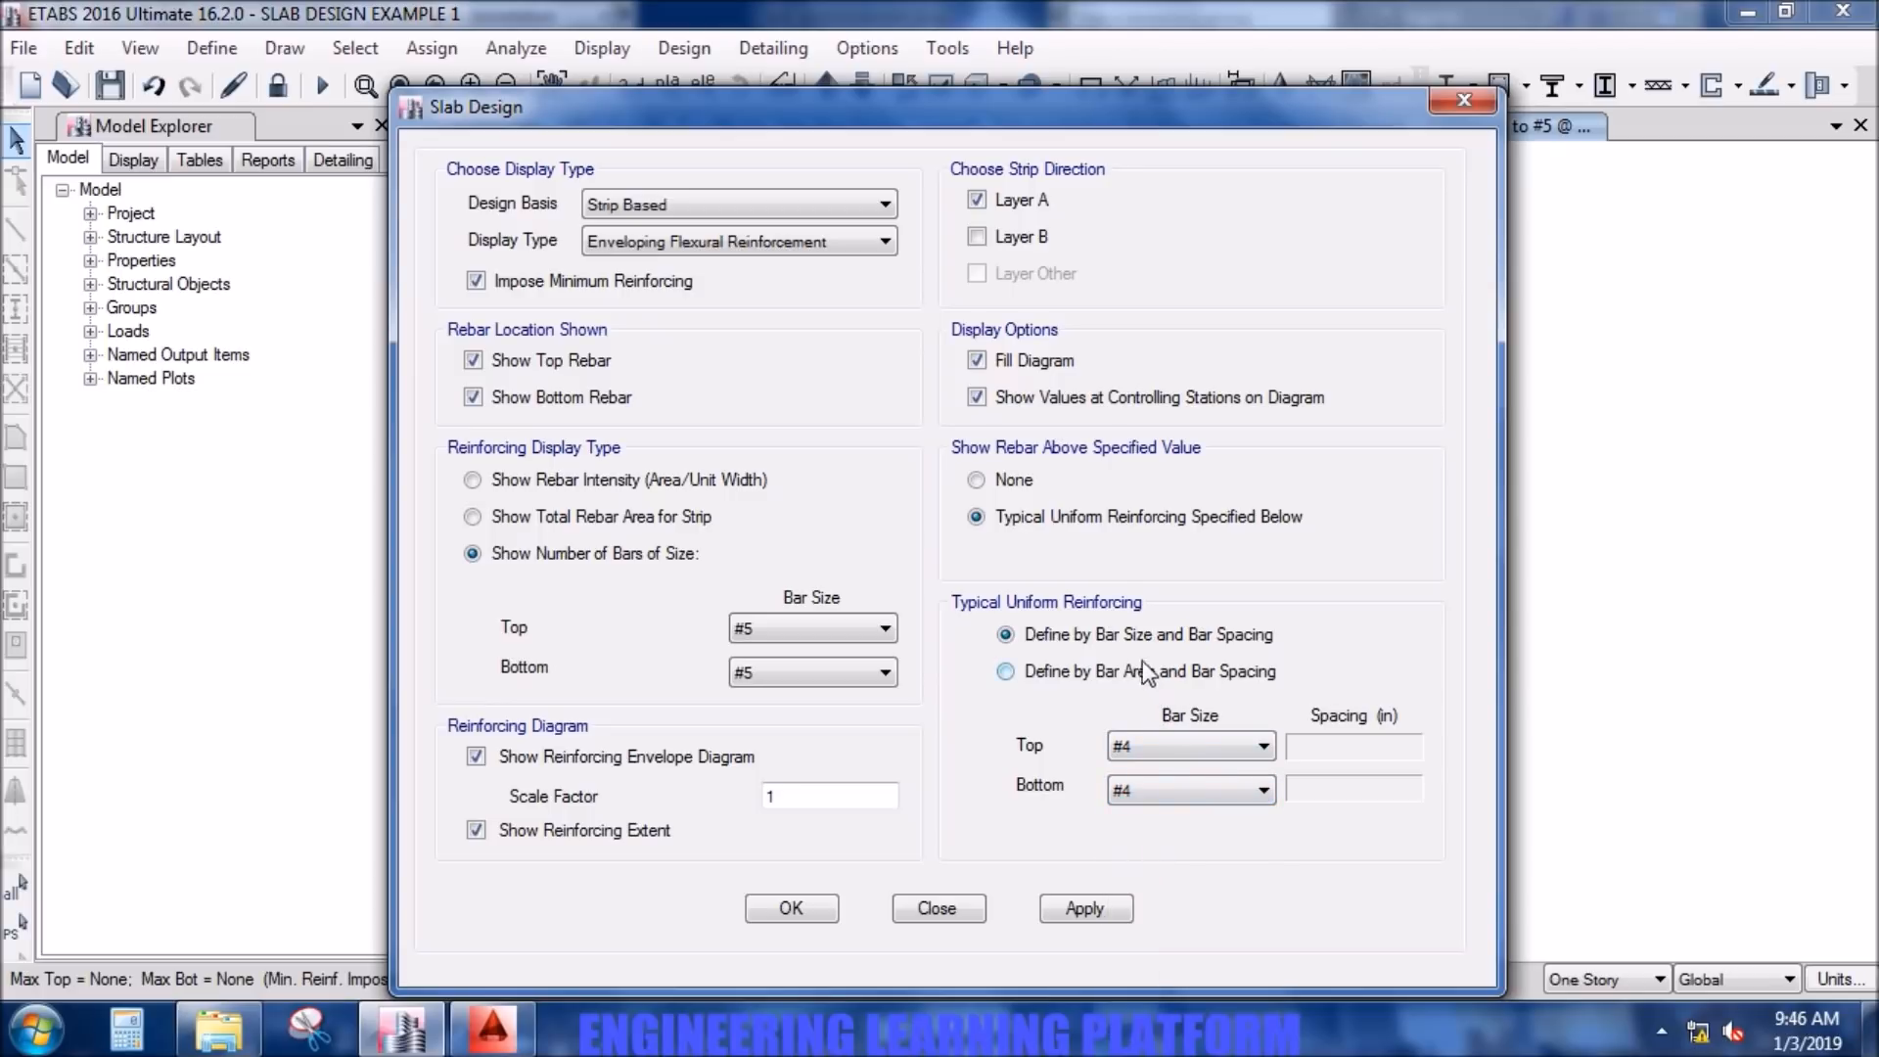
{"action": "left_click", "coordinate": [1005, 635]}
{"action": "left_click", "coordinate": [1077, 908]}
{"action": "left_click", "coordinate": [790, 908]}
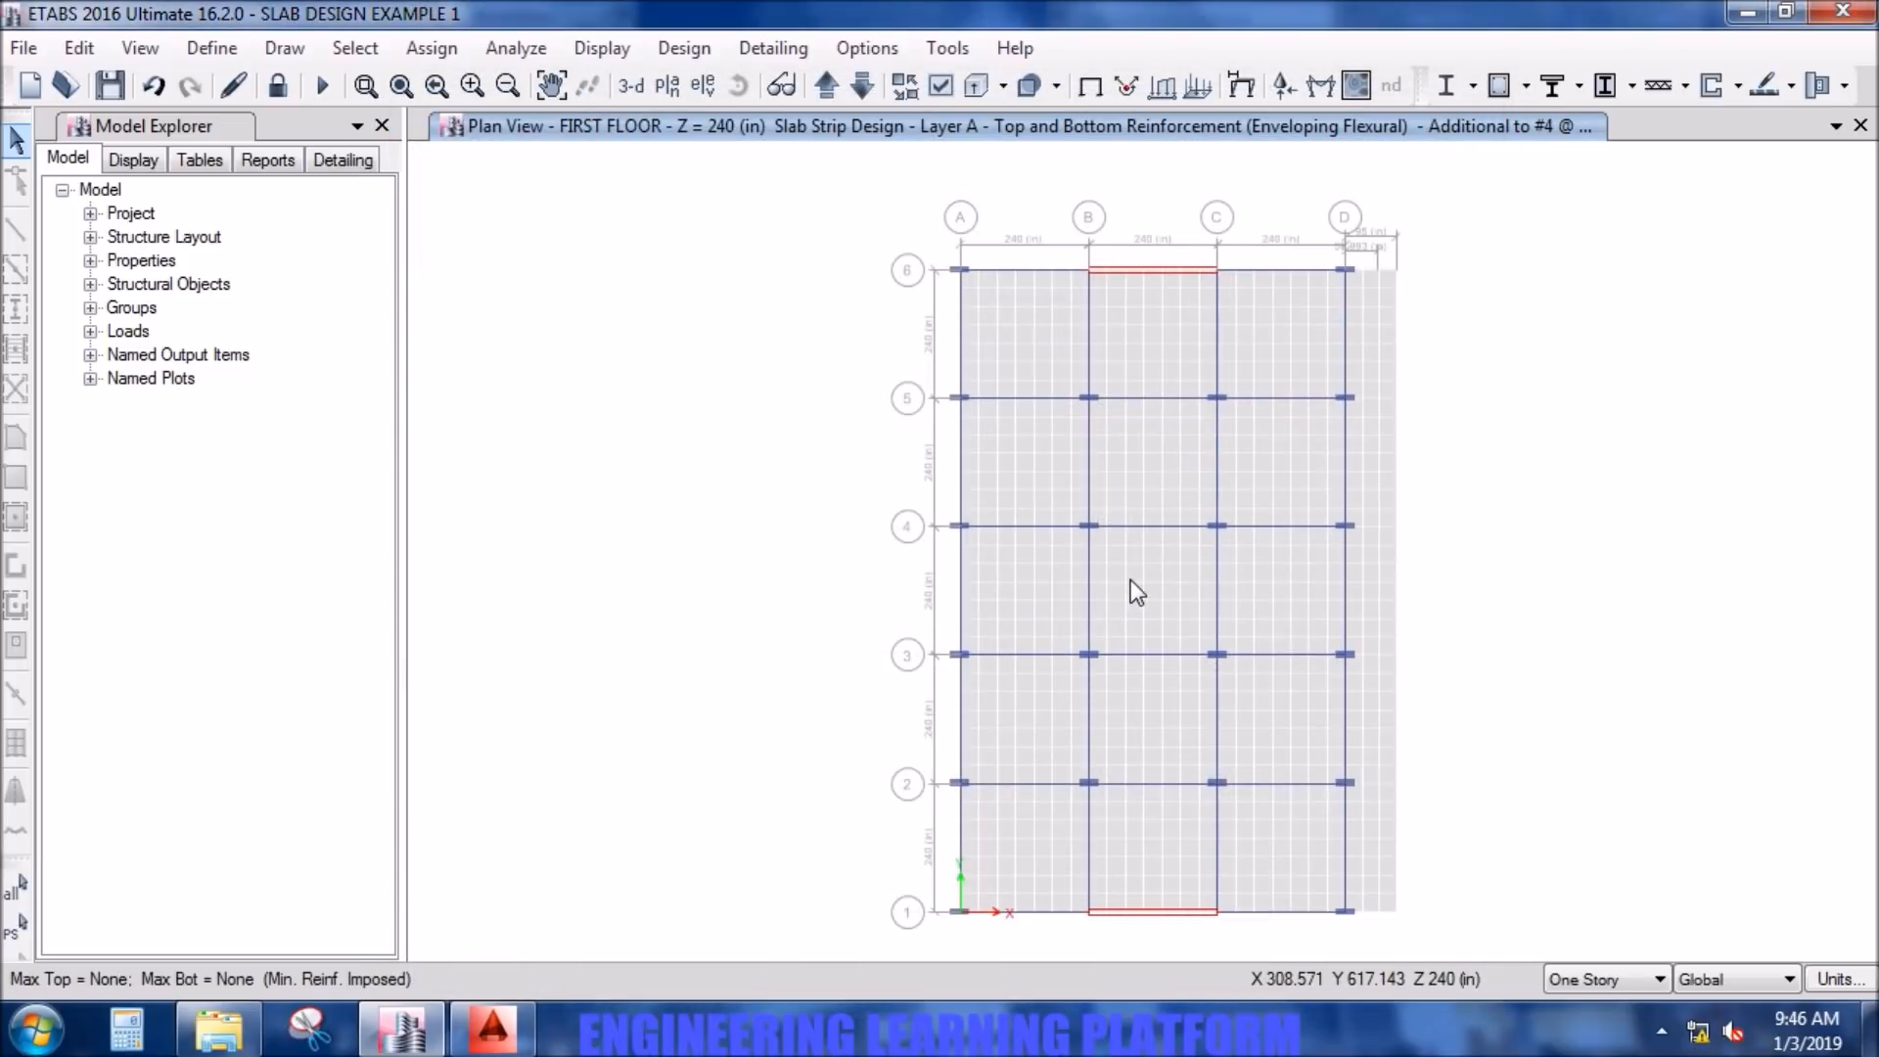
- Set the typical uniform reinforcing spacing to 8 in for the top and bottom bars in the flexural design display
{"action": "left_click", "coordinate": [1789, 88]}
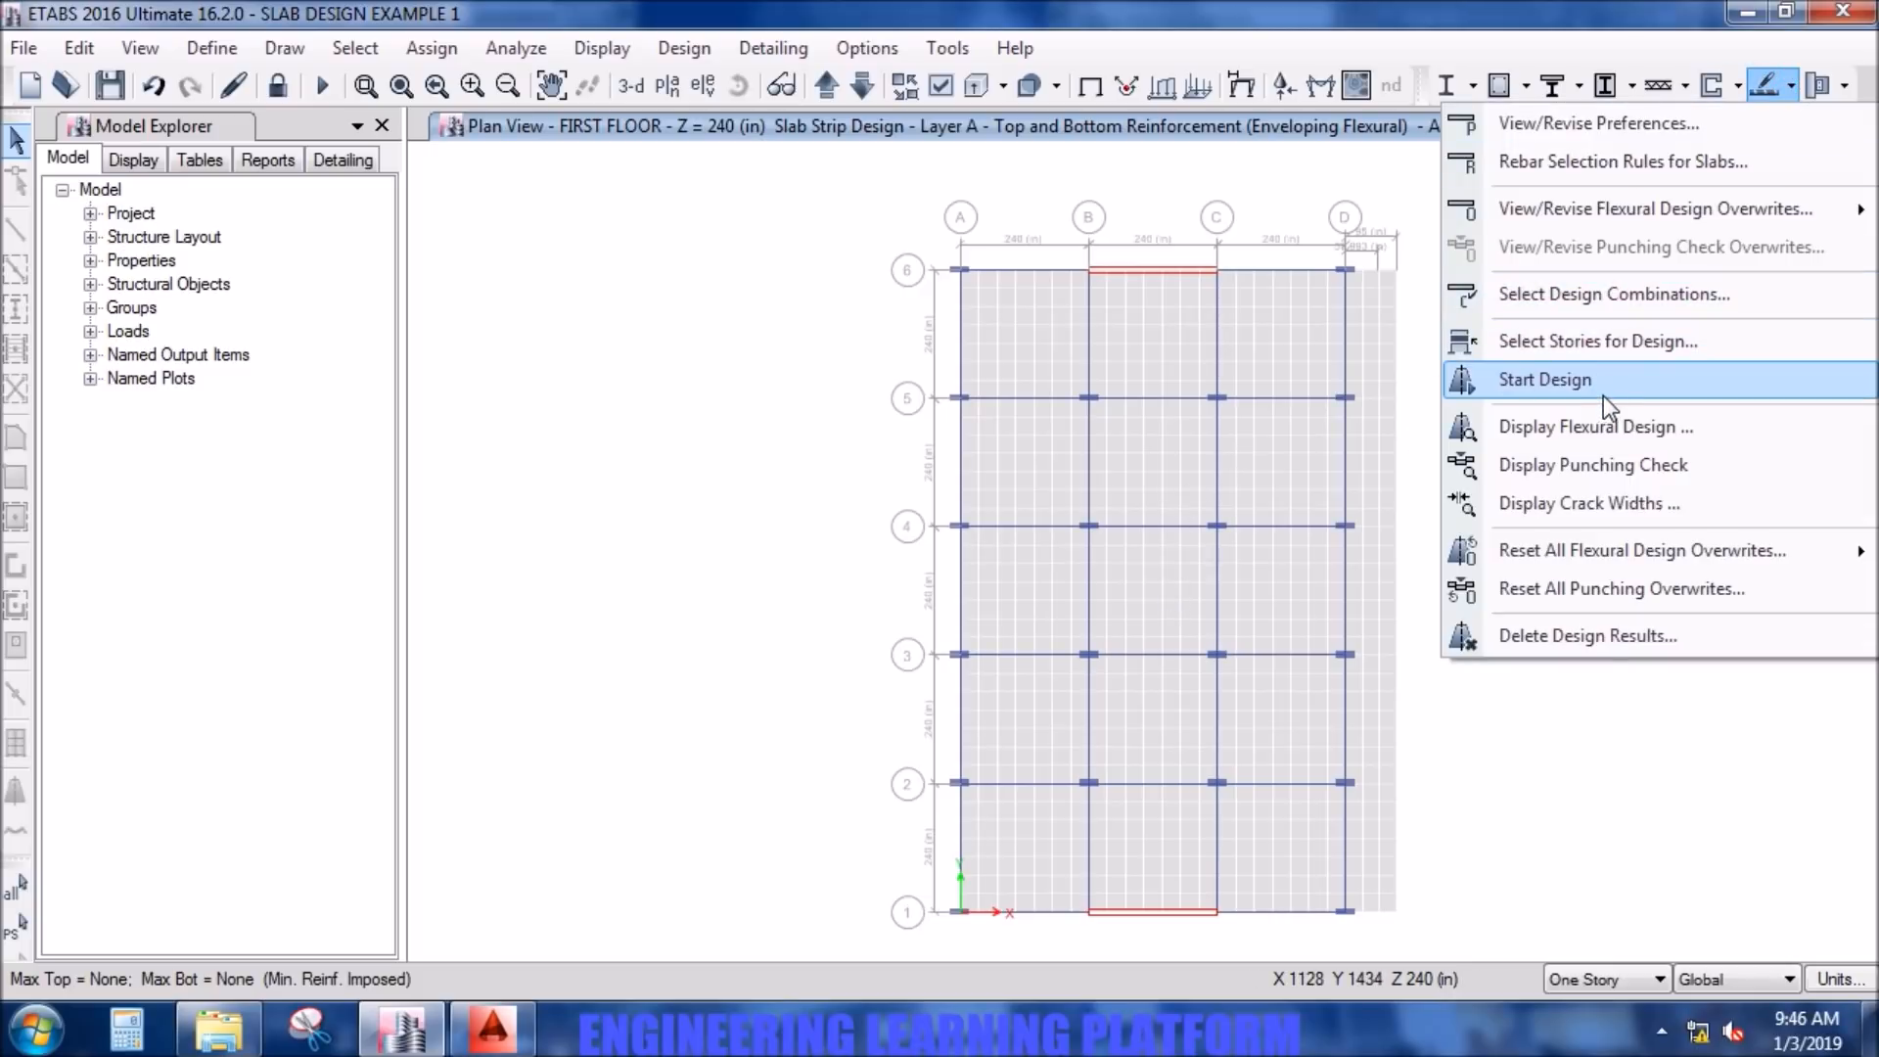
{"action": "left_click", "coordinate": [1600, 429]}
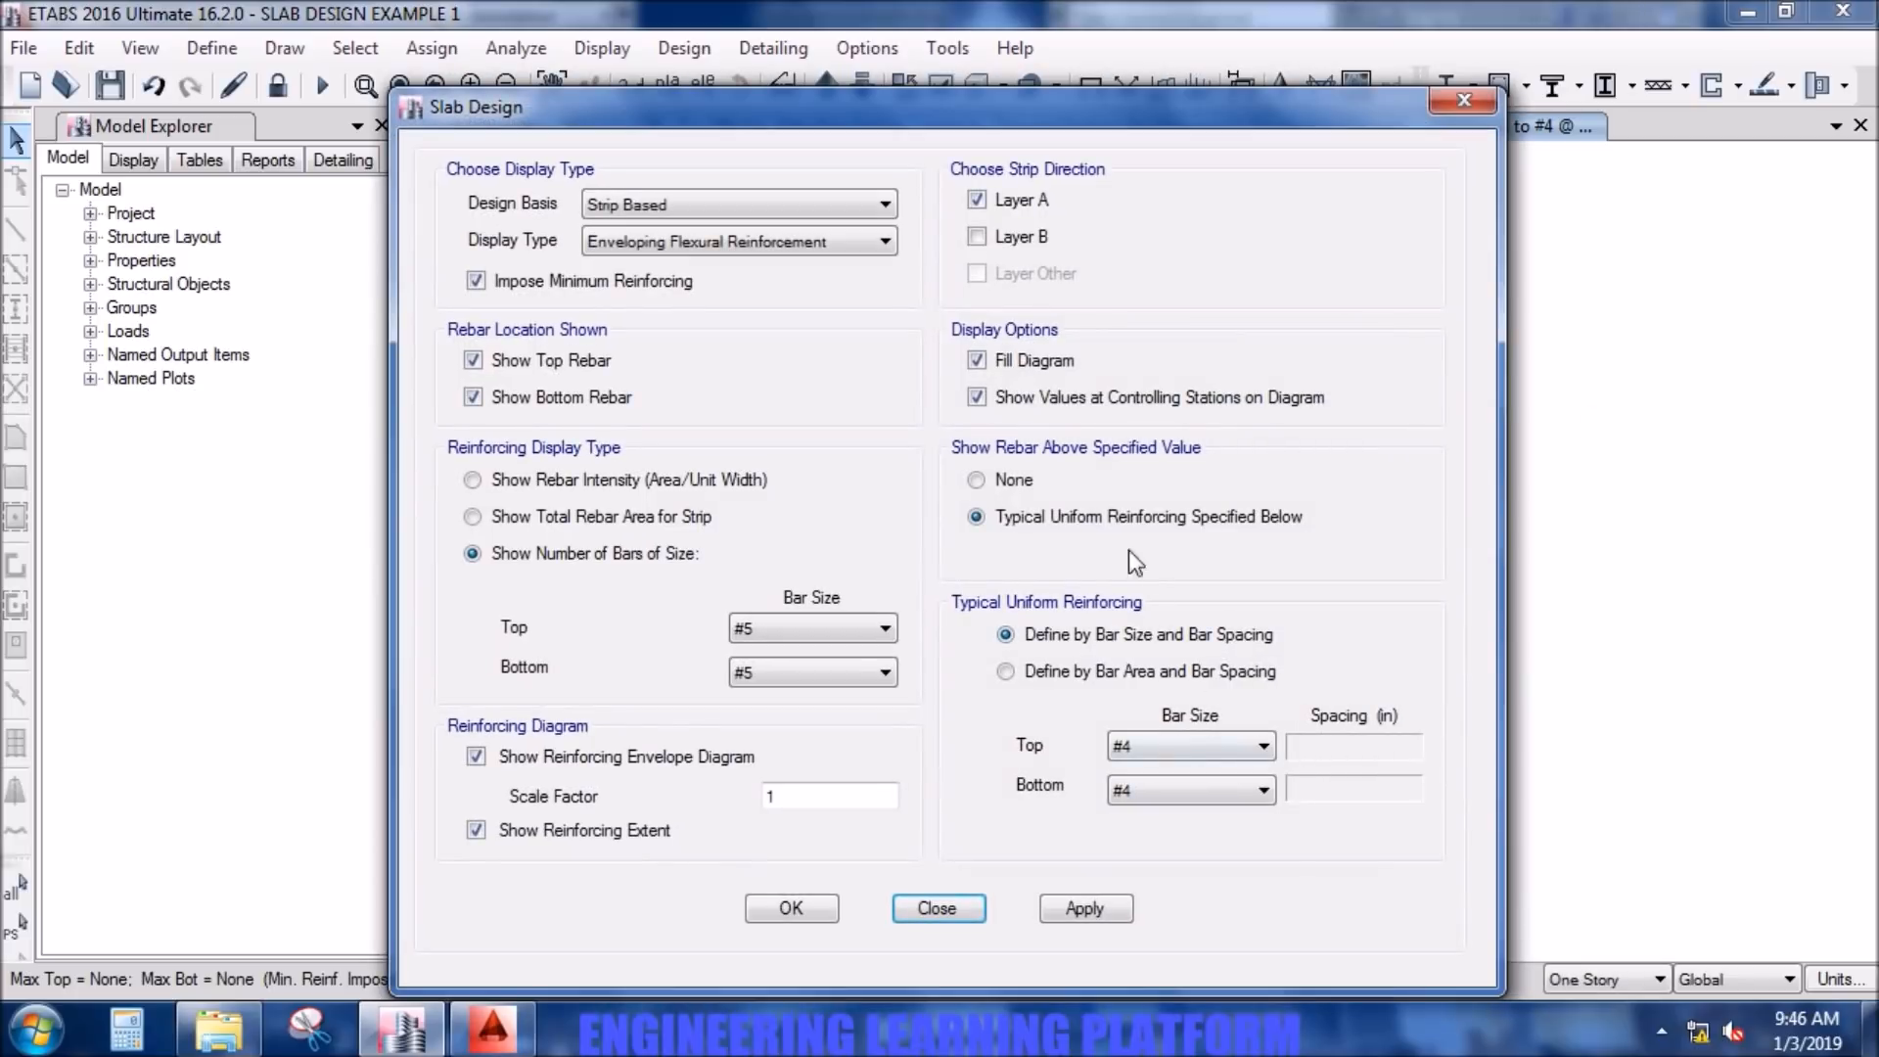
{"action": "left_click", "coordinate": [1000, 482]}
{"action": "left_click", "coordinate": [1020, 511]}
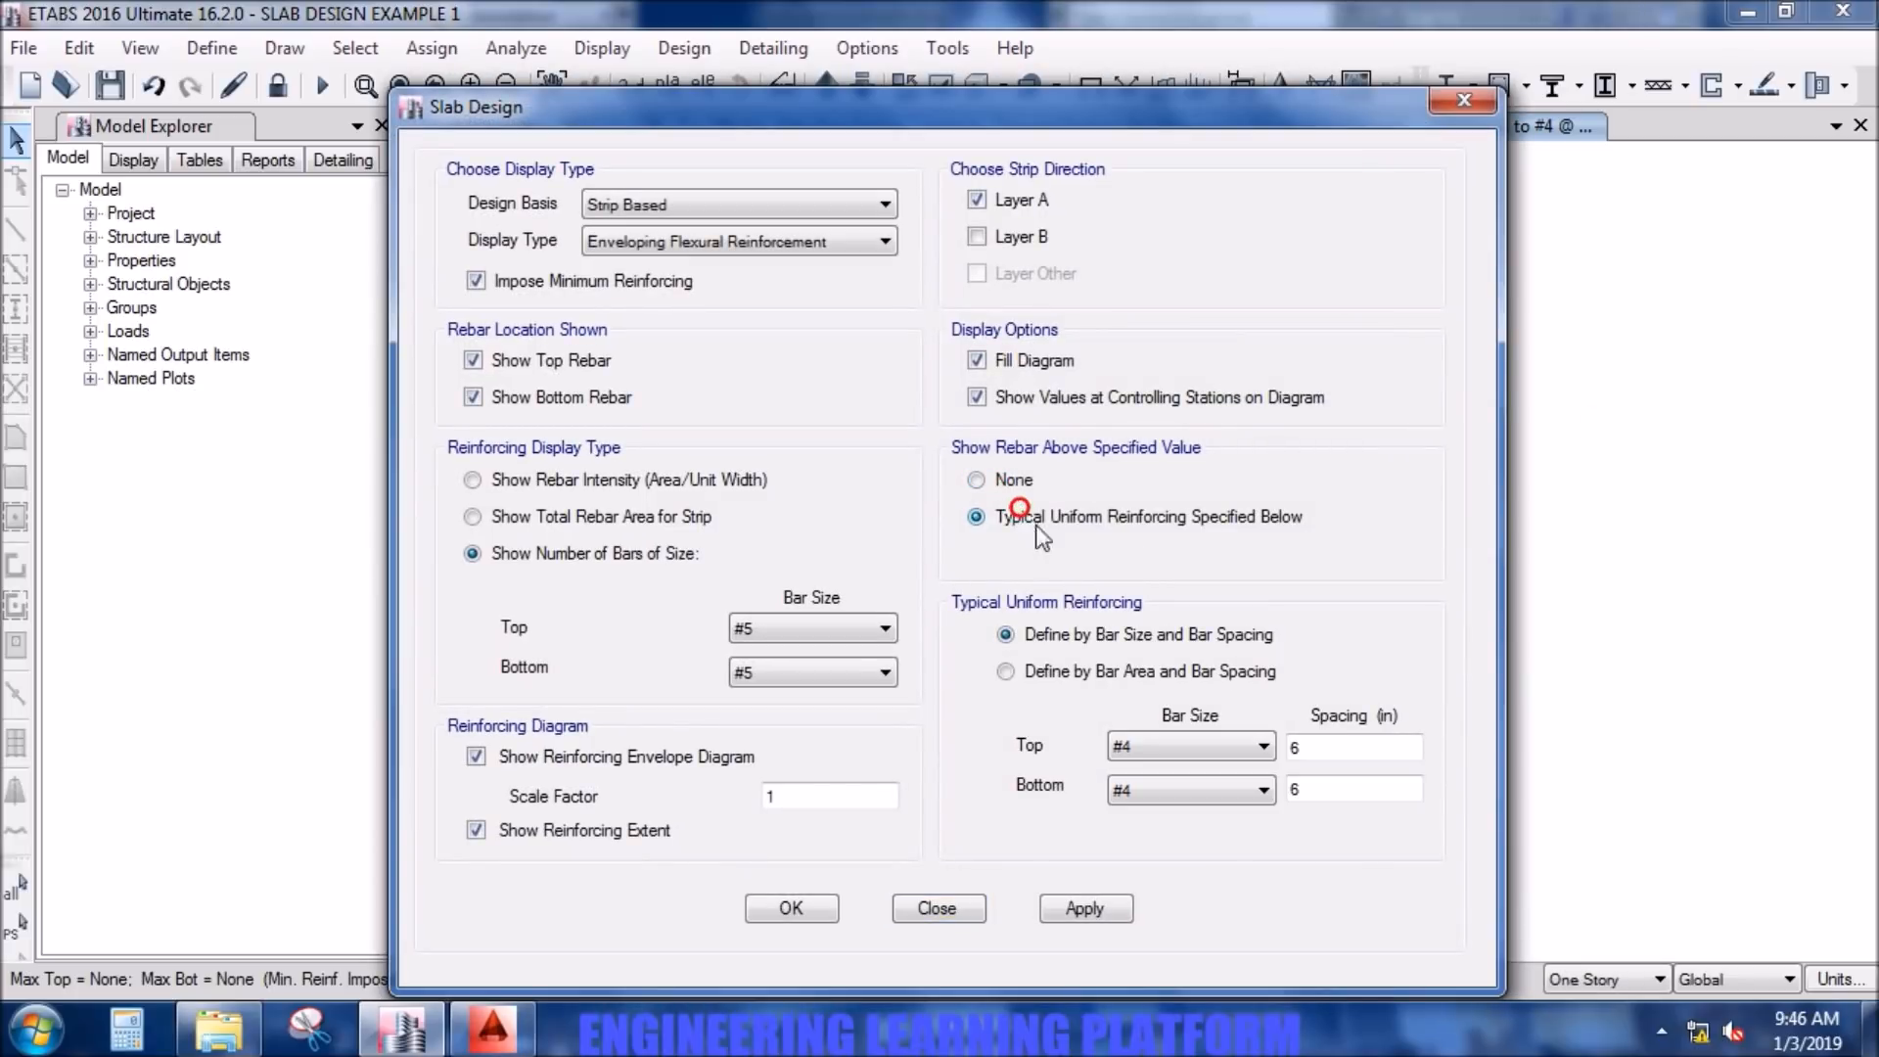
{"action": "double_click", "coordinate": [1325, 749]}
{"action": "double_click", "coordinate": [1335, 789]}
{"action": "type", "text": "8"}
- Set the displayed additional bar size to #4 top and bottom and apply it to the Layer A strips
{"action": "left_click", "coordinate": [801, 624]}
{"action": "left_click", "coordinate": [801, 693]}
{"action": "left_click", "coordinate": [814, 672]}
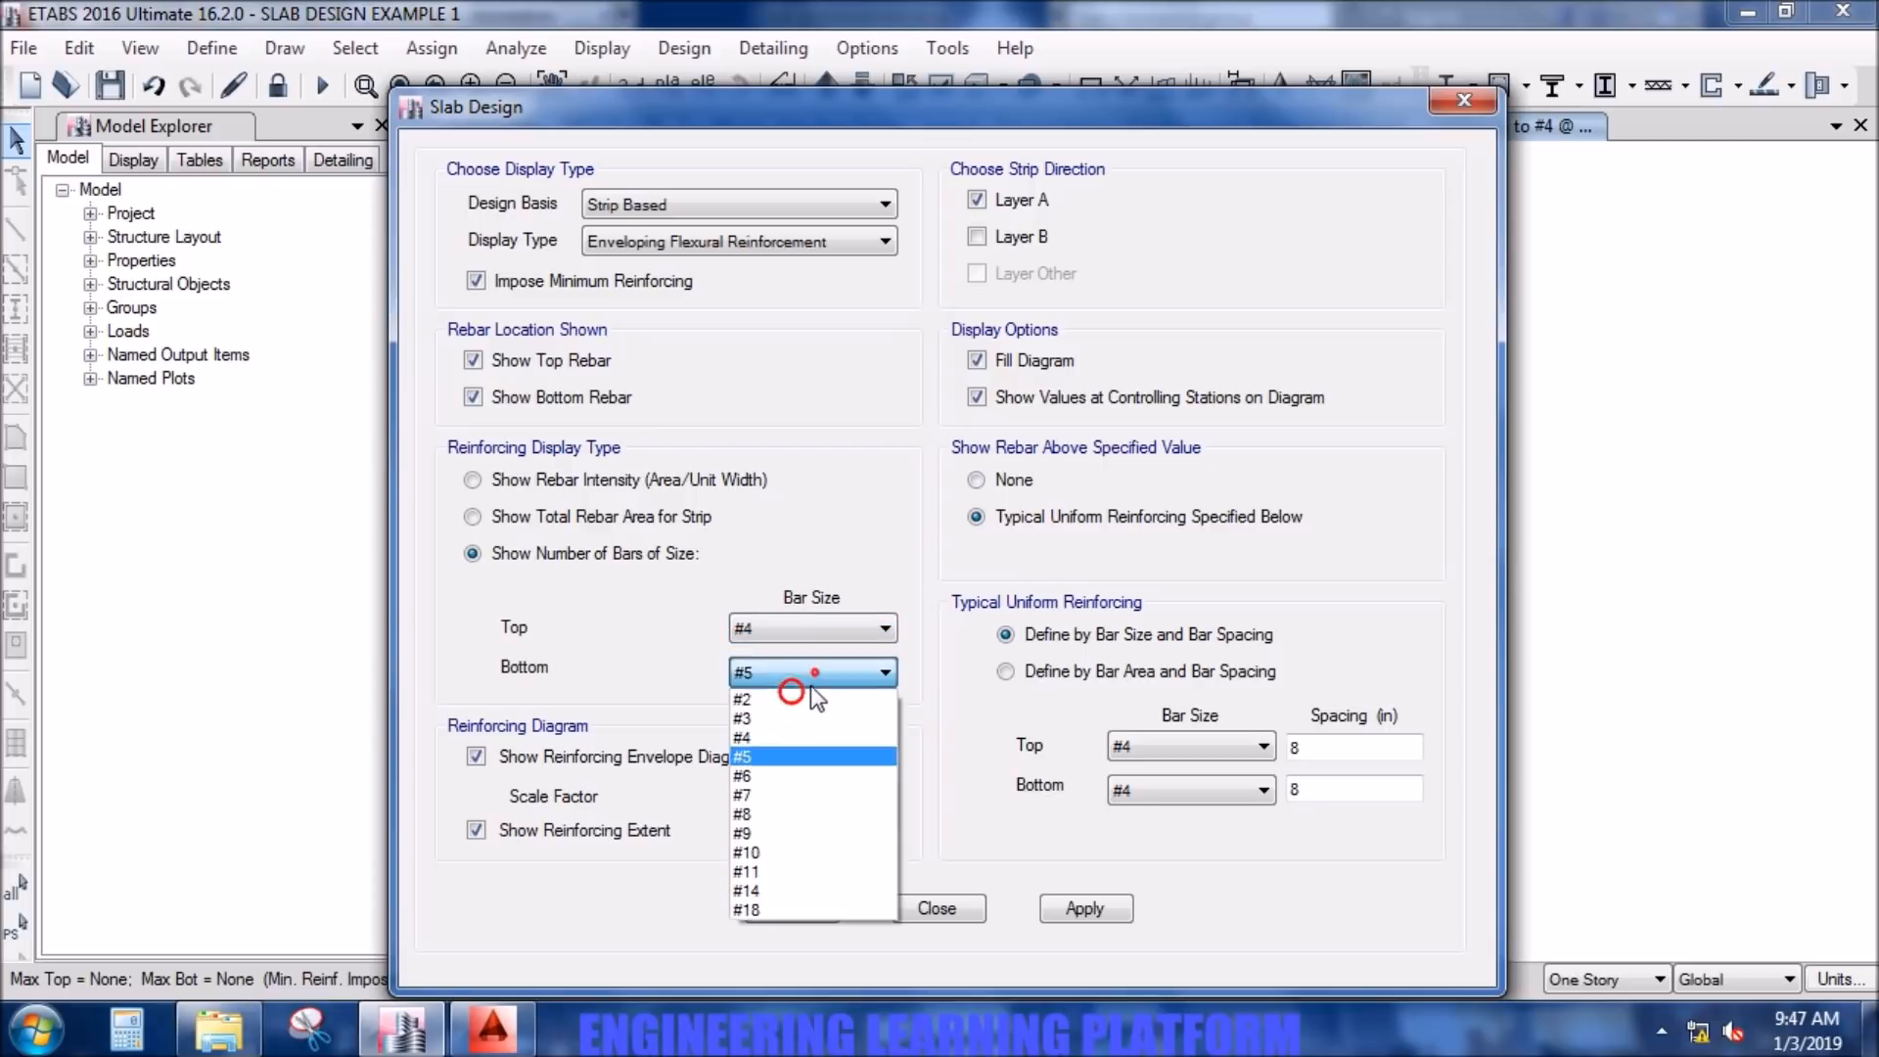
{"action": "left_click", "coordinate": [805, 736]}
{"action": "left_click", "coordinate": [1077, 901]}
{"action": "left_click_drag", "start_coordinate": [1353, 115], "coordinate": [932, 132]}
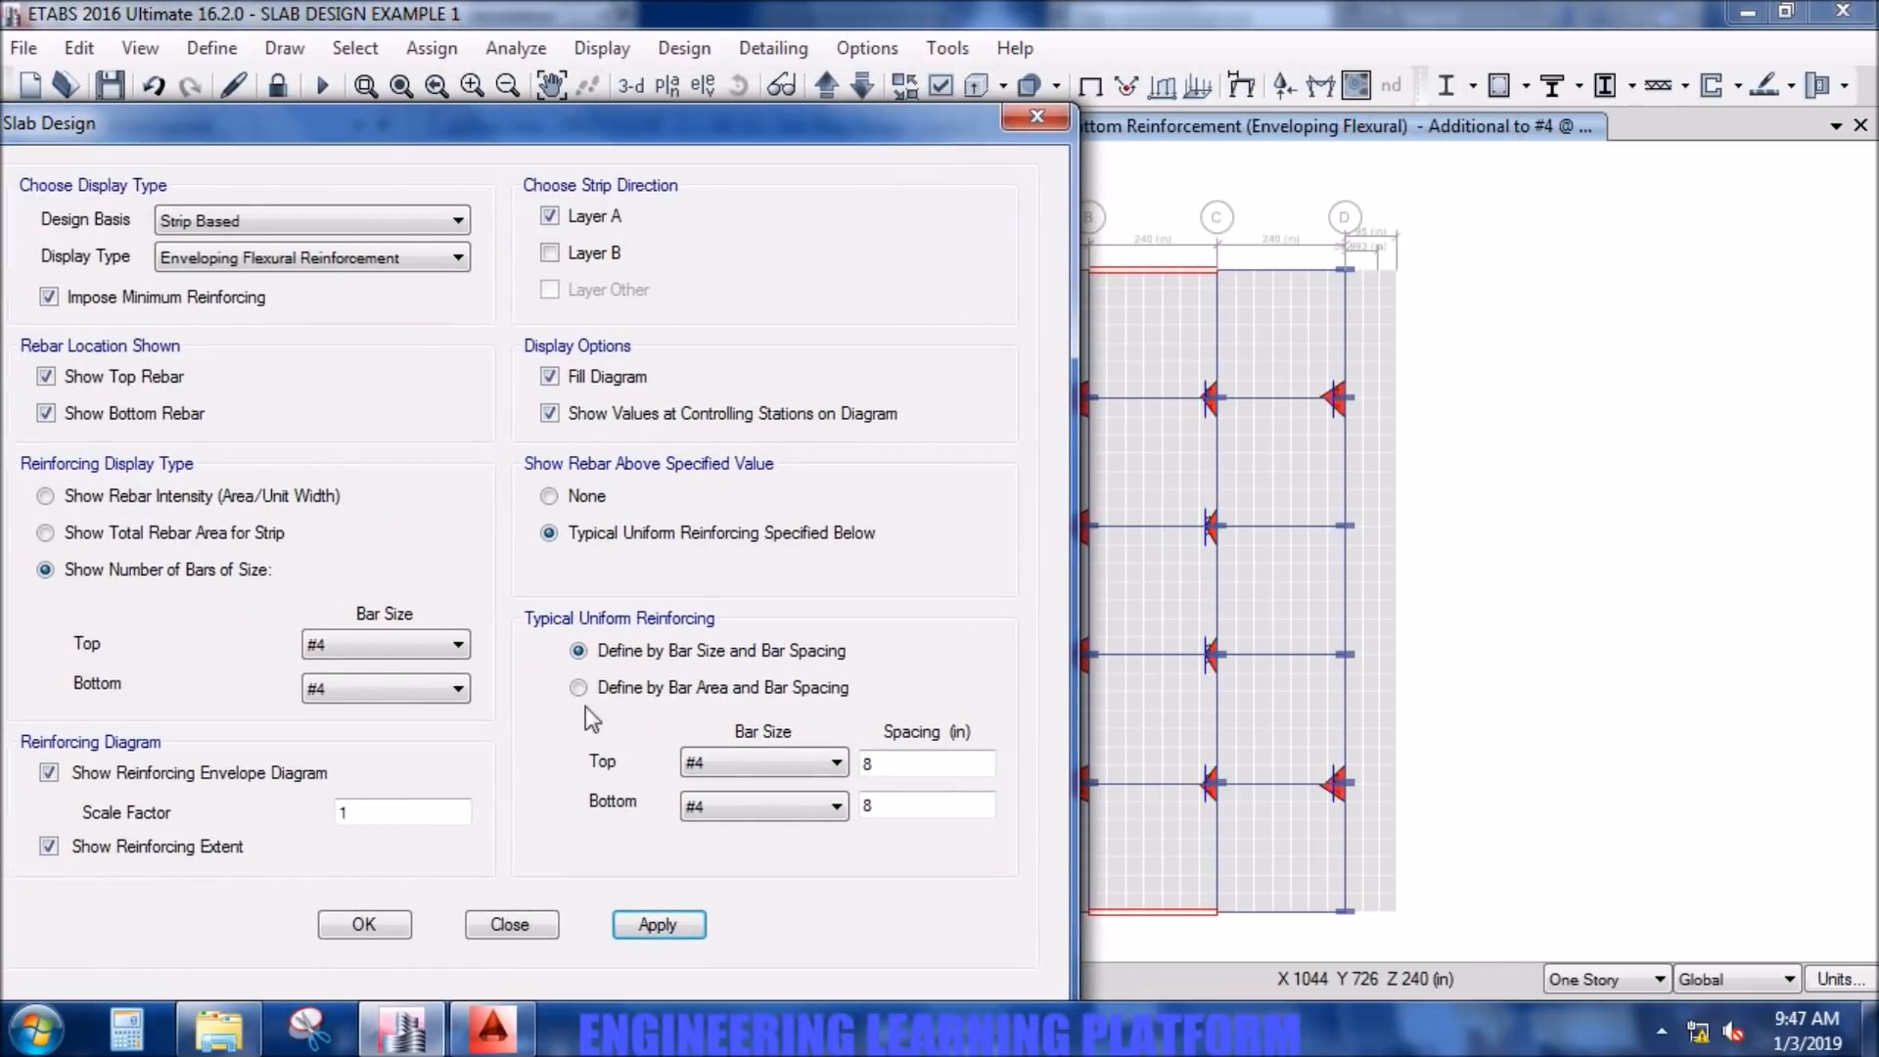
{"action": "left_click", "coordinate": [396, 924]}
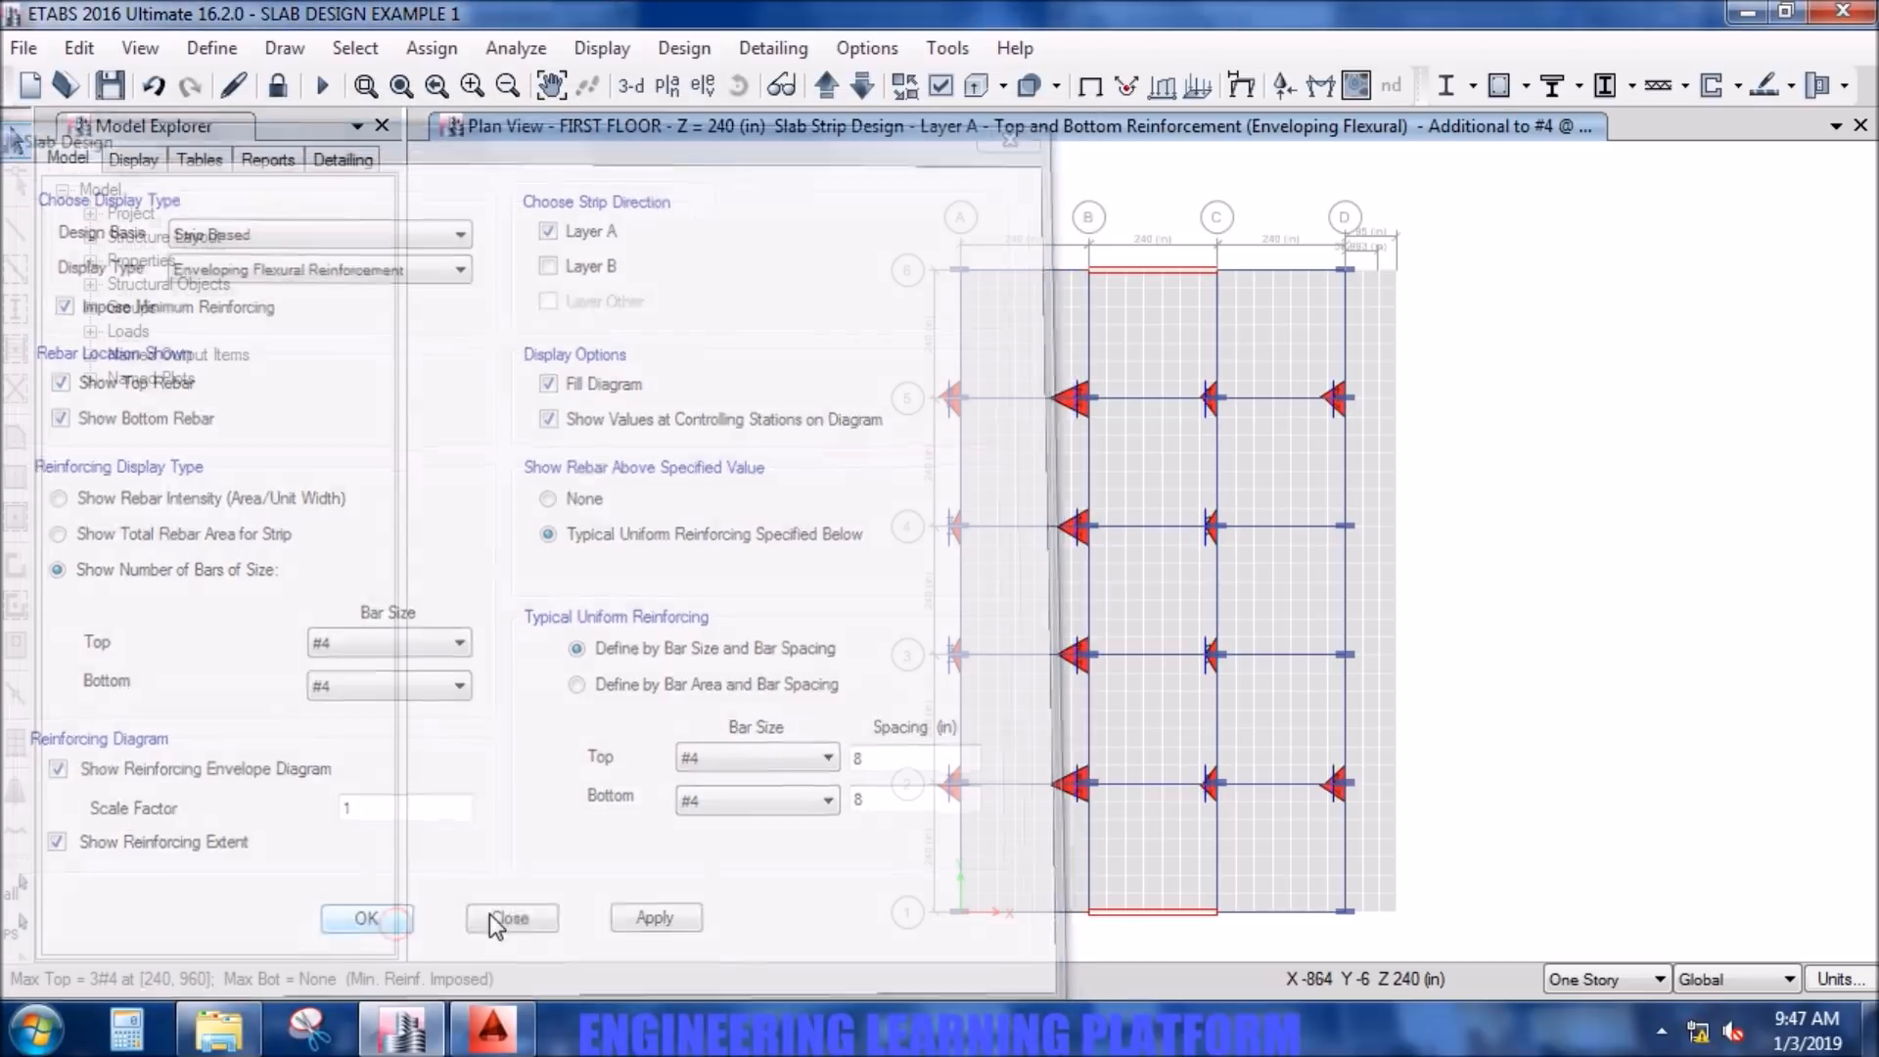
- Examine the additional Layer A reinforcement over the columns on grids B and C at grid lines 4 and 5
{"action": "scroll", "coordinate": [1088, 544], "scroll_direction": "up", "scroll_amount": 2}
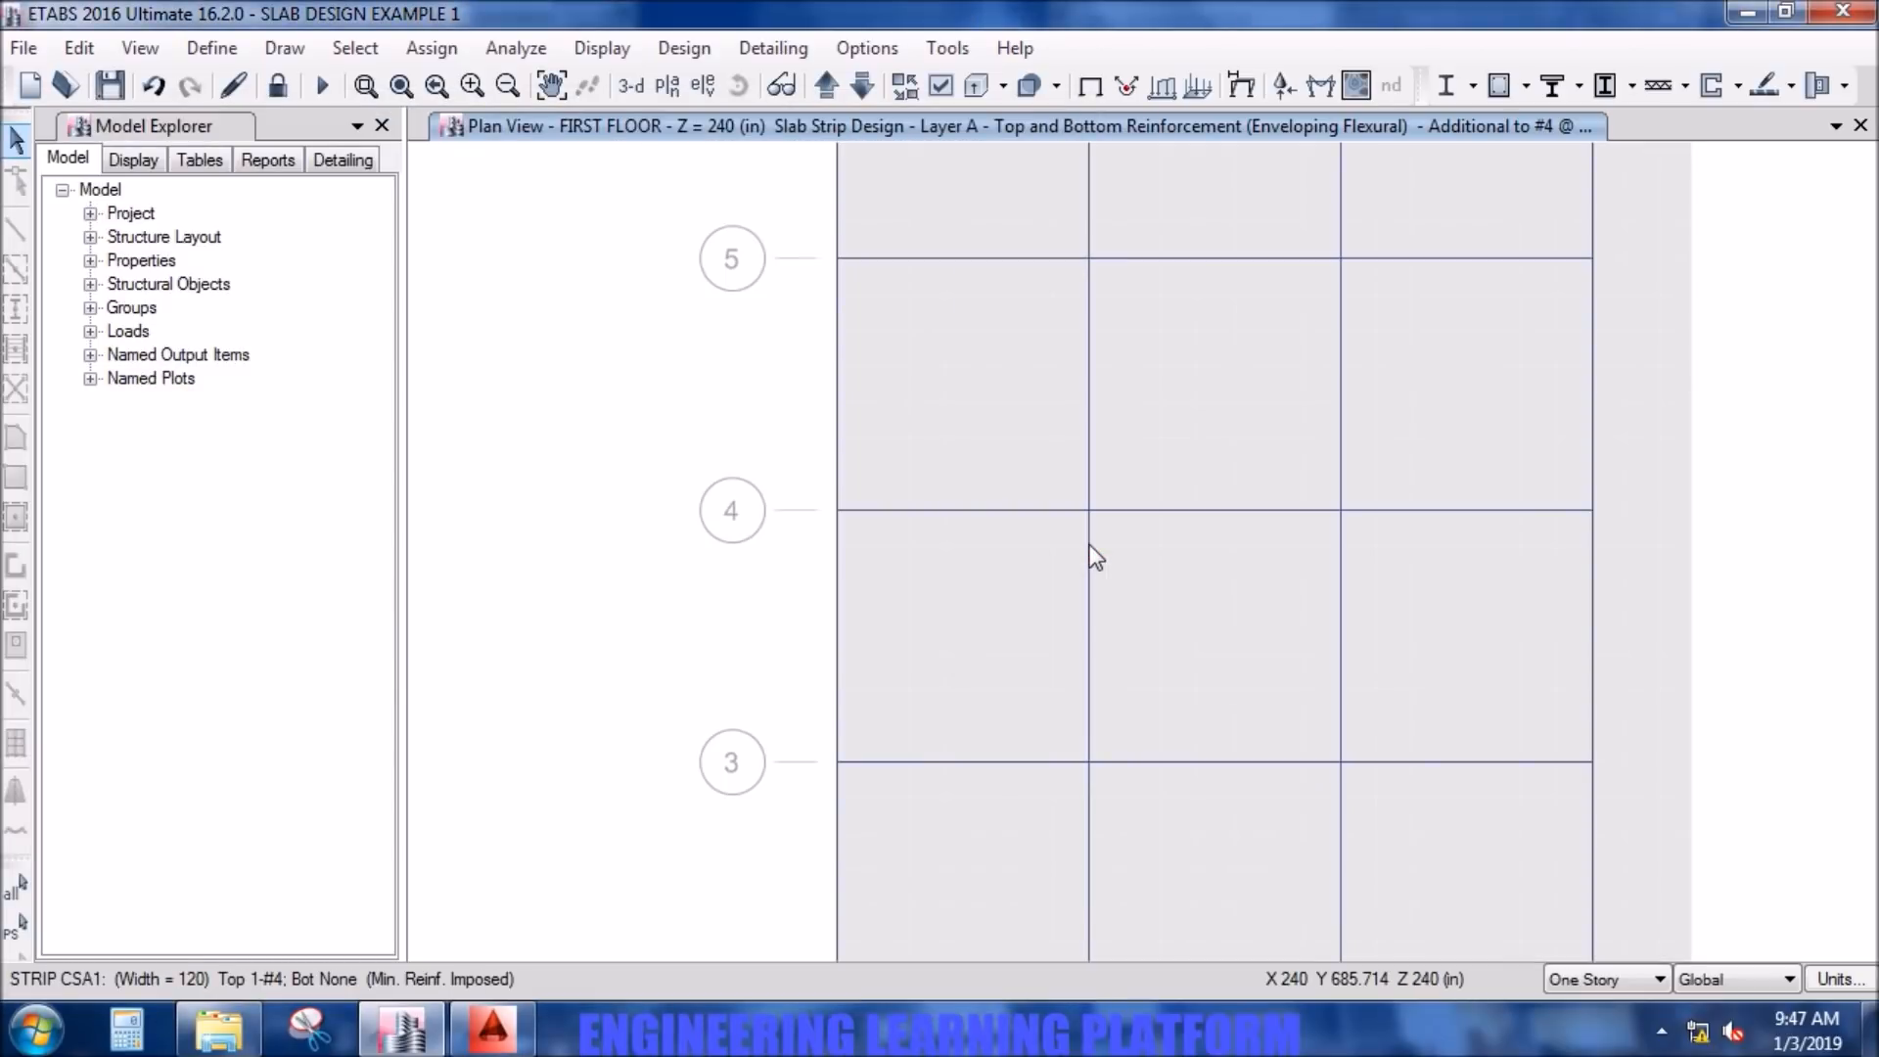
{"action": "mouse_move", "coordinate": [1090, 529]}
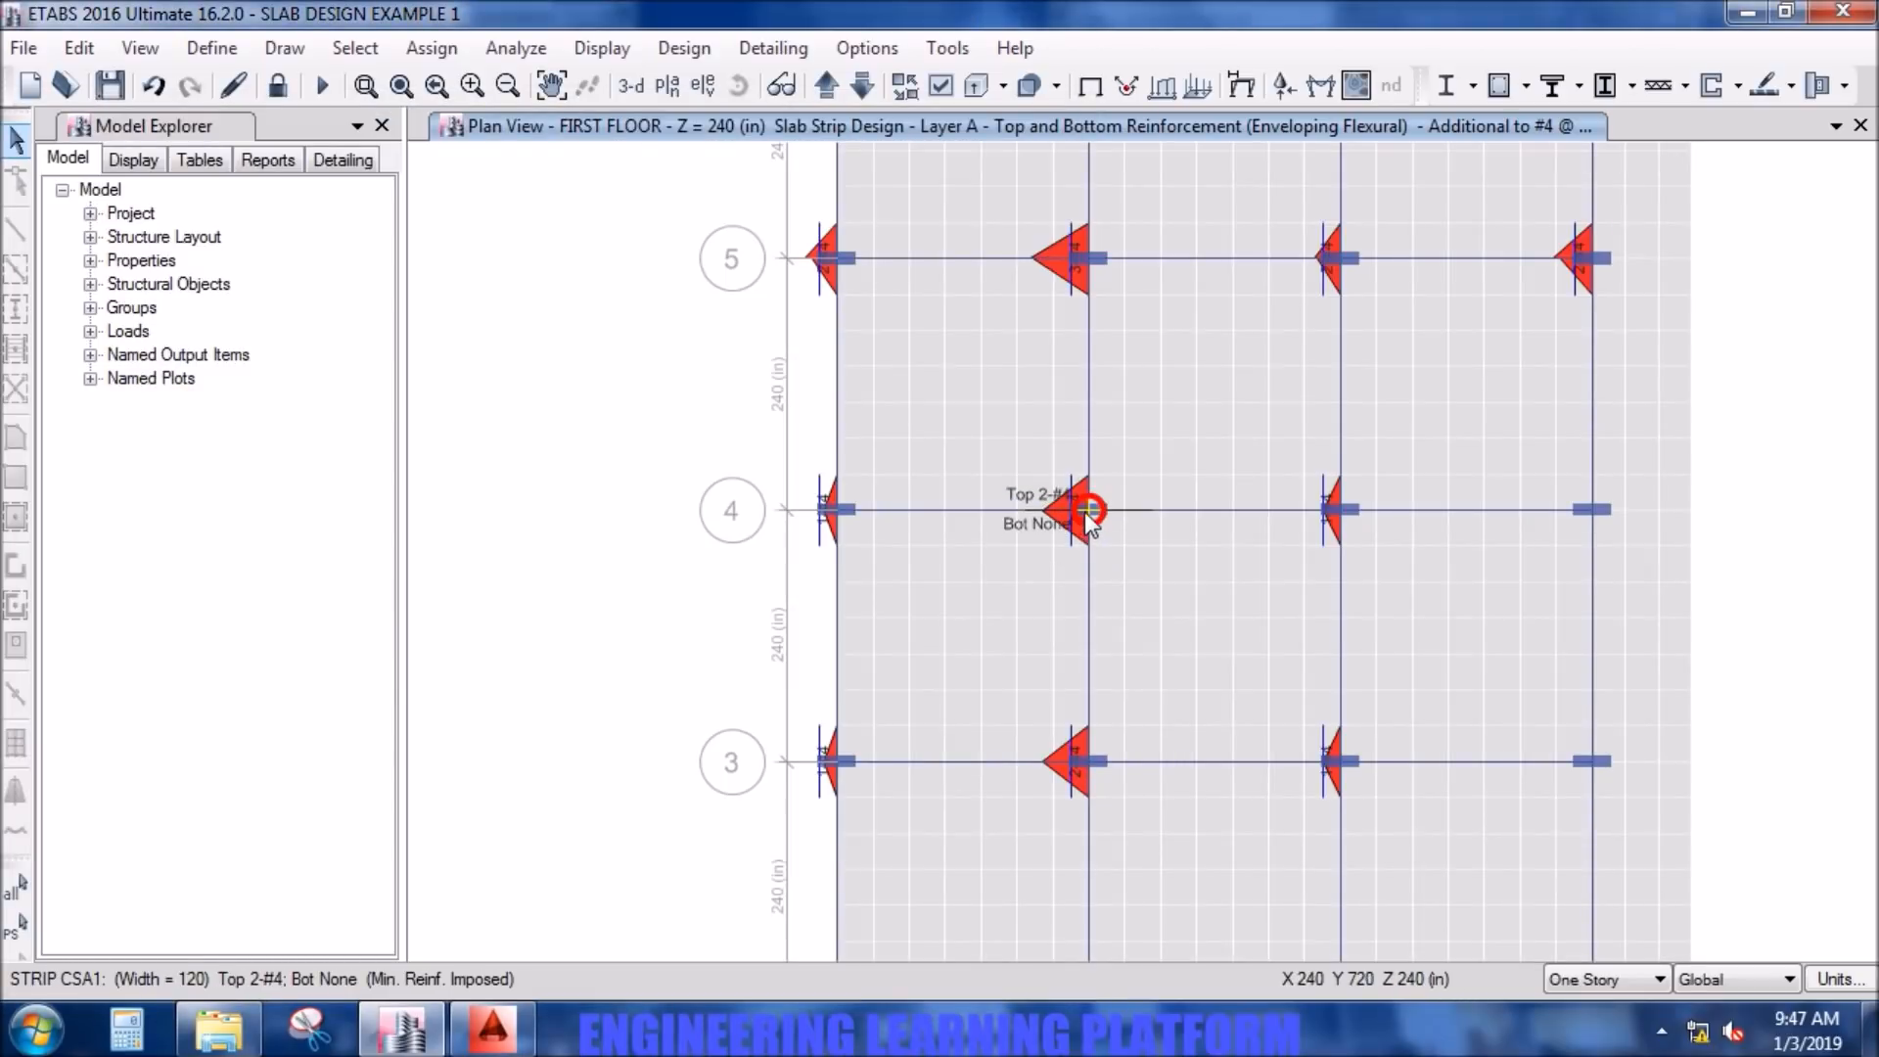
{"action": "mouse_move", "coordinate": [1086, 254]}
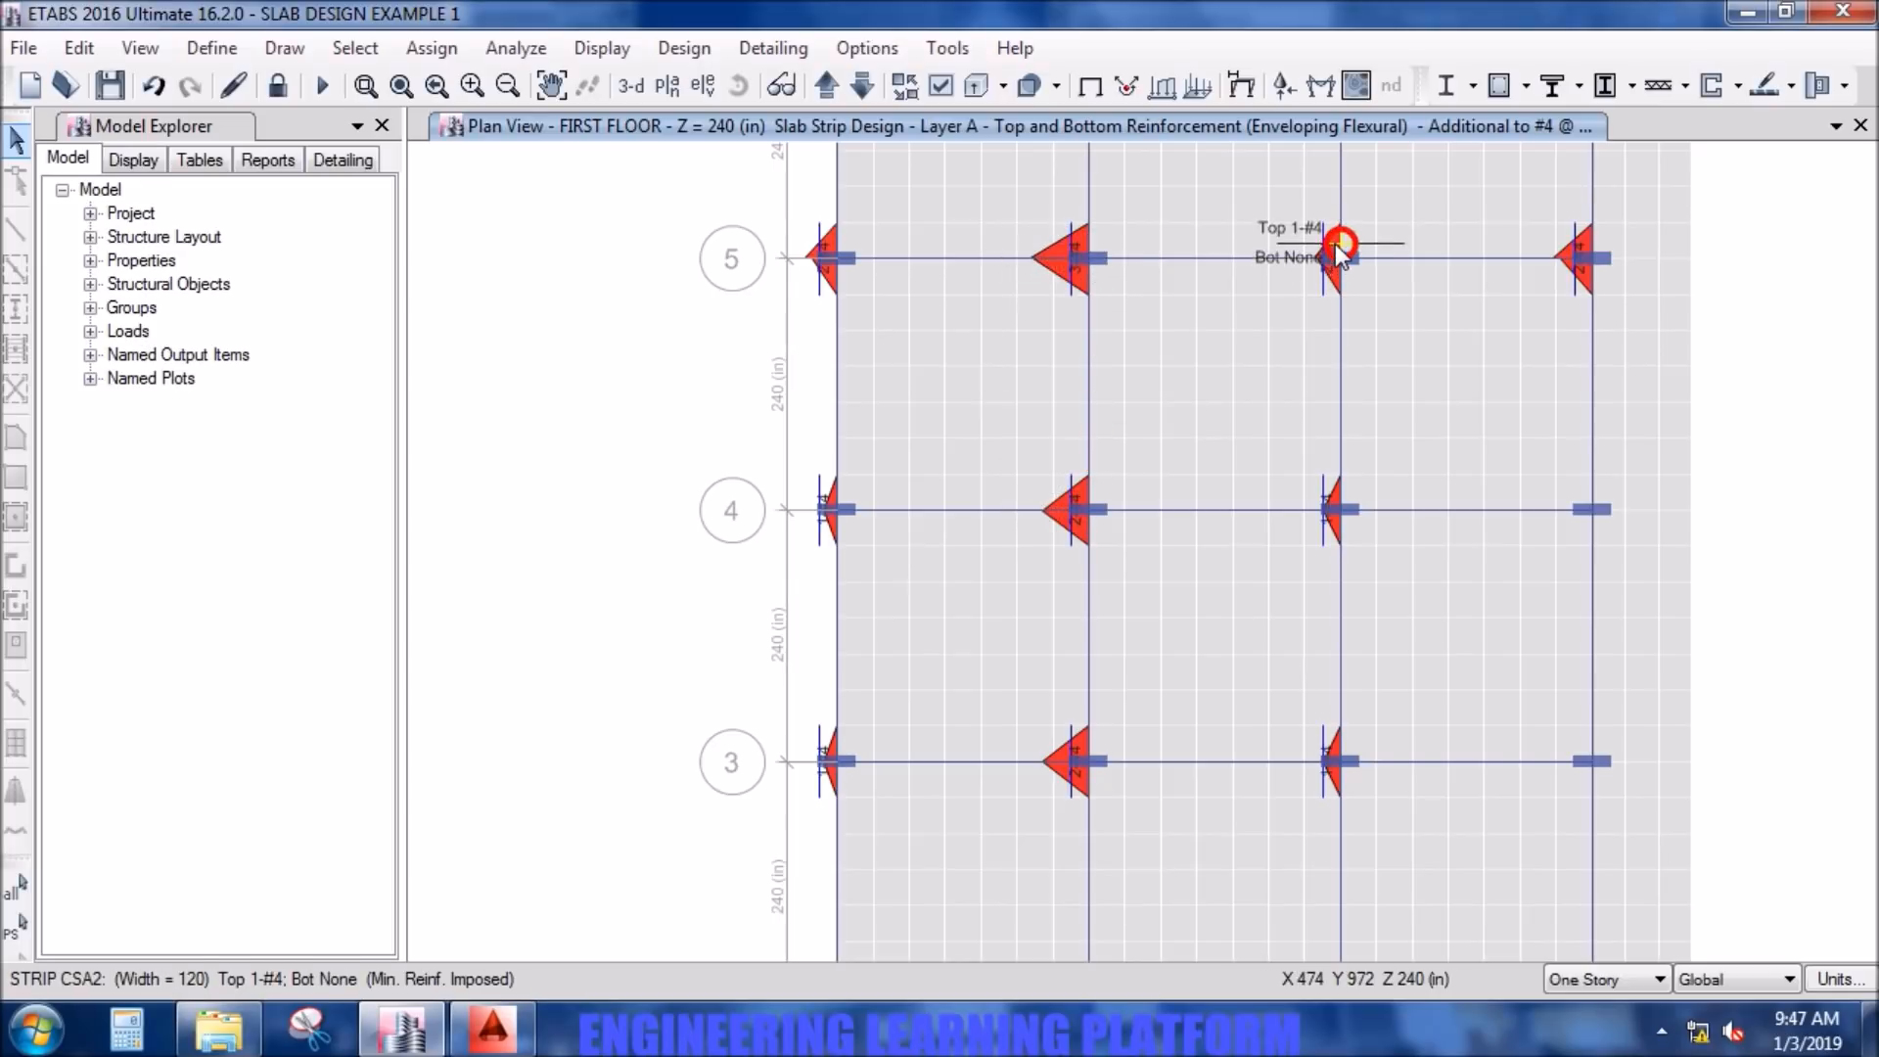
{"action": "scroll", "coordinate": [1605, 186], "scroll_direction": "down", "scroll_amount": 4}
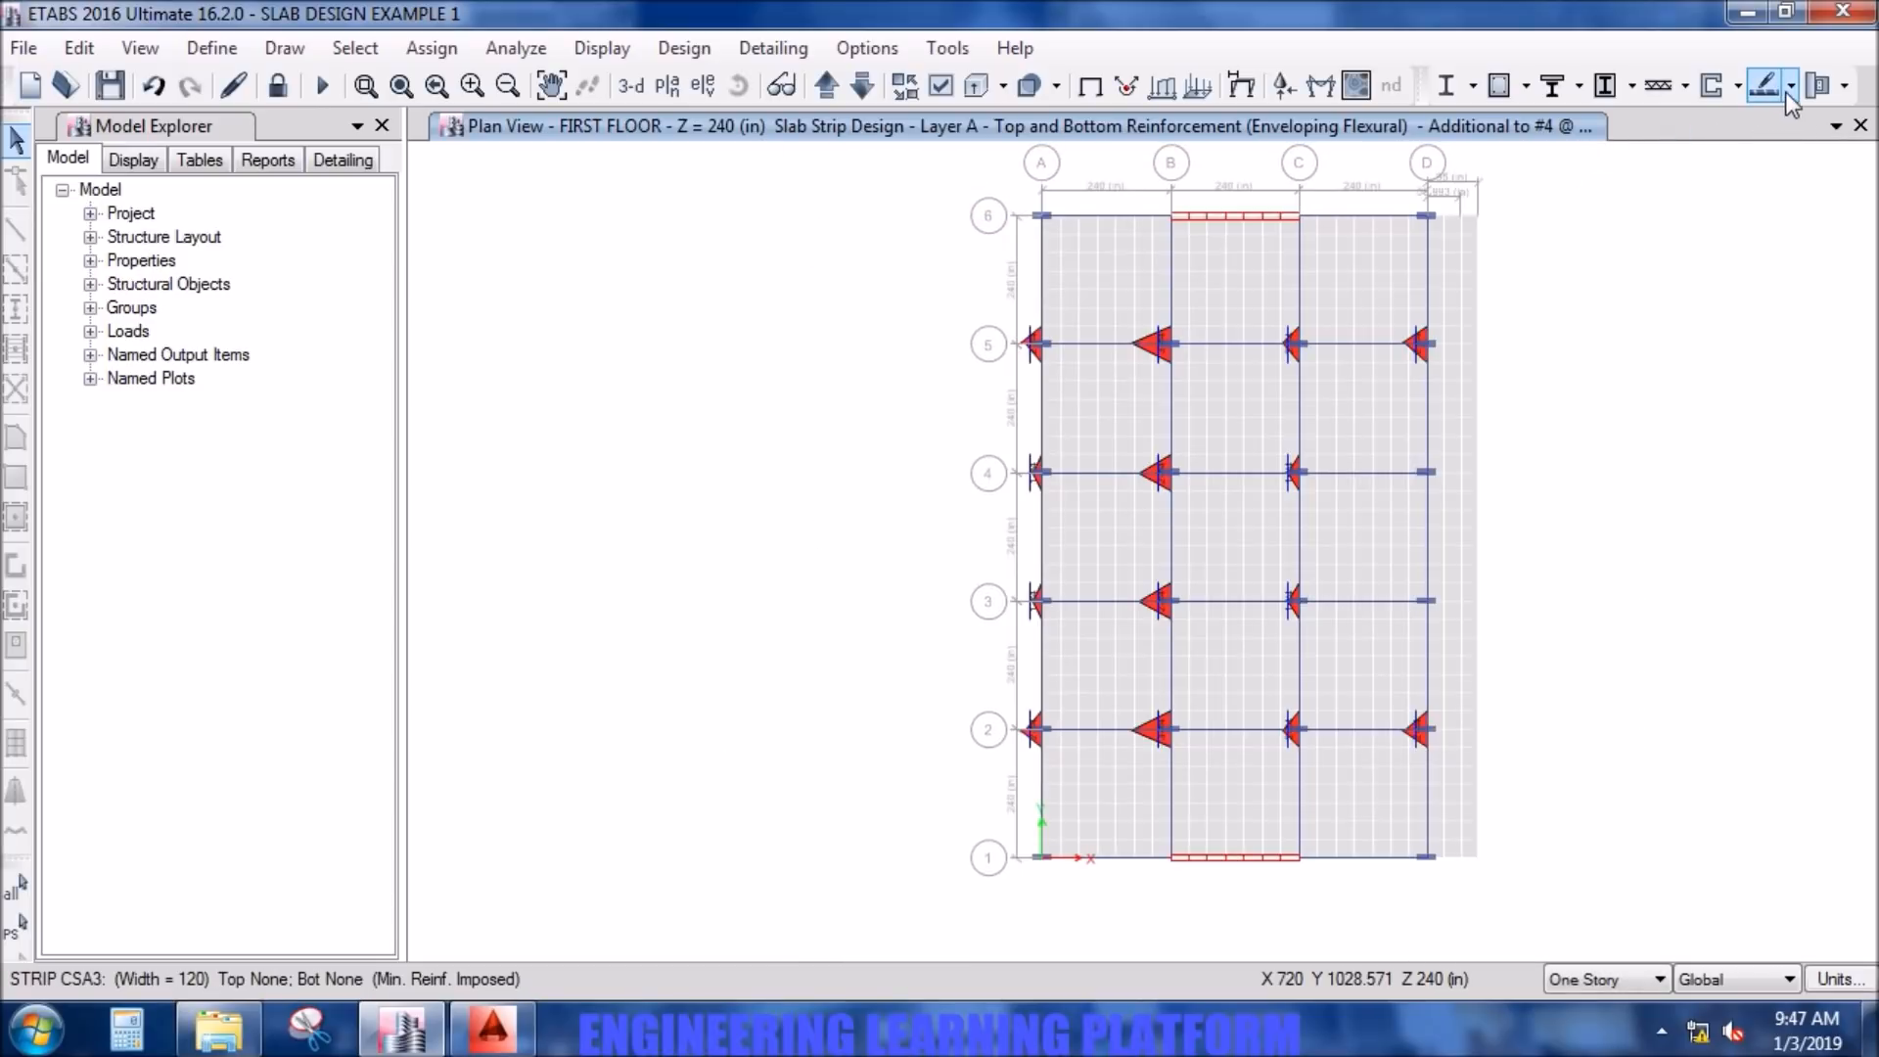
- Switch the flexural design display to Layer B and check the additional bars at column D5
{"action": "left_click", "coordinate": [1790, 85]}
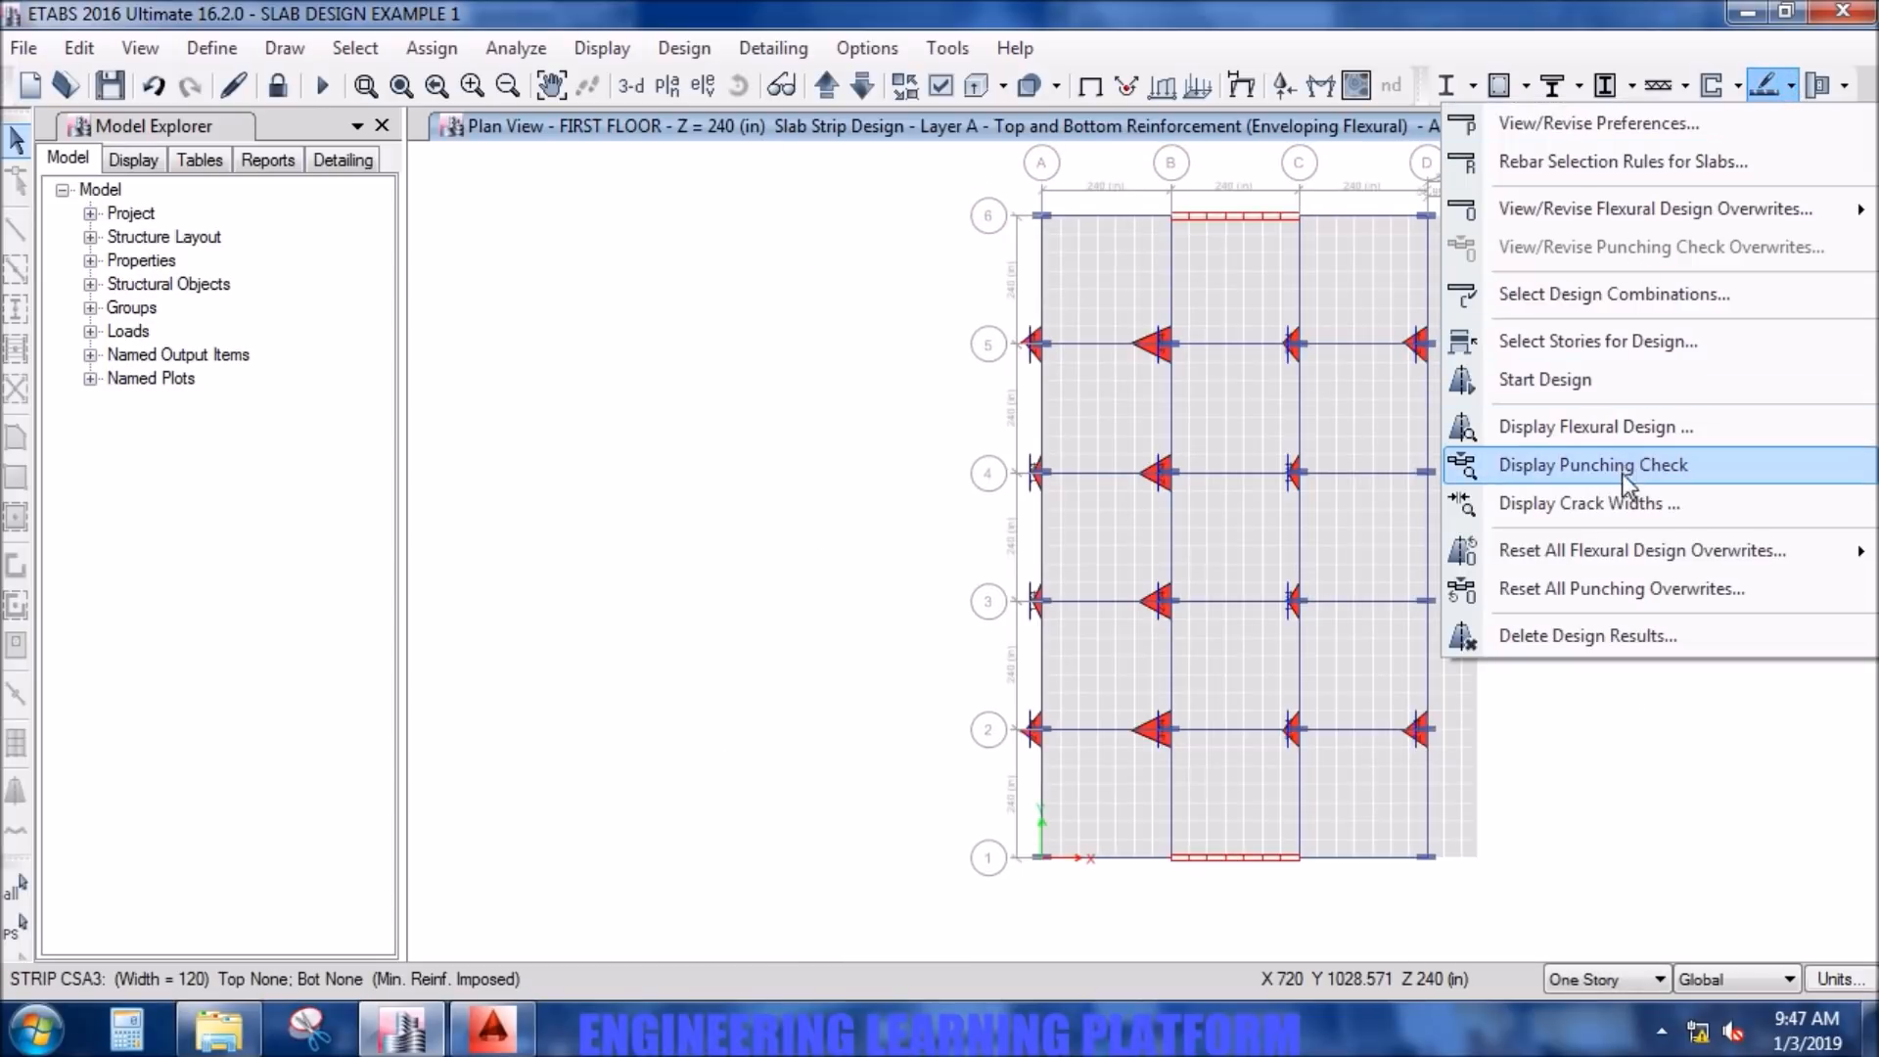
{"action": "left_click", "coordinate": [1632, 437]}
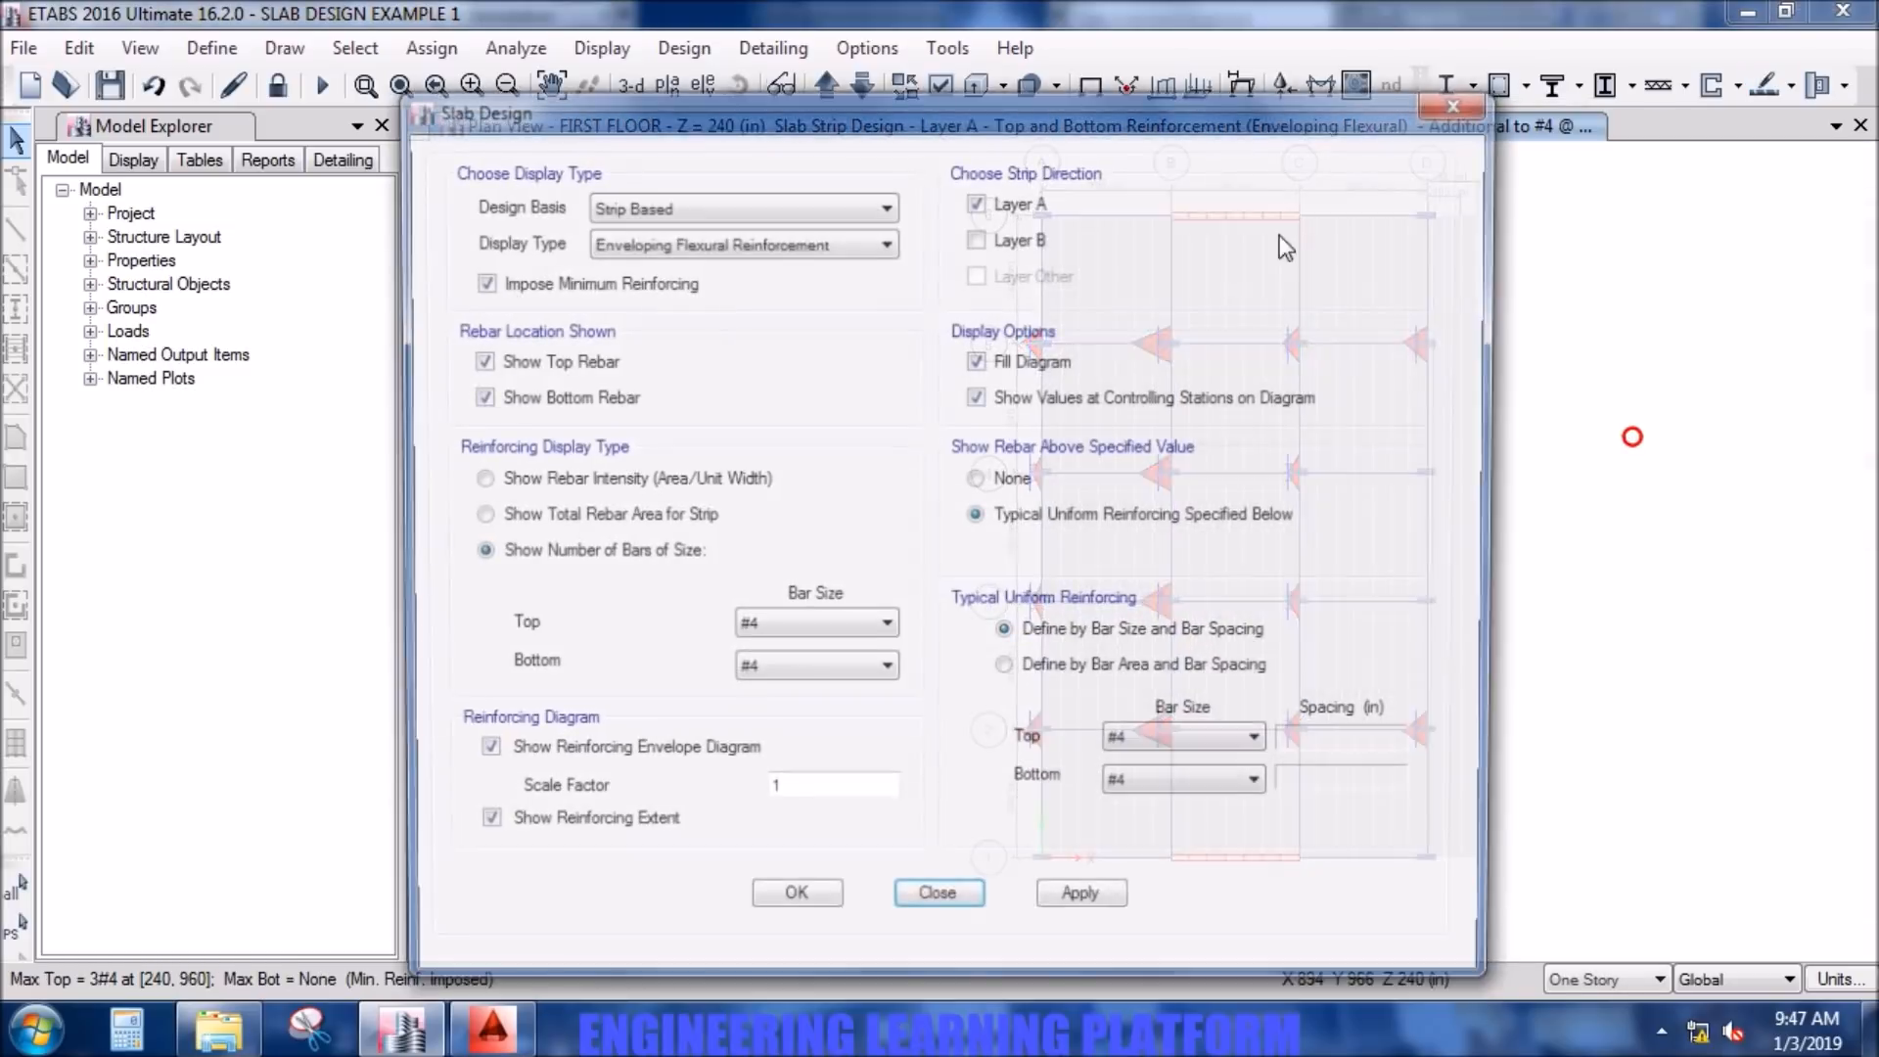
{"action": "left_click", "coordinate": [1081, 906]}
{"action": "left_click", "coordinate": [811, 905]}
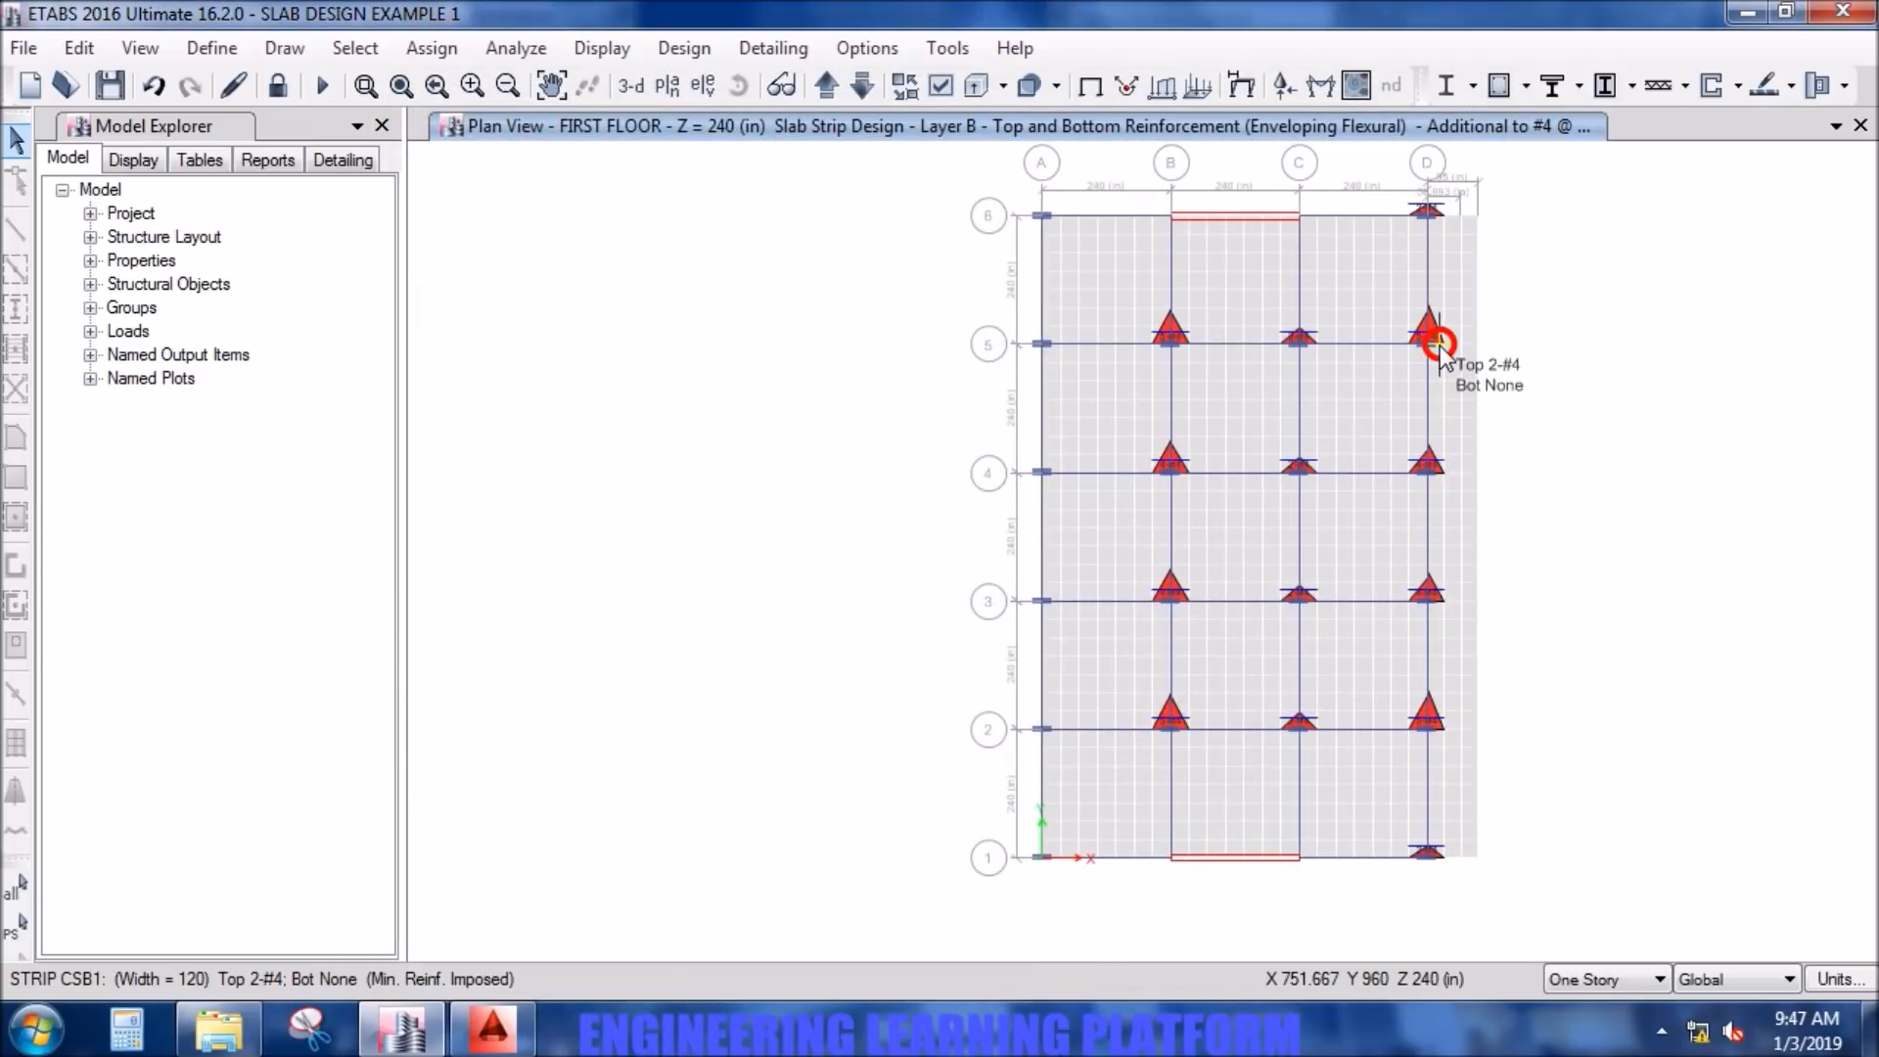
{"action": "scroll", "coordinate": [1441, 345], "scroll_direction": "up", "scroll_amount": 5}
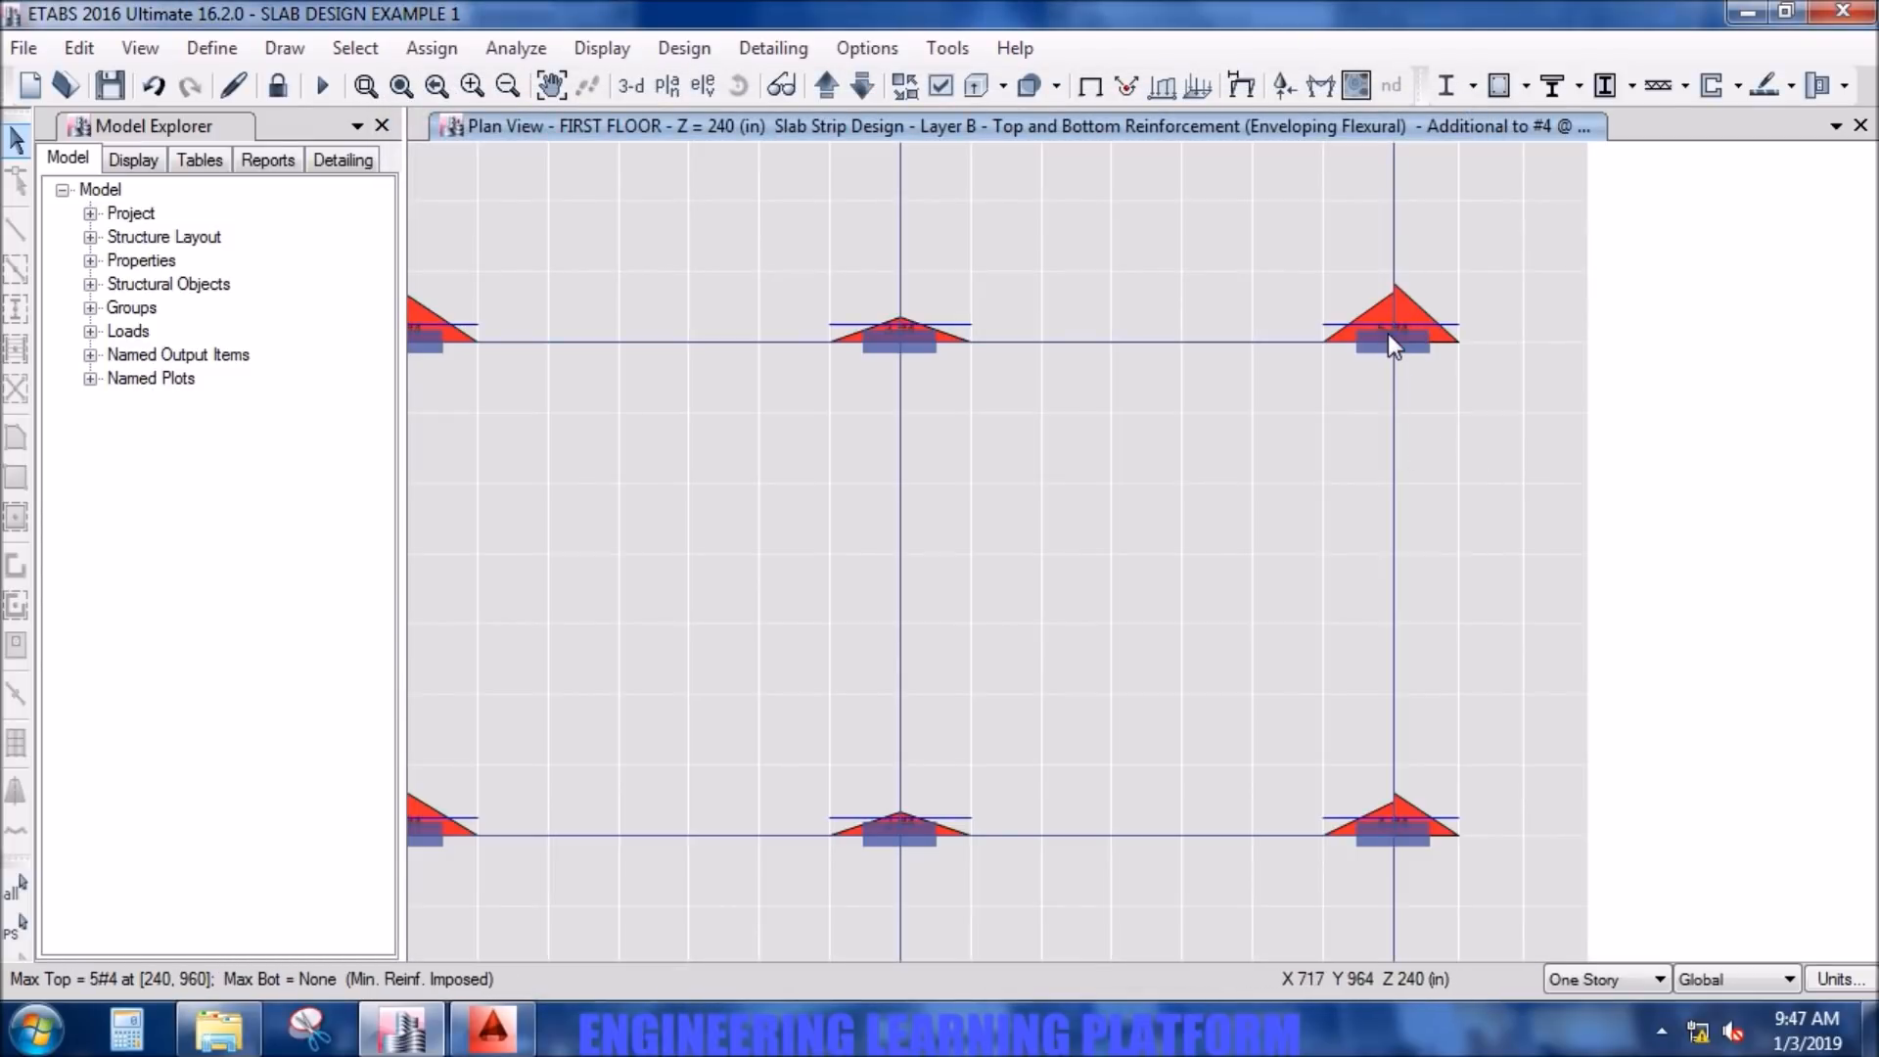
{"action": "left_click", "coordinate": [870, 49]}
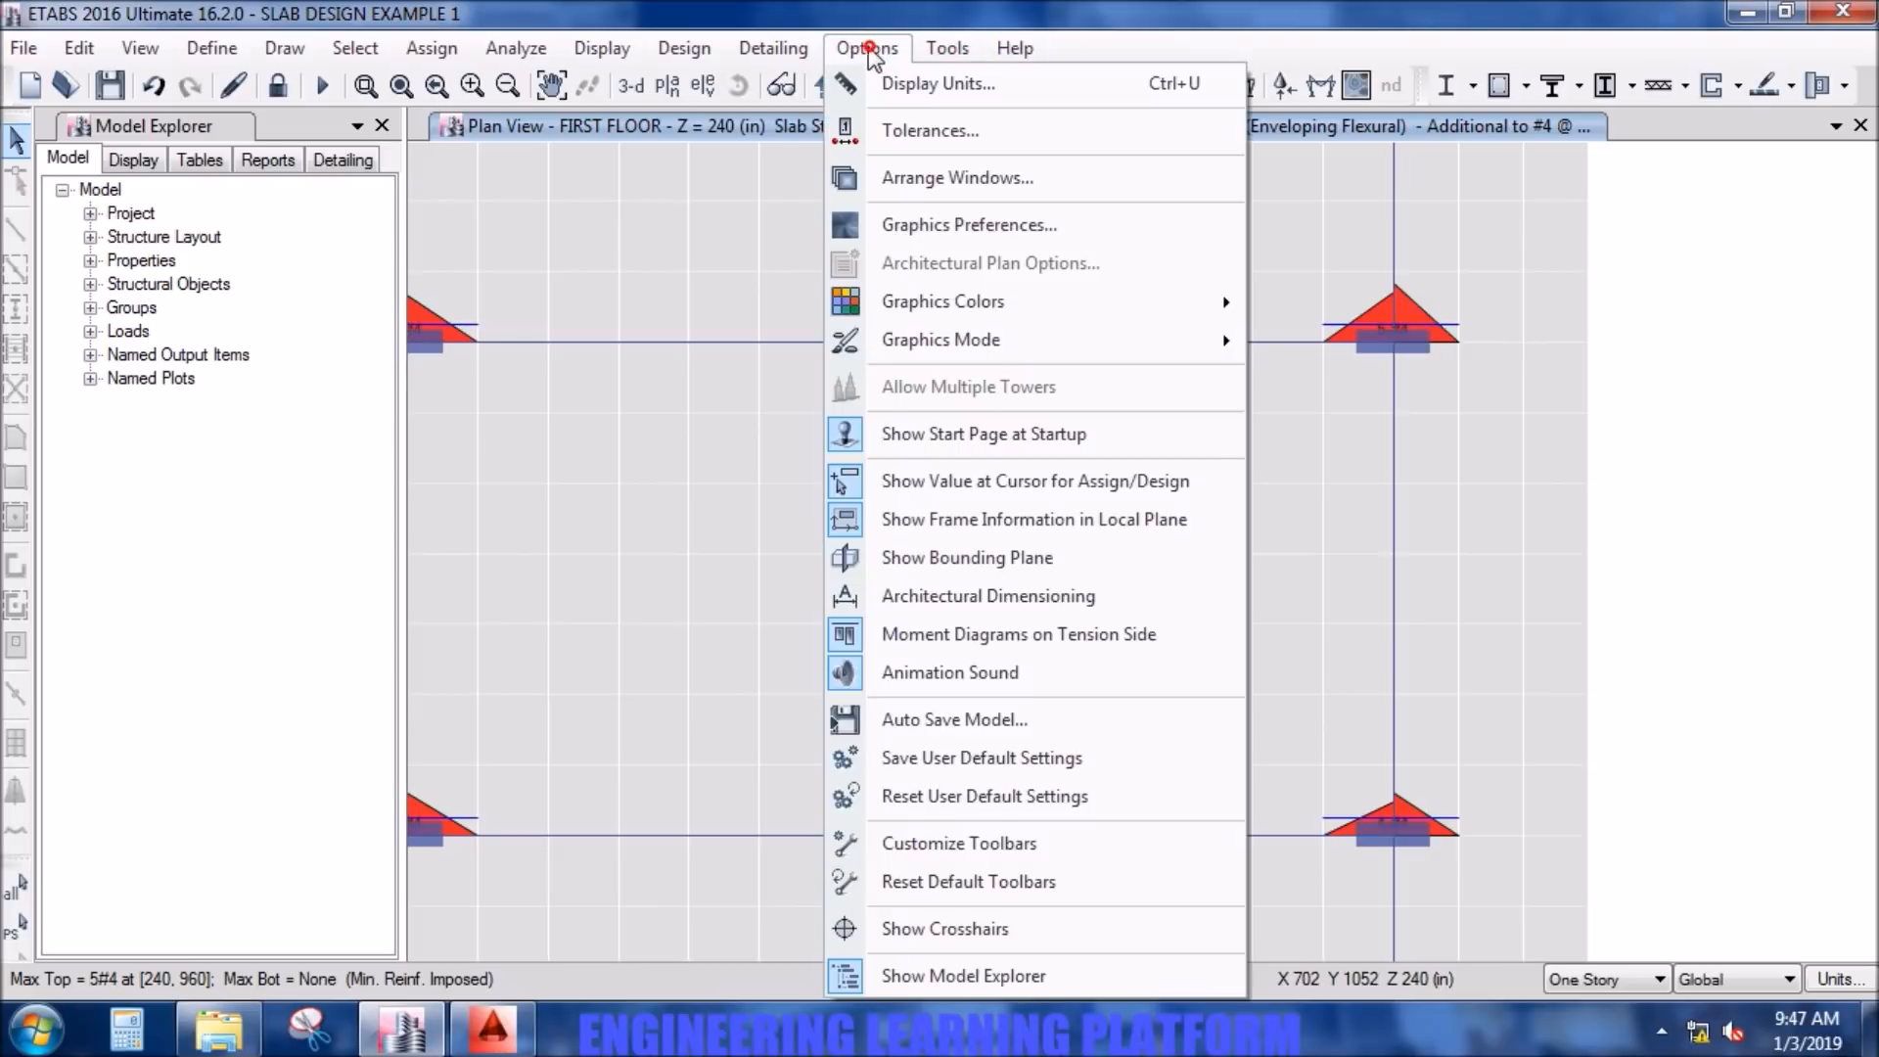
{"action": "left_click", "coordinate": [889, 133]}
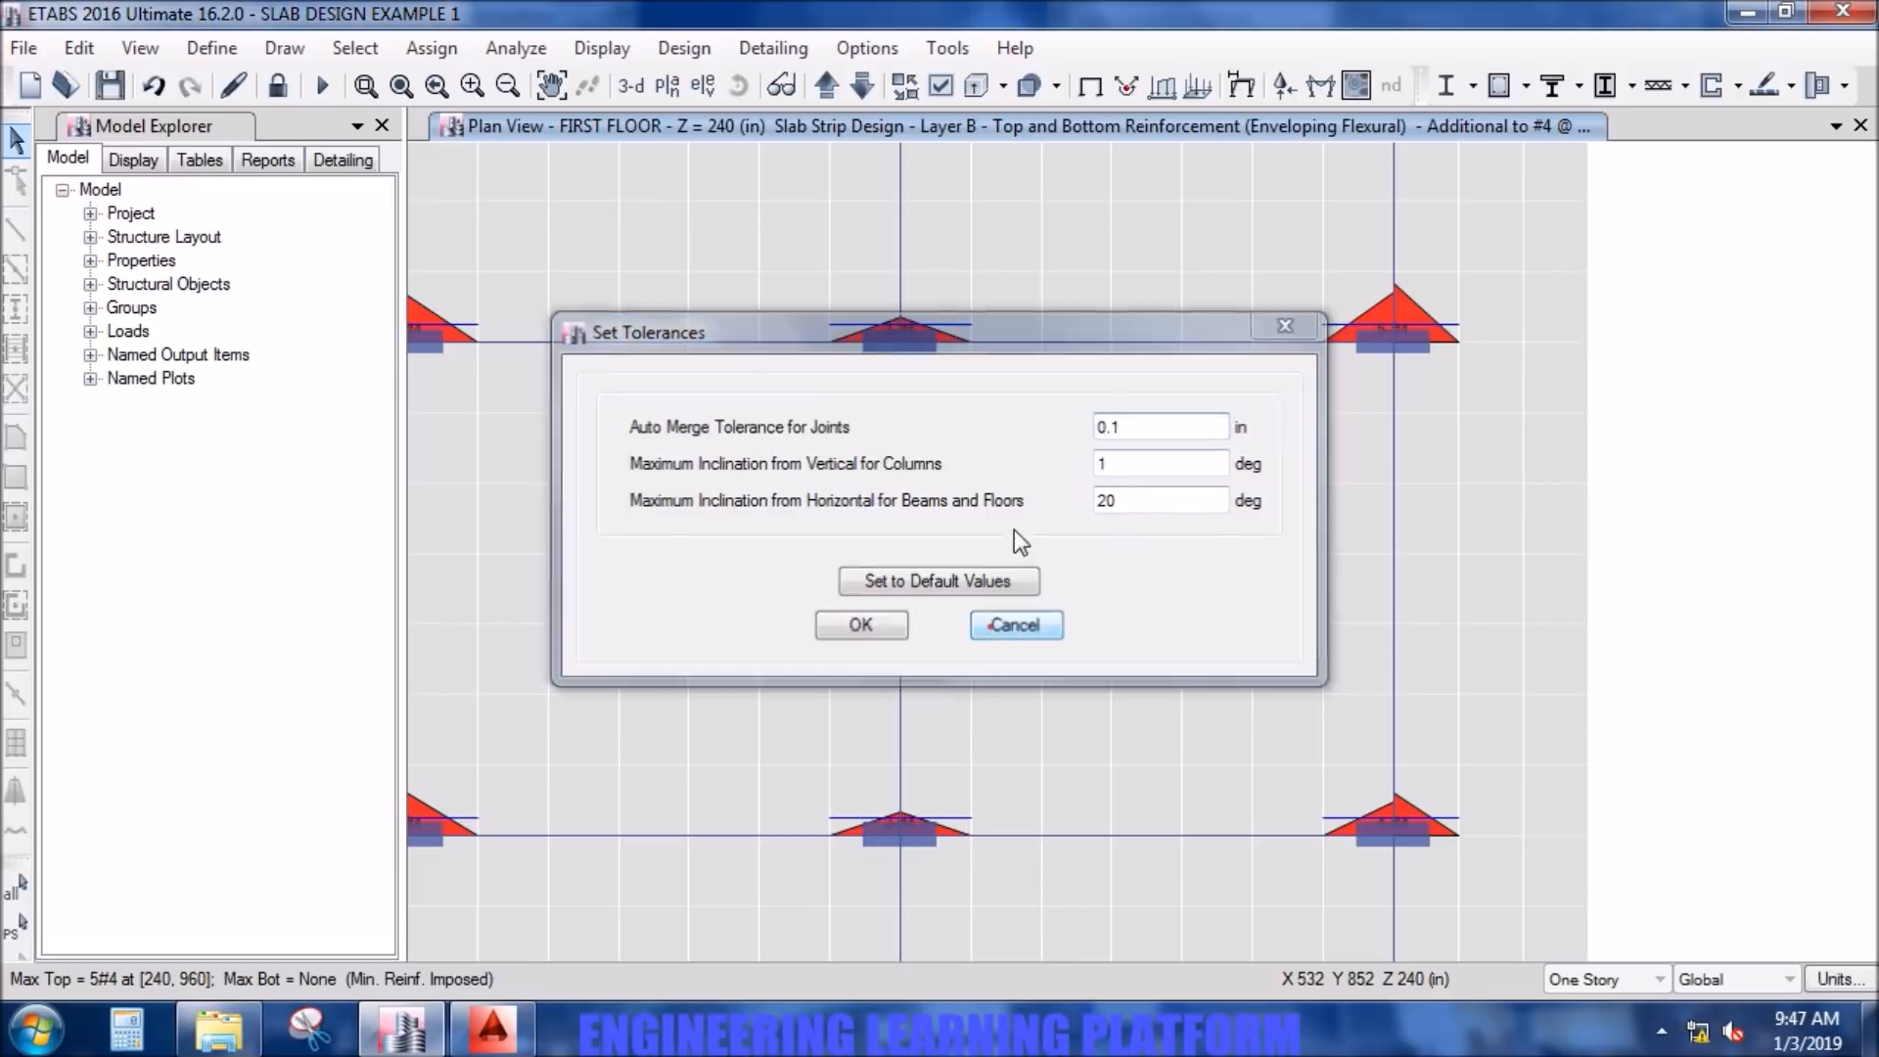
{"action": "left_click", "coordinate": [988, 626]}
- Set both the minimum and maximum graphic font sizes to 8 points in the graphics preferences
{"action": "left_click", "coordinate": [881, 51]}
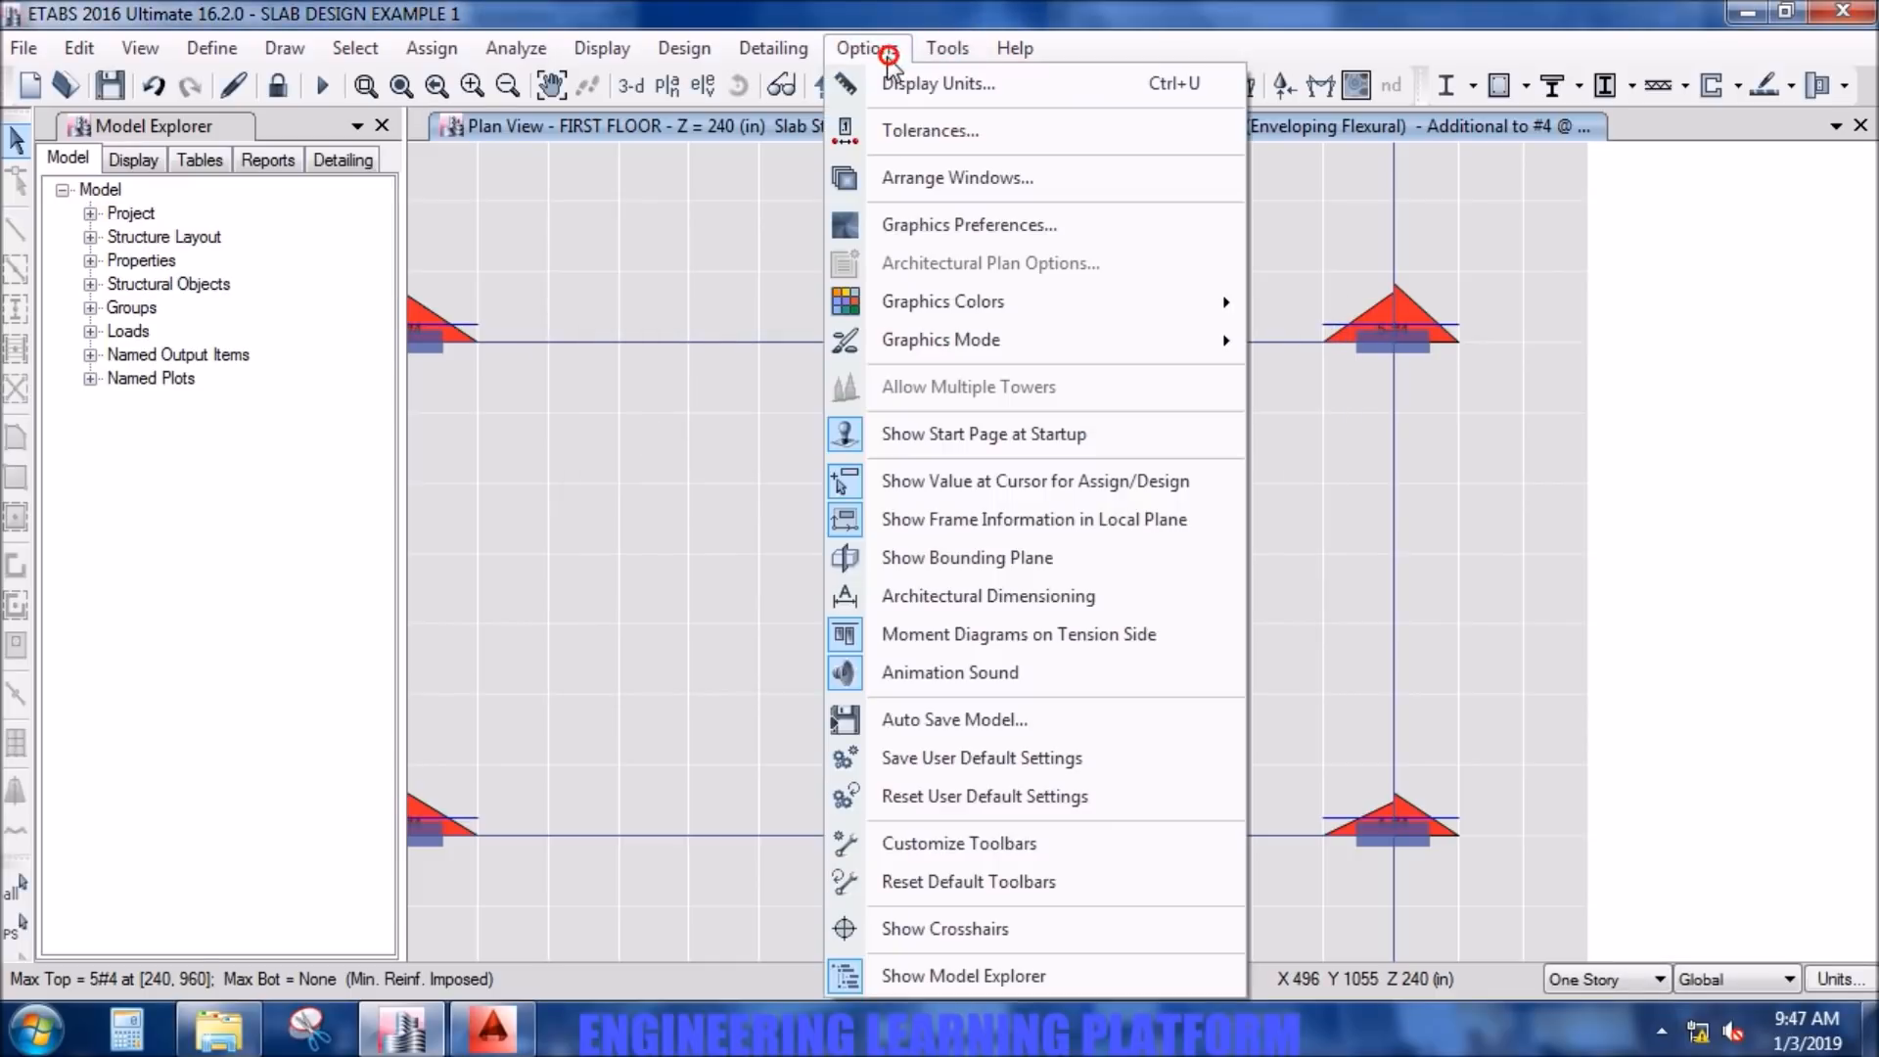
{"action": "left_click", "coordinate": [957, 221]}
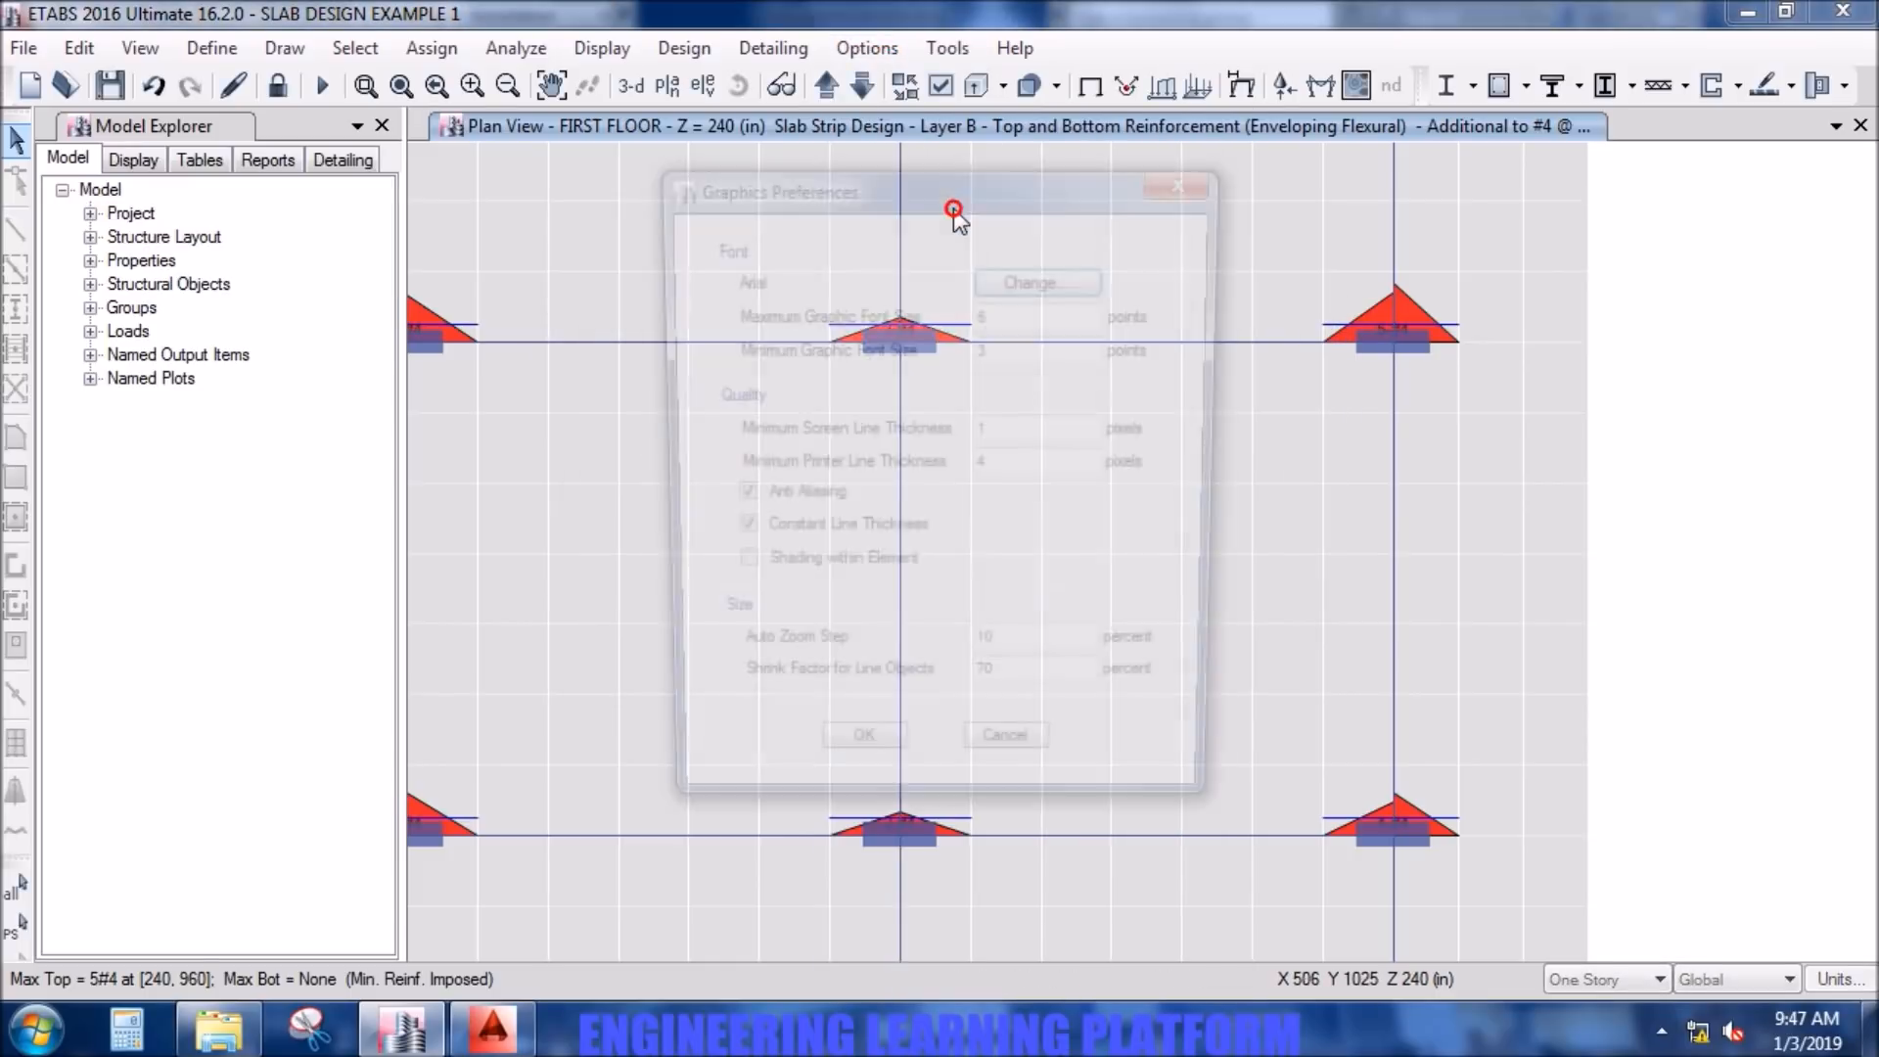
{"action": "double_click", "coordinate": [1019, 349]}
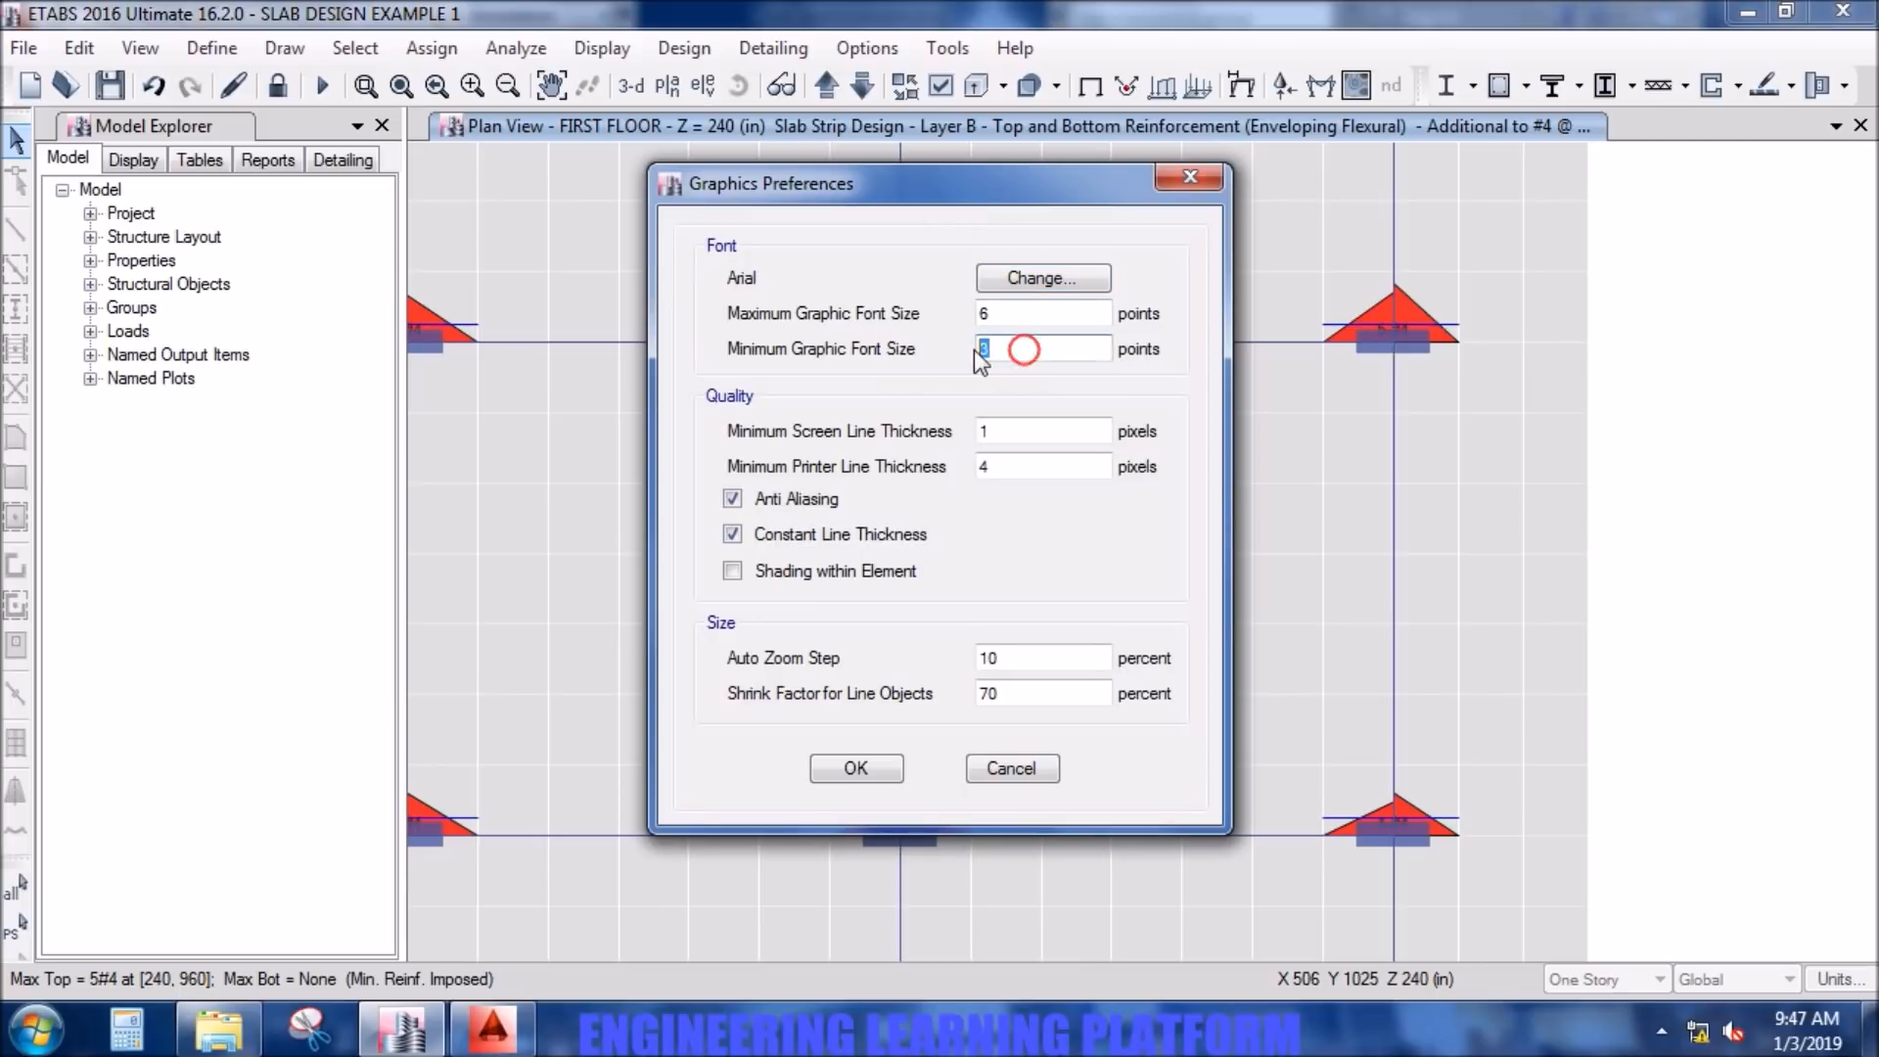
{"action": "type", "text": "8"}
{"action": "left_click_drag", "start_coordinate": [999, 316], "coordinate": [961, 315]}
{"action": "type", "text": "8"}
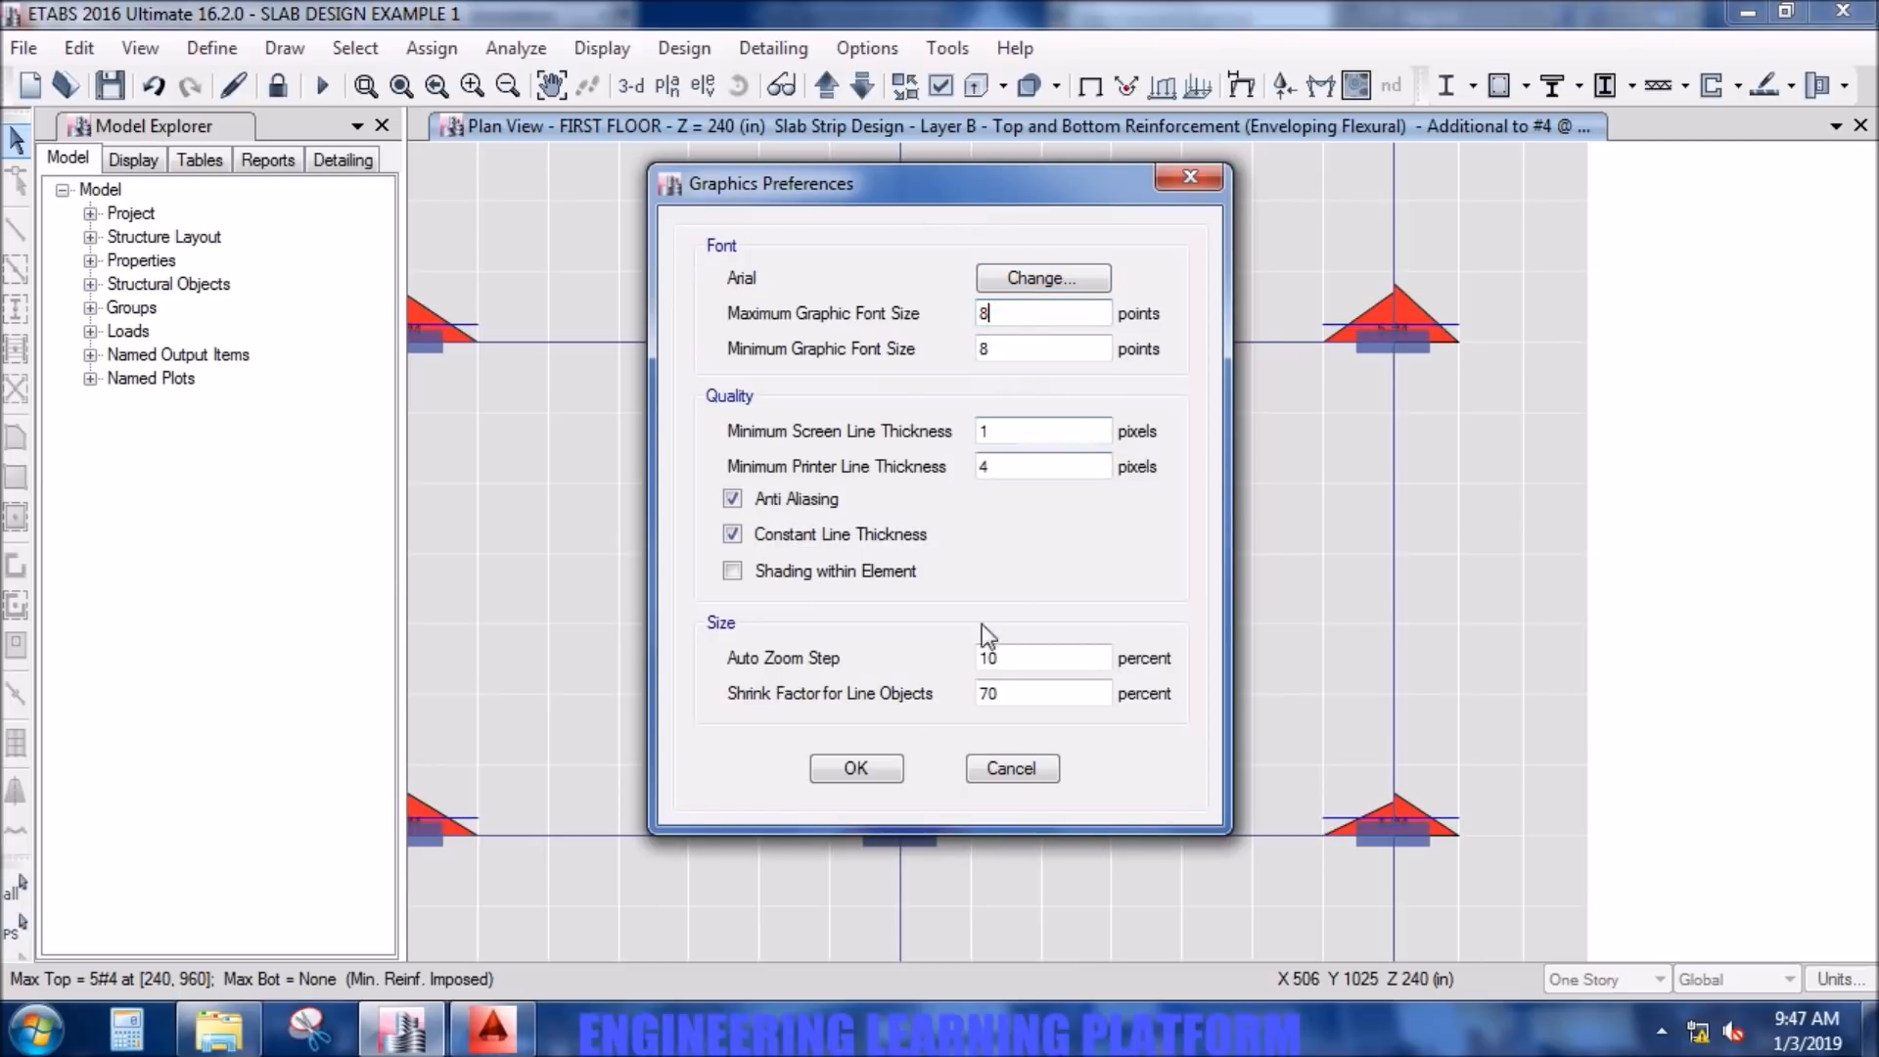
{"action": "left_click", "coordinate": [866, 760]}
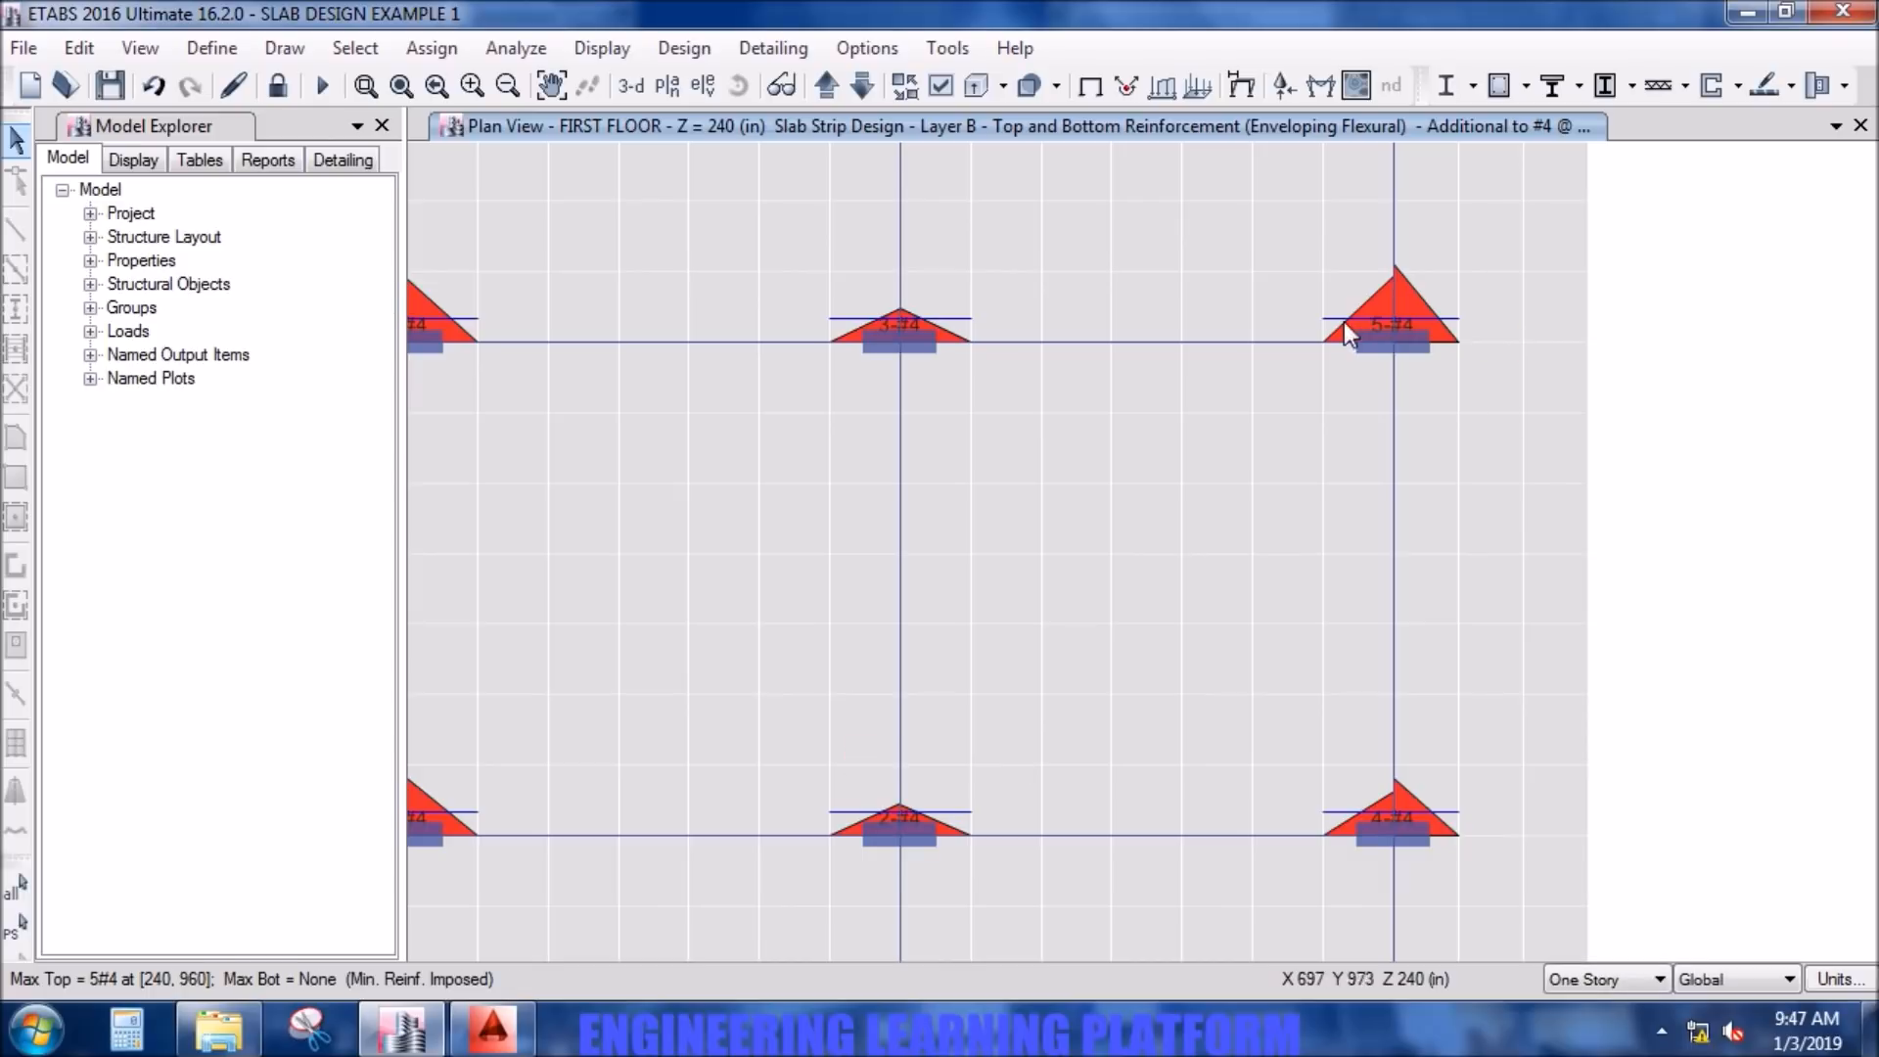
- Set the minimum graphic font size to 10 points and the maximum to 12 points, and bring the whole floor plan into view
{"action": "left_click", "coordinate": [859, 47]}
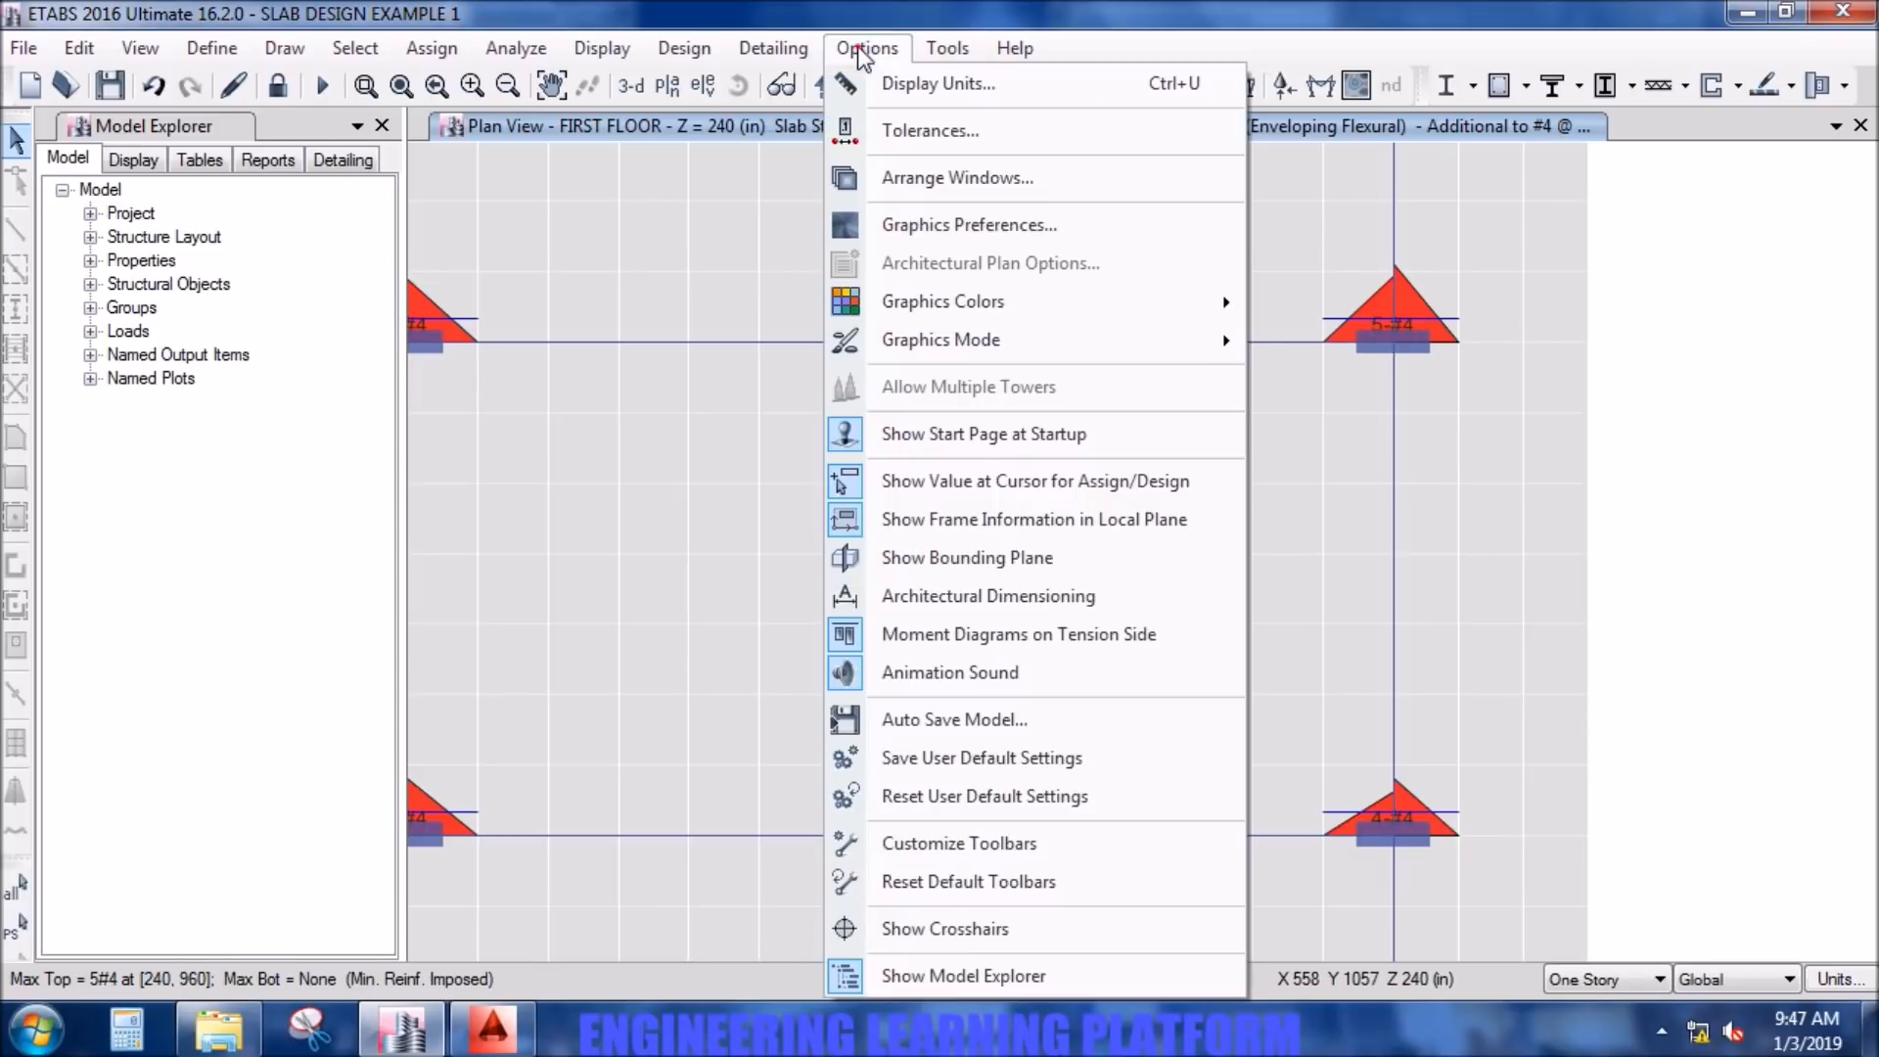
{"action": "left_click", "coordinate": [926, 227]}
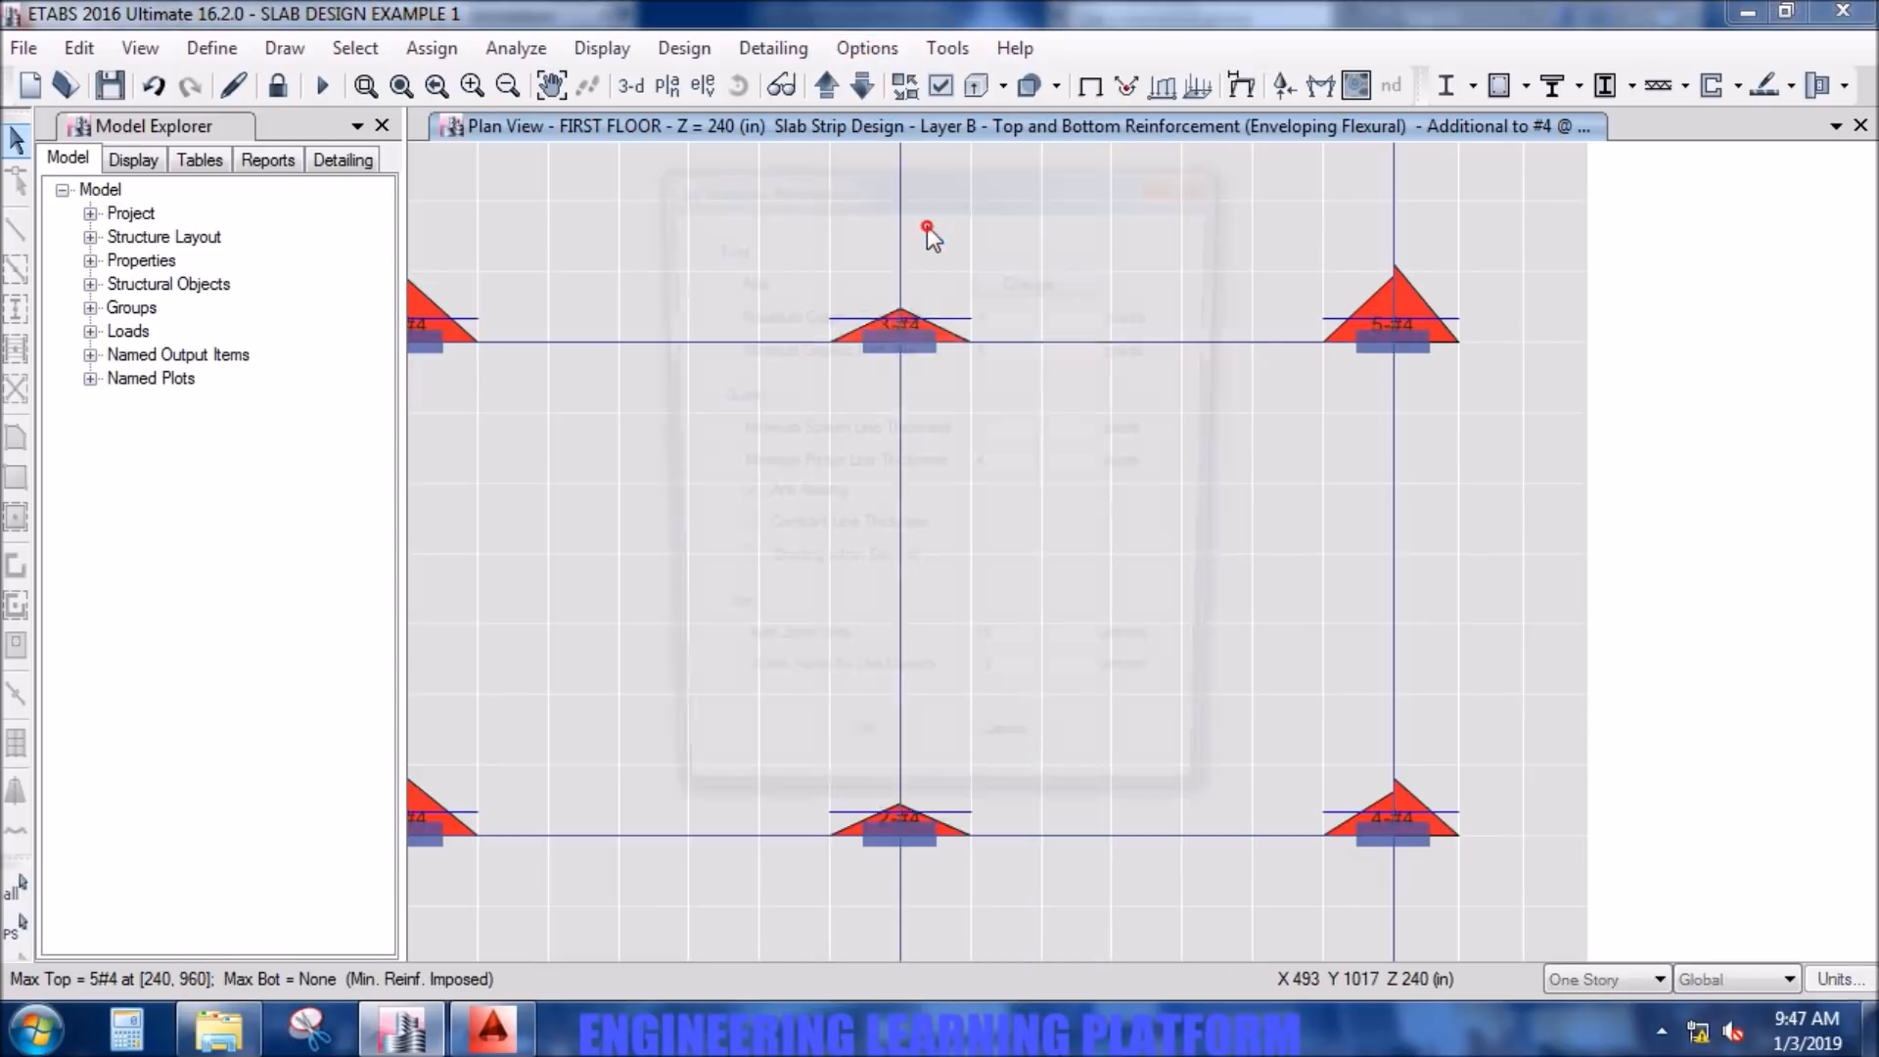
{"action": "left_click", "coordinate": [994, 351]}
{"action": "double_click", "coordinate": [995, 350]}
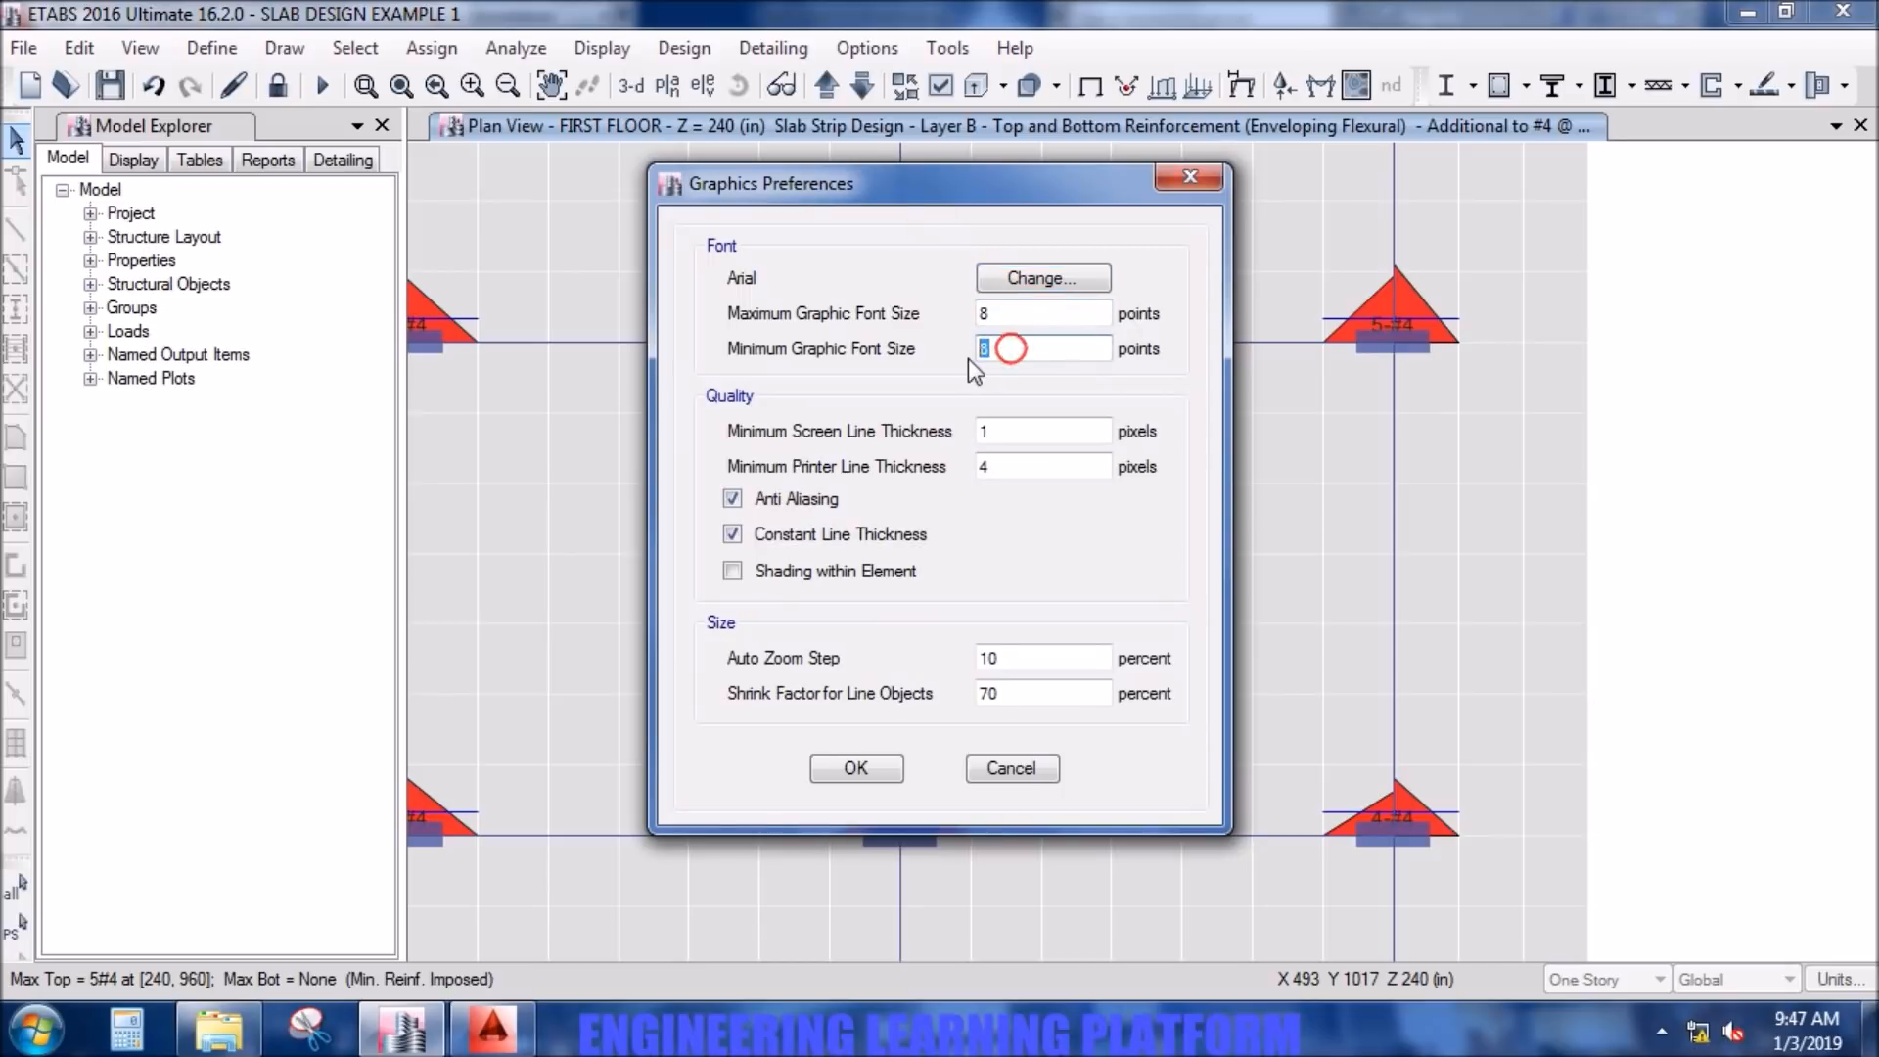
{"action": "type", "text": "10"}
{"action": "double_click", "coordinate": [989, 314]}
{"action": "type", "text": "12"}
{"action": "left_click", "coordinate": [860, 768]}
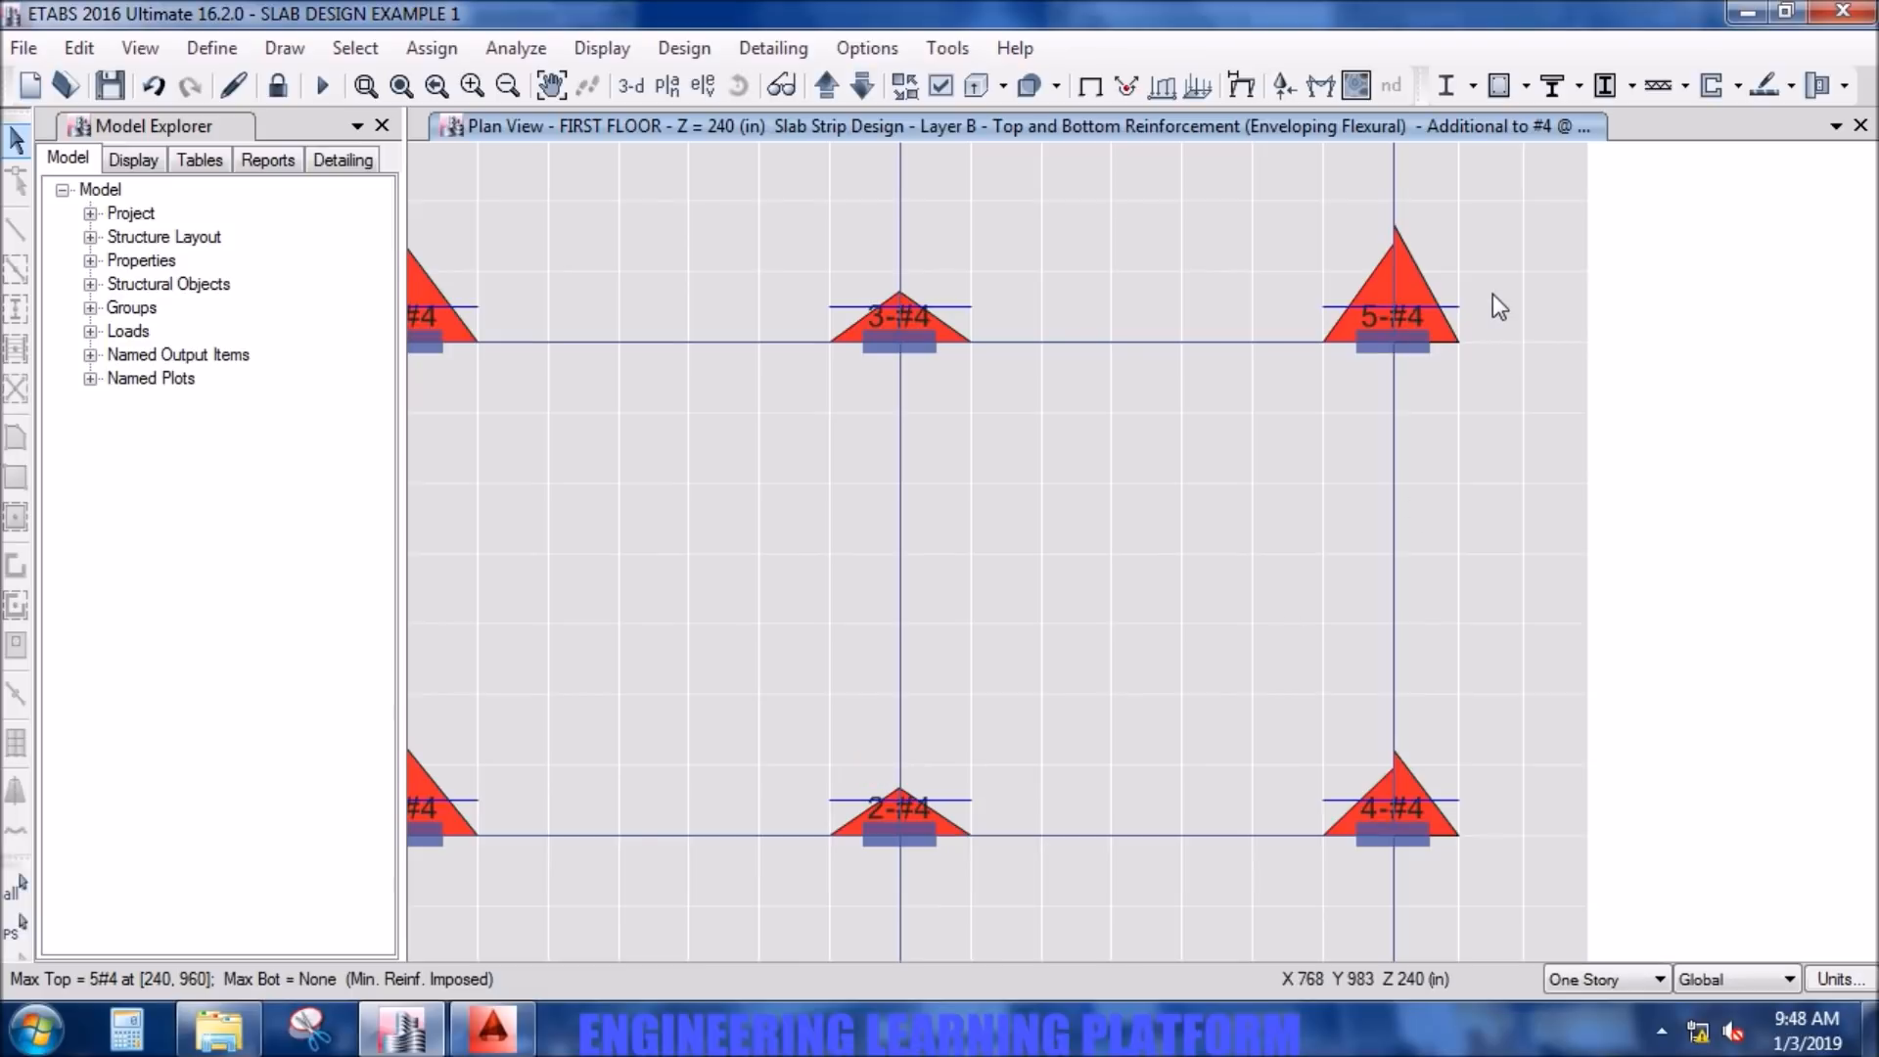
{"action": "scroll", "coordinate": [1207, 480], "scroll_direction": "down", "scroll_amount": 5}
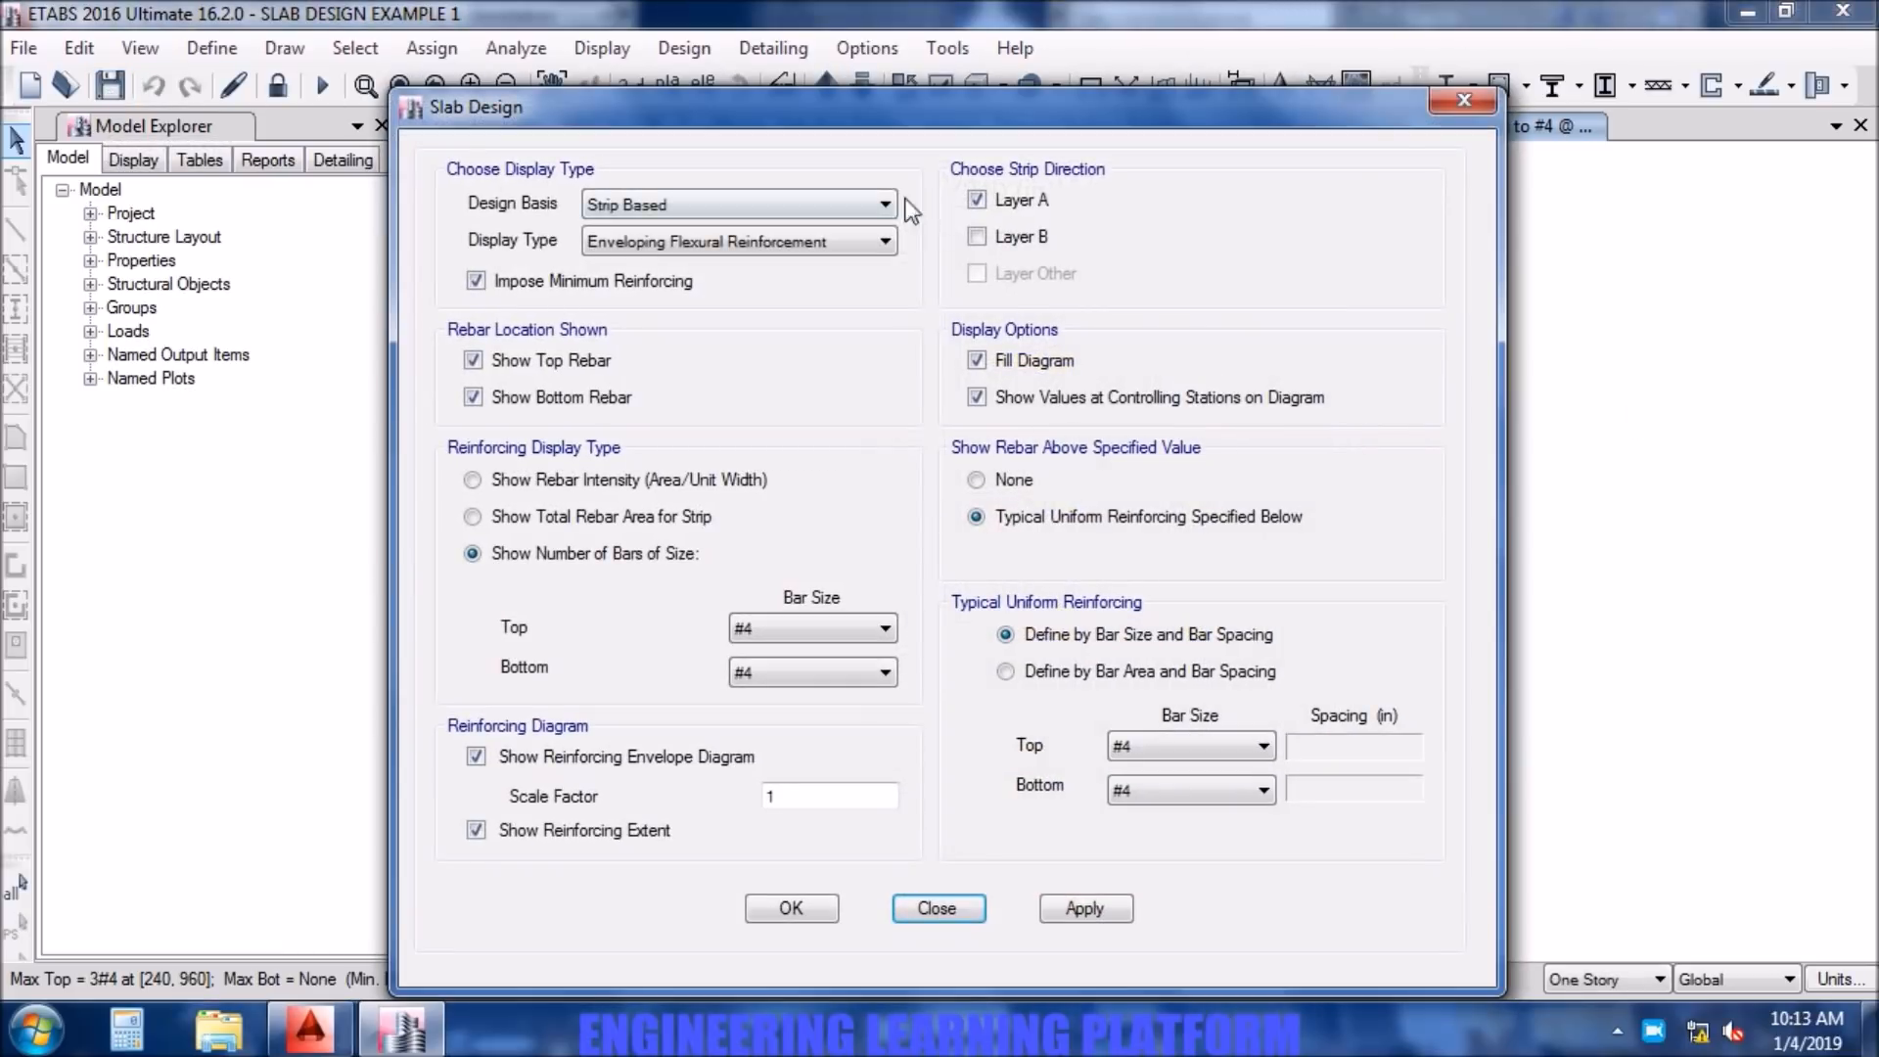
- Set the Layer A slab design display to show rebar above typical uniform #4 bars at 8 in spacing, top and bottom
{"action": "left_click", "coordinate": [977, 200]}
{"action": "left_click", "coordinate": [1008, 481]}
{"action": "left_click", "coordinate": [1008, 513]}
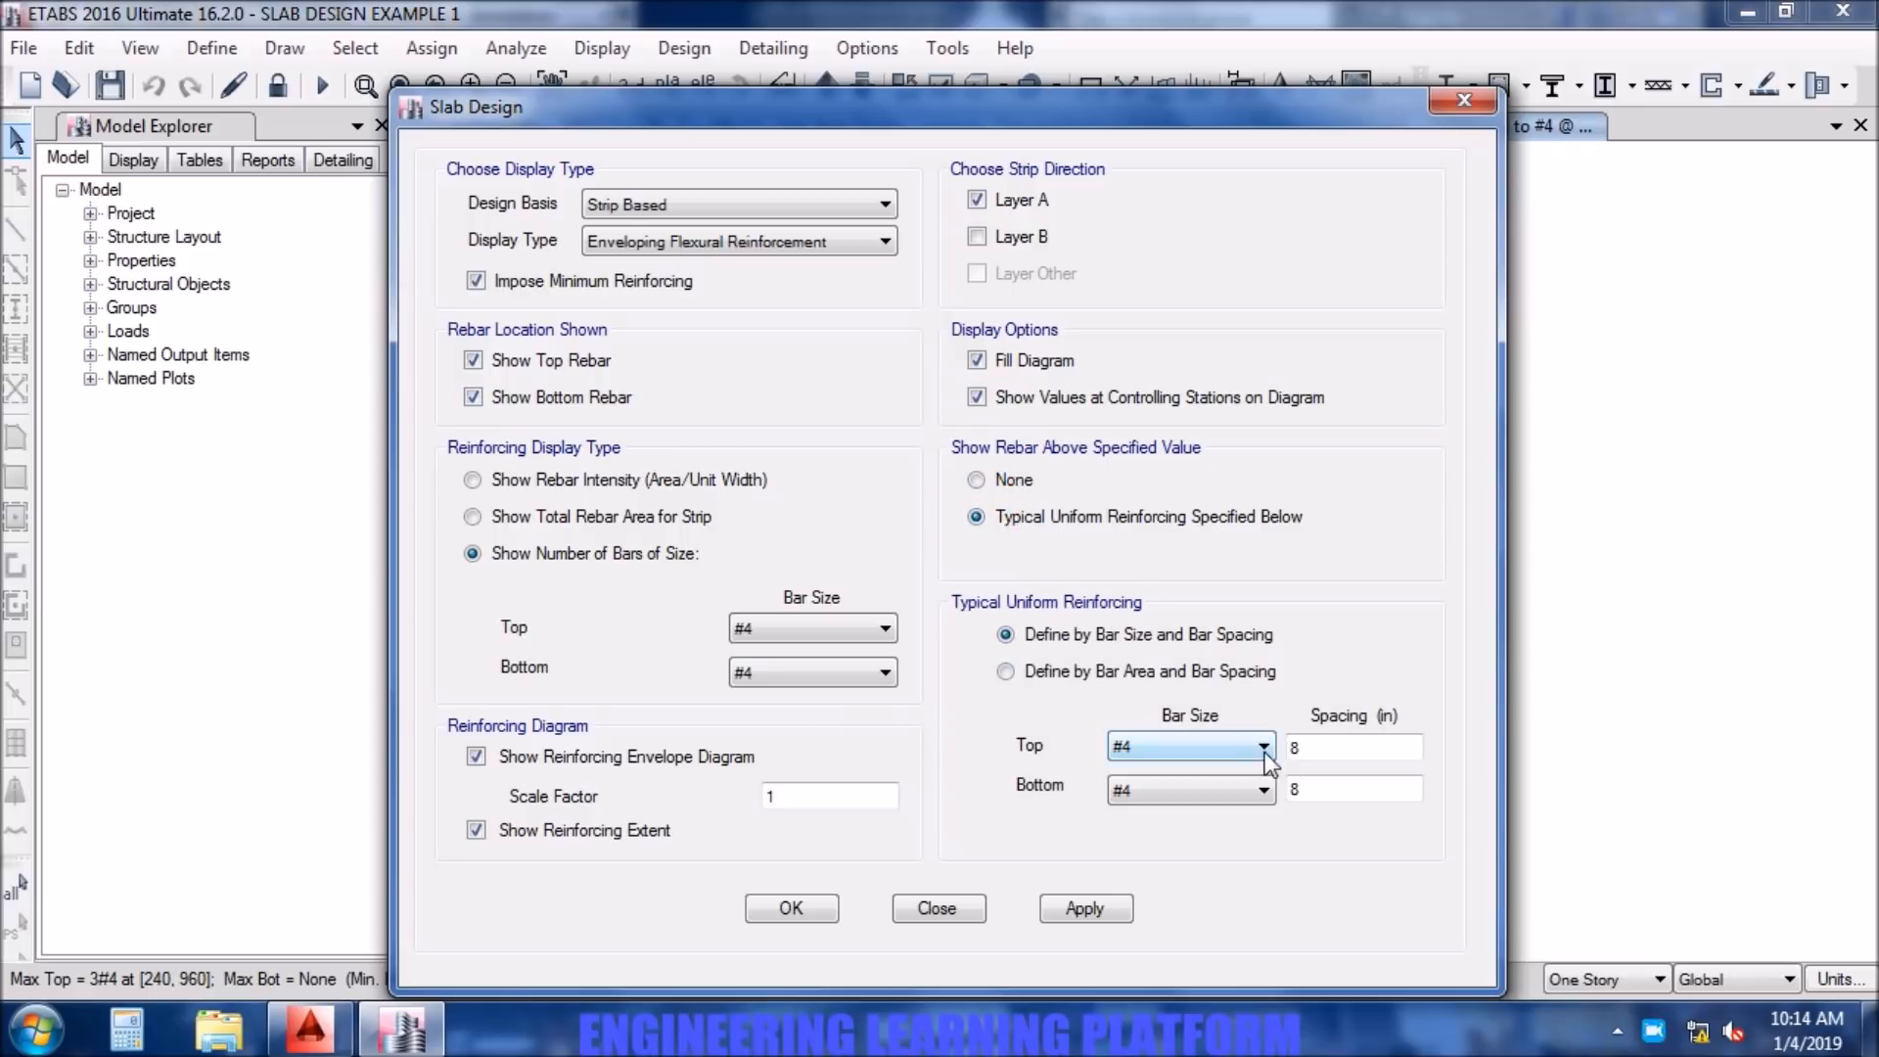
{"action": "double_click", "coordinate": [1311, 748]}
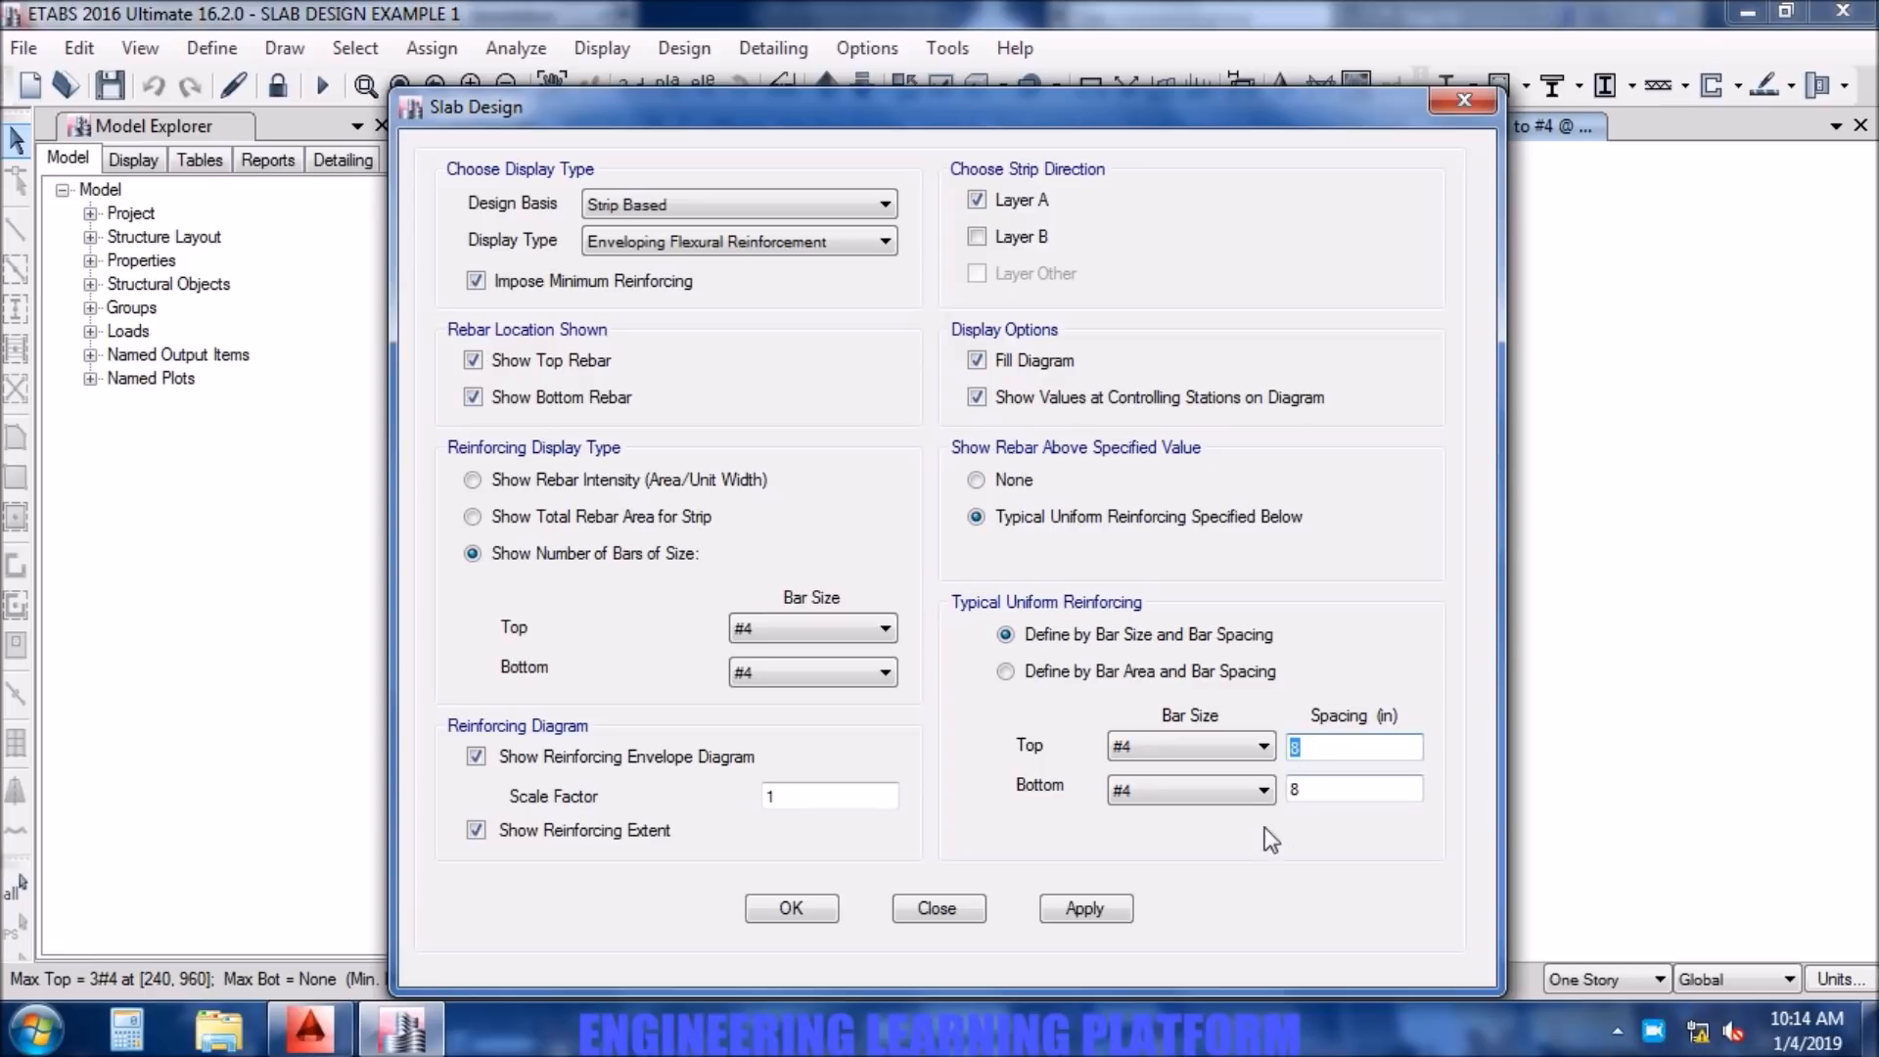
{"action": "double_click", "coordinate": [1296, 790]}
- Switch to the AutoCAD slab reinforcement drawing and complete the T/B mesh note's bar specification as #4@8"c/c
{"action": "left_click", "coordinate": [309, 1027]}
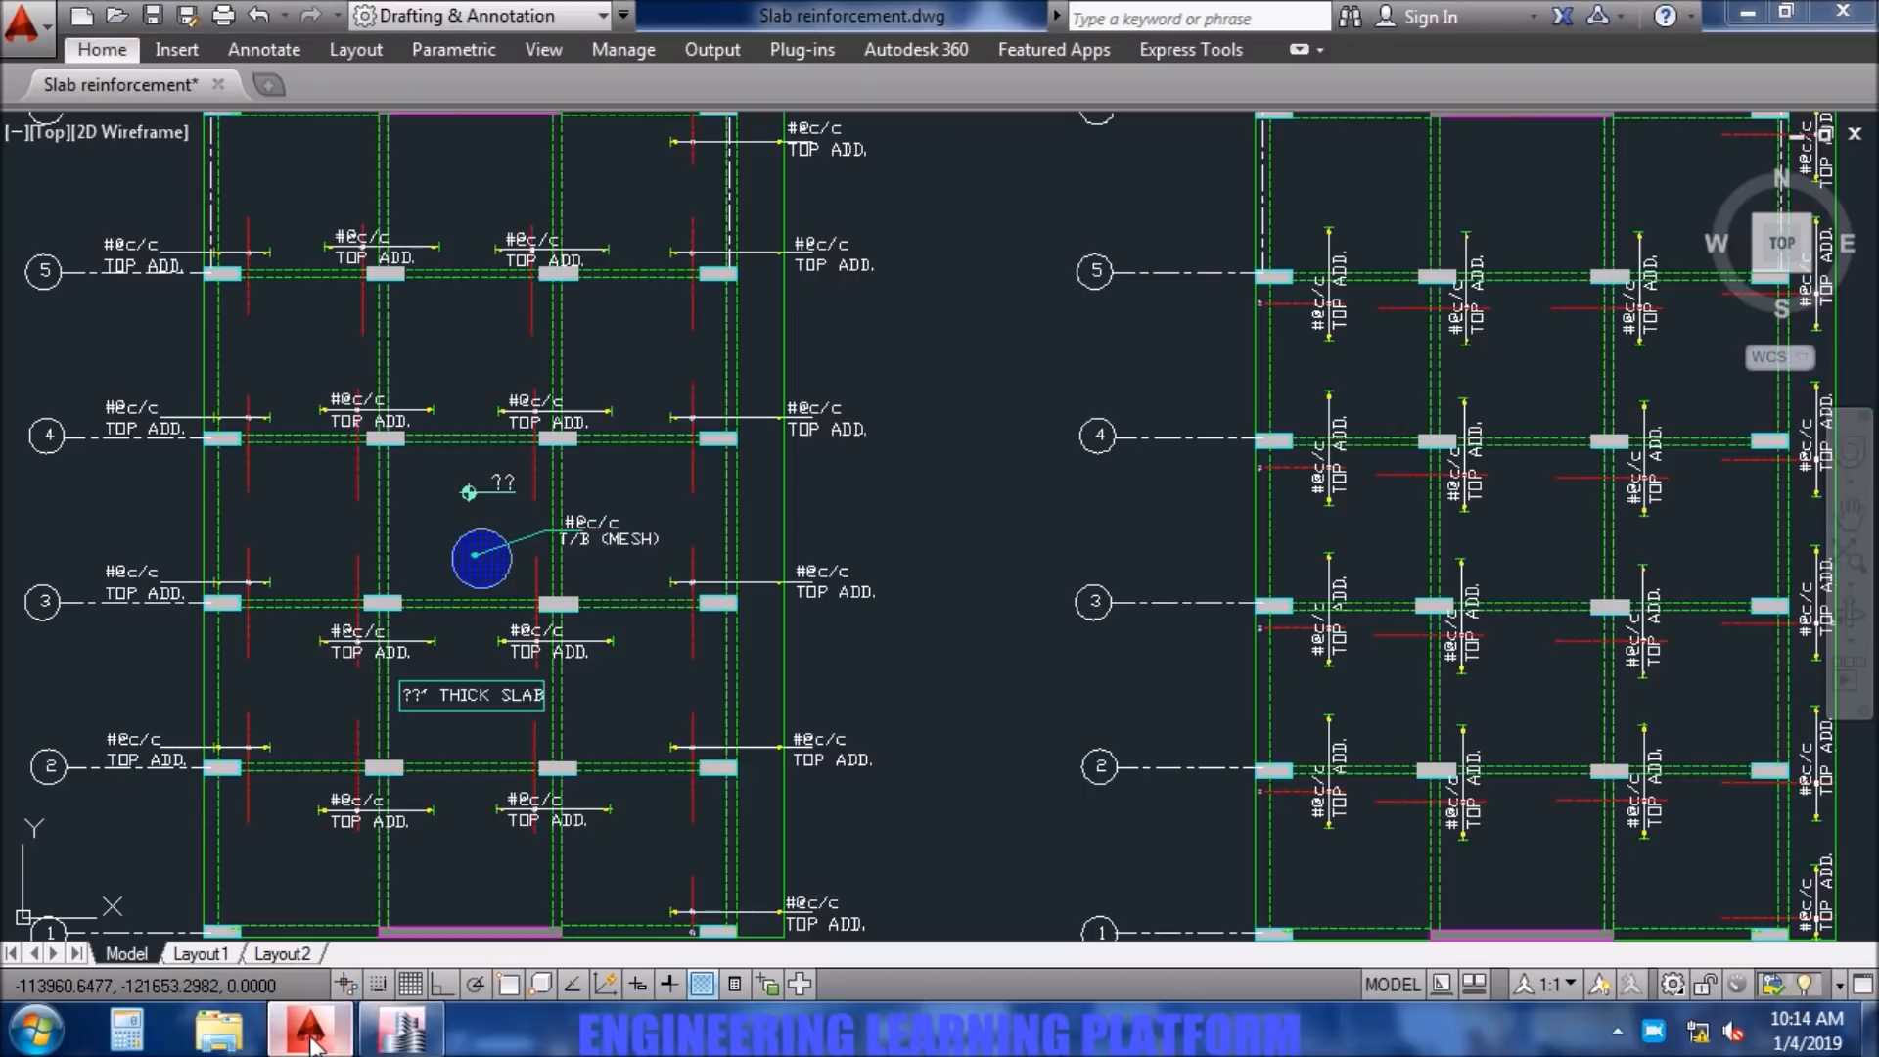
{"action": "scroll", "coordinate": [432, 595], "scroll_direction": "up", "scroll_amount": 3}
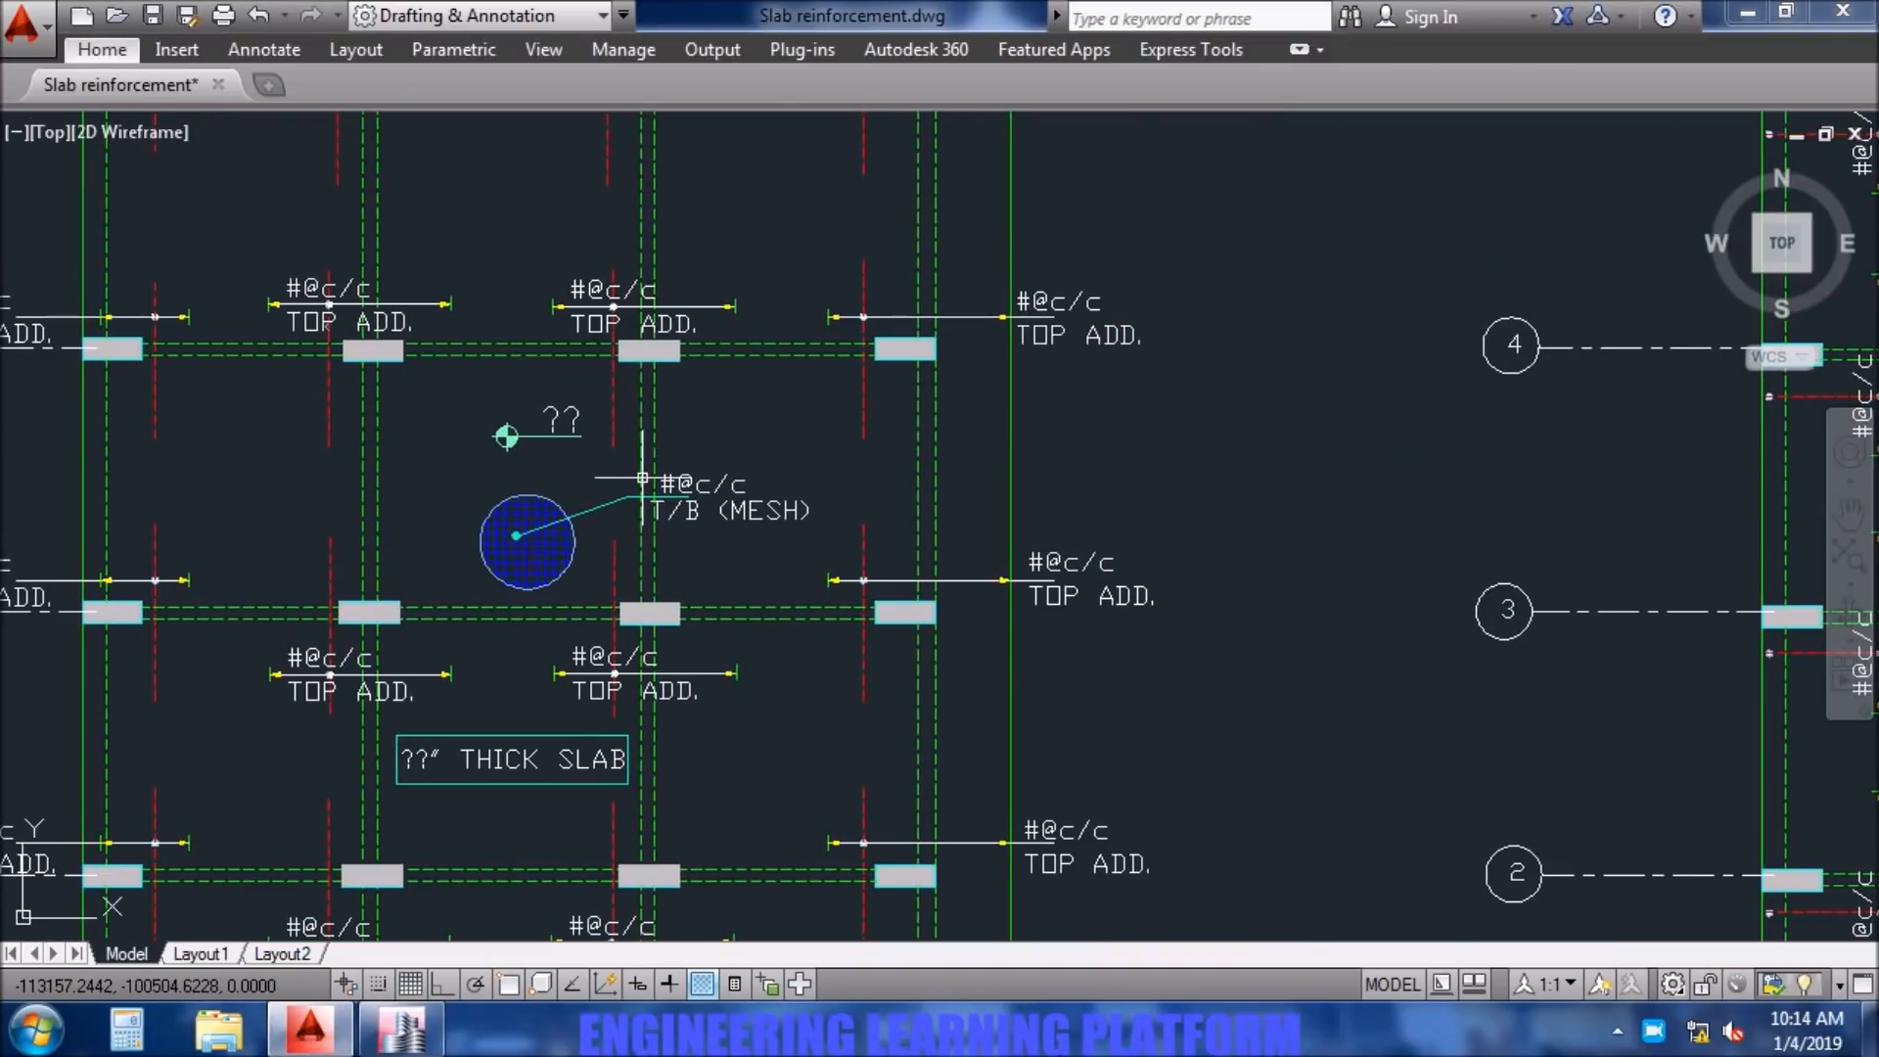
{"action": "scroll", "coordinate": [636, 500], "scroll_direction": "up", "scroll_amount": 2}
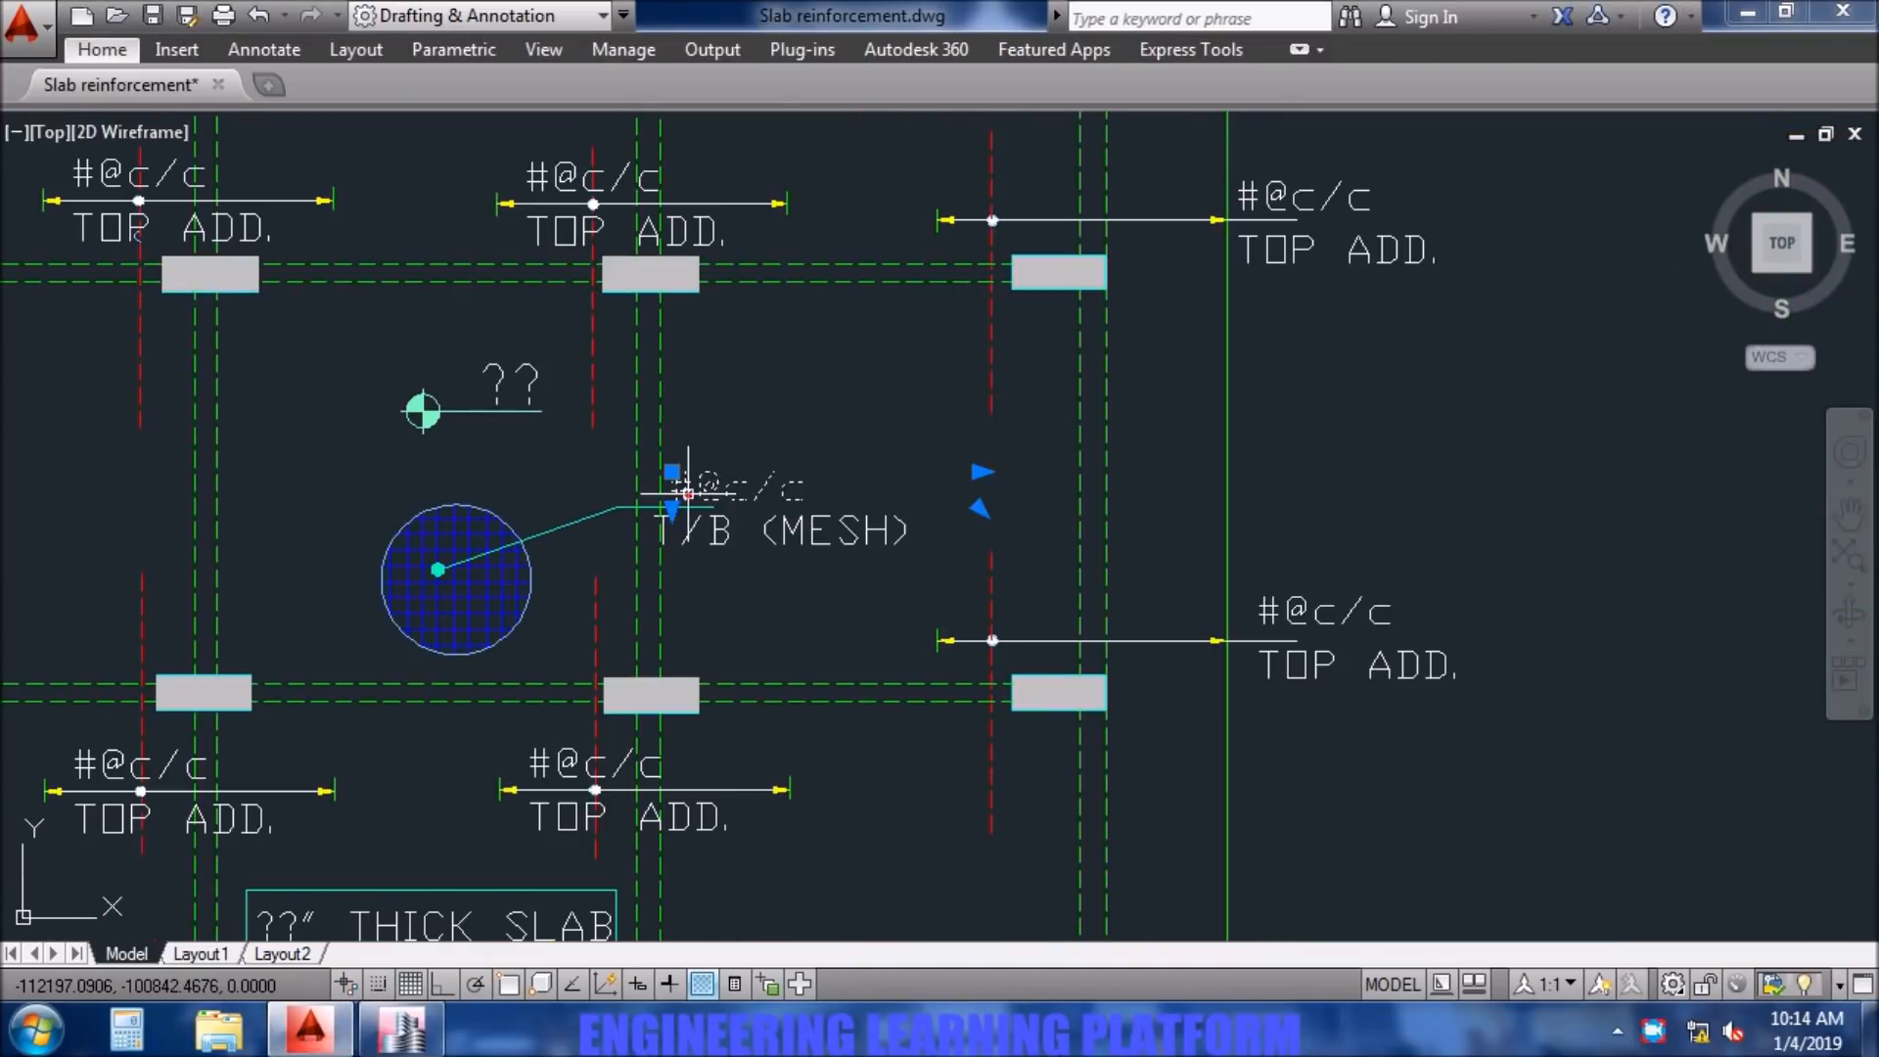
{"action": "double_click", "coordinate": [675, 490]}
{"action": "left_click", "coordinate": [680, 491]}
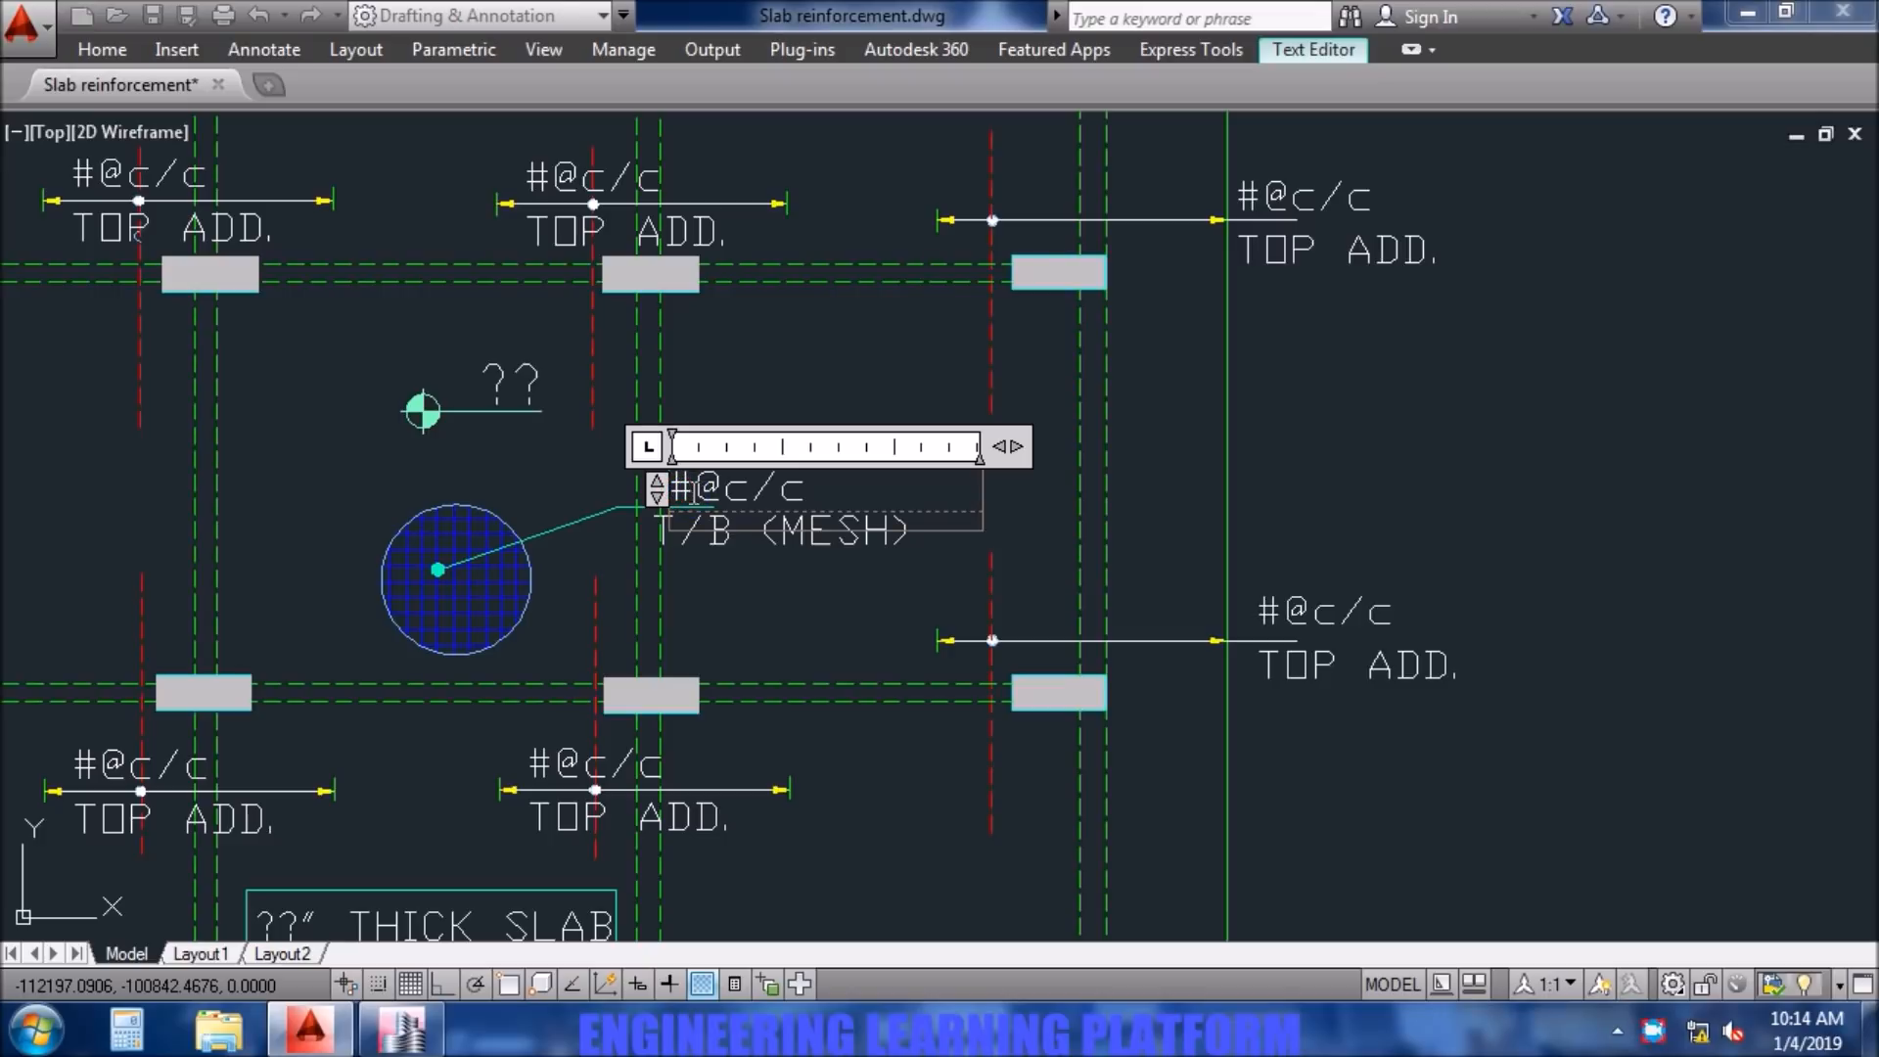
{"action": "left_click", "coordinate": [689, 491]}
{"action": "type", "text": "4@"}
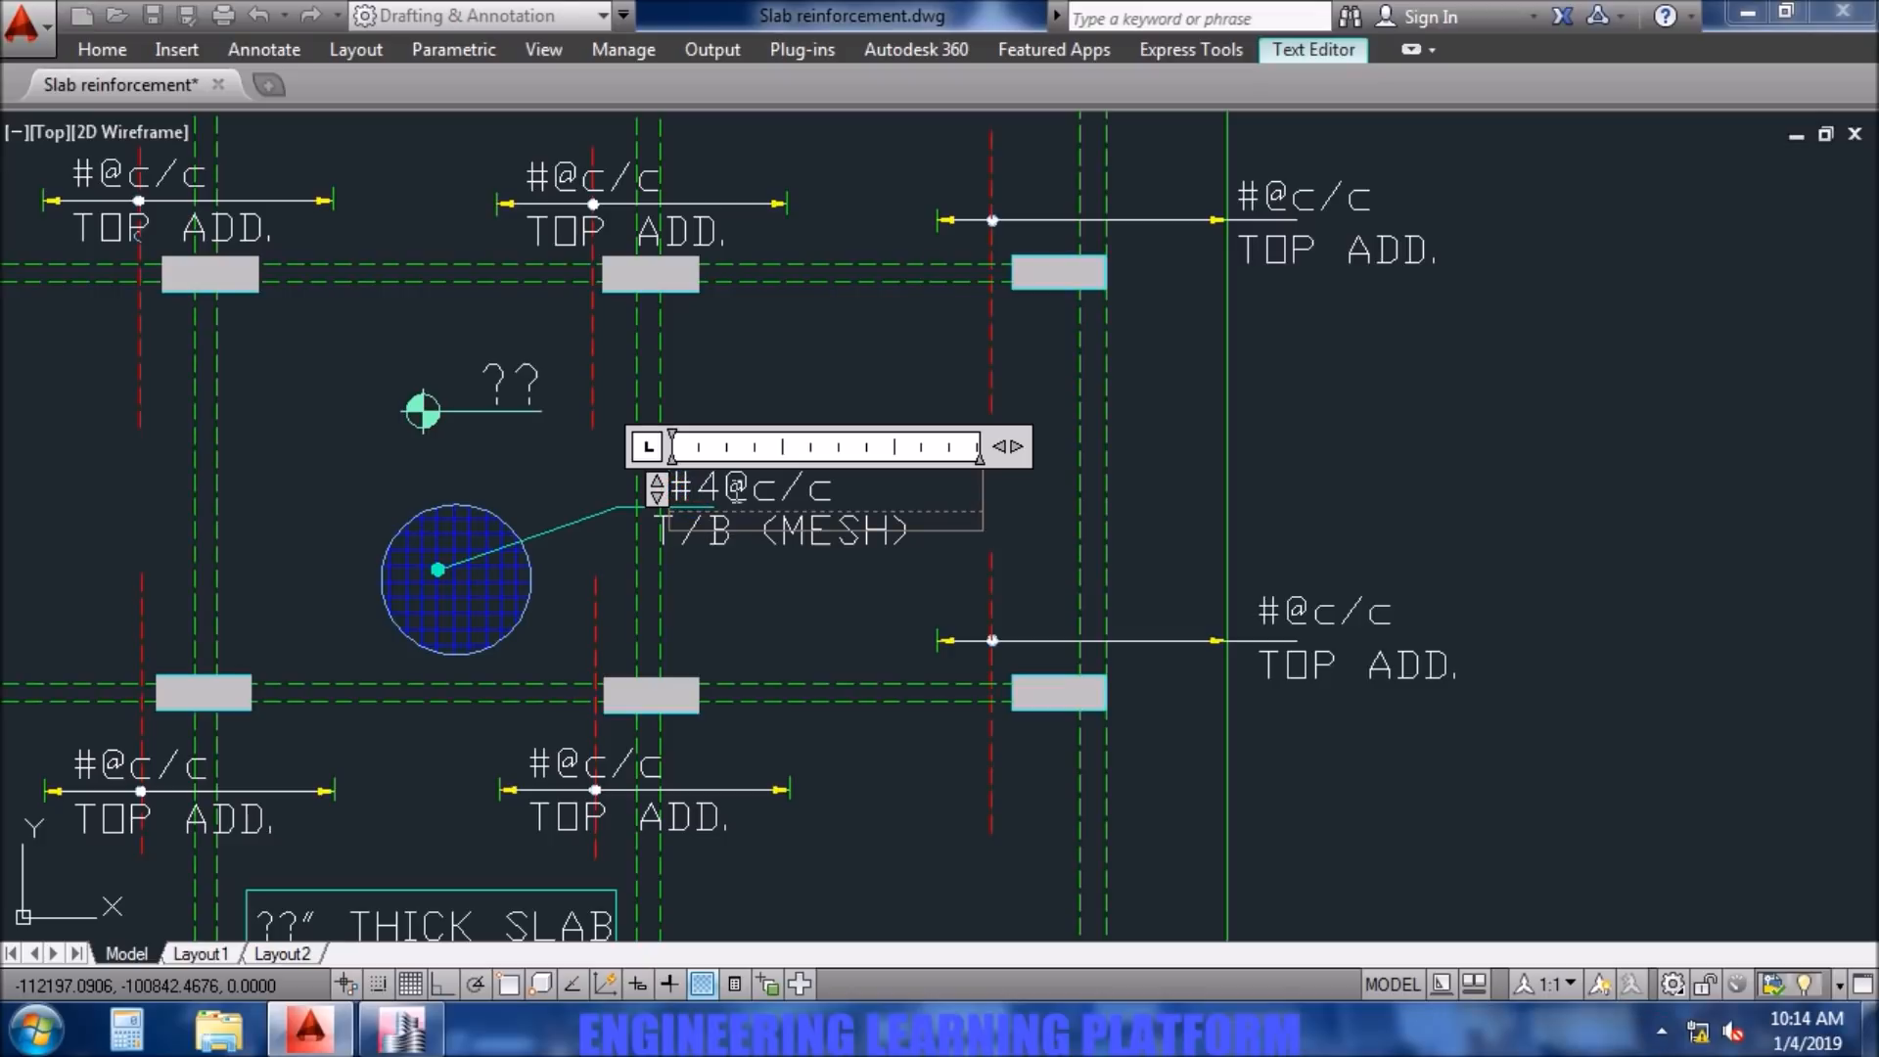
{"action": "type", "text": "8\""}
{"action": "left_click", "coordinate": [766, 608]}
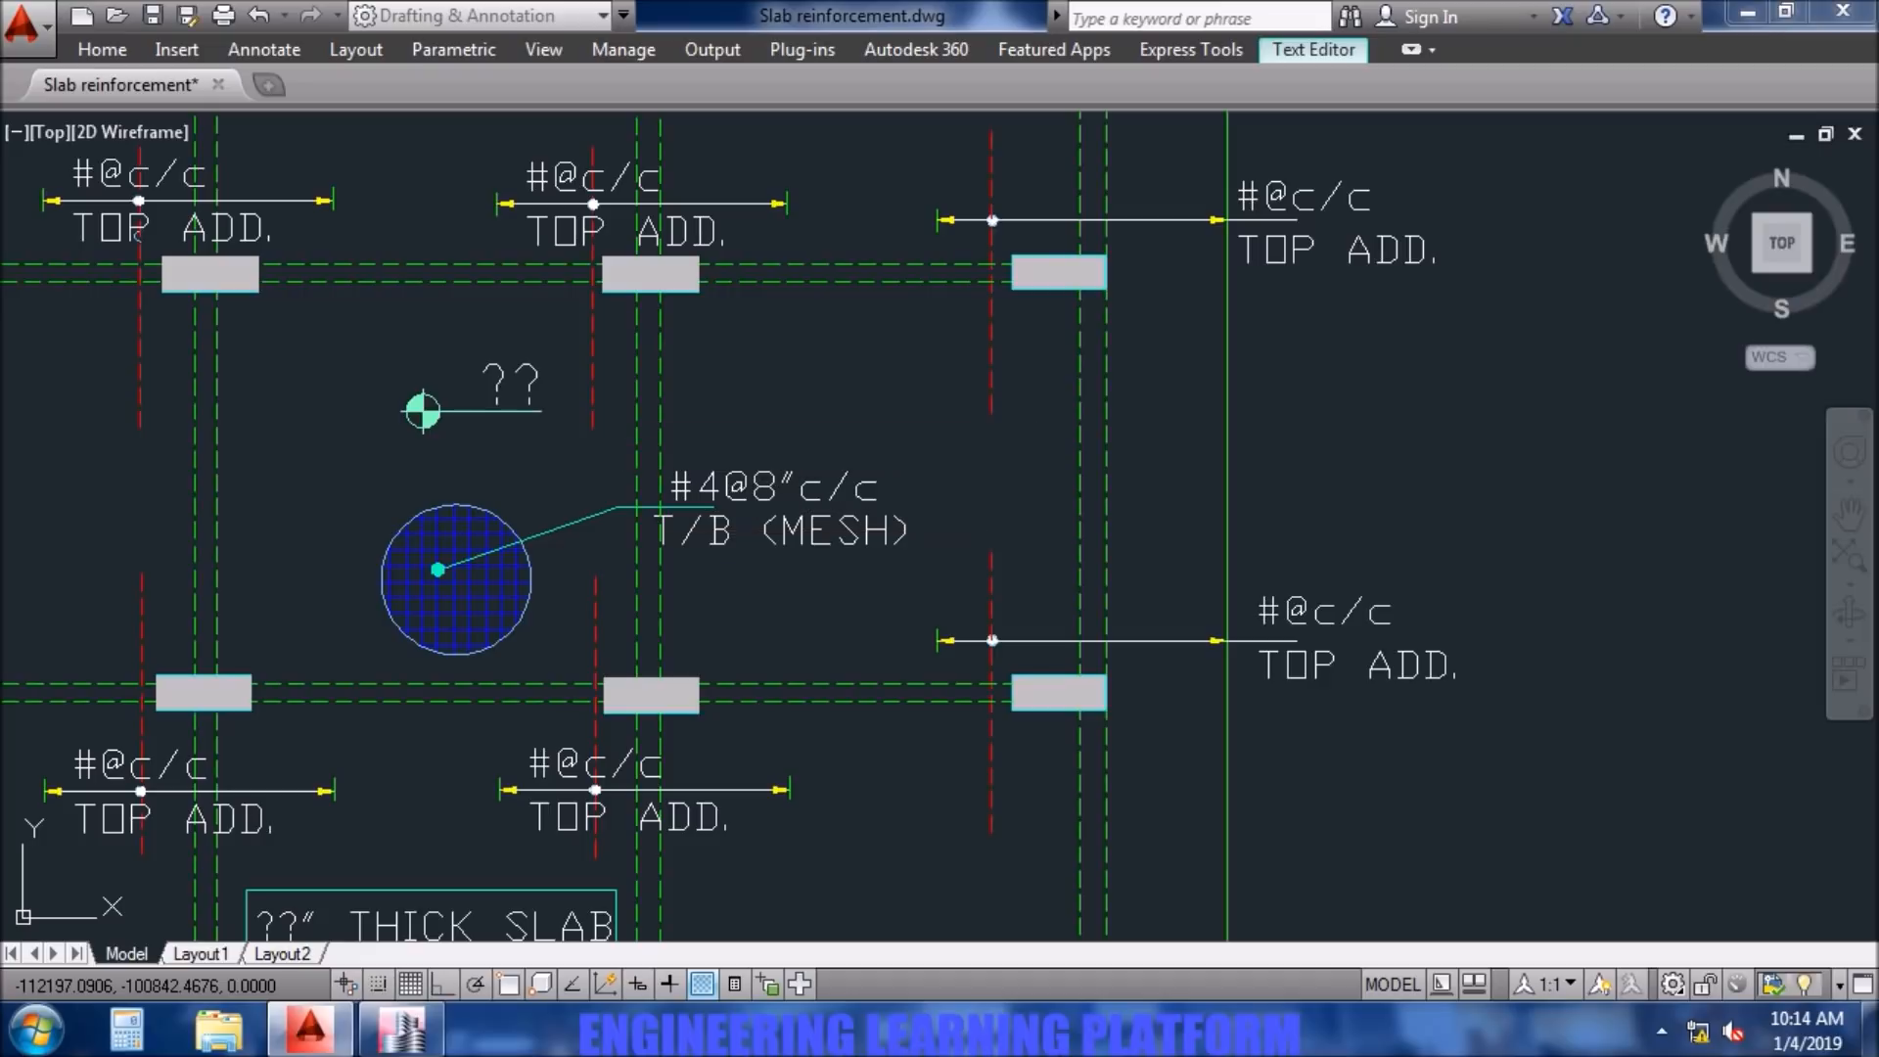
{"action": "scroll", "coordinate": [768, 610], "scroll_direction": "down", "scroll_amount": 2}
- Return to ETABS, apply the Layer A slab design display and examine the additional bars along grid line 5
{"action": "left_click", "coordinate": [401, 1028]}
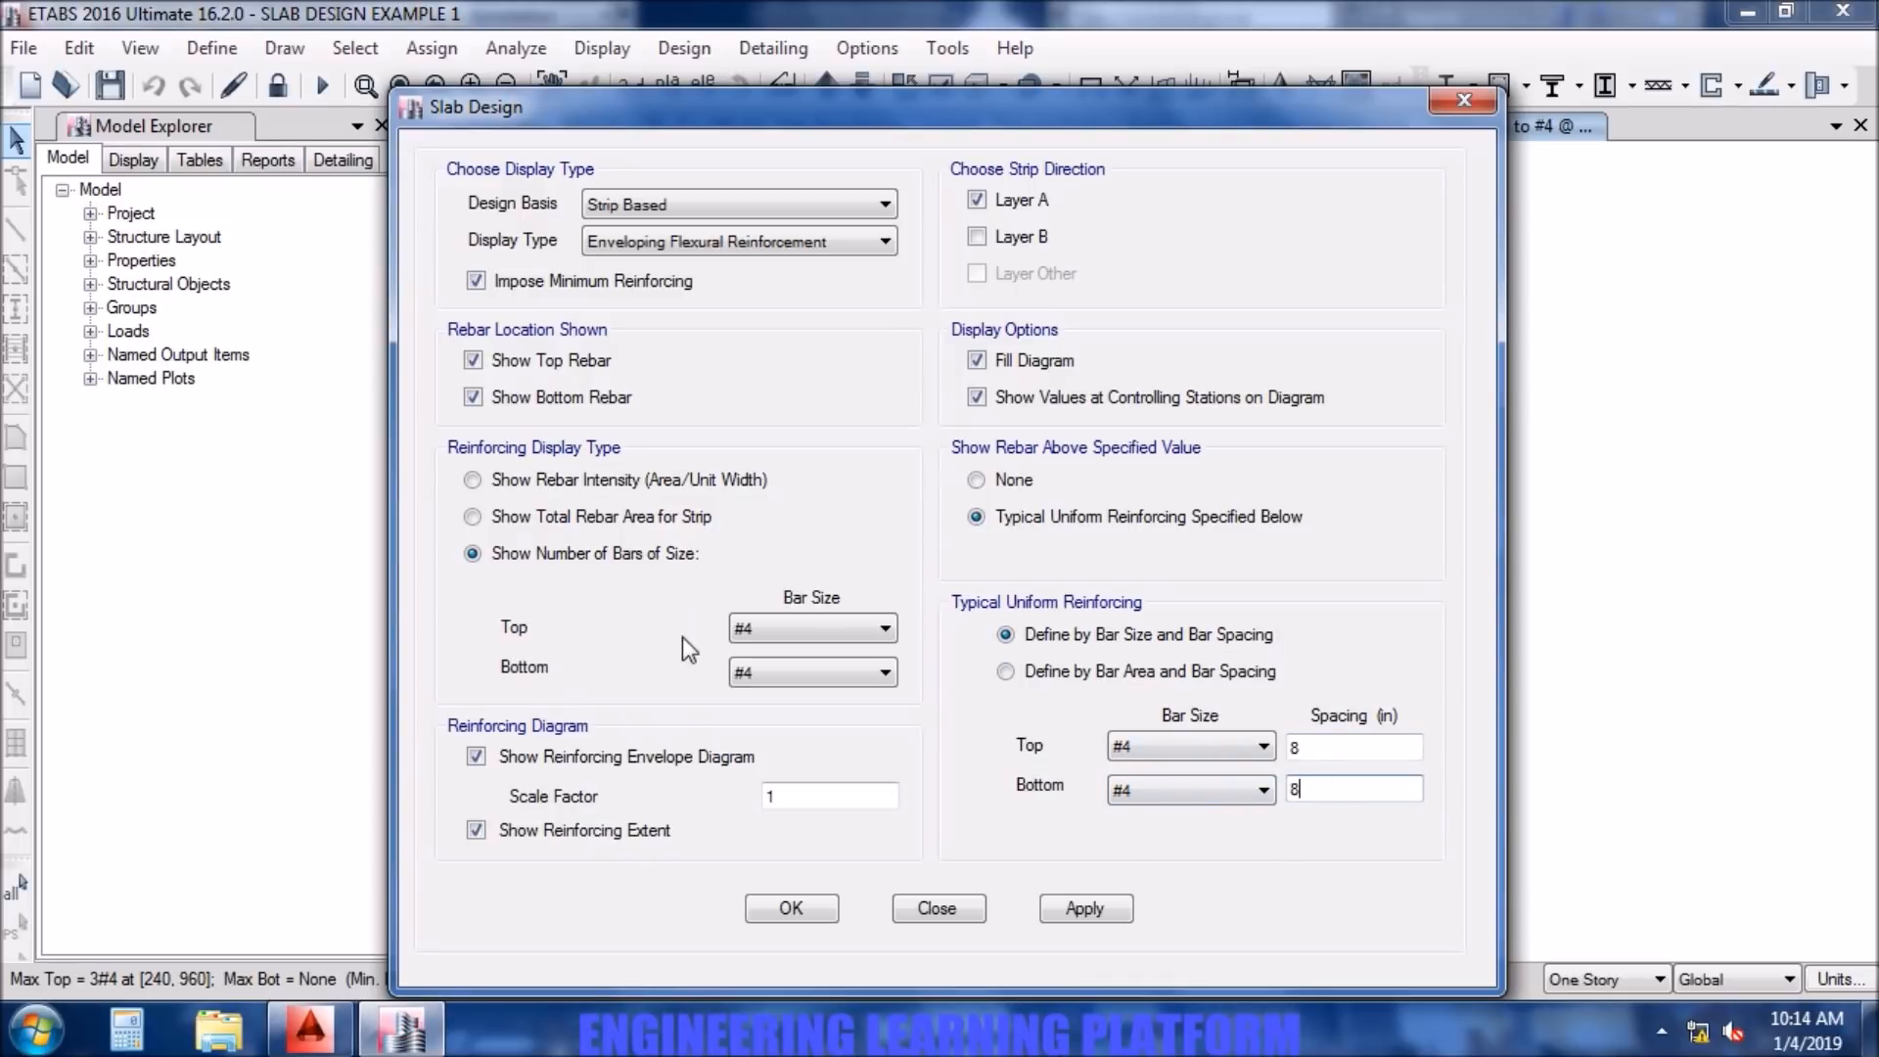
{"action": "left_click", "coordinate": [1081, 910]}
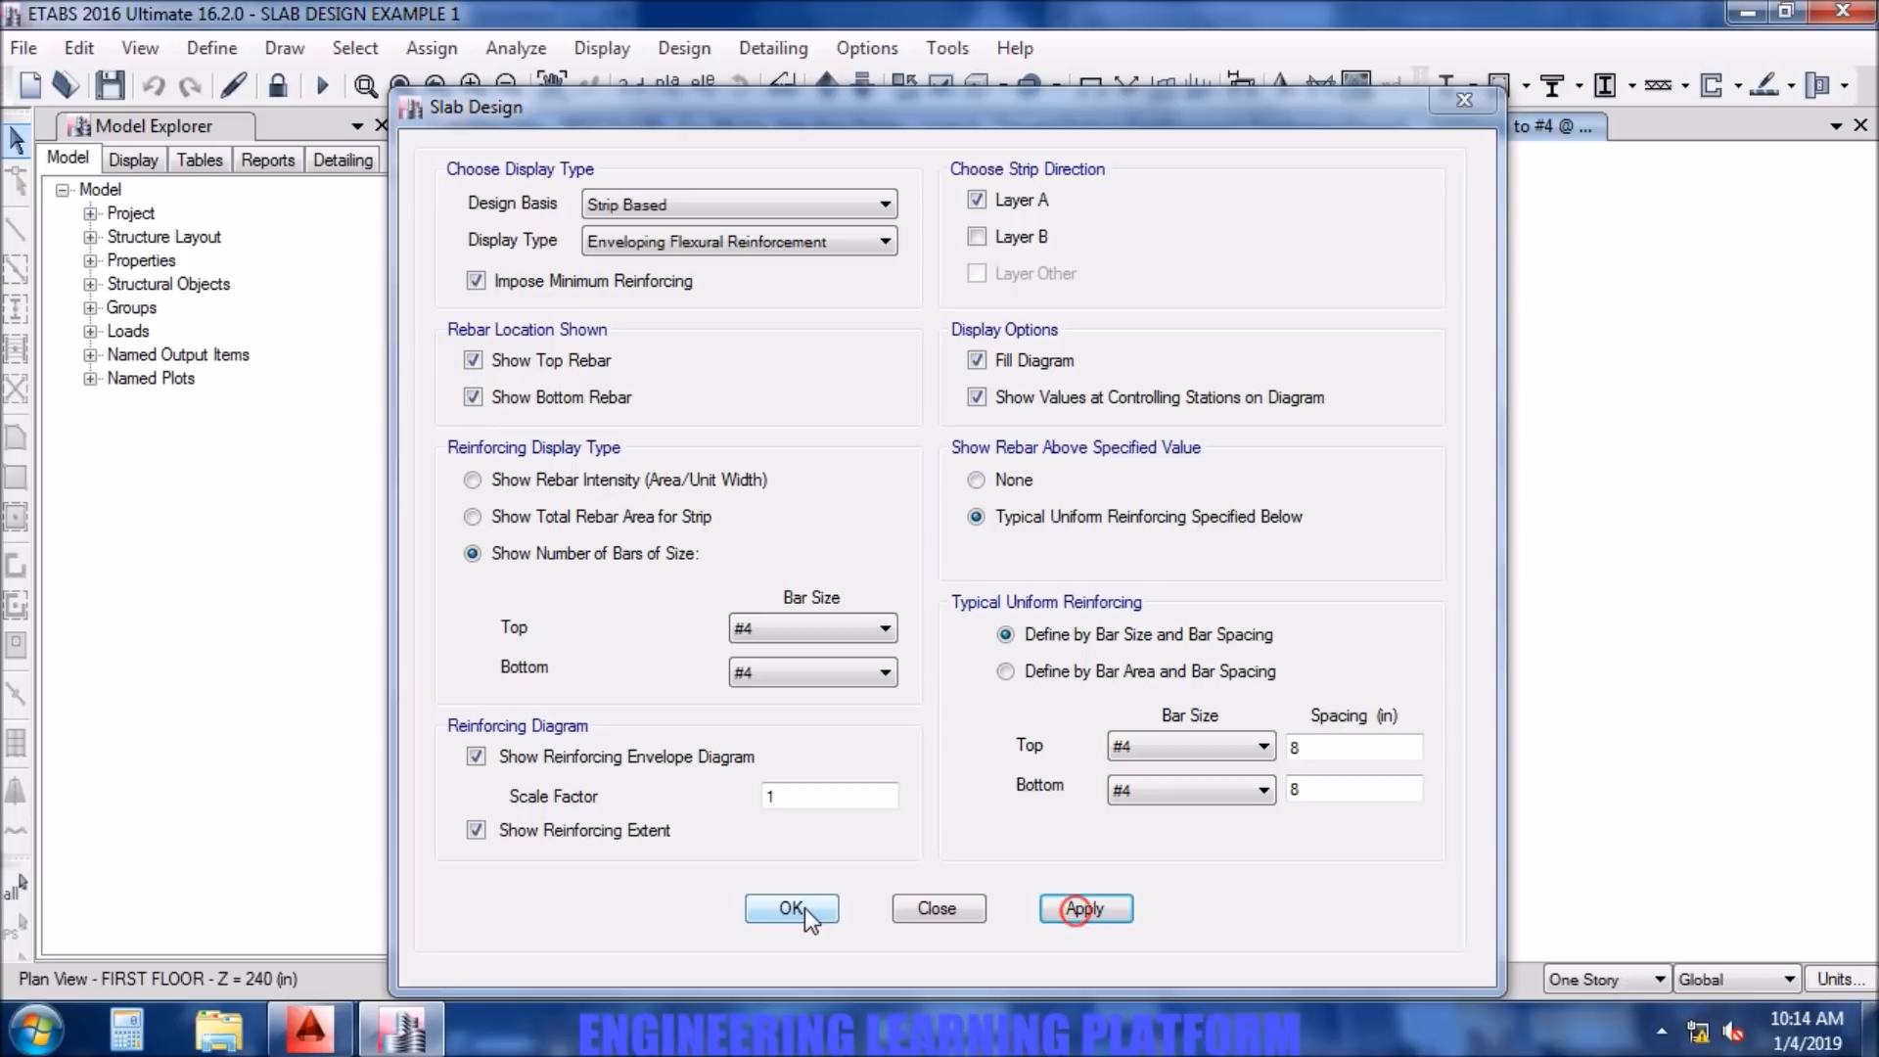
{"action": "left_click", "coordinate": [792, 908]}
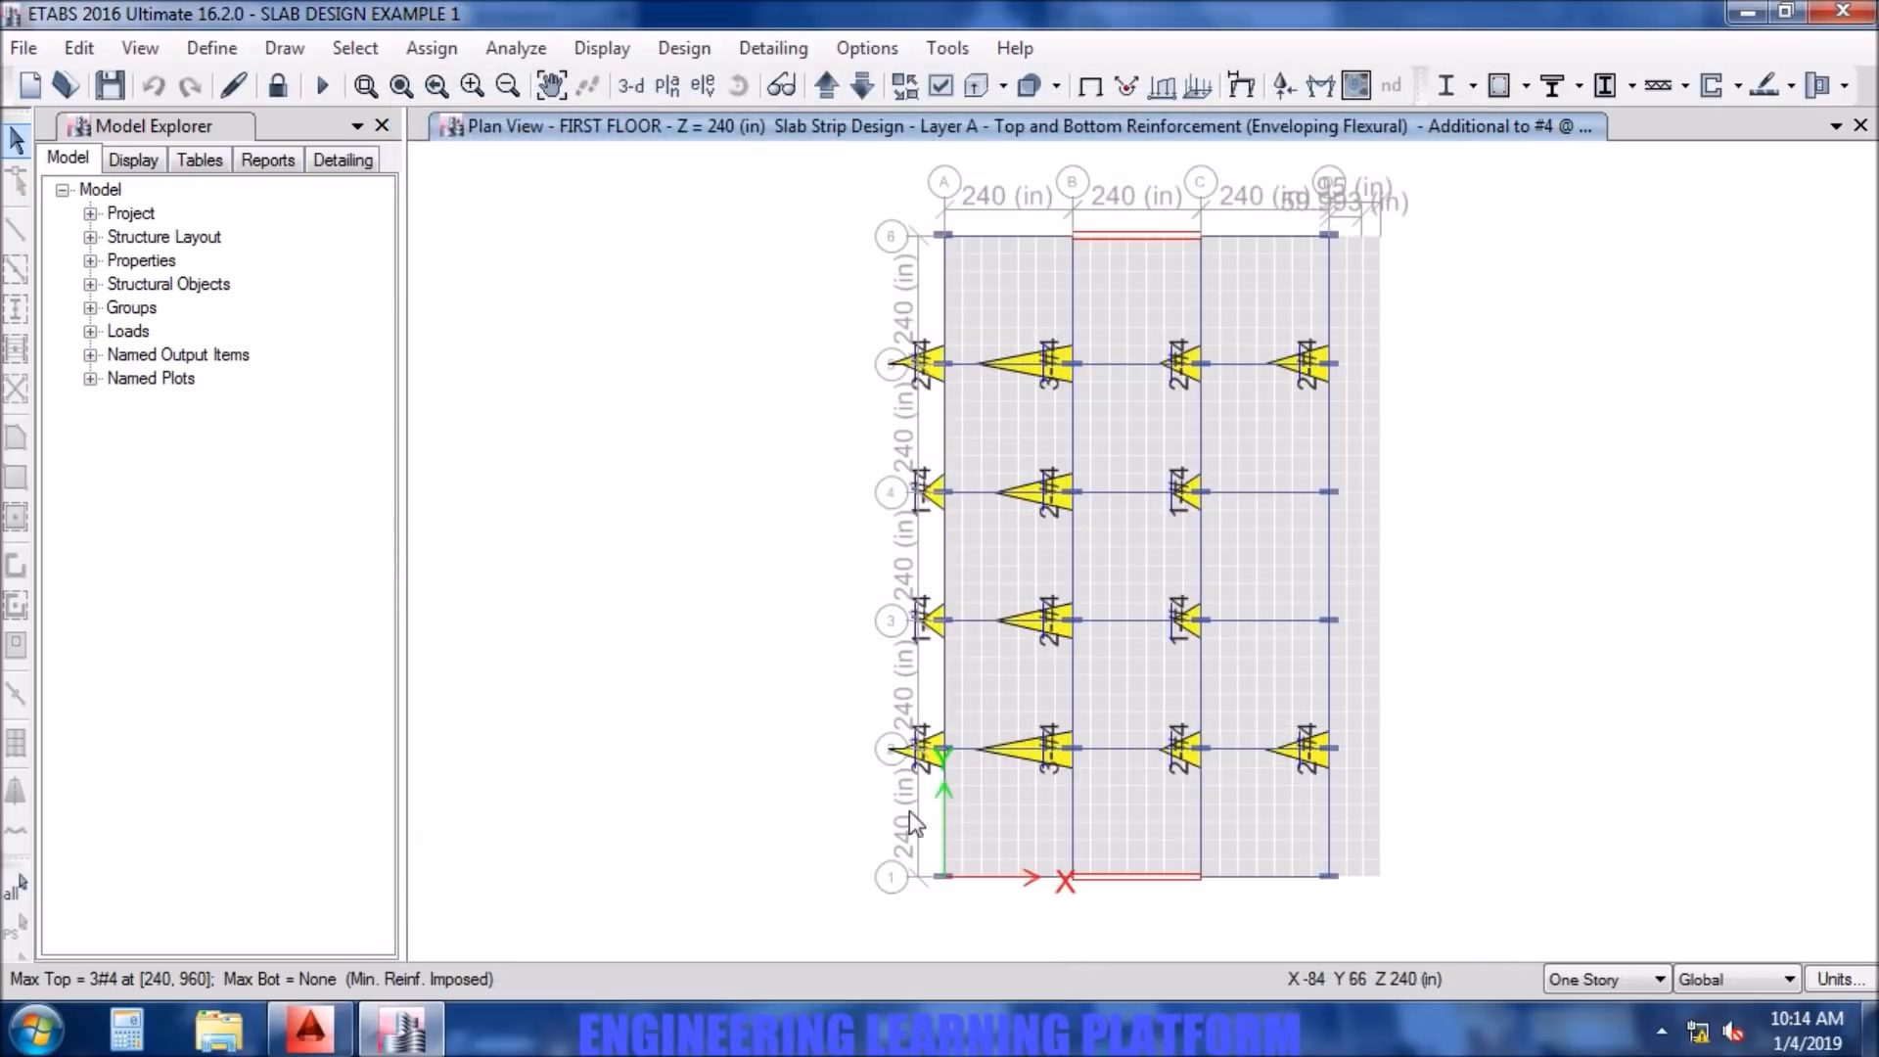
{"action": "scroll", "coordinate": [1024, 368], "scroll_direction": "up", "scroll_amount": 3}
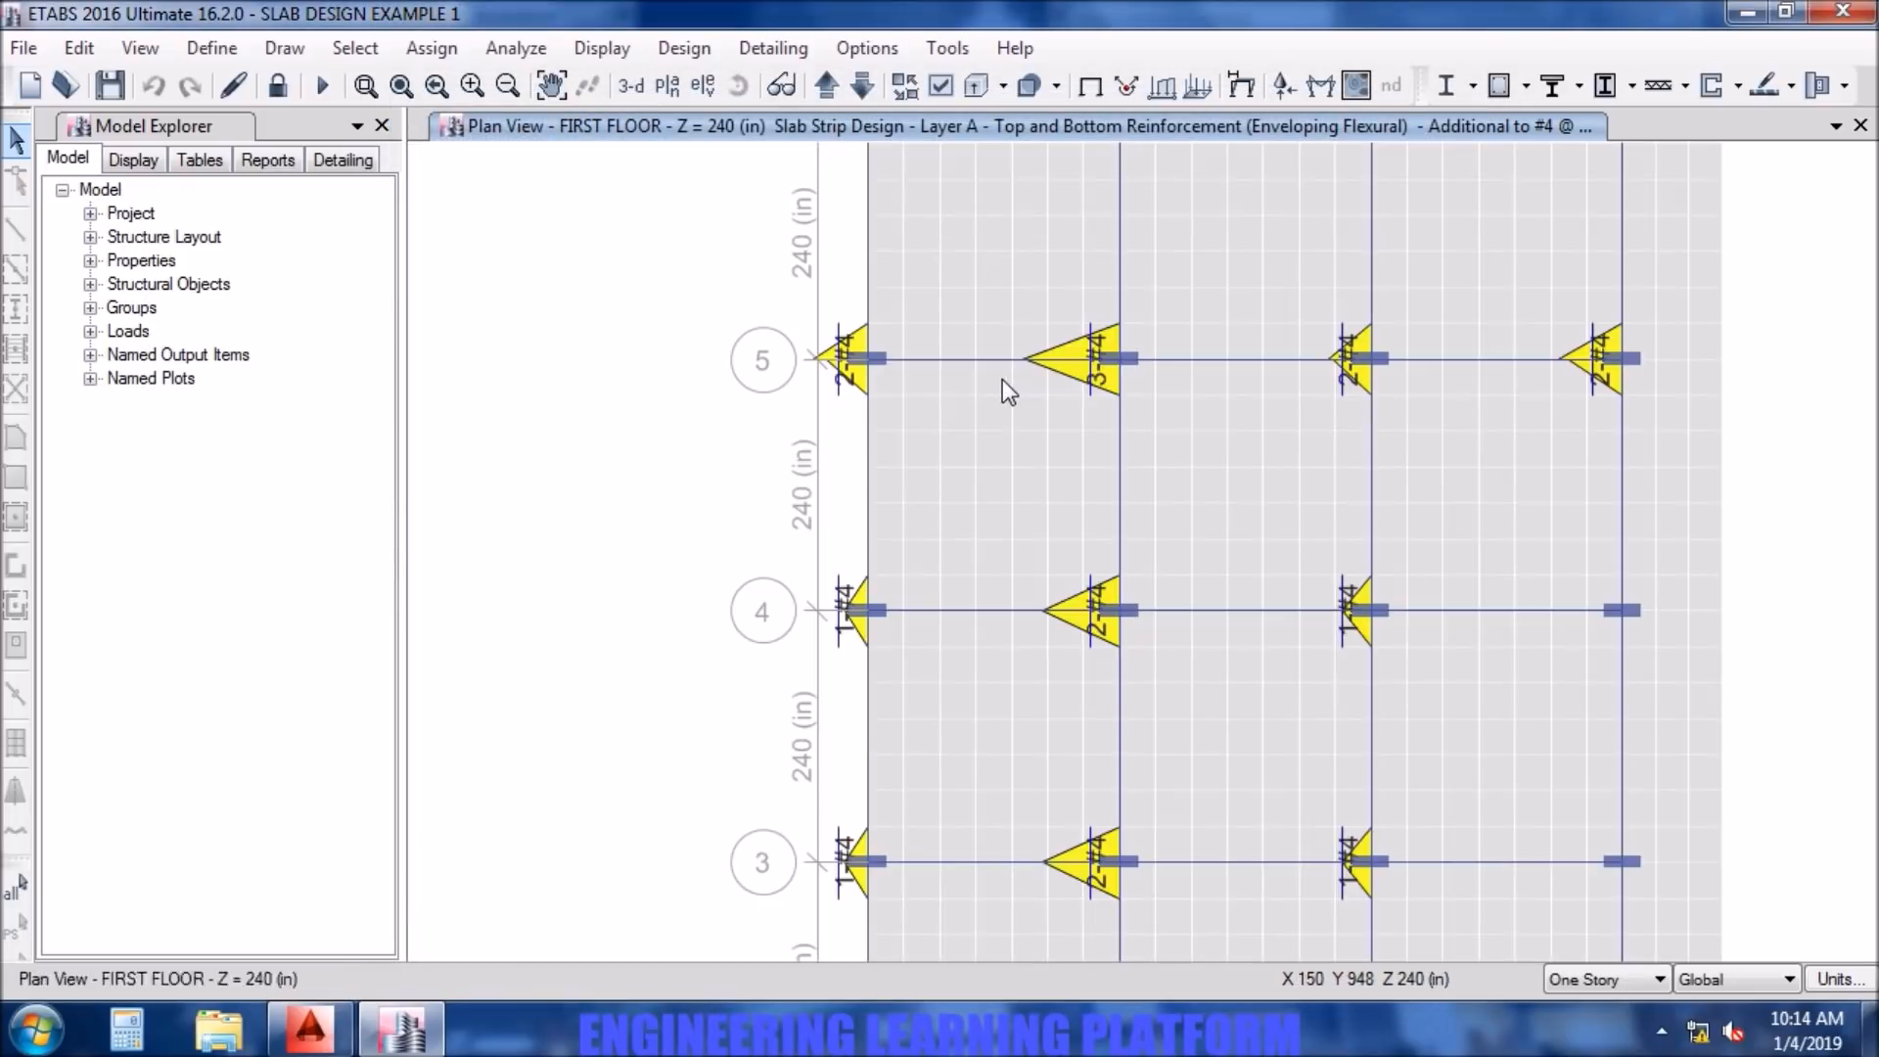
{"action": "middle_click_drag", "start_coordinate": [944, 313], "coordinate": [788, 450]}
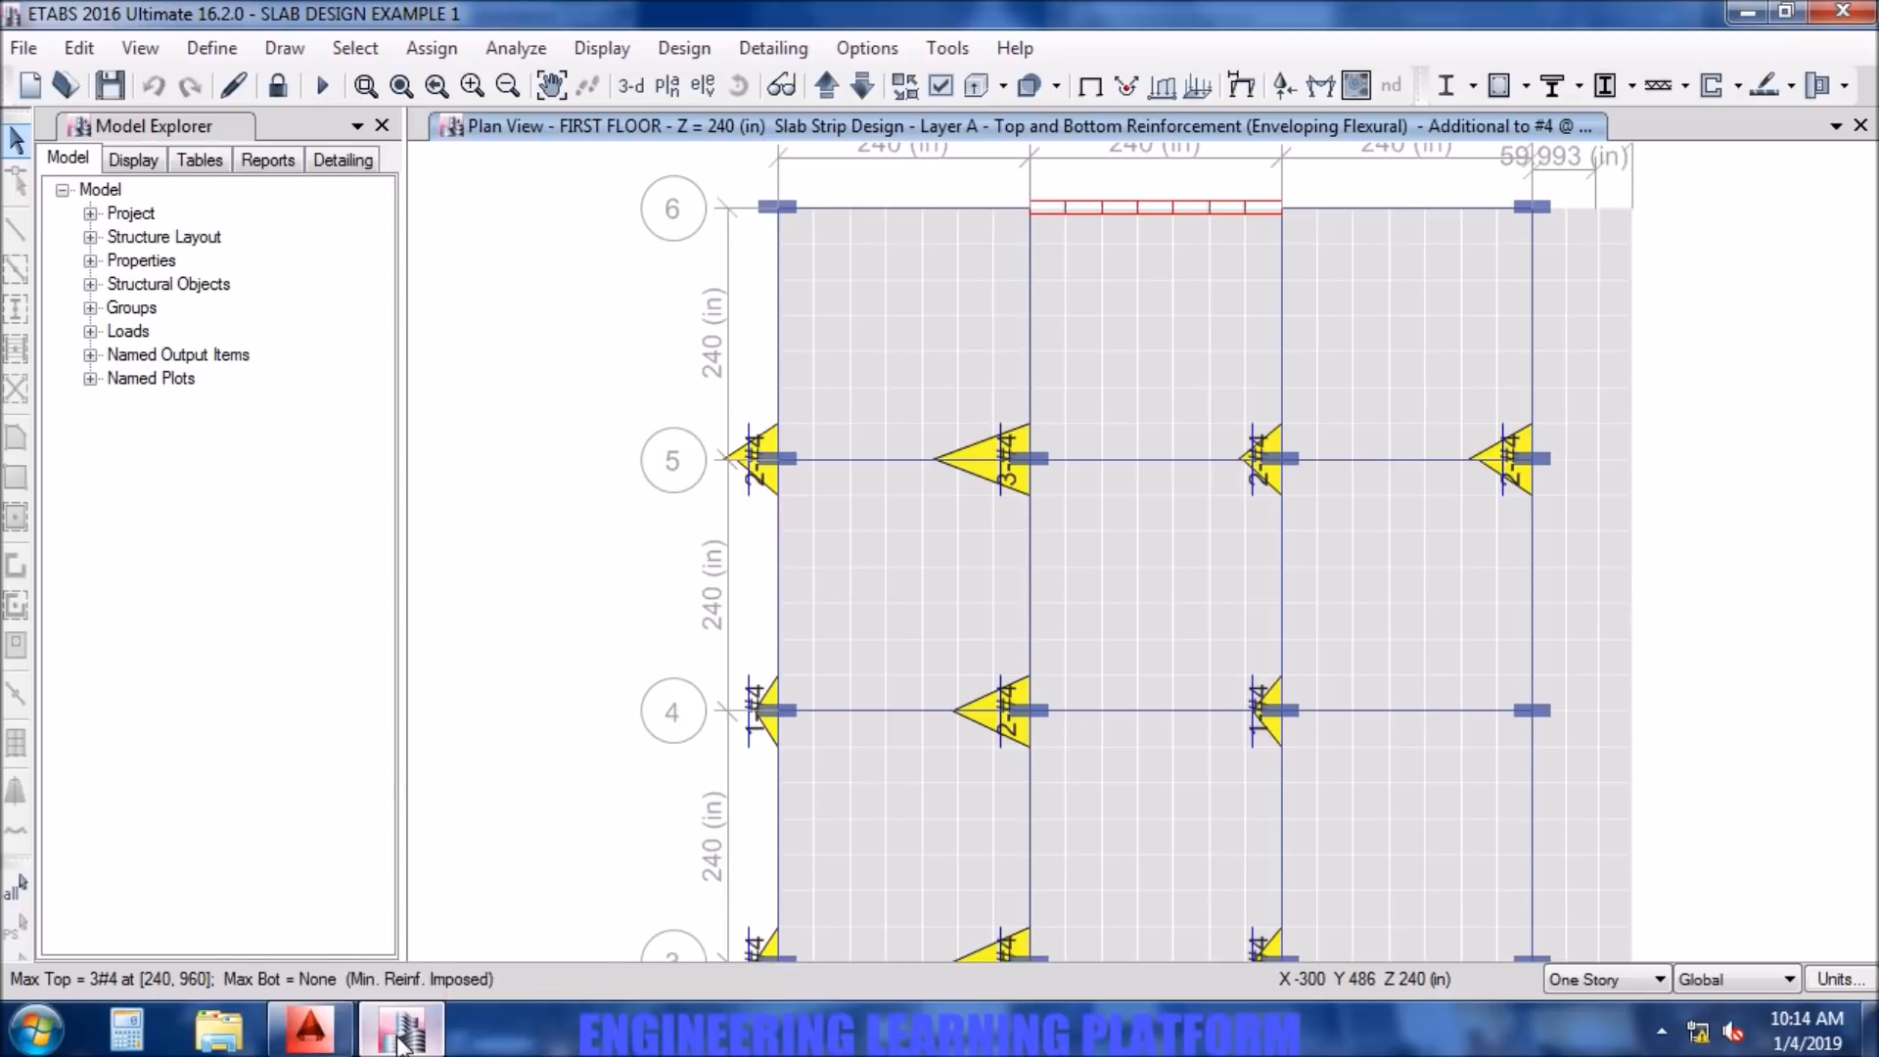
- Switch to the AutoCAD drawing and change the top additional bar note at column A5 to 2-#4
{"action": "left_click", "coordinate": [310, 1045]}
{"action": "middle_click_drag", "start_coordinate": [191, 577], "coordinate": [530, 639]}
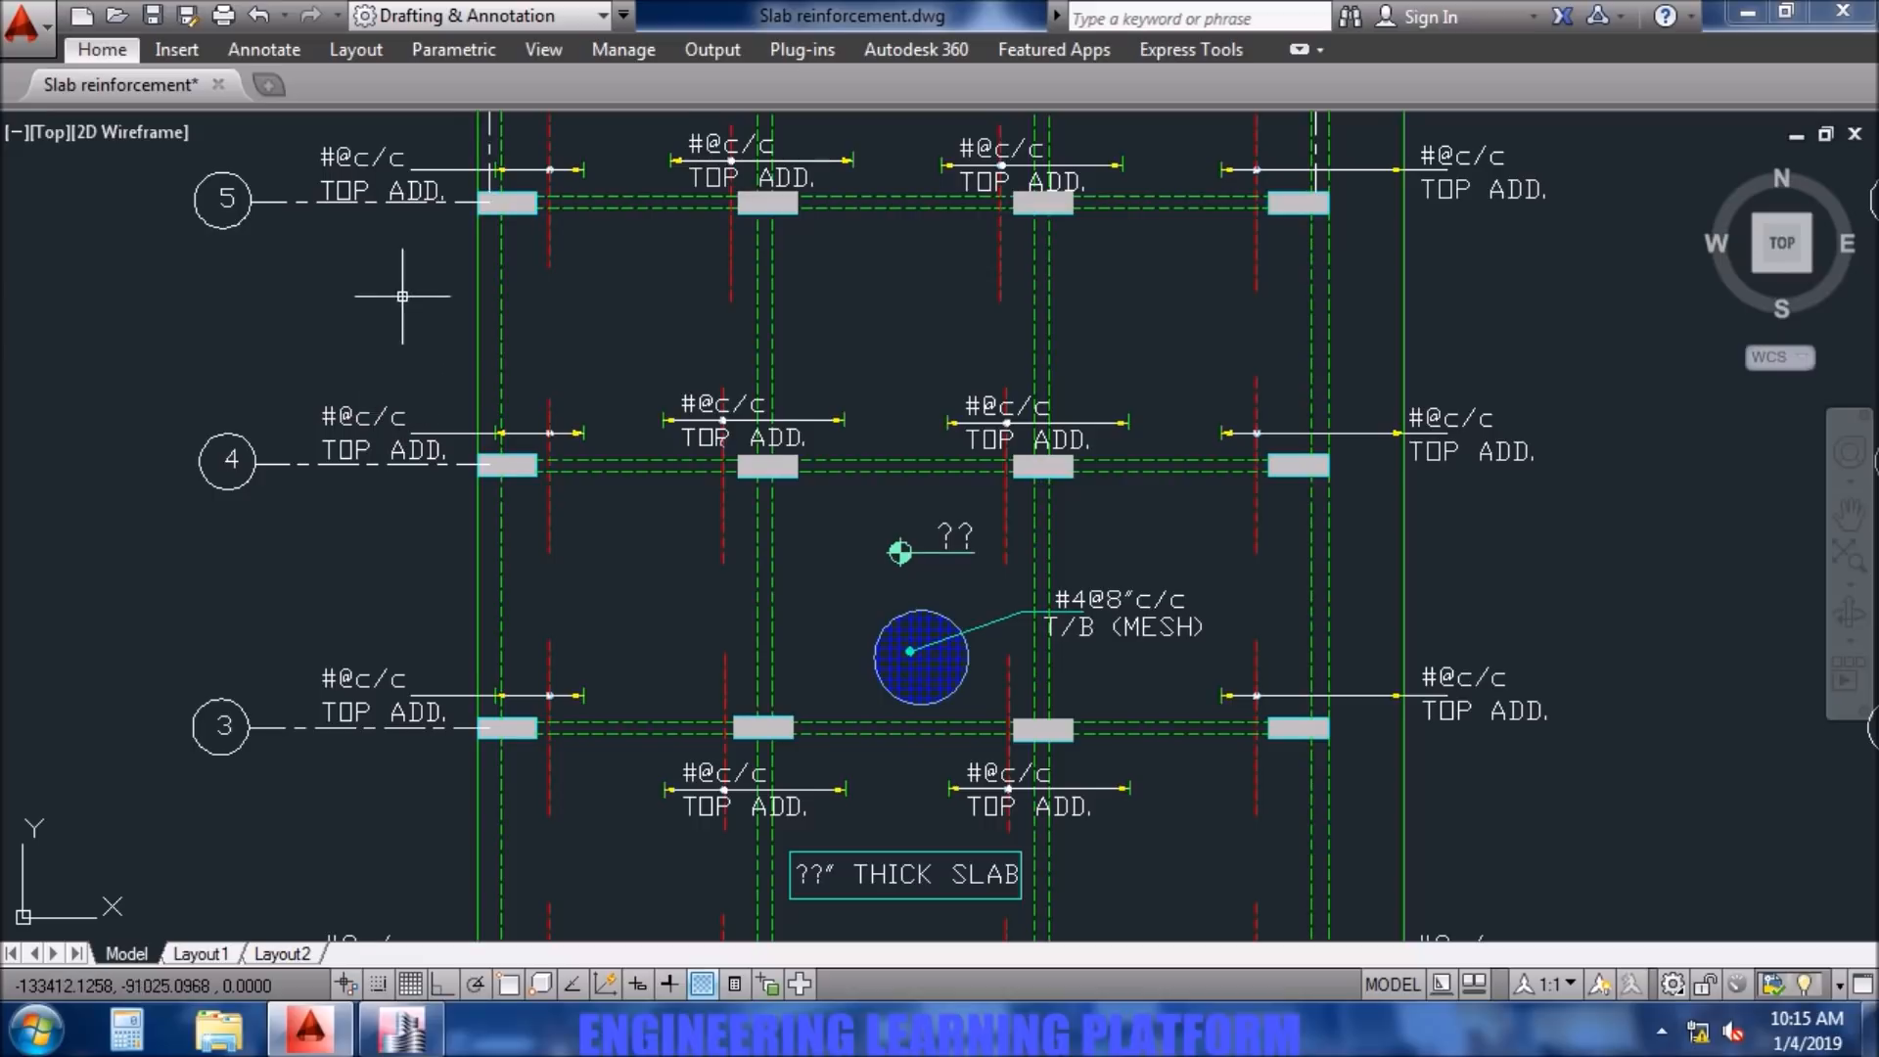
{"action": "middle_click_drag", "start_coordinate": [402, 285], "coordinate": [435, 427]}
{"action": "middle_click_drag", "start_coordinate": [432, 332], "coordinate": [456, 467]}
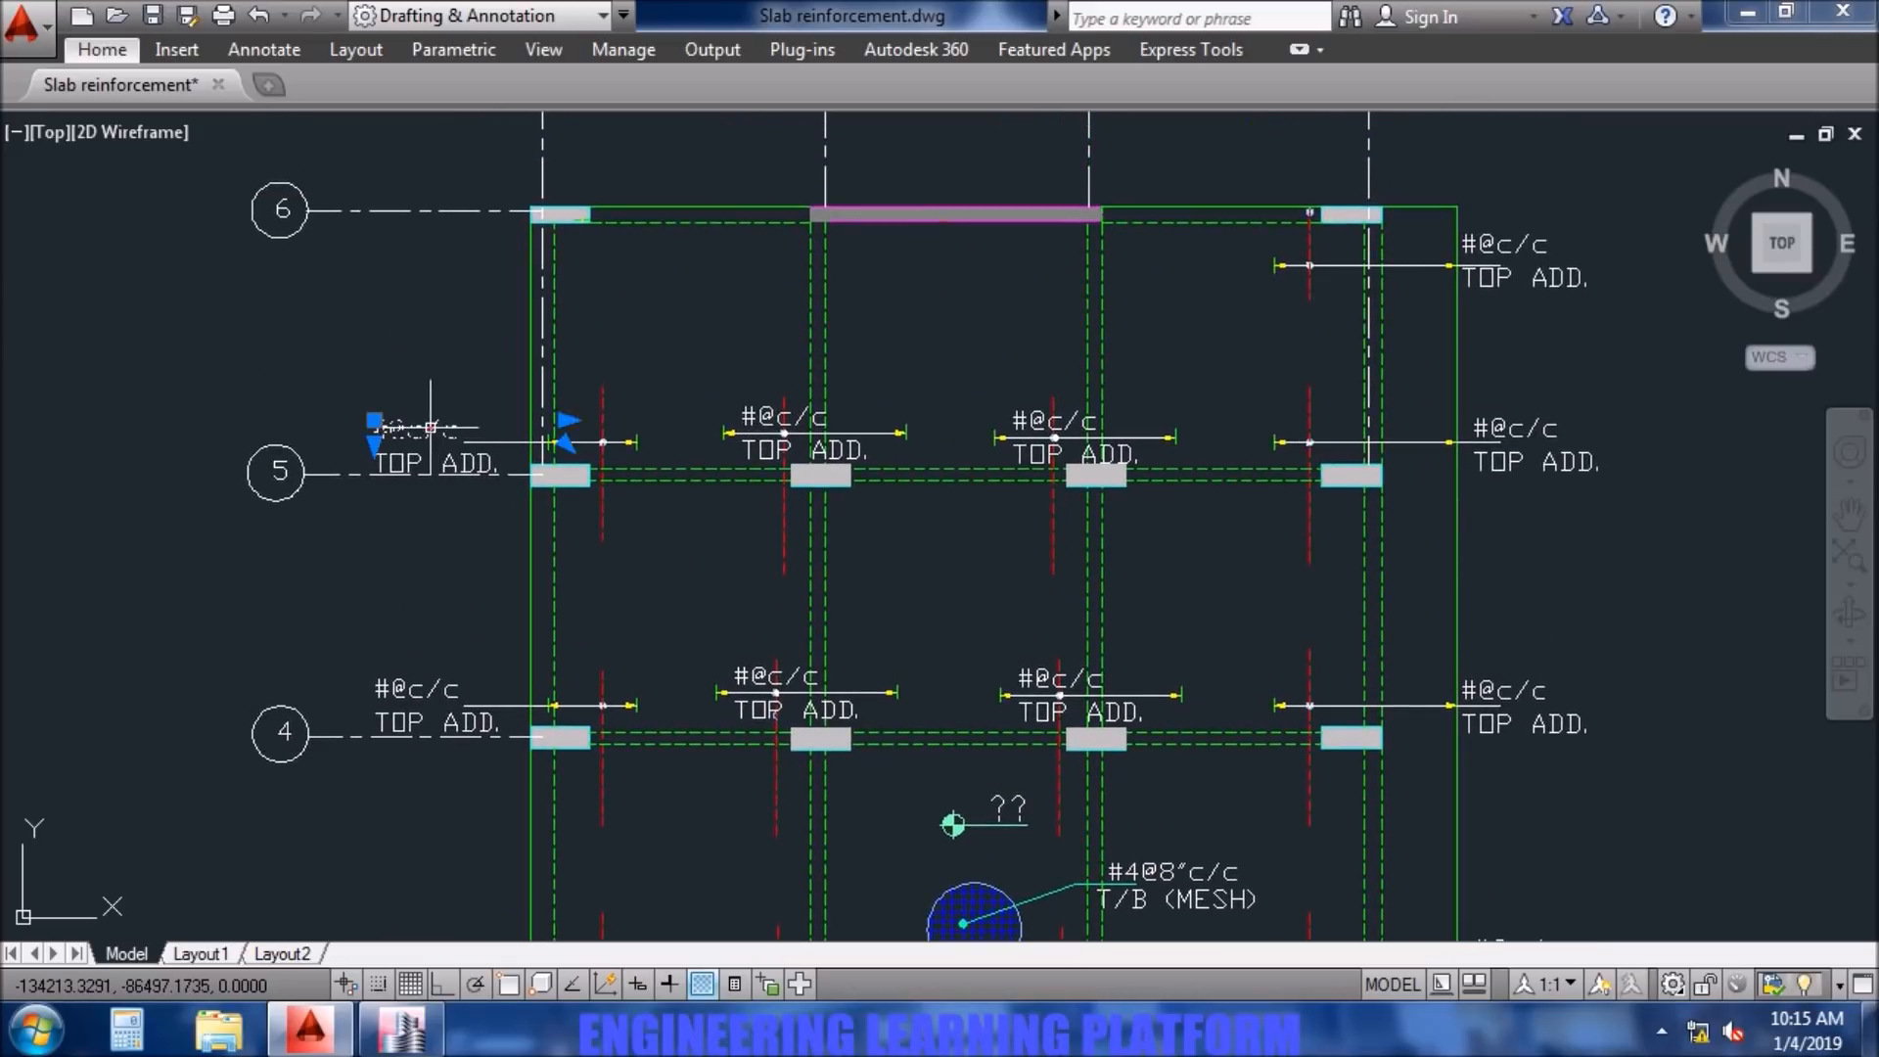
{"action": "double_click", "coordinate": [432, 430]}
{"action": "left_click_drag", "start_coordinate": [461, 431], "coordinate": [397, 433]}
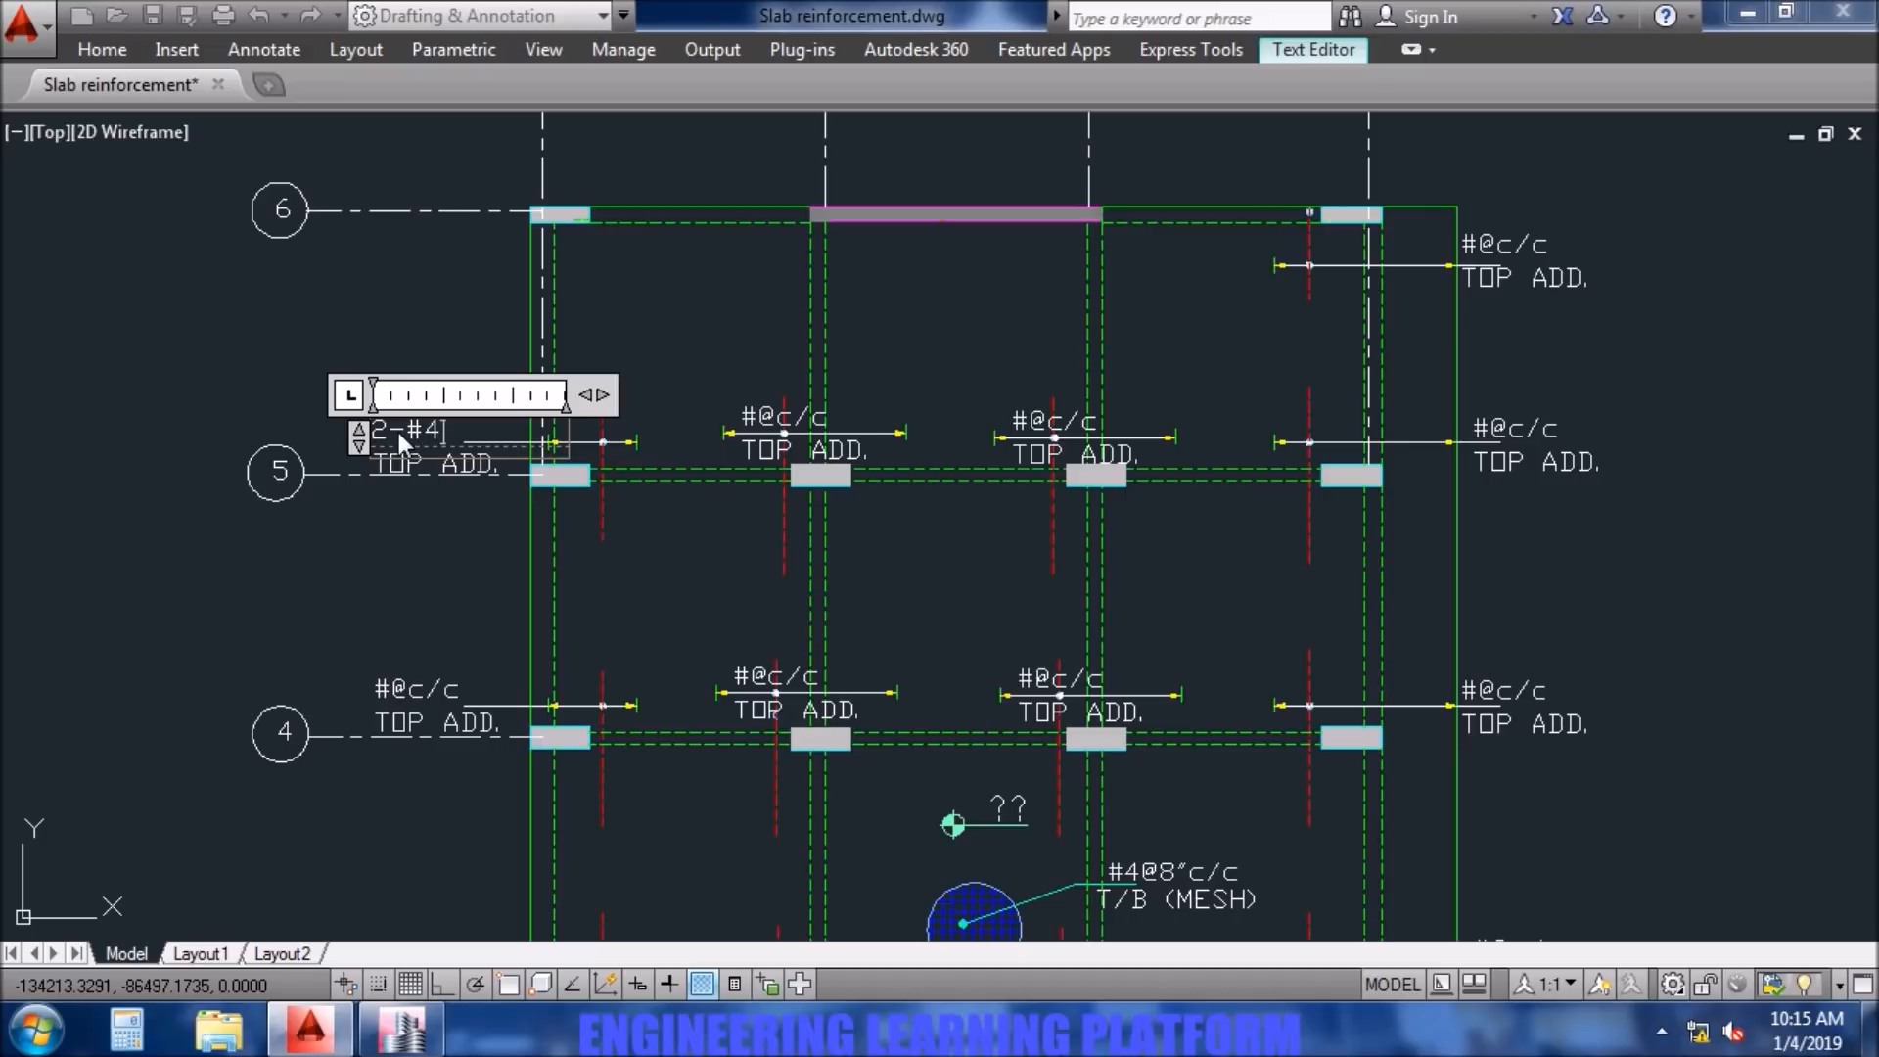
{"action": "left_click", "coordinate": [424, 323]}
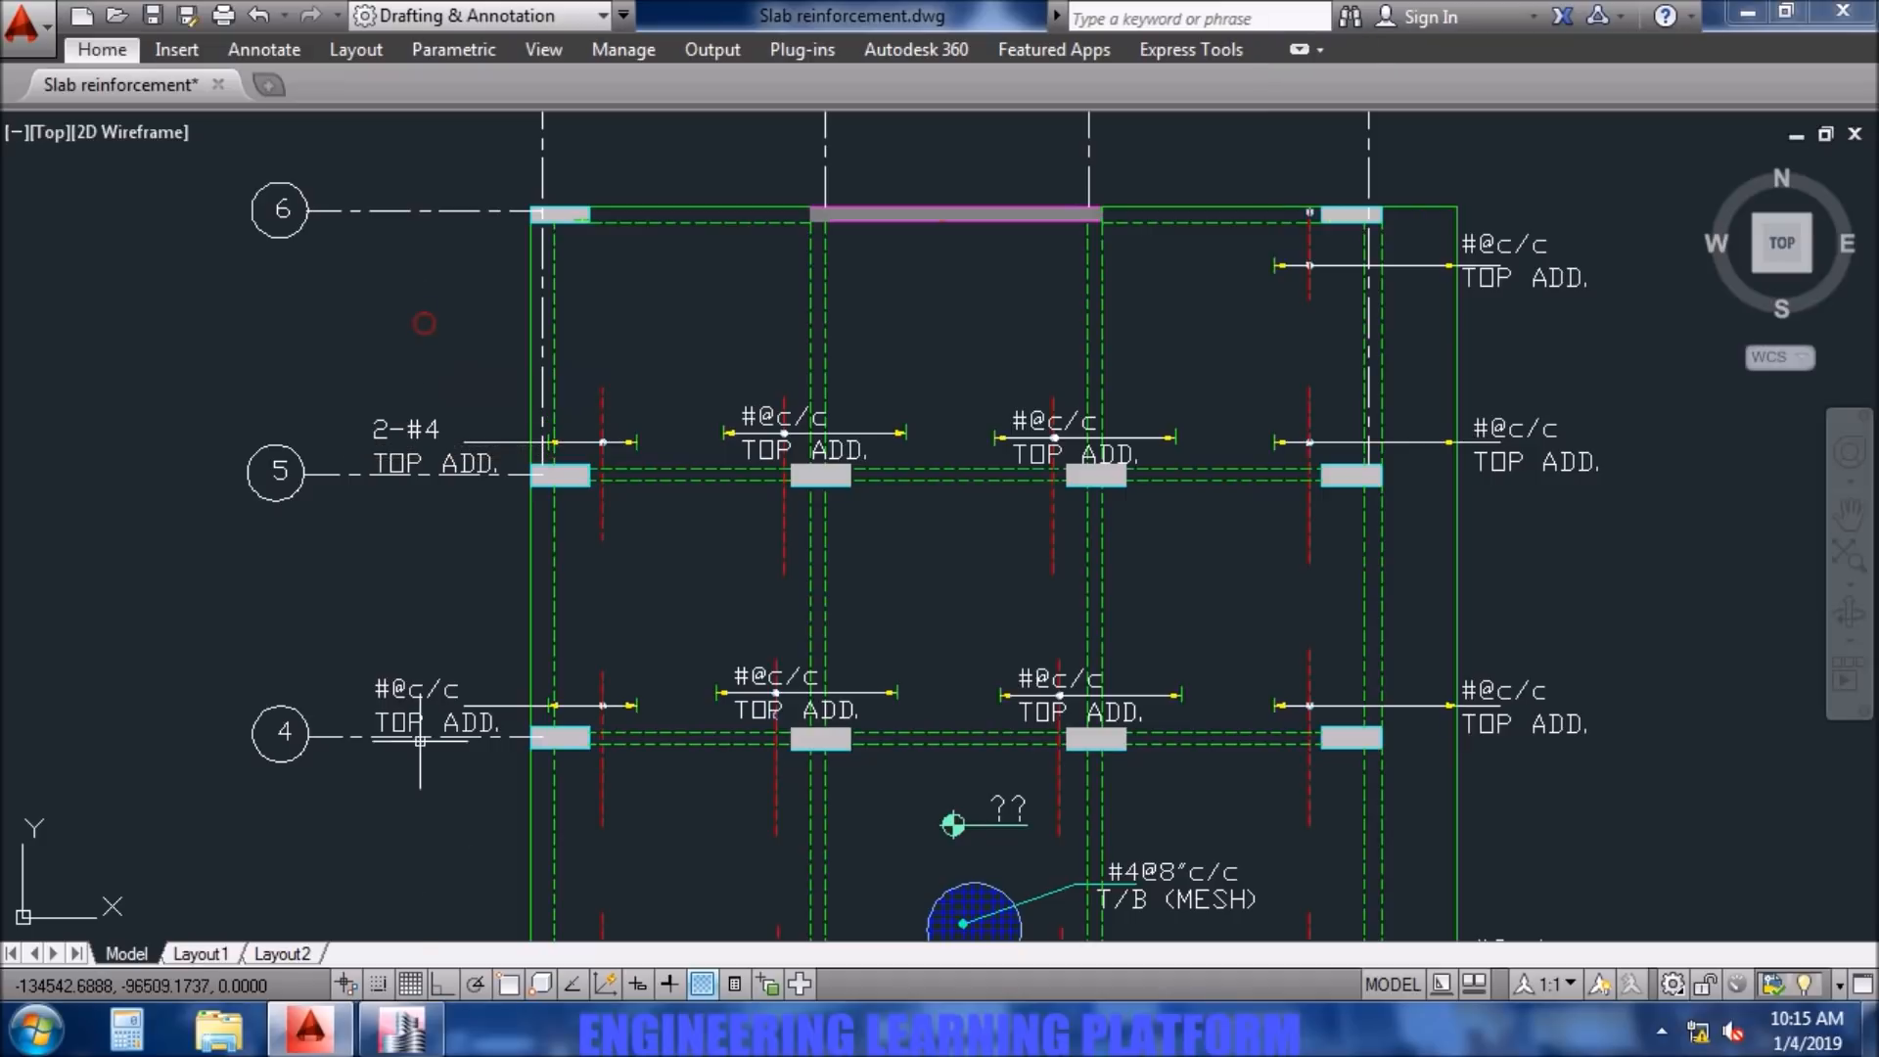
- Check the additional bars along grid A in ETABS and set the AutoCAD top additional note at column A4 to 1-#4
{"action": "left_click", "coordinate": [421, 1025]}
{"action": "middle_click_drag", "start_coordinate": [666, 712], "coordinate": [613, 595]}
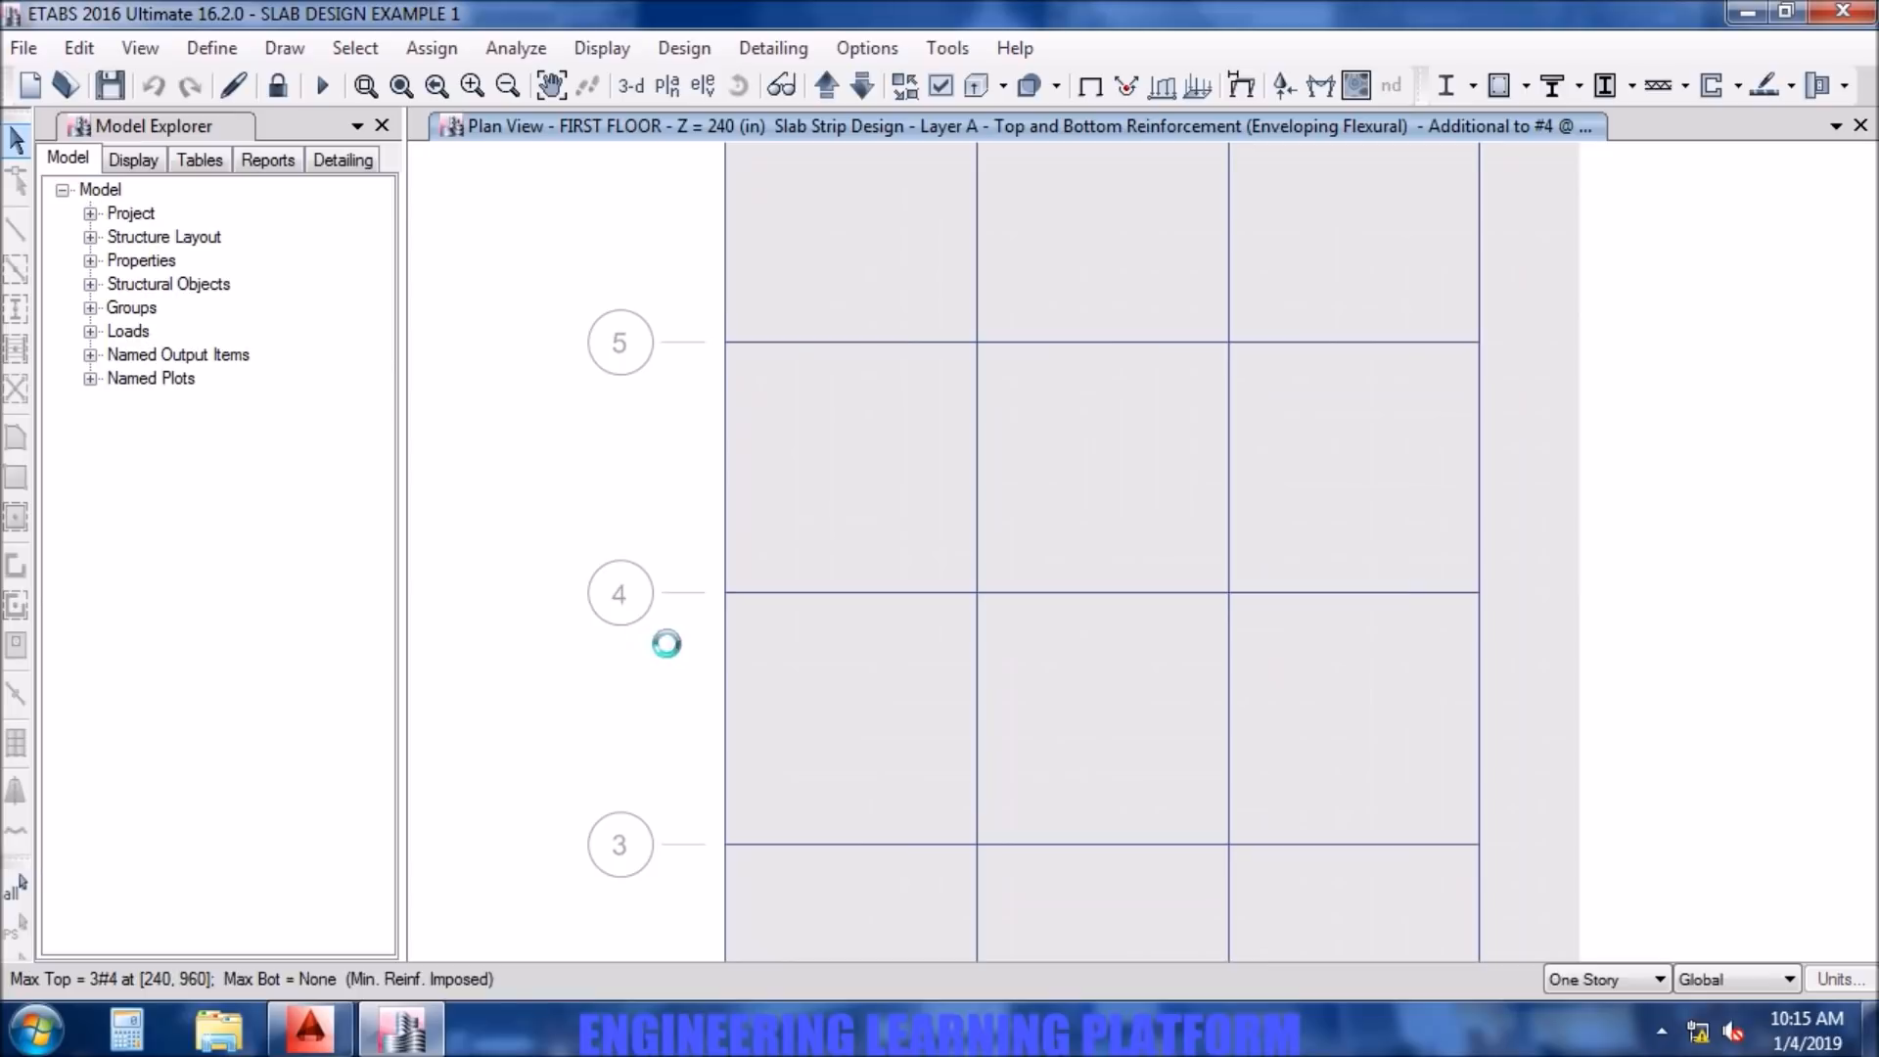
{"action": "middle_click_drag", "start_coordinate": [746, 852], "coordinate": [714, 584]}
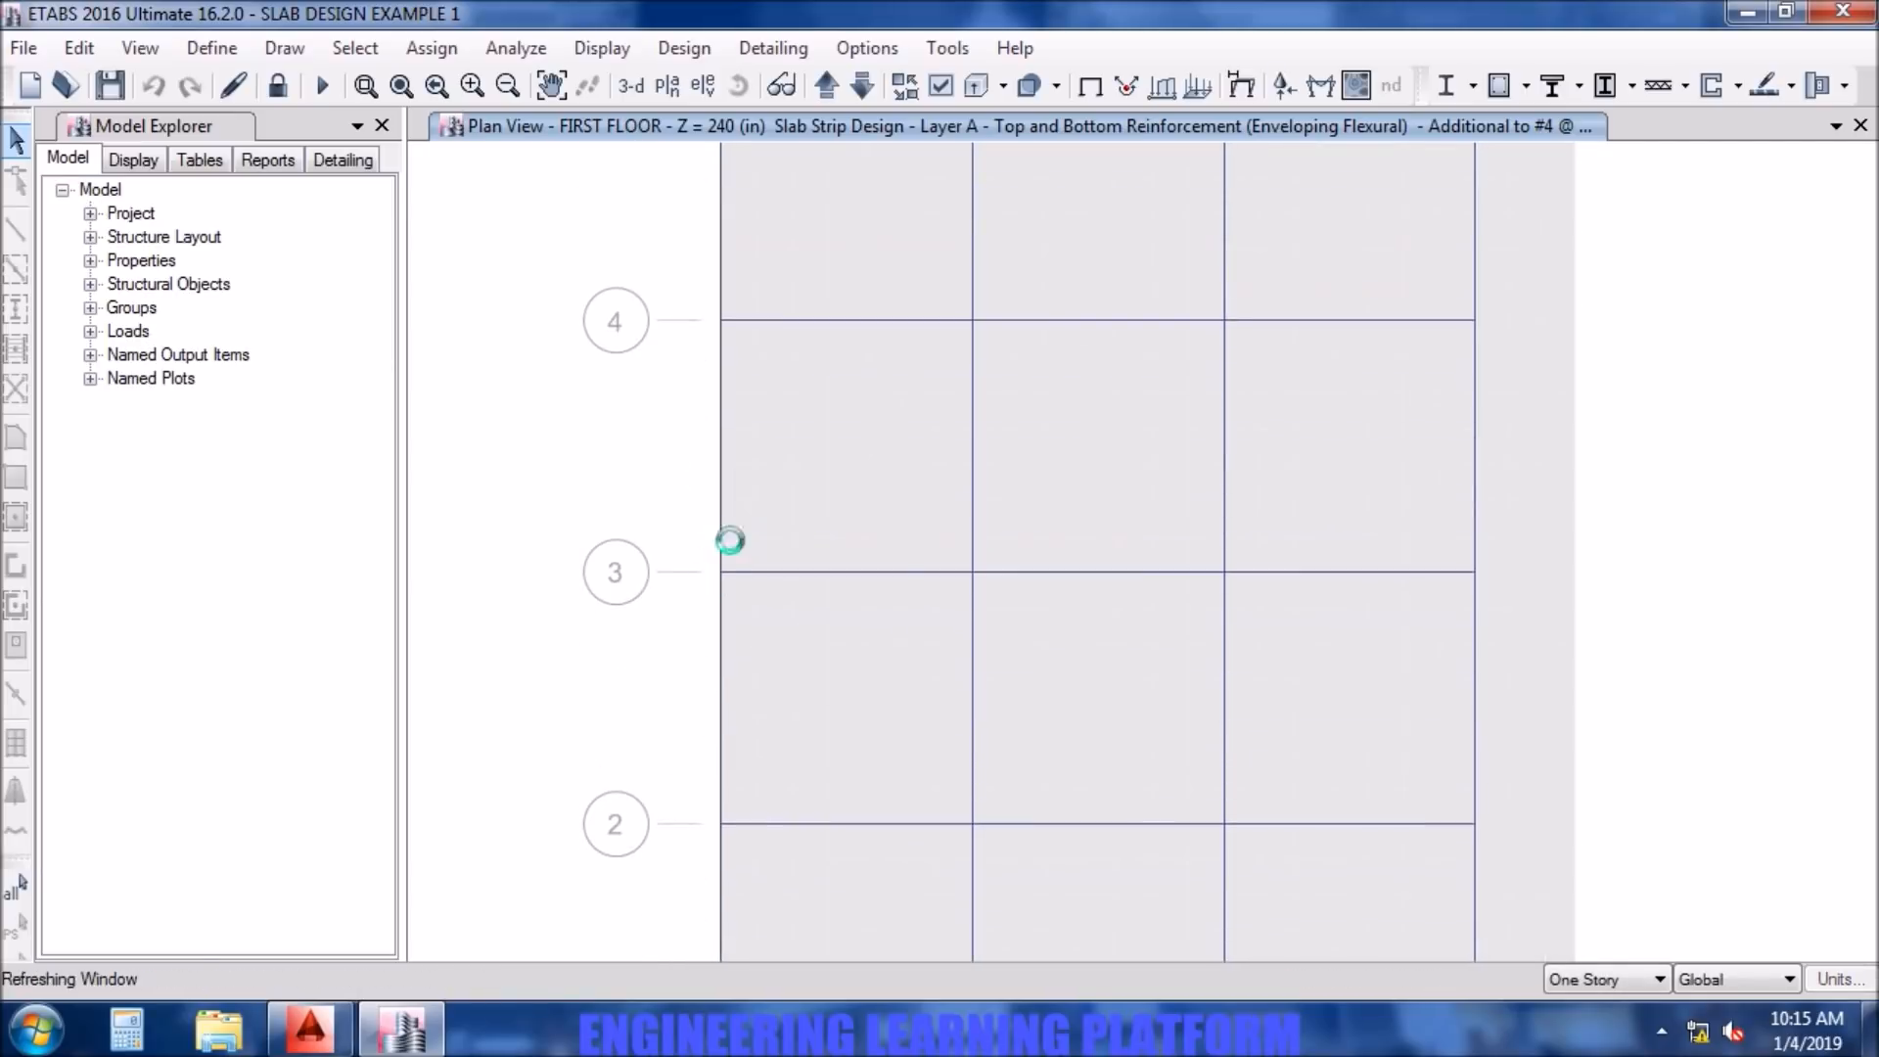
{"action": "middle_click_drag", "start_coordinate": [772, 808], "coordinate": [785, 533]}
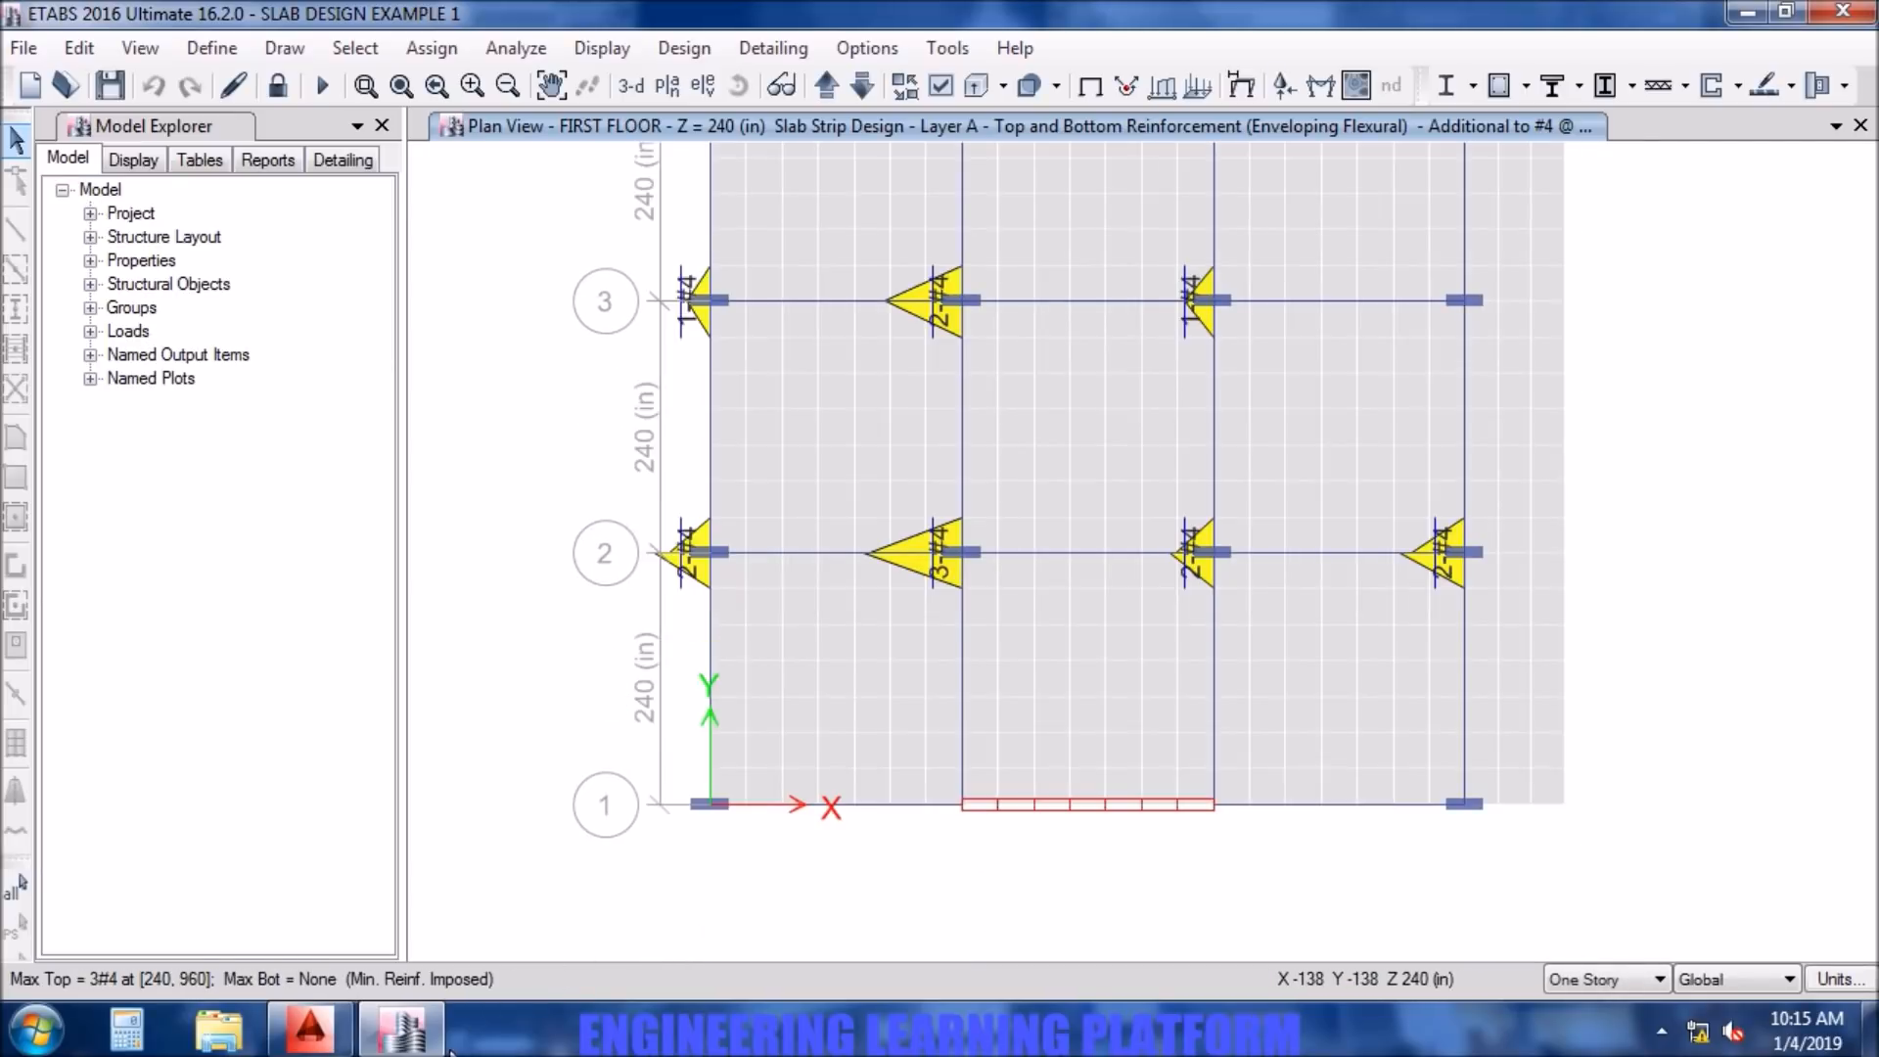
{"action": "left_click", "coordinate": [309, 1028]}
{"action": "middle_click_drag", "start_coordinate": [447, 734], "coordinate": [448, 467]}
{"action": "double_click", "coordinate": [431, 450]}
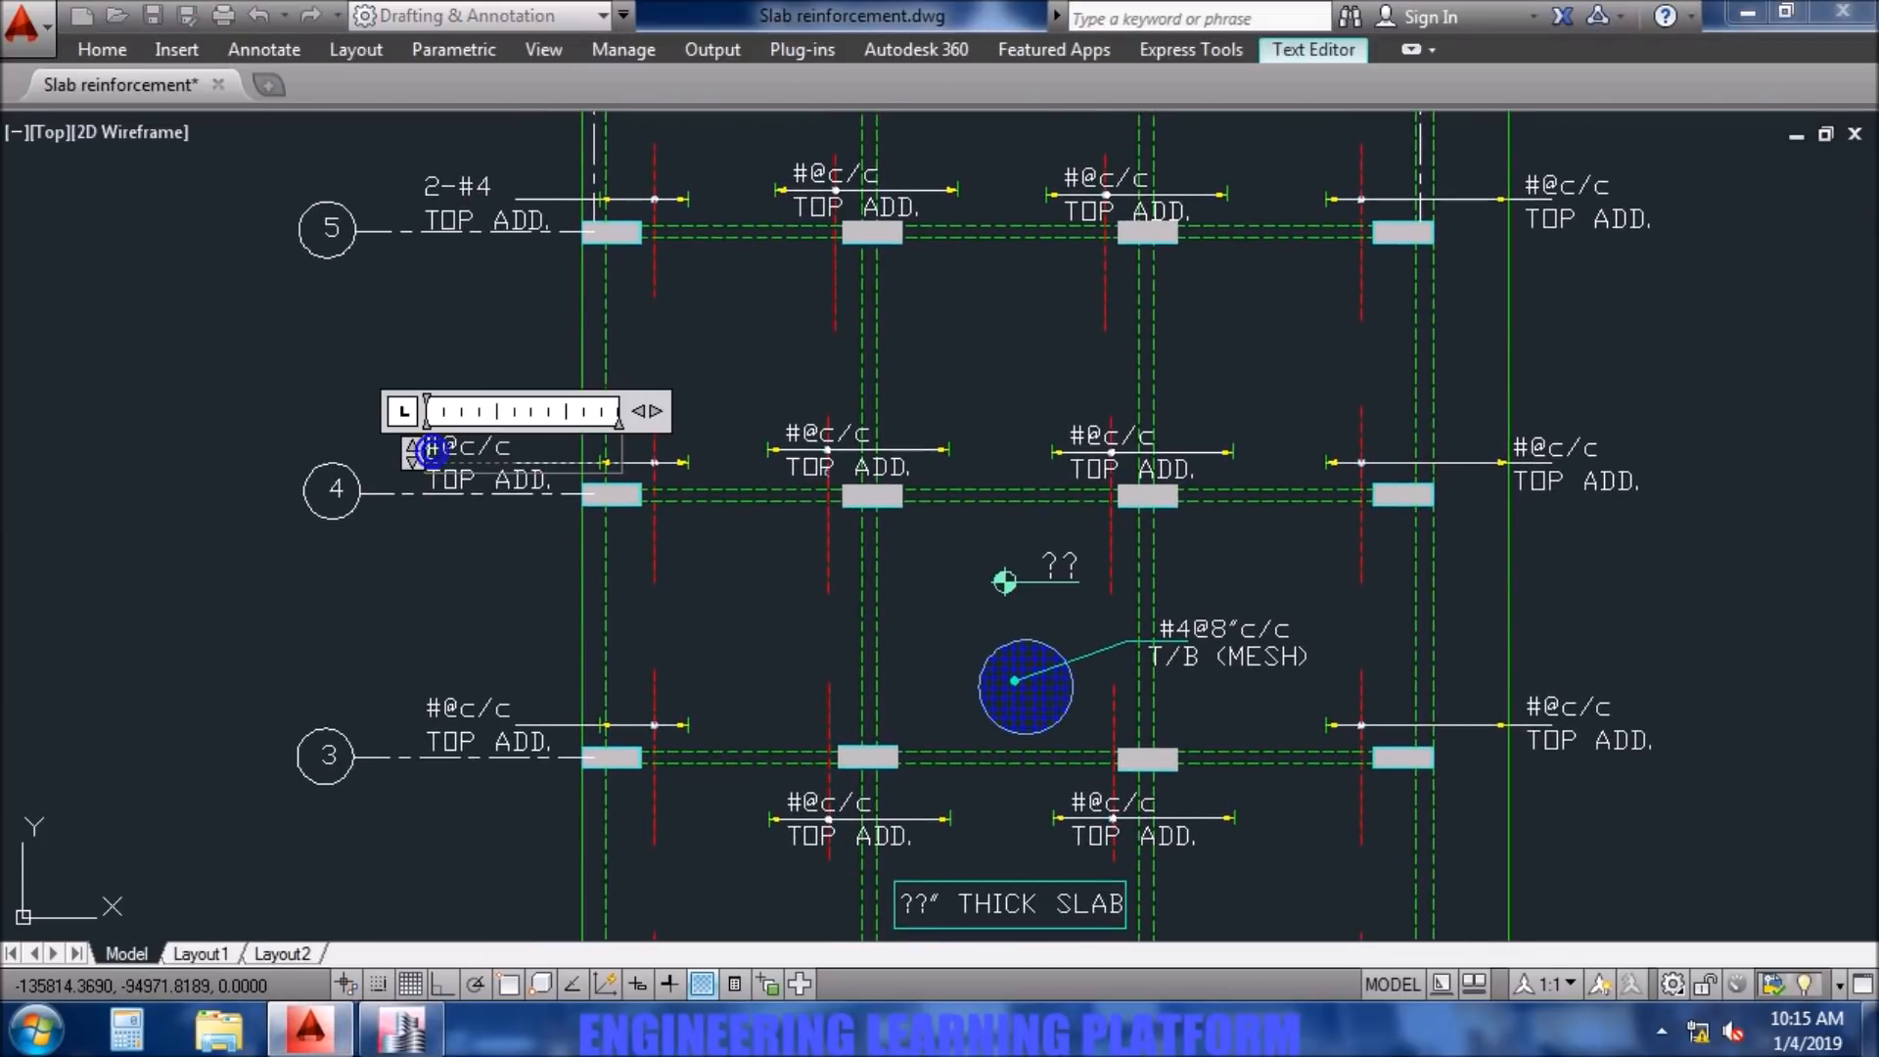
{"action": "type", "text": "1"}
{"action": "left_click_drag", "start_coordinate": [510, 448], "coordinate": [458, 447]}
{"action": "type", "text": "4"}
{"action": "type", "text": "-"}
{"action": "left_click", "coordinate": [432, 611]}
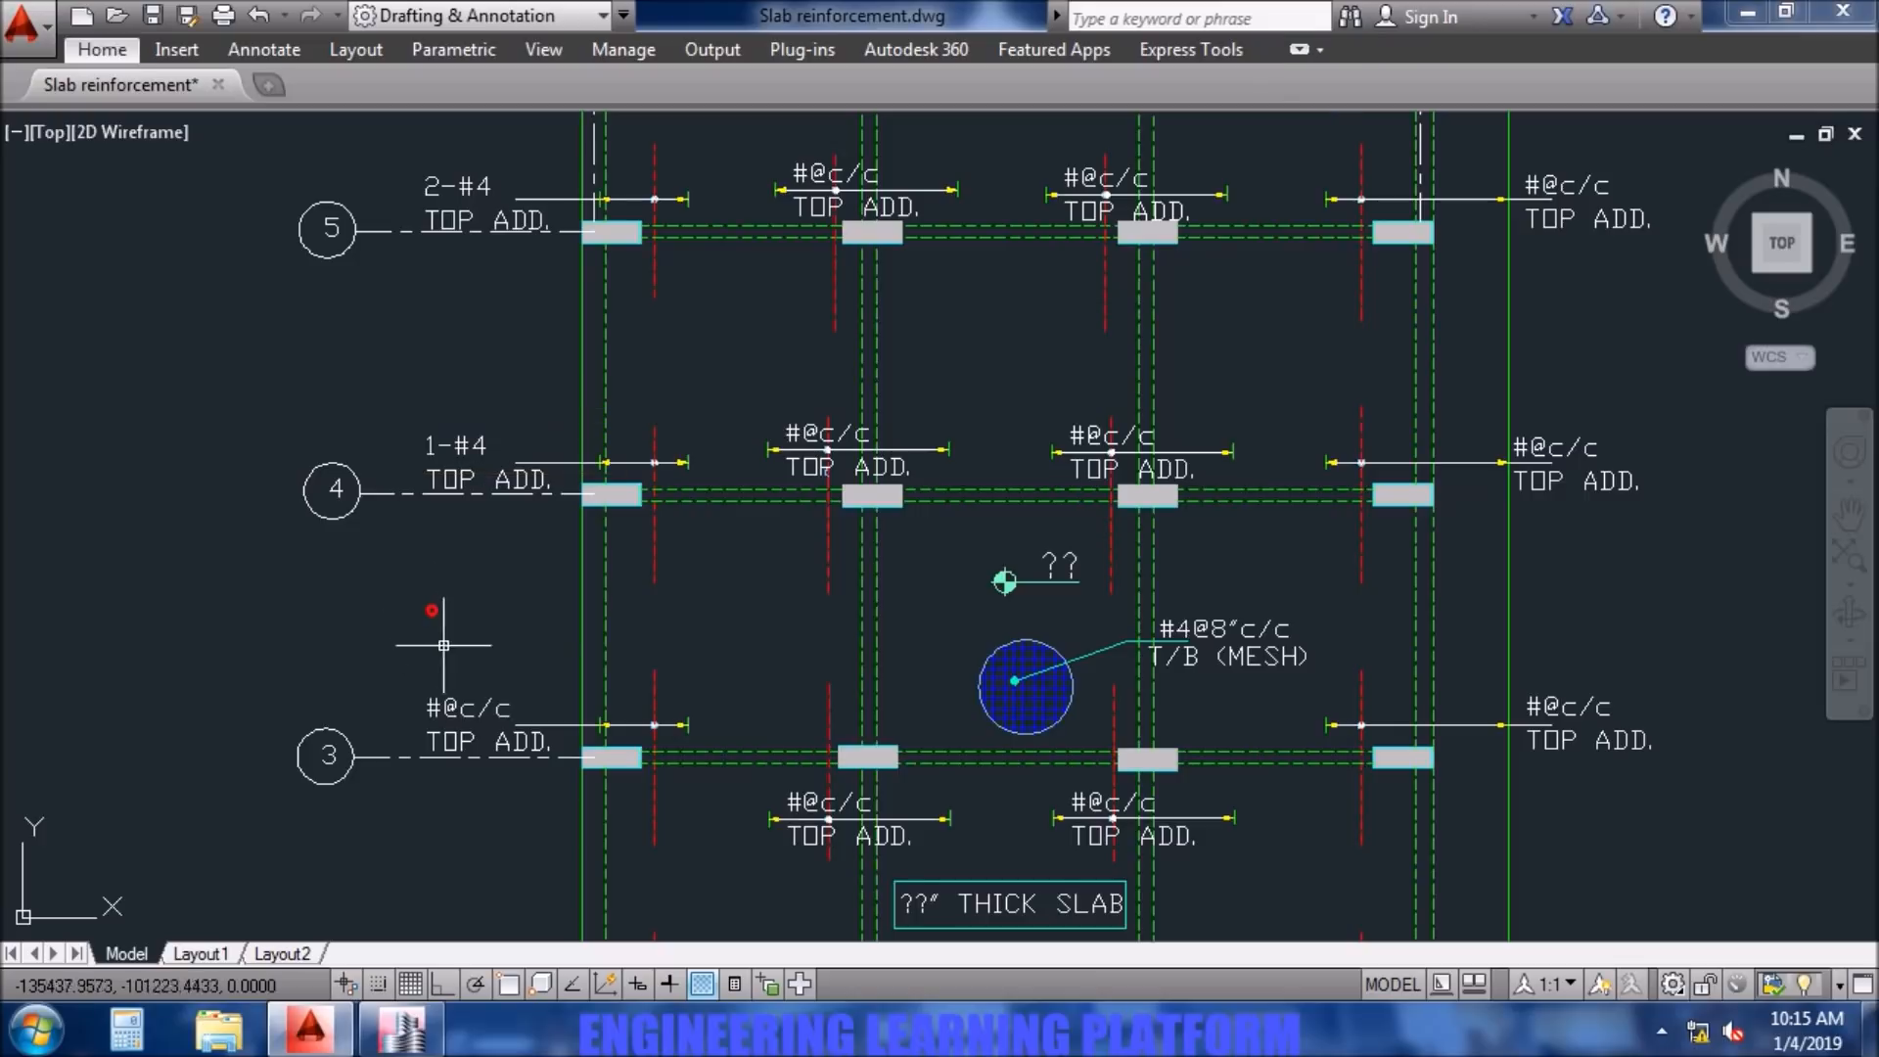
- Change the top additional bar note at column A3 to 1-#4
{"action": "double_click", "coordinate": [440, 704]}
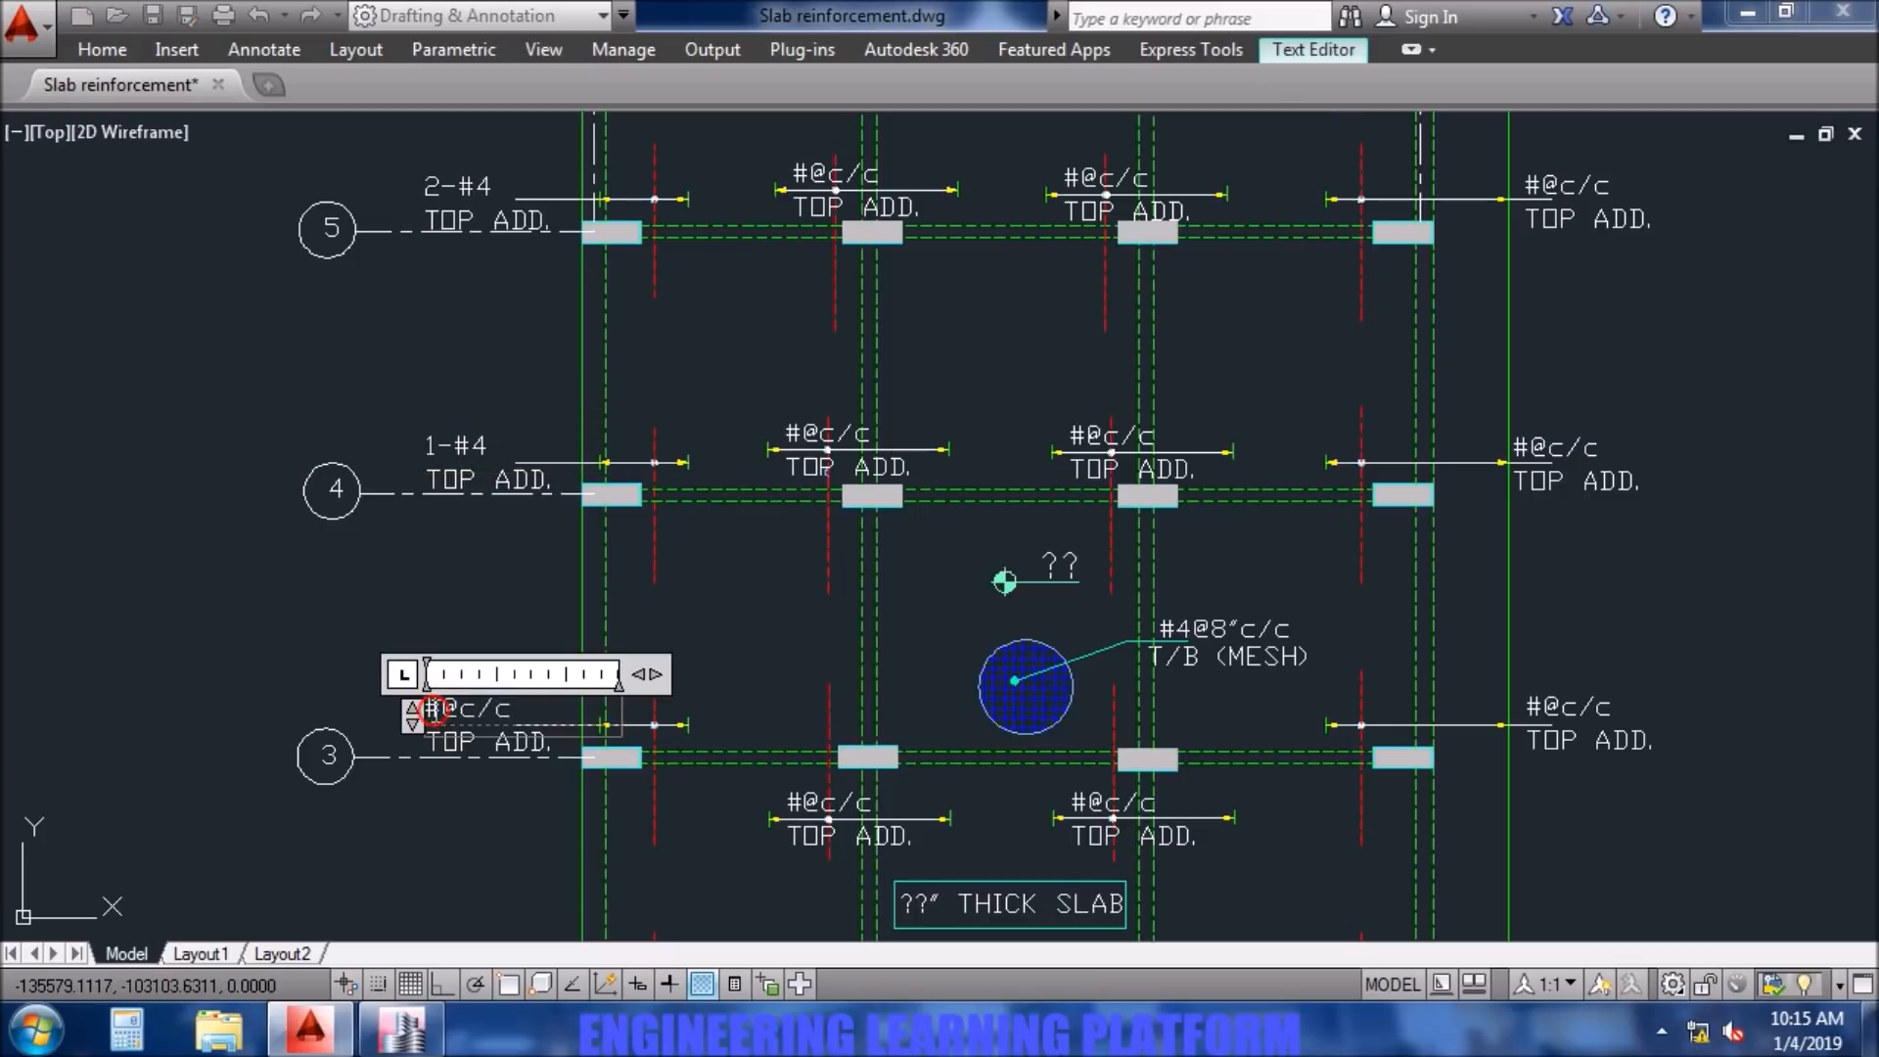
{"action": "type", "text": "1-#"}
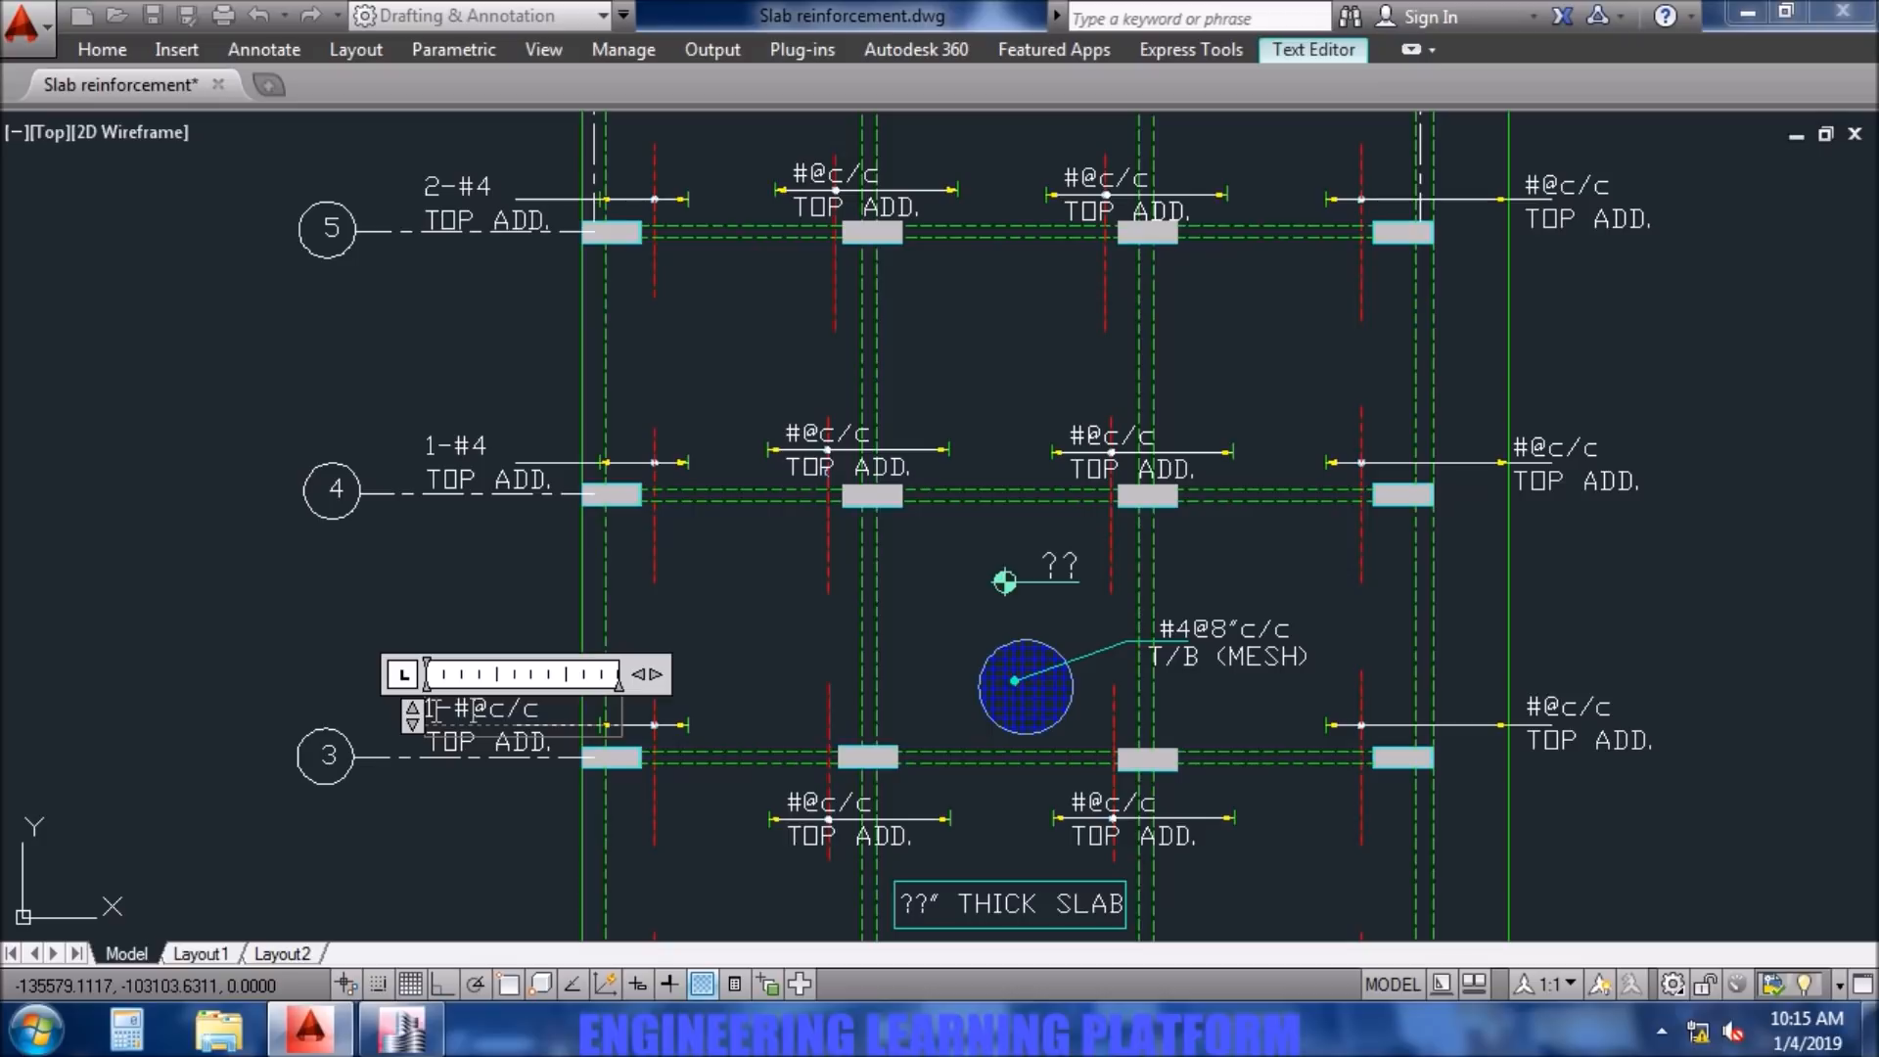
{"action": "type", "text": "4"}
{"action": "left_click", "coordinate": [440, 754]}
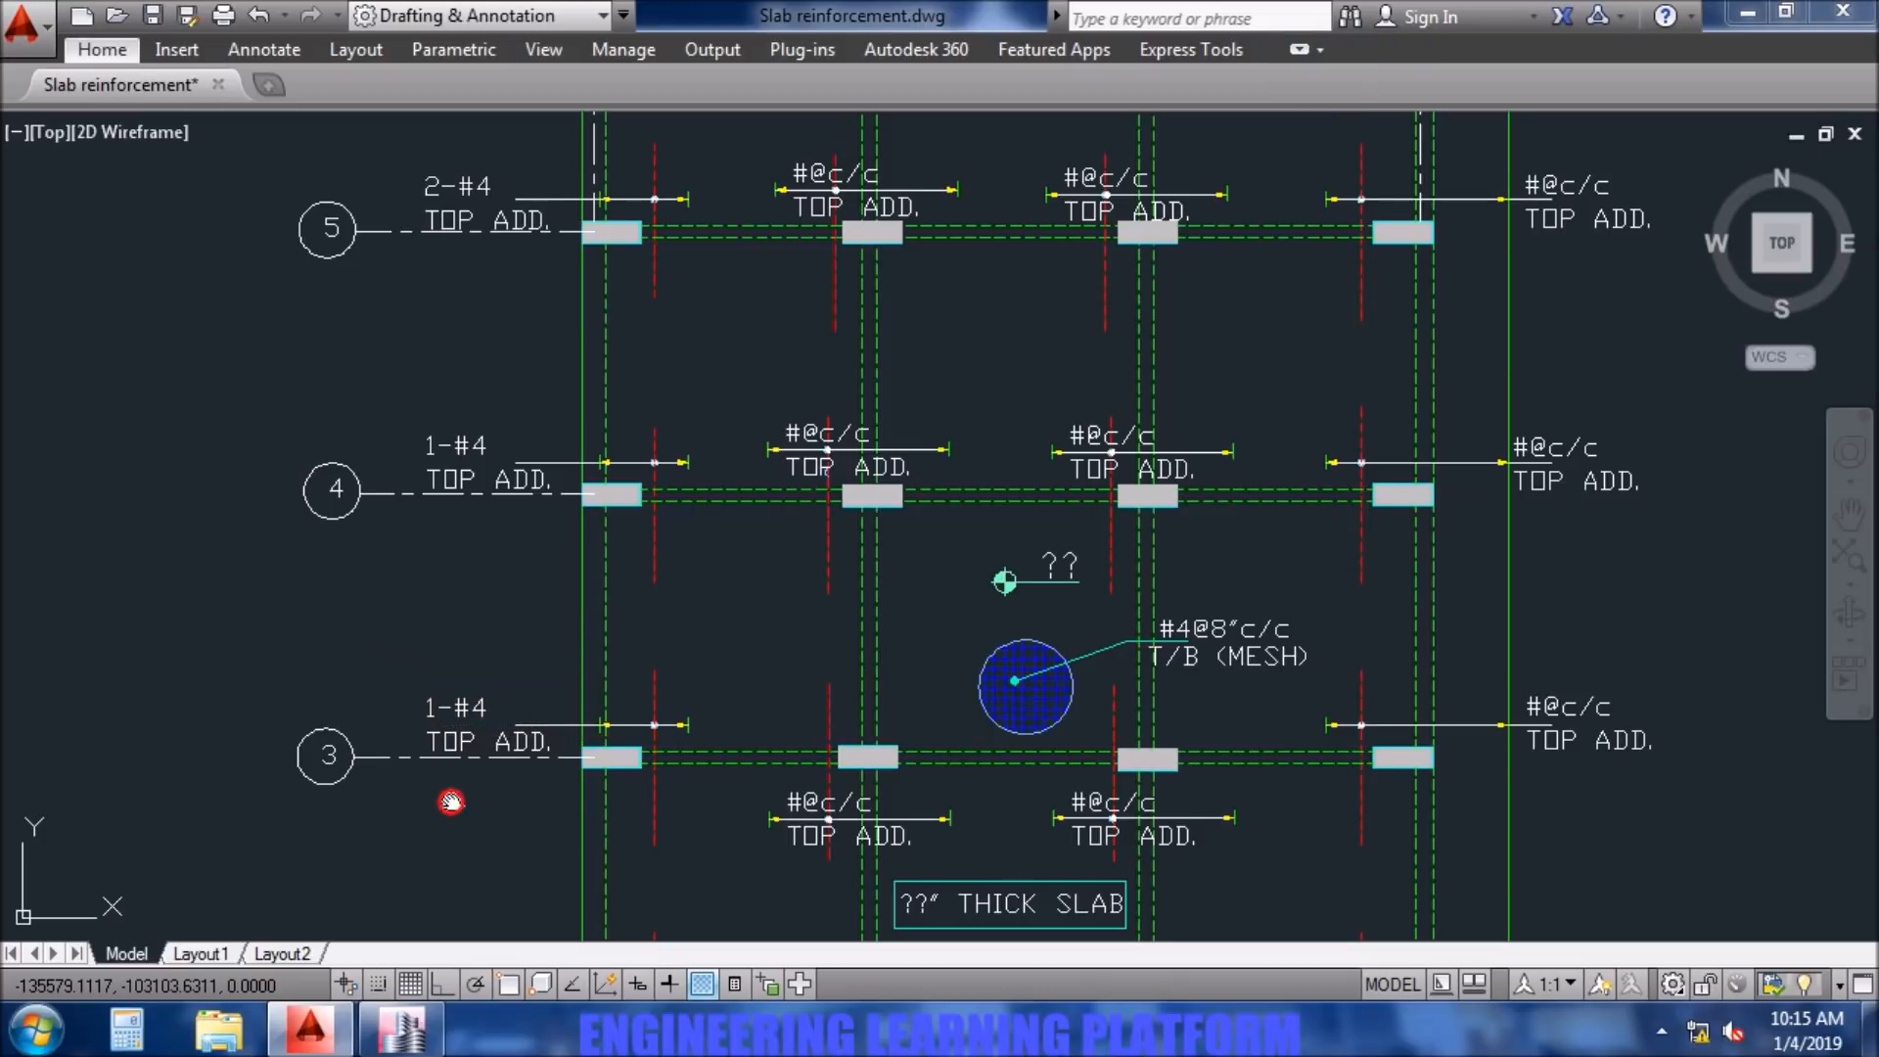
- Change the top additional bar note at column A2 to 1-#4
{"action": "middle_click_drag", "start_coordinate": [450, 798], "coordinate": [465, 421]}
{"action": "scroll", "coordinate": [465, 420], "scroll_direction": "up", "scroll_amount": 2}
{"action": "double_click", "coordinate": [490, 705]}
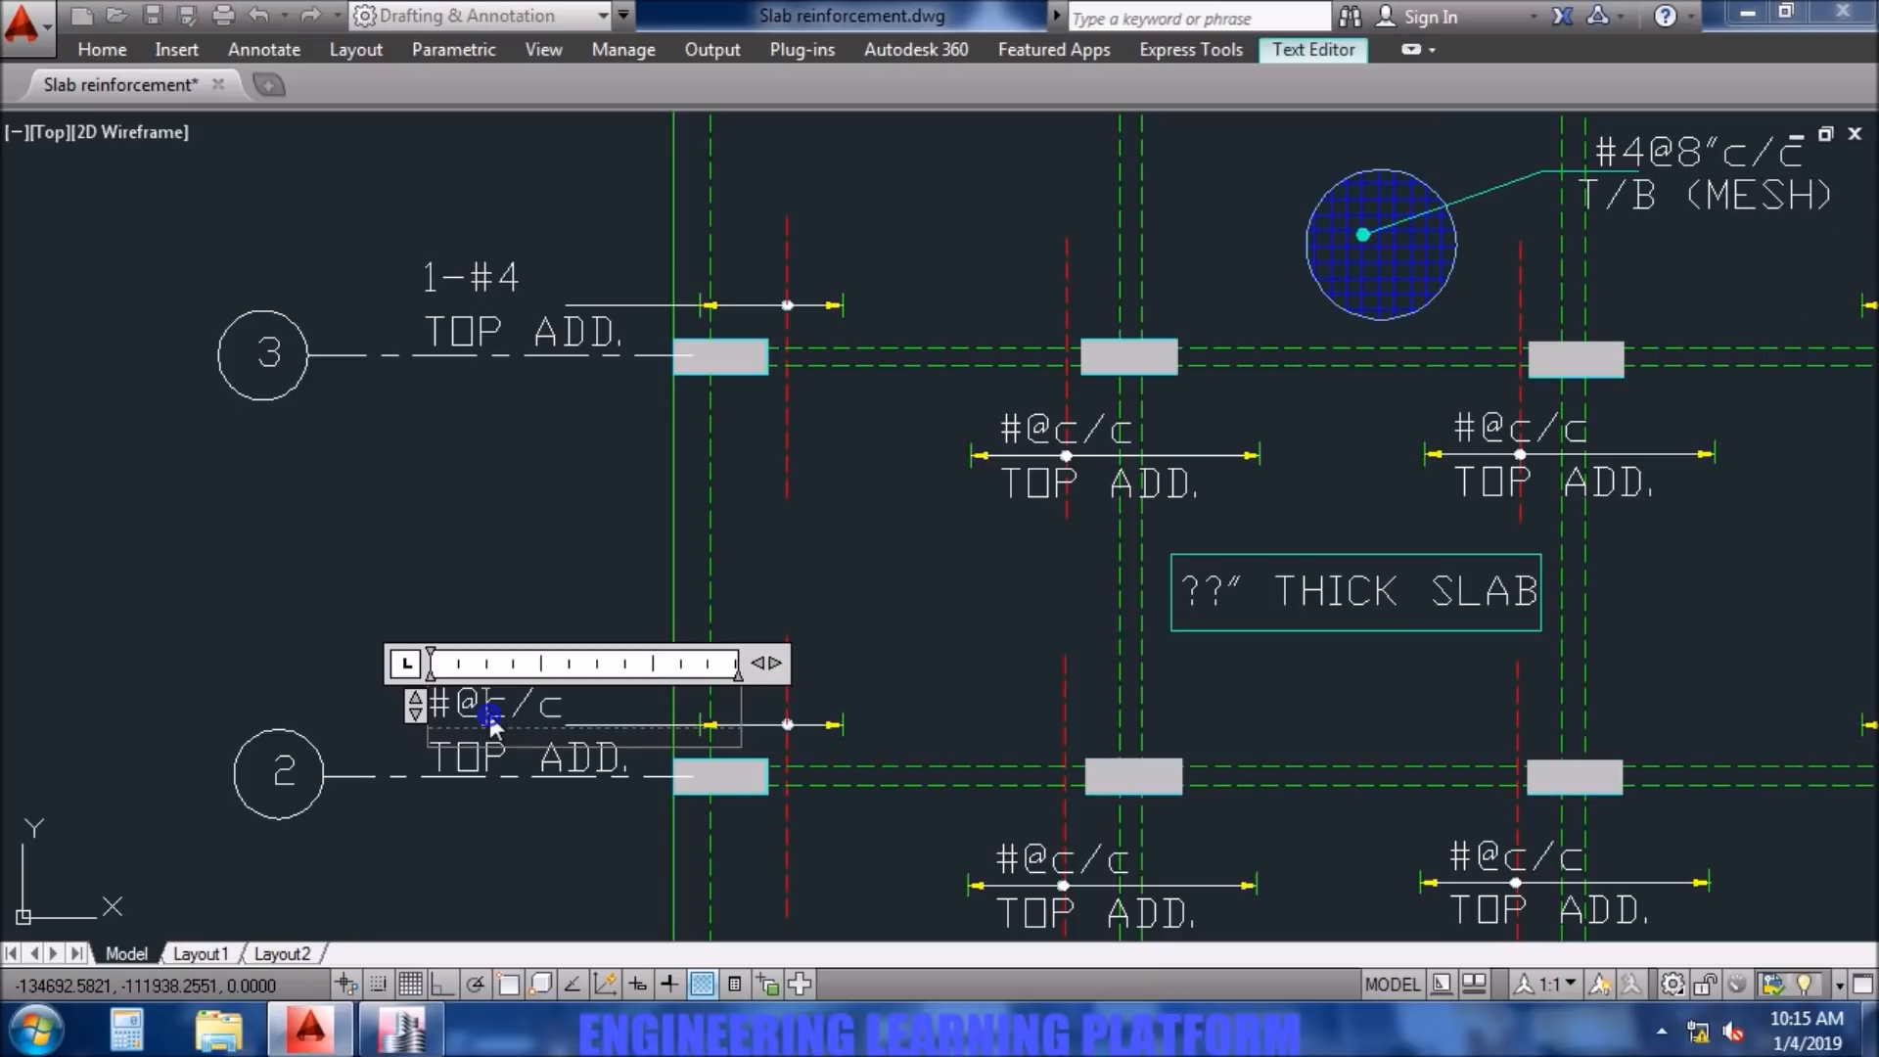
{"action": "key", "text": "ctrl+a"}
{"action": "type", "text": "1"}
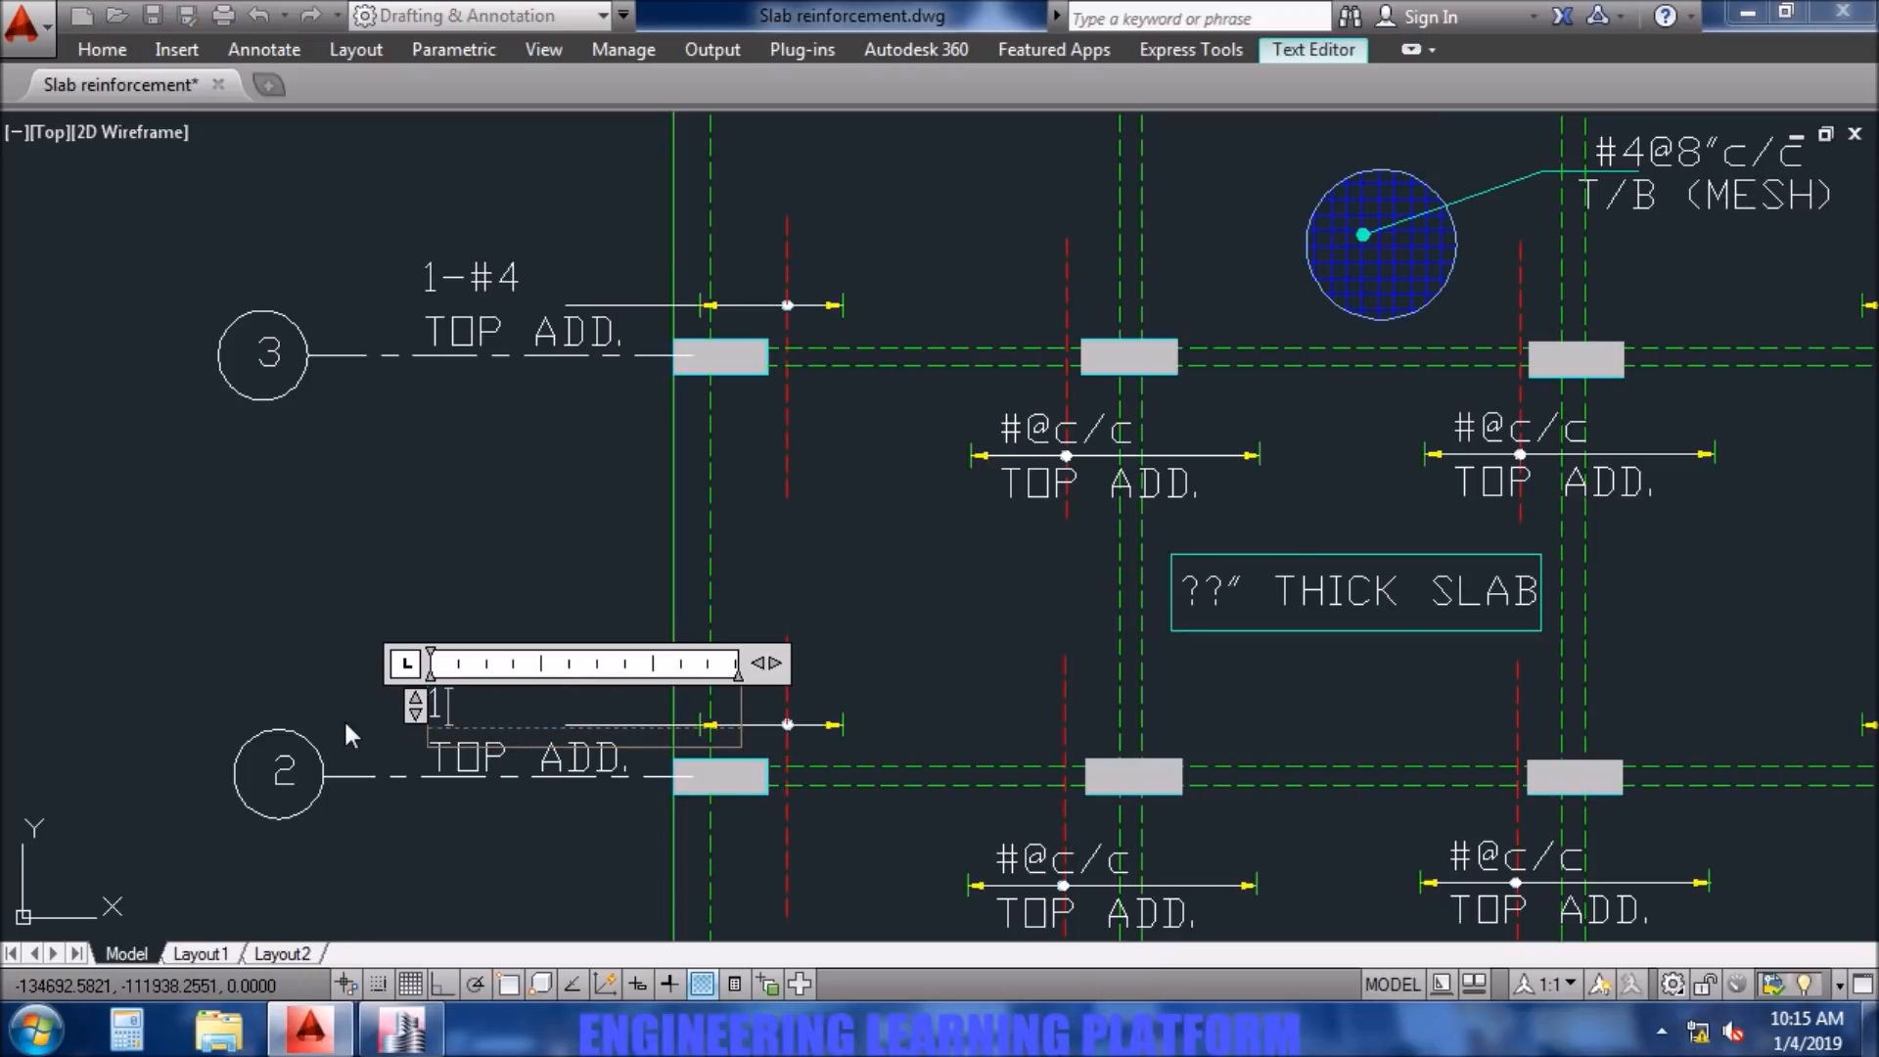
{"action": "type", "text": "-#4"}
{"action": "left_click", "coordinate": [344, 718]}
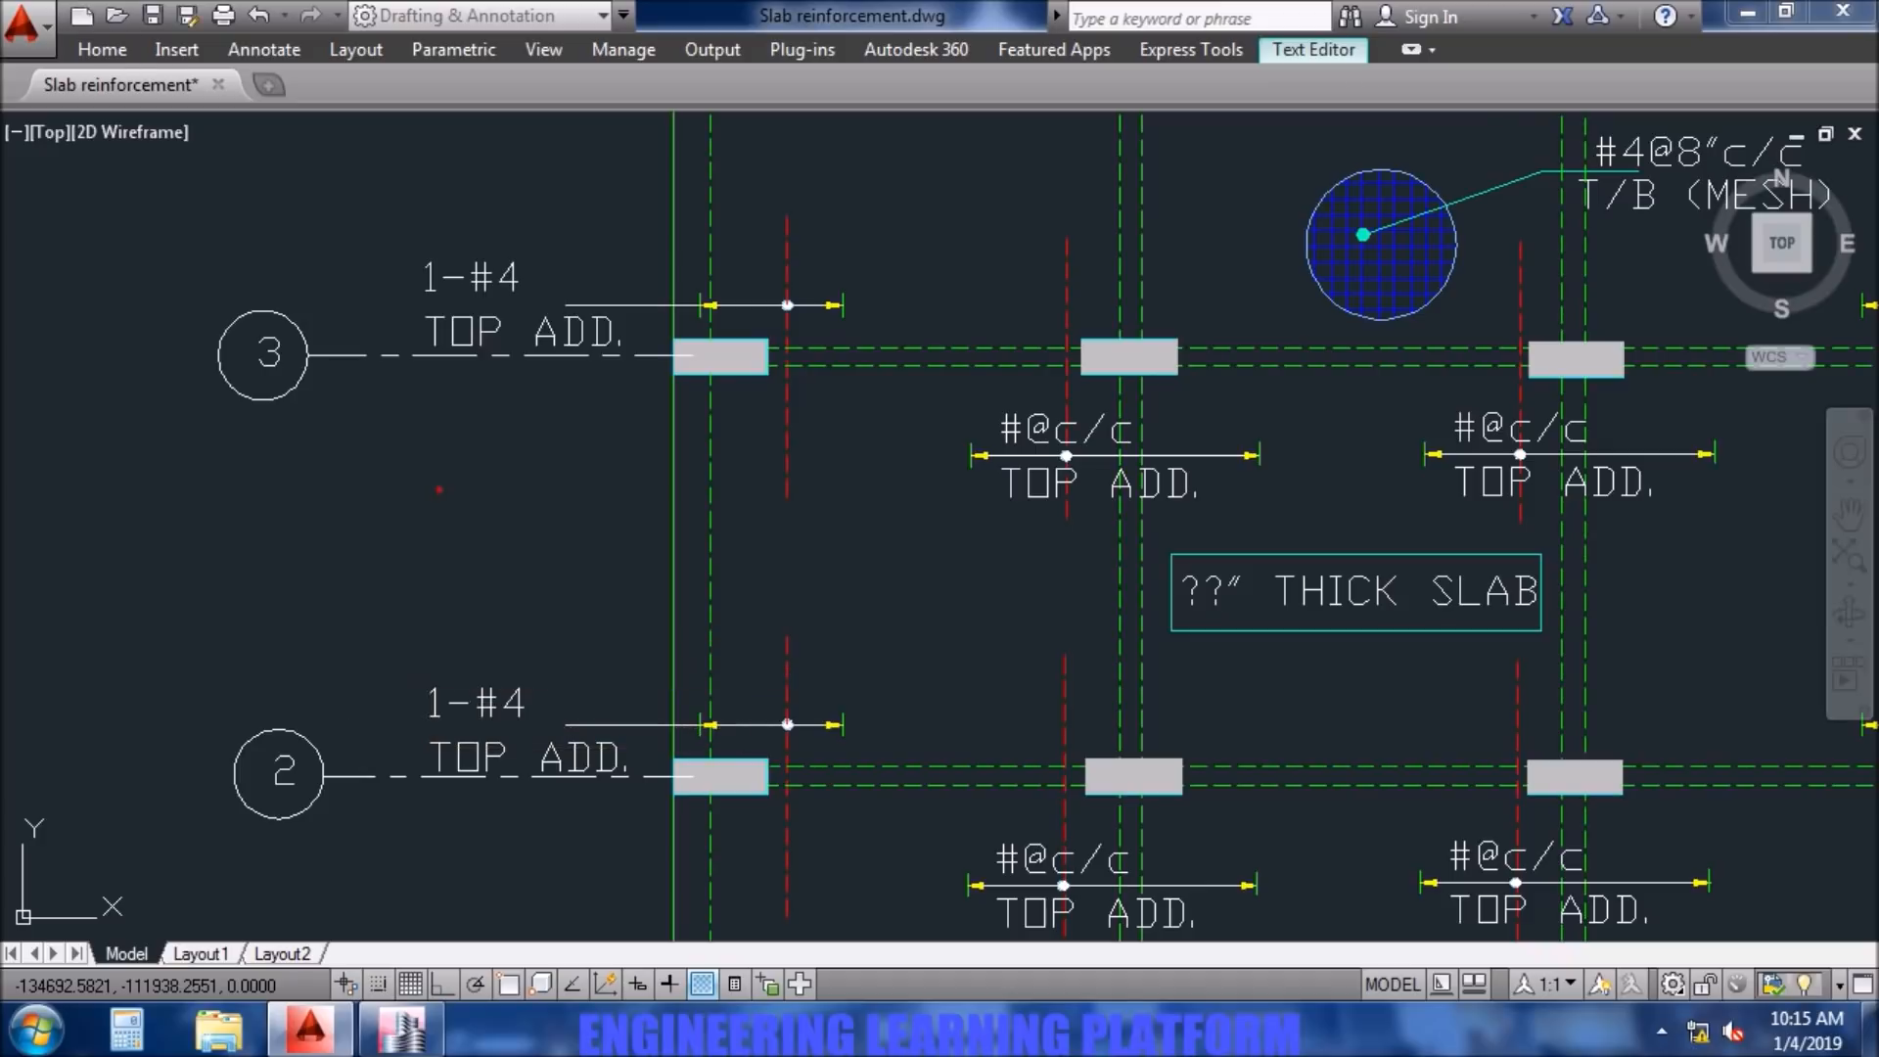
- Correct the bar count in the column A2 top additional note so it reads 2-#4
{"action": "scroll", "coordinate": [623, 773], "scroll_direction": "down", "scroll_amount": 4}
{"action": "middle_click_drag", "start_coordinate": [624, 773], "coordinate": [626, 635]}
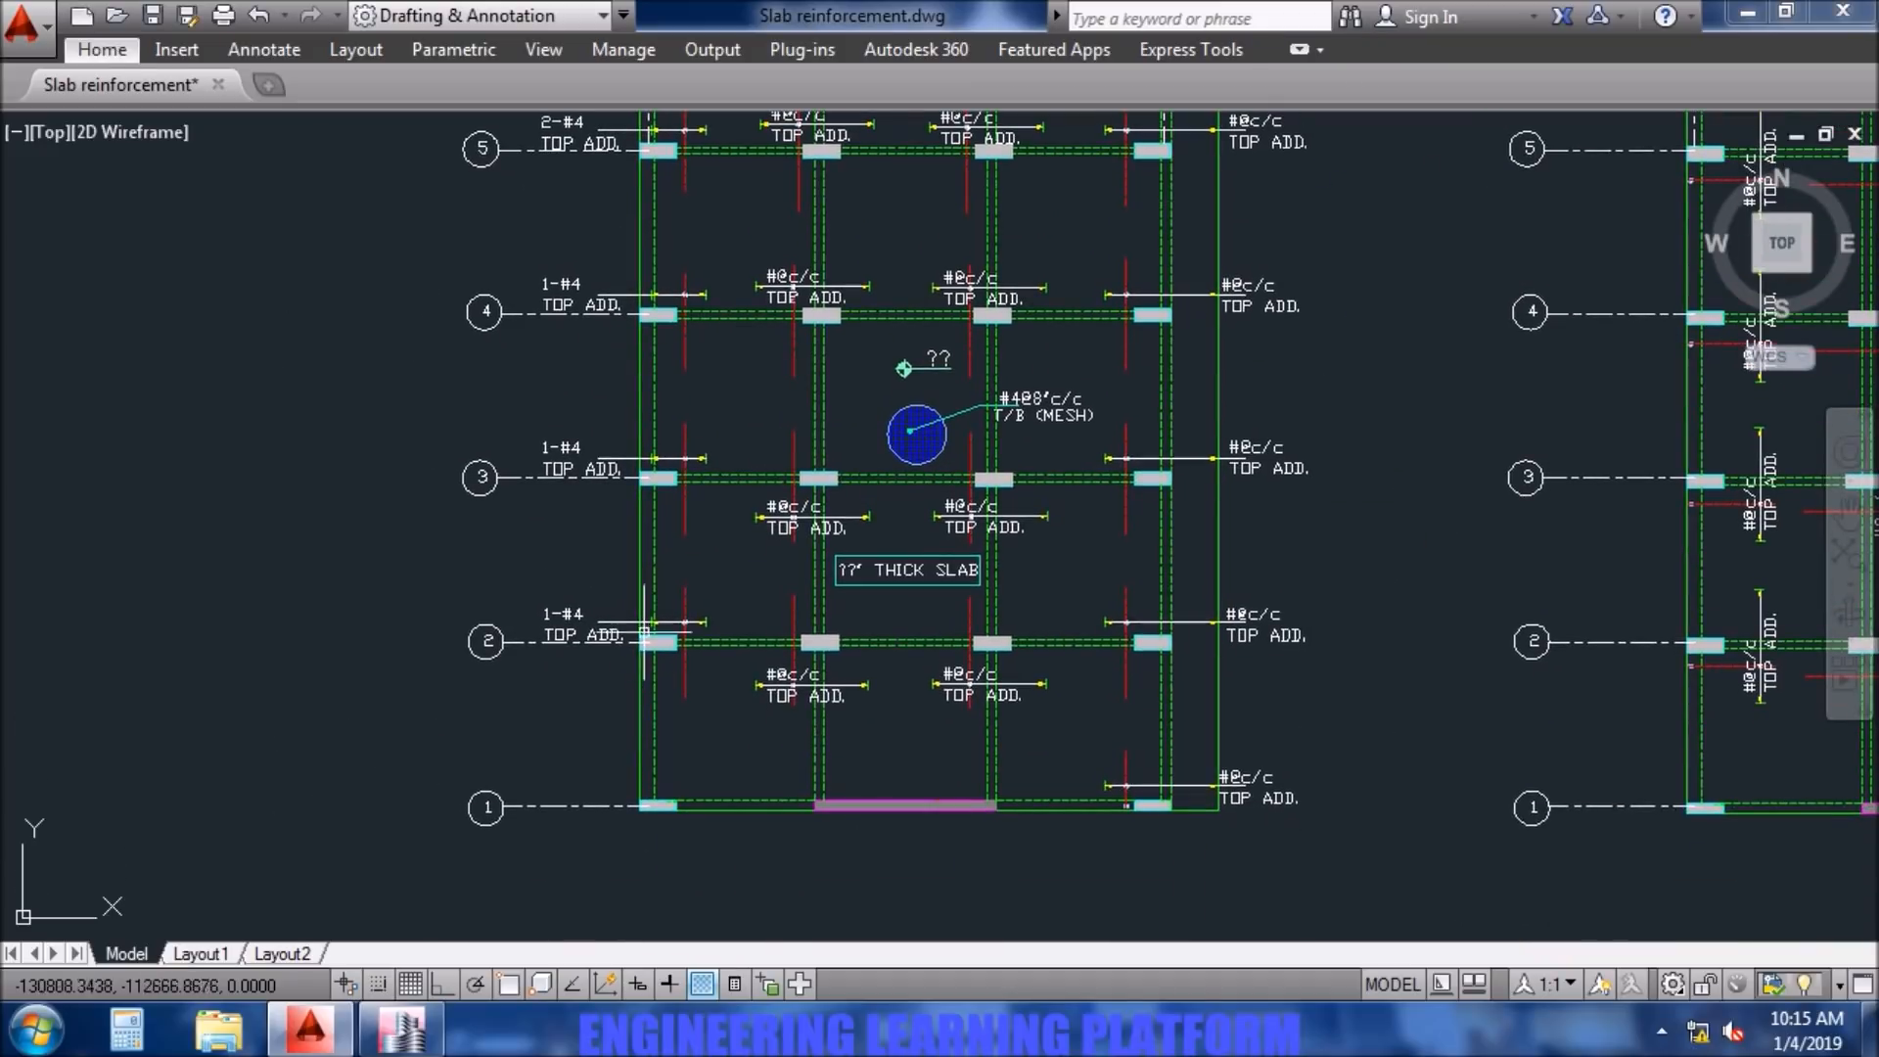
{"action": "scroll", "coordinate": [540, 604], "scroll_direction": "up", "scroll_amount": 4}
{"action": "double_click", "coordinate": [540, 604]}
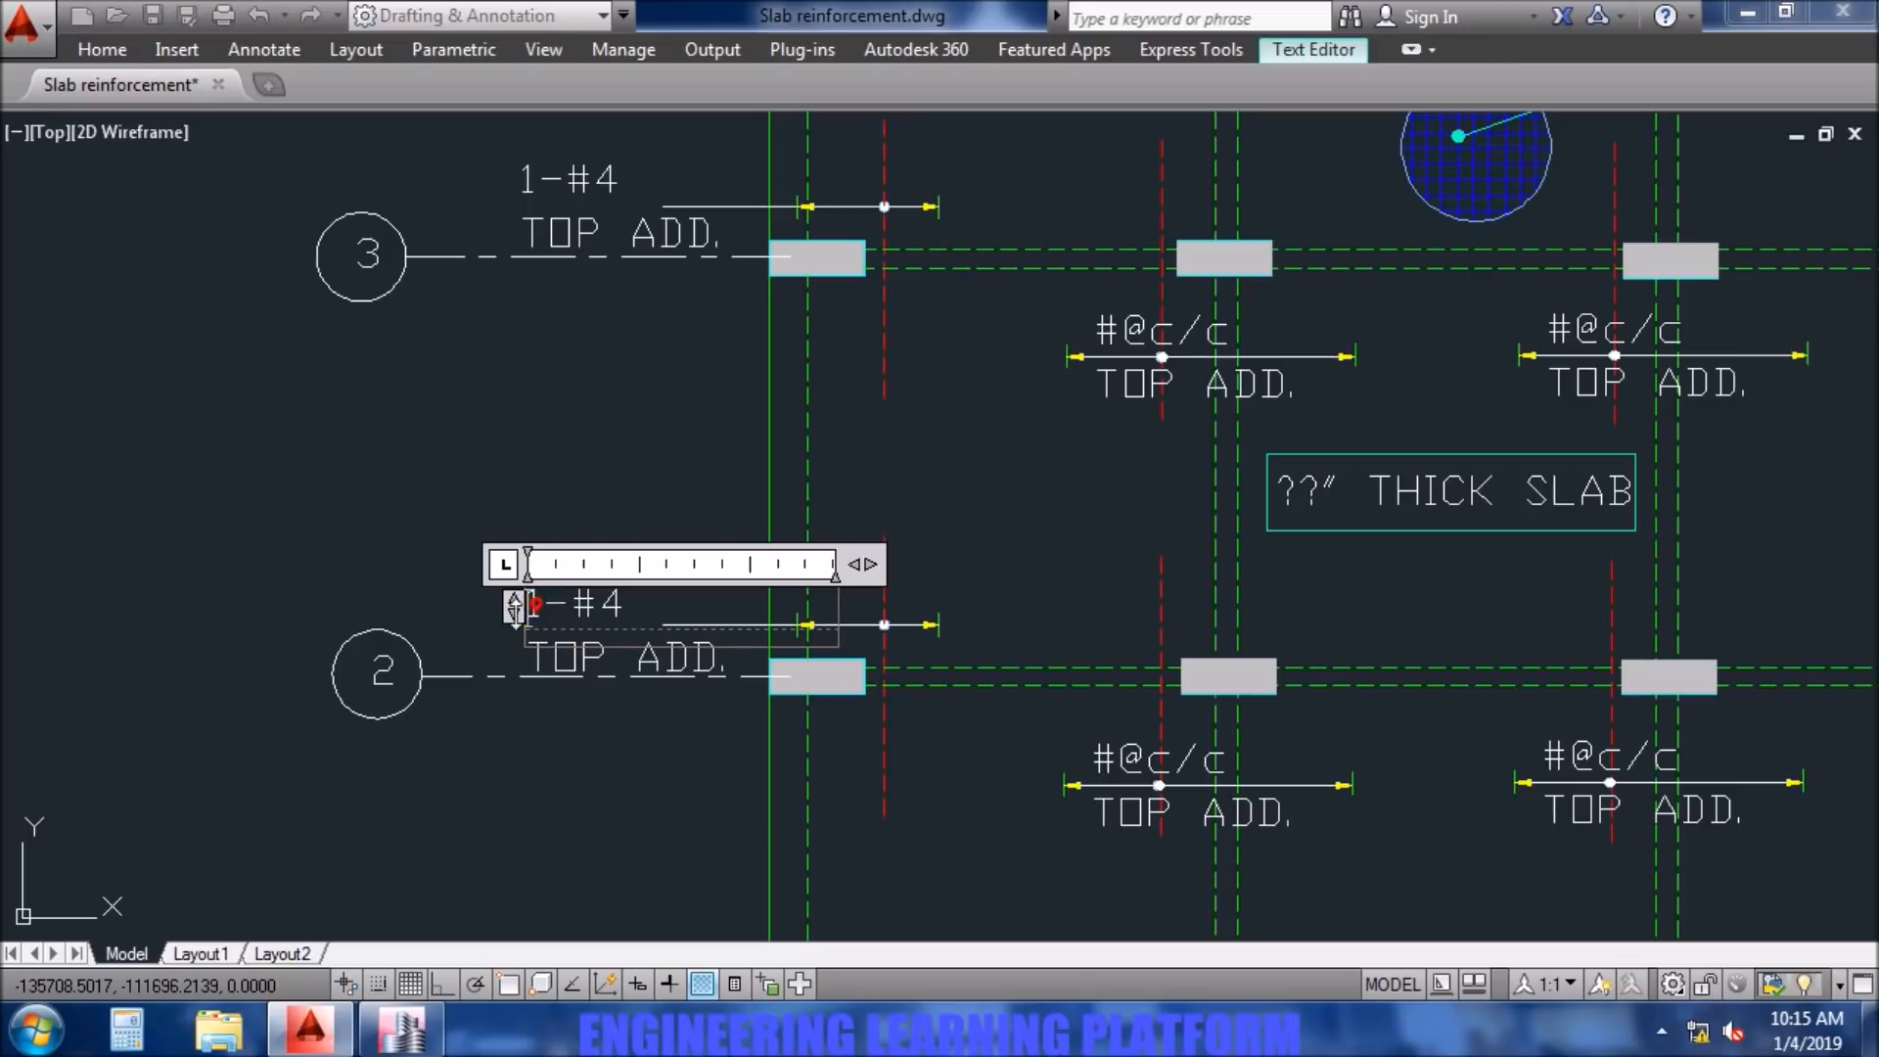
{"action": "type", "text": "2"}
{"action": "left_click", "coordinate": [497, 783]}
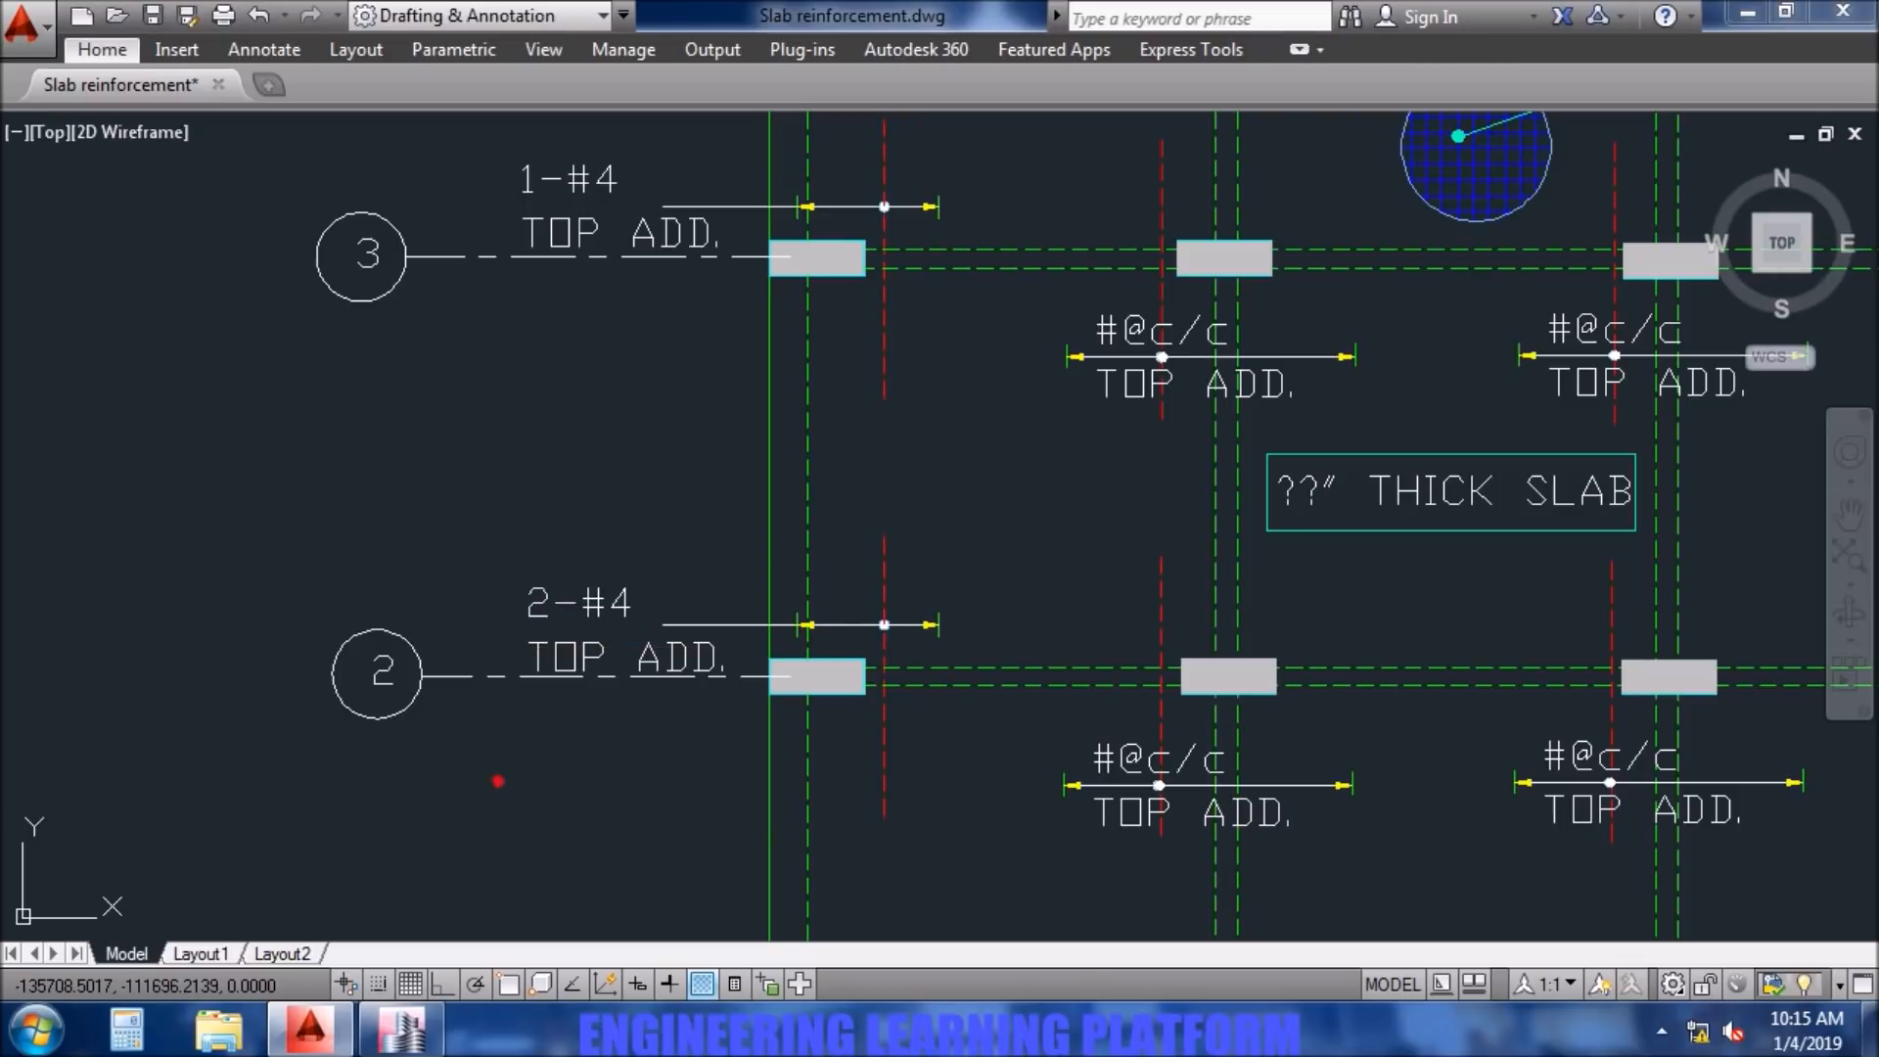
- Switch to ETABS and examine the Layer A additional top bars along grid line B
{"action": "scroll", "coordinate": [607, 822], "scroll_direction": "down", "scroll_amount": 5}
{"action": "scroll", "coordinate": [616, 810], "scroll_direction": "up", "scroll_amount": 2}
{"action": "middle_click_drag", "start_coordinate": [663, 773], "coordinate": [625, 735]}
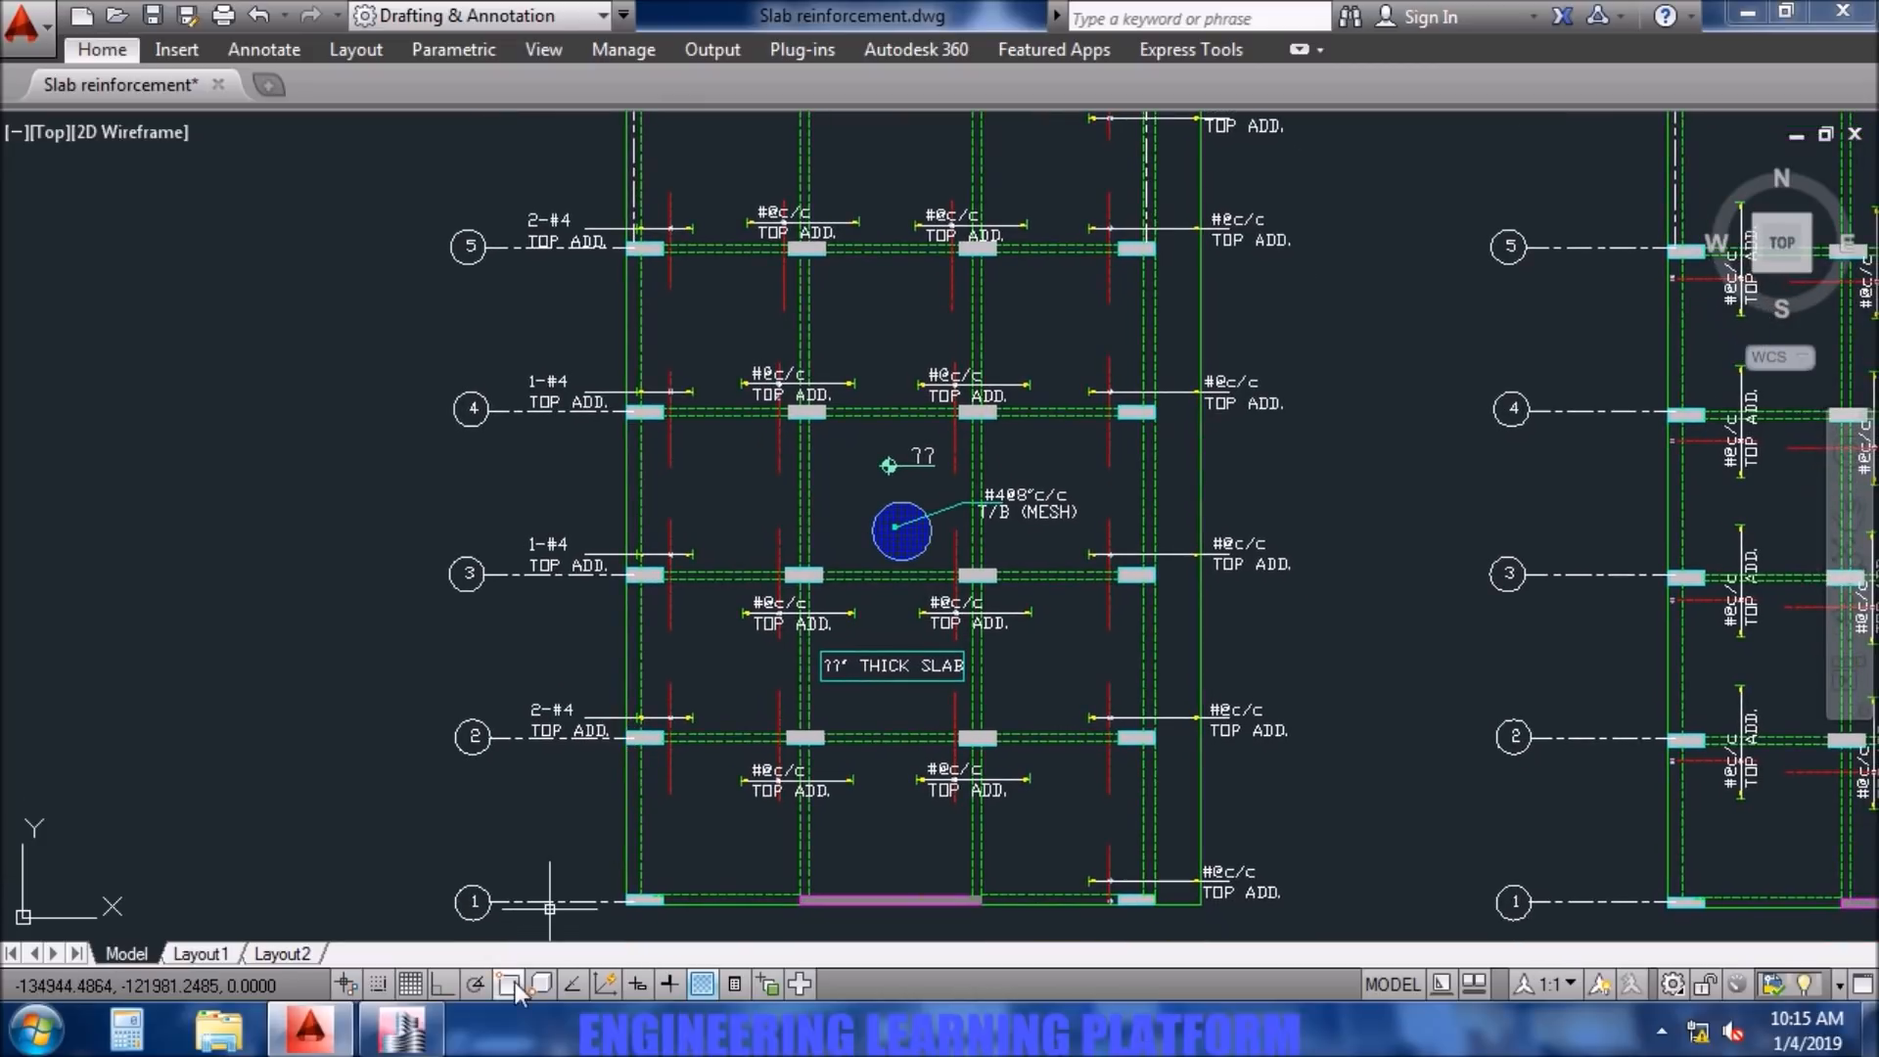
{"action": "left_click", "coordinate": [402, 1030]}
{"action": "middle_click_drag", "start_coordinate": [937, 216], "coordinate": [852, 692]}
{"action": "middle_click_drag", "start_coordinate": [884, 427], "coordinate": [894, 506]}
{"action": "scroll", "coordinate": [895, 661], "scroll_direction": "up", "scroll_amount": 3}
{"action": "scroll", "coordinate": [879, 484], "scroll_direction": "down", "scroll_amount": 6}
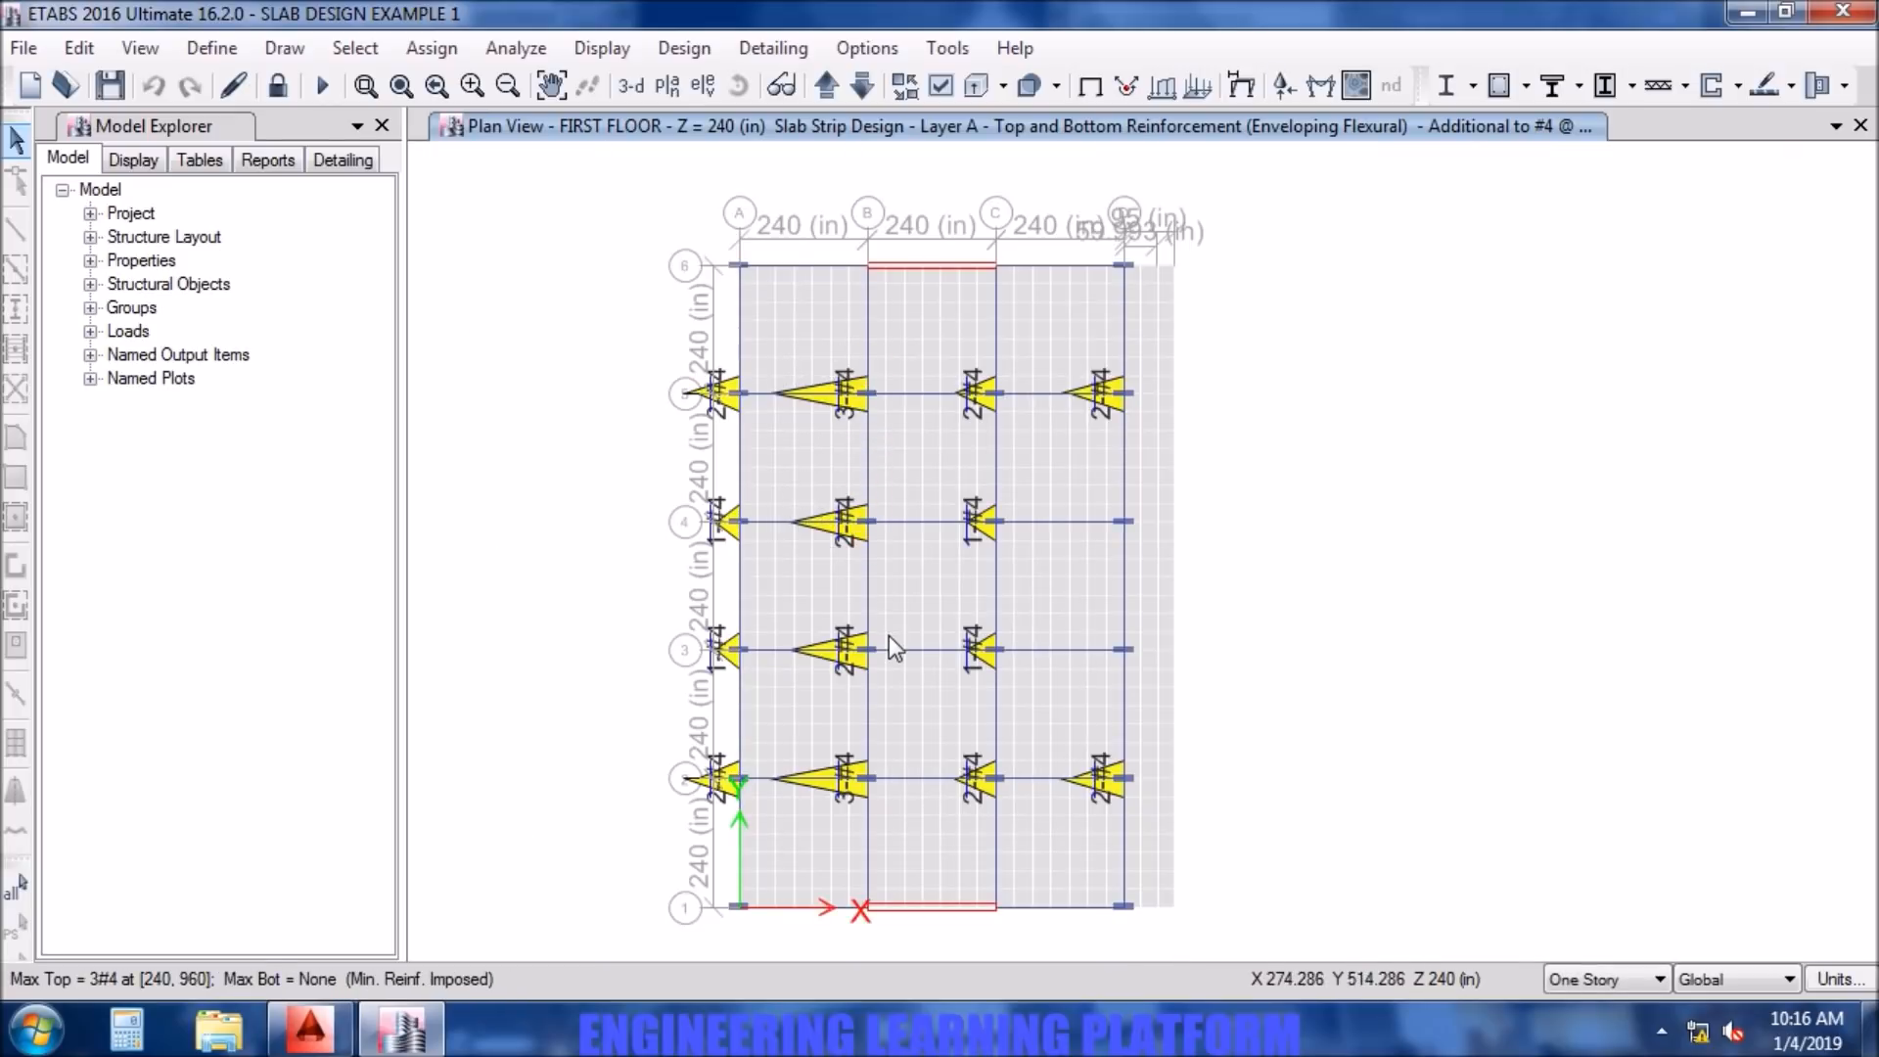
{"action": "mouse_move", "coordinate": [382, 1040]}
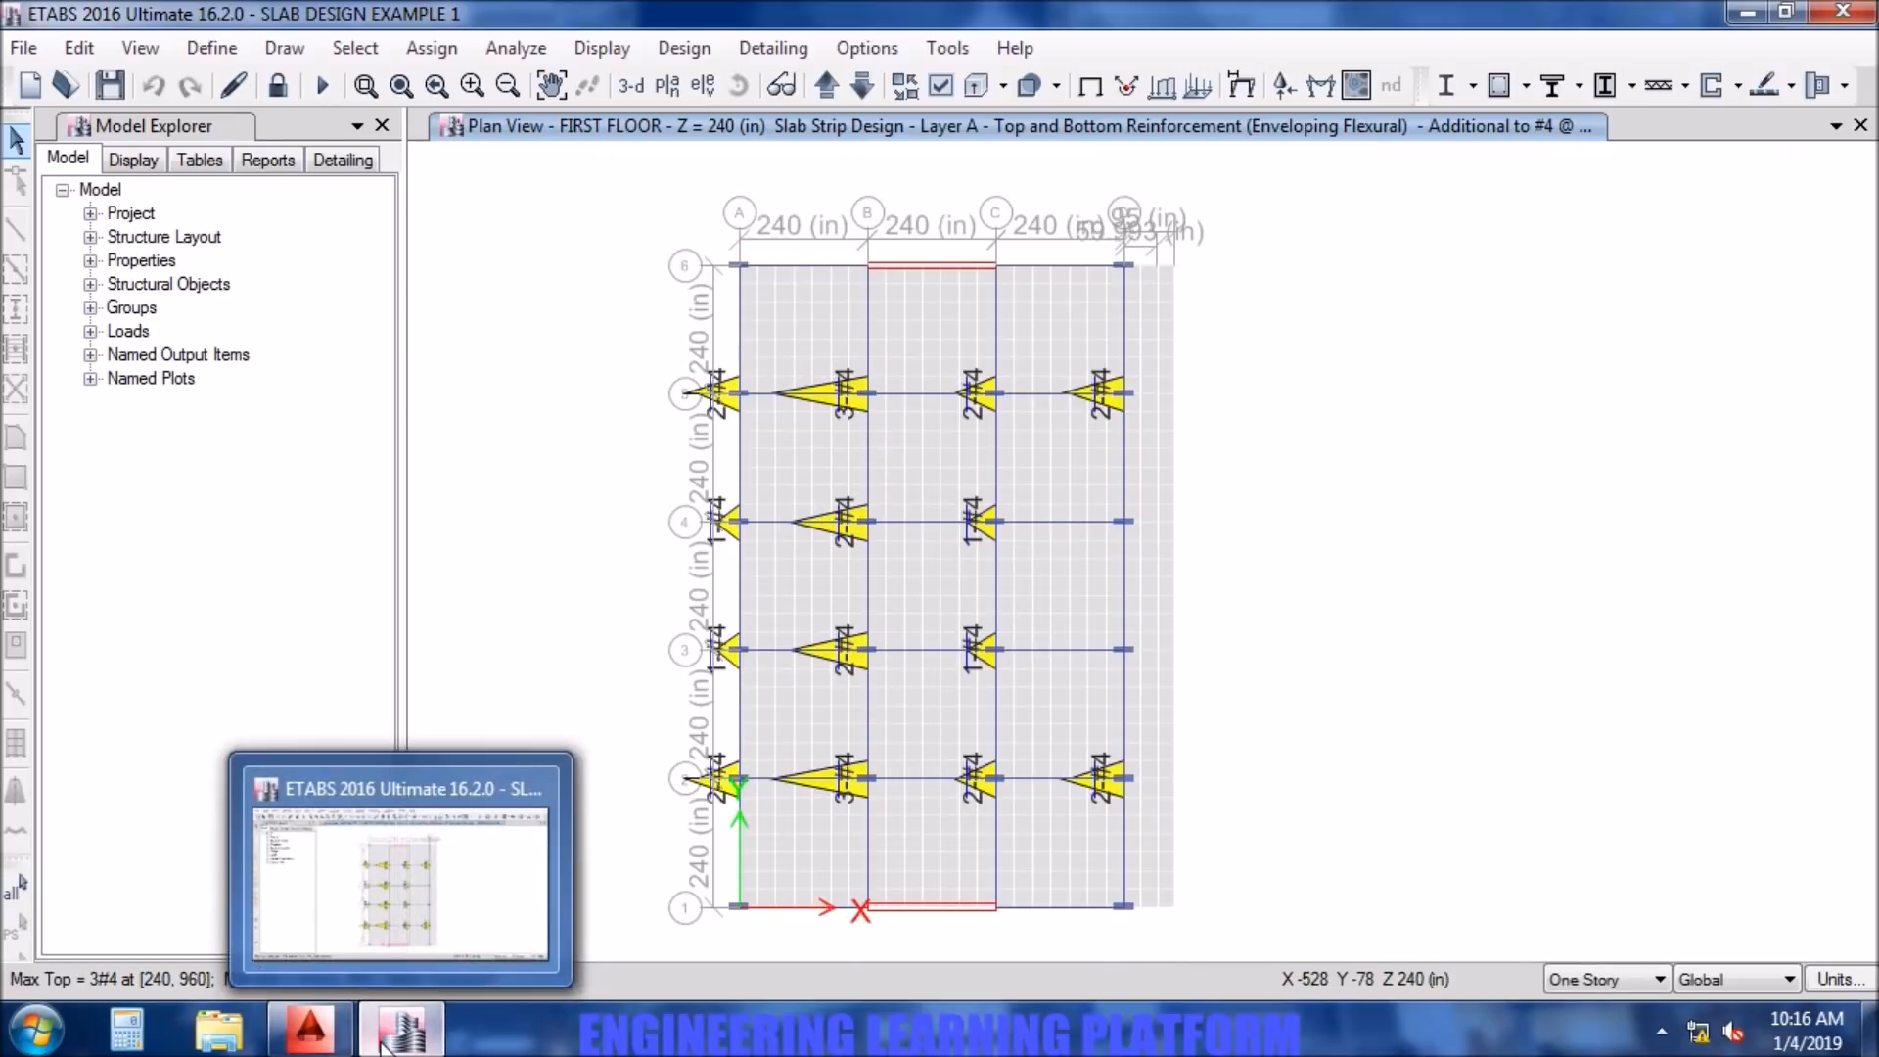
{"action": "mouse_move", "coordinate": [306, 1040]}
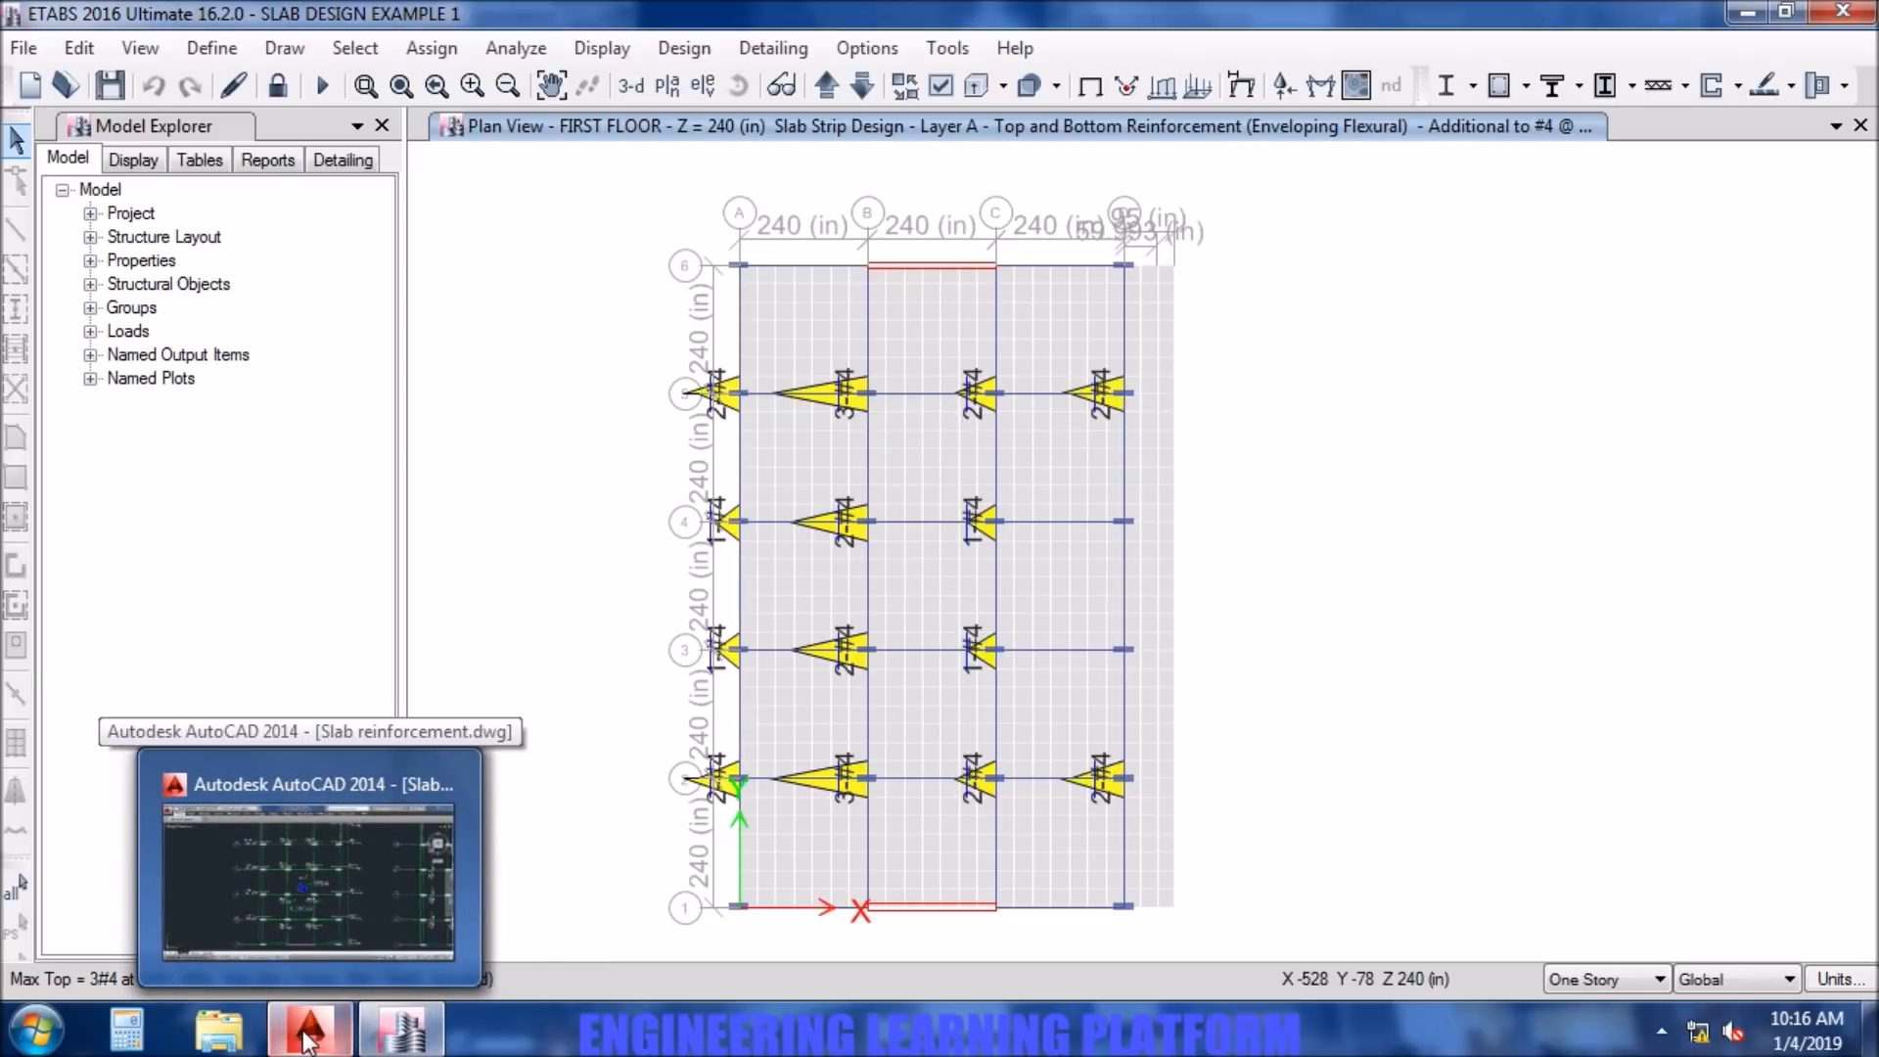
- Return to the AutoCAD drawing and set the top additional bar note at column B5 to 3-#4, rechecking the count in ETABS
{"action": "left_click", "coordinate": [306, 1041]}
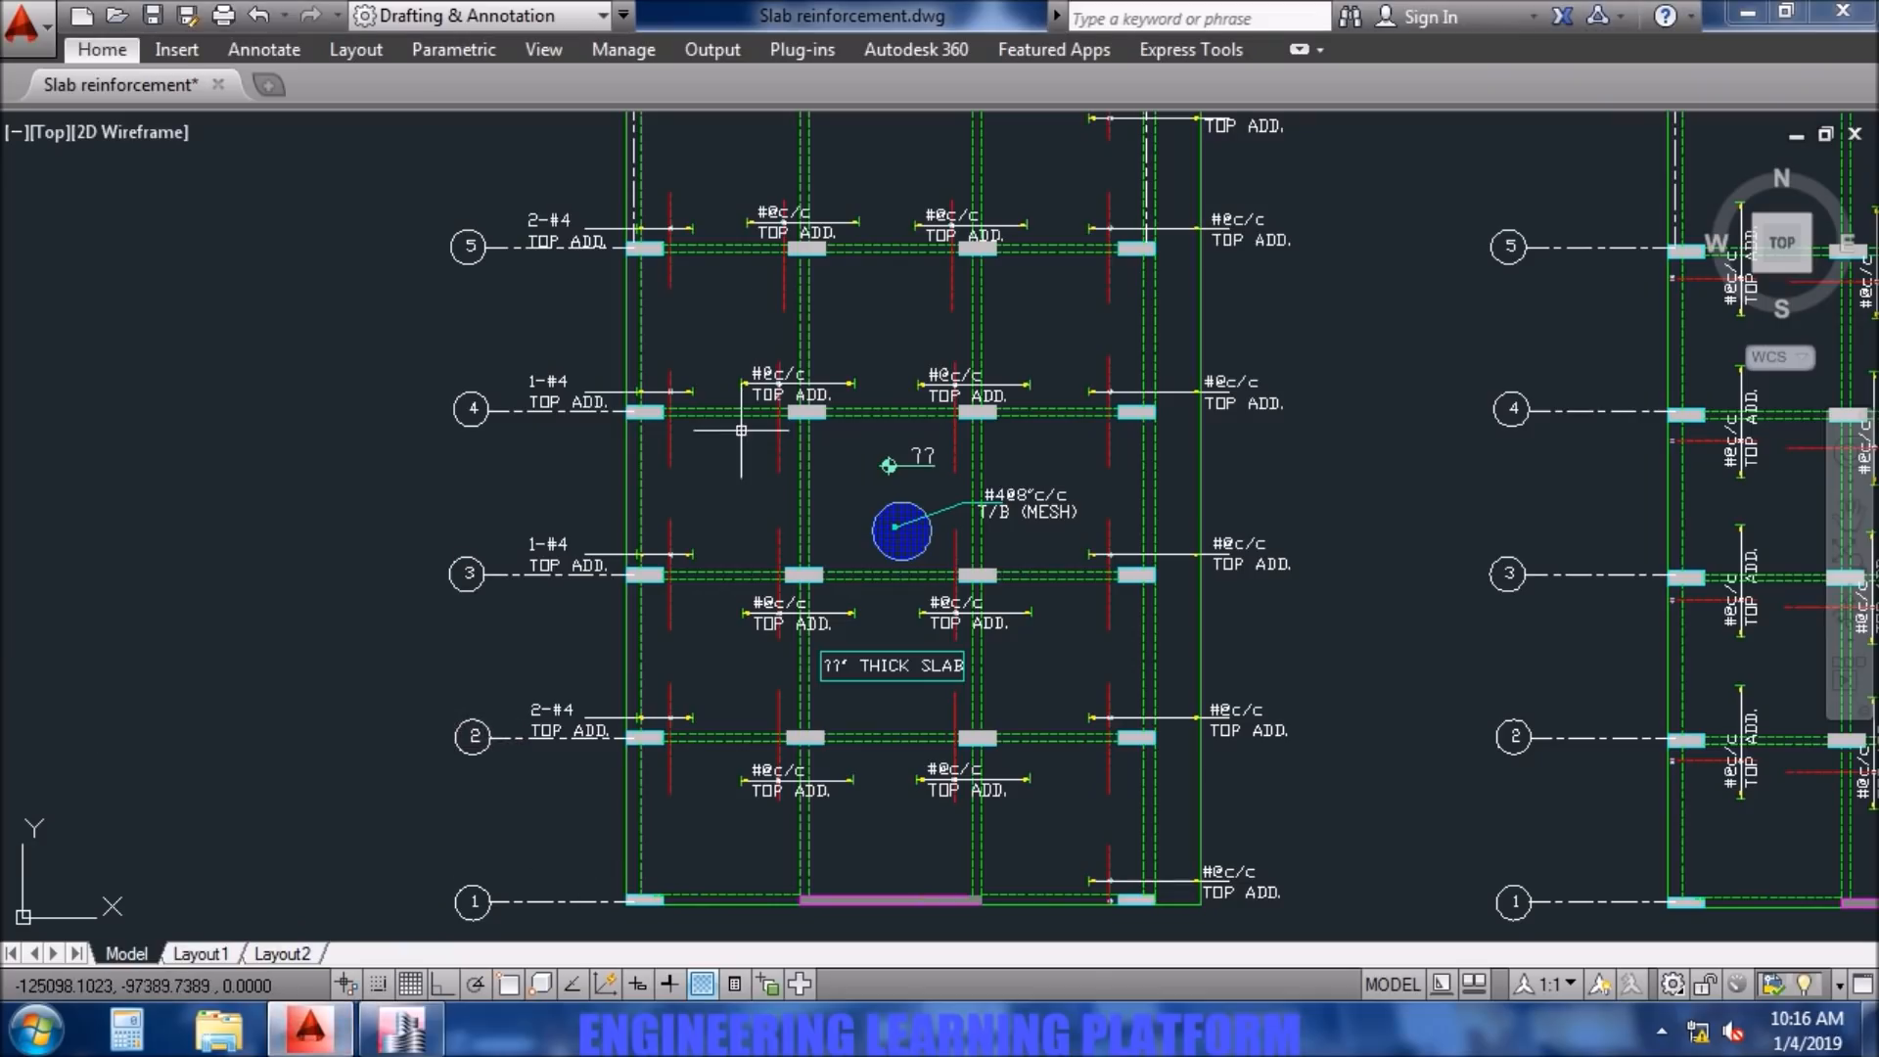
{"action": "middle_click_drag", "start_coordinate": [748, 335], "coordinate": [718, 400]}
{"action": "scroll", "coordinate": [736, 284], "scroll_direction": "up", "scroll_amount": 7}
{"action": "scroll", "coordinate": [685, 300], "scroll_direction": "down", "scroll_amount": 5}
{"action": "scroll", "coordinate": [685, 300], "scroll_direction": "up", "scroll_amount": 2}
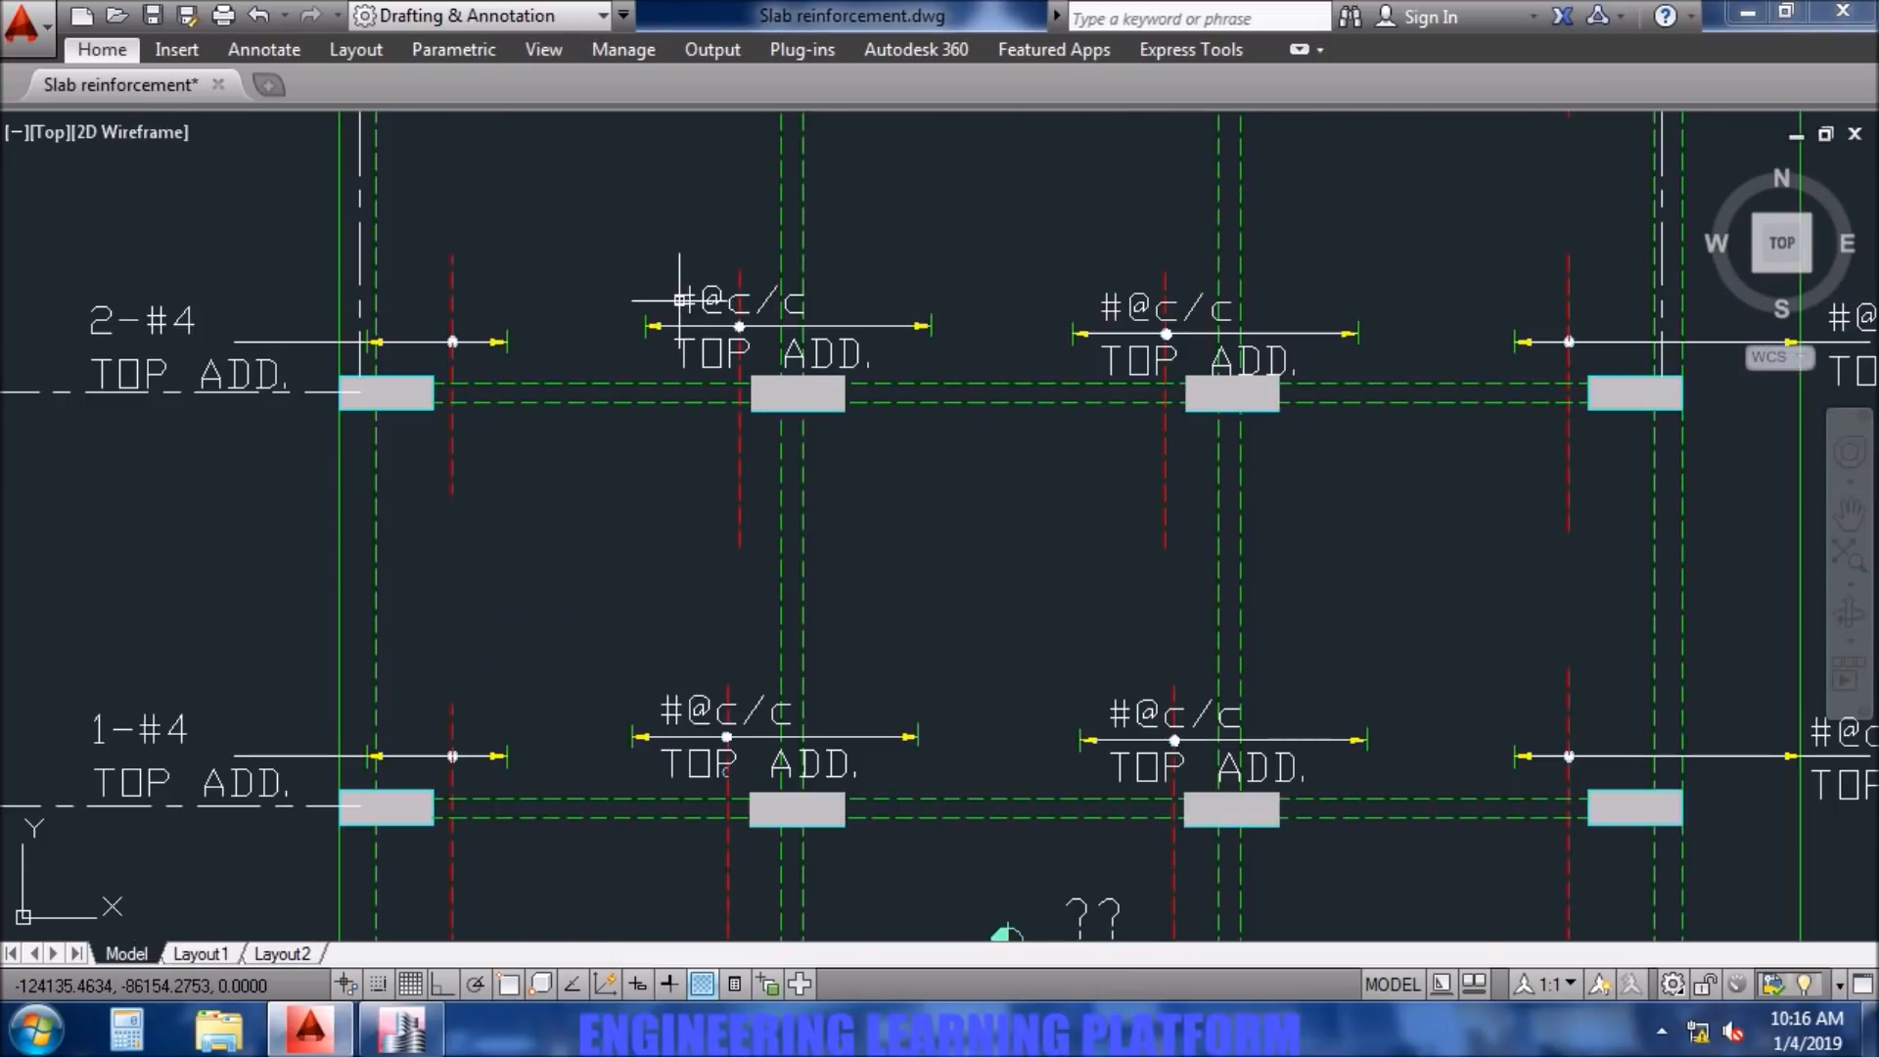
{"action": "double_click", "coordinate": [680, 301]}
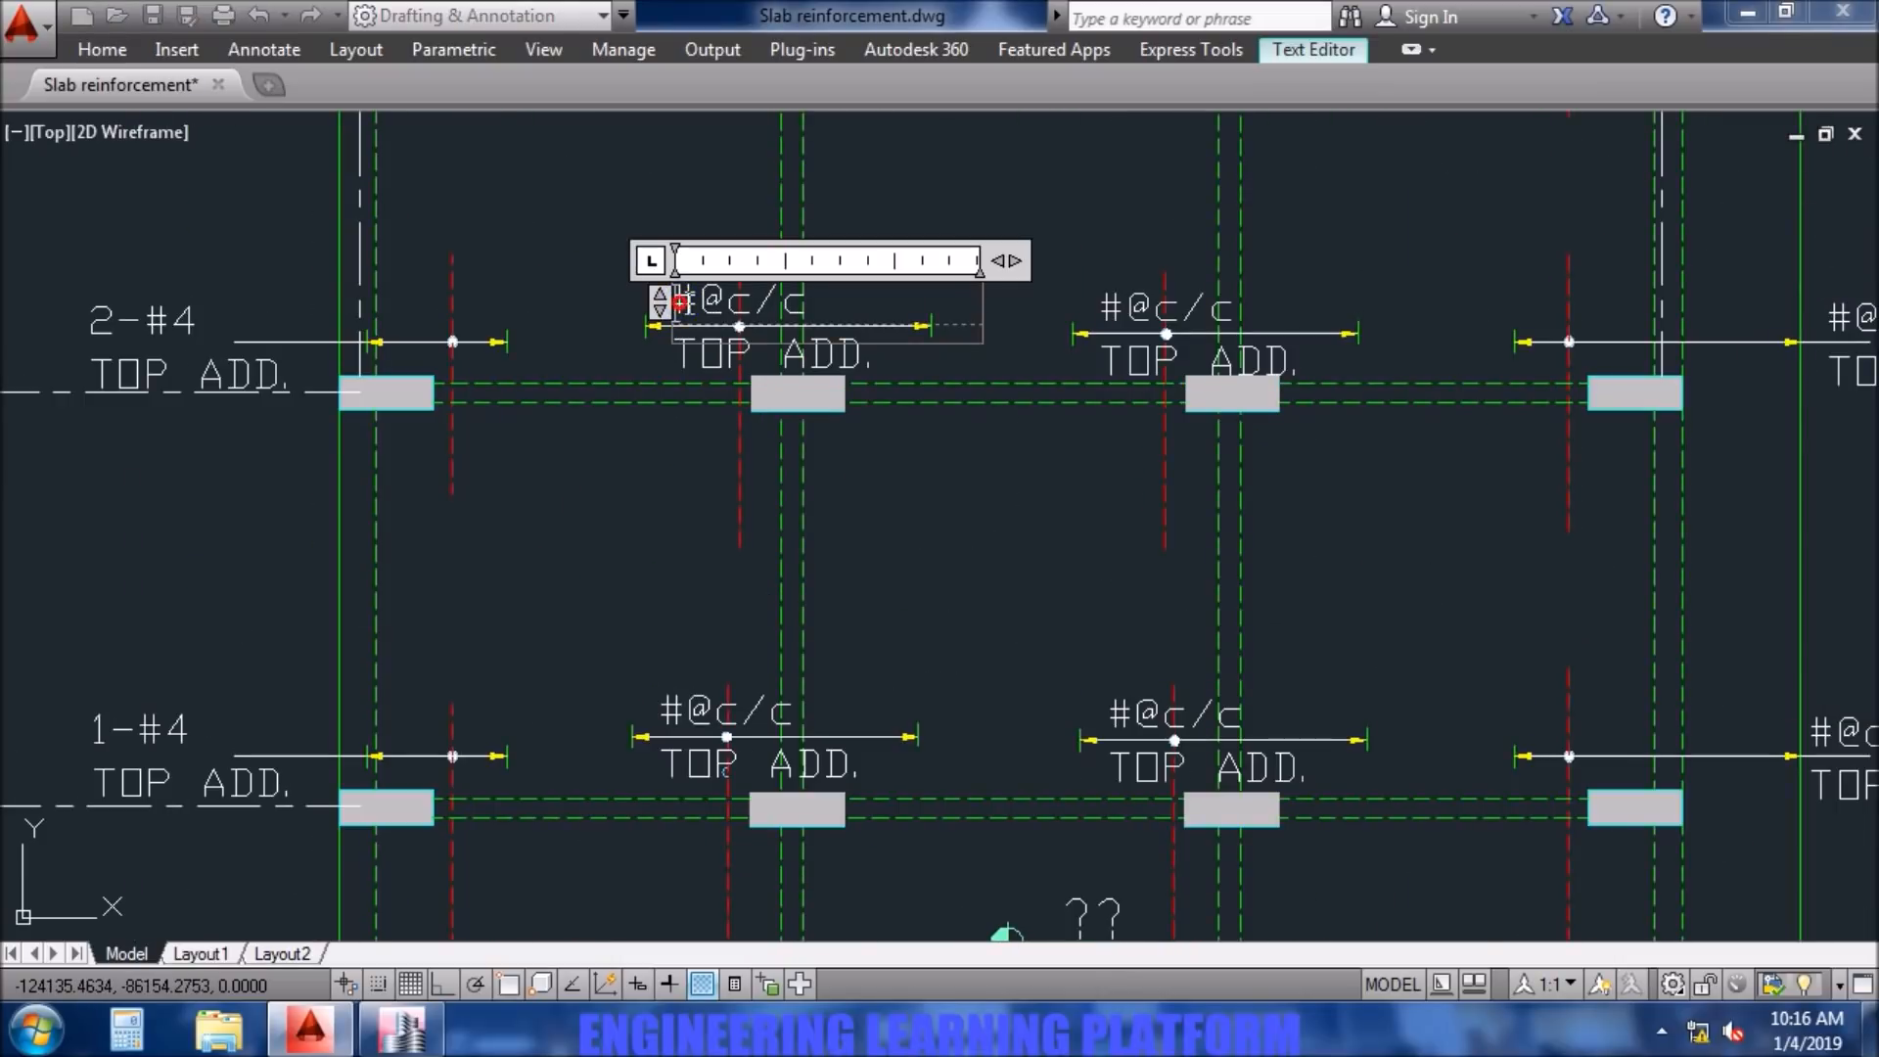
{"action": "left_click_drag", "start_coordinate": [844, 294], "coordinate": [658, 300]}
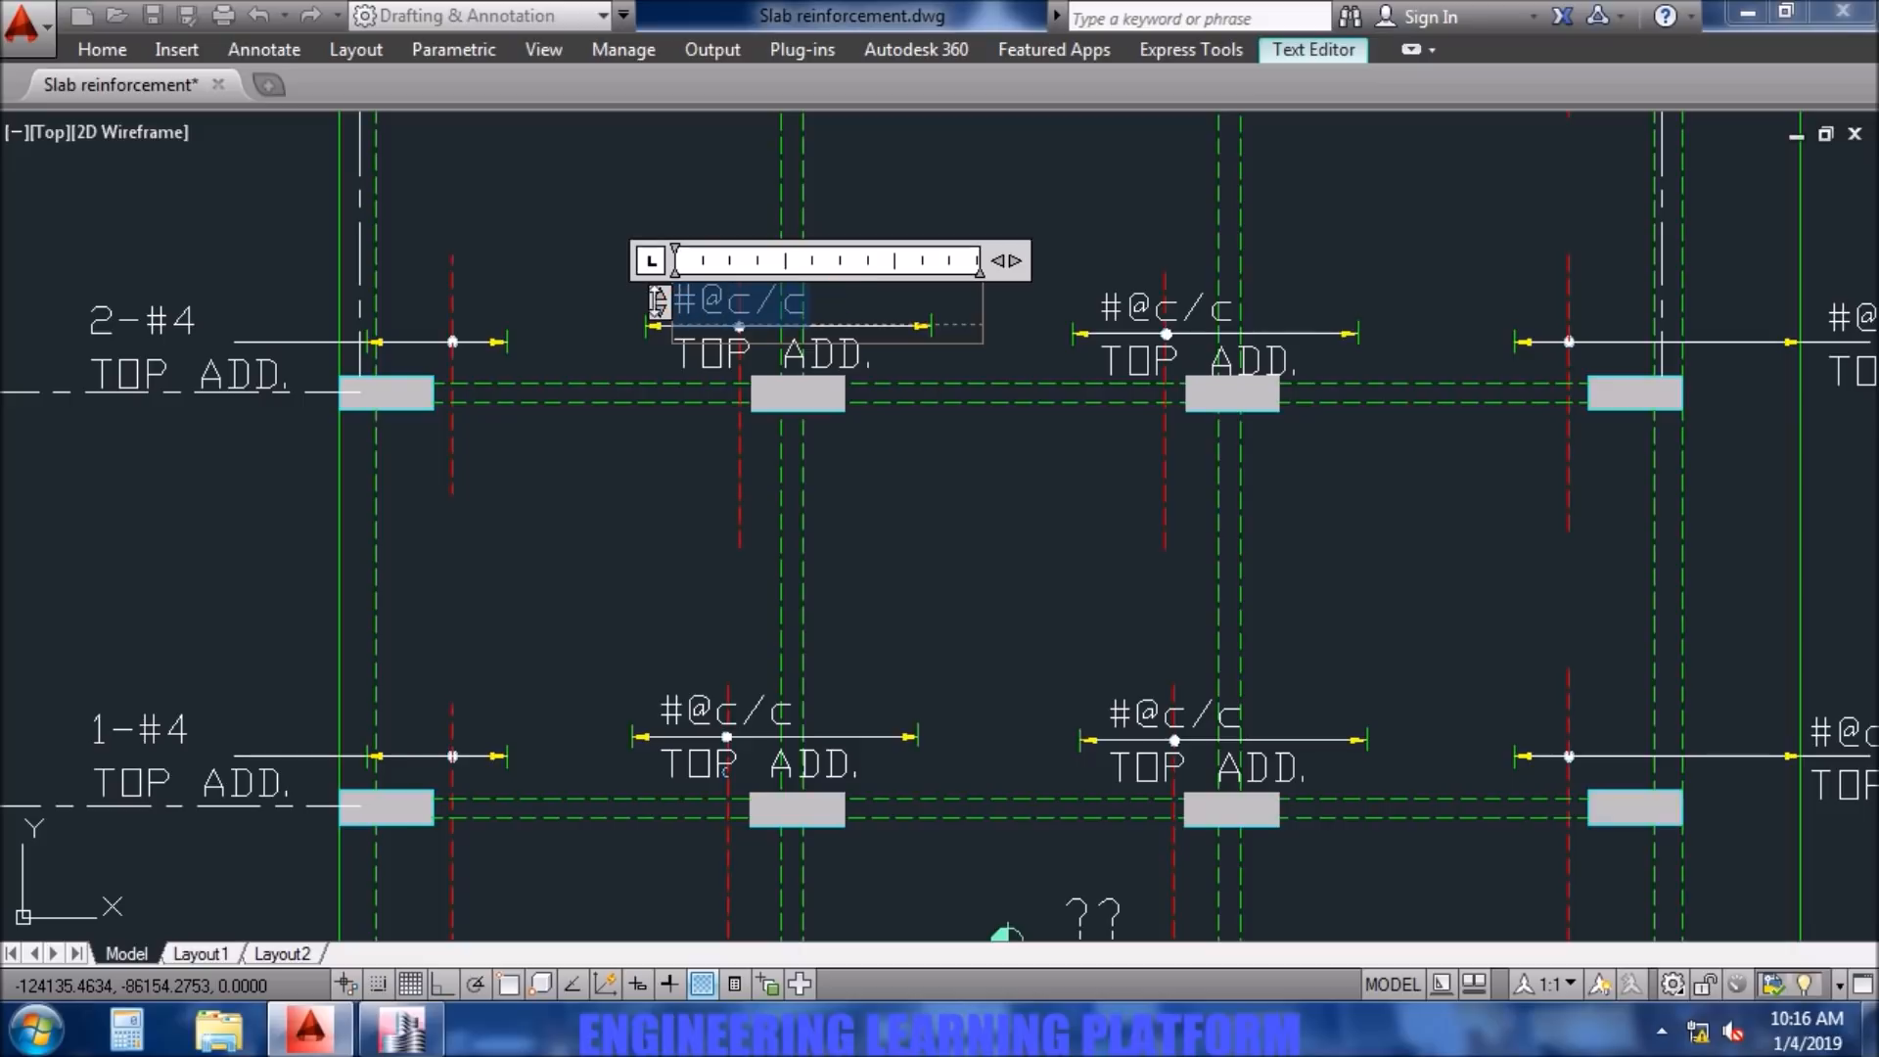
{"action": "left_click", "coordinate": [390, 1033]}
{"action": "left_click", "coordinate": [309, 1030]}
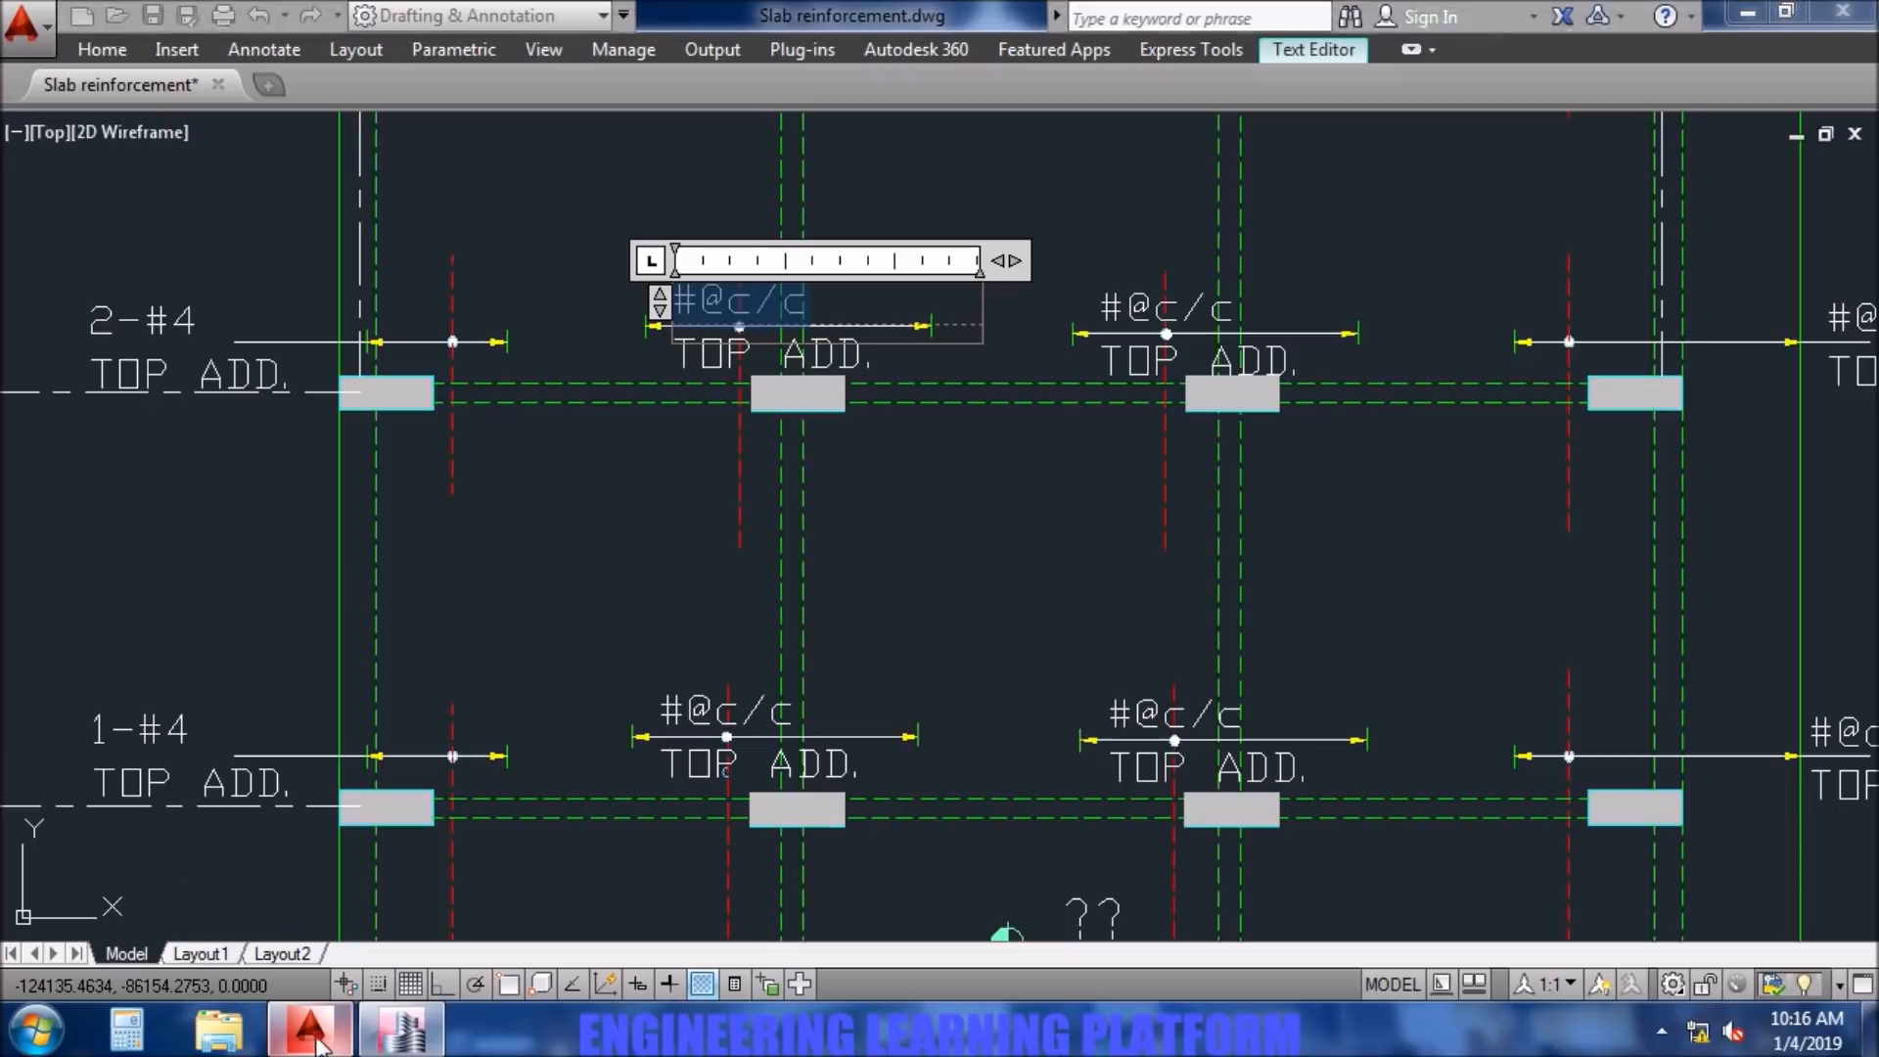
{"action": "type", "text": "3-"}
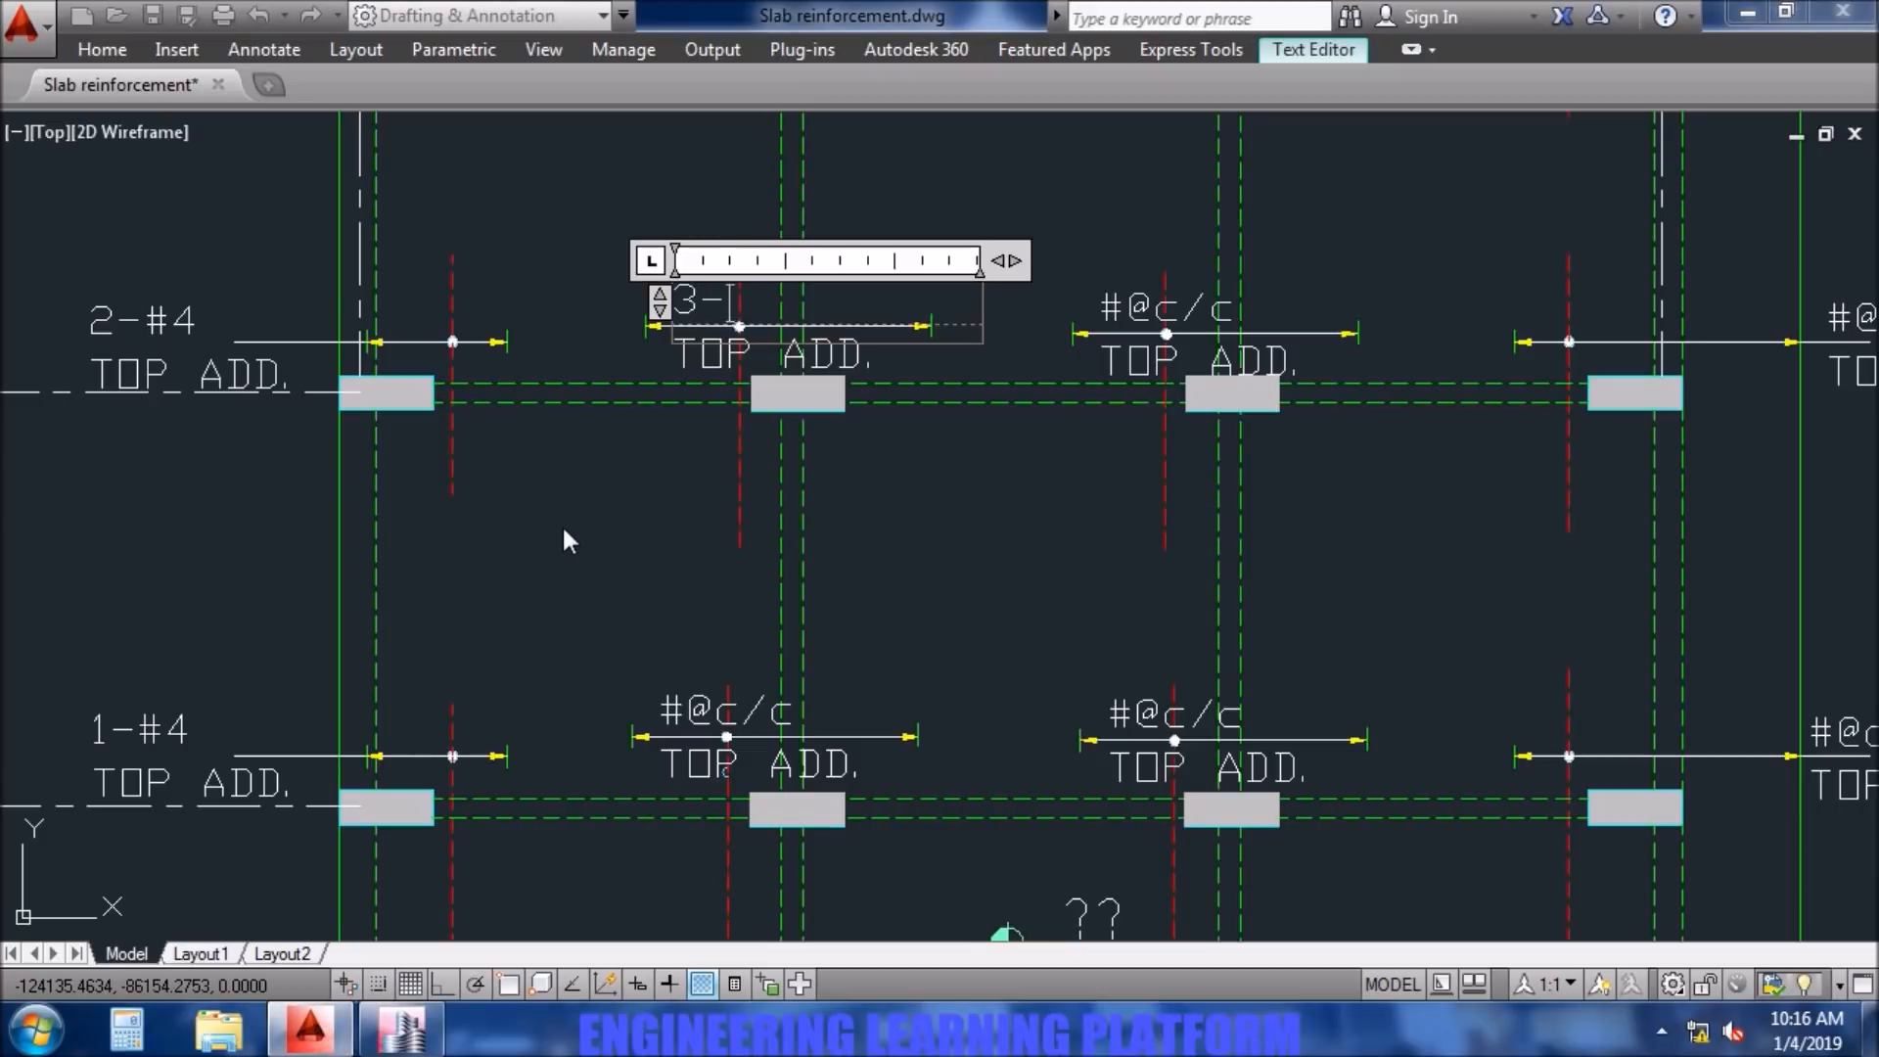
{"action": "type", "text": "#4"}
{"action": "left_click", "coordinate": [725, 730]}
- Replace the top additional bar note at column B4, check its count in ETABS and correct the note to 2-#4
{"action": "double_click", "coordinate": [725, 714]}
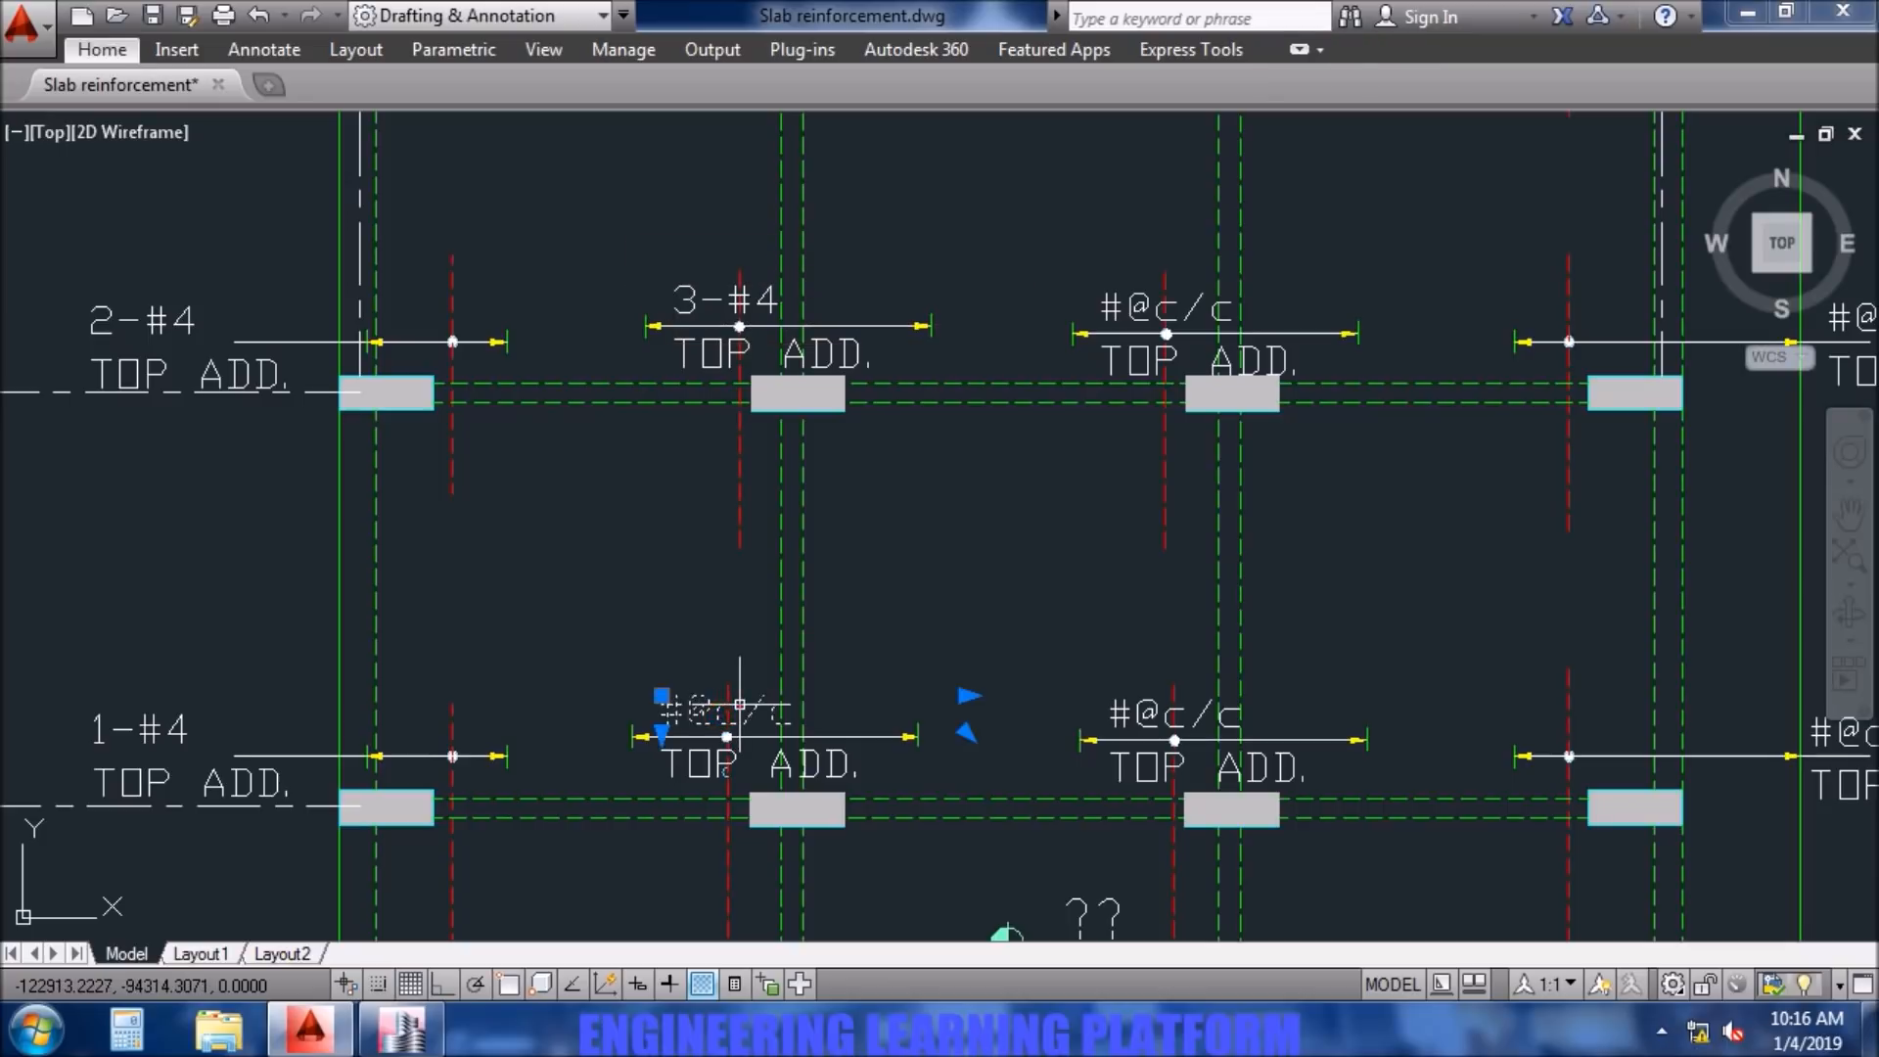
{"action": "type", "text": "3-#4"}
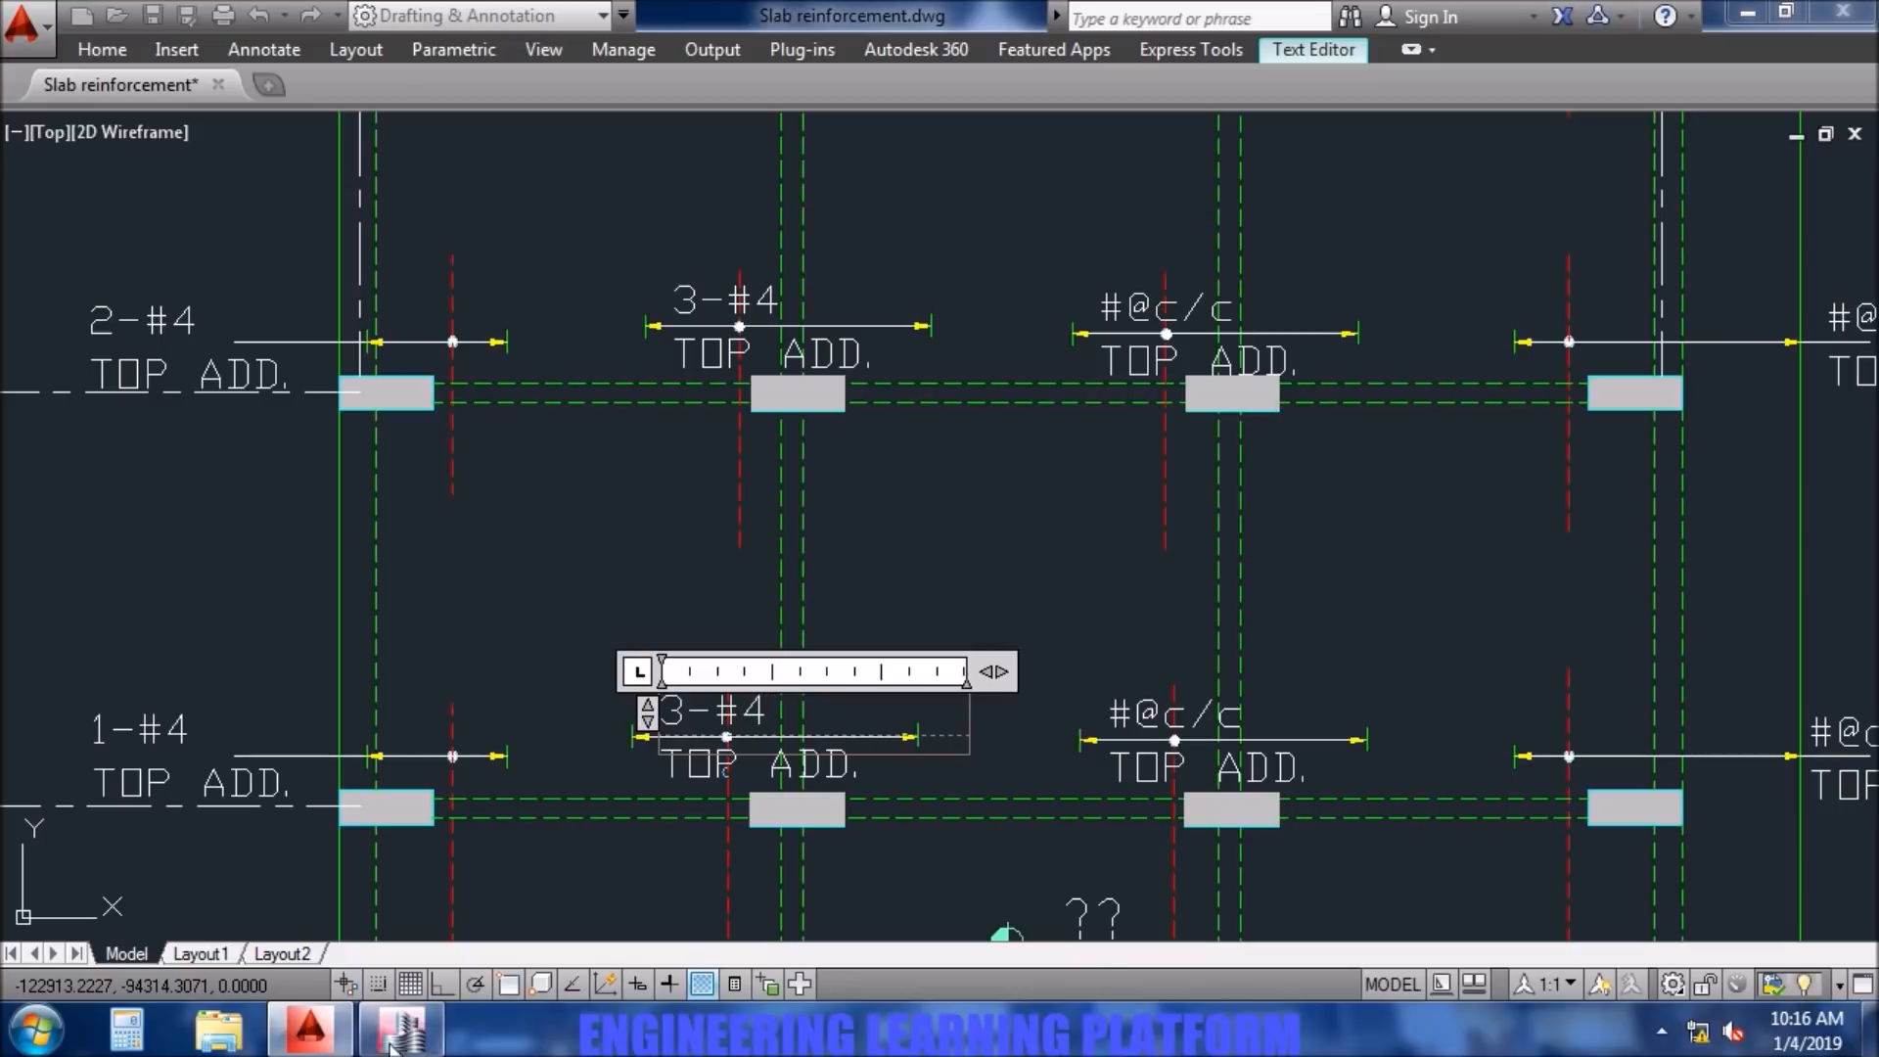
{"action": "left_click", "coordinate": [431, 1014]}
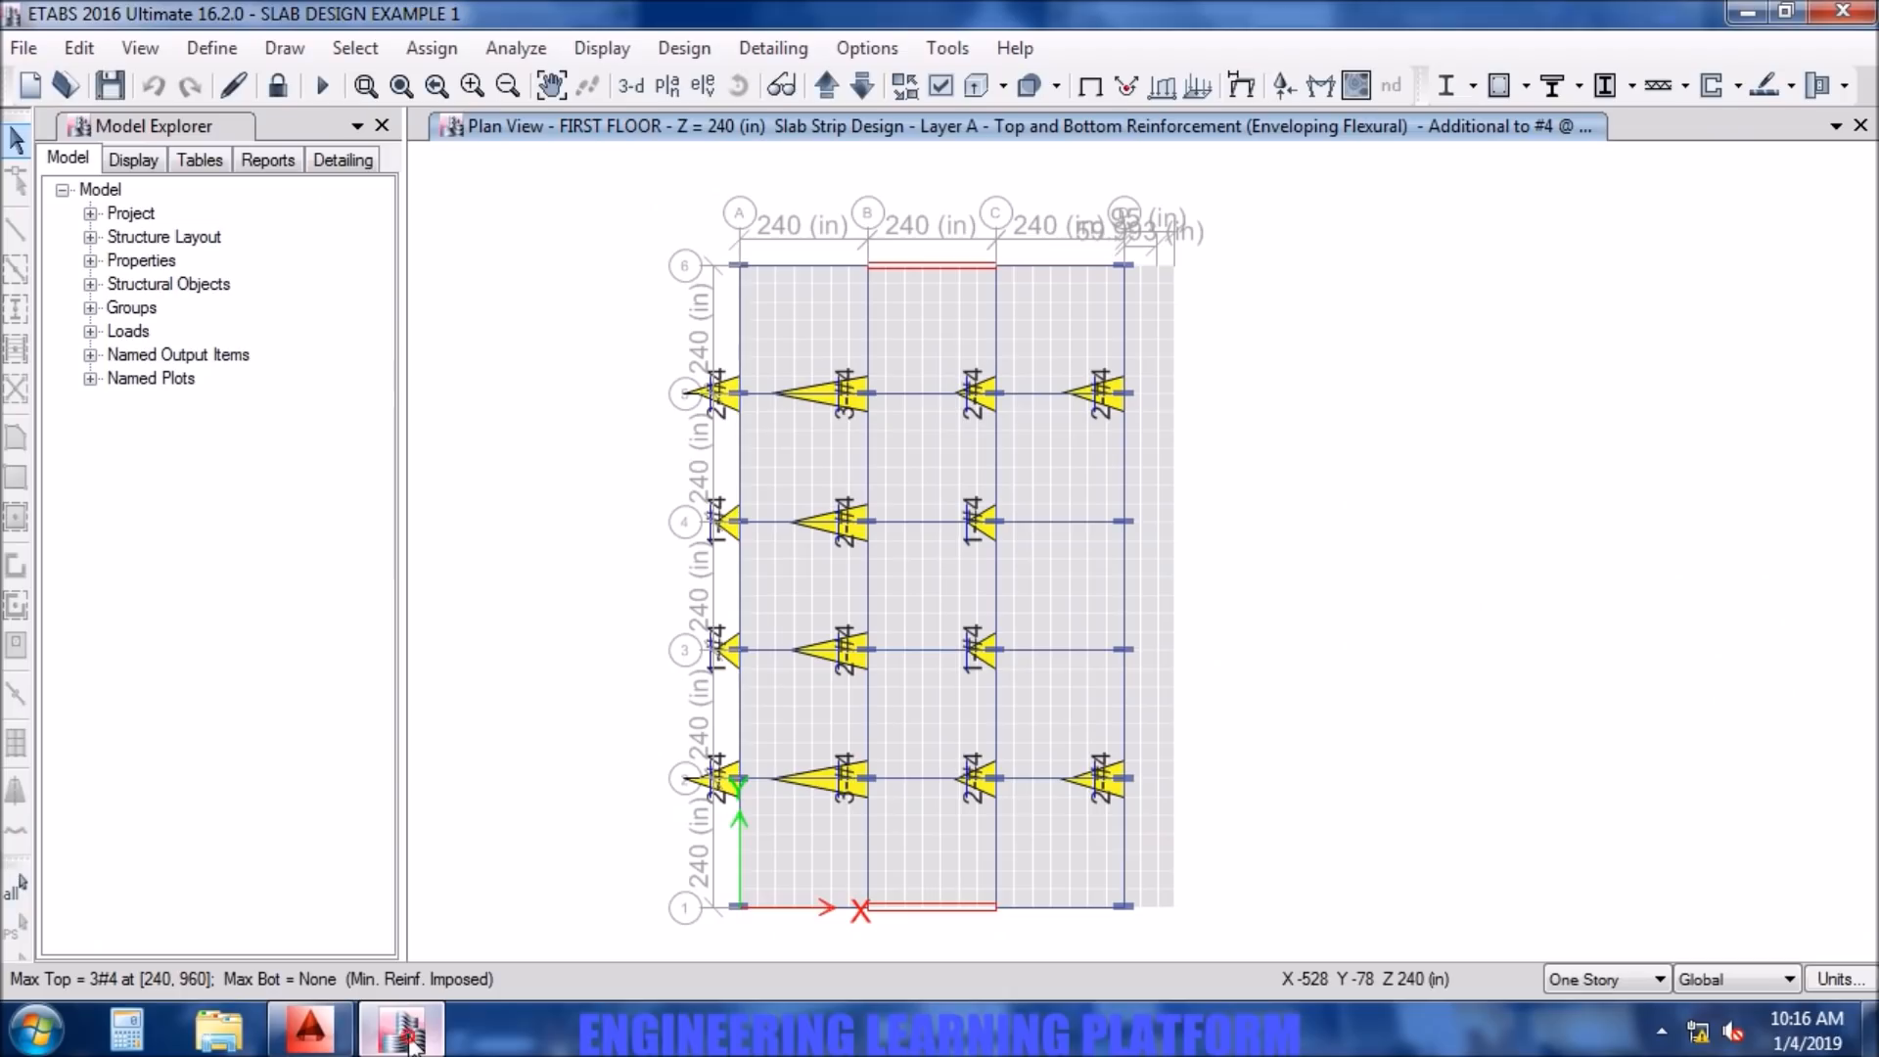
{"action": "left_click", "coordinate": [327, 1023]}
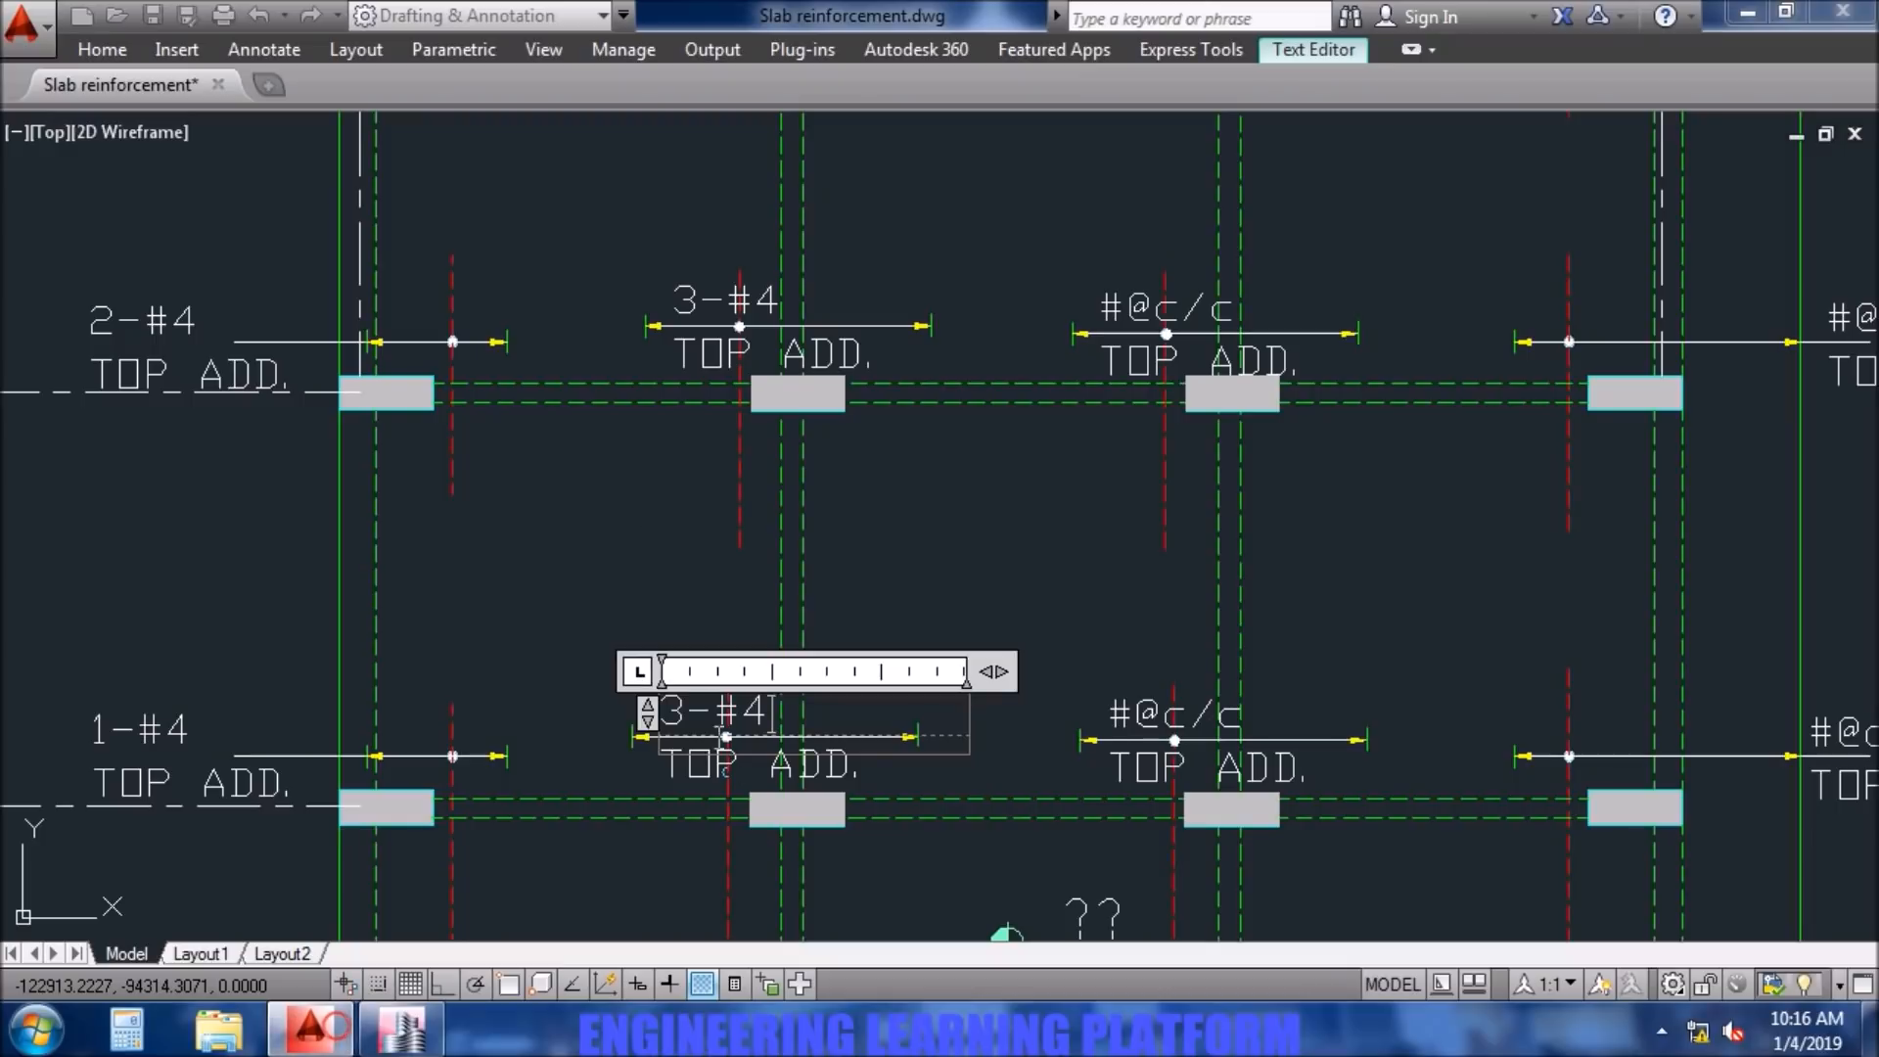
{"action": "left_click_drag", "start_coordinate": [687, 719], "coordinate": [663, 716]}
{"action": "type", "text": "2"}
{"action": "left_click", "coordinate": [578, 682]}
- Change the top additional bar note at column B3 to 2-#4
{"action": "middle_click_drag", "start_coordinate": [646, 869], "coordinate": [638, 415]}
{"action": "scroll", "coordinate": [685, 722], "scroll_direction": "up", "scroll_amount": 2}
{"action": "middle_click_drag", "start_coordinate": [685, 722], "coordinate": [692, 419]}
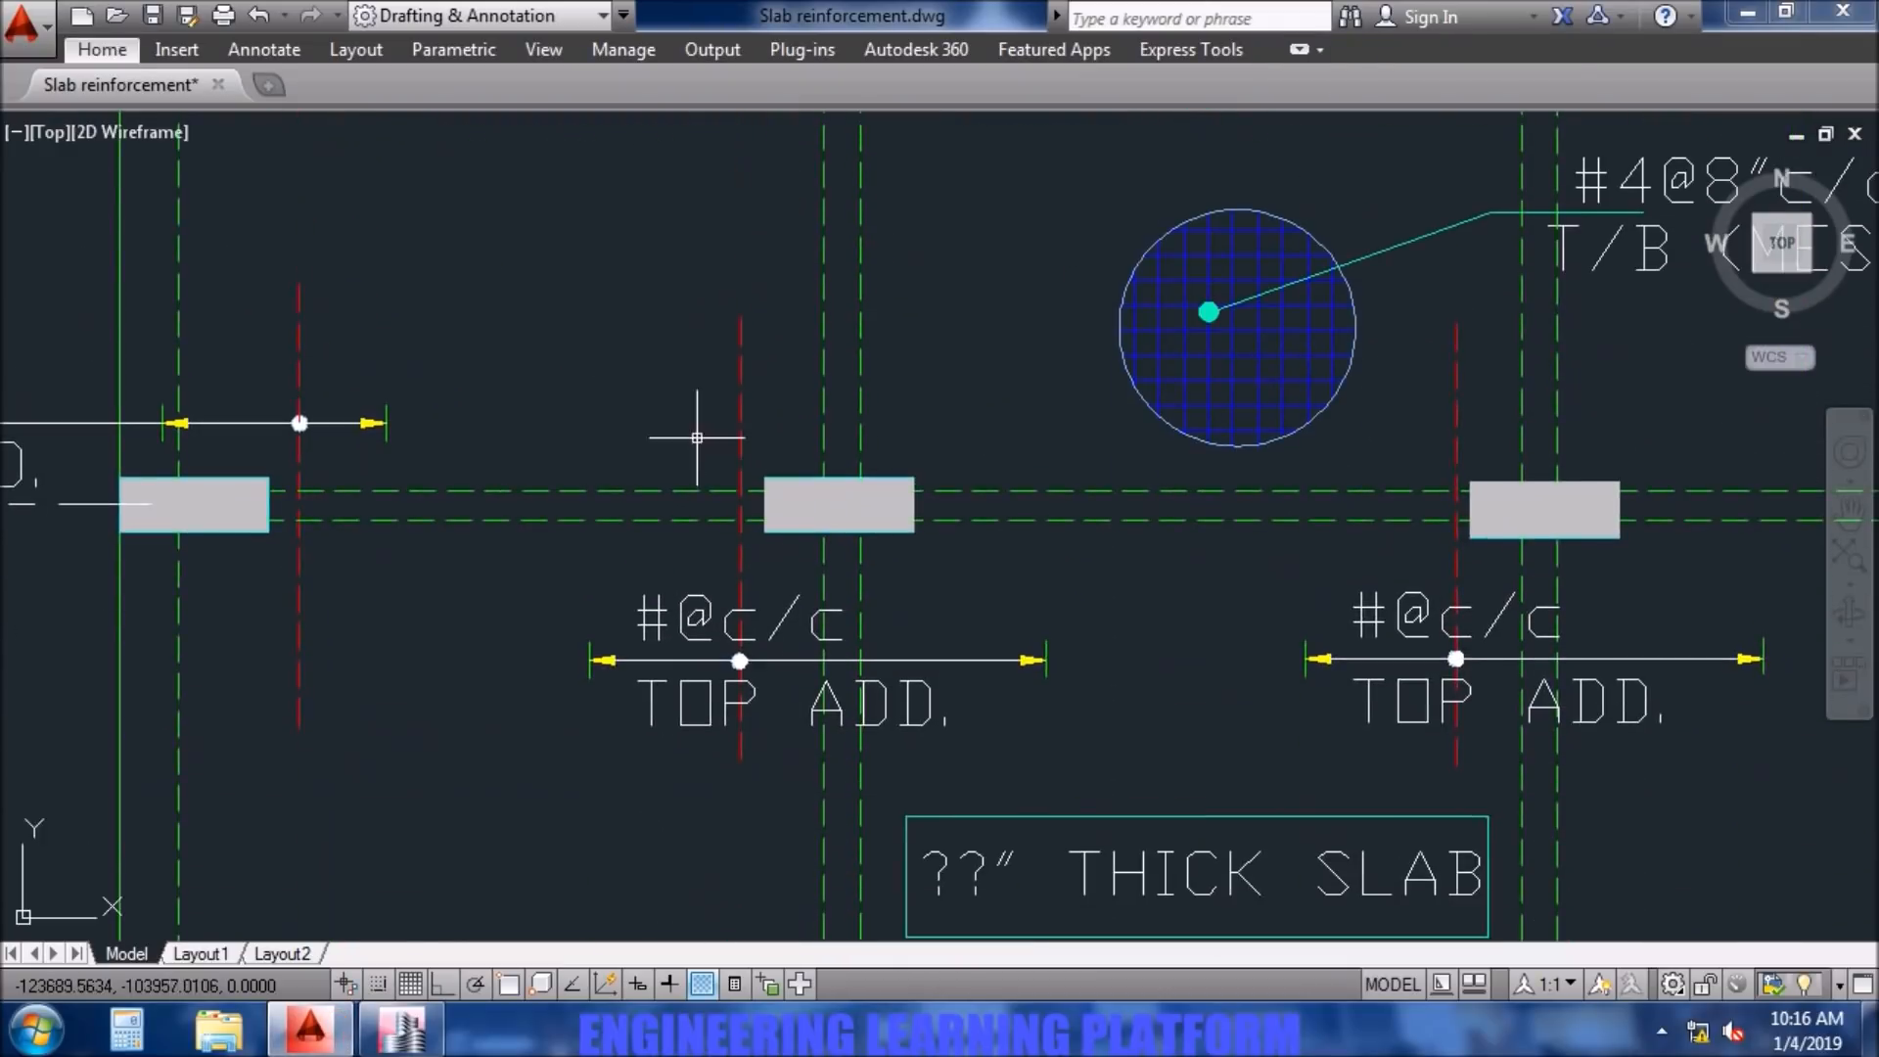
{"action": "double_click", "coordinate": [673, 632]}
{"action": "left_click_drag", "start_coordinate": [886, 634], "coordinate": [622, 637]}
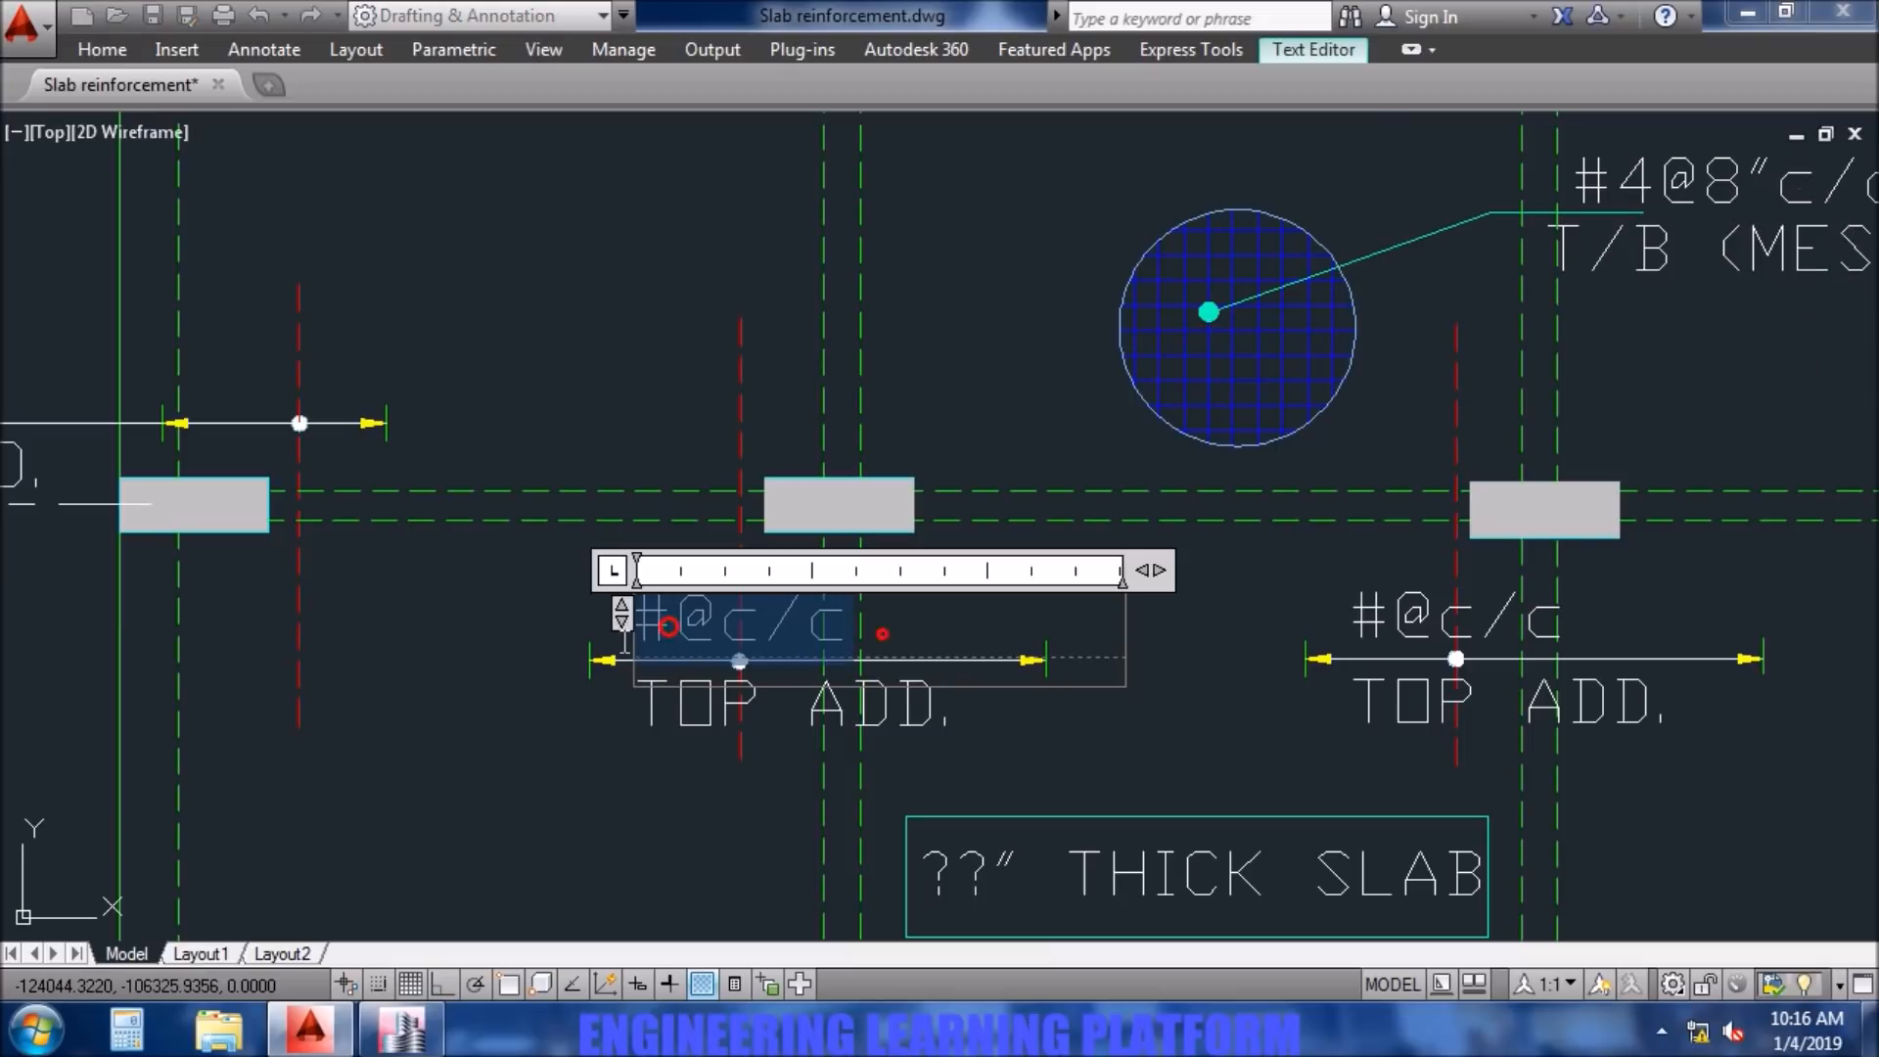
{"action": "type", "text": "2-#4"}
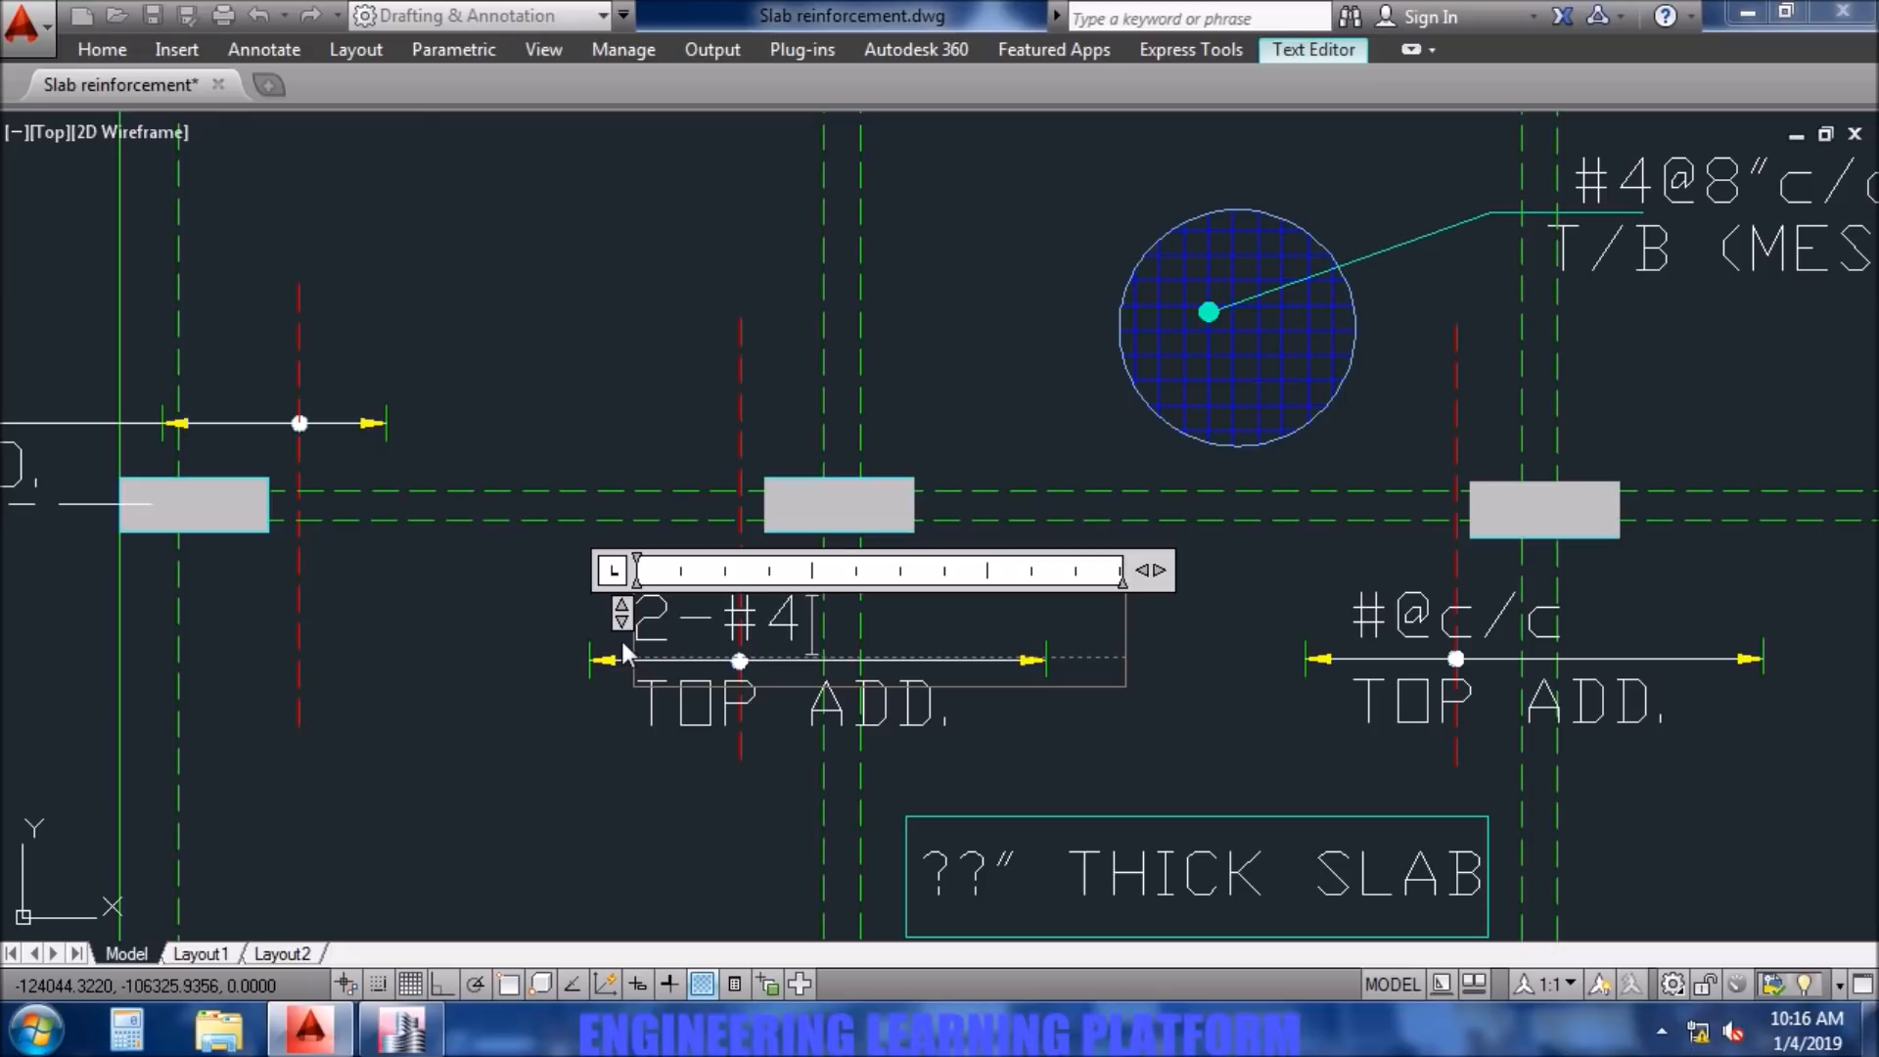
- Check the additional bars at column B2 in ETABS and set the AutoCAD top additional note there to 3-#4
{"action": "scroll", "coordinate": [621, 637], "scroll_direction": "down", "scroll_amount": 6}
{"action": "middle_click_drag", "start_coordinate": [636, 823], "coordinate": [636, 701]}
{"action": "scroll", "coordinate": [636, 701], "scroll_direction": "up", "scroll_amount": 4}
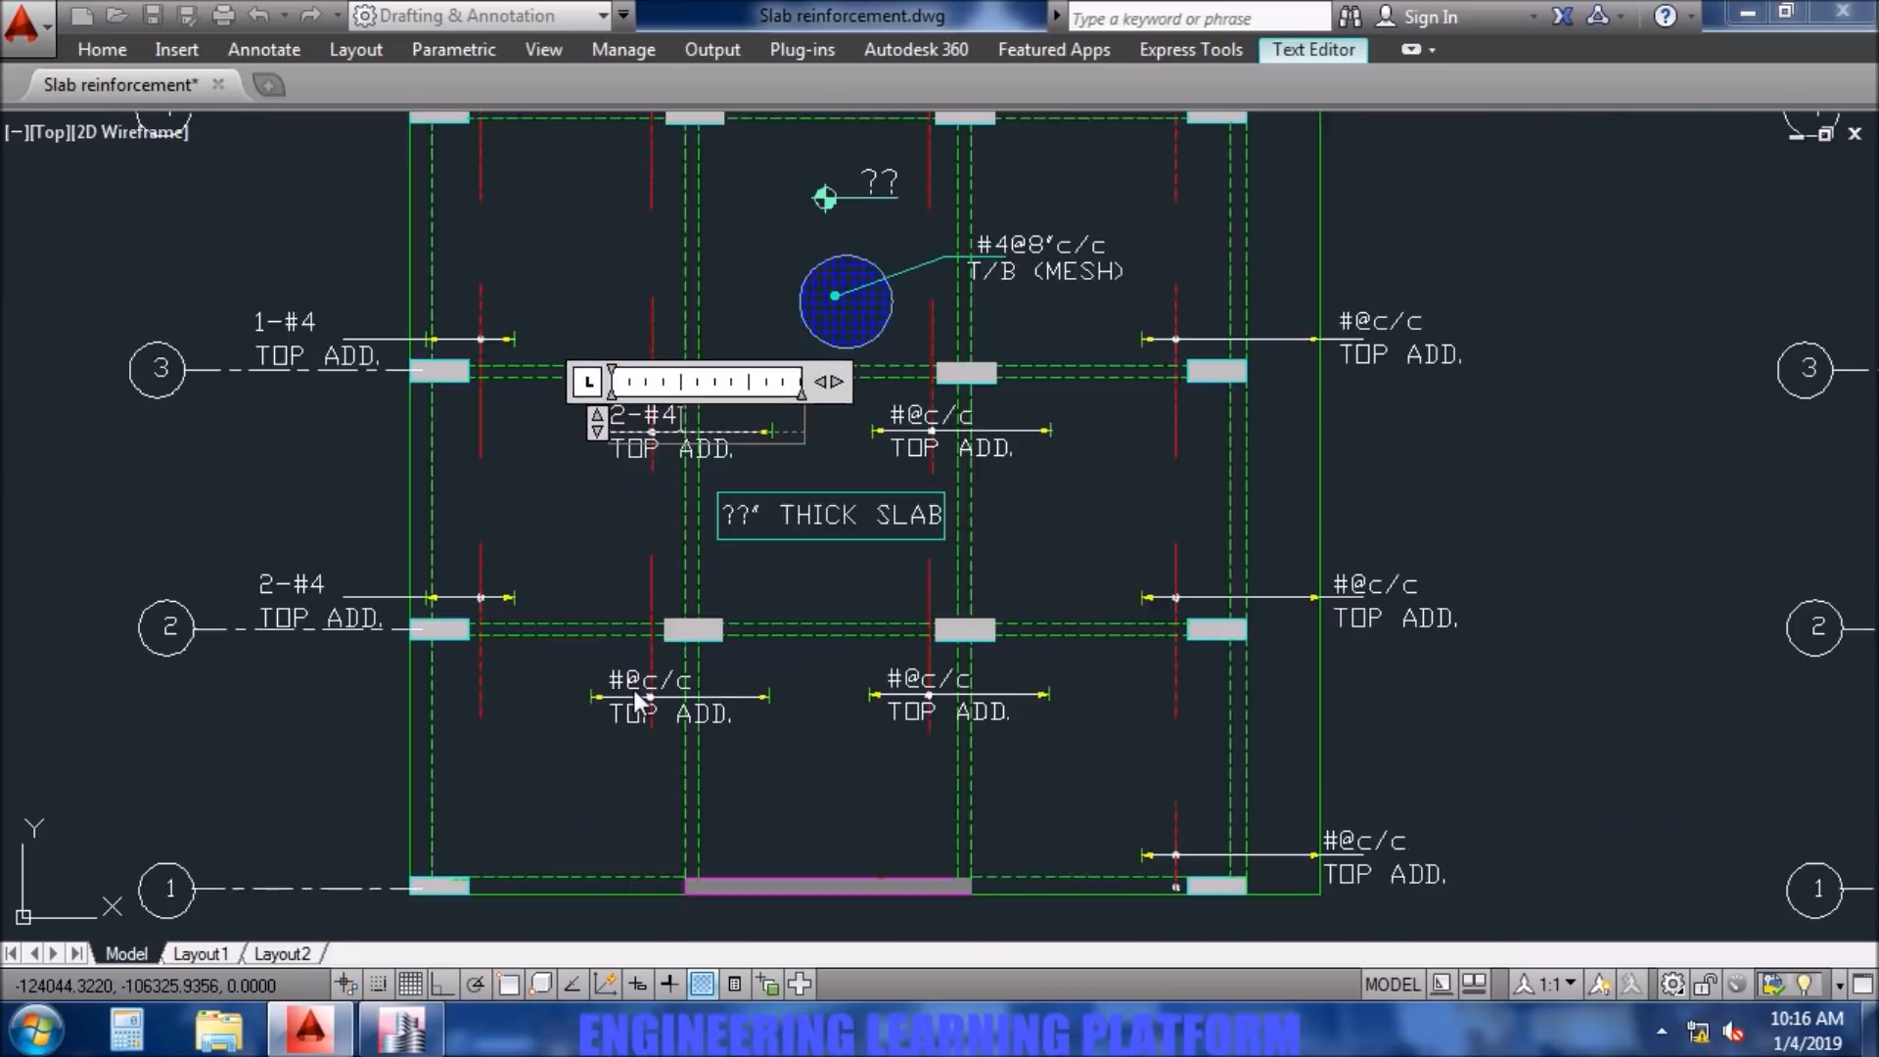
{"action": "left_click", "coordinate": [630, 655]}
{"action": "left_click", "coordinate": [637, 673]}
{"action": "double_click", "coordinate": [632, 674]}
{"action": "left_click_drag", "start_coordinate": [749, 694], "coordinate": [495, 693]}
{"action": "left_click", "coordinate": [425, 1027]}
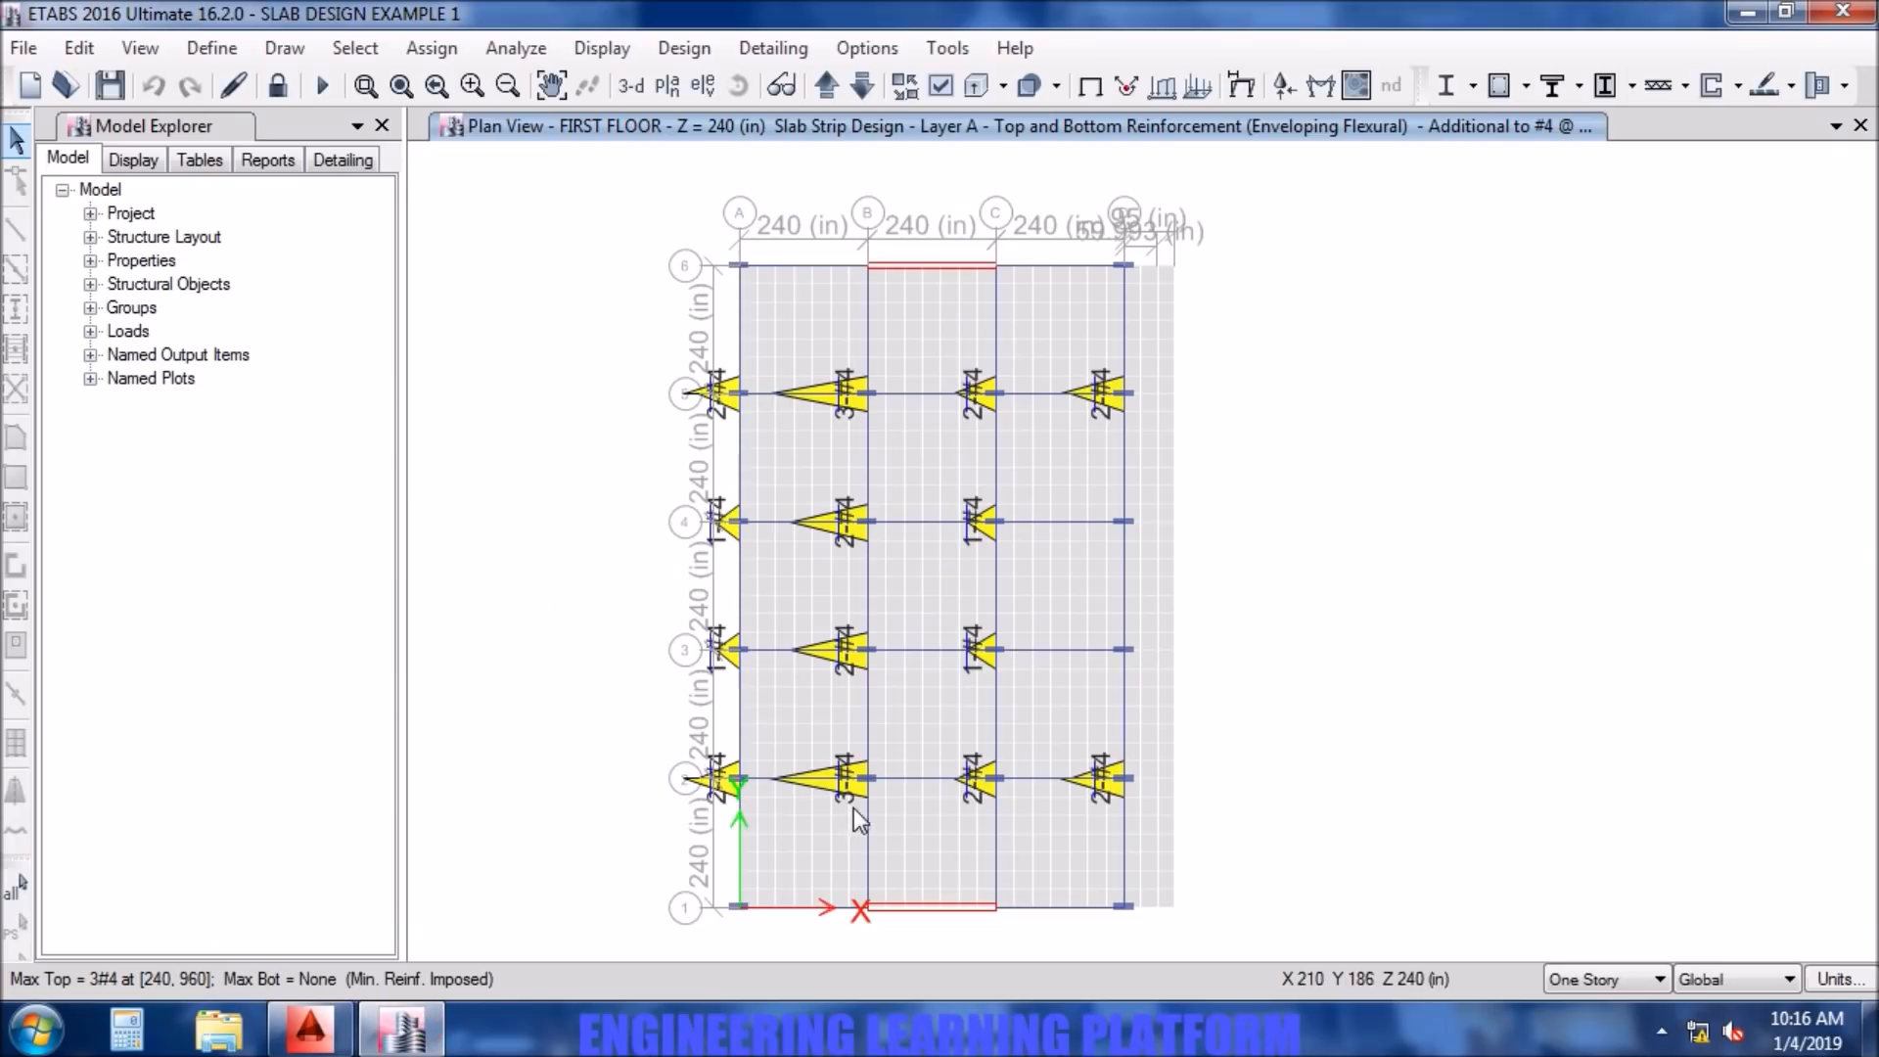
{"action": "left_click", "coordinate": [309, 1028]}
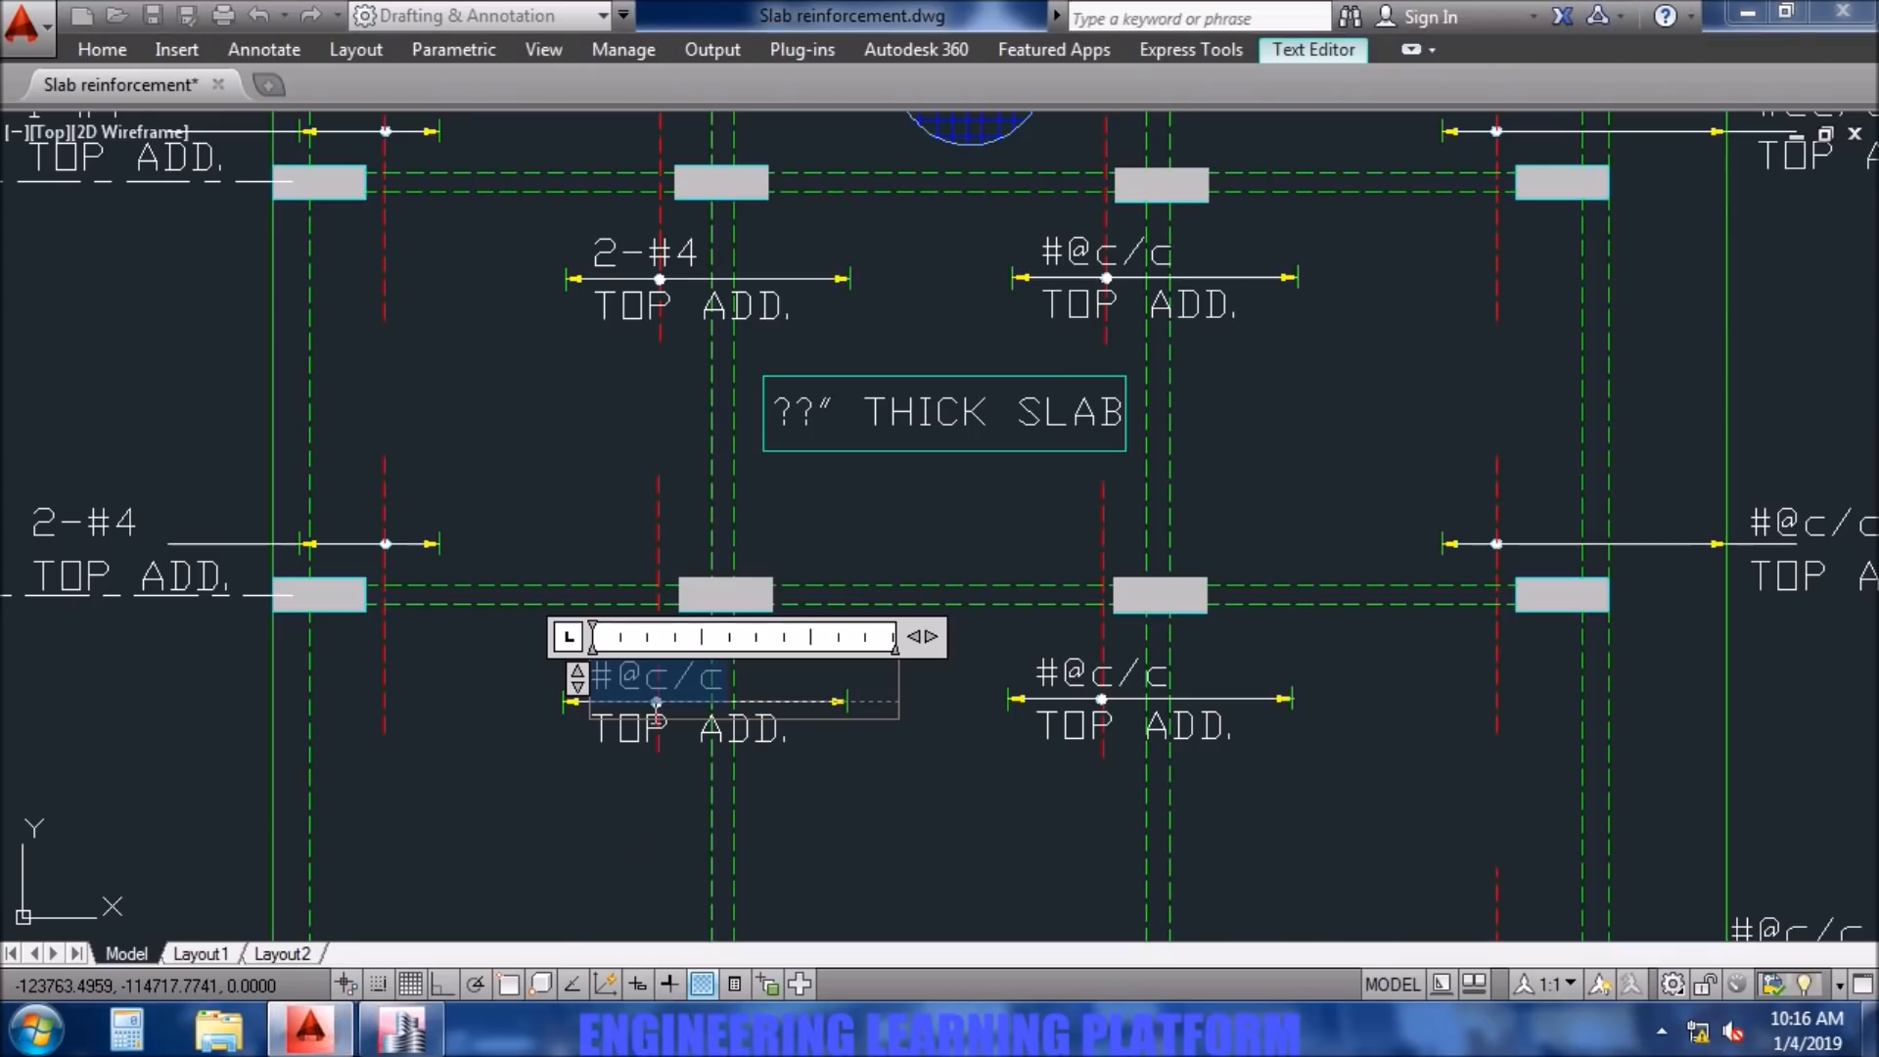
{"action": "type", "text": "3-#"}
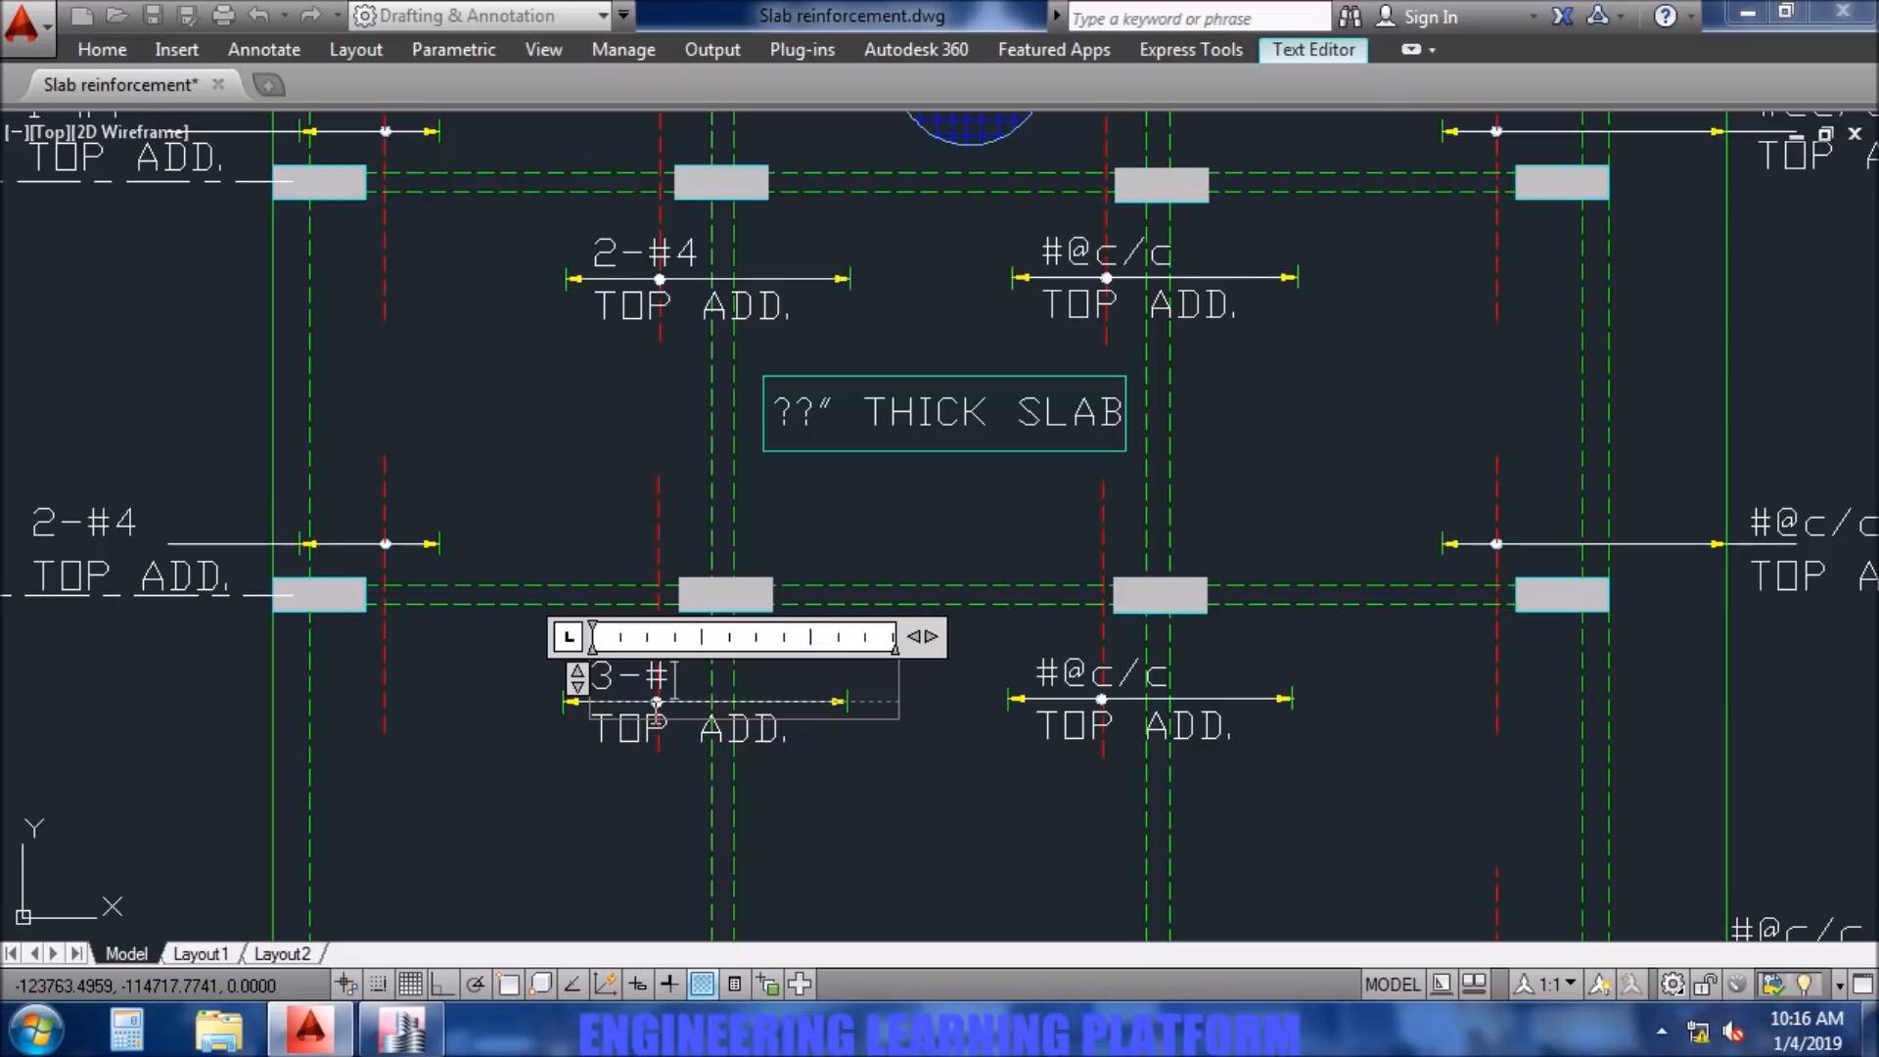
{"action": "left_click", "coordinate": [593, 806]}
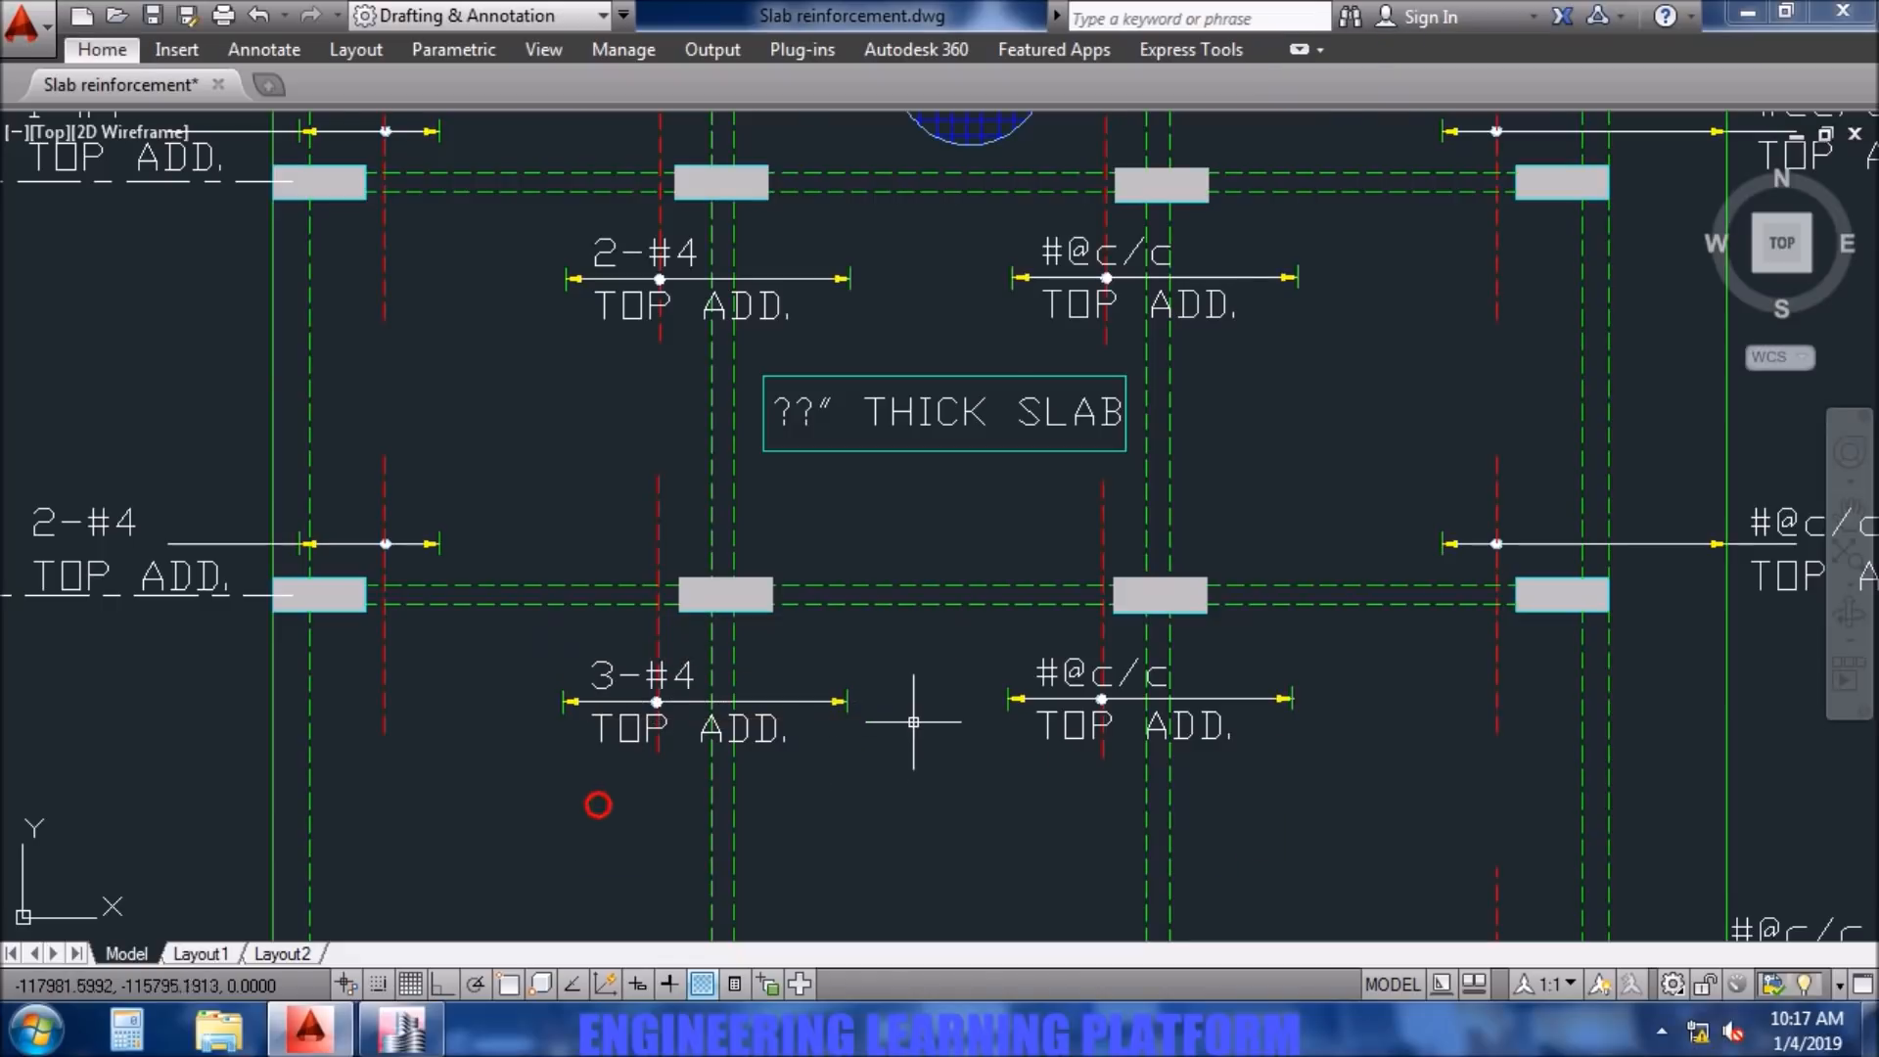
- Check the additional bars along grid C in ETABS and set the AutoCAD top additional note at column C5 to 2-#4
{"action": "scroll", "coordinate": [921, 720], "scroll_direction": "down", "scroll_amount": 2}
{"action": "middle_click_drag", "start_coordinate": [1050, 401], "coordinate": [924, 839]}
{"action": "middle_click_drag", "start_coordinate": [1007, 356], "coordinate": [716, 715]}
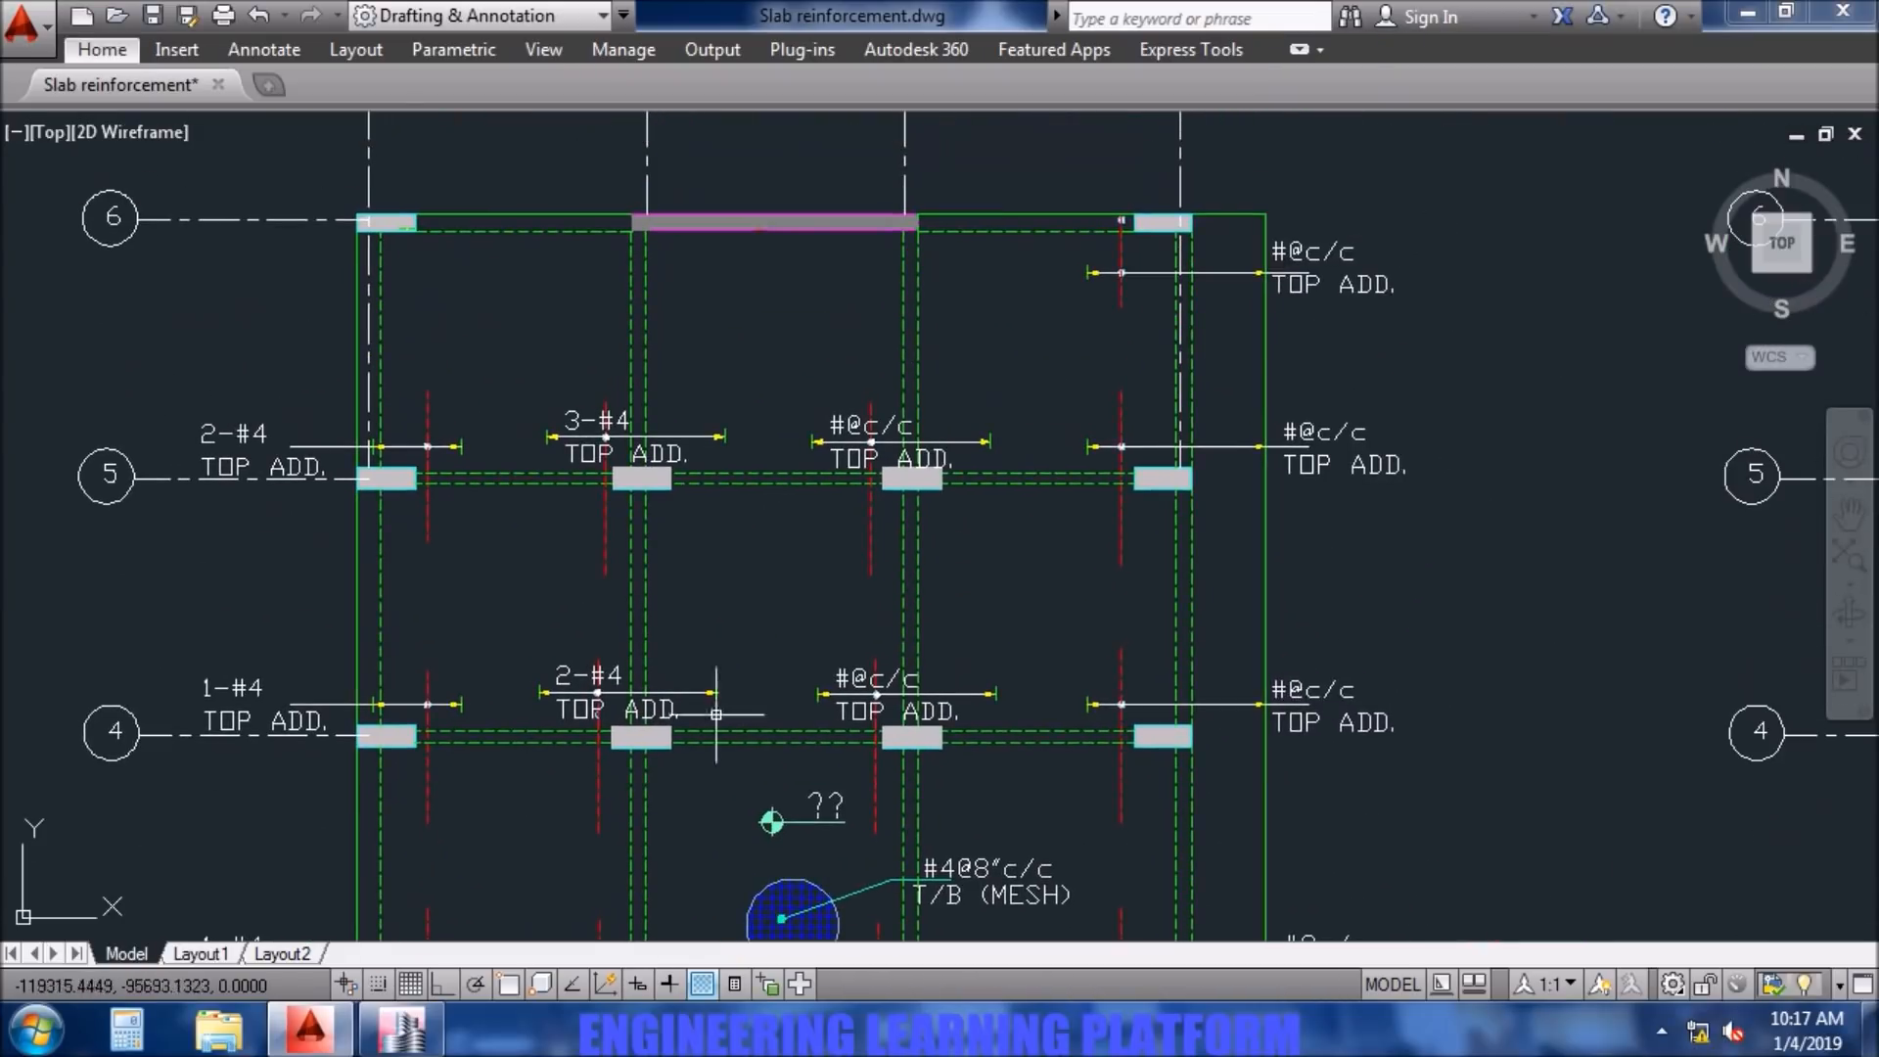
{"action": "left_click", "coordinate": [401, 1027]}
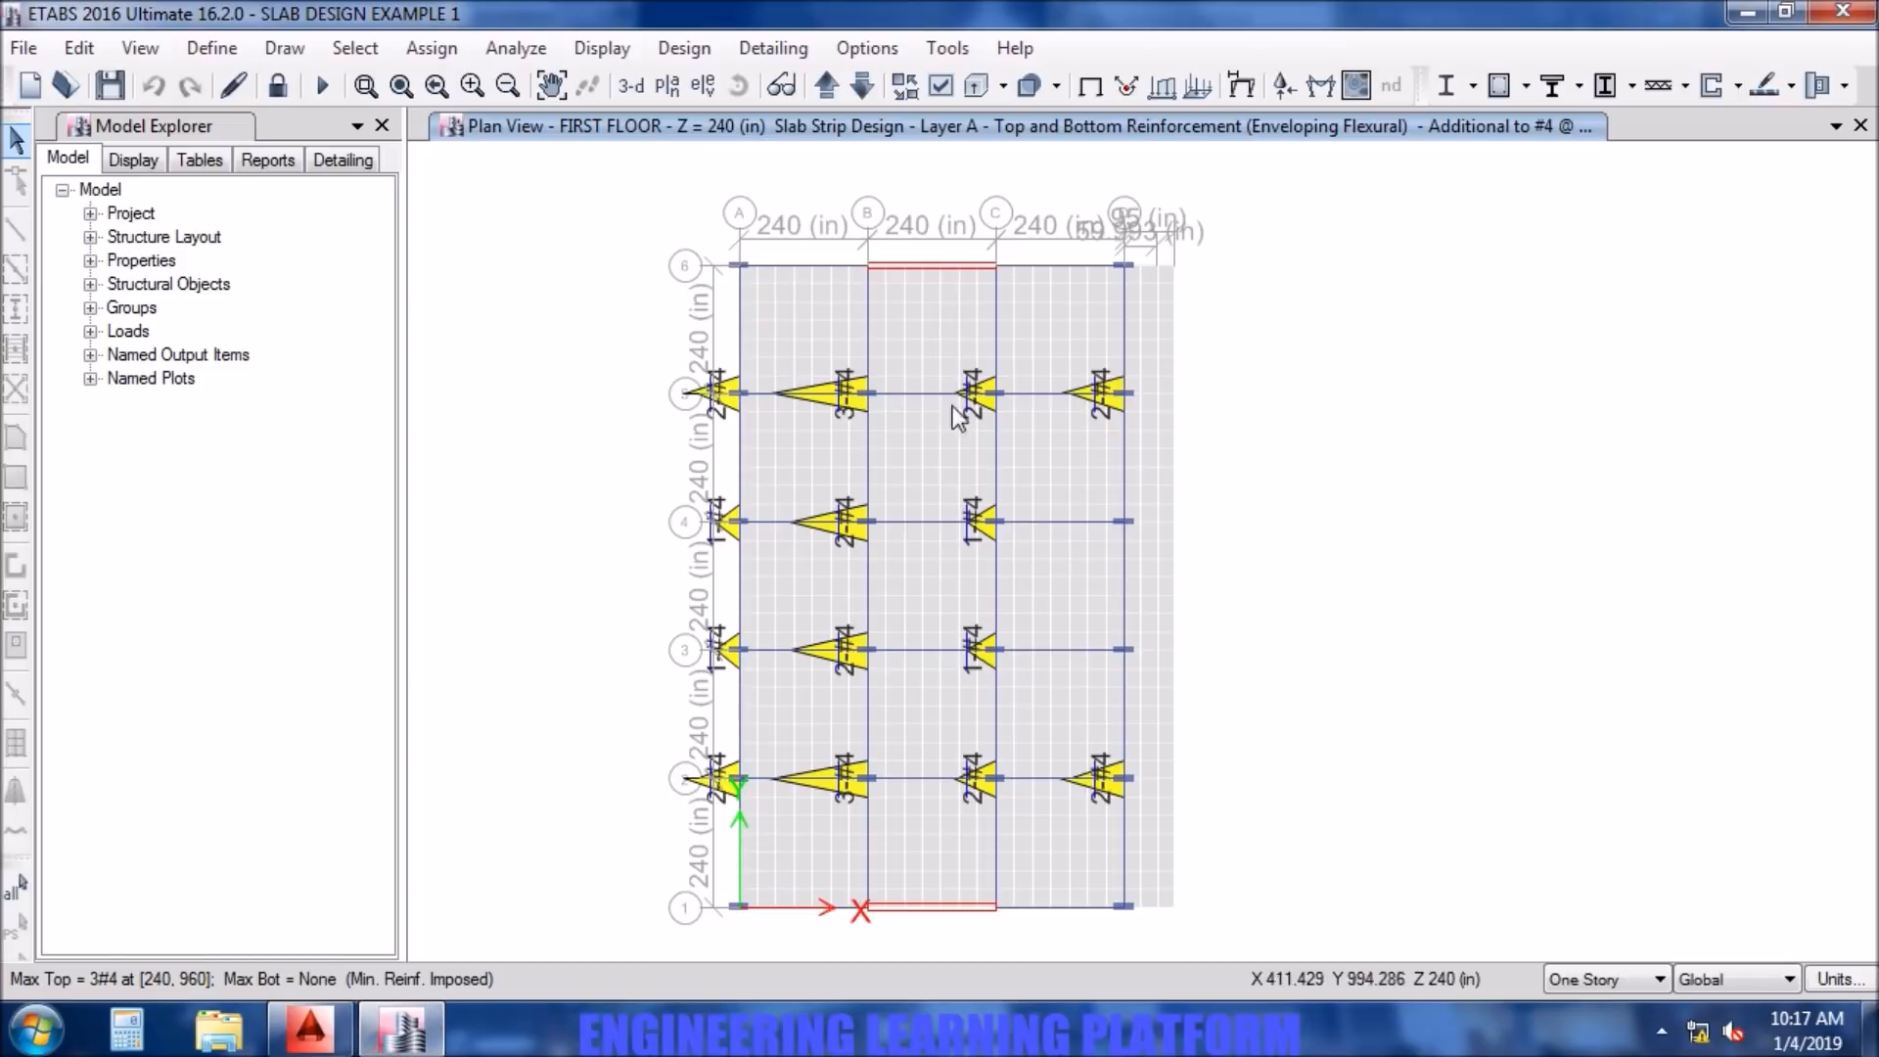
{"action": "left_click", "coordinate": [309, 1027]}
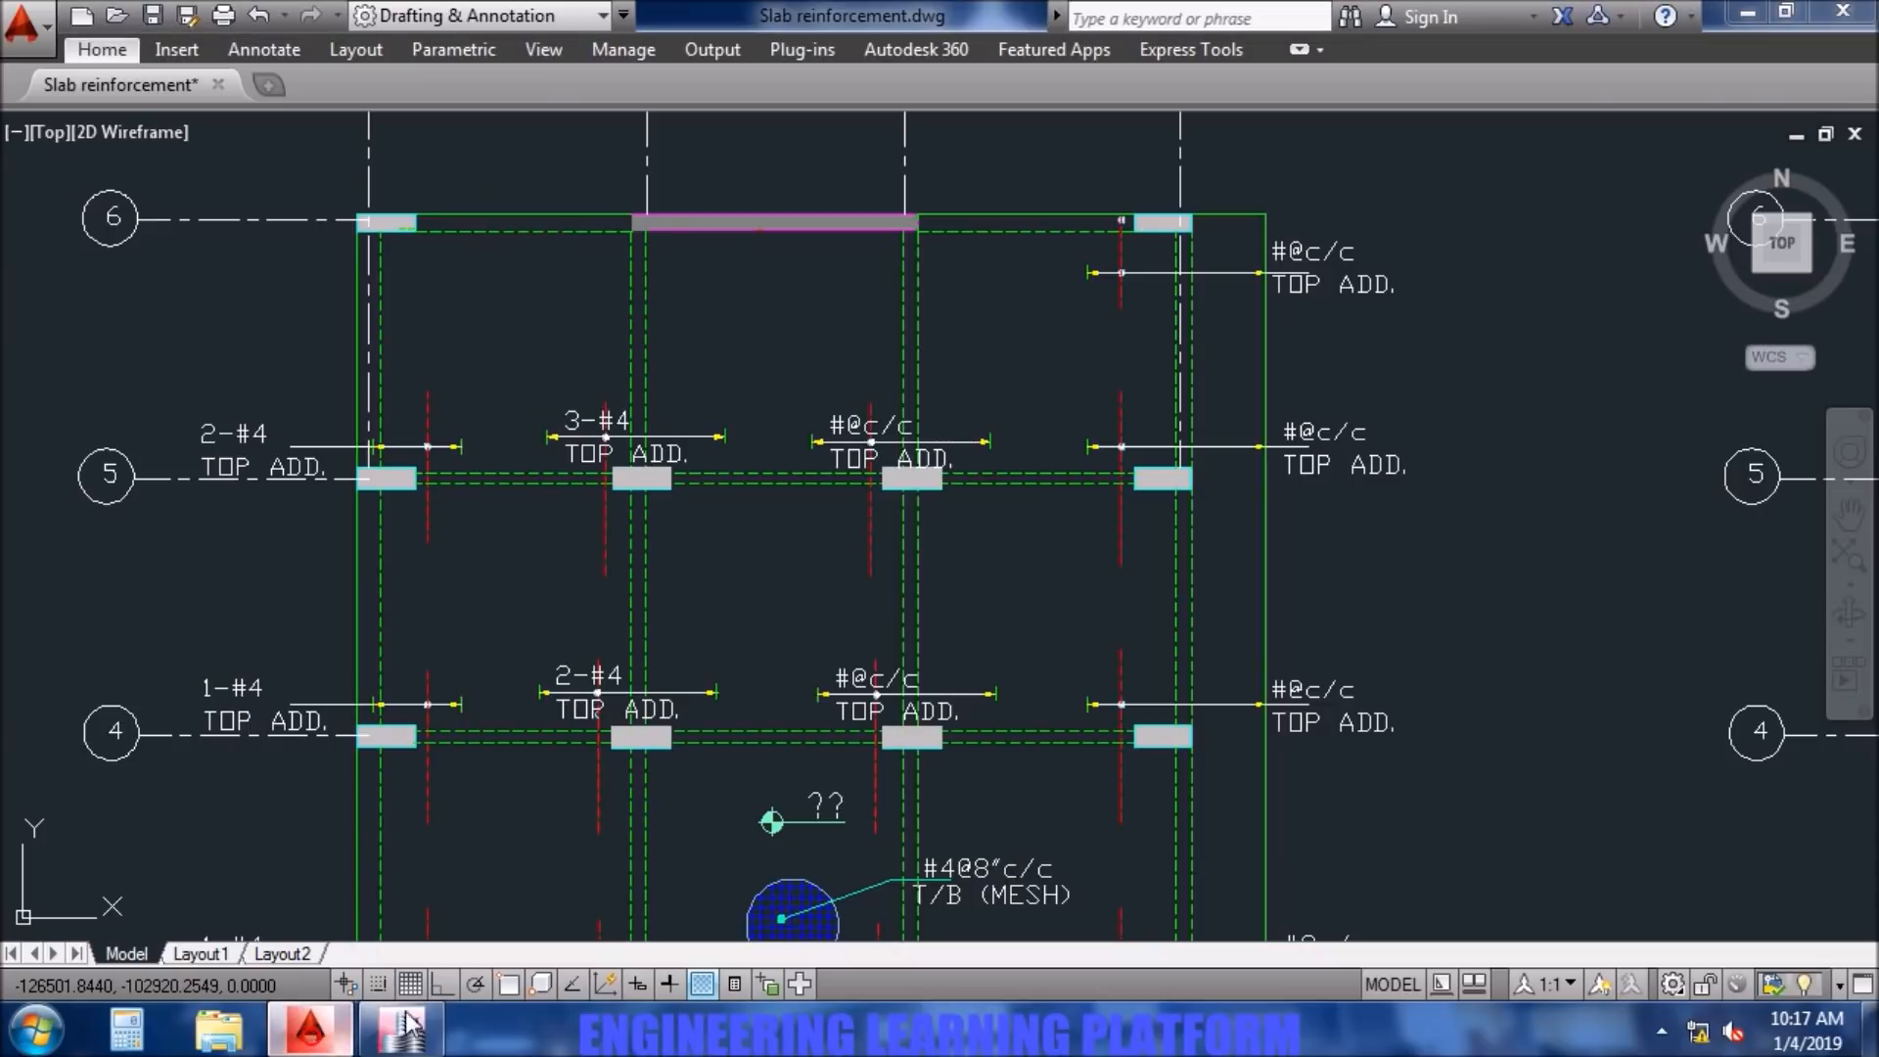
{"action": "double_click", "coordinate": [842, 429]}
{"action": "left_click_drag", "start_coordinate": [925, 429], "coordinate": [842, 430]}
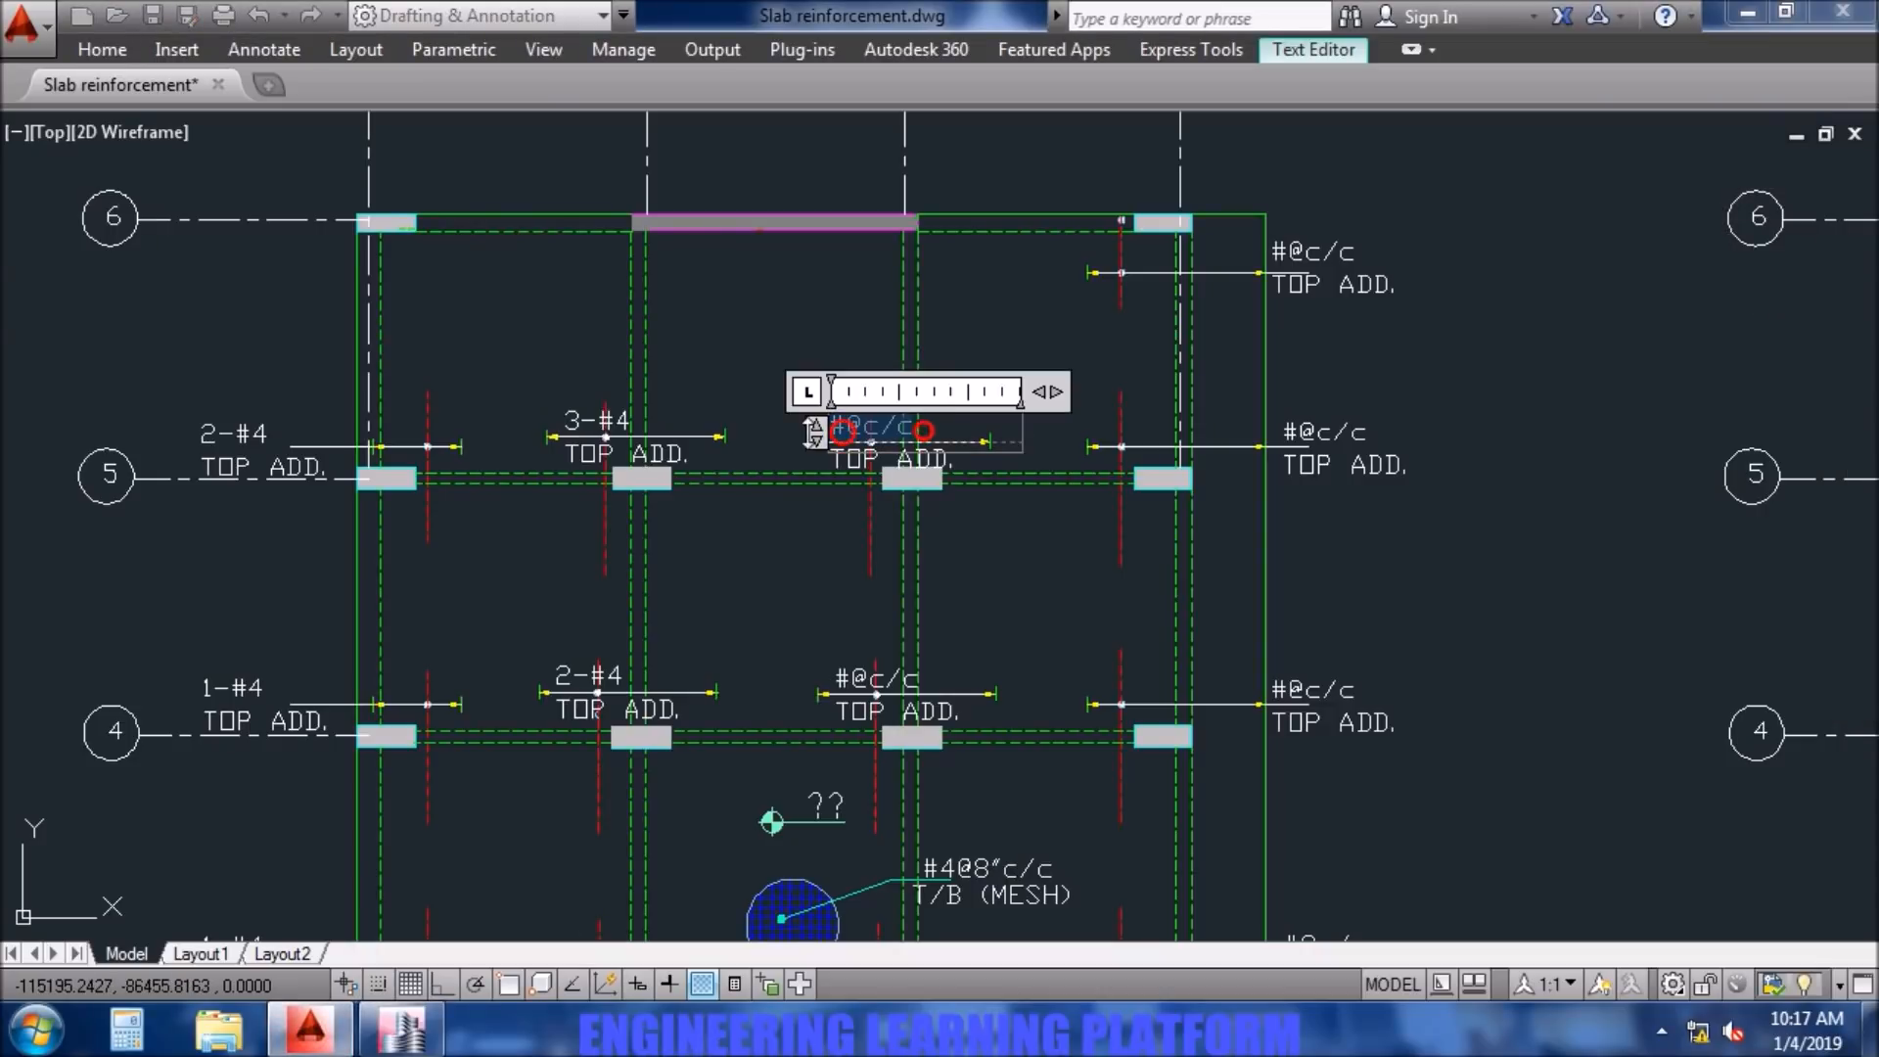
{"action": "type", "text": "2-#4"}
{"action": "left_click", "coordinate": [841, 685]}
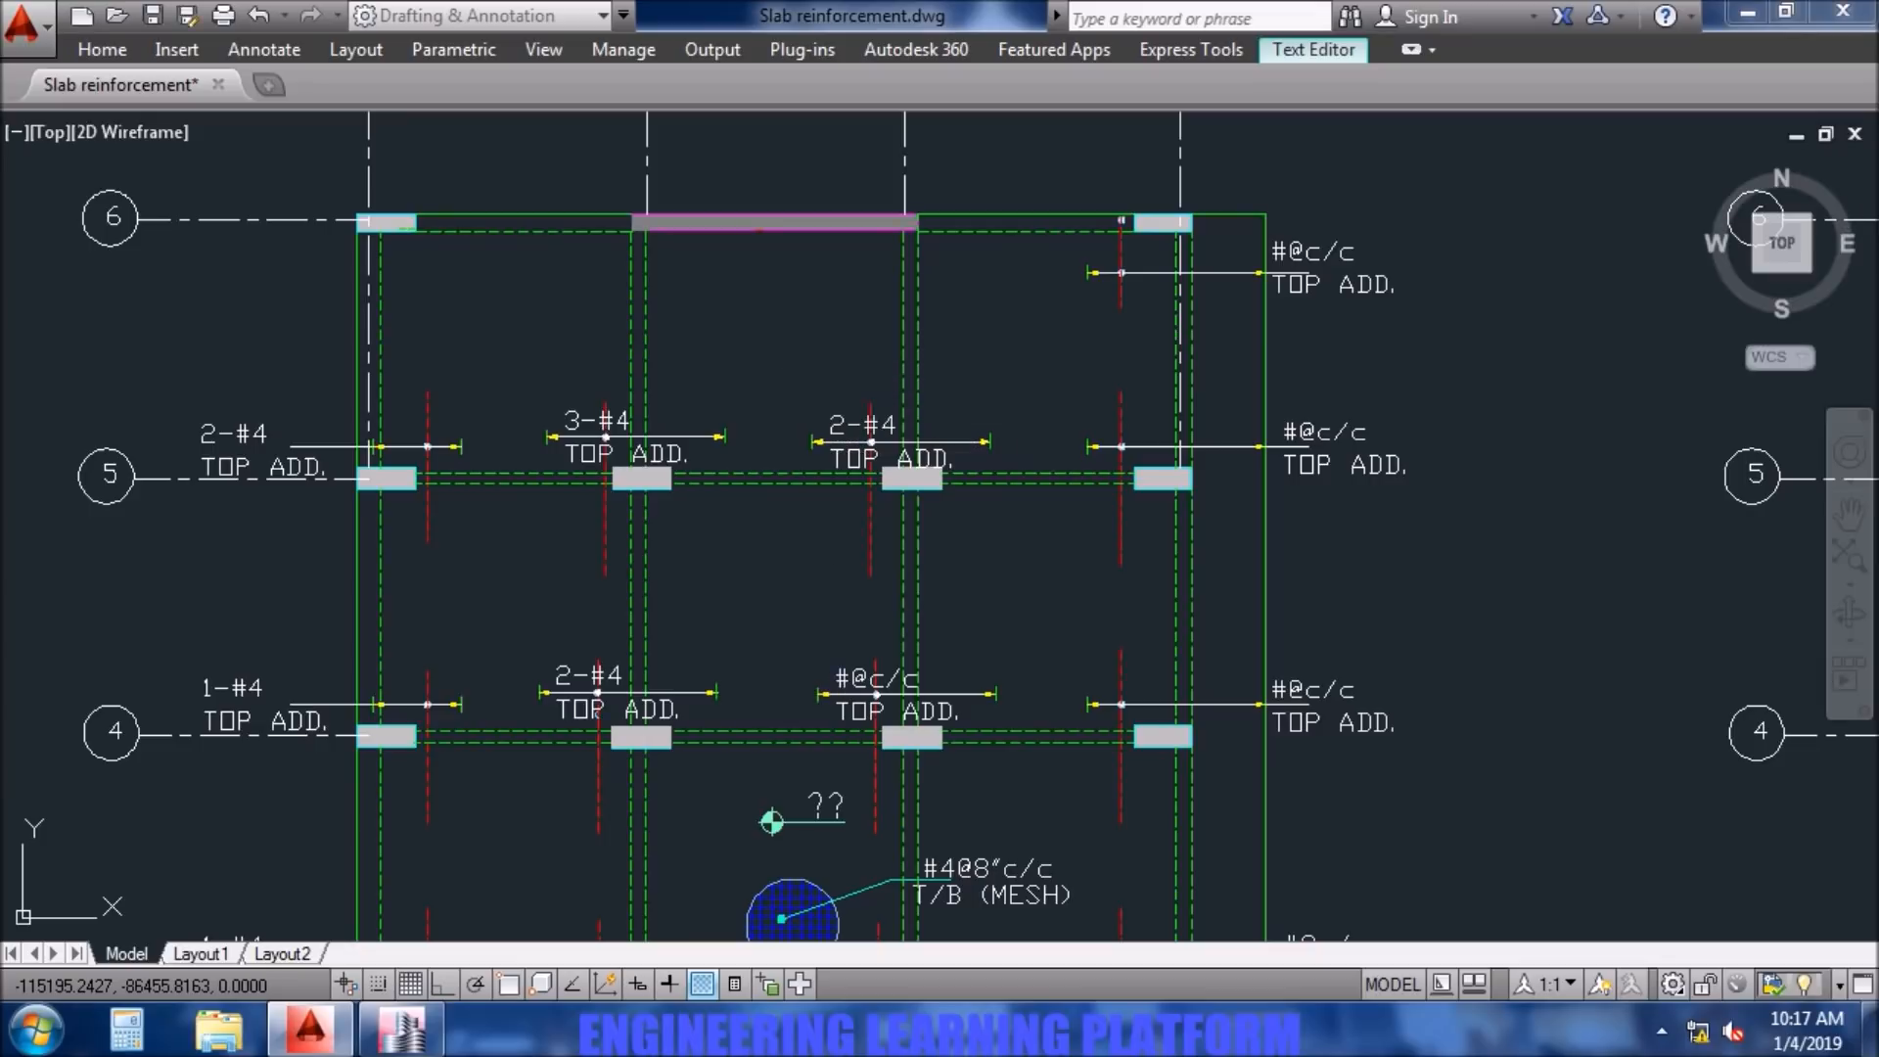
- Change the top additional bar note at column C4 to 1-#4
{"action": "double_click", "coordinate": [853, 680]}
{"action": "left_click_drag", "start_coordinate": [922, 674], "coordinate": [834, 679]}
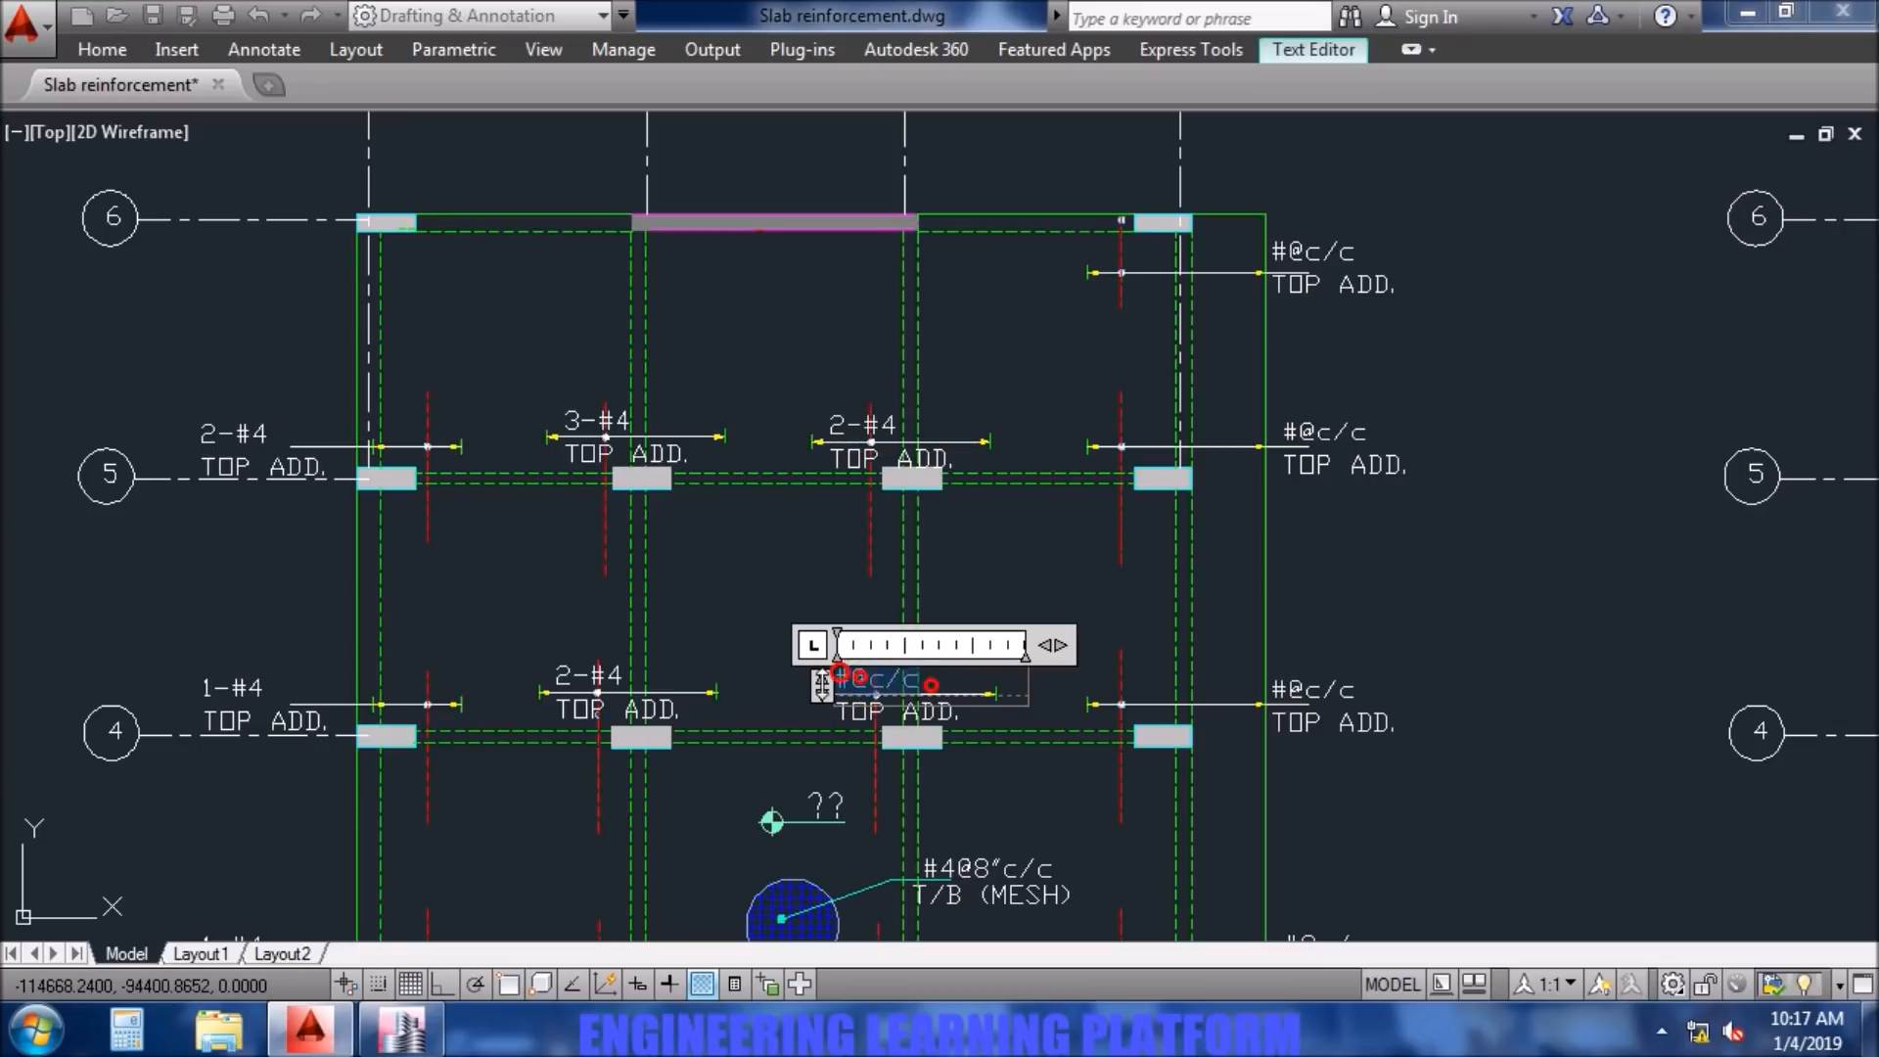
{"action": "type", "text": "1-#4"}
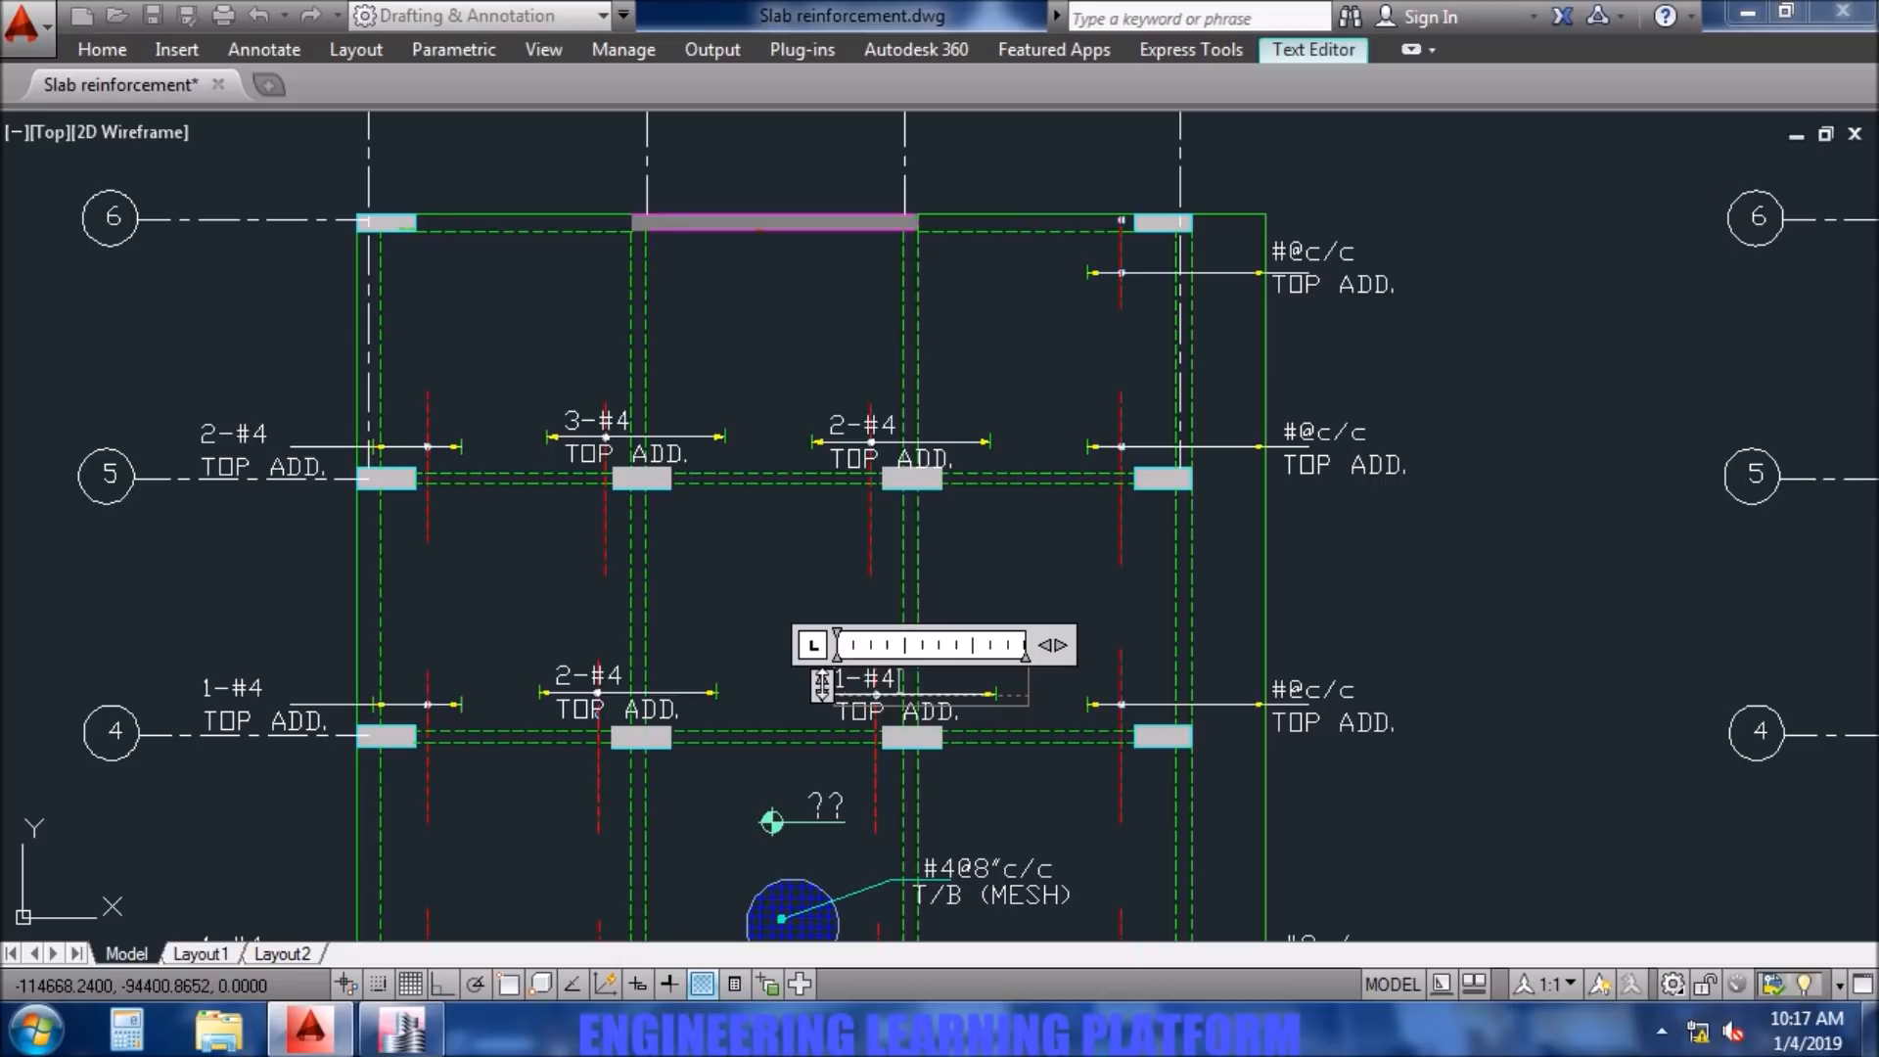
{"action": "left_click", "coordinate": [743, 672]}
- Change the top additional bar note at column C3 to 1-#4
{"action": "middle_click_drag", "start_coordinate": [865, 858], "coordinate": [818, 479]}
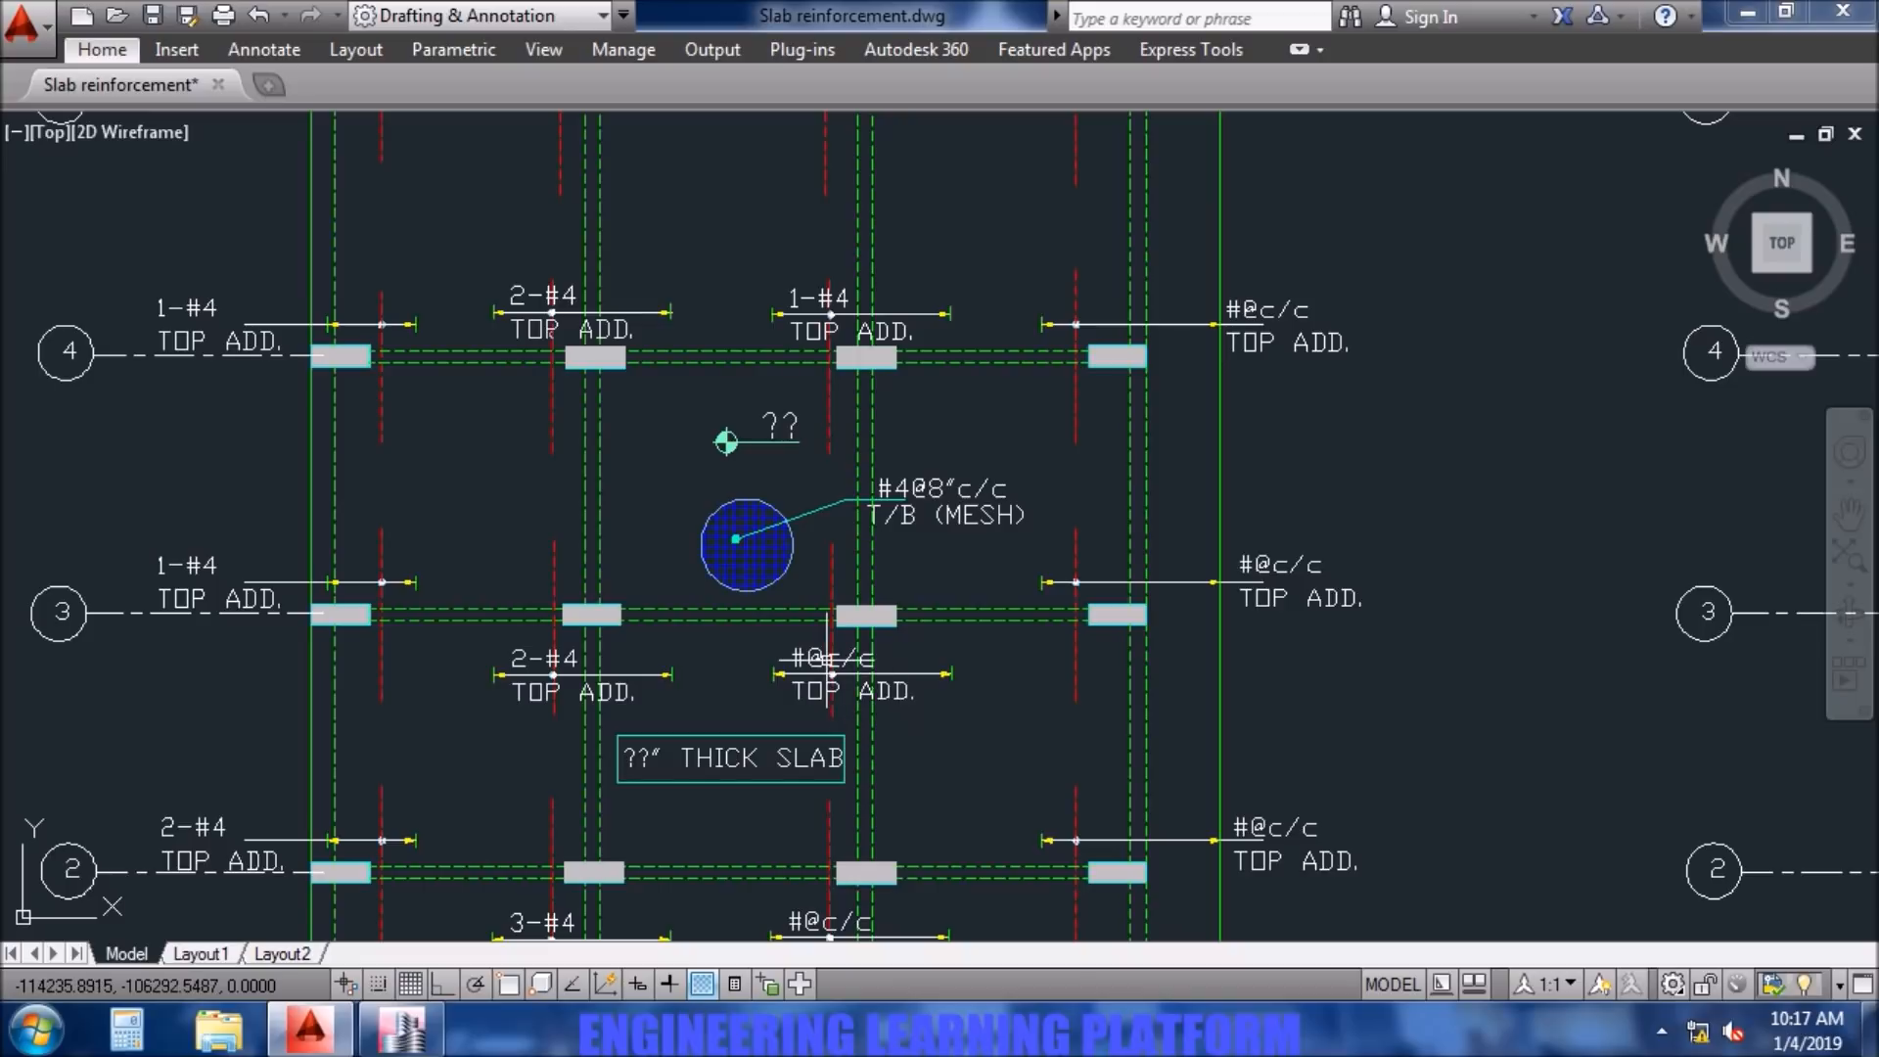
{"action": "left_click", "coordinate": [813, 659]}
{"action": "double_click", "coordinate": [813, 658]}
{"action": "left_click_drag", "start_coordinate": [890, 665], "coordinate": [677, 661]}
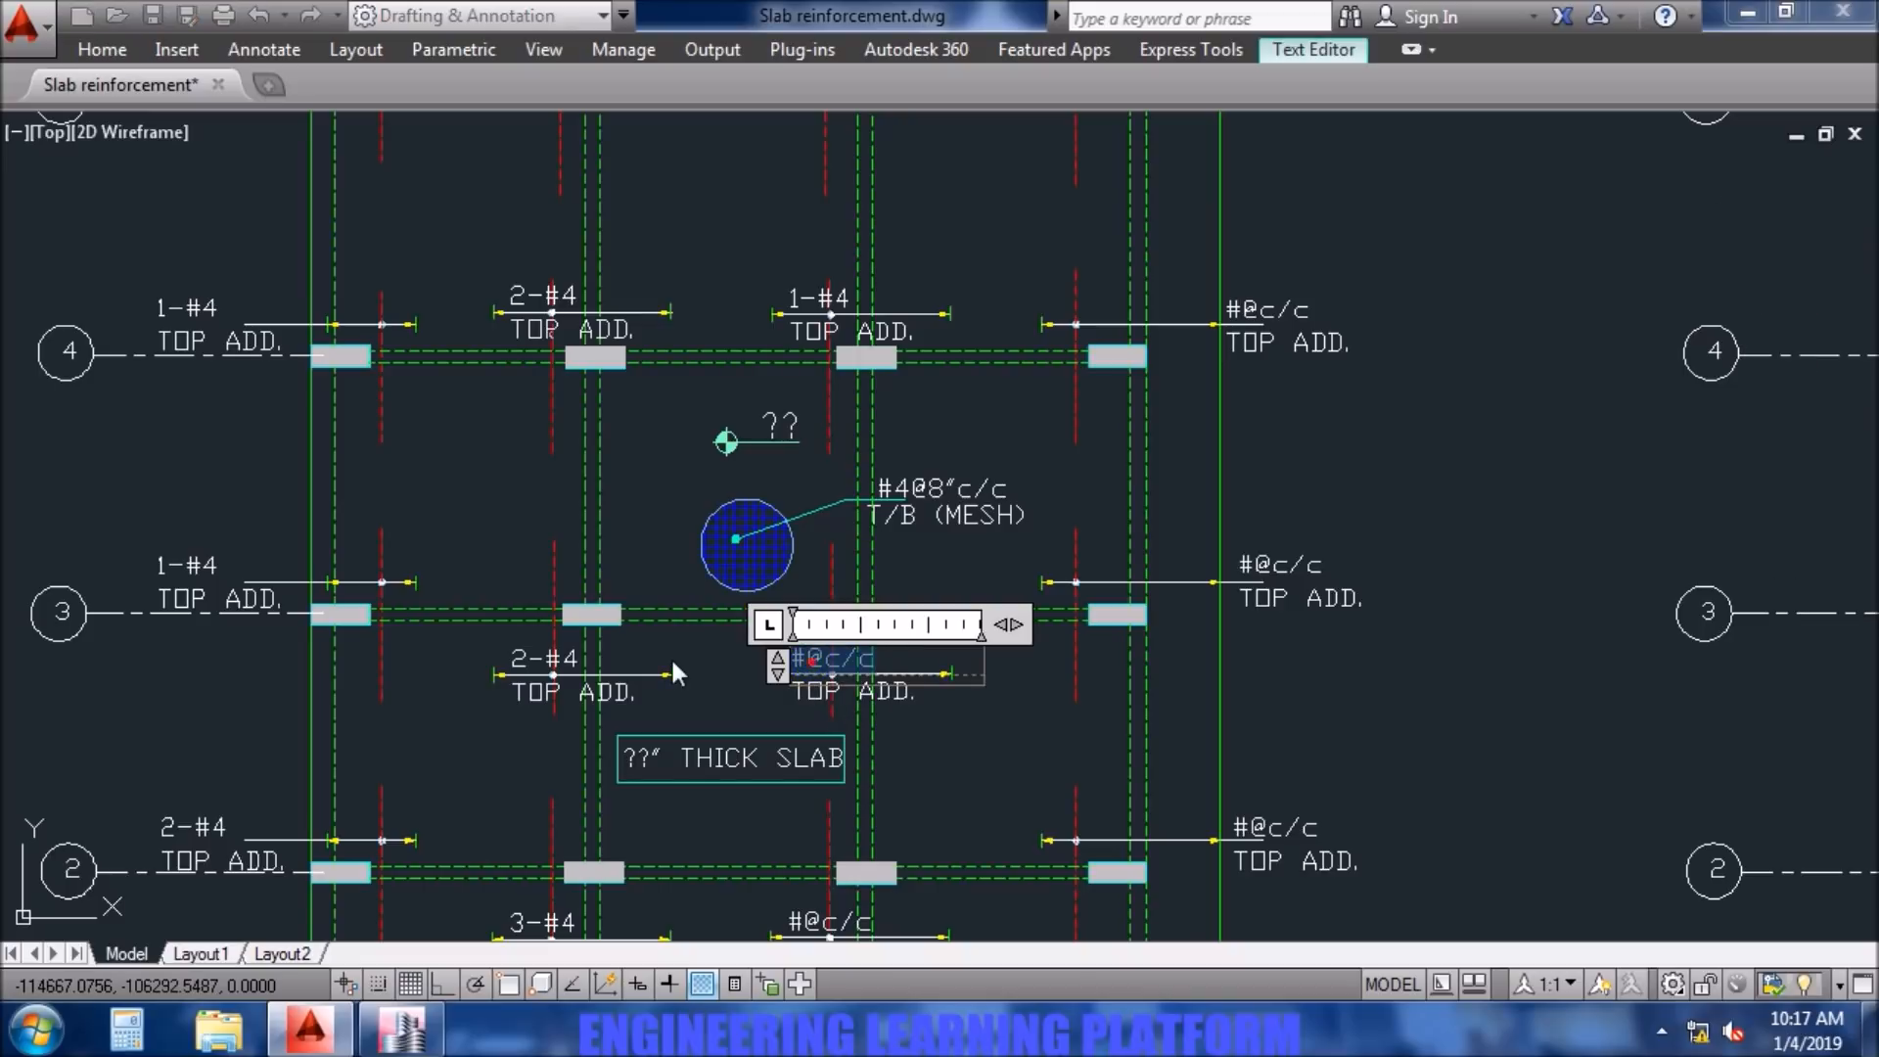
{"action": "type", "text": "1-#4"}
{"action": "left_click", "coordinate": [860, 768]}
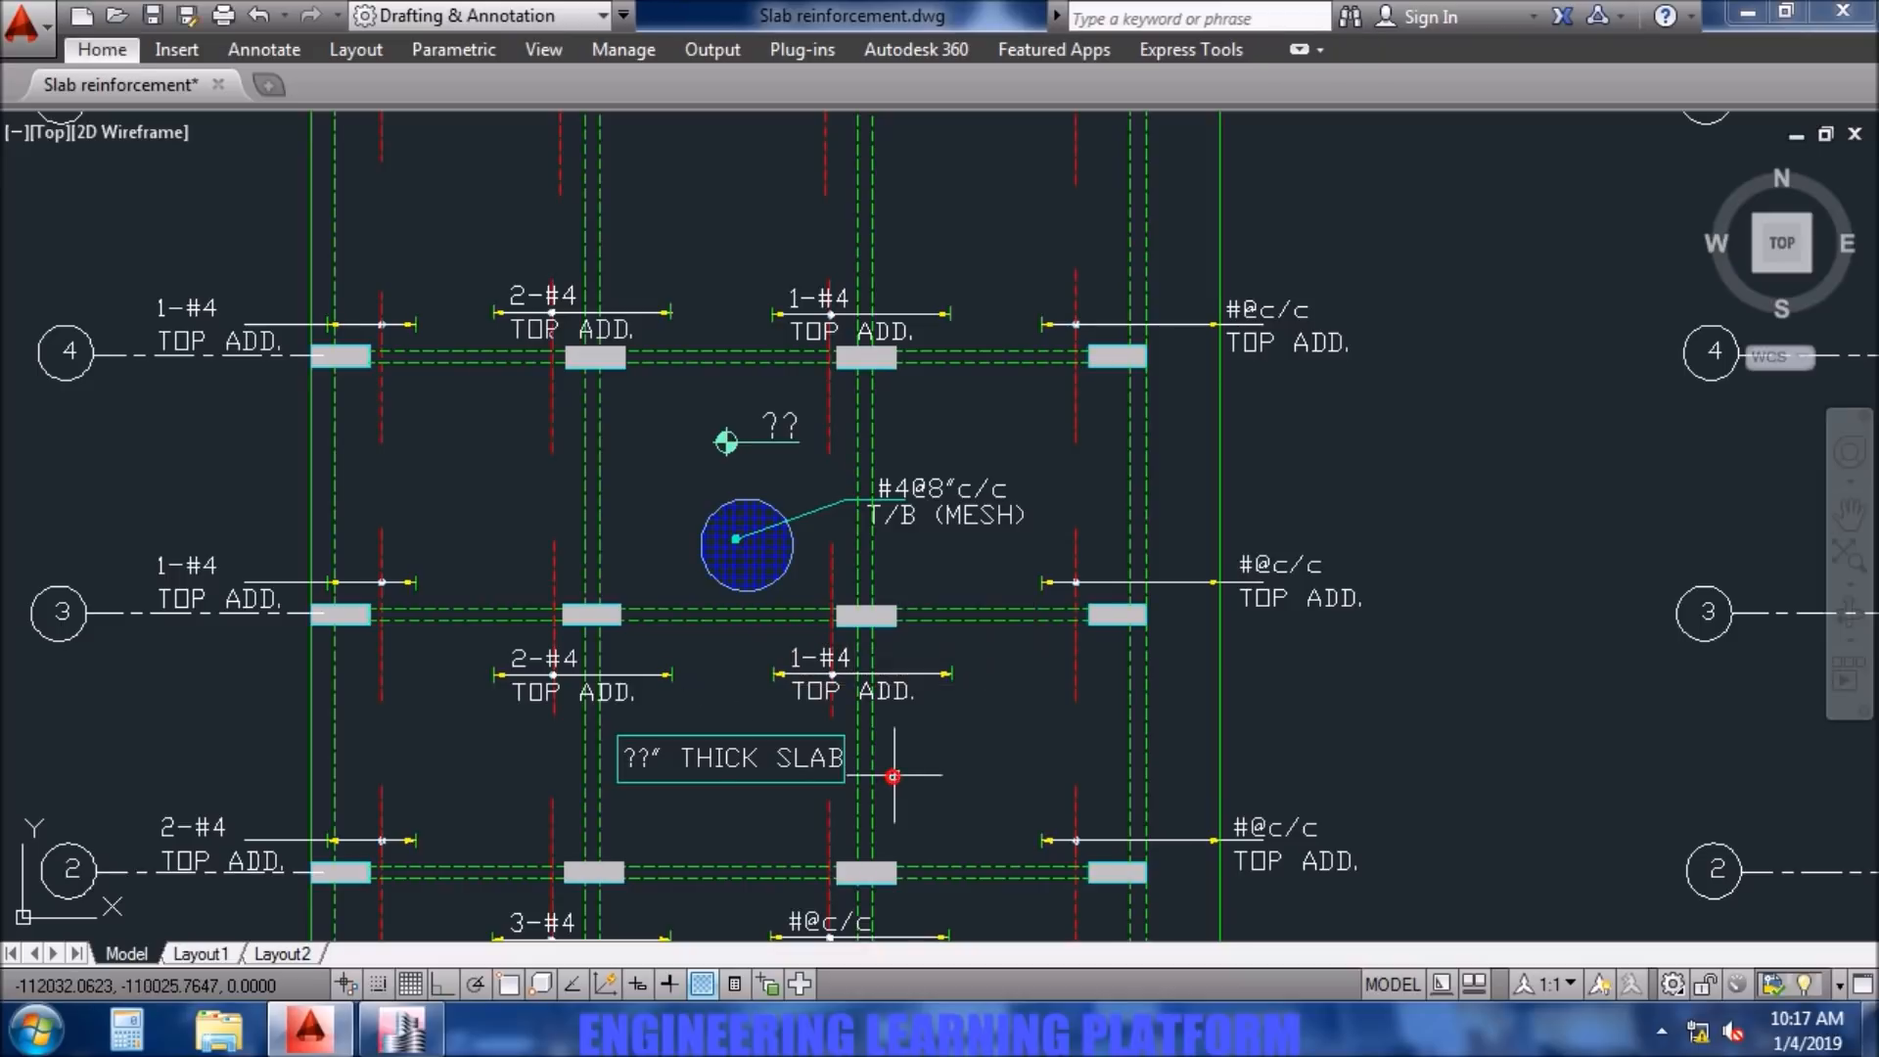
- Set the top additional bar note at column C2 to 2-#4
{"action": "middle_click_drag", "start_coordinate": [842, 878], "coordinate": [831, 516]}
{"action": "scroll", "coordinate": [831, 516], "scroll_direction": "up", "scroll_amount": 2}
{"action": "scroll", "coordinate": [831, 516], "scroll_direction": "up", "scroll_amount": 2}
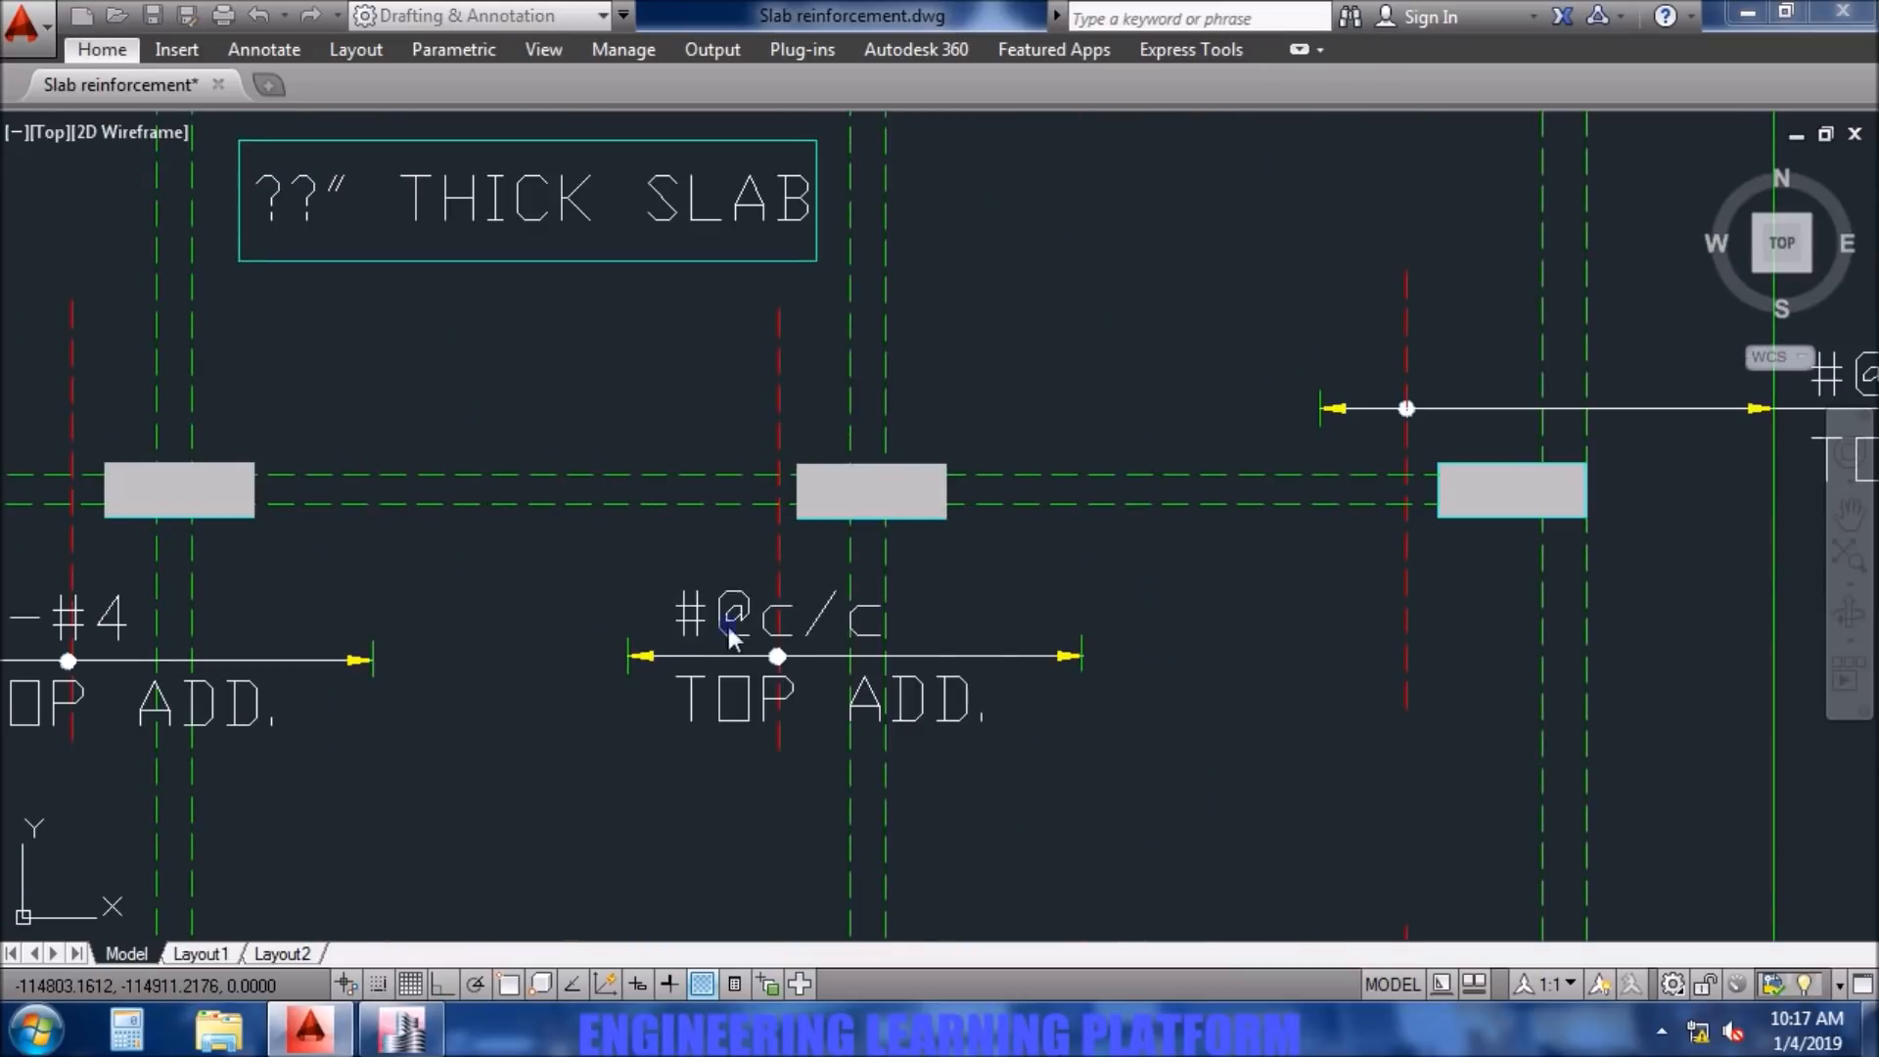
{"action": "double_click", "coordinate": [721, 612]}
{"action": "left_click_drag", "start_coordinate": [891, 621], "coordinate": [566, 648]}
{"action": "type", "text": "1-#4"}
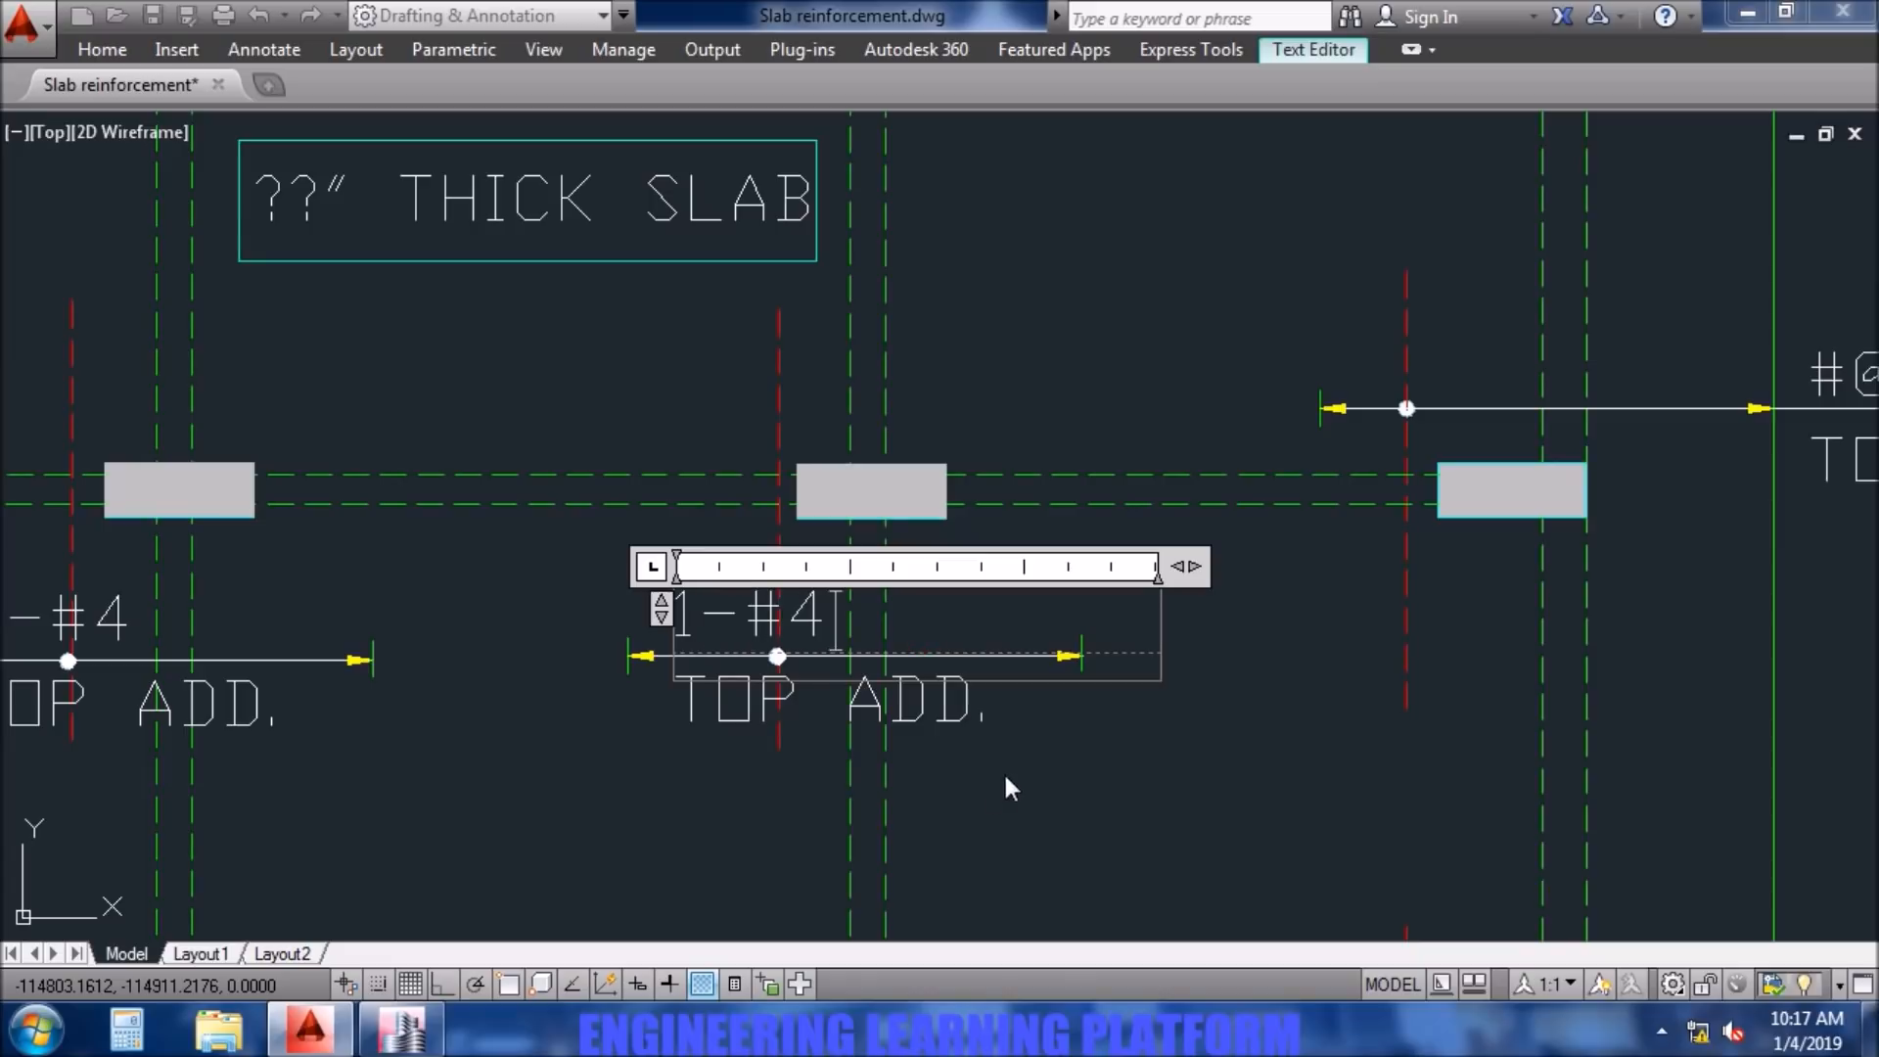
{"action": "left_click_drag", "start_coordinate": [707, 627], "coordinate": [657, 621]}
{"action": "type", "text": "2"}
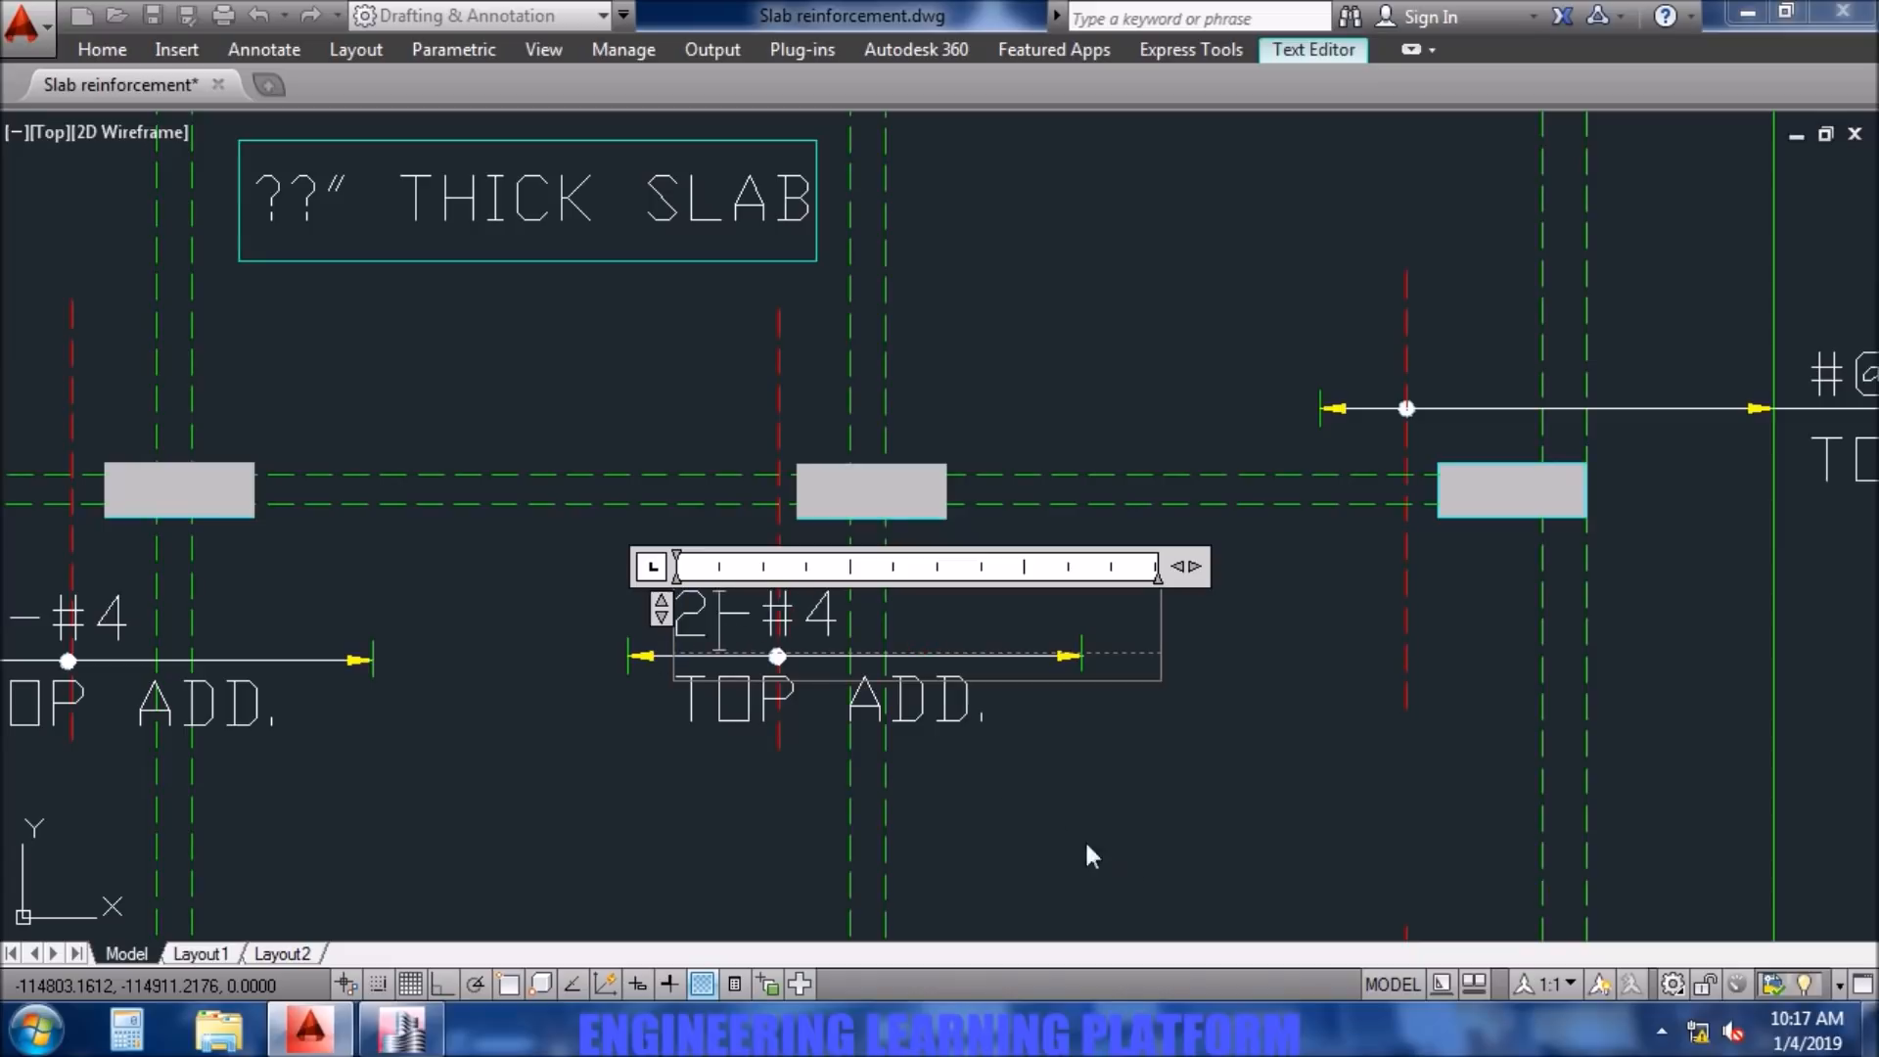
{"action": "left_click", "coordinate": [1141, 861]}
- Check the additional bars along grid D in ETABS and open the top additional note at column D5 in AutoCAD for editing
{"action": "scroll", "coordinate": [1141, 860], "scroll_direction": "down", "scroll_amount": 5}
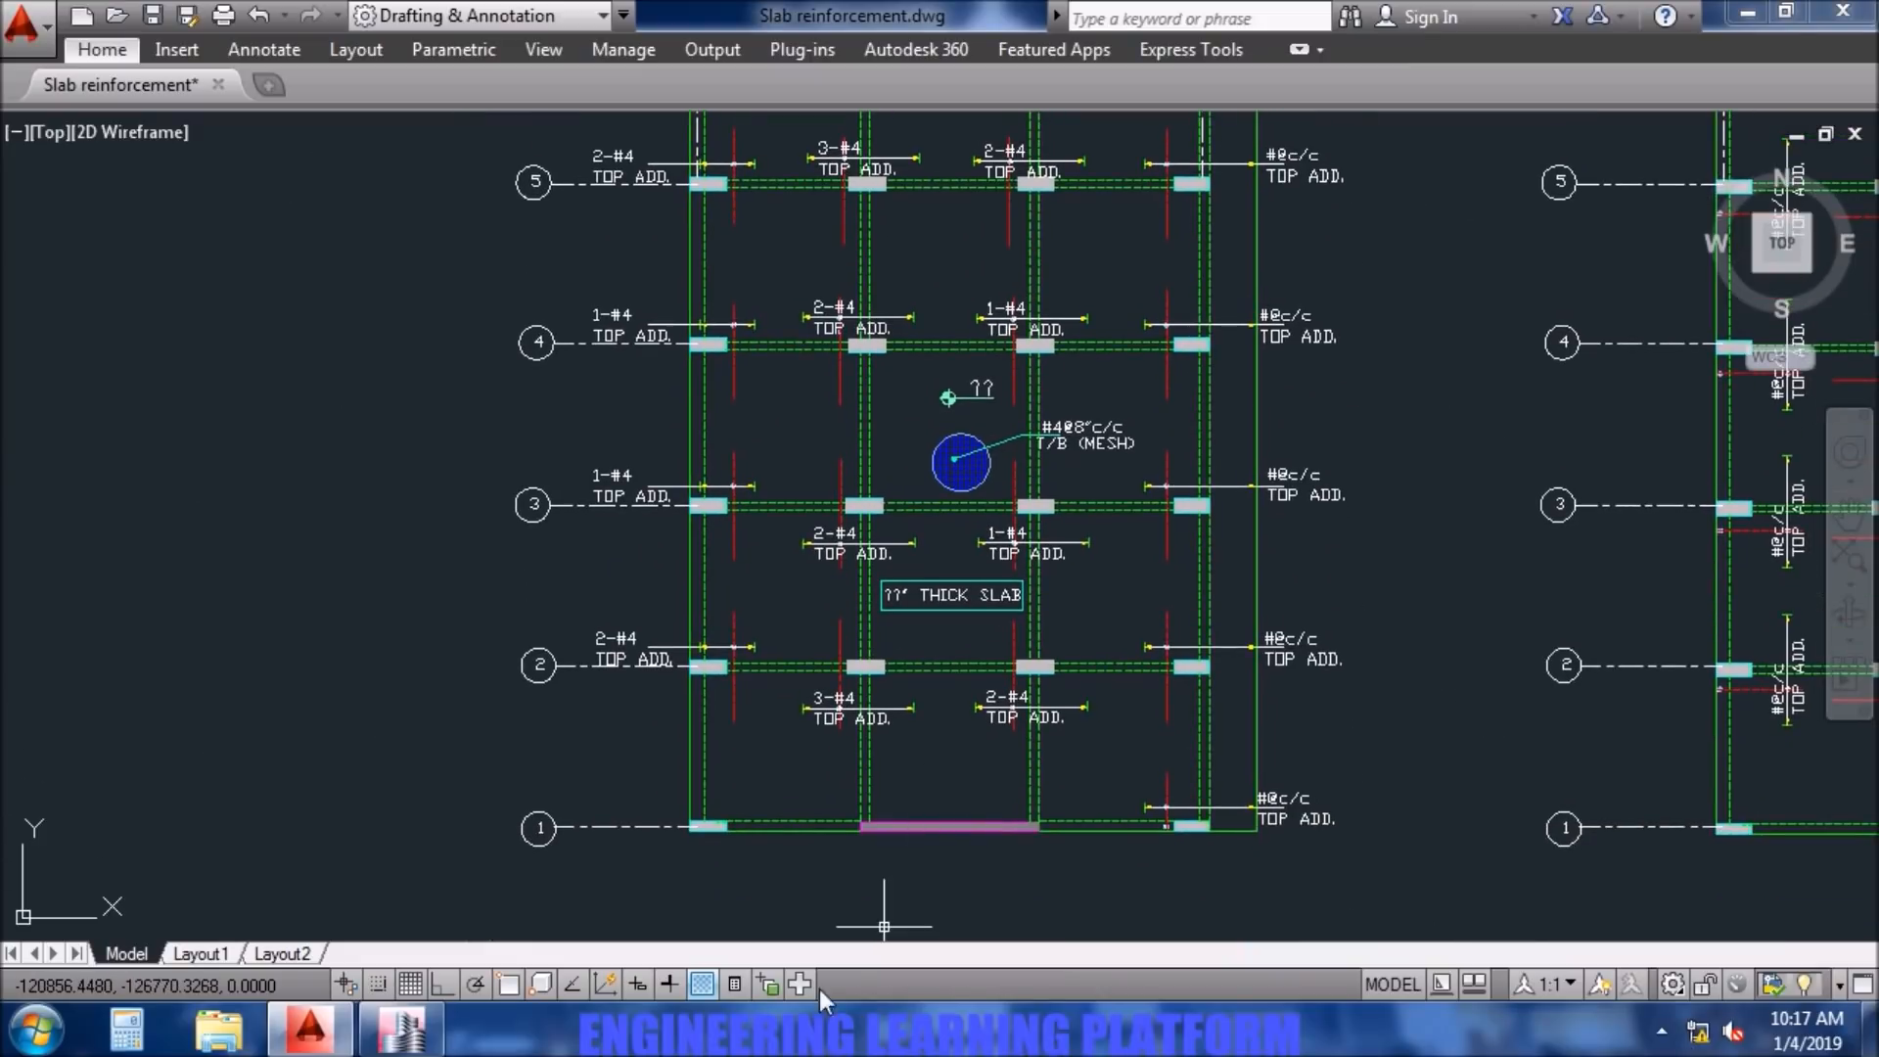
{"action": "left_click", "coordinate": [401, 1028]}
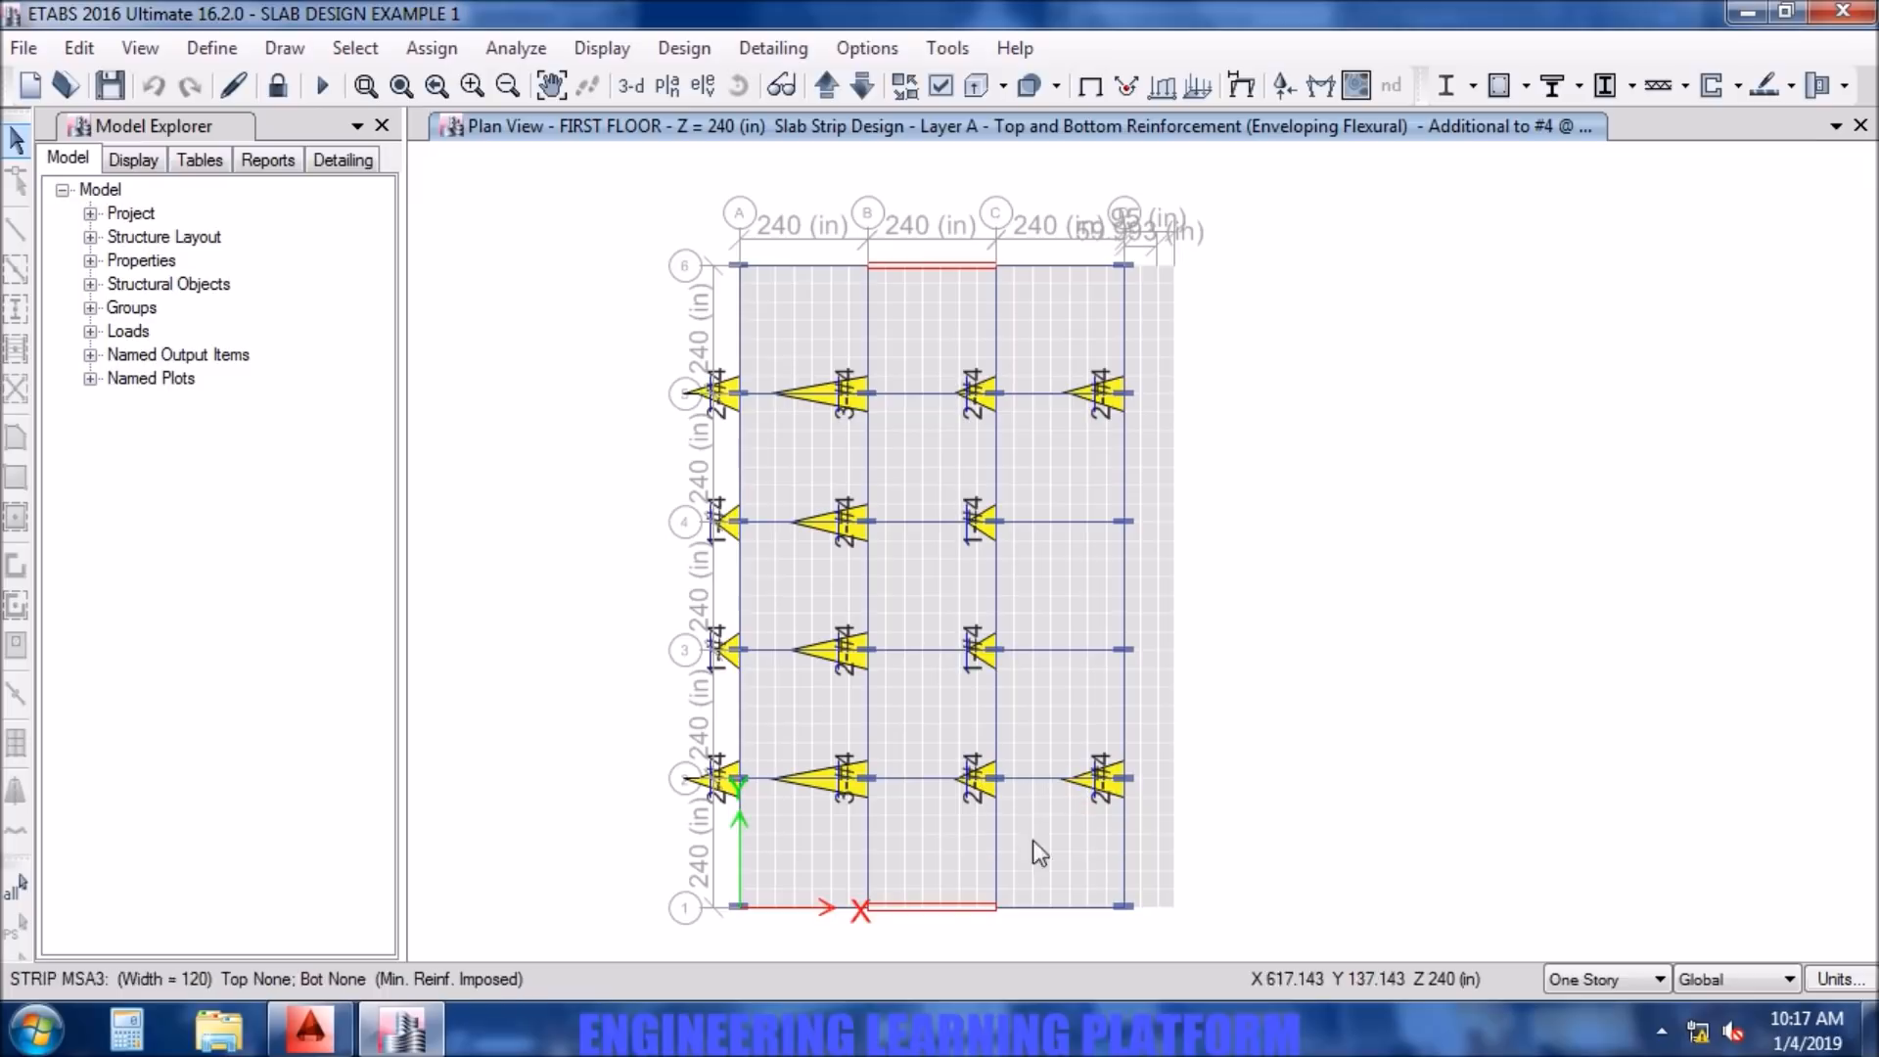
{"action": "left_click", "coordinate": [309, 1028]}
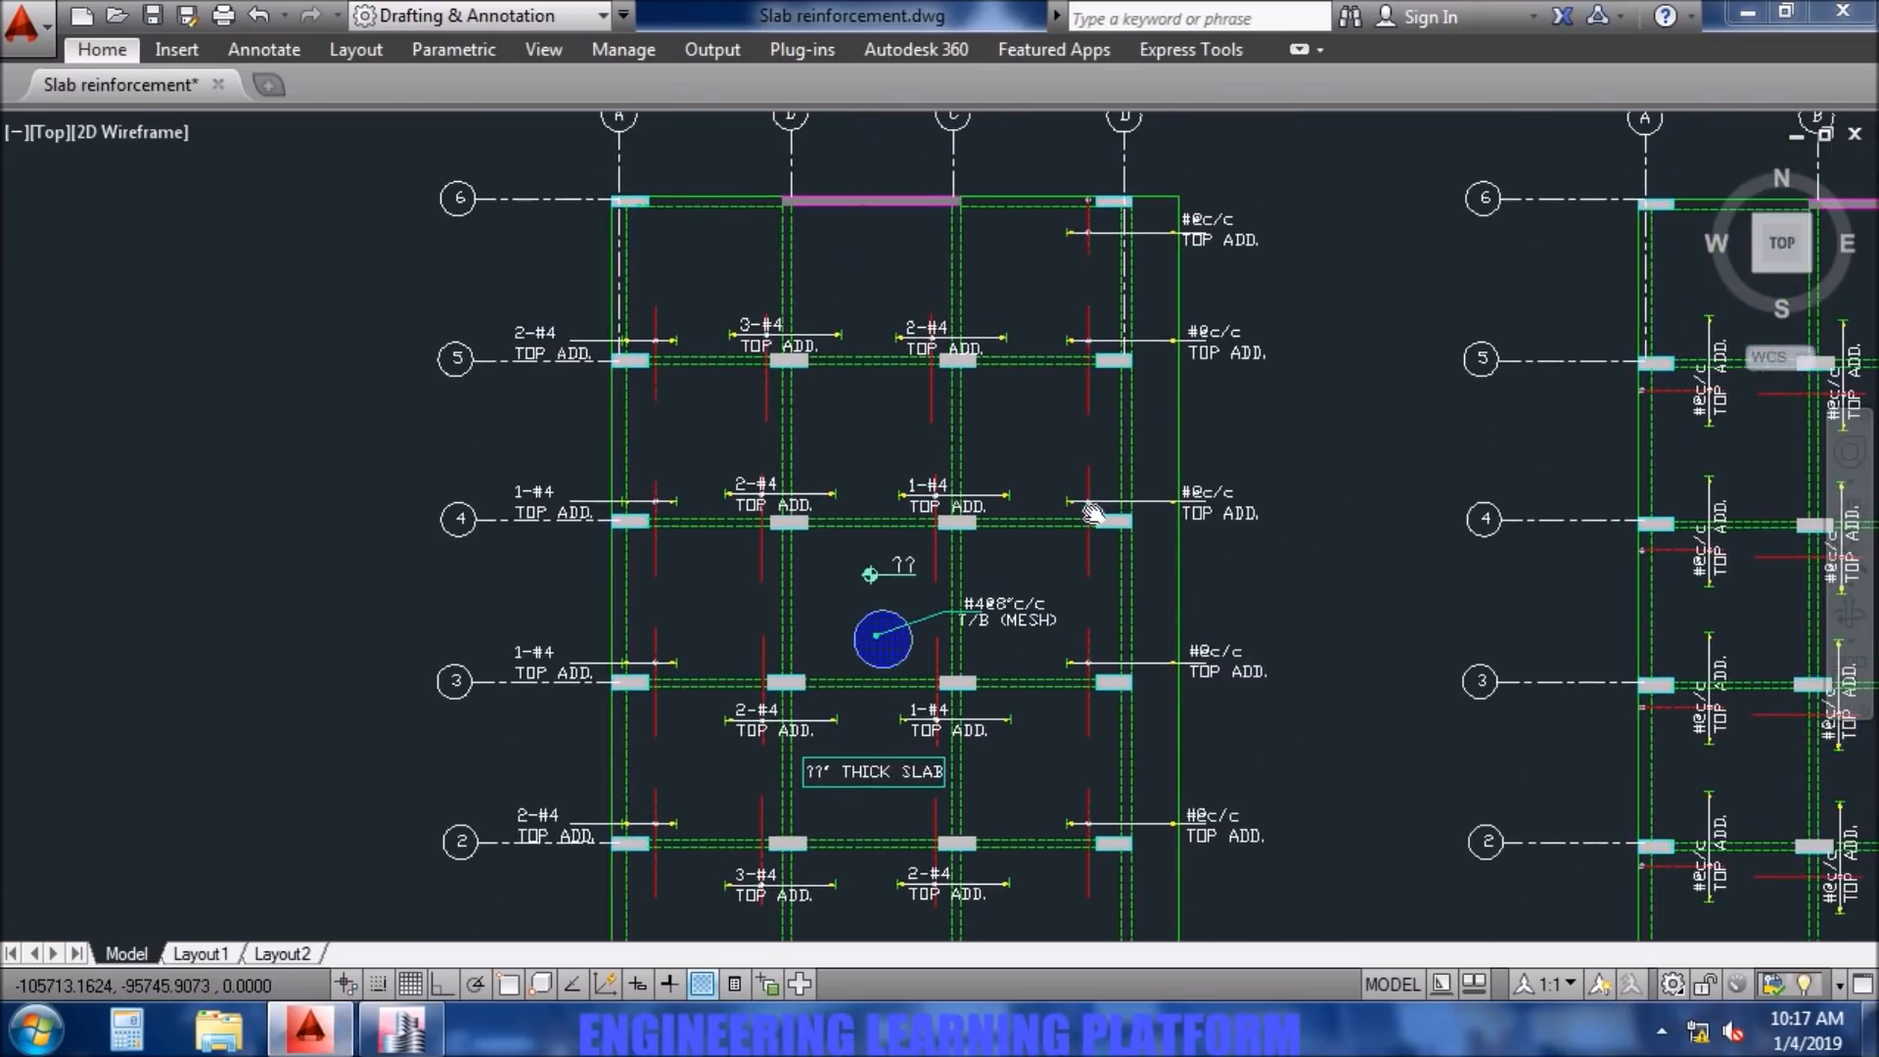
{"action": "scroll", "coordinate": [1147, 320], "scroll_direction": "up", "scroll_amount": 4}
{"action": "left_click", "coordinate": [1276, 354]}
{"action": "double_click", "coordinate": [1276, 355]}
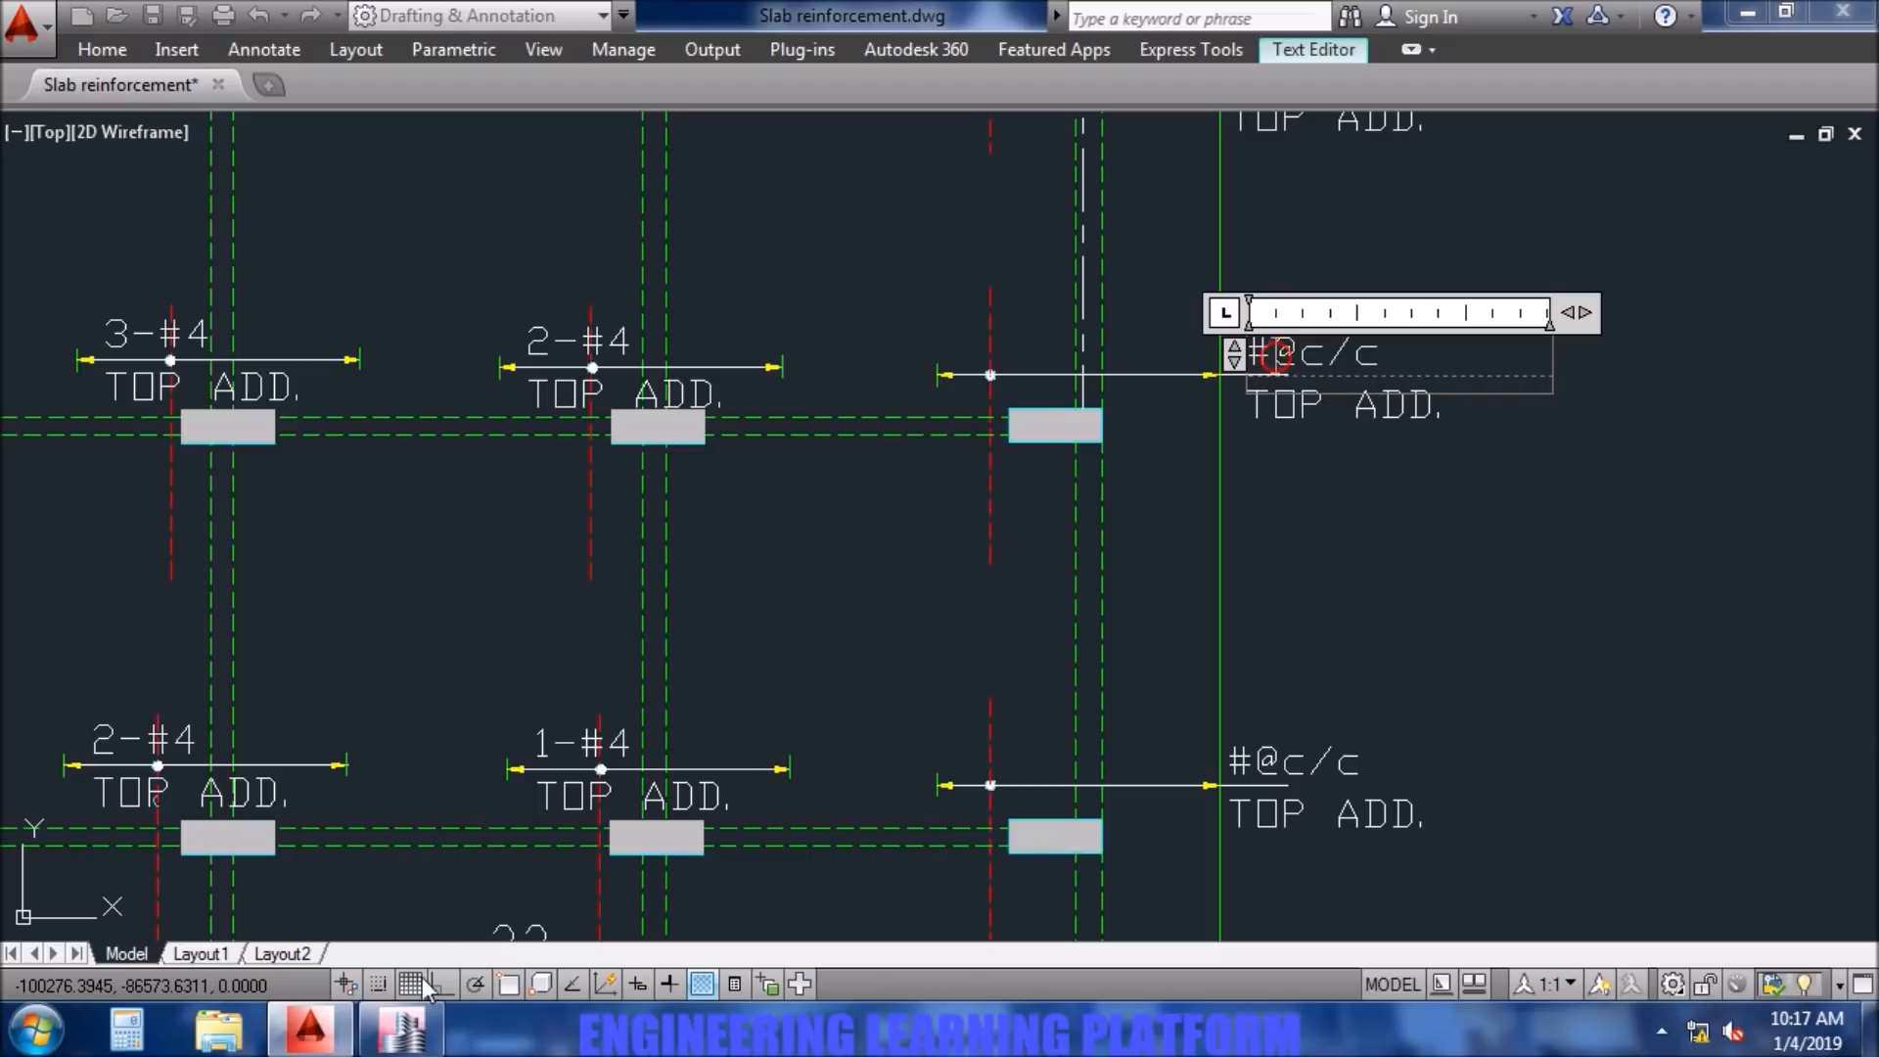
- Examine the additional strip reinforcement at columns D5 and C4 in the ETABS first floor plan
{"action": "left_click", "coordinate": [410, 1039]}
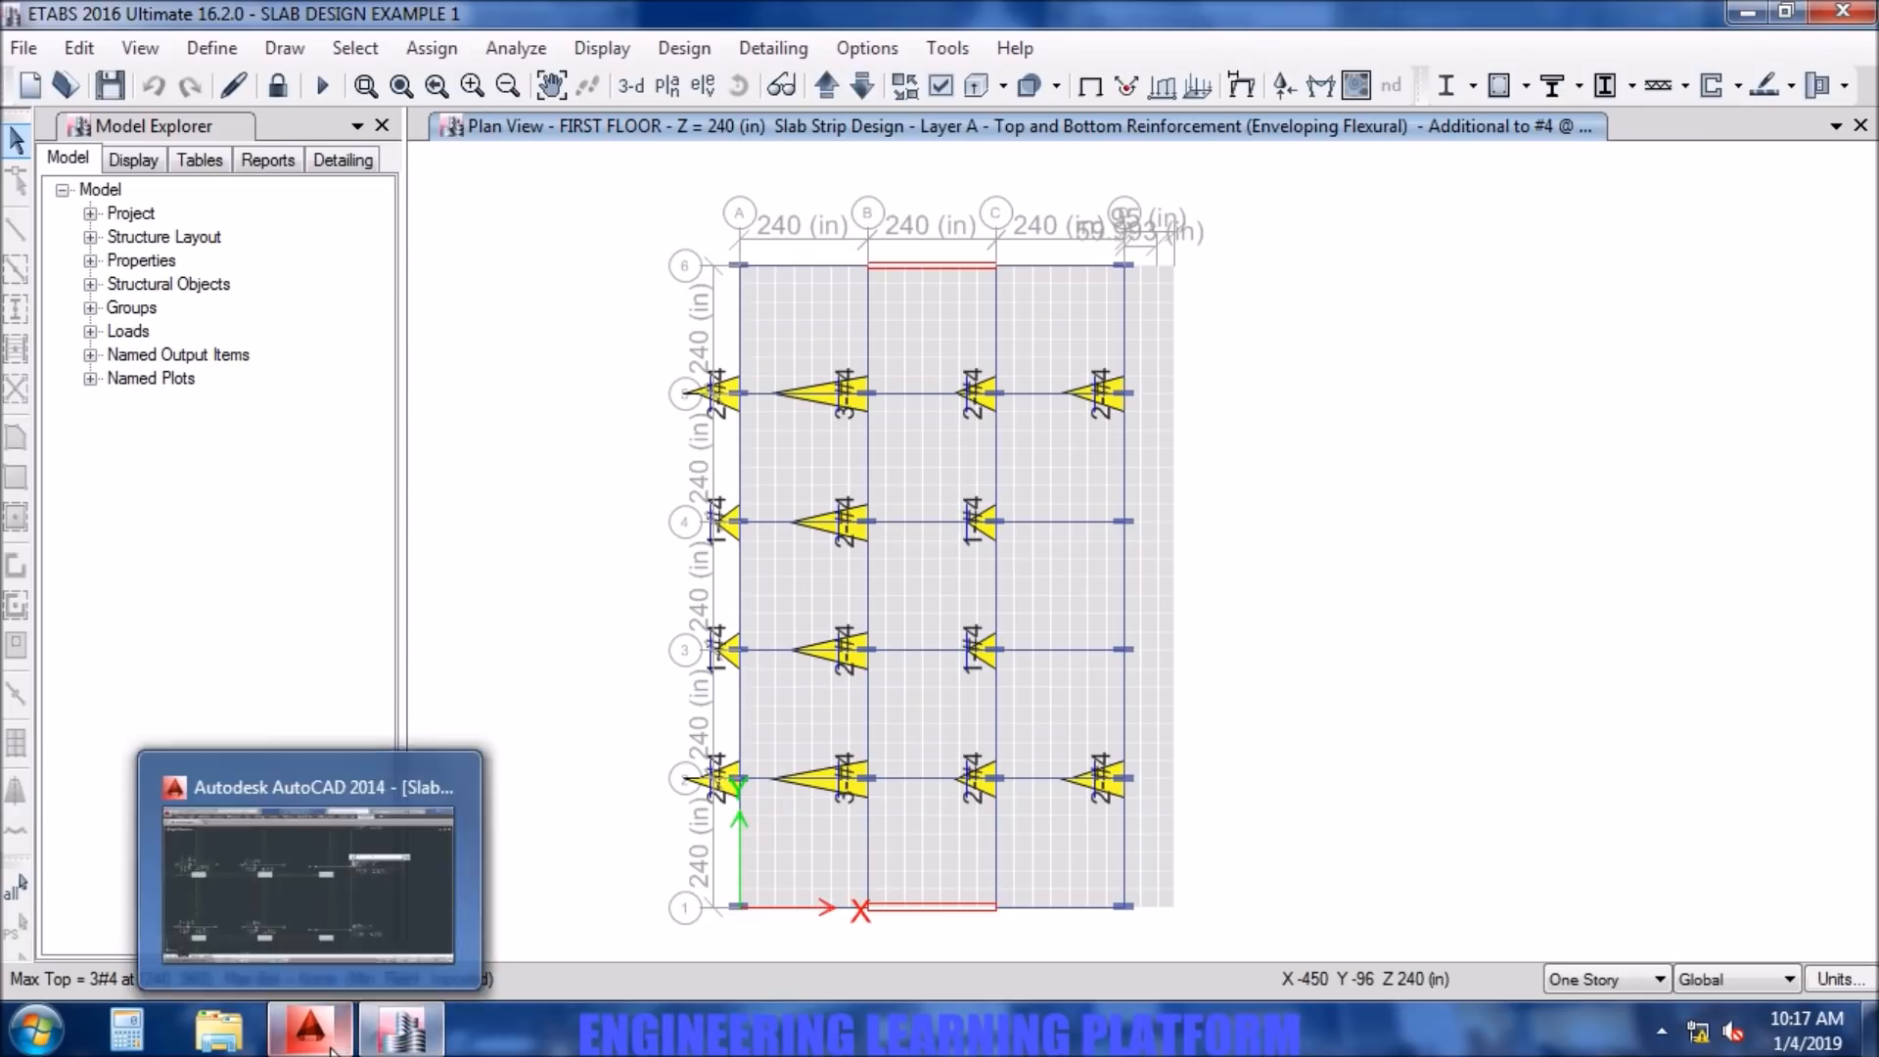
{"action": "mouse_move", "coordinate": [1131, 443]}
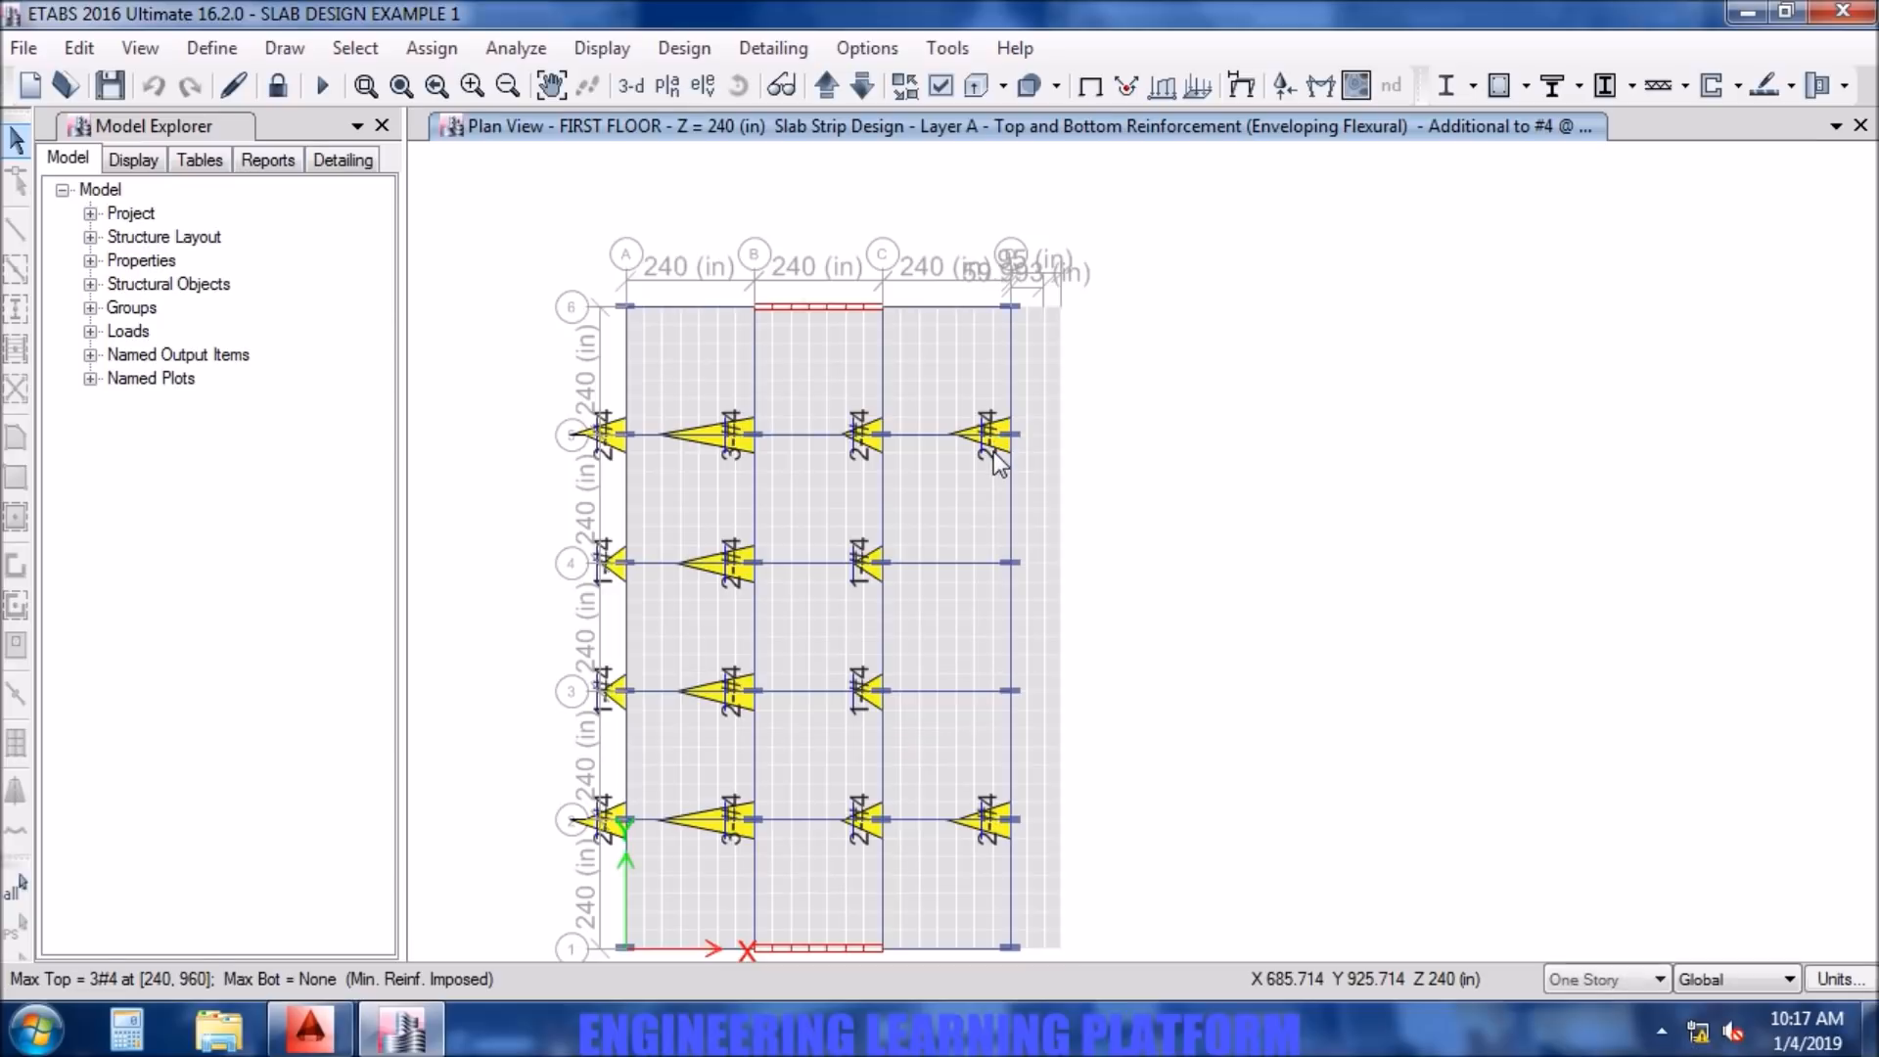
{"action": "scroll", "coordinate": [995, 451], "scroll_direction": "up", "scroll_amount": 4}
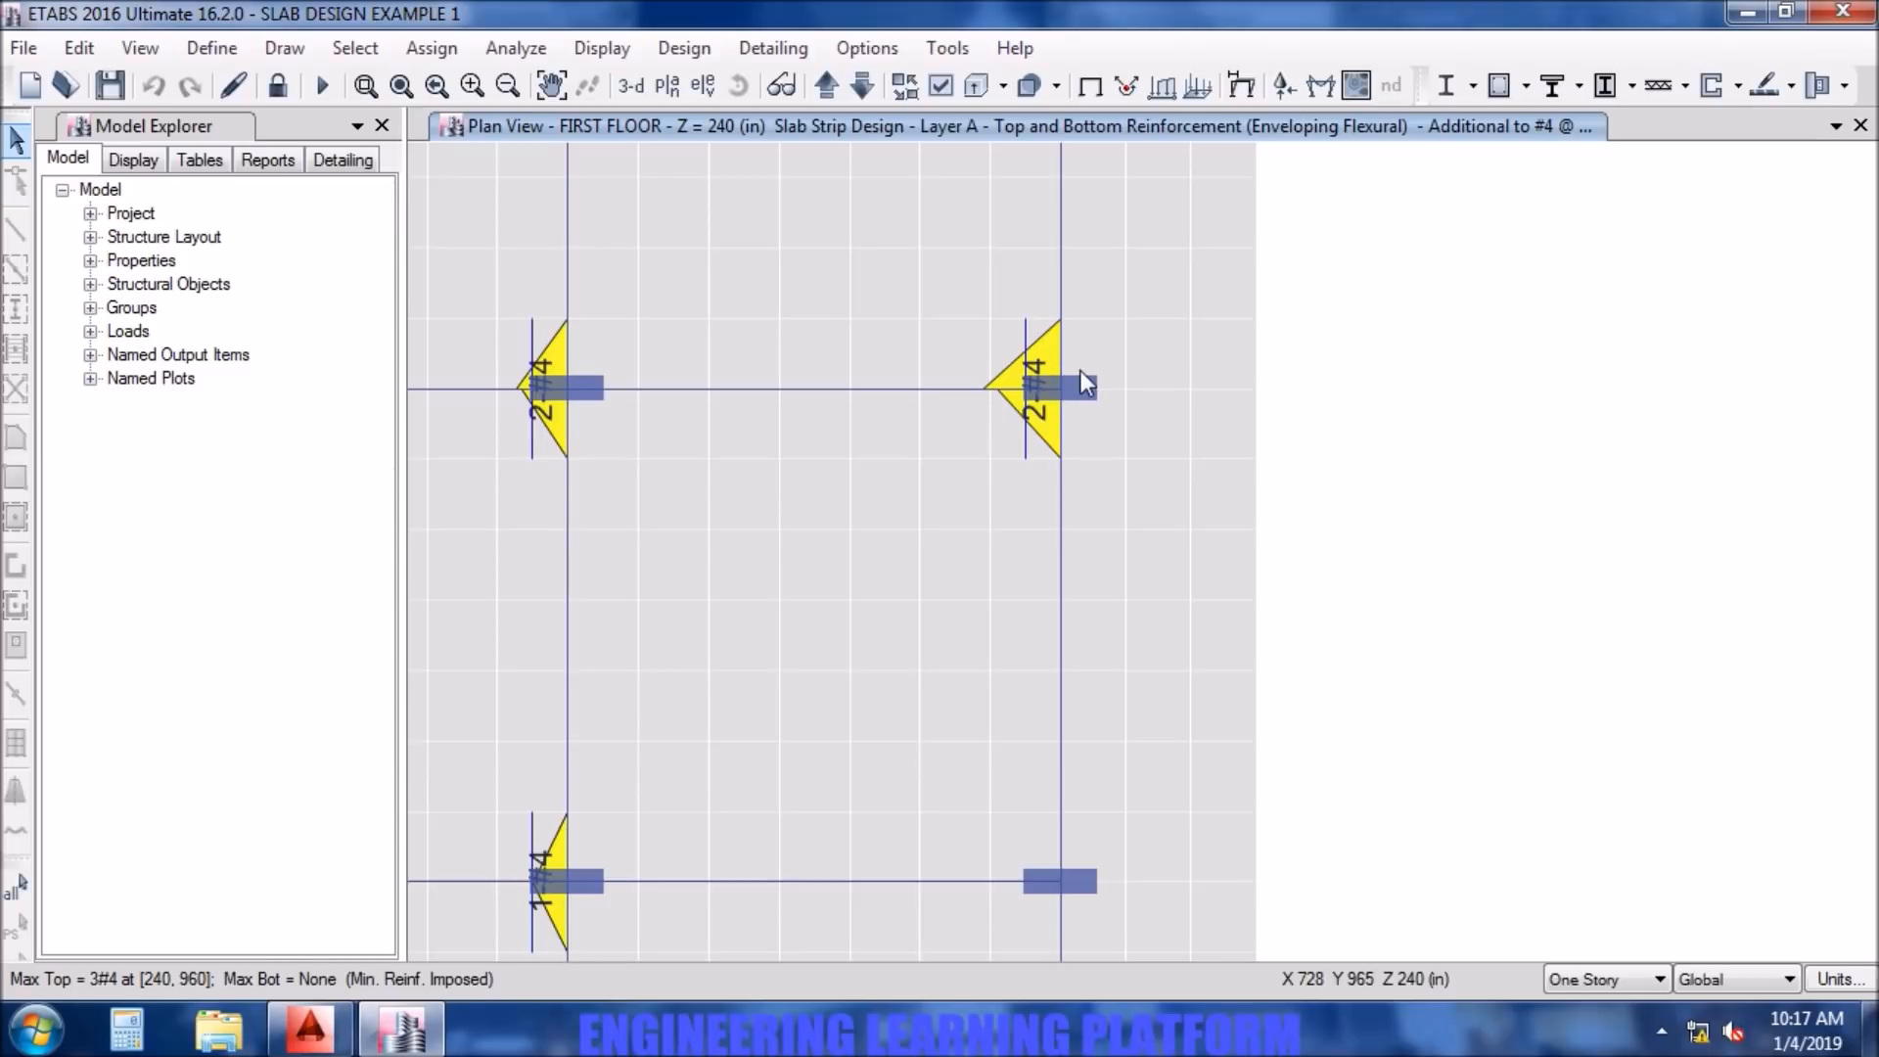
{"action": "mouse_move", "coordinate": [1065, 384]}
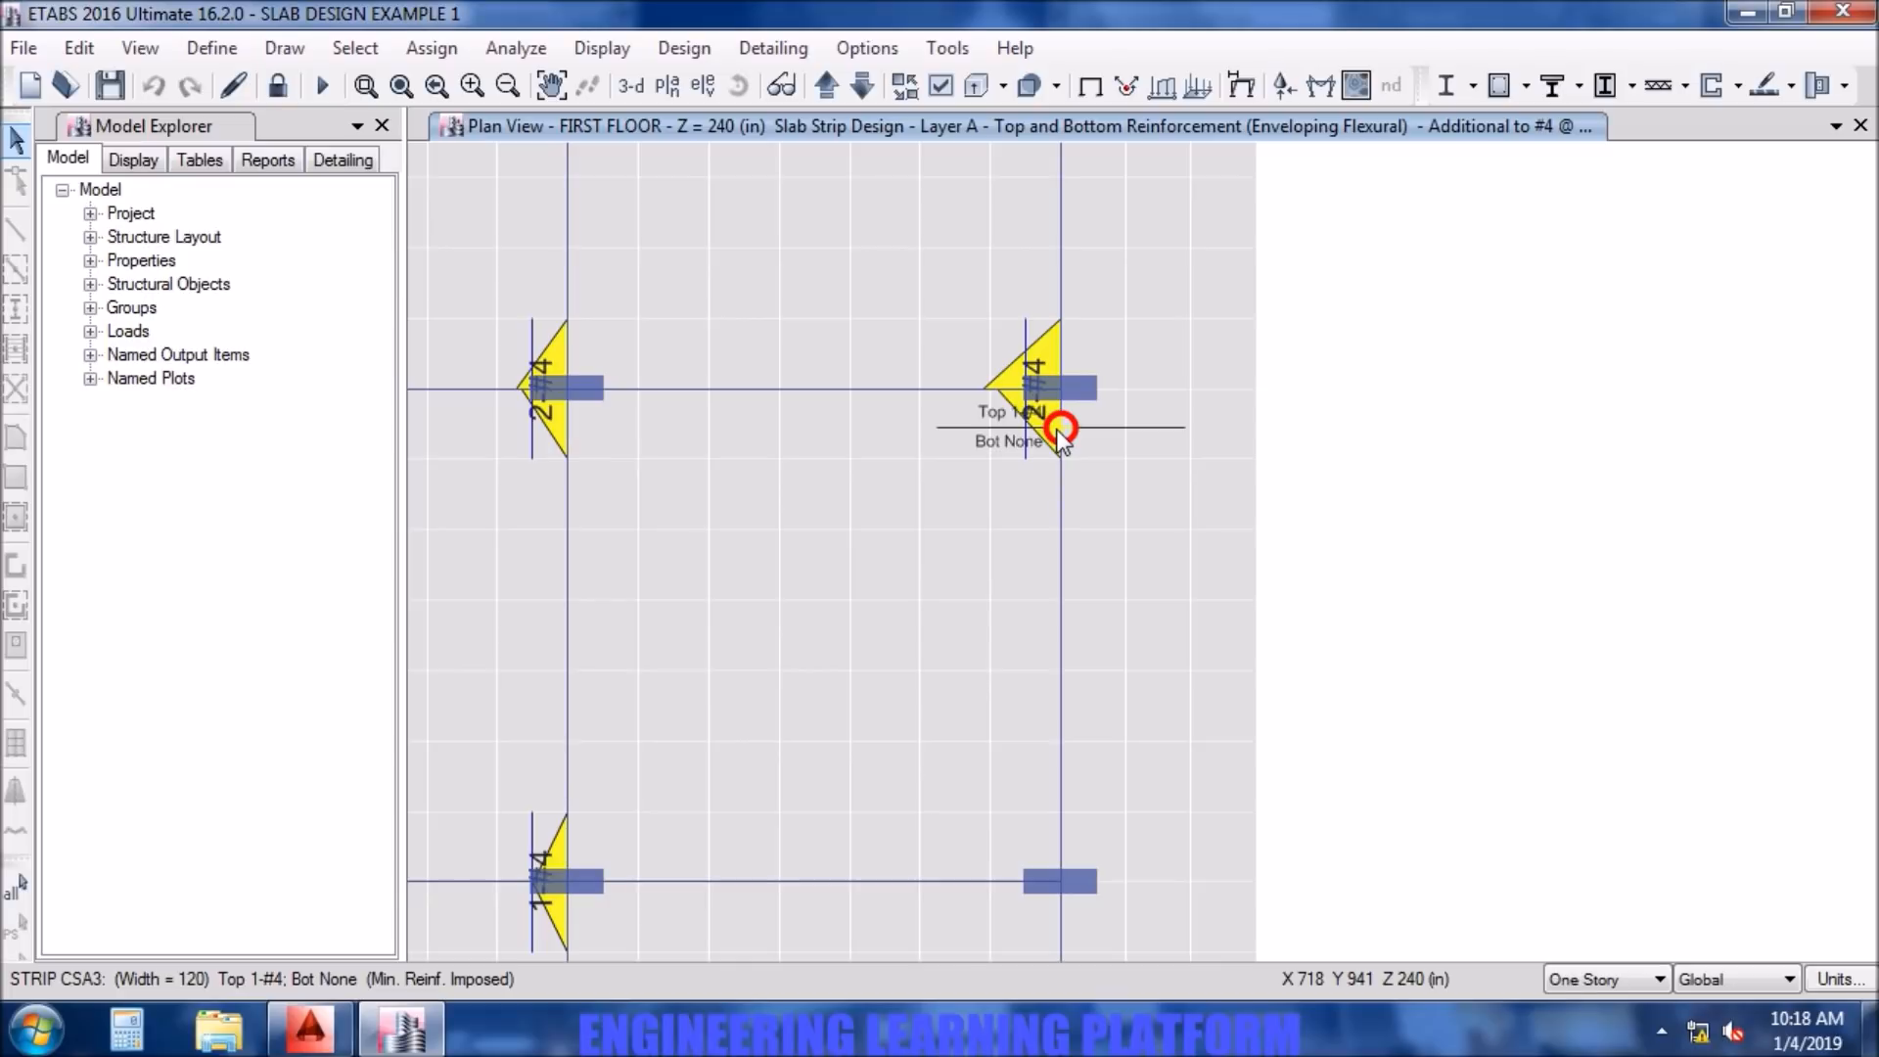
{"action": "scroll", "coordinate": [1061, 437], "scroll_direction": "down", "scroll_amount": 5}
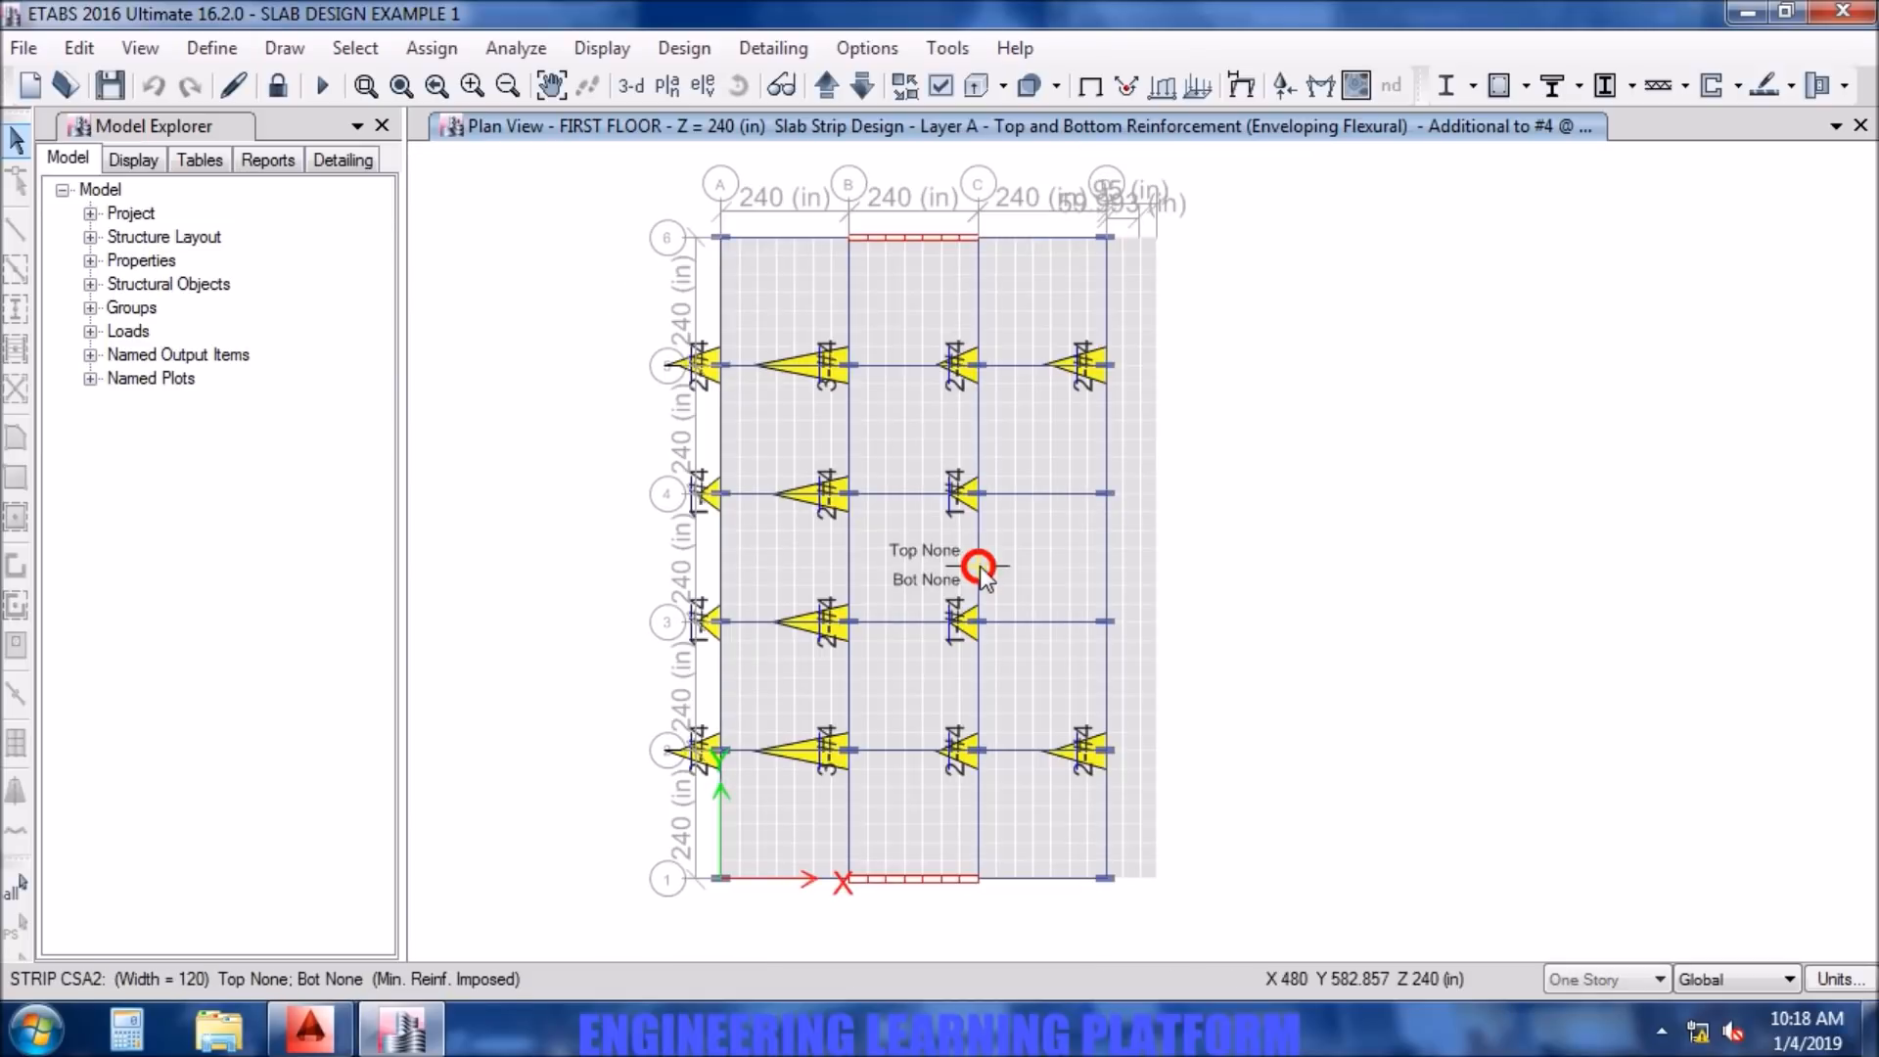
{"action": "scroll", "coordinate": [979, 497], "scroll_direction": "up", "scroll_amount": 5}
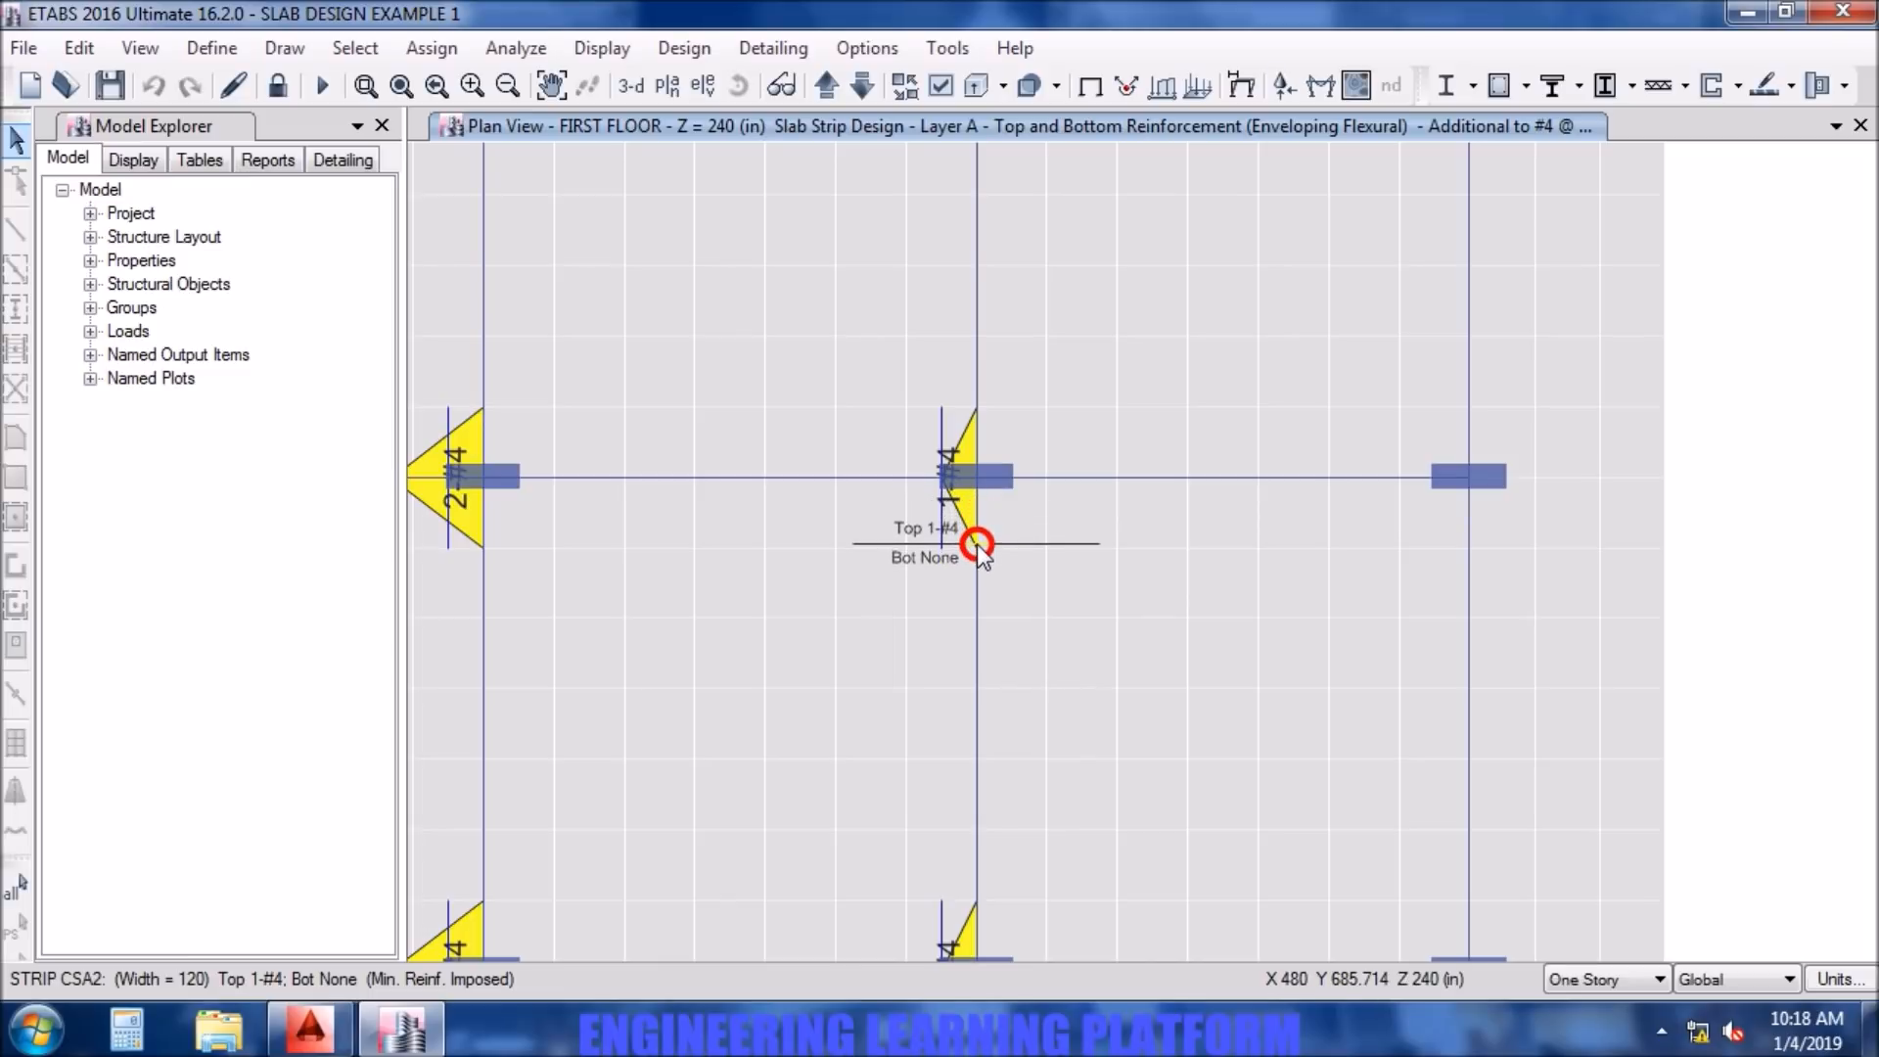
{"action": "scroll", "coordinate": [977, 545], "scroll_direction": "down", "scroll_amount": 4}
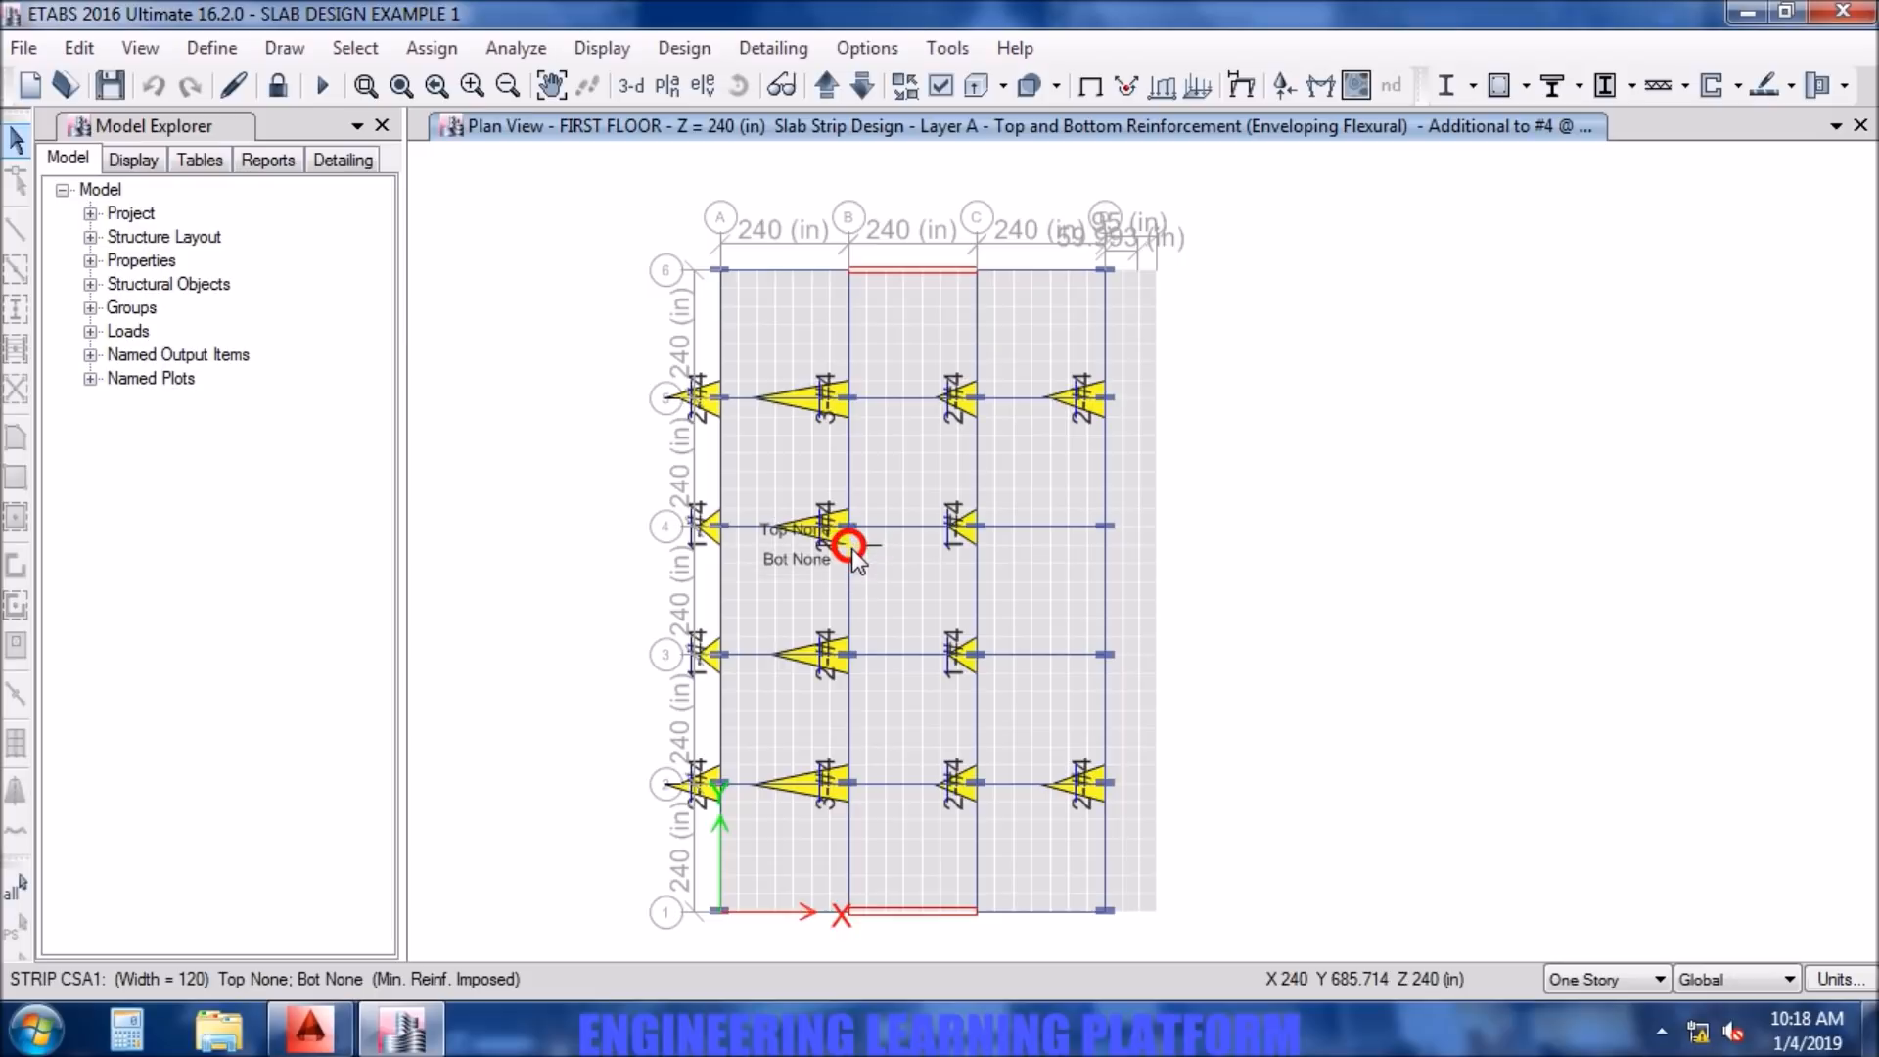
{"action": "left_click", "coordinate": [373, 1042]}
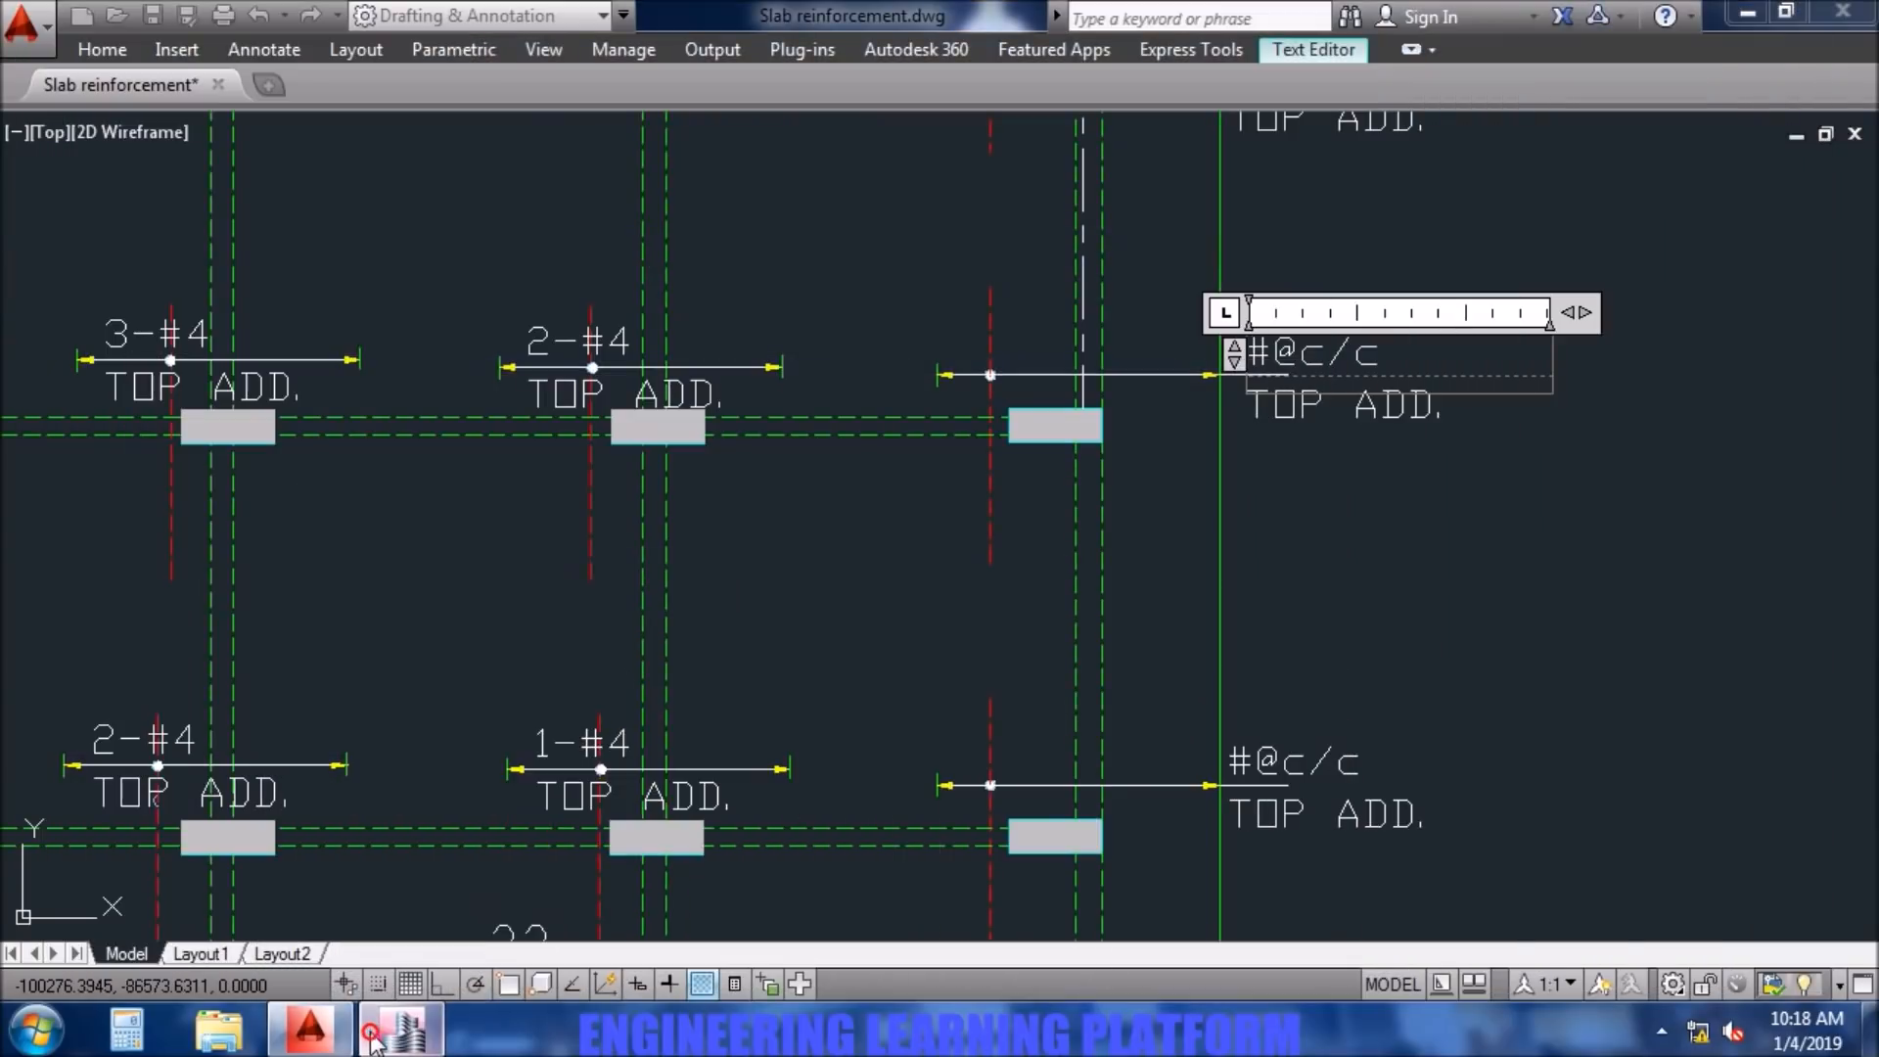
{"action": "left_click", "coordinate": [373, 1041]}
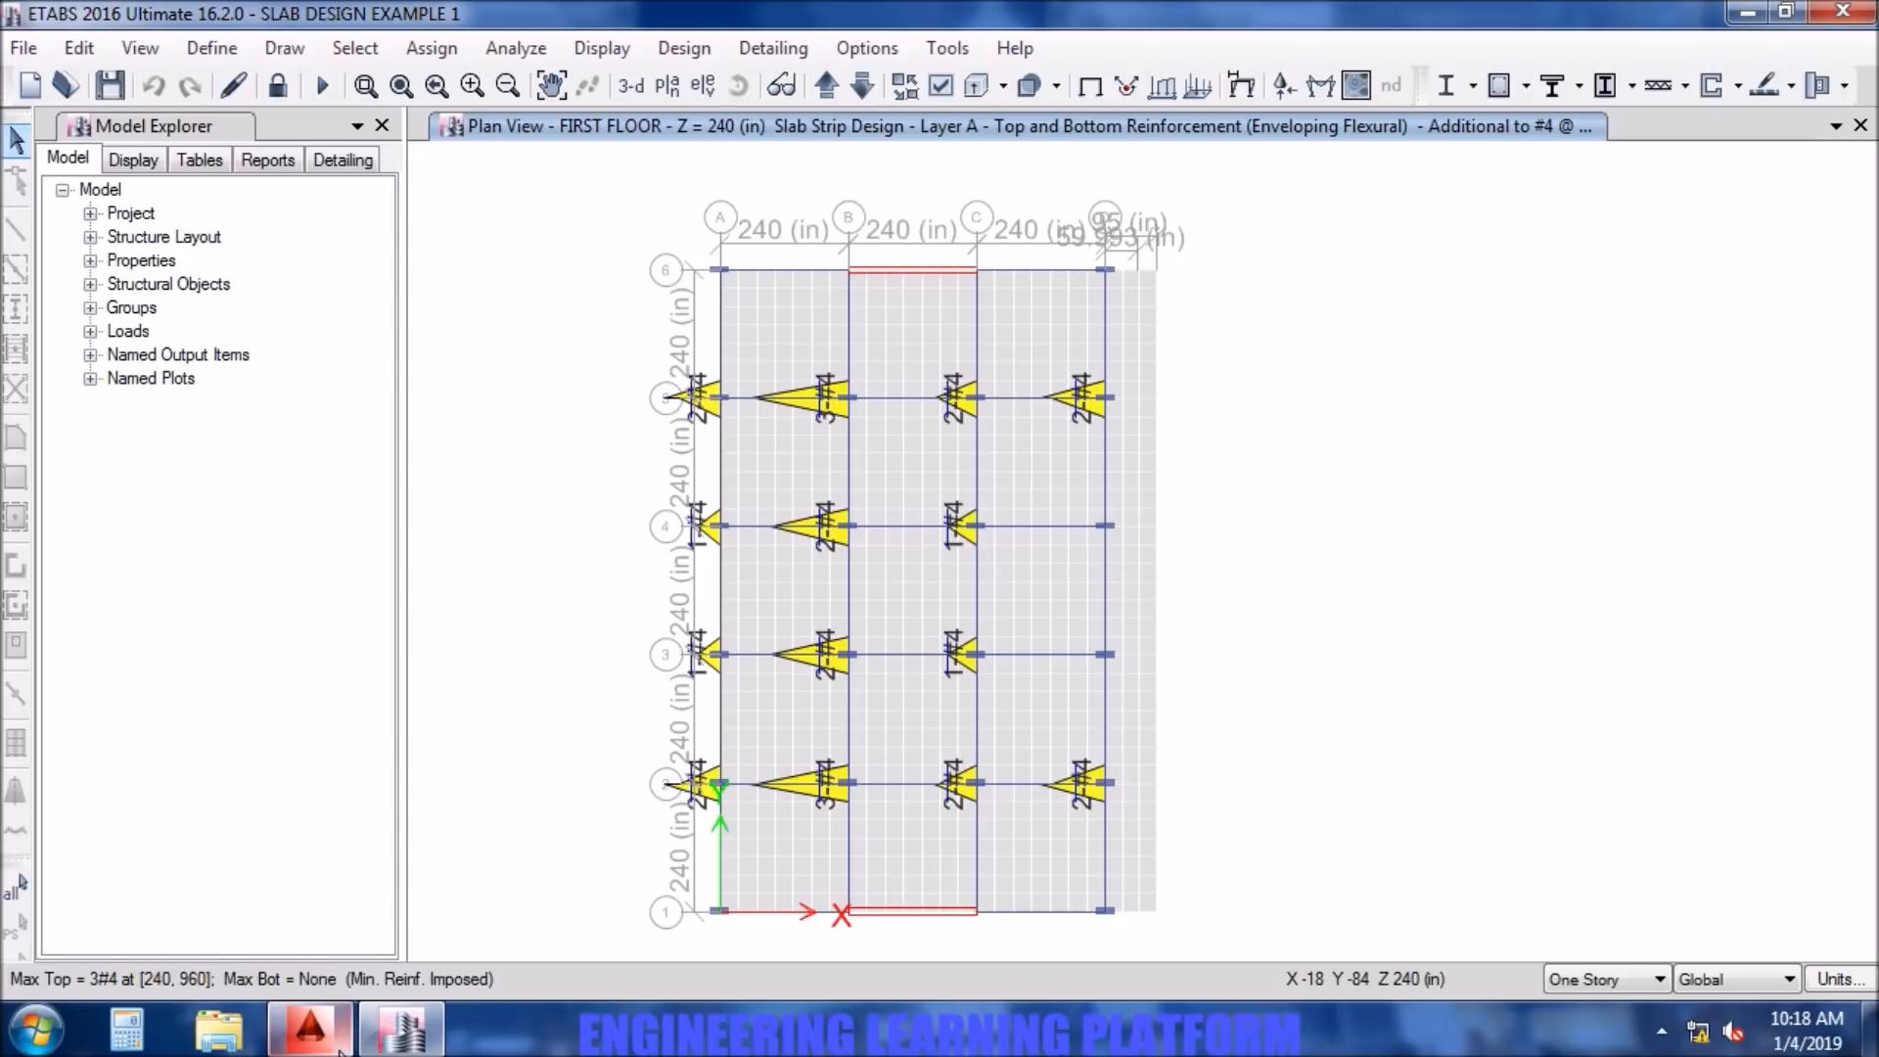
- Switch to AutoCAD and set the top additional bar note at column D5 to 2-#4
{"action": "left_click", "coordinate": [309, 1028]}
{"action": "left_click_drag", "start_coordinate": [1395, 358], "coordinate": [1157, 357]}
{"action": "type", "text": "2-#4"}
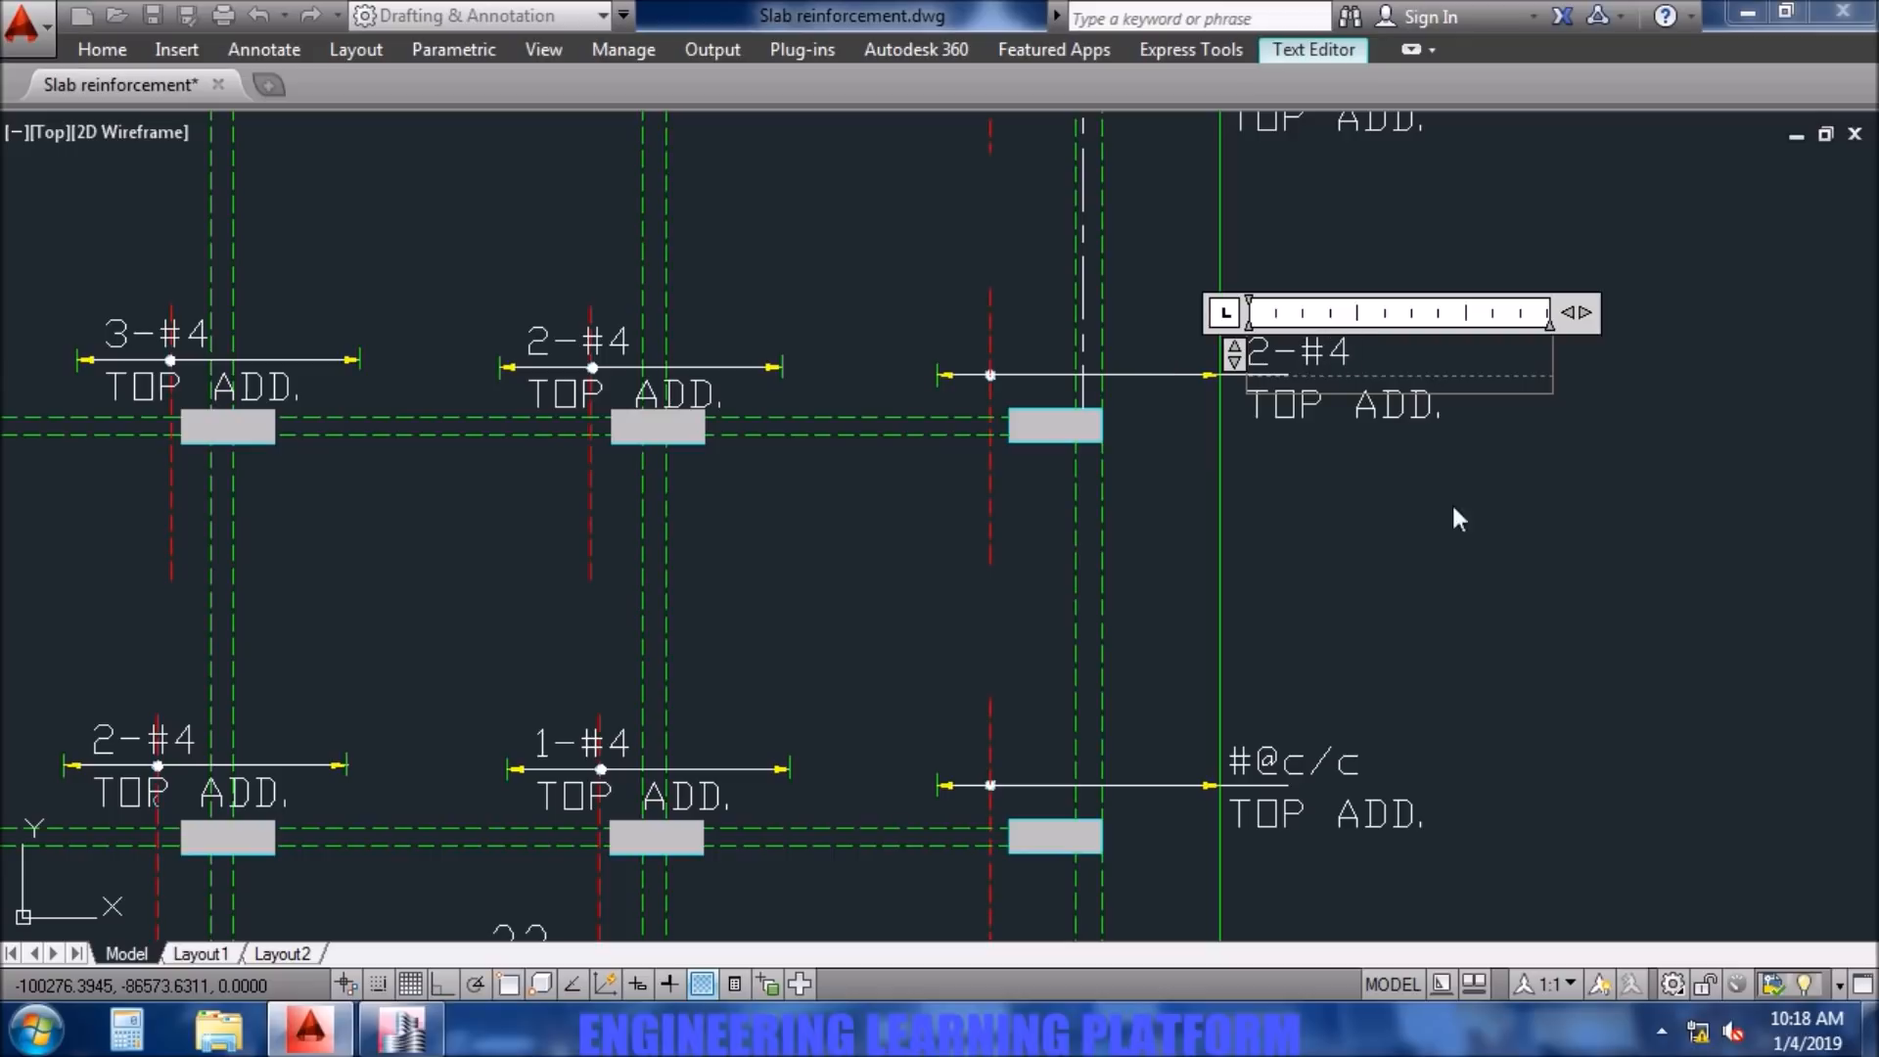
{"action": "left_click", "coordinate": [1437, 511]}
- Change the top additional bar note at column D2 to 2-#4
{"action": "scroll", "coordinate": [1458, 523], "scroll_direction": "down", "scroll_amount": 4}
{"action": "mouse_move", "coordinate": [1485, 715]}
{"action": "middle_mouse_down"}
{"action": "mouse_move", "coordinate": [1485, 574]}
{"action": "mouse_move", "coordinate": [1401, 285]}
{"action": "middle_mouse_up"}
{"action": "scroll", "coordinate": [1364, 519], "scroll_direction": "up", "scroll_amount": 6}
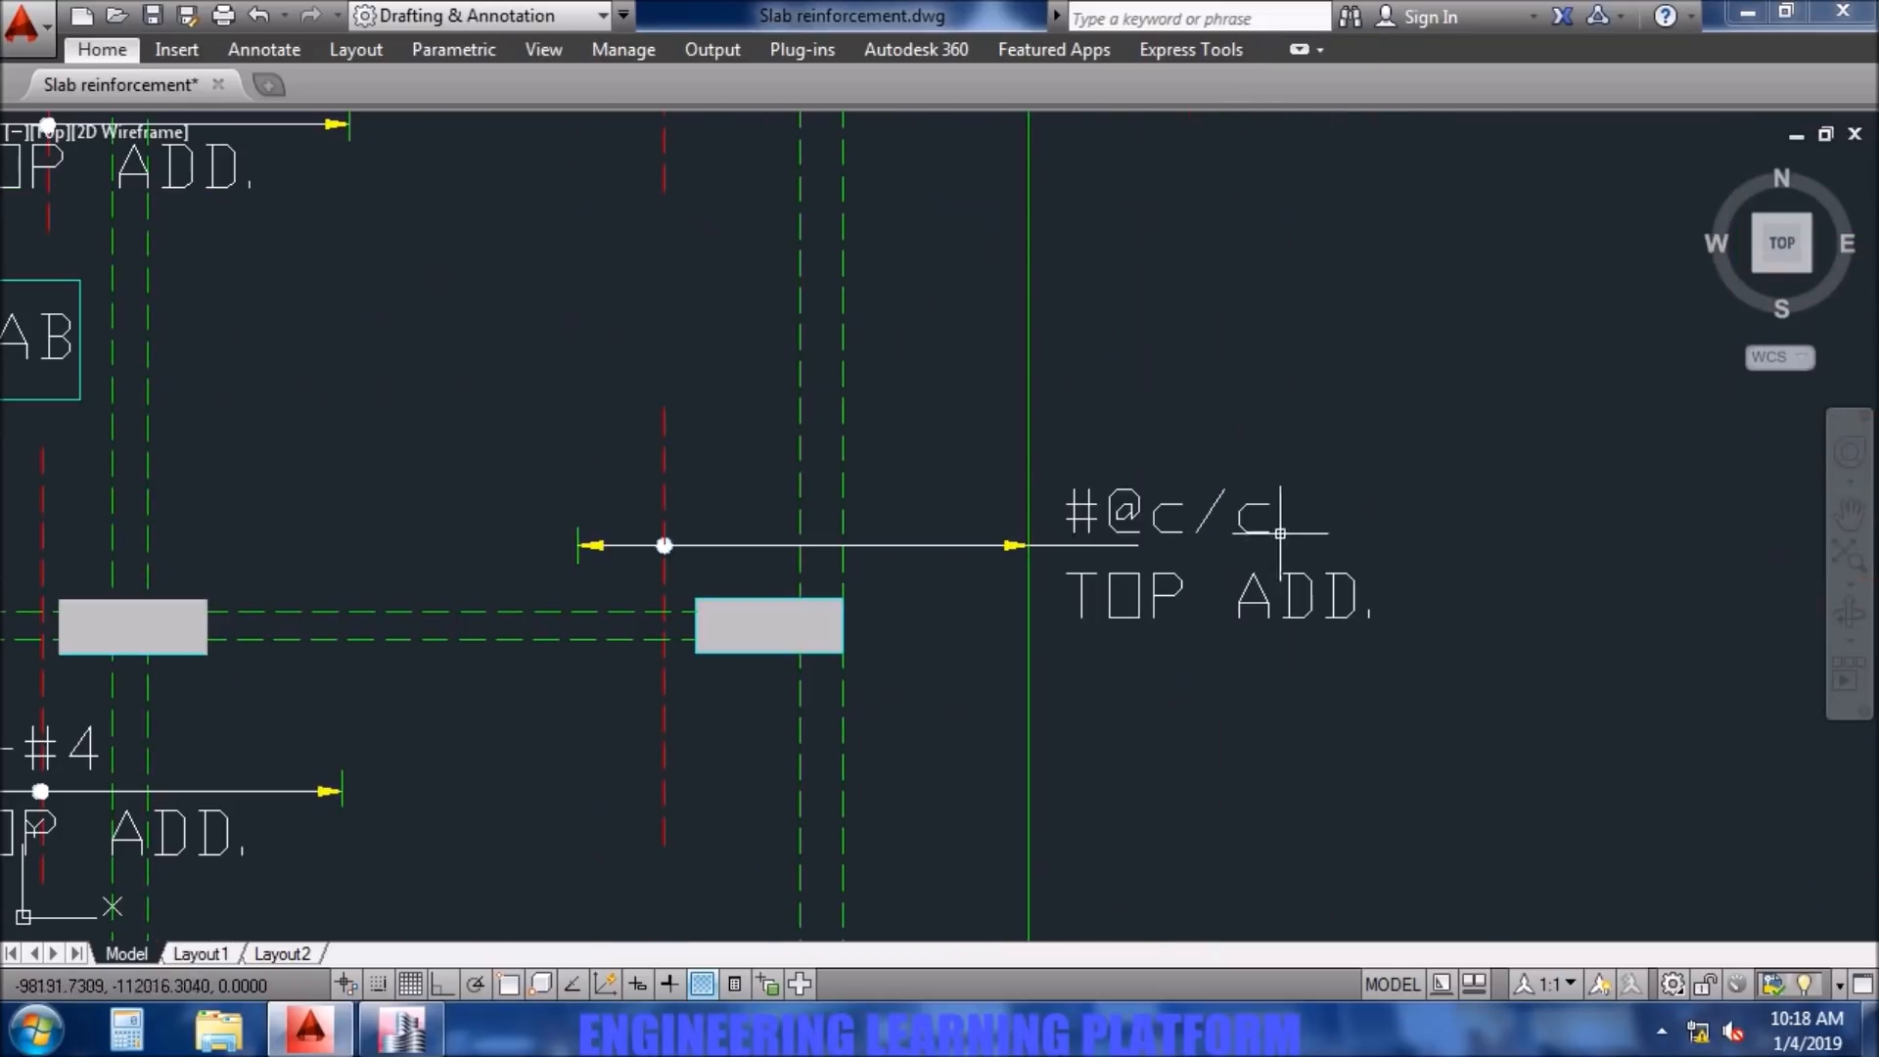
{"action": "double_click", "coordinate": [1211, 510]}
{"action": "left_click_drag", "start_coordinate": [1303, 519], "coordinate": [1024, 515]}
{"action": "type", "text": "2-#4"}
{"action": "left_click", "coordinate": [1263, 737]}
- Delete the top additional bar, its extent line and its note at column D1
{"action": "scroll", "coordinate": [1338, 796], "scroll_direction": "down", "scroll_amount": 5}
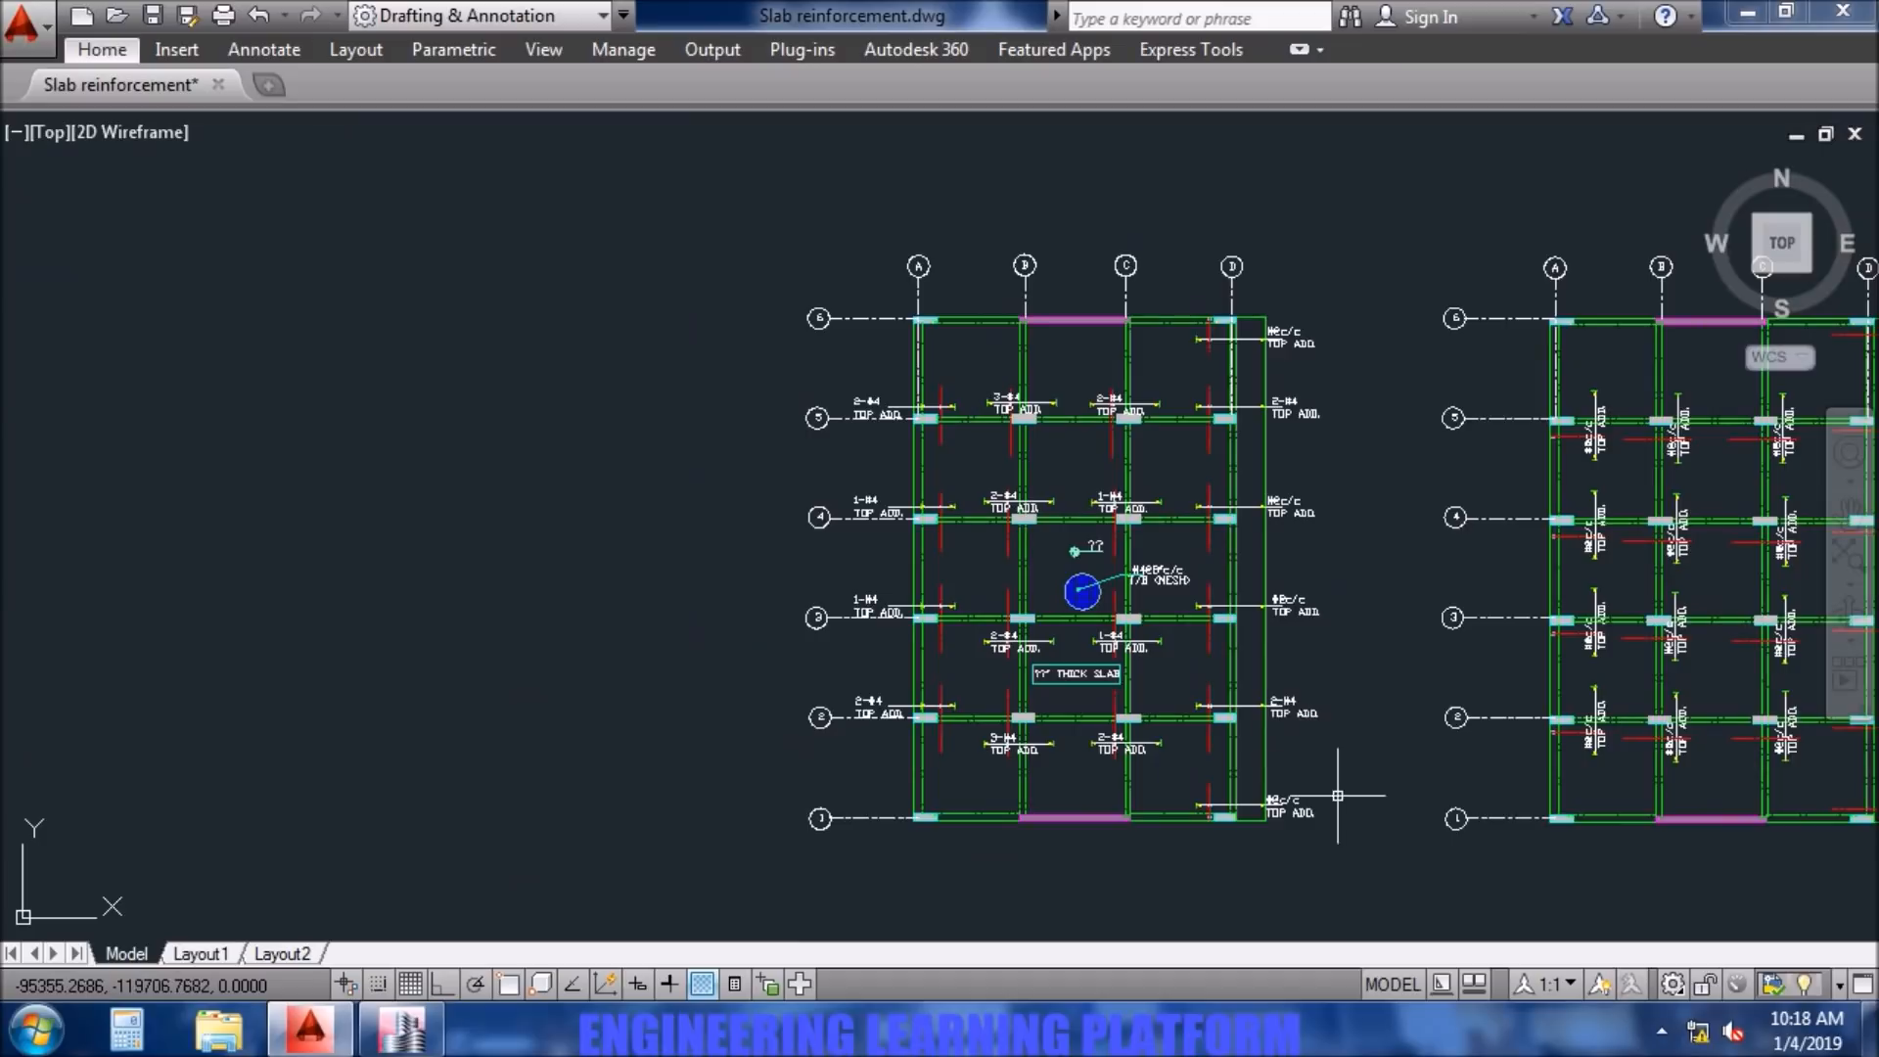
{"action": "scroll", "coordinate": [1272, 637], "scroll_direction": "up", "scroll_amount": 5}
{"action": "left_click", "coordinate": [1224, 637]}
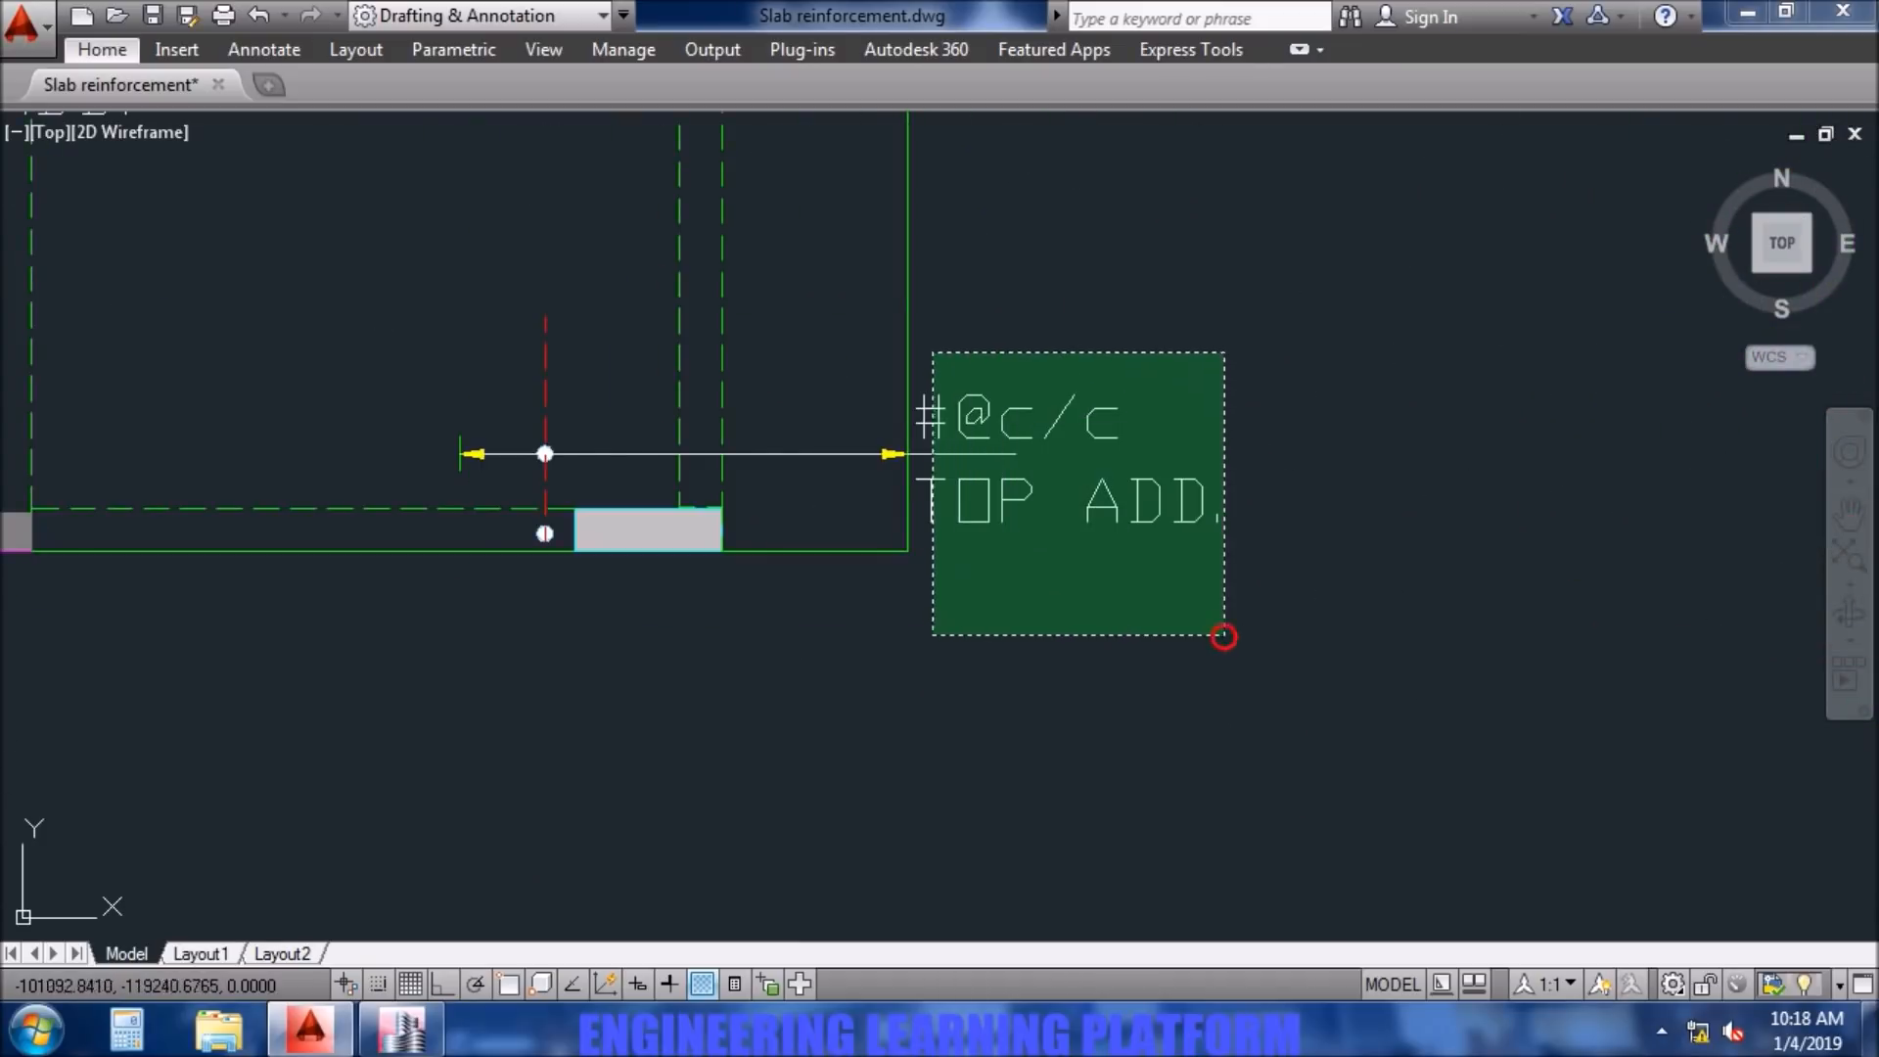
{"action": "left_click", "coordinate": [933, 352]}
{"action": "scroll", "coordinate": [1107, 273], "scroll_direction": "down", "scroll_amount": 4}
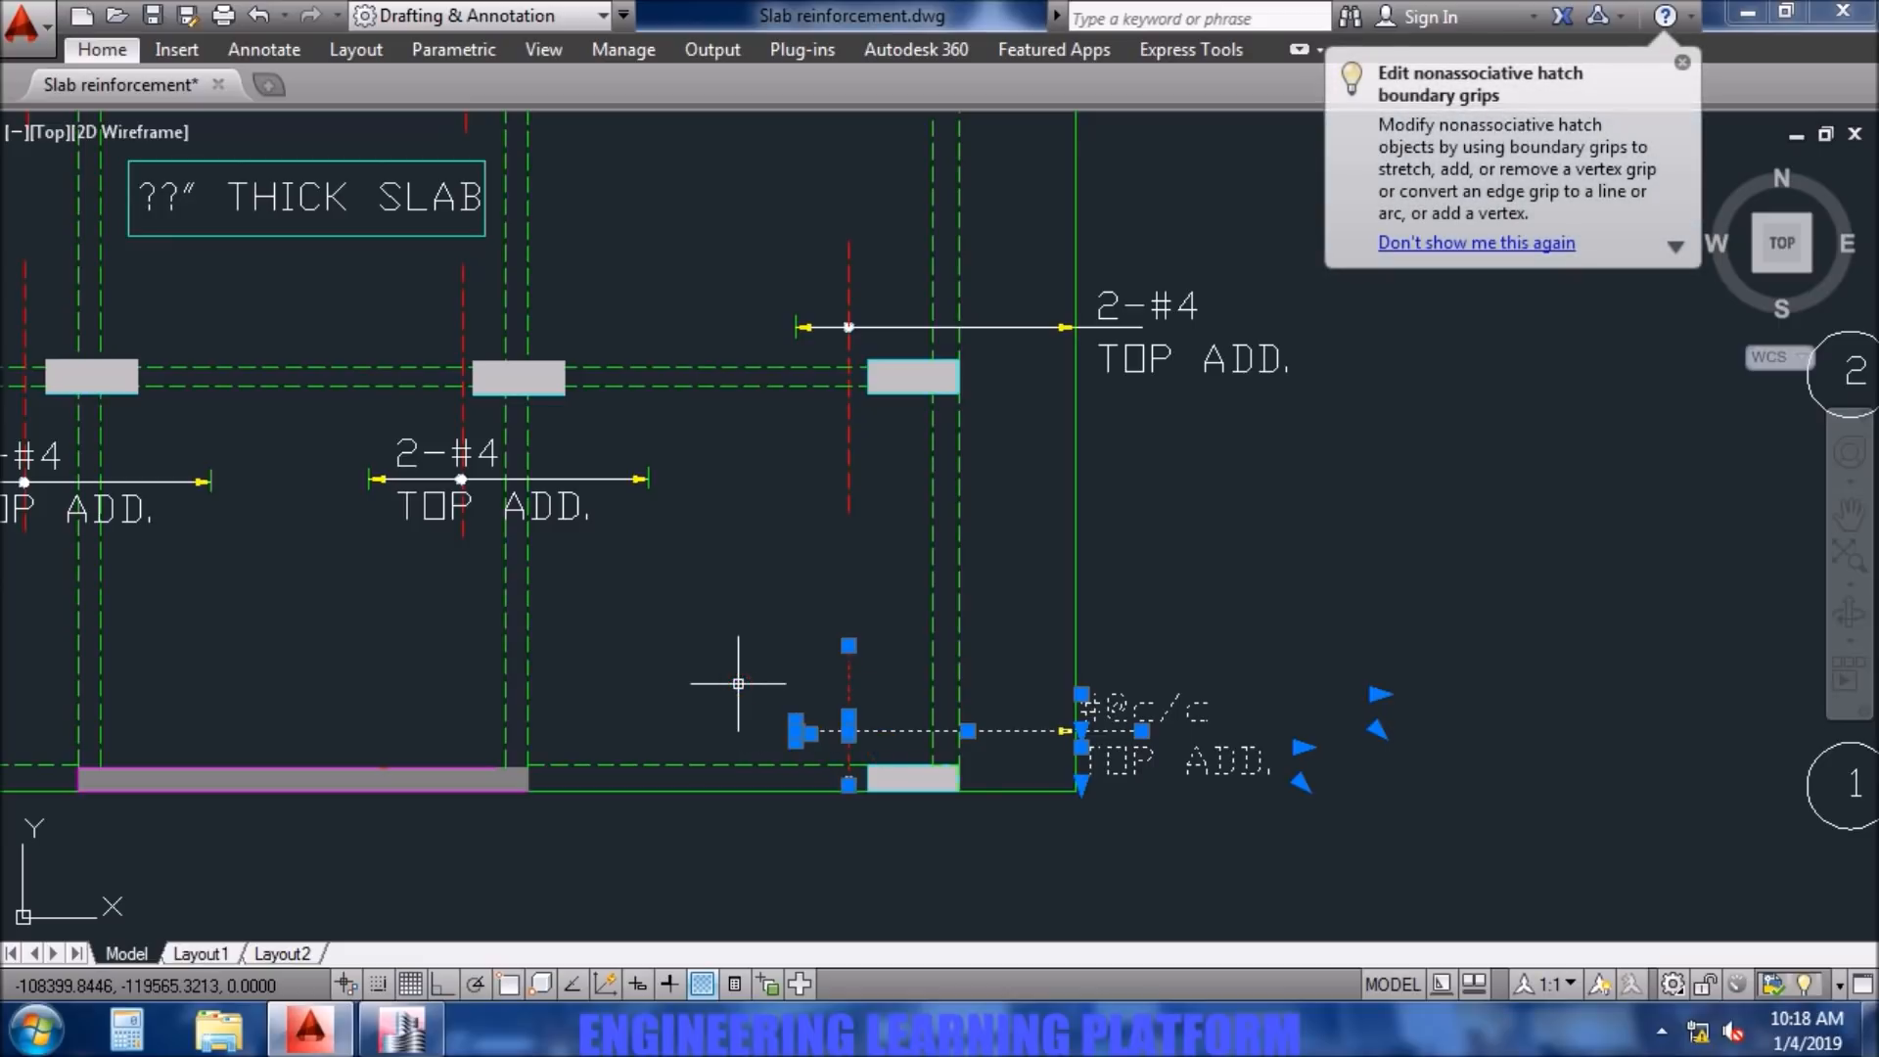
{"action": "key", "text": "Delete"}
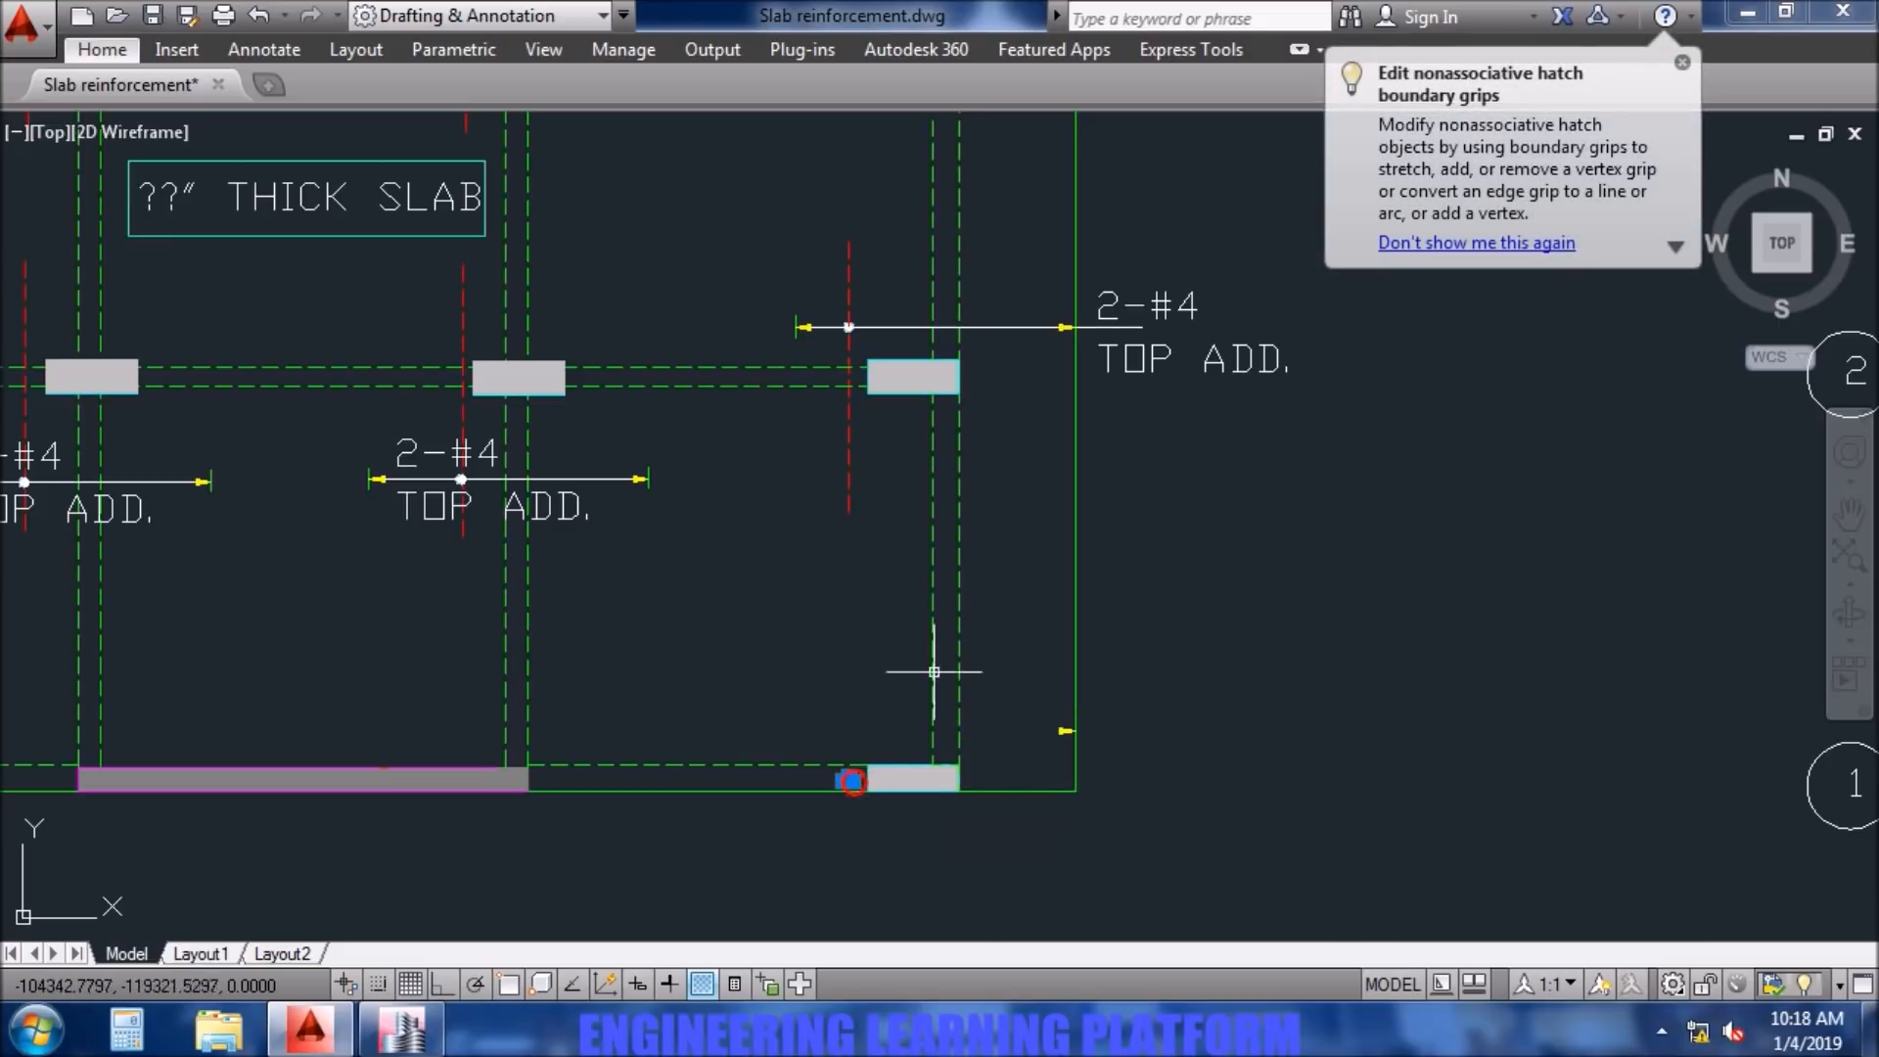
- Delete the leftover arrowhead and dot of the removed bar beside column D1
{"action": "scroll", "coordinate": [872, 607], "scroll_direction": "down", "scroll_amount": 2}
{"action": "scroll", "coordinate": [886, 680], "scroll_direction": "up", "scroll_amount": 5}
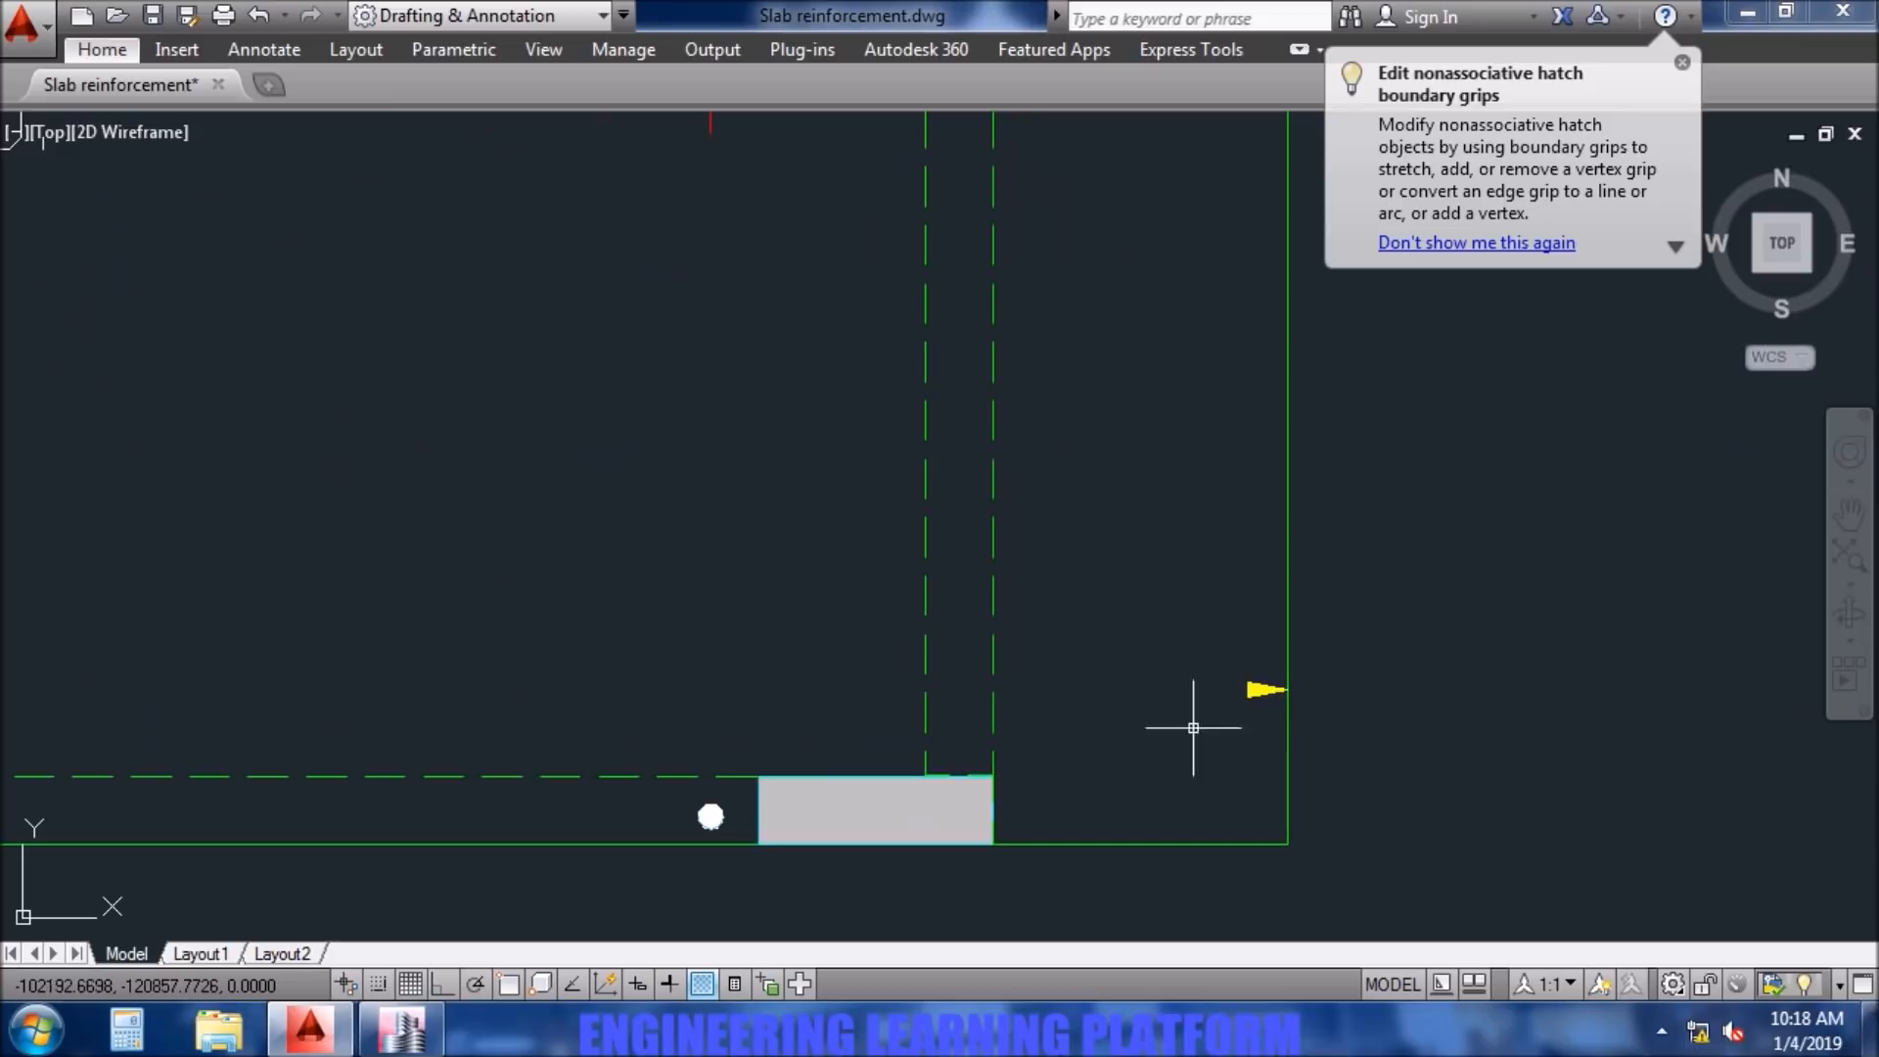
{"action": "left_click", "coordinate": [1230, 638]}
{"action": "left_click", "coordinate": [733, 840]}
{"action": "left_click", "coordinate": [691, 799]}
{"action": "key", "text": "Delete"}
- Delete the top additional bars with their extent lines and notes at columns D3, D4, D5 and D6
{"action": "scroll", "coordinate": [878, 687], "scroll_direction": "down", "scroll_amount": 5}
{"action": "middle_click_drag", "start_coordinate": [905, 521], "coordinate": [935, 941]}
{"action": "mouse_move", "coordinate": [960, 464]}
{"action": "middle_mouse_down"}
{"action": "mouse_move", "coordinate": [981, 682]}
{"action": "mouse_move", "coordinate": [965, 349]}
{"action": "mouse_move", "coordinate": [991, 480]}
{"action": "middle_mouse_up"}
{"action": "left_click", "coordinate": [1225, 722]}
{"action": "left_click", "coordinate": [1057, 558]}
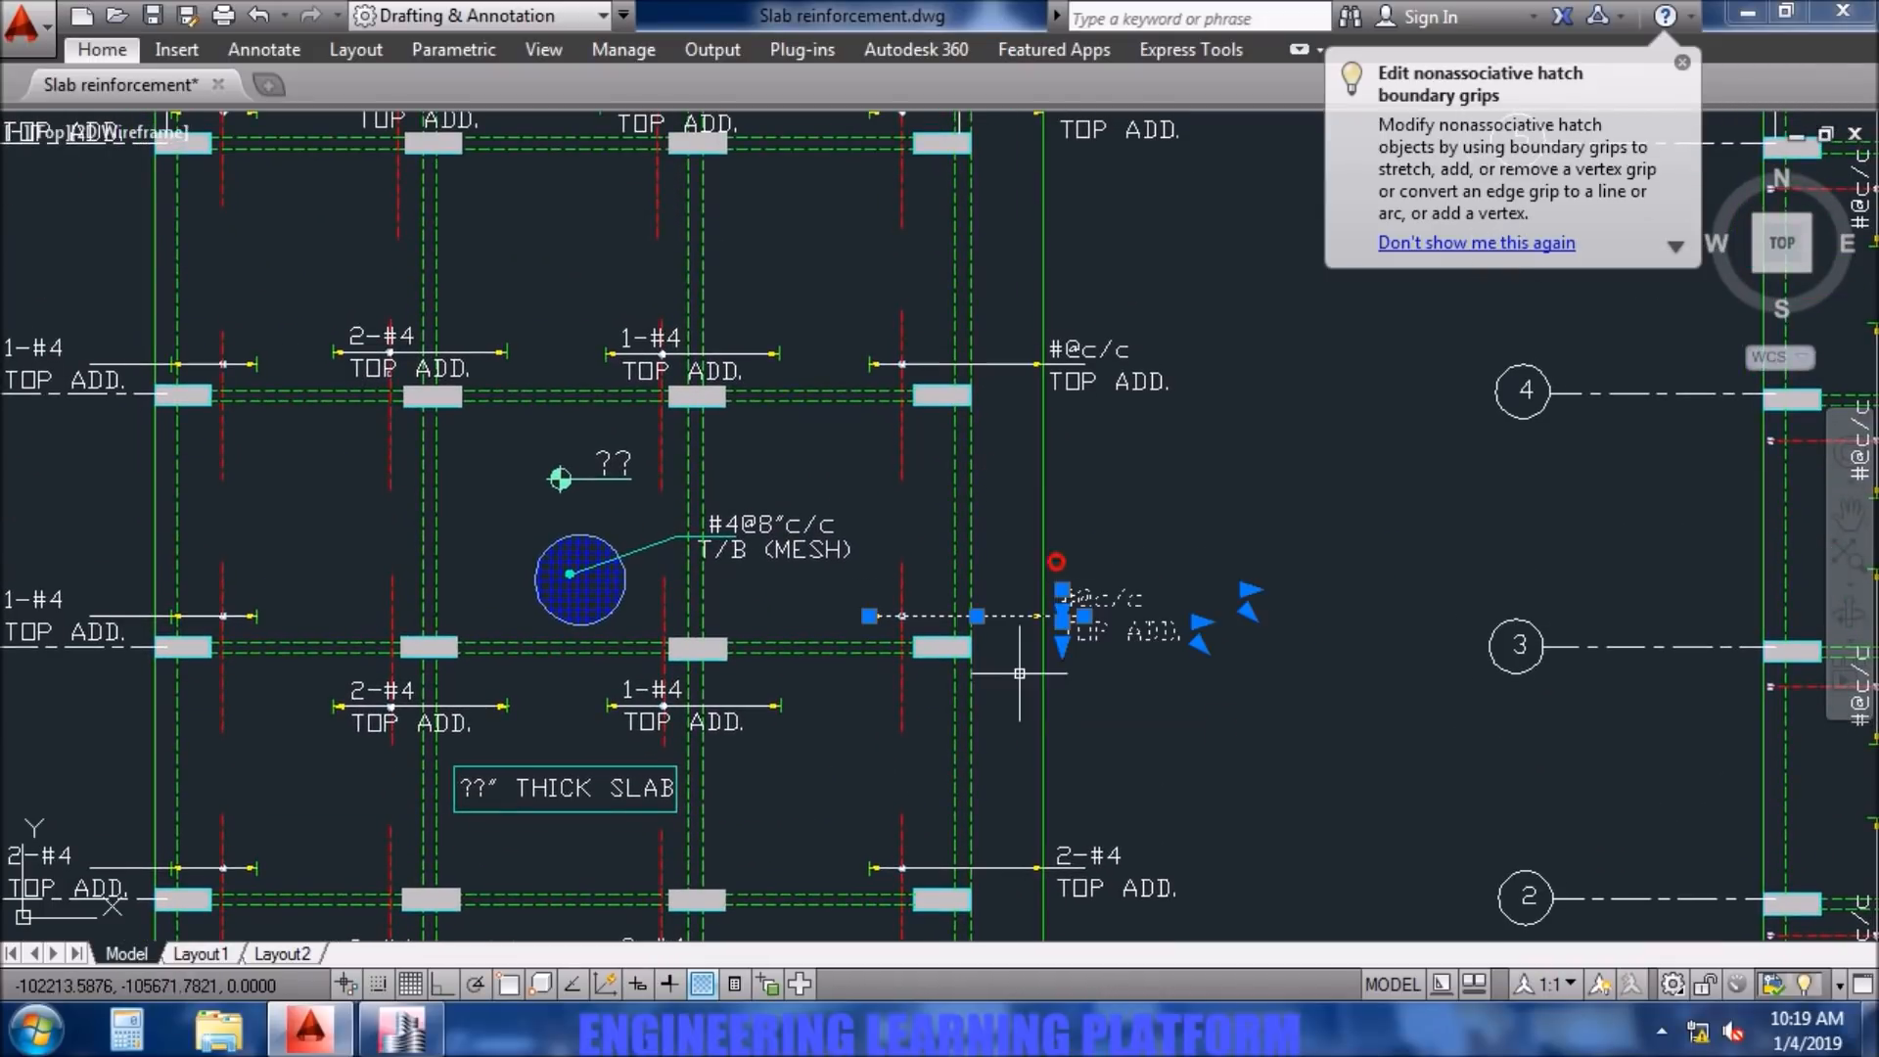
{"action": "scroll", "coordinate": [1056, 550], "scroll_direction": "up", "scroll_amount": 5}
{"action": "left_click", "coordinate": [1096, 476]}
{"action": "left_click", "coordinate": [1065, 405]}
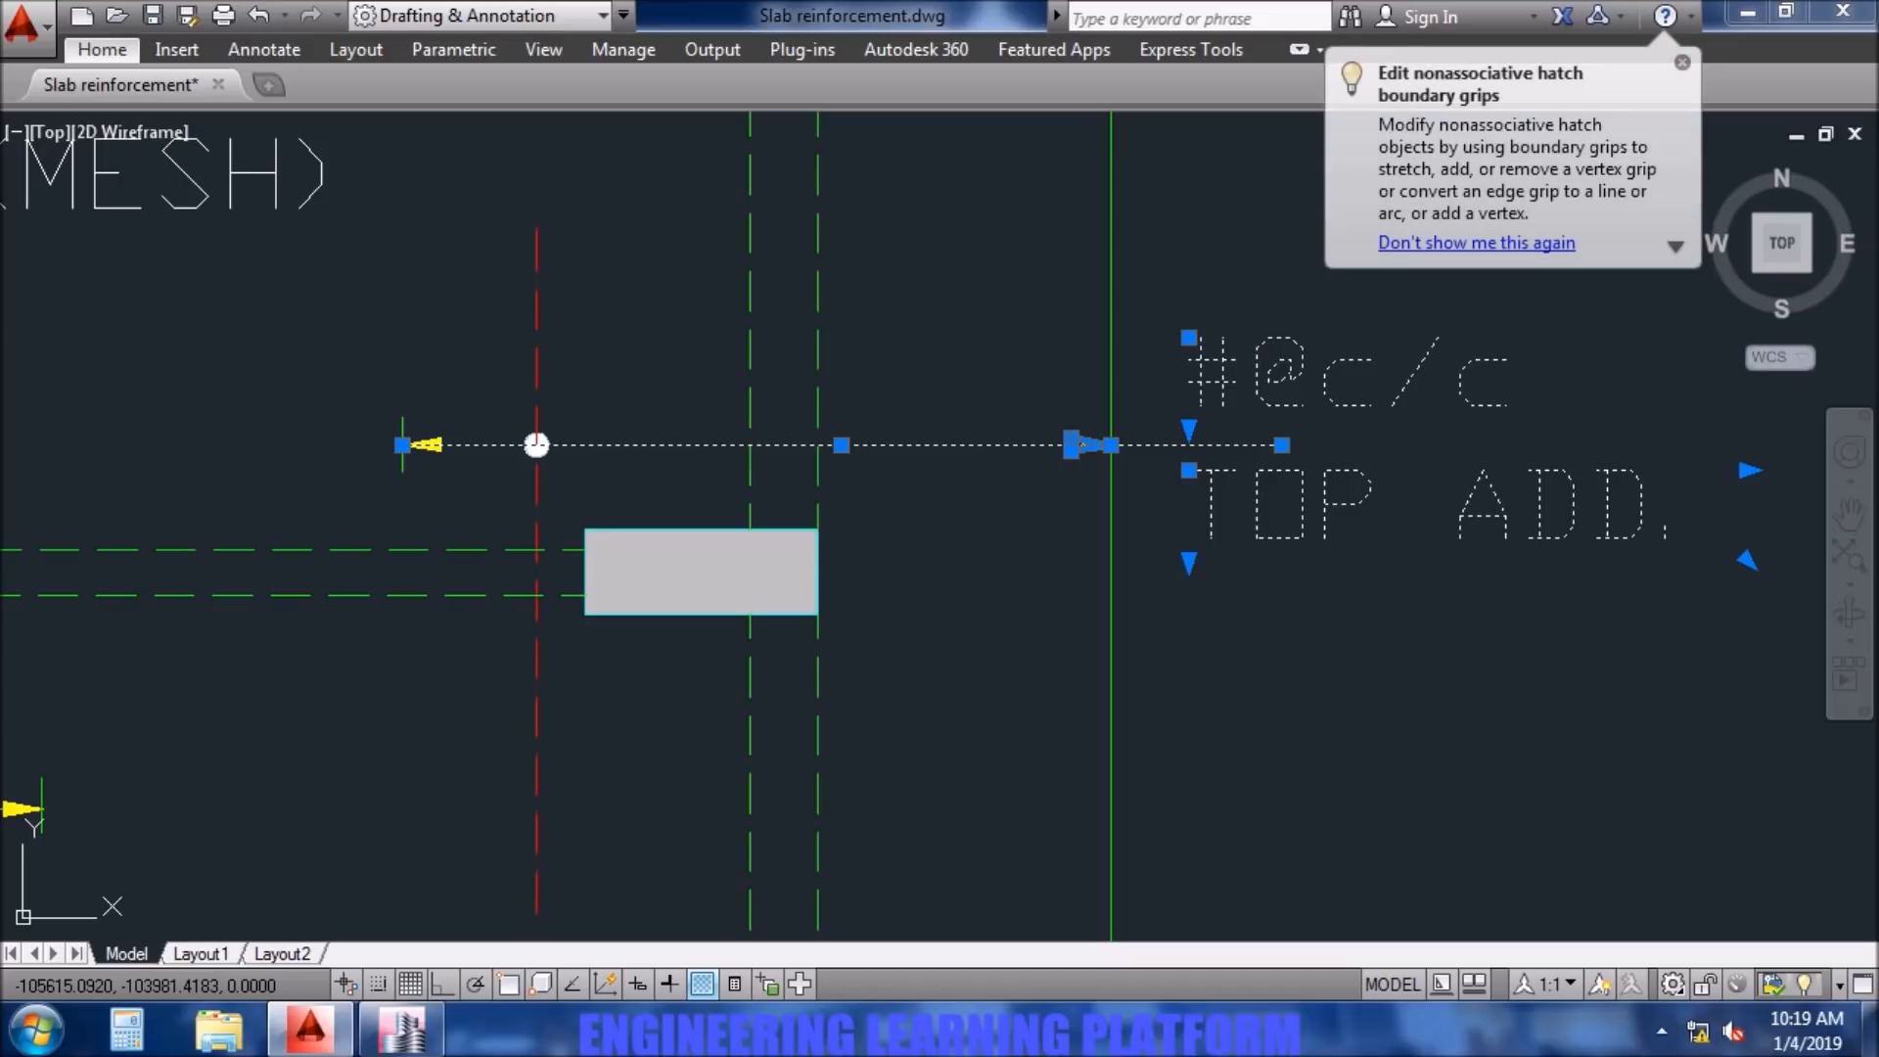
{"action": "left_click", "coordinate": [598, 472]}
{"action": "left_click", "coordinate": [332, 399]}
{"action": "scroll", "coordinate": [645, 465], "scroll_direction": "down", "scroll_amount": 5}
{"action": "mouse_move", "coordinate": [778, 651]}
{"action": "middle_mouse_down"}
{"action": "mouse_move", "coordinate": [970, 415]}
{"action": "mouse_move", "coordinate": [986, 626]}
{"action": "mouse_move", "coordinate": [965, 920]}
{"action": "middle_mouse_up"}
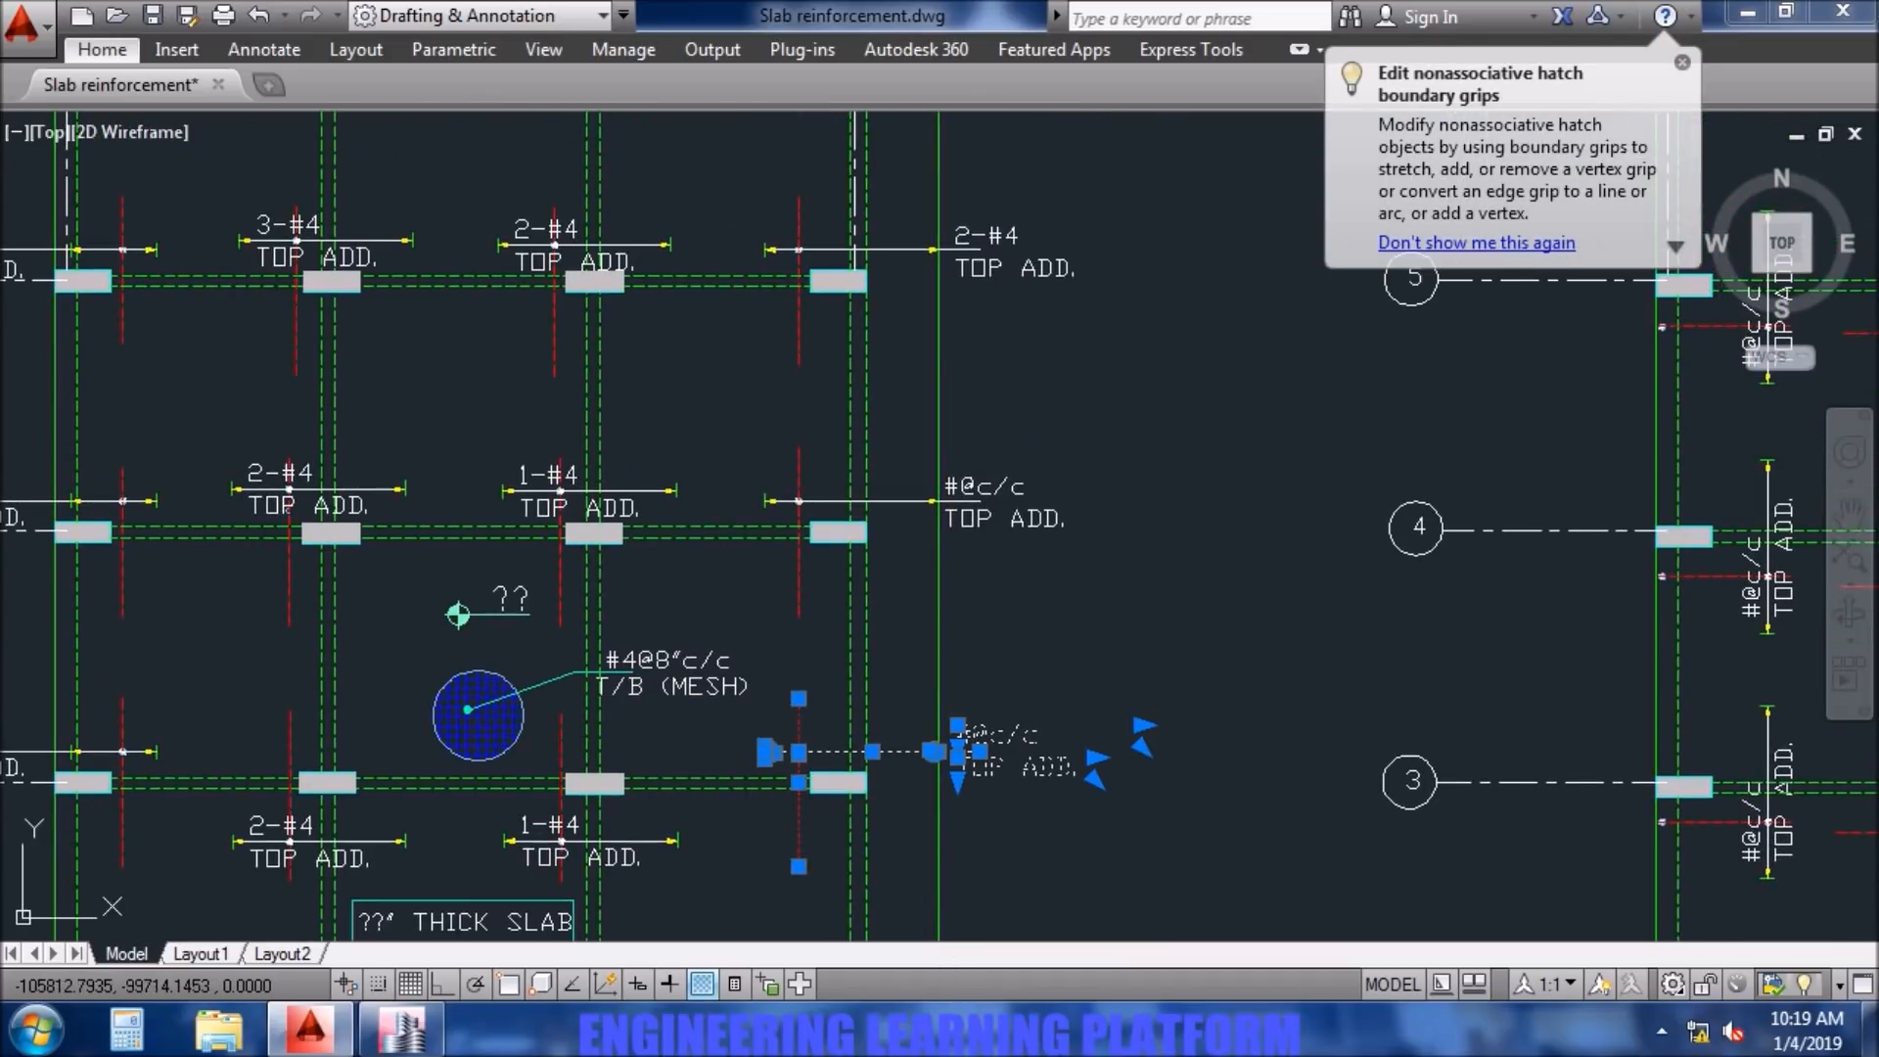
{"action": "left_click", "coordinate": [820, 512]}
{"action": "left_click", "coordinate": [749, 474]}
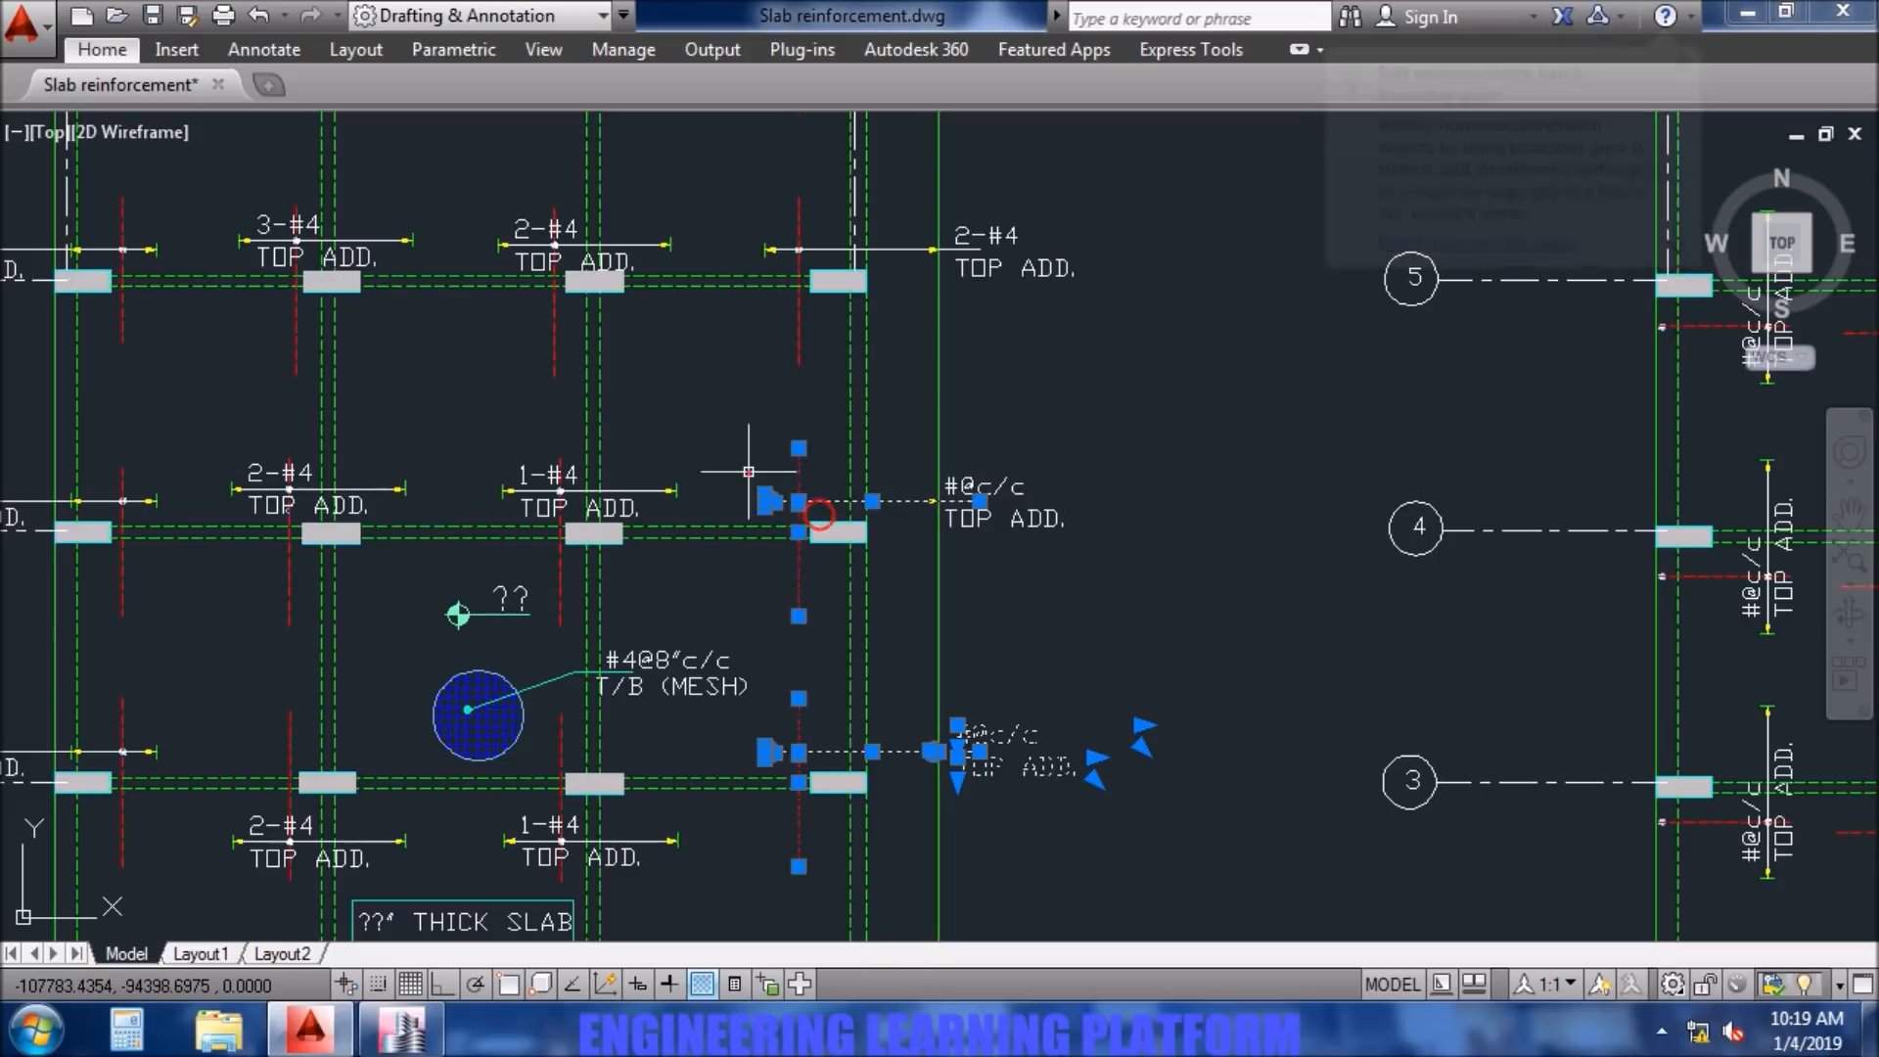
{"action": "left_click", "coordinate": [1025, 537]}
{"action": "left_click", "coordinate": [957, 437]}
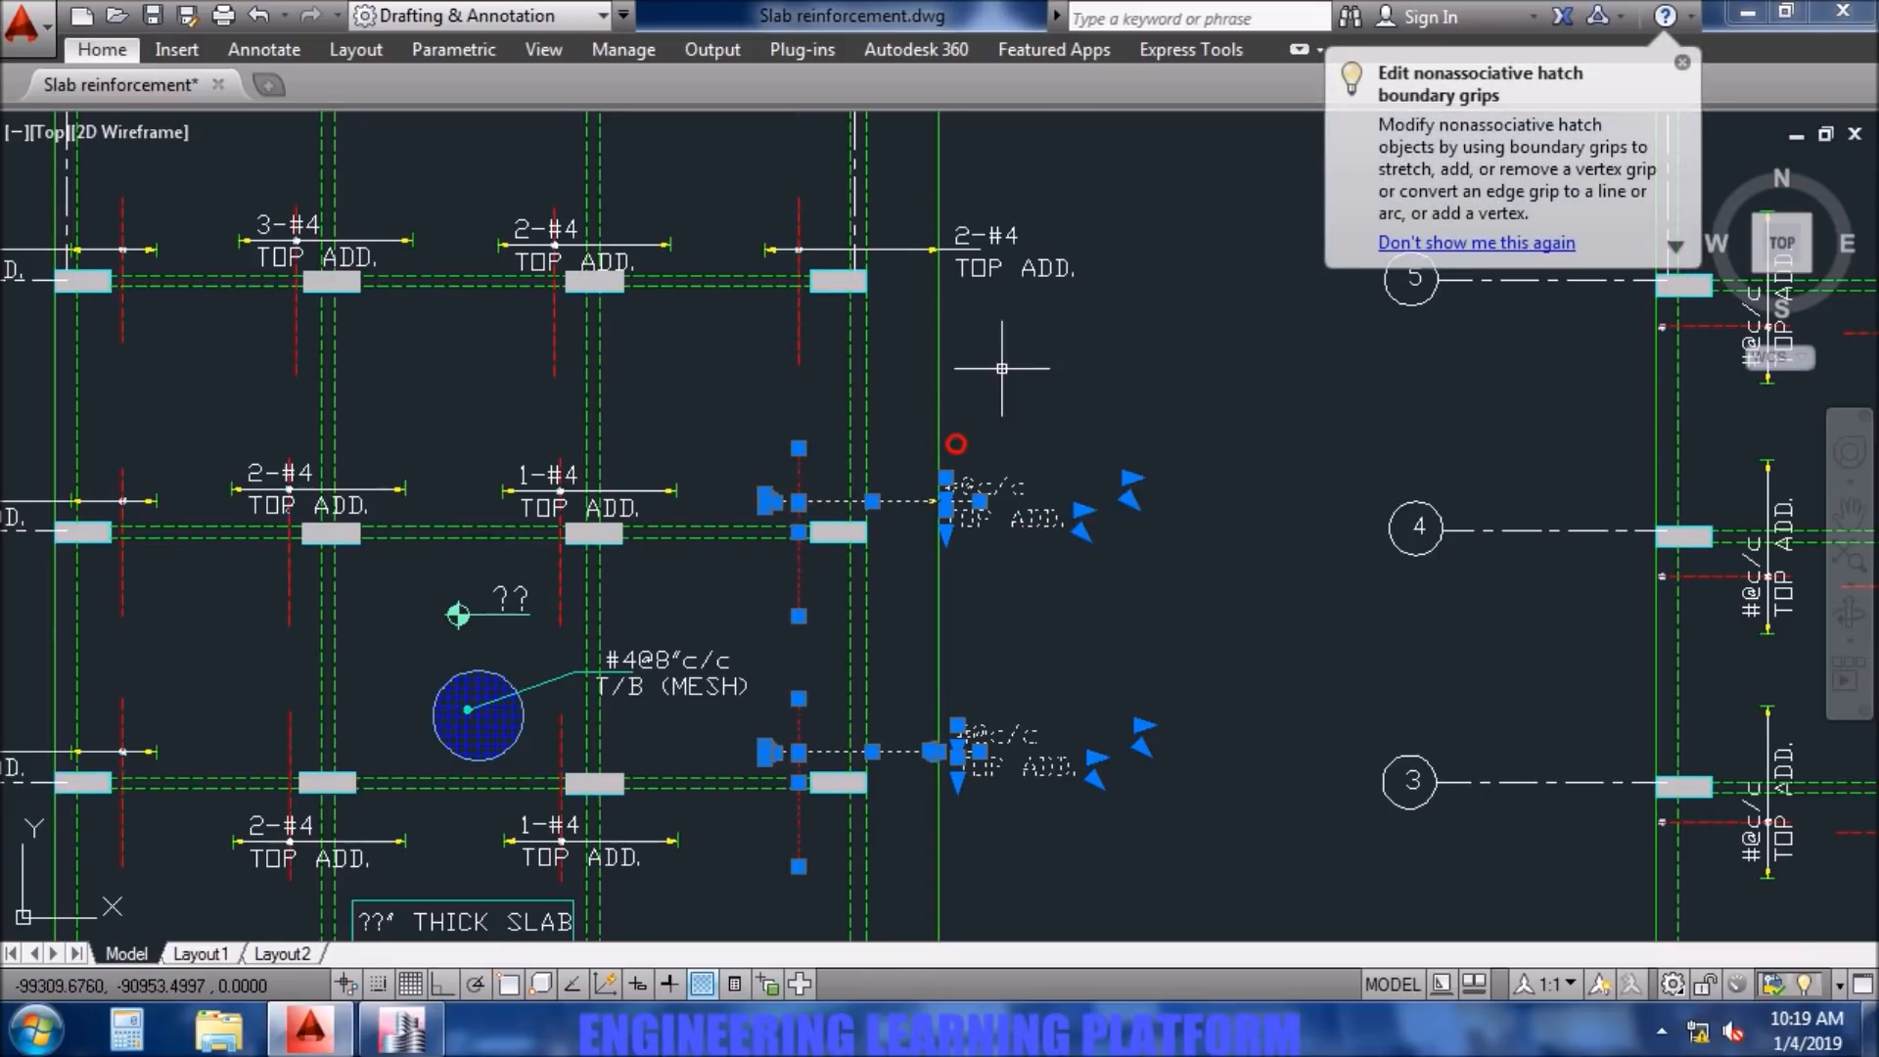
{"action": "middle_click_drag", "start_coordinate": [1008, 622], "coordinate": [1111, 770]}
{"action": "left_click", "coordinate": [1010, 551]}
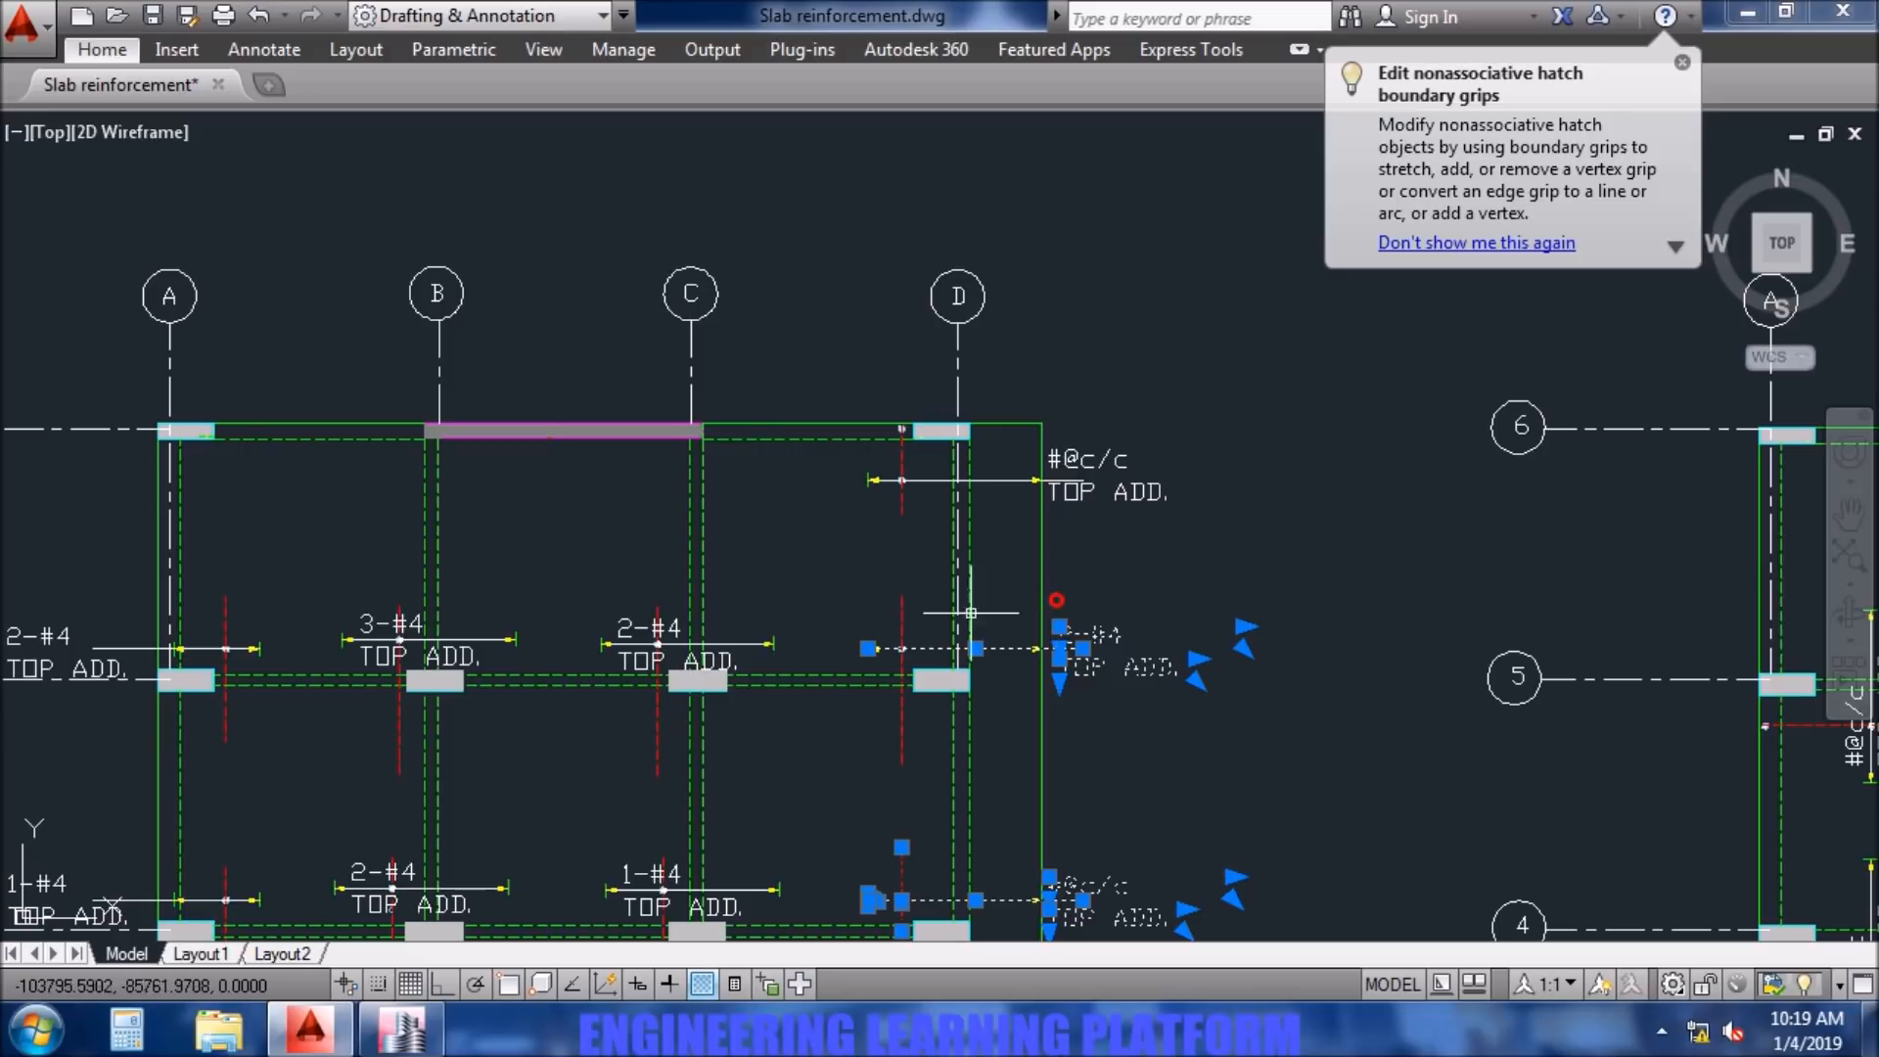
{"action": "left_click", "coordinate": [920, 665]}
{"action": "left_click", "coordinate": [865, 608]}
{"action": "scroll", "coordinate": [1074, 648], "scroll_direction": "up", "scroll_amount": 4}
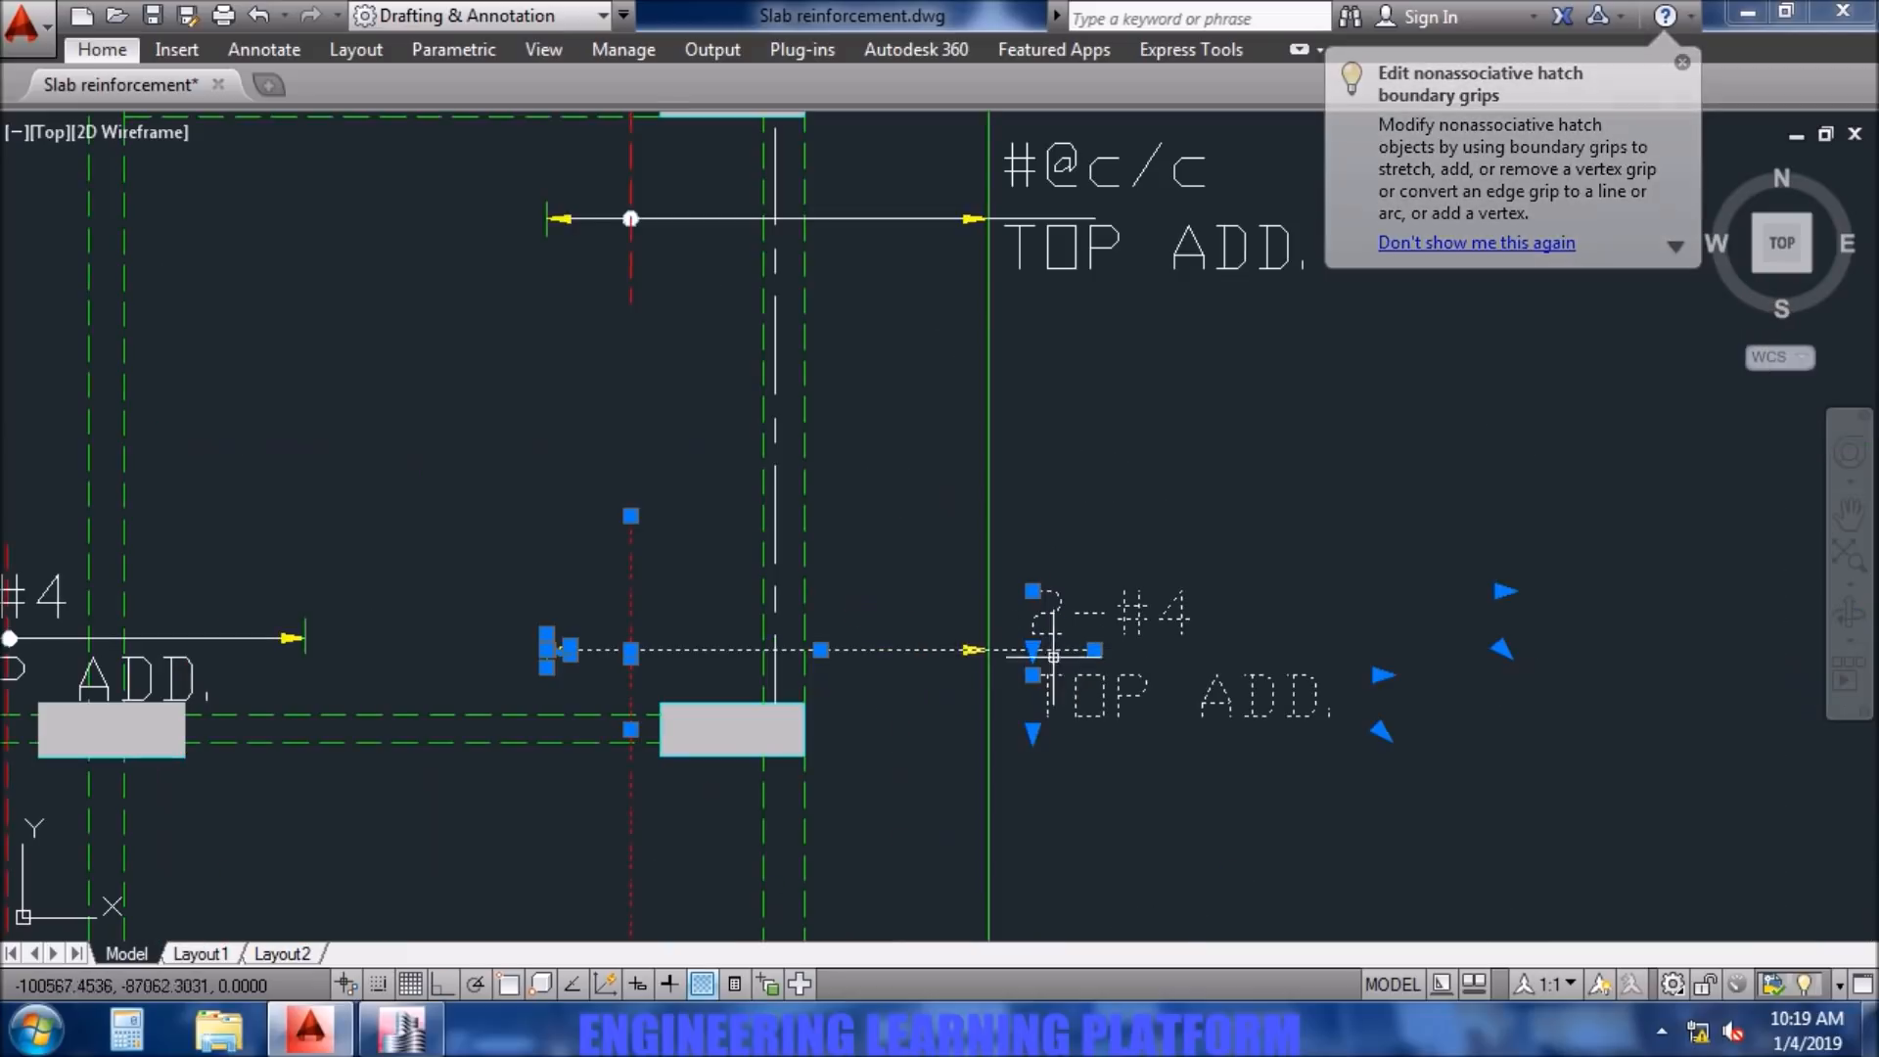
{"action": "left_click", "coordinate": [961, 637]}
{"action": "scroll", "coordinate": [912, 450], "scroll_direction": "down", "scroll_amount": 4}
{"action": "middle_click_drag", "start_coordinate": [911, 450], "coordinate": [952, 689]}
{"action": "scroll", "coordinate": [824, 635], "scroll_direction": "up", "scroll_amount": 4}
{"action": "left_click", "coordinate": [940, 619]}
{"action": "left_click", "coordinate": [779, 484]}
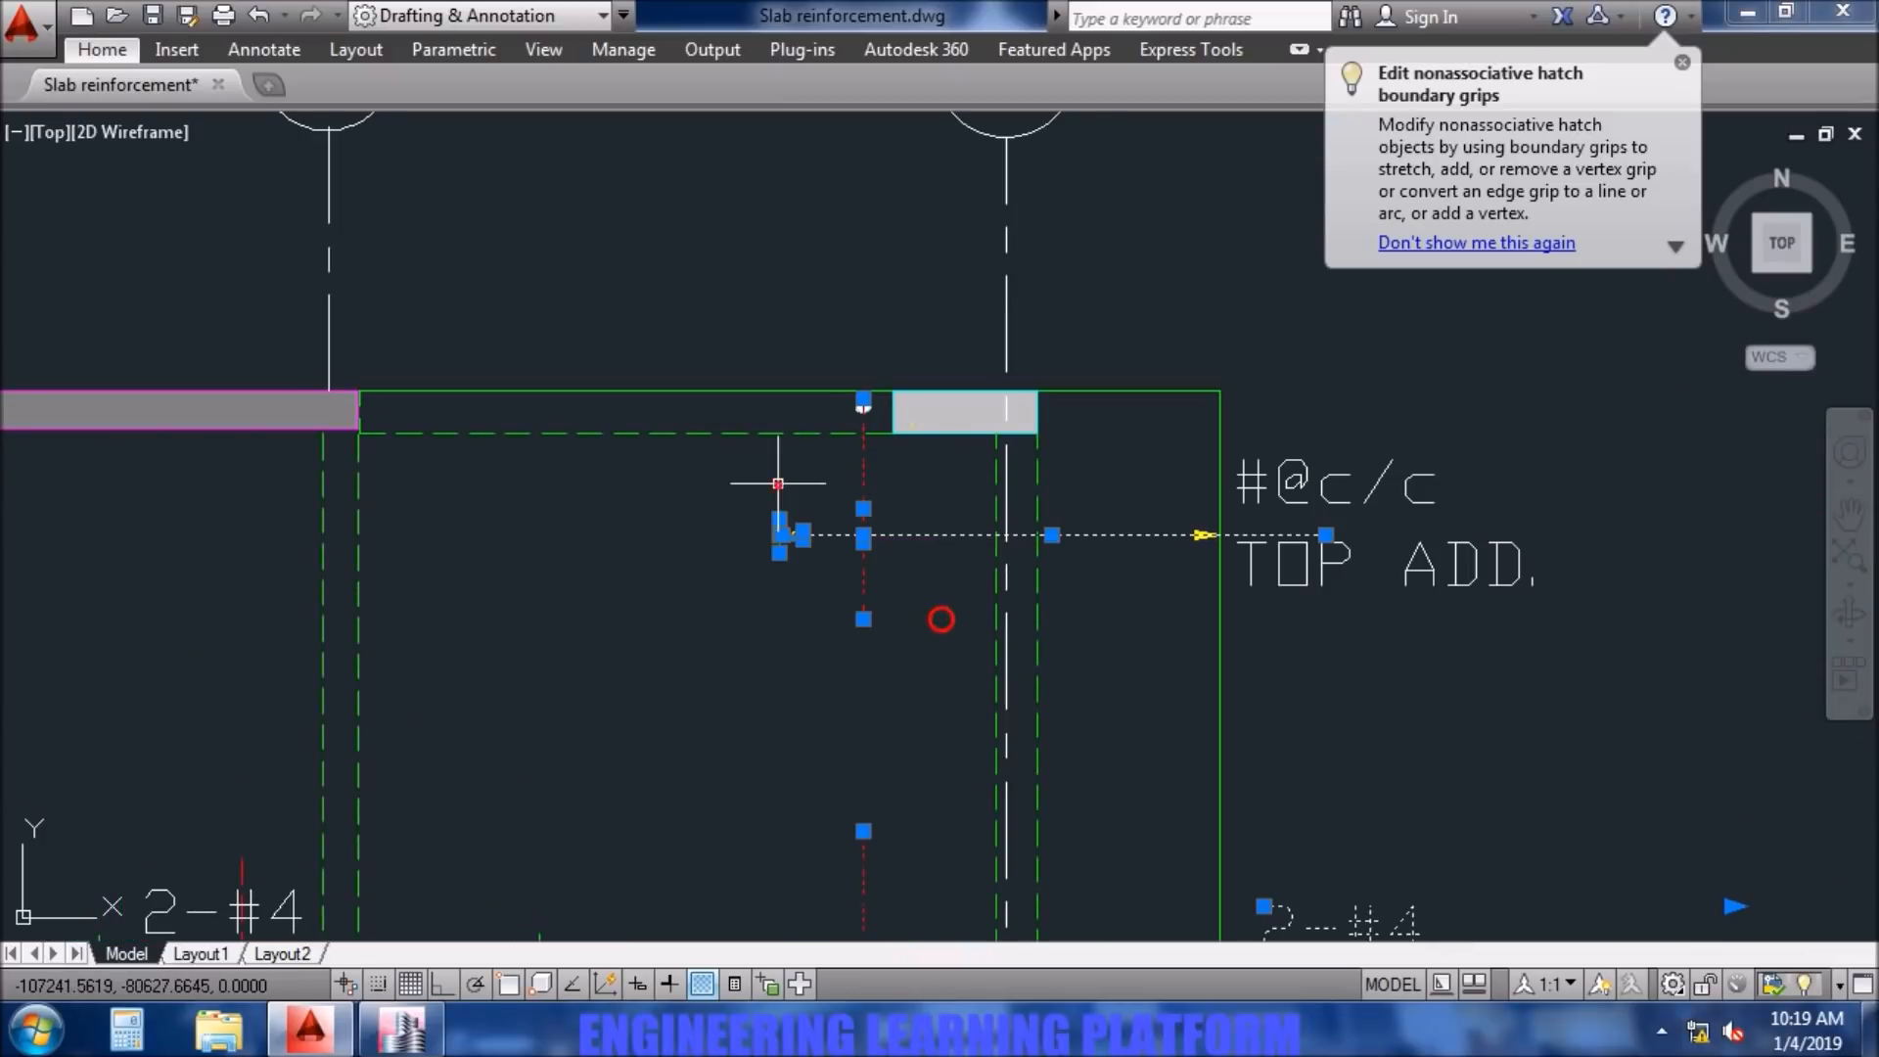
{"action": "left_click", "coordinate": [1478, 679]}
{"action": "left_click", "coordinate": [1267, 430]}
{"action": "key", "text": "Delete"}
{"action": "scroll", "coordinate": [1377, 750], "scroll_direction": "down", "scroll_amount": 4}
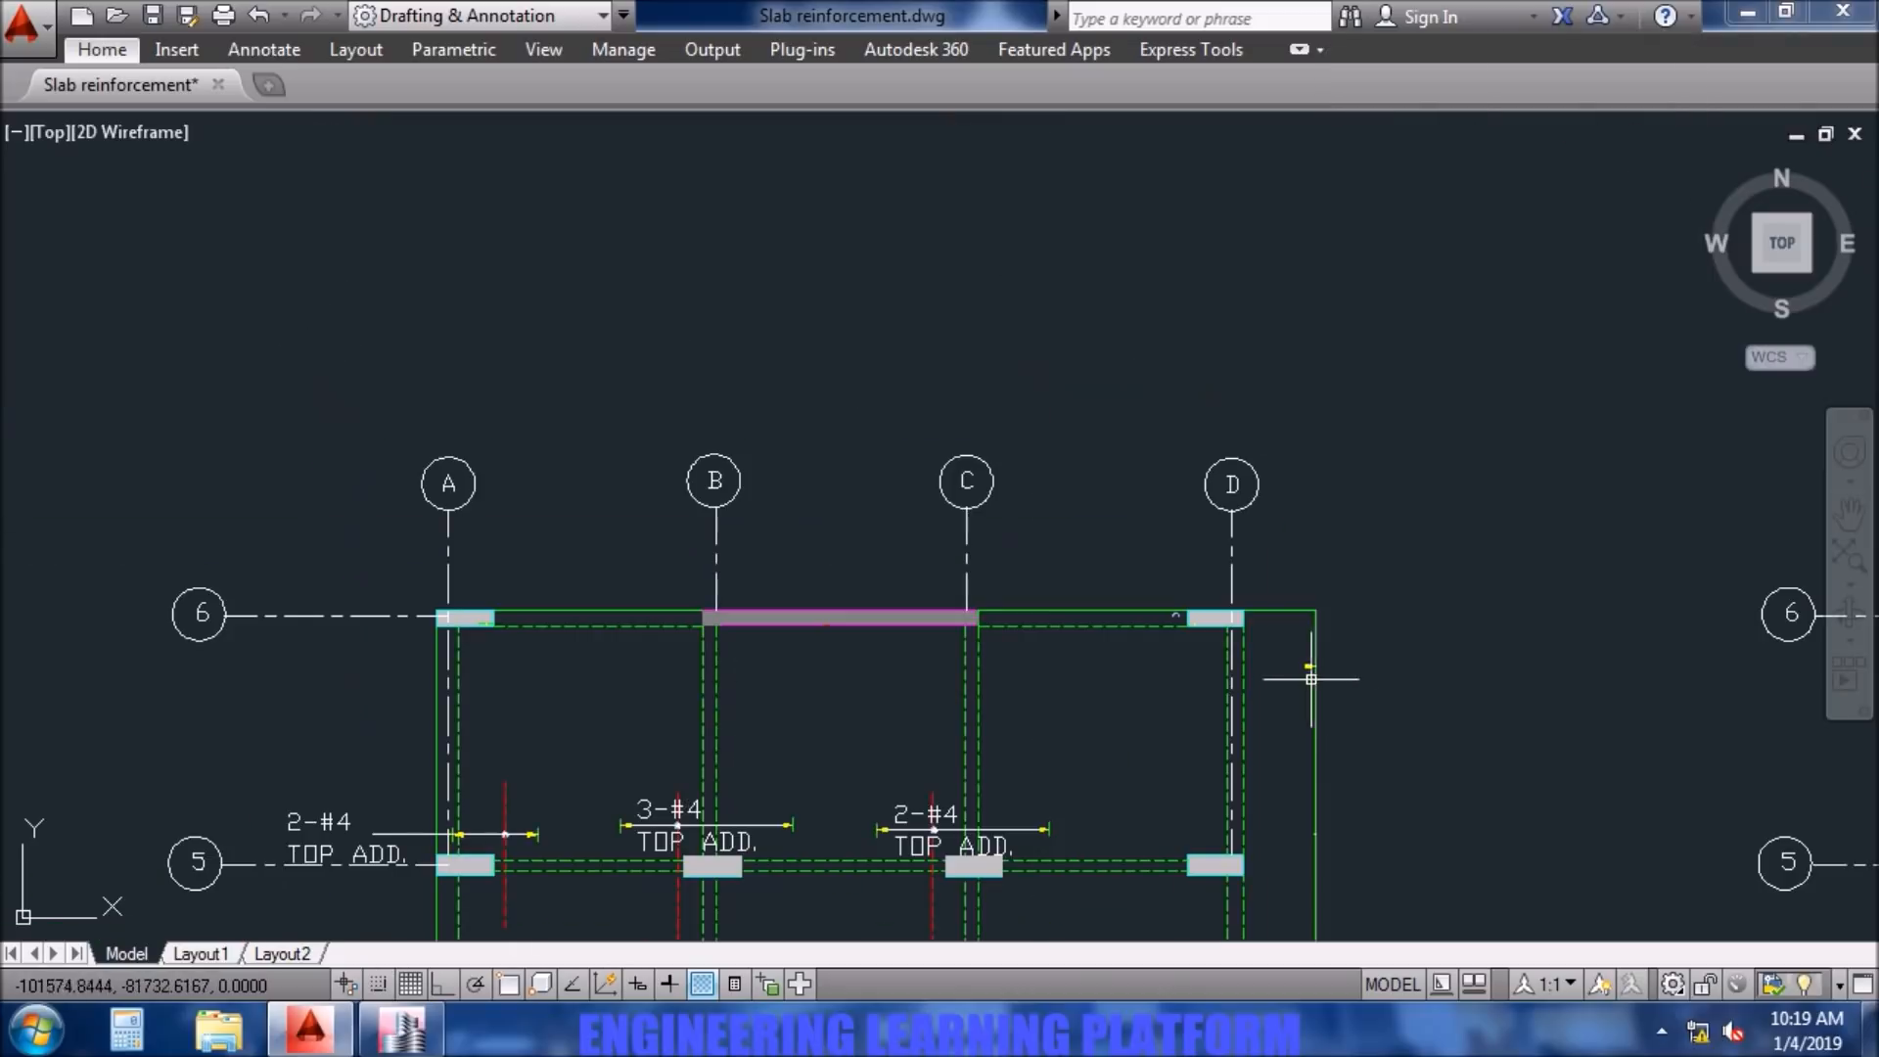
{"action": "scroll", "coordinate": [1302, 642], "scroll_direction": "down", "scroll_amount": 8}
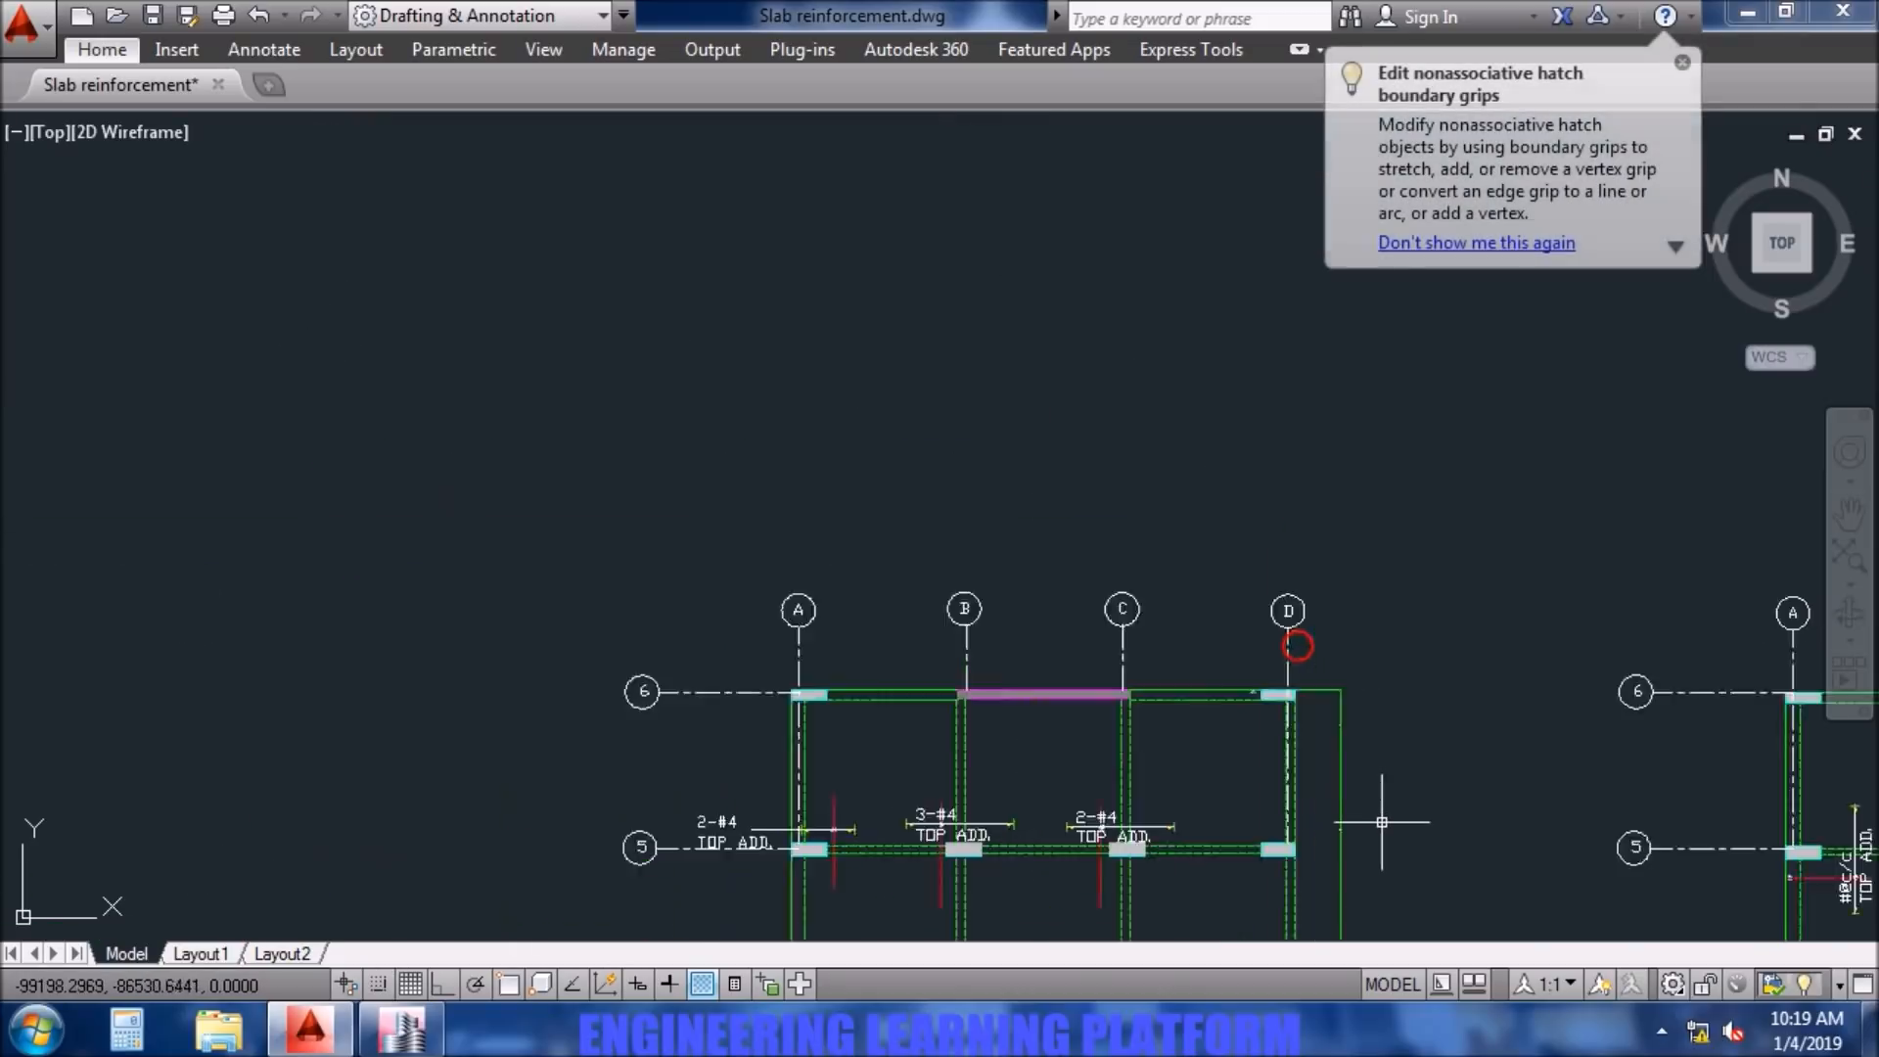
{"action": "middle_click_drag", "start_coordinate": [1382, 832], "coordinate": [1324, 455]}
{"action": "scroll", "coordinate": [1277, 641], "scroll_direction": "up", "scroll_amount": 4}
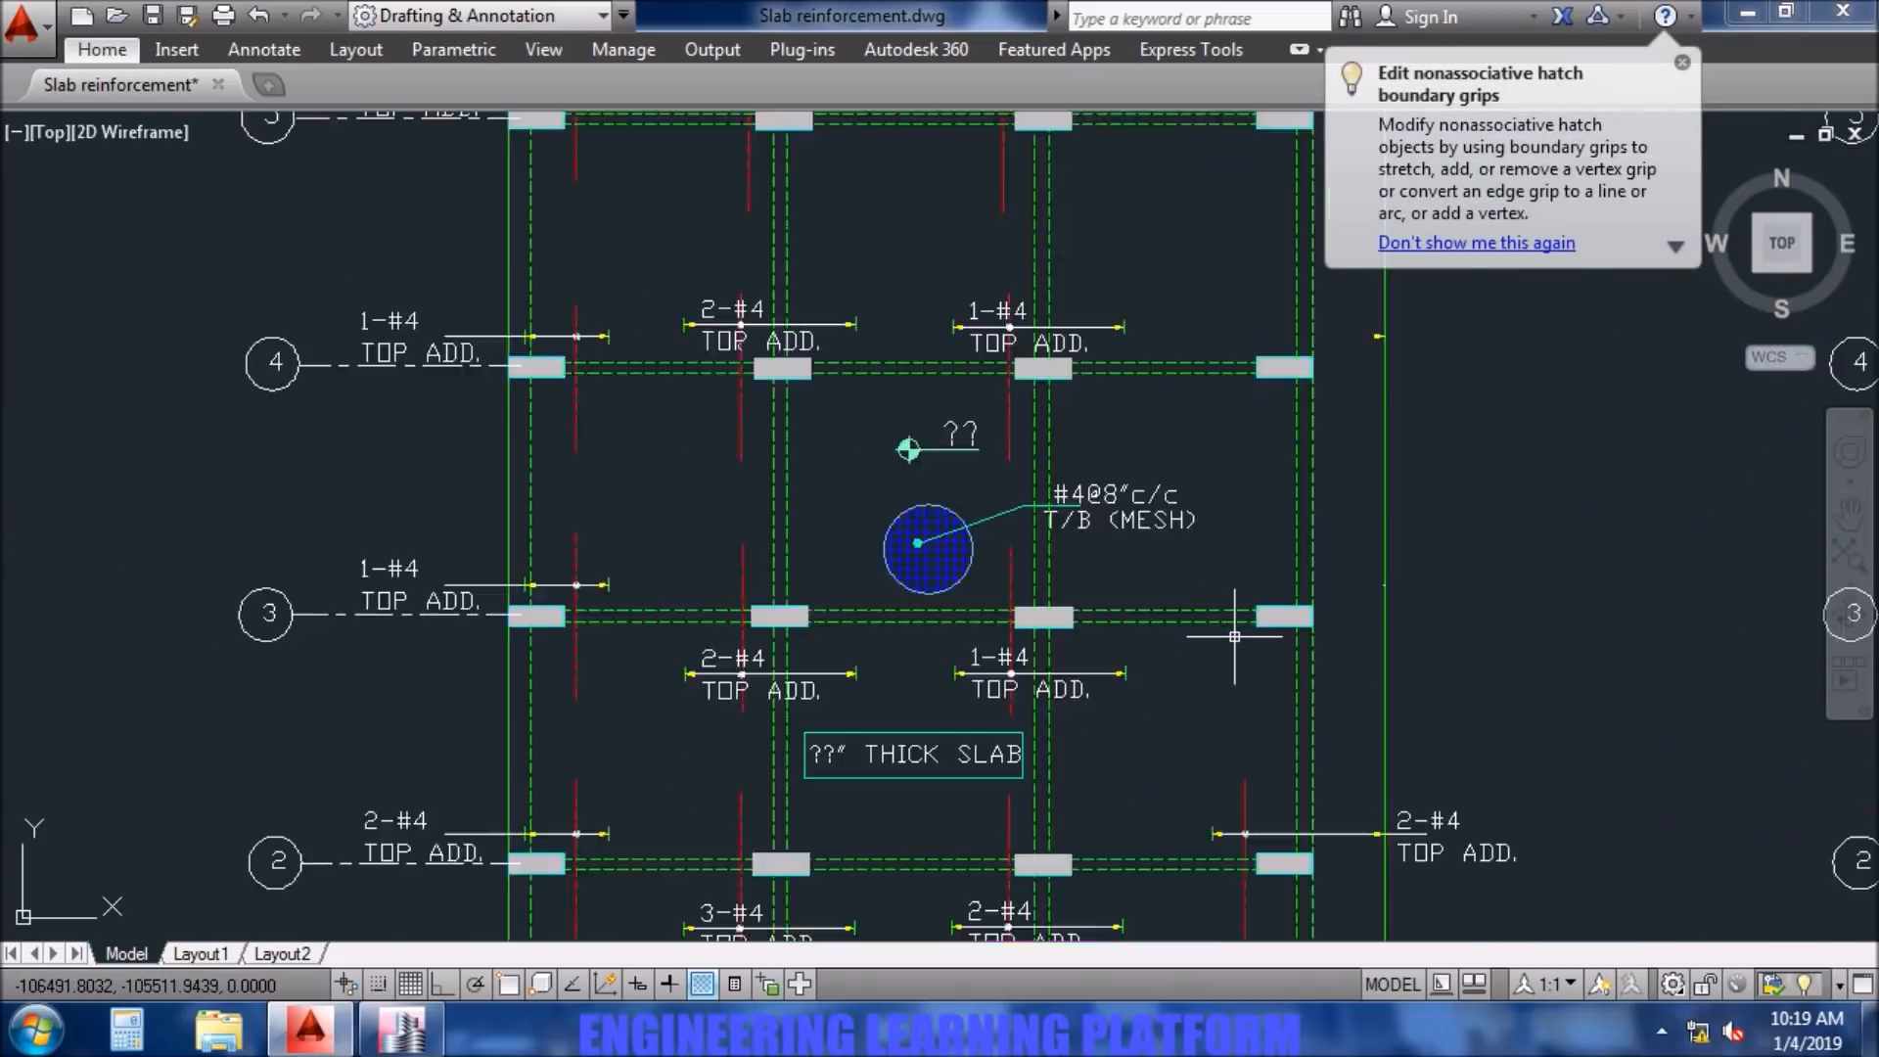
{"action": "middle_click_drag", "start_coordinate": [969, 580], "coordinate": [970, 522]}
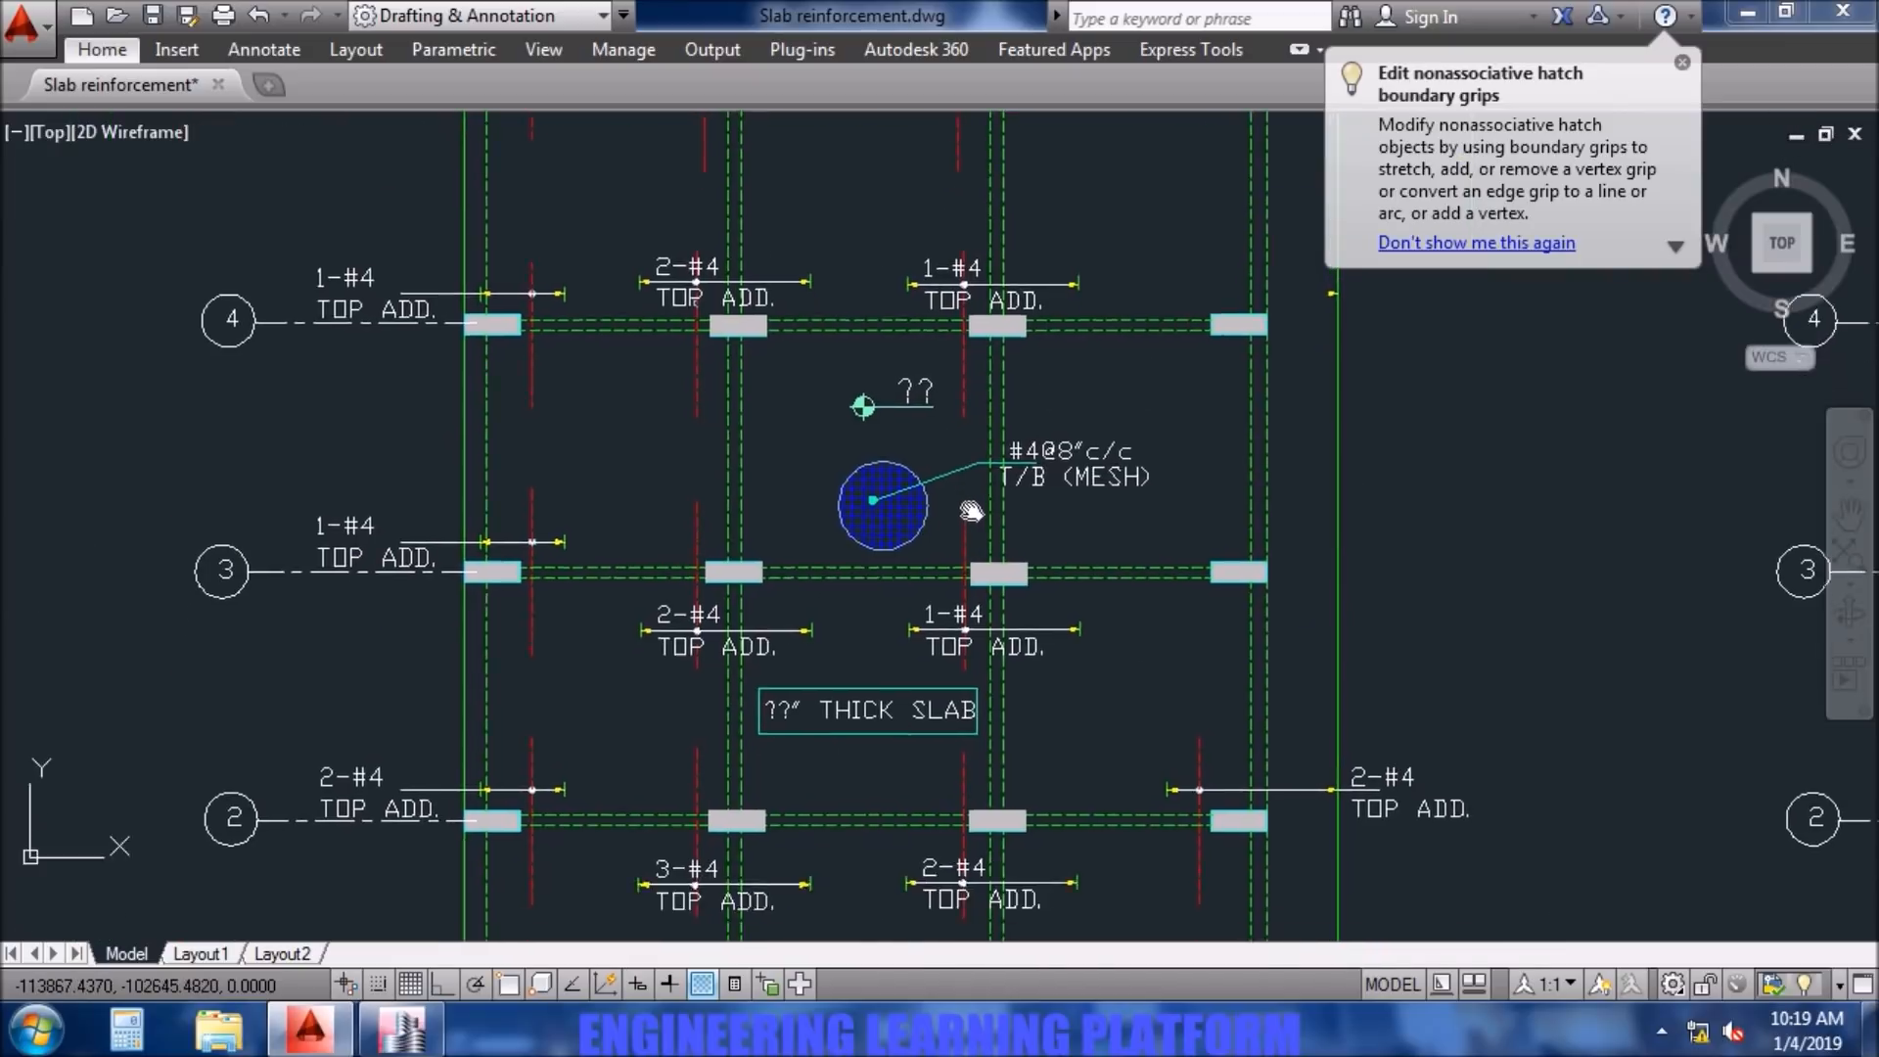
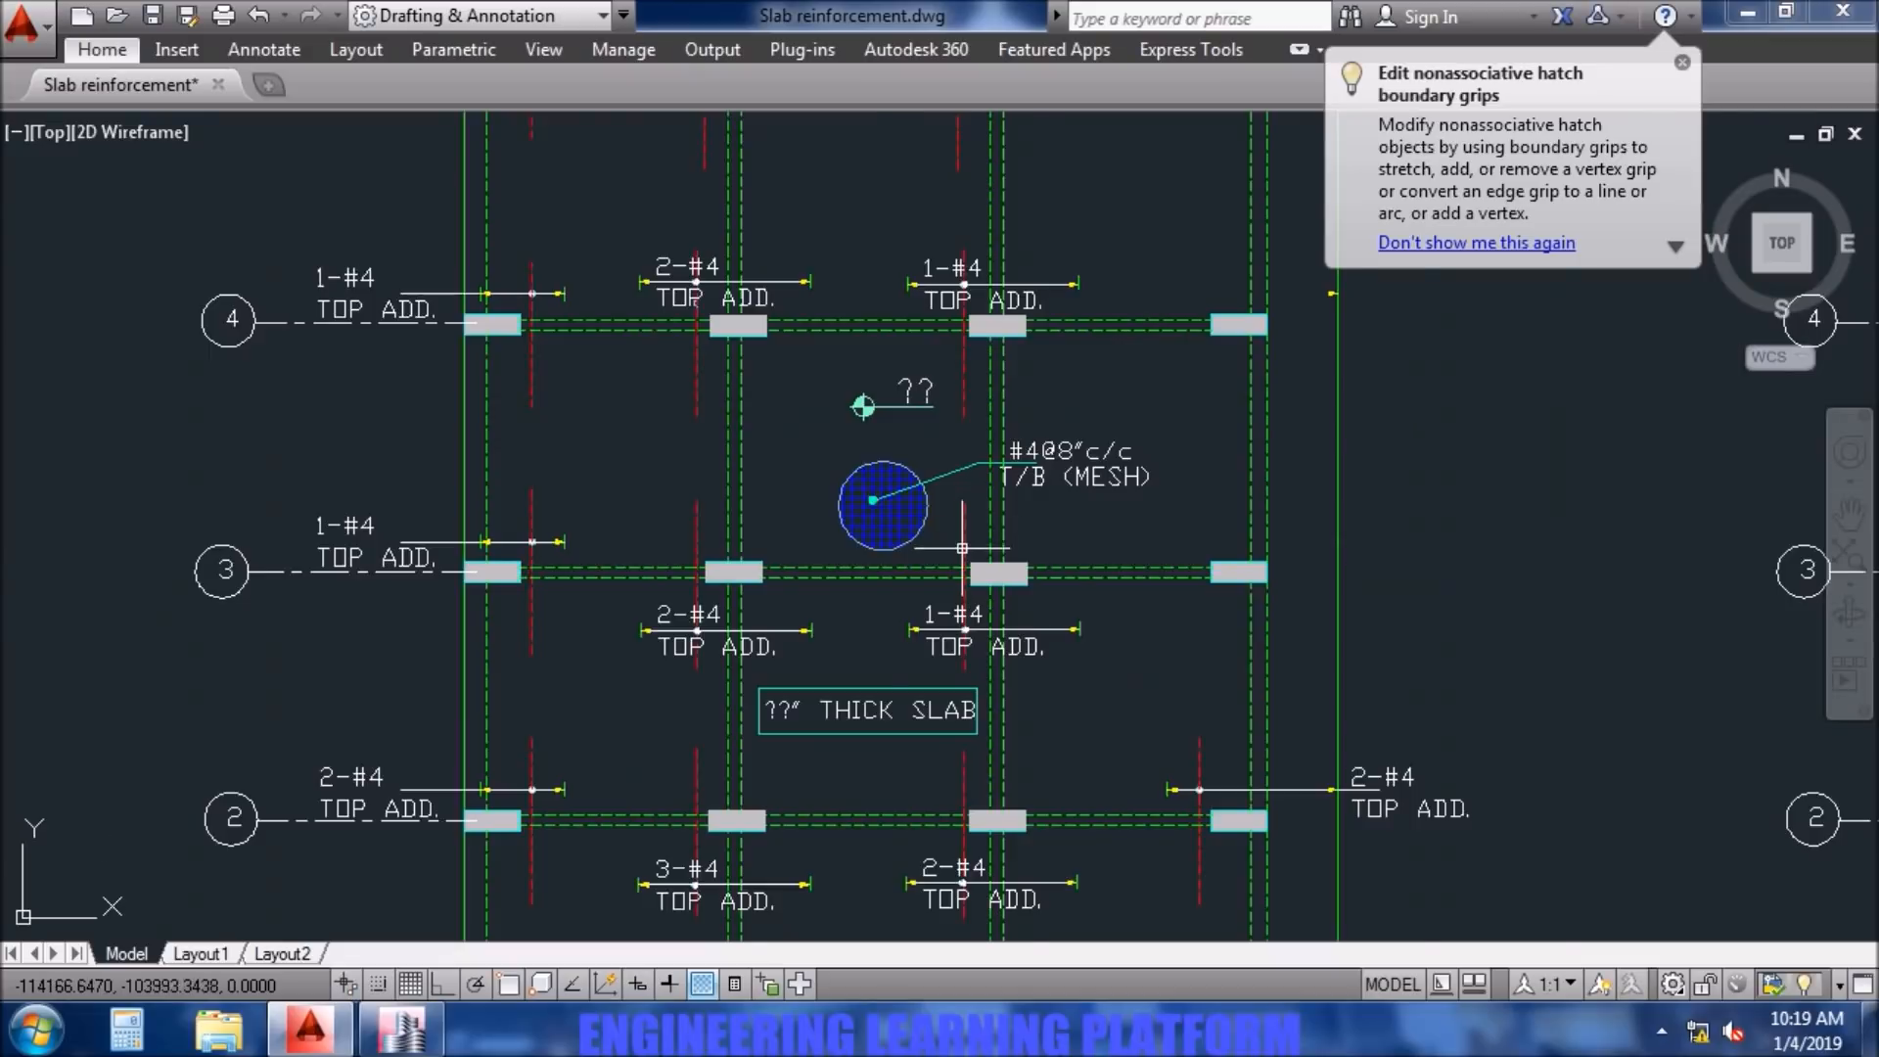
- Examine the length and extent of the top additional bar at column C3 and the neighbouring bars of the plan
{"action": "scroll", "coordinate": [973, 519], "scroll_direction": "up", "scroll_amount": 3}
{"action": "left_click", "coordinate": [972, 528]}
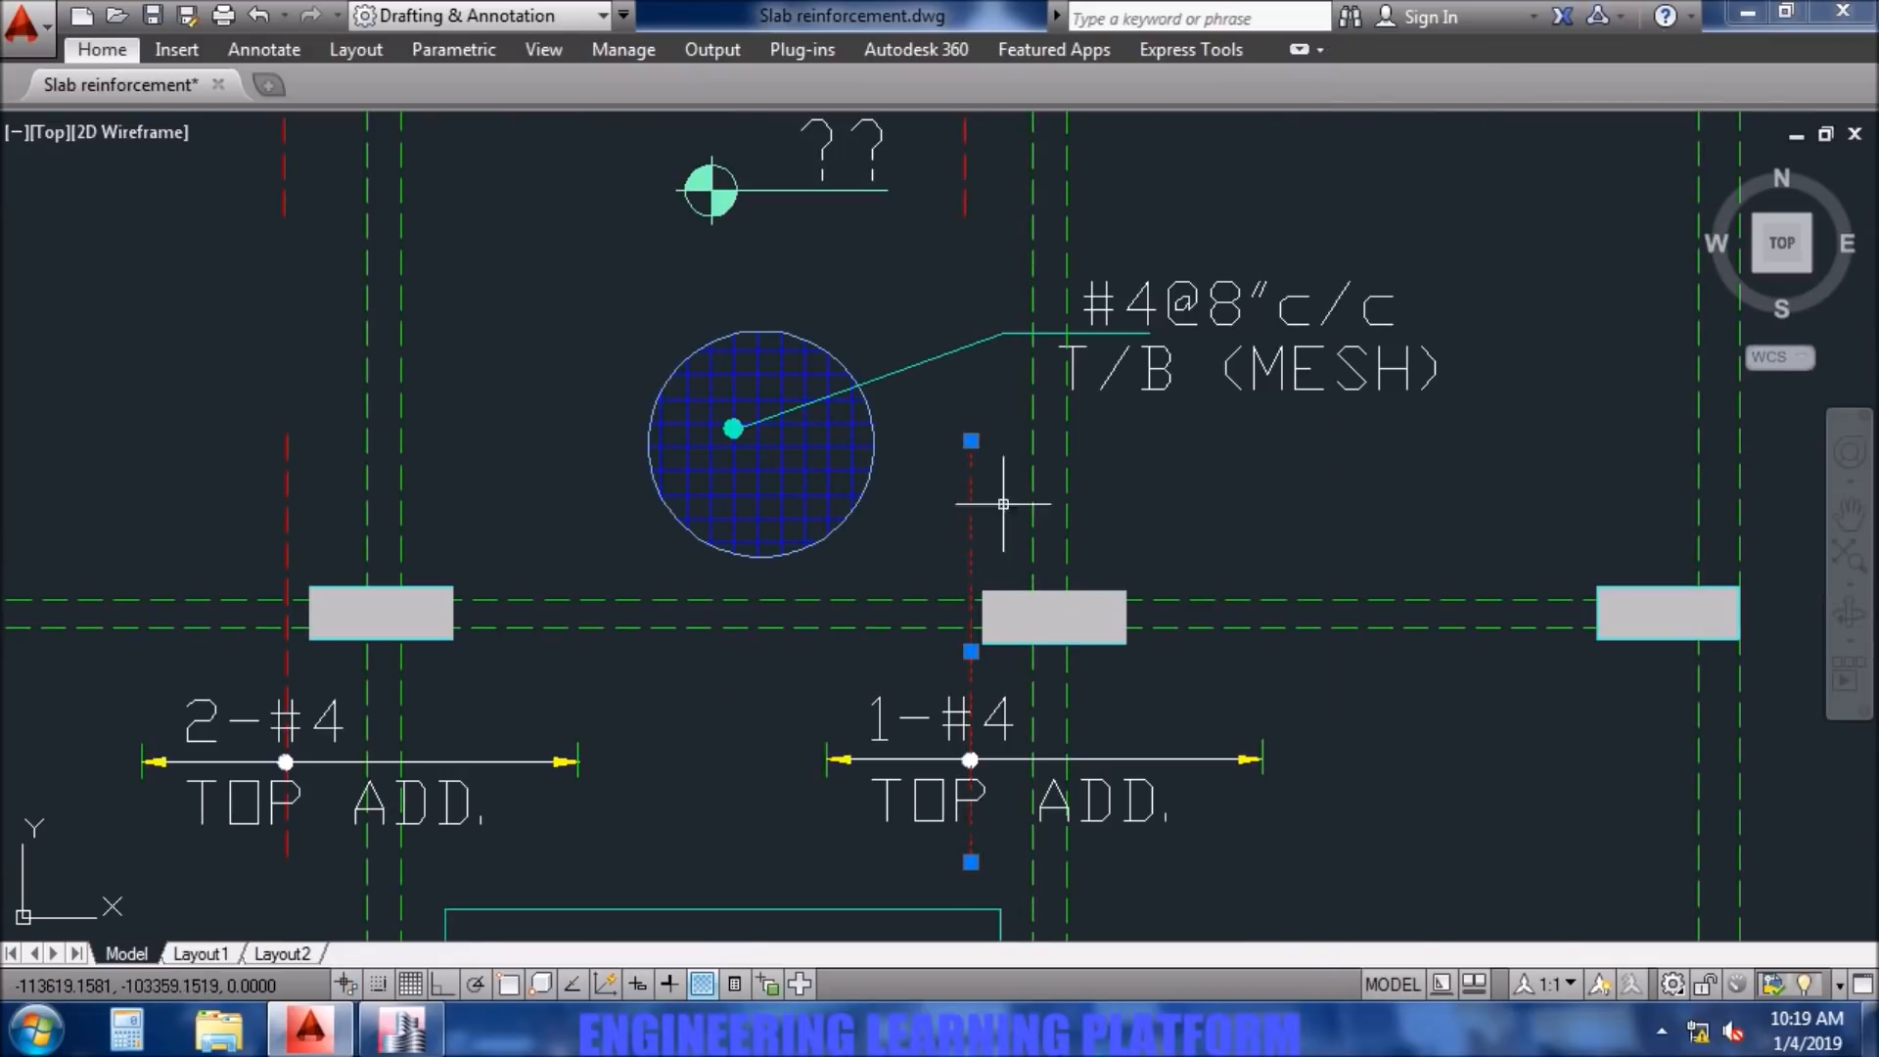
{"action": "scroll", "coordinate": [1013, 481], "scroll_direction": "down", "scroll_amount": 2}
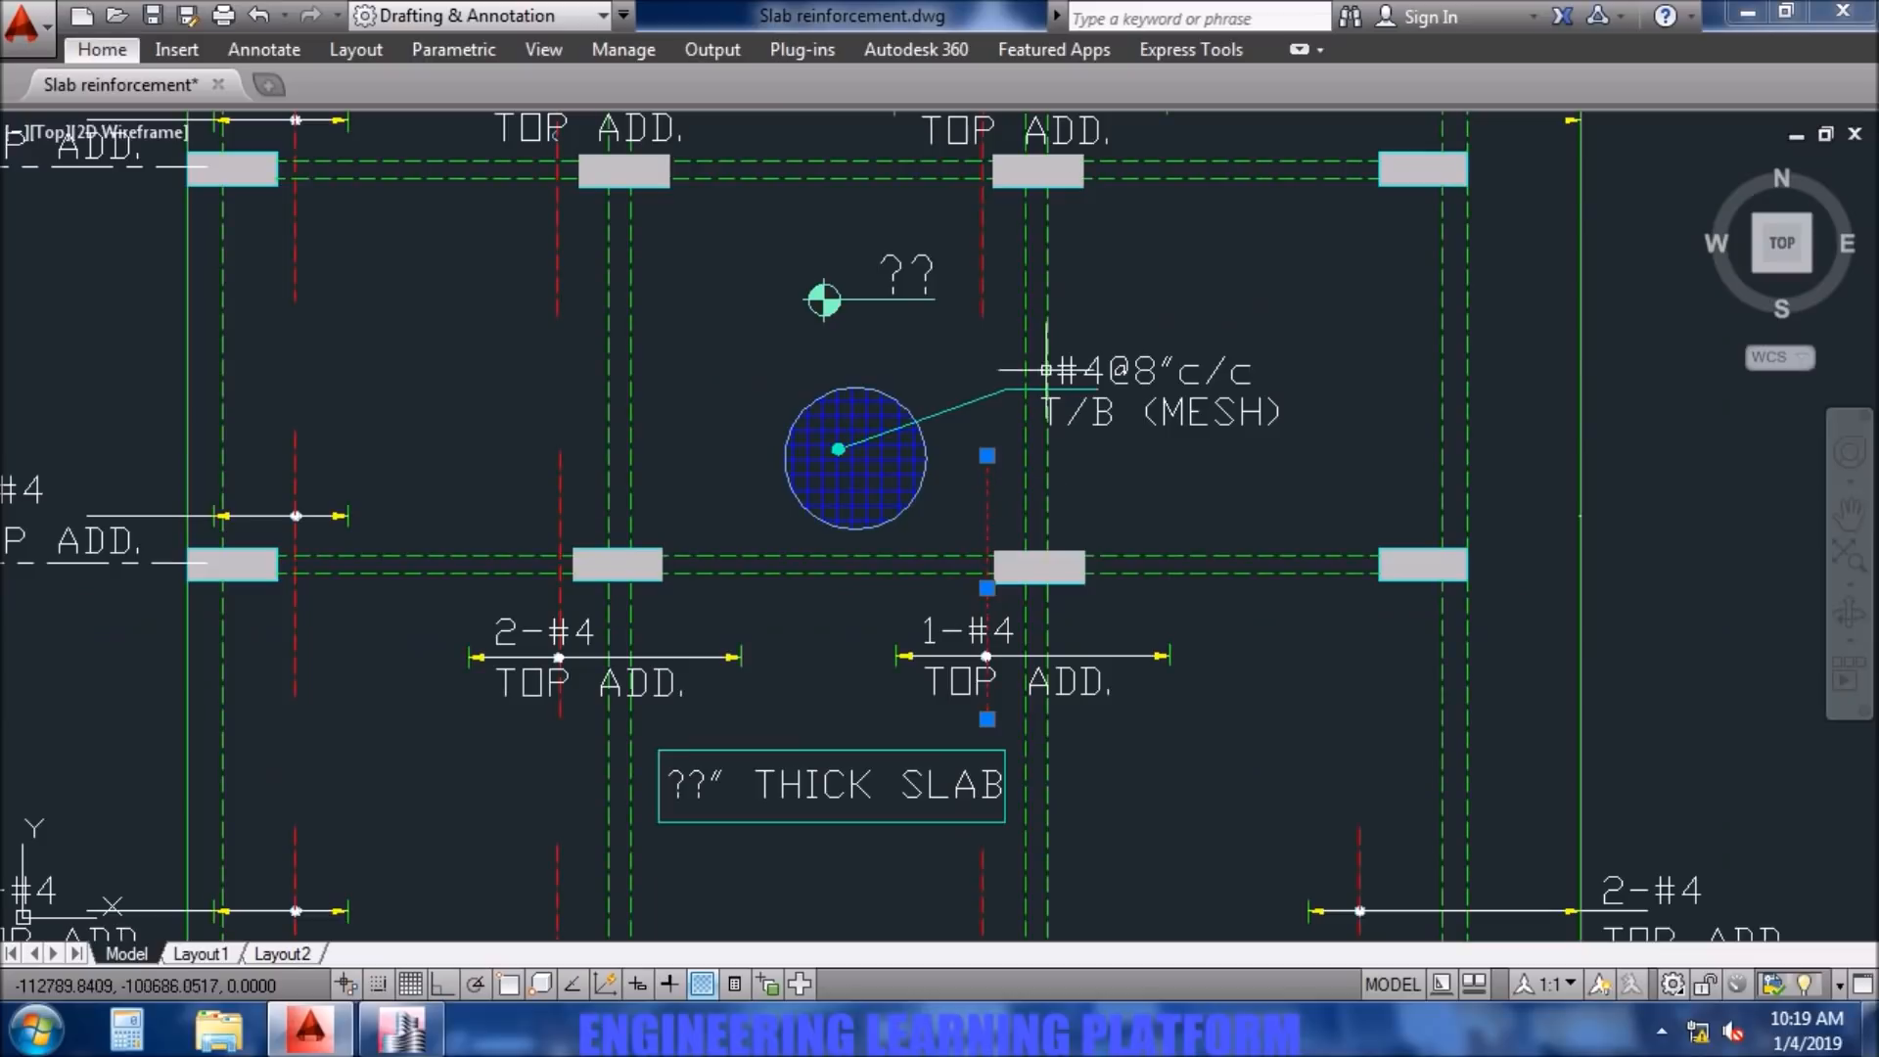
{"action": "middle_click_drag", "start_coordinate": [1073, 690], "coordinate": [1075, 613]}
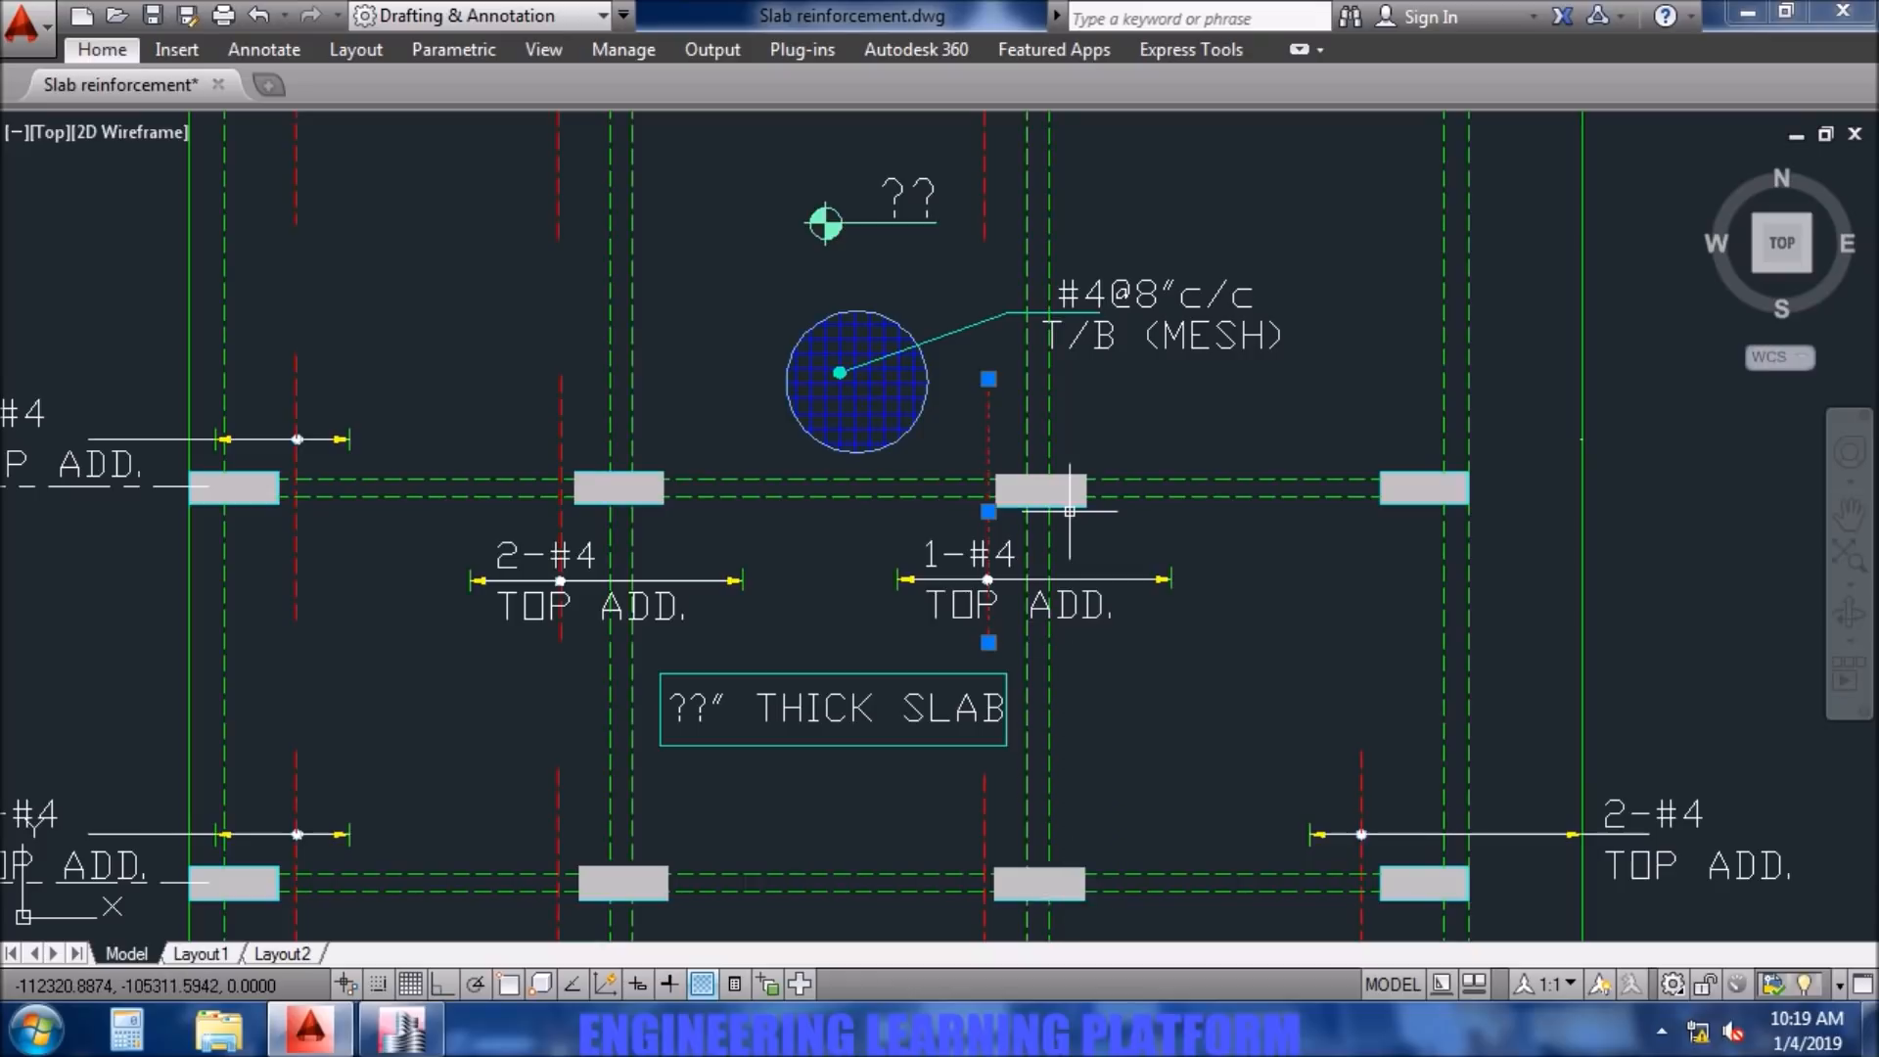
{"action": "middle_click_drag", "start_coordinate": [1108, 383], "coordinate": [1114, 430]}
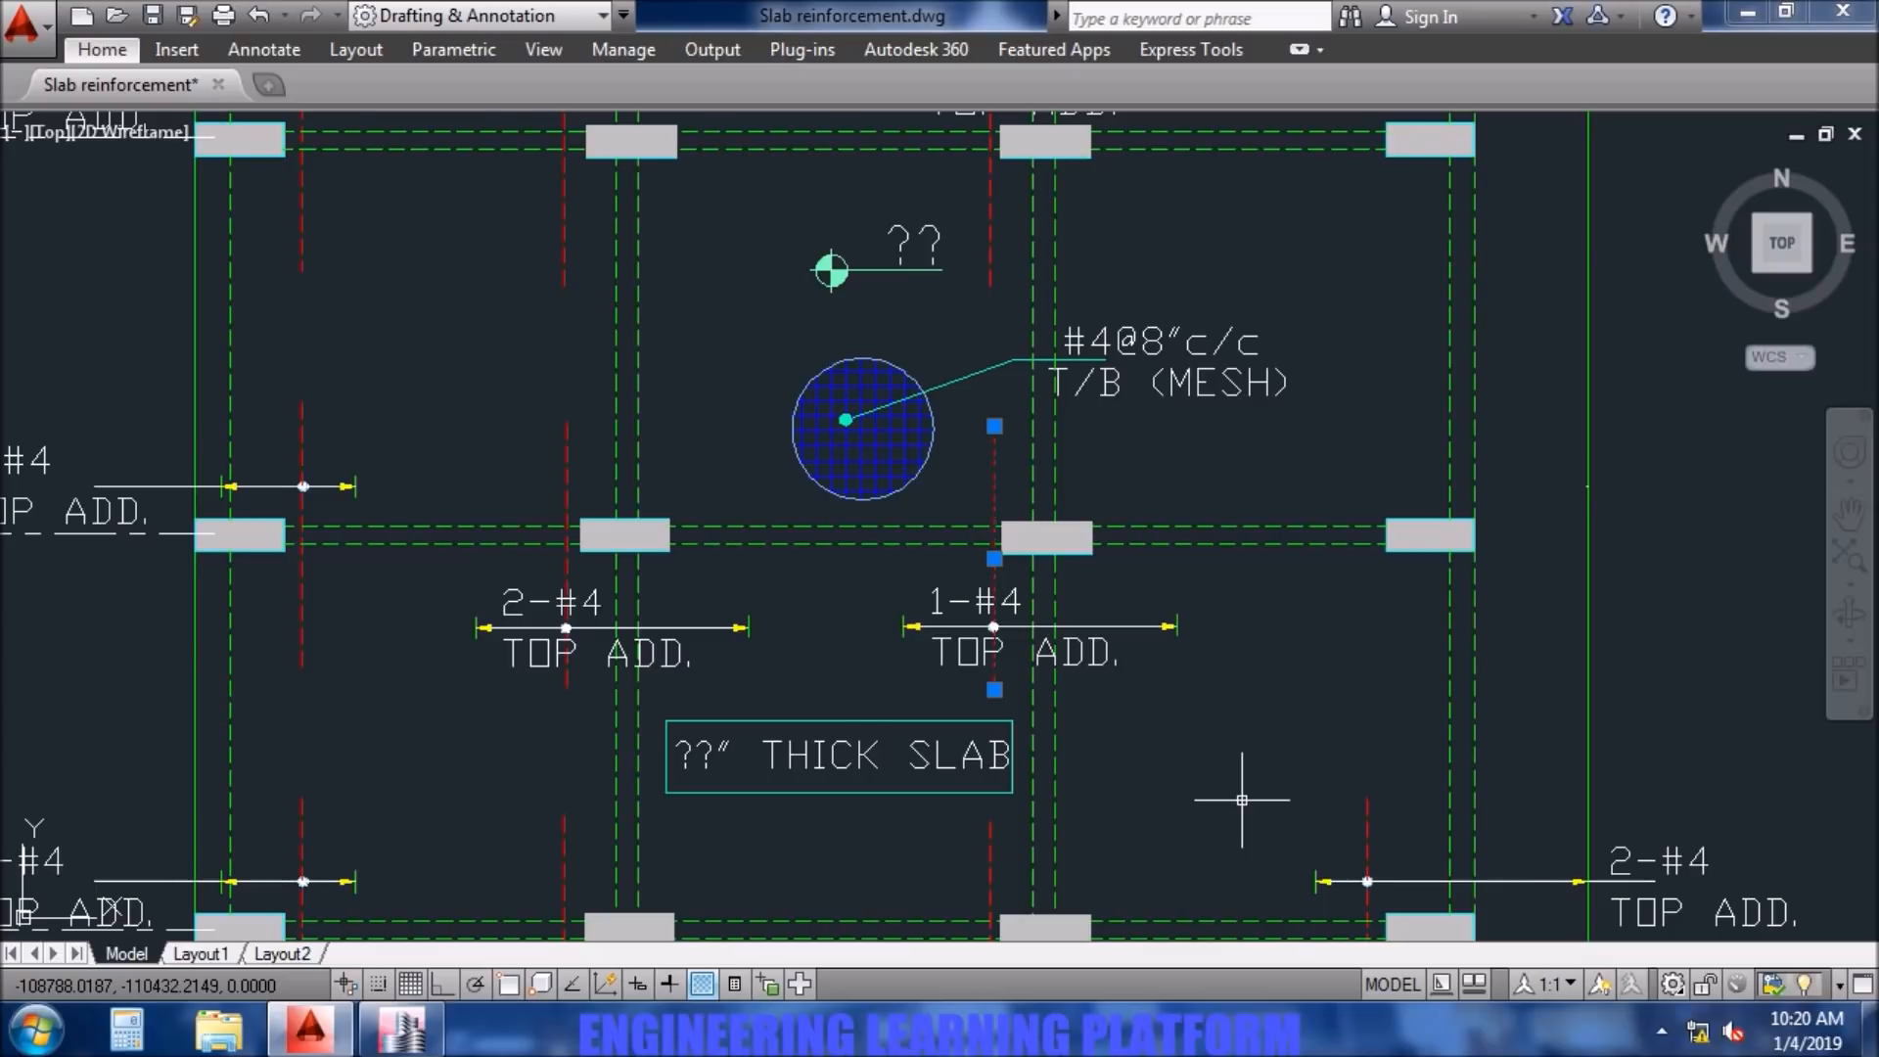
{"action": "scroll", "coordinate": [1243, 800], "scroll_direction": "down", "scroll_amount": 2}
{"action": "middle_click_drag", "start_coordinate": [1243, 801], "coordinate": [1214, 798]}
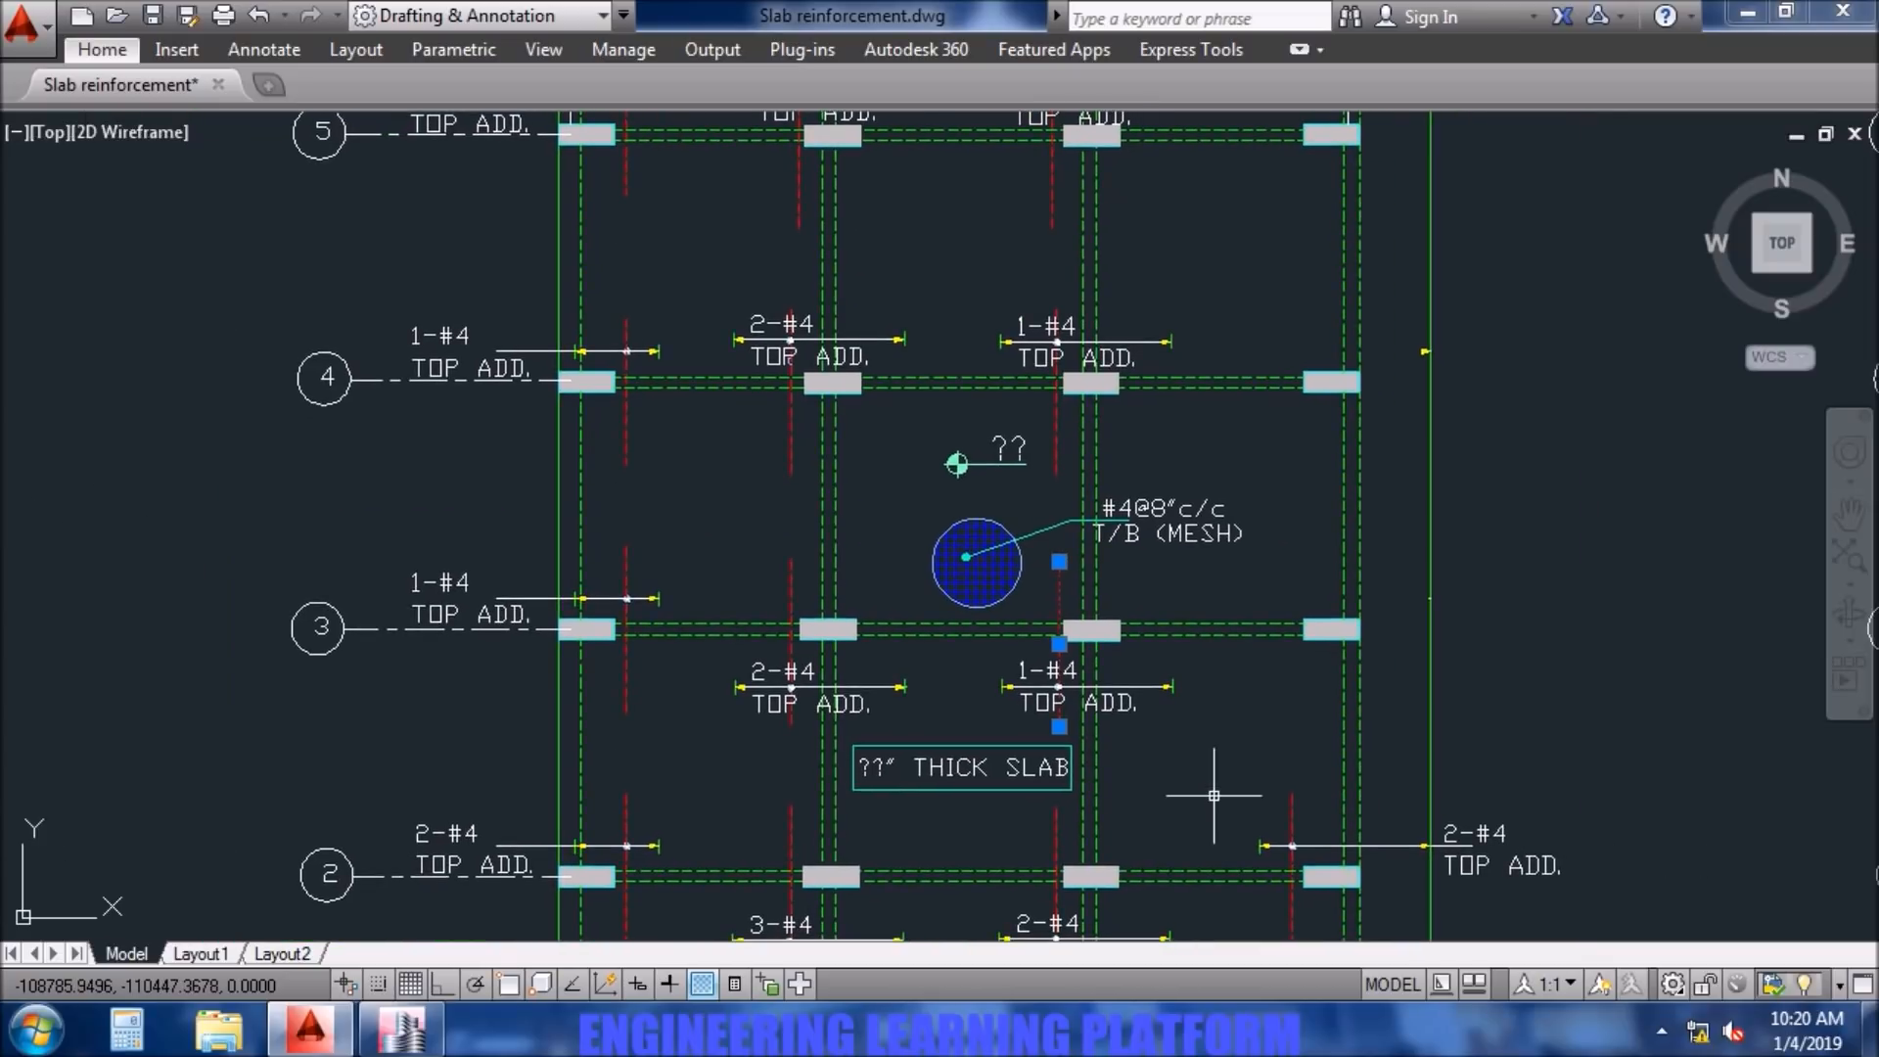
{"action": "scroll", "coordinate": [1214, 796], "scroll_direction": "down", "scroll_amount": 2}
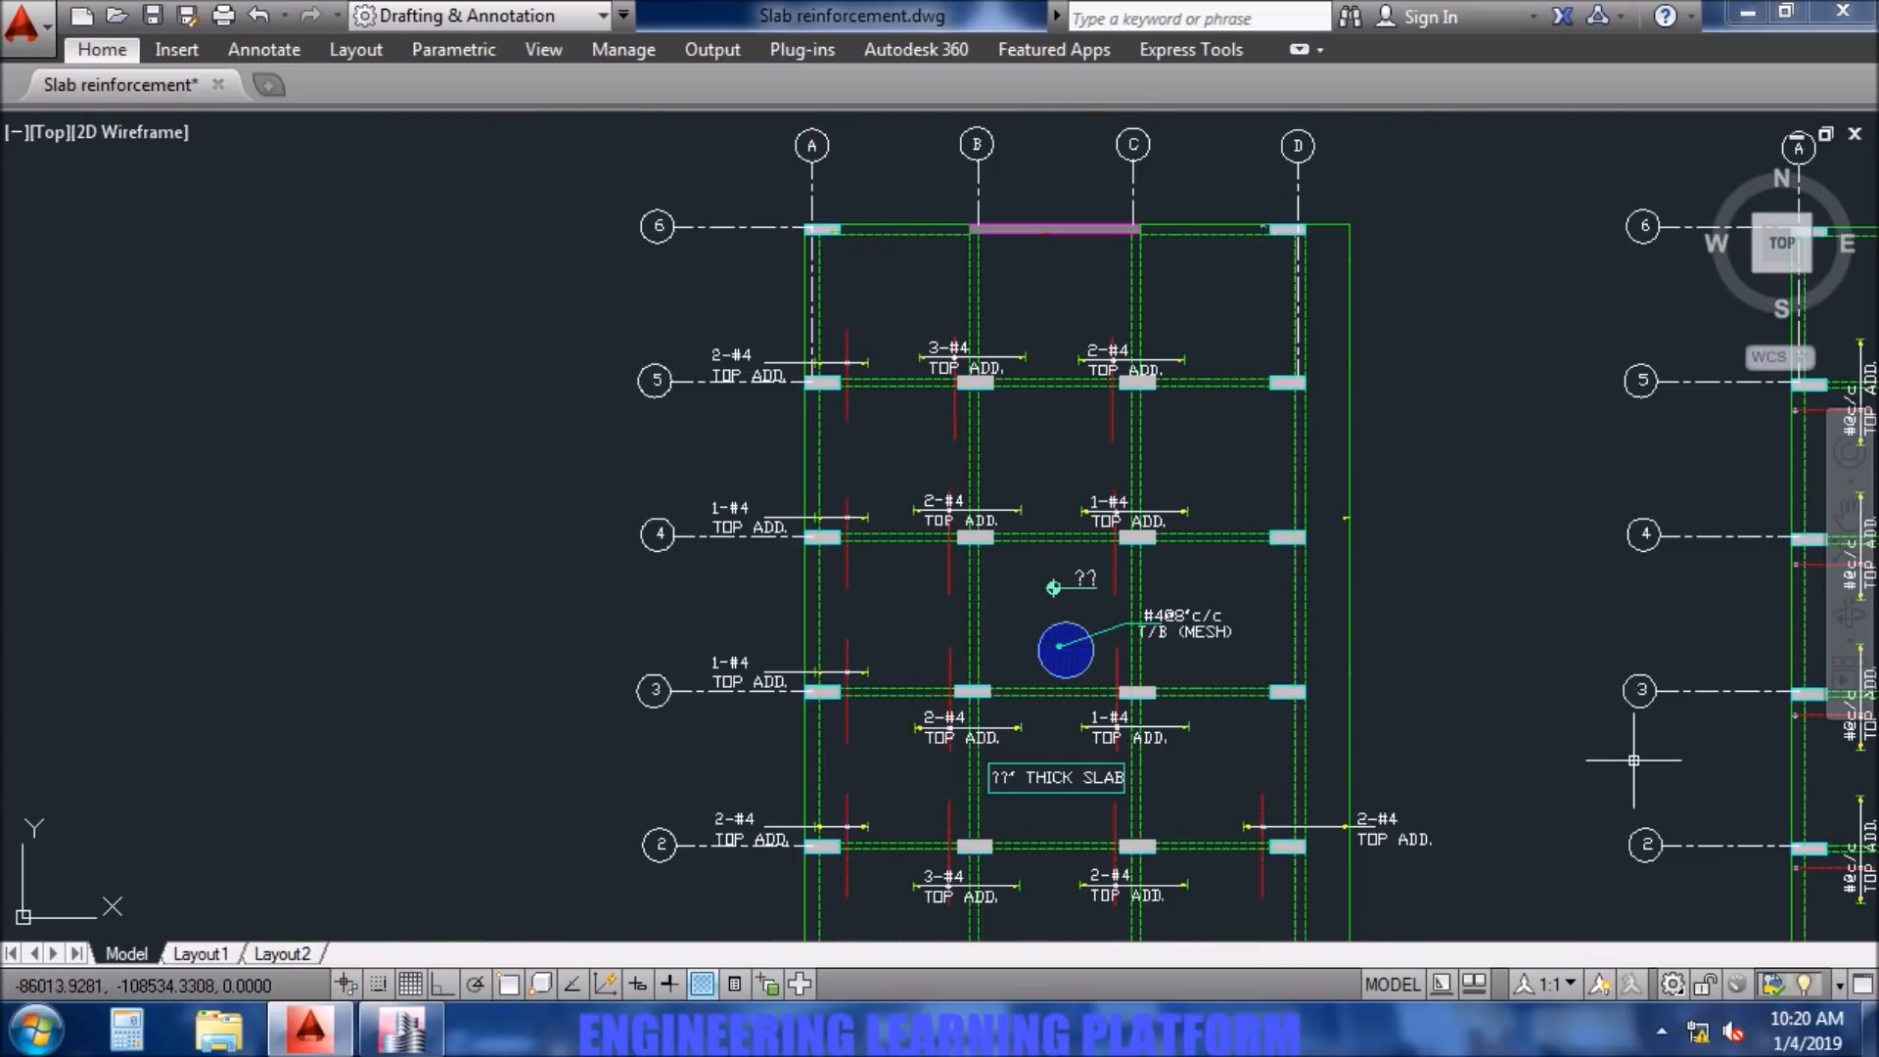
{"action": "middle_click_drag", "start_coordinate": [1114, 824], "coordinate": [1100, 693]}
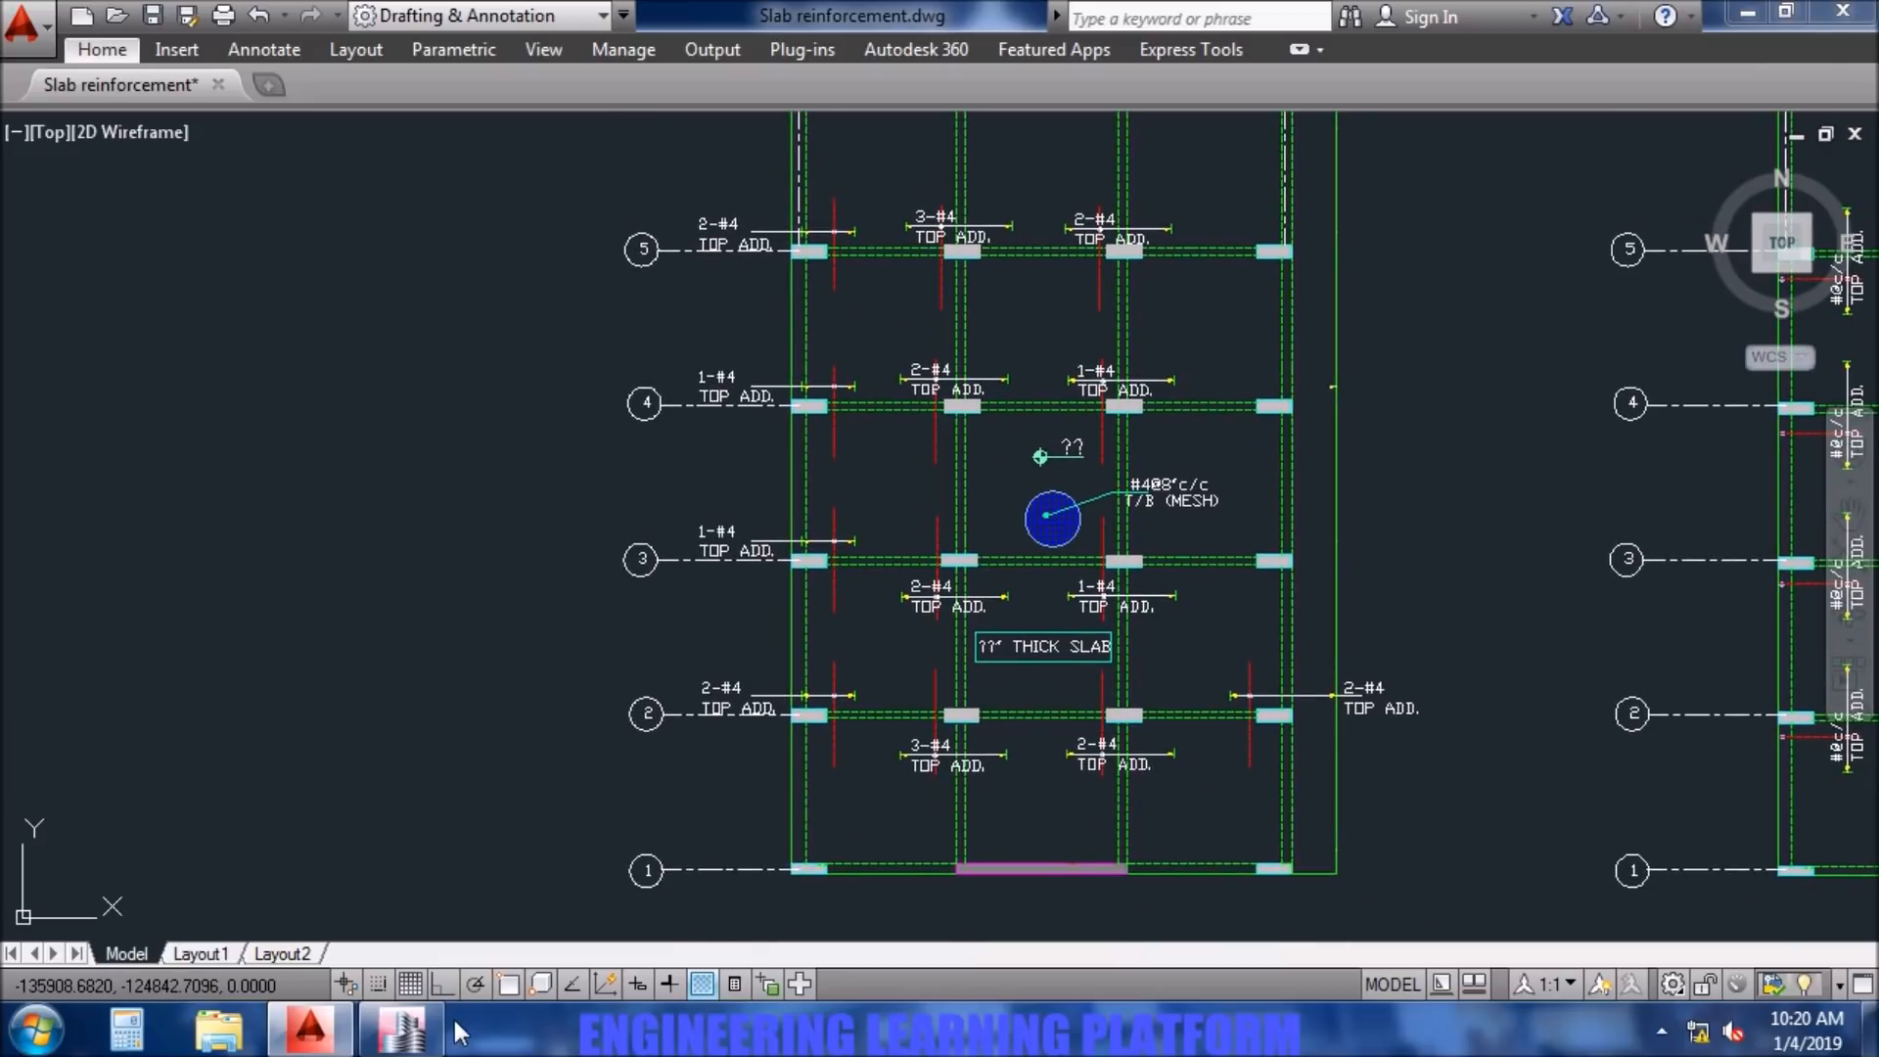
- Compare the ETABS Layer A strip reinforcement with the top additional bar notes in the AutoCAD plan, especially along grid D
{"action": "left_click", "coordinate": [430, 1028]}
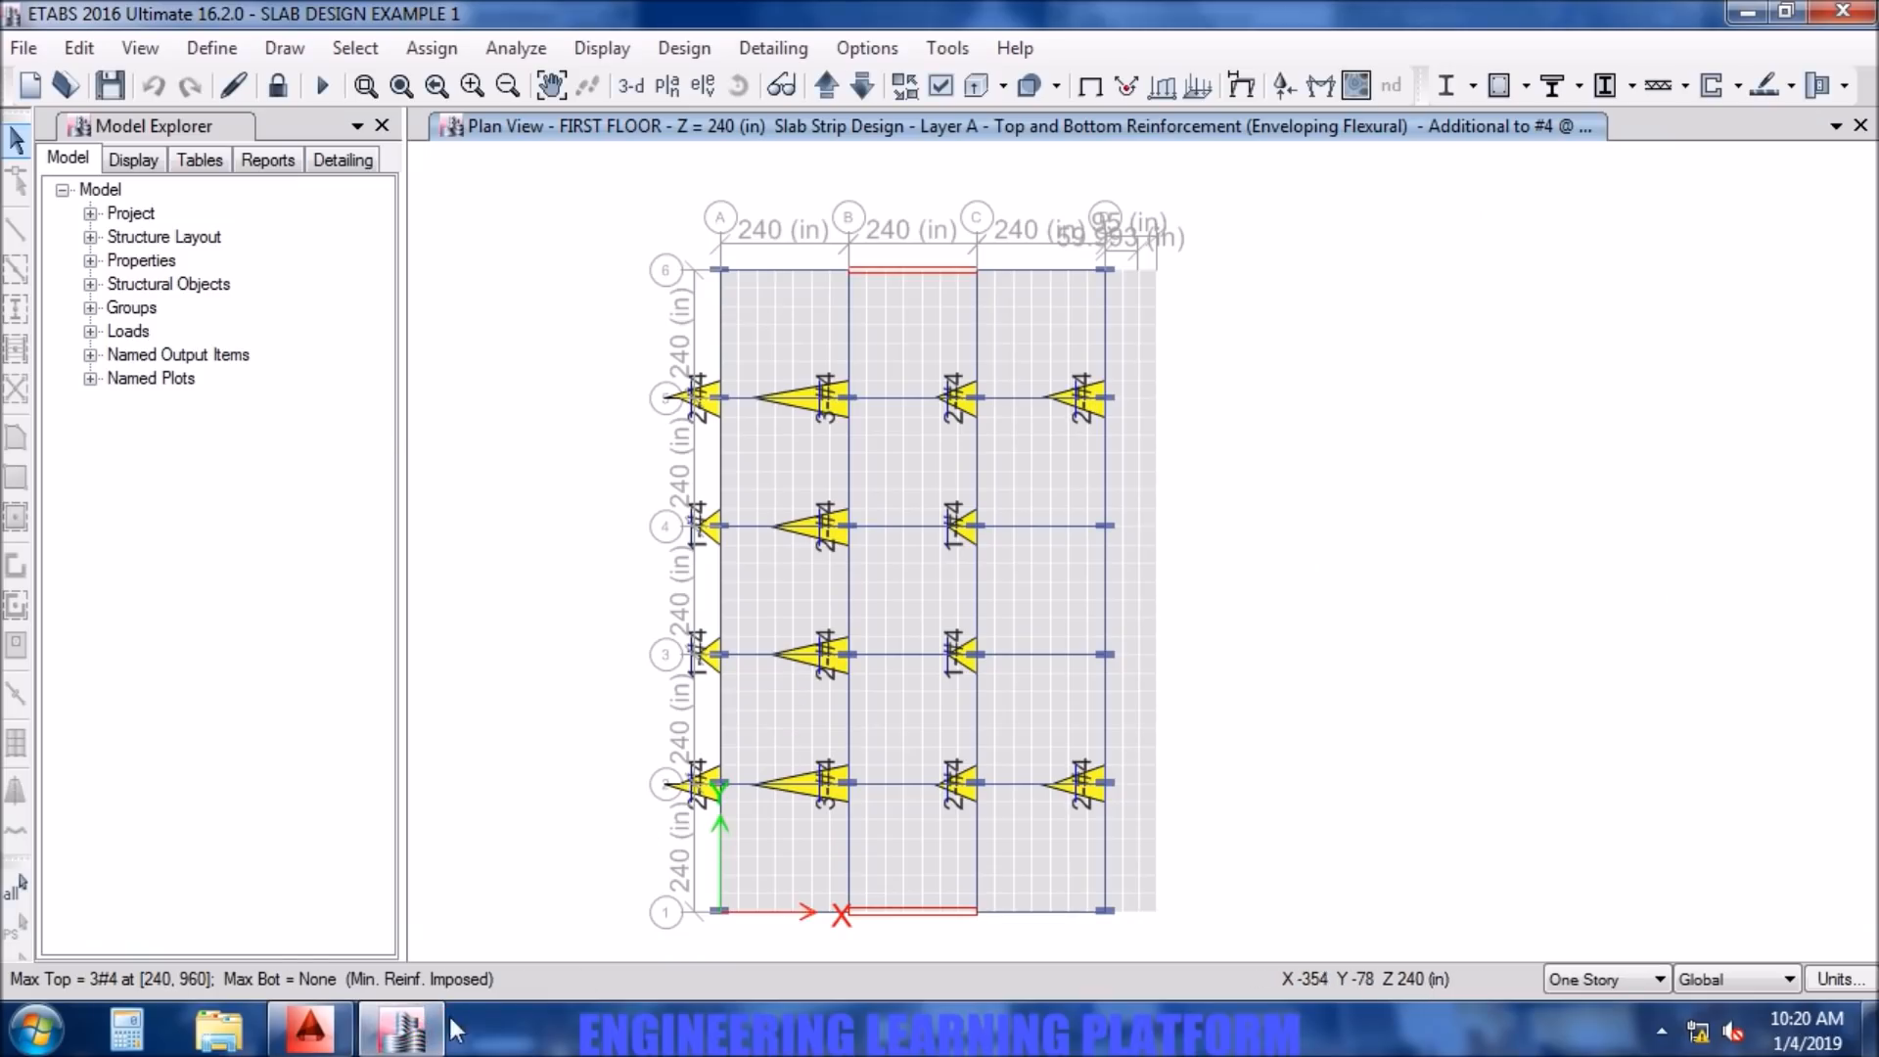
{"action": "left_click", "coordinate": [309, 1028]}
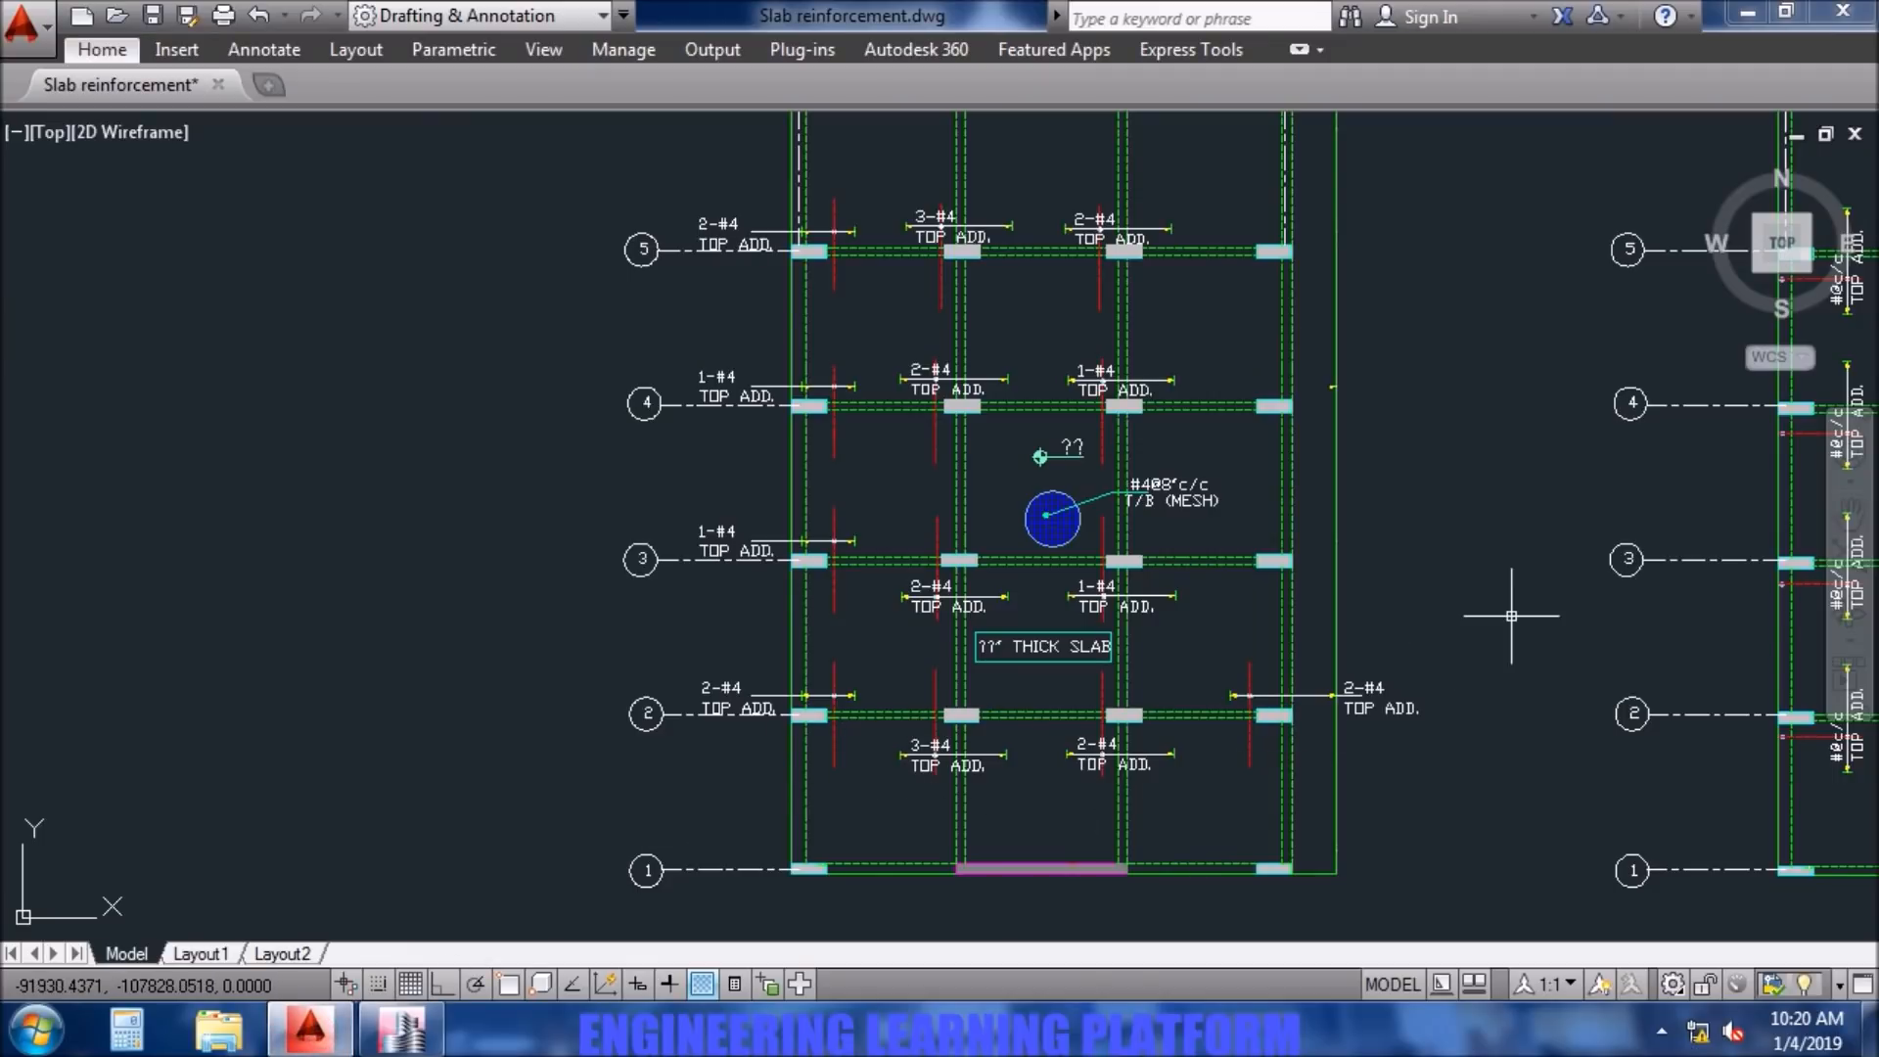
{"action": "middle_click_drag", "start_coordinate": [1511, 615], "coordinate": [1323, 685]}
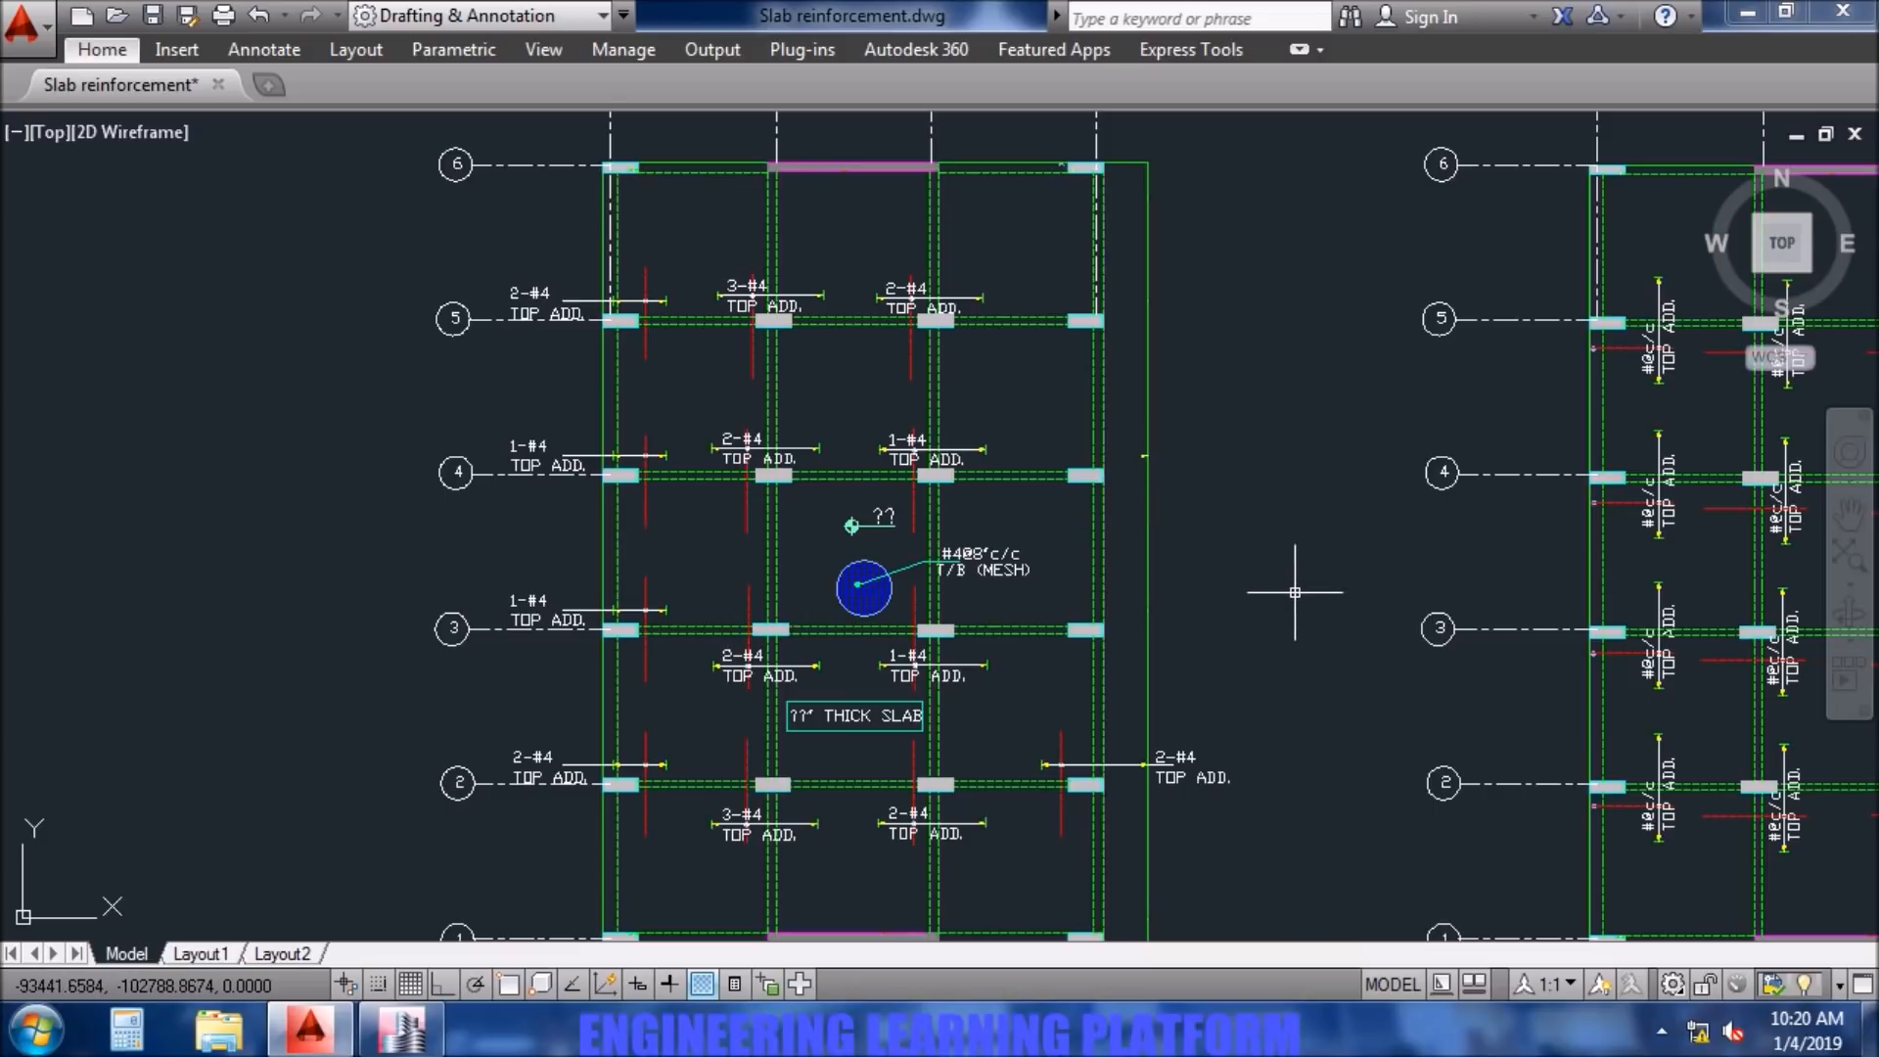
{"action": "left_click", "coordinate": [402, 1028]}
{"action": "left_click", "coordinate": [330, 1044]}
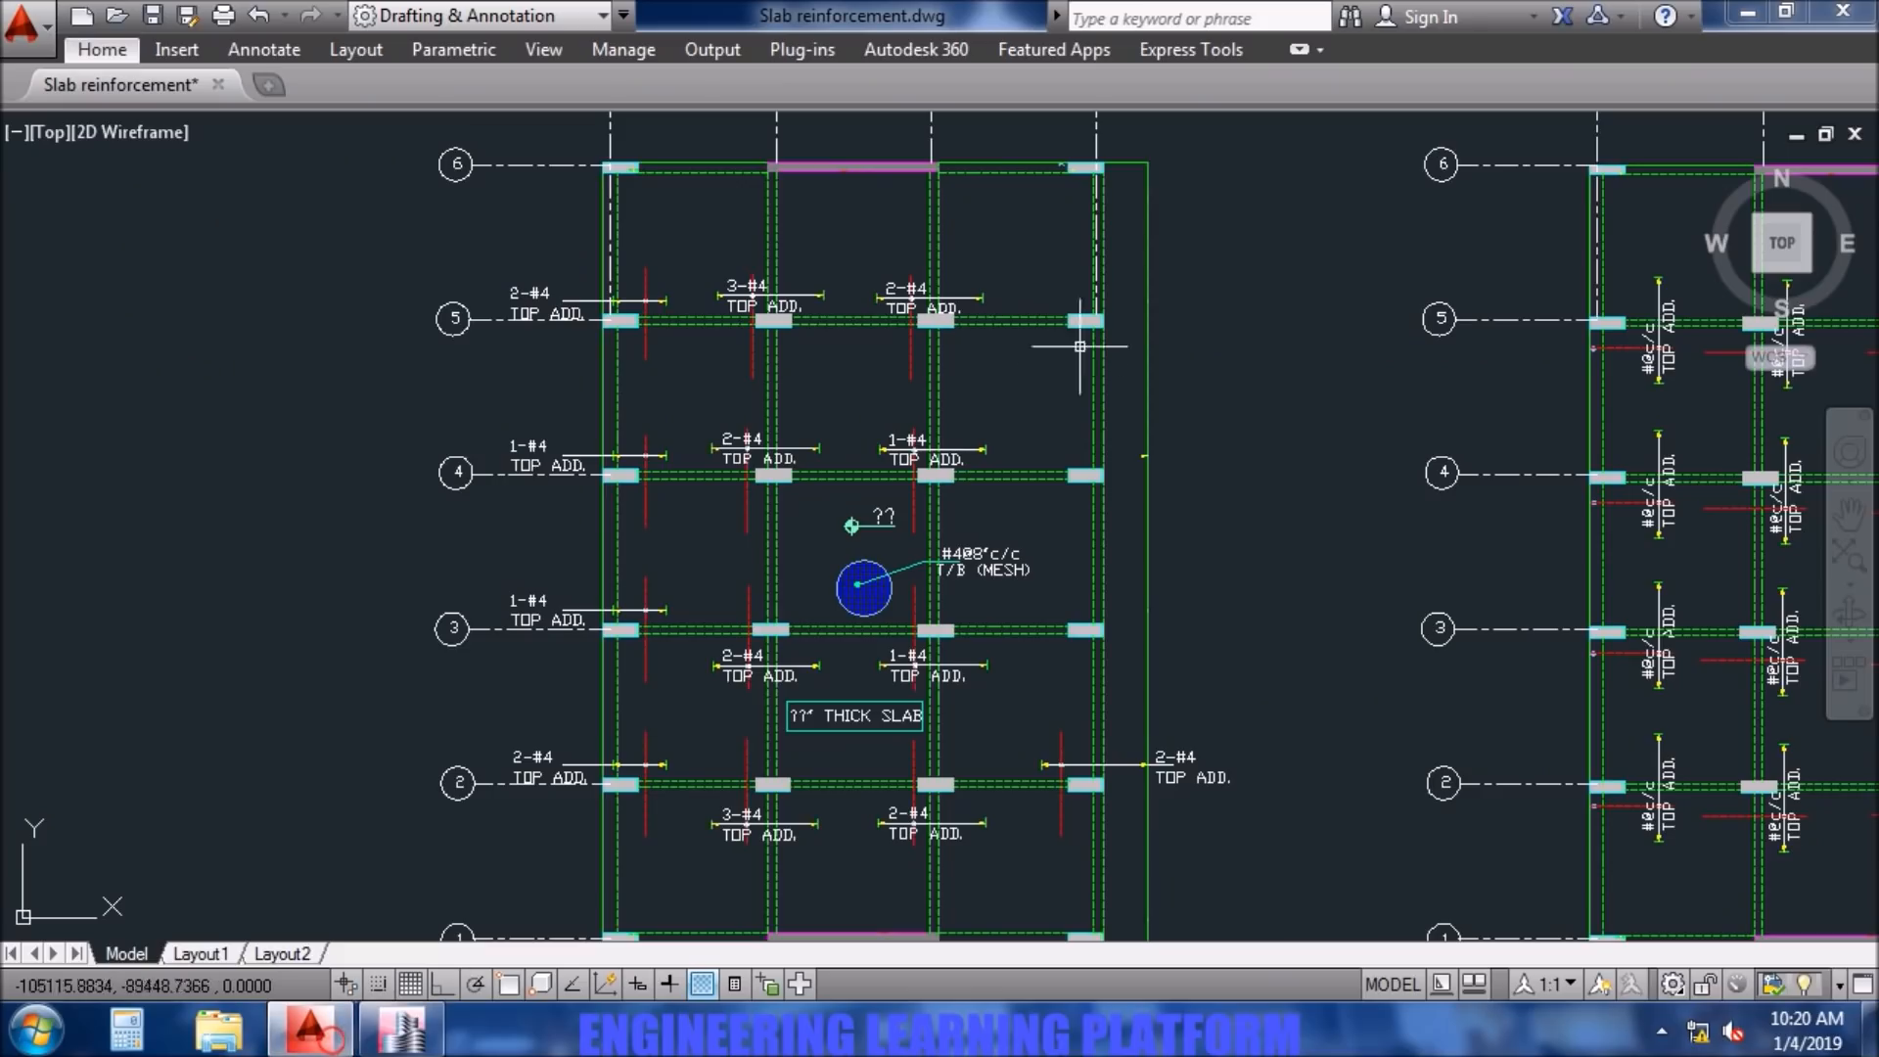
{"action": "scroll", "coordinate": [1207, 403], "scroll_direction": "up", "scroll_amount": 2}
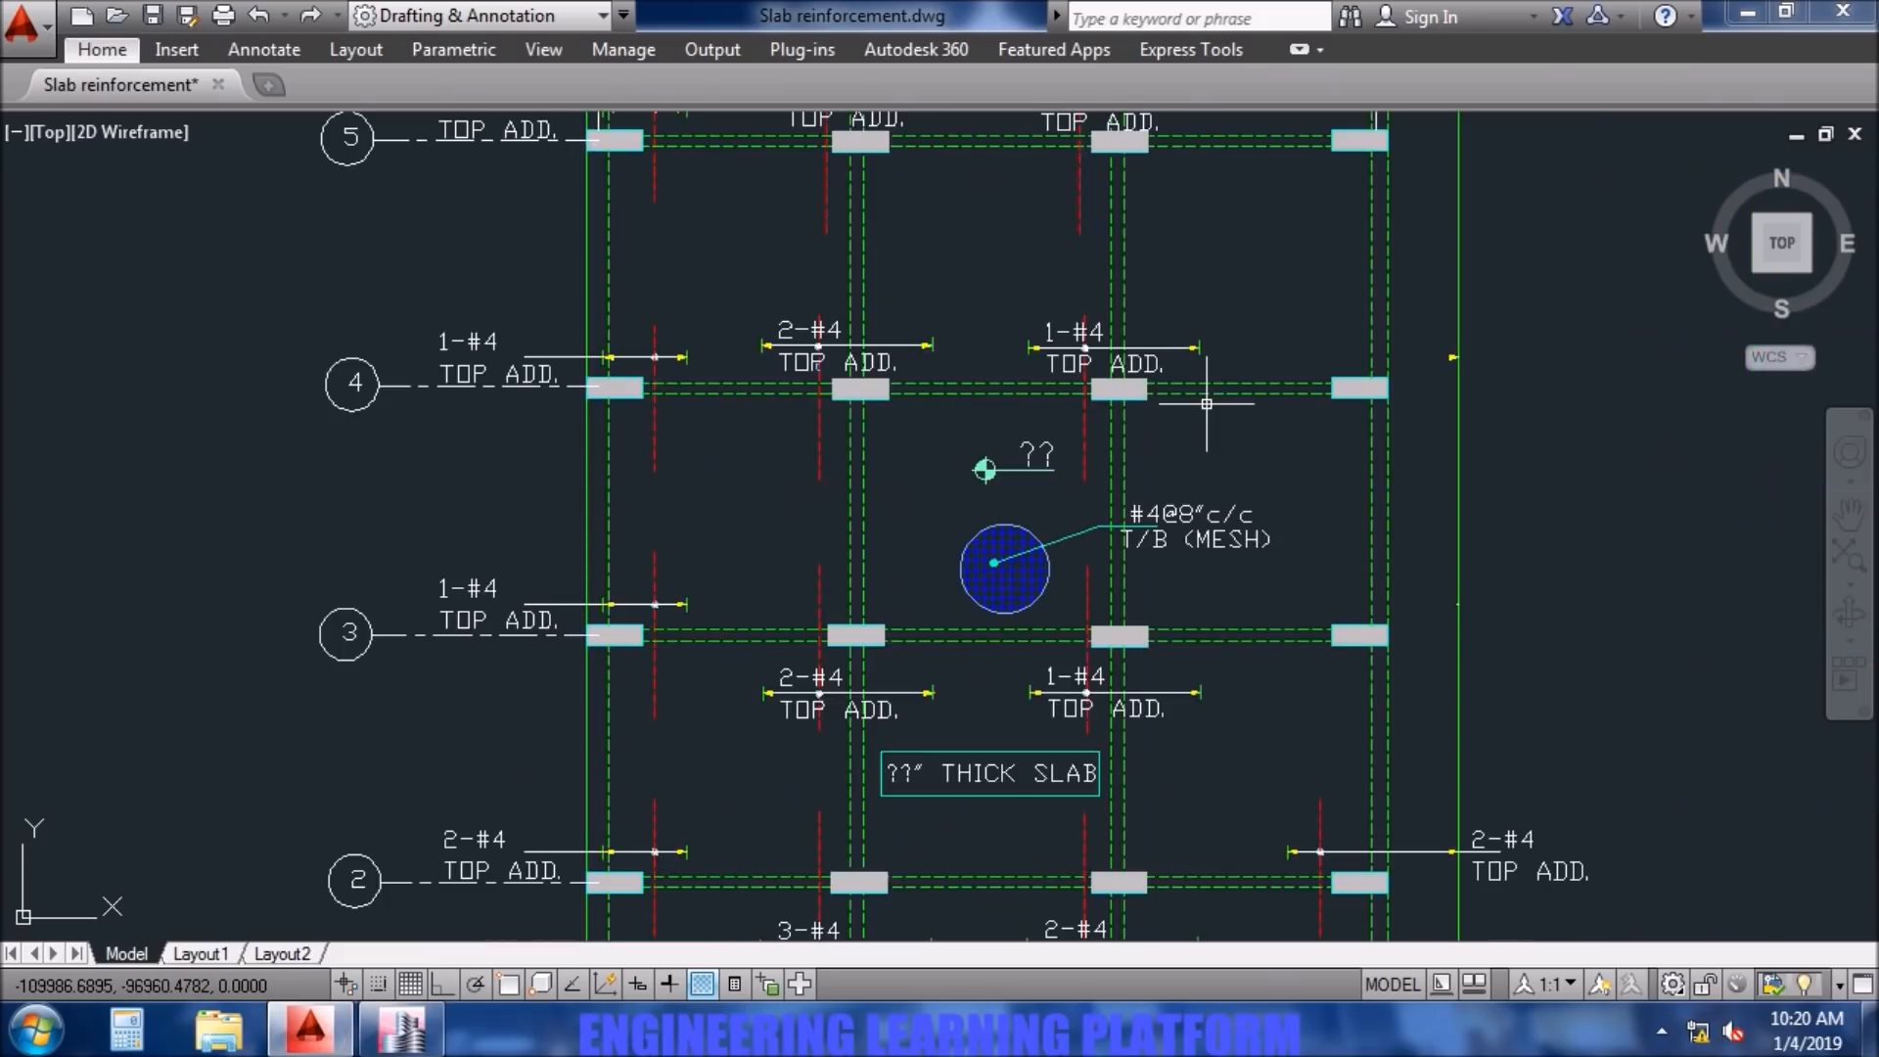
{"action": "scroll", "coordinate": [1208, 412], "scroll_direction": "up", "scroll_amount": 2}
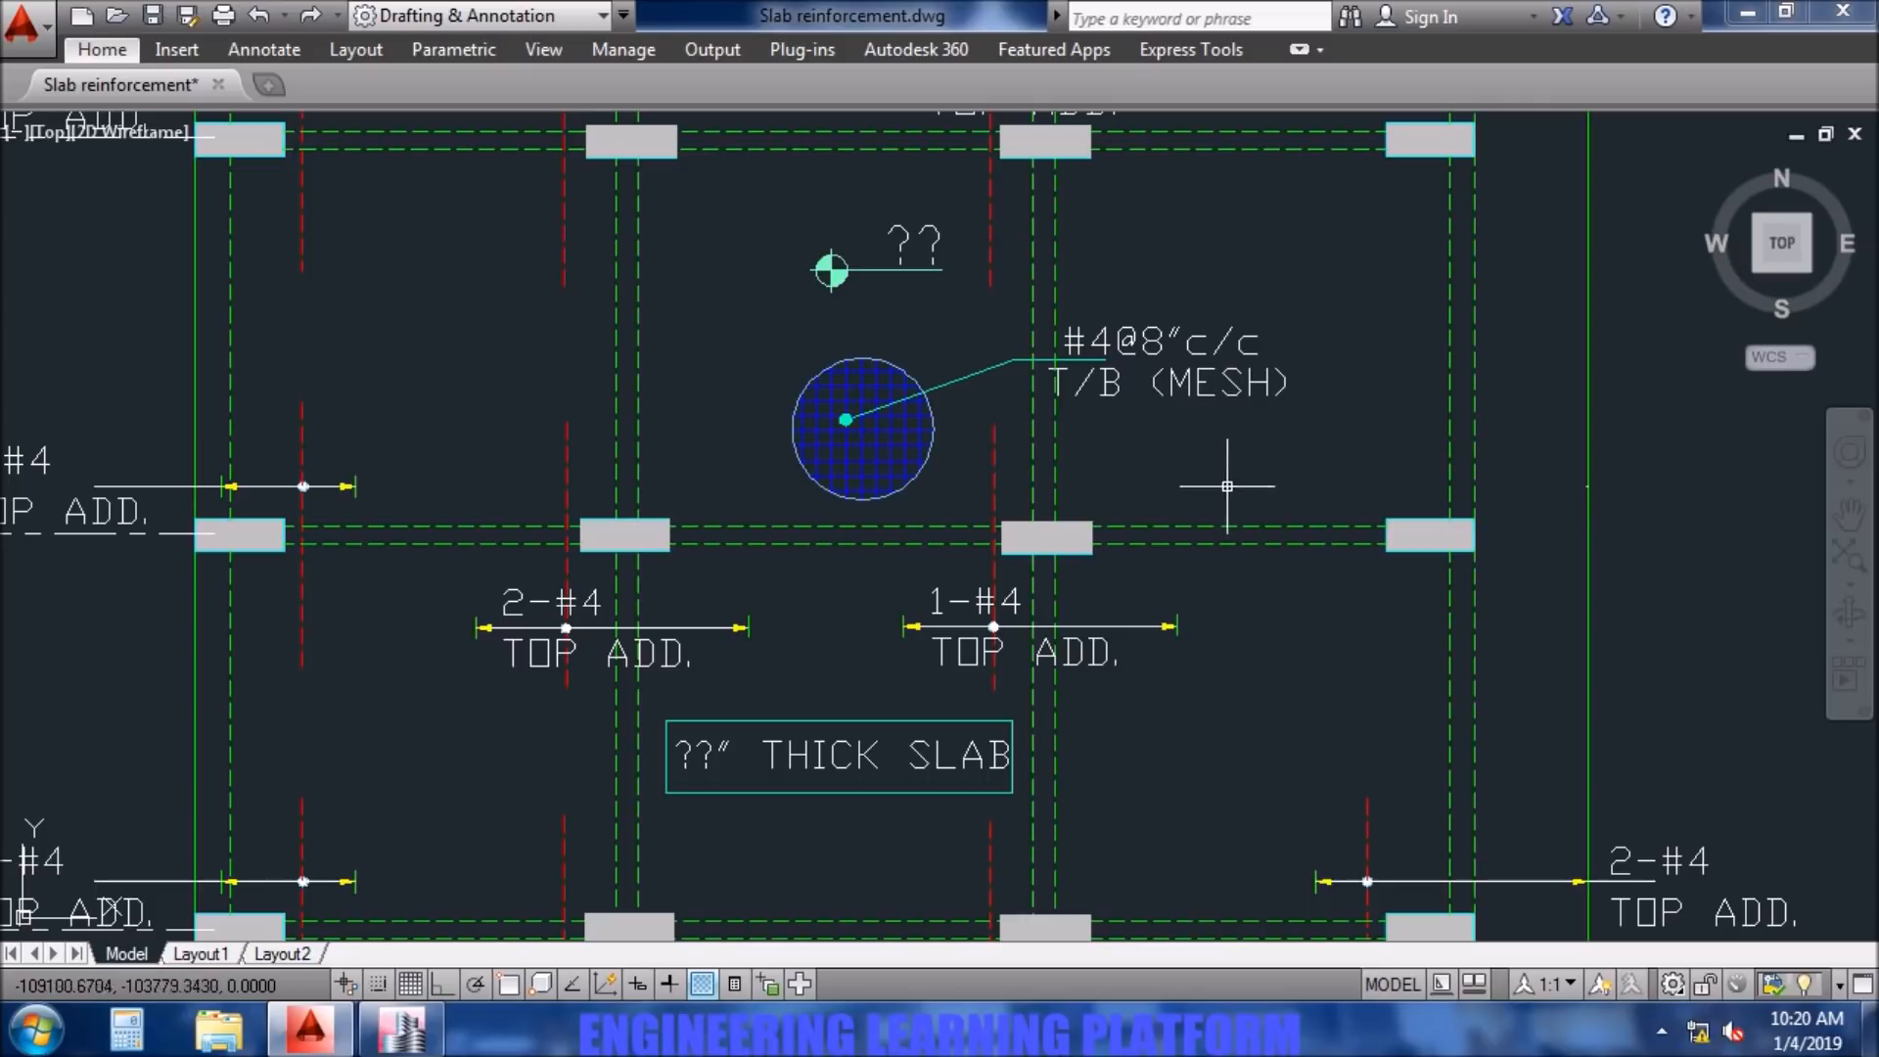
- Undo the deletion of the top additional bars, extent lines and notes at columns D3, D4, D5 and D6
{"action": "scroll", "coordinate": [1246, 517], "scroll_direction": "down", "scroll_amount": 5}
{"action": "middle_click_drag", "start_coordinate": [1367, 836], "coordinate": [1280, 468]}
{"action": "key", "text": "ctrl+z"}
{"action": "key", "text": "ctrl+z"}
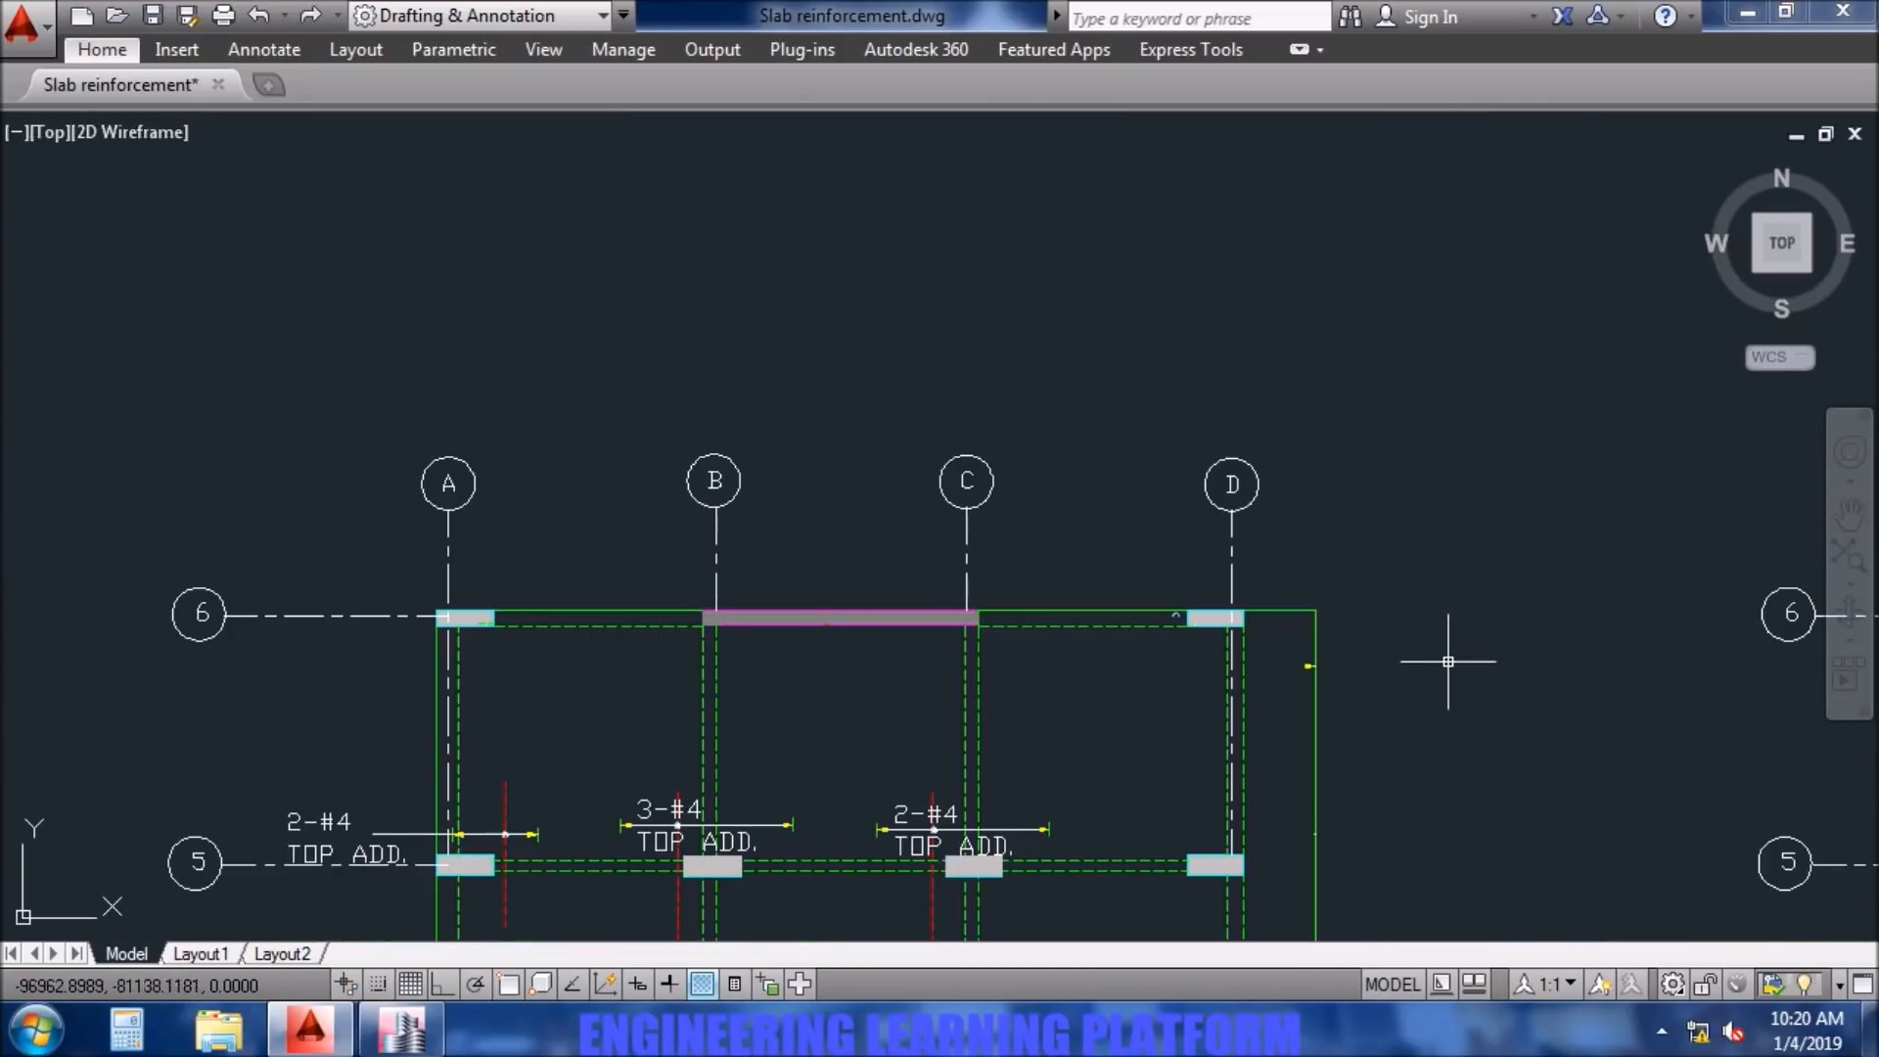
- Delete the top additional bar, its extent line and its #@c/c note at column D6
{"action": "scroll", "coordinate": [1448, 661], "scroll_direction": "up", "scroll_amount": 4}
{"action": "scroll", "coordinate": [1471, 752], "scroll_direction": "down", "scroll_amount": 4}
{"action": "mouse_move", "coordinate": [1463, 812]}
{"action": "middle_mouse_down"}
{"action": "mouse_move", "coordinate": [1403, 521]}
{"action": "mouse_move", "coordinate": [1369, 486]}
{"action": "middle_mouse_up"}
{"action": "left_click", "coordinate": [1456, 468]}
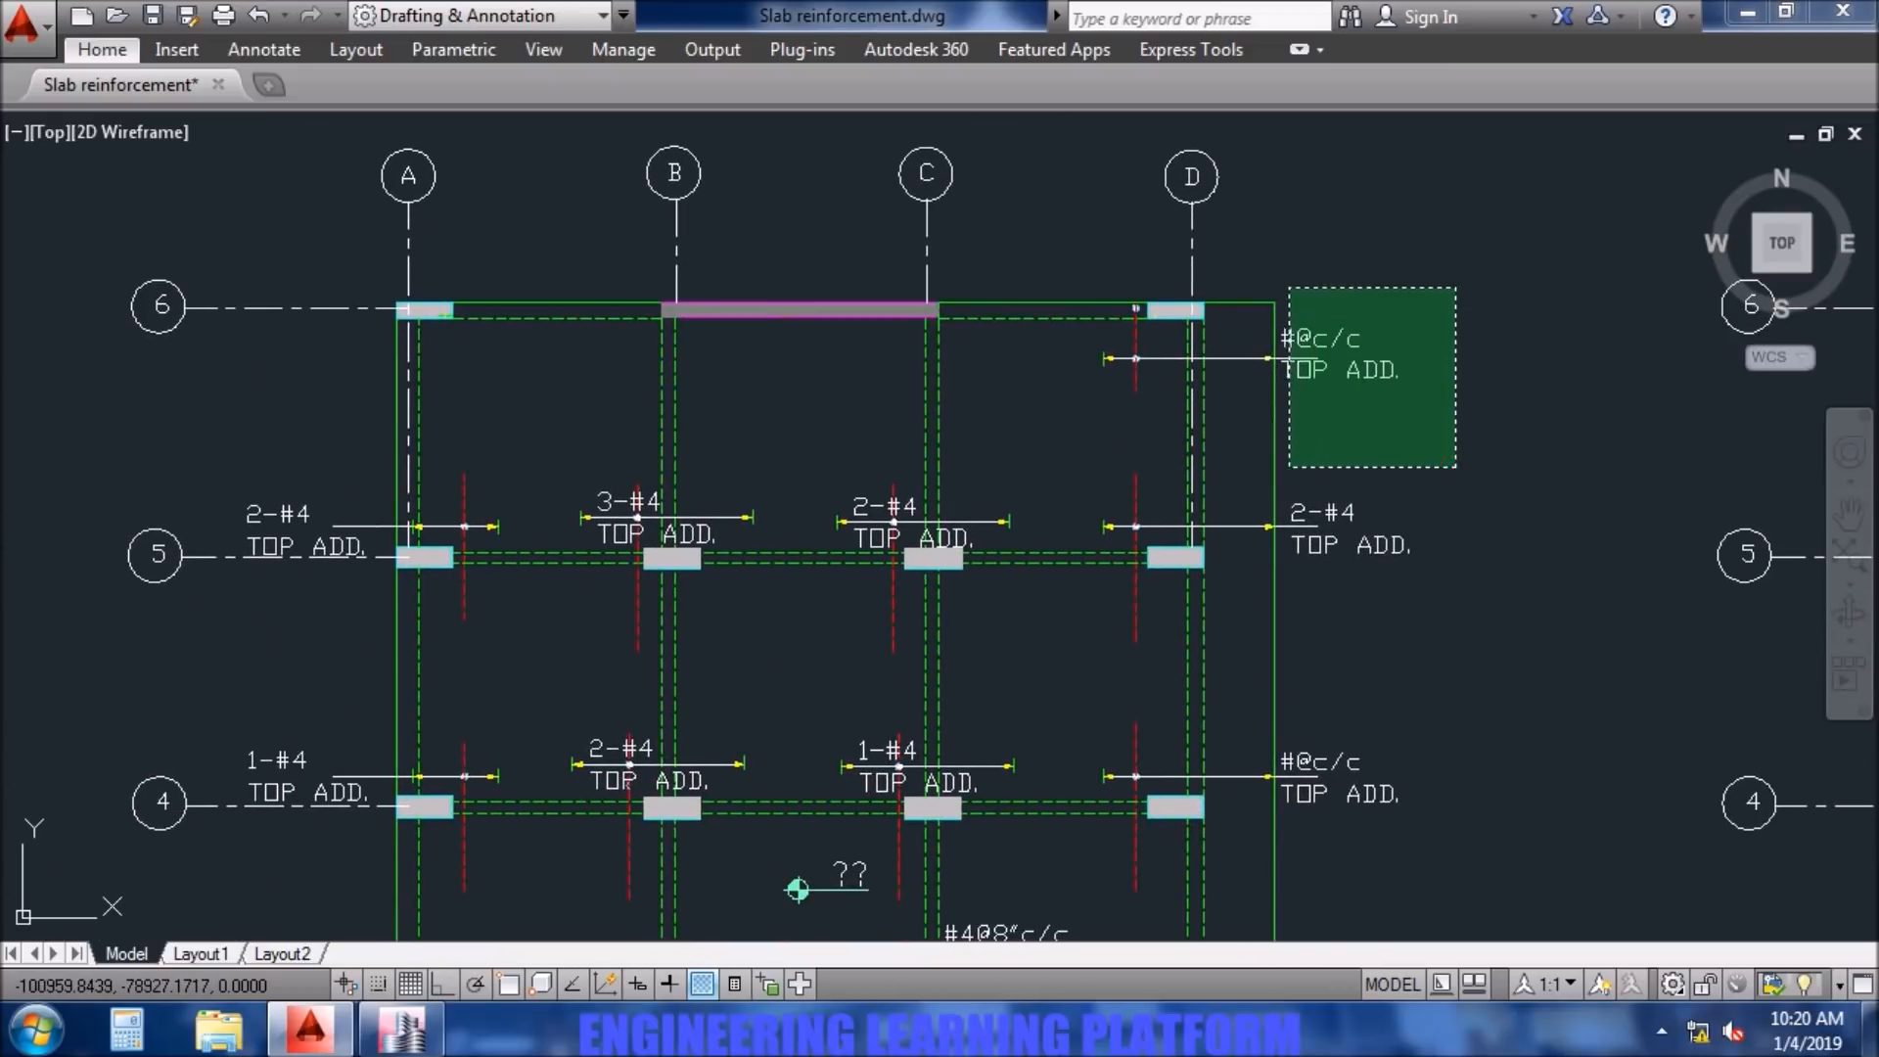
{"action": "left_click", "coordinate": [1339, 334]}
{"action": "scroll", "coordinate": [1220, 381], "scroll_direction": "up", "scroll_amount": 2}
{"action": "left_click", "coordinate": [1293, 336]}
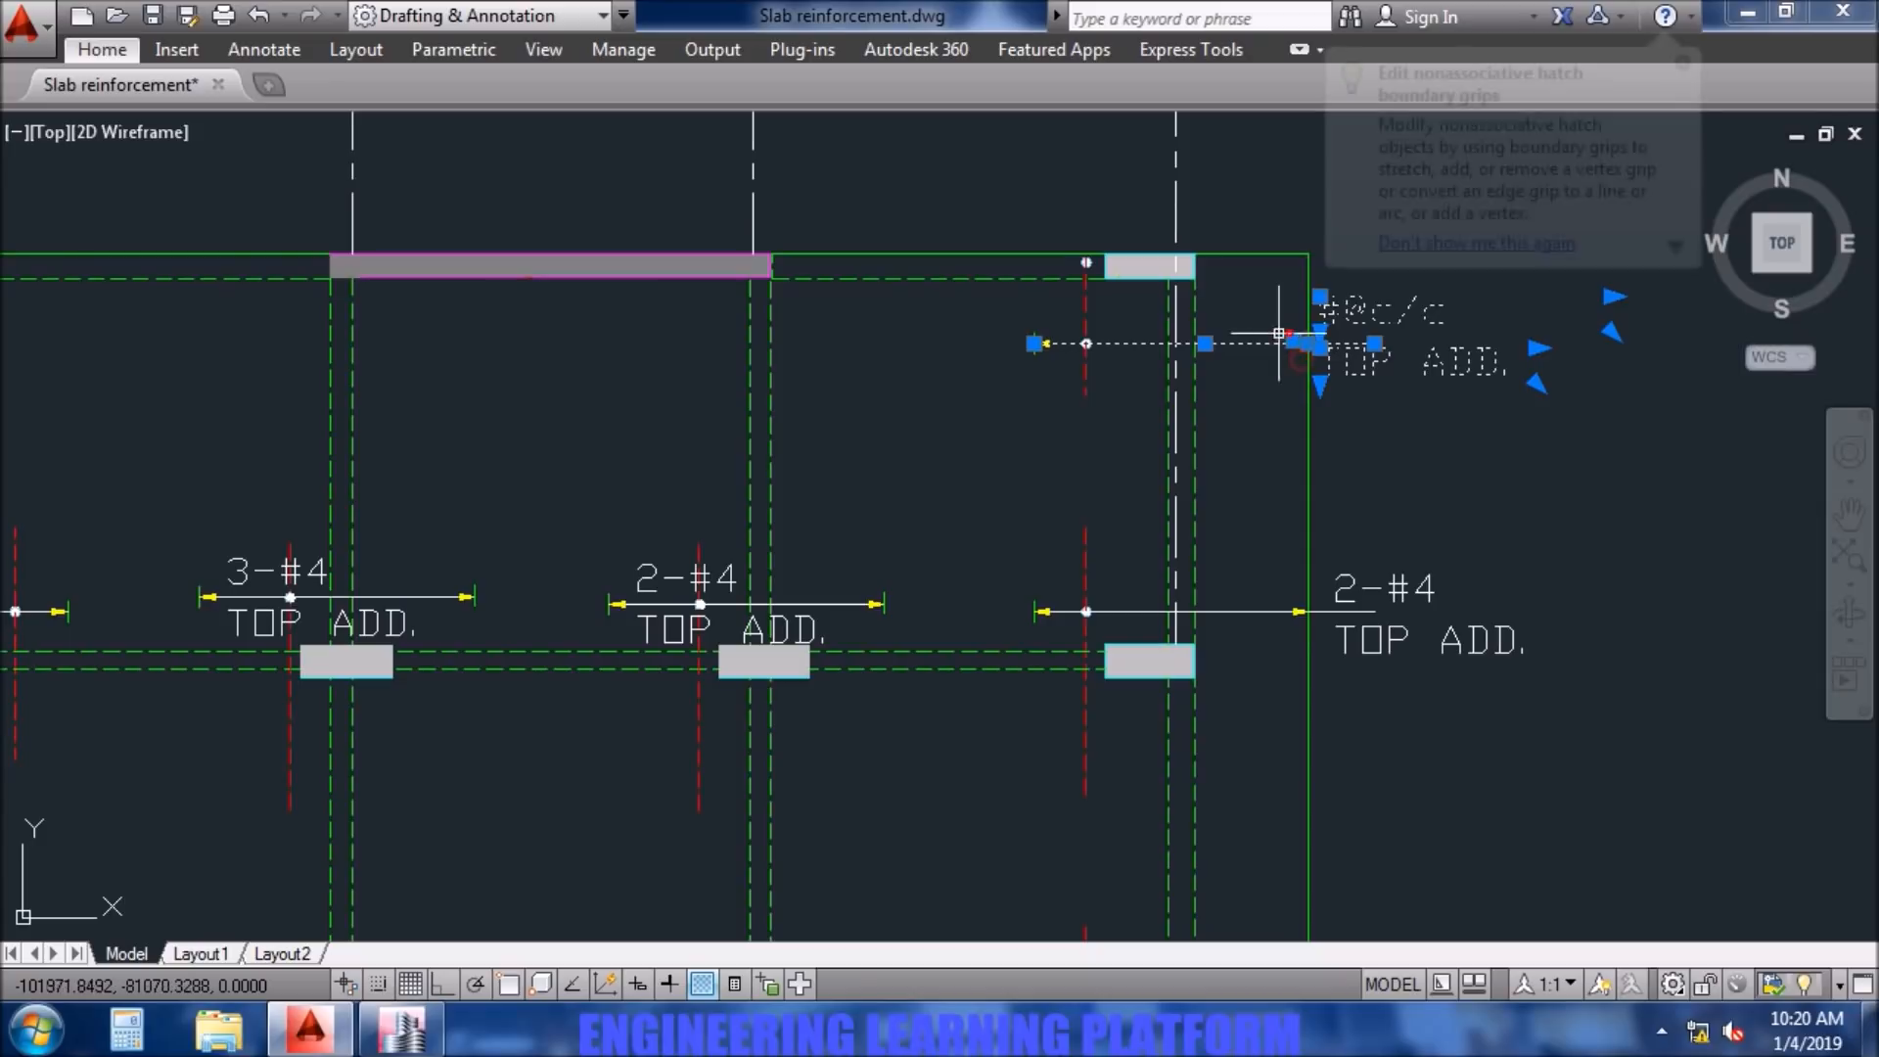
{"action": "left_click", "coordinate": [1128, 386]}
{"action": "left_click", "coordinate": [1052, 338]}
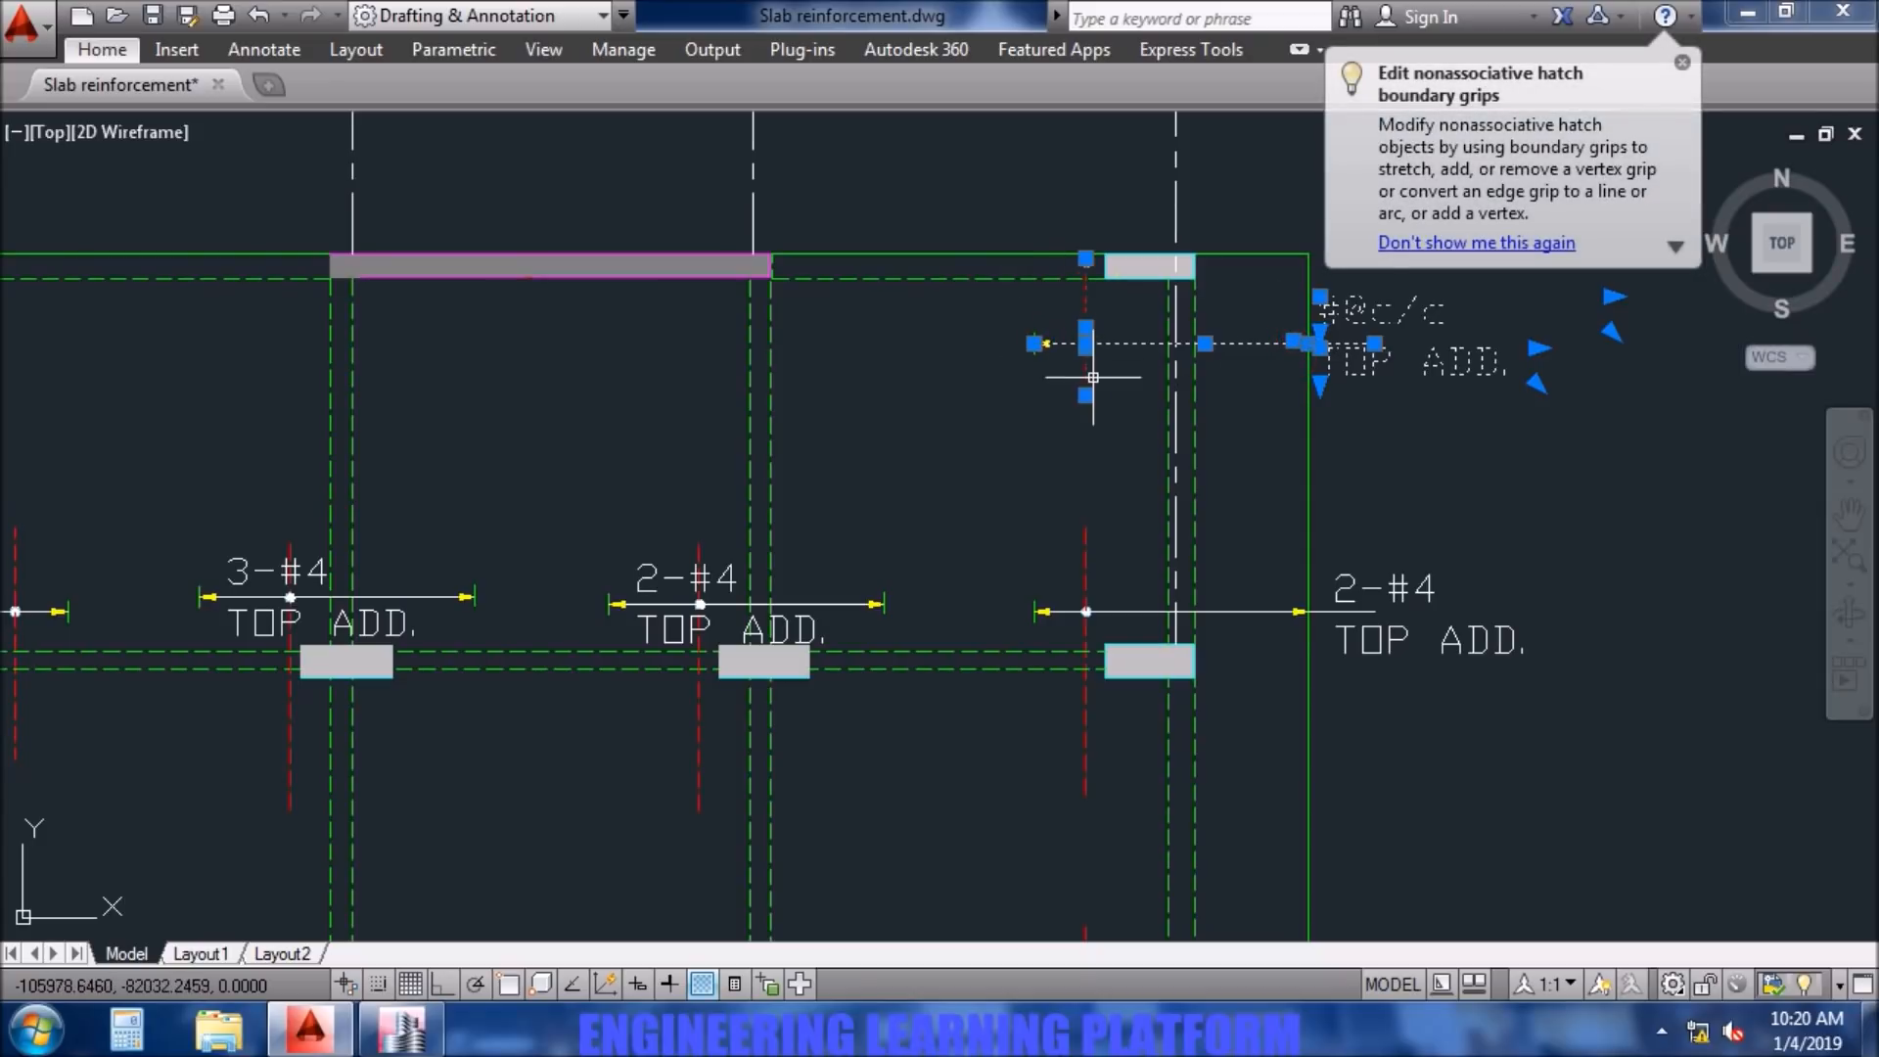
{"action": "key", "text": "Delete"}
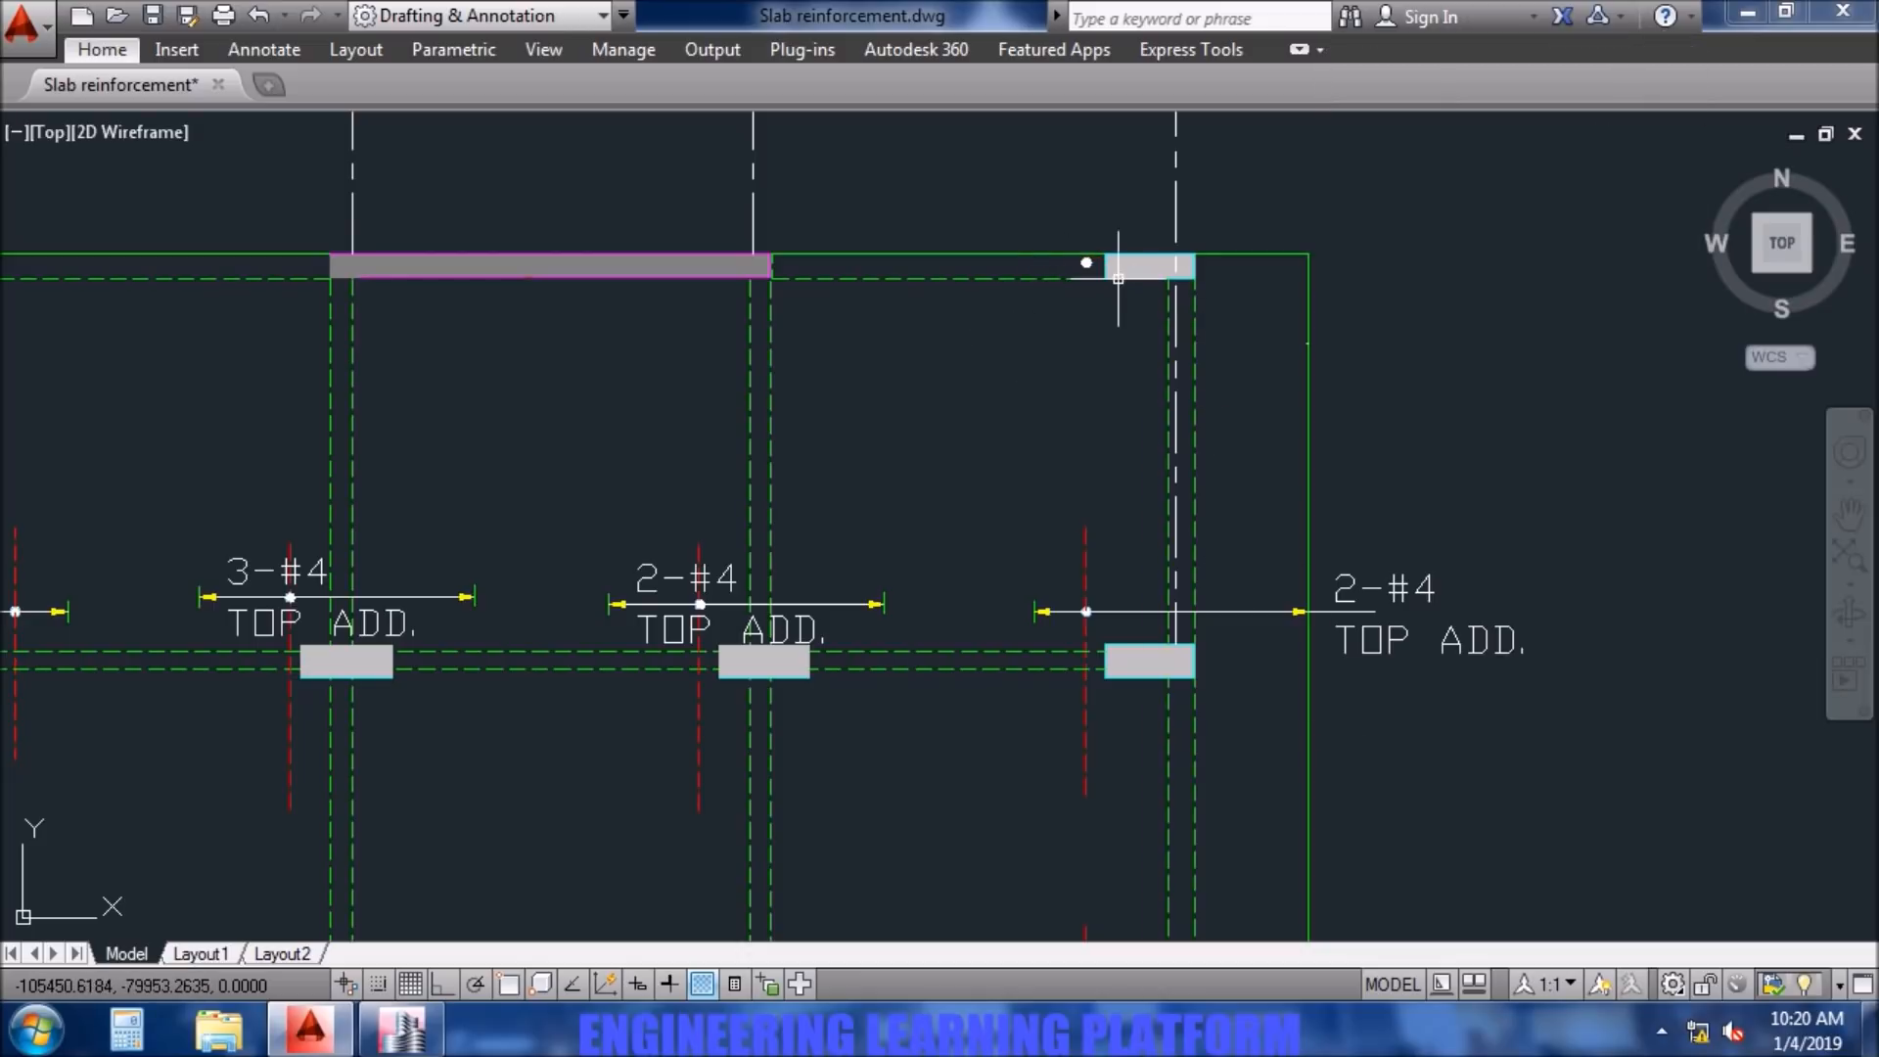
- Delete the leftover dot of the removed bar beside column D6
{"action": "scroll", "coordinate": [1111, 280], "scroll_direction": "up", "scroll_amount": 5}
{"action": "left_click", "coordinate": [1024, 208]}
{"action": "left_click", "coordinate": [868, 176]}
{"action": "key", "text": "Delete"}
{"action": "scroll", "coordinate": [1089, 500], "scroll_direction": "down", "scroll_amount": 6}
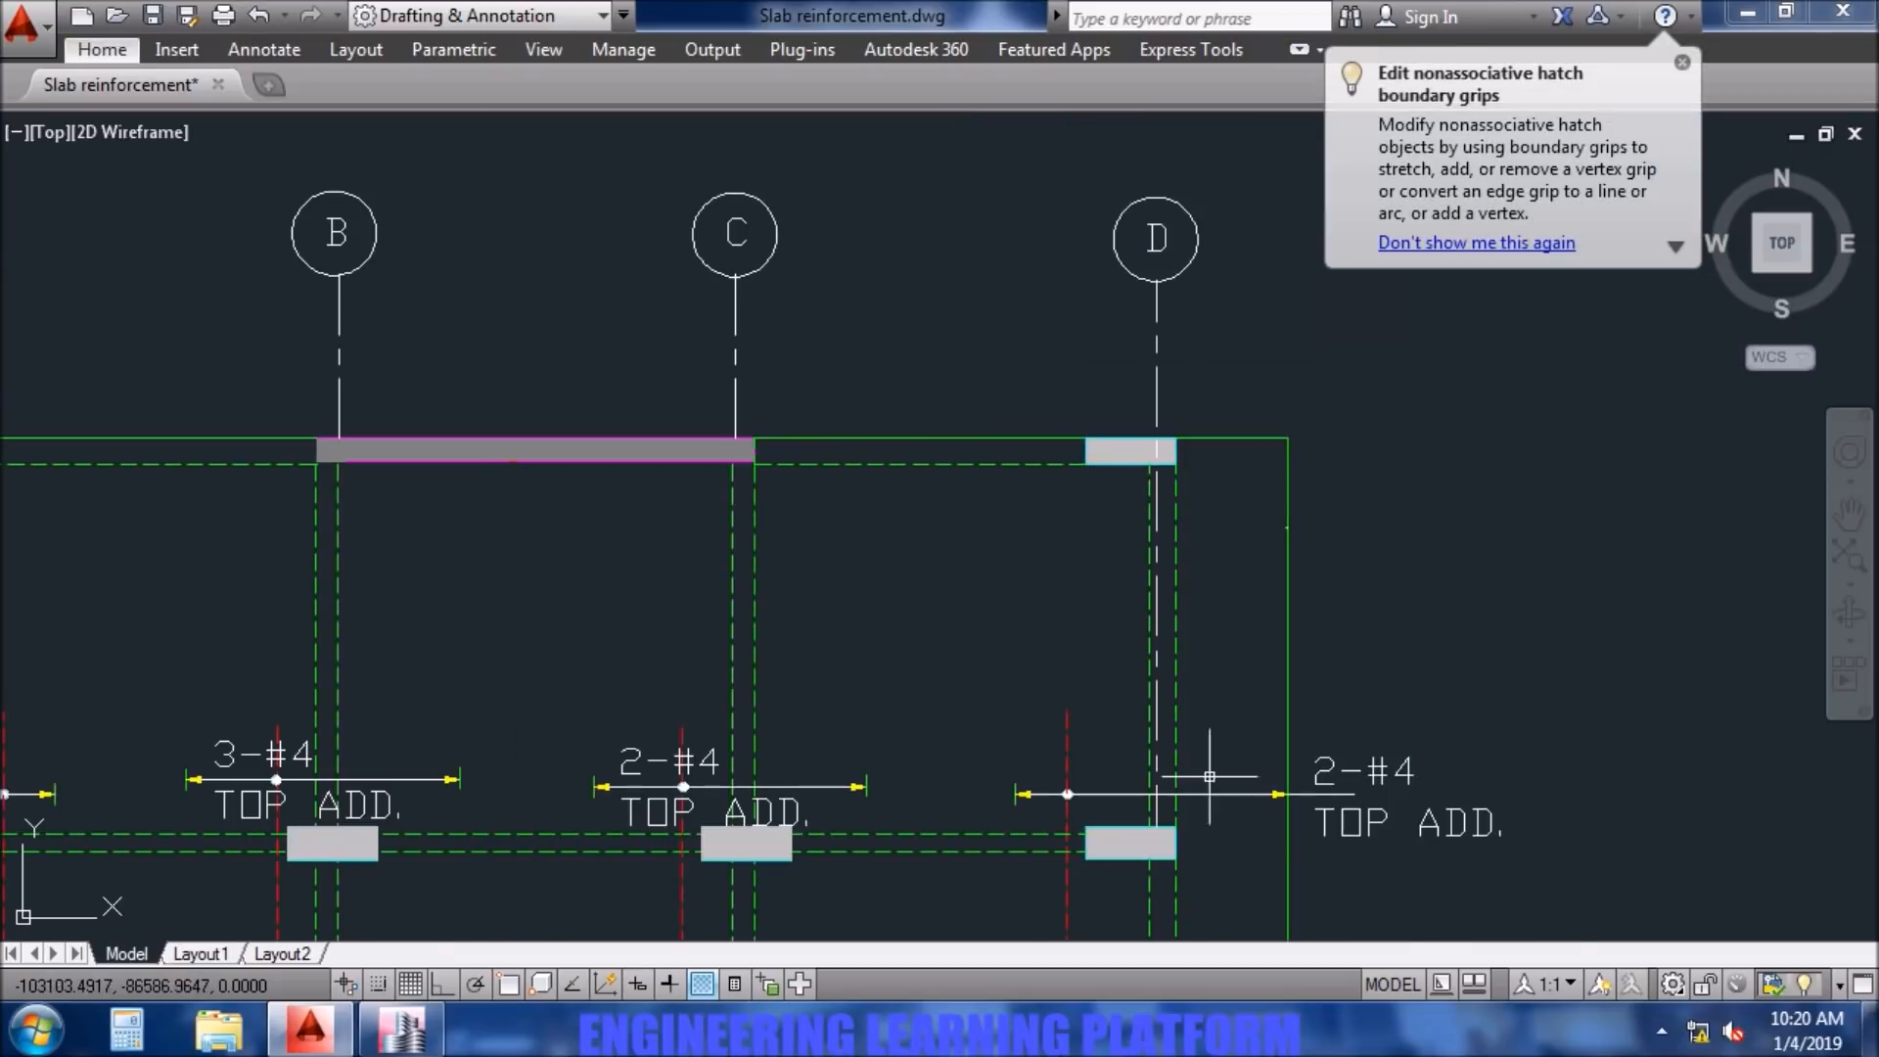
- Delete the top additional bar, its extent line and its #@c/c note at column D4
{"action": "scroll", "coordinate": [1224, 440], "scroll_direction": "down", "scroll_amount": 6}
{"action": "left_click", "coordinate": [1275, 428]}
{"action": "left_click", "coordinate": [1197, 367]}
{"action": "key", "text": "Delete"}
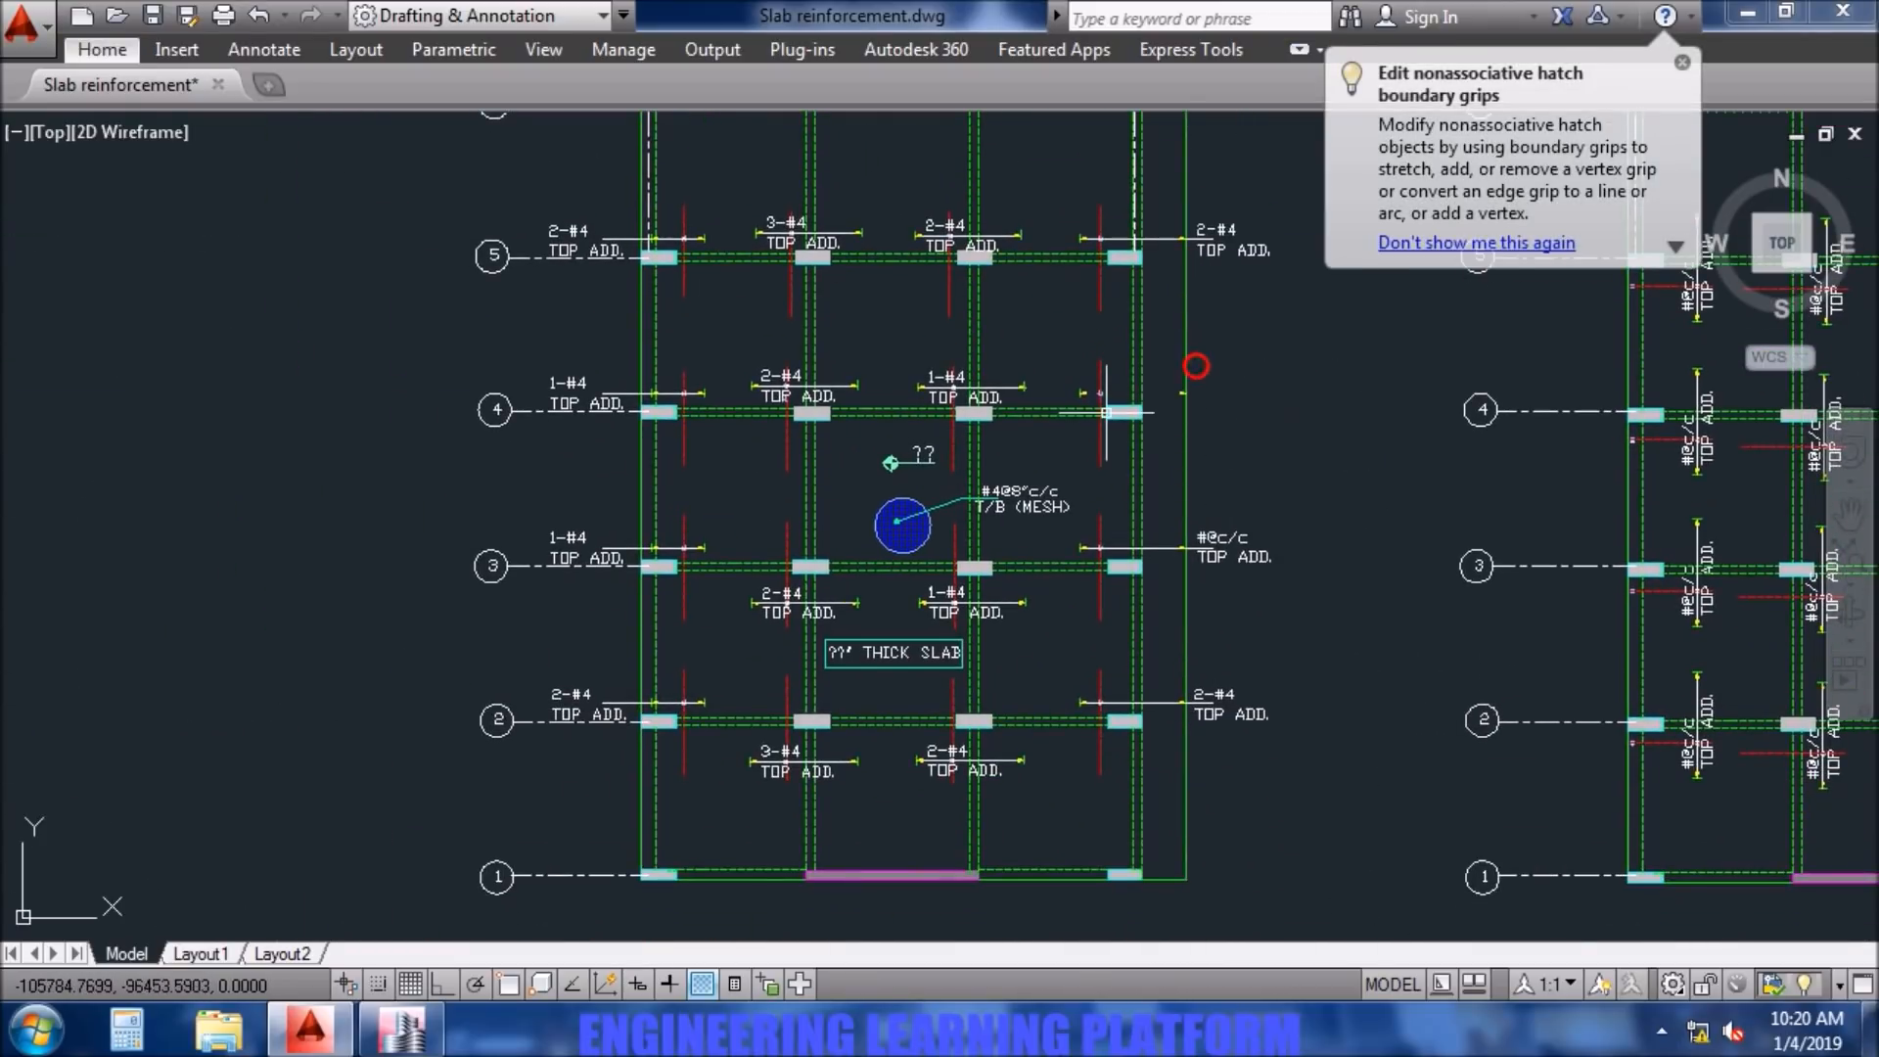
{"action": "left_click", "coordinate": [1064, 368]}
{"action": "key", "text": "Delete"}
{"action": "left_click", "coordinate": [1178, 395]}
{"action": "key", "text": "Escape"}
- Delete the extent line and the #@c/c note of the top additional bar at column D3
{"action": "left_click", "coordinate": [1303, 611]}
{"action": "left_click", "coordinate": [1205, 511]}
{"action": "key", "text": "Delete"}
- Delete the leftover arrowheads at the slab edge beside columns D3 and D4
{"action": "scroll", "coordinate": [1160, 574], "scroll_direction": "up", "scroll_amount": 4}
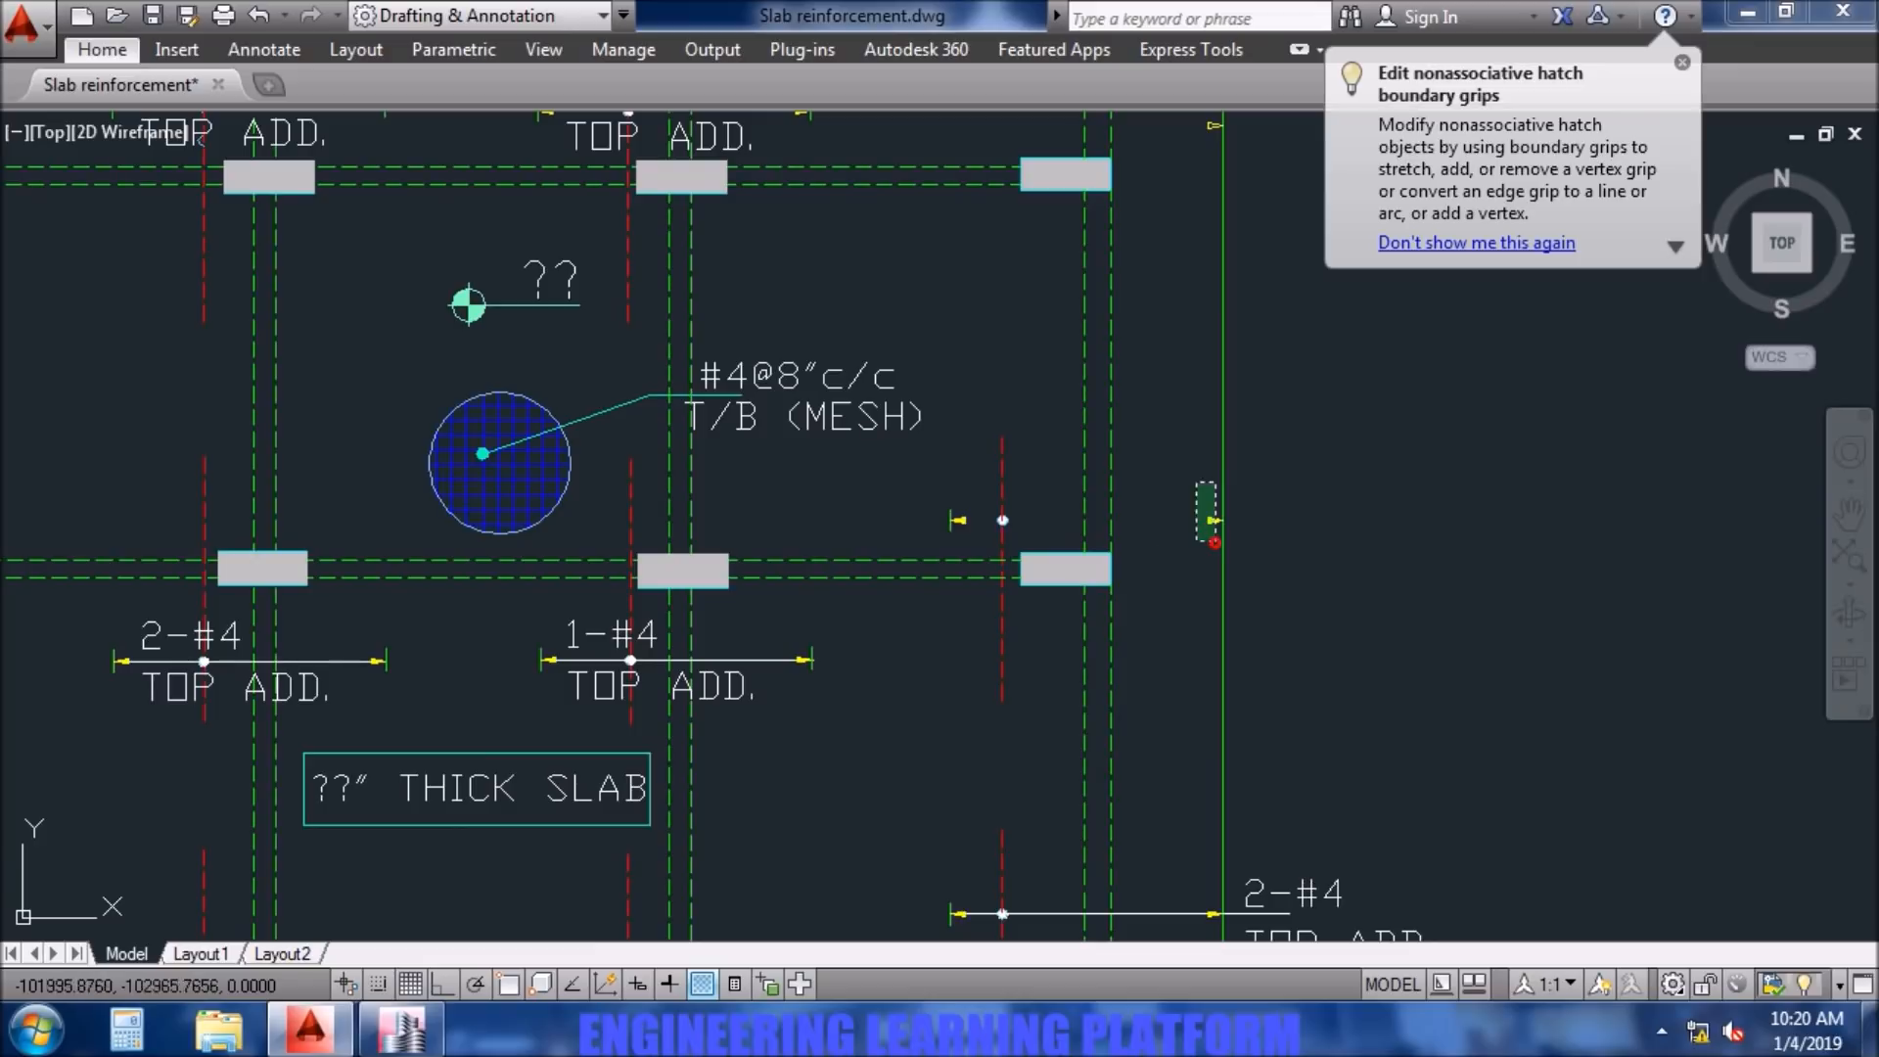
{"action": "left_click", "coordinate": [1215, 543]}
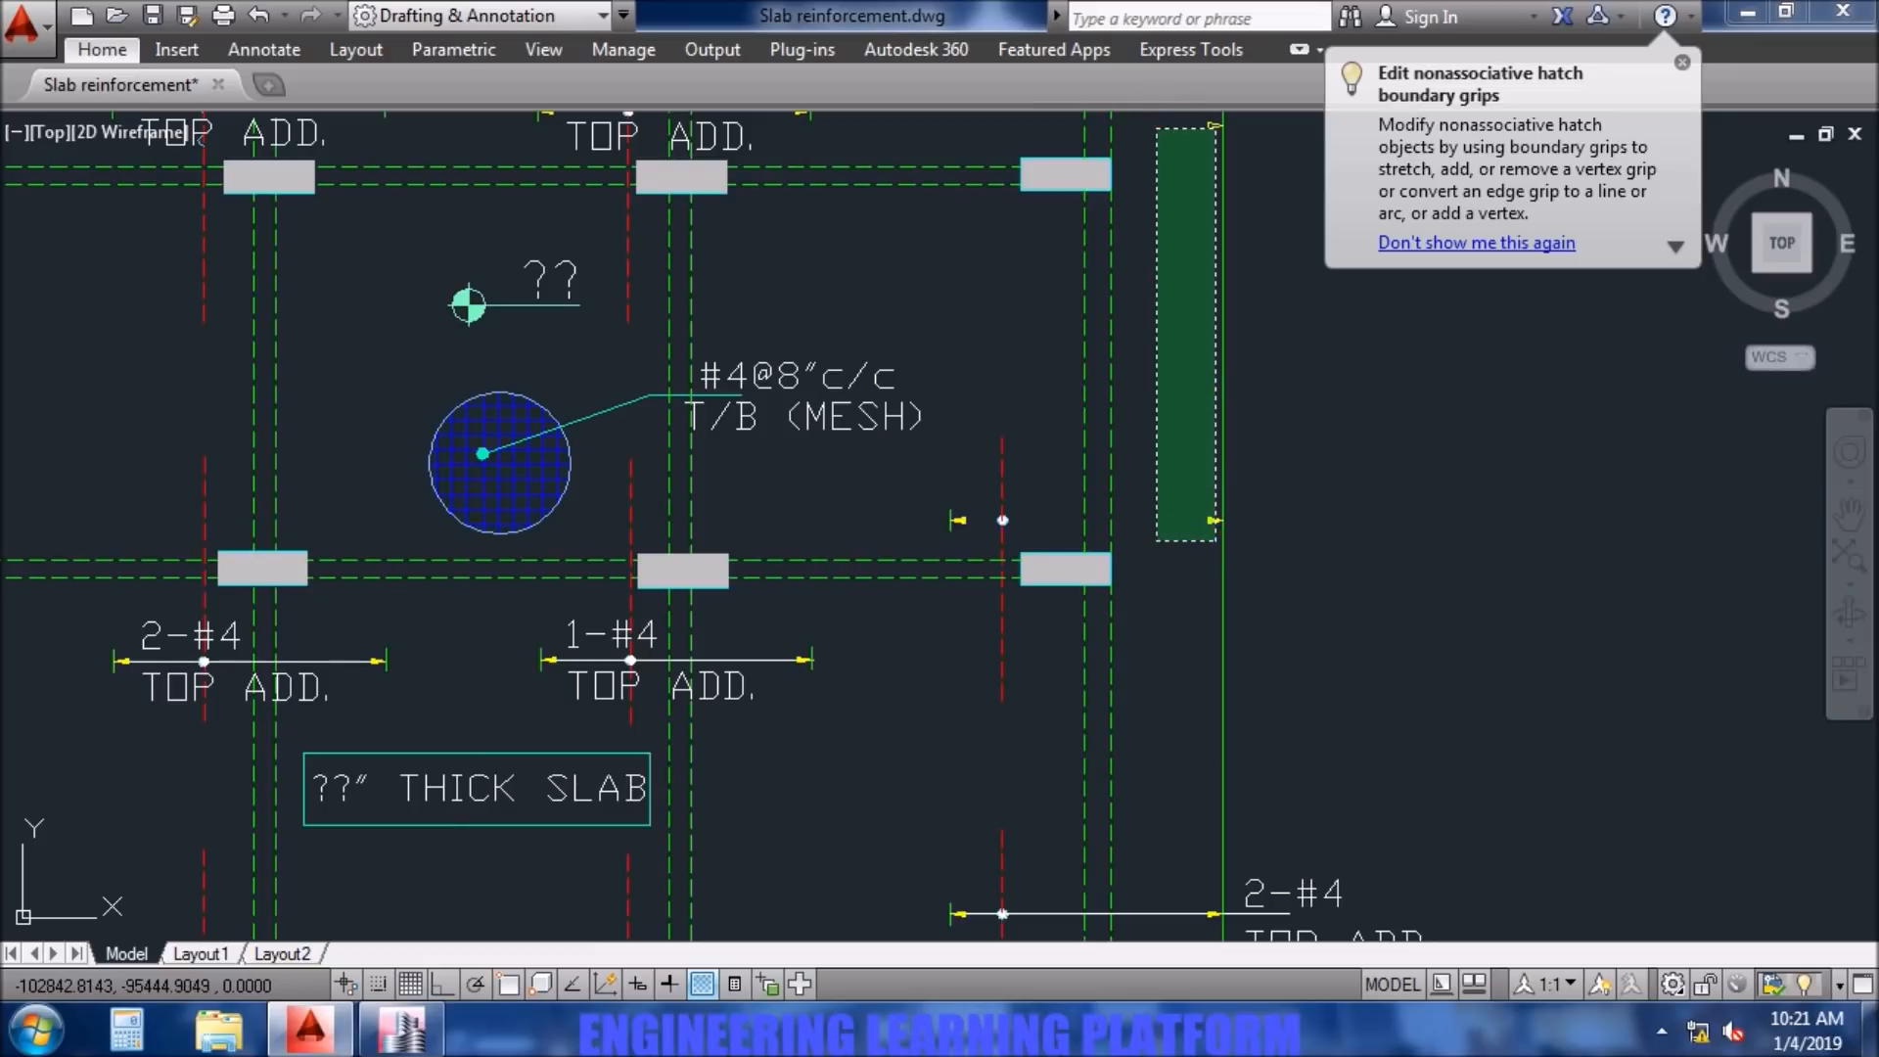
{"action": "left_click", "coordinate": [1158, 115]}
{"action": "key", "text": "Delete"}
- Delete the remaining top additional bar with its dot and arrowhead at column D3
{"action": "left_click", "coordinate": [906, 509]}
{"action": "key", "text": "Delete"}
{"action": "left_click", "coordinate": [1031, 541]}
{"action": "left_click", "coordinate": [901, 478]}
{"action": "key", "text": "Delete"}
{"action": "scroll", "coordinate": [1042, 564], "scroll_direction": "down", "scroll_amount": 6}
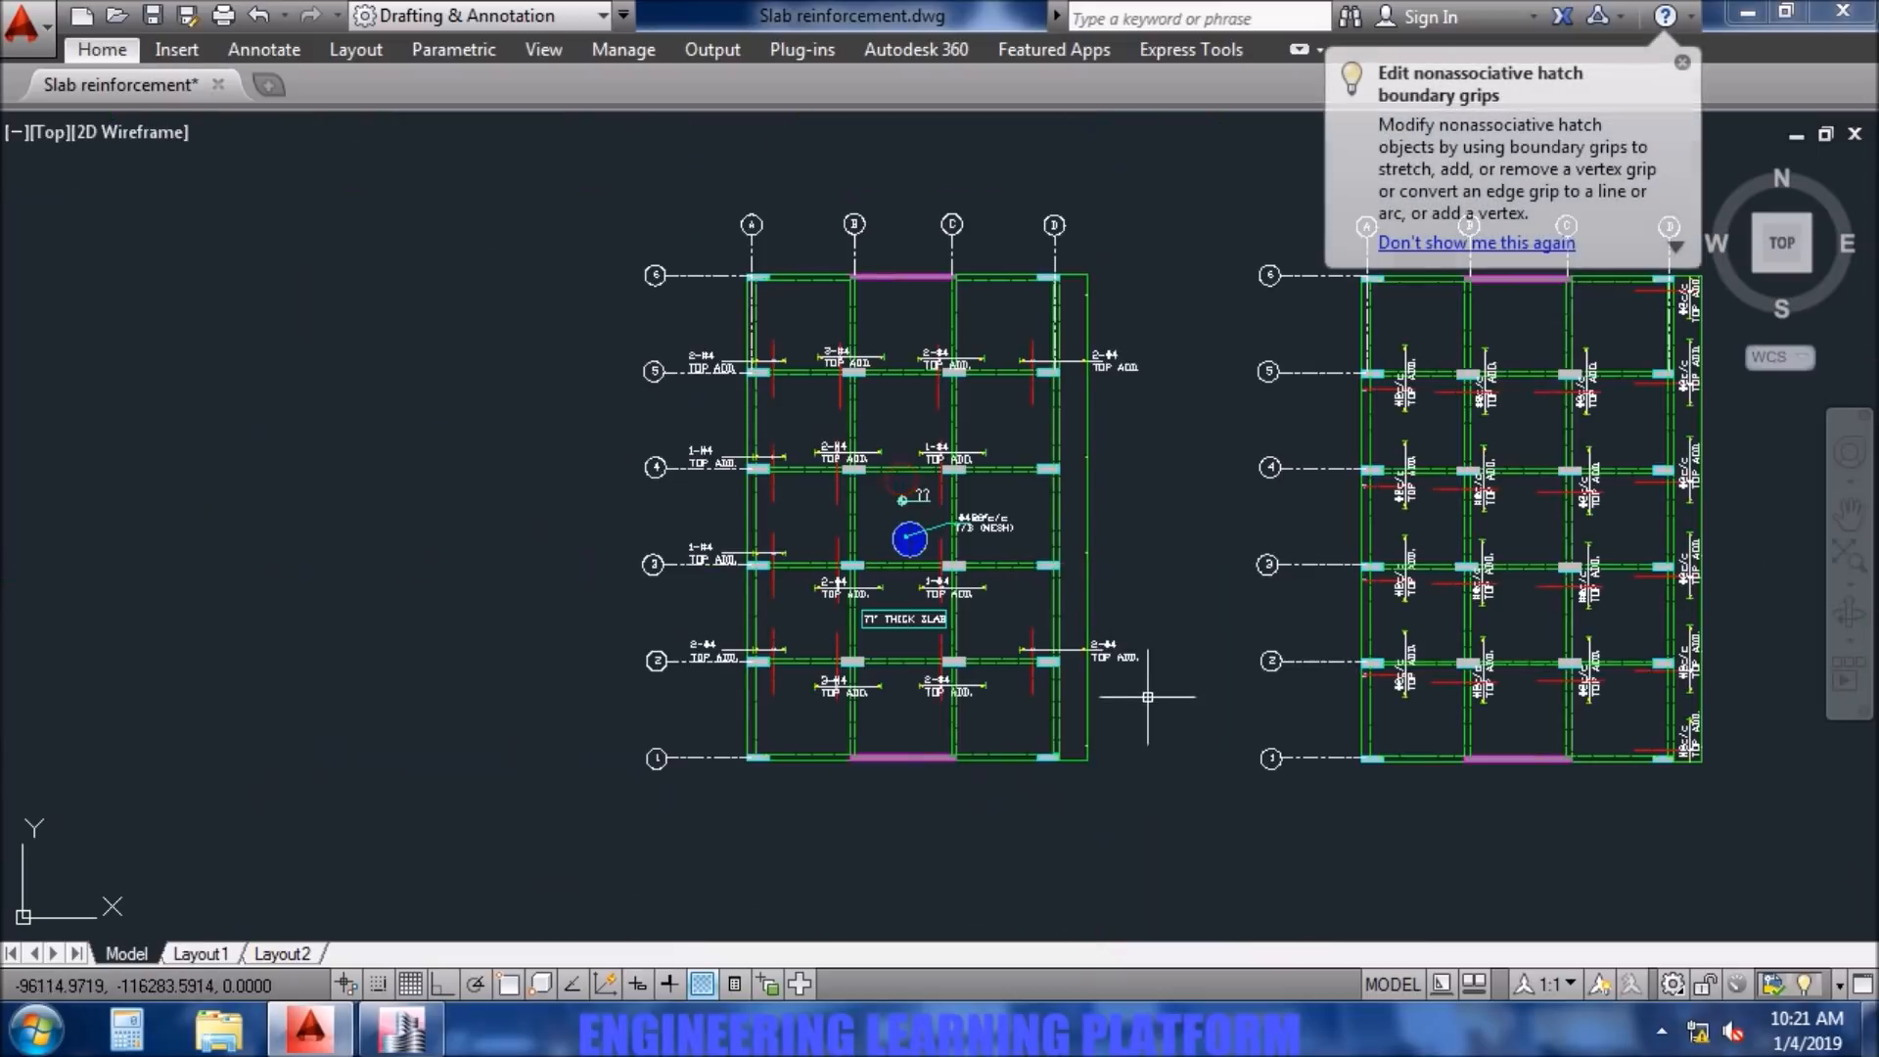
- Replace the ?? text of the level mark above the mesh symbol with =10'-0"
{"action": "scroll", "coordinate": [1050, 374], "scroll_direction": "up", "scroll_amount": 2}
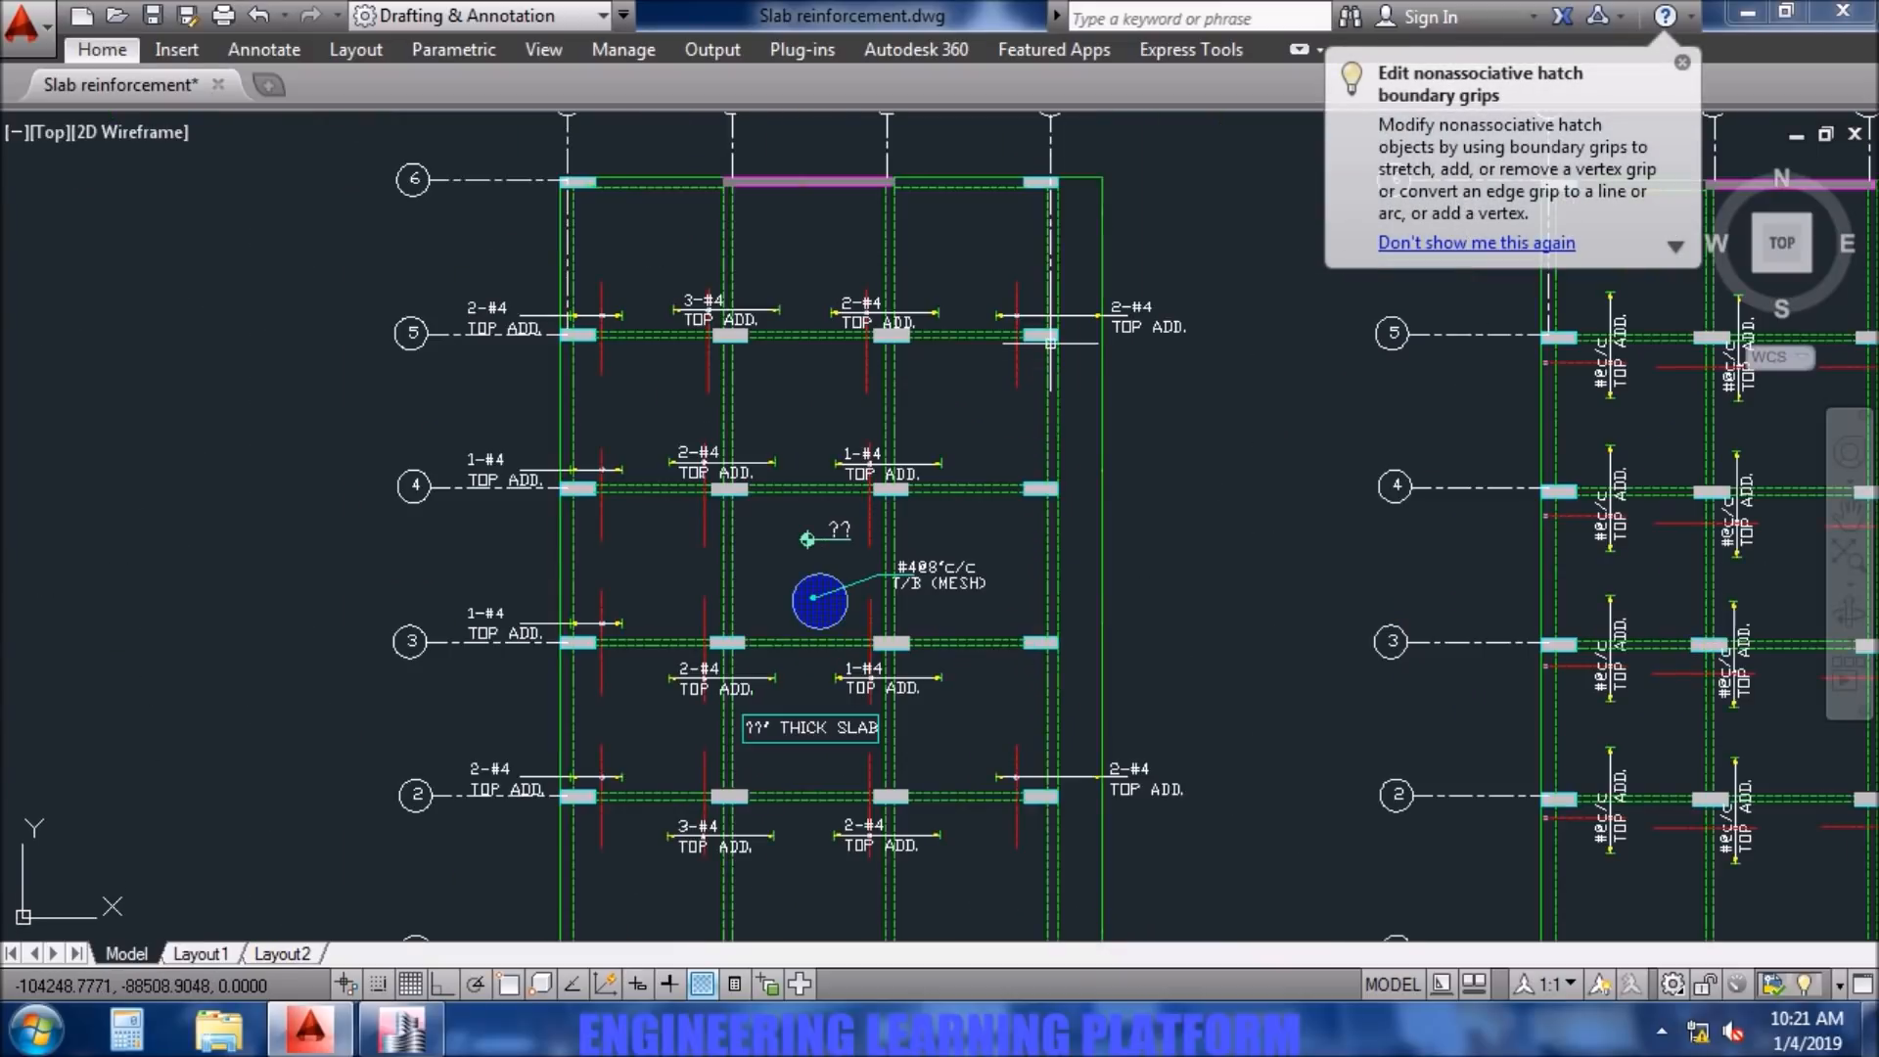
{"action": "scroll", "coordinate": [978, 573], "scroll_direction": "up", "scroll_amount": 2}
{"action": "mouse_move", "coordinate": [962, 590]}
{"action": "middle_mouse_down"}
{"action": "mouse_move", "coordinate": [1018, 504]}
{"action": "mouse_move", "coordinate": [1114, 465]}
{"action": "middle_mouse_up"}
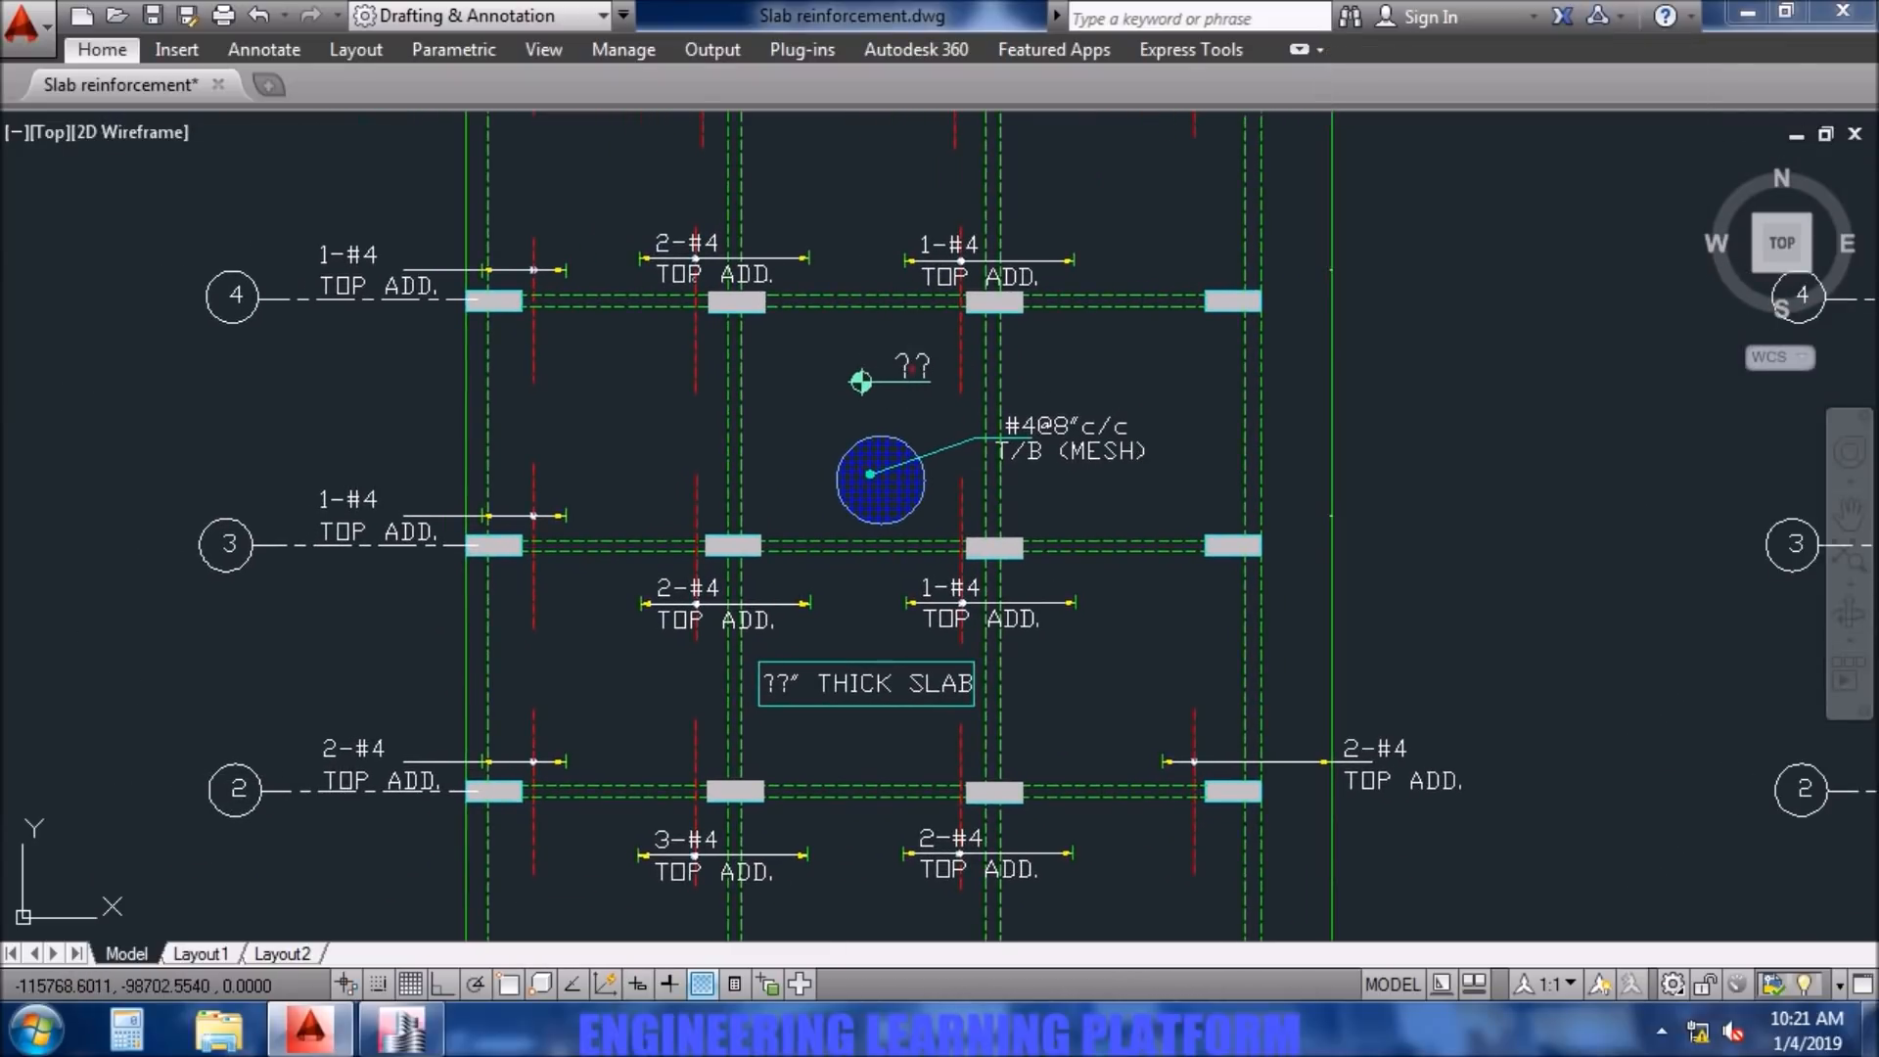
{"action": "double_click", "coordinate": [920, 370]}
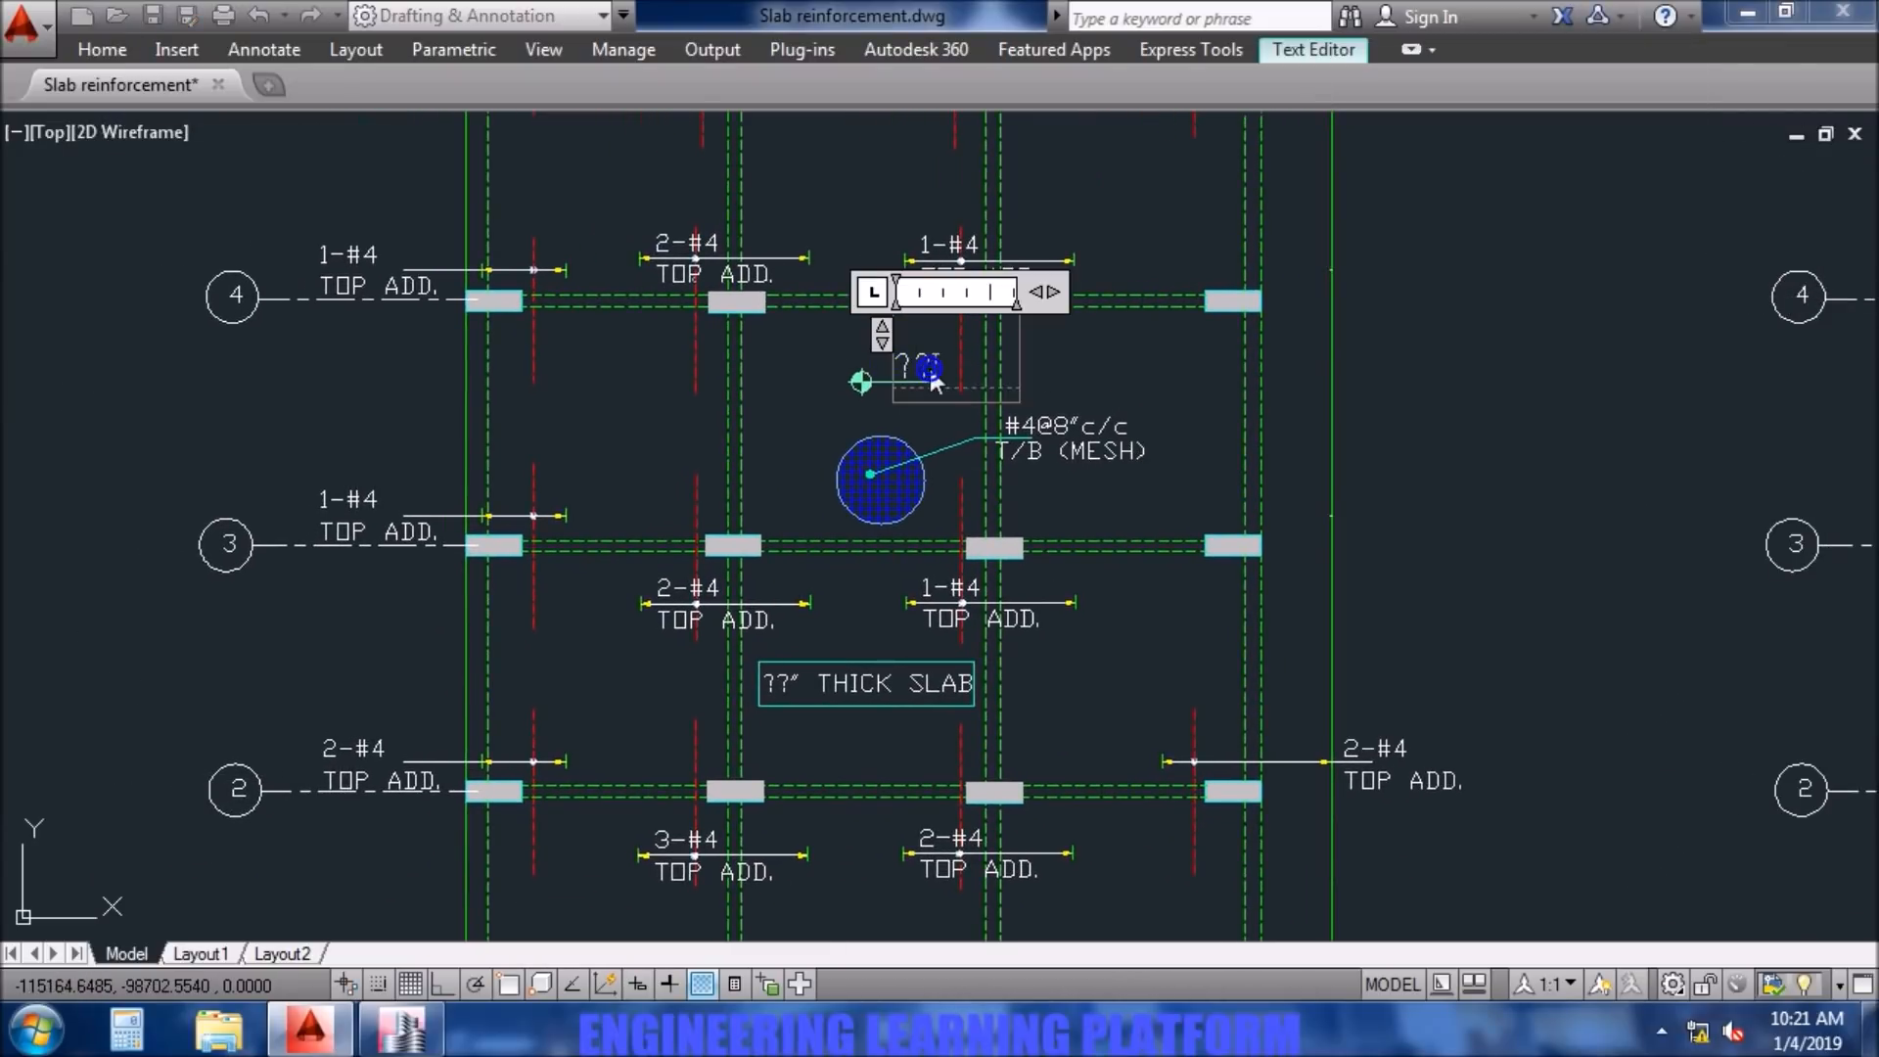
{"action": "type", "text": "=10'-0\""}
{"action": "left_click", "coordinate": [857, 364]}
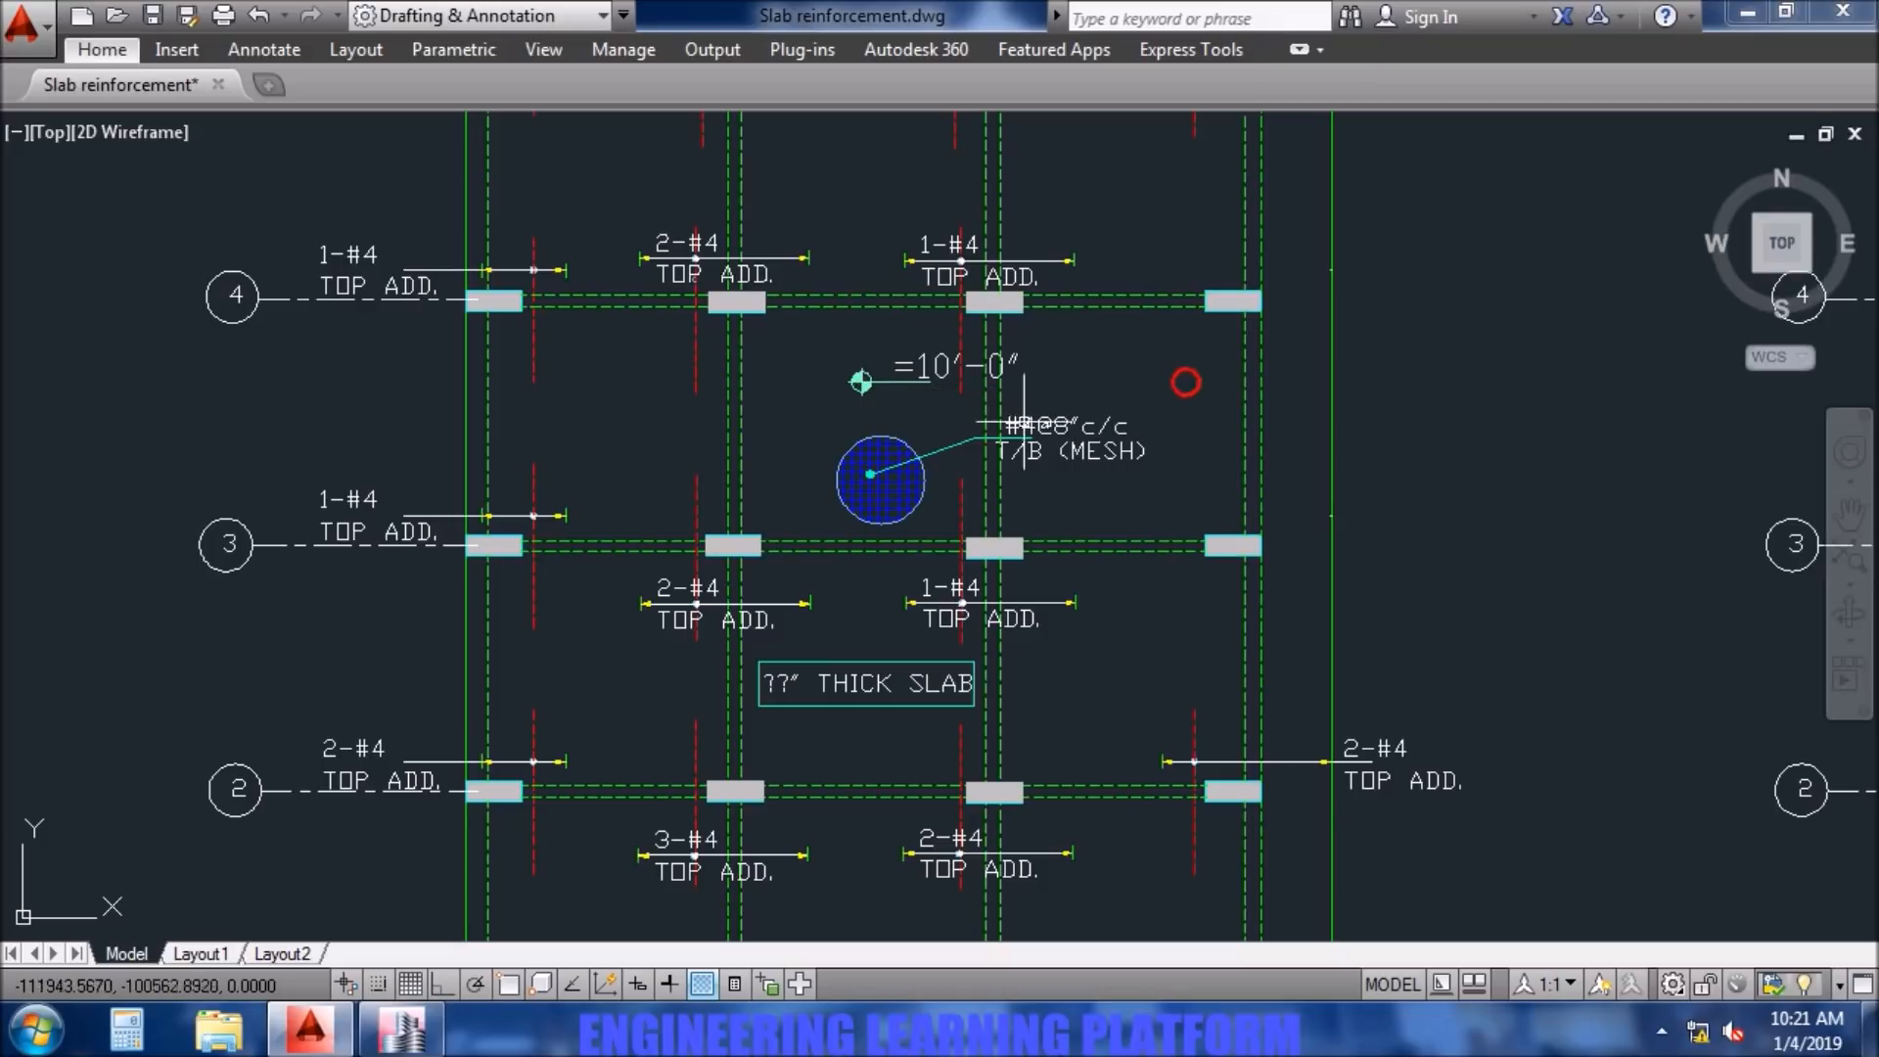
- Remove the equals sign from the level mark text so it reads 10'-0"
{"action": "left_click", "coordinate": [909, 367]}
{"action": "double_click", "coordinate": [912, 369]}
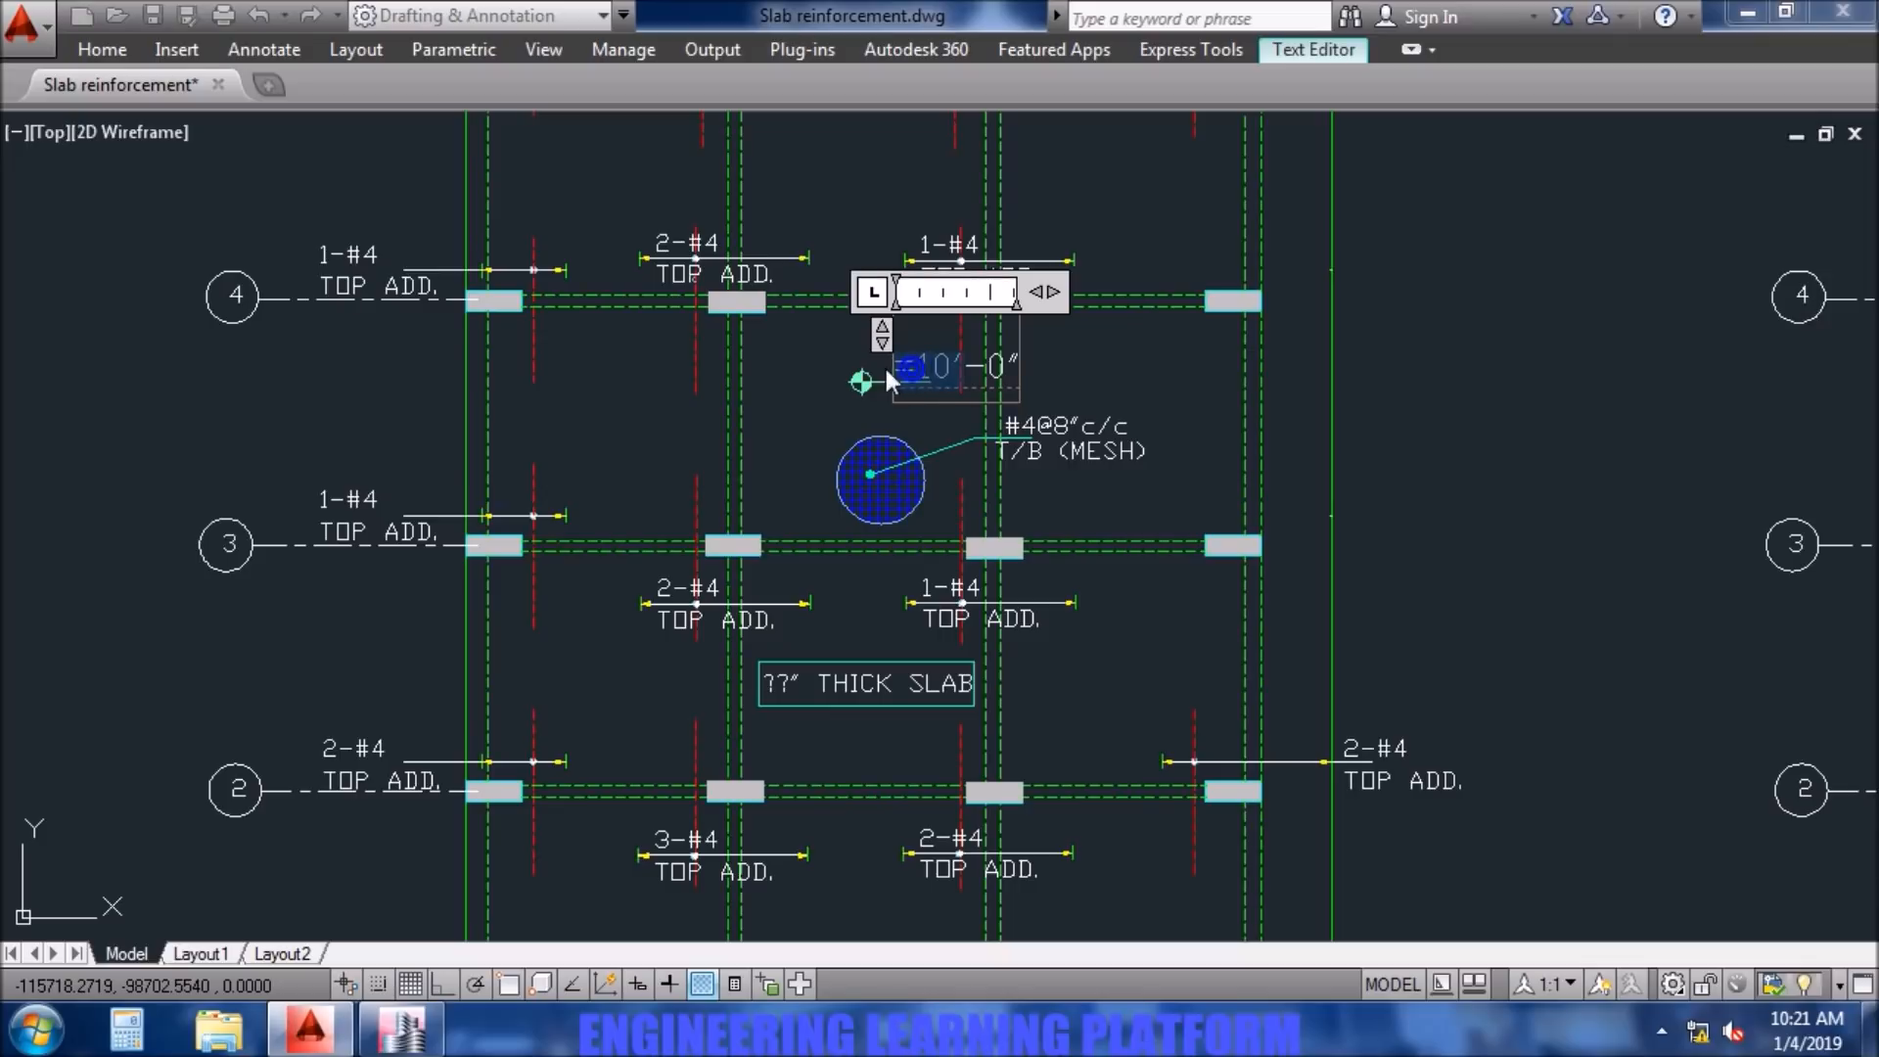
{"action": "key", "text": "BackSpace"}
{"action": "left_click", "coordinate": [1075, 370]}
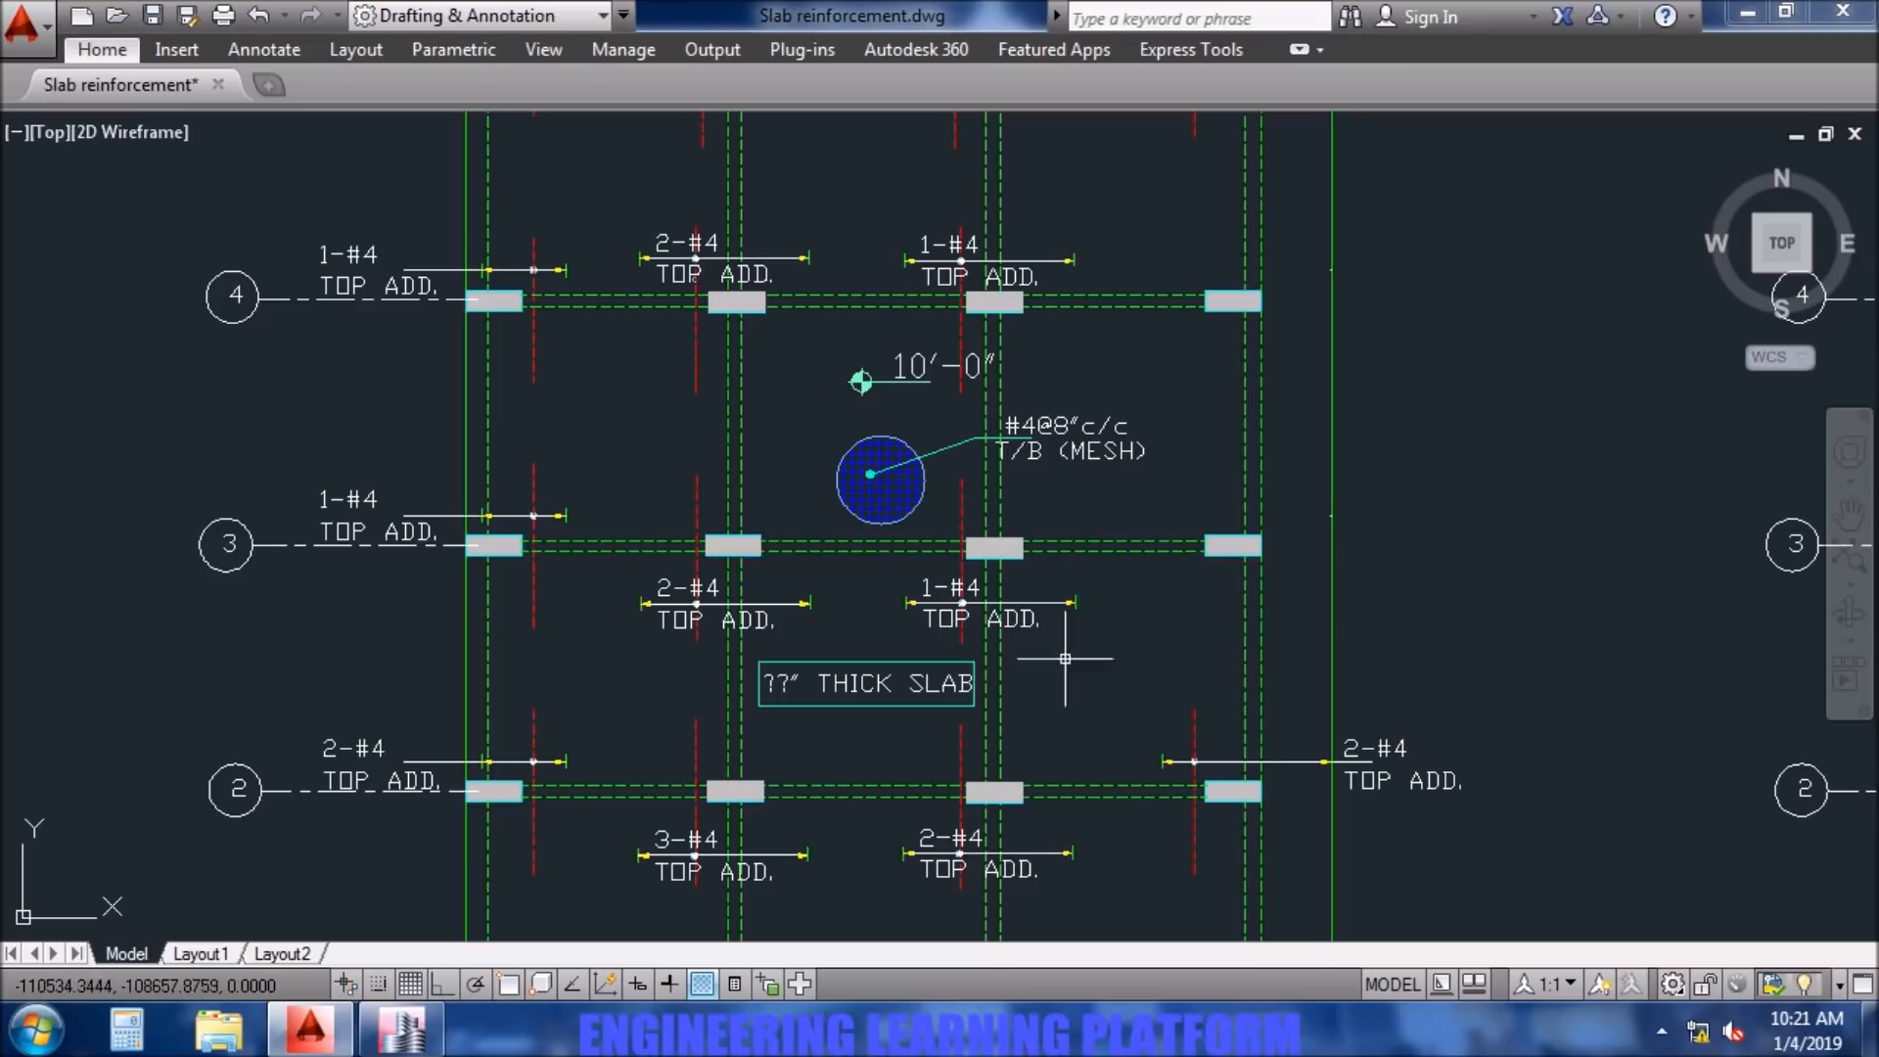
- Change the slab thickness note to 10" THICK SLAB
{"action": "double_click", "coordinate": [784, 684]}
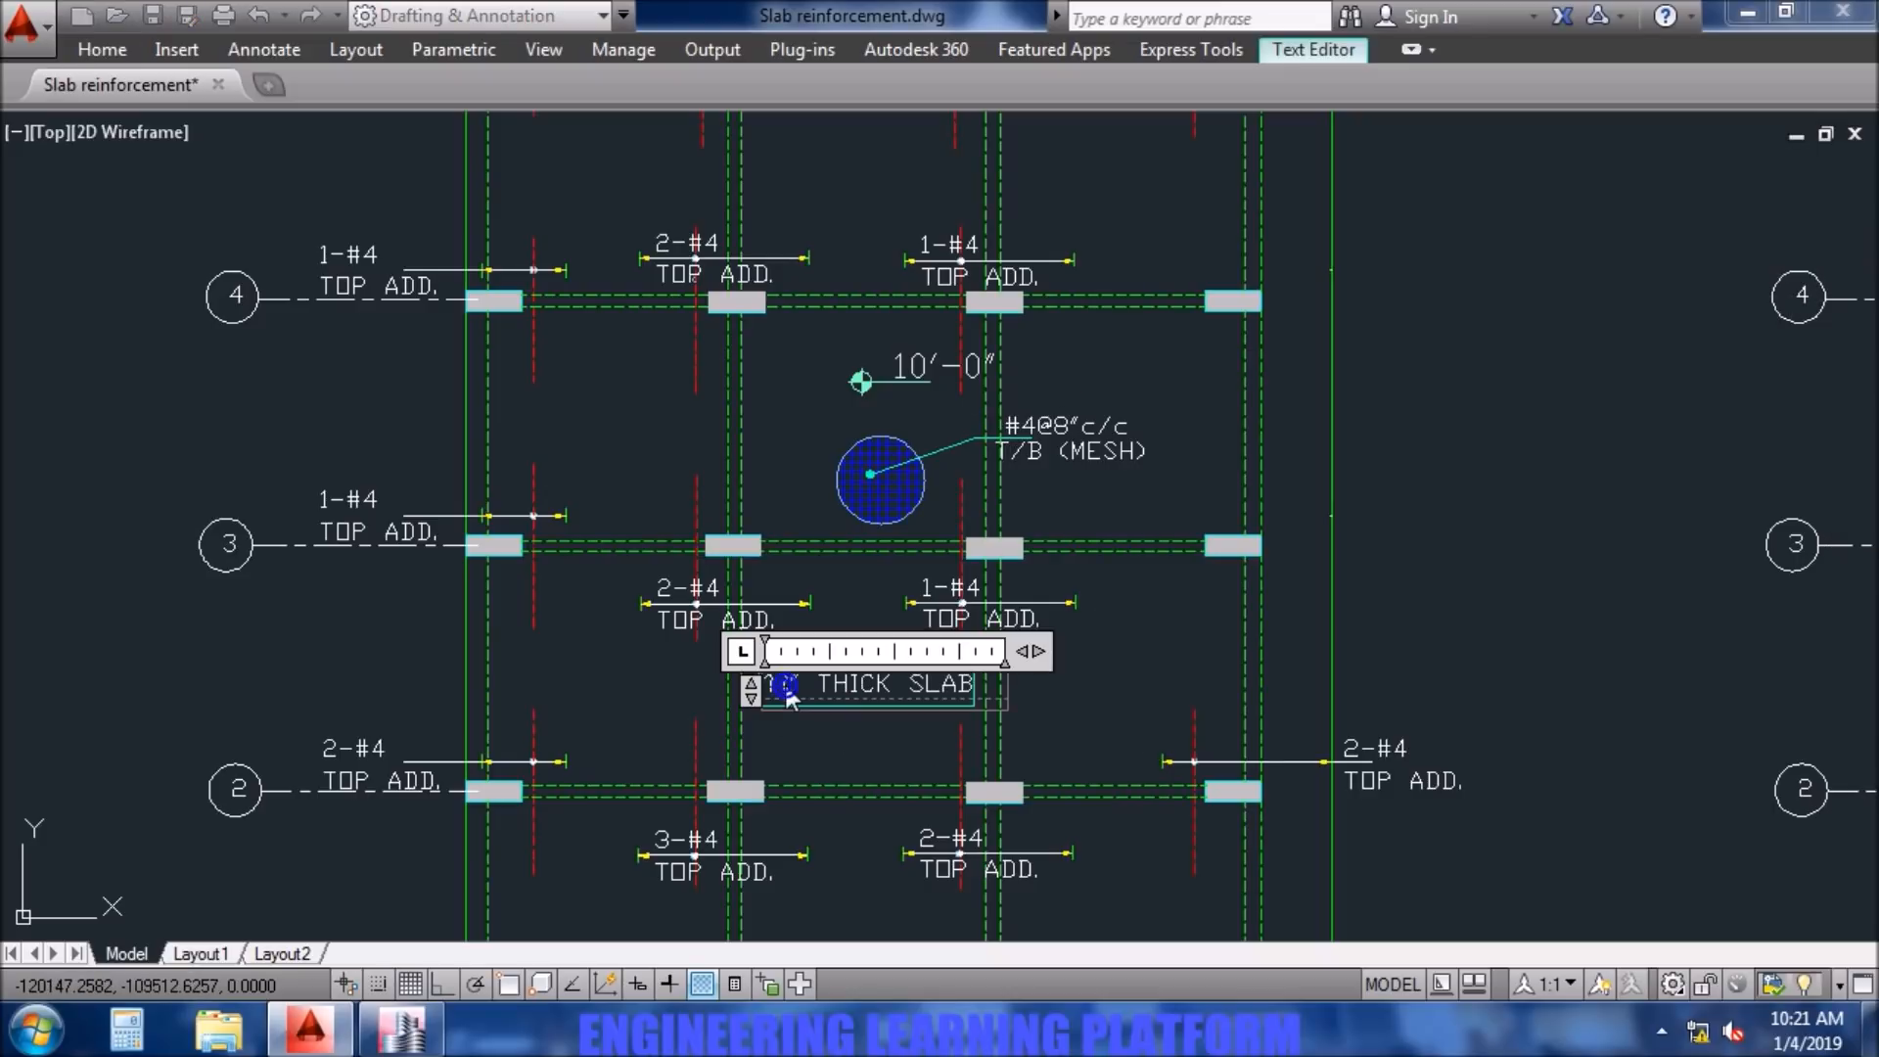
{"action": "type", "text": "10"}
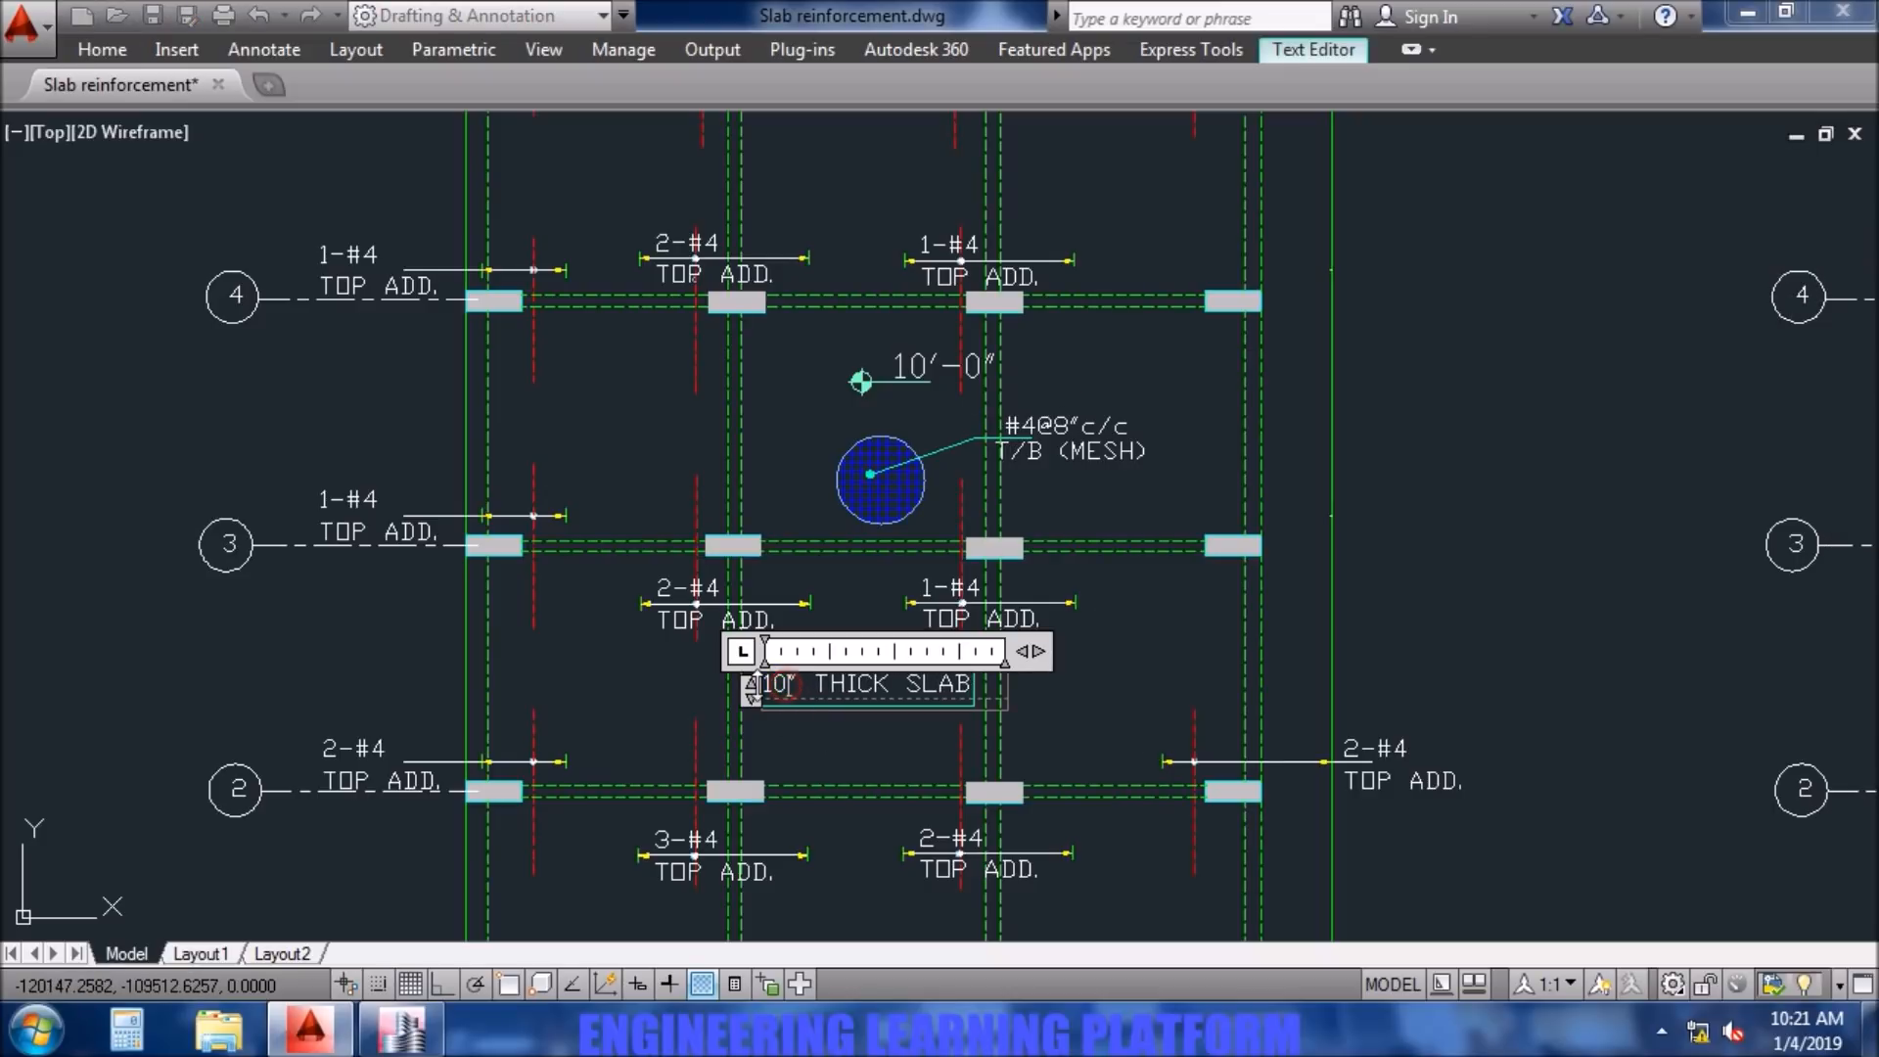
{"action": "left_click", "coordinate": [1086, 725]}
{"action": "scroll", "coordinate": [1061, 701], "scroll_direction": "down", "scroll_amount": 2}
{"action": "middle_click_drag", "start_coordinate": [1077, 773], "coordinate": [1042, 749]}
{"action": "scroll", "coordinate": [1092, 457], "scroll_direction": "down", "scroll_amount": 2}
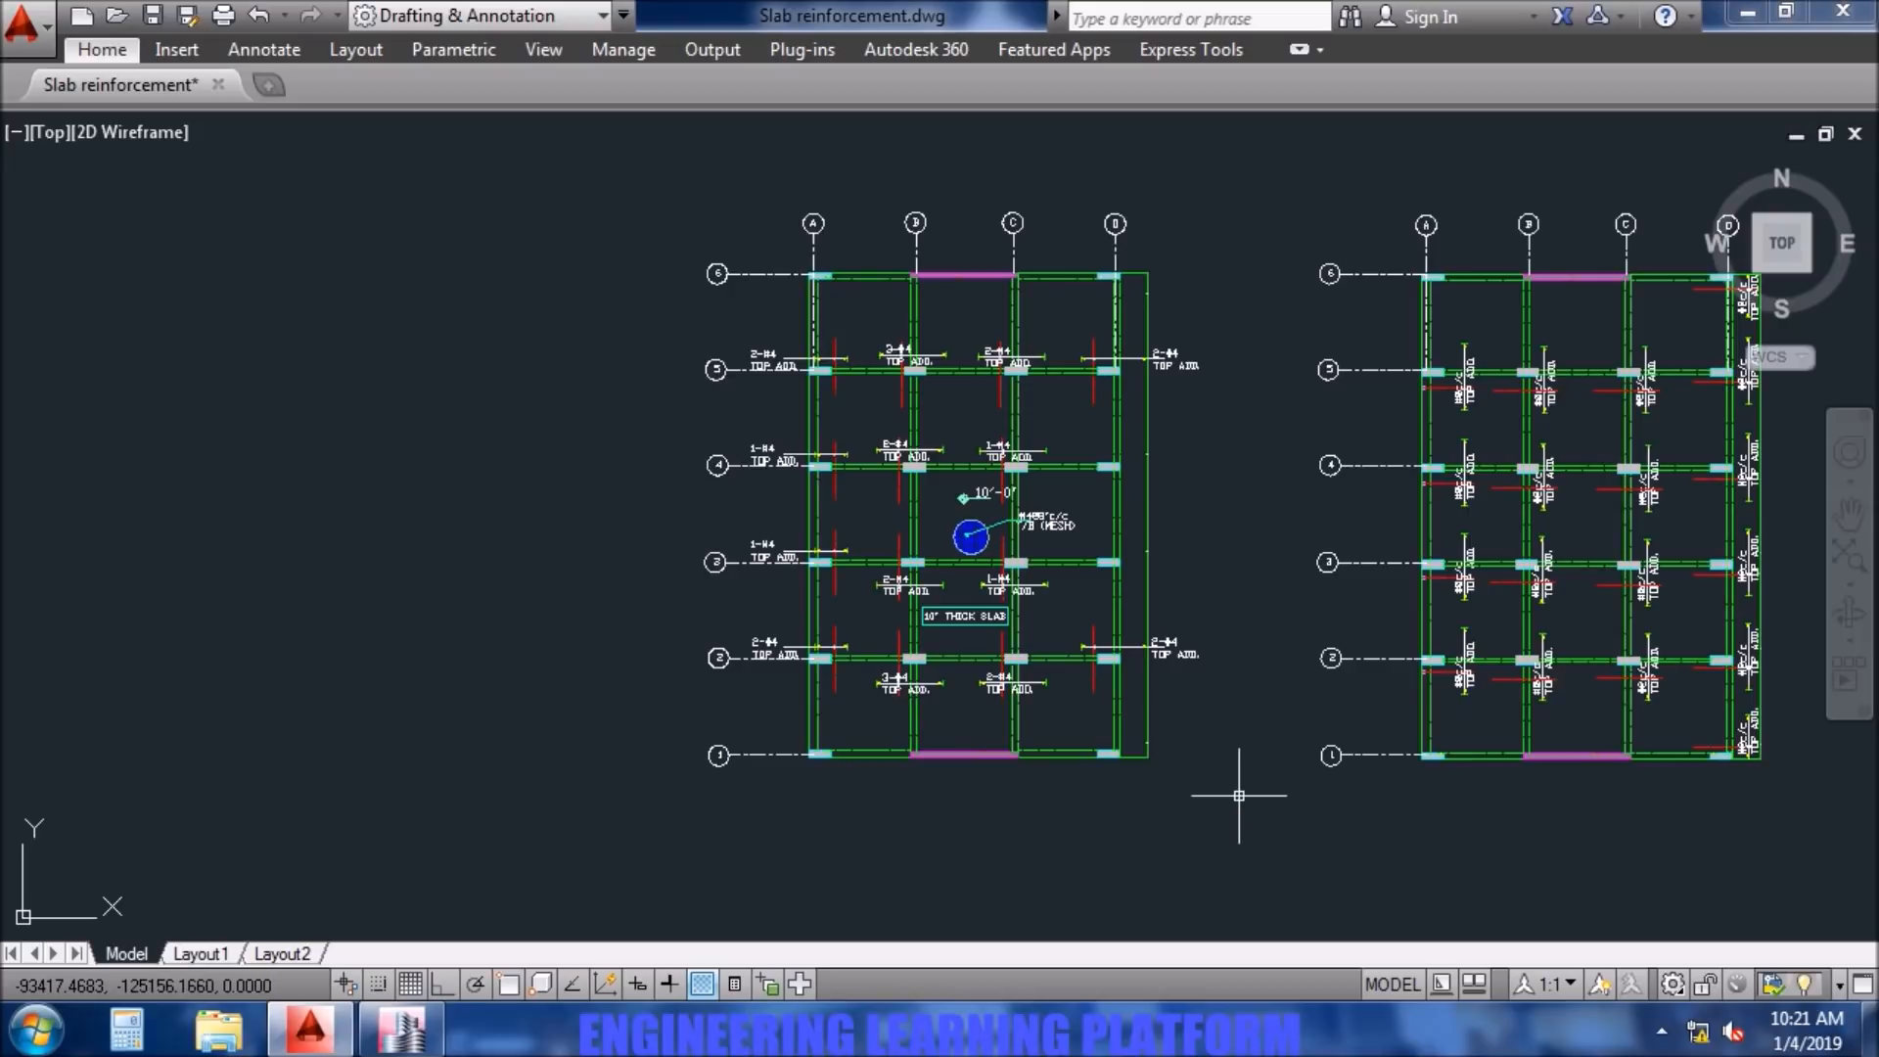
- Switch to ETABS and display the strip-based slab flexural design for Layer B only, without Layer A
{"action": "left_click", "coordinate": [402, 1027]}
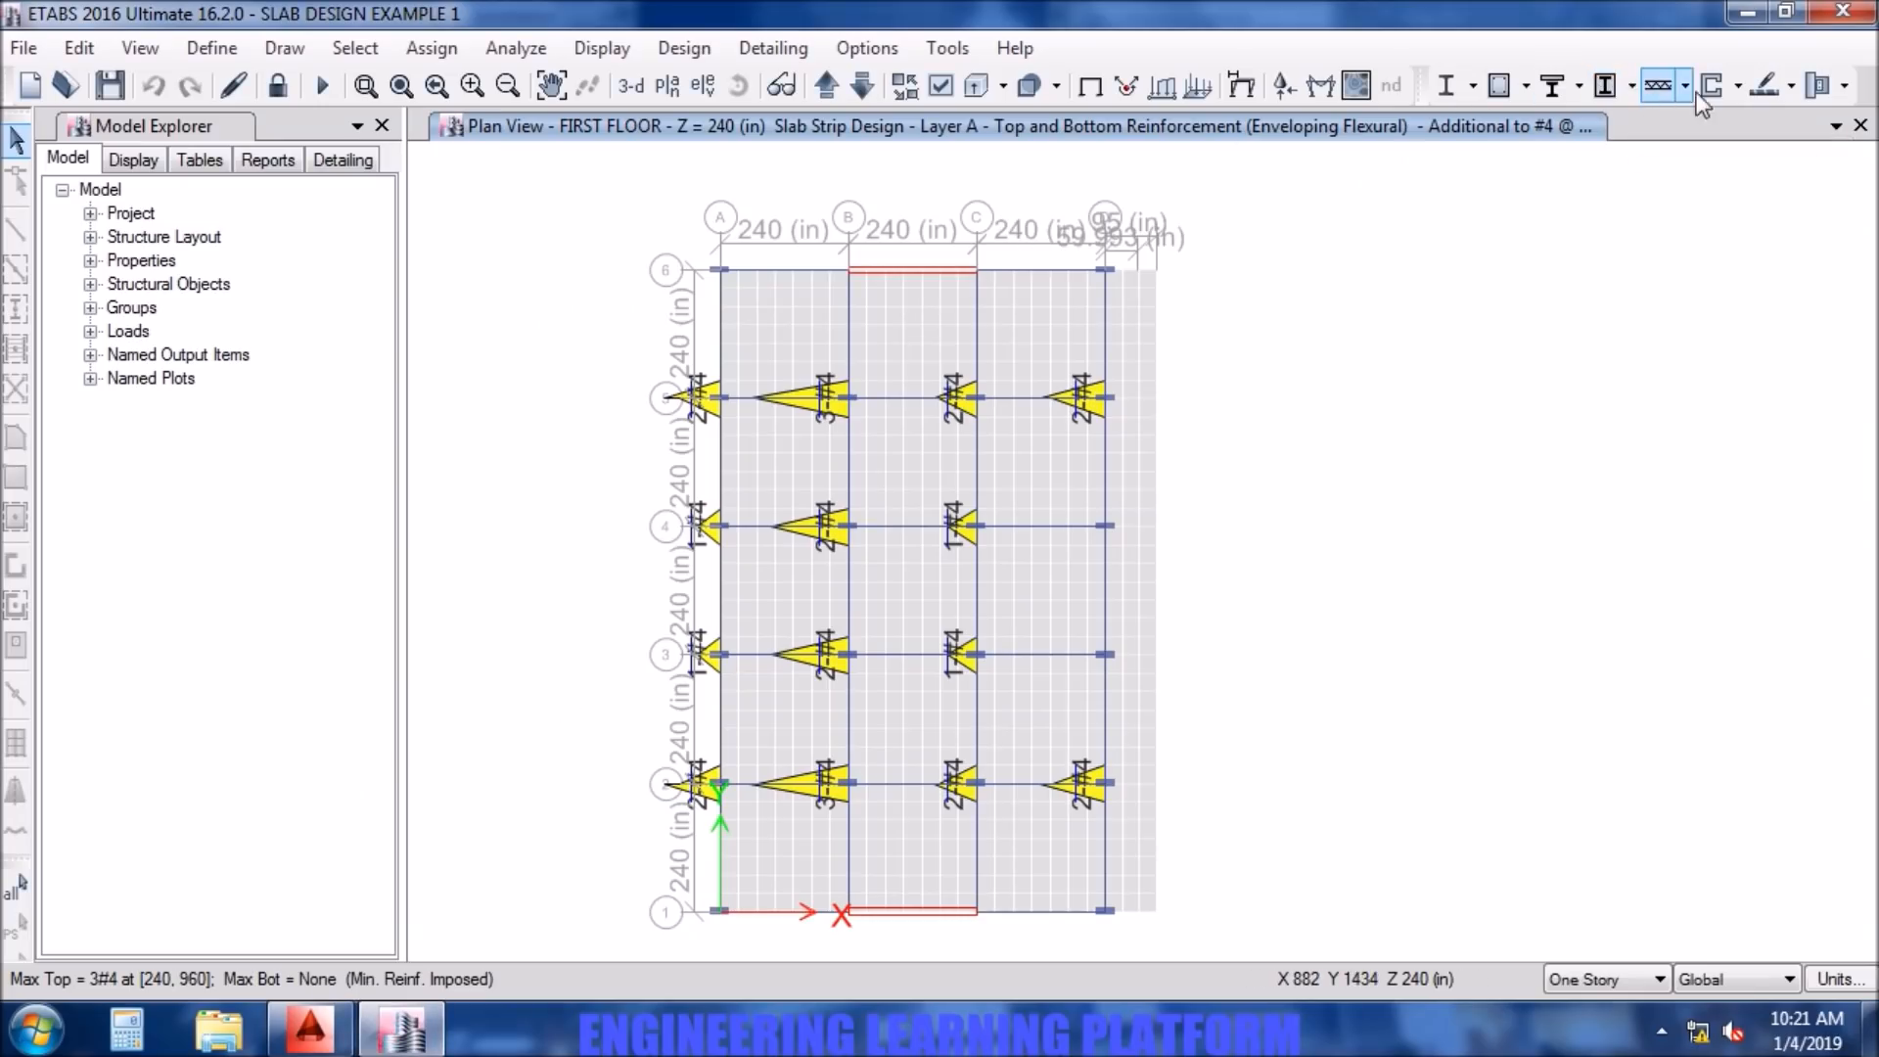
{"action": "left_click", "coordinate": [1790, 90]}
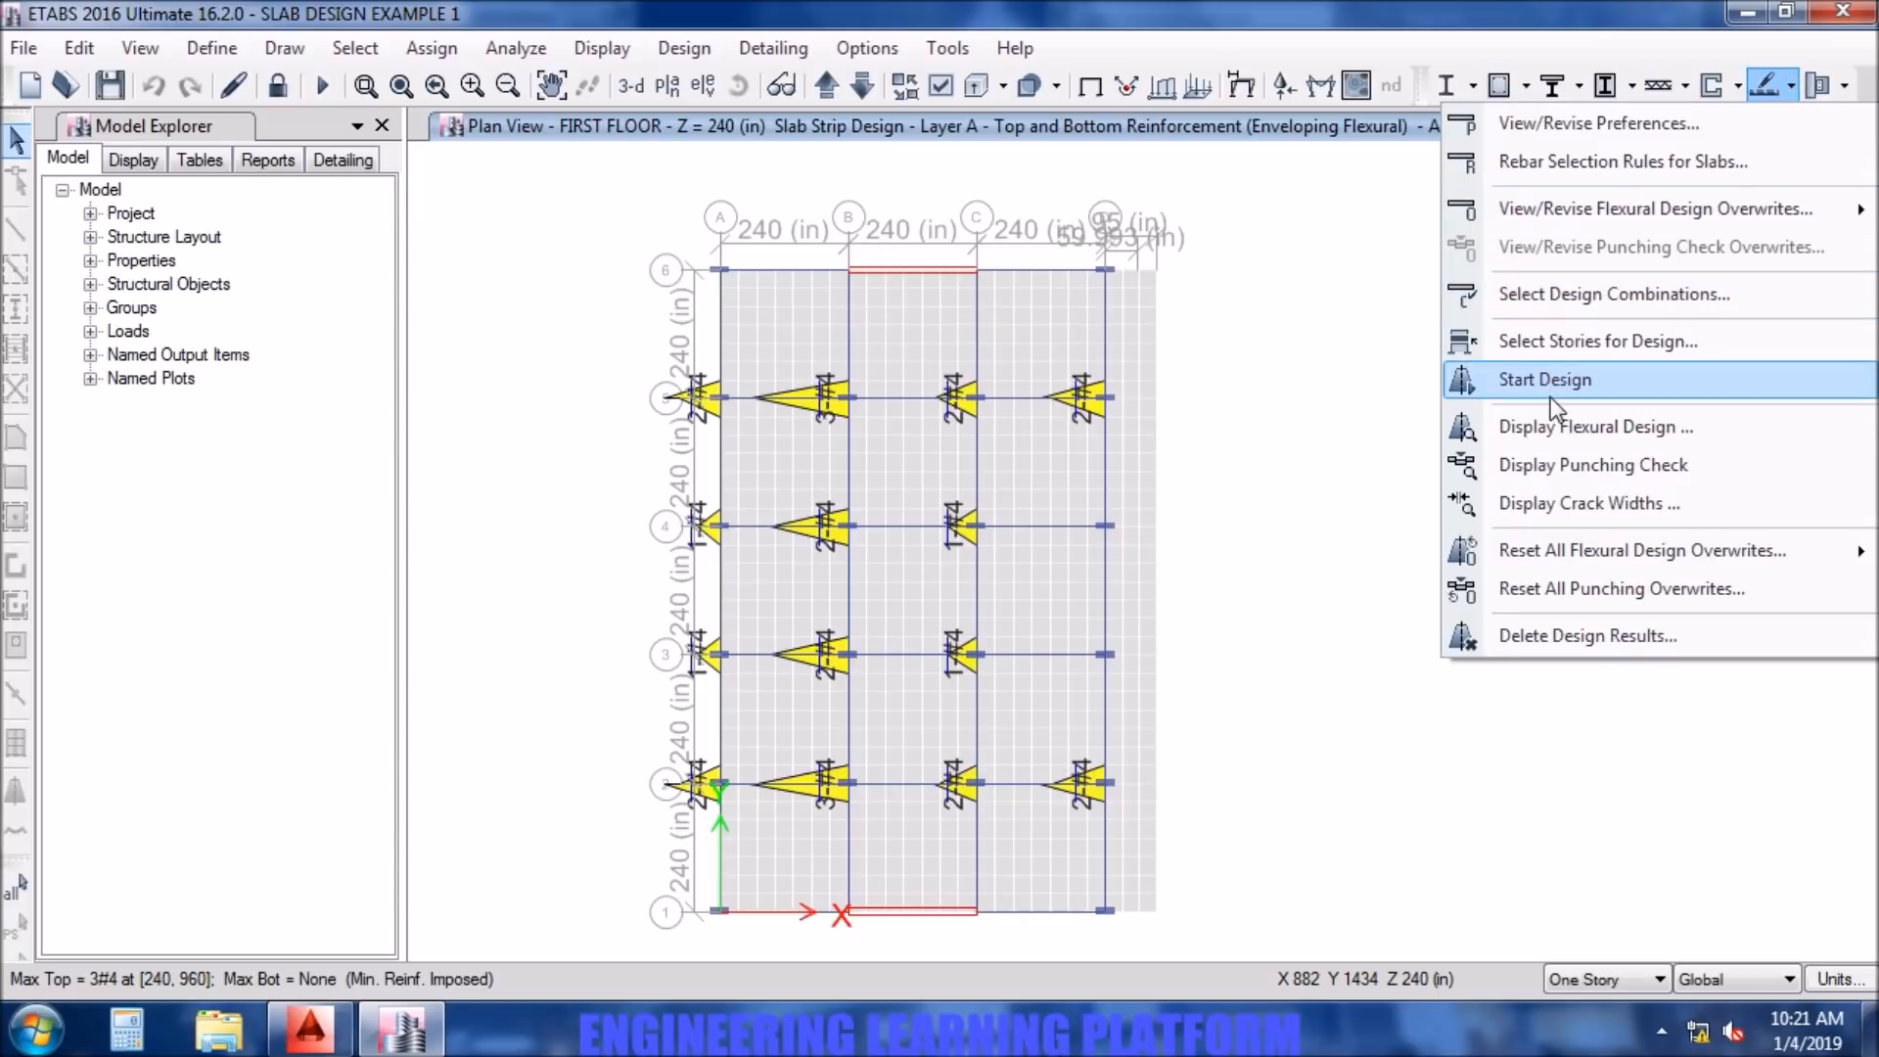
{"action": "left_click", "coordinate": [1550, 425]}
{"action": "left_click", "coordinate": [1036, 238]}
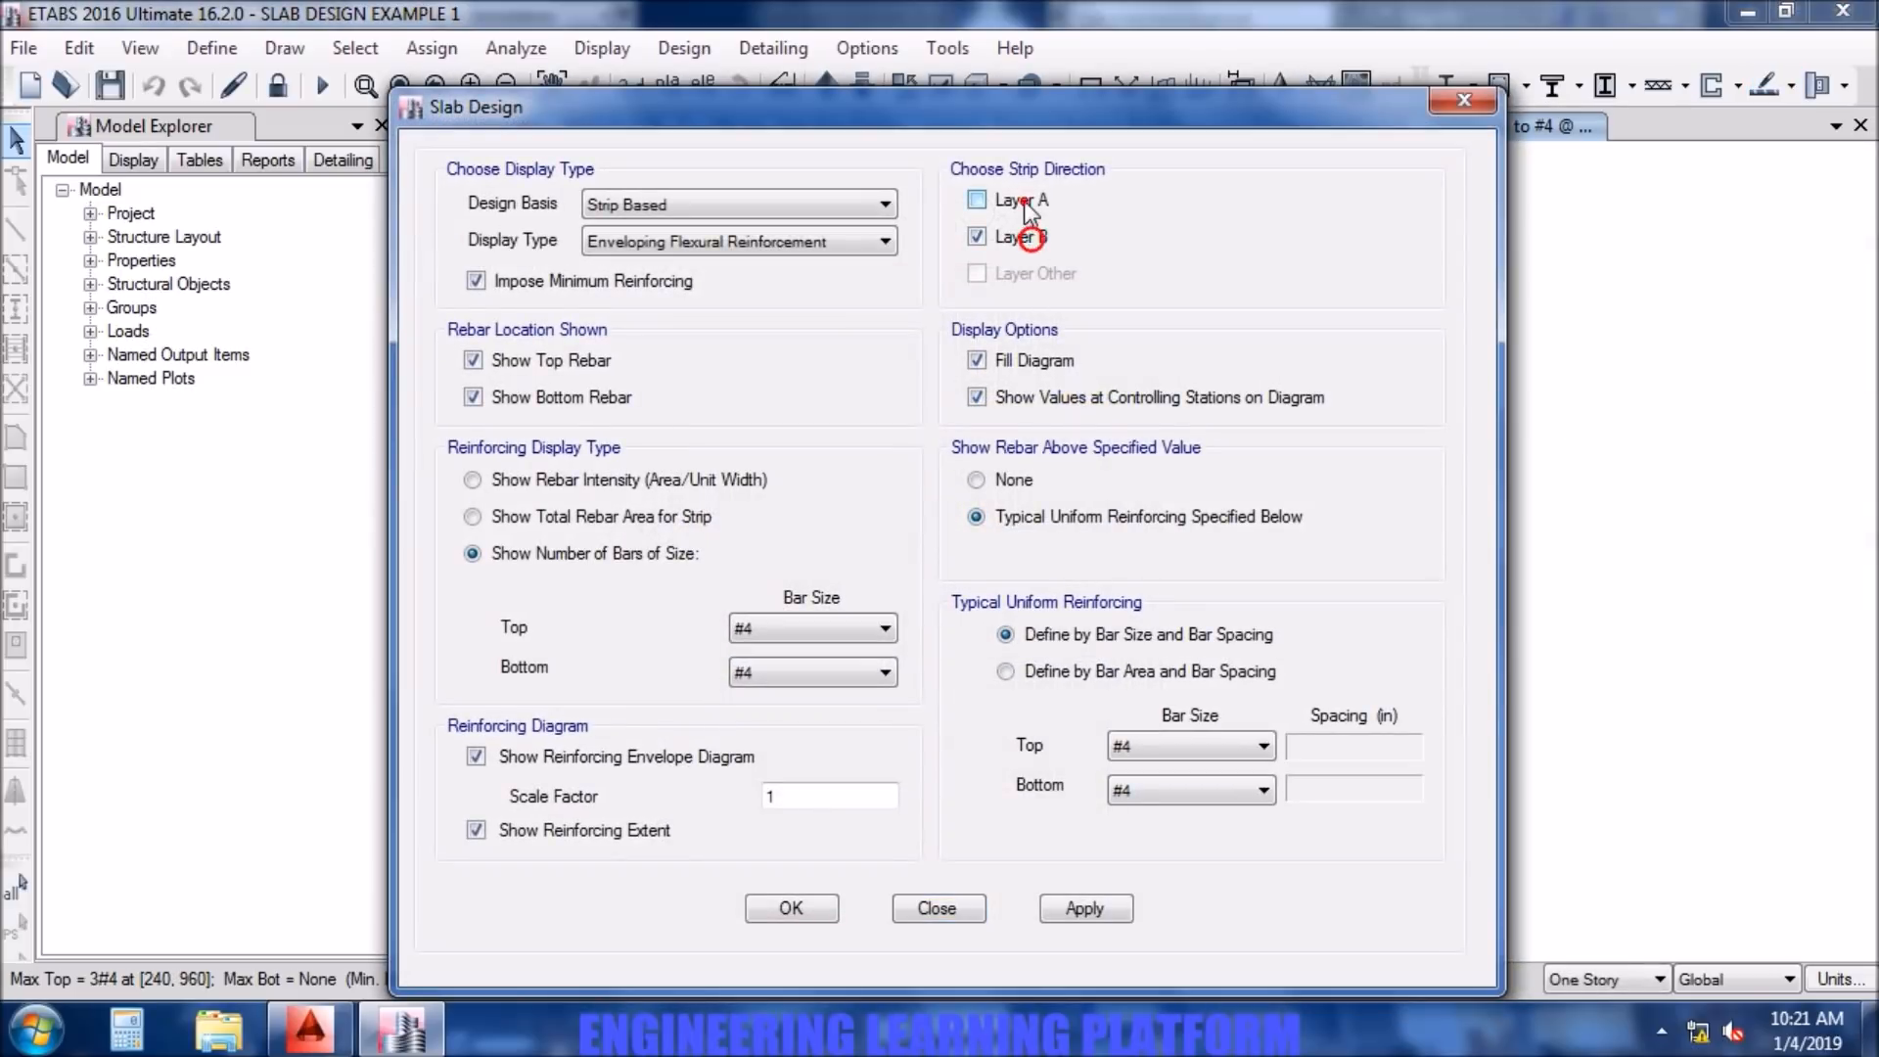
{"action": "left_click", "coordinate": [1104, 906]}
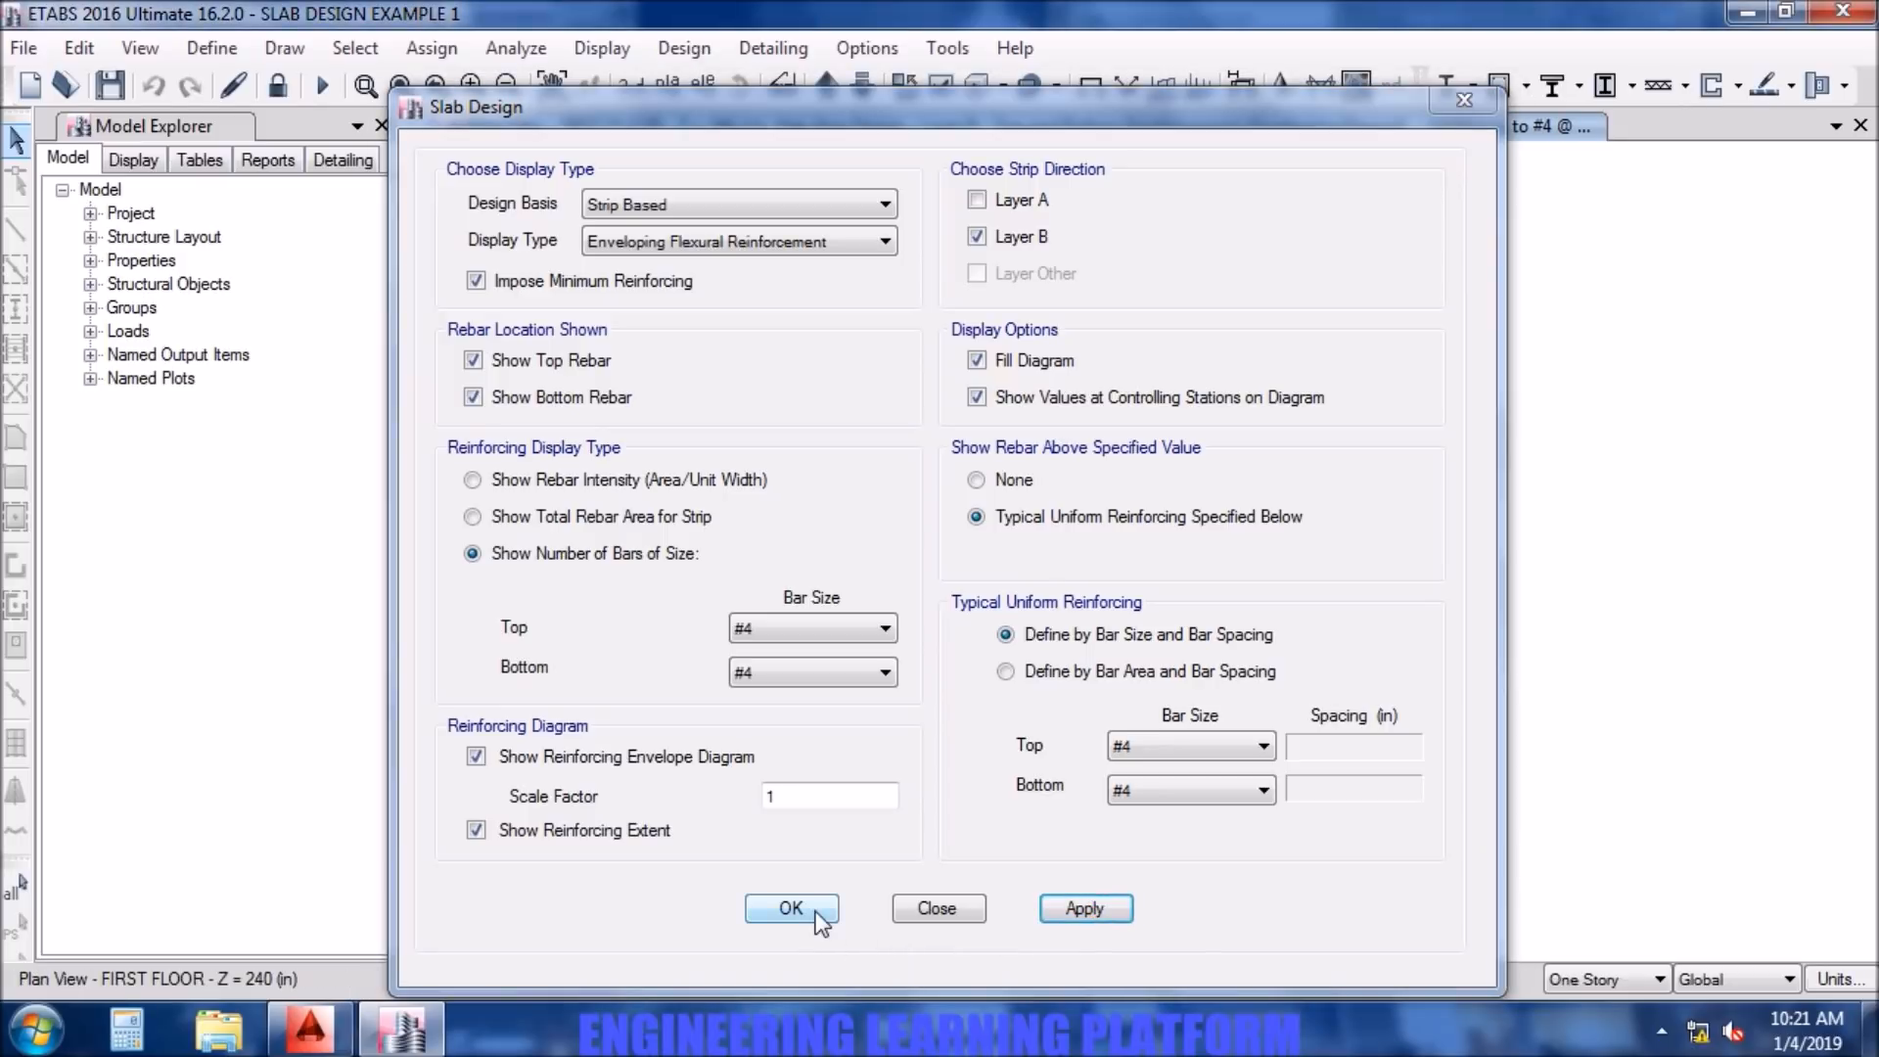
{"action": "left_click", "coordinate": [791, 909]}
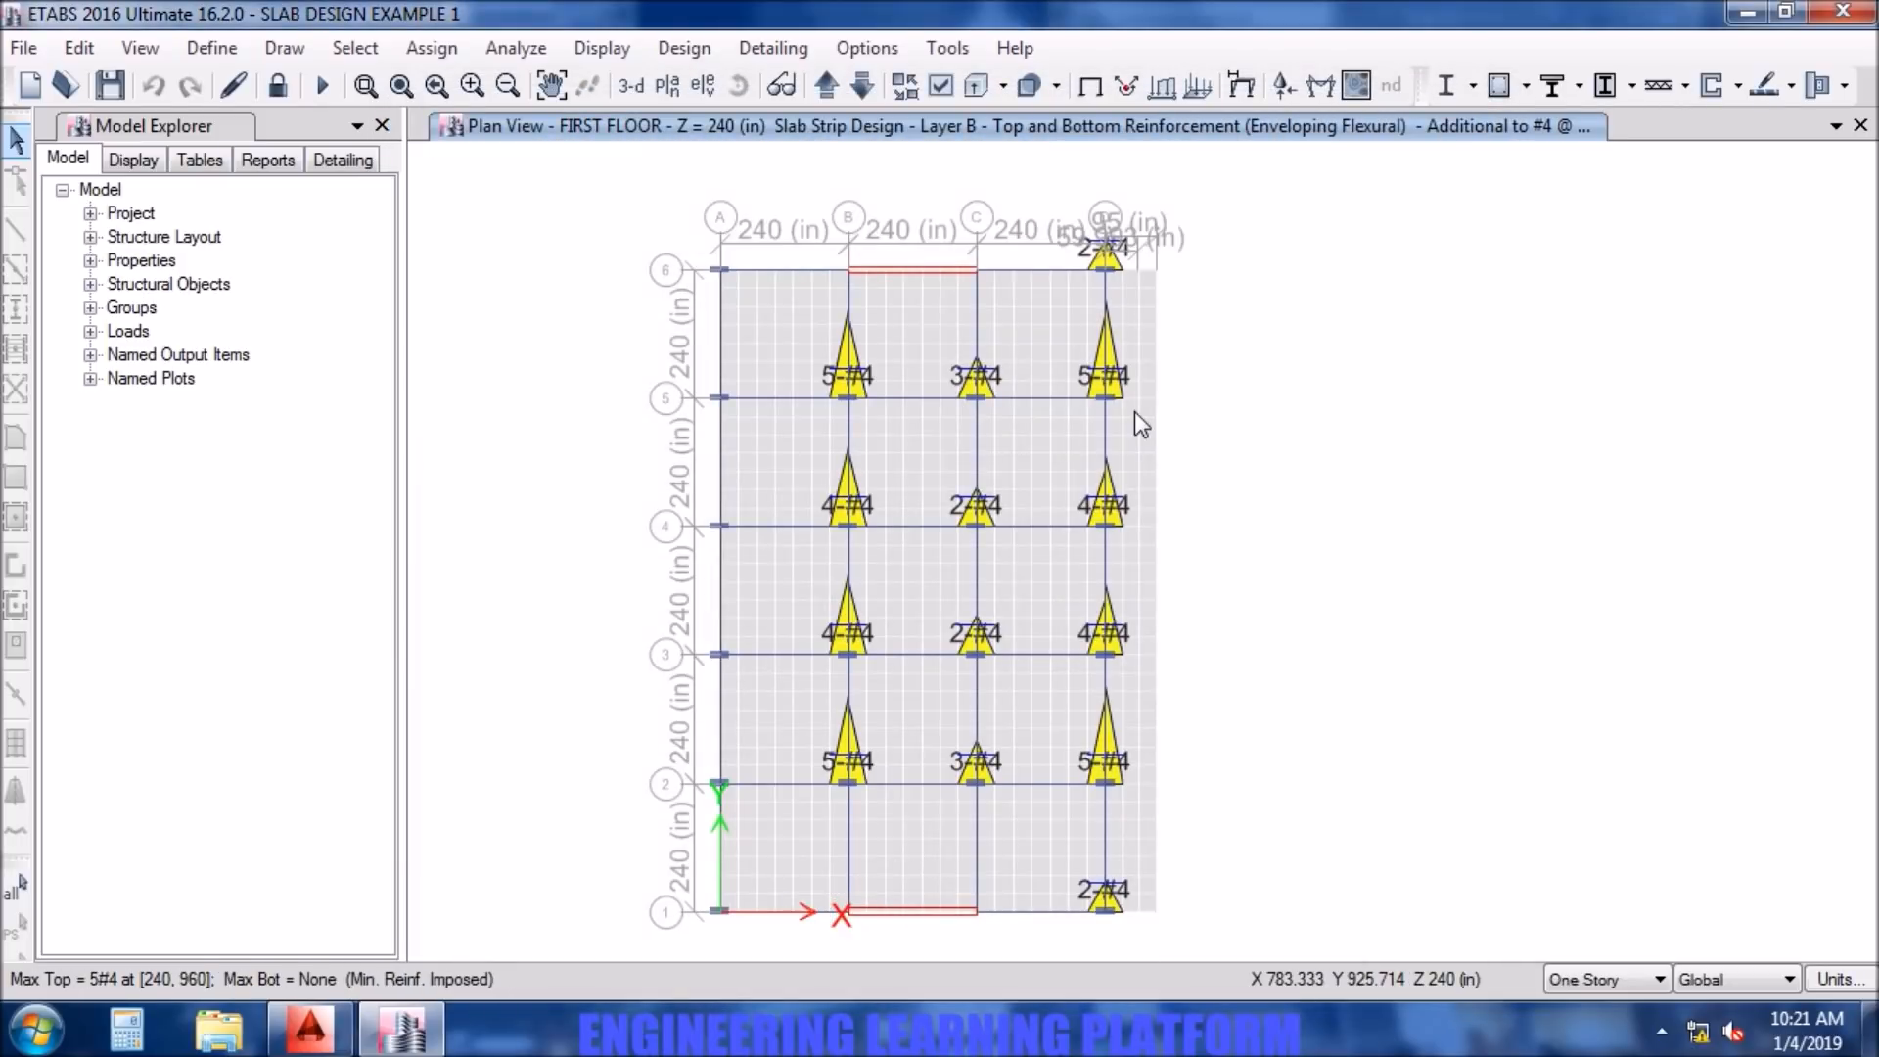
{"action": "scroll", "coordinate": [1136, 411], "scroll_direction": "up", "scroll_amount": 1}
{"action": "middle_click_drag", "start_coordinate": [949, 490], "coordinate": [1209, 707]}
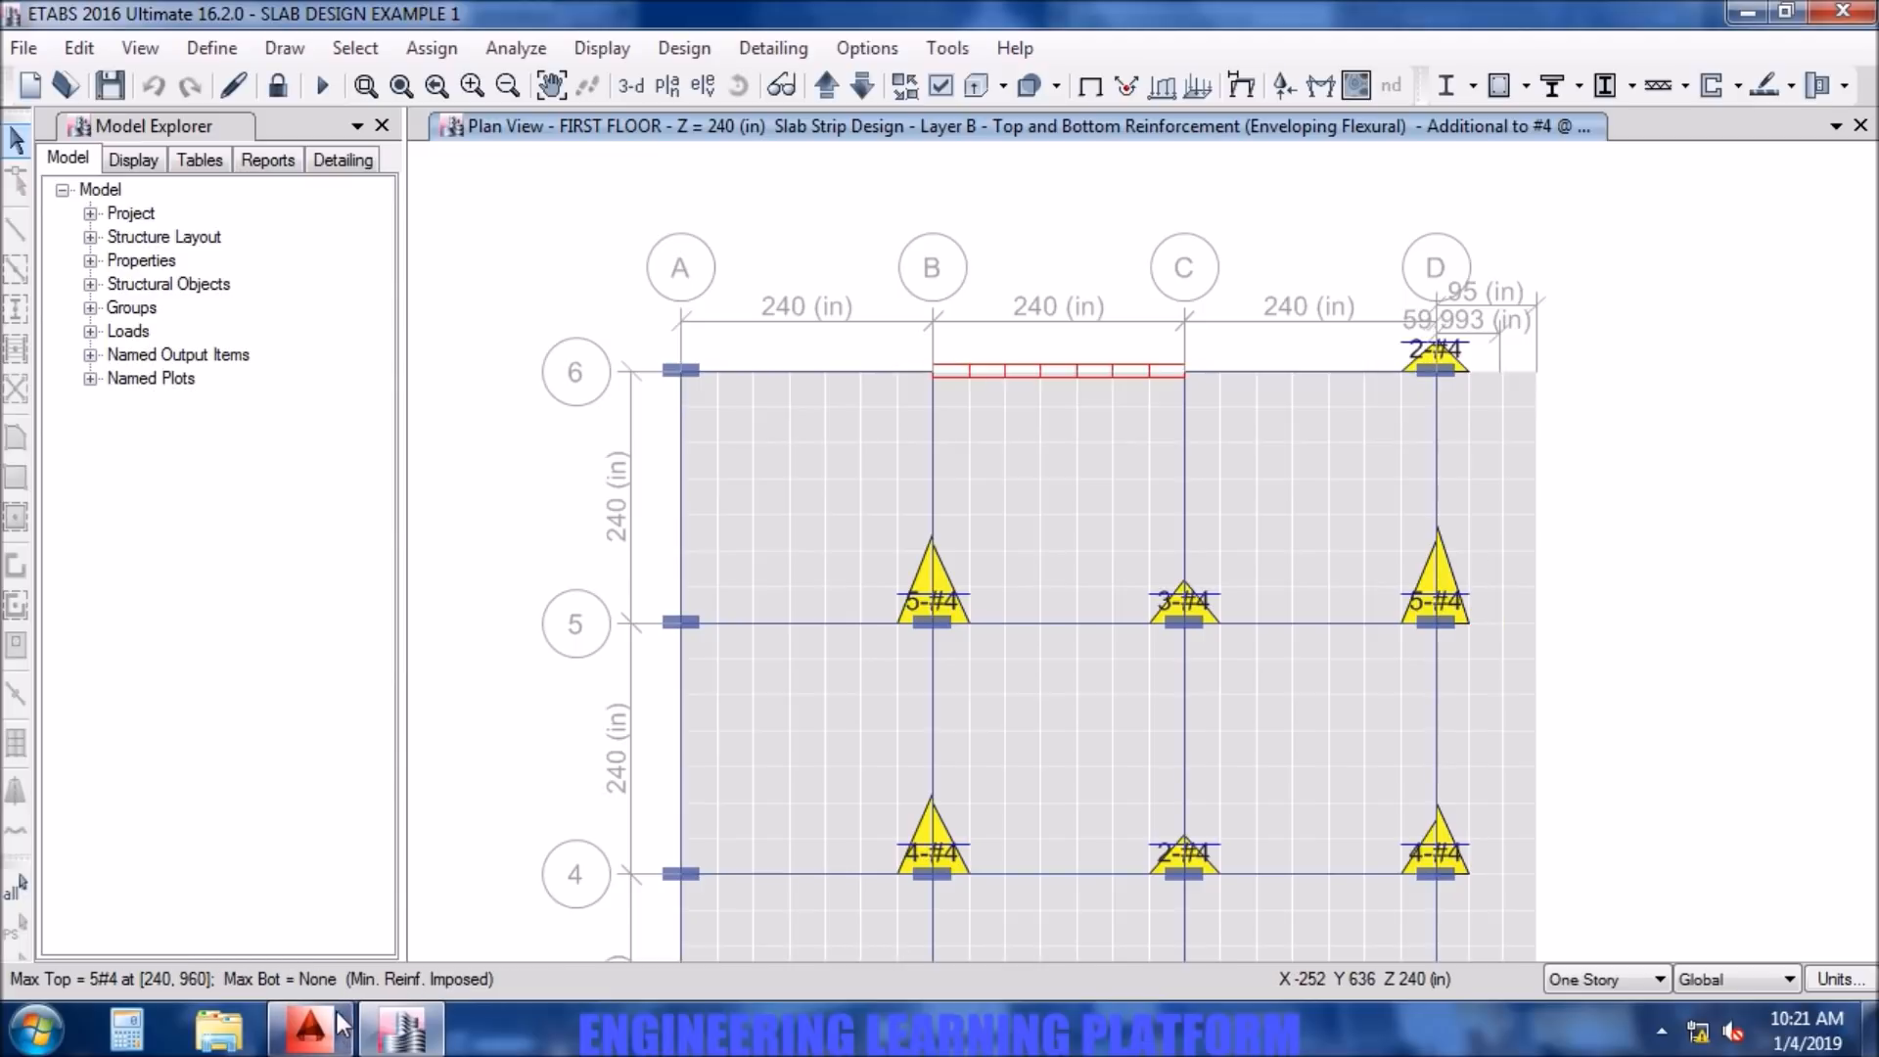
- Switch to AutoCAD and change the top additional bar label at column B5 of the second plan to 5-#4, per ETABS
{"action": "left_click", "coordinate": [310, 1028]}
{"action": "mouse_move", "coordinate": [1508, 438]}
{"action": "middle_mouse_down"}
{"action": "mouse_move", "coordinate": [1237, 474]}
{"action": "mouse_move", "coordinate": [1007, 474]}
{"action": "middle_mouse_up"}
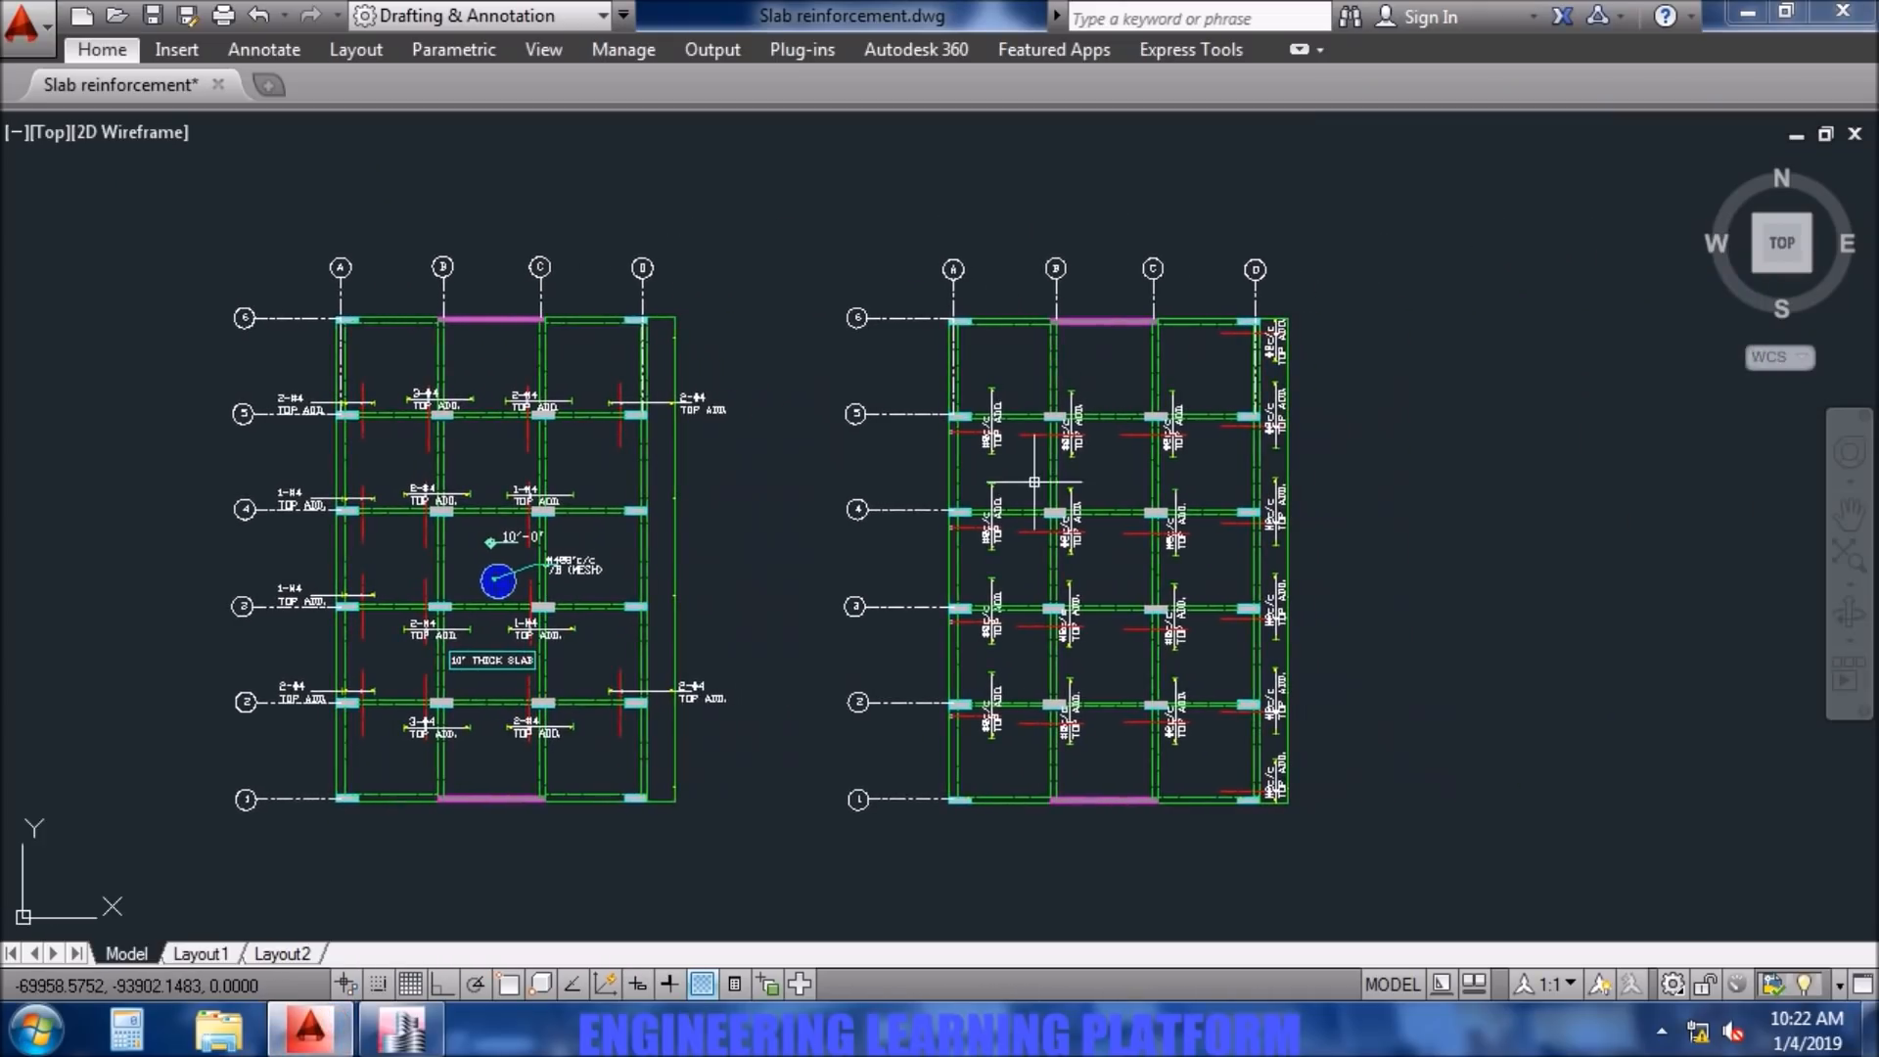
{"action": "scroll", "coordinate": [1077, 412], "scroll_direction": "up", "scroll_amount": 4}
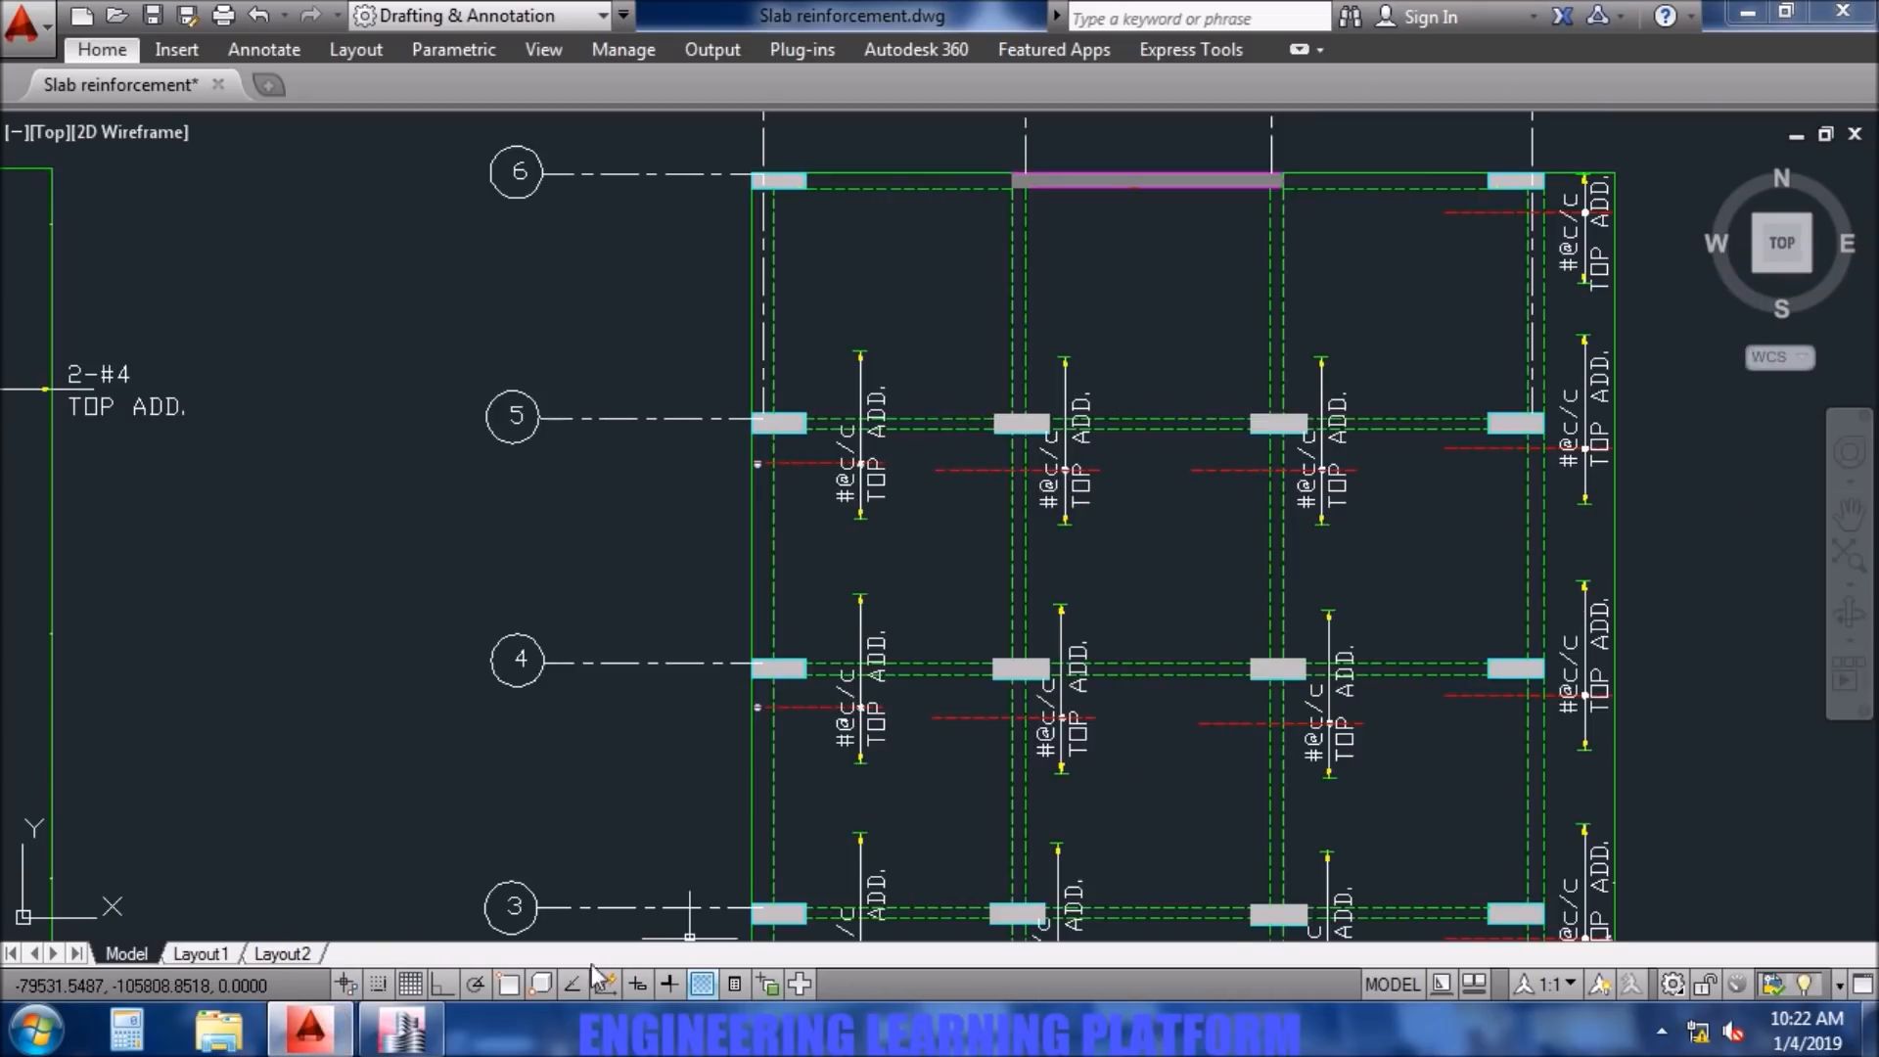
{"action": "left_click", "coordinate": [404, 1028]}
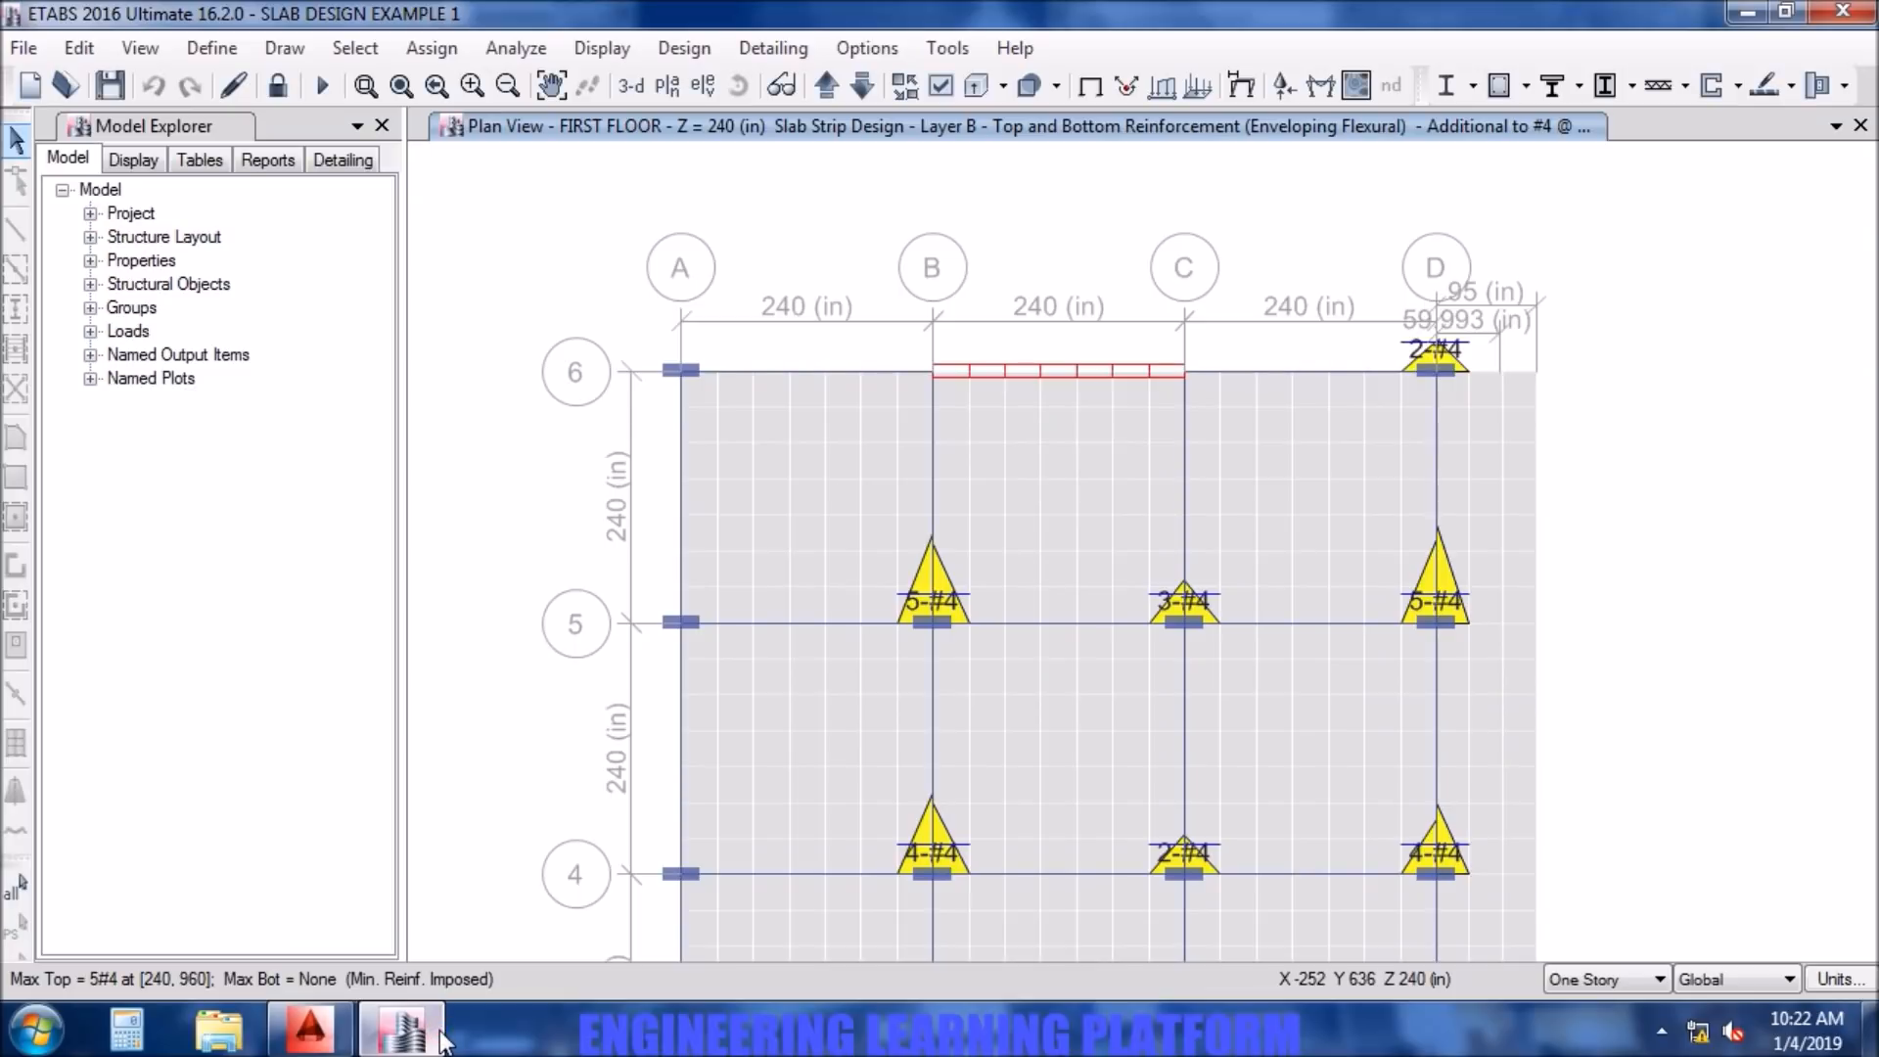
{"action": "left_click", "coordinate": [314, 1029]}
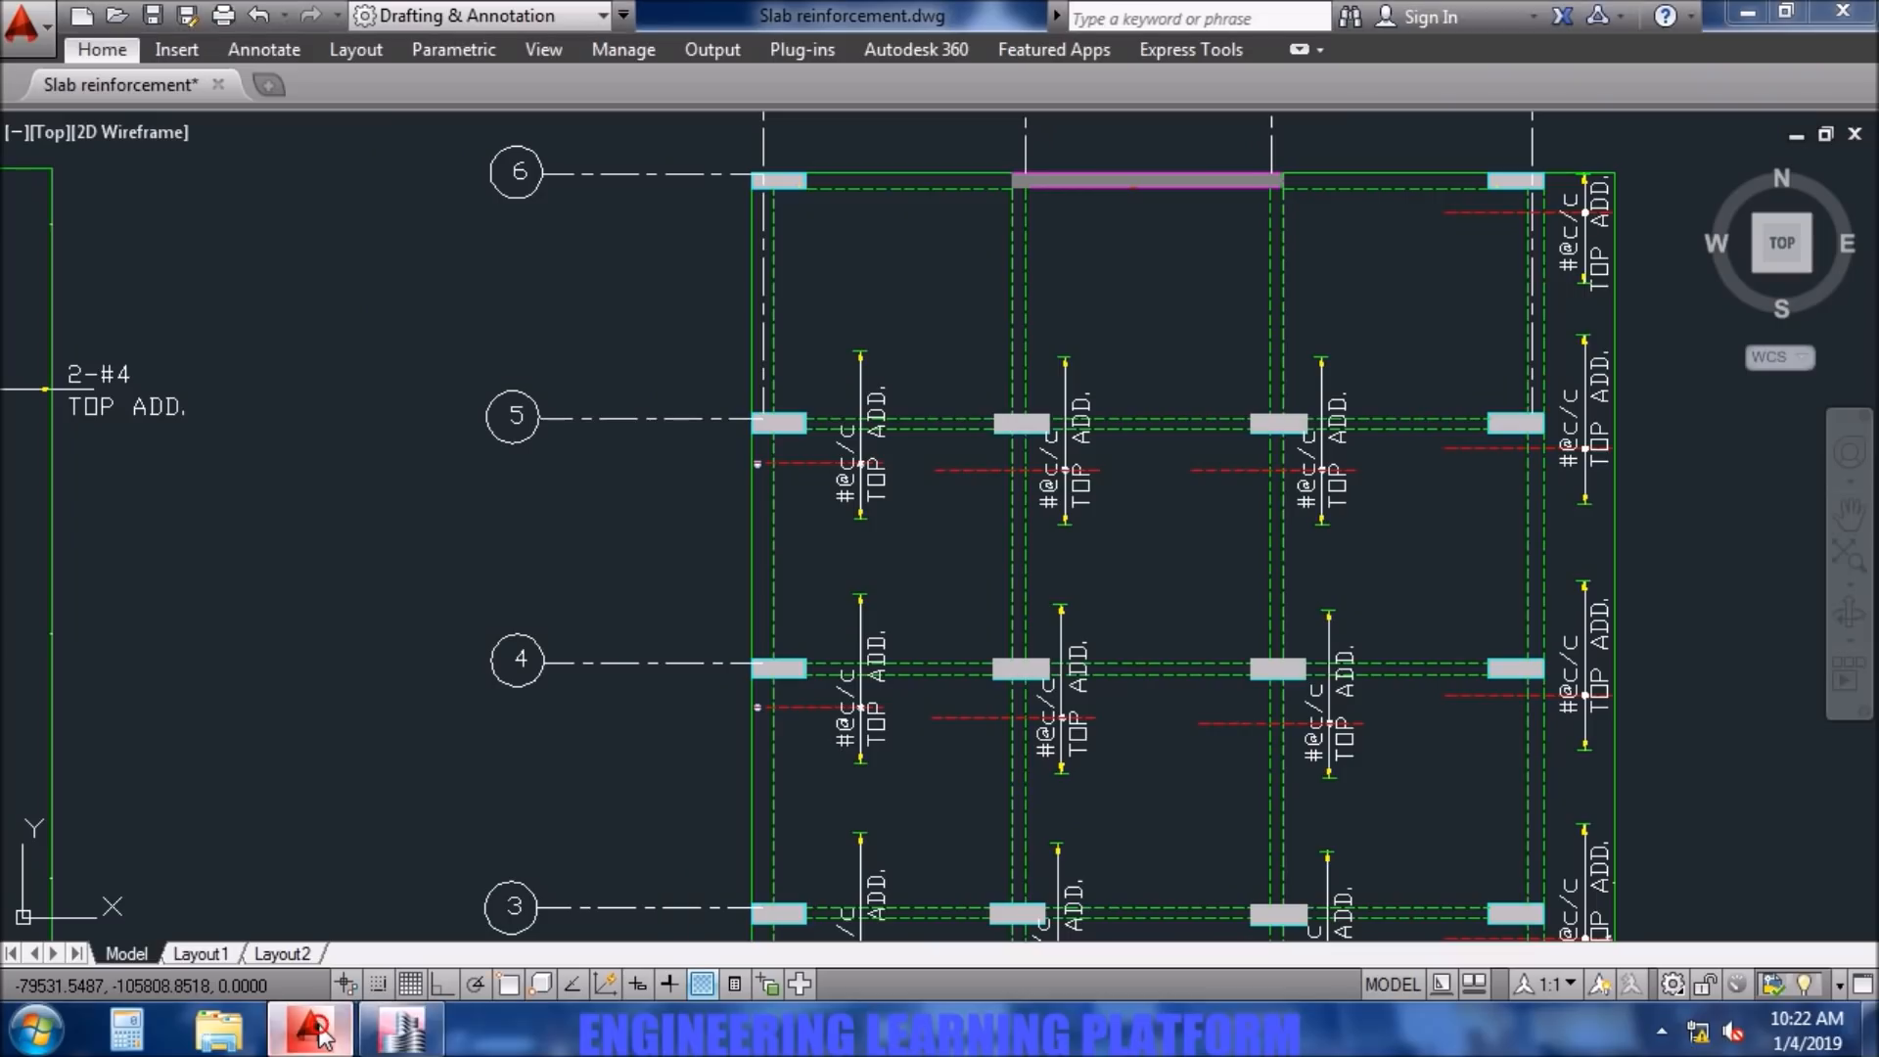
{"action": "left_click", "coordinate": [1050, 477]}
{"action": "double_click", "coordinate": [1051, 499]}
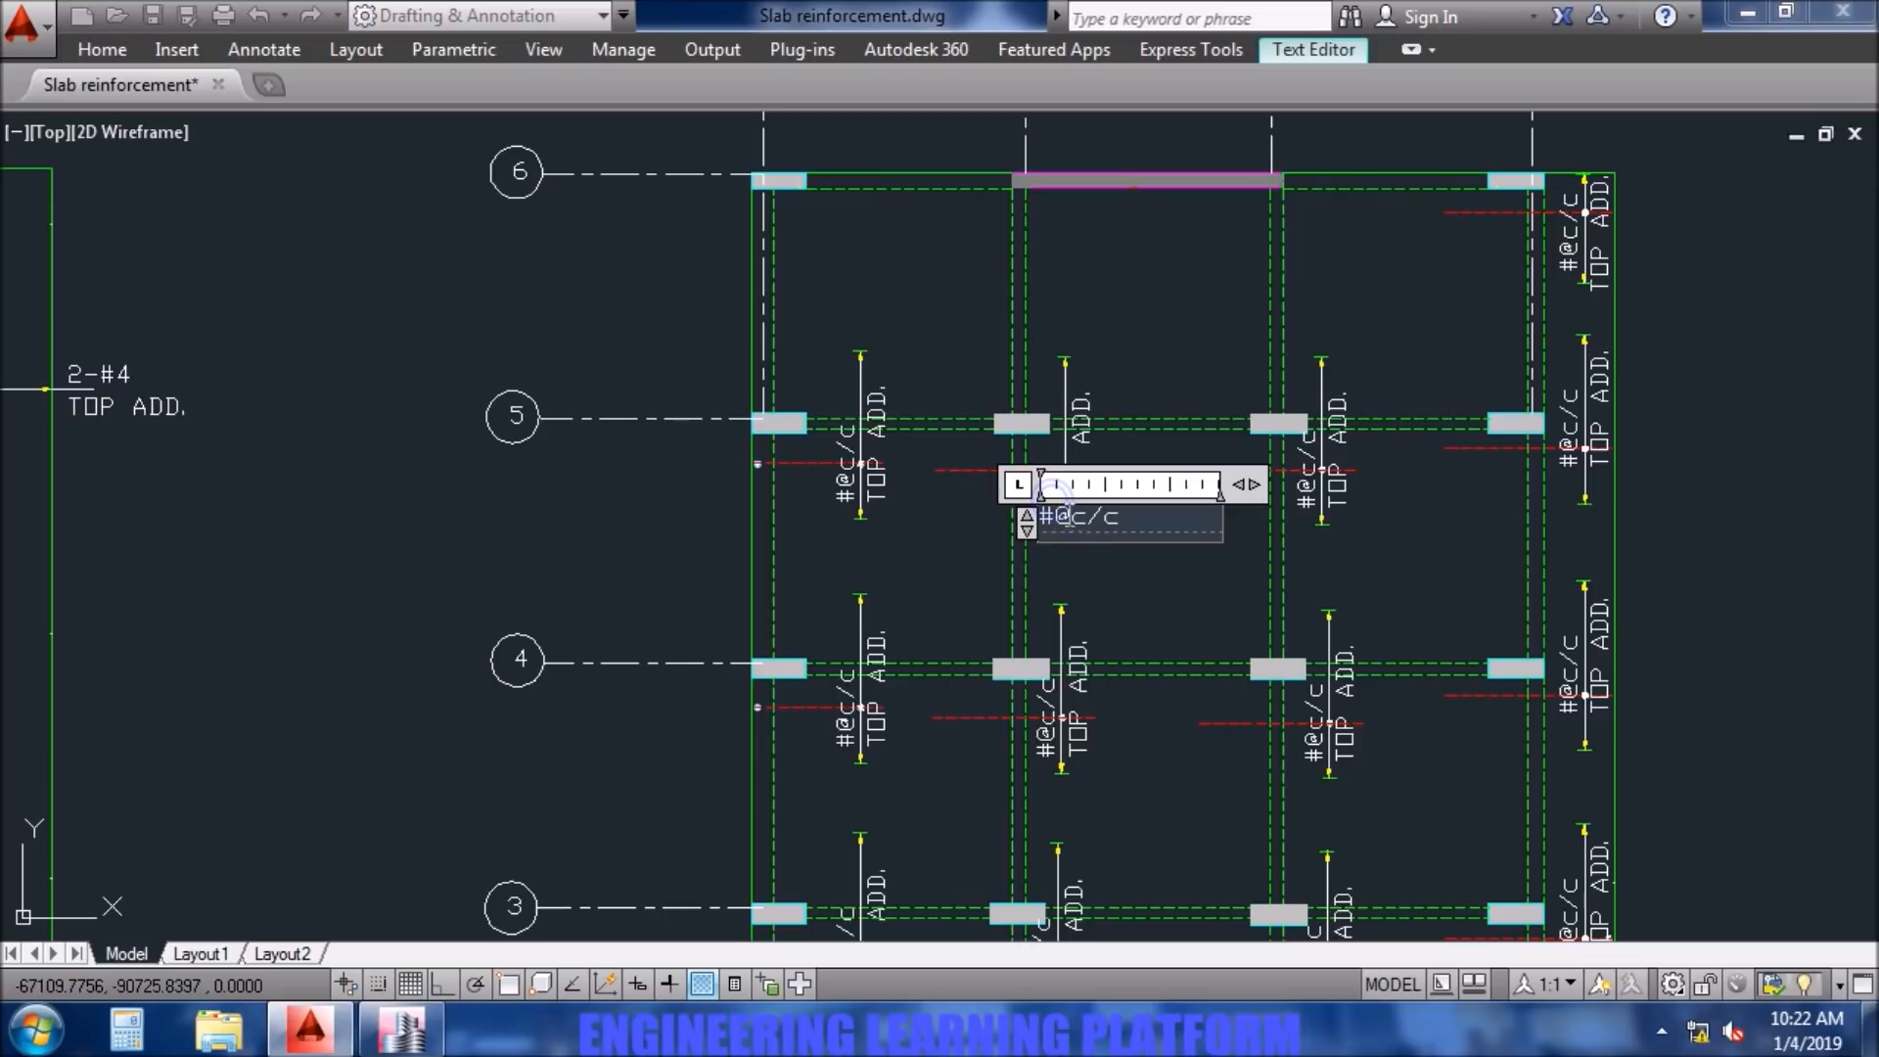
{"action": "left_click", "coordinate": [401, 1030]}
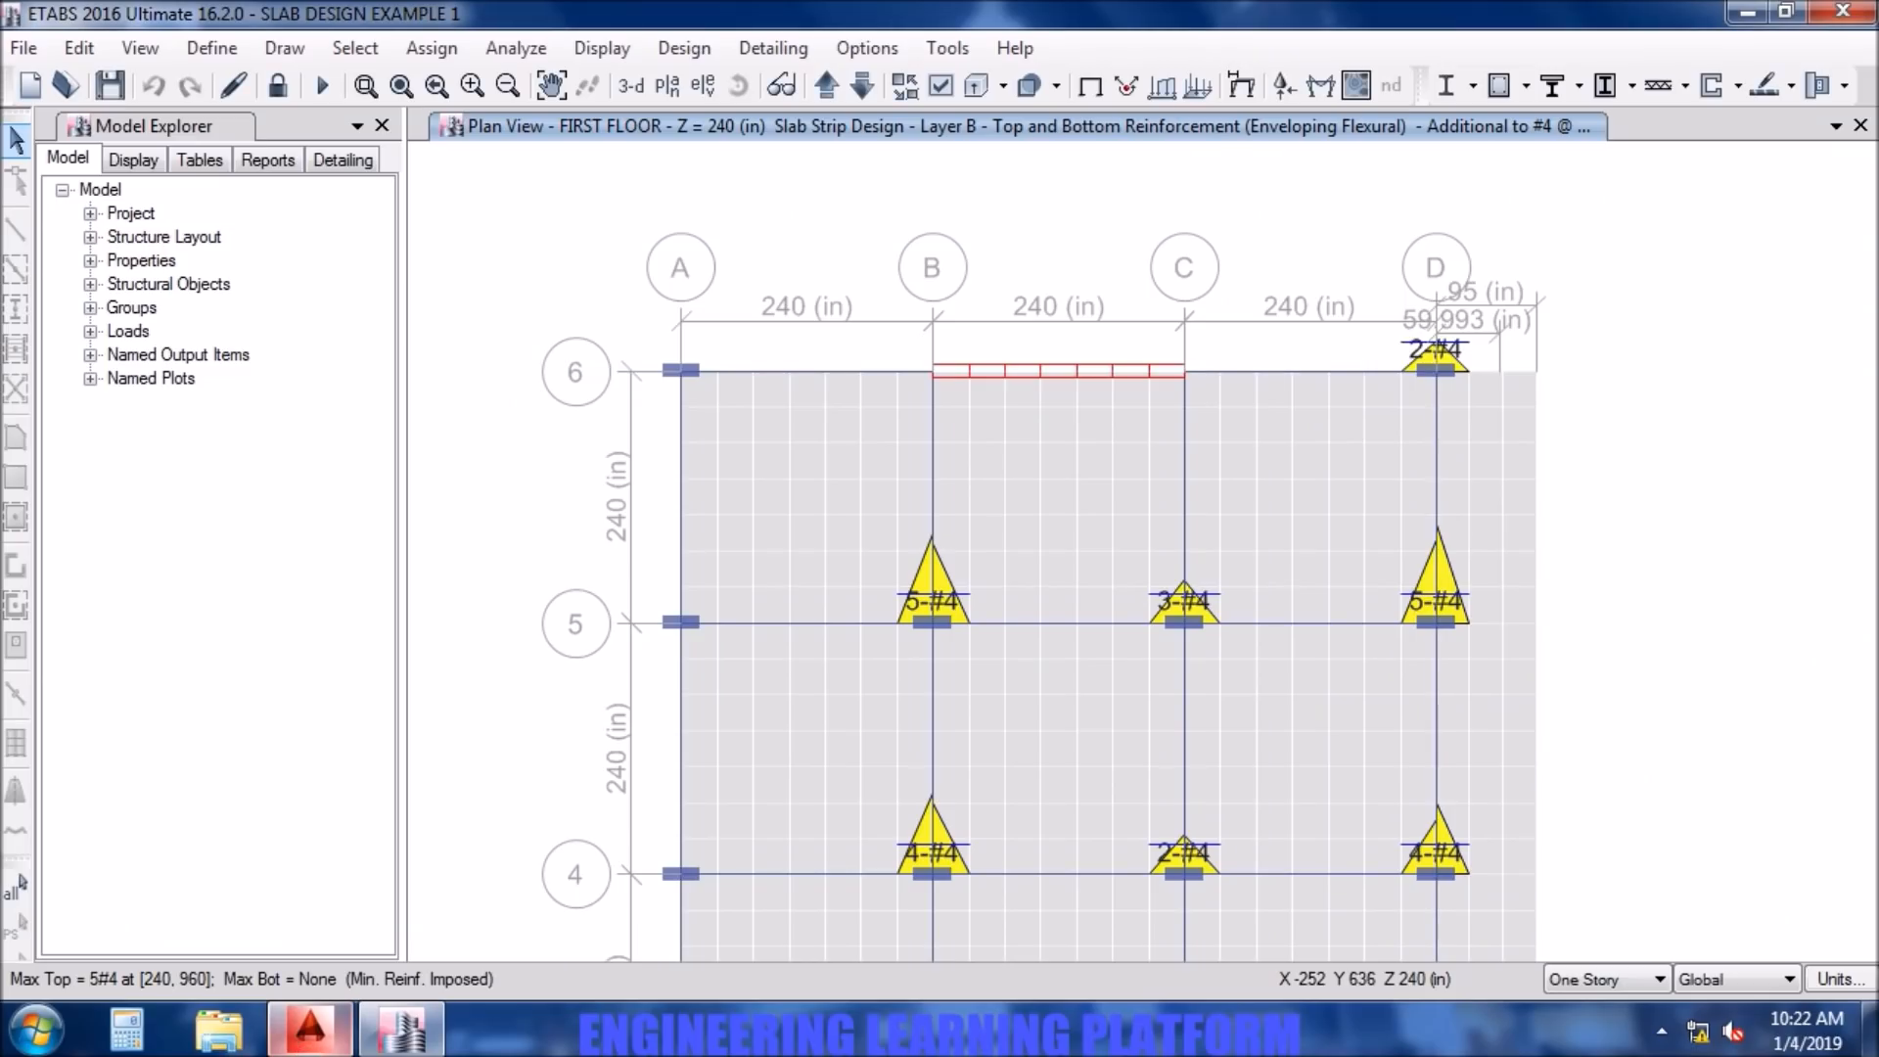
{"action": "left_click", "coordinate": [395, 1042]}
{"action": "left_click", "coordinate": [392, 1044]}
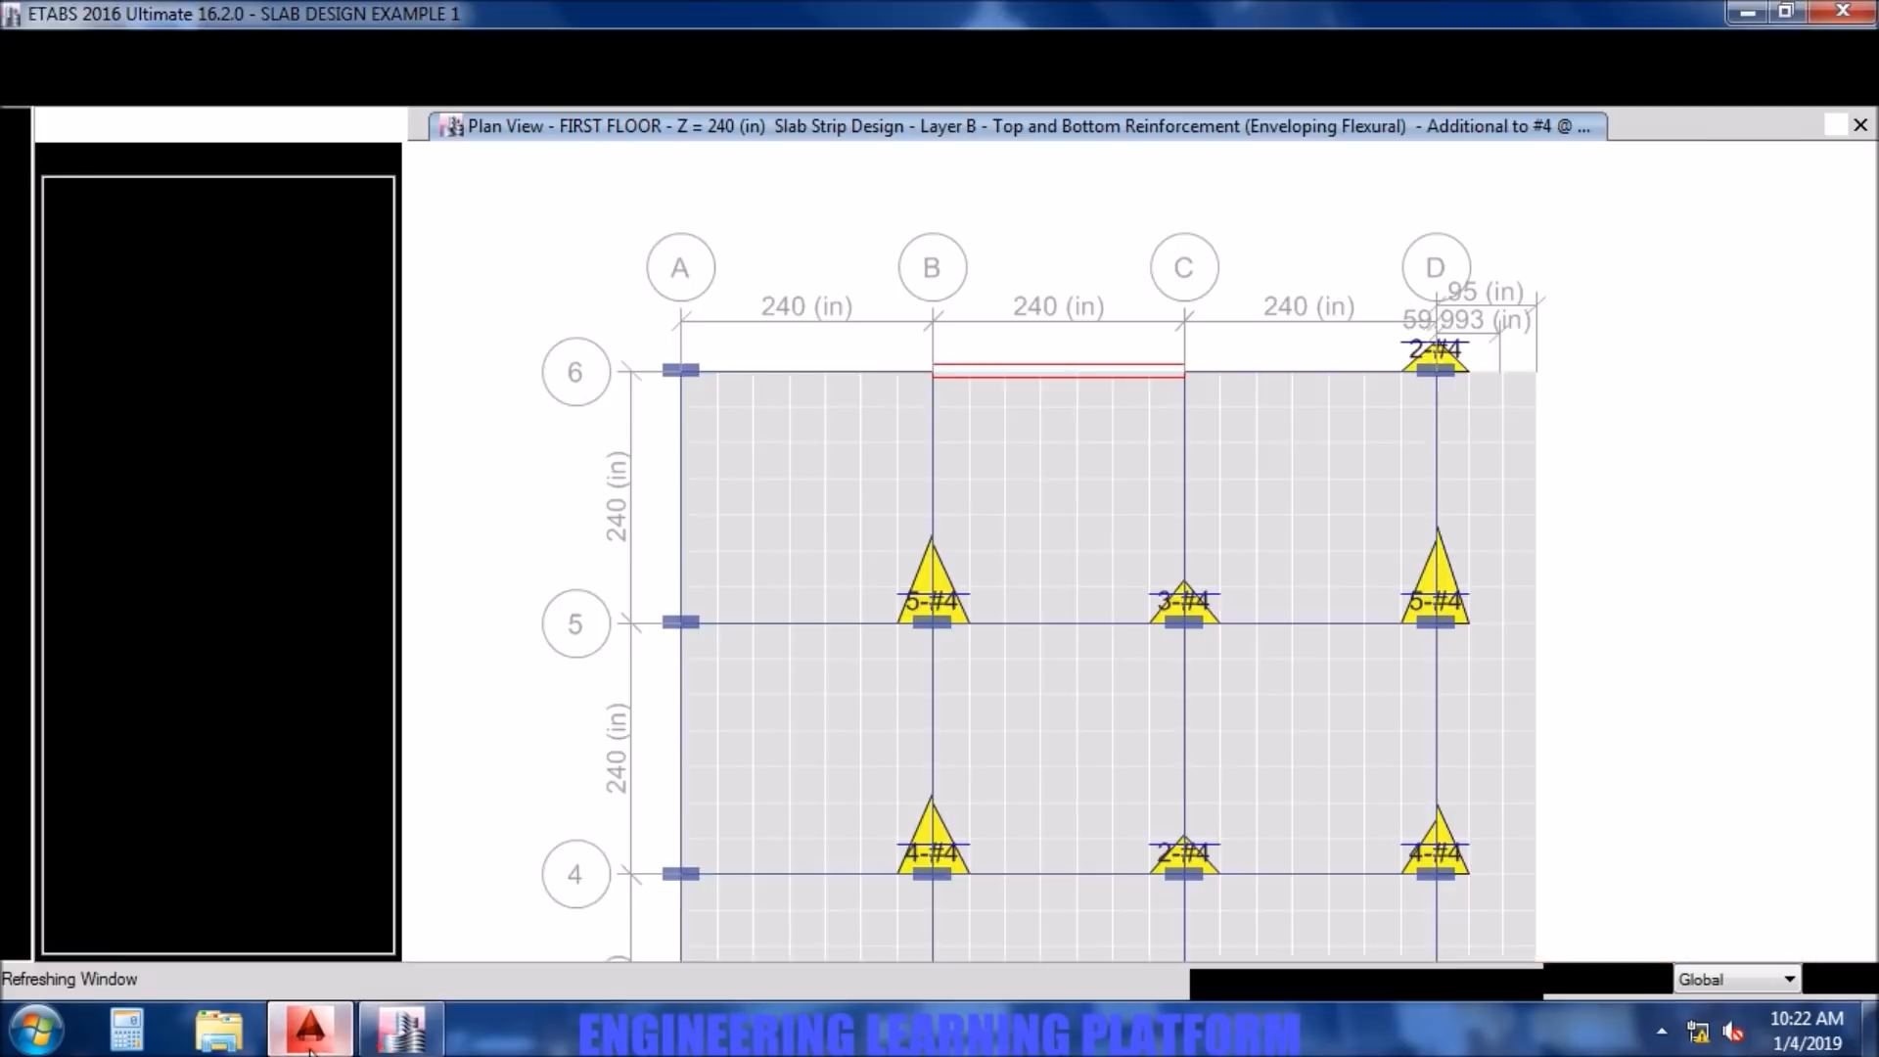
{"action": "left_click", "coordinate": [310, 1046]}
{"action": "left_click_drag", "start_coordinate": [1123, 527], "coordinate": [1034, 530]}
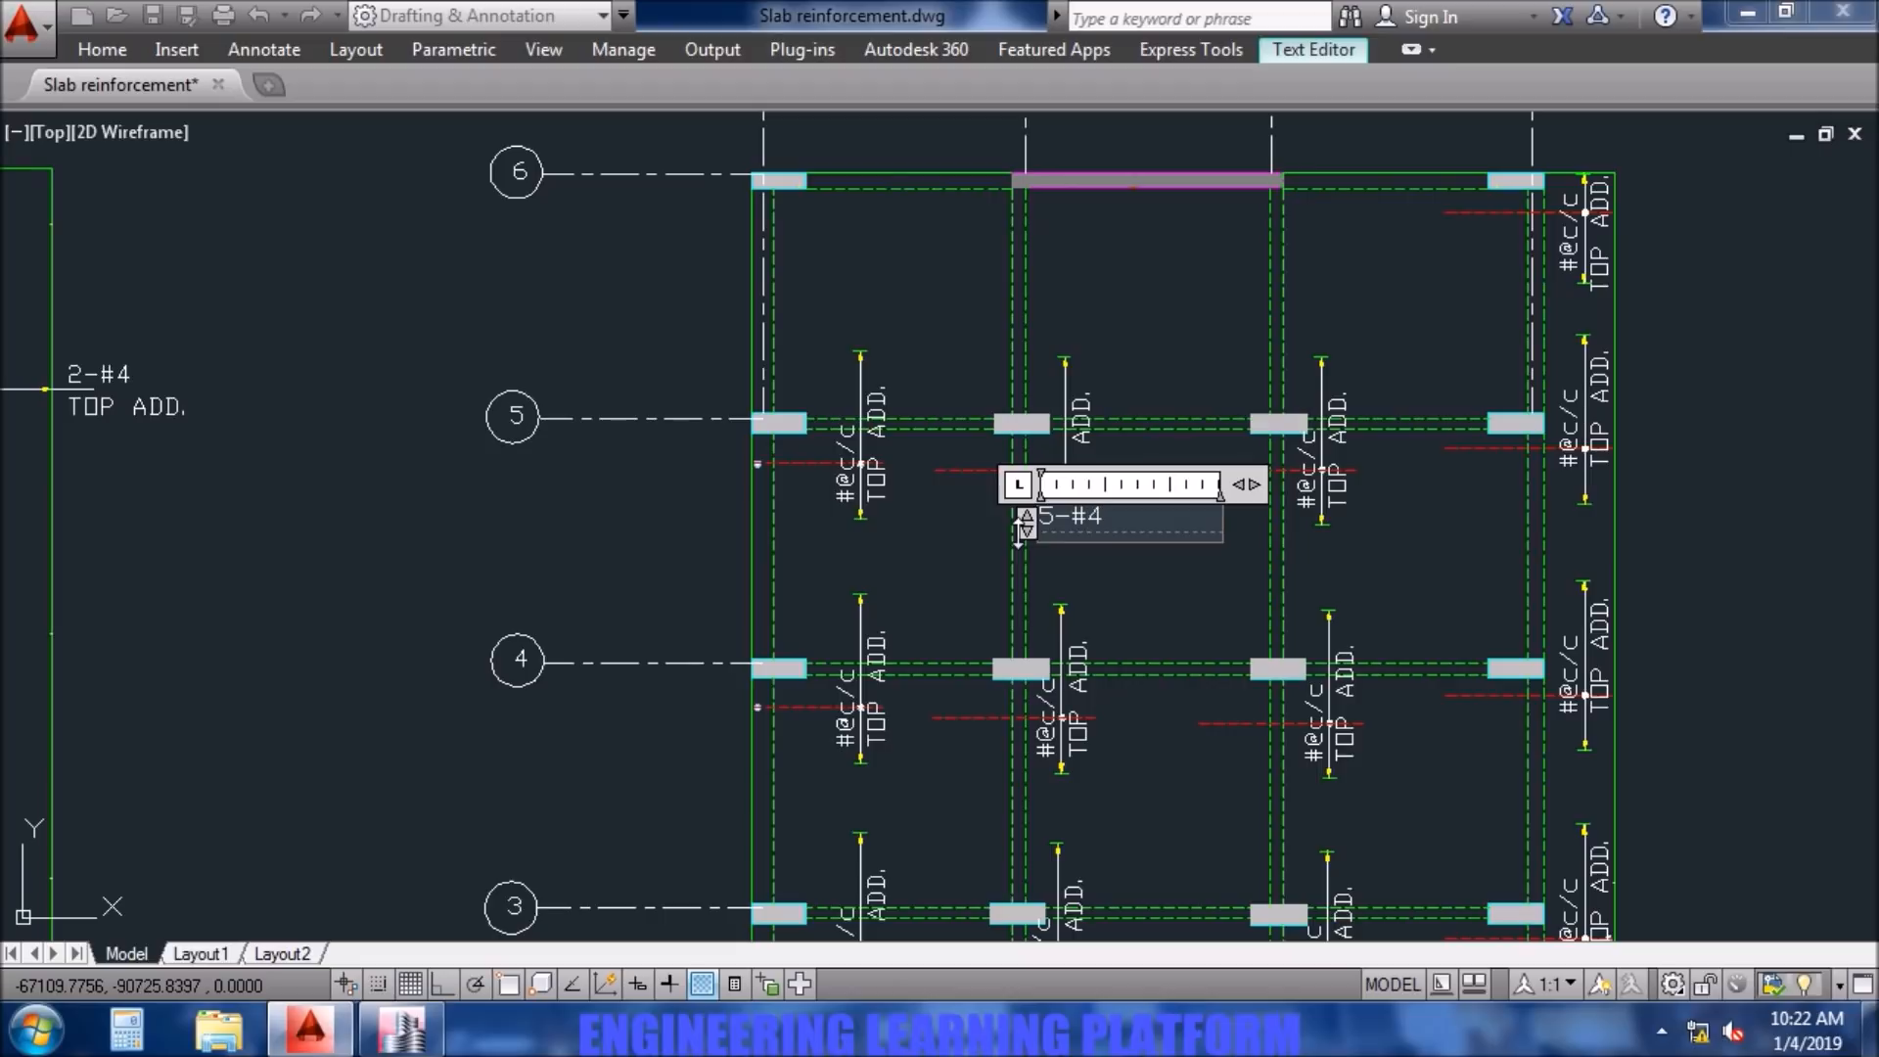
{"action": "left_click", "coordinate": [1208, 607]}
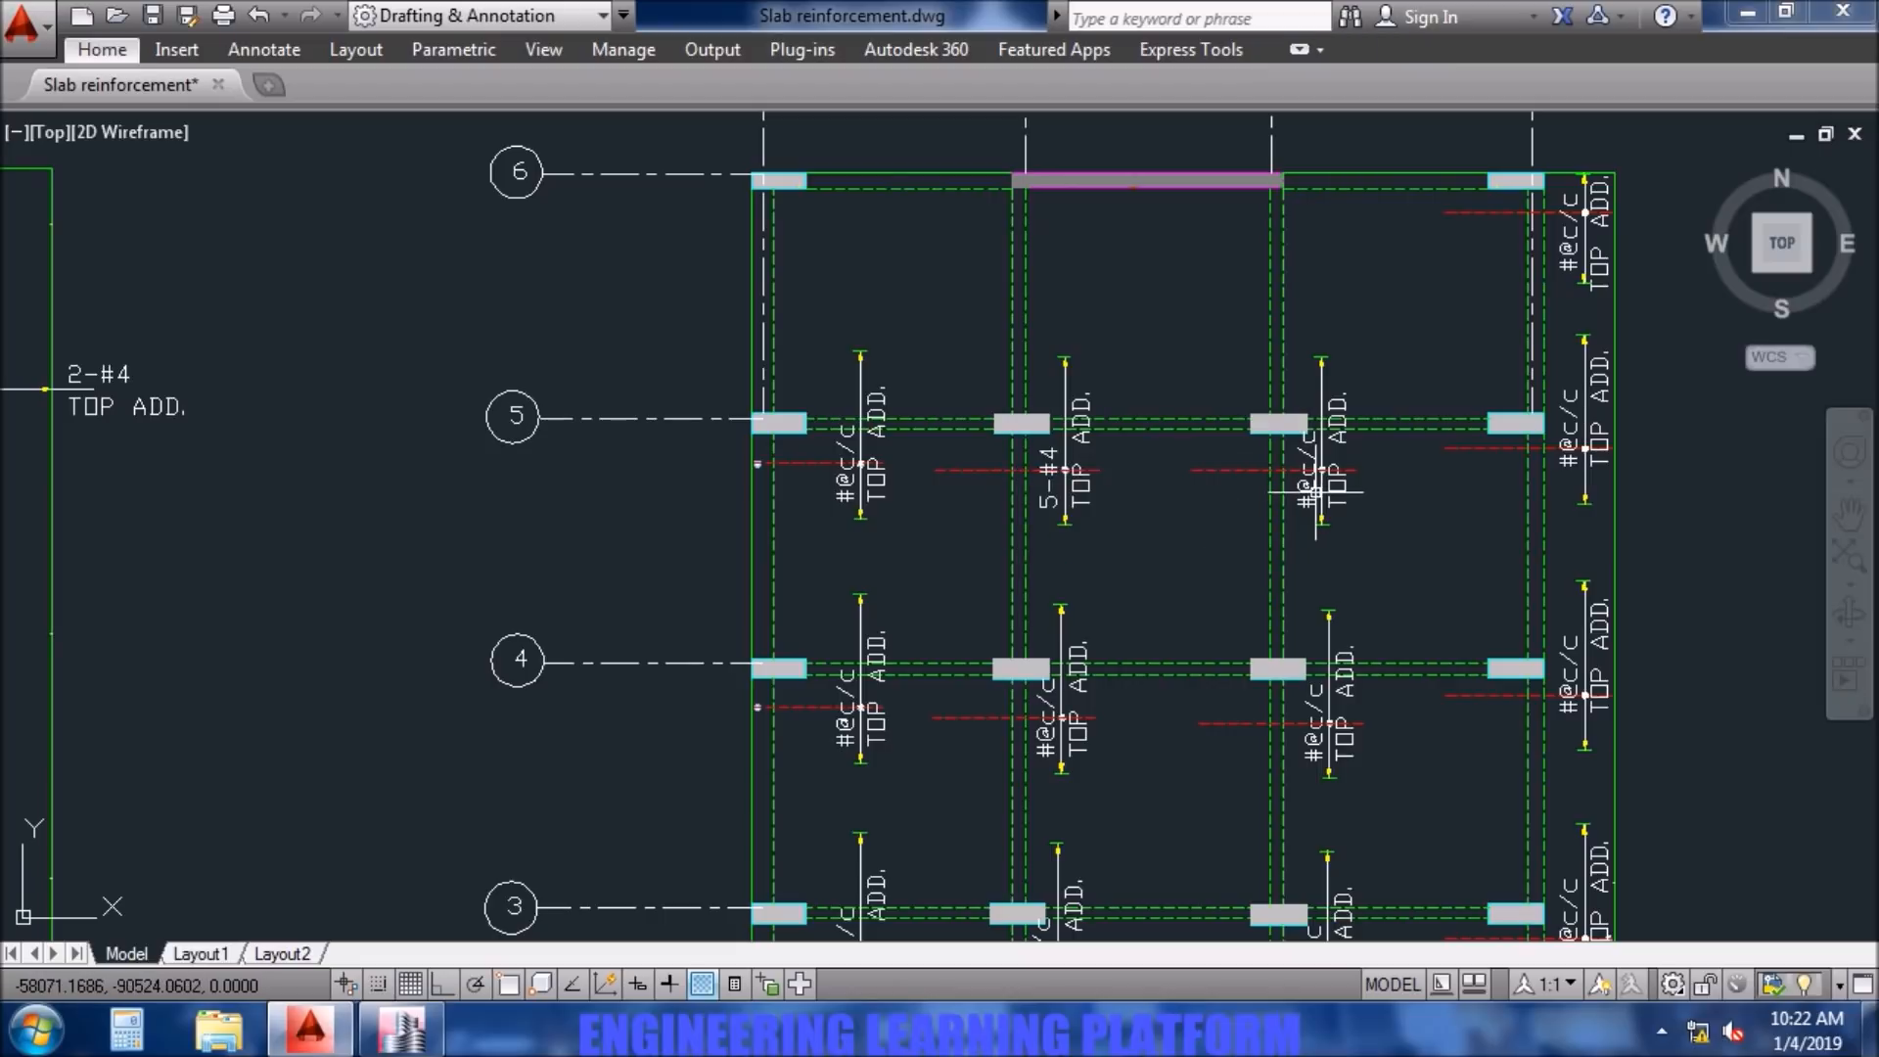
- Change the top additional bar labels on grid 5, consulting ETABS, to 3-#4 at column C5 and 5-#4 at column D5
{"action": "double_click", "coordinate": [1312, 485]}
{"action": "left_click_drag", "start_coordinate": [1406, 525], "coordinate": [1174, 522]}
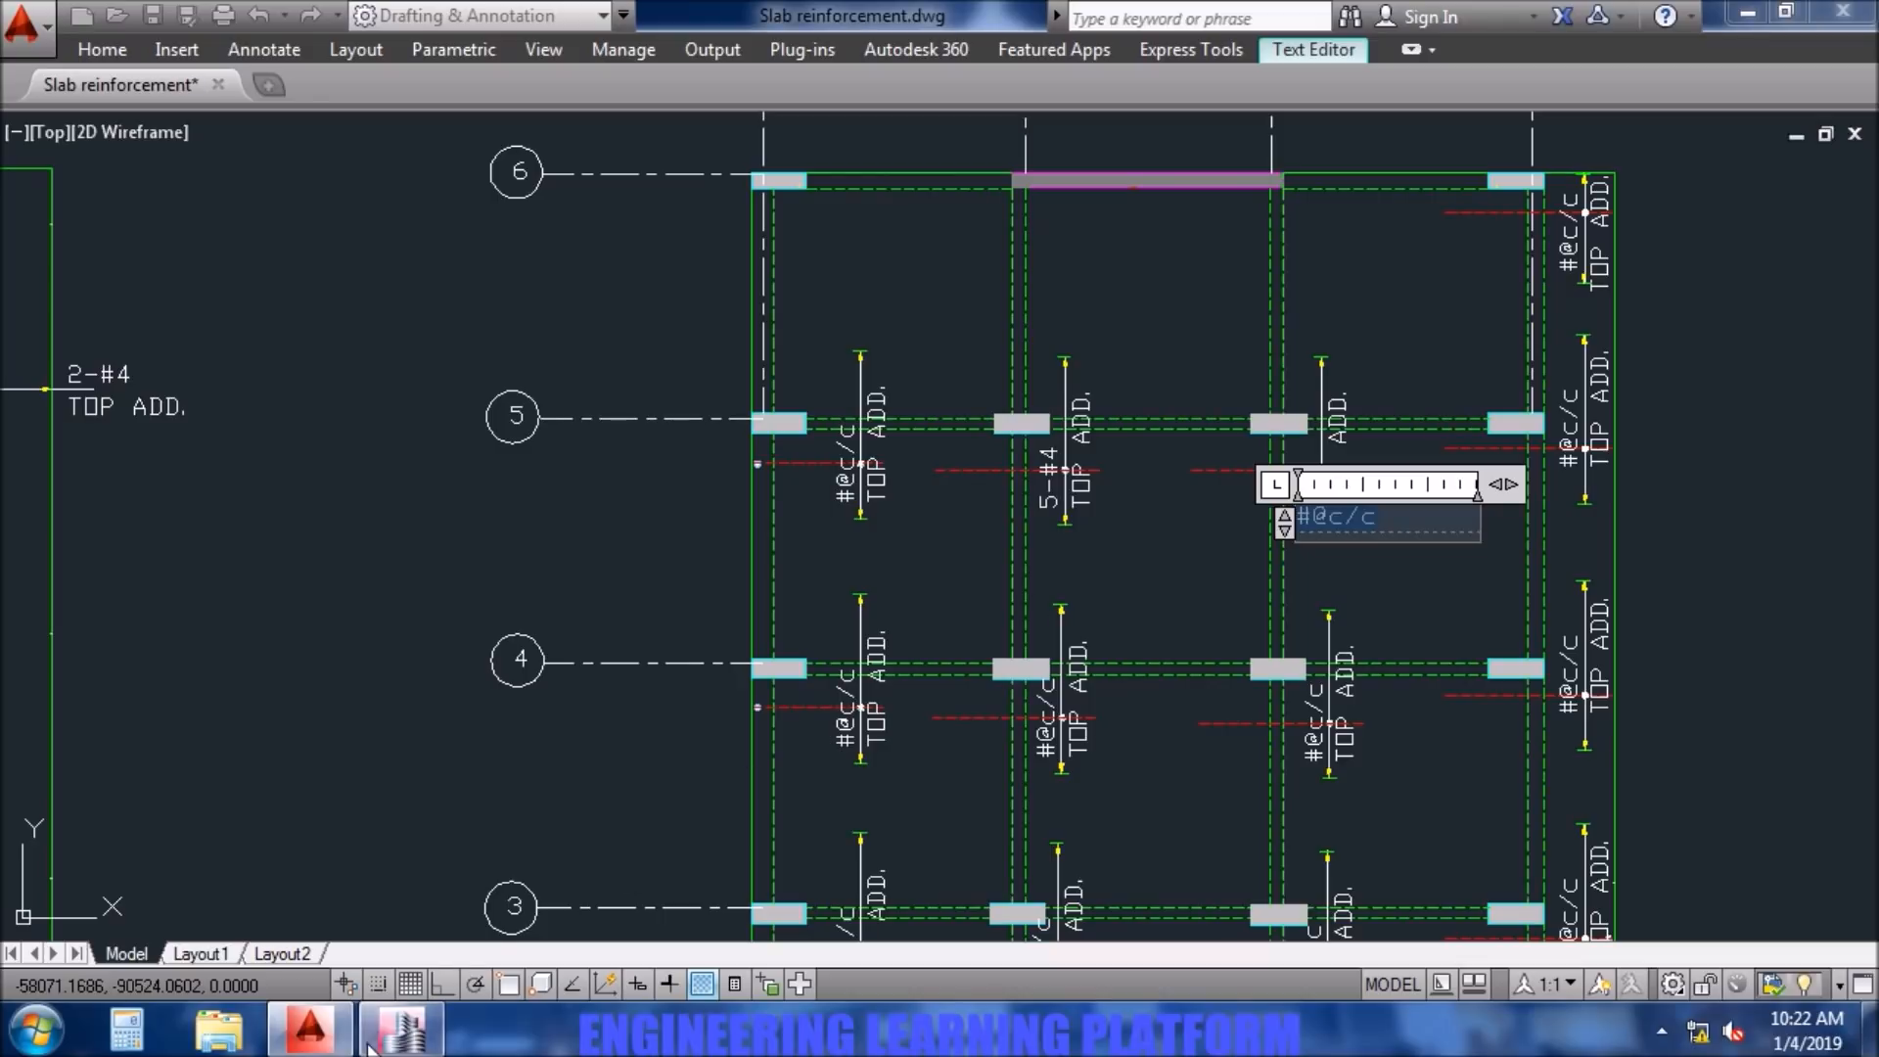
{"action": "left_click", "coordinate": [402, 1038]}
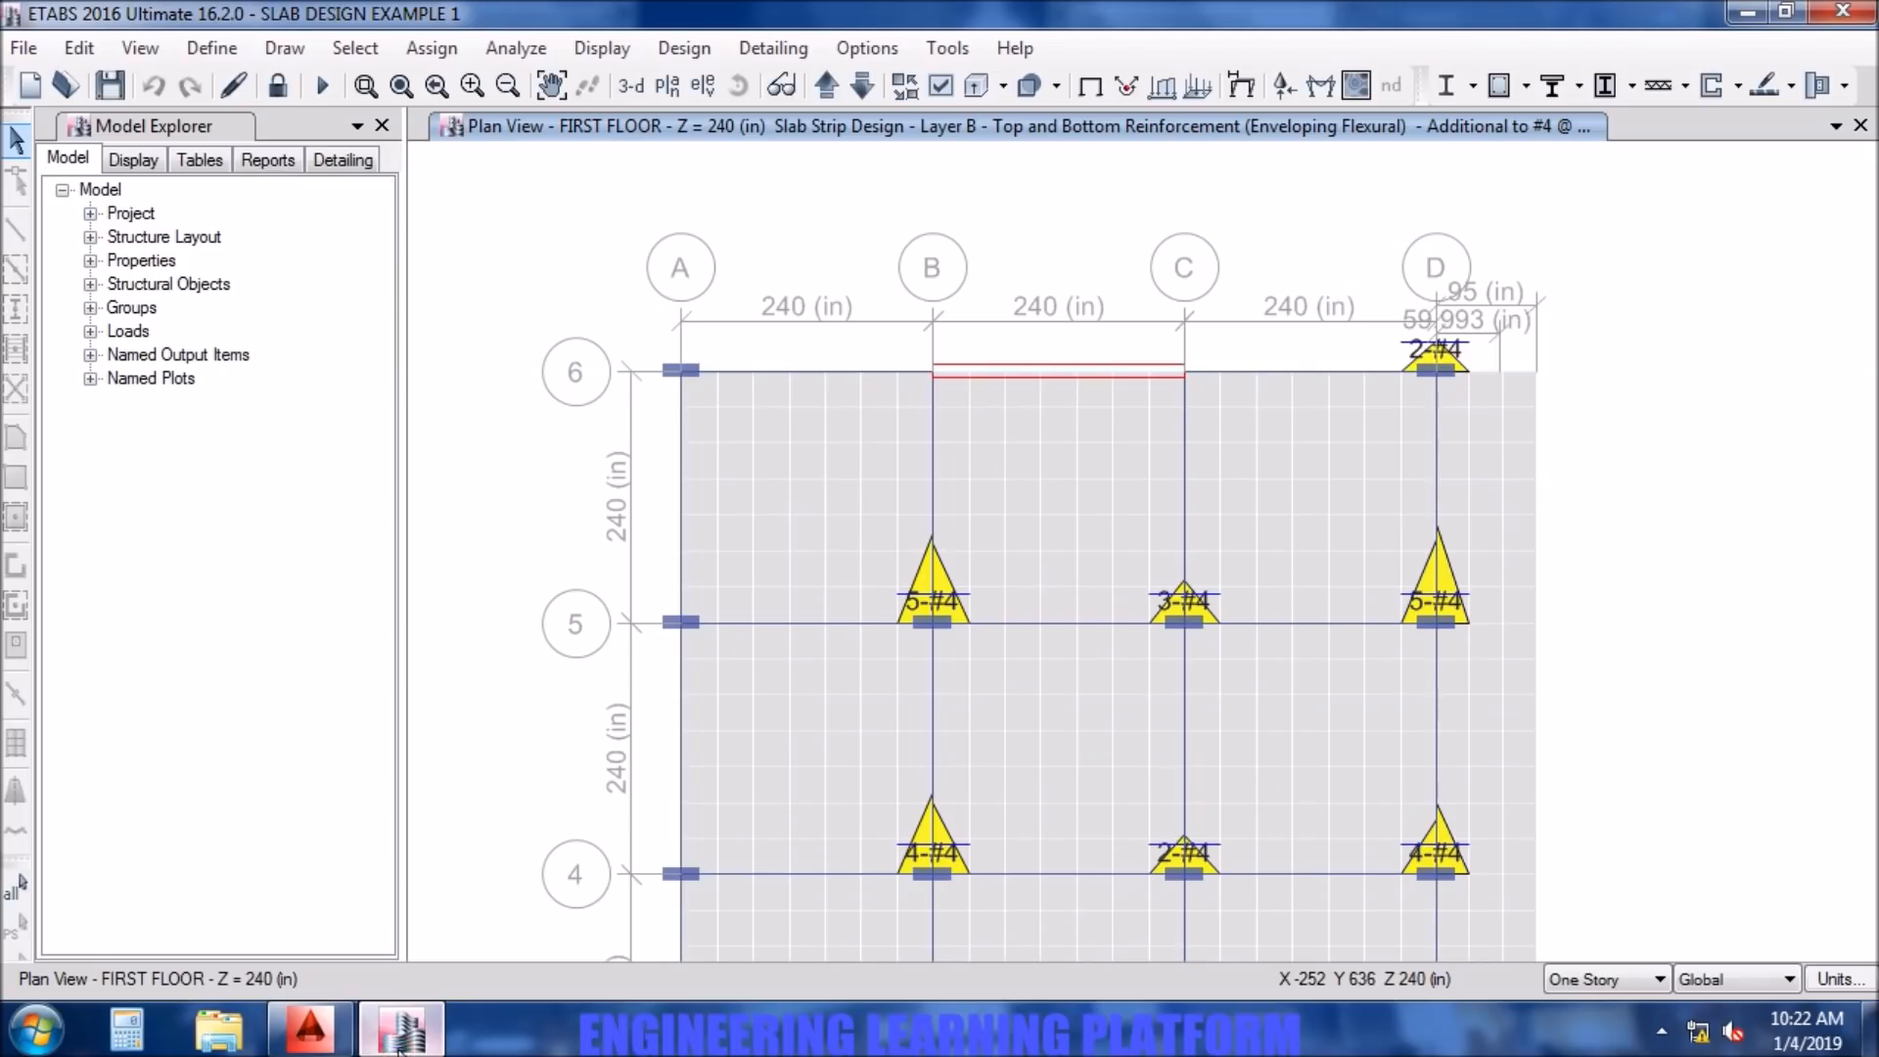
{"action": "left_click", "coordinate": [321, 1044]}
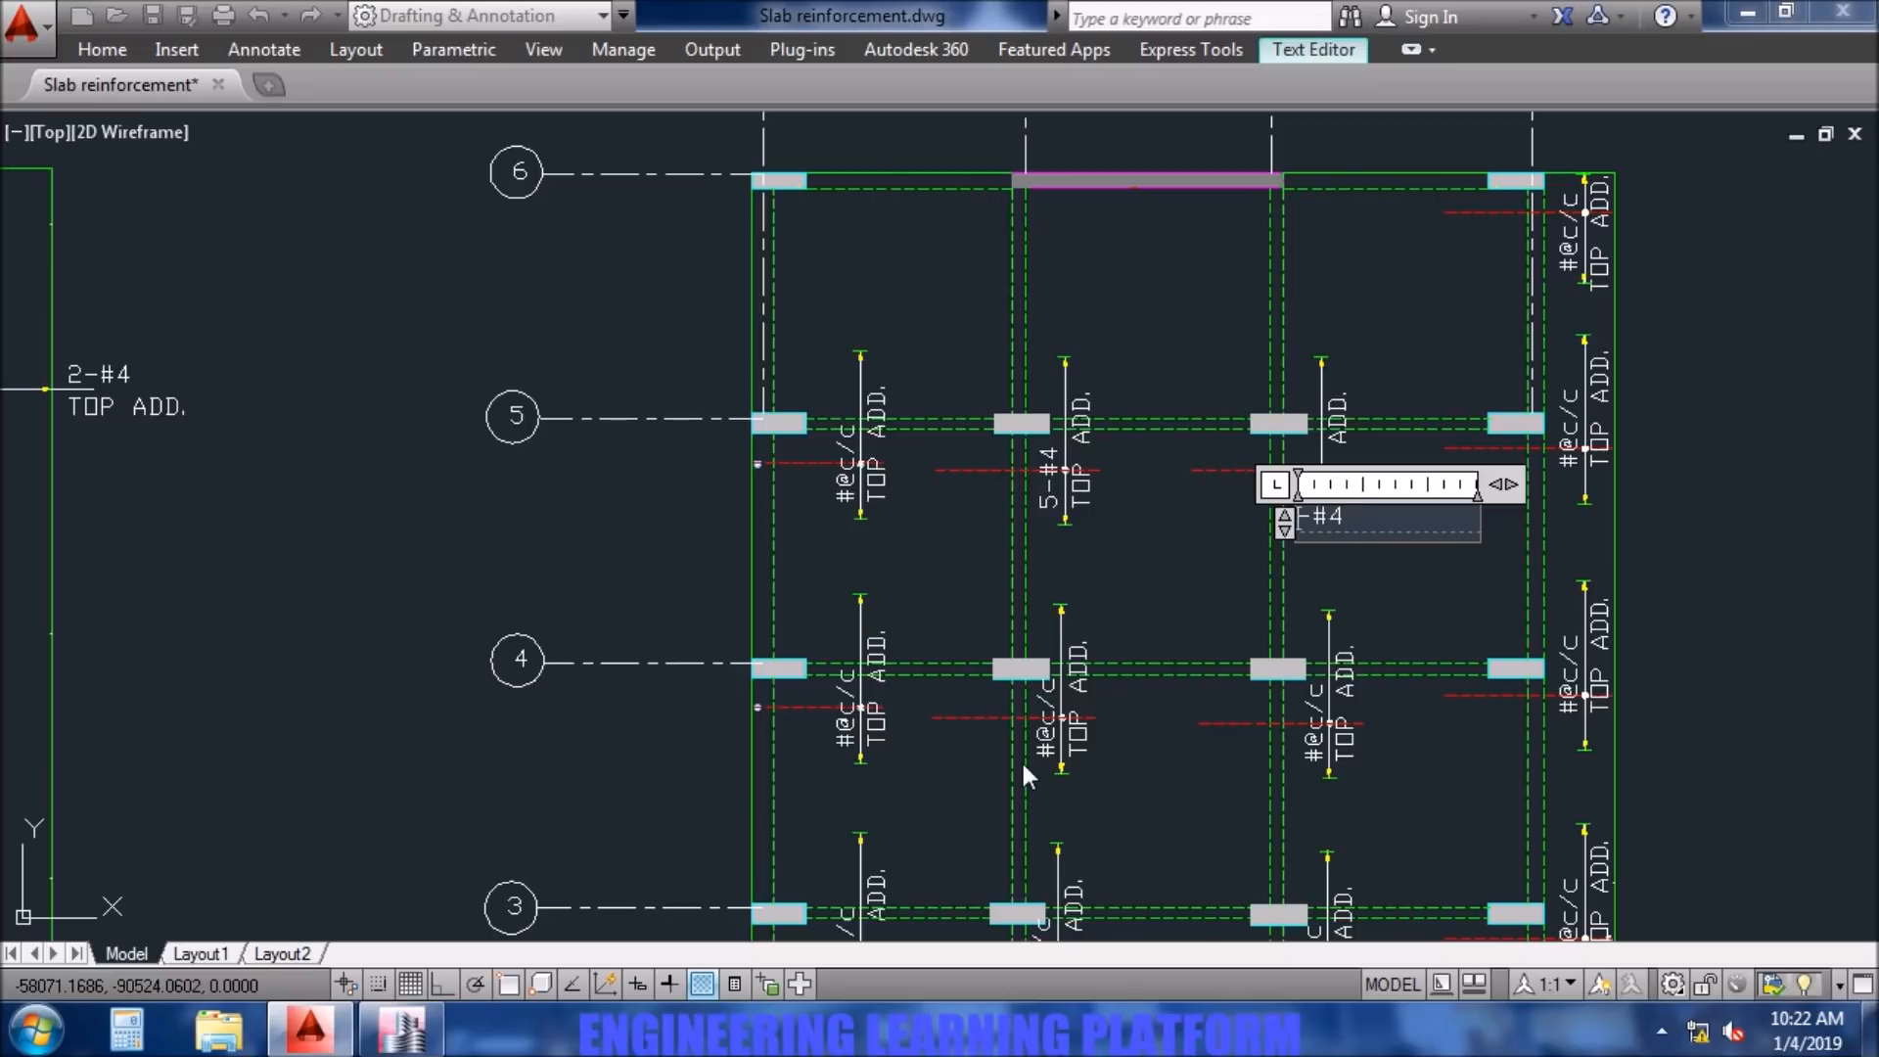
{"action": "left_click", "coordinate": [1476, 579]}
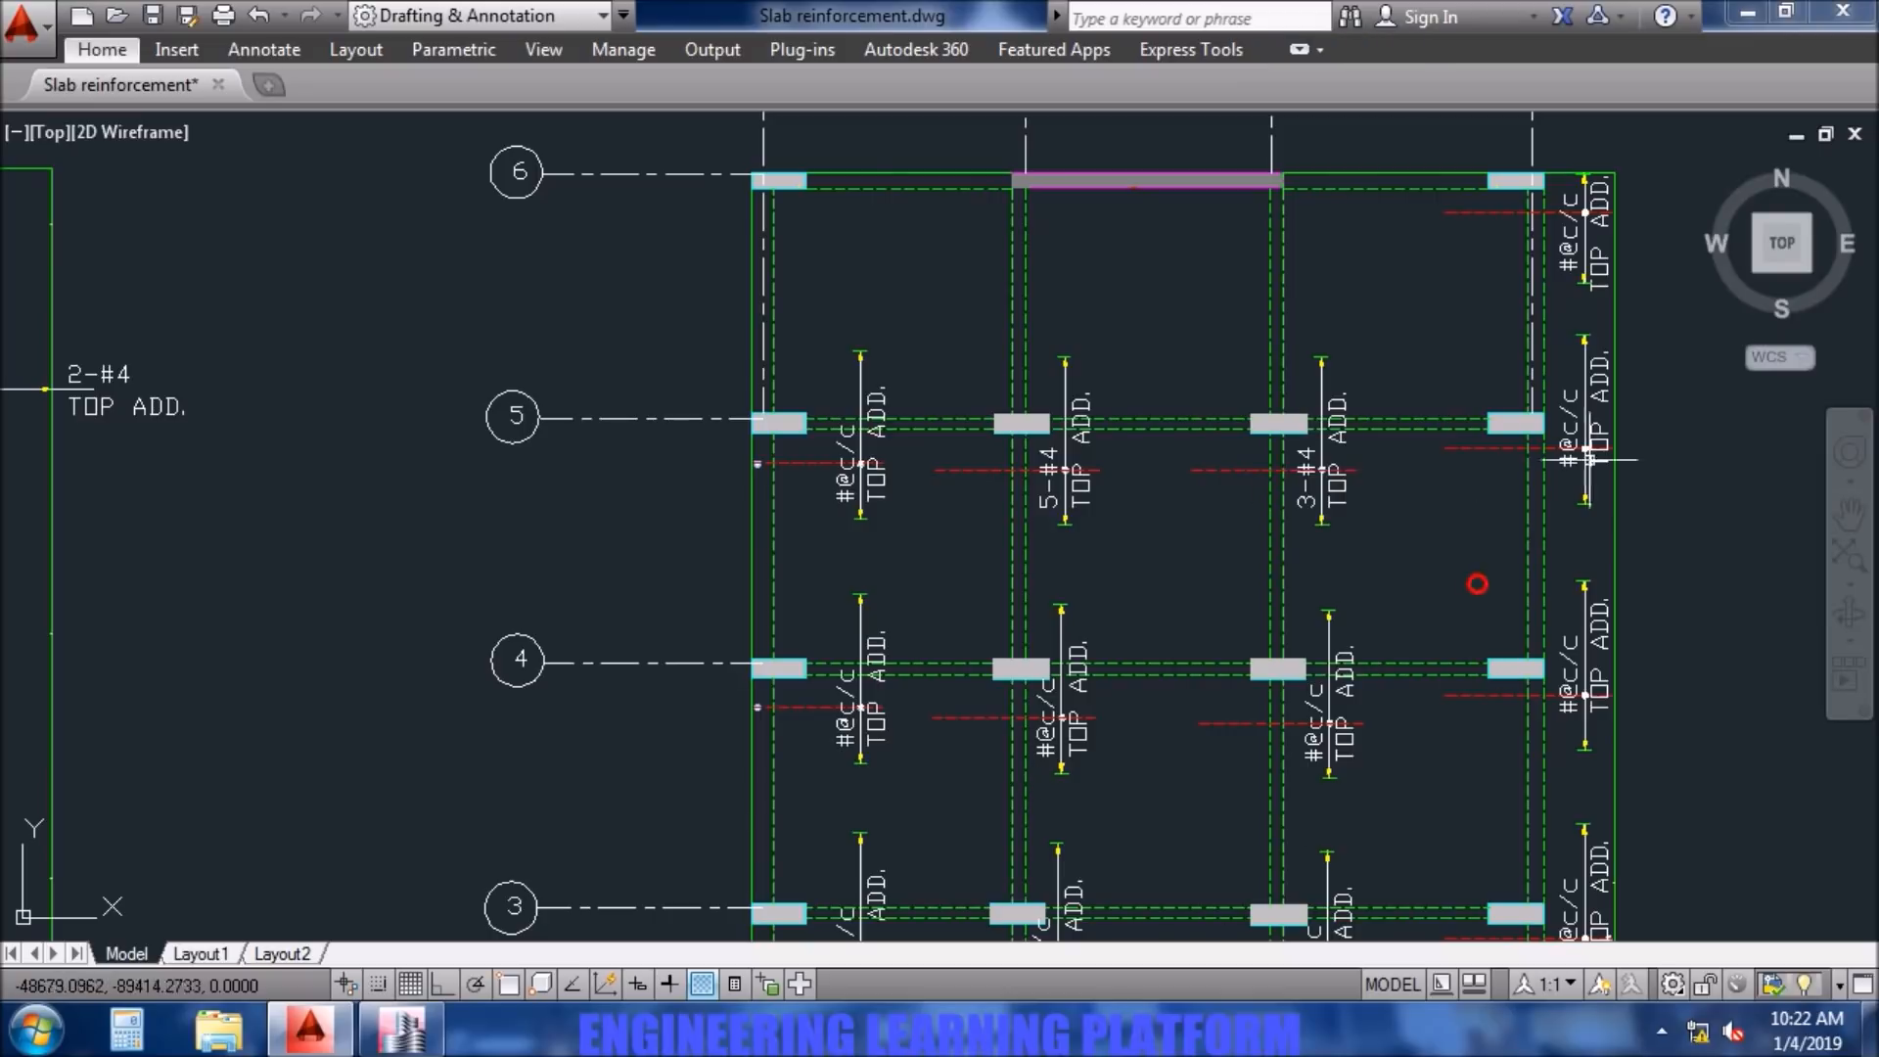
{"action": "double_click", "coordinate": [1578, 468]}
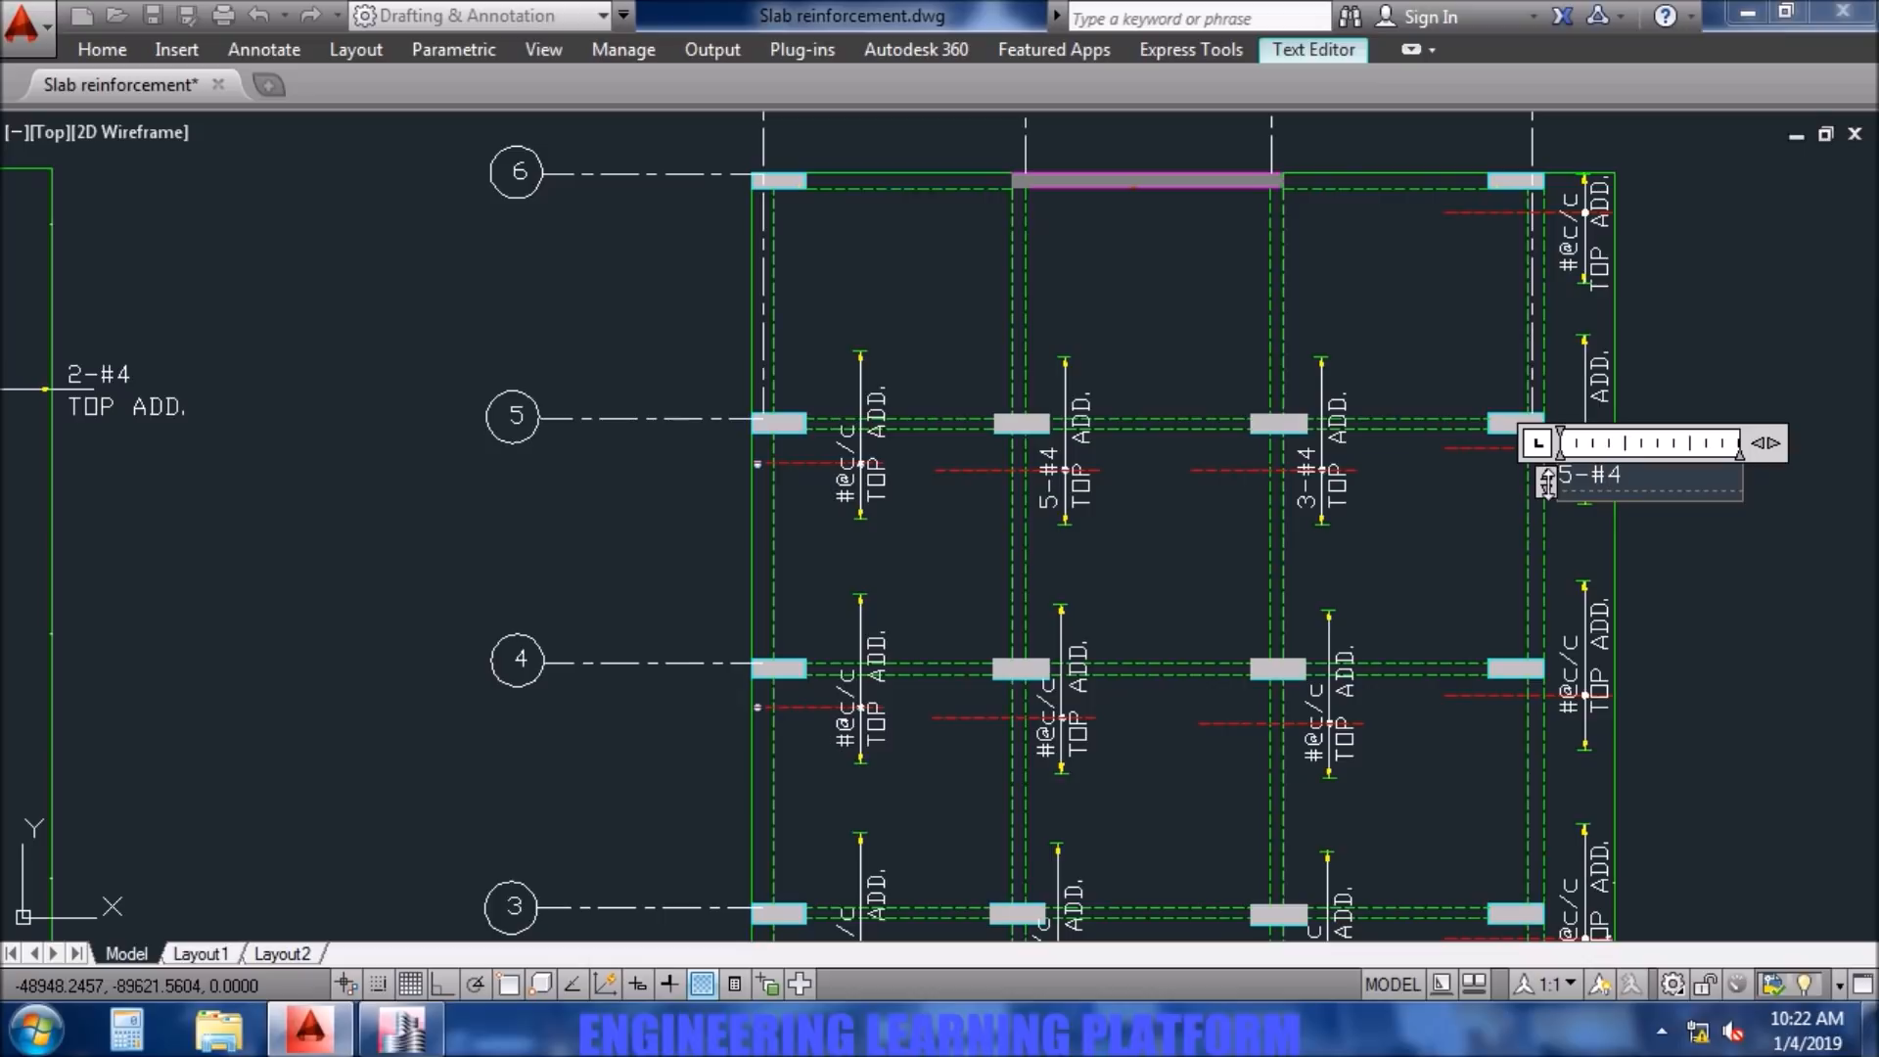
{"action": "left_click", "coordinate": [1787, 579]}
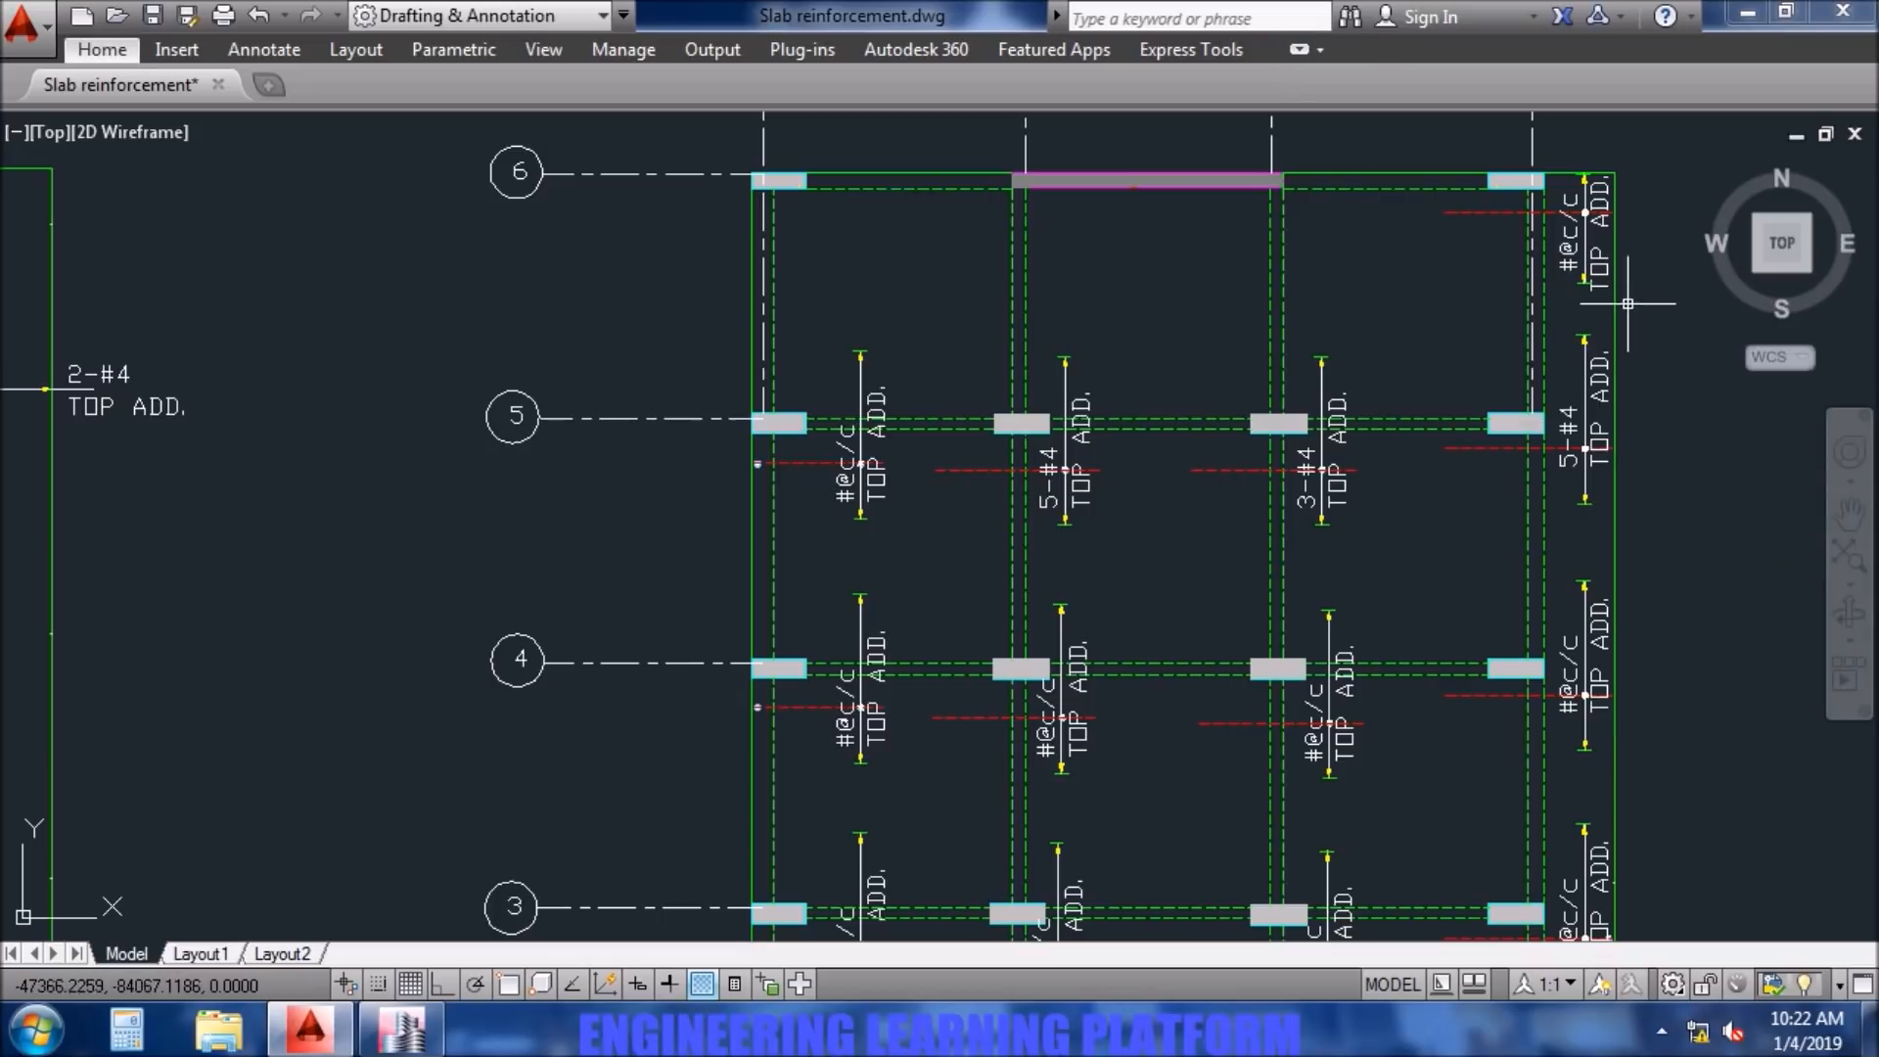
- Check the ETABS result at column D6 and change the top additional bar label there in AutoCAD to 2-#4
{"action": "left_click", "coordinate": [421, 1032]}
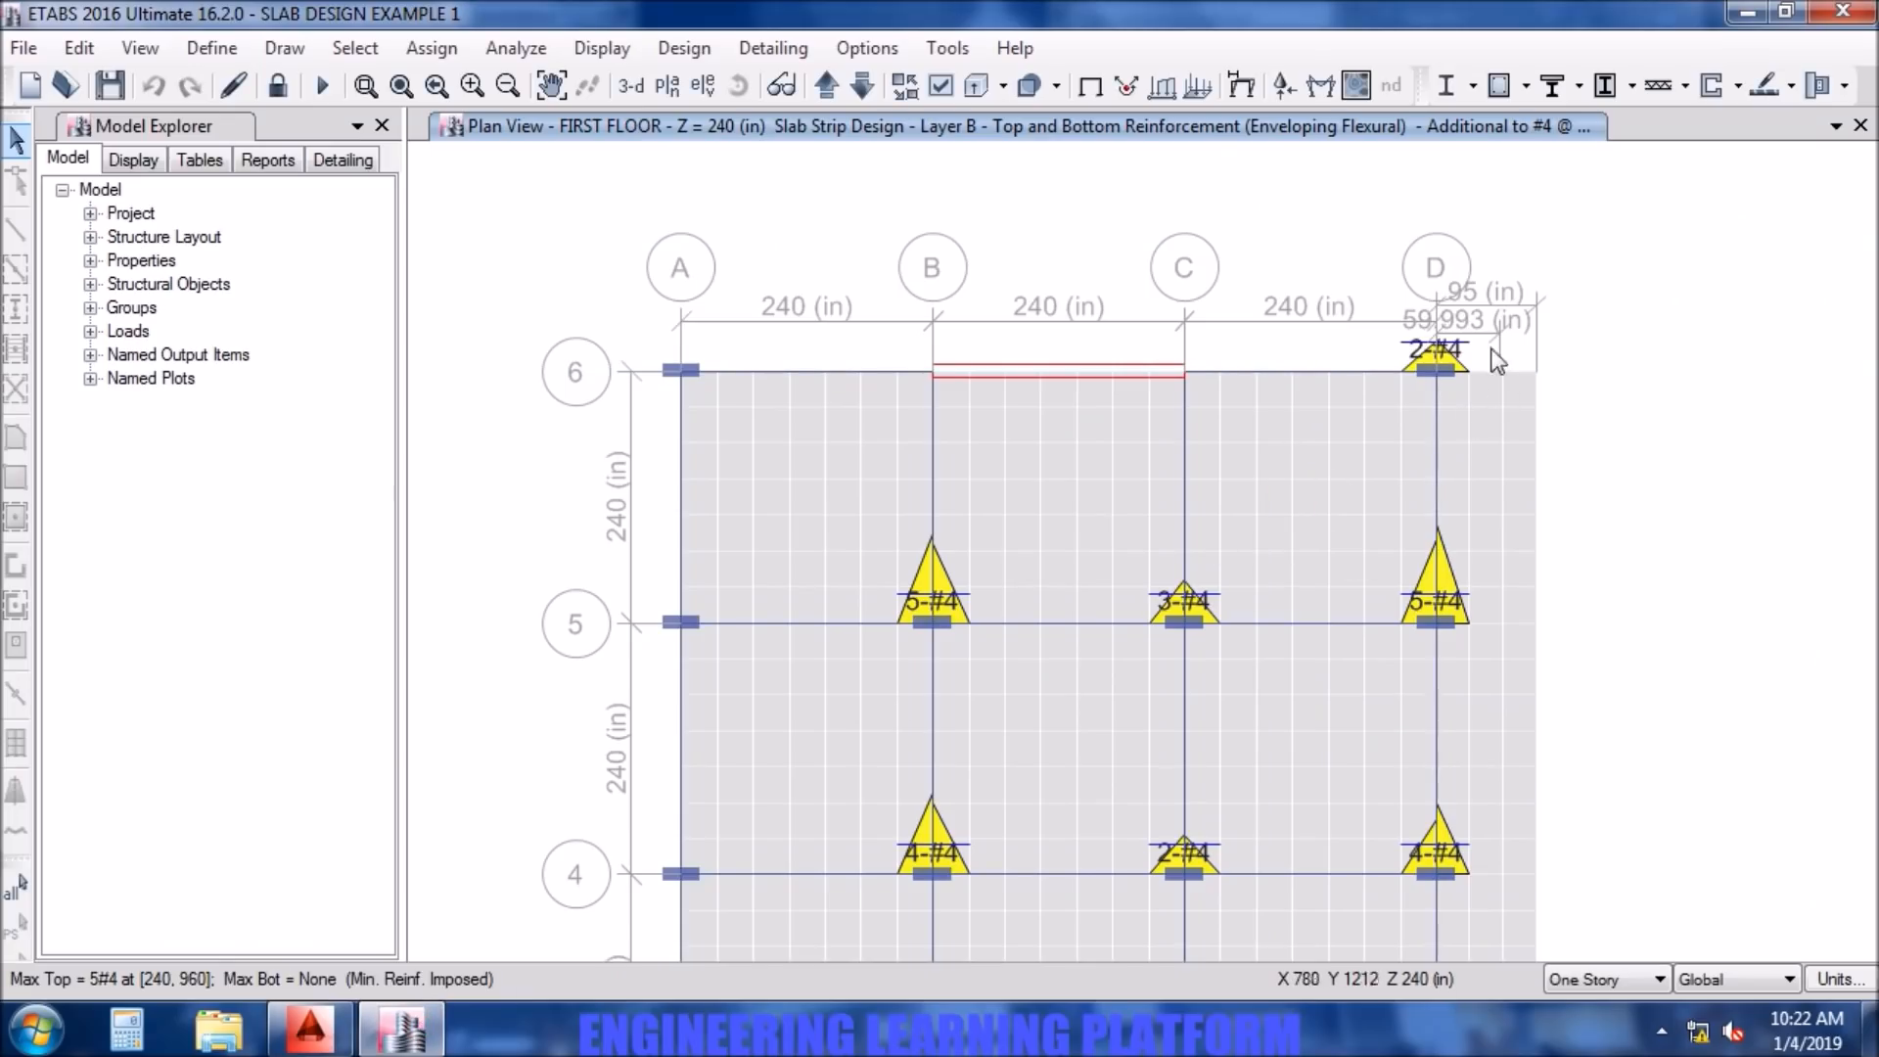
{"action": "left_click", "coordinate": [310, 1028]}
{"action": "double_click", "coordinate": [1573, 259]}
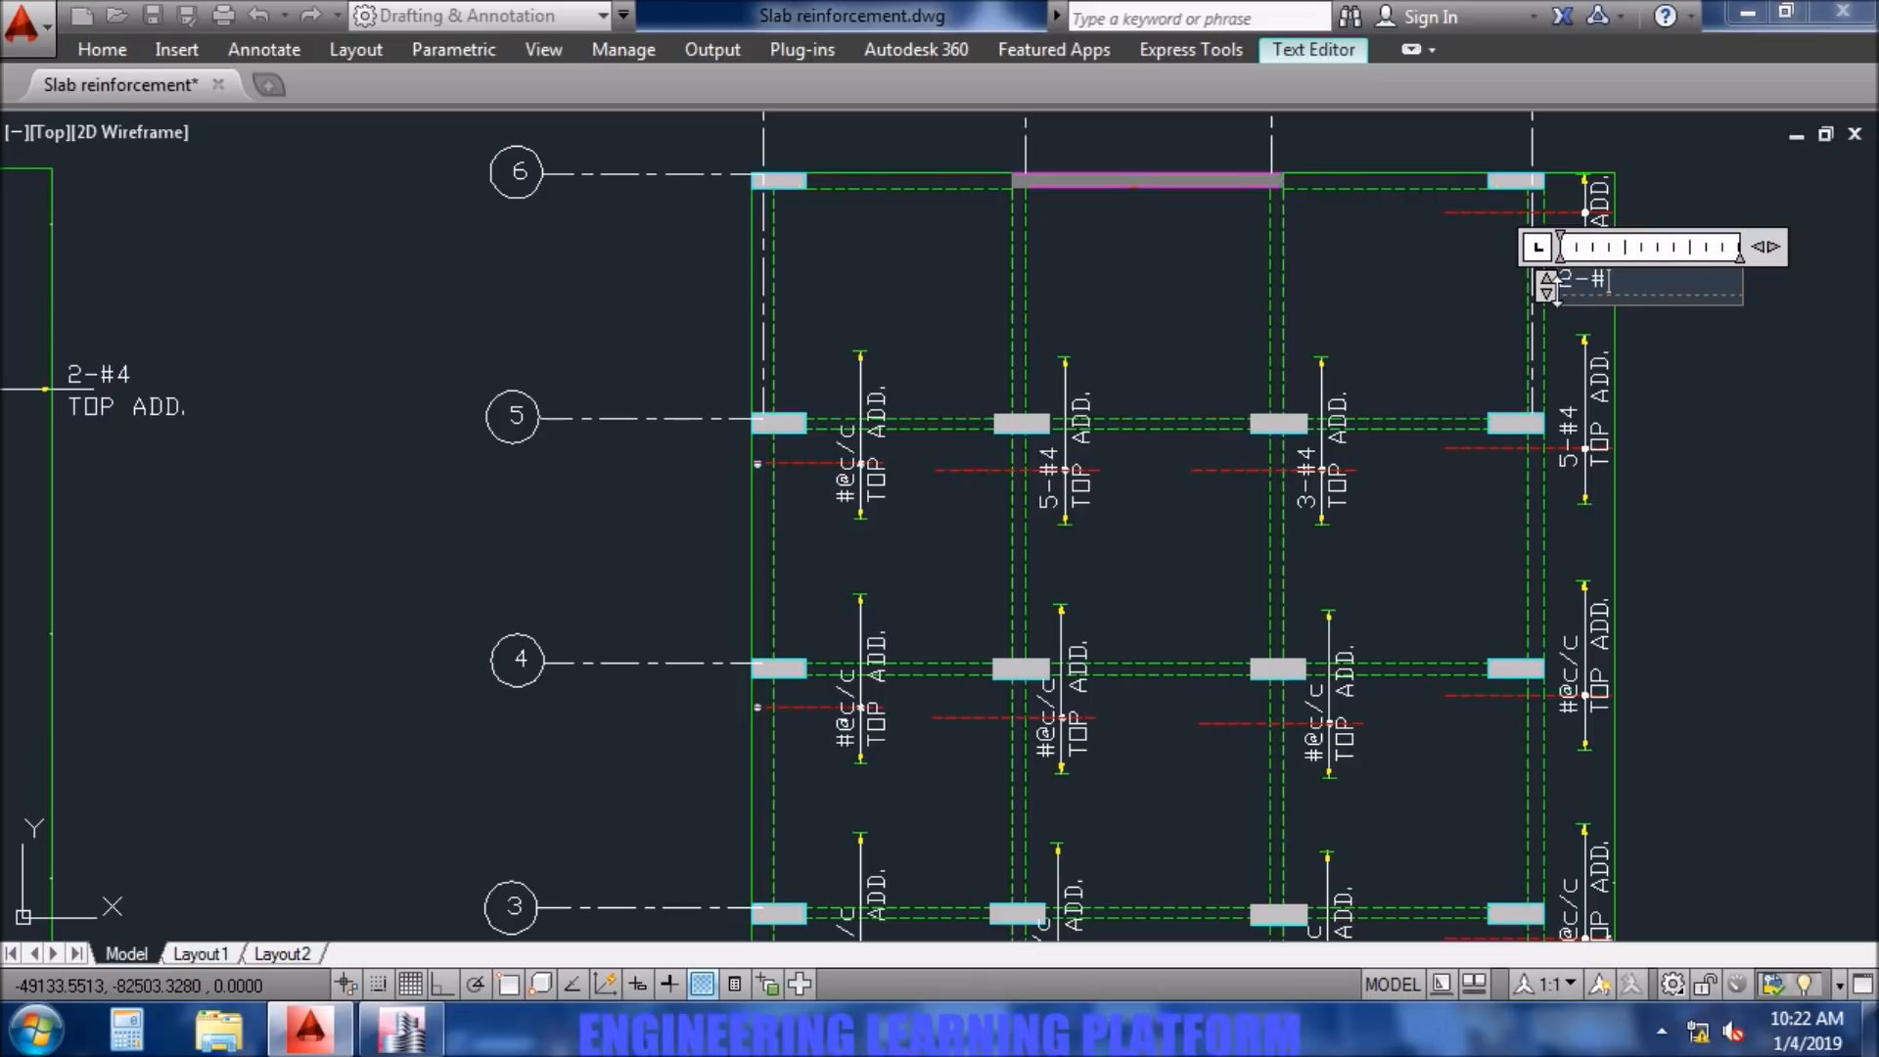
{"action": "type", "text": "2-#4"}
{"action": "left_click", "coordinate": [1450, 348]}
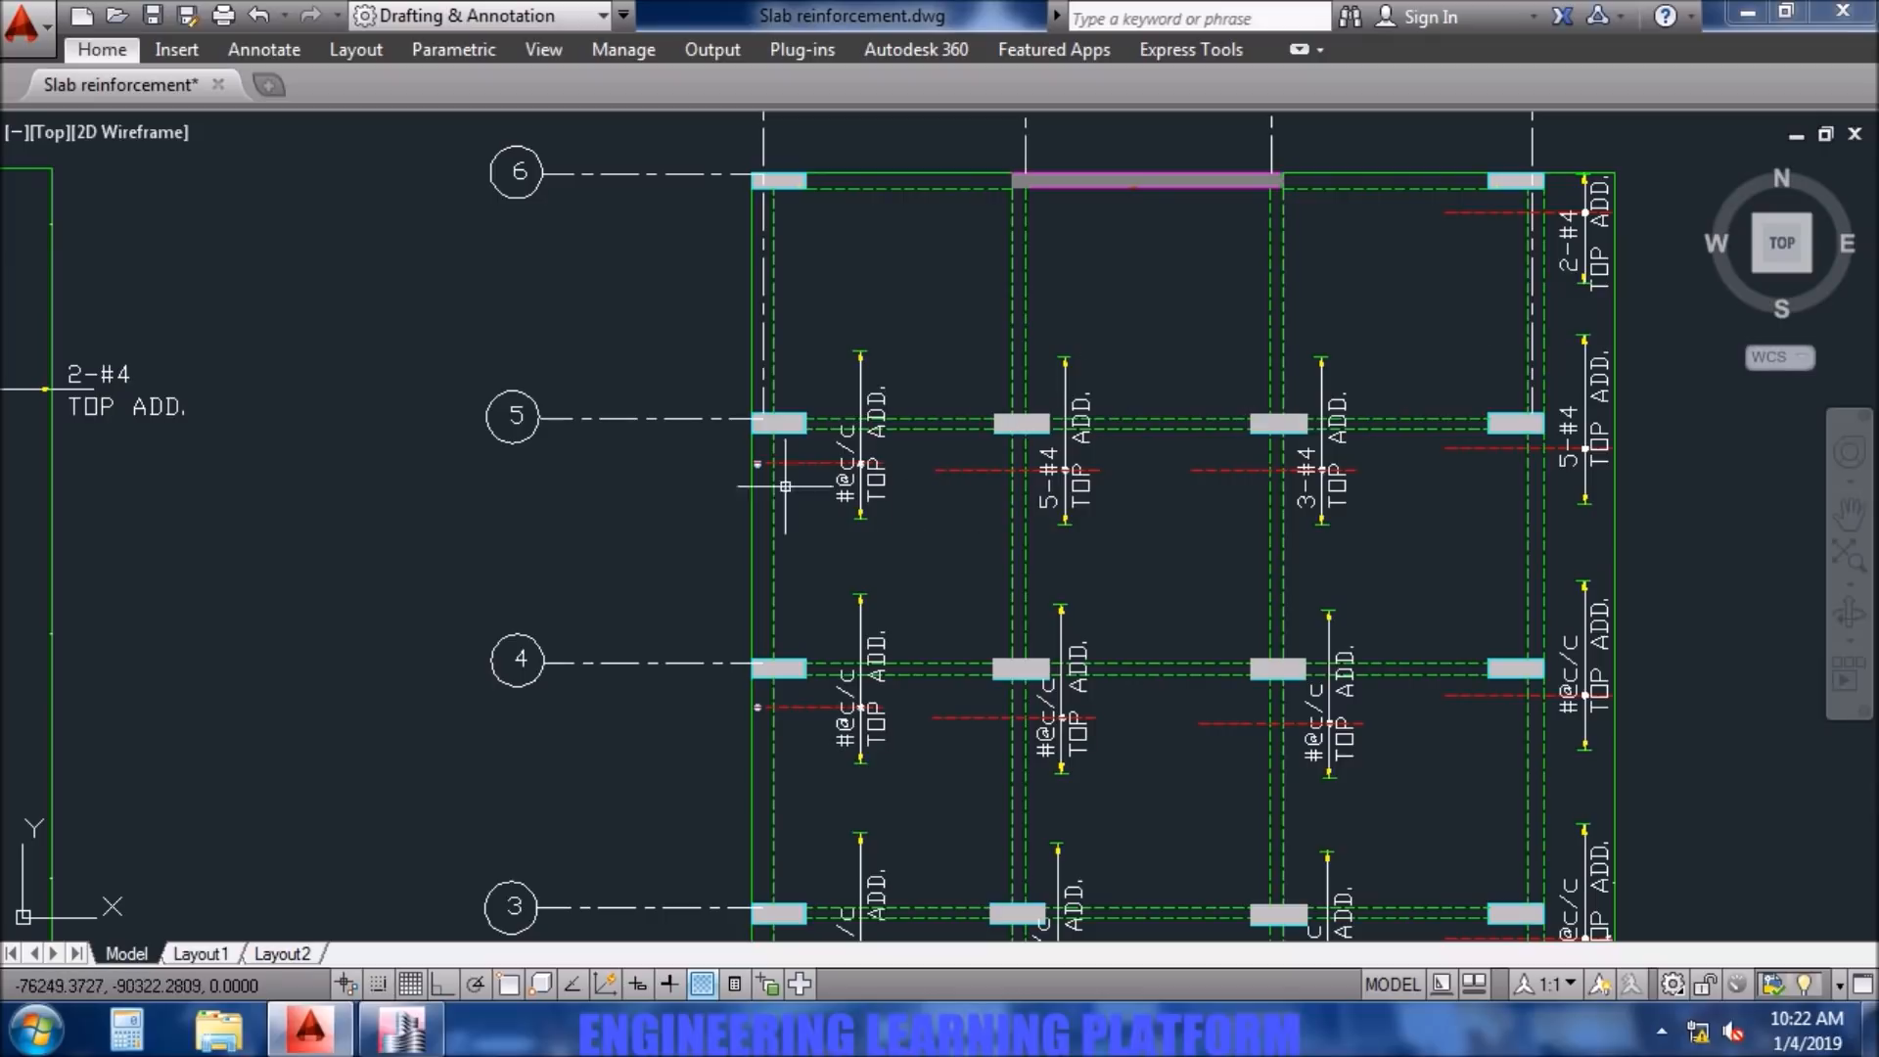
- Delete the top additional bar at column A5 with its label, extent line and dot
{"action": "left_click", "coordinate": [915, 546]}
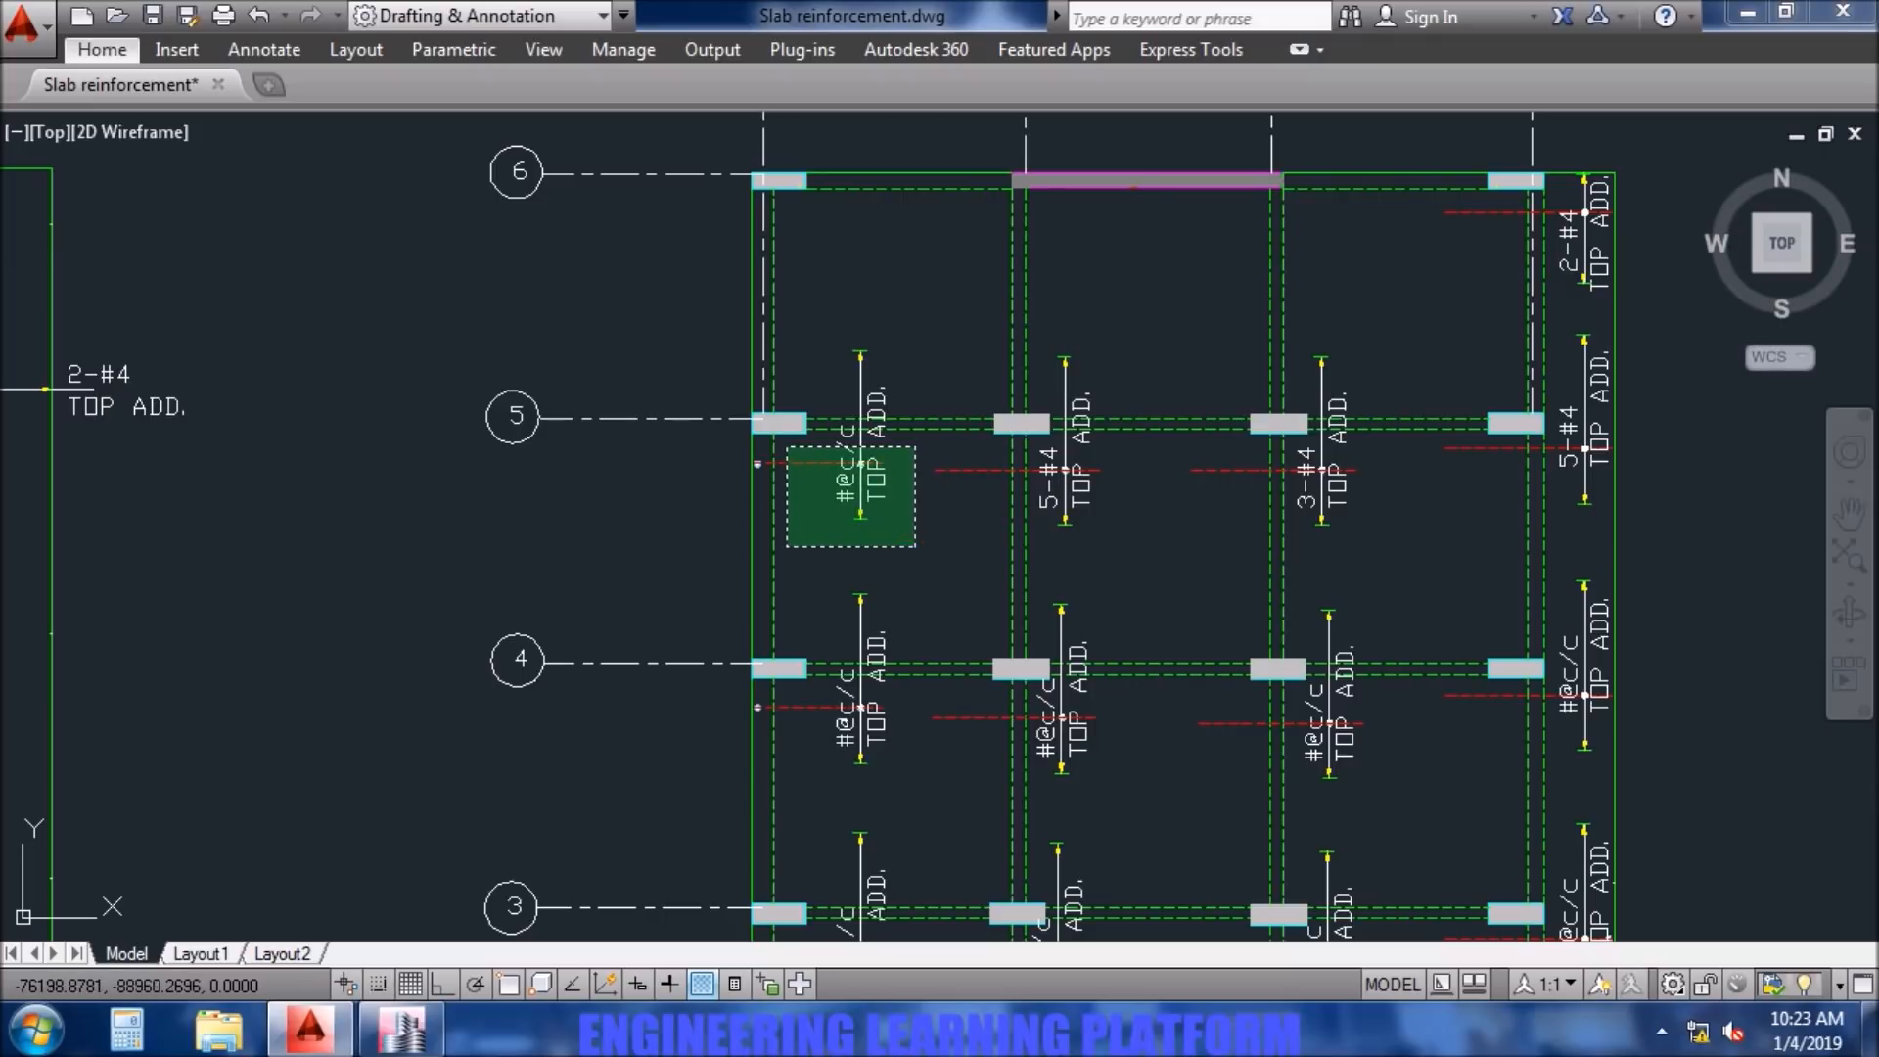
{"action": "left_click", "coordinate": [807, 441]}
{"action": "left_click", "coordinate": [941, 400]}
{"action": "left_click", "coordinate": [813, 337]}
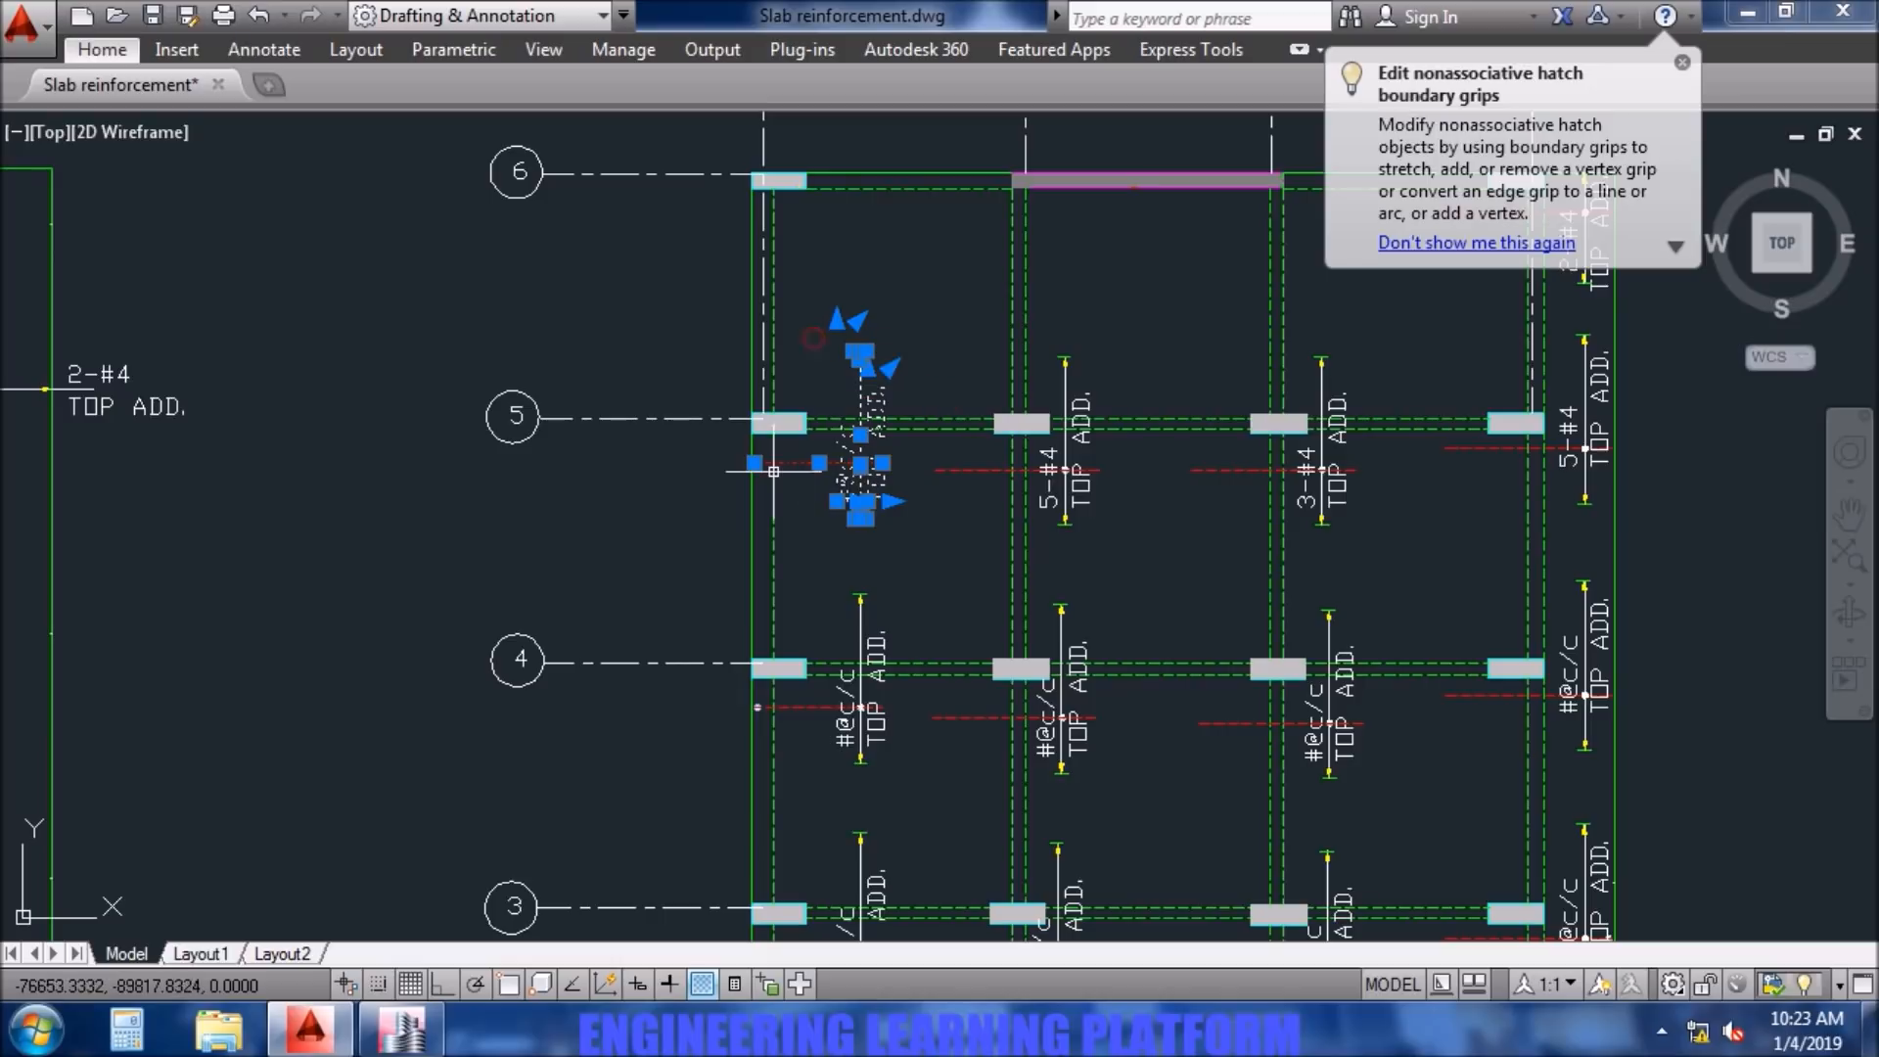
{"action": "scroll", "coordinate": [794, 480], "scroll_direction": "up", "scroll_amount": 4}
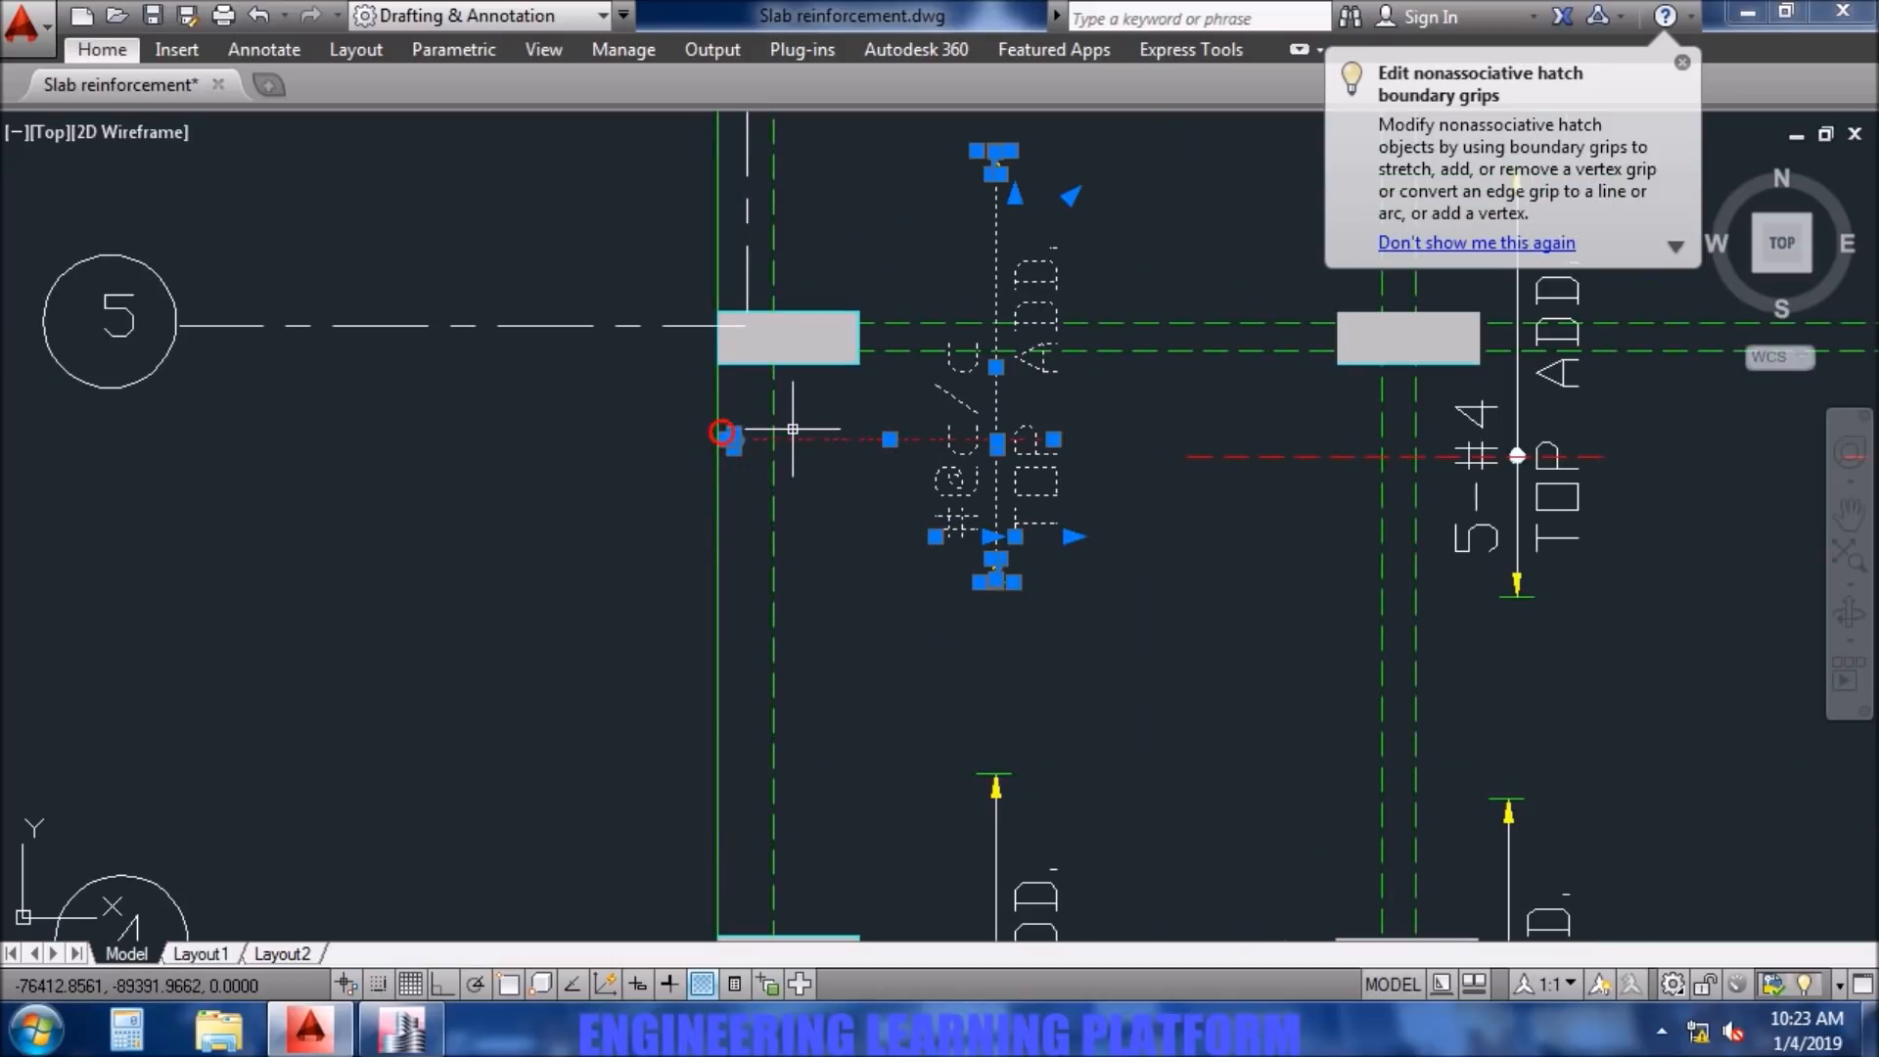
{"action": "key", "text": "Delete"}
{"action": "scroll", "coordinate": [892, 522], "scroll_direction": "down", "scroll_amount": 4}
- Check the Layer B bars along grid 4 in ETABS and change the label at column B4 in AutoCAD to 4-#4
{"action": "middle_click_drag", "start_coordinate": [1011, 671], "coordinate": [886, 453]}
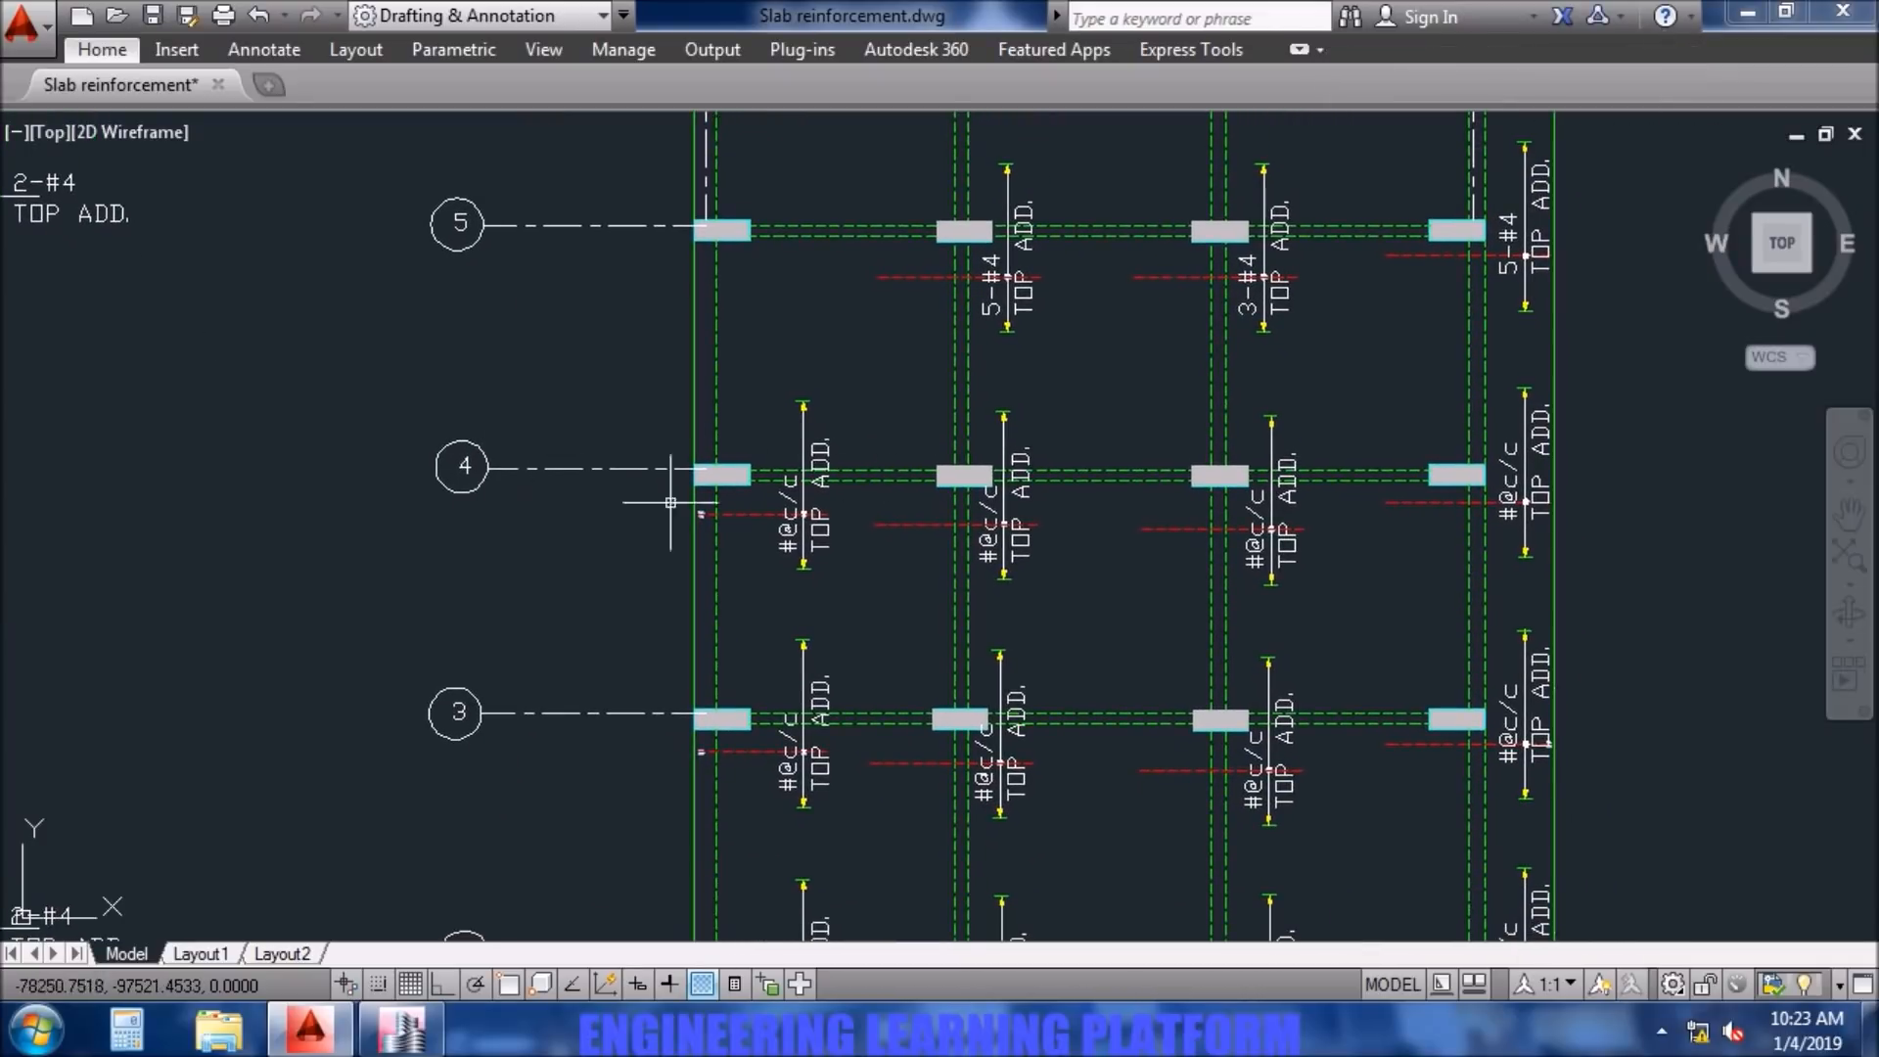
{"action": "left_click", "coordinate": [372, 1044]}
{"action": "middle_click_drag", "start_coordinate": [734, 851], "coordinate": [822, 675]}
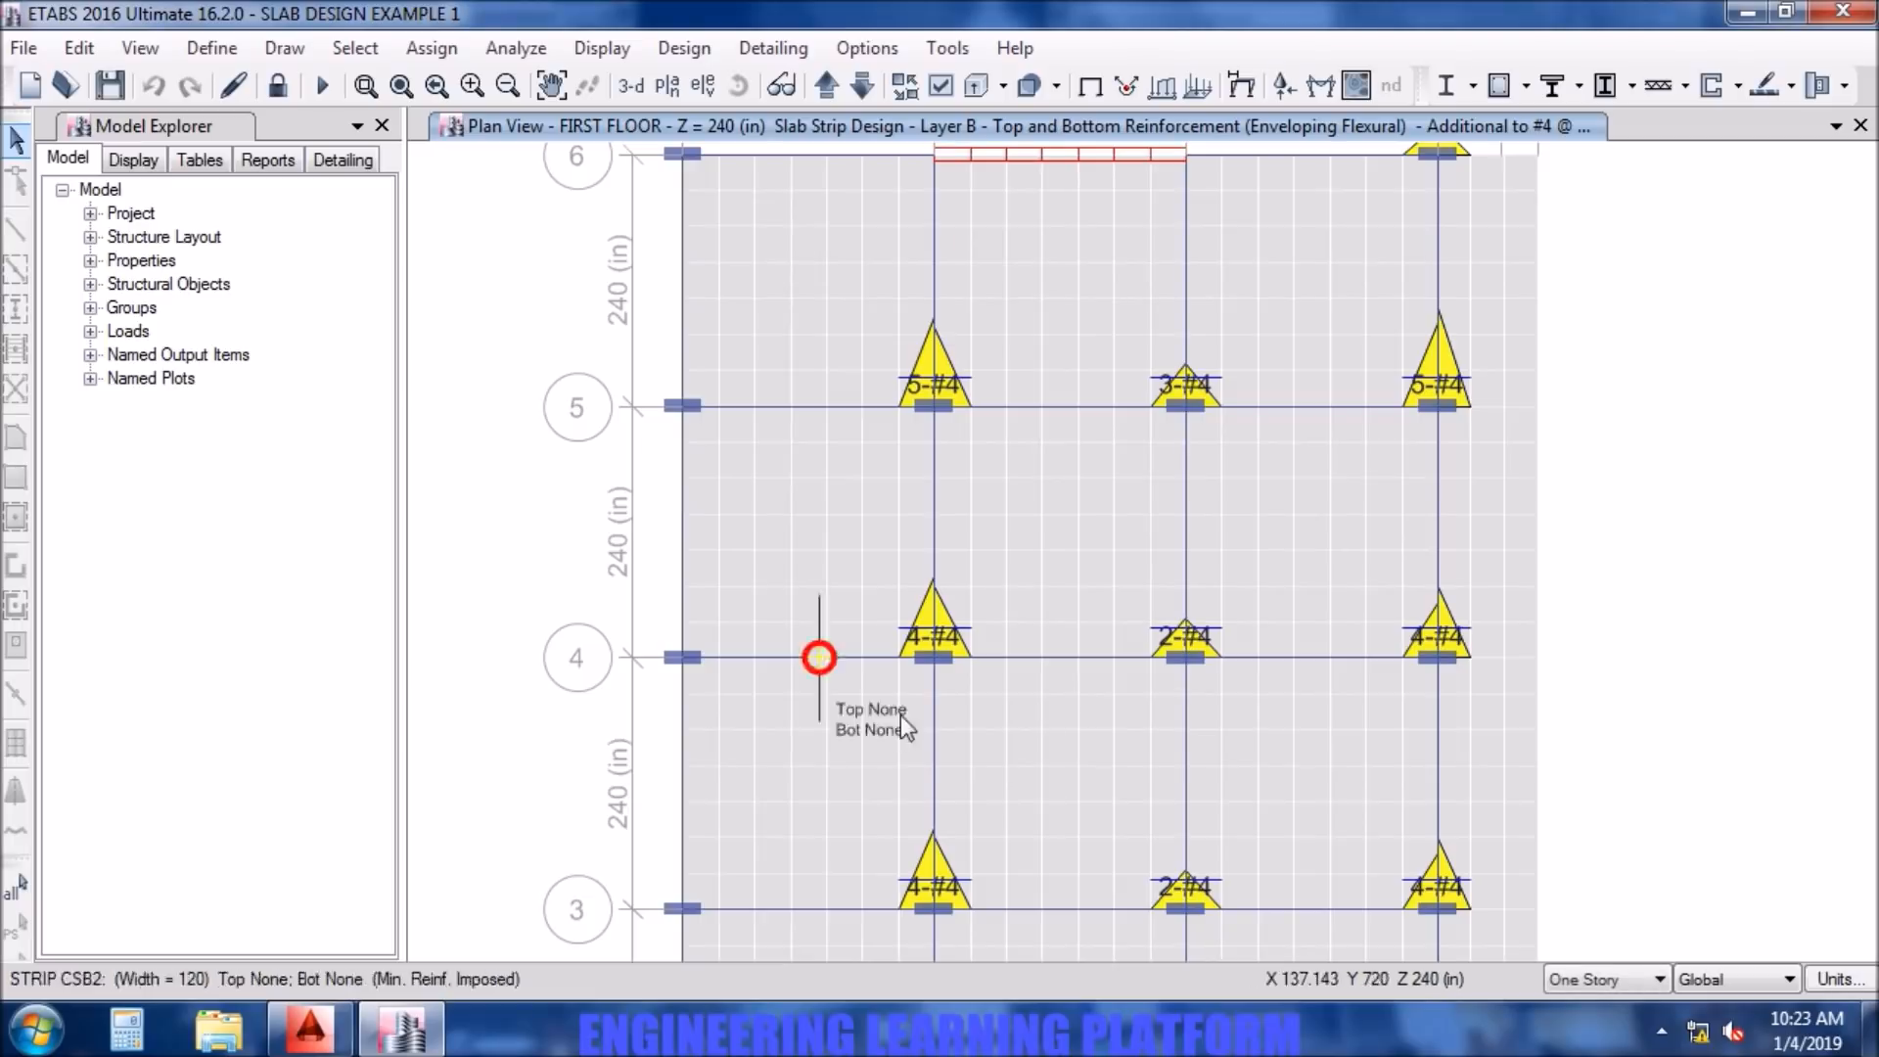
{"action": "left_click", "coordinate": [307, 1030]}
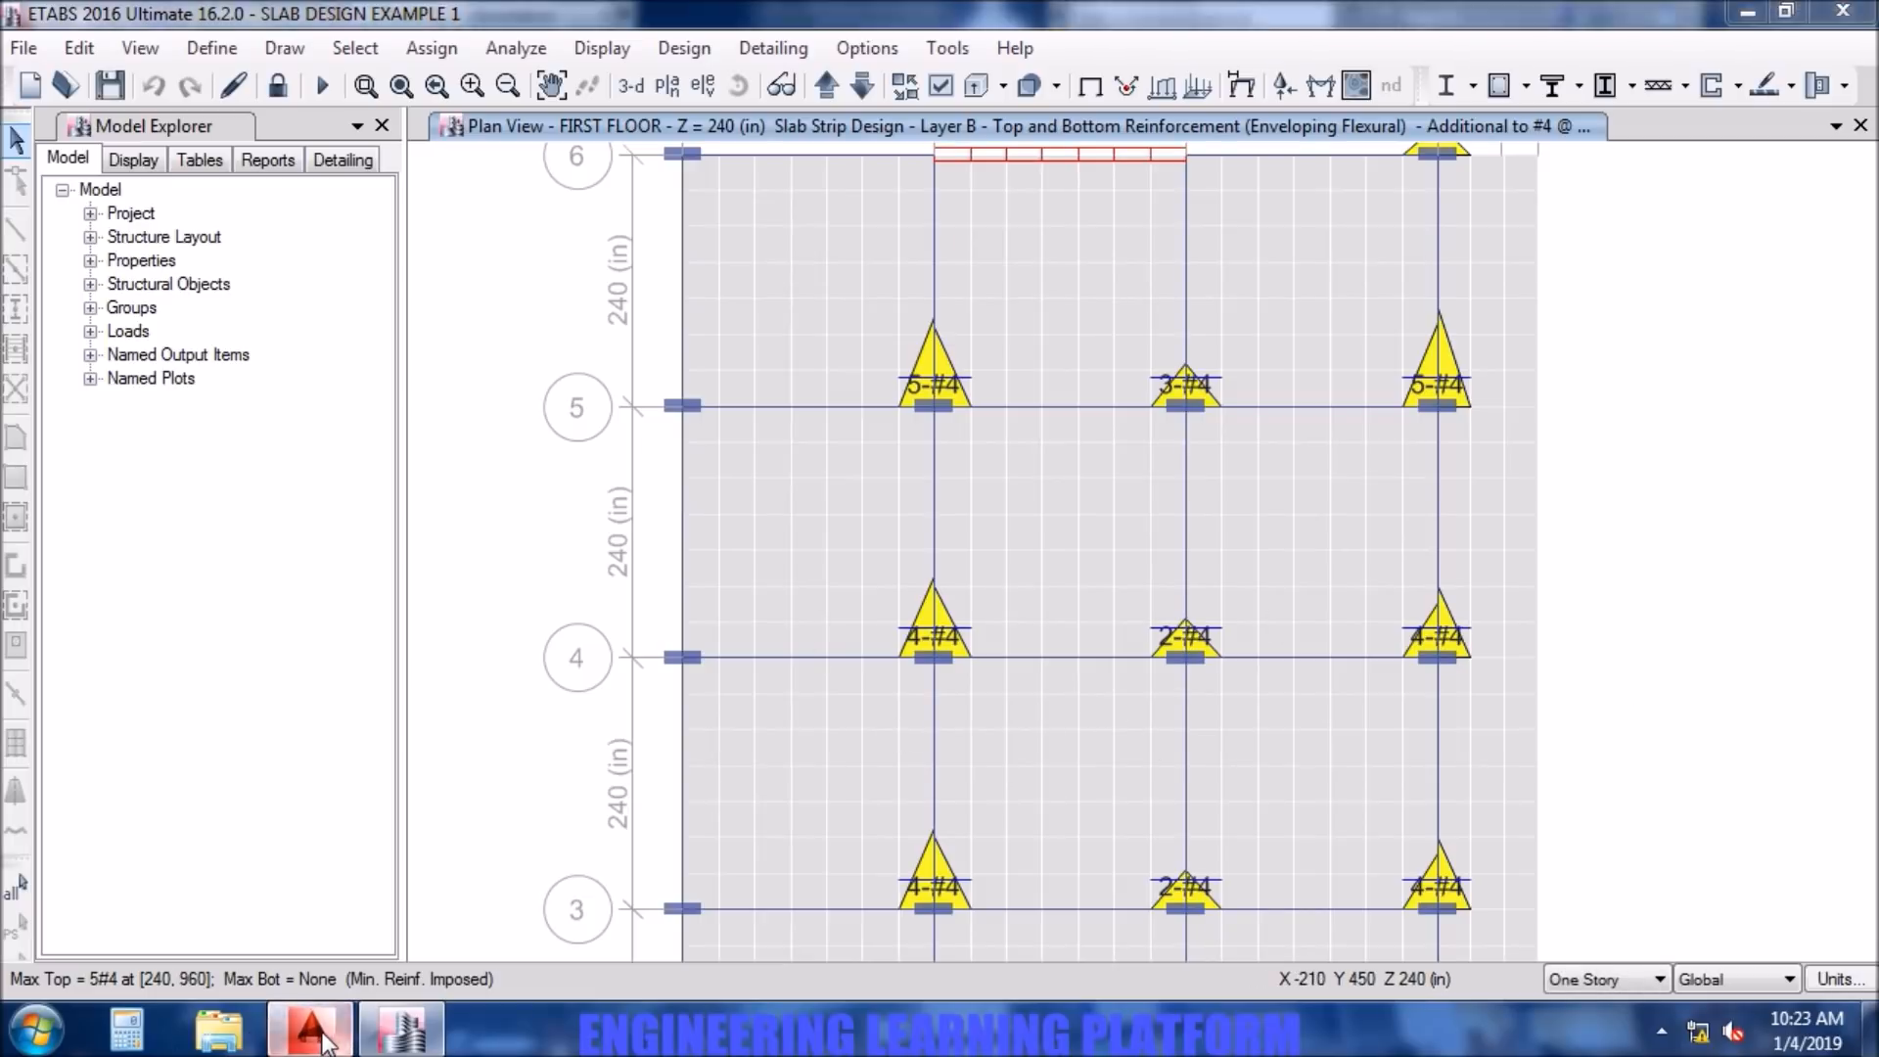
{"action": "double_click", "coordinate": [988, 554]}
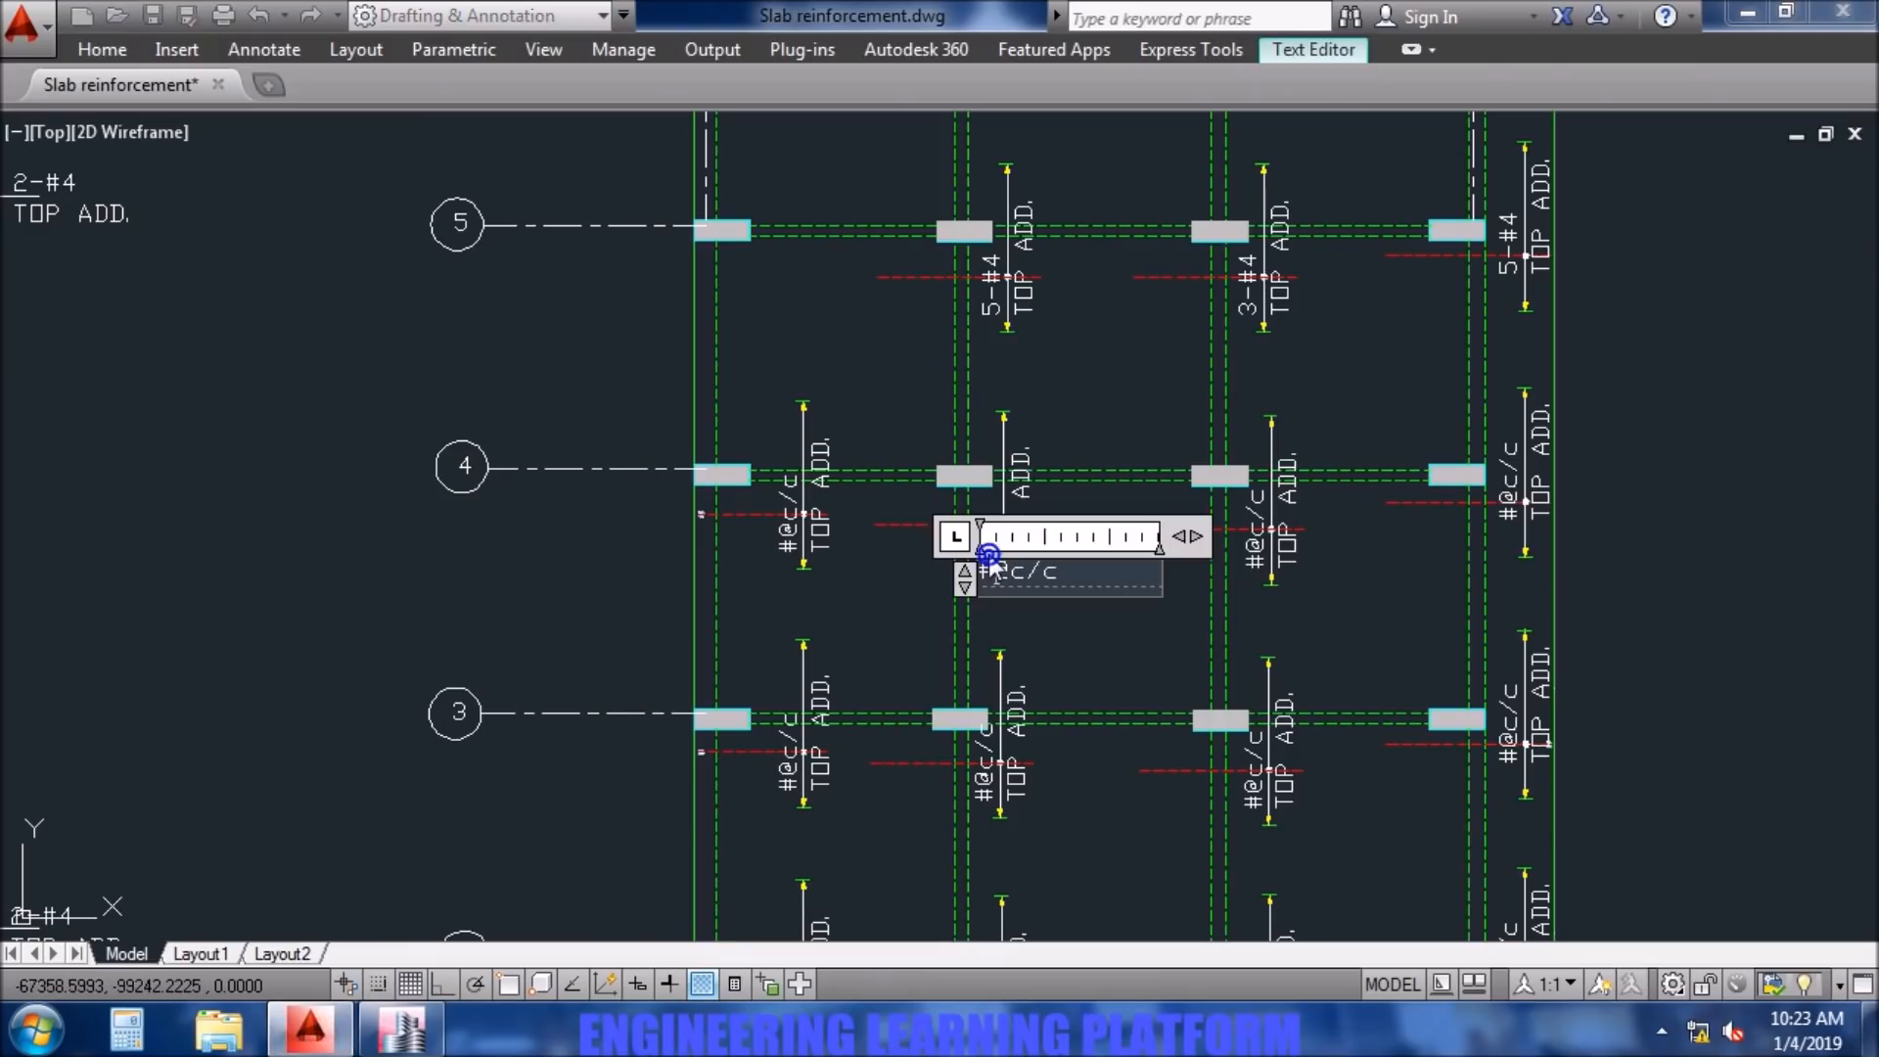
{"action": "type", "text": "4-#4"}
{"action": "left_click", "coordinate": [1112, 609]}
- Change the top additional bar label at column C4 to 2-#4
{"action": "left_click", "coordinate": [1259, 553]}
{"action": "double_click", "coordinate": [1260, 553]}
{"action": "left_click_drag", "start_coordinate": [1345, 569], "coordinate": [1260, 555]}
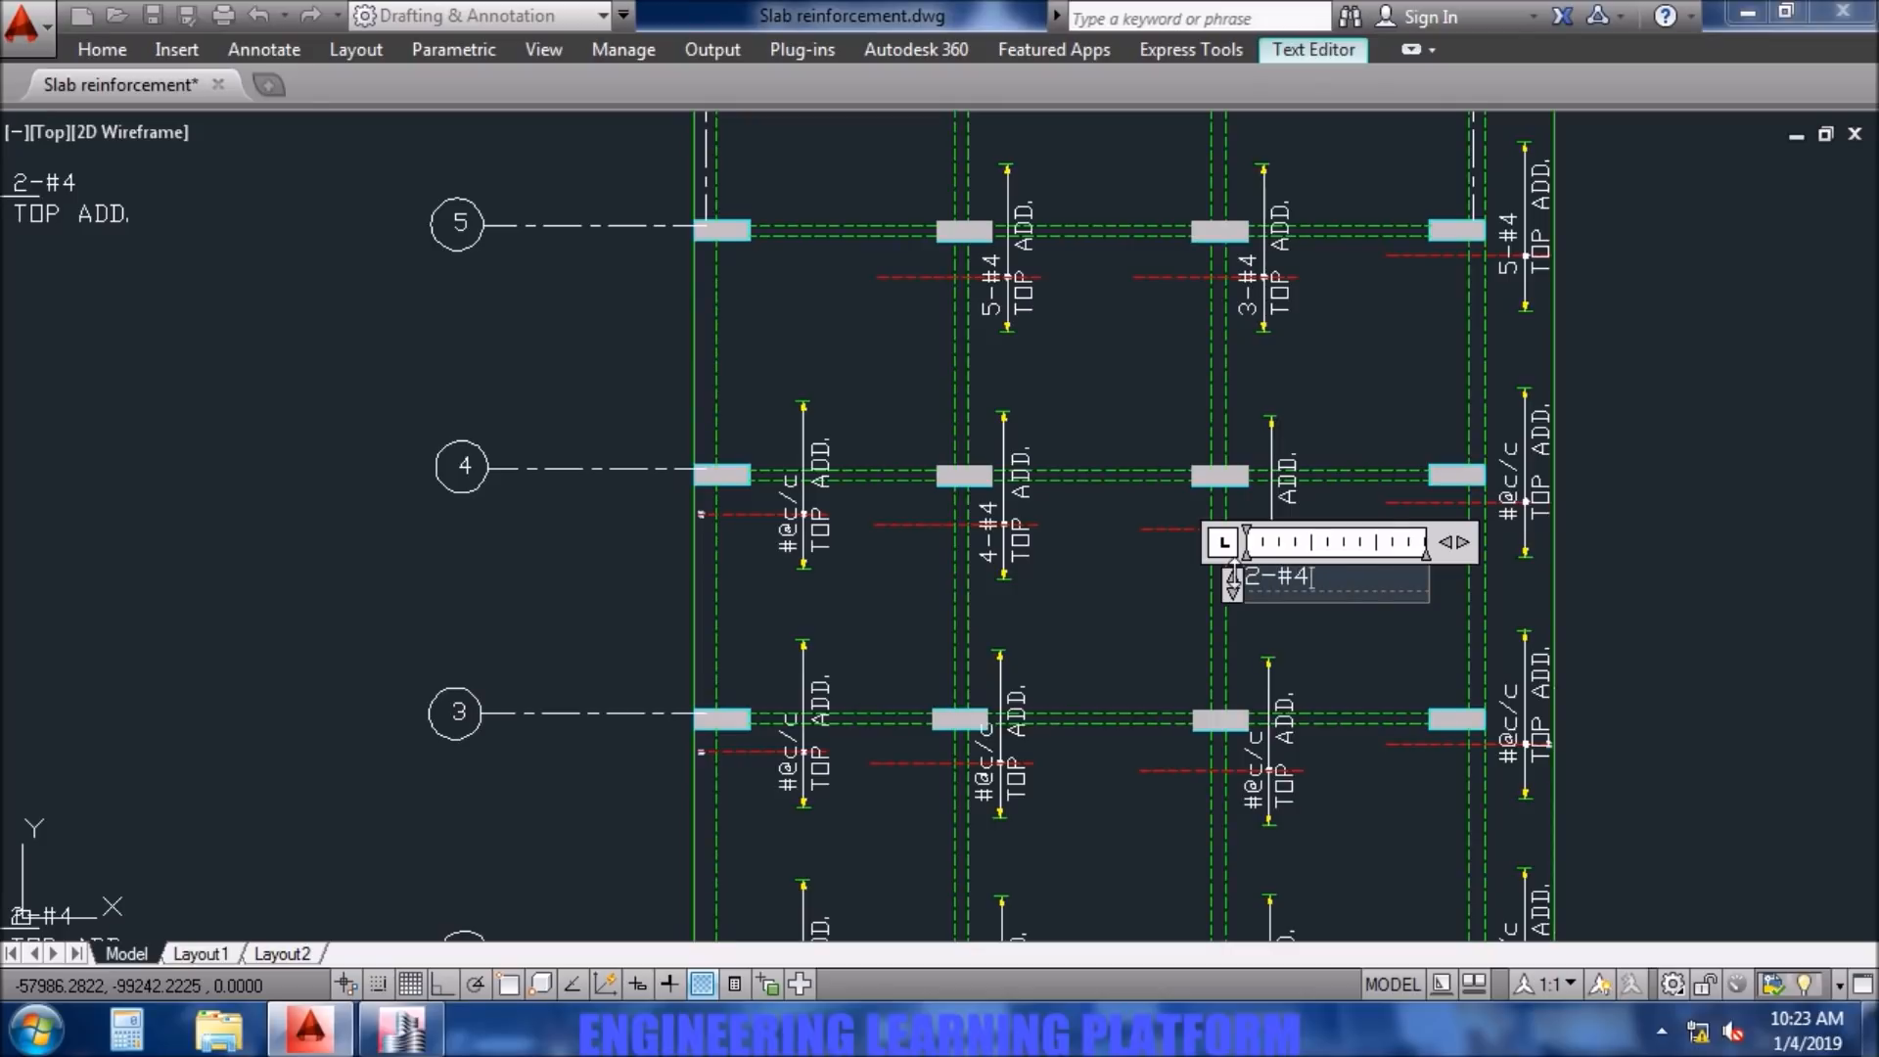
{"action": "type", "text": "2-#4"}
{"action": "left_click", "coordinate": [1062, 638]}
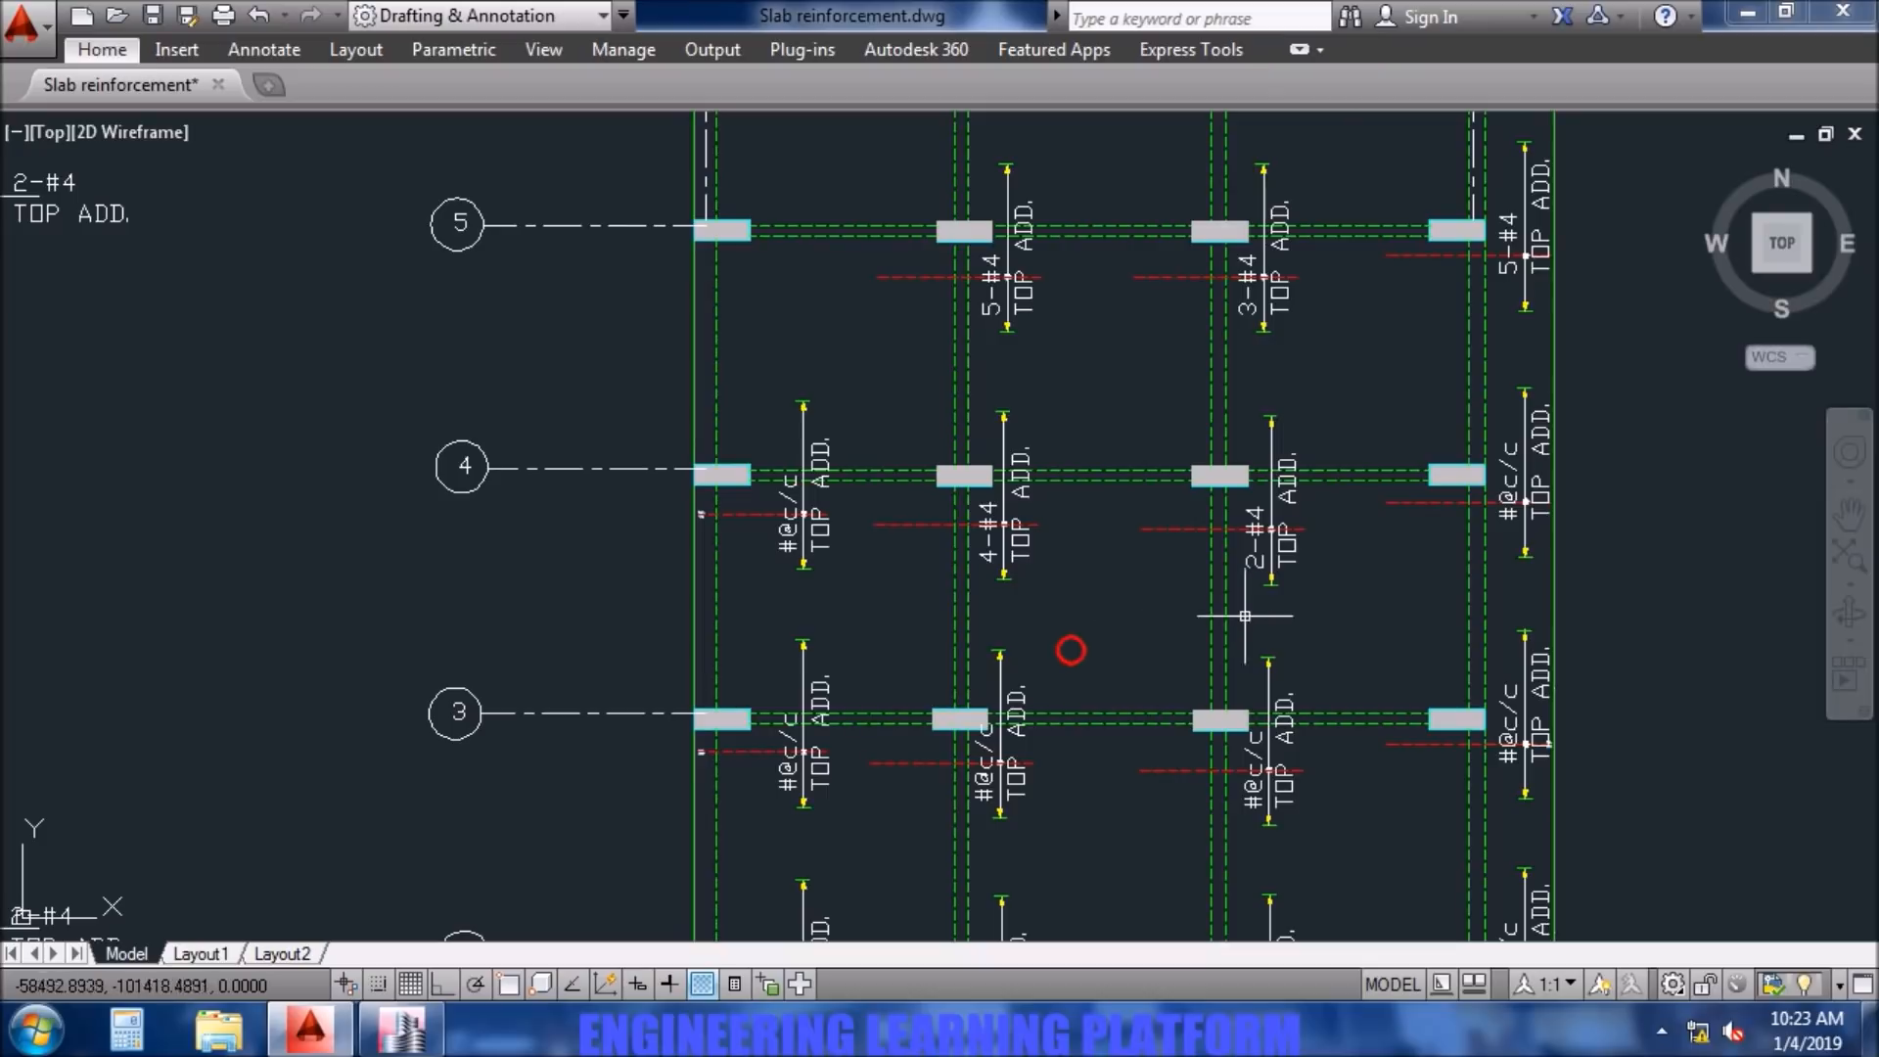
- Check the Layer B result at column D4 in ETABS and change the top additional bar label there in AutoCAD to 4-#4
{"action": "left_click", "coordinate": [402, 1030]}
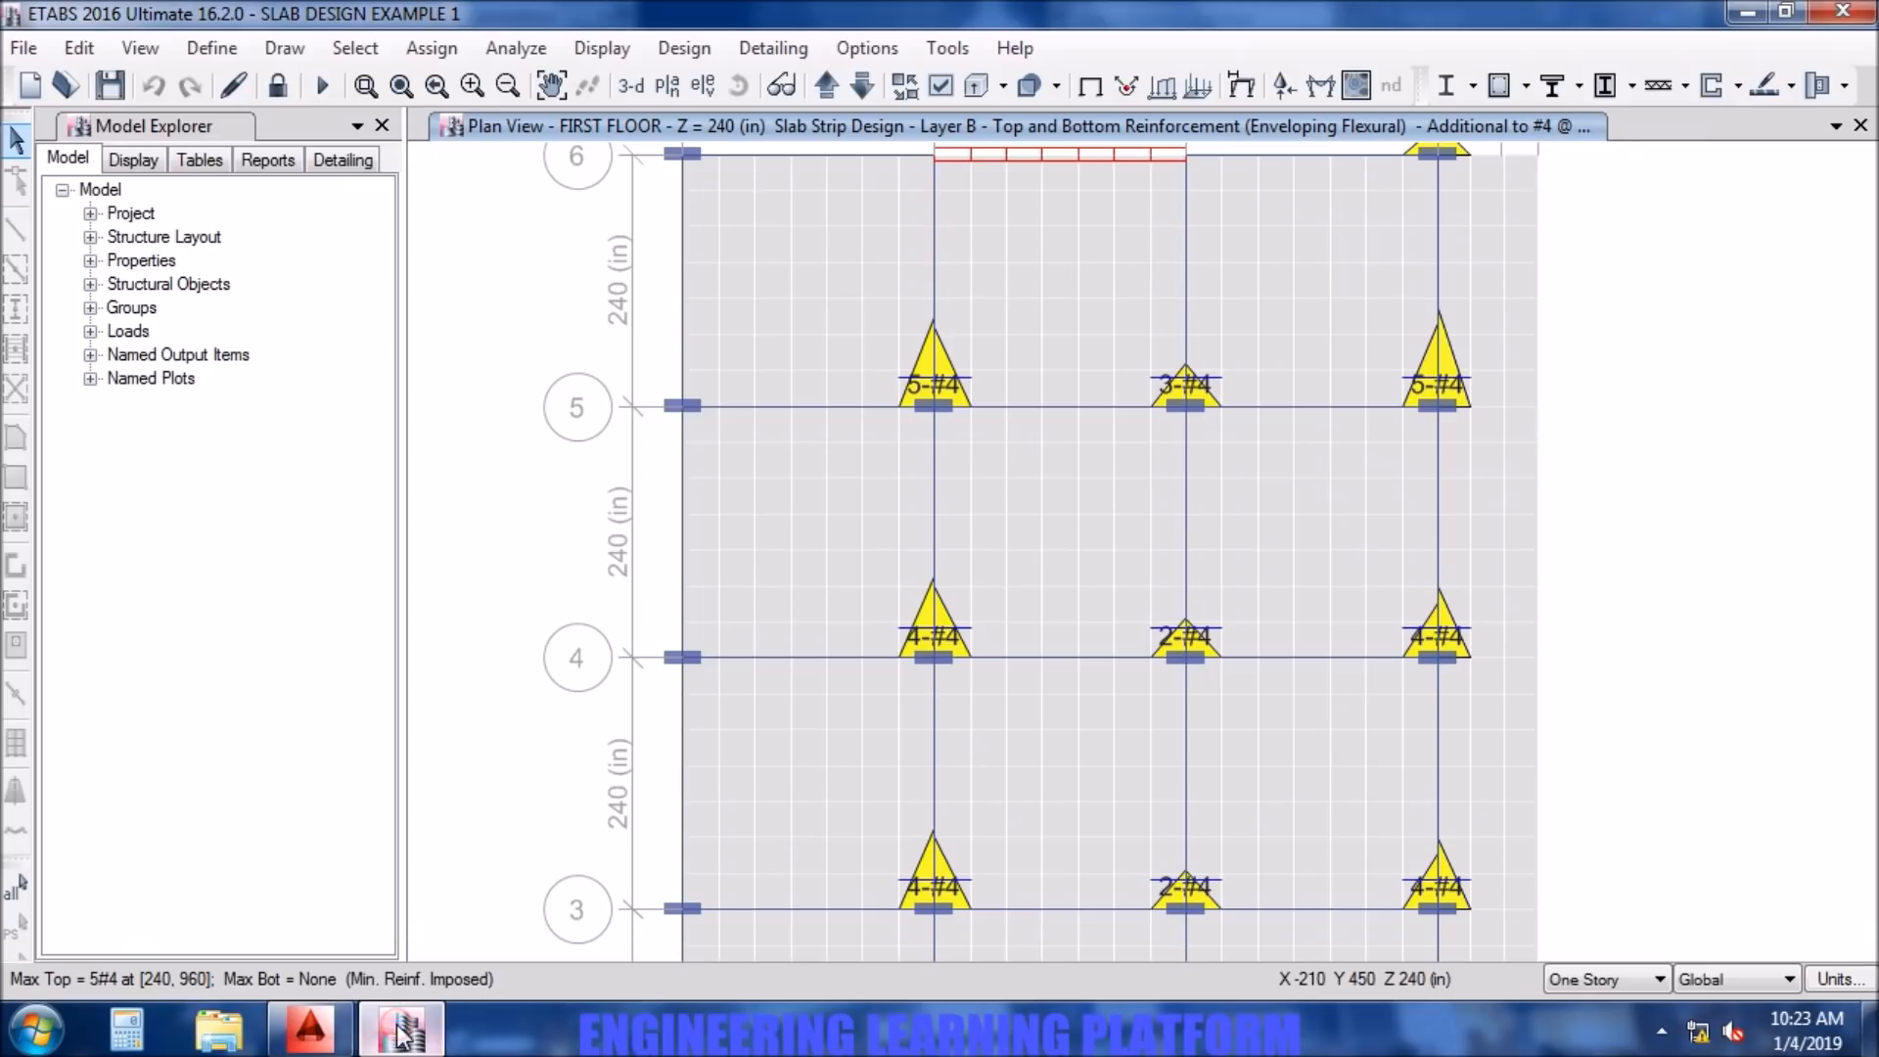
{"action": "left_click", "coordinate": [310, 1029]}
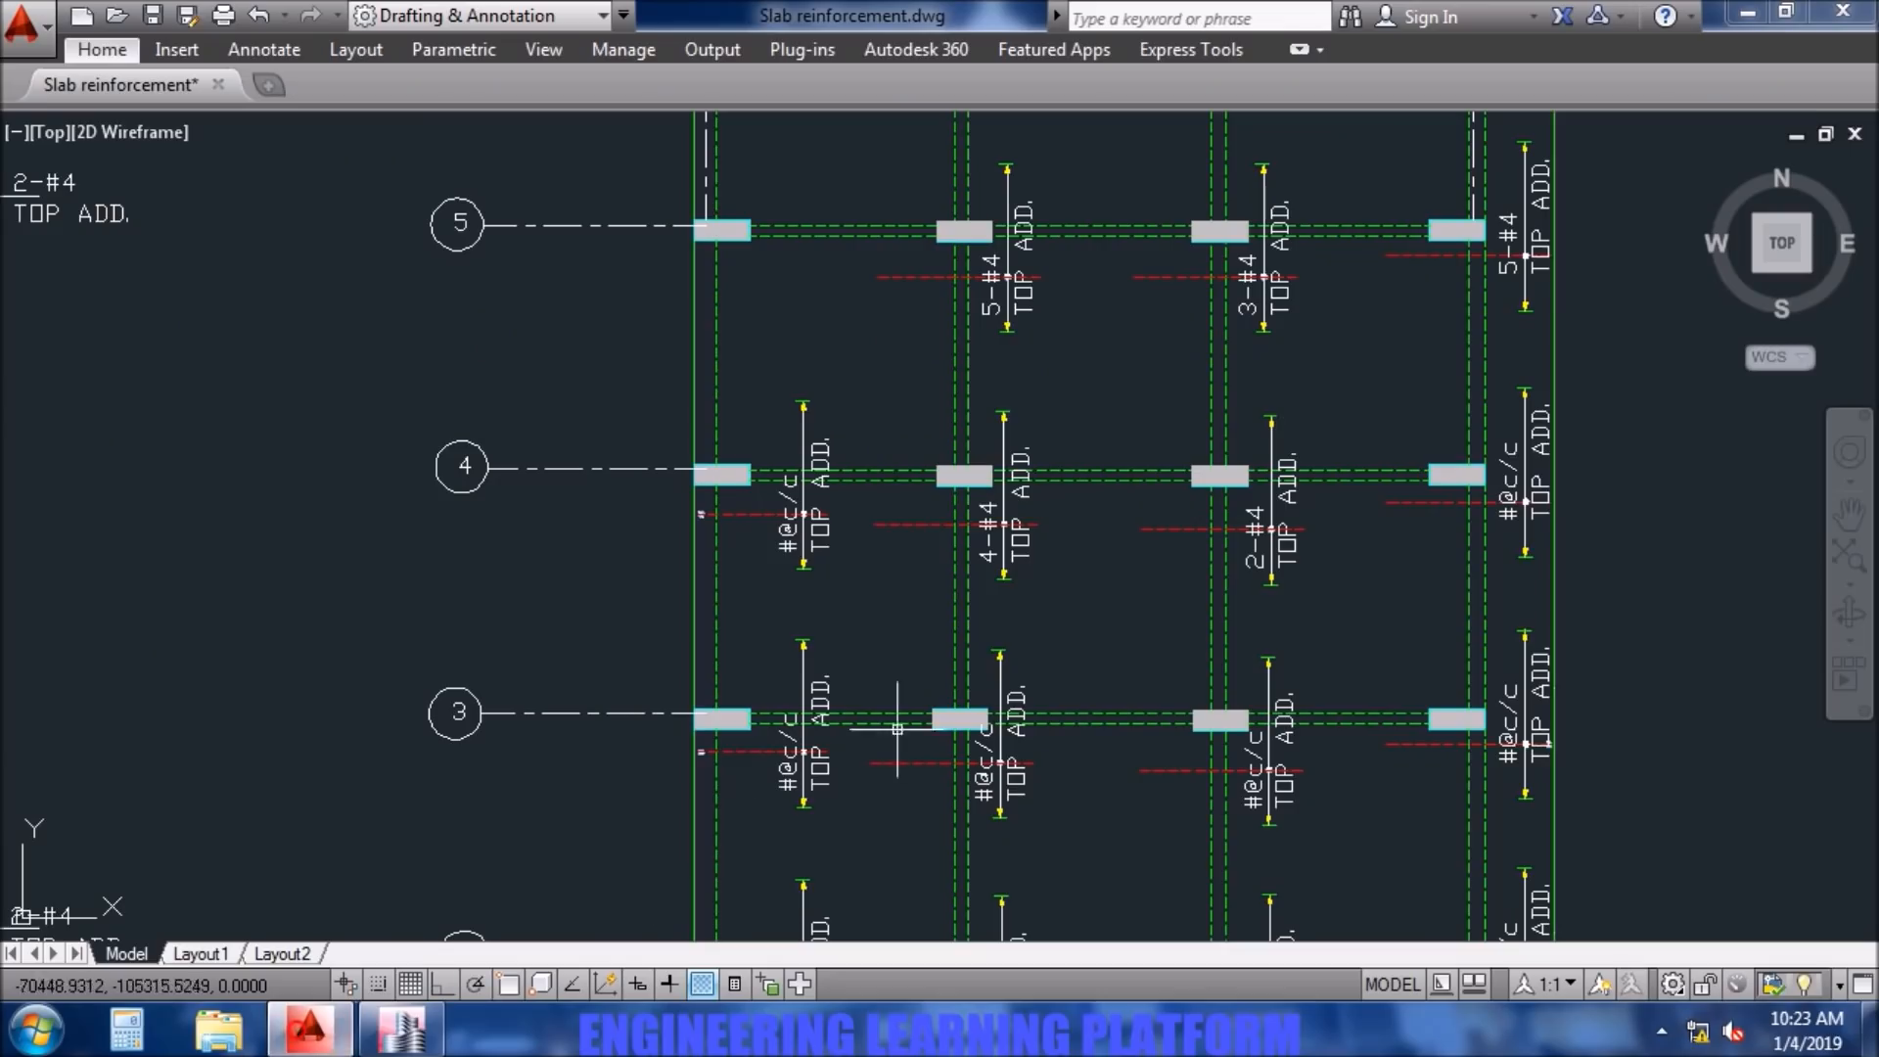
{"action": "double_click", "coordinate": [1517, 513]}
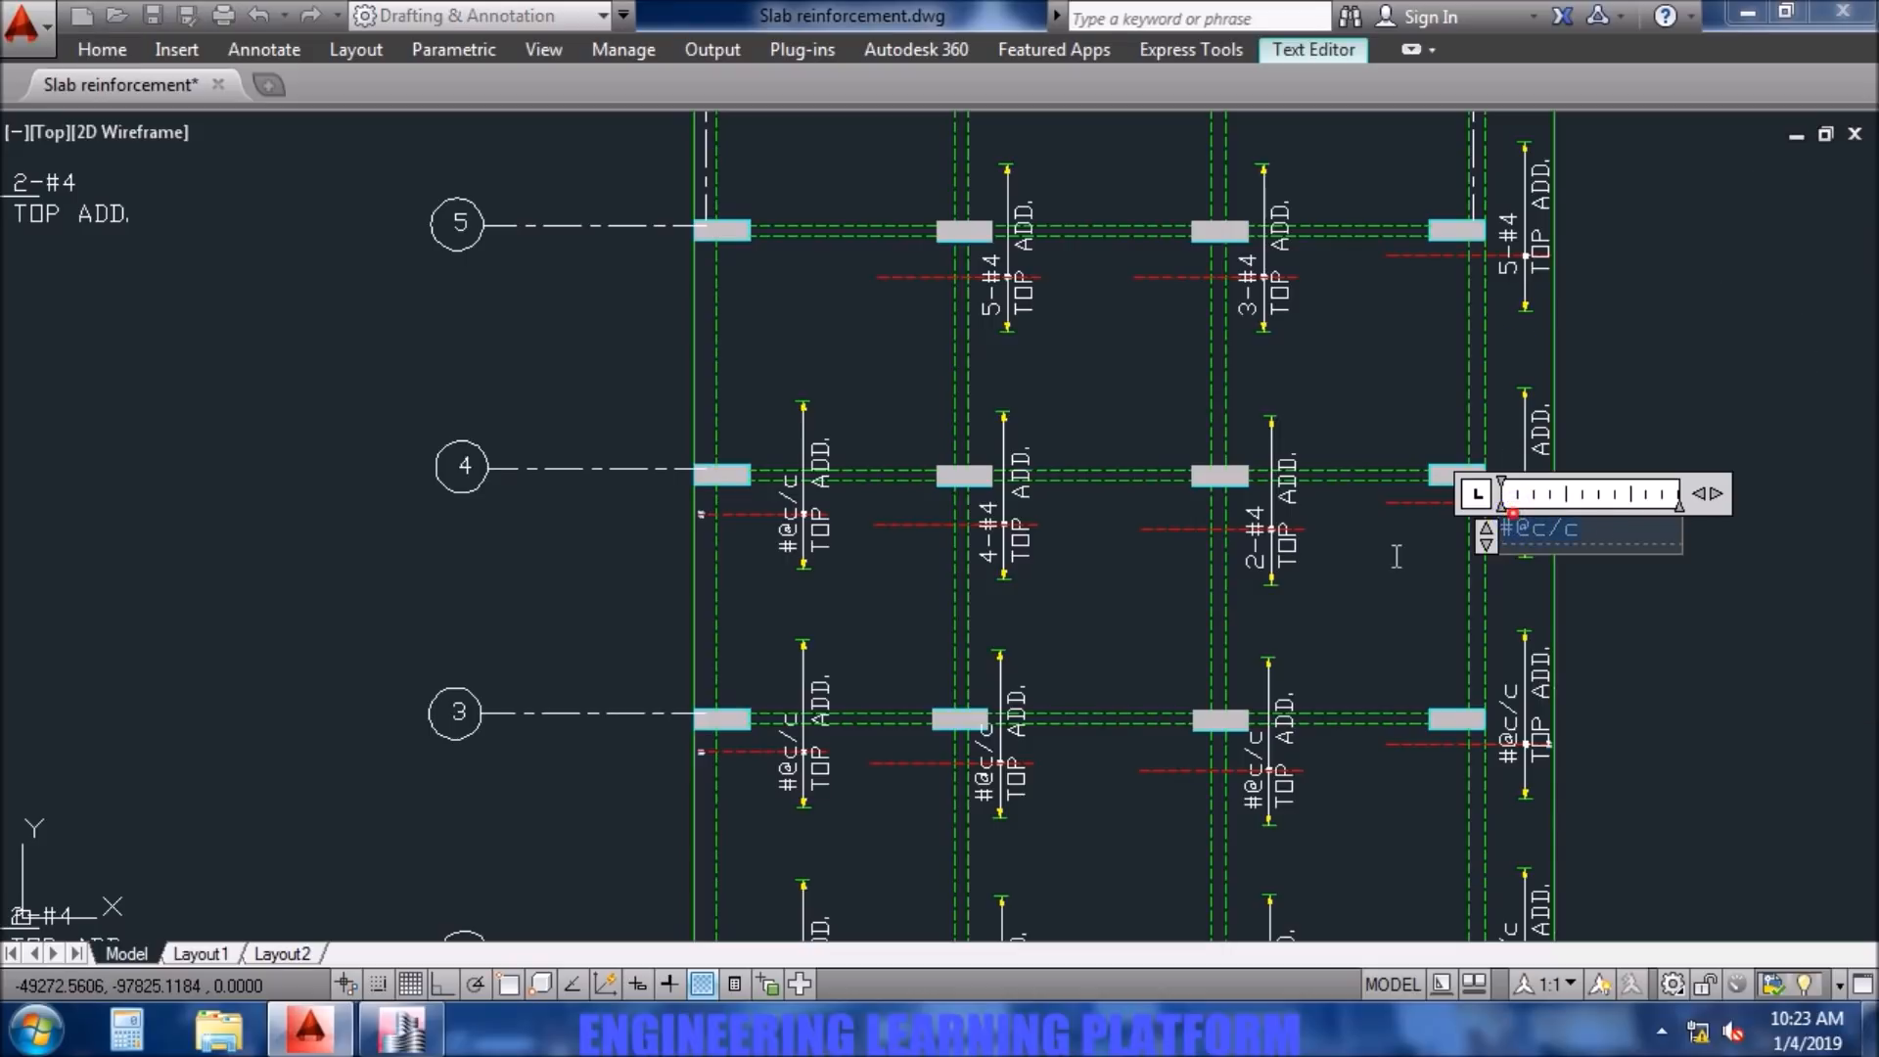
{"action": "type", "text": "4-#4"}
{"action": "left_click", "coordinate": [1390, 570]}
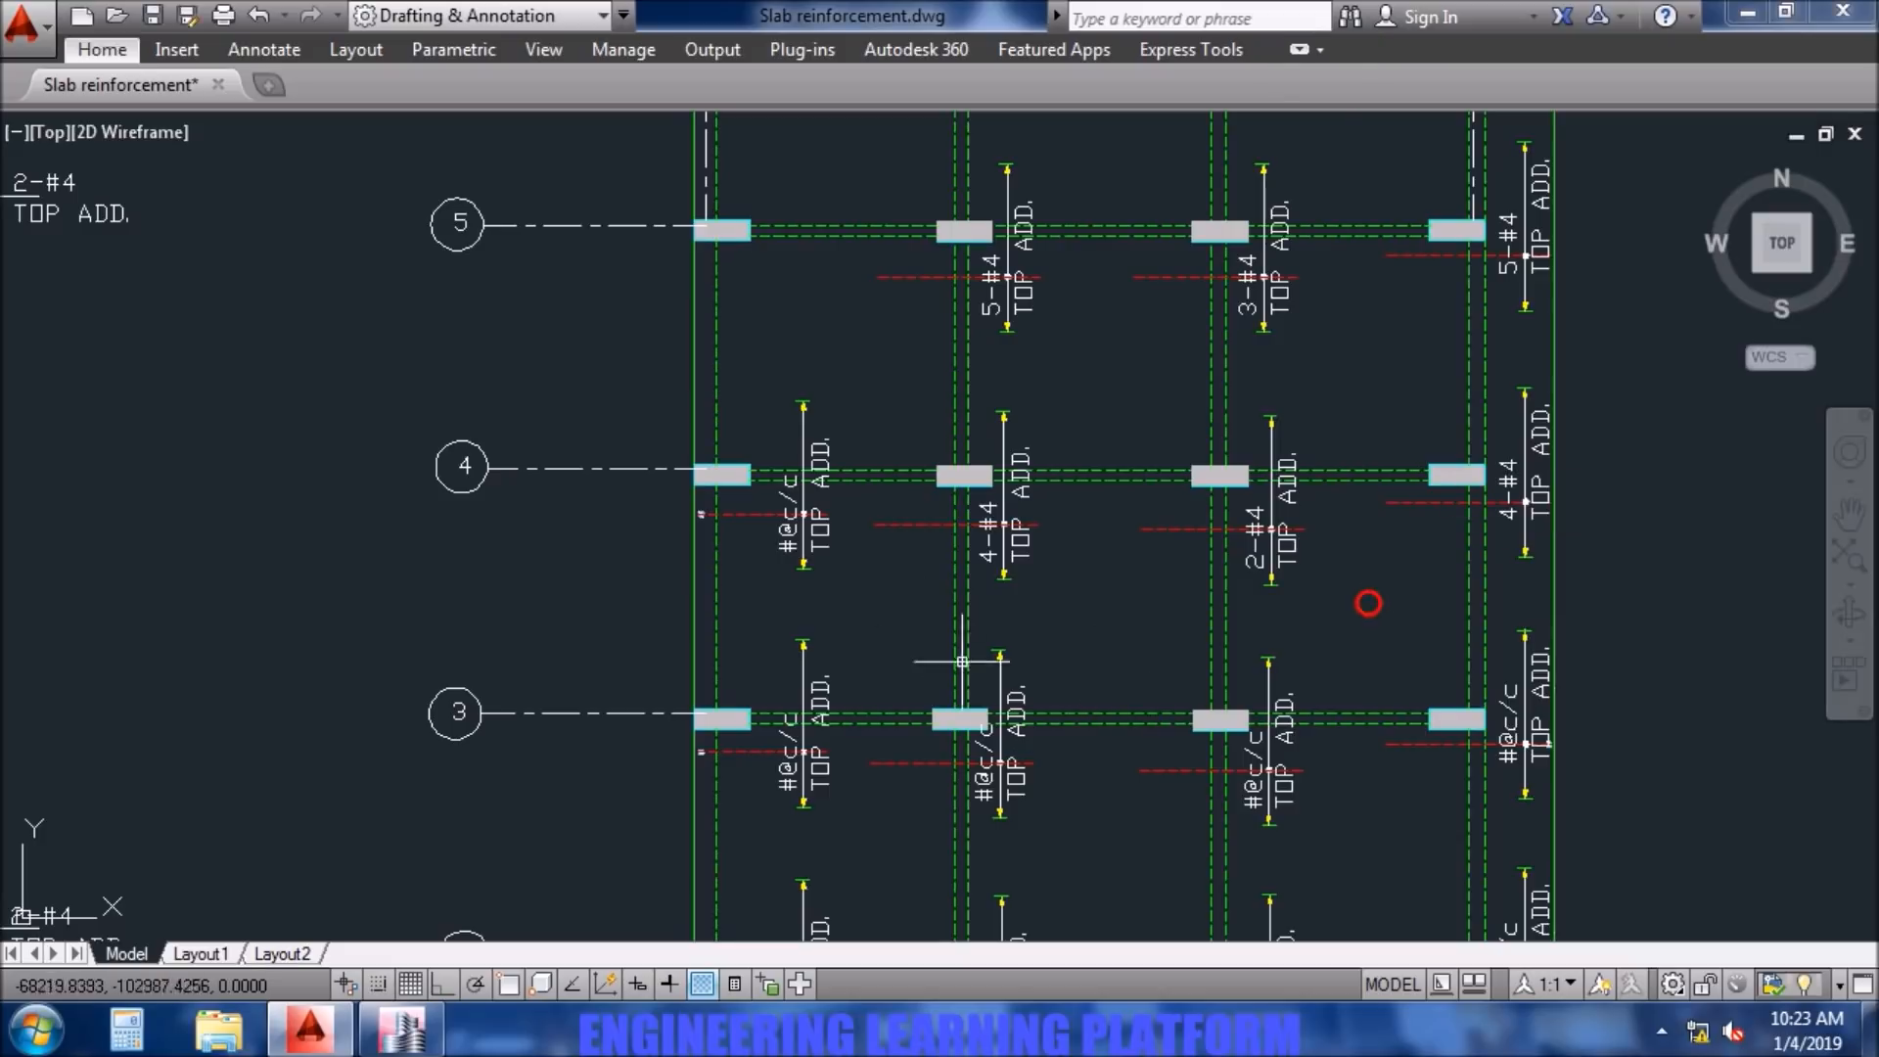
- Delete the top additional bar at column A4 together with its label, extent line, arrowhead and dot
{"action": "left_click", "coordinate": [869, 607]}
{"action": "left_click", "coordinate": [741, 492]}
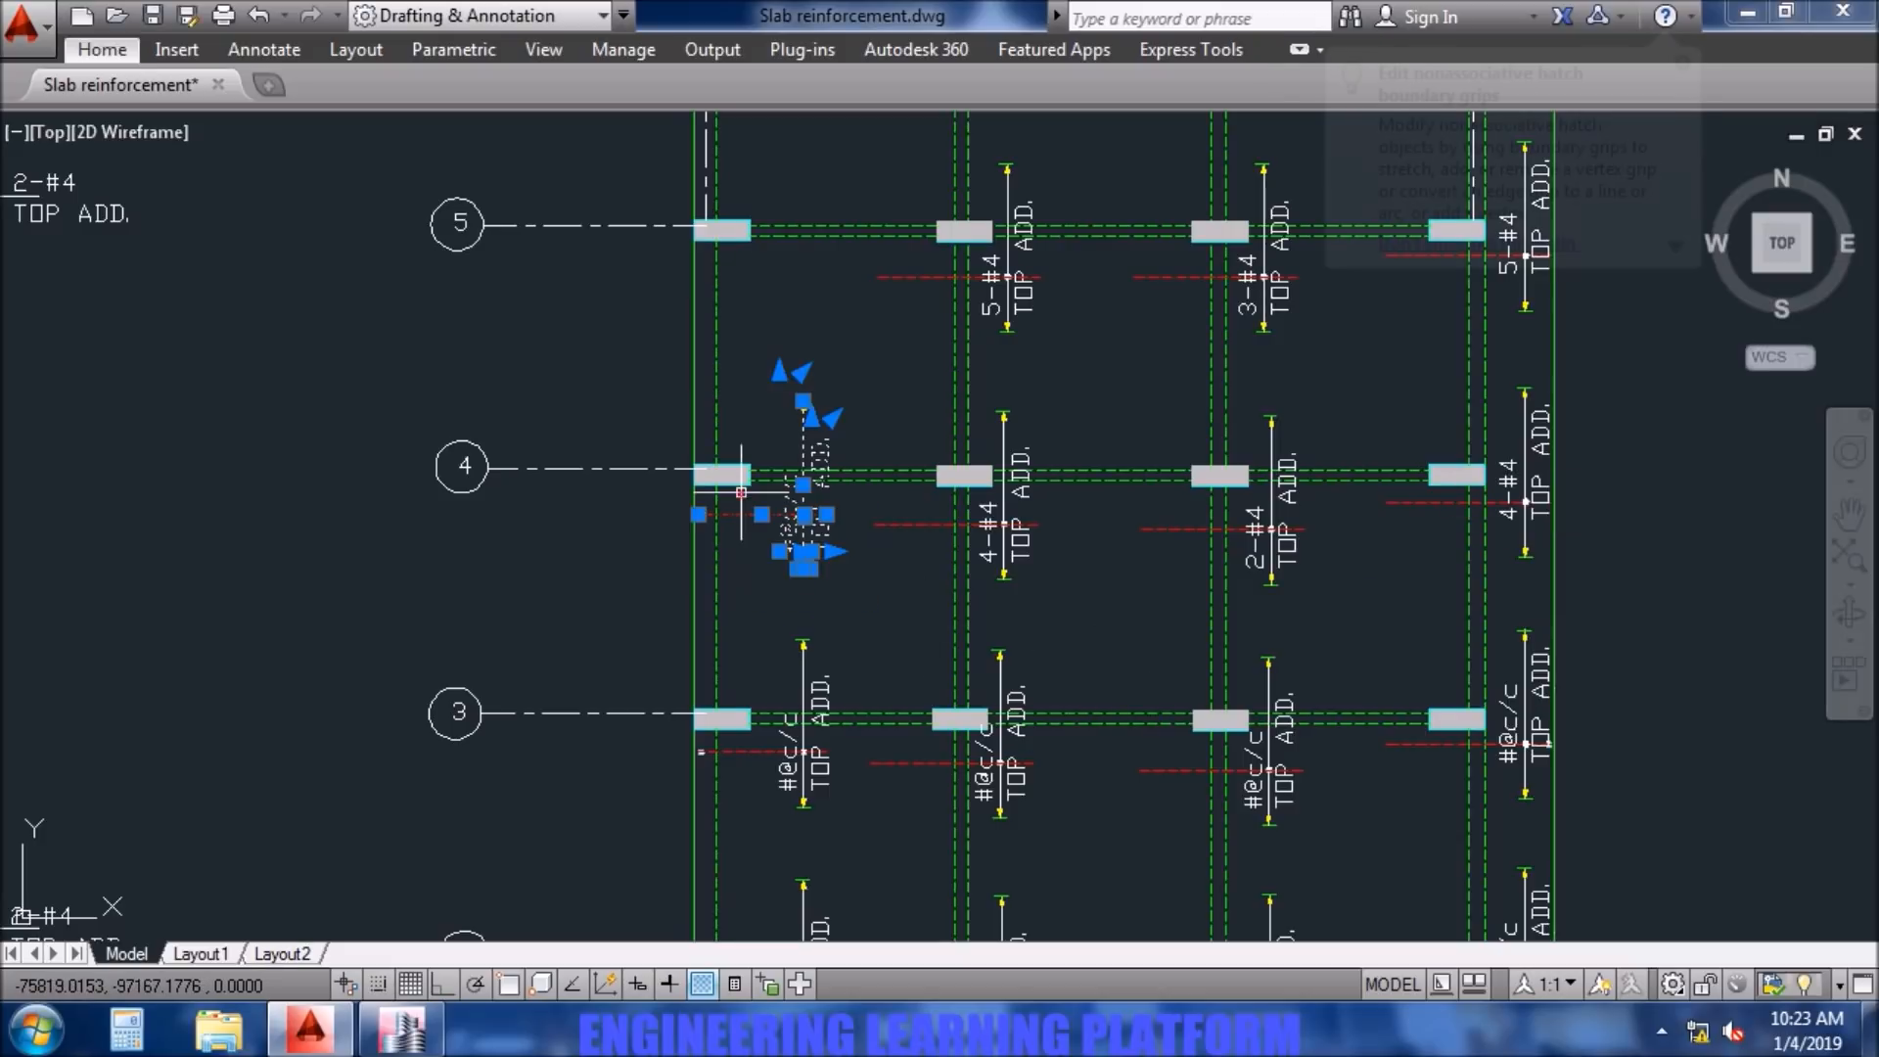
{"action": "key", "text": "Delete"}
{"action": "left_click", "coordinate": [853, 437]}
{"action": "left_click", "coordinate": [767, 388]}
{"action": "scroll", "coordinate": [707, 528], "scroll_direction": "up", "scroll_amount": 2}
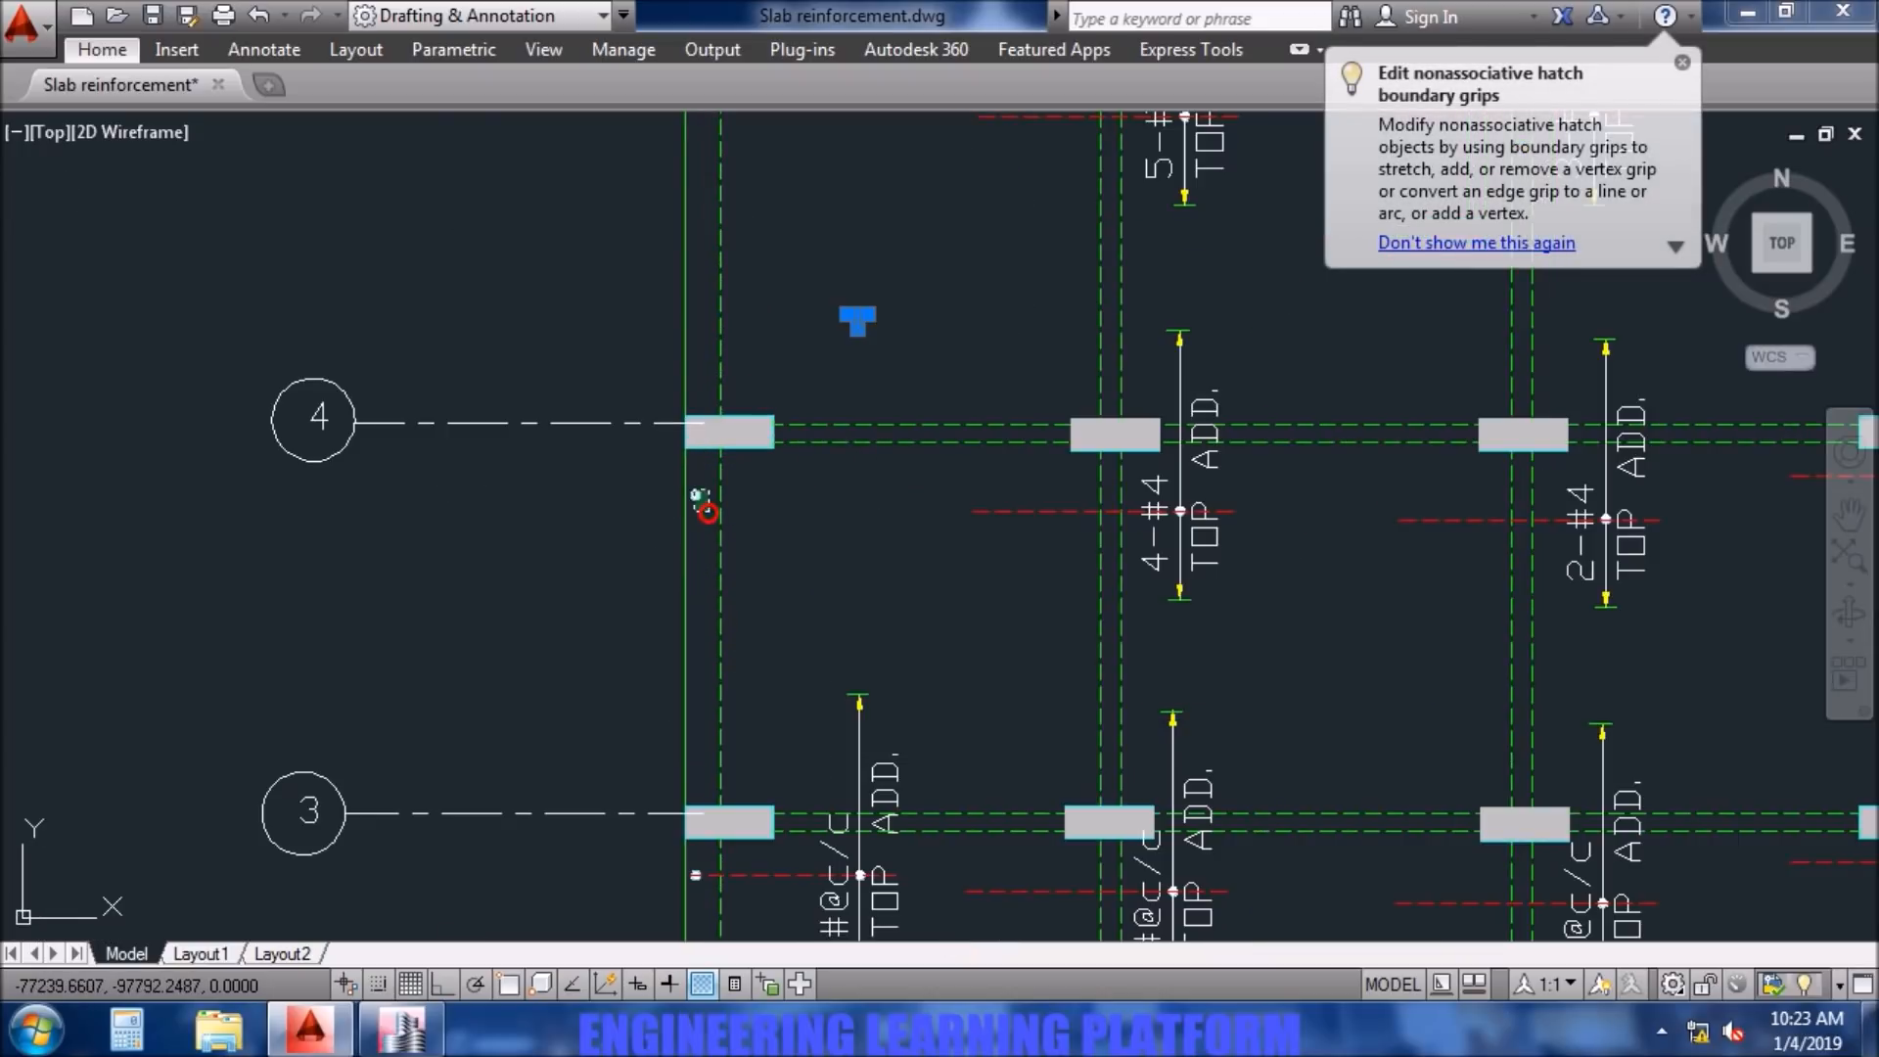
{"action": "scroll", "coordinate": [839, 577], "scroll_direction": "down", "scroll_amount": 4}
- Check the Layer B result at column A3 in ETABS and delete the top additional bar there in AutoCAD with its label and extent line
{"action": "middle_click_drag", "start_coordinate": [886, 655], "coordinate": [846, 532]}
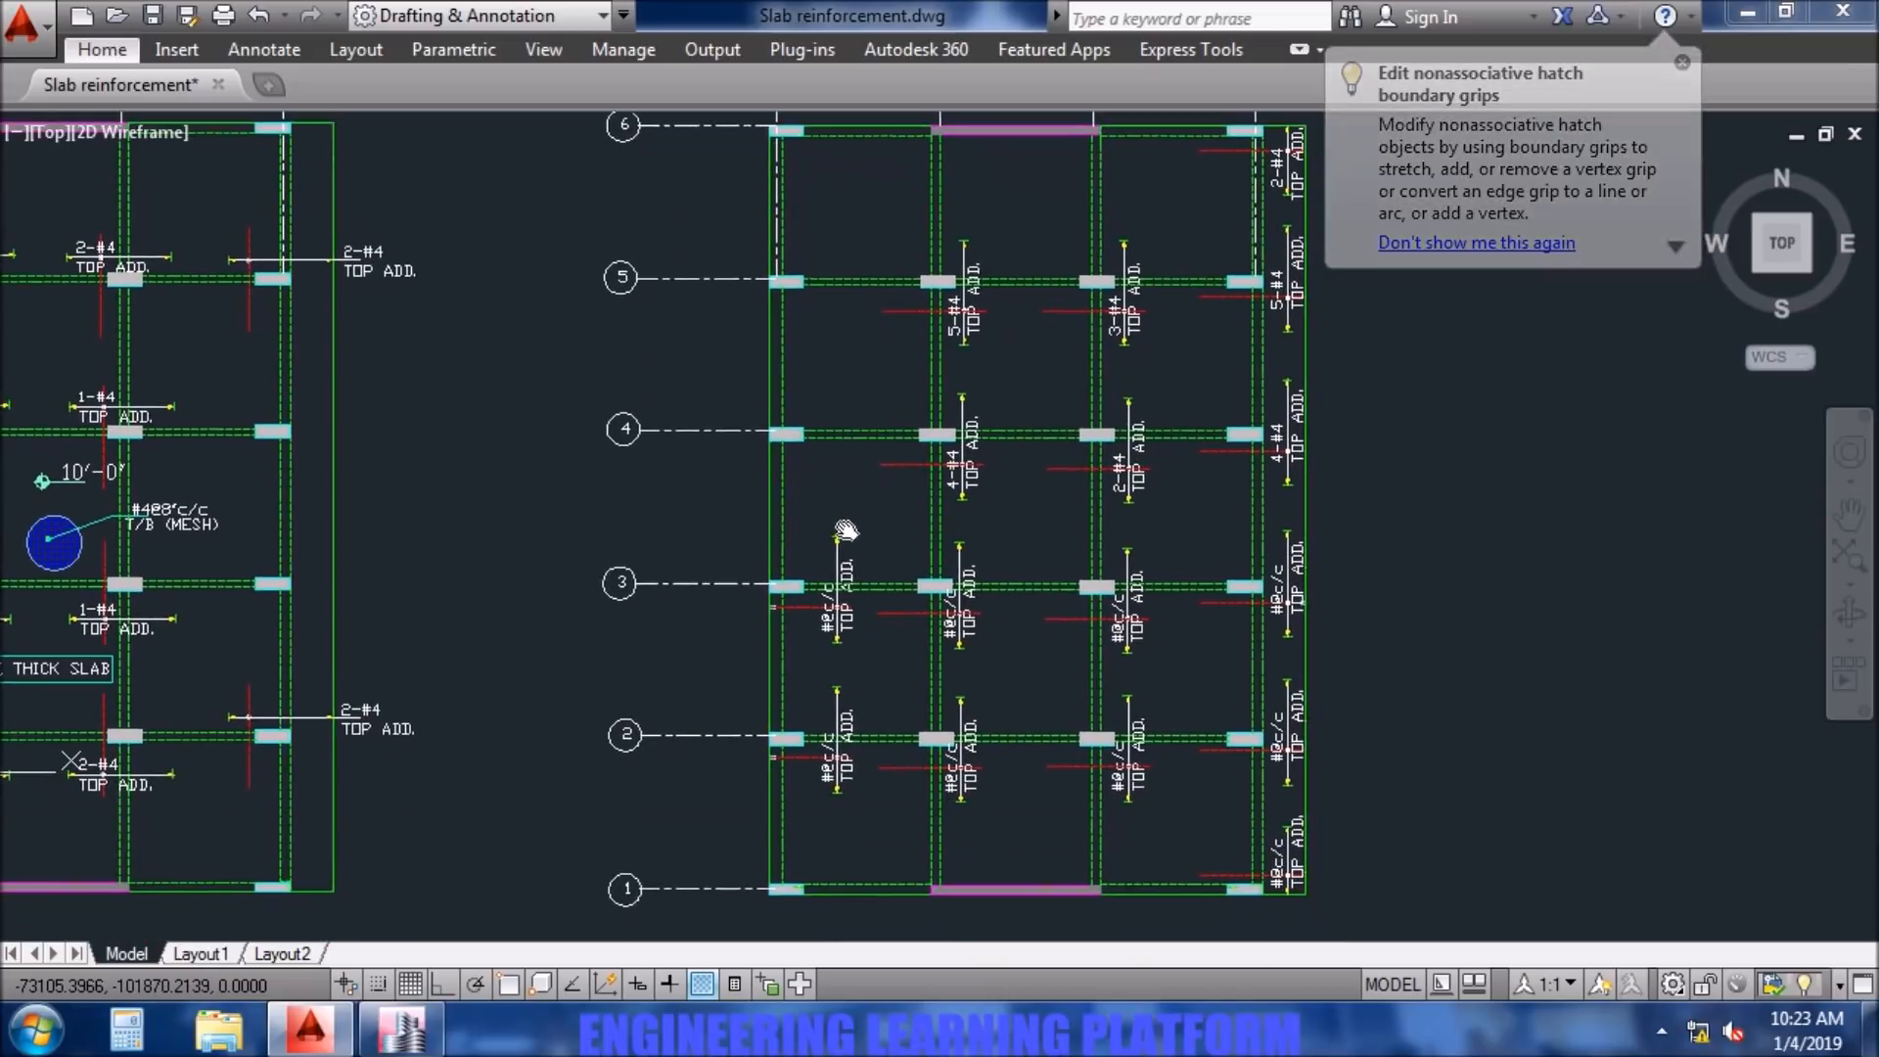
{"action": "scroll", "coordinate": [848, 524], "scroll_direction": "up", "scroll_amount": 2}
{"action": "left_click_drag", "start_coordinate": [852, 730], "coordinate": [770, 613]}
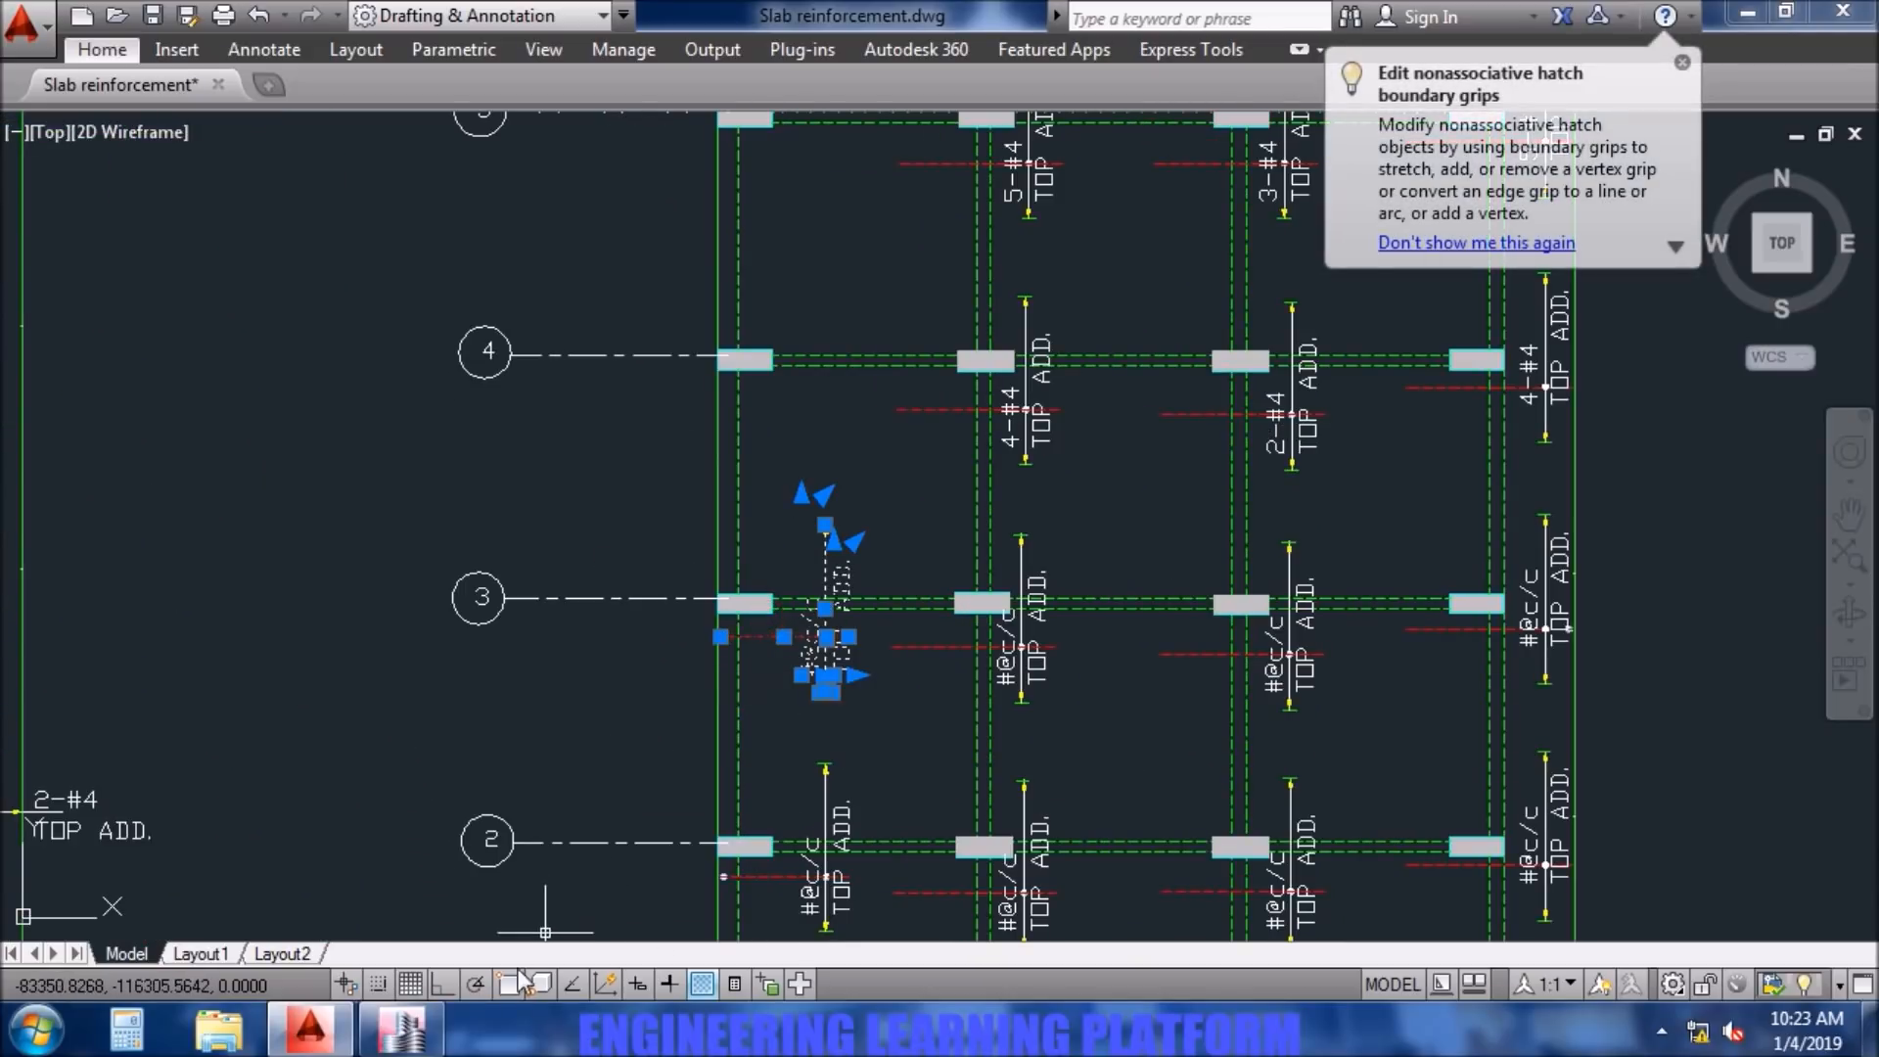
{"action": "left_click", "coordinate": [401, 1028]}
{"action": "middle_click_drag", "start_coordinate": [864, 856], "coordinate": [872, 449]}
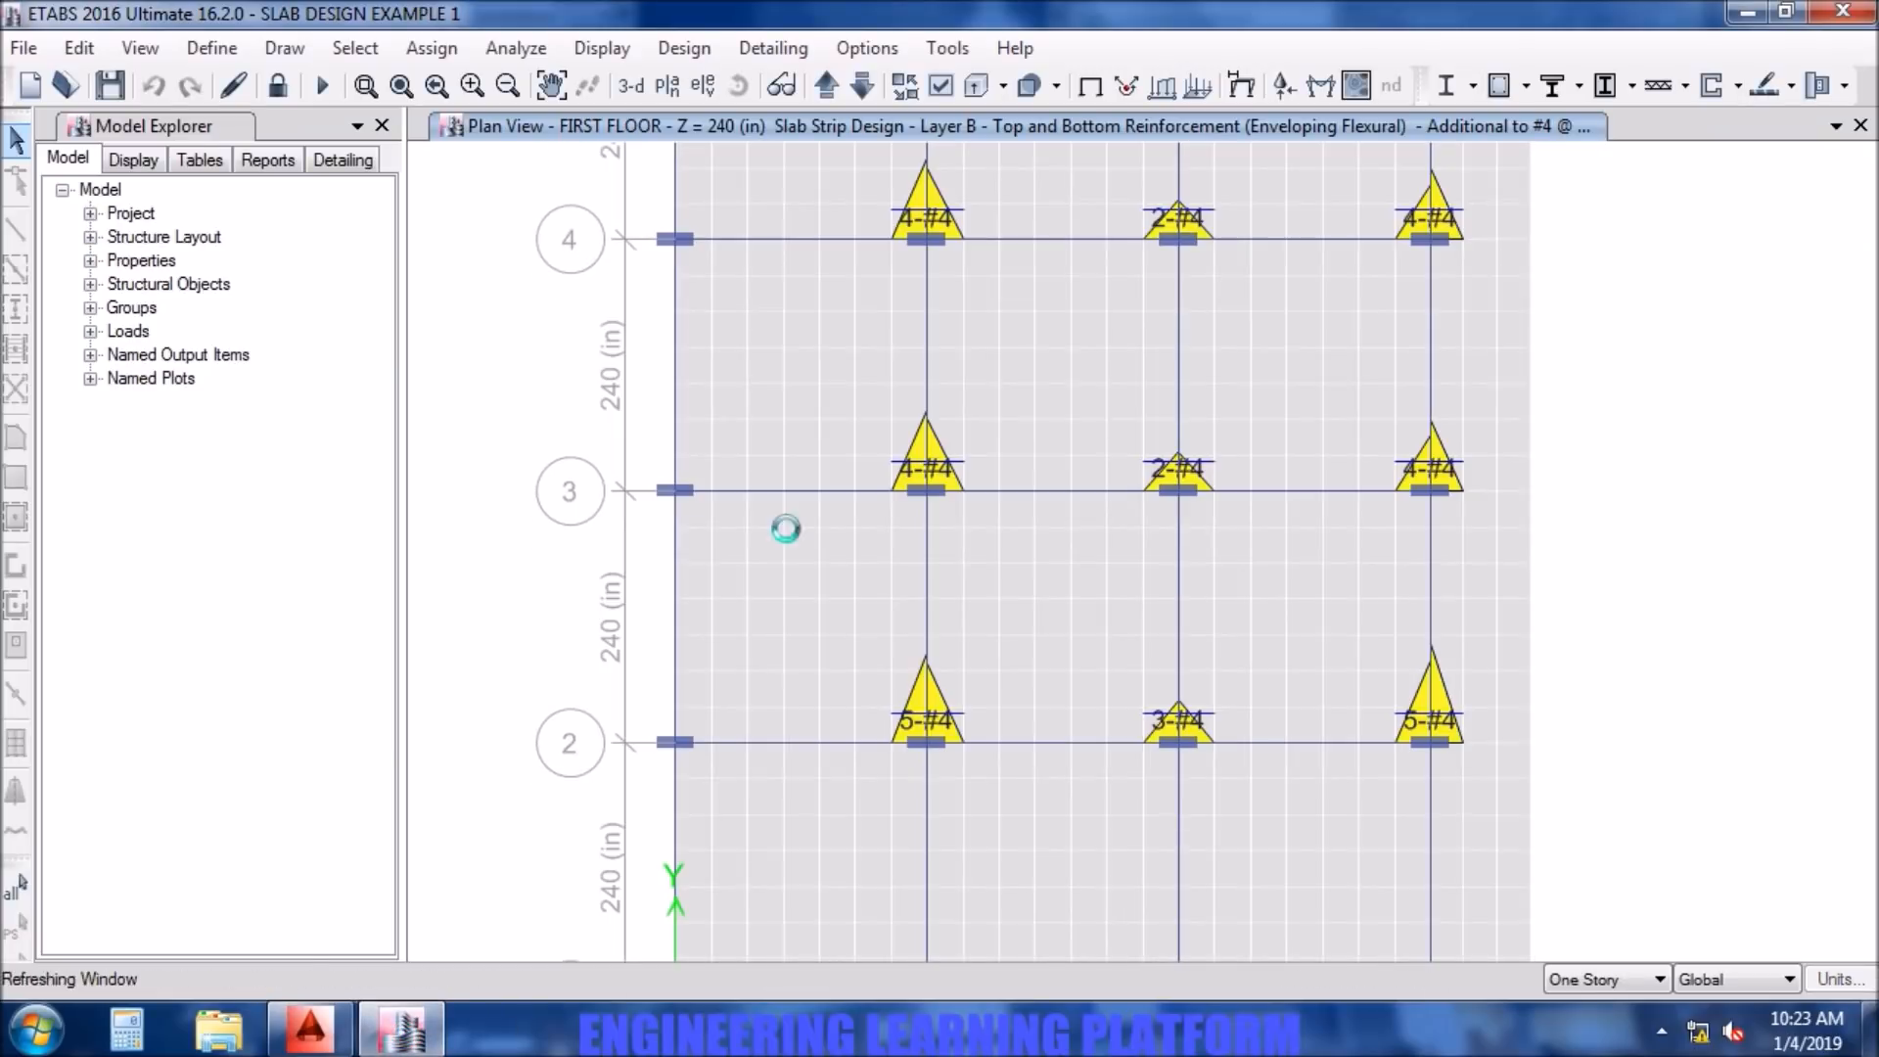
{"action": "left_click", "coordinate": [311, 1030]}
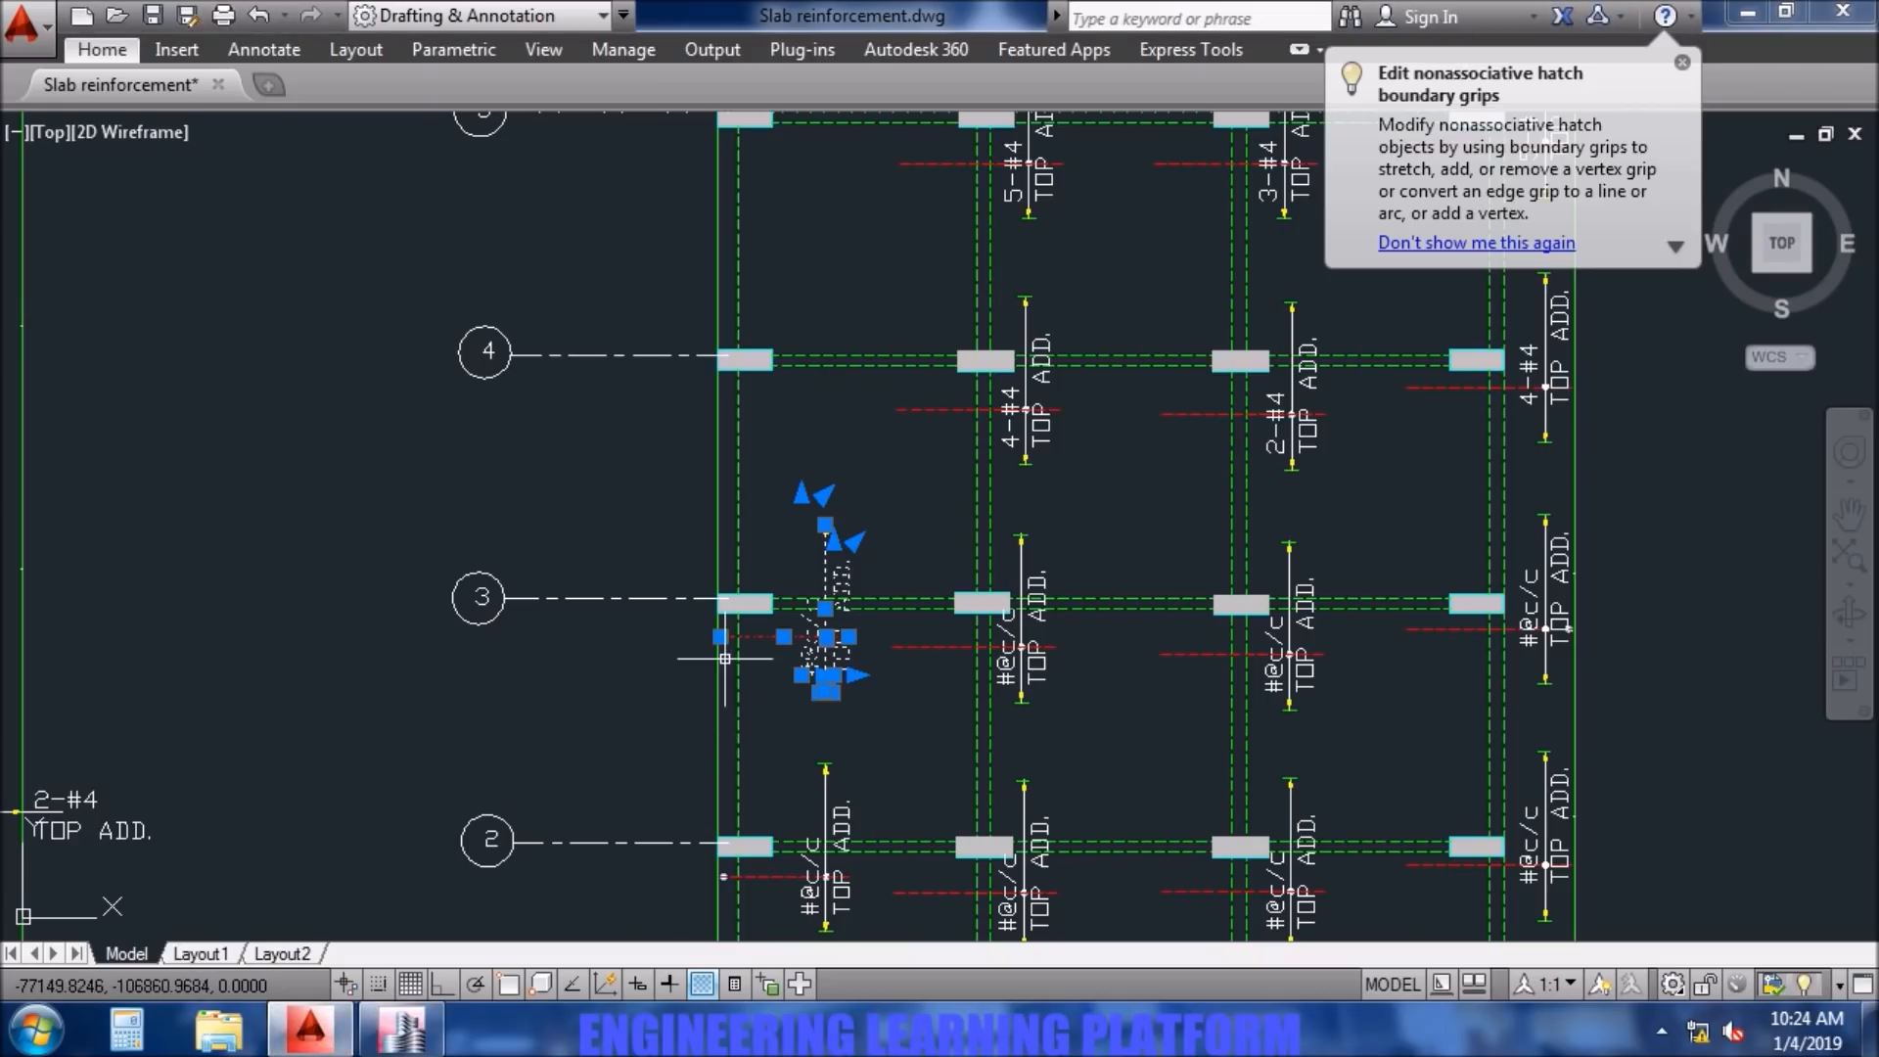
{"action": "scroll", "coordinate": [729, 636], "scroll_direction": "up", "scroll_amount": 5}
{"action": "key", "text": "Escape"}
{"action": "scroll", "coordinate": [942, 859], "scroll_direction": "down", "scroll_amount": 2}
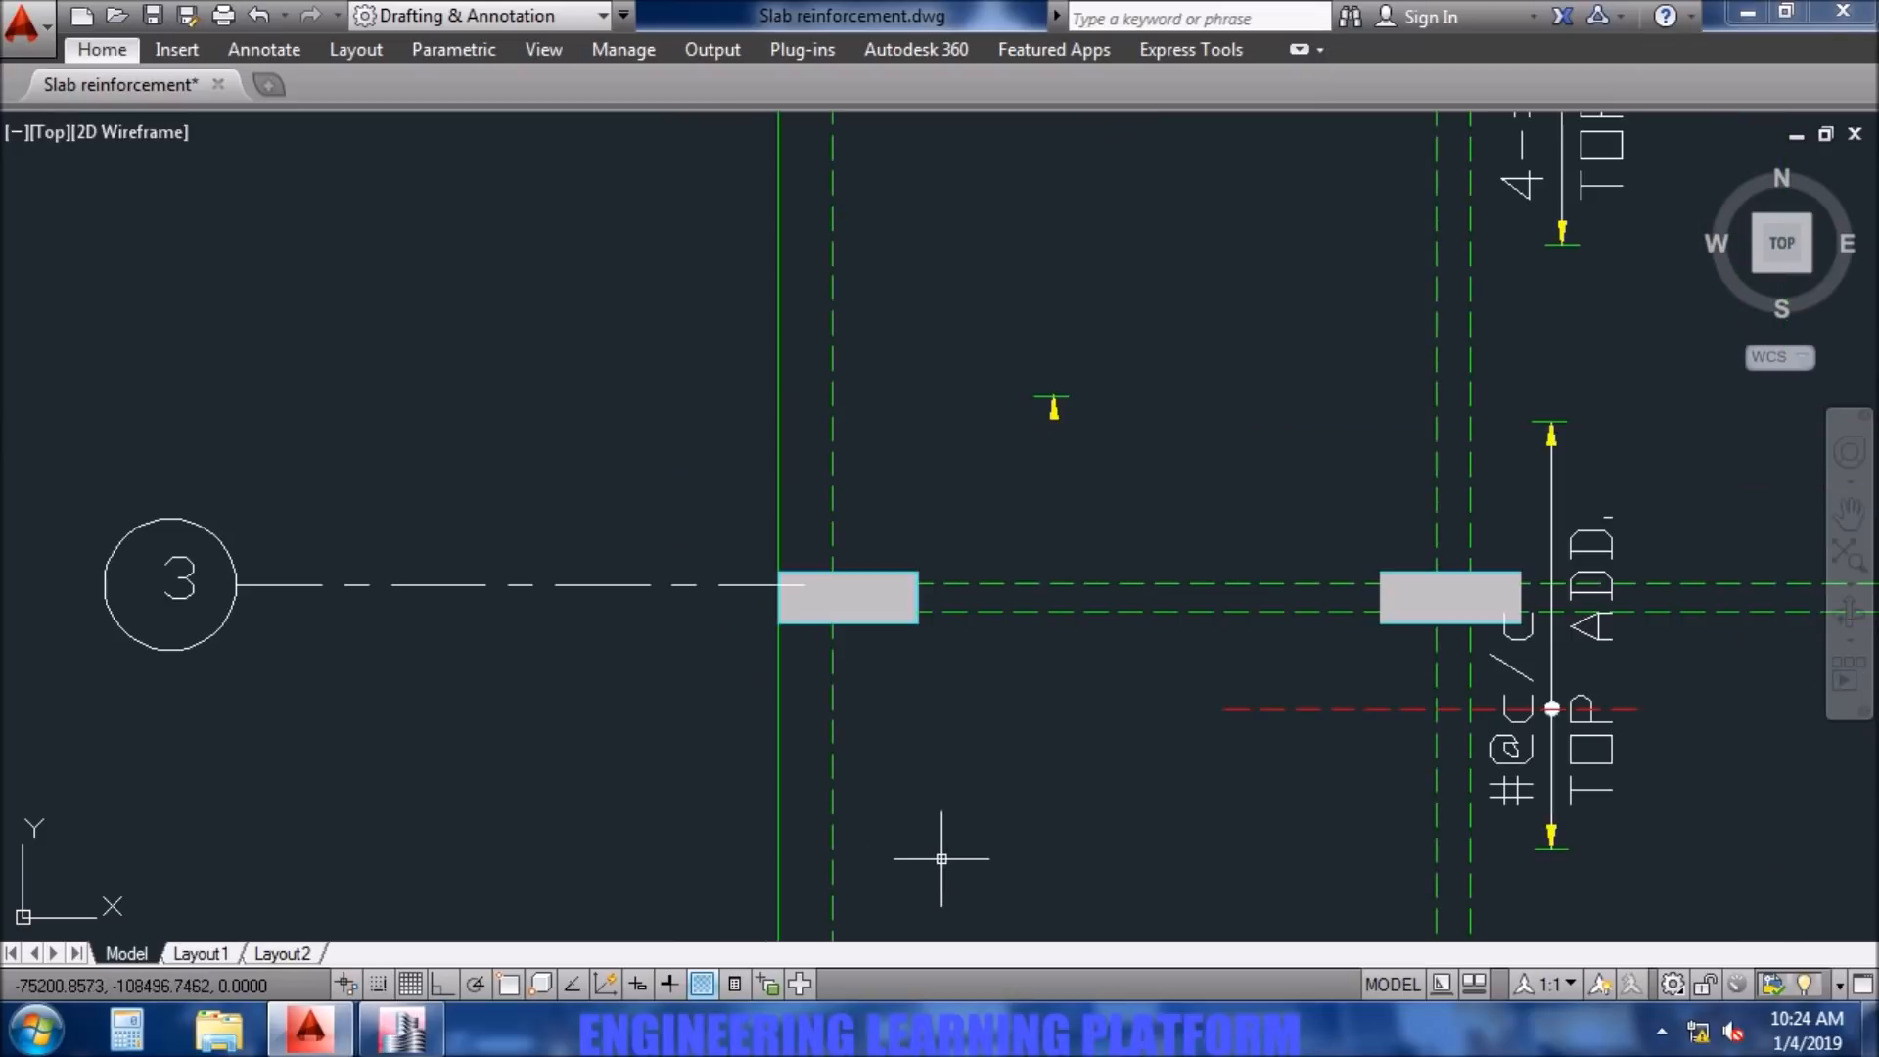
{"action": "left_click", "coordinate": [977, 378]}
{"action": "key", "text": "Delete"}
{"action": "scroll", "coordinate": [1116, 780], "scroll_direction": "down", "scroll_amount": 5}
- Delete the top additional bar at column A2 together with its label and extent line
{"action": "middle_click_drag", "start_coordinate": [1091, 863], "coordinate": [1049, 507]}
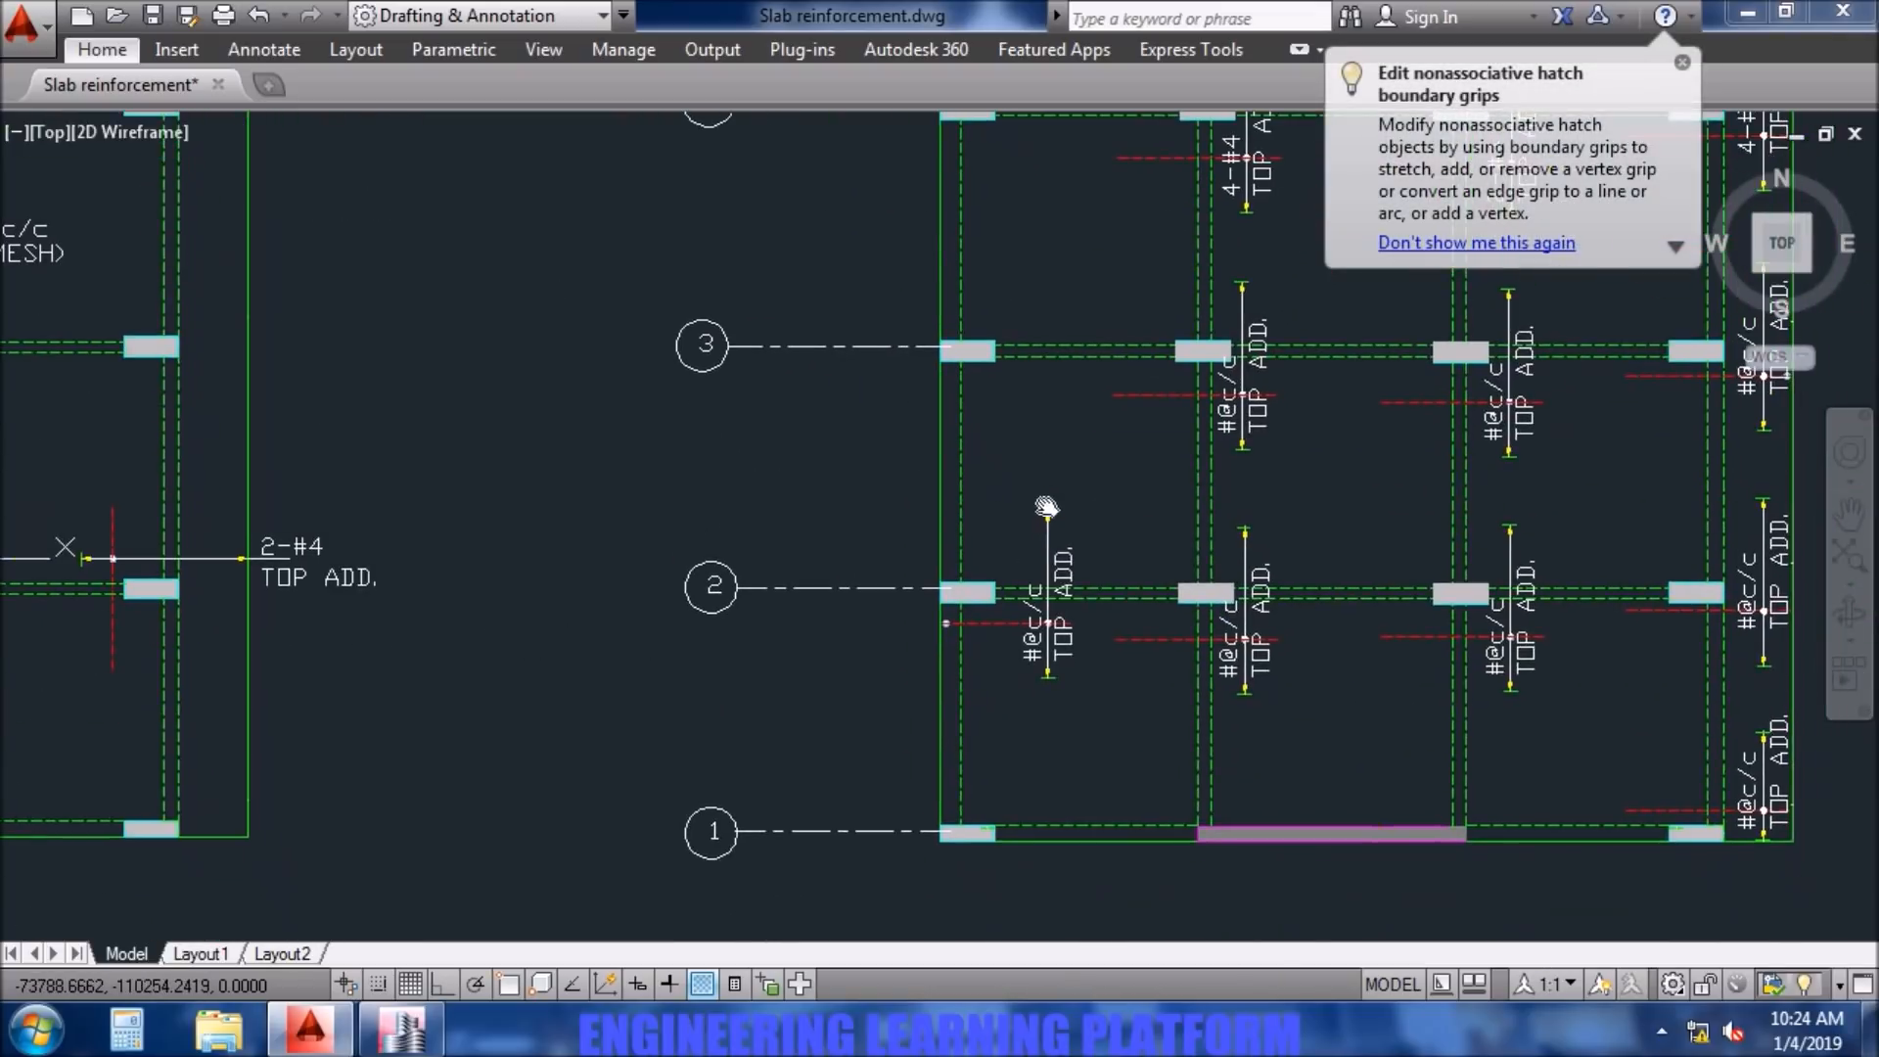
{"action": "left_click", "coordinate": [1068, 756]}
{"action": "left_click", "coordinate": [976, 615]}
{"action": "key", "text": "Delete"}
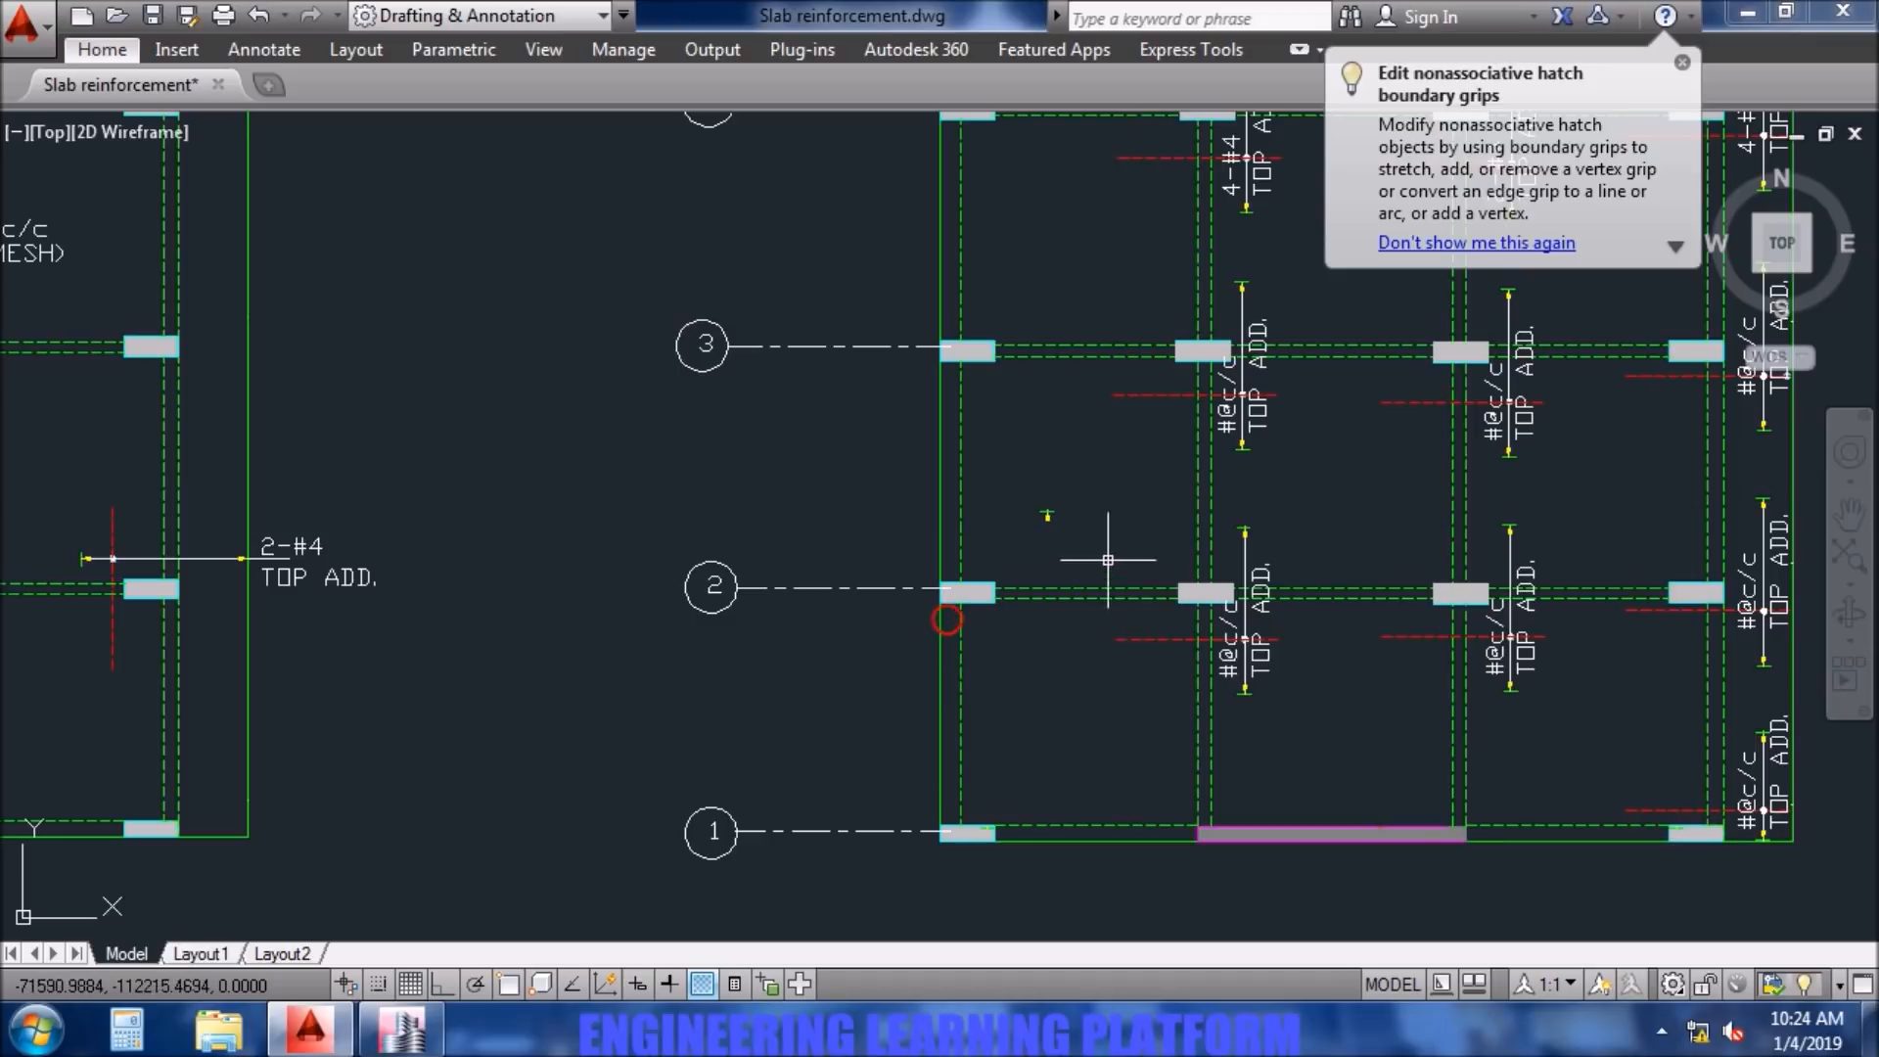
{"action": "scroll", "coordinate": [1007, 495], "scroll_direction": "down", "scroll_amount": 4}
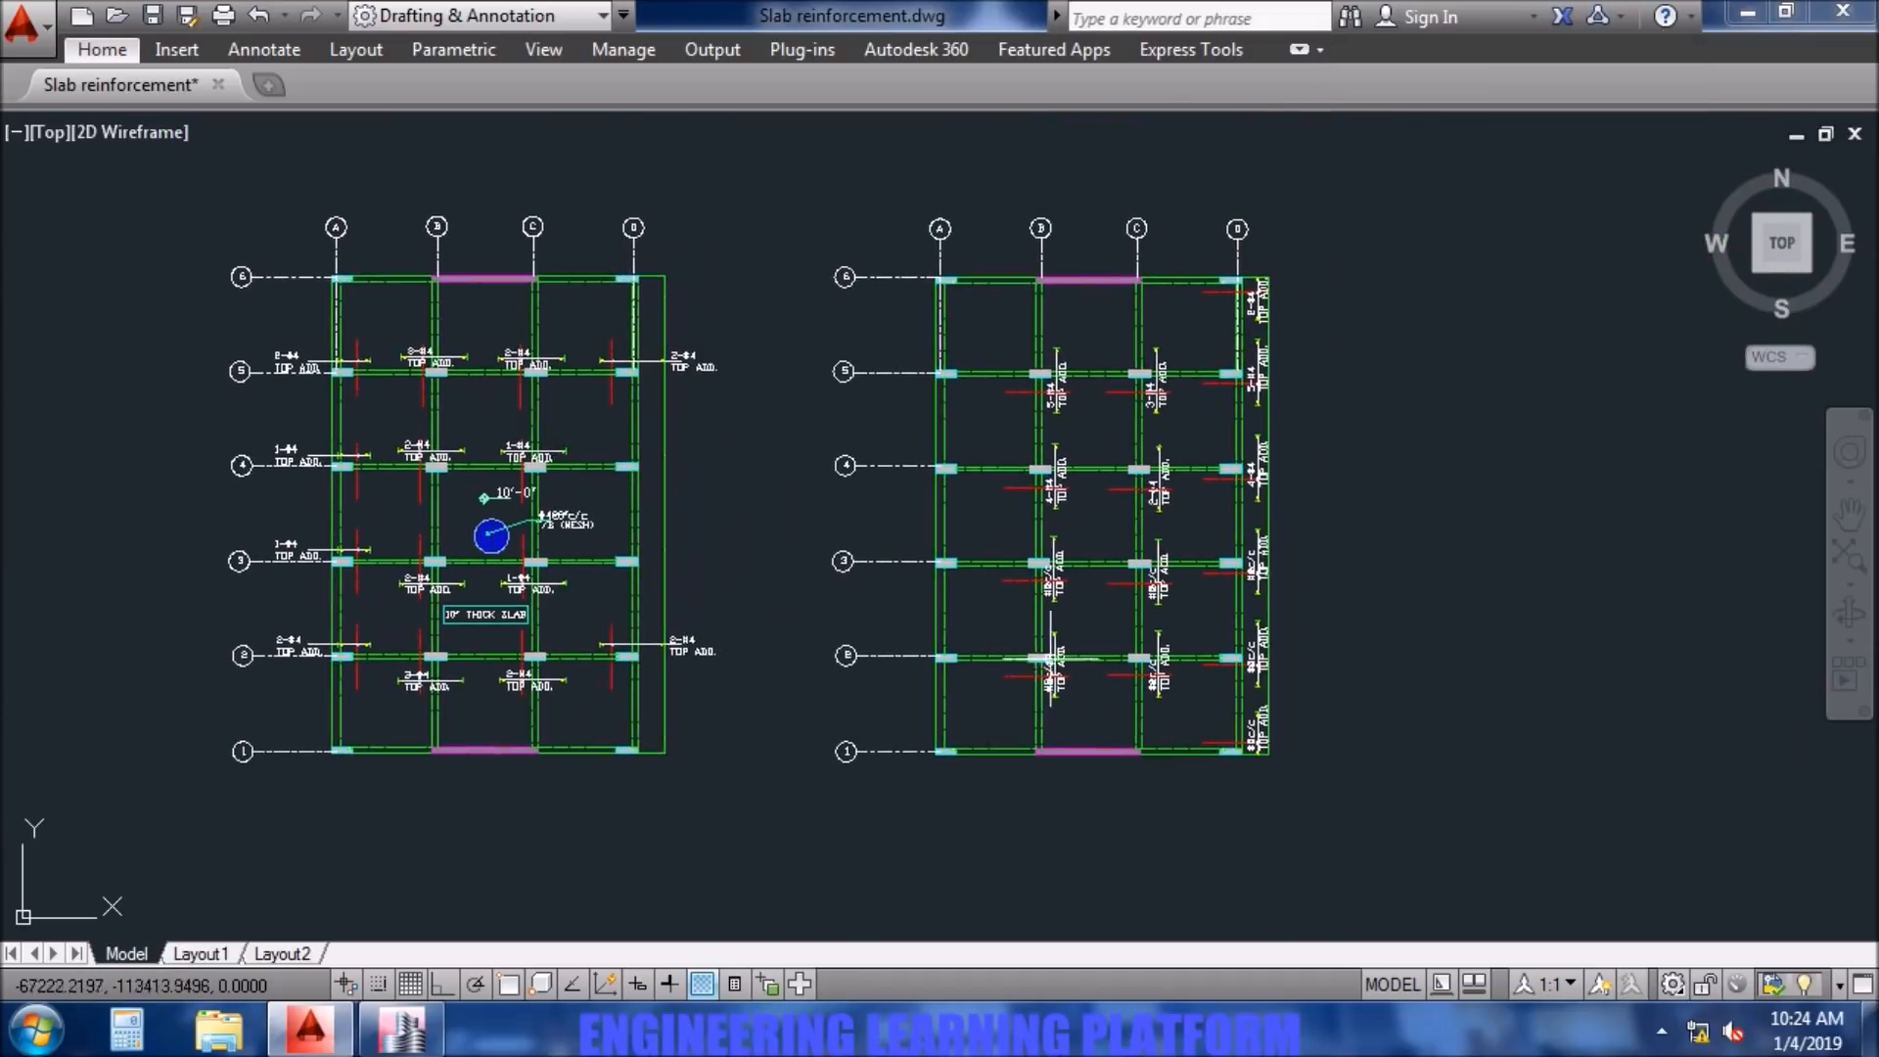
- Check the Layer B bars along grid 3 in ETABS and change the label at column B3 in AutoCAD to 4-#4
{"action": "scroll", "coordinate": [1273, 519], "scroll_direction": "up", "scroll_amount": 4}
{"action": "mouse_move", "coordinate": [1142, 378]}
{"action": "middle_mouse_down"}
{"action": "mouse_move", "coordinate": [1122, 492]}
{"action": "mouse_move", "coordinate": [1033, 598]}
{"action": "middle_mouse_up"}
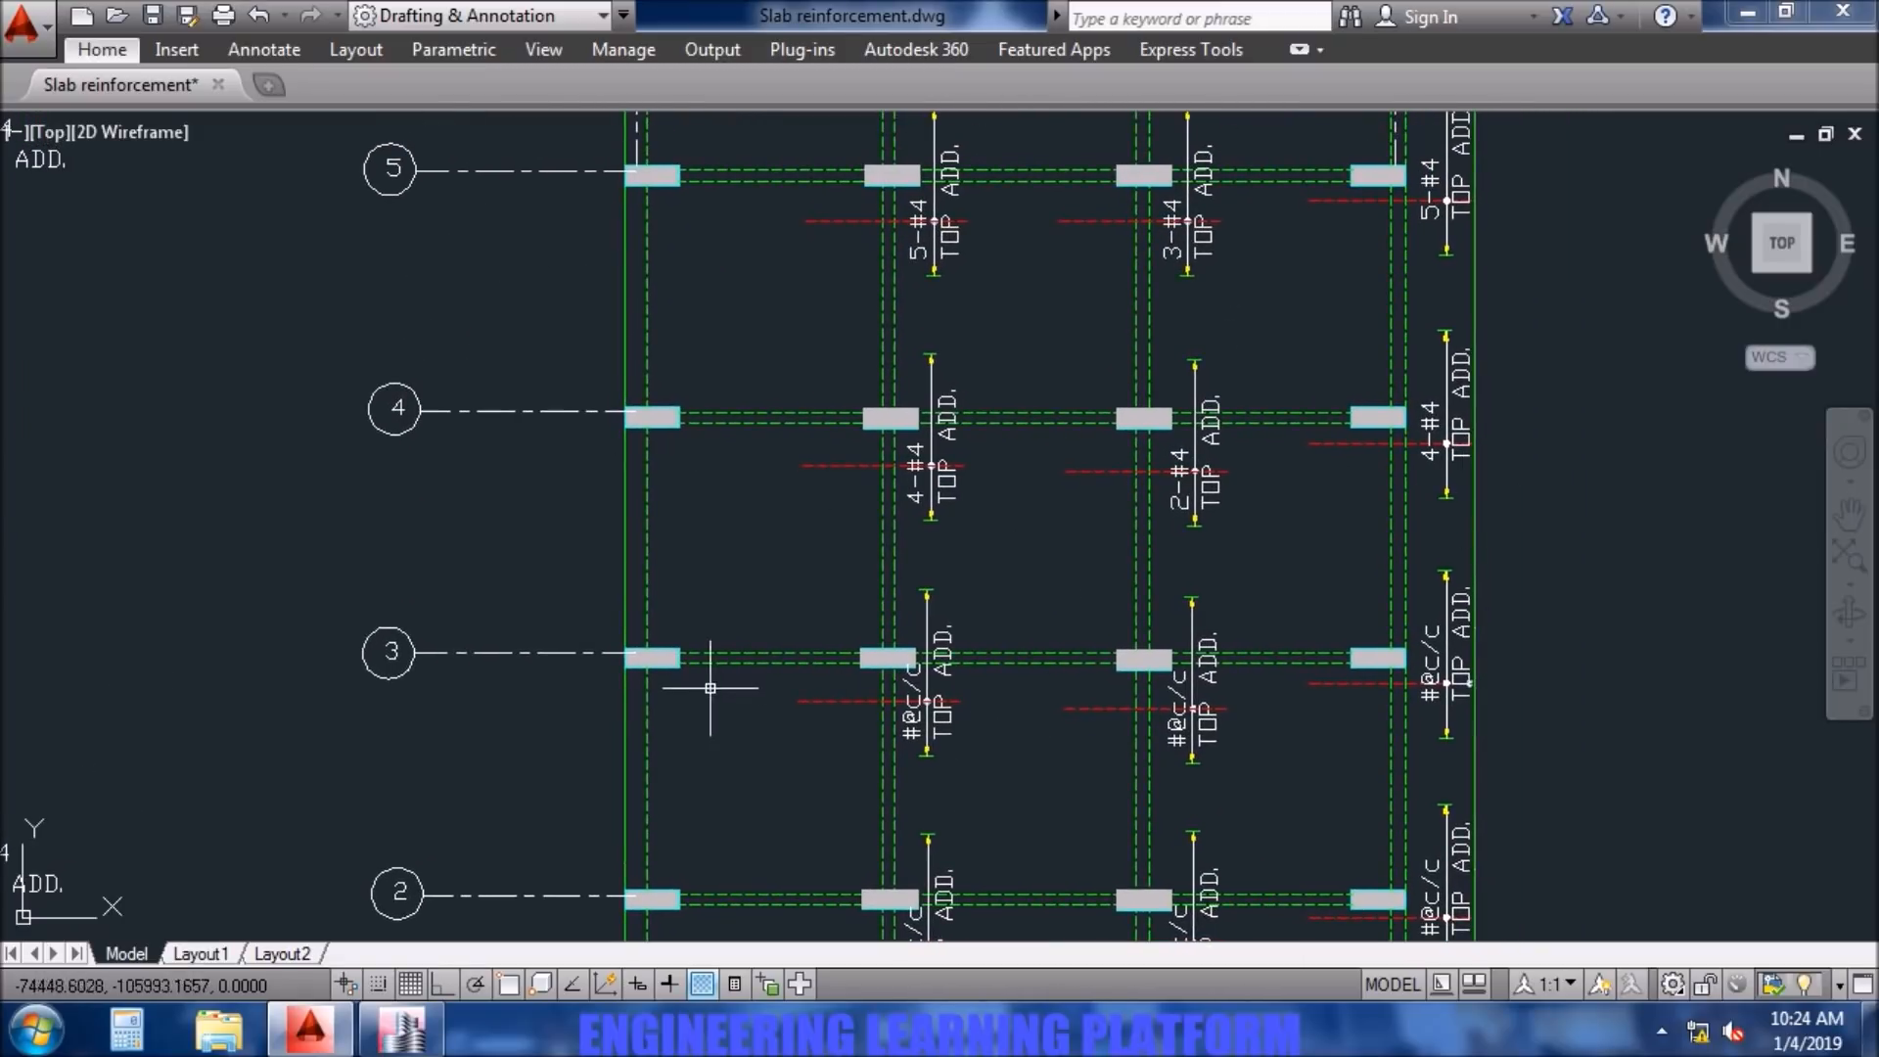
{"action": "left_click", "coordinate": [402, 1028]}
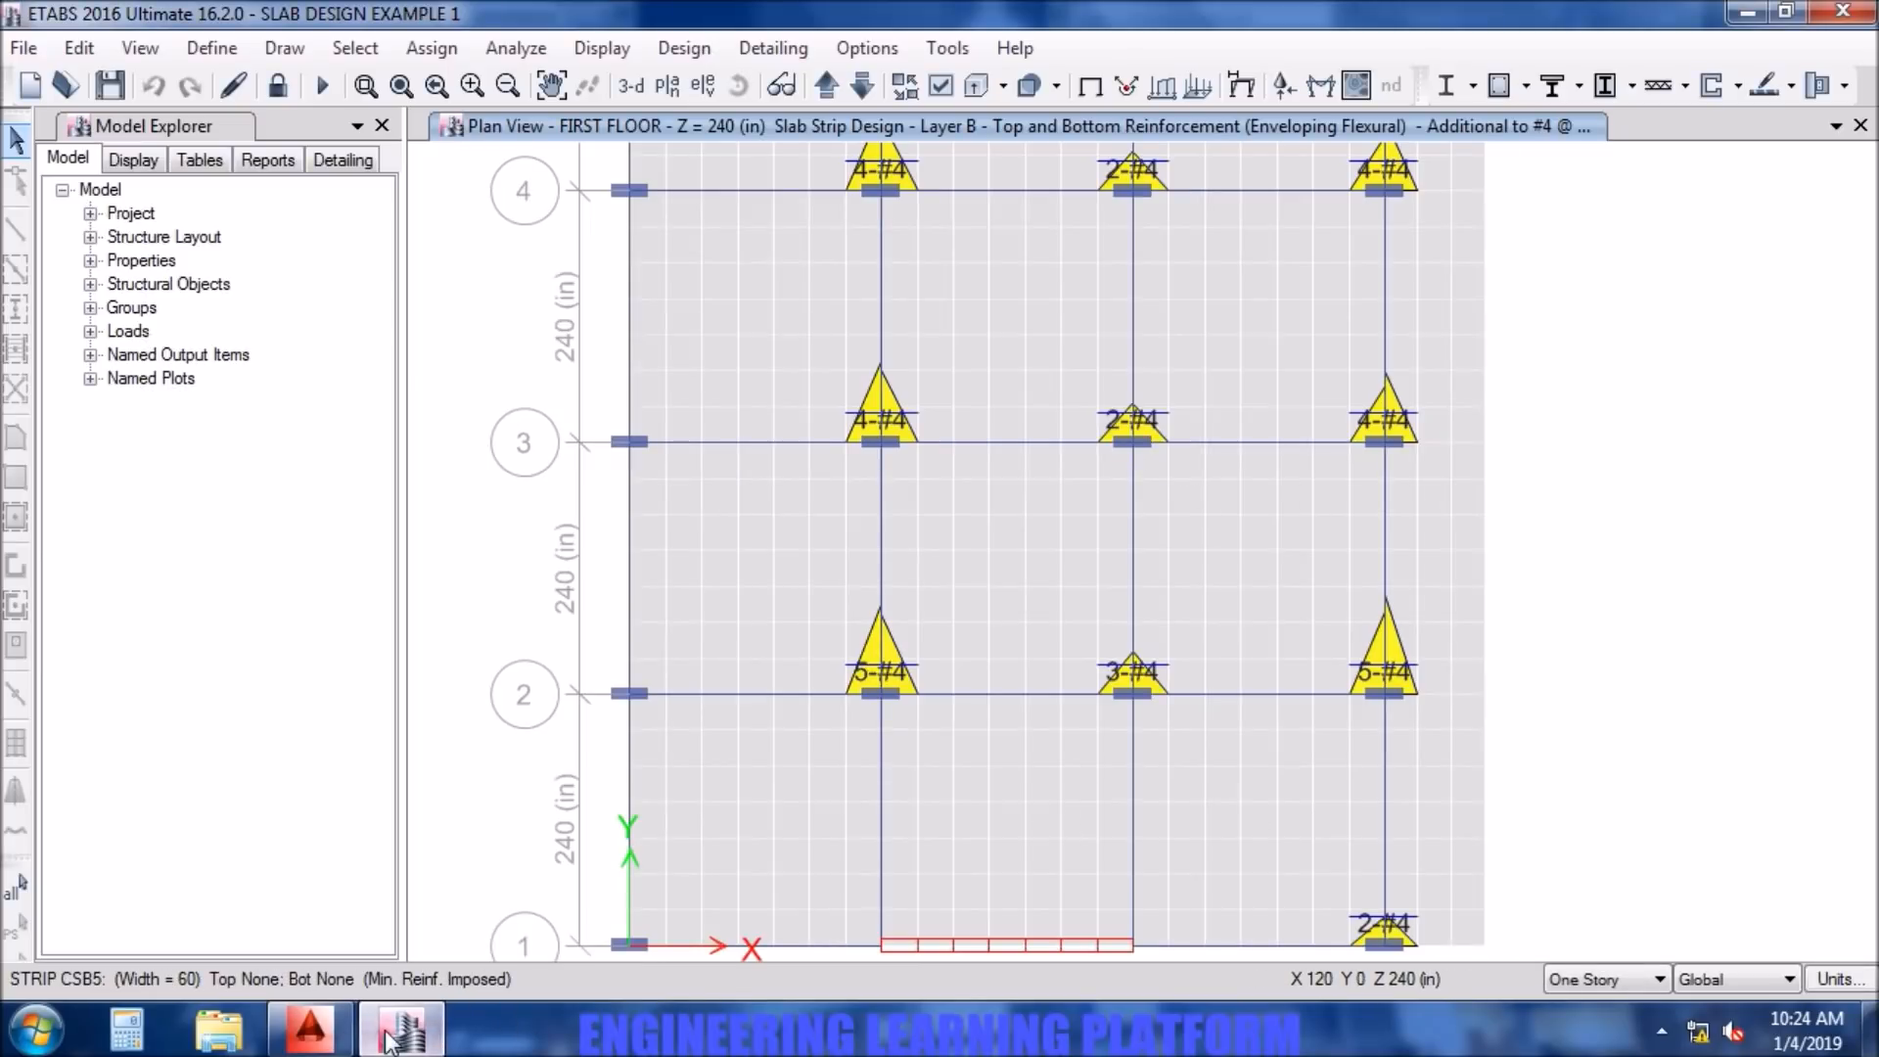
{"action": "left_click", "coordinate": [309, 1027]}
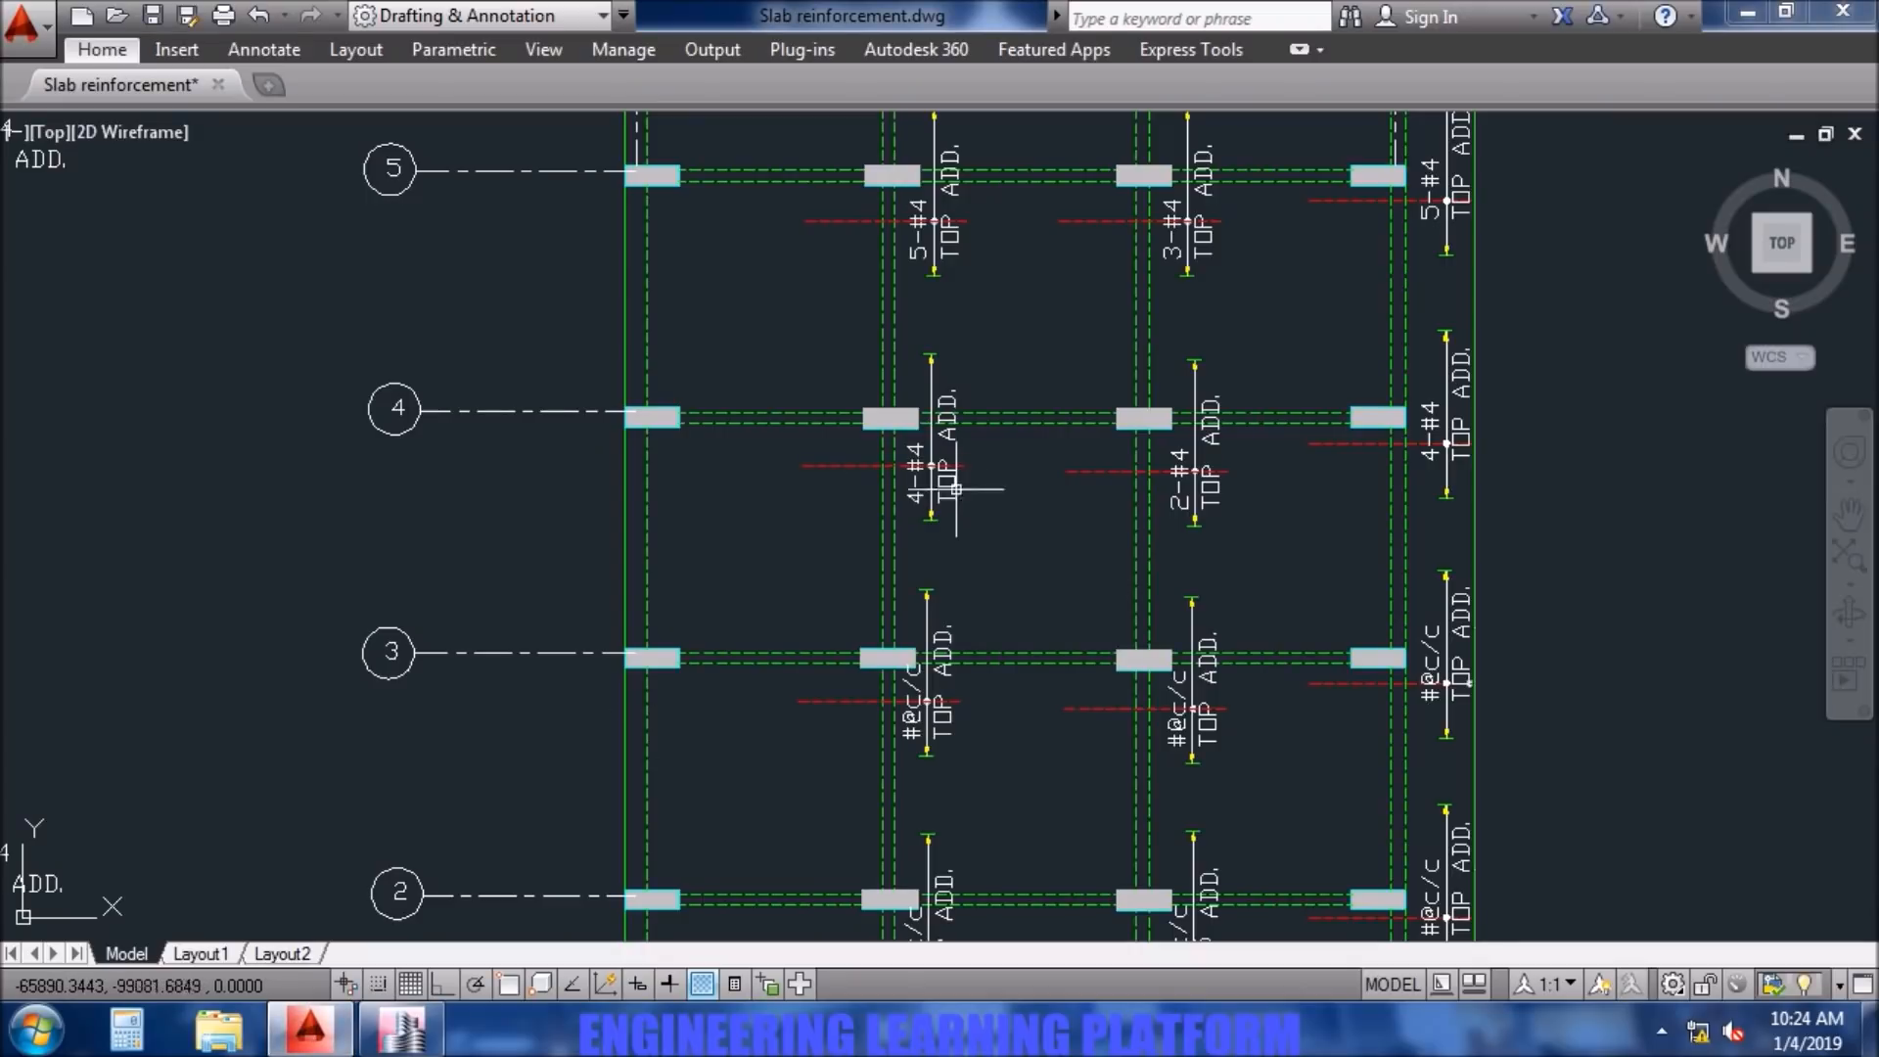
{"action": "mouse_move", "coordinate": [1021, 560]}
{"action": "middle_mouse_down"}
{"action": "mouse_move", "coordinate": [1011, 541]}
{"action": "mouse_move", "coordinate": [1008, 578]}
{"action": "mouse_move", "coordinate": [1005, 431]}
{"action": "middle_mouse_up"}
{"action": "double_click", "coordinate": [894, 604]}
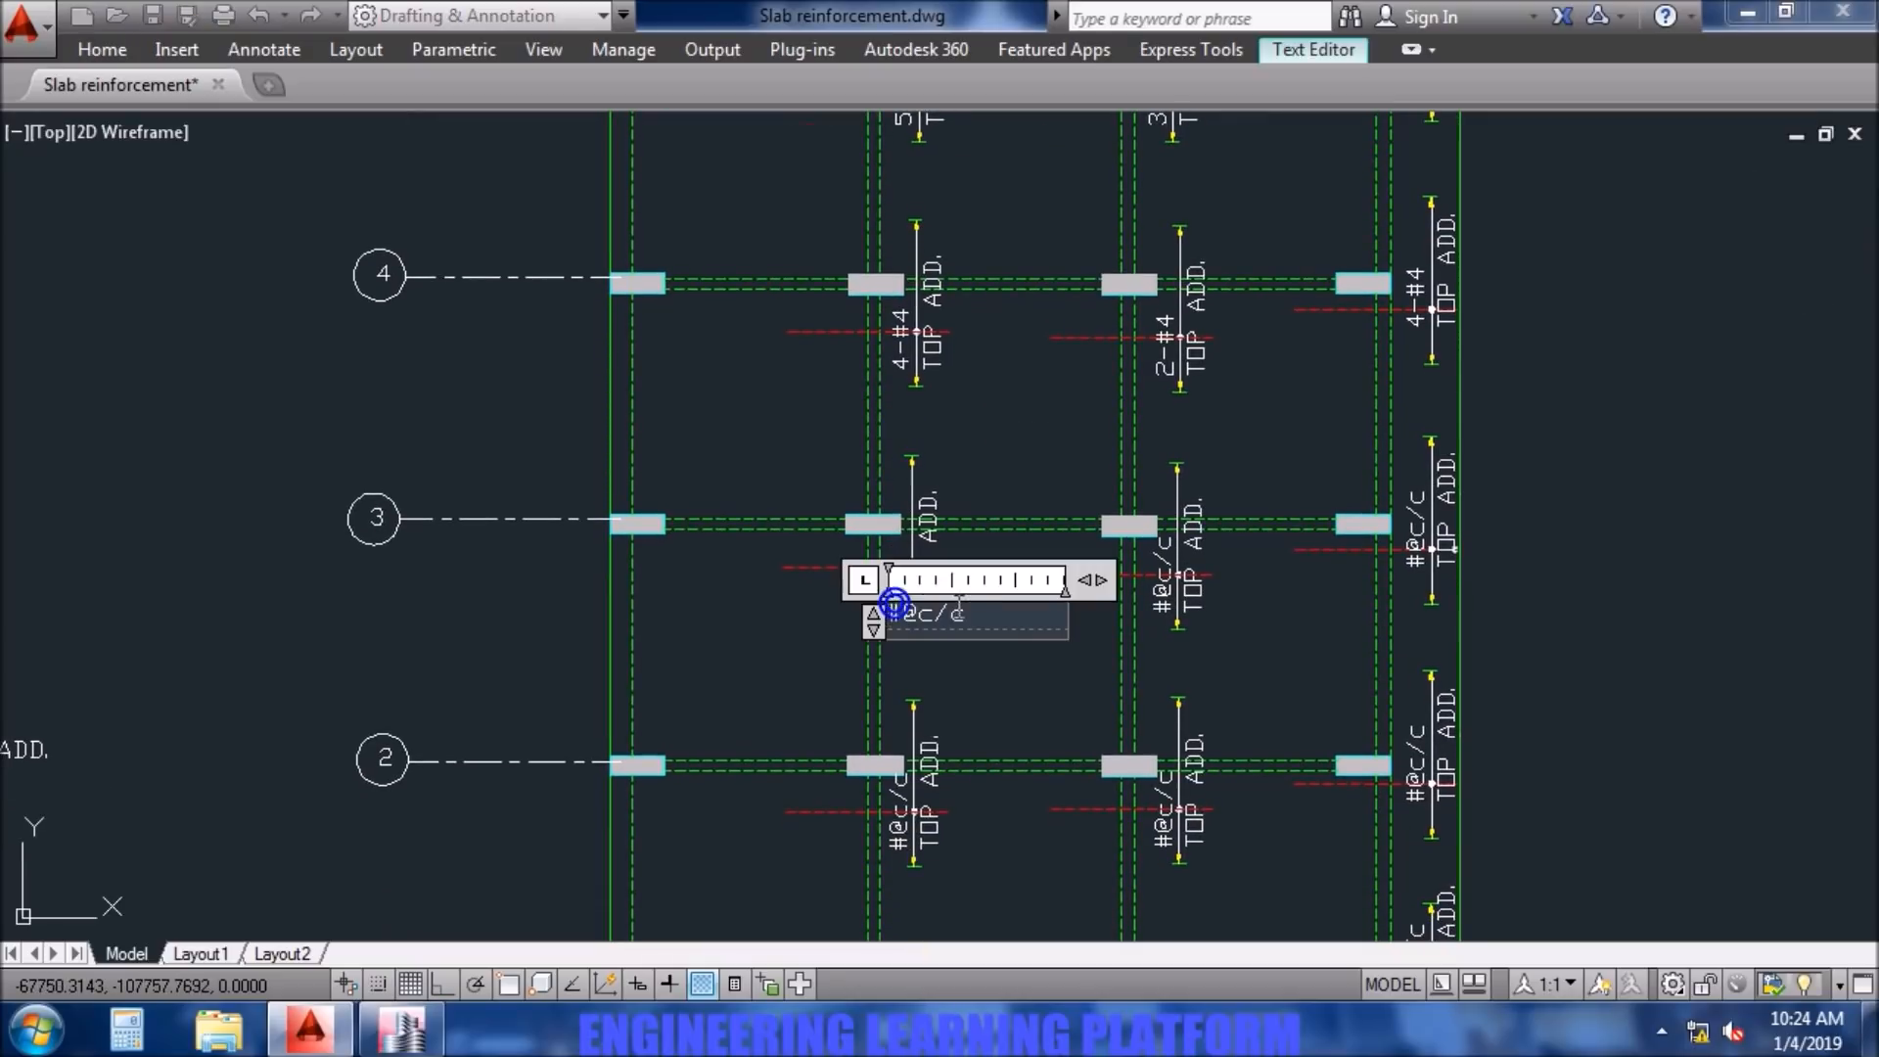
{"action": "type", "text": "-#4"}
{"action": "left_click", "coordinate": [1016, 674]}
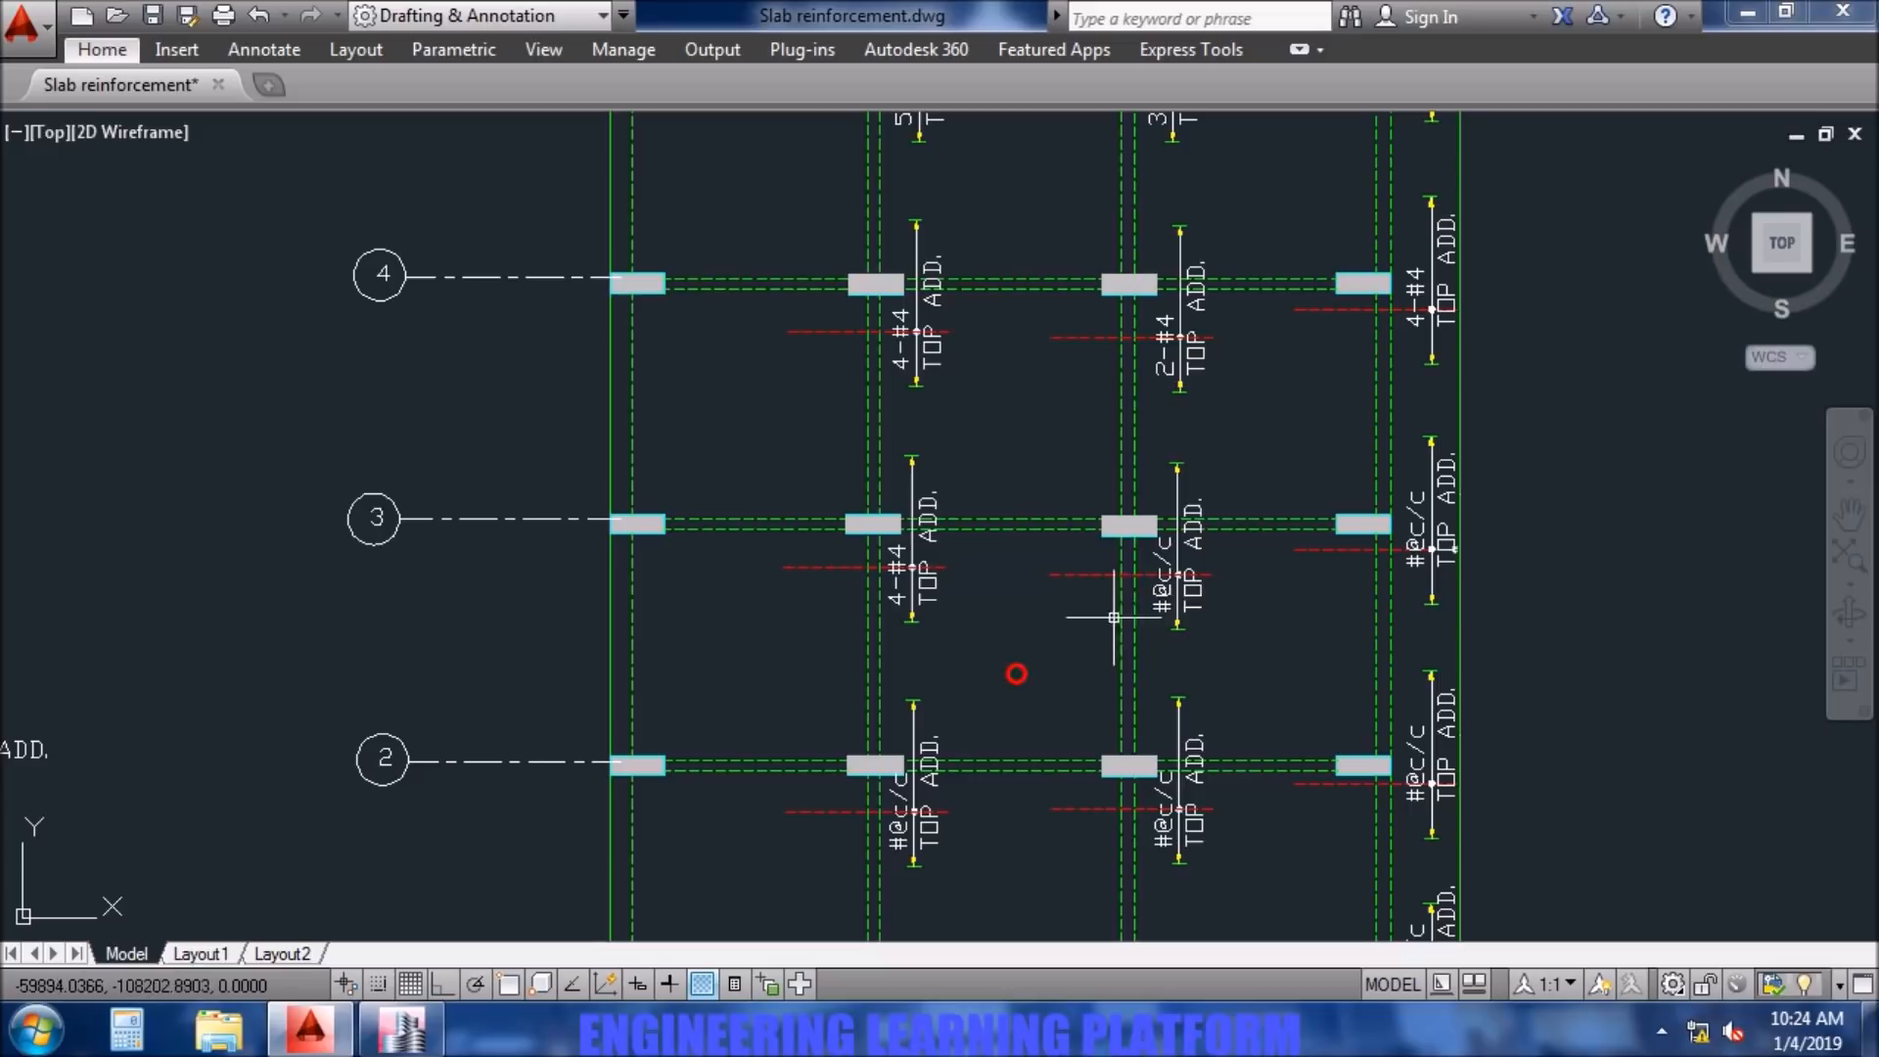
- Change the top additional bar label at column C3 to 2-#4
{"action": "double_click", "coordinate": [1165, 599]}
{"action": "left_click_drag", "start_coordinate": [1247, 614], "coordinate": [1153, 619]}
{"action": "type", "text": "2-#4"}
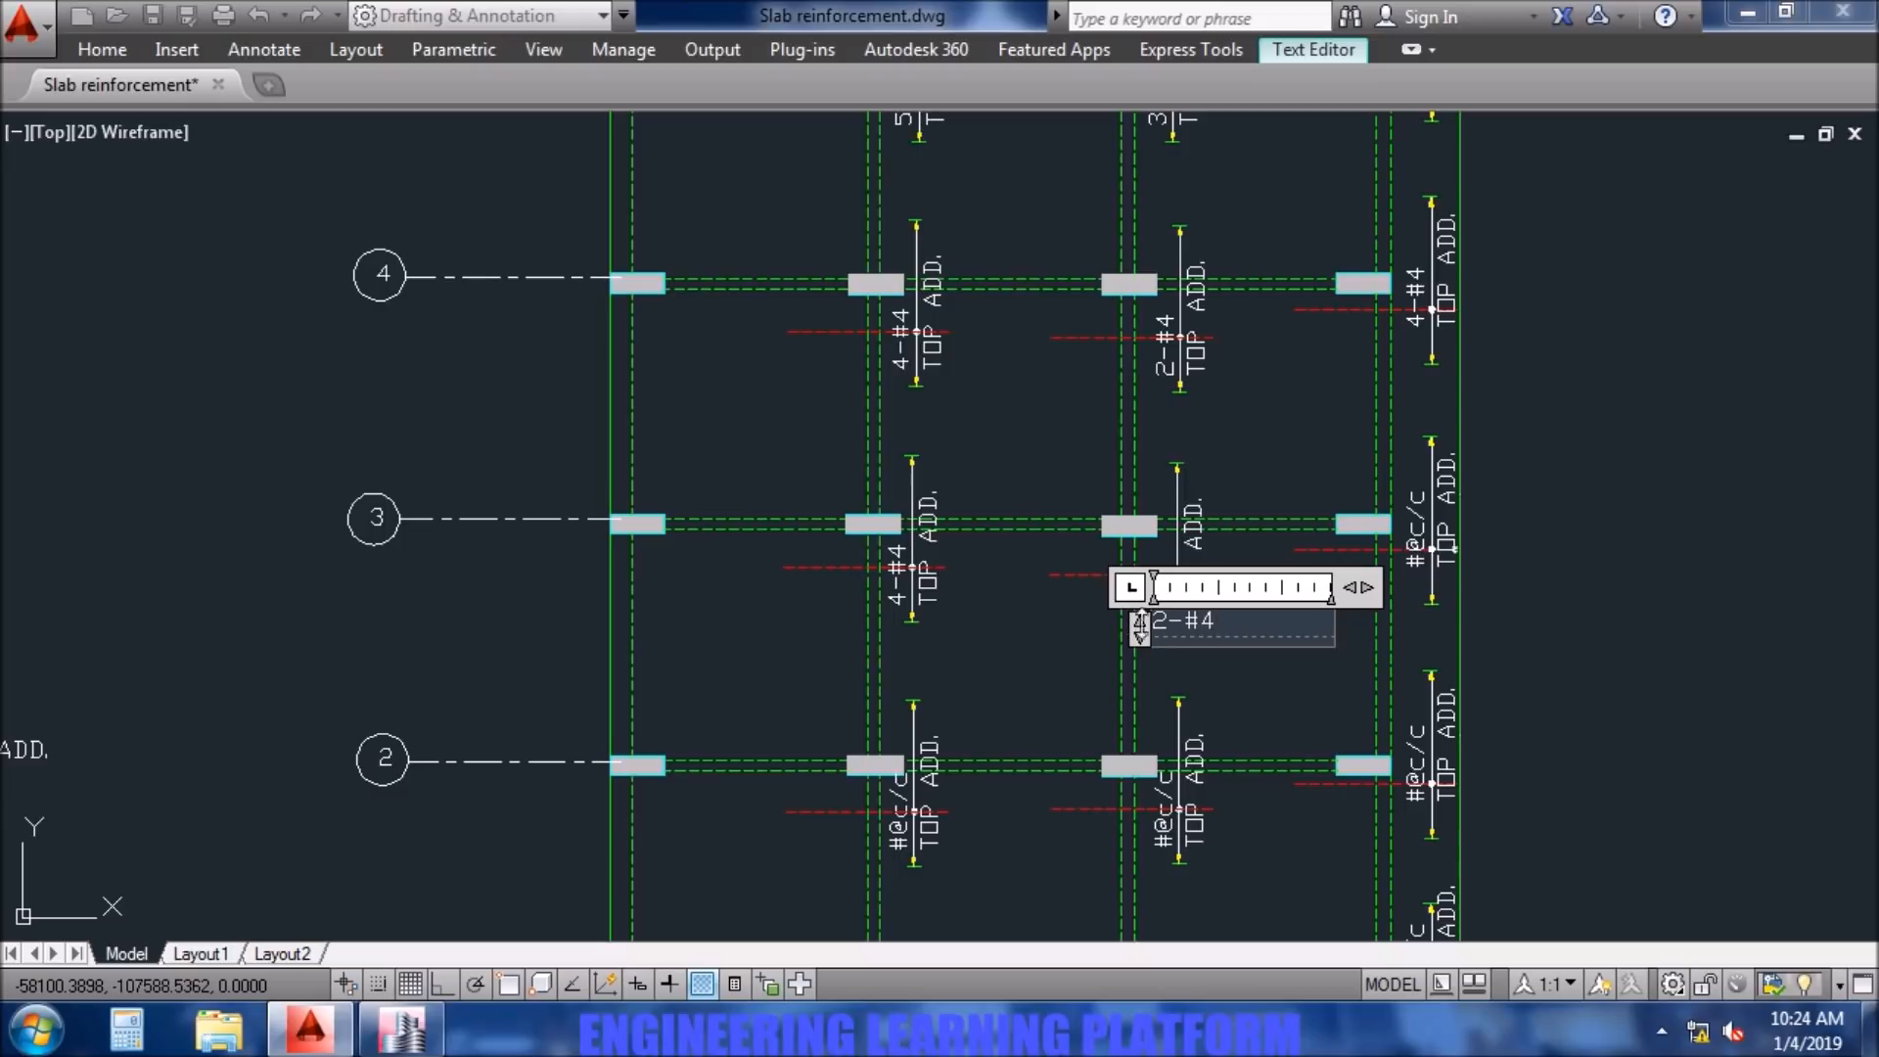
{"action": "left_click", "coordinate": [1254, 700]}
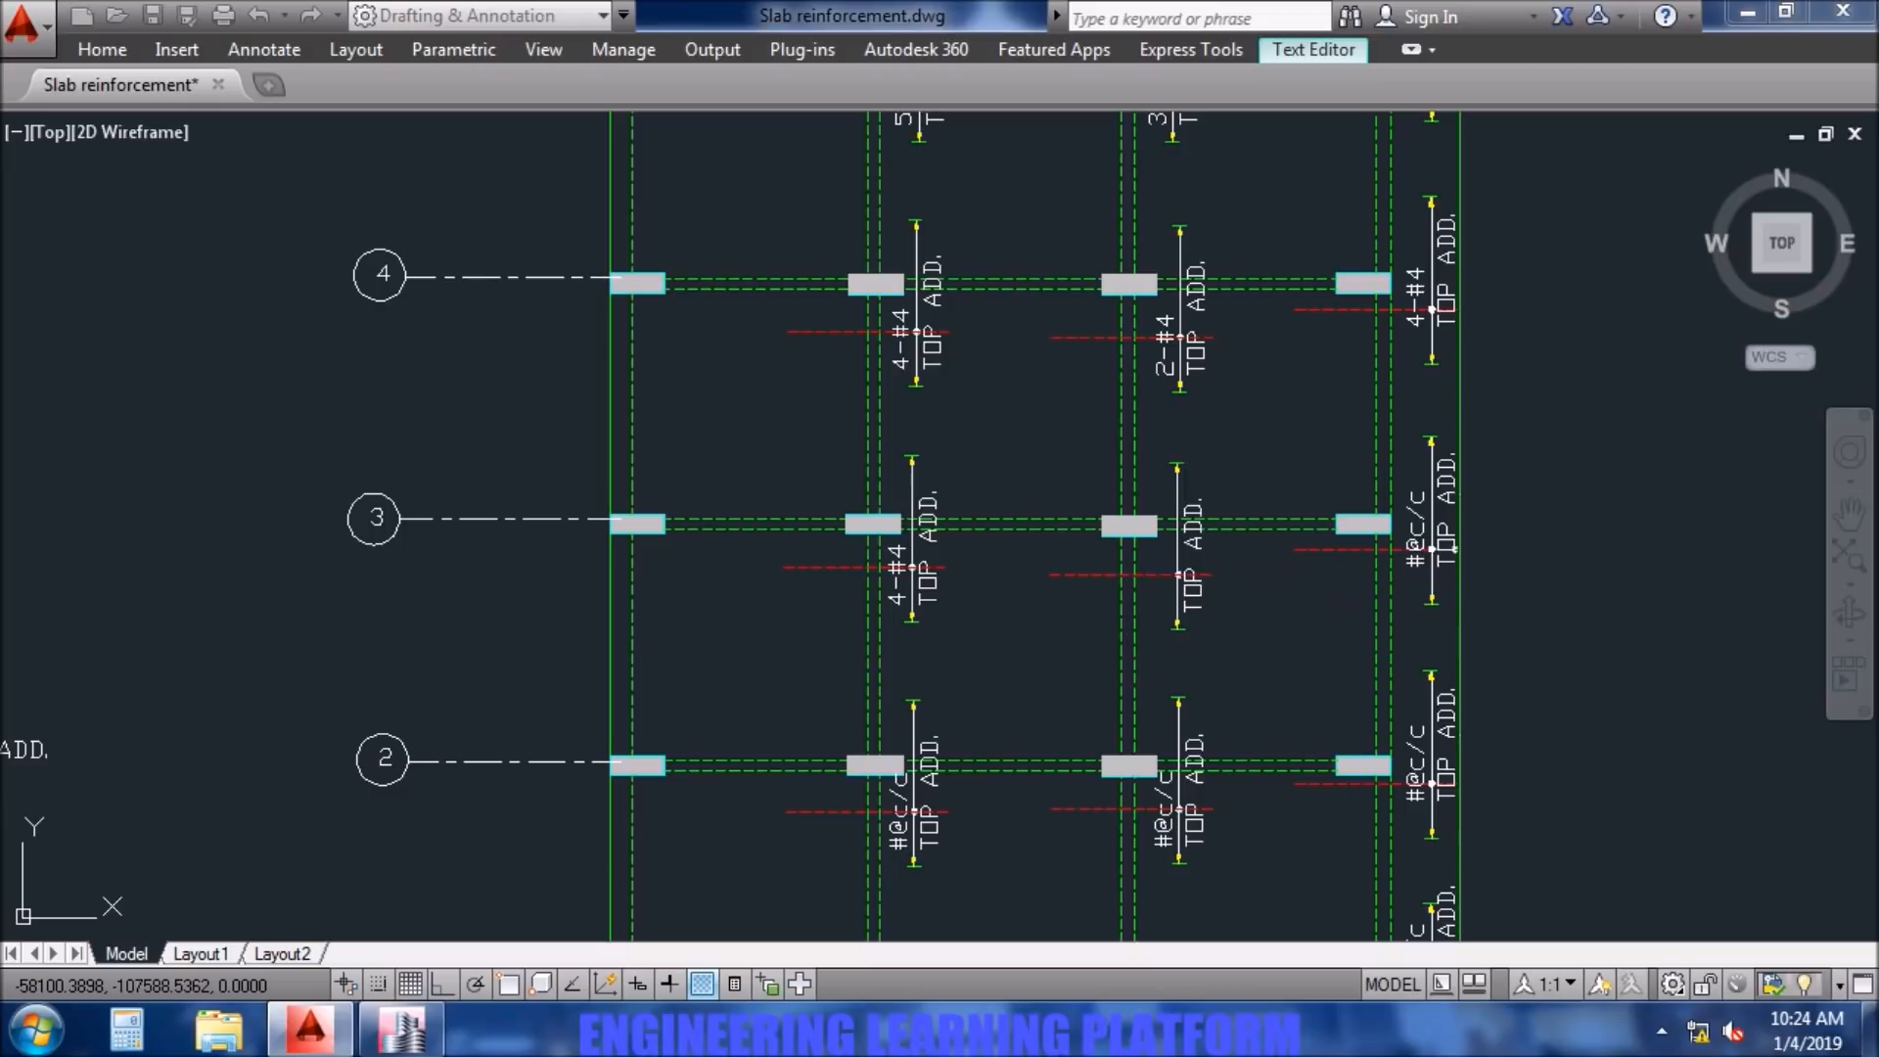
- Change the top additional bar label at column D3 to 4-#4
{"action": "double_click", "coordinate": [1412, 566]}
{"action": "left_click_drag", "start_coordinate": [1499, 572], "coordinate": [1351, 592]}
{"action": "type", "text": "4-"}
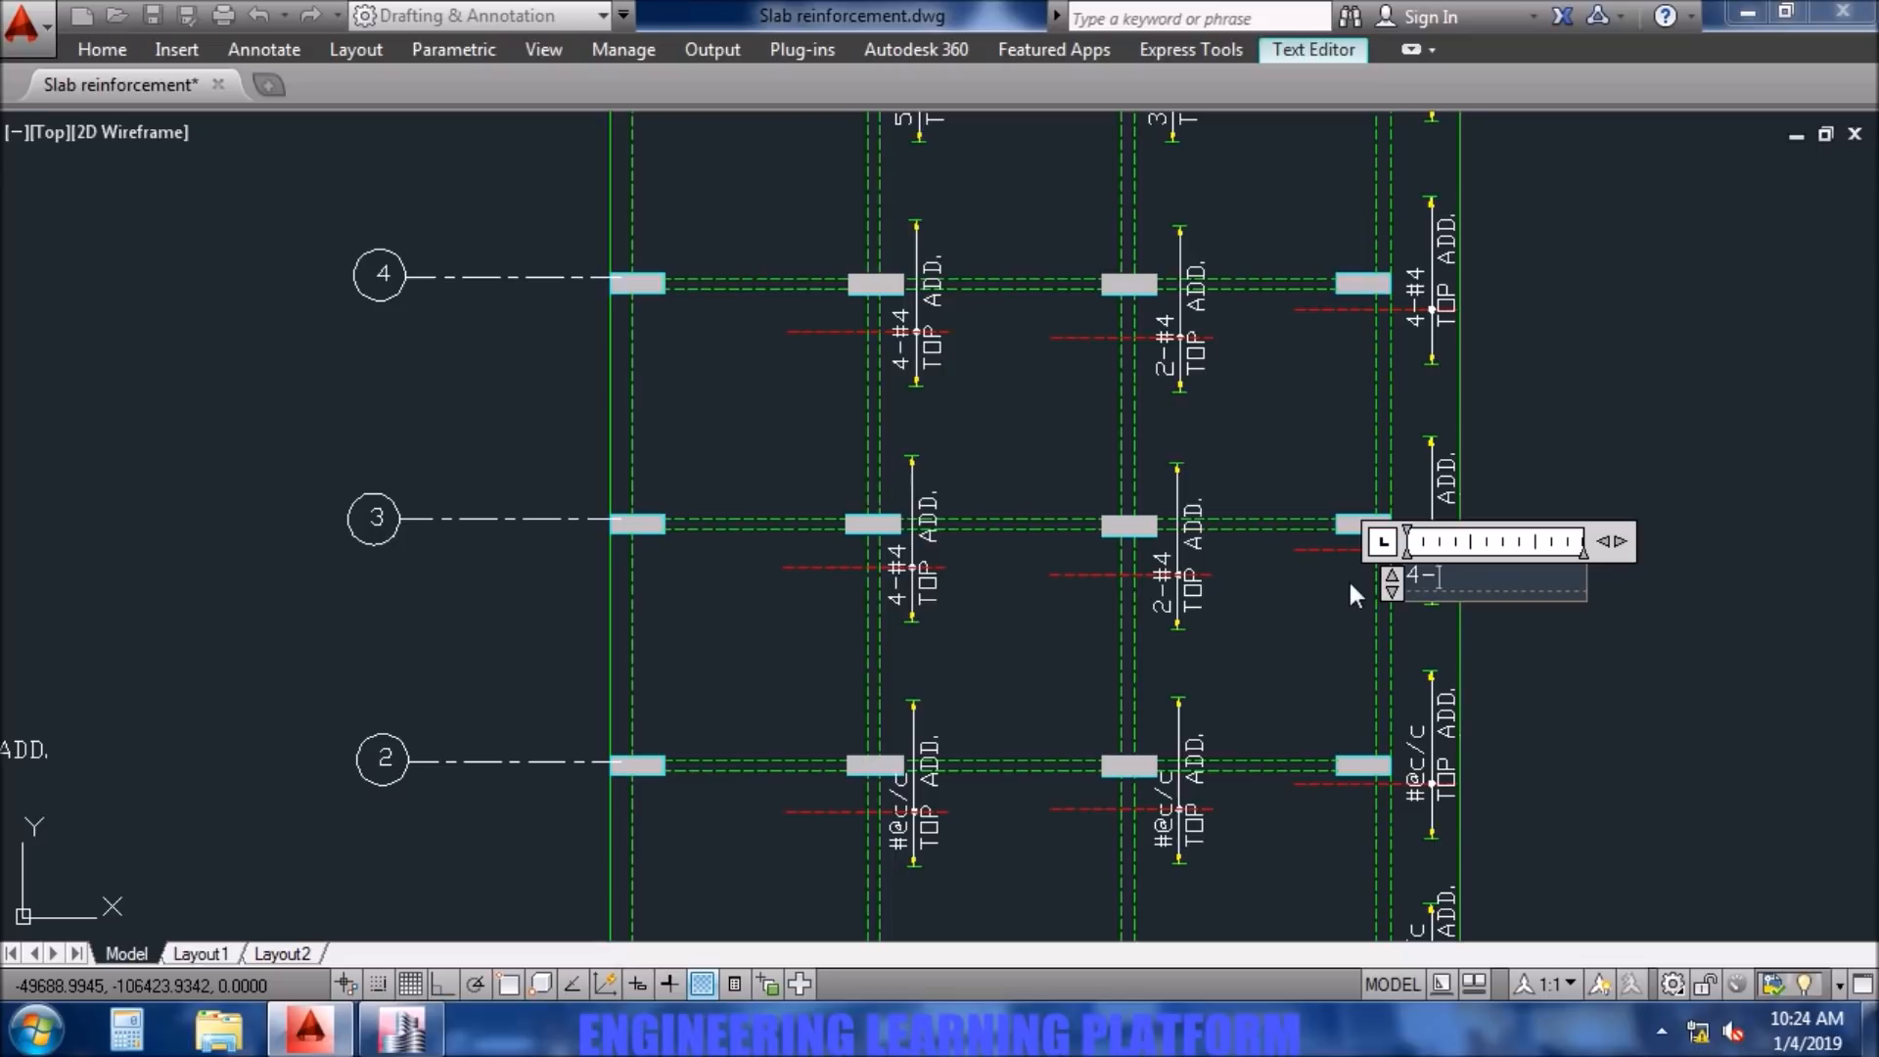
{"action": "type", "text": "#4"}
{"action": "left_click", "coordinate": [1368, 650]}
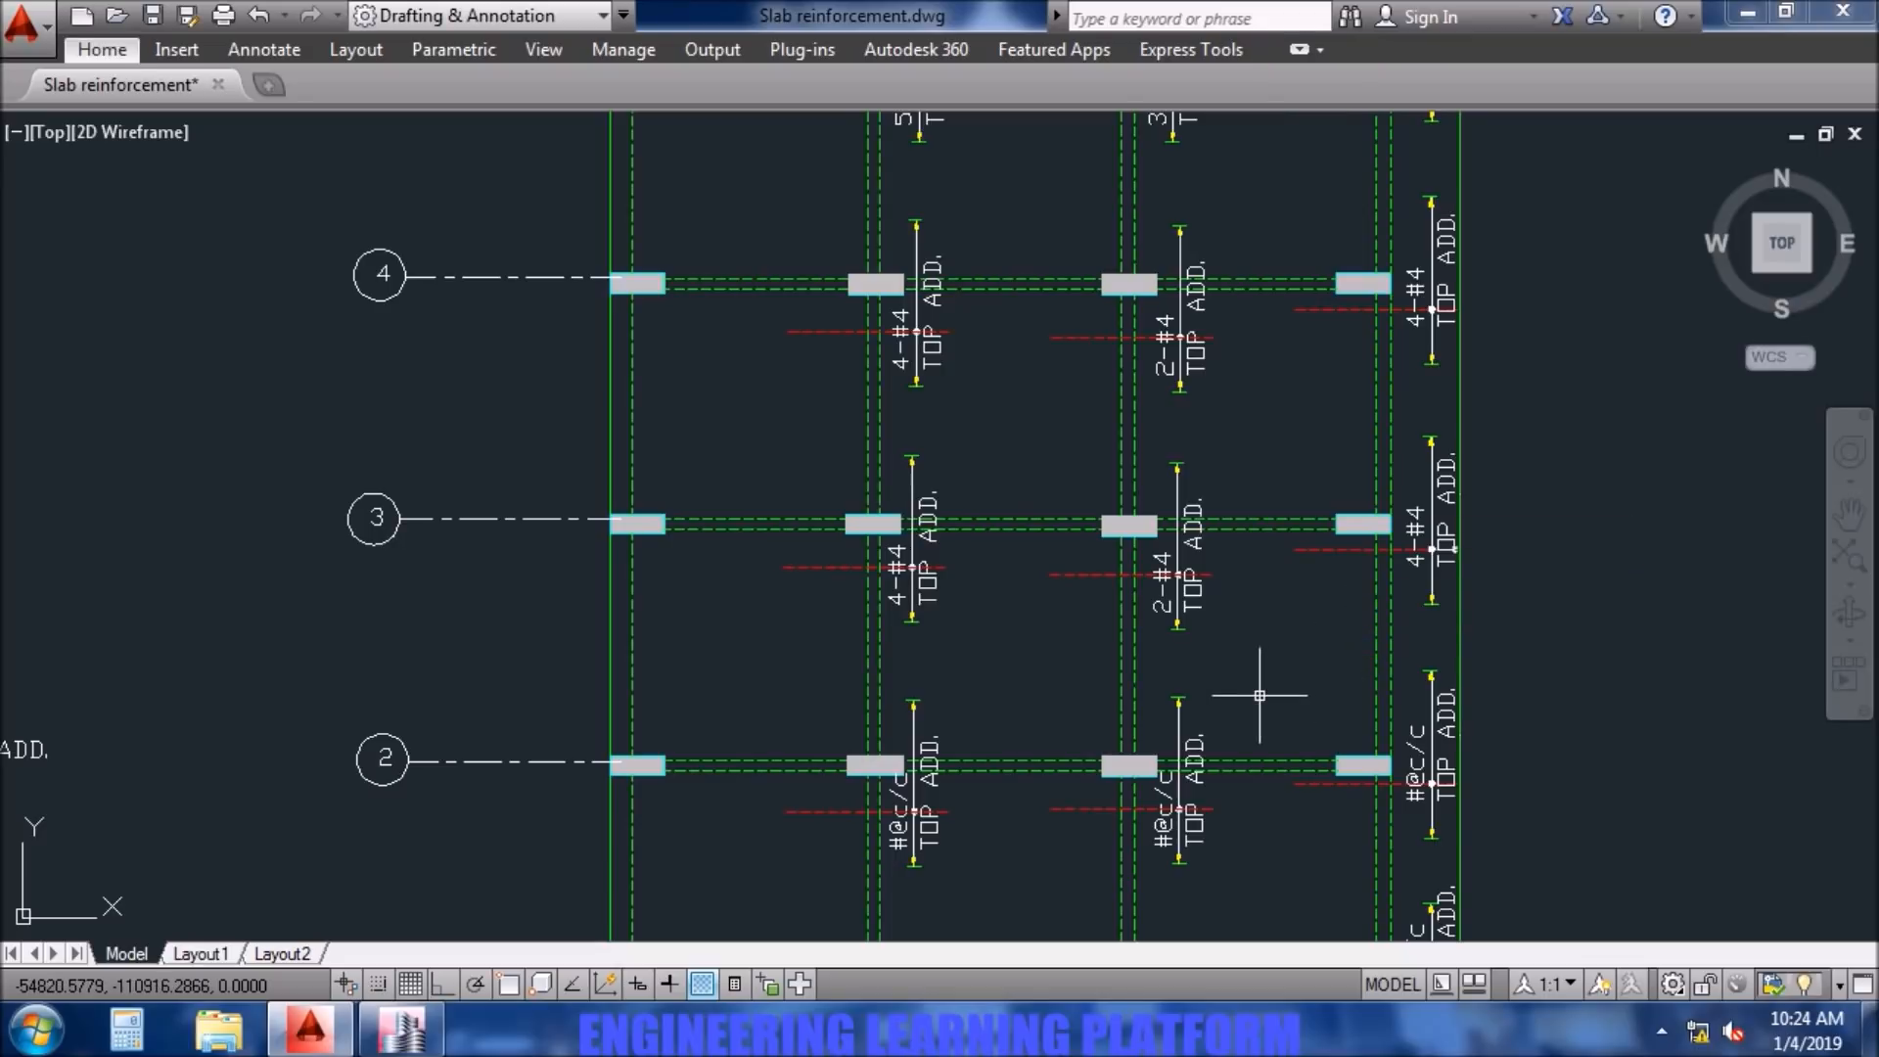
- Check the Layer B bars along grid 2 in ETABS and change the label at column B2 in AutoCAD to 5-#4
{"action": "mouse_move", "coordinate": [1228, 671]}
{"action": "middle_mouse_down"}
{"action": "mouse_move", "coordinate": [1192, 622]}
{"action": "mouse_move", "coordinate": [1228, 523]}
{"action": "middle_mouse_up"}
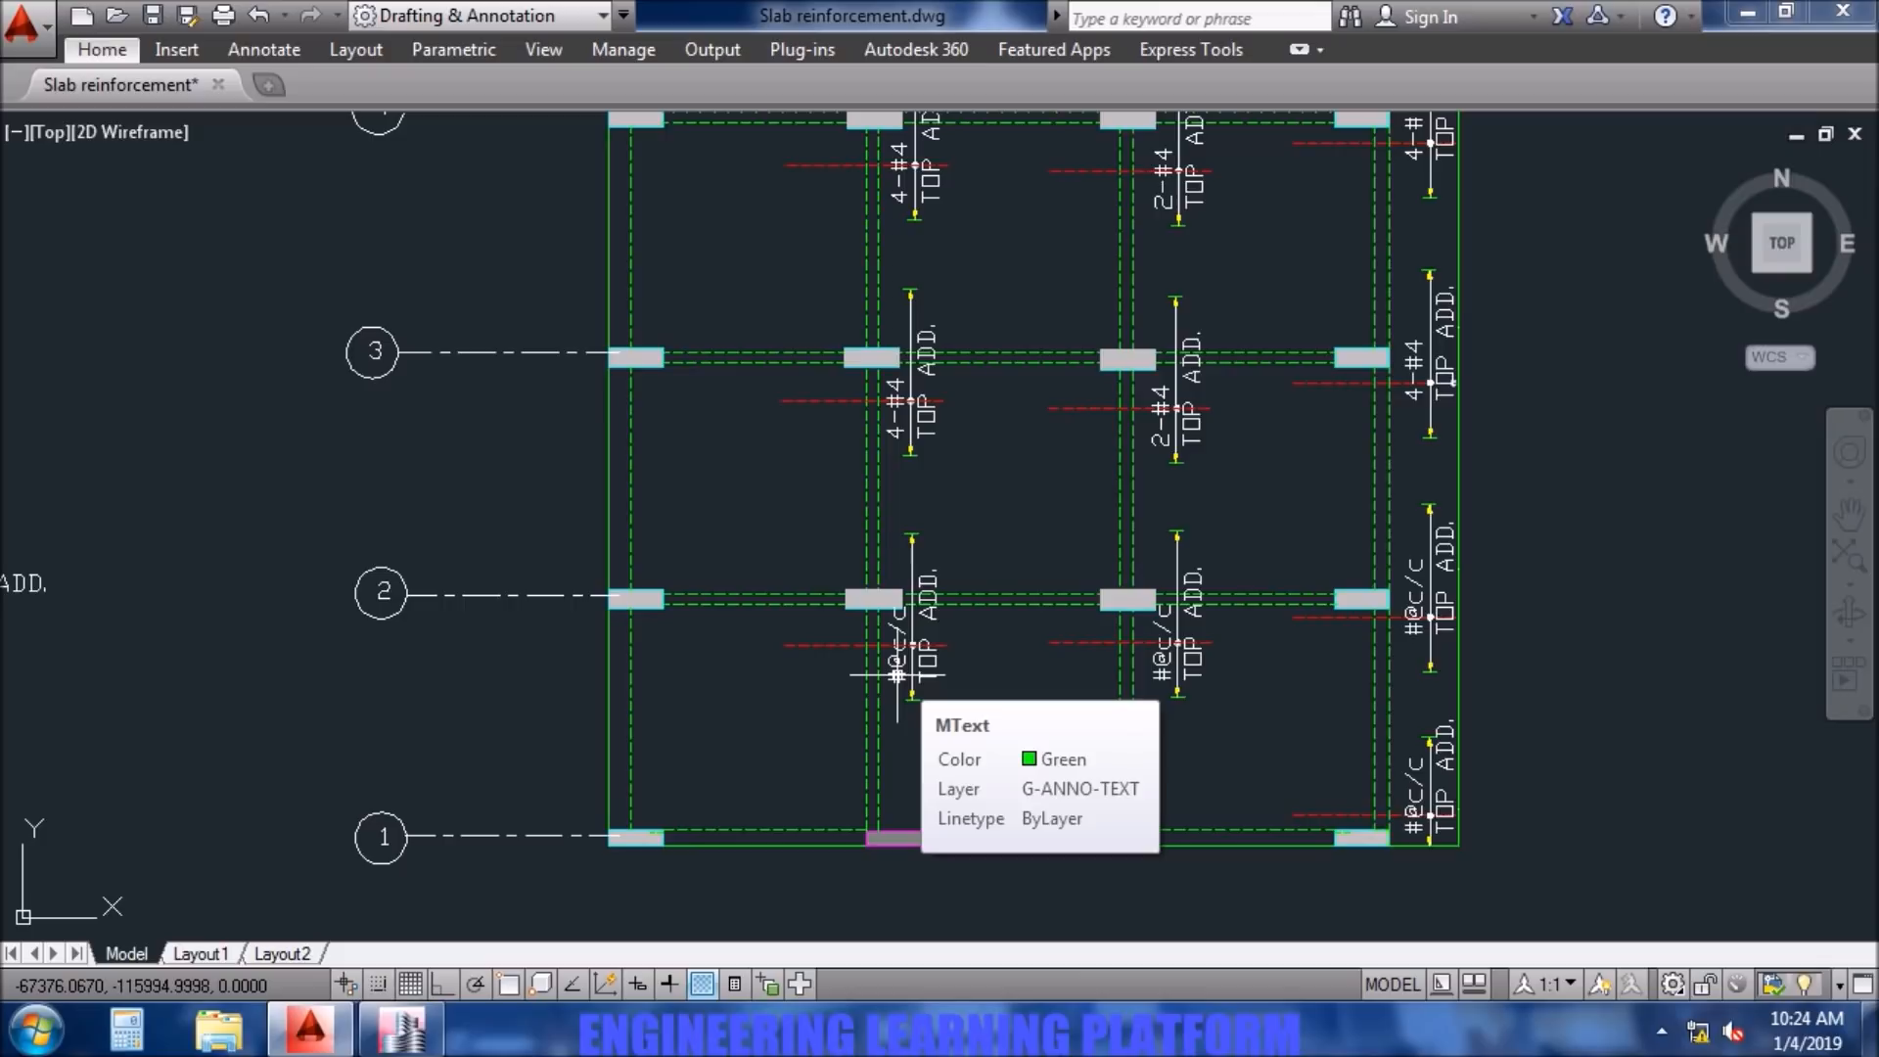
{"action": "mouse_move", "coordinate": [406, 1032]}
{"action": "left_click", "coordinate": [407, 1032]}
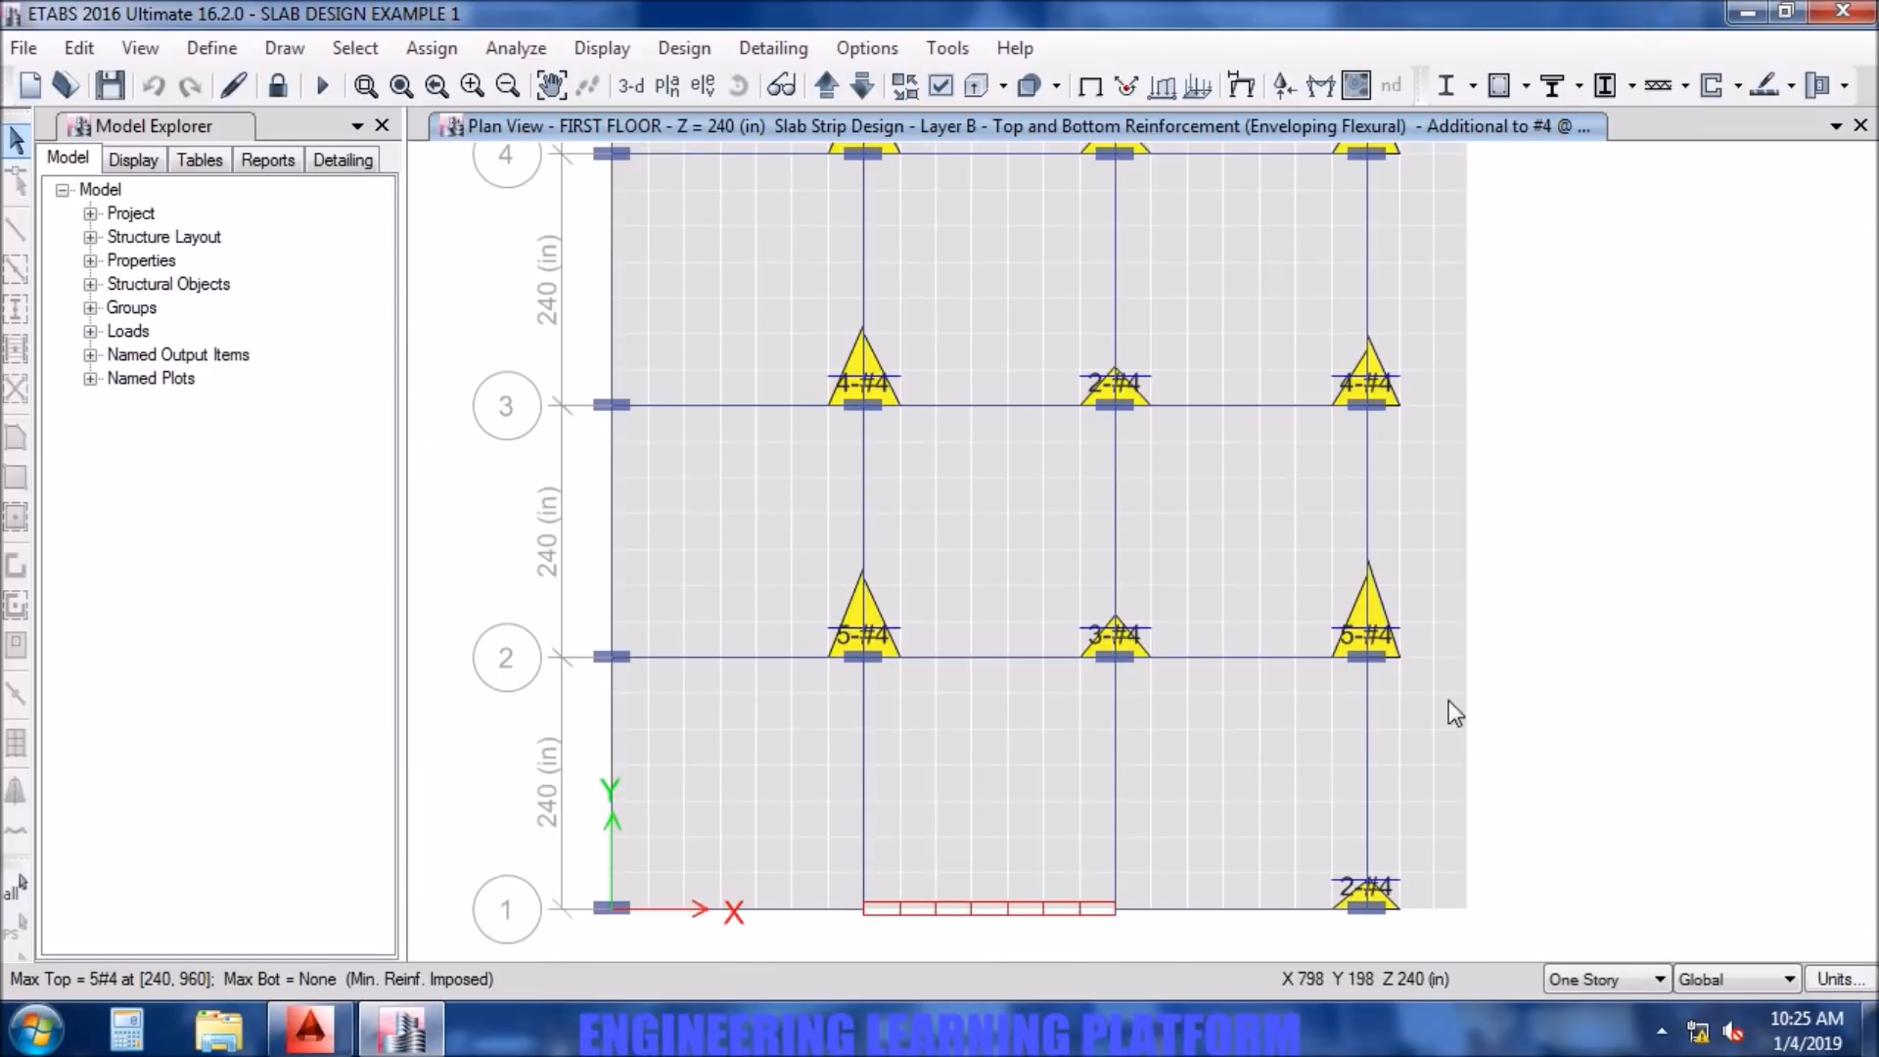
{"action": "left_click", "coordinate": [309, 1028]}
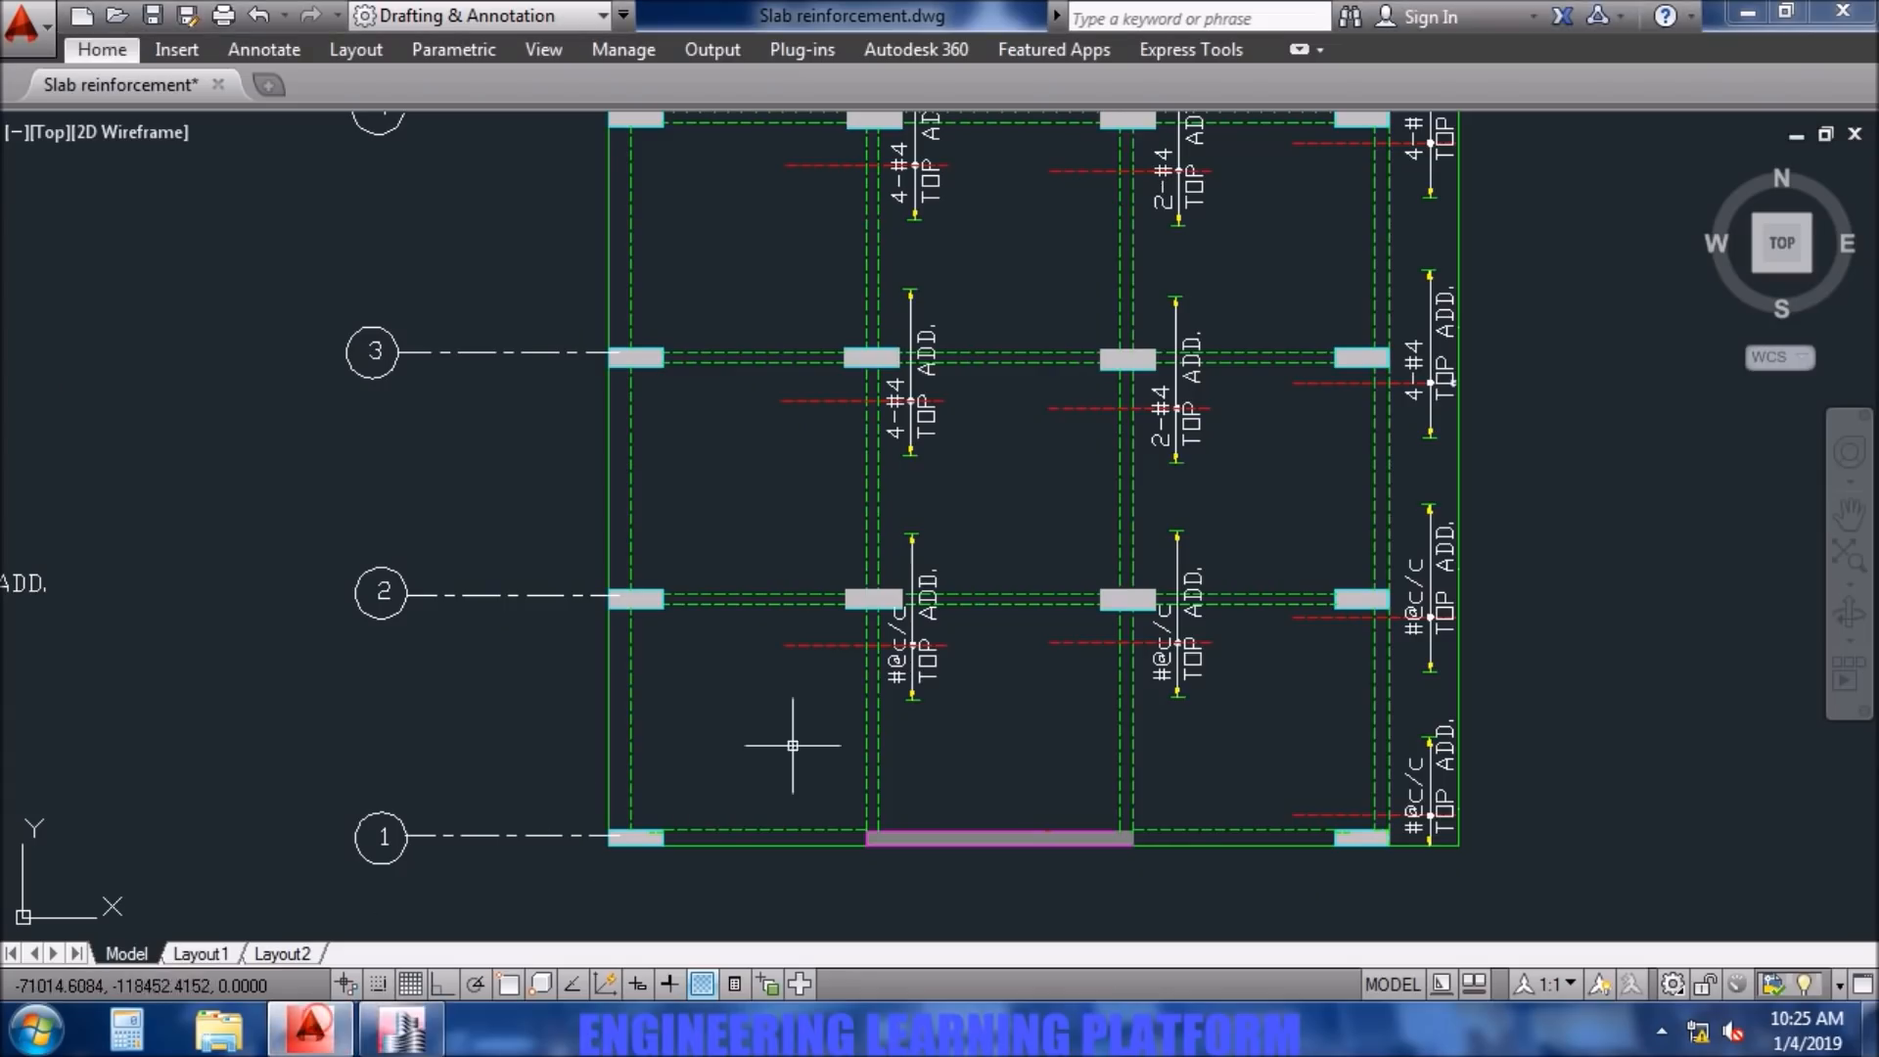
{"action": "double_click", "coordinate": [893, 678]}
{"action": "left_click_drag", "start_coordinate": [979, 693], "coordinate": [872, 696]}
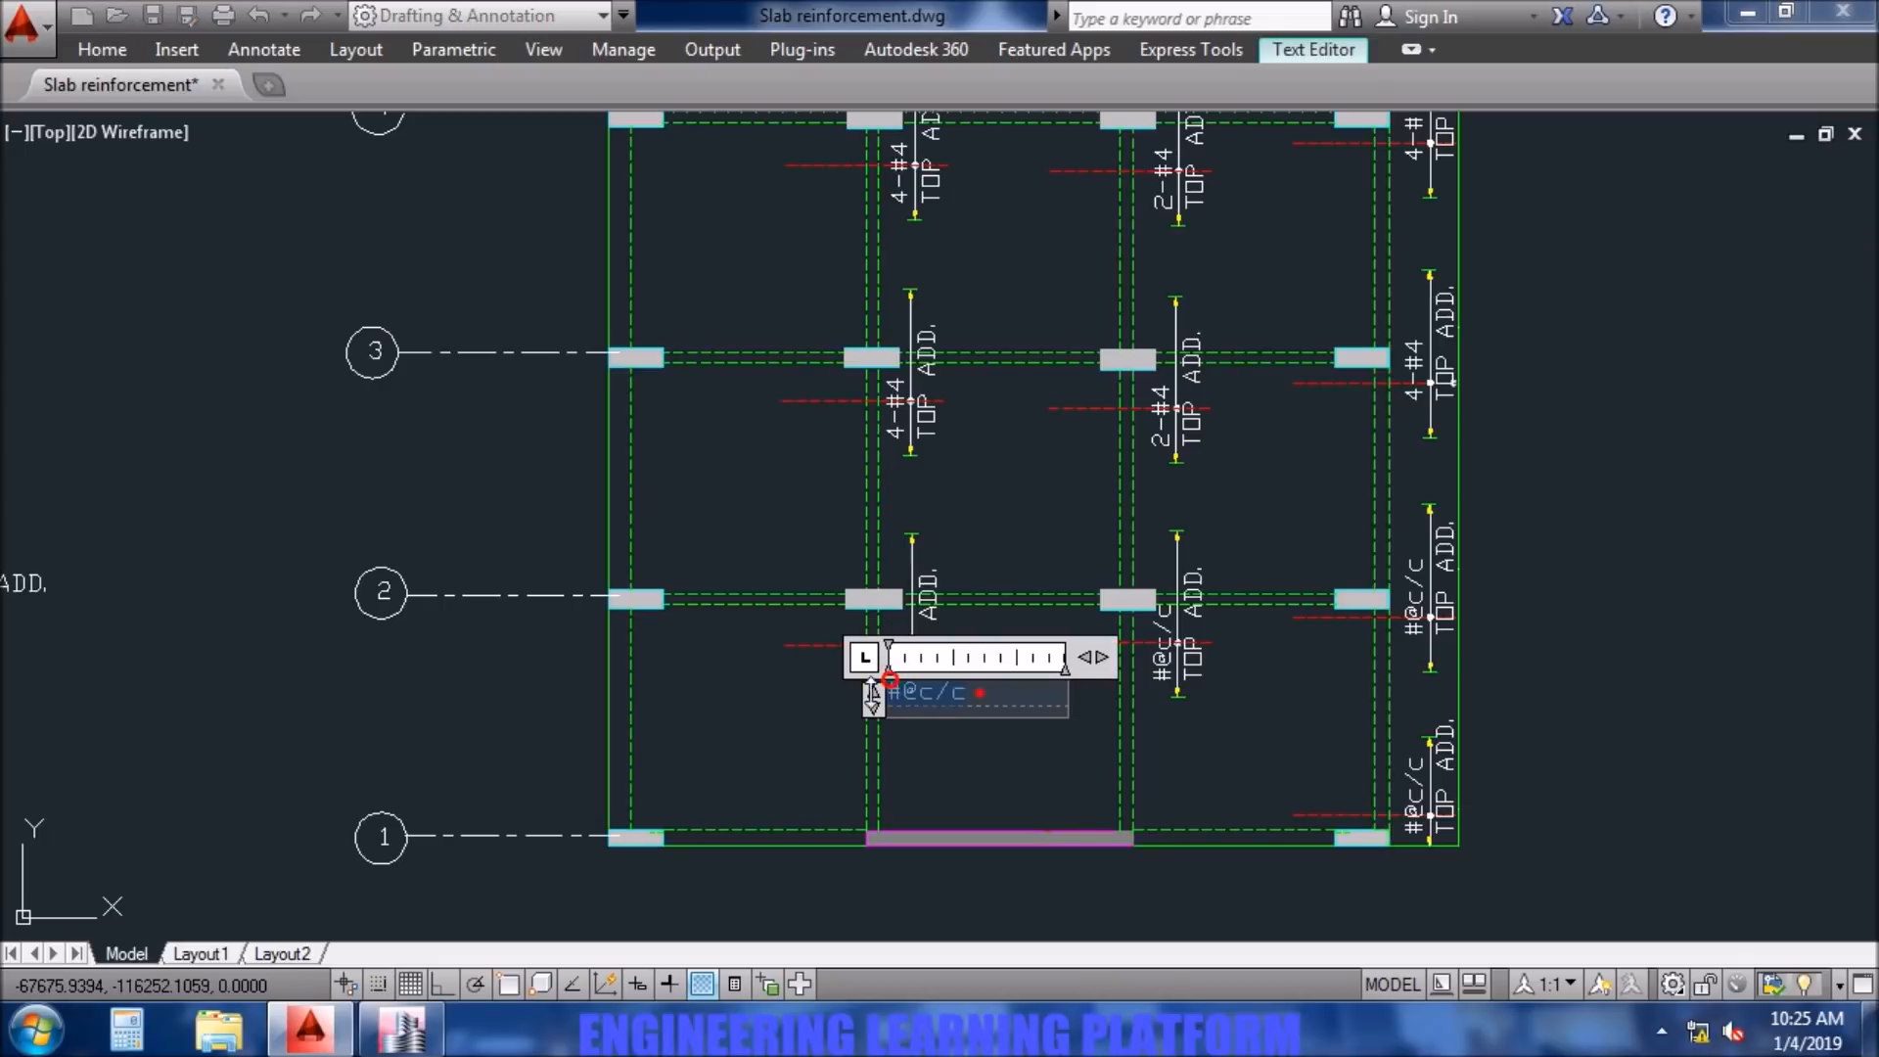
{"action": "type", "text": "5-#4"}
{"action": "left_click", "coordinate": [1011, 755]}
- Change the top additional bar label at column C2 to 3-#4
{"action": "left_click", "coordinate": [1165, 661]}
{"action": "double_click", "coordinate": [1165, 646]}
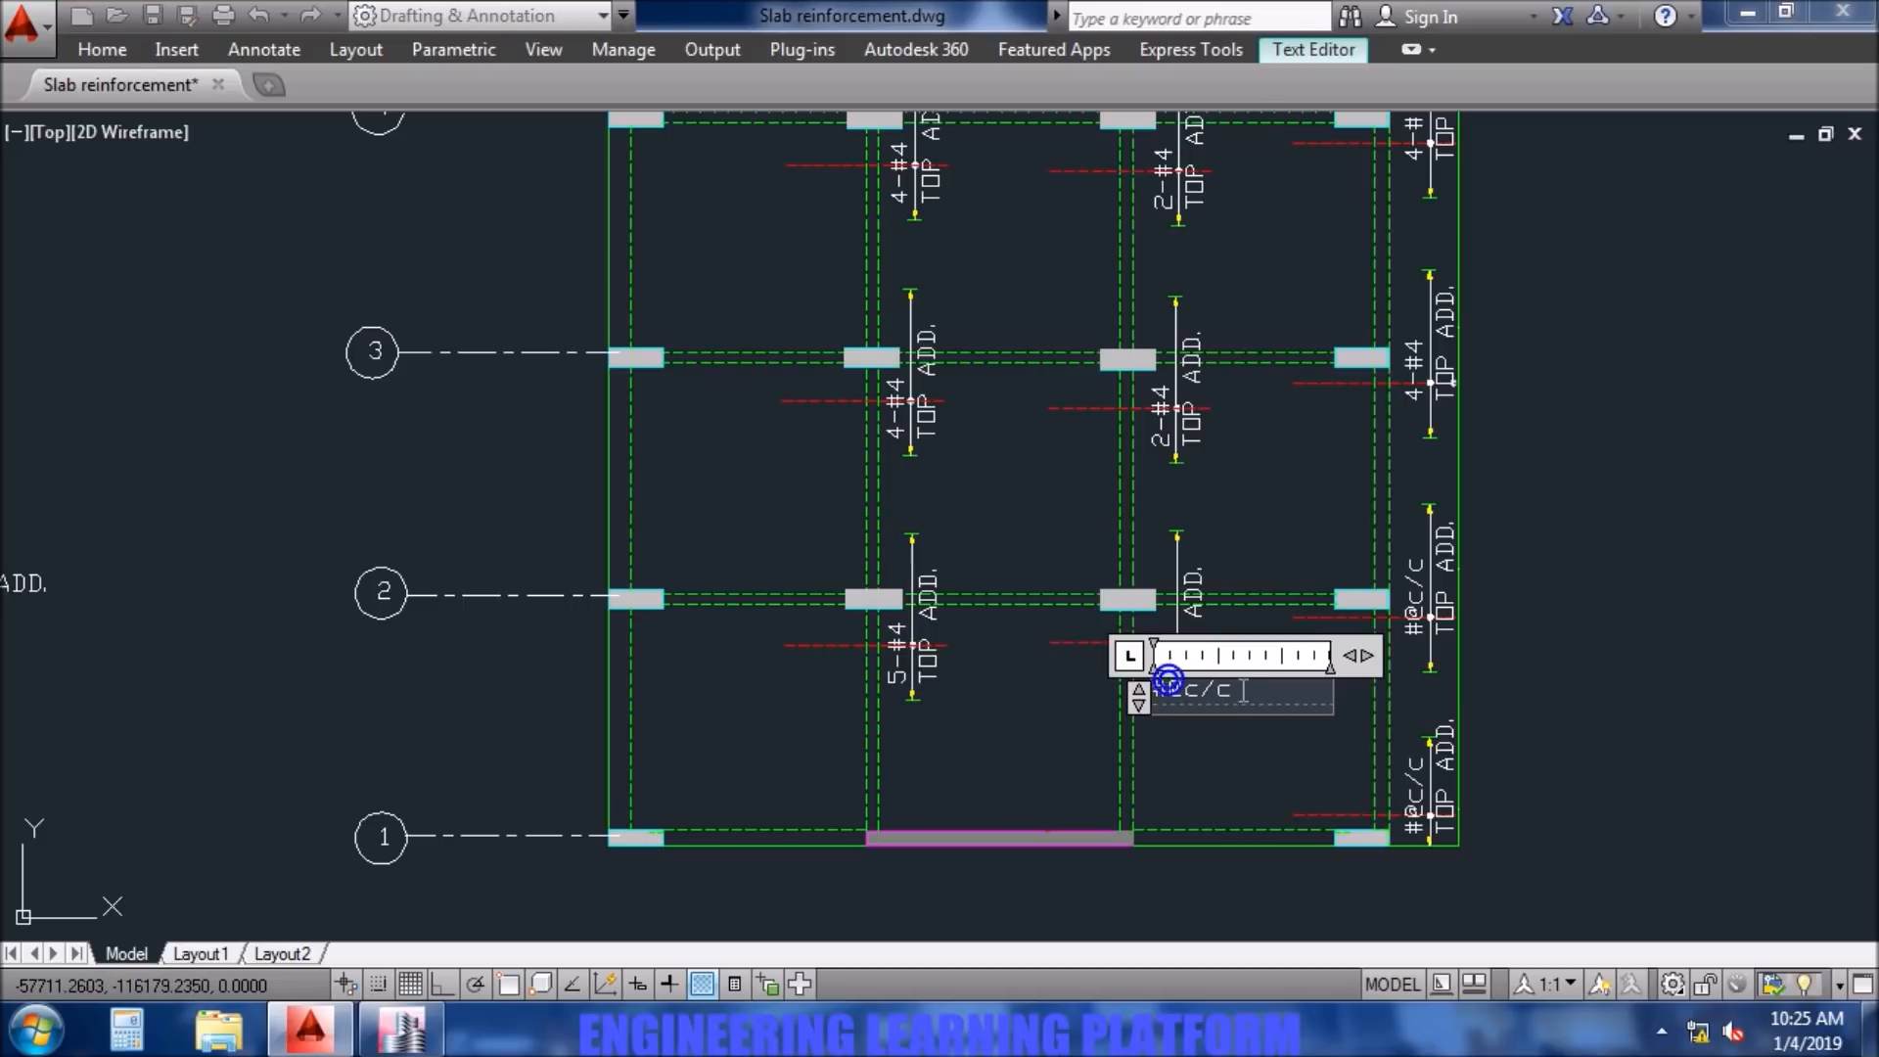
{"action": "type", "text": "3-#4"}
{"action": "left_click", "coordinate": [1112, 703]}
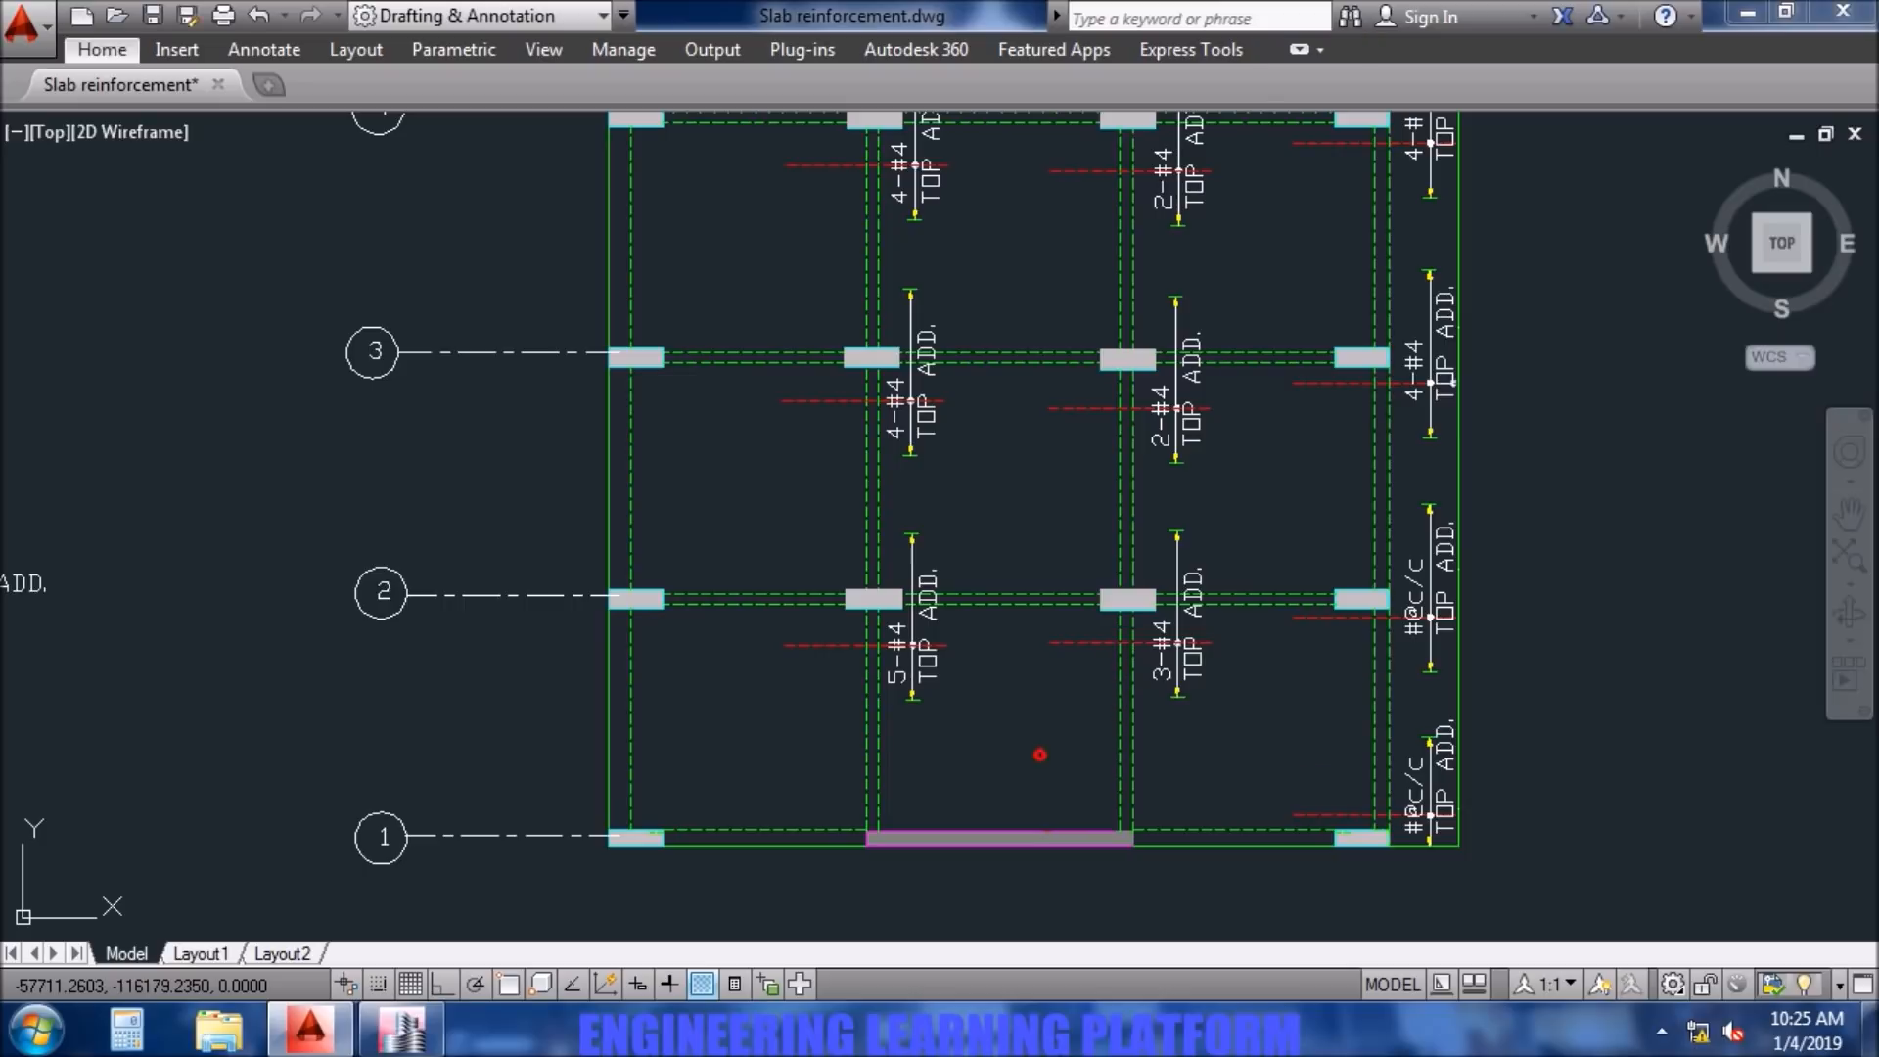
- Change the top additional bar label at column D2 to 5-#4
{"action": "double_click", "coordinate": [1416, 631]}
{"action": "type", "text": "5"}
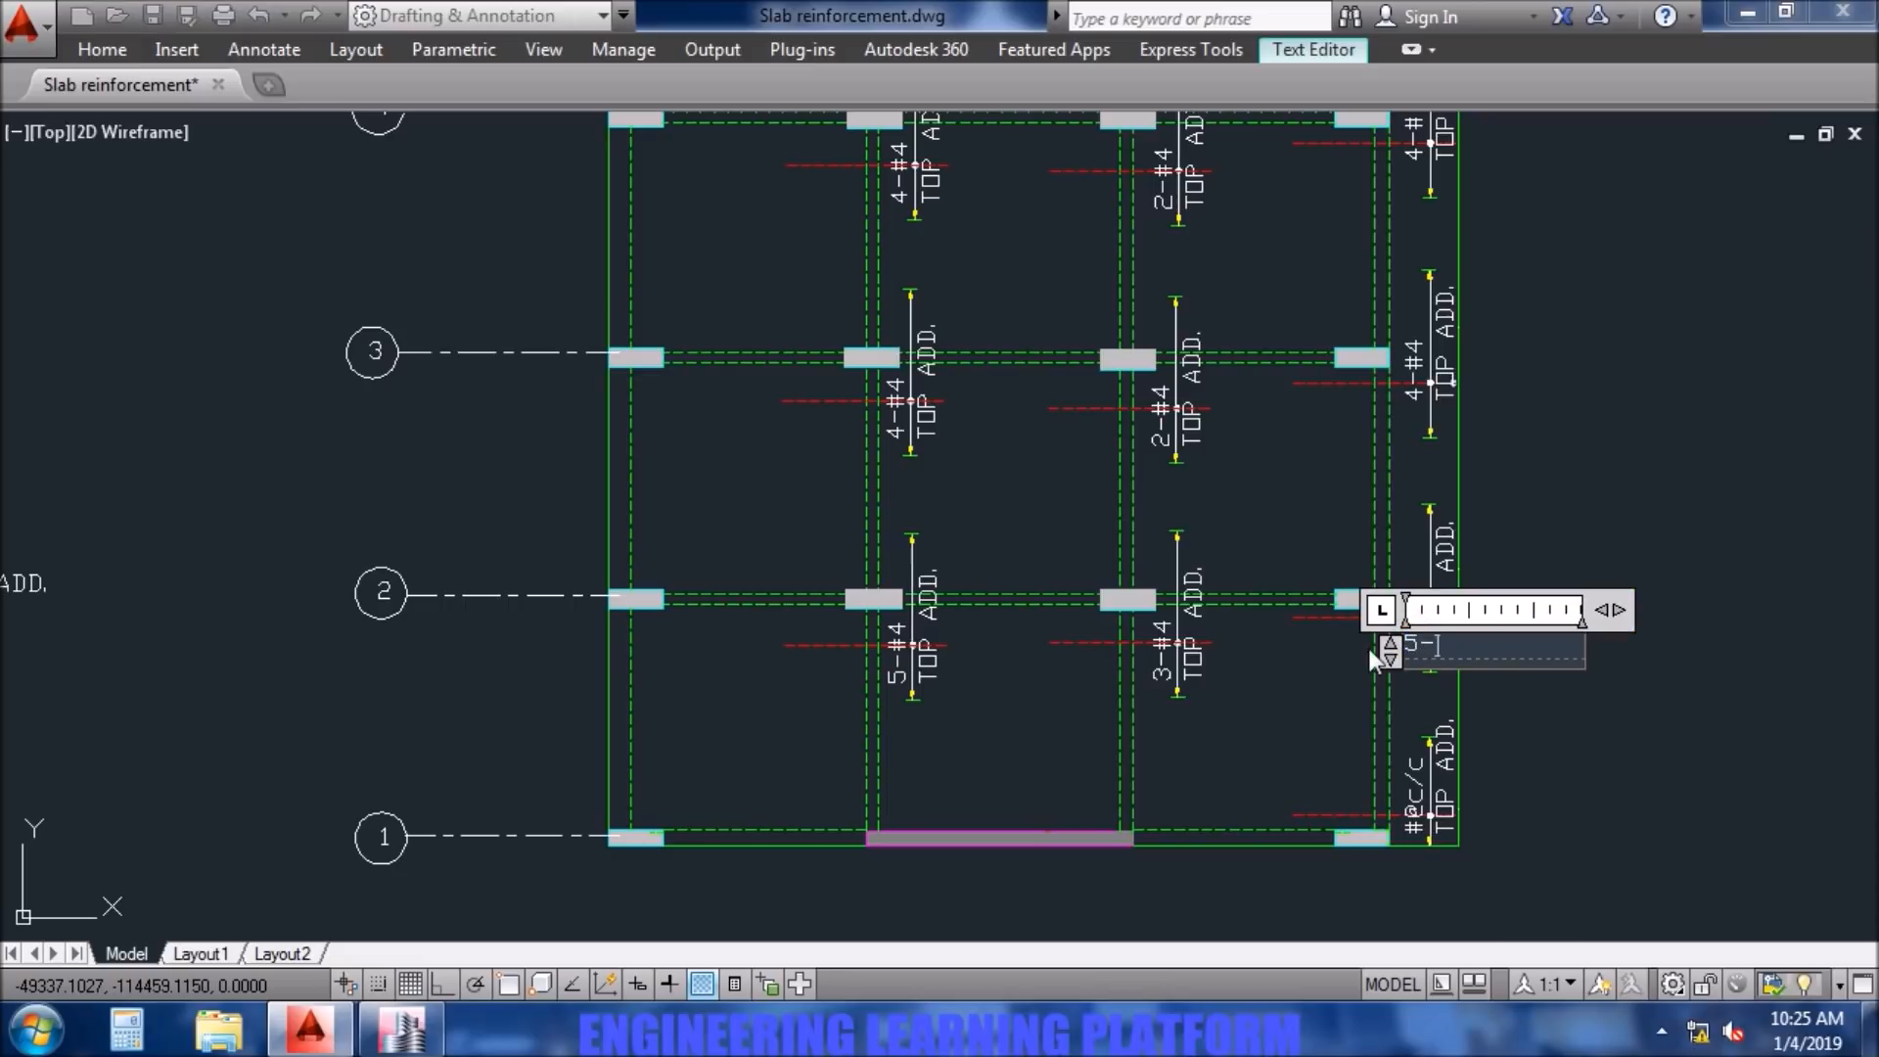
{"action": "type", "text": "-#4"}
{"action": "left_click", "coordinate": [1250, 714]}
- Check the Layer B result at column D1 in ETABS and change the top additional bar label there in AutoCAD to 2-#4
{"action": "left_click", "coordinate": [440, 1048]}
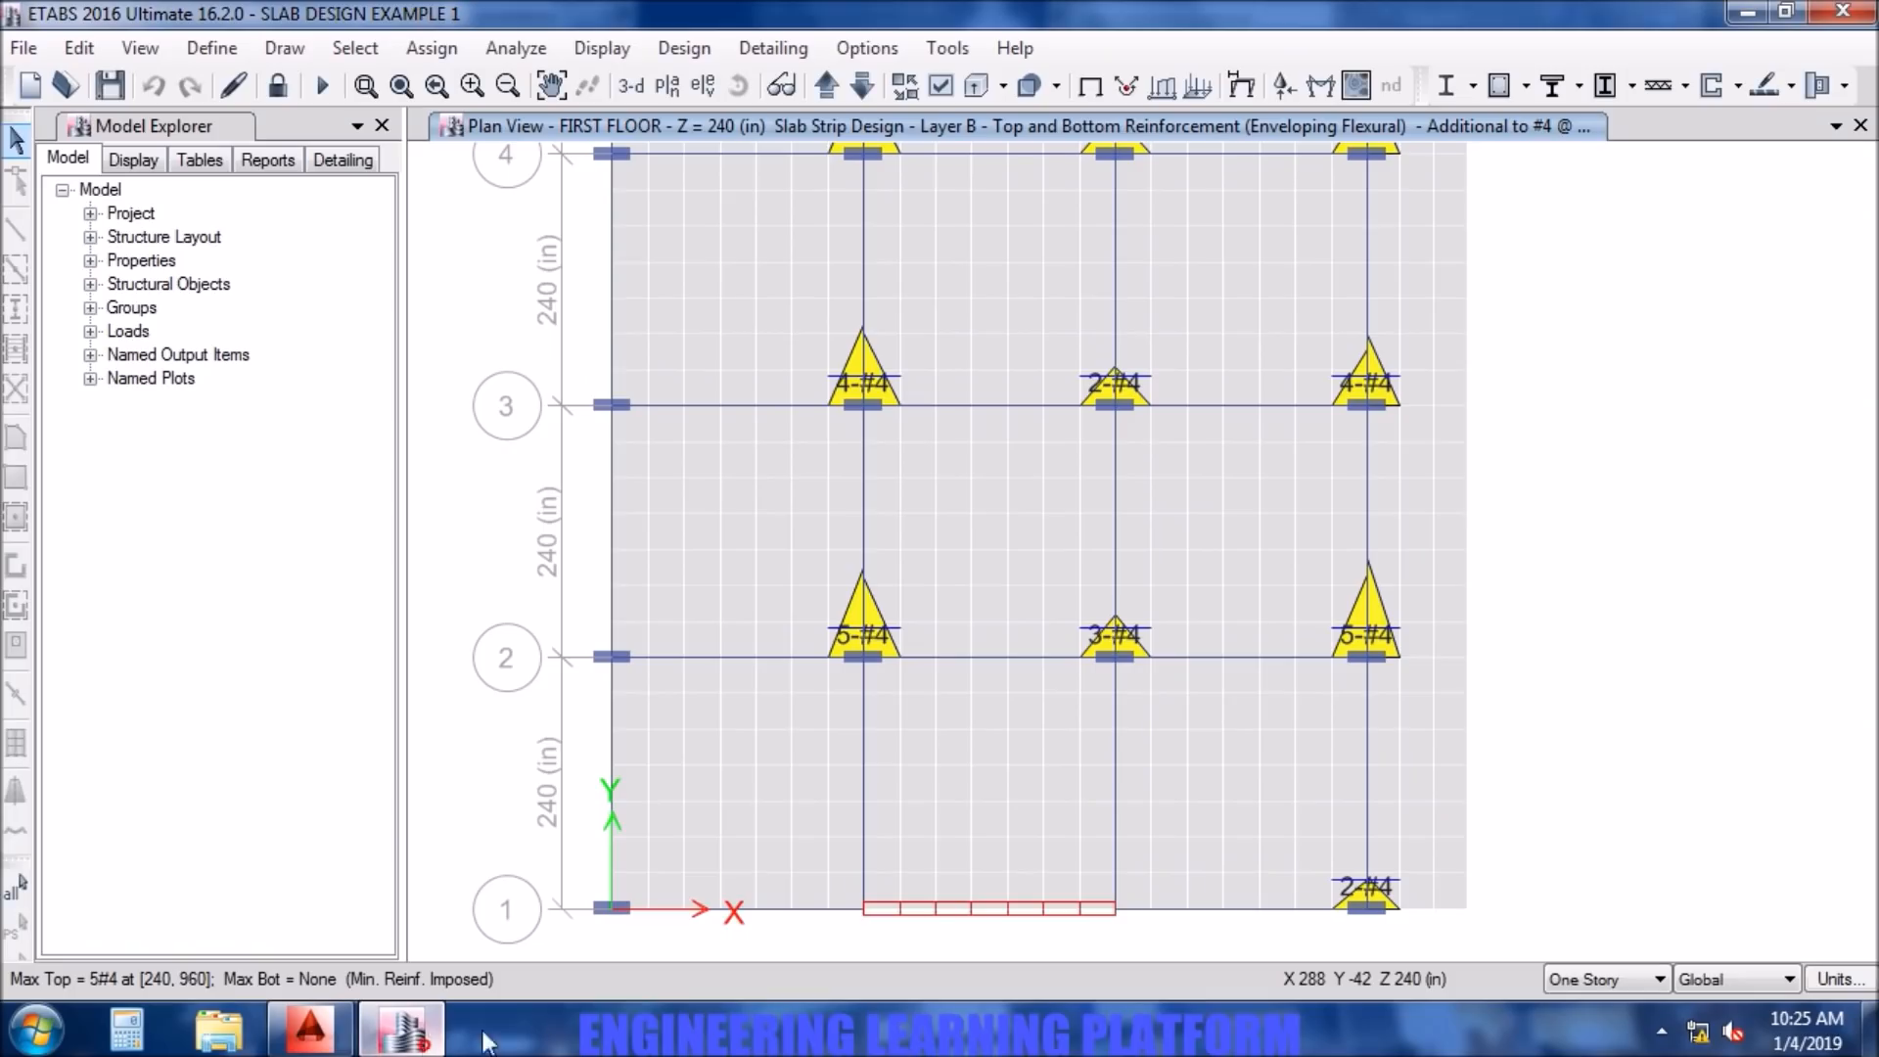
{"action": "left_click", "coordinate": [350, 1046]}
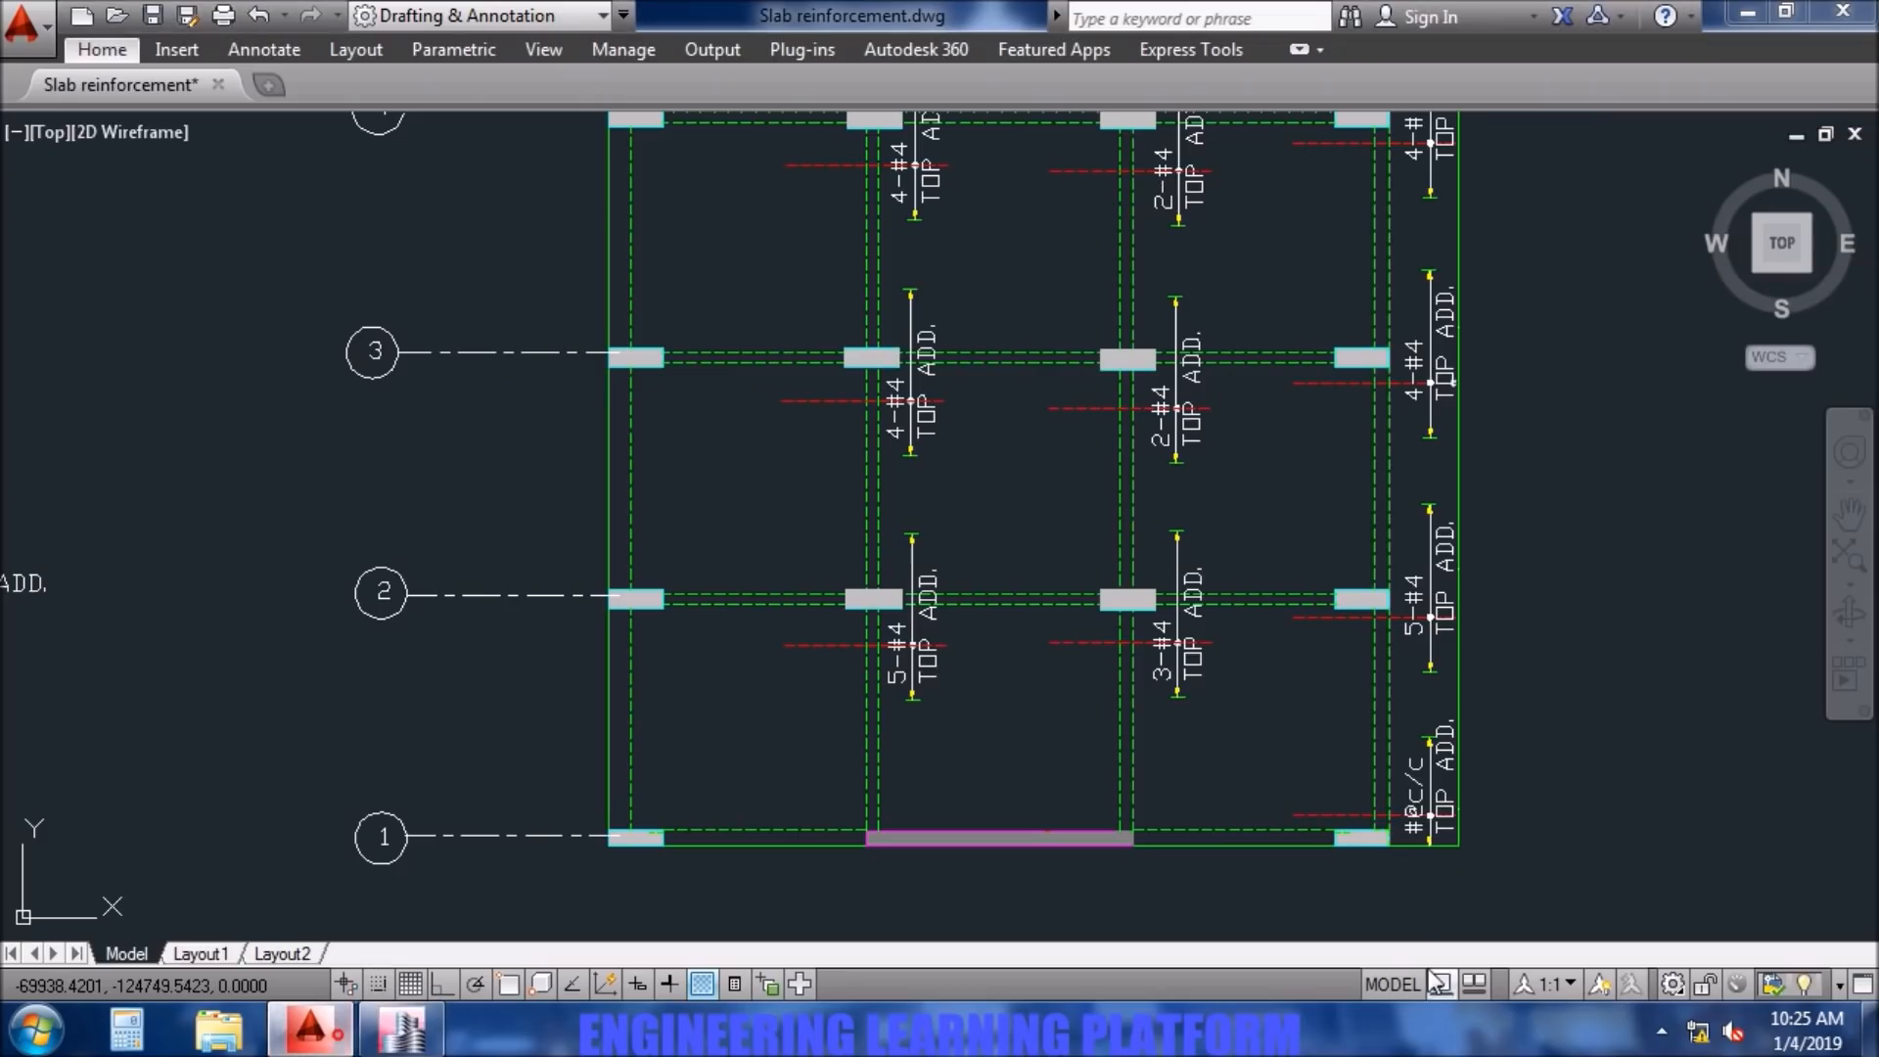
{"action": "left_click", "coordinate": [1416, 815]}
{"action": "double_click", "coordinate": [1416, 814]}
{"action": "type", "text": "2-"}
{"action": "type", "text": "34"}
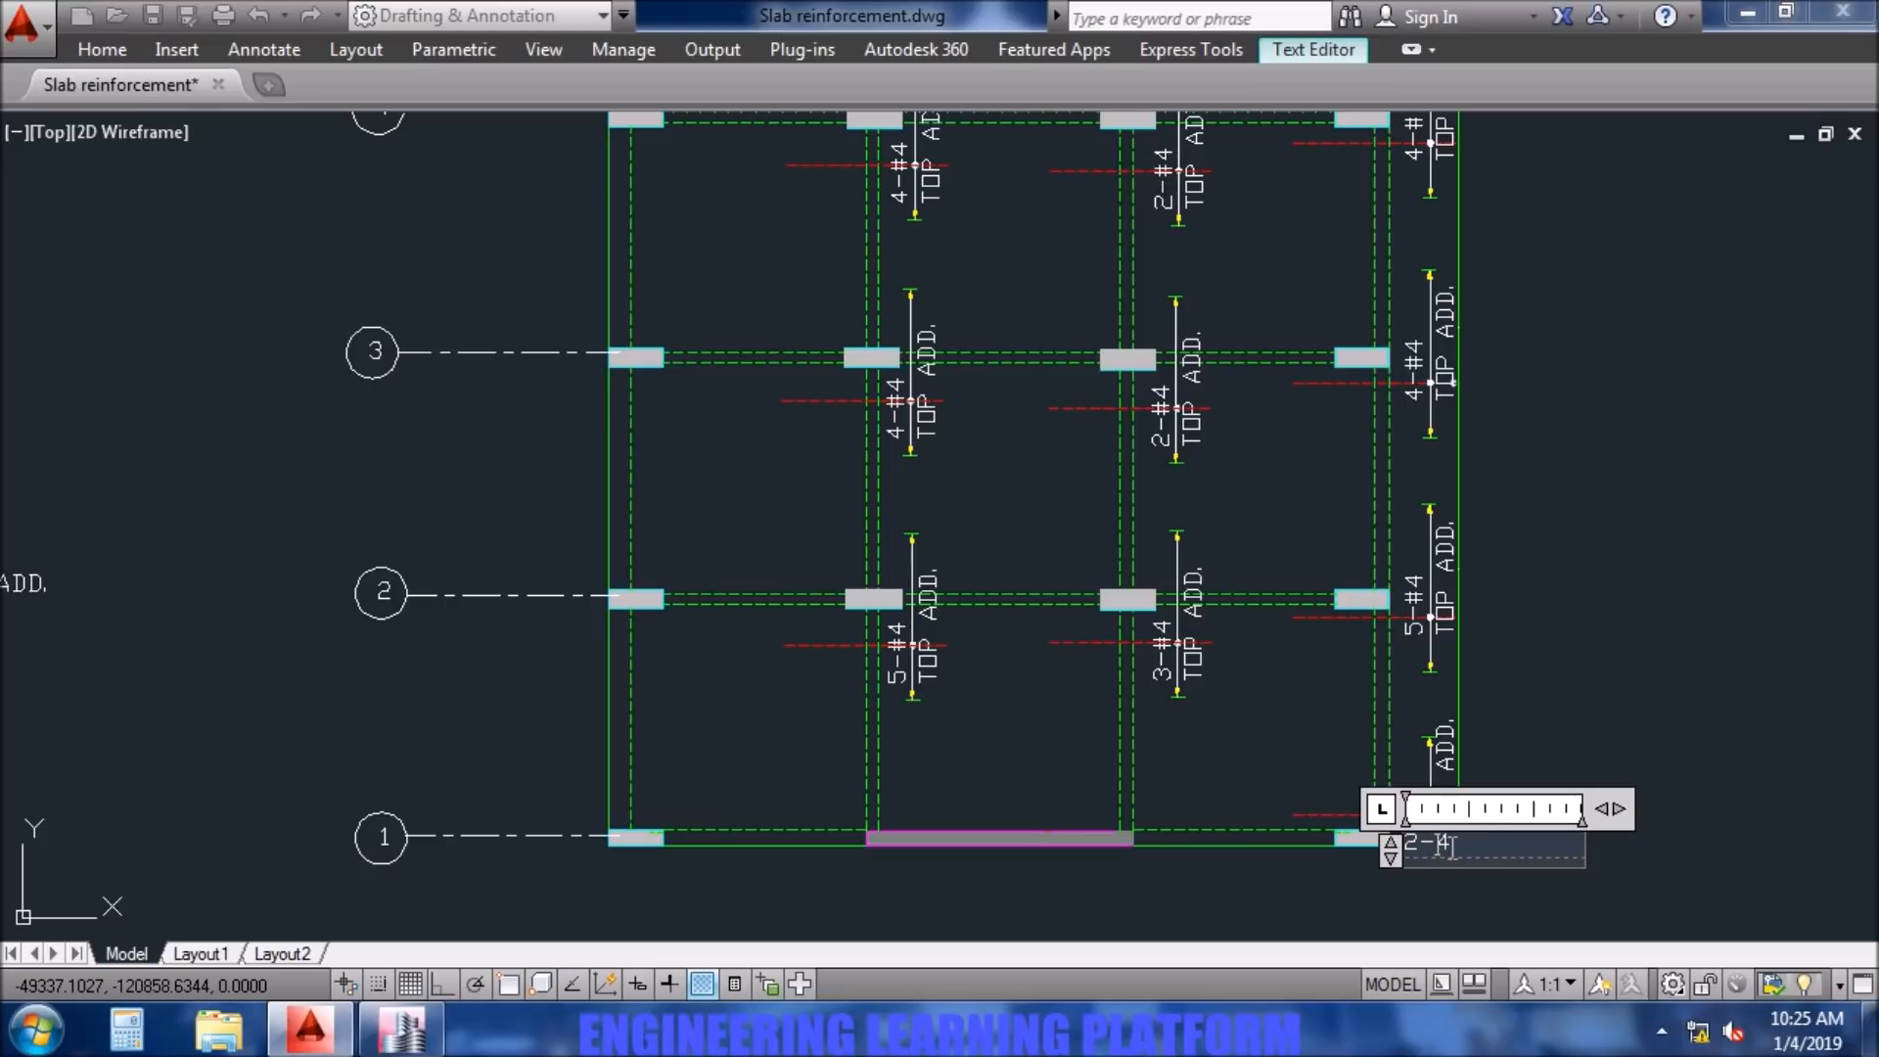
{"action": "left_click", "coordinate": [1606, 733]}
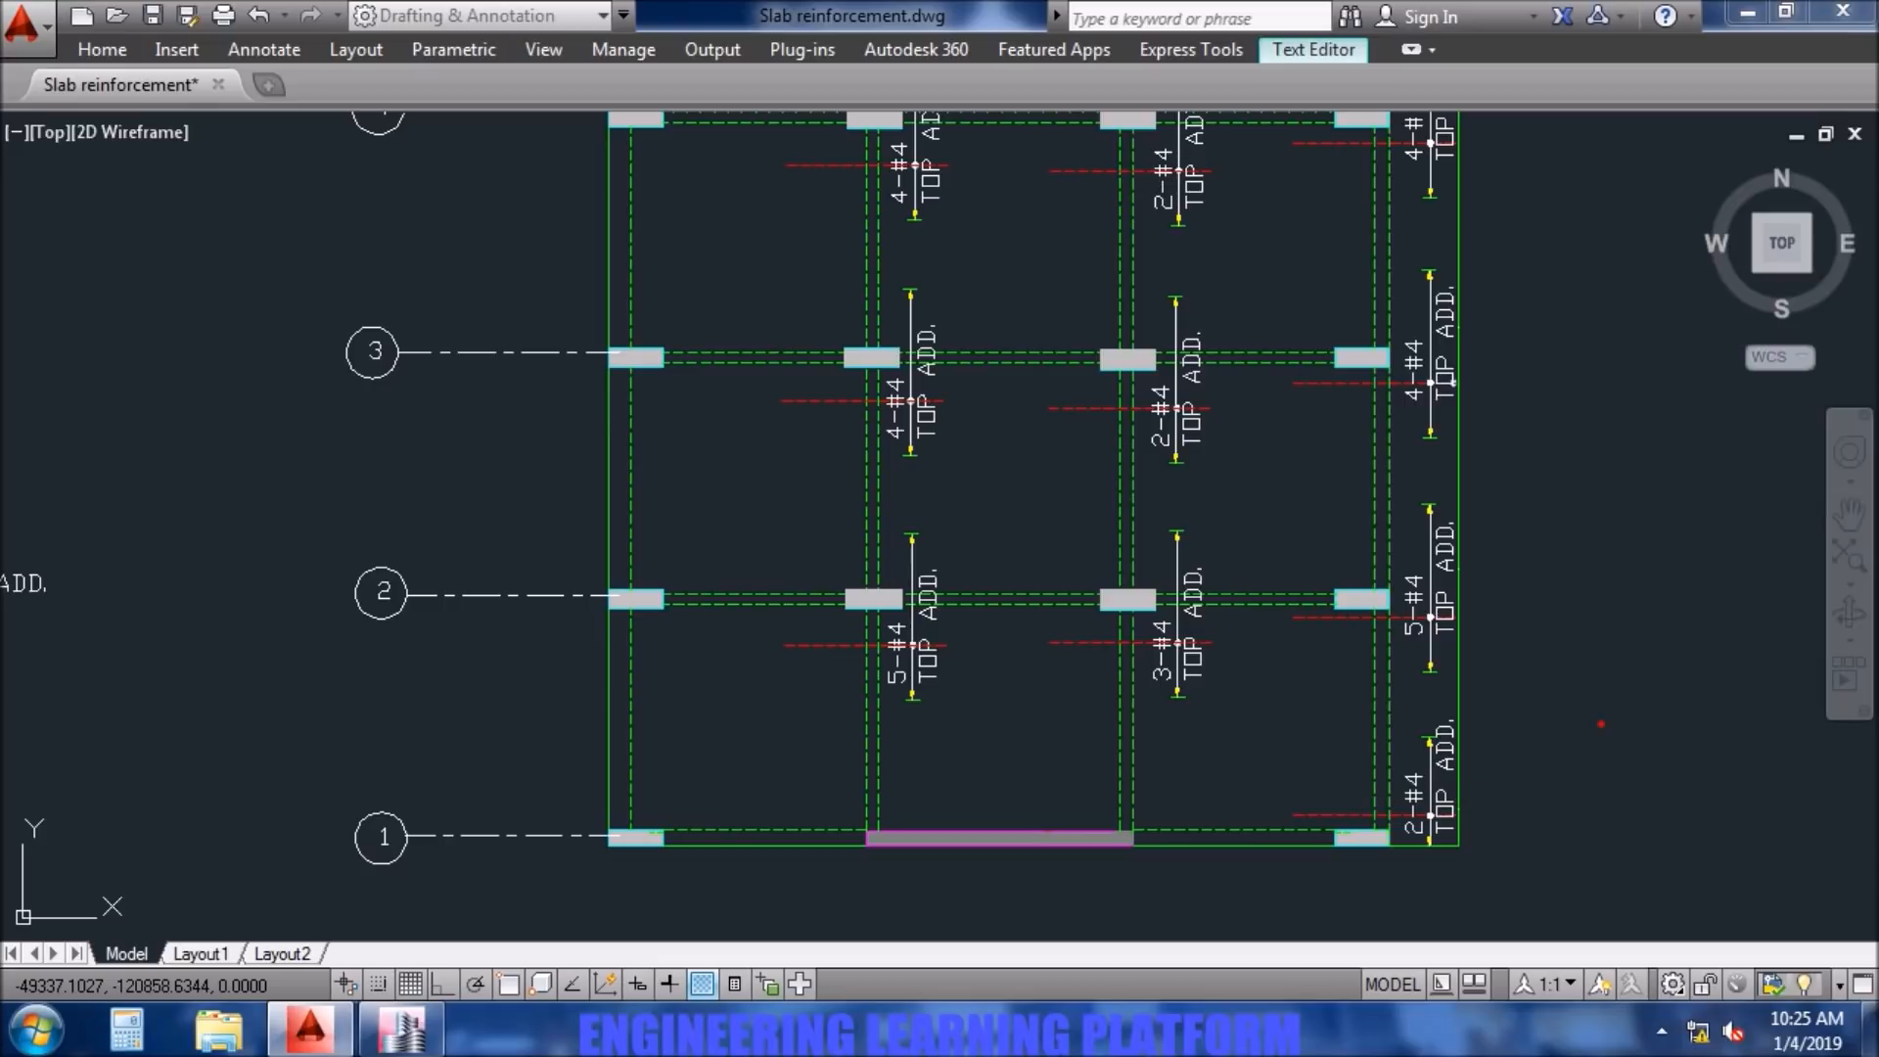
{"action": "scroll", "coordinate": [1596, 343], "scroll_direction": "up", "scroll_amount": 3}
{"action": "scroll", "coordinate": [1596, 340], "scroll_direction": "down", "scroll_amount": 2}
{"action": "mouse_move", "coordinate": [1596, 340]}
{"action": "middle_mouse_down"}
{"action": "mouse_move", "coordinate": [1599, 714]}
{"action": "mouse_move", "coordinate": [1597, 609]}
{"action": "middle_mouse_up"}
{"action": "scroll", "coordinate": [1600, 711], "scroll_direction": "down", "scroll_amount": 2}
{"action": "mouse_move", "coordinate": [1607, 762]}
{"action": "middle_mouse_down"}
{"action": "mouse_move", "coordinate": [1615, 697]}
{"action": "mouse_move", "coordinate": [1627, 718]}
{"action": "mouse_move", "coordinate": [1805, 747]}
{"action": "middle_mouse_up"}
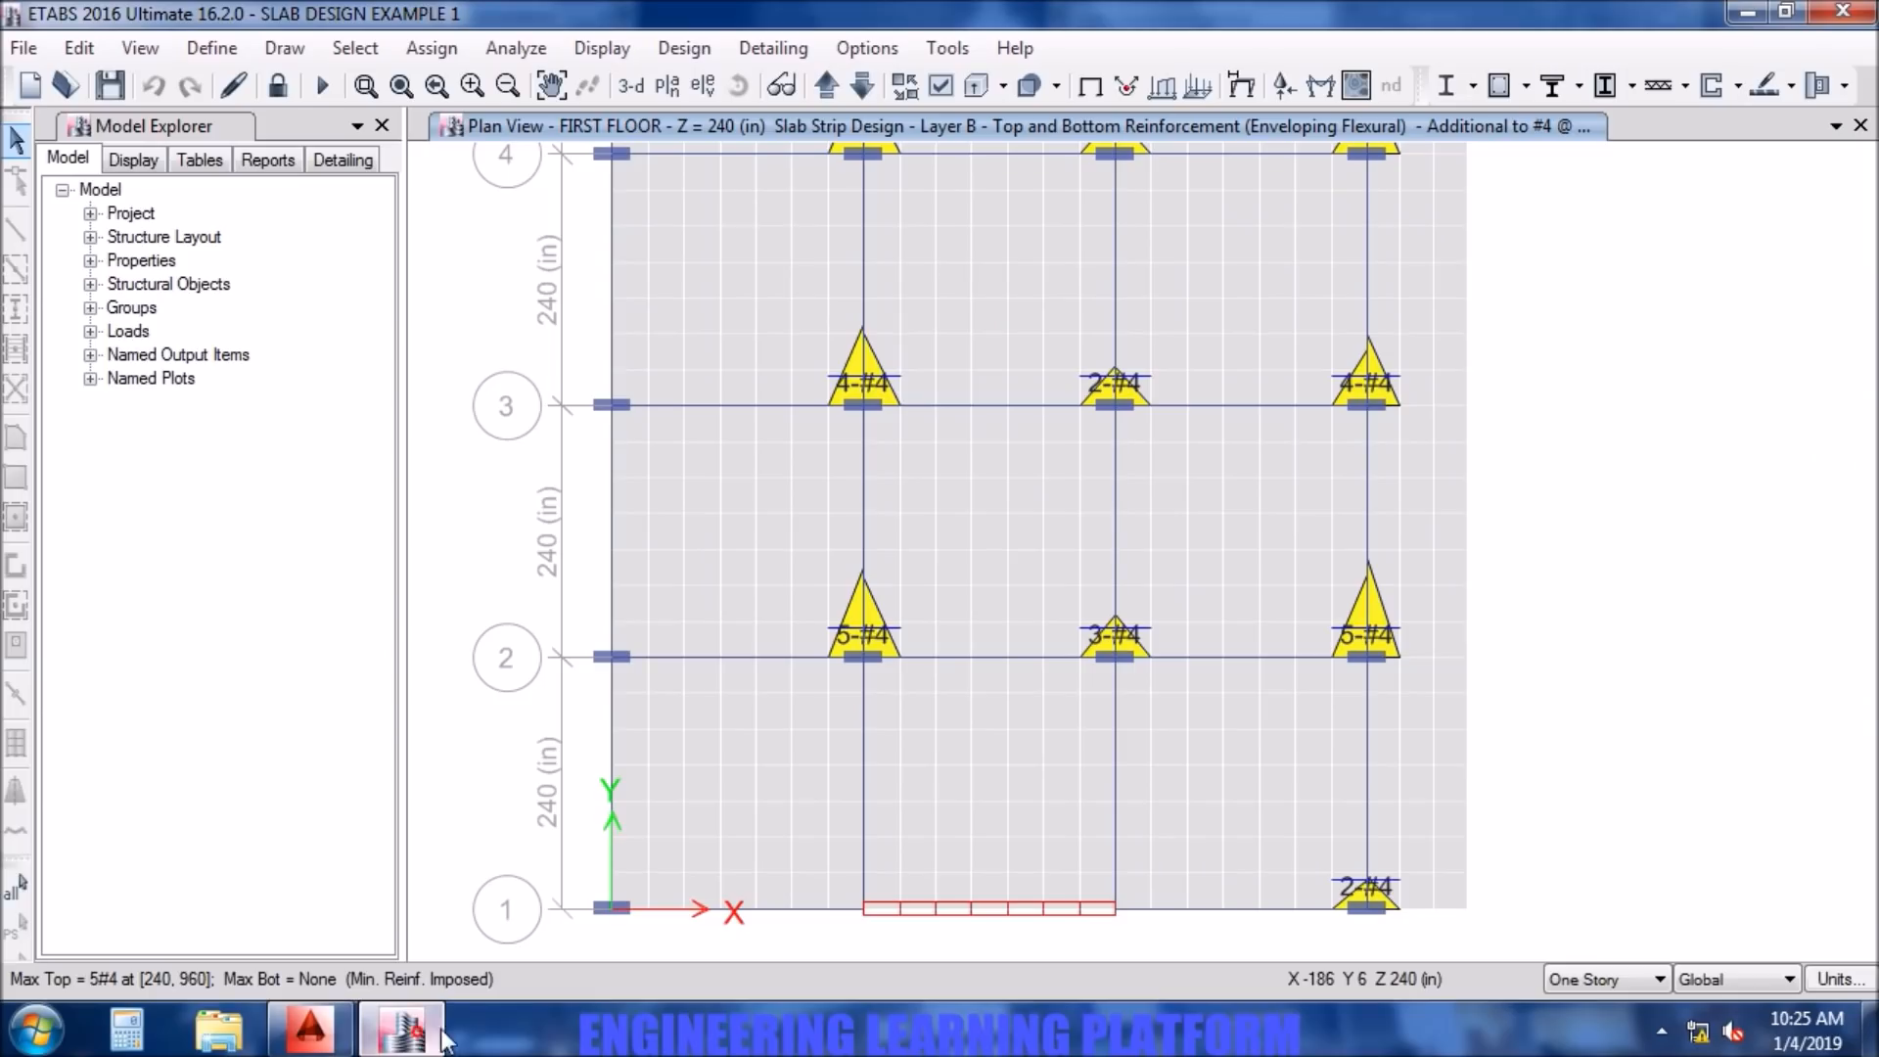
- Switch to ETABS and display the slab flexural design for Layers A and B together with the top rebar hidden
{"action": "left_click", "coordinate": [401, 1028]}
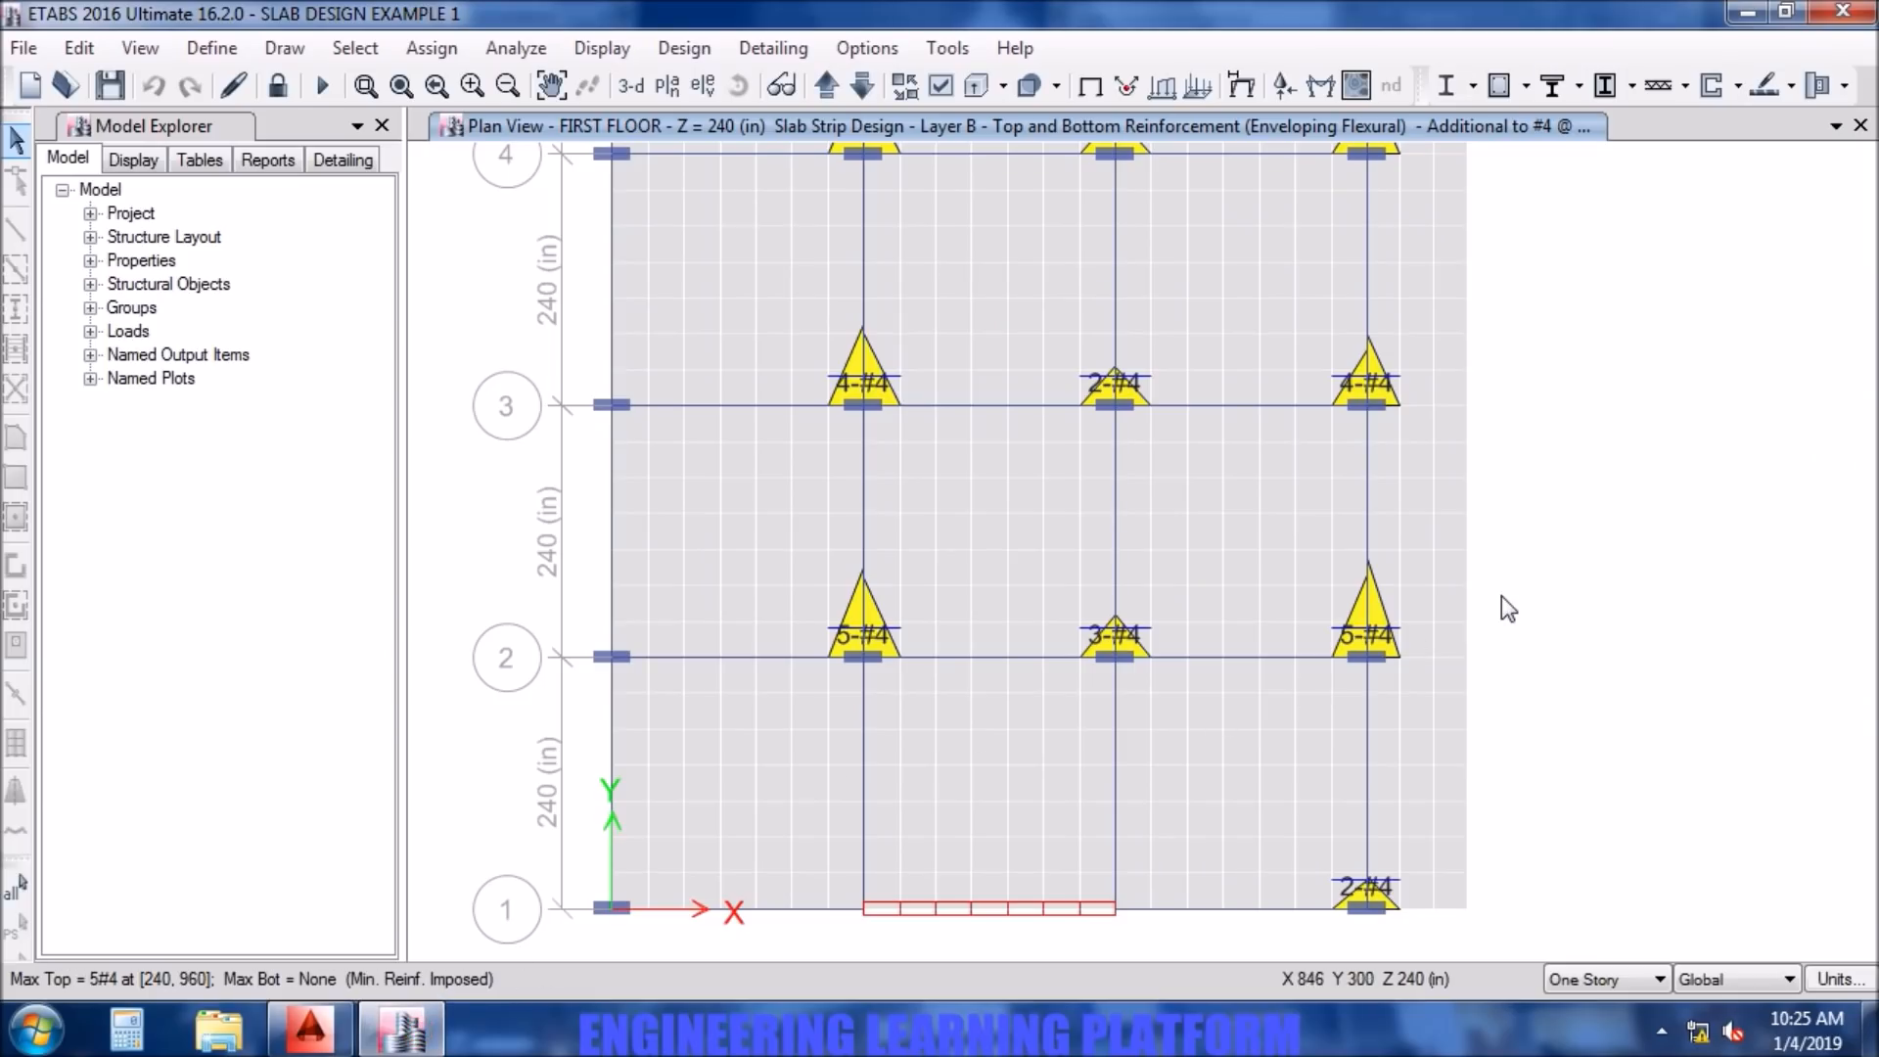
{"action": "scroll", "coordinate": [1502, 596], "scroll_direction": "down", "scroll_amount": 3}
{"action": "middle_click_drag", "start_coordinate": [1547, 474], "coordinate": [1382, 649]}
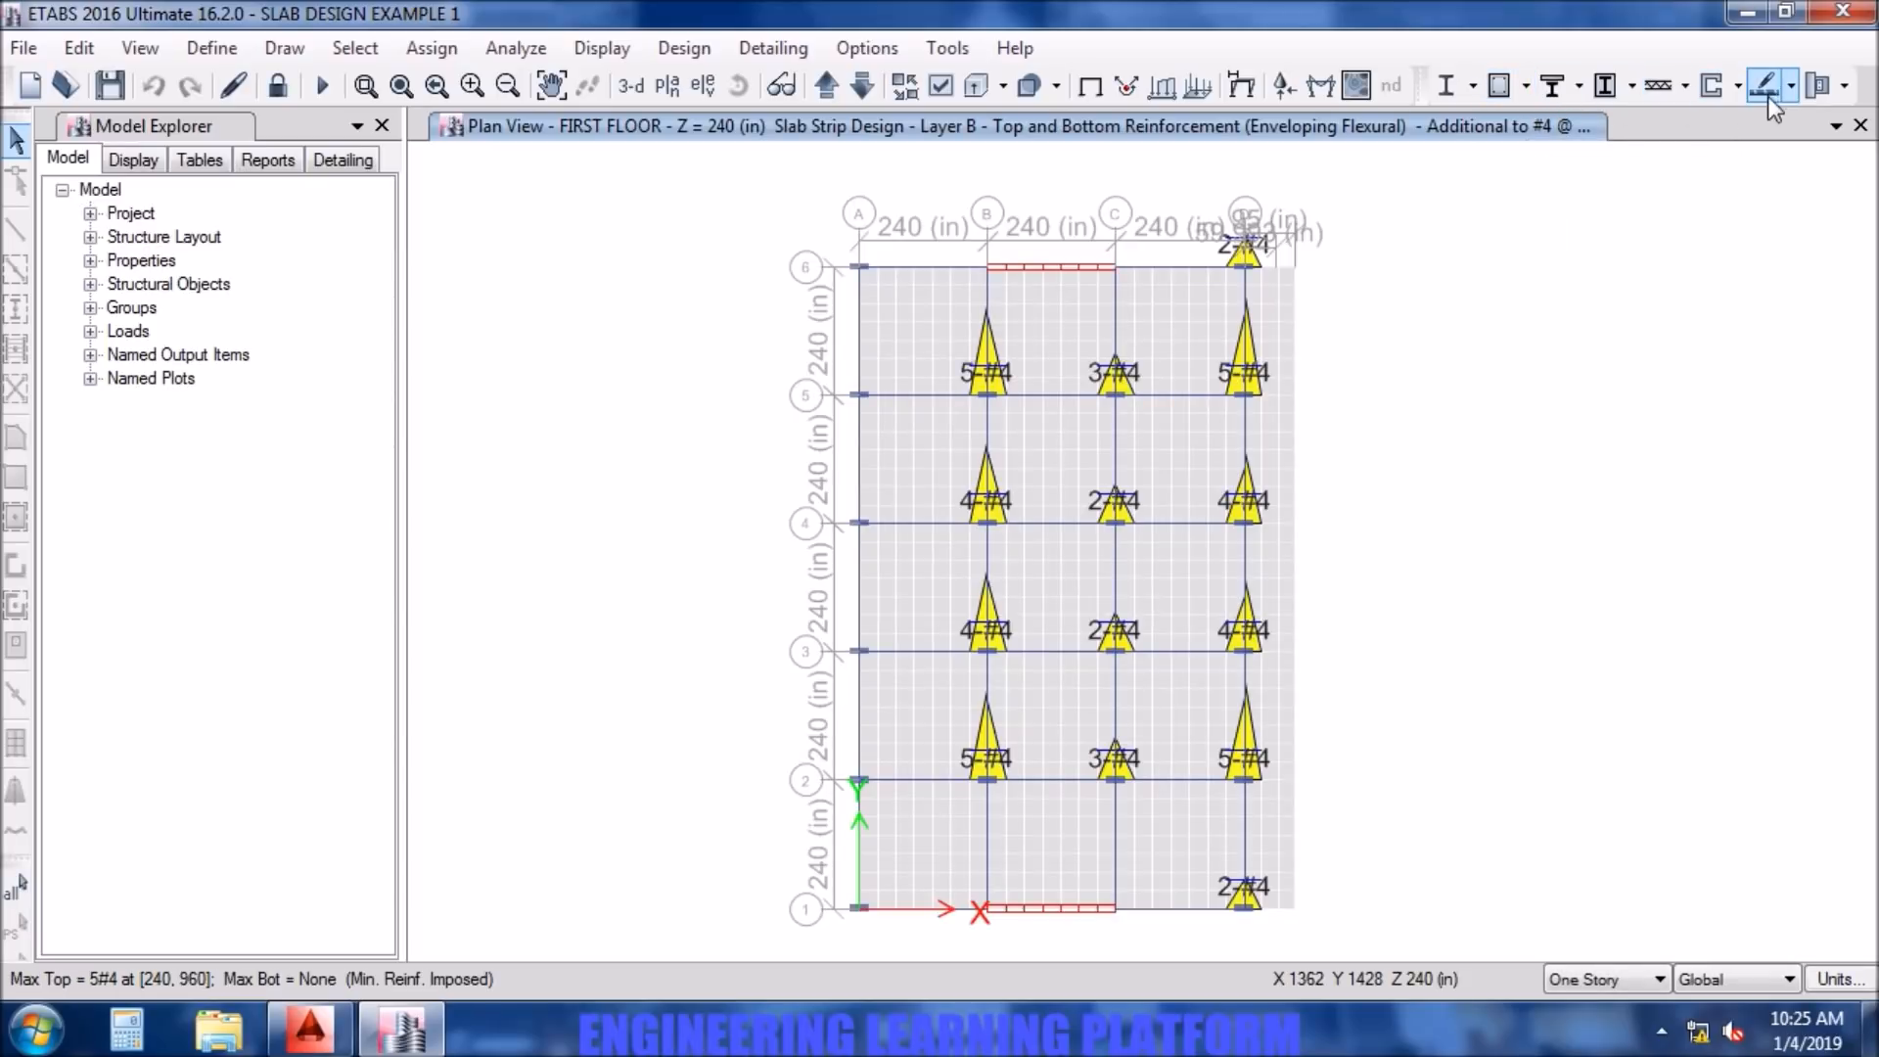
{"action": "left_click", "coordinate": [1791, 86]}
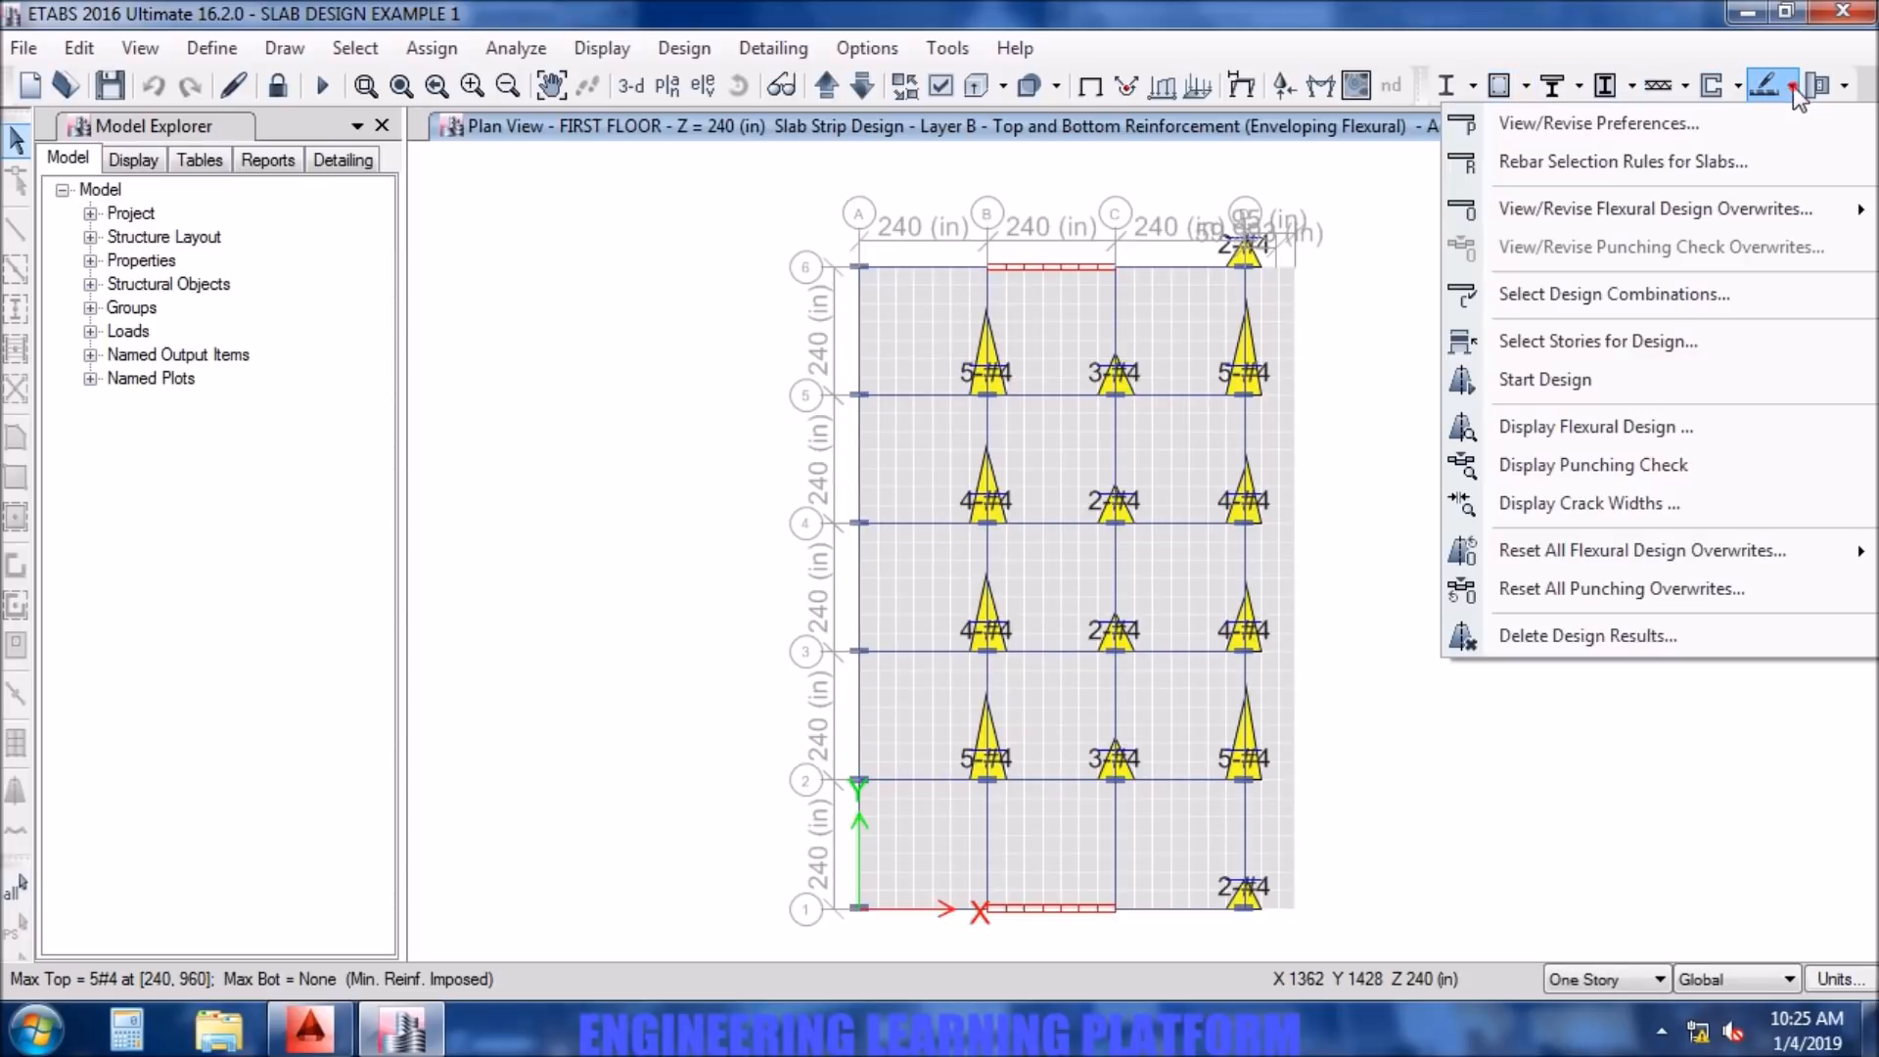
{"action": "left_click", "coordinate": [1709, 424]}
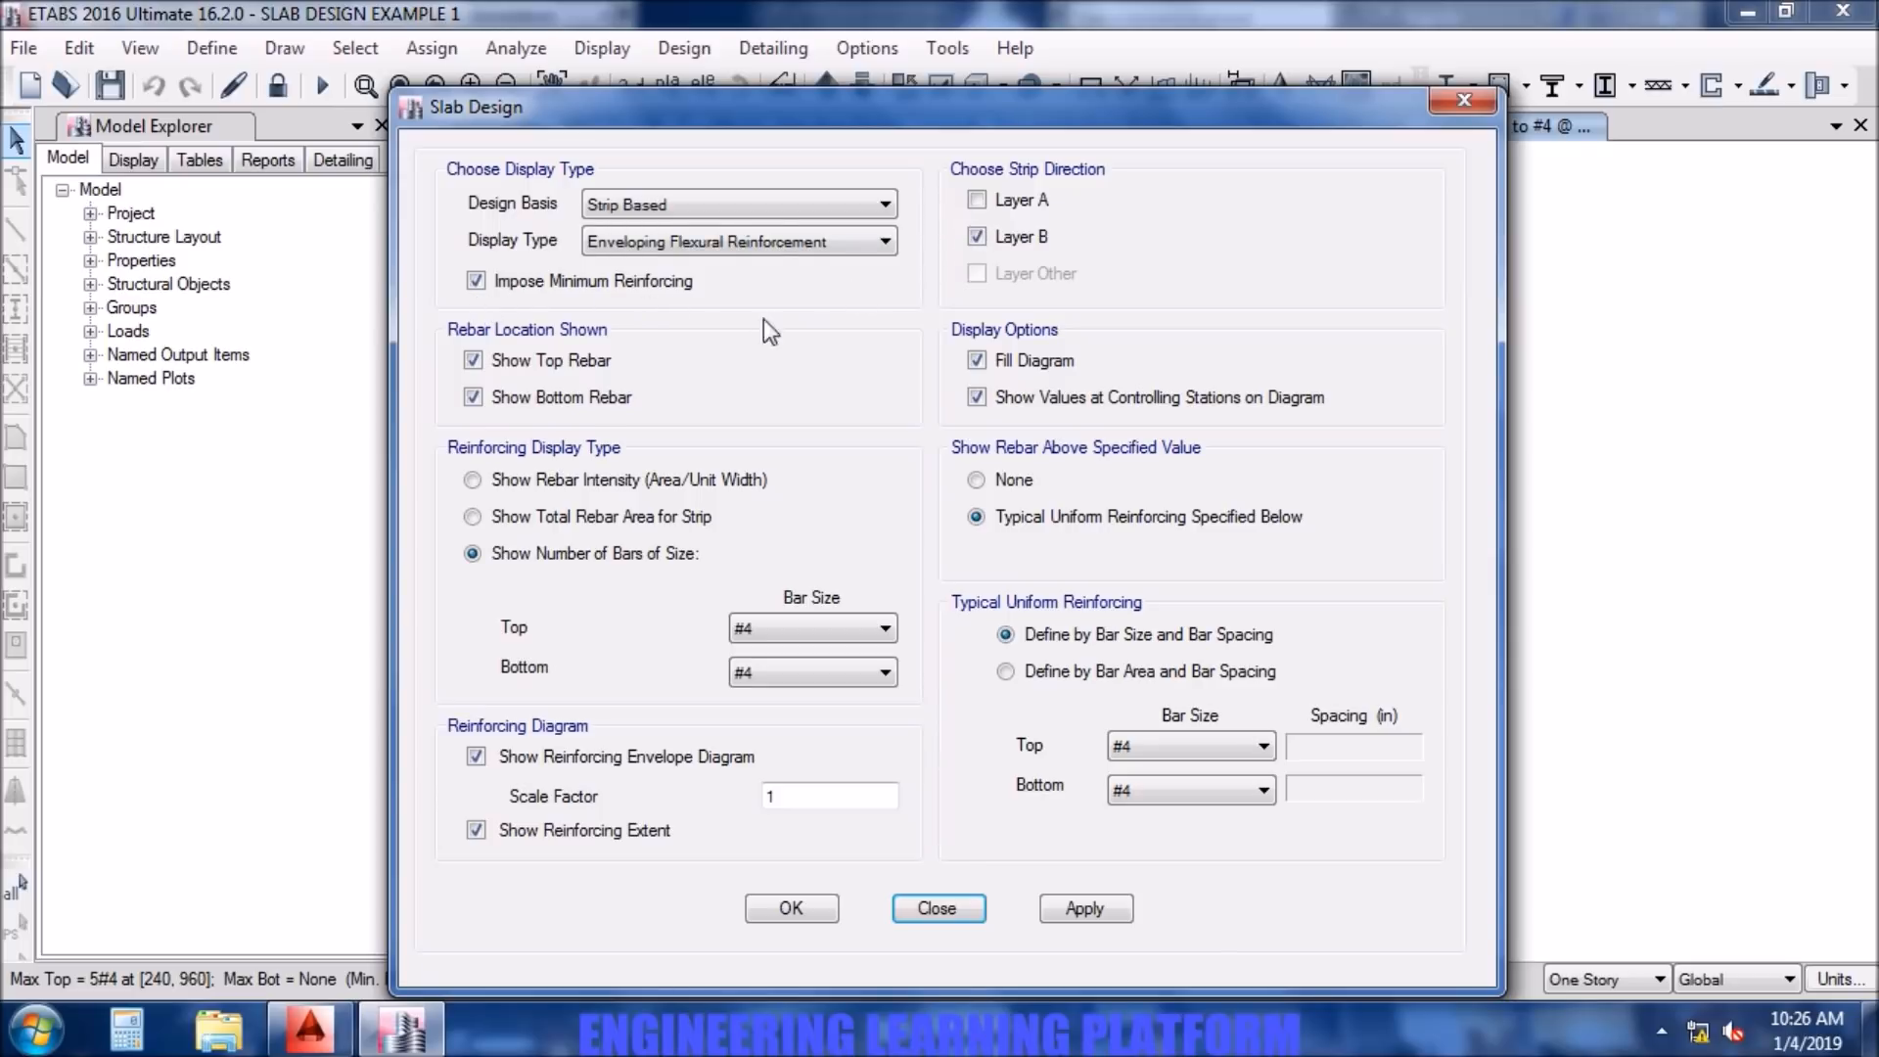
{"action": "left_click", "coordinate": [579, 358]}
{"action": "left_click", "coordinate": [977, 202]}
{"action": "left_click", "coordinate": [1124, 906]}
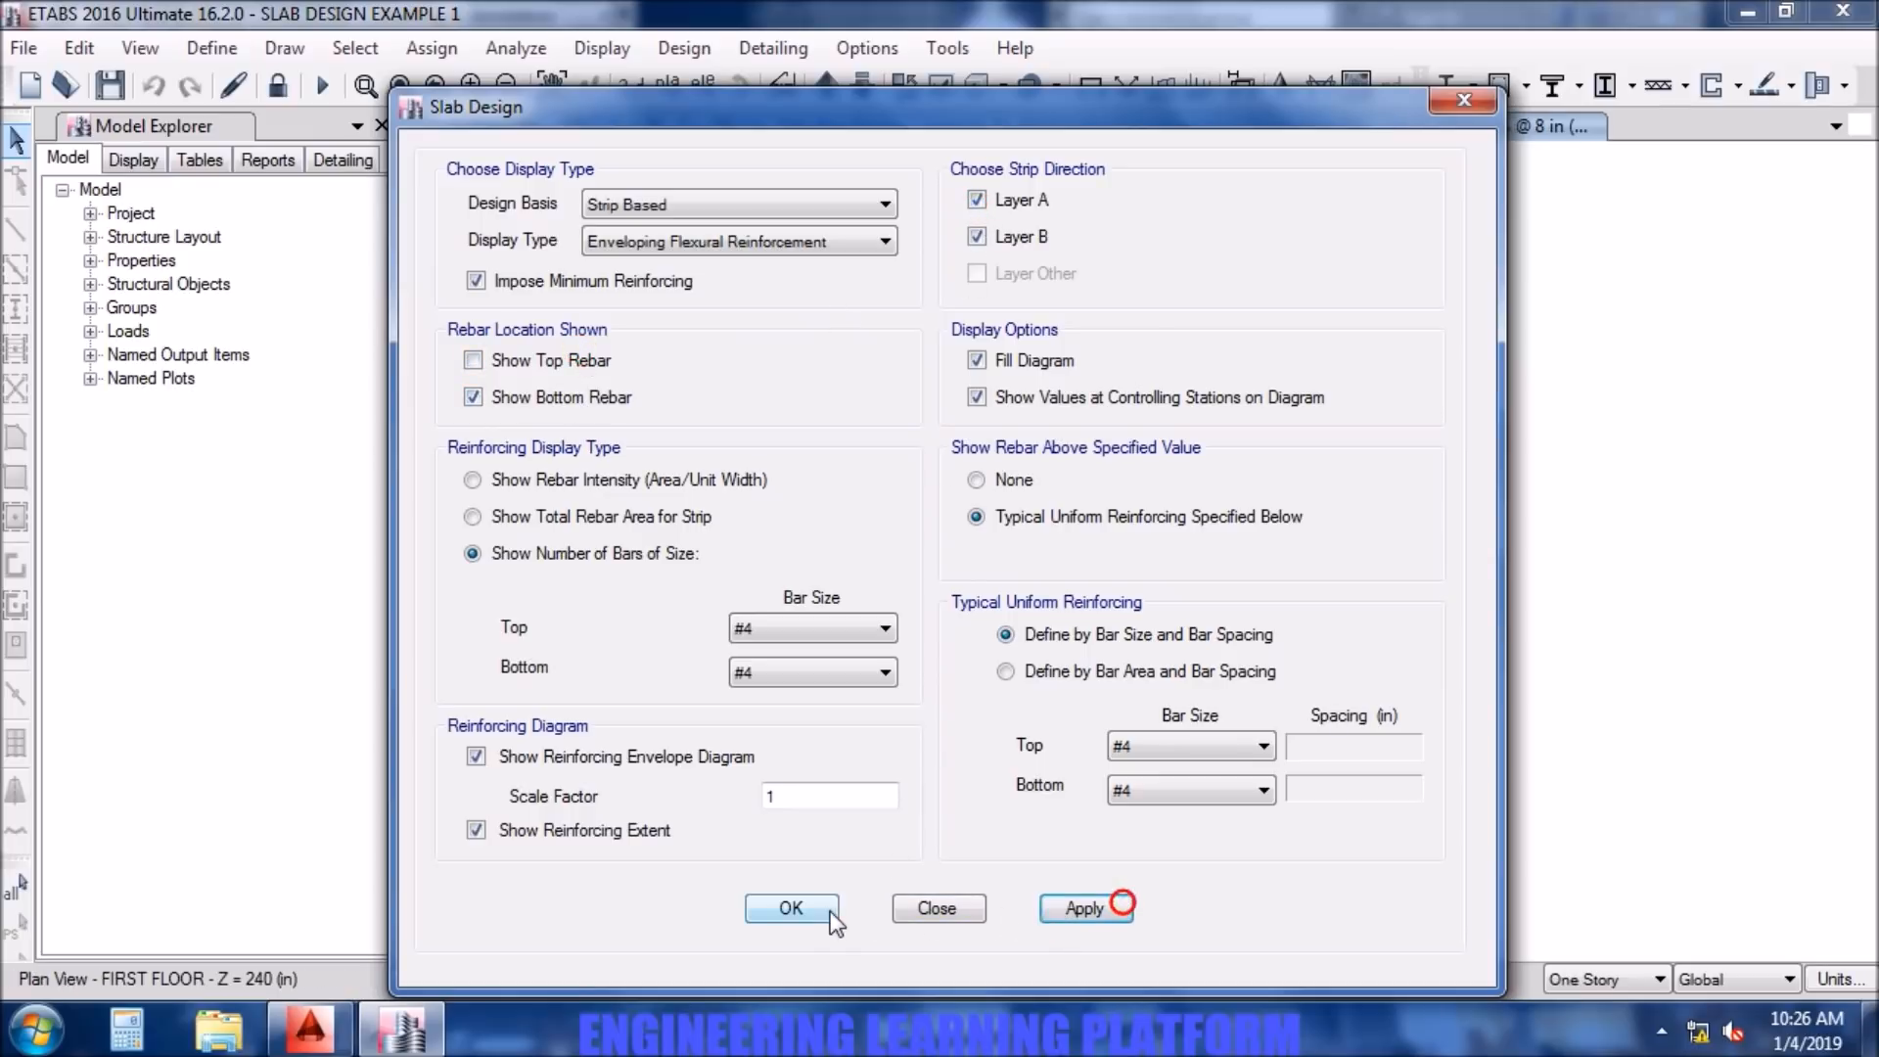
{"action": "left_click", "coordinate": [930, 907]}
{"action": "left_click", "coordinate": [1218, 460]}
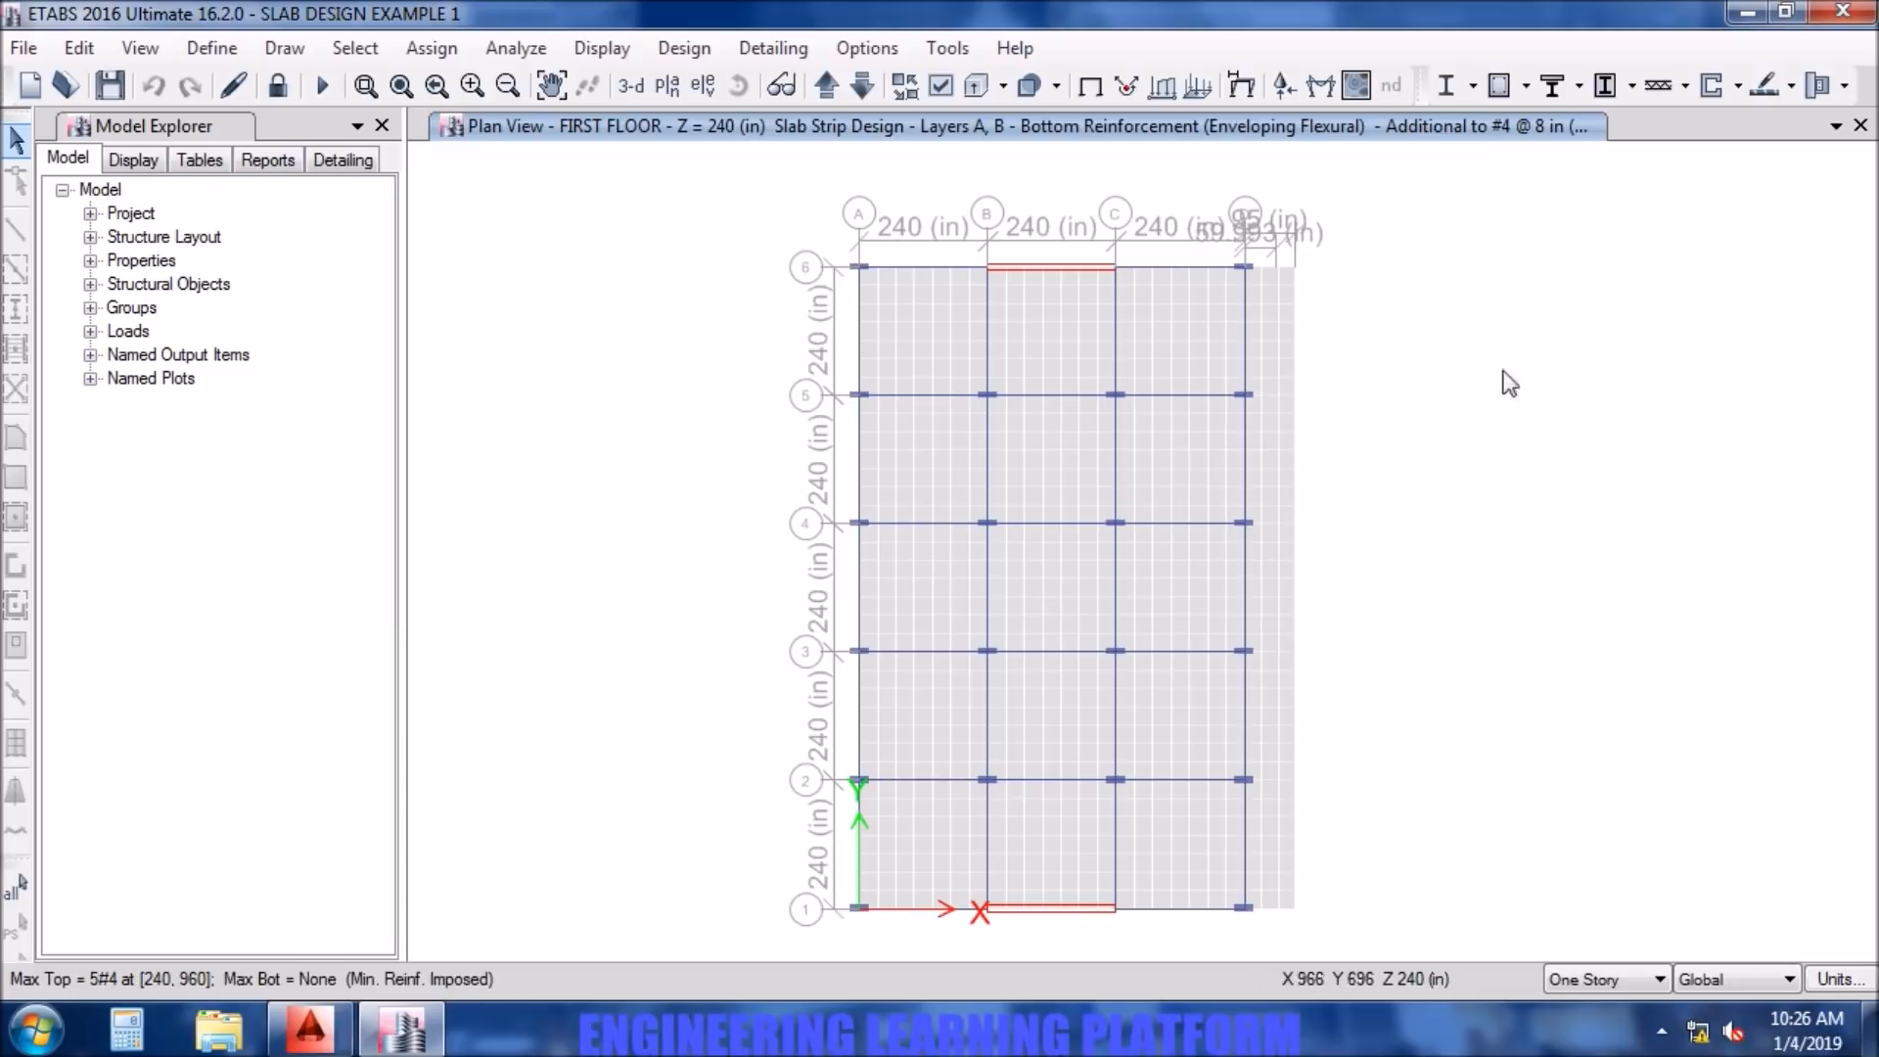
- Set the reinforcing diagram scale factor to 2 for the Layer A and B bottom reinforcement display
{"action": "left_click", "coordinate": [1790, 86]}
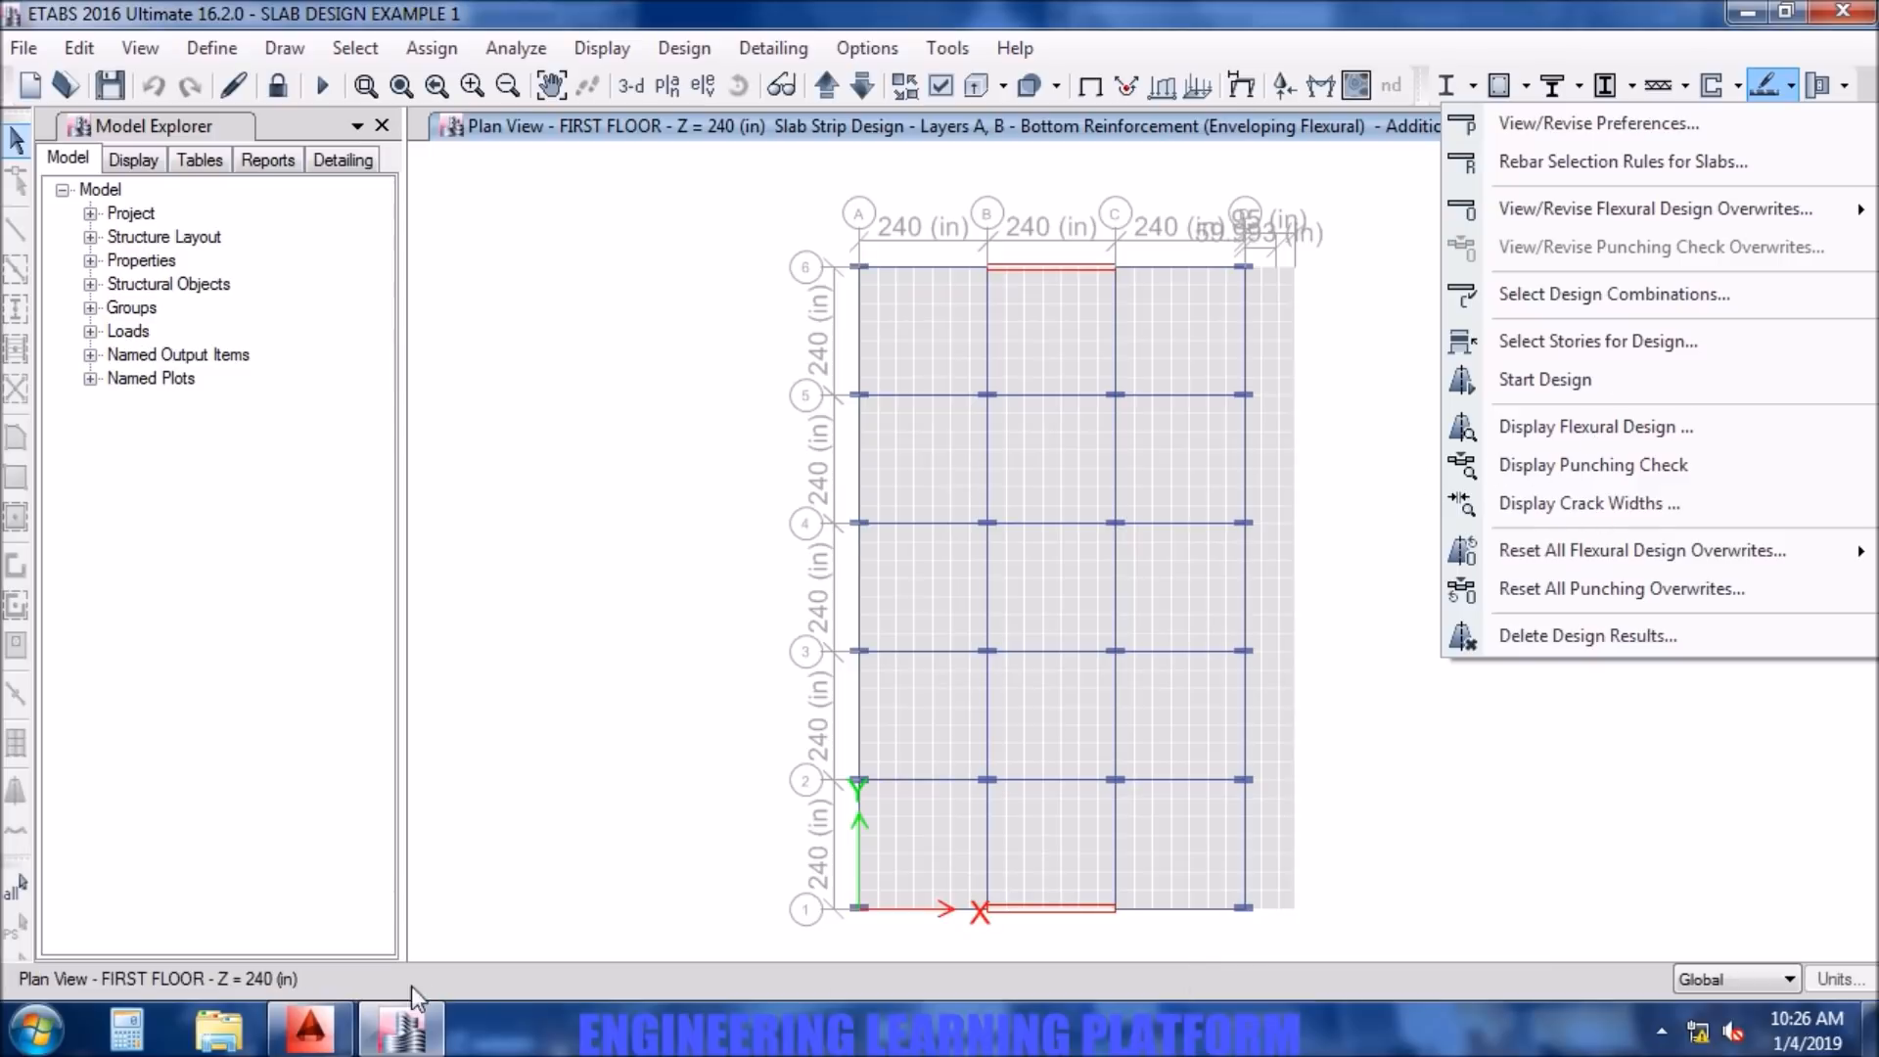
{"action": "left_click", "coordinate": [1587, 427]}
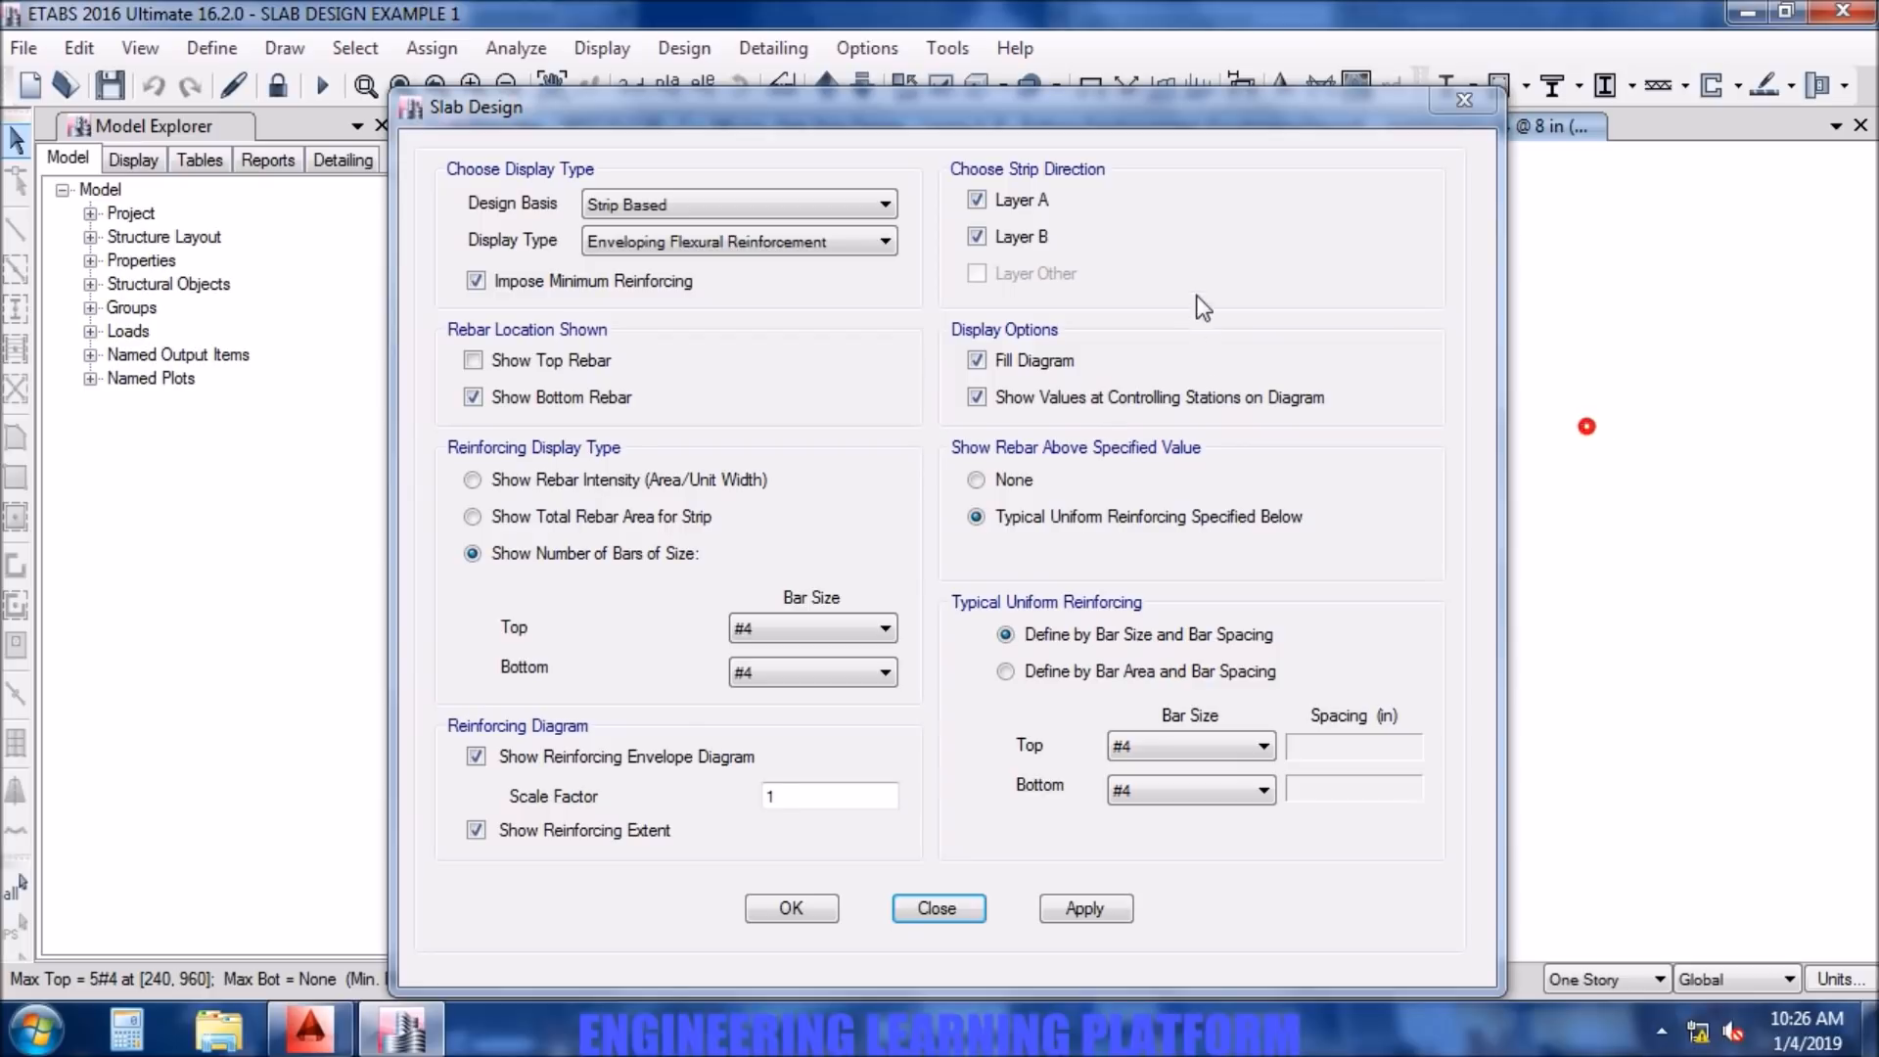
{"action": "left_click", "coordinate": [1115, 117]}
{"action": "left_click_drag", "start_coordinate": [1118, 117], "coordinate": [1121, 94]}
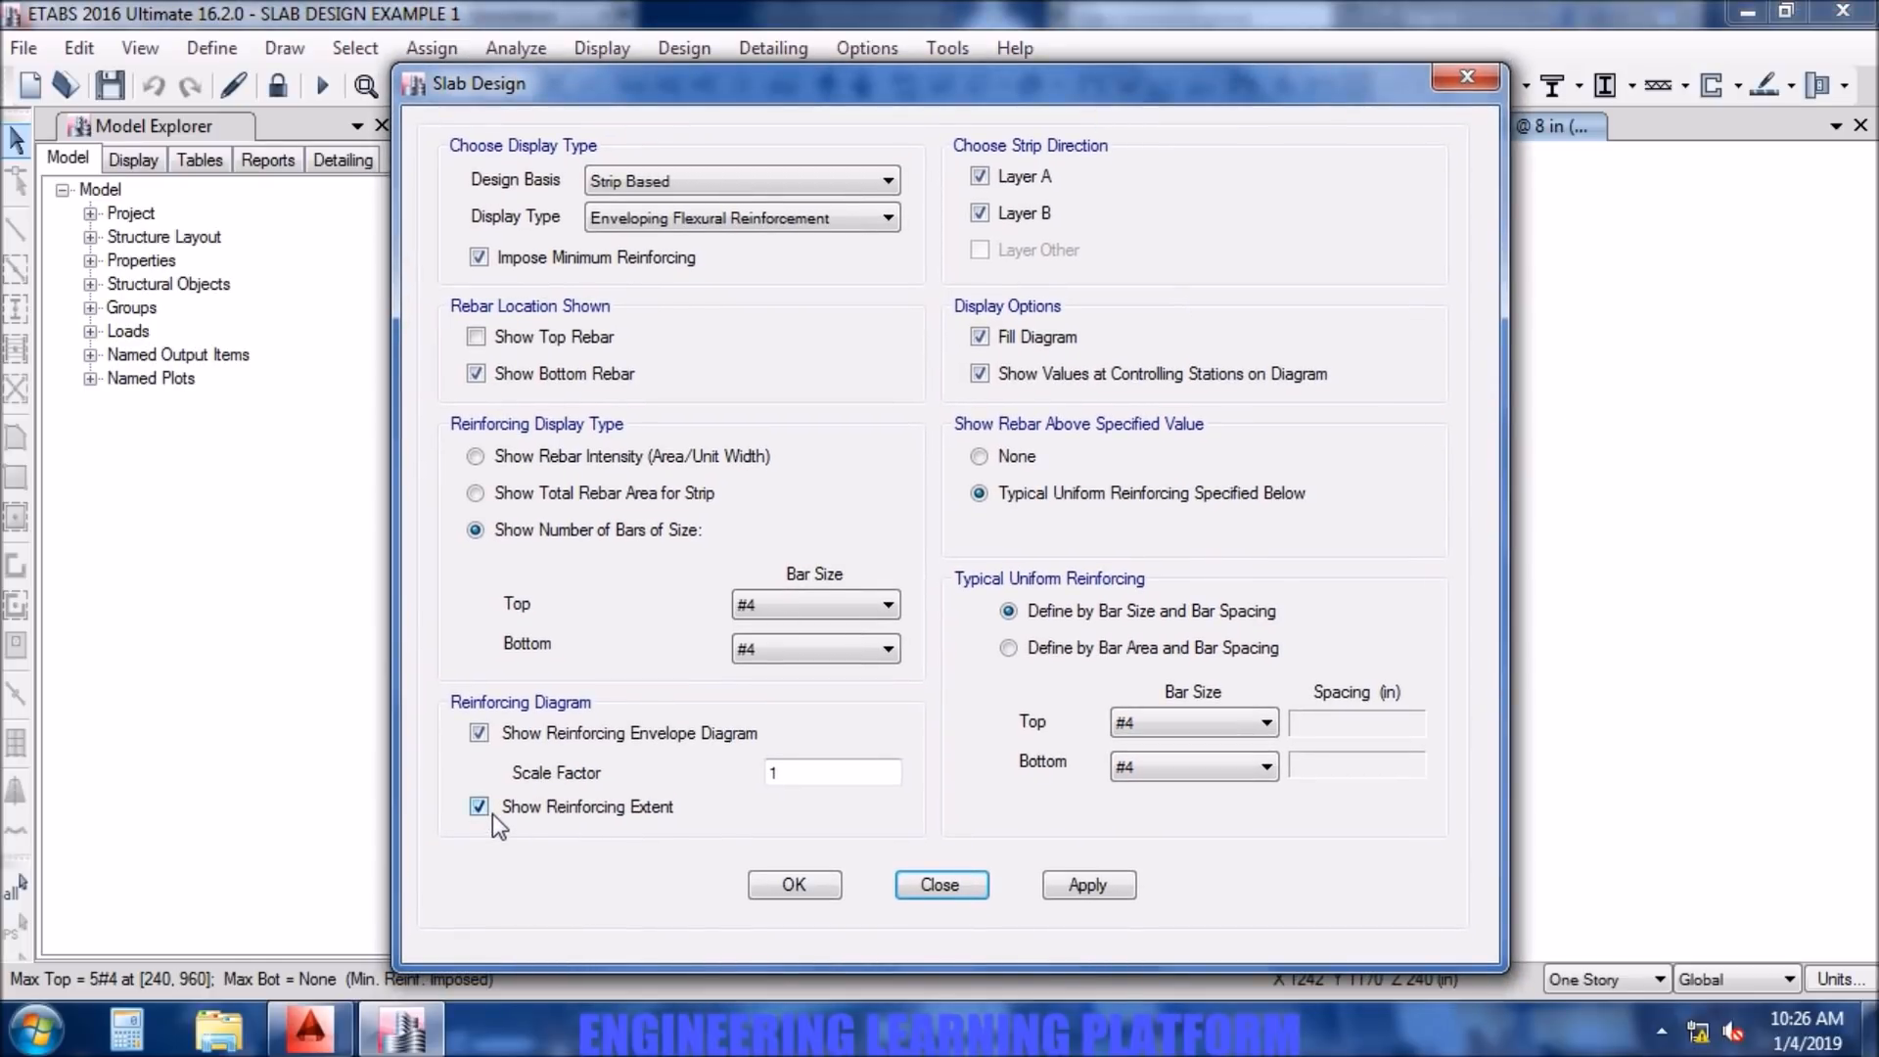
{"action": "left_click_drag", "start_coordinate": [800, 771], "coordinate": [763, 771]}
{"action": "type", "text": "2"}
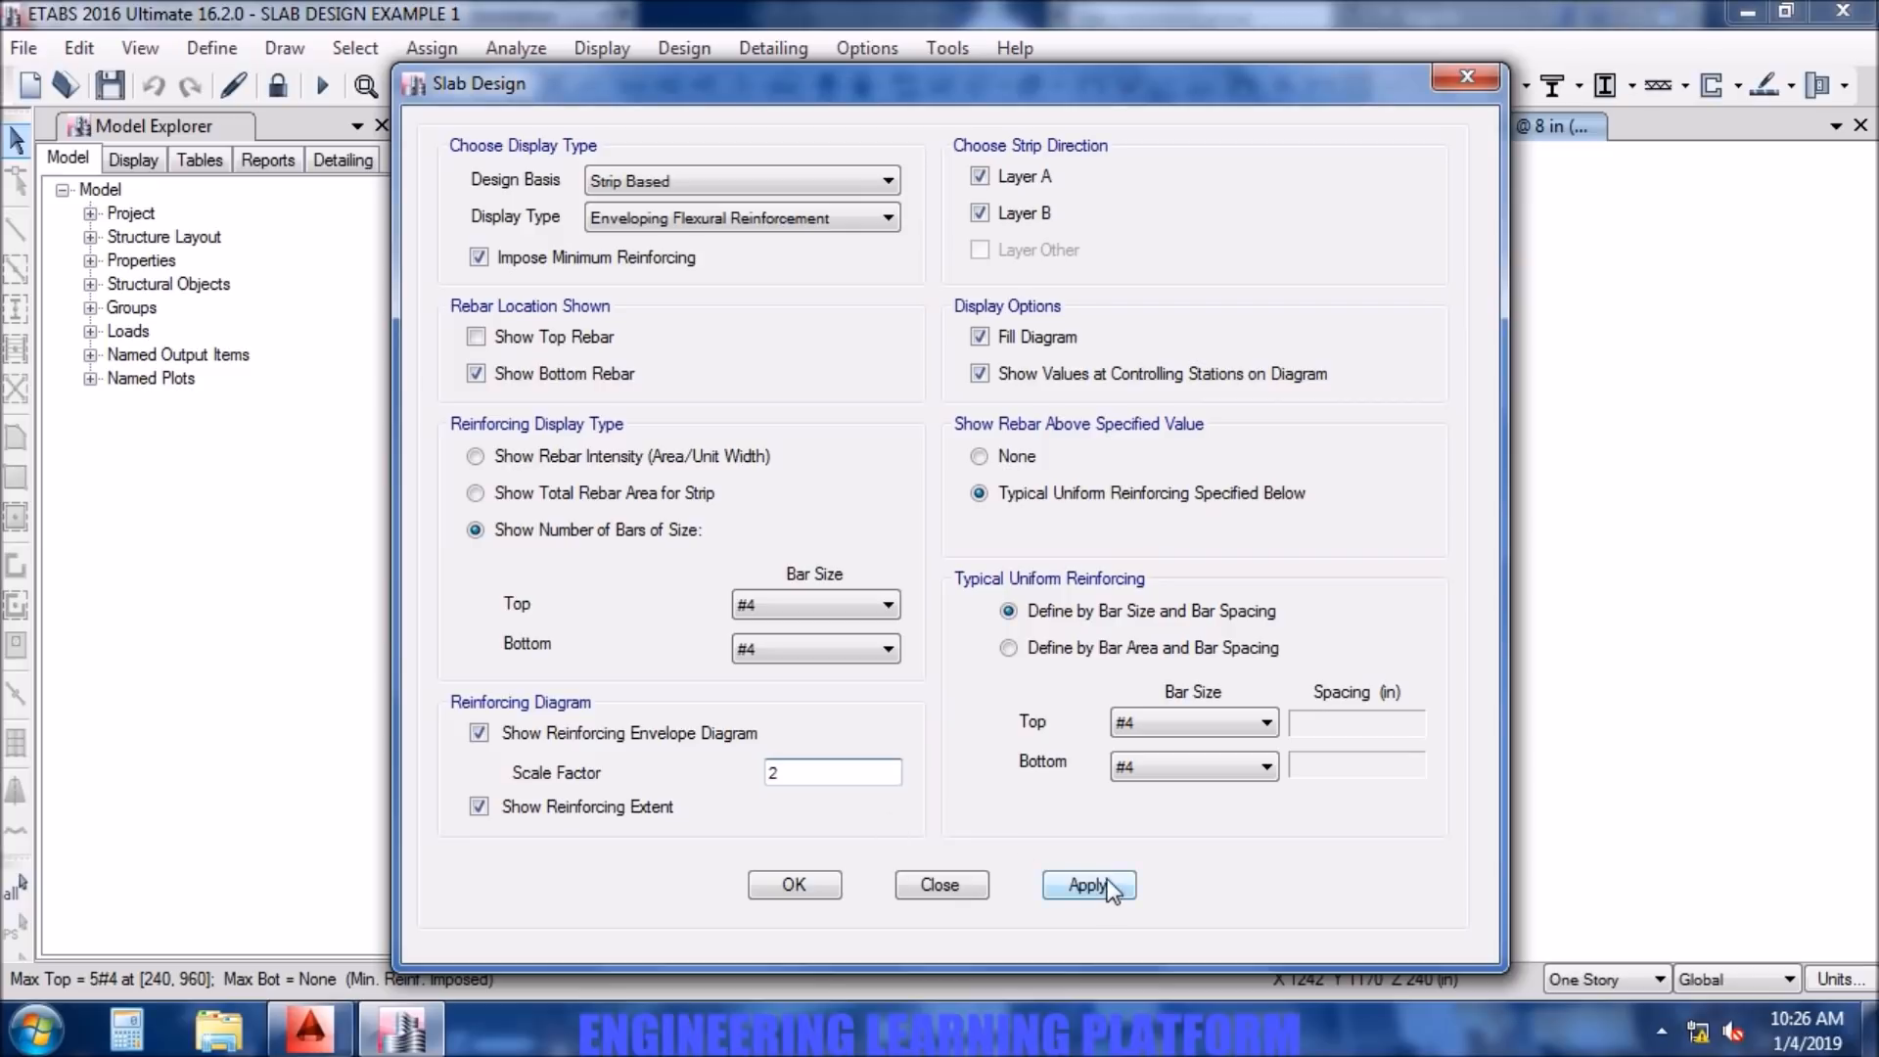
{"action": "left_click", "coordinate": [1077, 883]}
{"action": "left_click", "coordinate": [819, 891]}
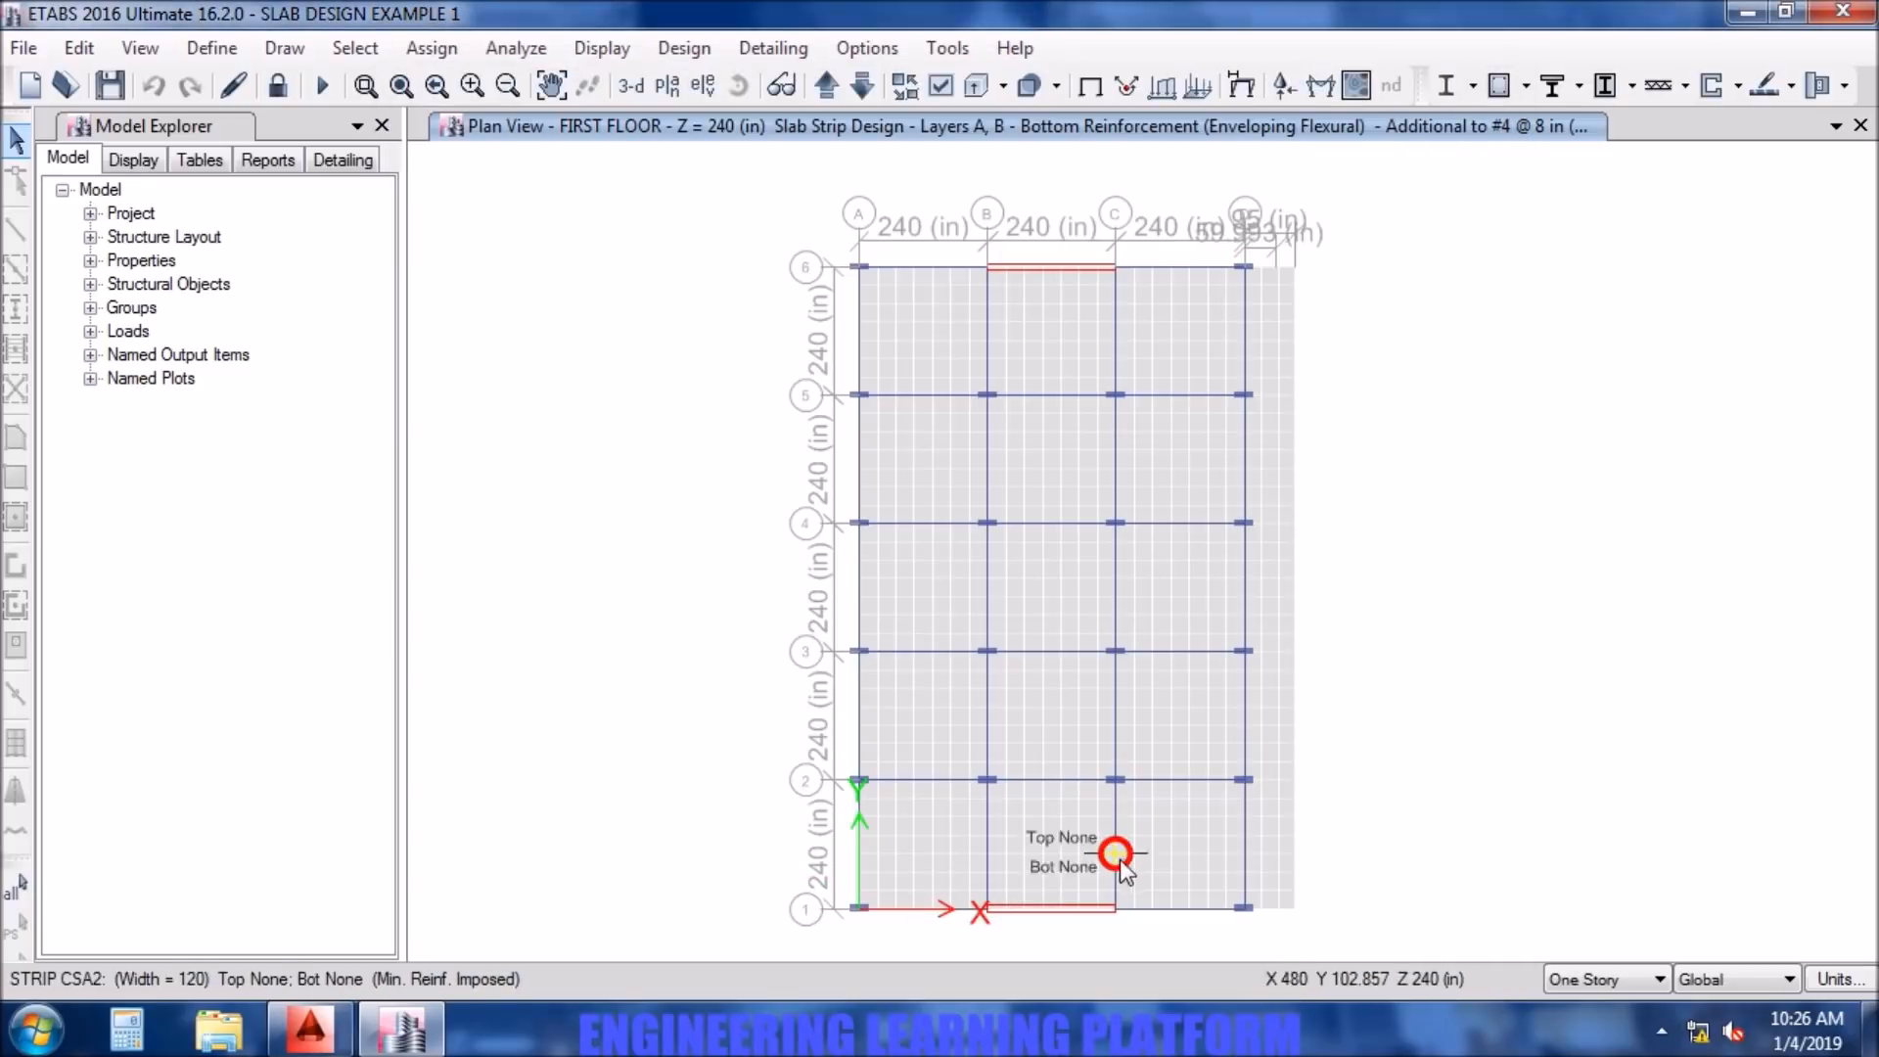
- Show the top rebar again alongside the bottom rebar in the slab flexural design display
{"action": "left_click", "coordinate": [1794, 86]}
{"action": "left_click", "coordinate": [1669, 427]}
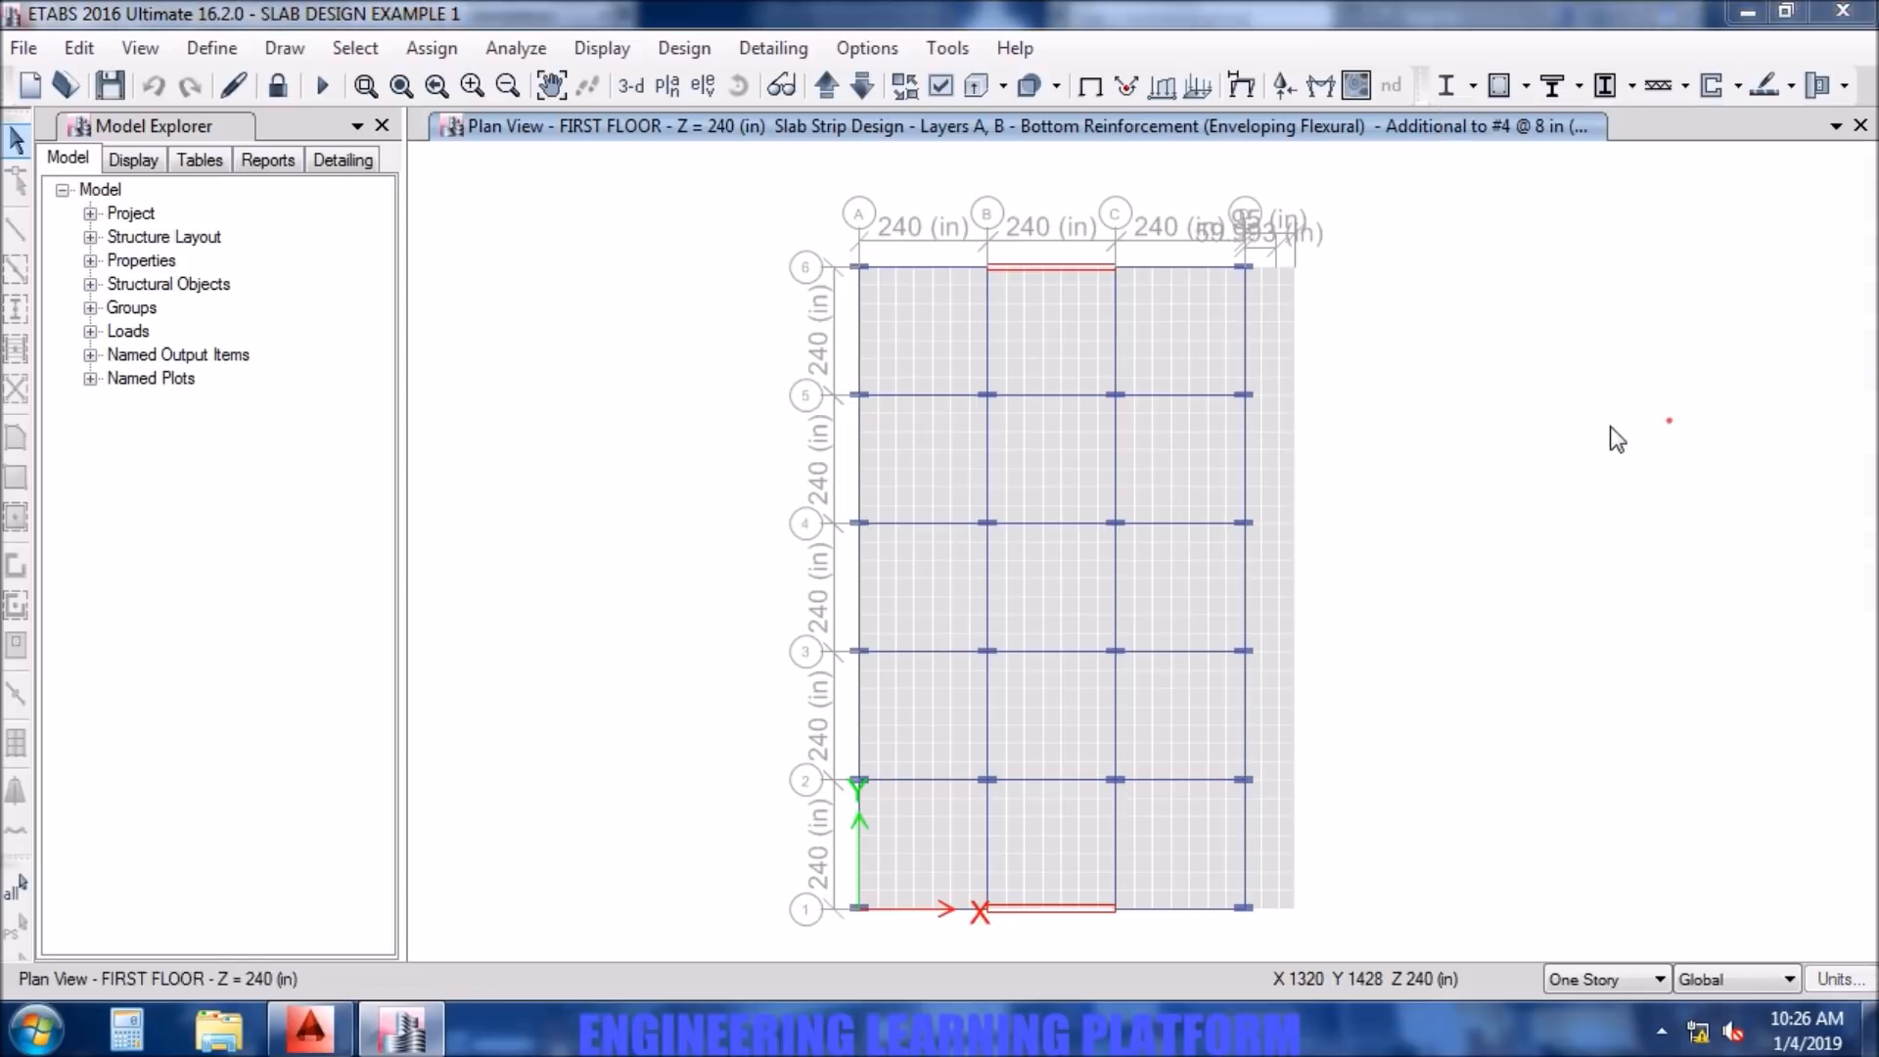
{"action": "left_click", "coordinate": [509, 360]}
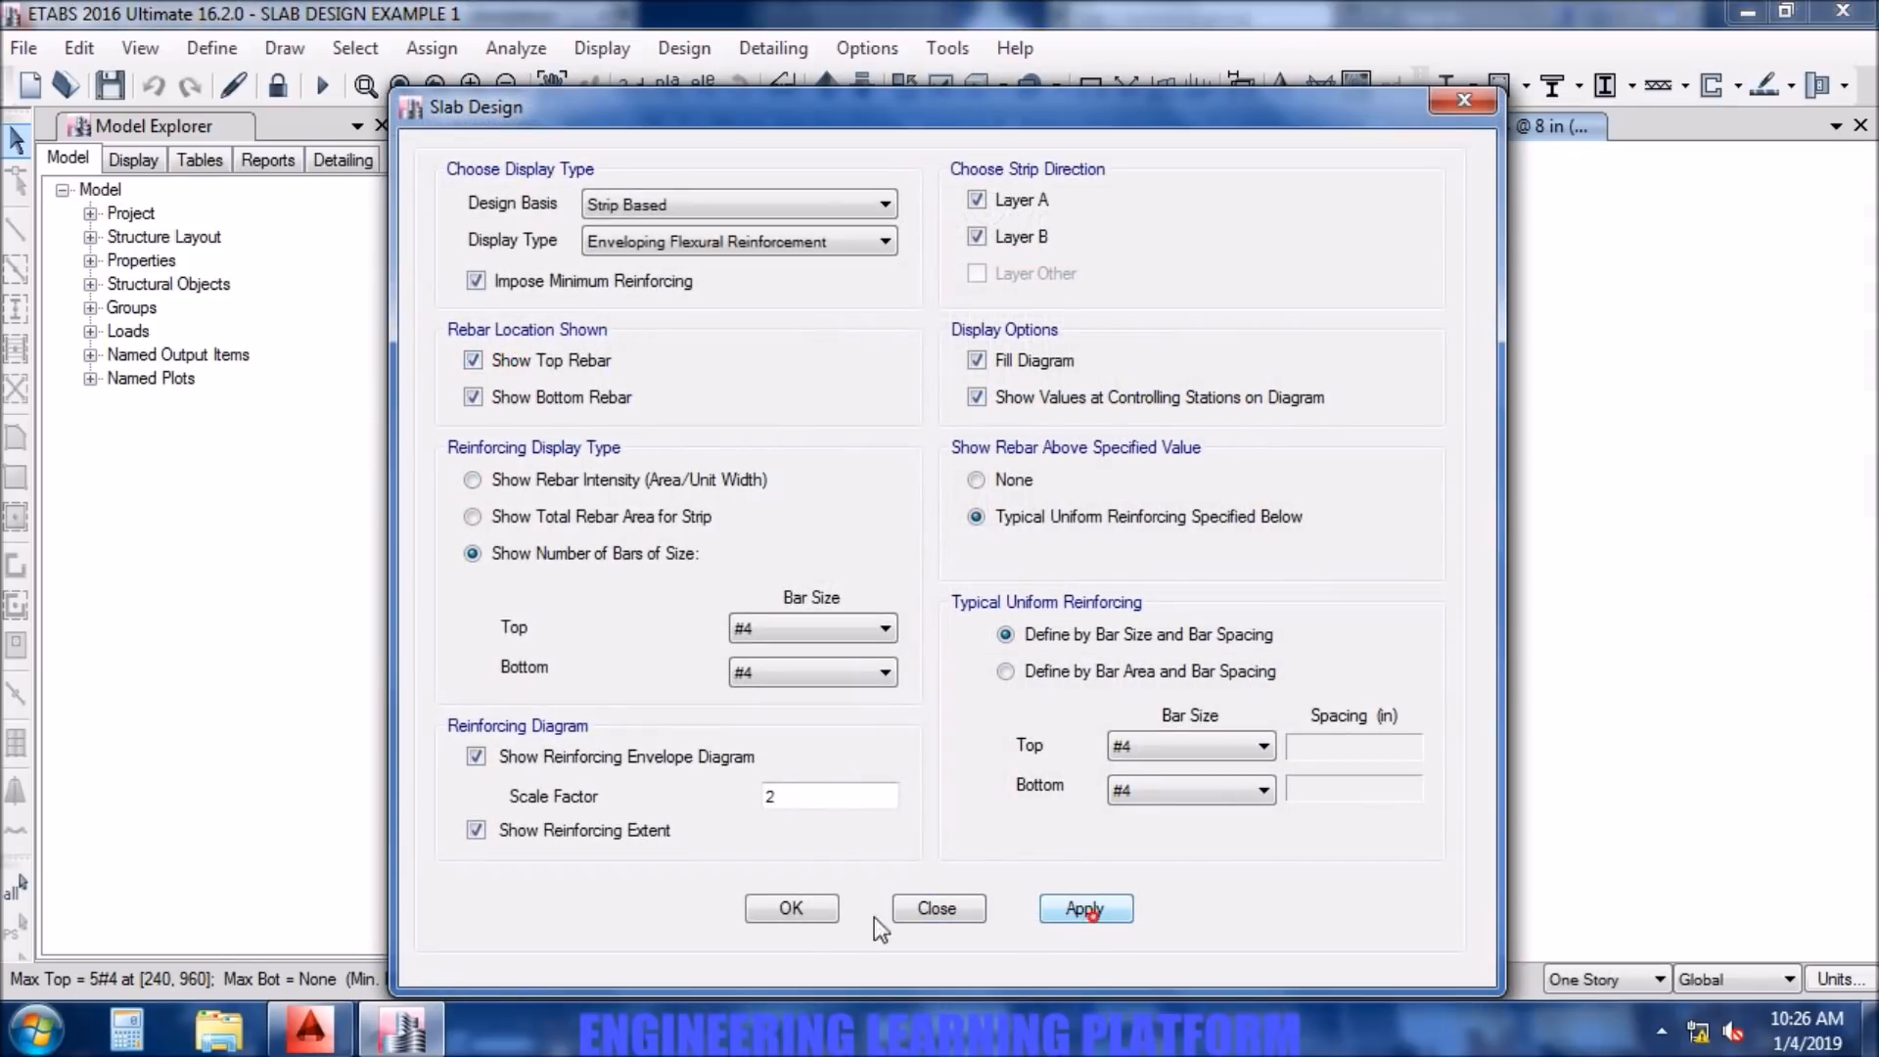
{"action": "left_click", "coordinate": [1086, 911]}
{"action": "left_click", "coordinate": [792, 912]}
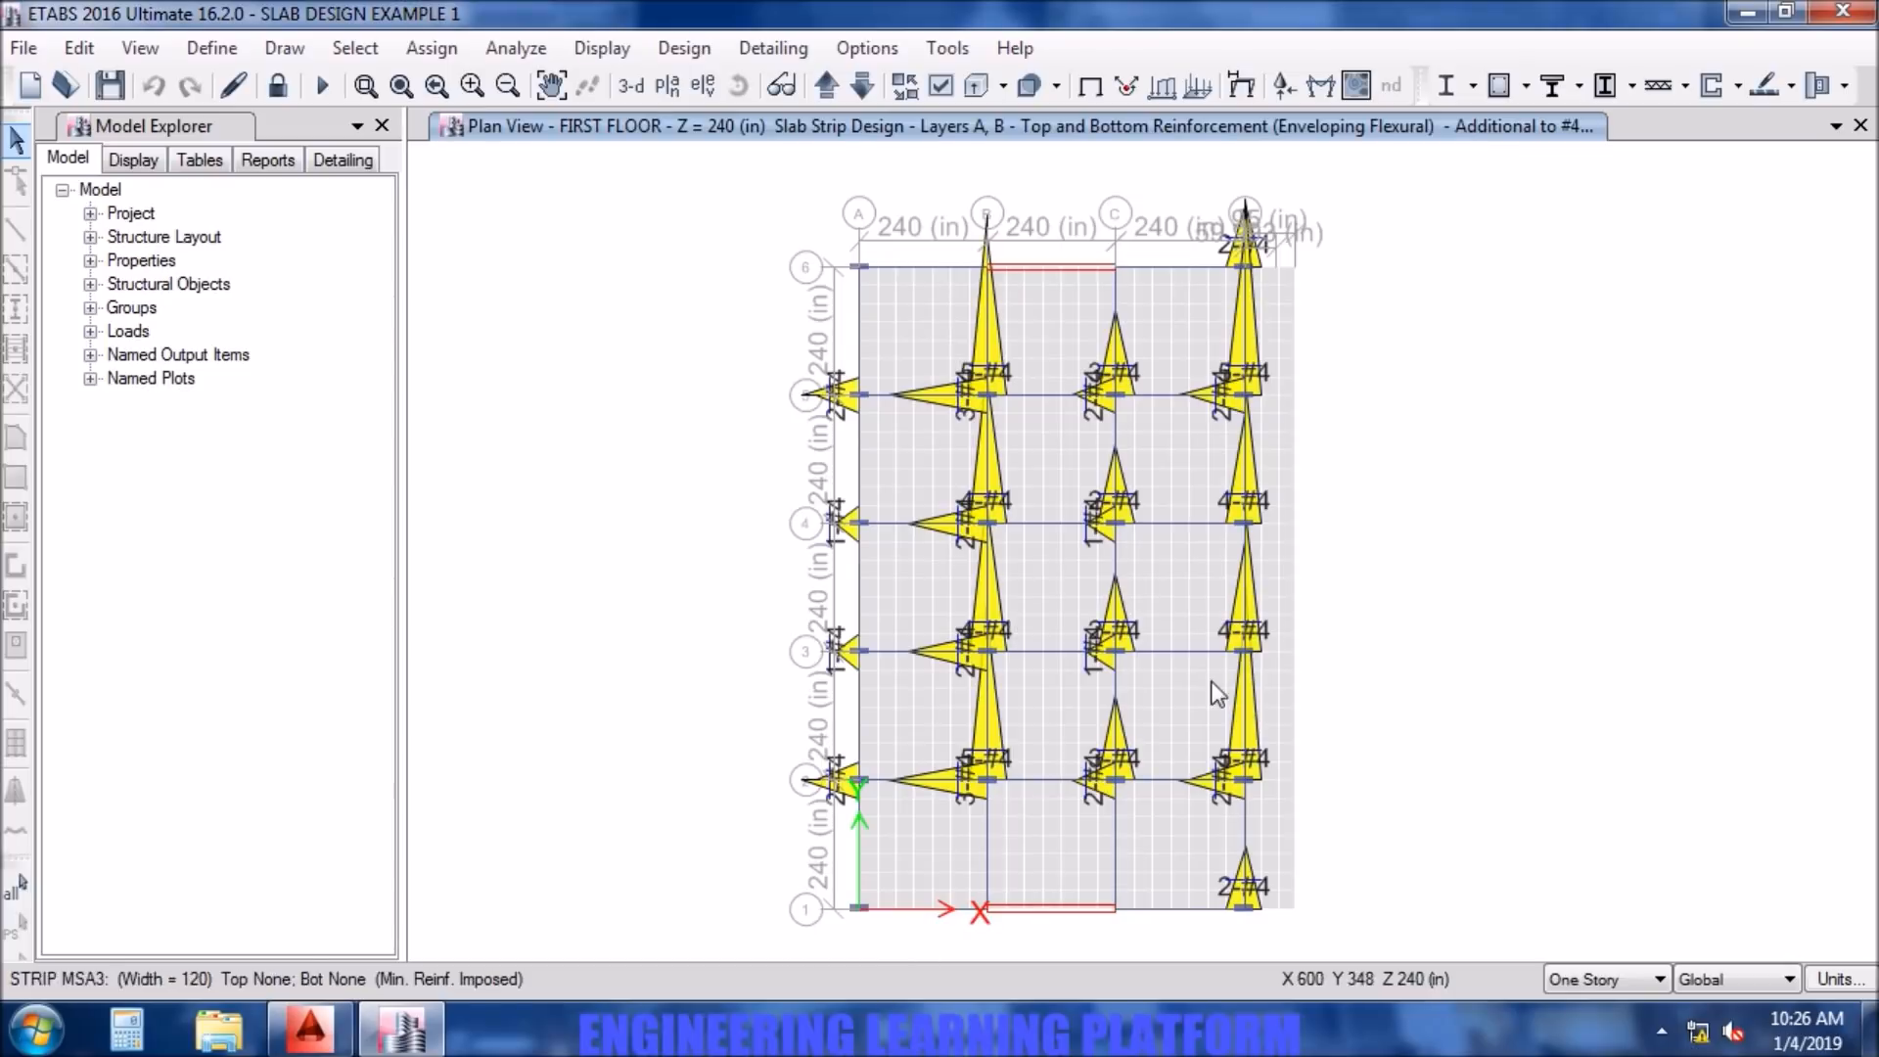
{"action": "left_click", "coordinate": [1094, 460]}
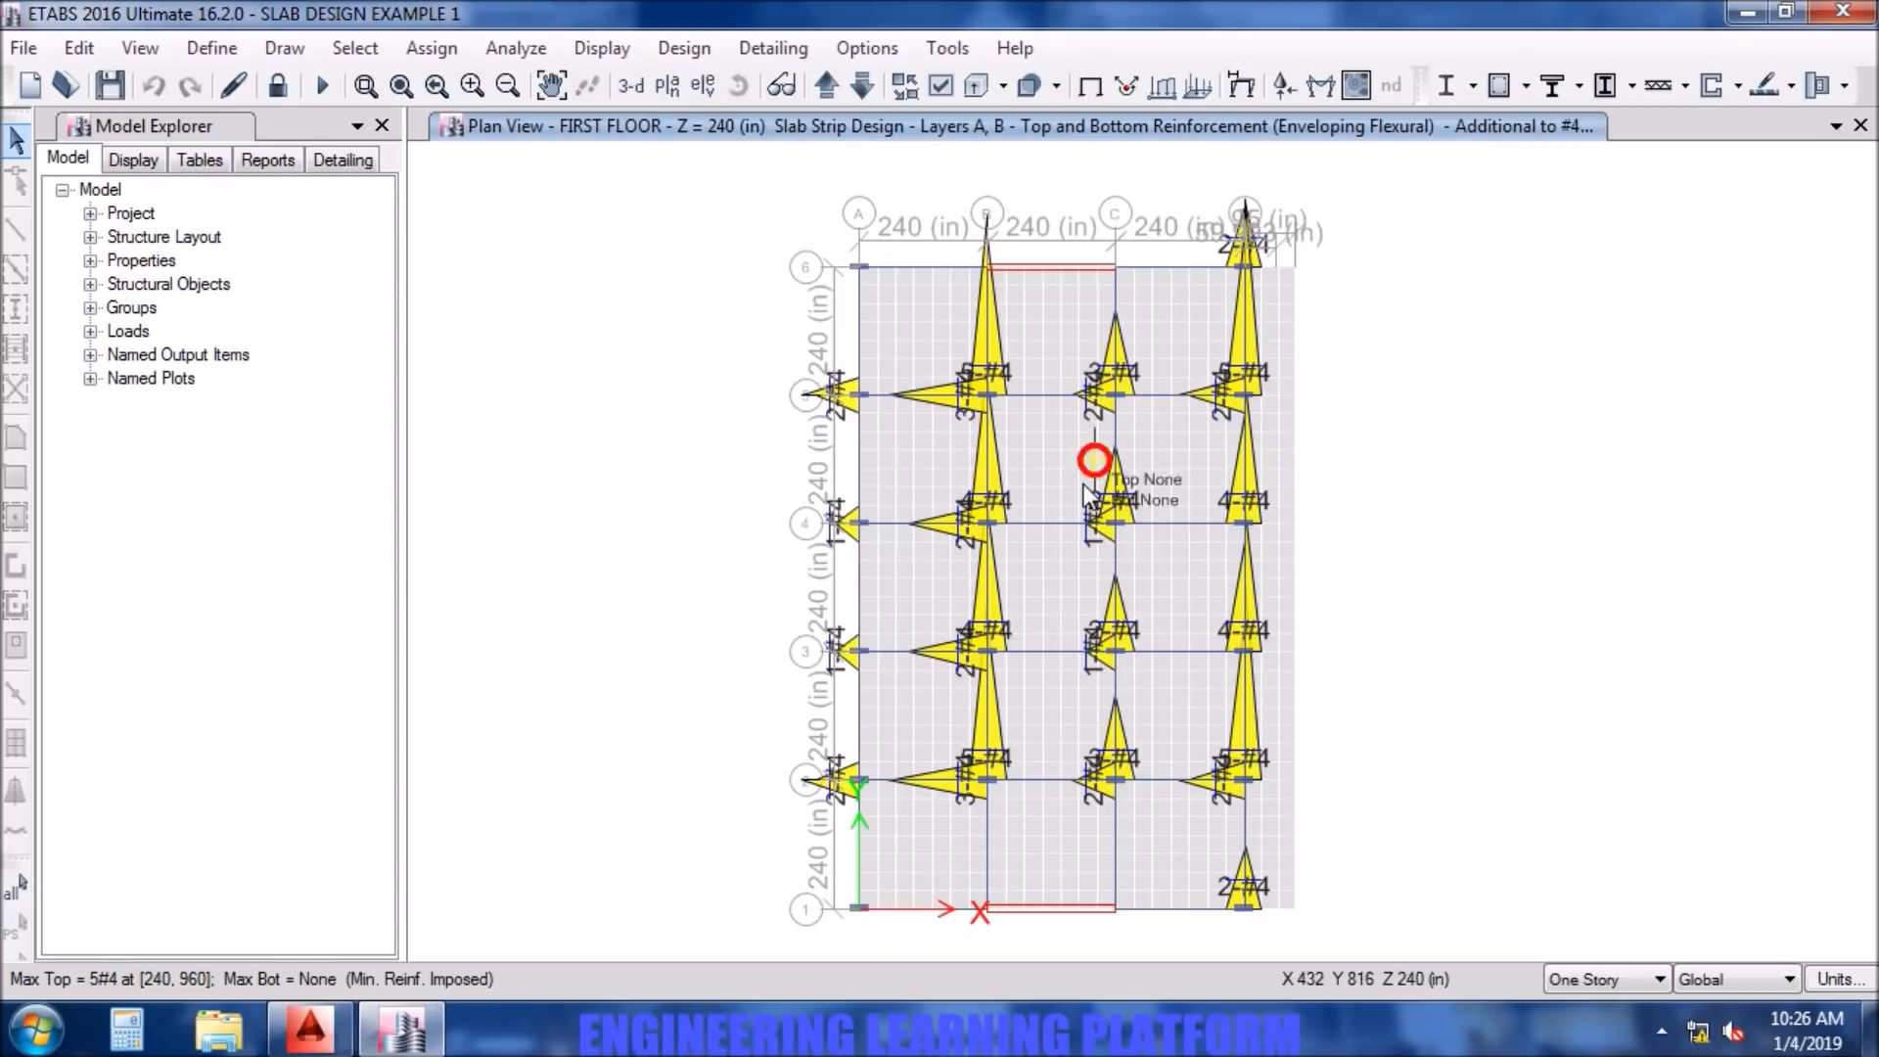
- Set the reinforcing diagram scale factor to 1 and turn off the diagram fill in the slab design display
{"action": "left_click", "coordinate": [1782, 89]}
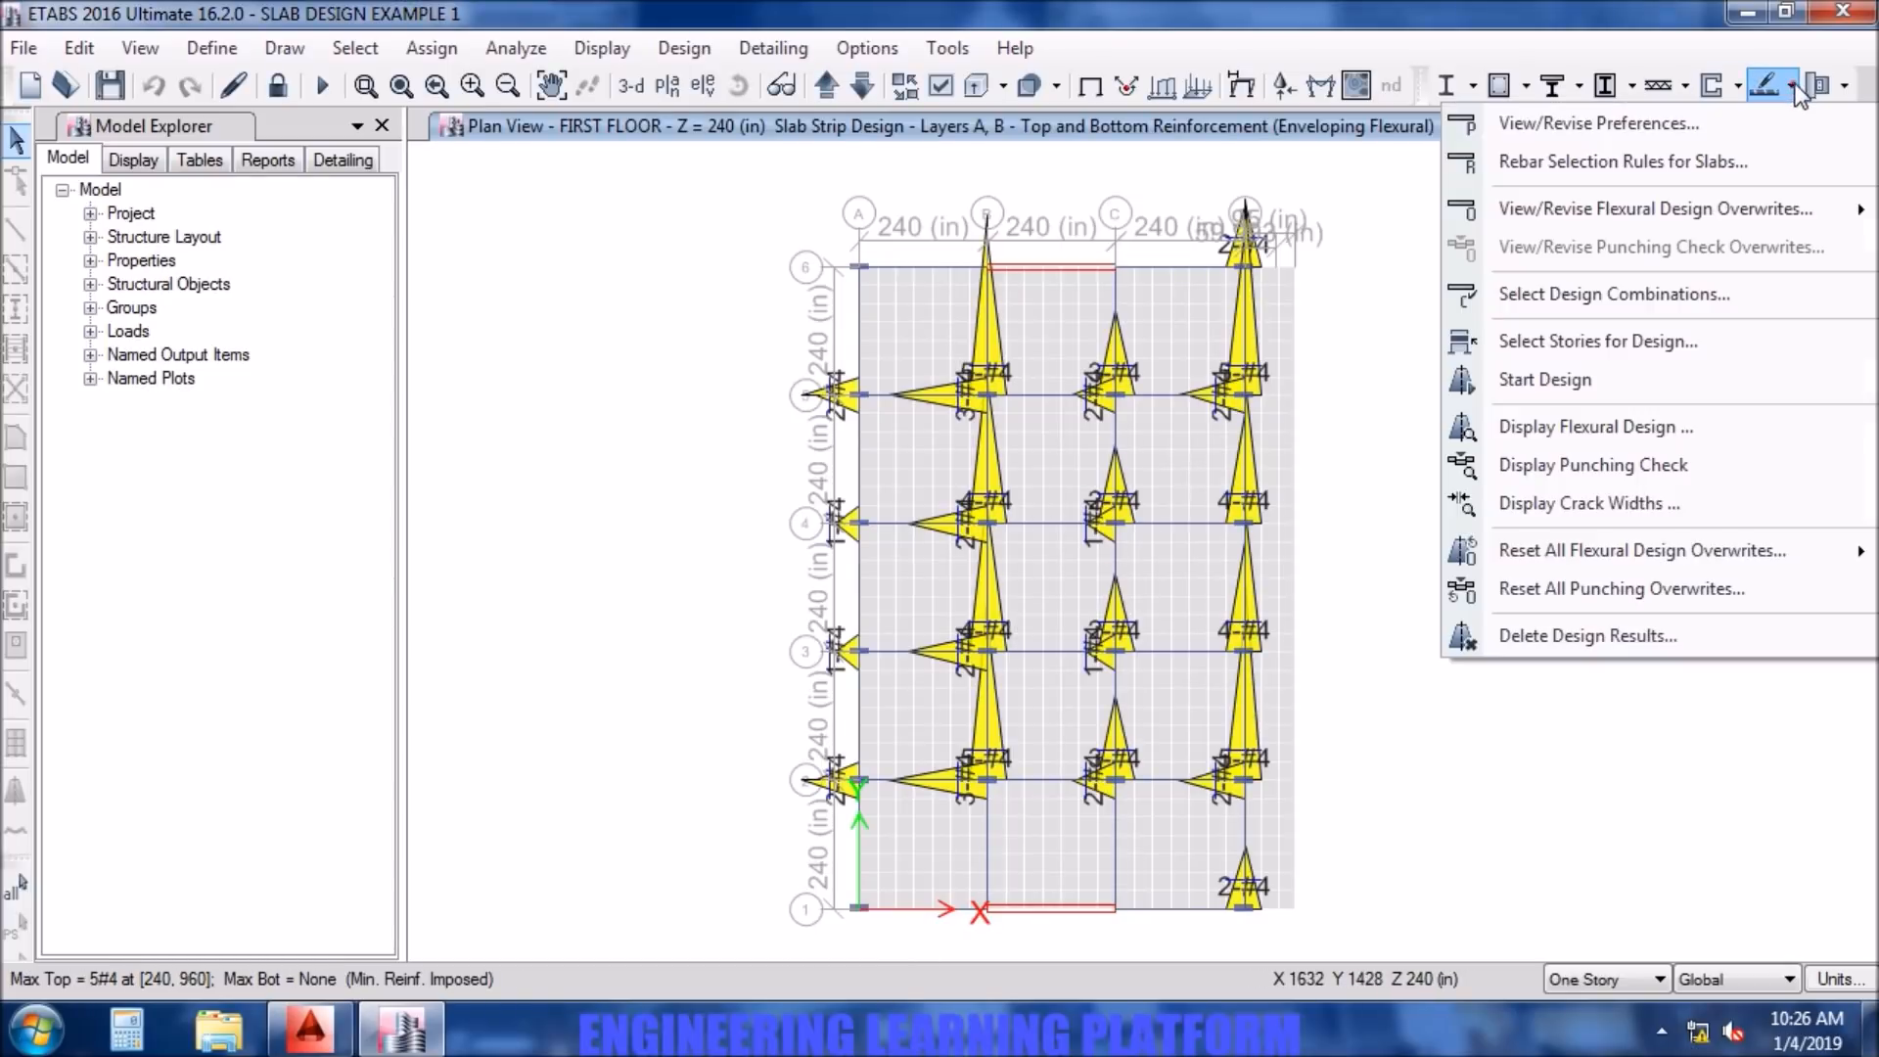
{"action": "left_click", "coordinate": [1590, 431]}
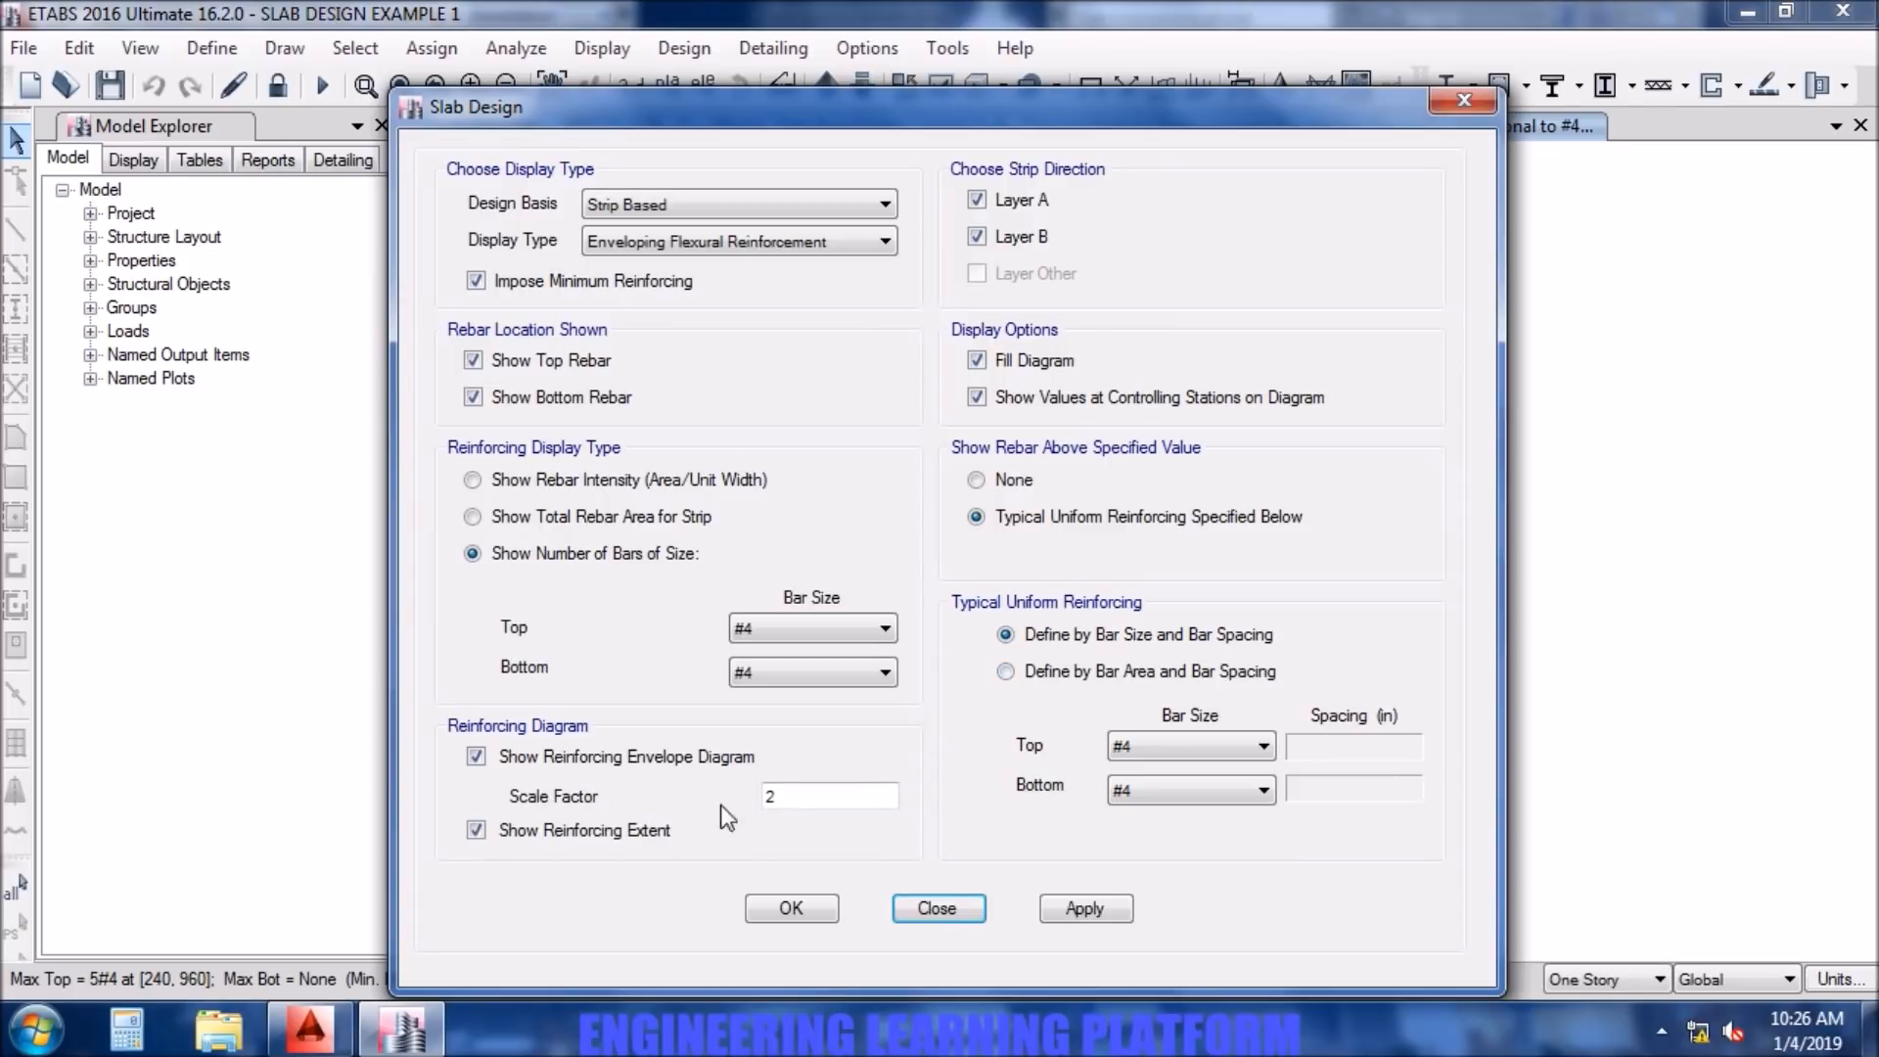
{"action": "double_click", "coordinate": [774, 796]}
{"action": "key", "text": "BackSpace"}
{"action": "type", "text": "1"}
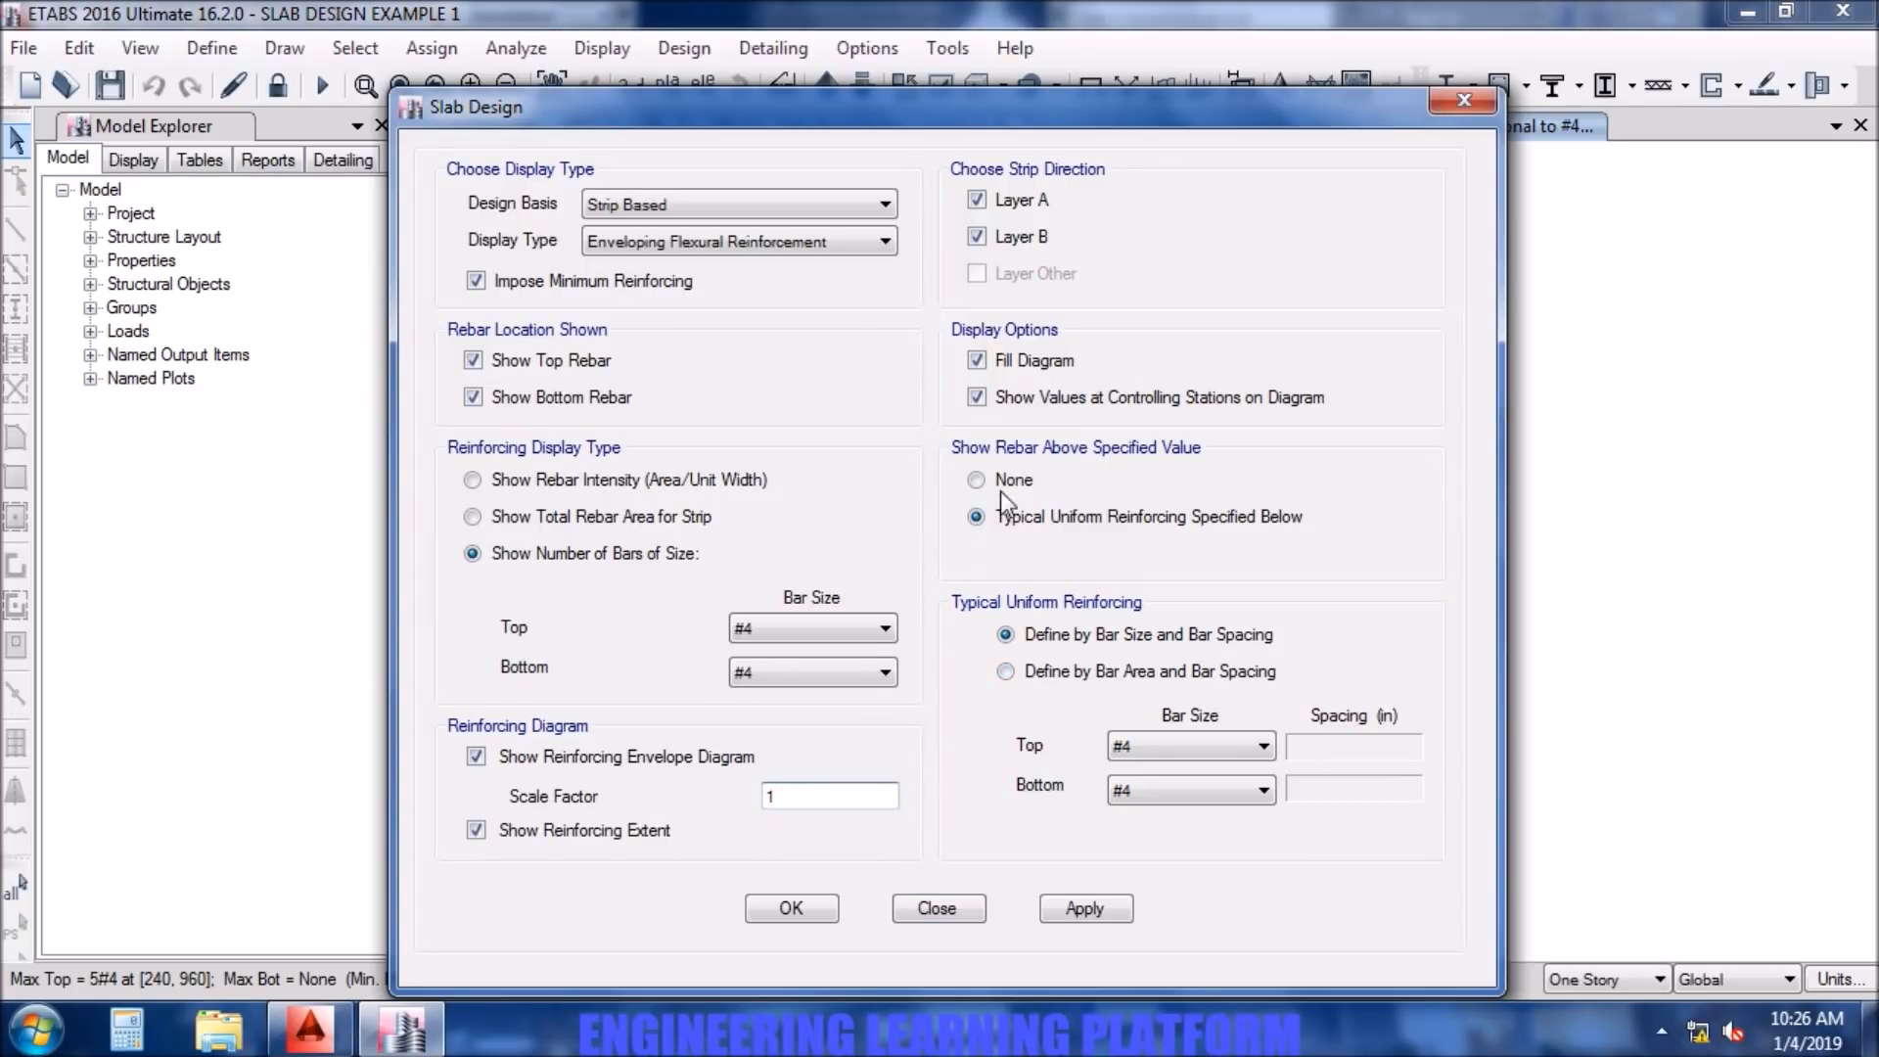
{"action": "left_click", "coordinate": [1024, 364]}
{"action": "left_click", "coordinate": [1083, 920]}
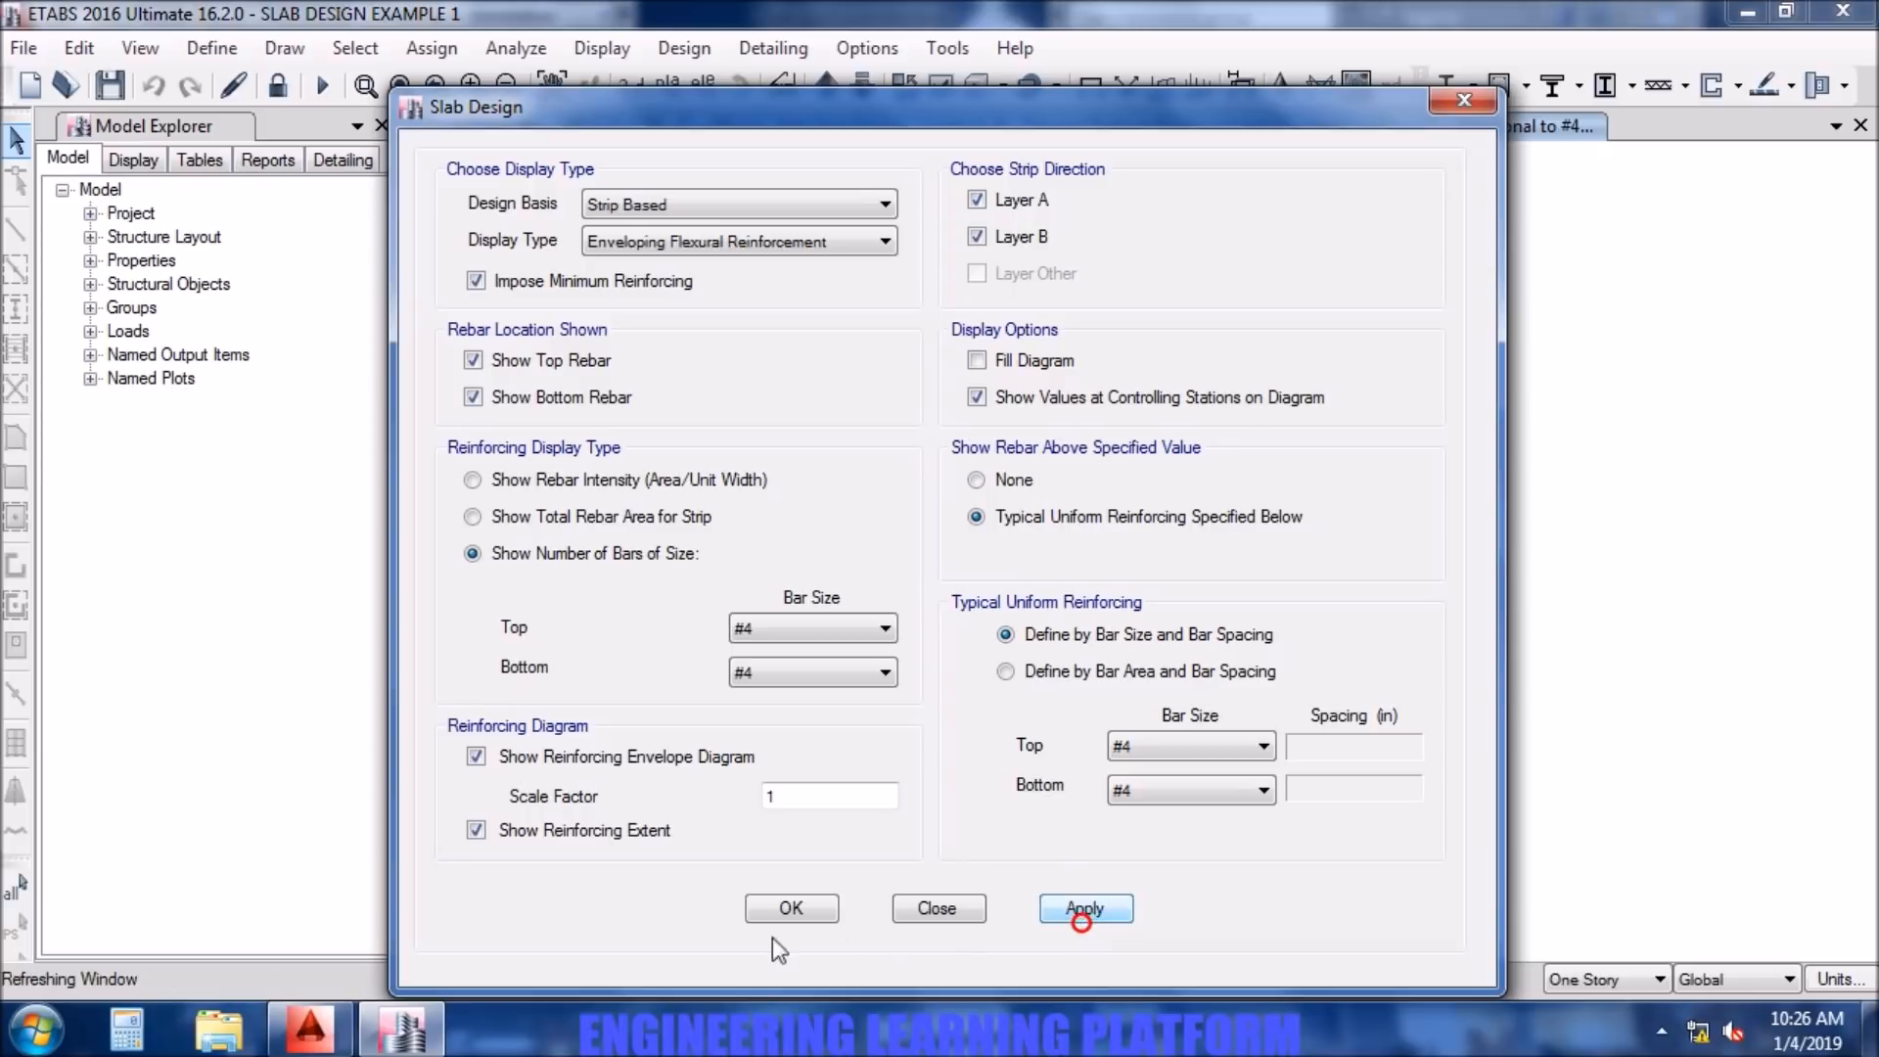
{"action": "left_click", "coordinate": [783, 911]}
- Examine the crossing Layer A and Layer B additional bars at column C4 on the first floor plan
{"action": "scroll", "coordinate": [1094, 586], "scroll_direction": "up", "scroll_amount": 2}
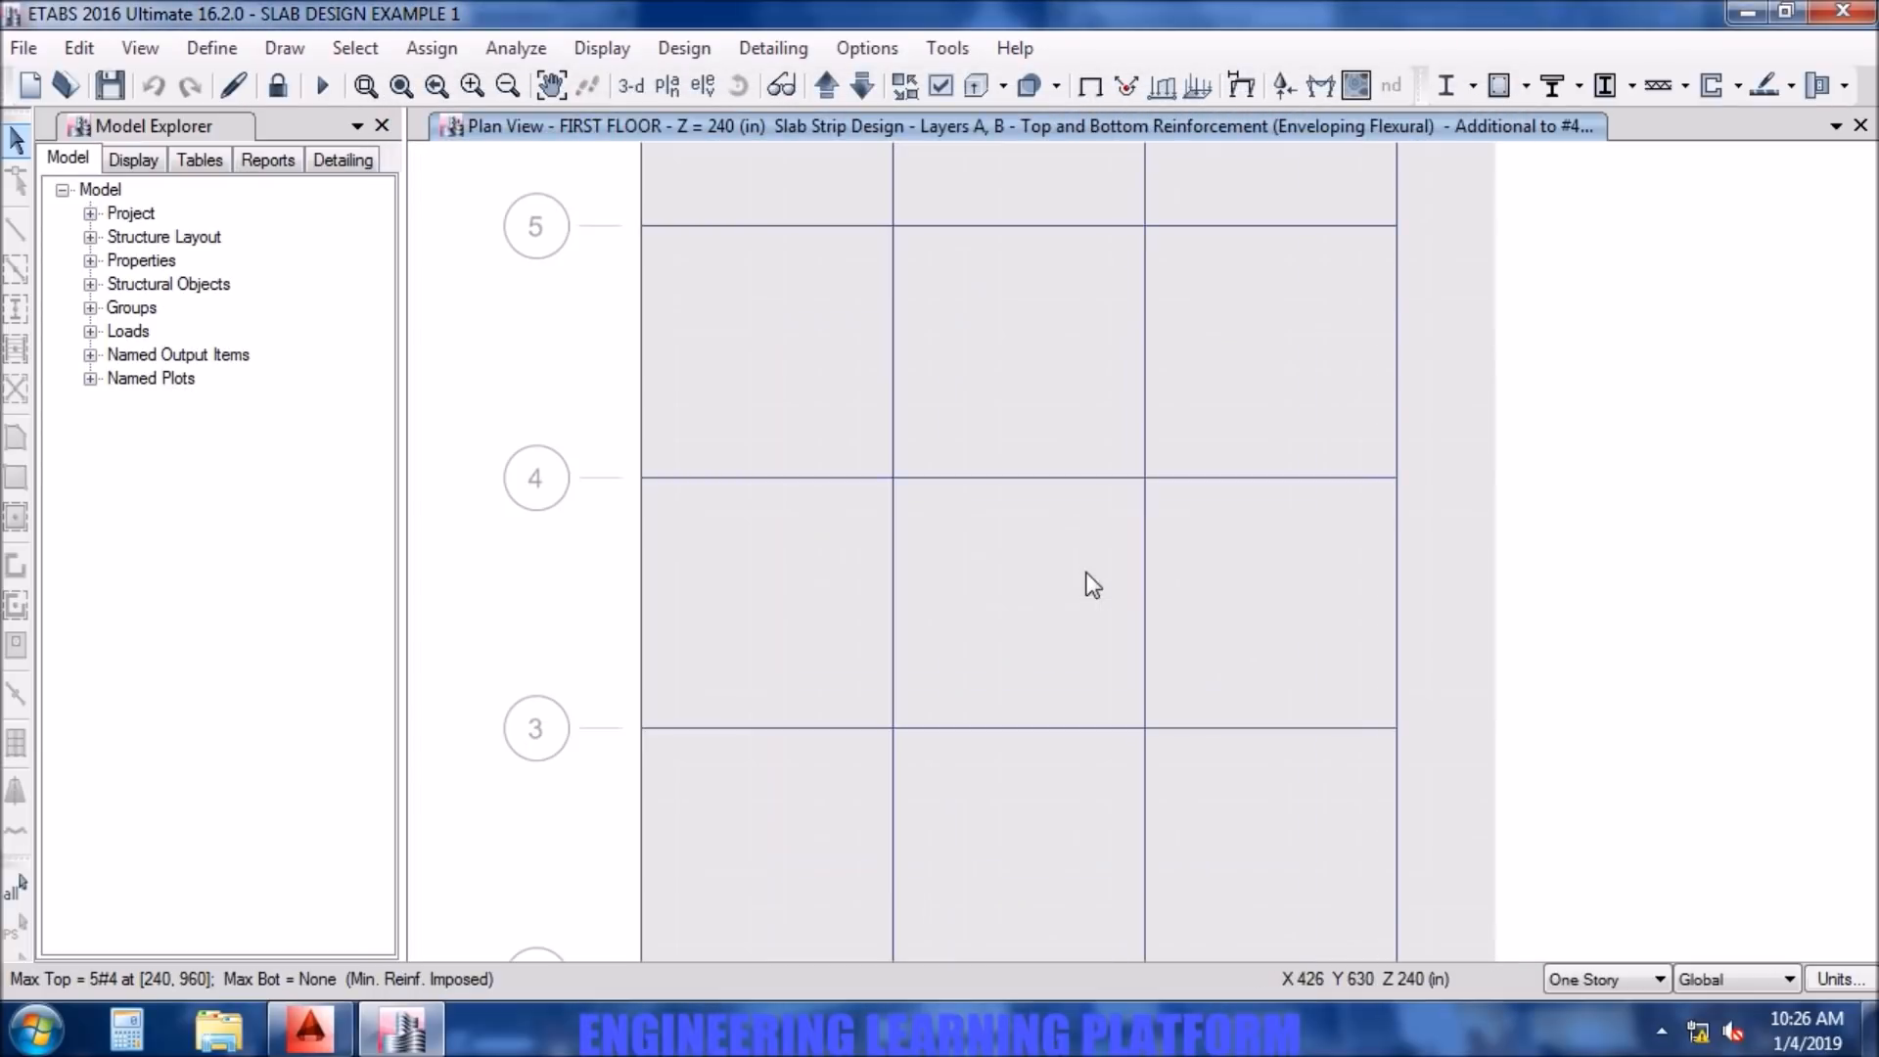
{"action": "mouse_move", "coordinate": [1145, 478]}
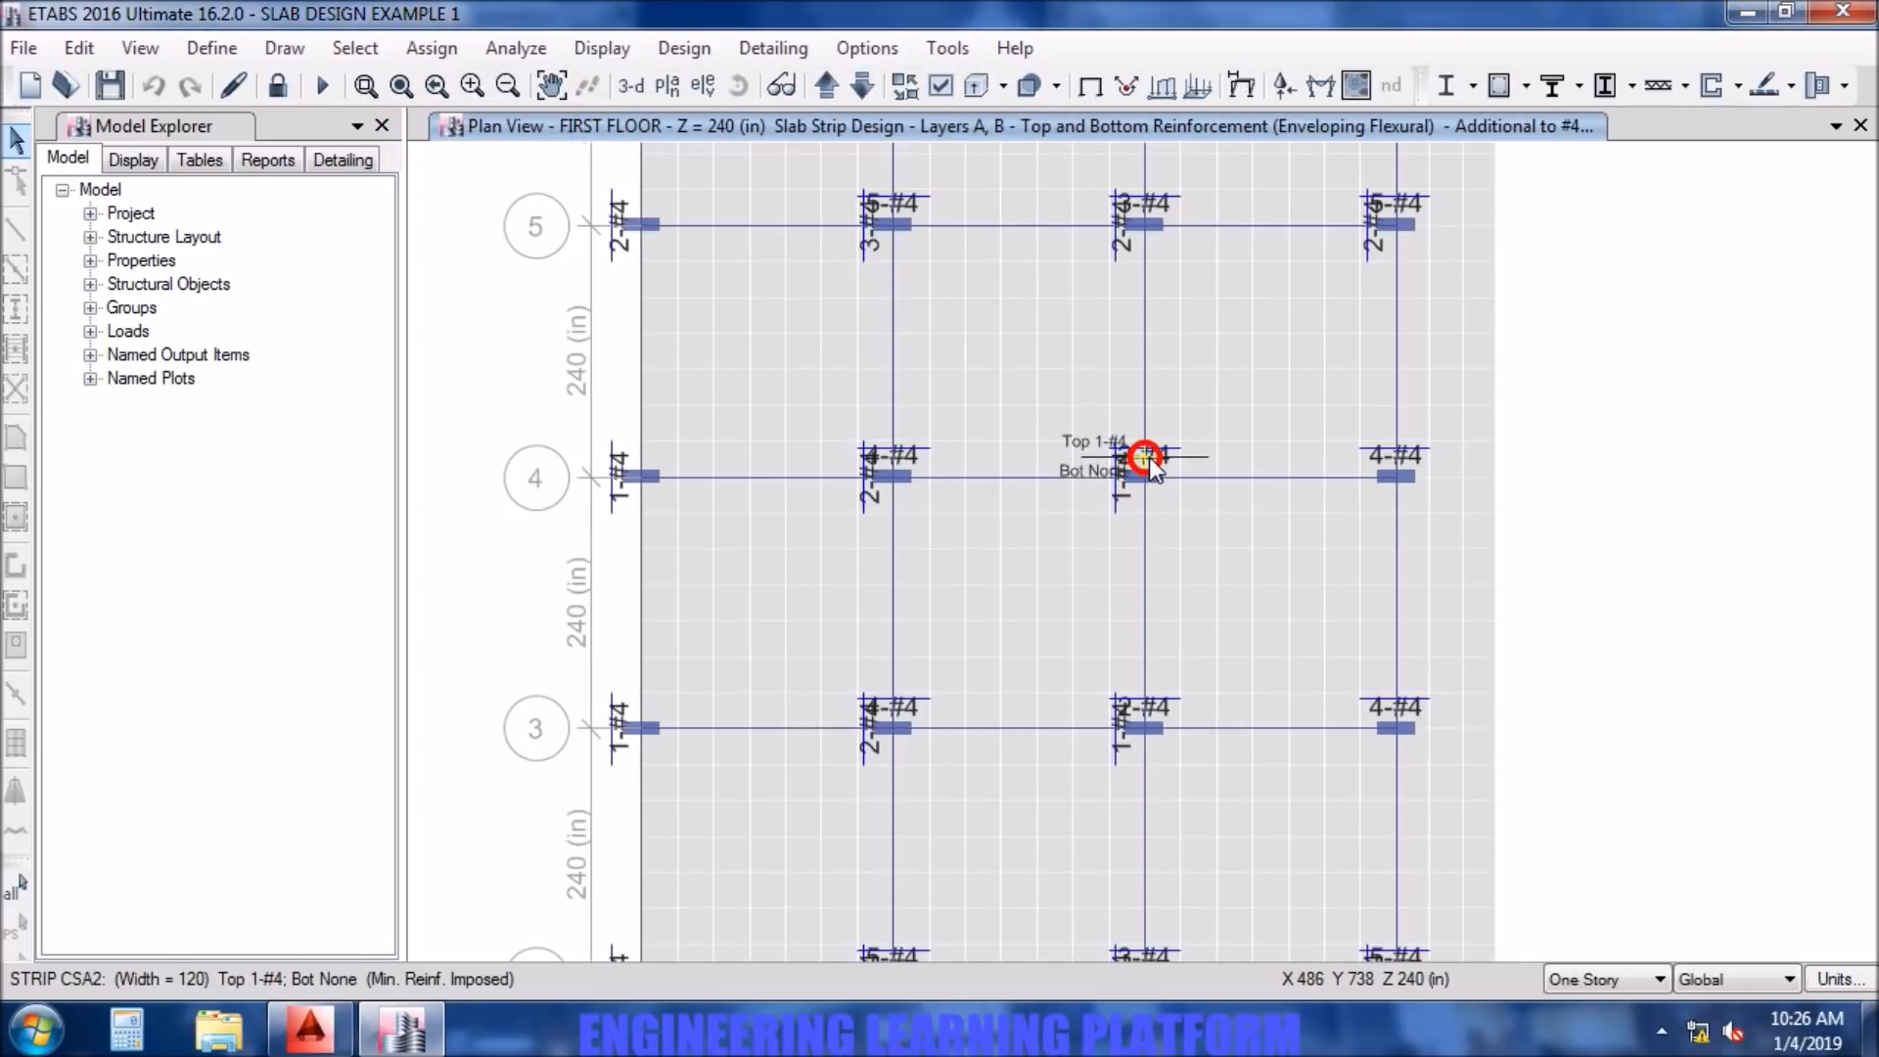
{"action": "scroll", "coordinate": [1149, 460], "scroll_direction": "up", "scroll_amount": 3}
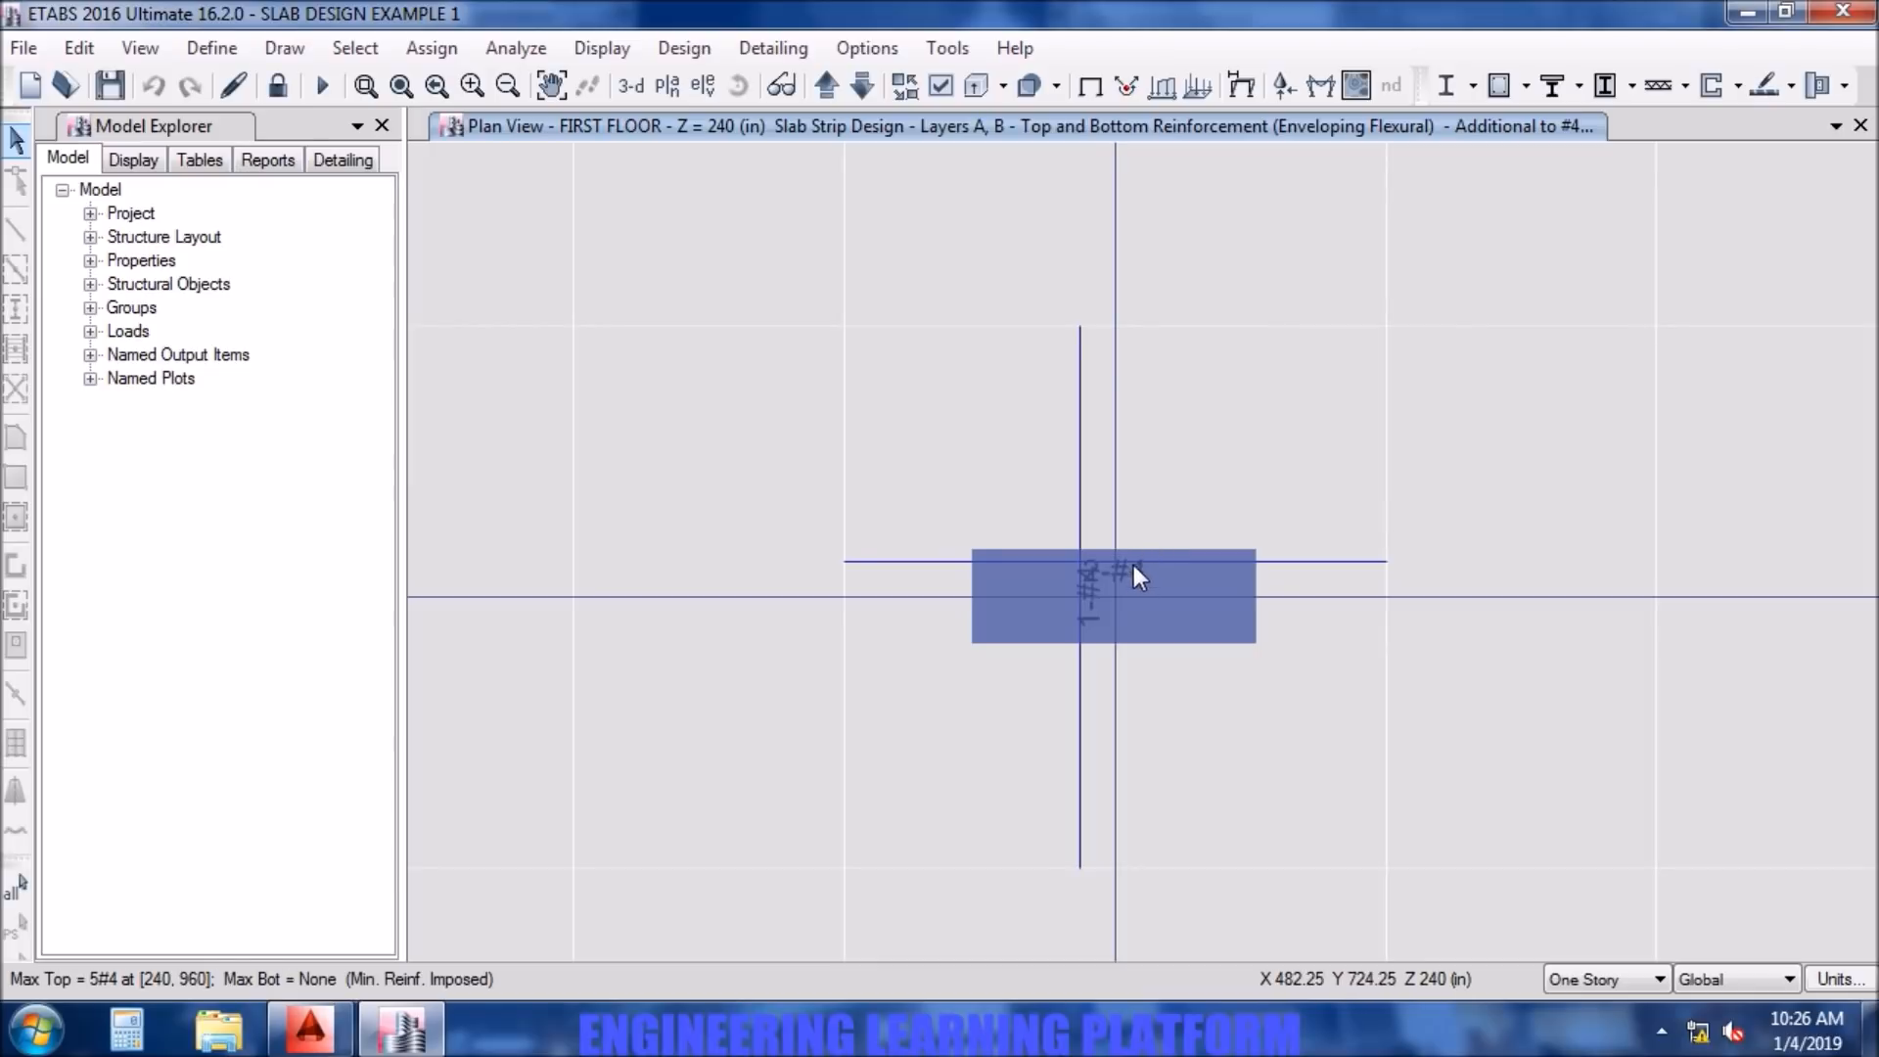
{"action": "scroll", "coordinate": [1135, 568], "scroll_direction": "down", "scroll_amount": 3}
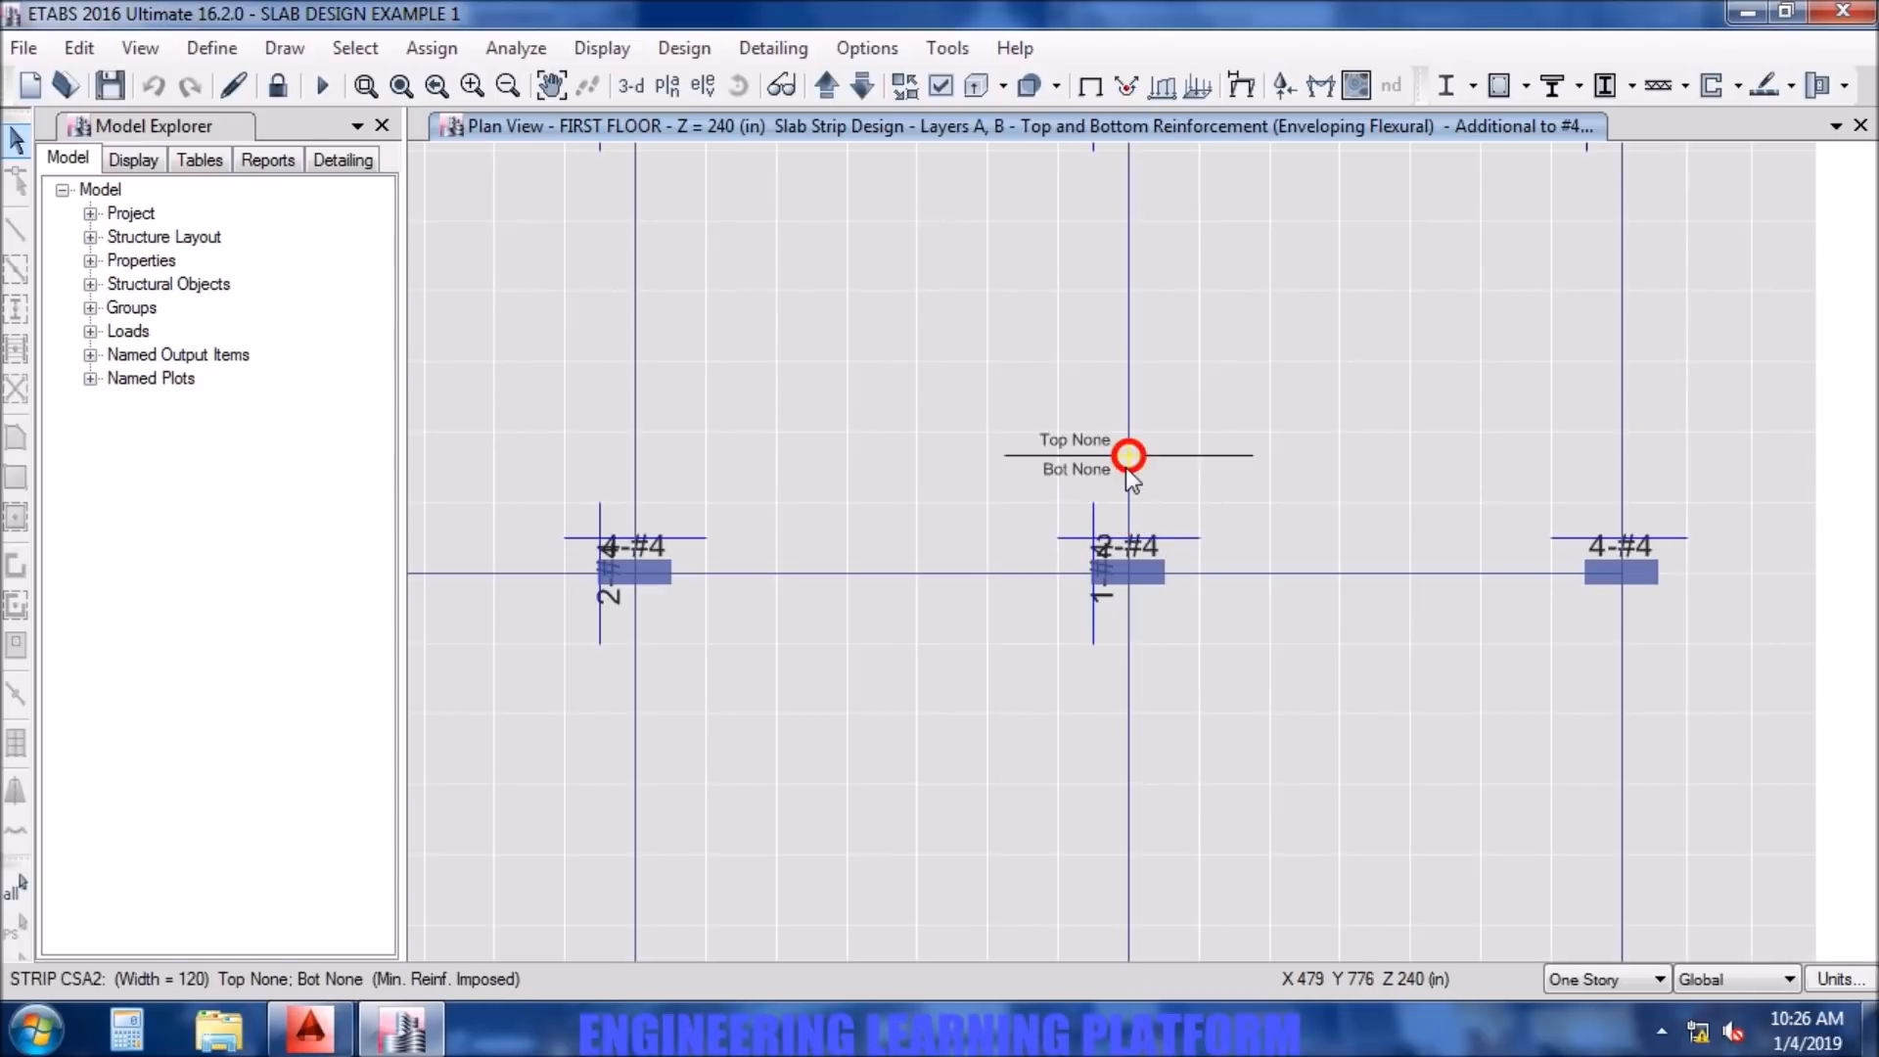